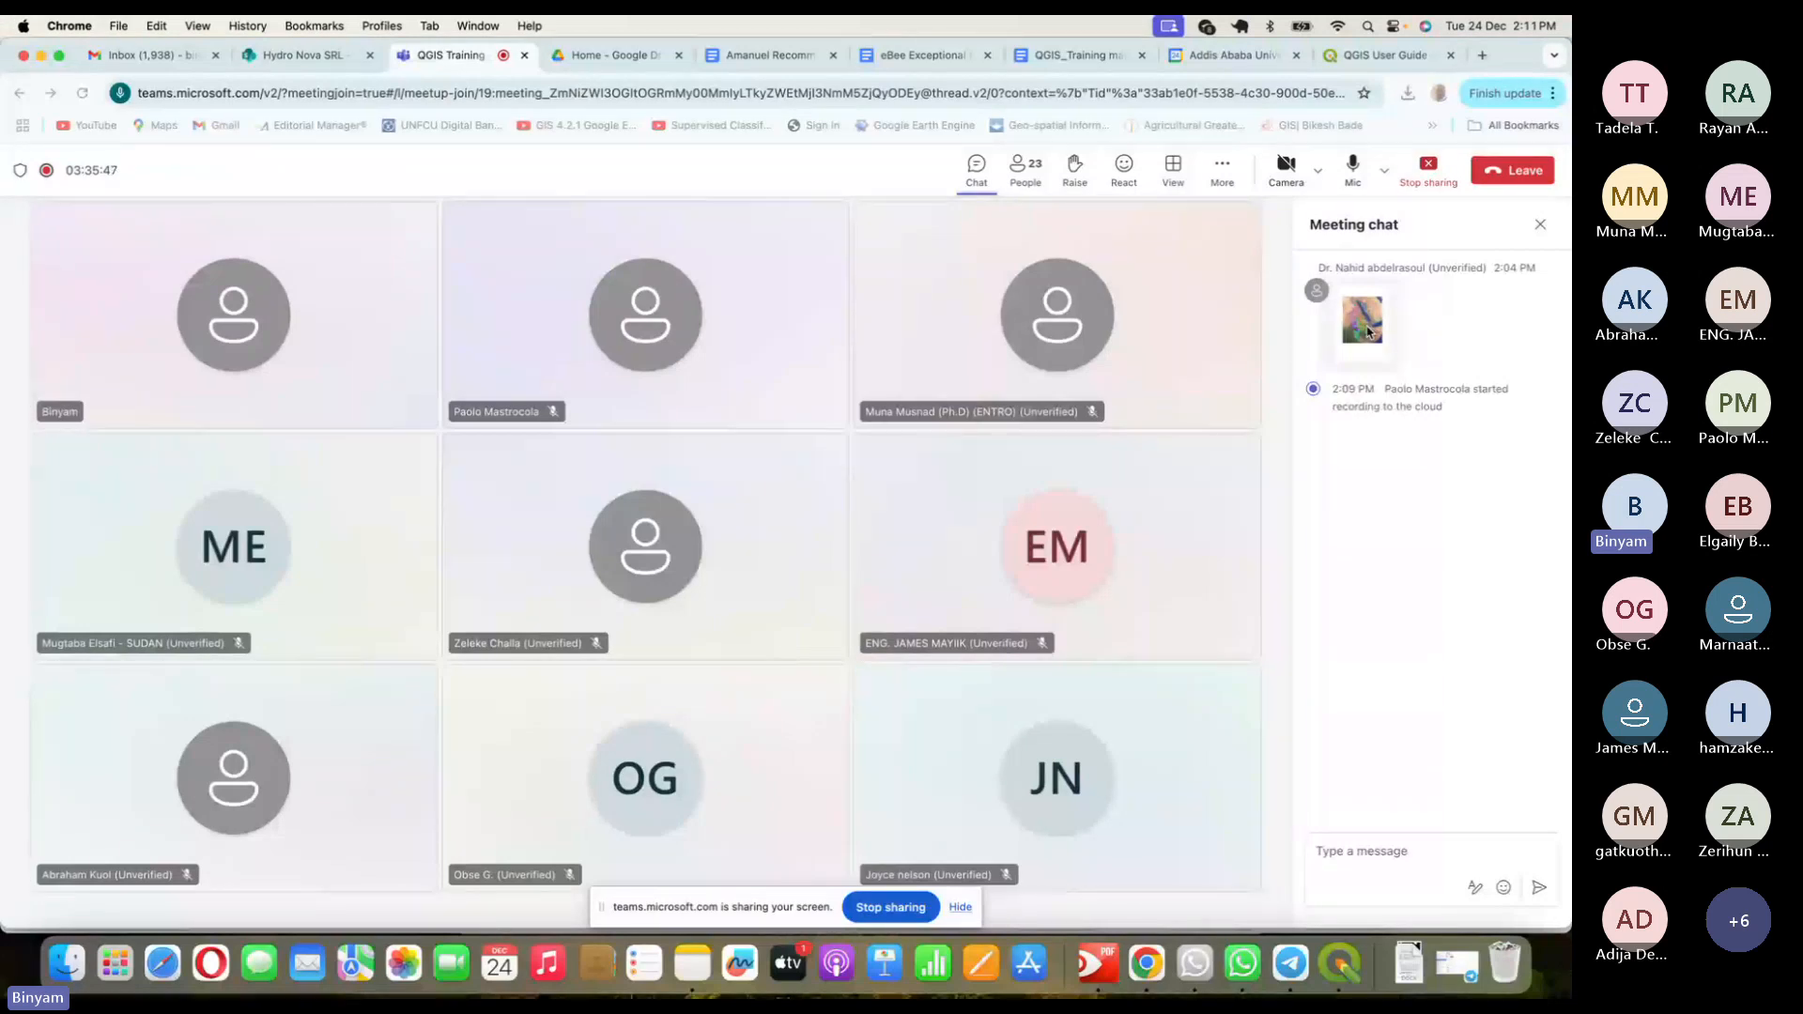
- View the map image shared in the chat, then bring QGIS back to the front
left_click(1367, 332)
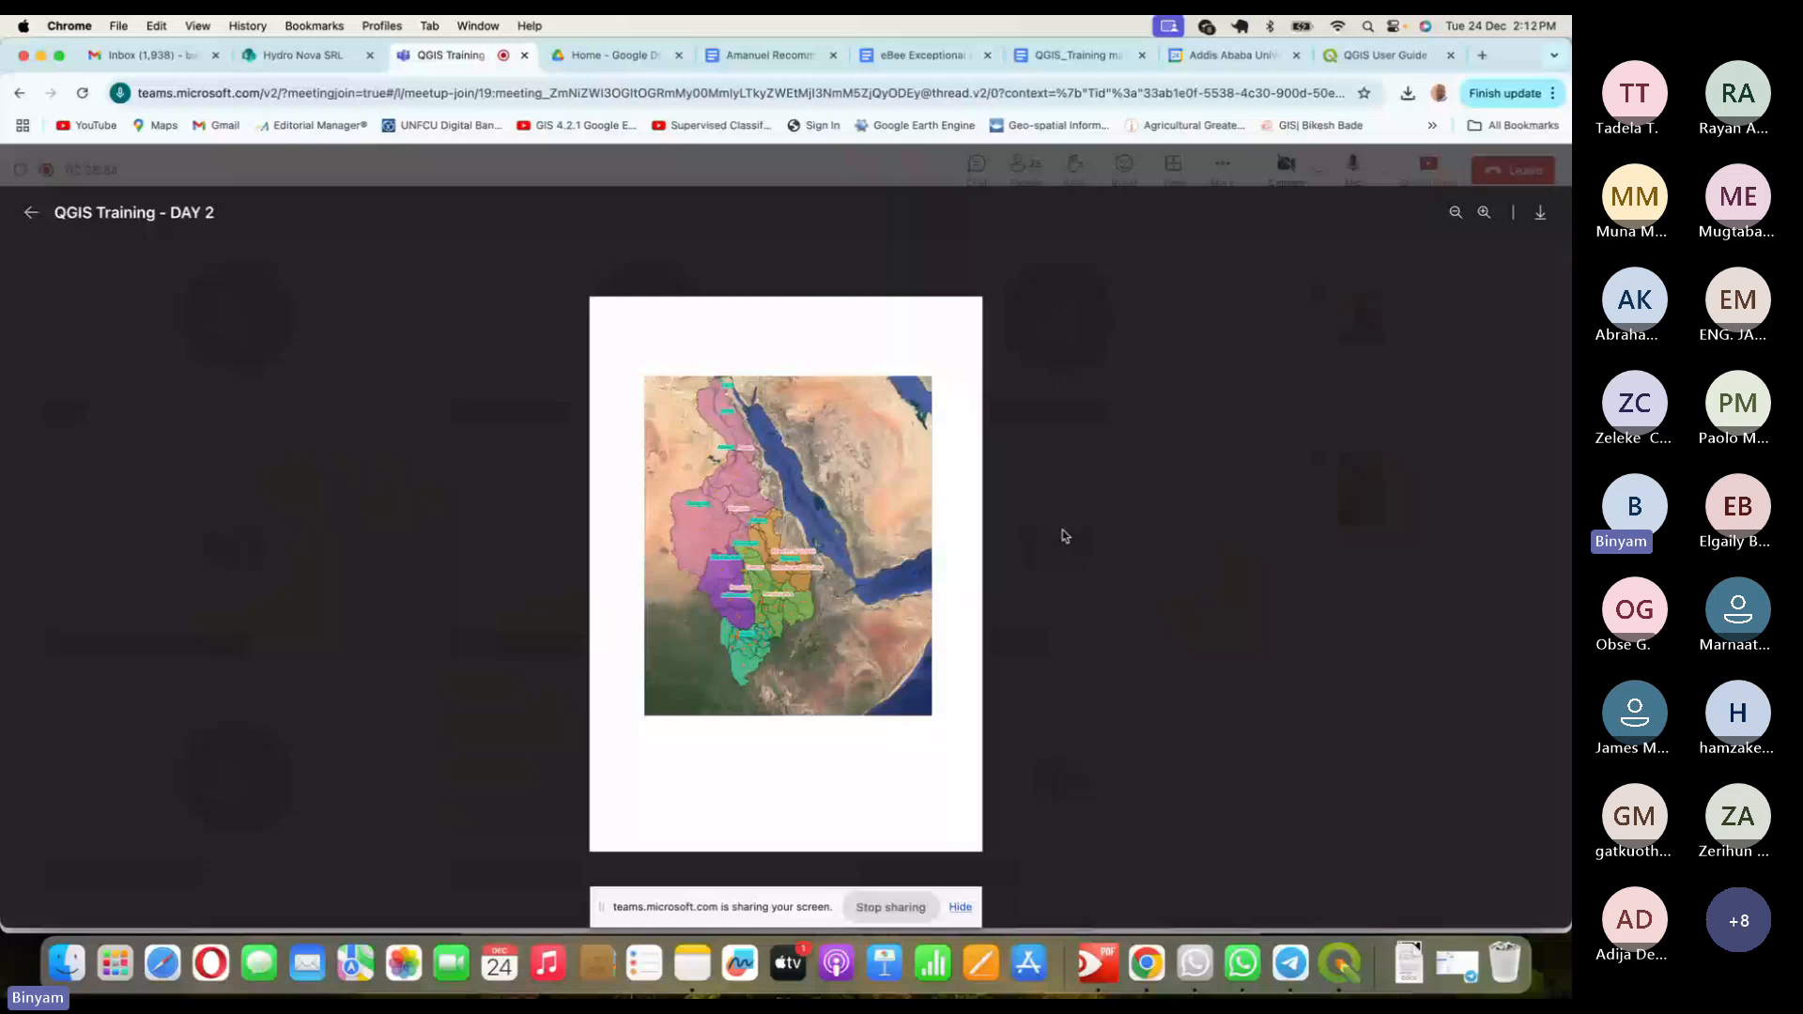
left_click(1144, 521)
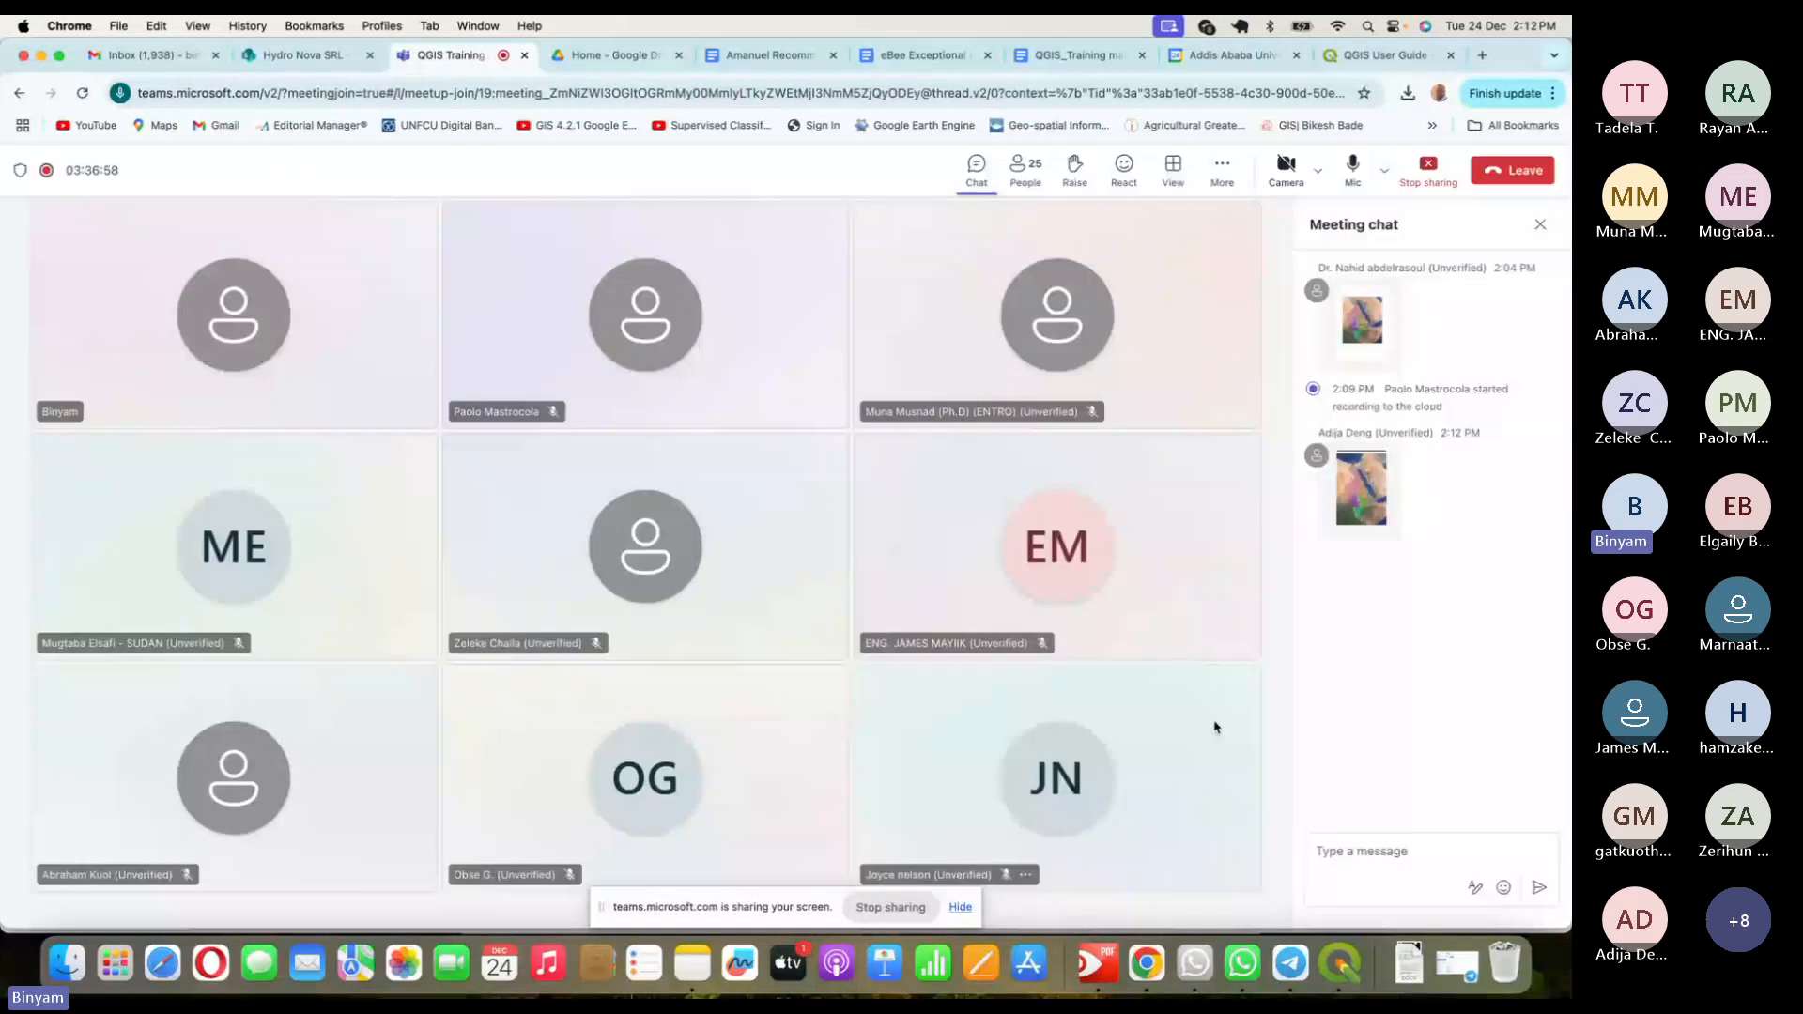
left_click(1359, 975)
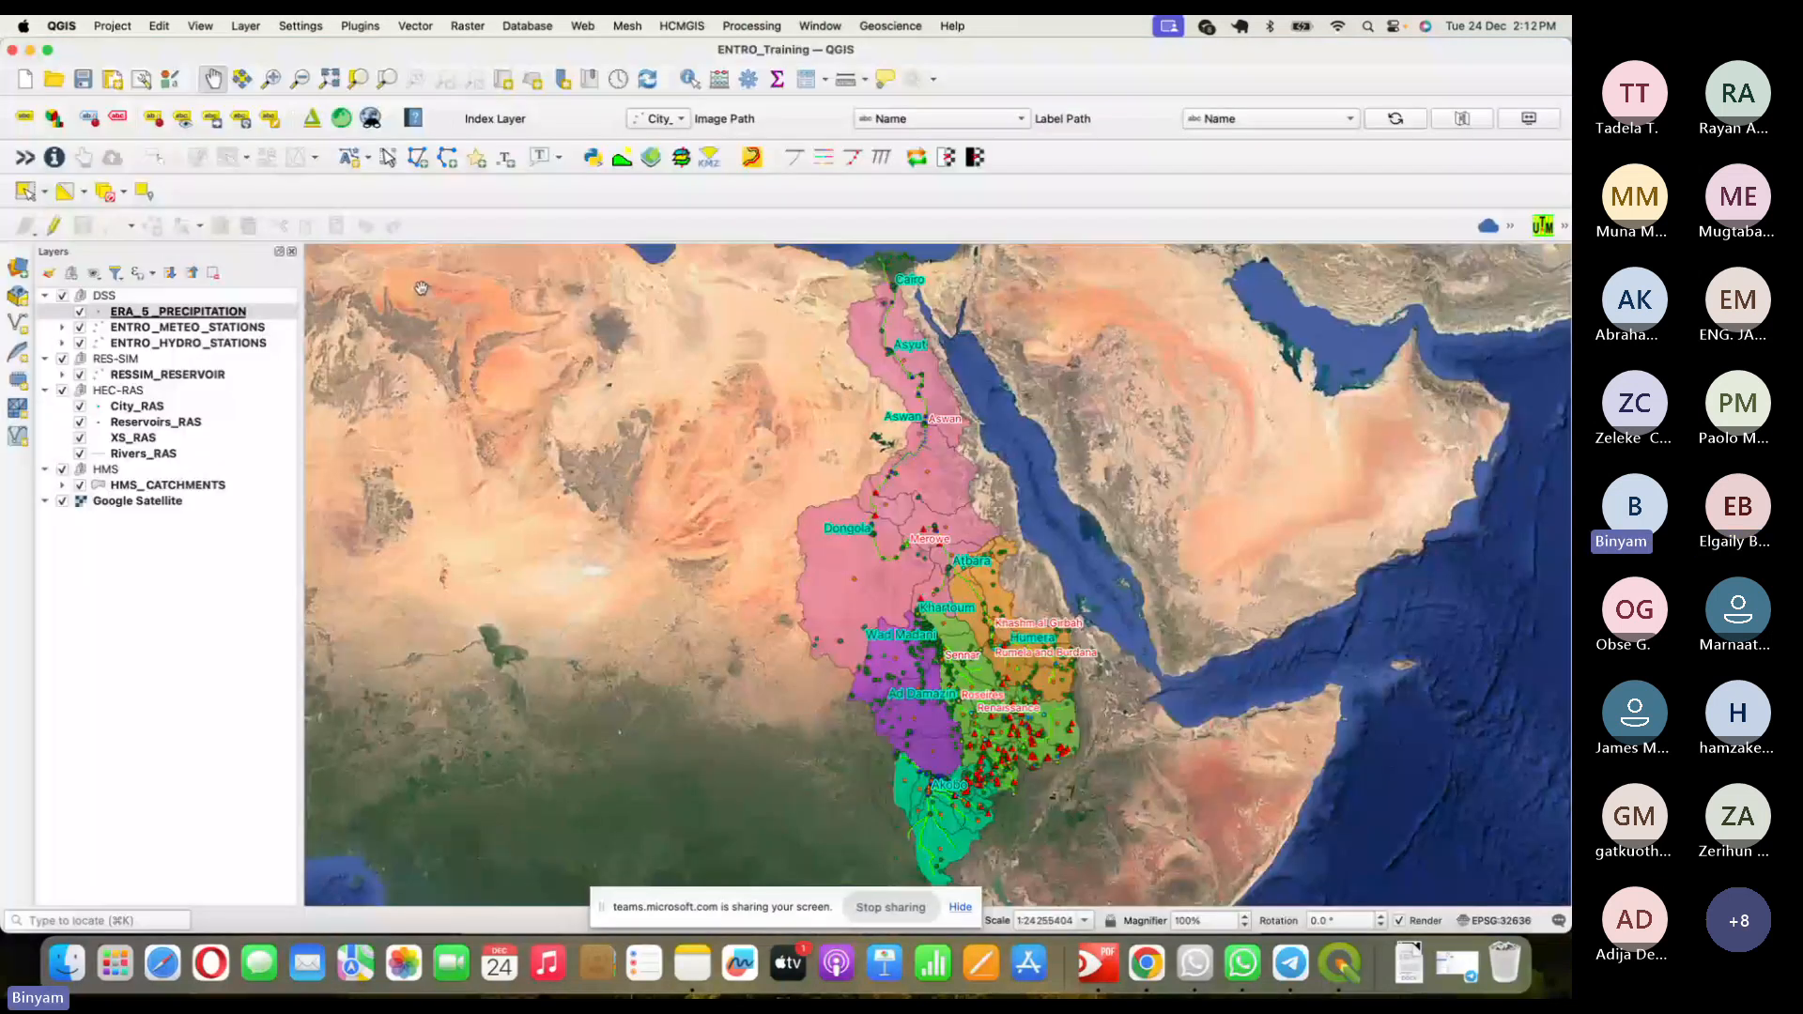
- Open the saved ENTRO1 print layout from the project's Layouts list
left_click(111, 25)
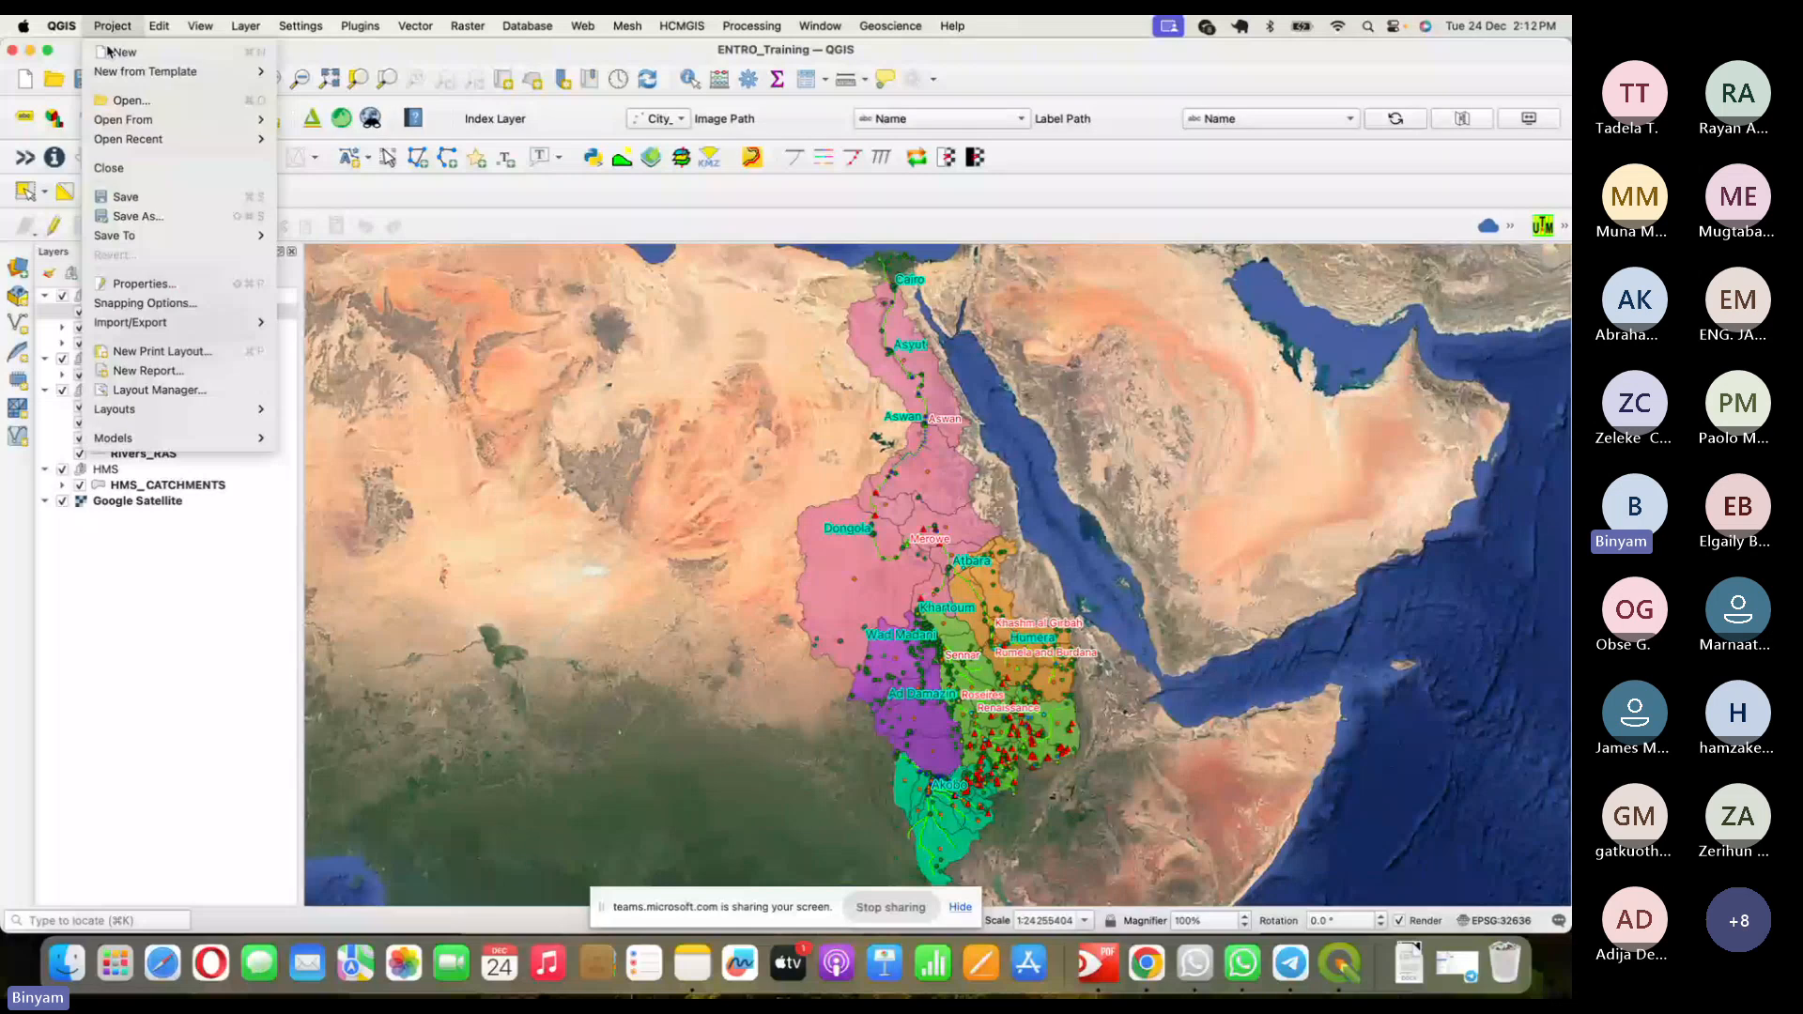
mouse_move(254, 411)
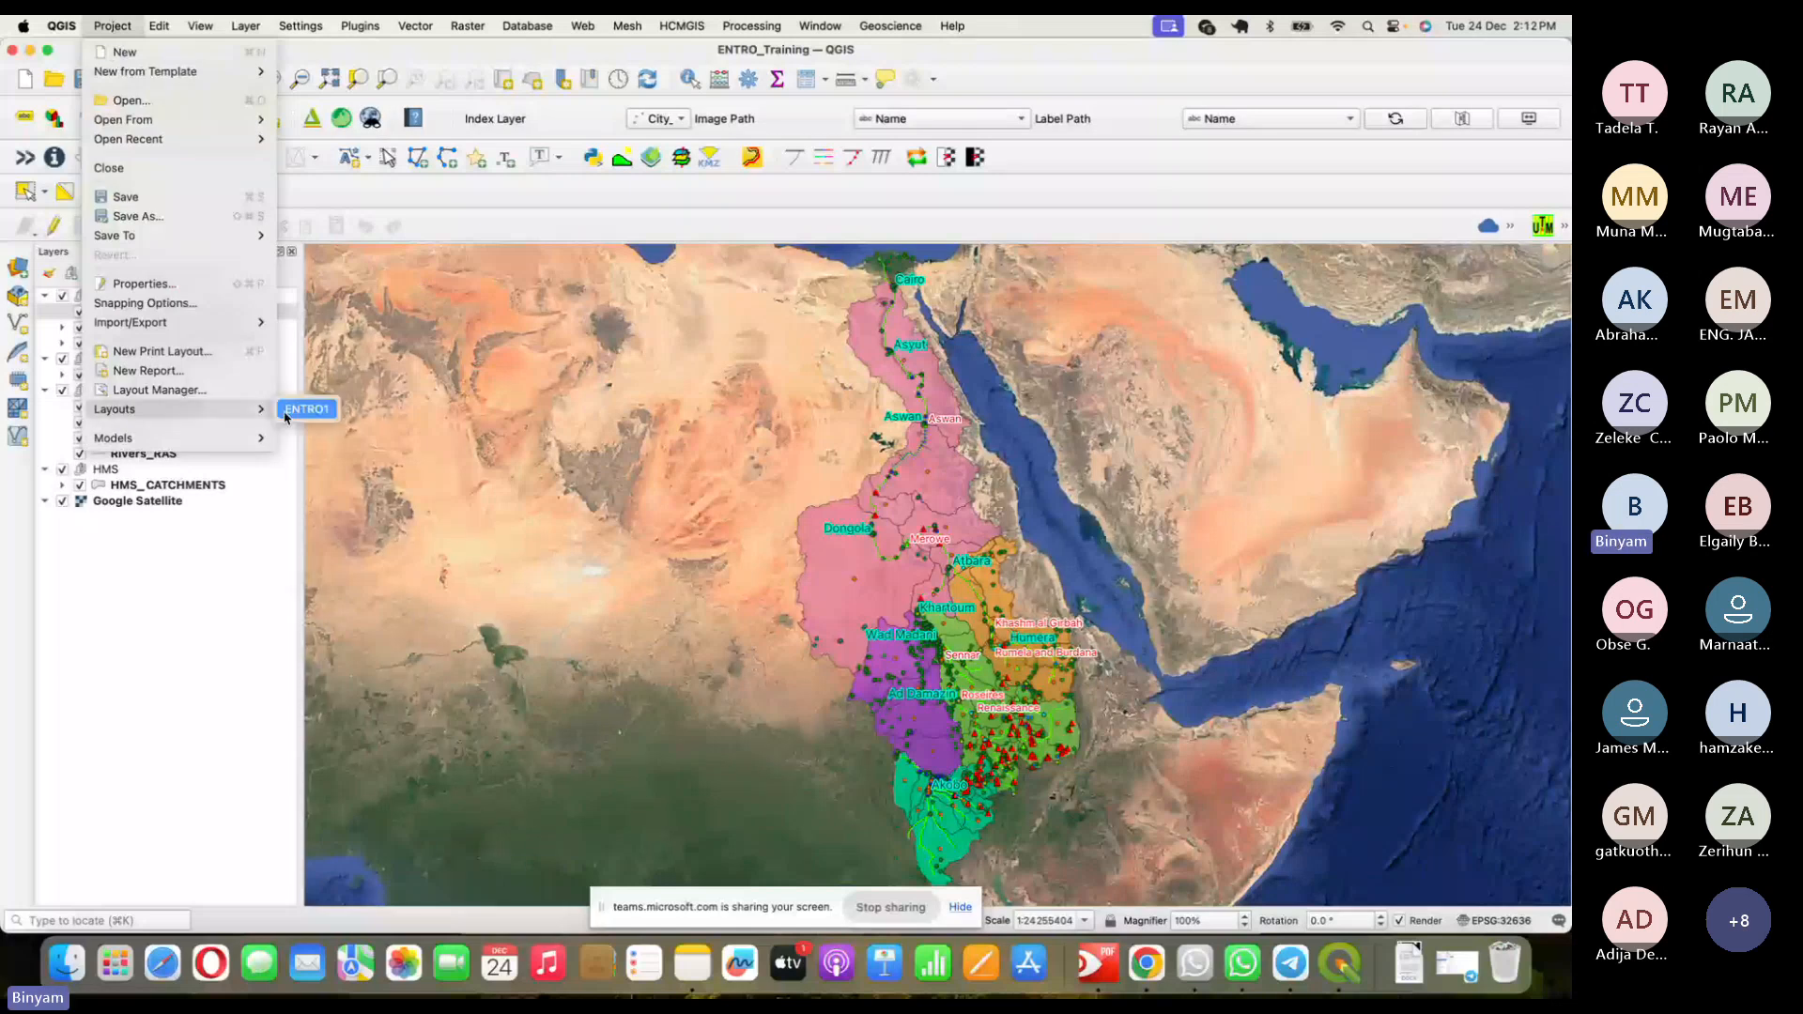
left_click(302, 411)
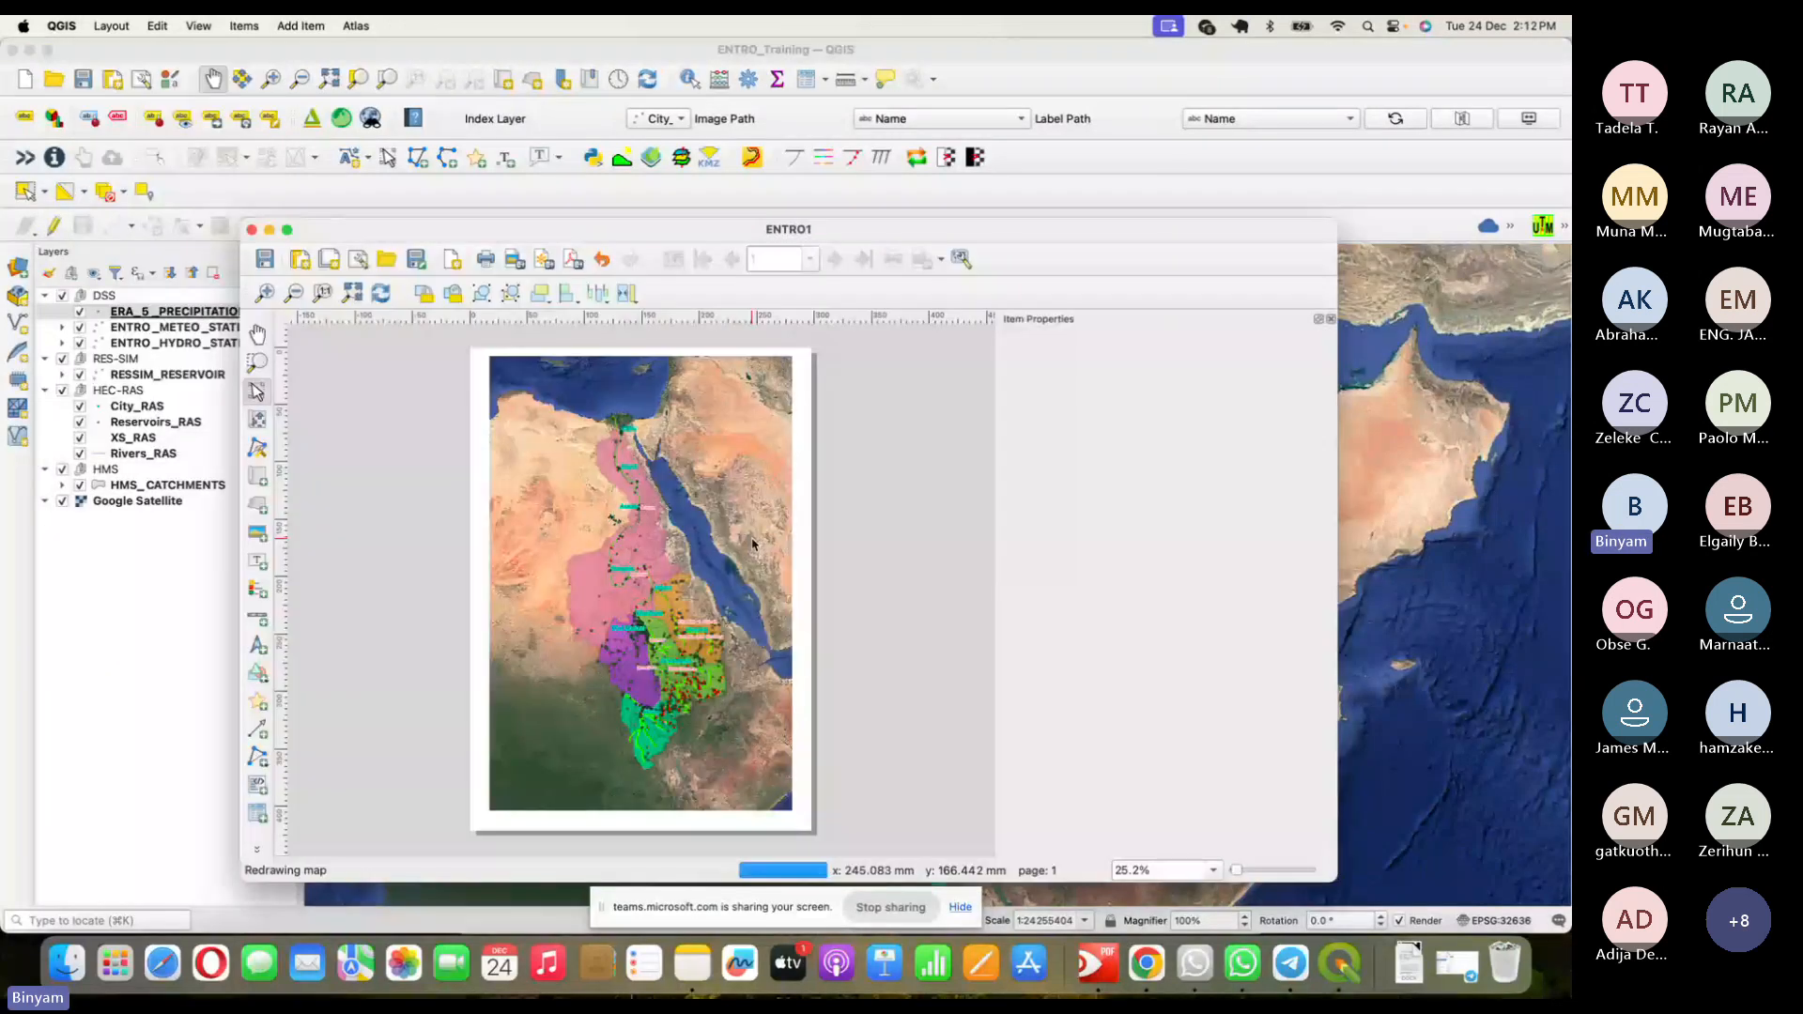
- Select Map 1 and shift its frame slightly left on the page
left_click(703, 450)
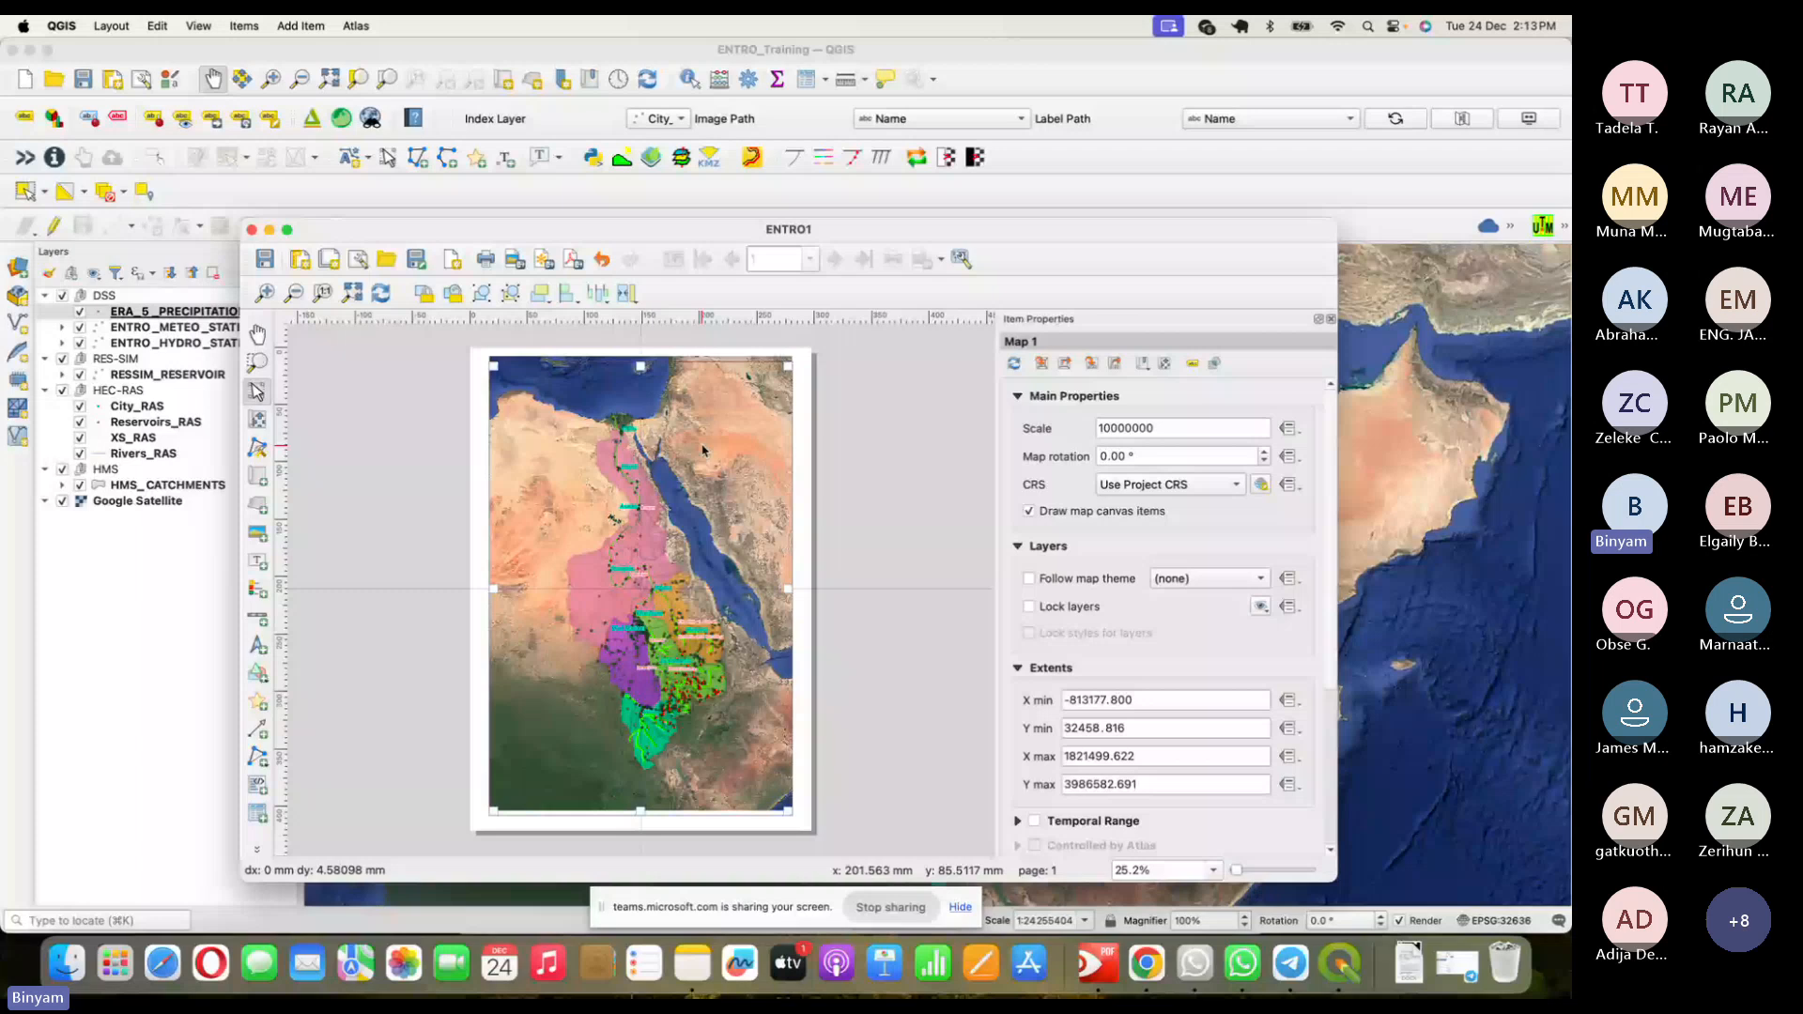
left_click_drag(704, 450, 725, 448)
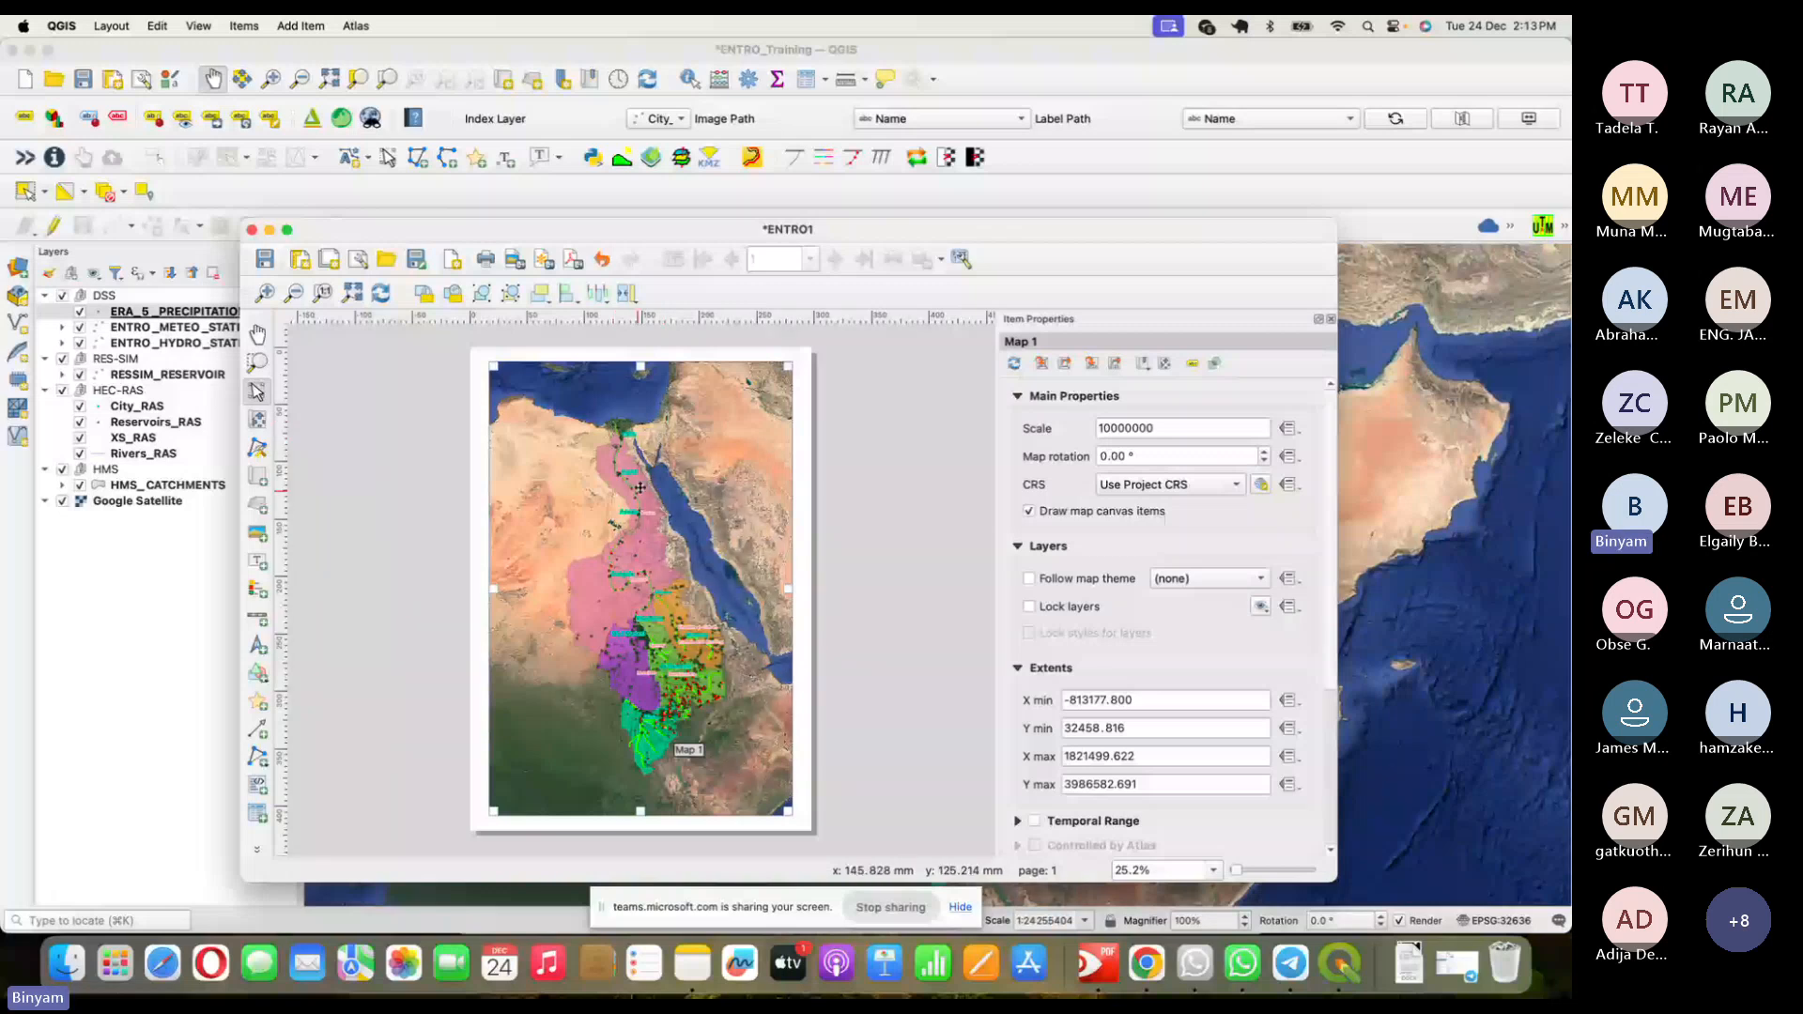
left_click_drag(639, 488, 572, 412)
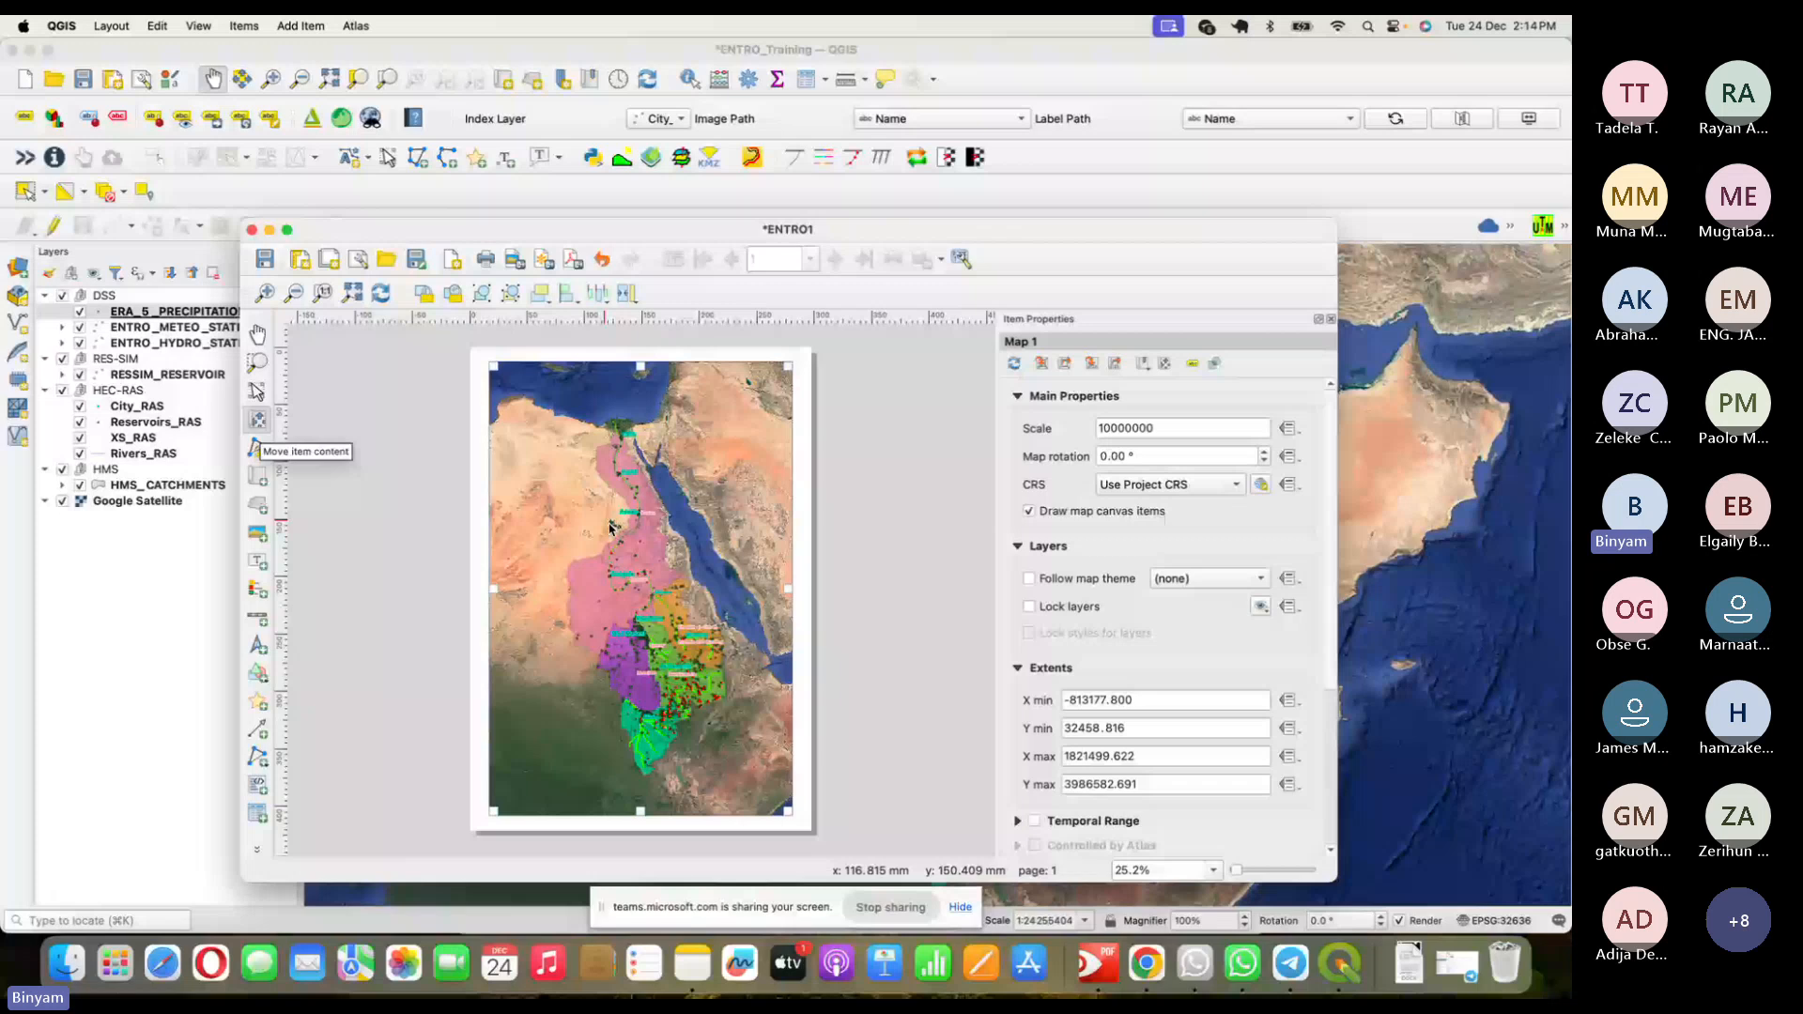
- Pan the Nile basin map within its frame until the whole basin is well placed
left_click_drag(676, 631, 620, 582)
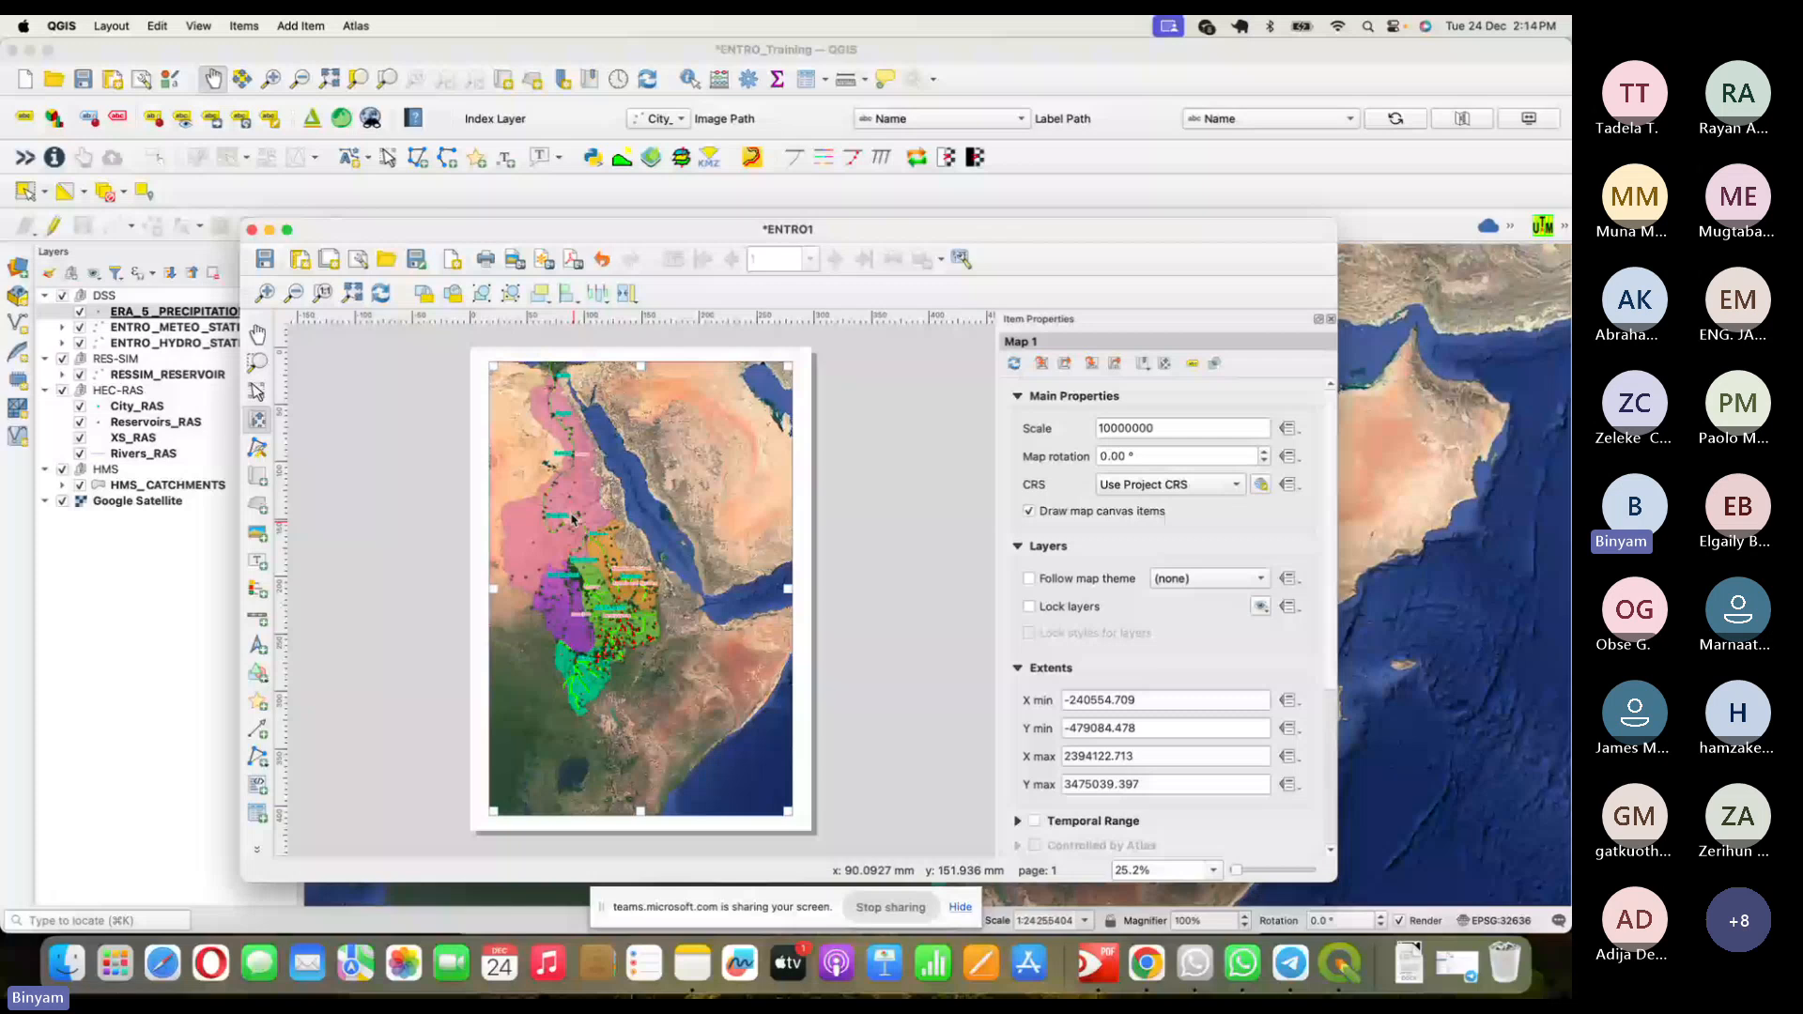
left_click_drag(580, 530, 582, 499)
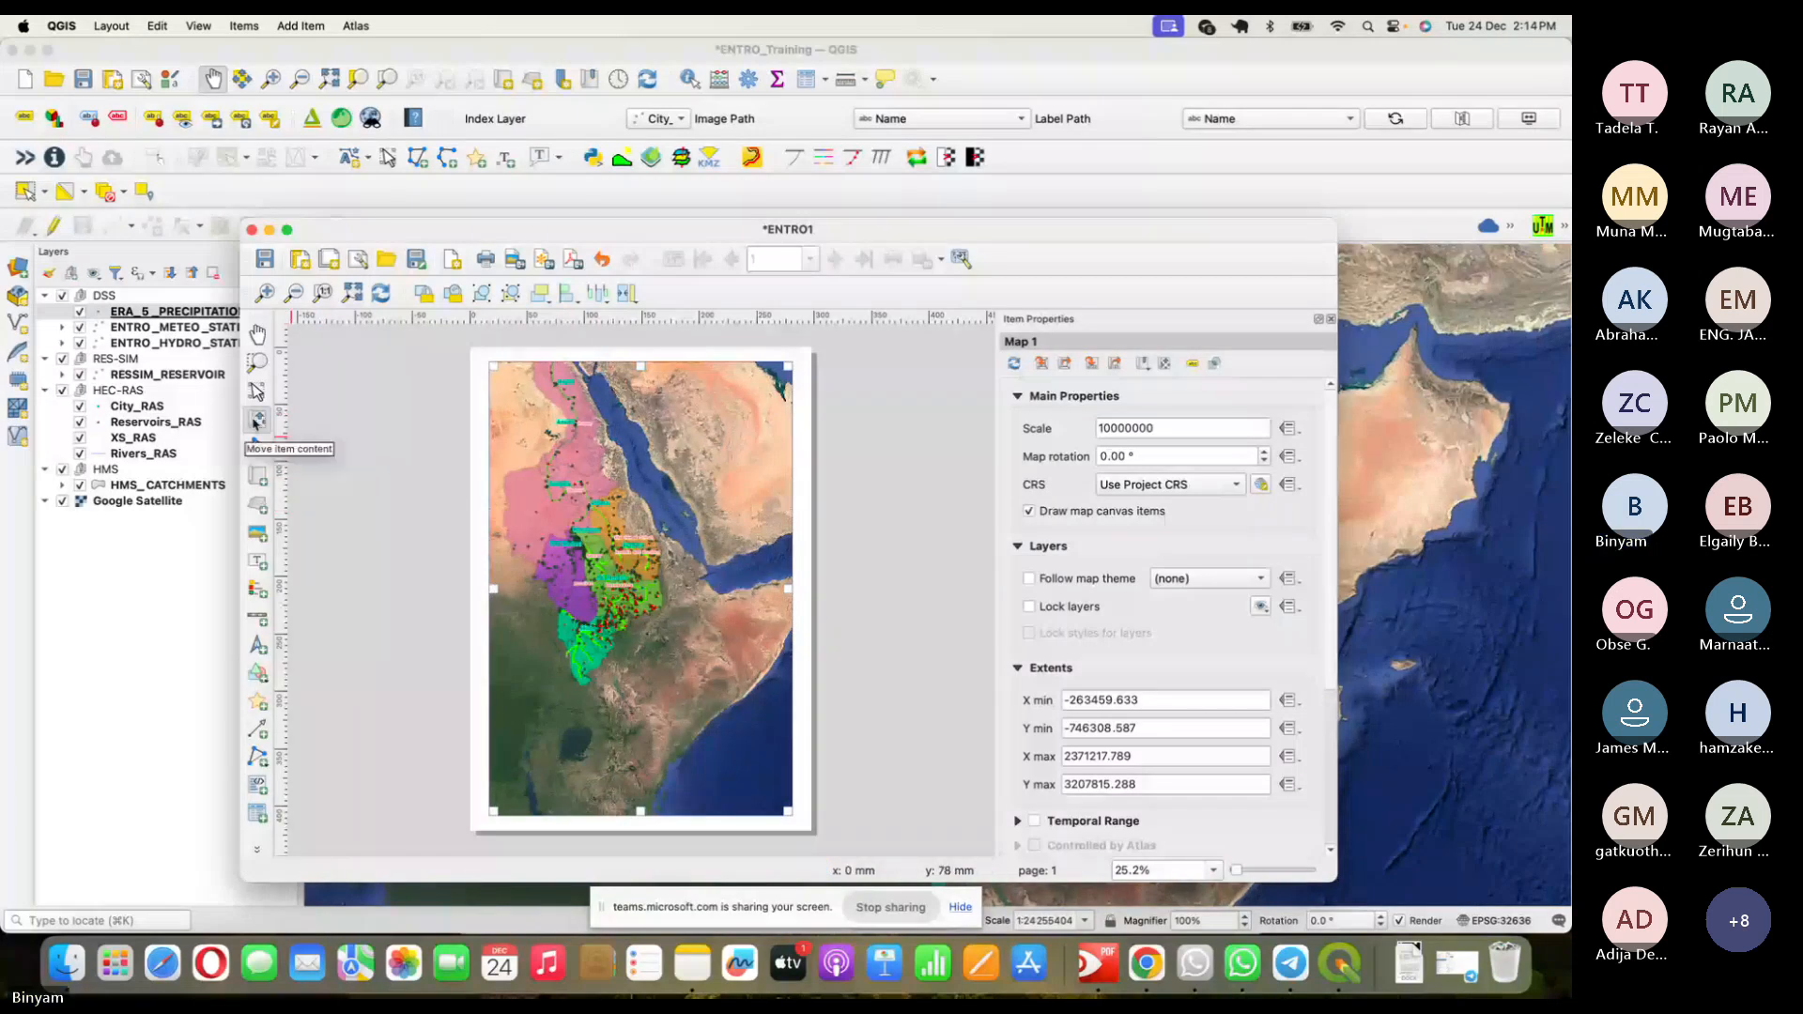
left_click(258, 420)
left_click_drag(613, 522, 628, 551)
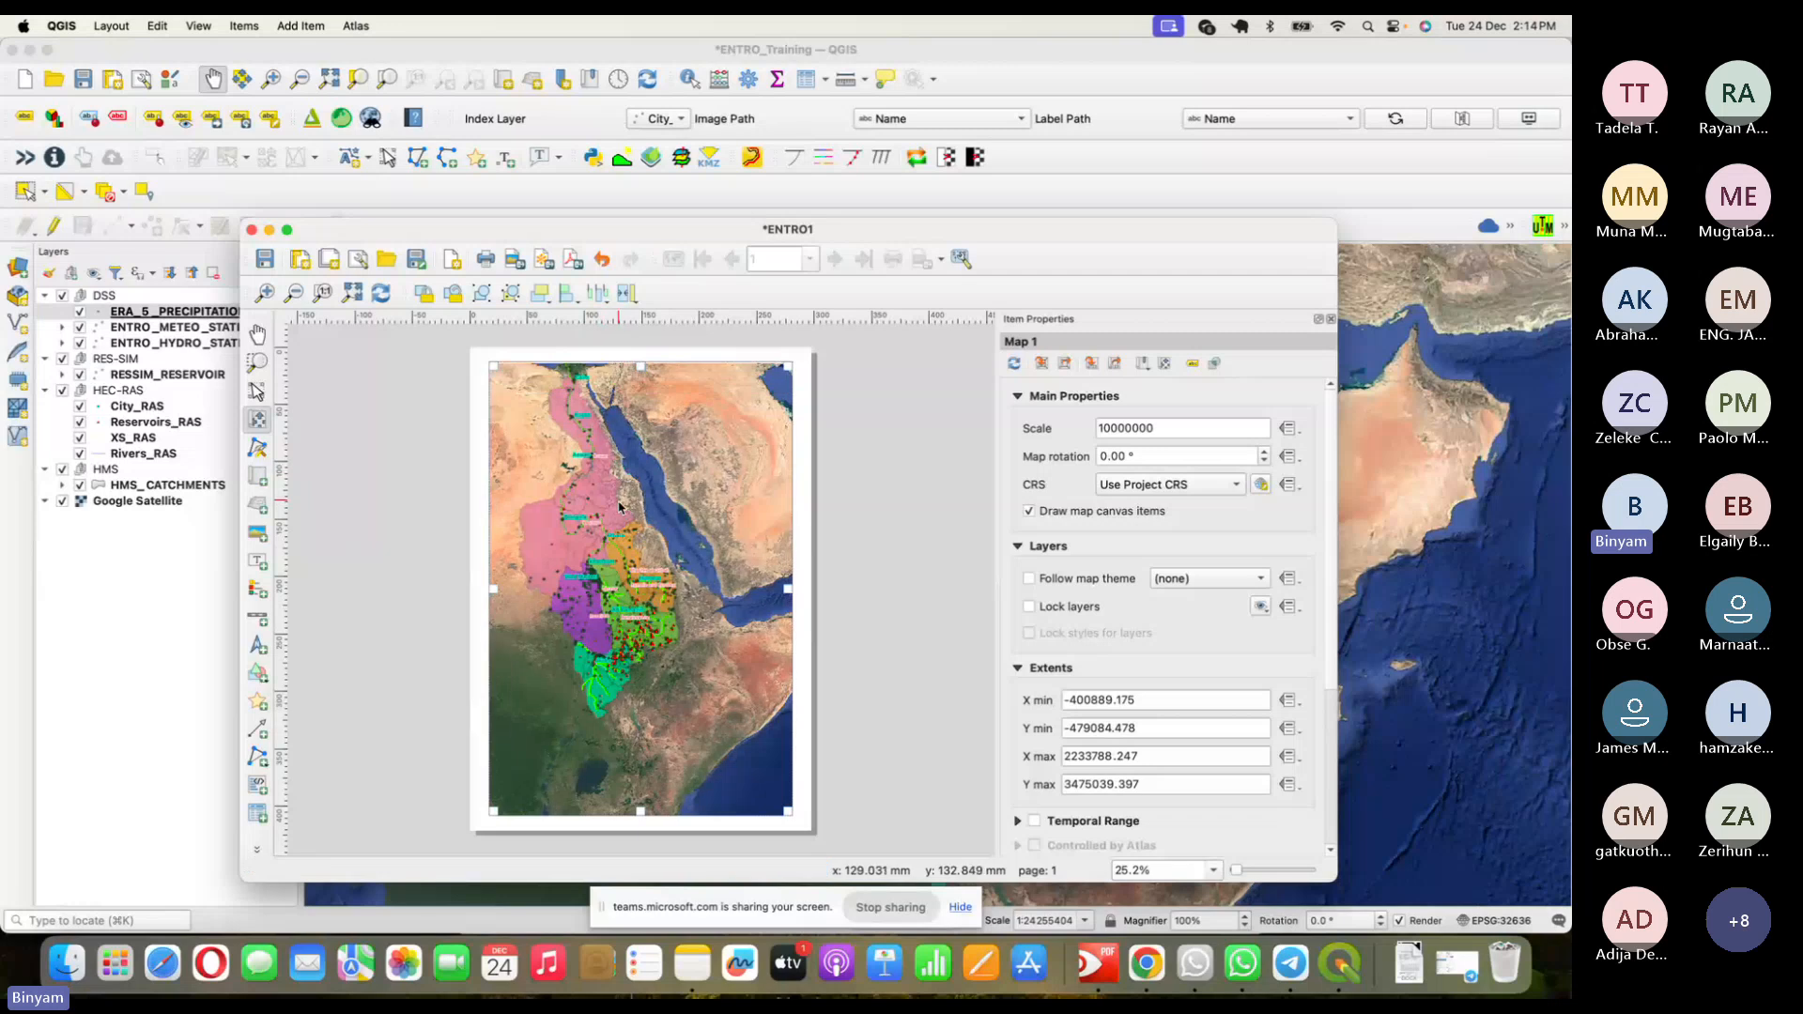
left_click_drag(619, 501, 644, 535)
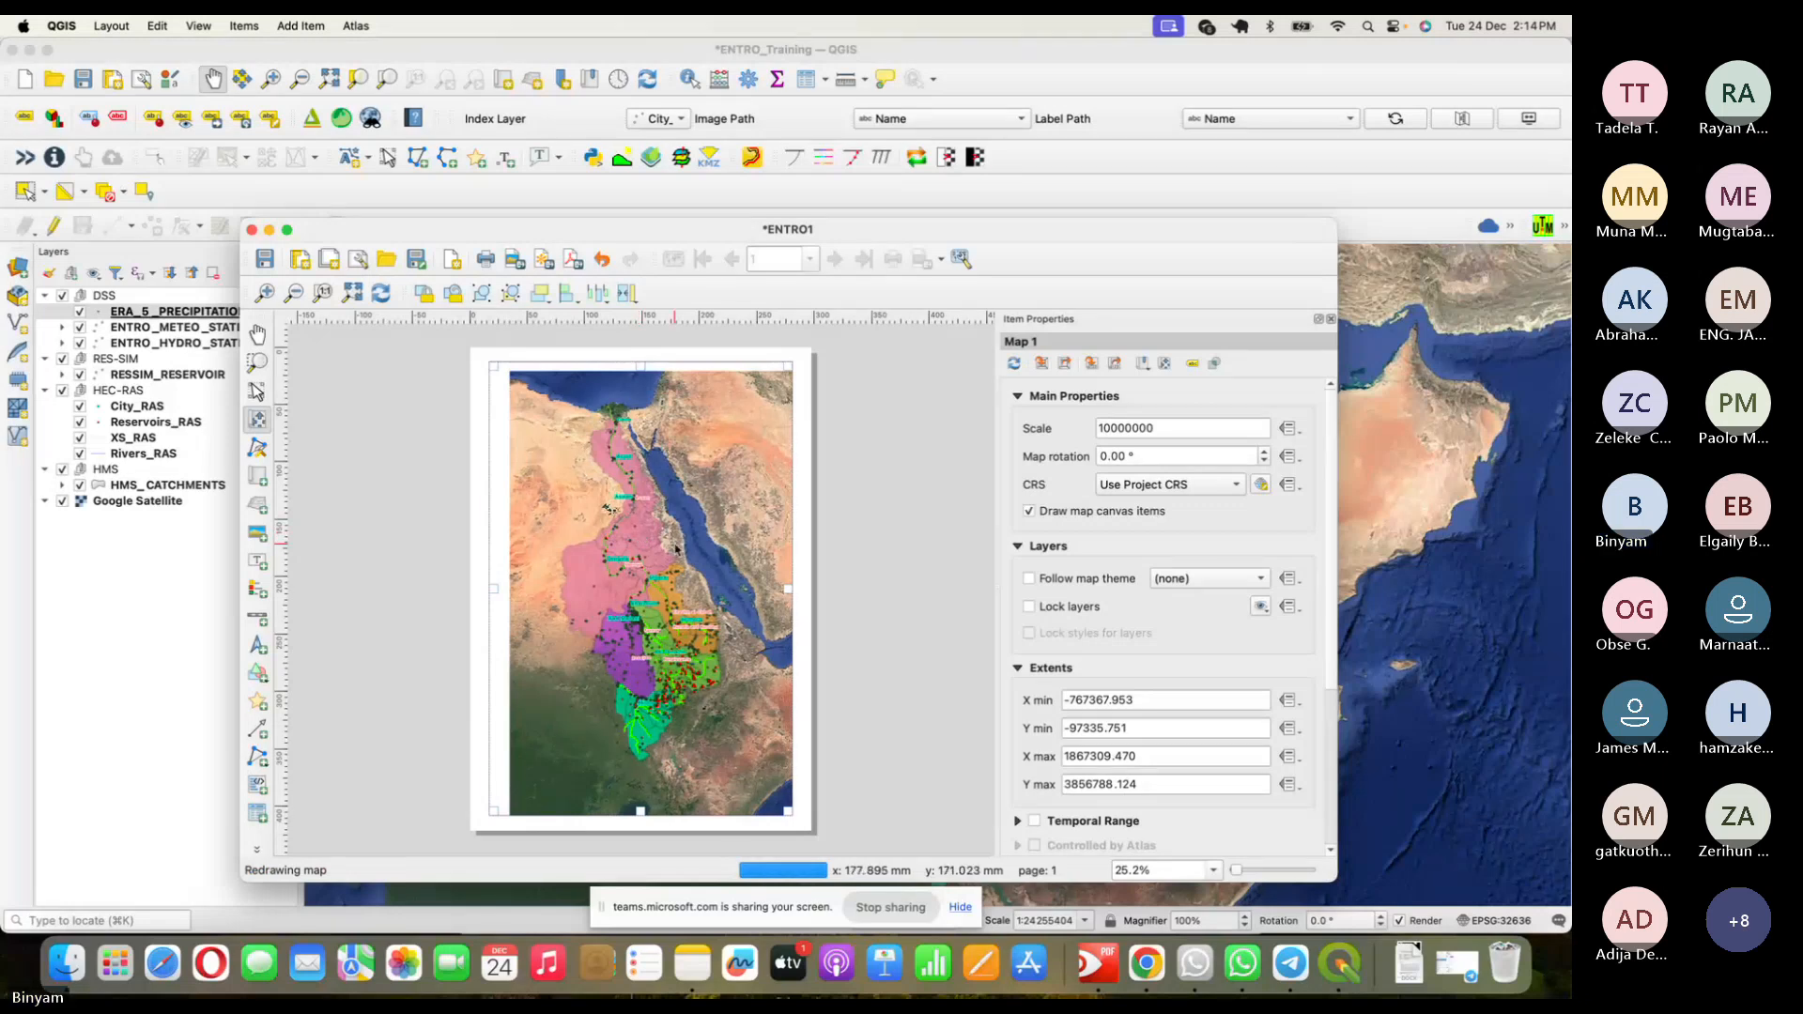
left_click_drag(671, 550, 668, 537)
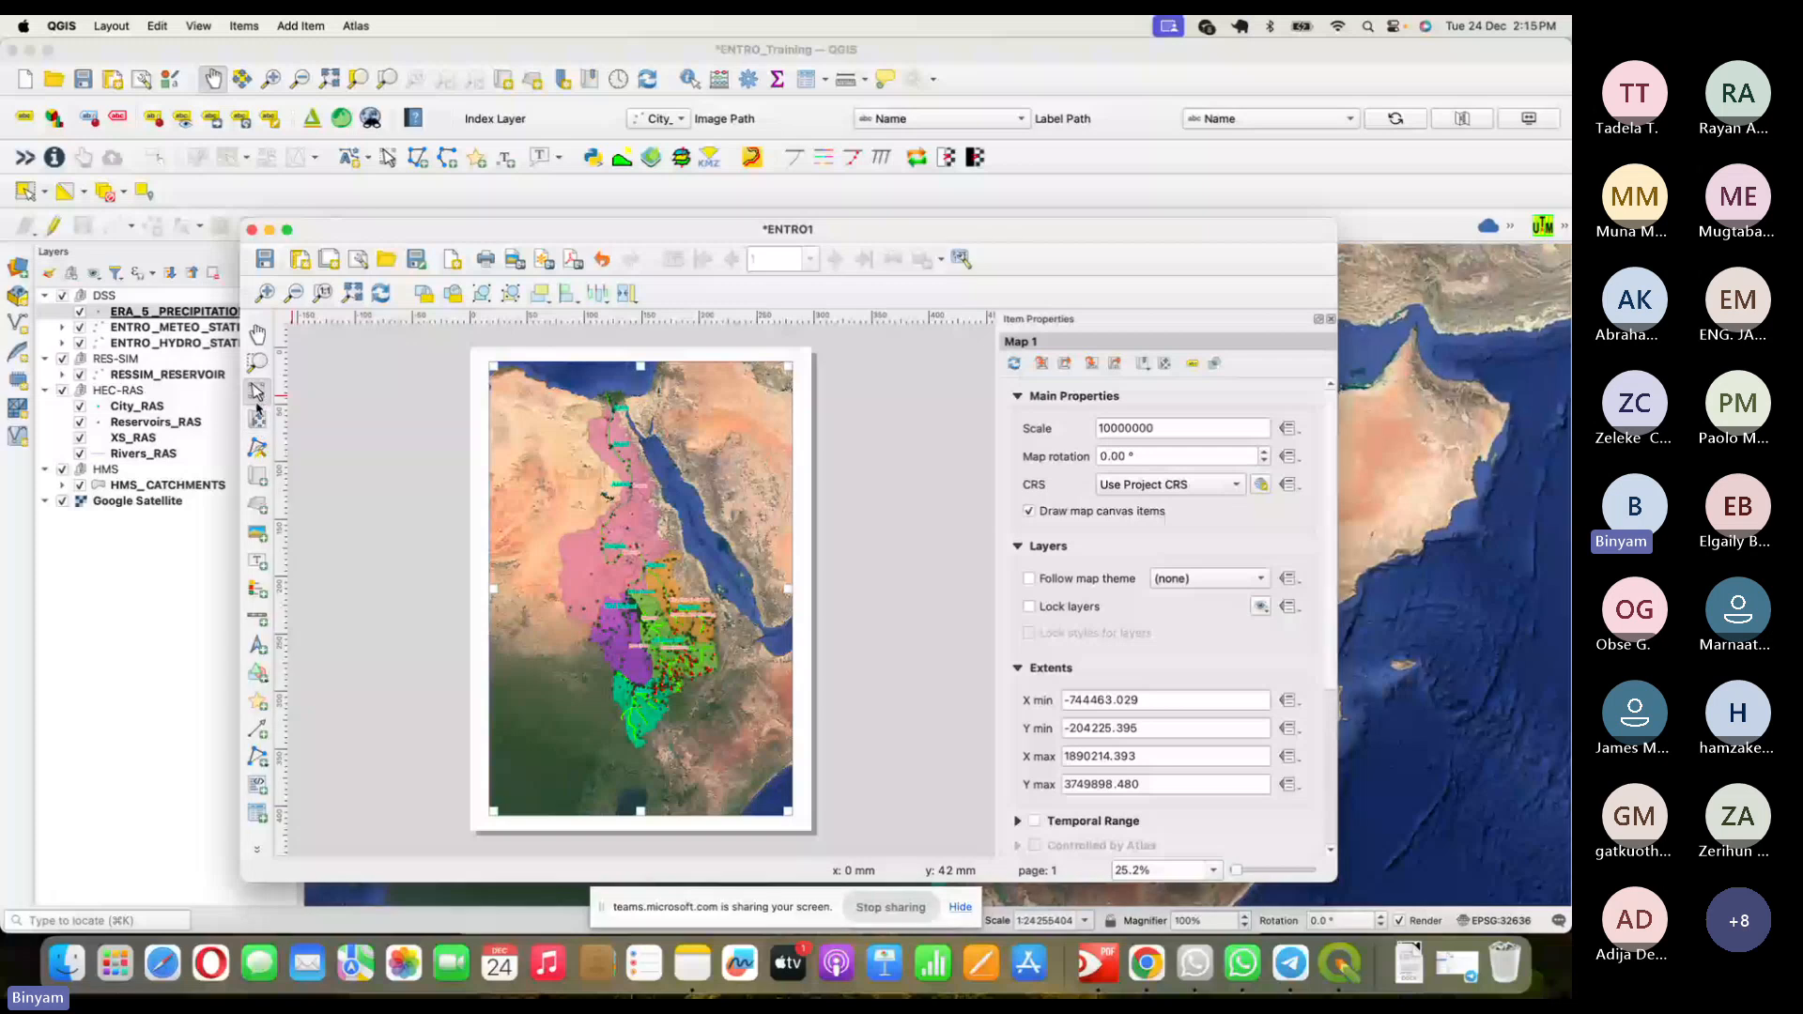
- Confirm the A3 portrait page, then pan Map 1's content slightly up-left
left_click(802, 387)
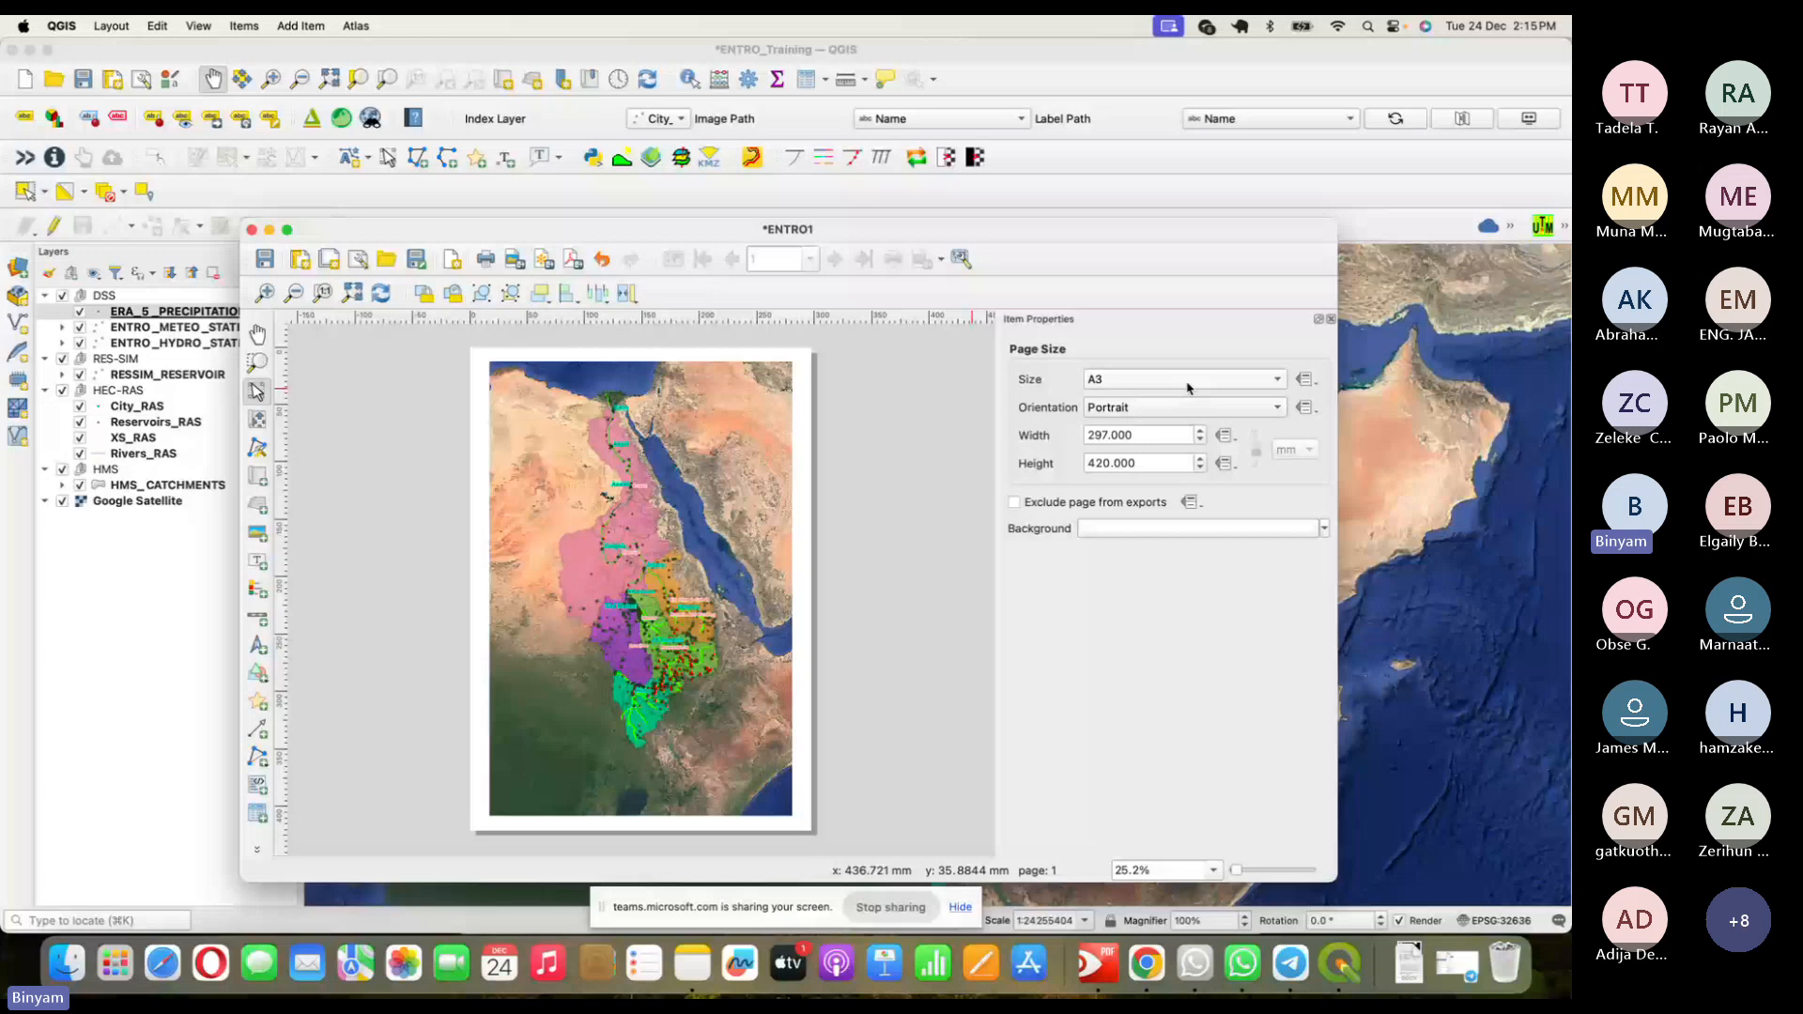
left_click(668, 452)
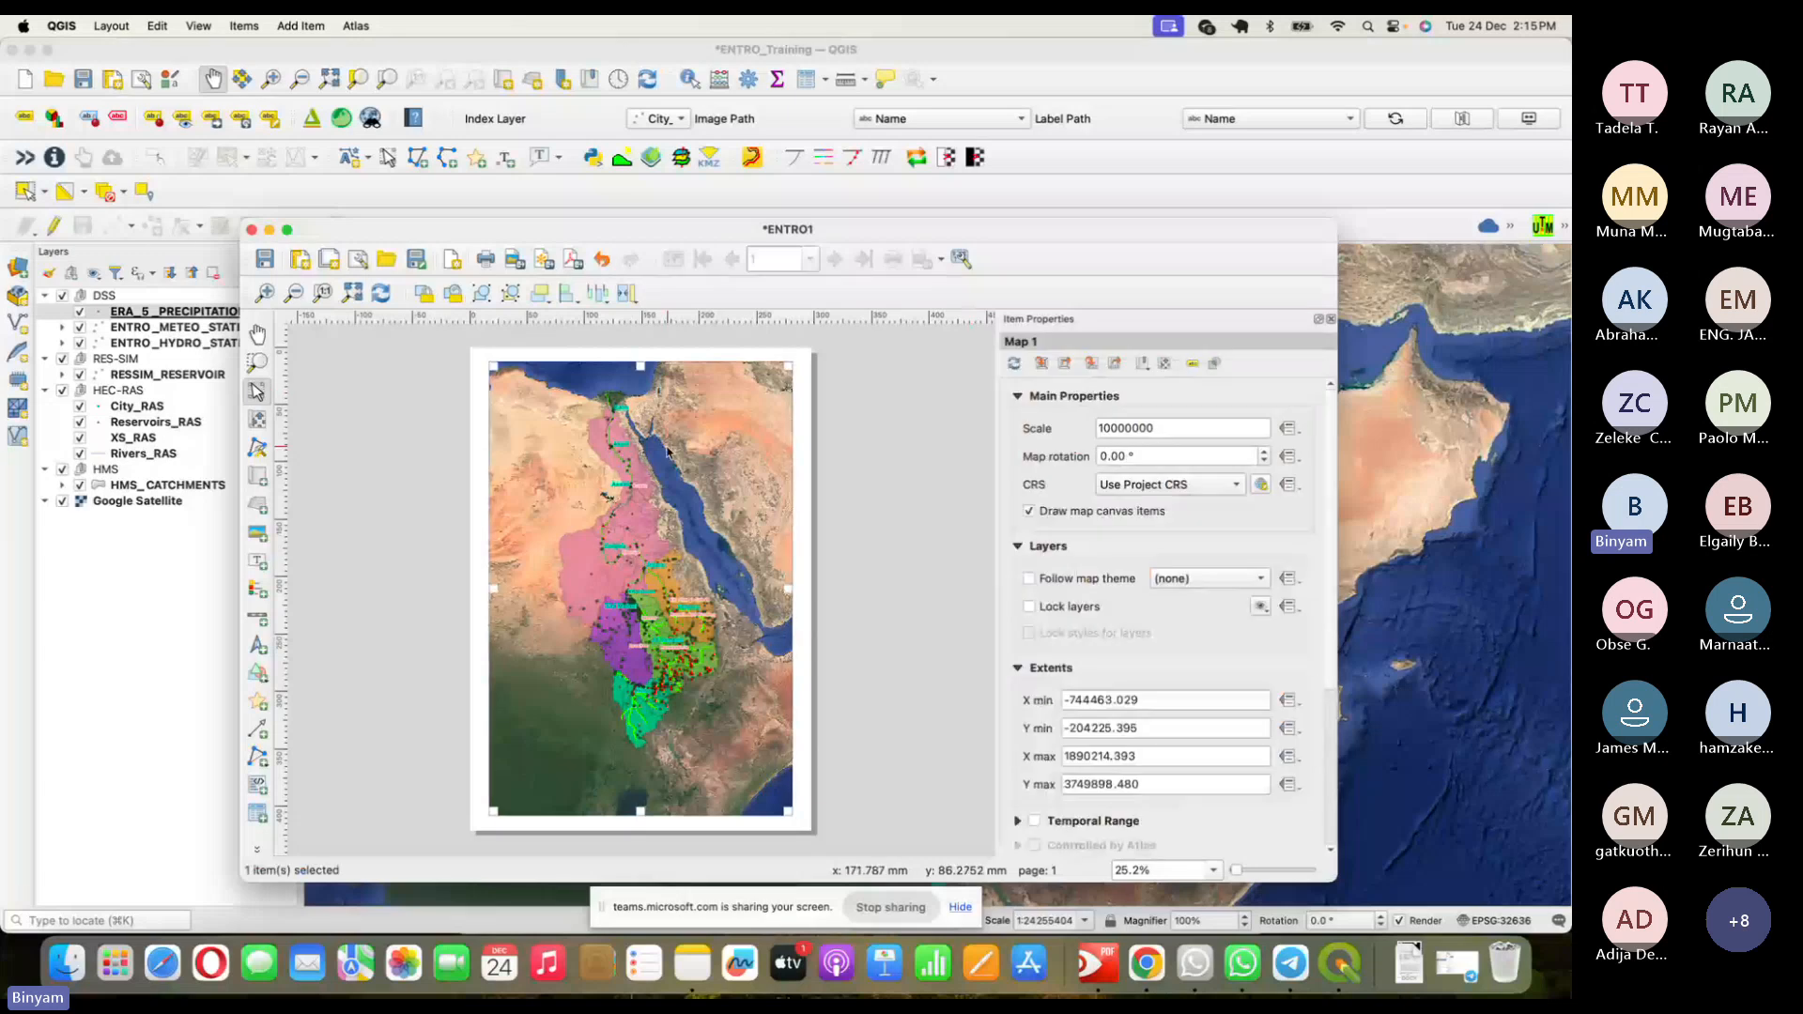
left_click(257, 421)
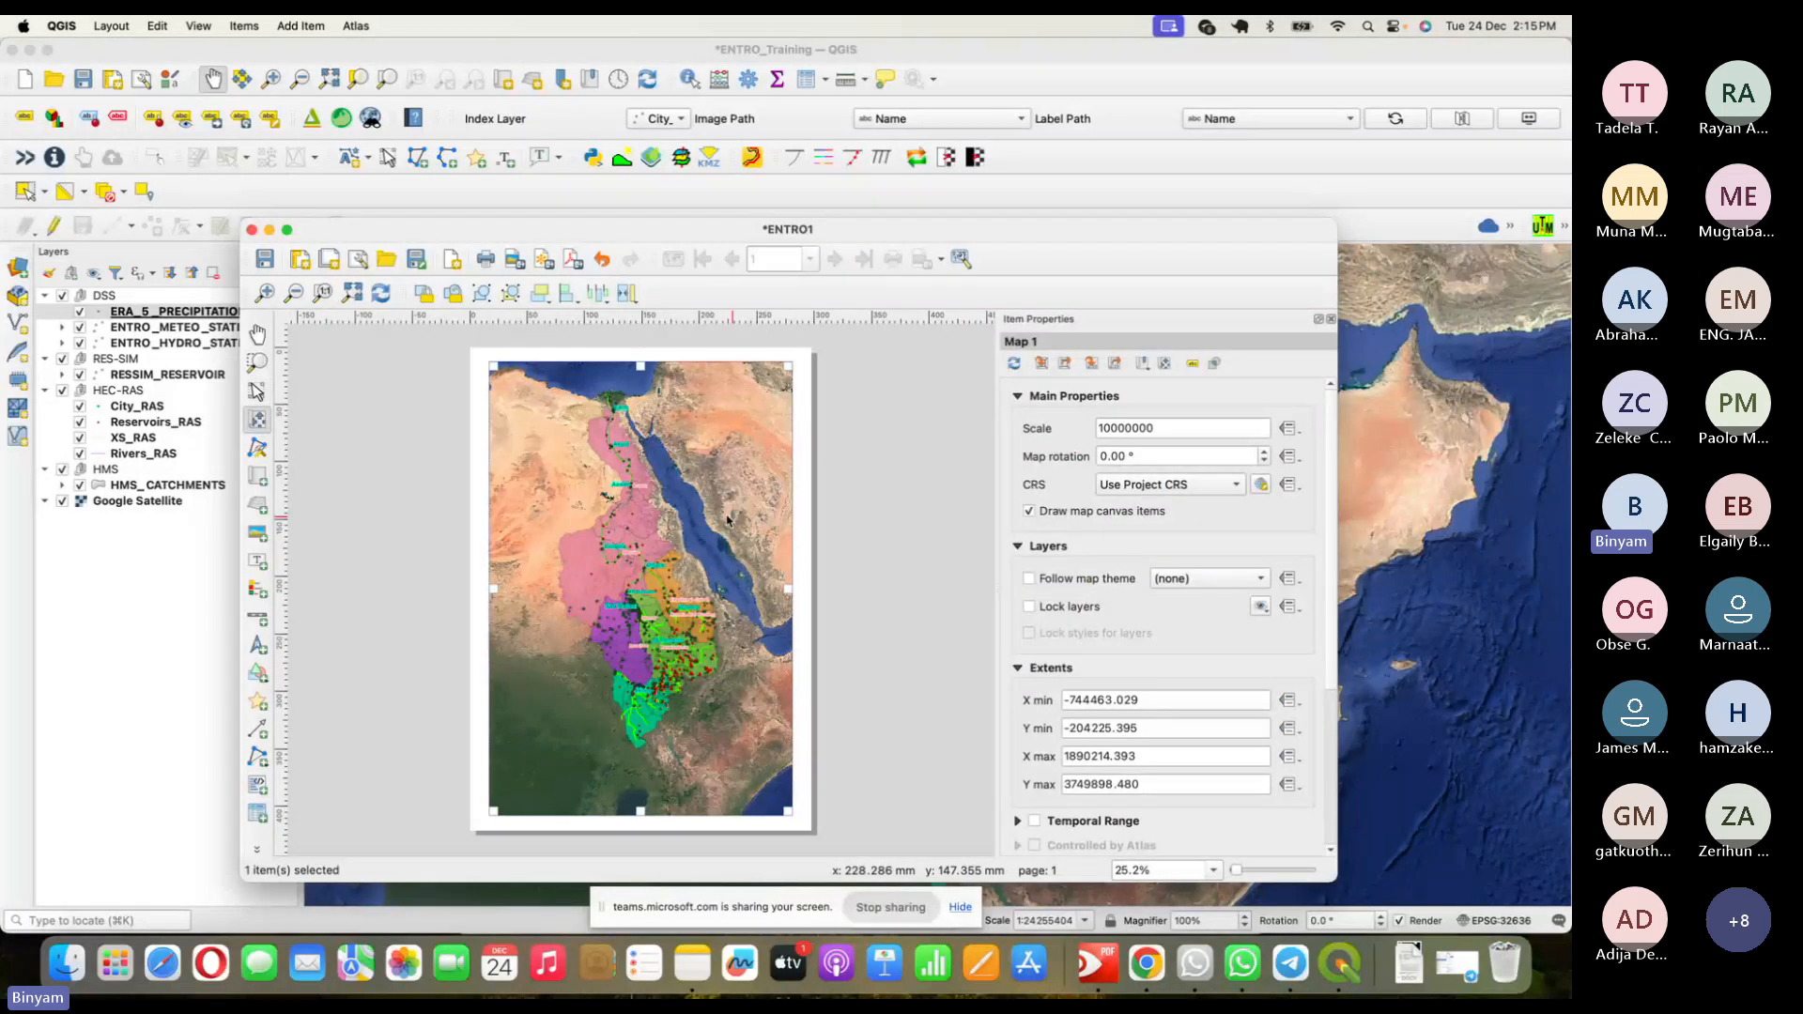
left_click(267, 428)
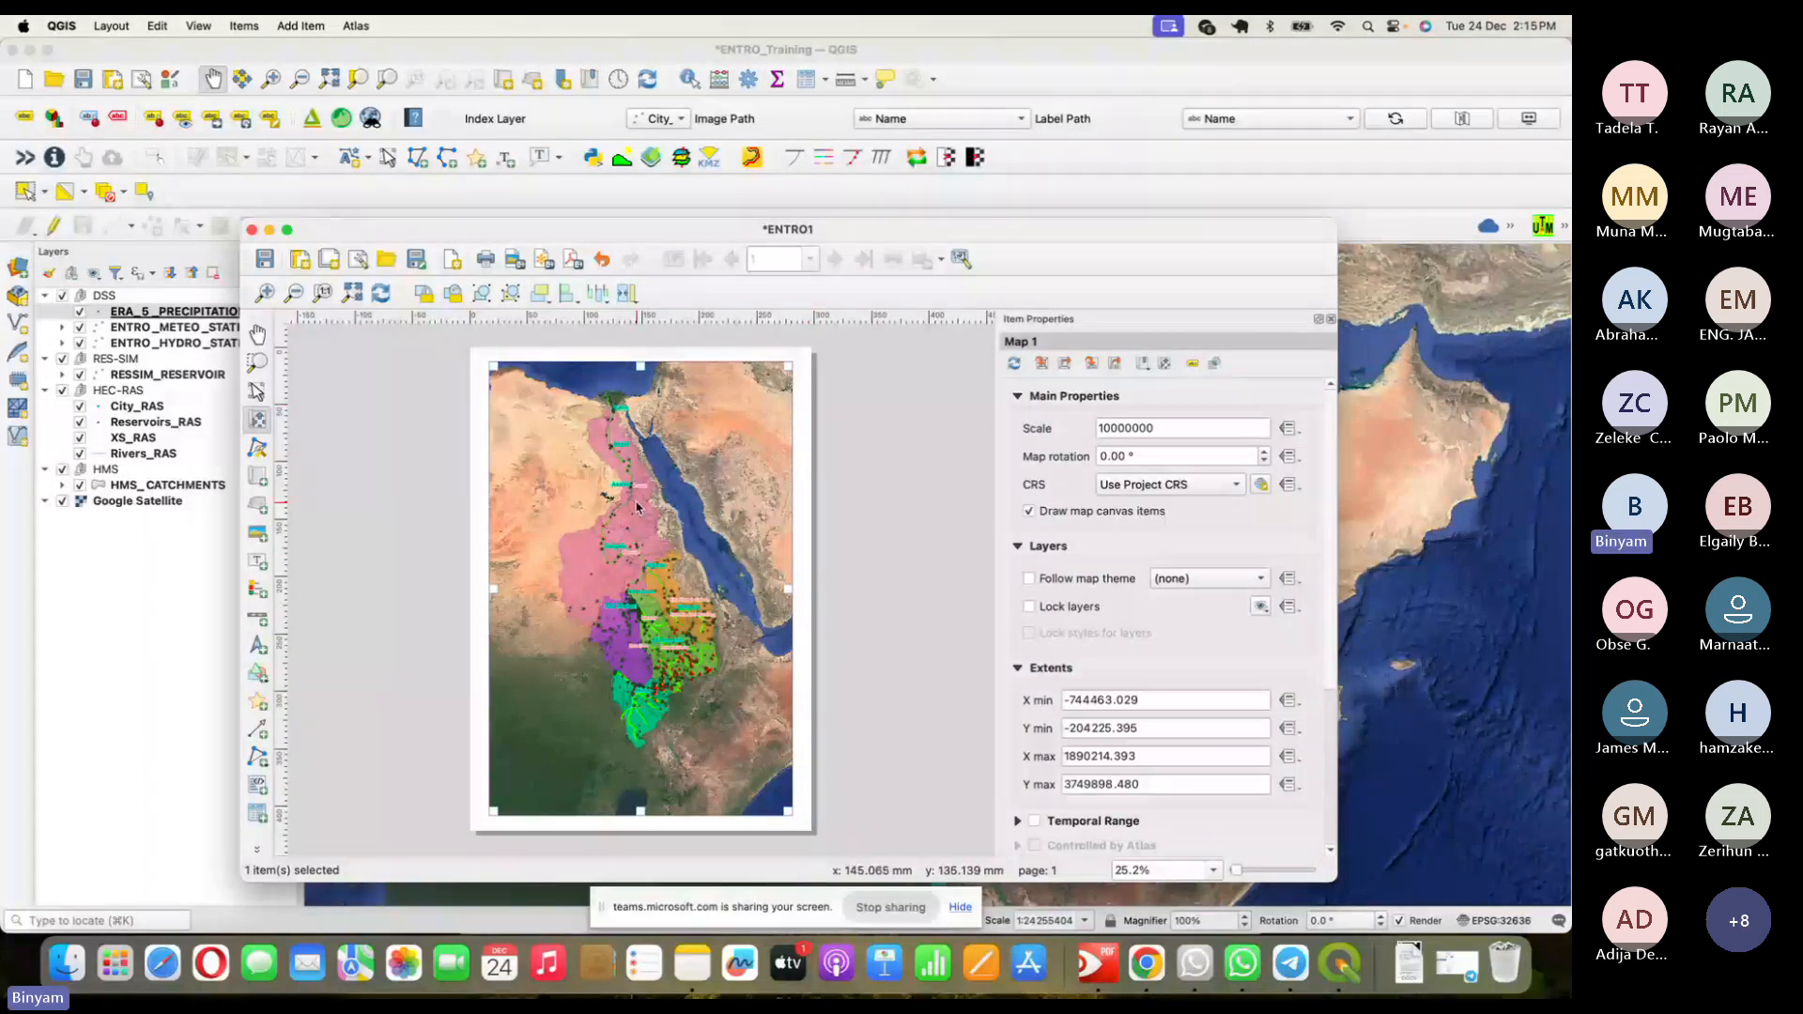
mouse_move(636, 507)
left_mouse_down()
mouse_move(605, 489)
mouse_move(650, 516)
left_mouse_up()
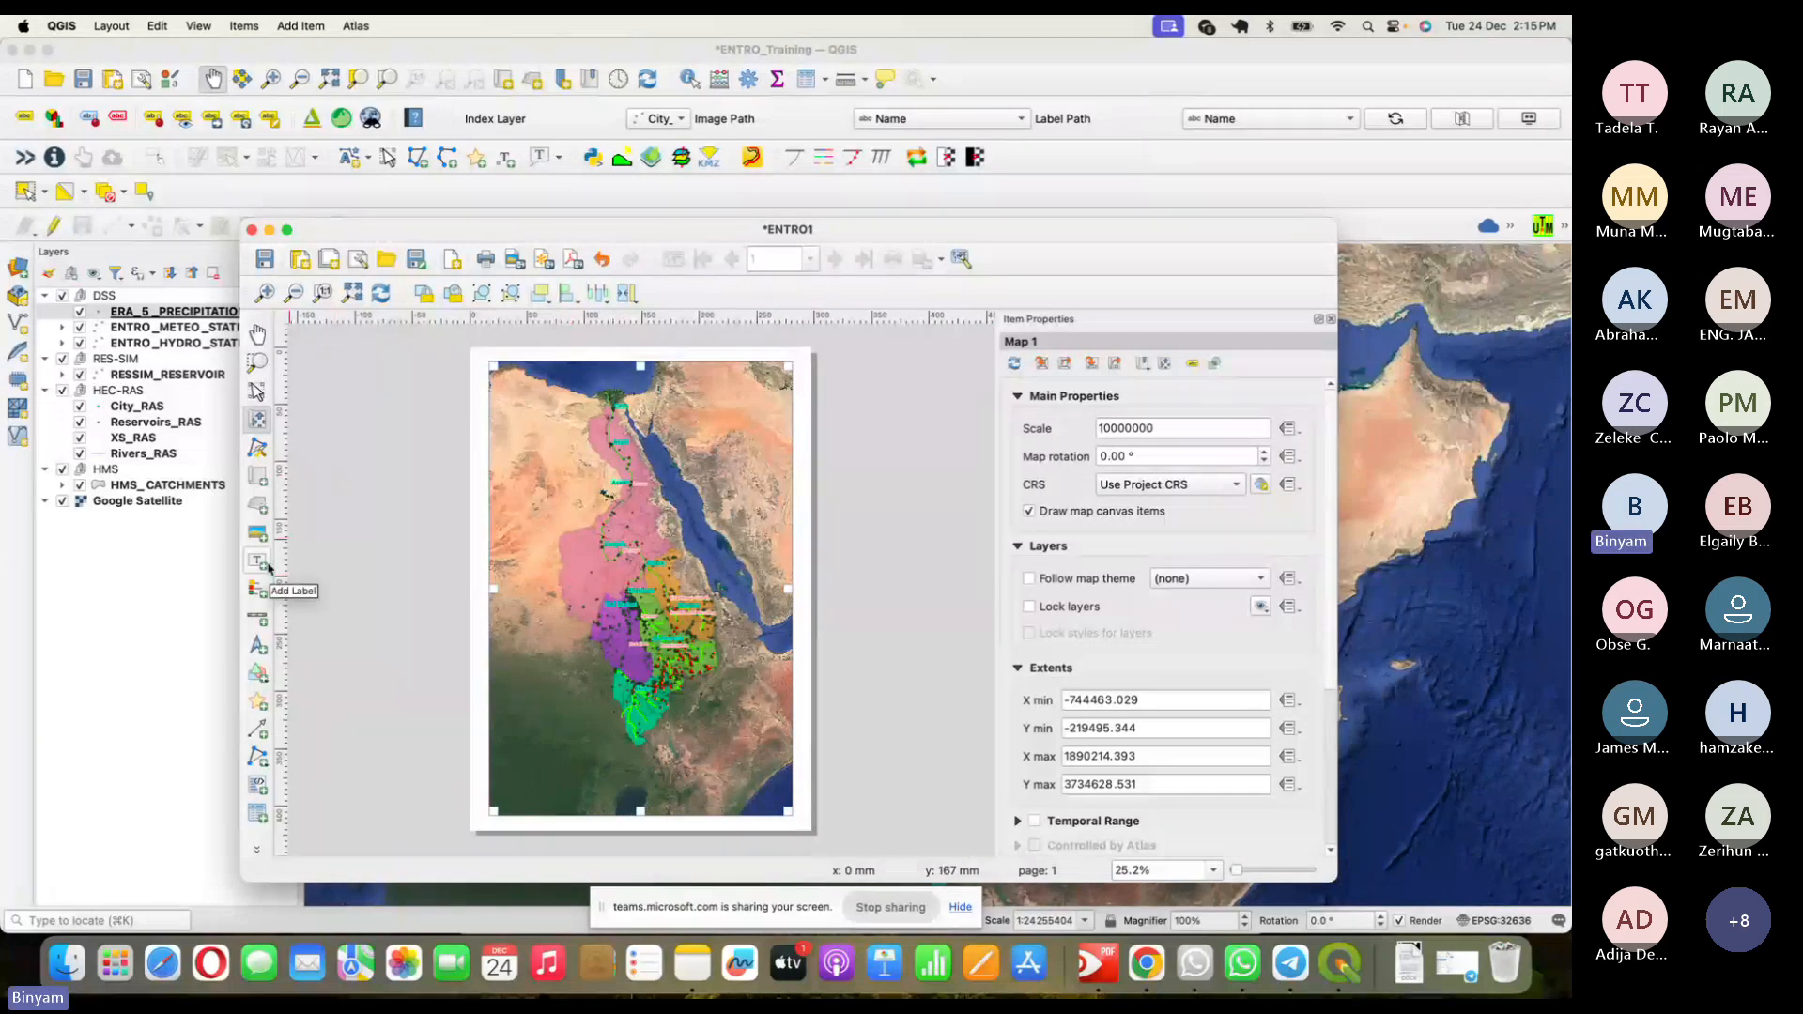
- Add a picture box at the map's top-left and give it a north arrow SVG
left_click(258, 647)
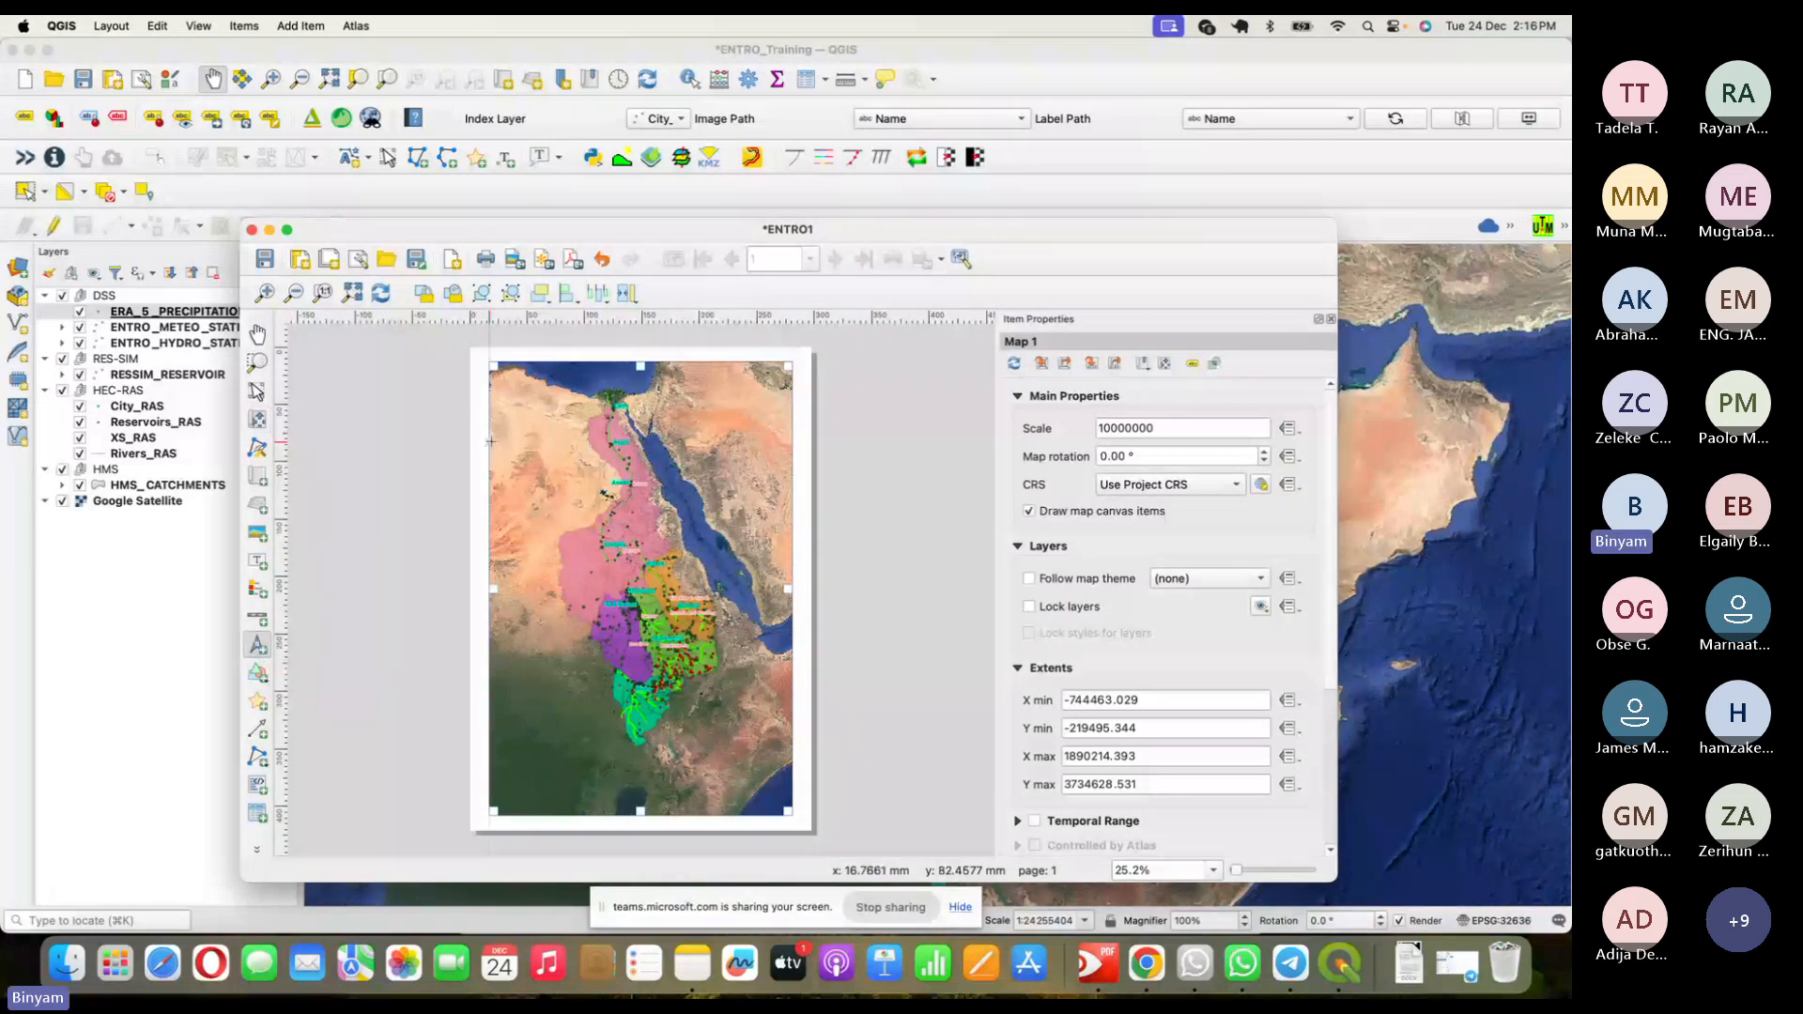
left_click_drag(507, 371, 518, 389)
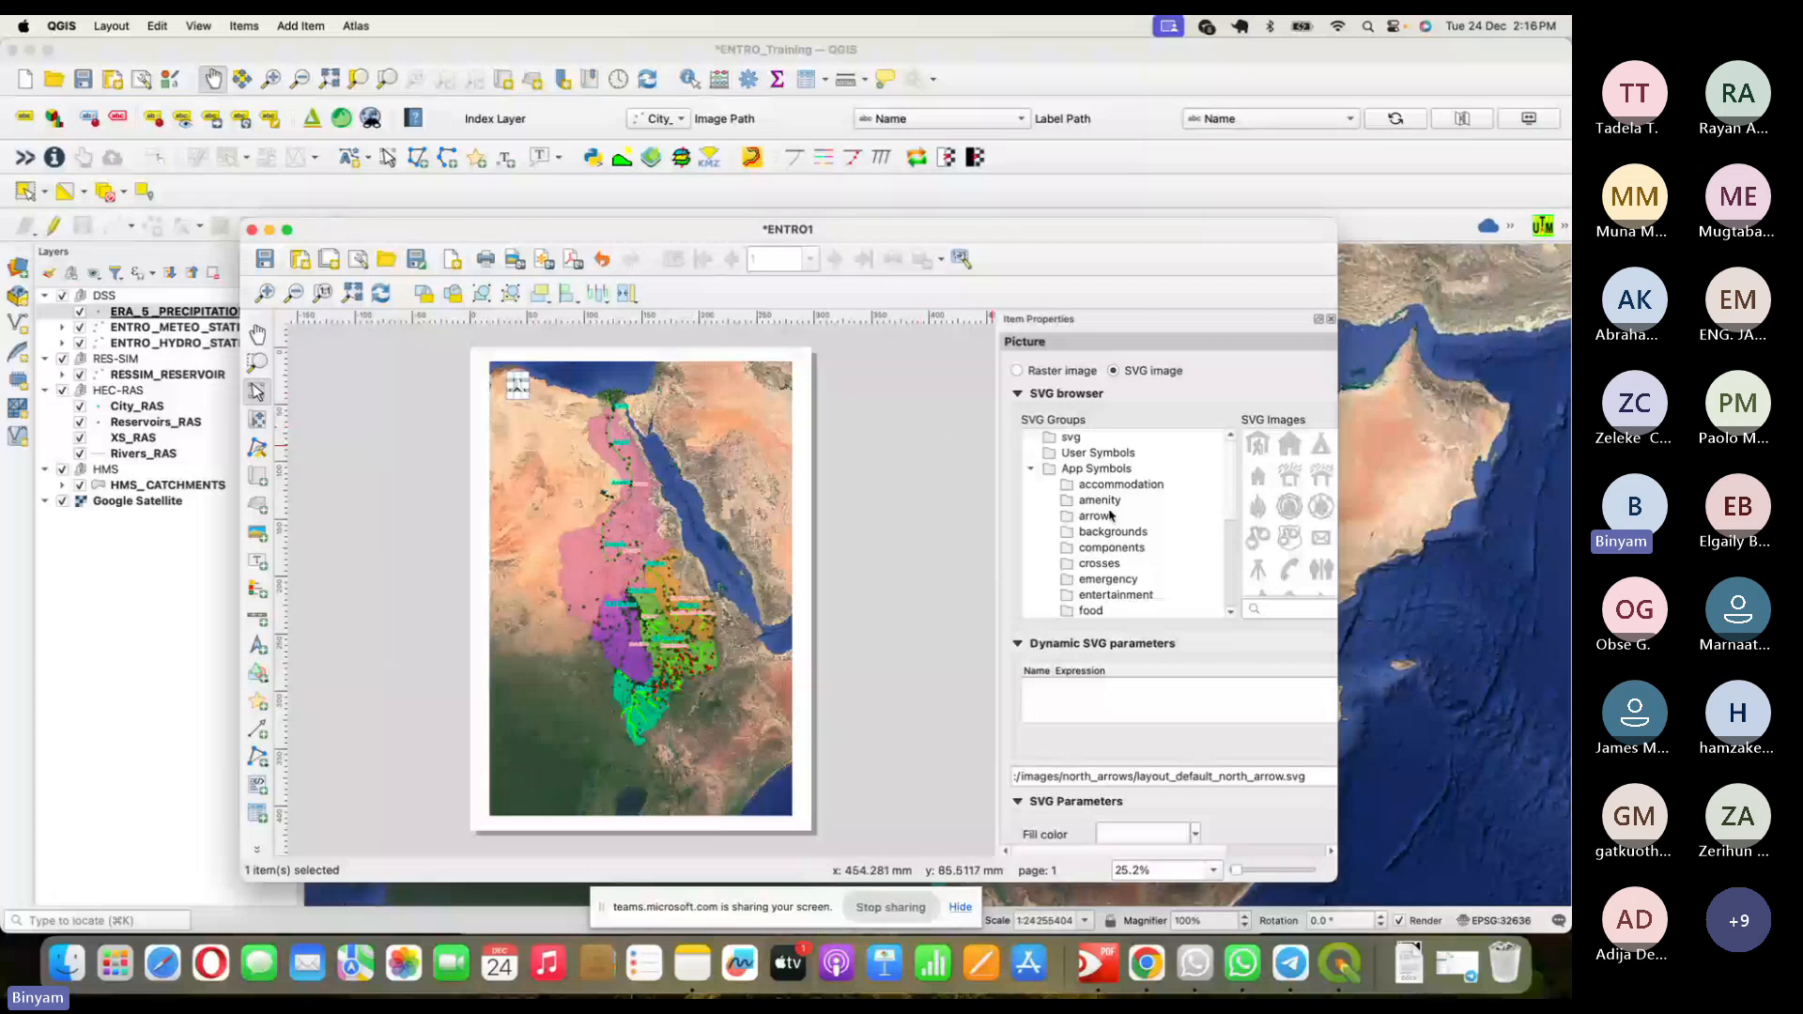
left_click(1107, 519)
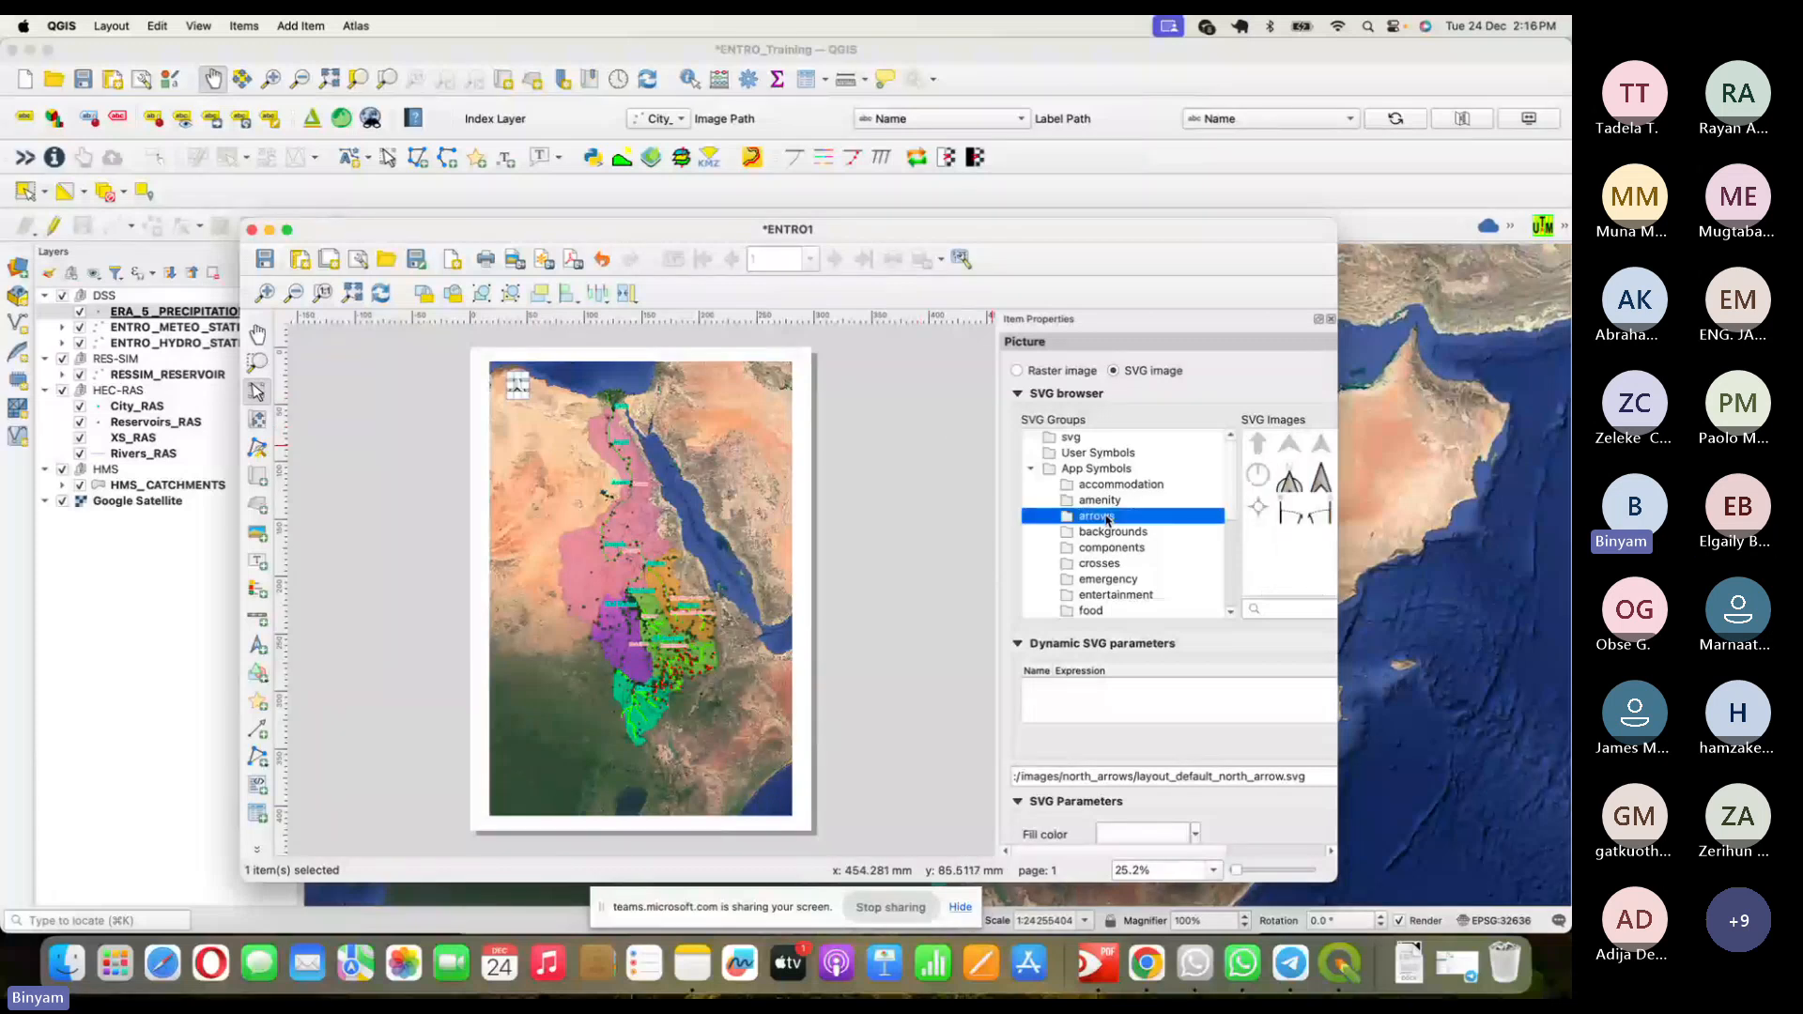
left_click(1297, 484)
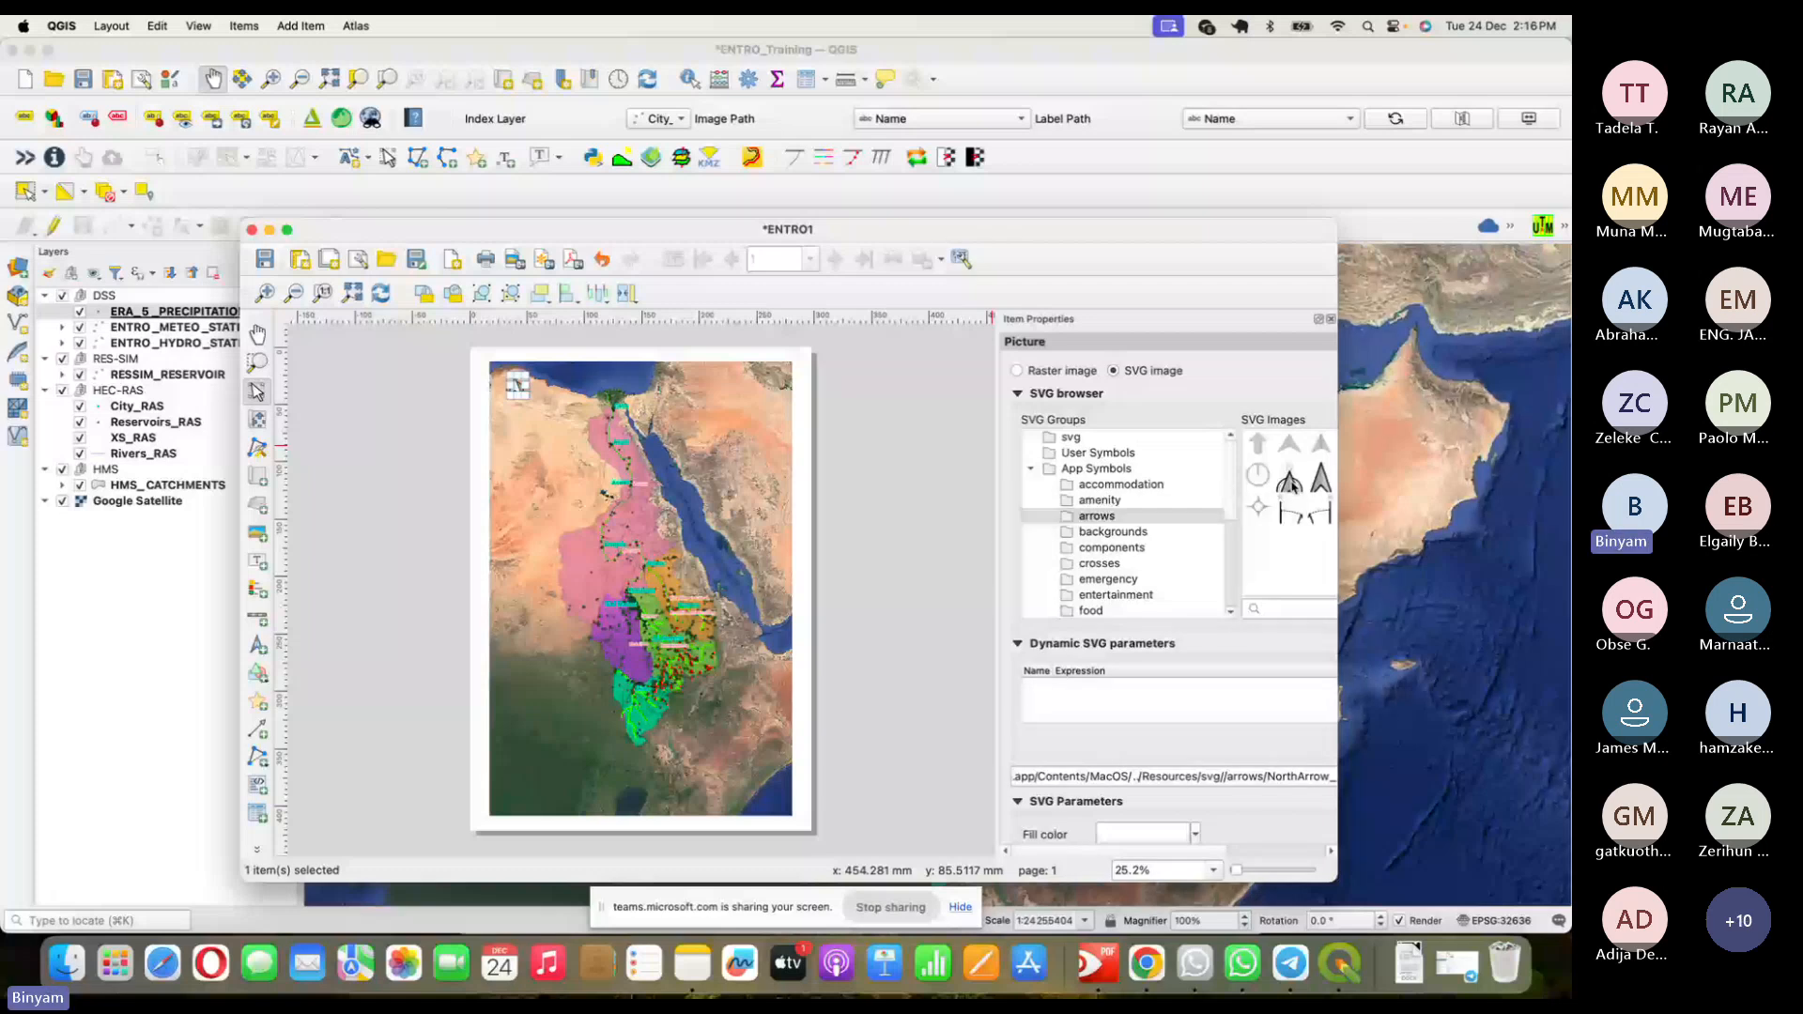
- Try different north arrow SVG symbols for the picture, deselecting to preview each one
left_click(514, 394)
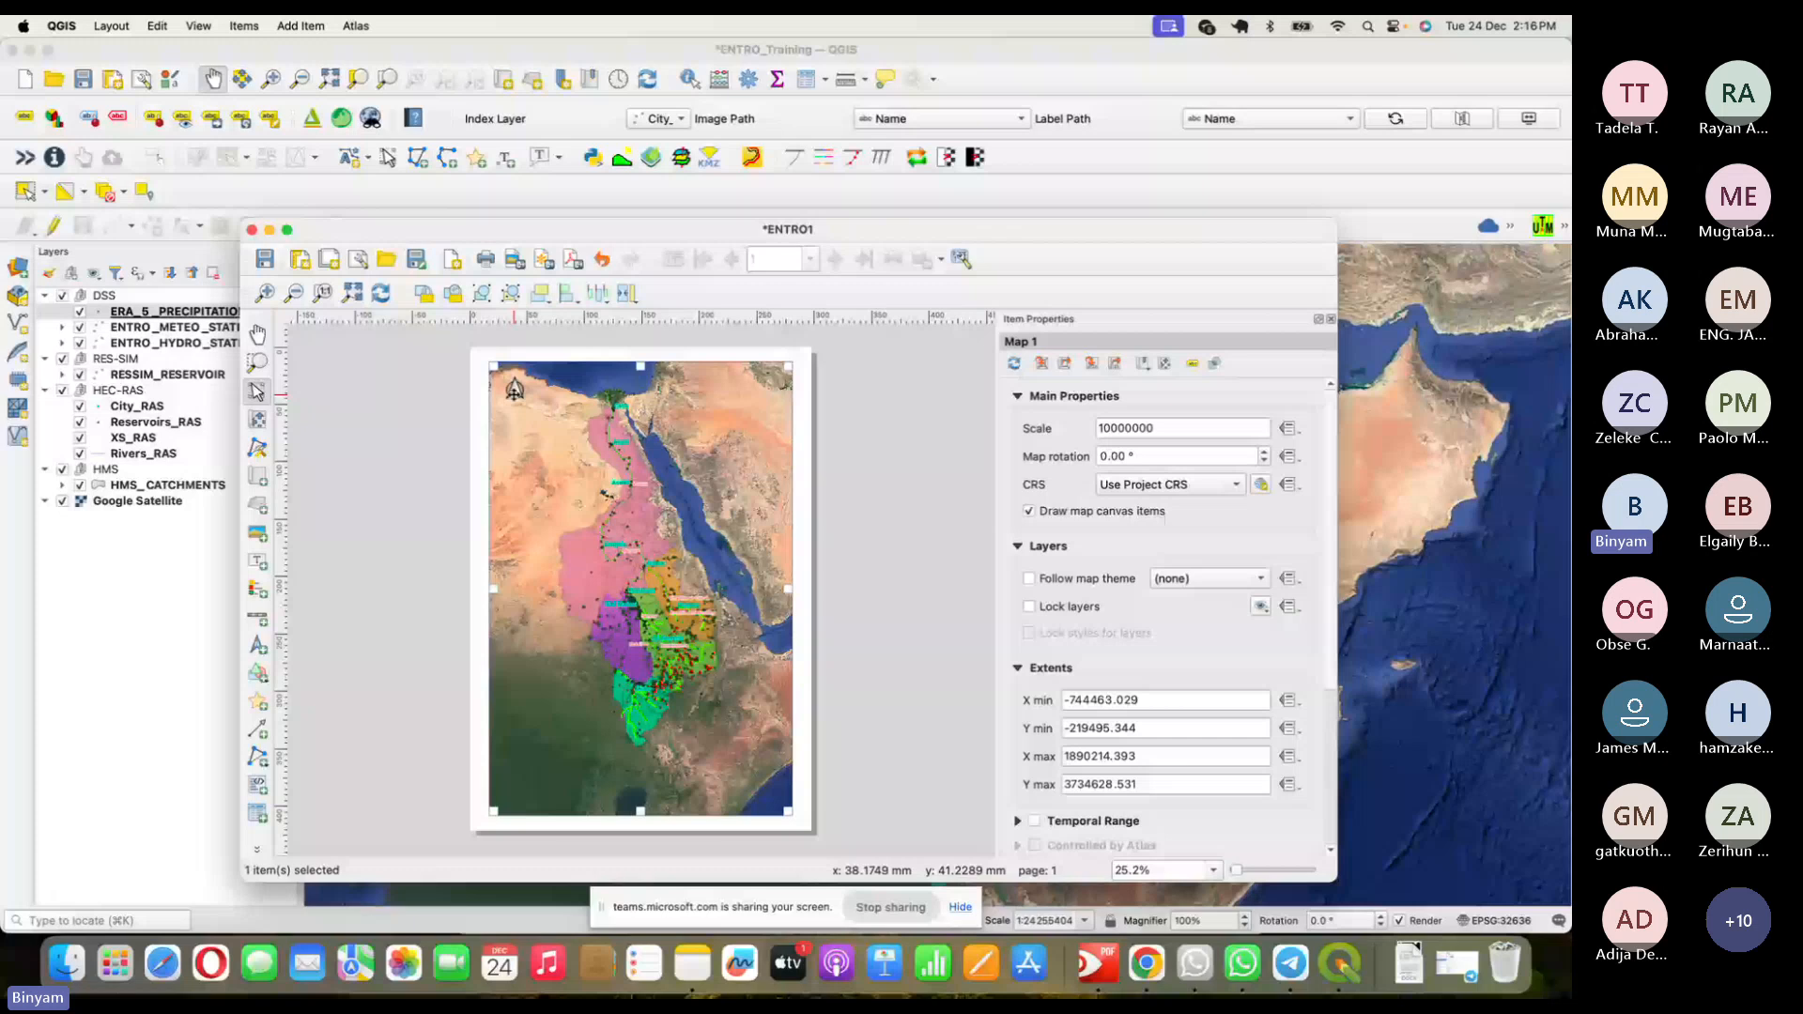
left_click(515, 389)
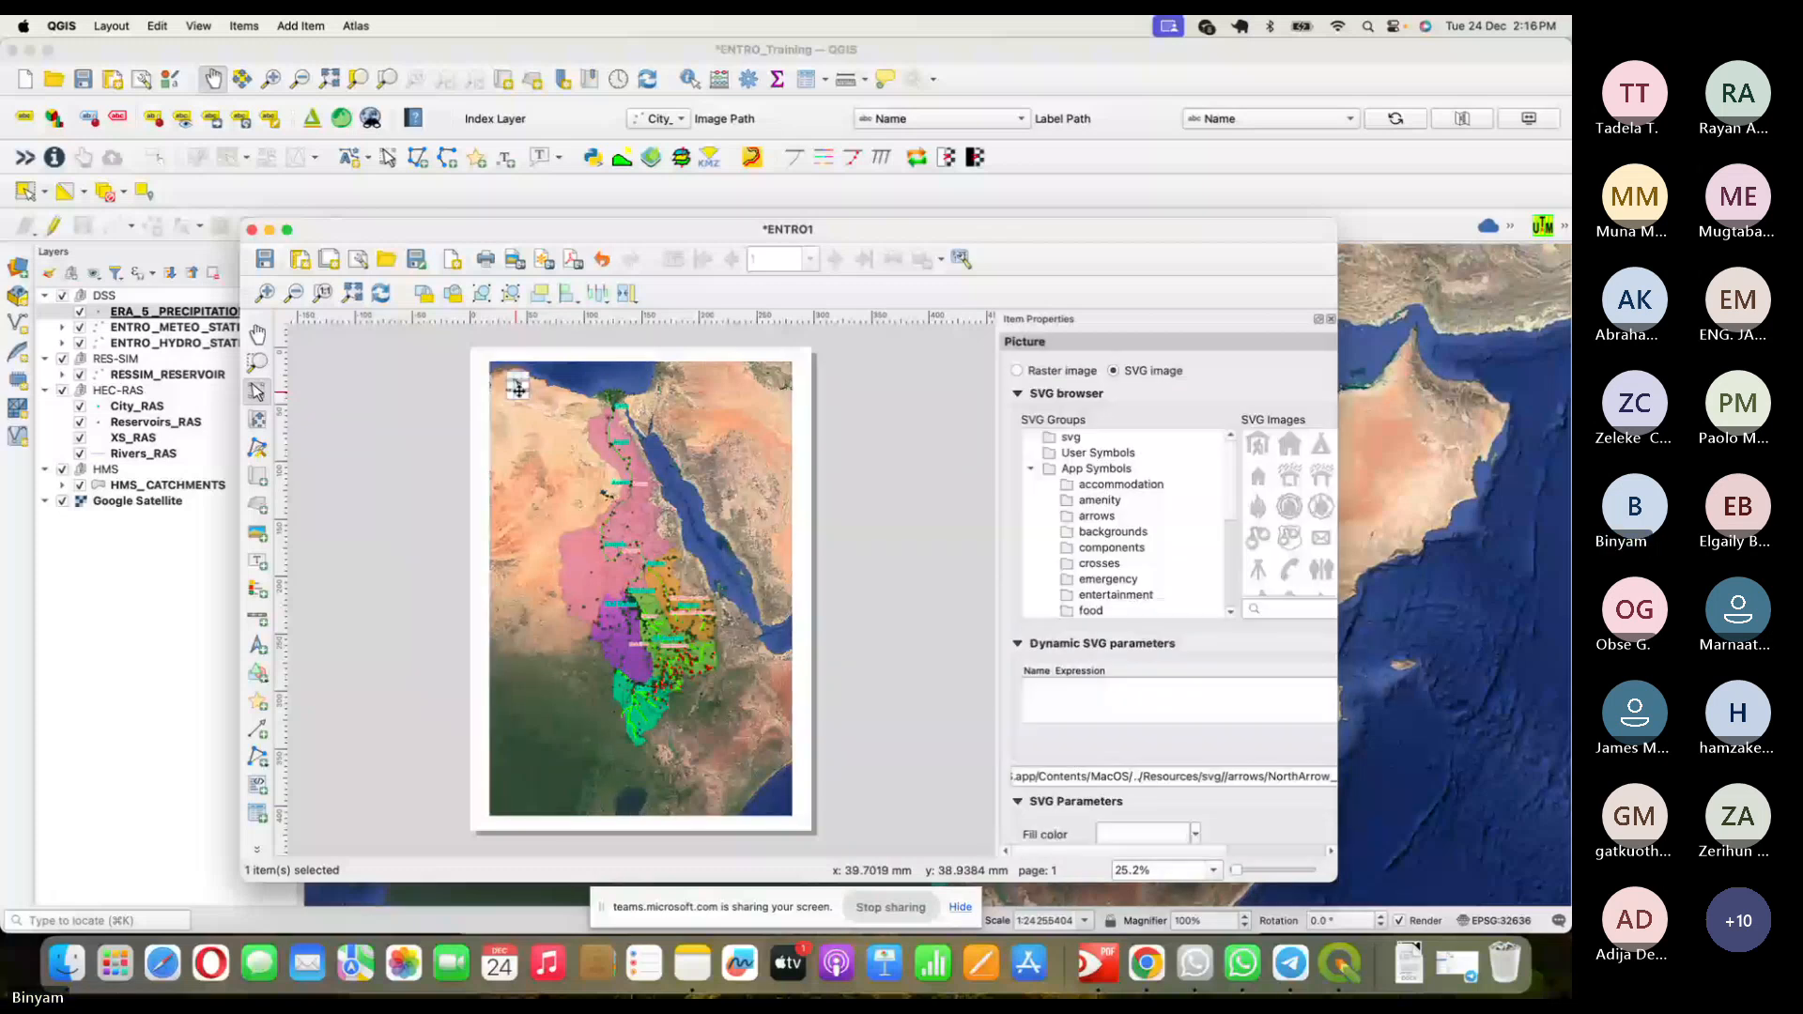
left_click(1097, 516)
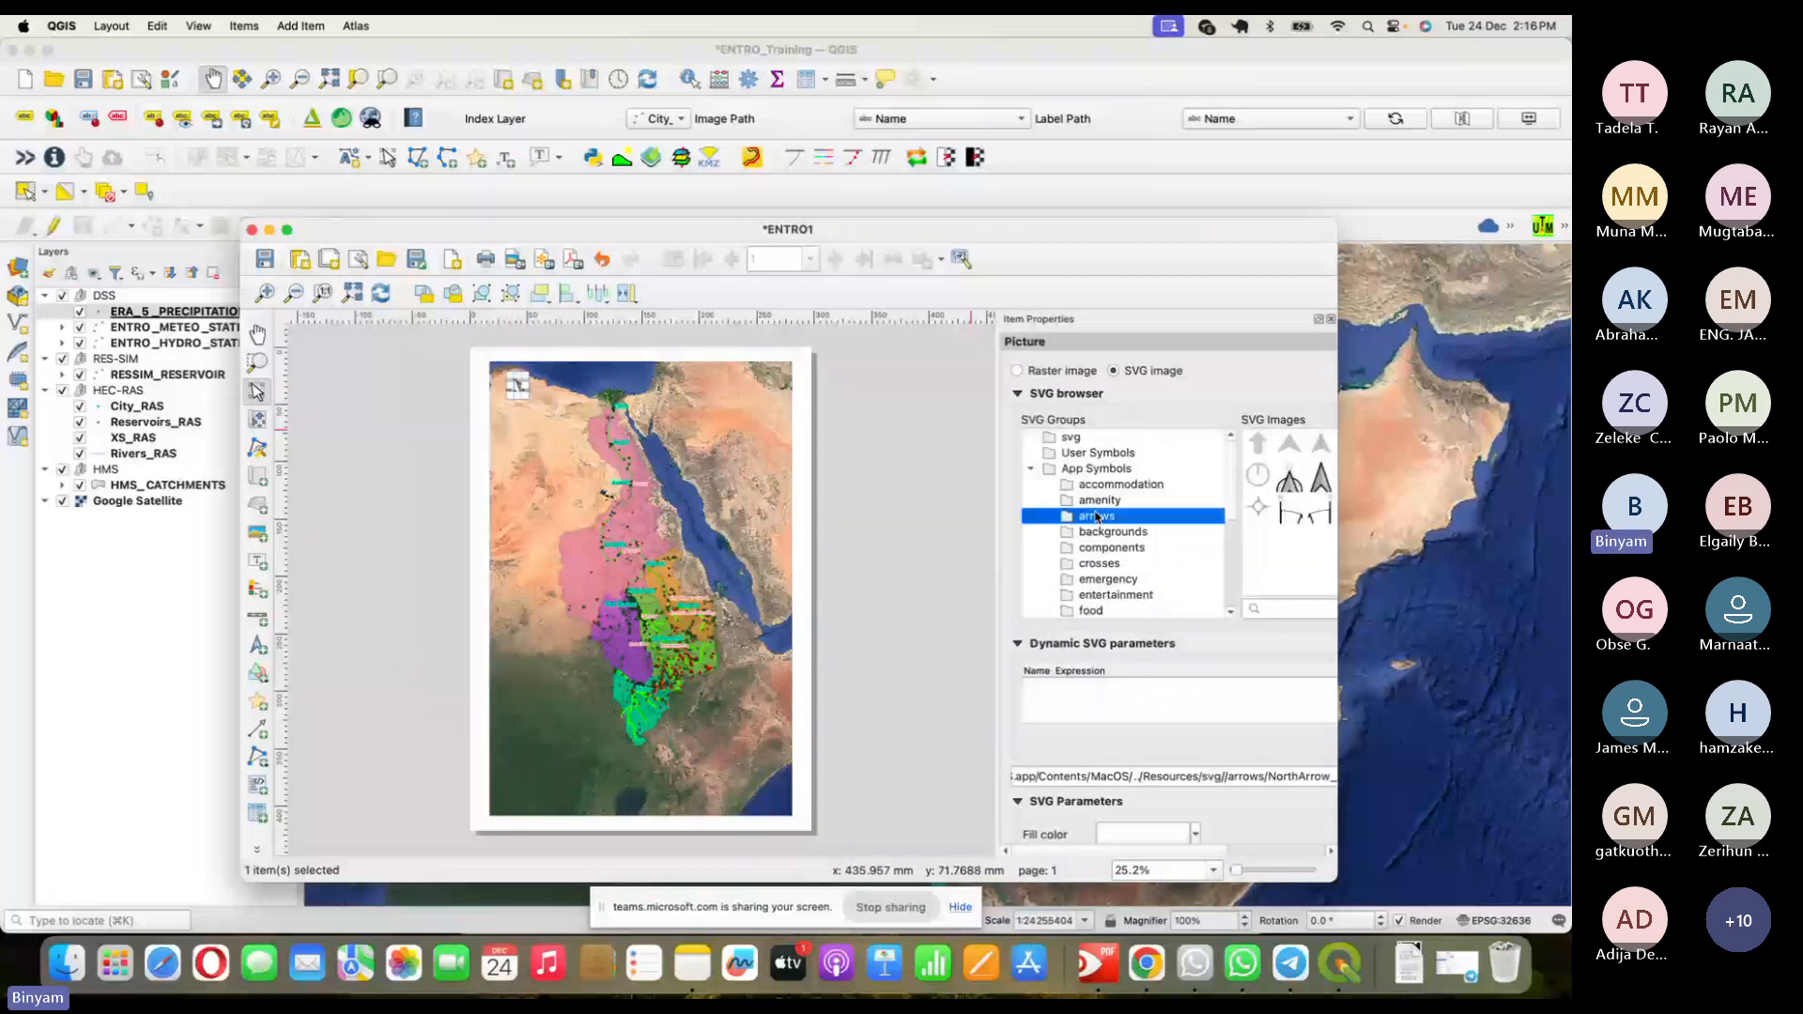
left_click(1319, 479)
left_click(841, 433)
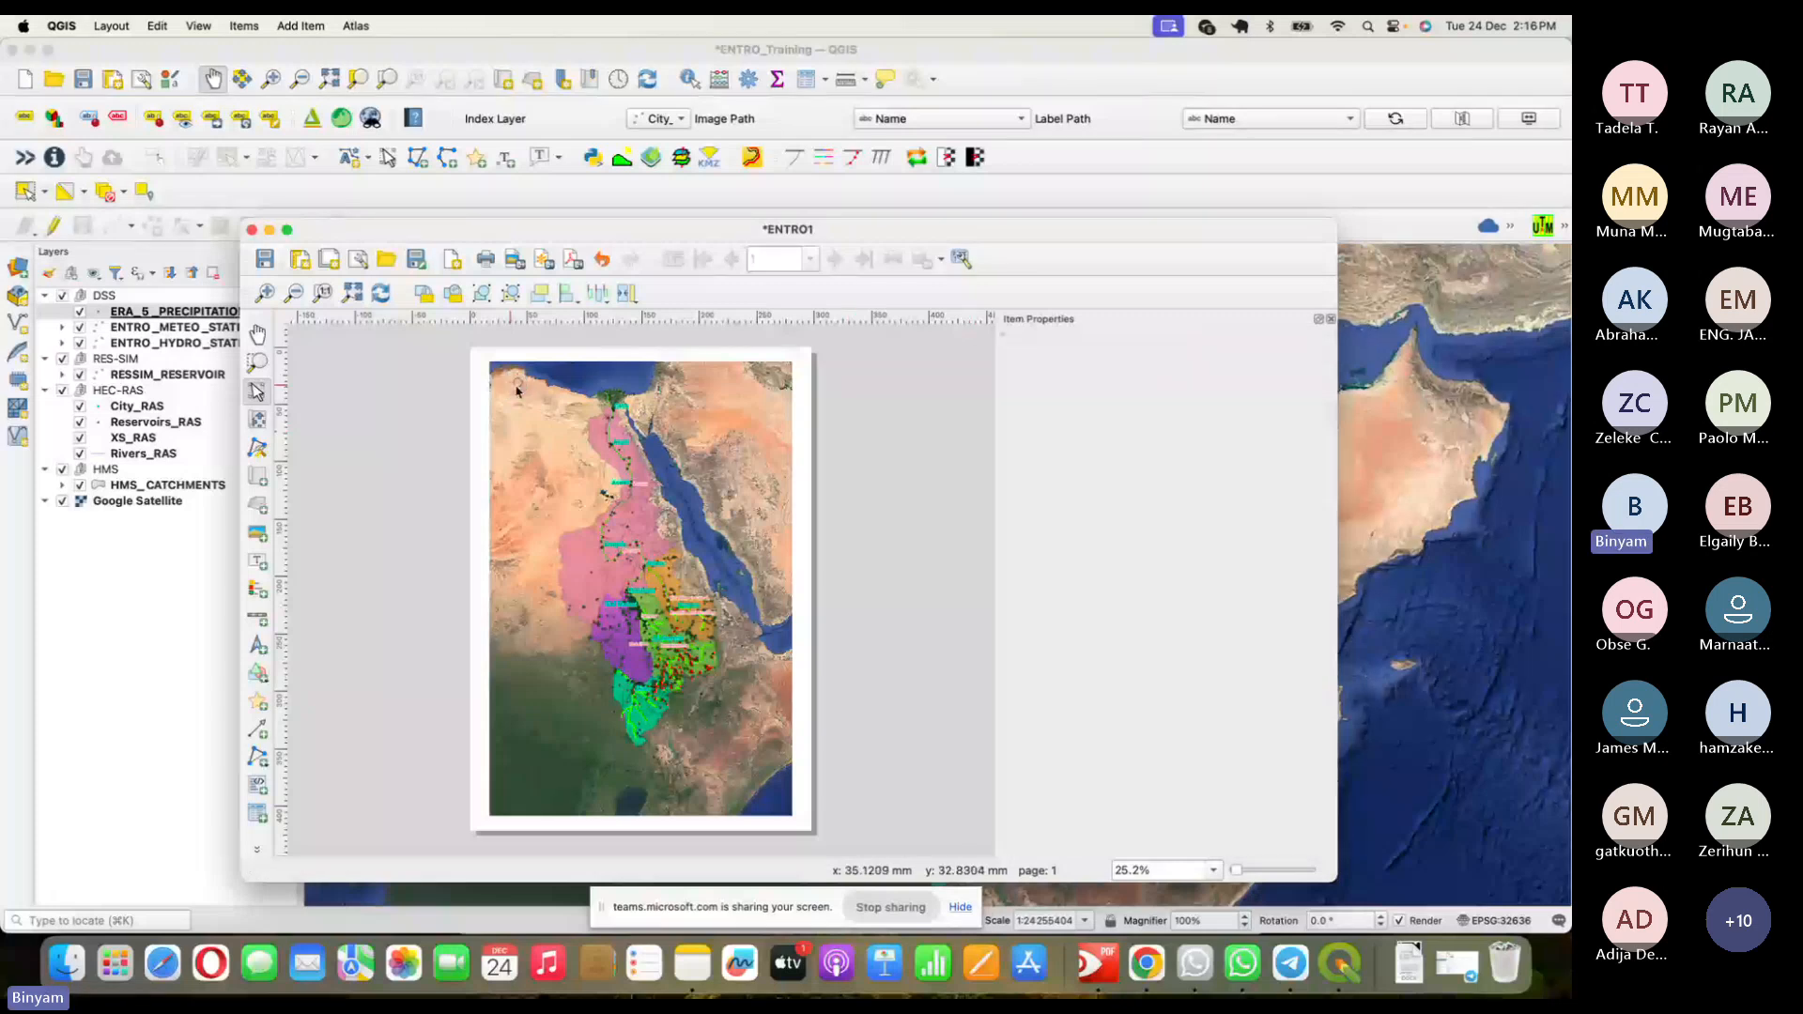
left_click(518, 391)
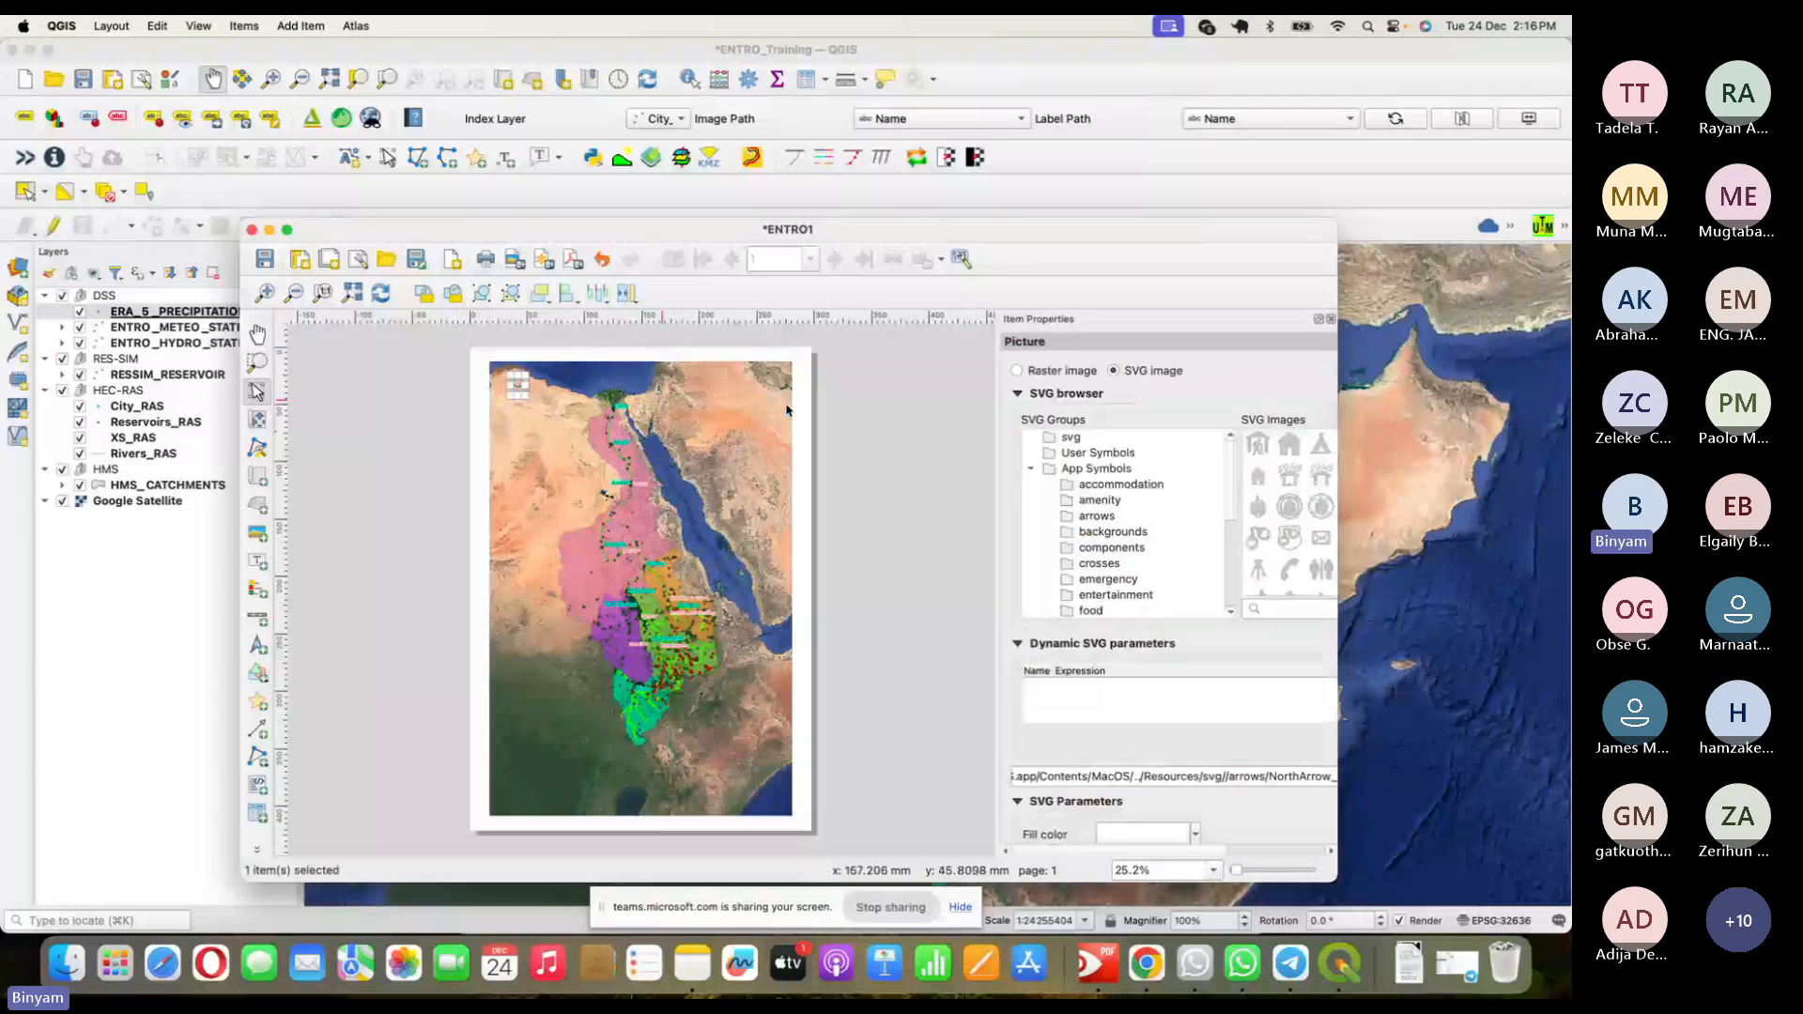
left_click(1144, 516)
left_click(1320, 480)
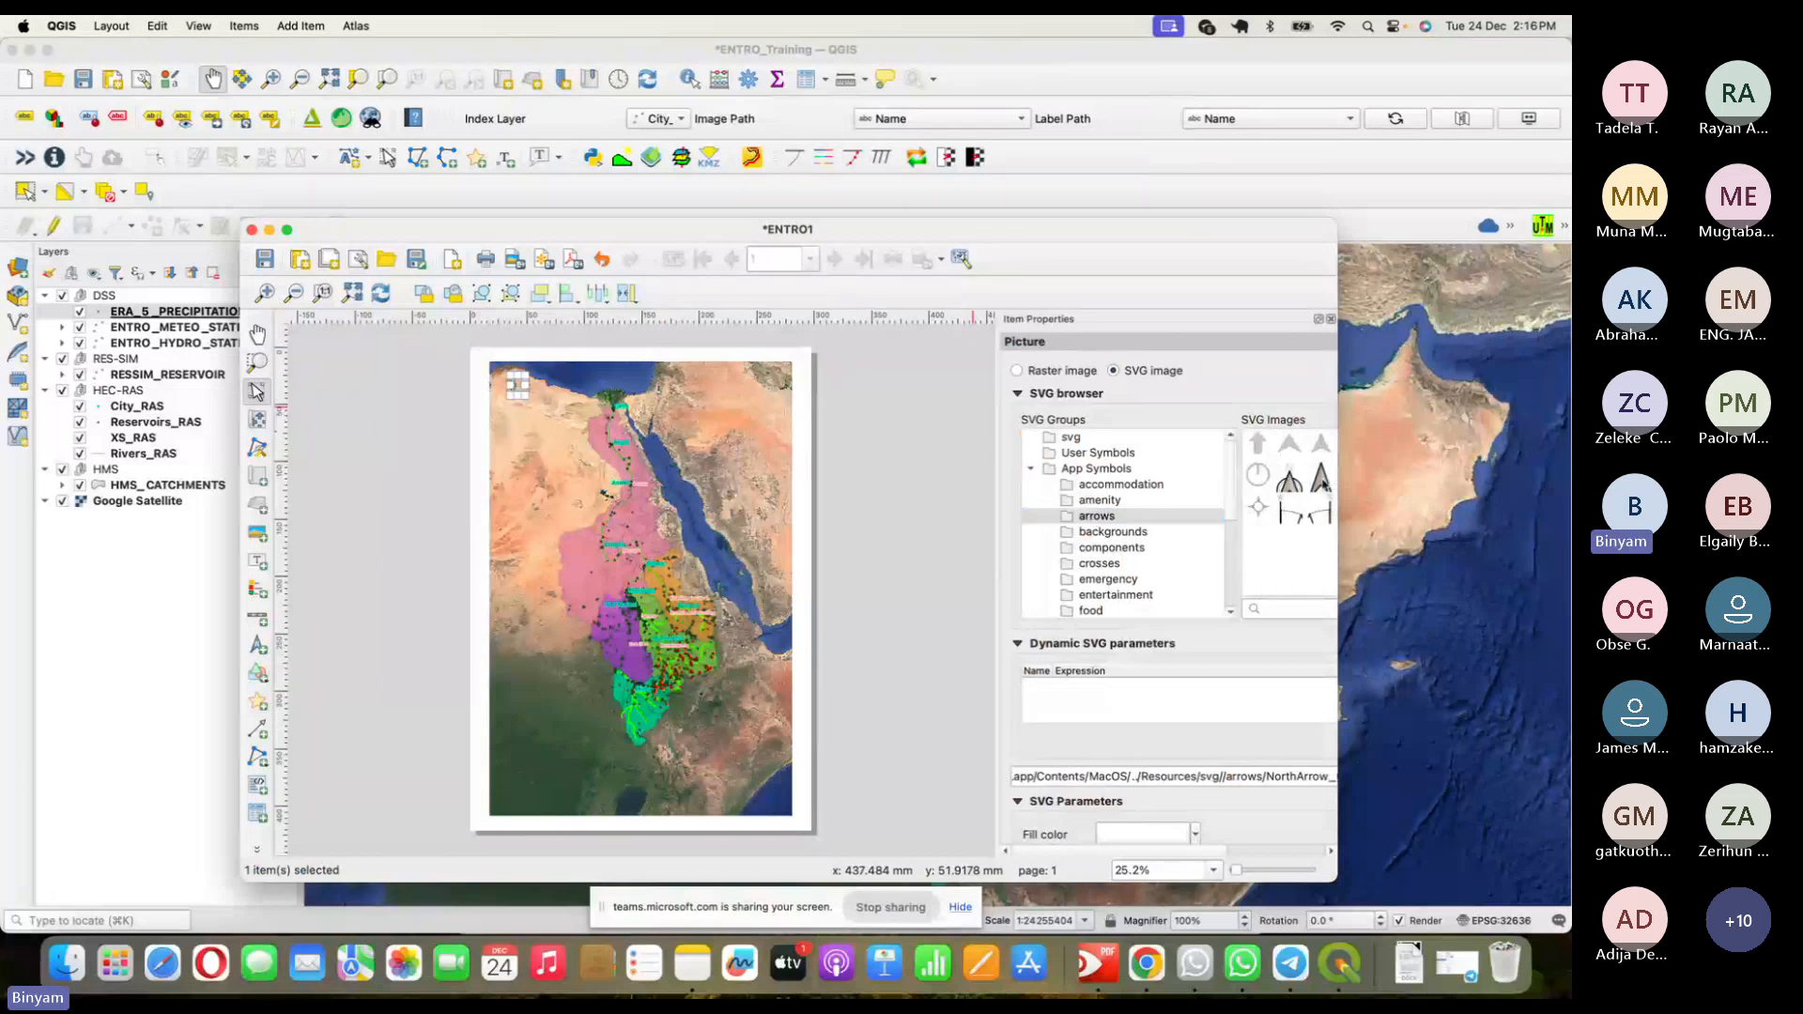
left_click(830, 417)
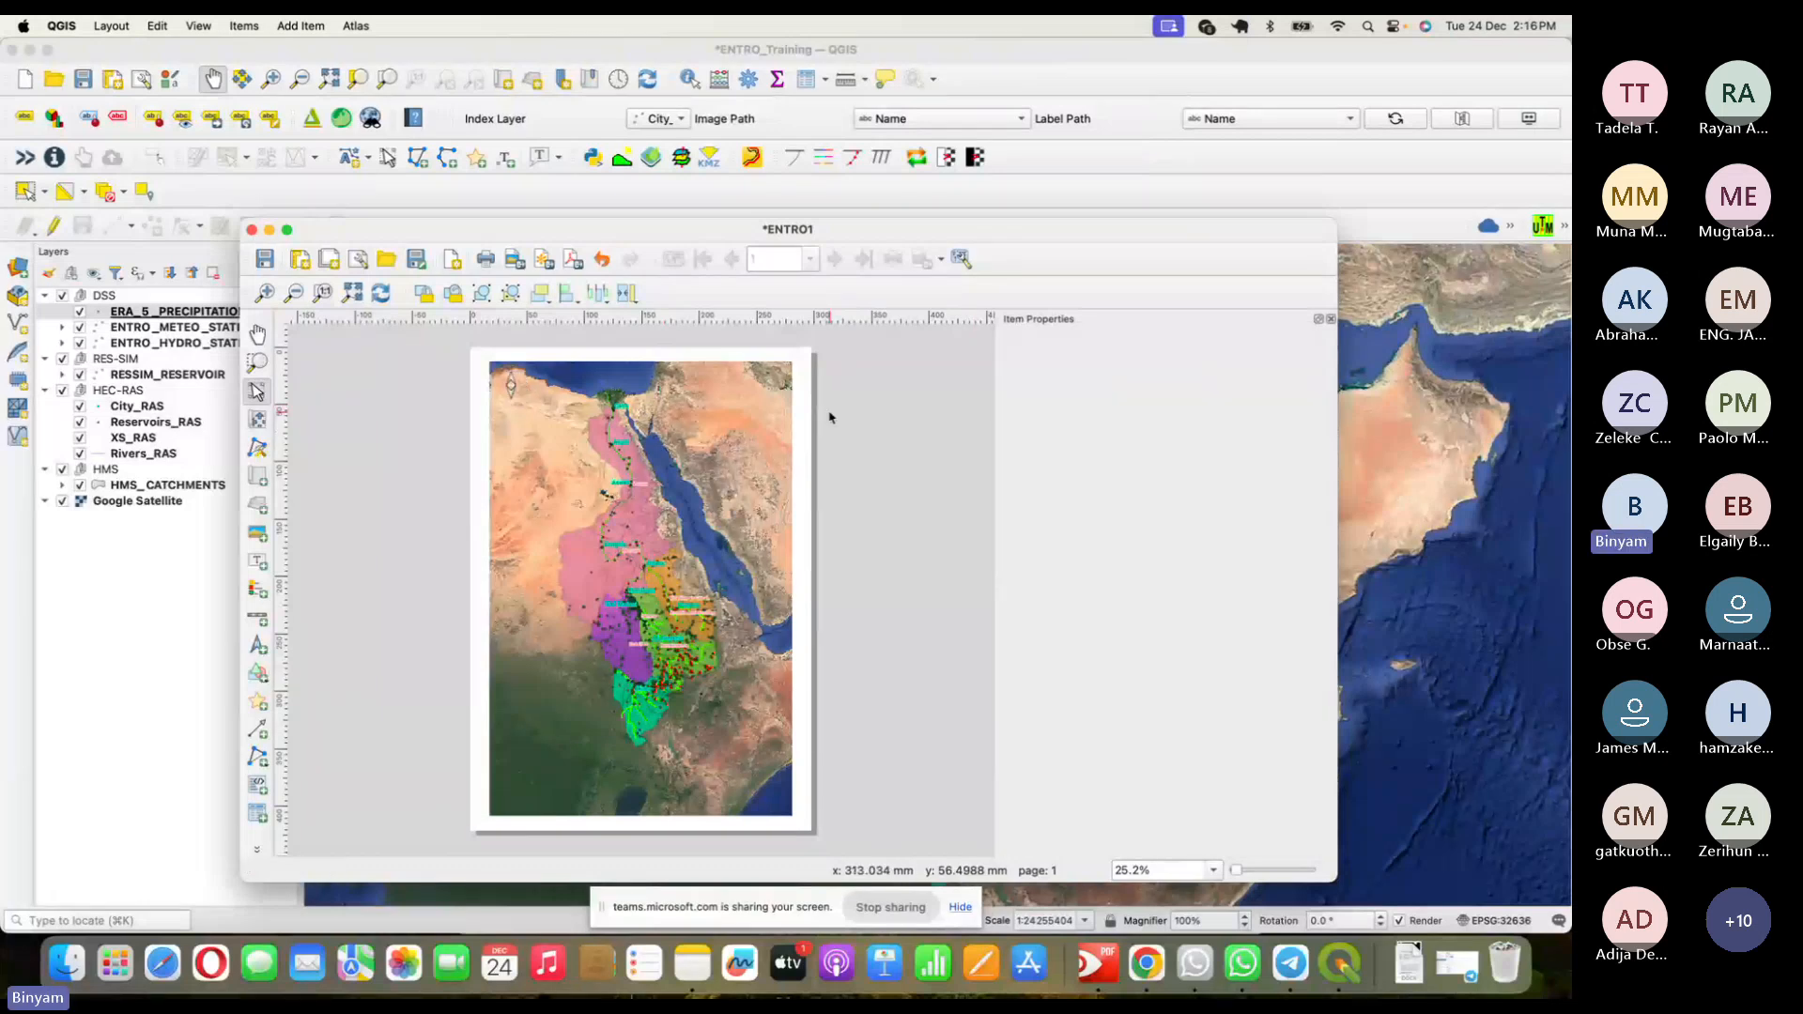
left_click(538, 394)
left_click(1292, 483)
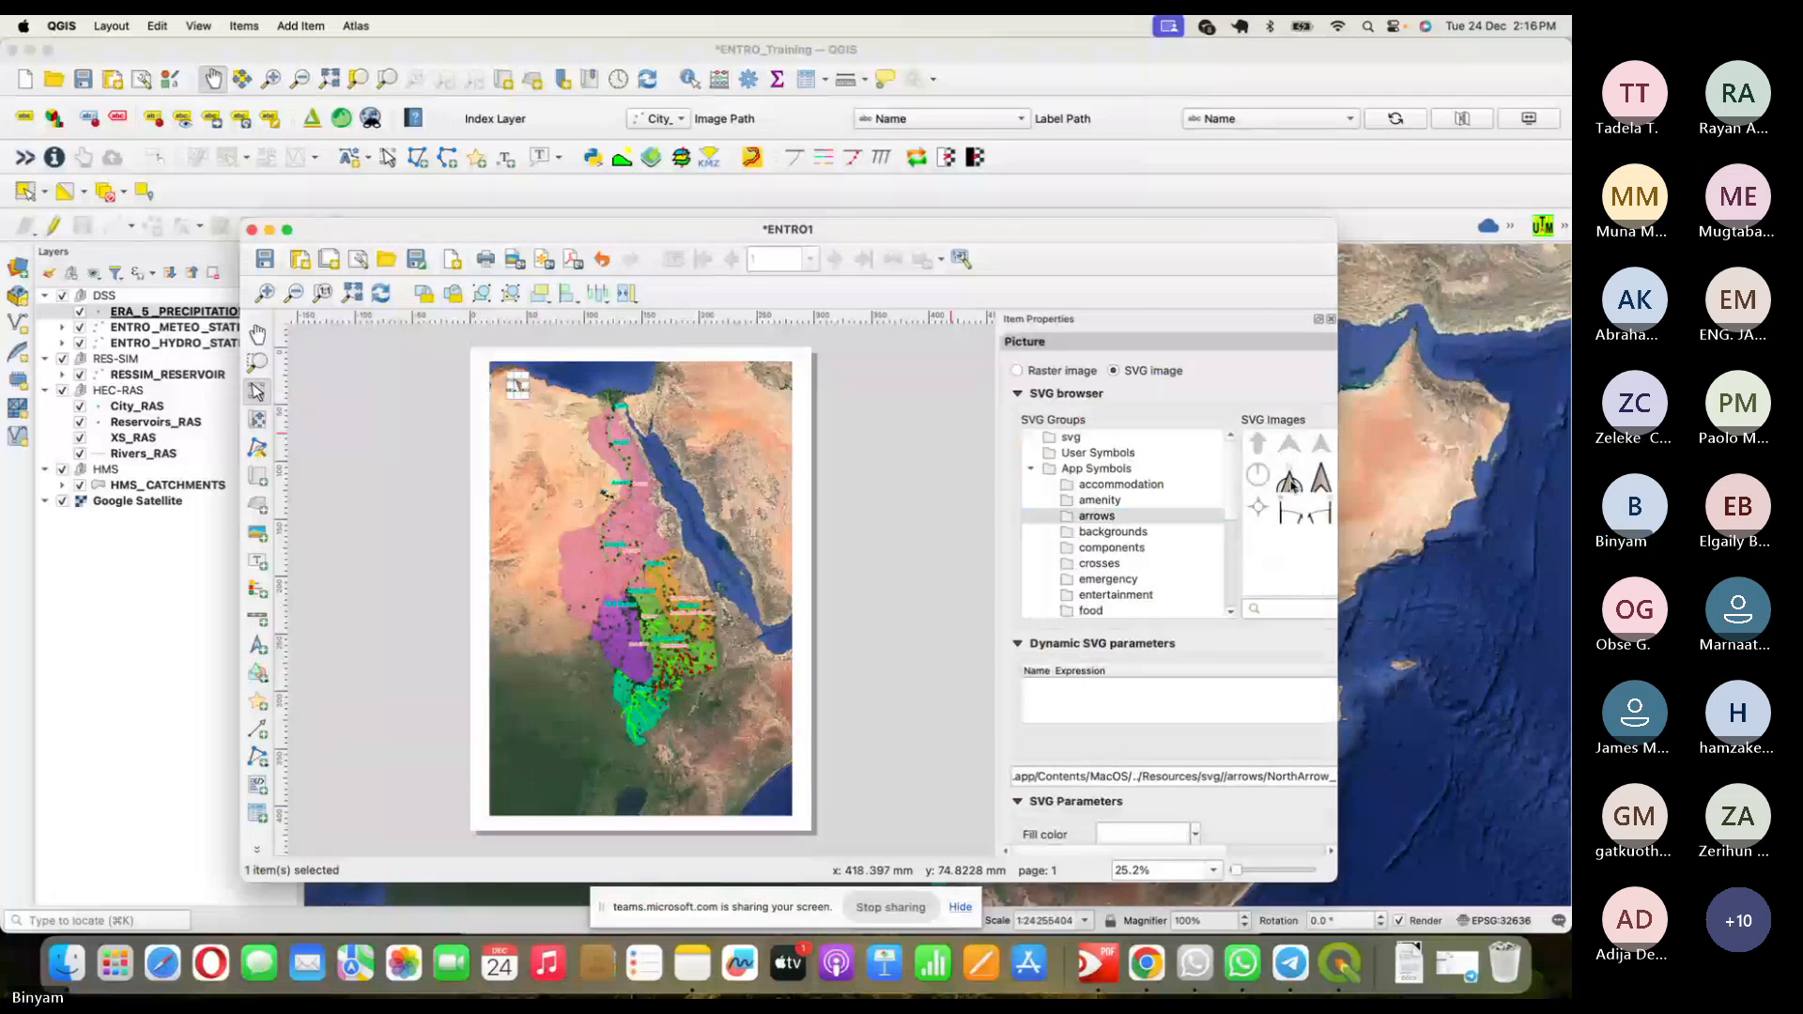
left_click(799, 415)
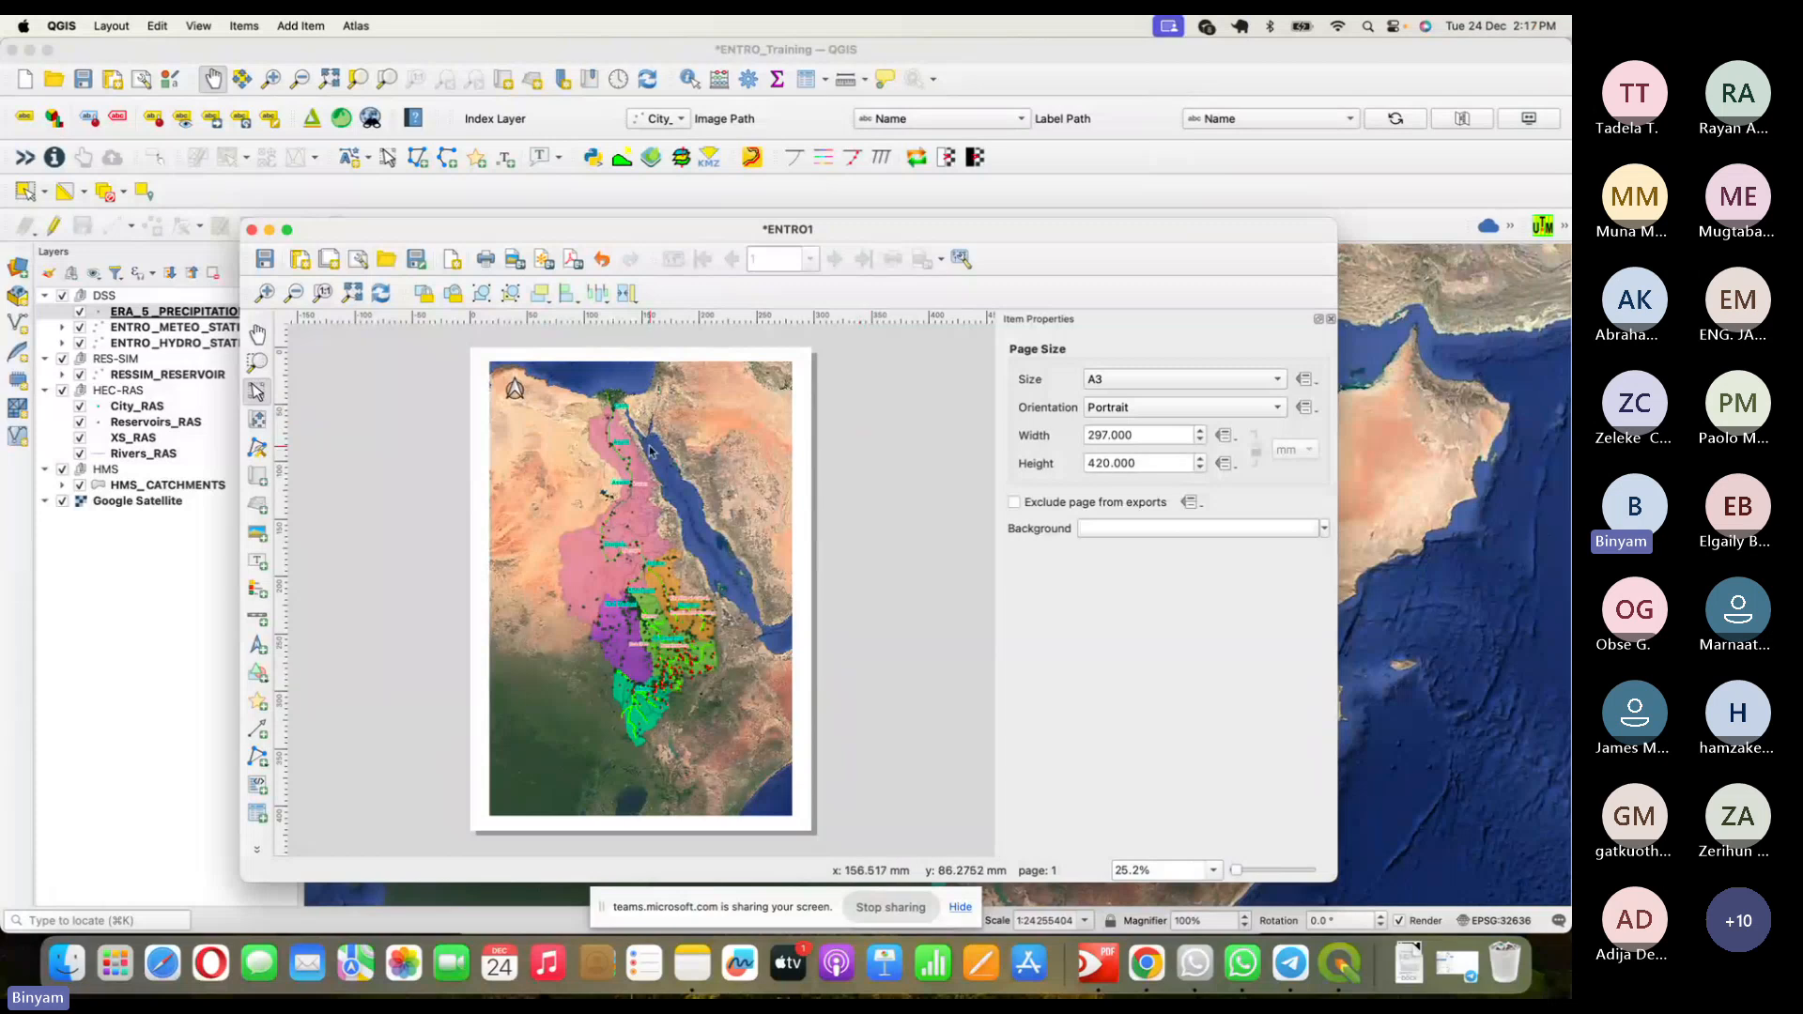
- Check the north arrow and map items by selecting and deselecting them on the page
left_click(521, 388)
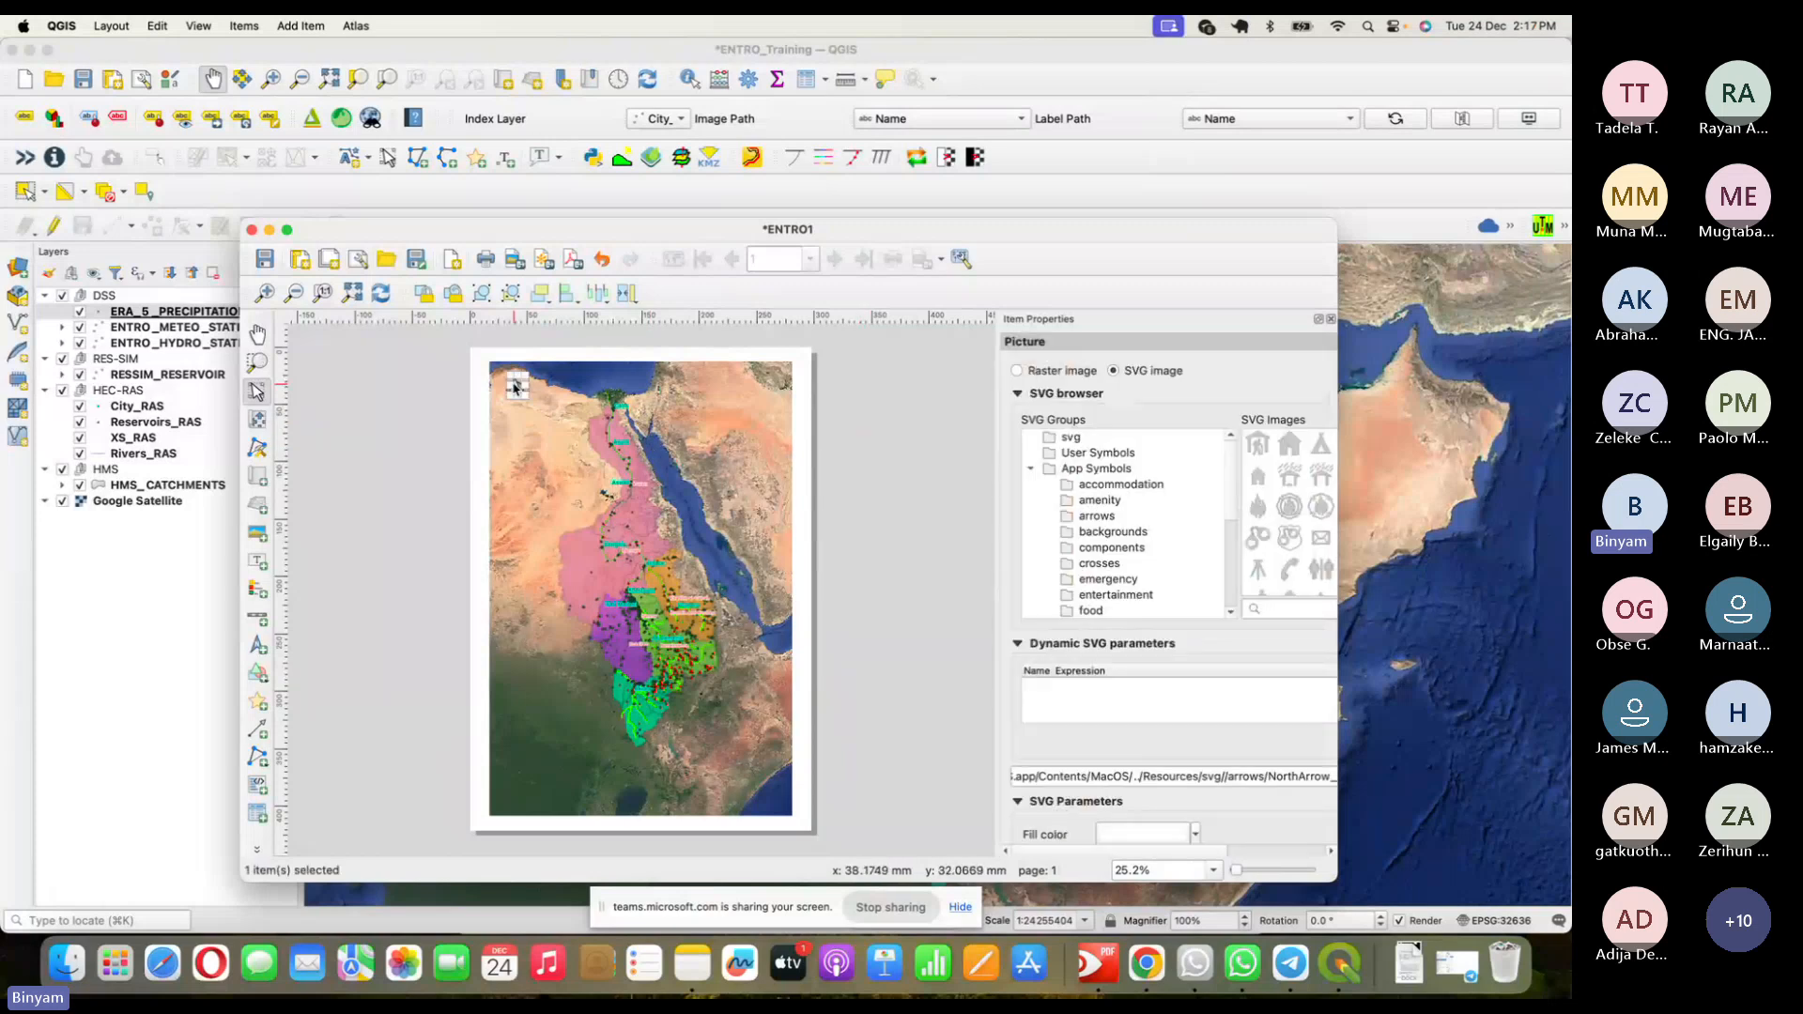
left_click(774, 452)
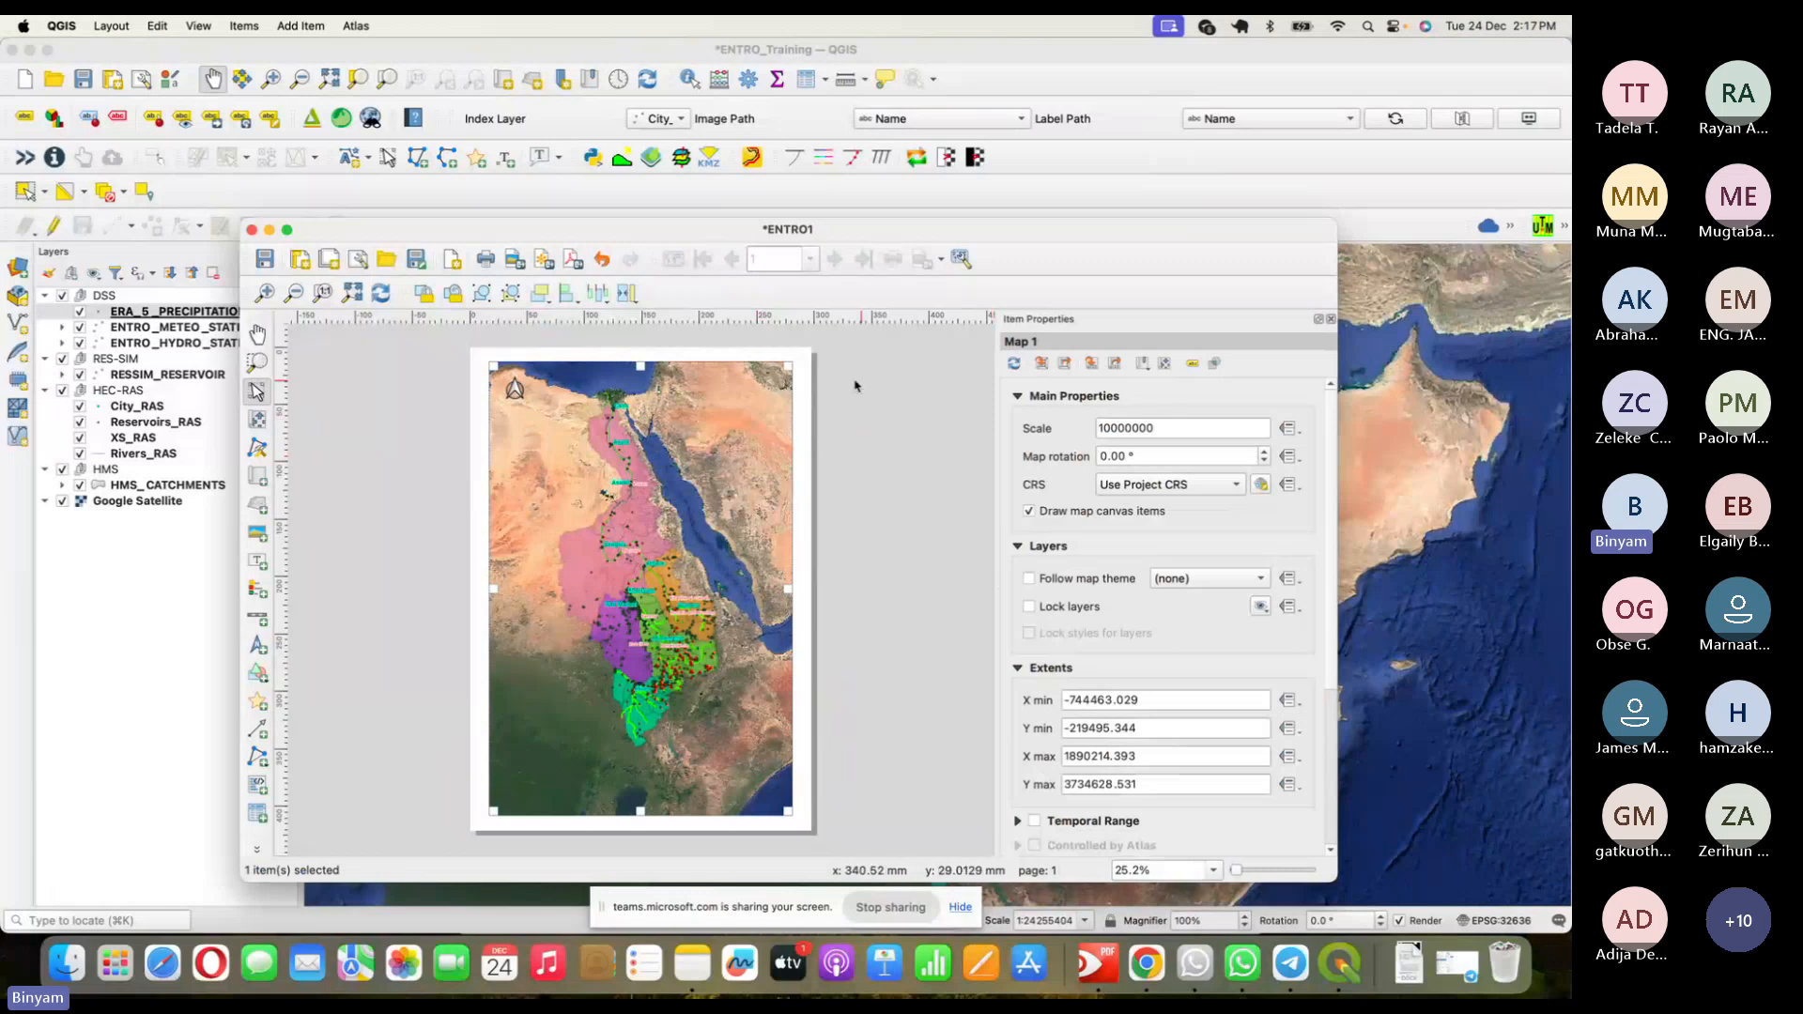
left_click(799, 396)
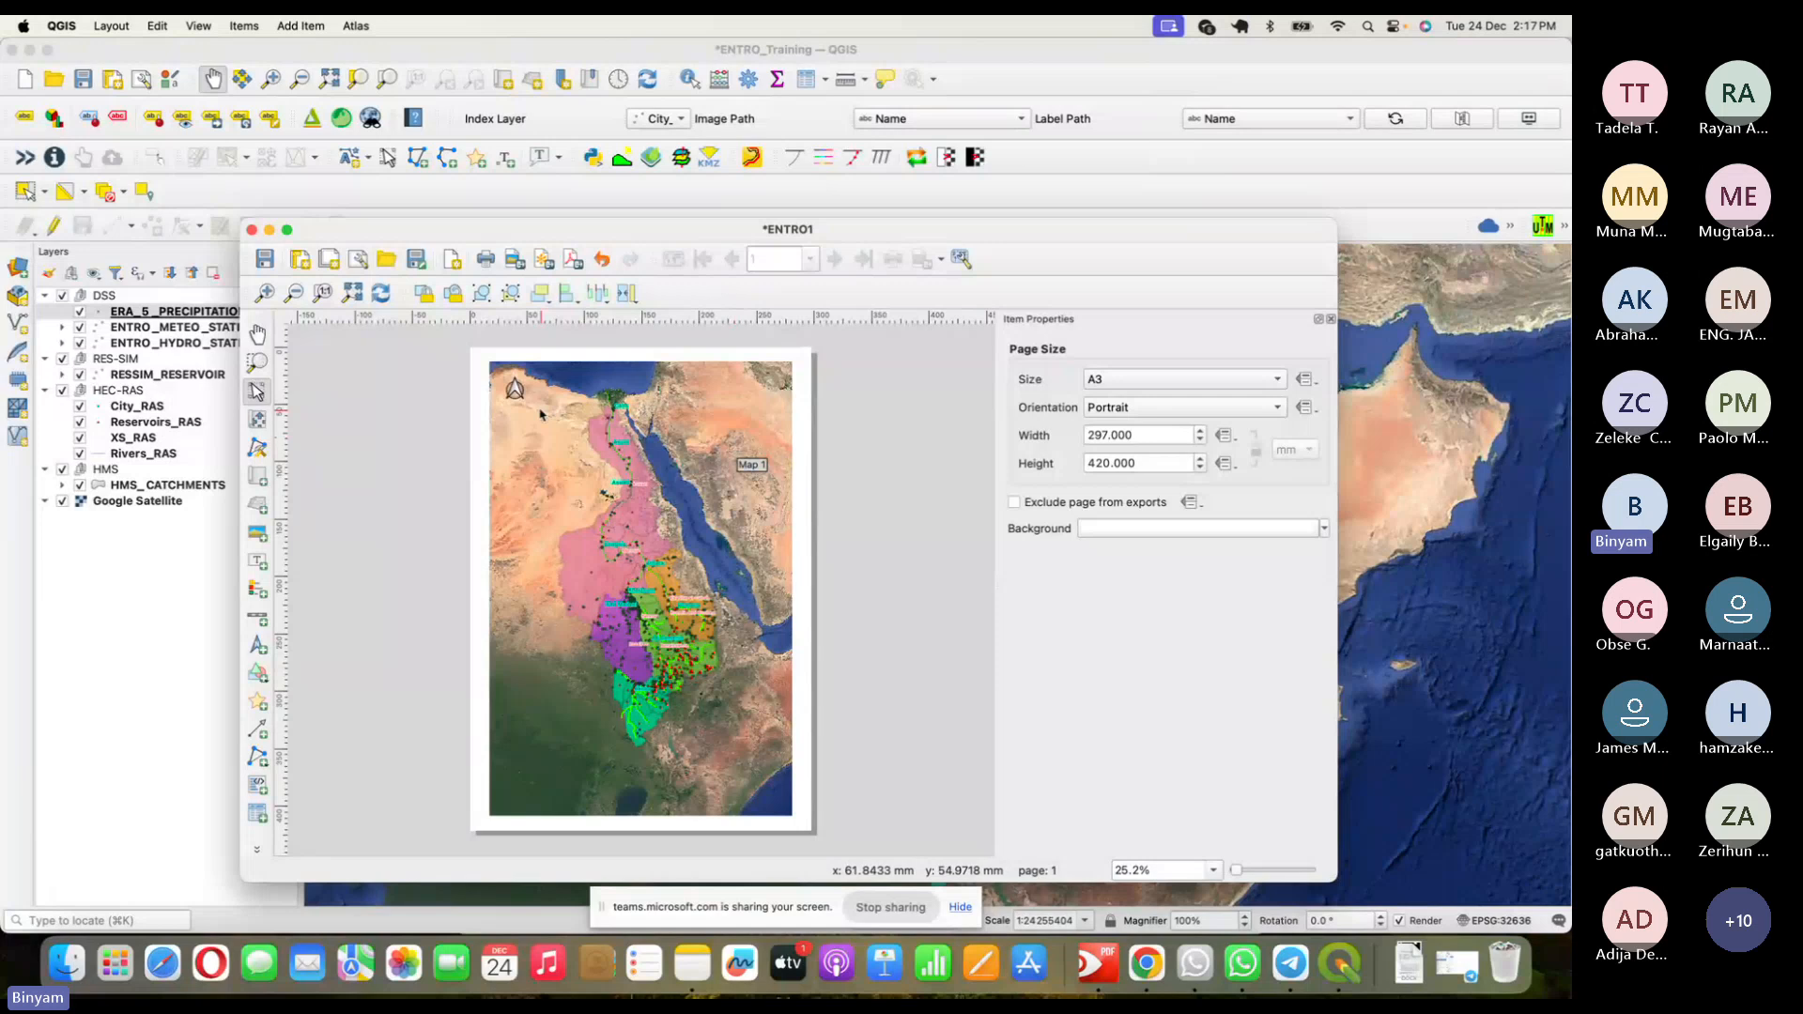
left_click(744, 437)
left_click(805, 415)
left_click(761, 422)
left_click(801, 417)
- Place a scale bar at the map's lower left, then drag it to the lower right
left_click(516, 387)
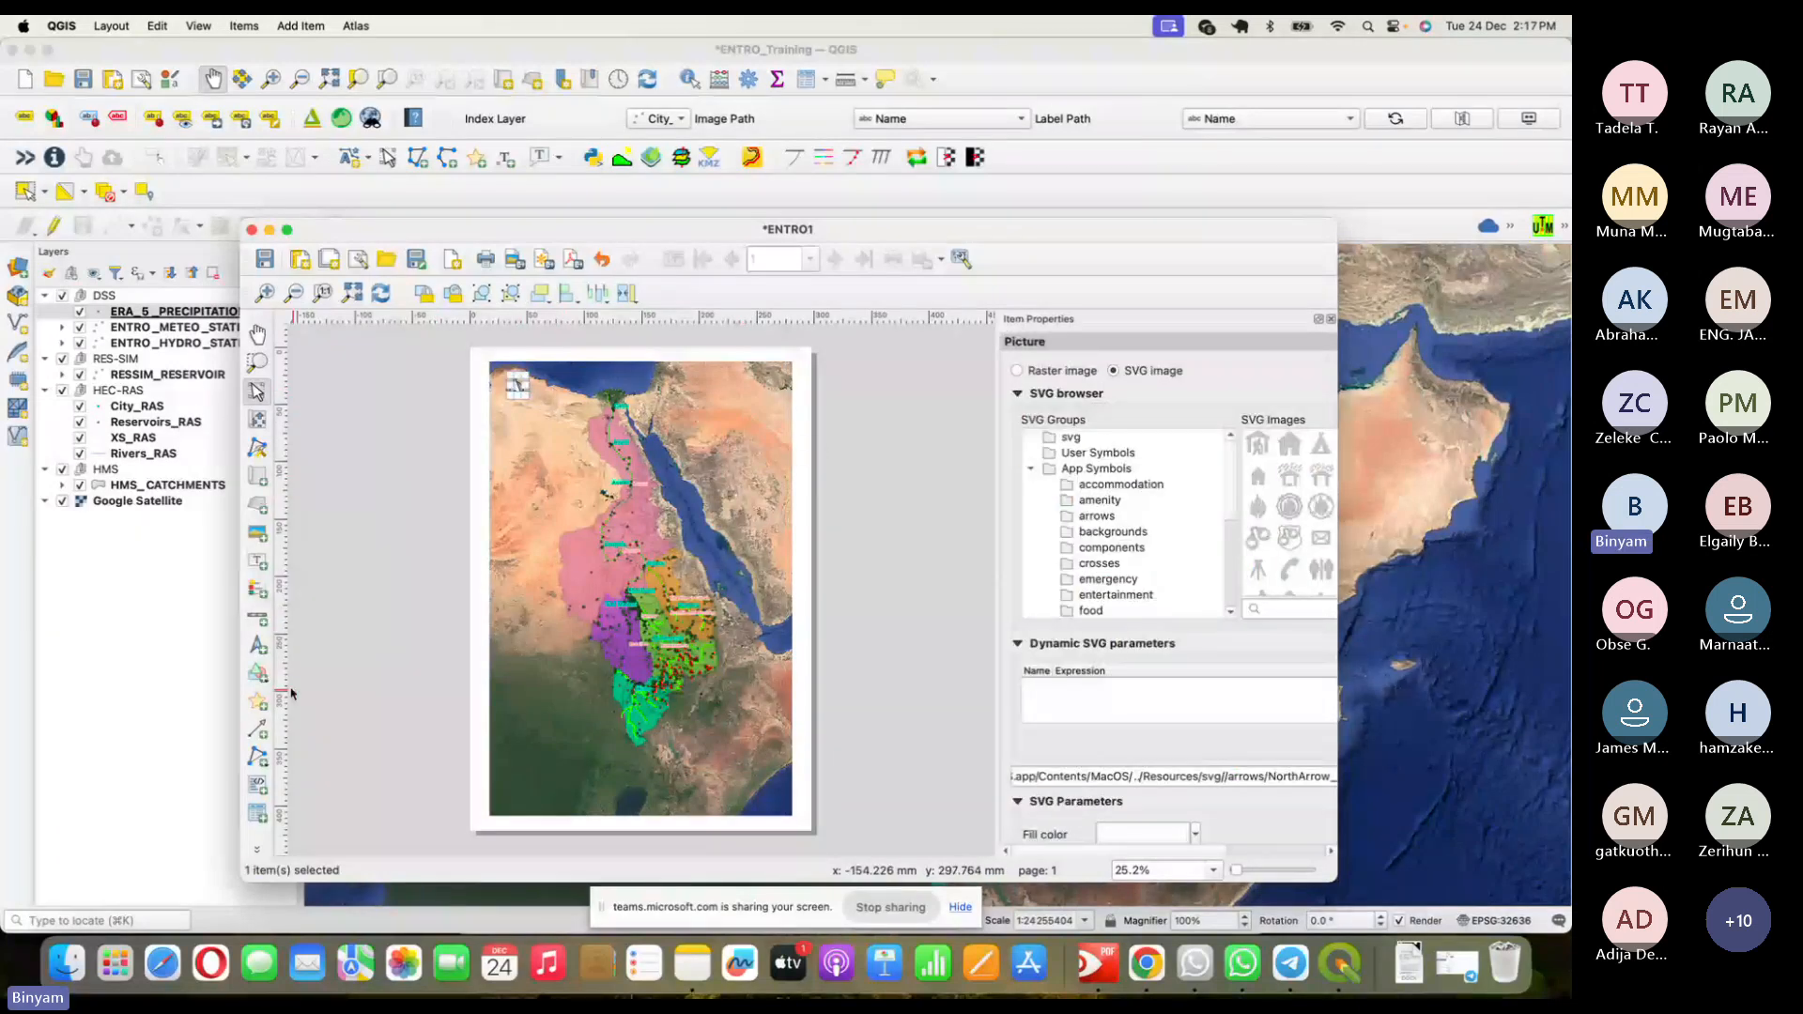
left_click(259, 619)
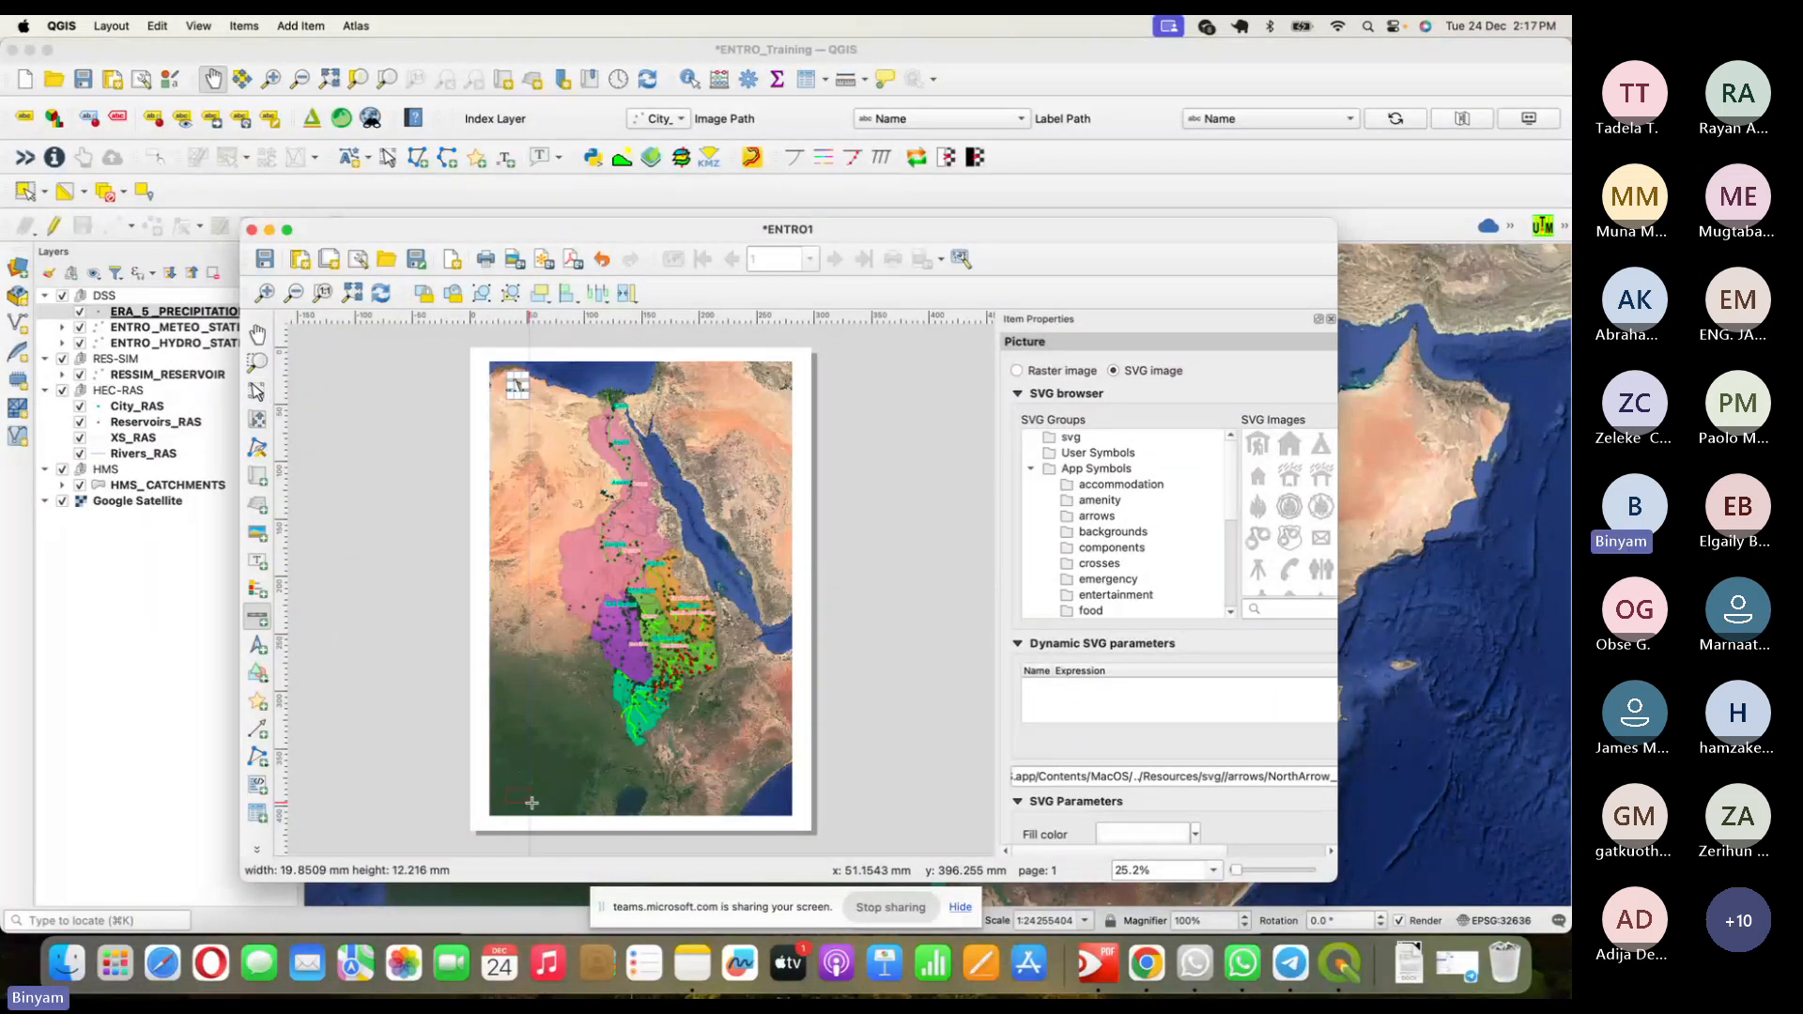
left_click(504, 789)
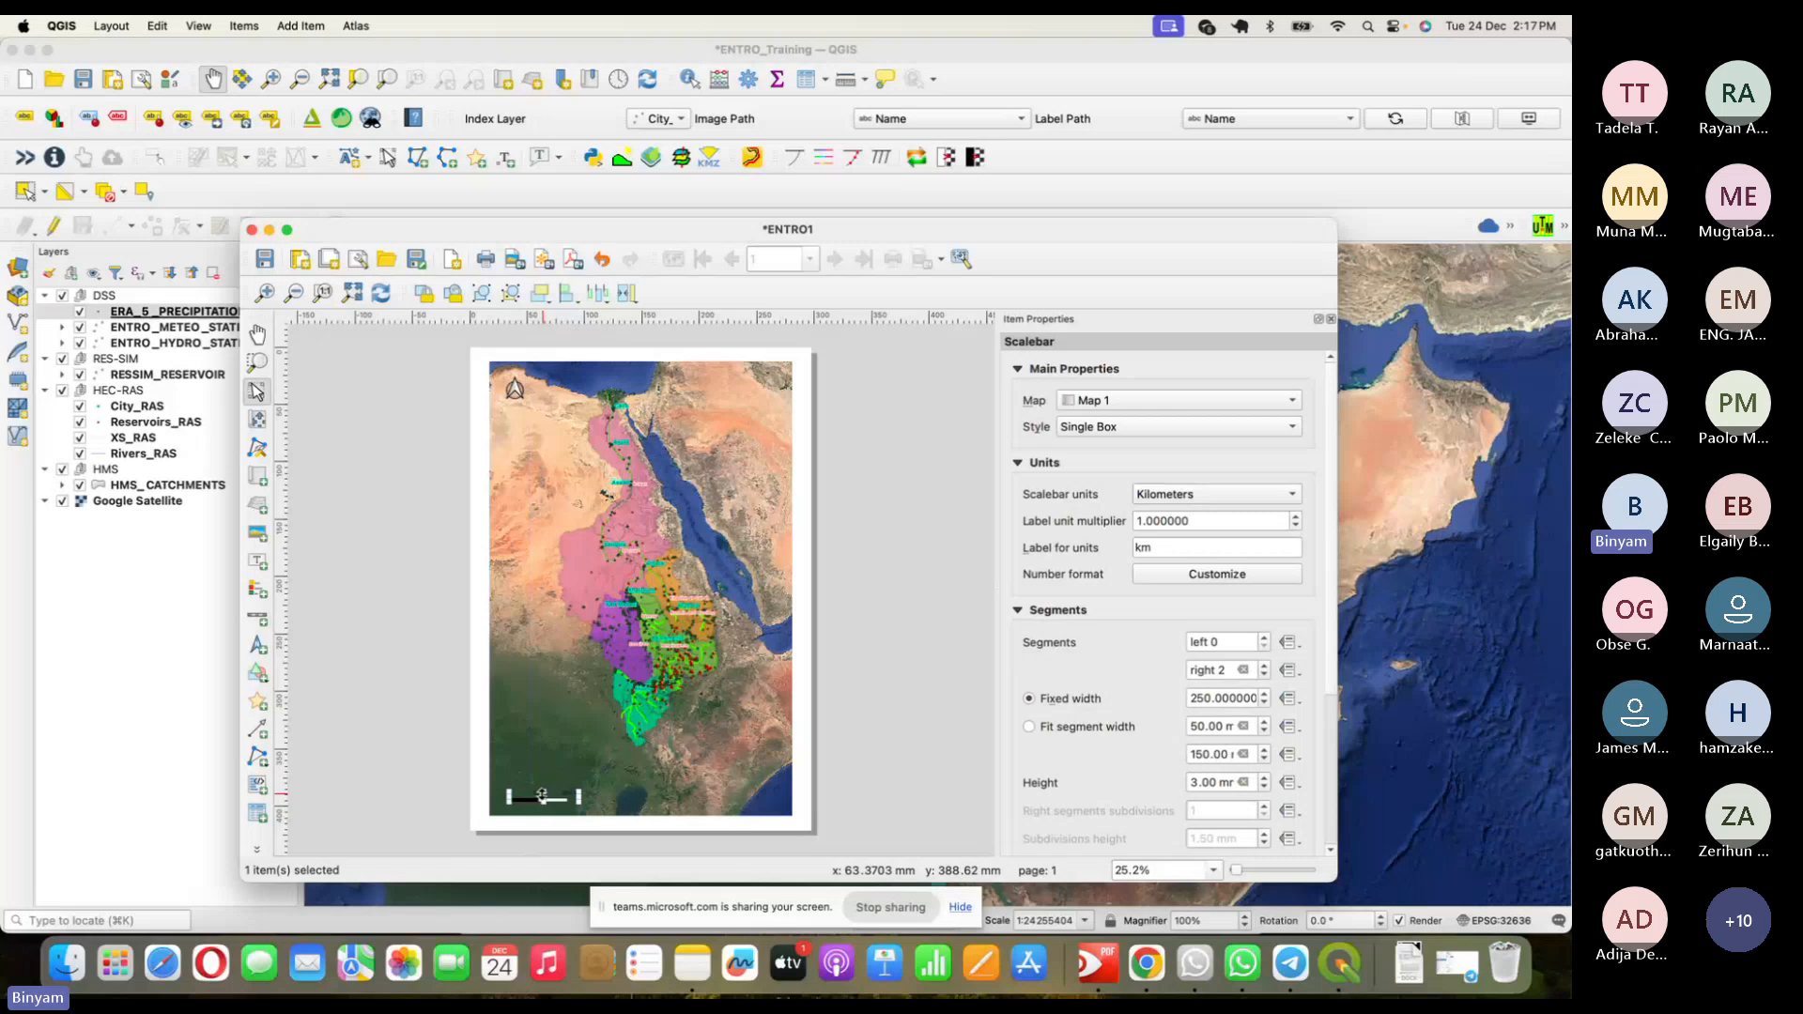
left_click_drag(542, 795, 753, 796)
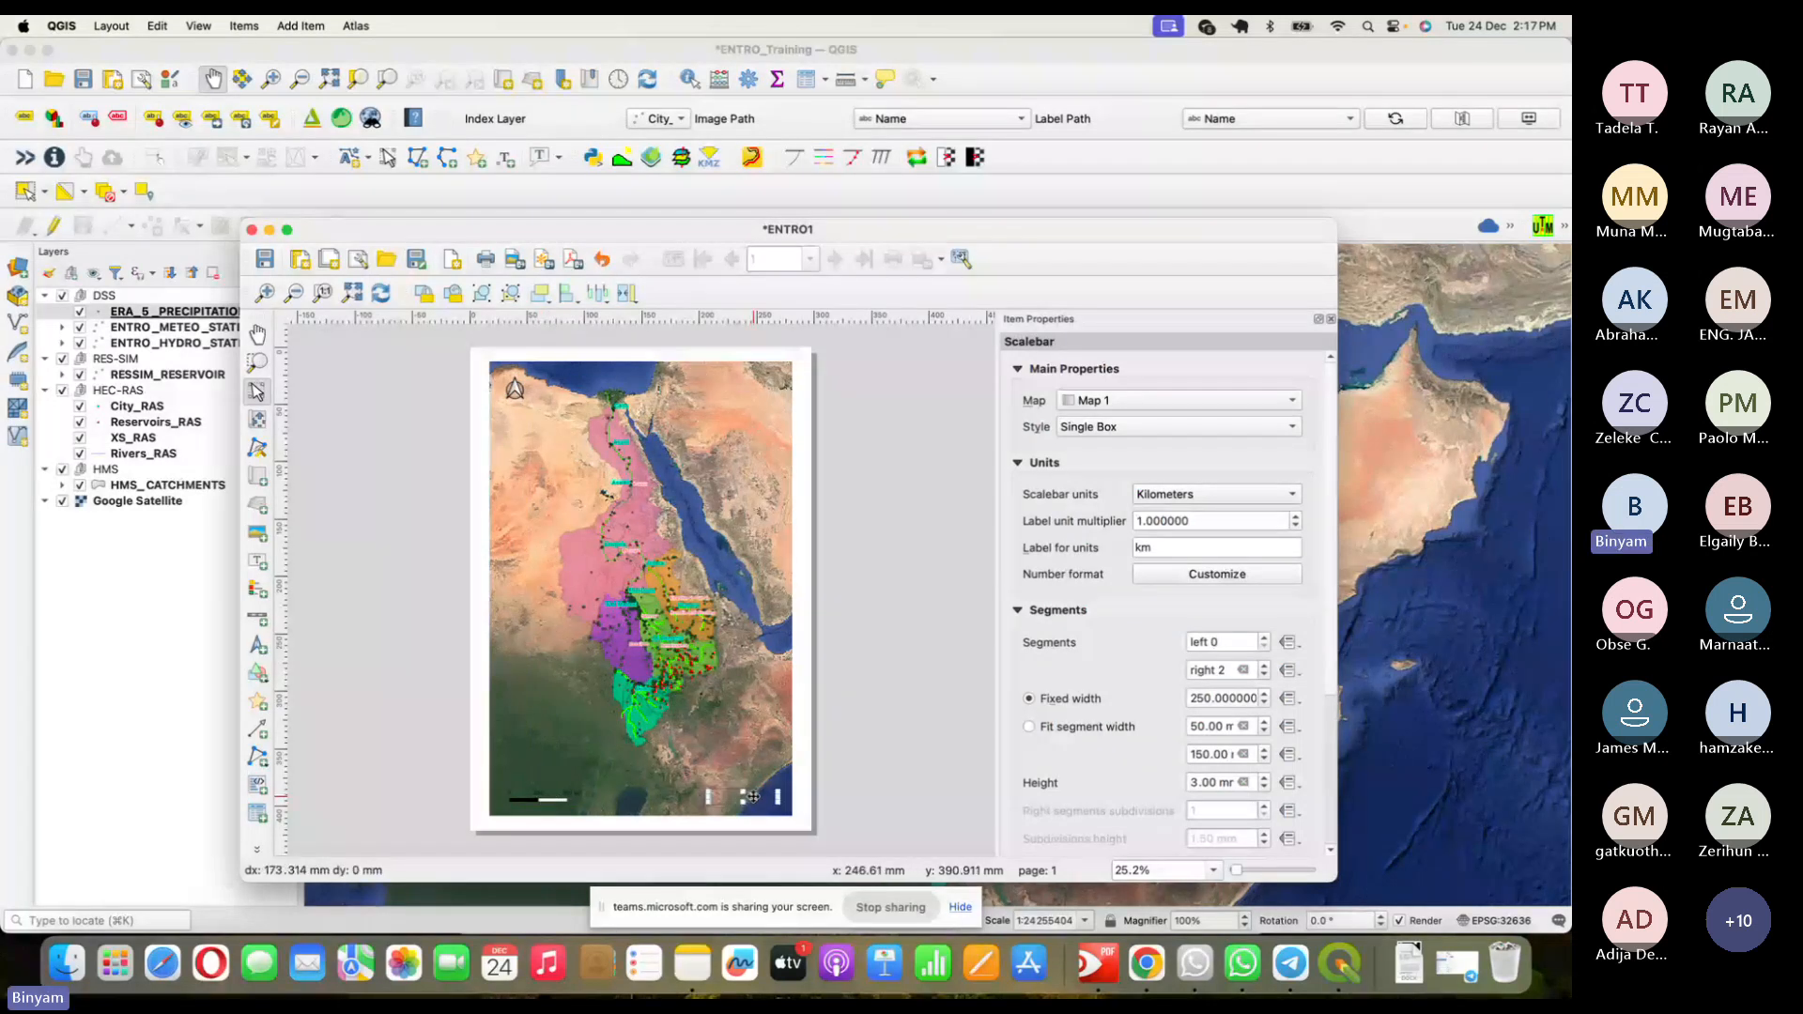
left_click(812, 761)
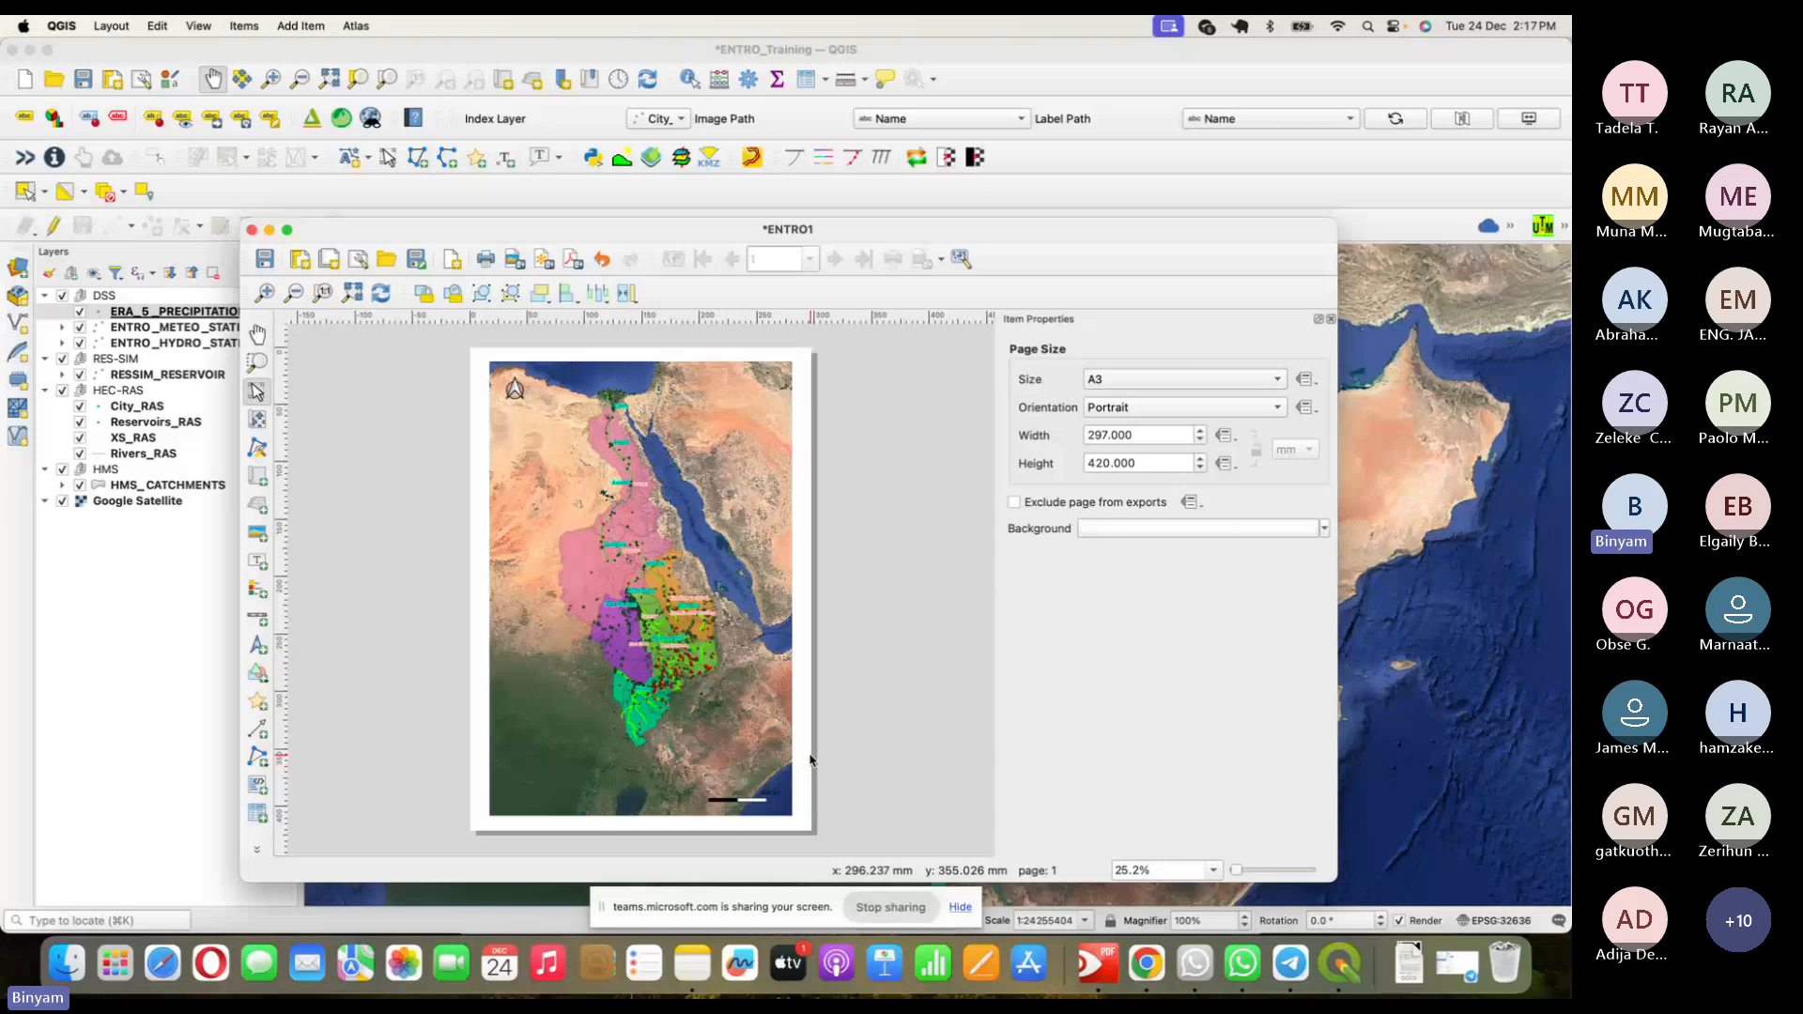
left_click(756, 797)
left_click(768, 806)
left_click(767, 802)
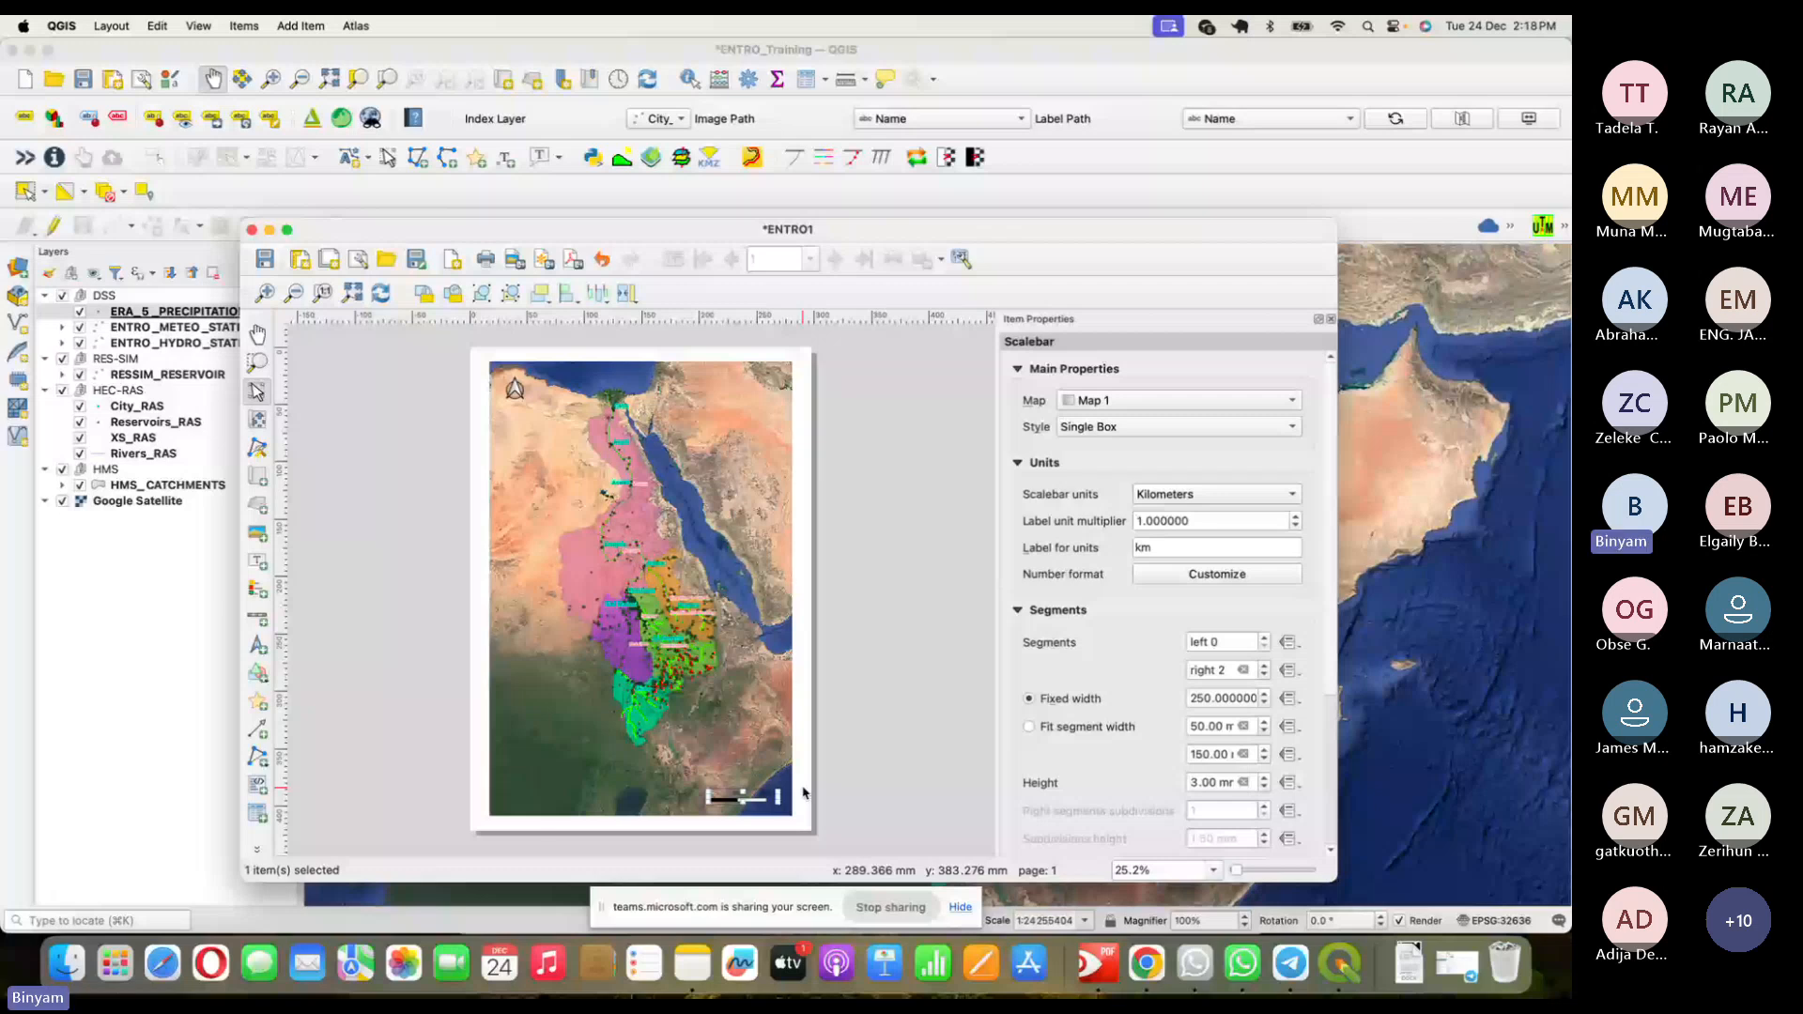
- Review the scale bar units, keeping Kilometers with the km label
left_click(1033, 368)
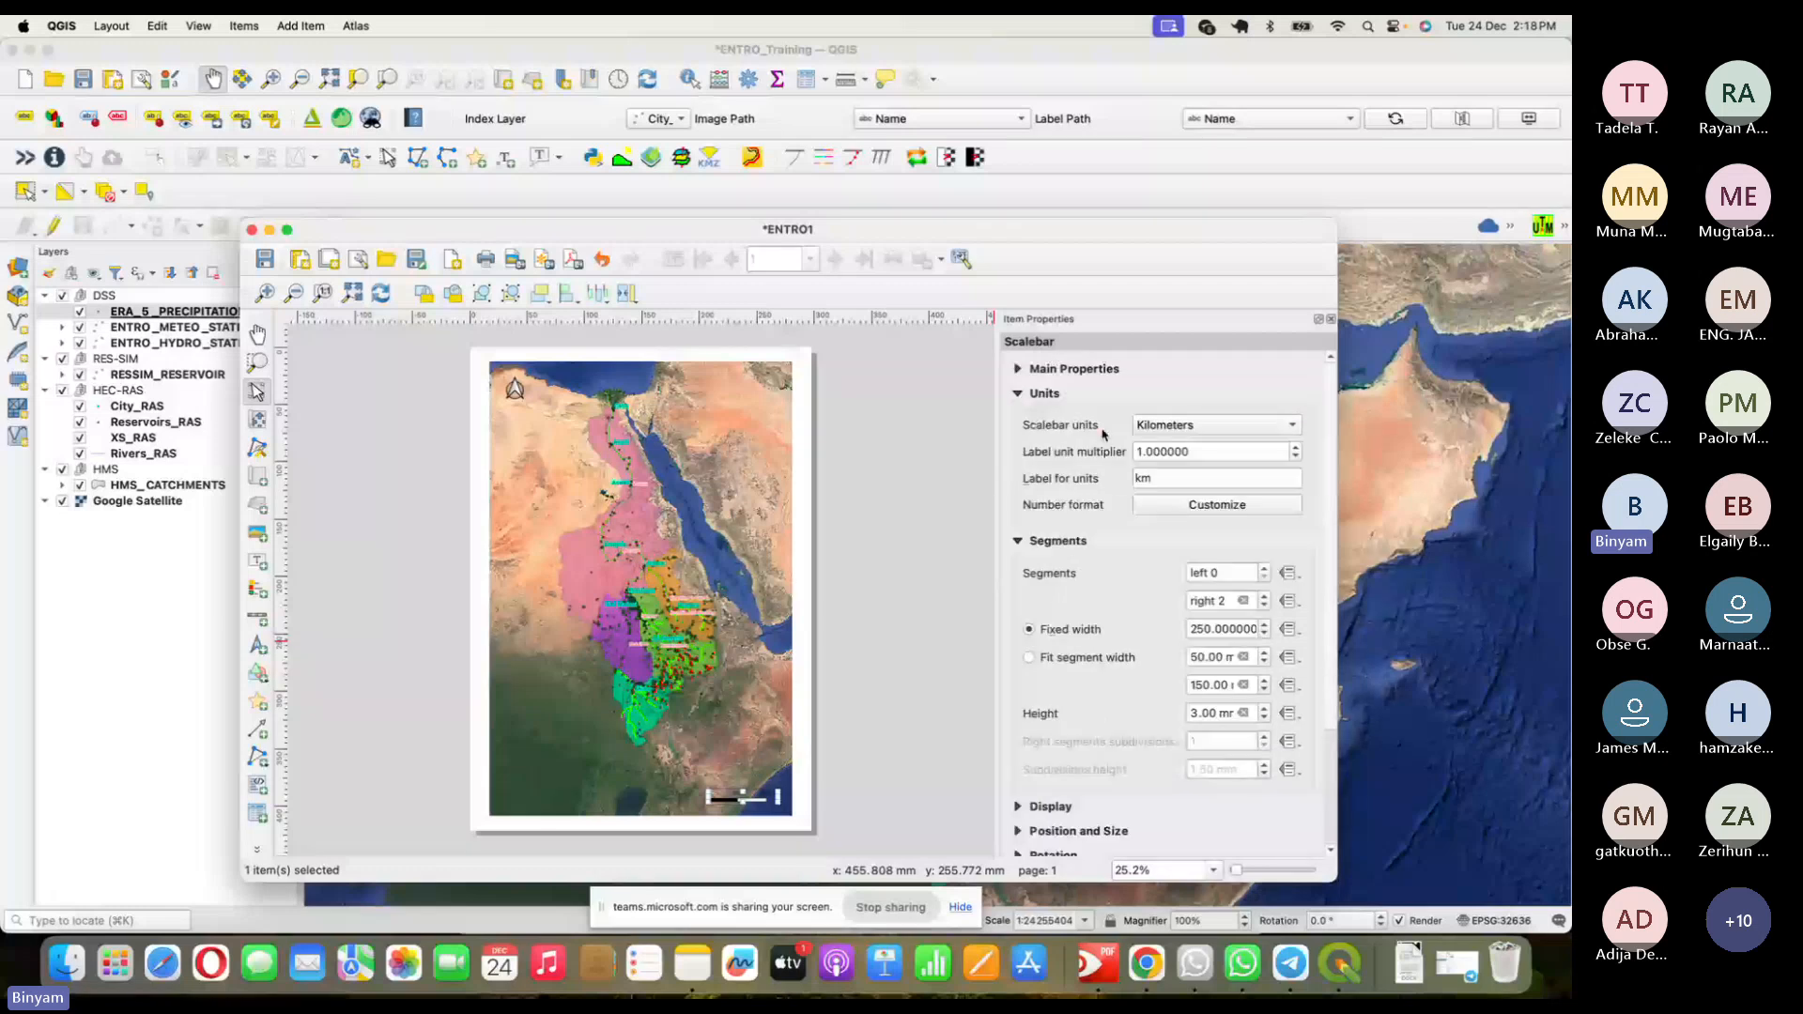
left_click(804, 741)
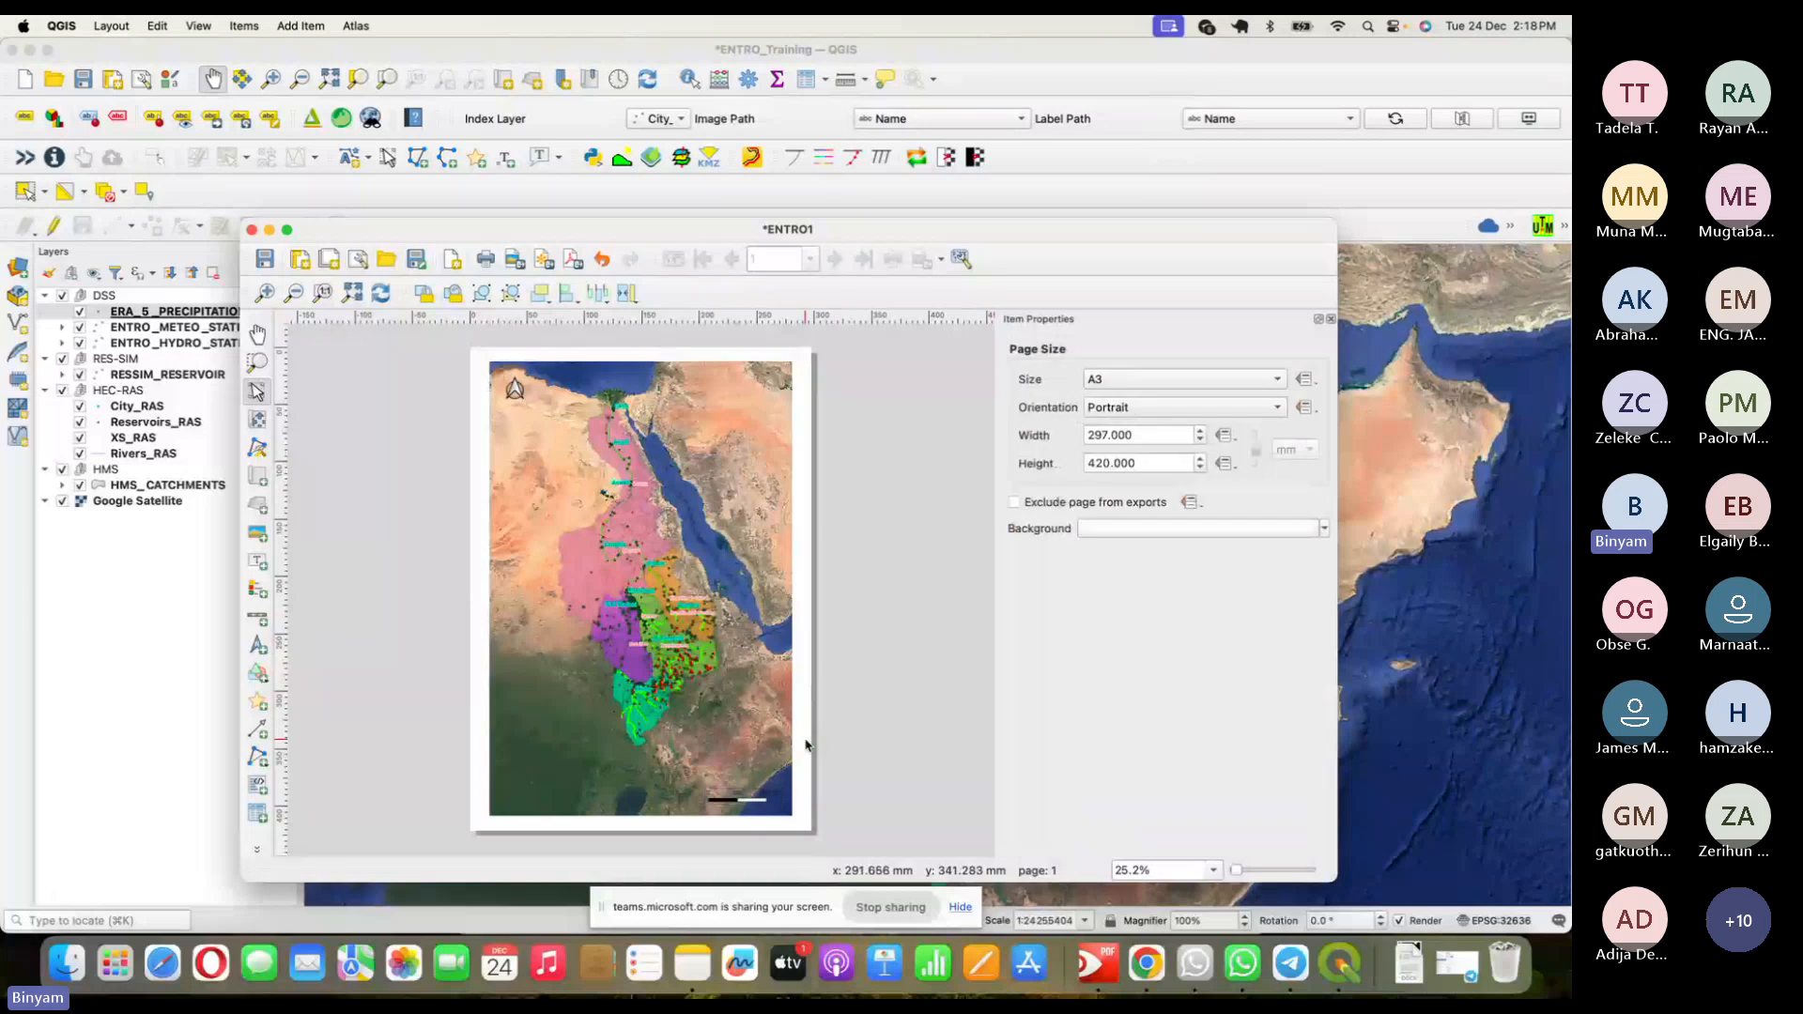
left_click(772, 811)
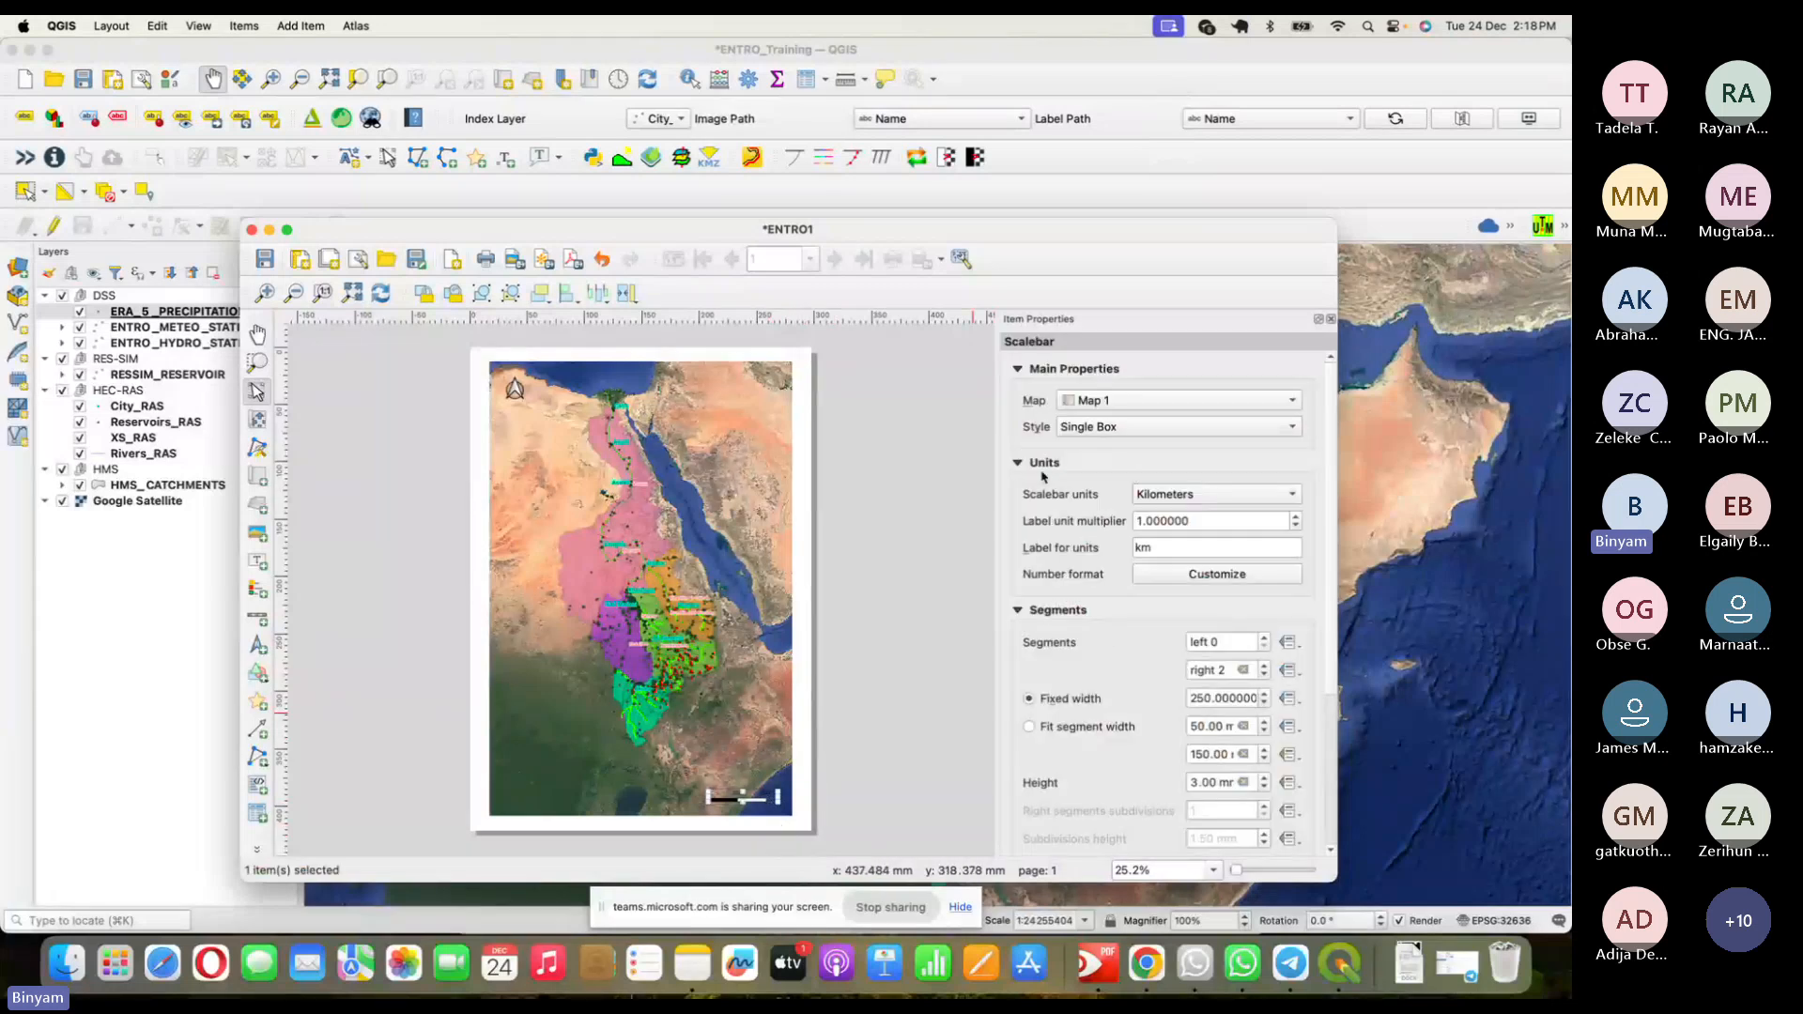
left_click(1019, 369)
left_click(1237, 427)
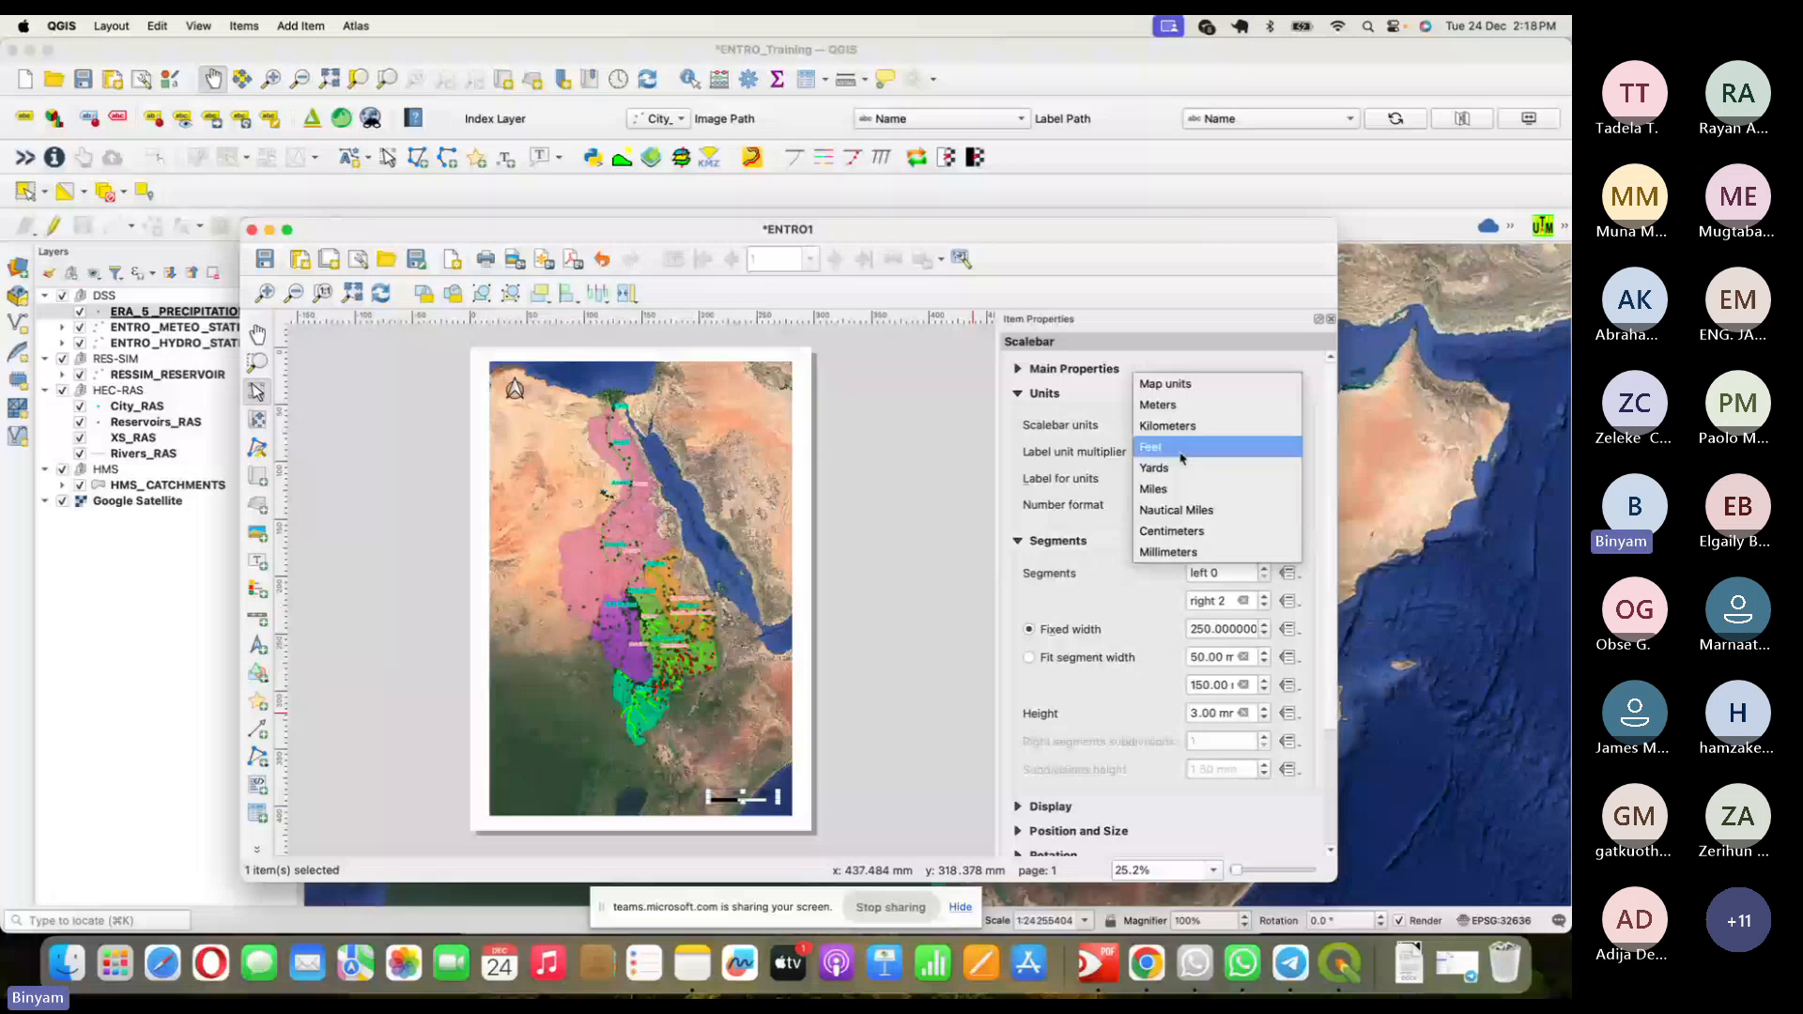
left_click(1049, 497)
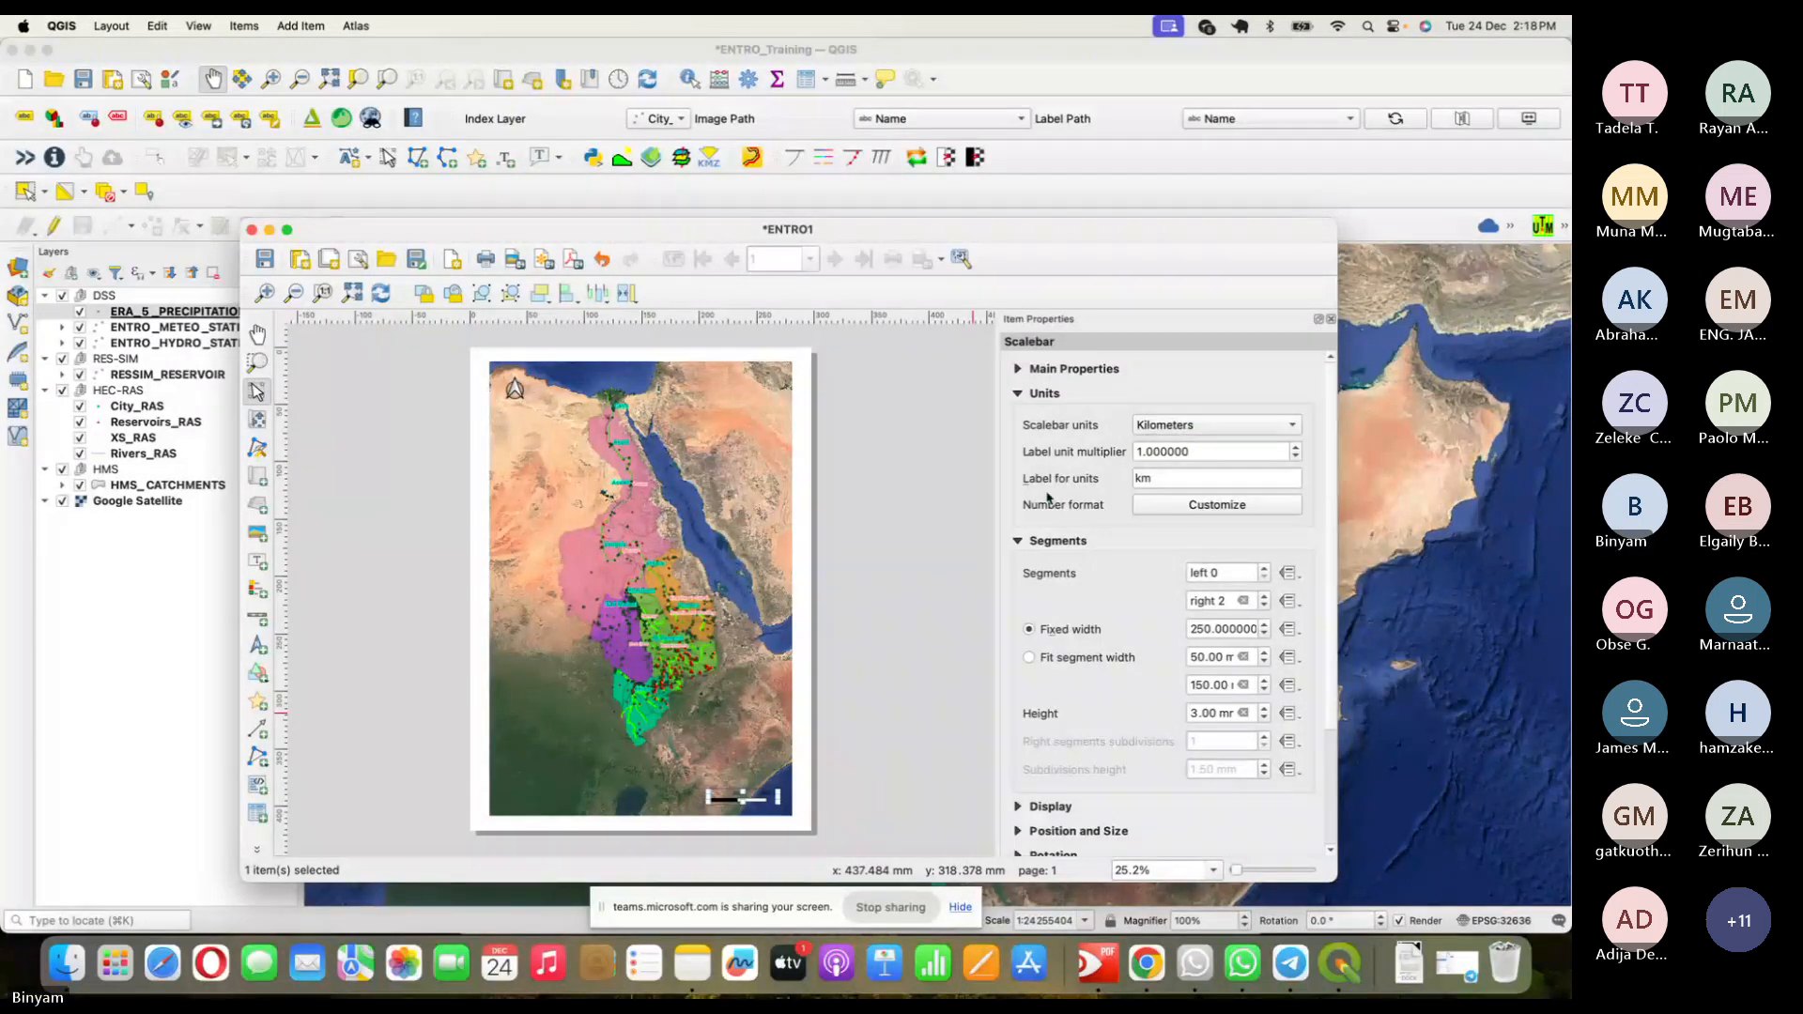
left_click(1156, 479)
left_click_drag(1156, 479, 1133, 479)
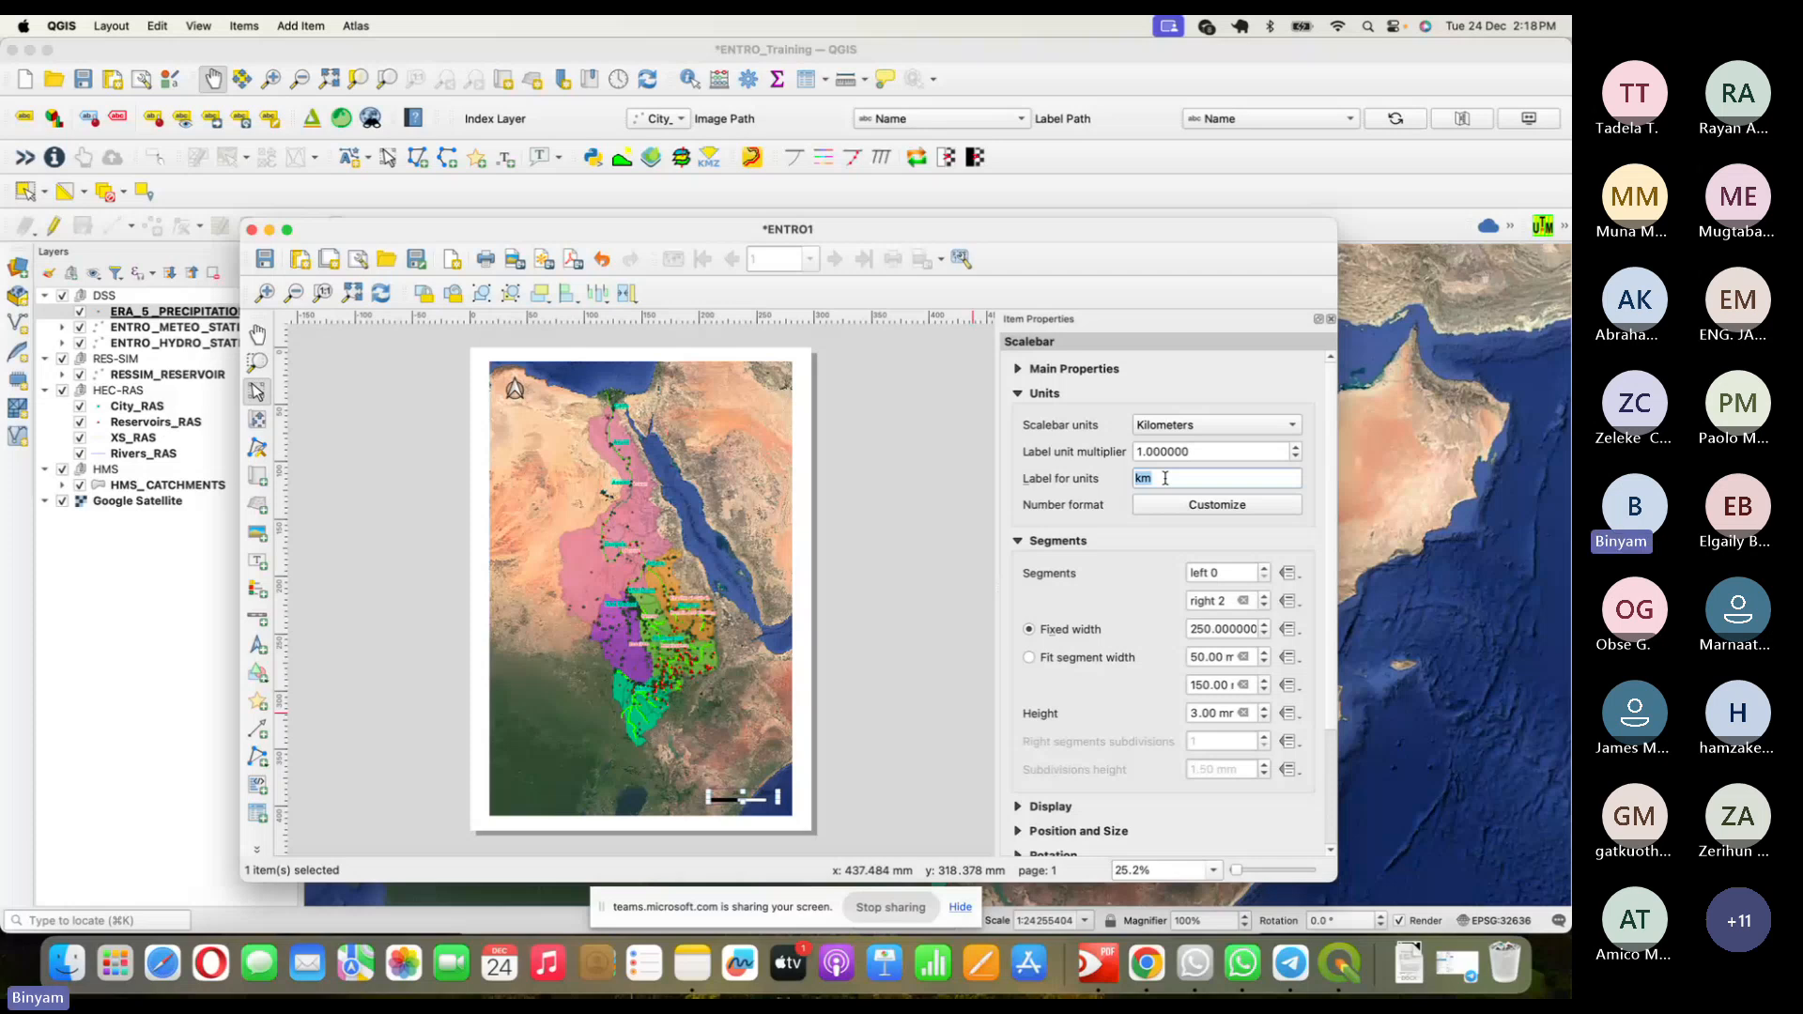
left_click(1160, 480)
- Collapse the Units and Segments groups and expand the scale bar's Display settings
left_click(776, 800)
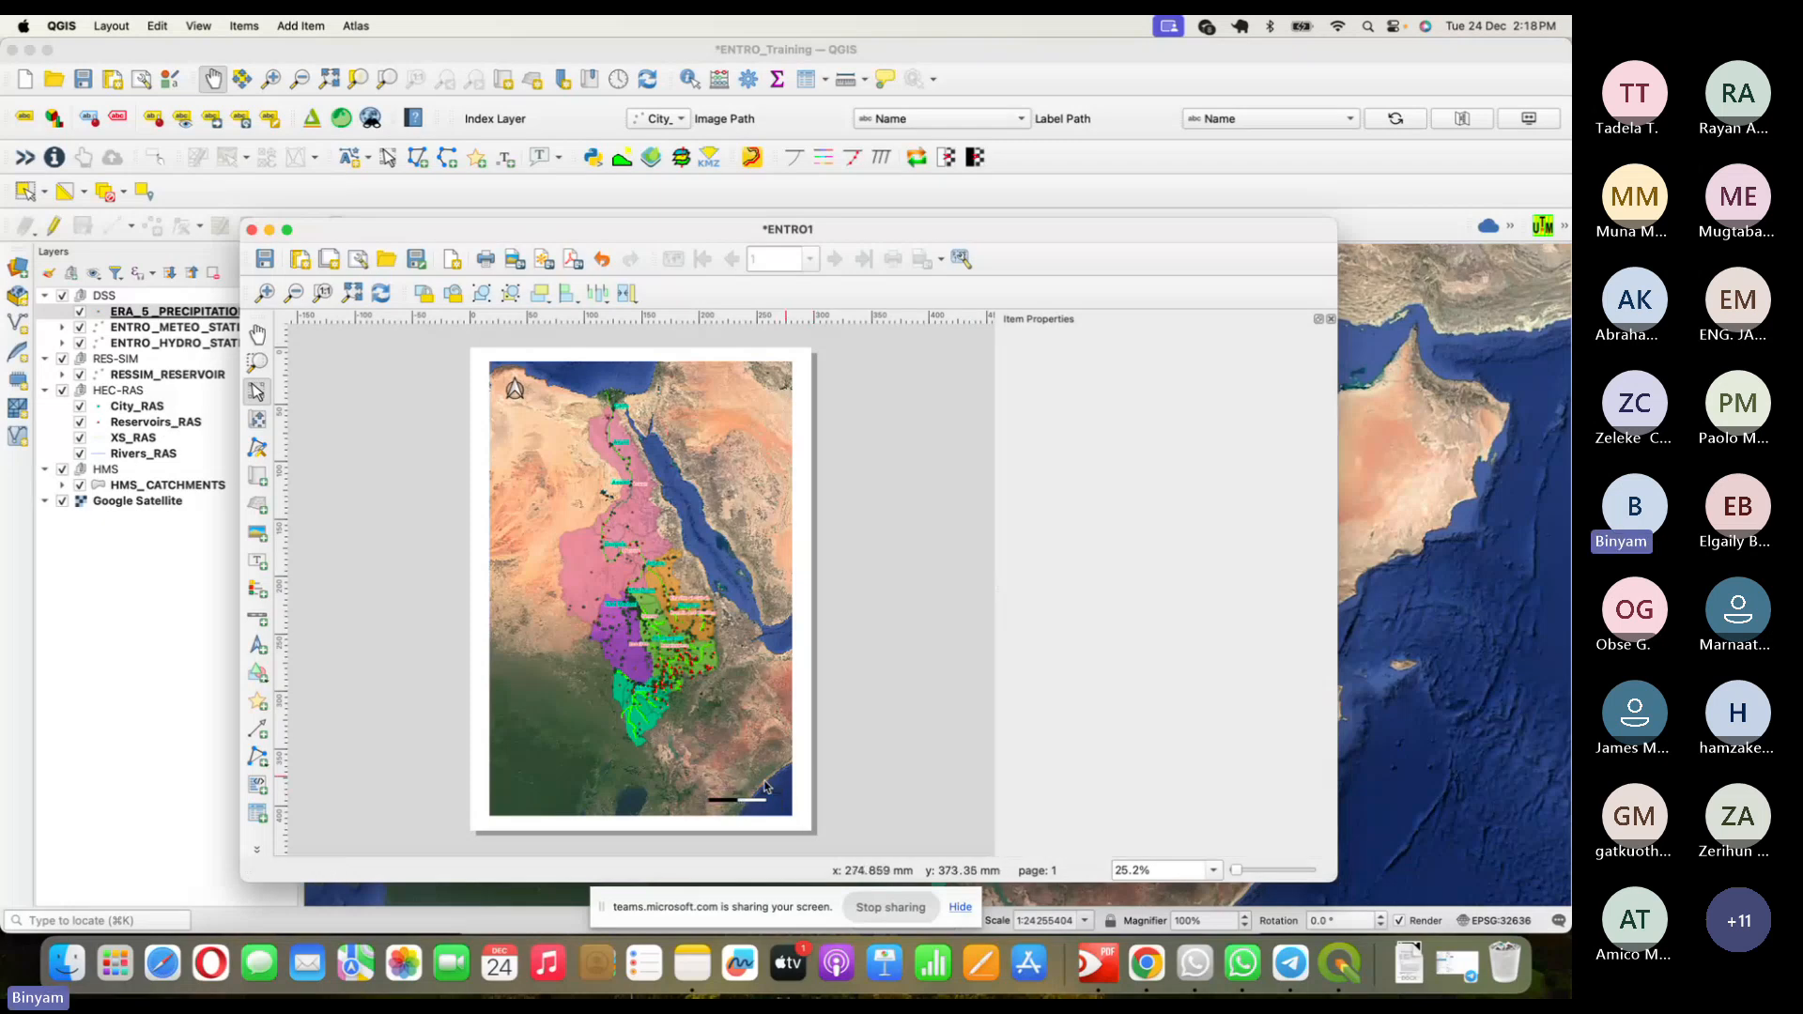
left_click(742, 806)
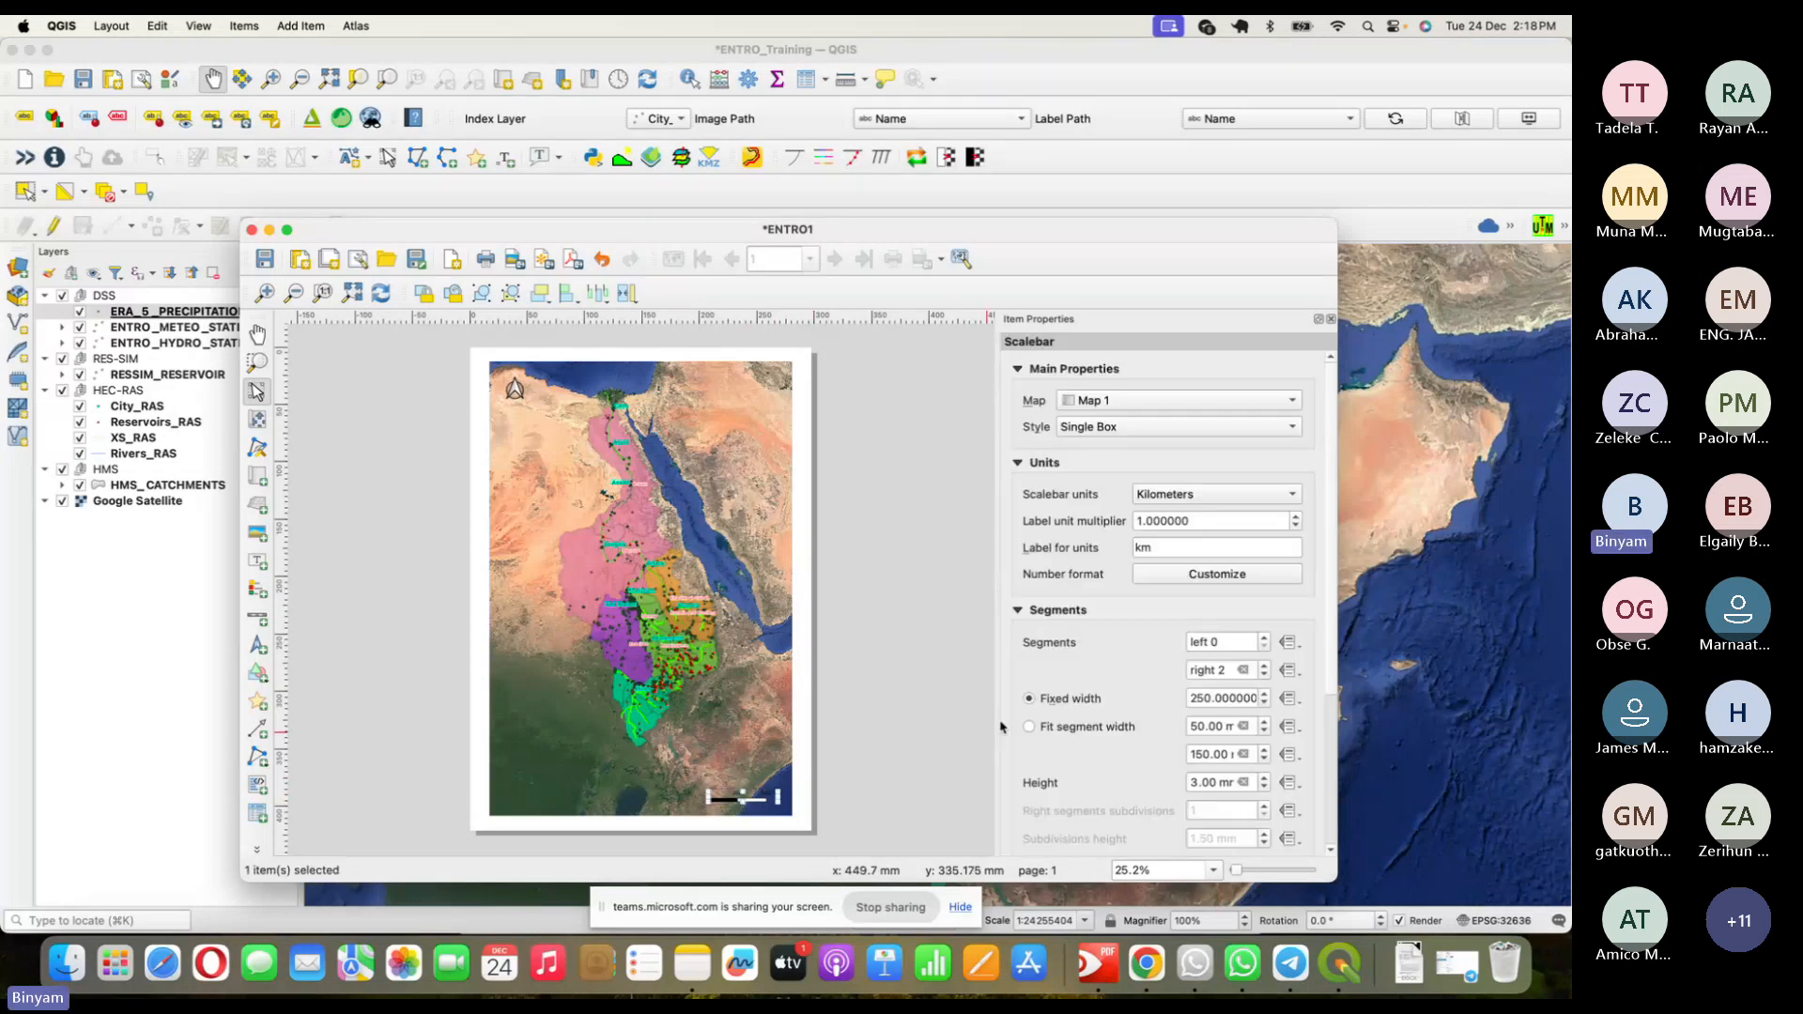
left_click(1031, 463)
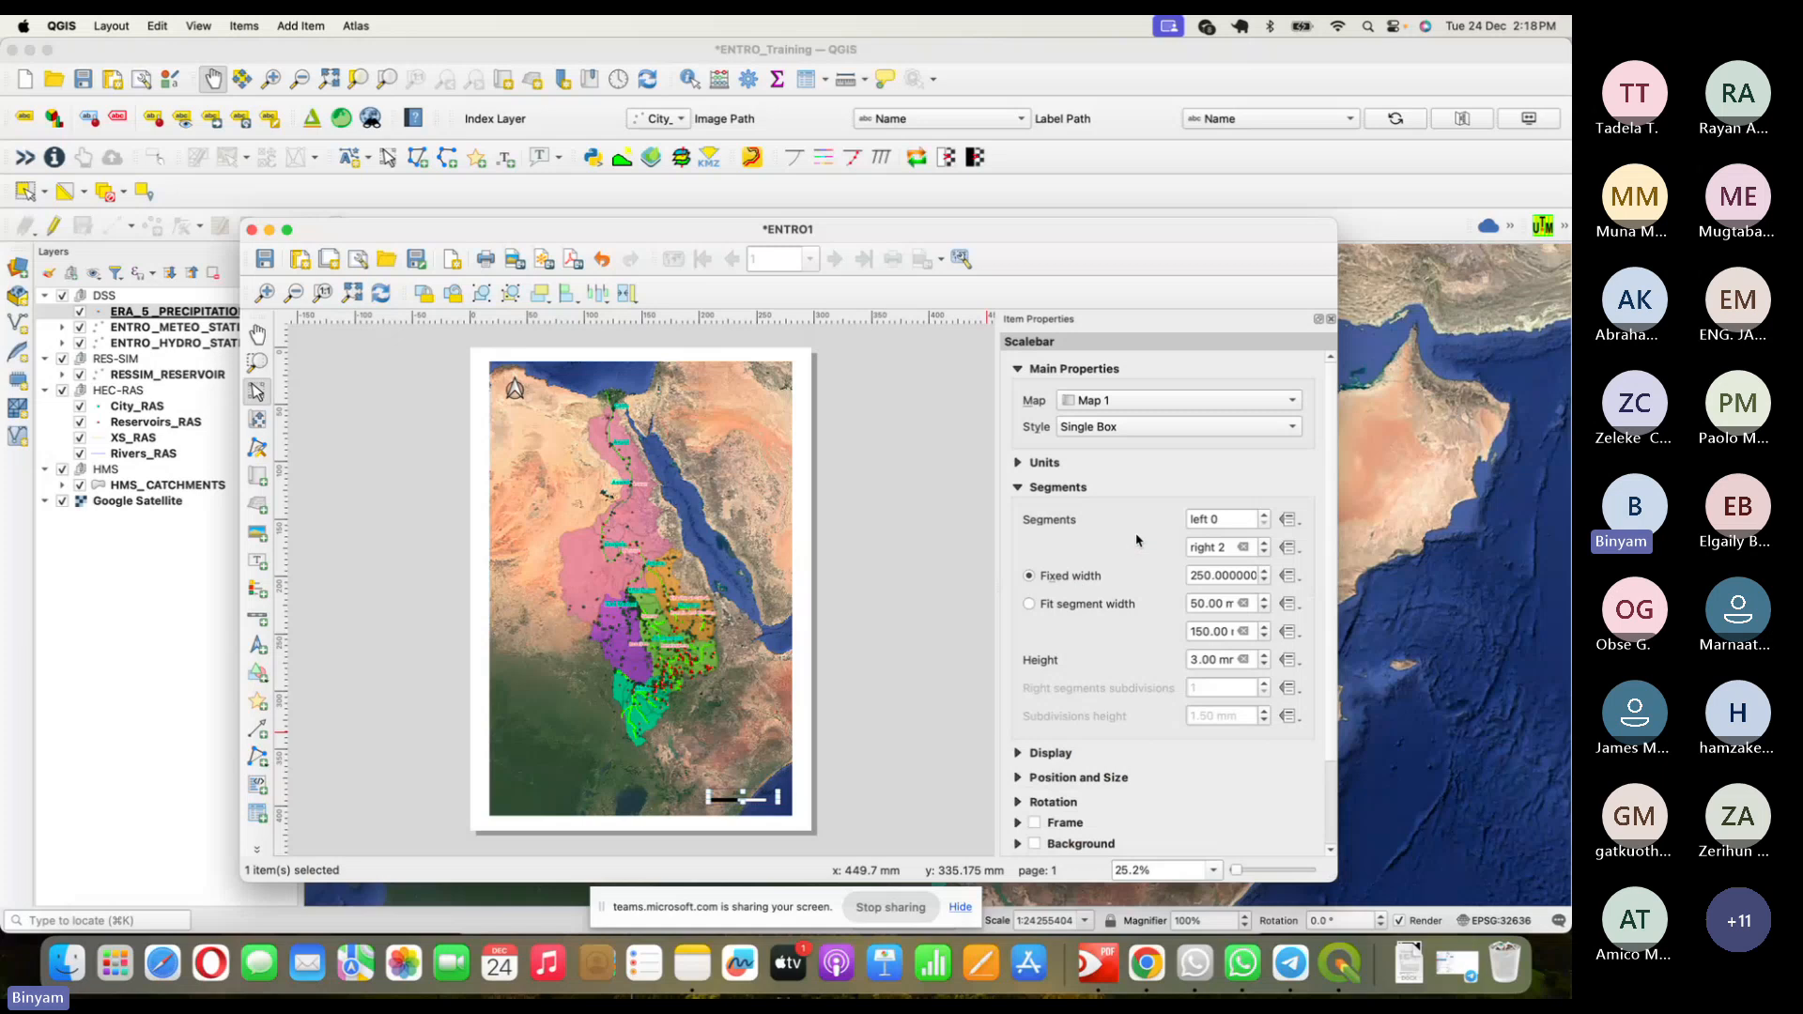
left_click(1020, 464)
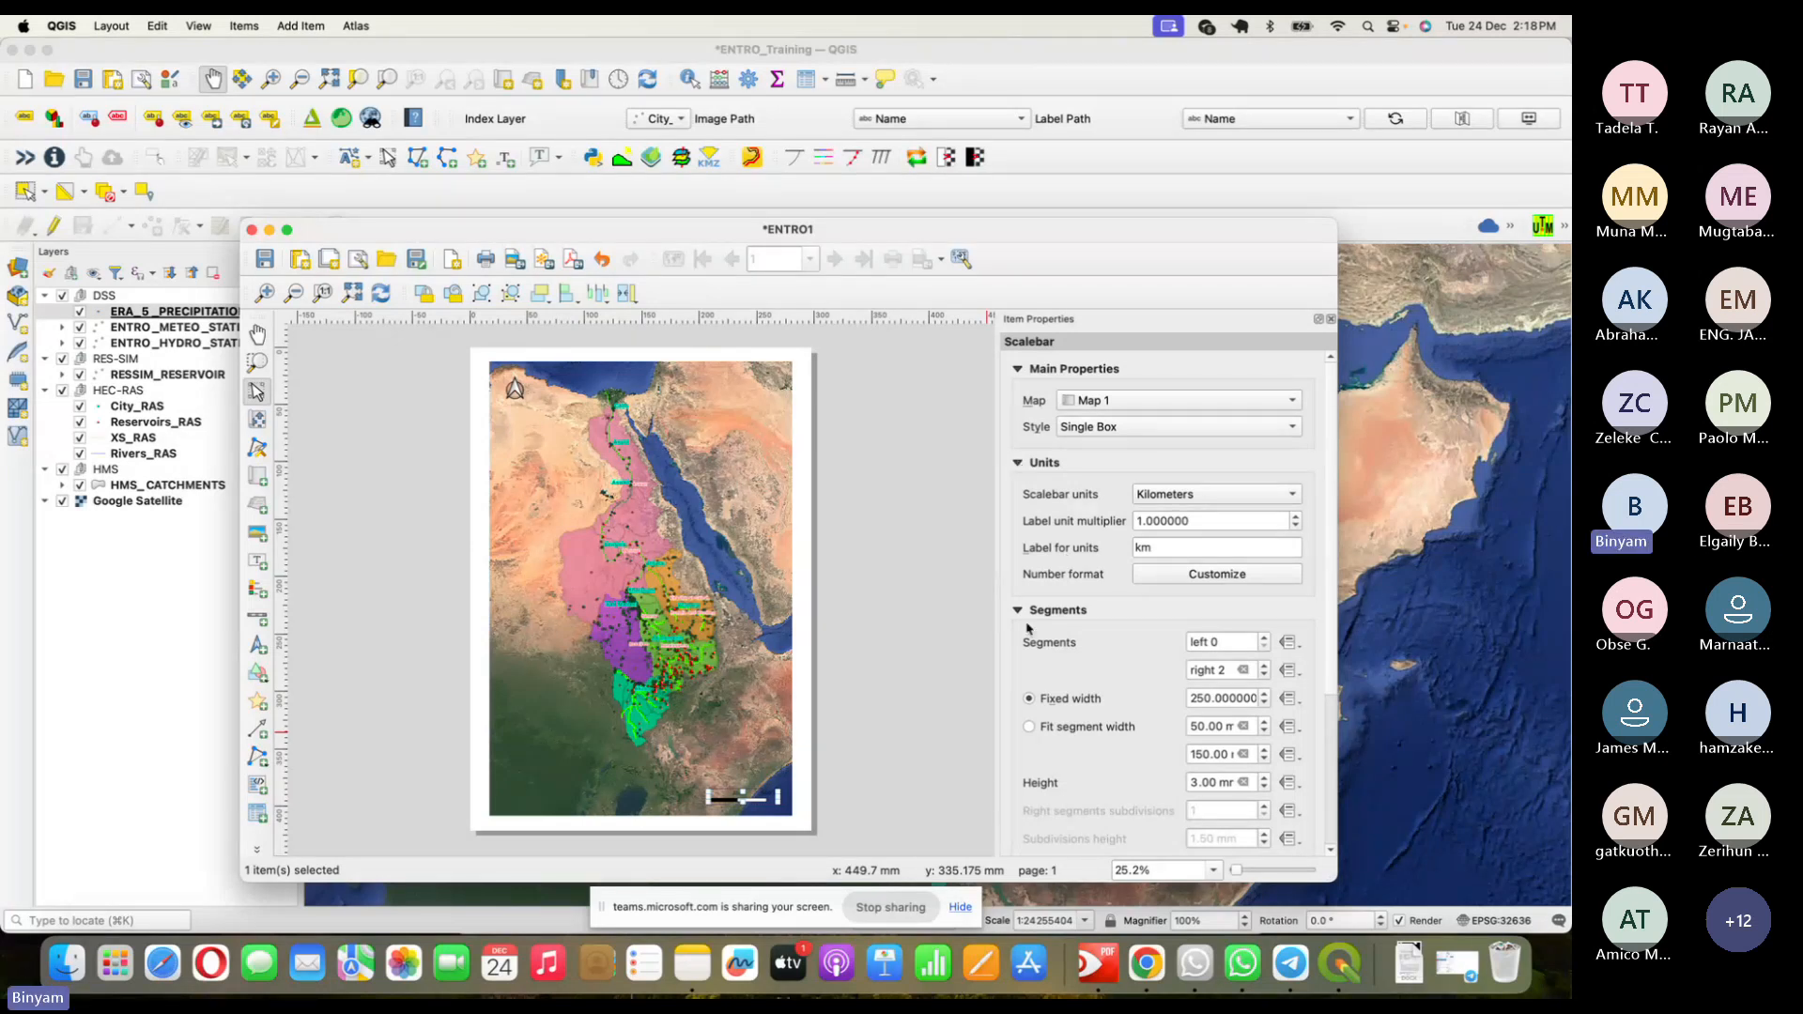
left_click(1019, 463)
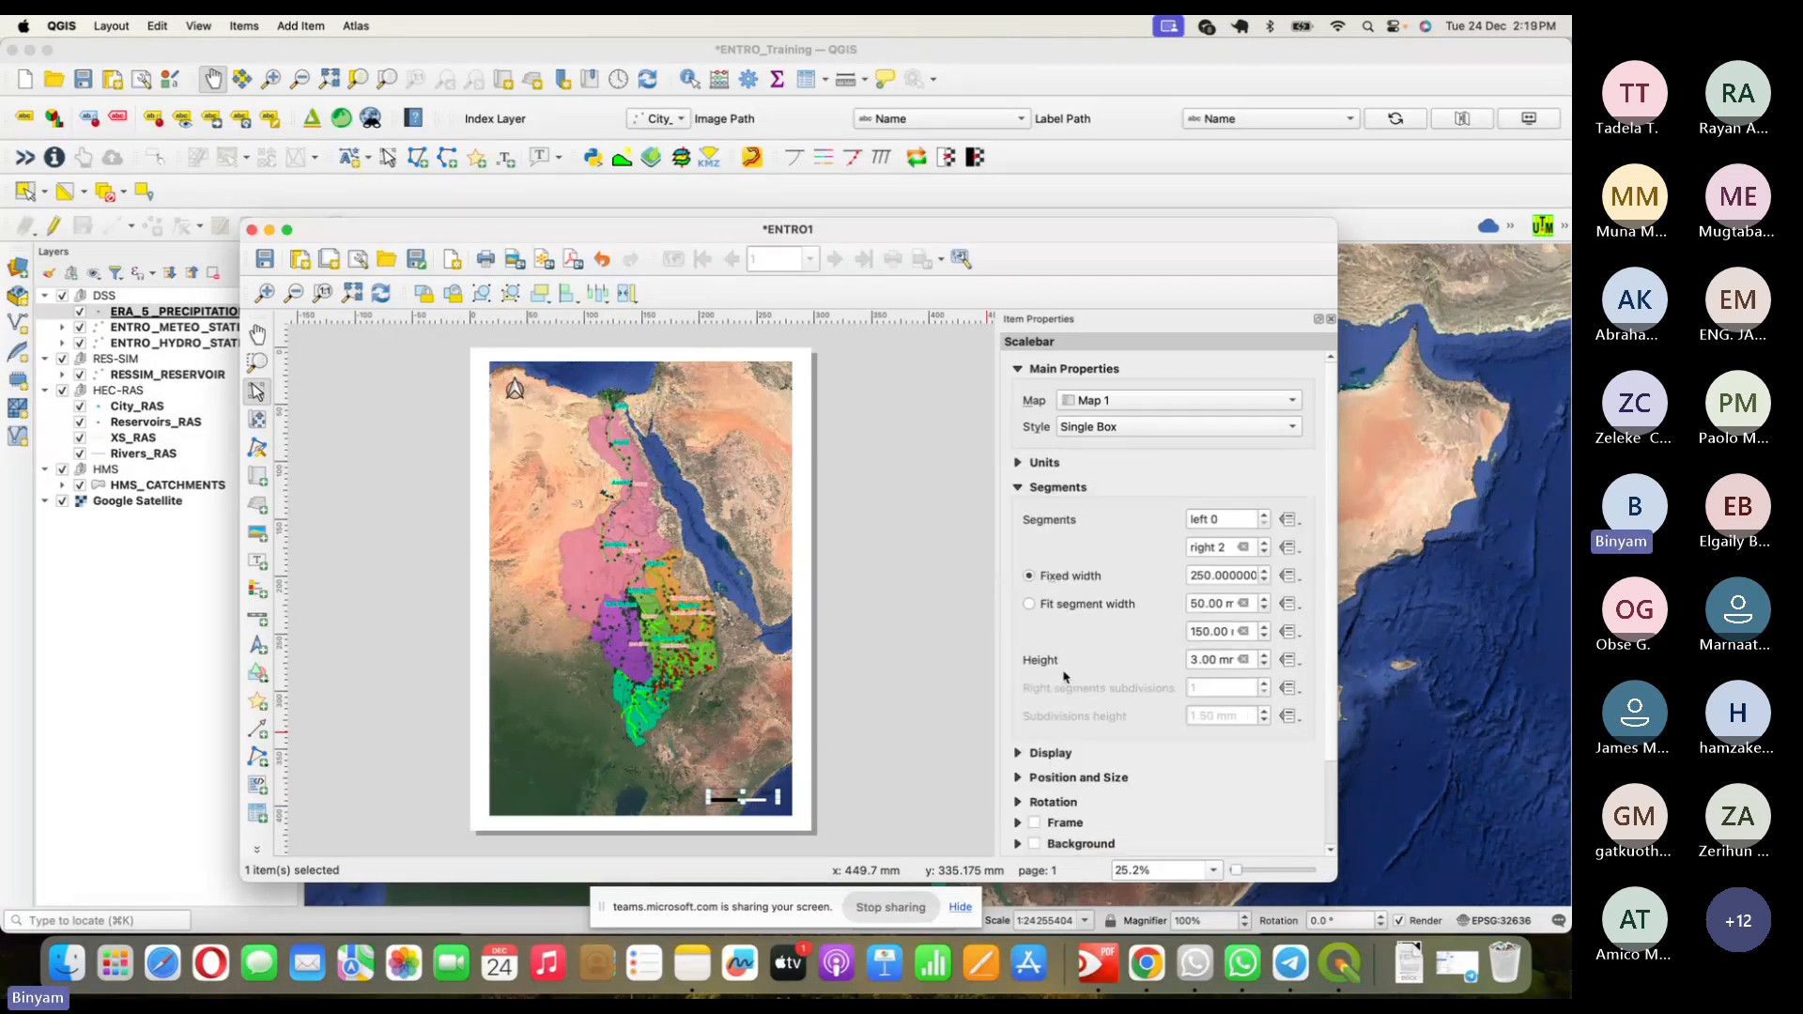
left_click(1018, 488)
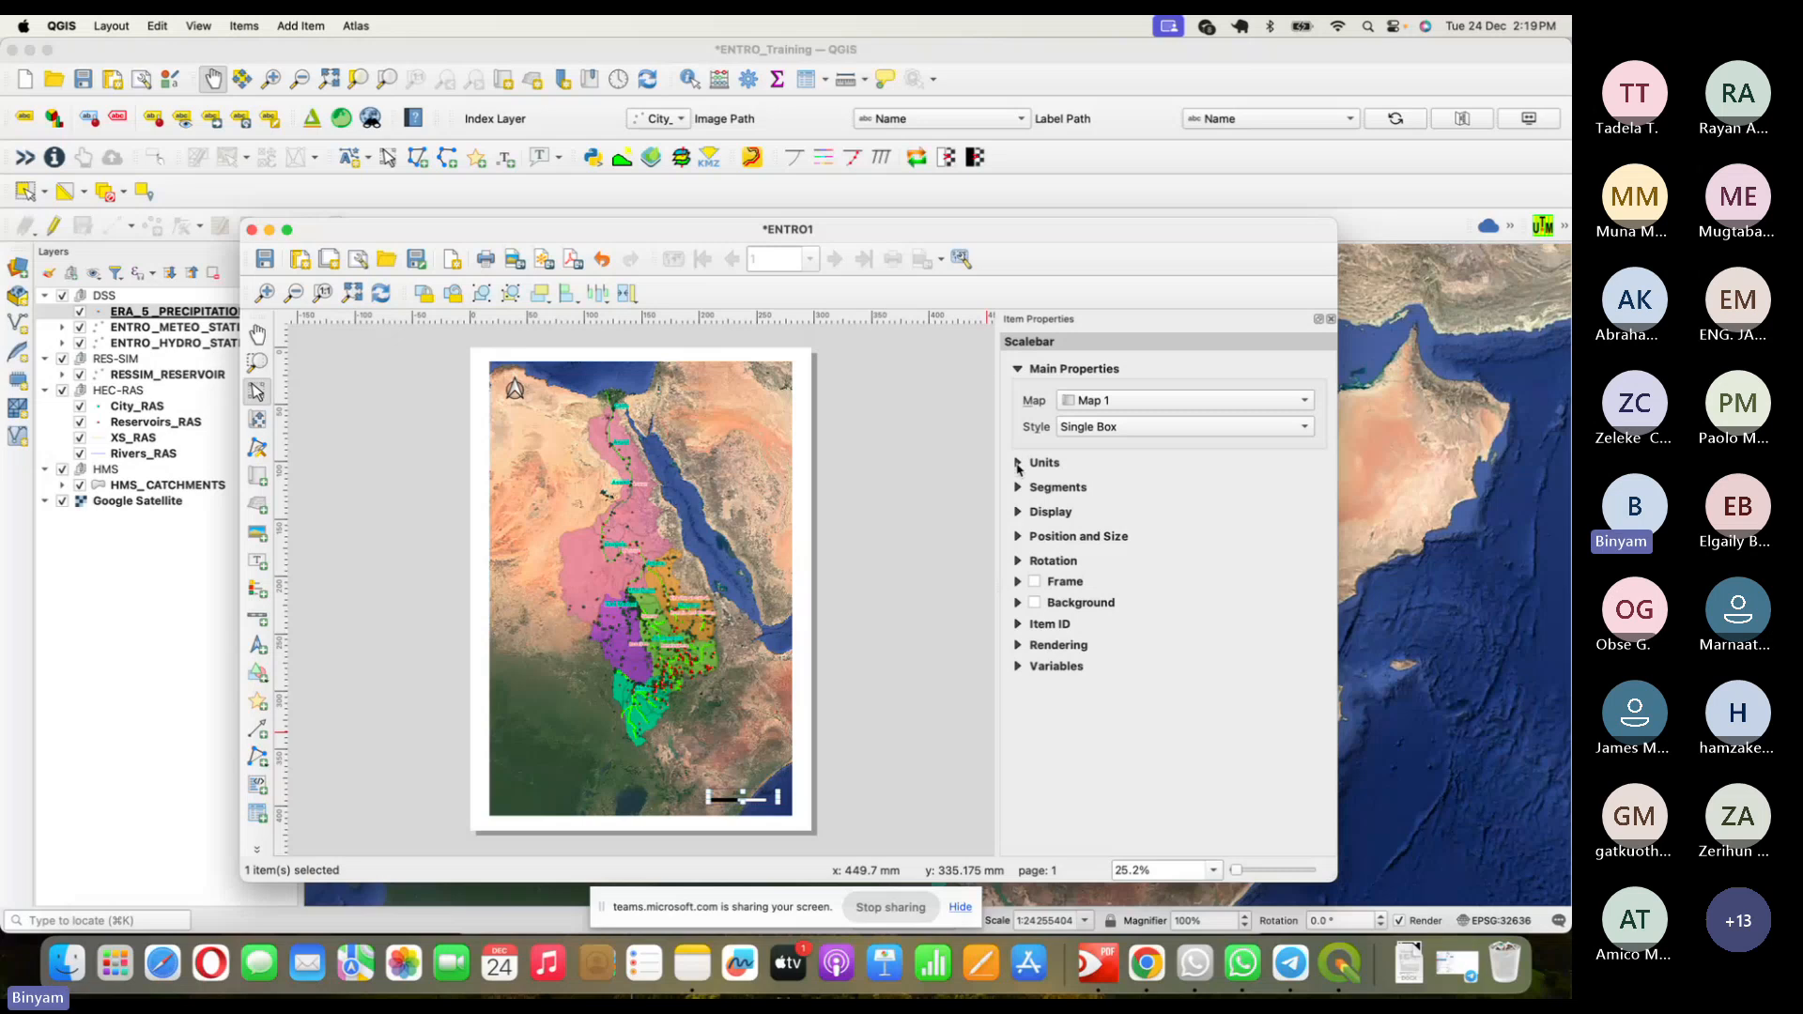
left_click(1034, 518)
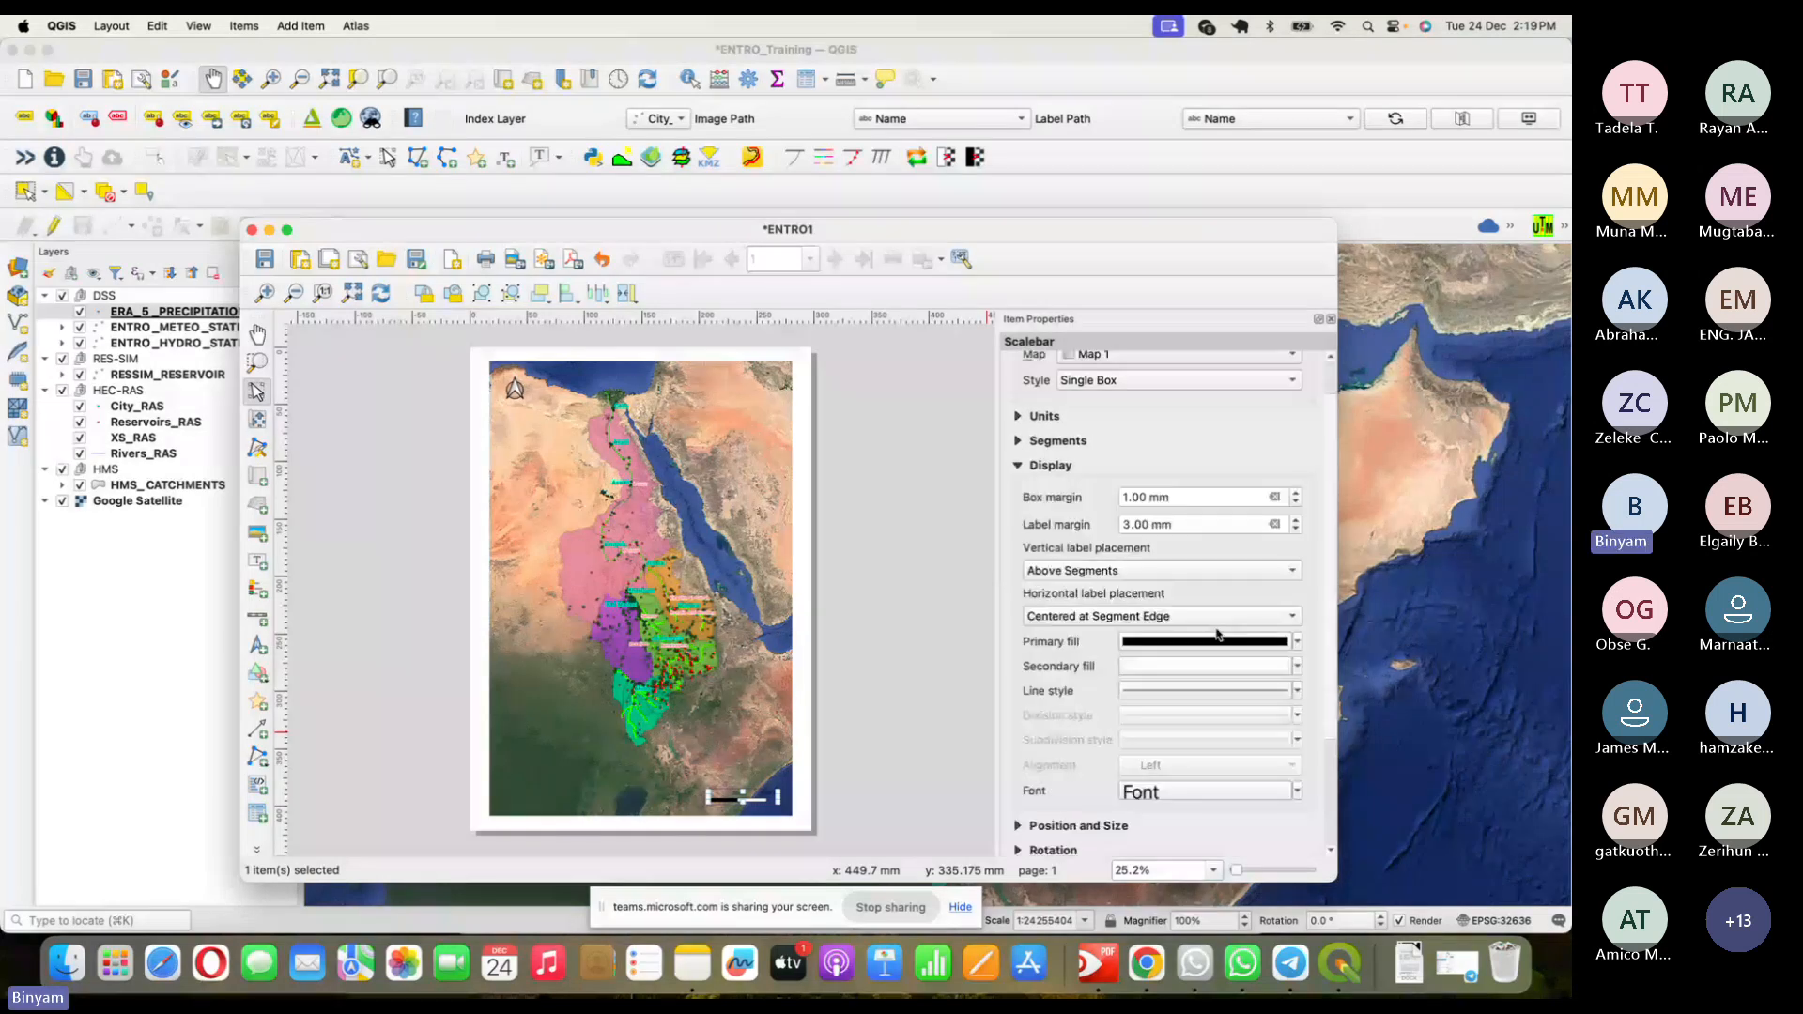
- Look at the label font, then rearrange the scale bar property groups to reach Display
left_click(1231, 794)
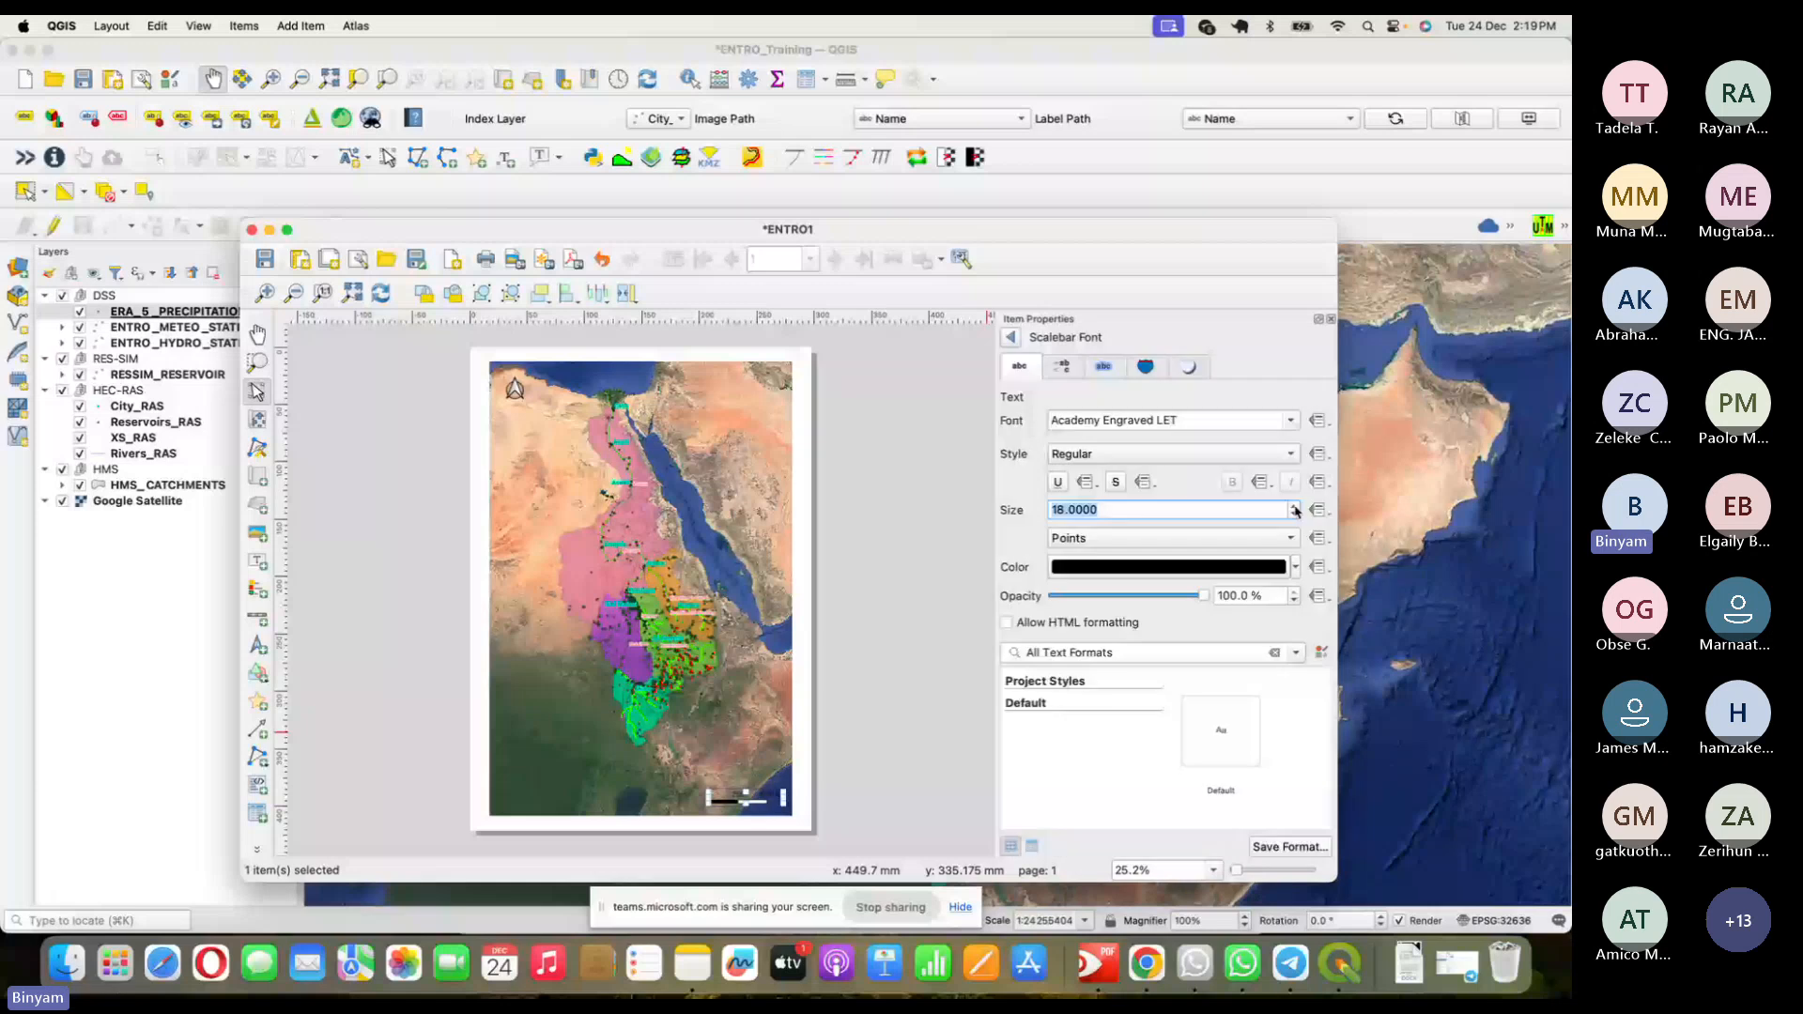
scroll(1295, 510, "up", 7)
left_click(1010, 337)
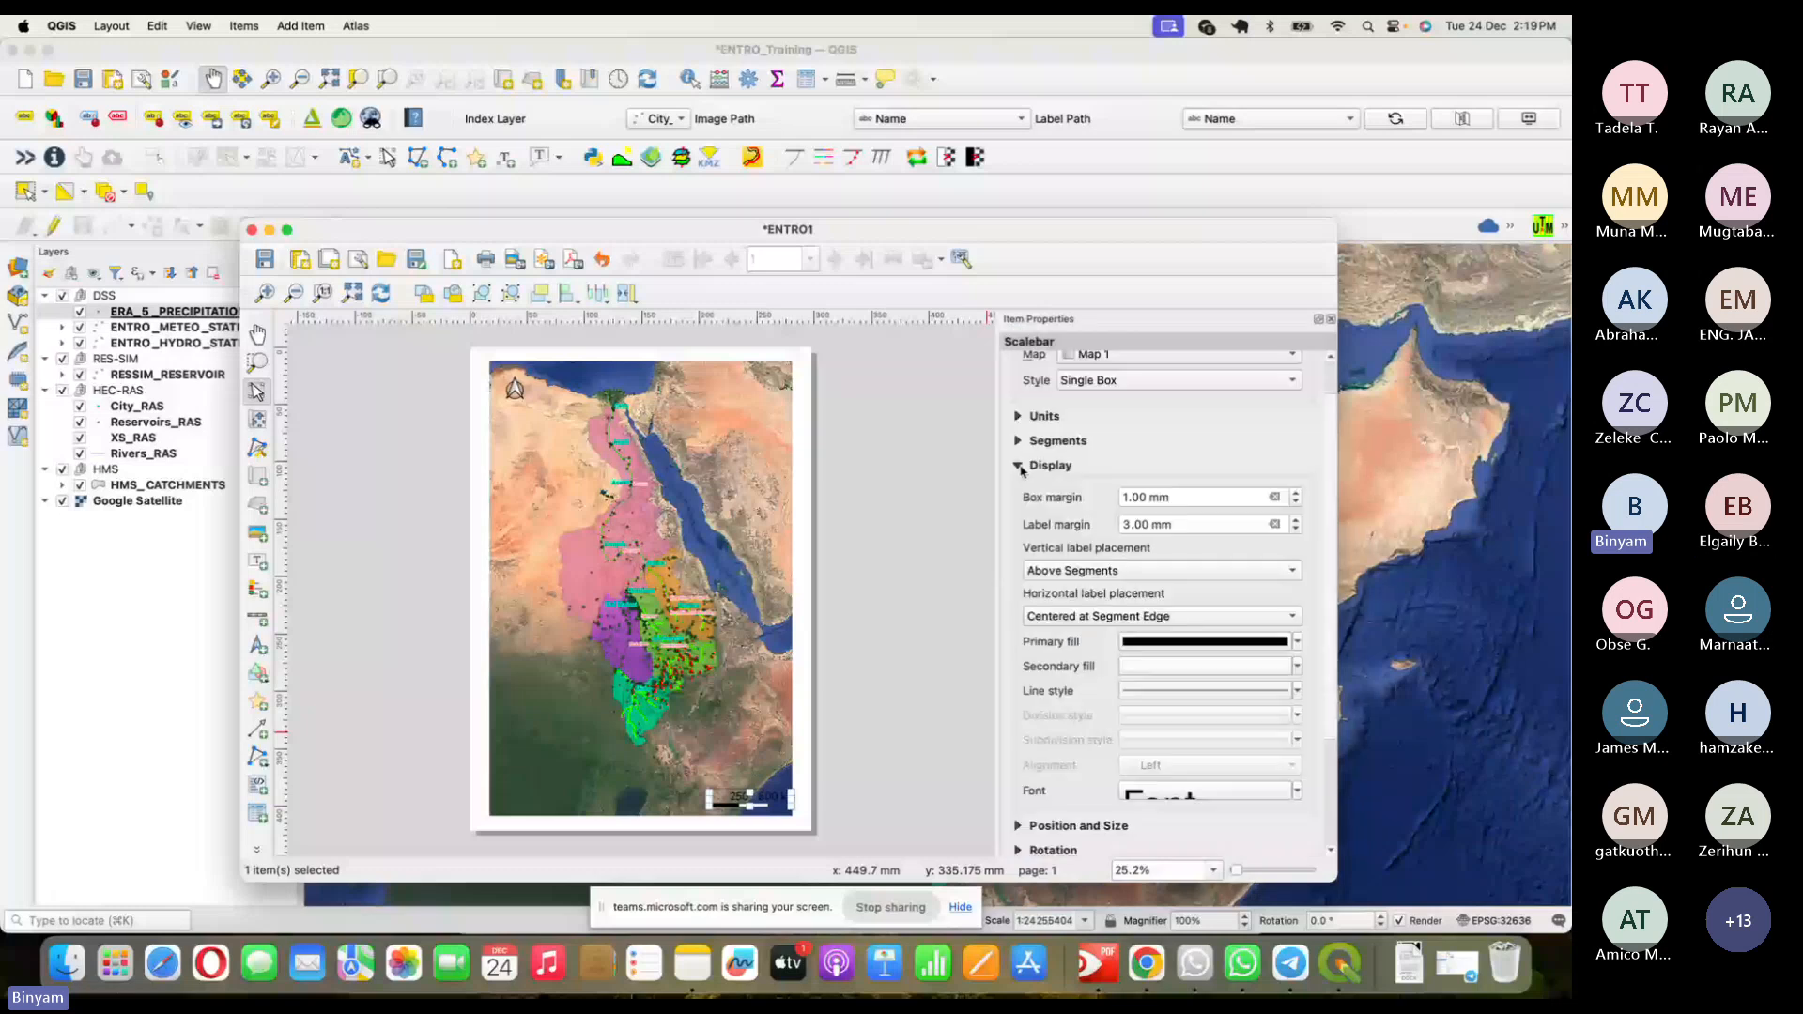
left_click(1019, 467)
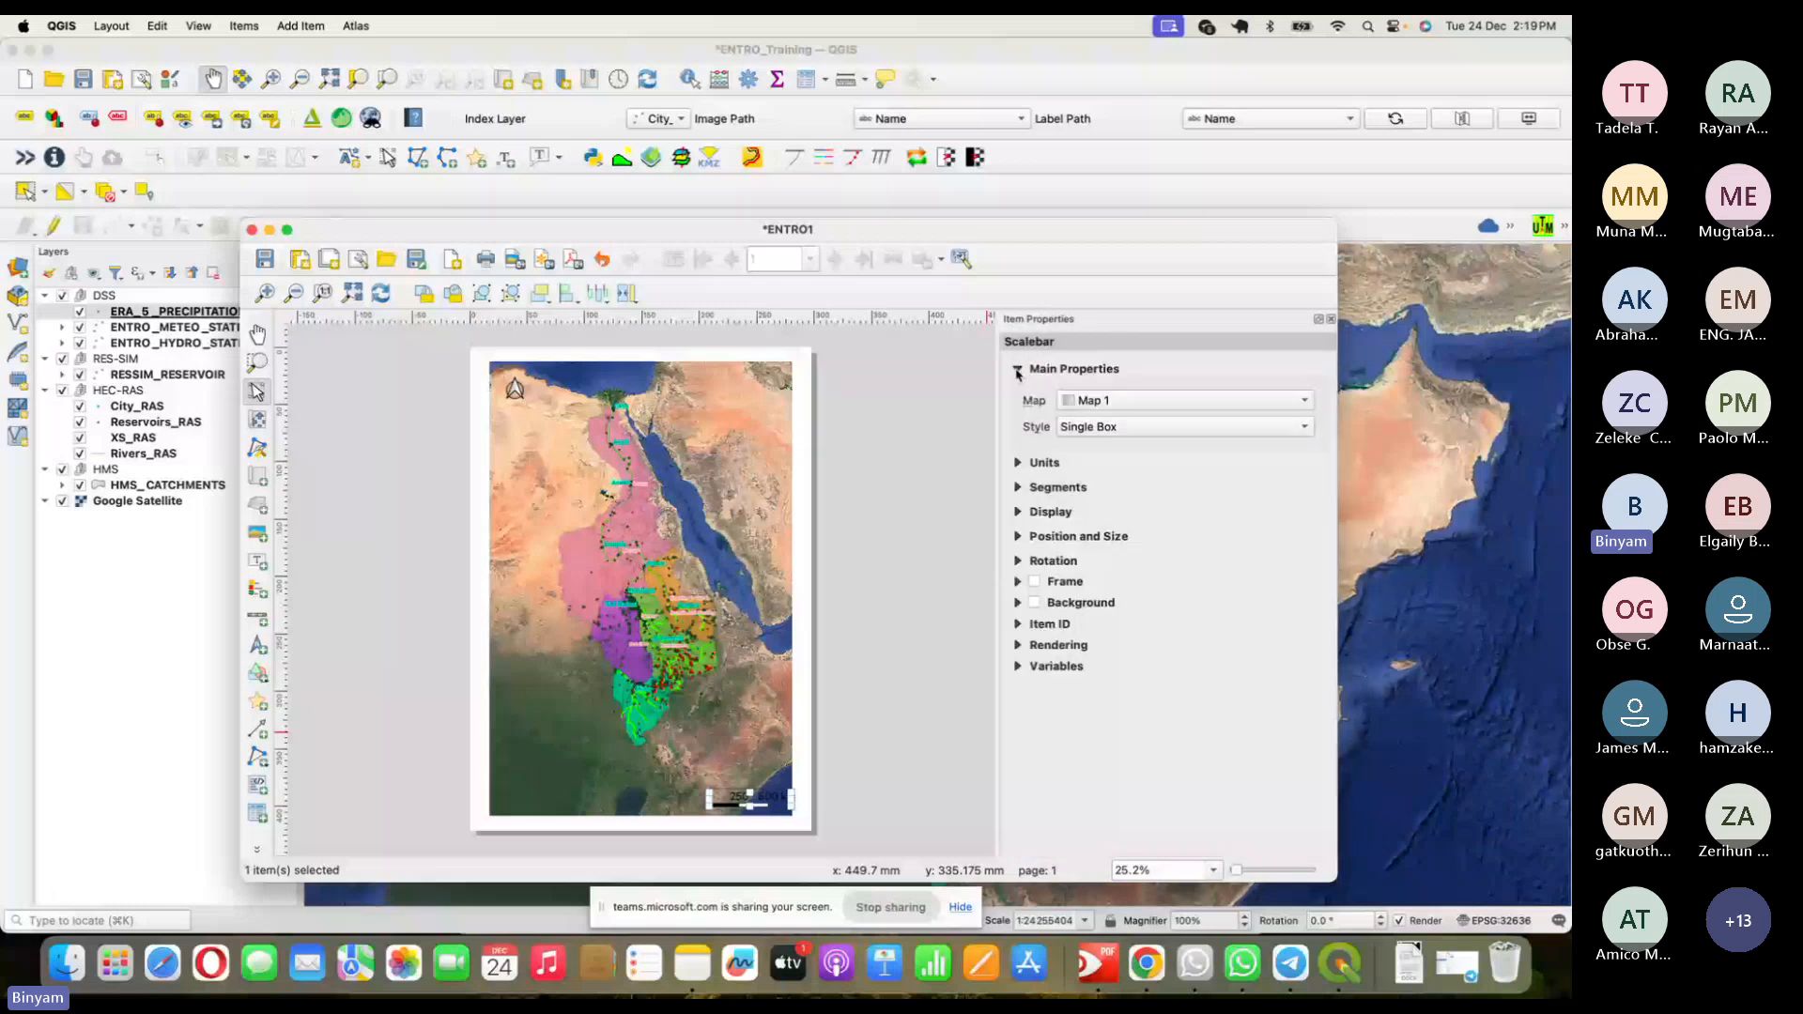
left_click(757, 801)
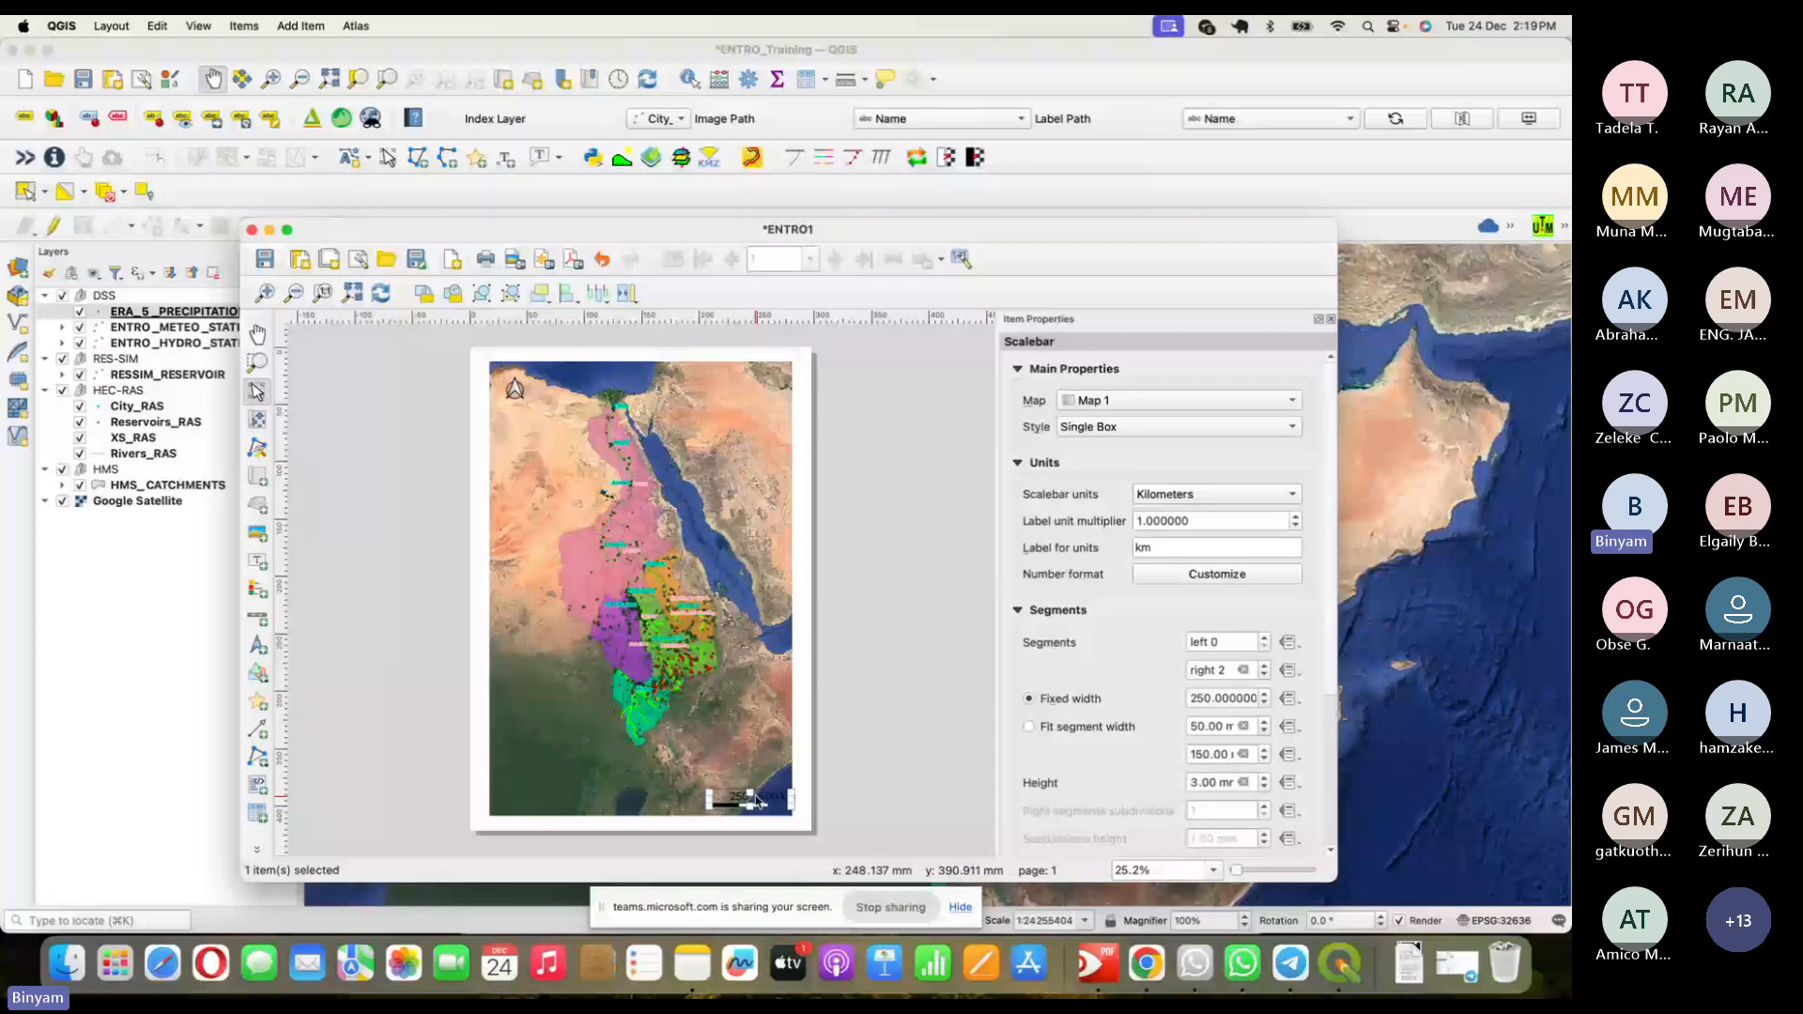
left_click(1029, 374)
left_click(1022, 395)
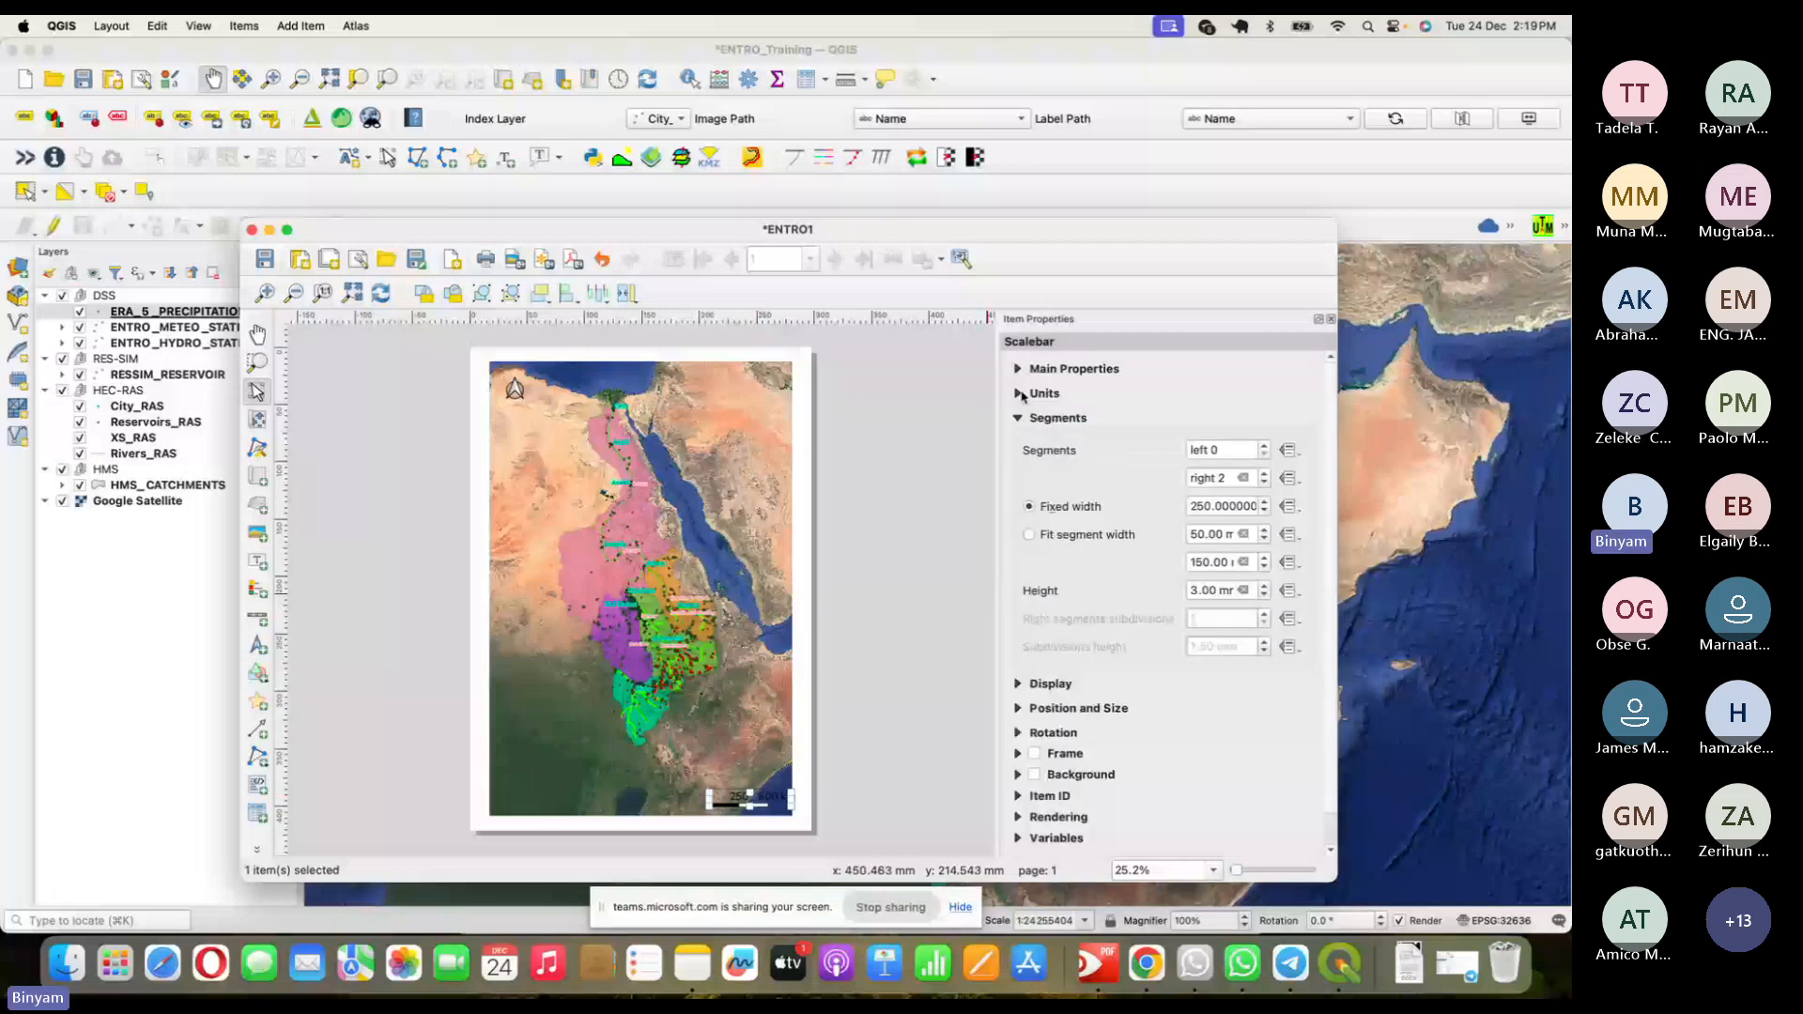
left_click(1019, 419)
left_click(1019, 444)
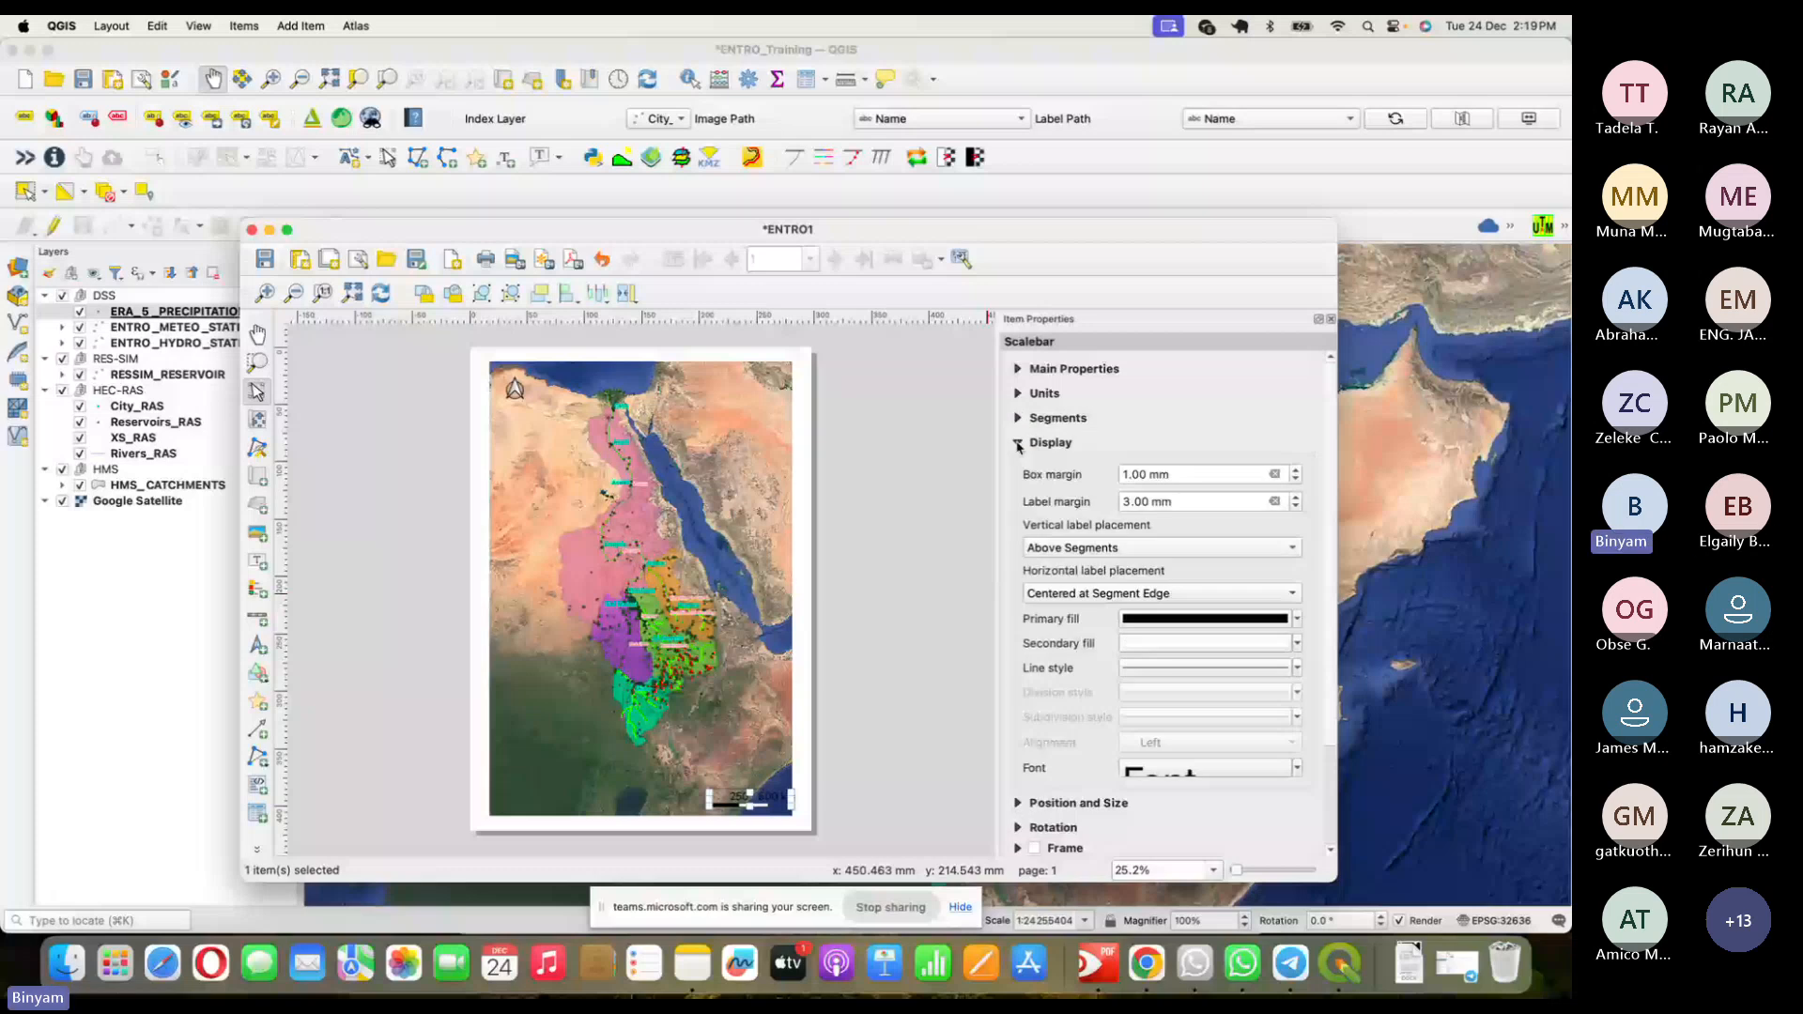
- Set the scale bar label font to 20 pt Bold
left_click(1205, 768)
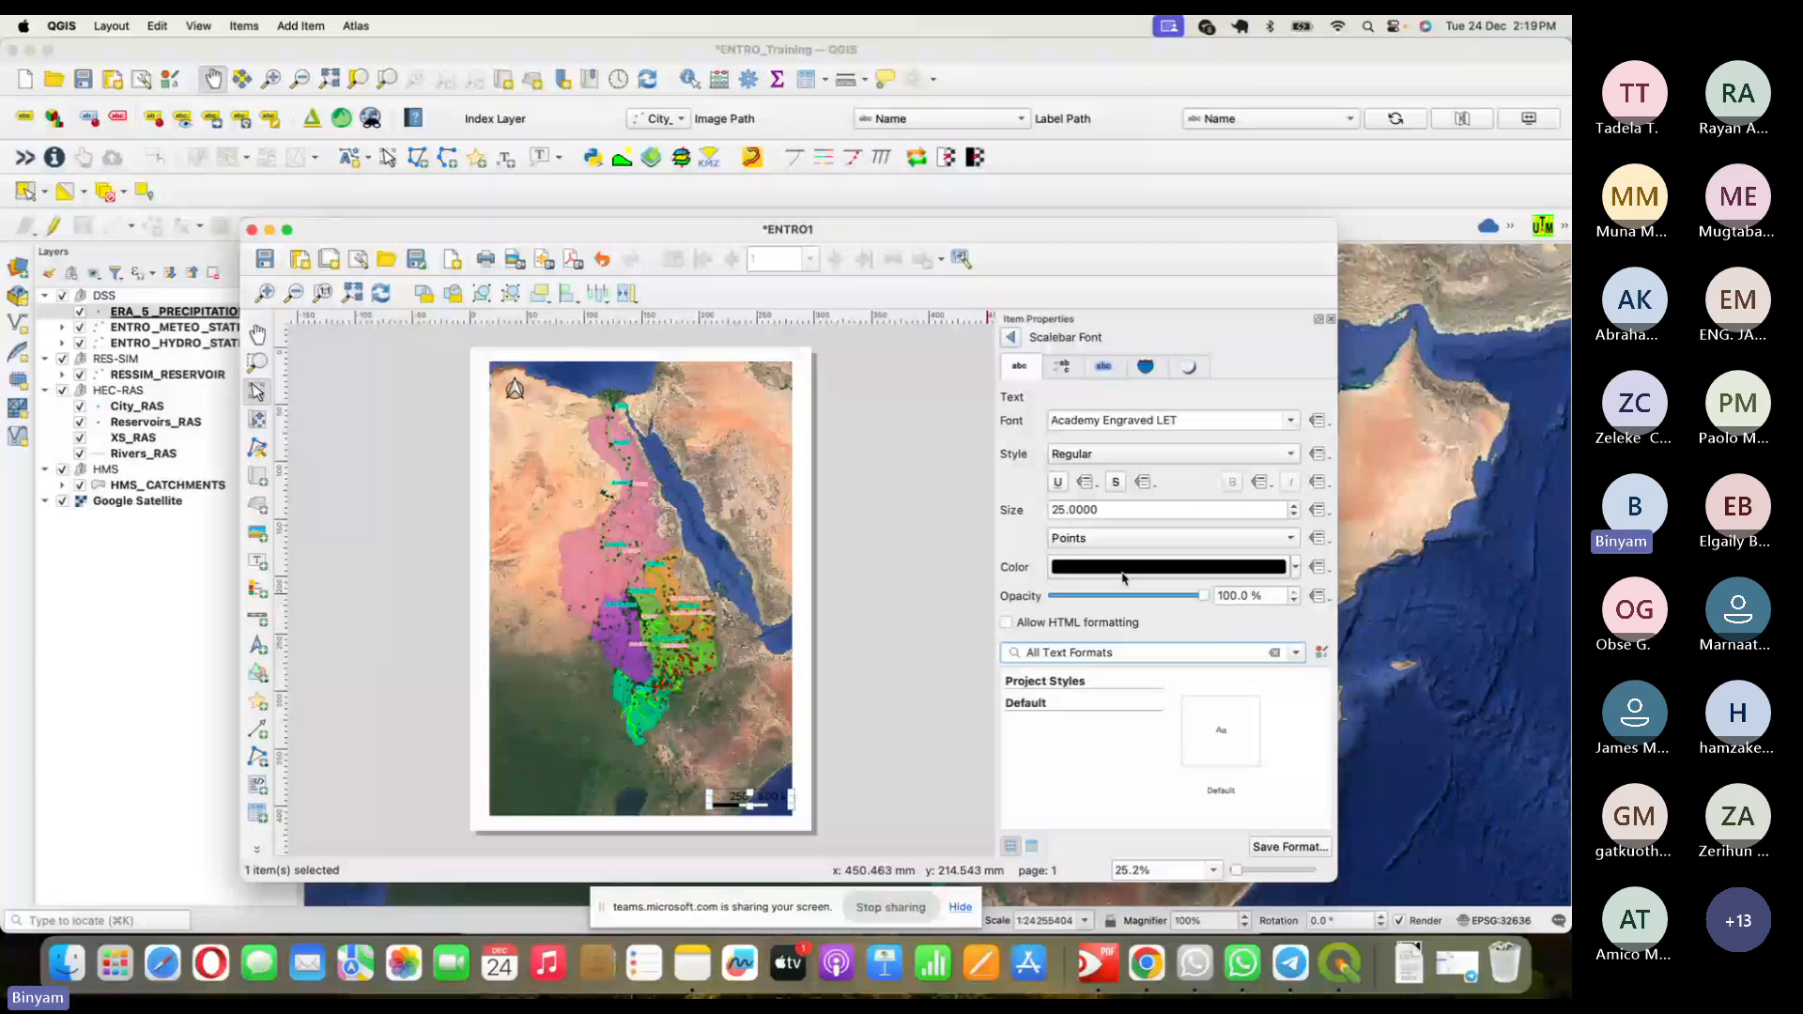
double_click(1094, 512)
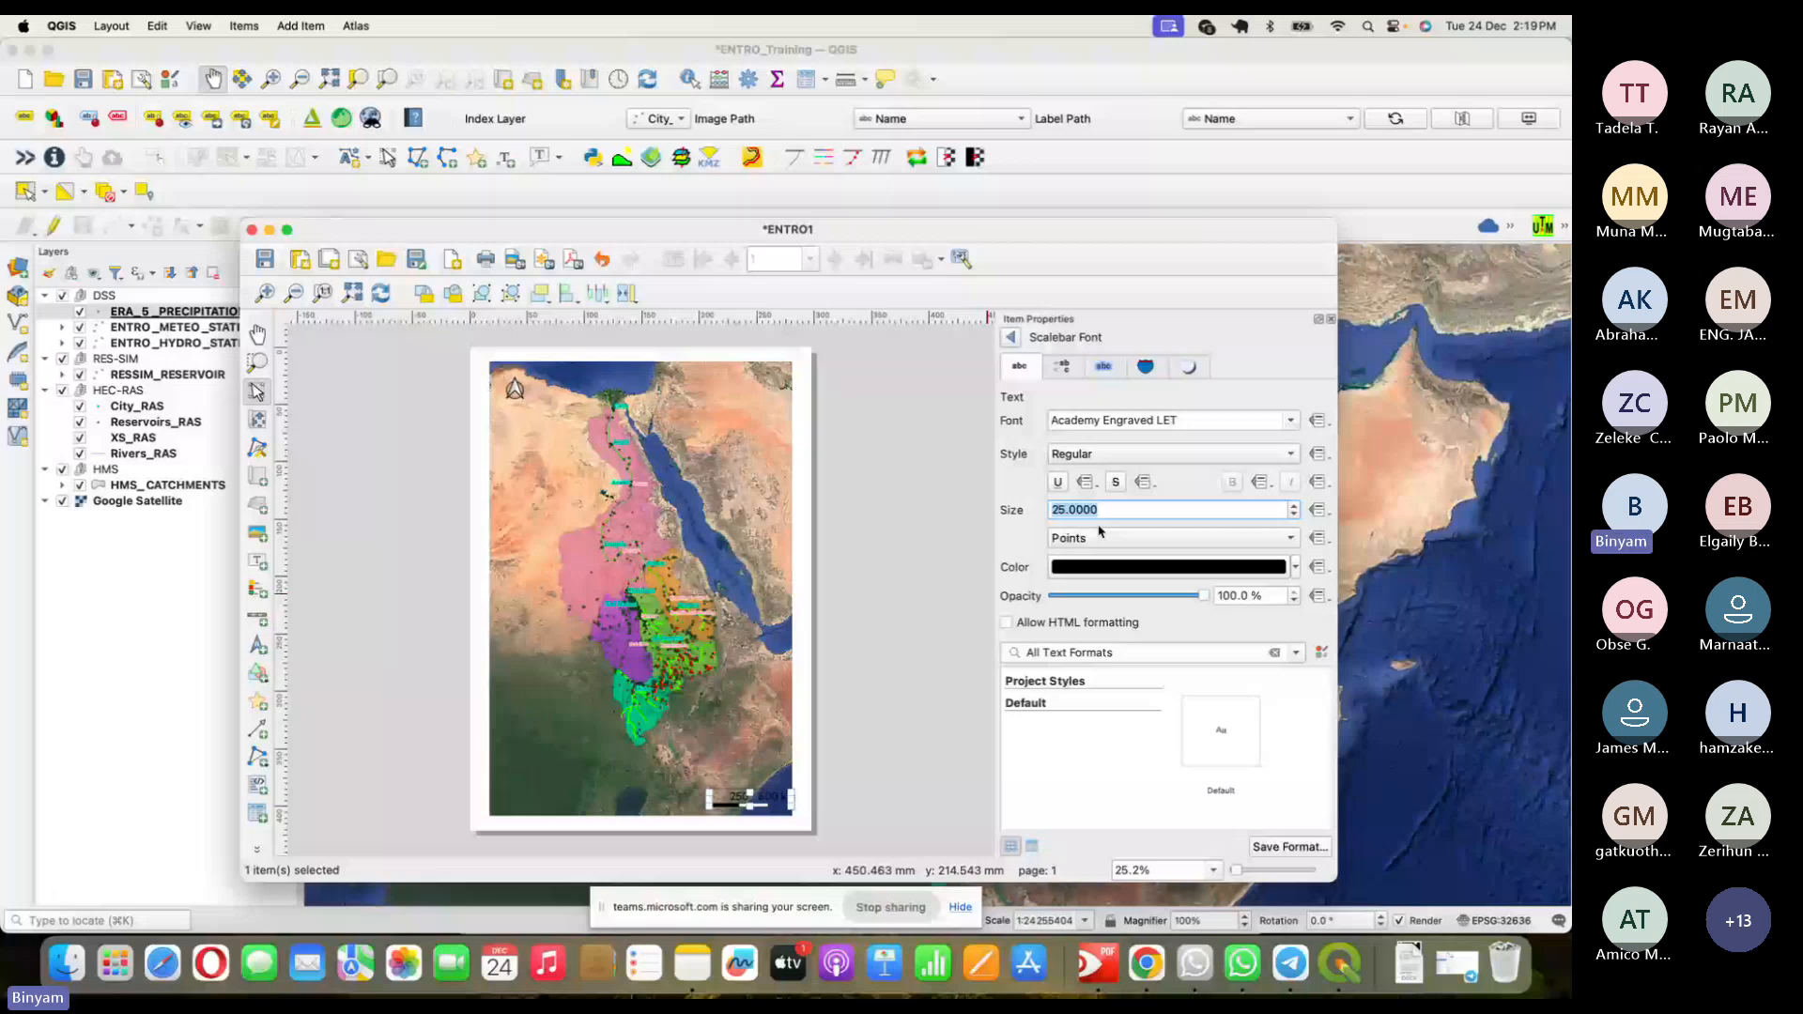
type("20")
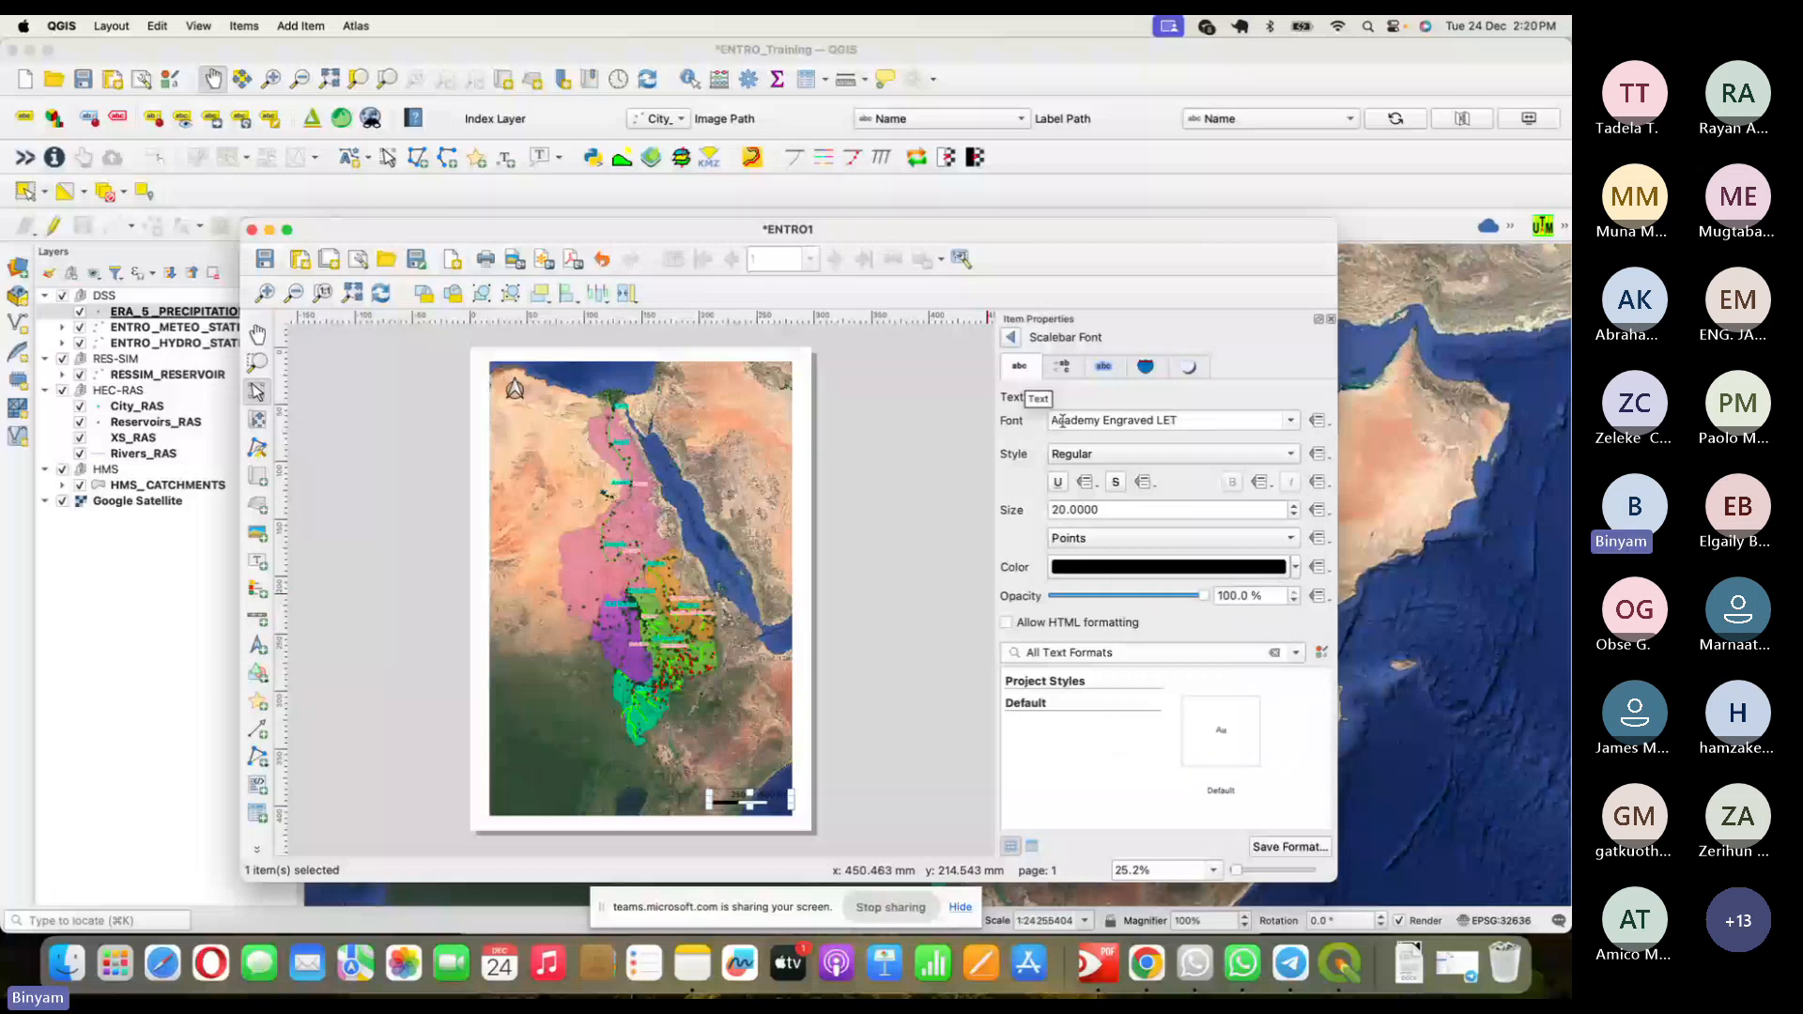
left_click(1172, 454)
left_click(1080, 472)
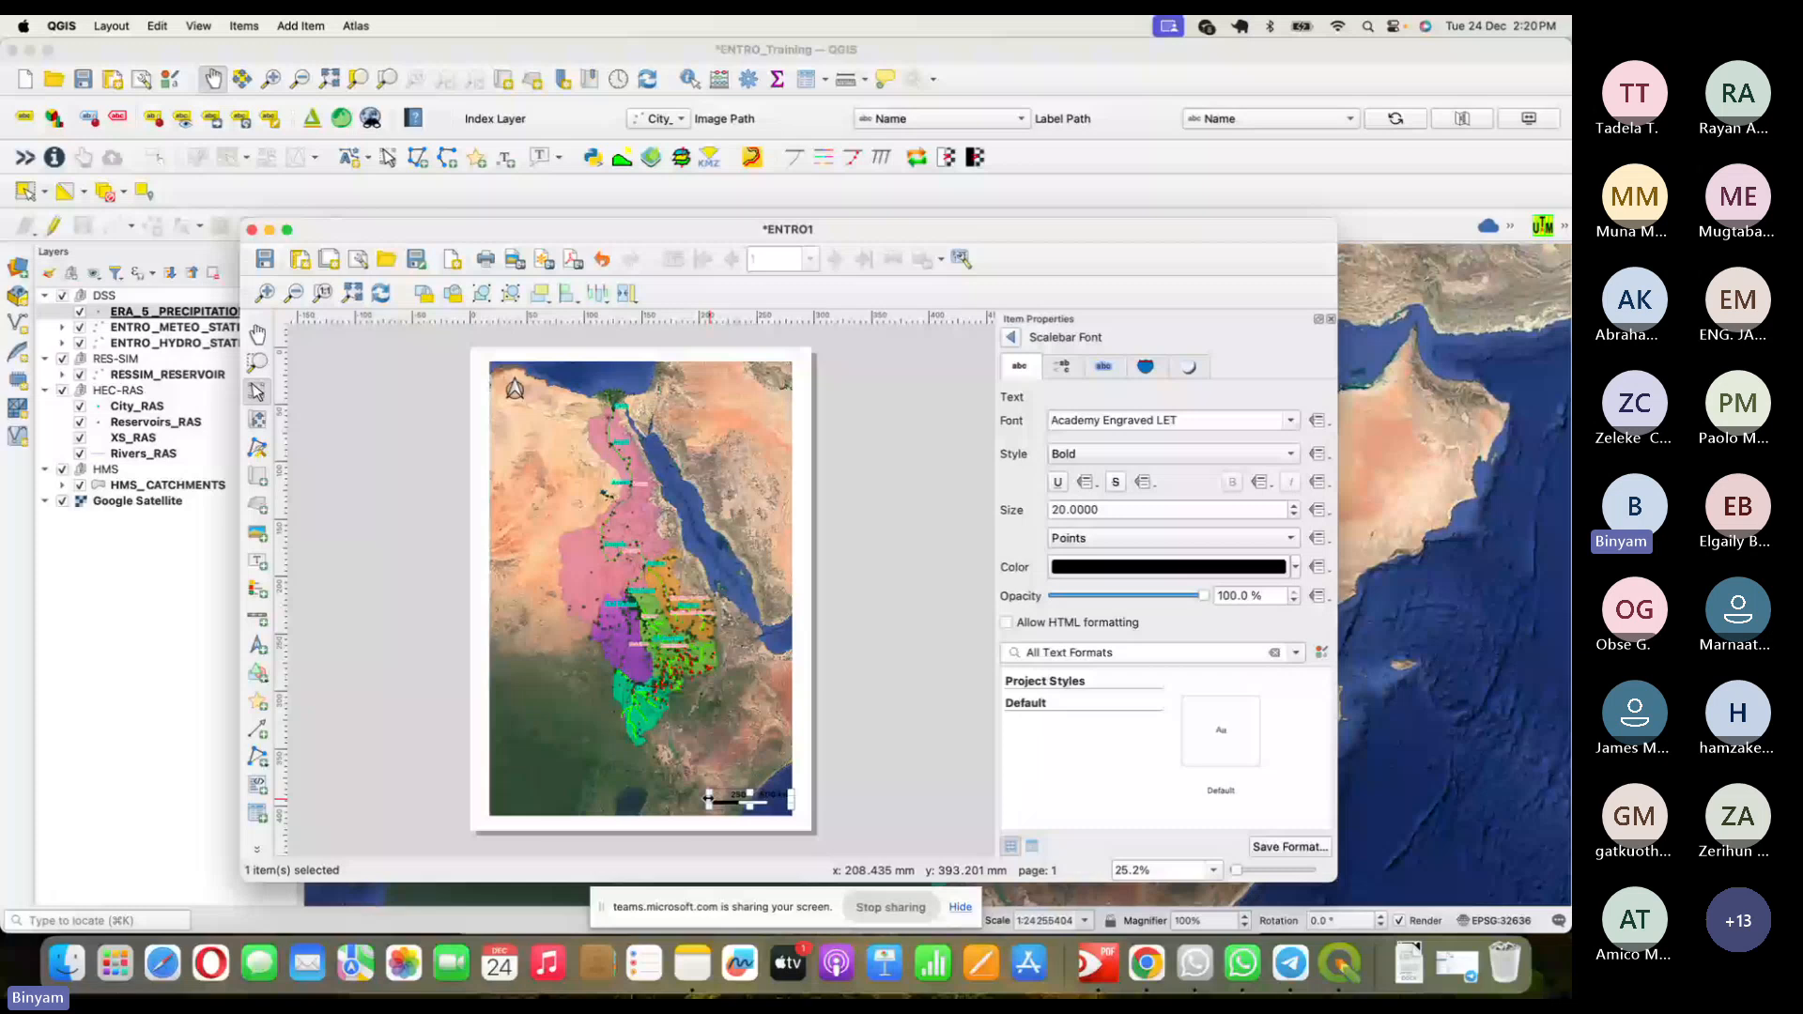
- Nudge the scale bar slightly left on the page
left_click_drag(708, 798, 688, 799)
left_click(738, 808)
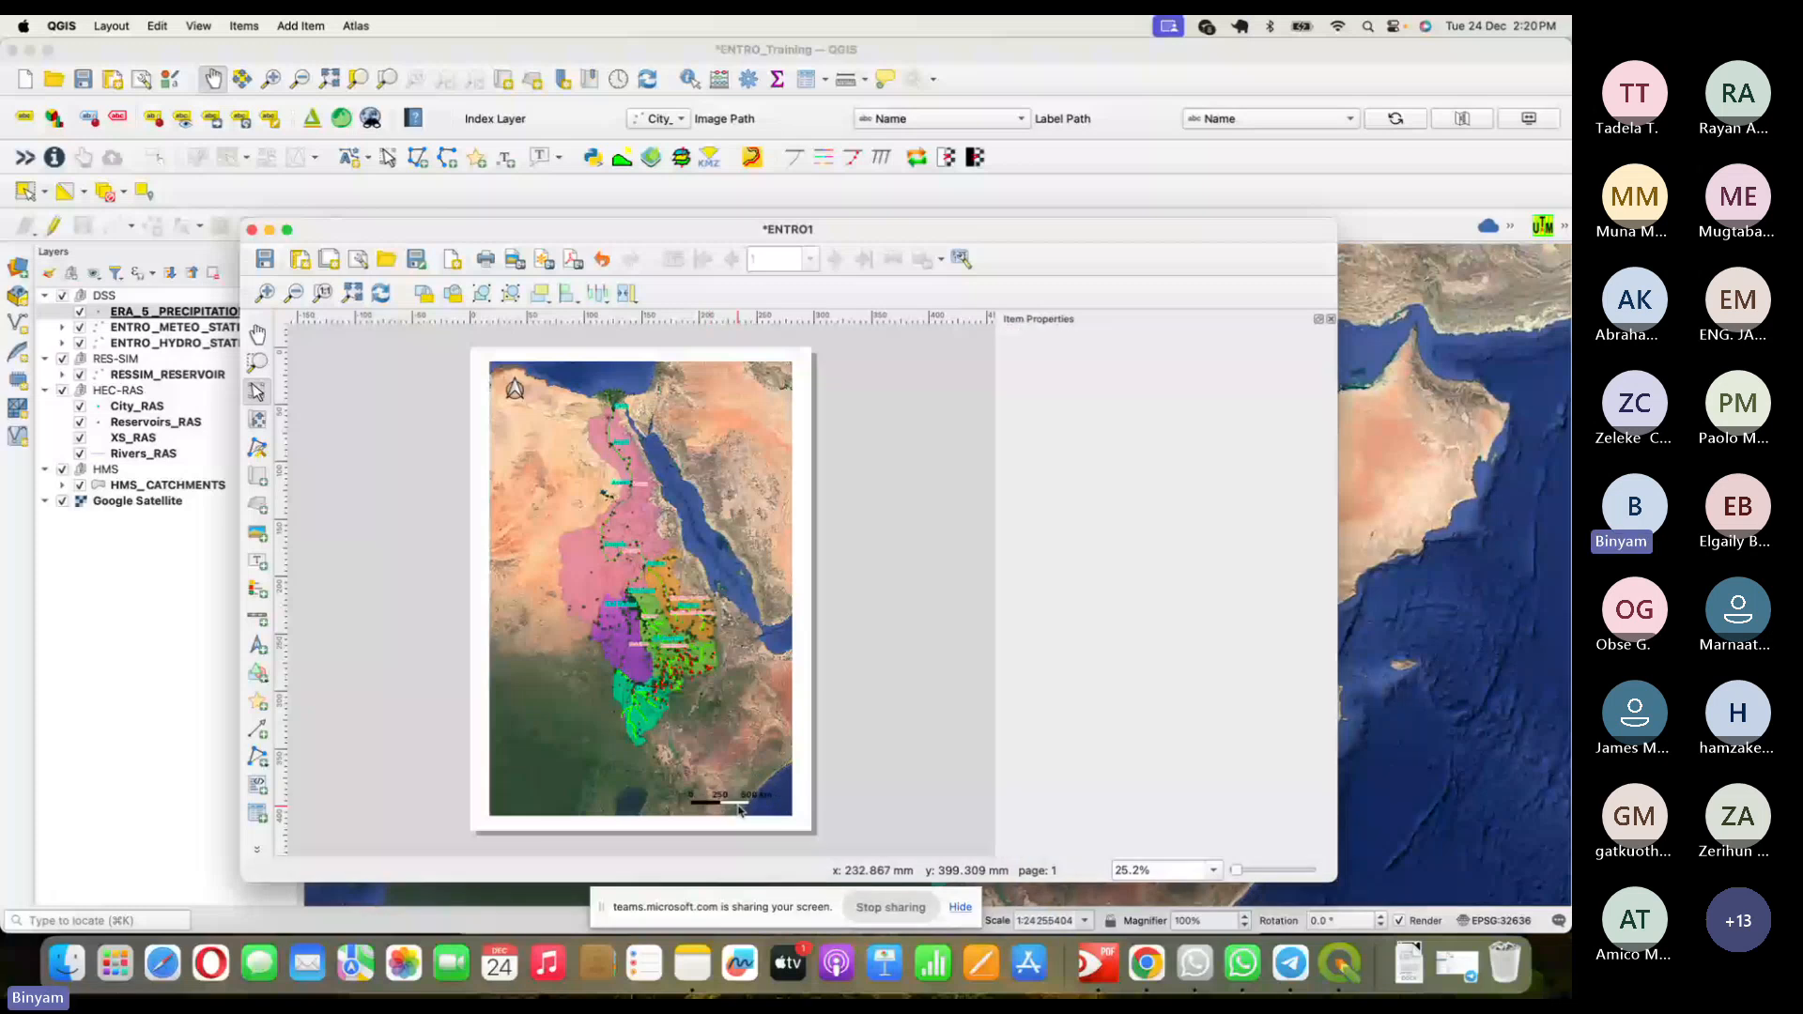
left_click(738, 806)
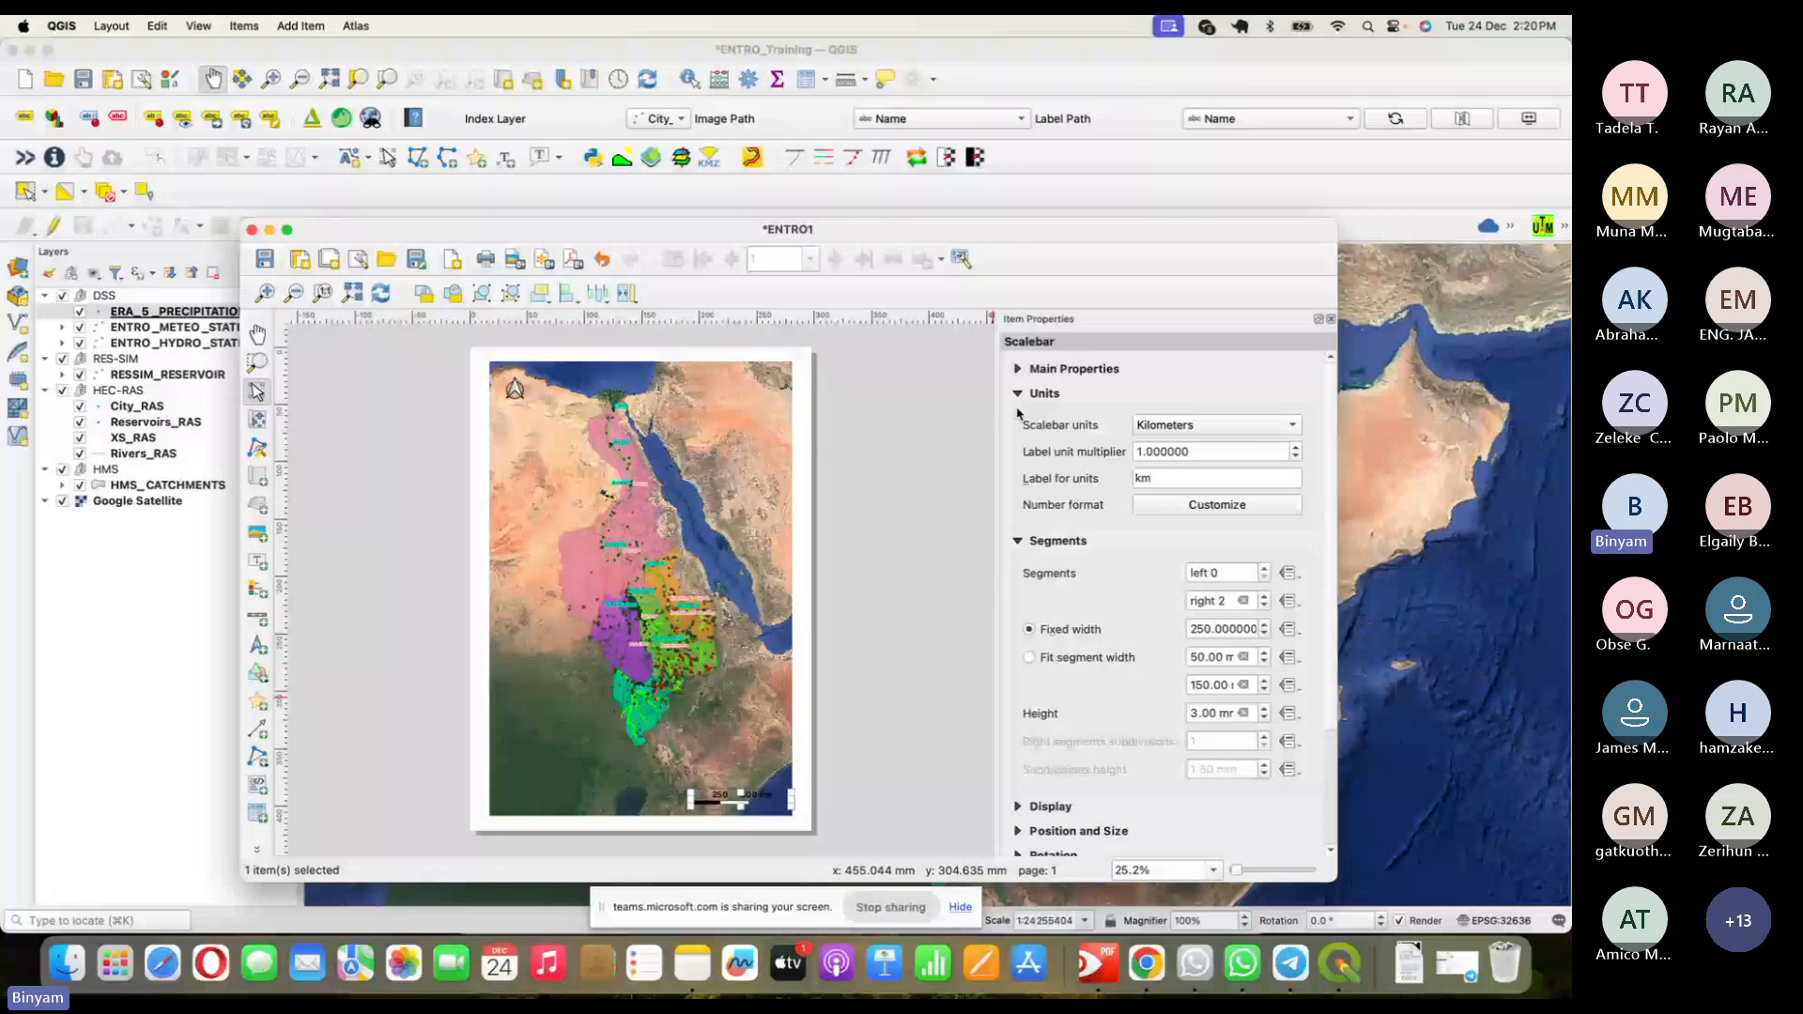
- Collapse Units and Segments and lower the scale bar slightly at the map's bottom-right
left_click(1018, 394)
left_click(1018, 417)
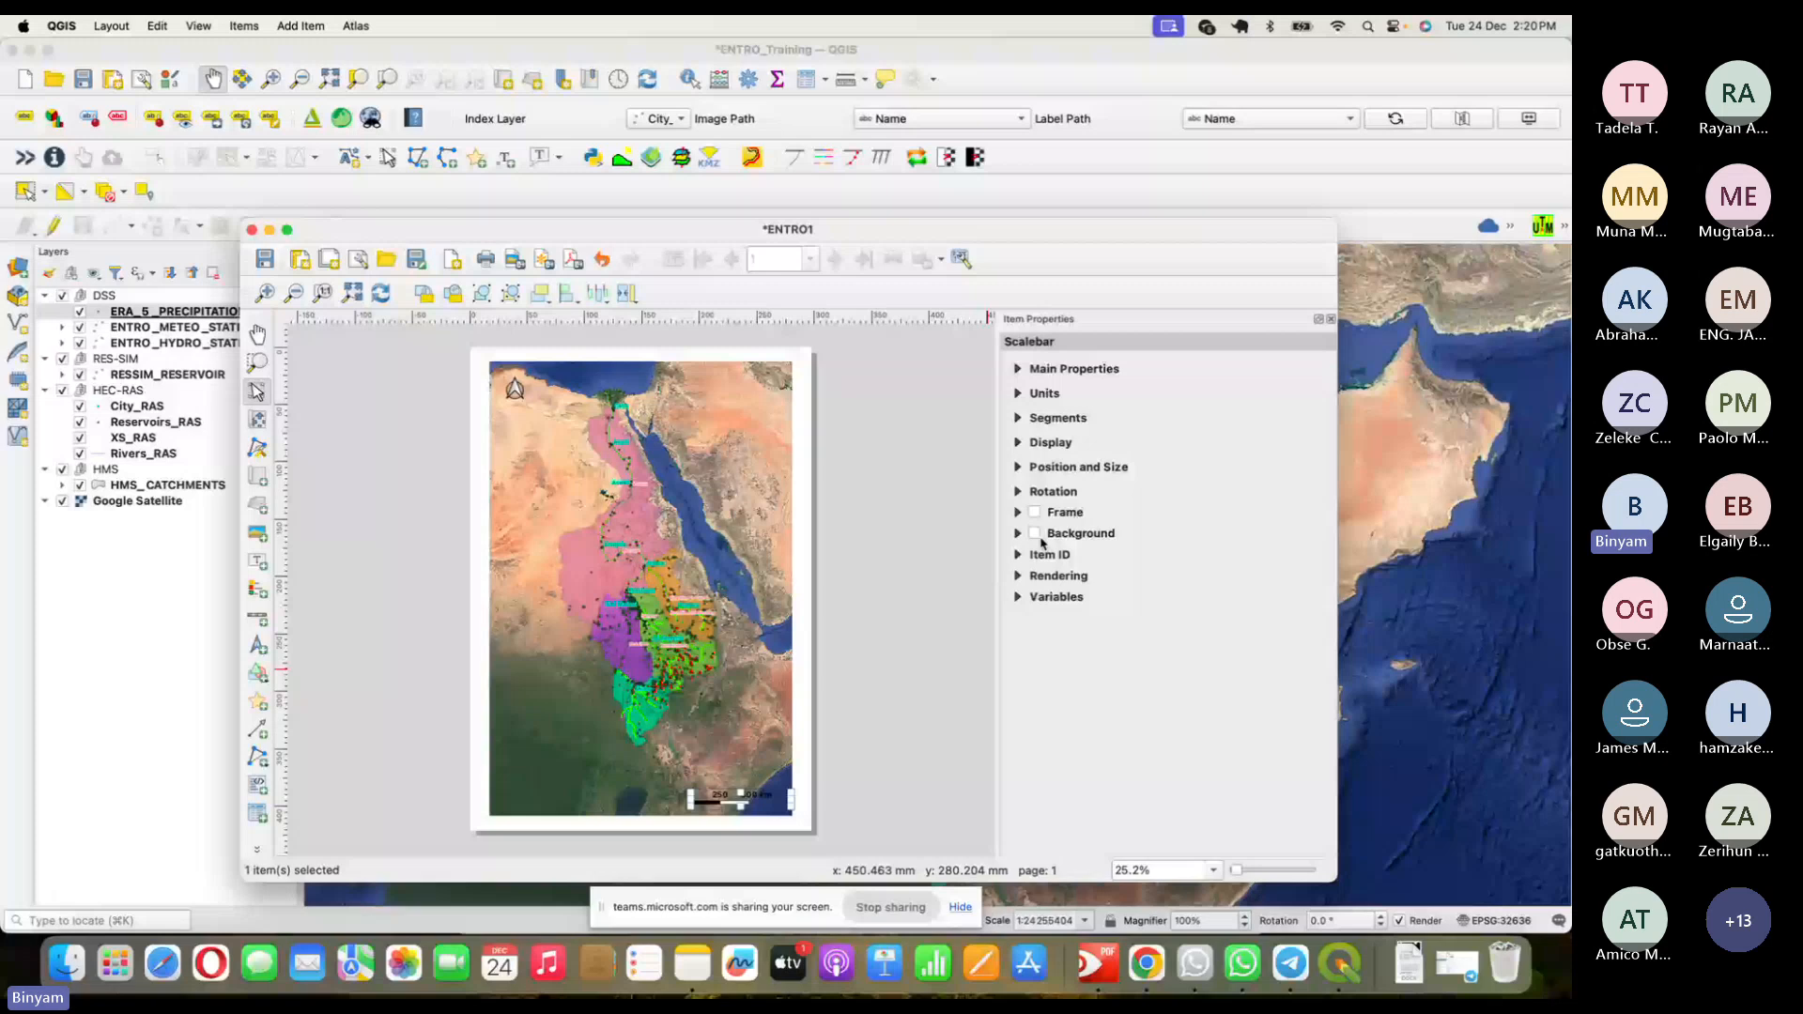
left_click_drag(764, 796, 764, 806)
left_click(808, 773)
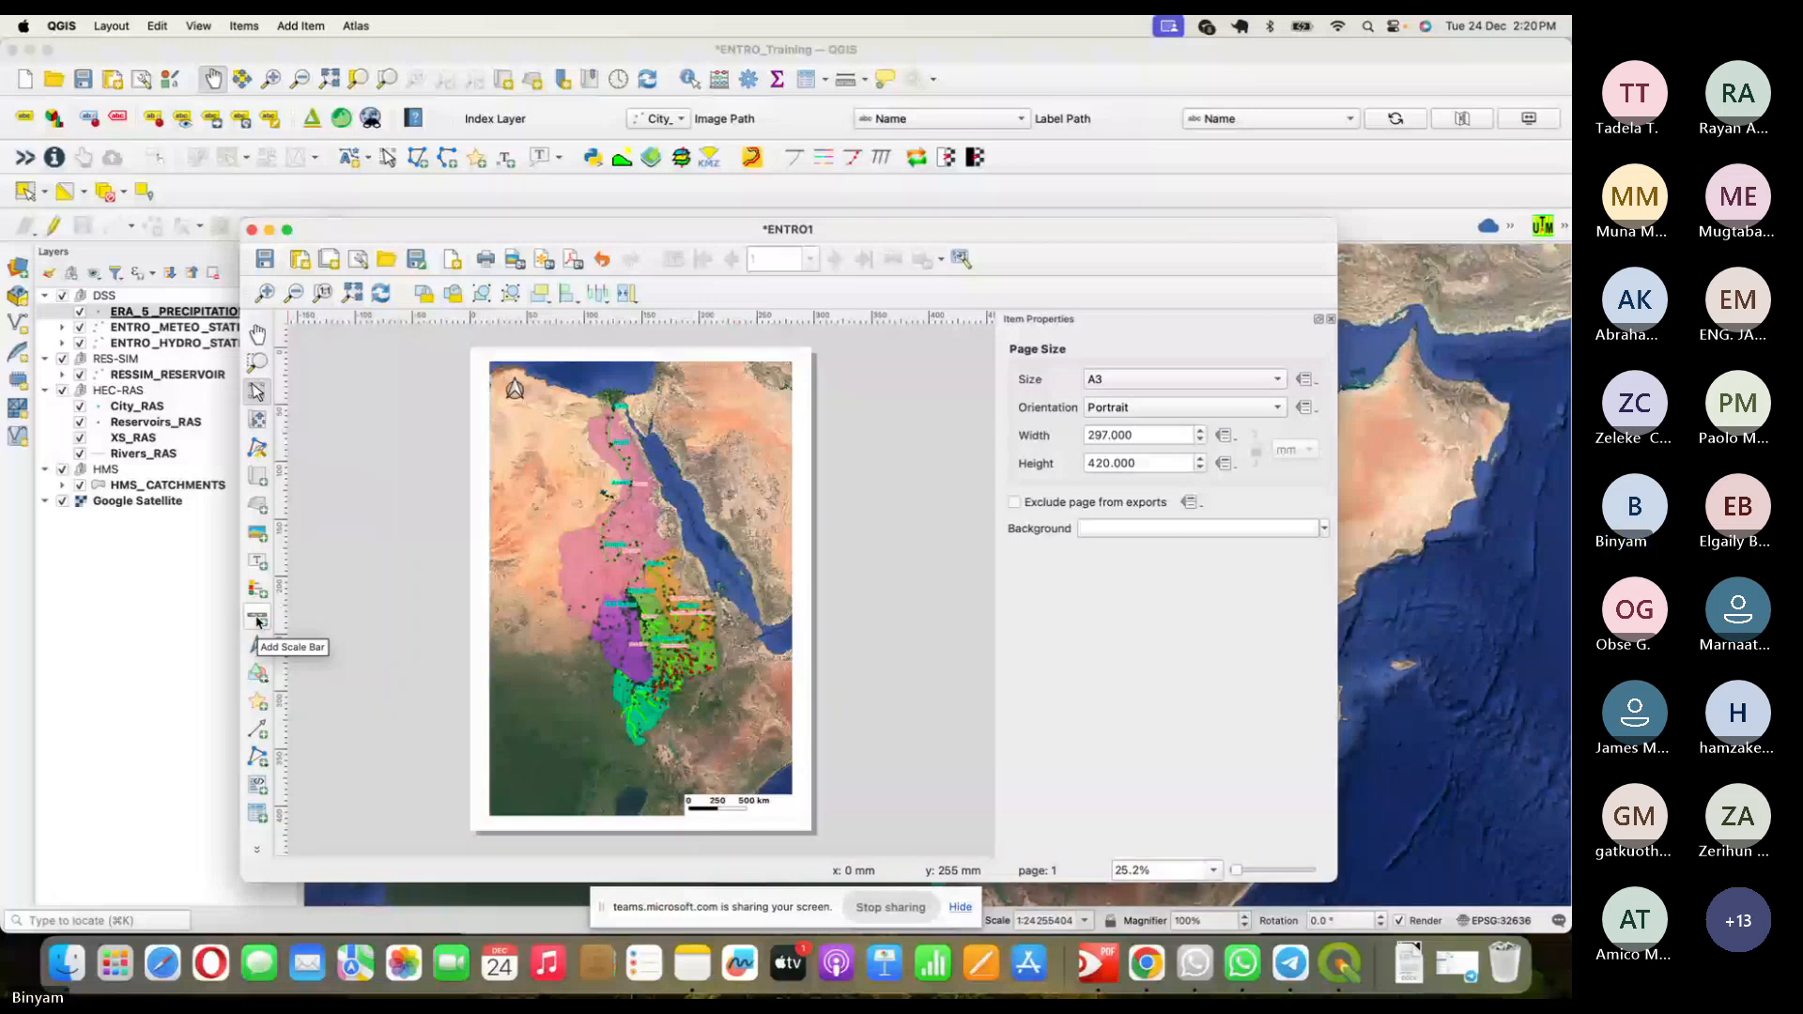
left_click(741, 809)
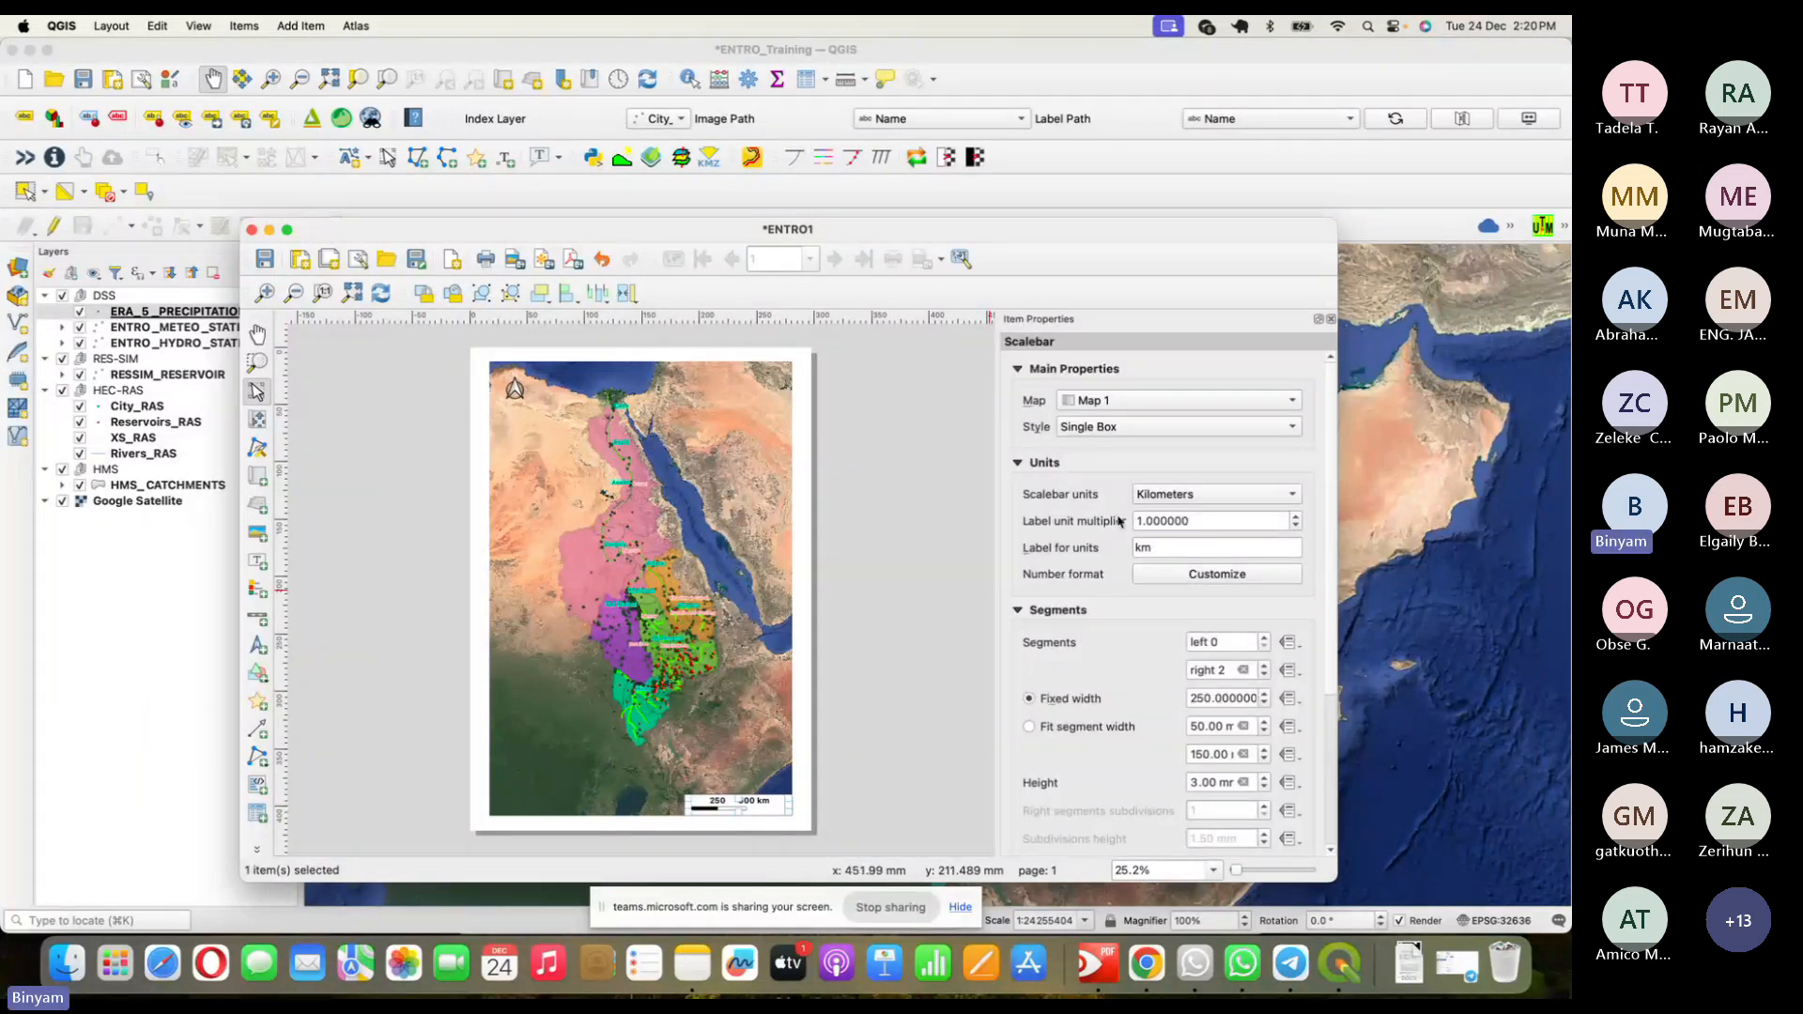
- Switch the scale bar to Miles, widen its frame, and fit segments between 50–150 mm
left_click(1188, 493)
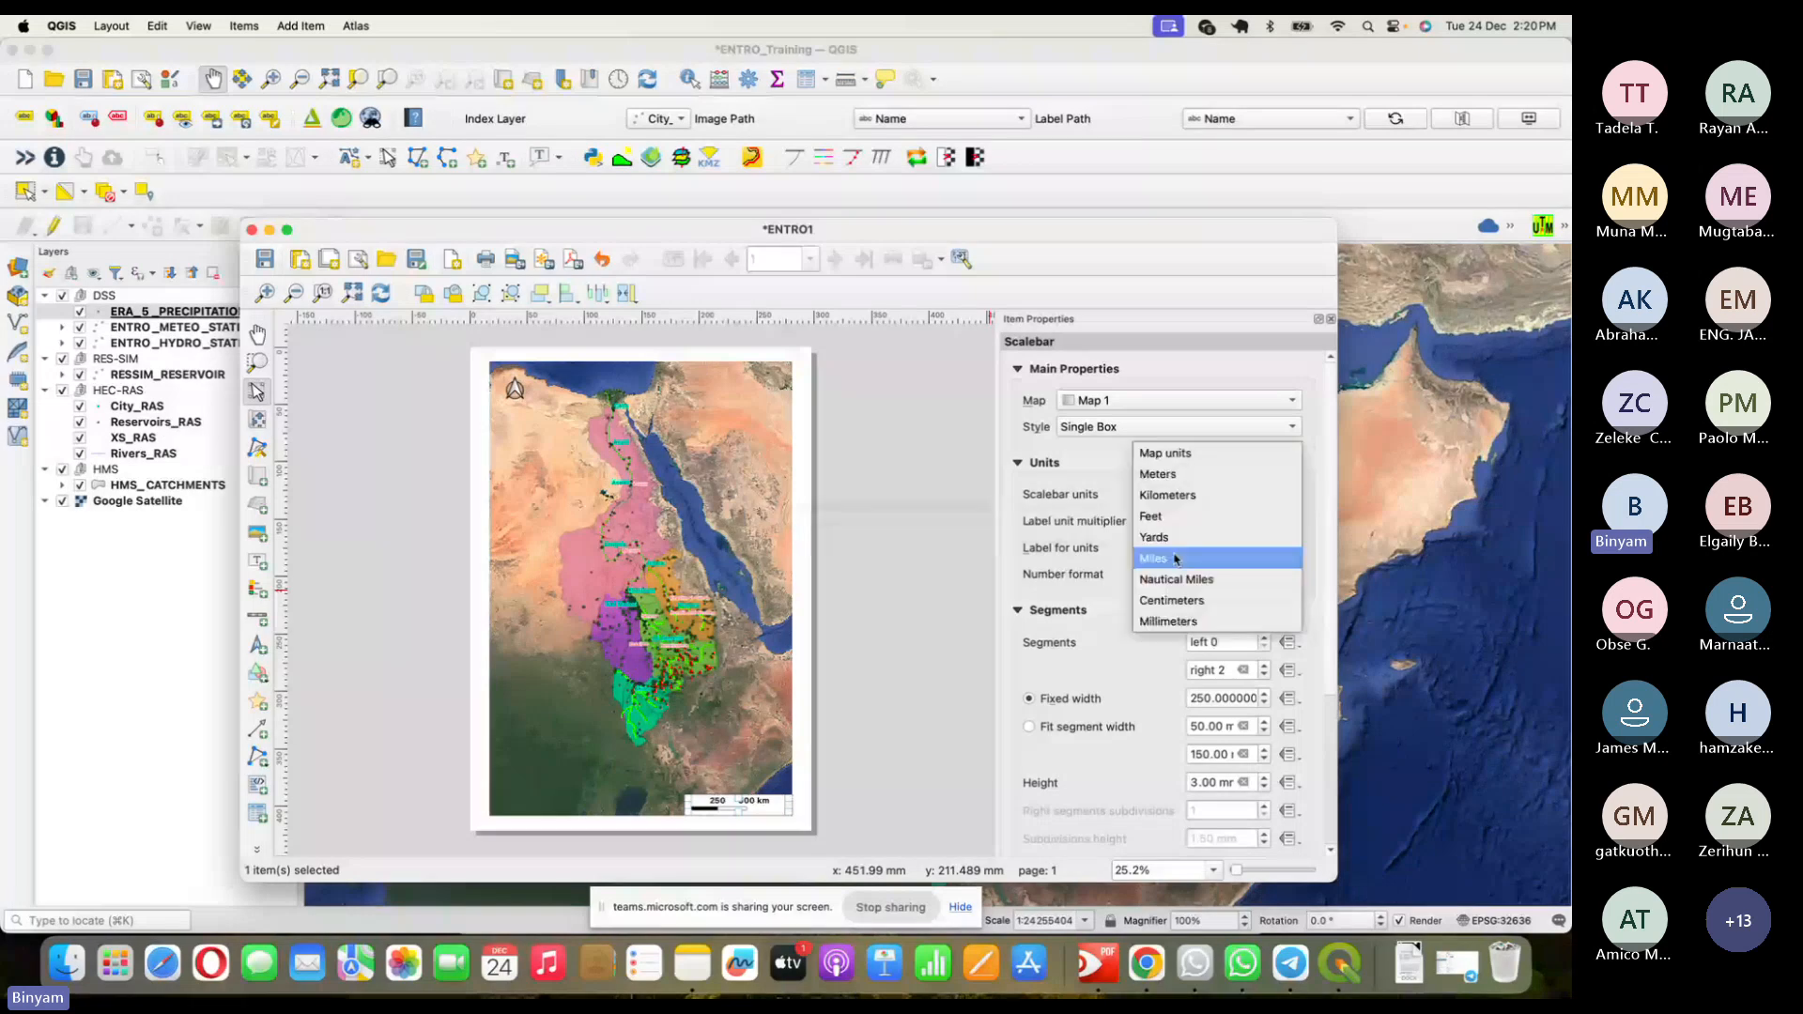
left_click(1175, 560)
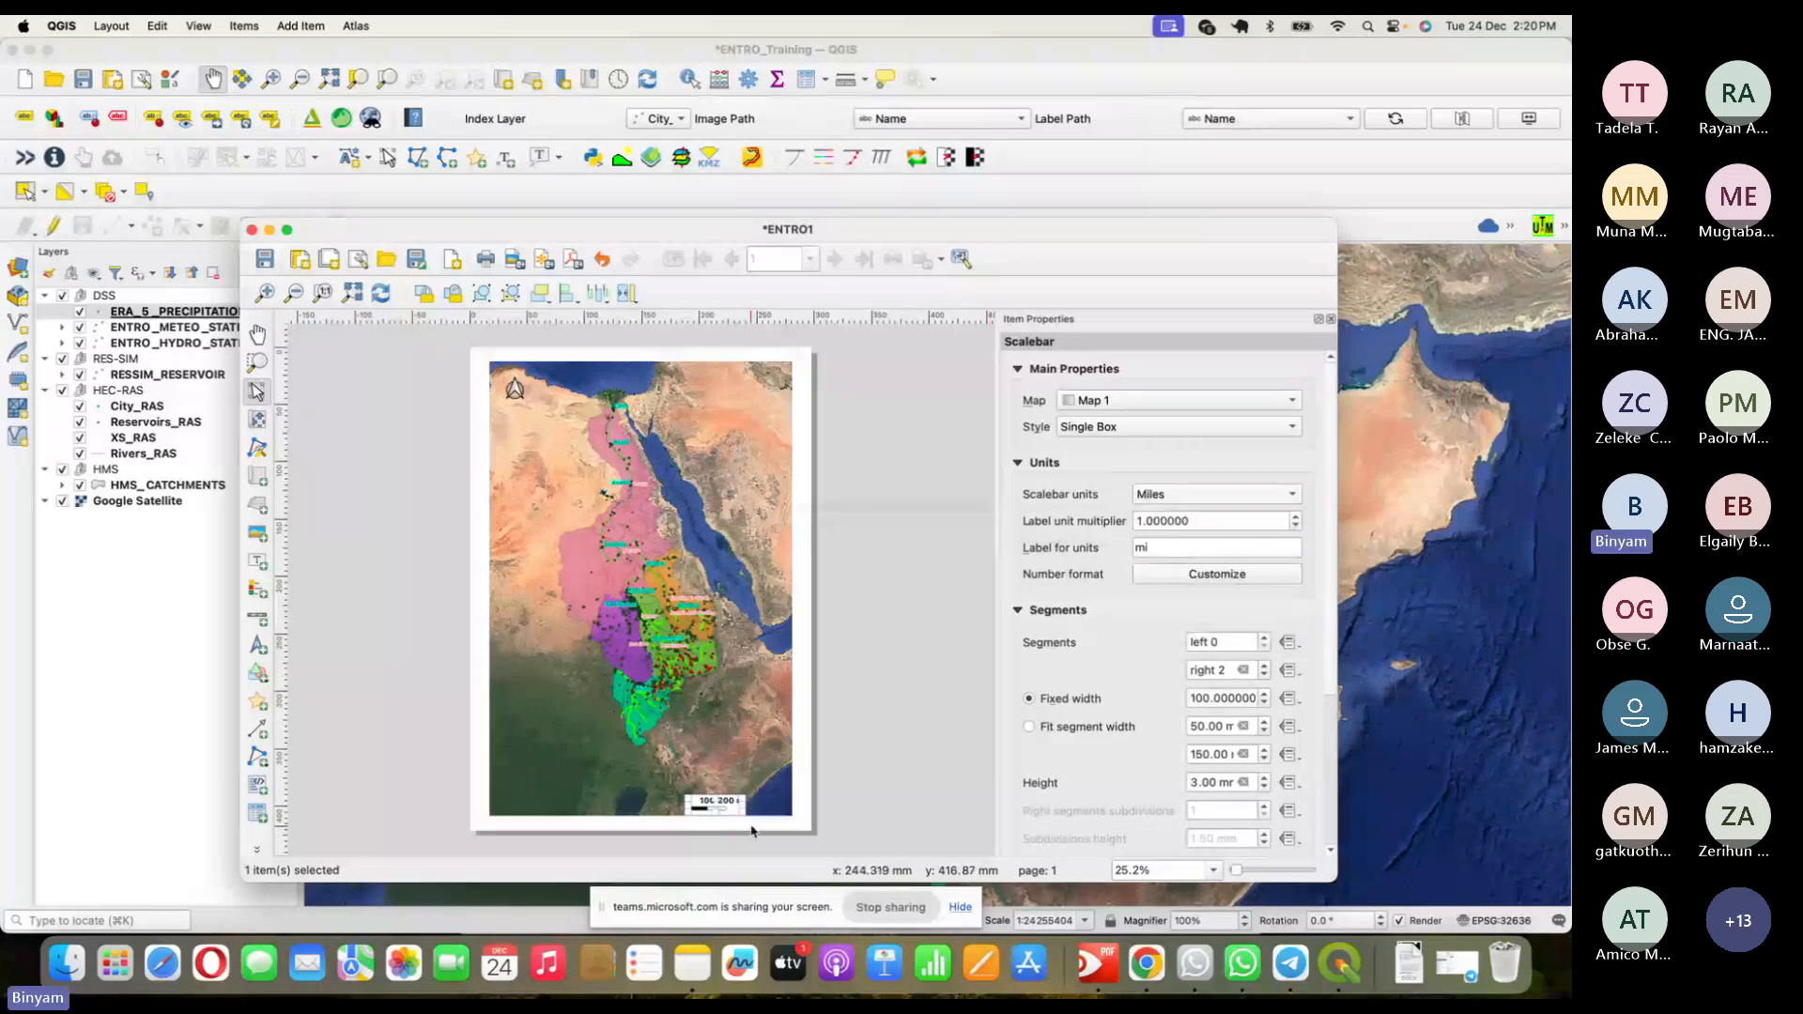
left_click_drag(743, 805, 785, 805)
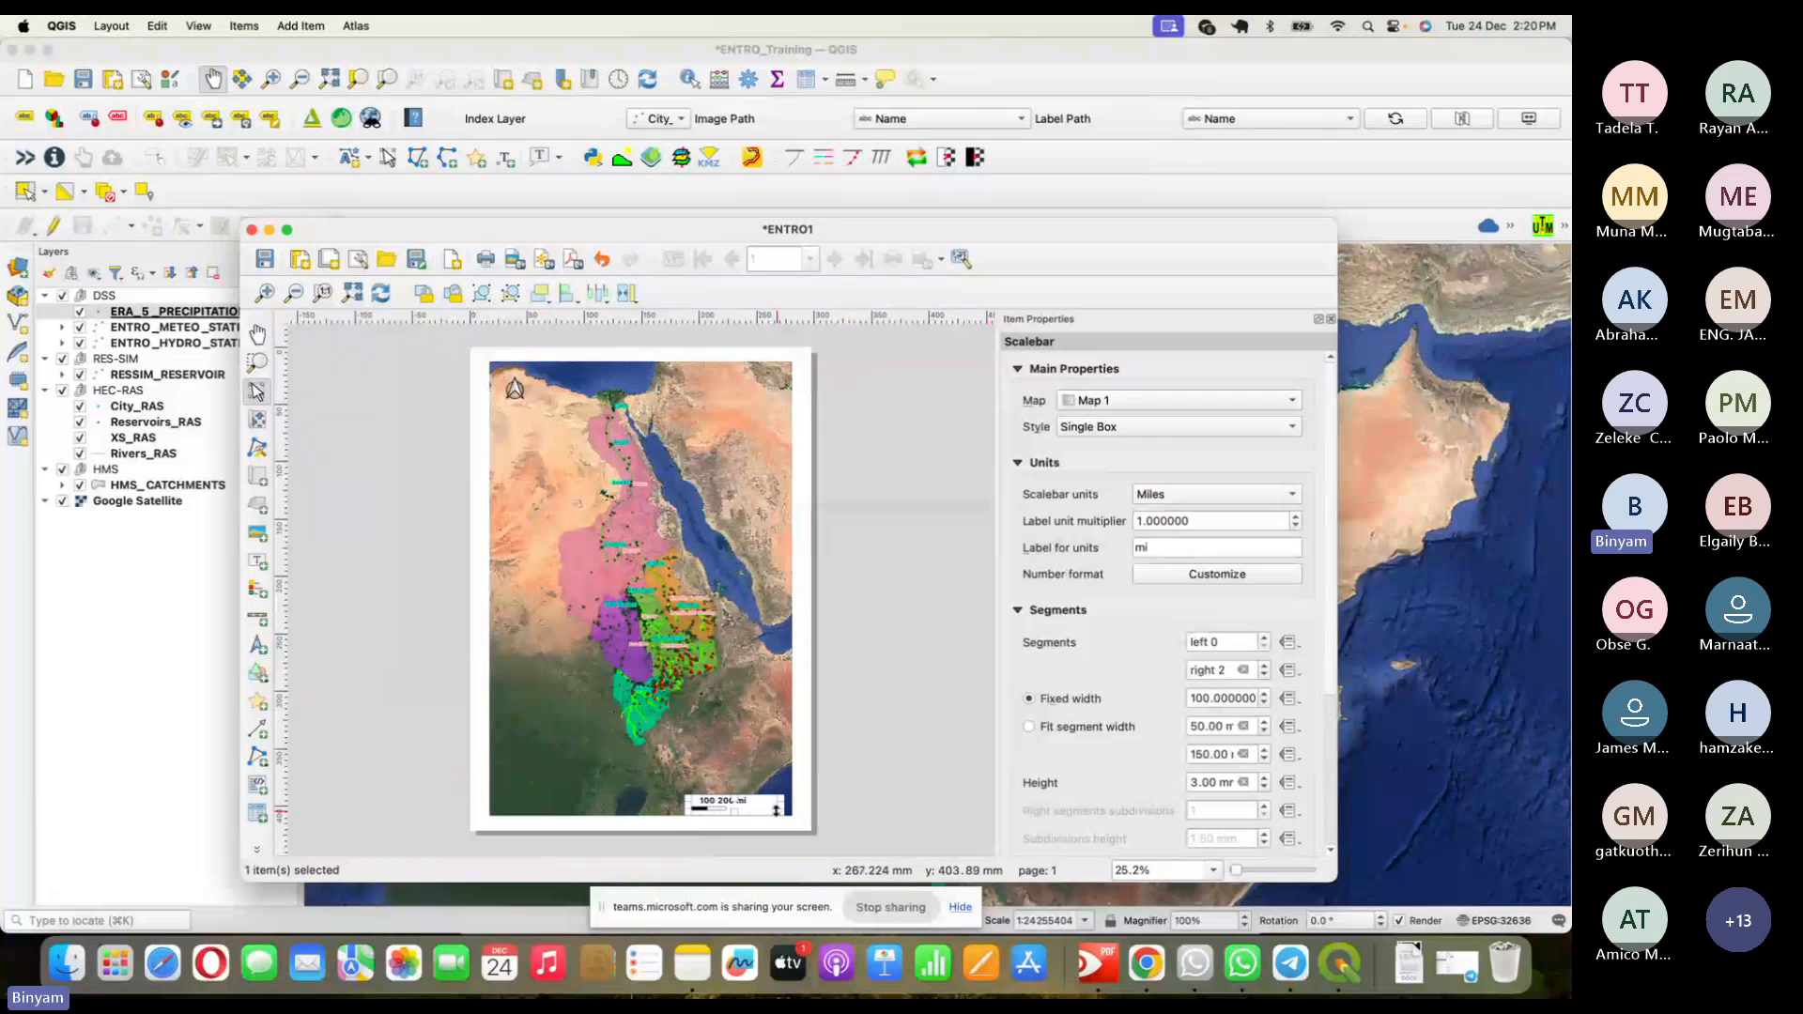
left_click_drag(776, 809, 788, 805)
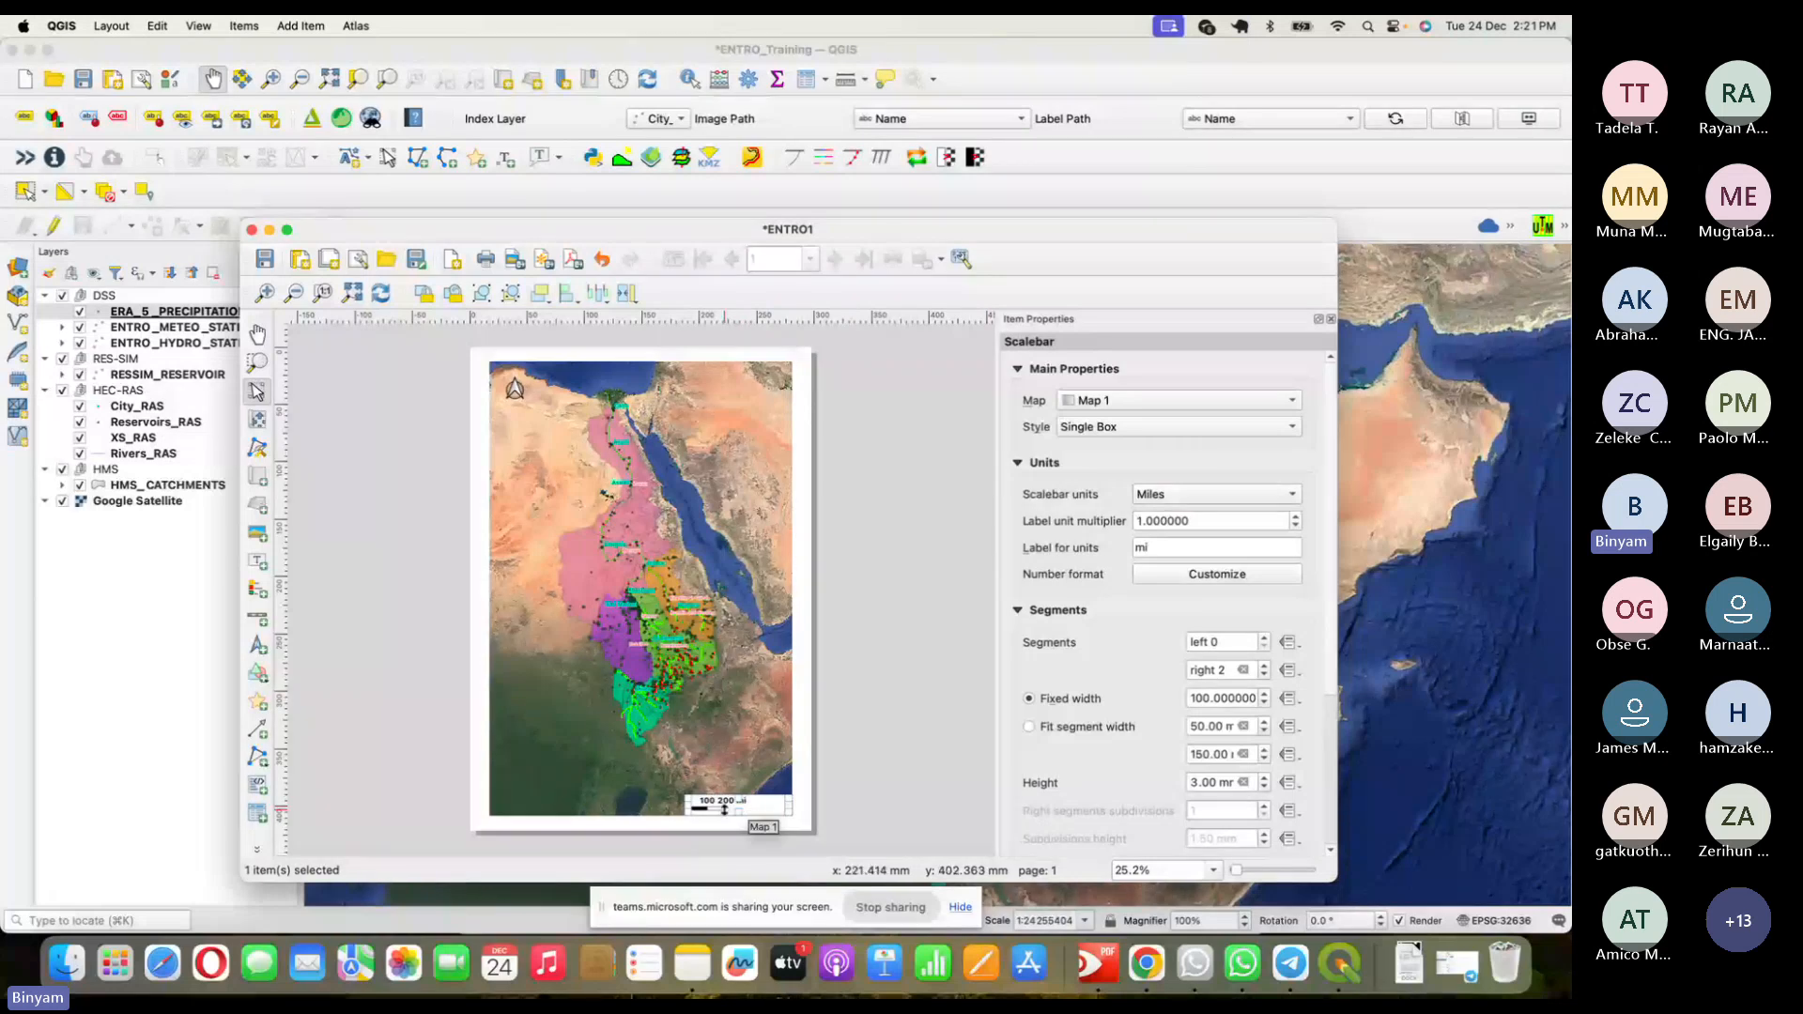
left_click(1078, 703)
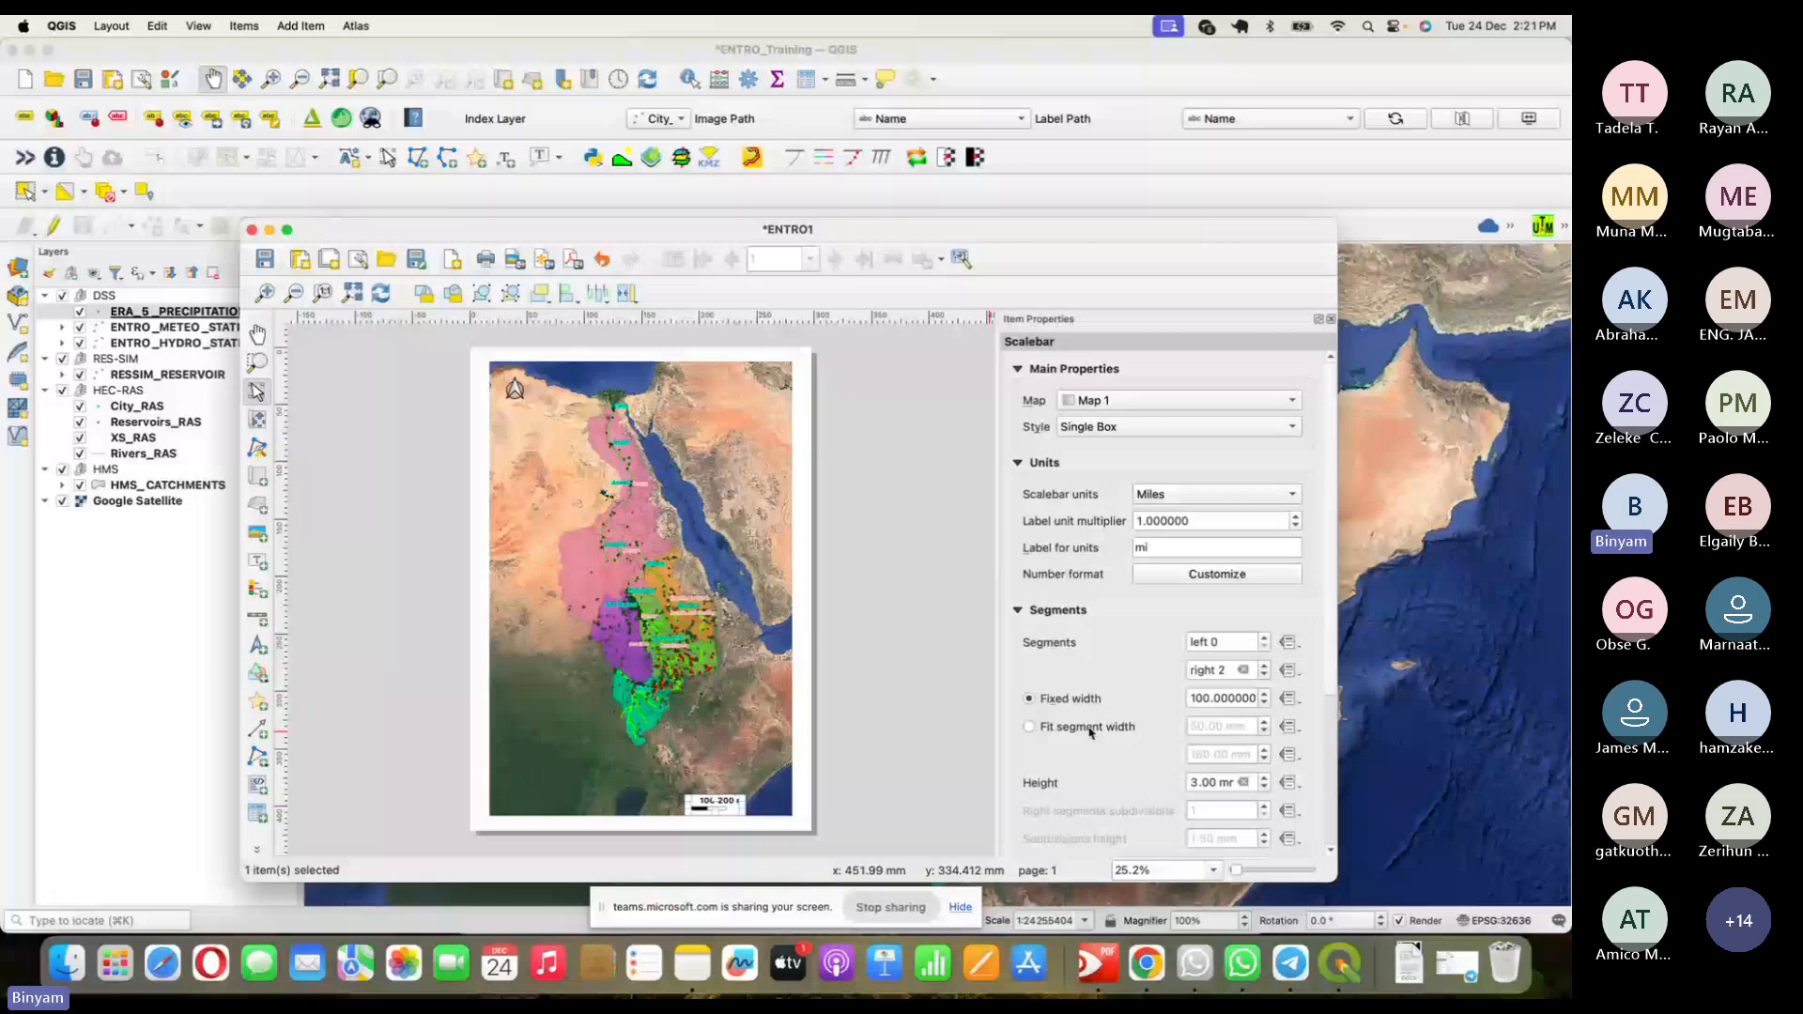
left_click(1090, 729)
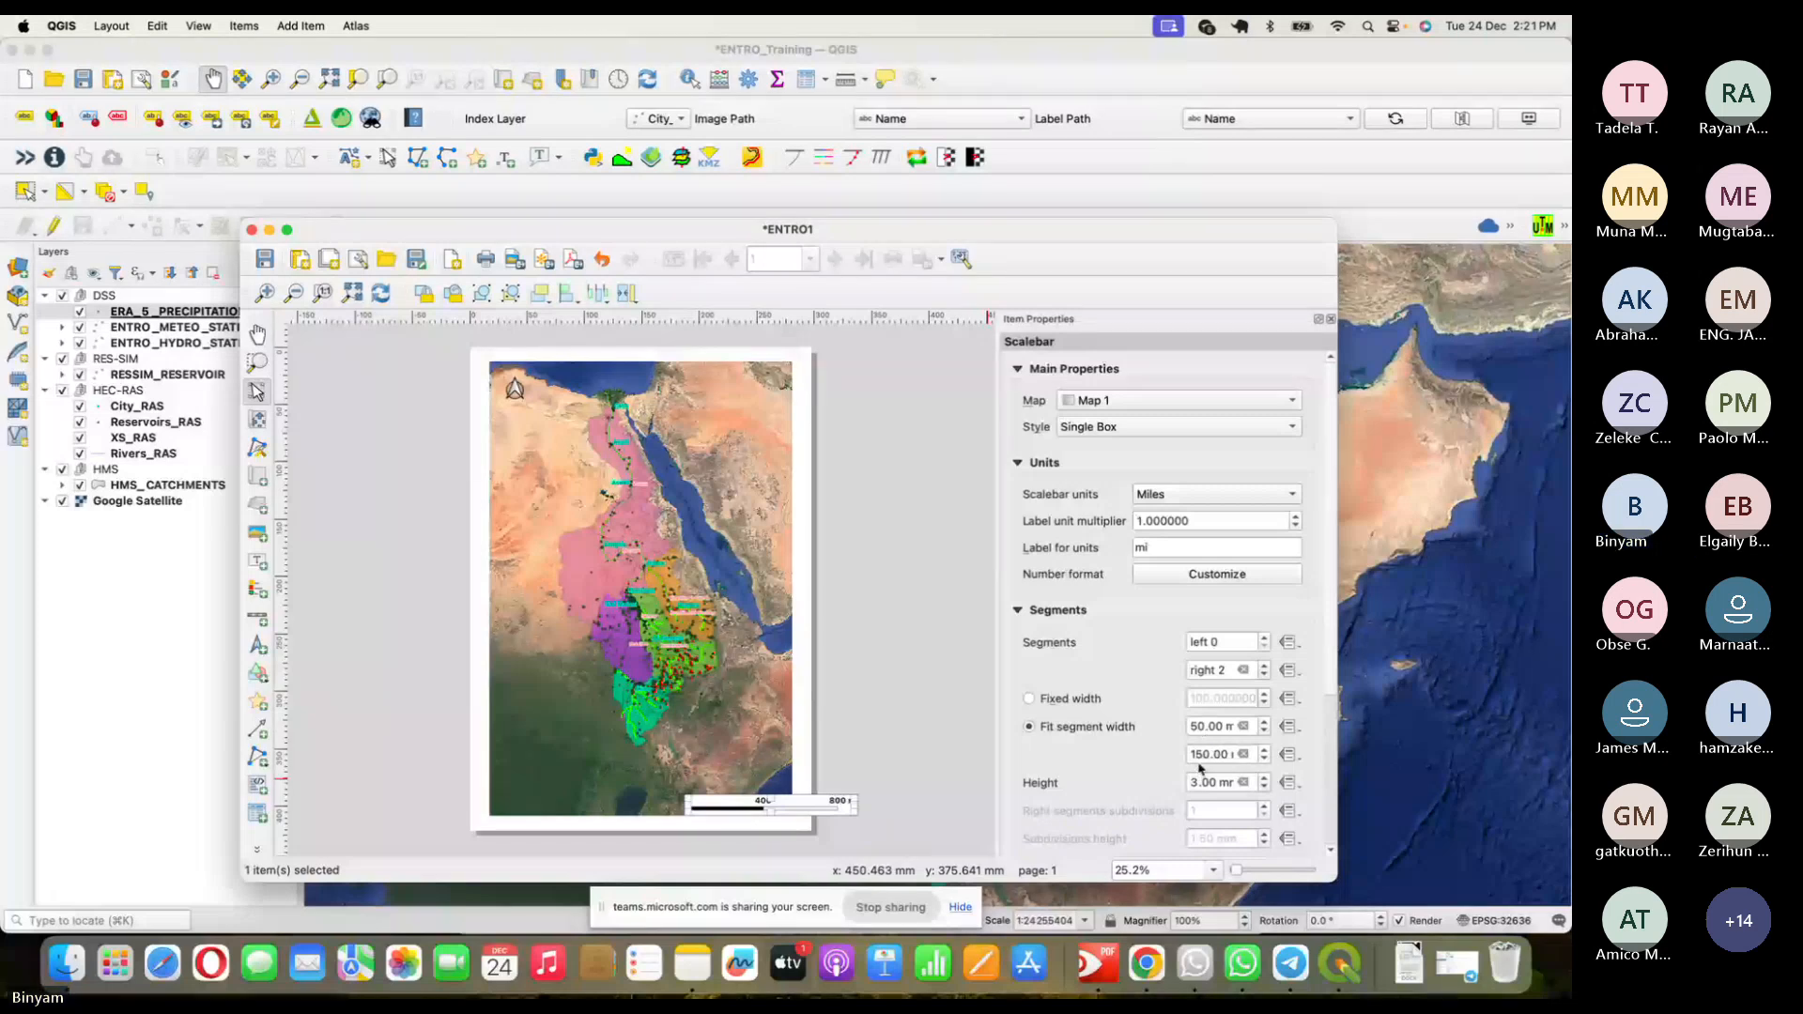
- Return the scale bar to fixed-width segments and move it to the map's right edge
left_click(1030, 699)
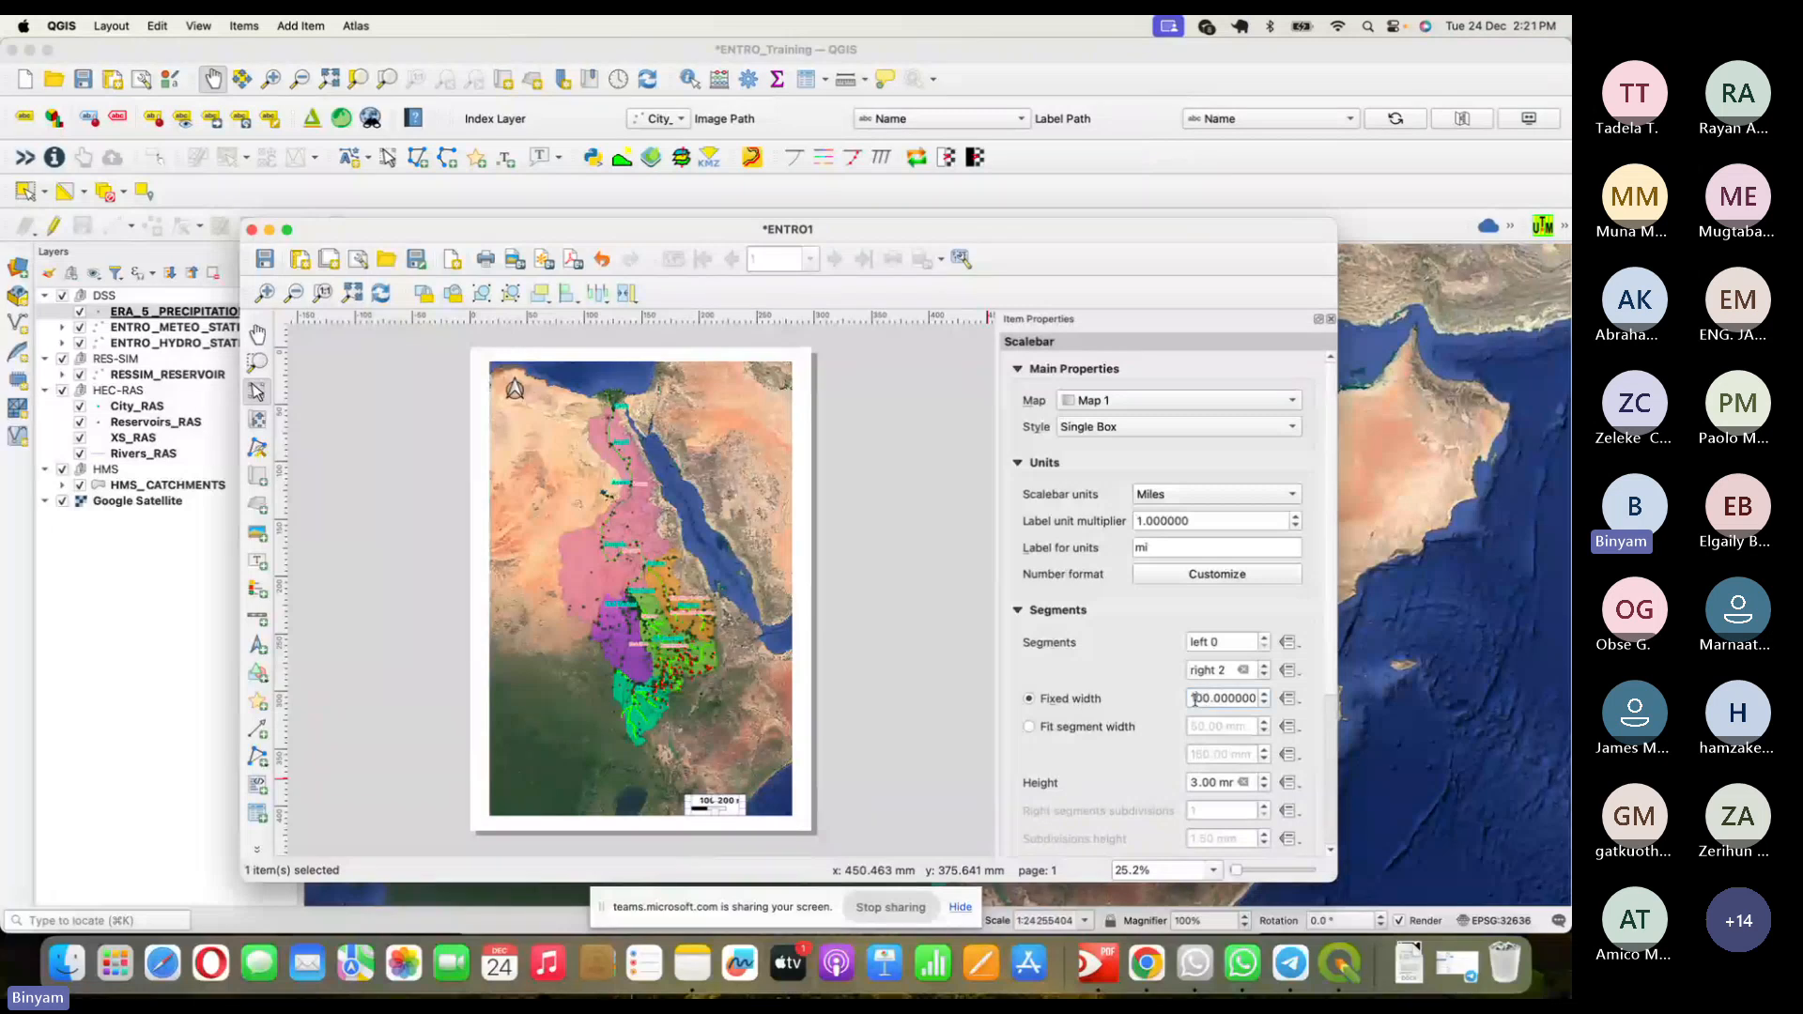
type("2")
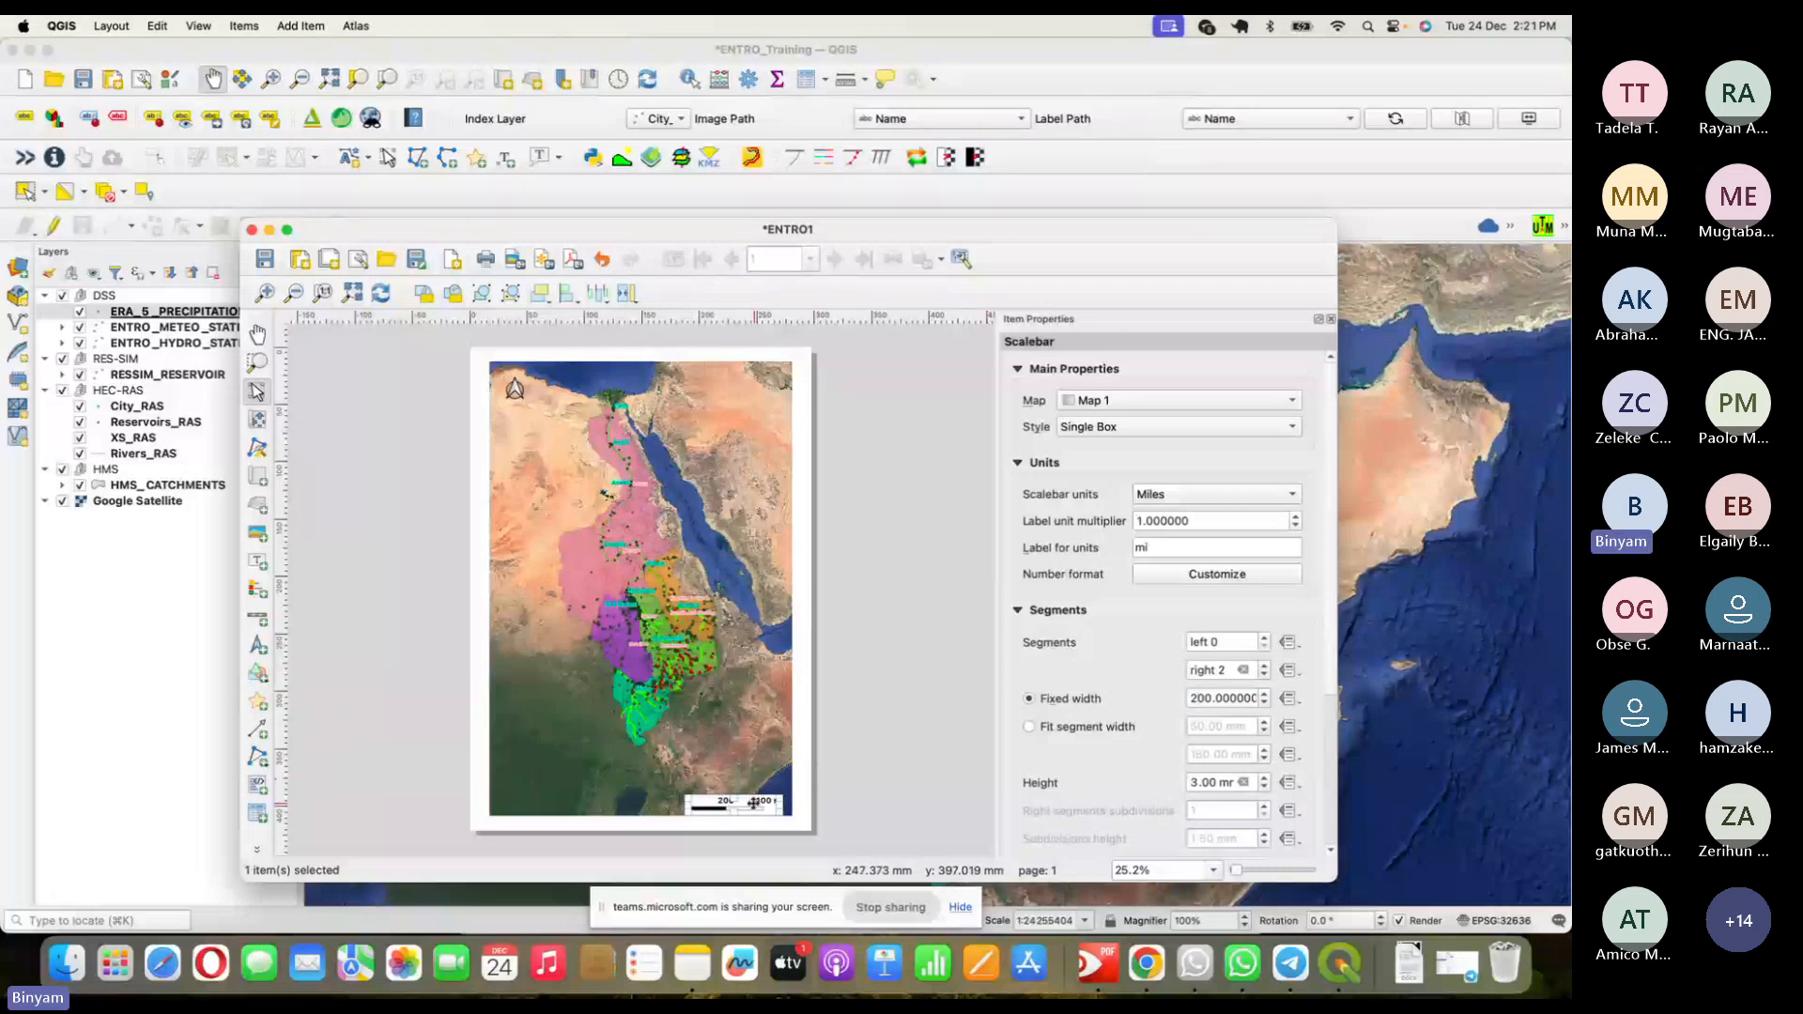
left_click_drag(754, 803, 765, 803)
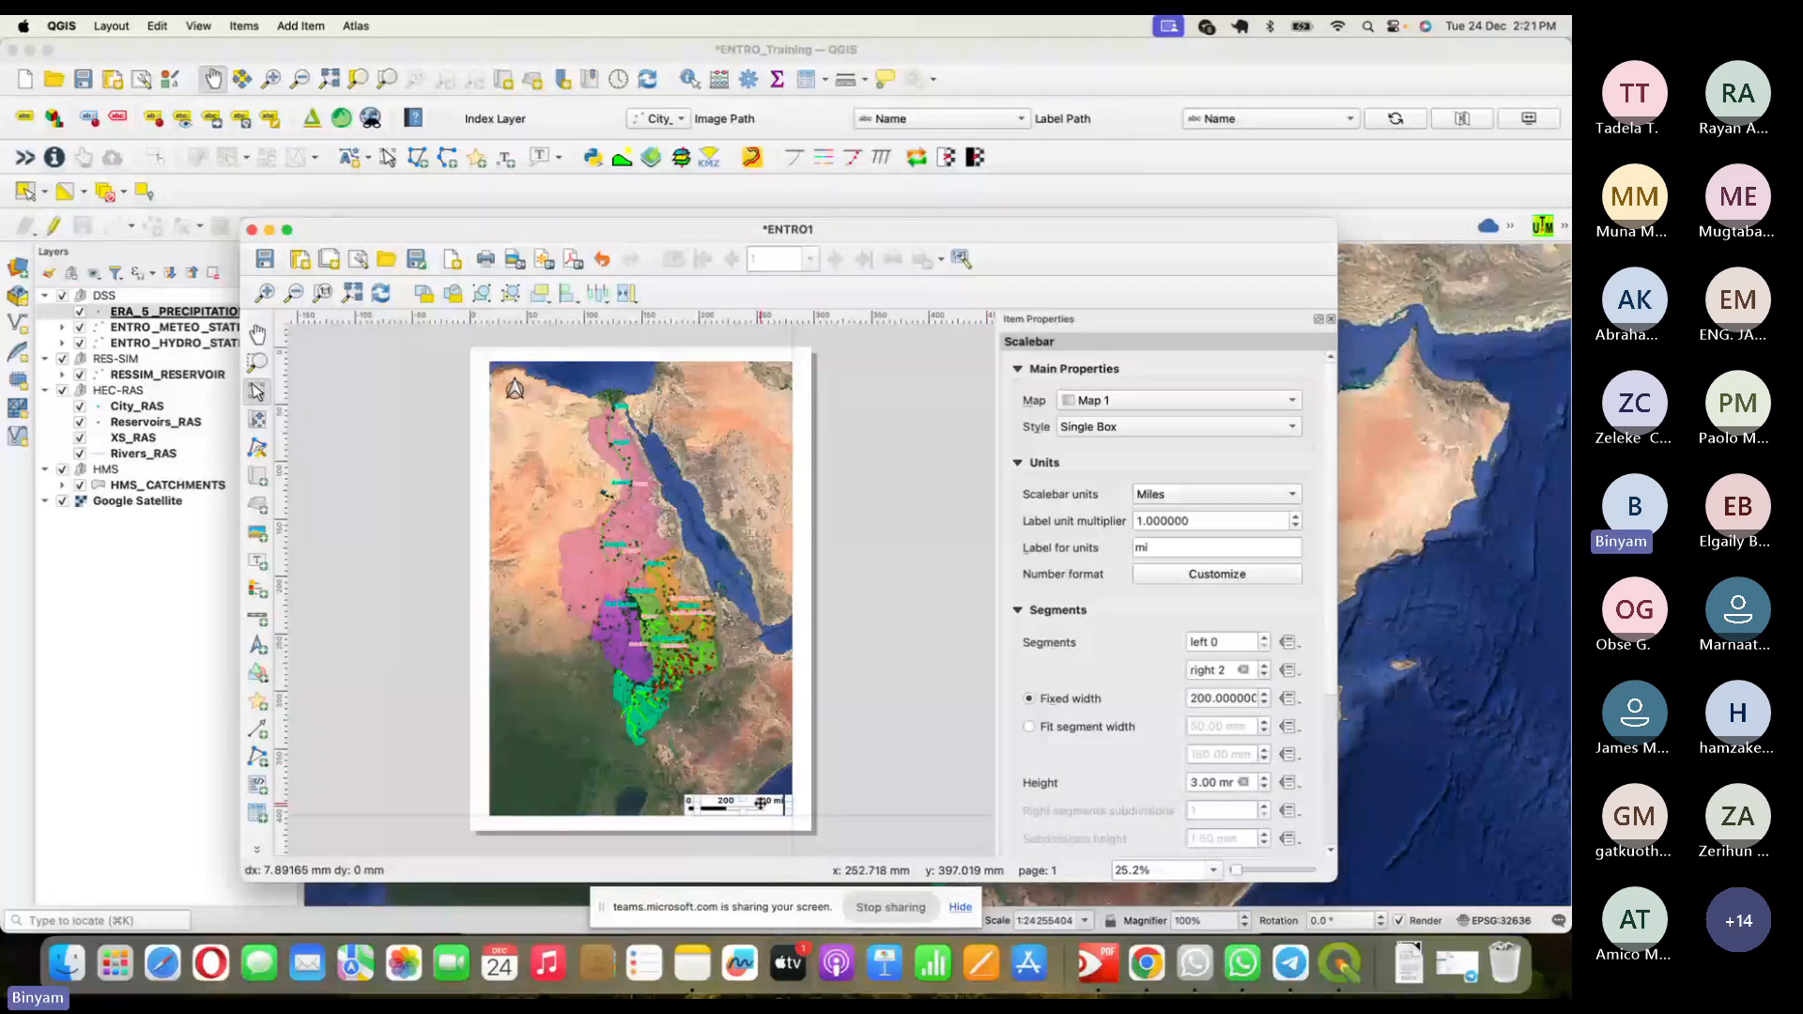
left_click(842, 782)
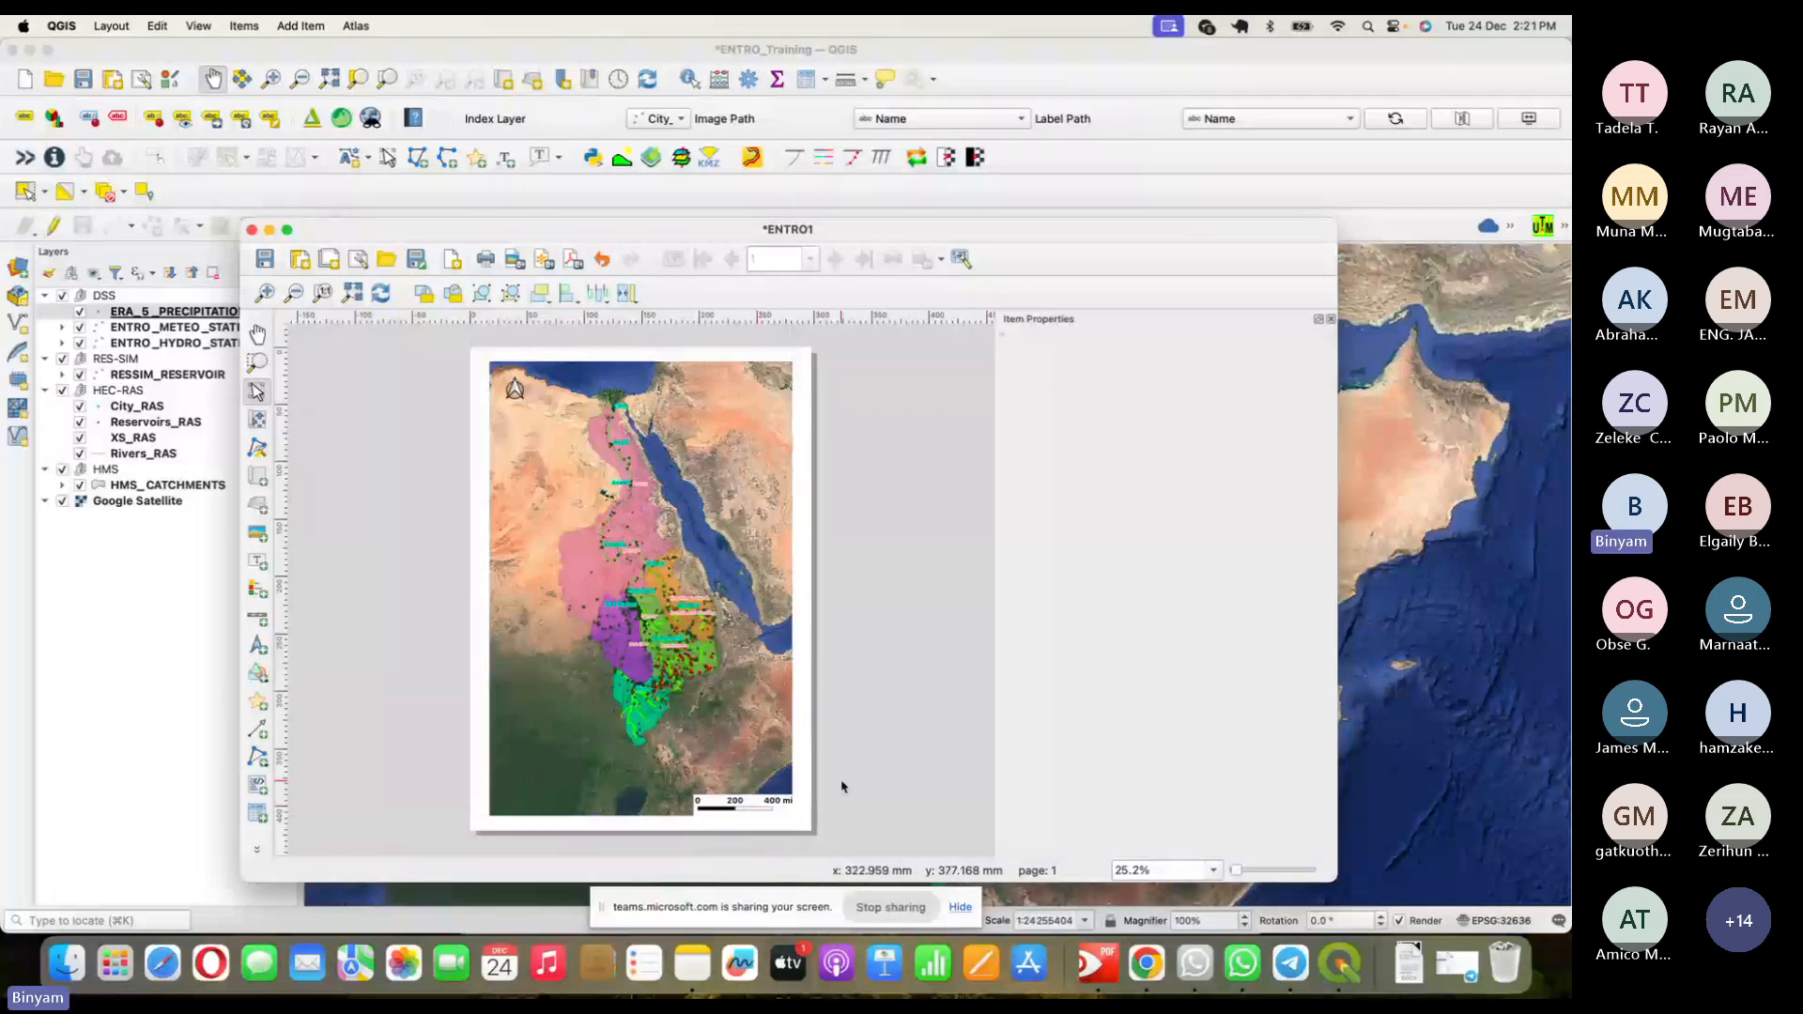
left_click(747, 809)
- Set the units back to Kilometers with 300 km segments, reading 0, 300, 600 km
left_click(1202, 494)
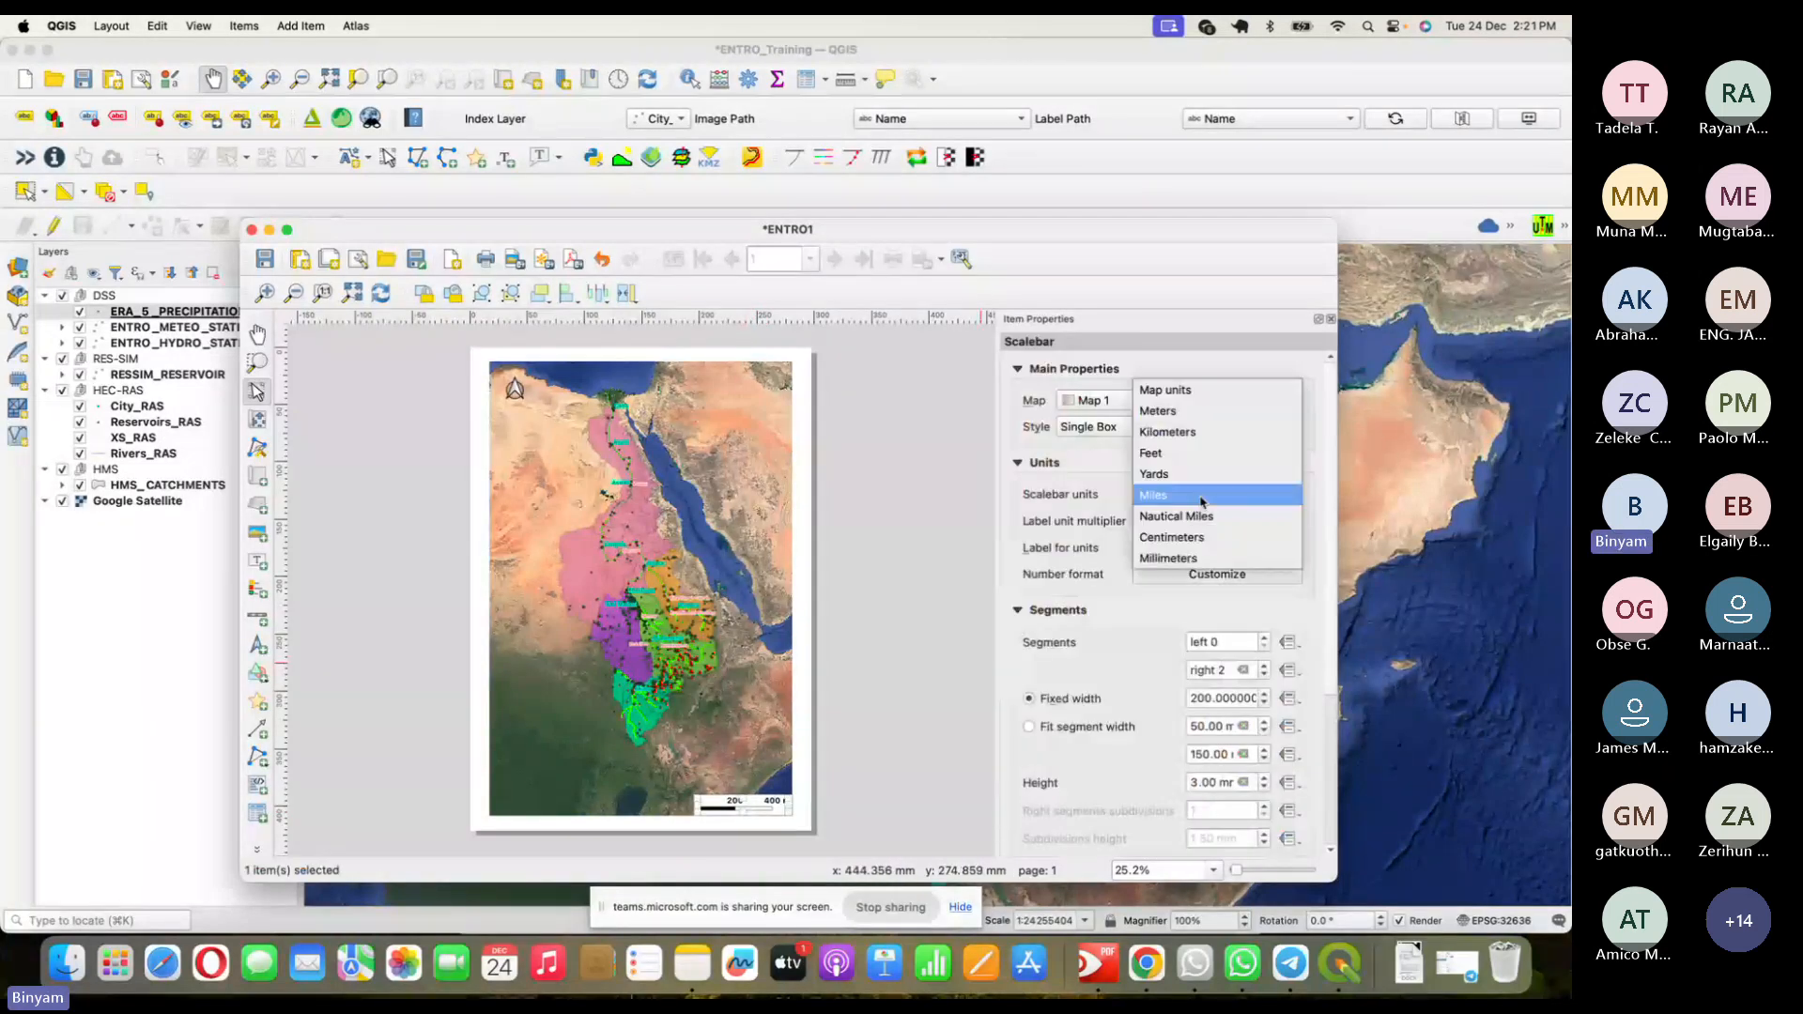
left_click(1168, 431)
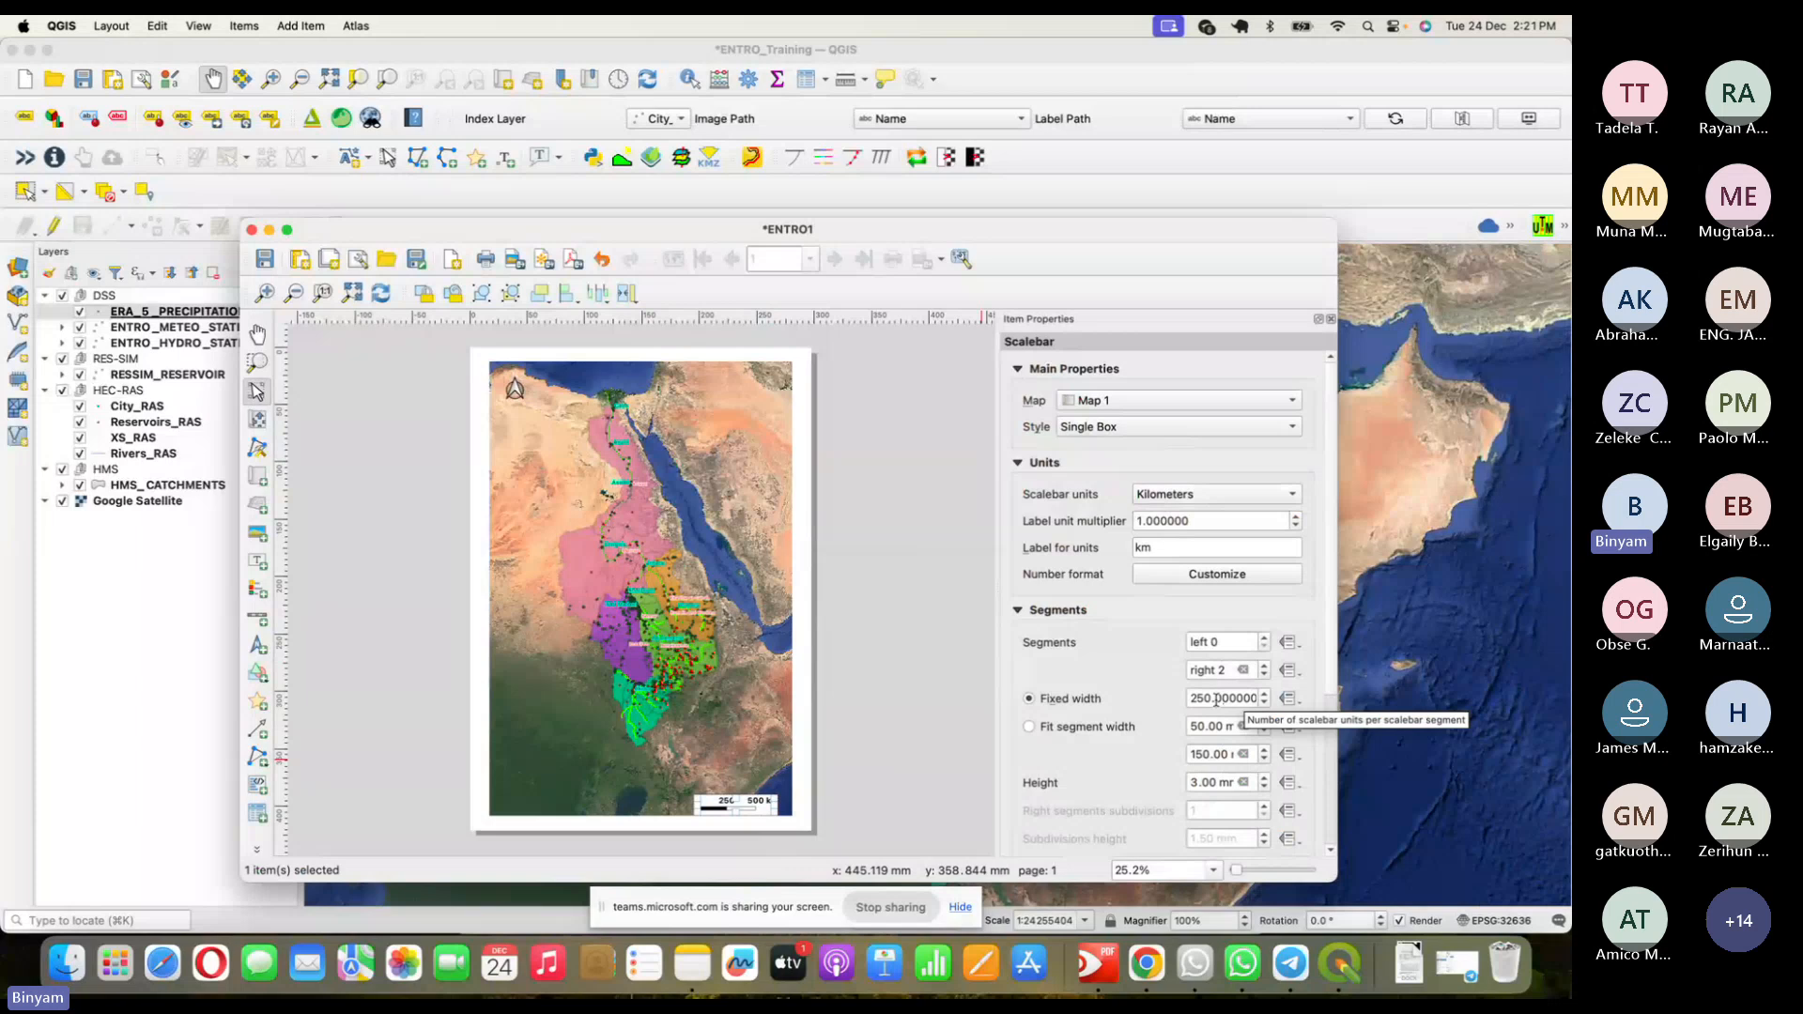
left_click_drag(1212, 696, 1181, 705)
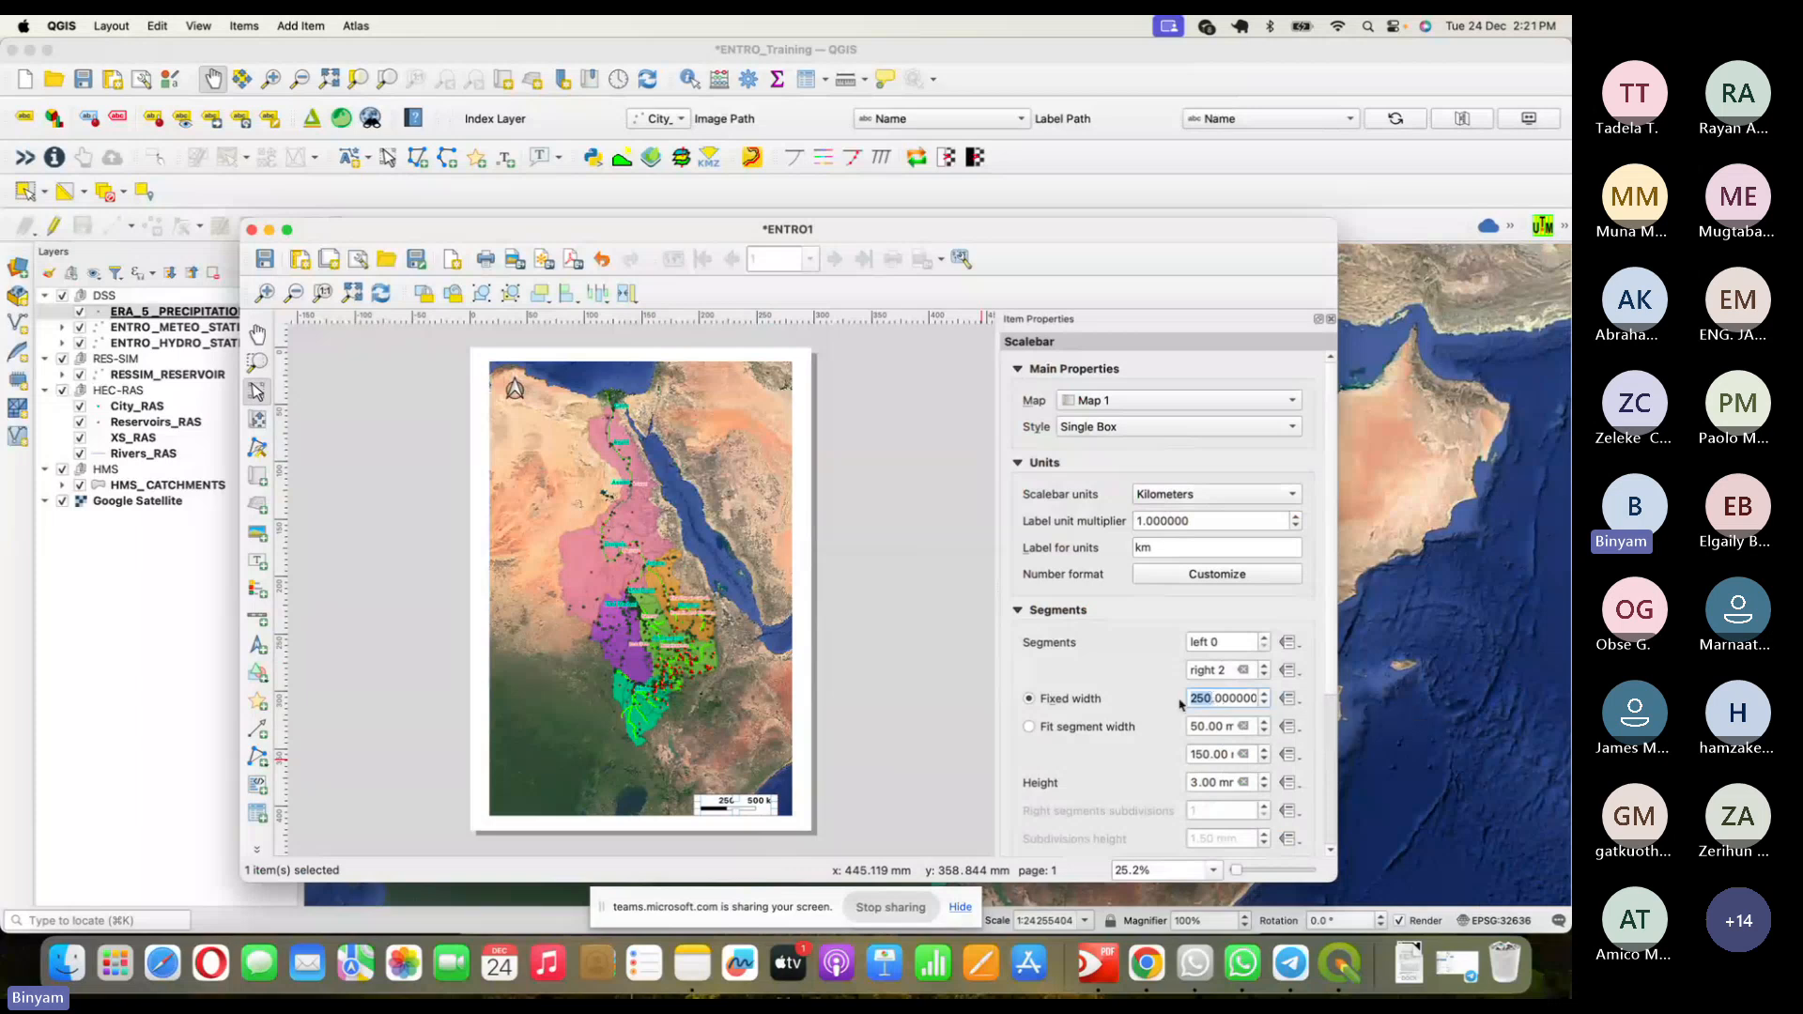
type("3")
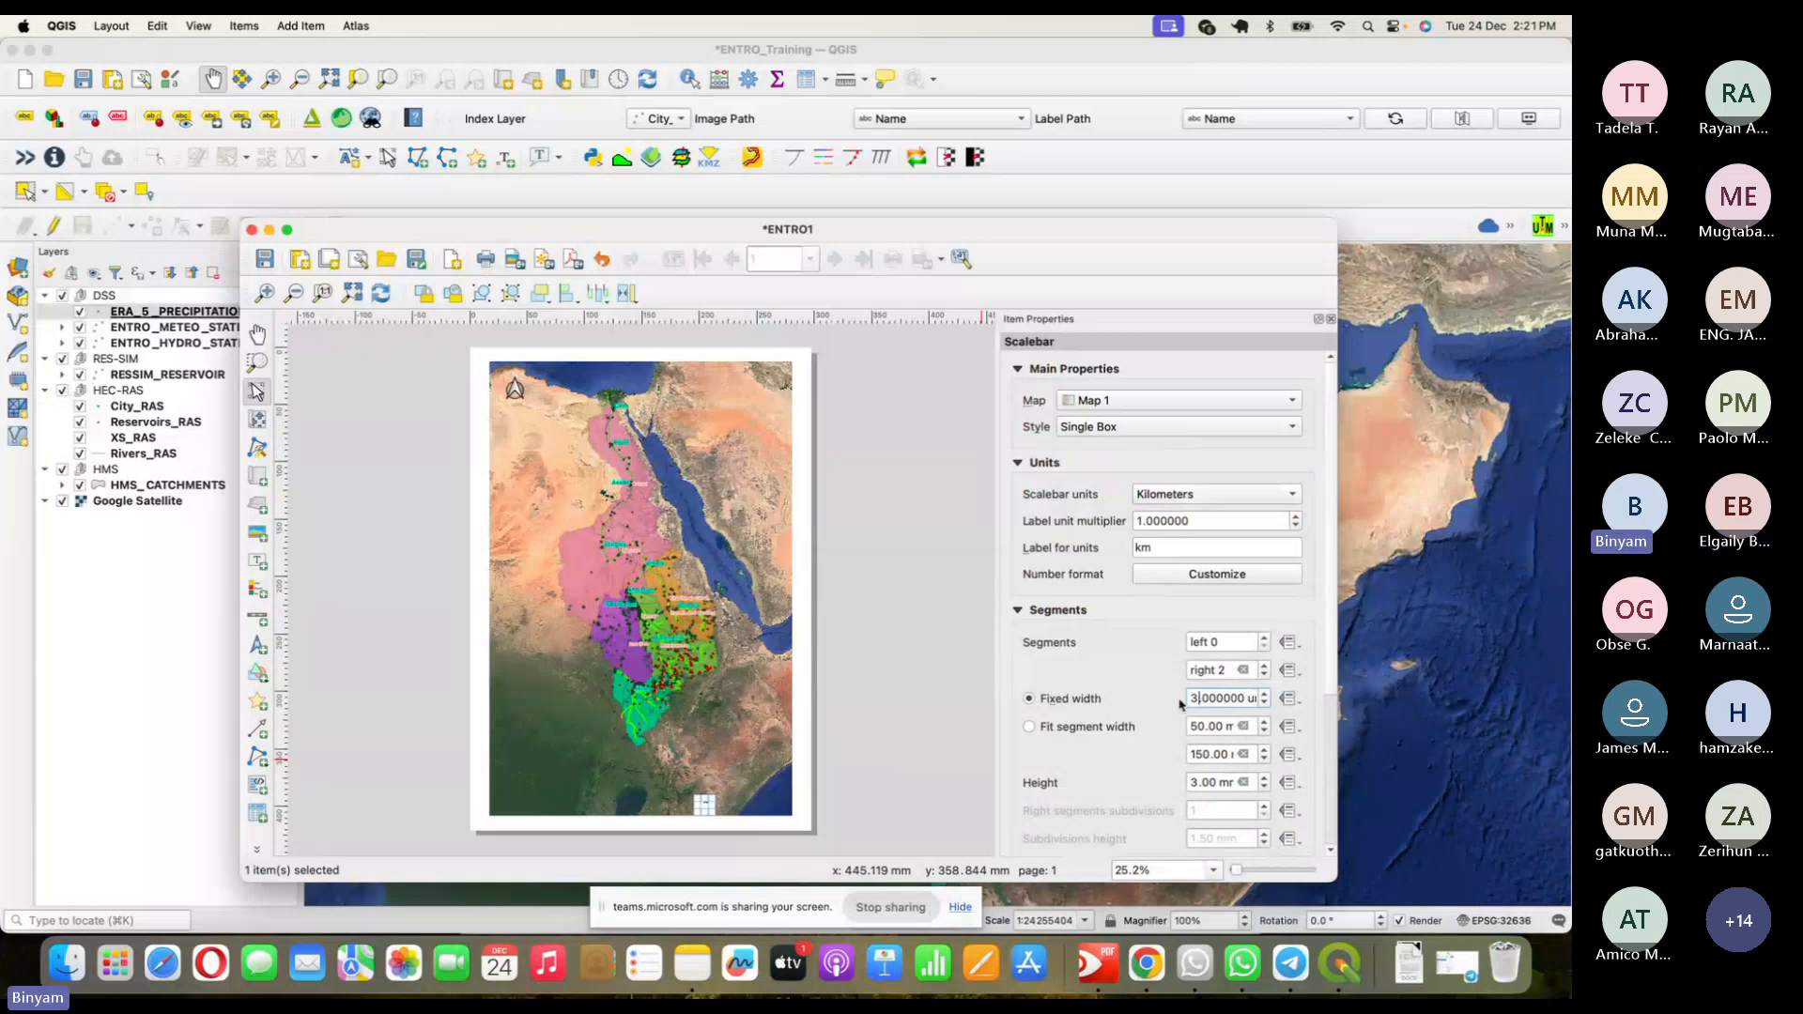
type("00C")
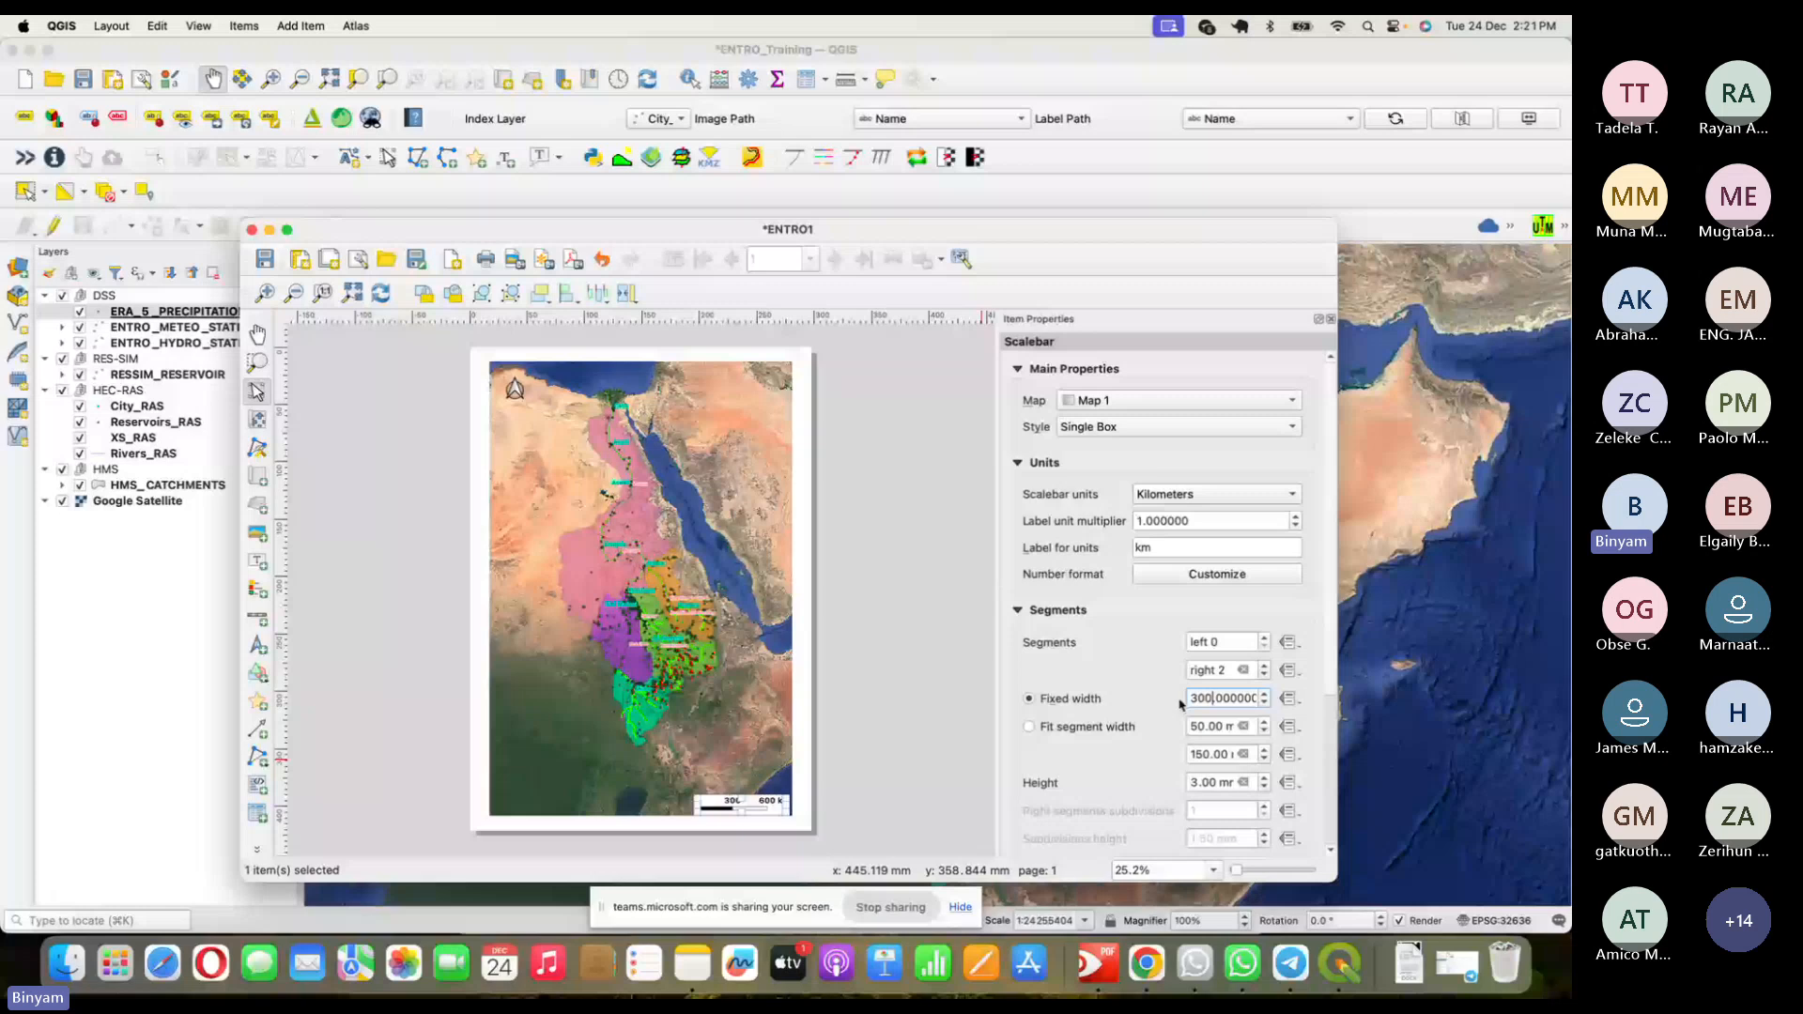
left_click(827, 789)
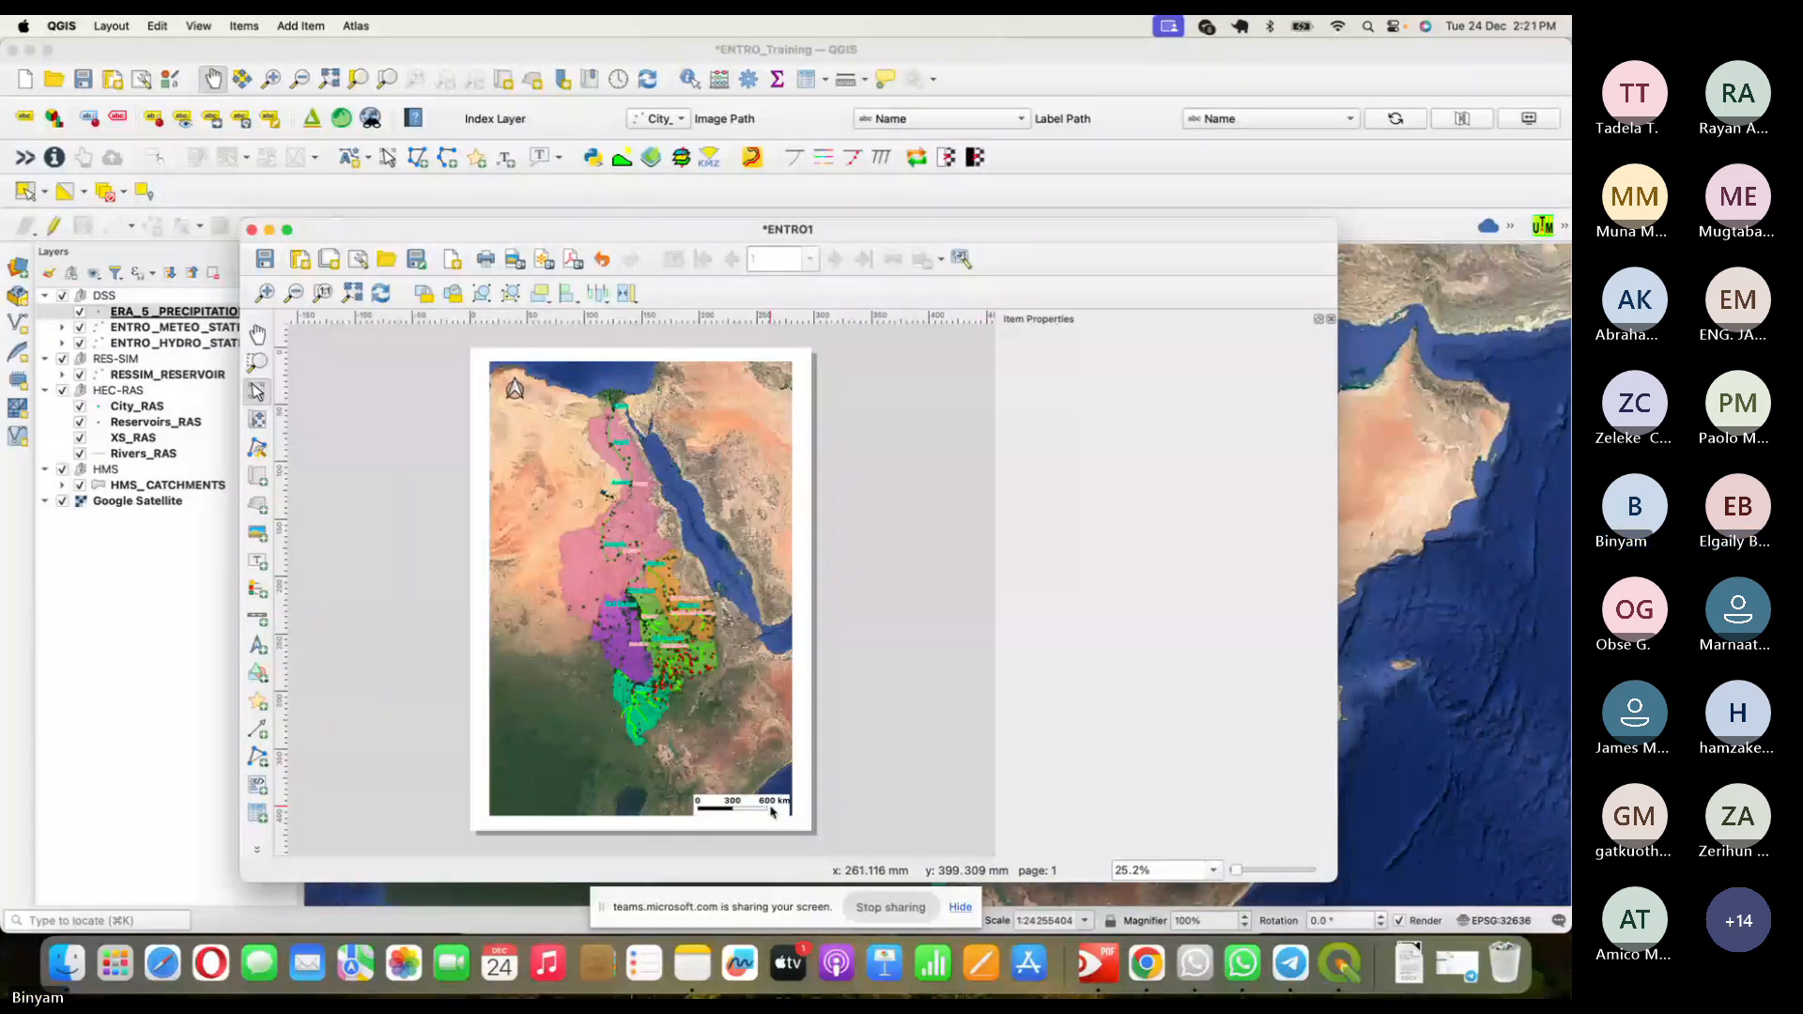
left_click(772, 812)
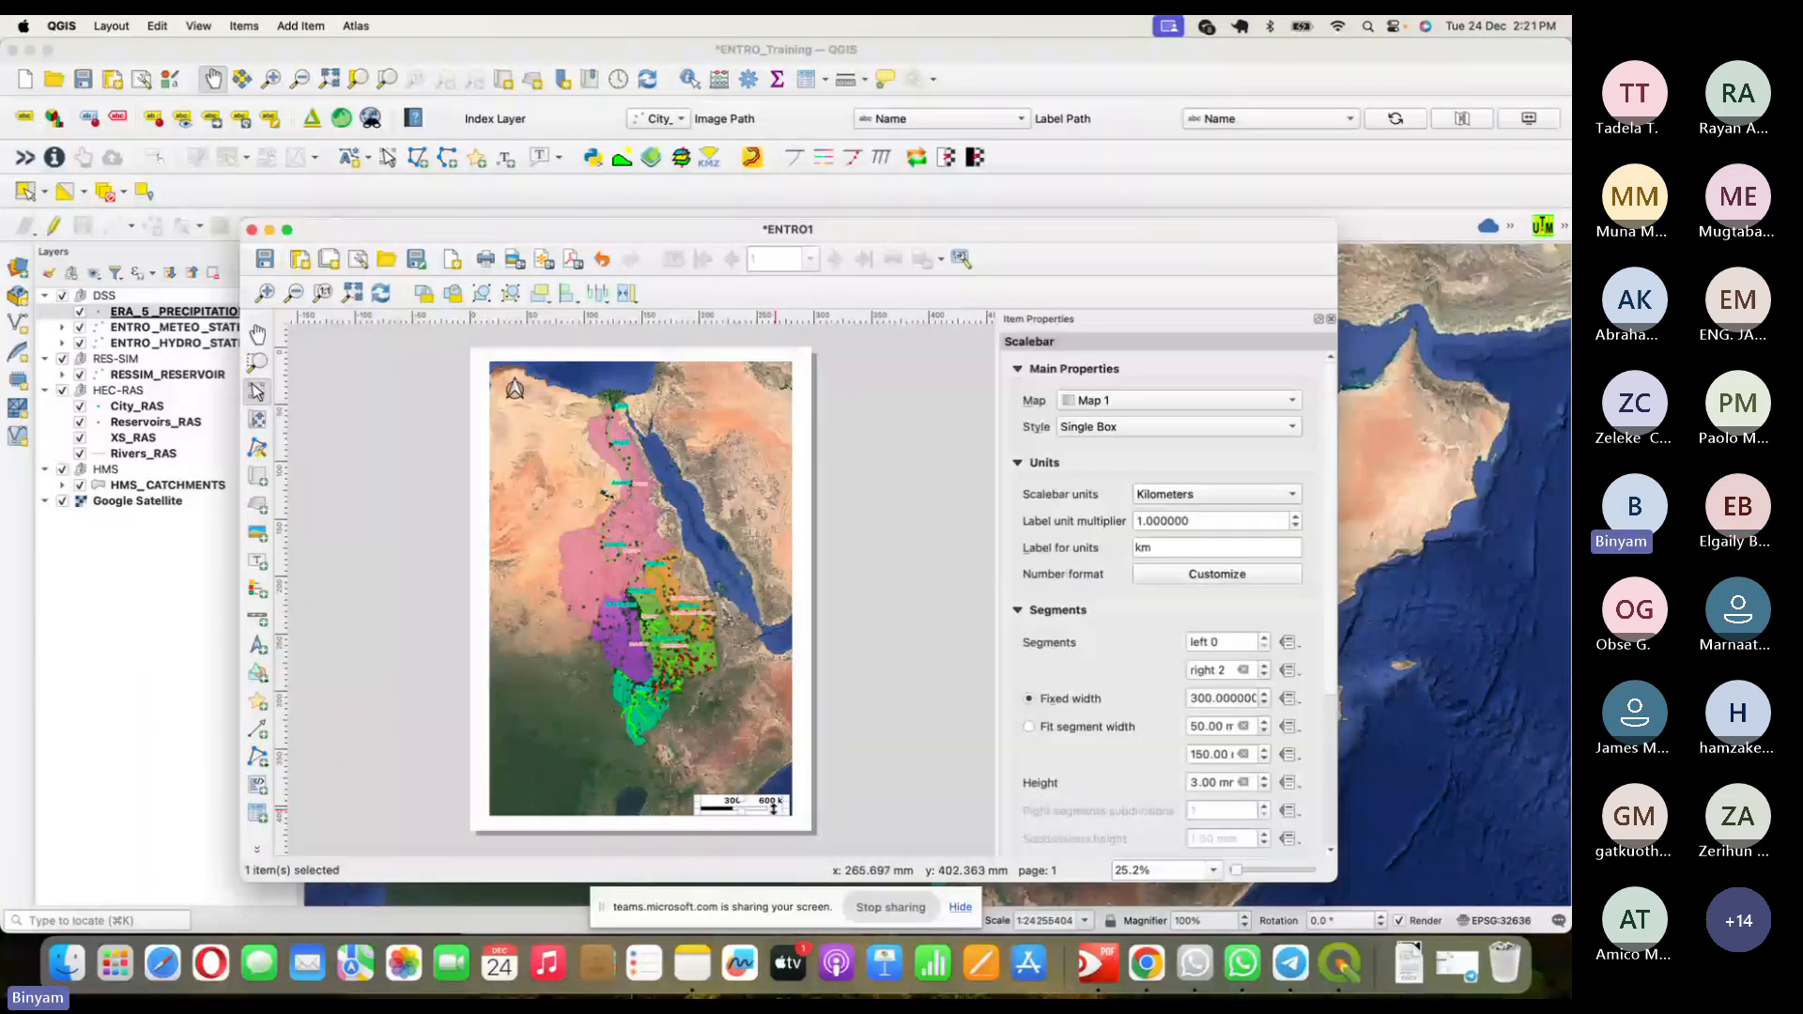
left_click(888, 672)
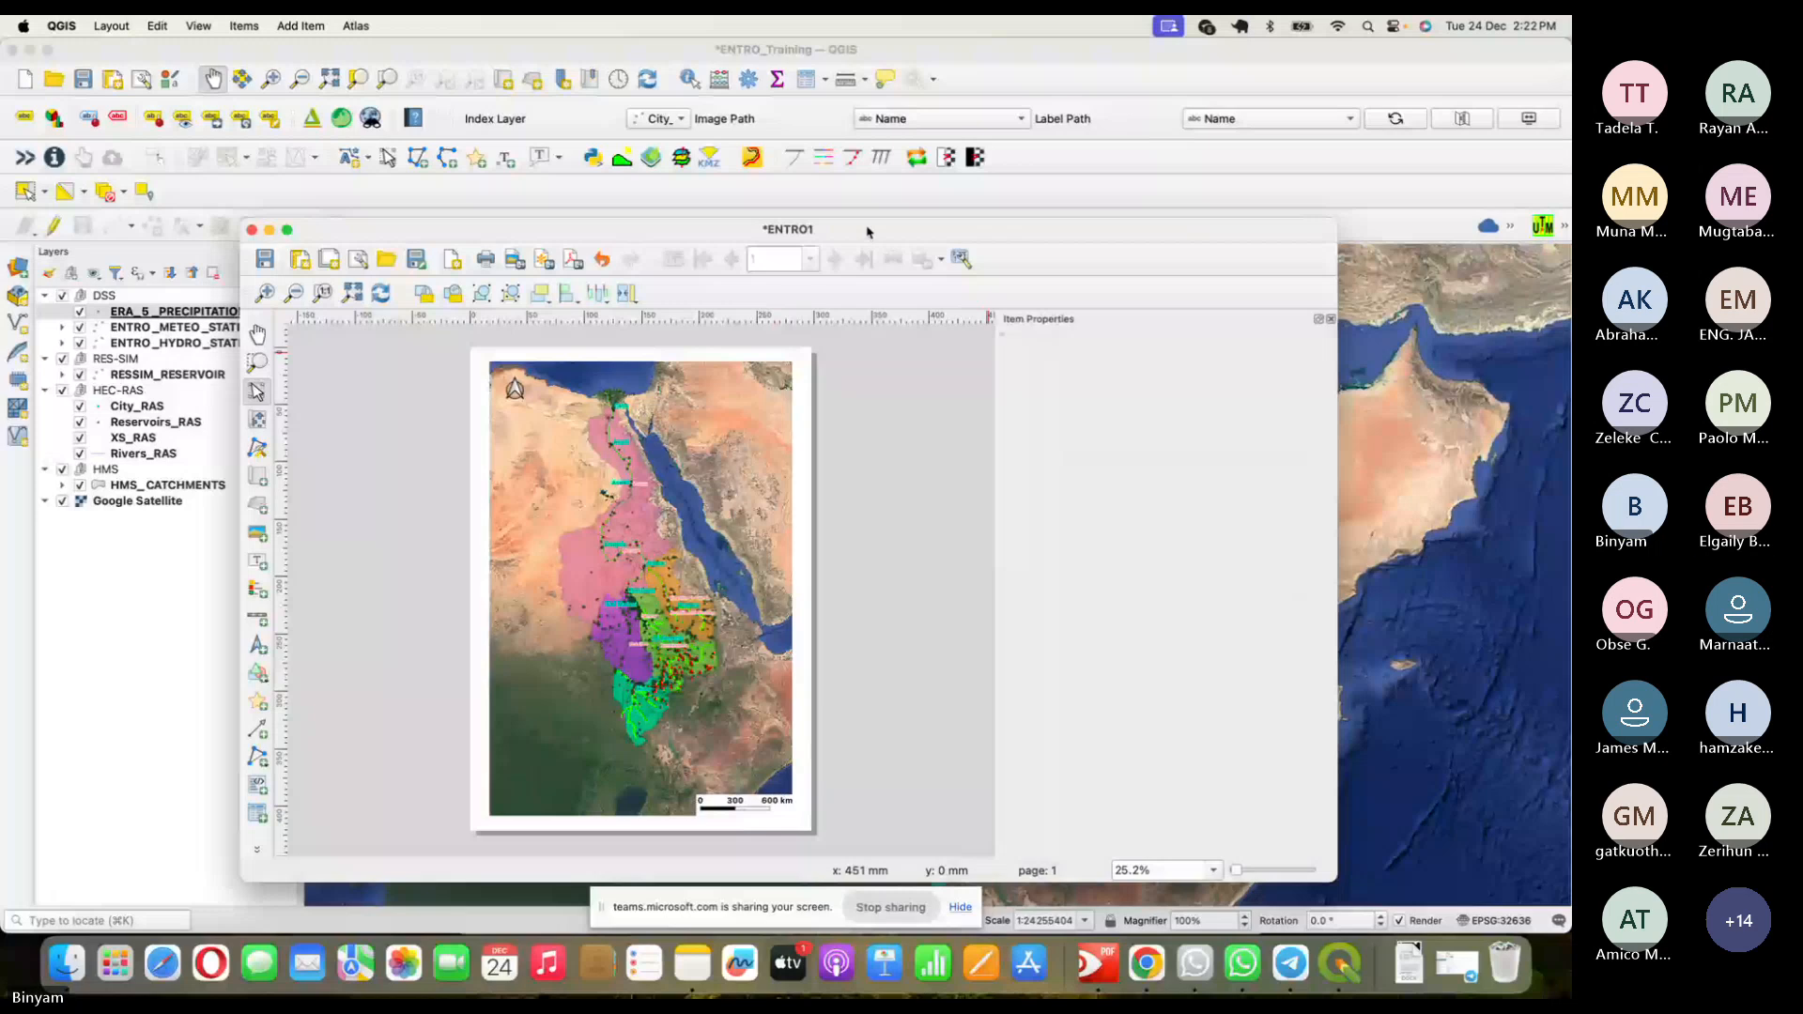
- Zoom to the layout page's lower right and select the 0–300–600 km scale bar
left_click_drag(949, 219, 964, 102)
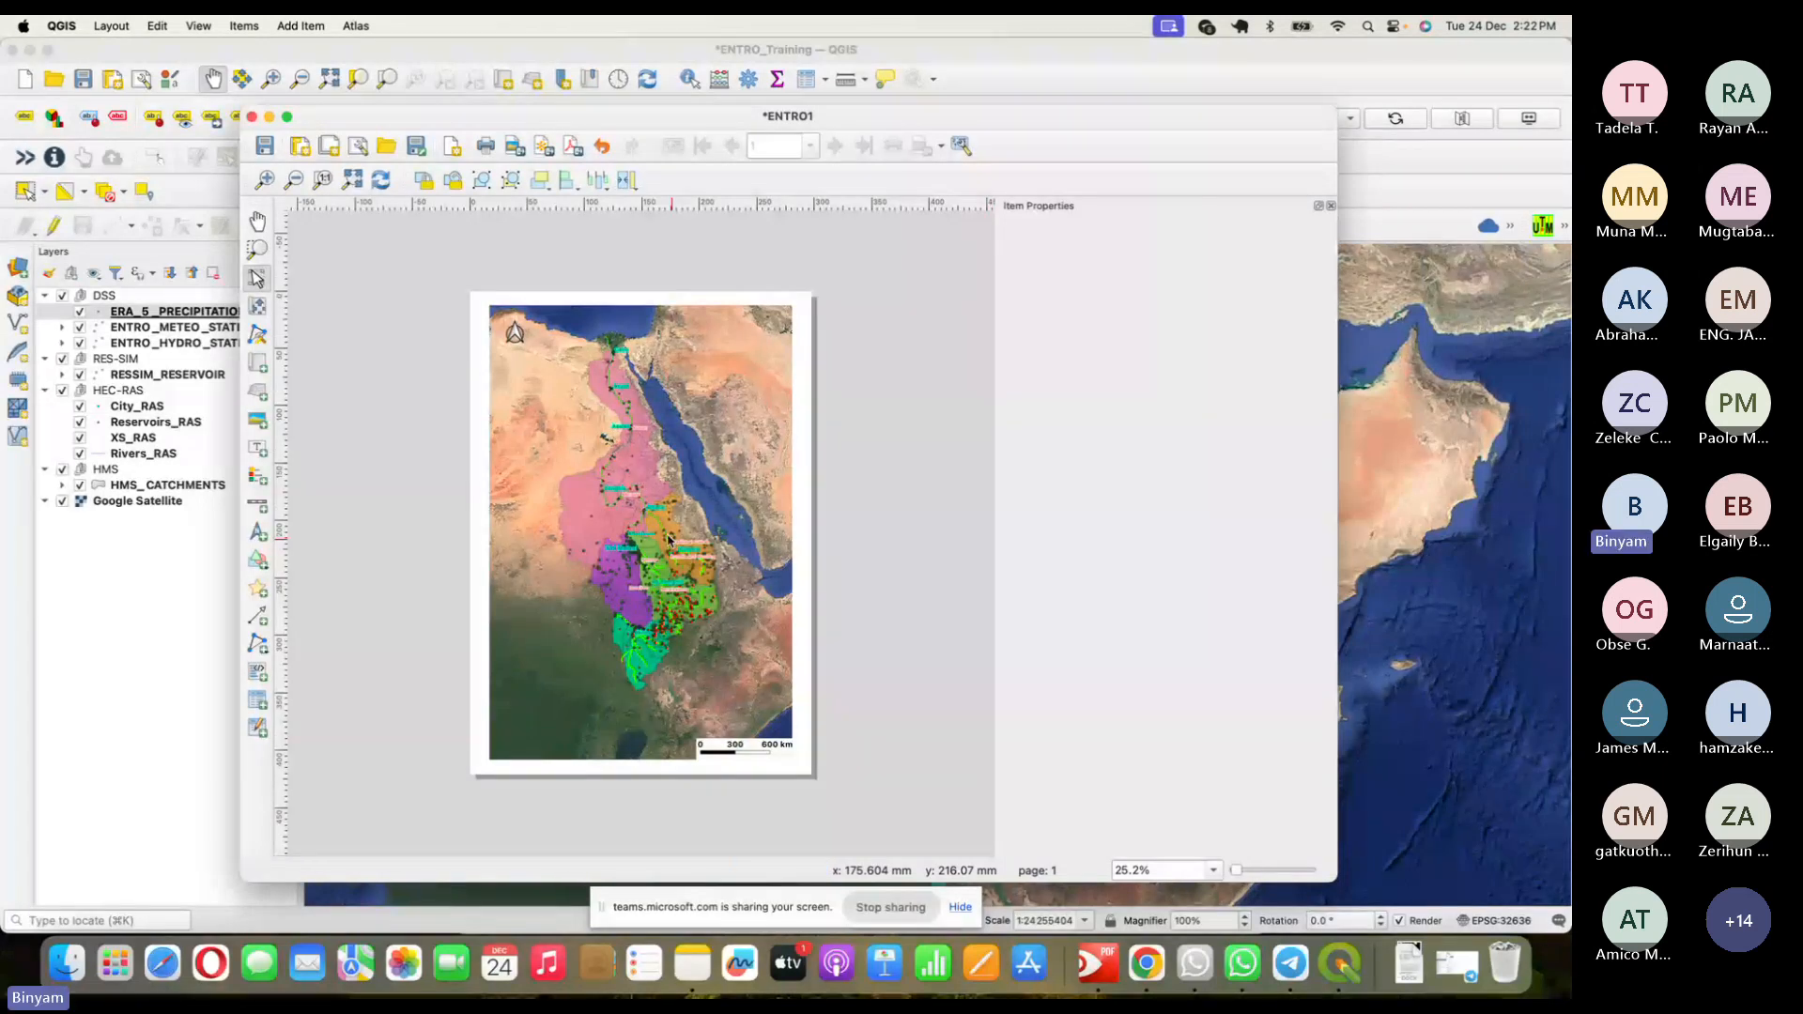
left_click(293, 180)
left_click(263, 179)
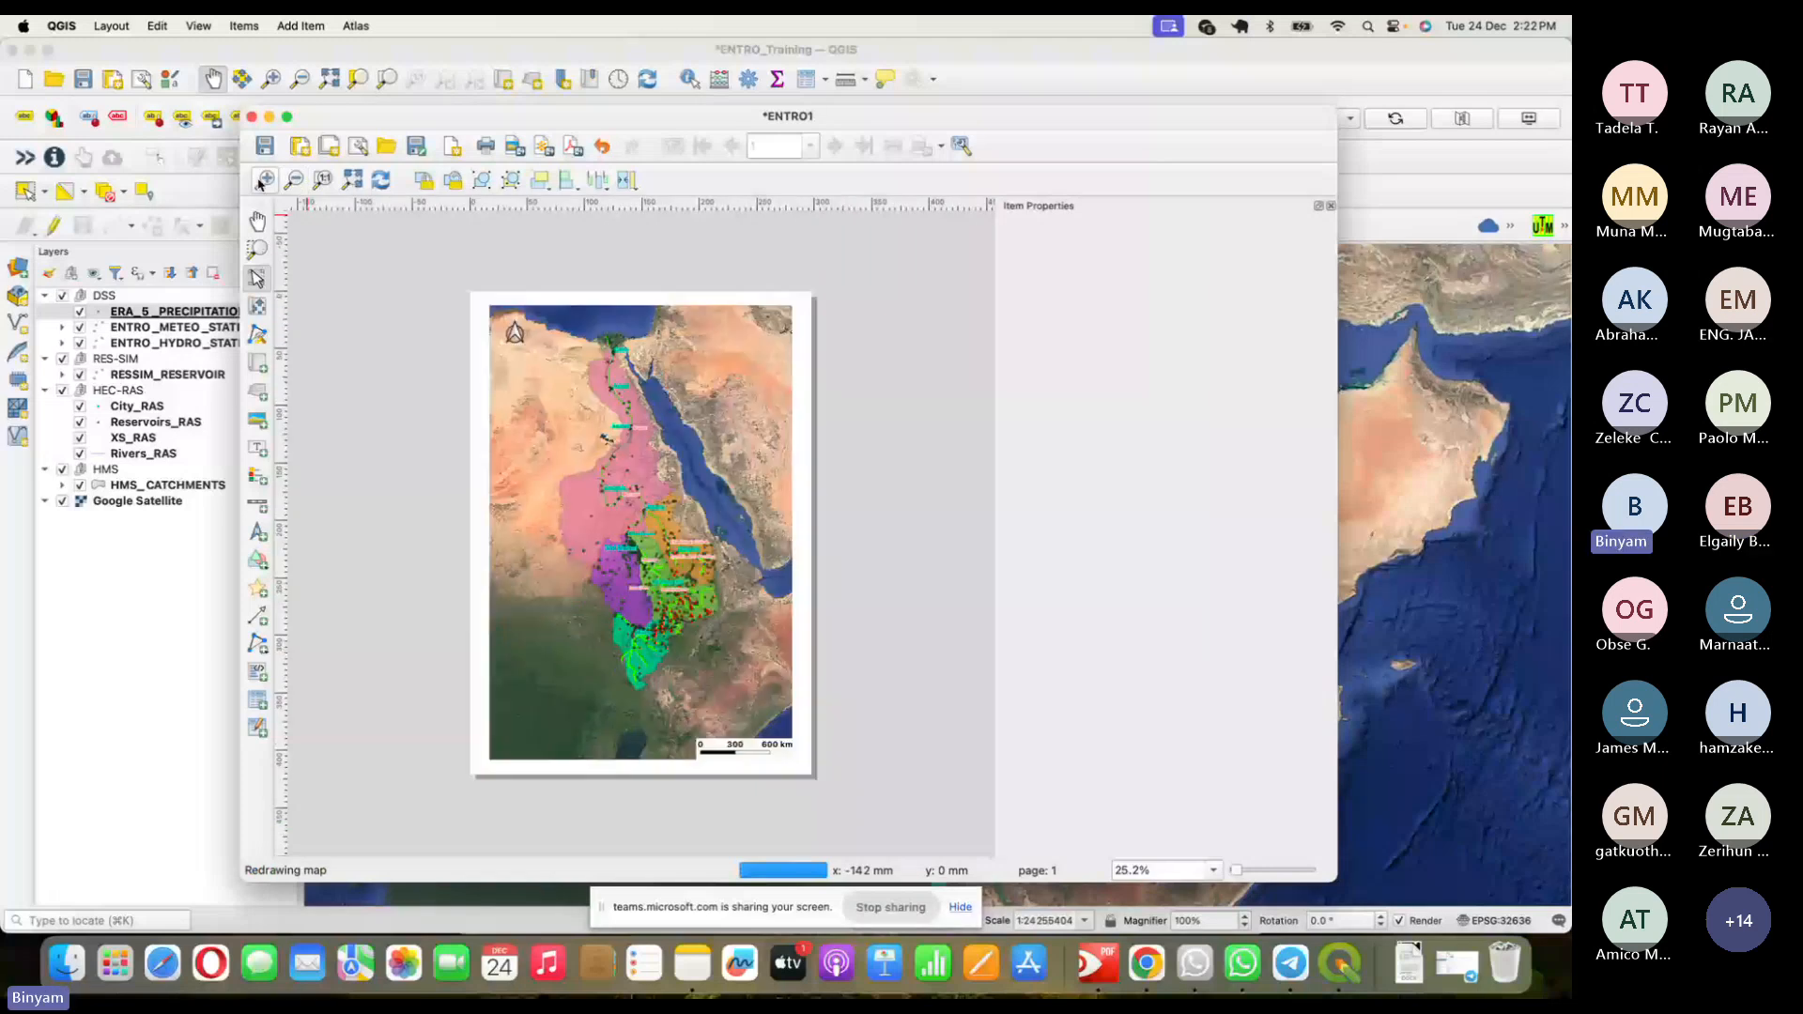
left_click(265, 180)
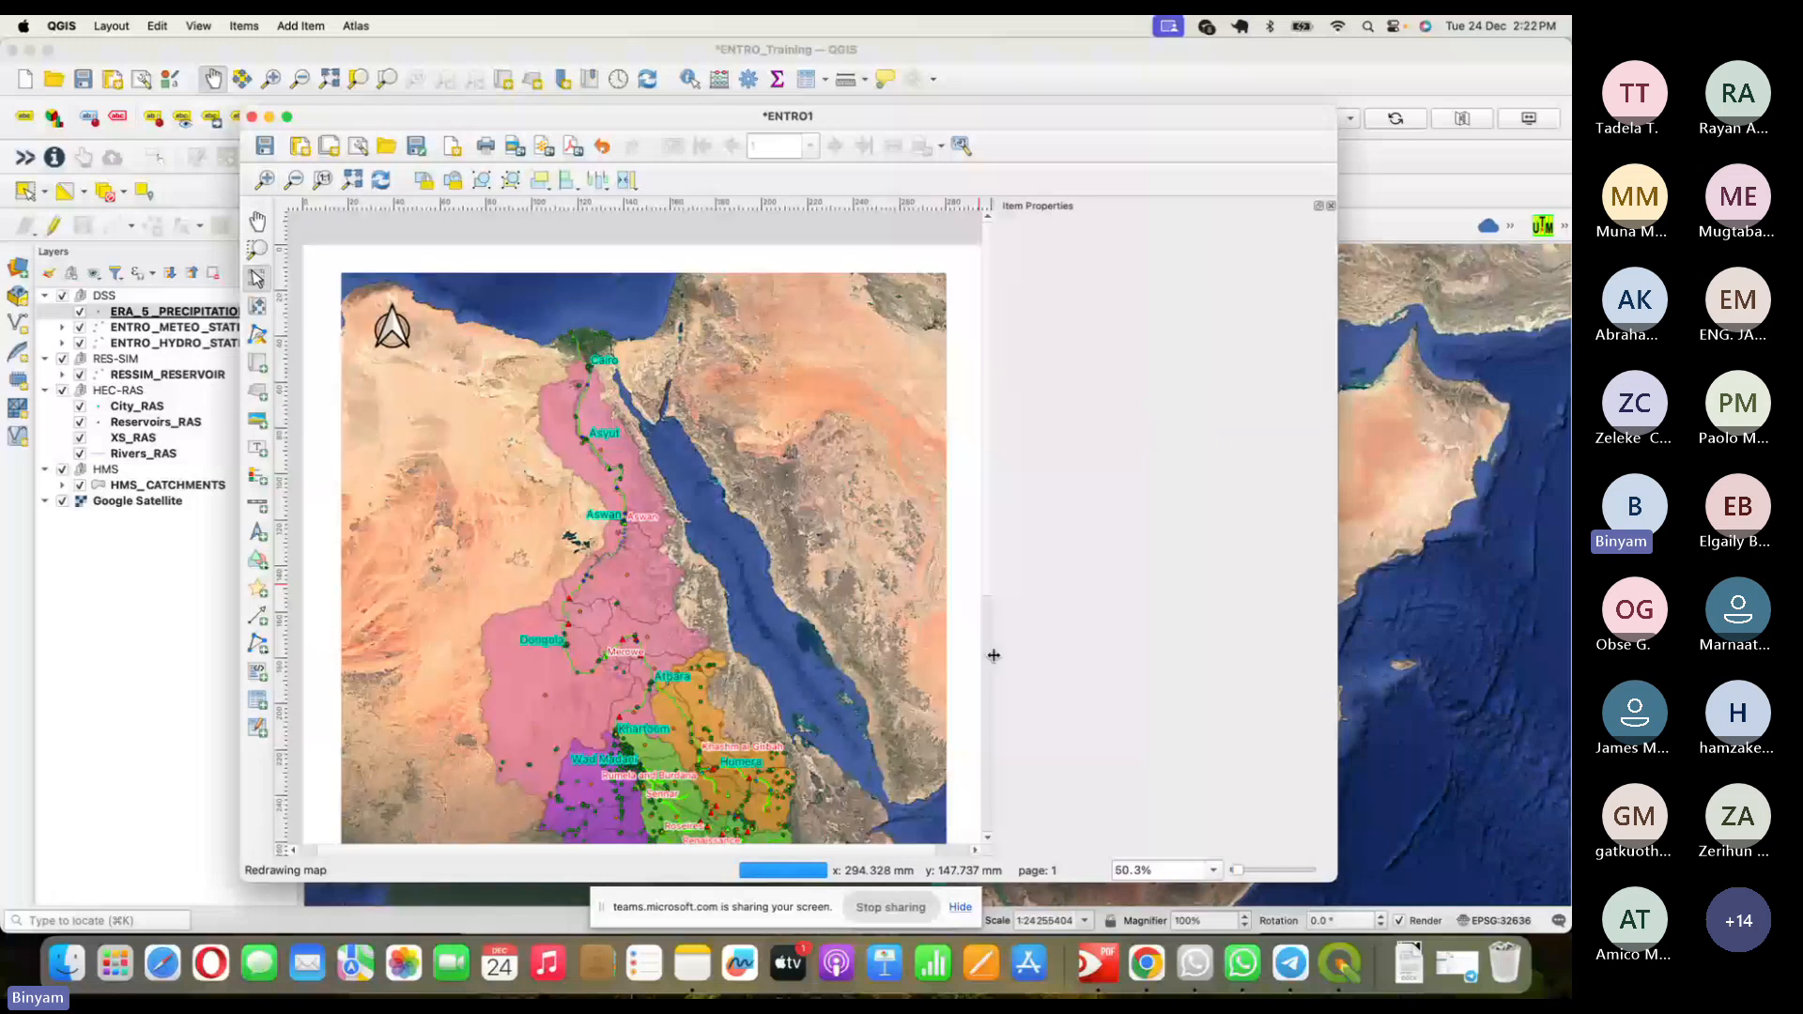
left_click(987, 657)
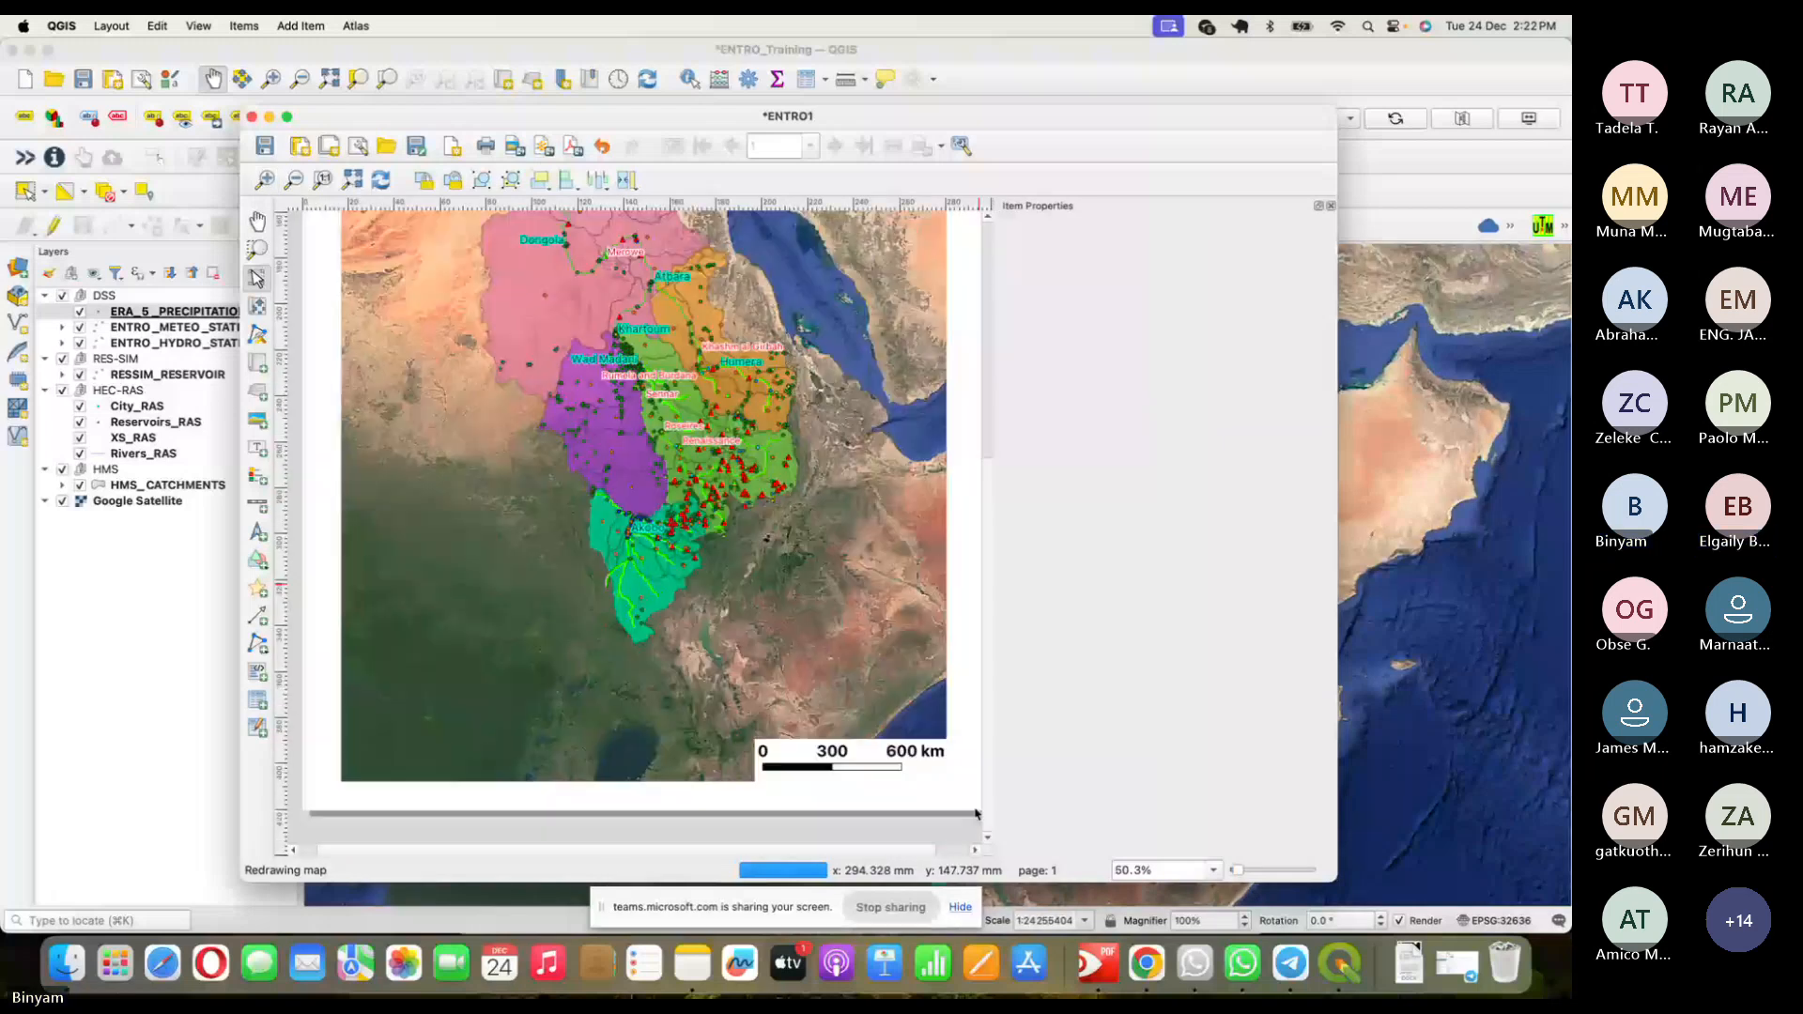
left_click(954, 851)
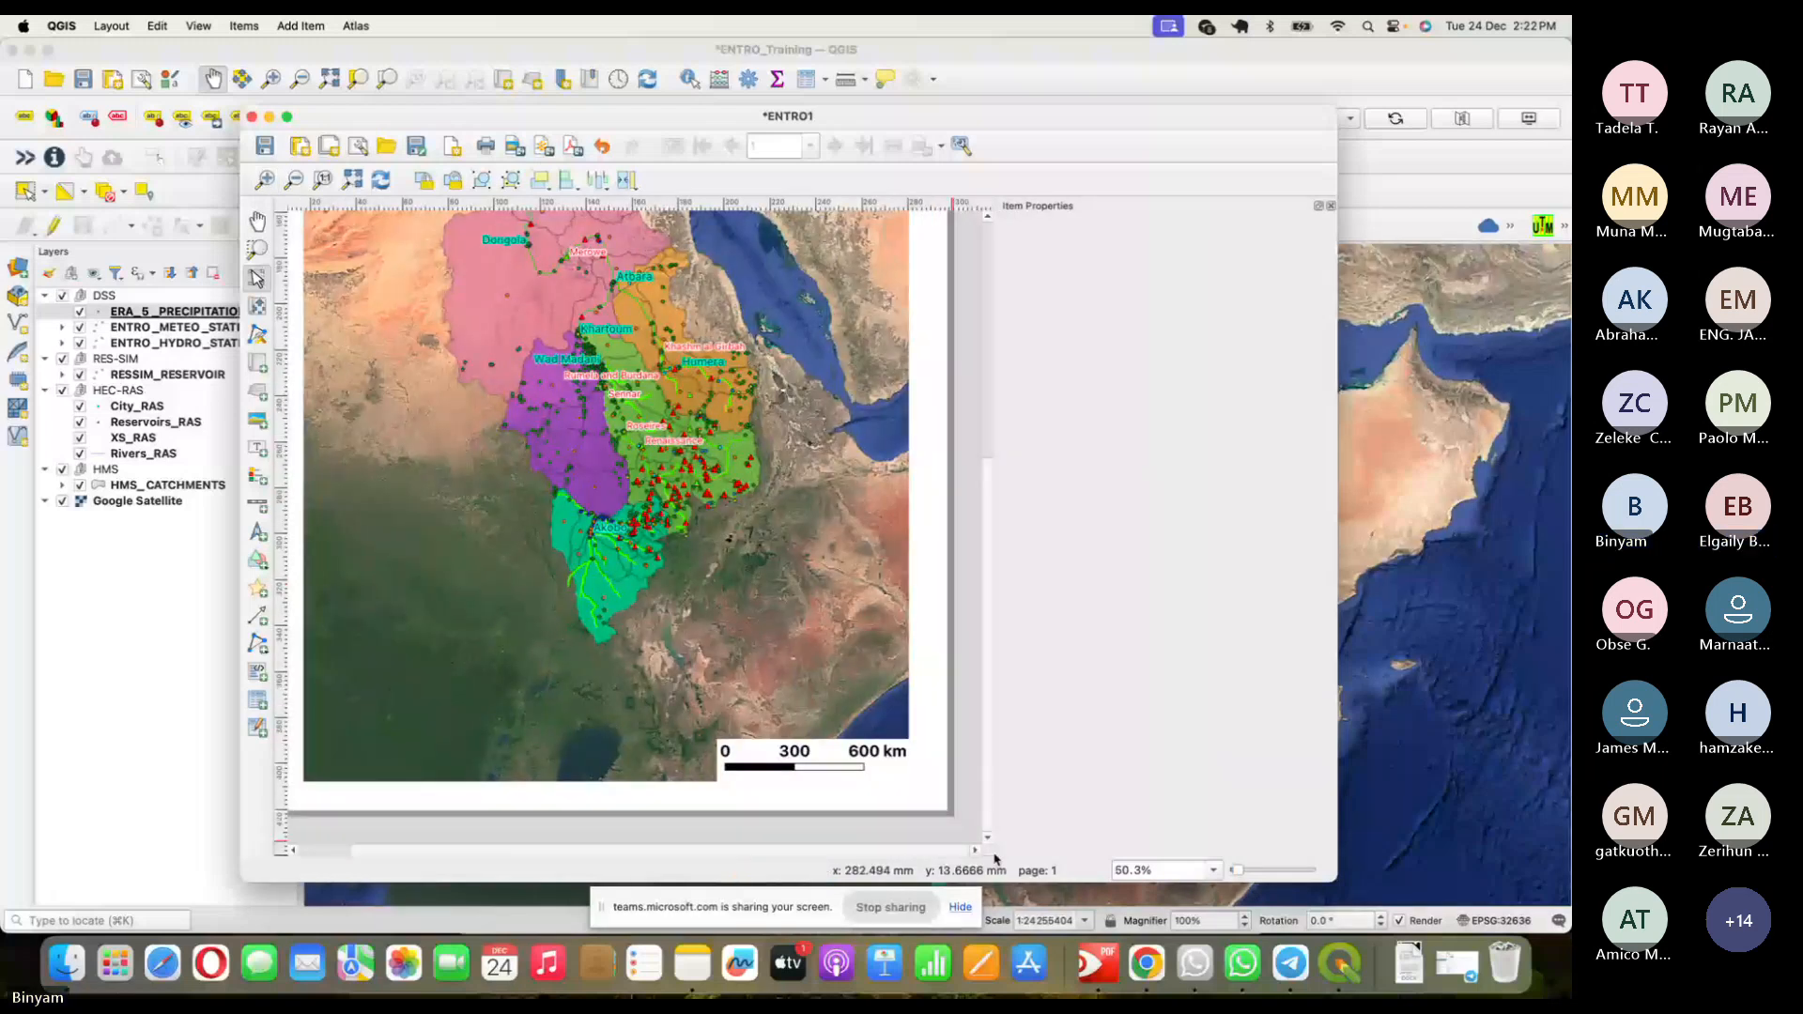
left_click(836, 752)
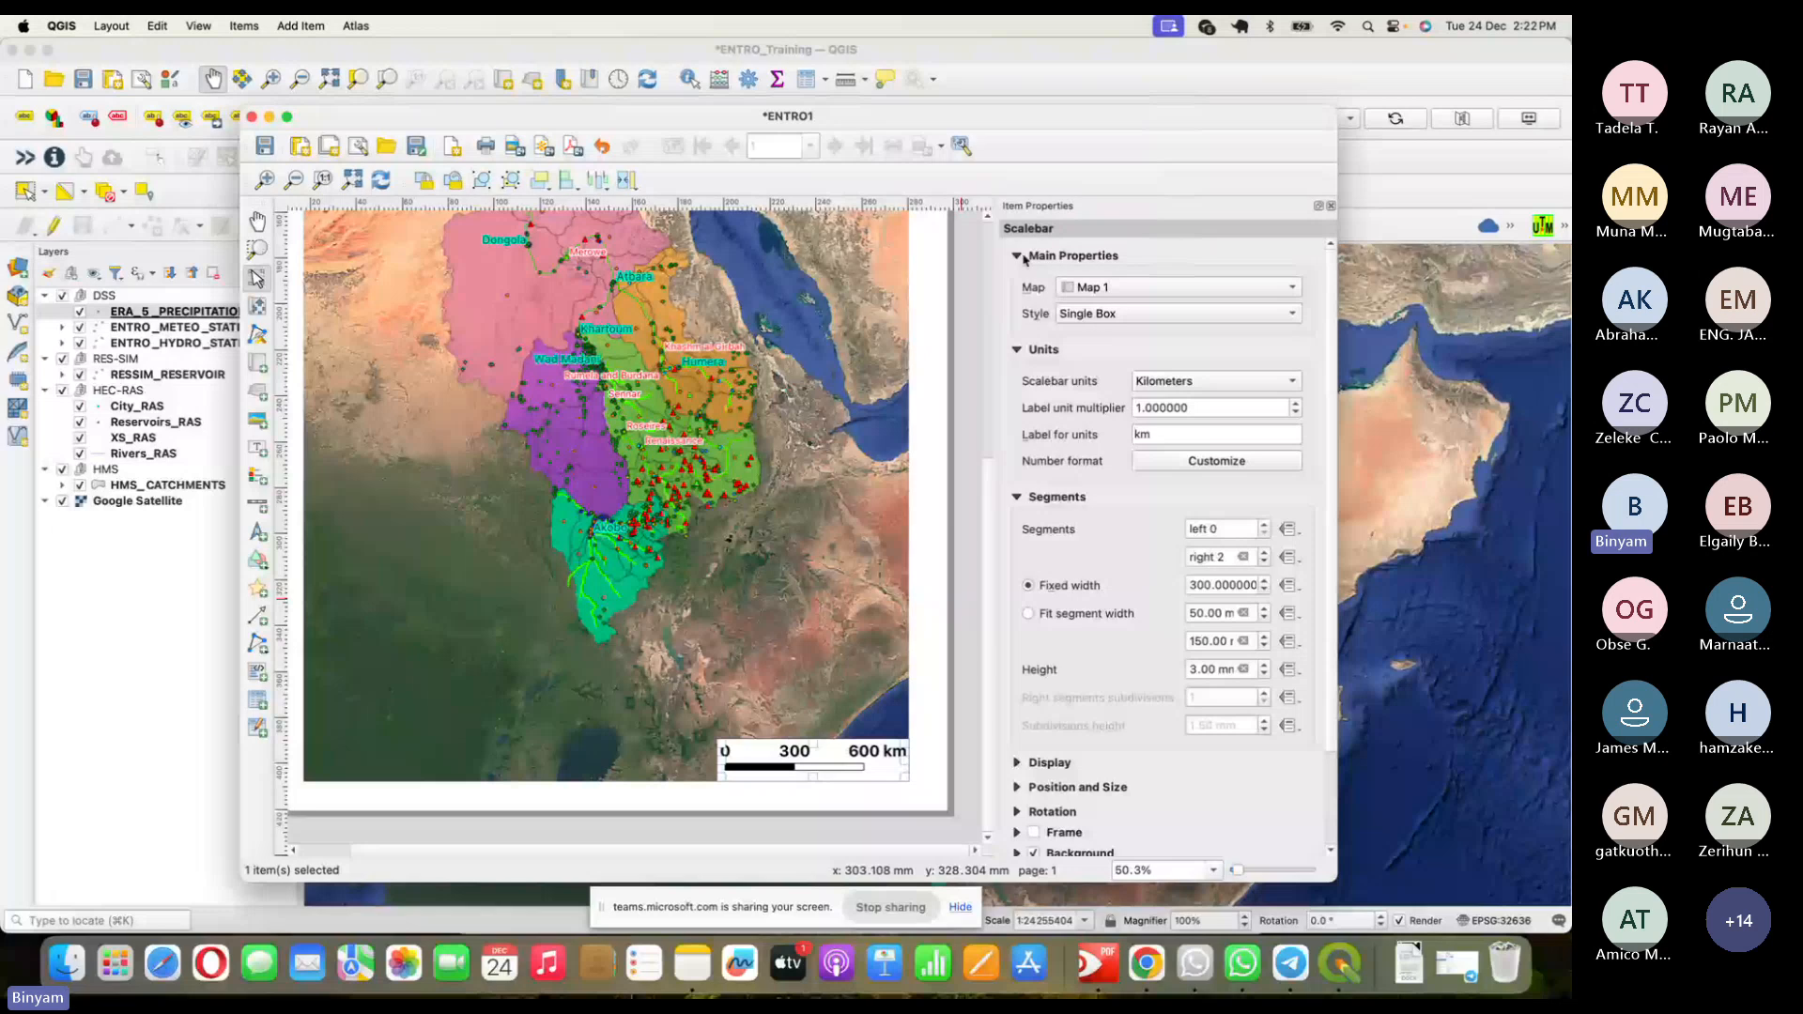
- Try fixed width 200 and Fit segment width, then keep fixed 300 km segments and deselect
left_click(1022, 764)
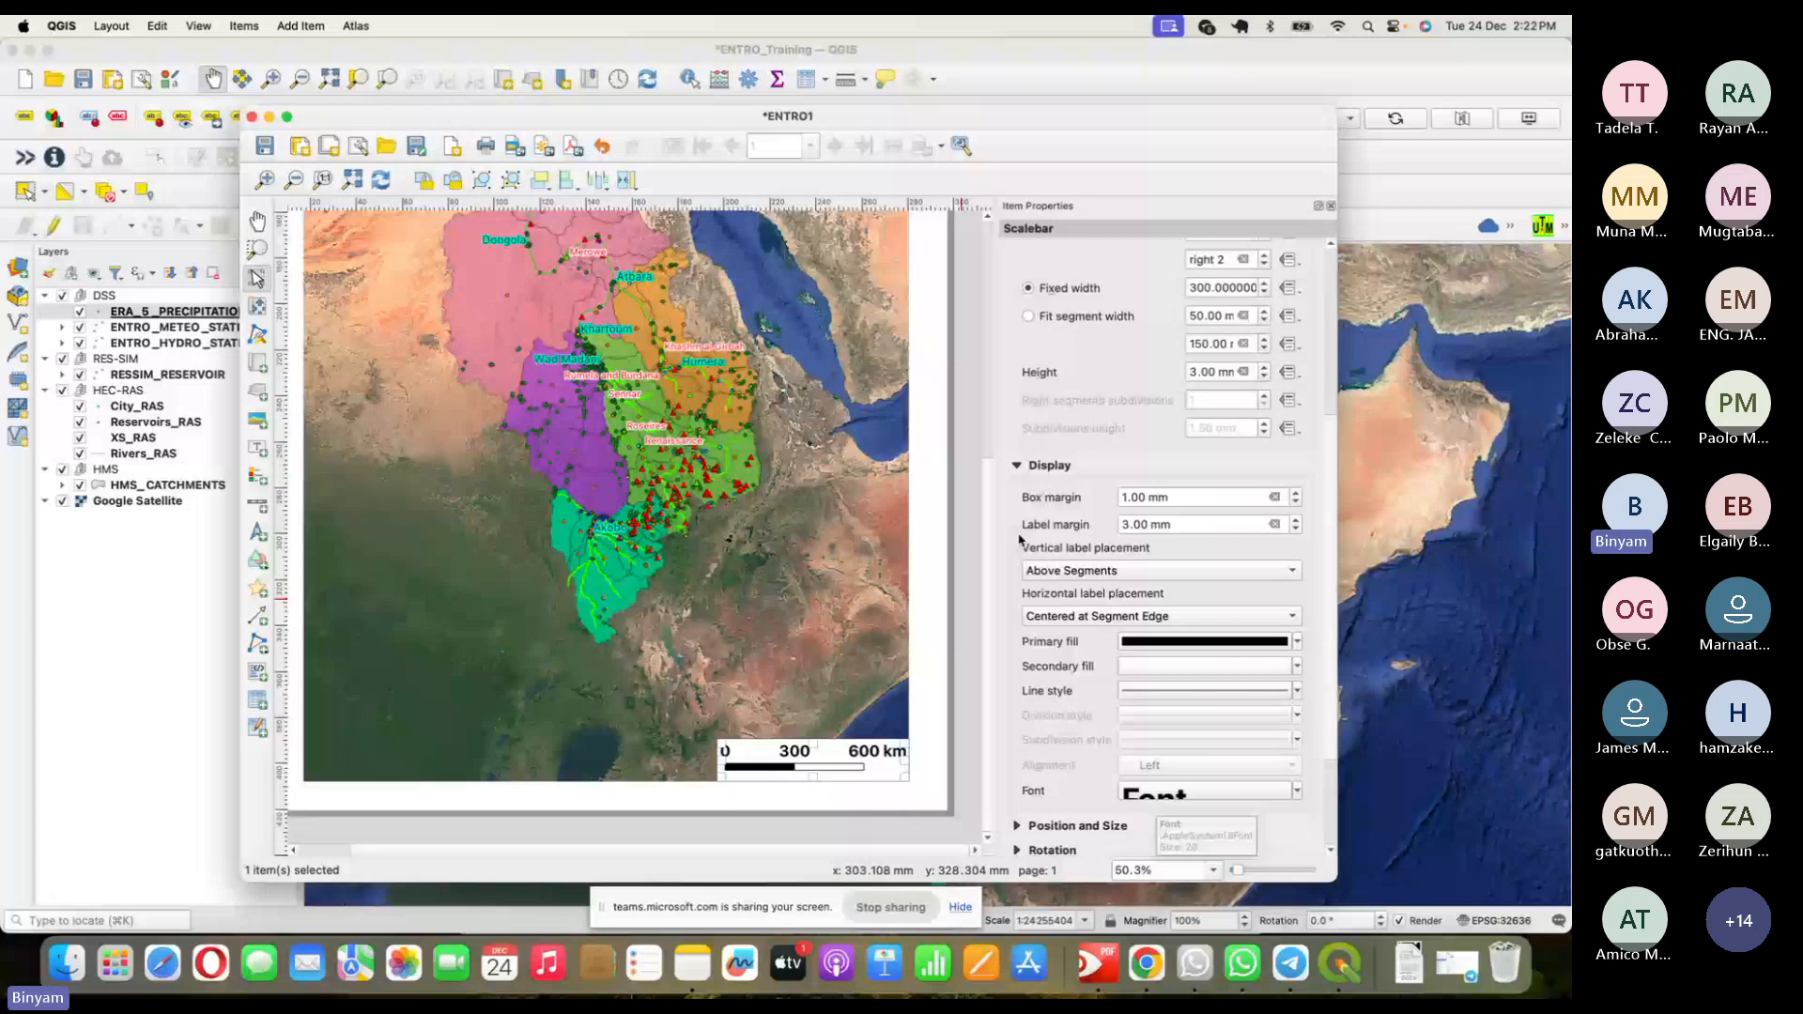
left_click(1080, 468)
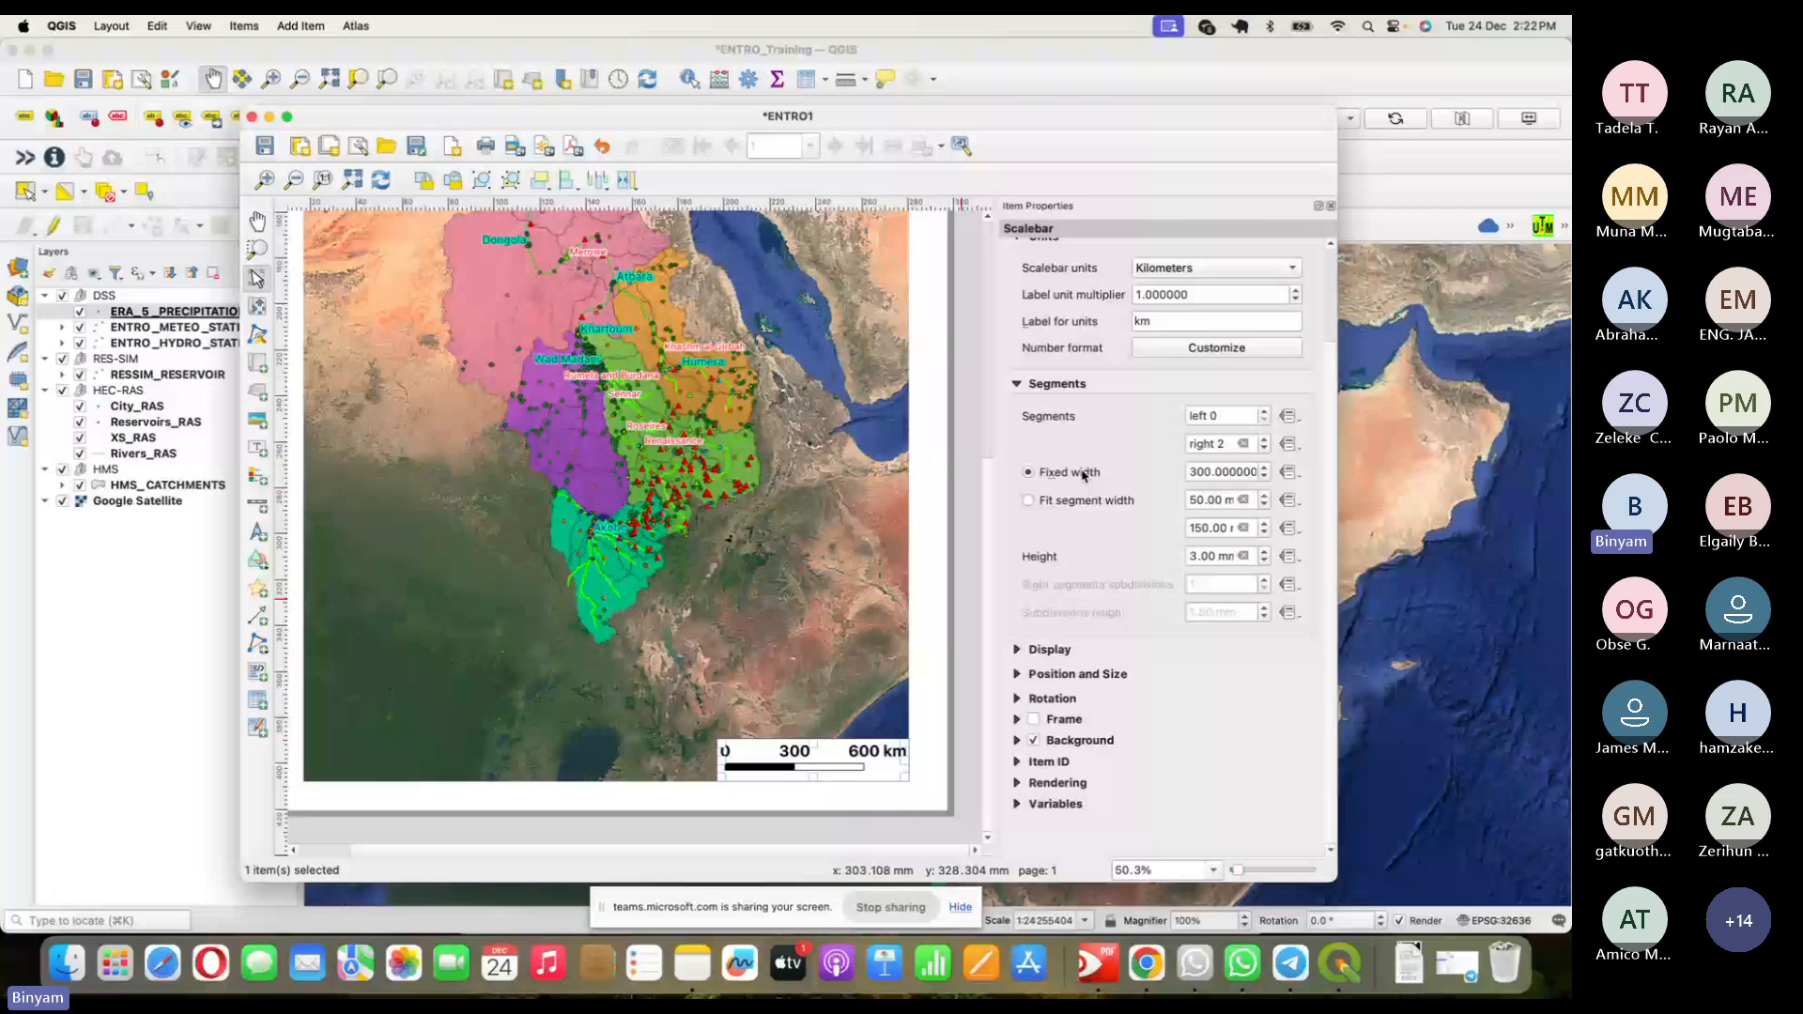
left_click(1182, 475)
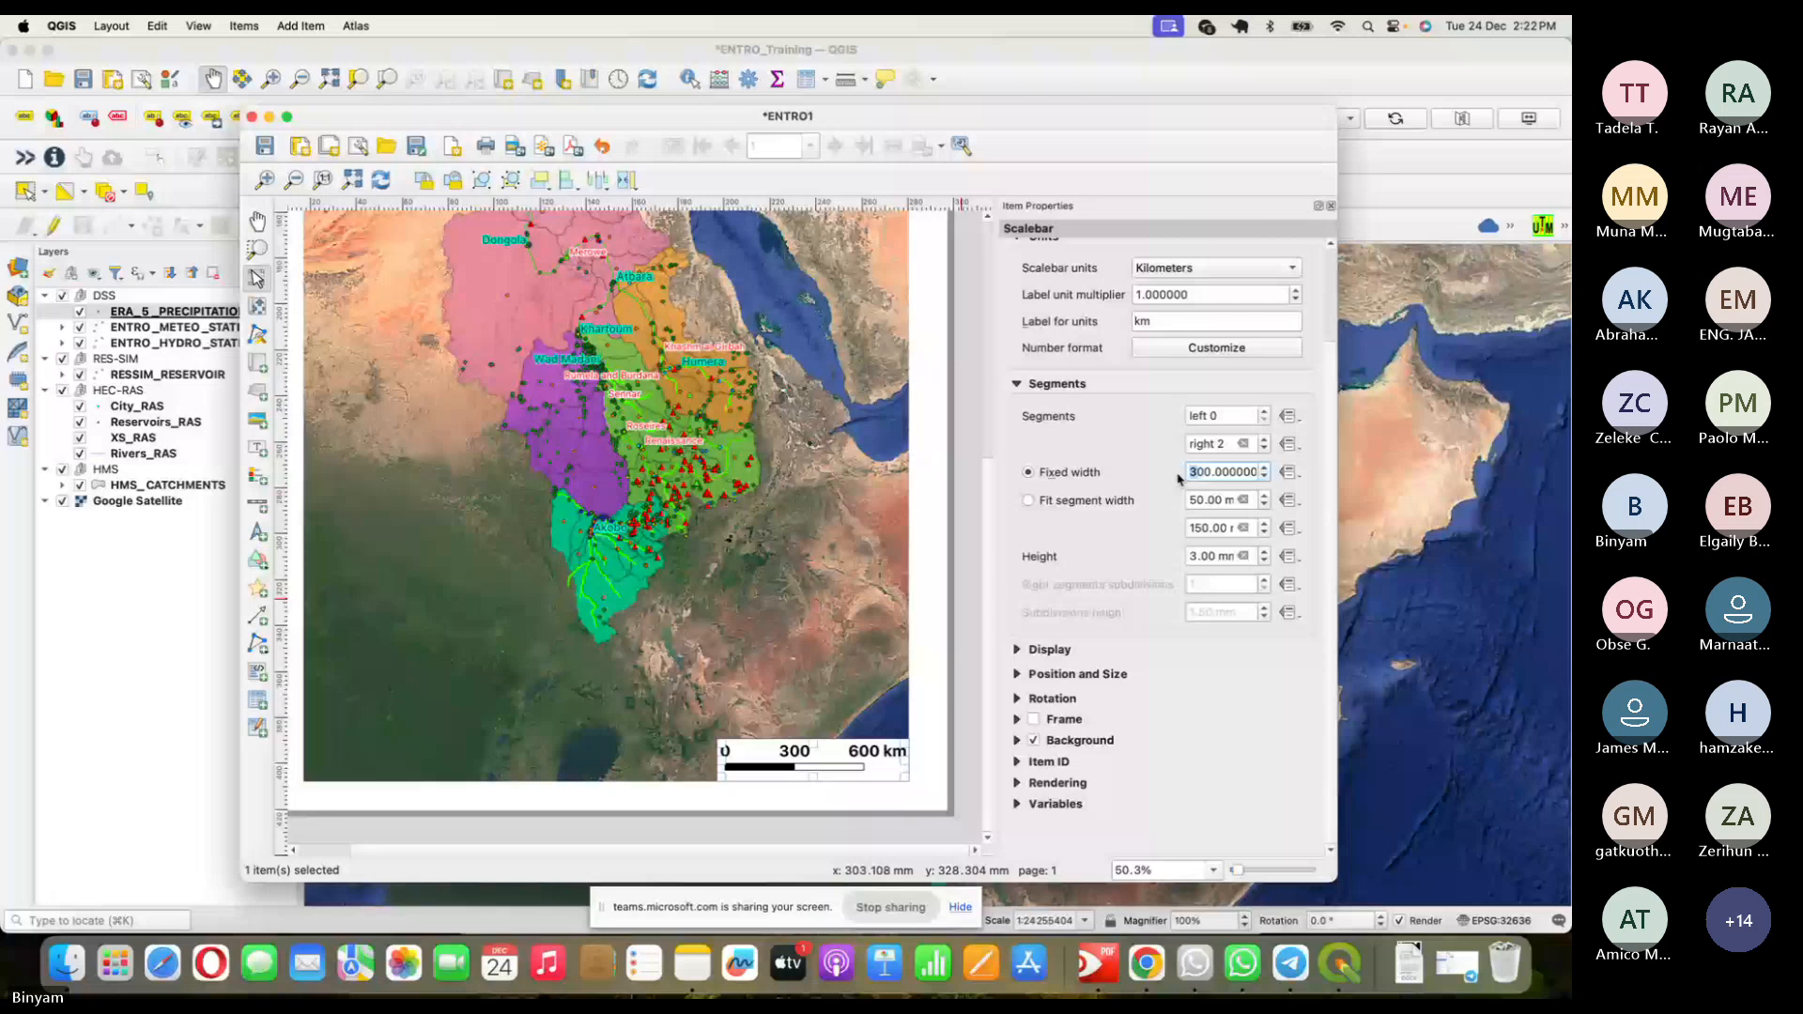
type("2")
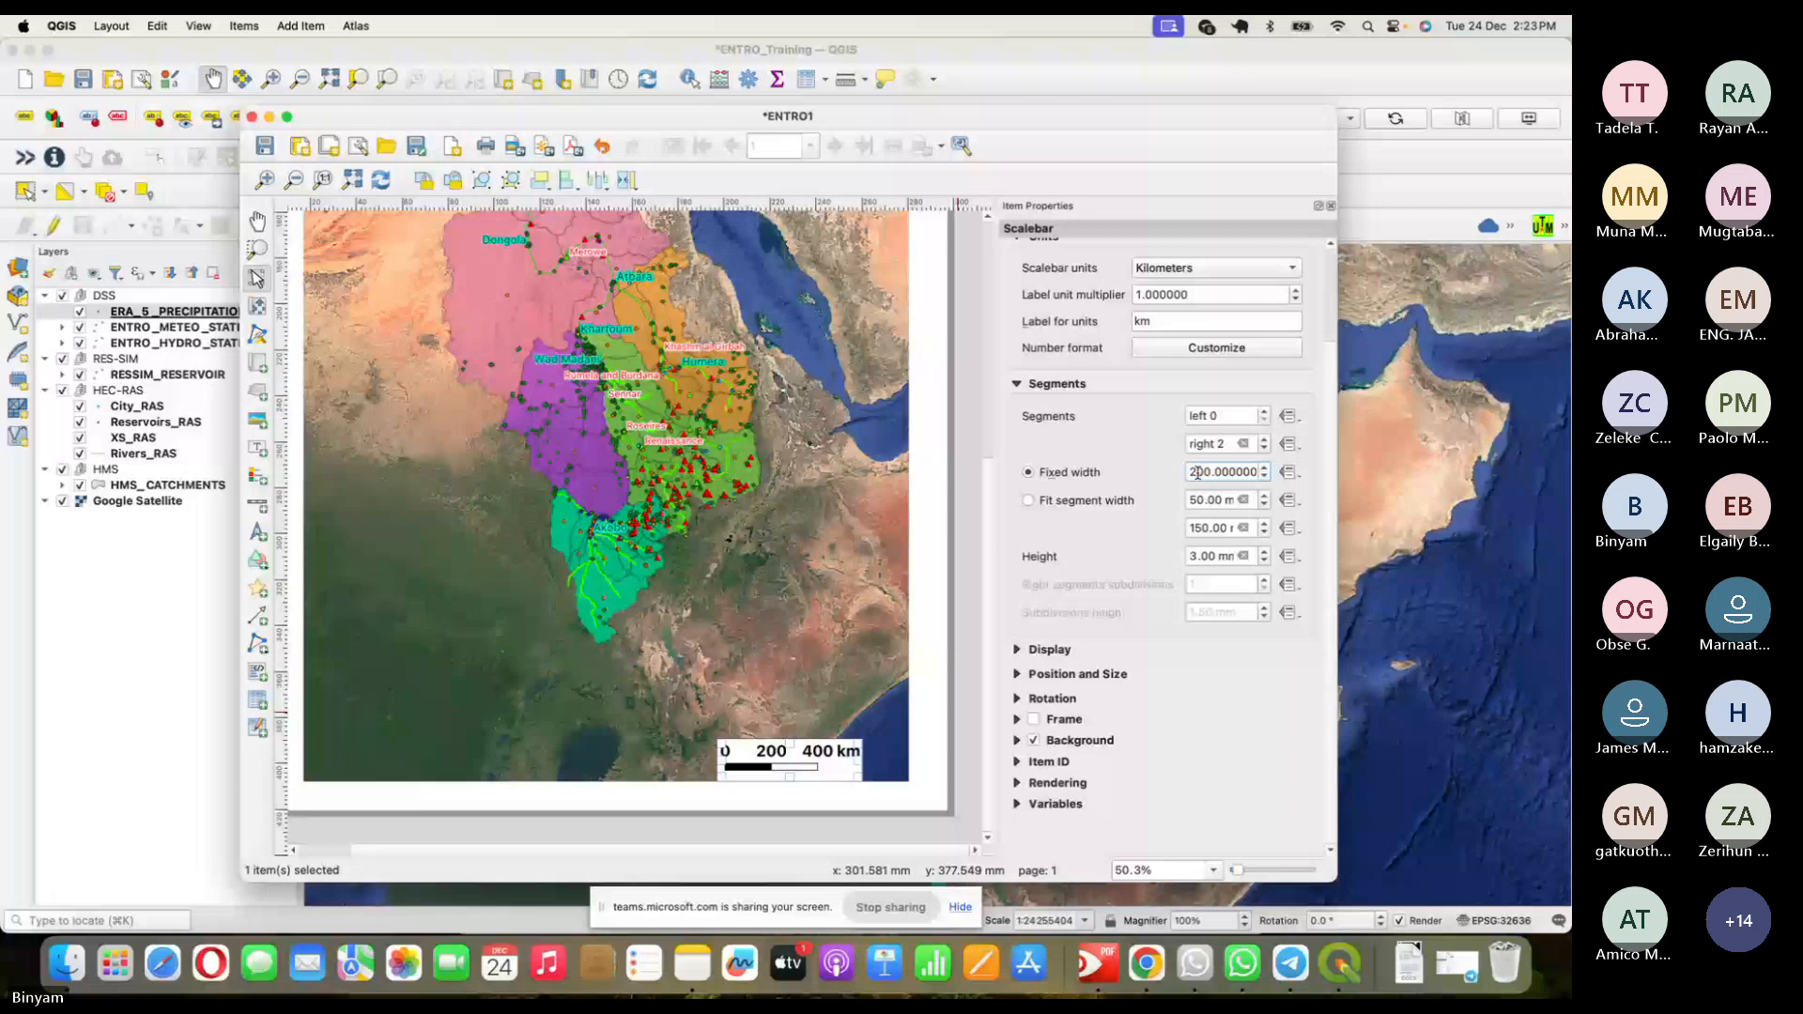
left_click(1075, 500)
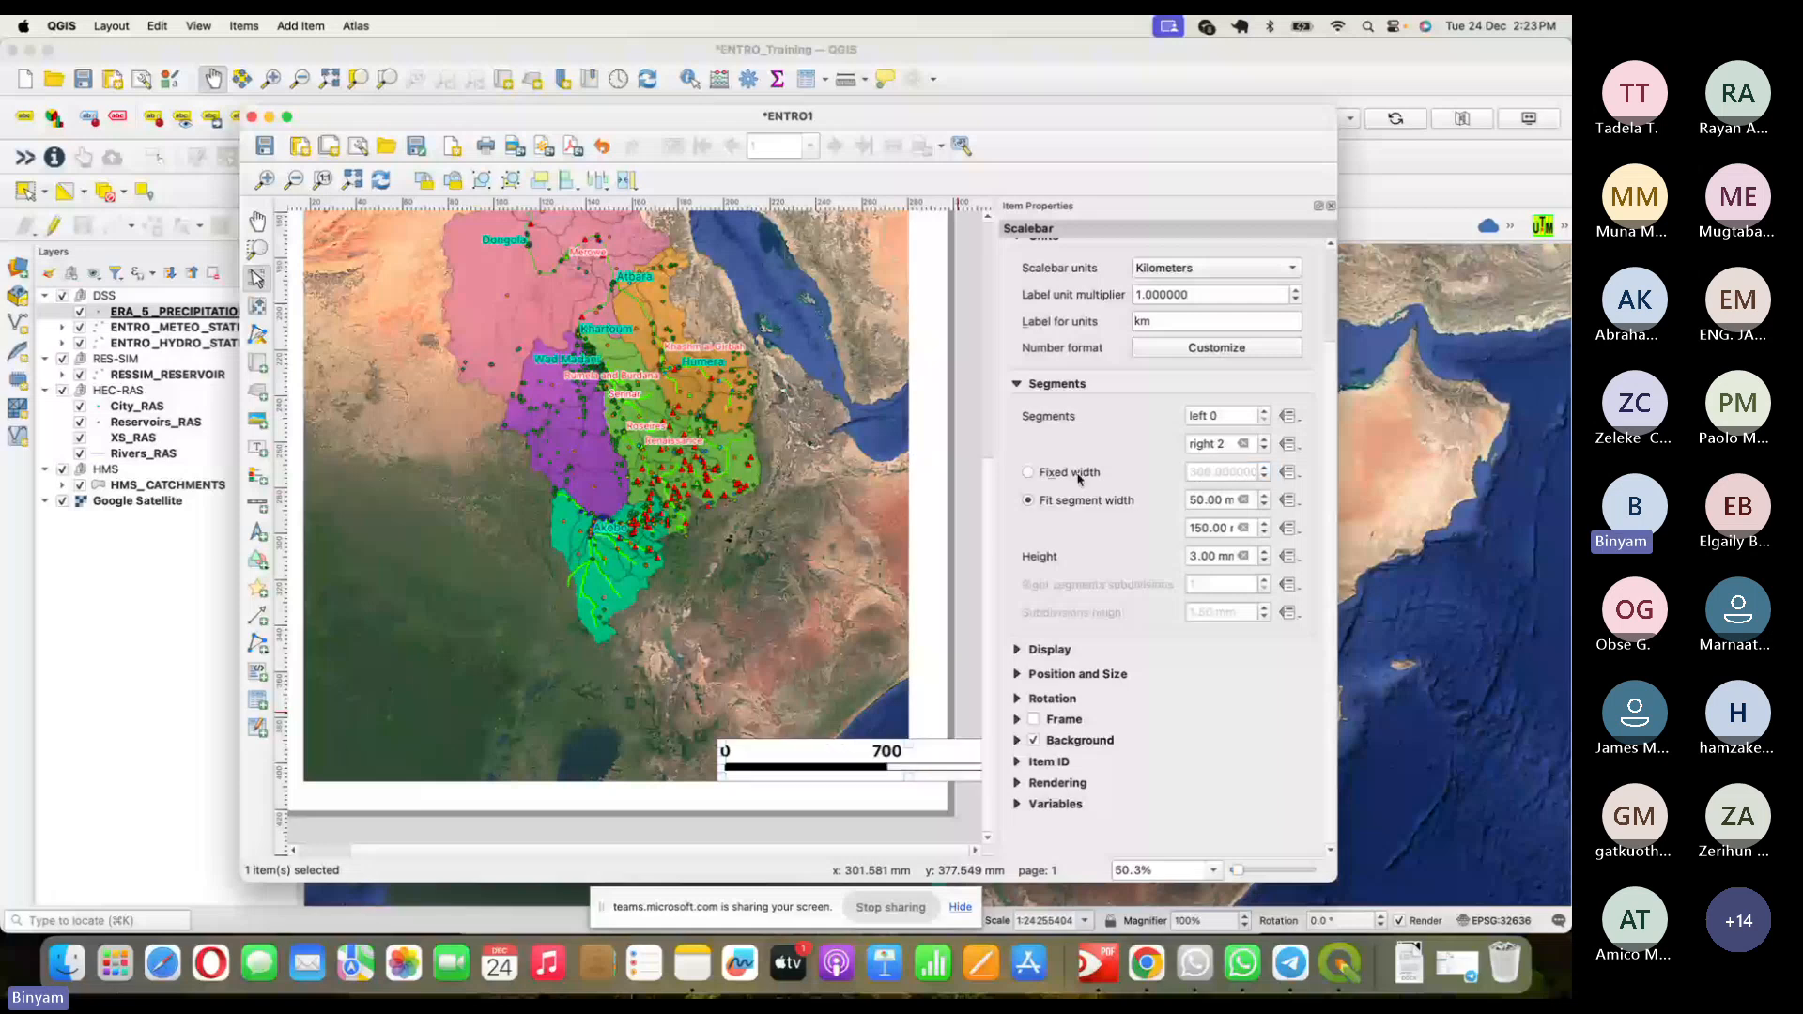
left_click(1076, 474)
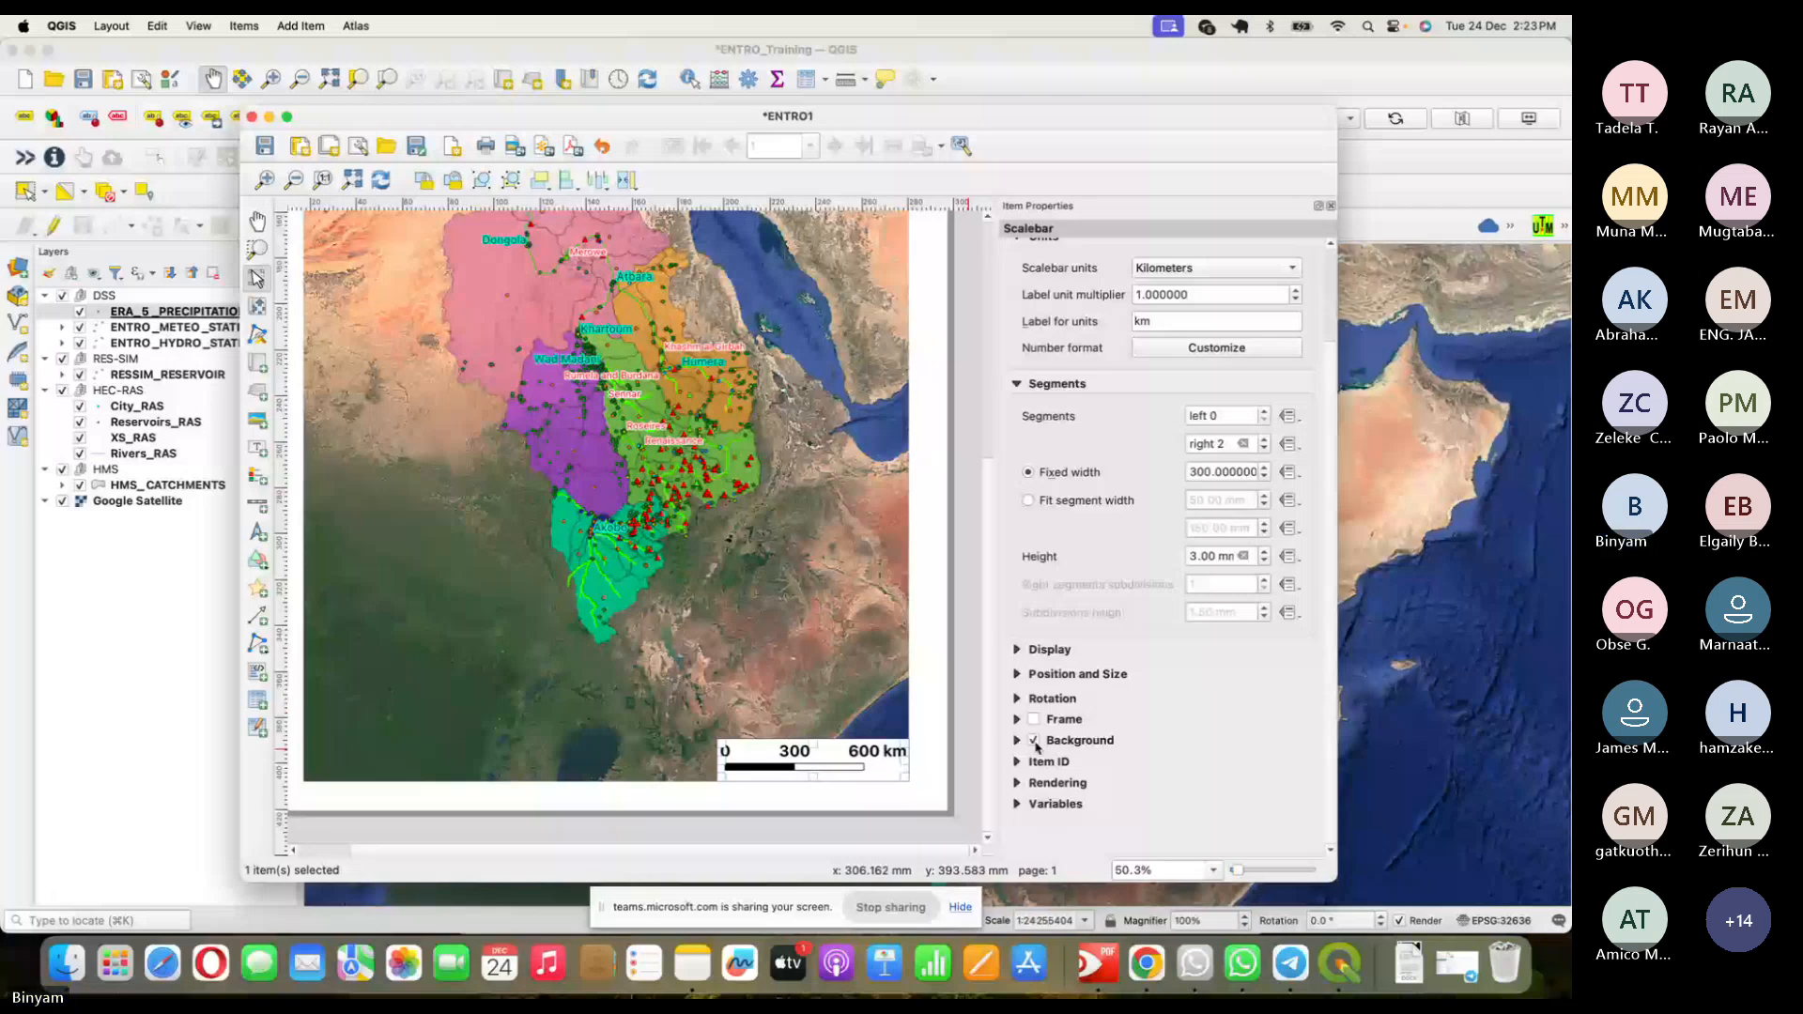
left_click(1037, 743)
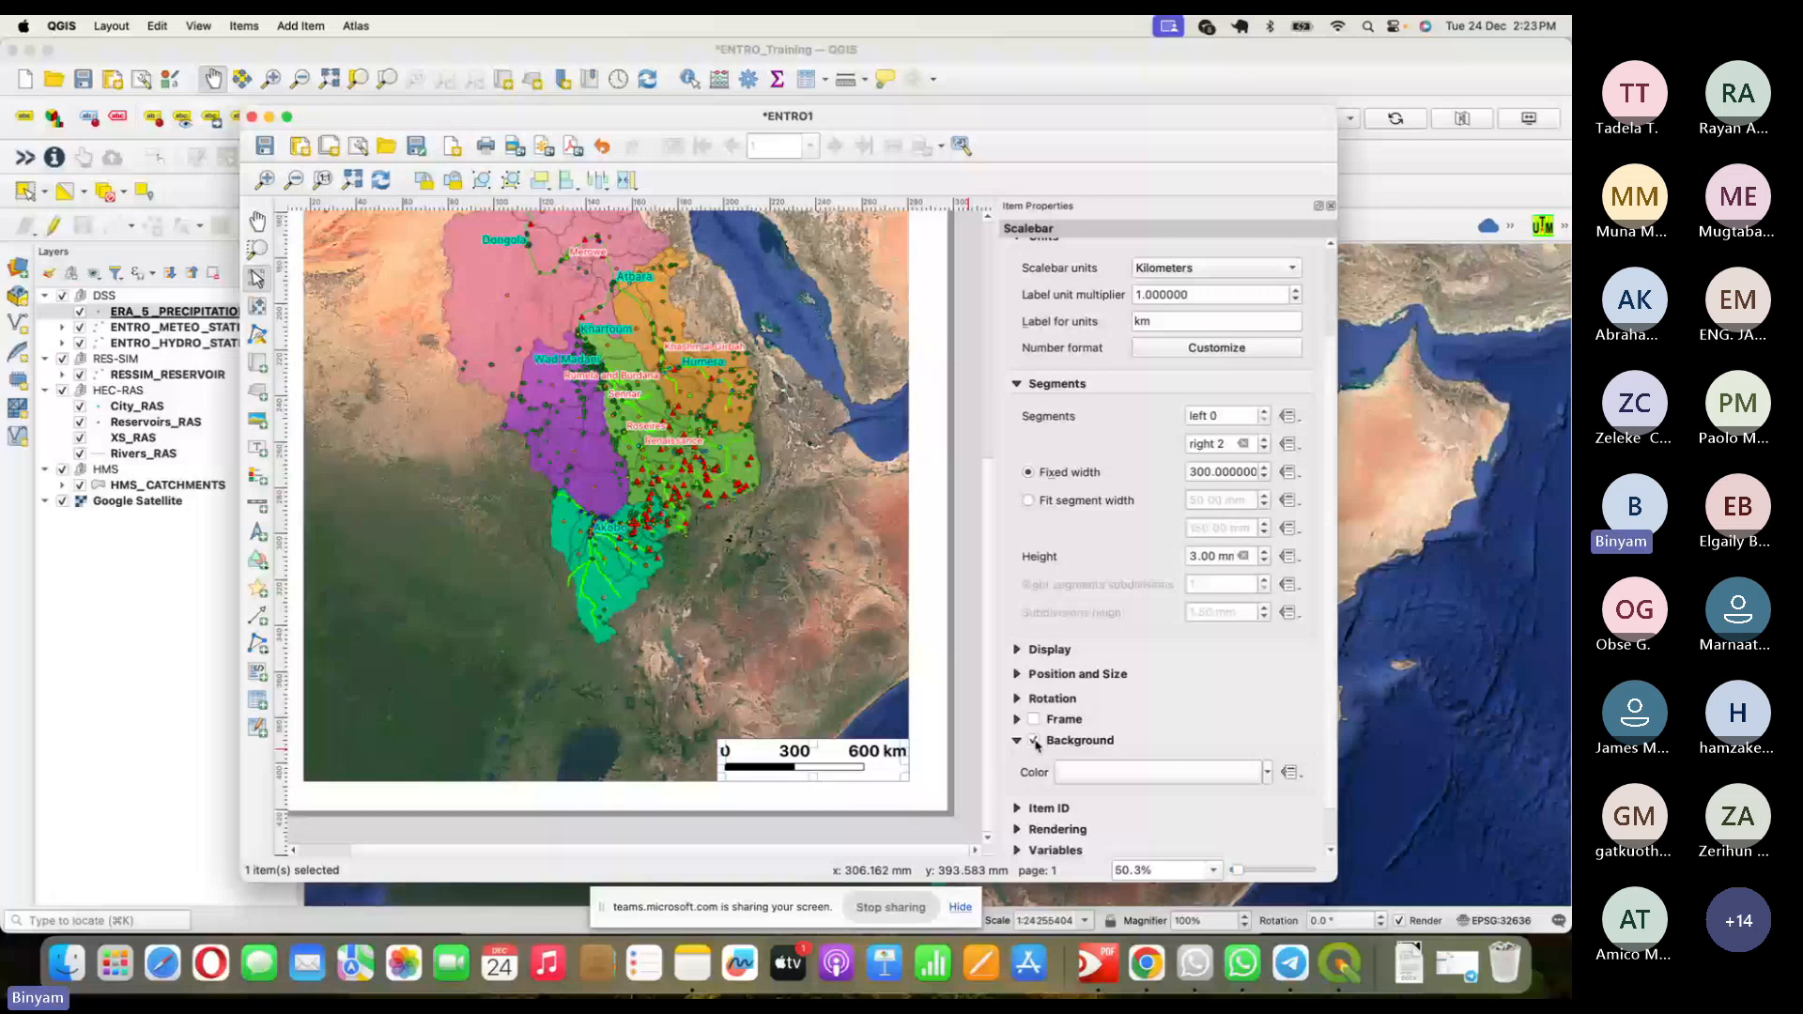
left_click(932, 704)
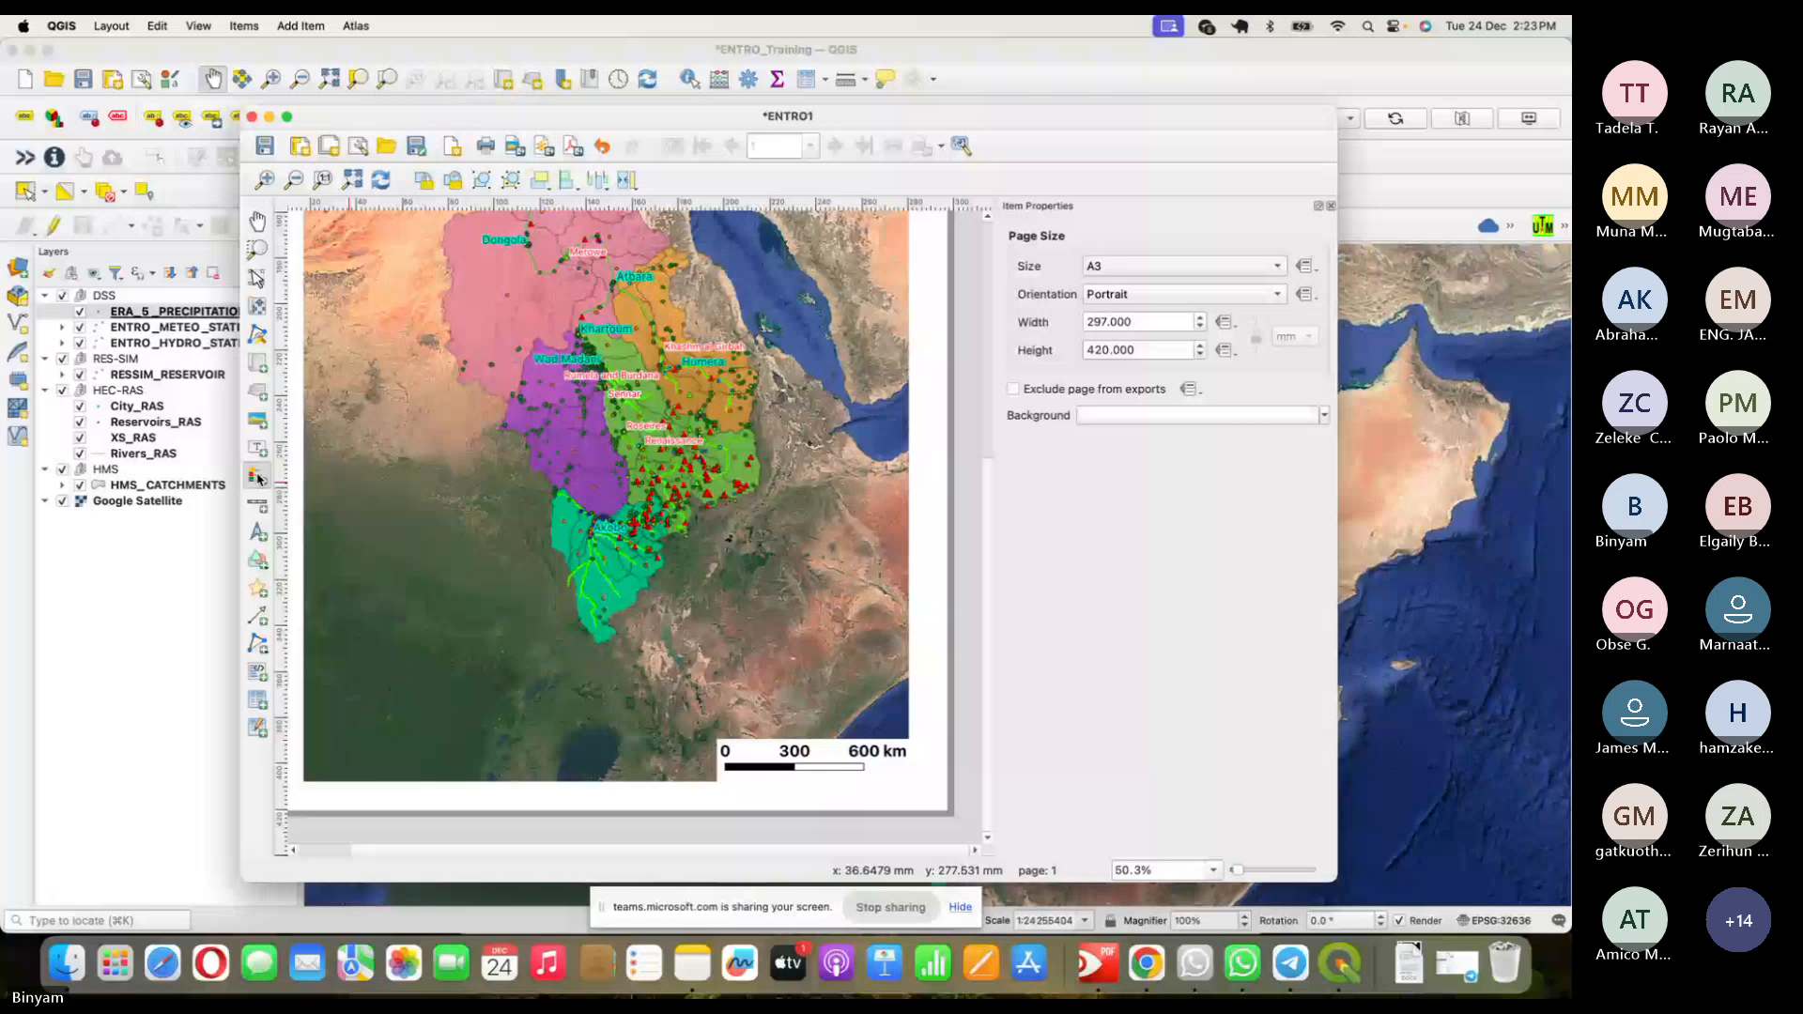
- Draw a legend linked to Map 1 at the page's lower left and select it
scroll(496, 641, "down", 1)
left_click_drag(496, 642, 580, 739)
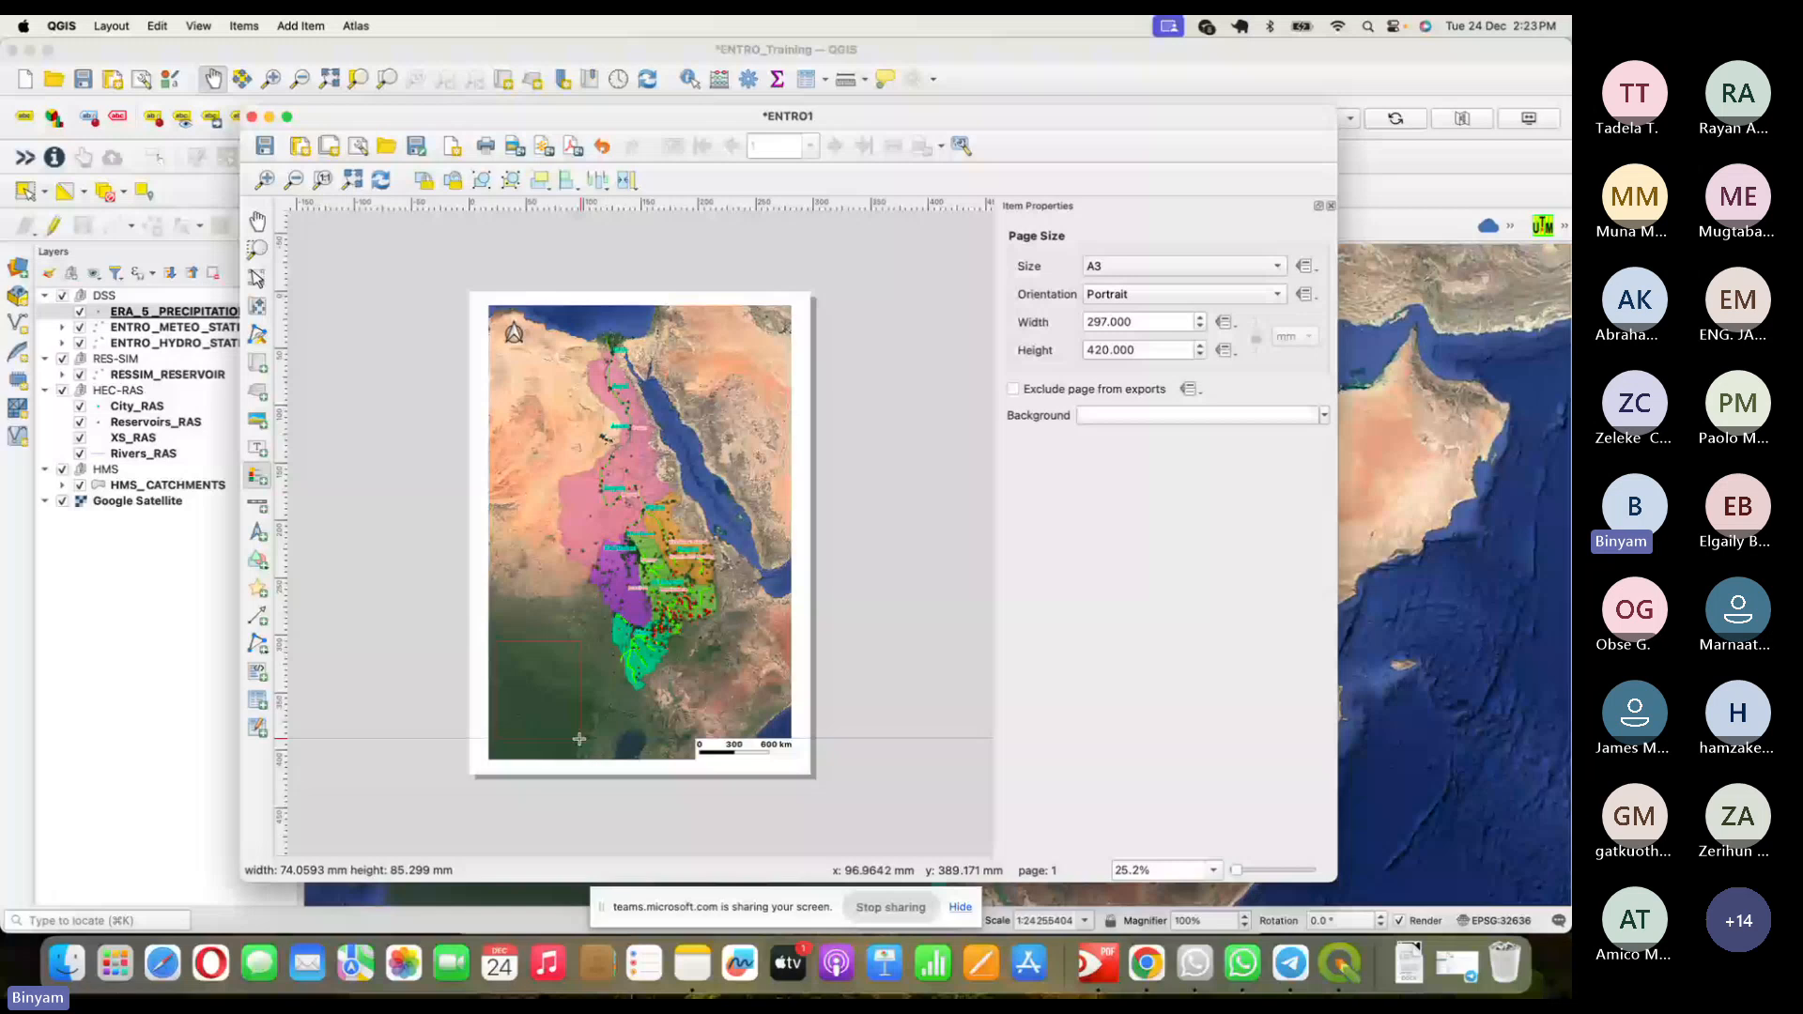
left_click_drag(579, 739, 579, 739)
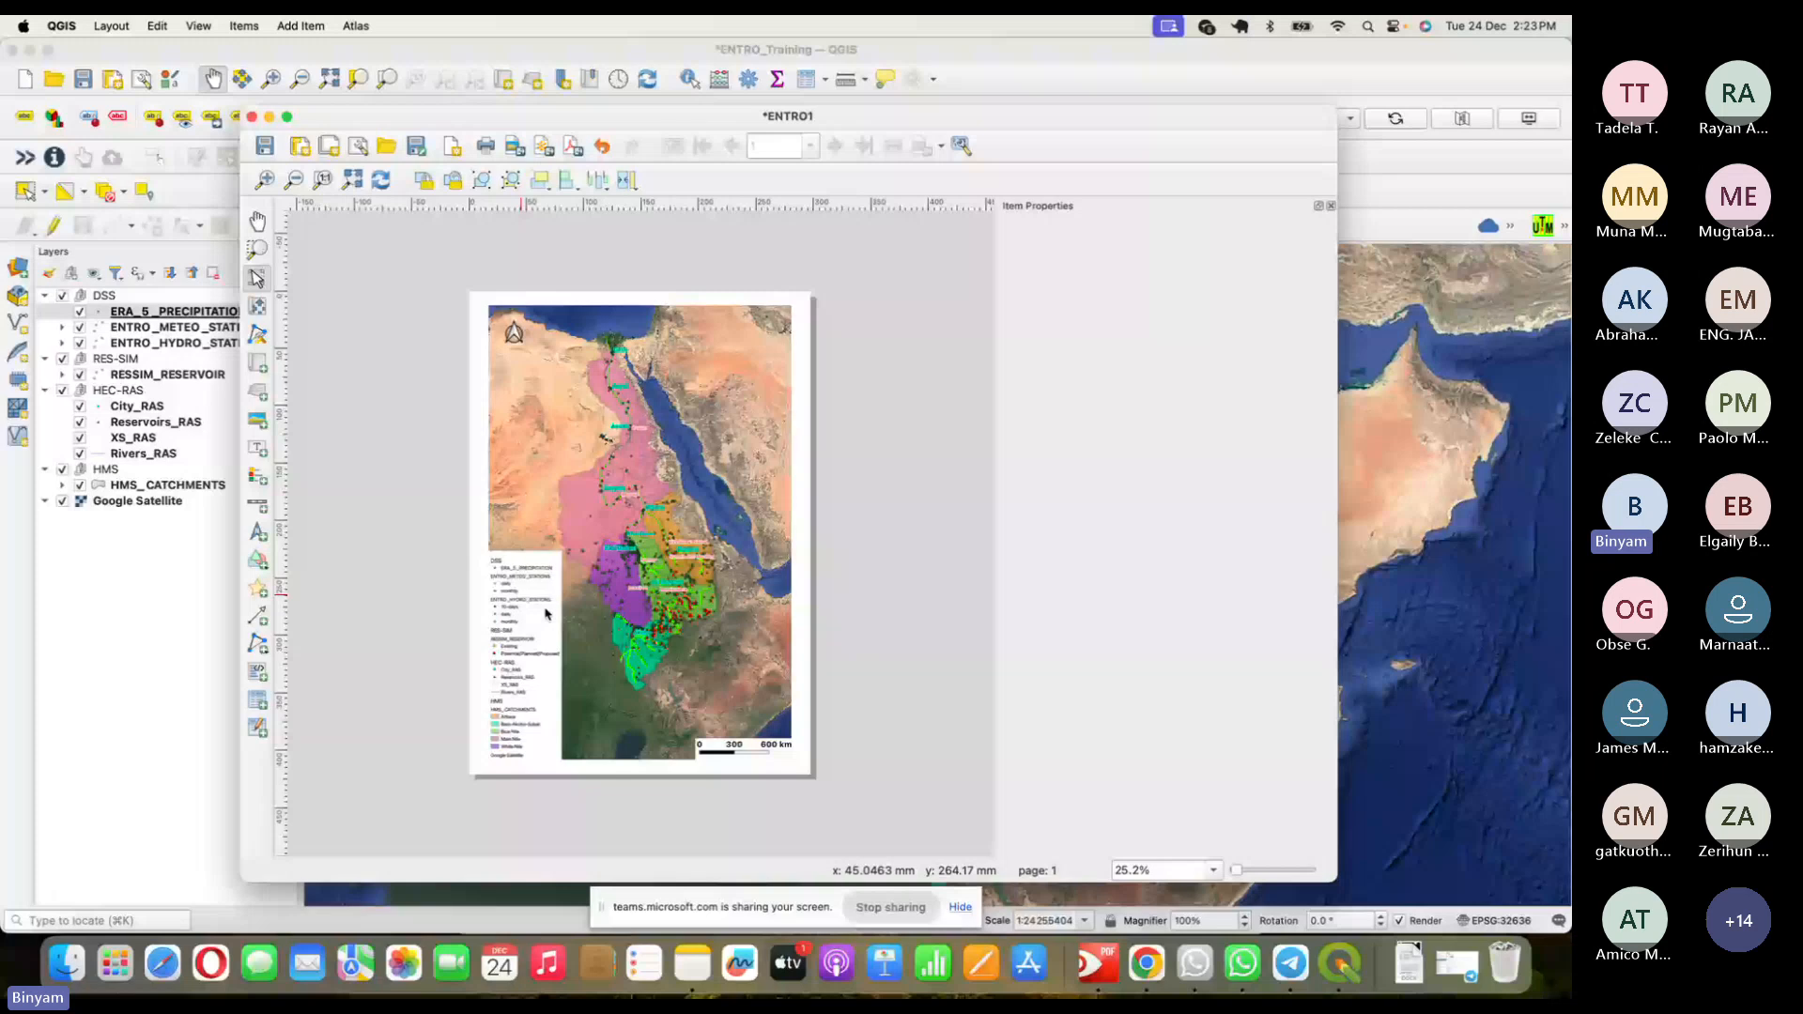
left_click(527, 659)
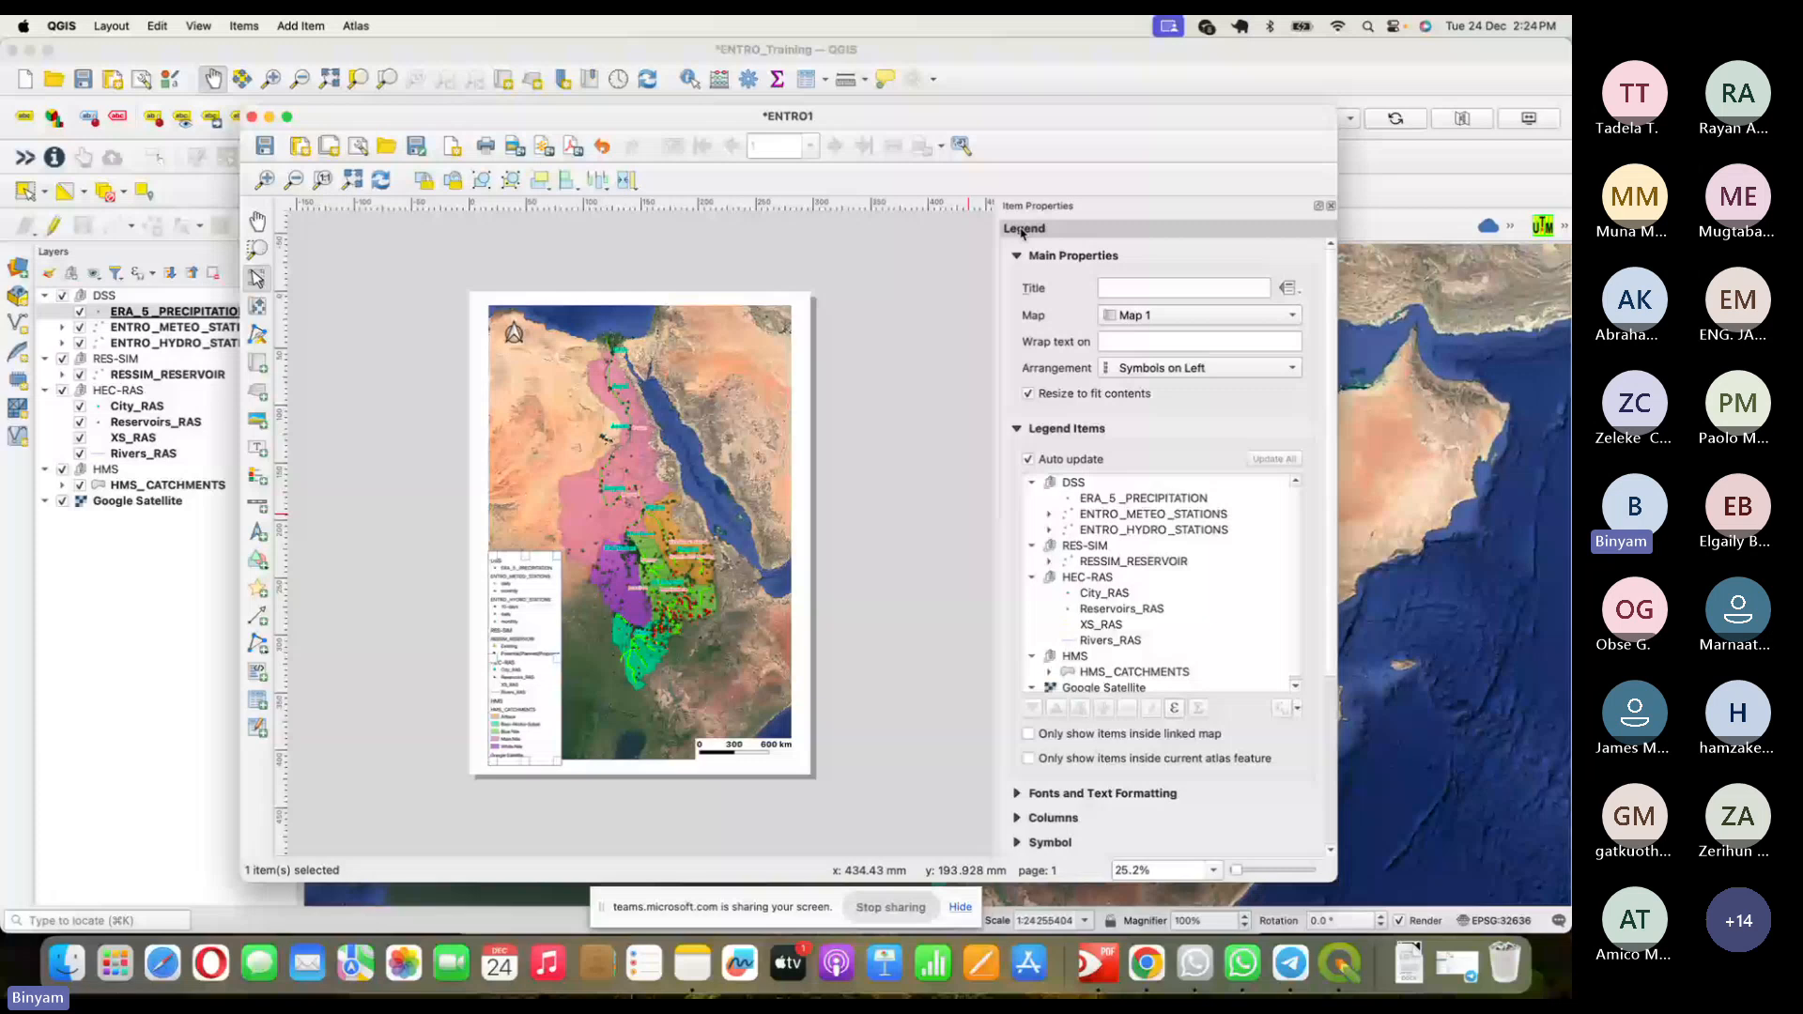
left_click(742, 748)
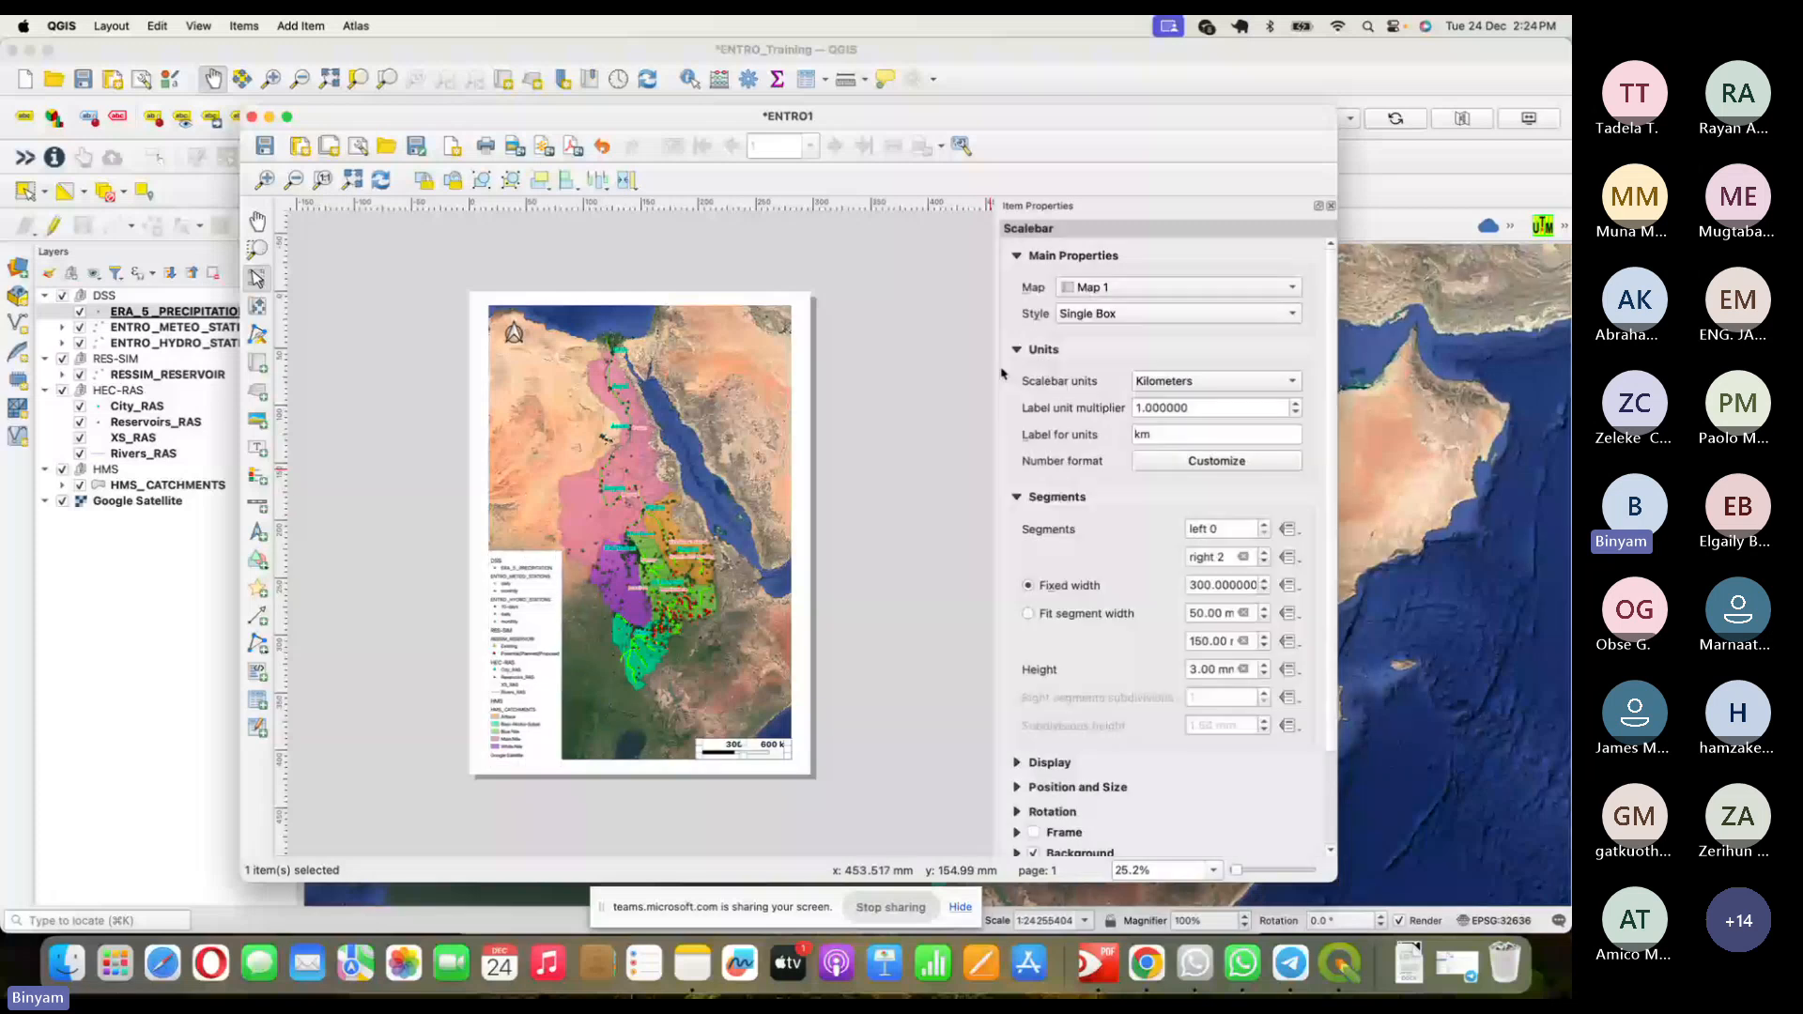
left_click(733, 320)
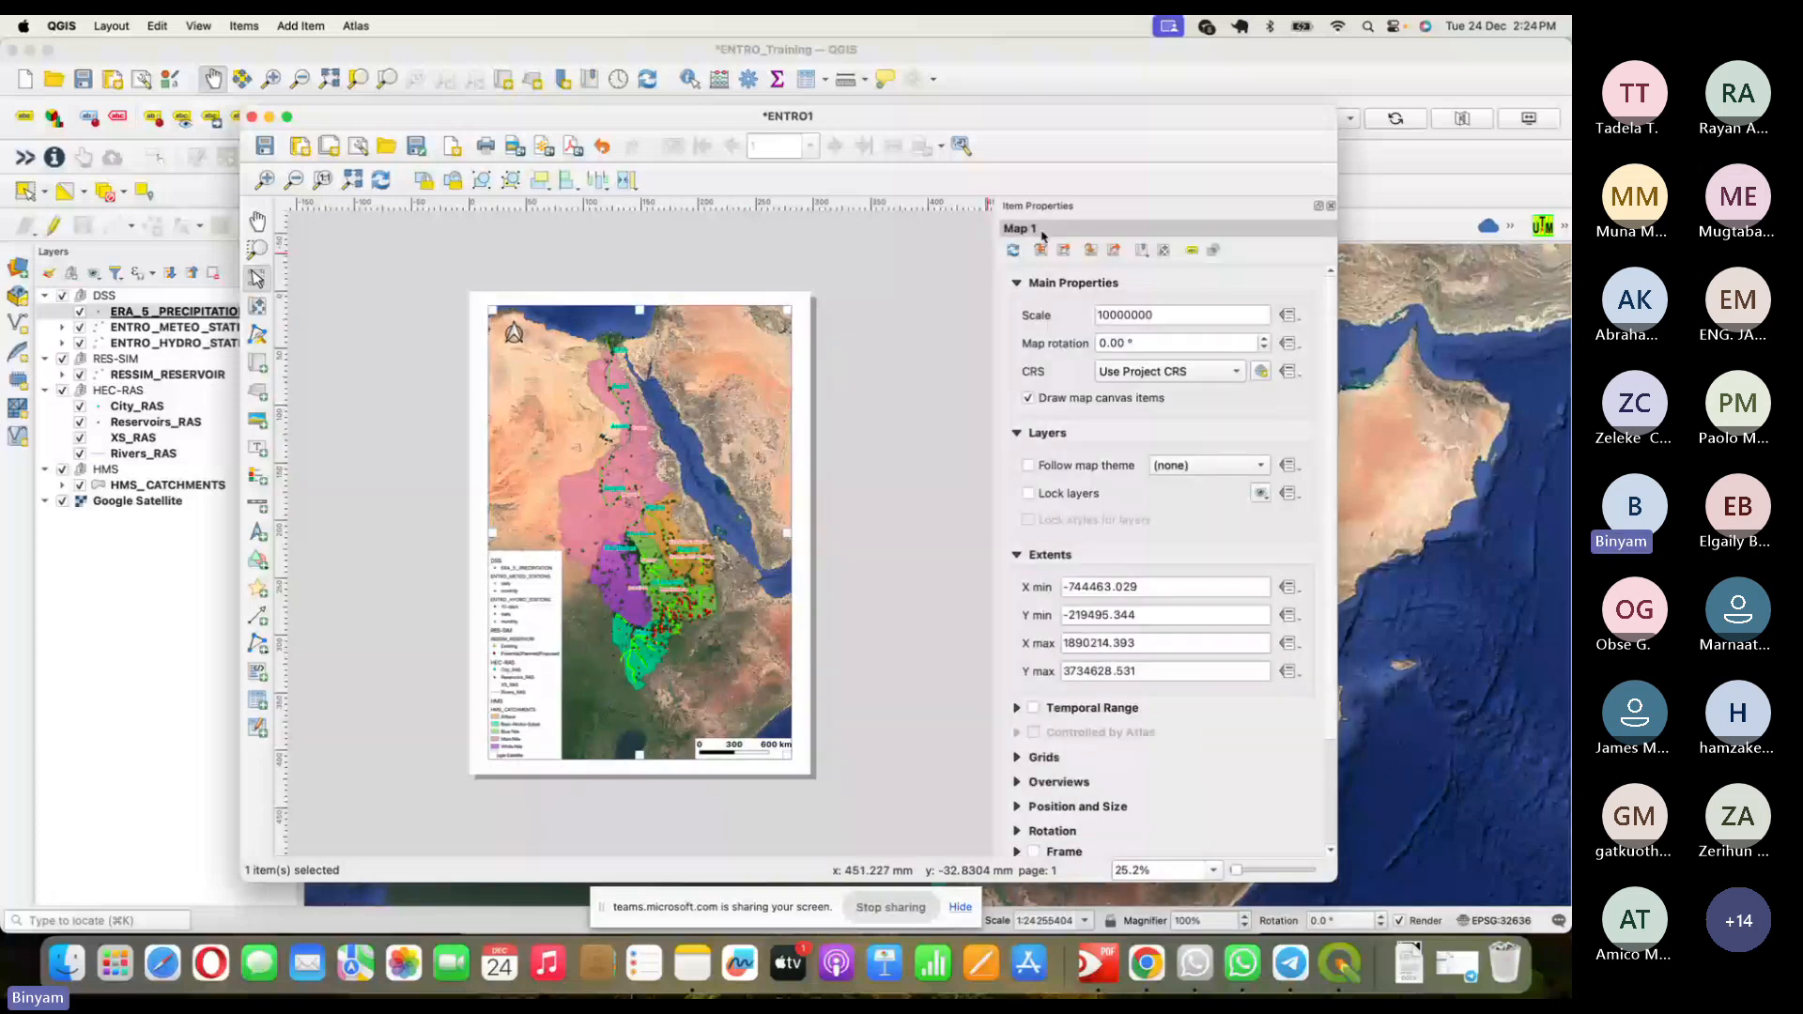
left_click(516, 328)
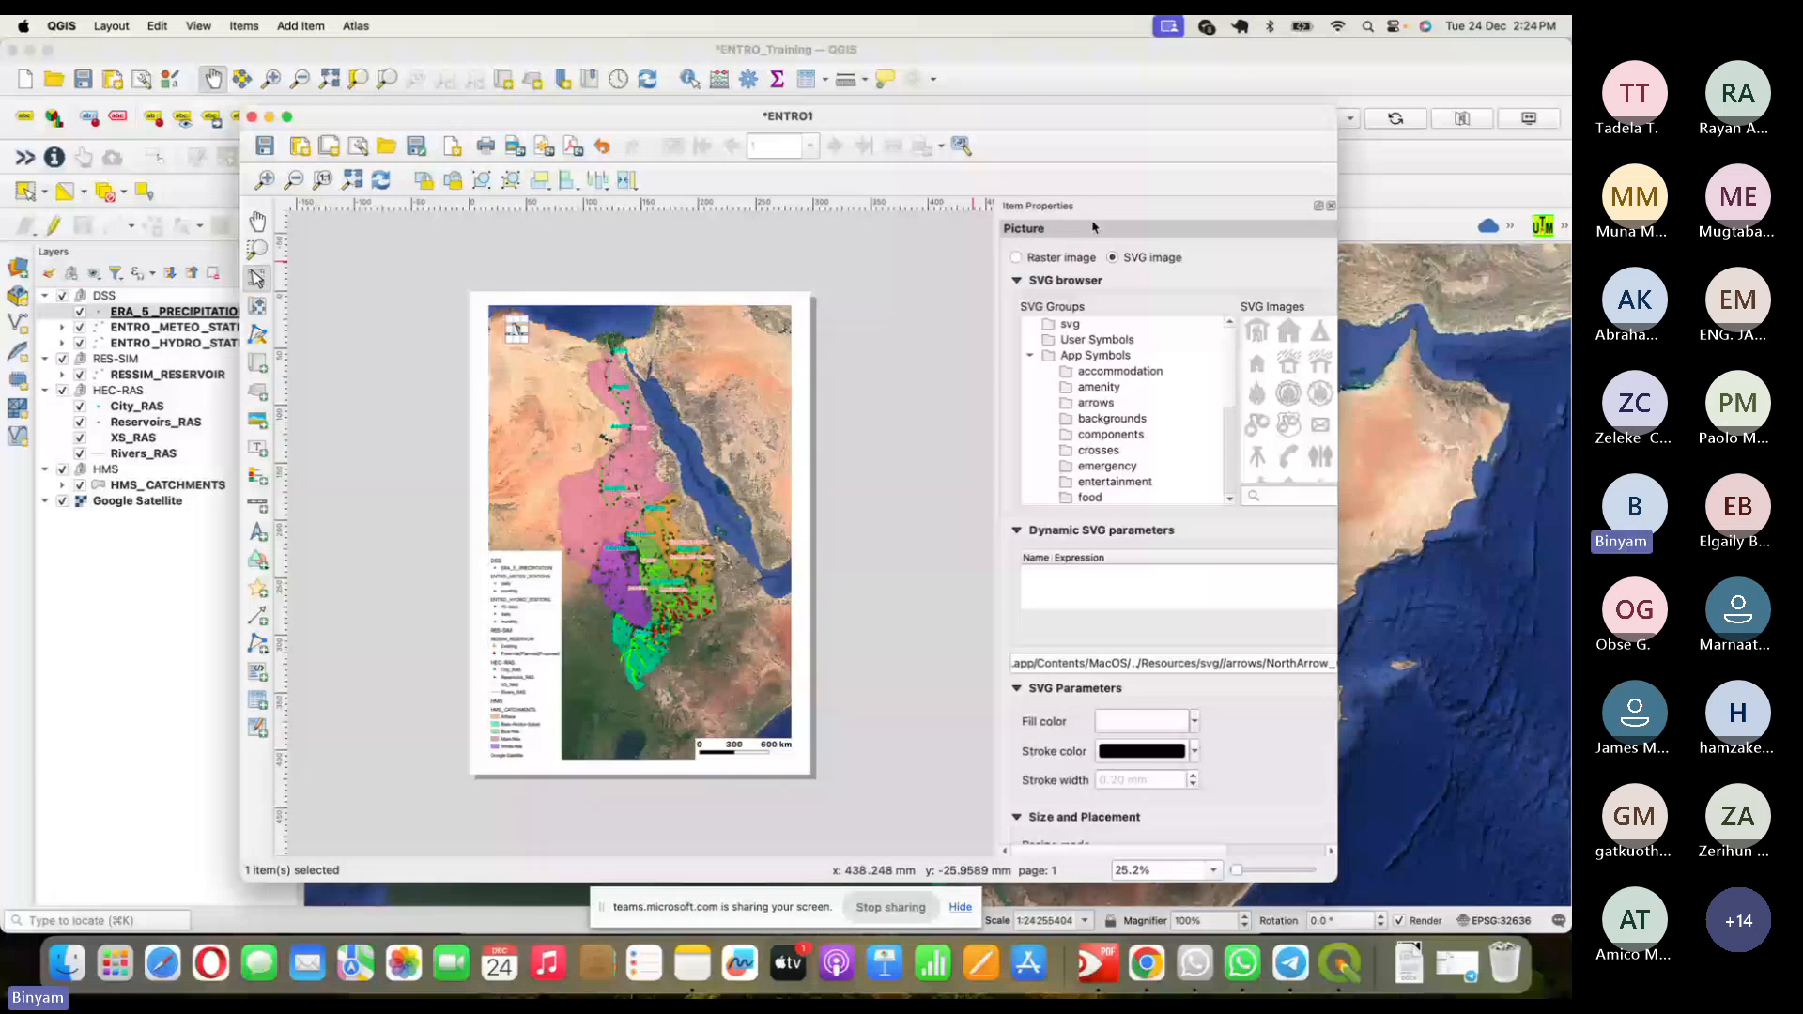
left_click(800, 542)
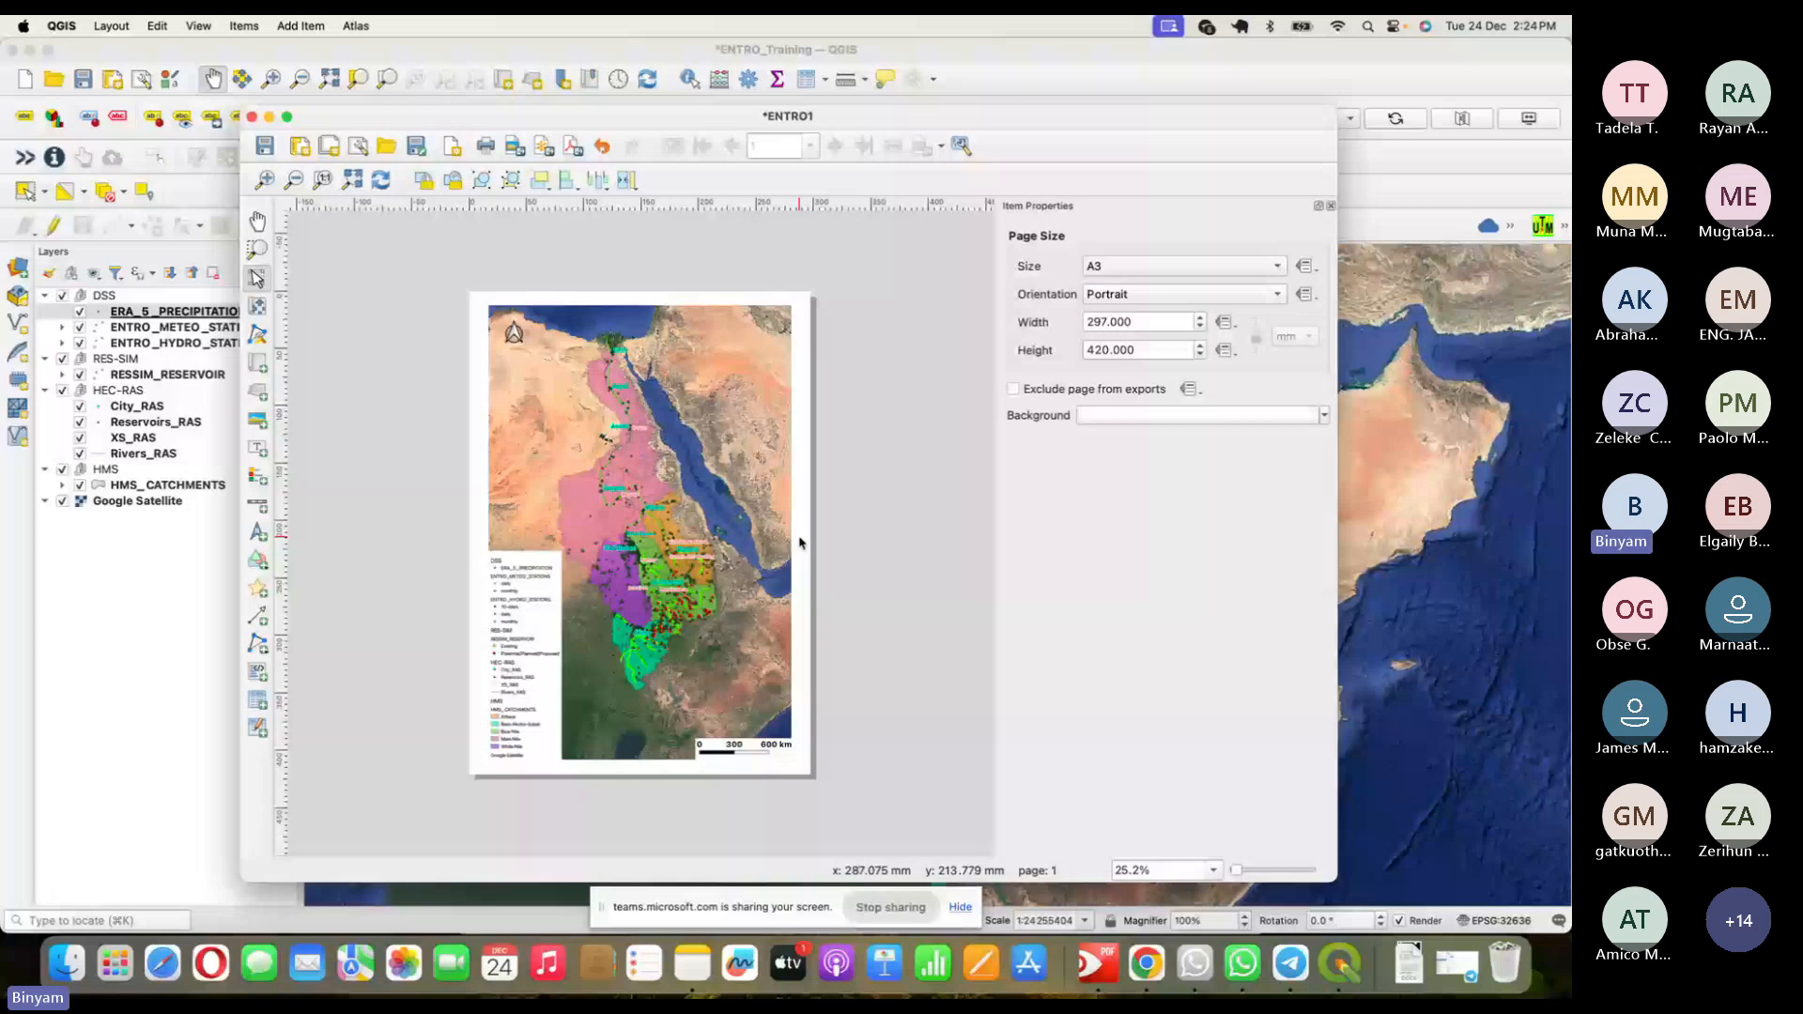
left_click(518, 619)
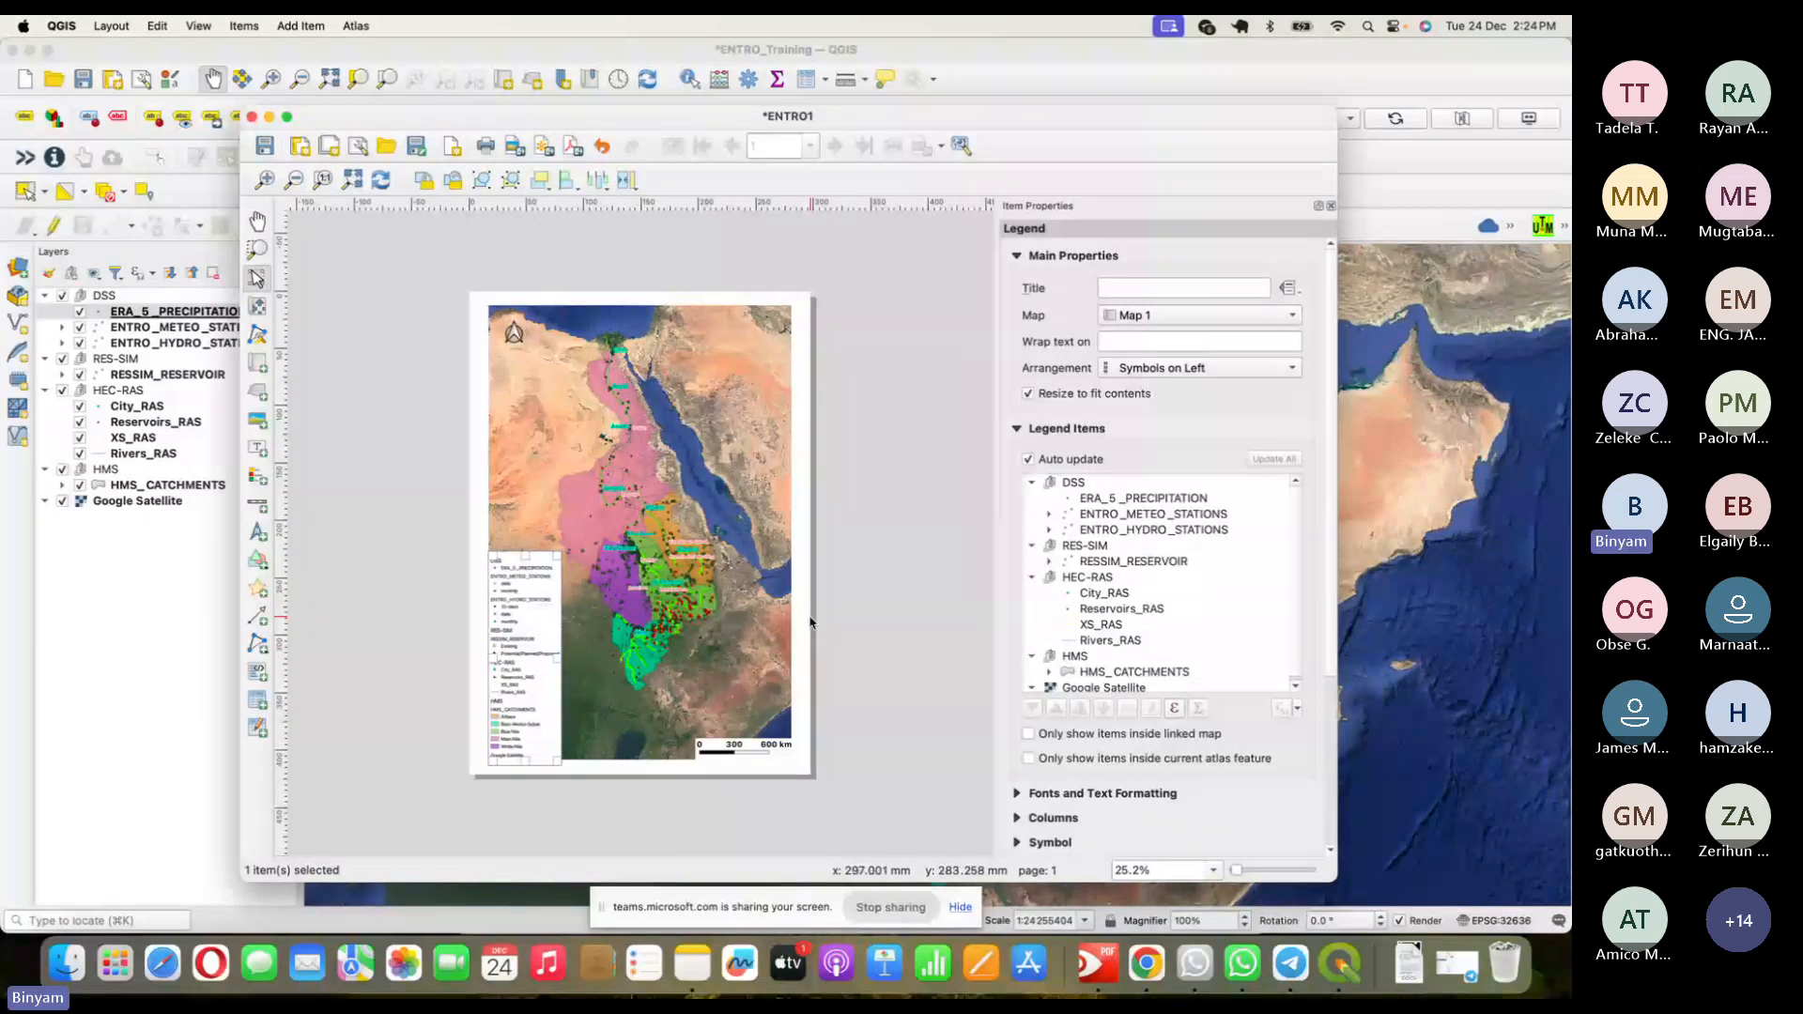
left_click(544, 622)
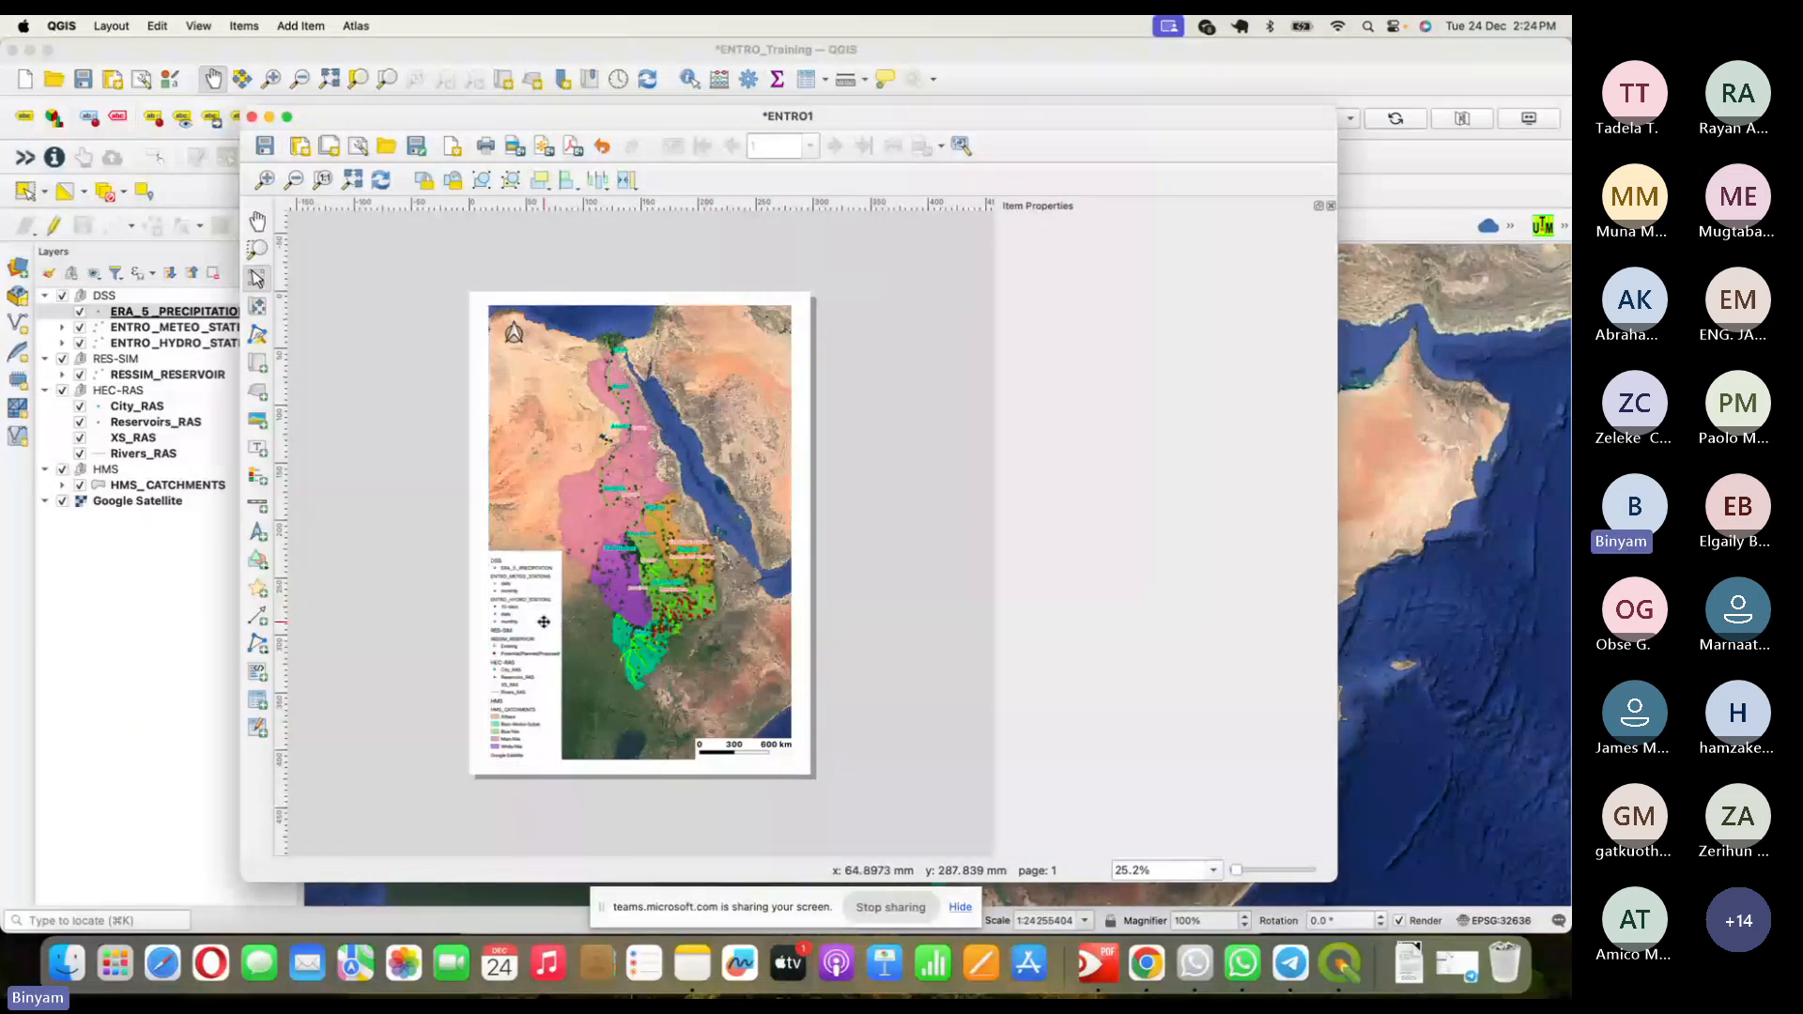
left_click(544, 622)
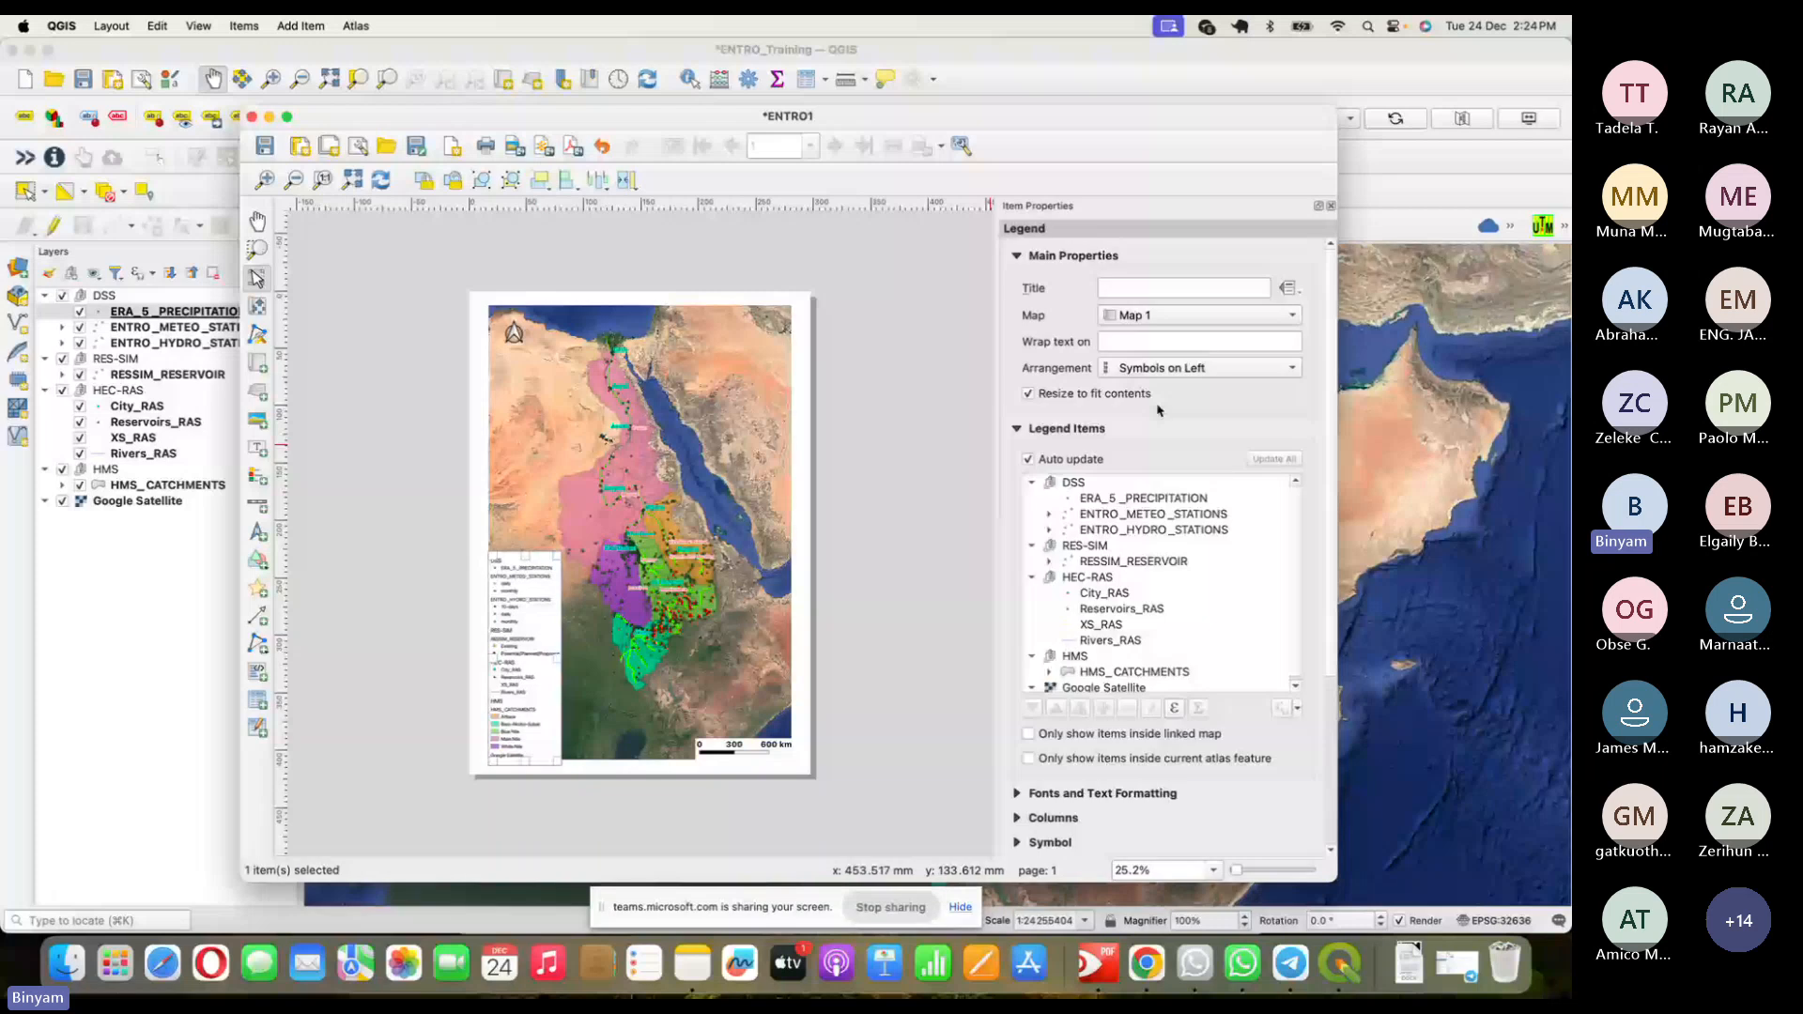
- Turn off legend auto-update and remove ERA_5 _PRECIPITATION from the Legend Items
left_click(1049, 461)
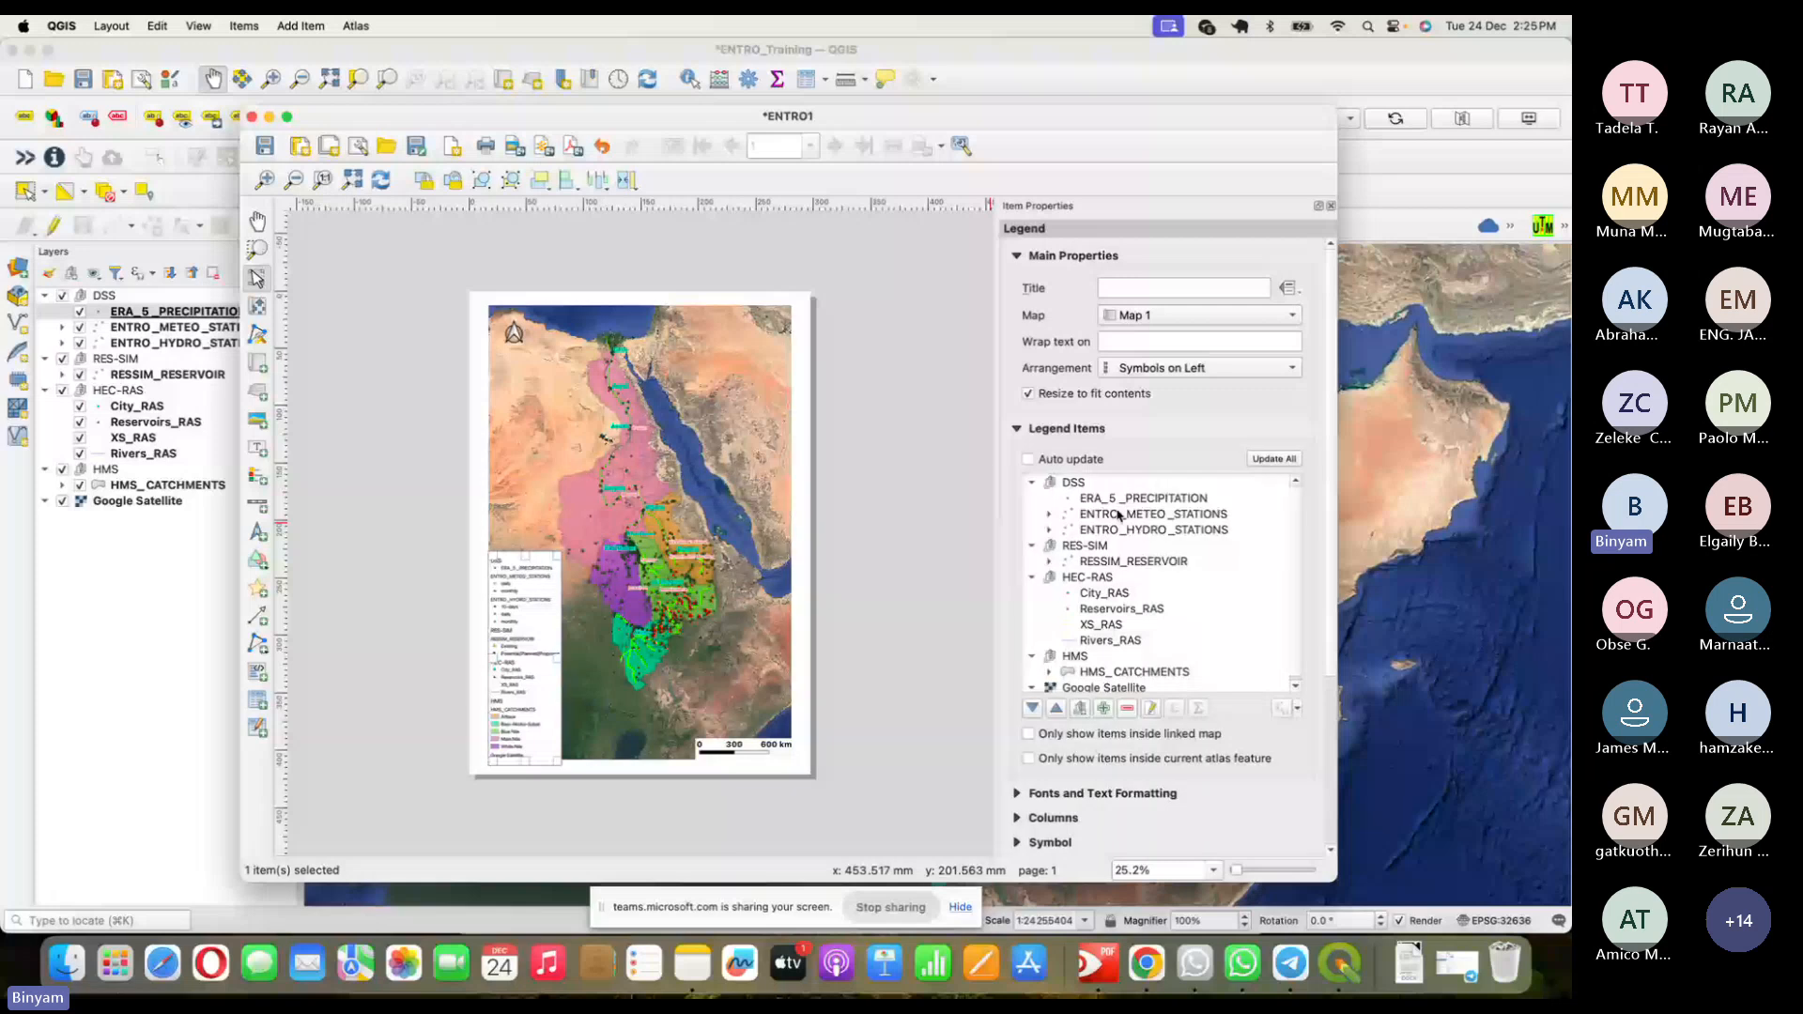
left_click(1073, 484)
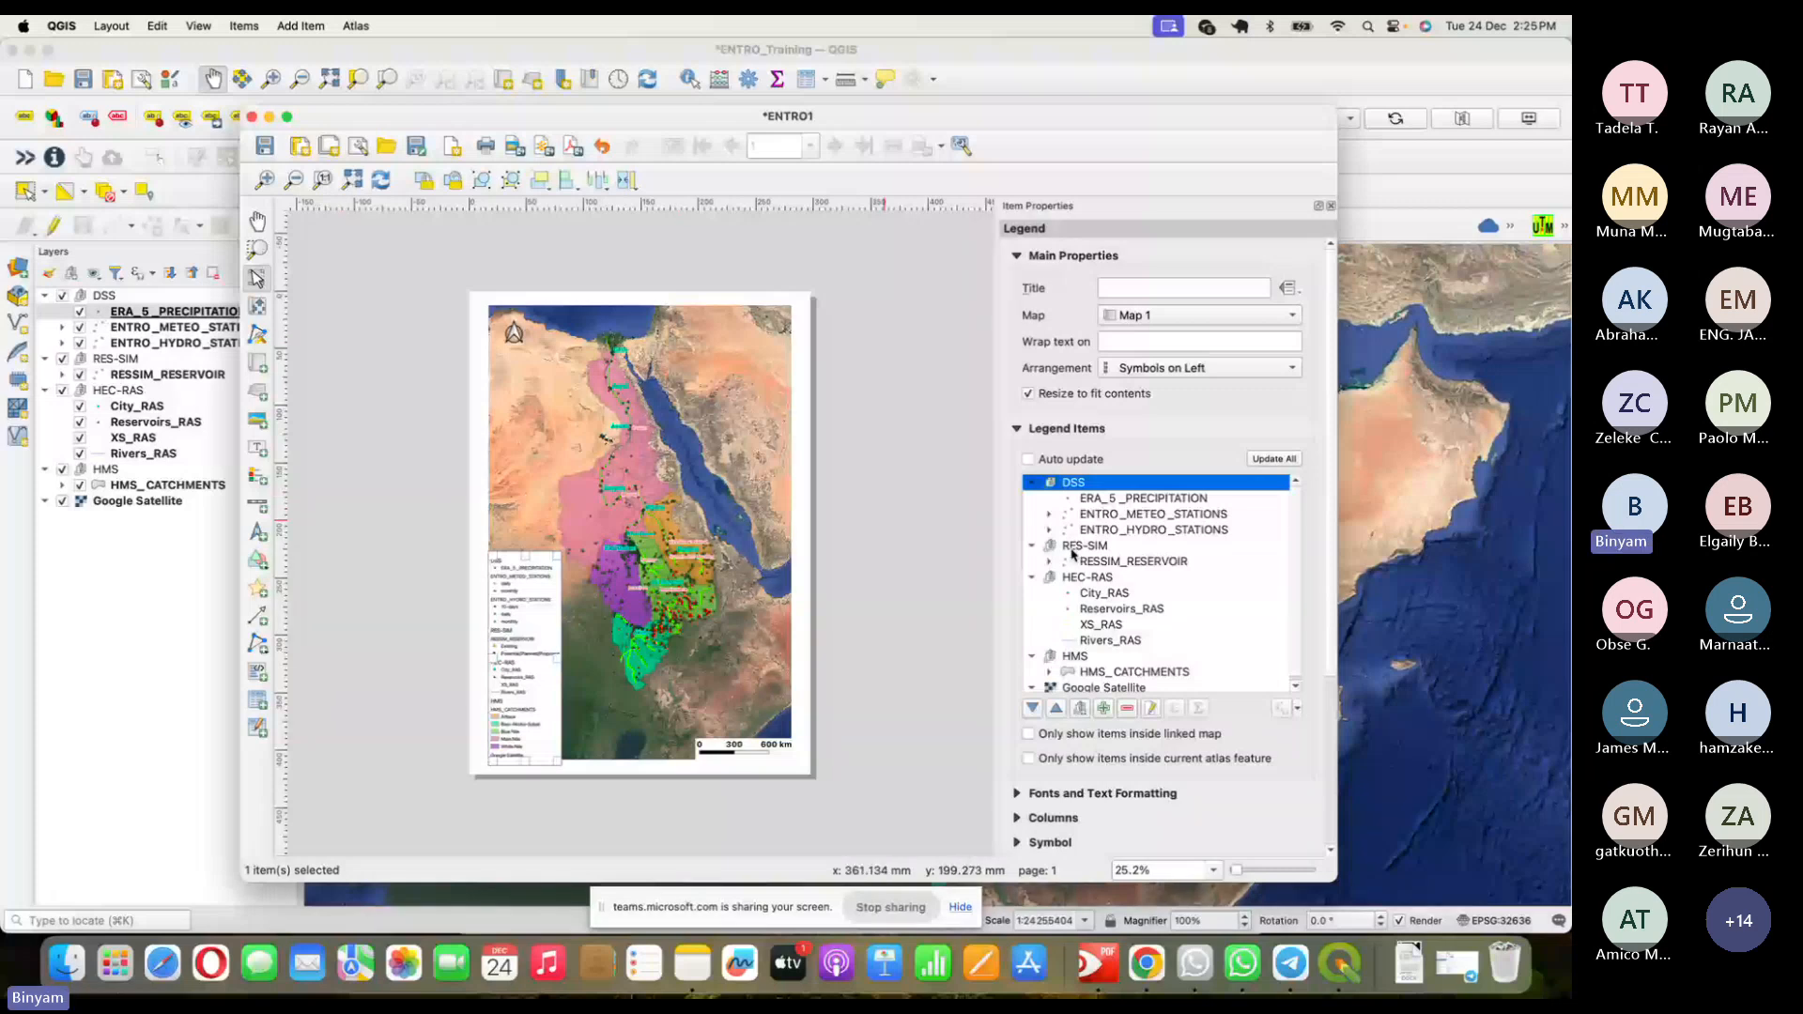
left_click(1028, 460)
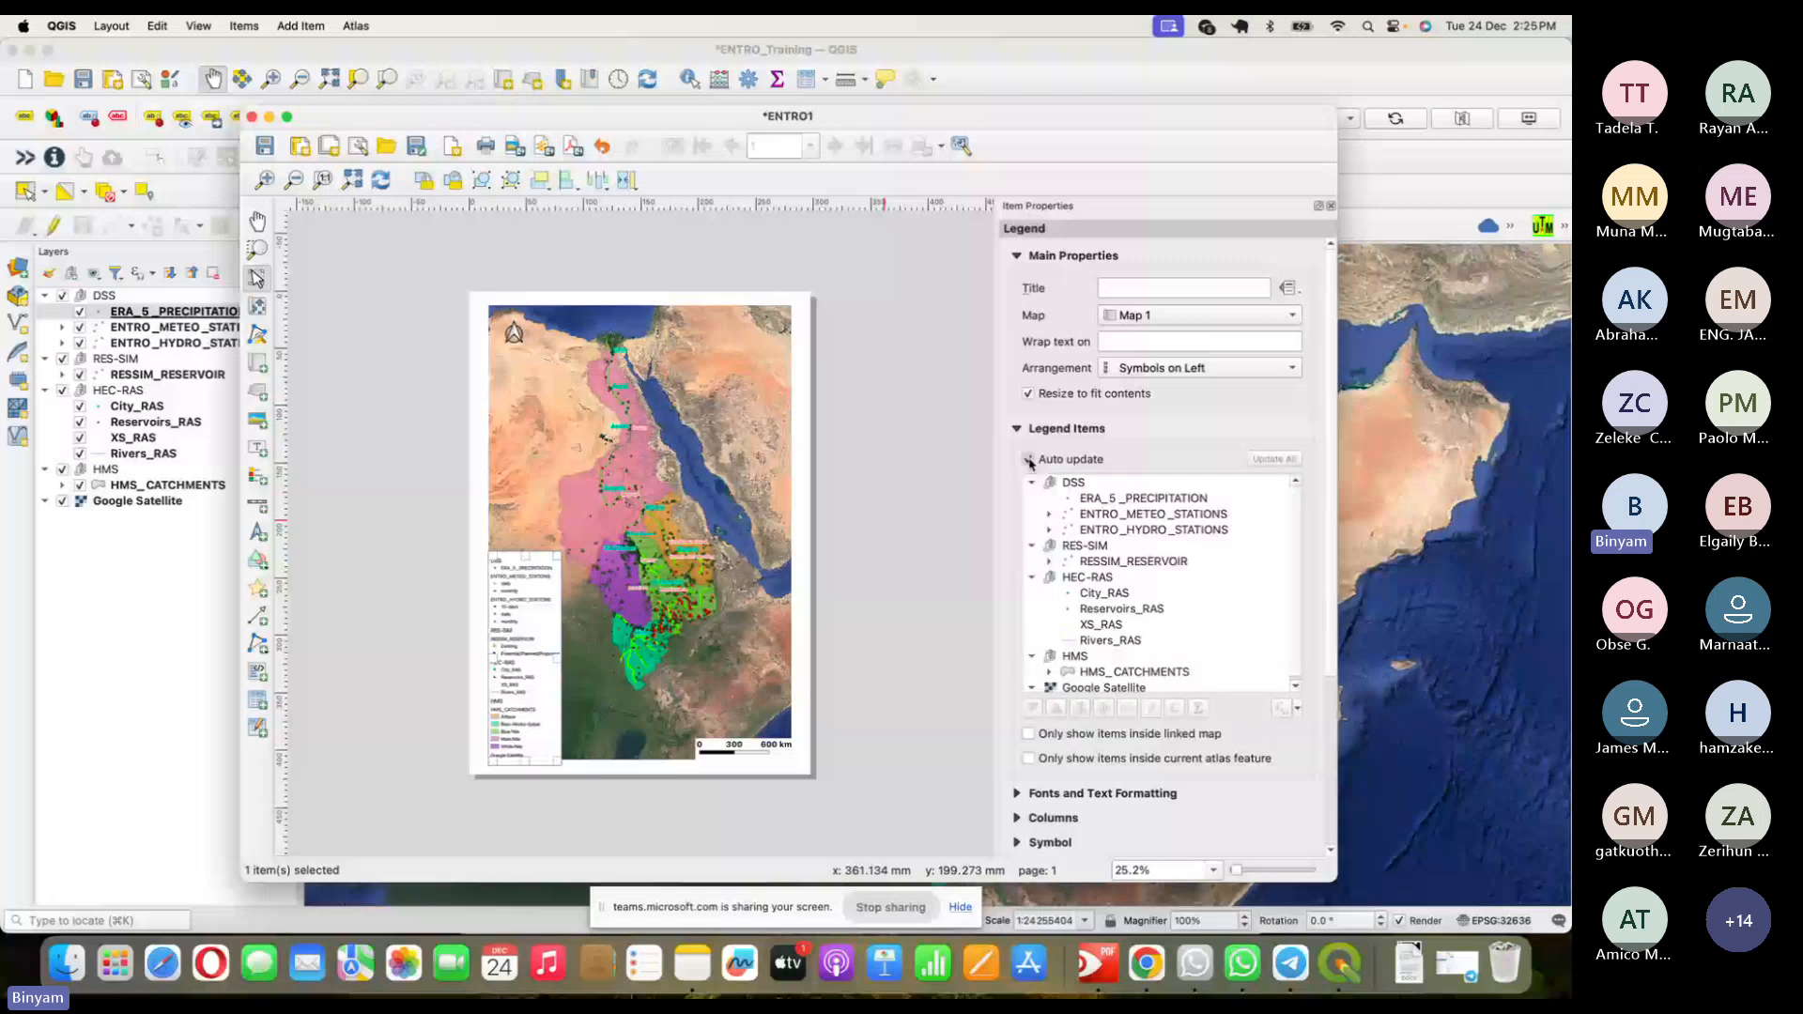
left_click(1028, 459)
right_click(1121, 504)
left_click(1146, 714)
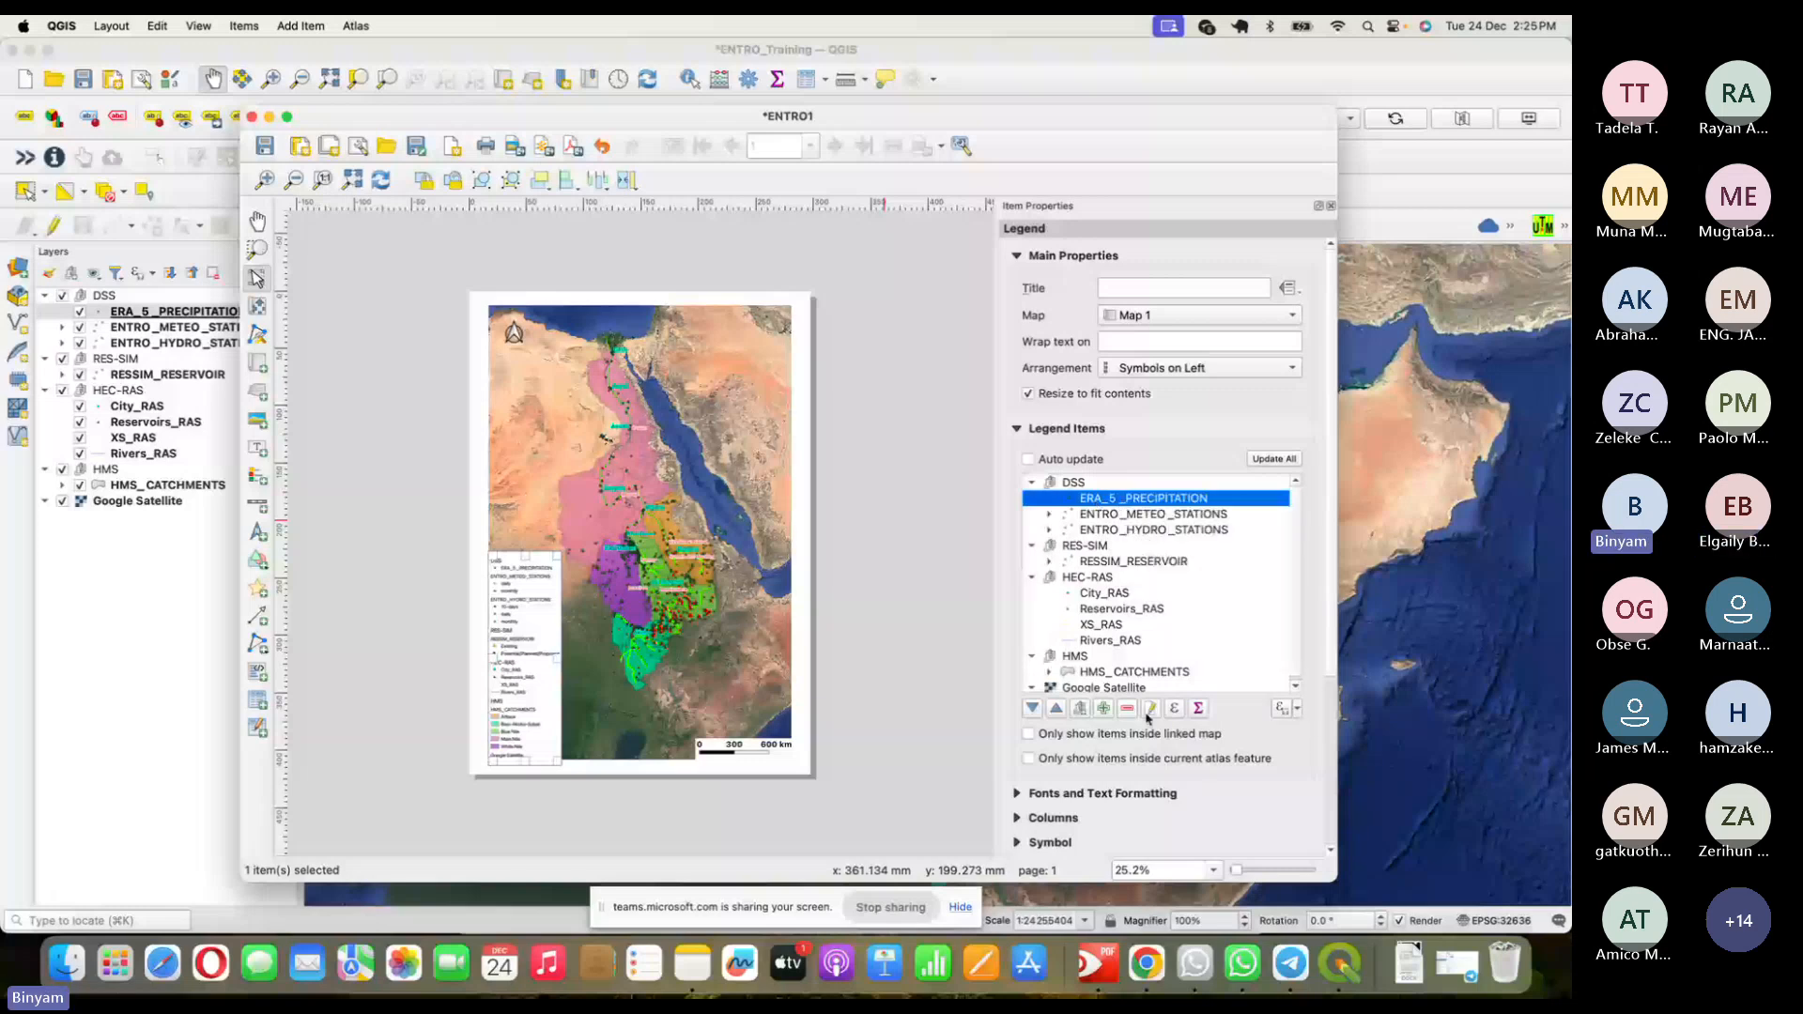
left_click(1128, 709)
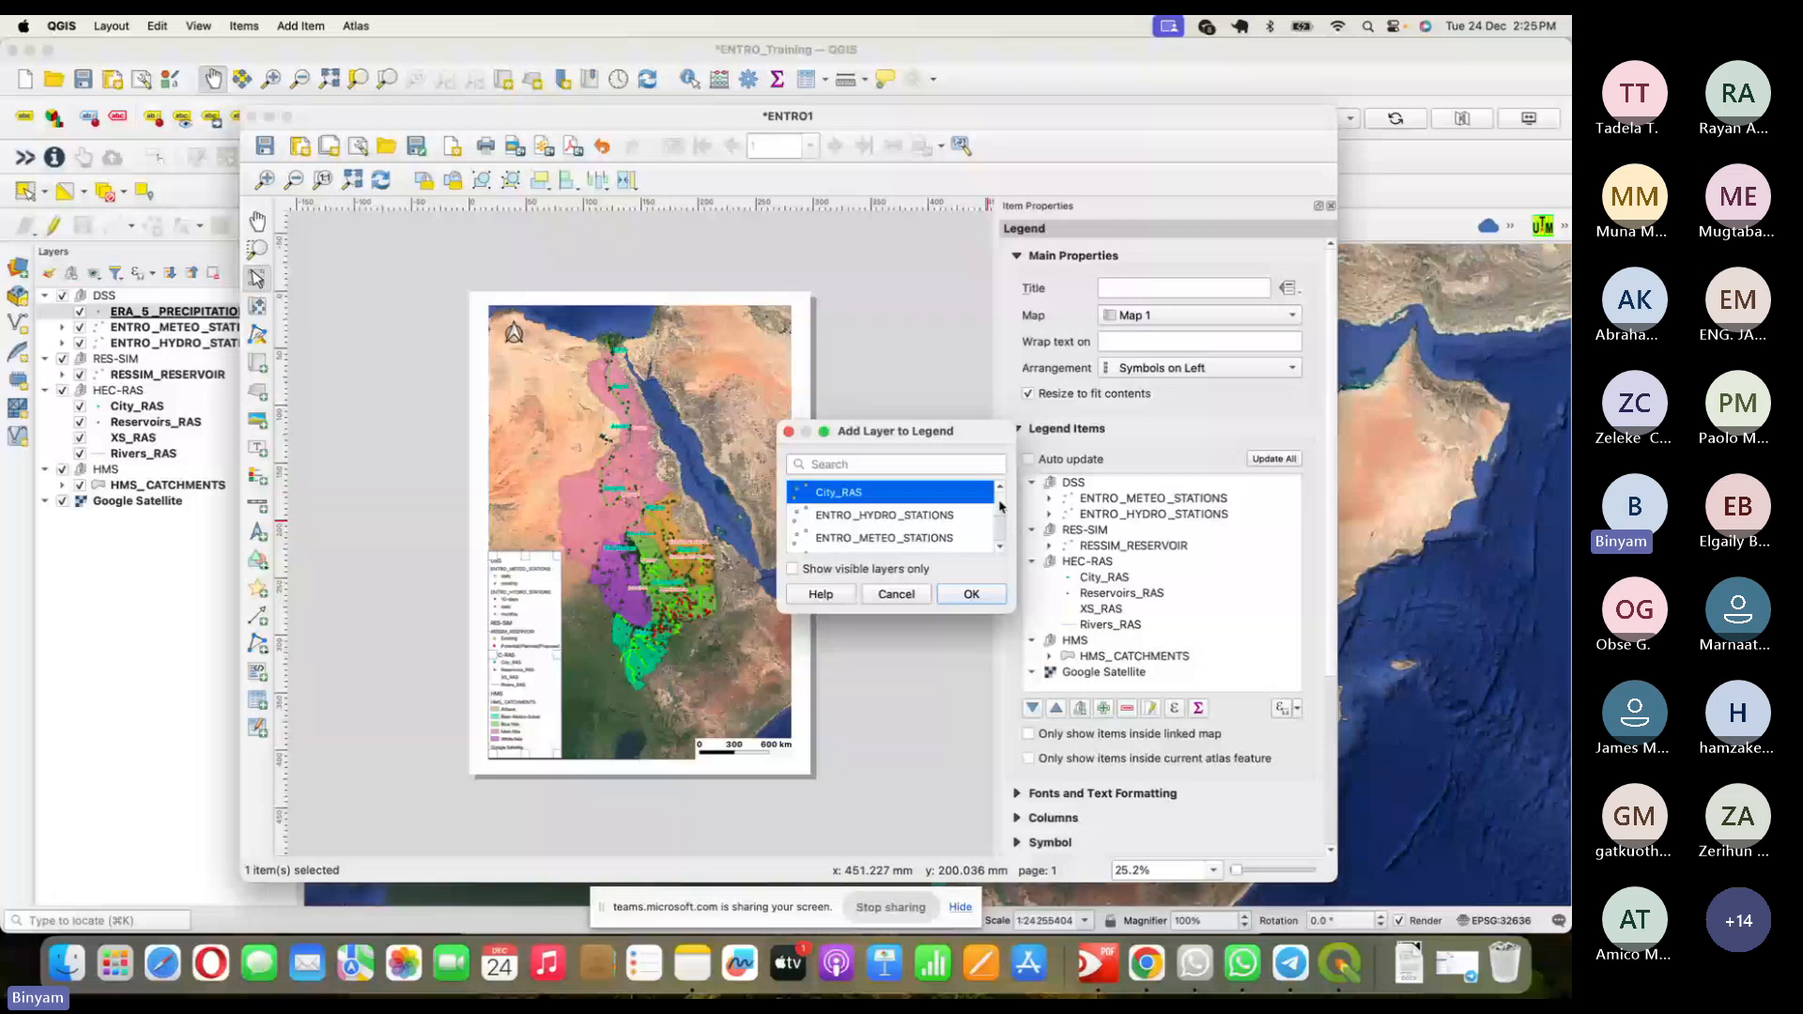
- Add the ERA_5 _PRECIPITATION layer back to the legend
left_click_drag(1001, 507, 1001, 518)
left_click(892, 493)
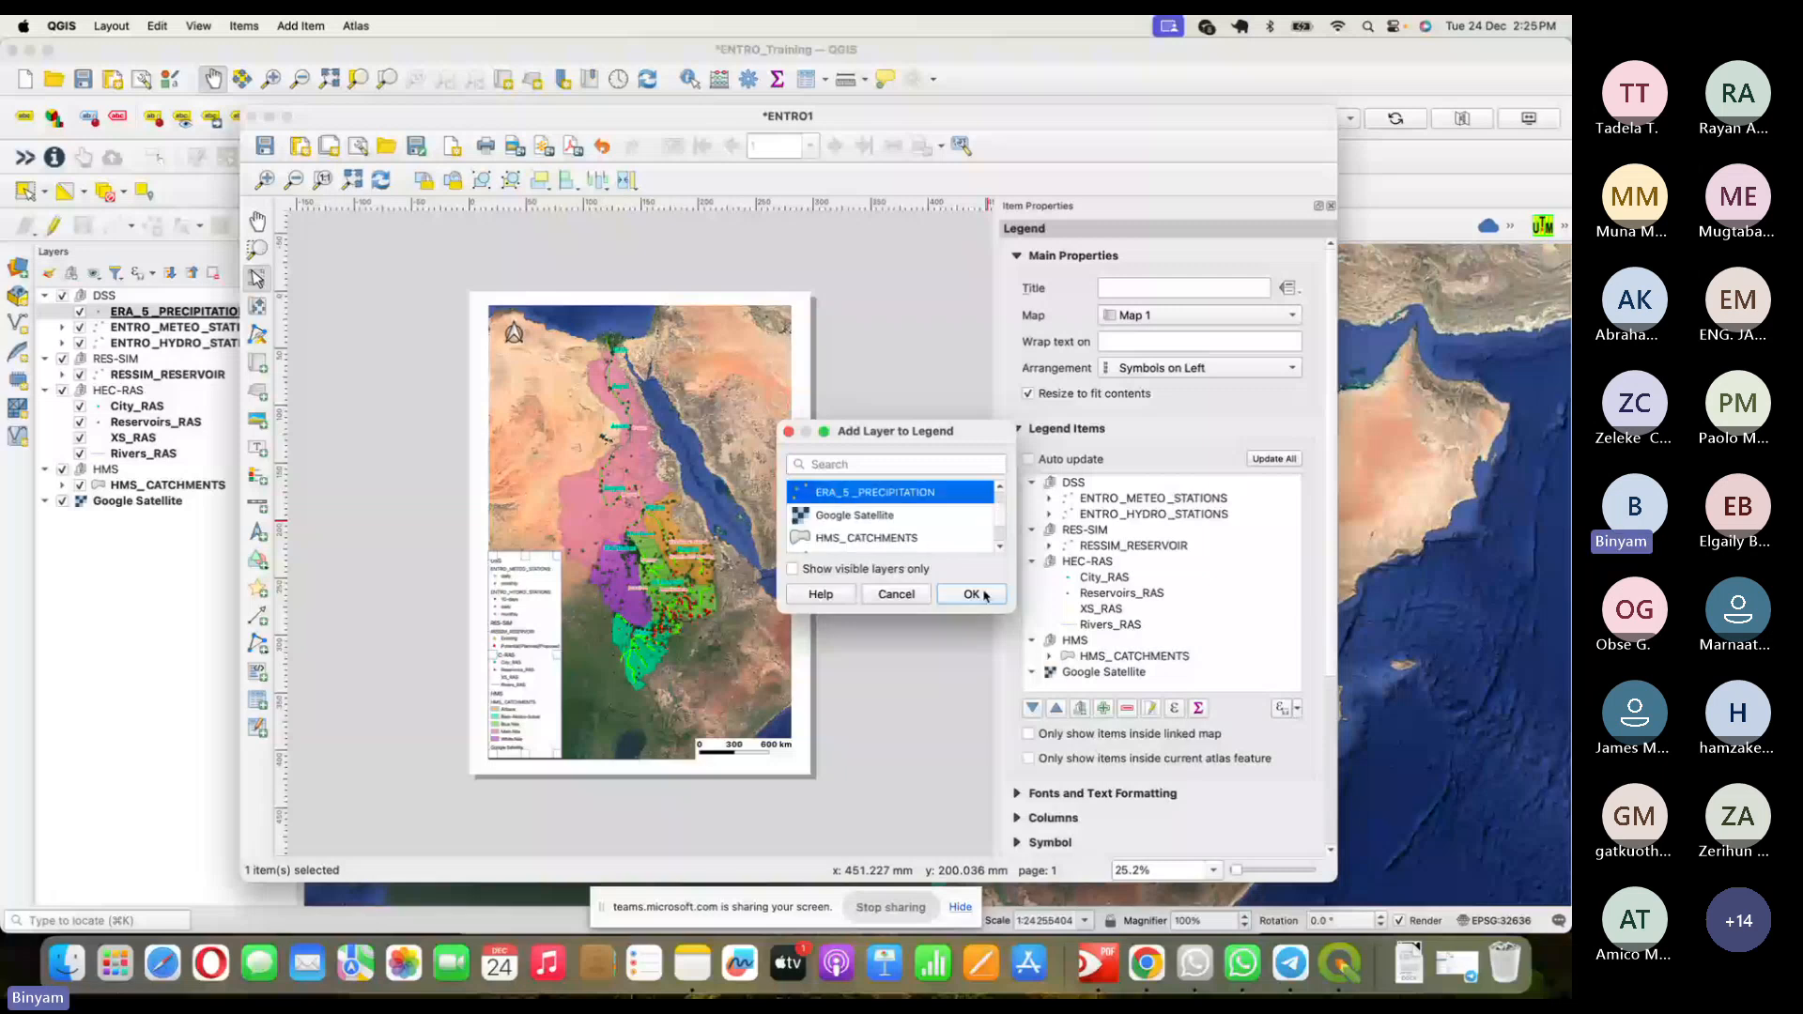
left_click(971, 595)
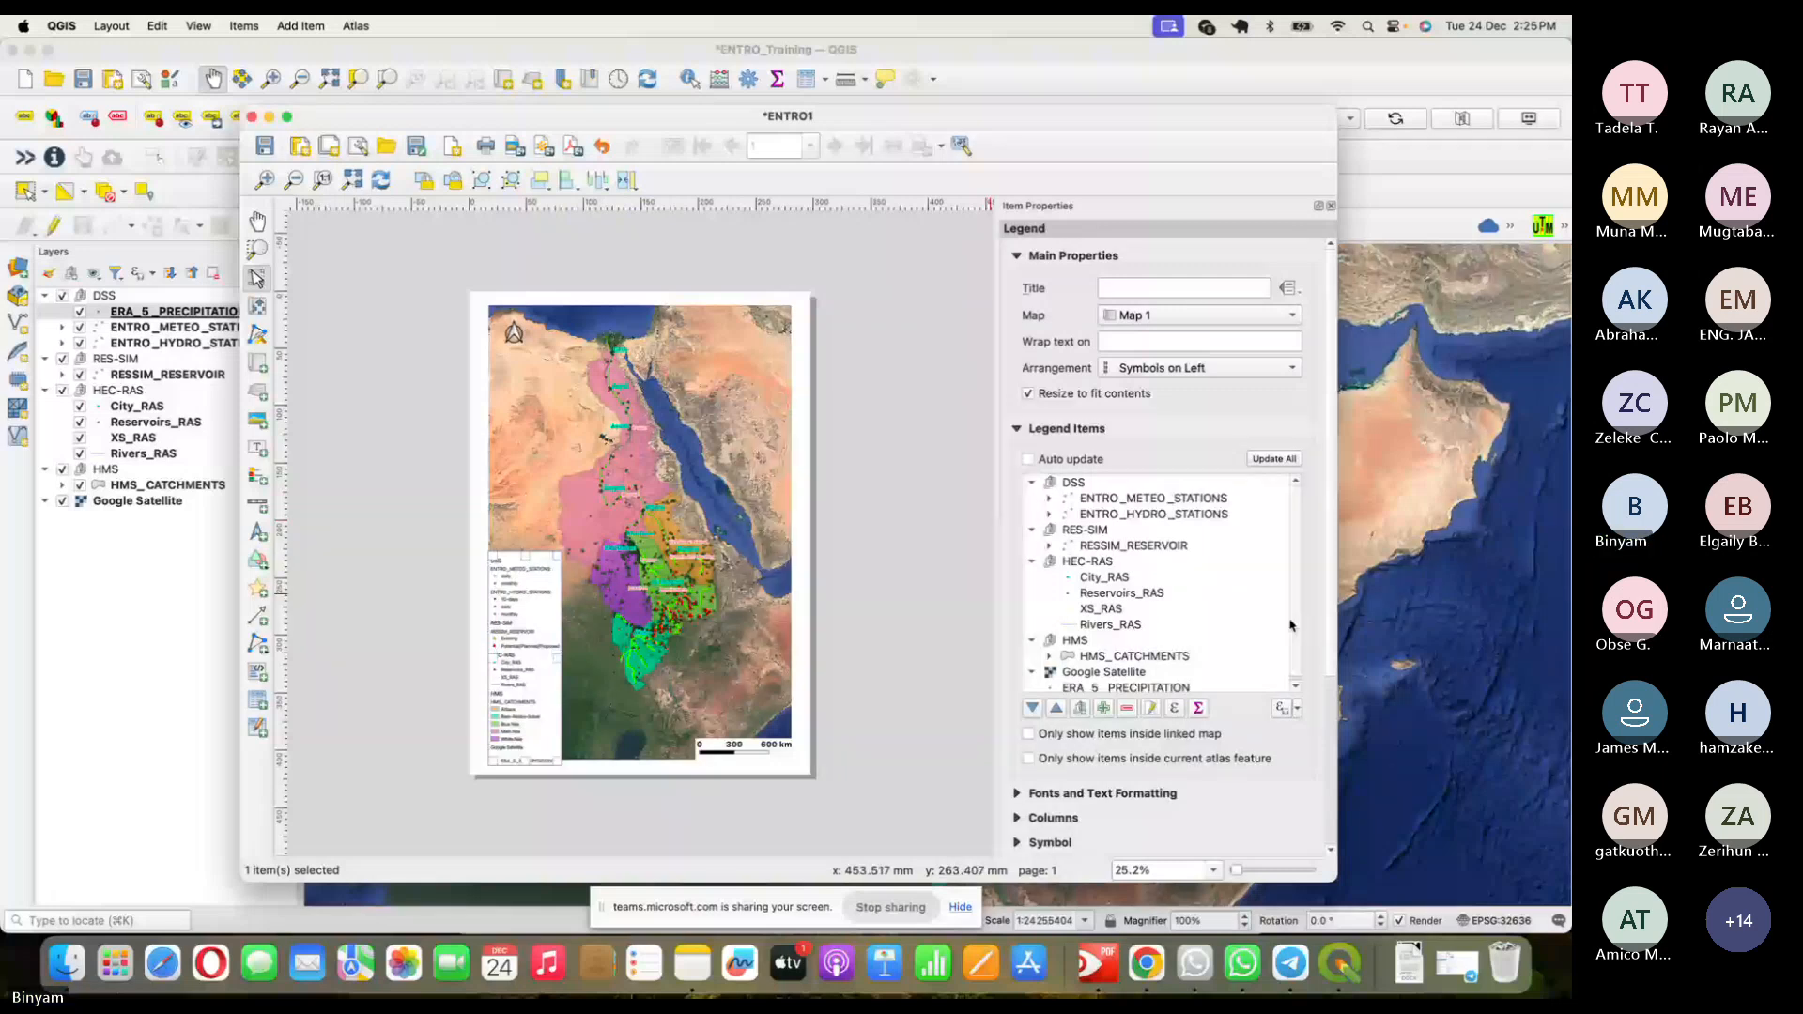
- Move ERA_5 _PRECIPITATION to the top of the legend, above the DSS group
left_click(1127, 685)
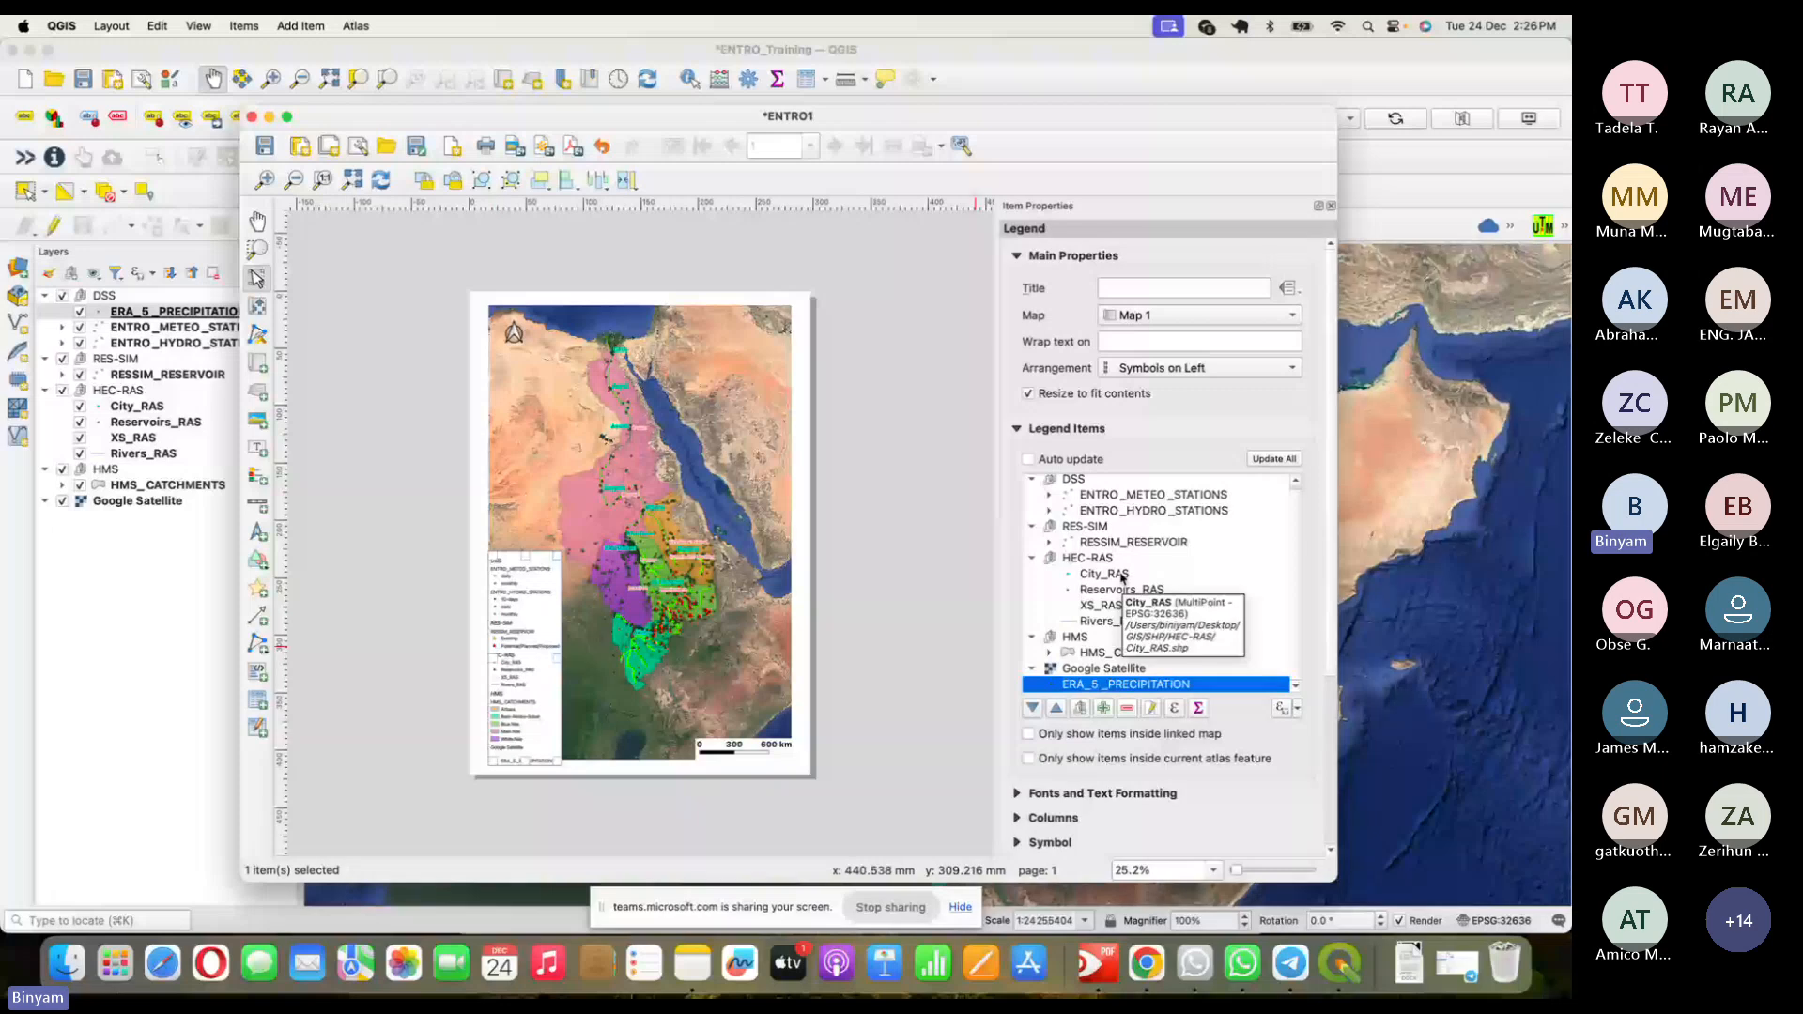
left_click(1062, 711)
left_click(1062, 711)
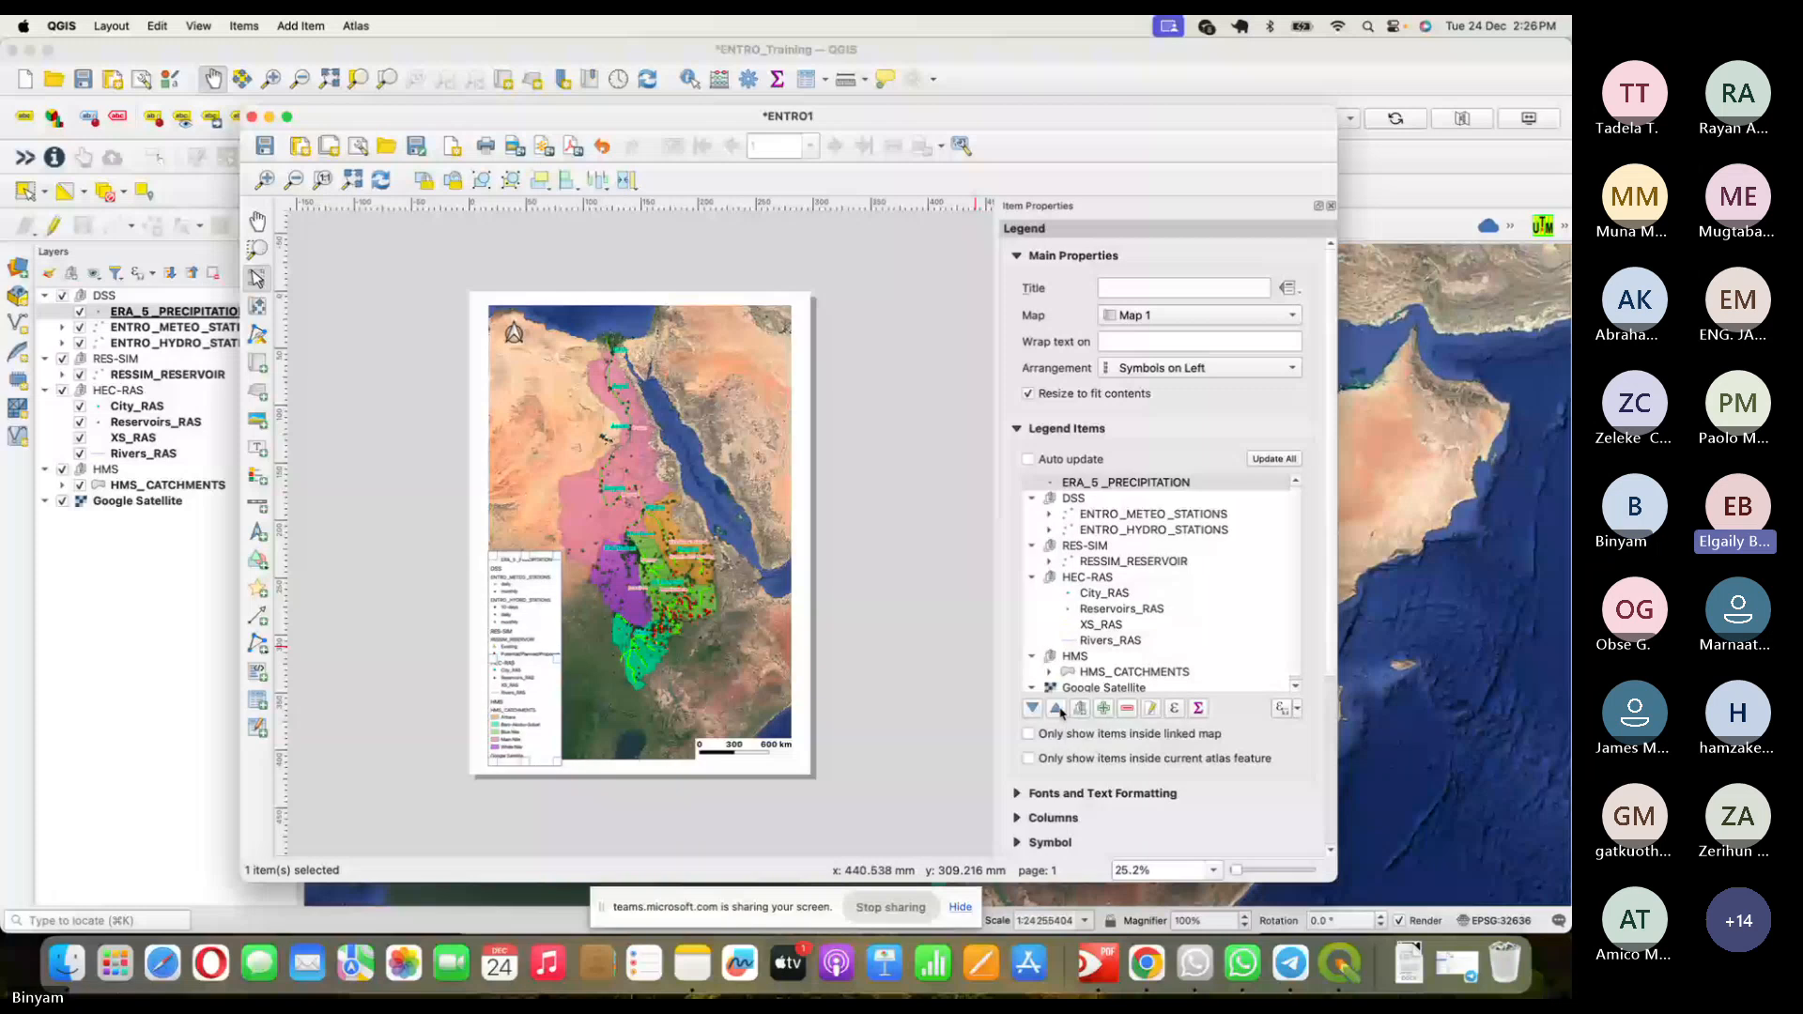
left_click(1062, 710)
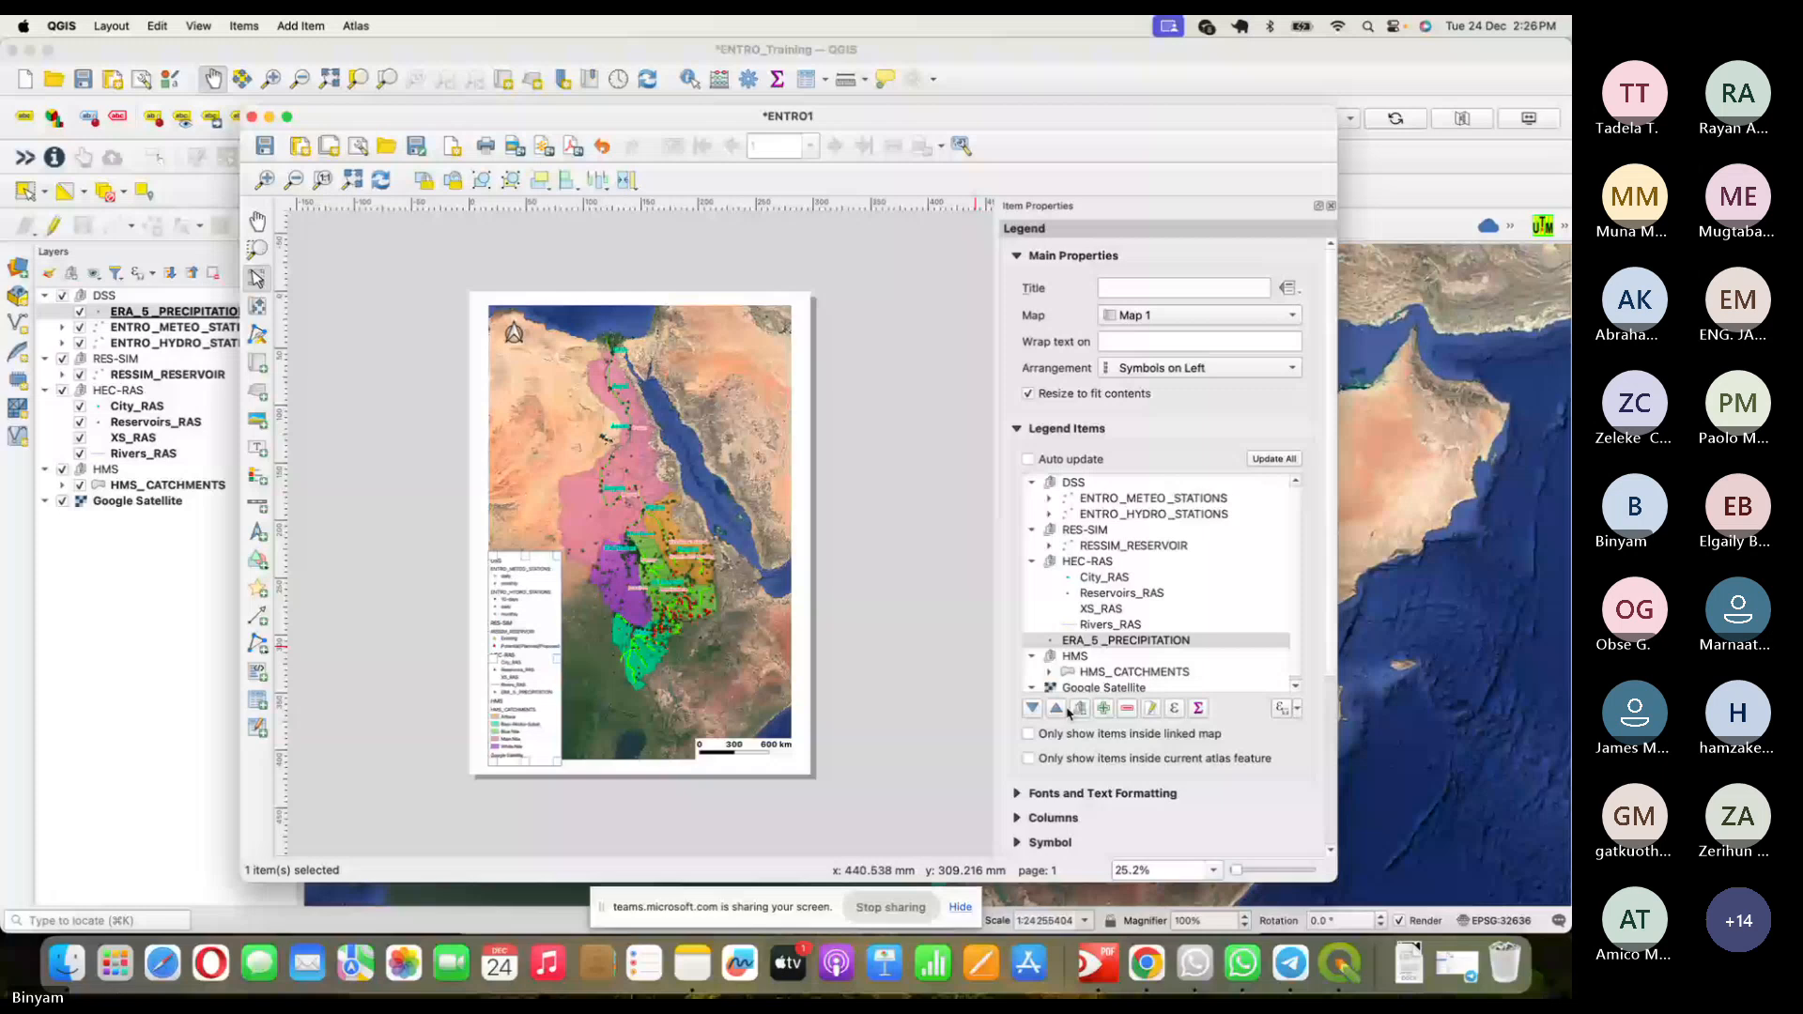
left_click(1057, 709)
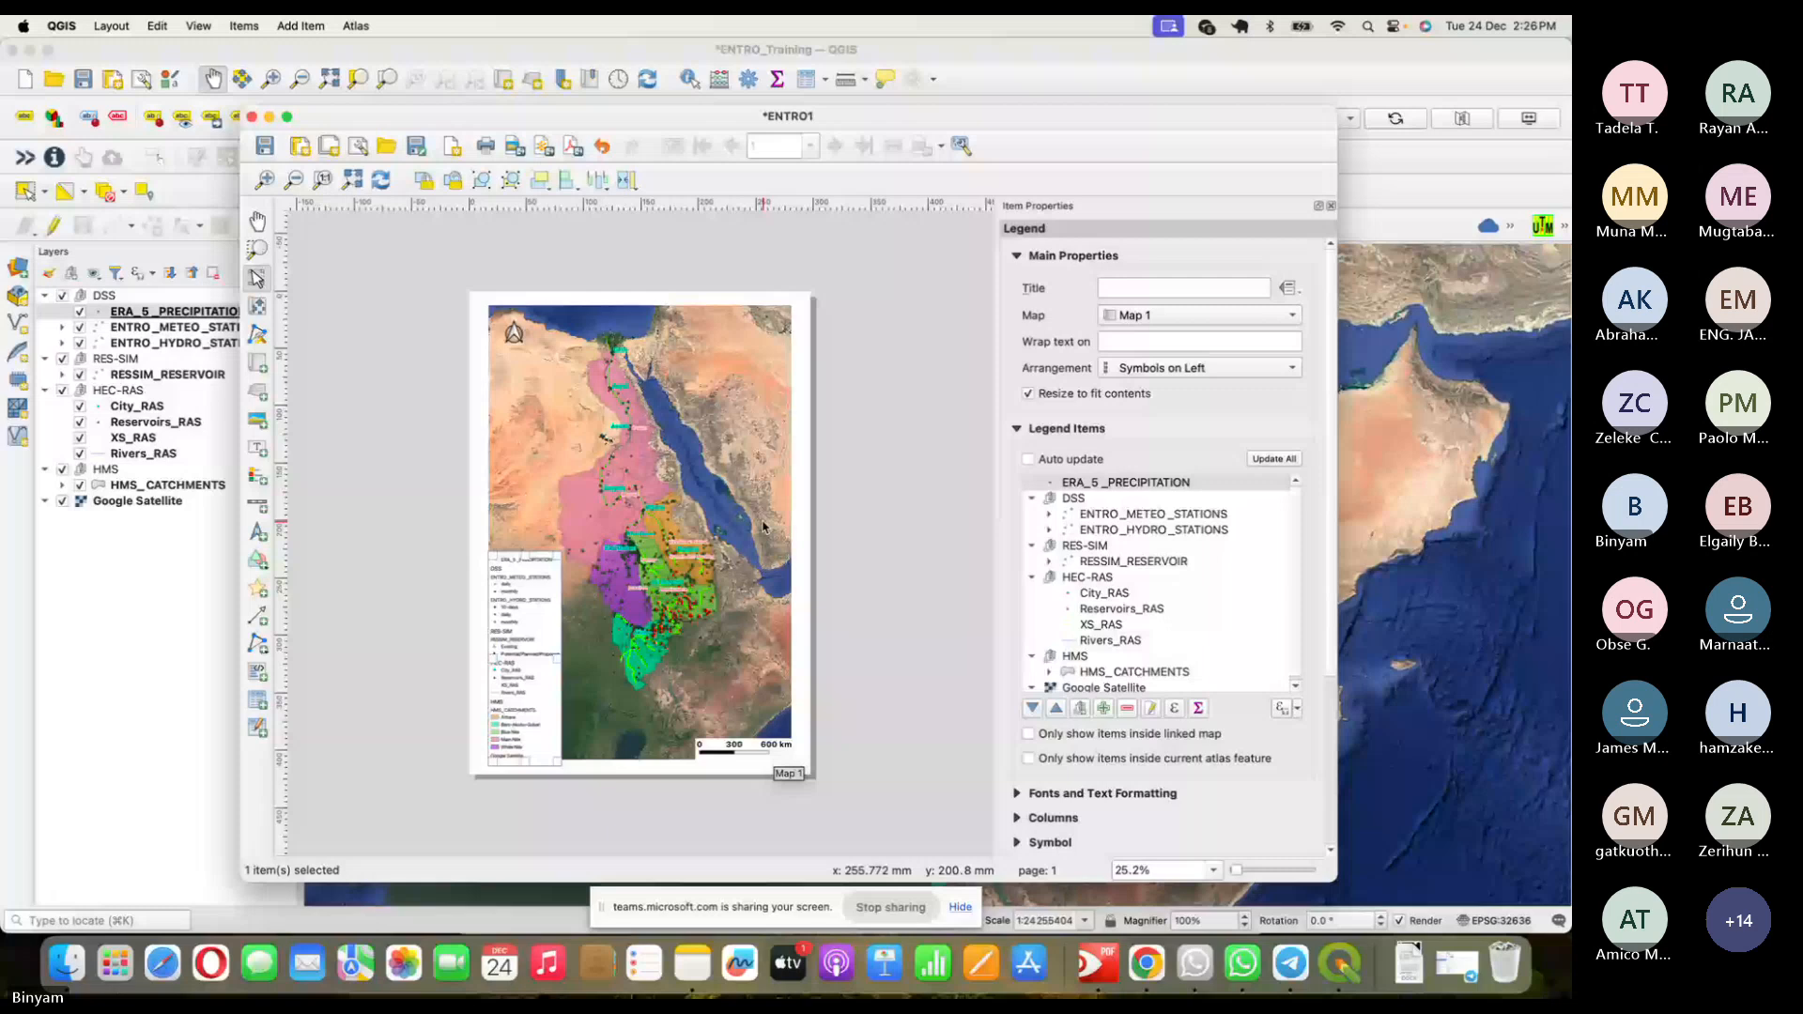
- View the shared map image in the Teams chat, then return to QGIS
key("super+Tab")
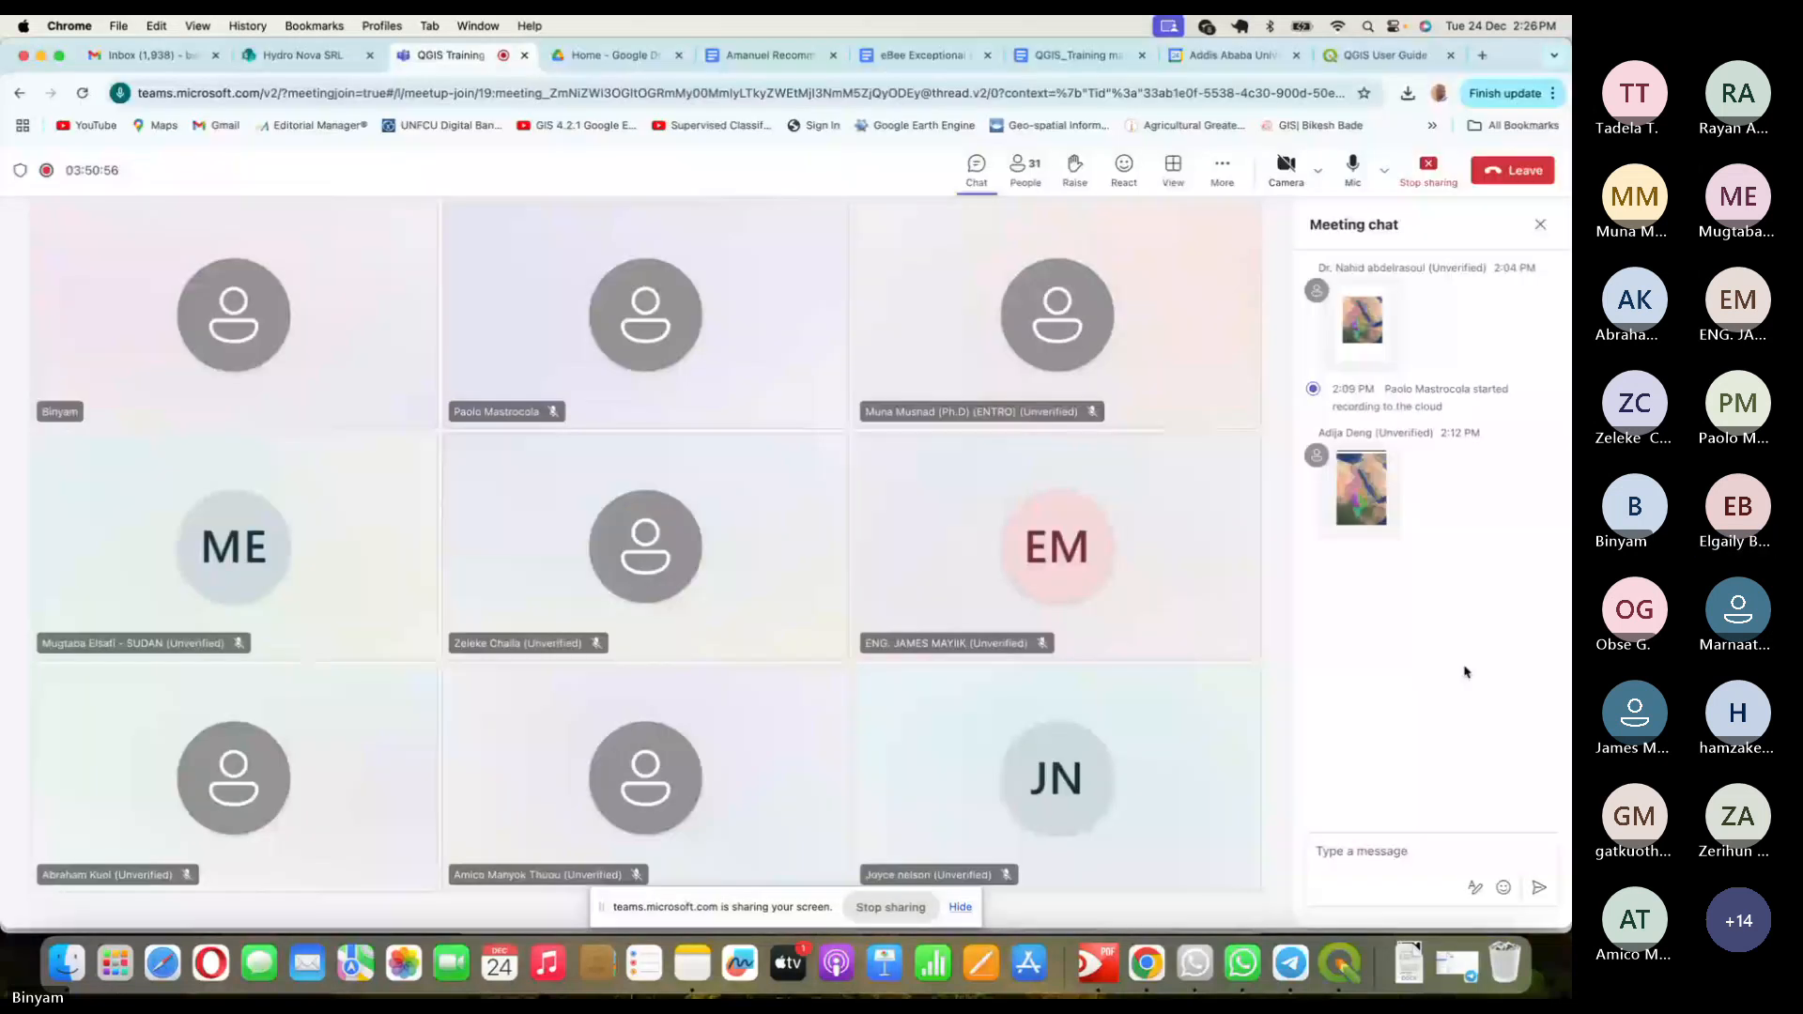
left_click(1362, 487)
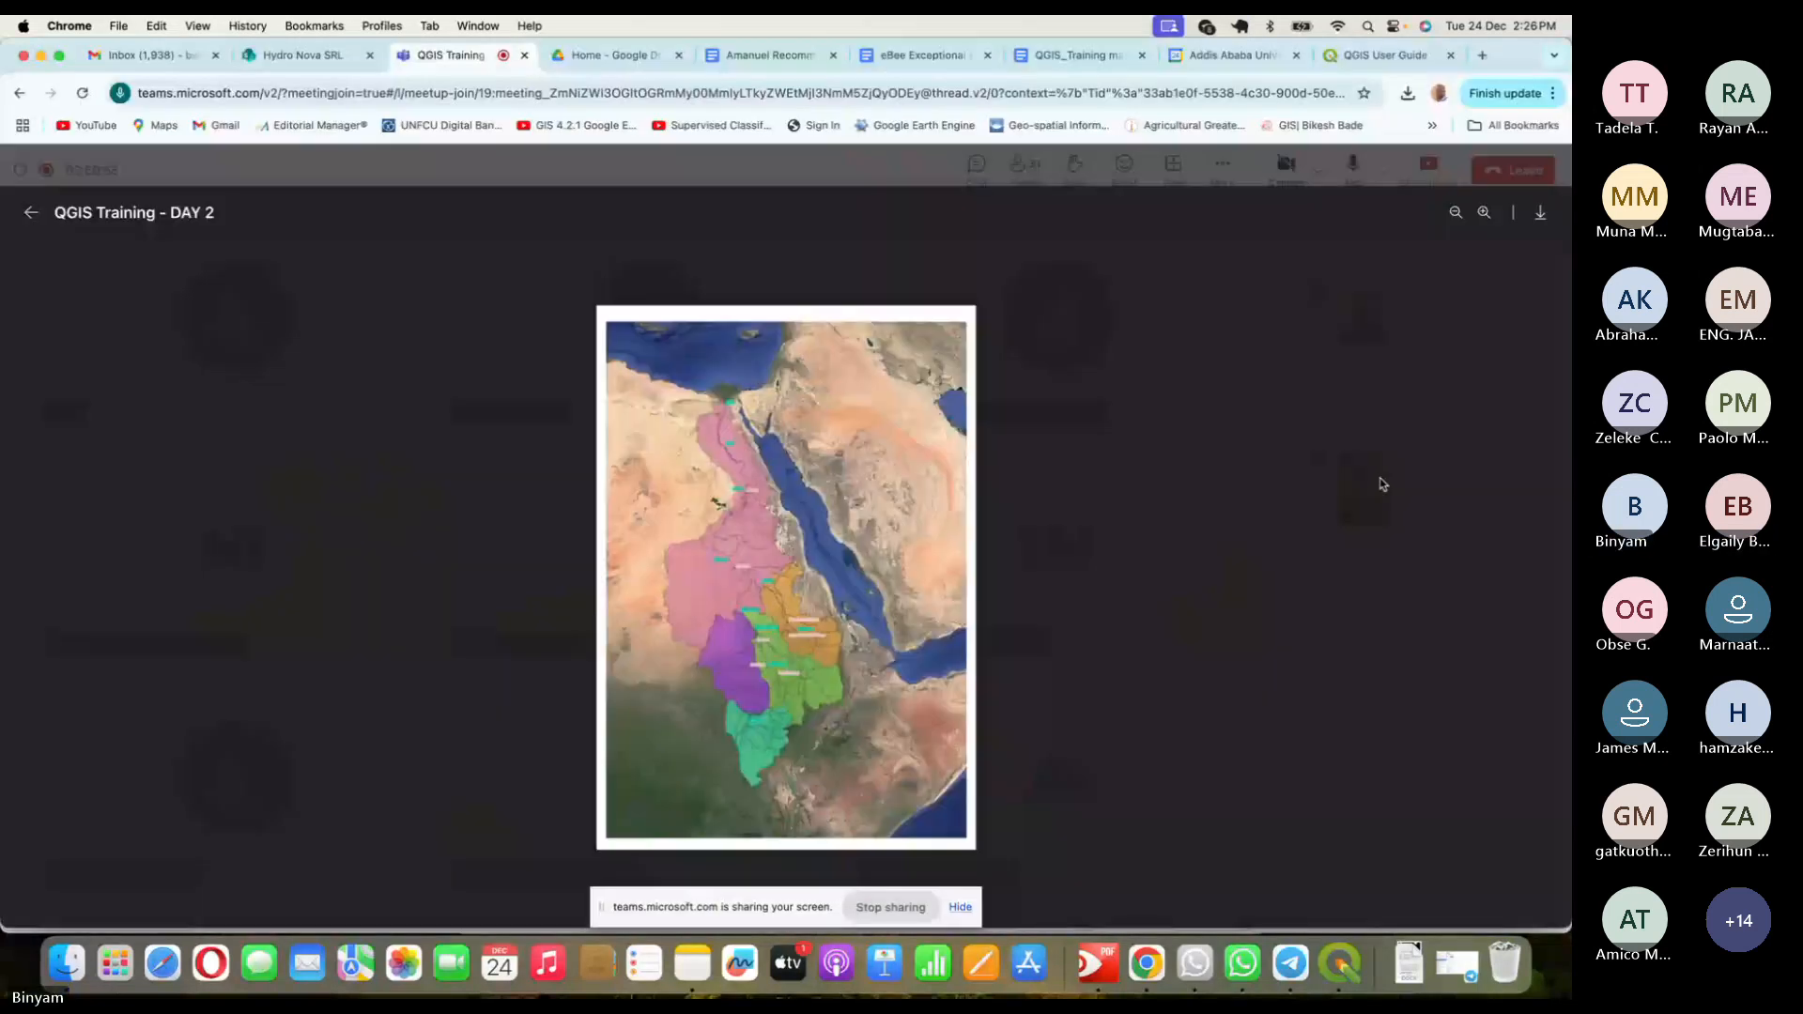
left_click(1224, 486)
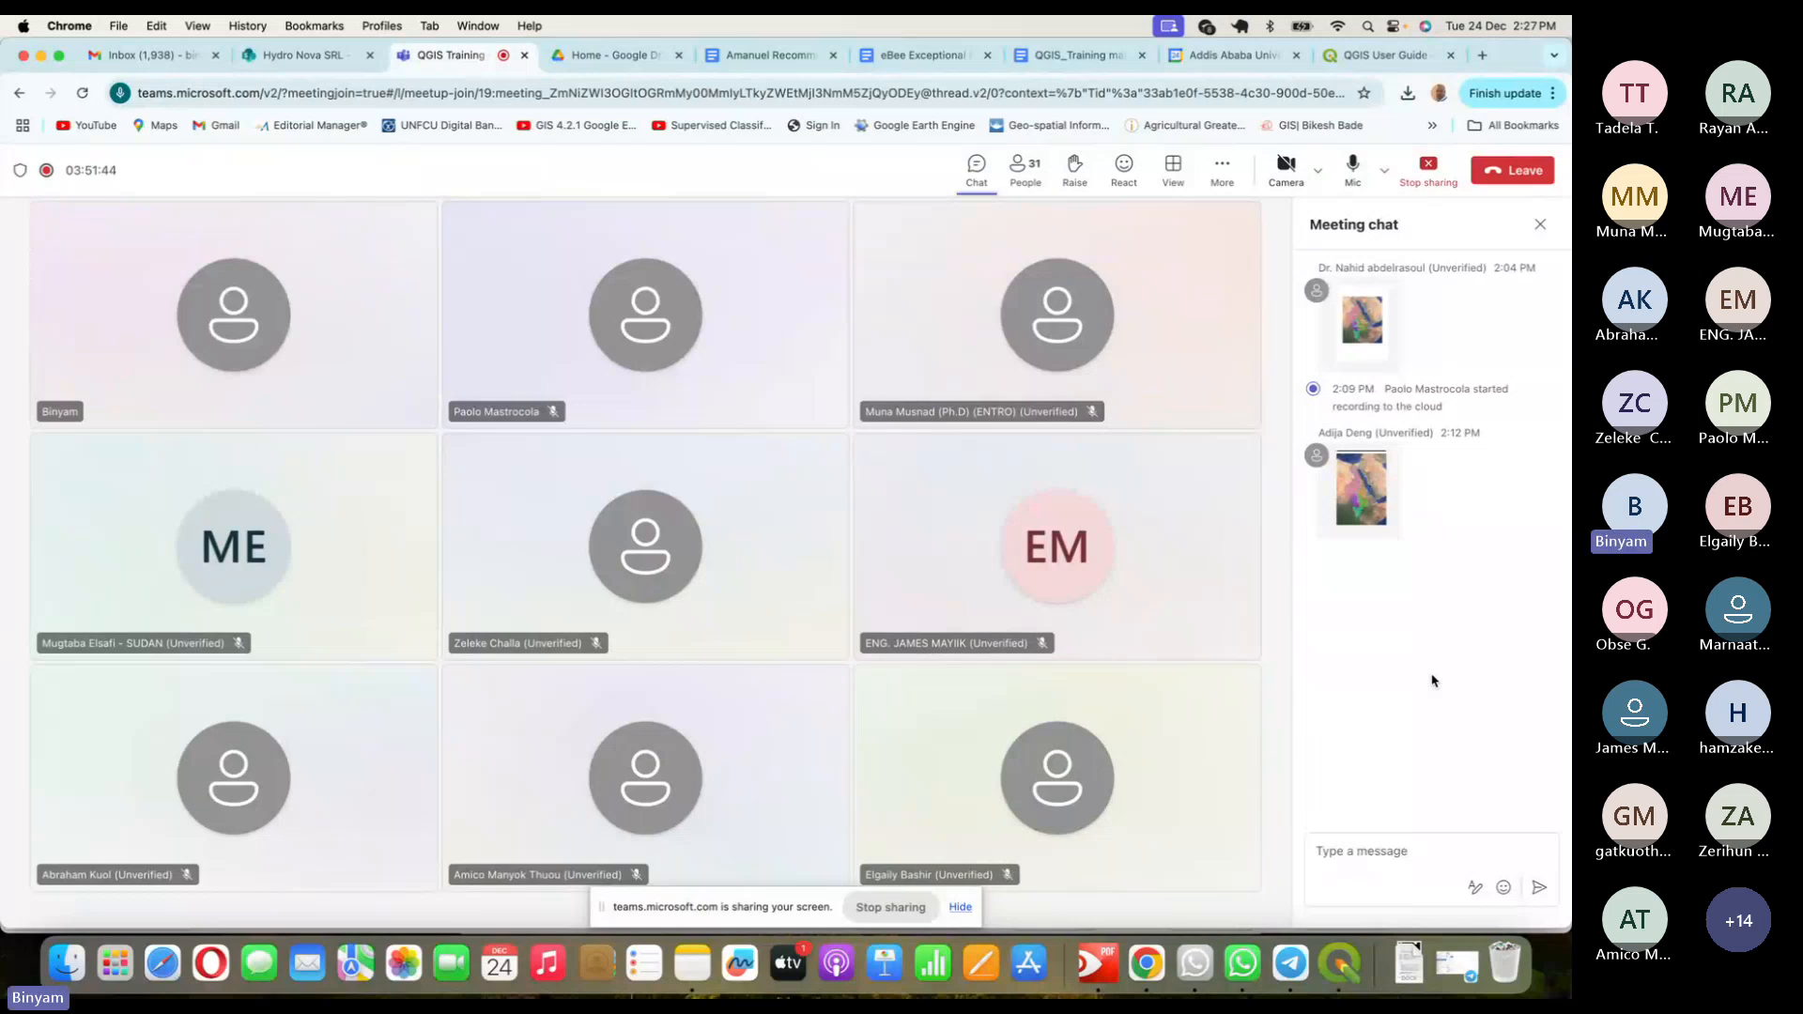
key("super+Tab")
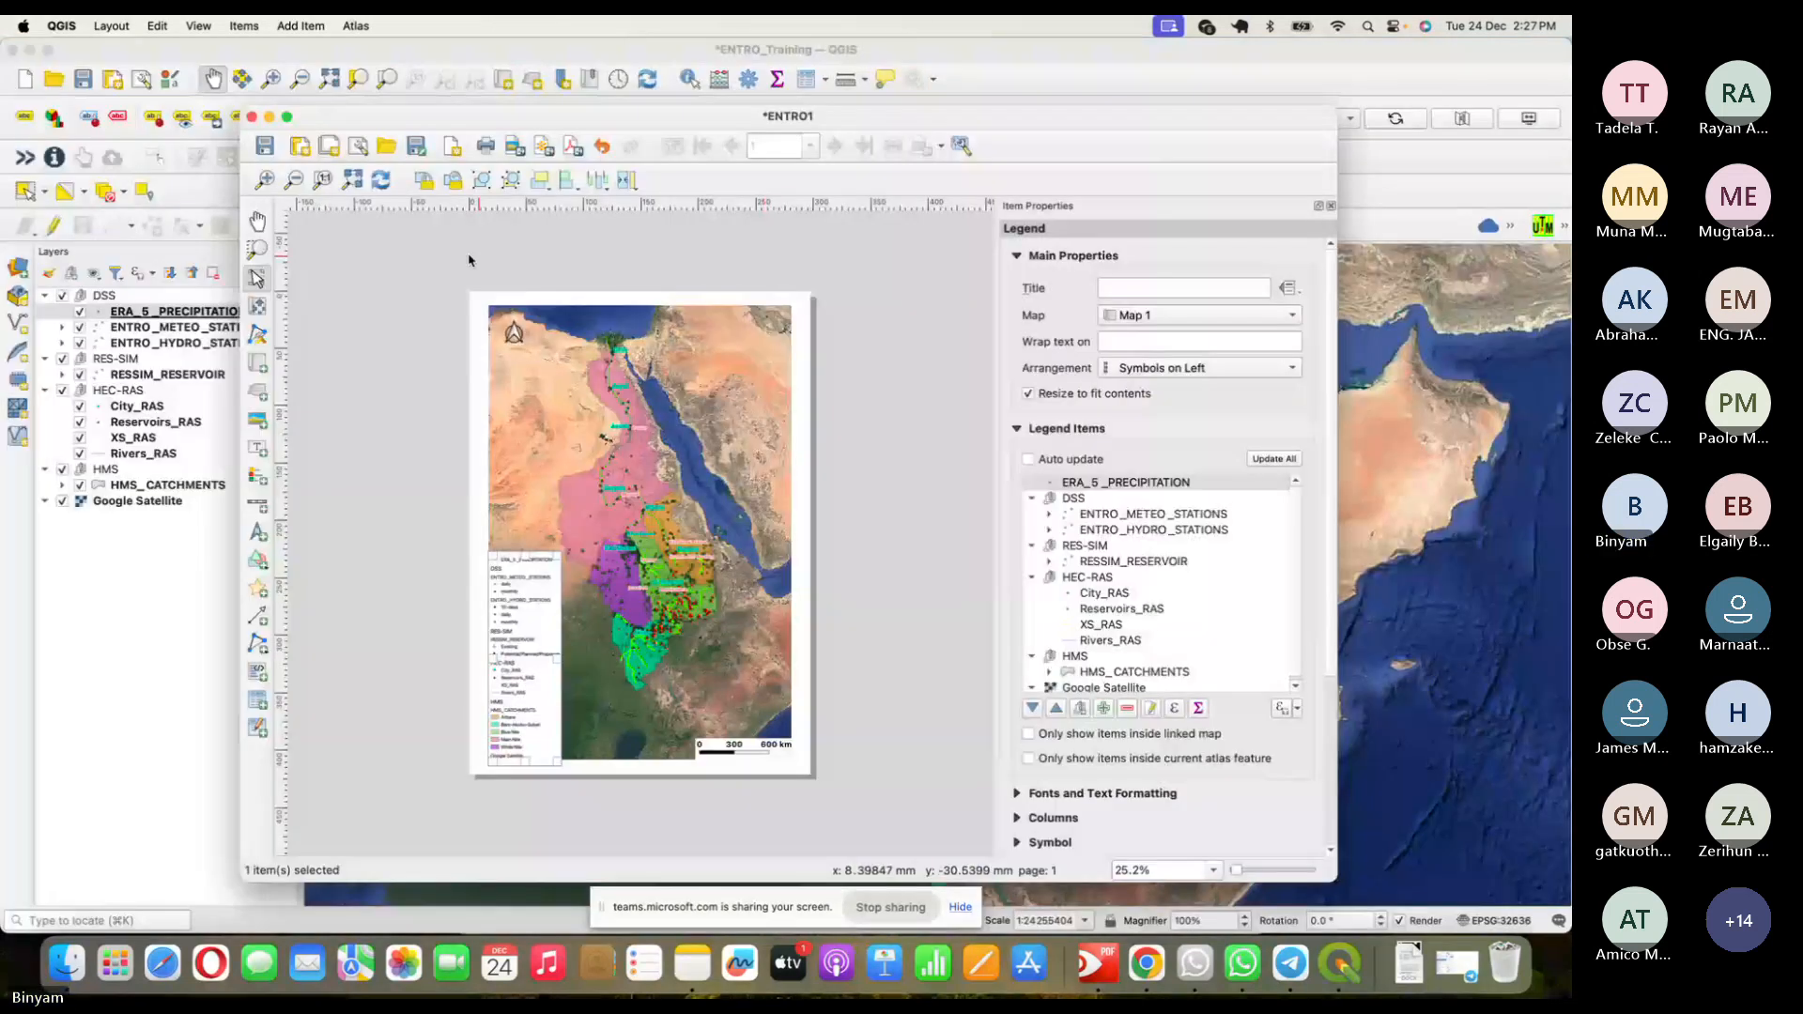
- Zoom in and widen the layout window to inspect the map and legend, then switch to Teams
left_click(266, 183)
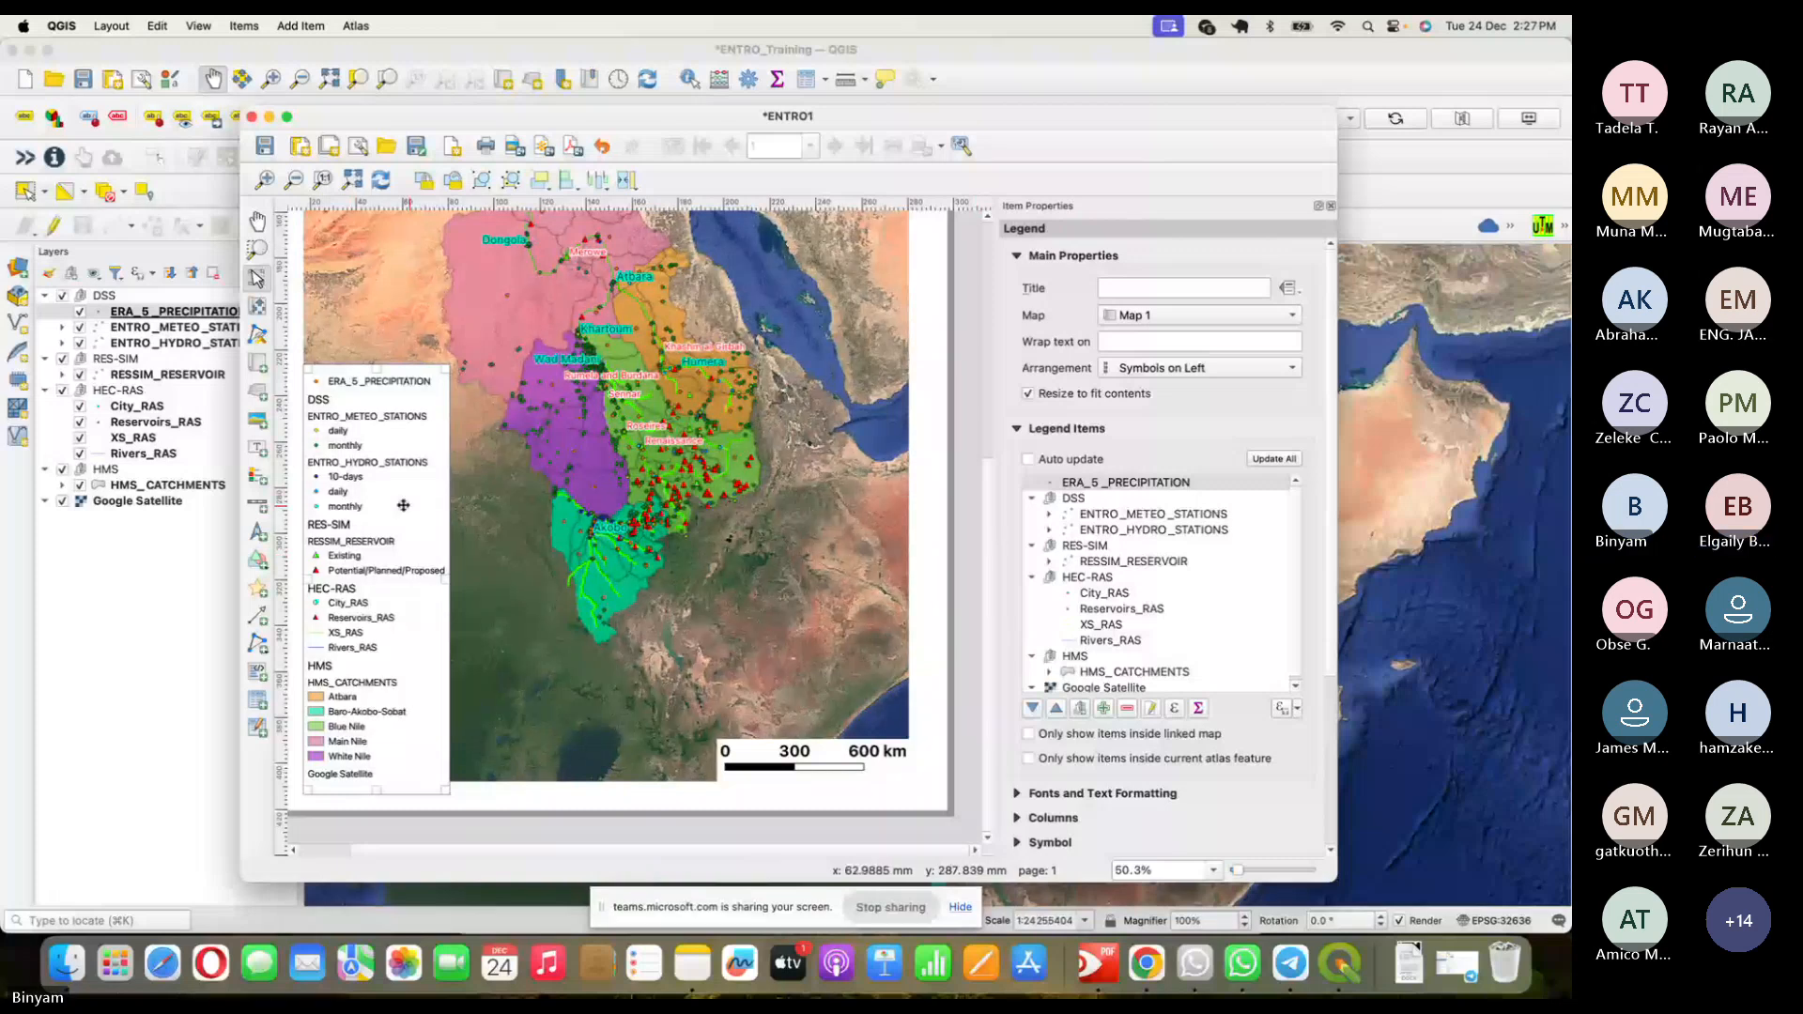
left_click_drag(240, 507, 79, 507)
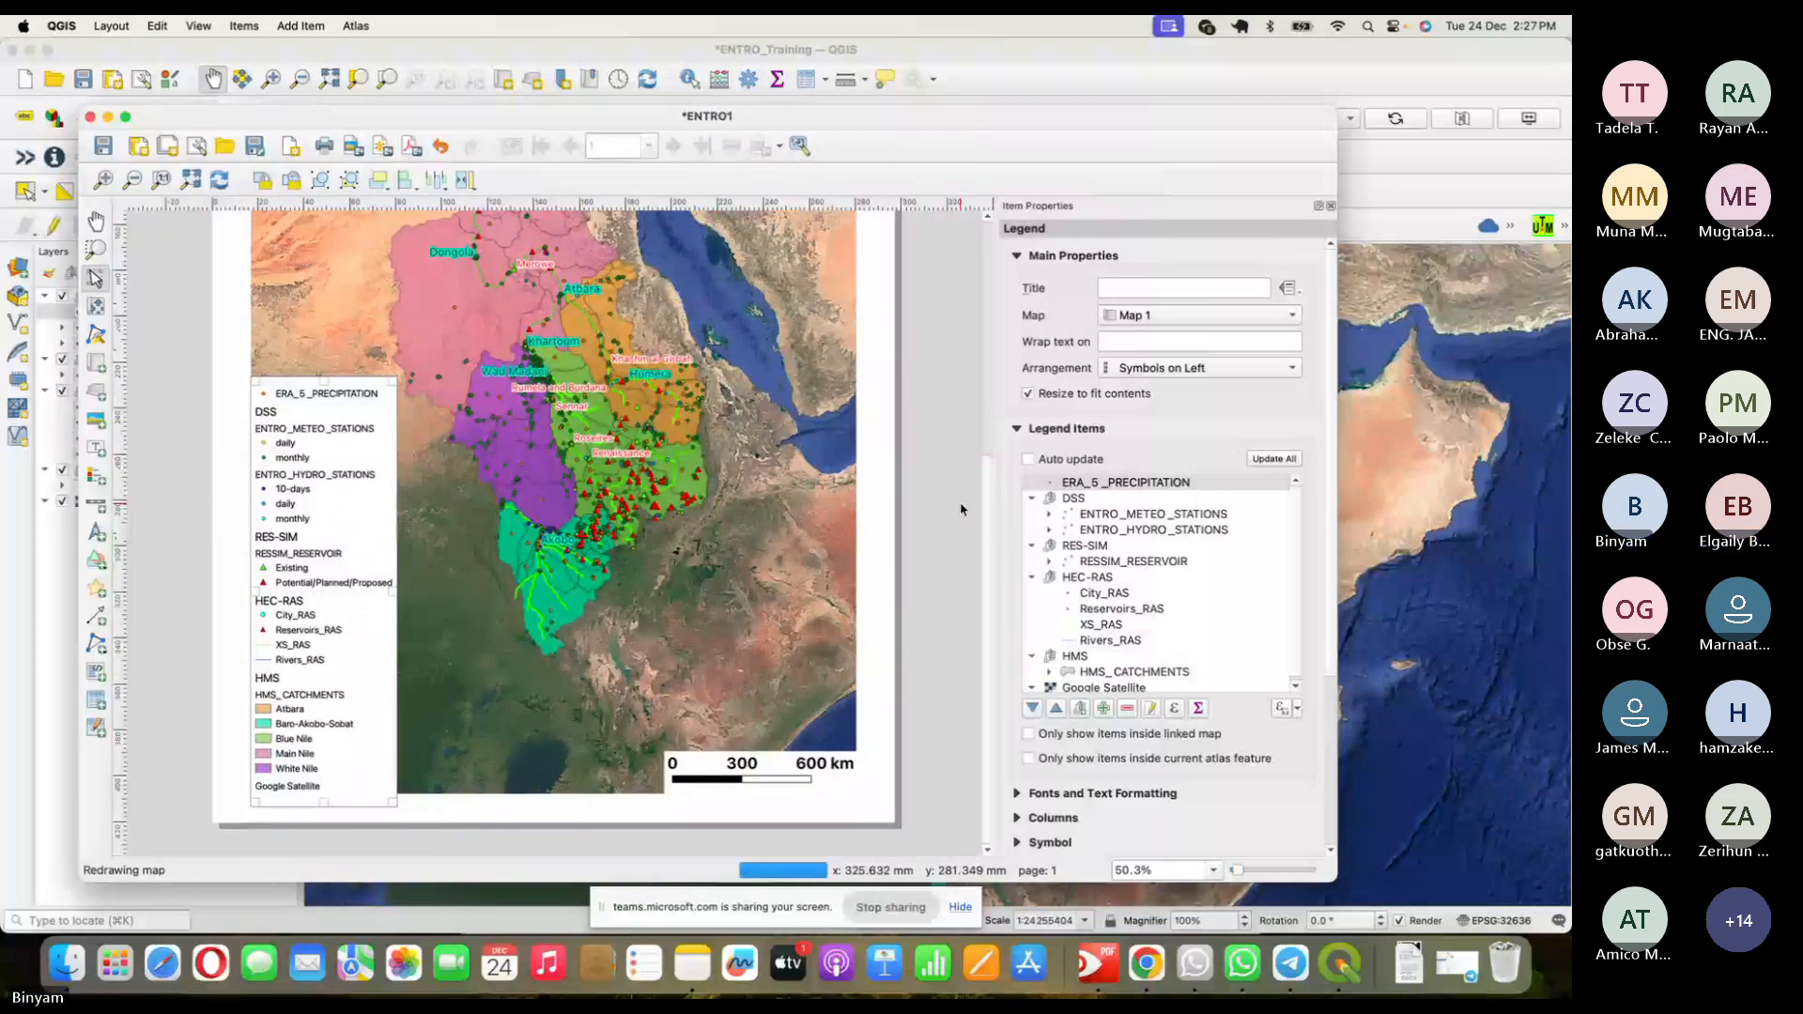
scroll(960, 509, "up", 1)
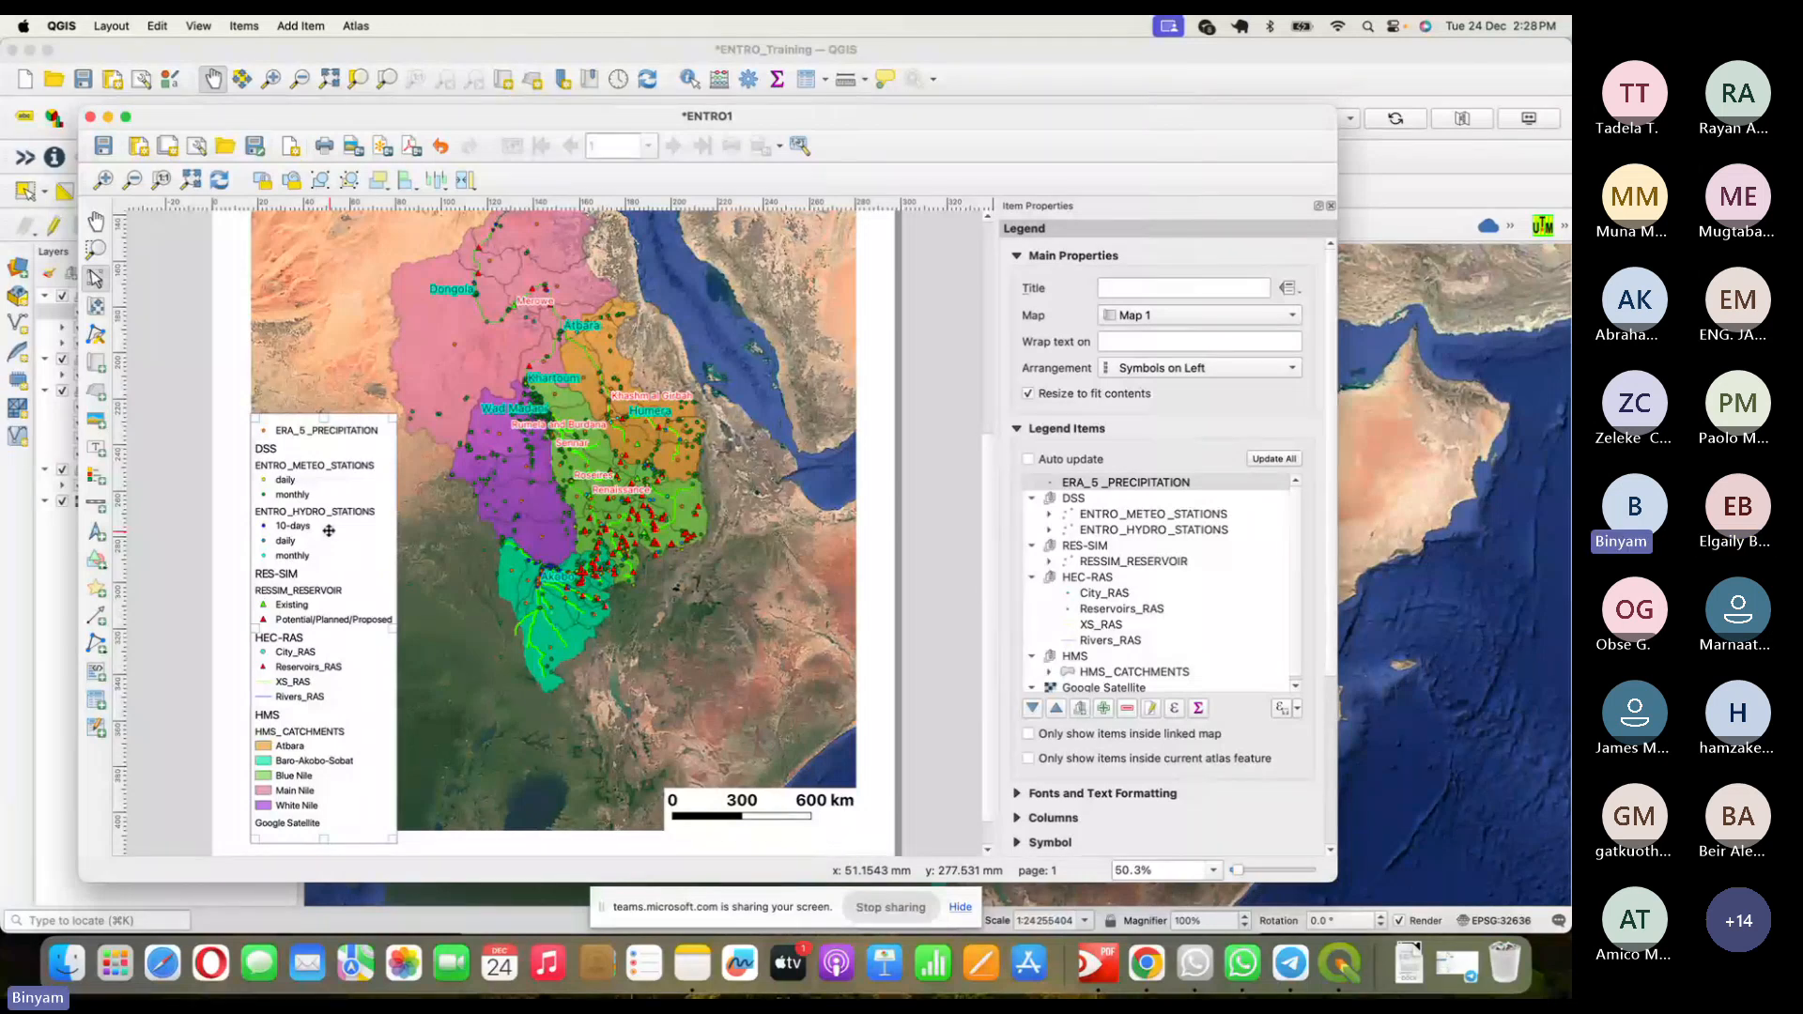
key("super+Tab")
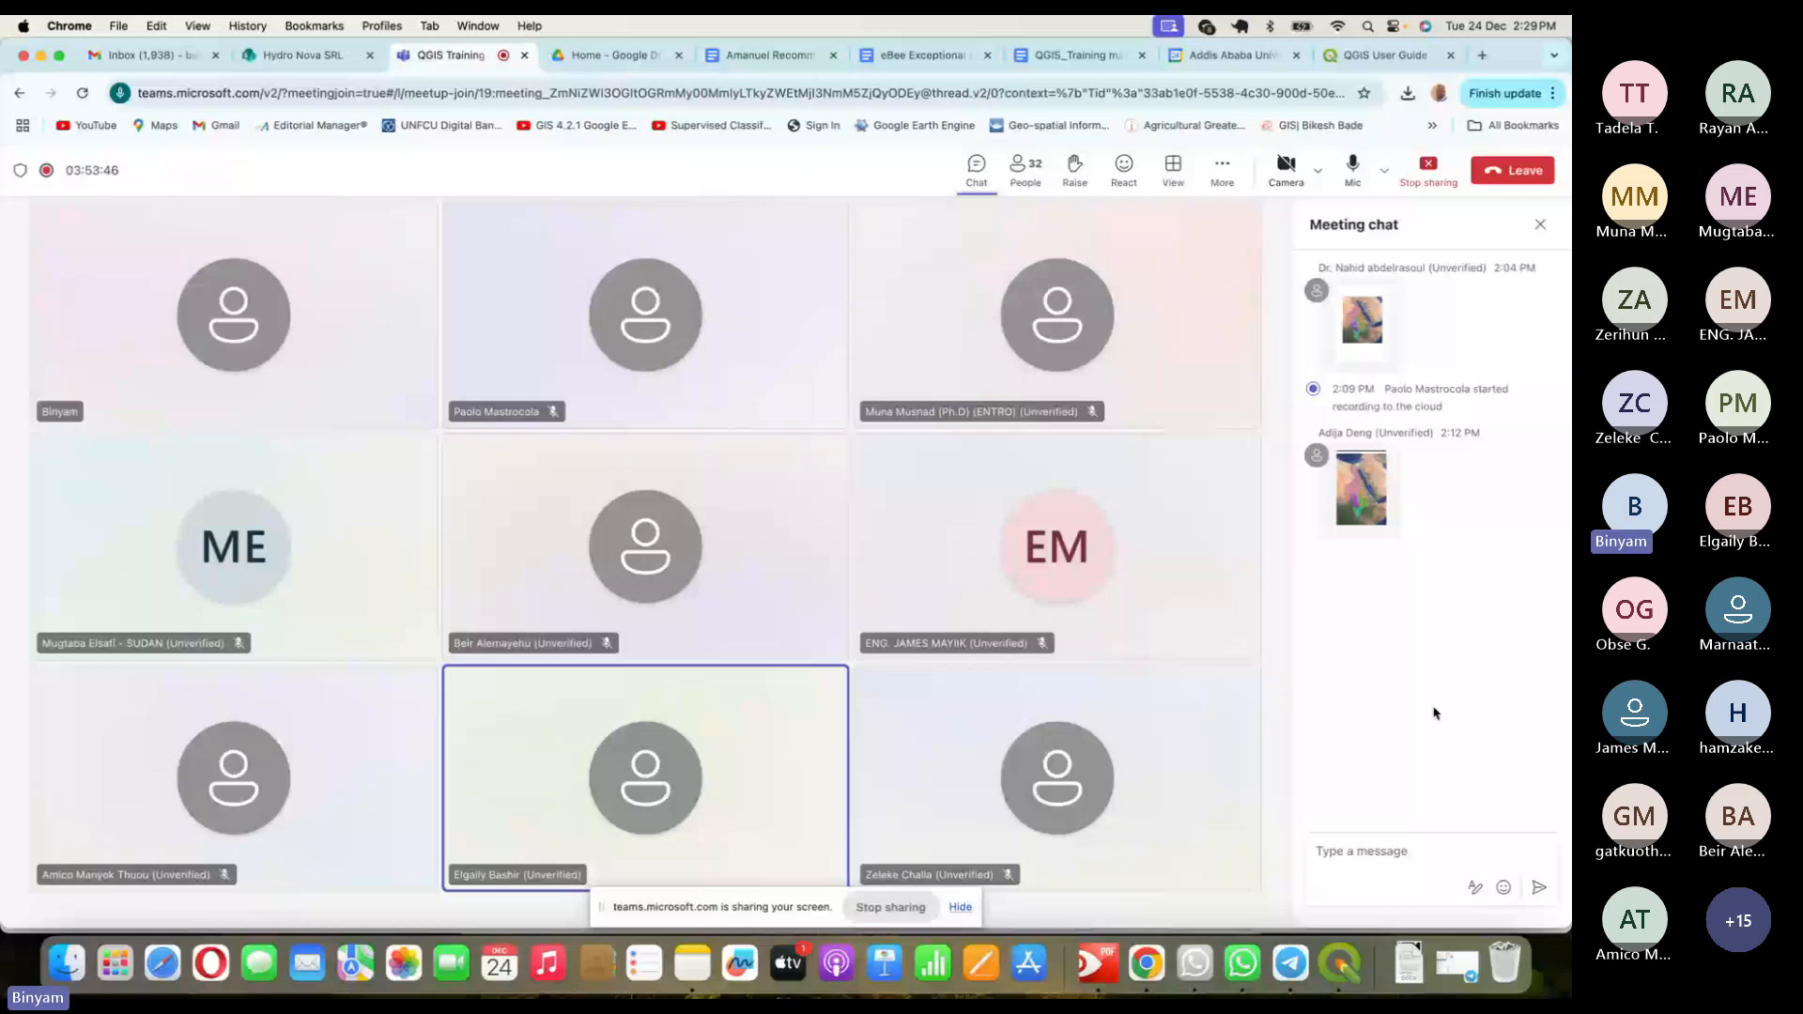
- Switch from the Teams meeting back to the QGIS ENTRO1 layout with Cmd+Tab
key("super+Tab")
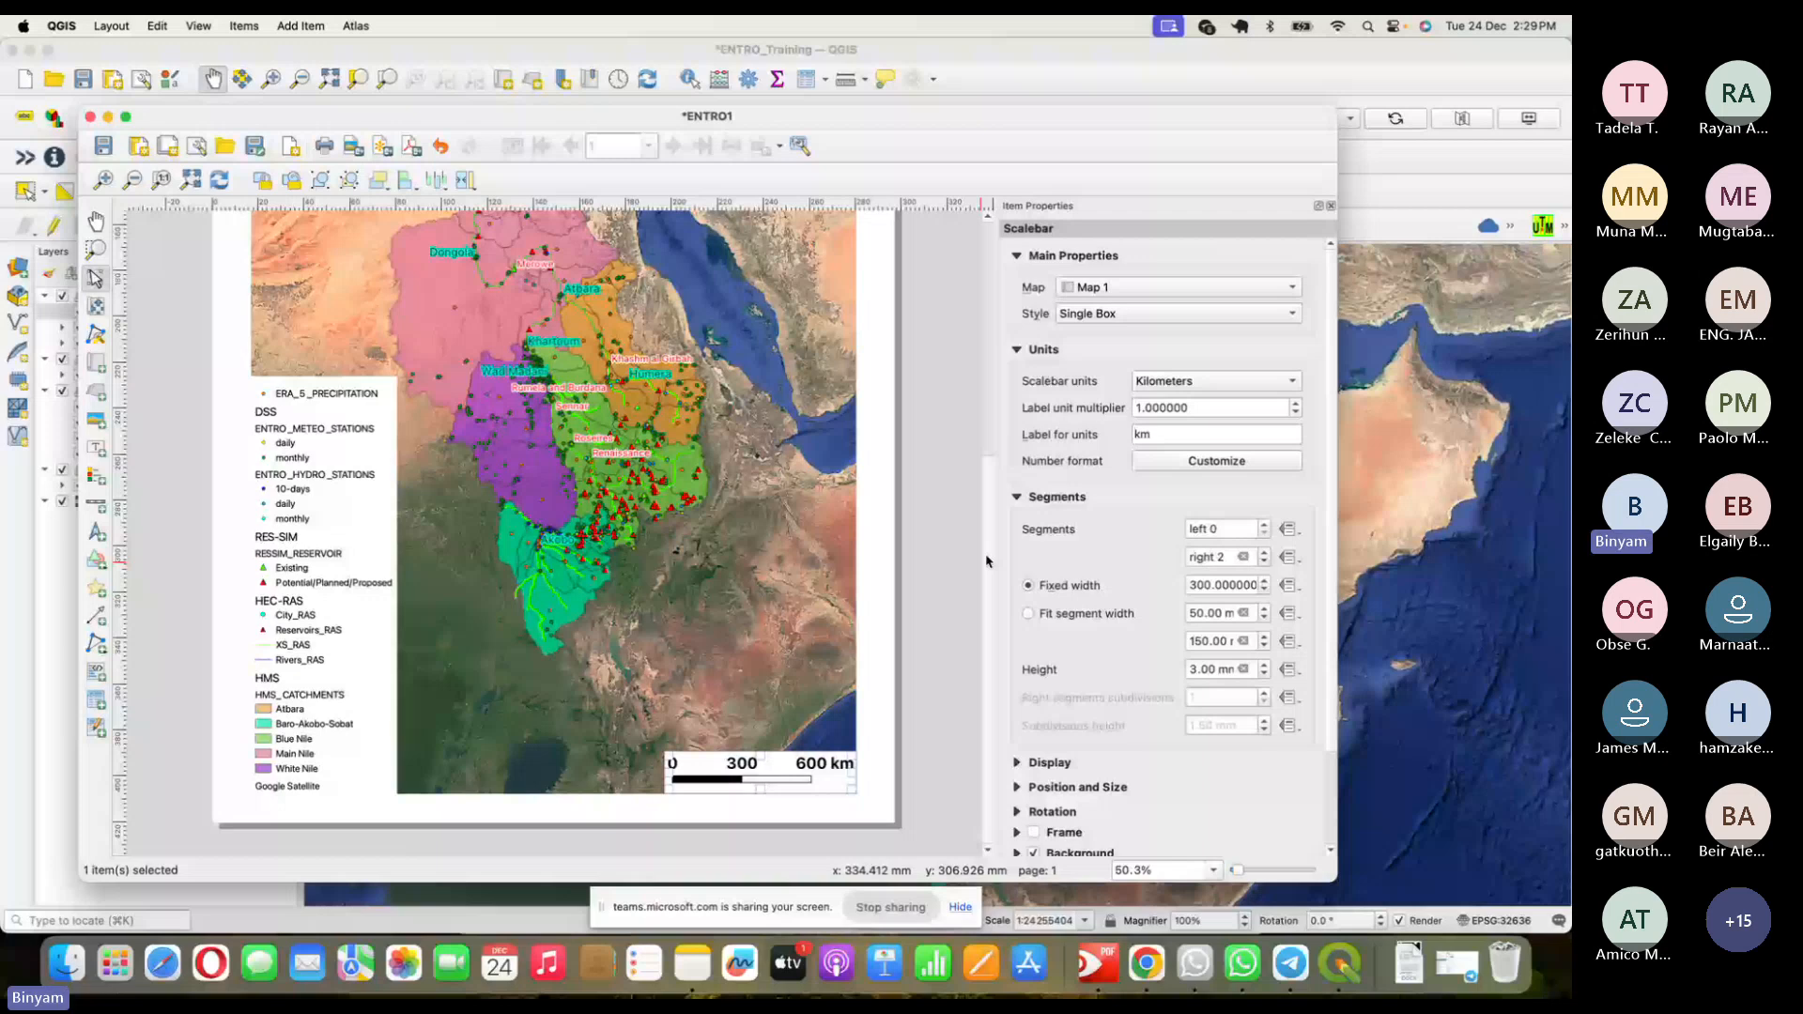
- Select the legend item so Item Properties shows the Legend settings
scroll(989, 560, "up", 1)
left_click_drag(1000, 515, 1004, 387)
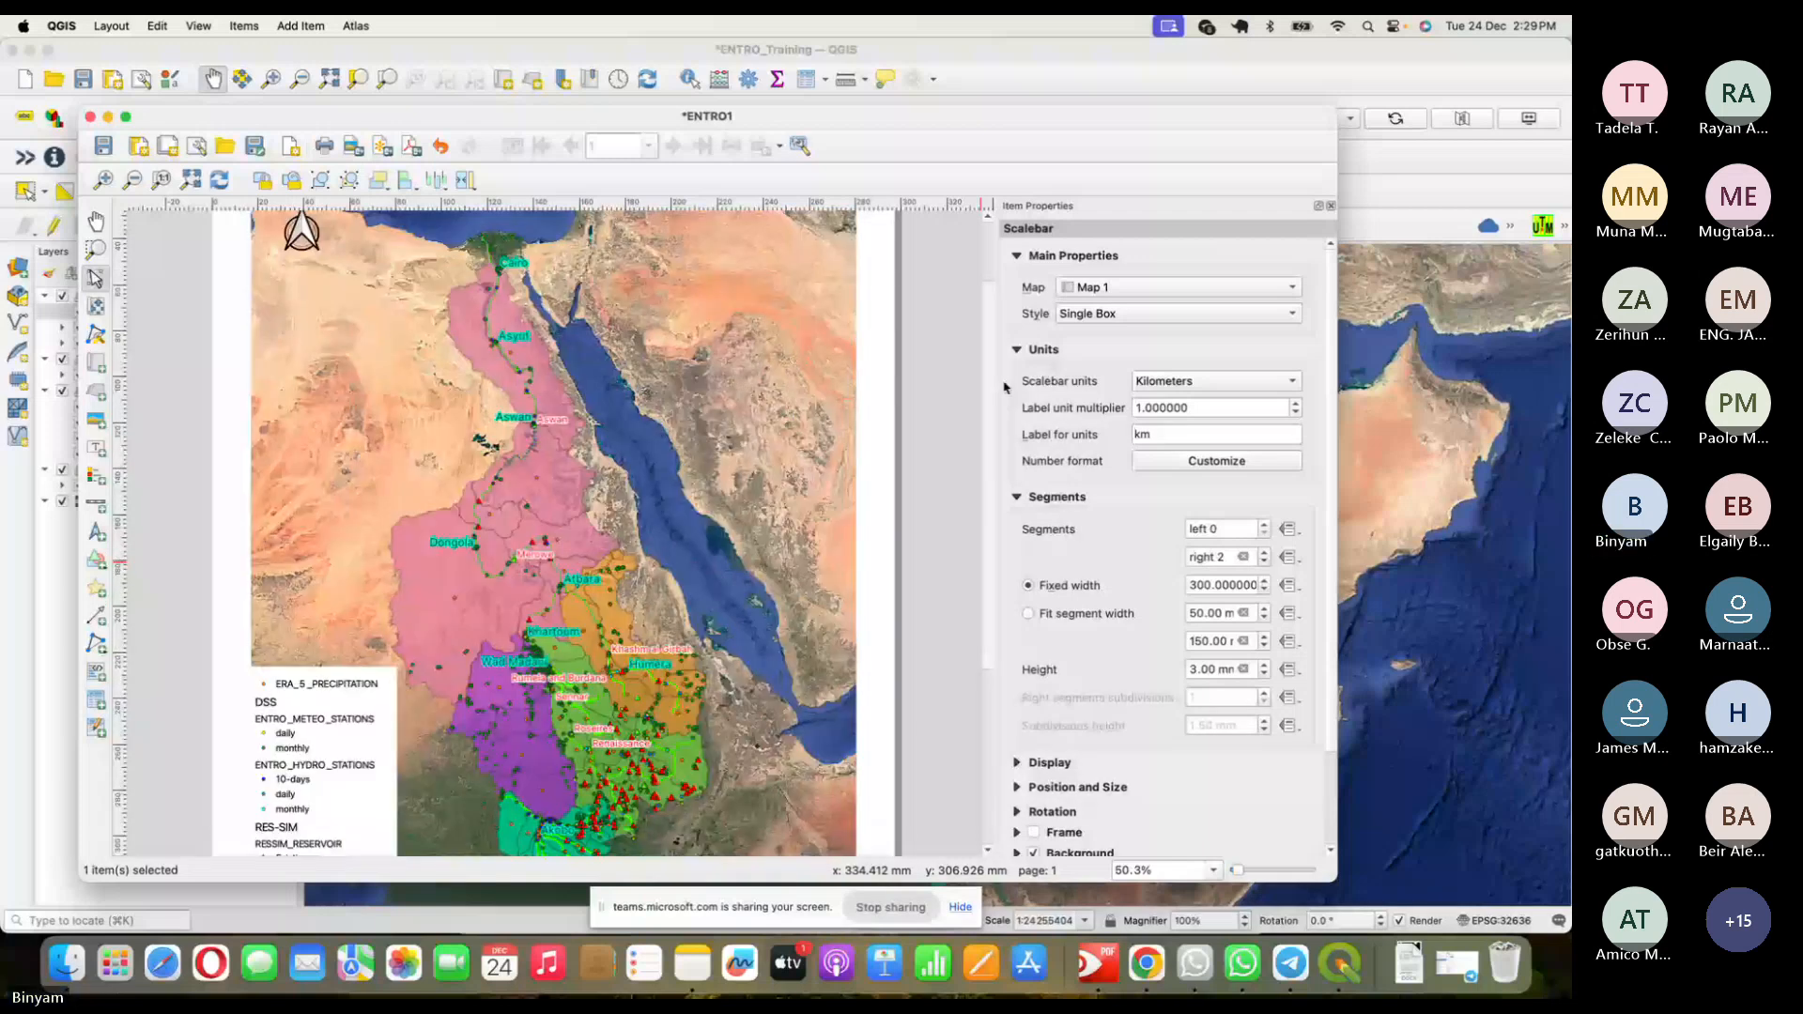
scroll(265, 533, "down", 5)
left_click(265, 533)
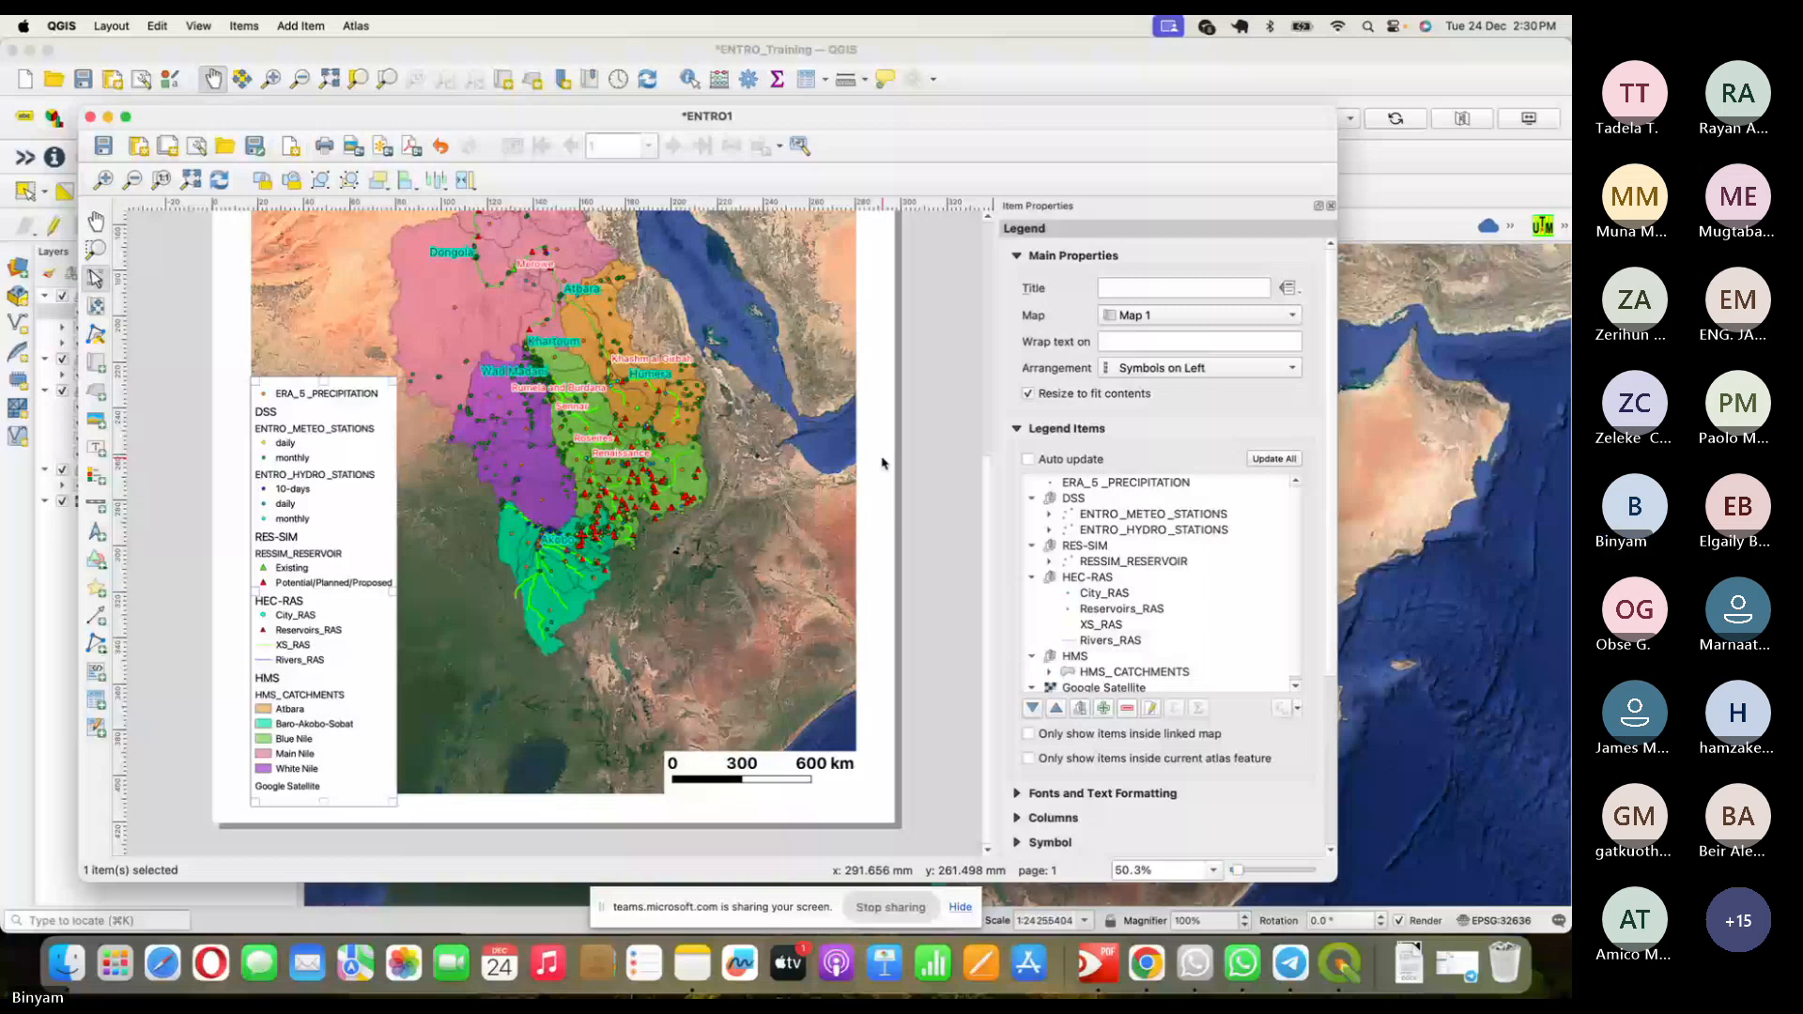
key("super+Tab")
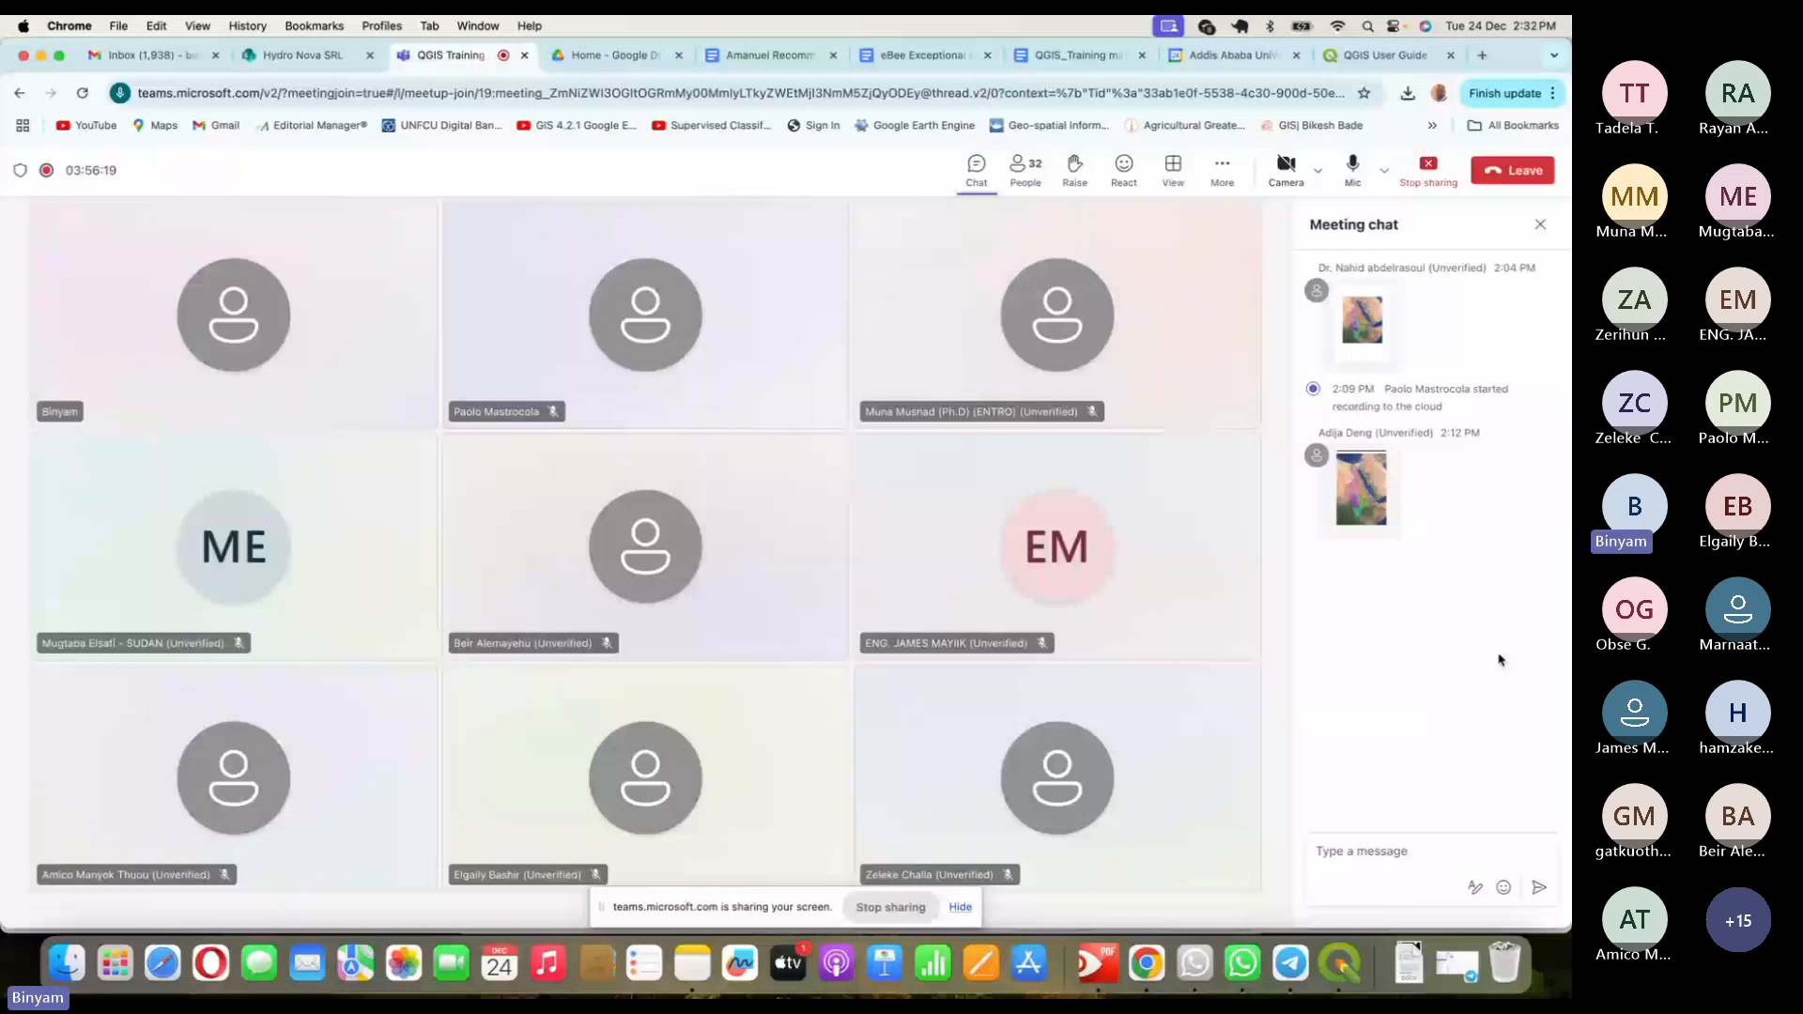
- Export the layout as ENTRO1Map2.pdf into the GIS folder
left_click(1340, 963)
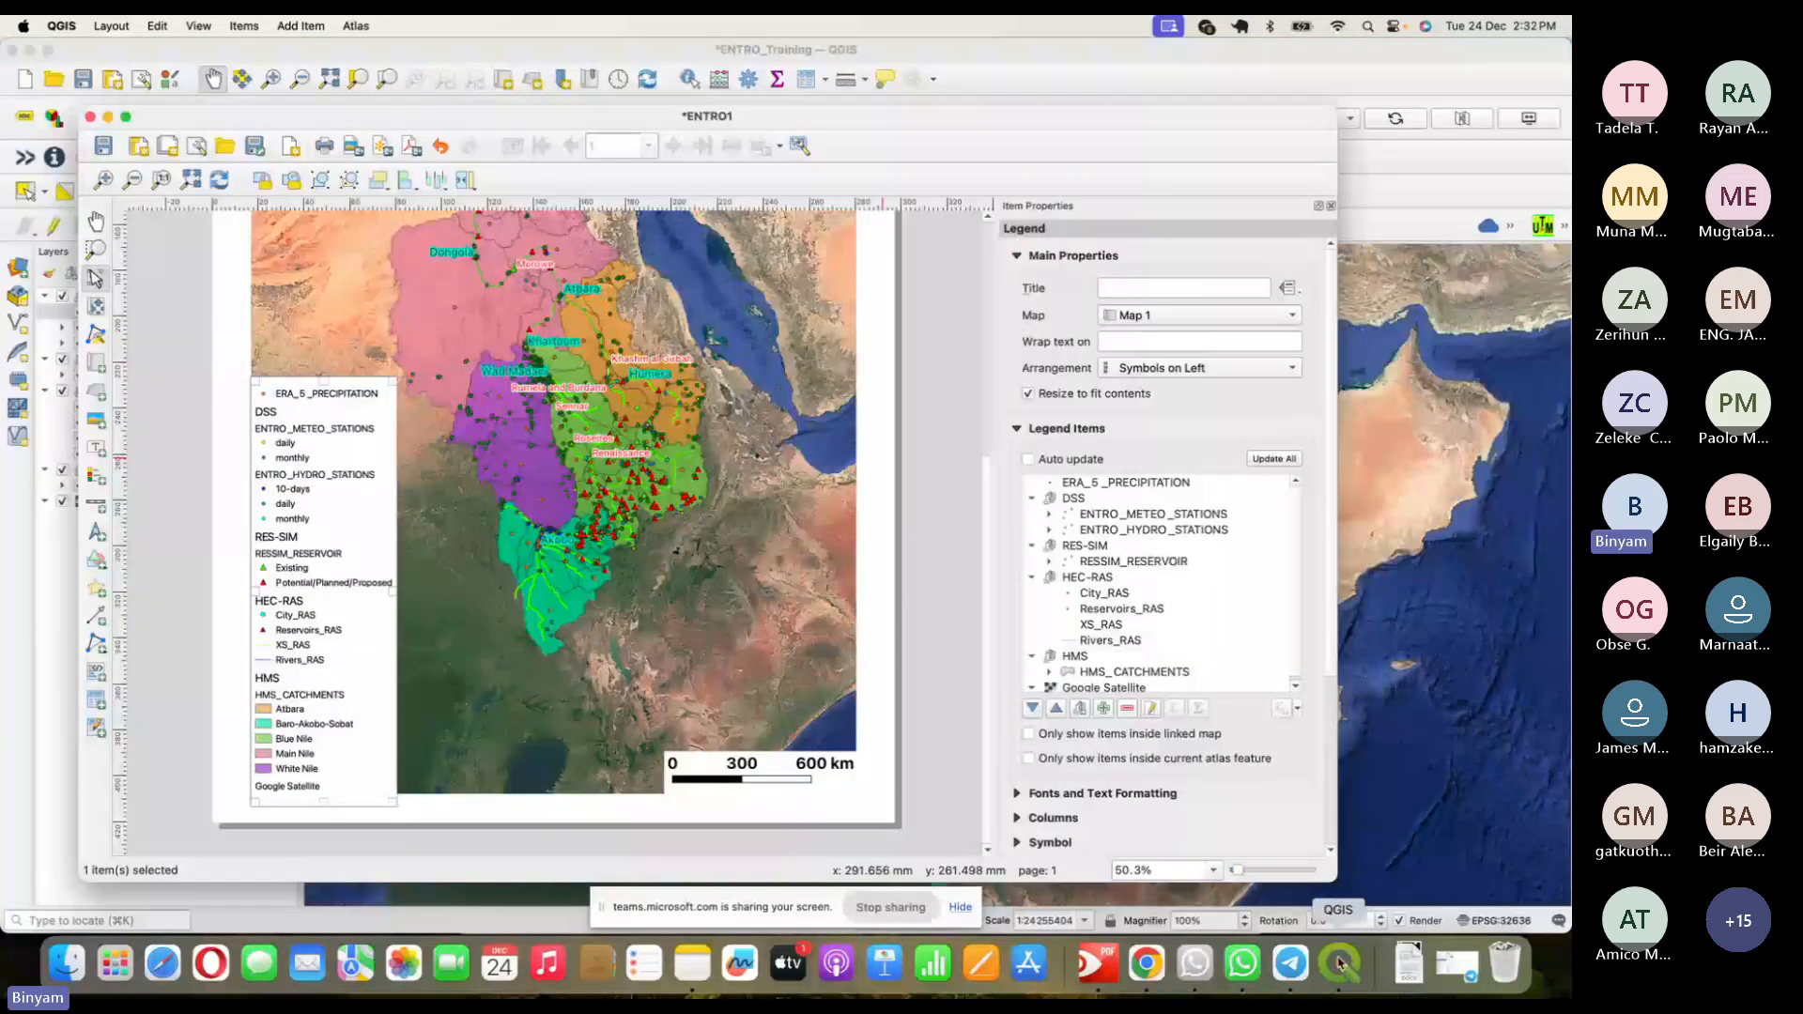
left_click_drag(987, 490, 833, 22)
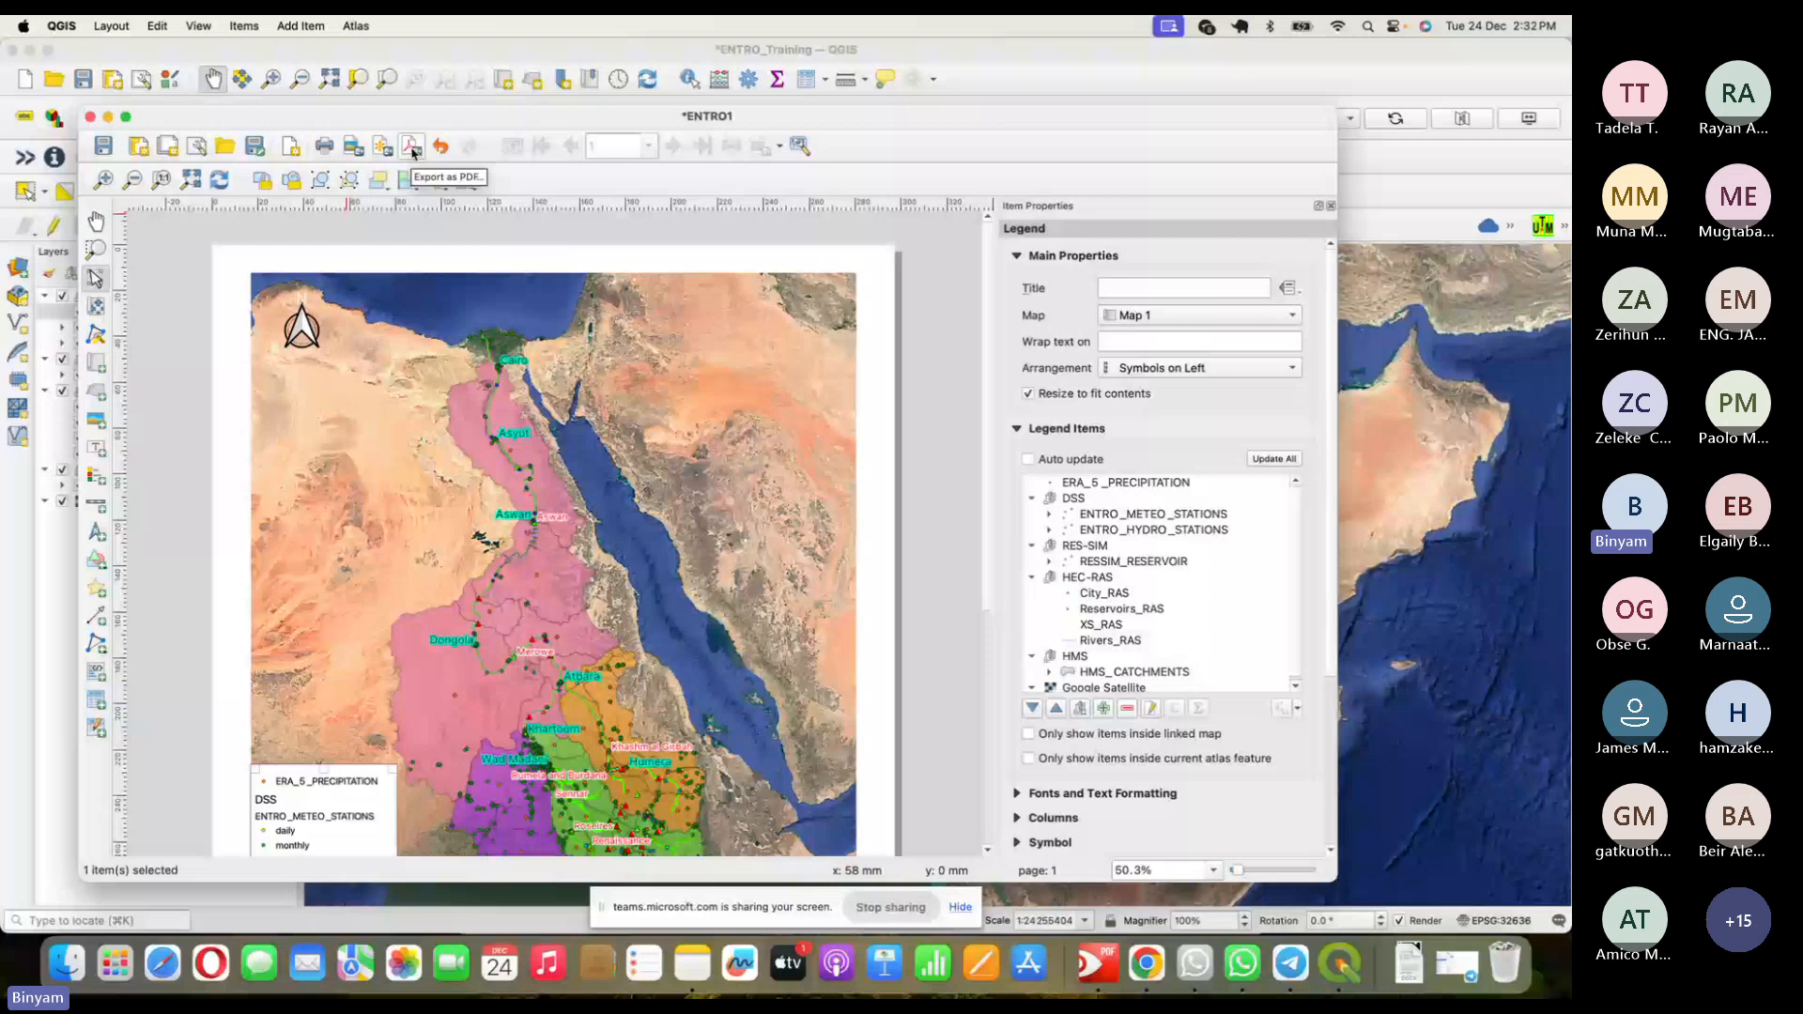
left_click(880, 333)
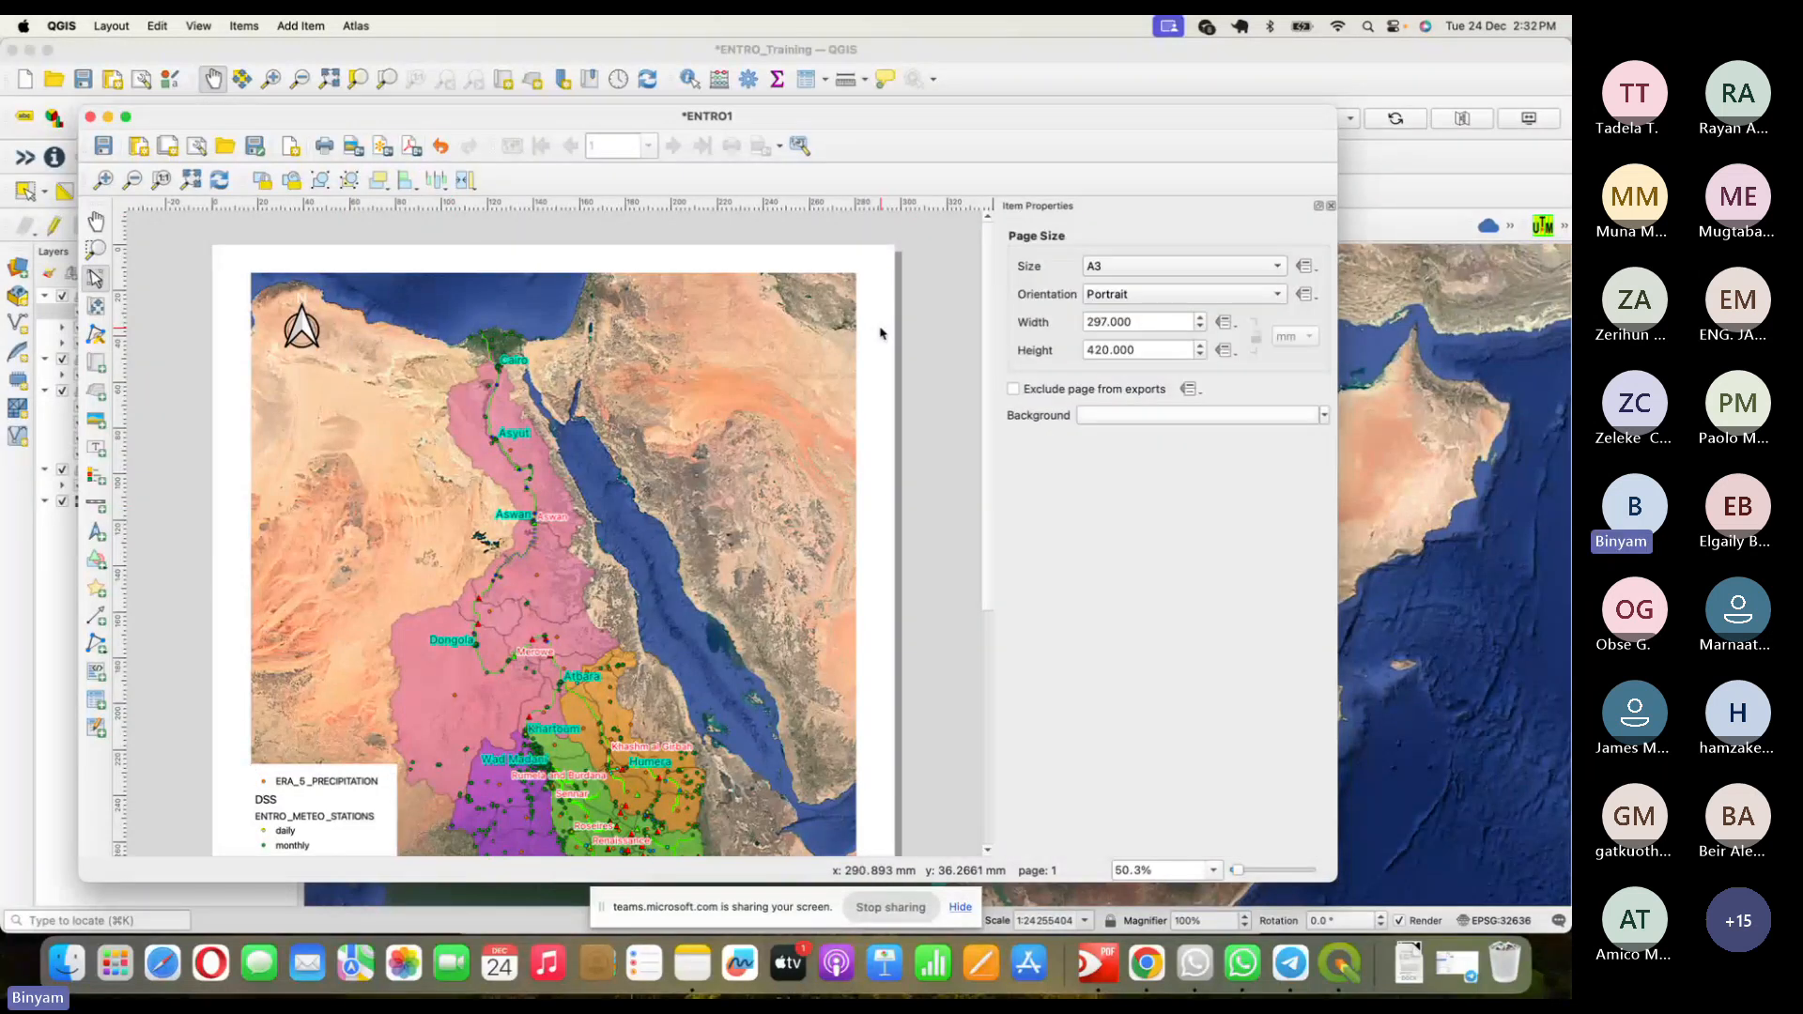
left_click(413, 146)
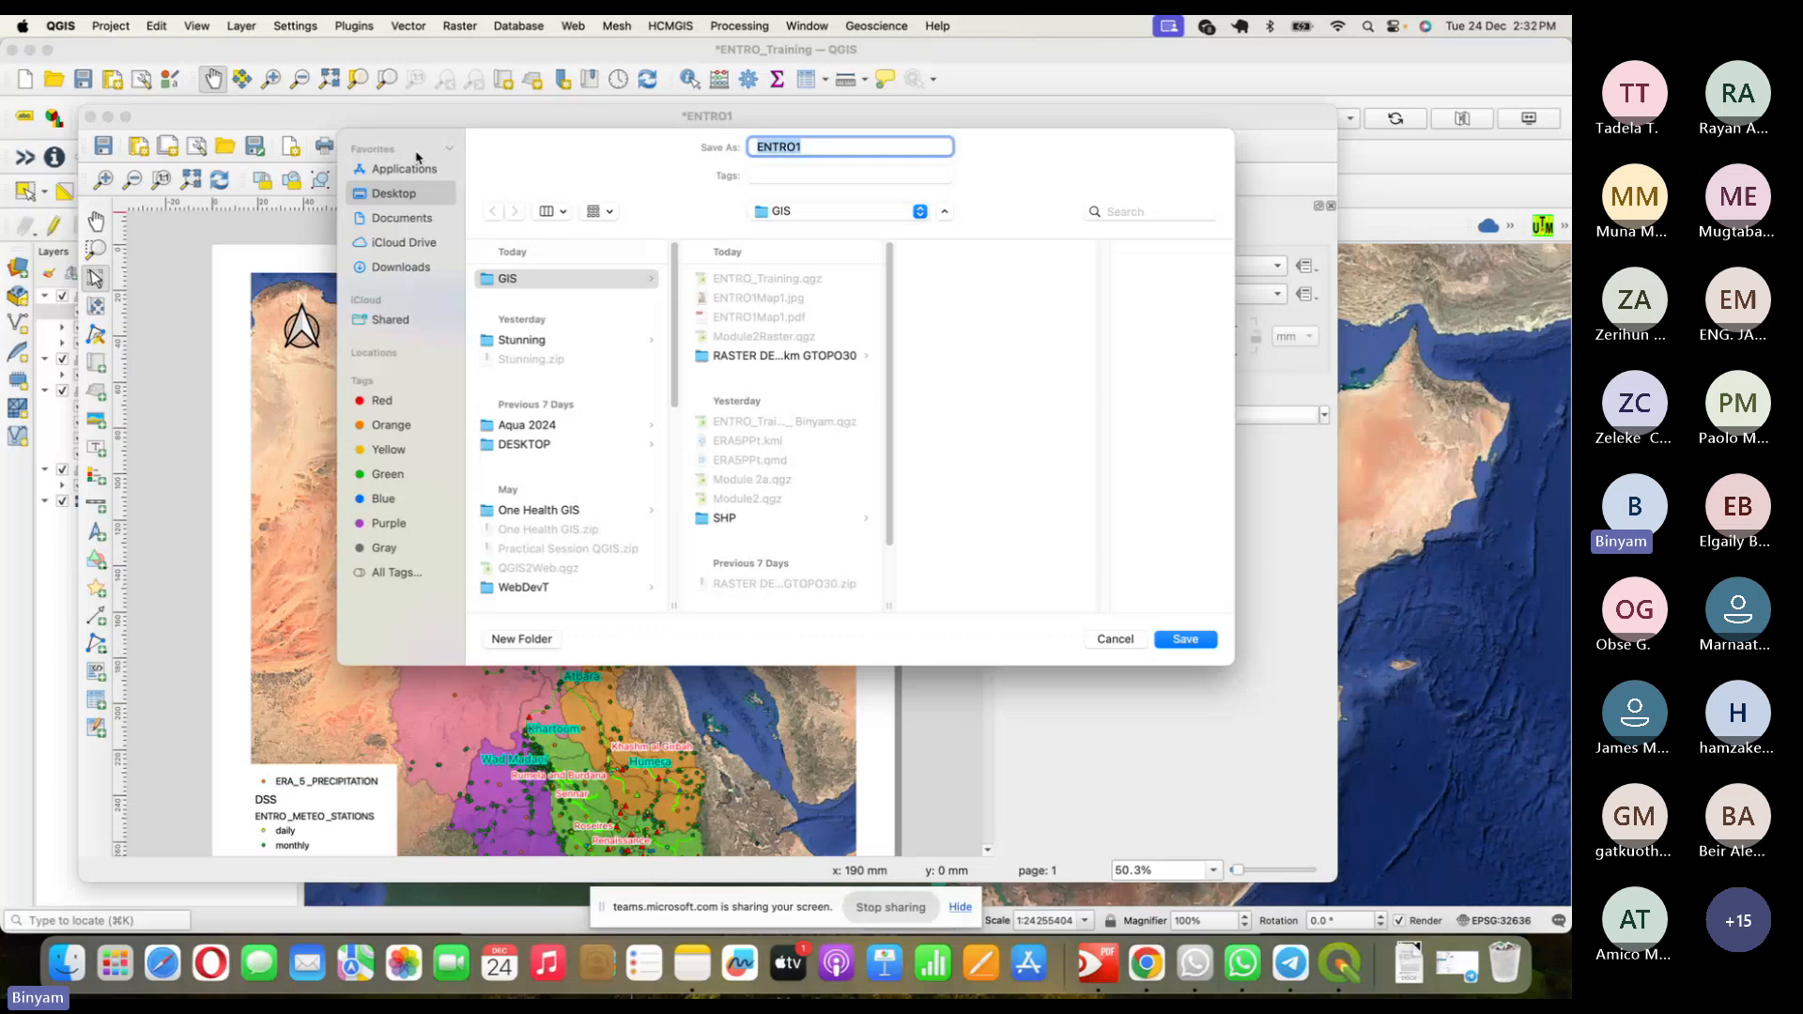
left_click(830, 146)
type("Map2")
left_click(1208, 647)
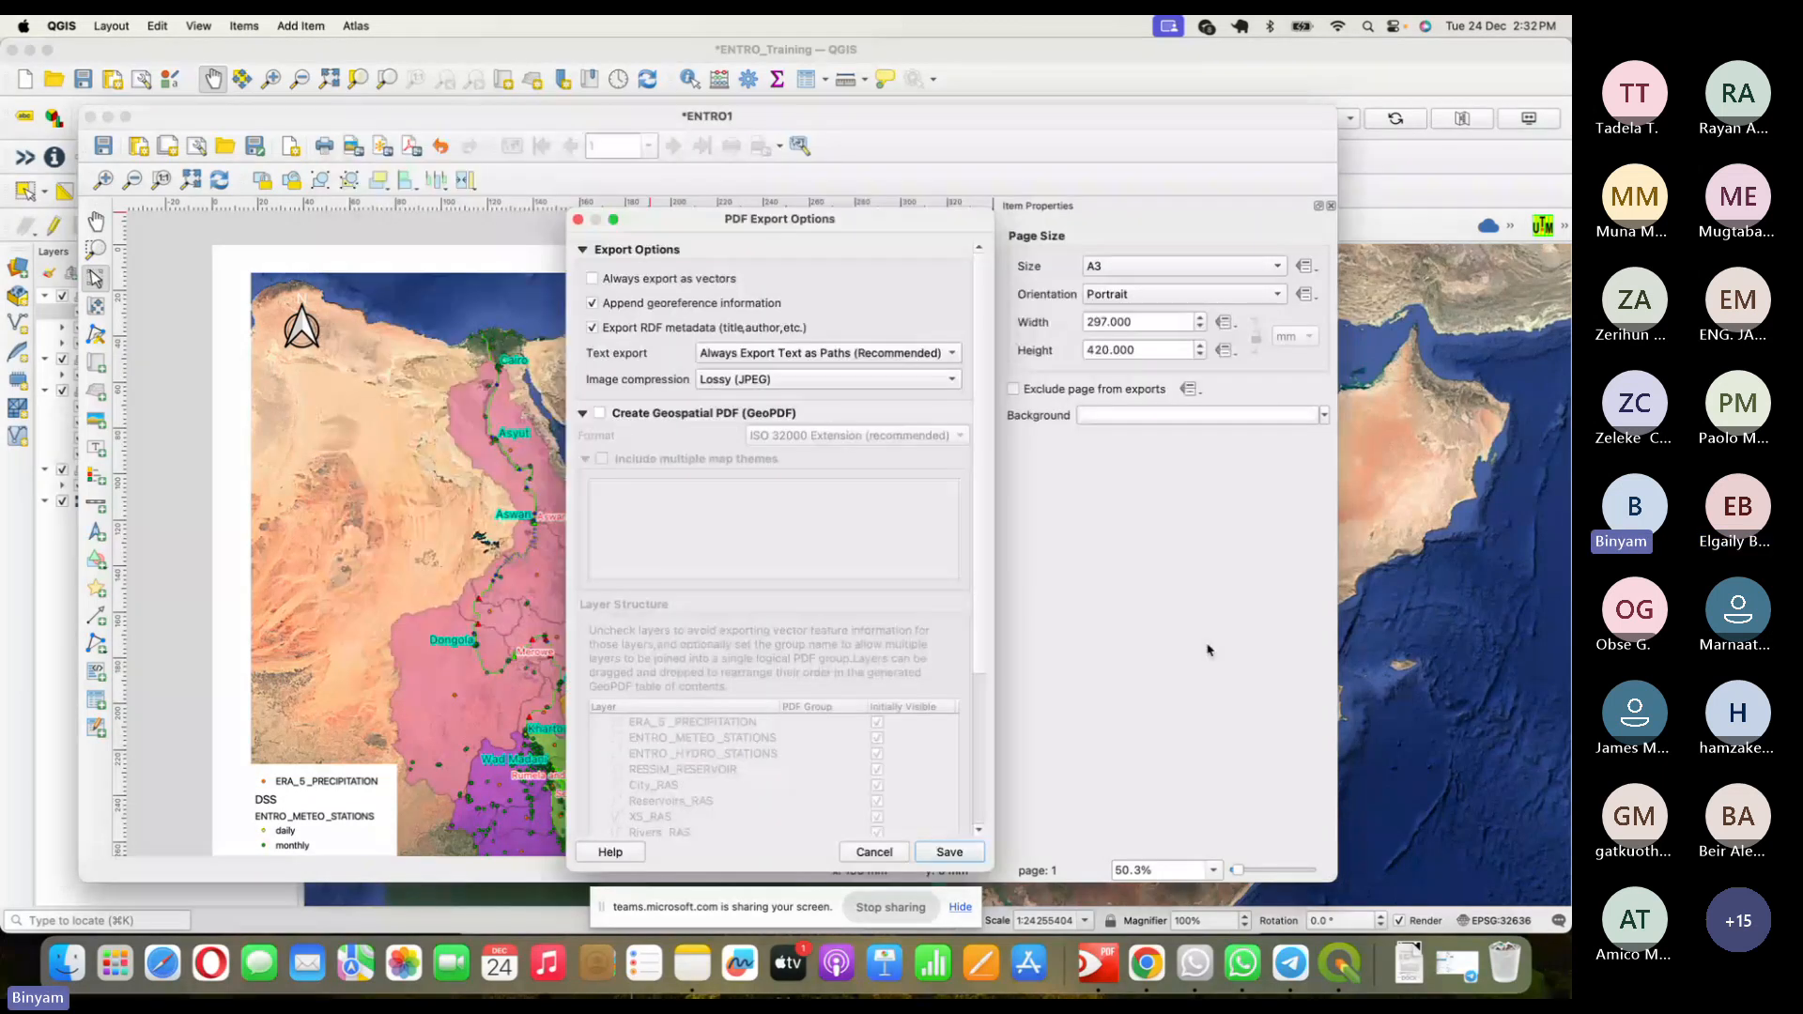
left_click(949, 853)
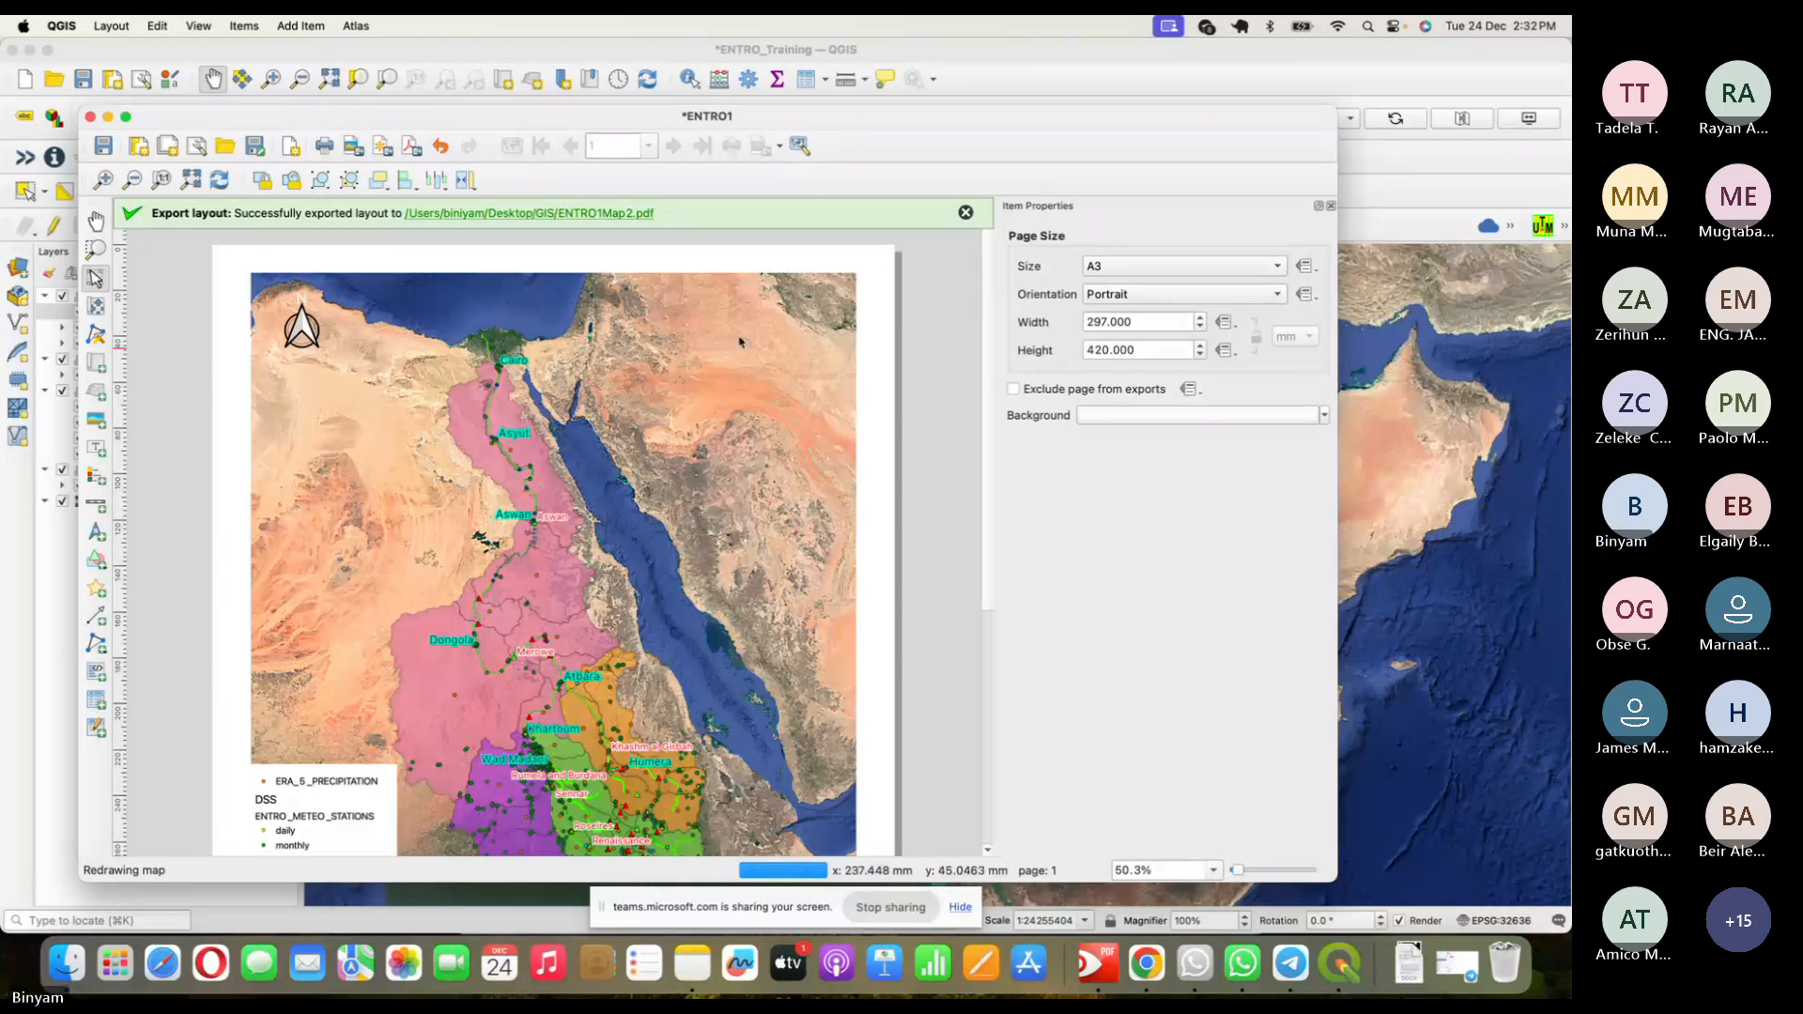
- Reveal ENTRO1Map2.pdf in Finder and copy the file
left_click(606, 214)
right_click(1158, 293)
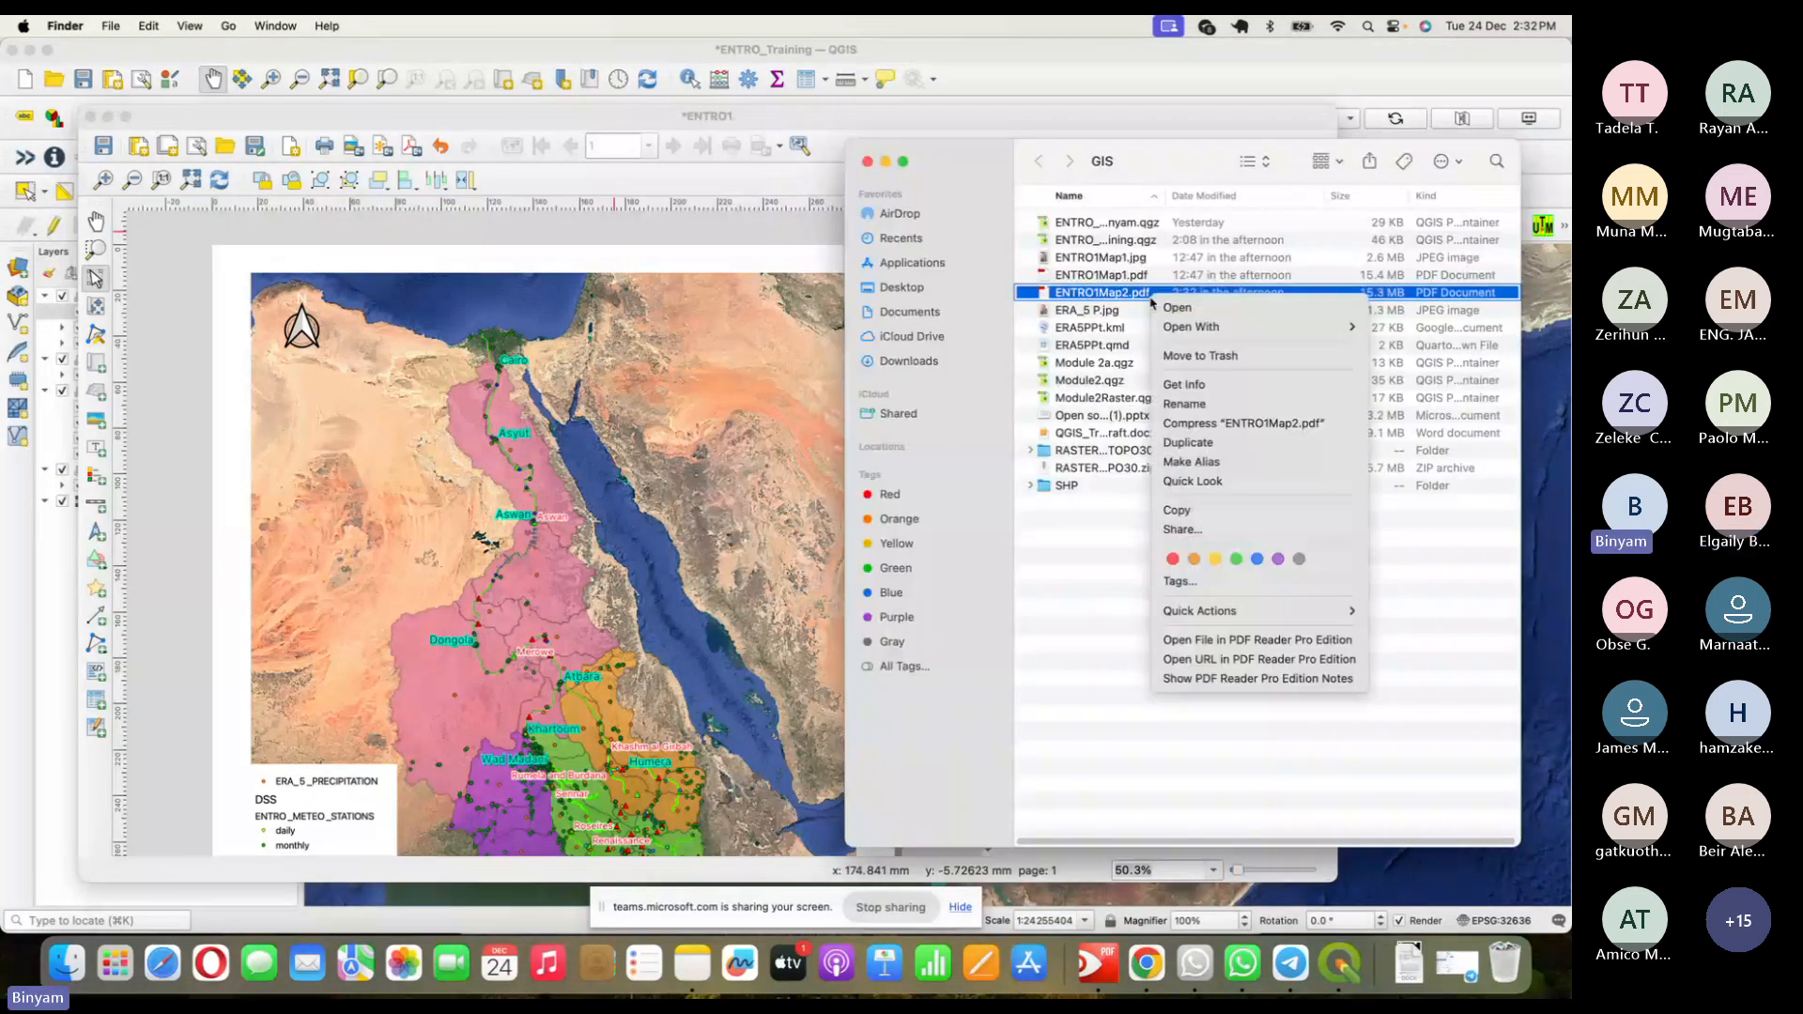
left_click(1177, 509)
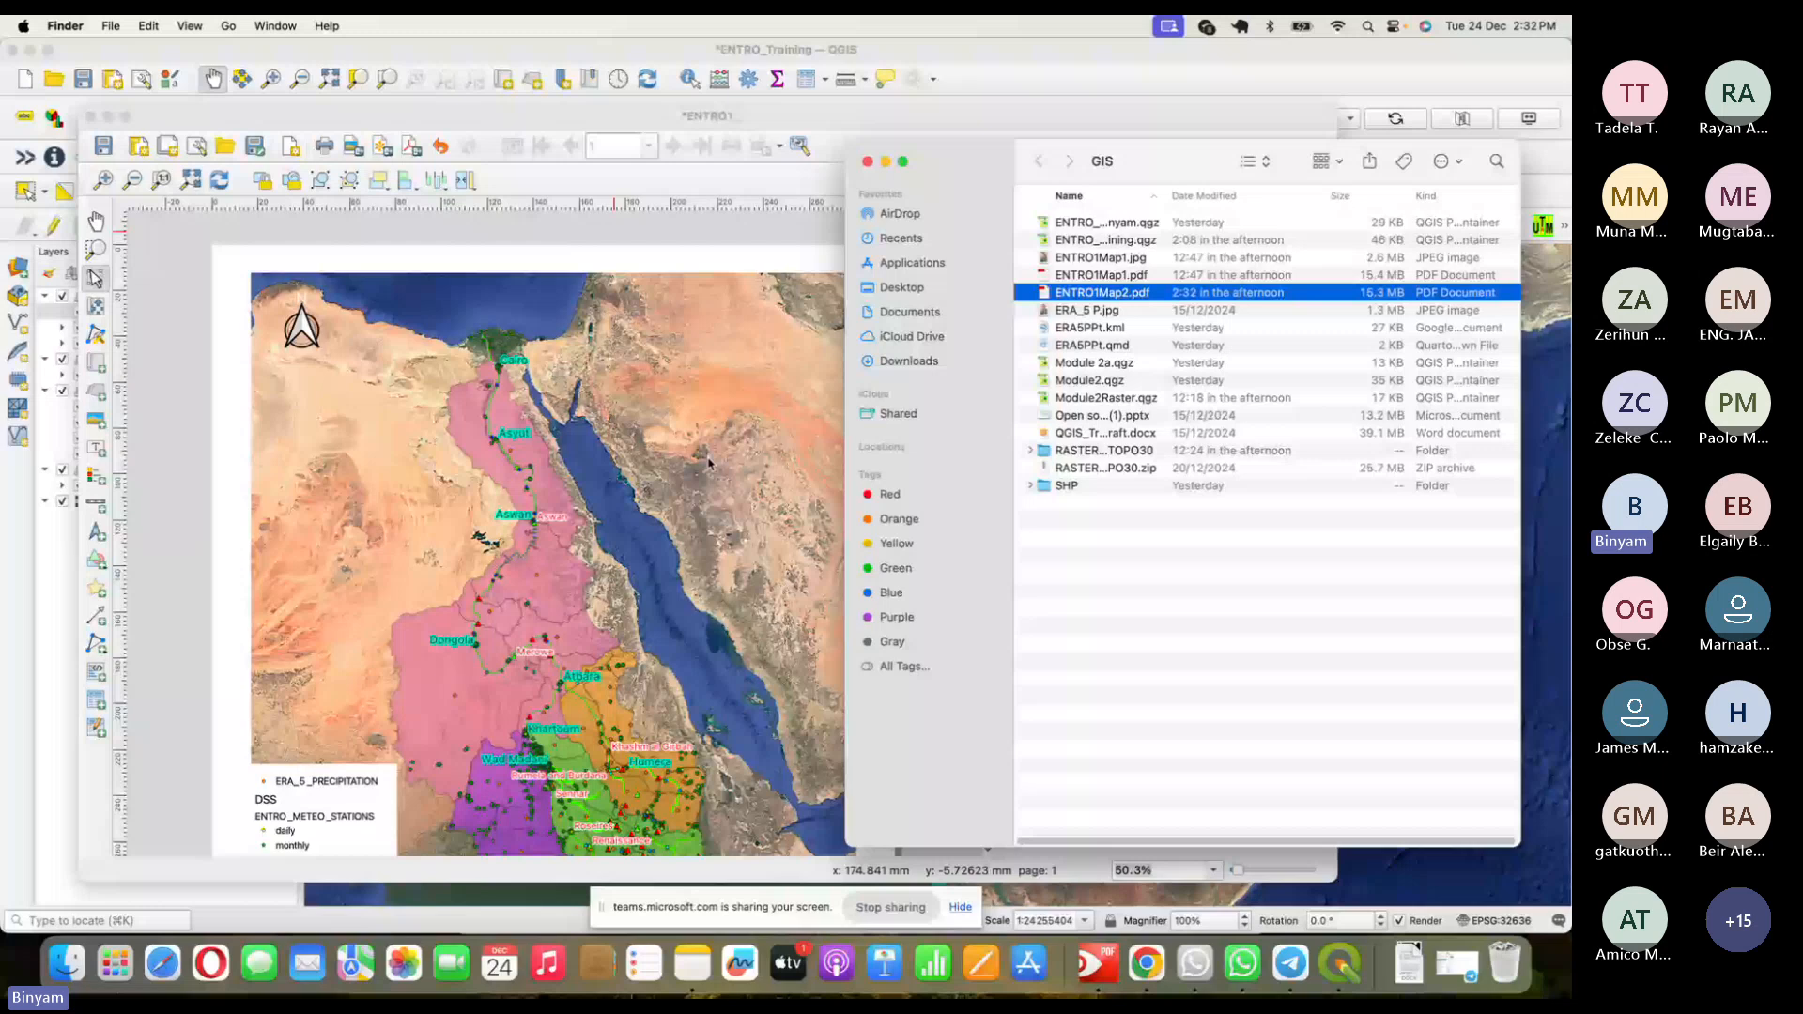
key("super+Tab")
key("super+Tab")
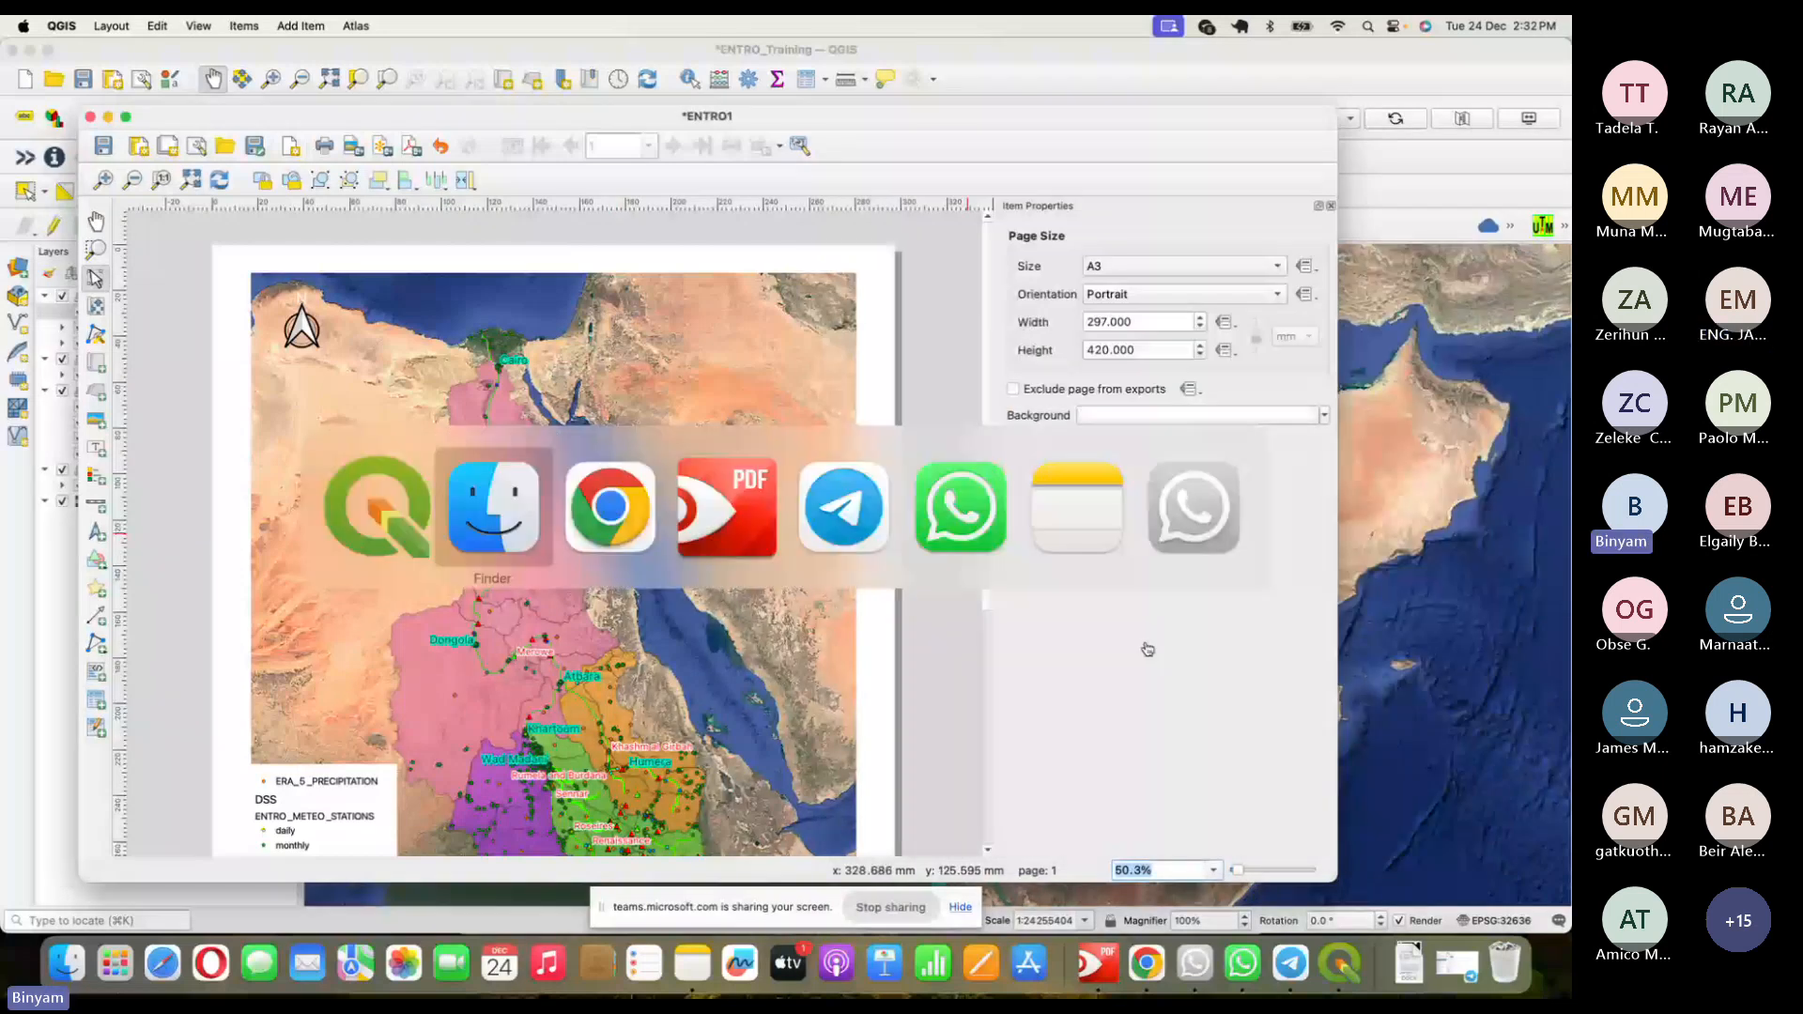
- Export the layout as ENTRO1Map2.jpg at 150 dpi and reveal it in its folder
key("super+Tab")
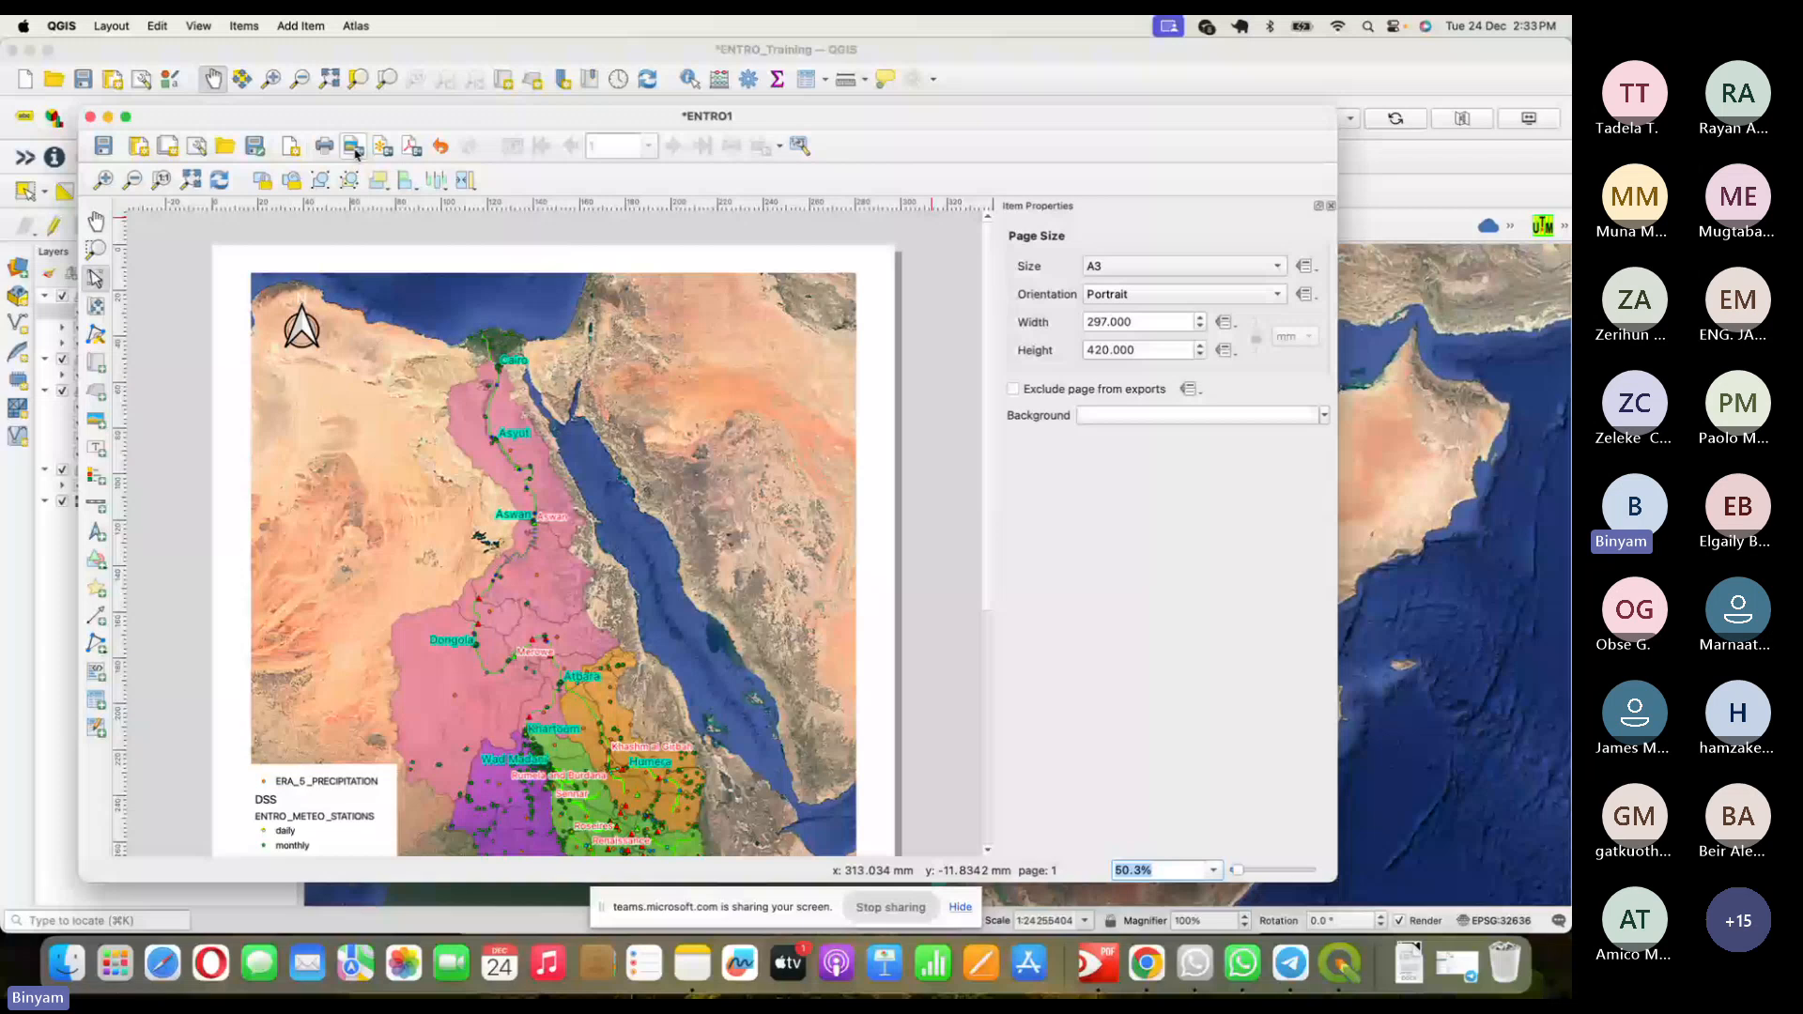
left_click(353, 148)
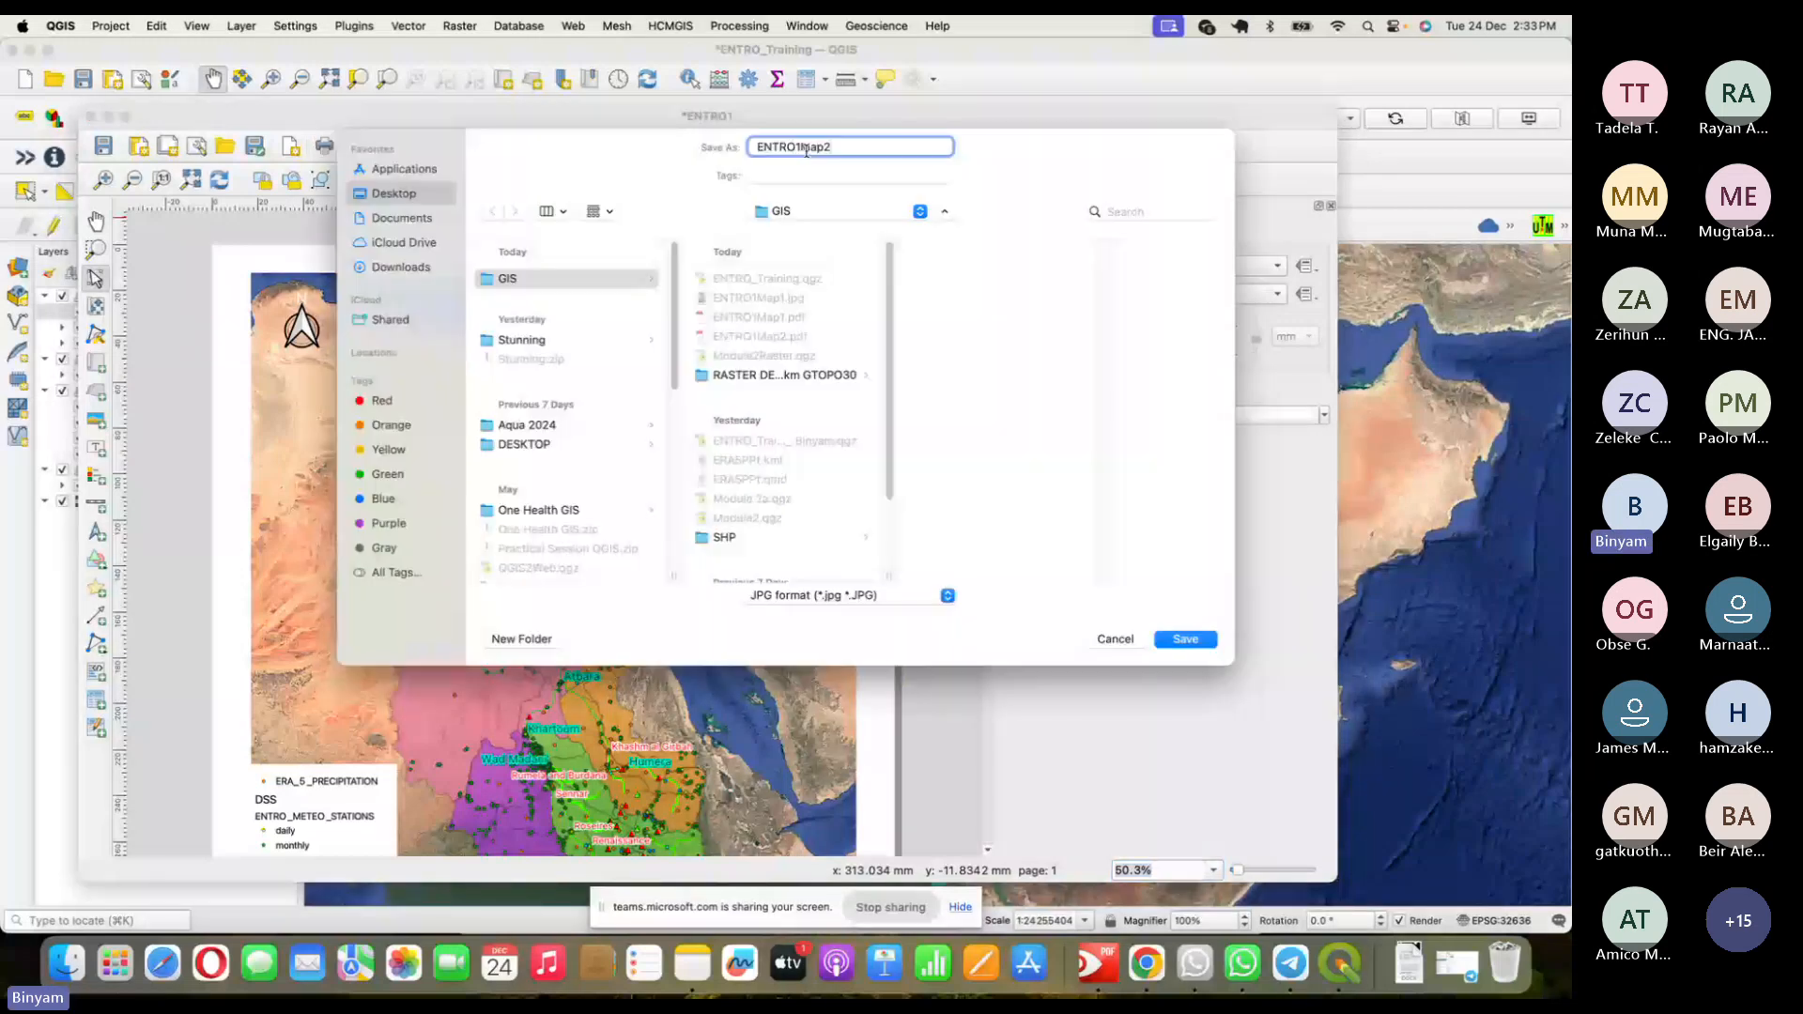
left_click(1191, 640)
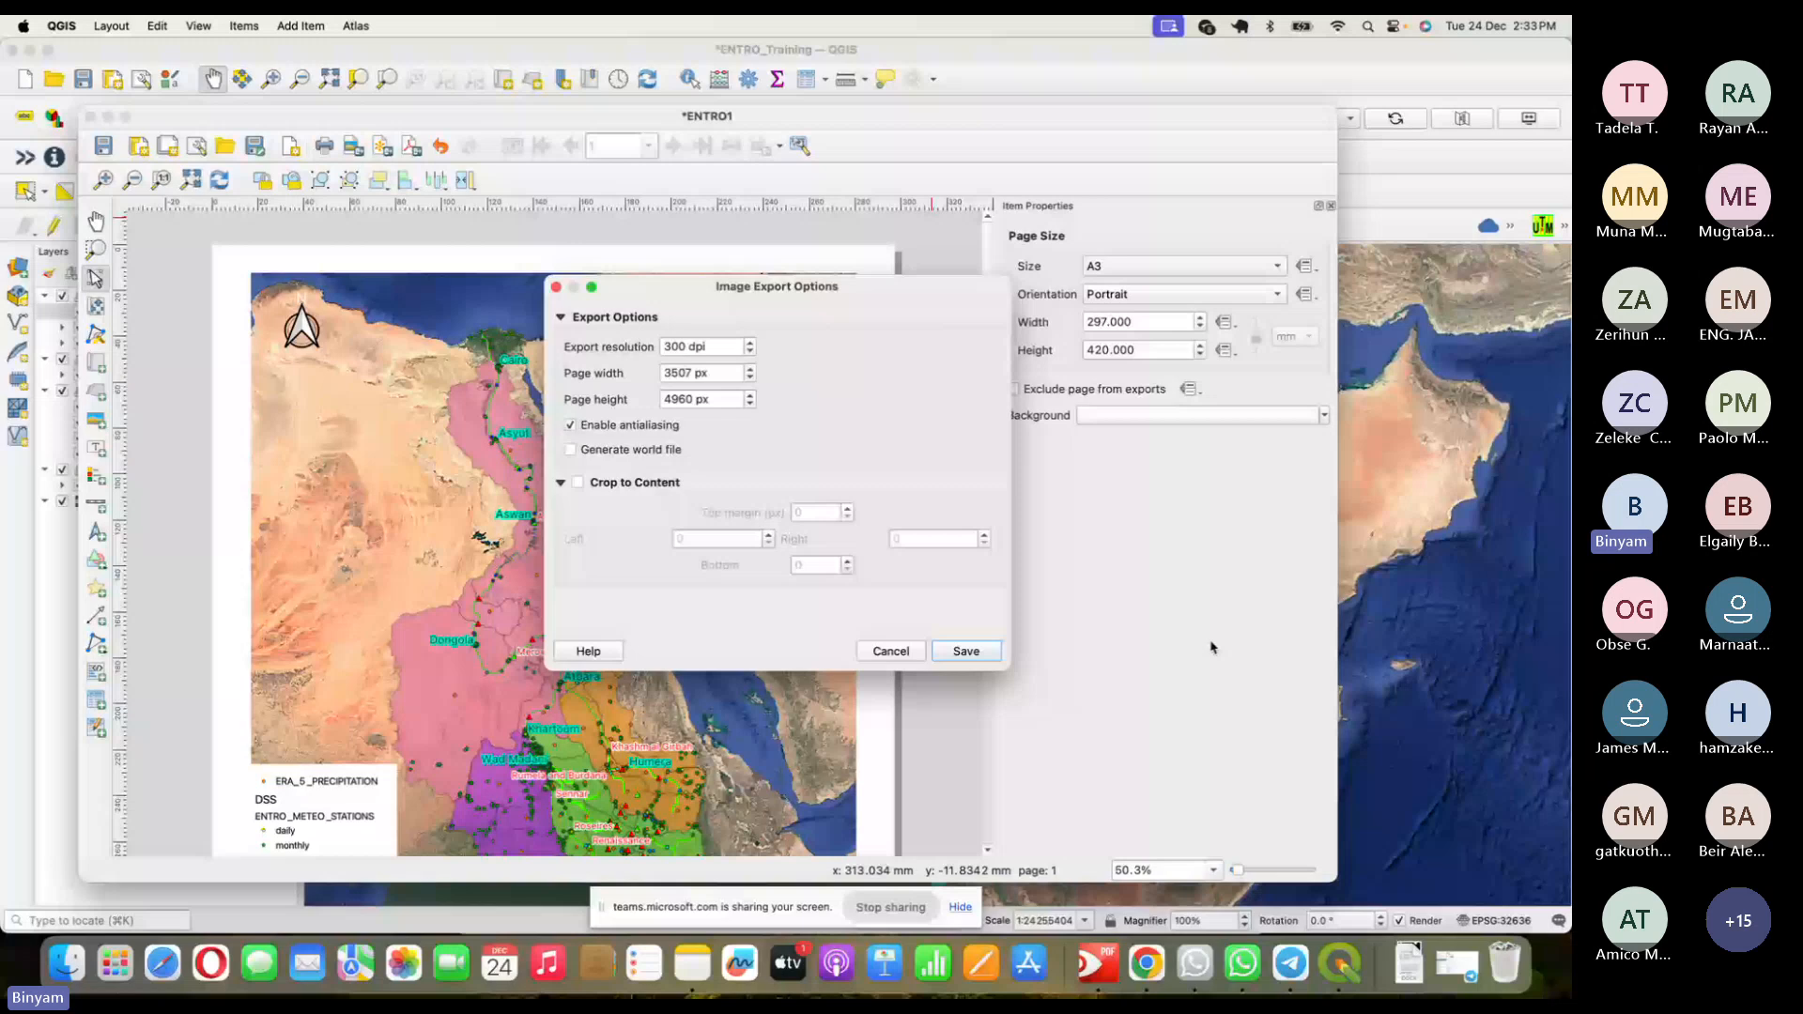
left_click(682, 346)
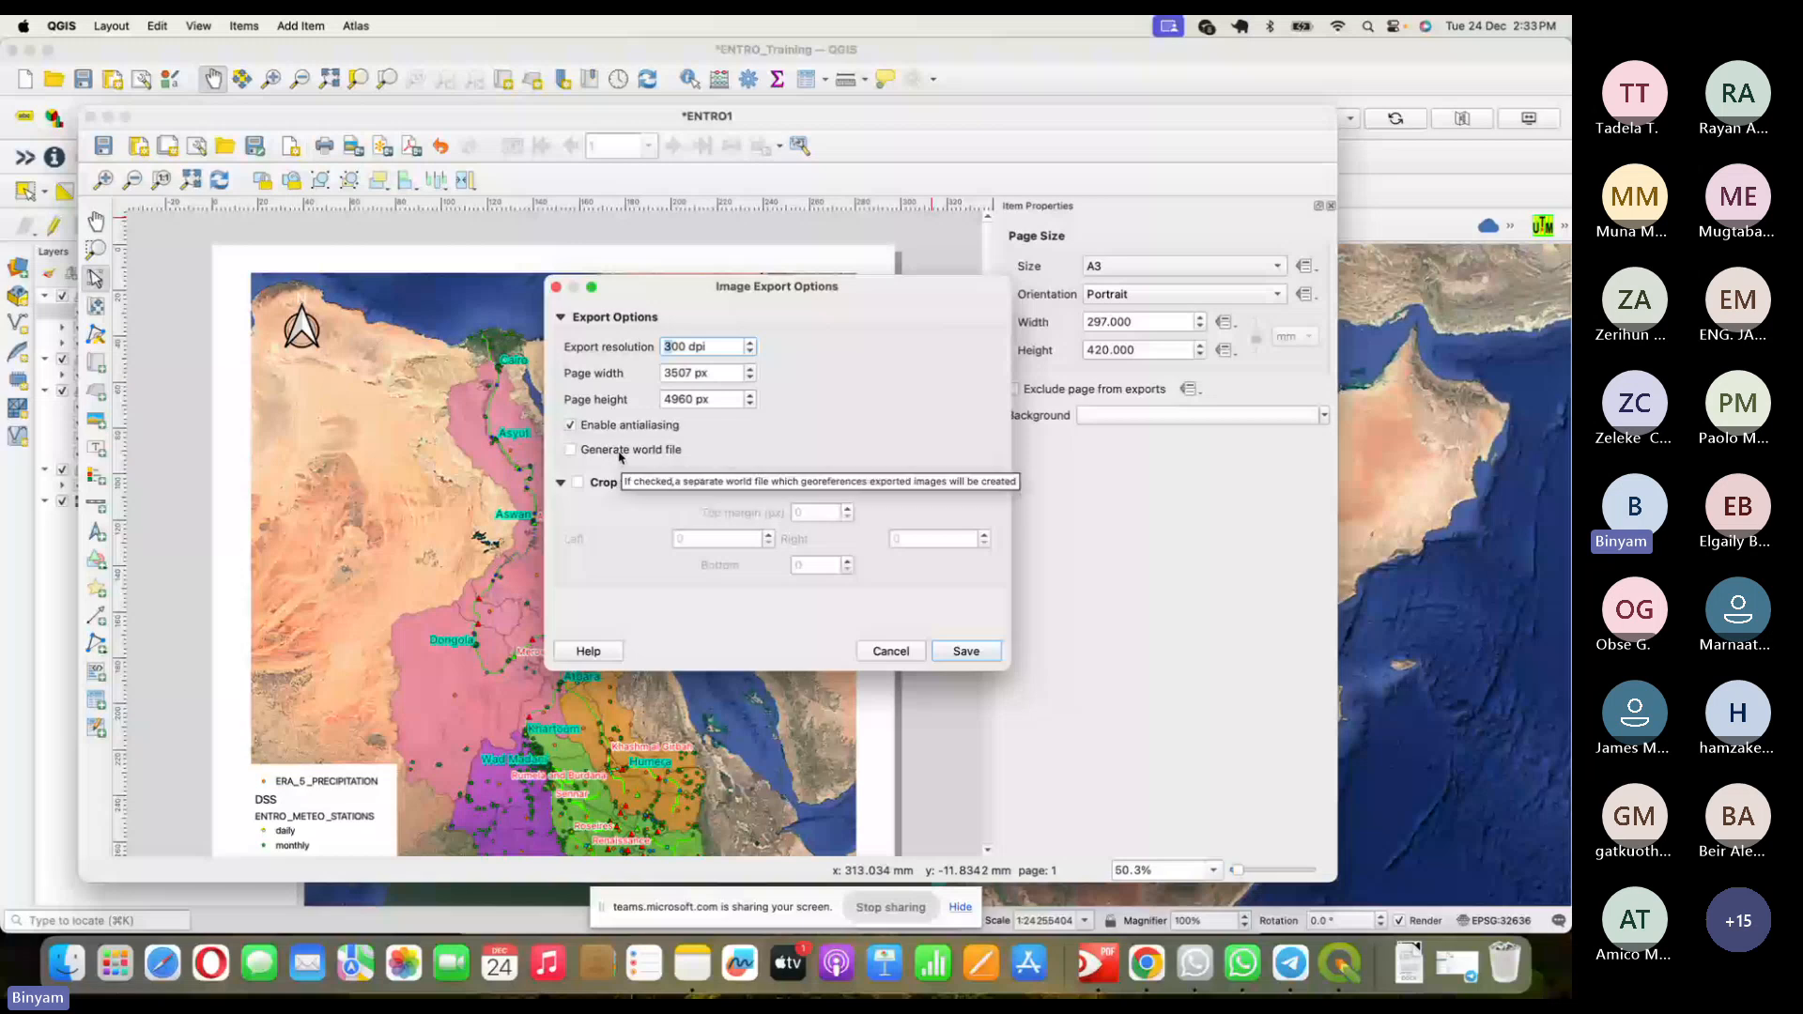
key("Delete")
type("15")
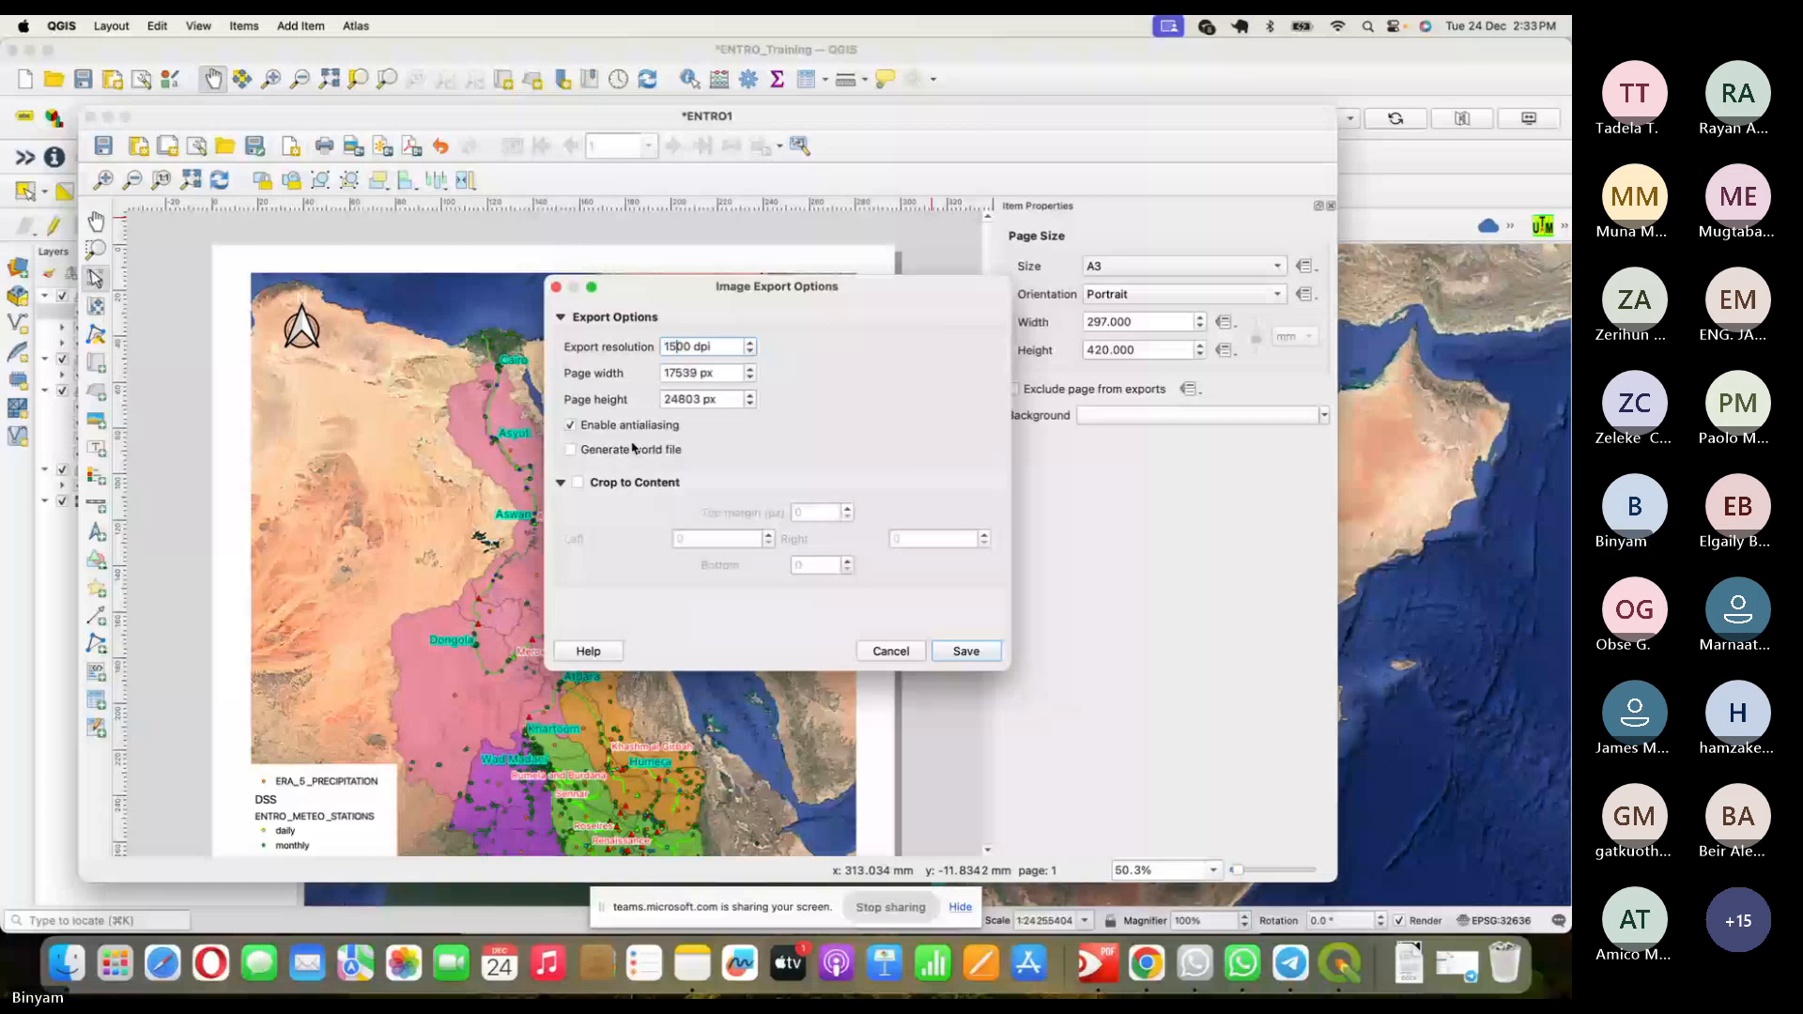
key("Delete")
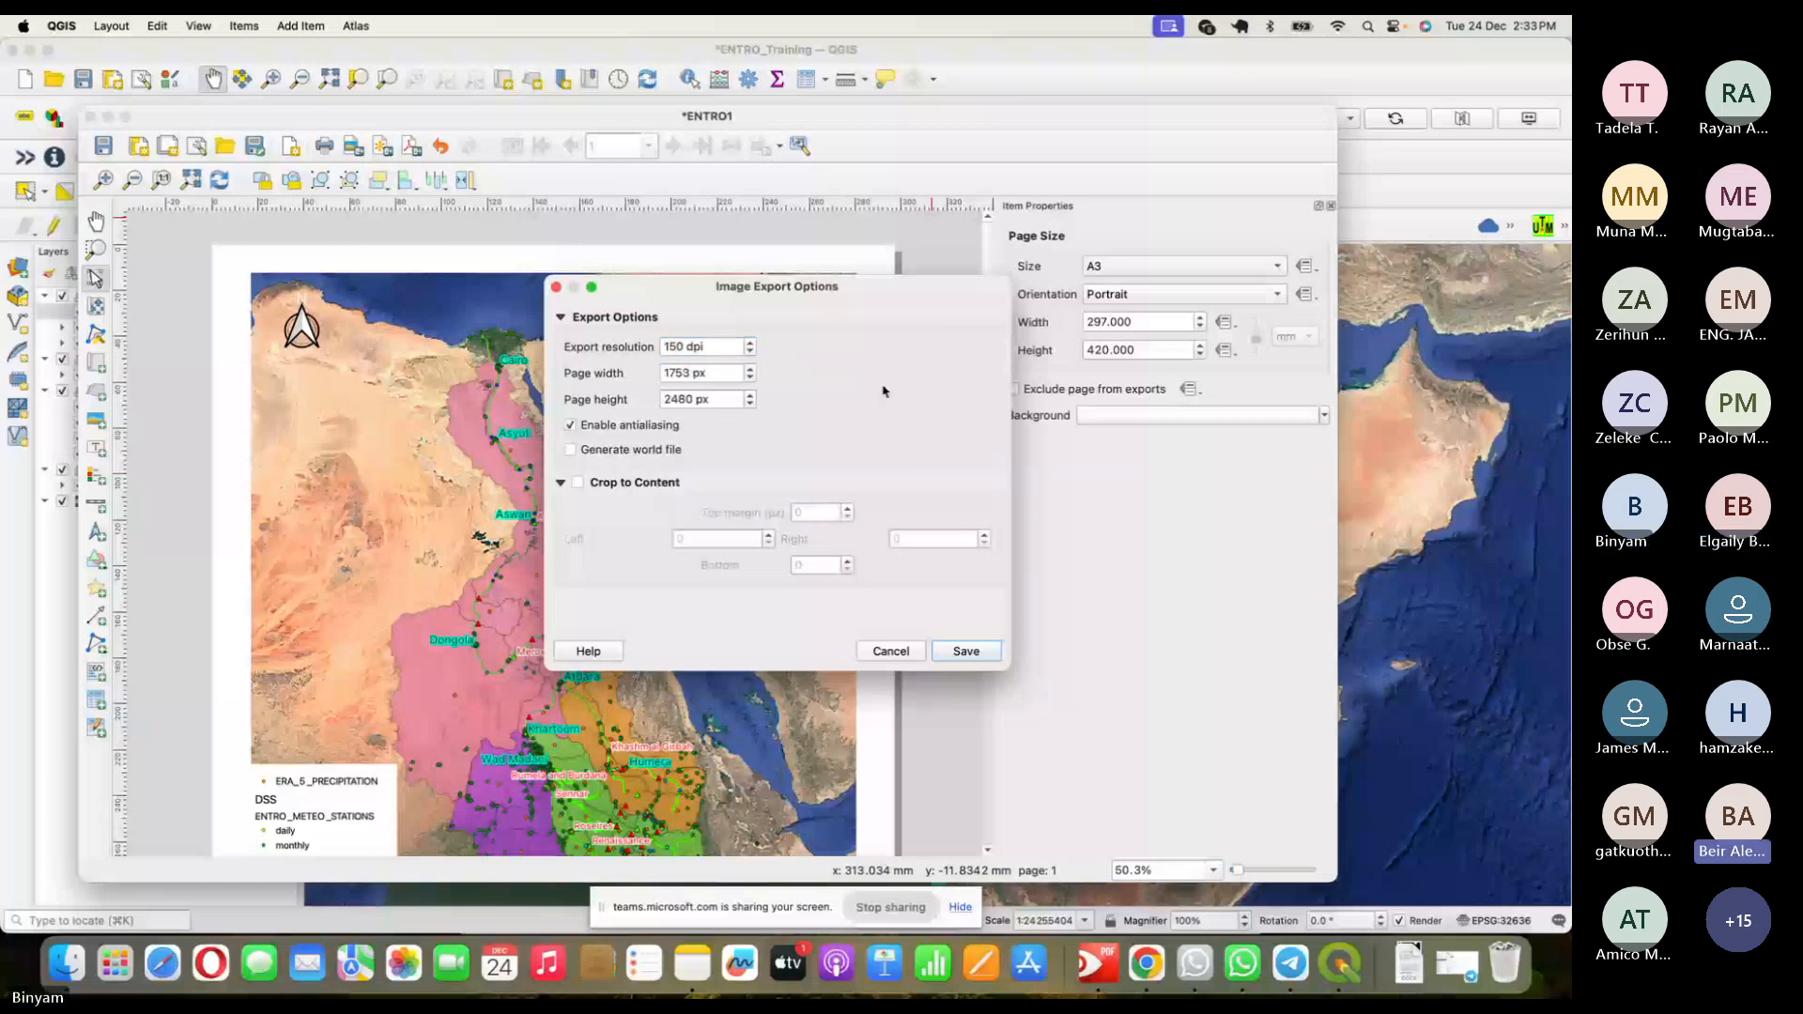
key("Return")
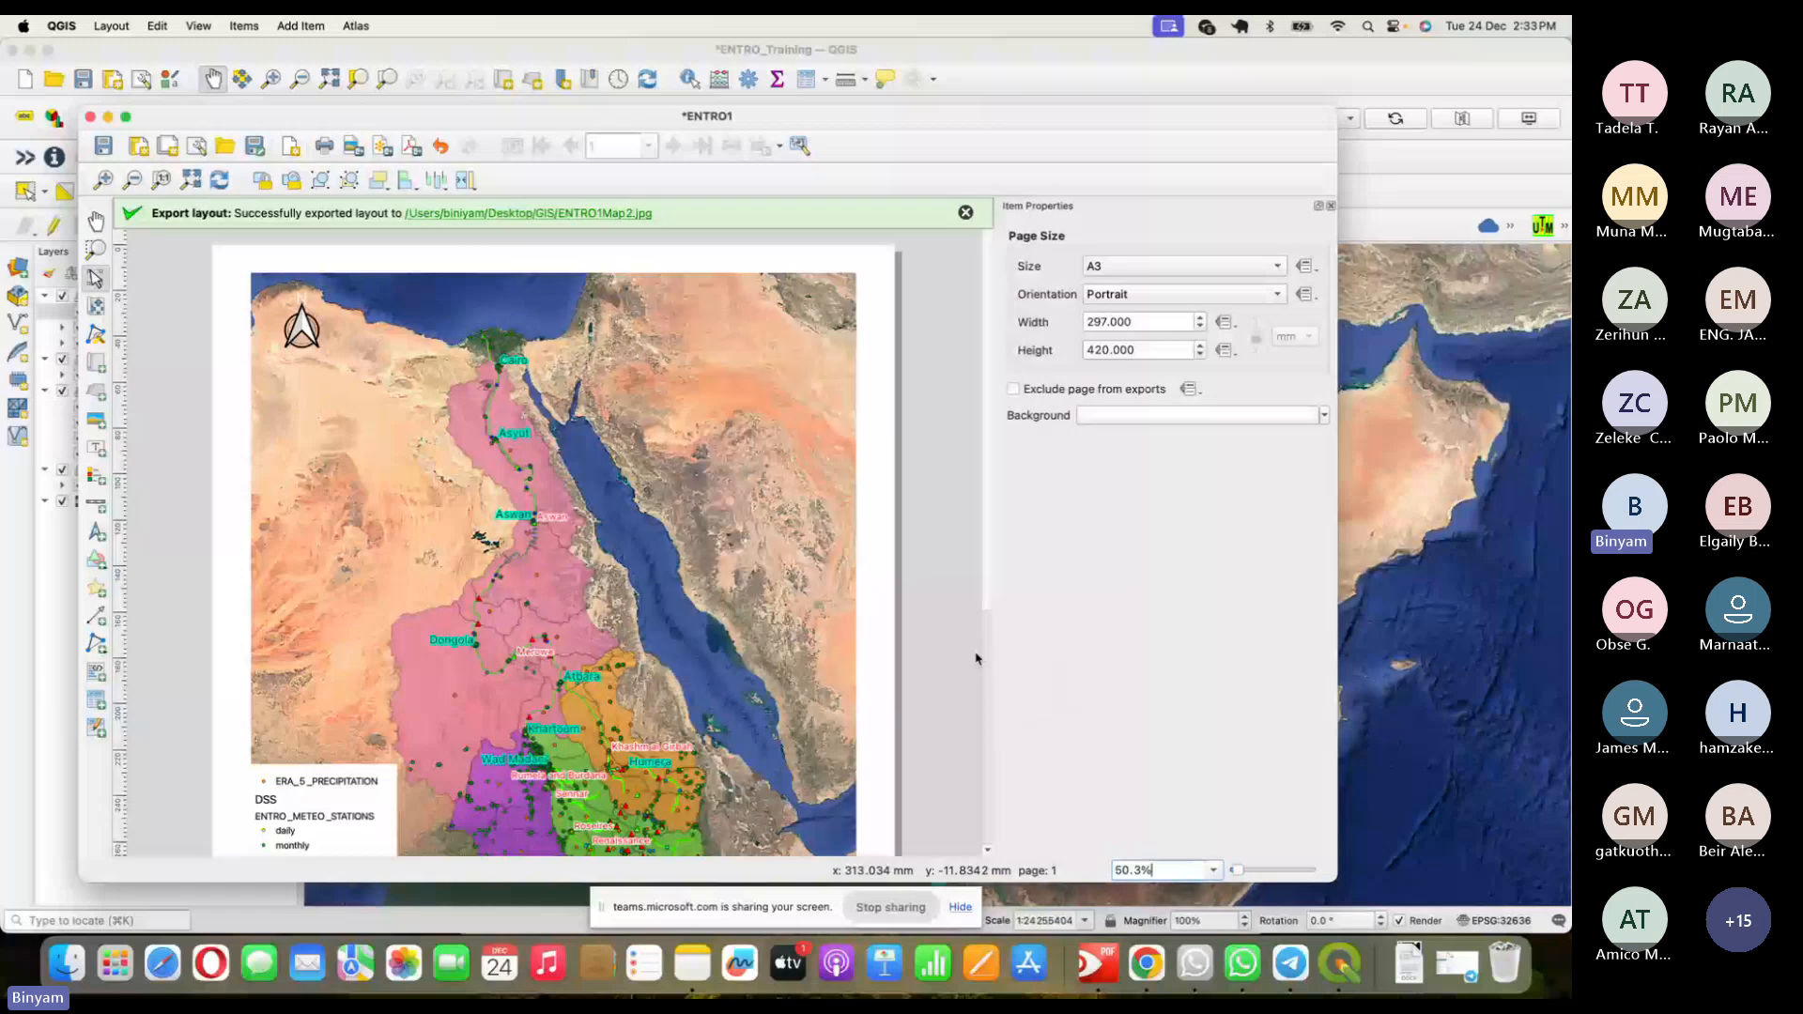
left_click(635, 215)
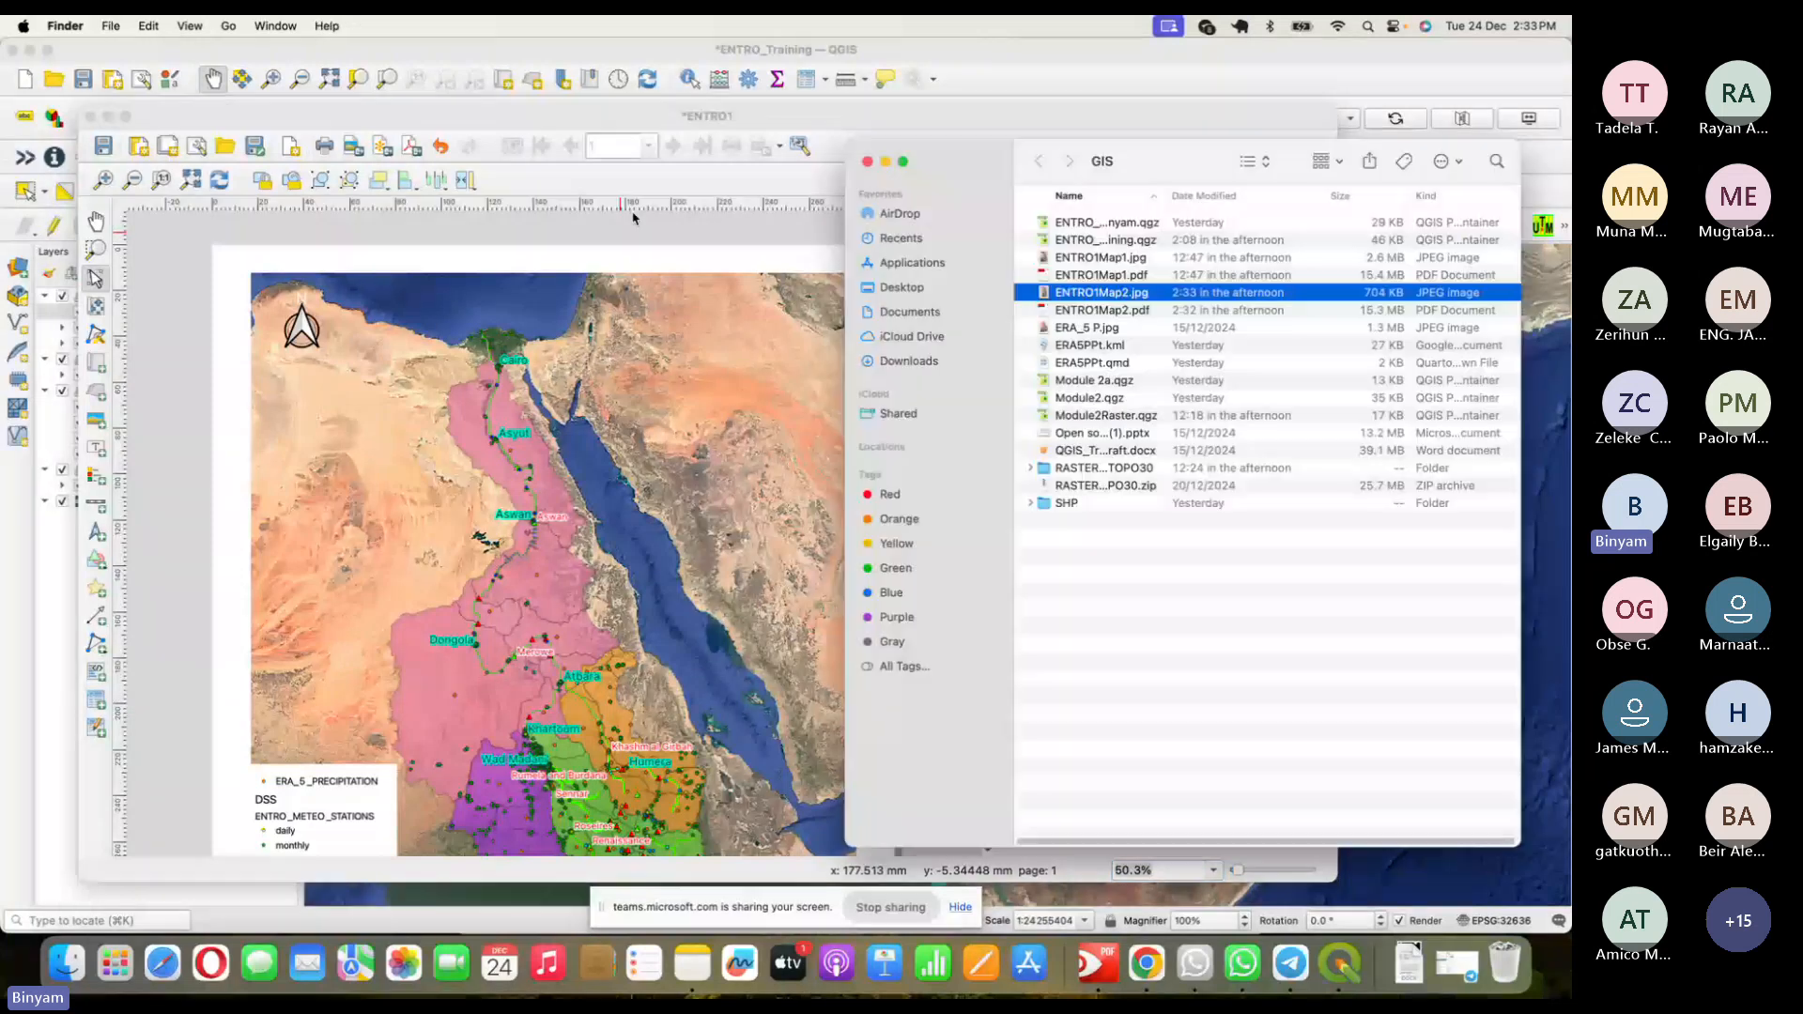
- Check ENTRO1Map2.jpg's file options in Finder, then leave Finder for another app
right_click(1128, 293)
left_click(1210, 628)
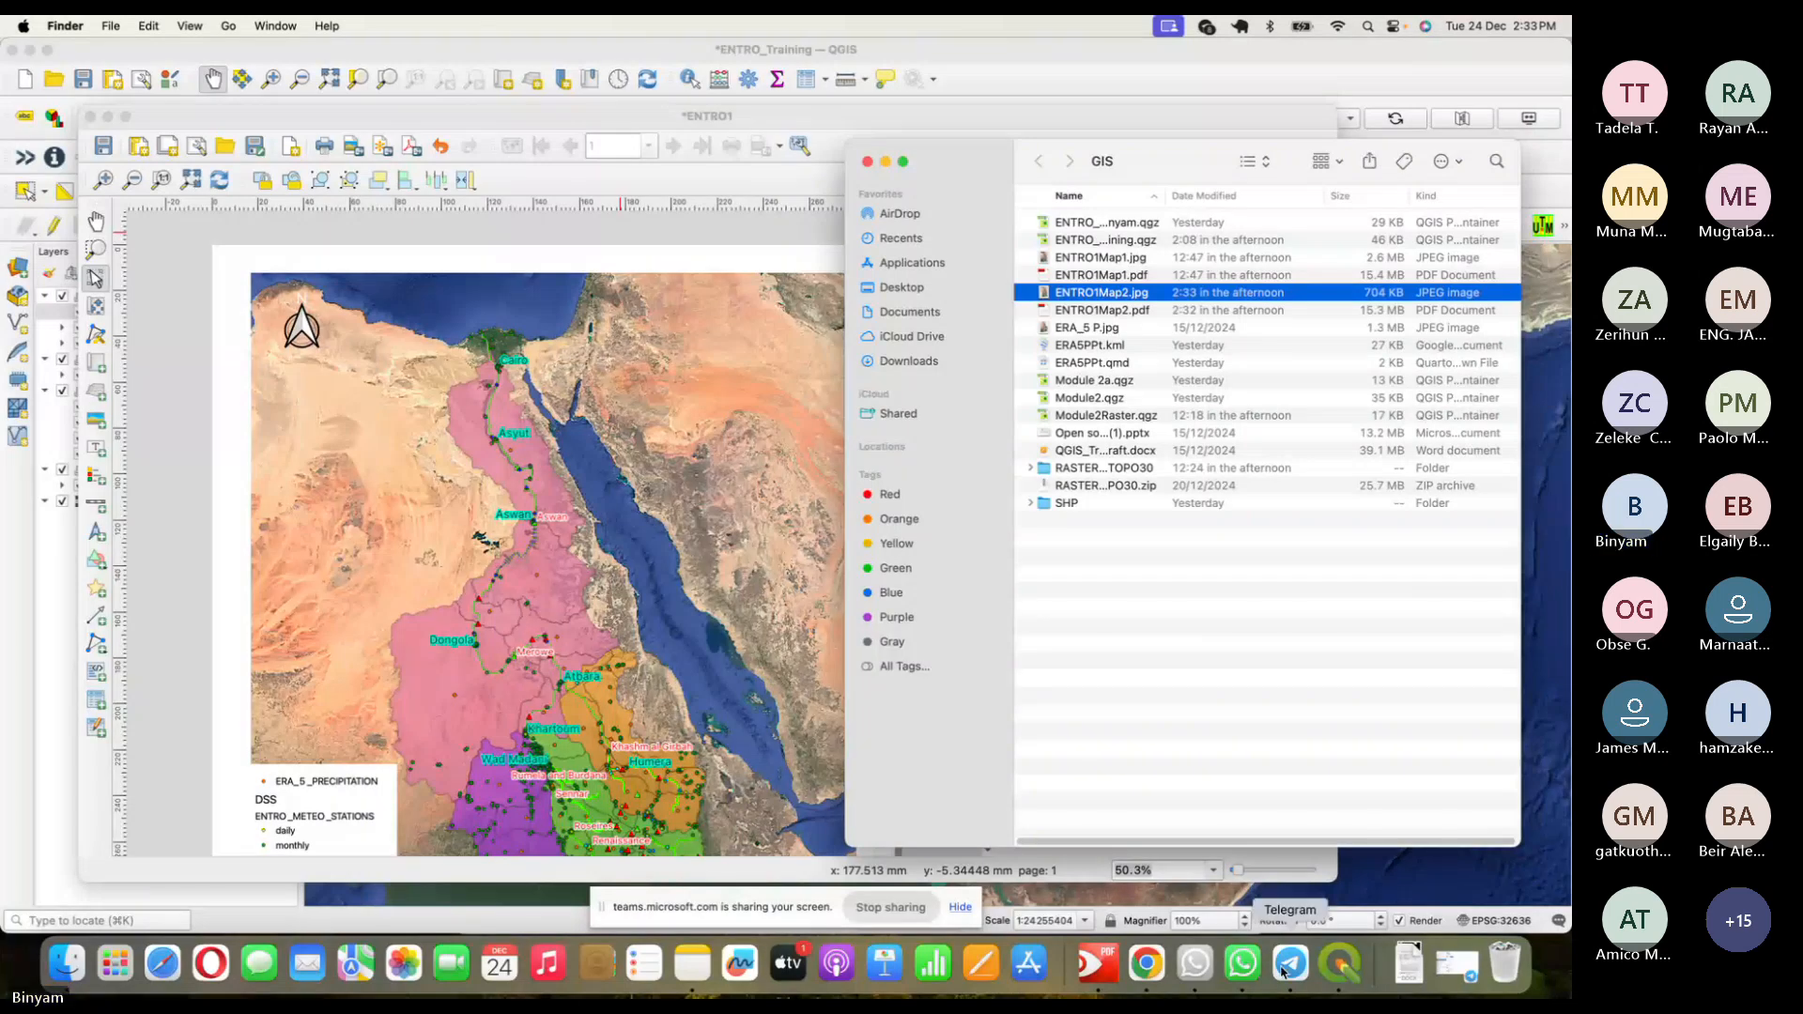
left_click(1348, 974)
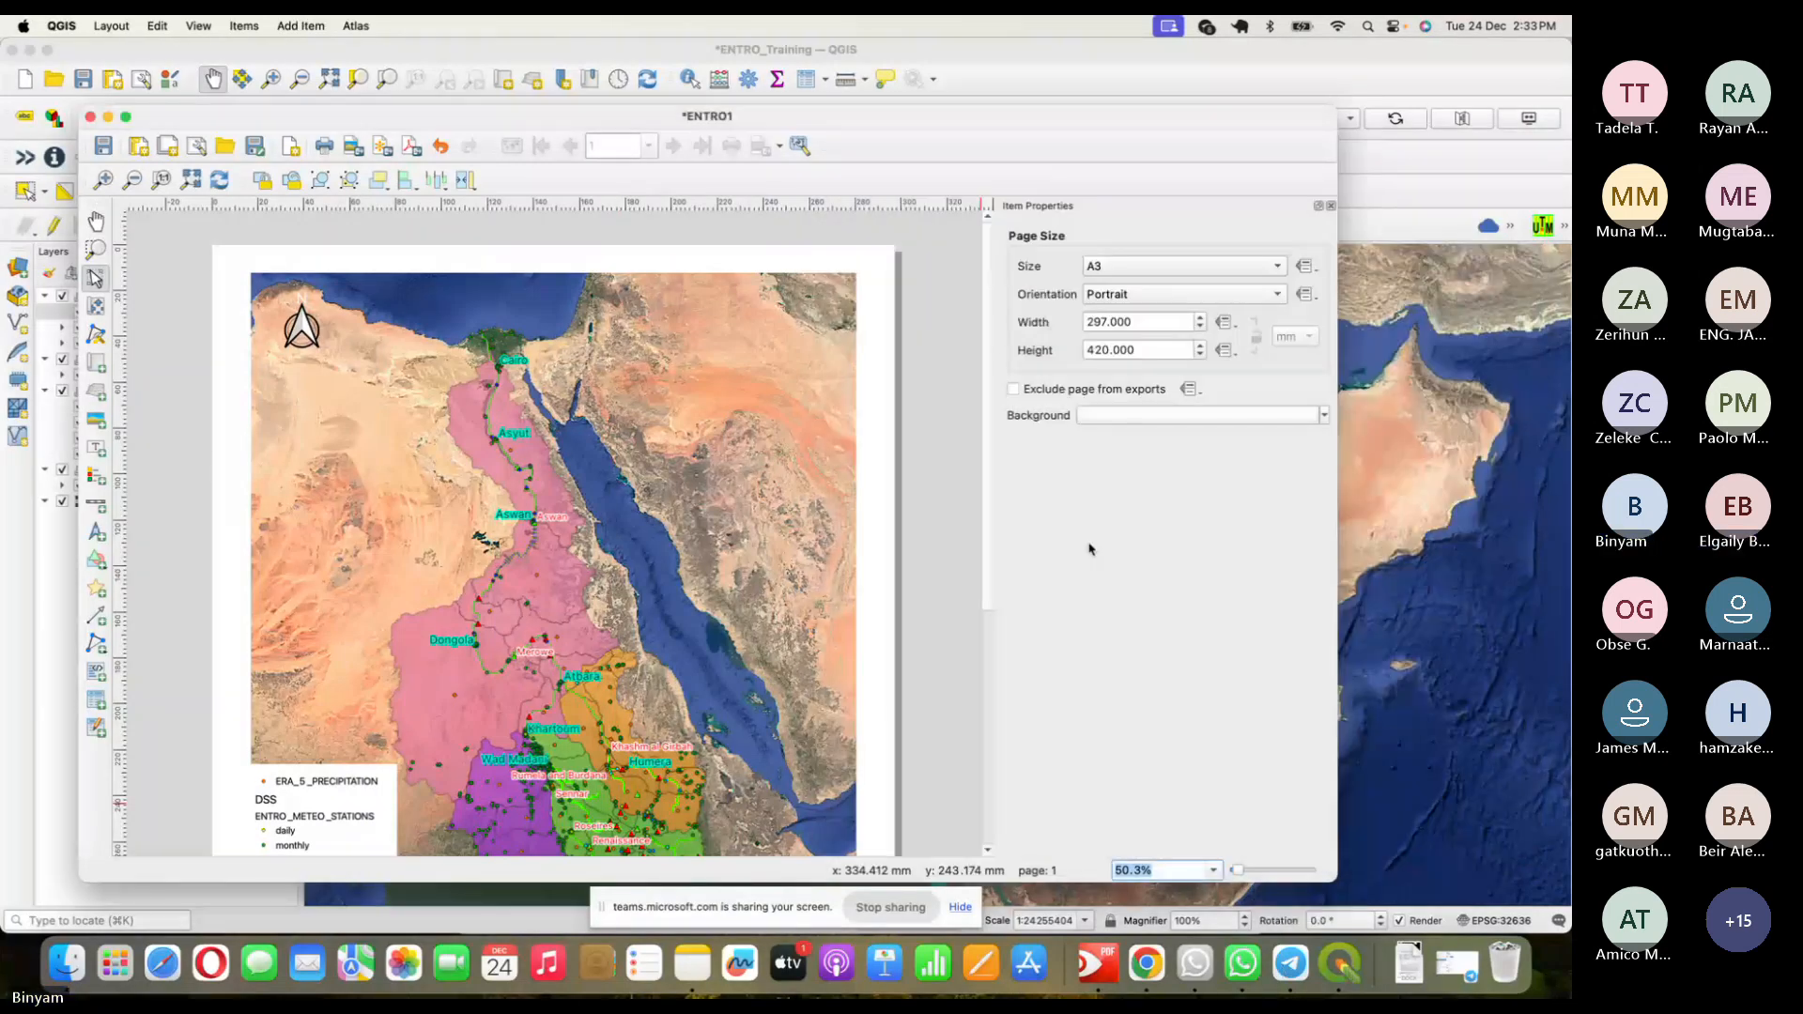
key("super+Tab")
key("super+Tab")
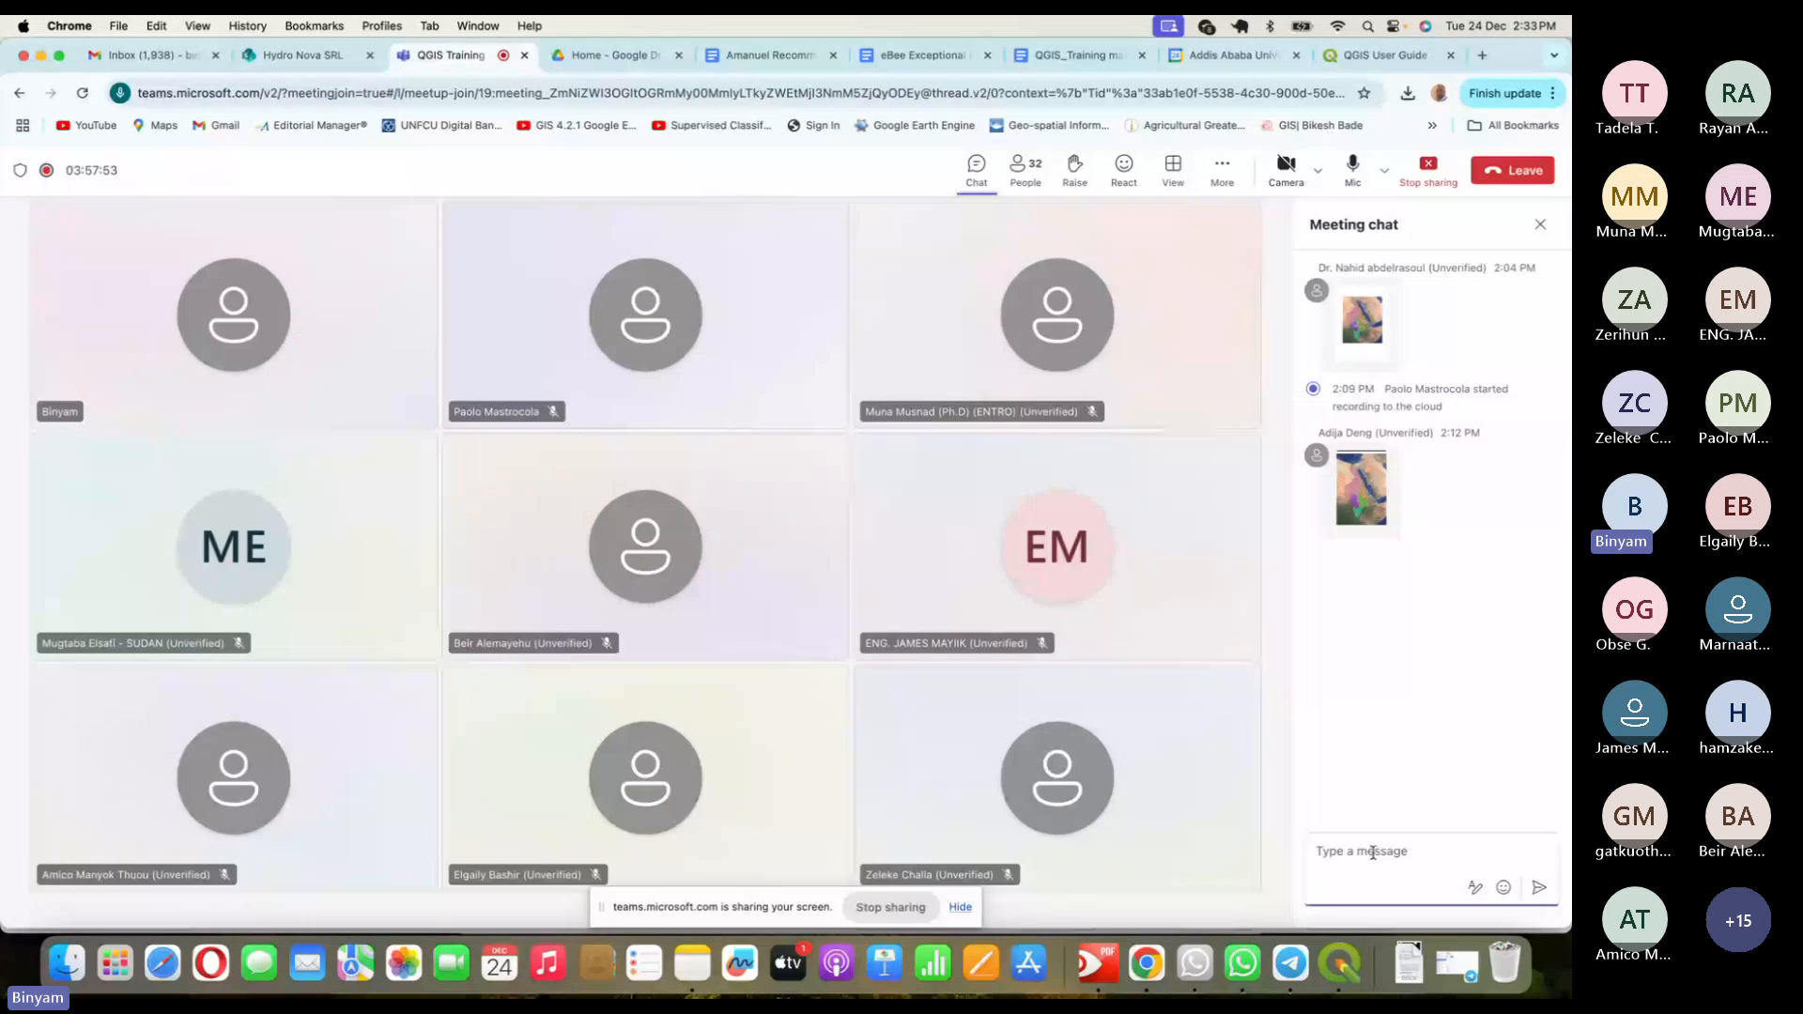
- Paste the exported map image into the Teams meeting chat and send it
left_click(1374, 856)
key("super+v")
key("Return")
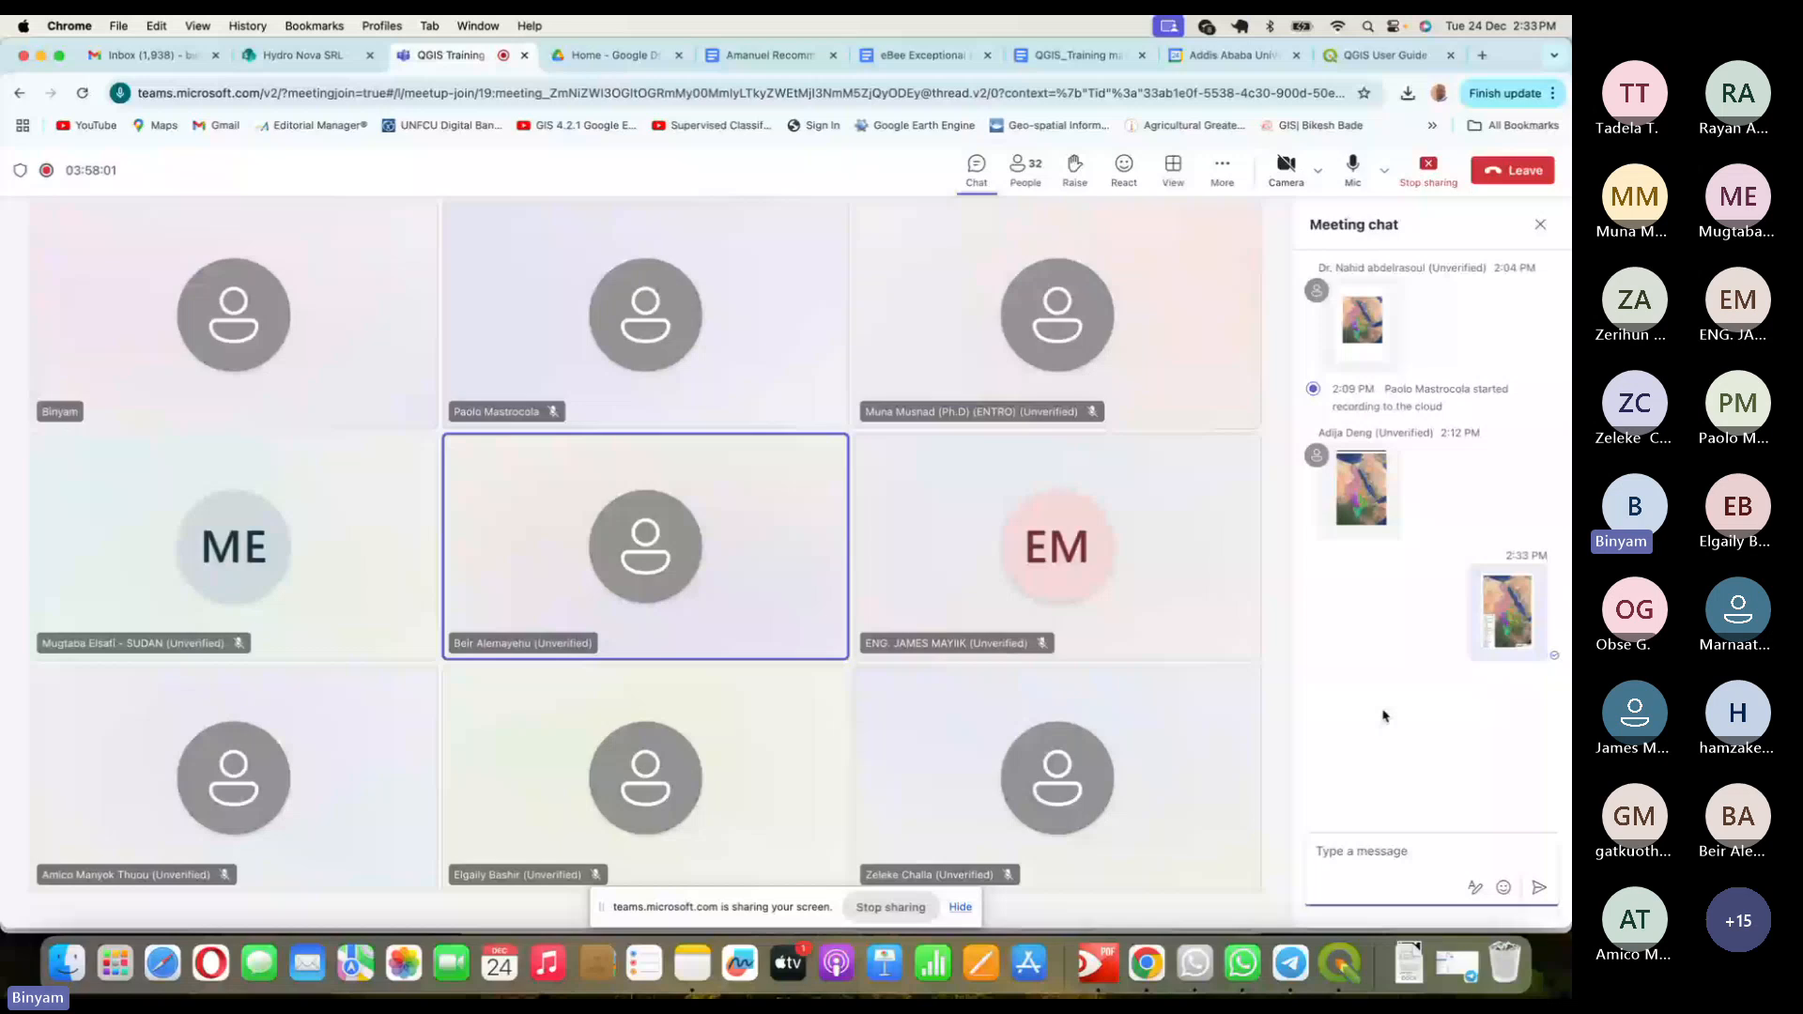
mouse_move(1509, 635)
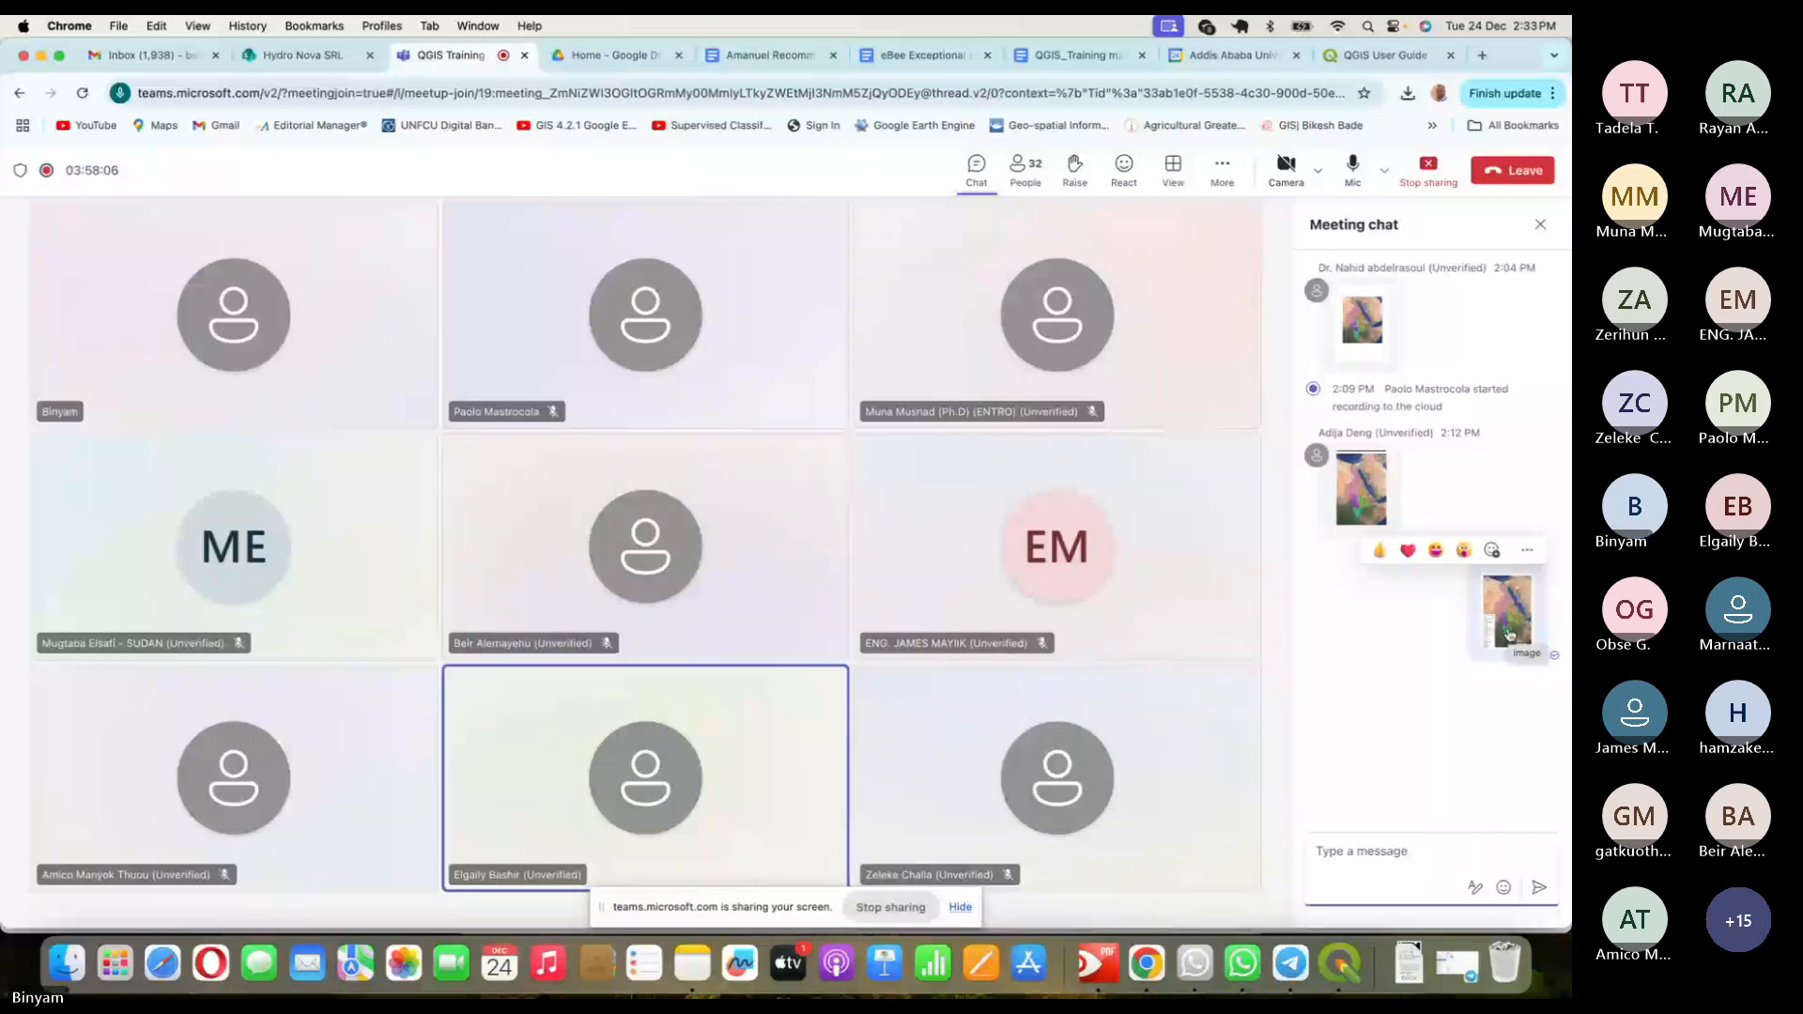
left_click(1362, 848)
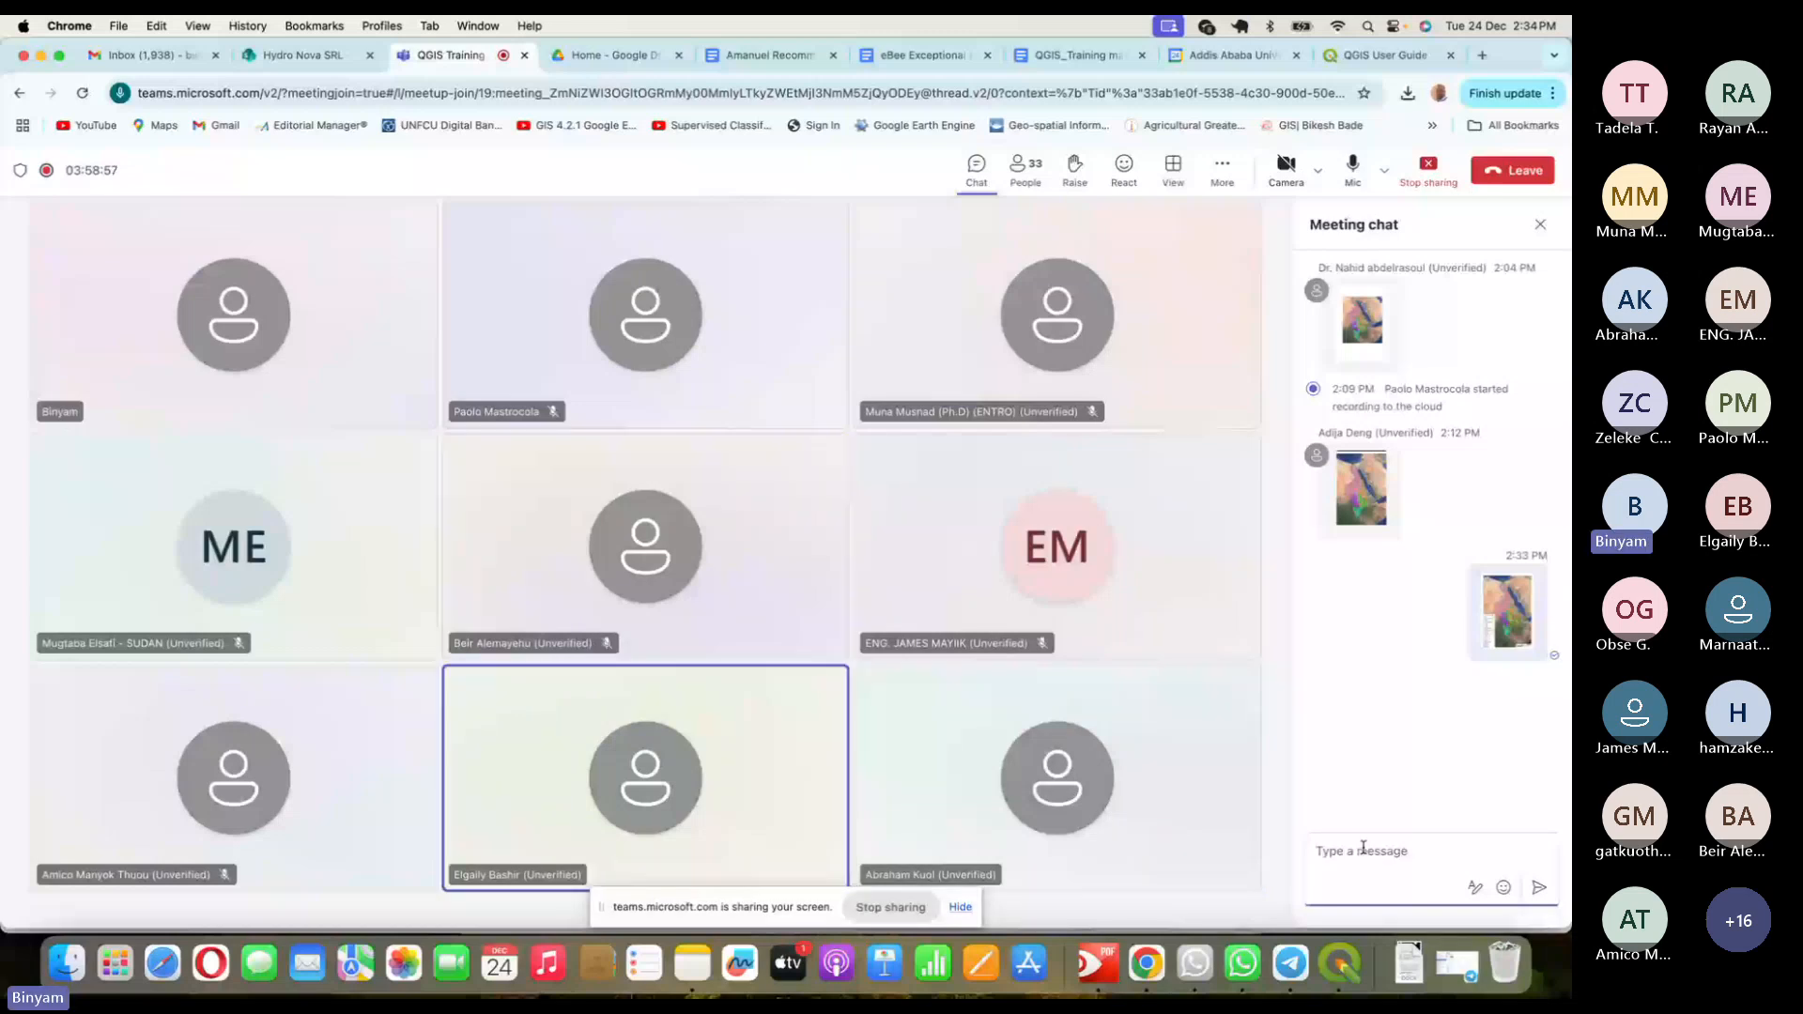
- Back in QGIS, select the layout legend and scroll up to the page top
left_click(1340, 962)
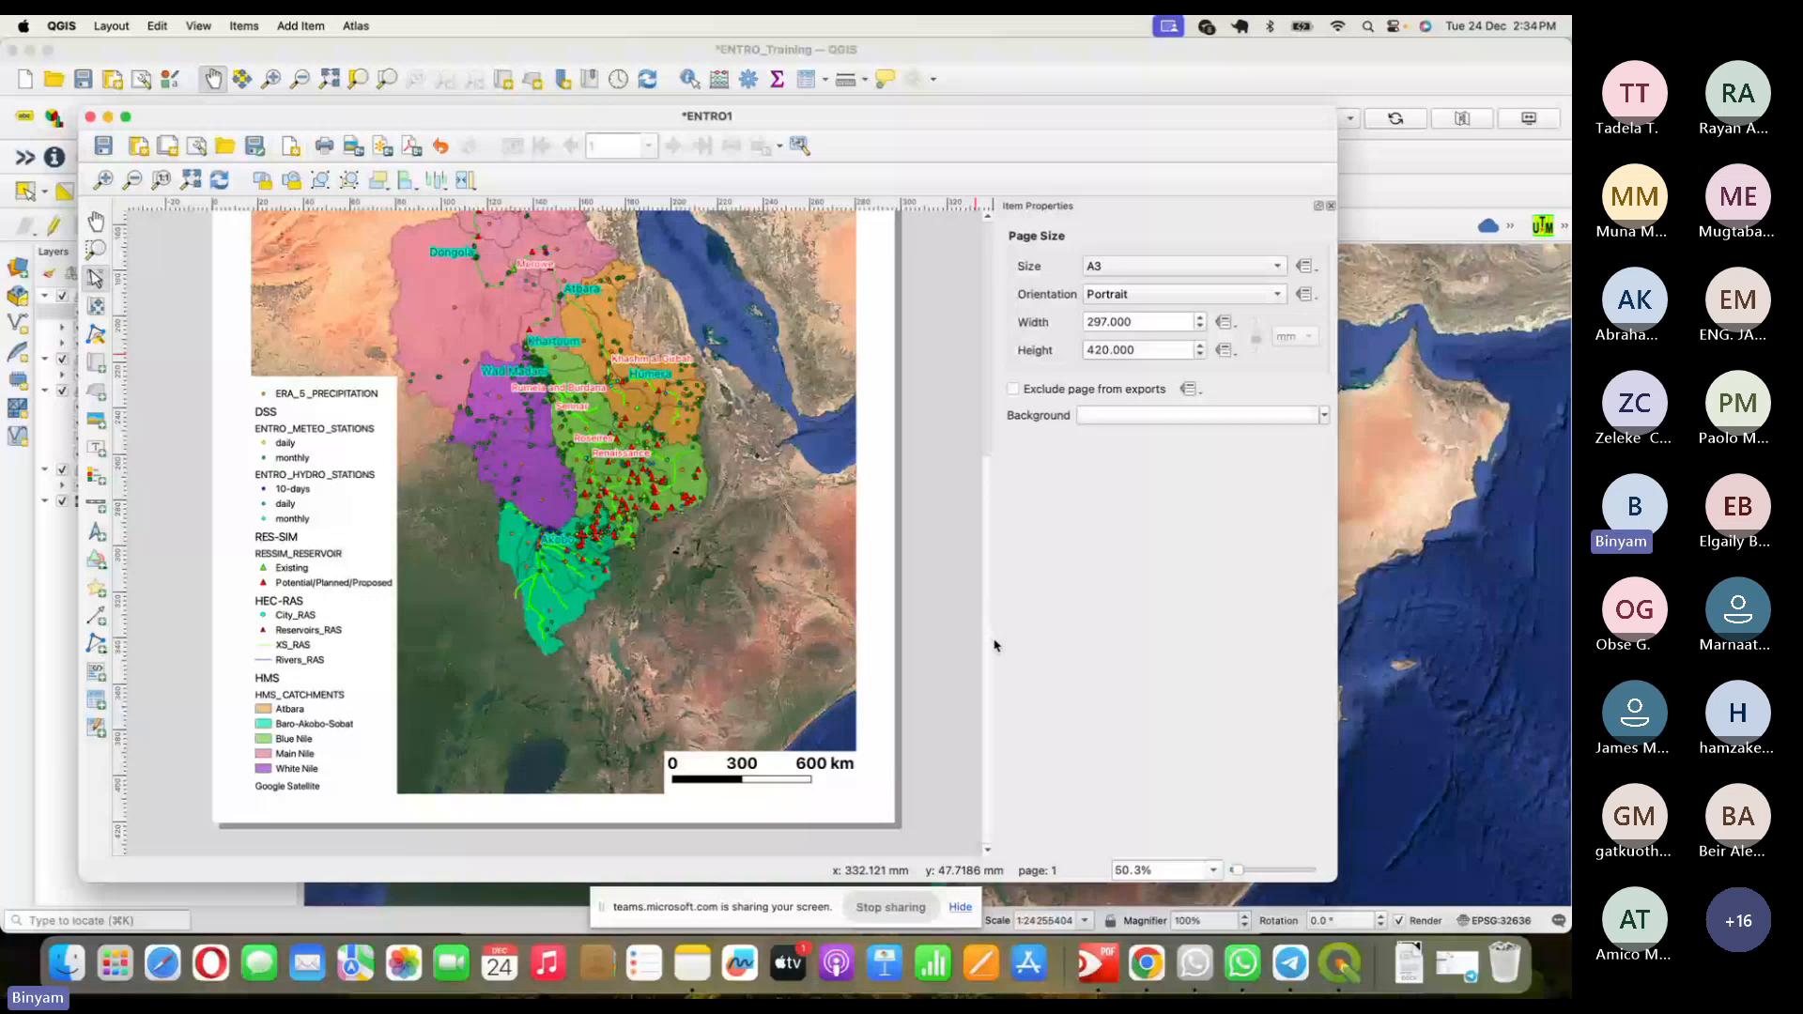
left_click(324, 591)
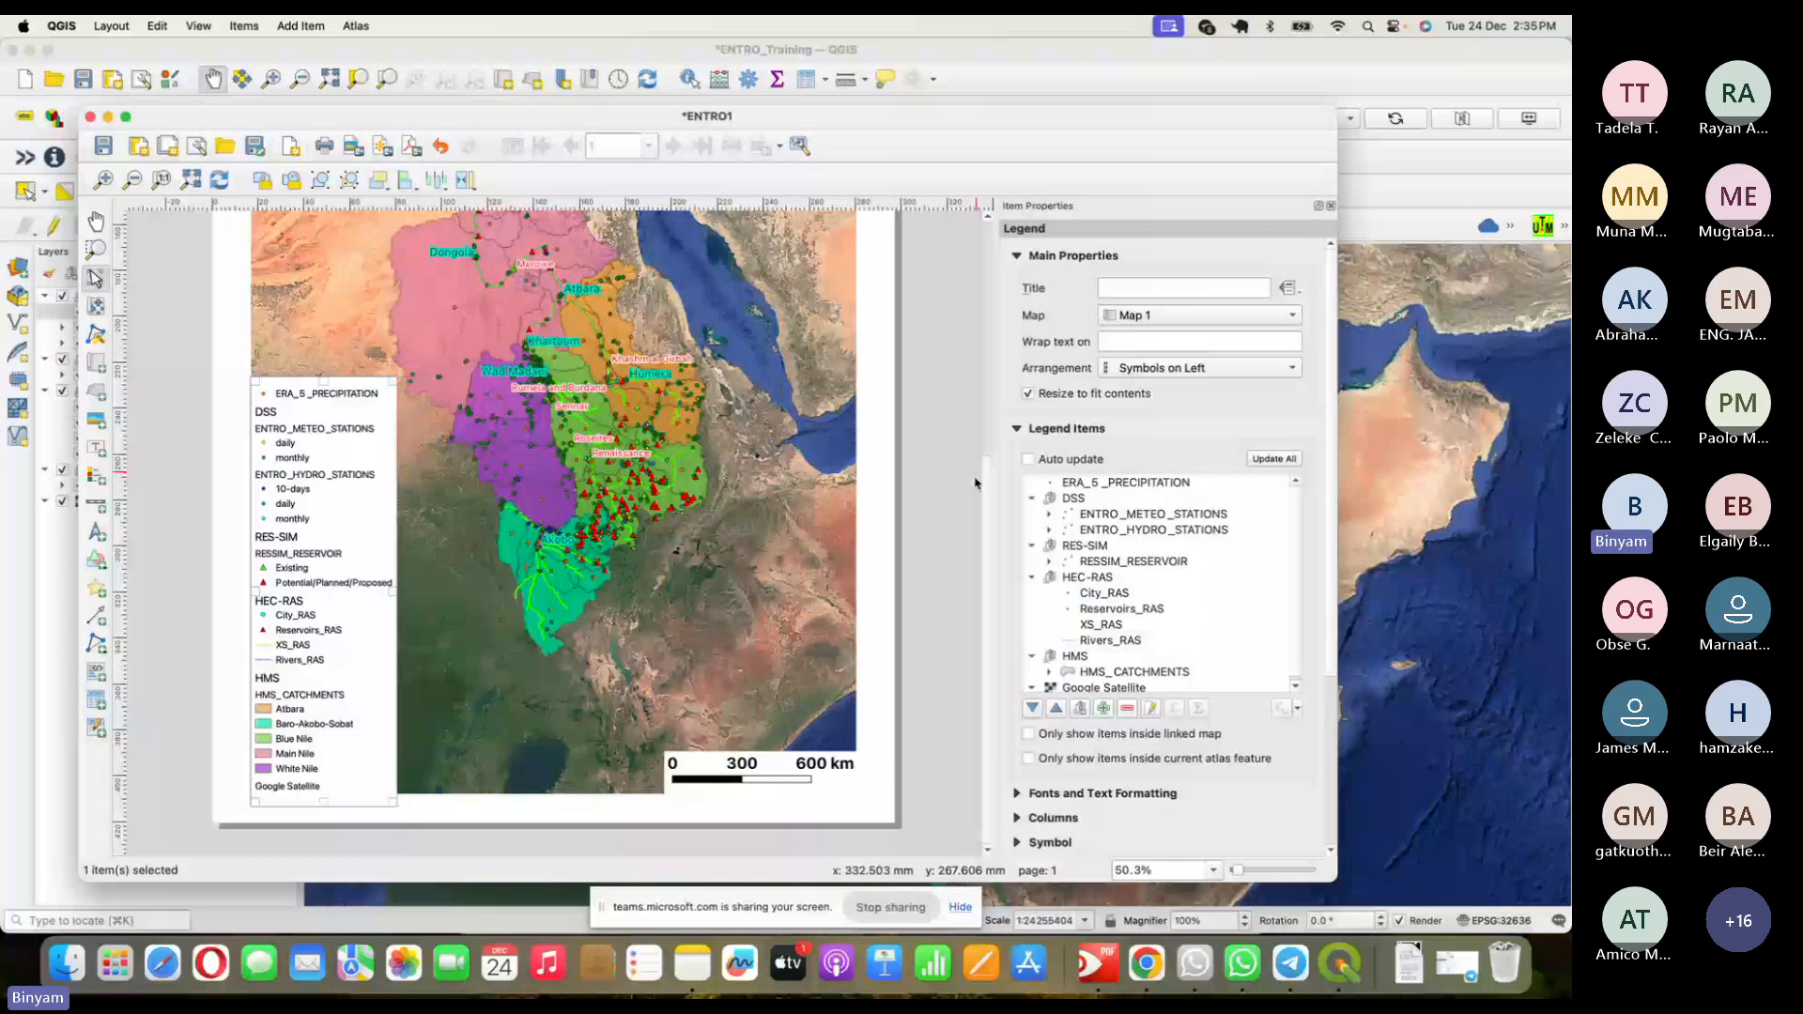
scroll(975, 483, "up", 5)
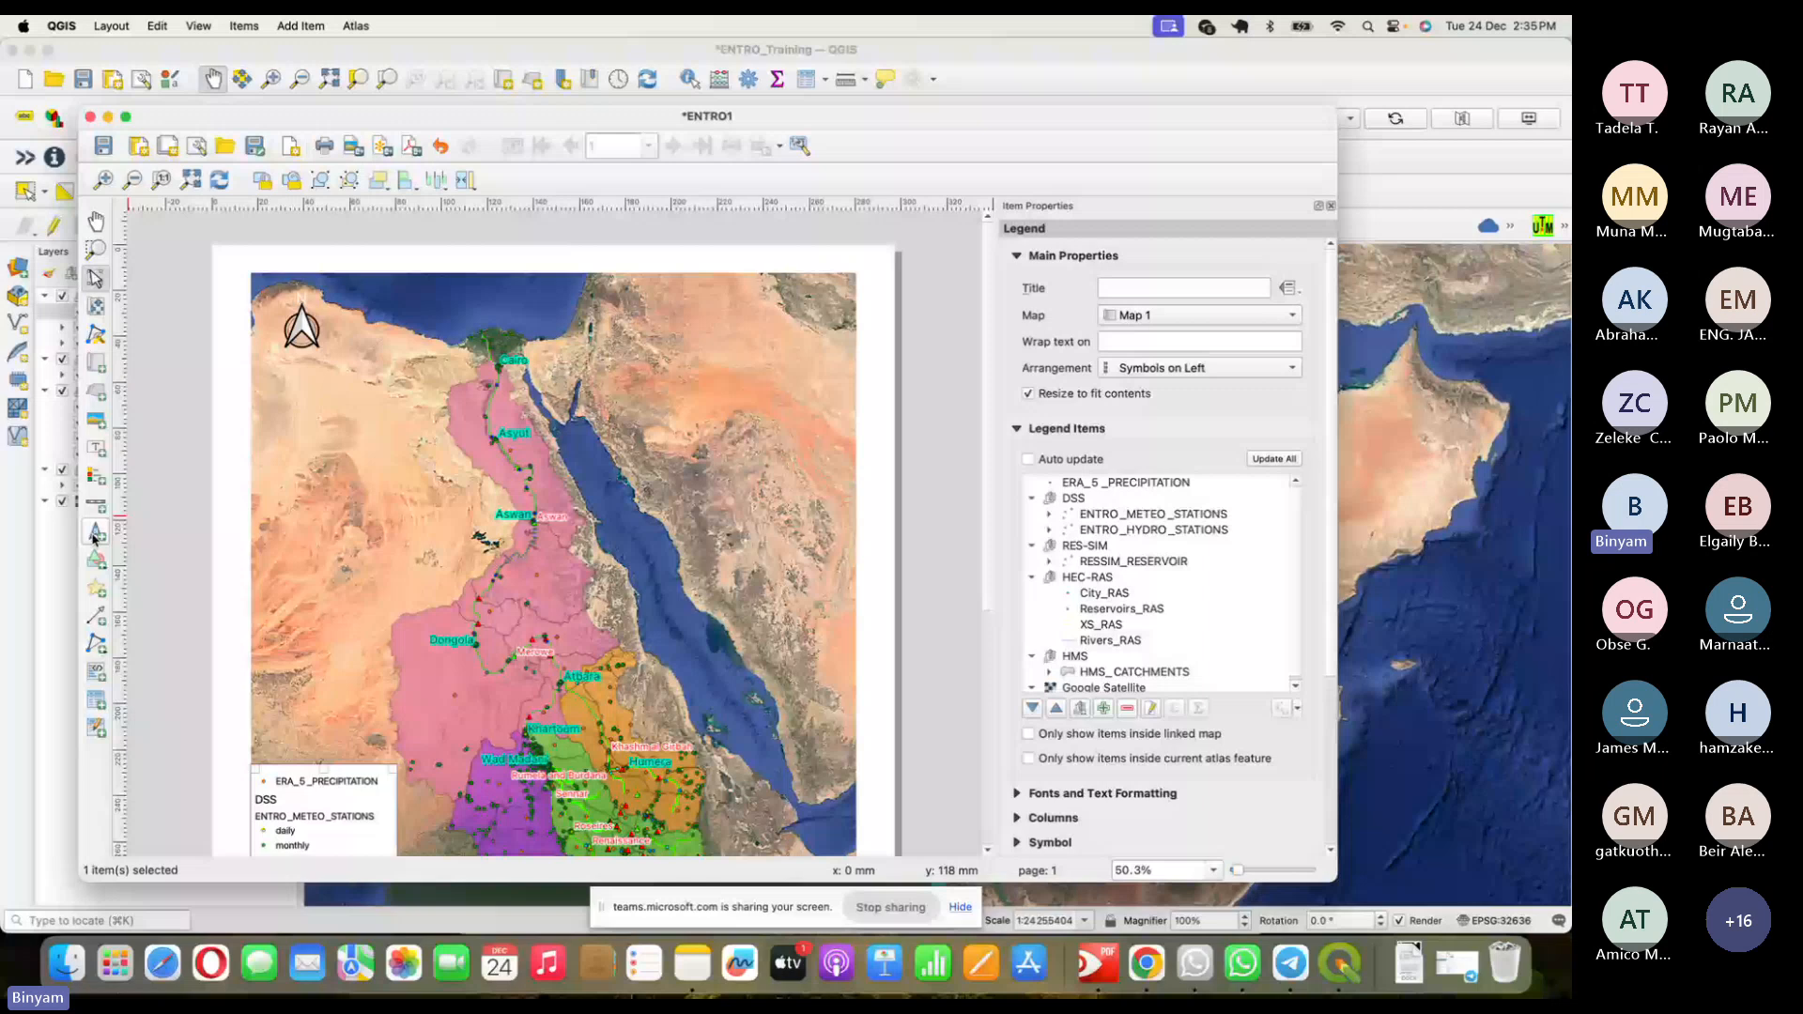
- Draw a label box at the map's top and set its text to 'Eastern Nile Subasins Map'
left_click(96, 450)
left_click_drag(630, 272, 811, 317)
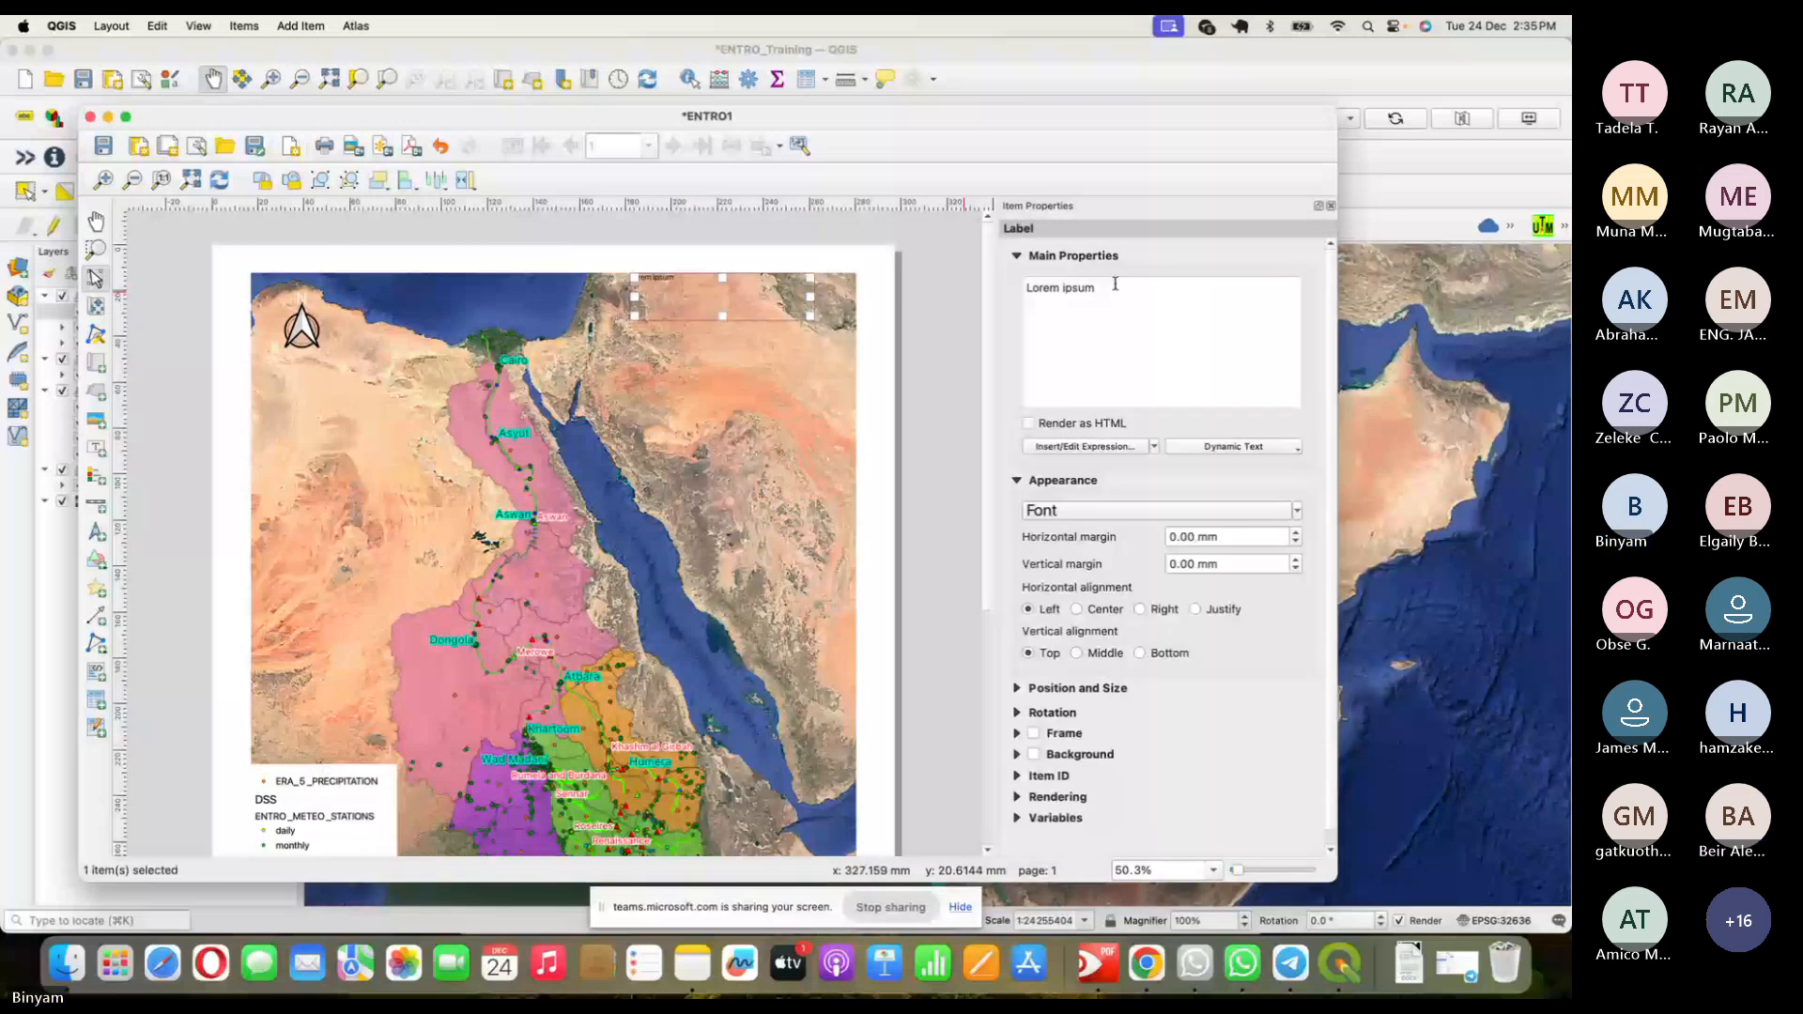
left_click_drag(1115, 285, 979, 286)
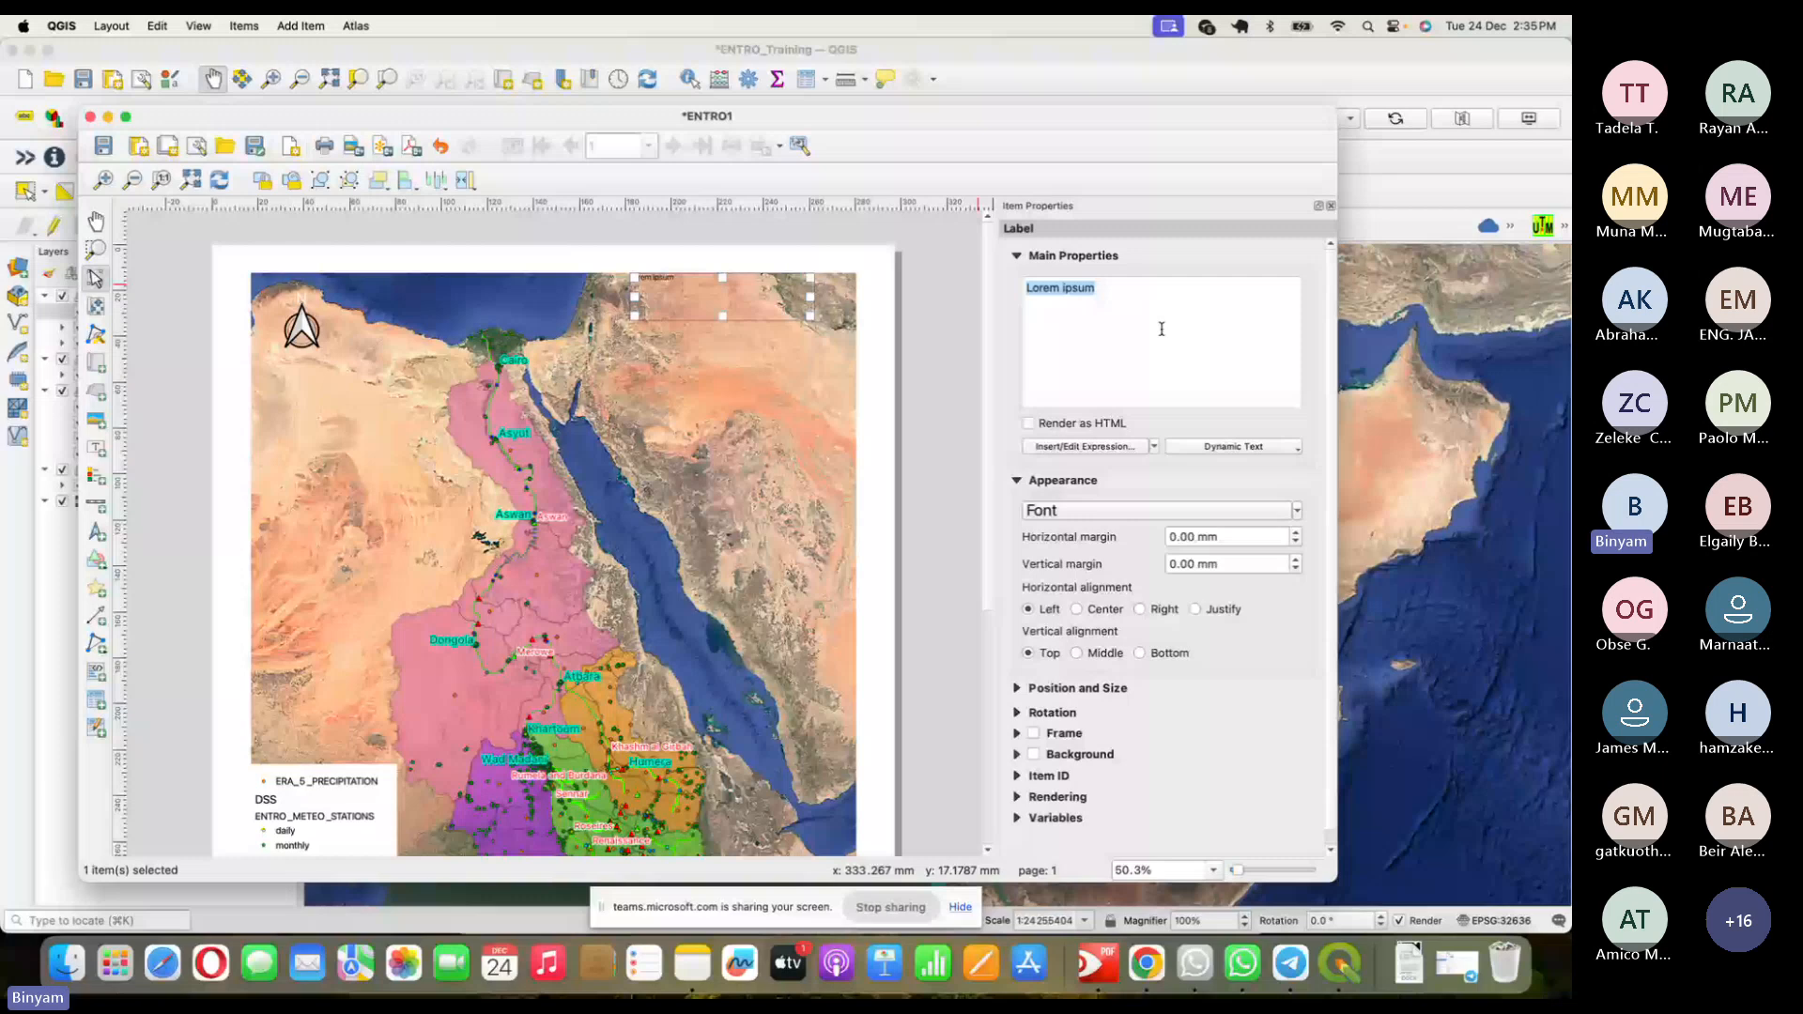
type("EN")
type("Subasins Map")
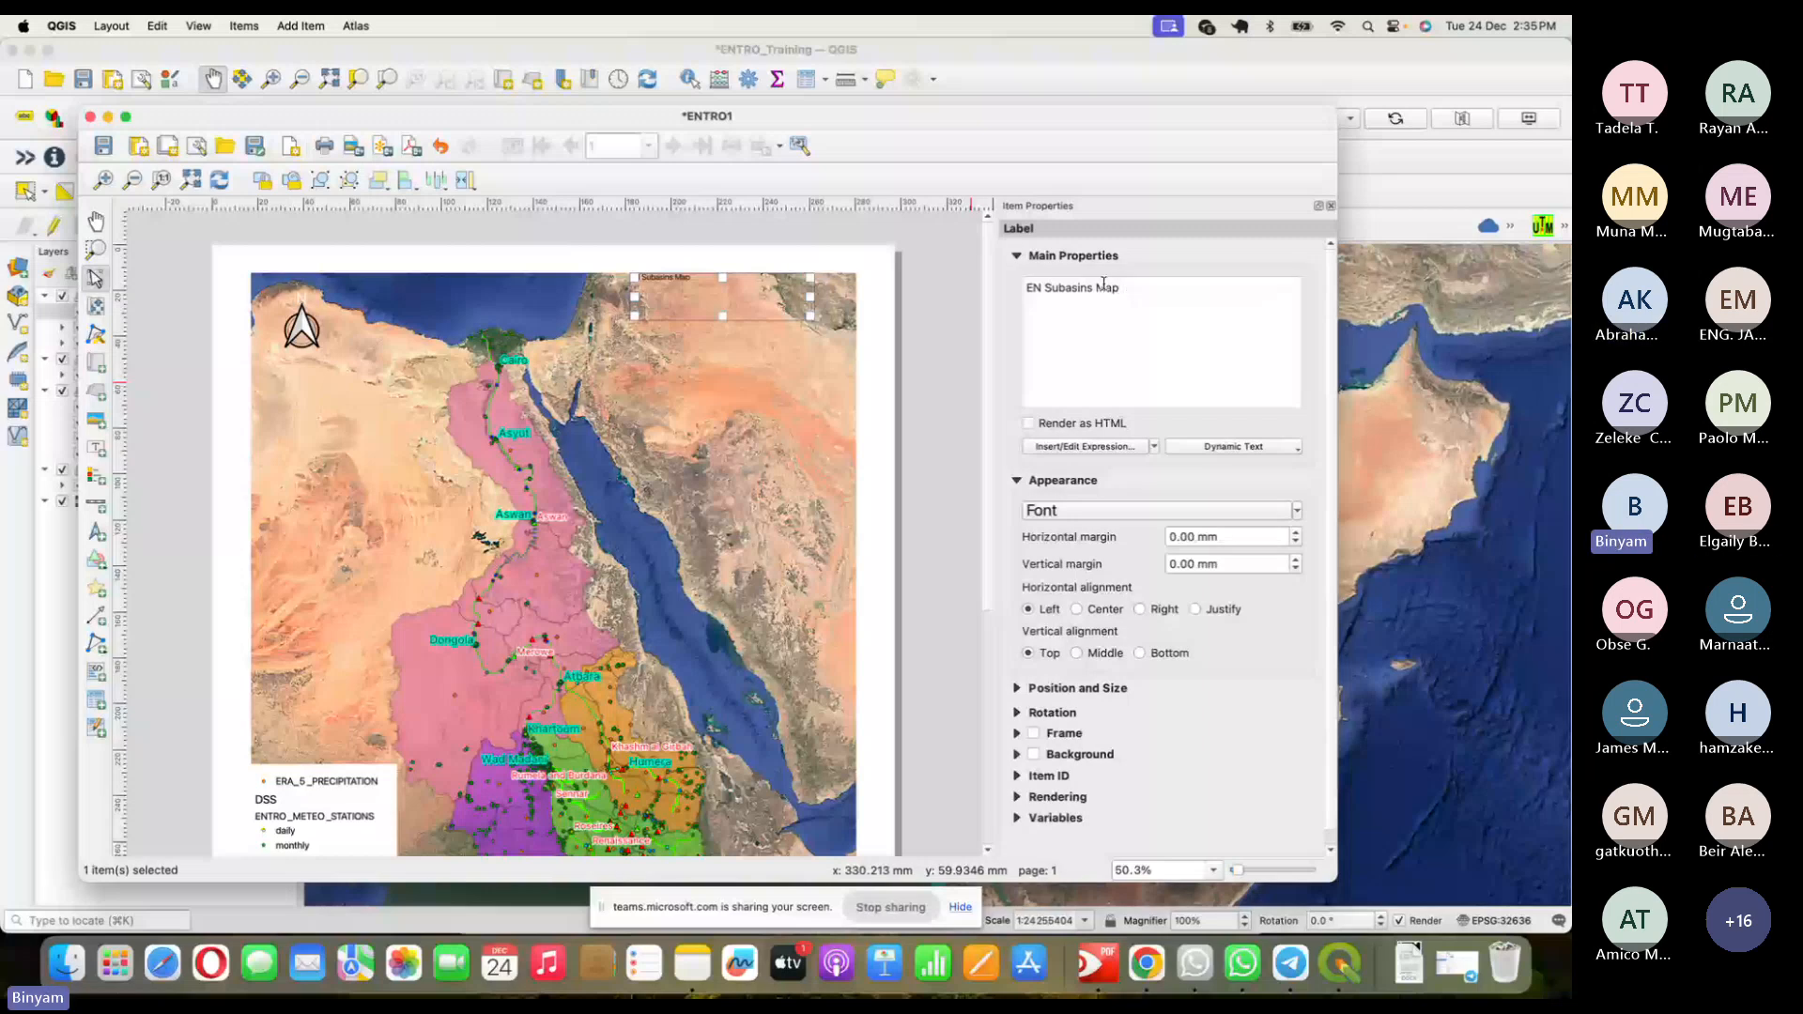
type("a")
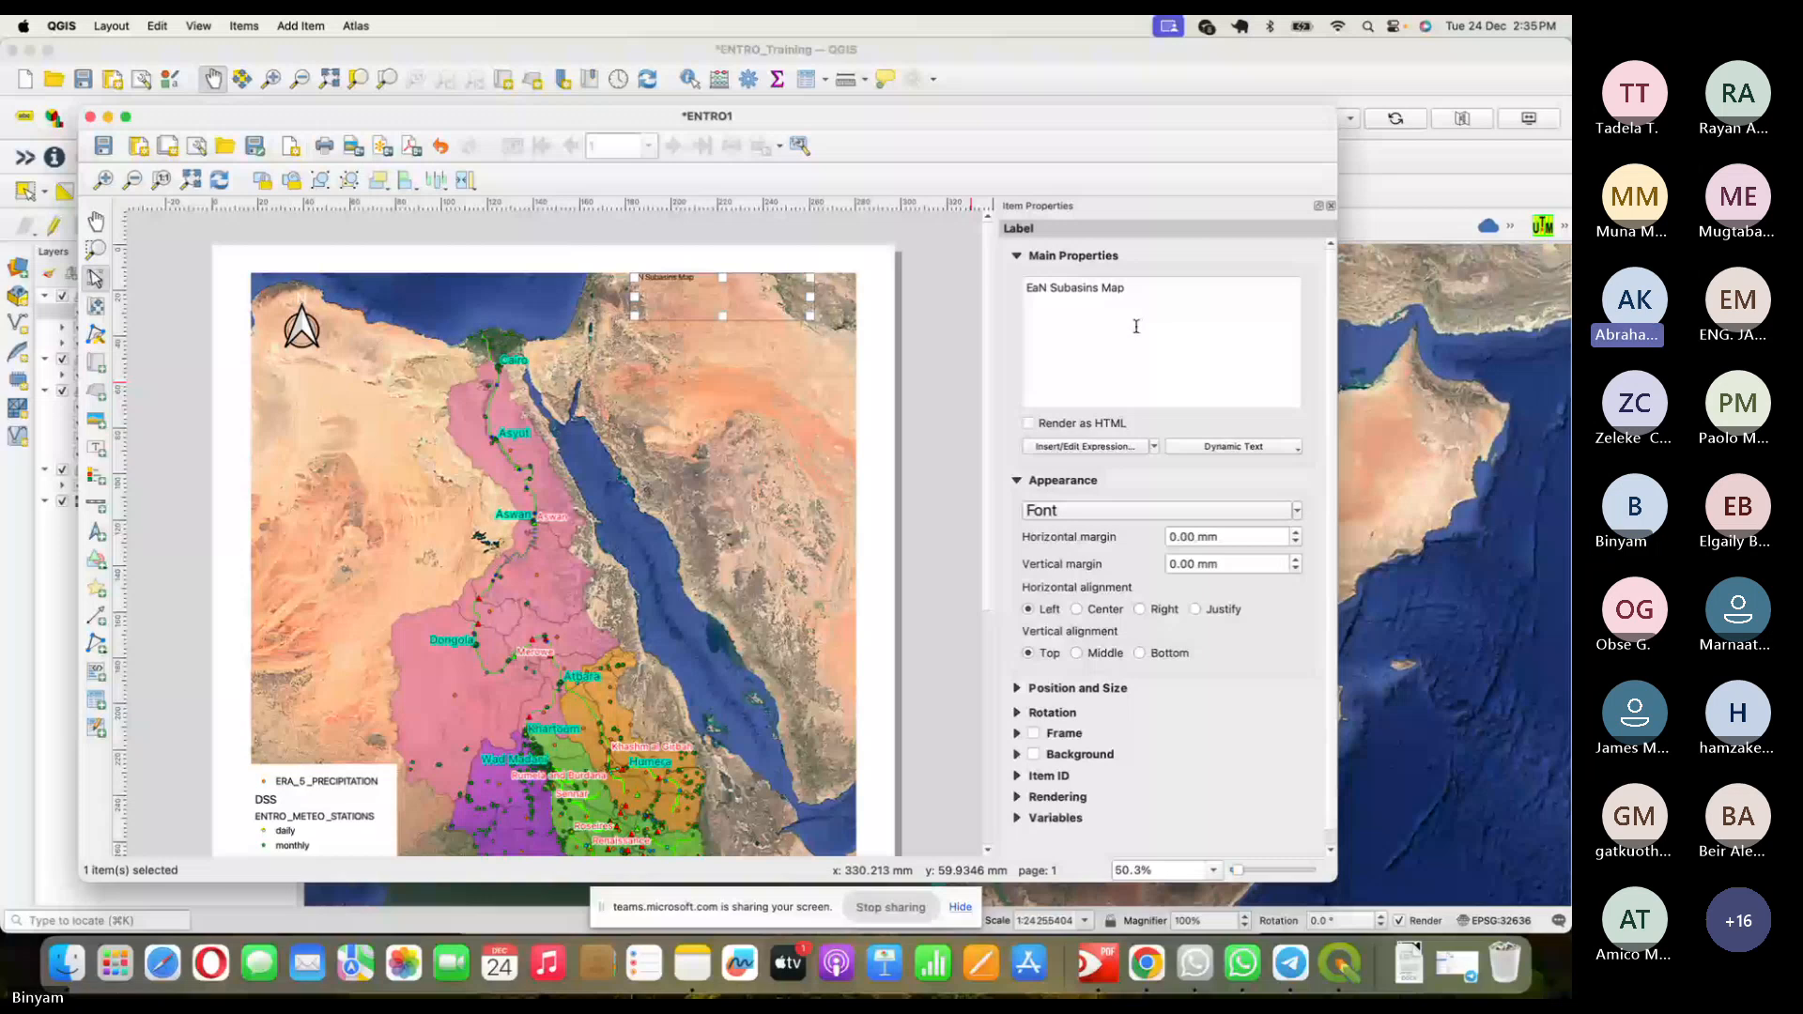
type("stern Ni")
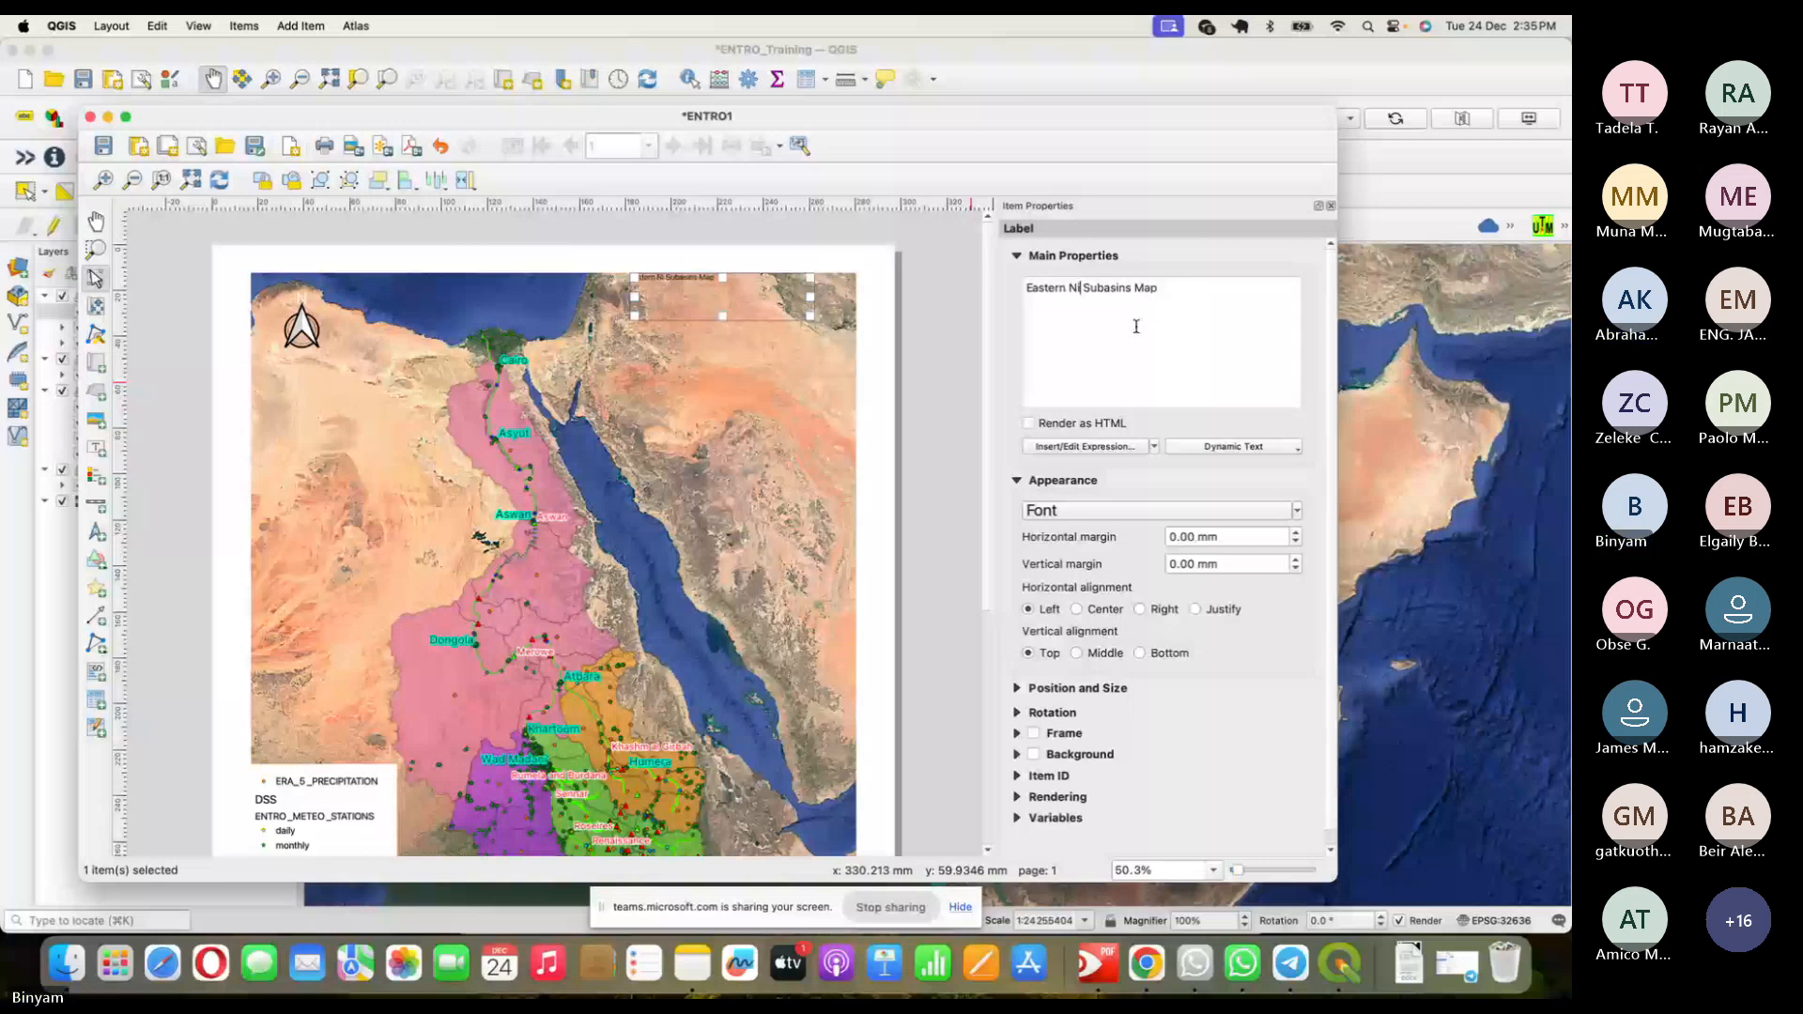
key("Right")
type("ile")
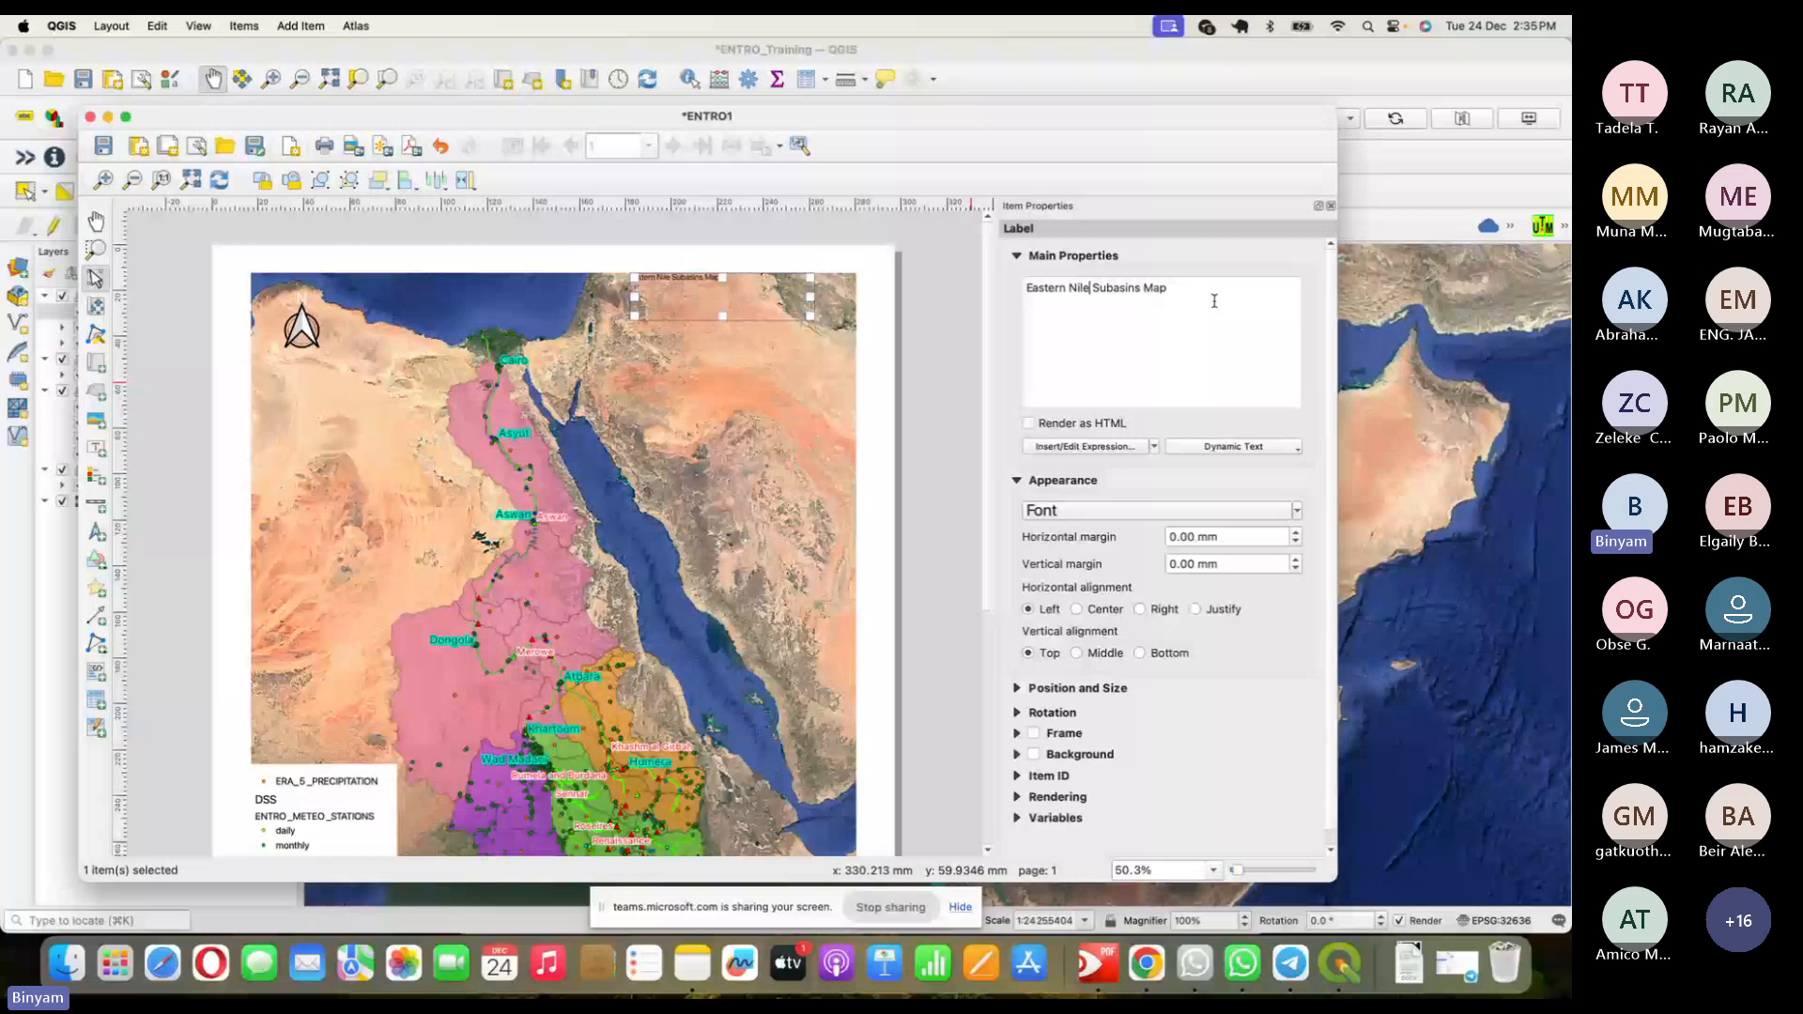
- Set the title font to 25 pt Bold and widen the label box to one line
left_click(1244, 512)
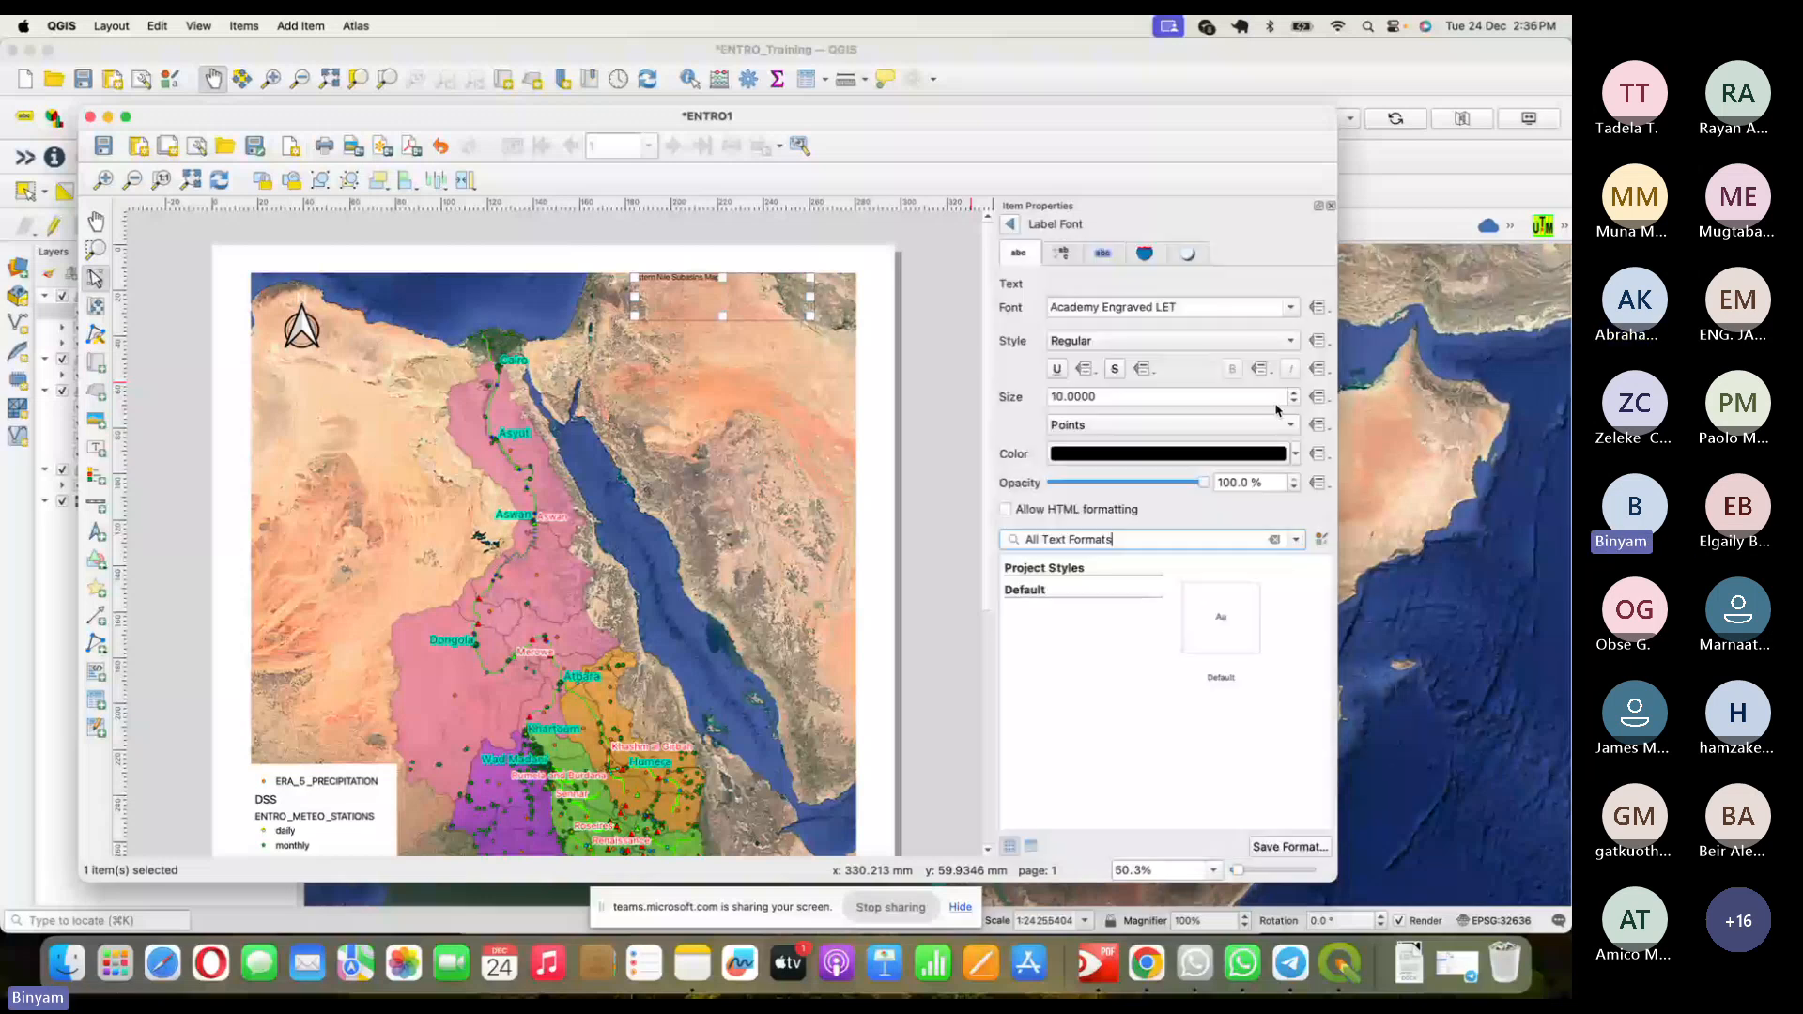
left_click(1293, 391)
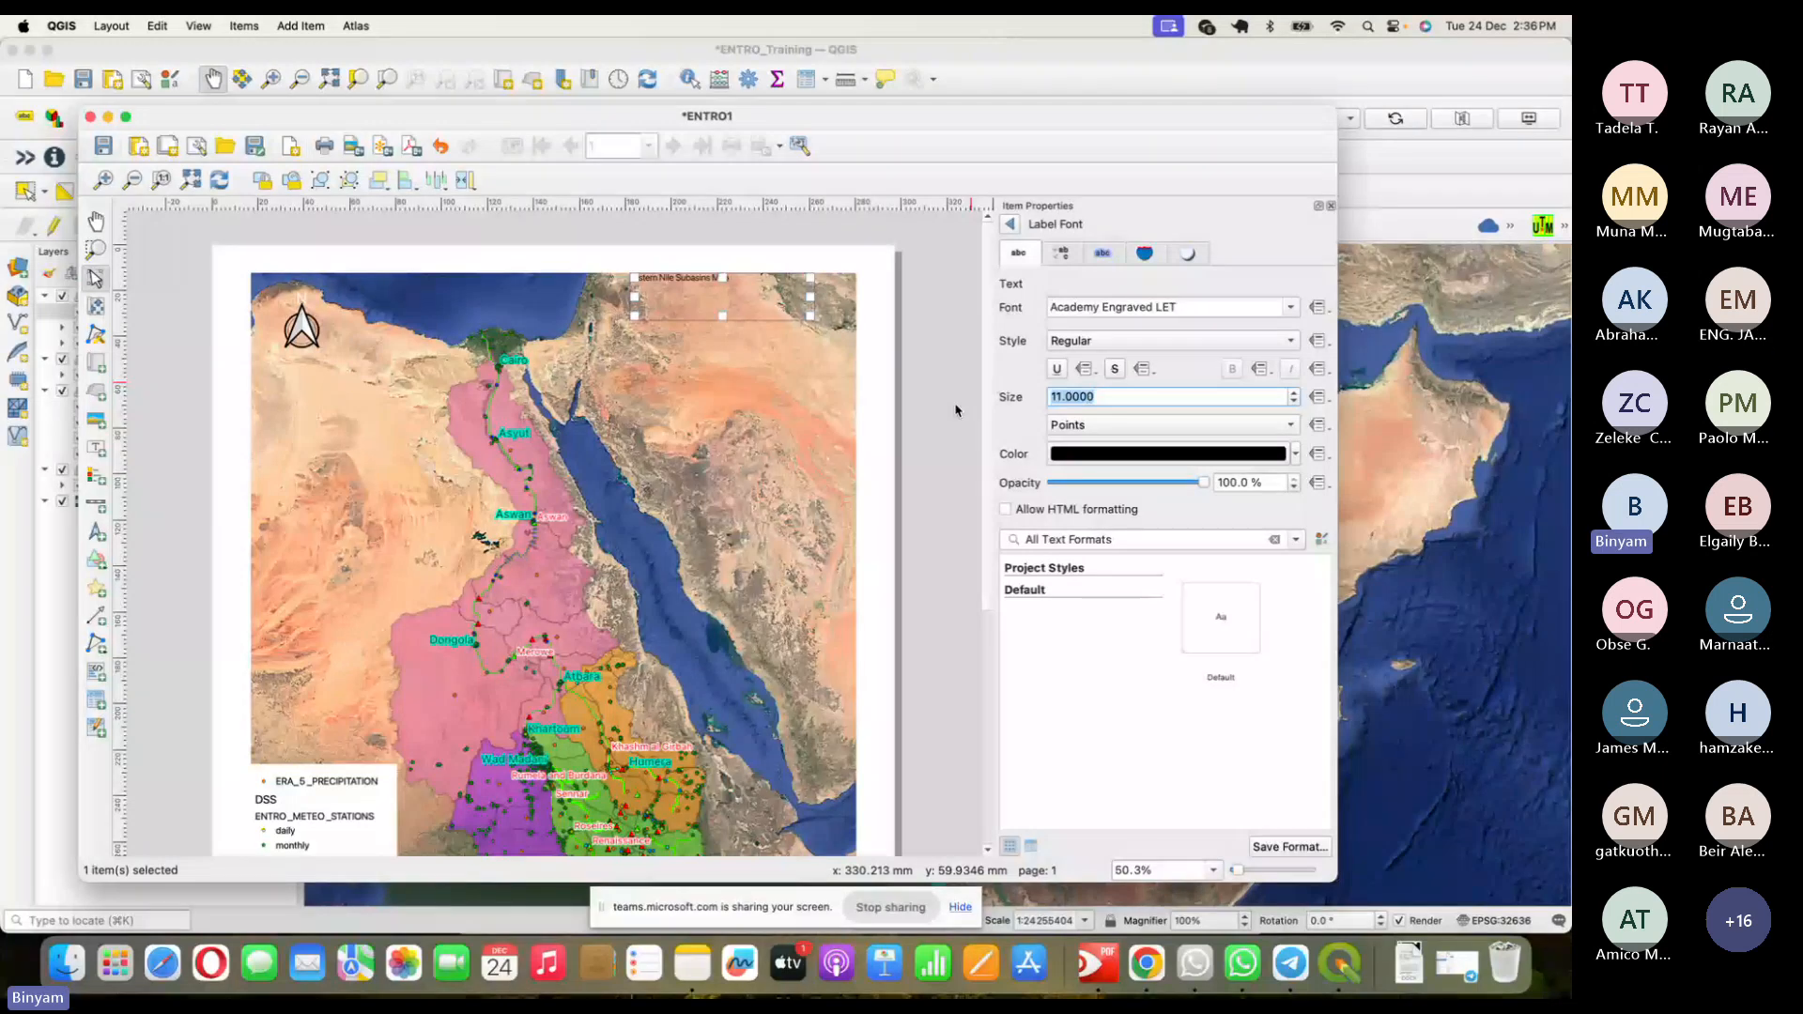
type("25")
key("Return")
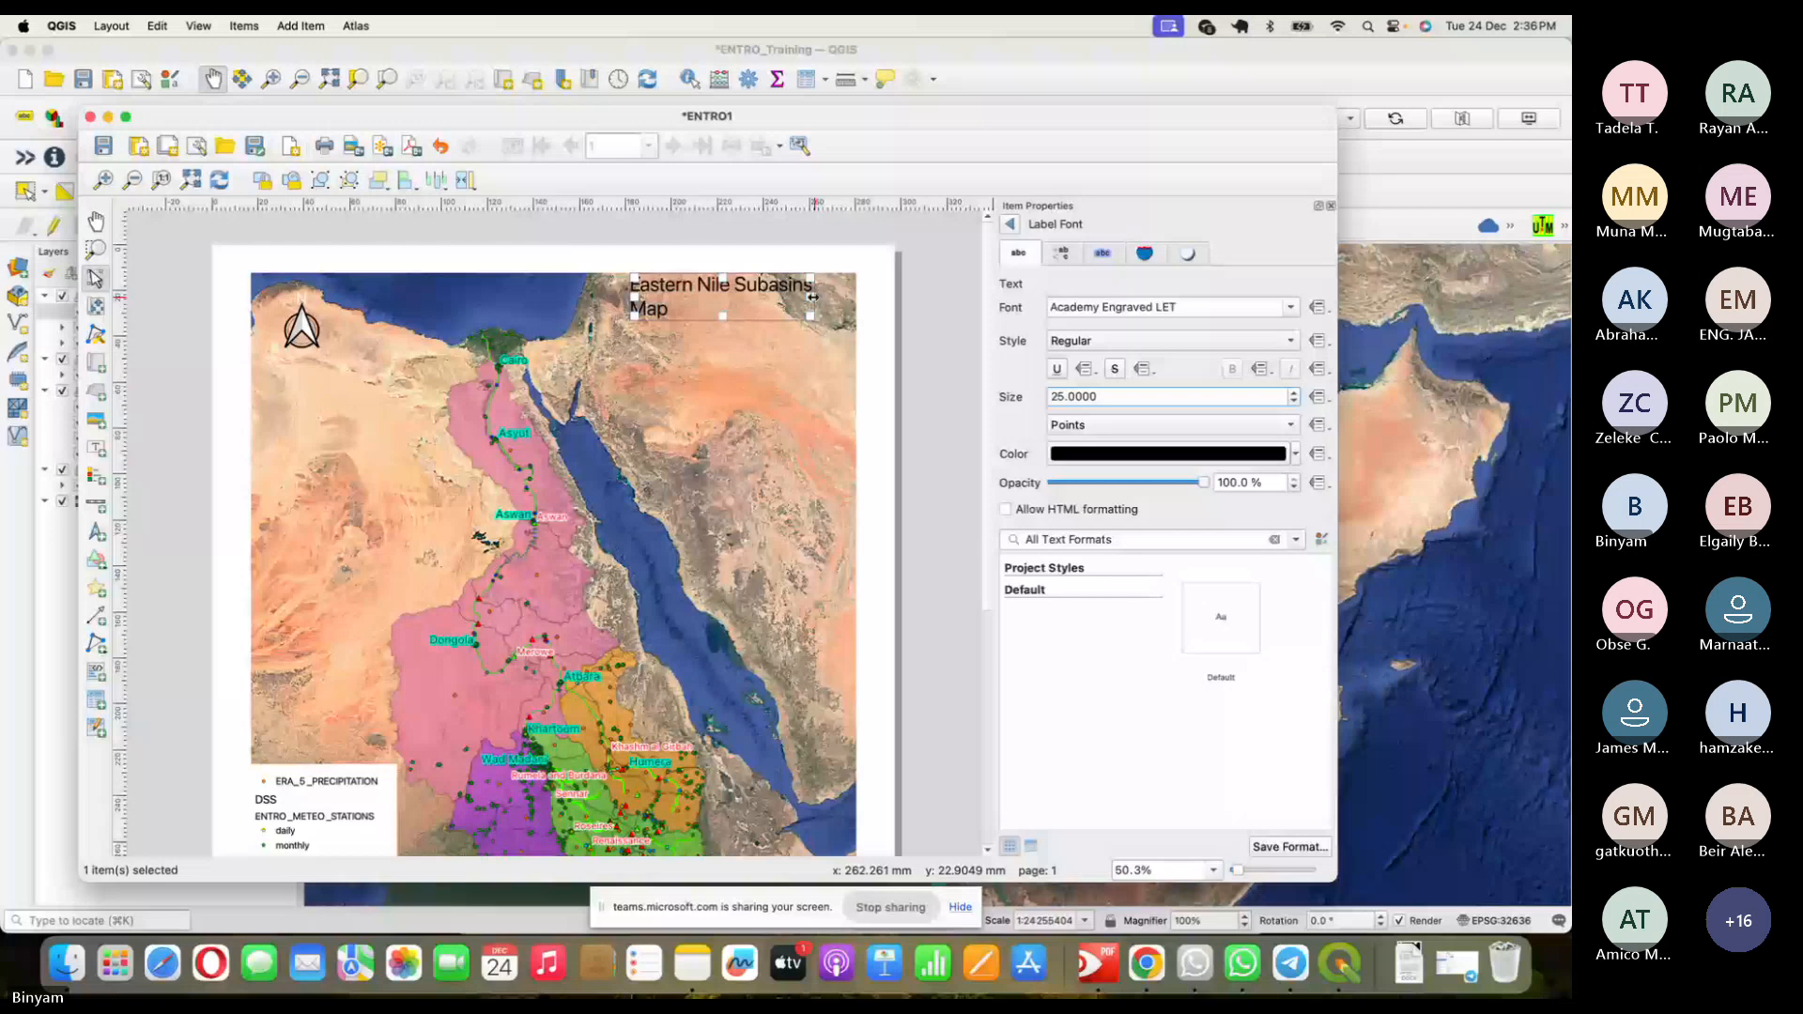
left_click_drag(813, 297, 854, 297)
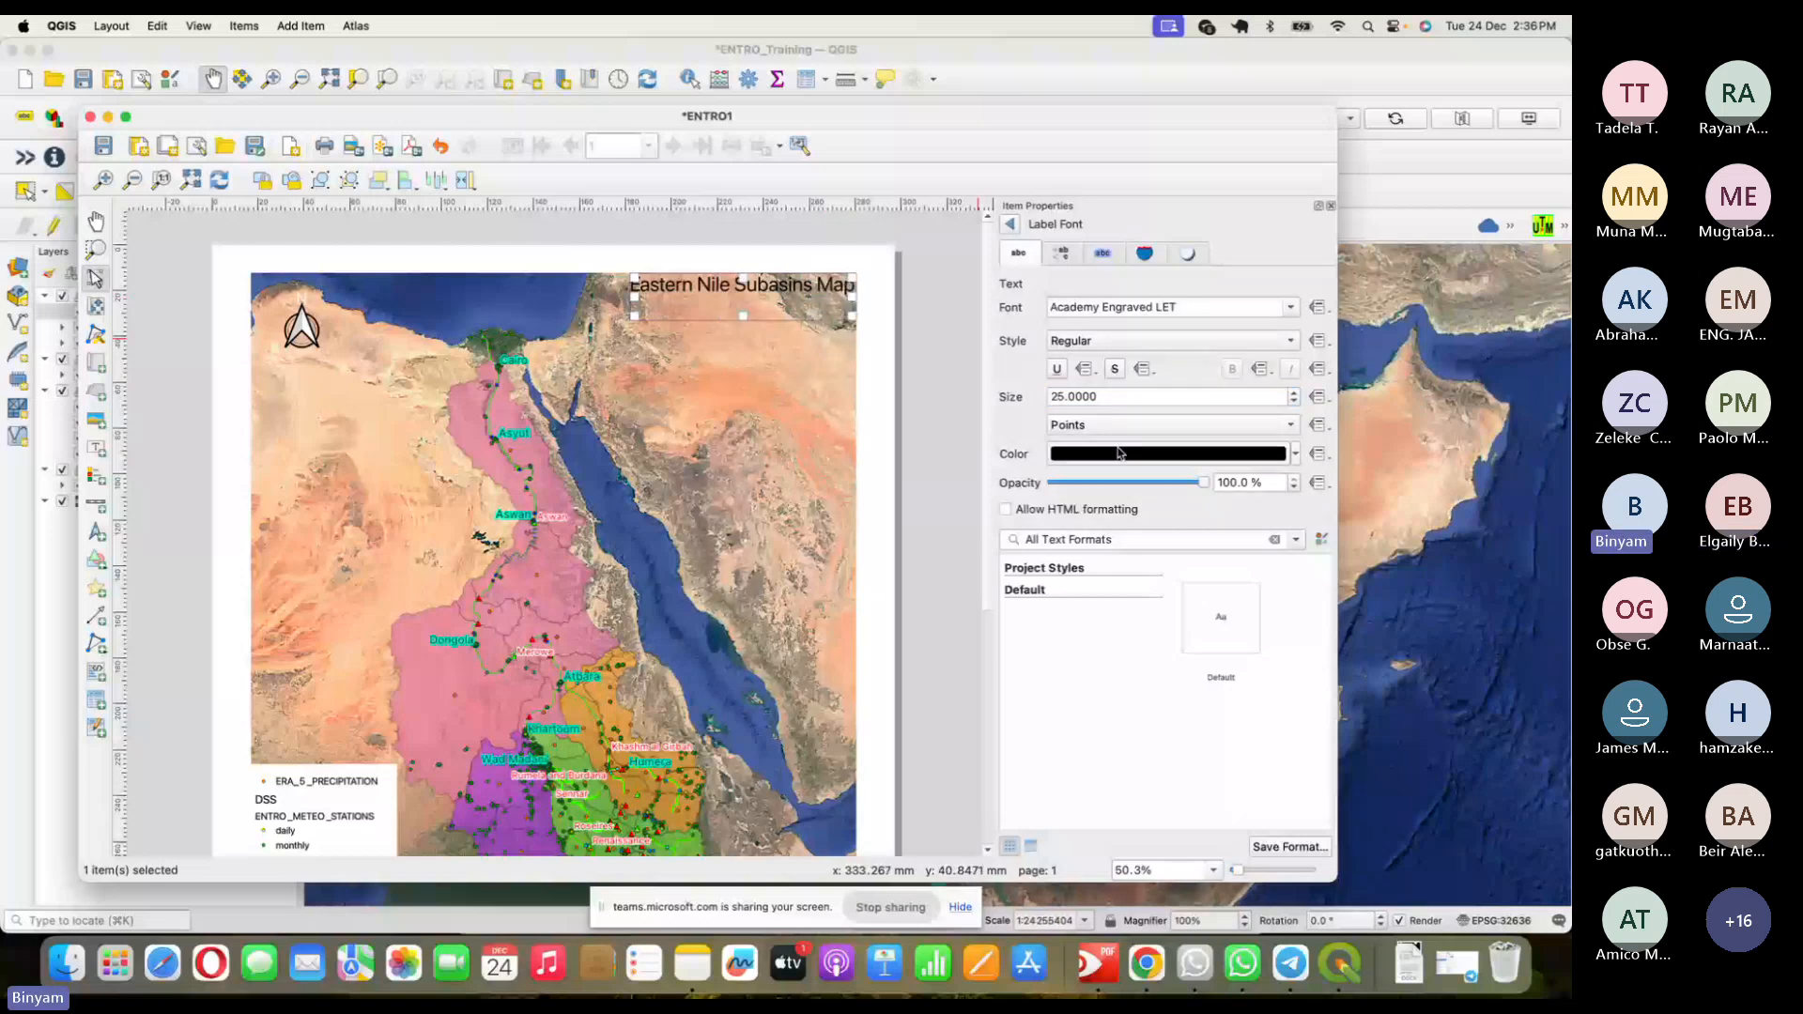
left_click(1090, 340)
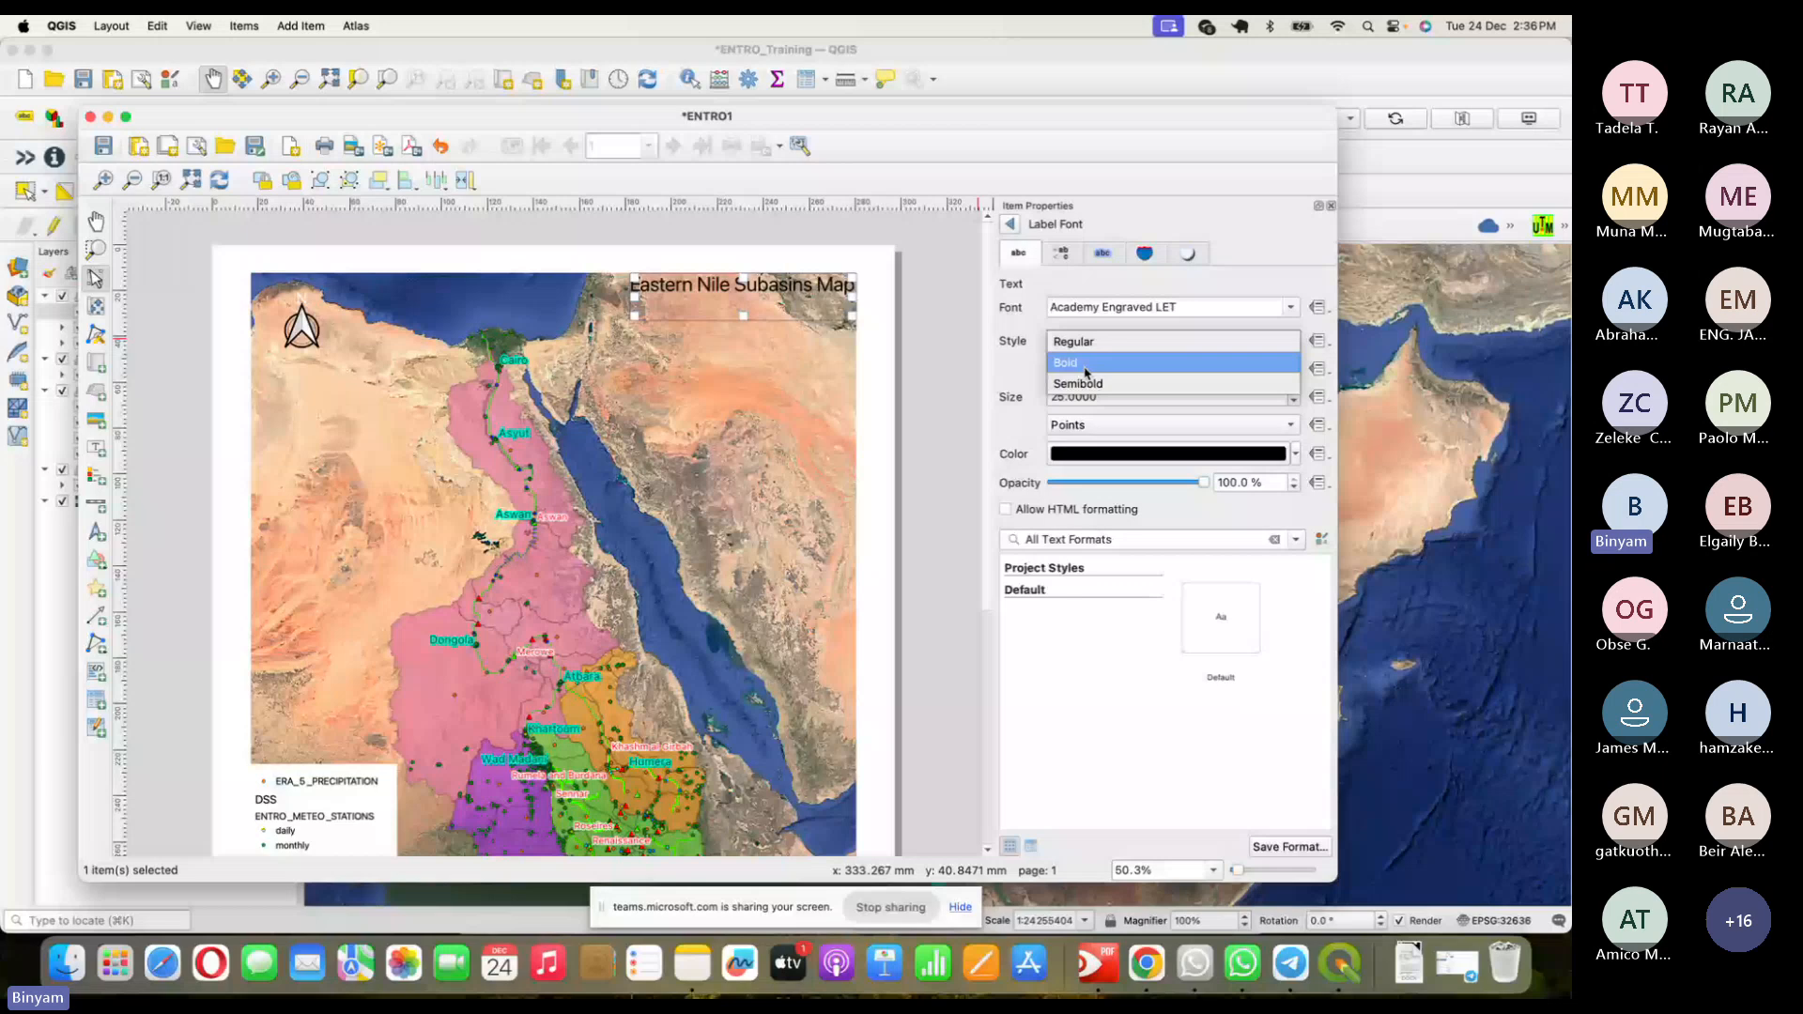
left_click(1087, 366)
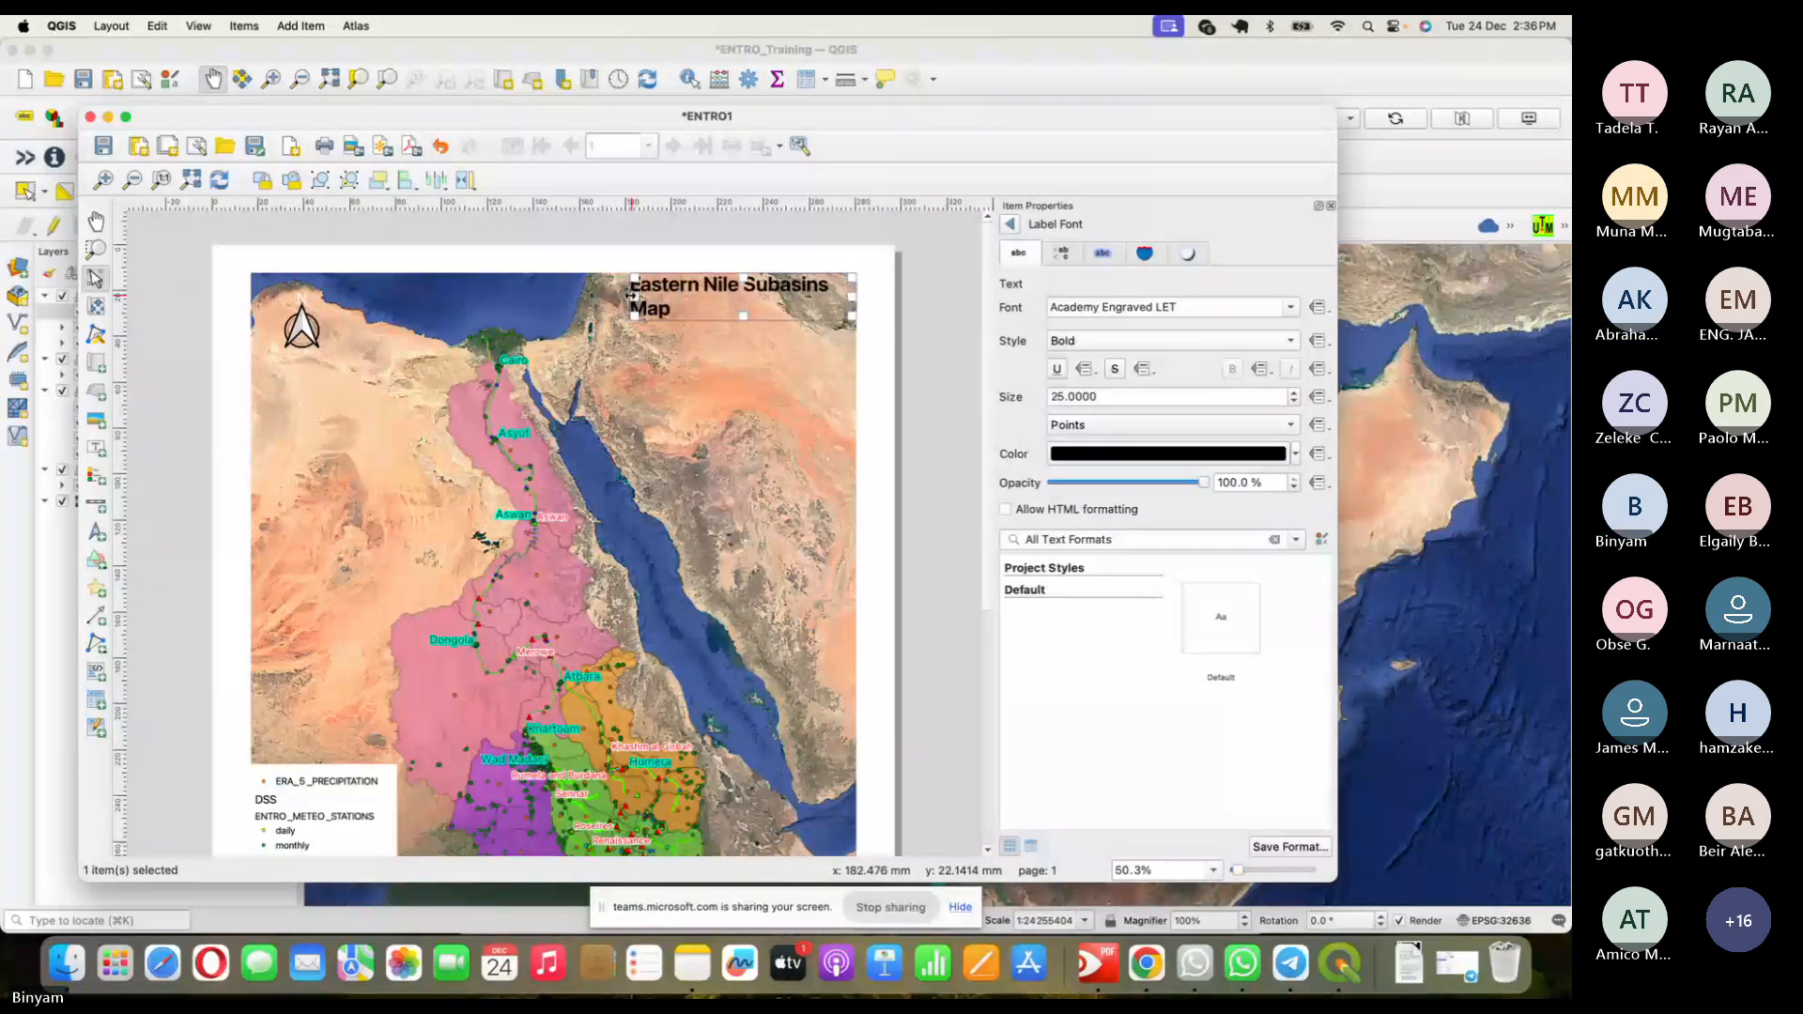
left_click_drag(633, 296, 615, 294)
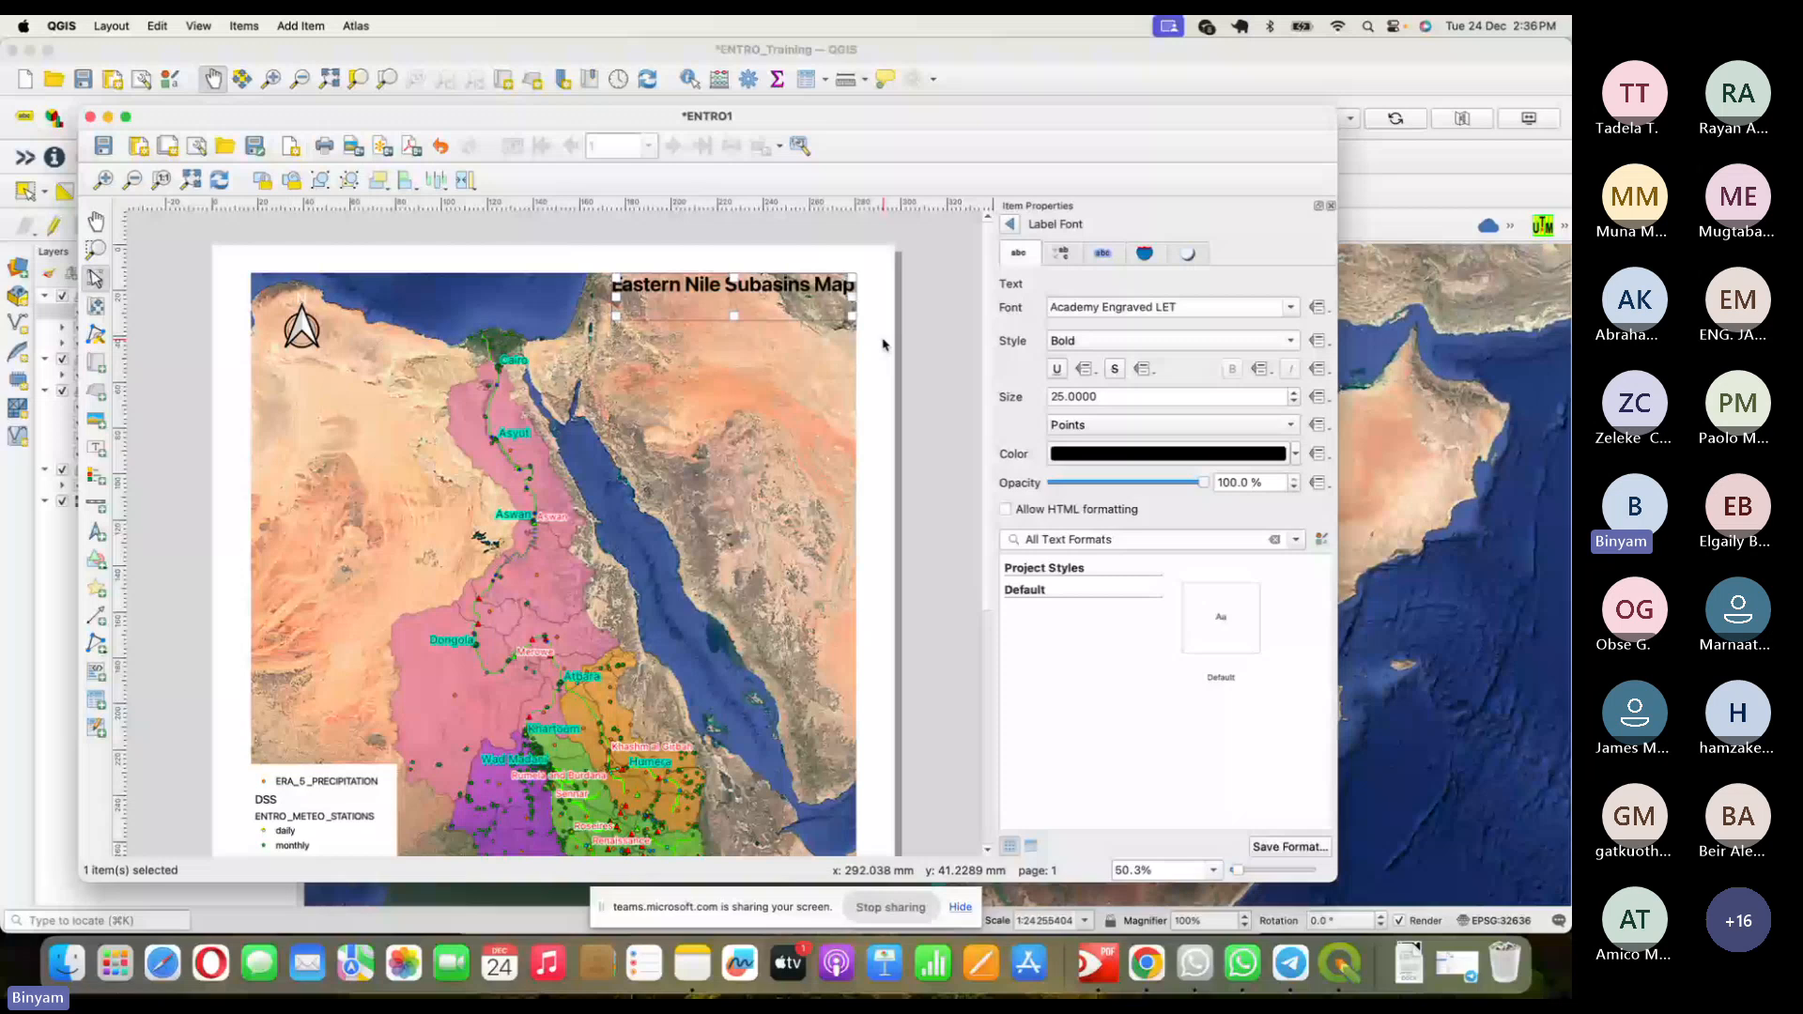
- Enable a text buffer around the title and check the result
left_click(1102, 254)
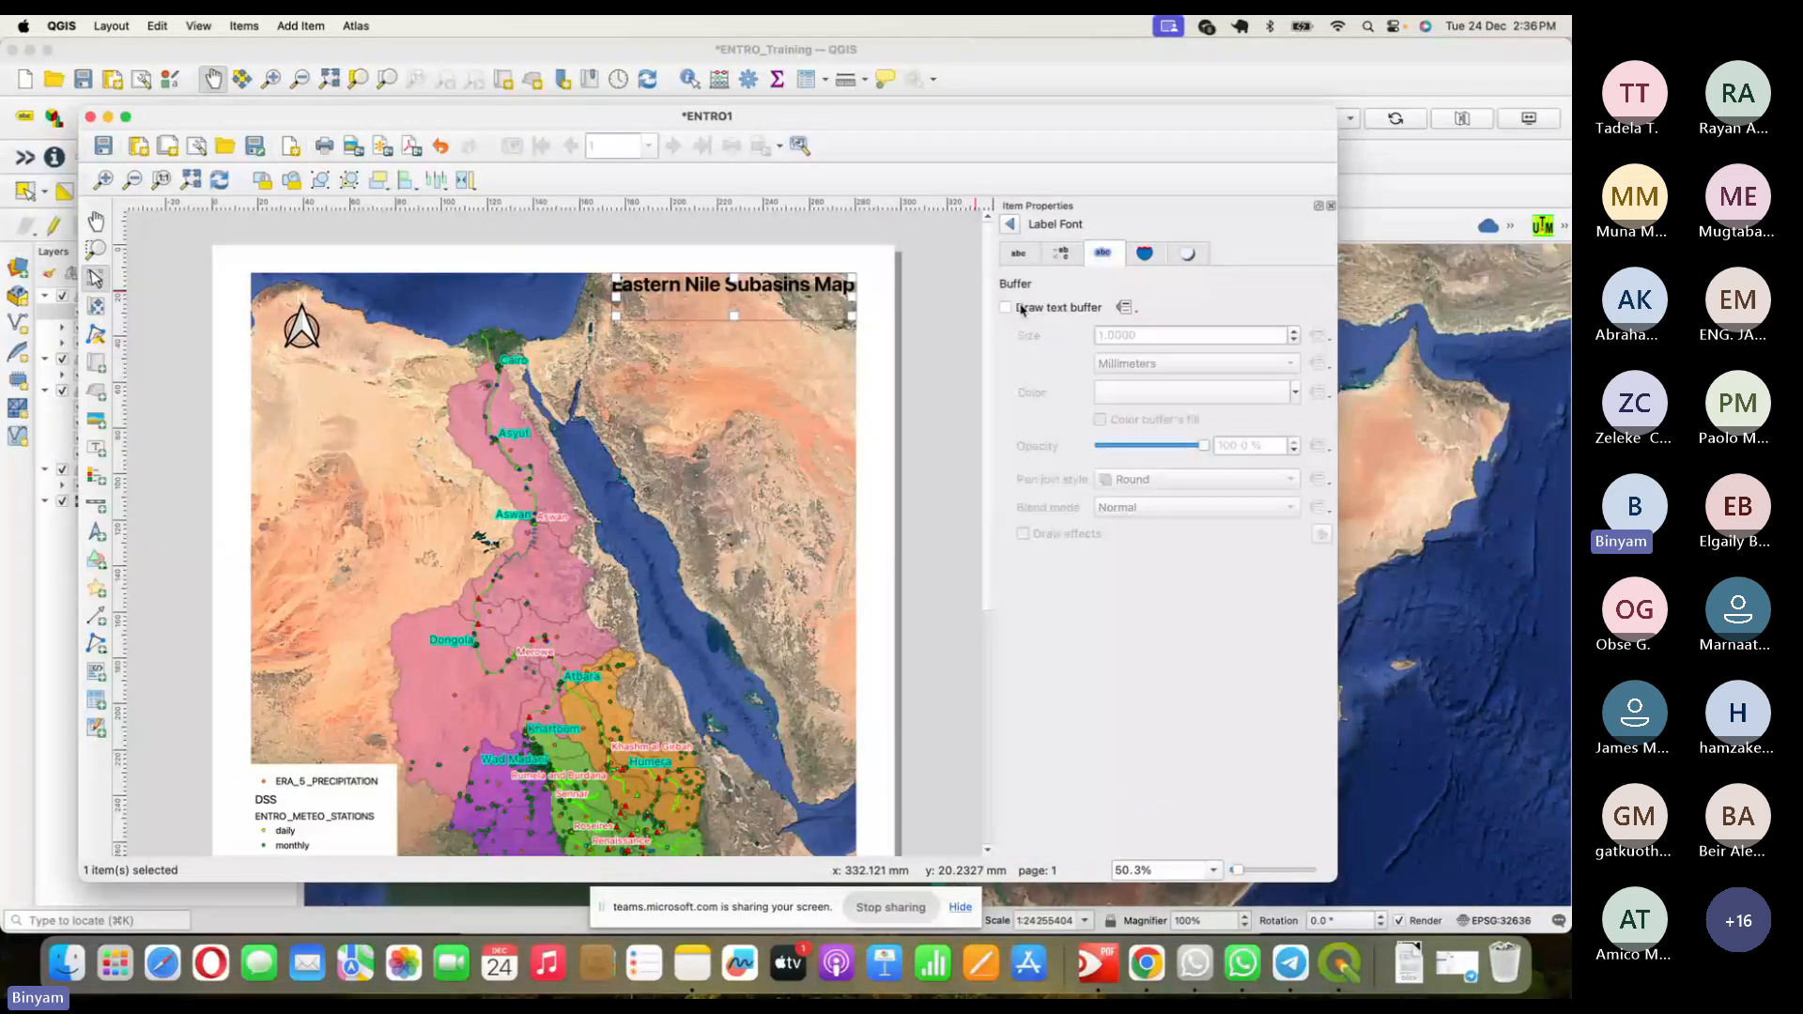
left_click(1007, 308)
left_click(900, 379)
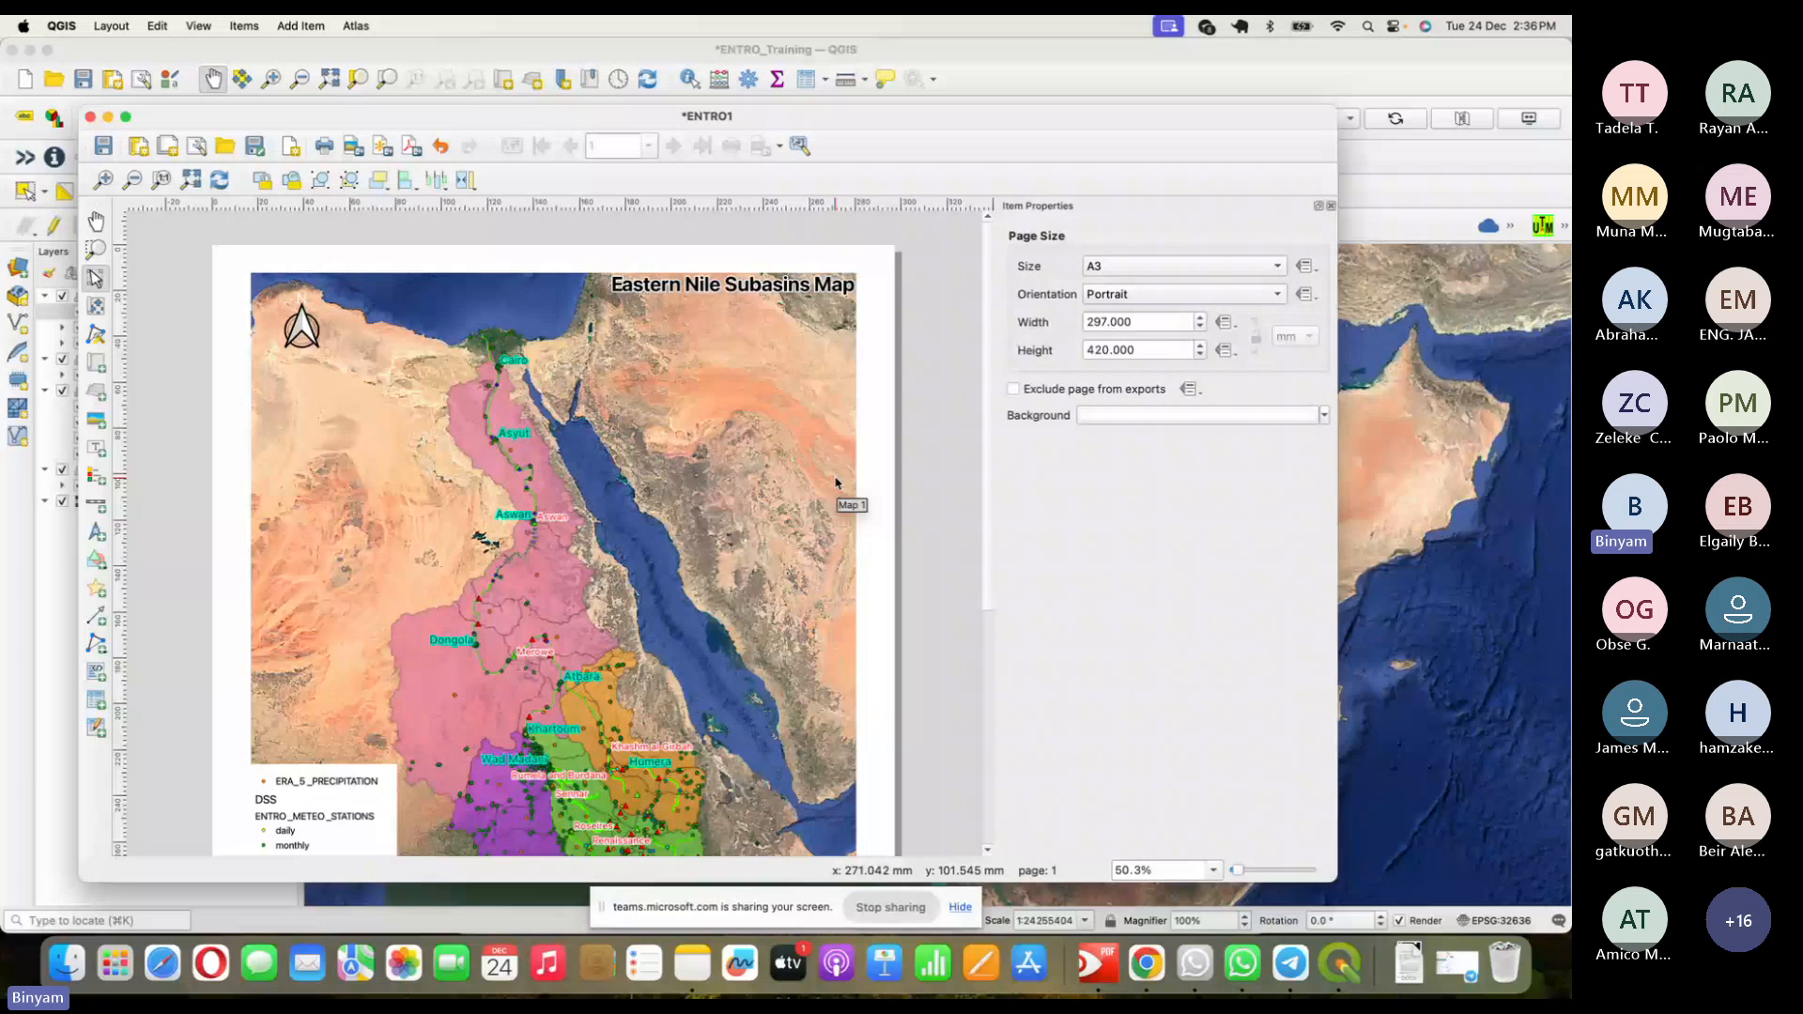
left_click(819, 288)
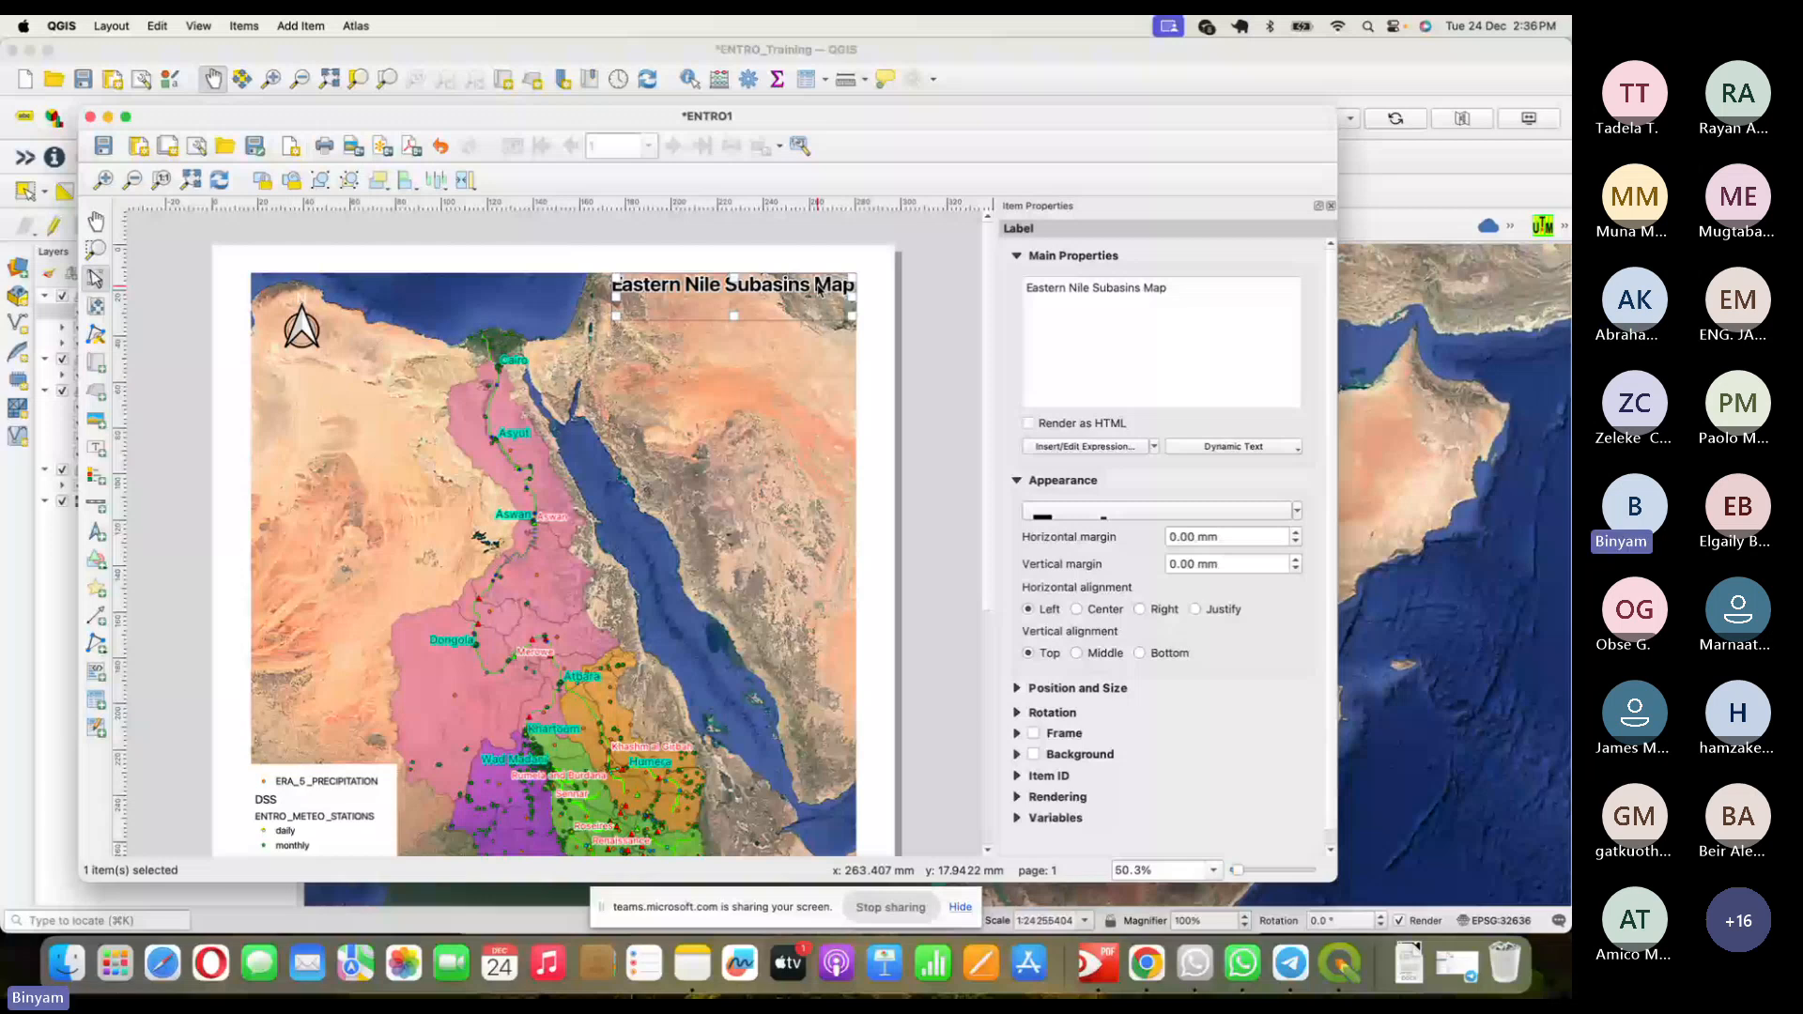
left_click(831, 338)
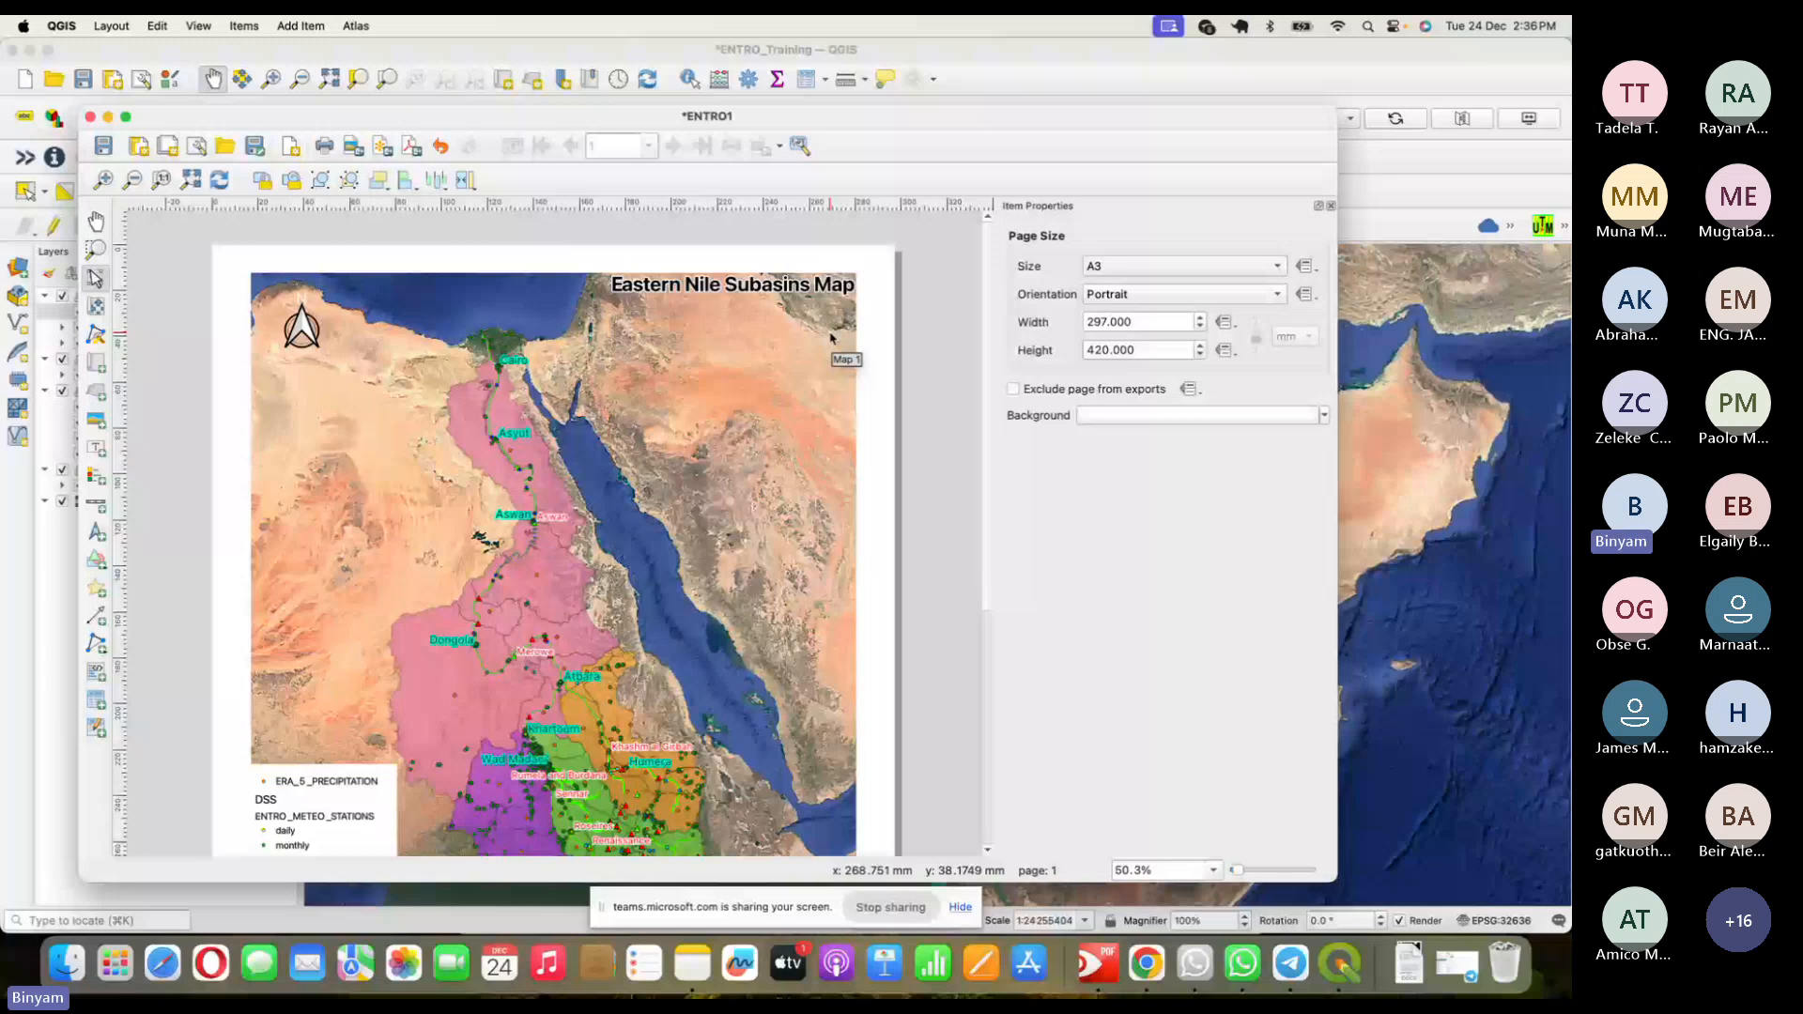
key("super+Tab")
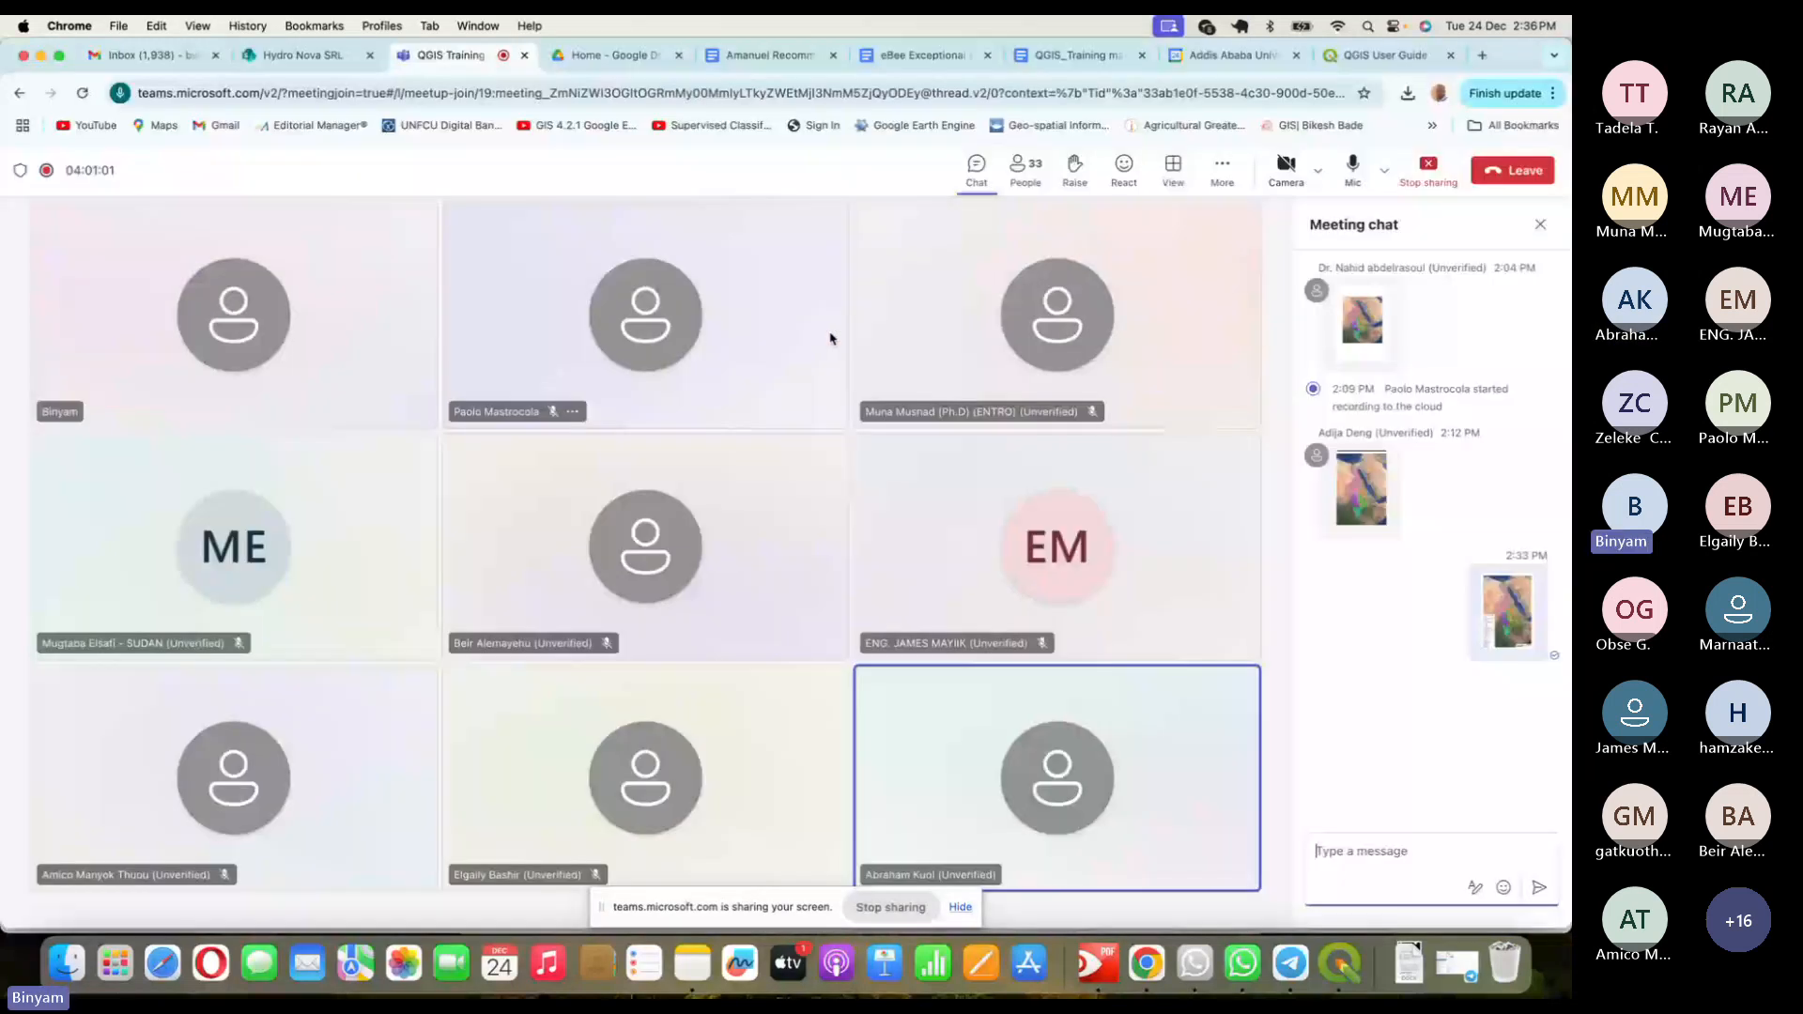
key("super+Tab")
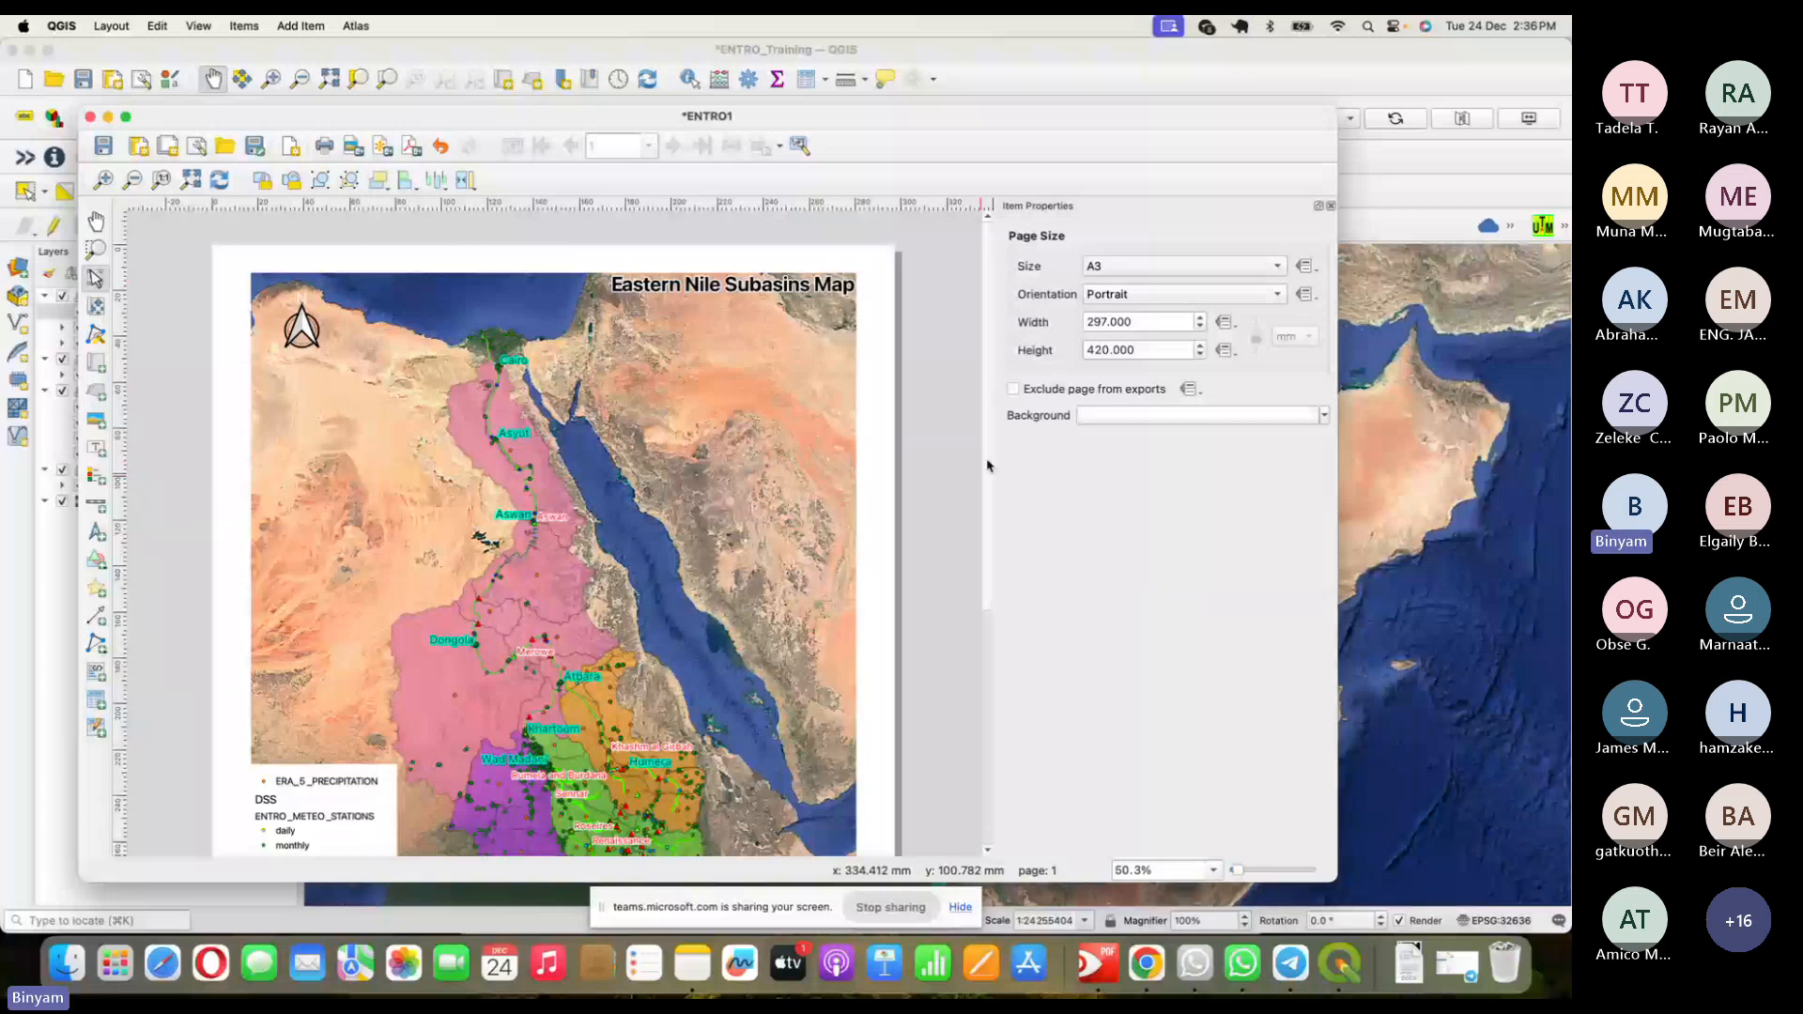
- Review the map, legend, north arrow and title items one by one
left_click_drag(987, 464, 999, 576)
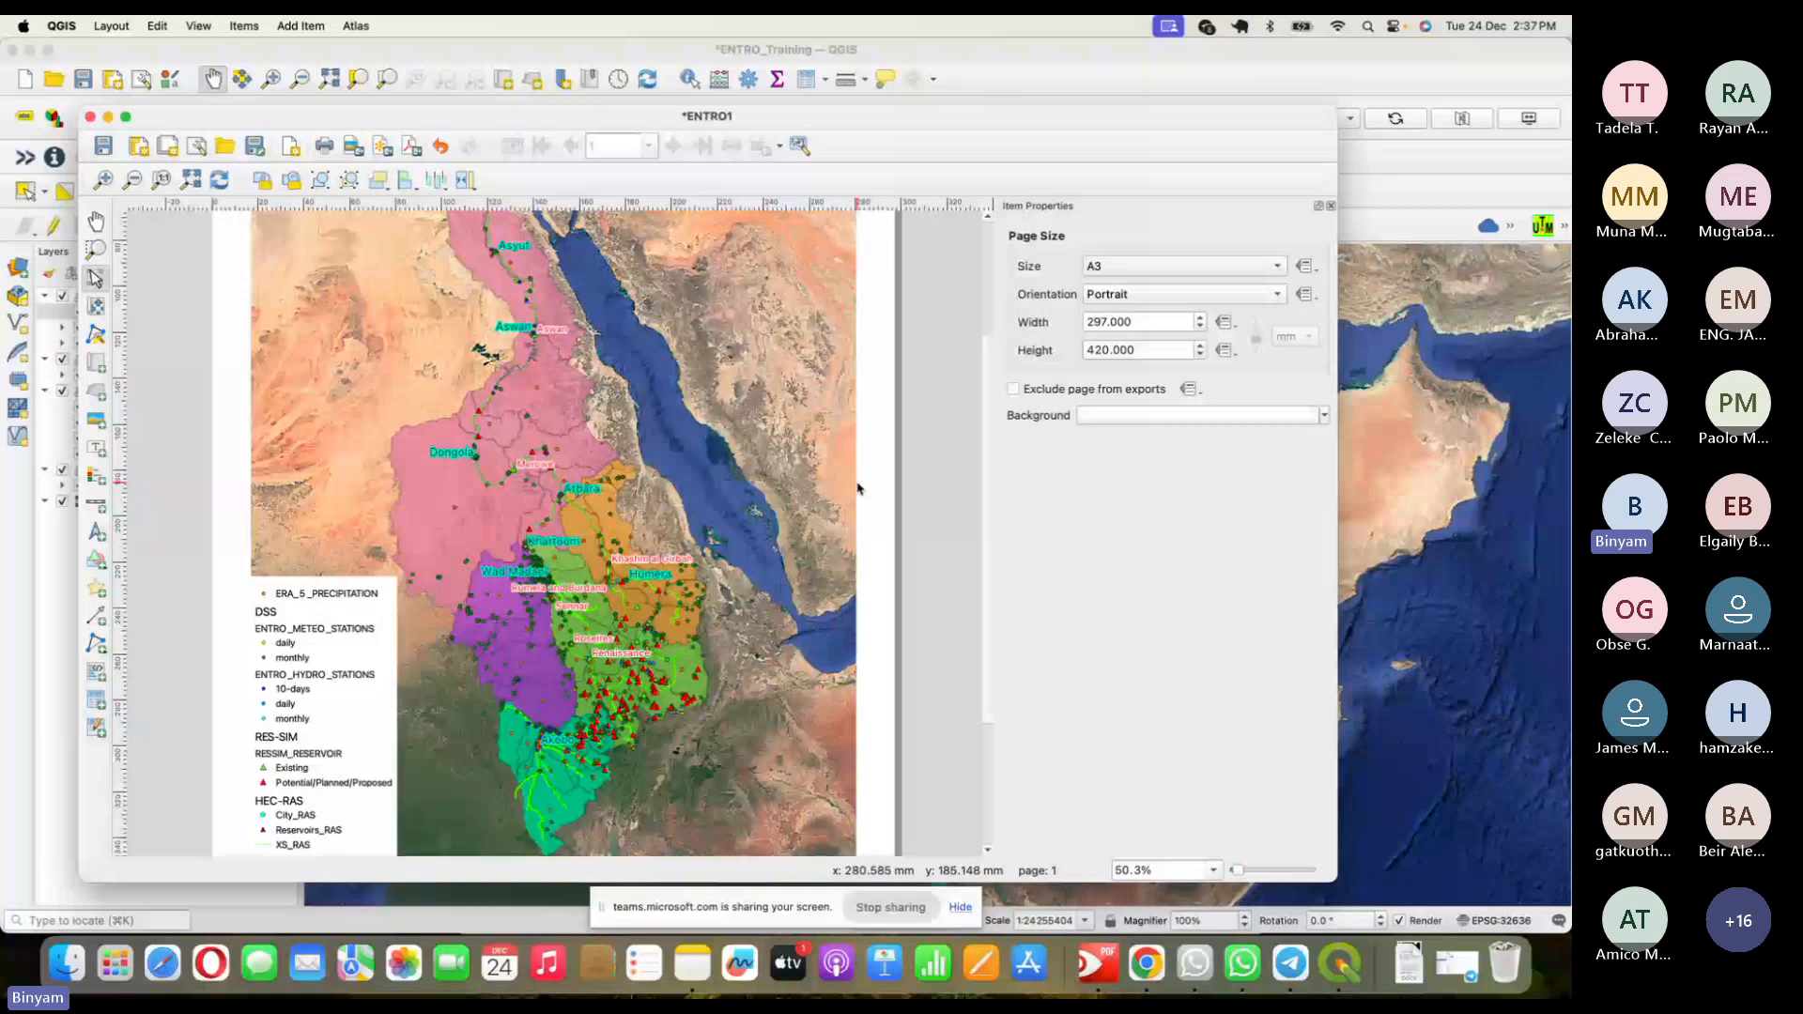
scroll(858, 488, "up", 1)
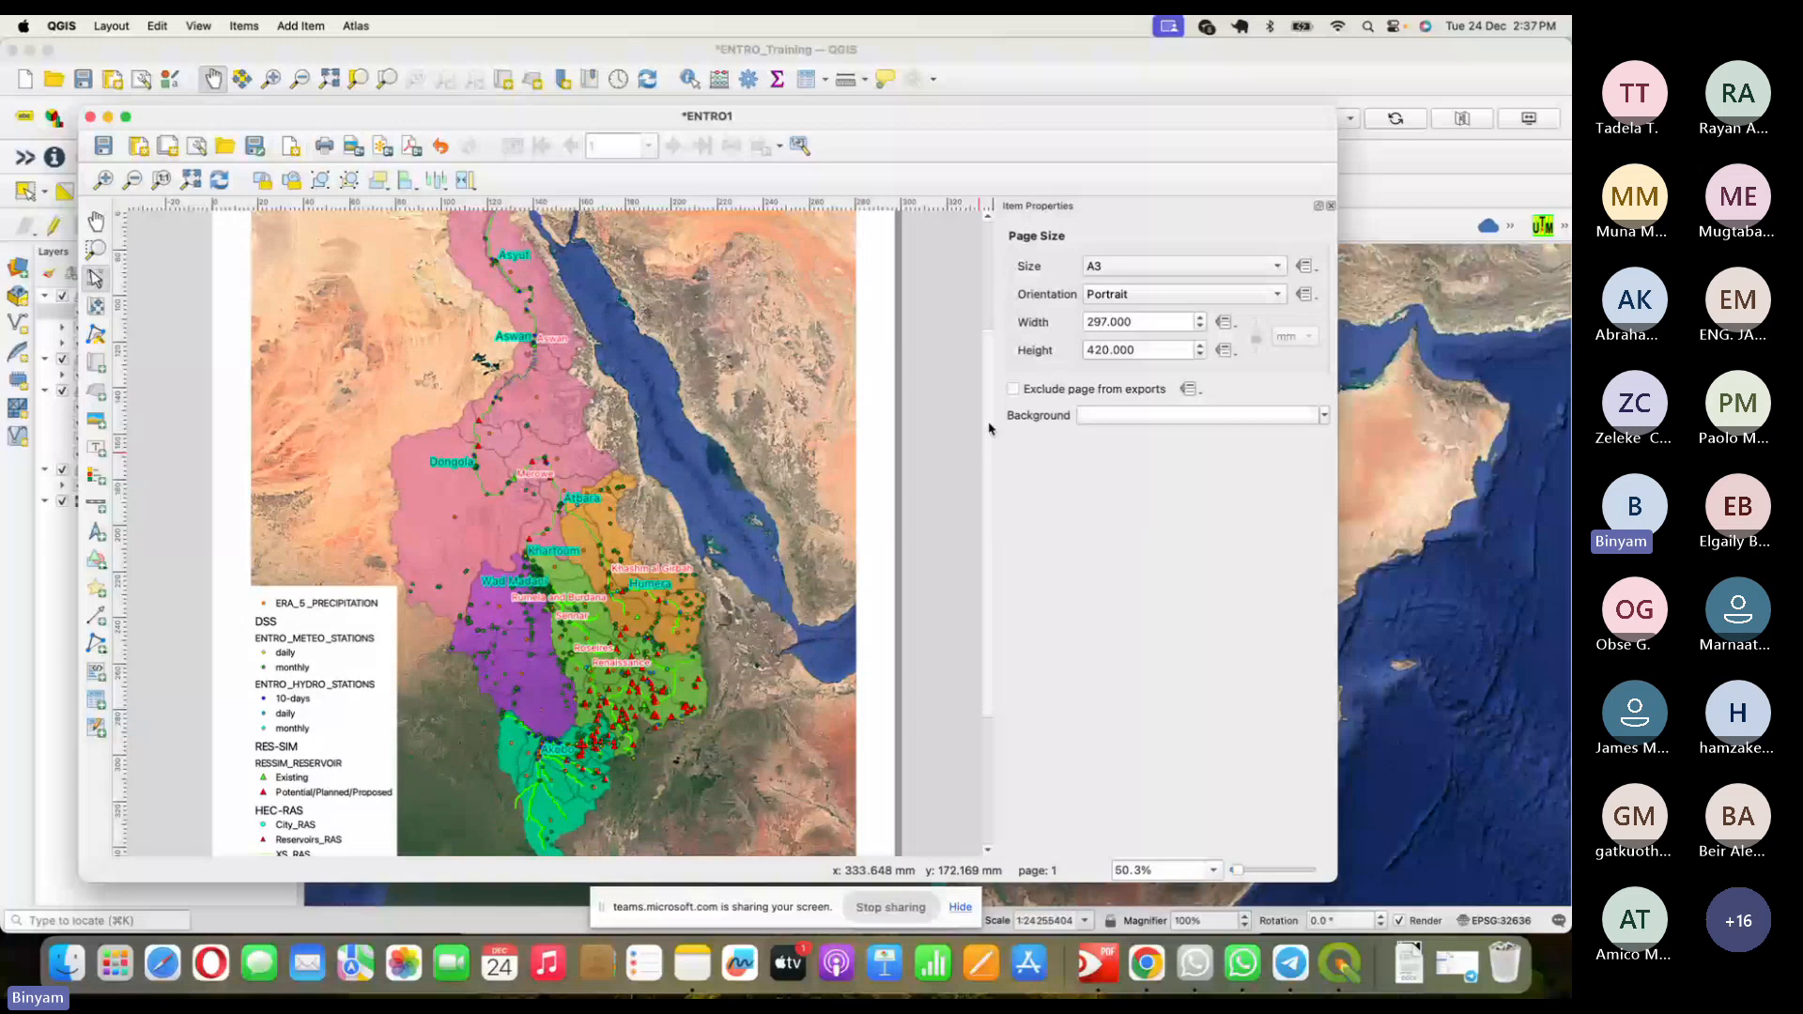
scroll(828, 419, "up", 5)
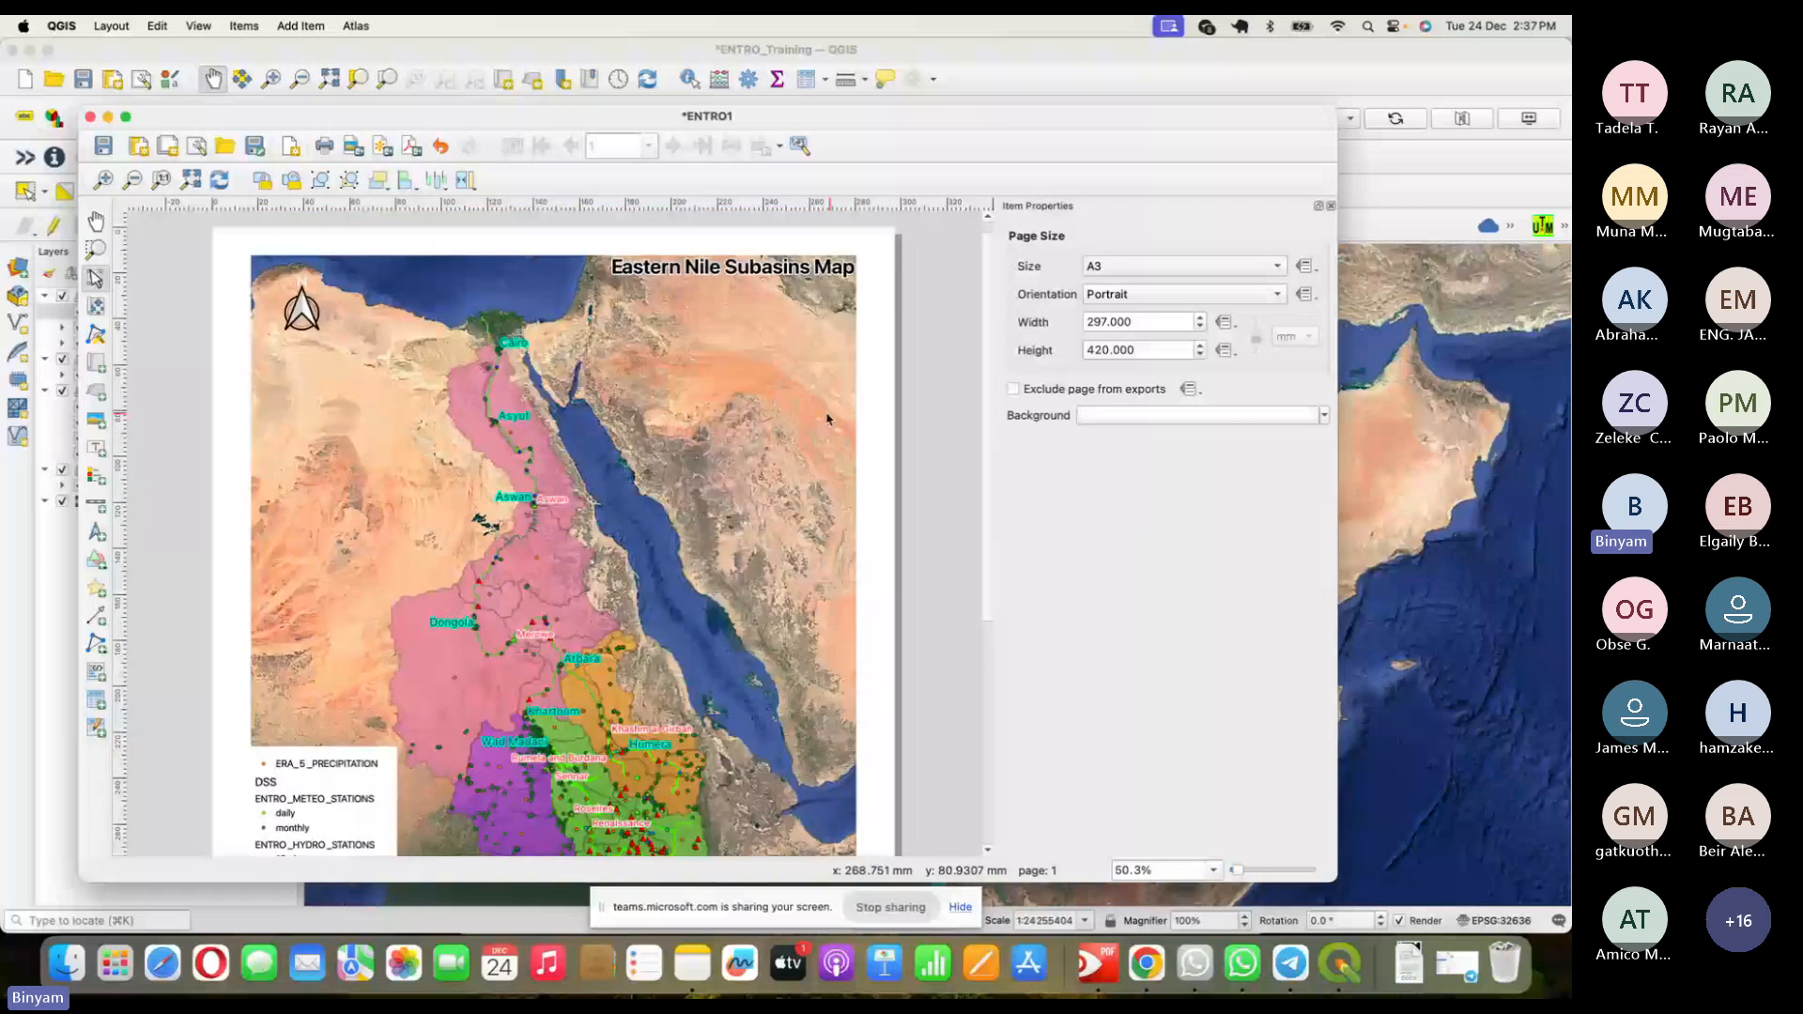
left_click(826, 420)
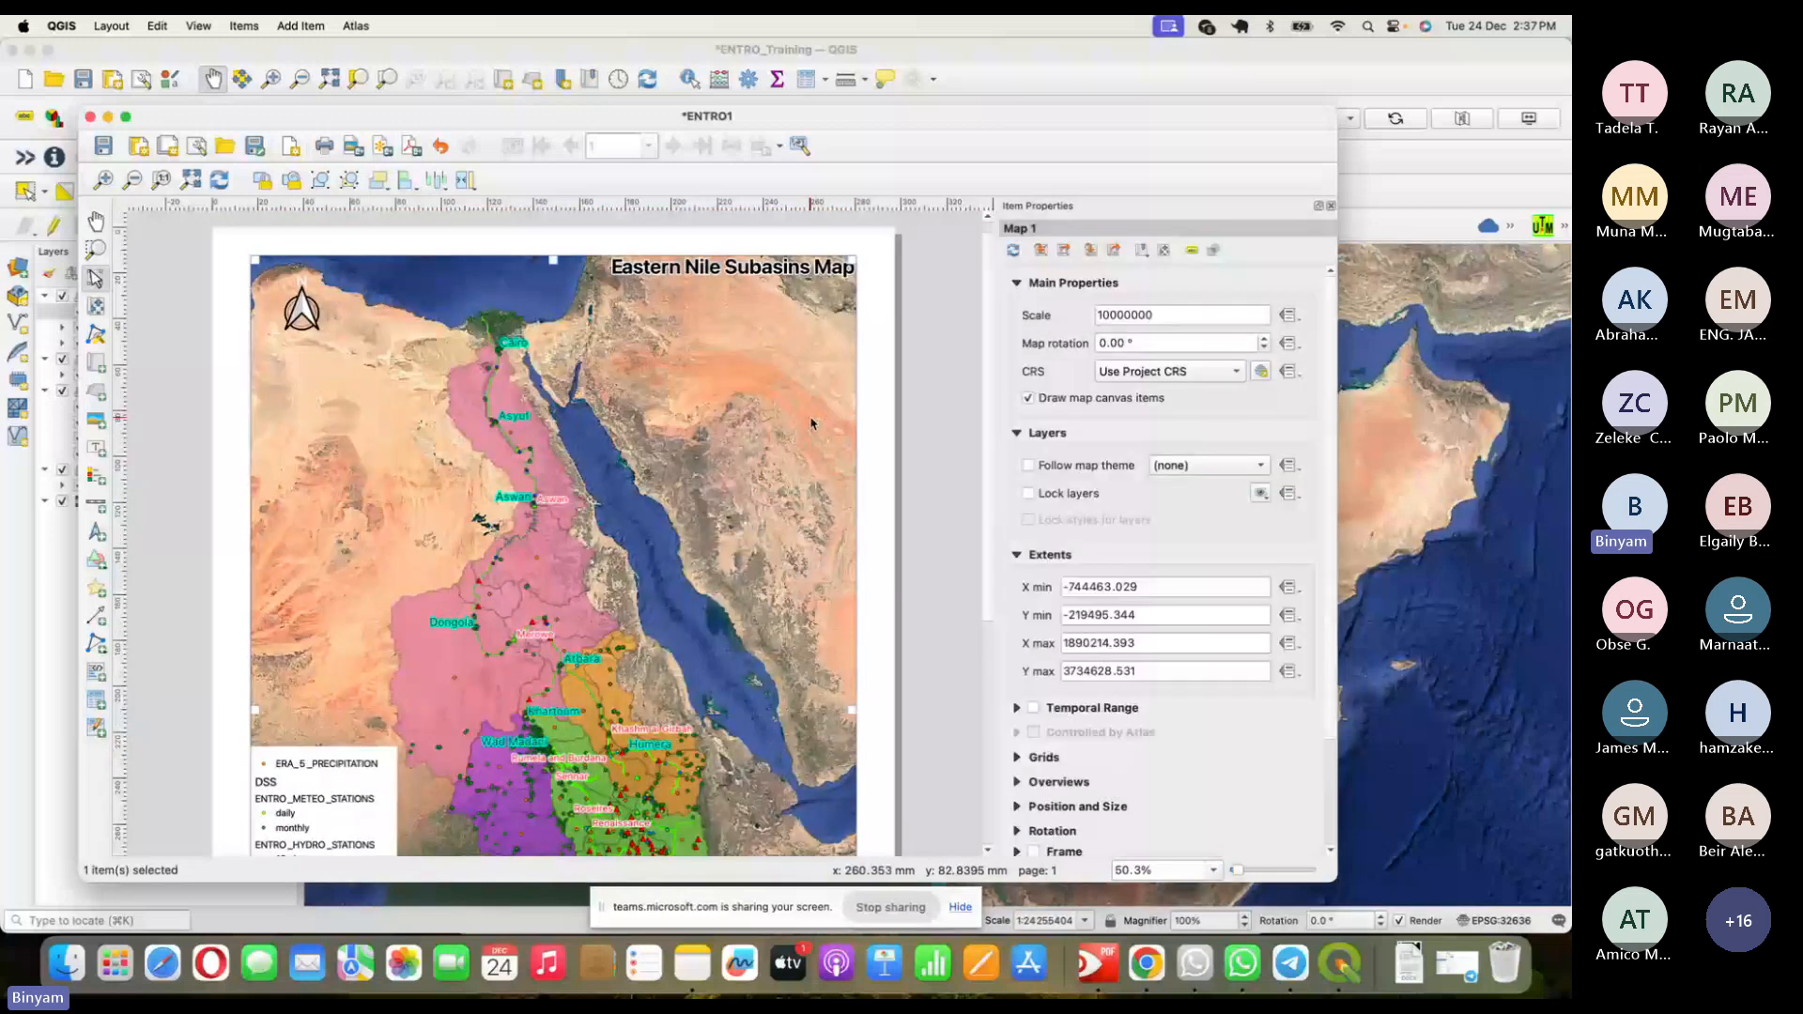
left_click(866, 448)
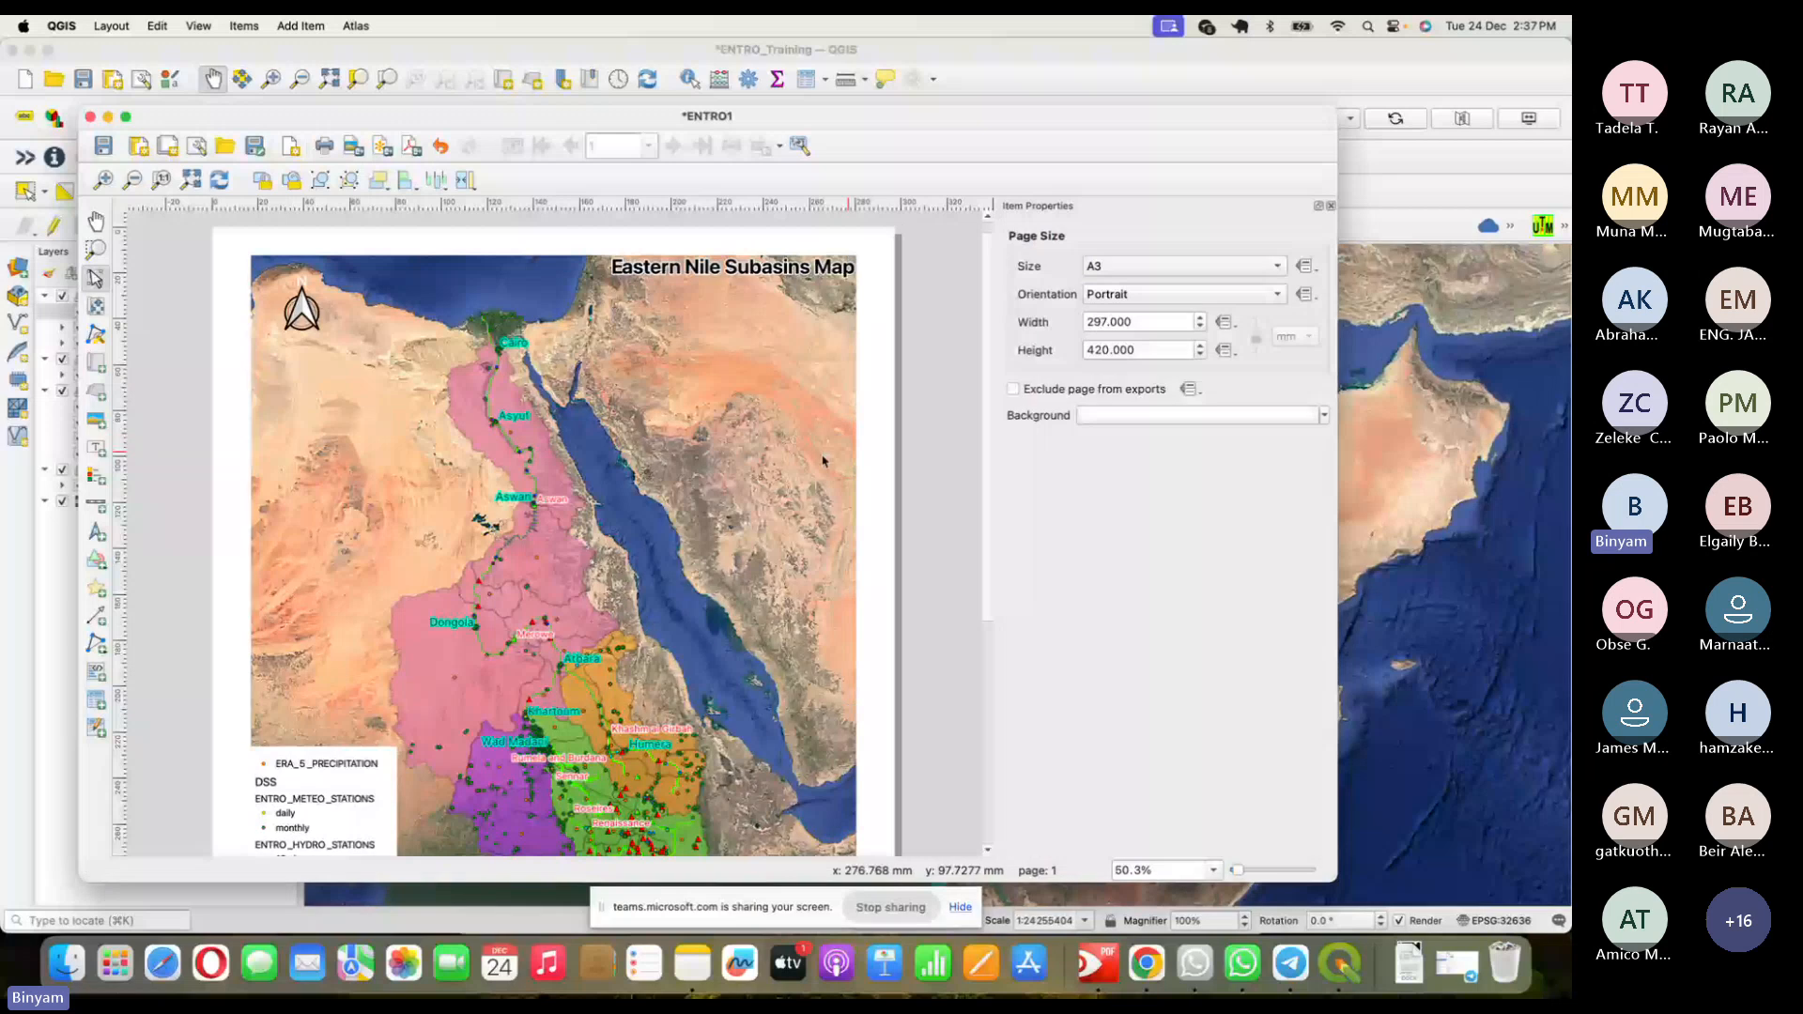
left_click(778, 461)
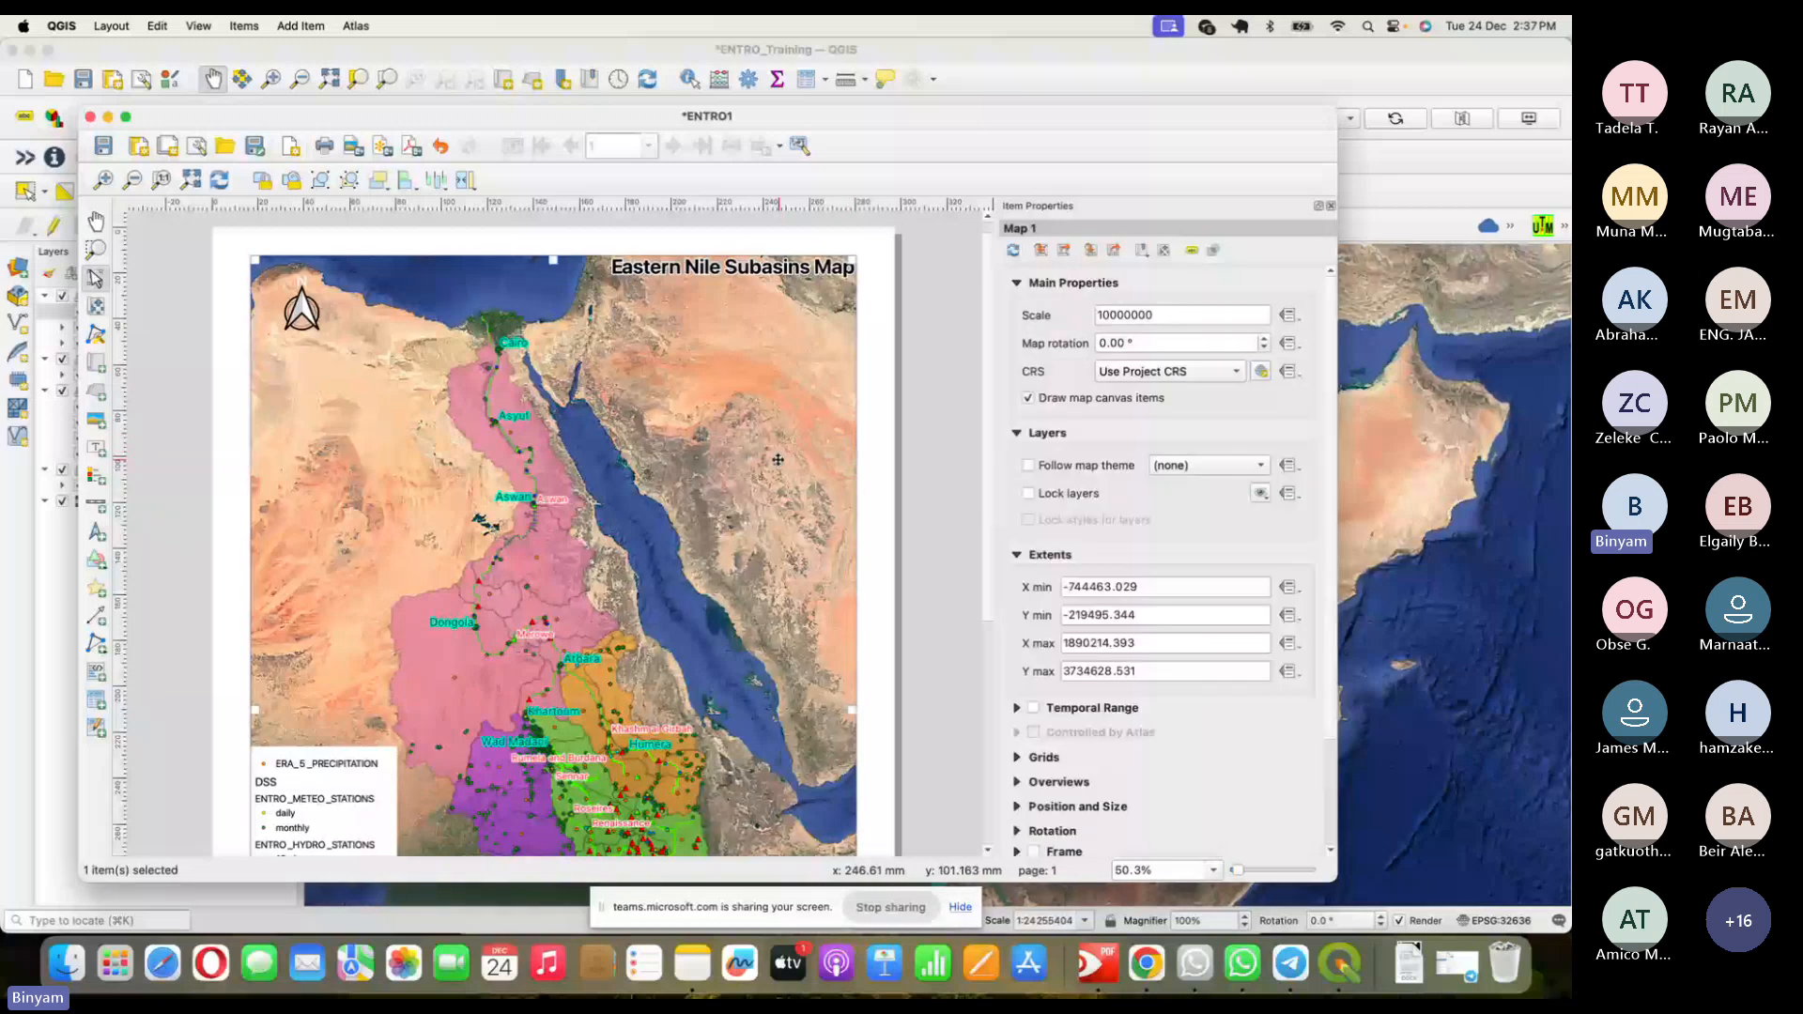
left_click(350, 770)
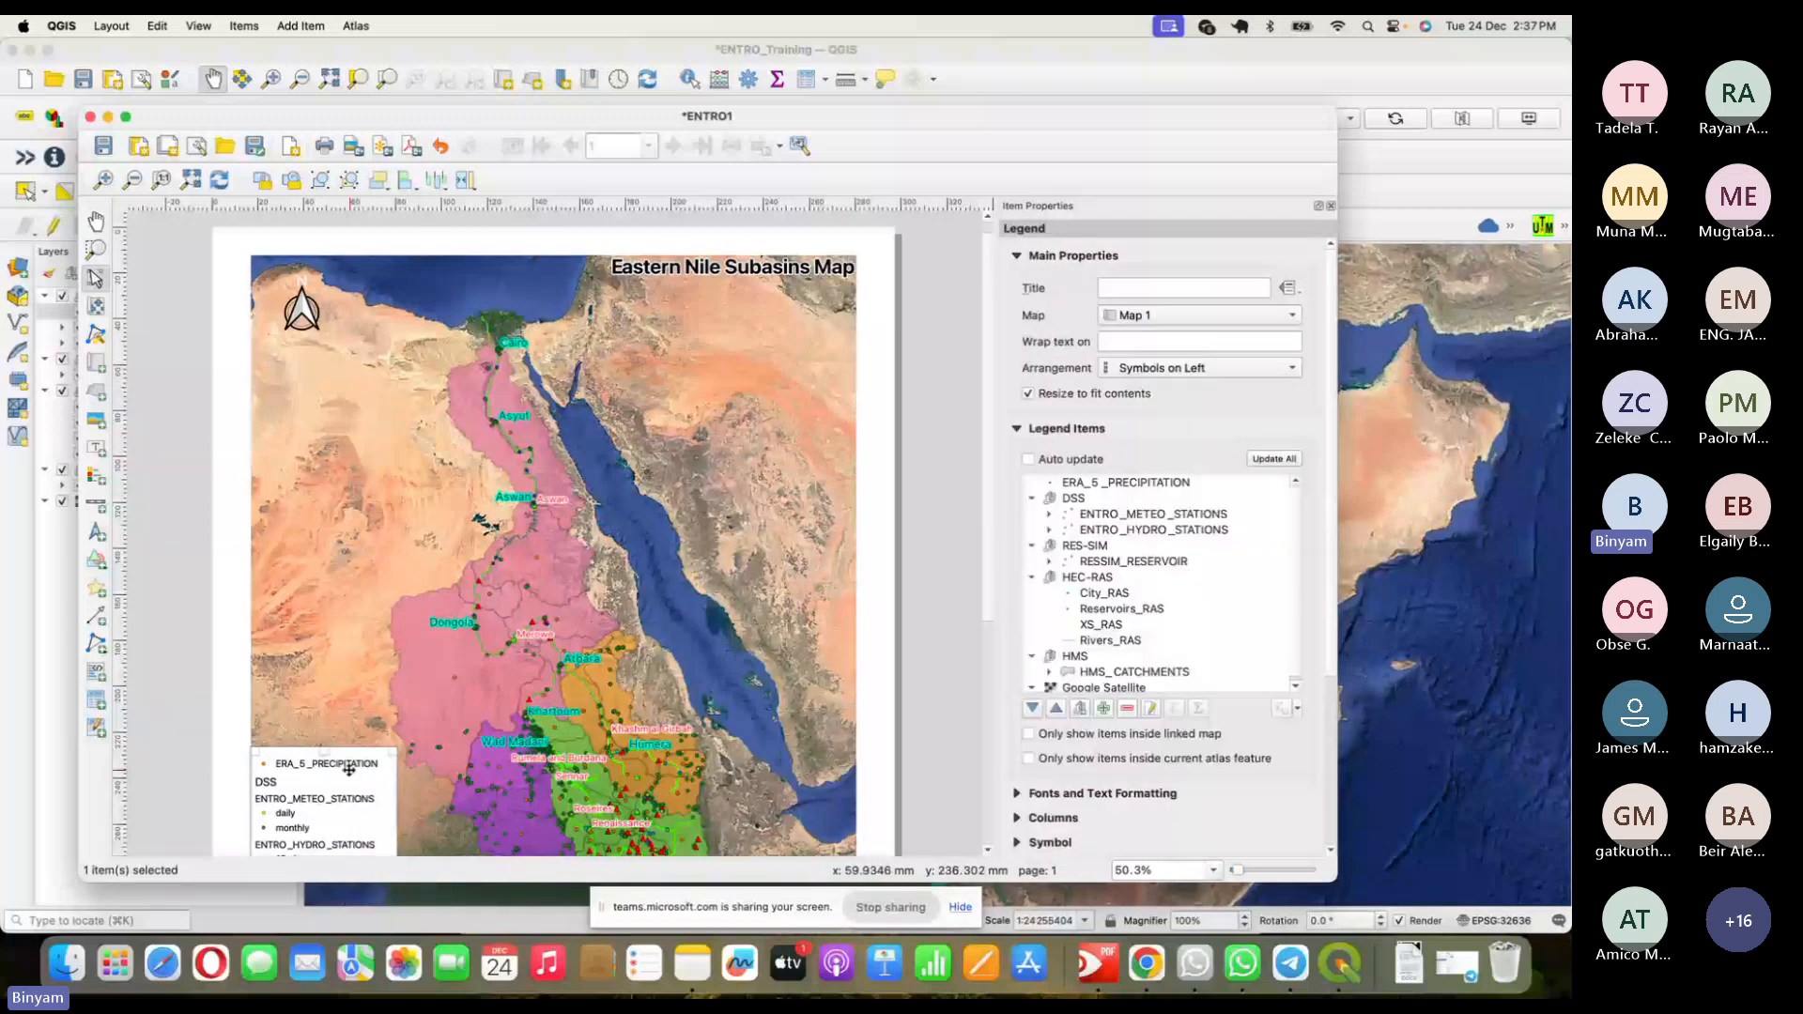
left_click(302, 308)
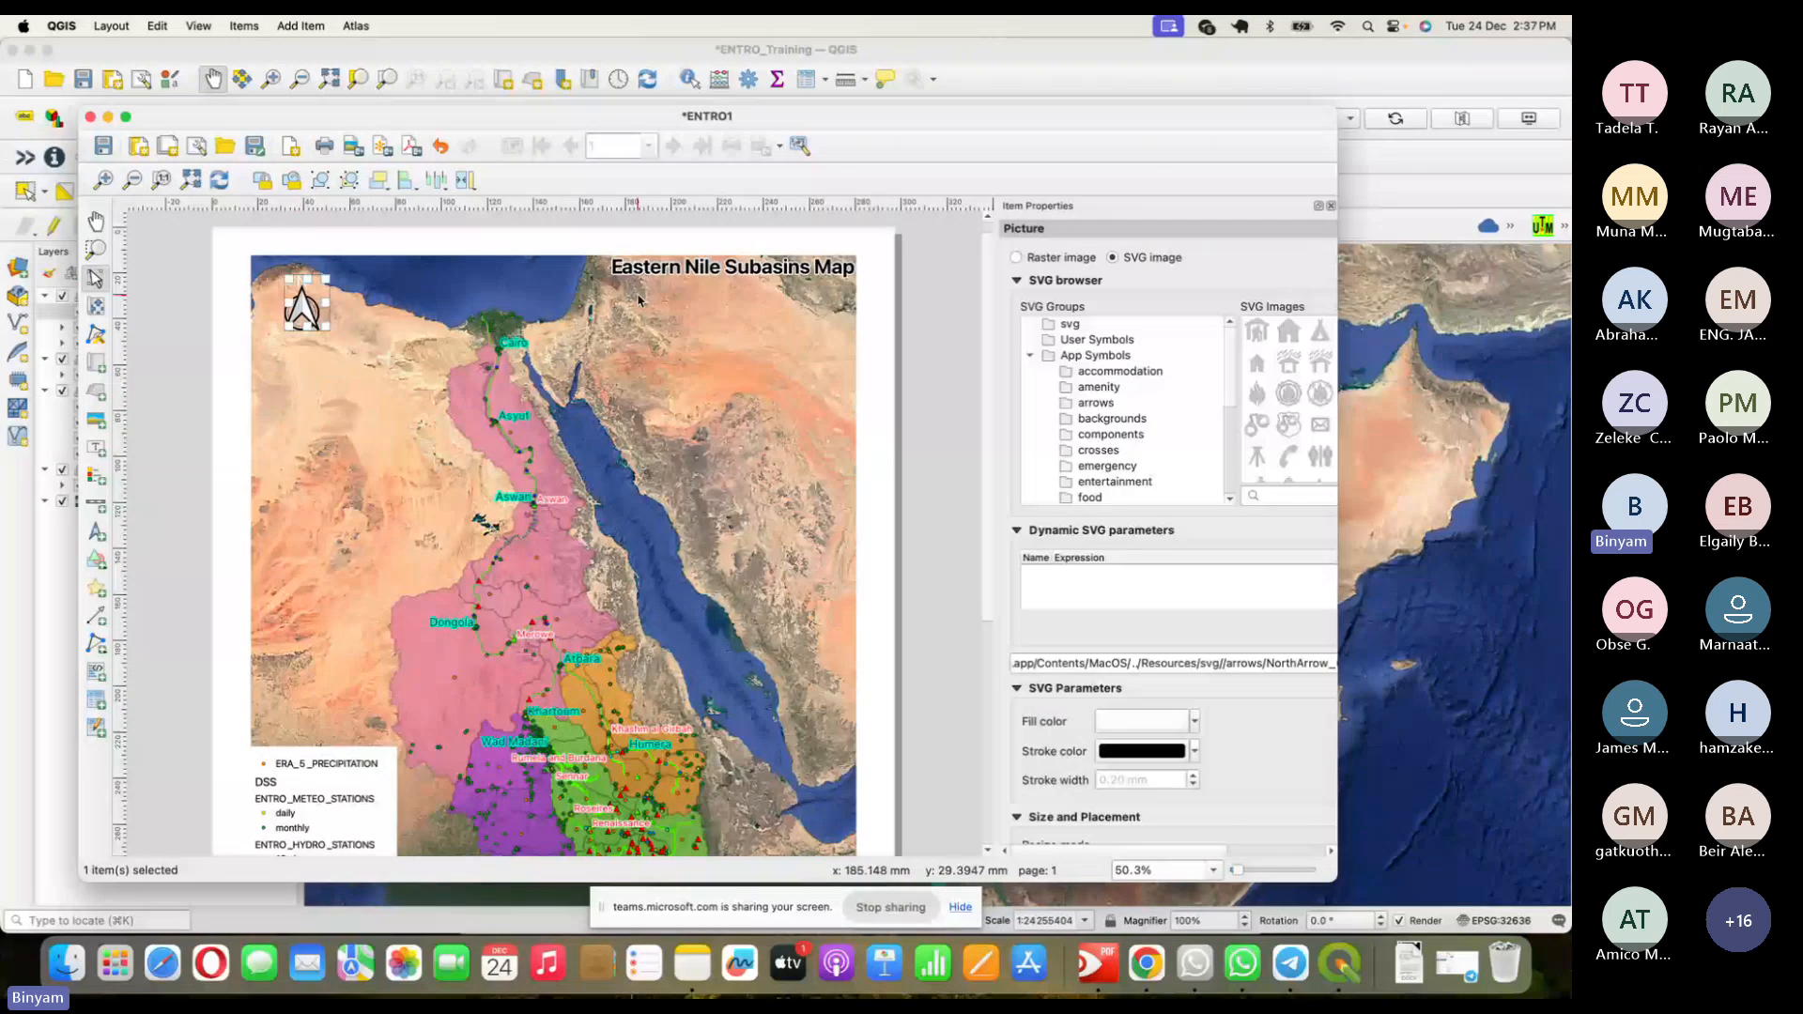
left_click(658, 268)
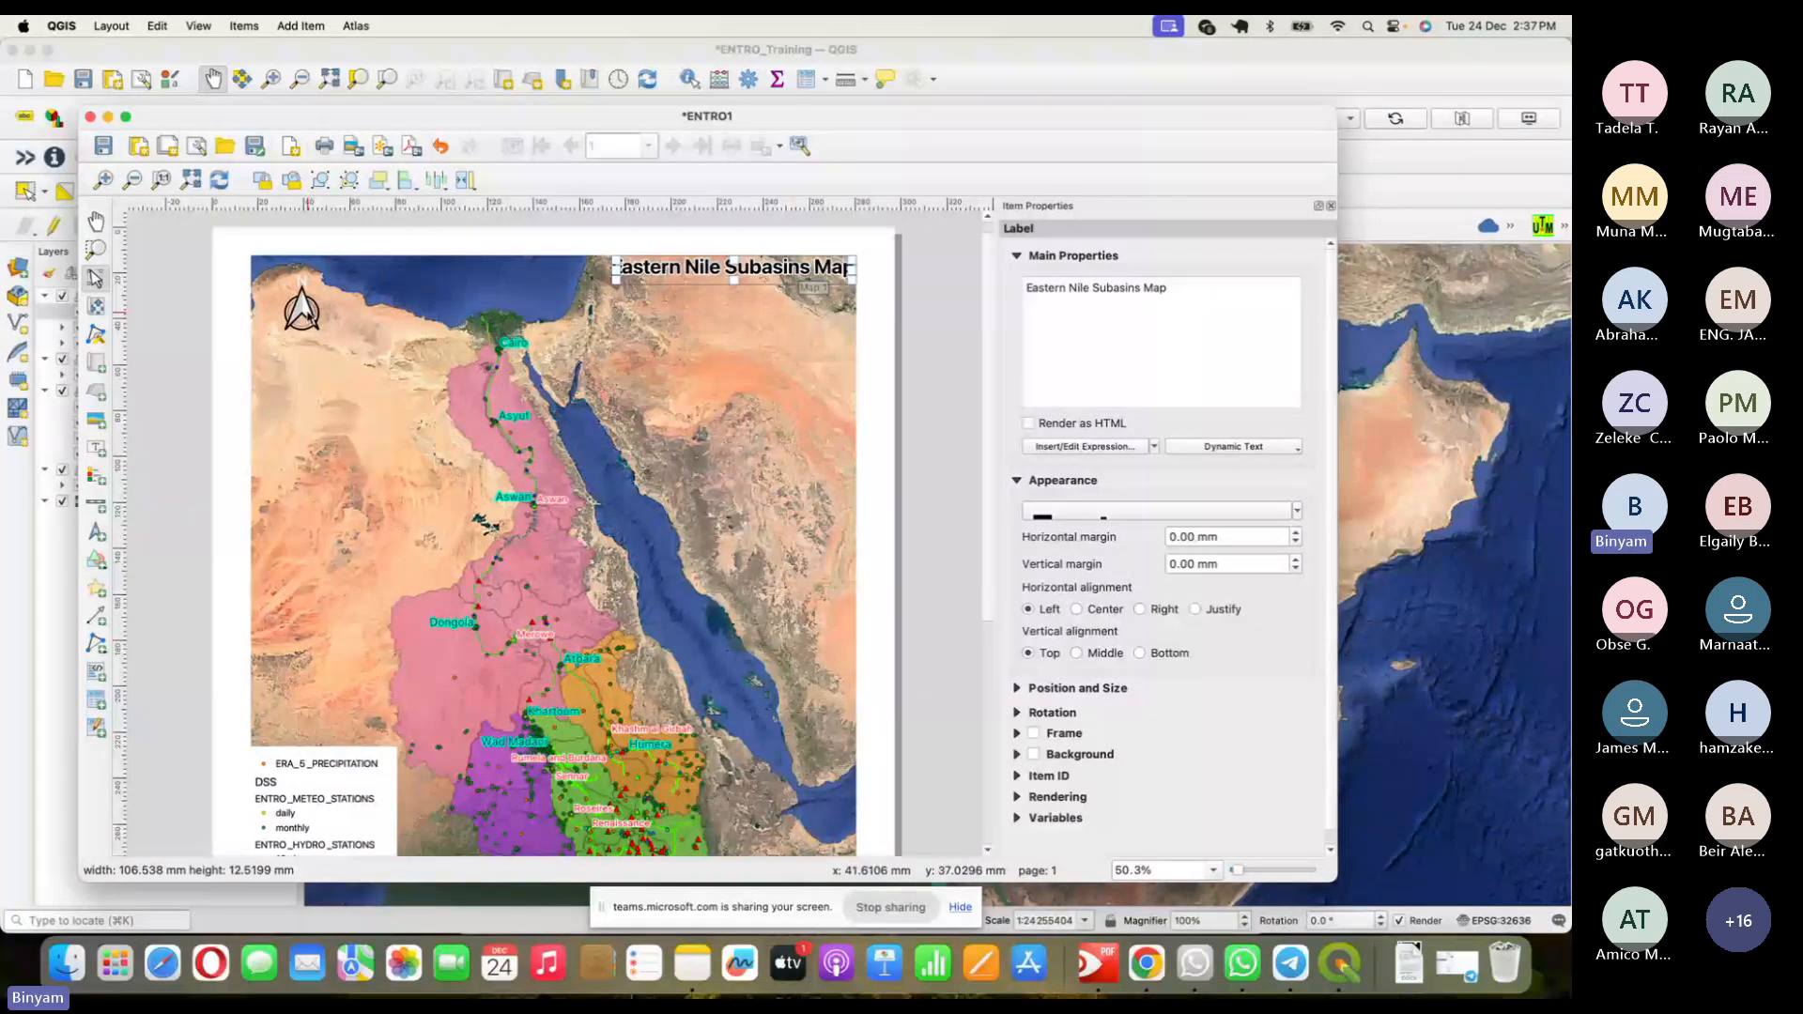
left_click(306, 315)
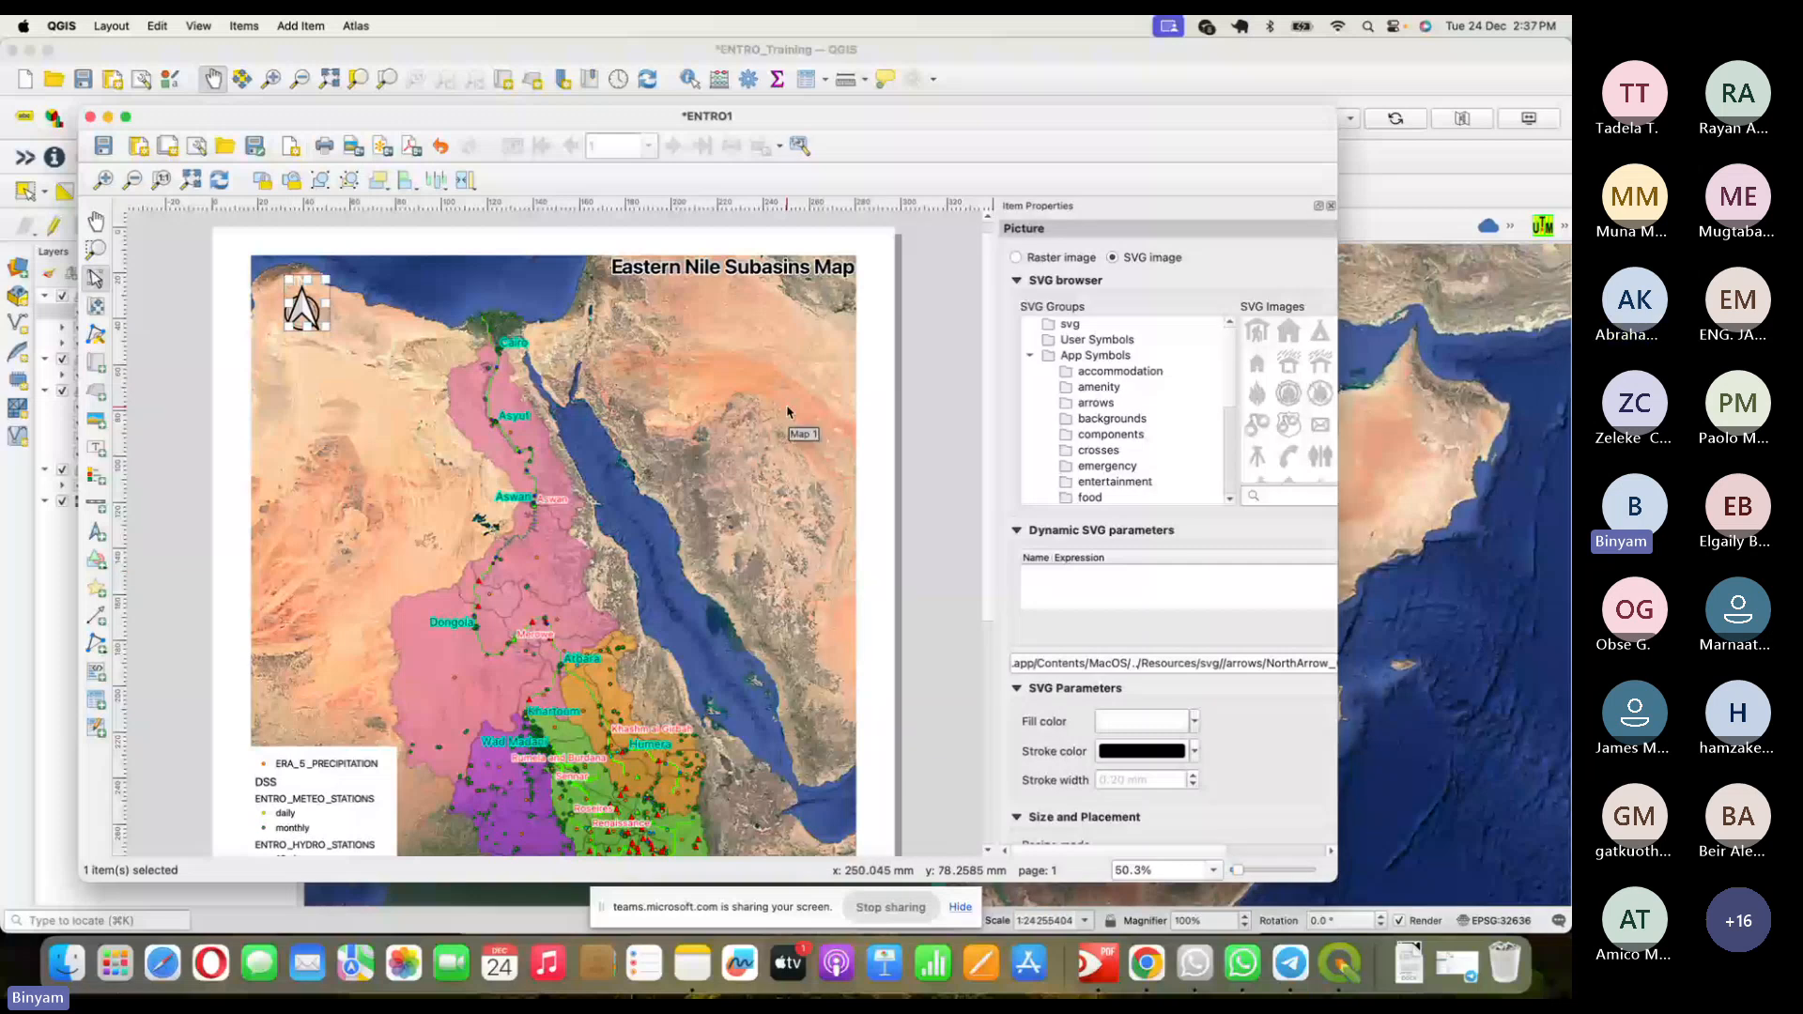
- Select the map and collapse its Main Properties, Layers and Extents sections
left_click(813, 528)
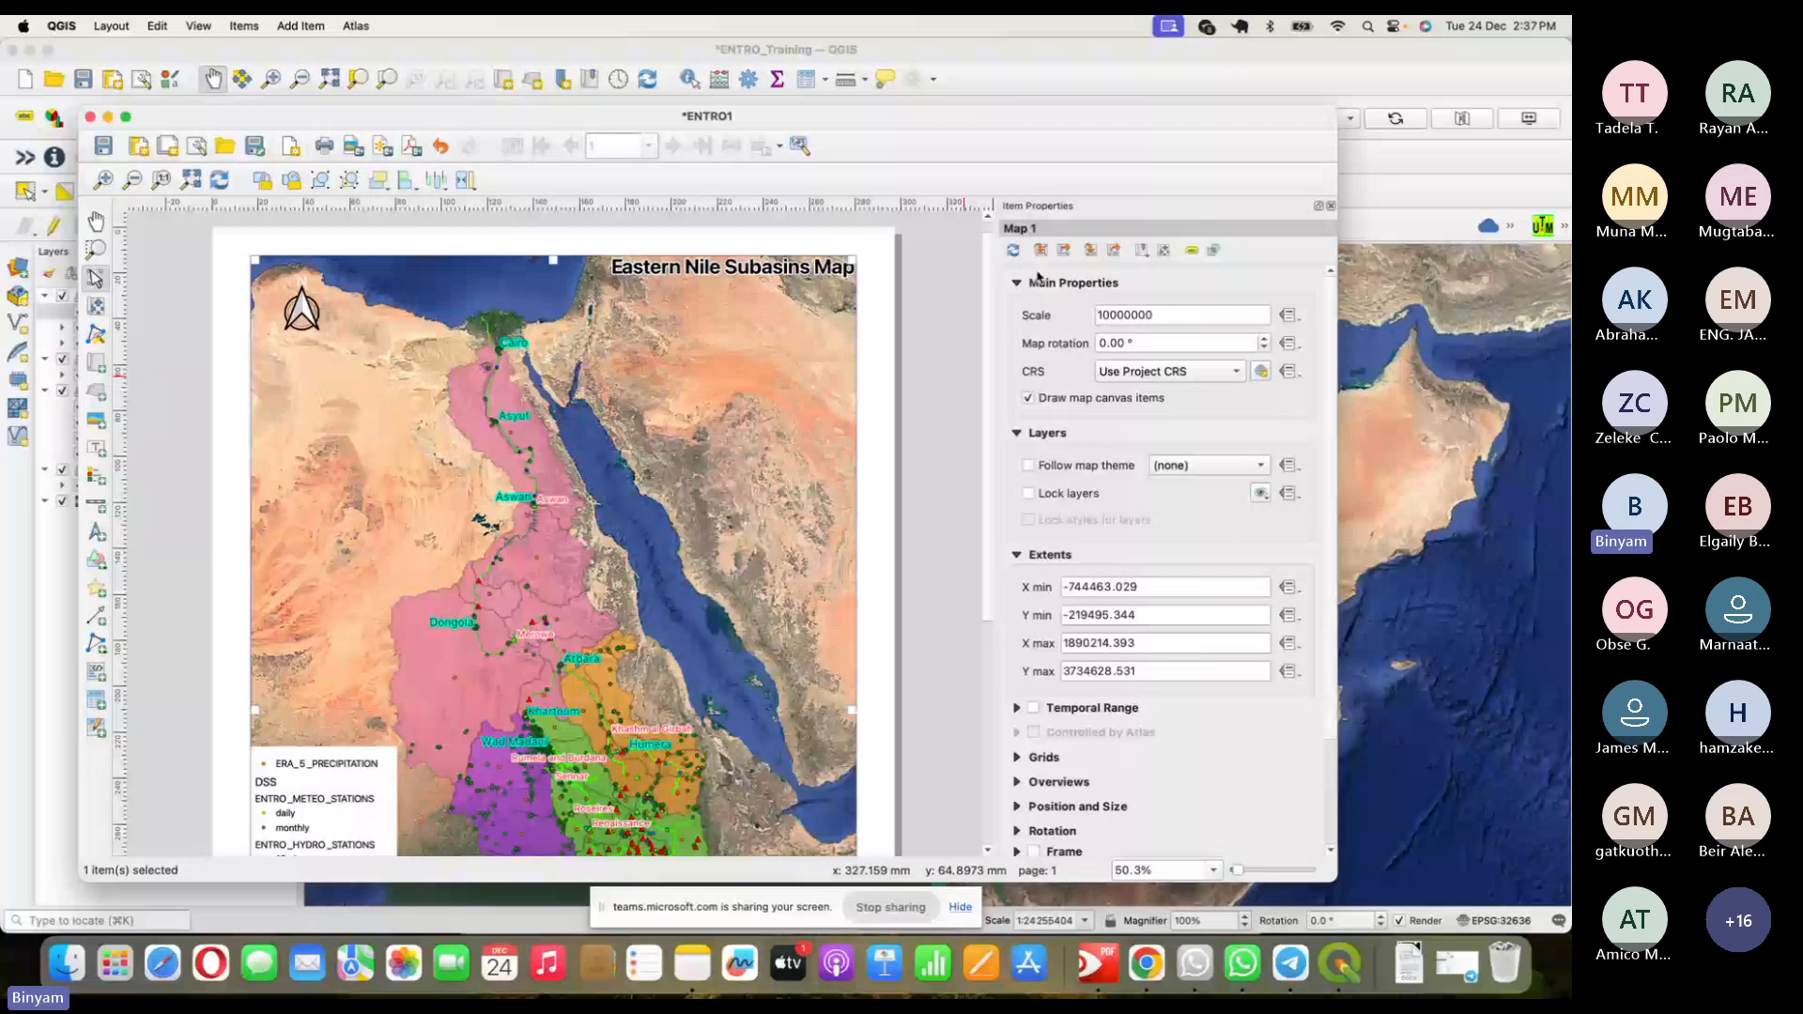
left_click(1038, 281)
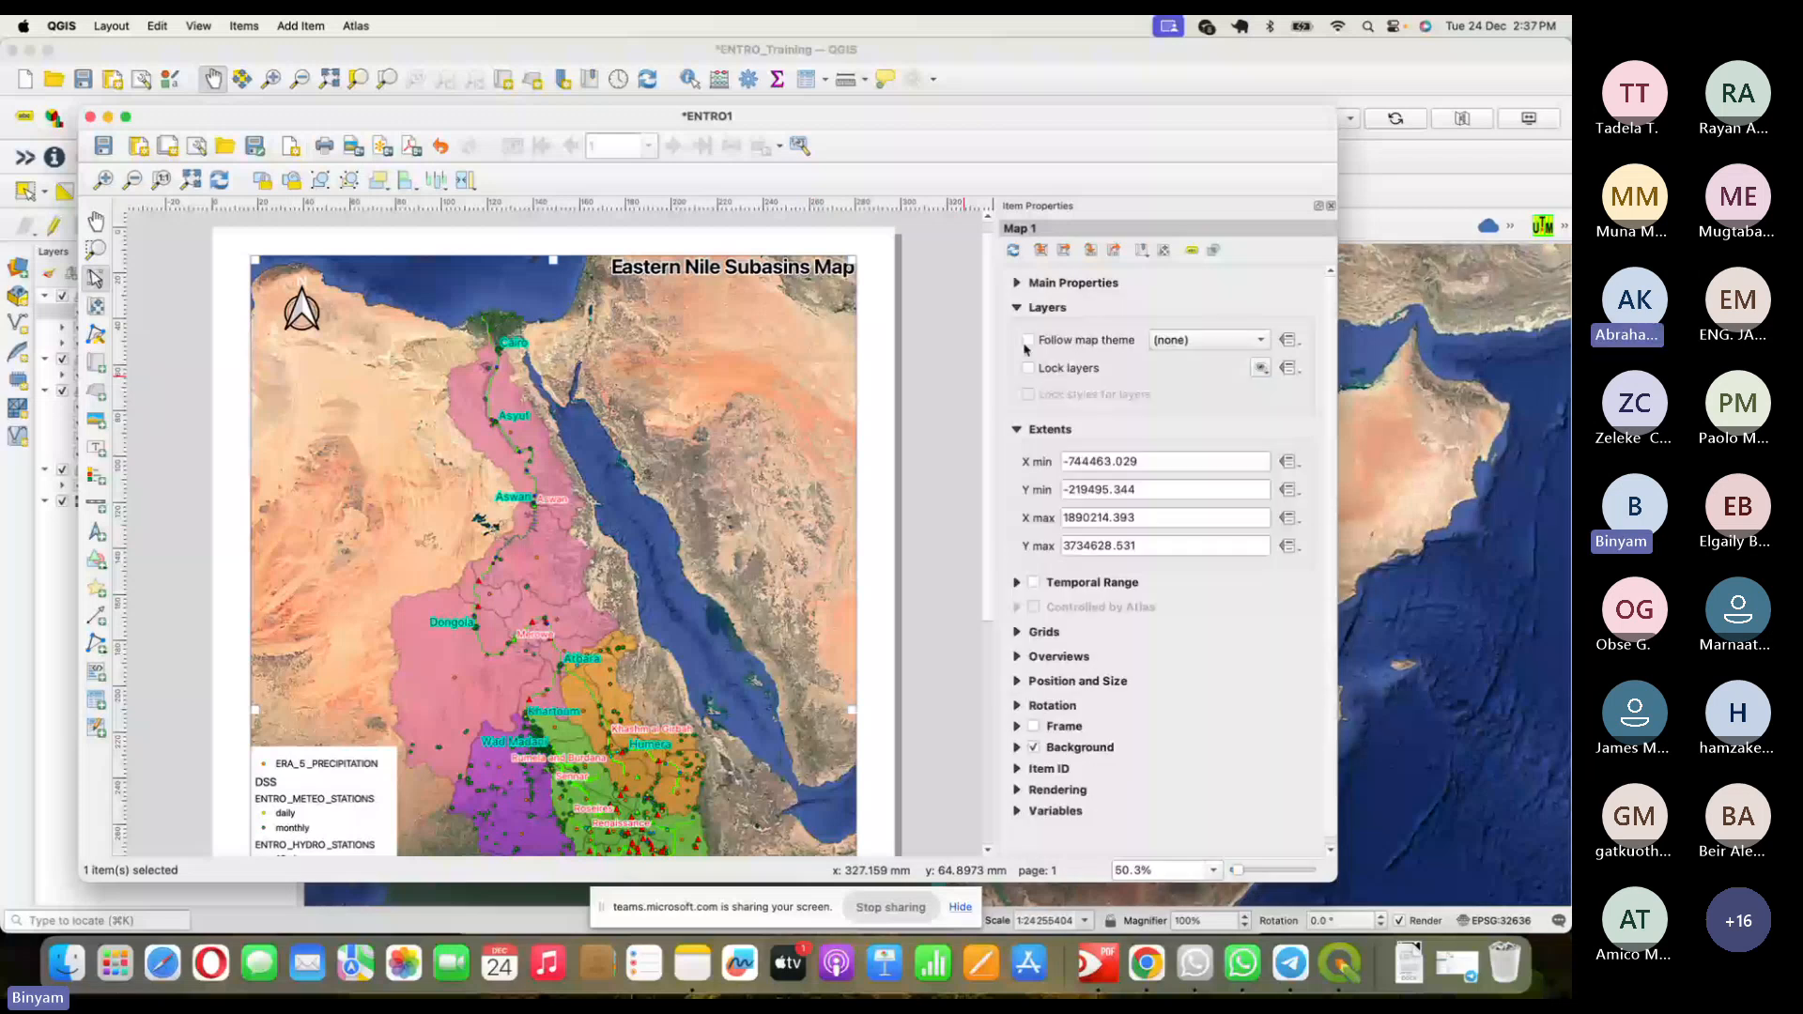
left_click(1019, 311)
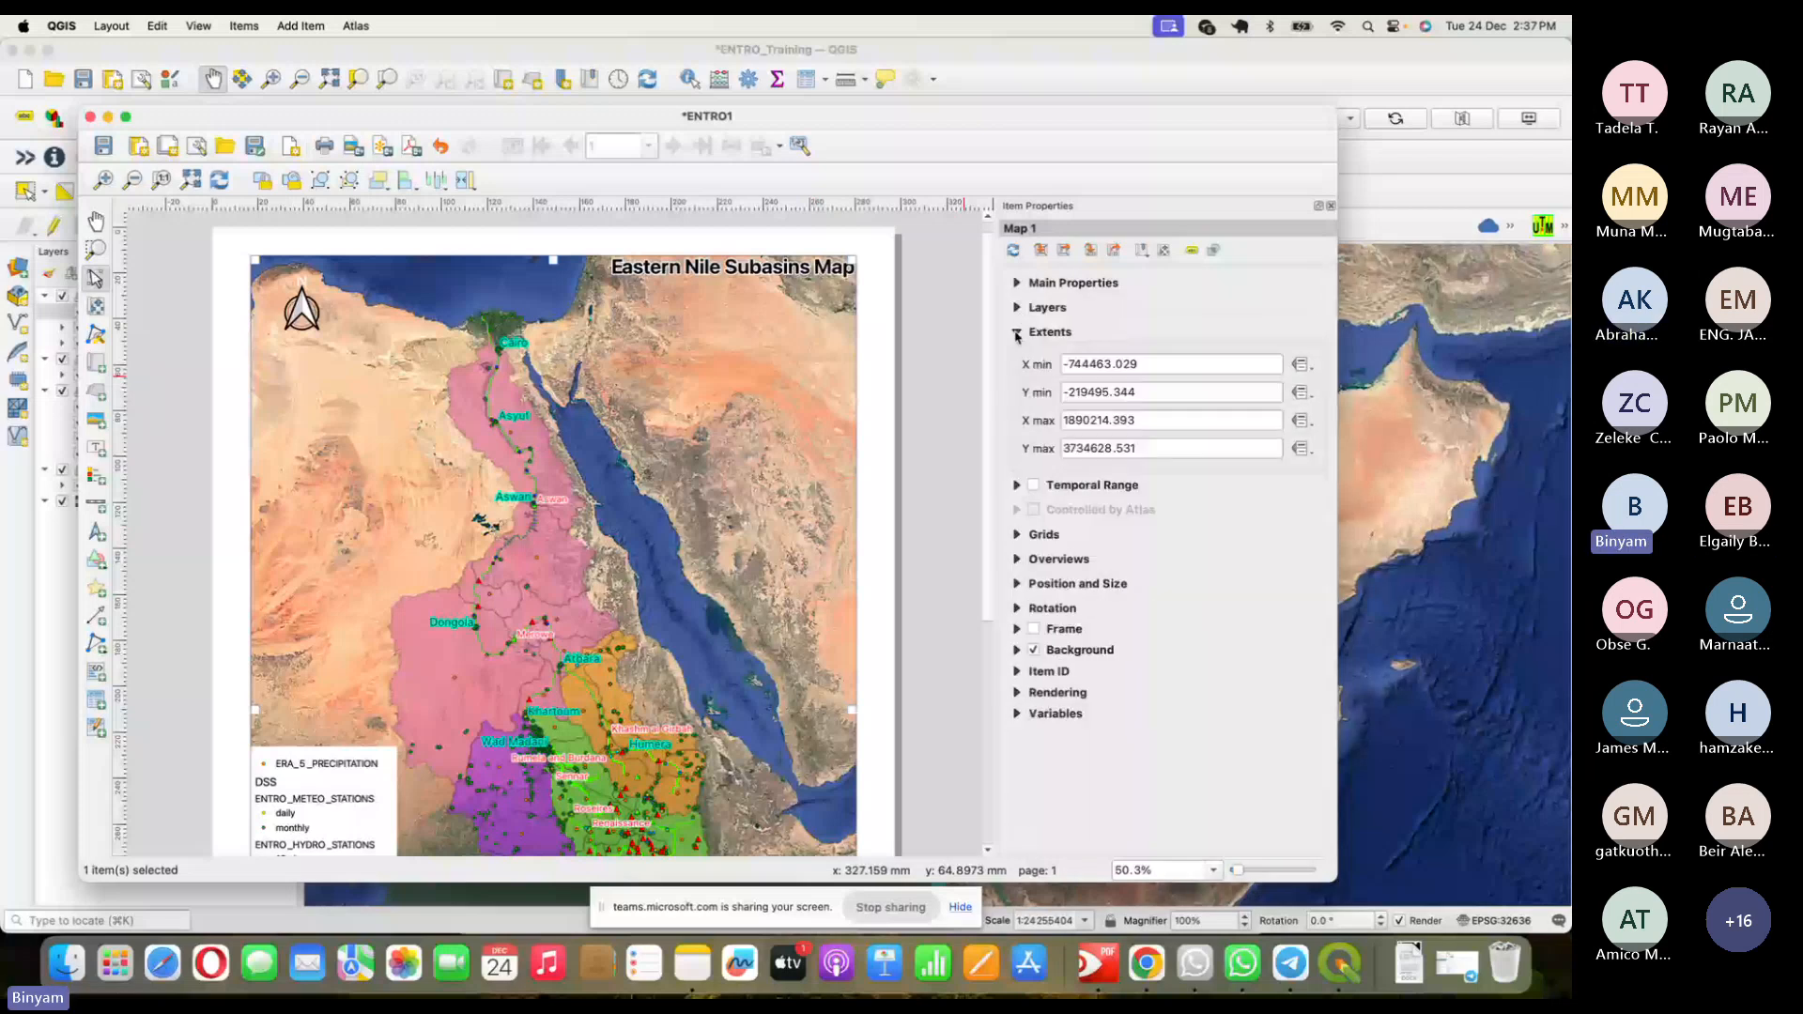
left_click(1016, 334)
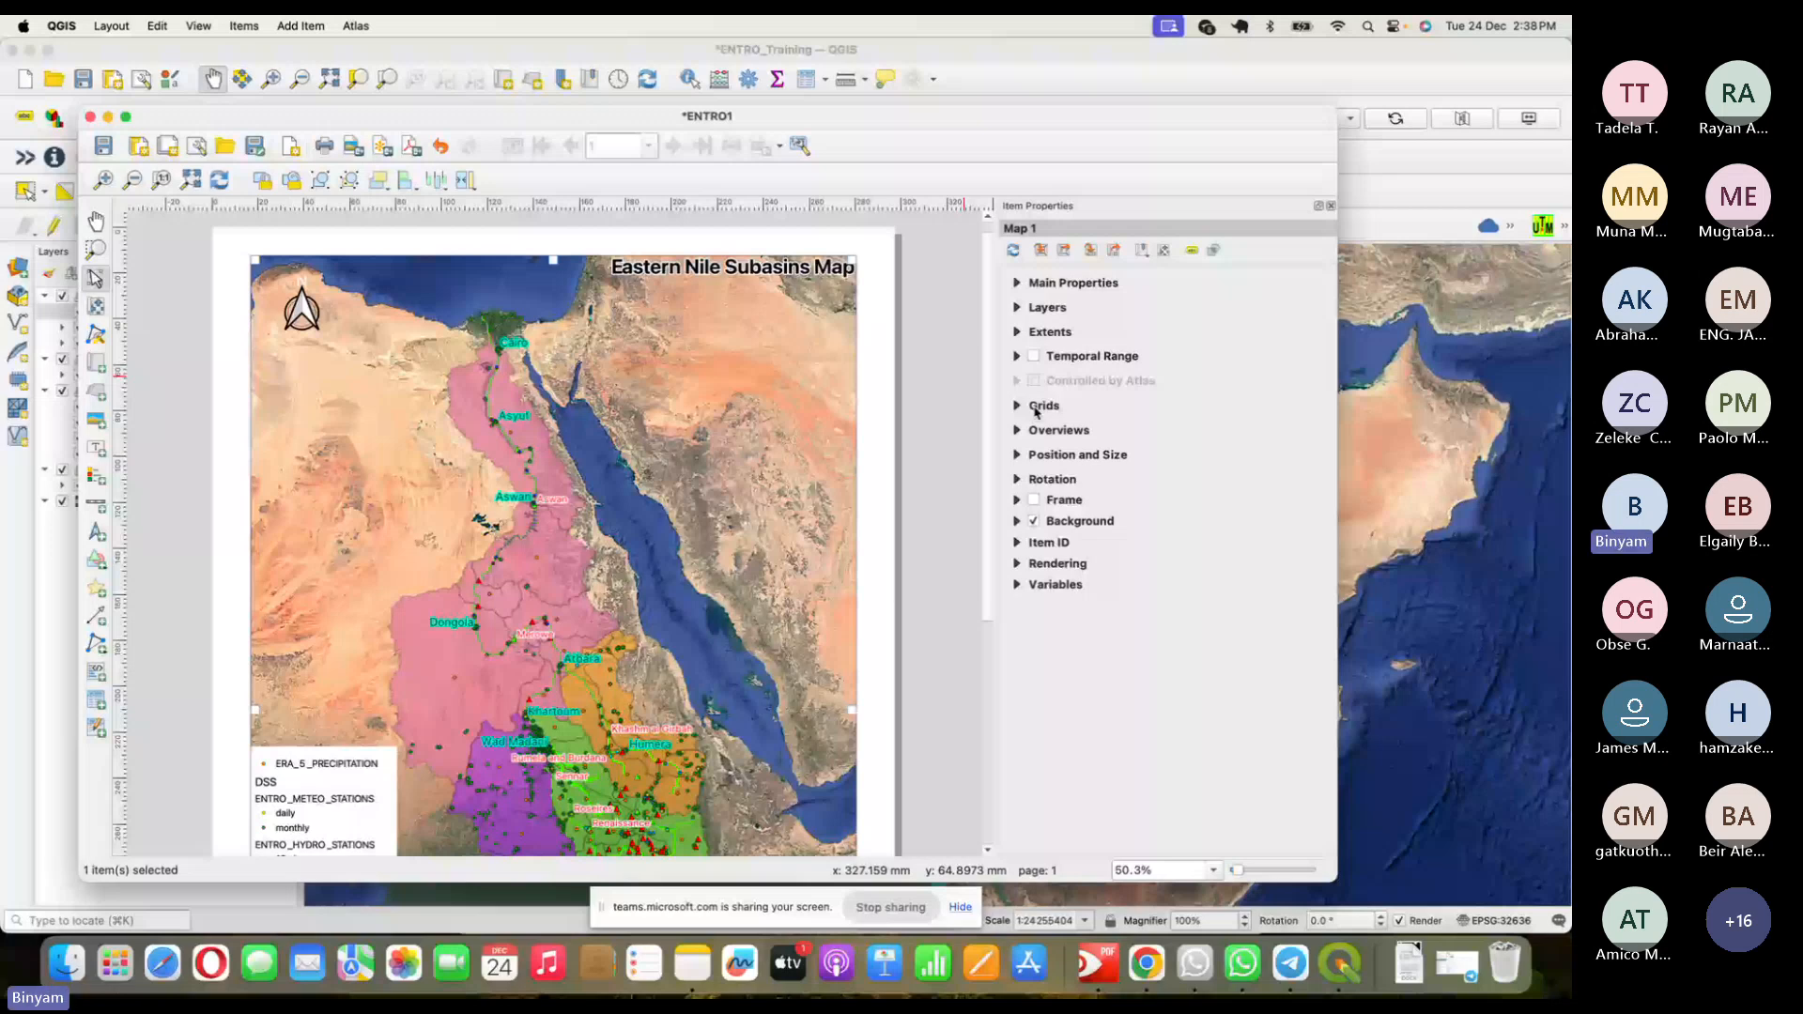
- Add Grid 1 in the map's Grids section and open its Modify Grid settings
left_click(1038, 409)
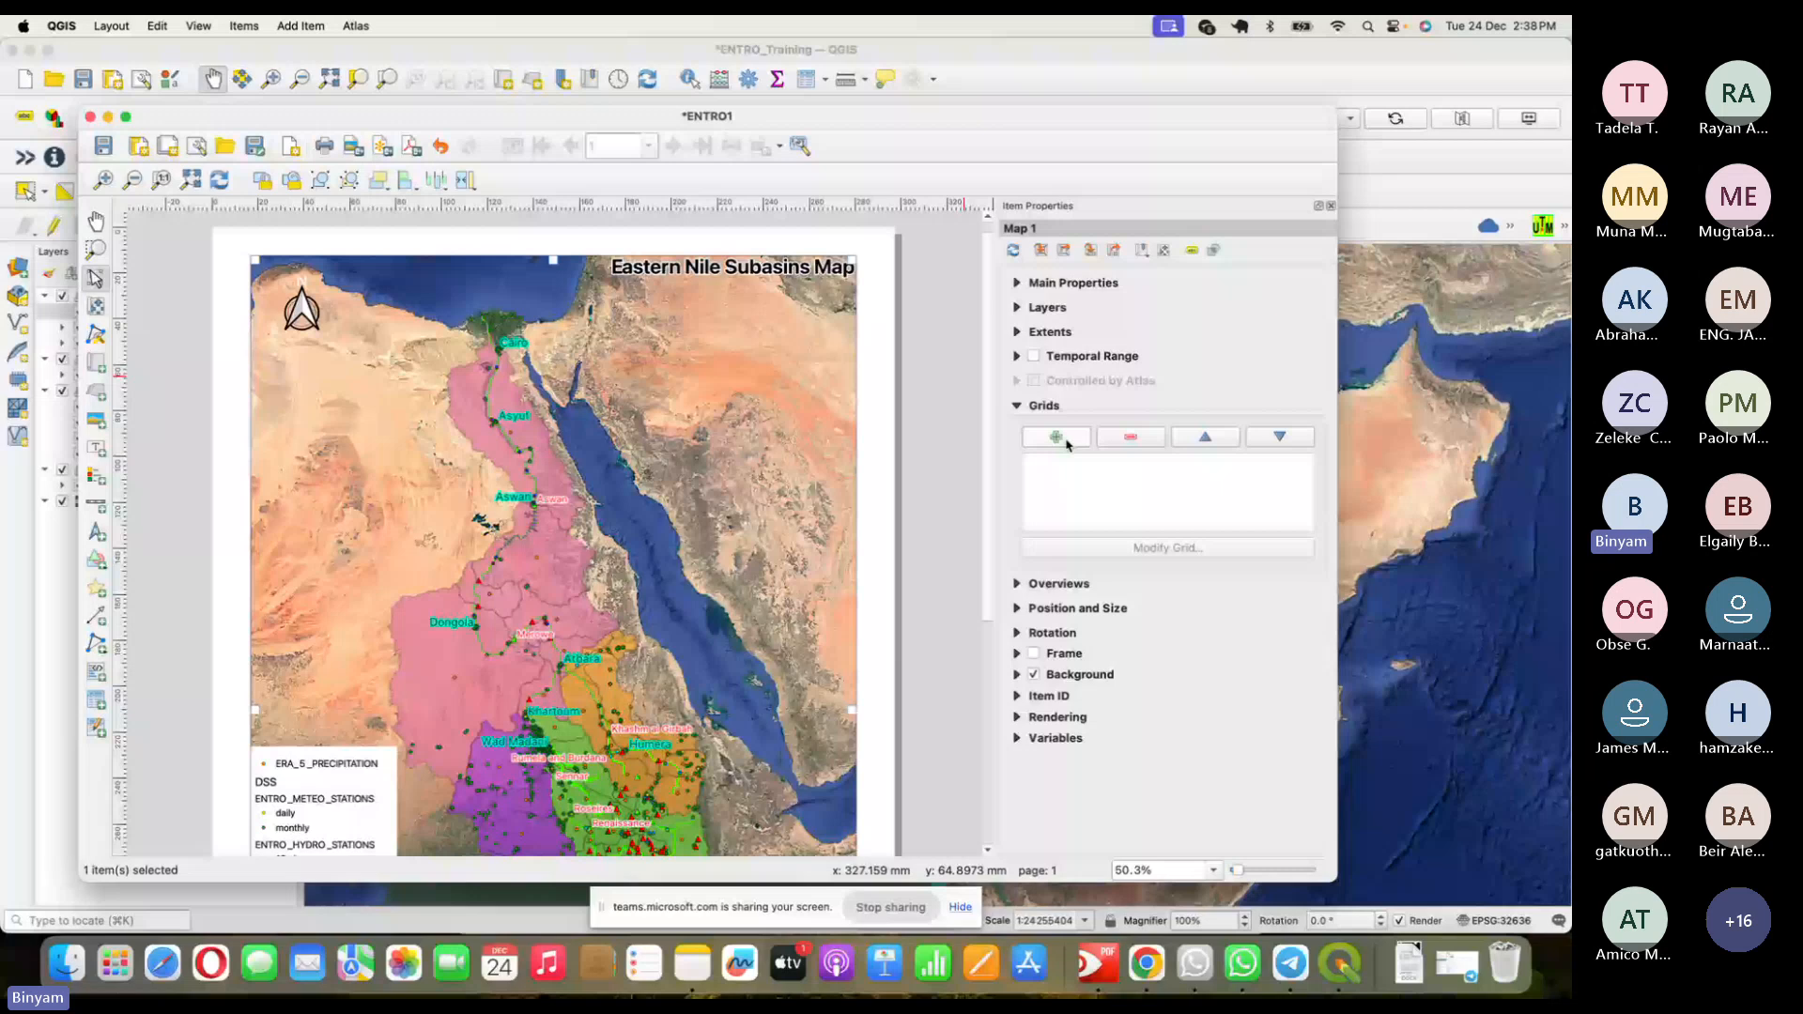
left_click(1067, 442)
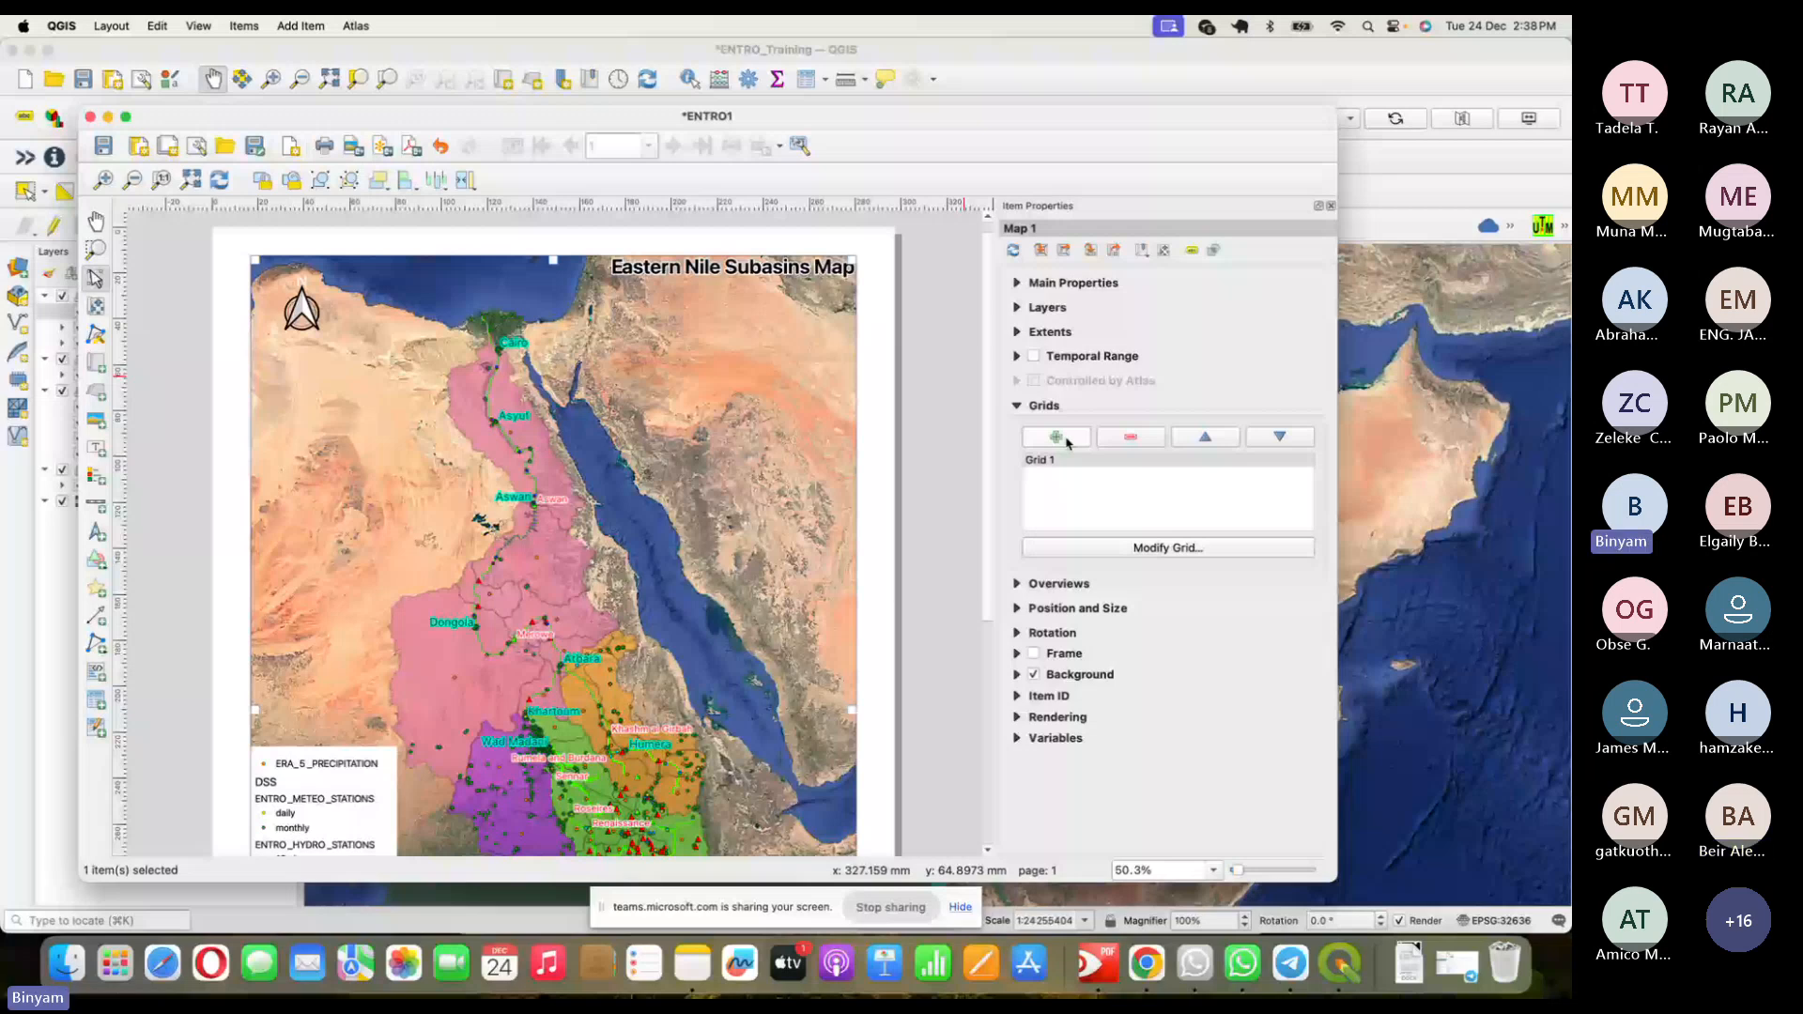
left_click(1168, 550)
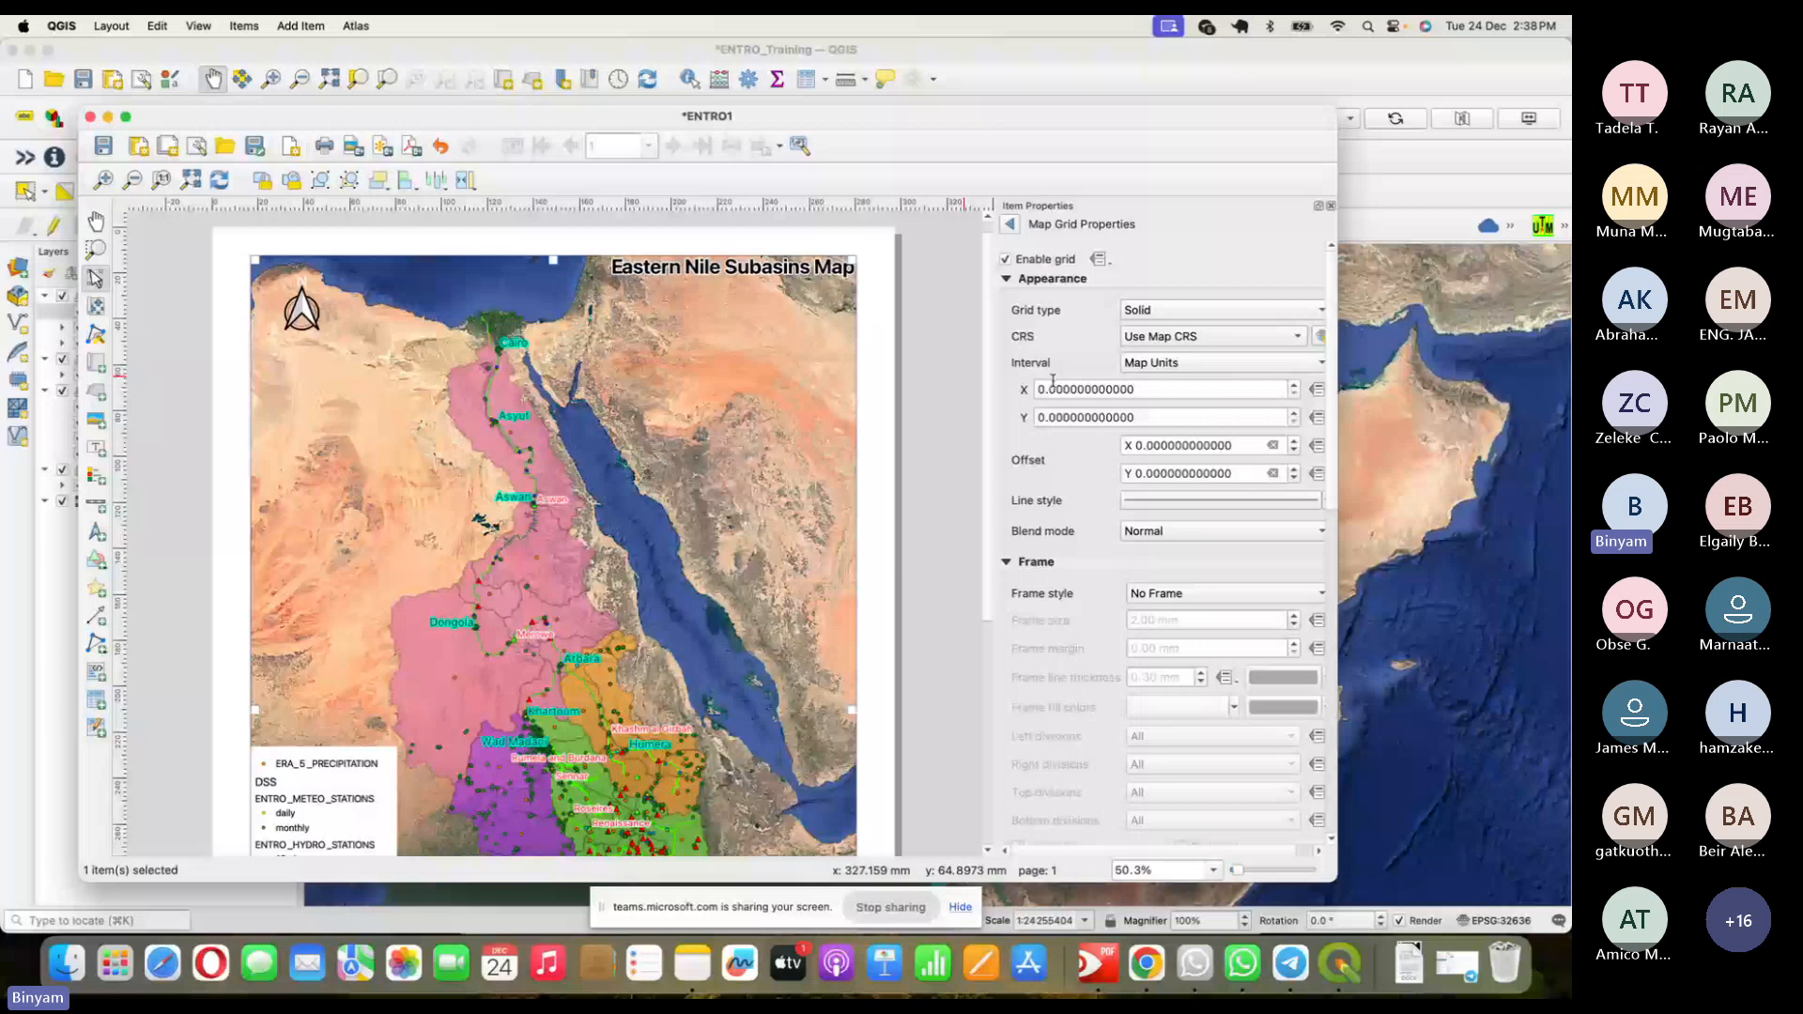
- Set the grid CRS to EPSG:4326 and the interval to 5, then view the graticule
left_click(1147, 391)
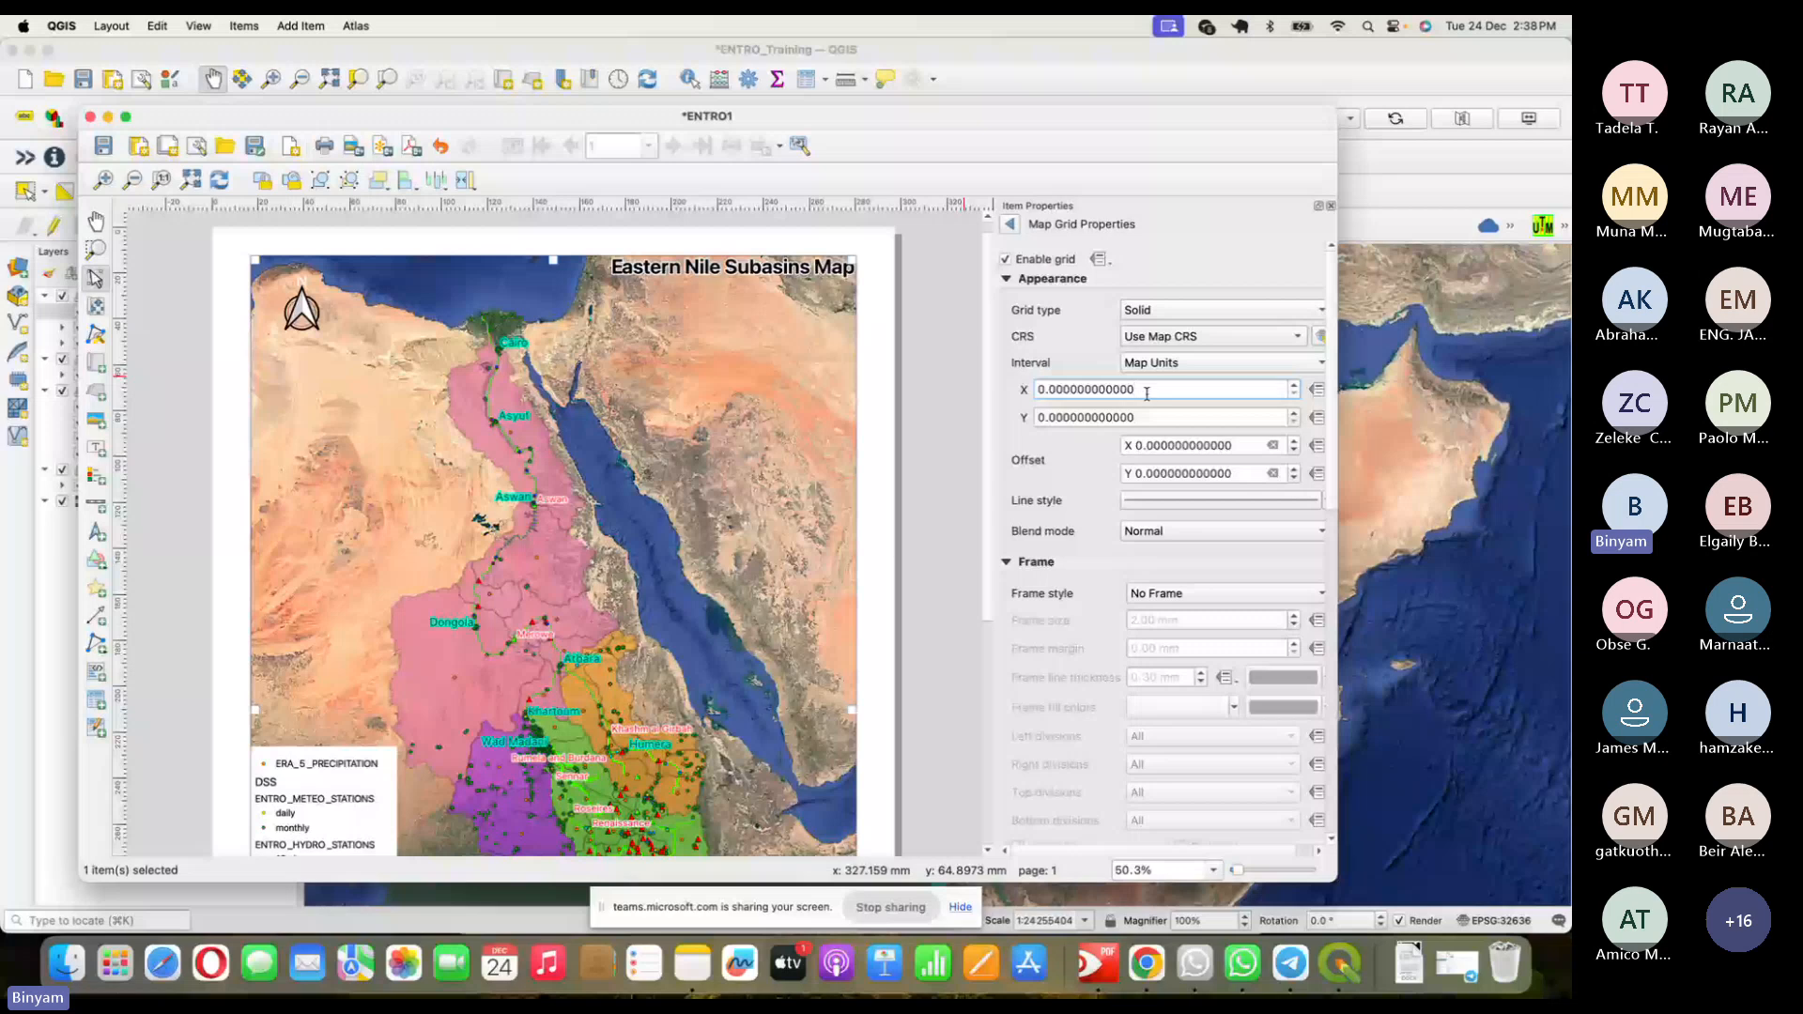
left_click(1296, 342)
left_click(1290, 381)
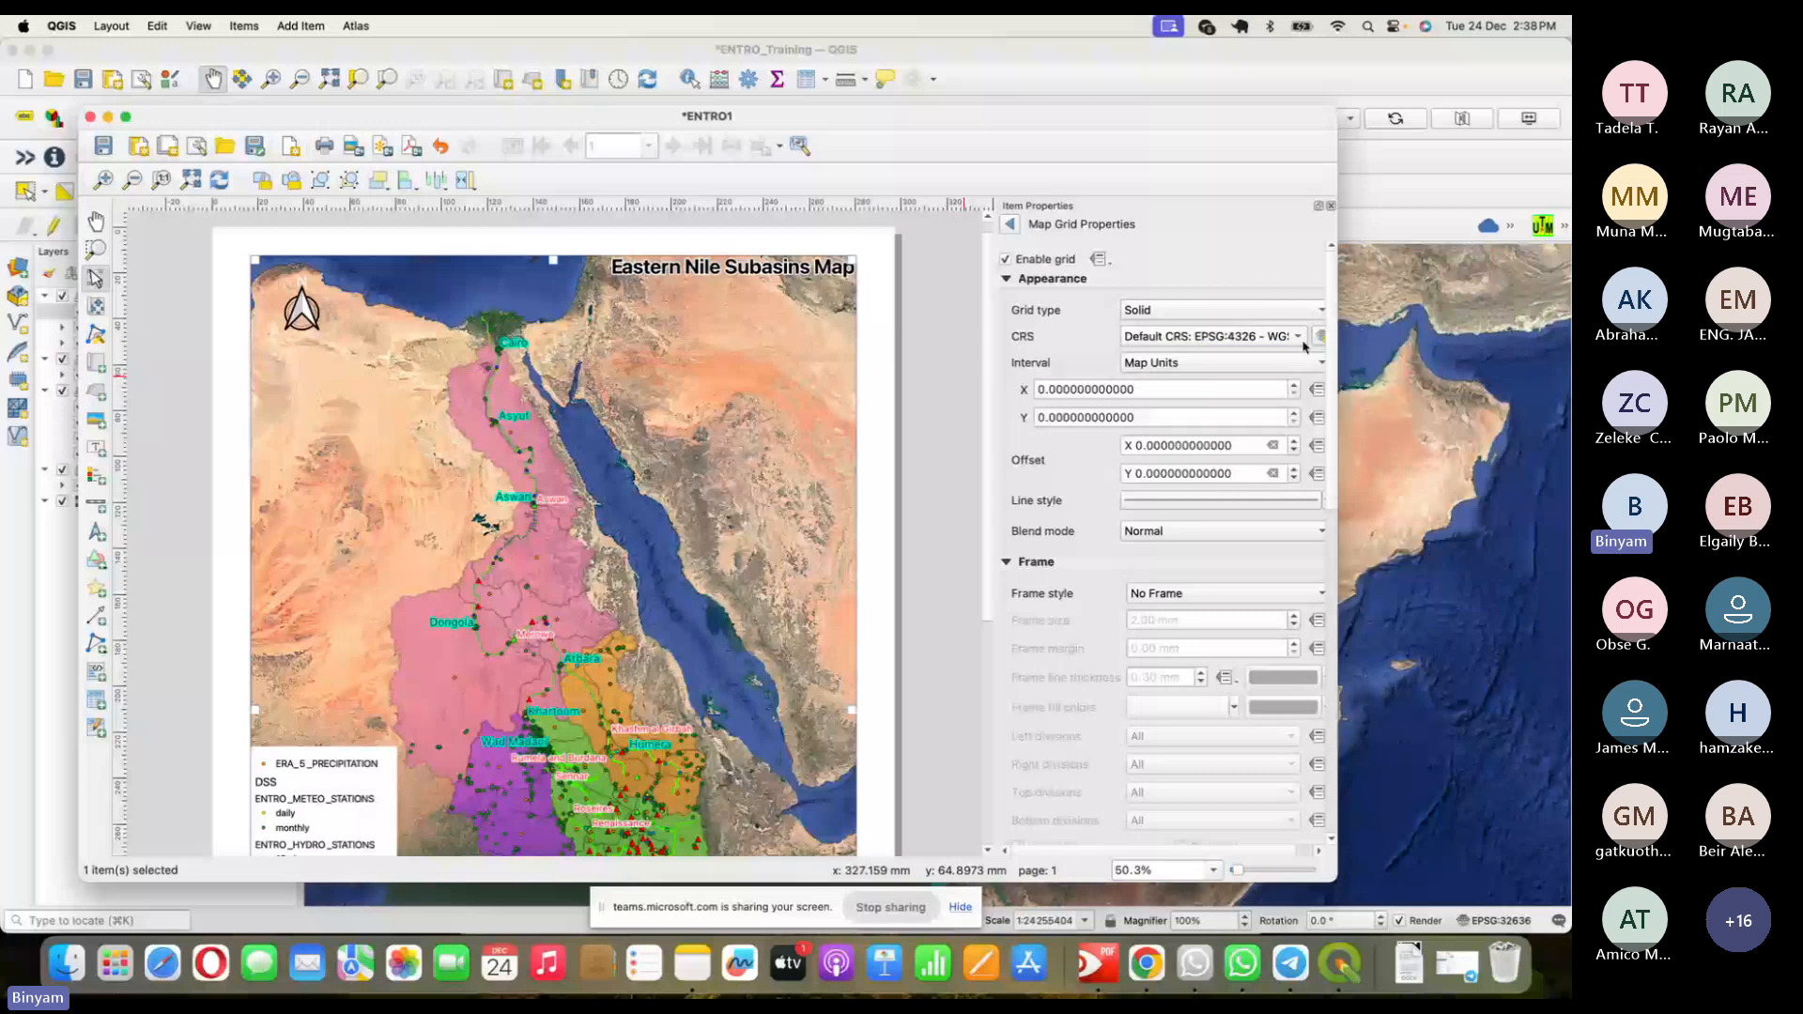
double_click(1073, 388)
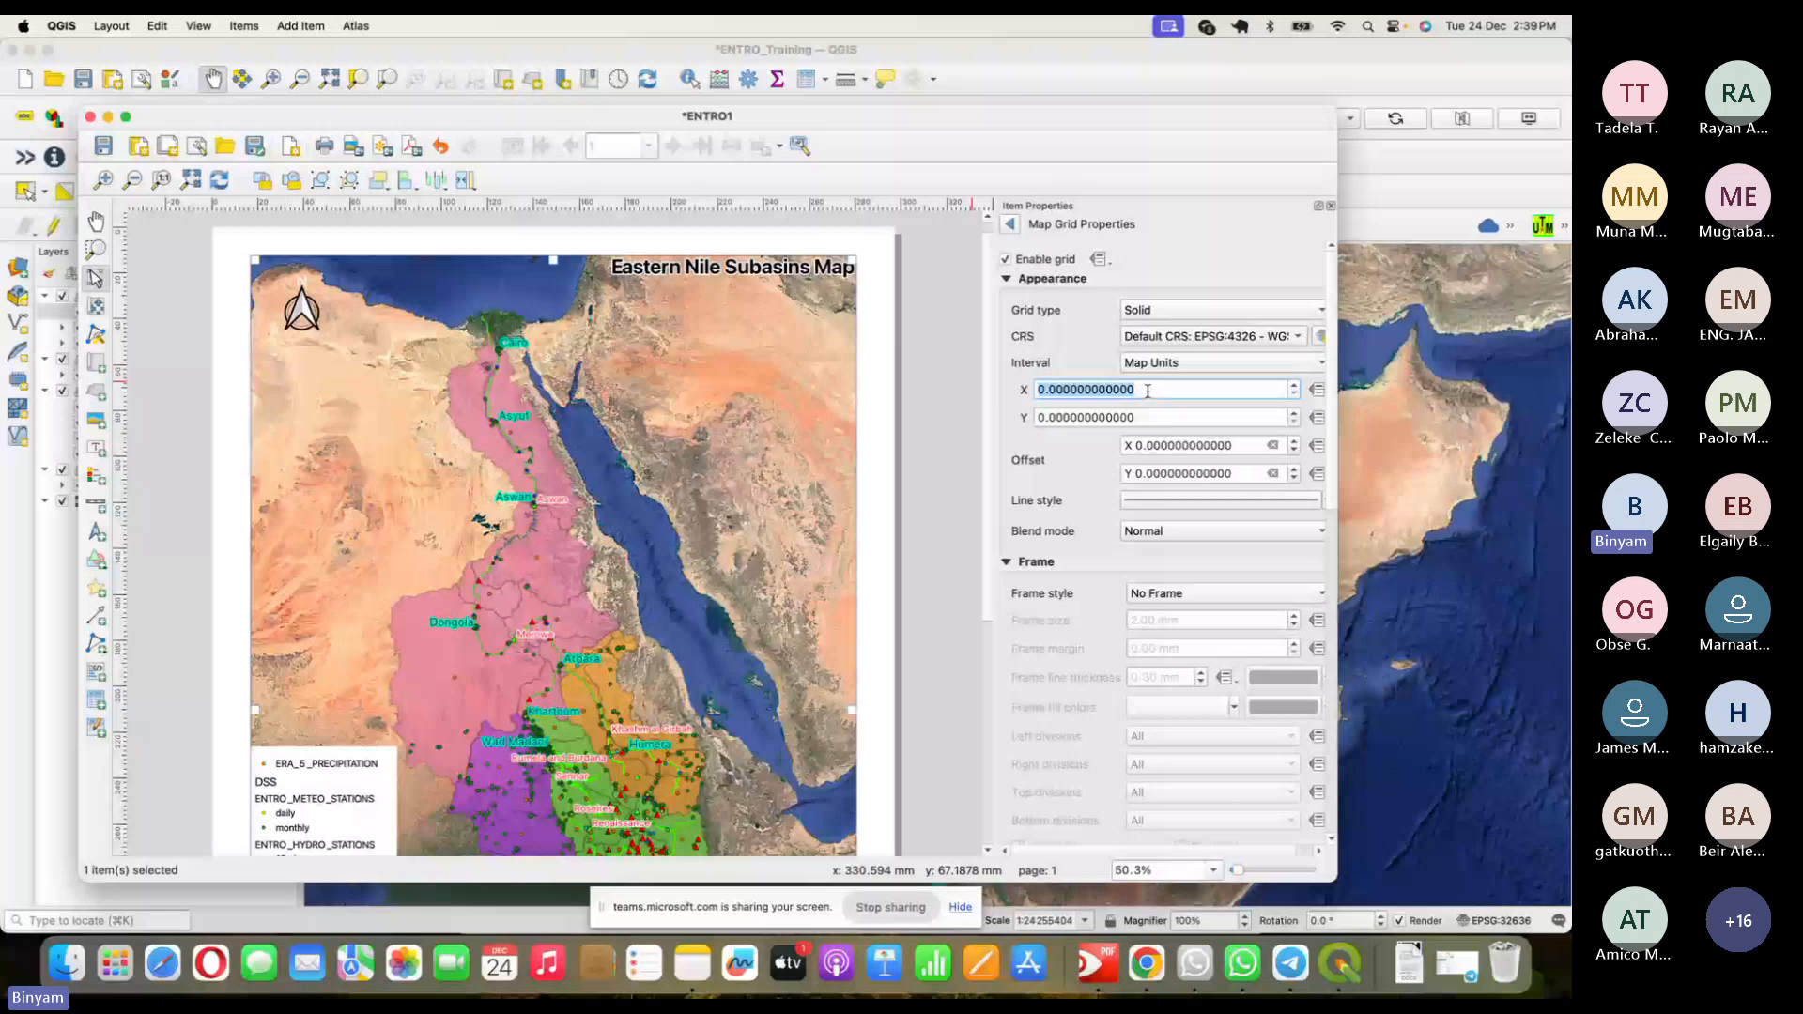
type("5")
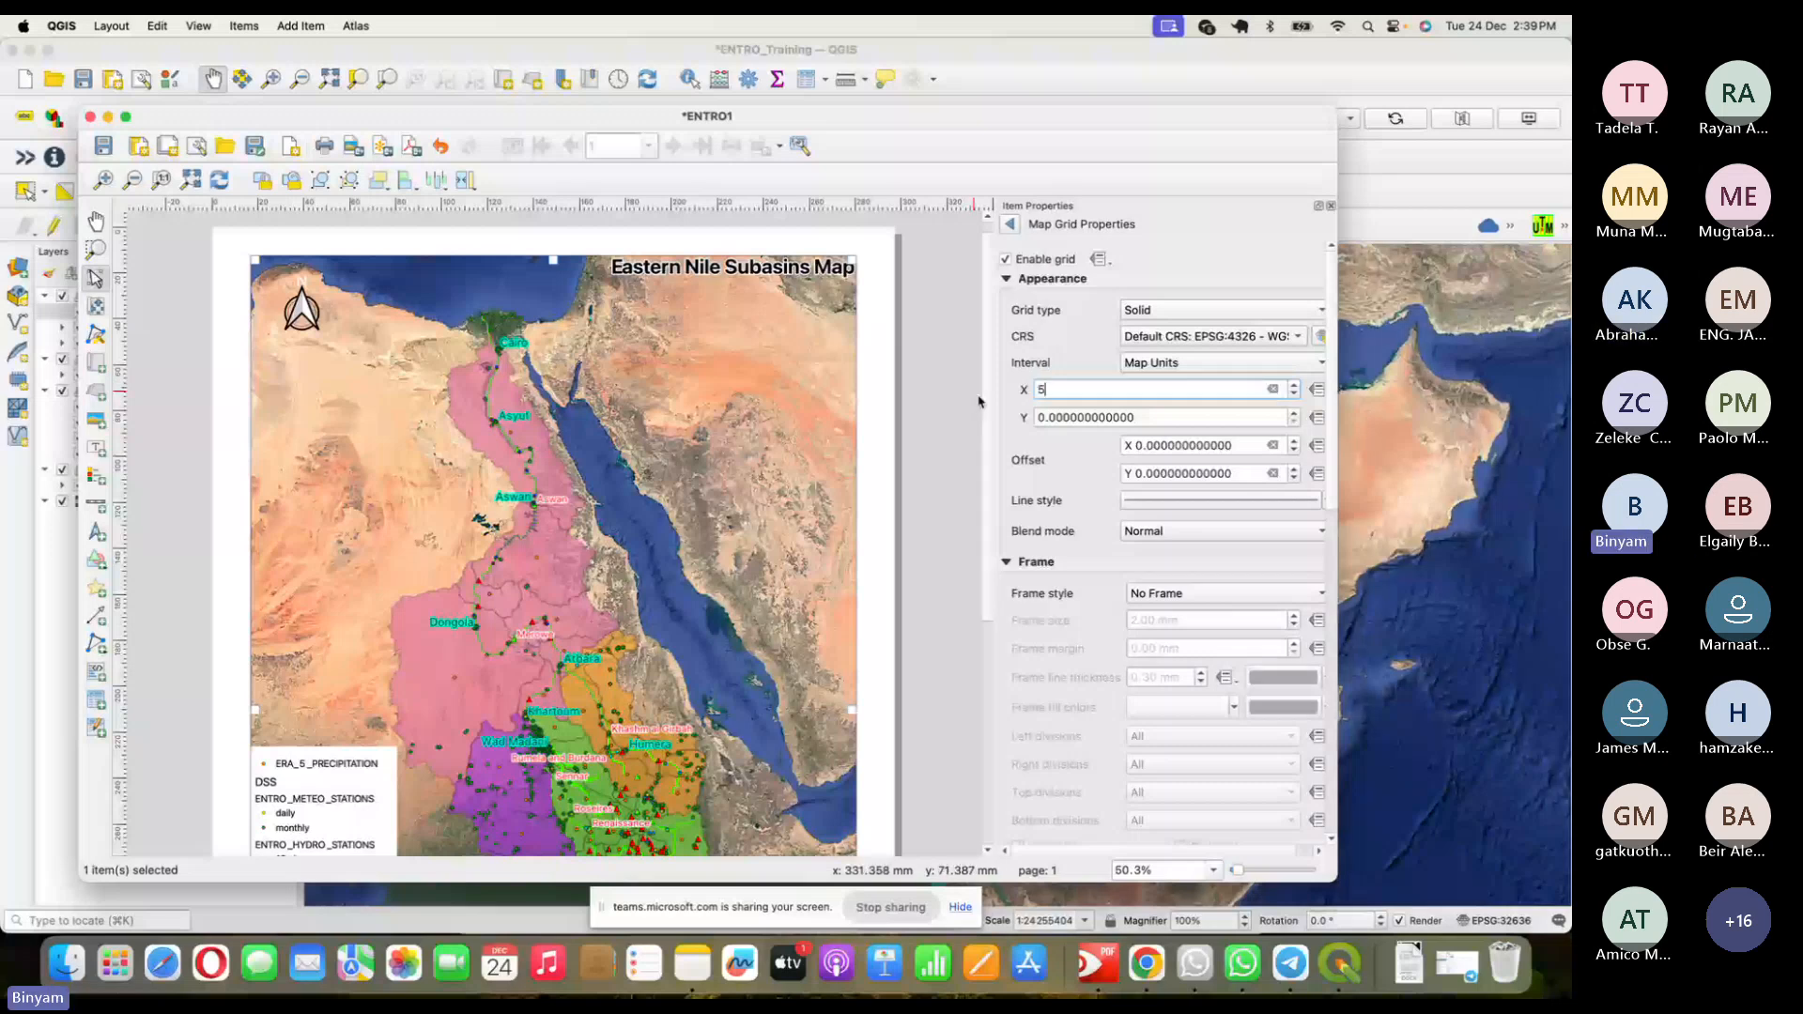
key("Return")
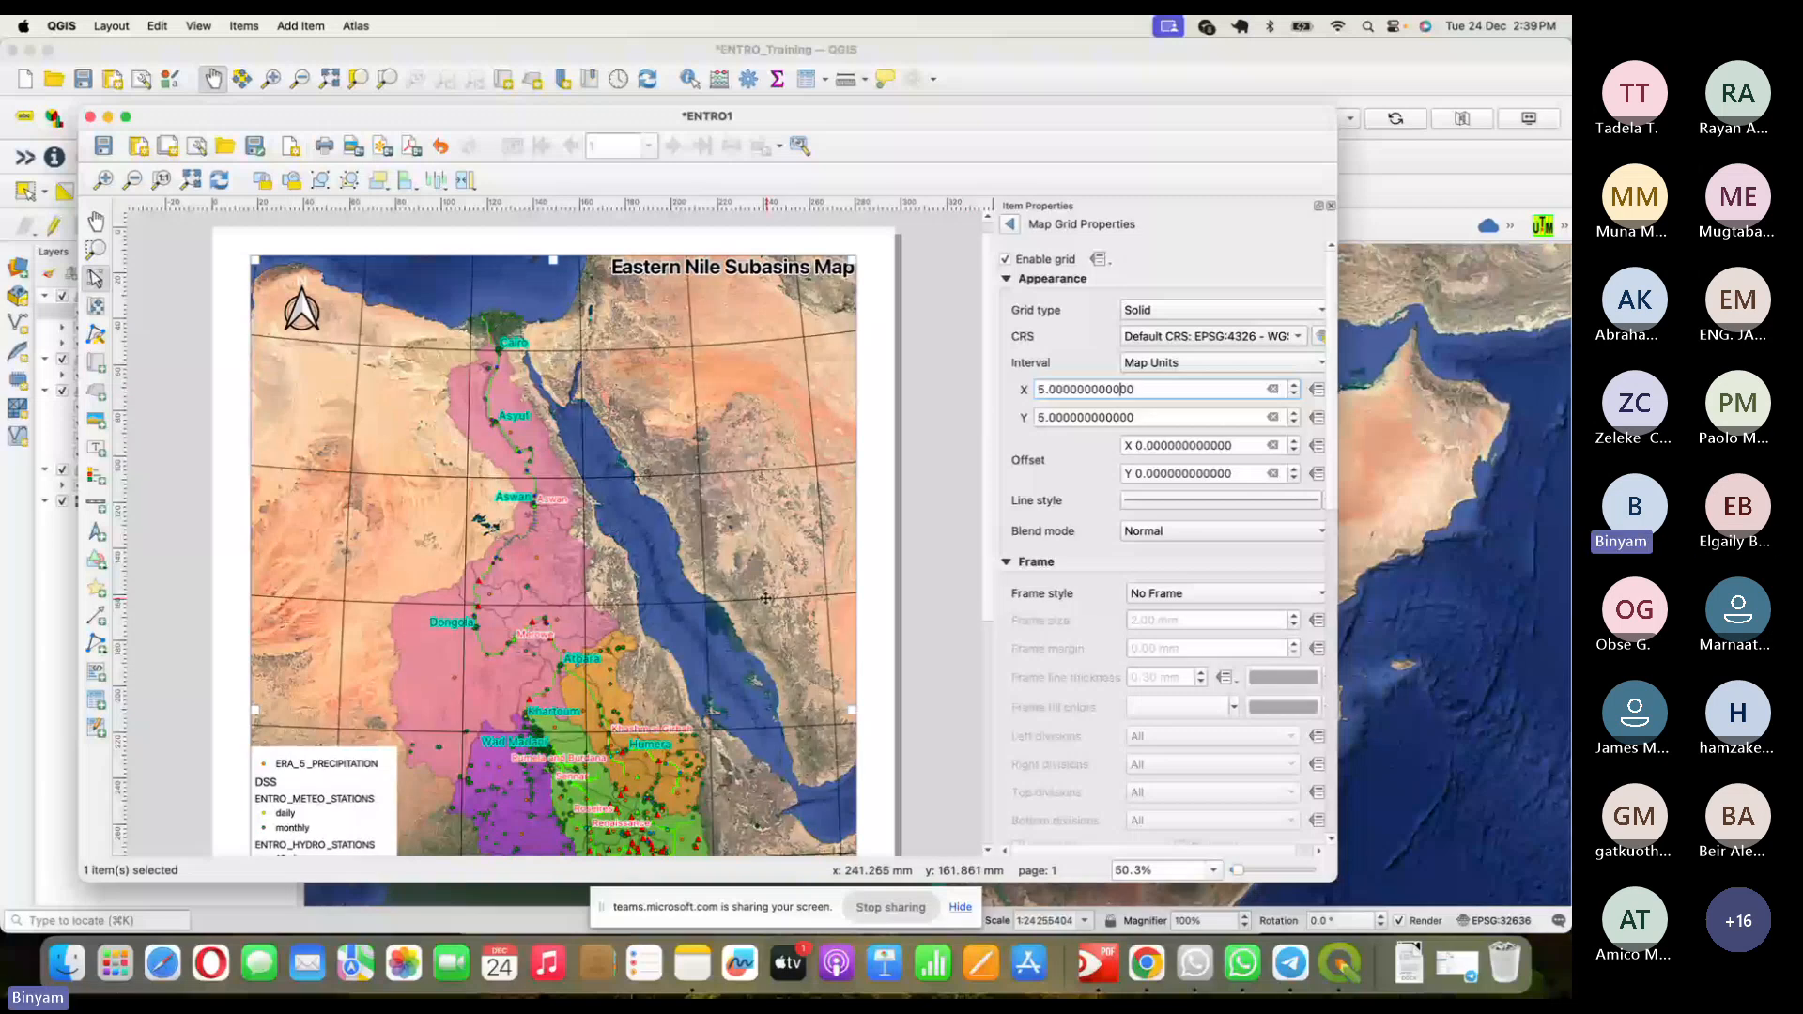
scroll(766, 598, "up", 1)
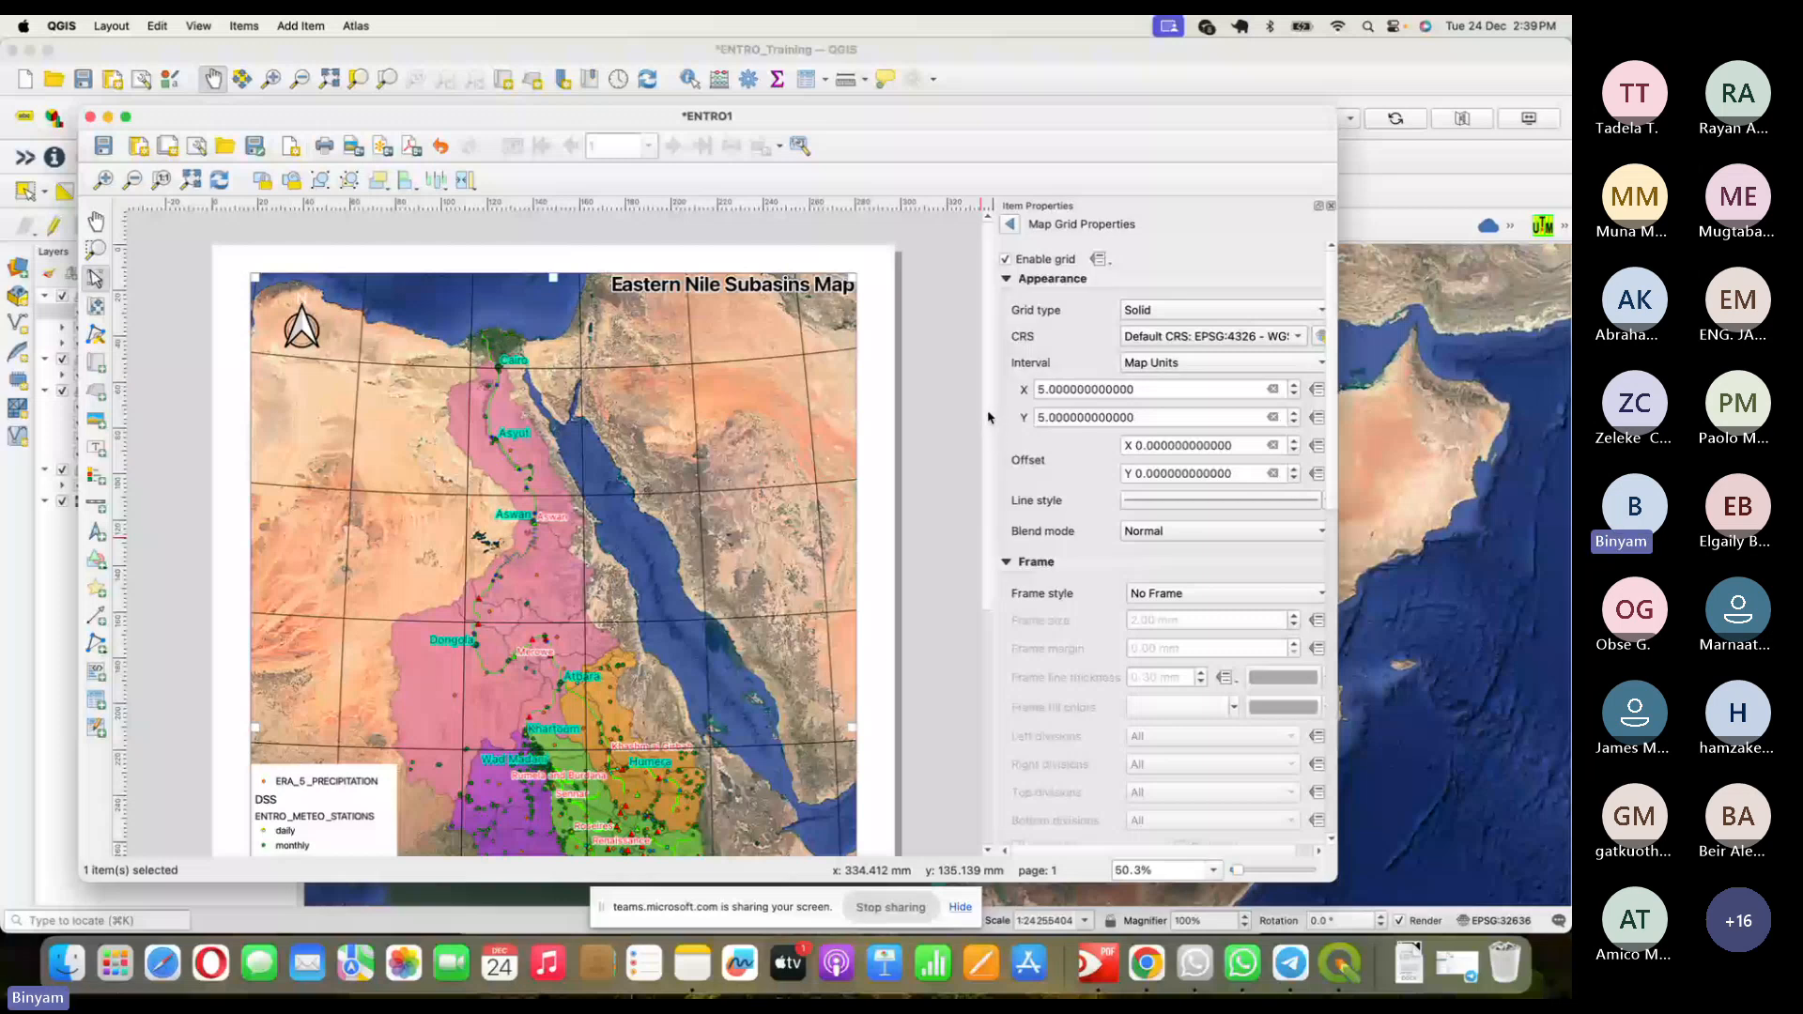
left_click_drag(988, 417, 984, 347)
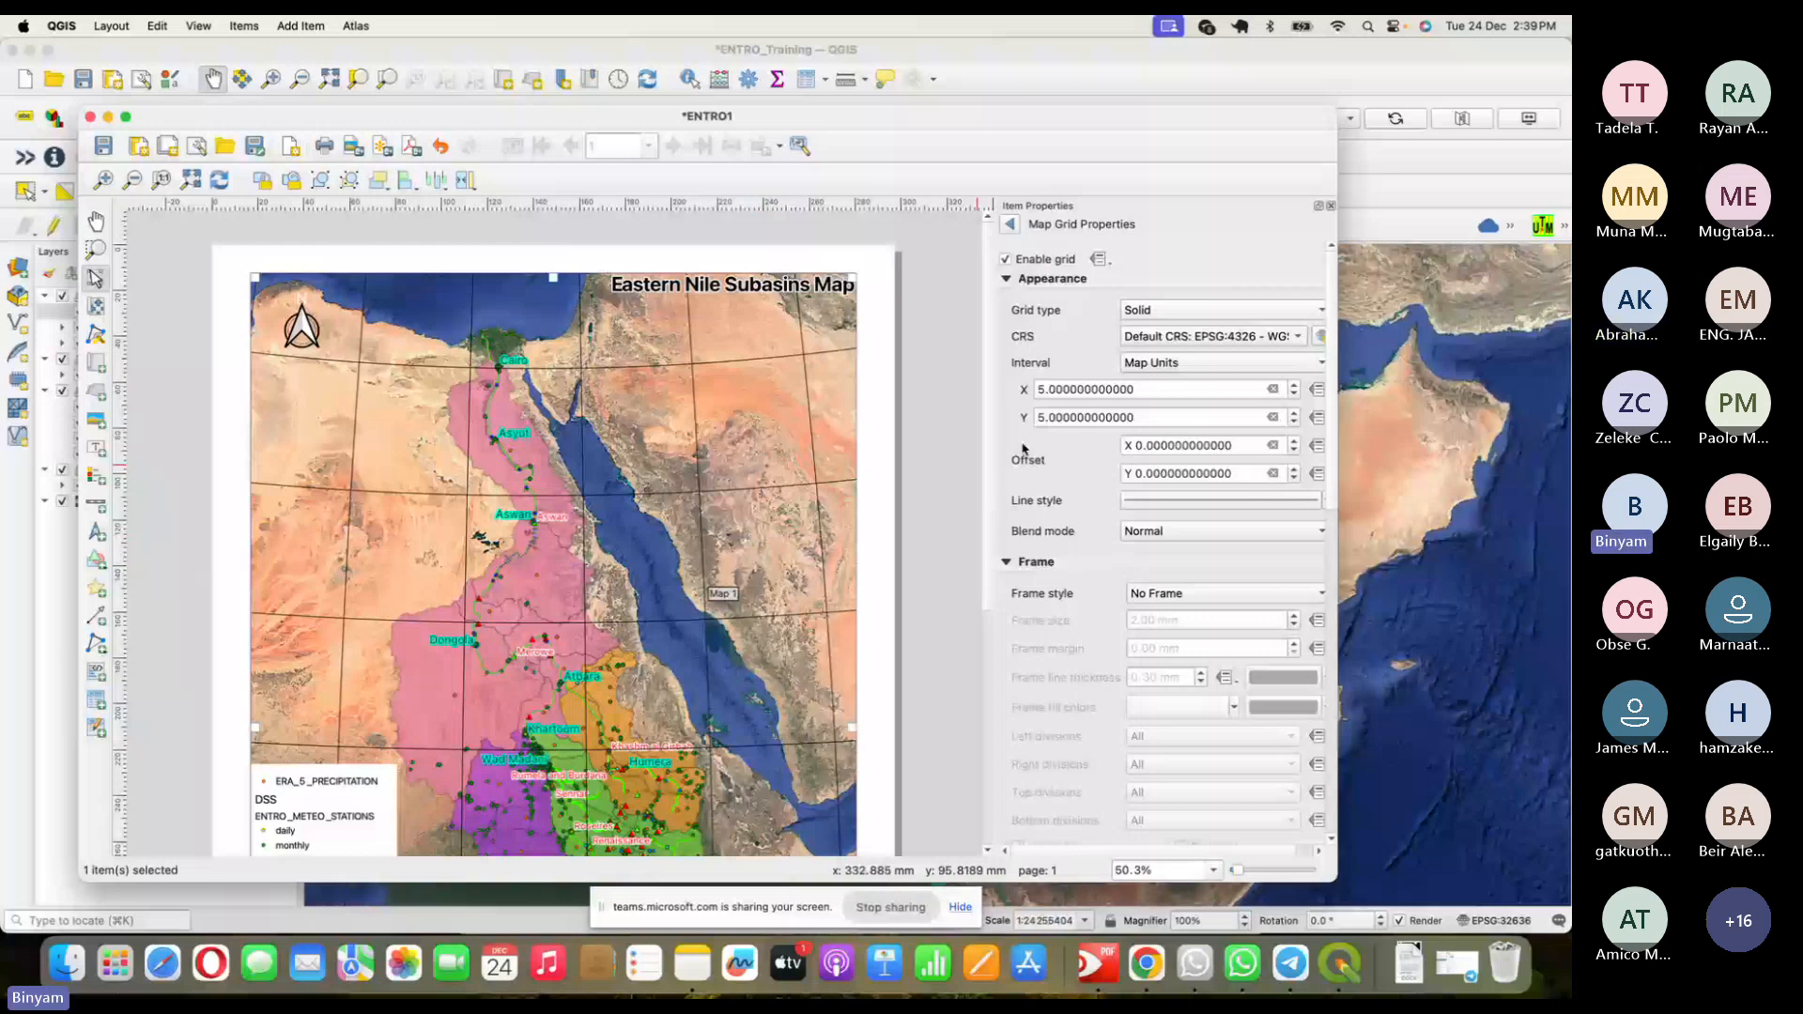
- Change the grid's X and Y intervals to 3 map units, after trying 10 and 2
left_click(1033, 393)
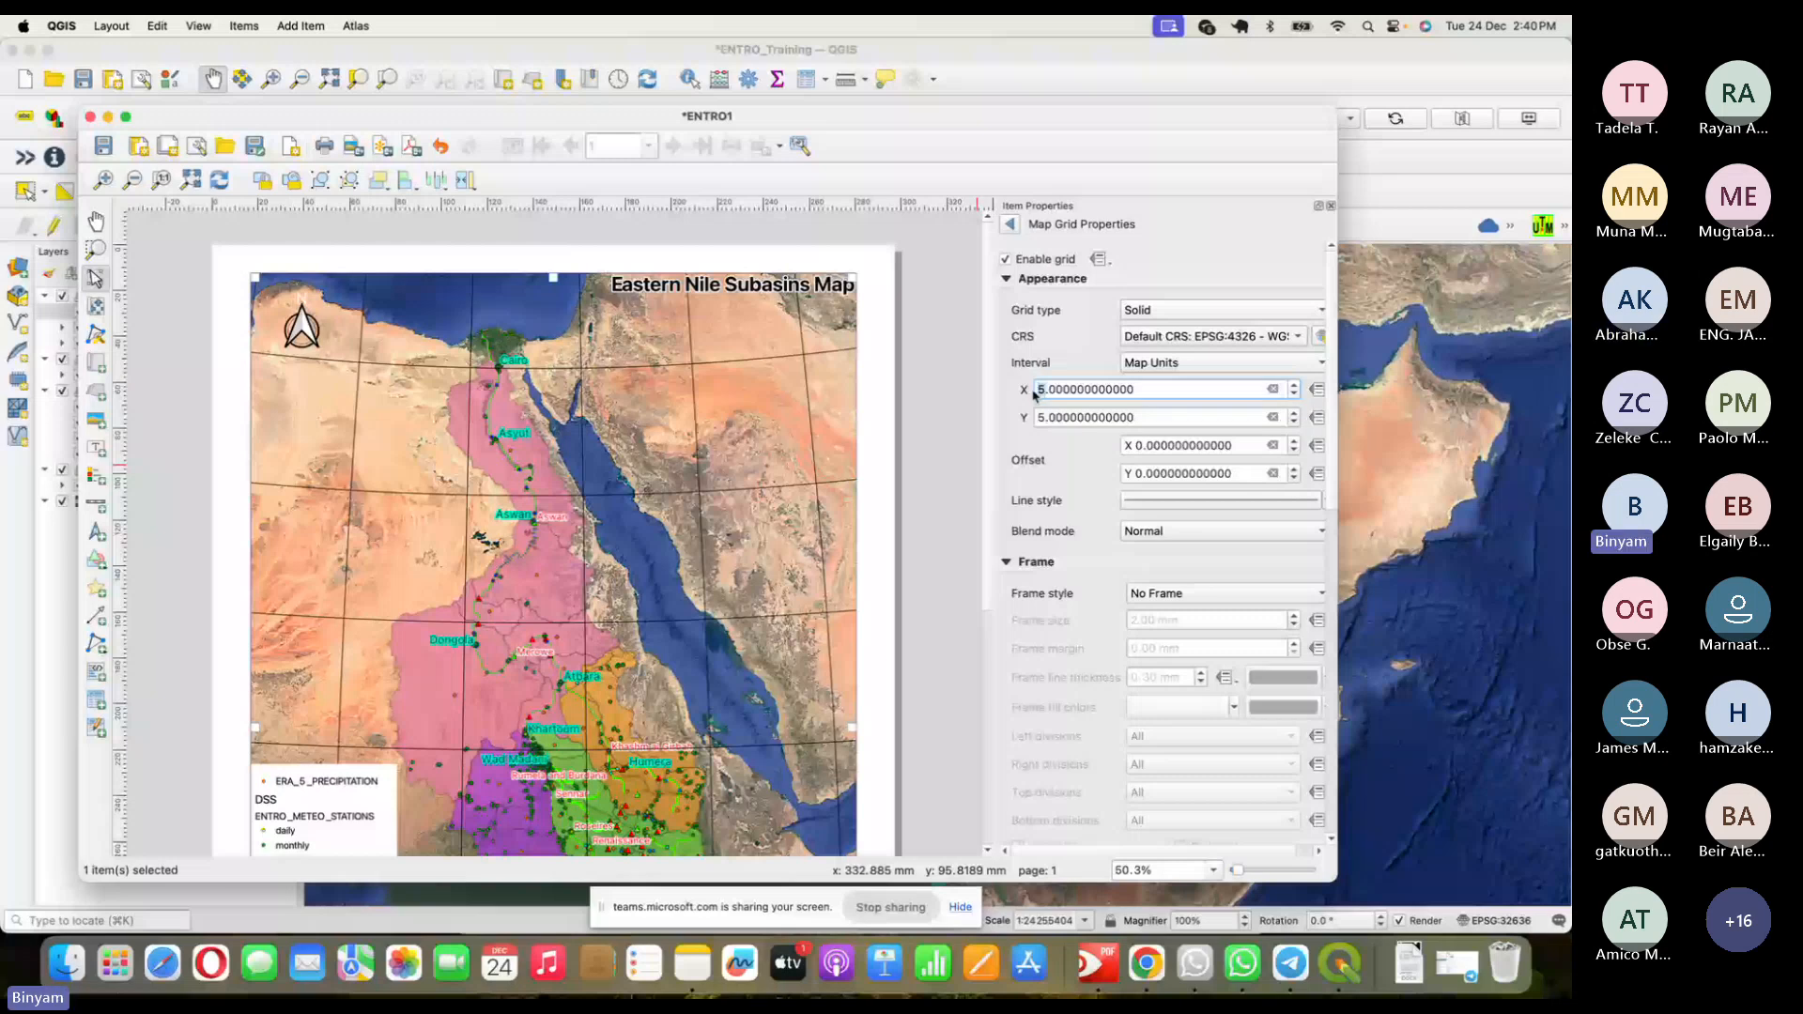
key("Delete")
type("1")
type("0")
left_click(1040, 417)
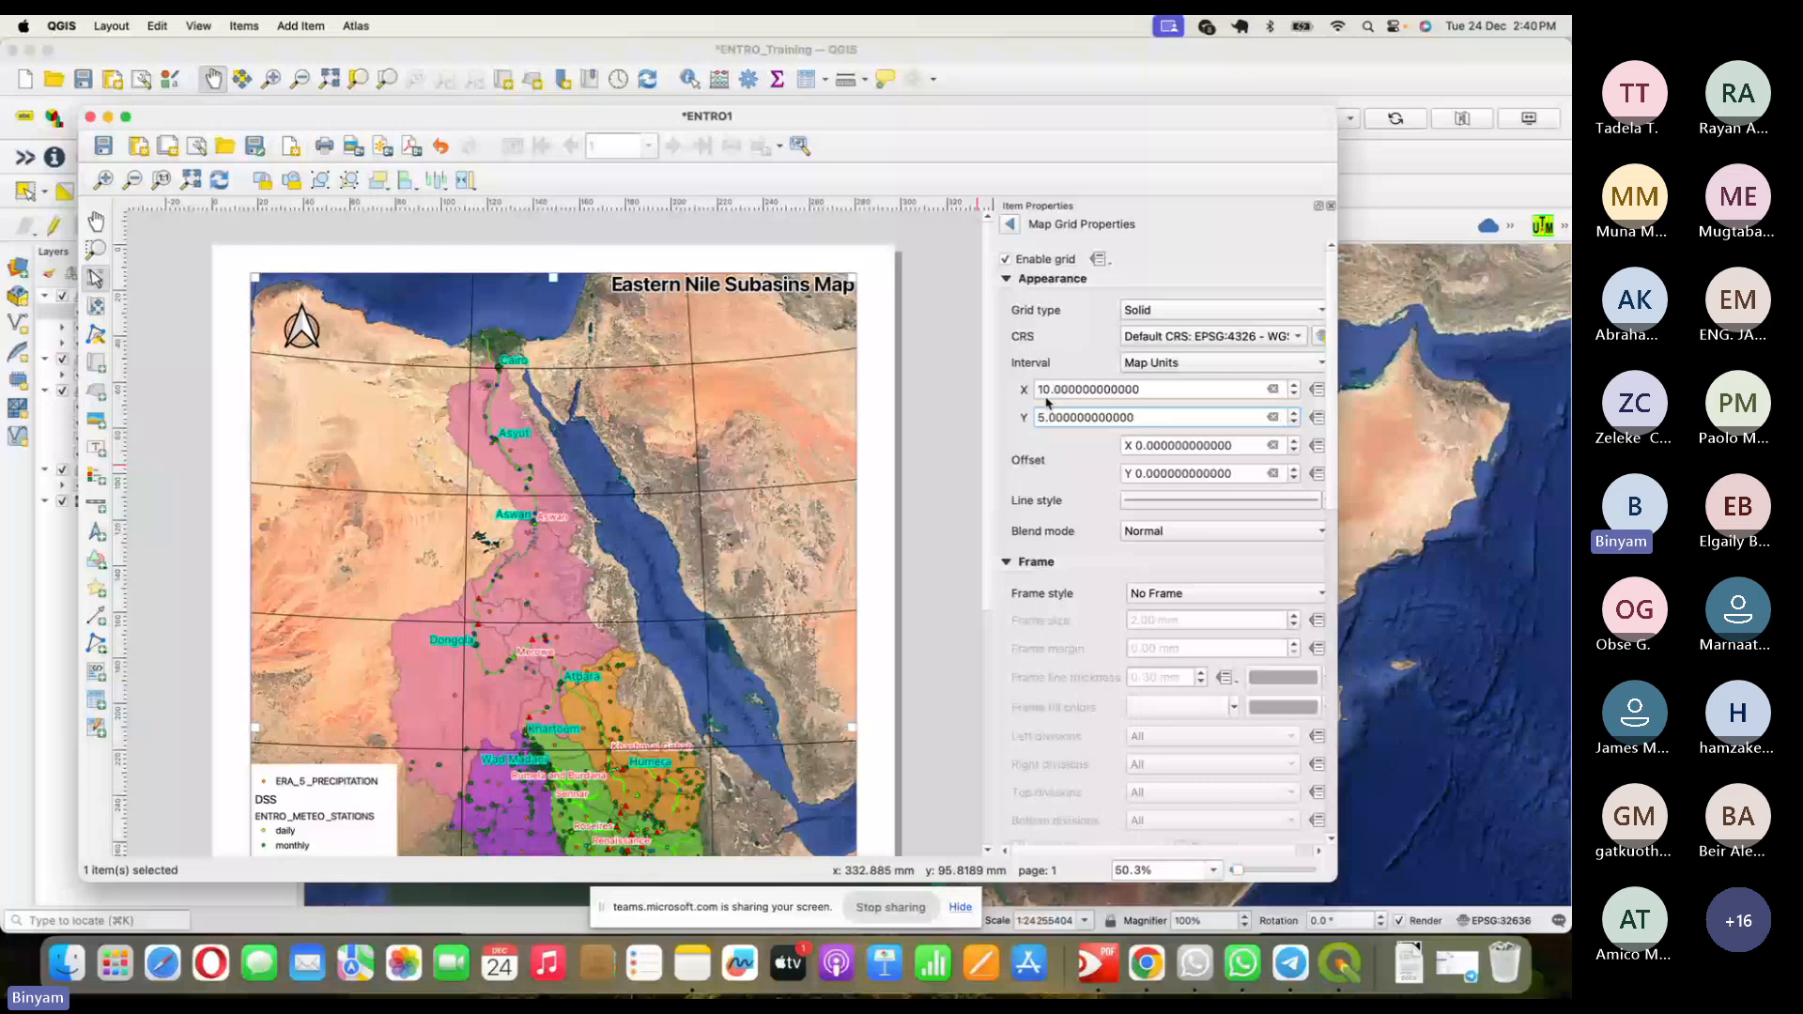
left_click_drag(1044, 391, 1031, 393)
type("2")
left_click(1037, 419)
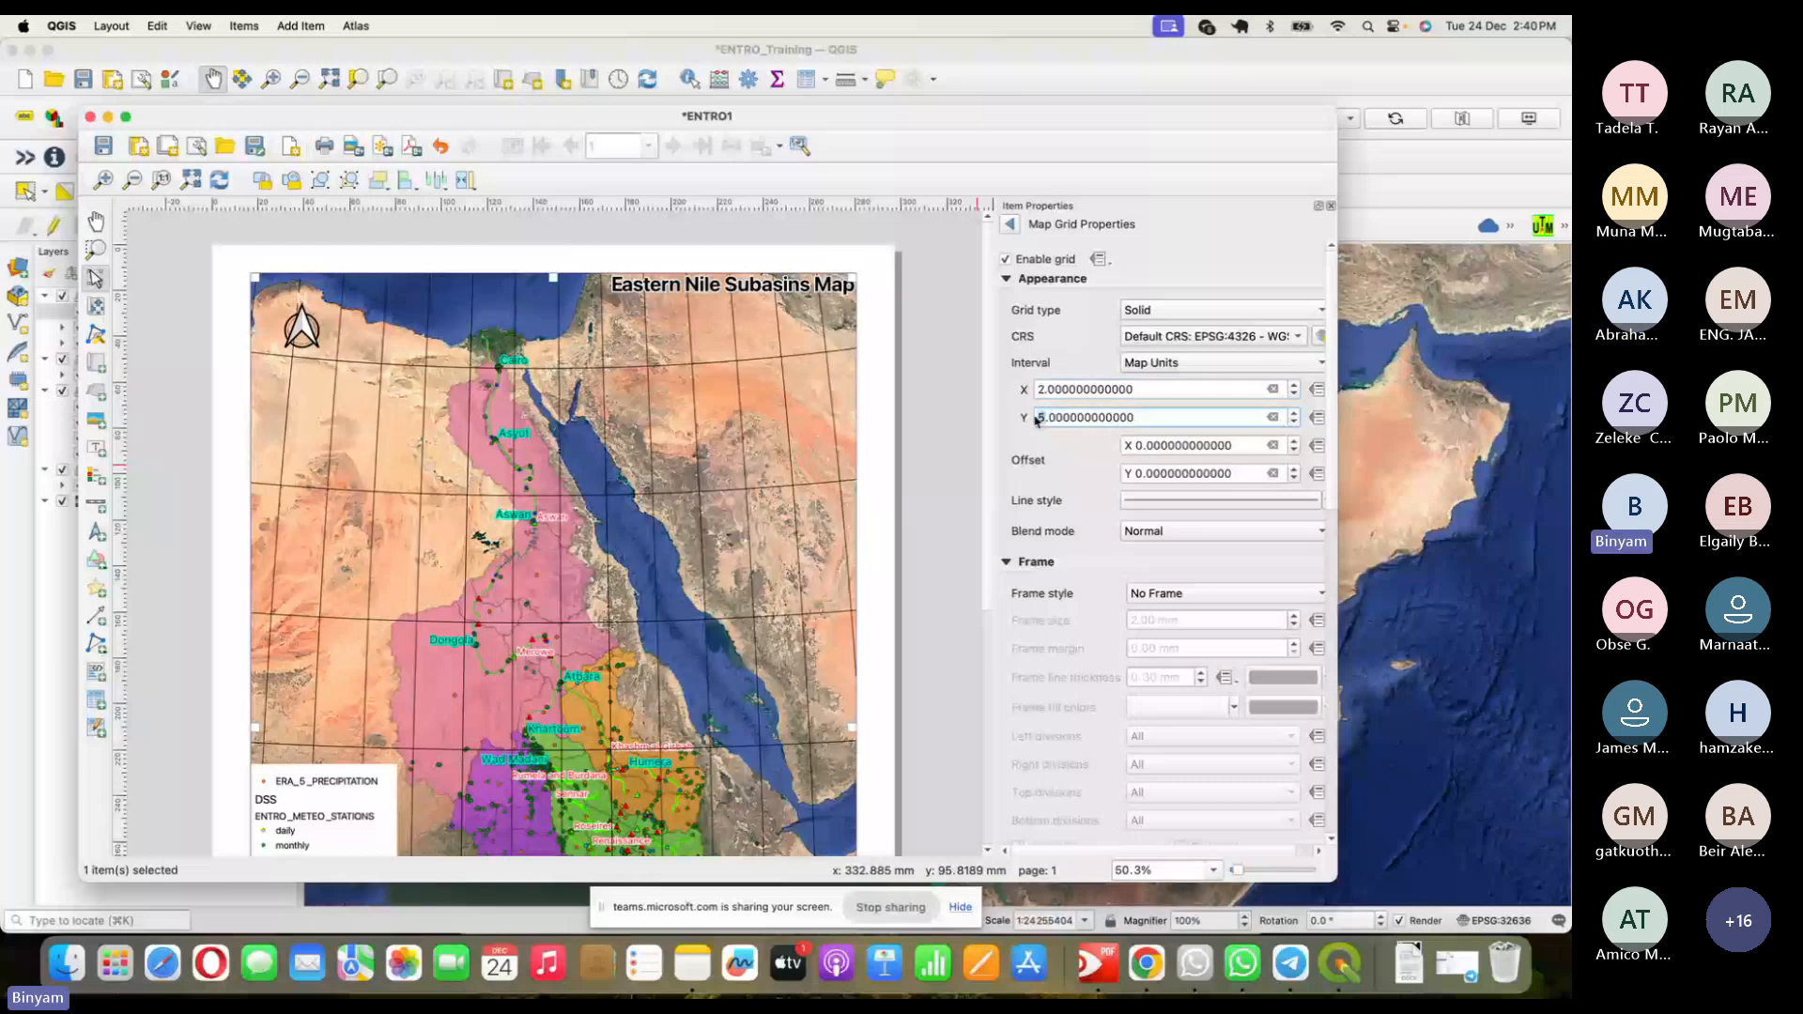
type("2")
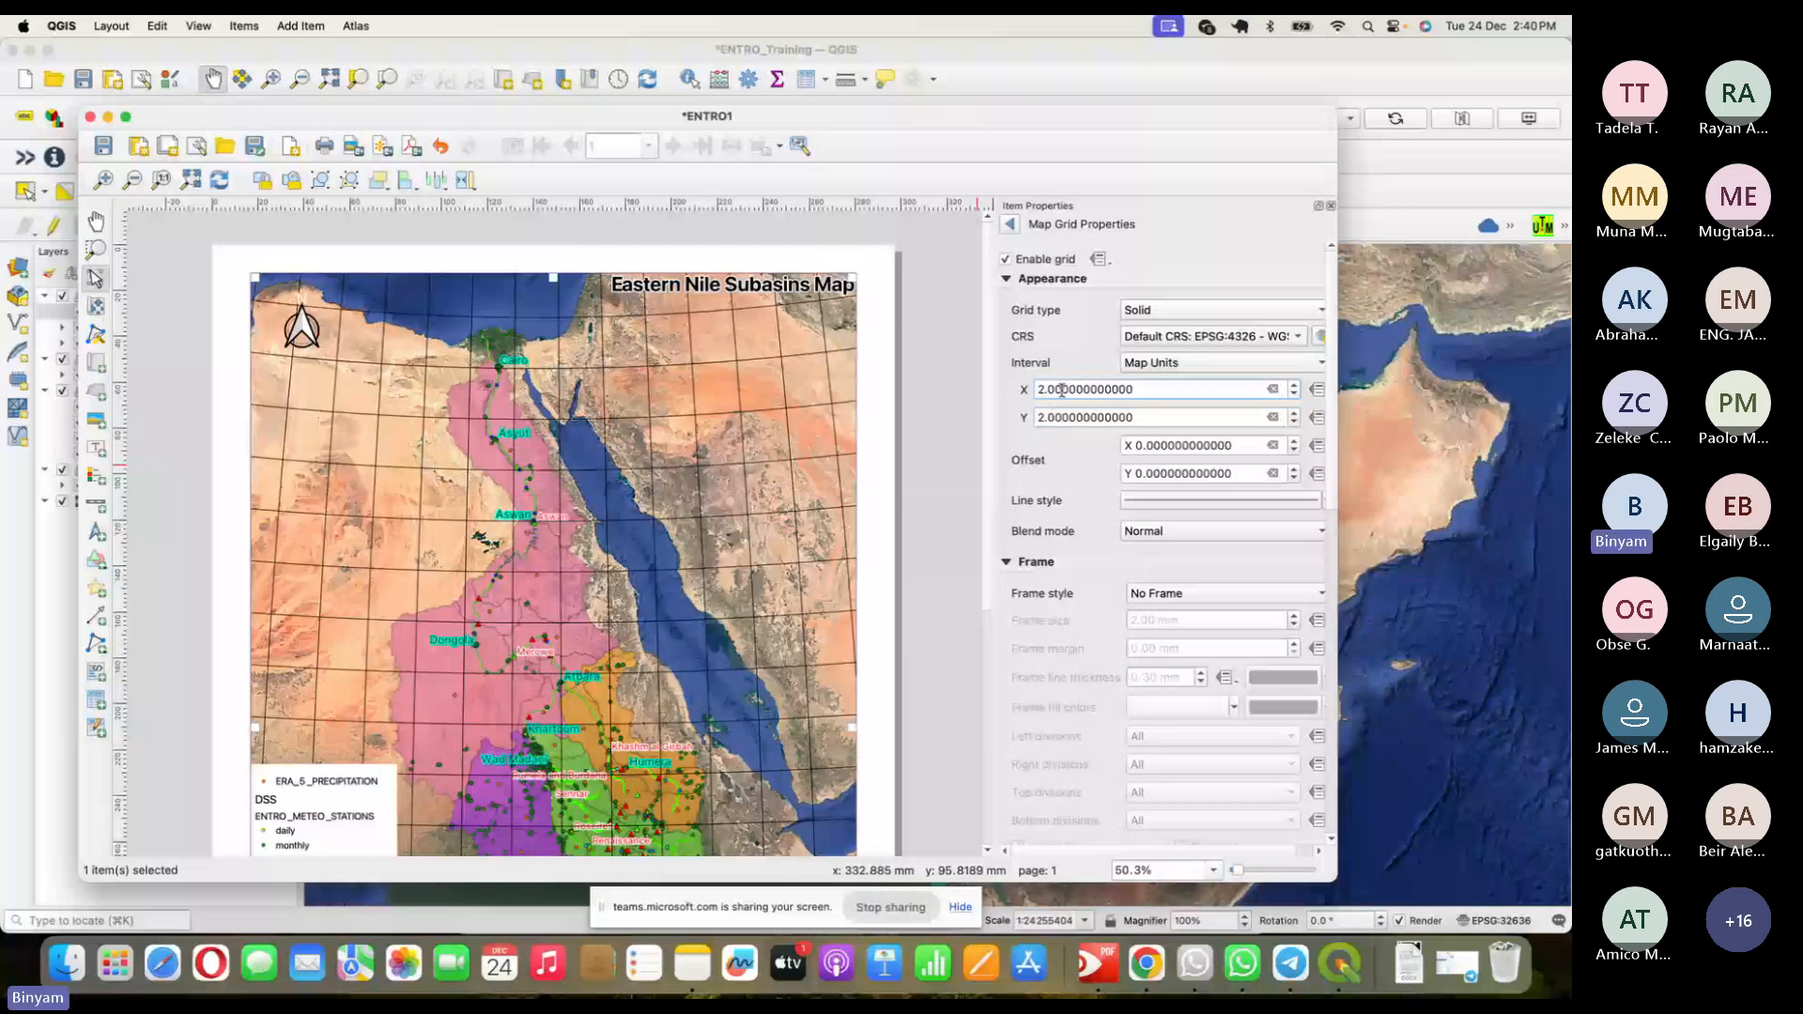
left_click(1054, 388)
left_click(1036, 390)
type("3")
left_click_drag(1045, 418, 1036, 419)
type("3")
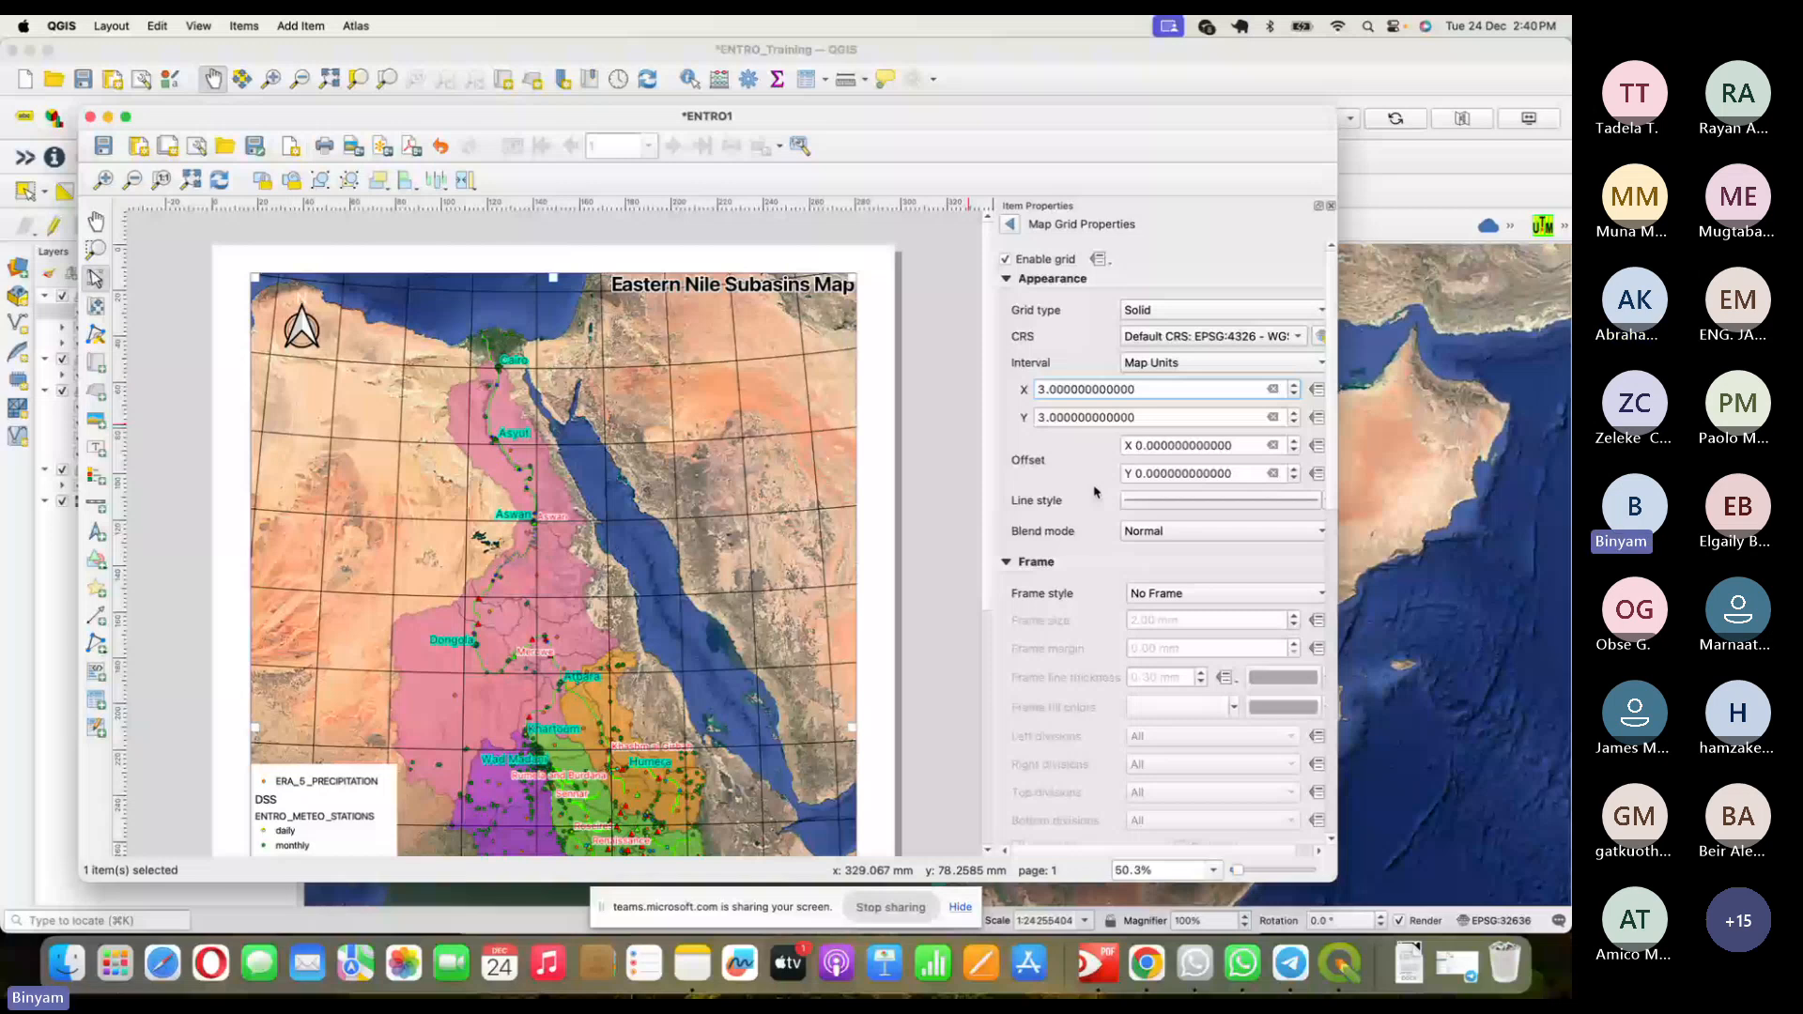
- Collapse the Frame section, enable Draw Coordinates for the grid, and open its line symbol settings
scroll(1095, 491, "down", 3)
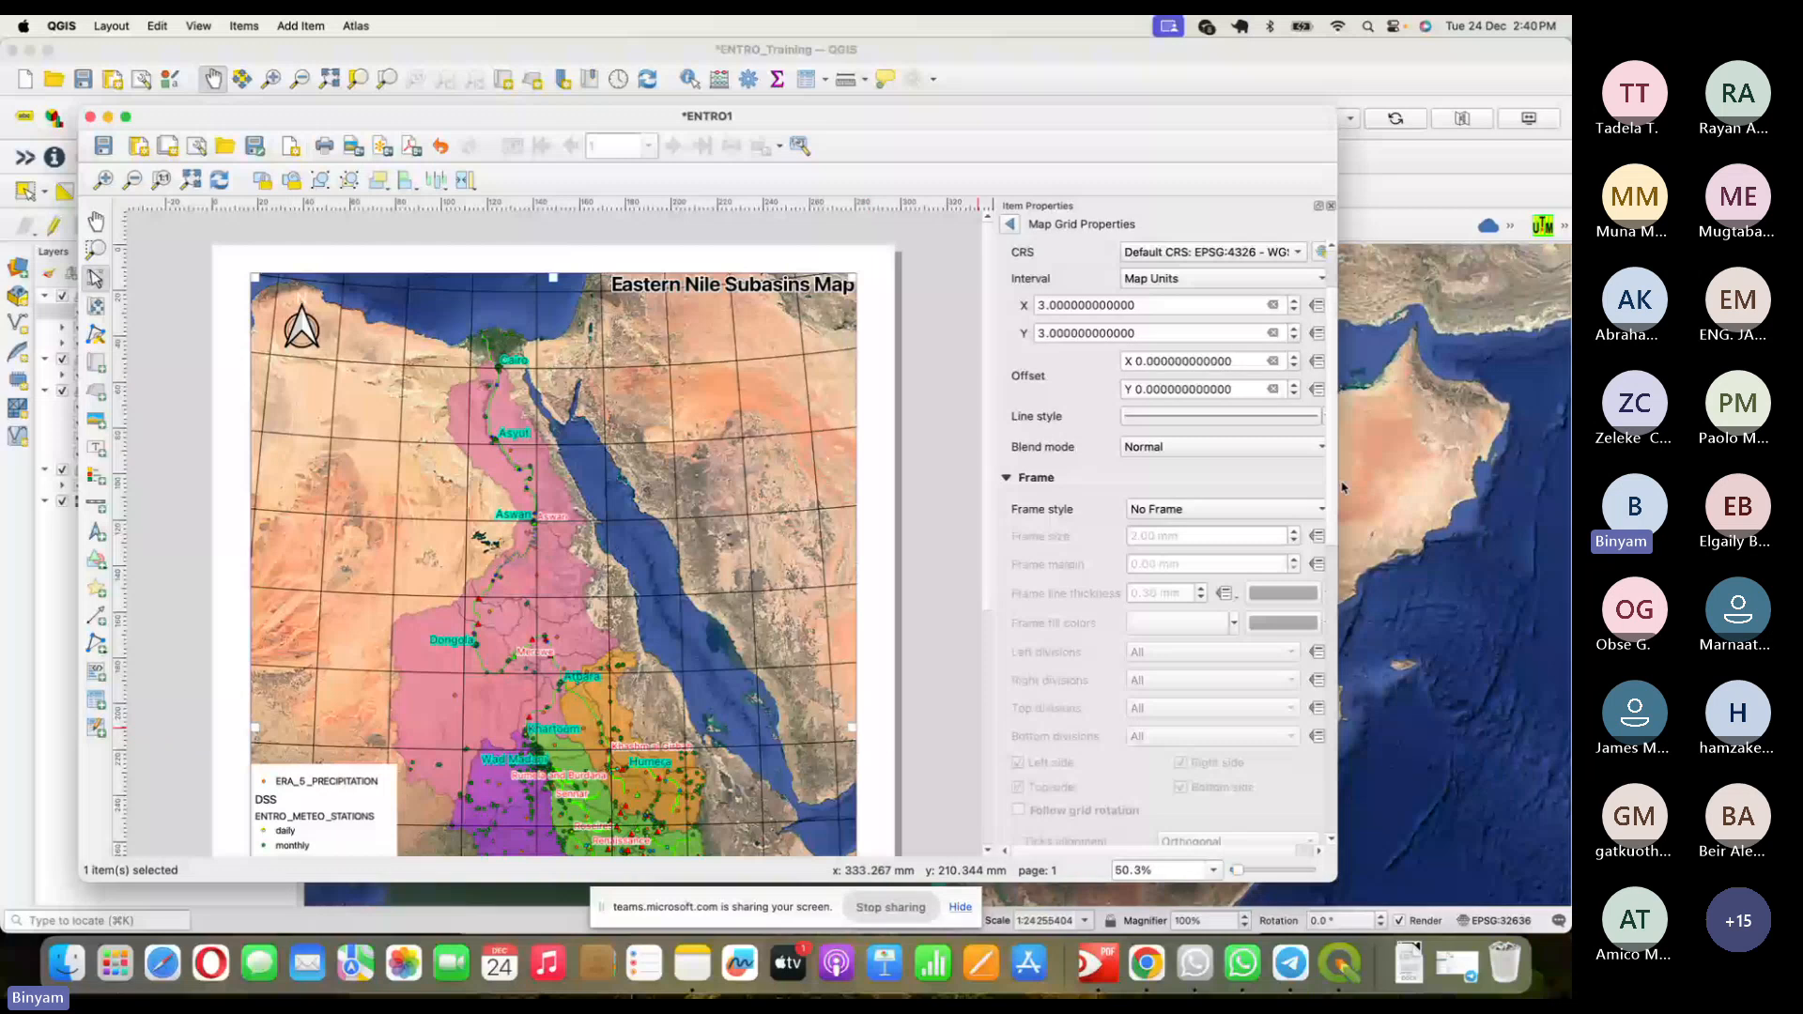
scroll(1328, 634, "down", 10)
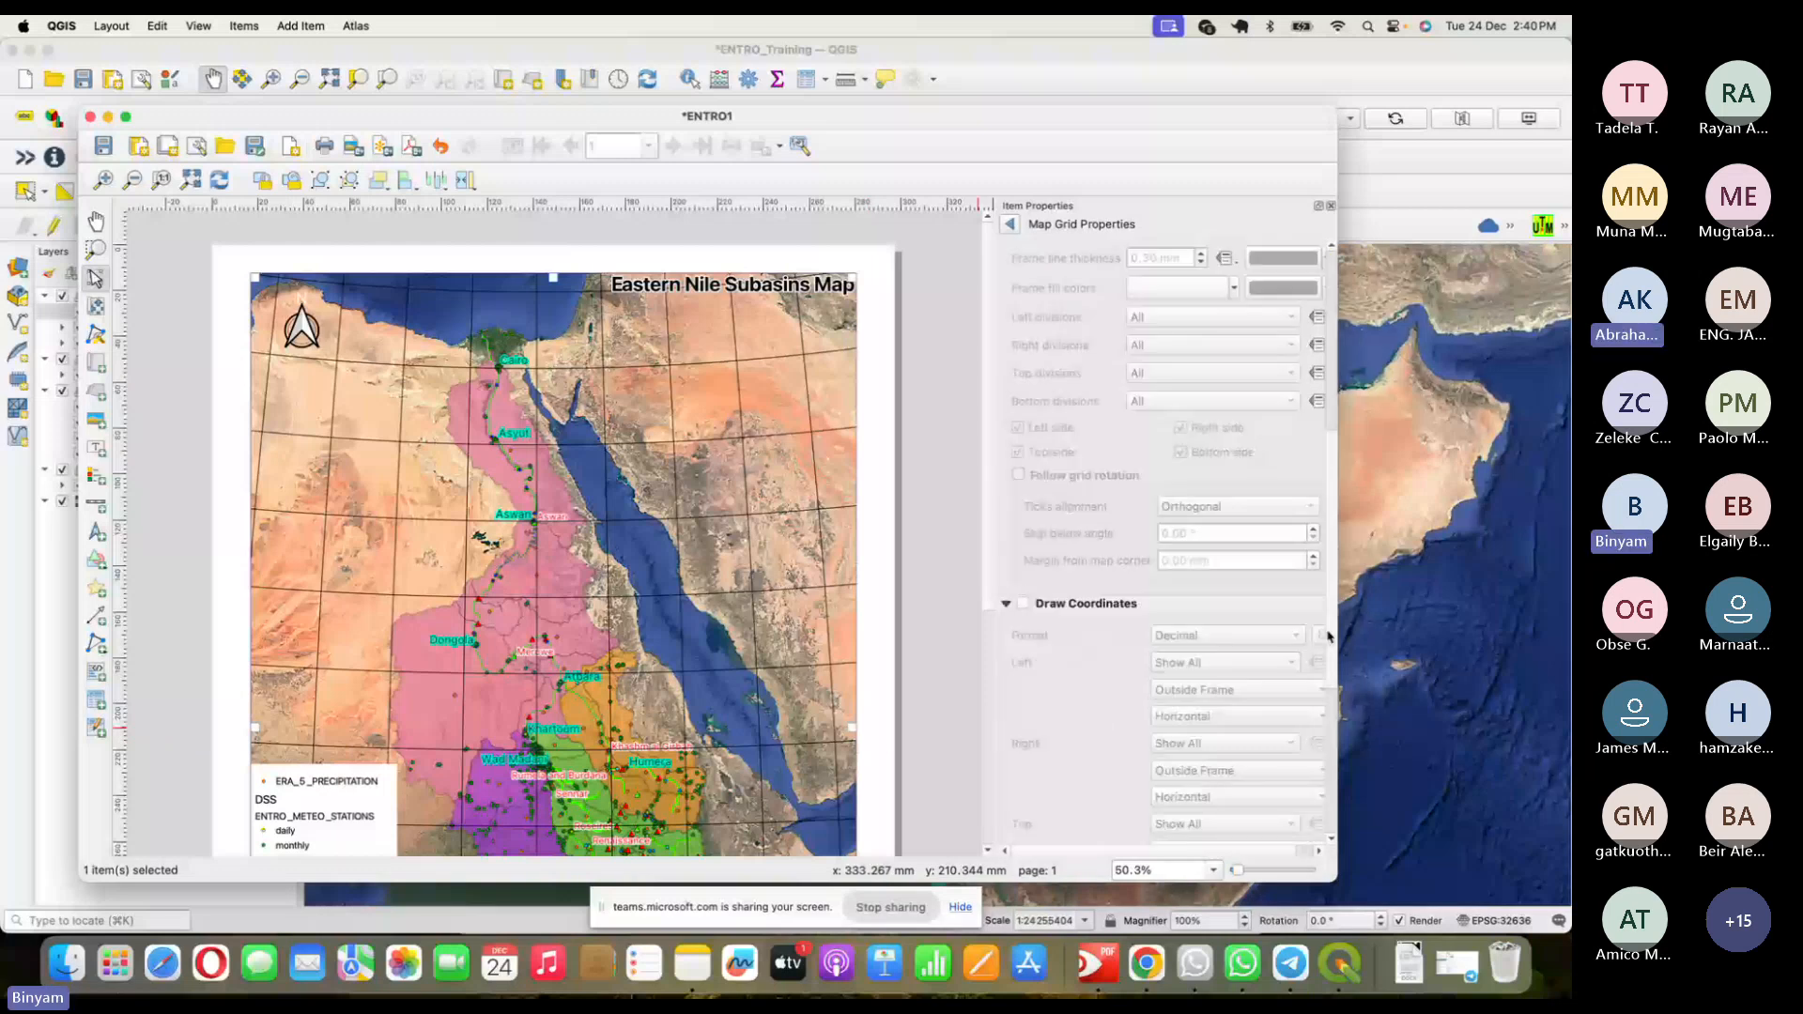
scroll(1092, 481, "down", 5)
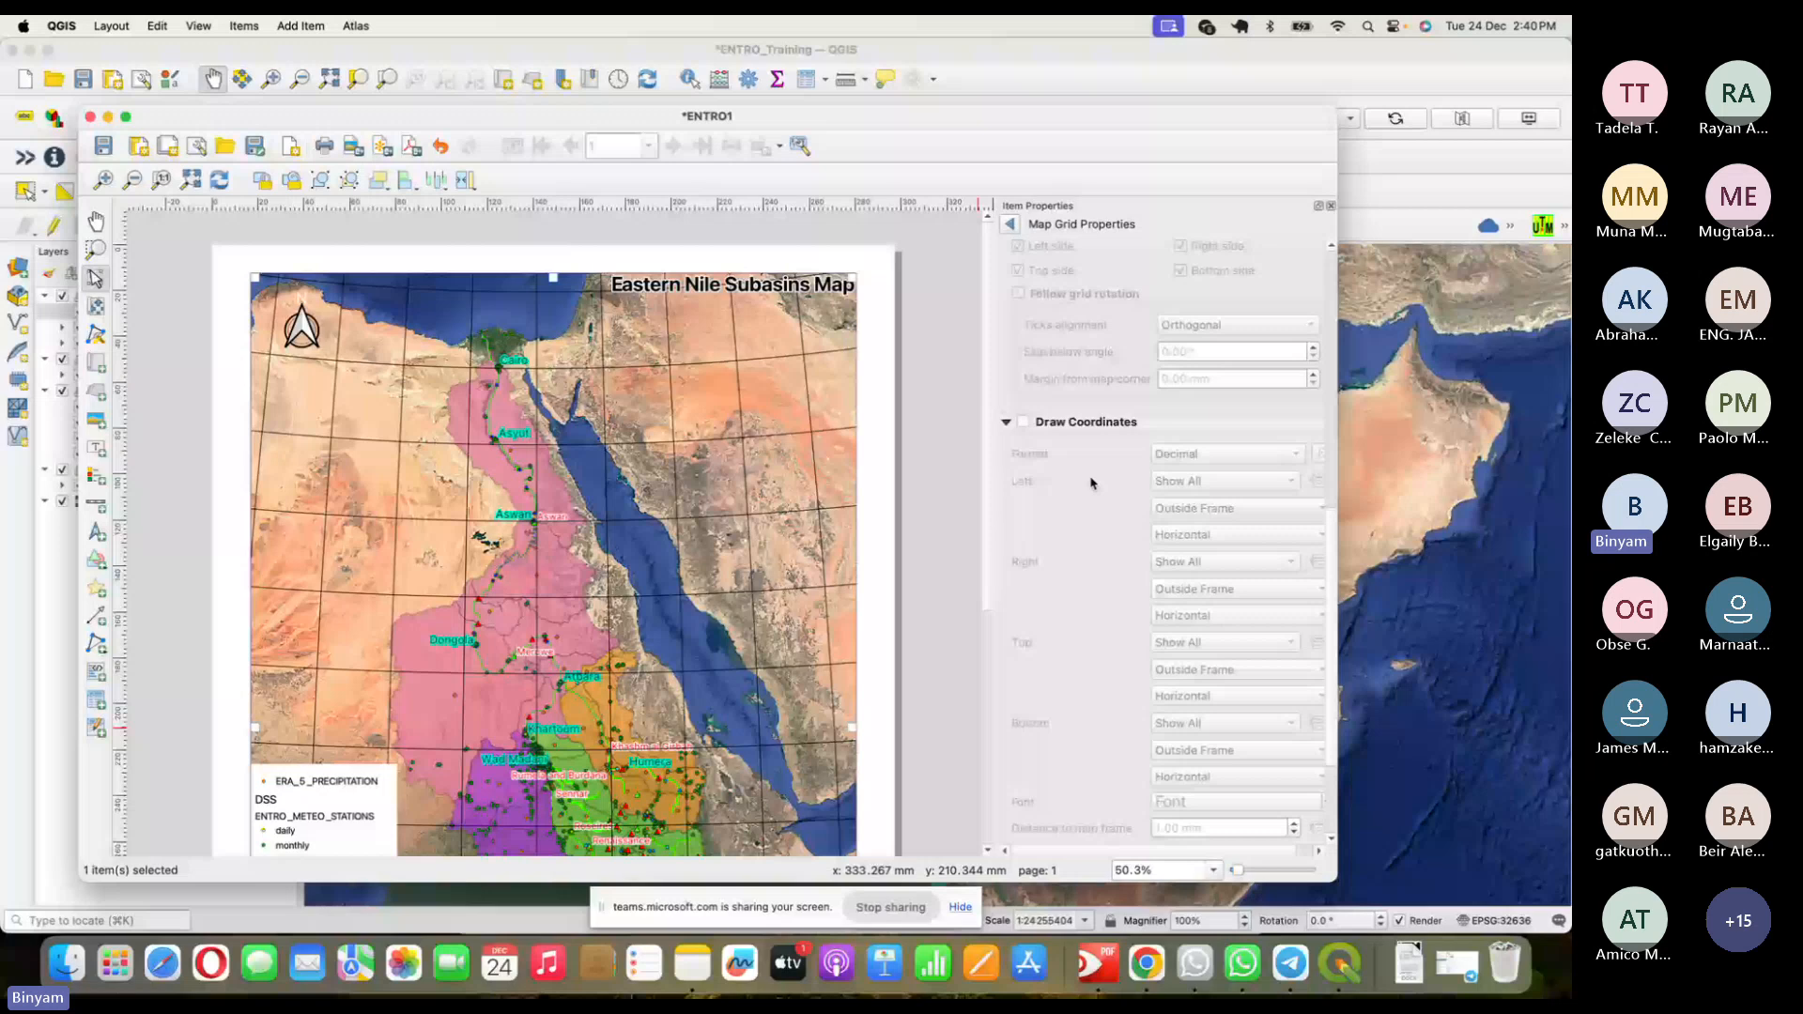
scroll(1092, 481, "up", 13)
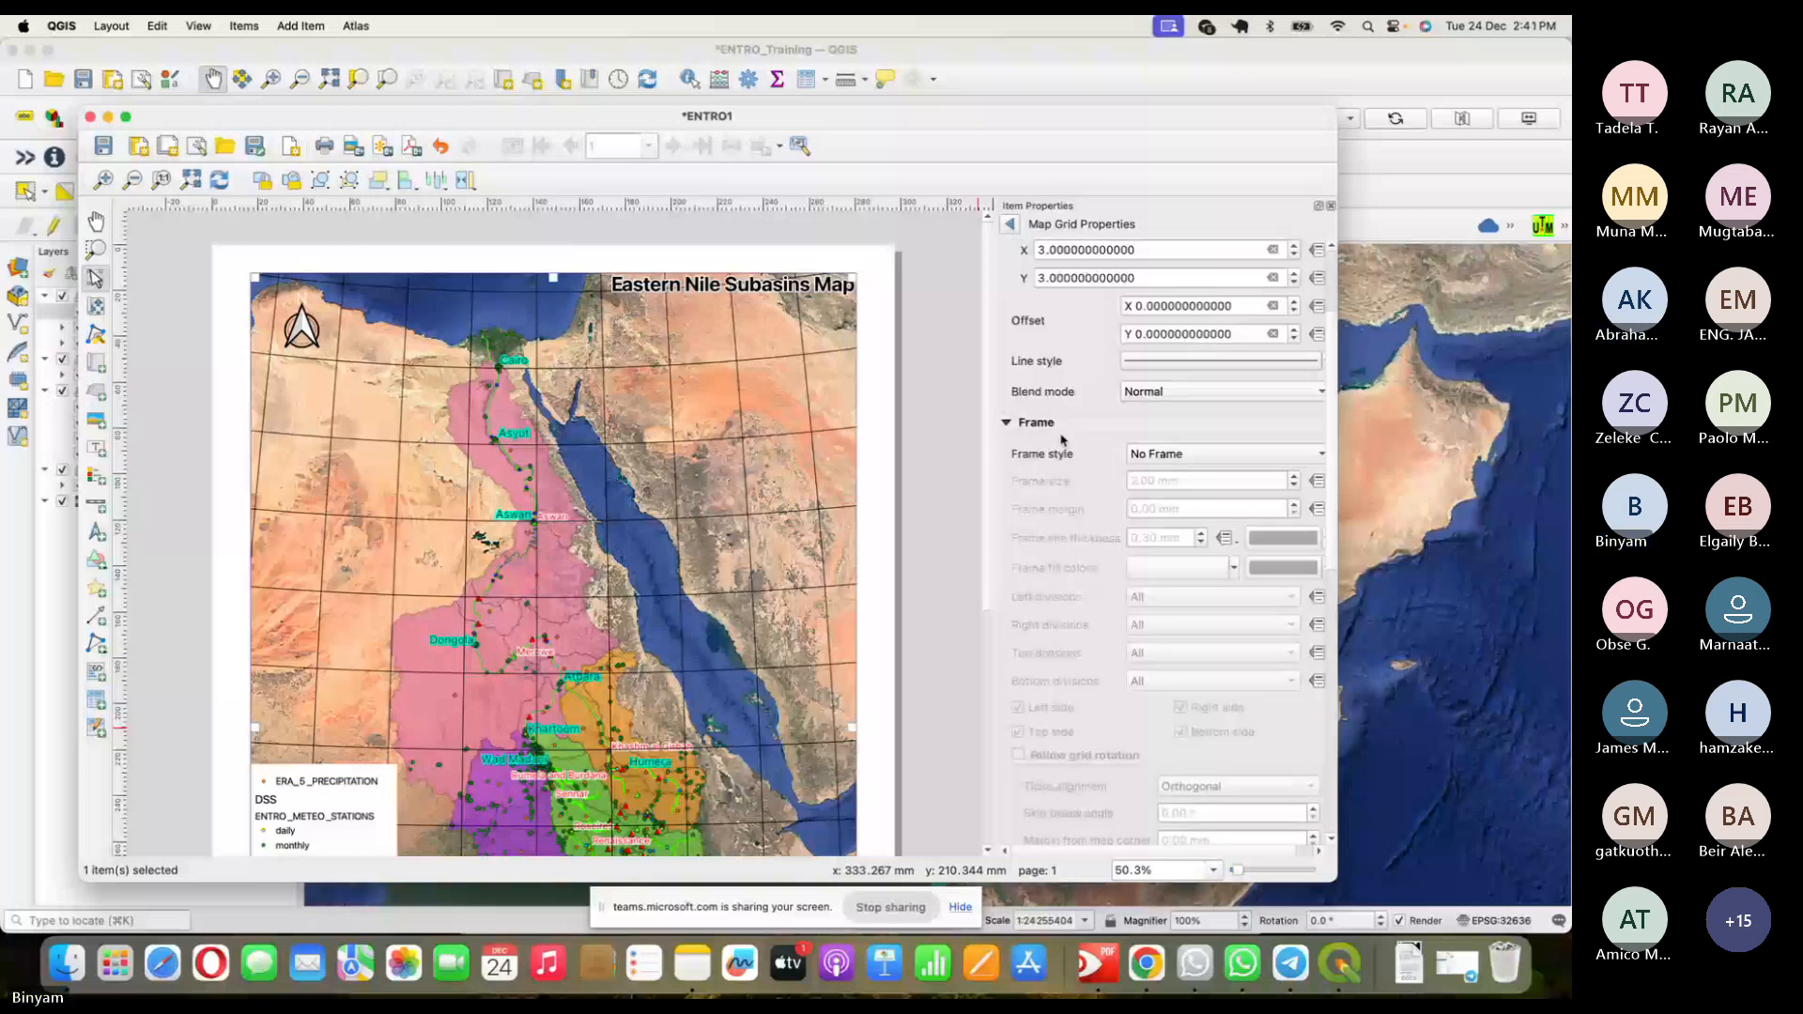
left_click(1050, 424)
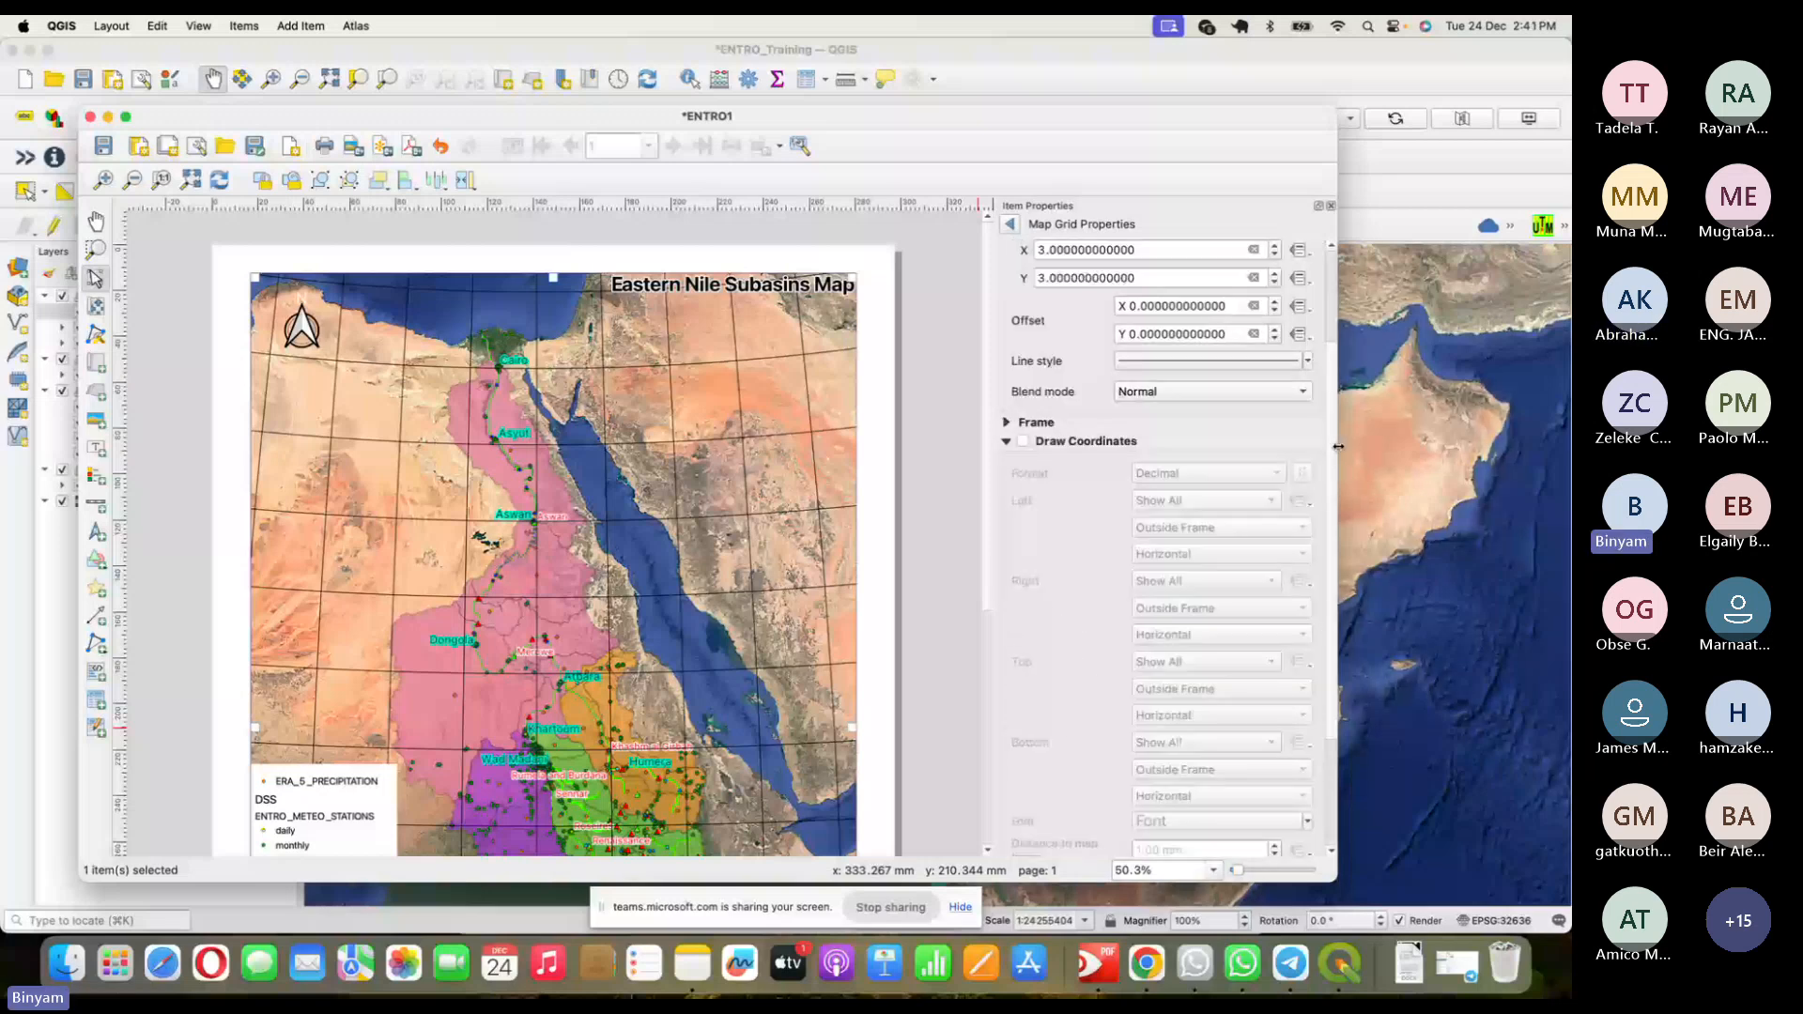
left_click(1024, 442)
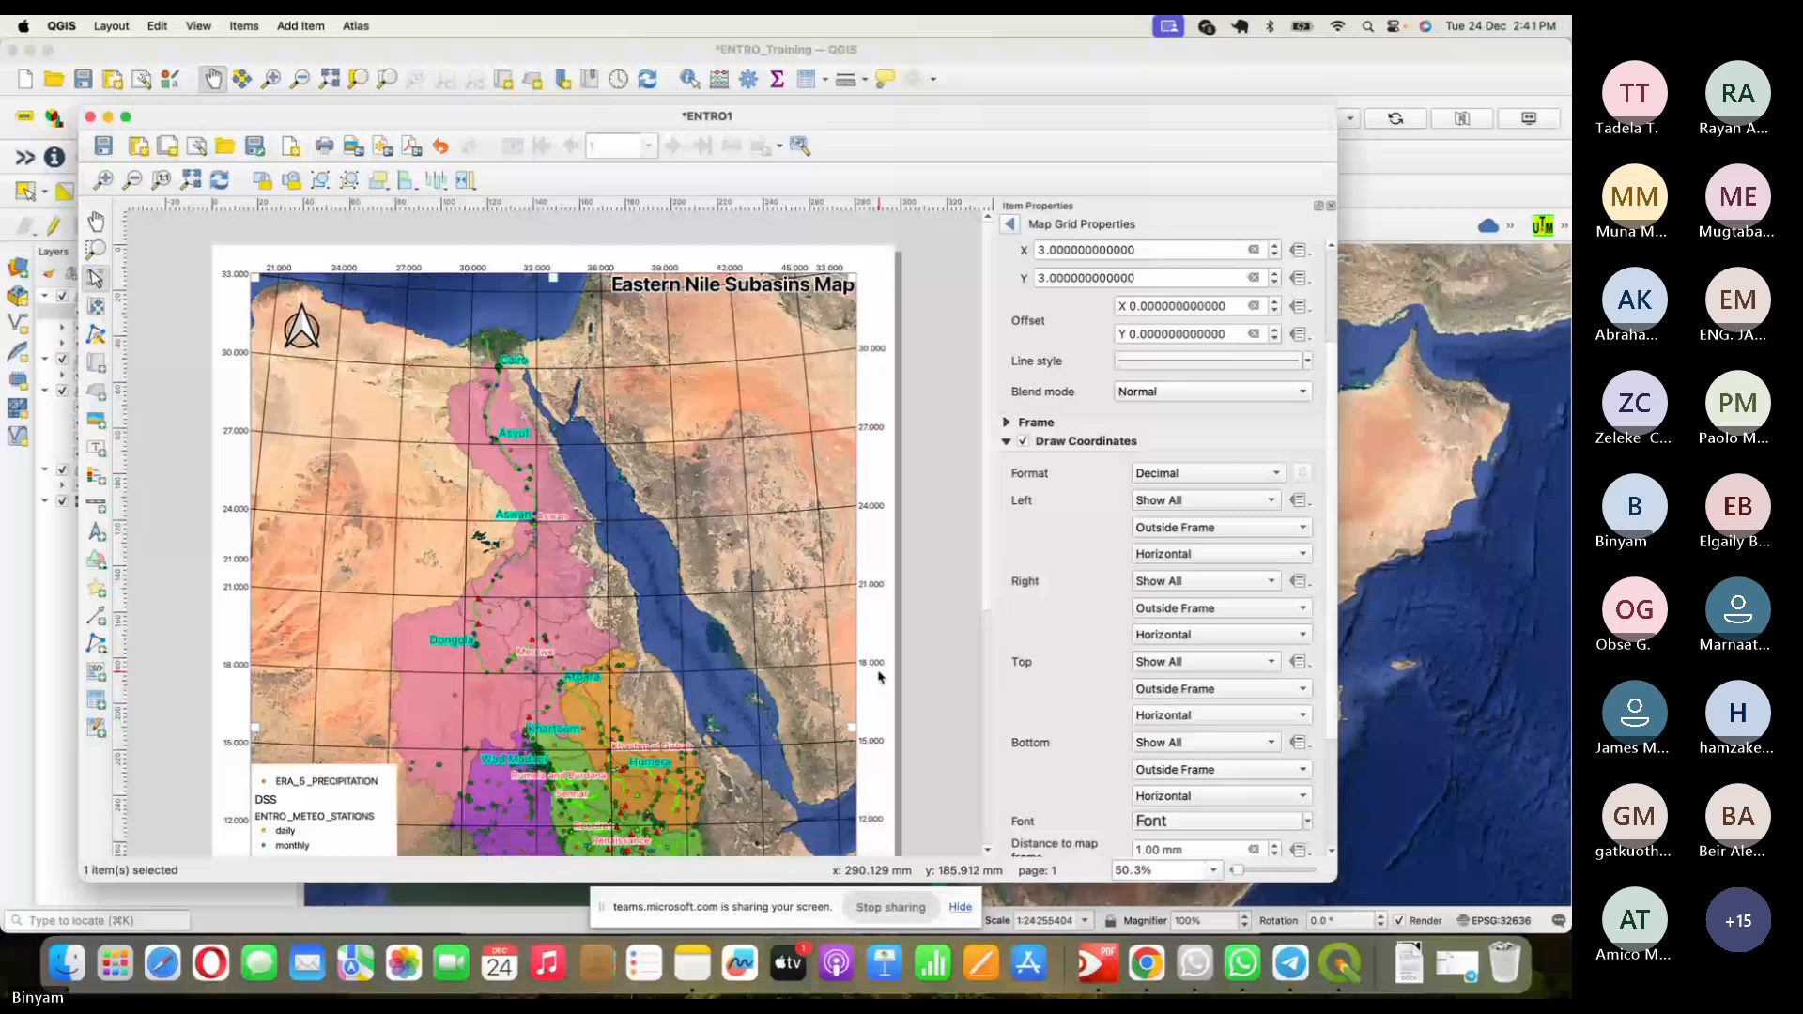
left_click(1280, 362)
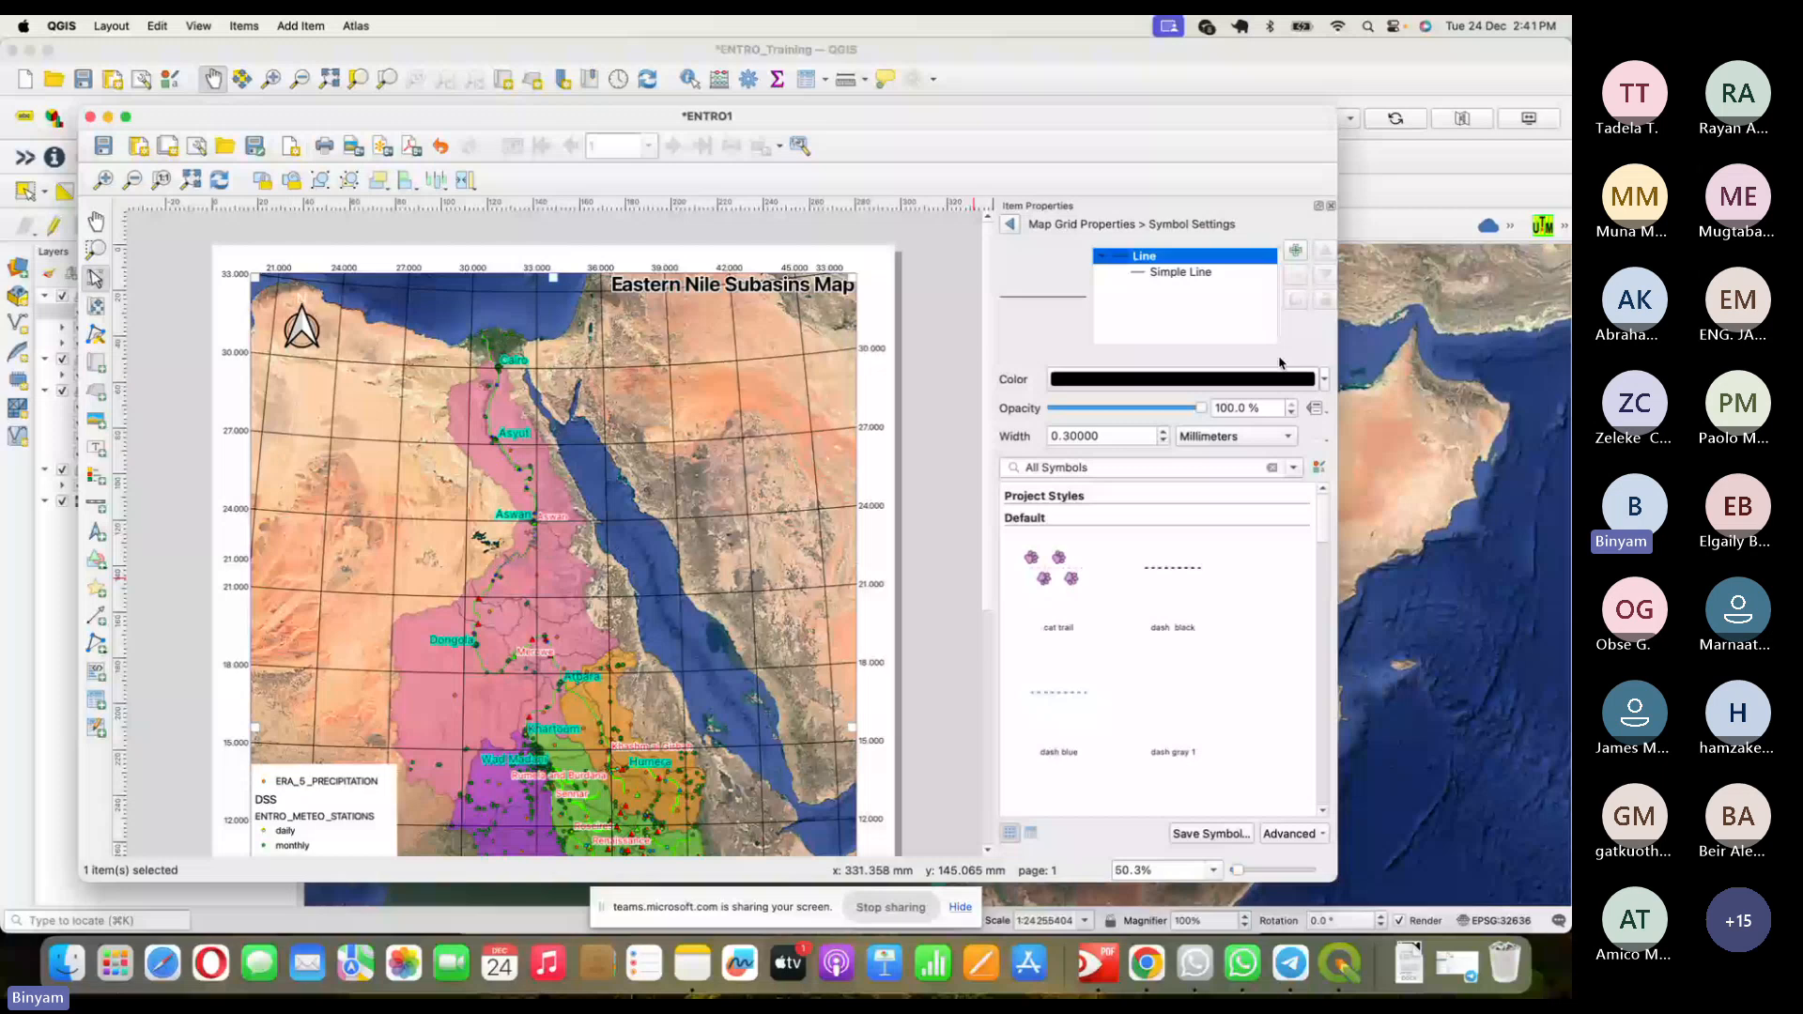
- Change the grid's Simple Line stroke style to Dash Line, after briefly trying no stroke
left_click(1201, 274)
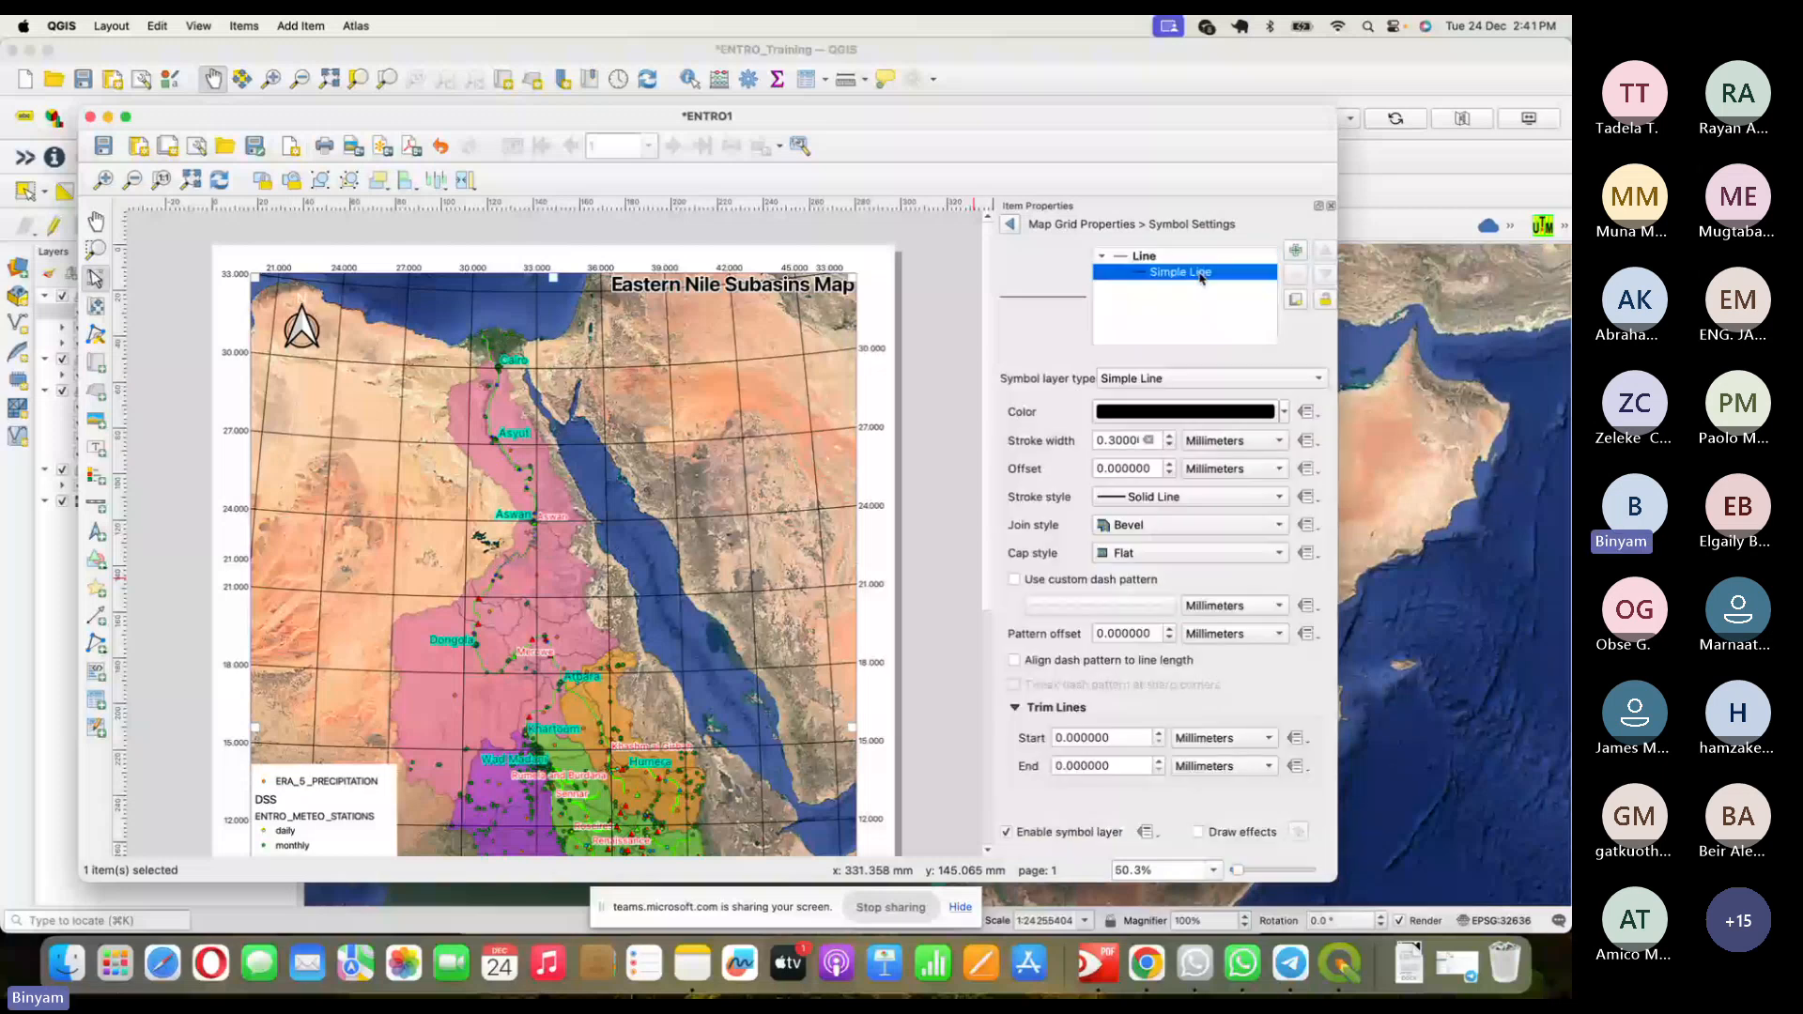
left_click(1214, 379)
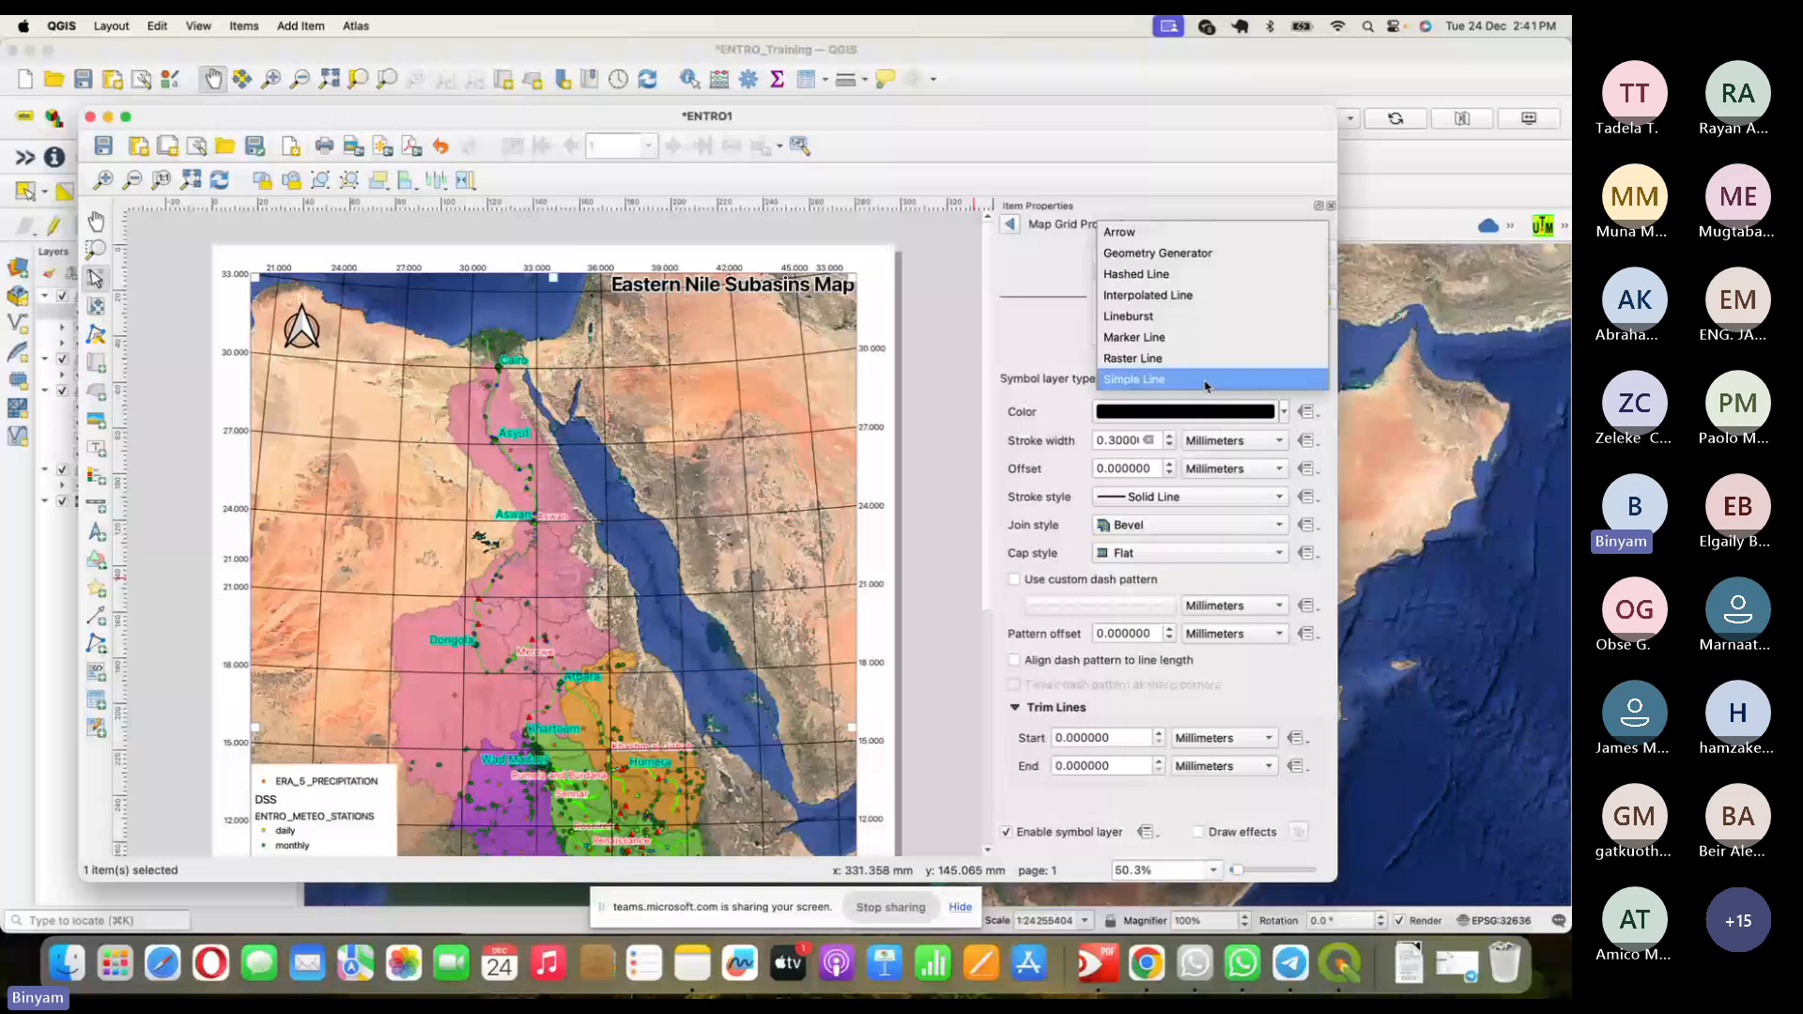
left_click(1205, 381)
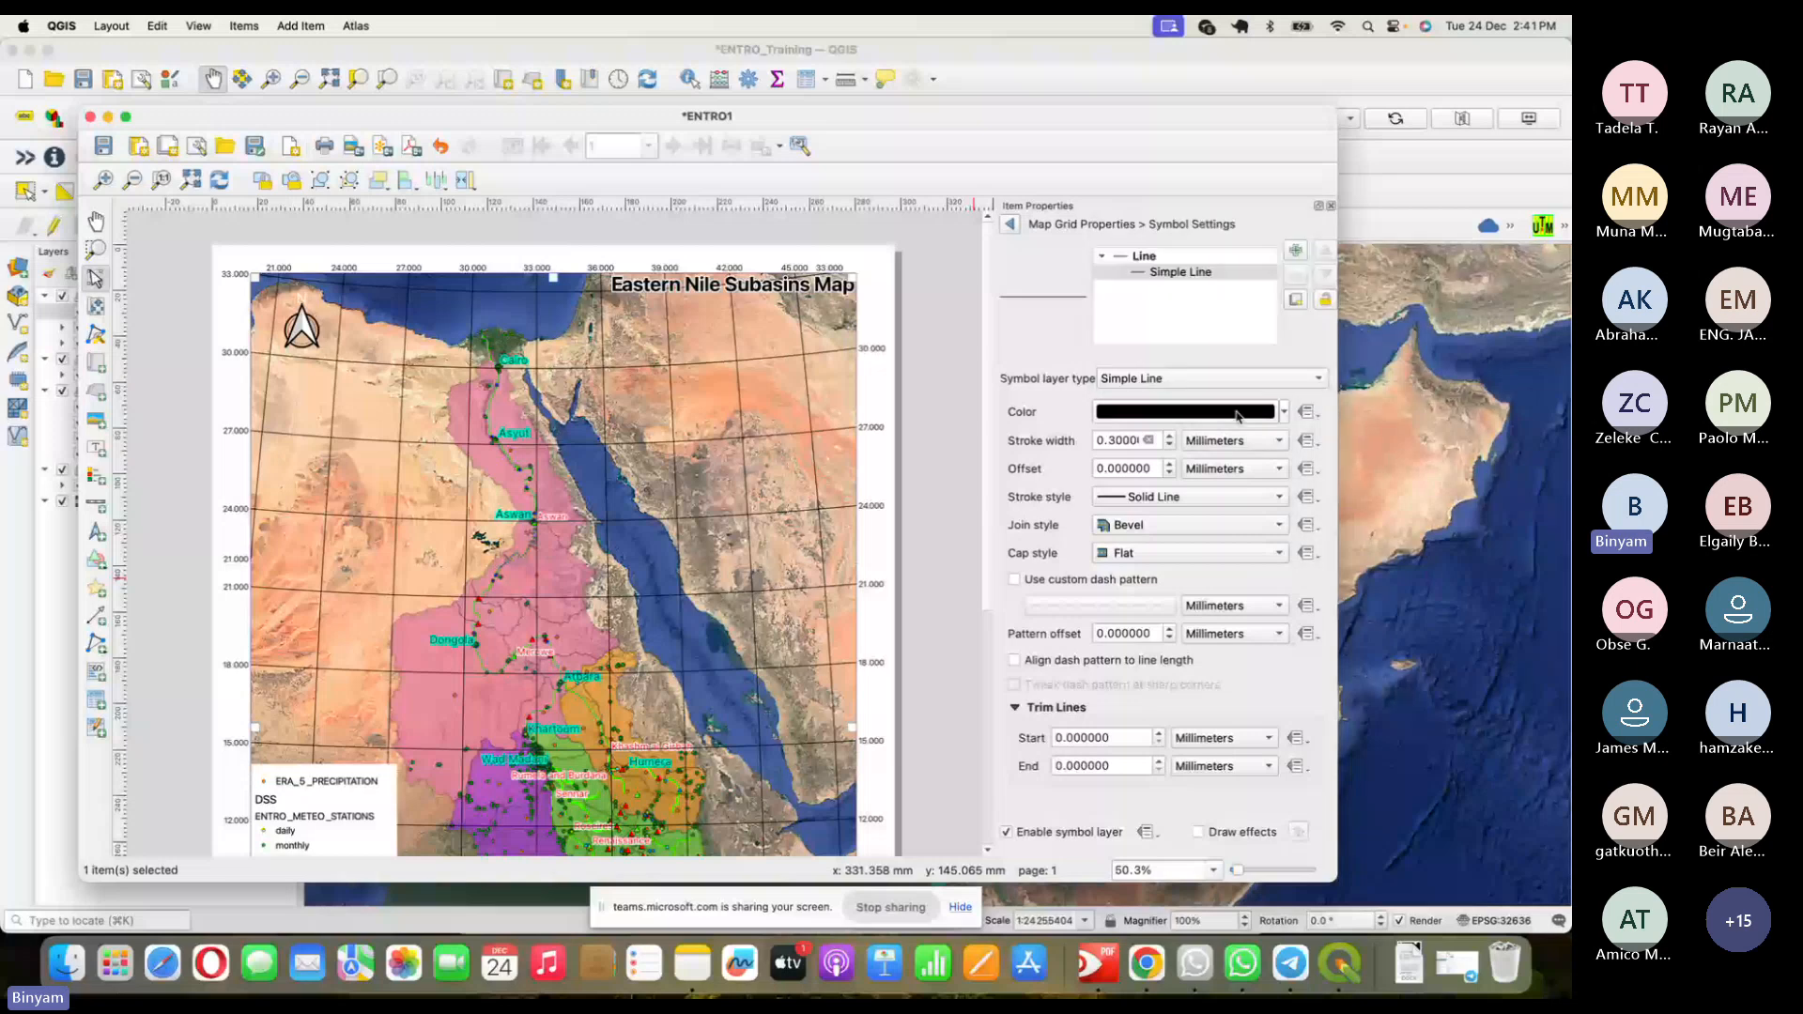
left_click(1284, 413)
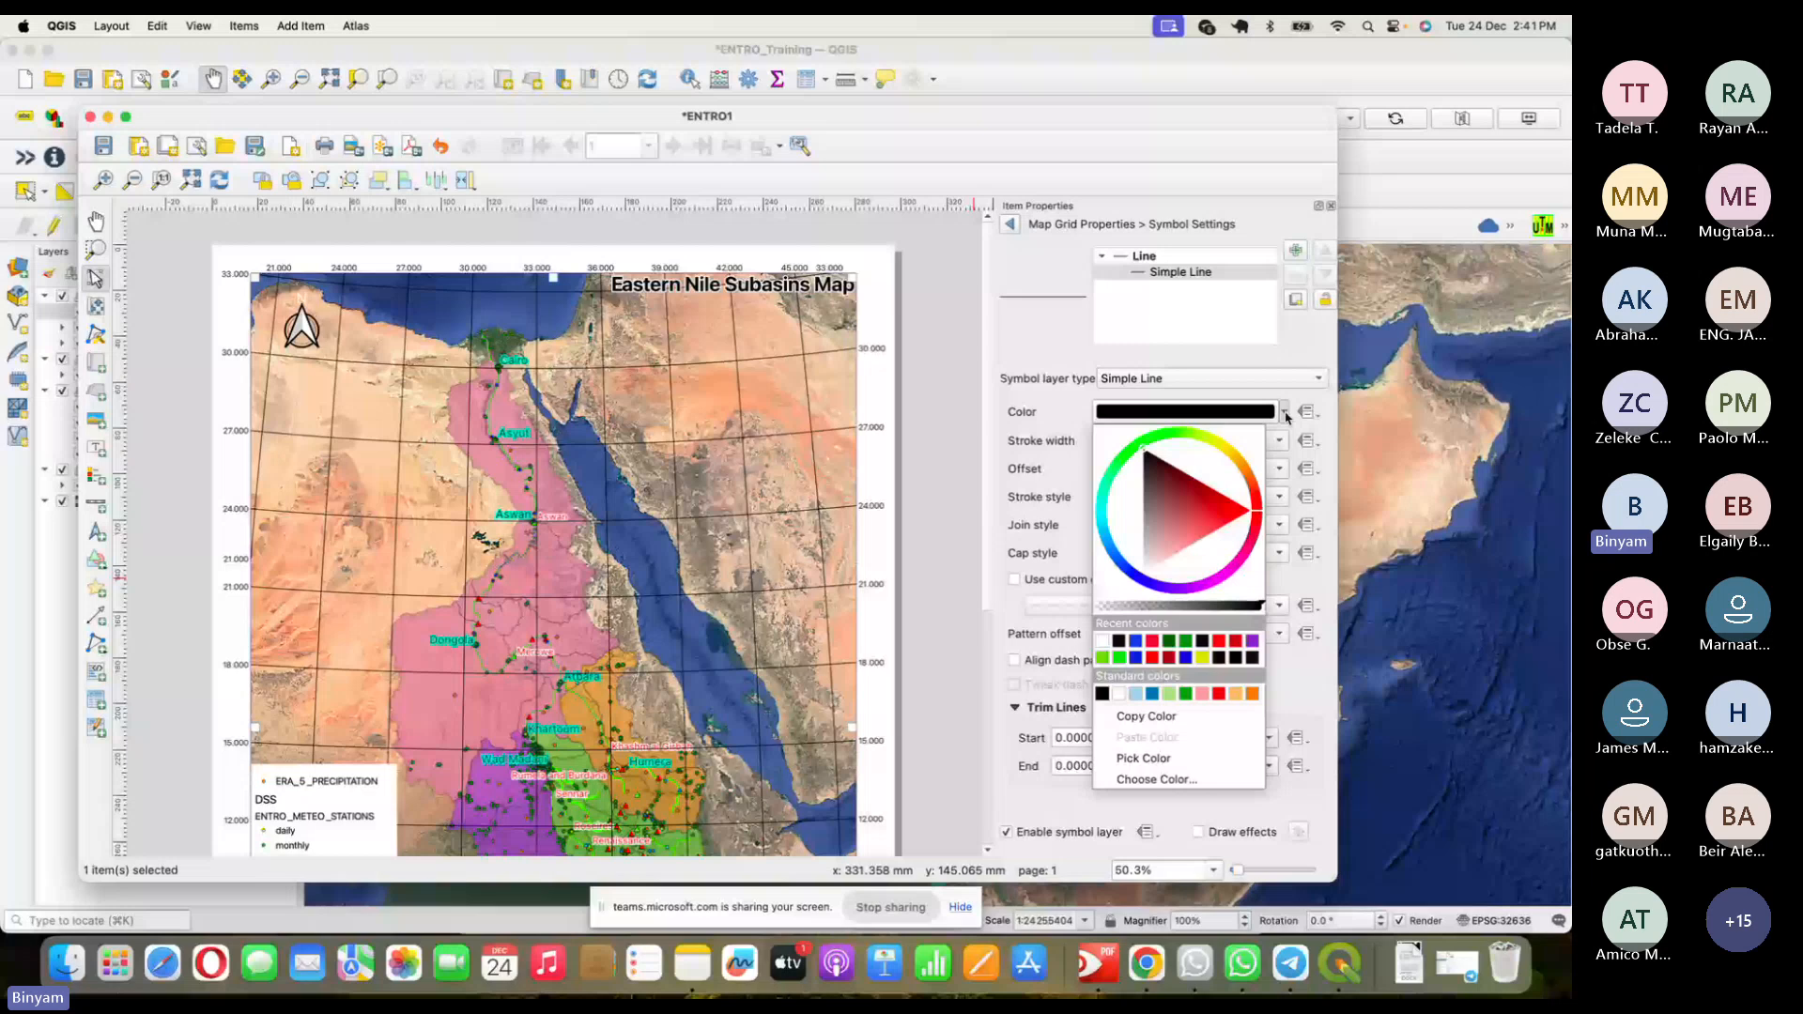
left_click(1286, 416)
left_click(1181, 498)
left_click(1181, 507)
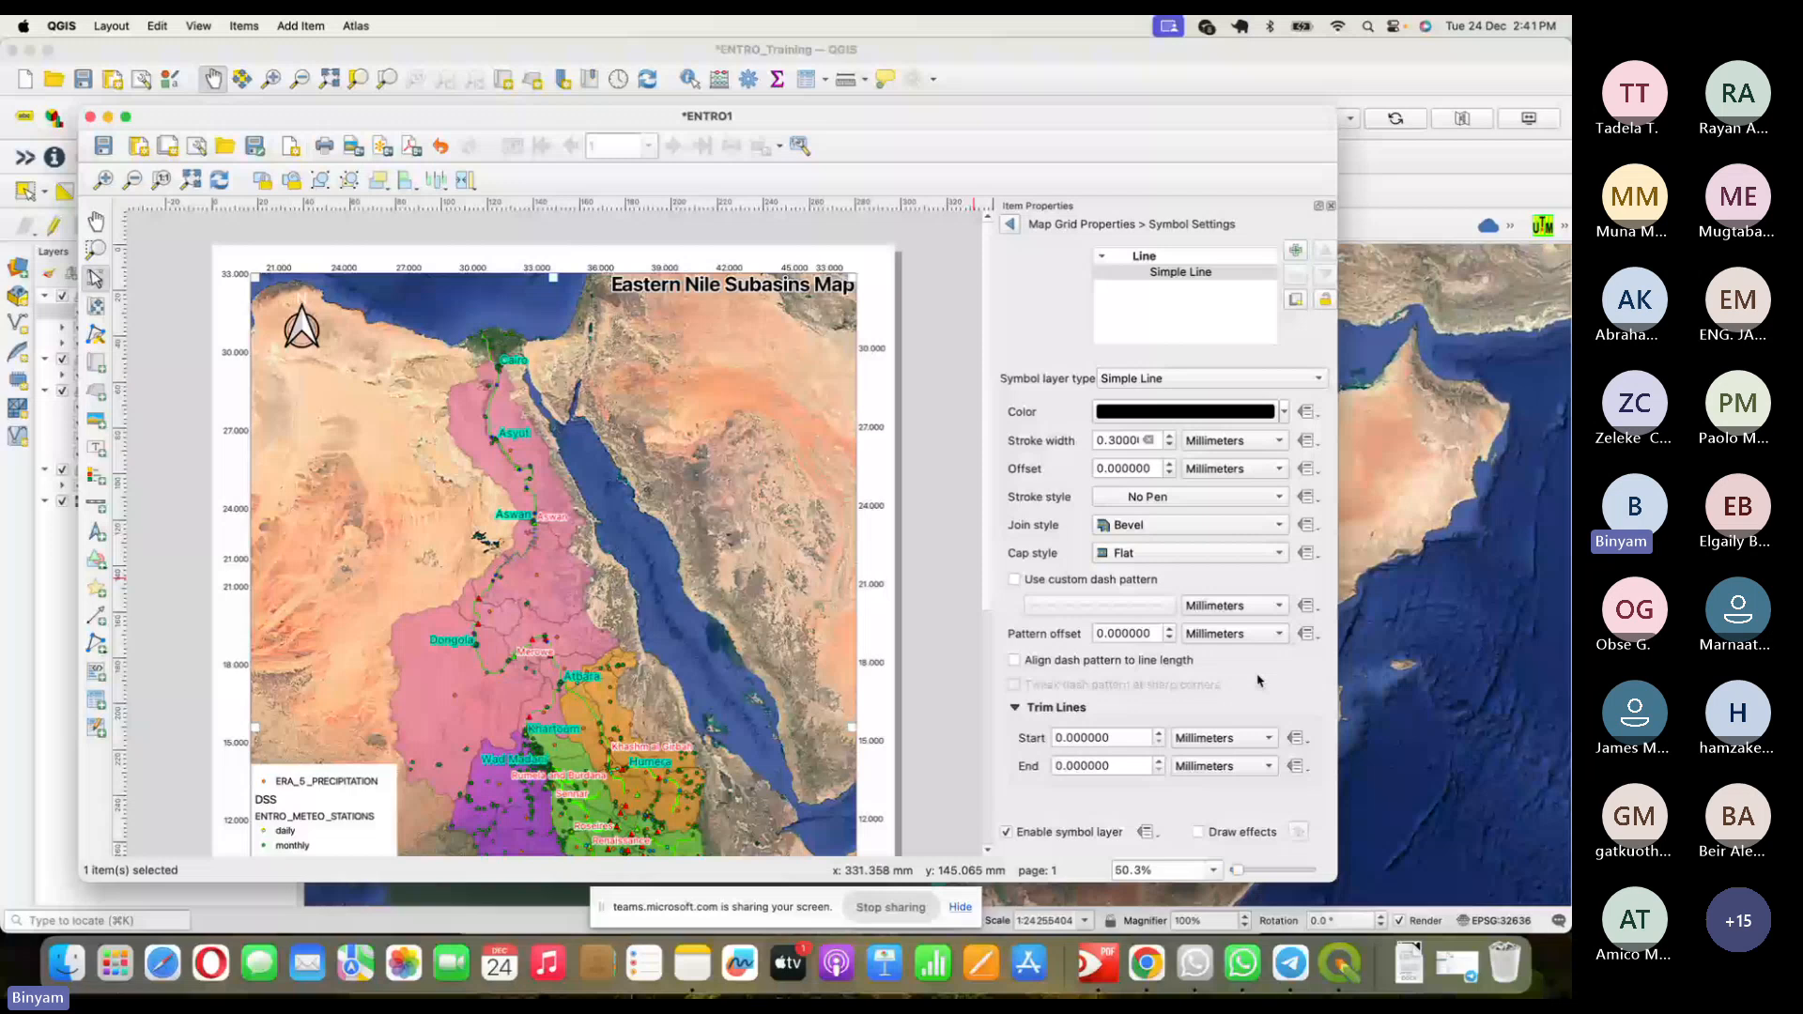
left_click(1009, 224)
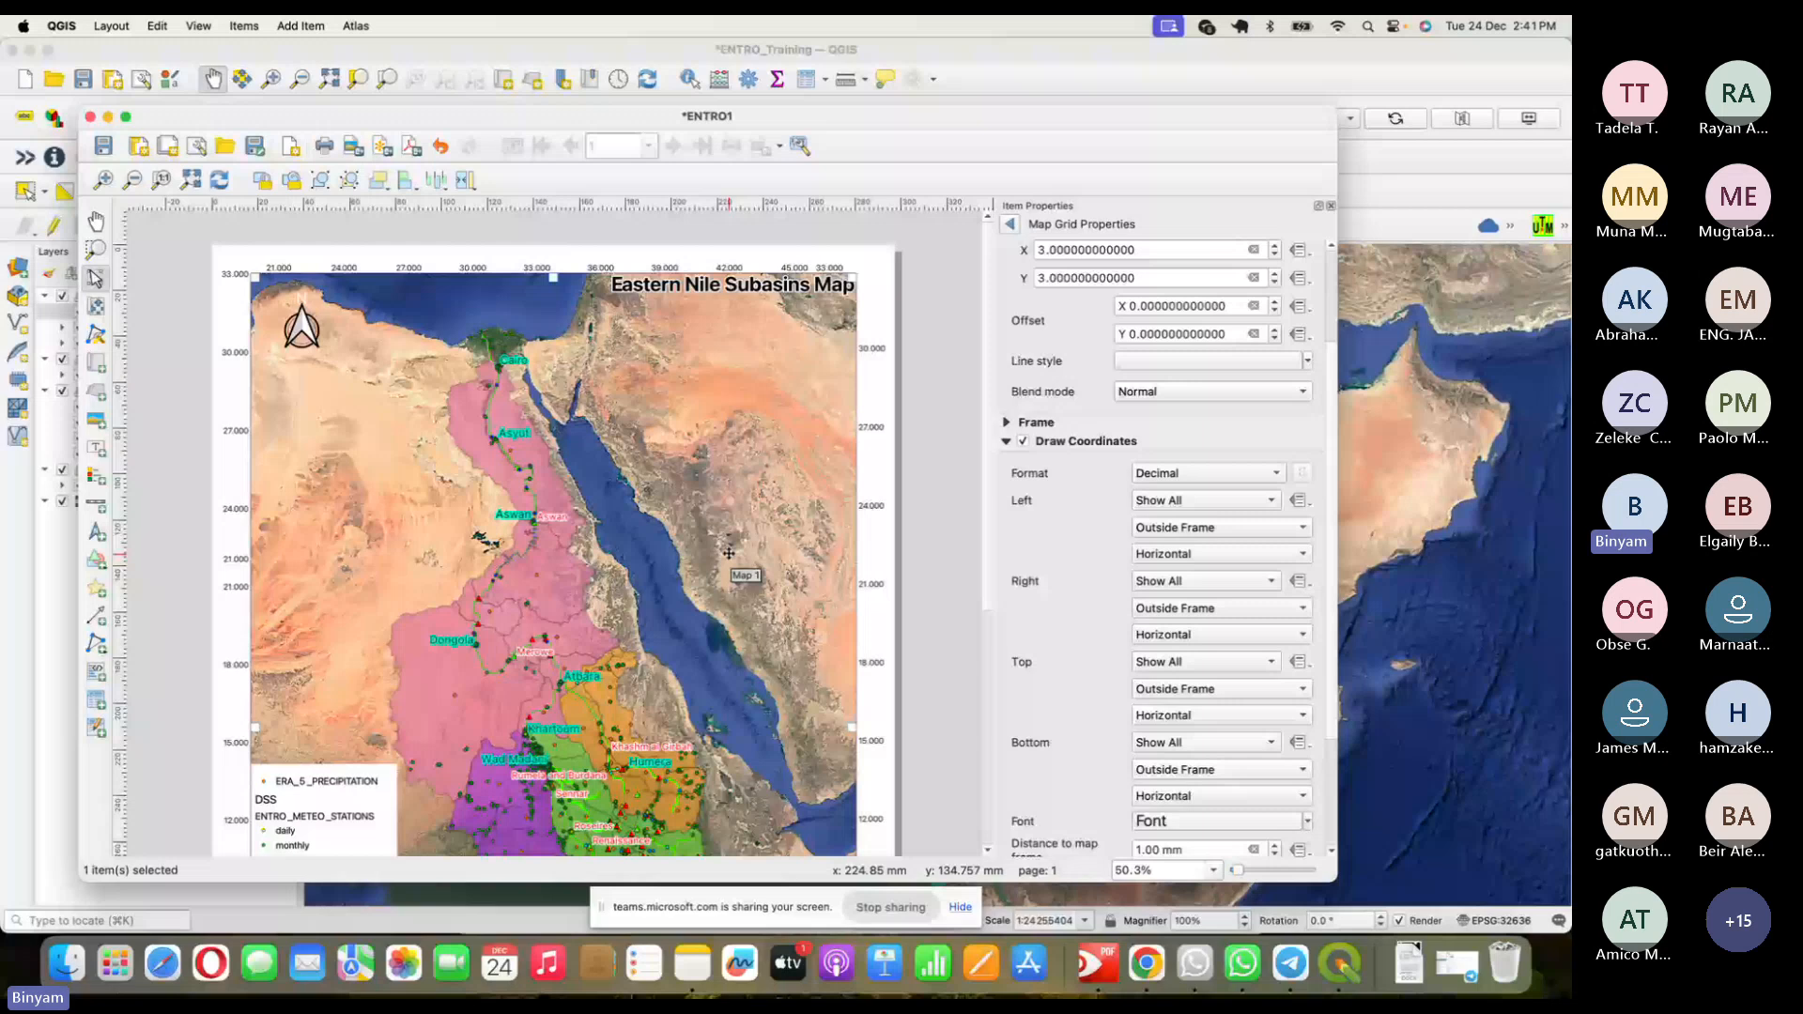
left_click(1211, 361)
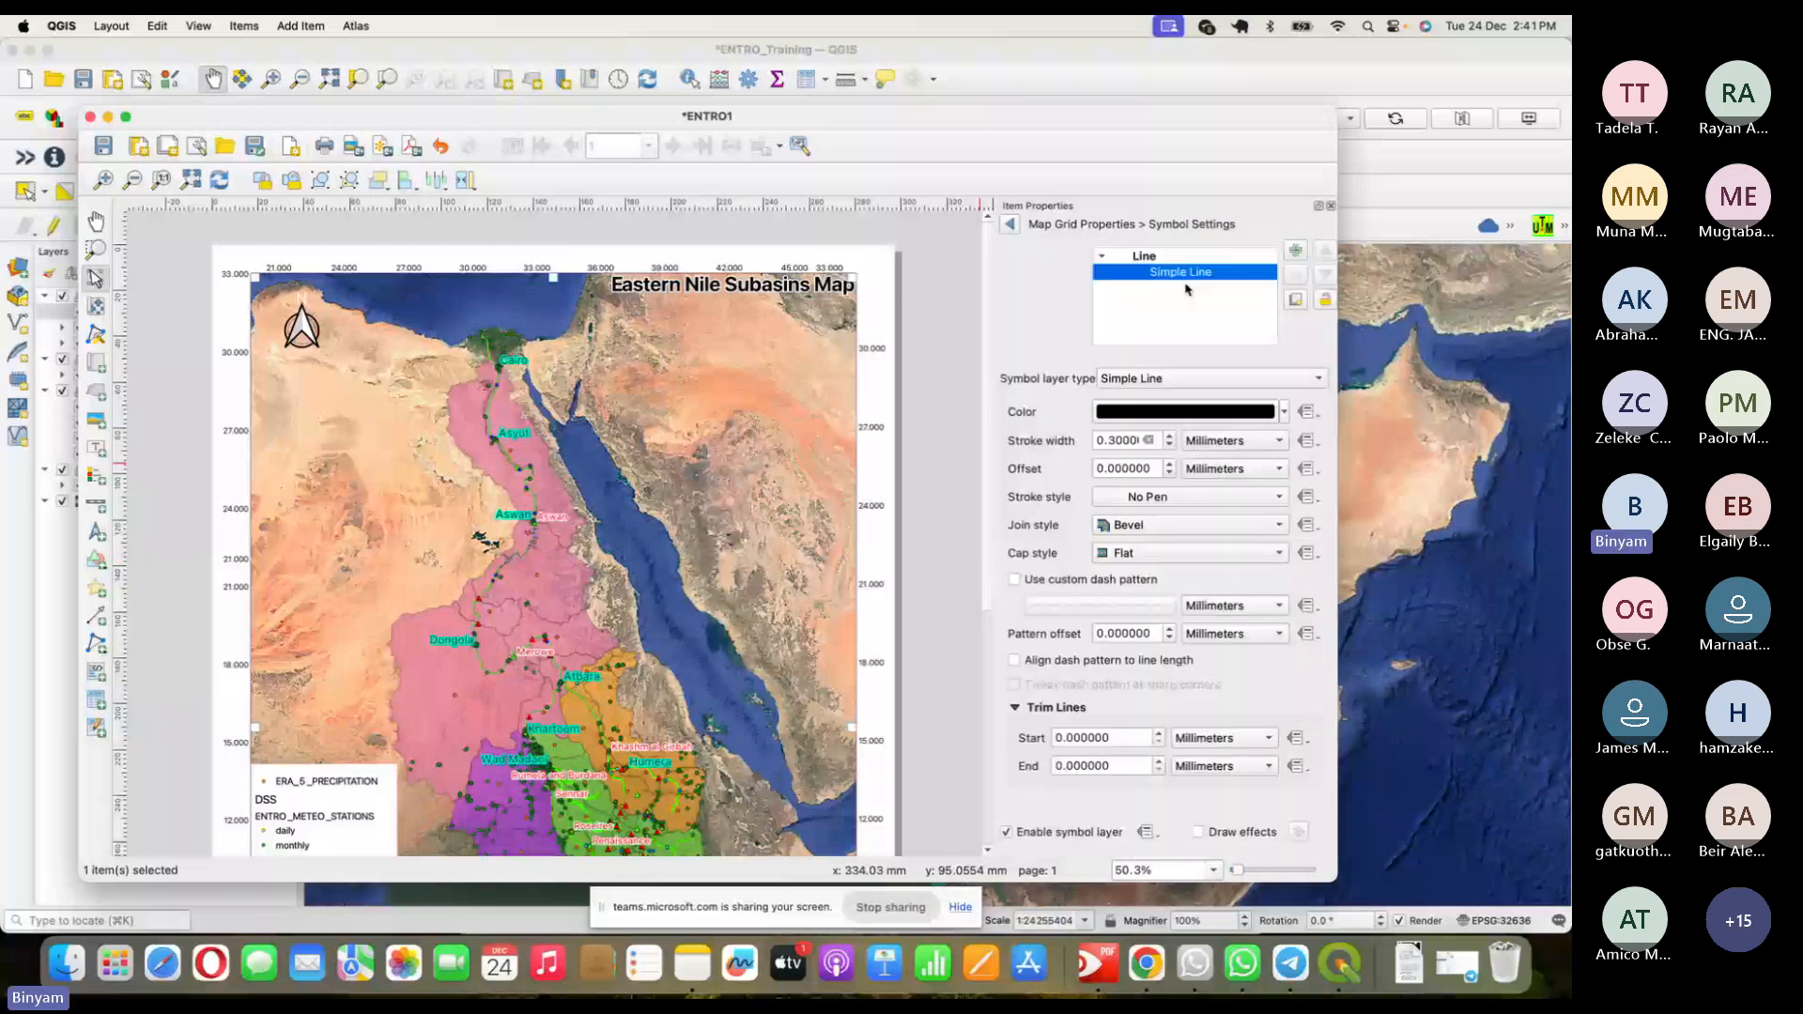
left_click(1158, 500)
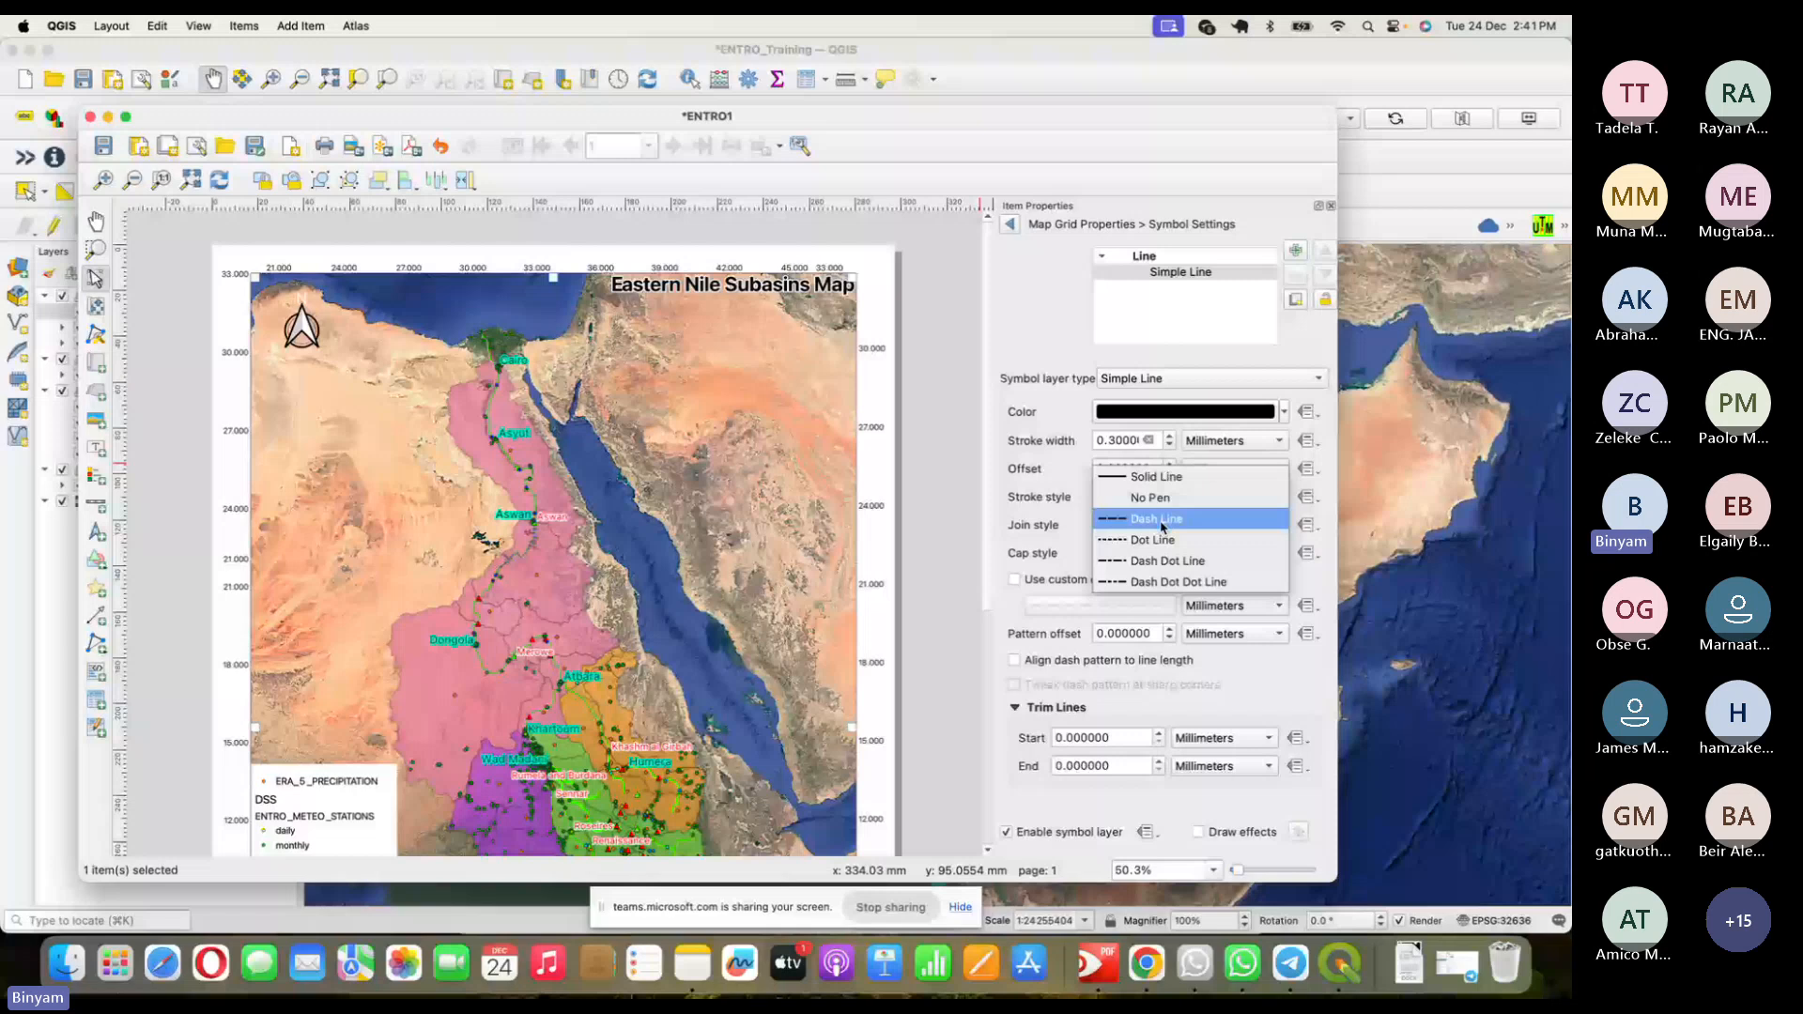
left_click(1162, 520)
left_click(1010, 224)
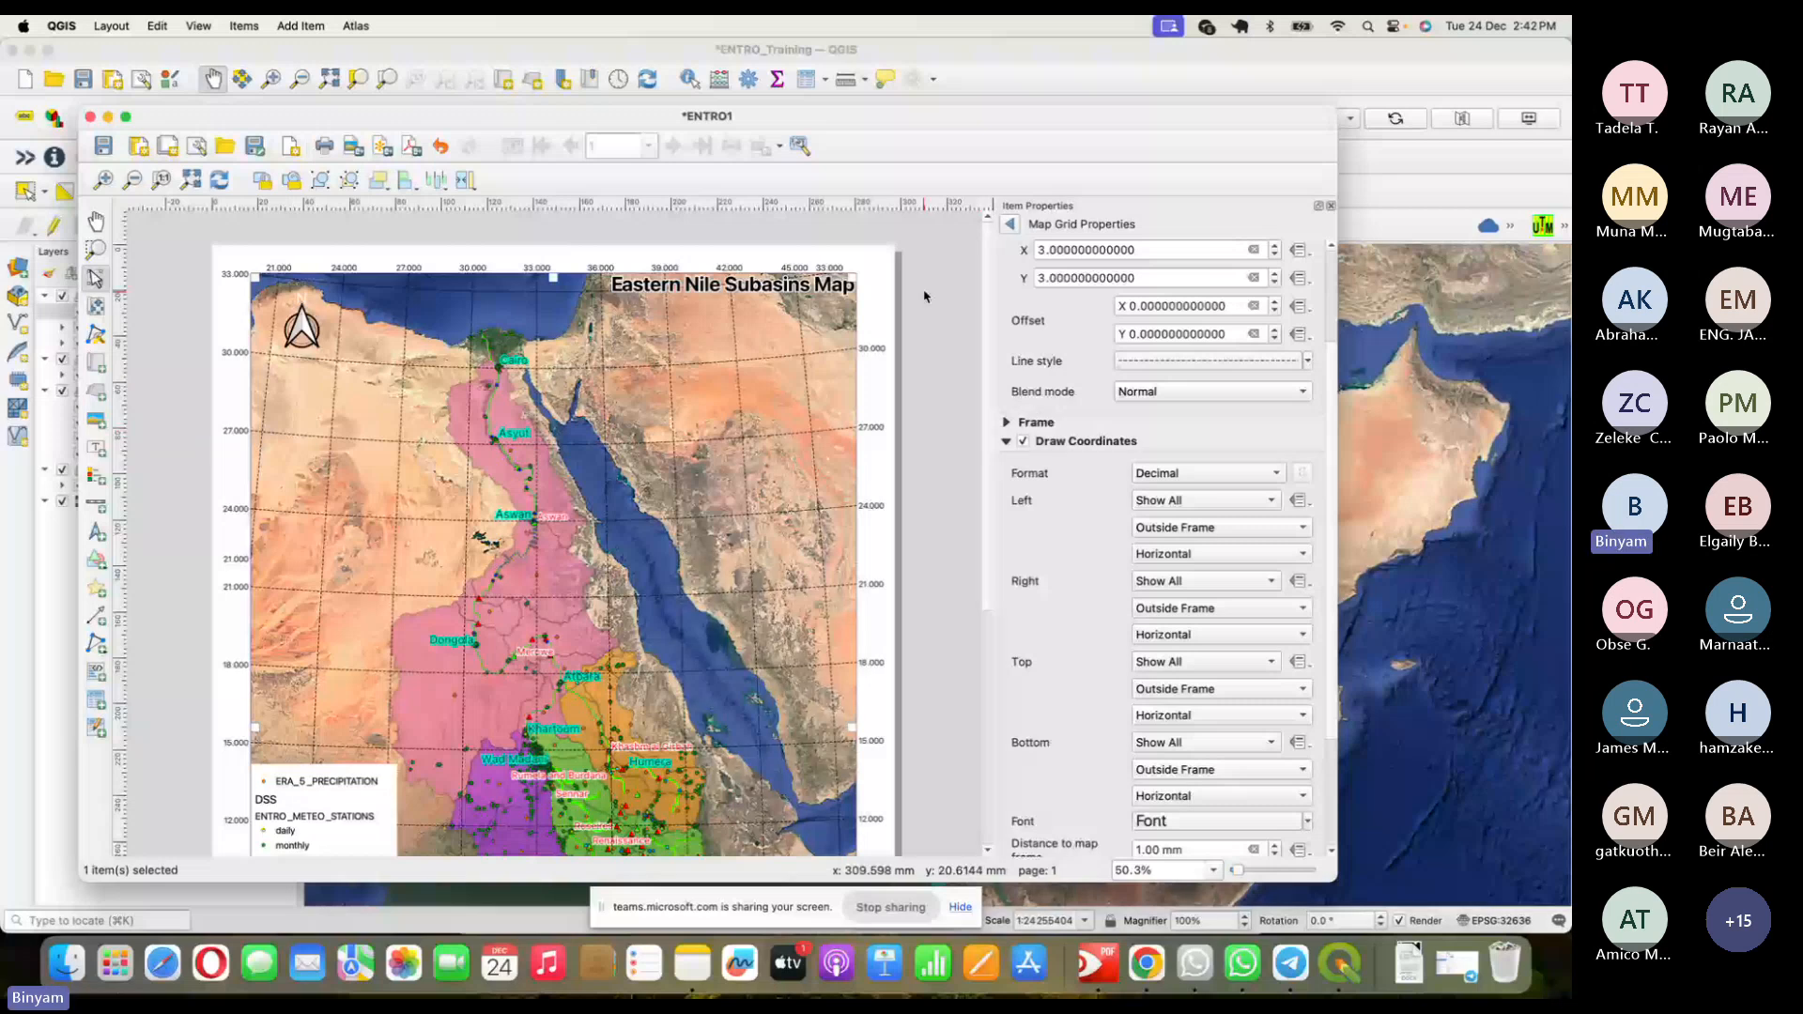
scroll(924, 297, "down", 5)
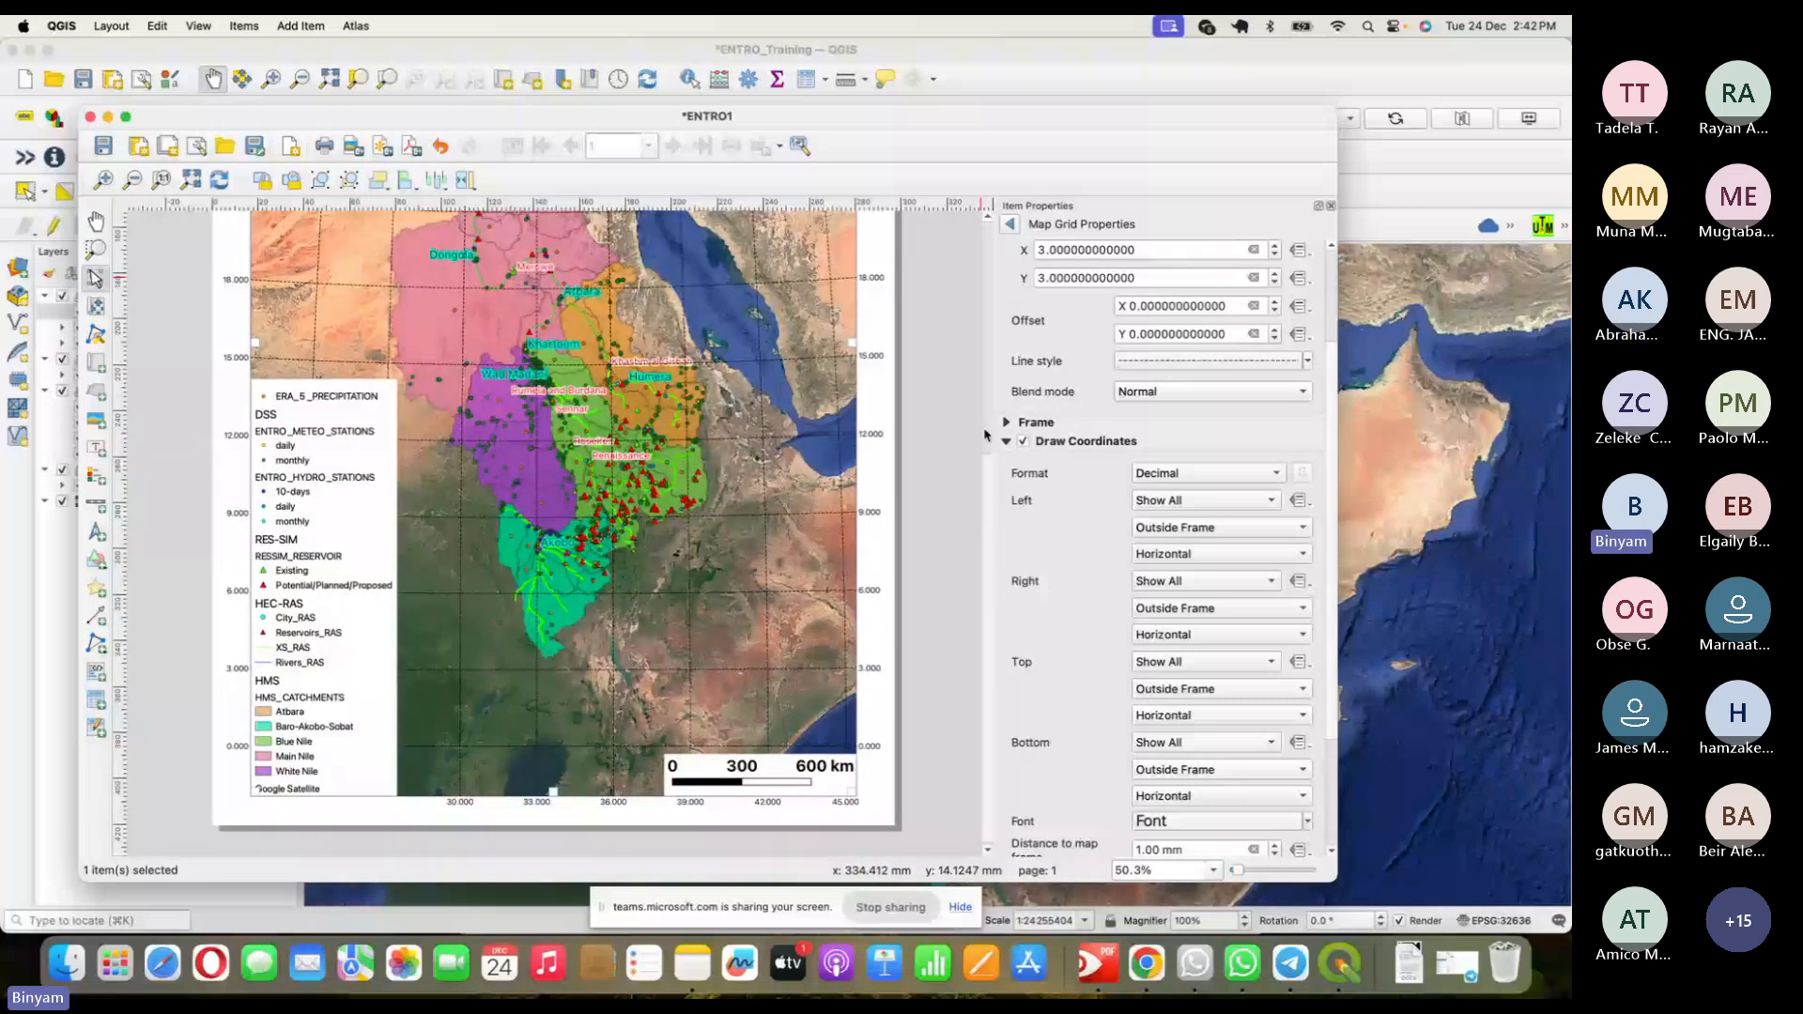
left_click_drag(985, 435, 997, 317)
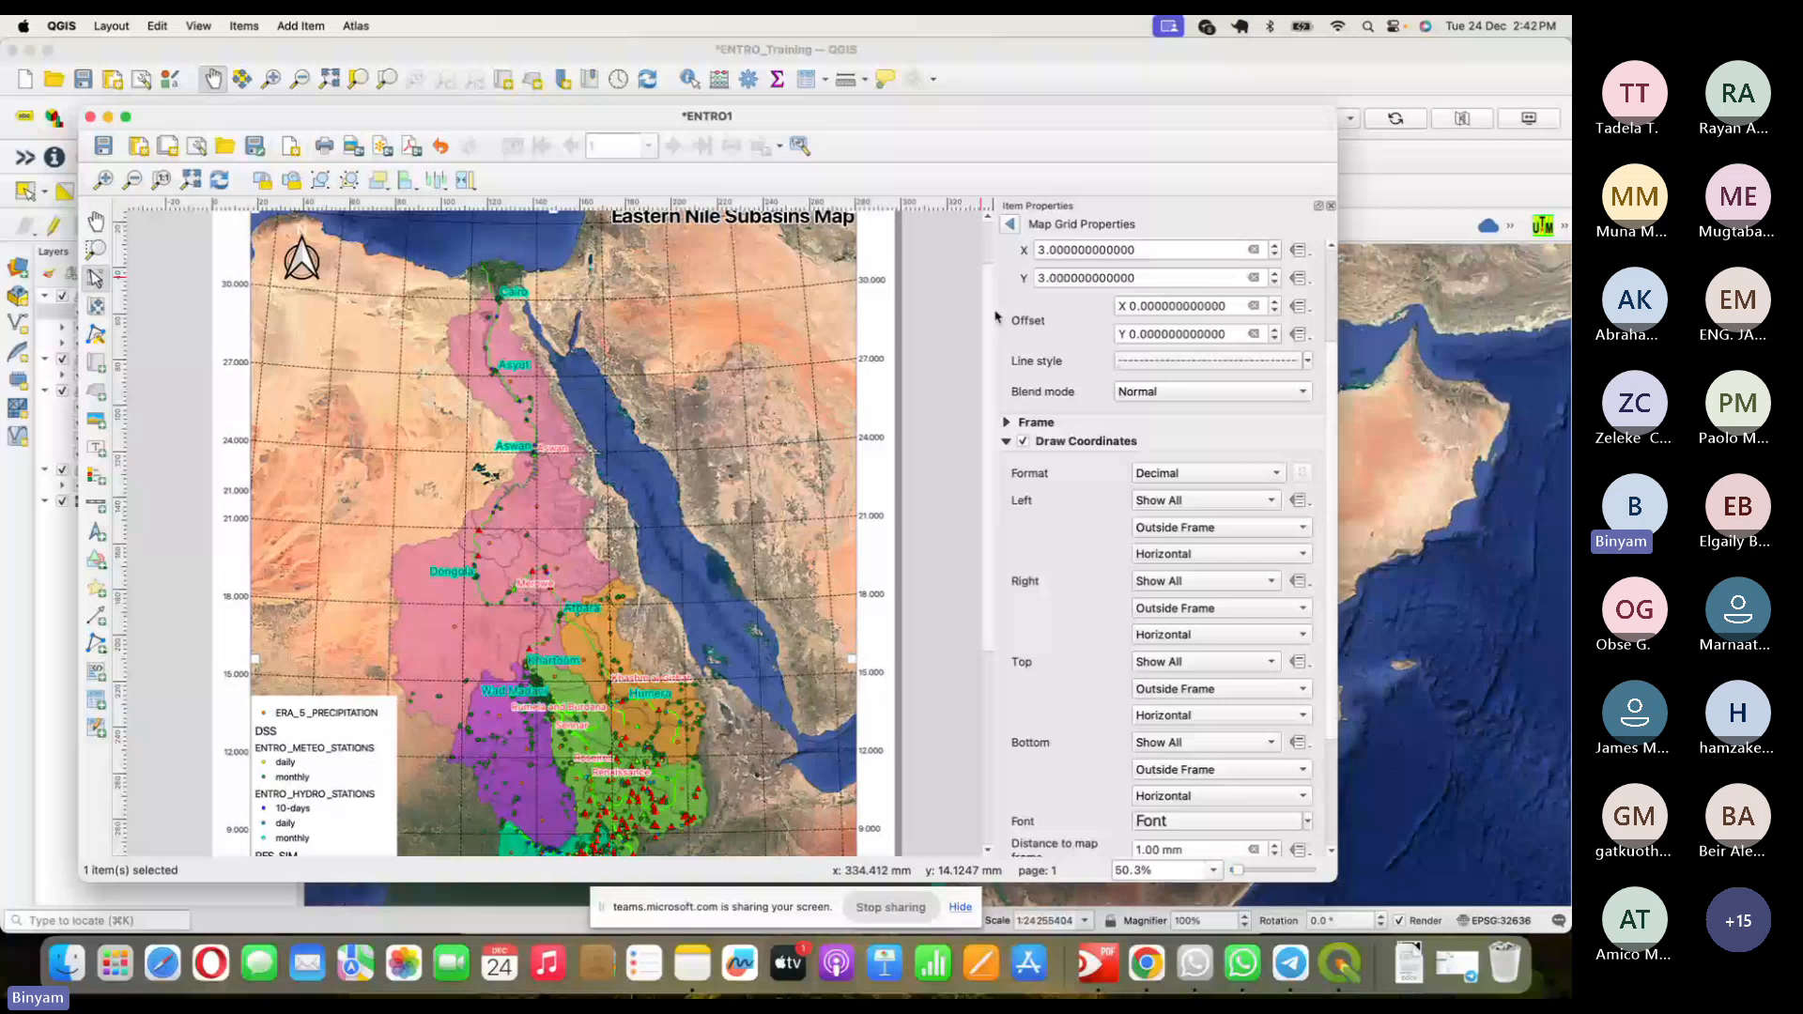
scroll(874, 357, "up", 2)
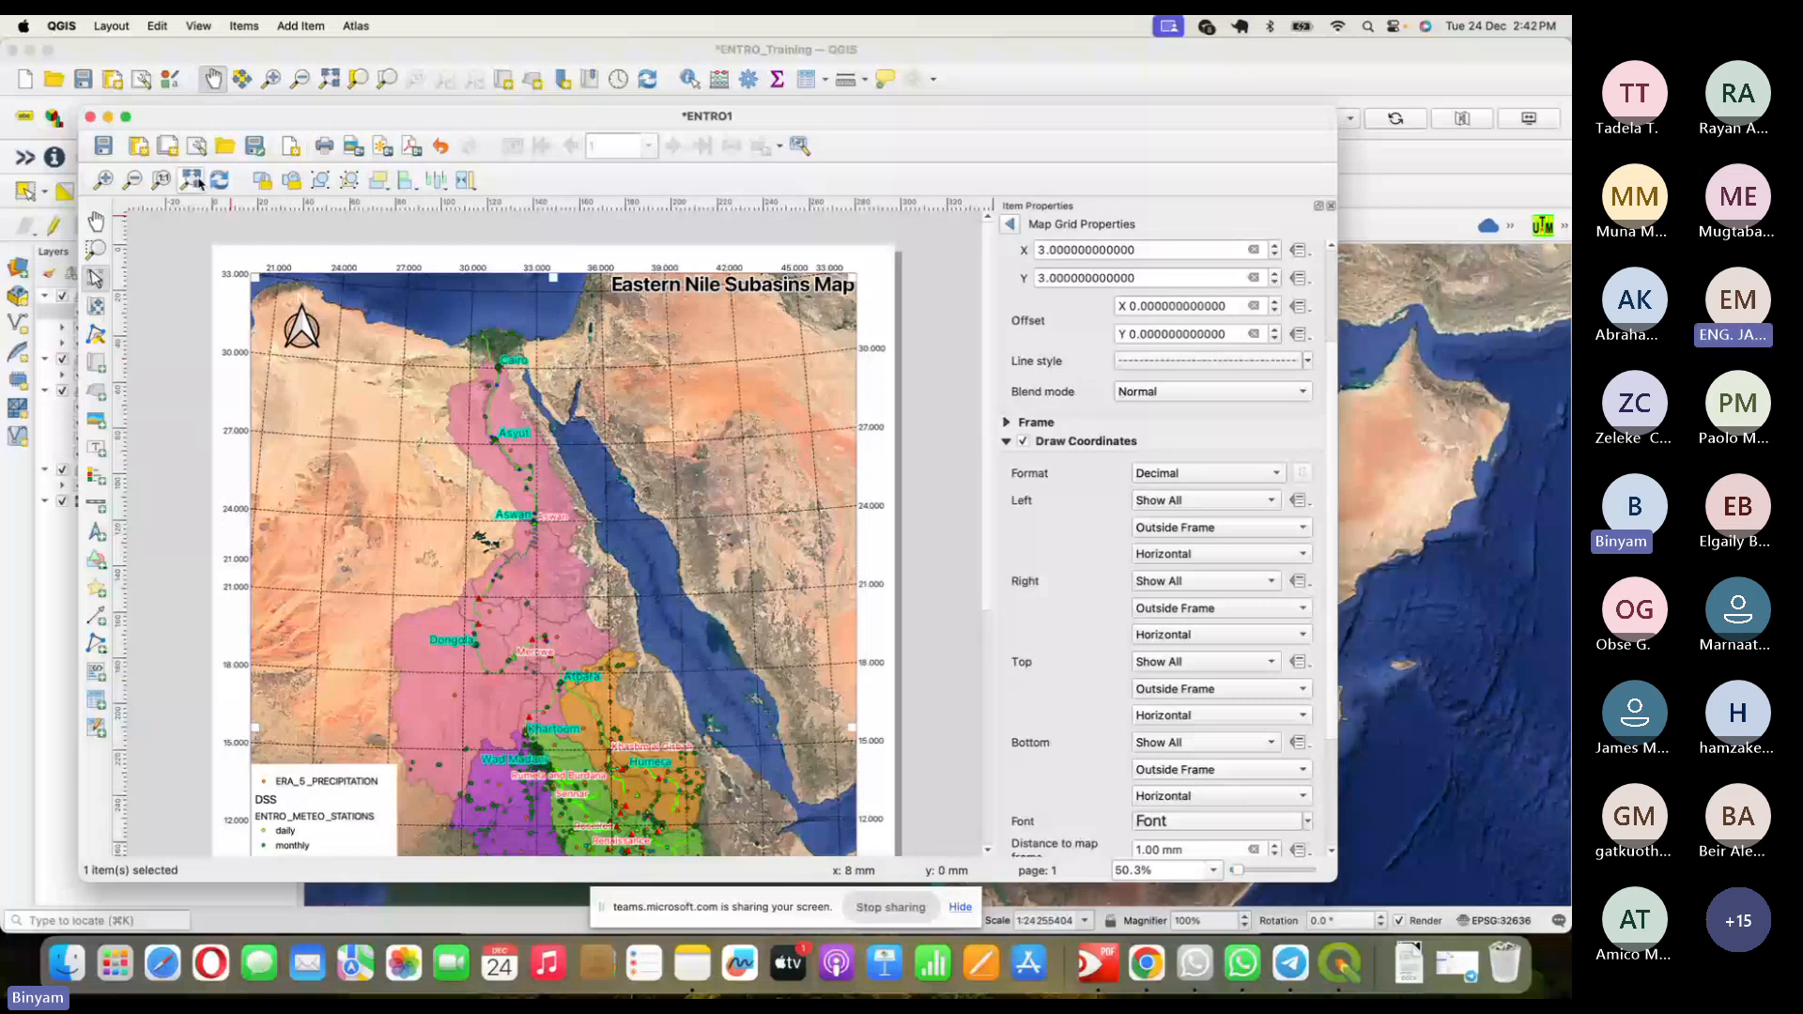
left_click(161, 181)
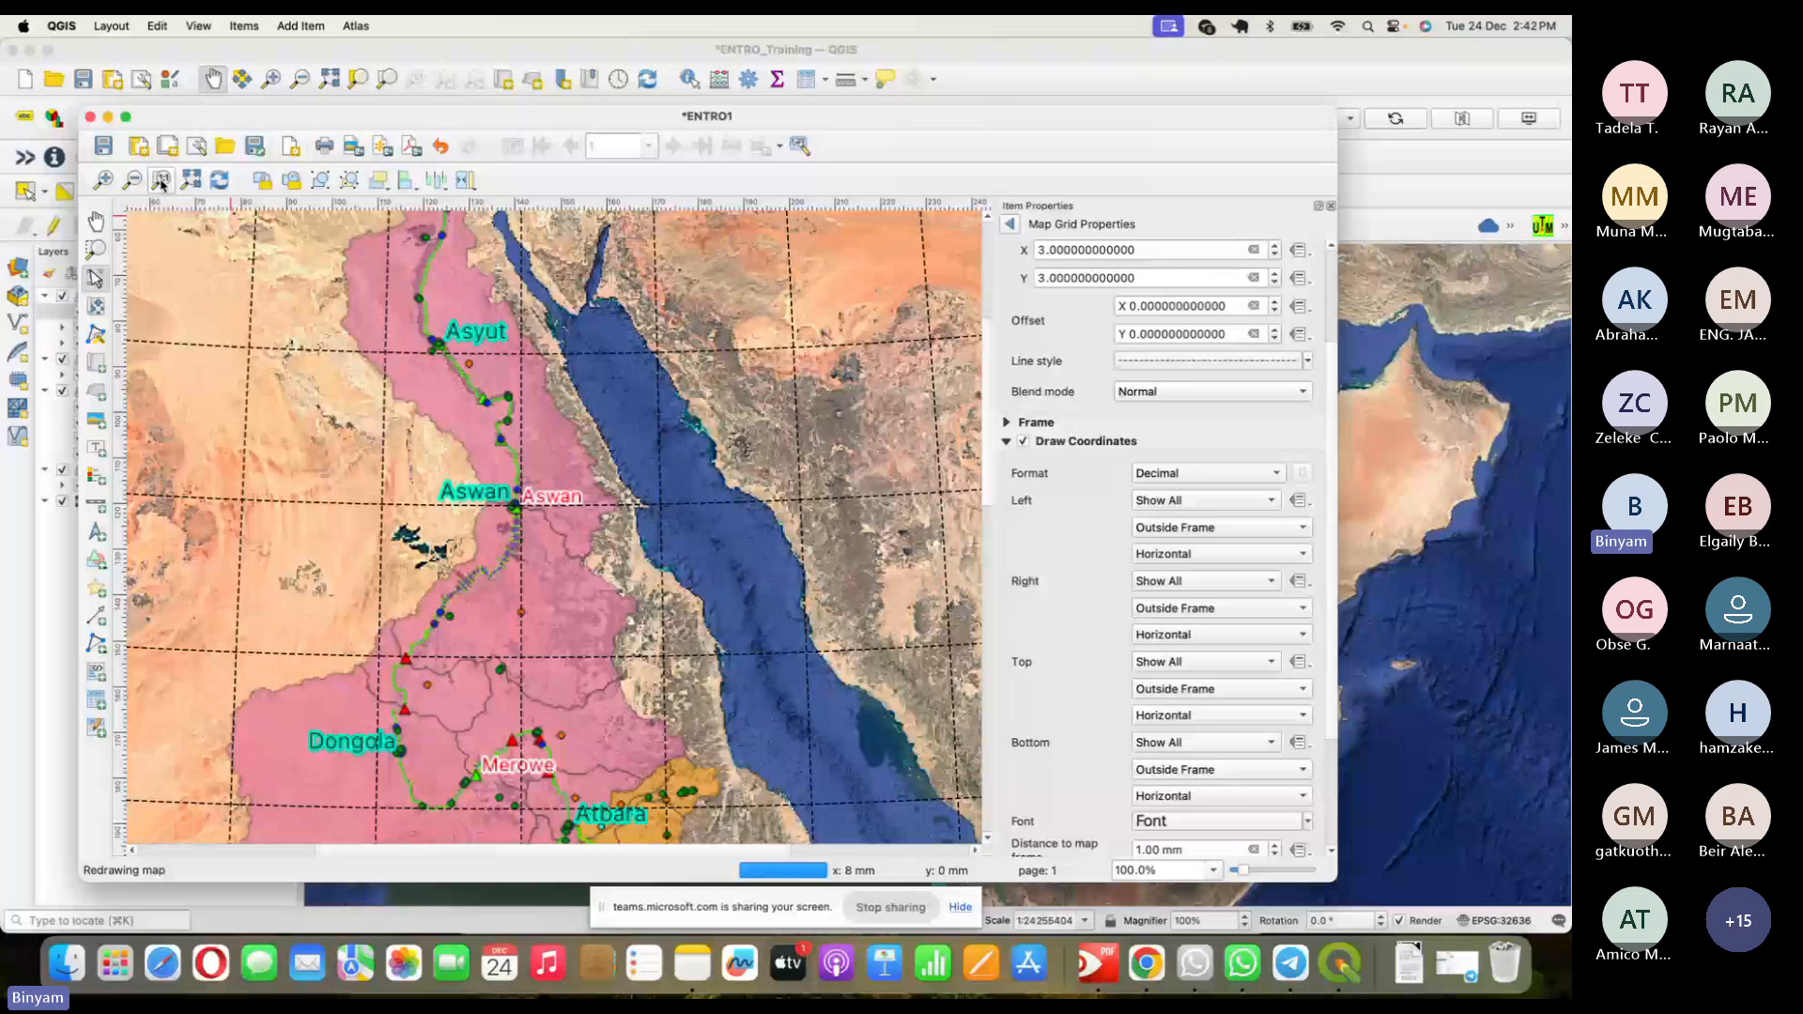
left_click_drag(742, 850, 925, 849)
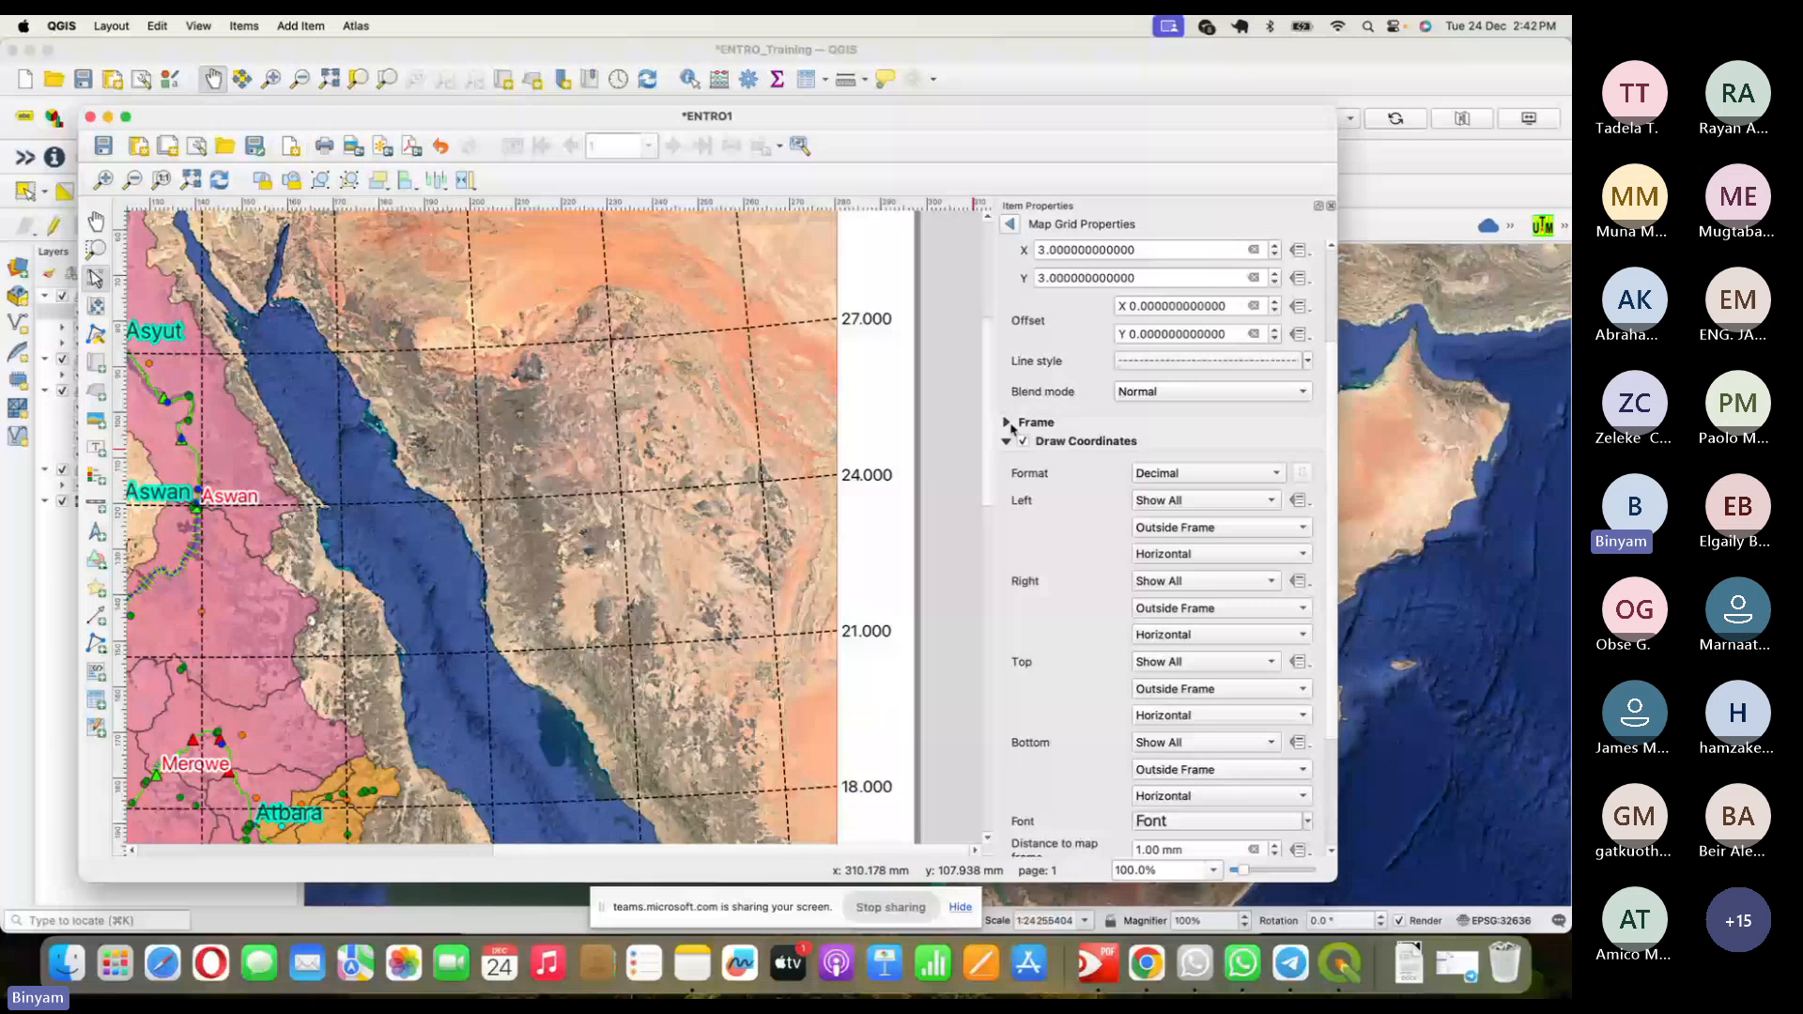
left_click_drag(987, 422, 1006, 300)
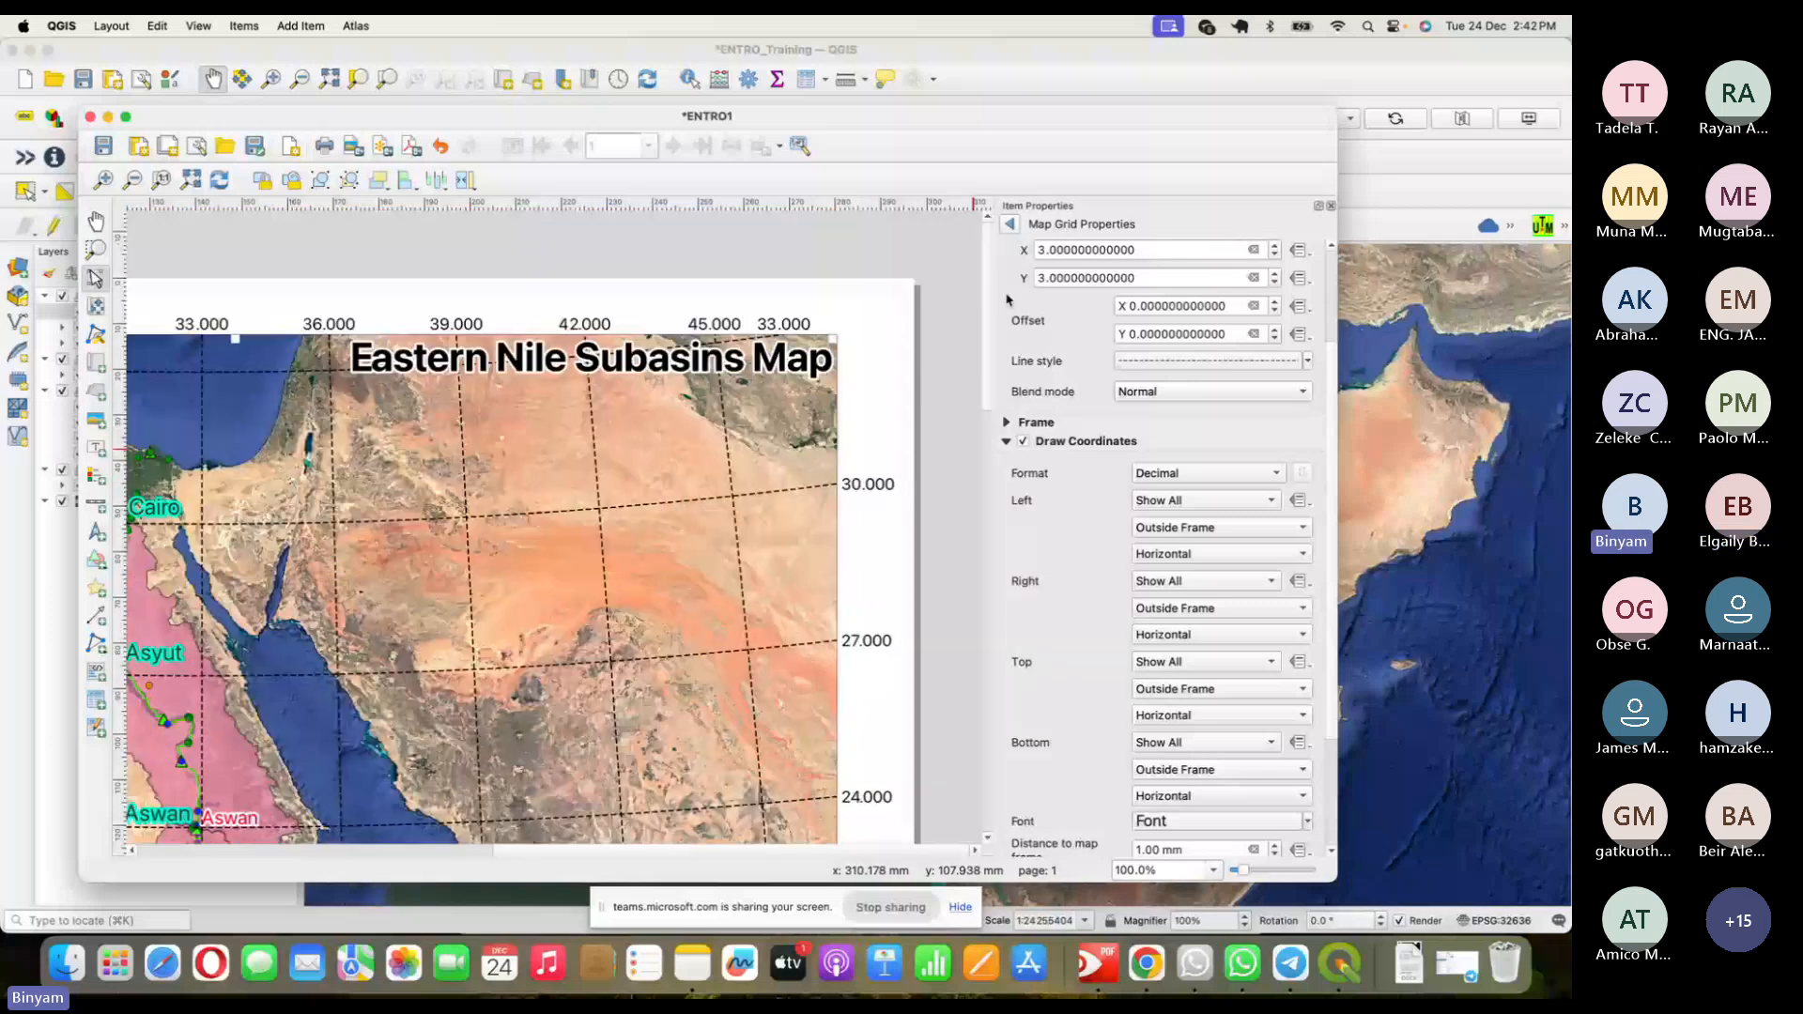
left_click_drag(815, 850, 458, 847)
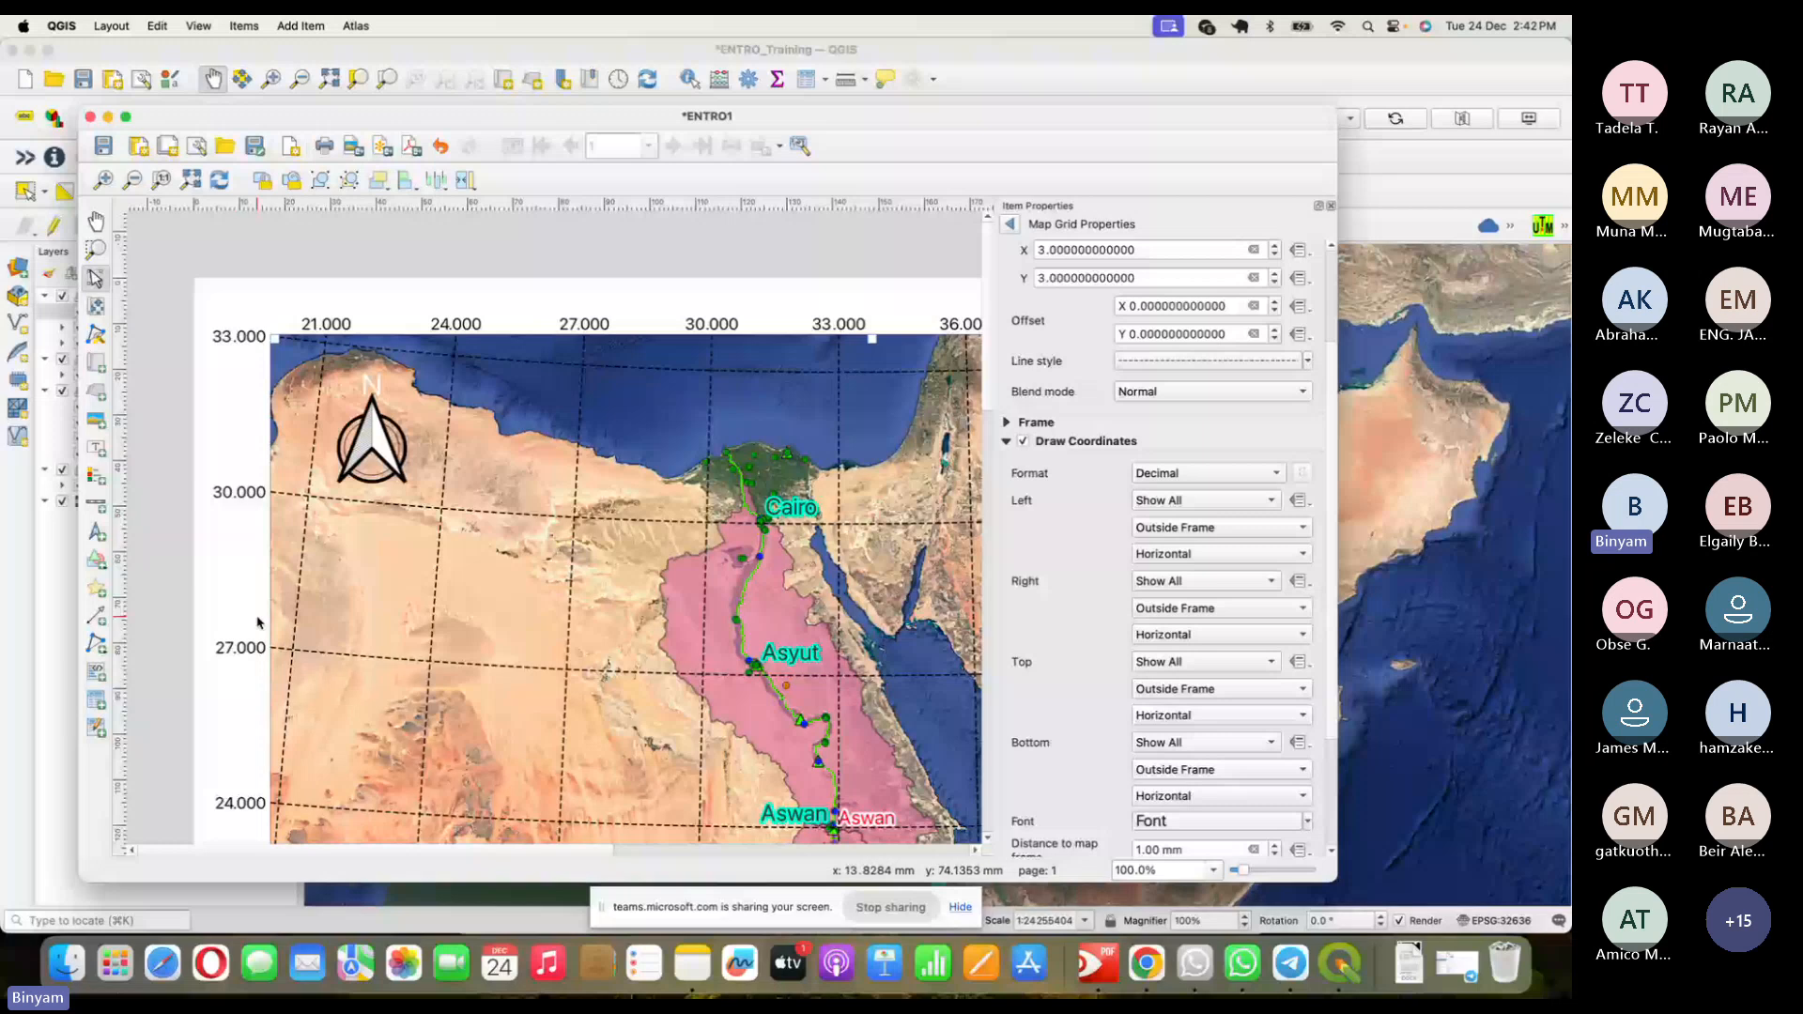
left_click_drag(591, 850, 686, 850)
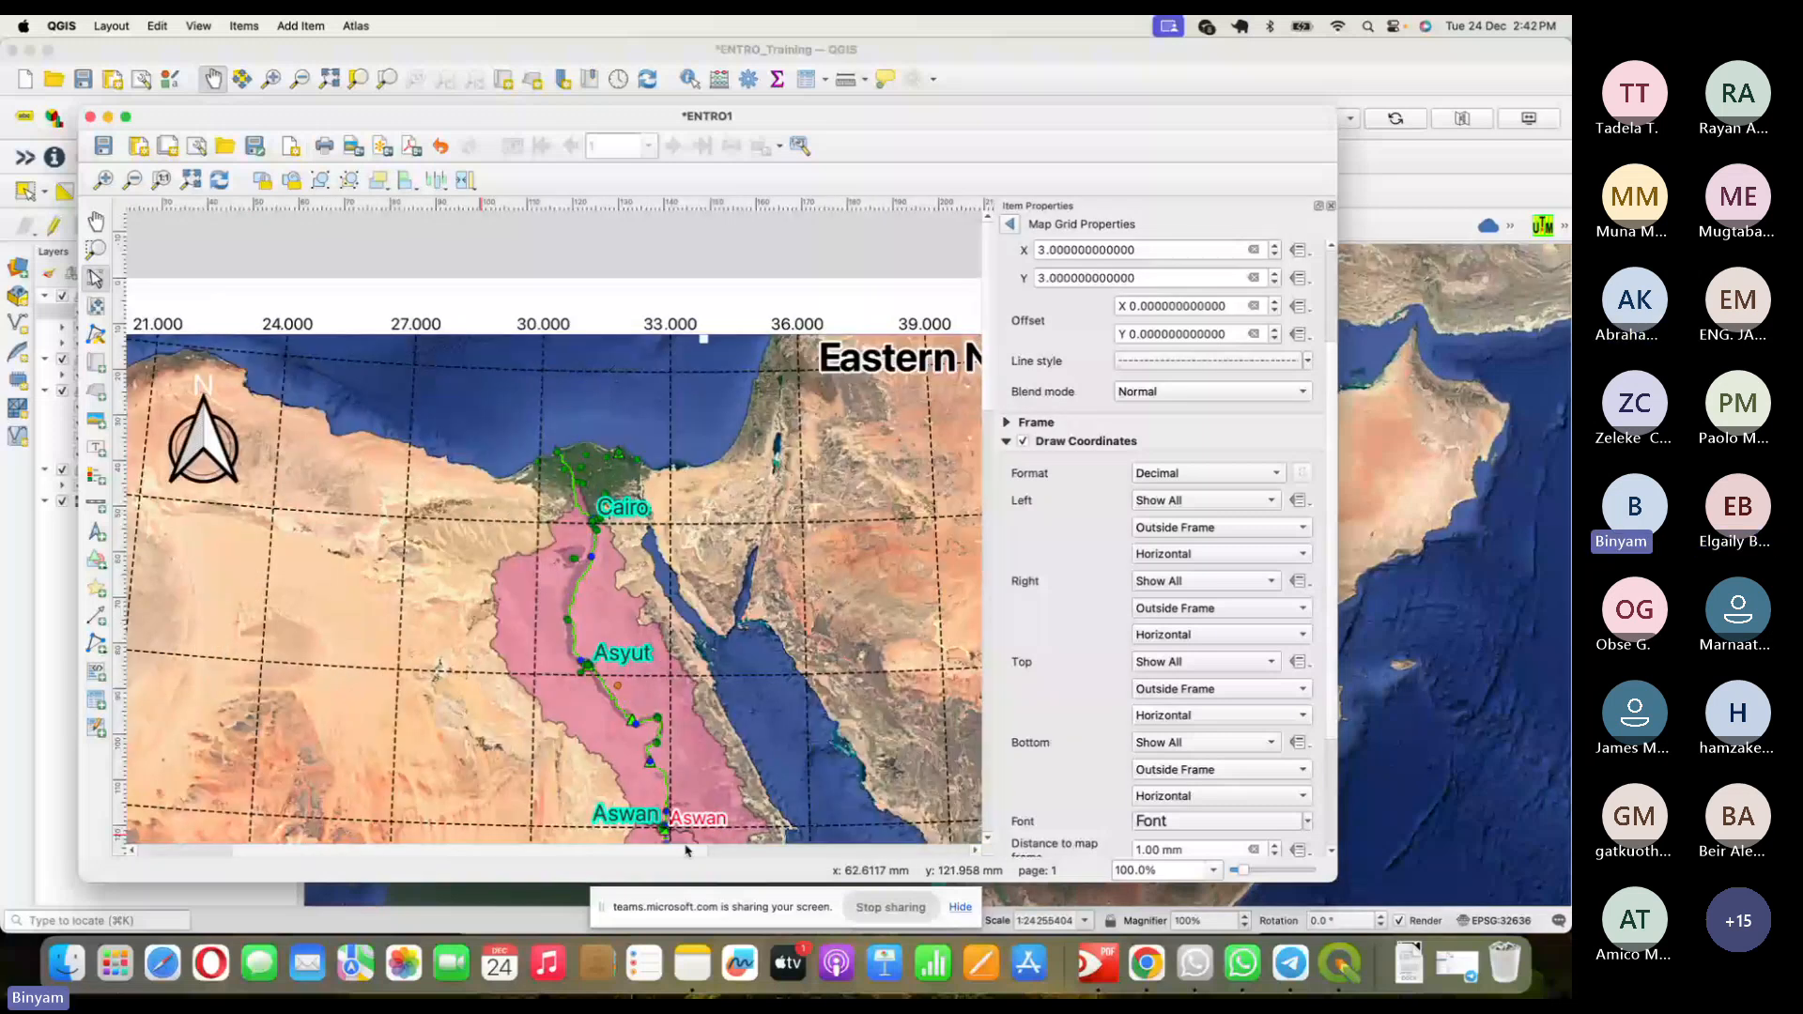
scroll(685, 850, "down", 10)
scroll(648, 857, "right", 5)
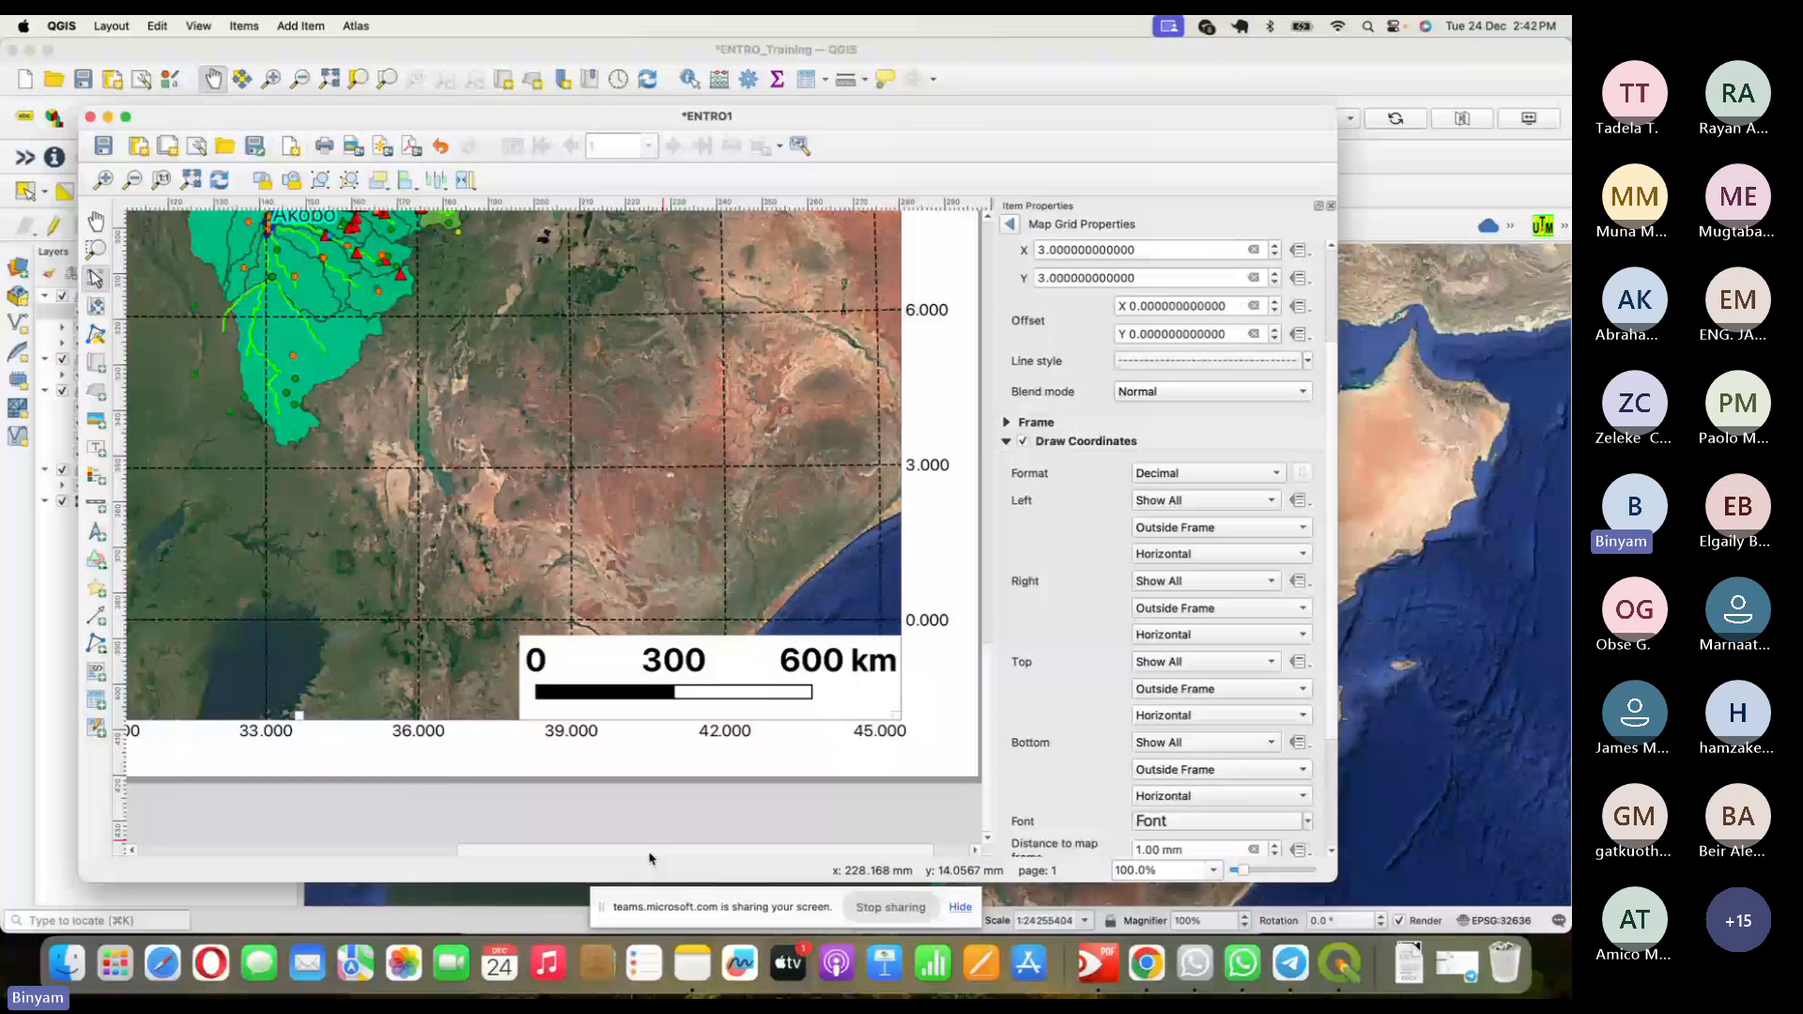
scroll(648, 857, "left", 8)
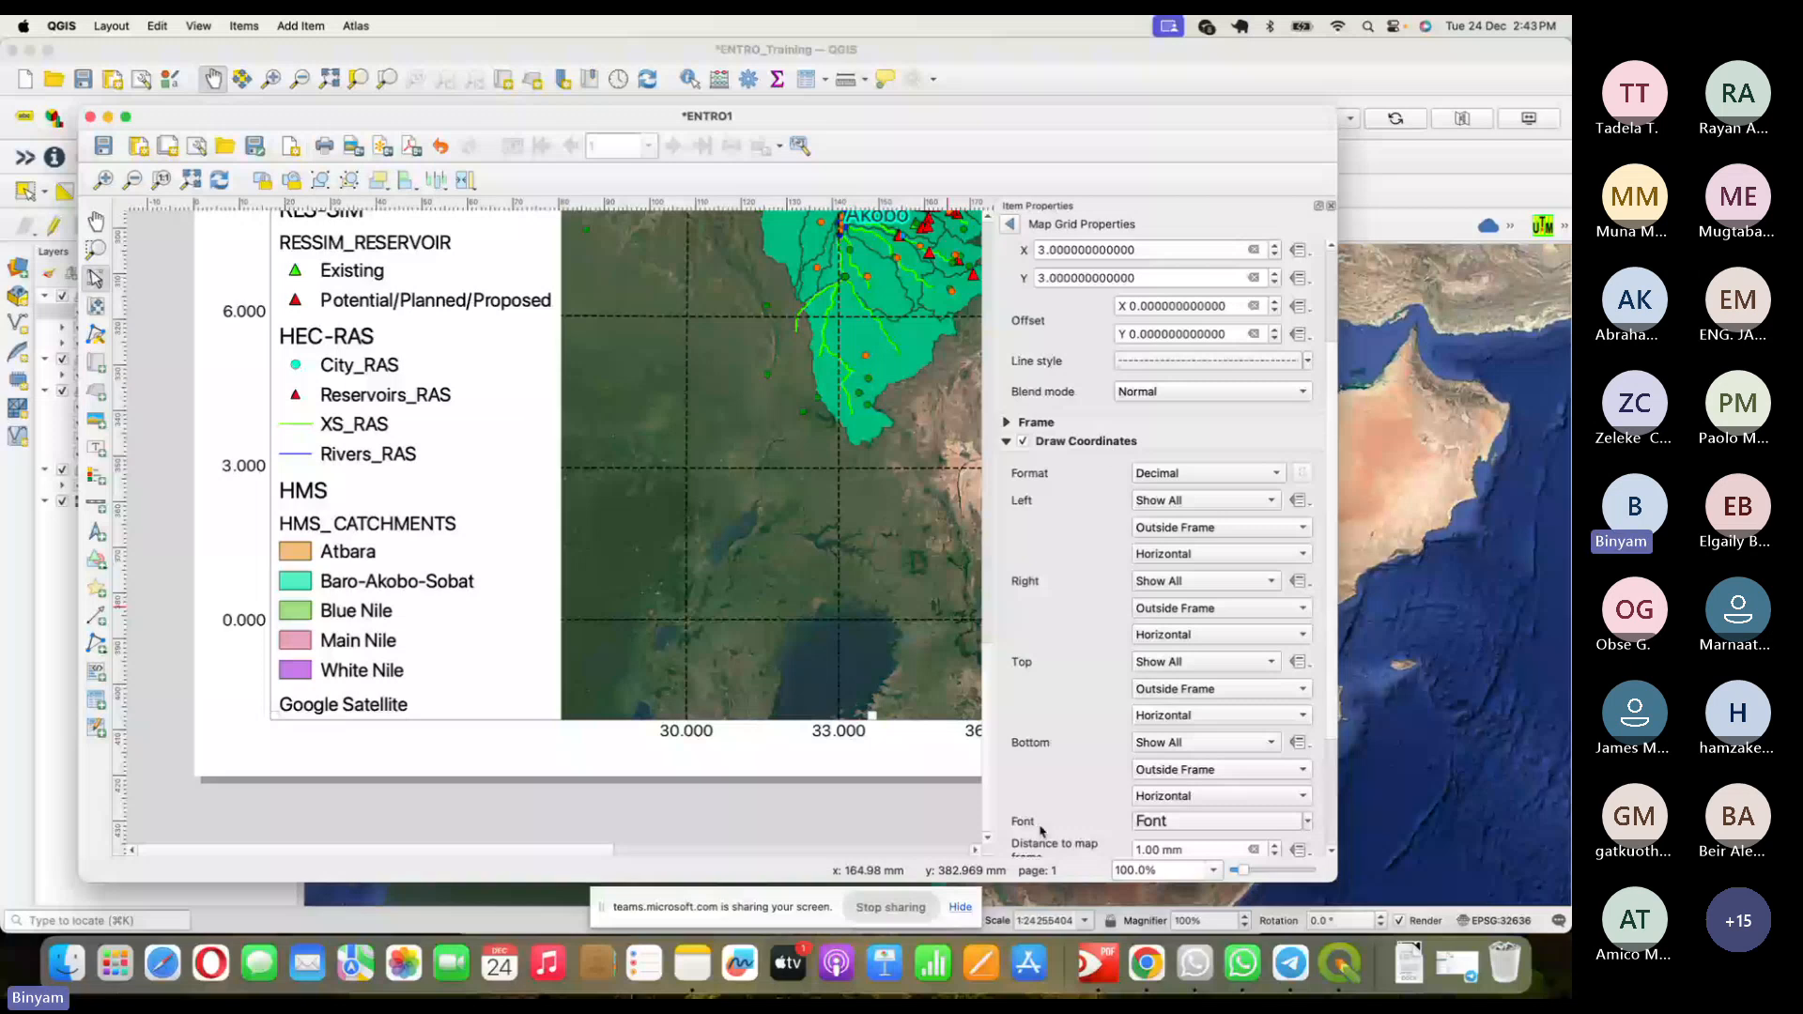
- Set the grid coordinate label font size to 14 point
left_click(1185, 823)
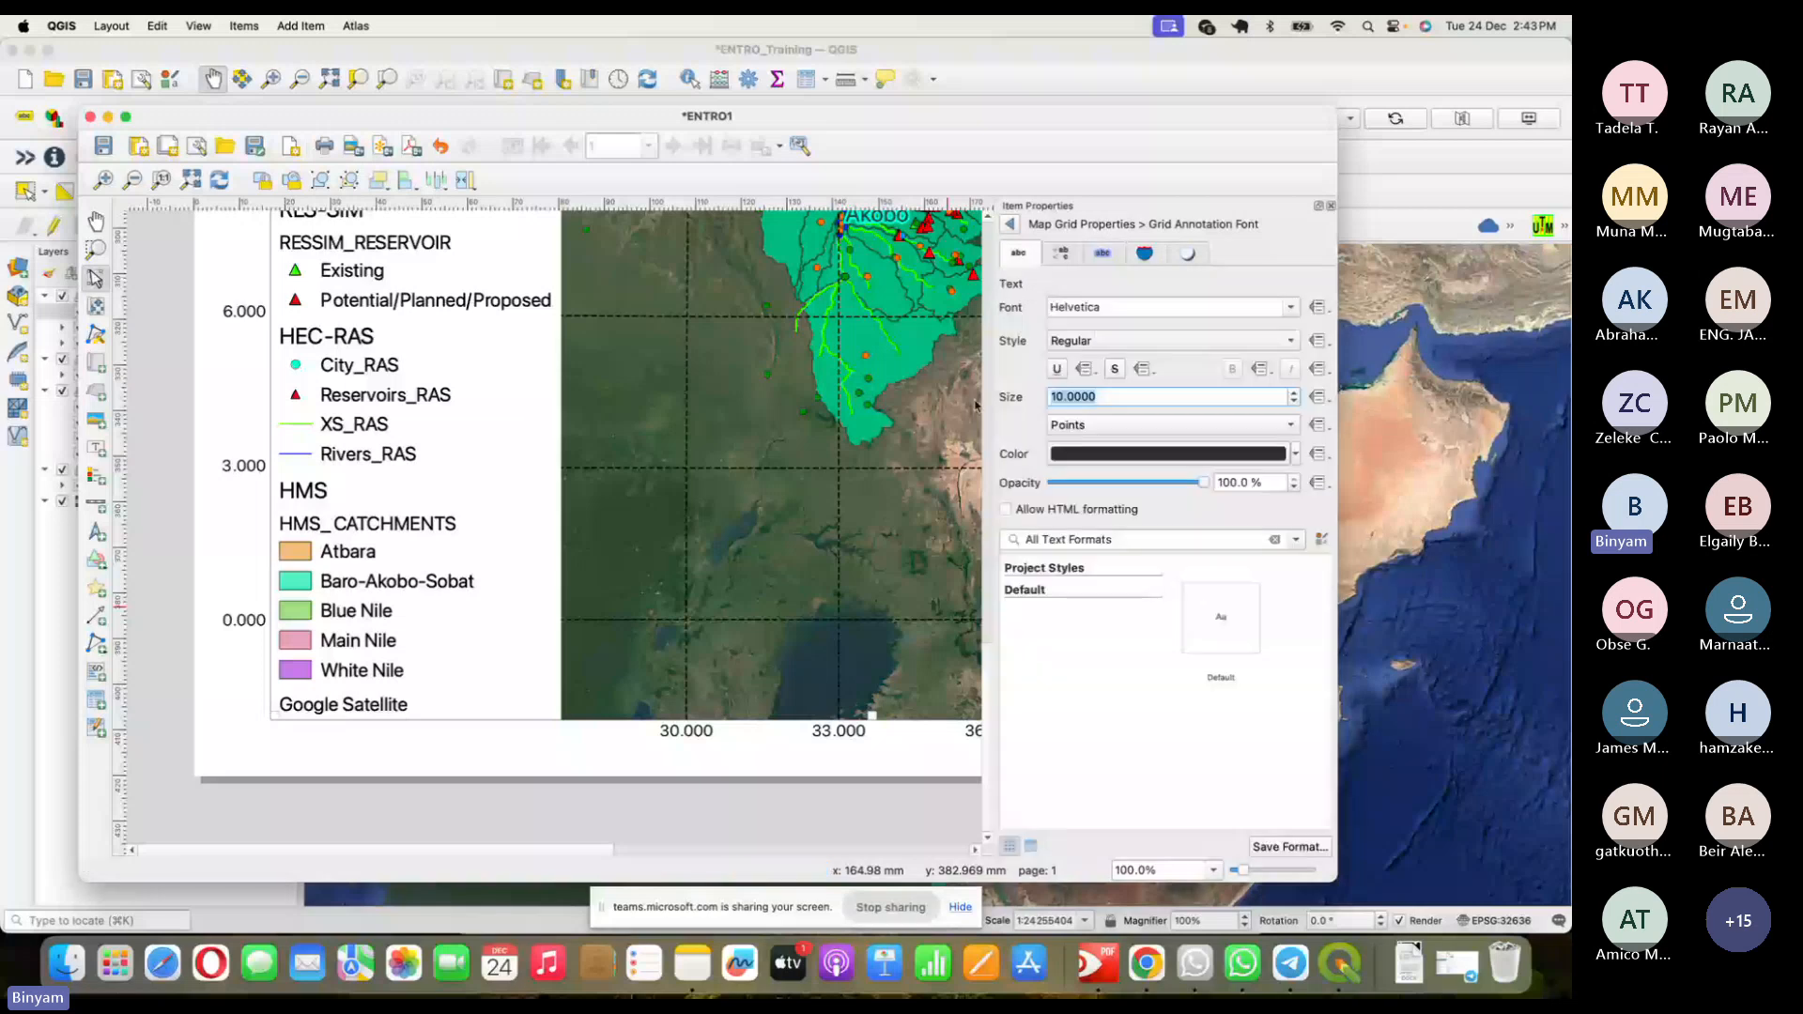
type("14")
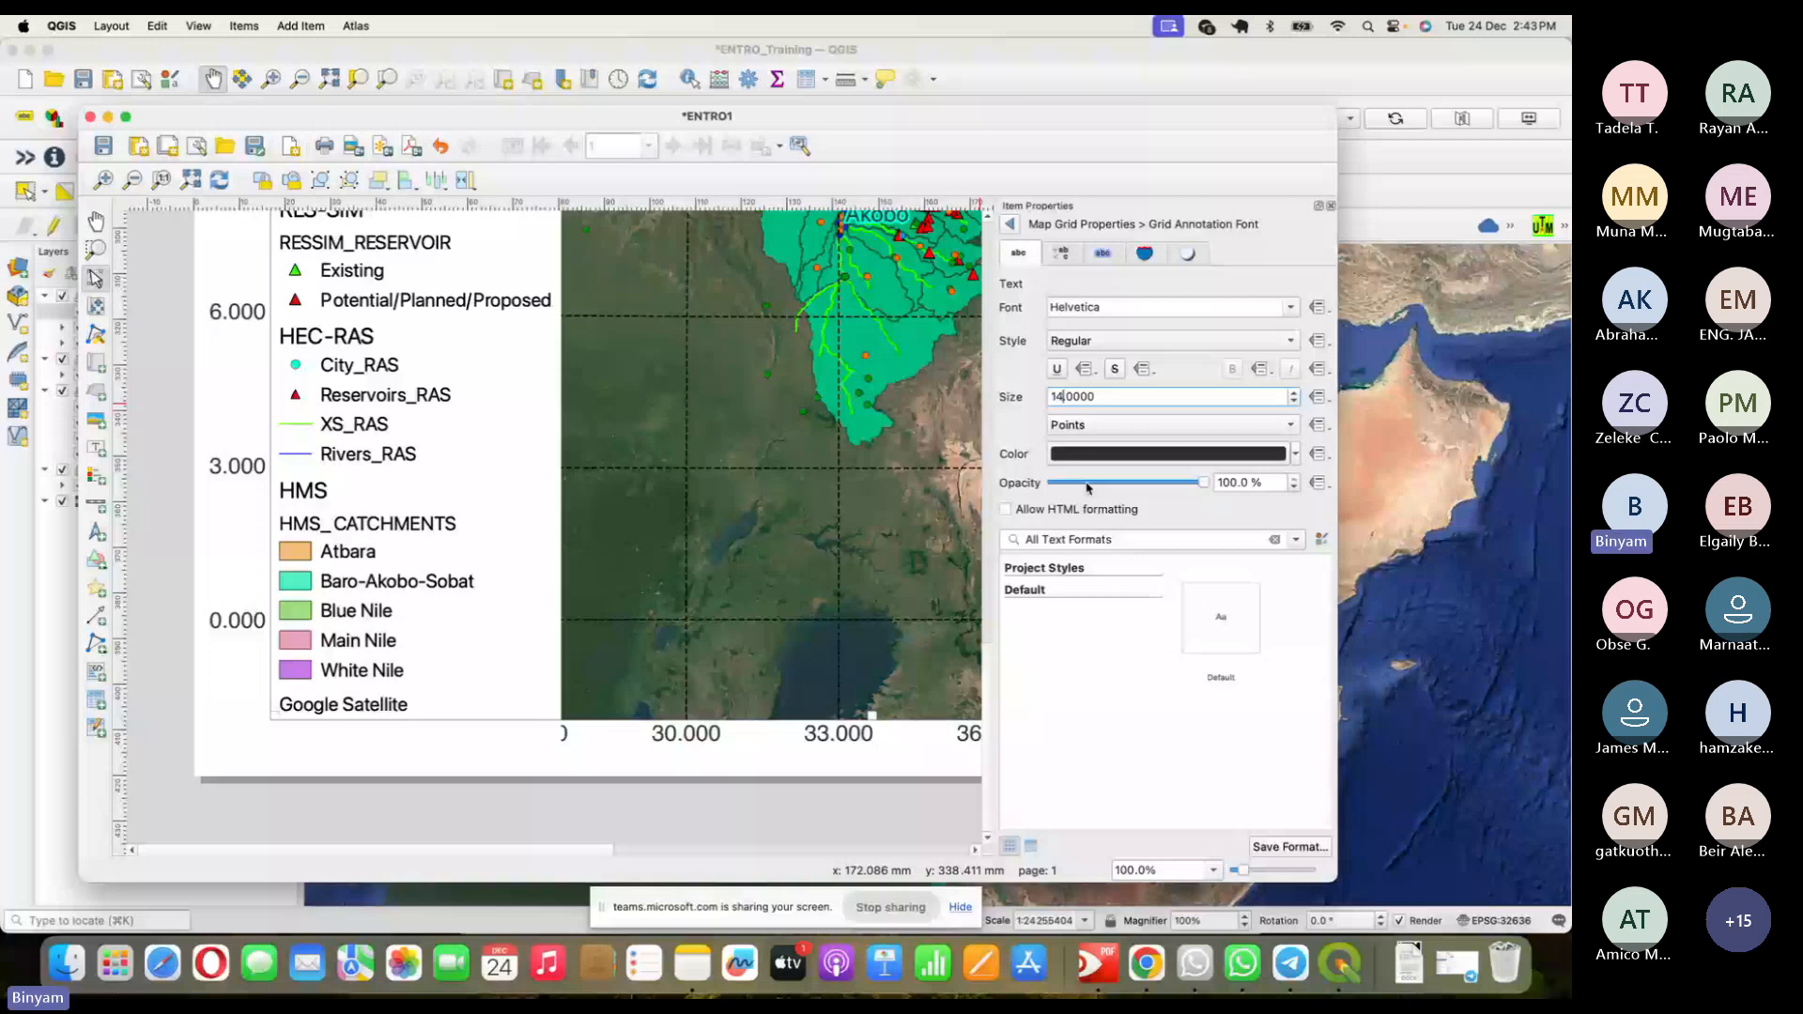
left_click(554, 732)
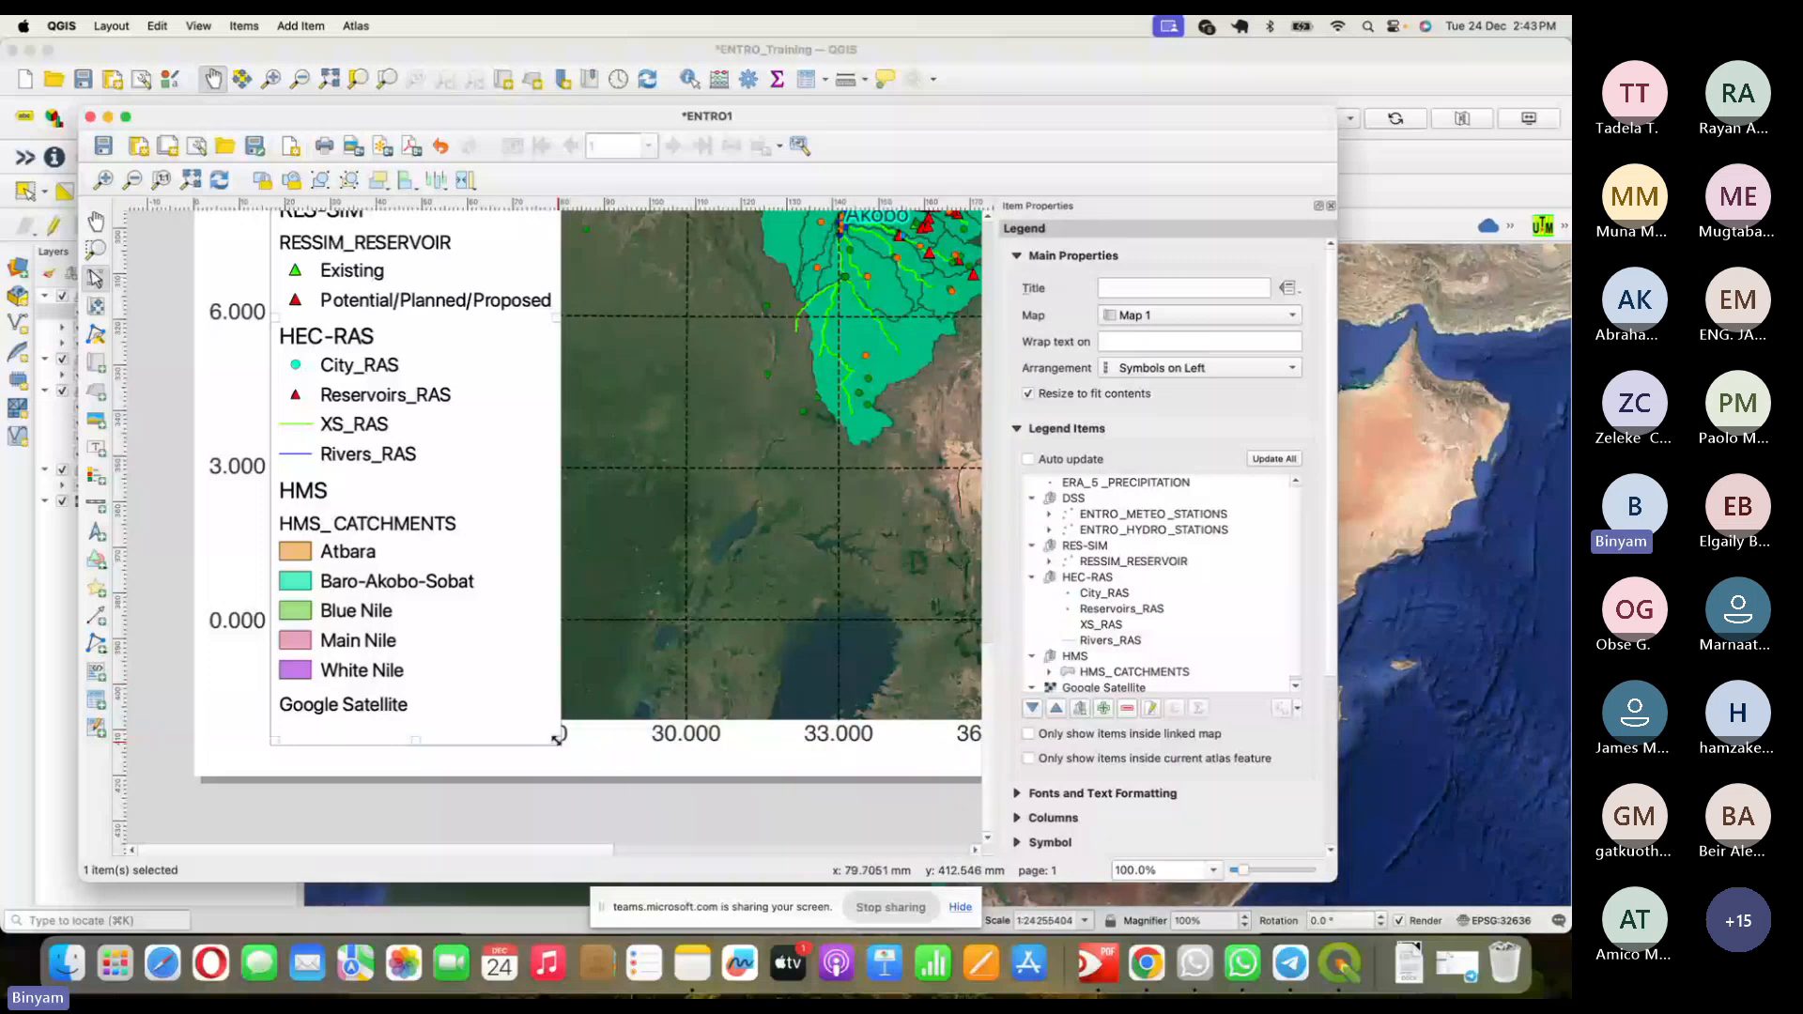
- Resize the legend and move it up off the bottom labels, then zoom the layout out to 50%
left_click_drag(555, 739, 555, 715)
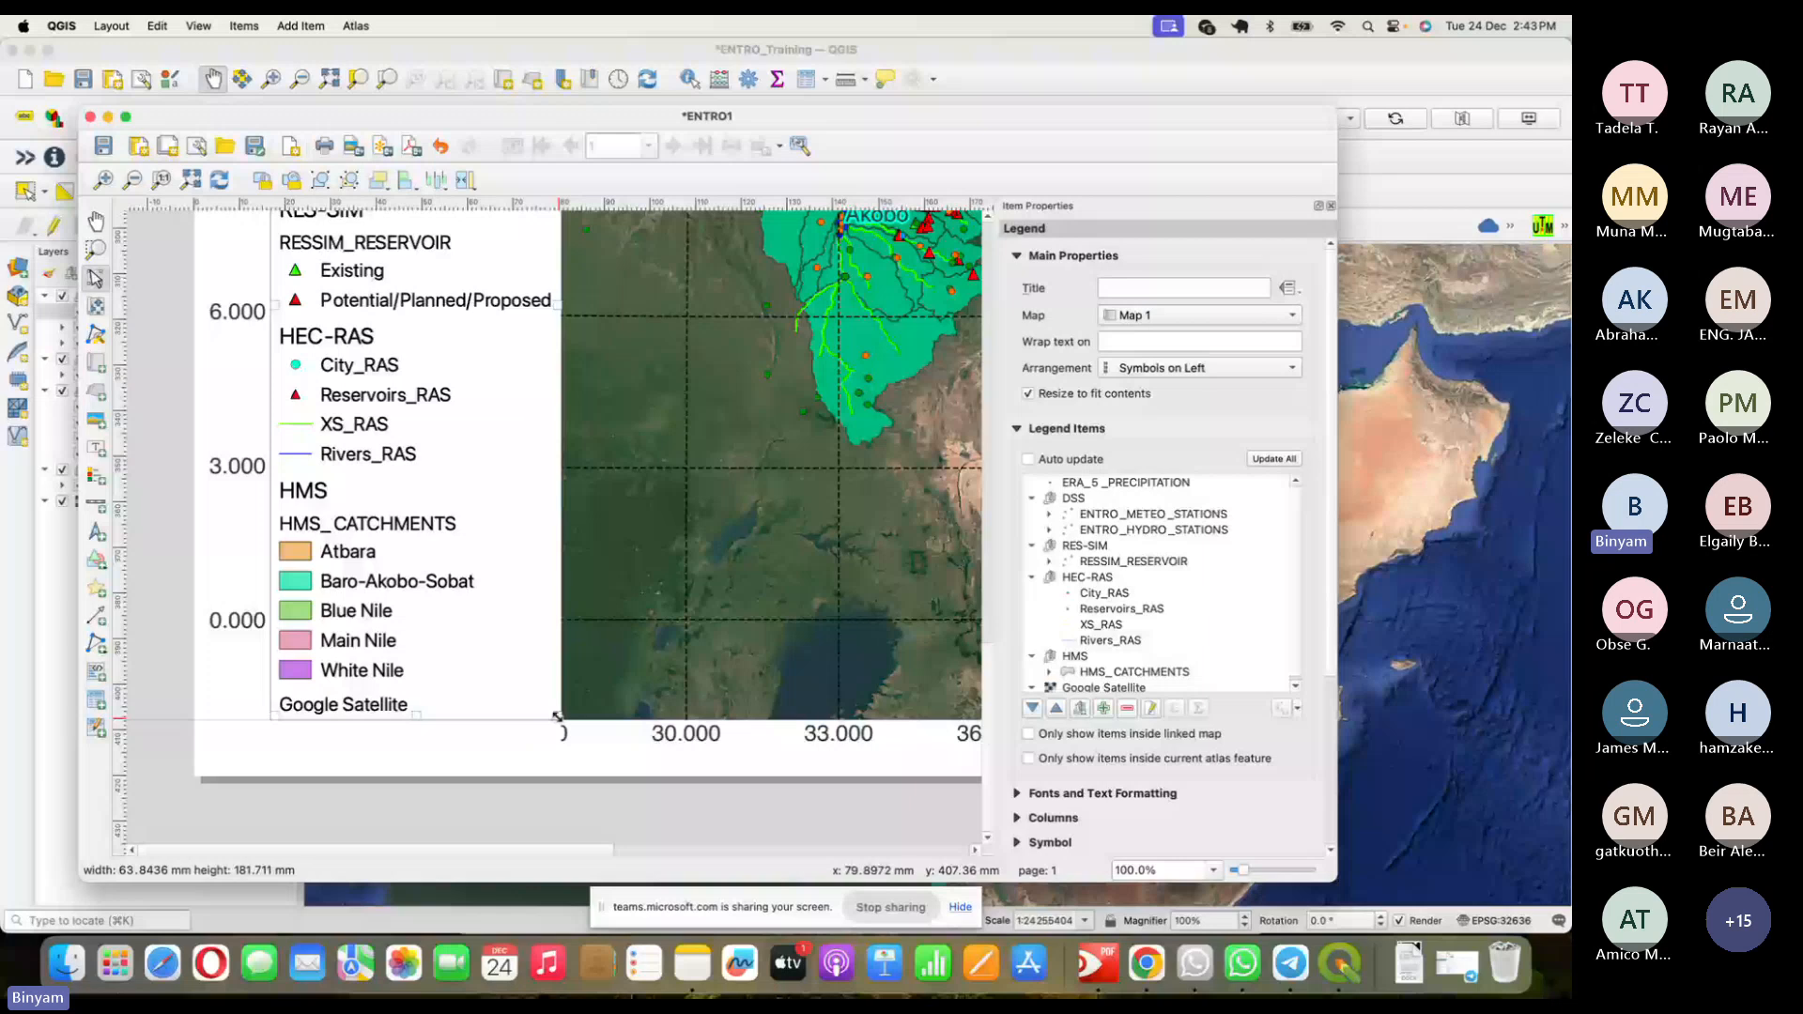
left_click_drag(486, 630, 490, 605)
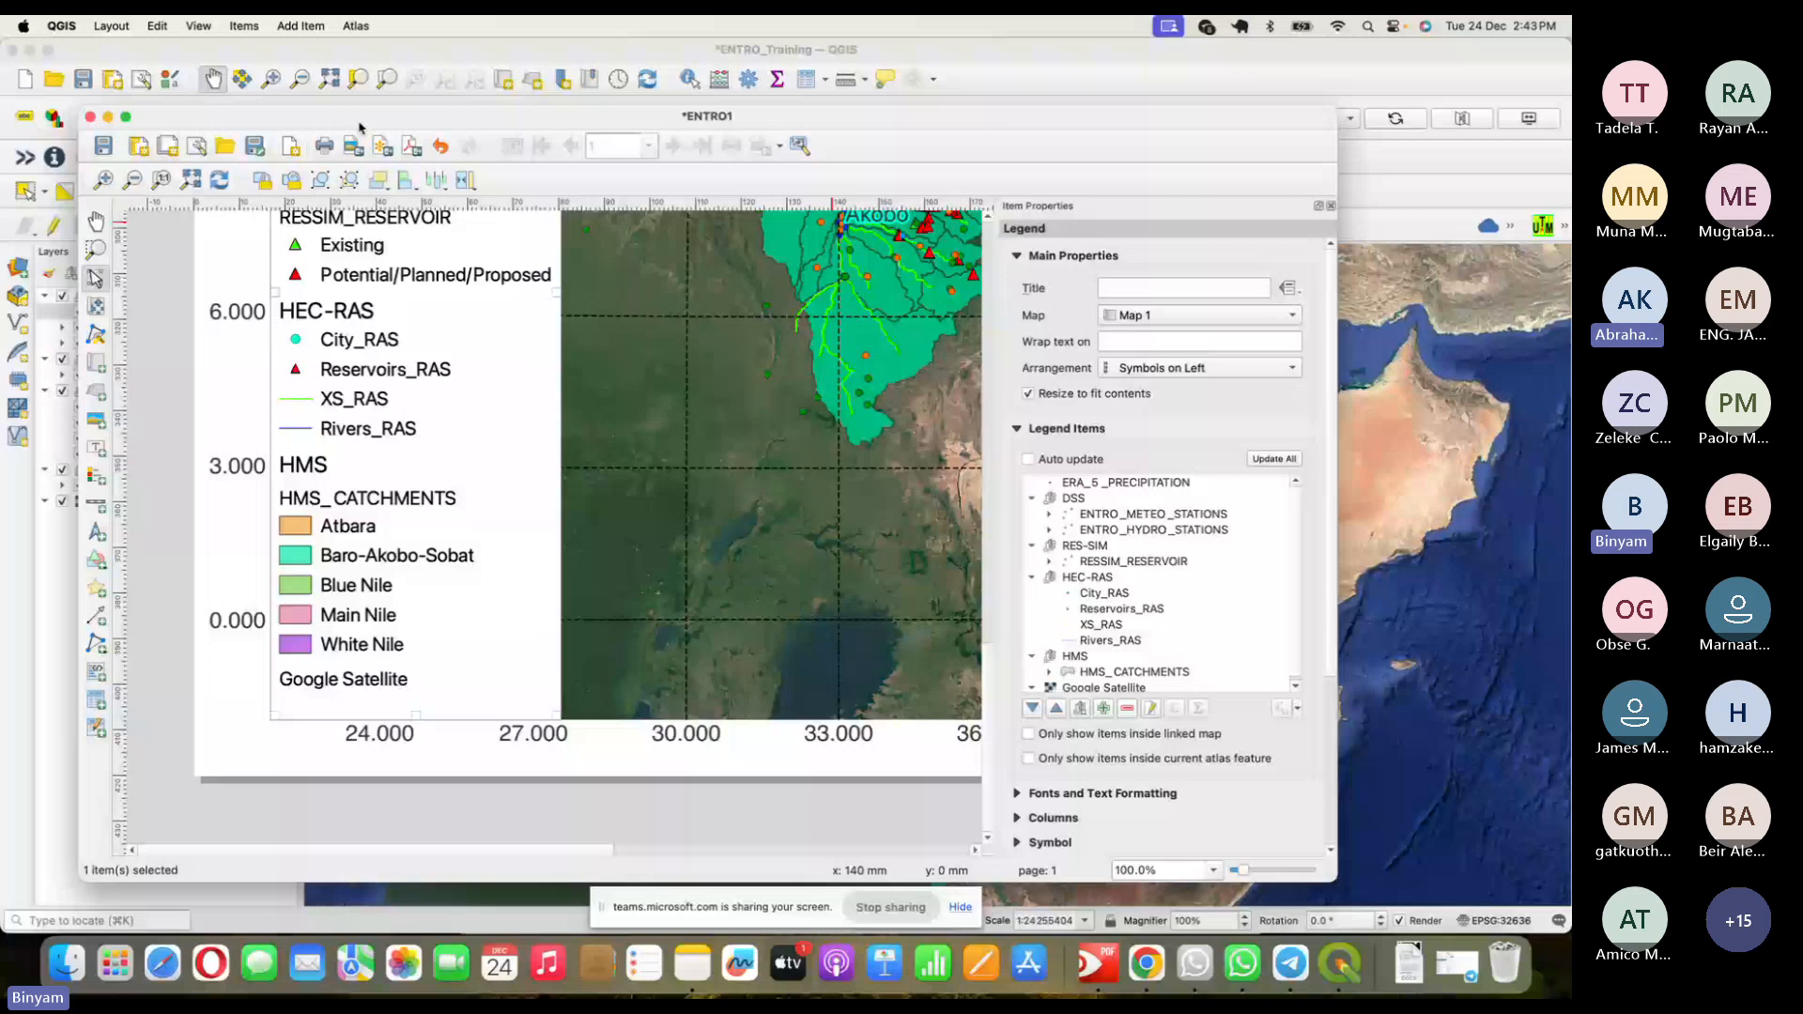
left_click(135, 180)
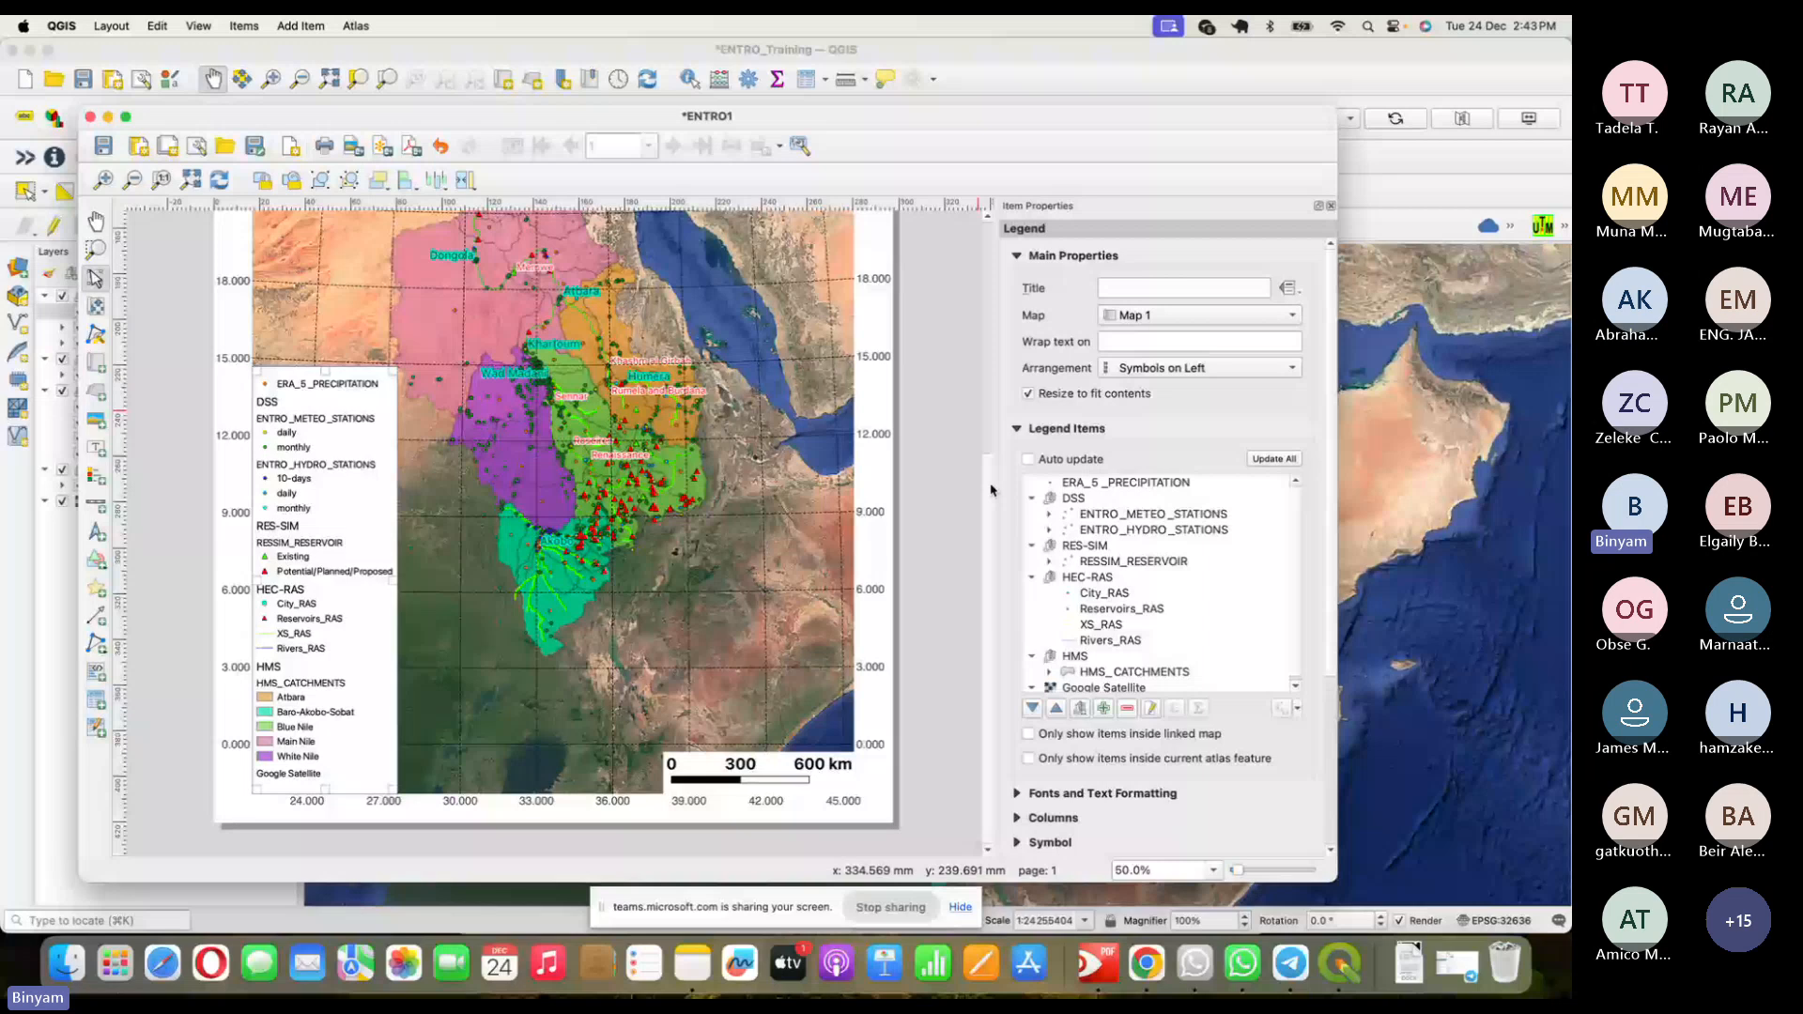
left_click_drag(990, 484, 1000, 276)
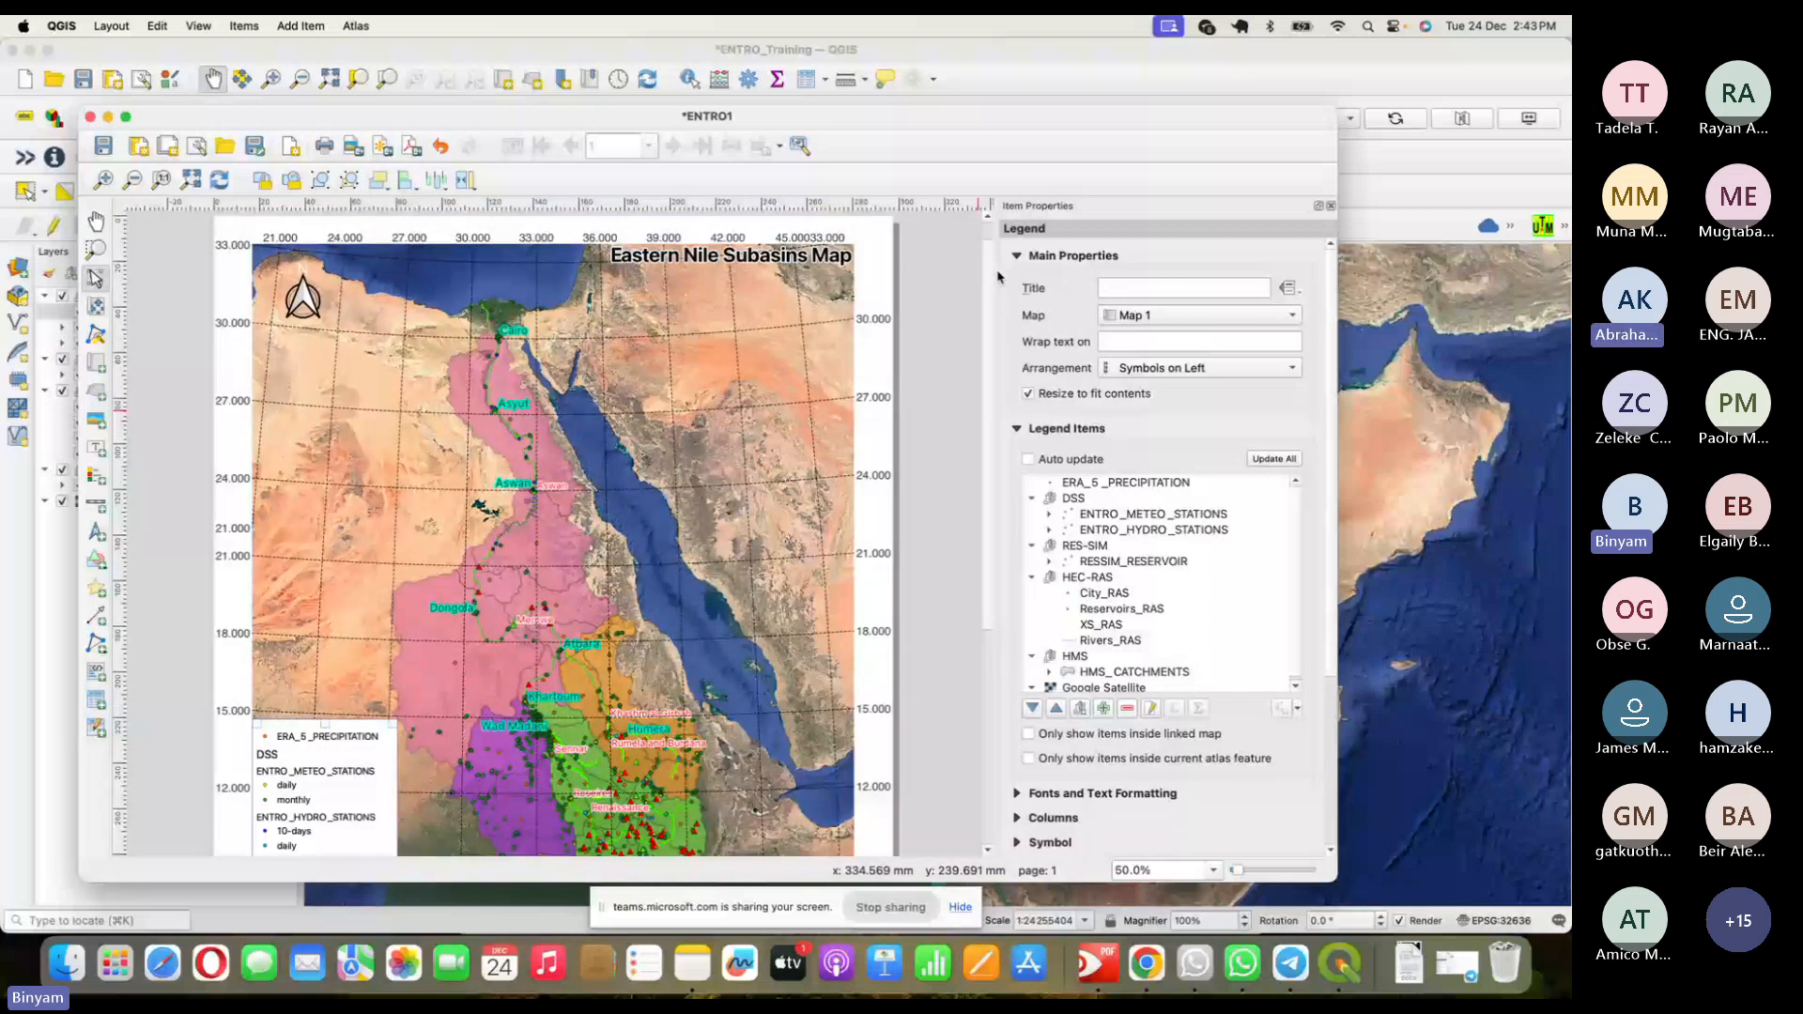
left_click_drag(1000, 276, 988, 243)
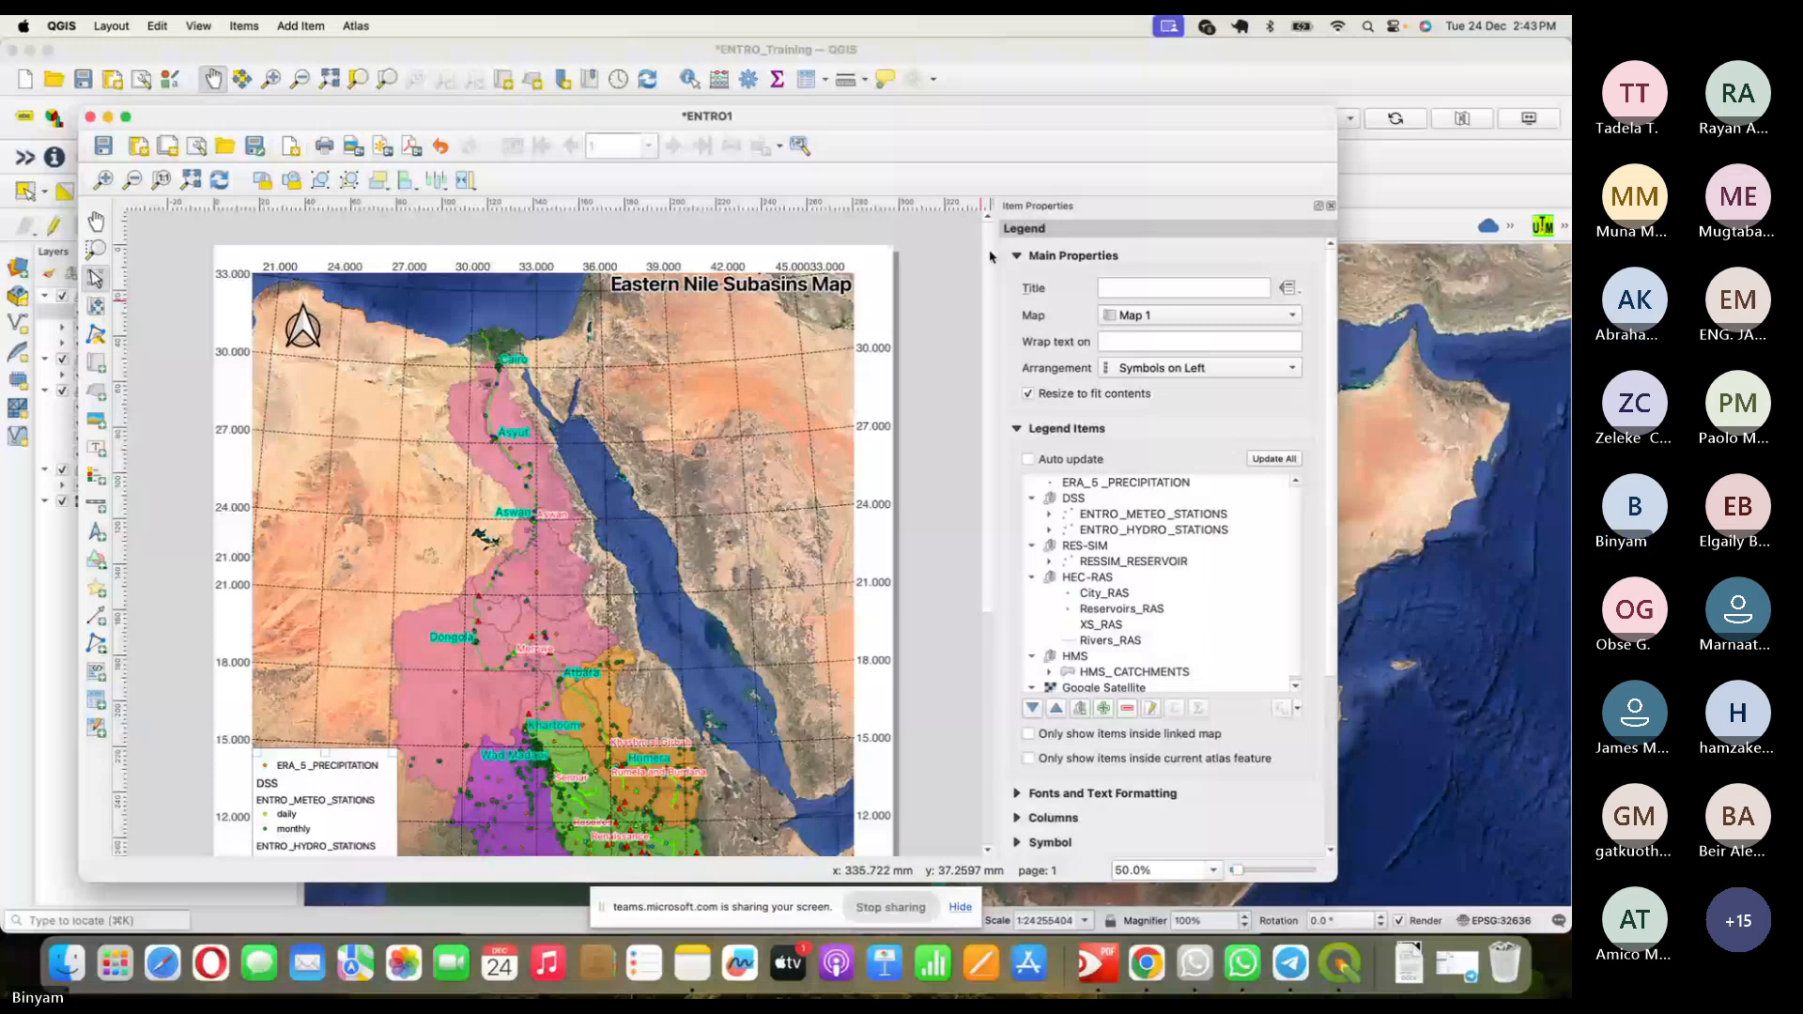
key("super+Tab")
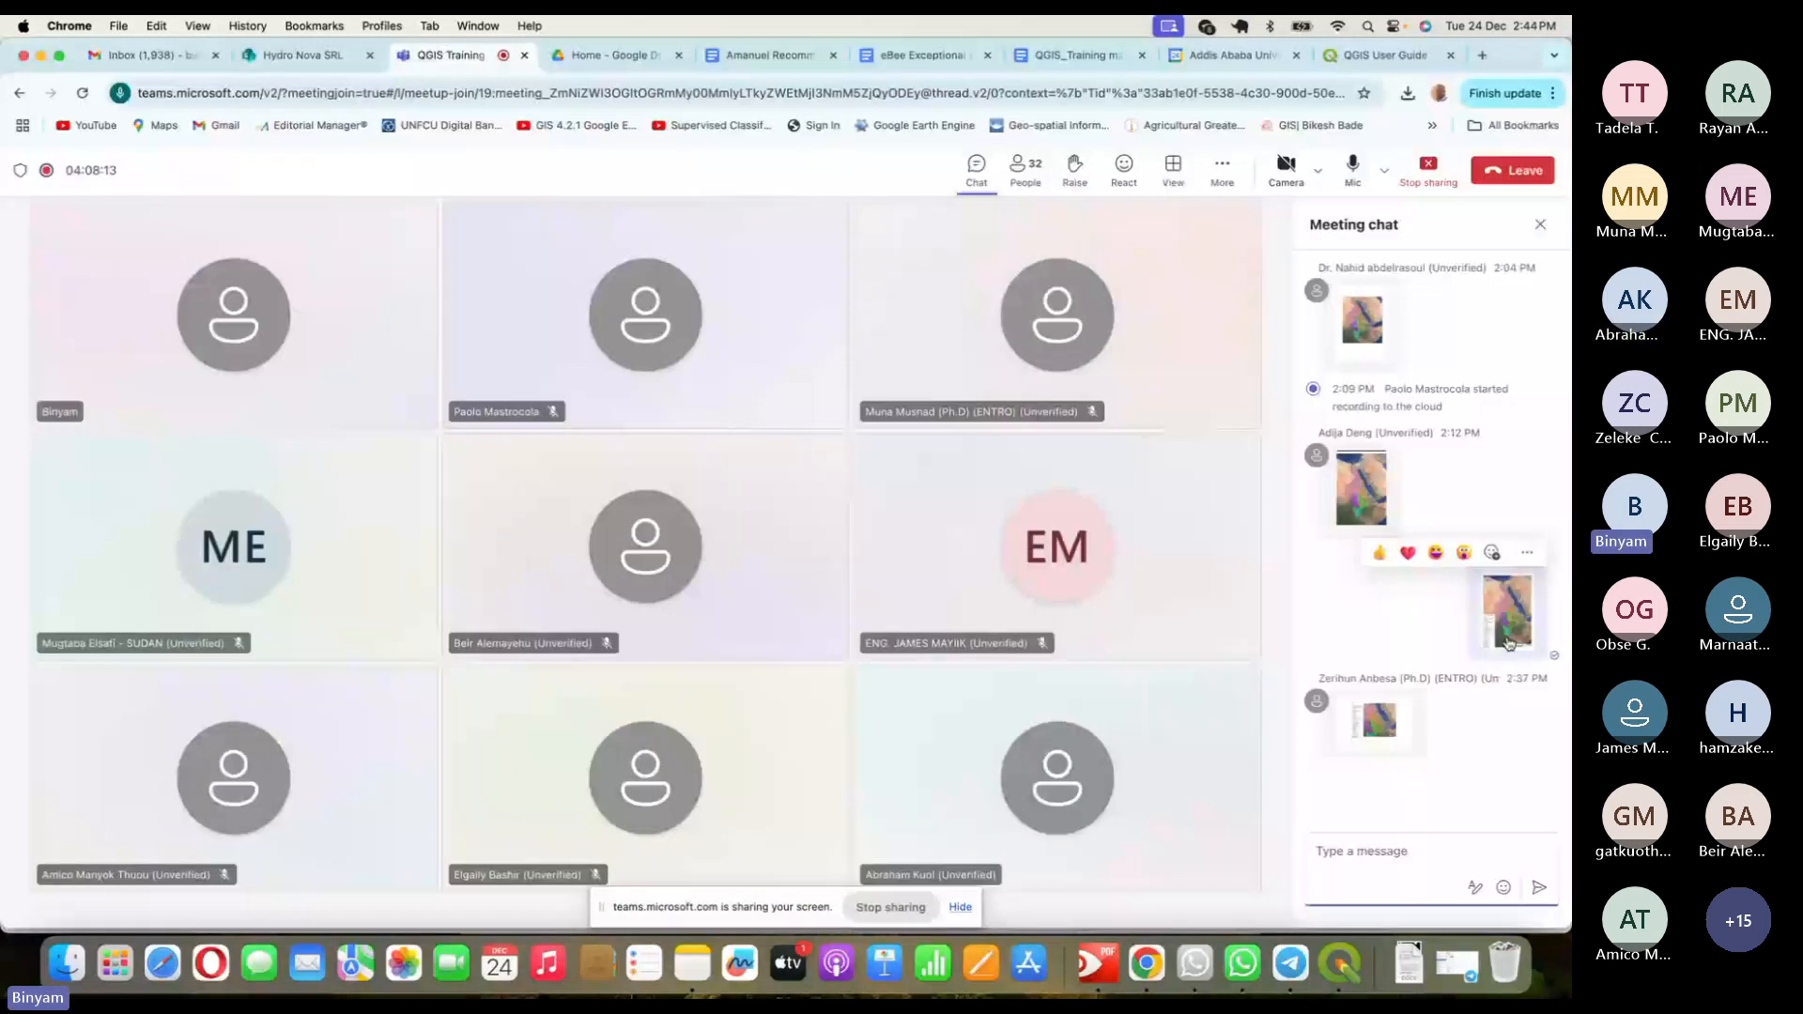
- View the map image posted in the Teams chat, then return to the QGIS layout
left_click(1381, 723)
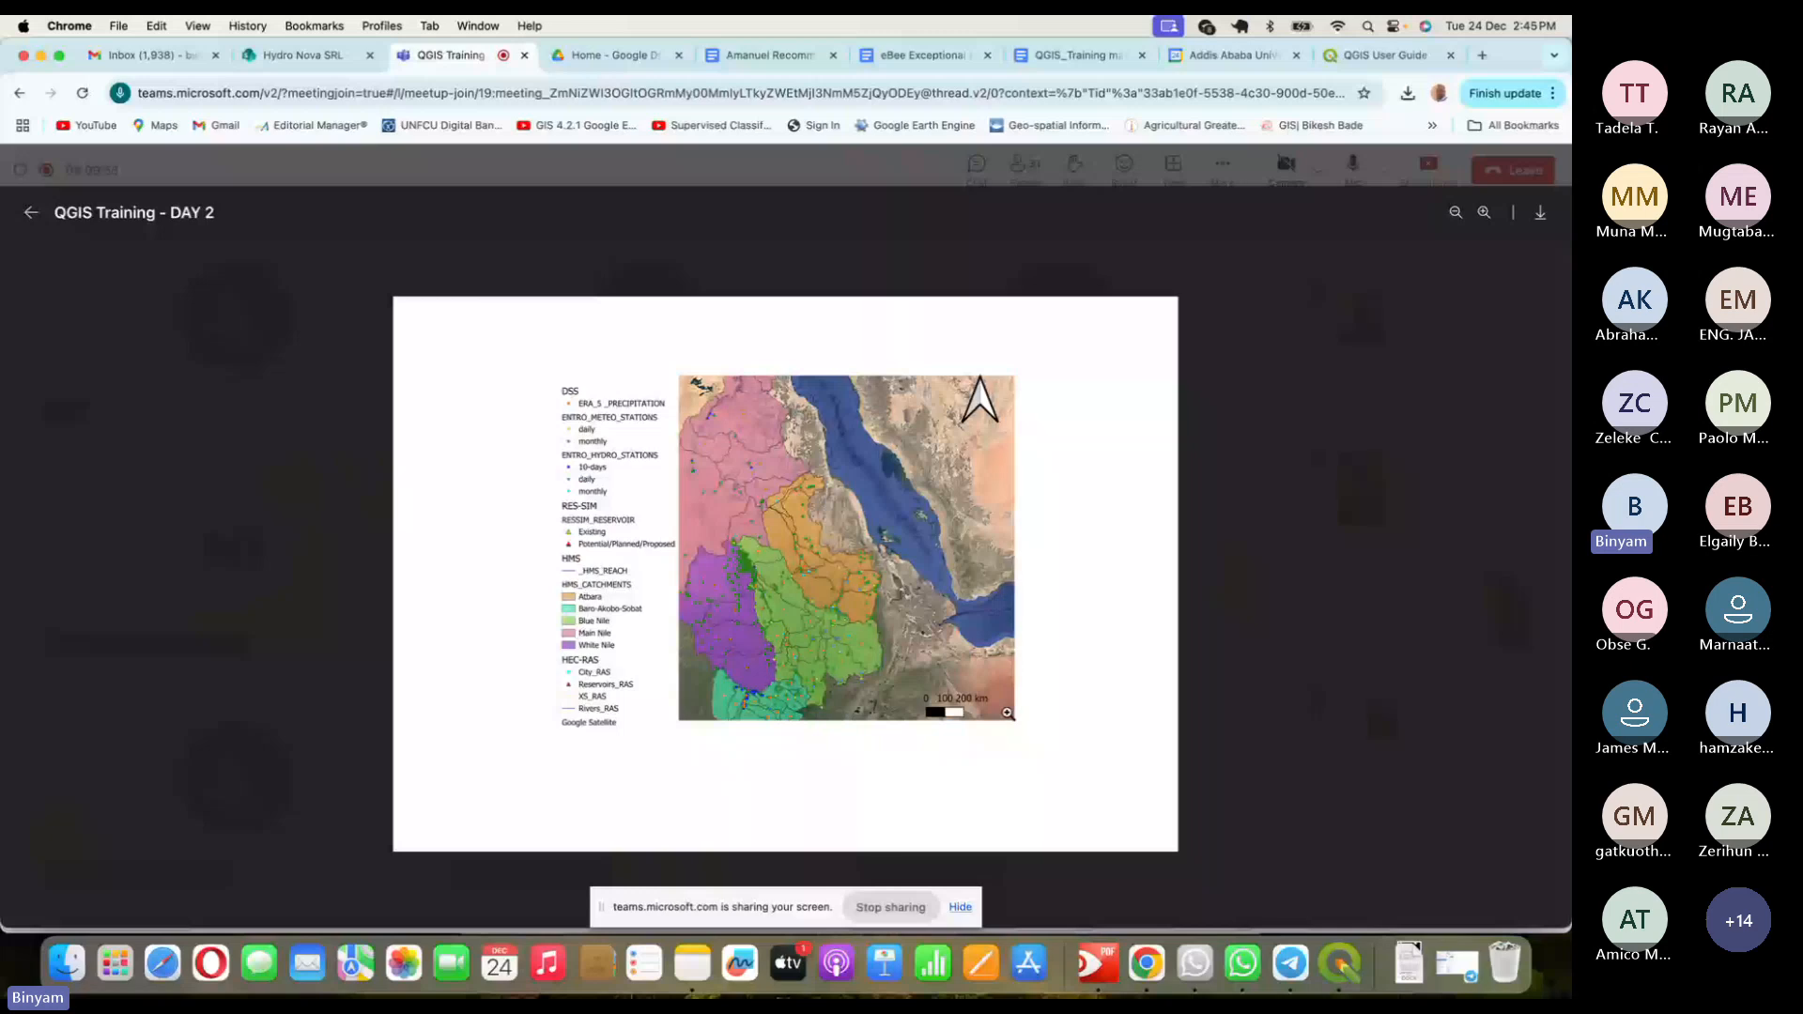
left_click(1250, 586)
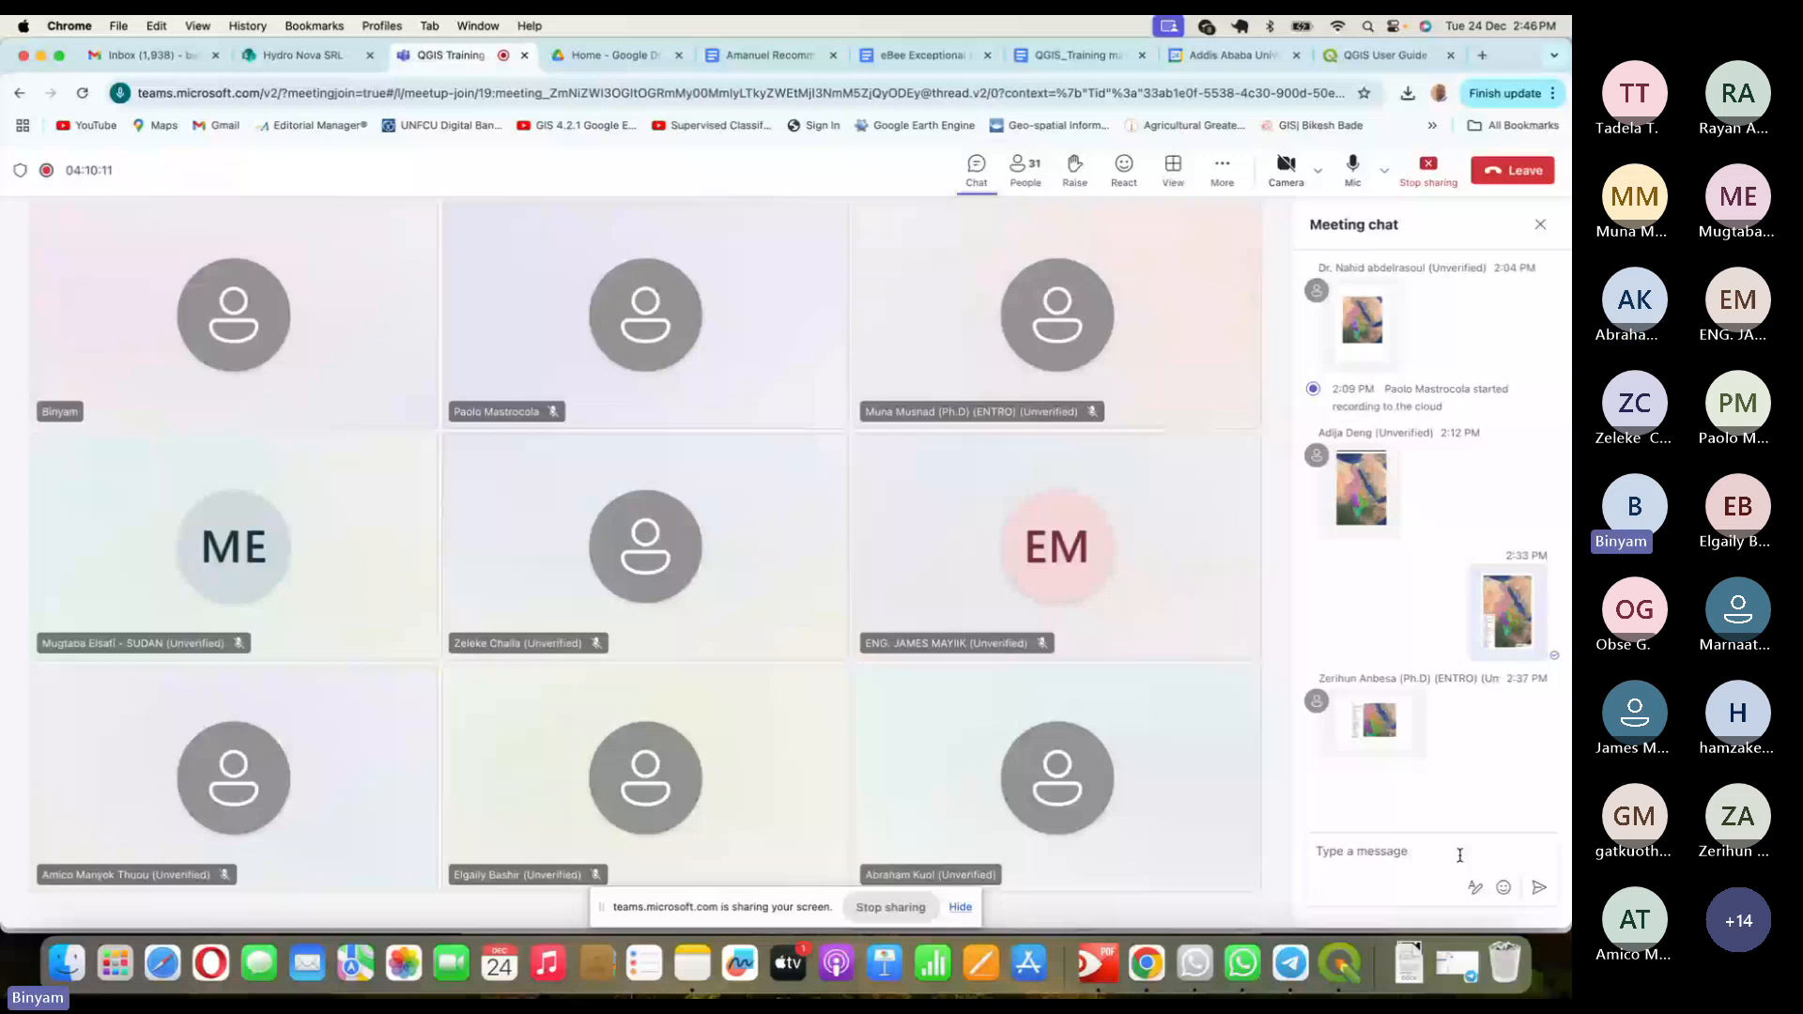
left_click(1339, 963)
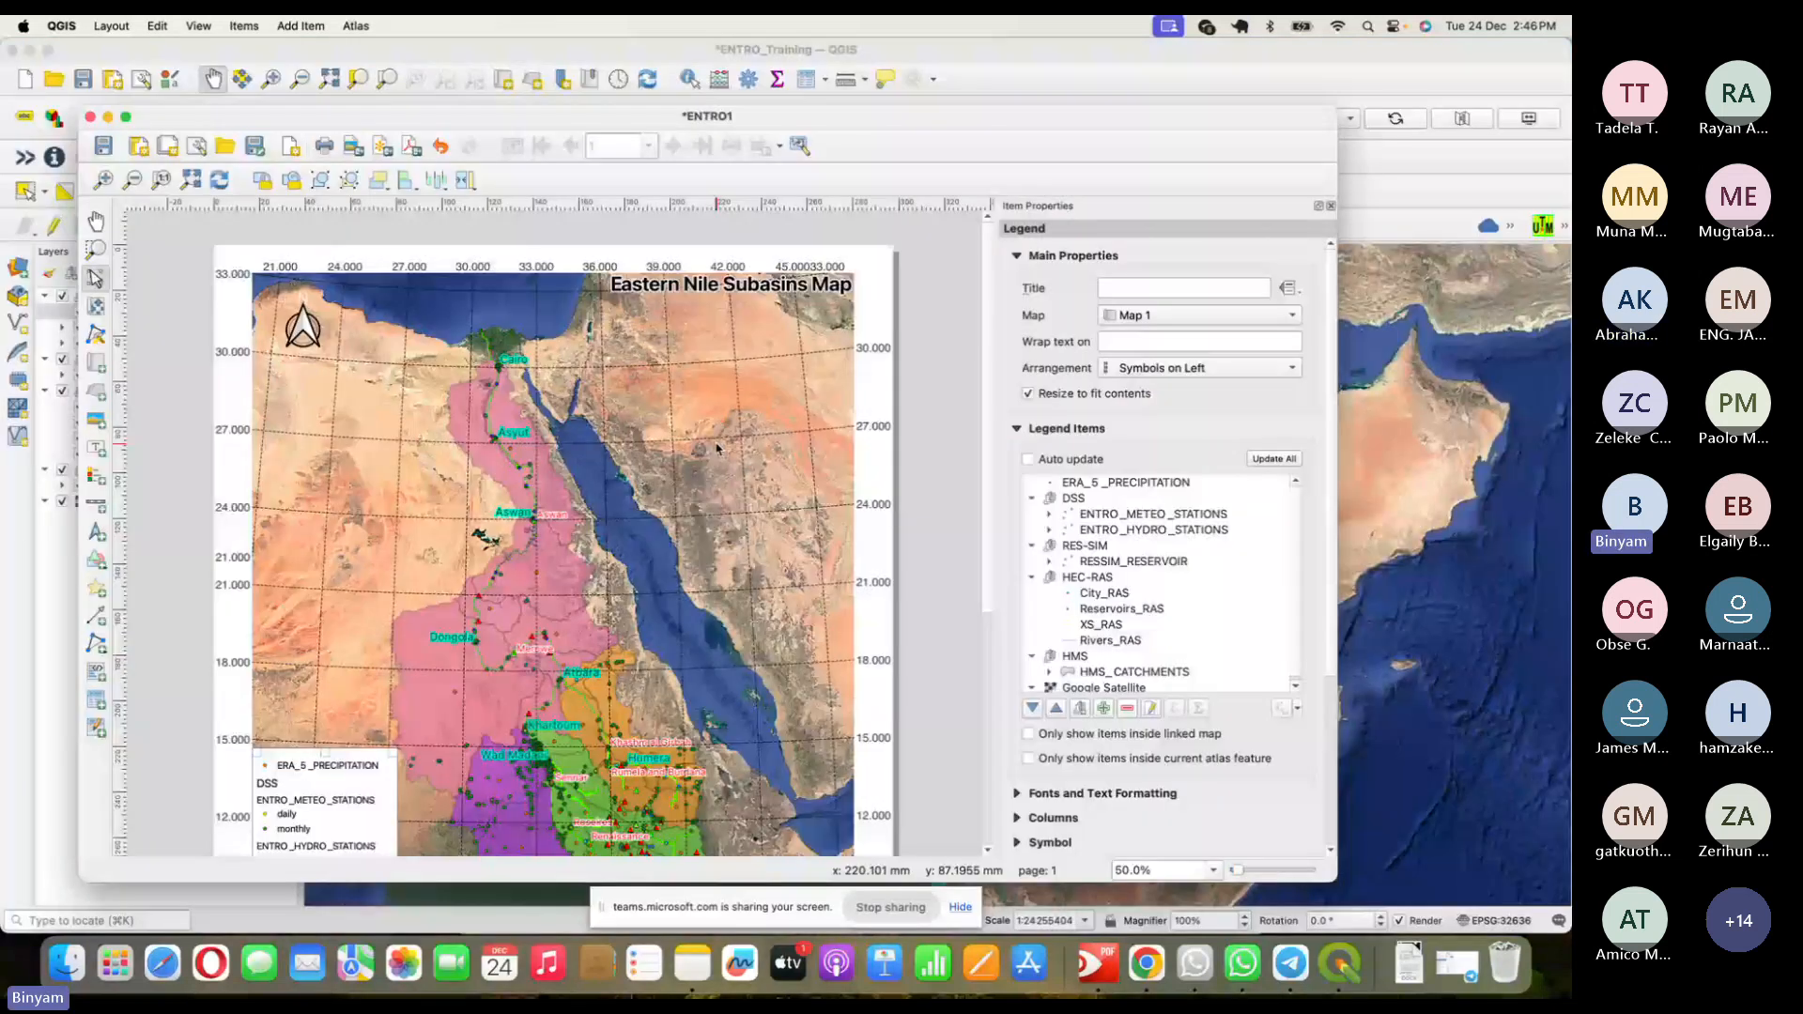
- Shrink the map and move it up and to the right on the page
left_click(277, 293)
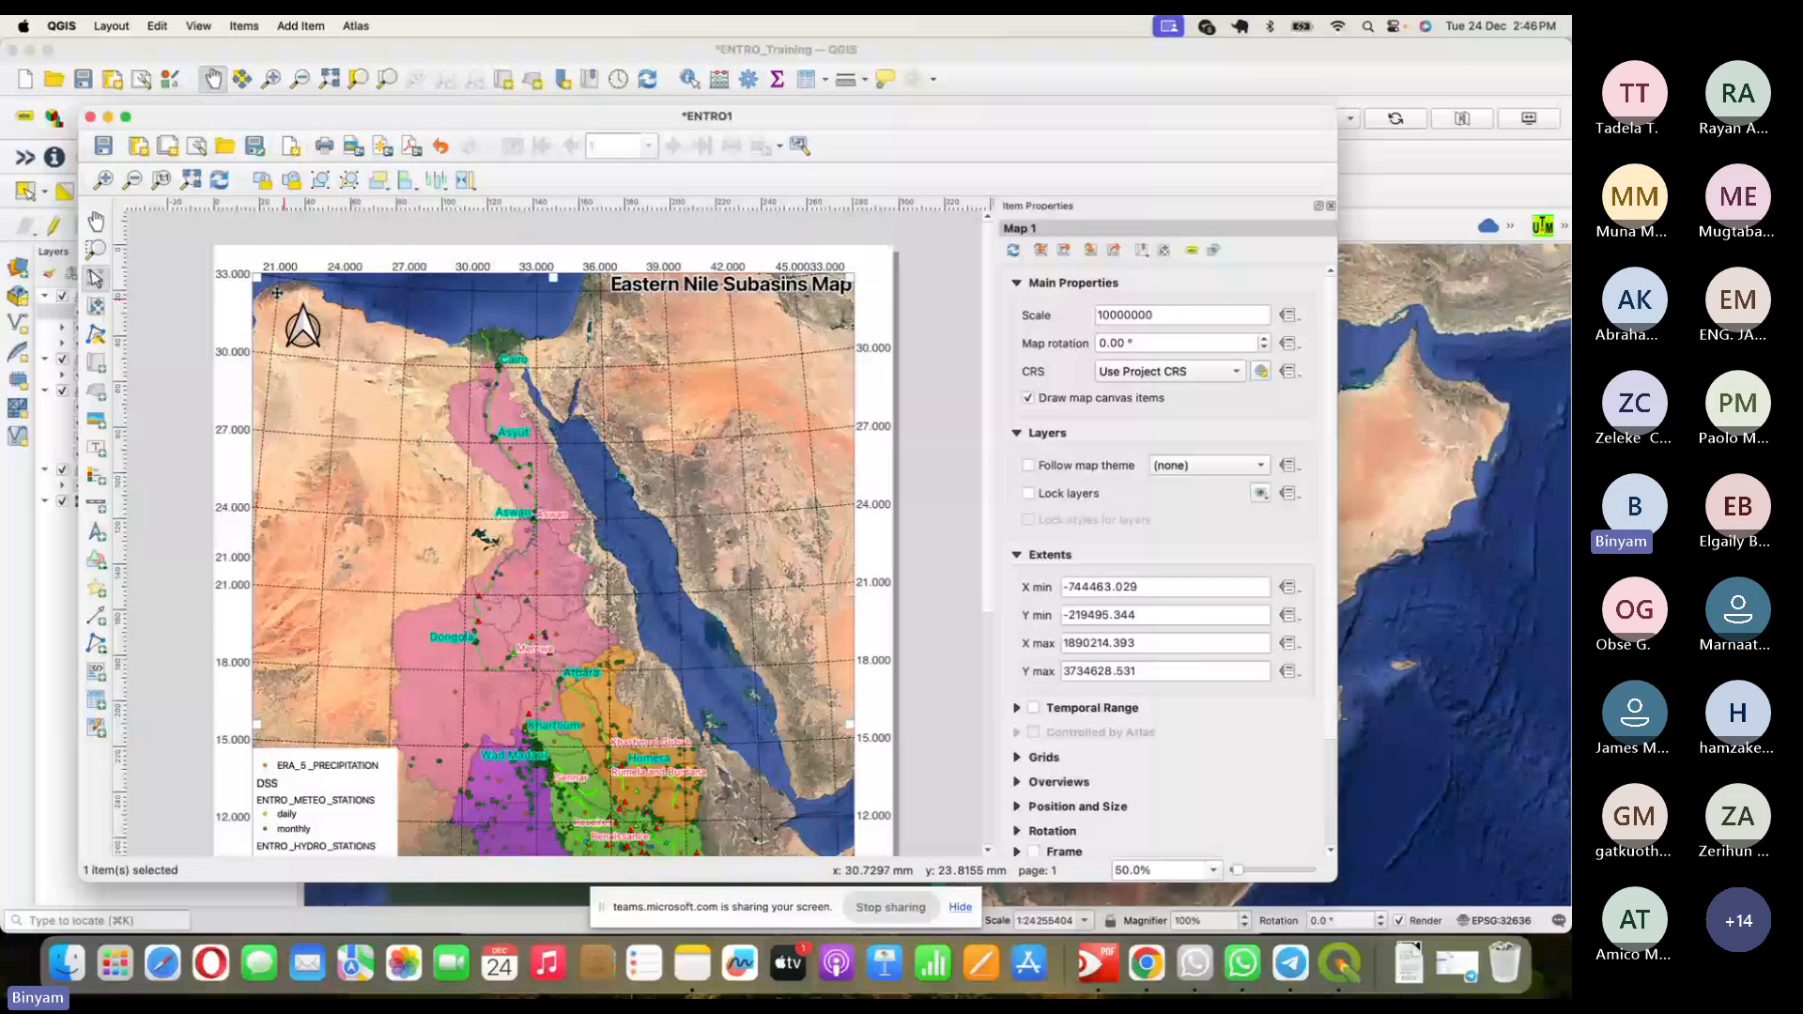
left_click_drag(277, 293, 397, 394)
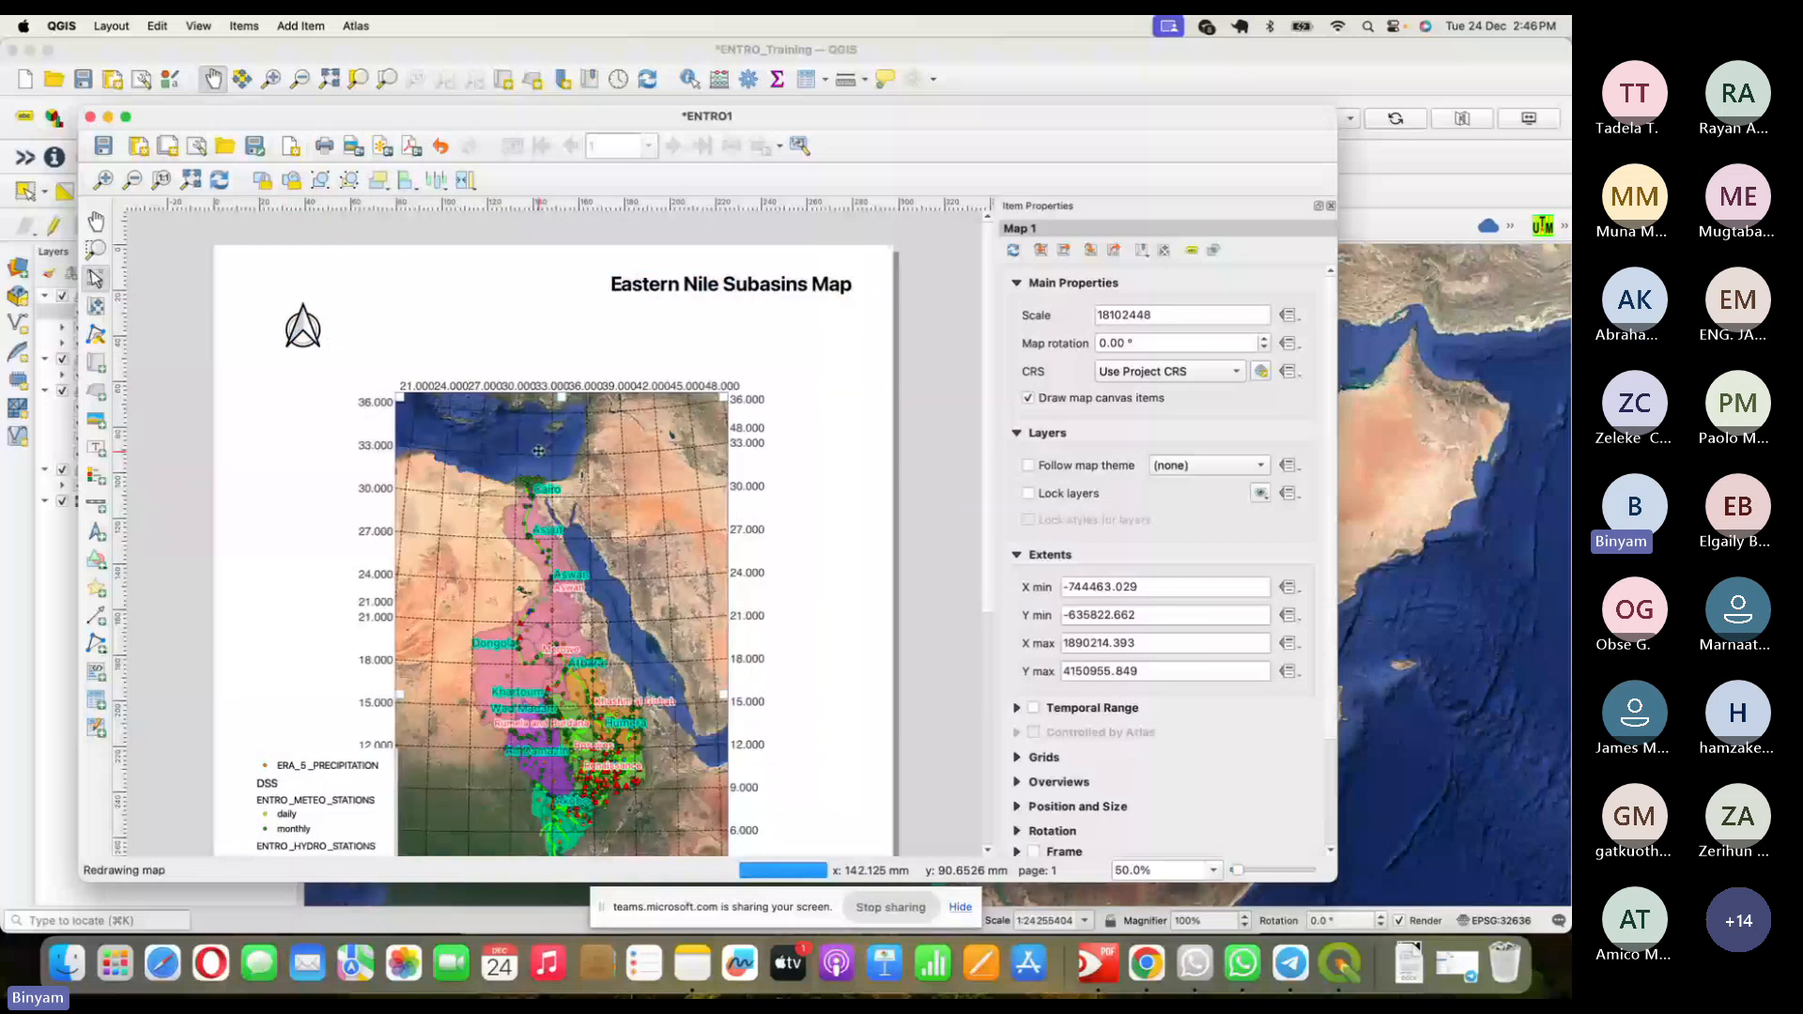
left_click_drag(538, 451, 572, 388)
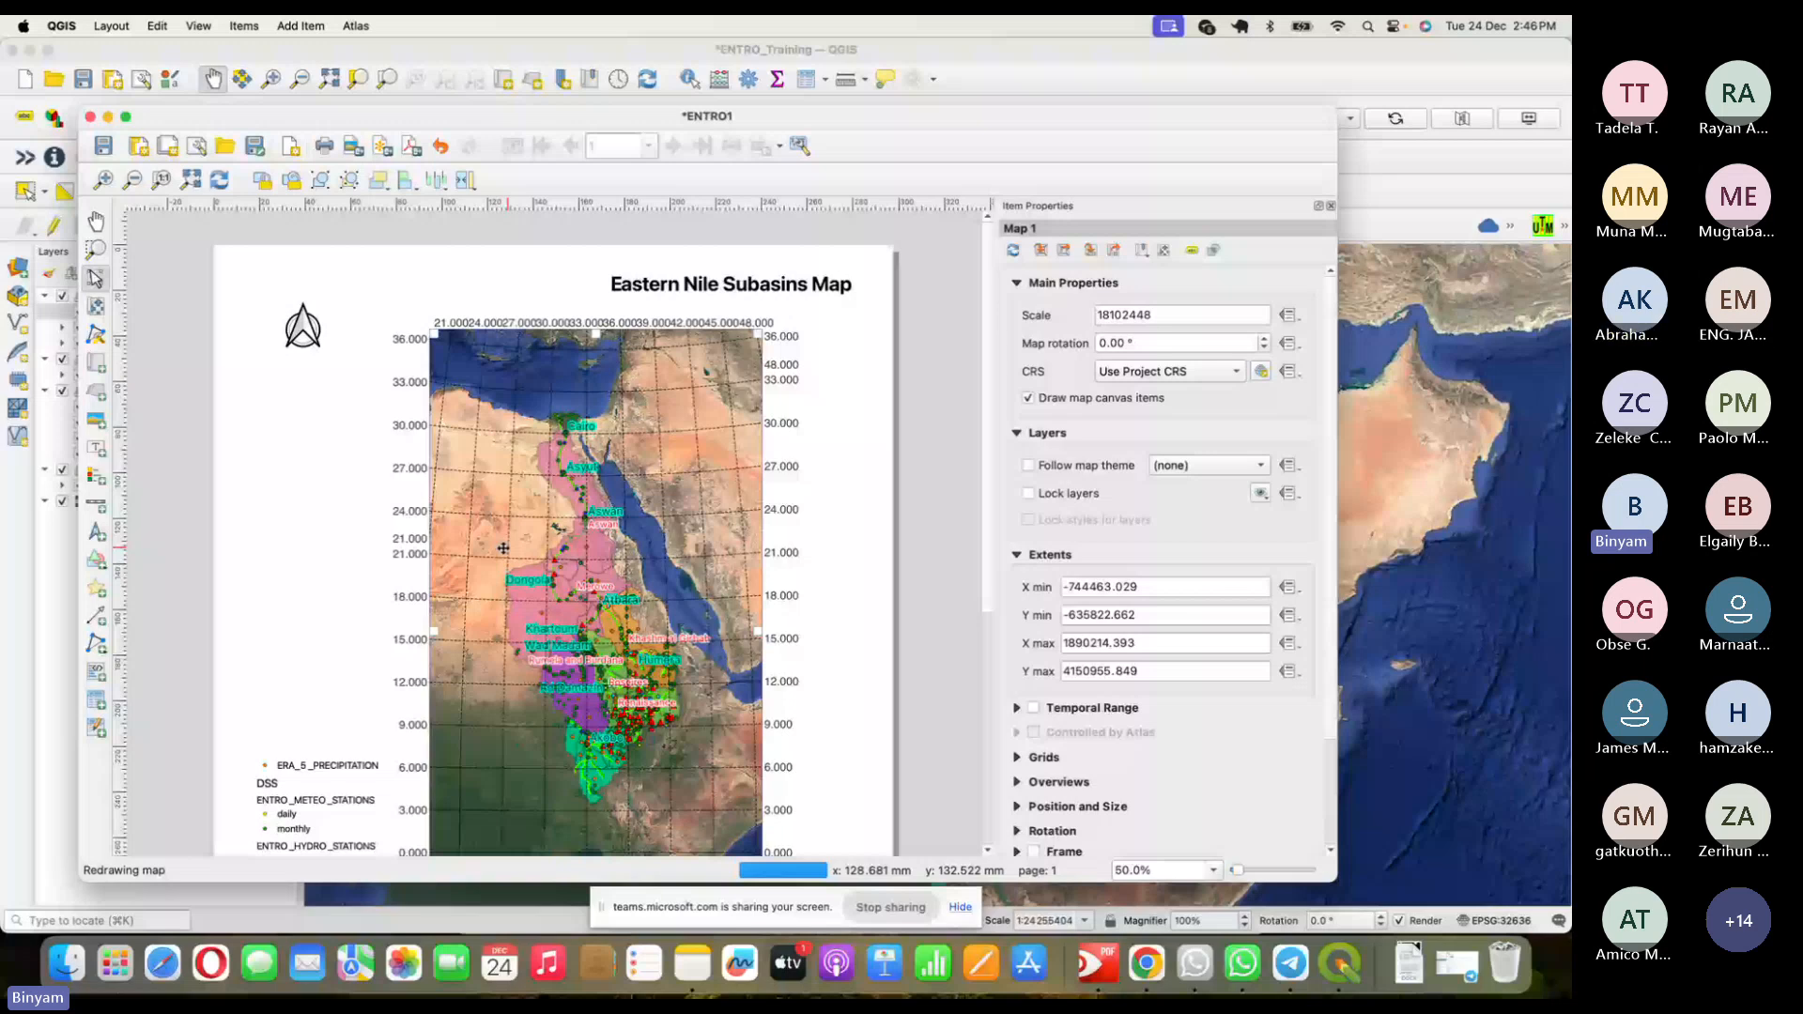
- Place the north arrow over the map's upper right, then enlarge the map from its top-left corner
left_click_drag(302, 327, 722, 378)
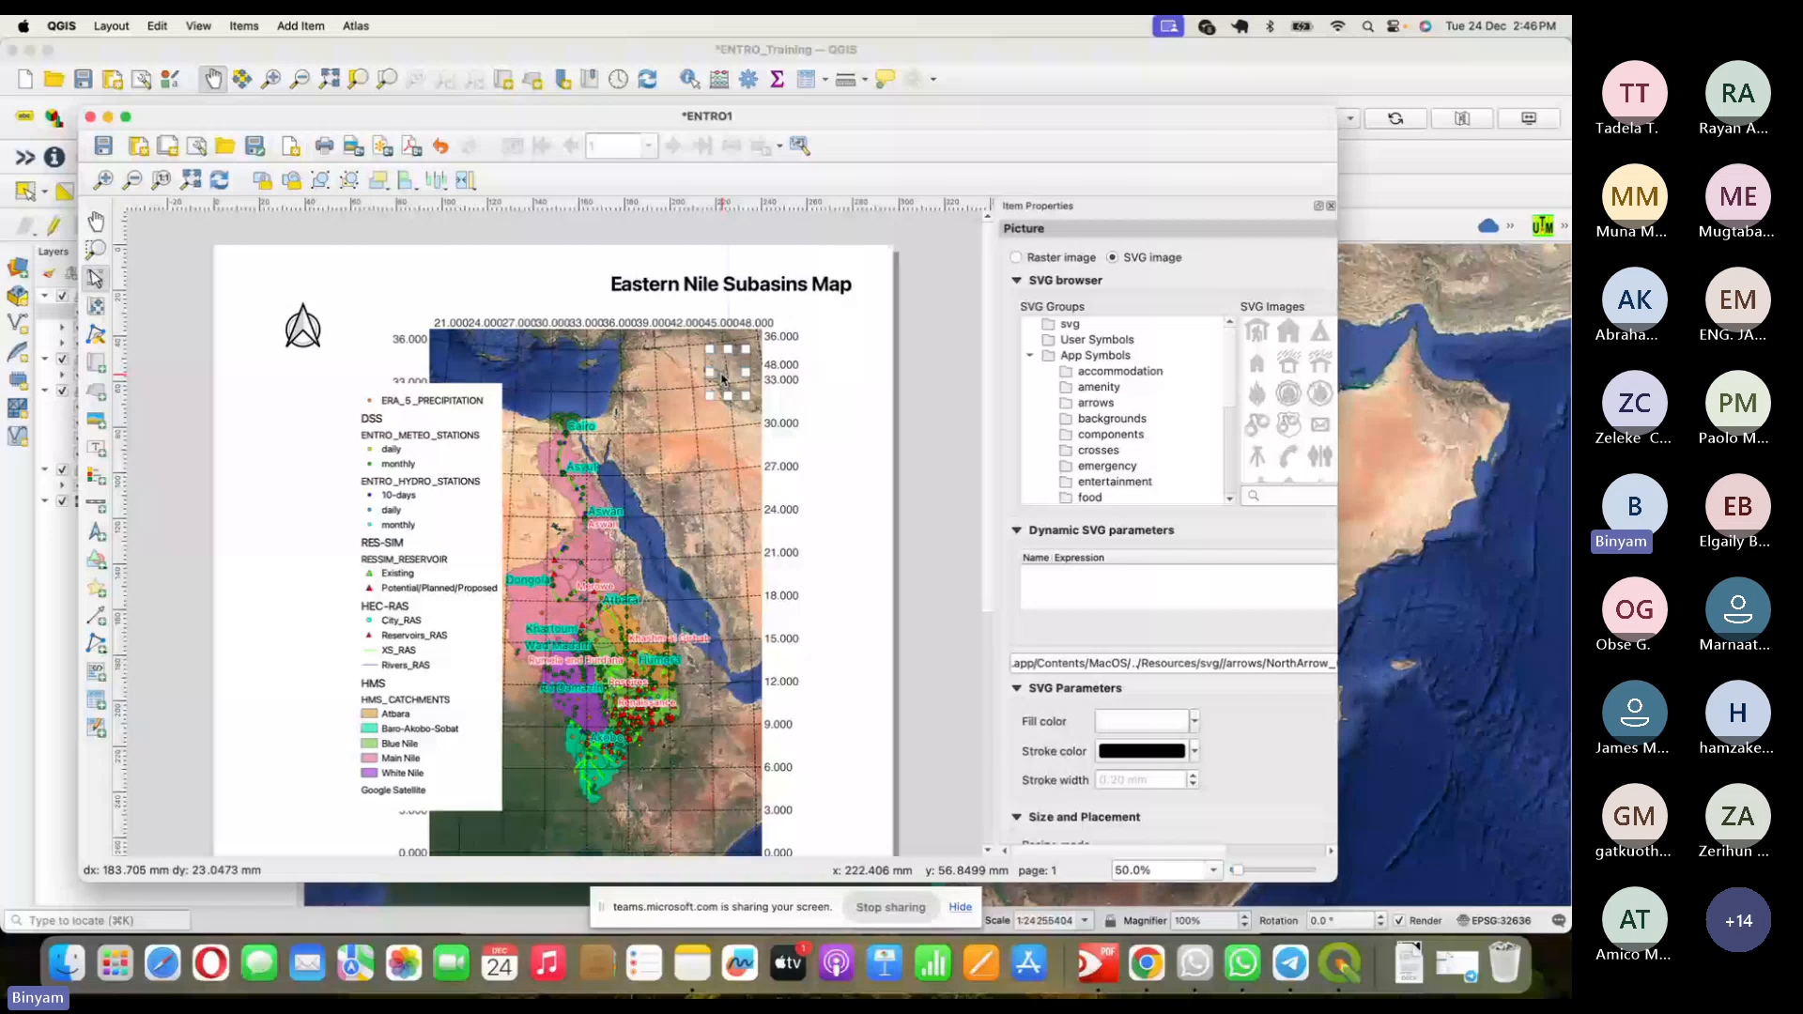
left_click_drag(710, 349, 683, 324)
left_click(732, 285)
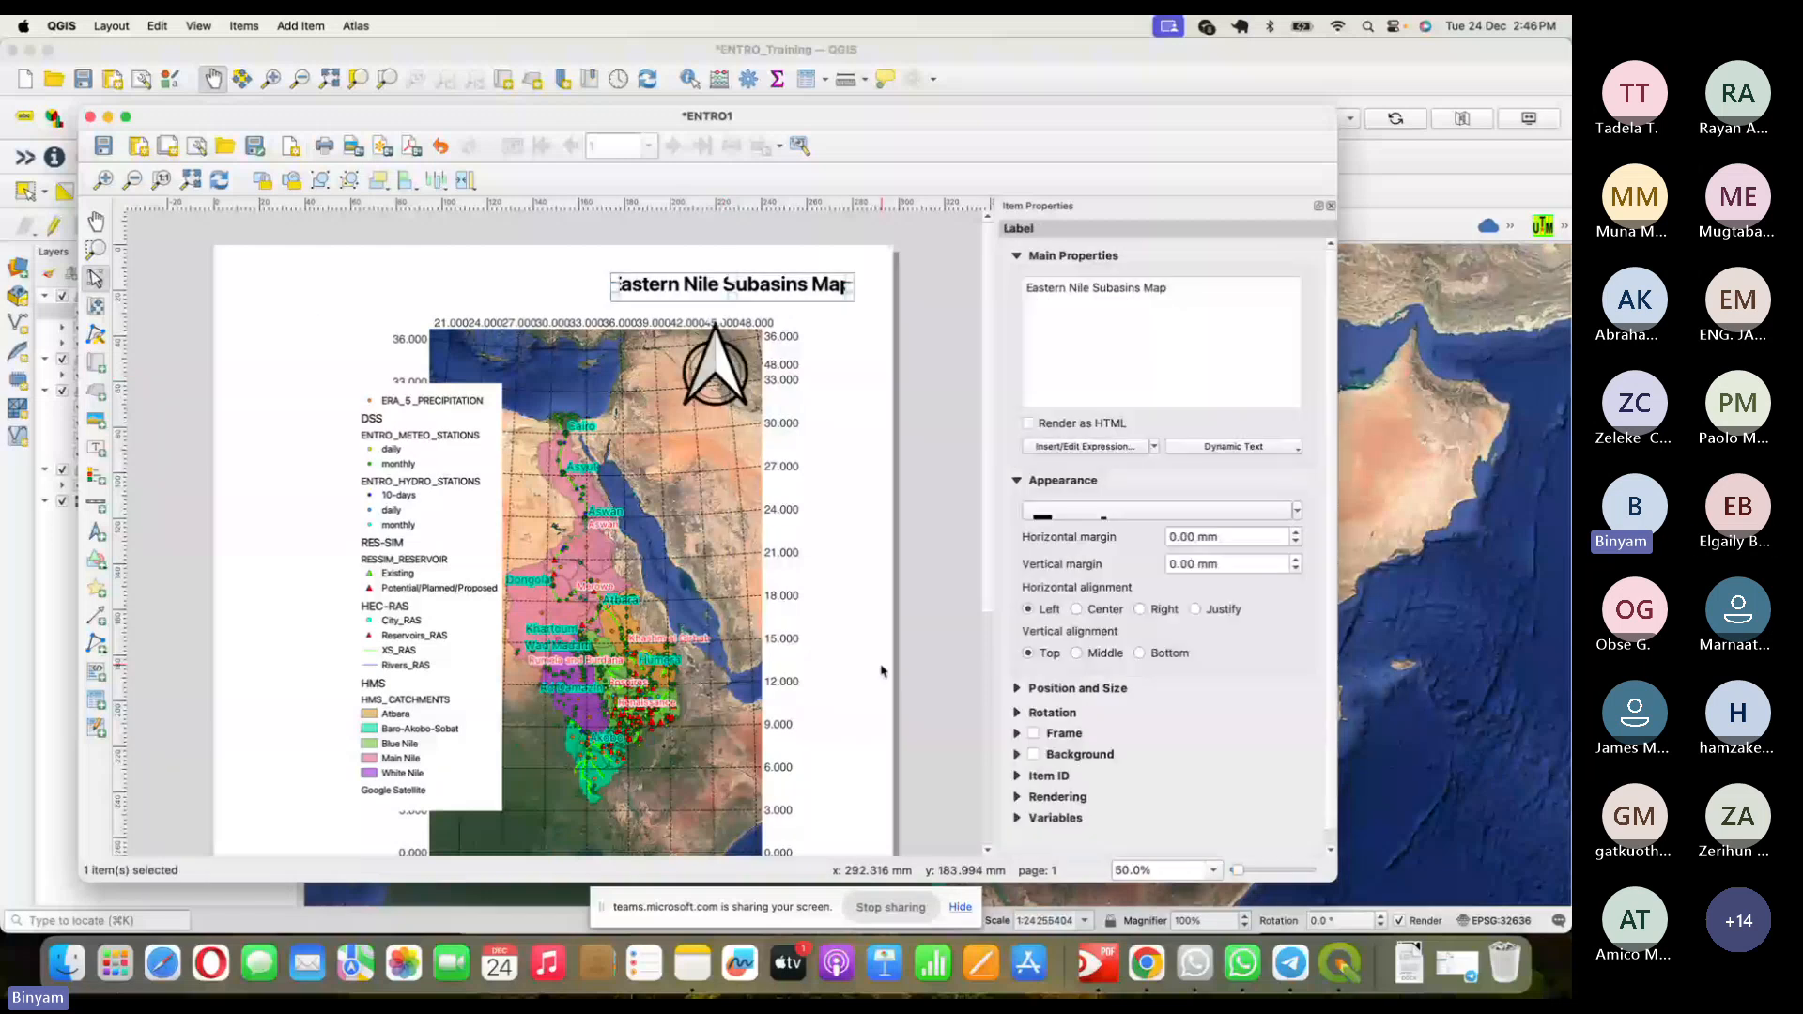
scroll(880, 671, "down", 5)
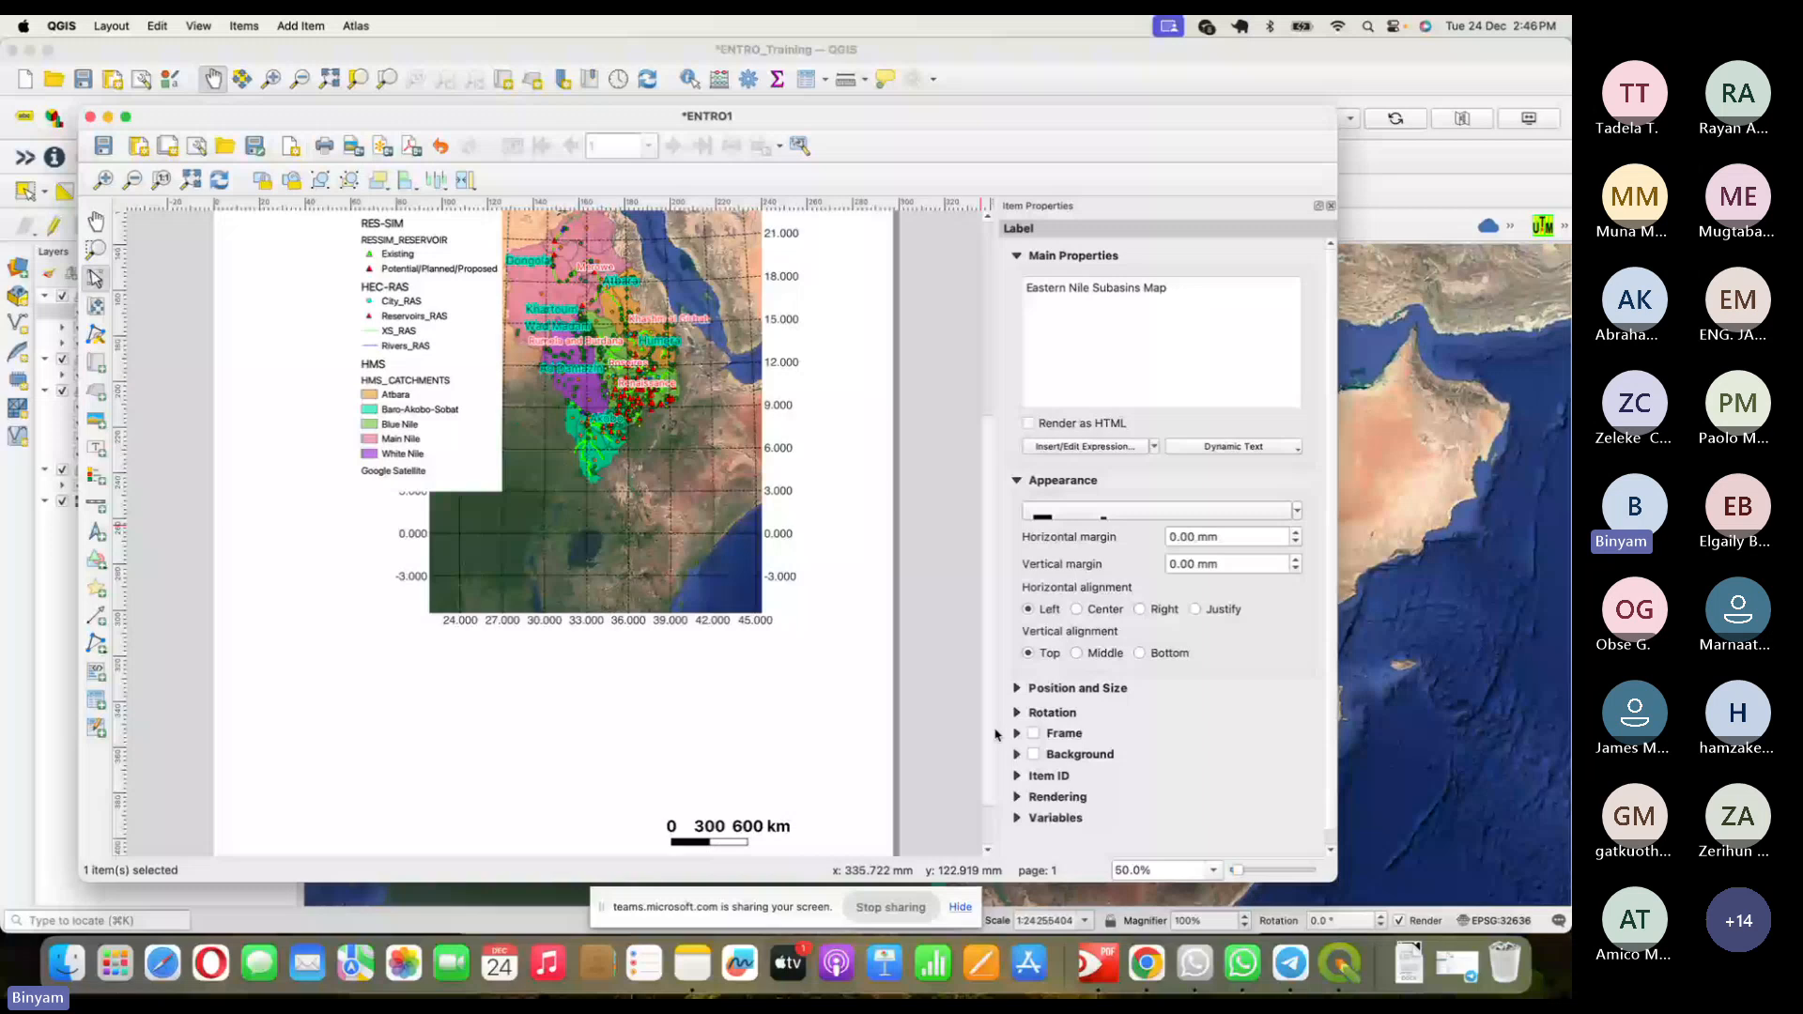
left_click_drag(995, 735, 992, 576)
left_click(601, 395)
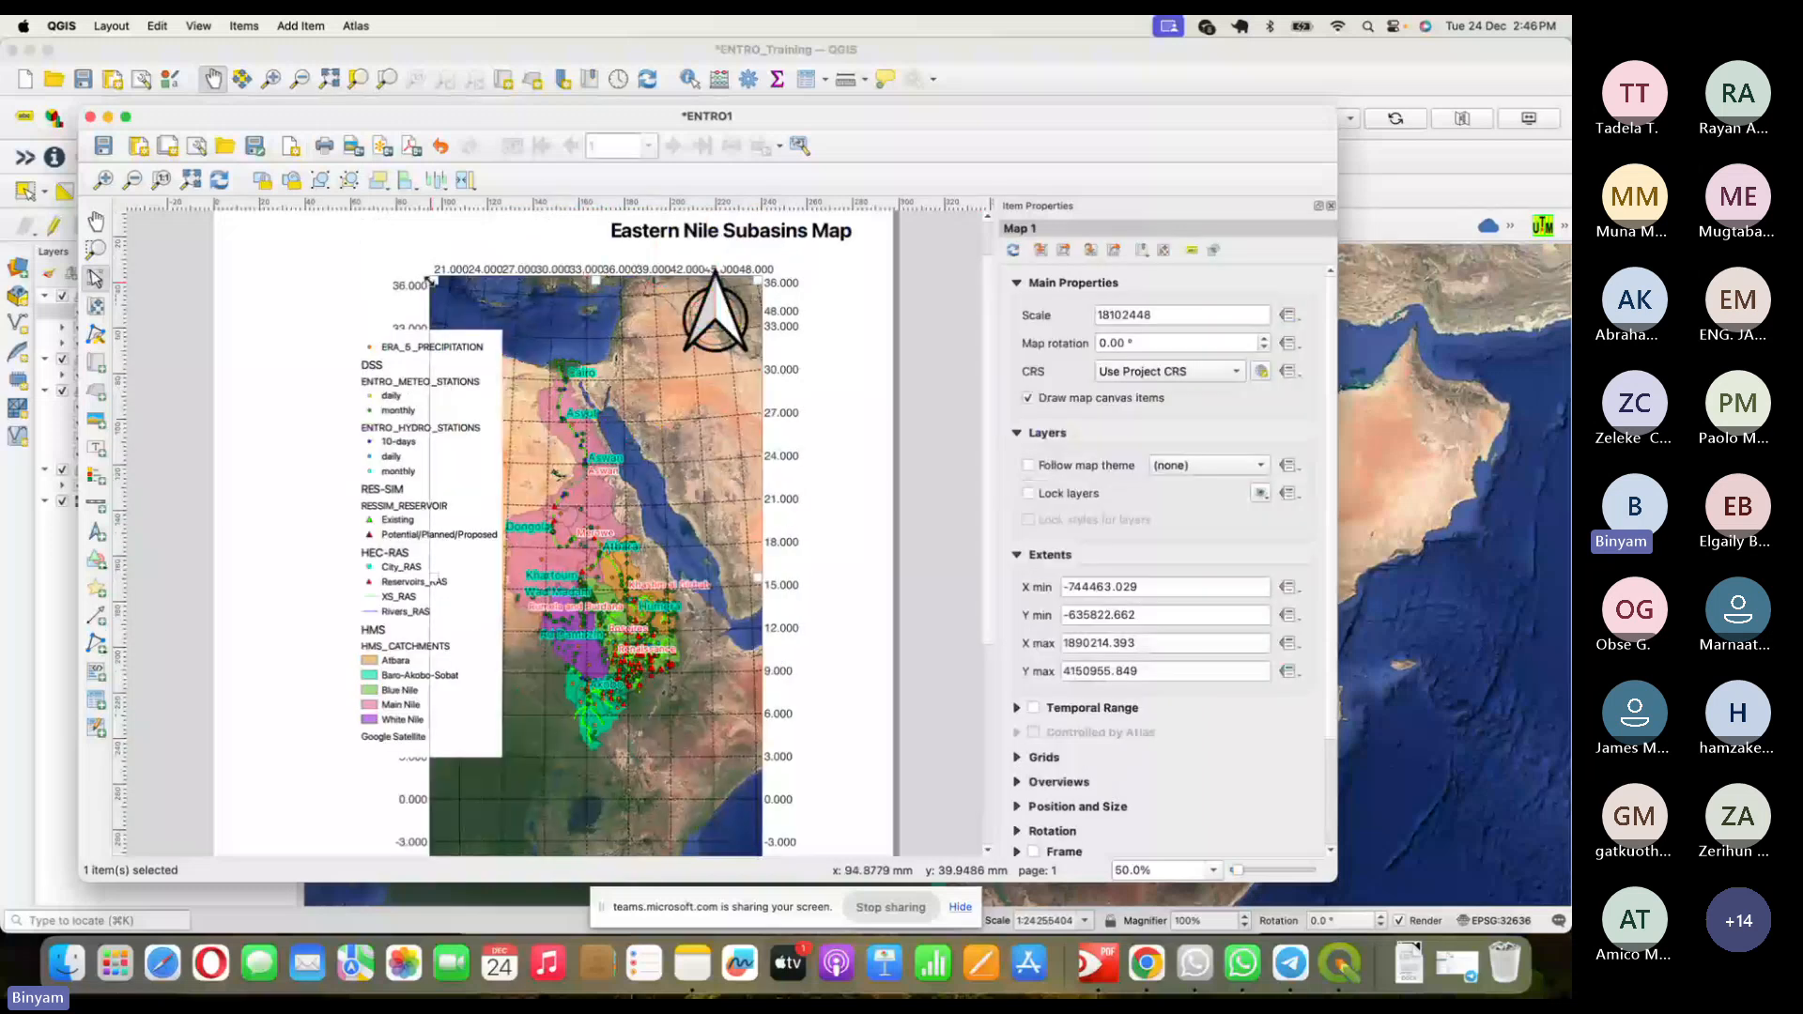
left_click_drag(432, 280, 252, 243)
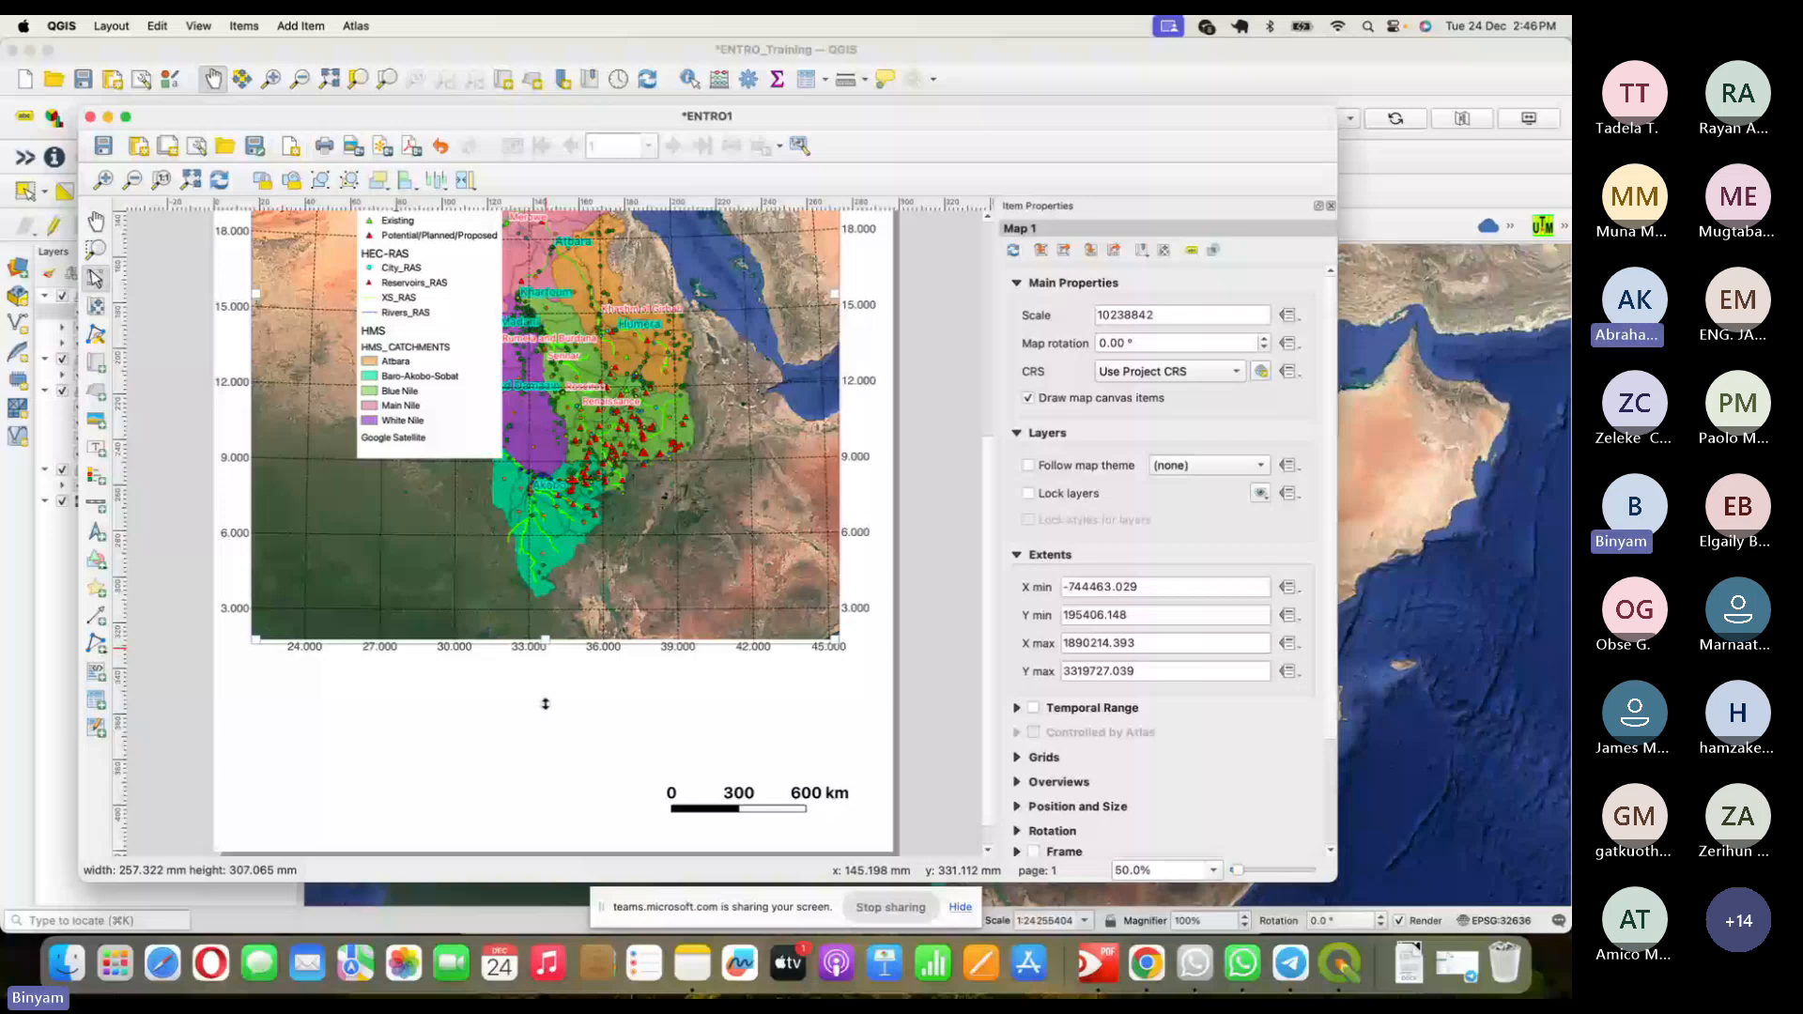
- Extend Map 1's bottom edge down the page and widen it to the right
left_click_drag(545, 703, 544, 822)
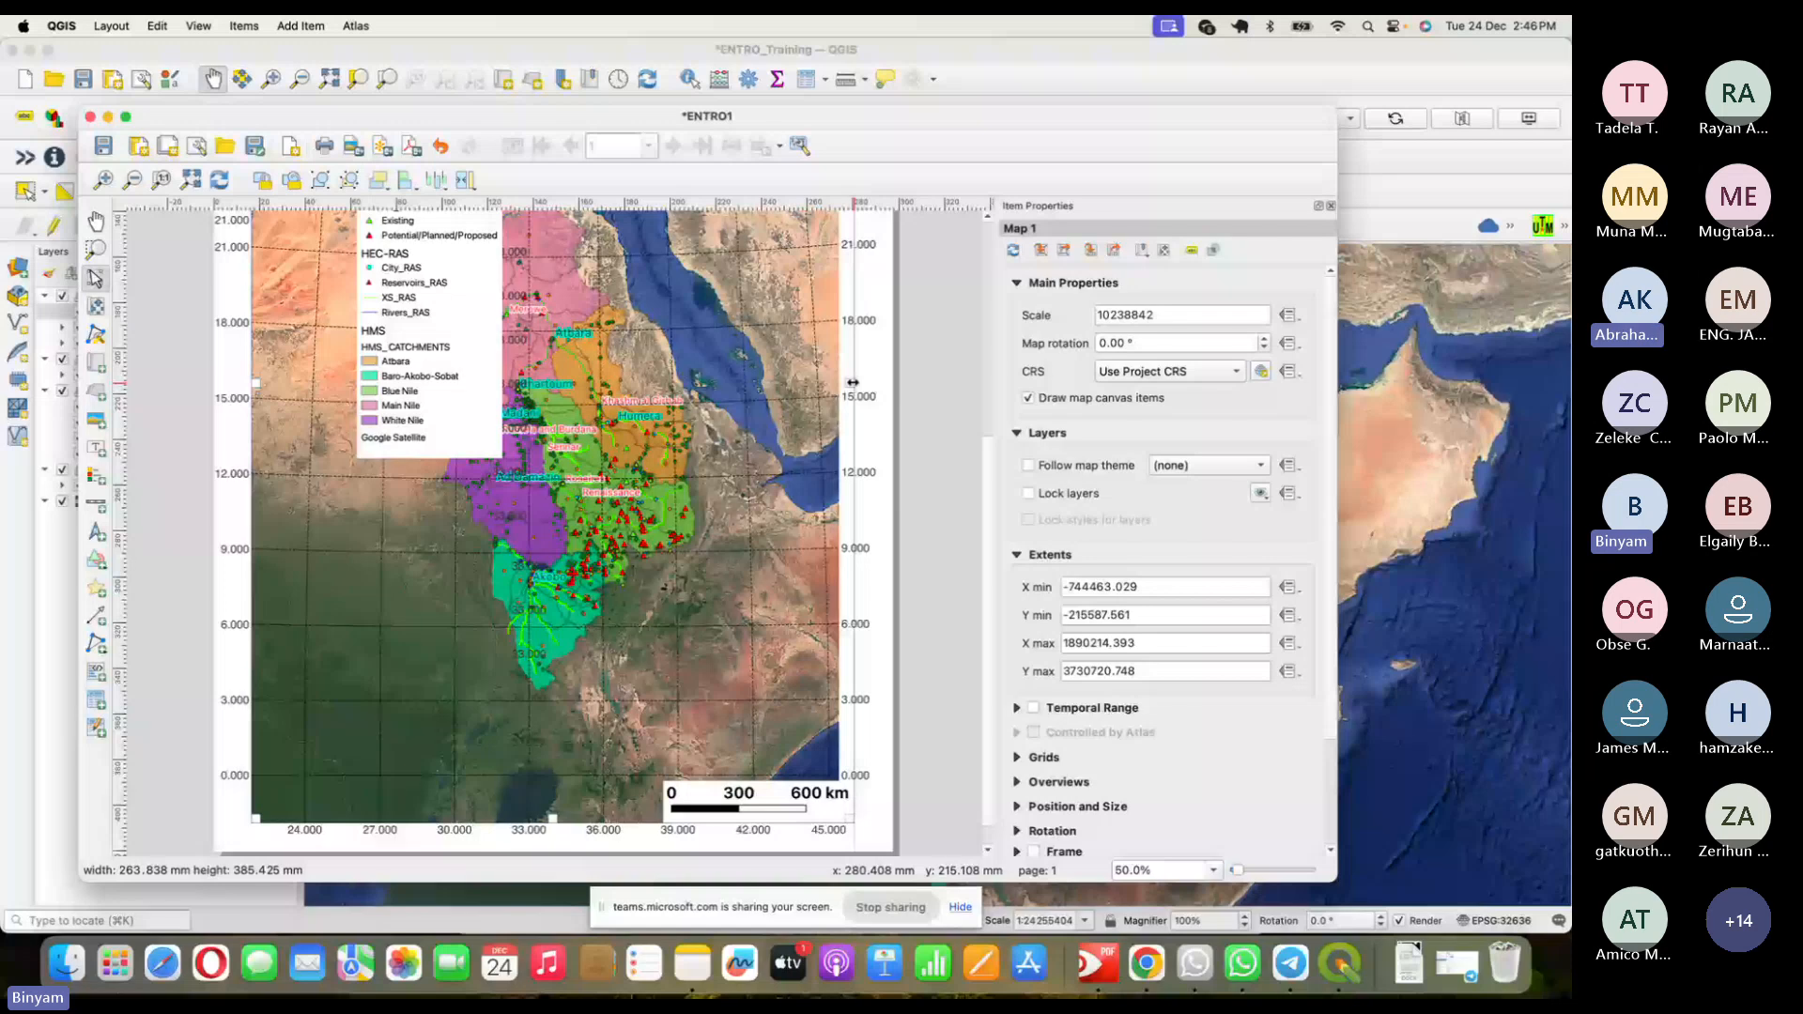
left_click_drag(852, 382, 854, 387)
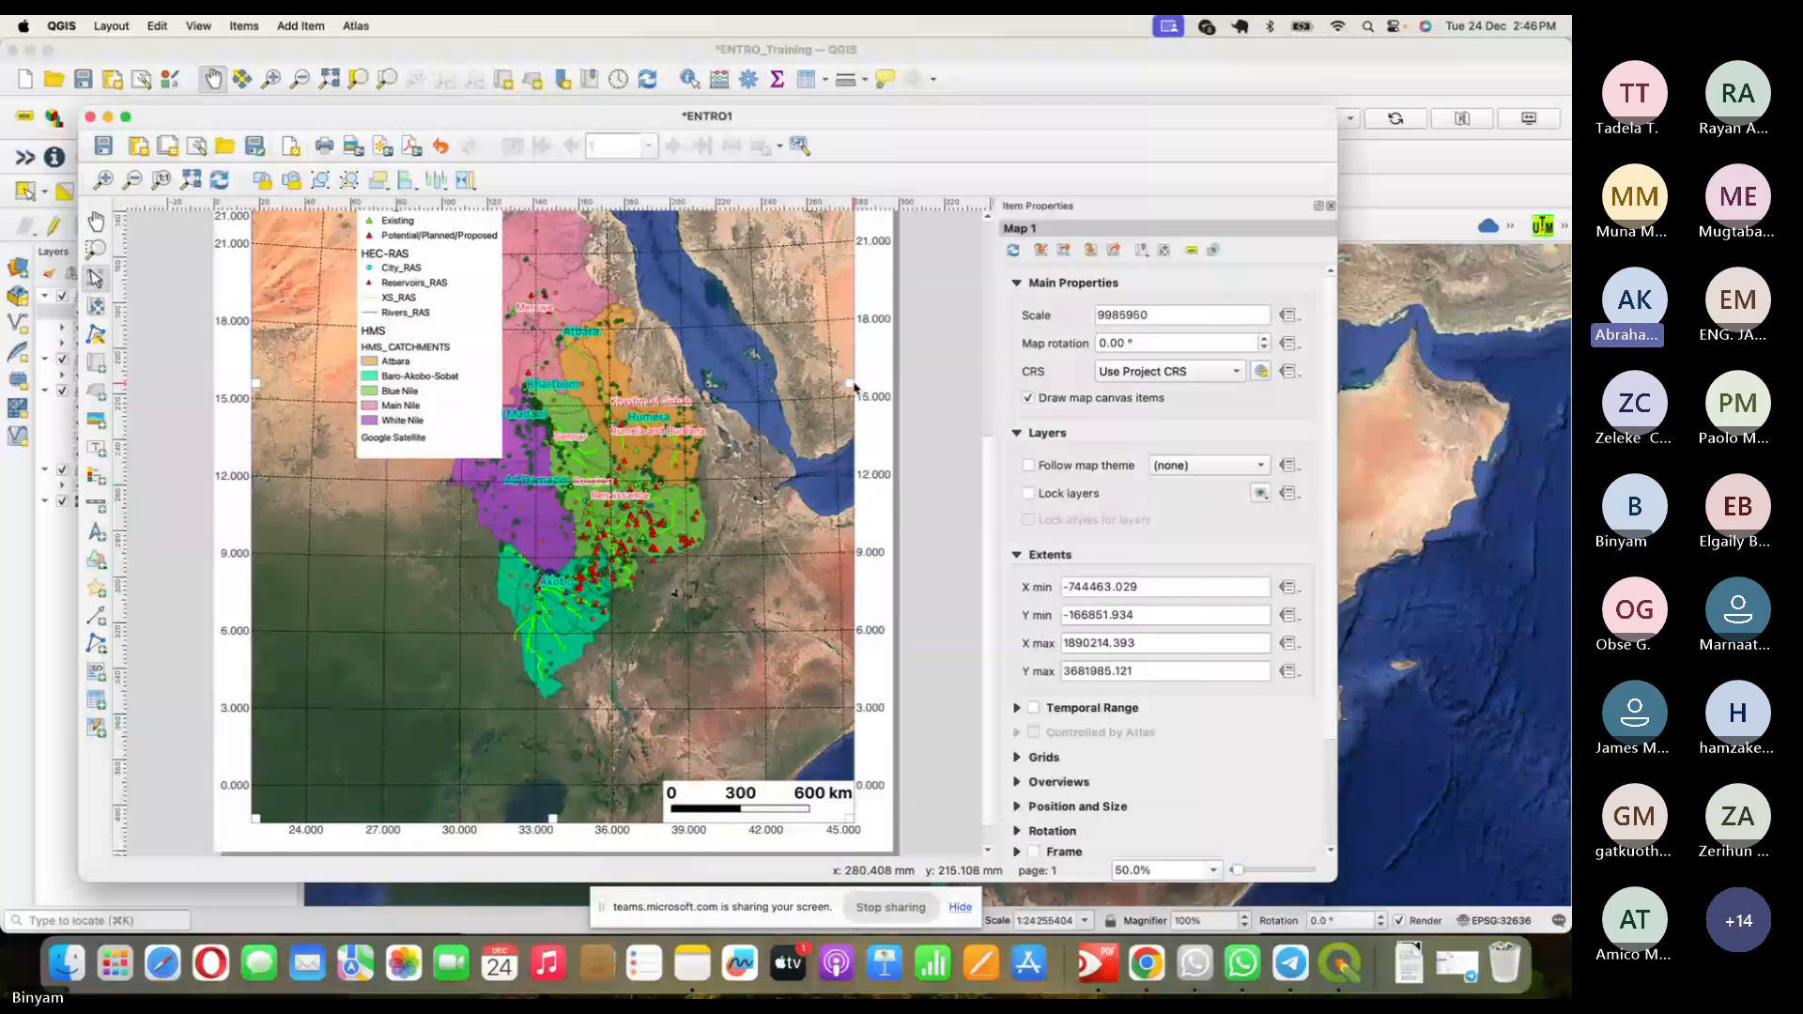
scroll(990, 385, "up", 3)
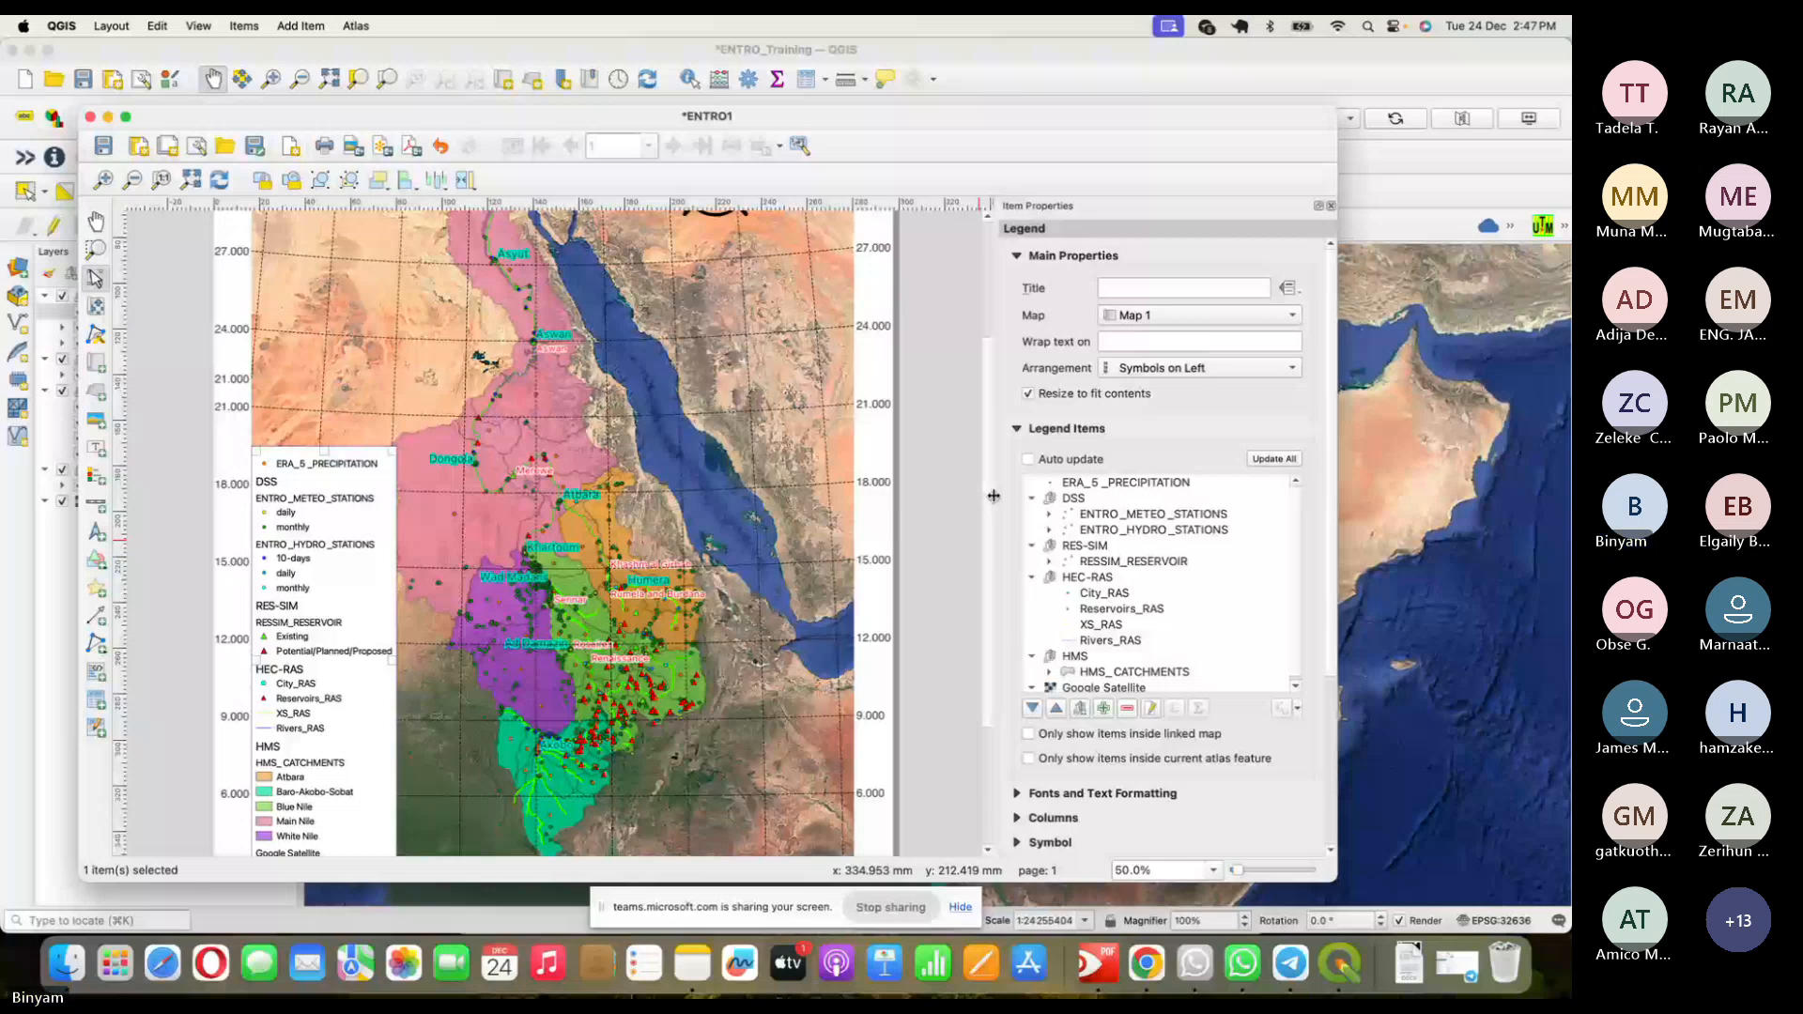
- Move the legend lower on the page and pan the map content slightly right within its frame
scroll(325, 544, "down", 4)
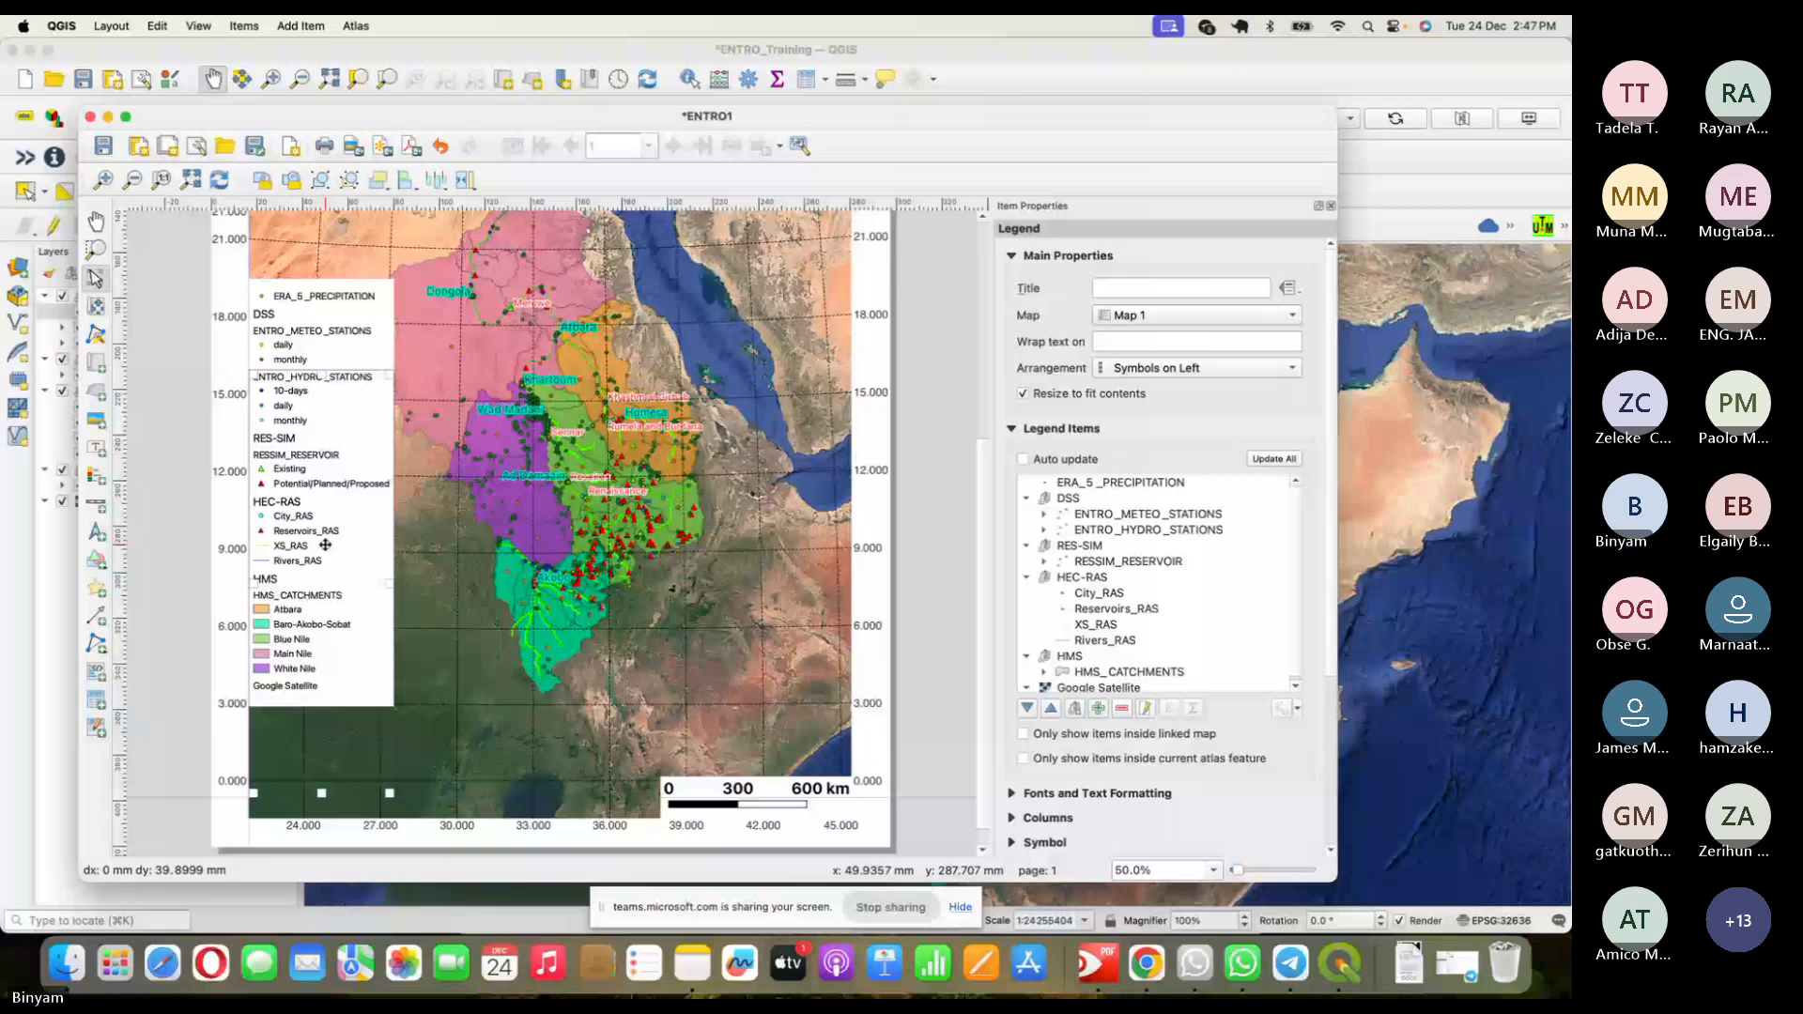
left_click_drag(325, 544, 325, 658)
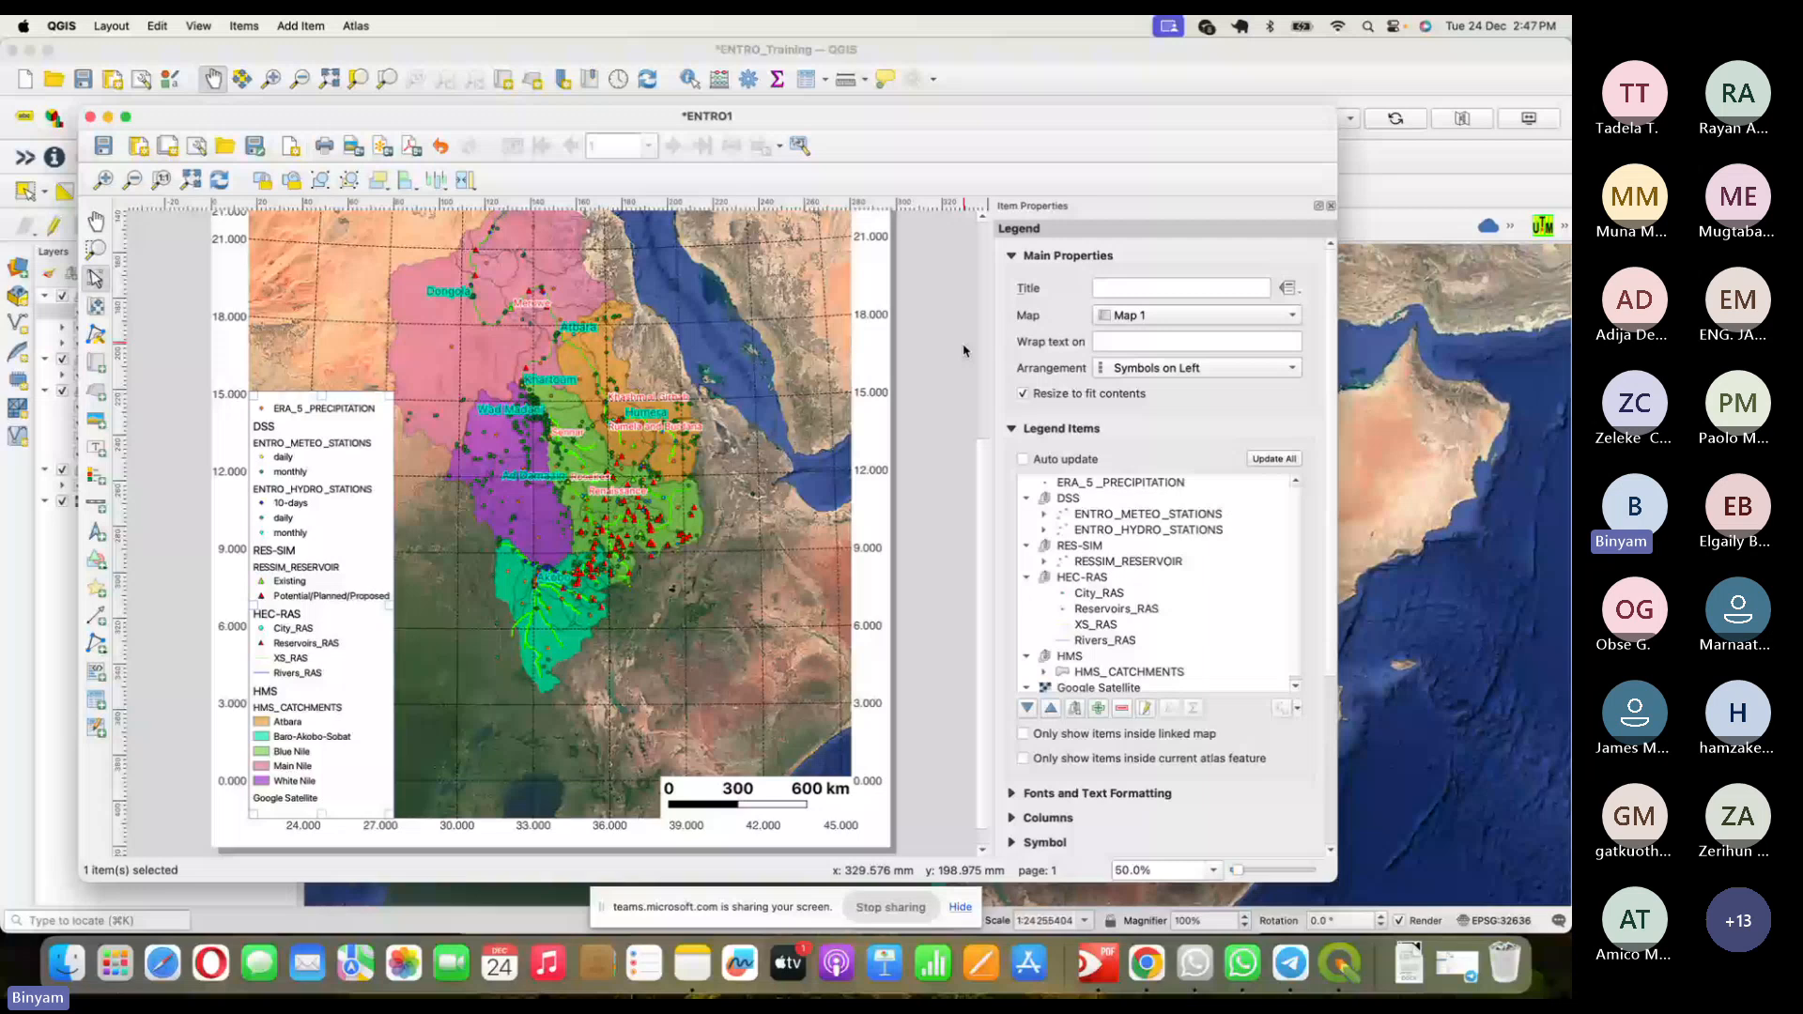
scroll(511, 497, "up", 3)
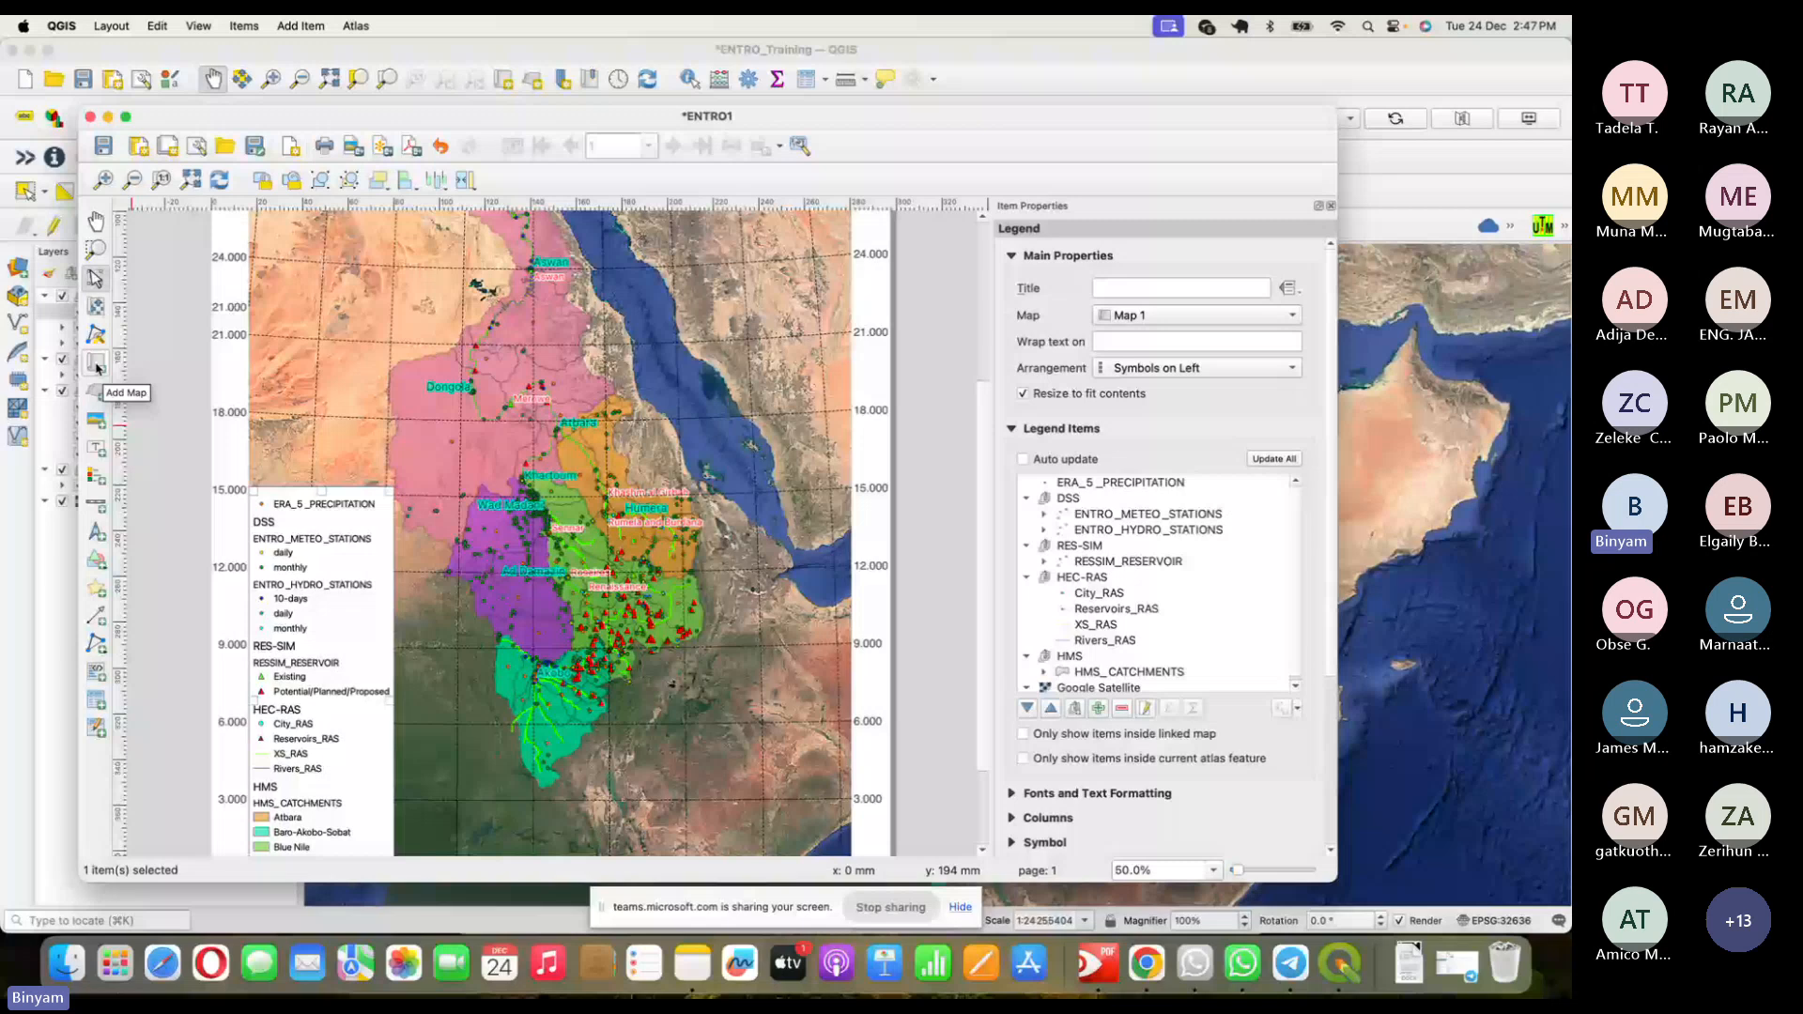
left_click(98, 310)
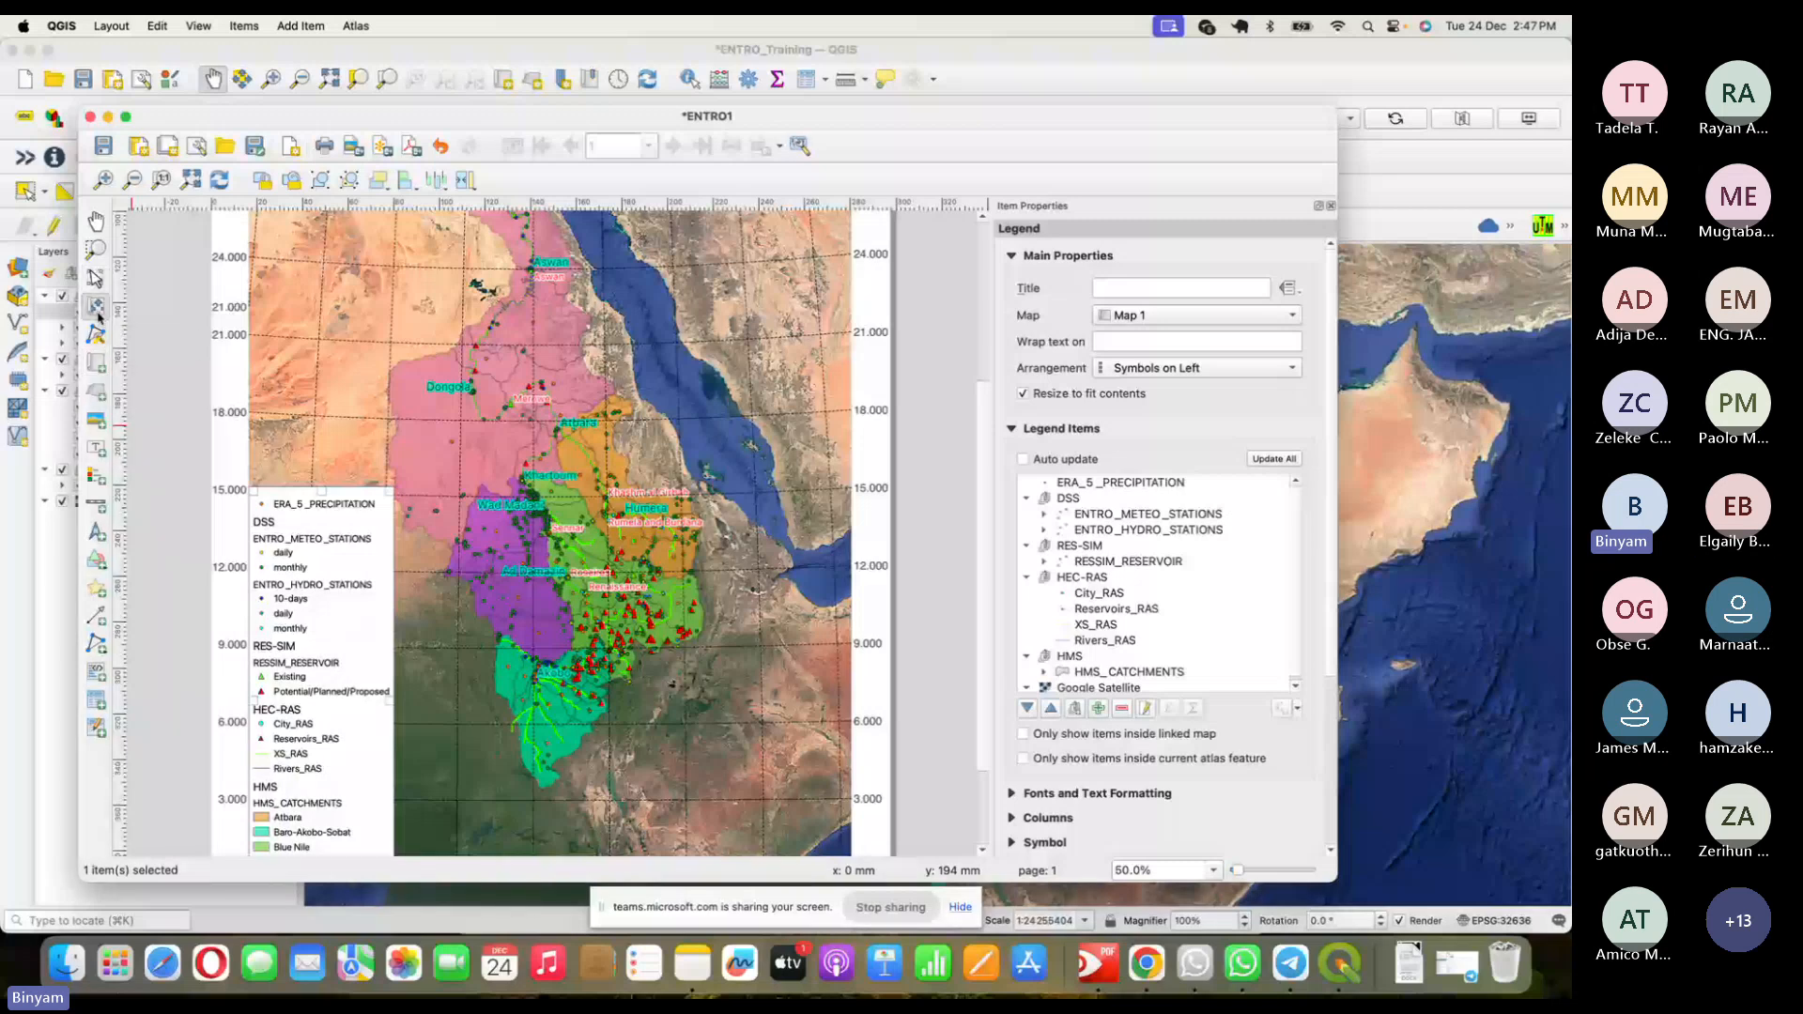
left_click_drag(567, 499, 585, 501)
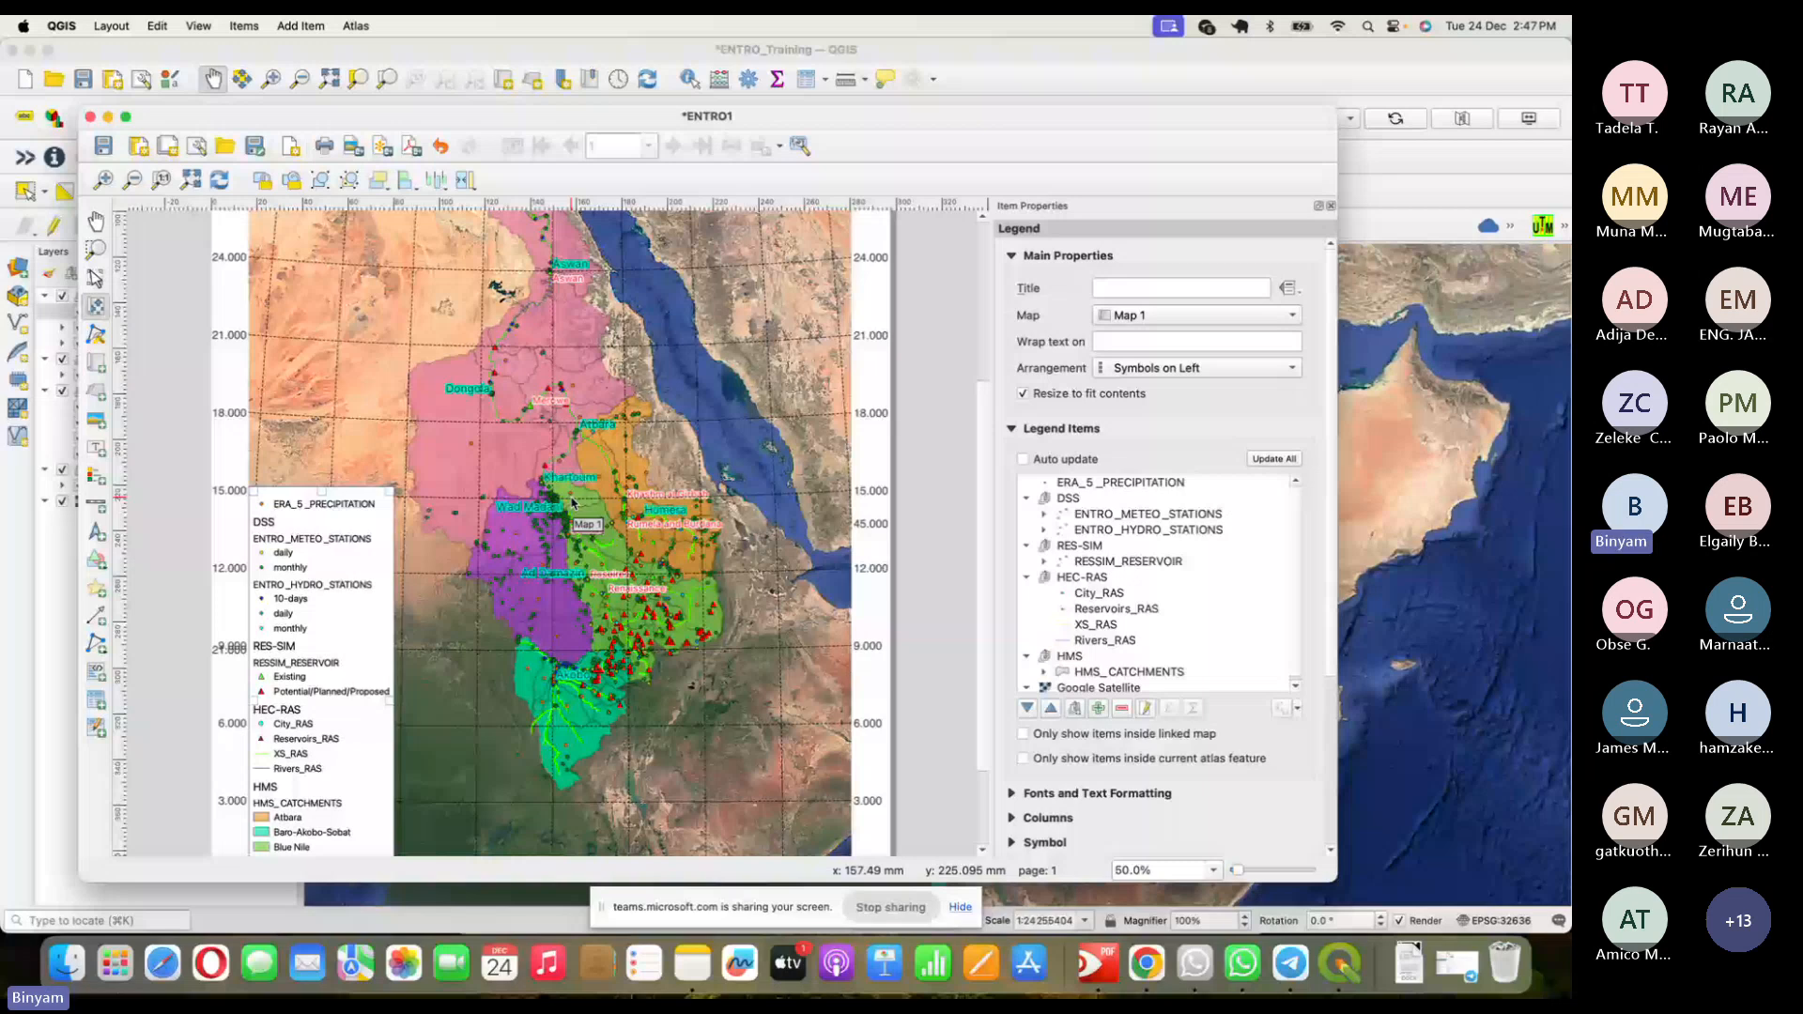
scroll(572, 502, "up", 5)
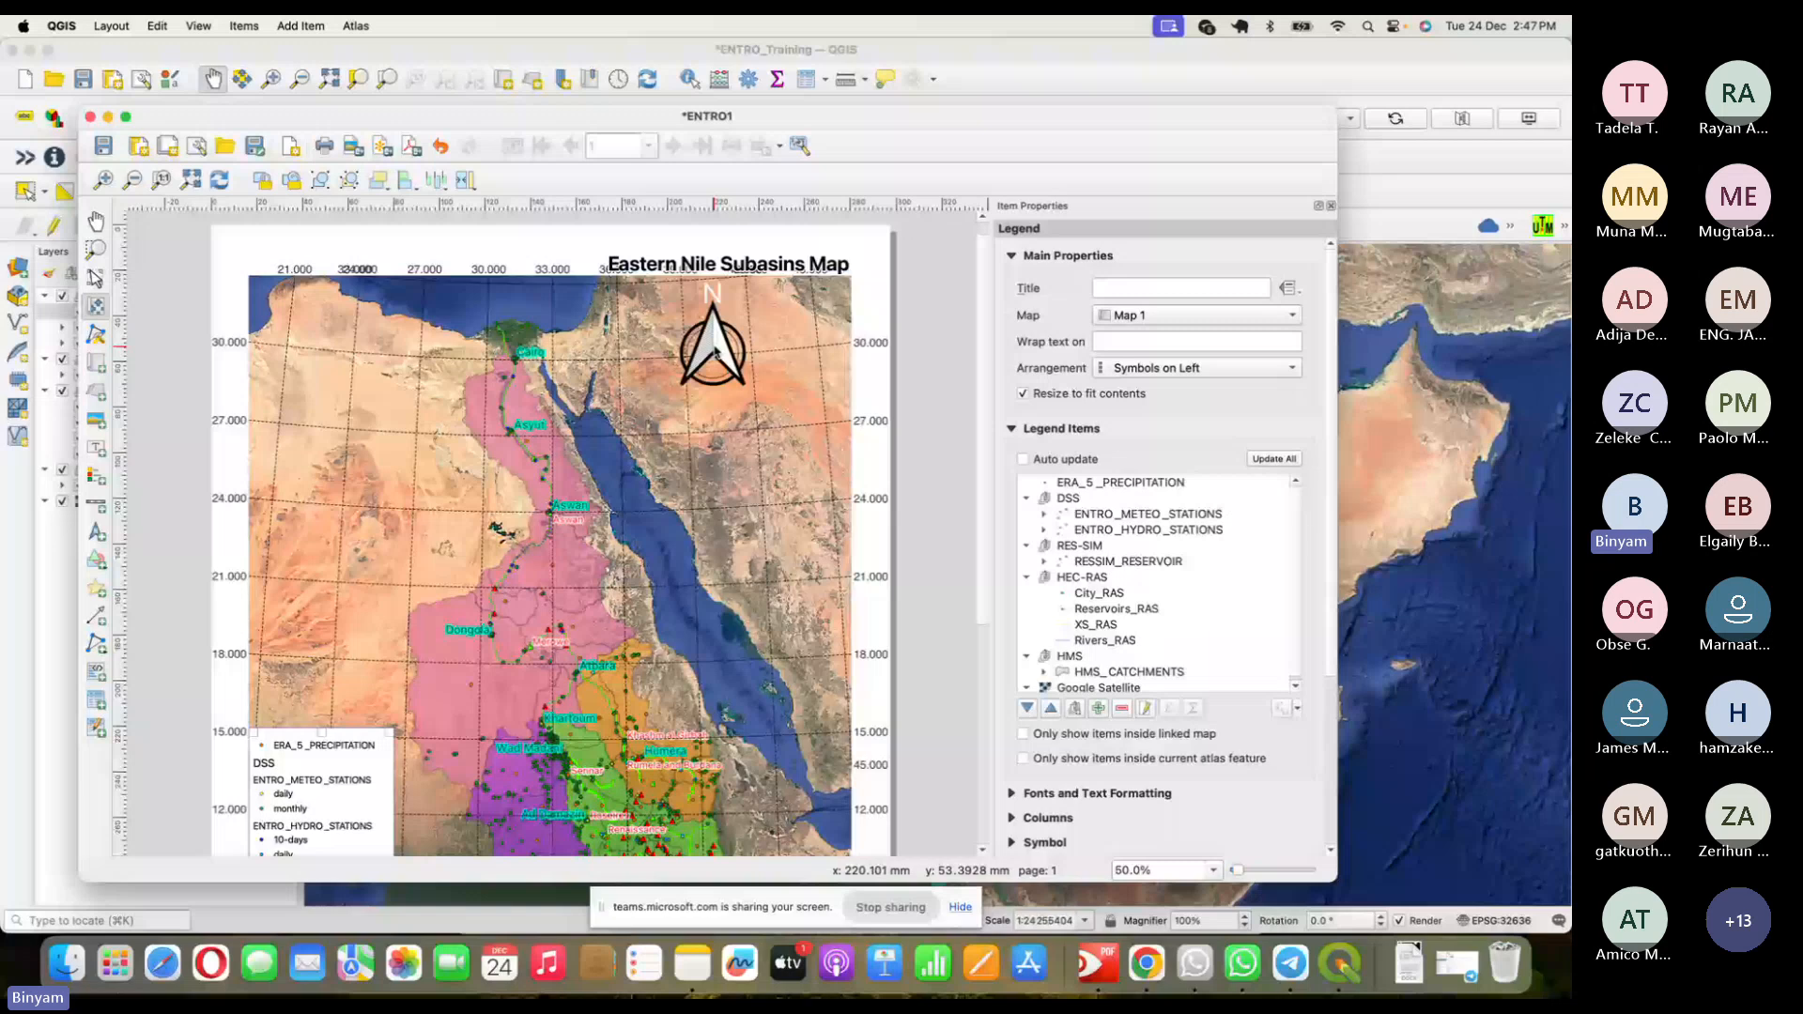
- Place the north arrow just above the scale bar
left_click(721, 318)
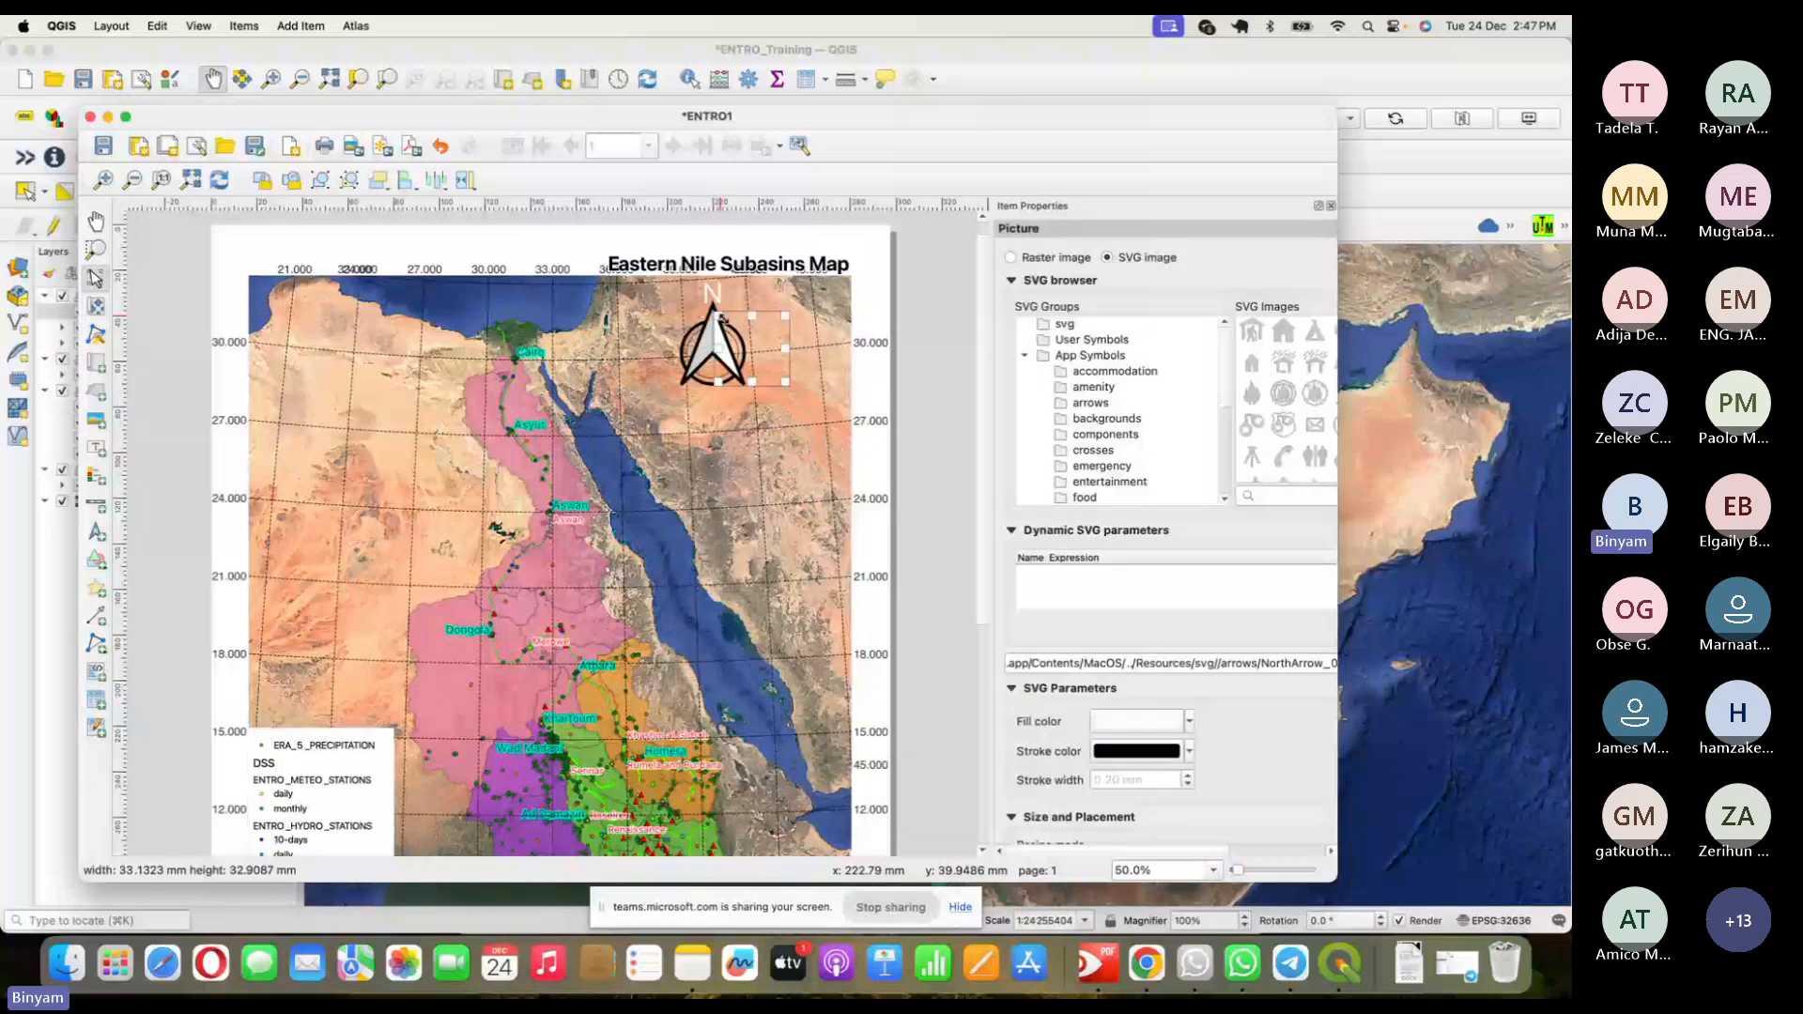
left_click_drag(721, 318, 837, 766)
scroll(853, 489, "down", 5)
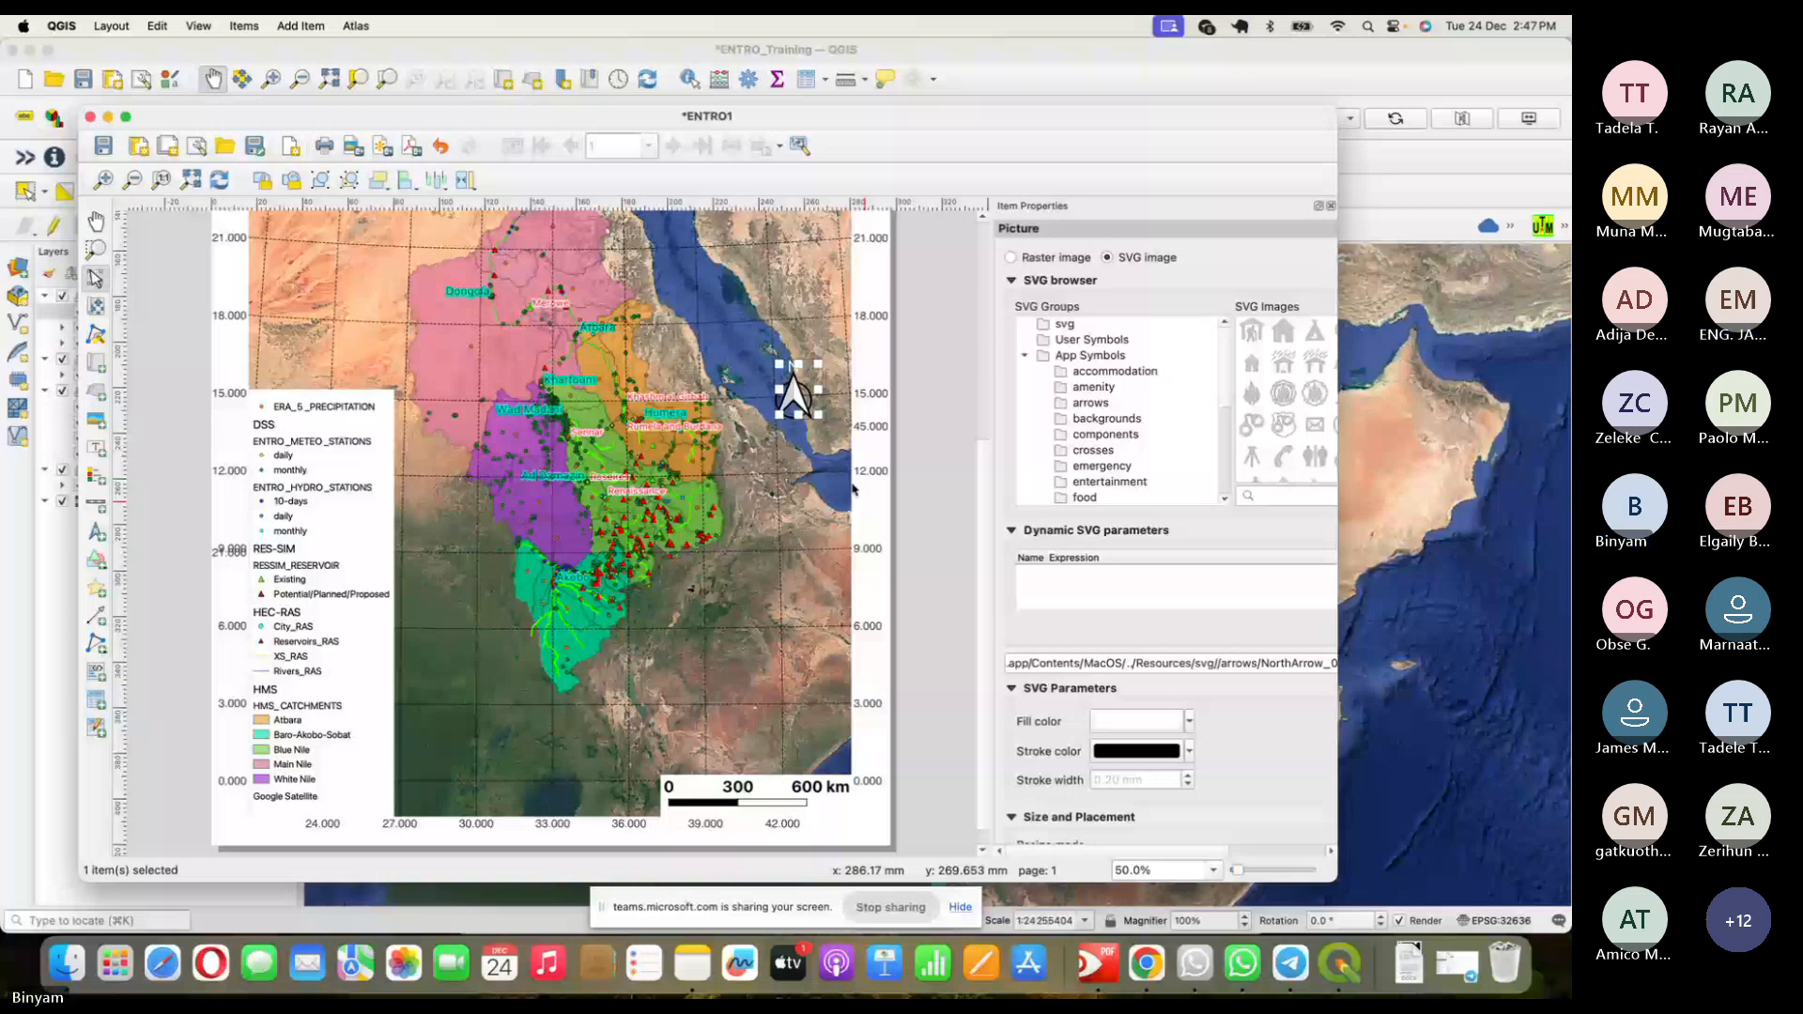
left_click_drag(796, 392, 748, 749)
left_click(823, 749)
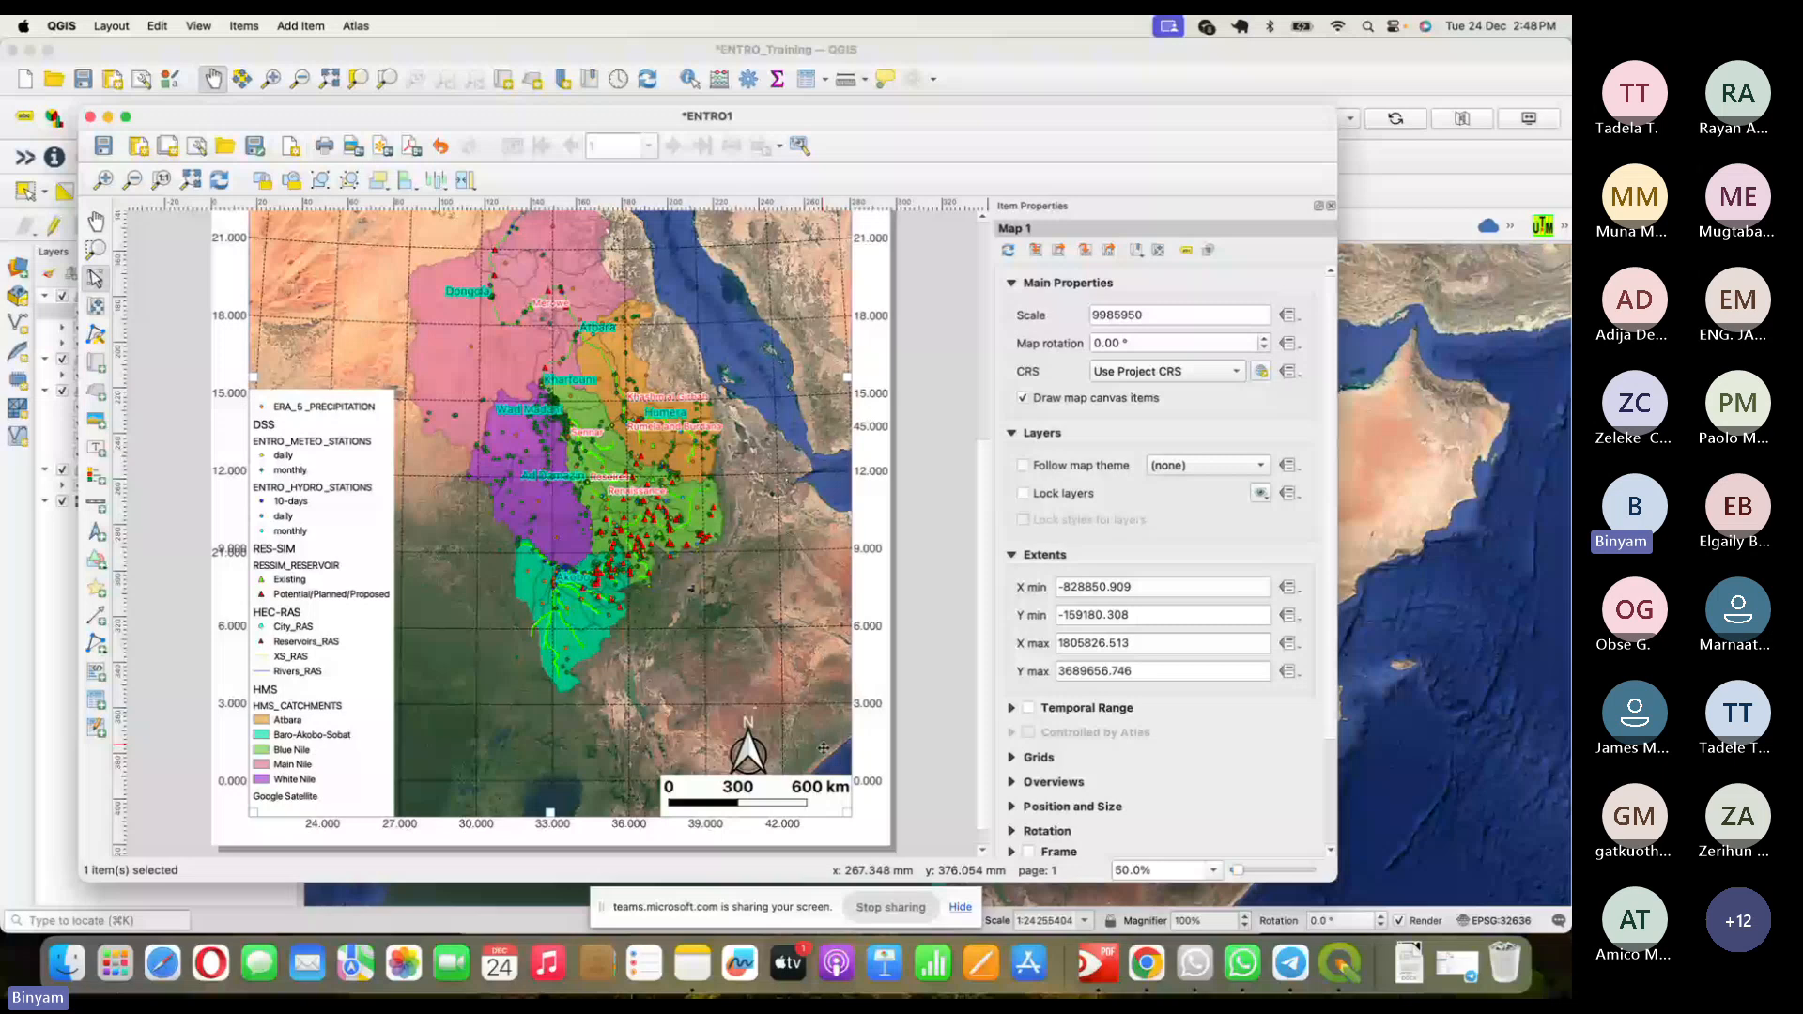
- Widen the Eastern Nile Subasins Map title box and move it left along the page top
scroll(823, 749, "up", 5)
left_click(738, 280)
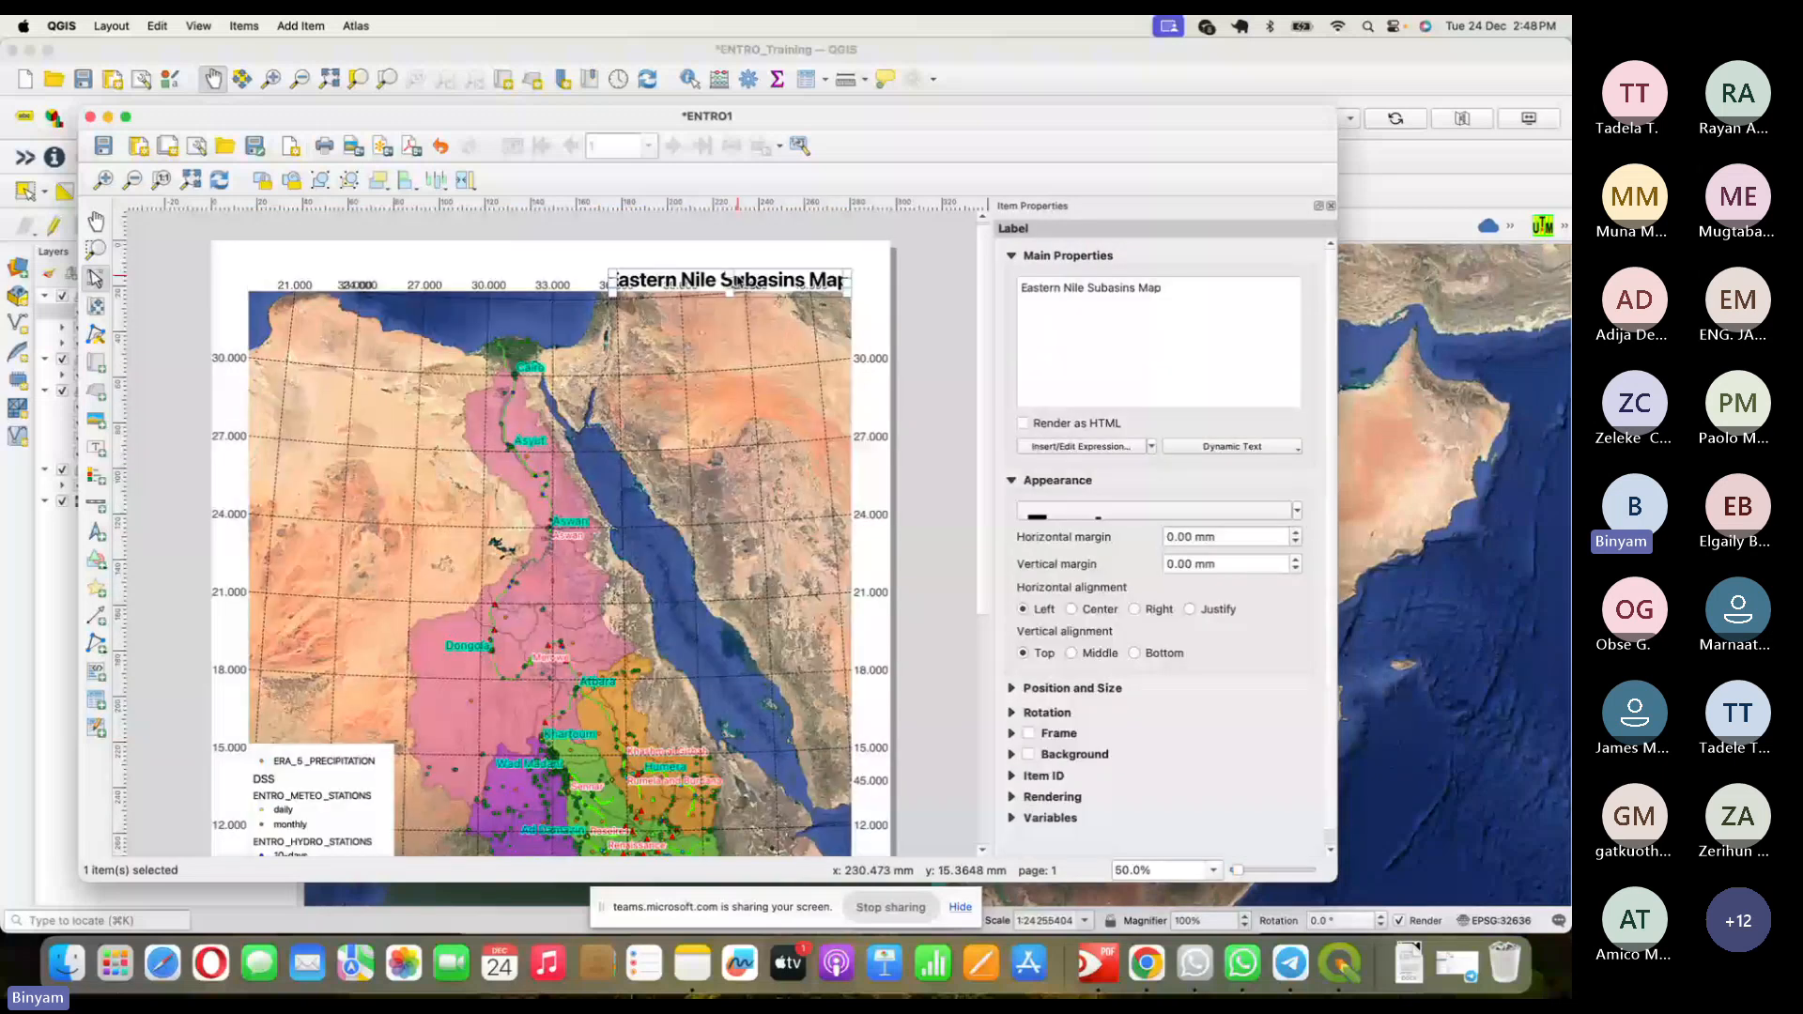
mouse_move(729, 273)
left_mouse_down()
mouse_move(729, 250)
mouse_move(728, 274)
left_mouse_up()
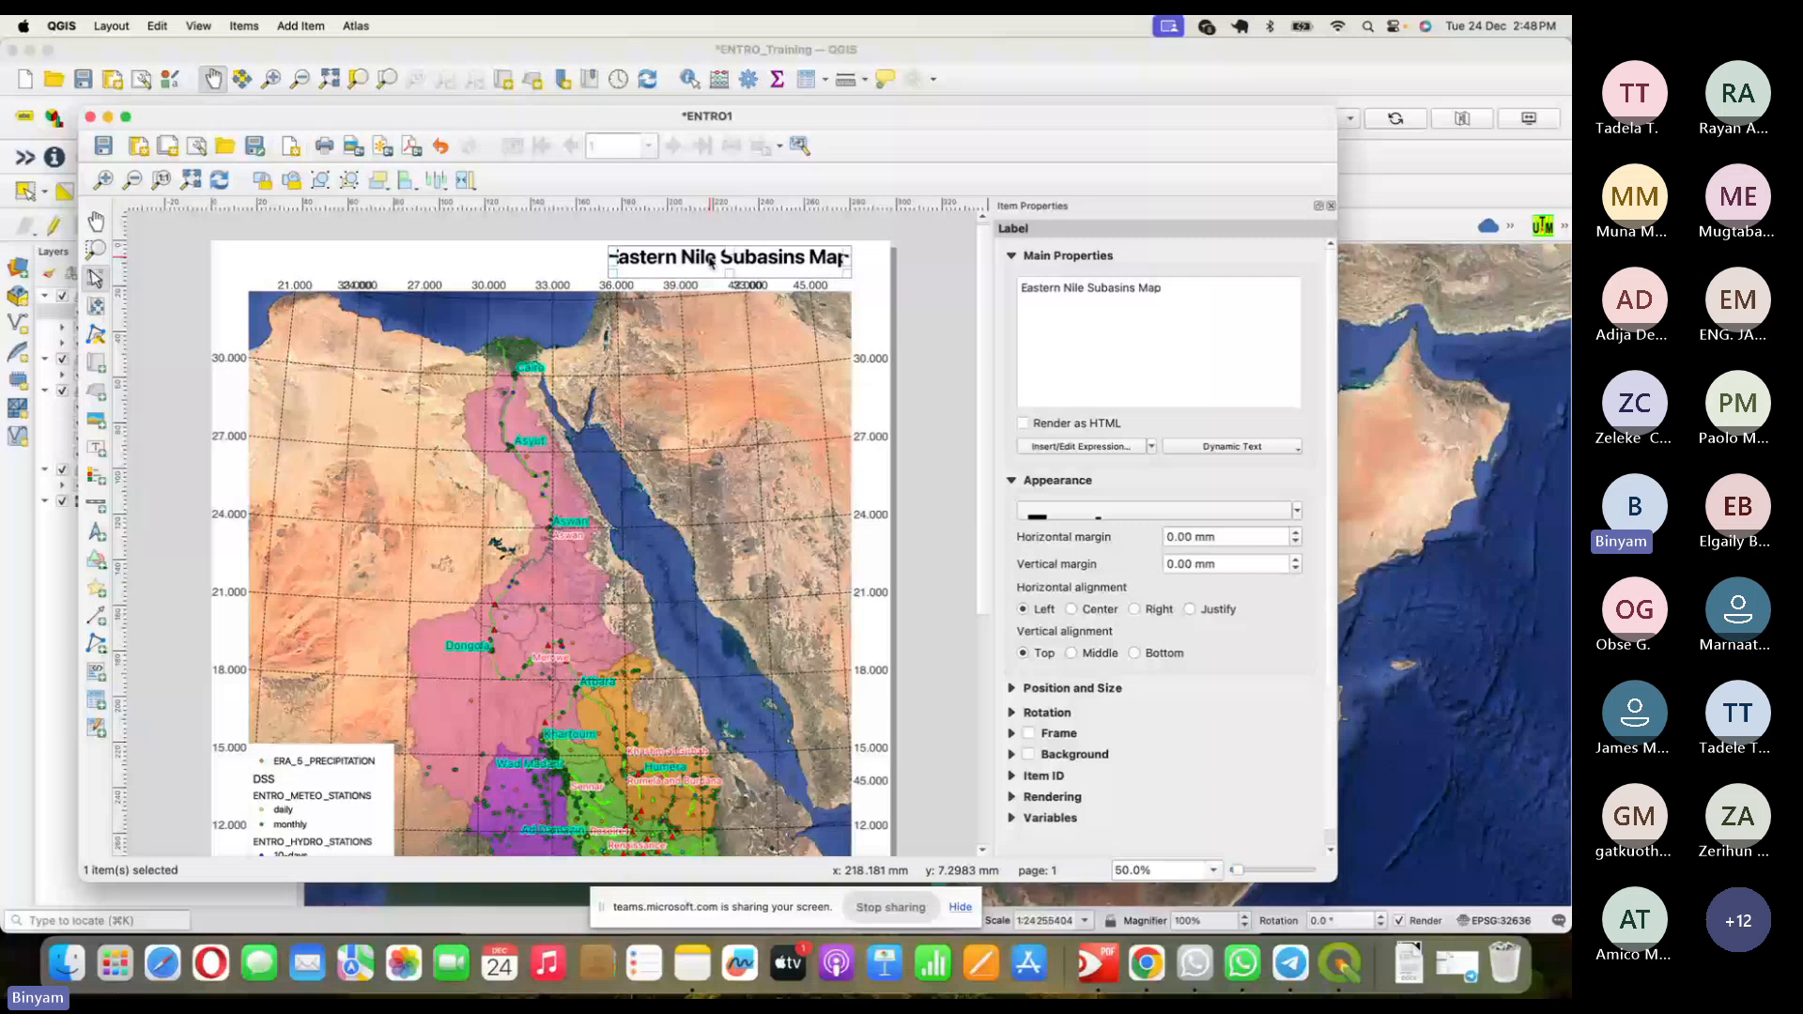
left_click_drag(711, 260, 526, 255)
left_click(623, 261)
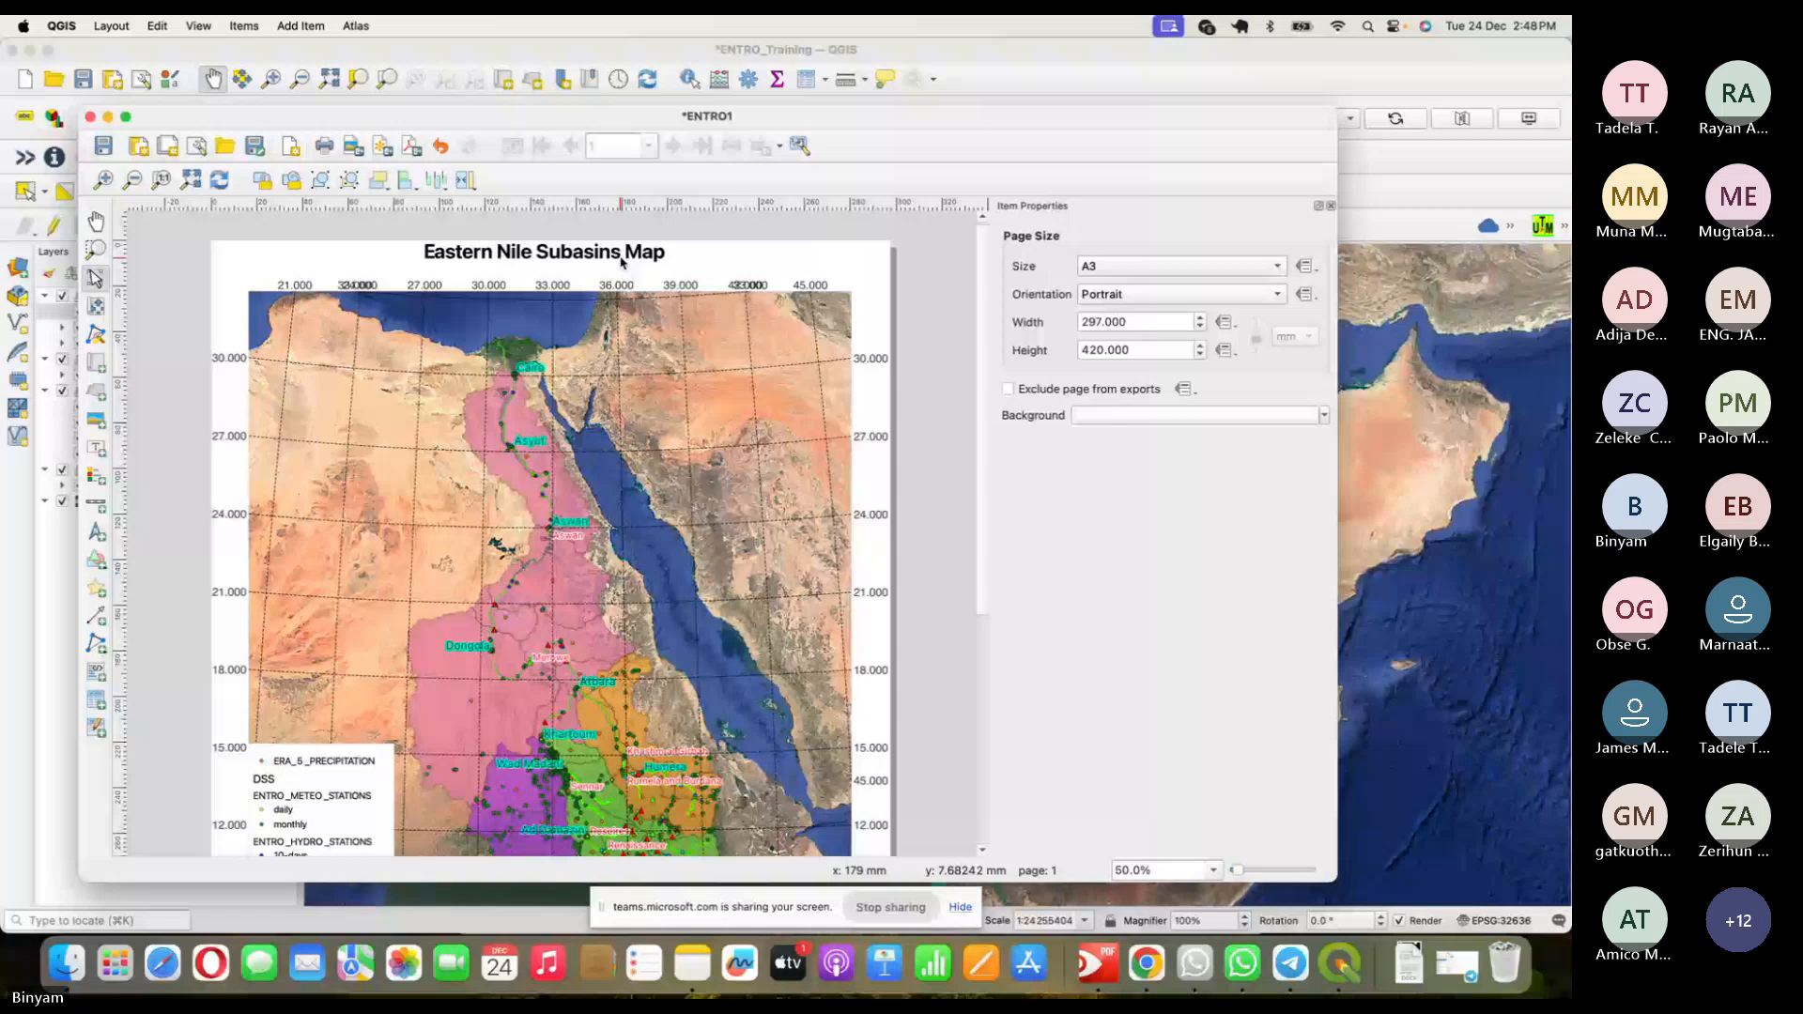
left_click(797, 419)
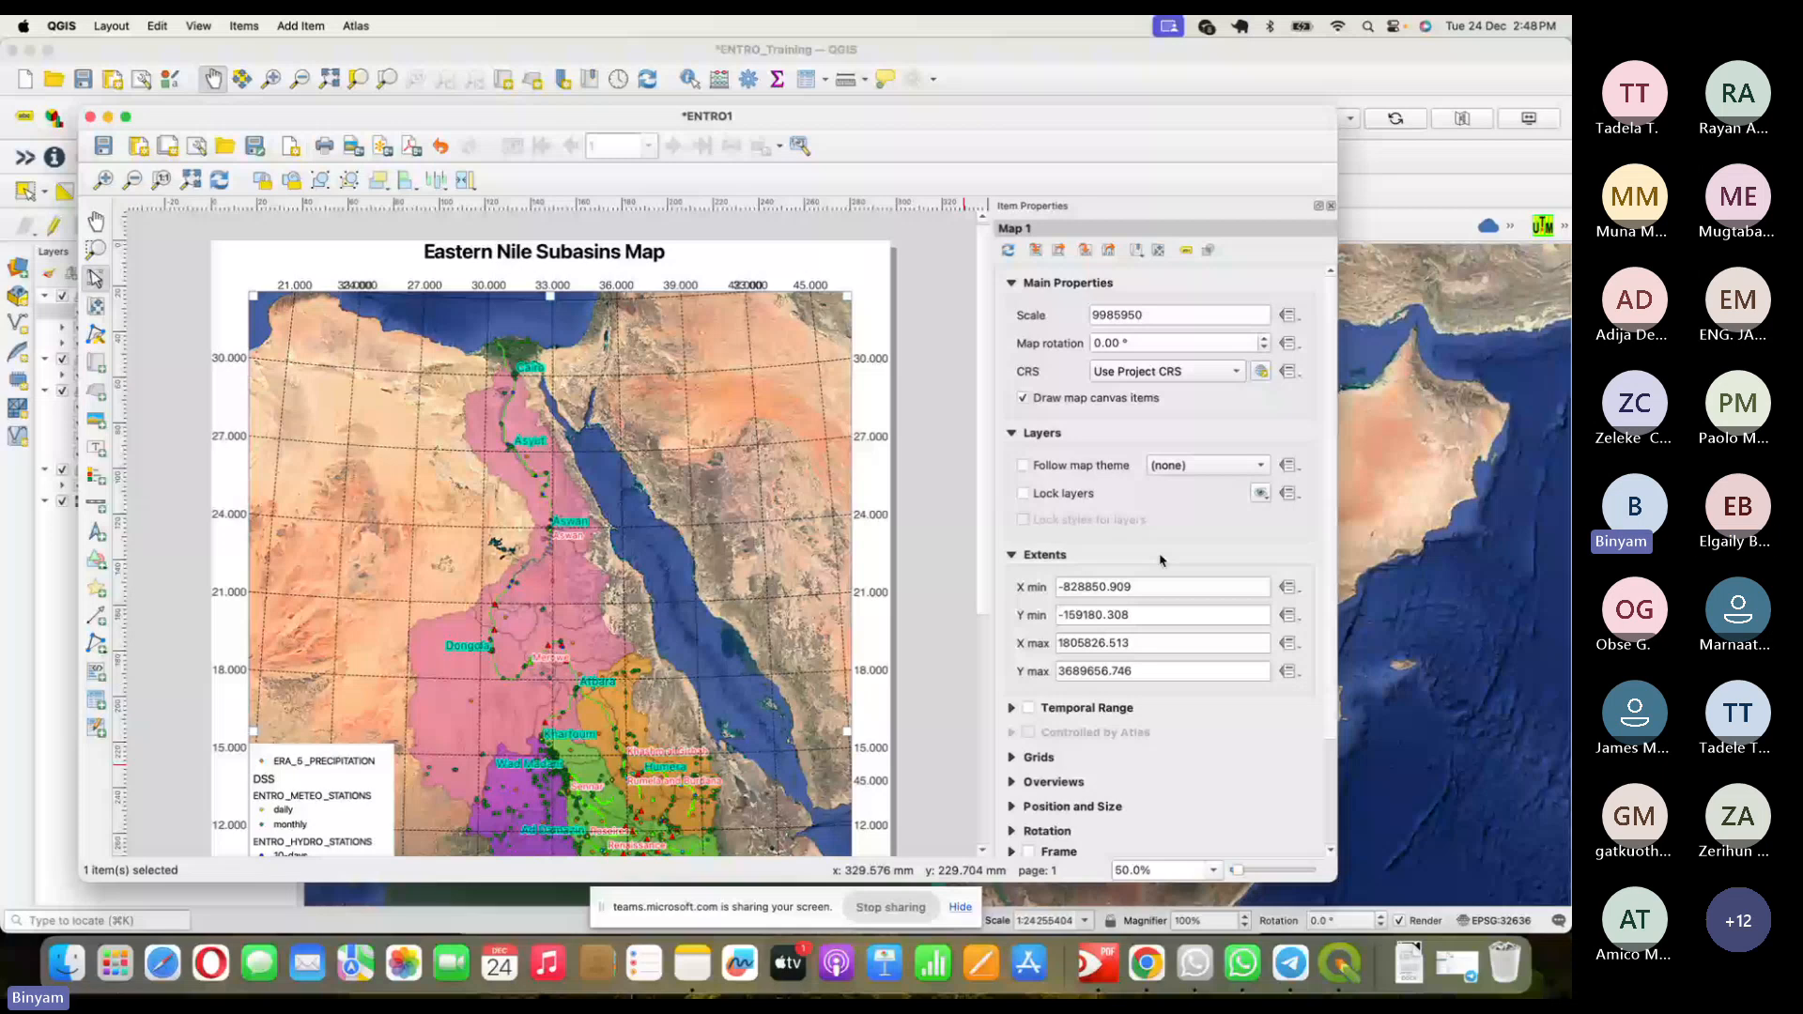
- Set Grid 1's coordinate label precision to 0 decimal places
left_click(1037, 756)
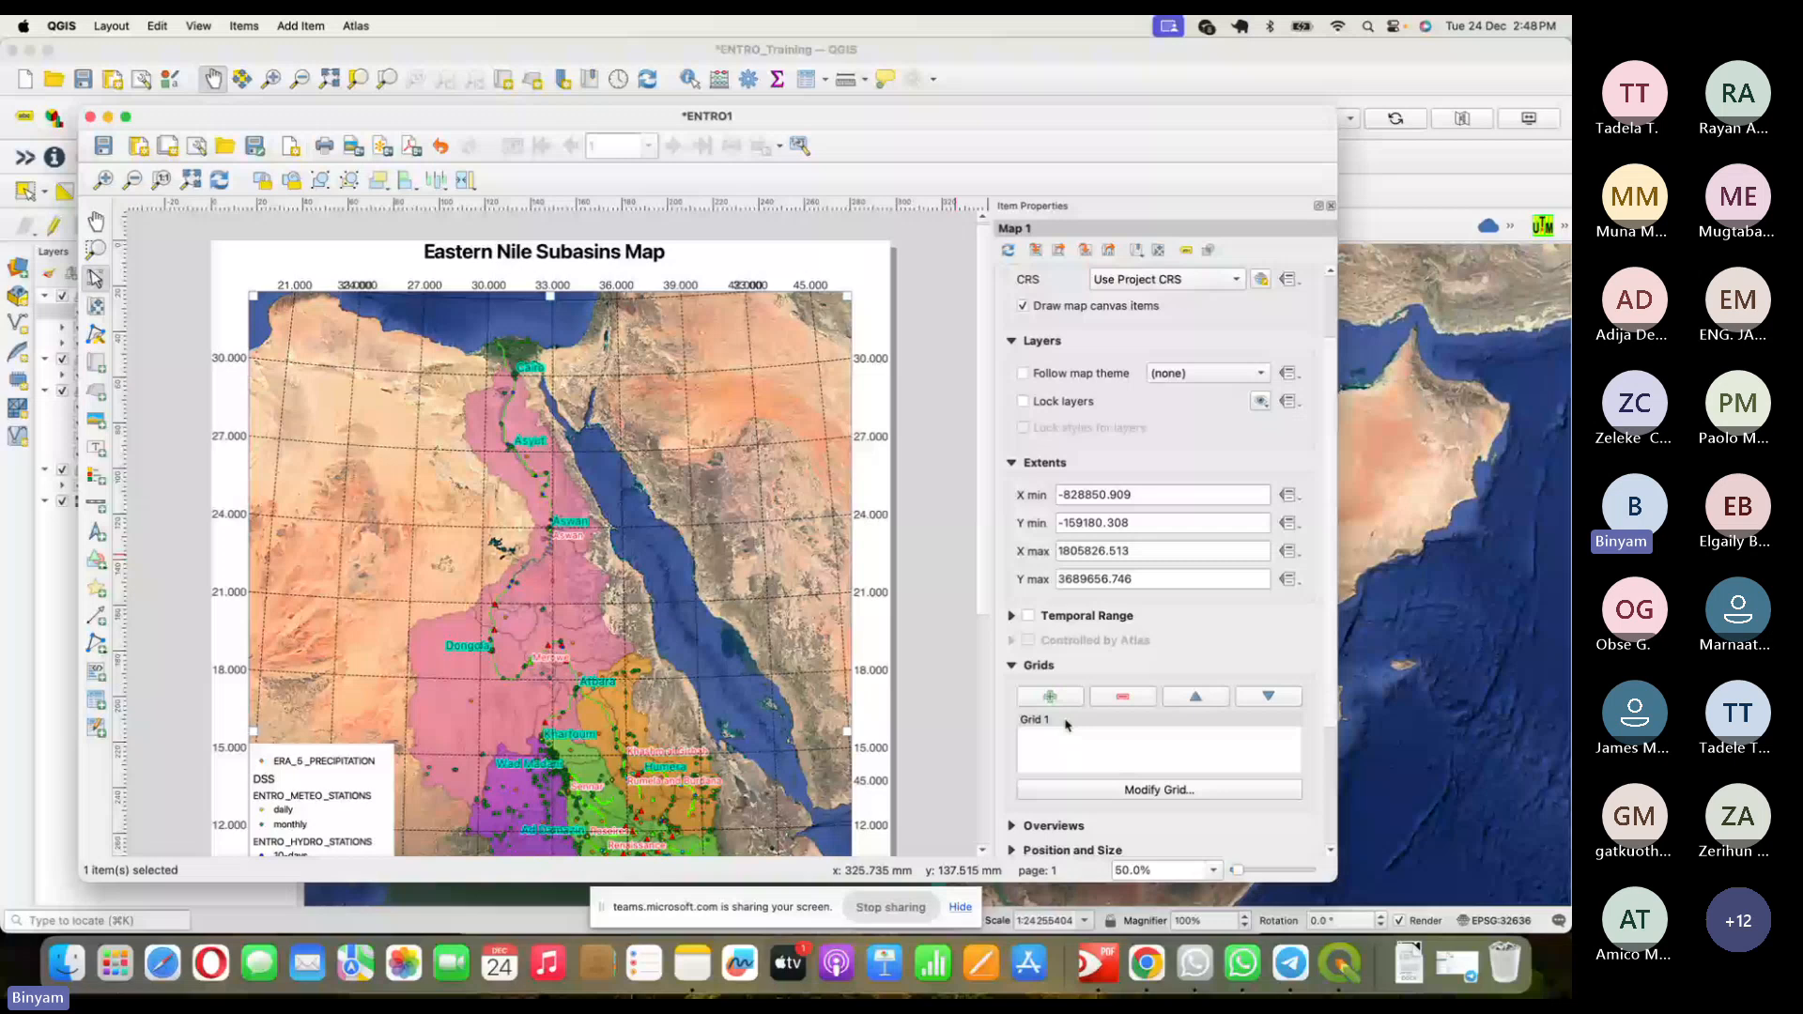
left_click(1159, 790)
left_click_drag(1334, 493, 1333, 519)
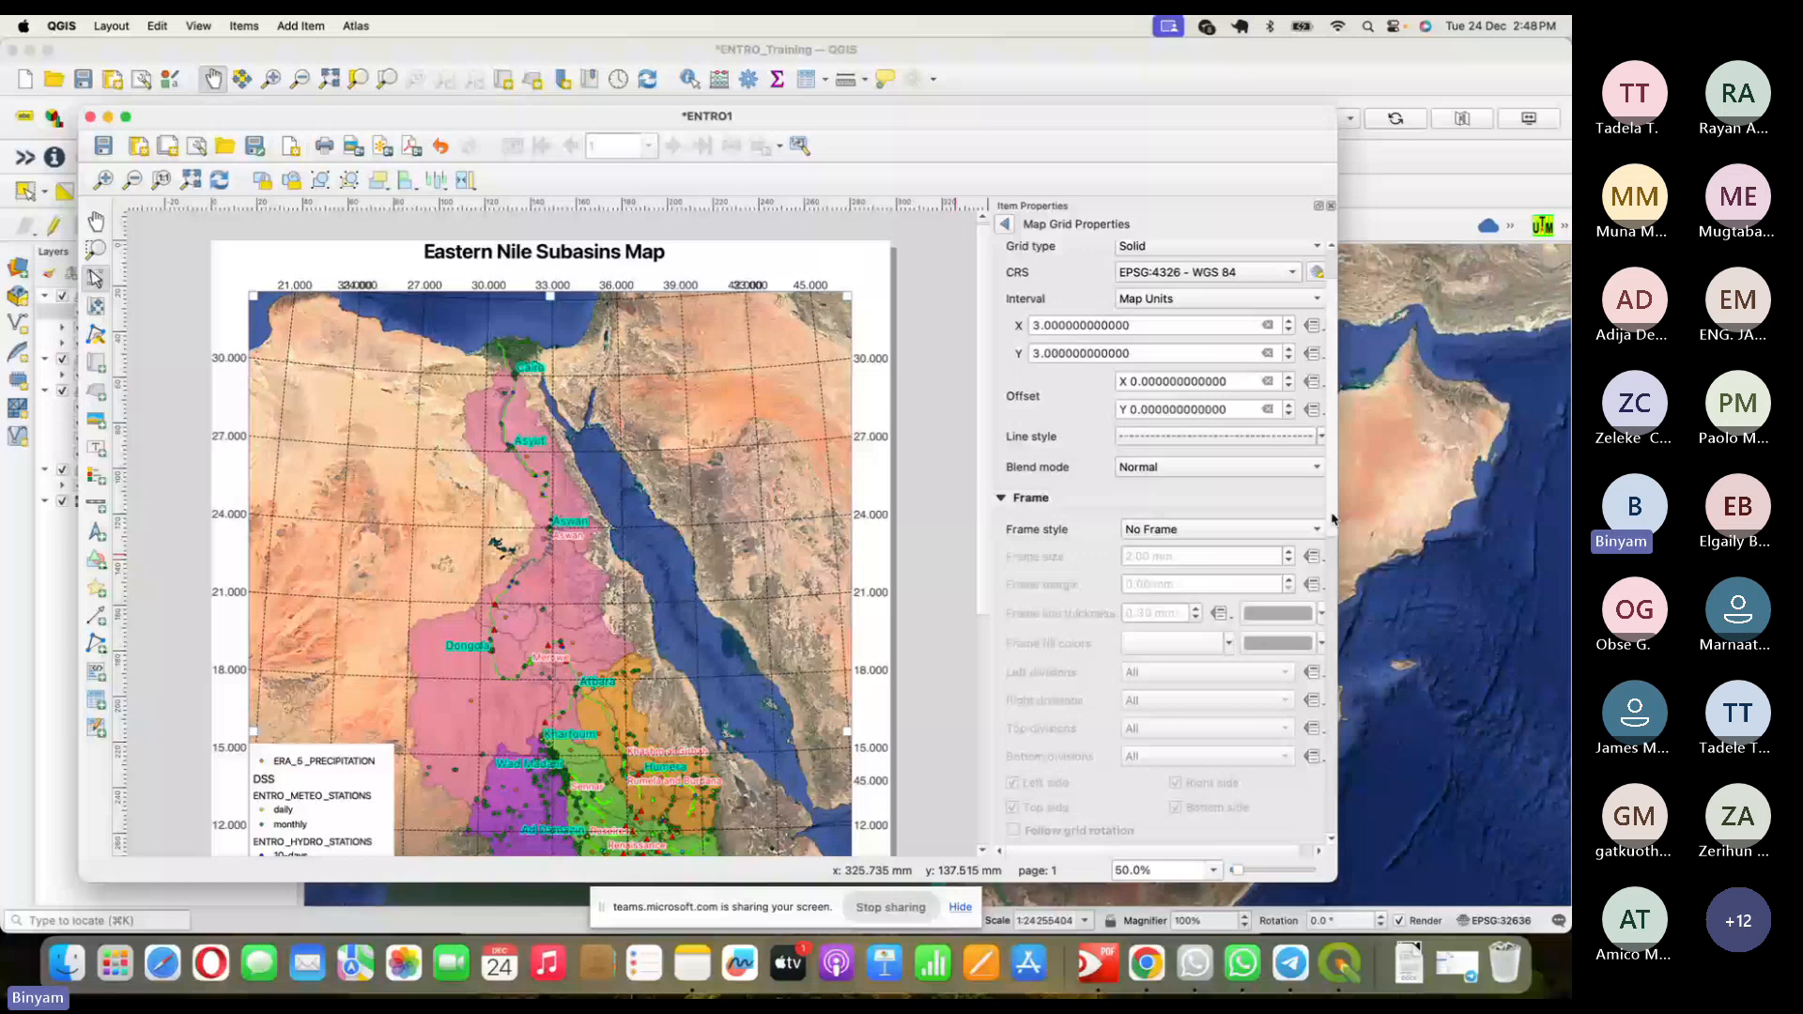
left_click_drag(1334, 519, 1333, 801)
left_click_drag(1117, 742, 1087, 748)
type("1")
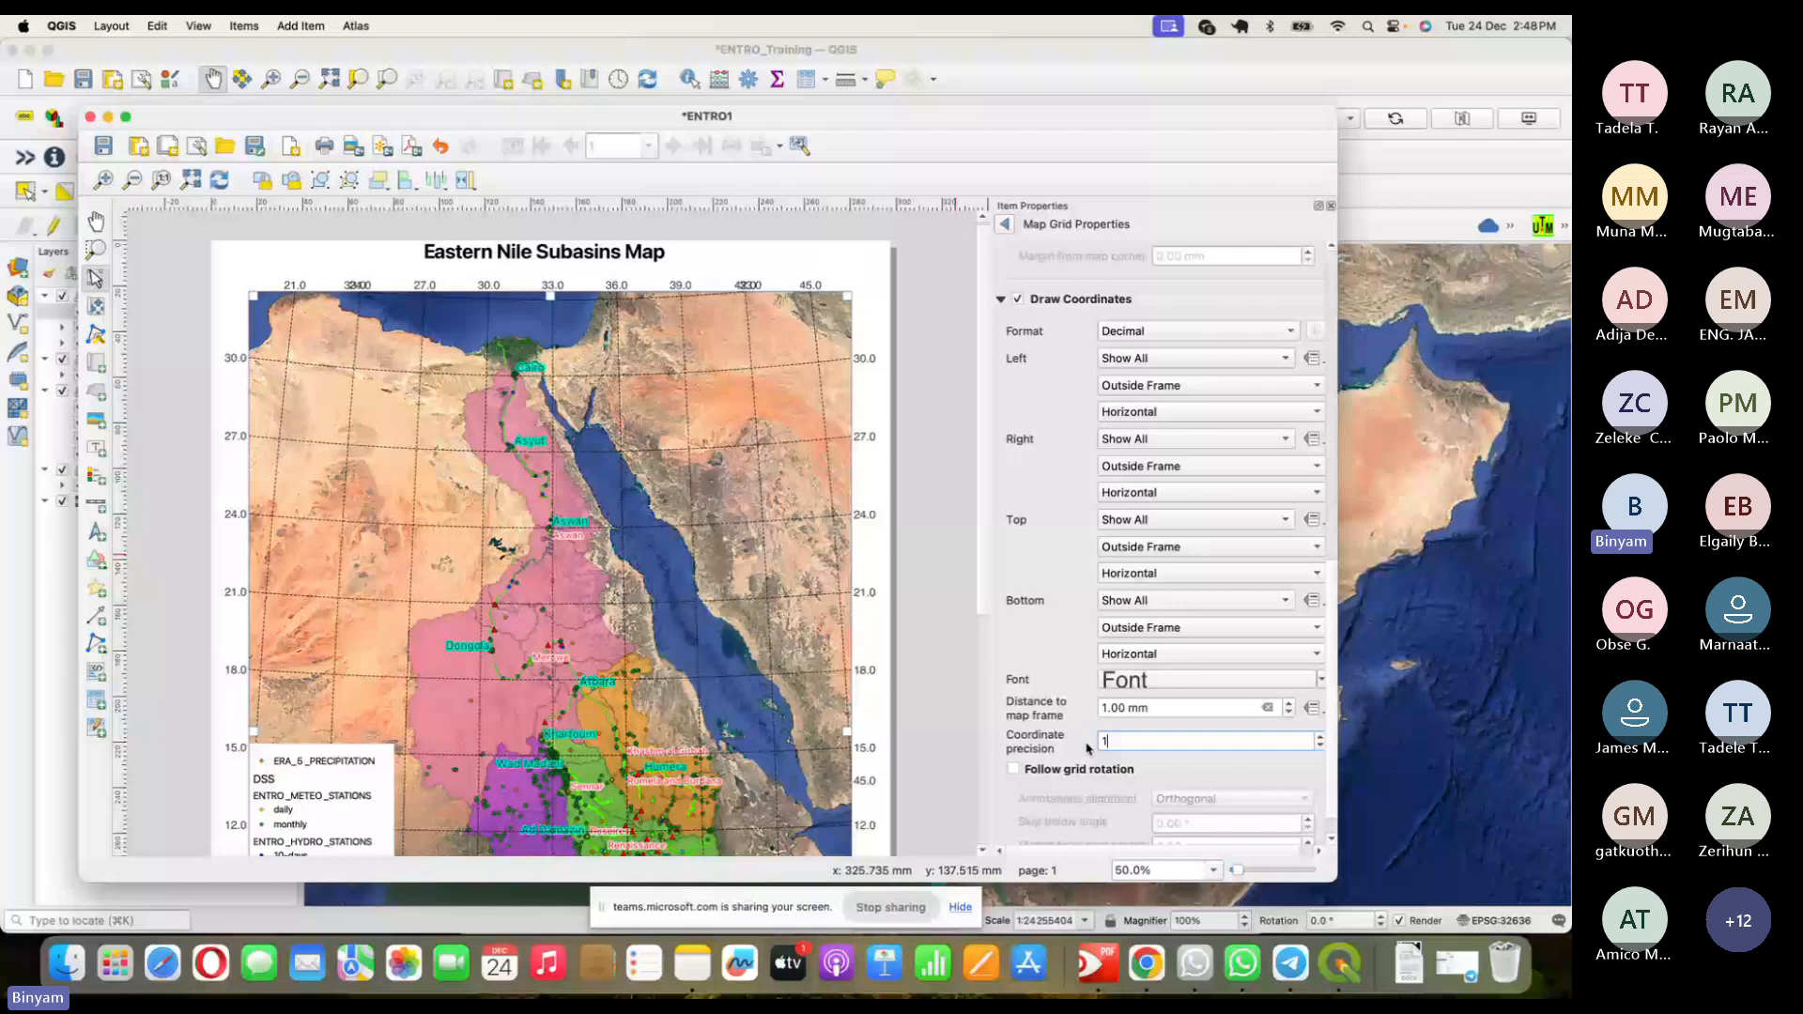
key("BackSpace")
type("0")
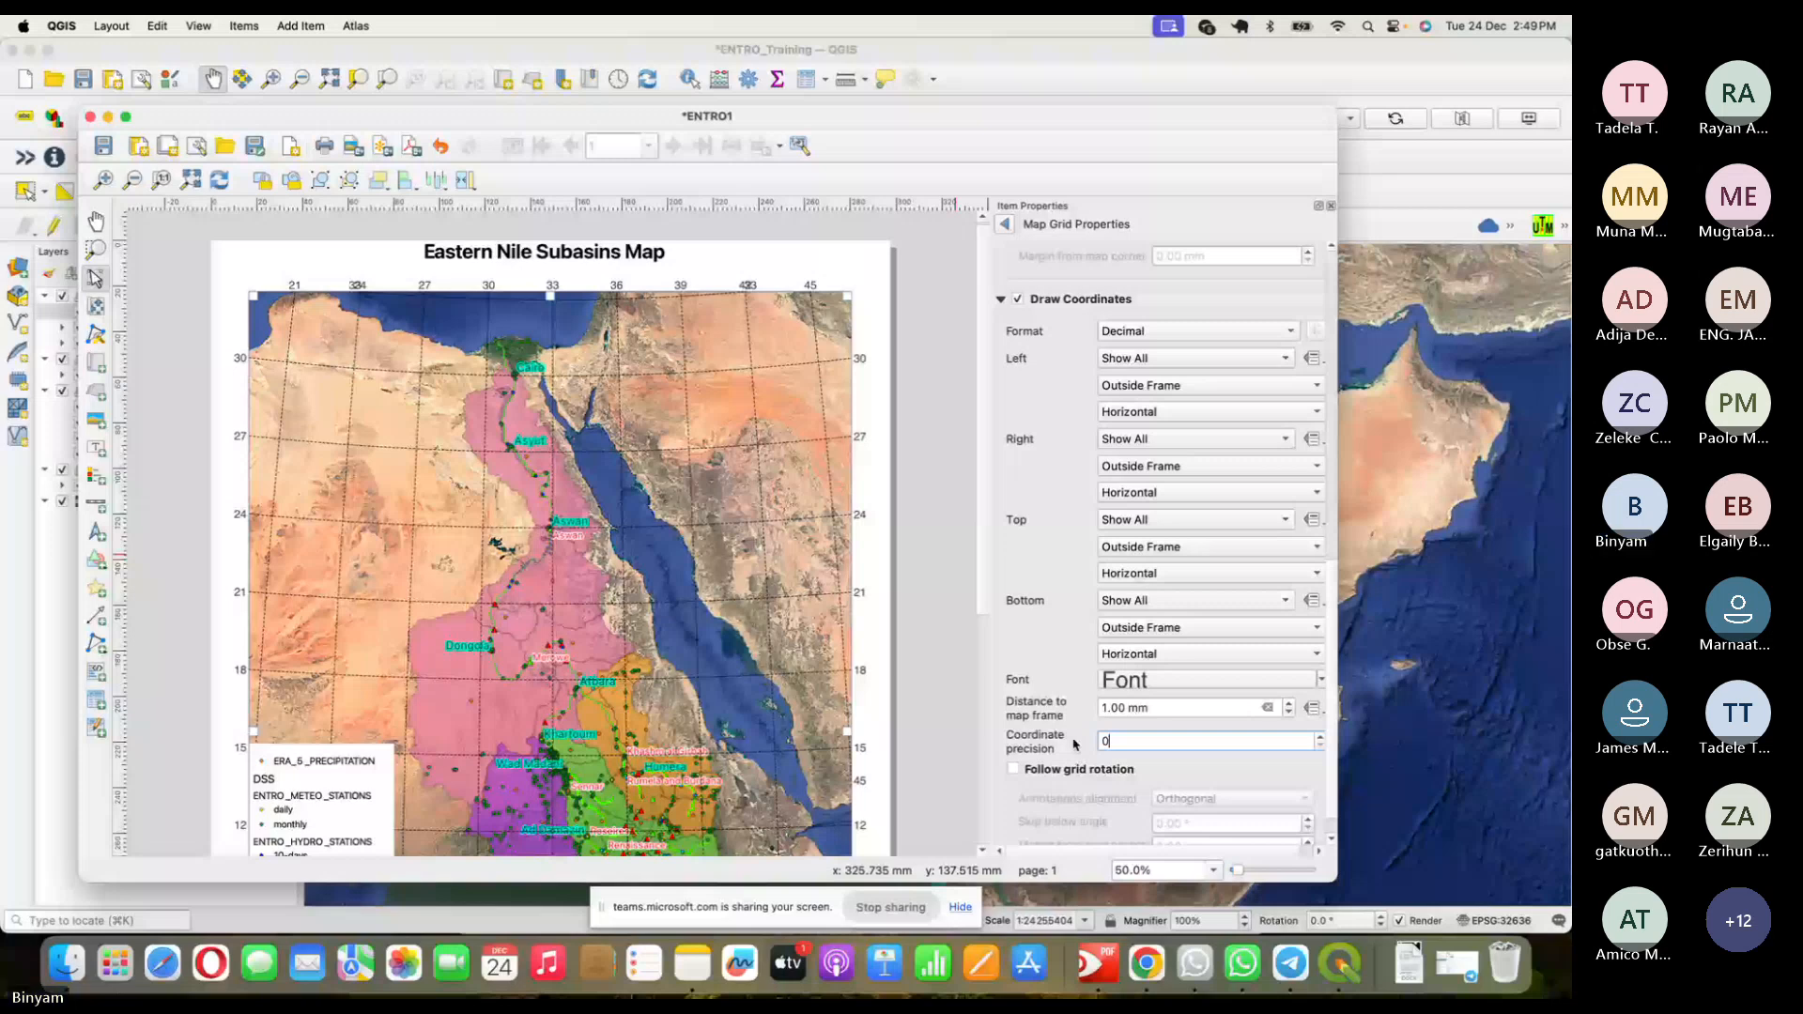
left_click(765, 482)
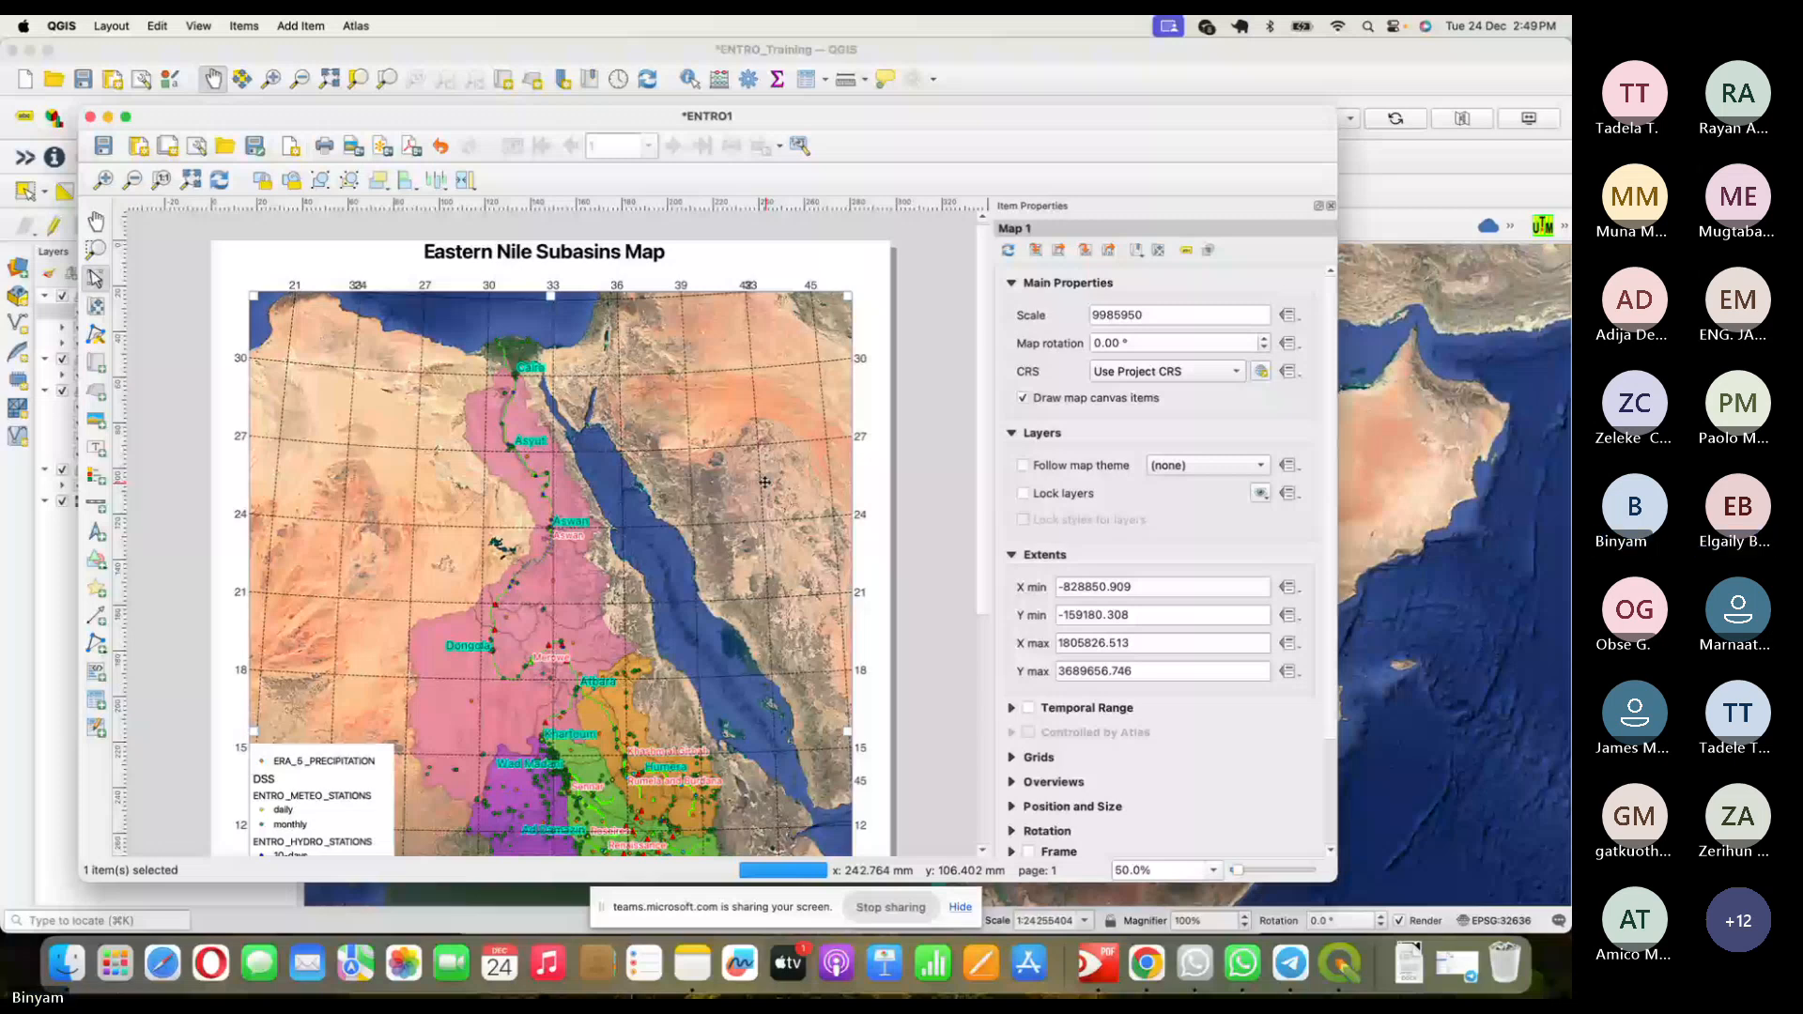
- Move the legend into the map's lower-left corner
scroll(766, 482, "down", 5)
left_click(328, 627)
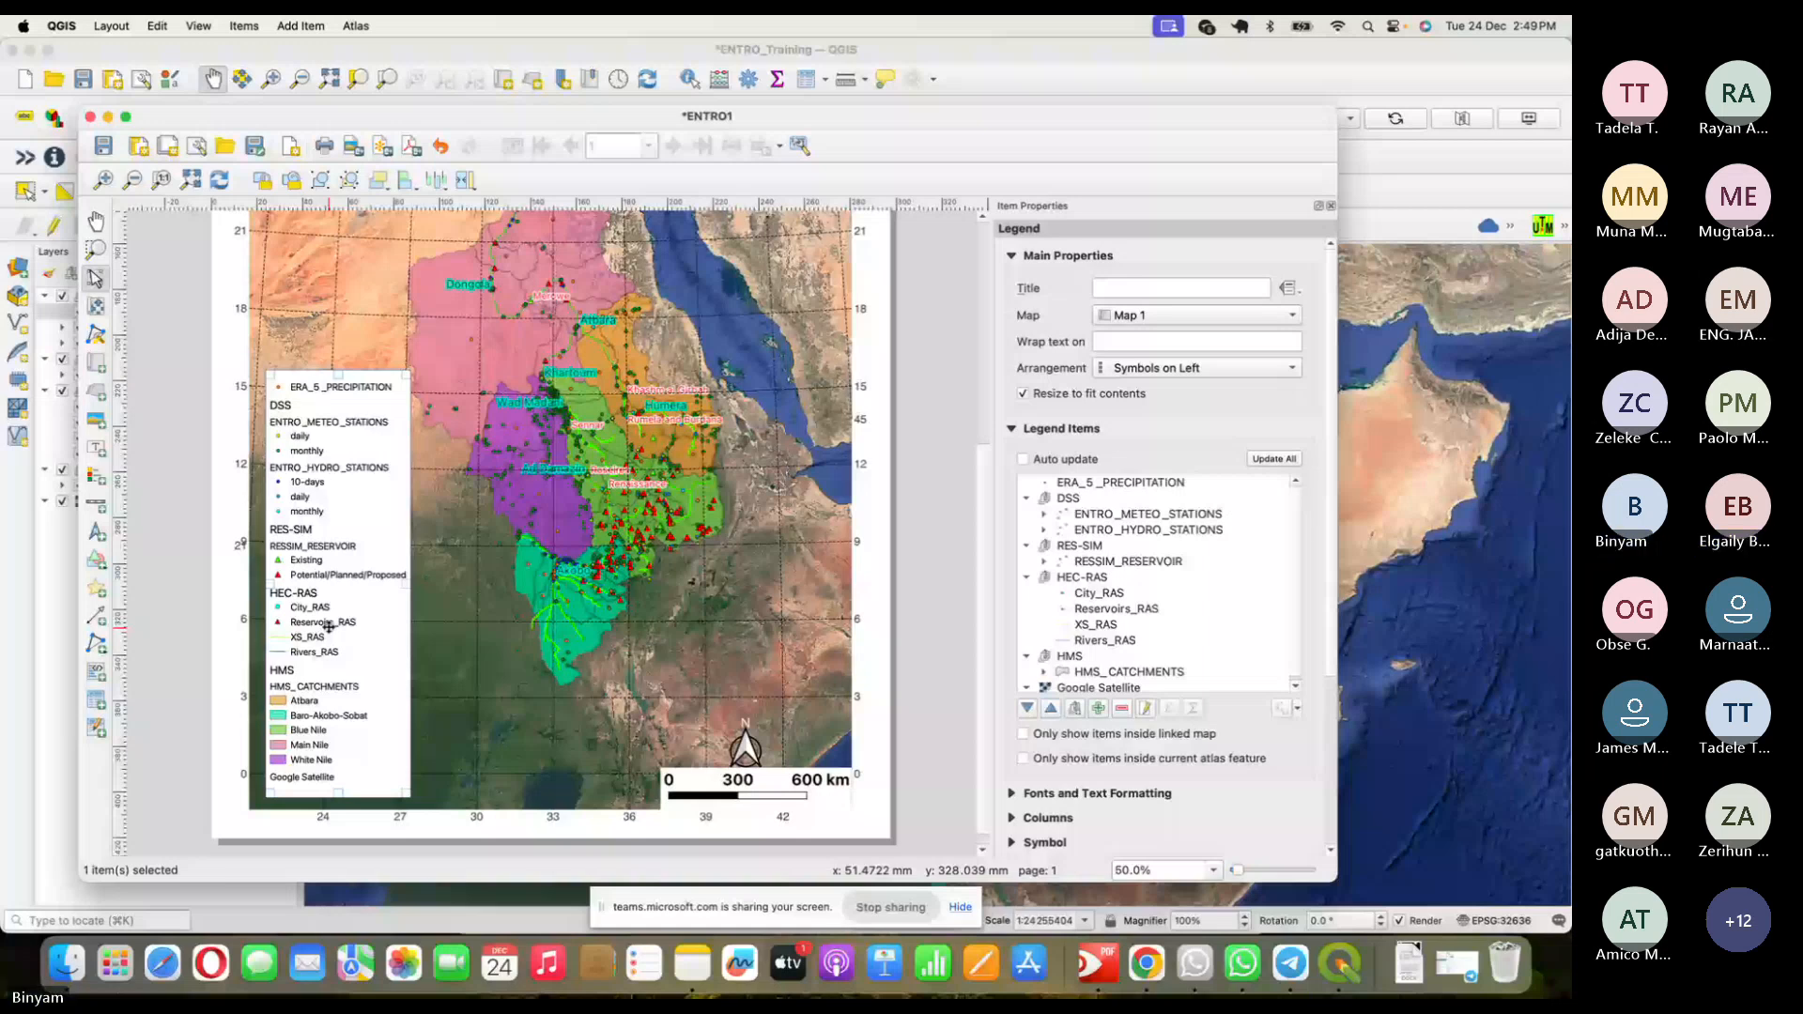
left_click_drag(328, 627, 312, 640)
left_click(727, 561)
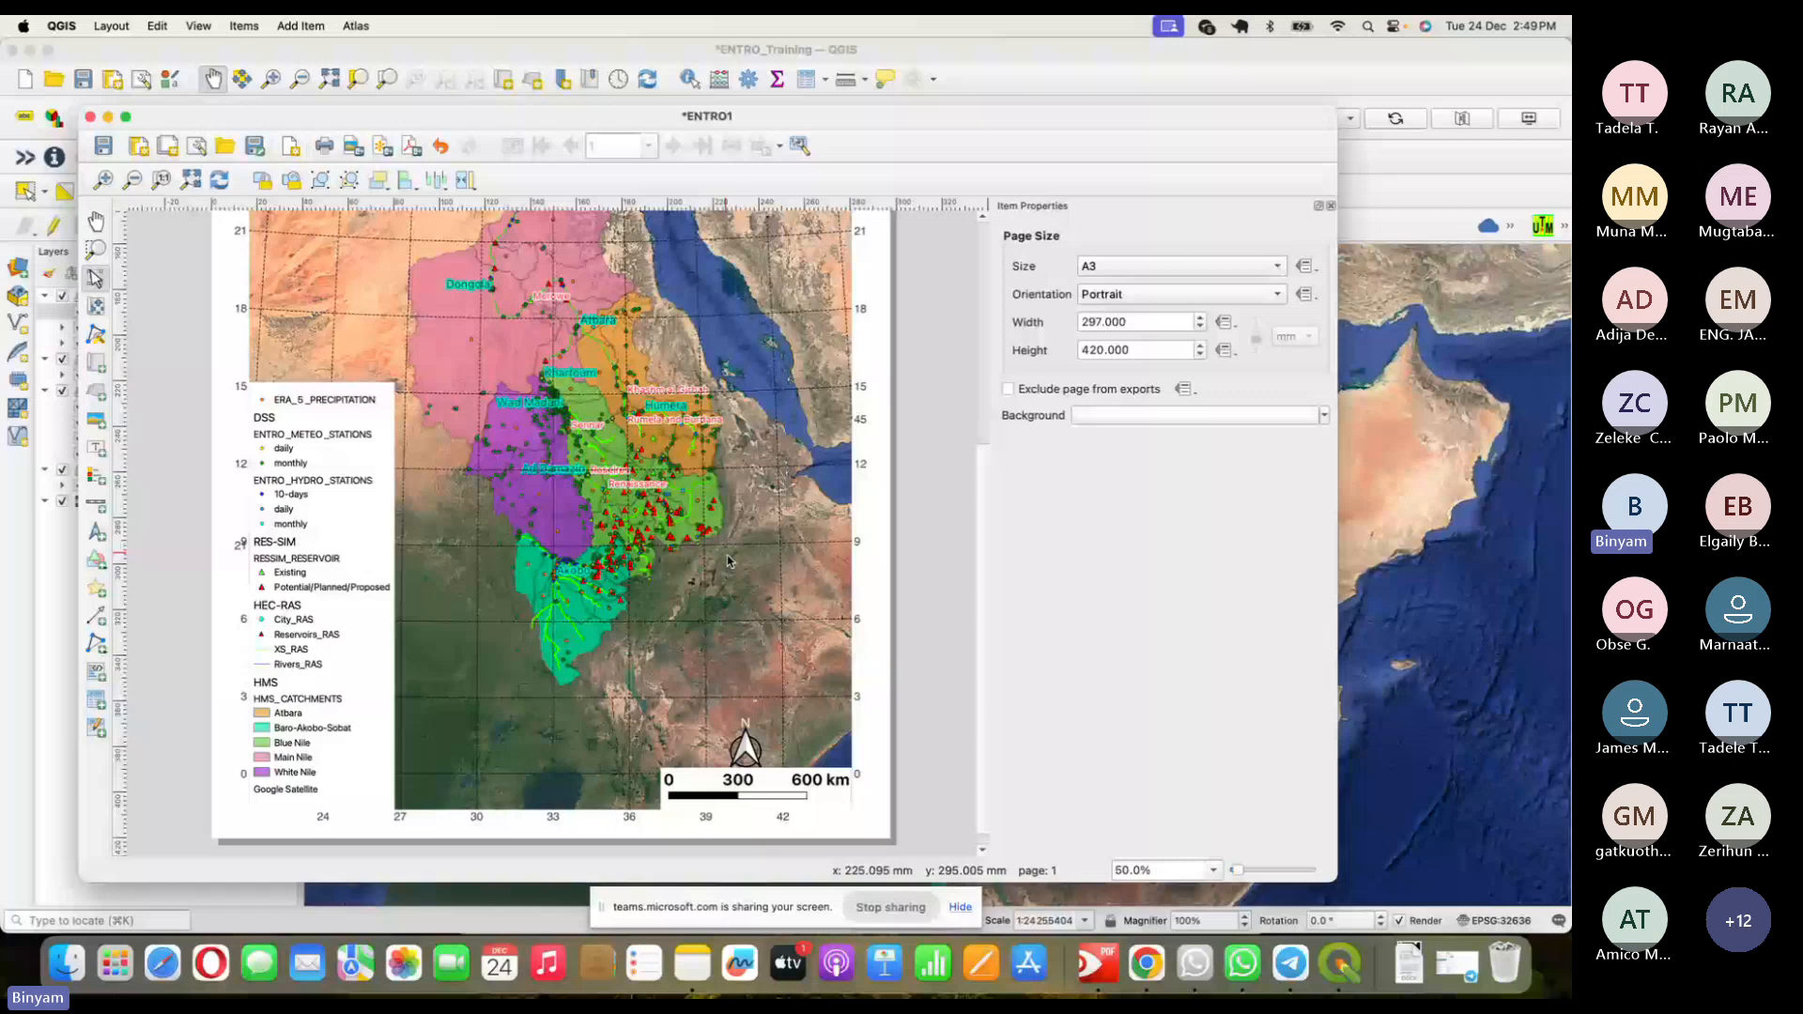
scroll(525, 375, "up", 5)
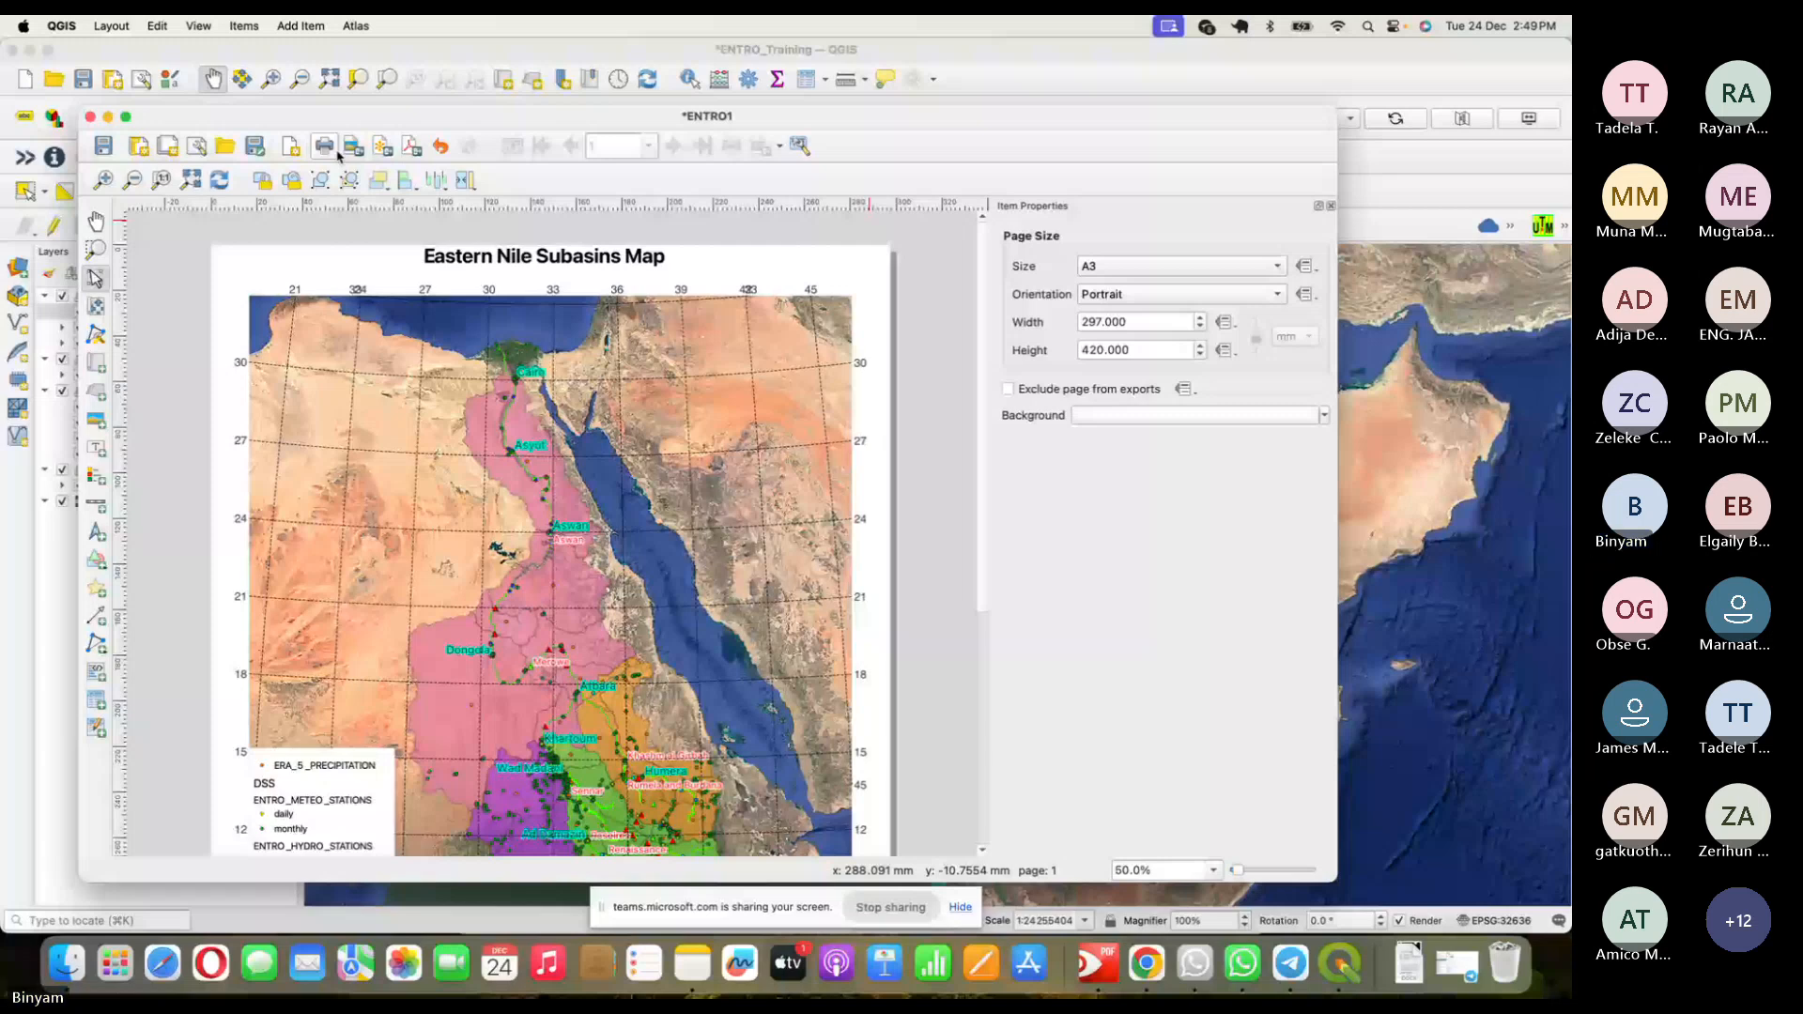
- Export the layout as ENTRO1Map3.jpg in the GIS folder and reveal the file
left_click(340, 153)
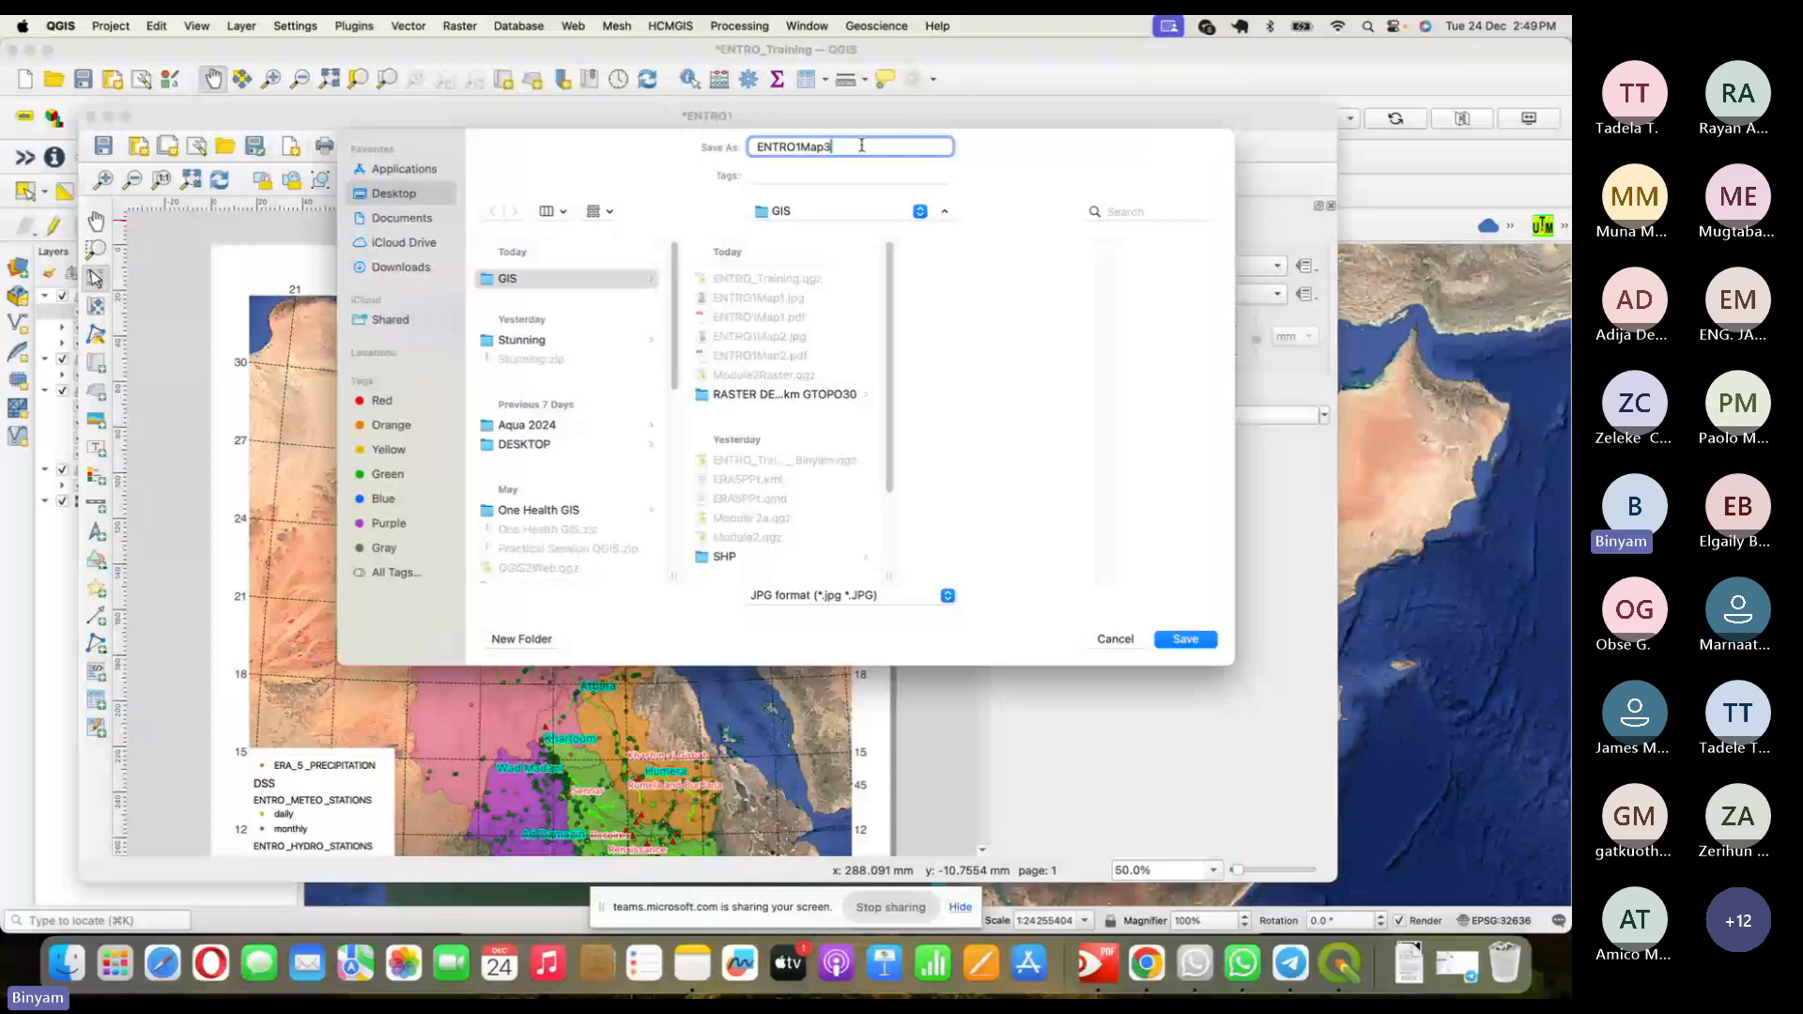
key("Return")
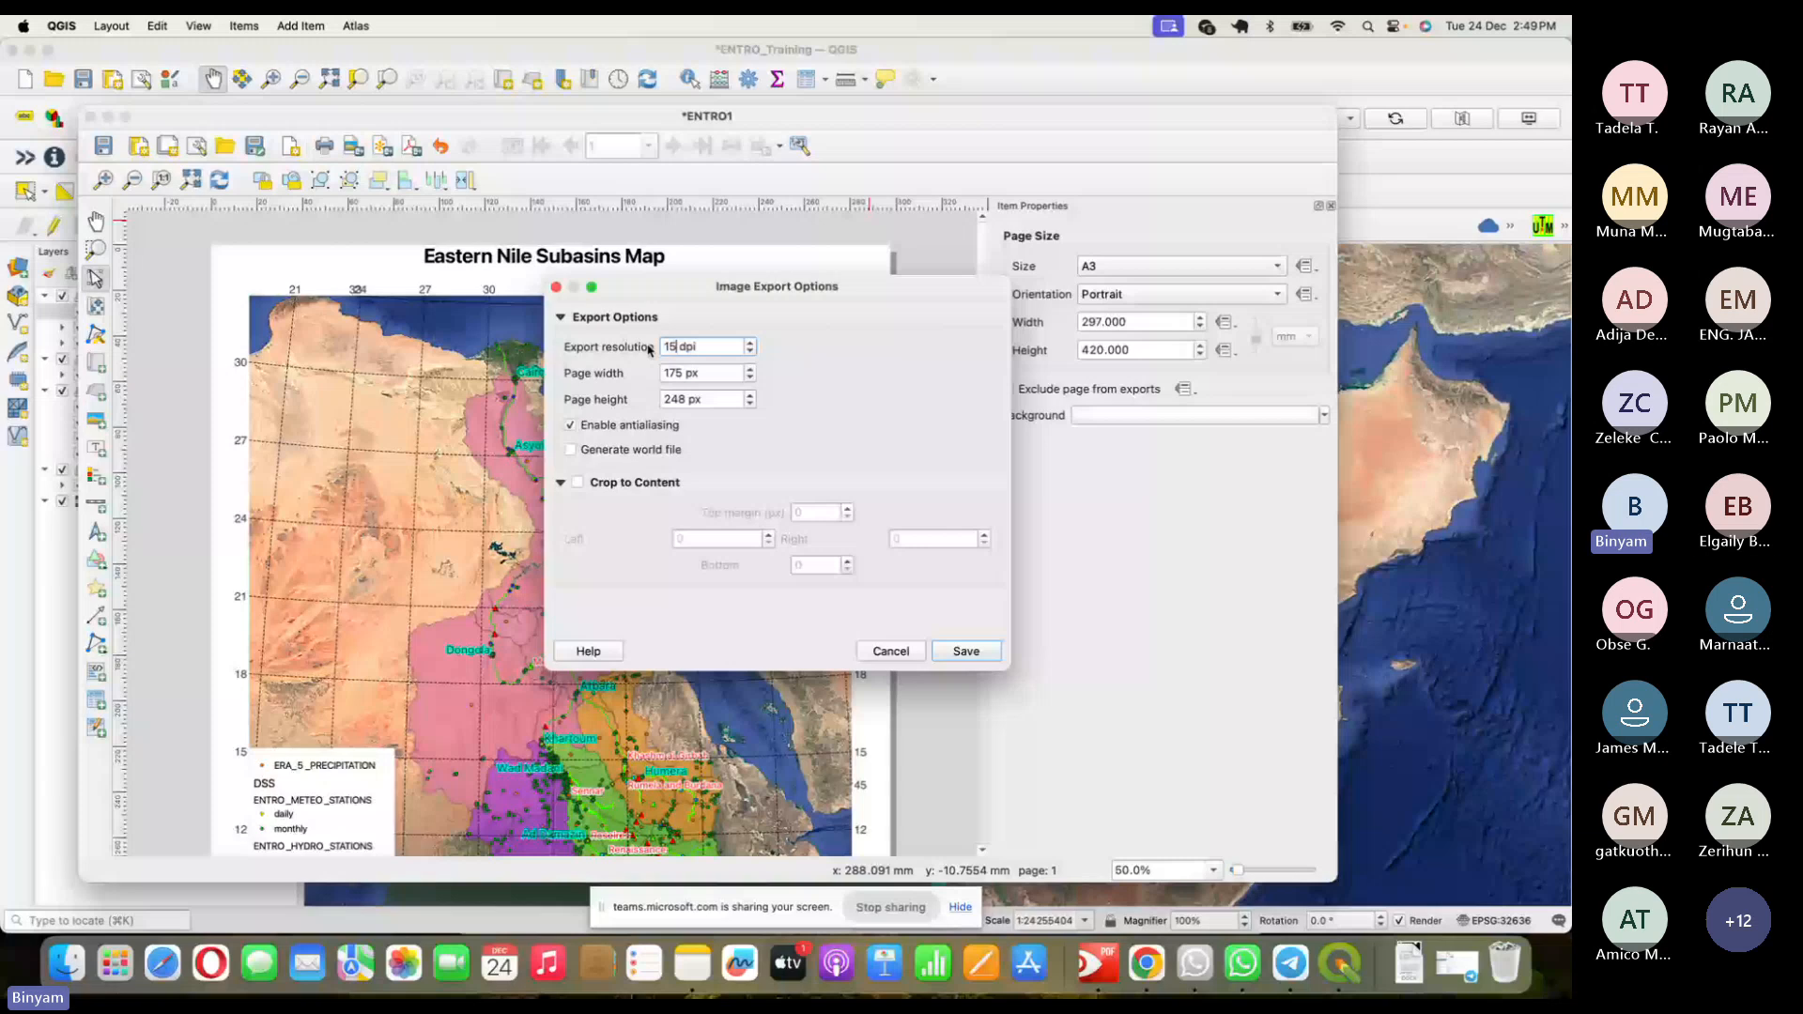
key("Return")
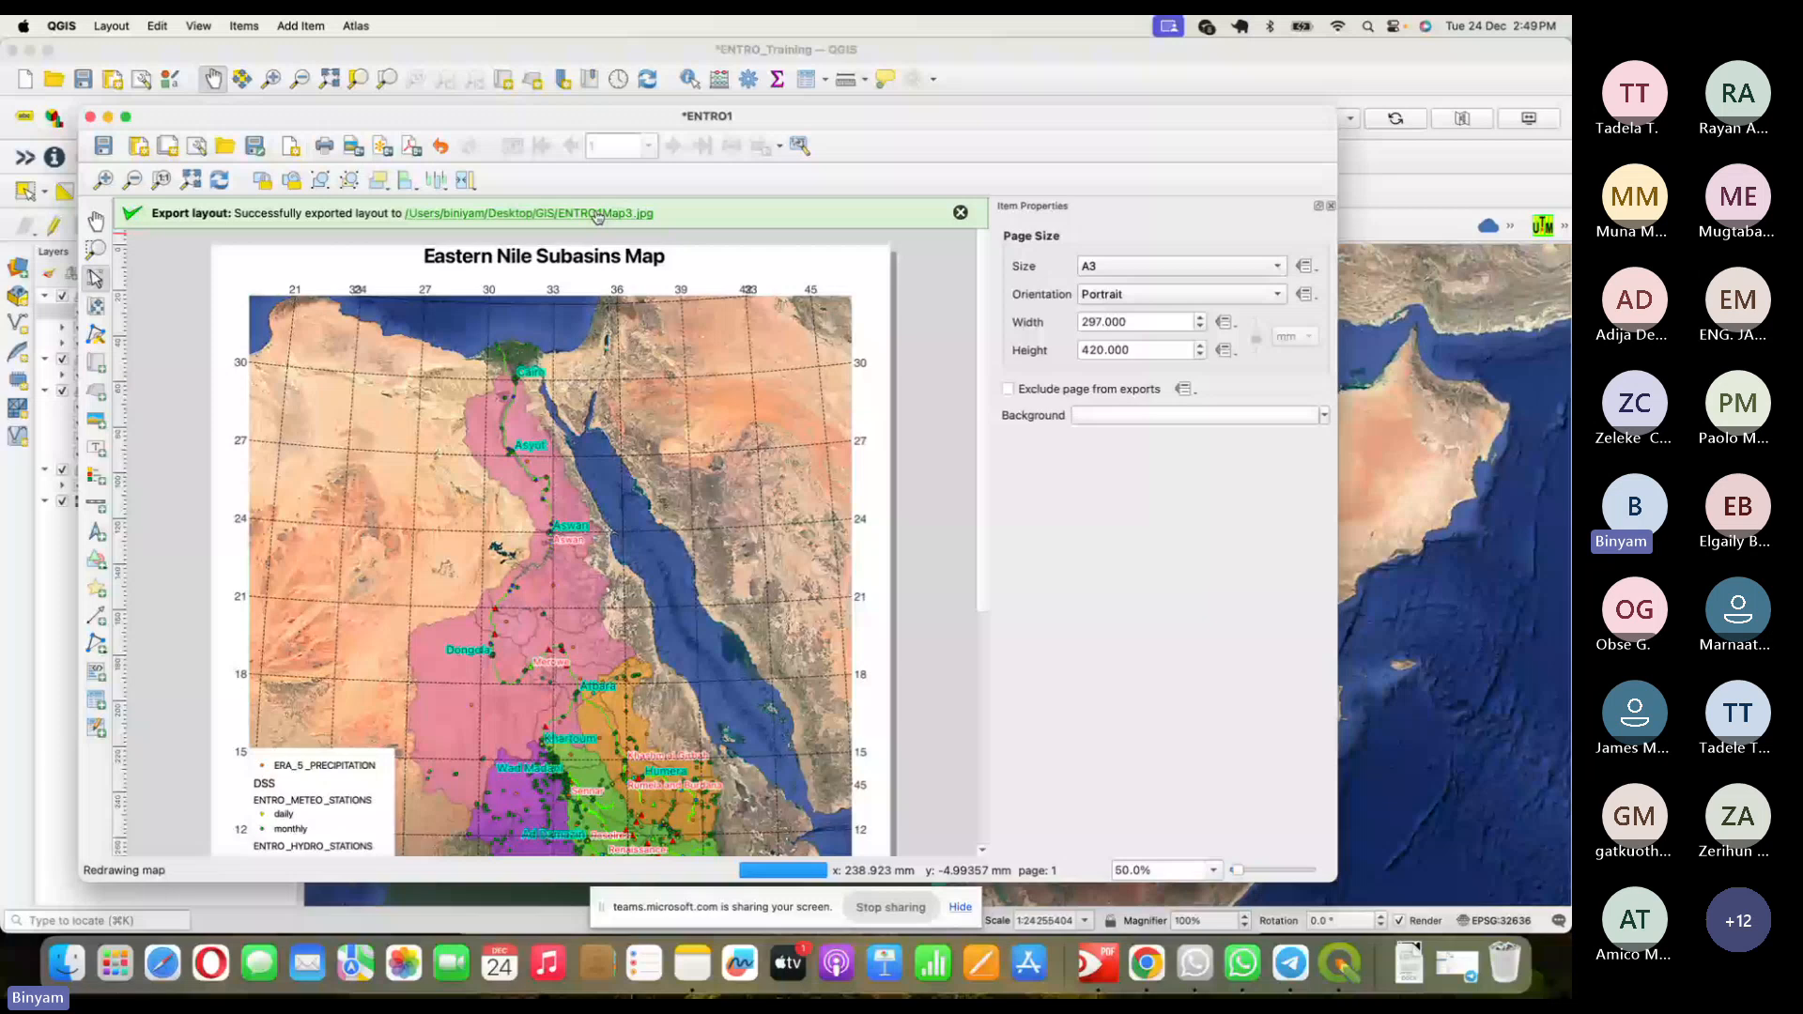
left_click(597, 214)
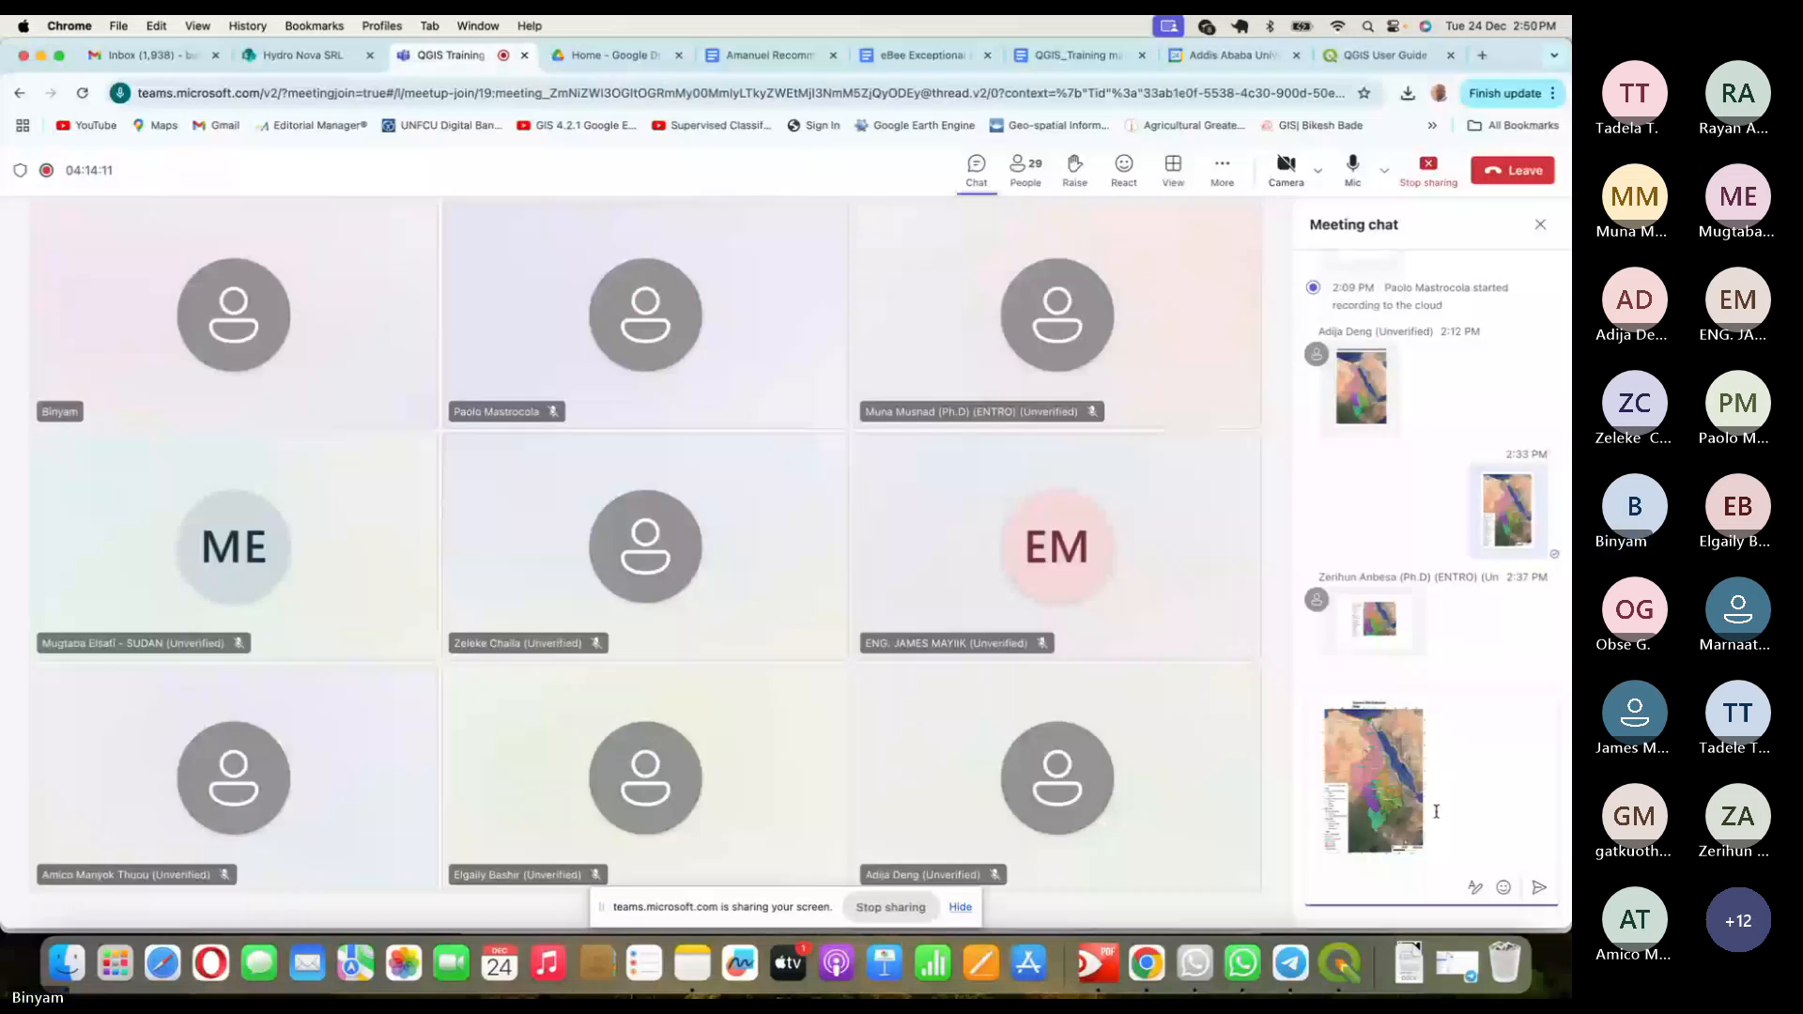
- Send the exported map image in the Teams meeting chat, then switch back to QGIS
left_click(1540, 888)
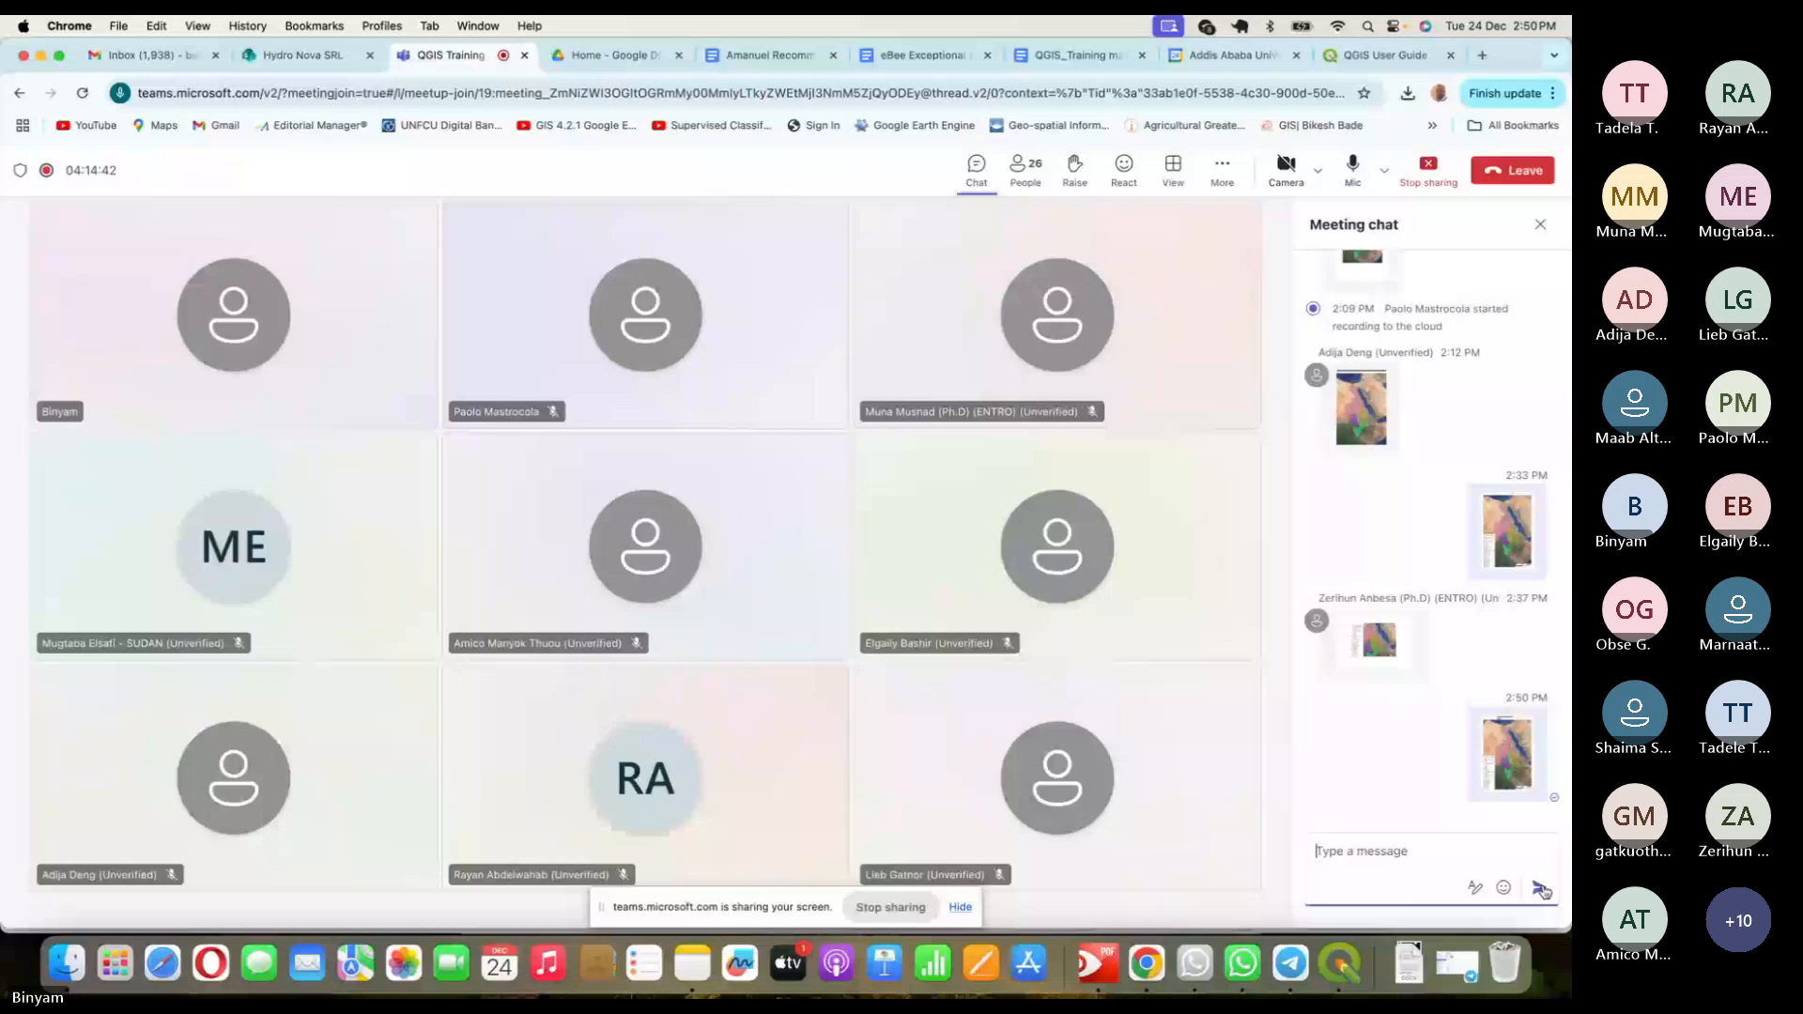
left_click(1339, 963)
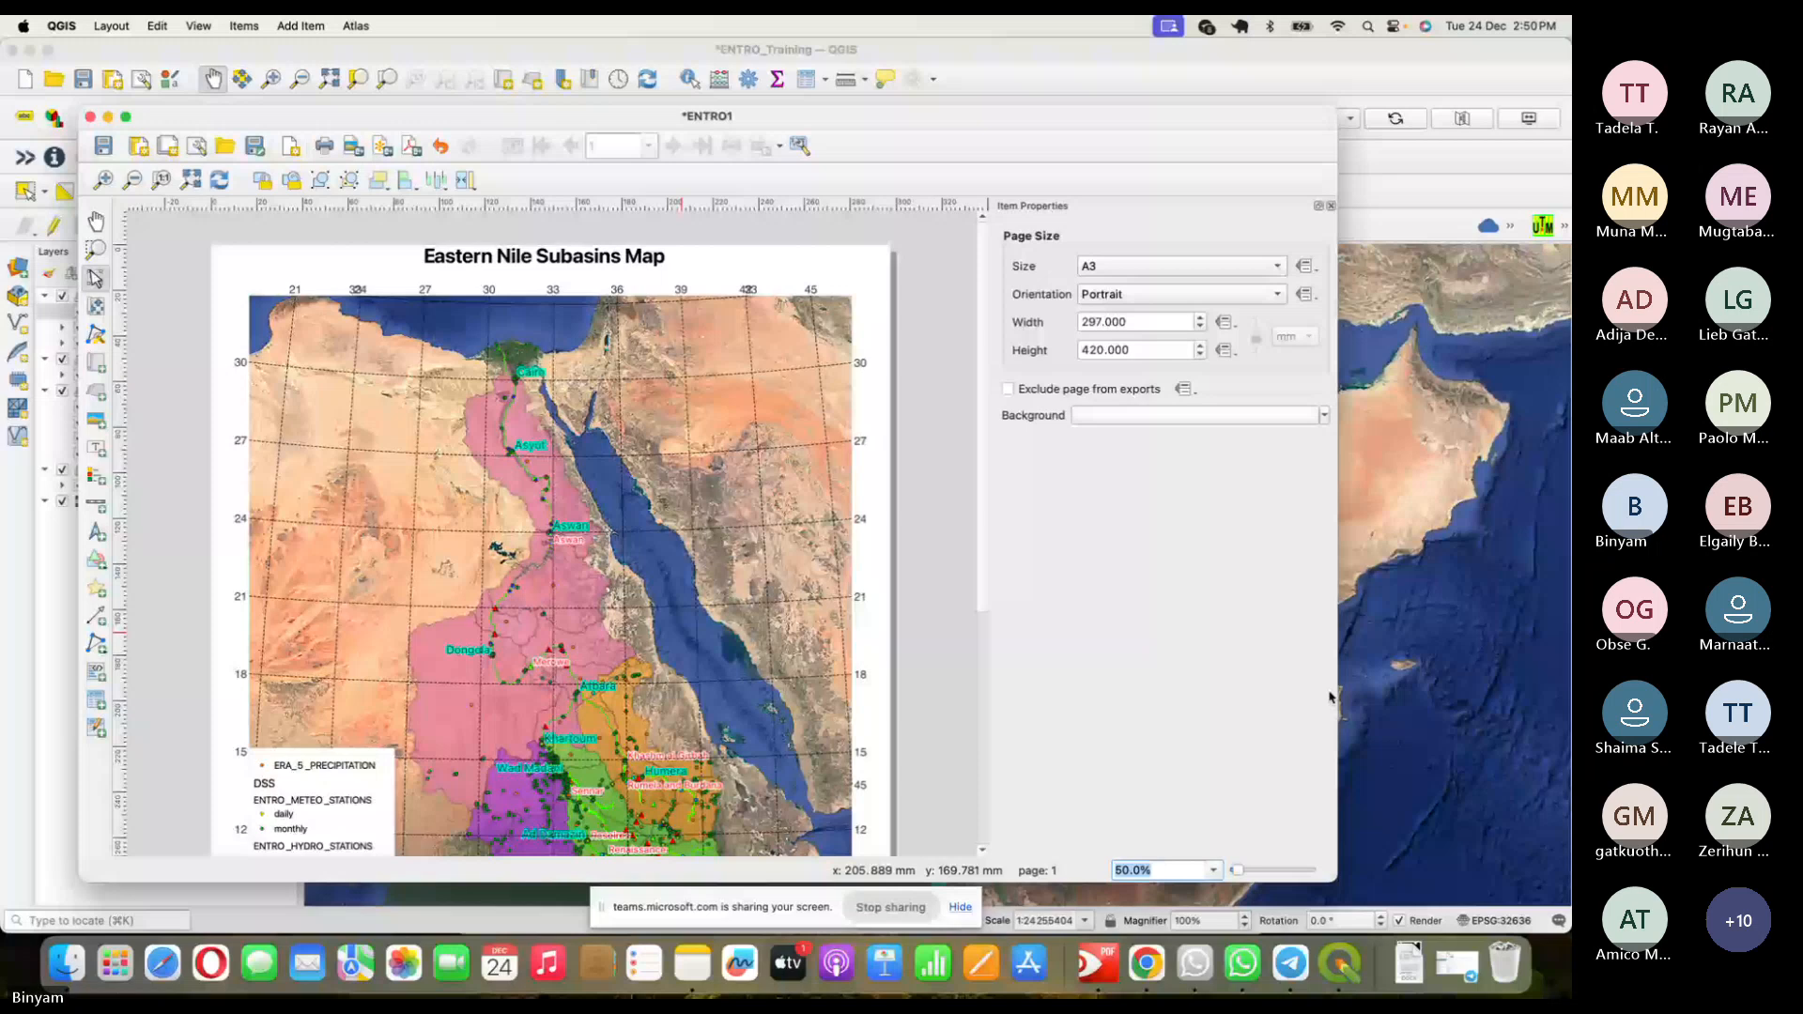
- Move the ENTRO1 layout window aside, then close it
left_click_drag(464, 121, 647, 113)
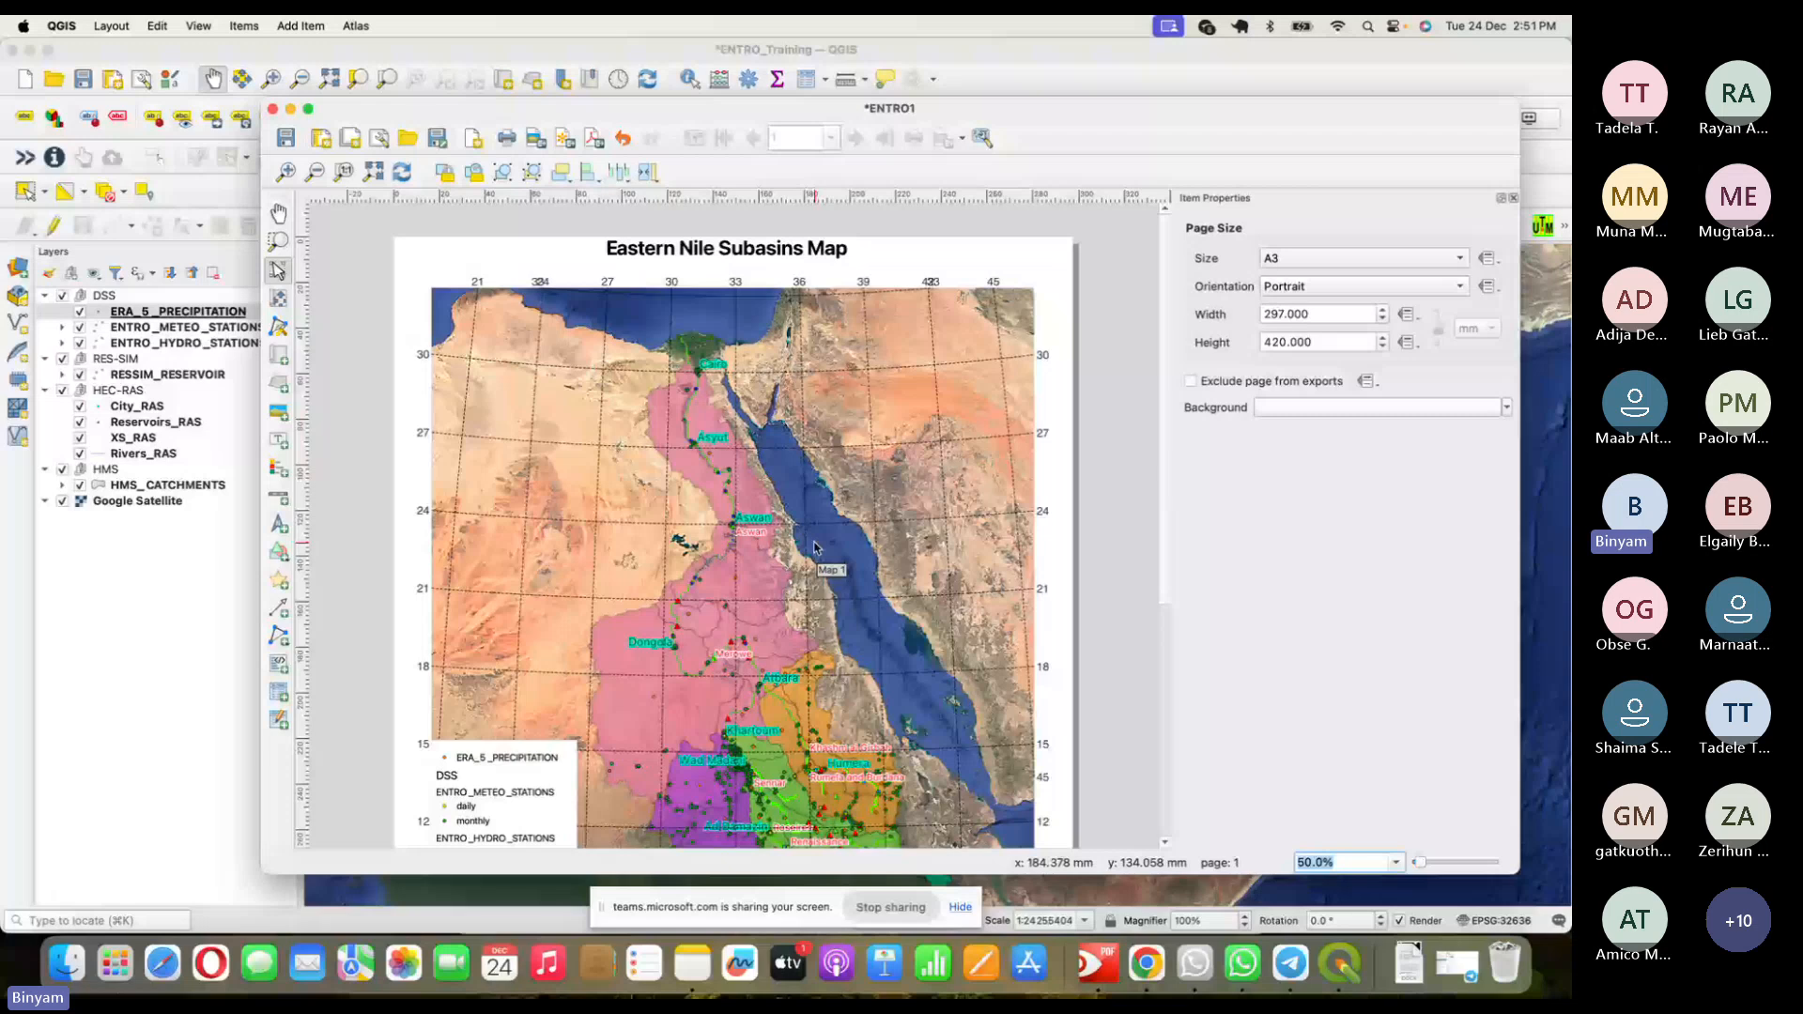
left_click(273, 109)
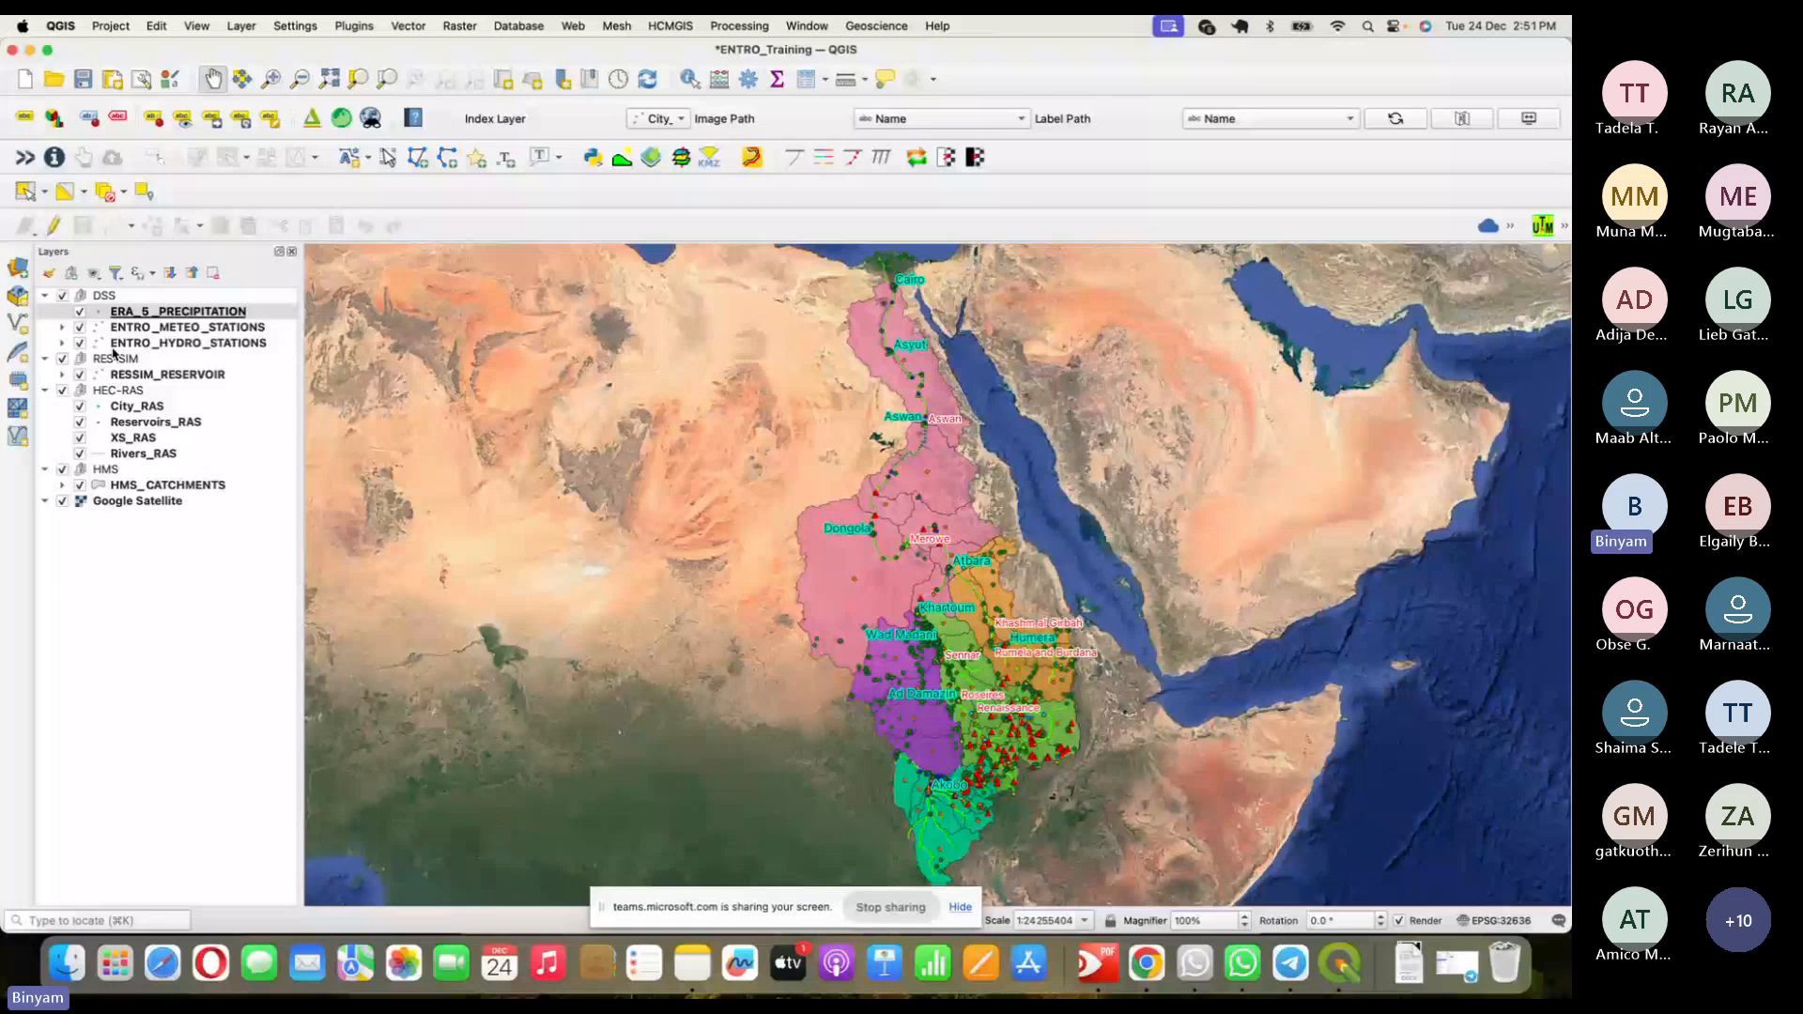
- Hide the RES-SIM and HEC-RAS groups while keeping the HMS catchments visible
left_click(111, 26)
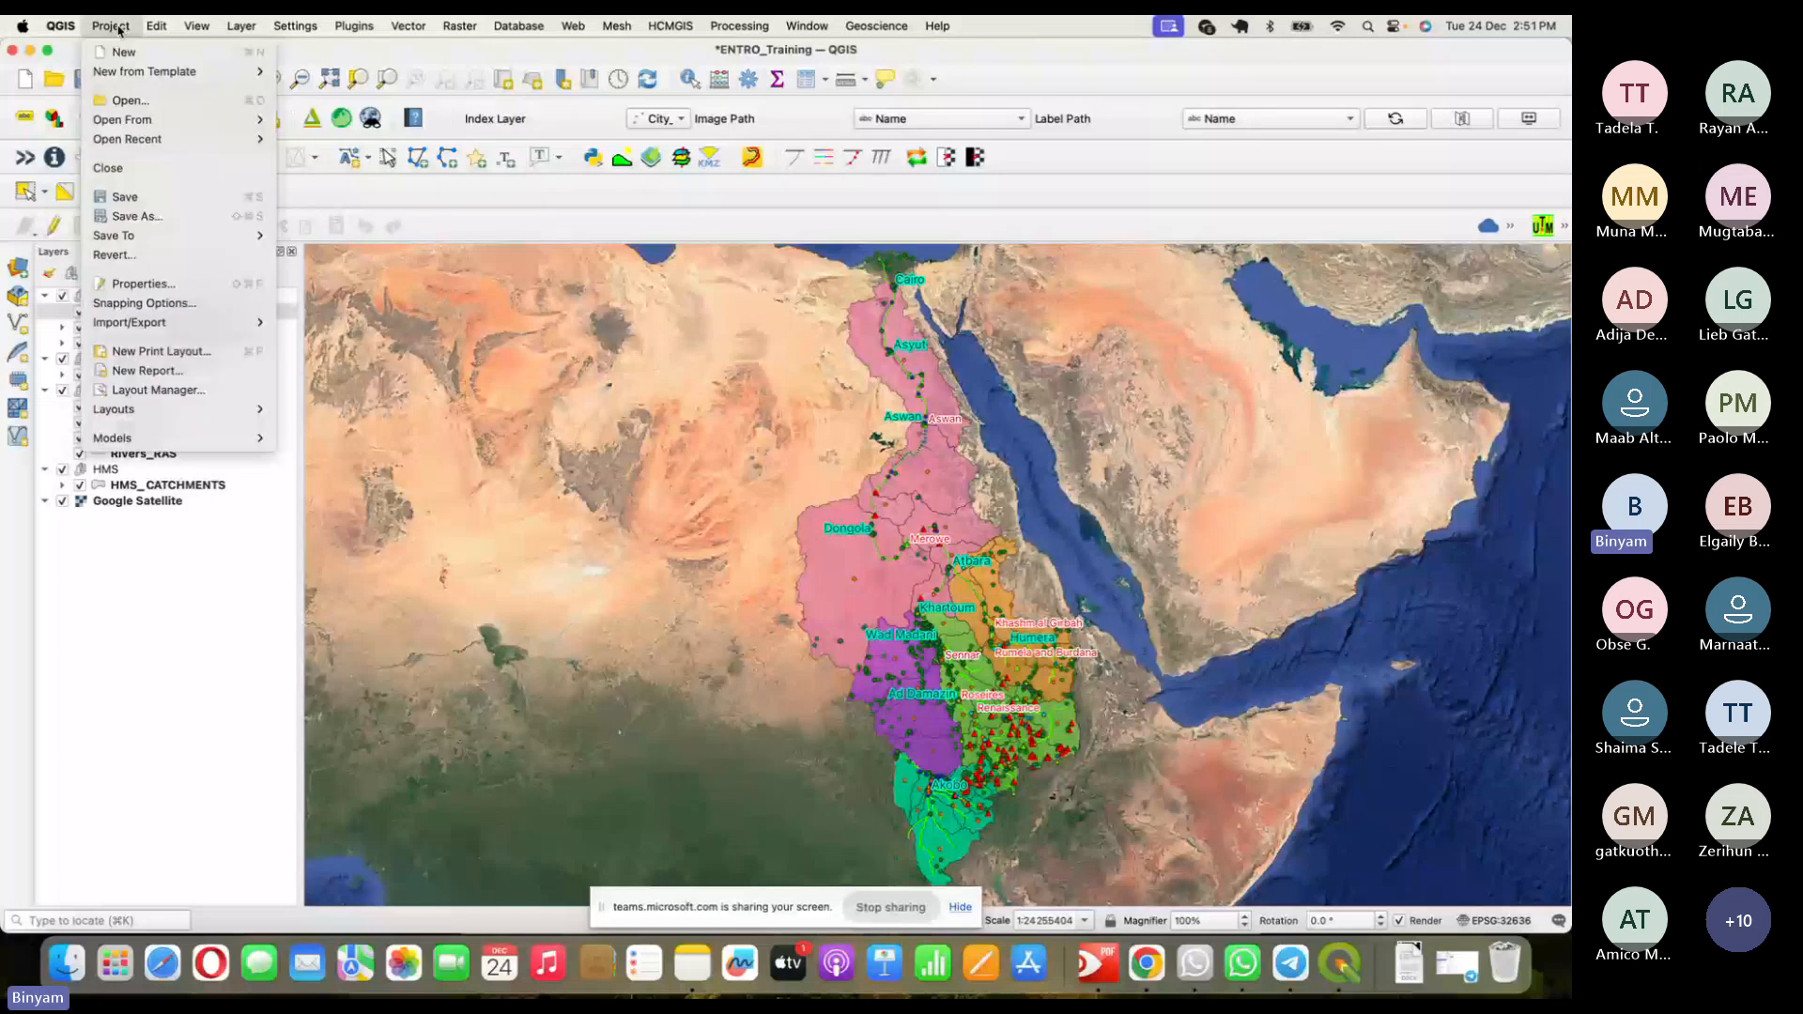
left_click(225, 577)
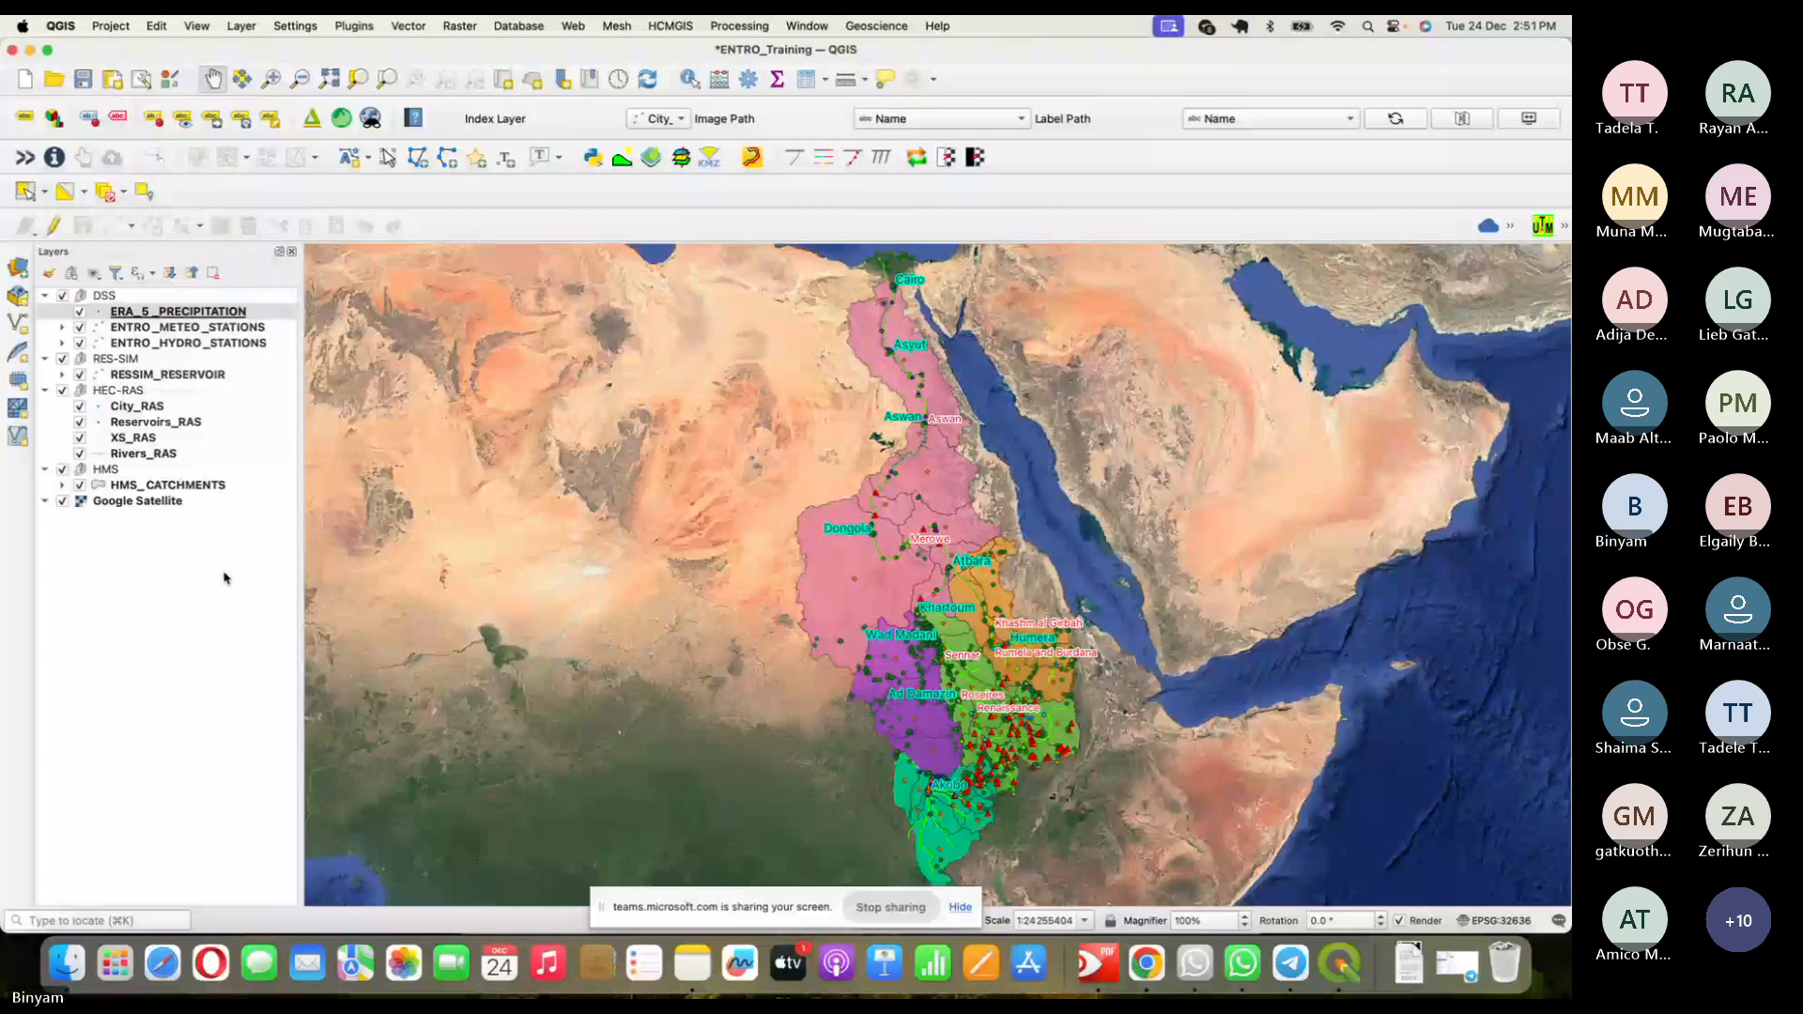
left_click(62, 358)
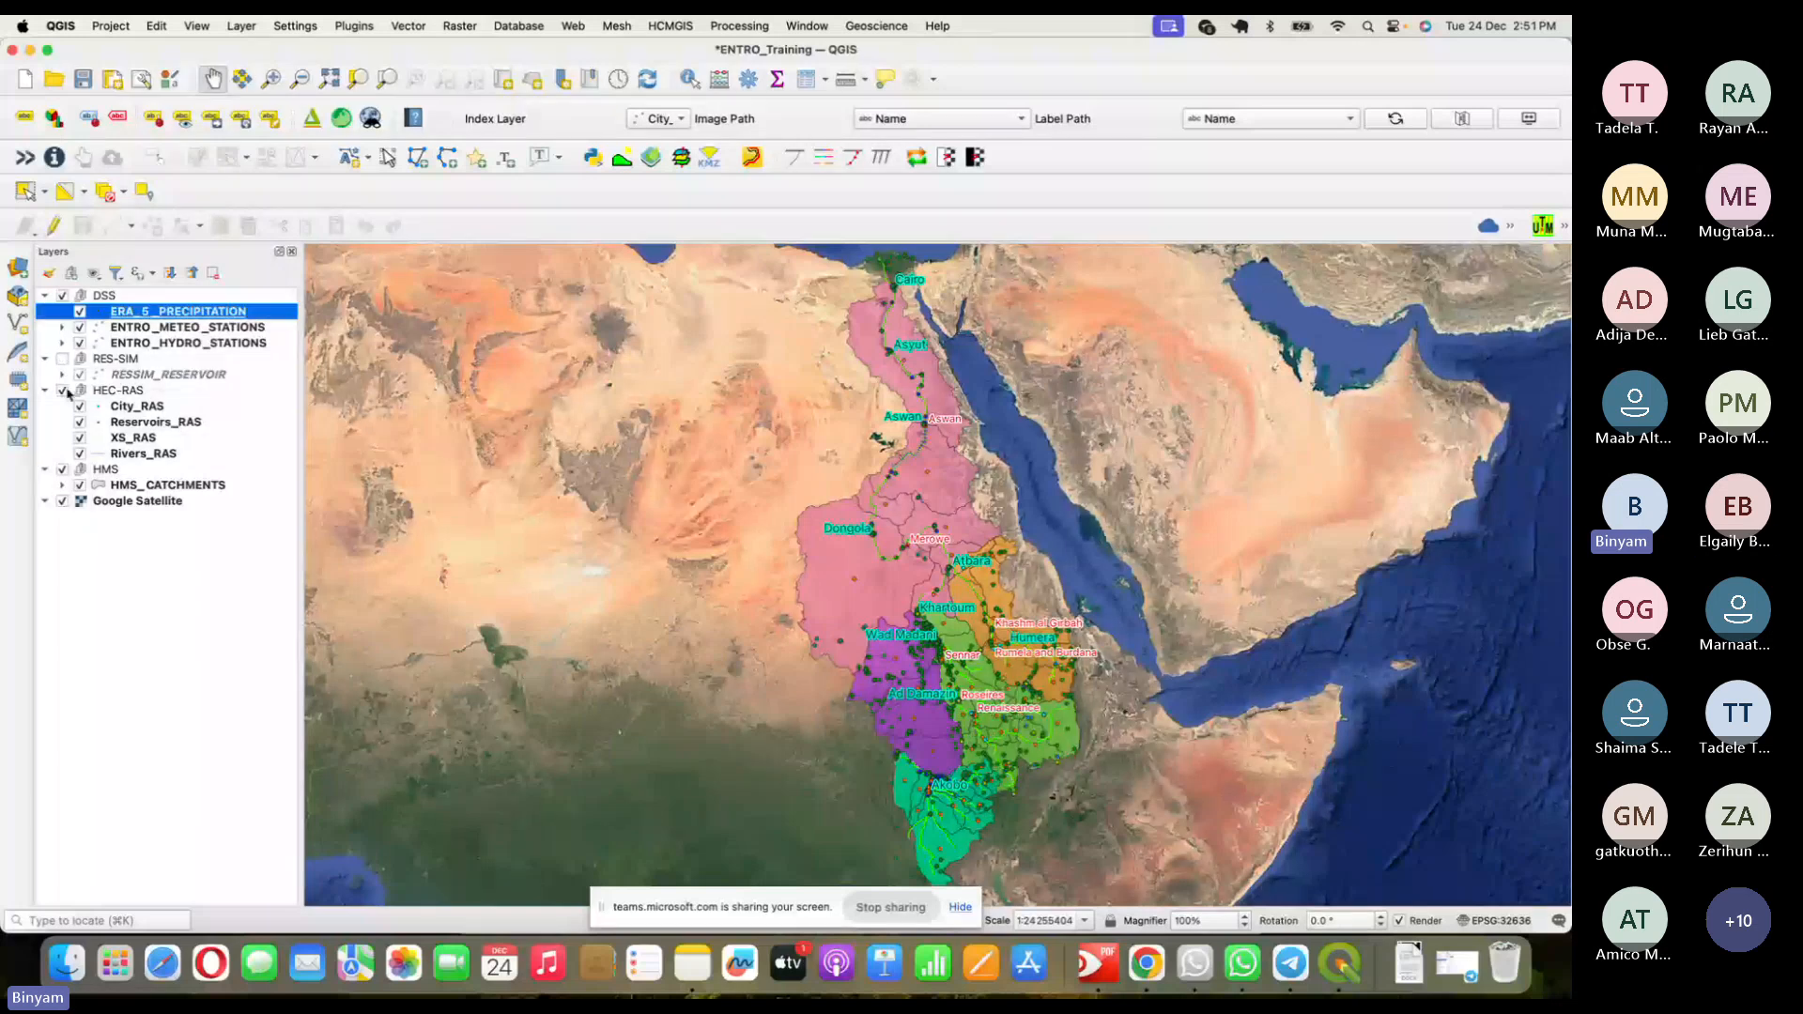
left_click(62, 391)
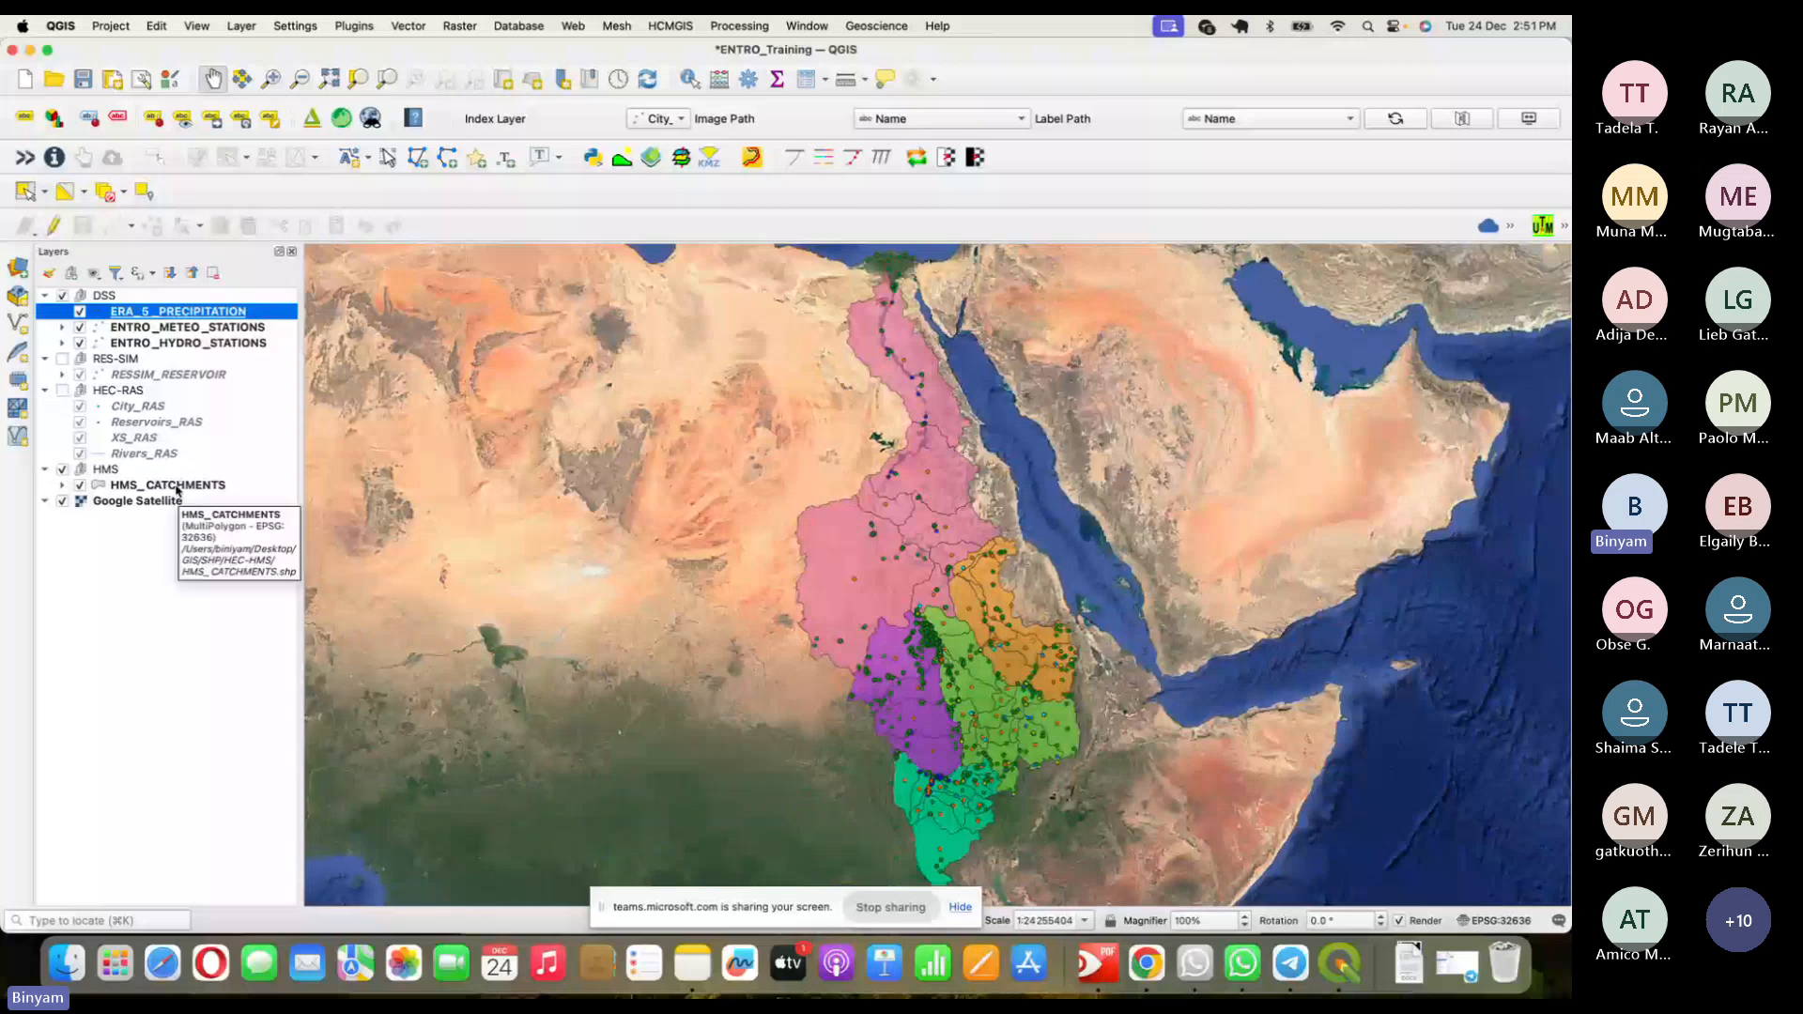
left_click(62, 469)
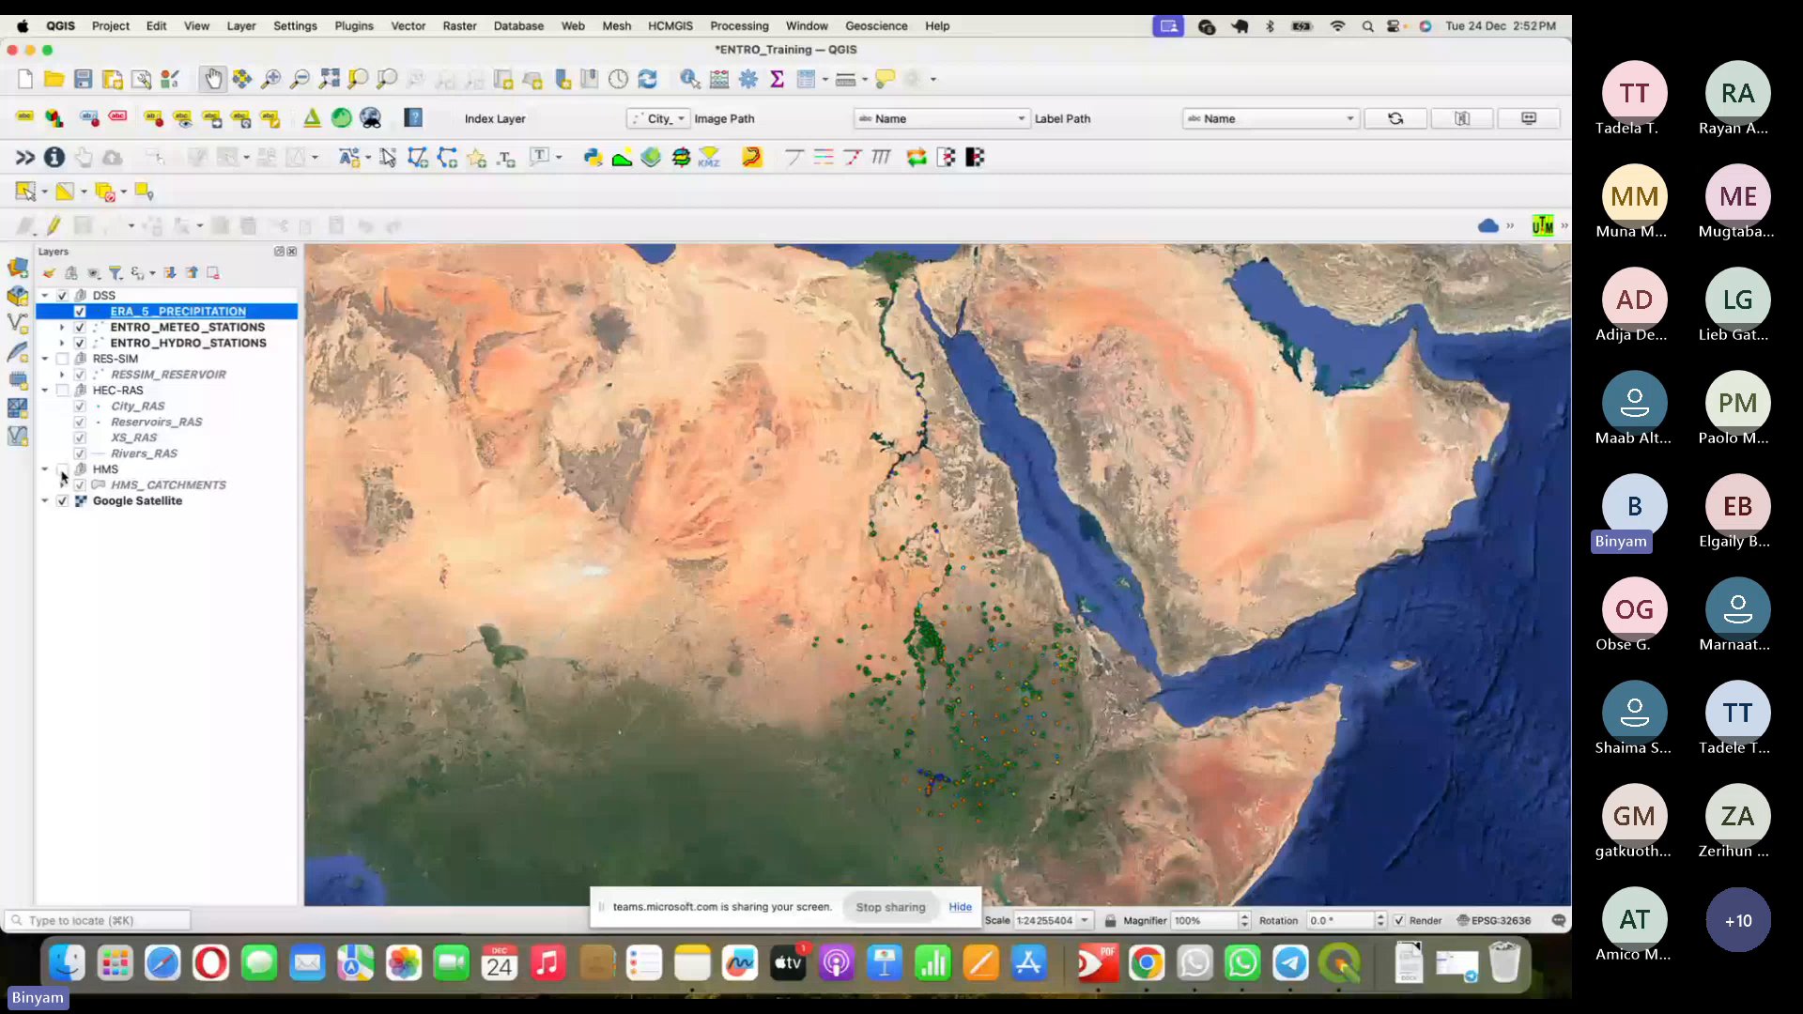
left_click(62, 469)
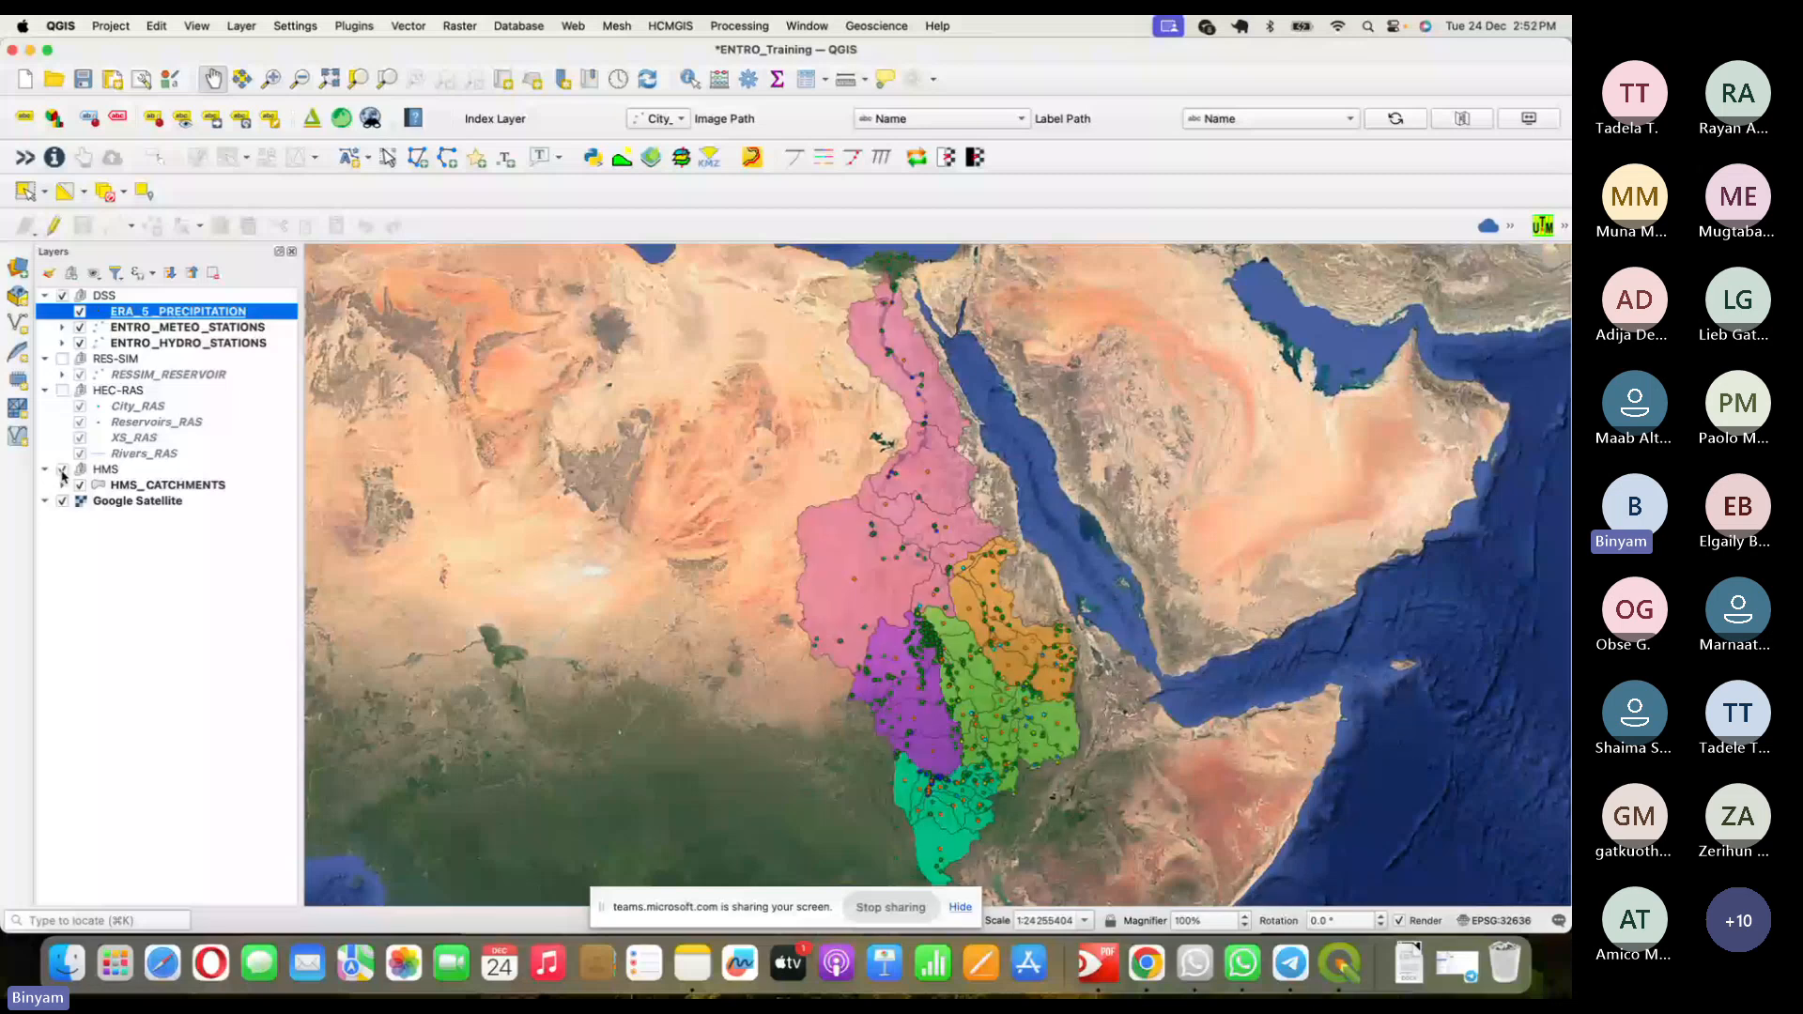
- Hide the ENTRO_METEO_STATIONS and ENTRO_HYDRO_STATIONS layers in the DSS group
left_click(104, 297)
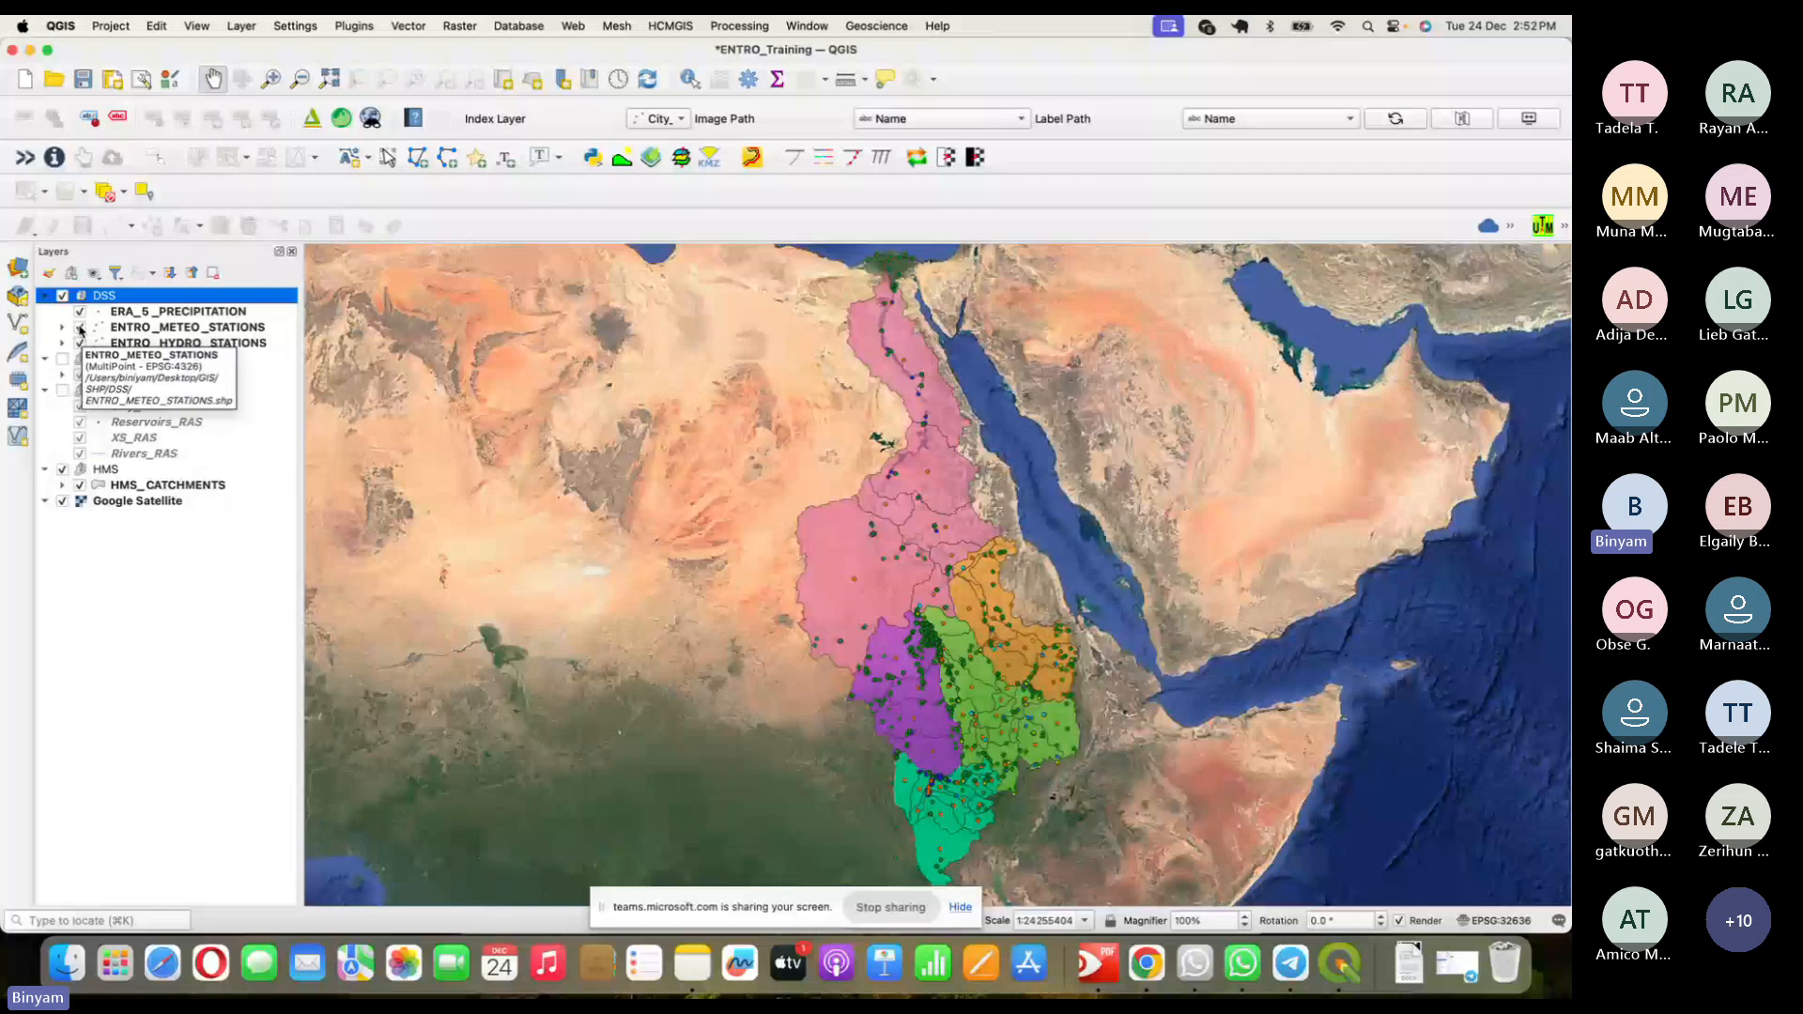
left_click(80, 327)
left_click(80, 343)
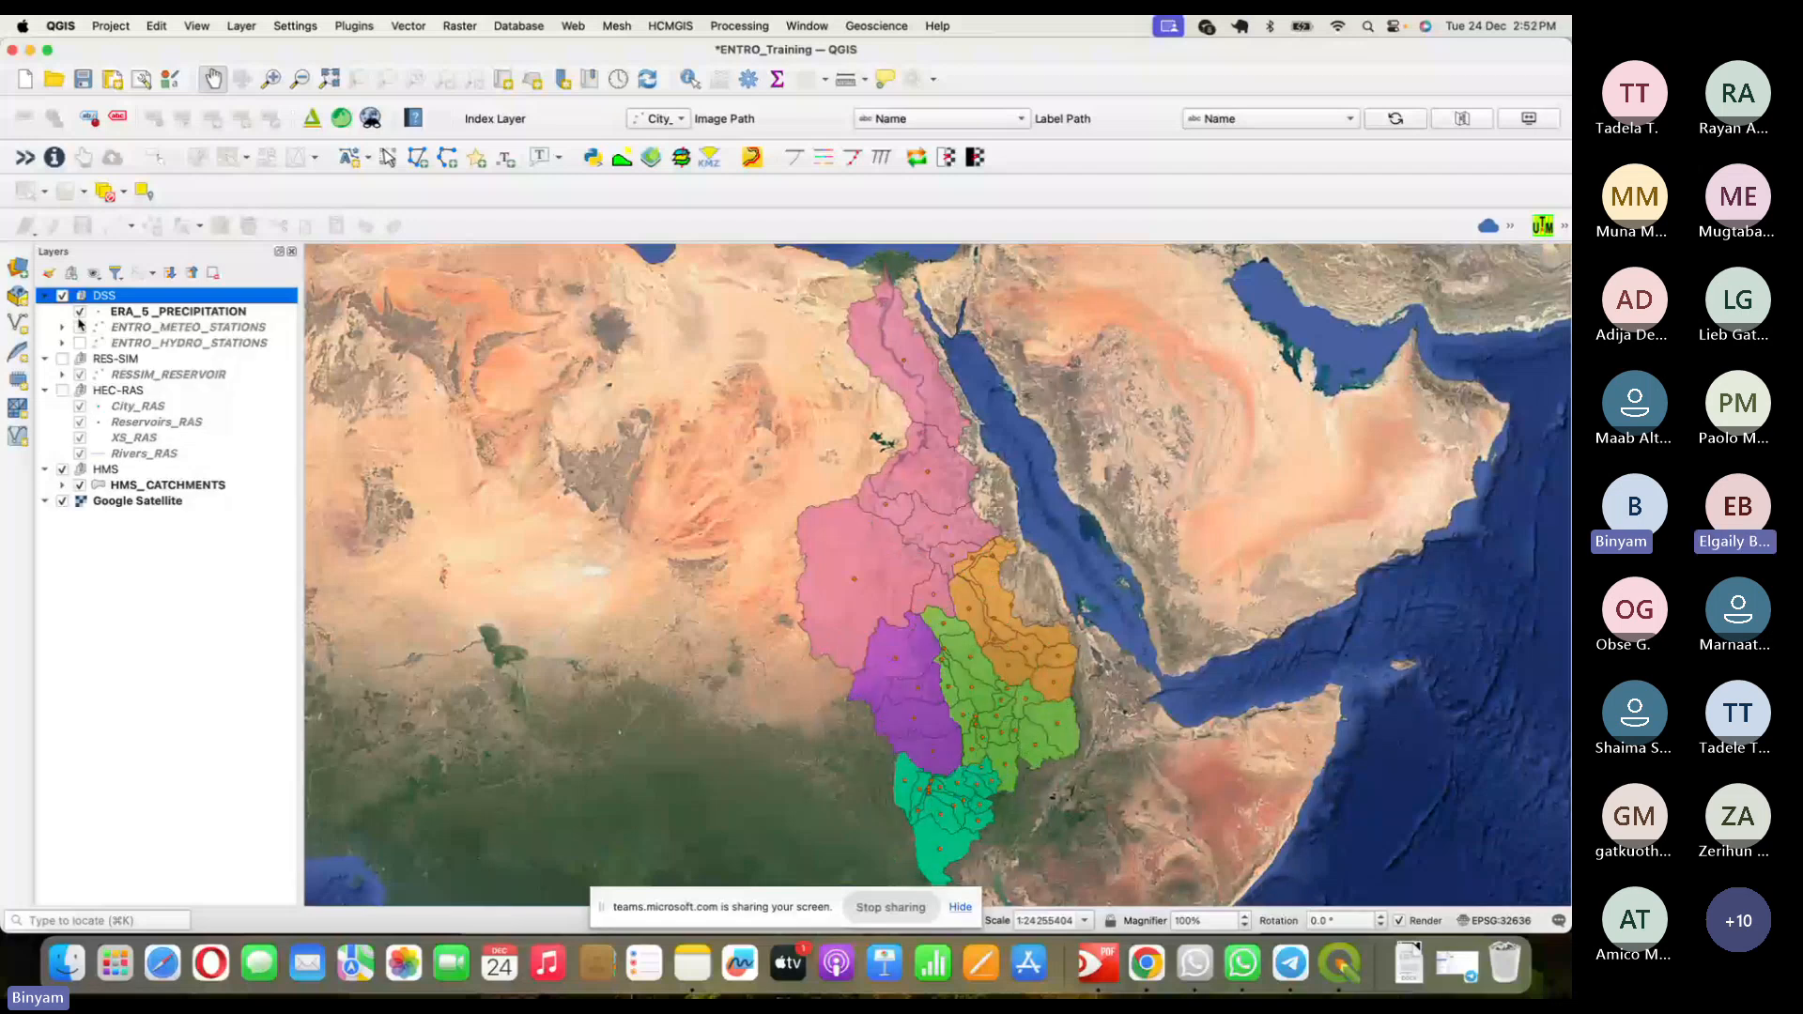
left_click(186, 313)
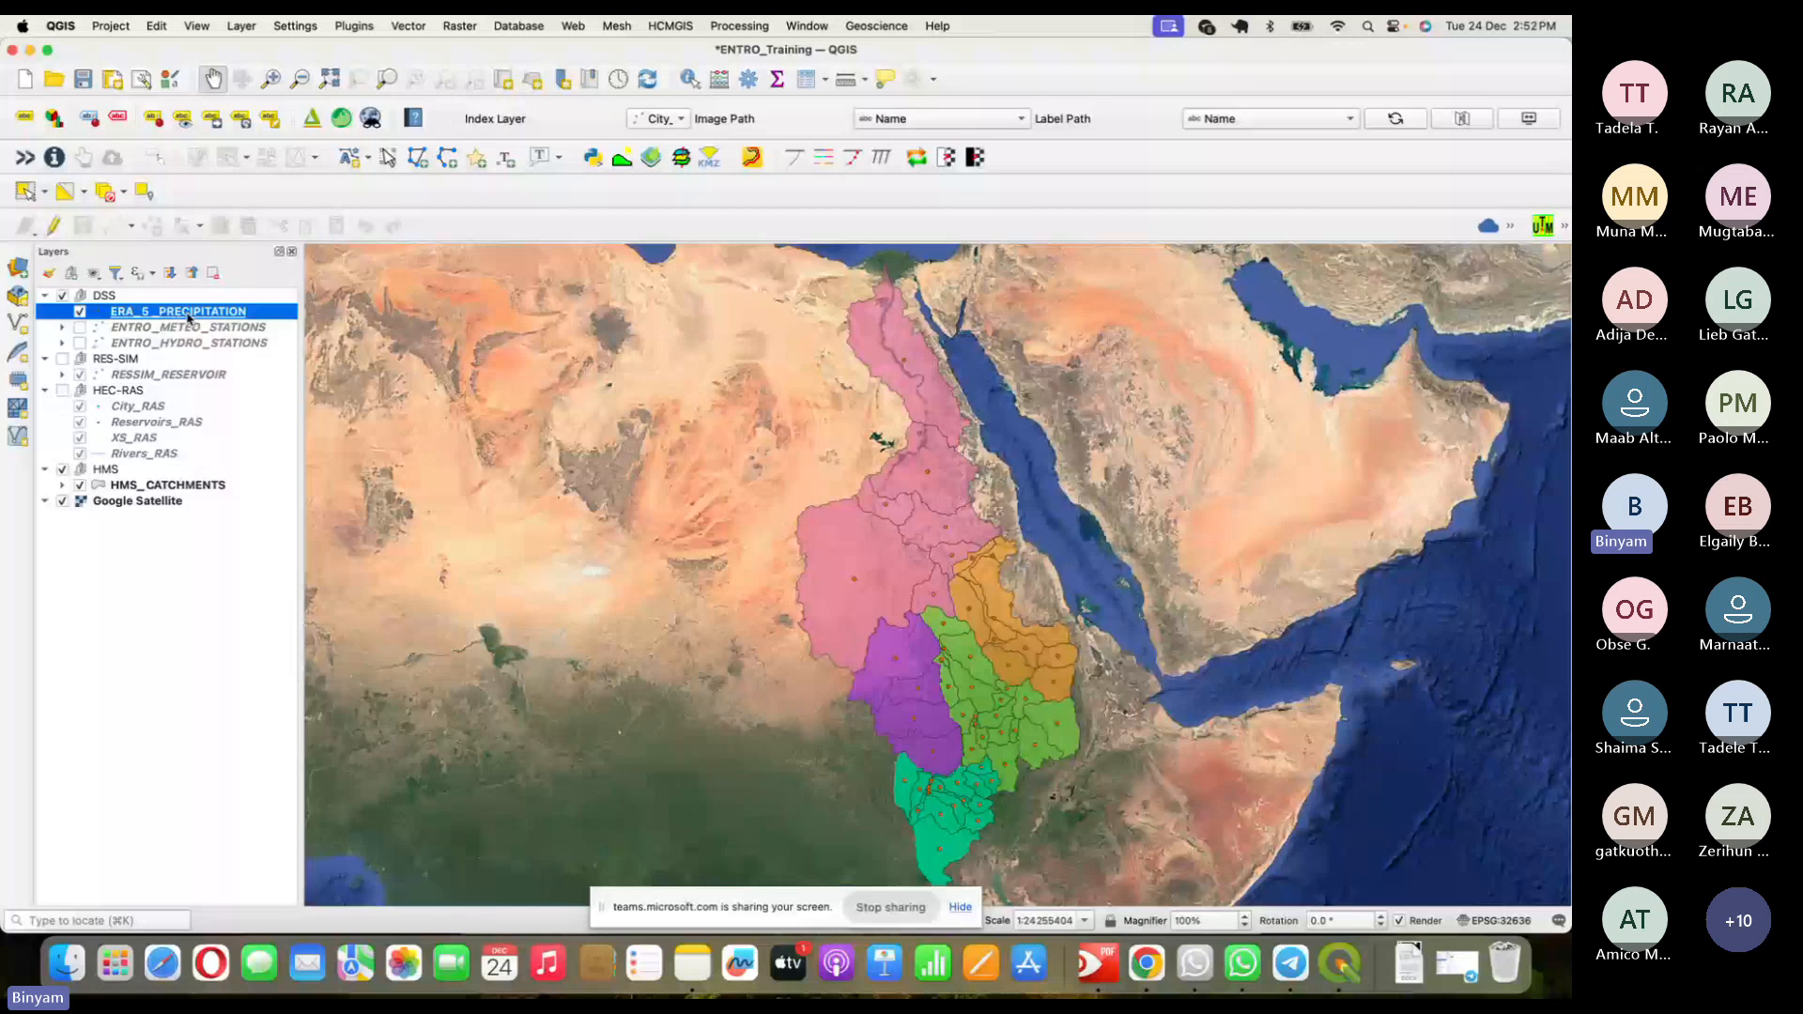
right_click(188, 317)
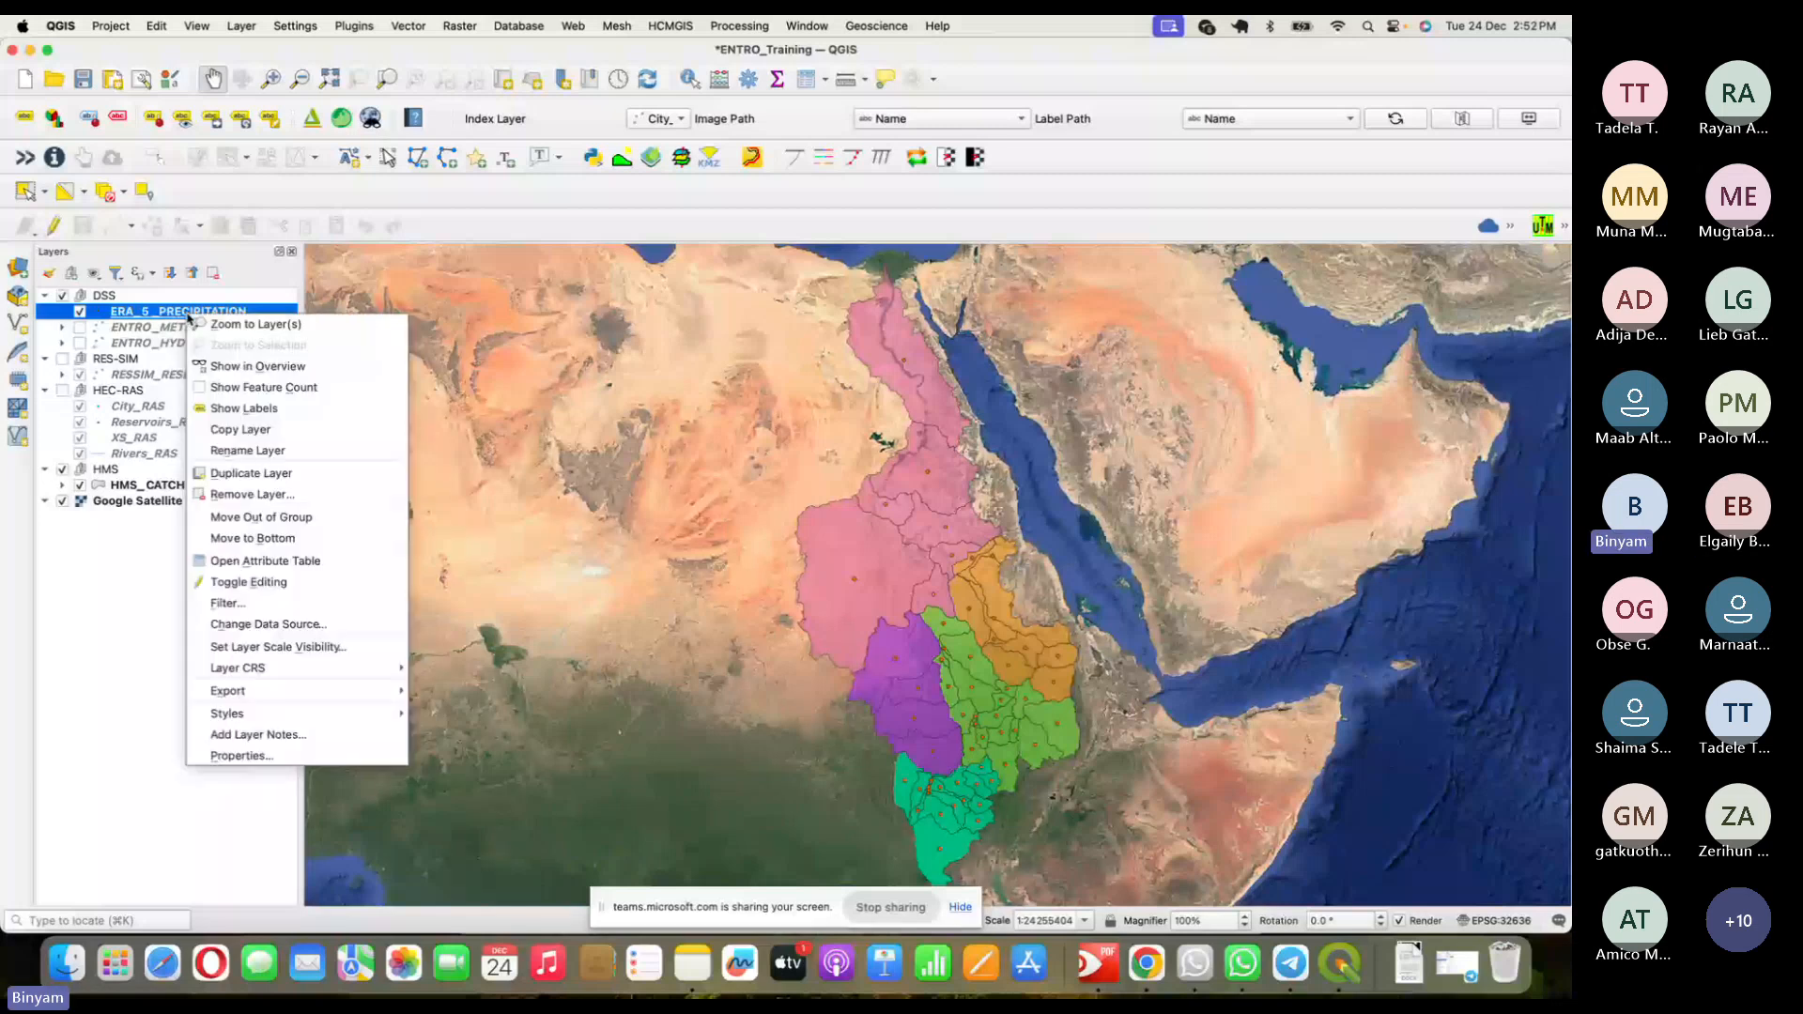
- Label ERA_5_PRECIPITATION by PAVE_MM in 14-point text with a text buffer
left_click(242, 756)
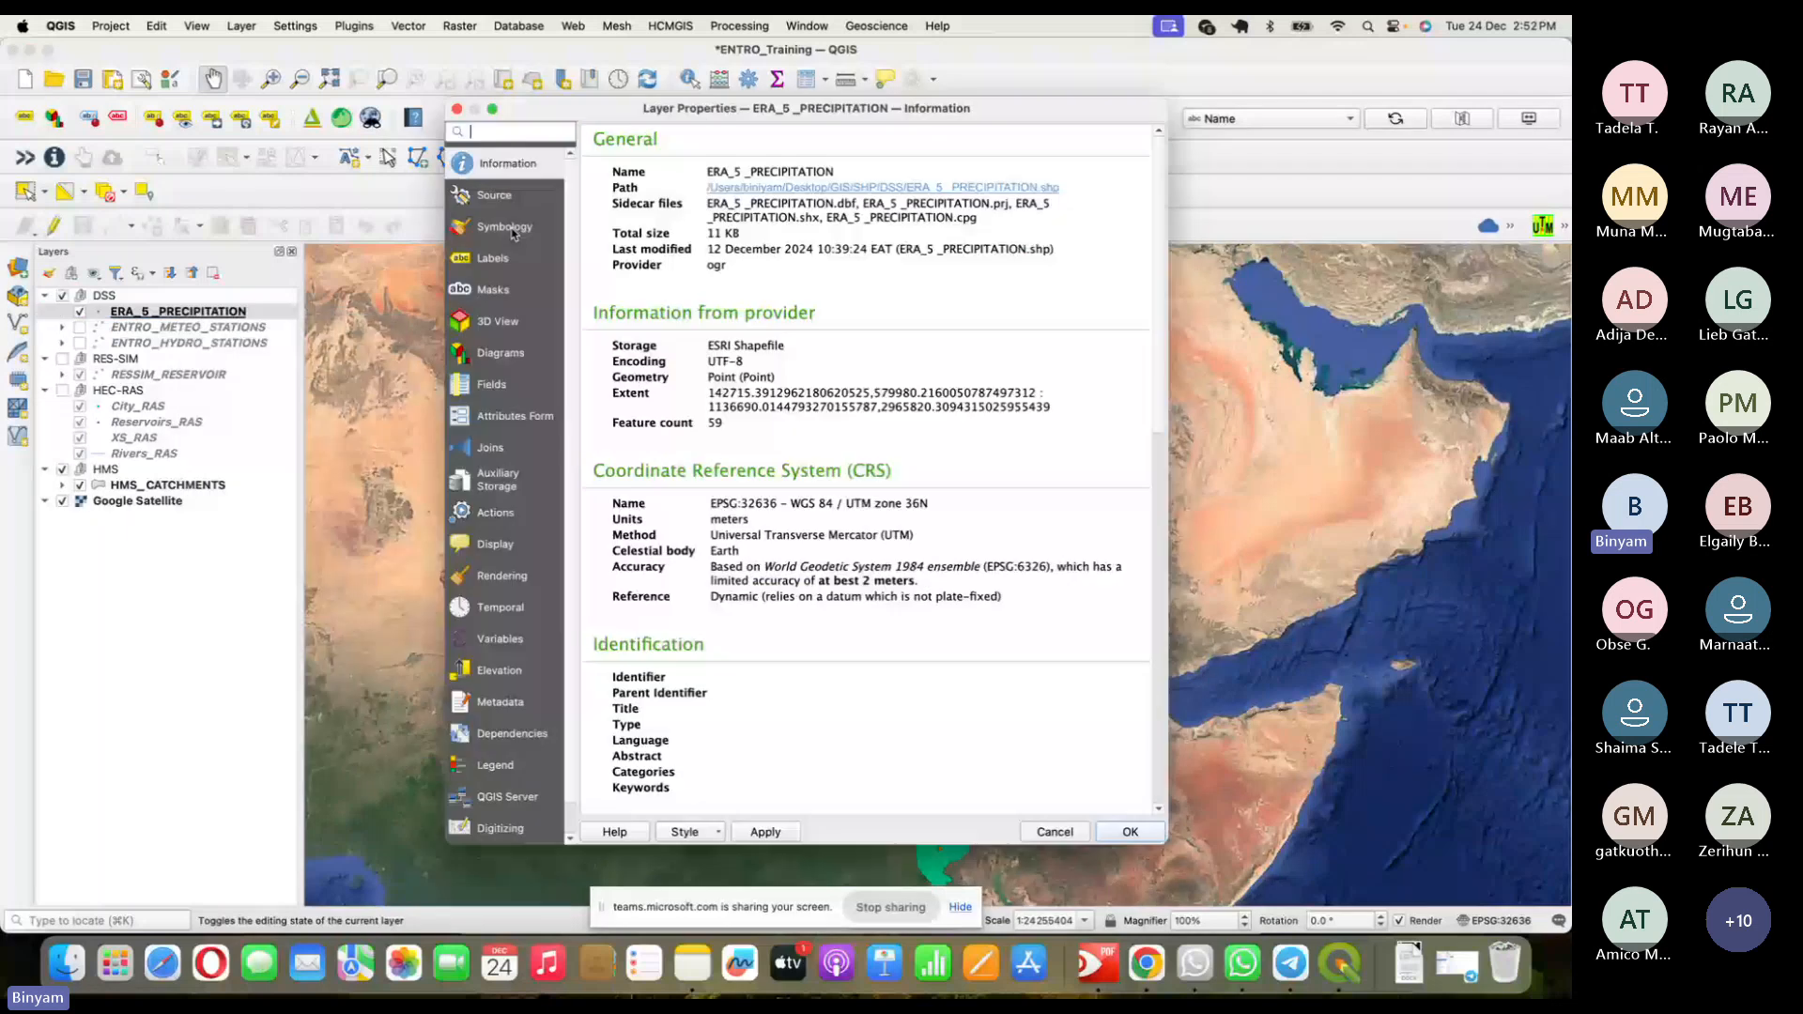
left_click(507, 228)
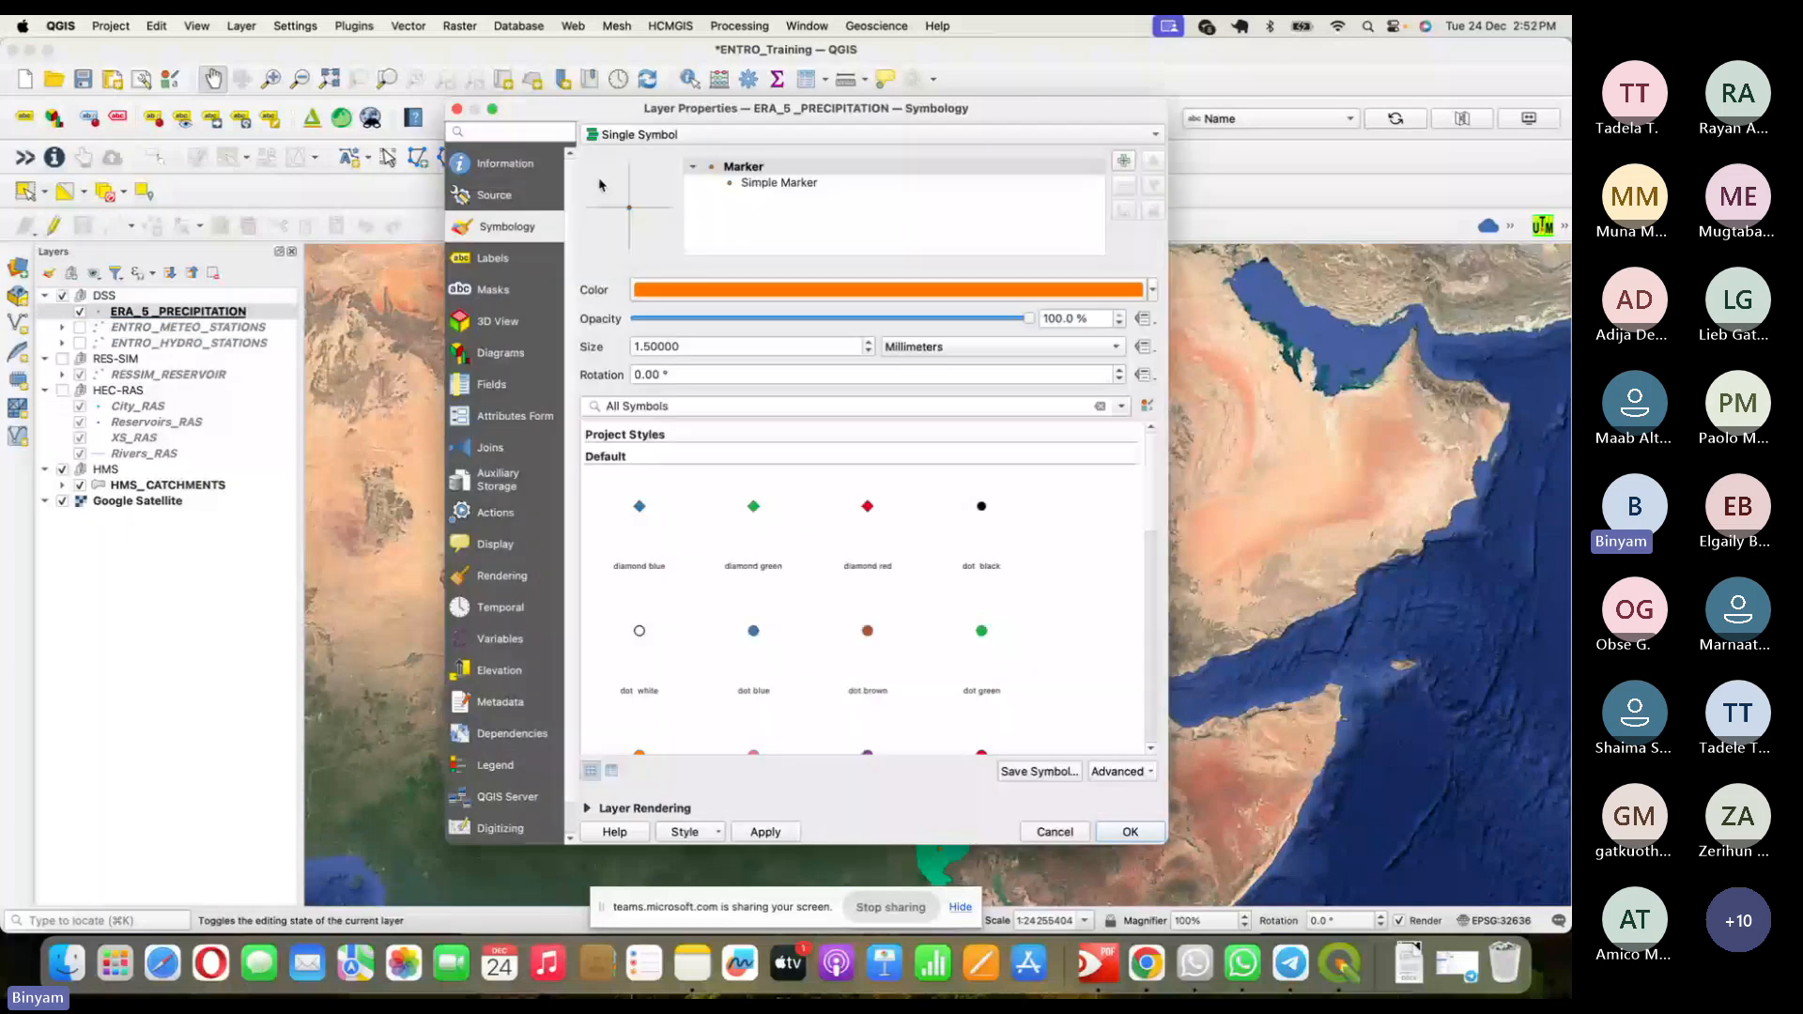
left_click(492, 257)
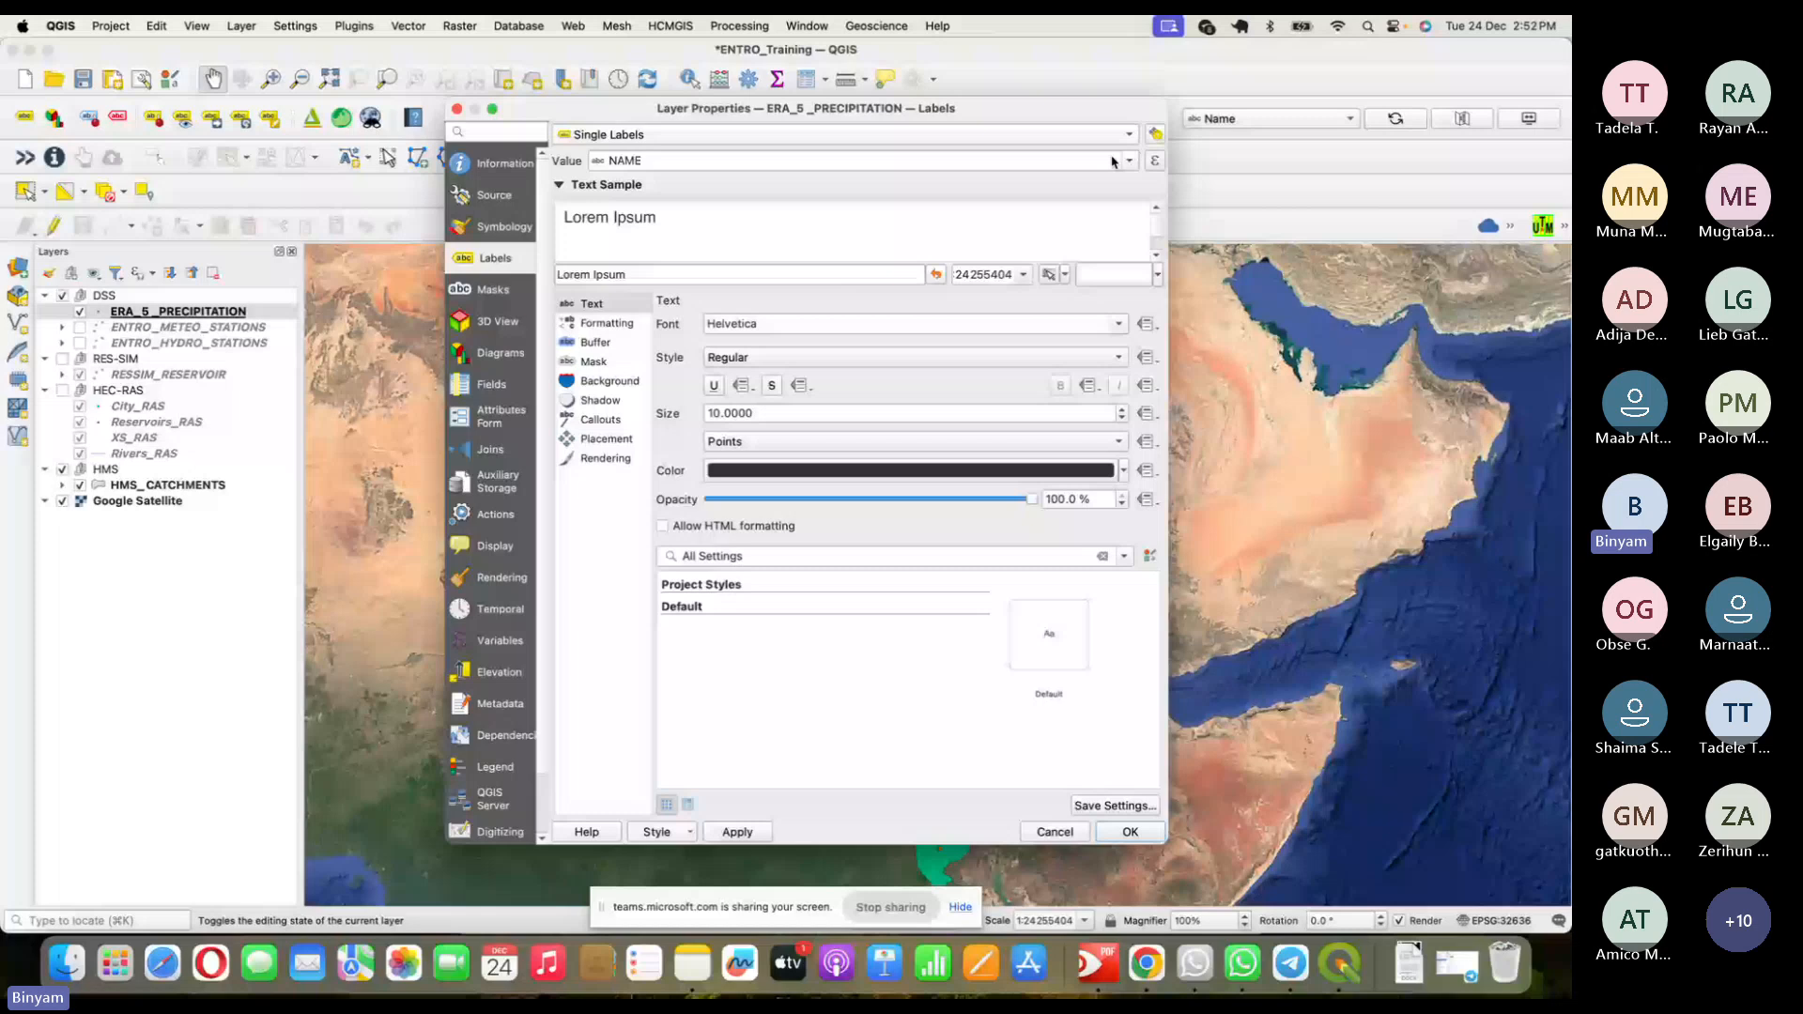
left_click(1113, 162)
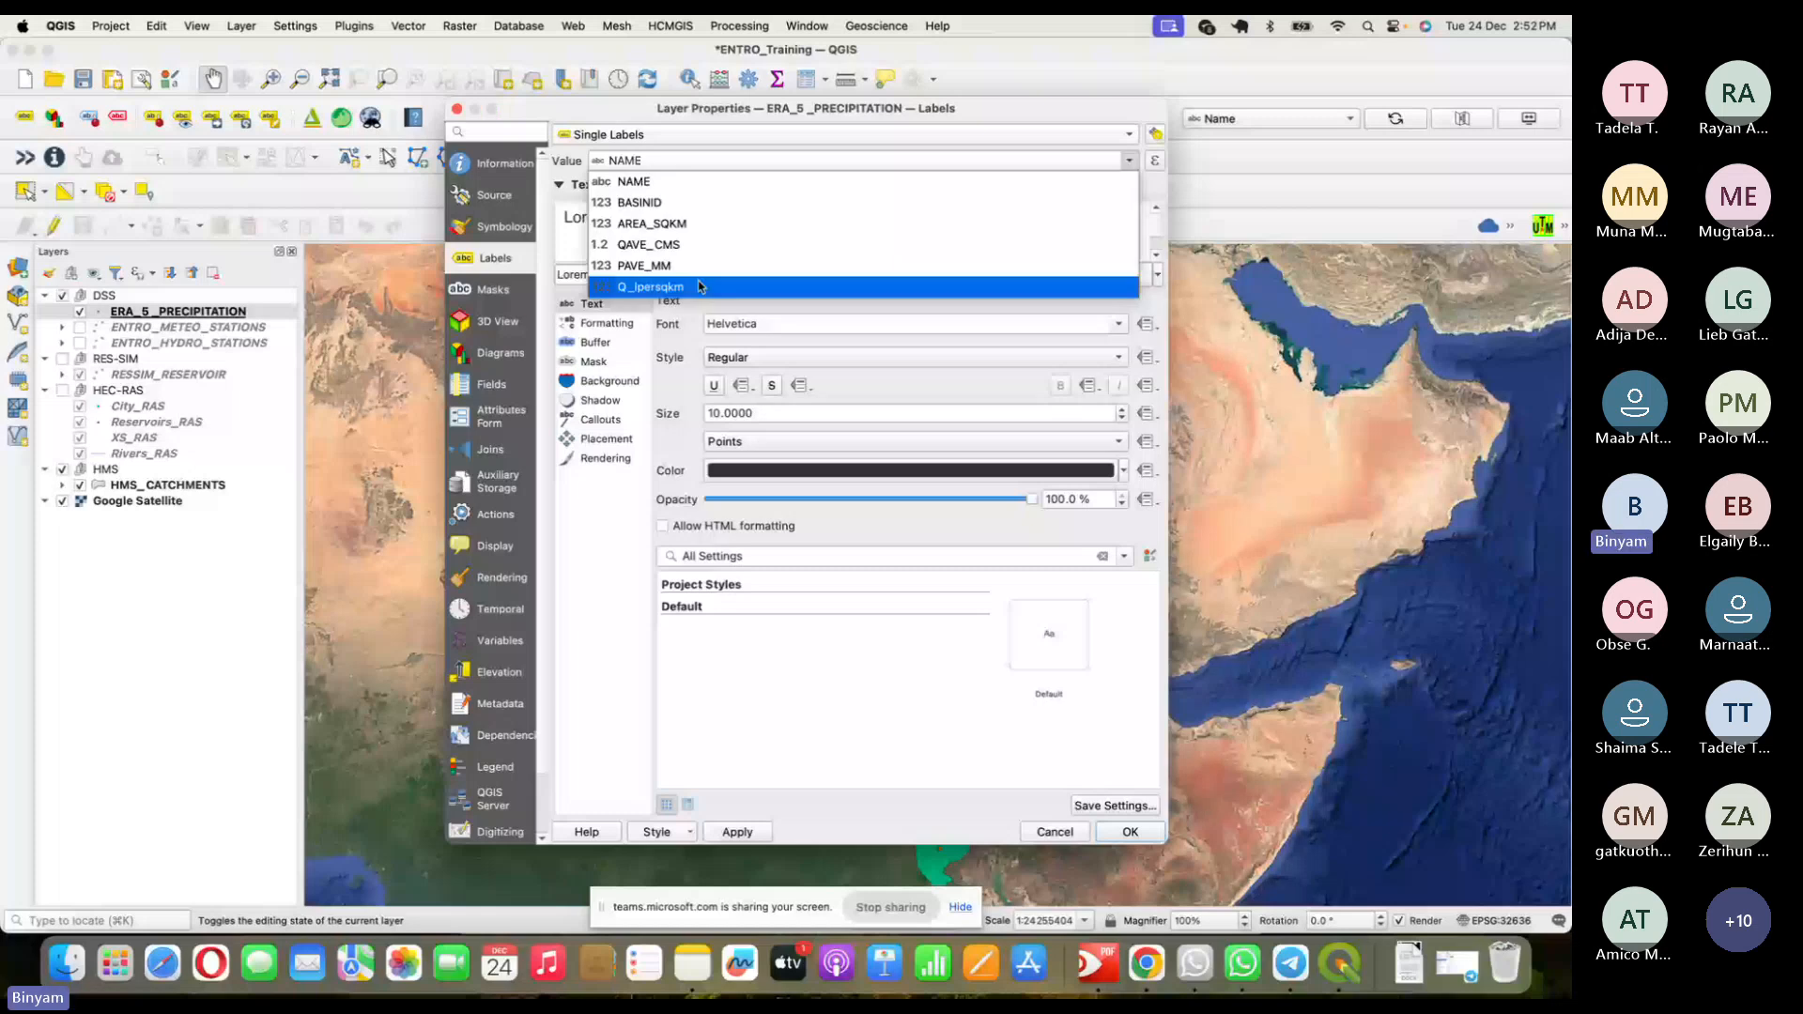
left_click(699, 266)
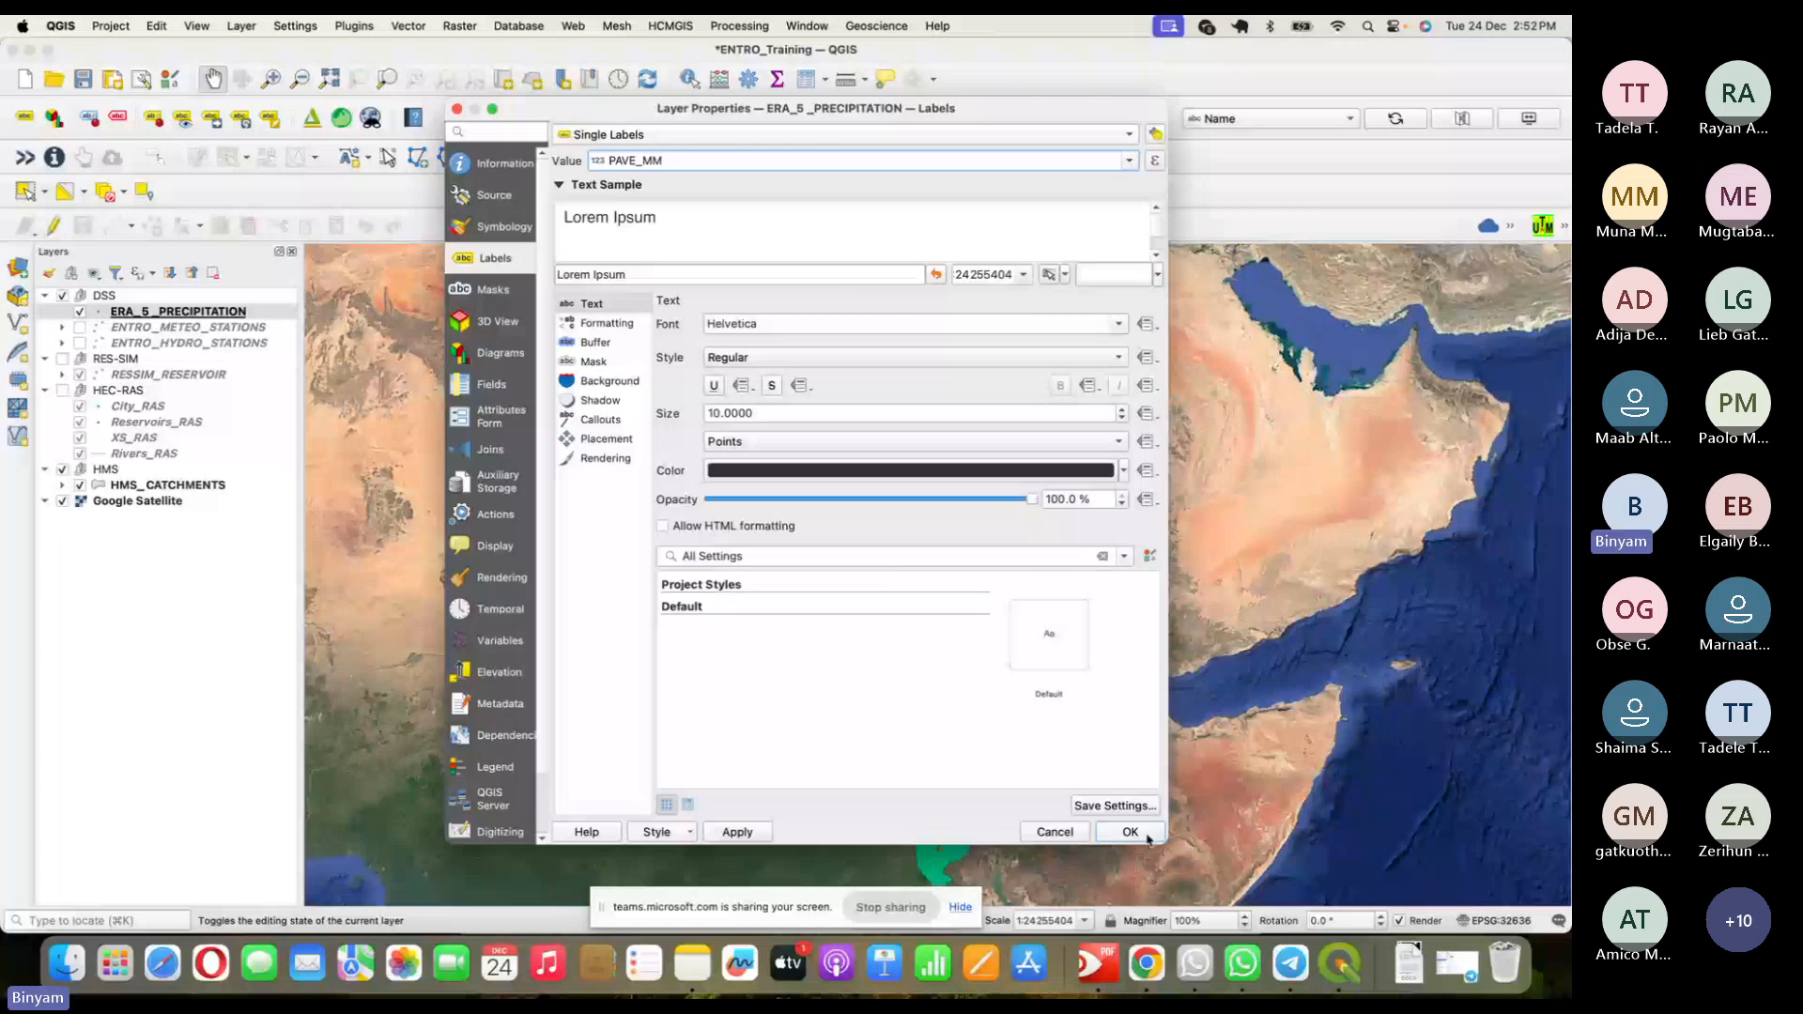
left_click(1122, 410)
left_click(1122, 410)
left_click(1122, 410)
left_click(1122, 410)
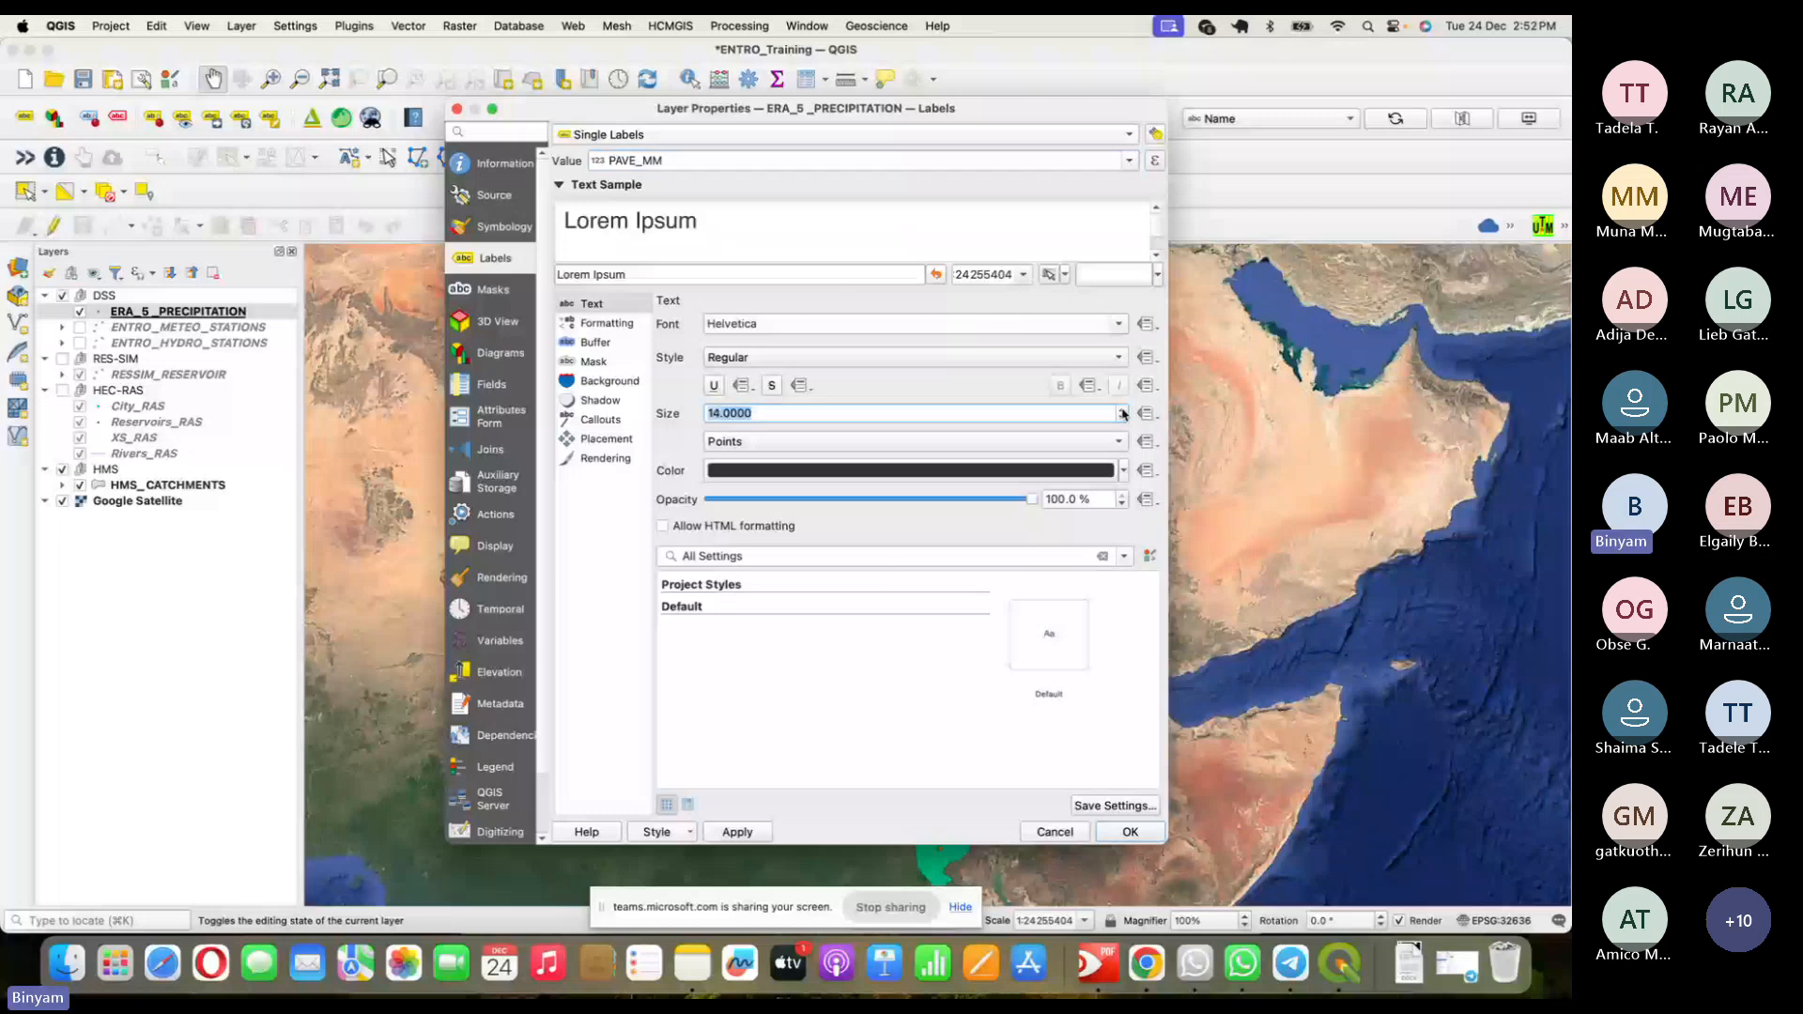
left_click(595, 342)
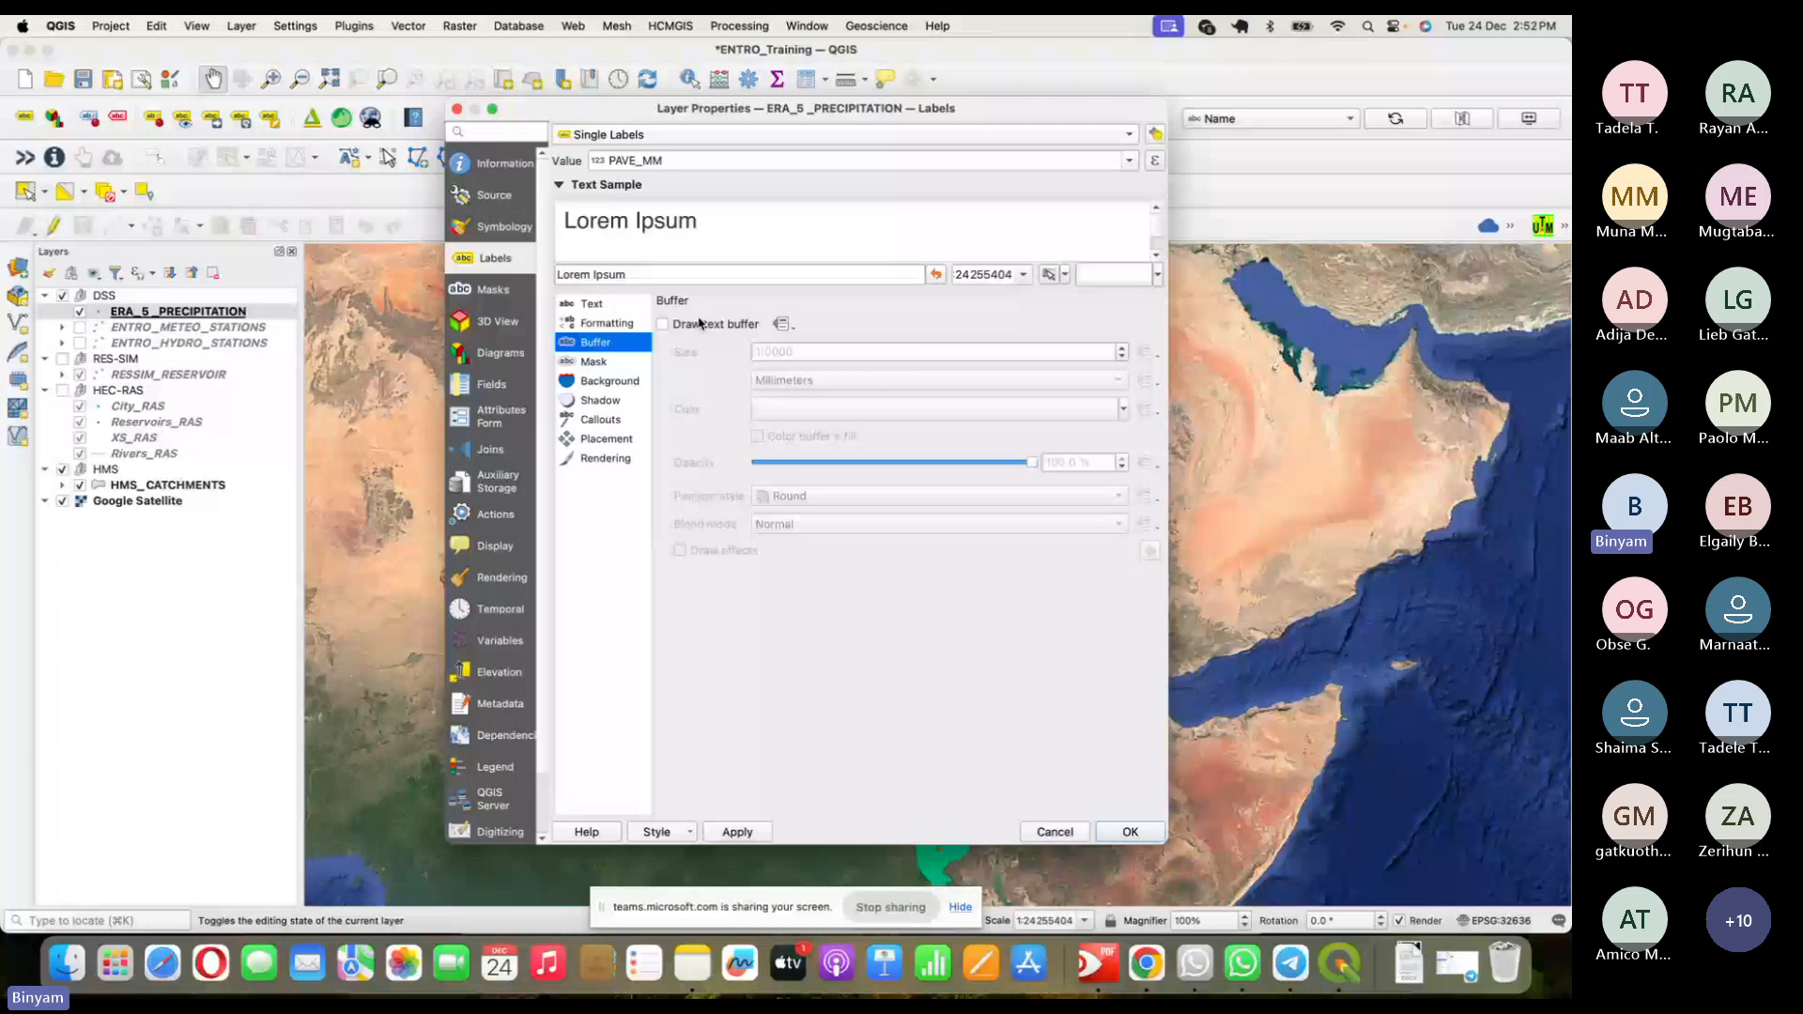
left_click(699, 324)
left_click(1136, 833)
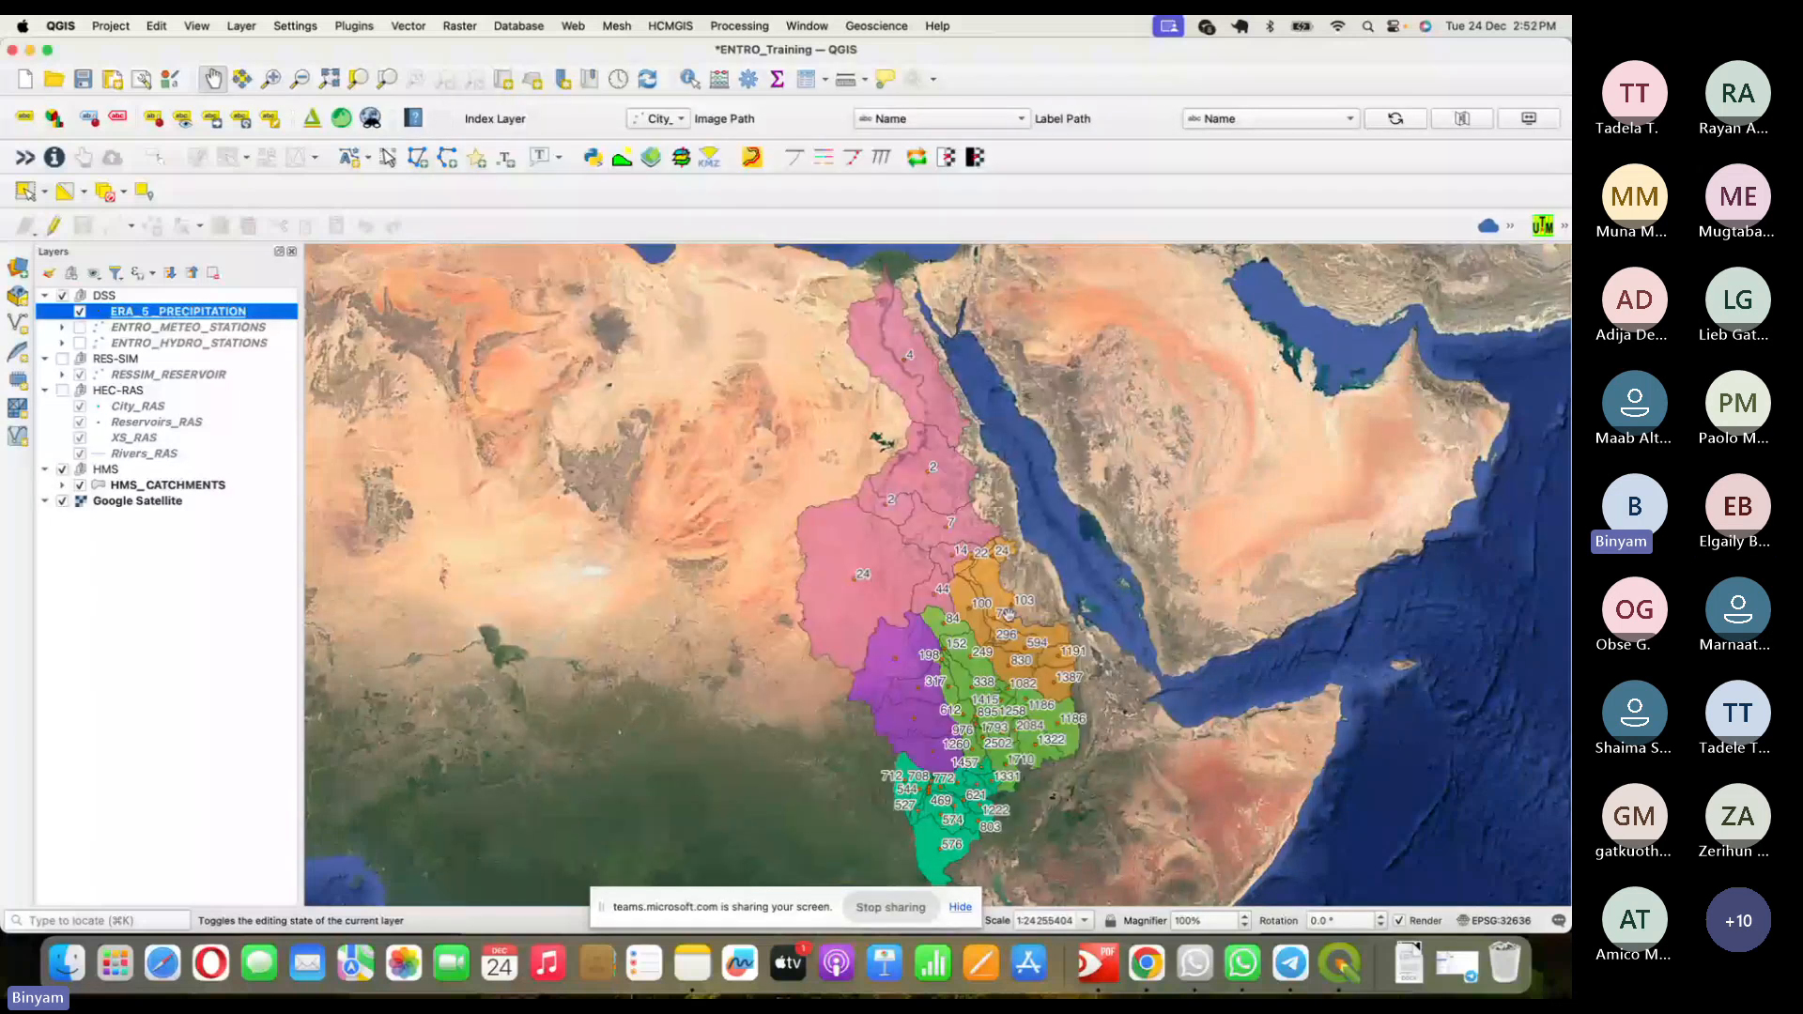
- Reduce the PAVE_MM label text size to 12 points
double_click(197, 313)
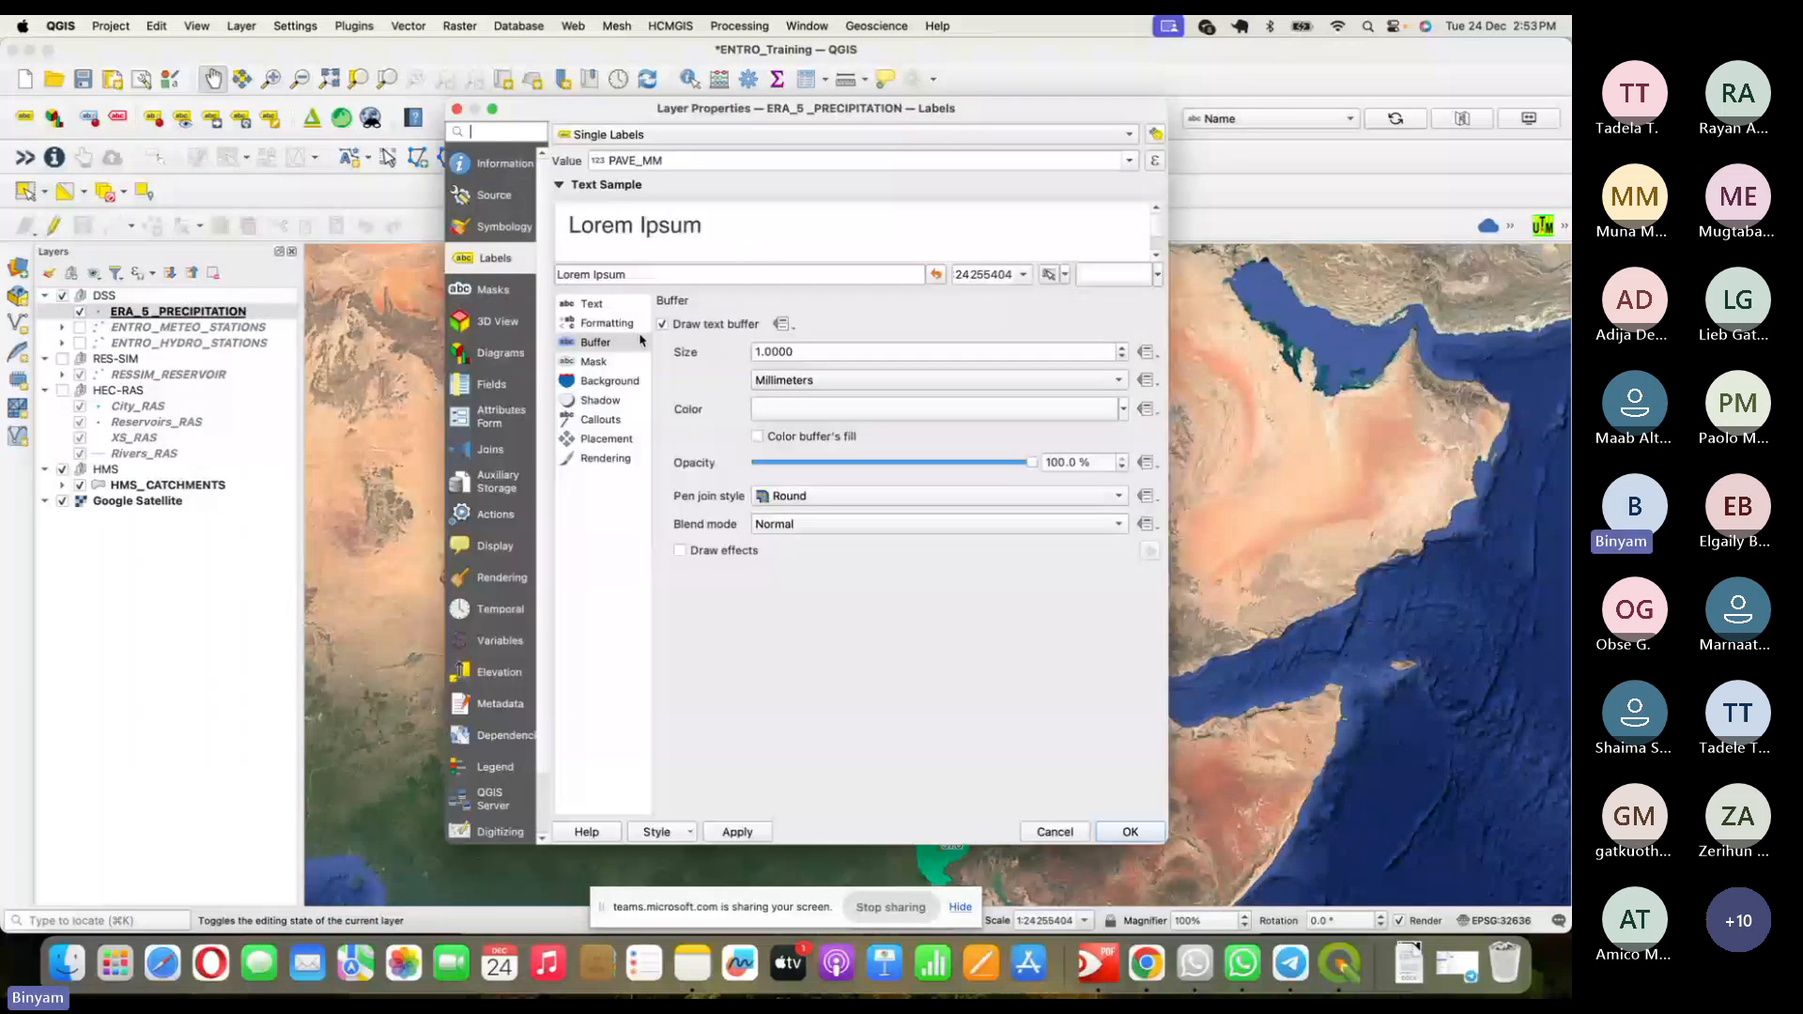
left_click(594, 304)
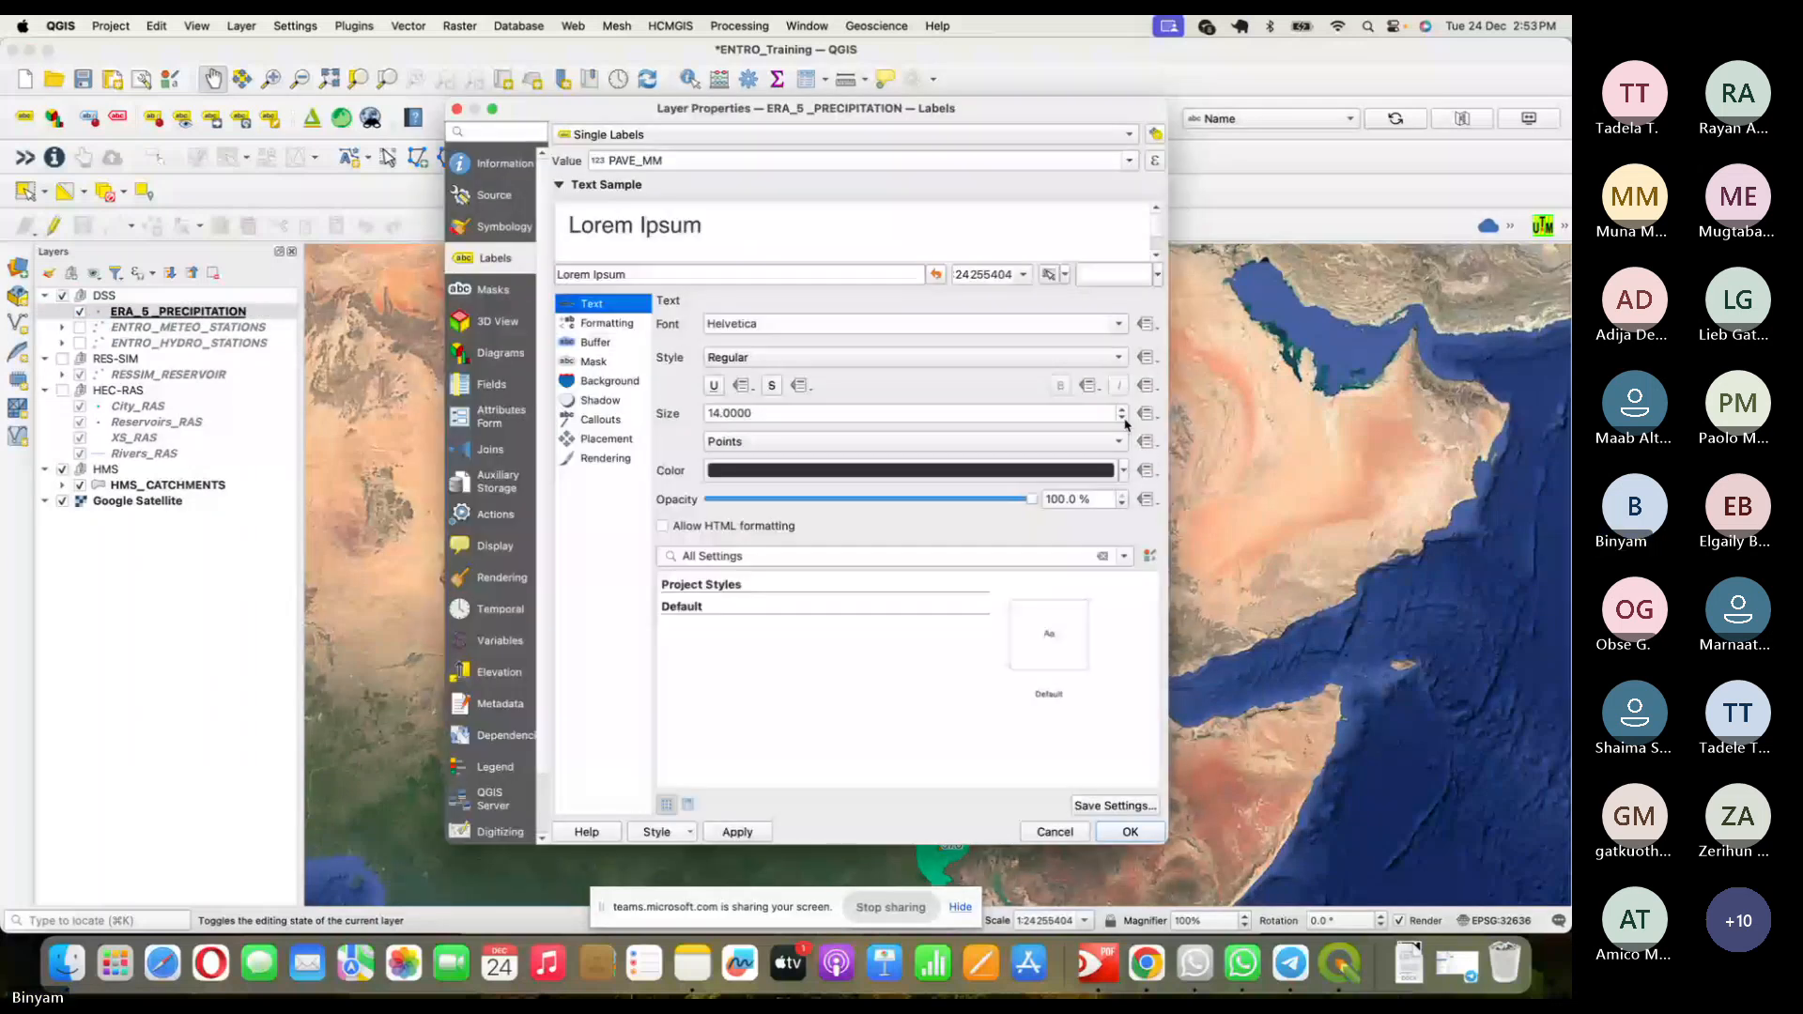
left_click(1121, 419)
left_click(1121, 419)
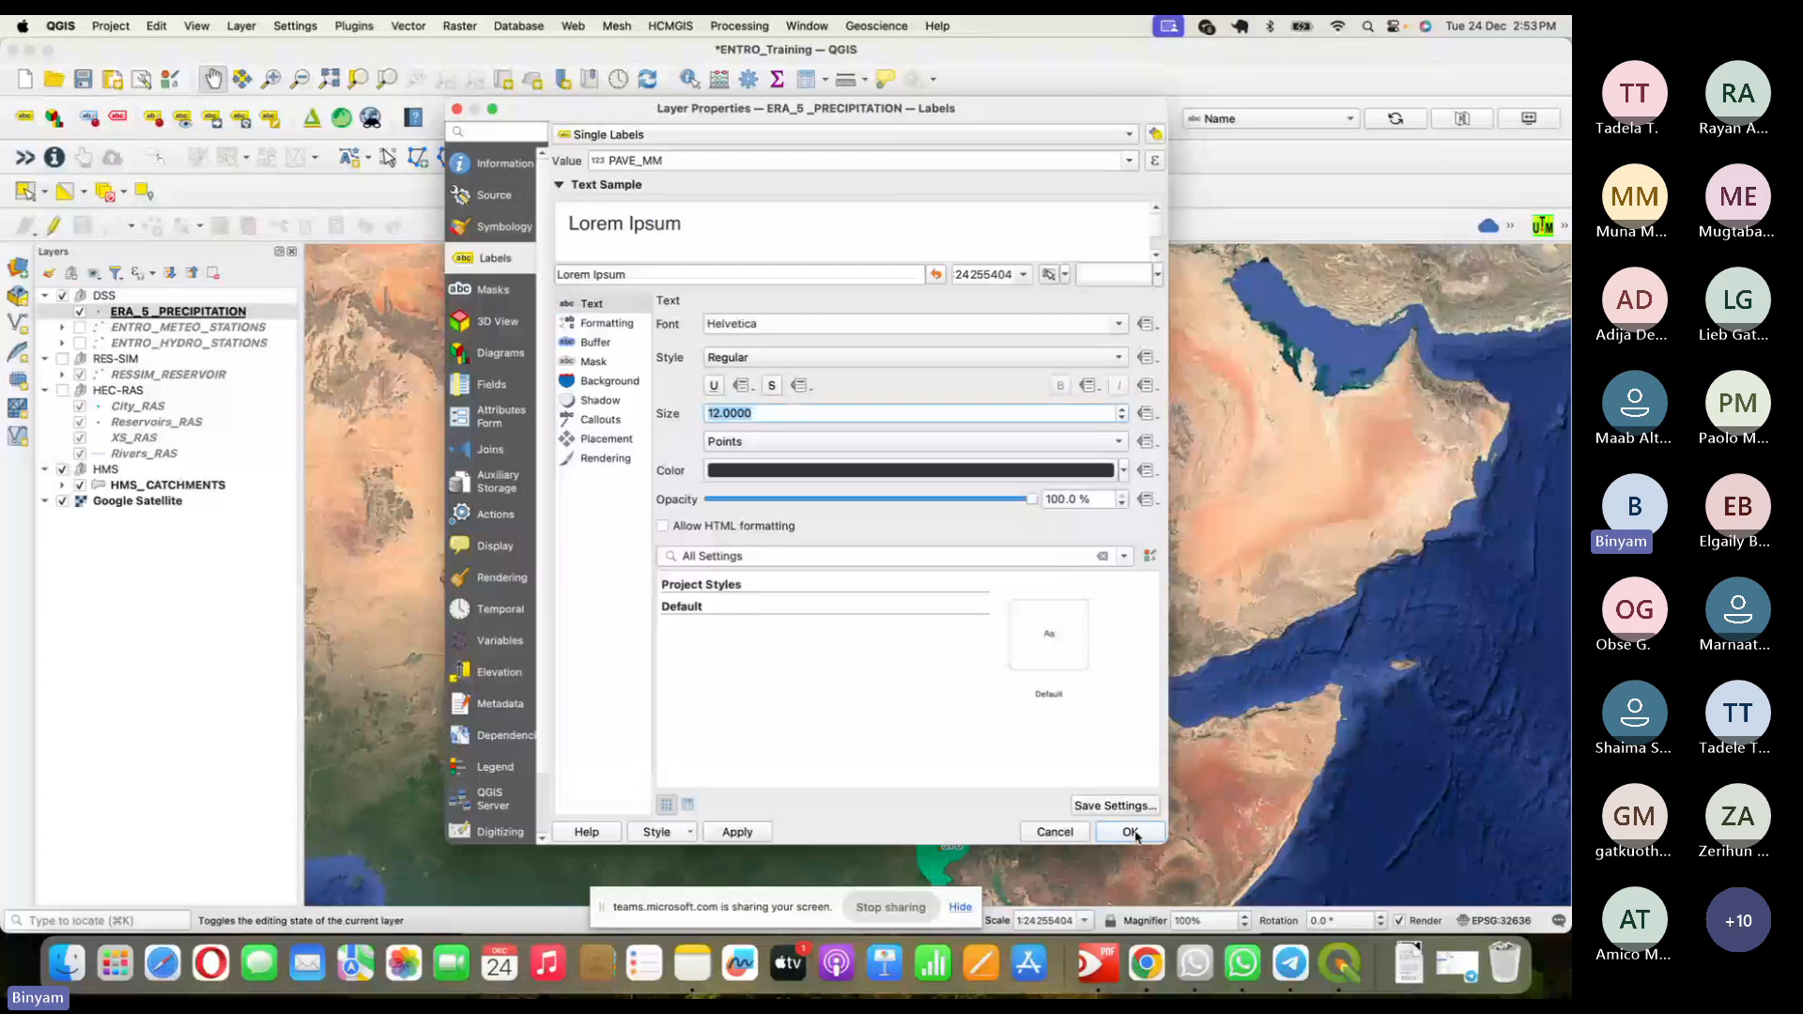
left_click(1131, 831)
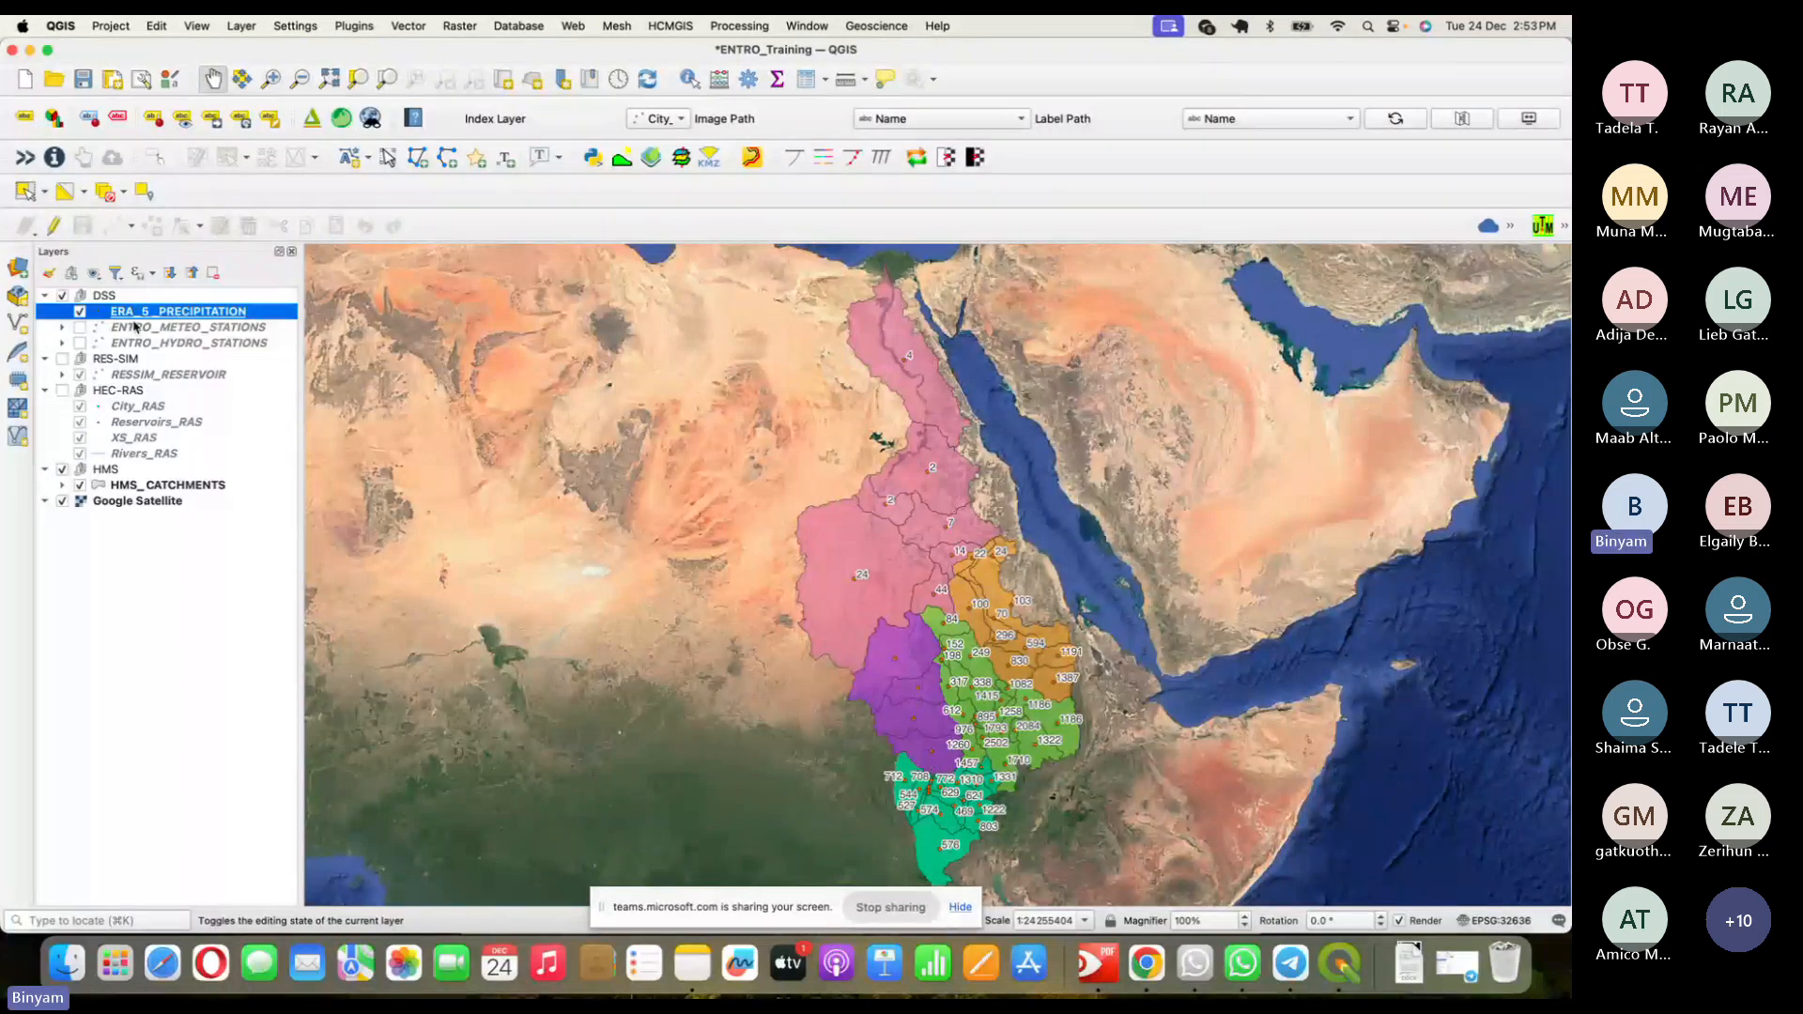
- Create a new print layout titled 'ERA5 PPt Map', then switch to the Teams meeting
left_click(111, 26)
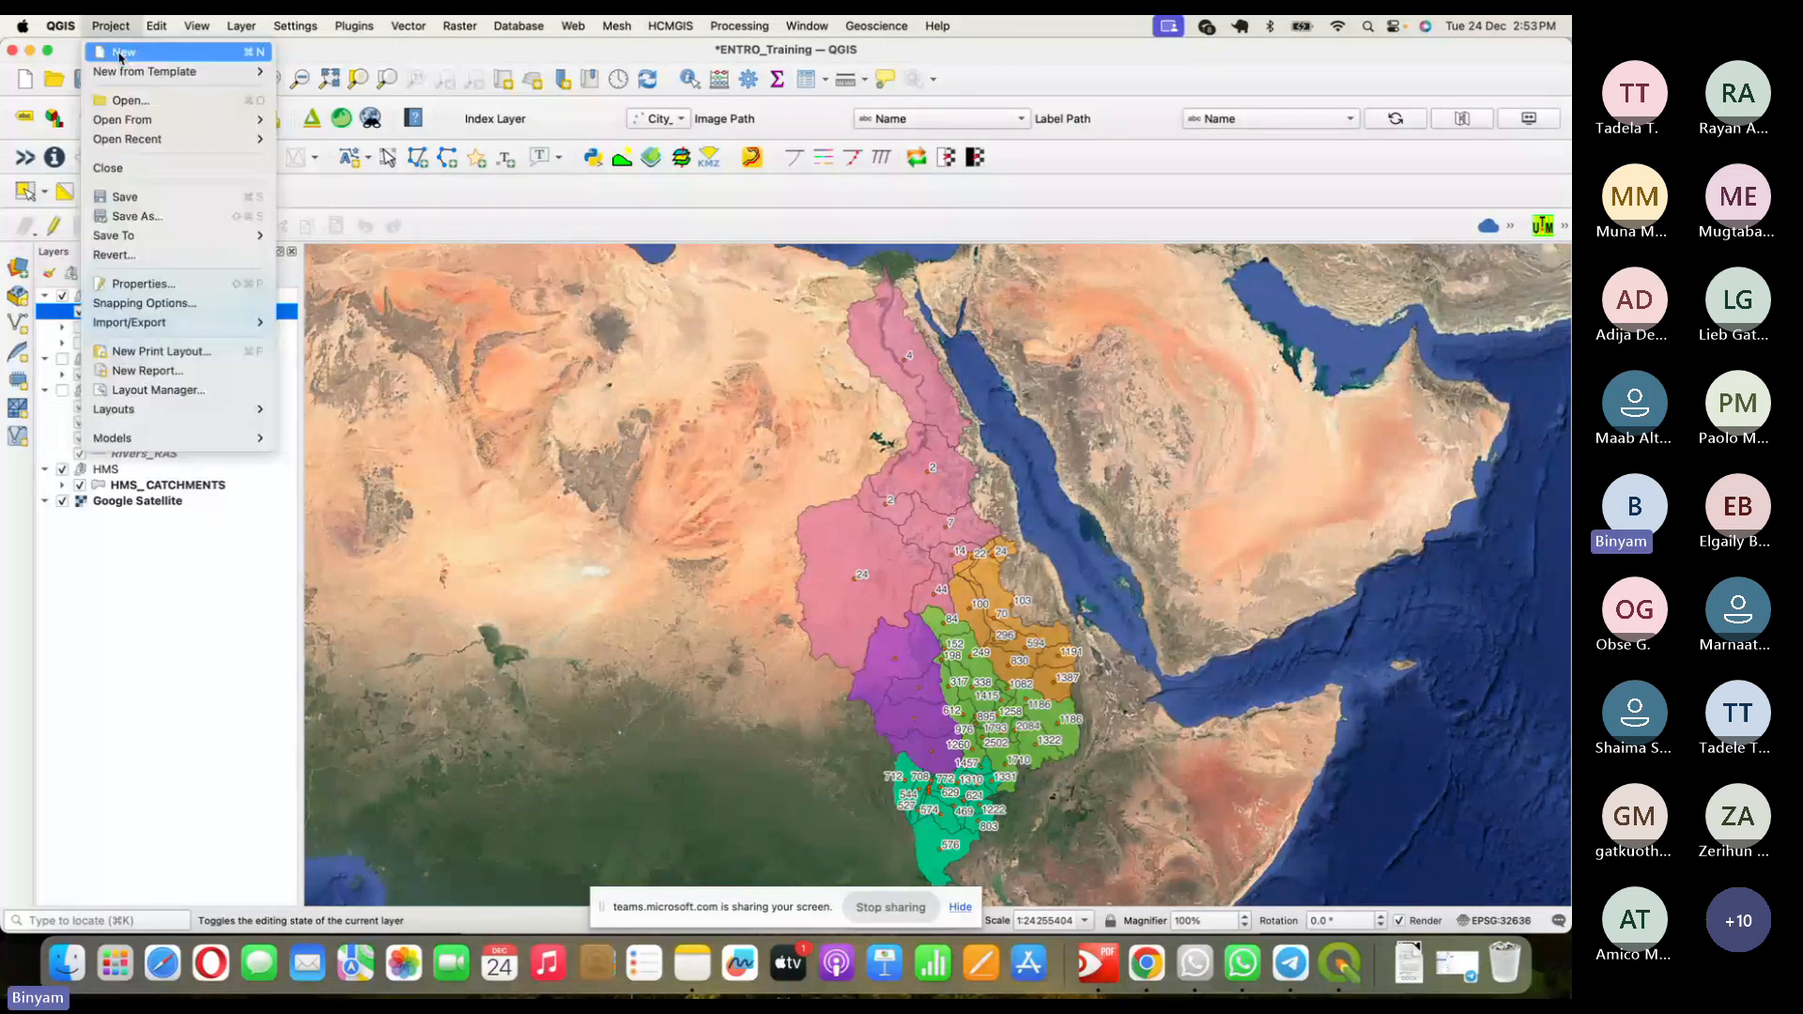
left_click(120, 54)
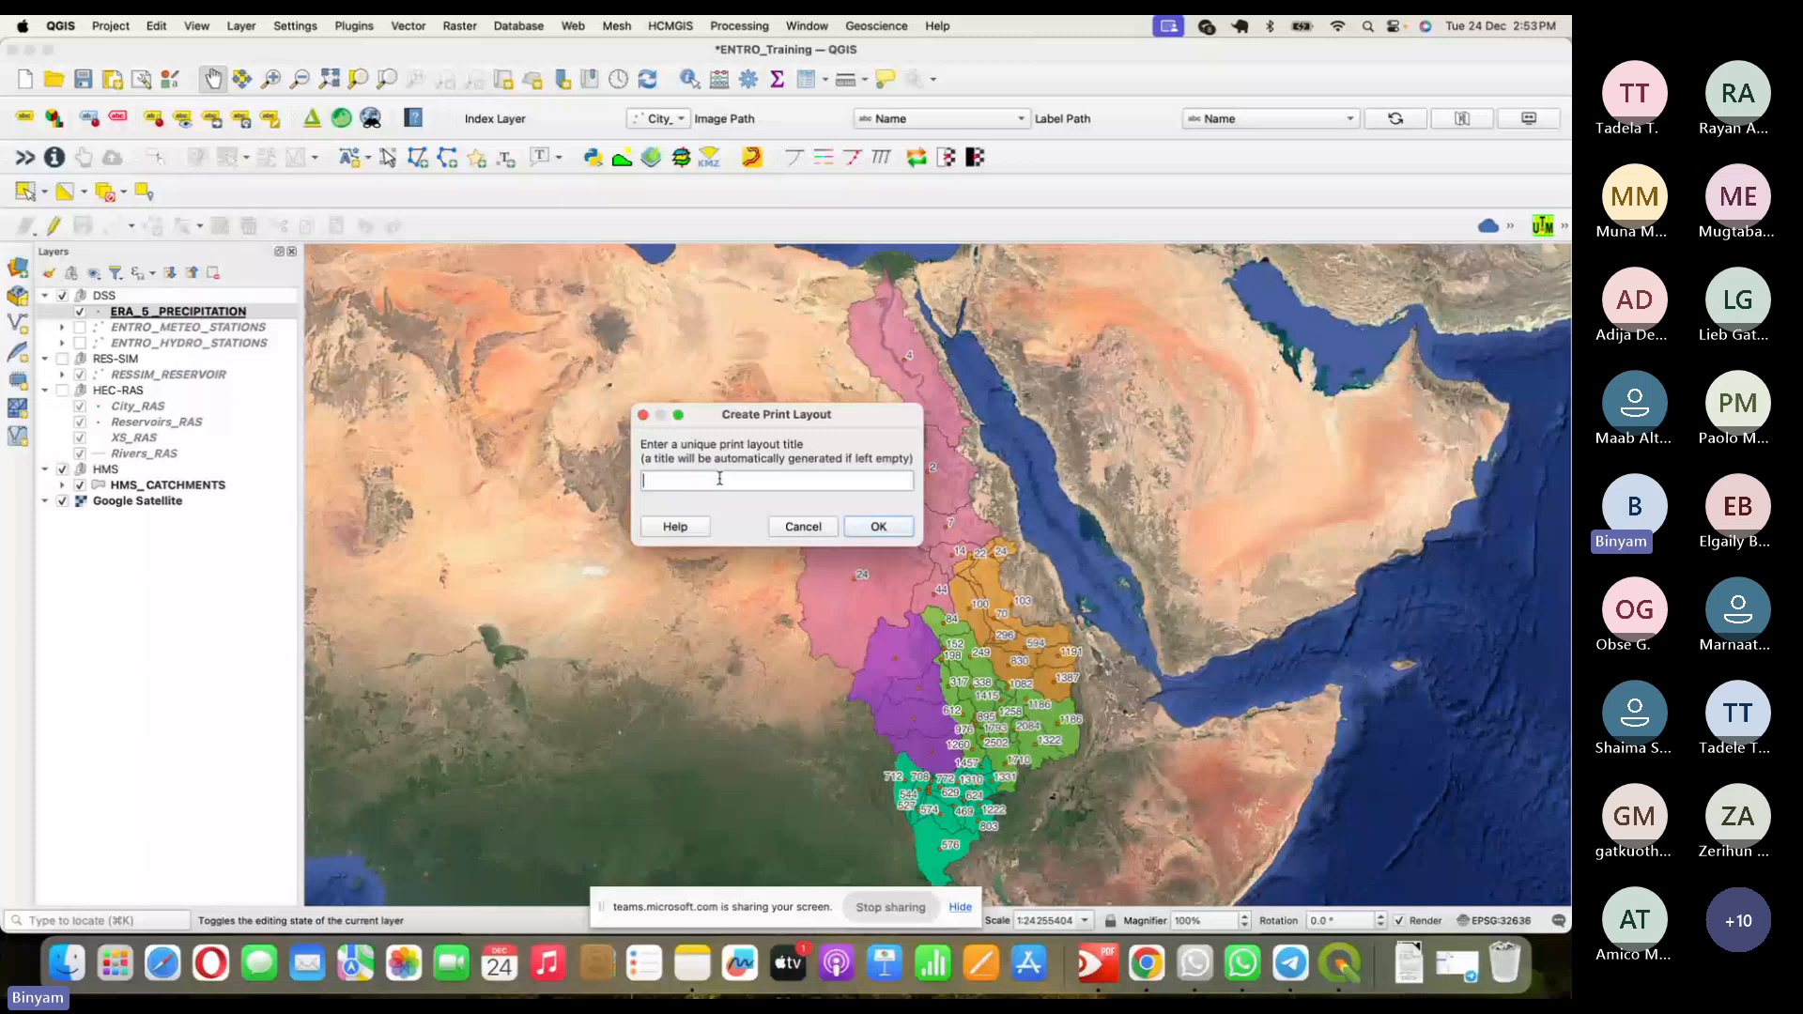
type("ERA5 PPt Map")
left_click(891, 535)
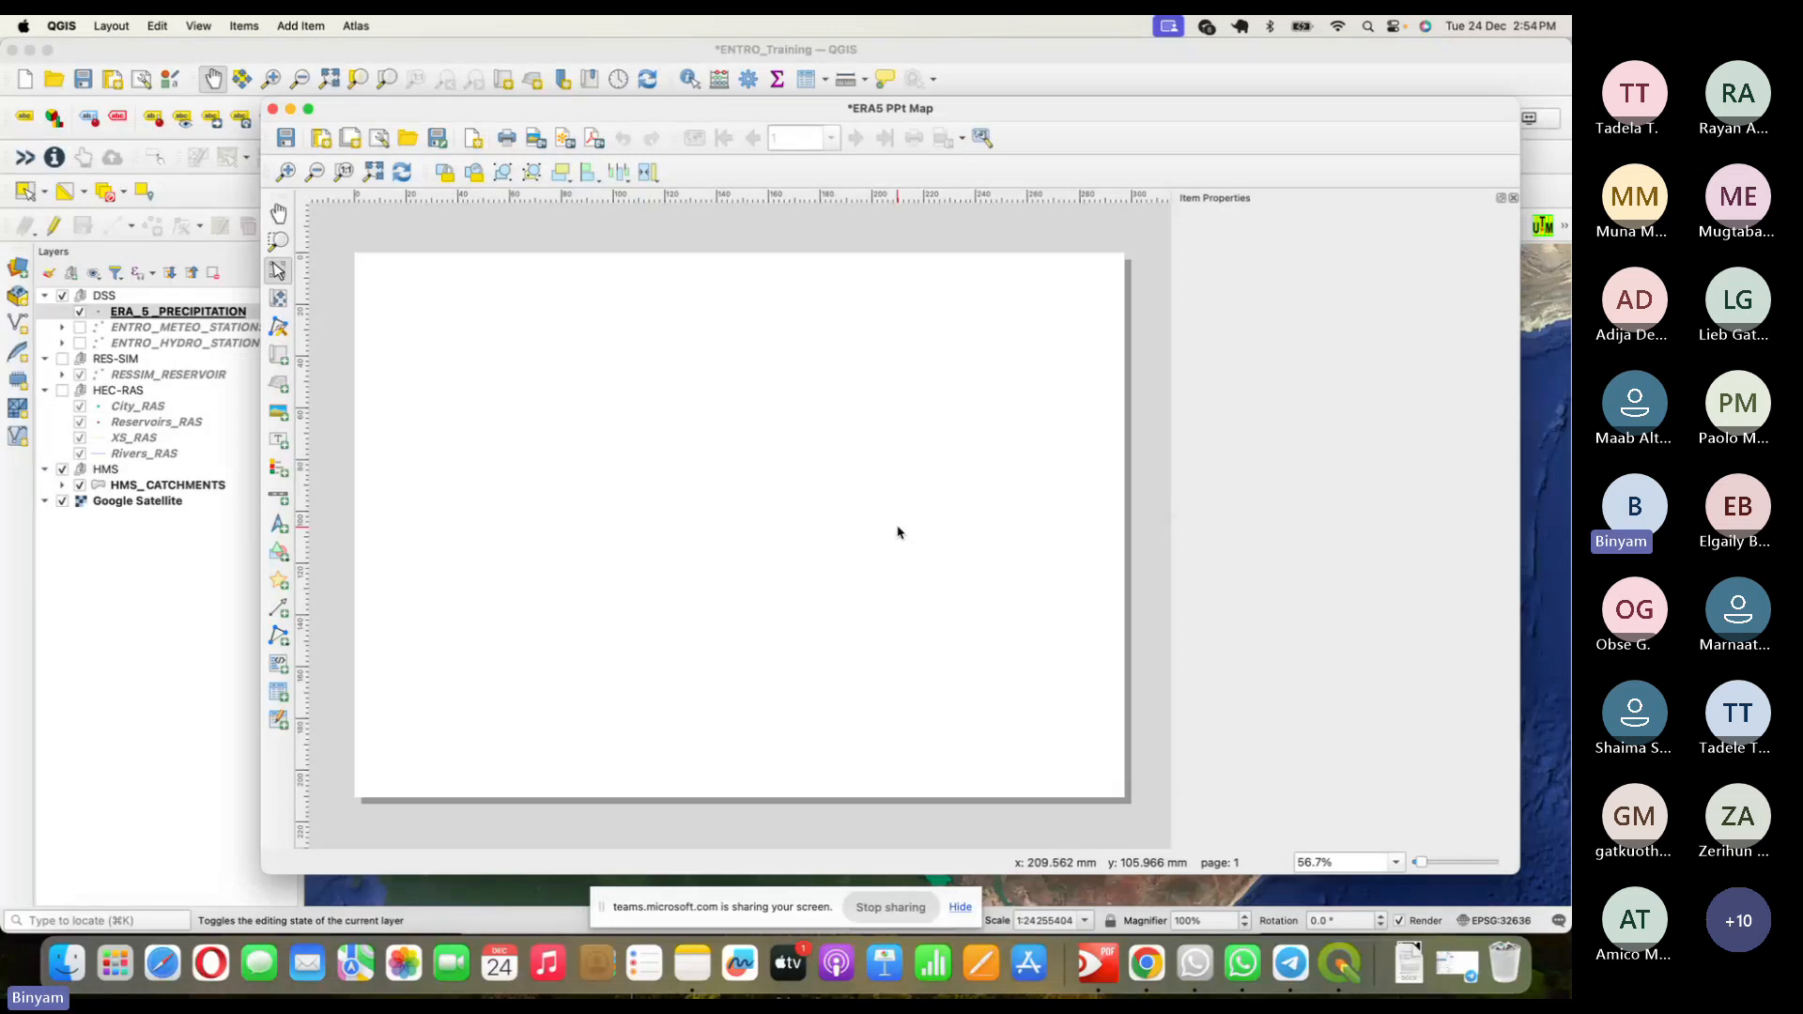
key("super+Tab")
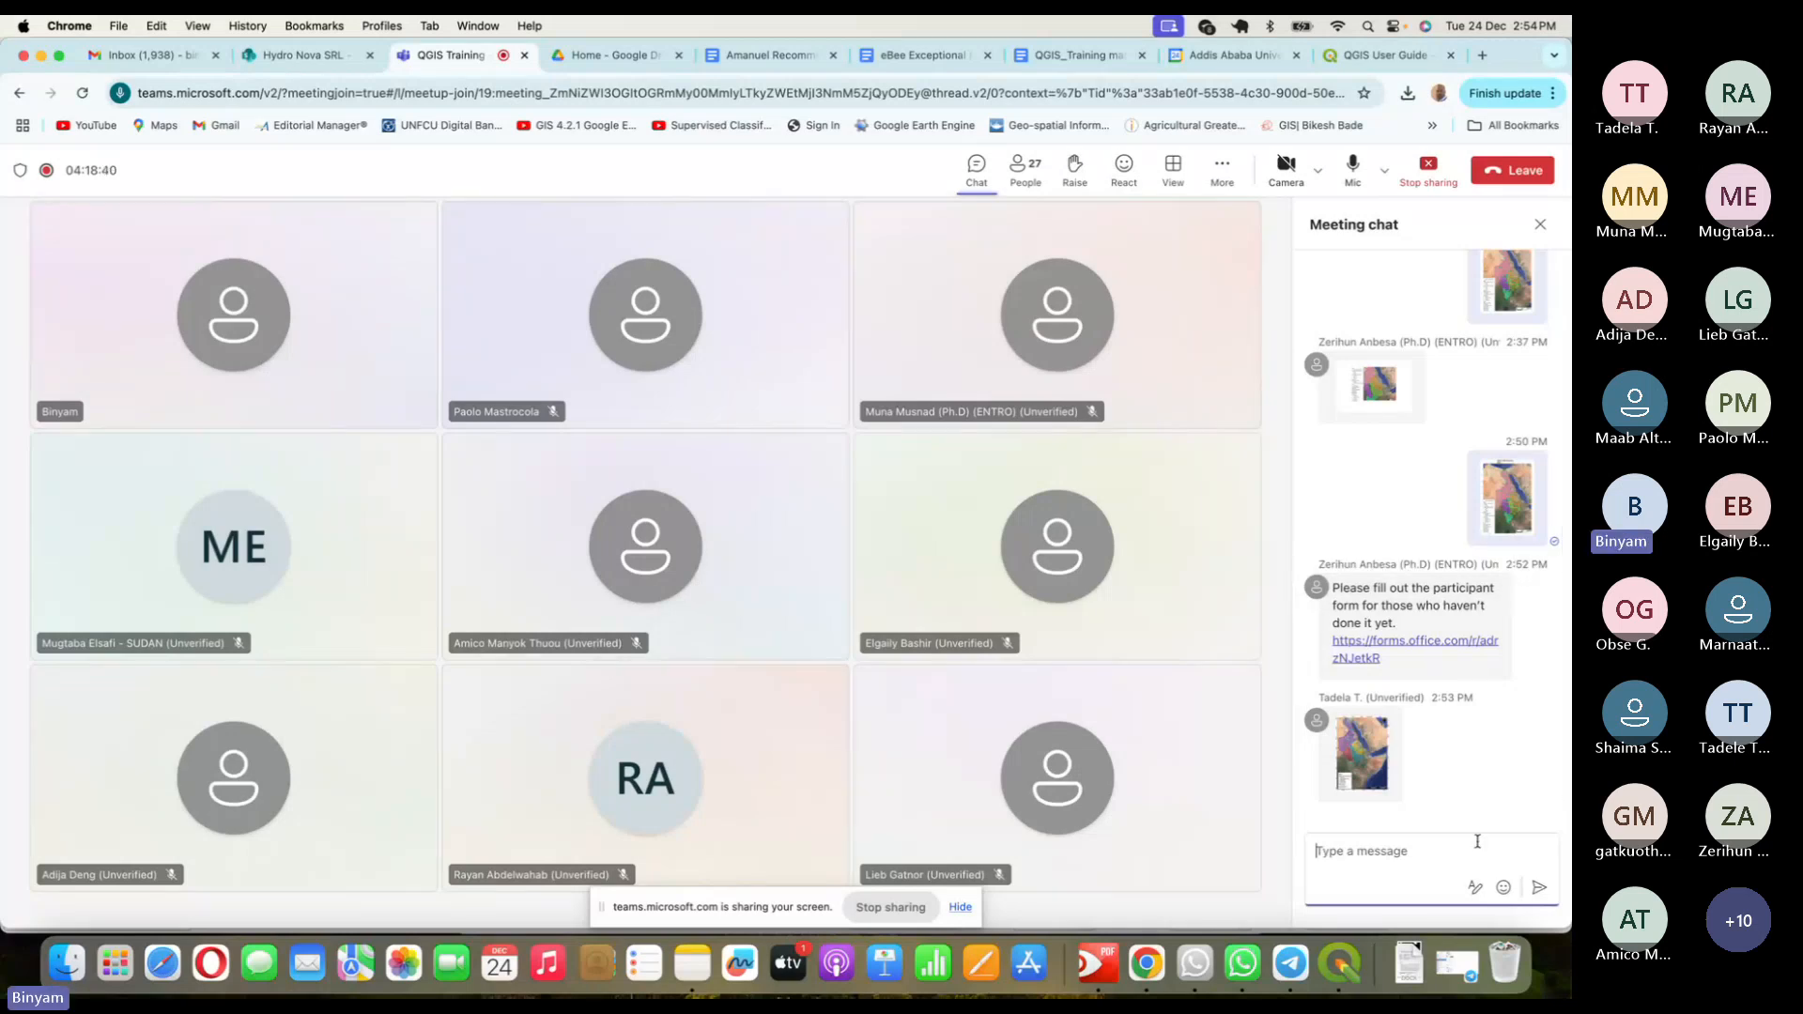
- Open the map image thumbnail in the Teams meeting chat at full size
left_click(1357, 756)
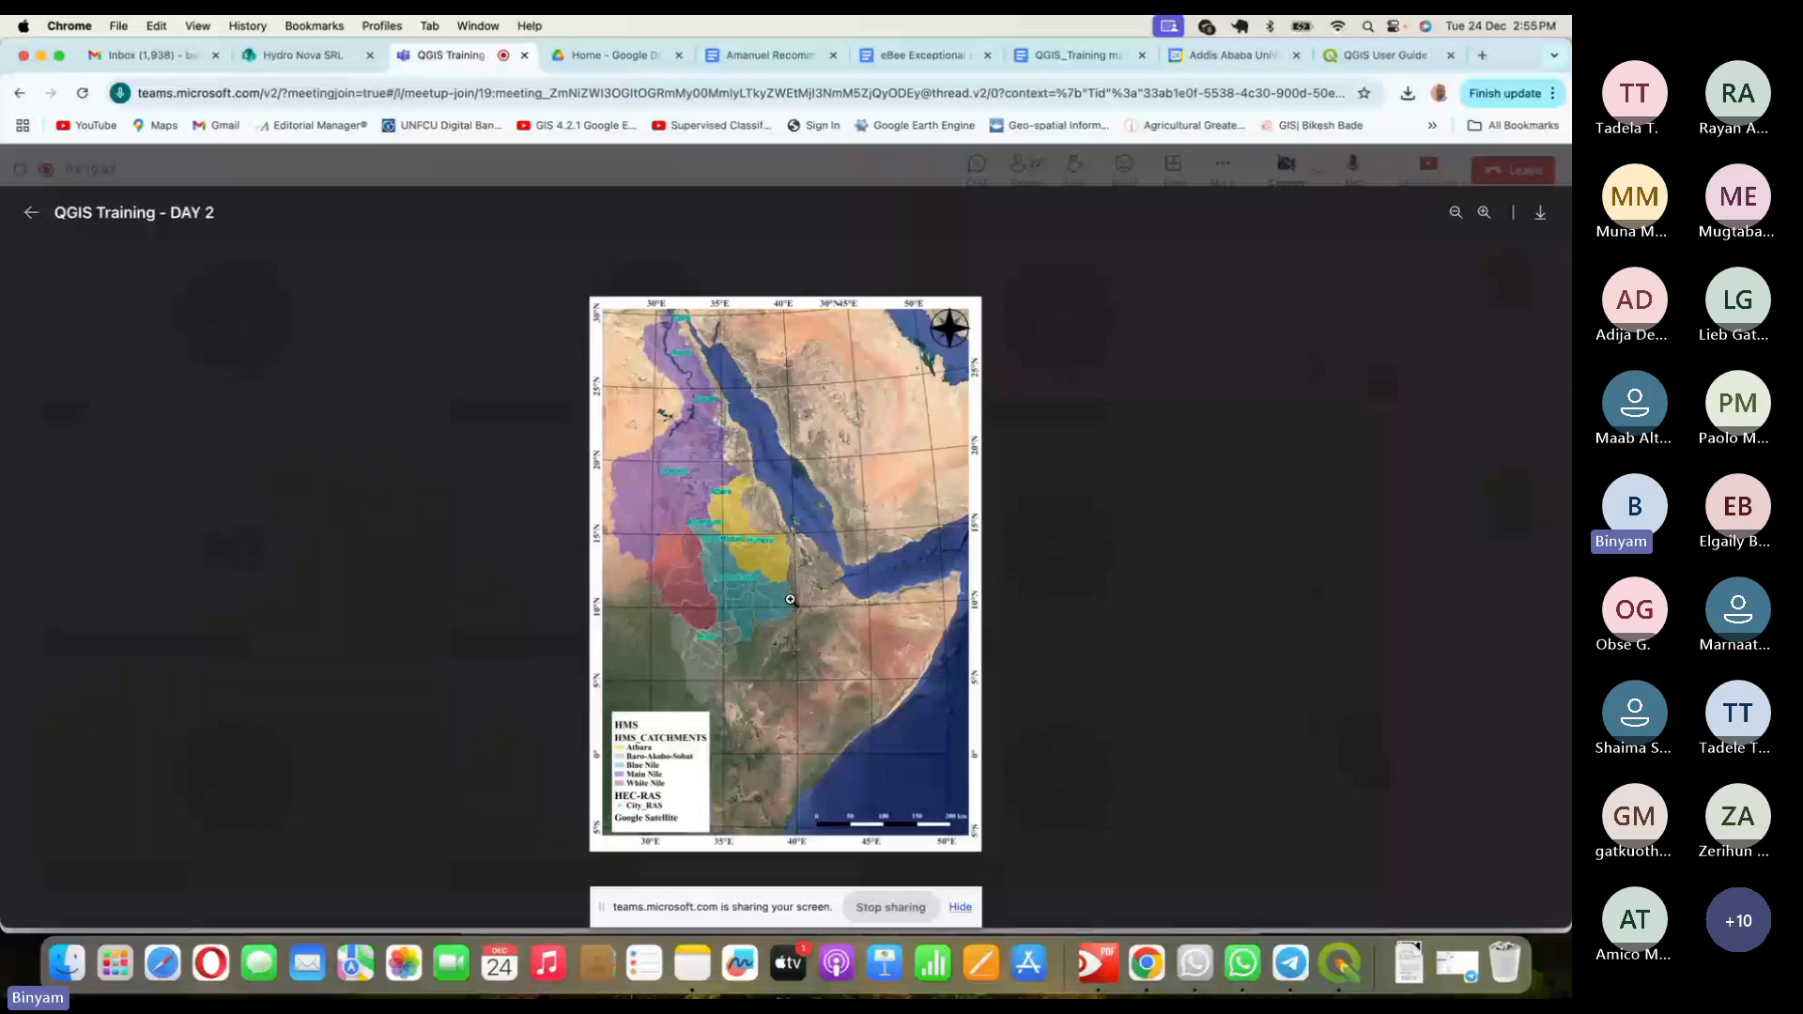
- Close the enlarged map image, reopen and close it again, then return to QGIS
left_click(1150, 510)
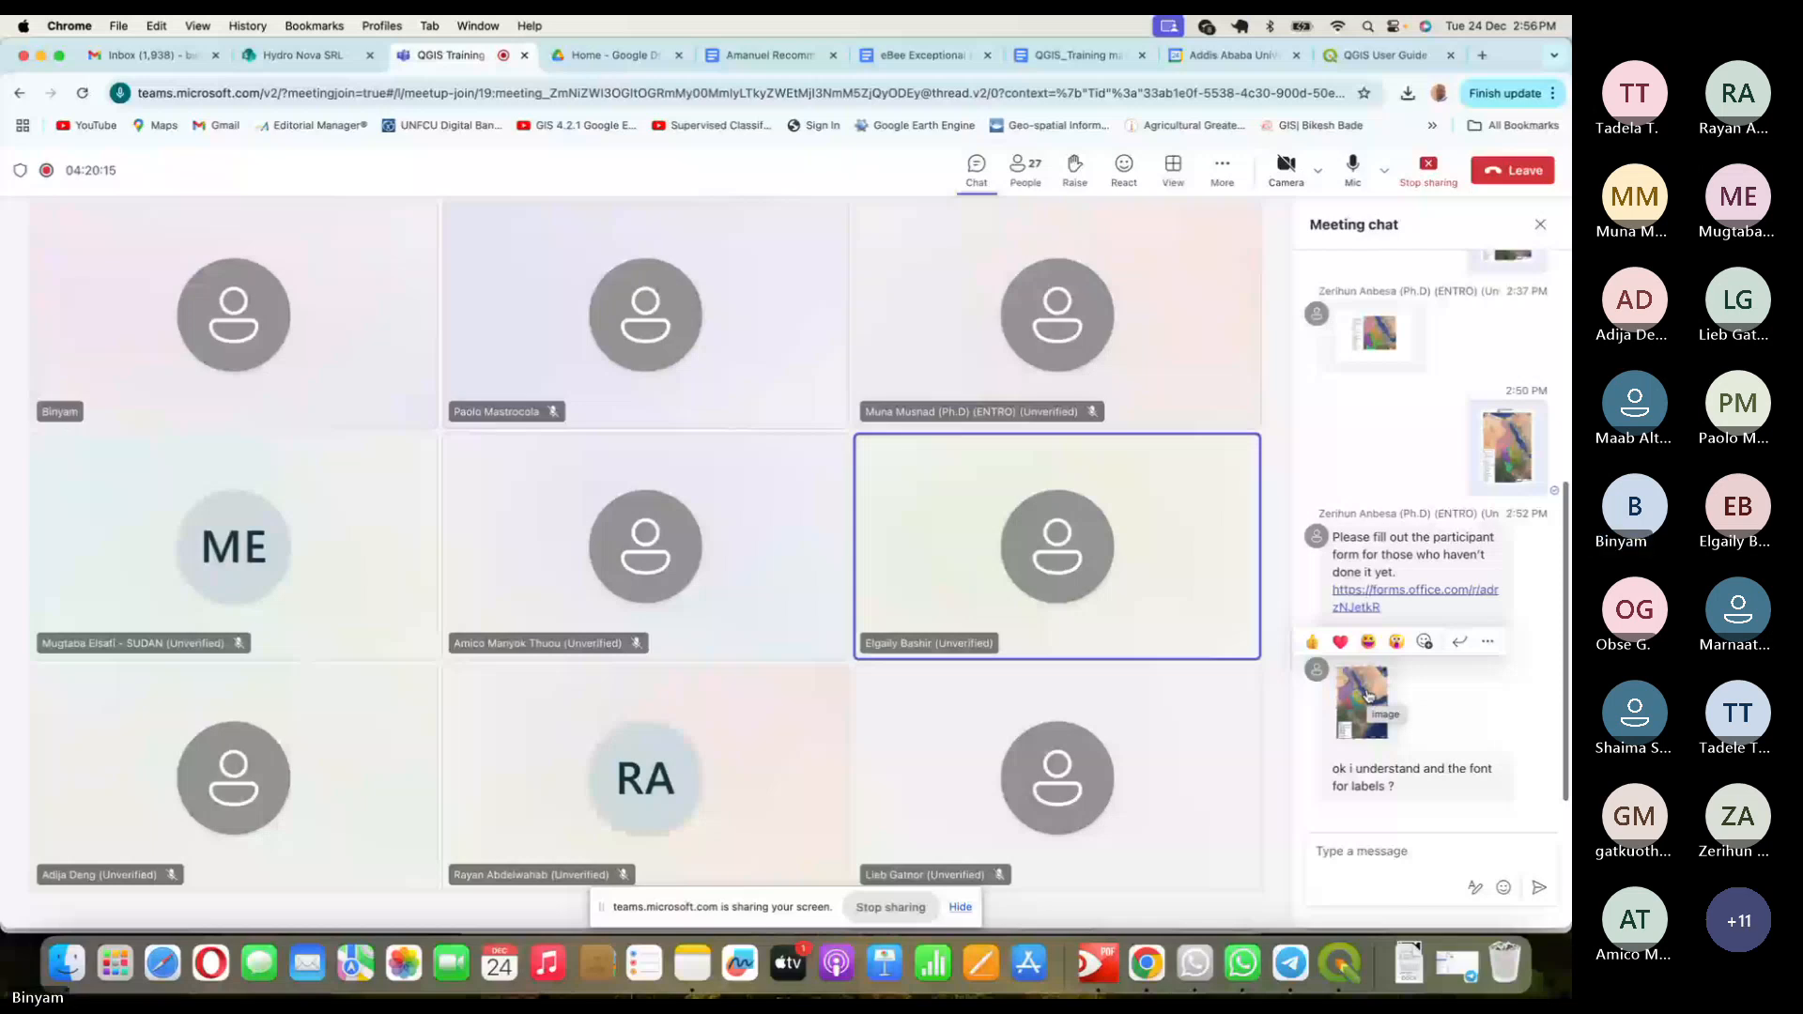
left_click(1366, 694)
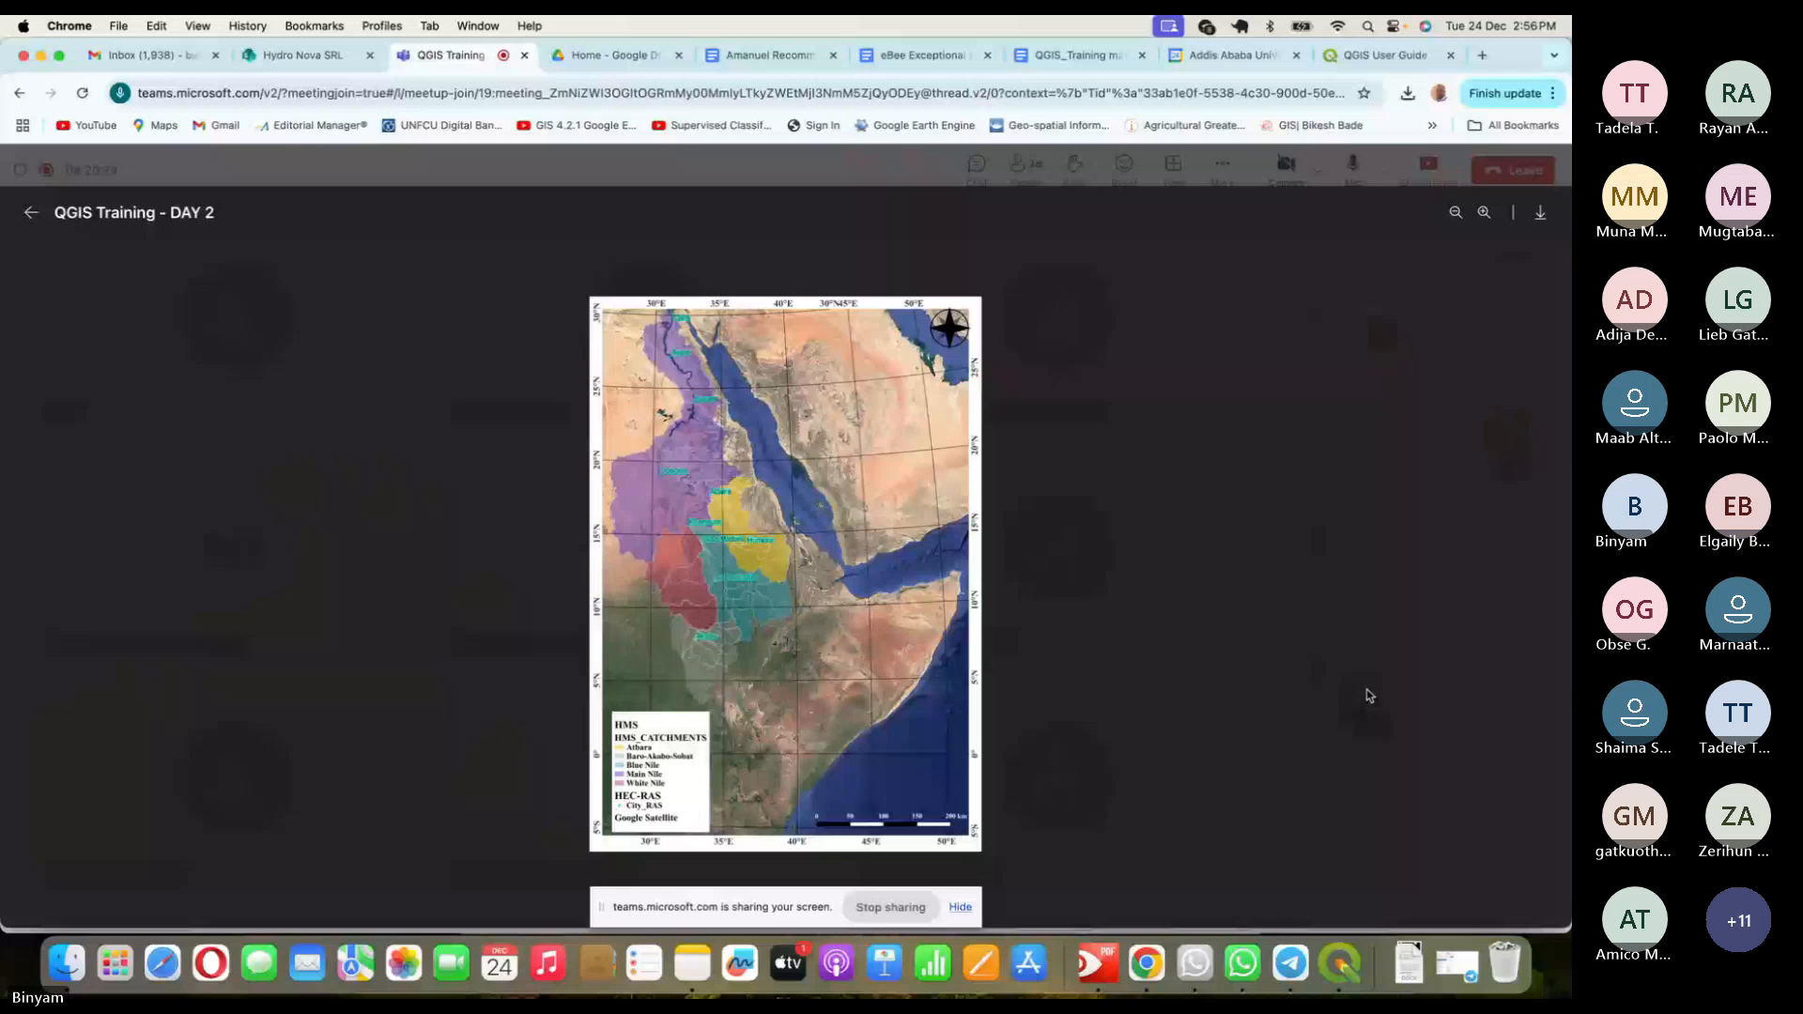
left_click(1368, 695)
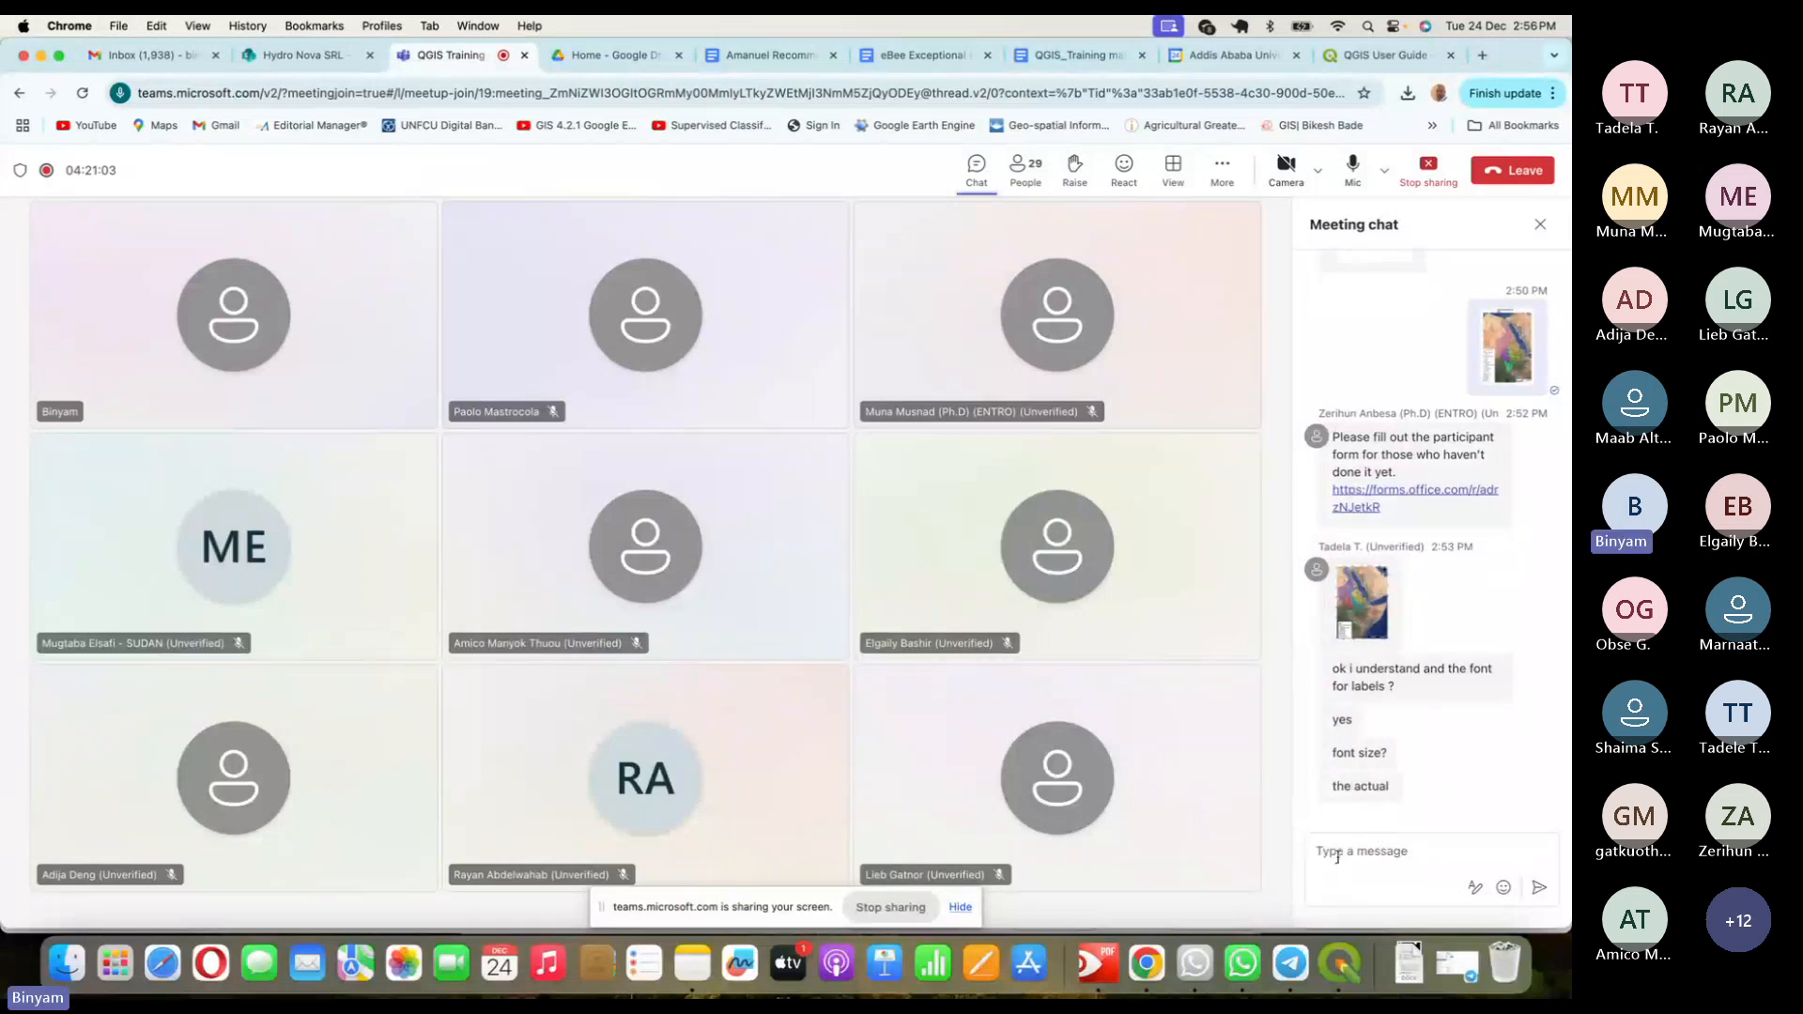
left_click(1337, 963)
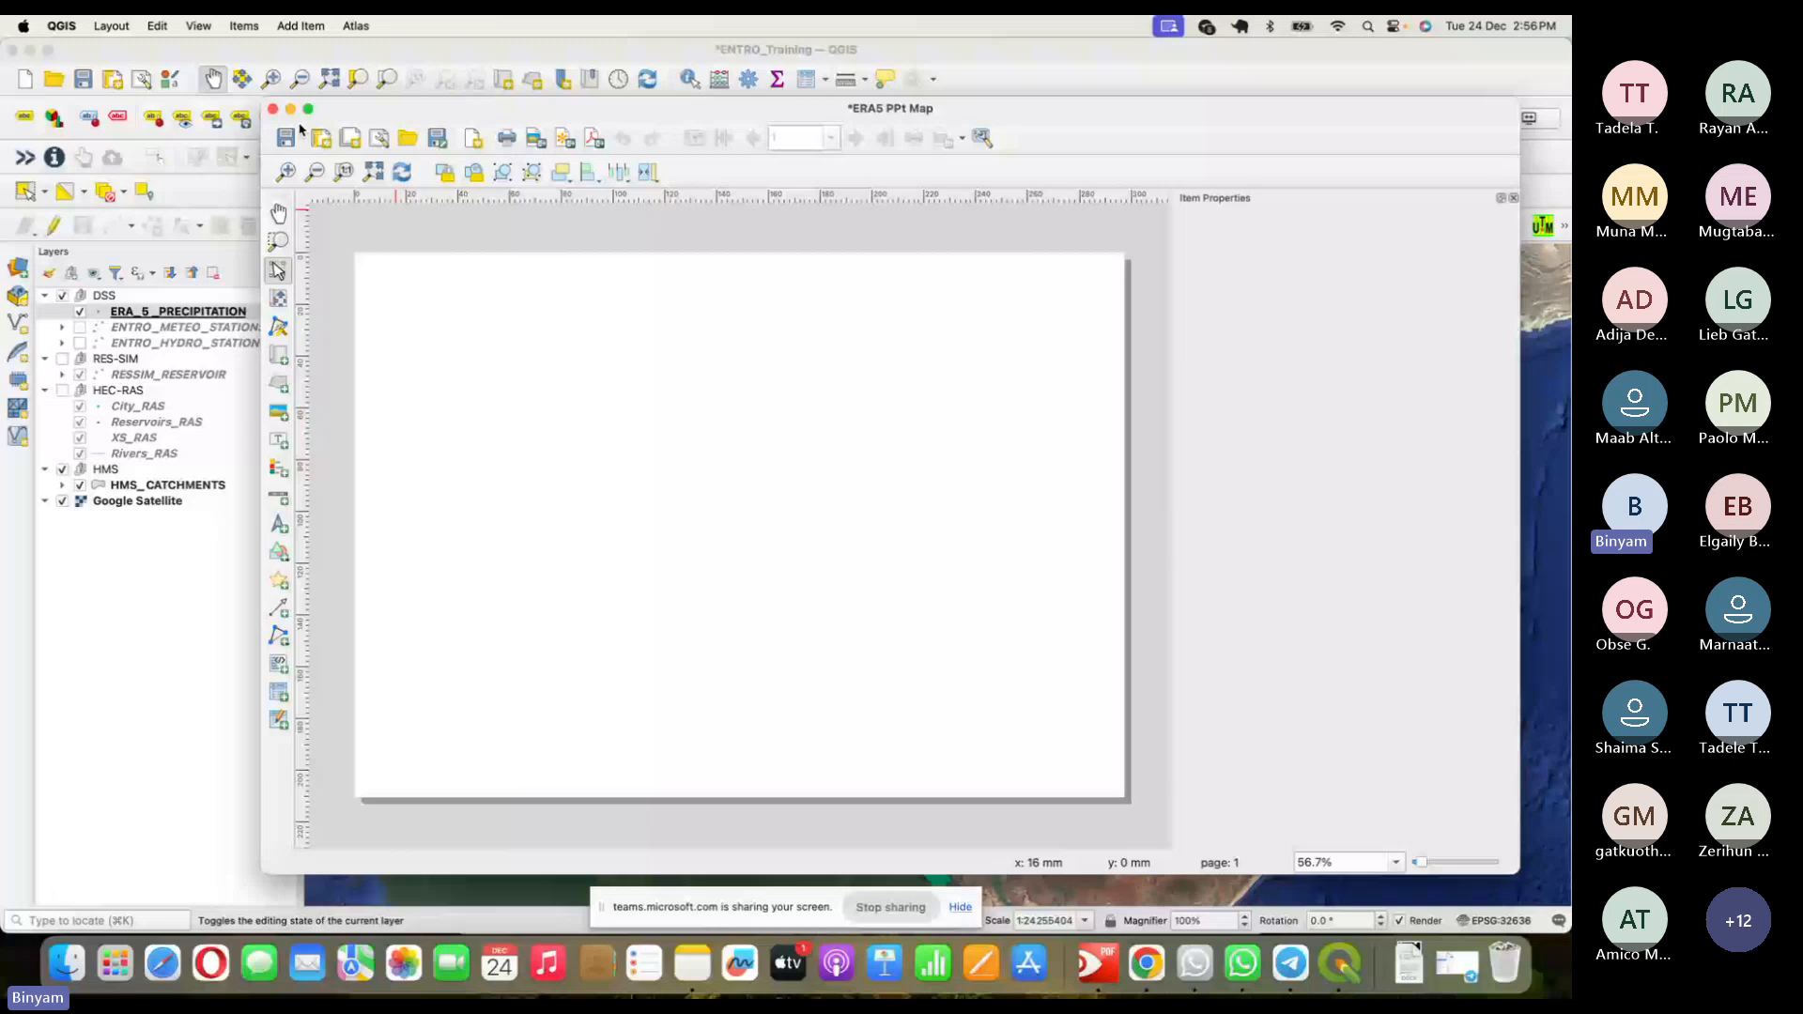
- Close the ERA5 PPt Map layout window
left_click(272, 109)
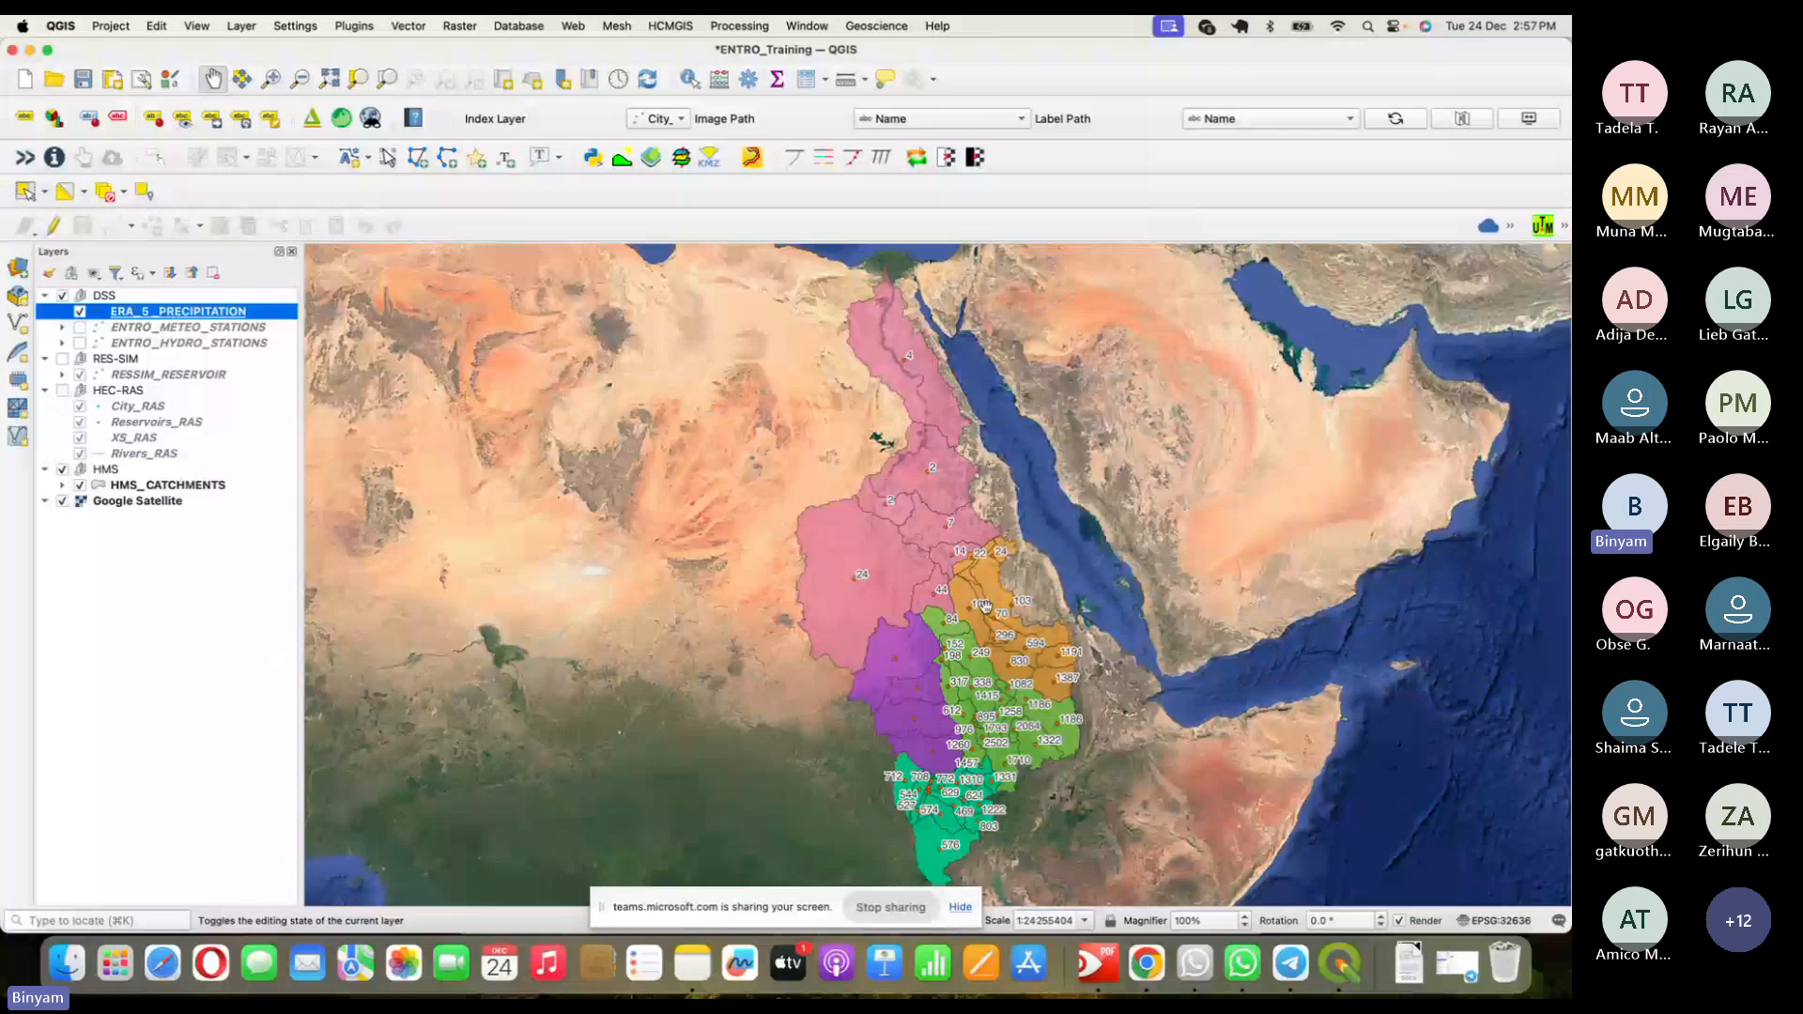
- Give ERA_5_PRECIPITATION single labels using the PAVE_MM field
double_click(198, 314)
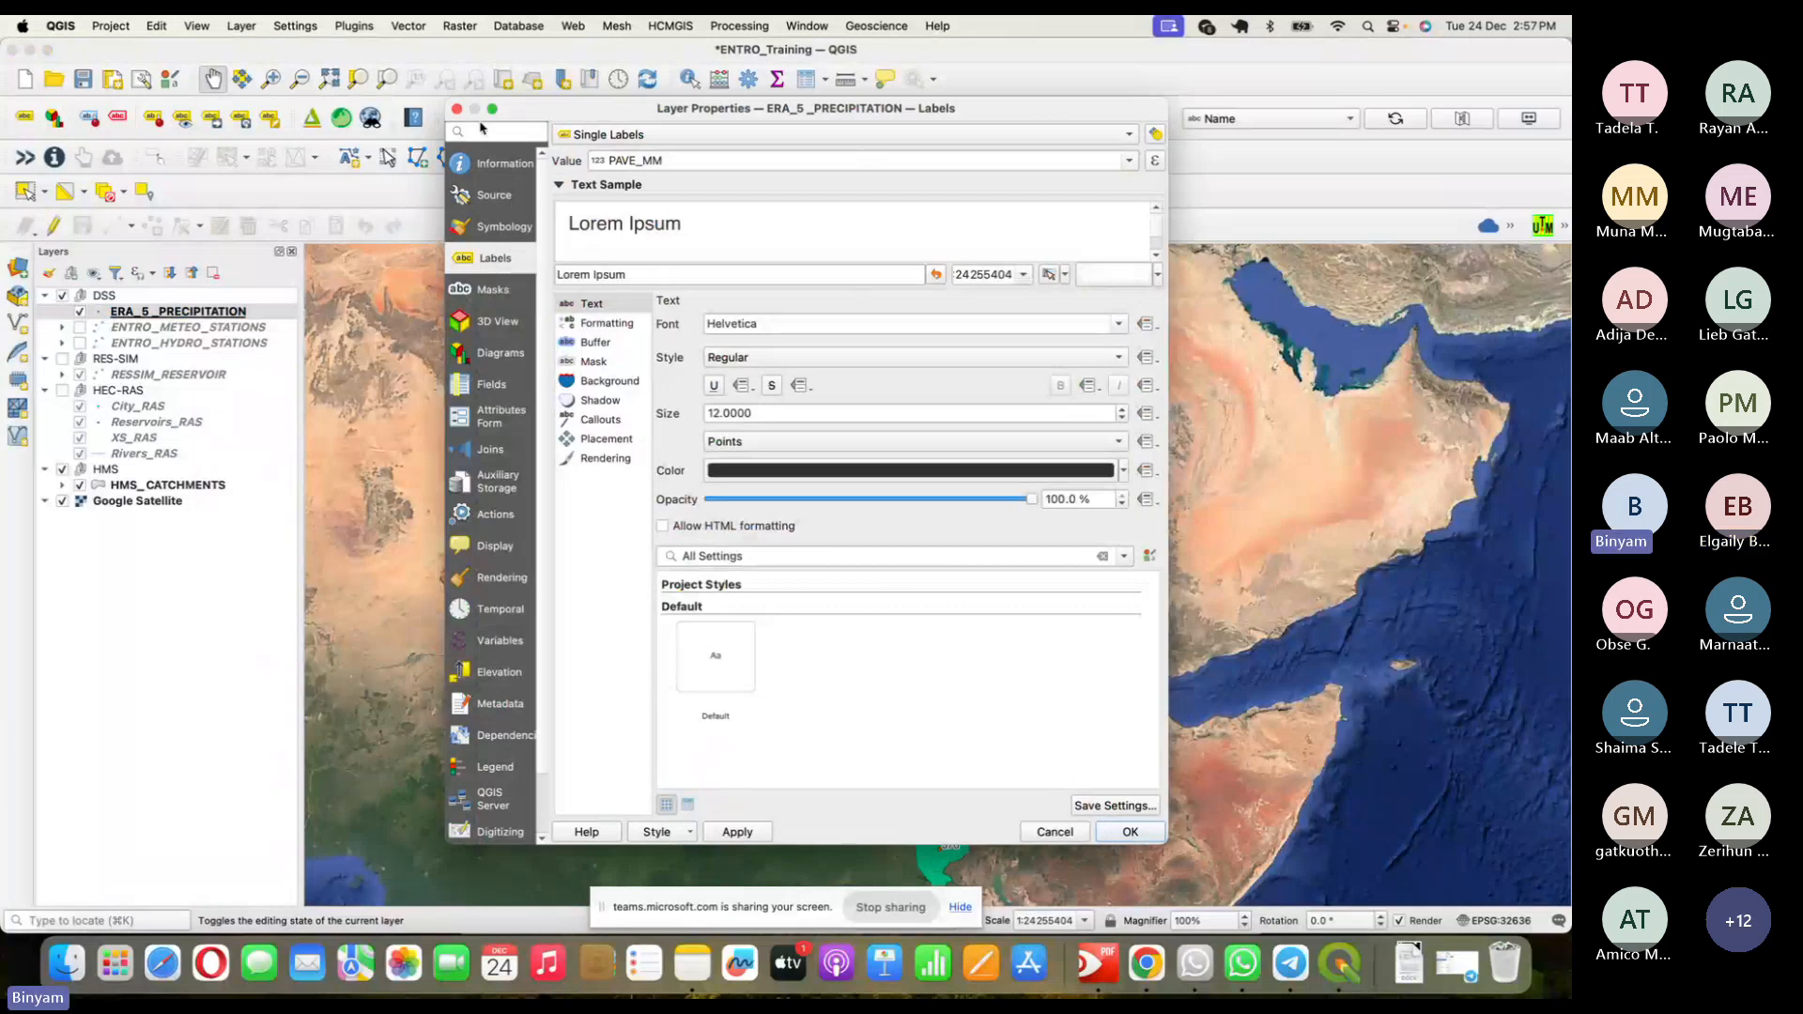
left_click(712, 139)
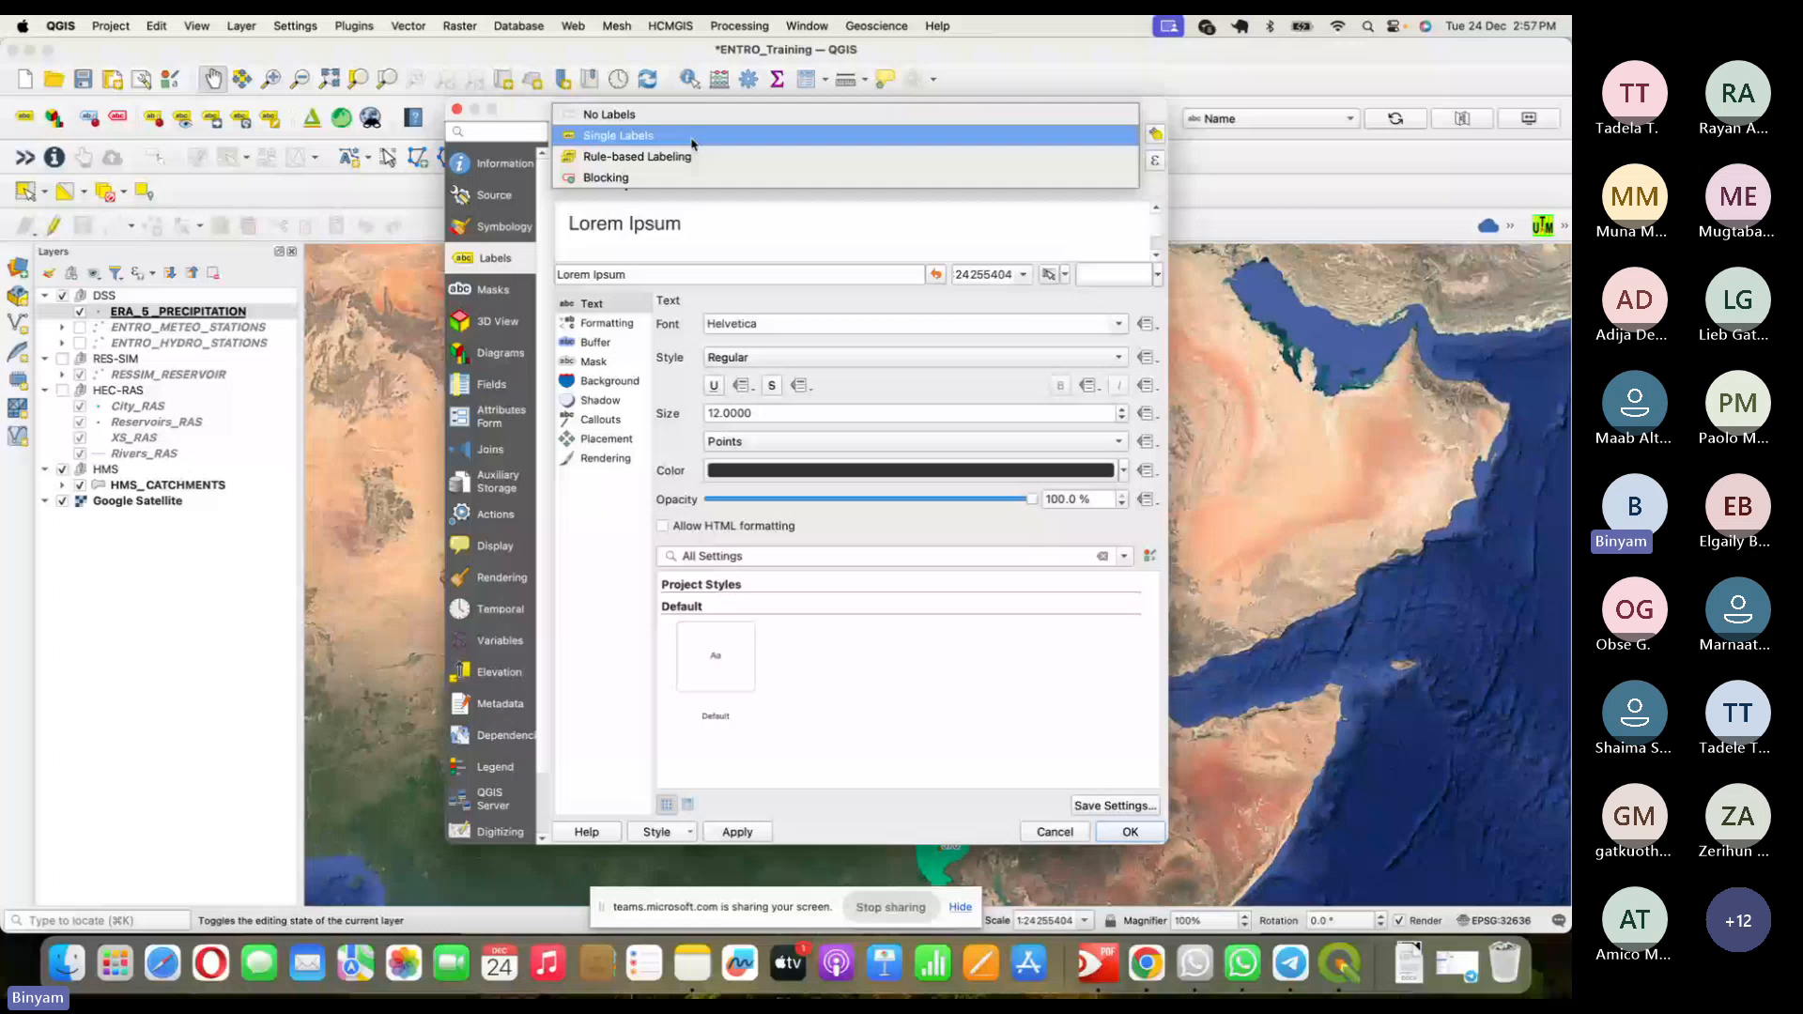
left_click(692, 136)
left_click(751, 161)
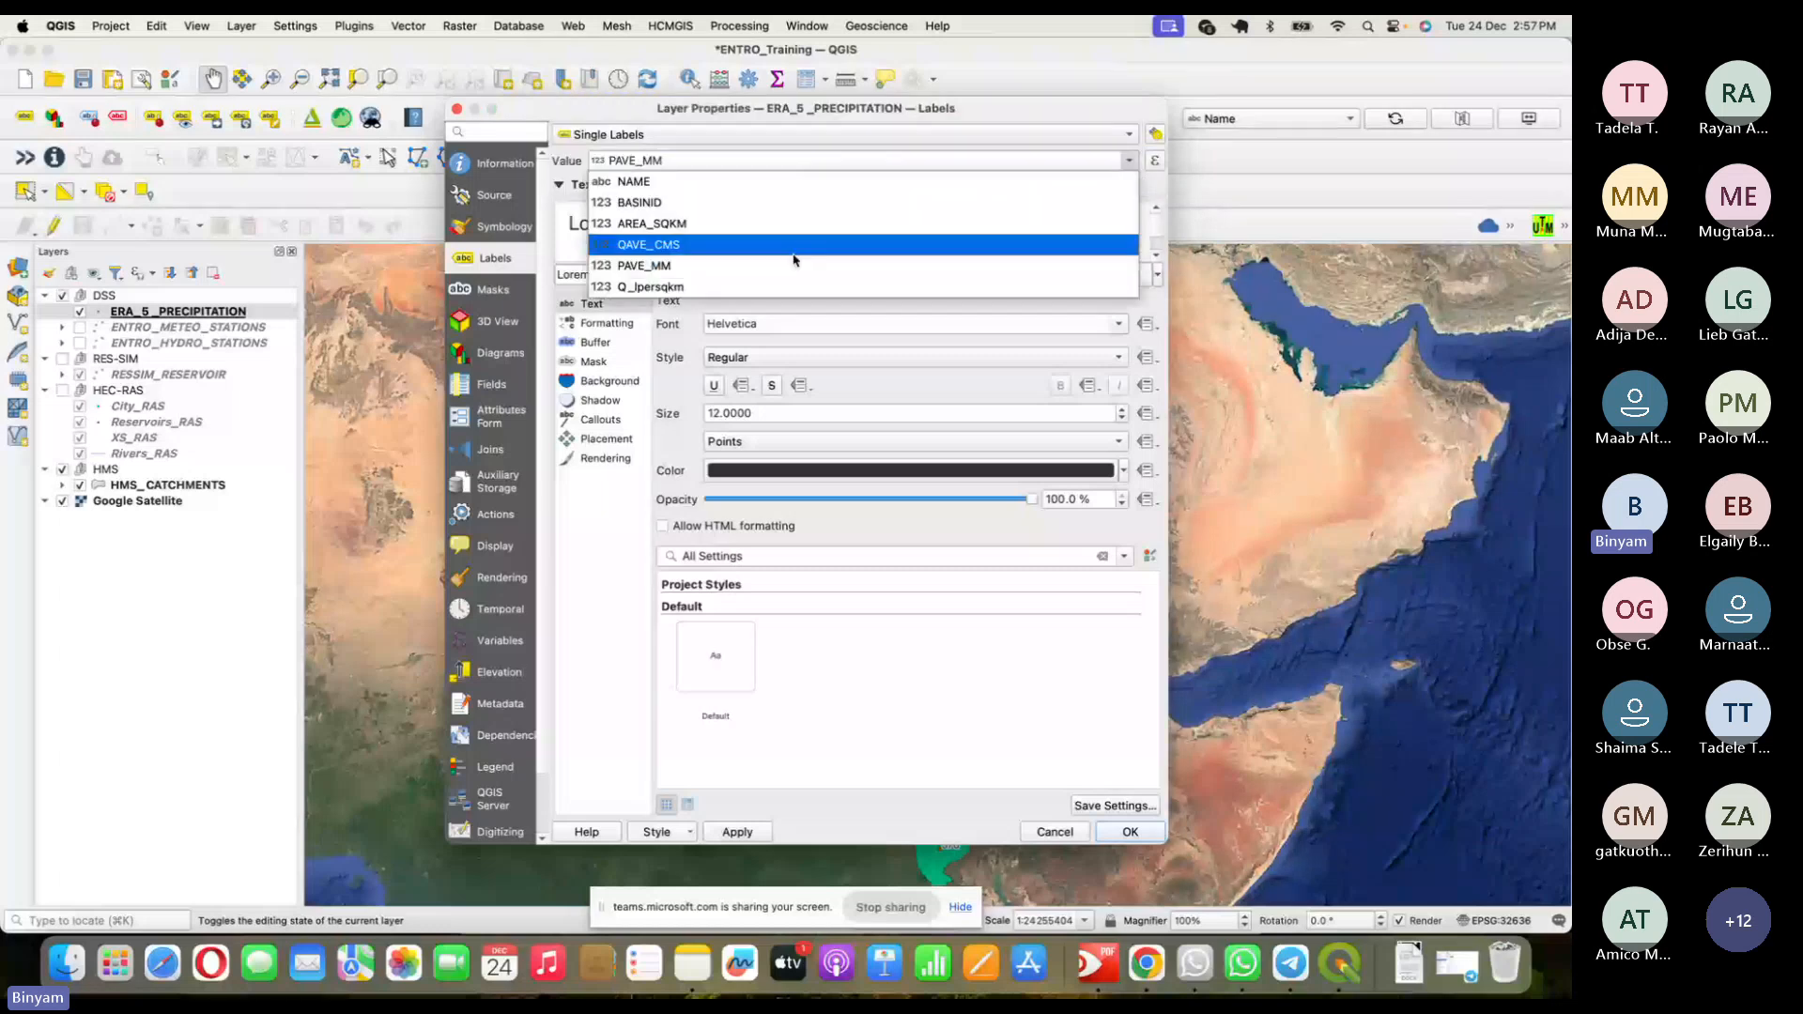
left_click(779, 265)
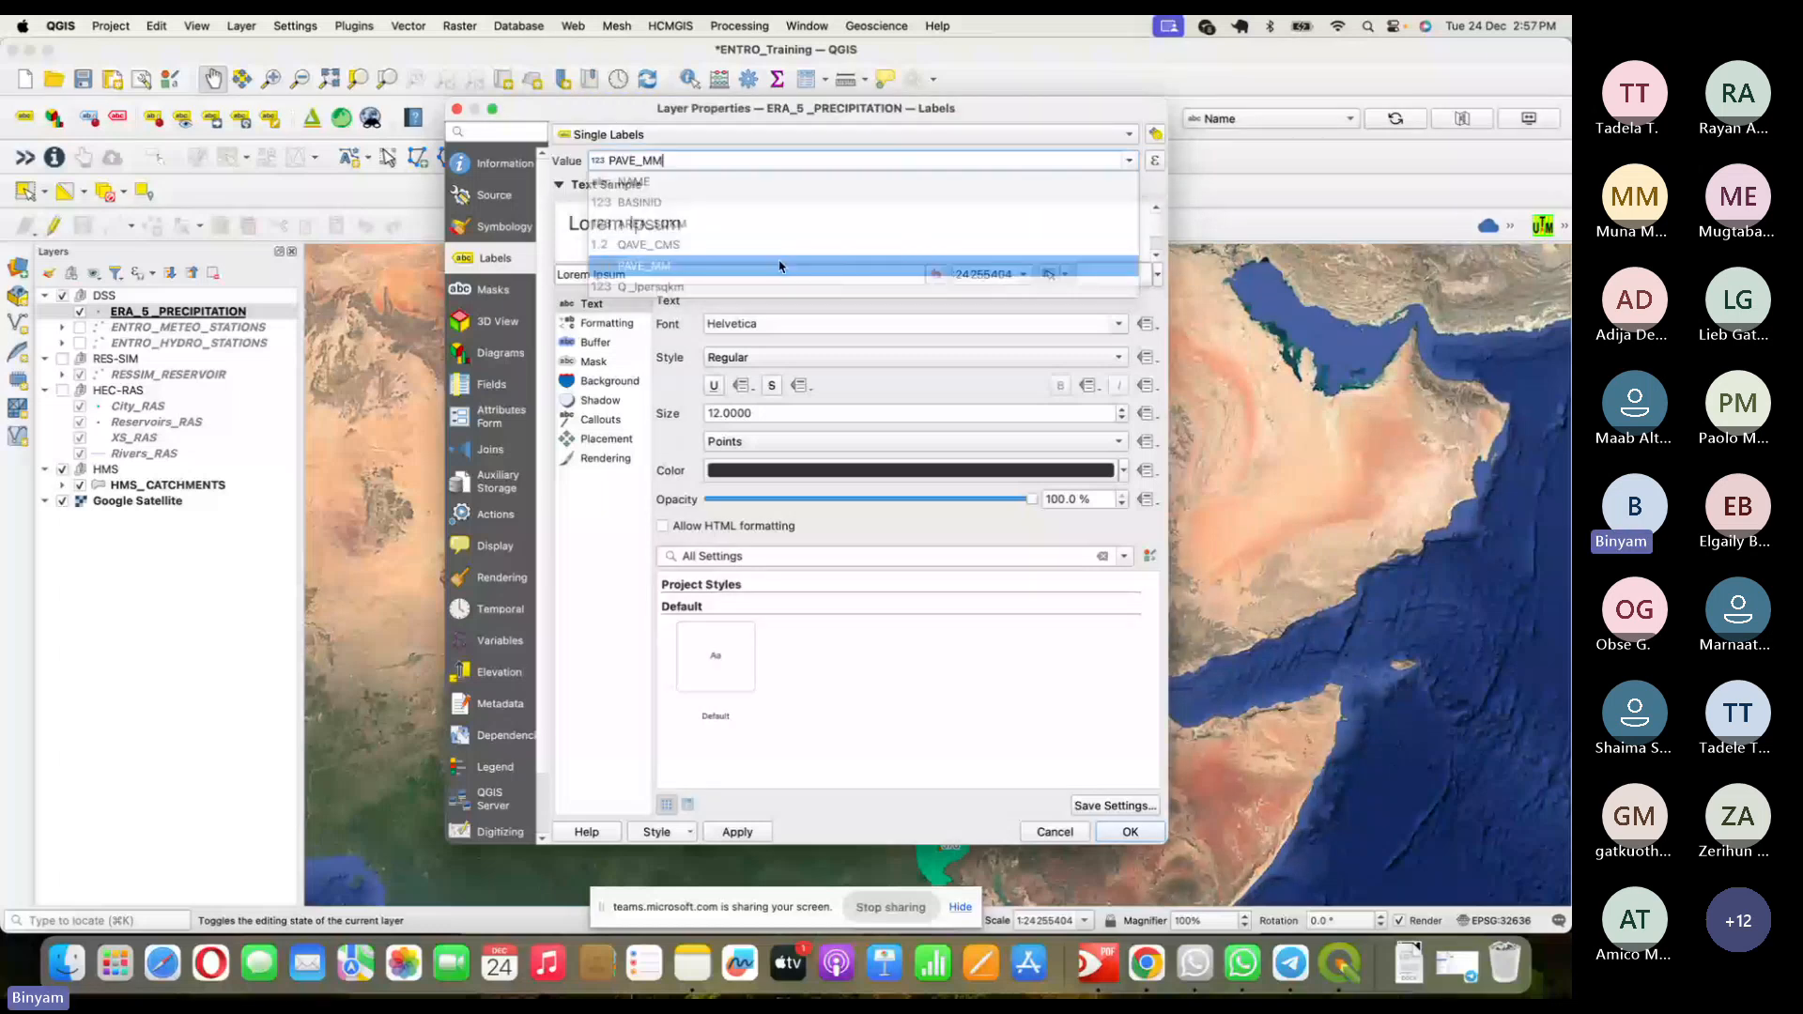
- Set the label text to 10-point bold Palatino
left_click(598, 306)
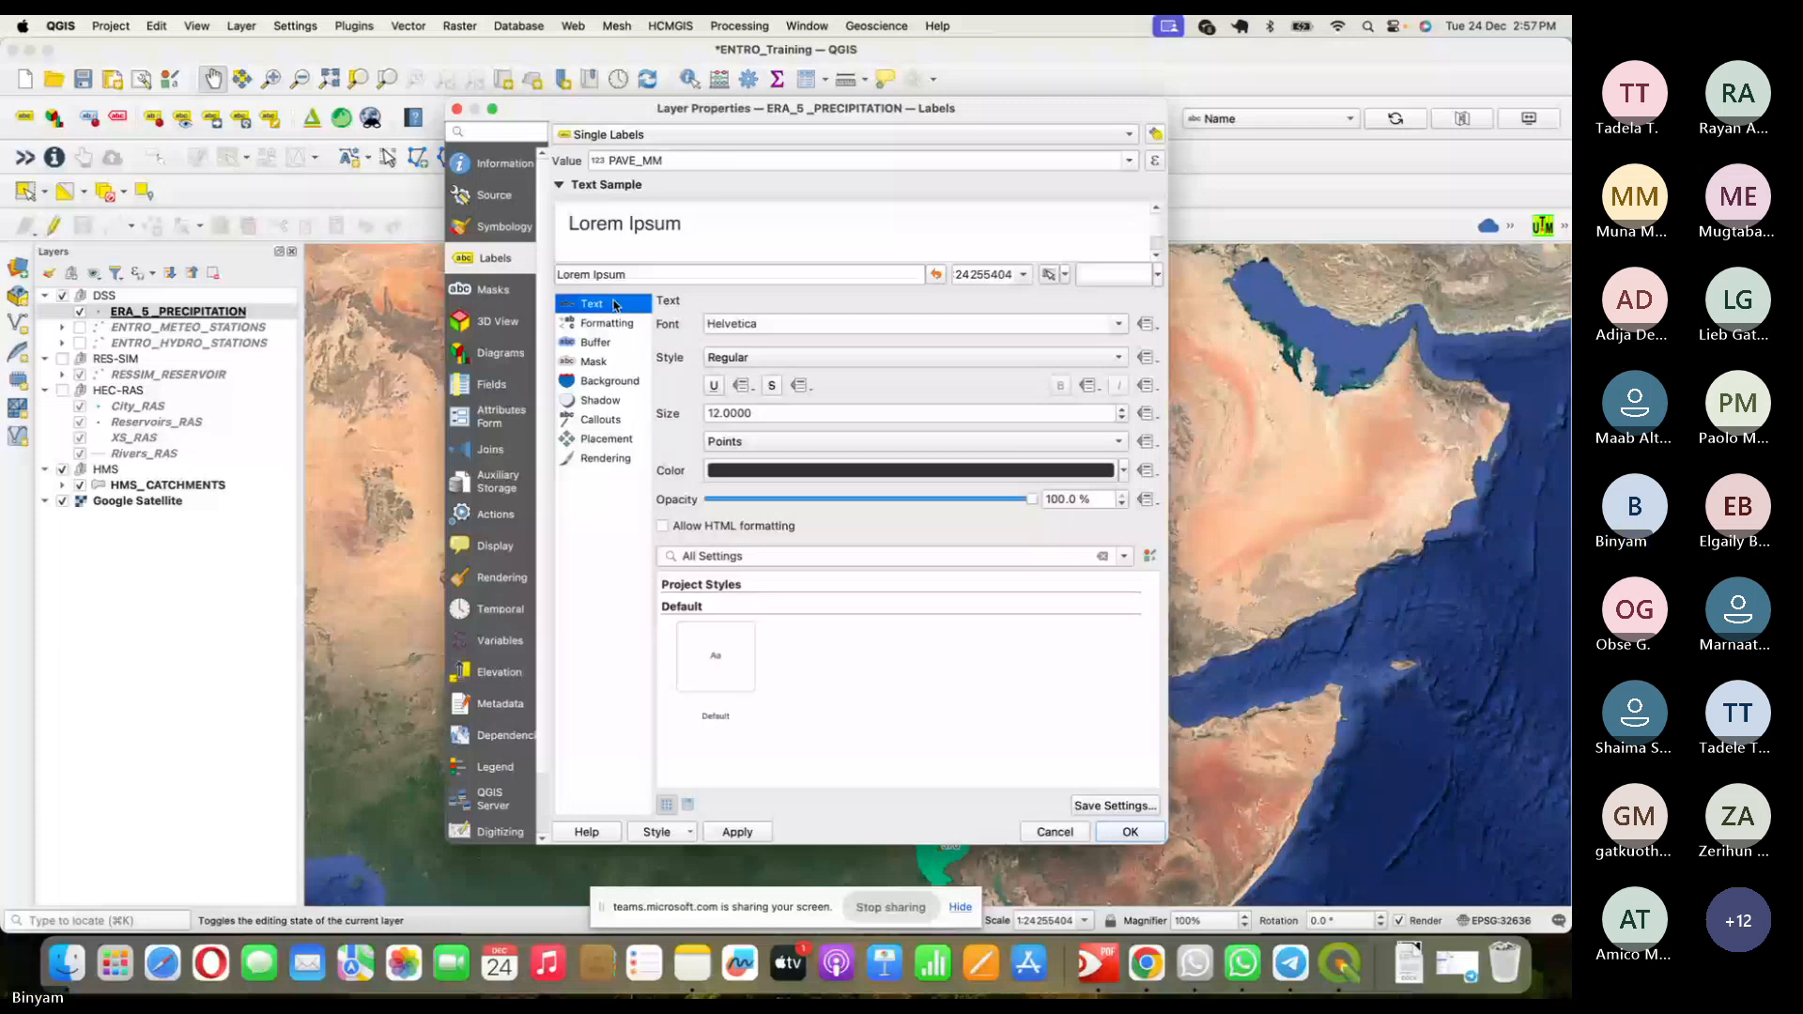
left_click_drag(752, 414, 676, 411)
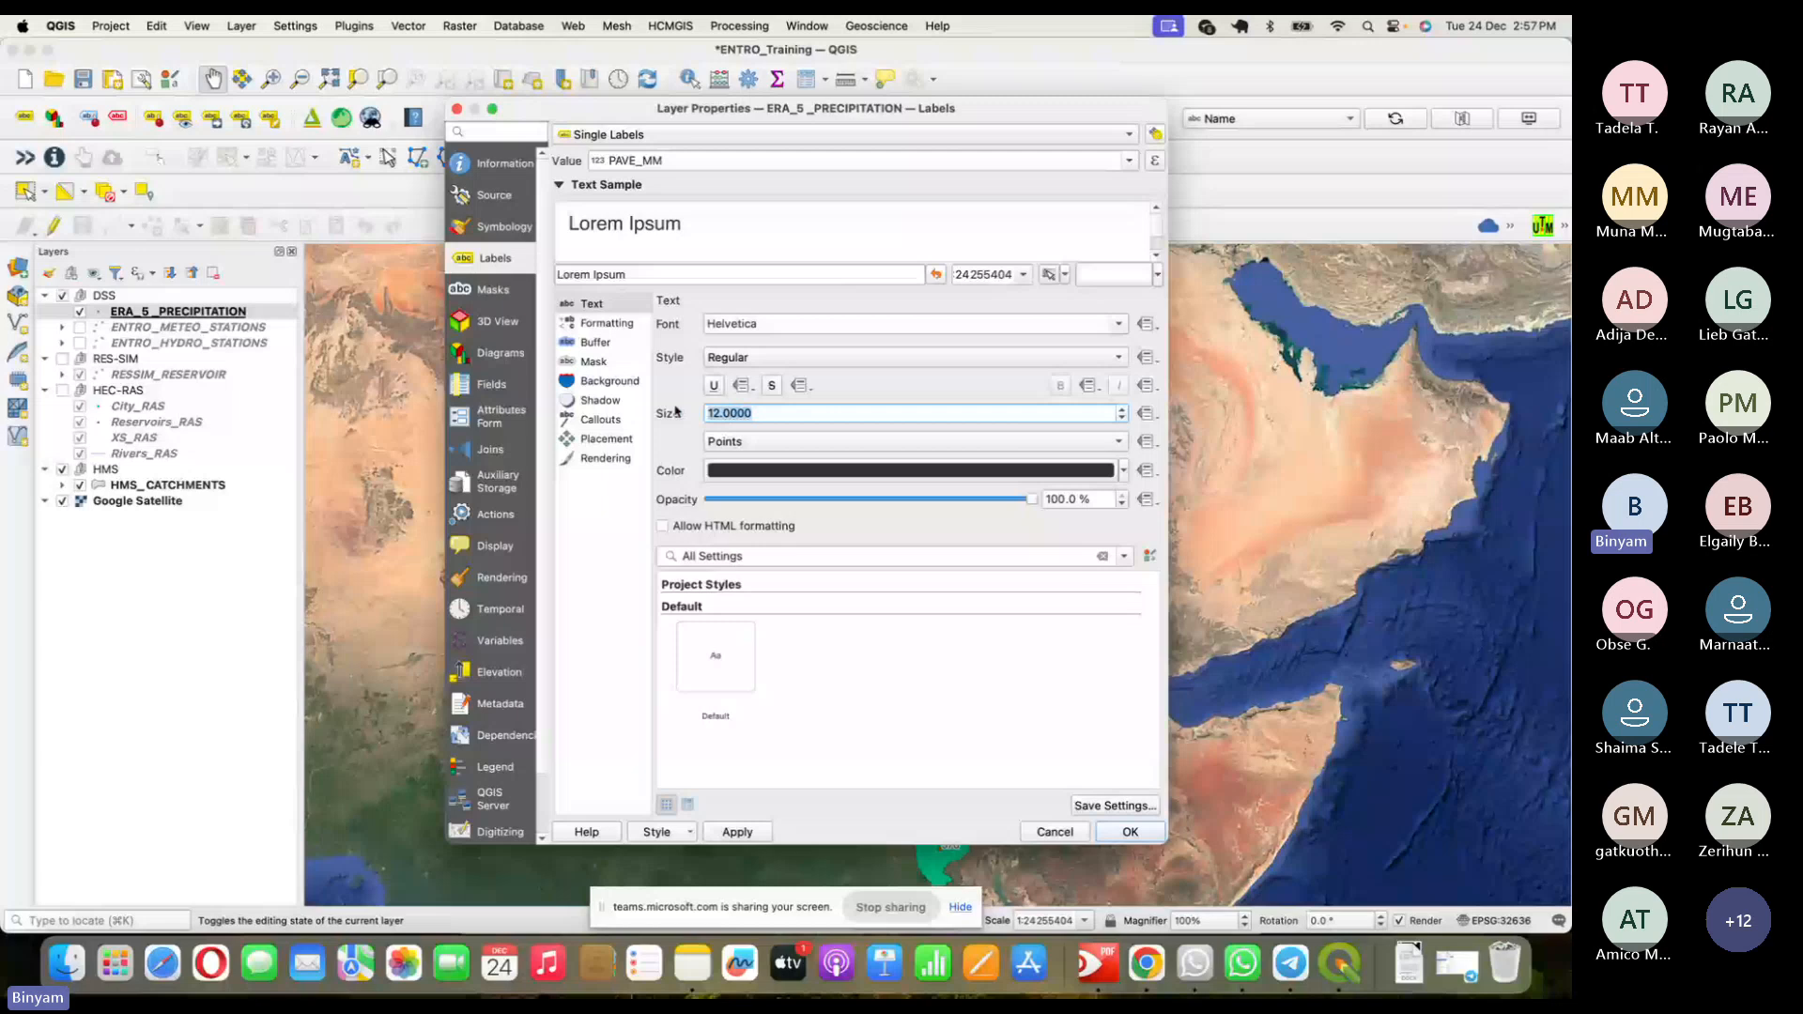
type("10")
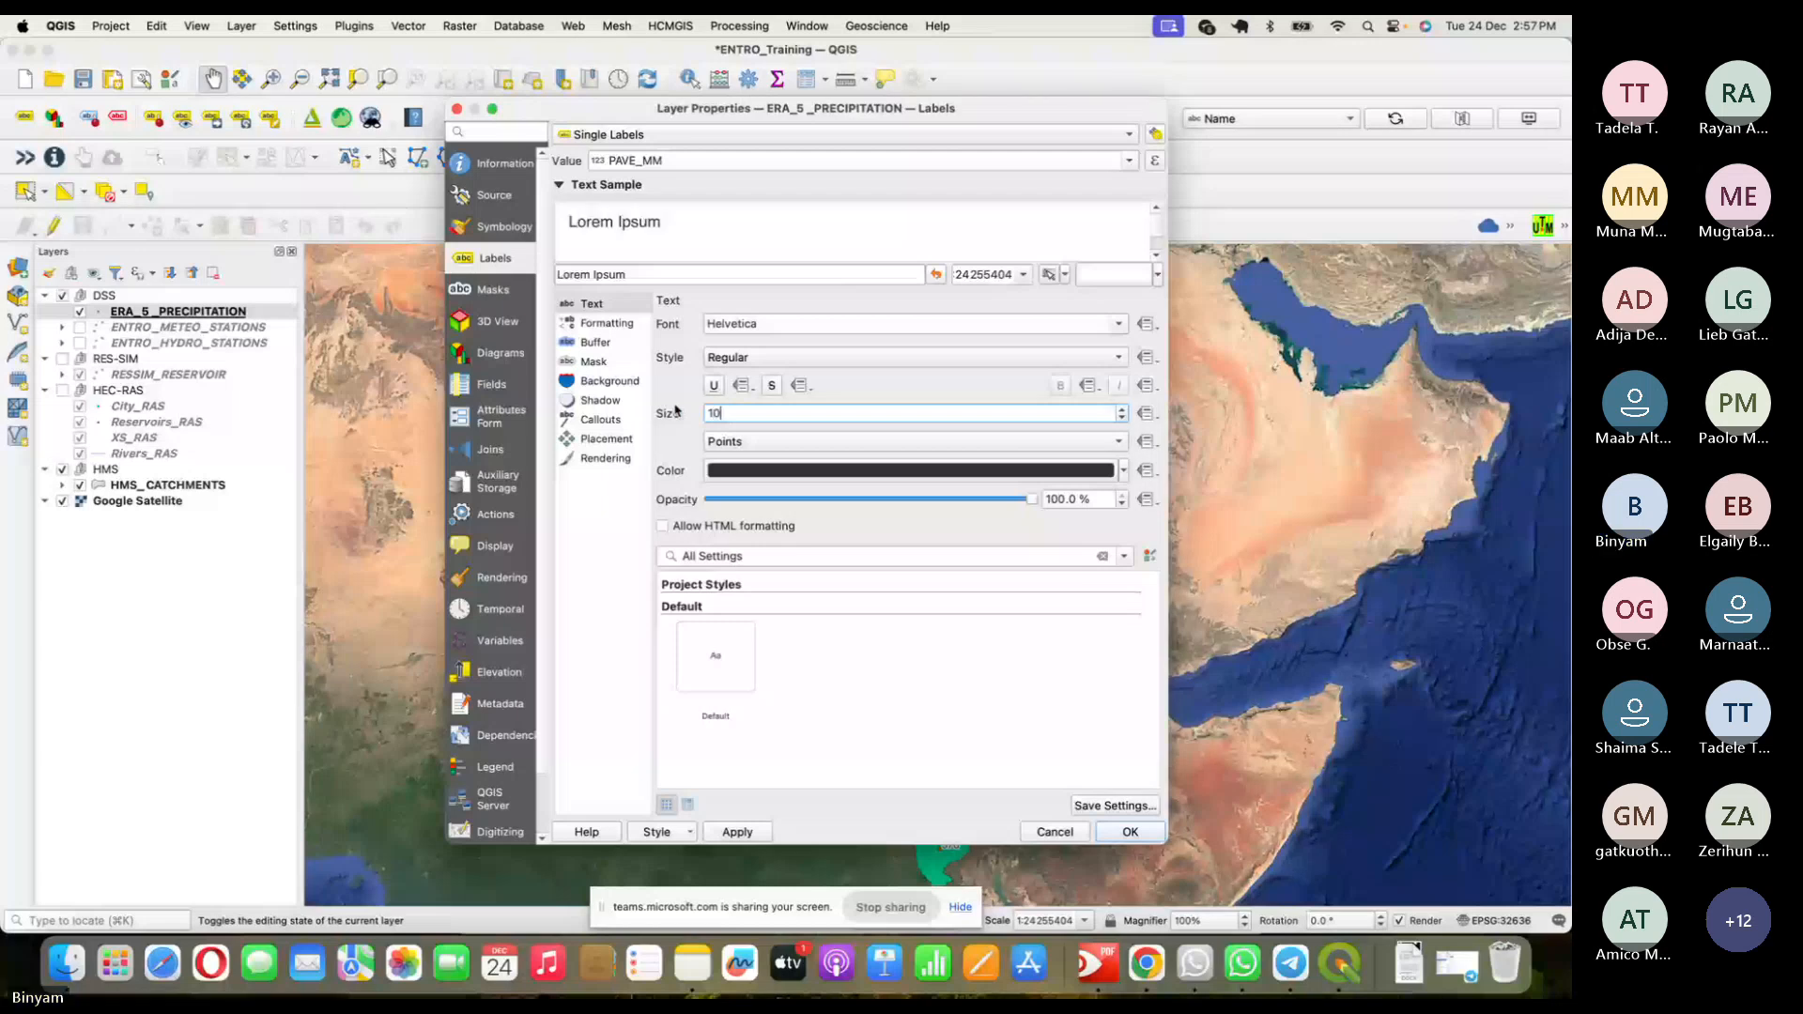
left_click(742, 356)
left_click(756, 442)
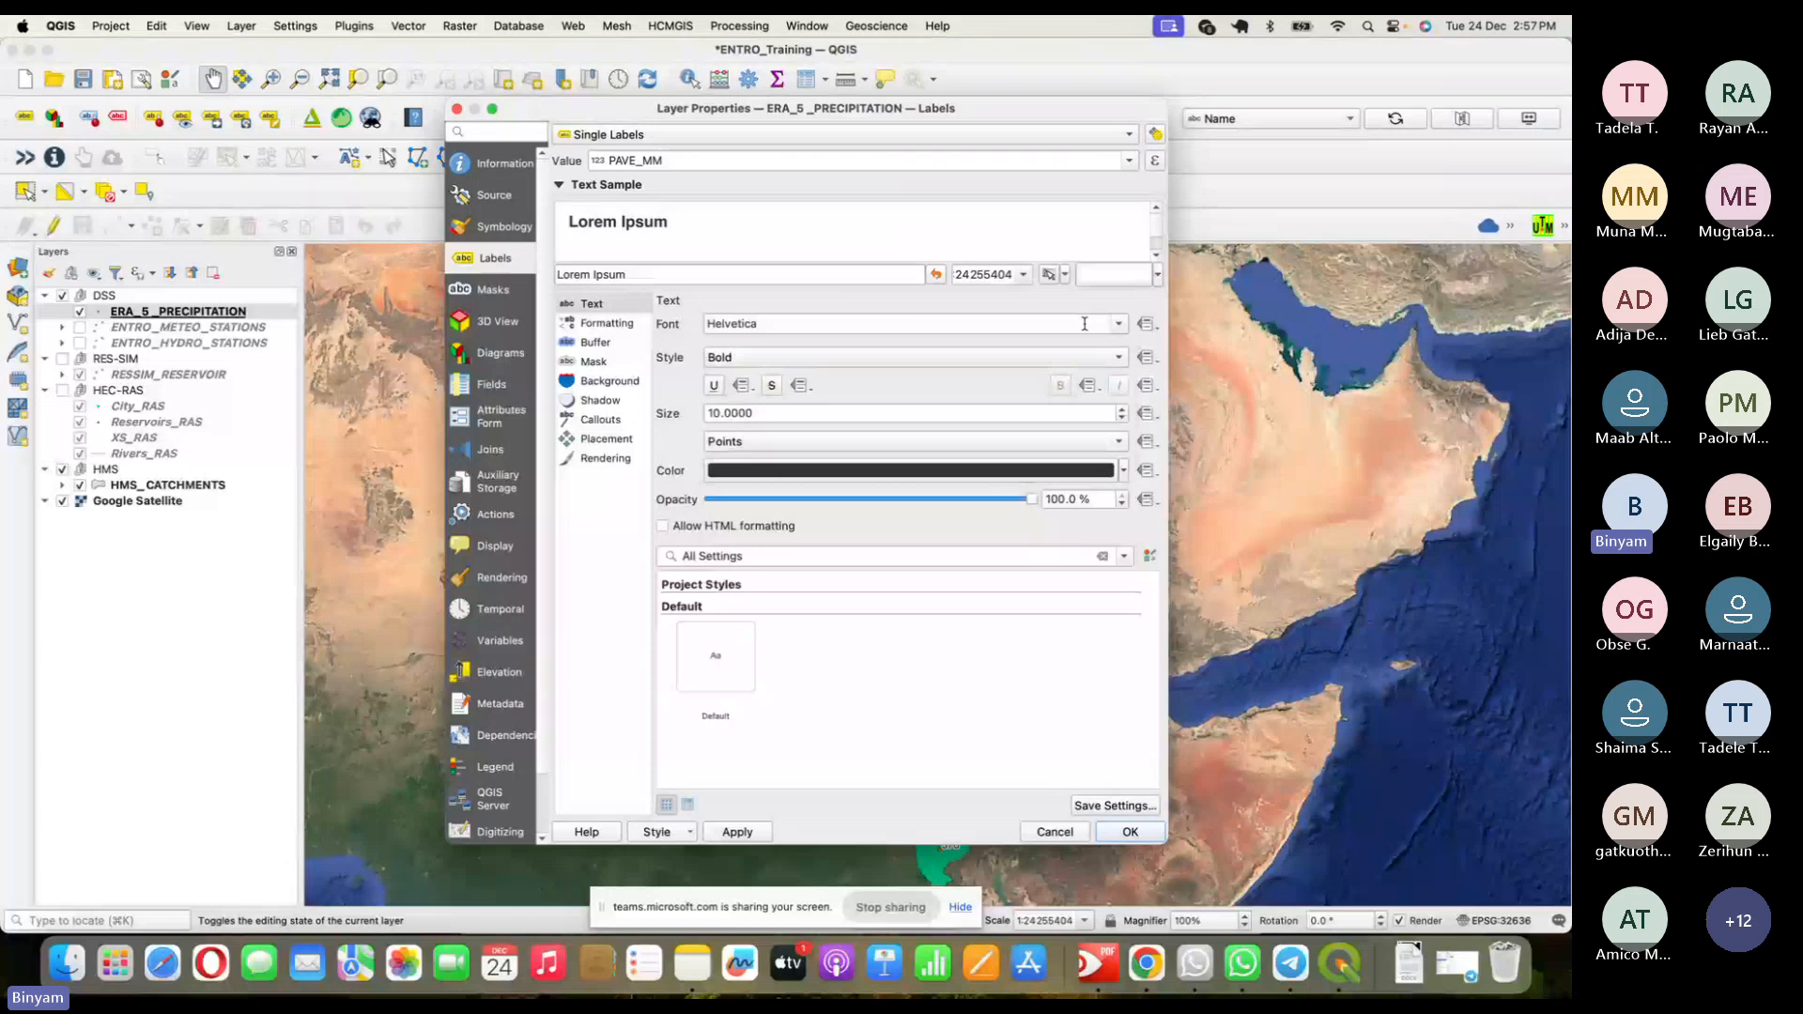
left_click(939, 323)
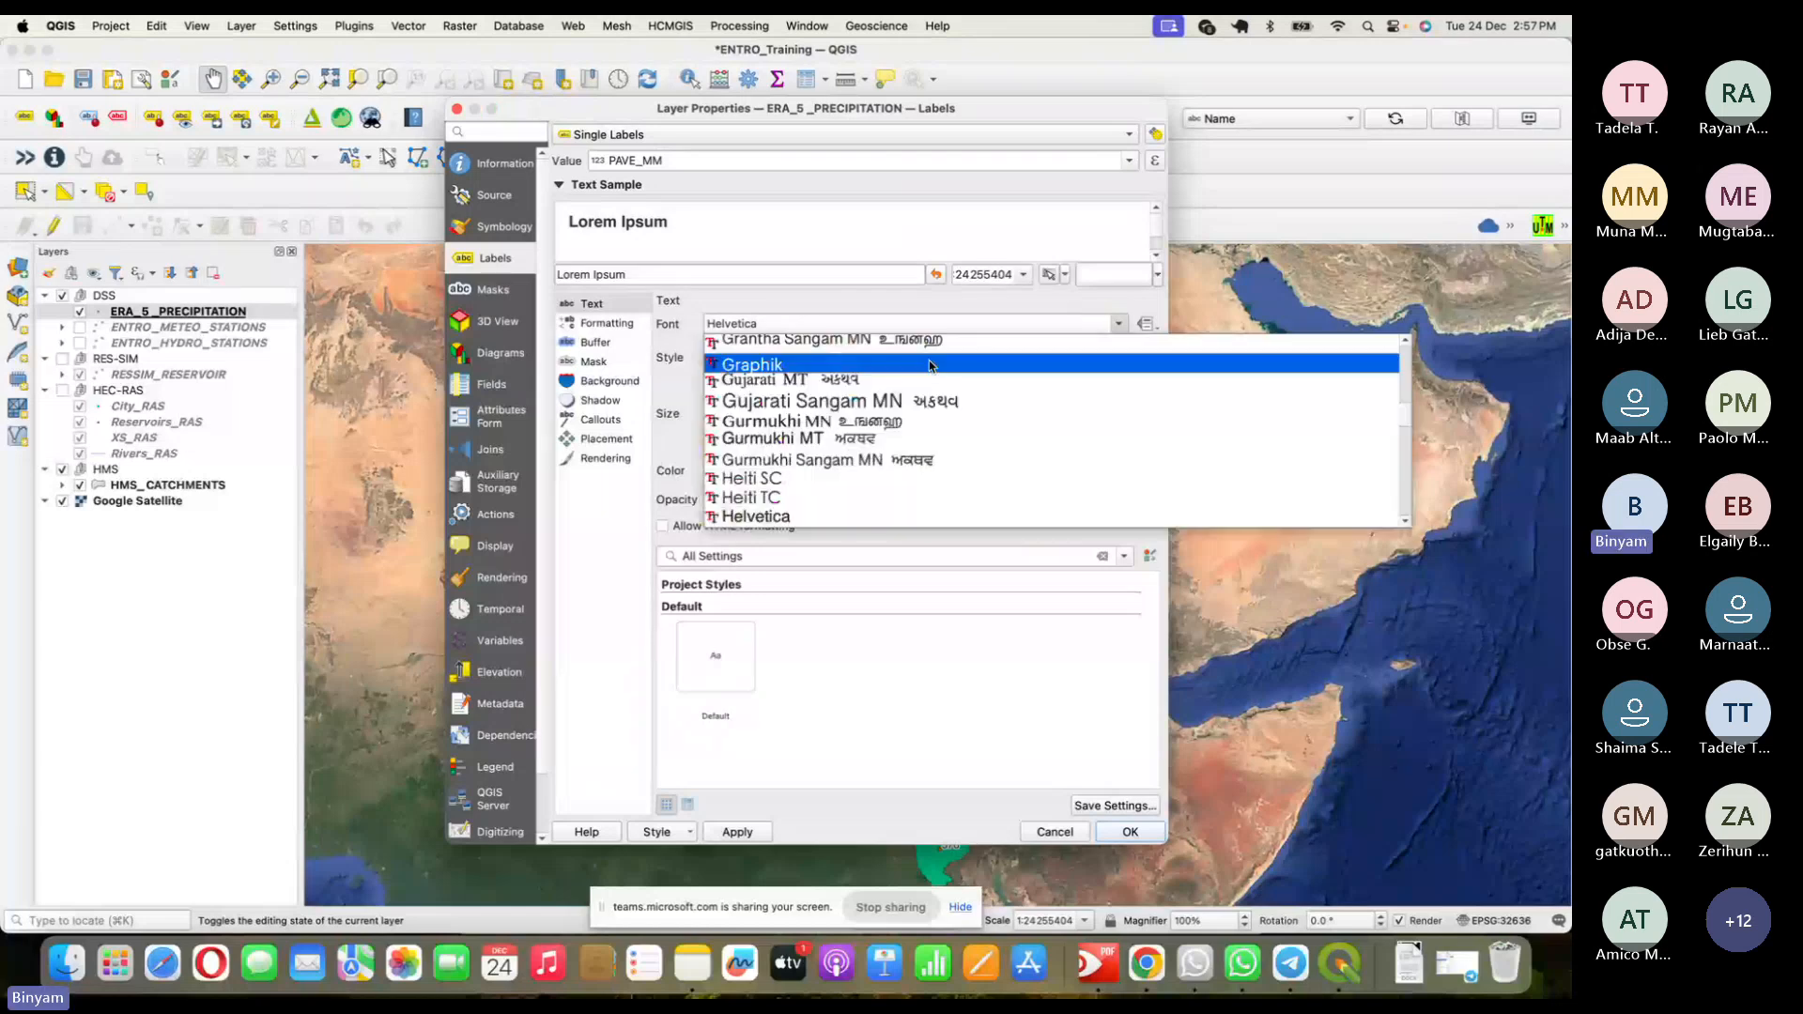
scroll(836, 511, "down", 10)
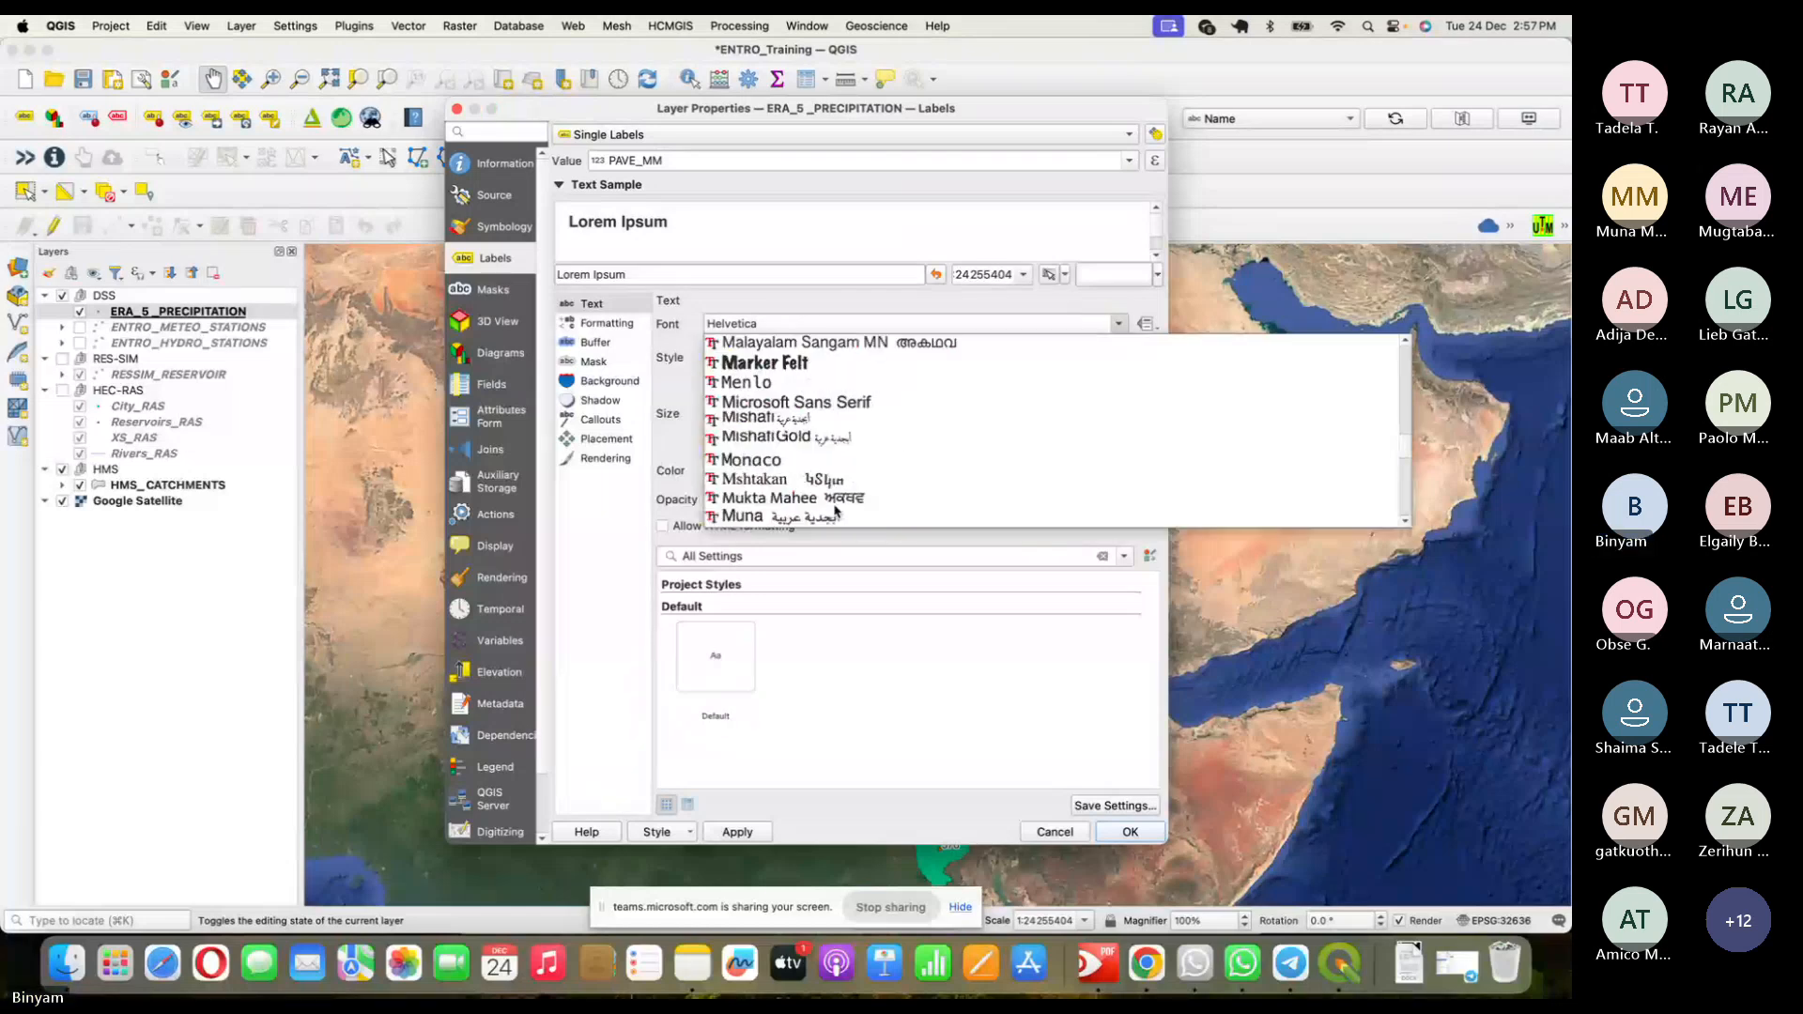
scroll(836, 512, "down", 5)
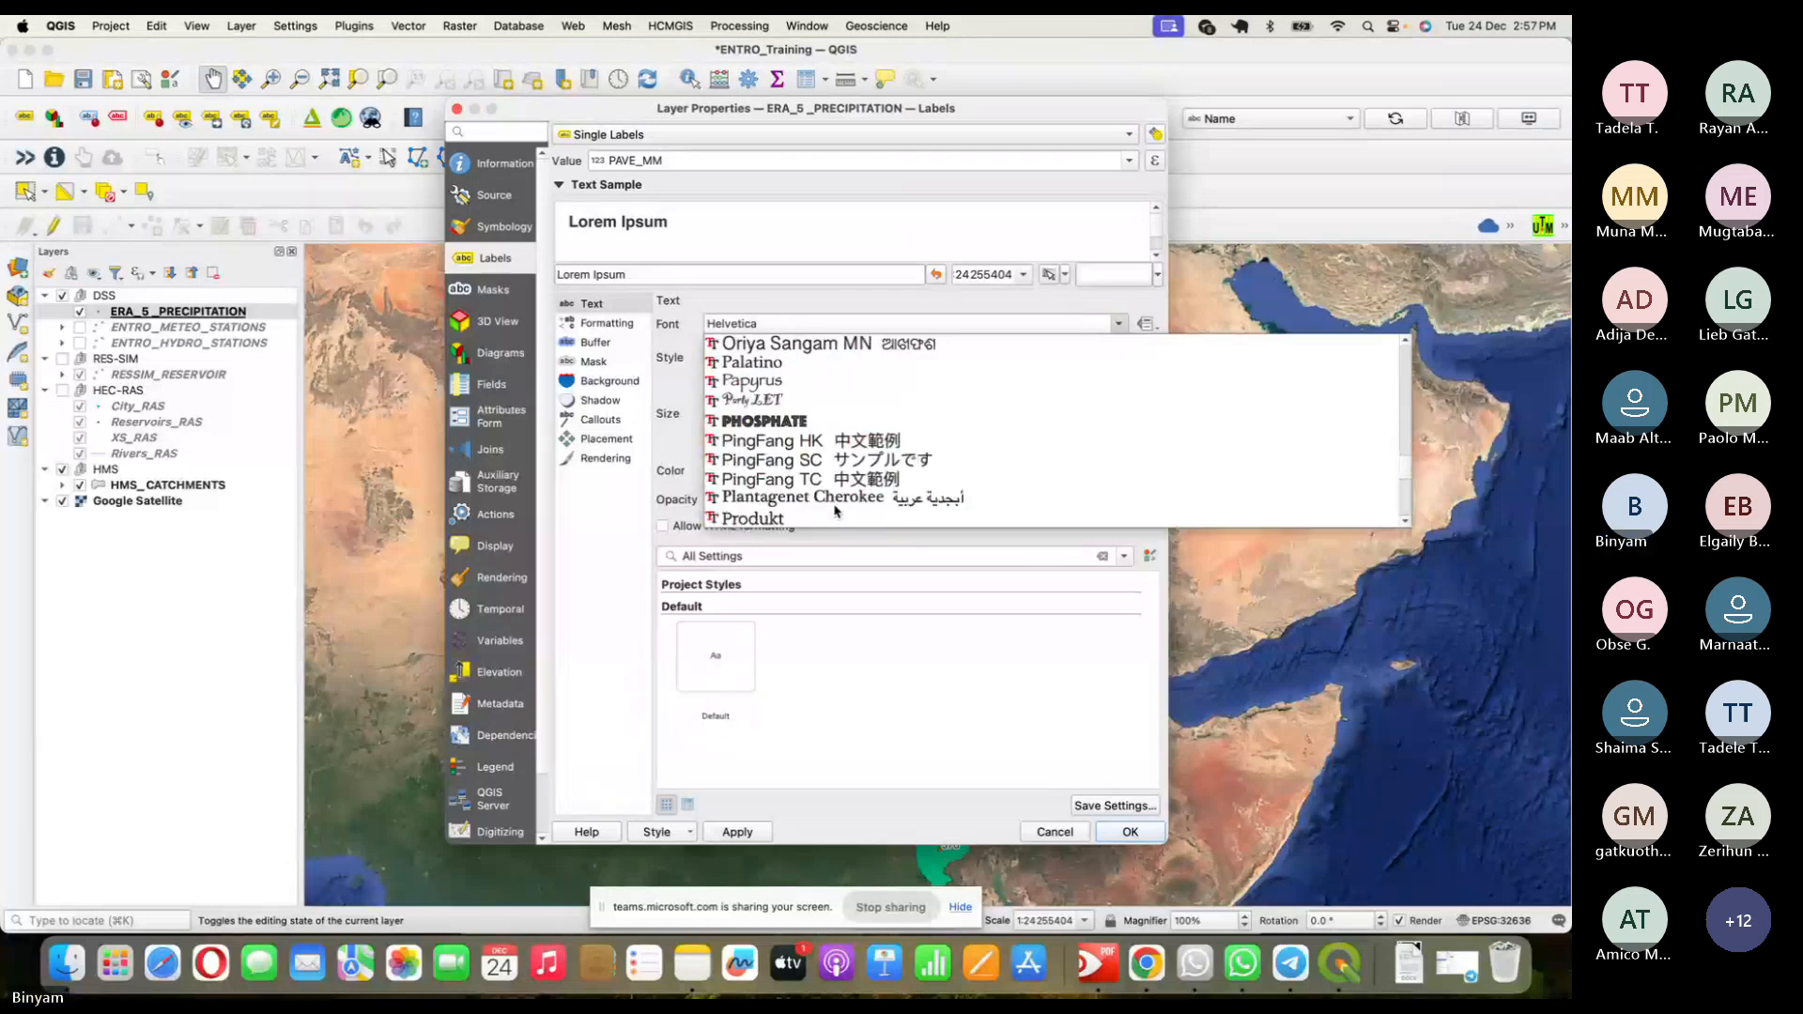
left_click(756, 363)
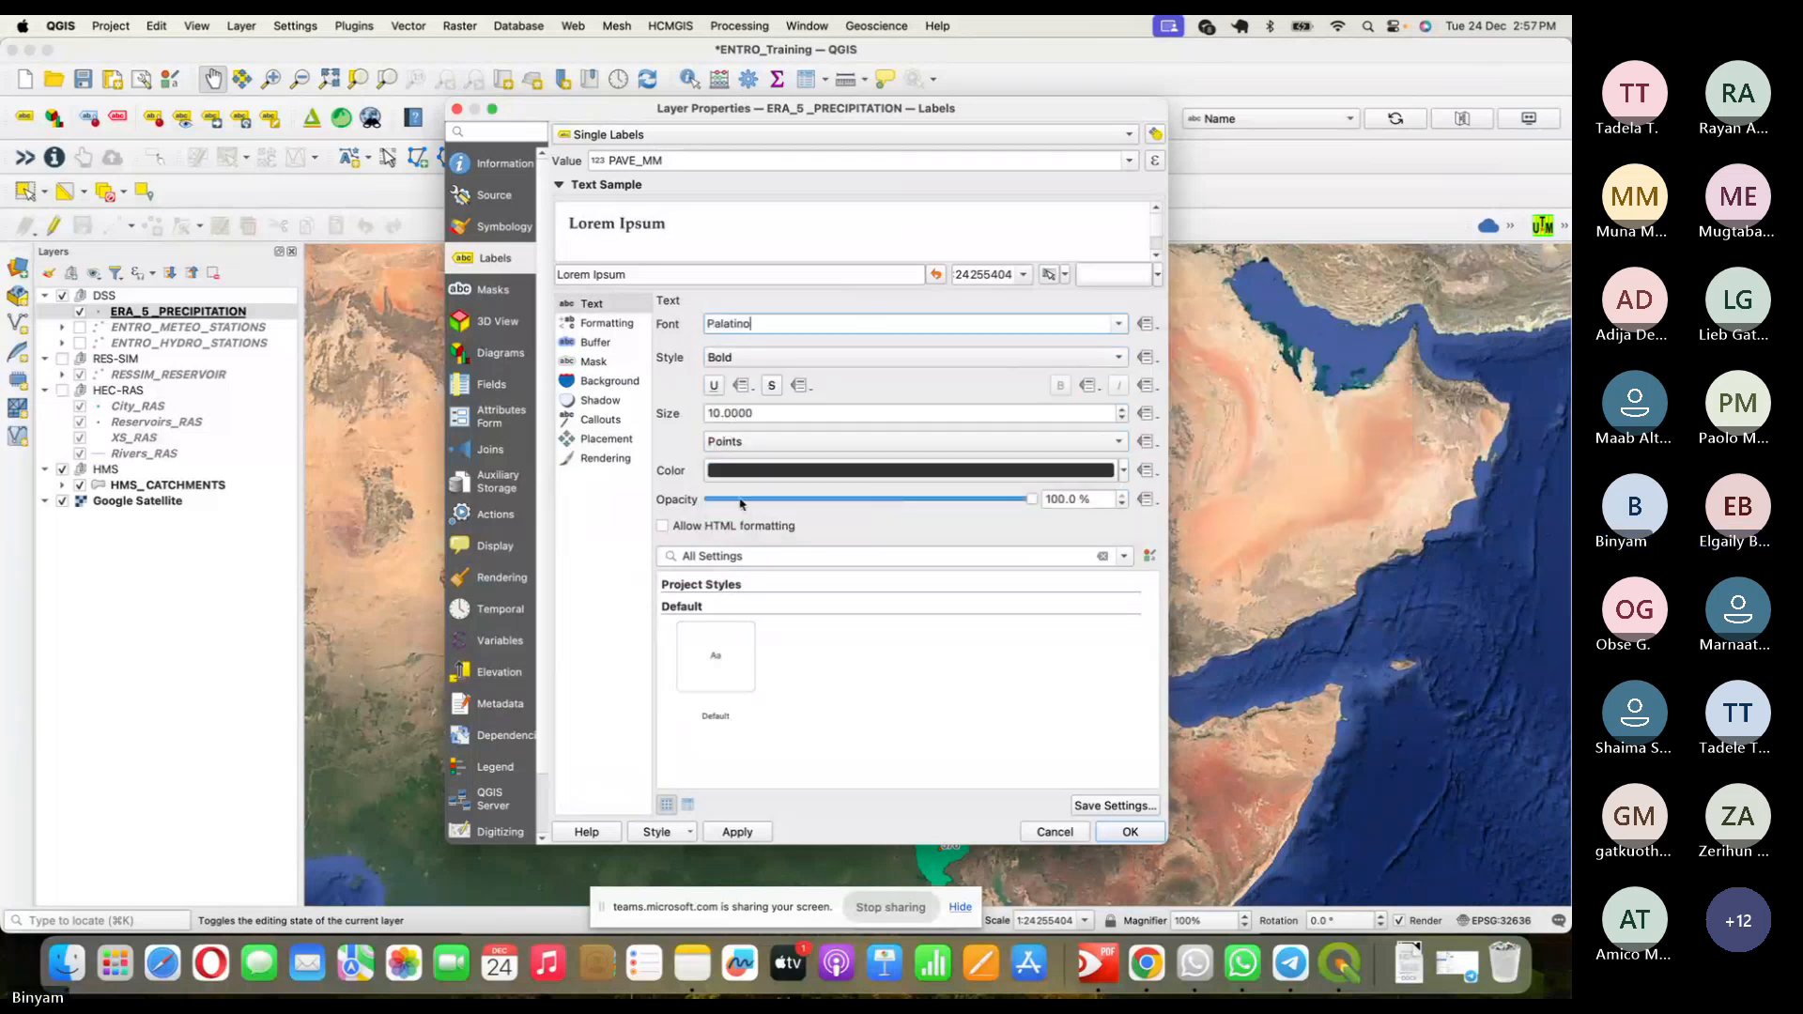
- Enable the label text buffer and apply the label settings
left_click(598, 344)
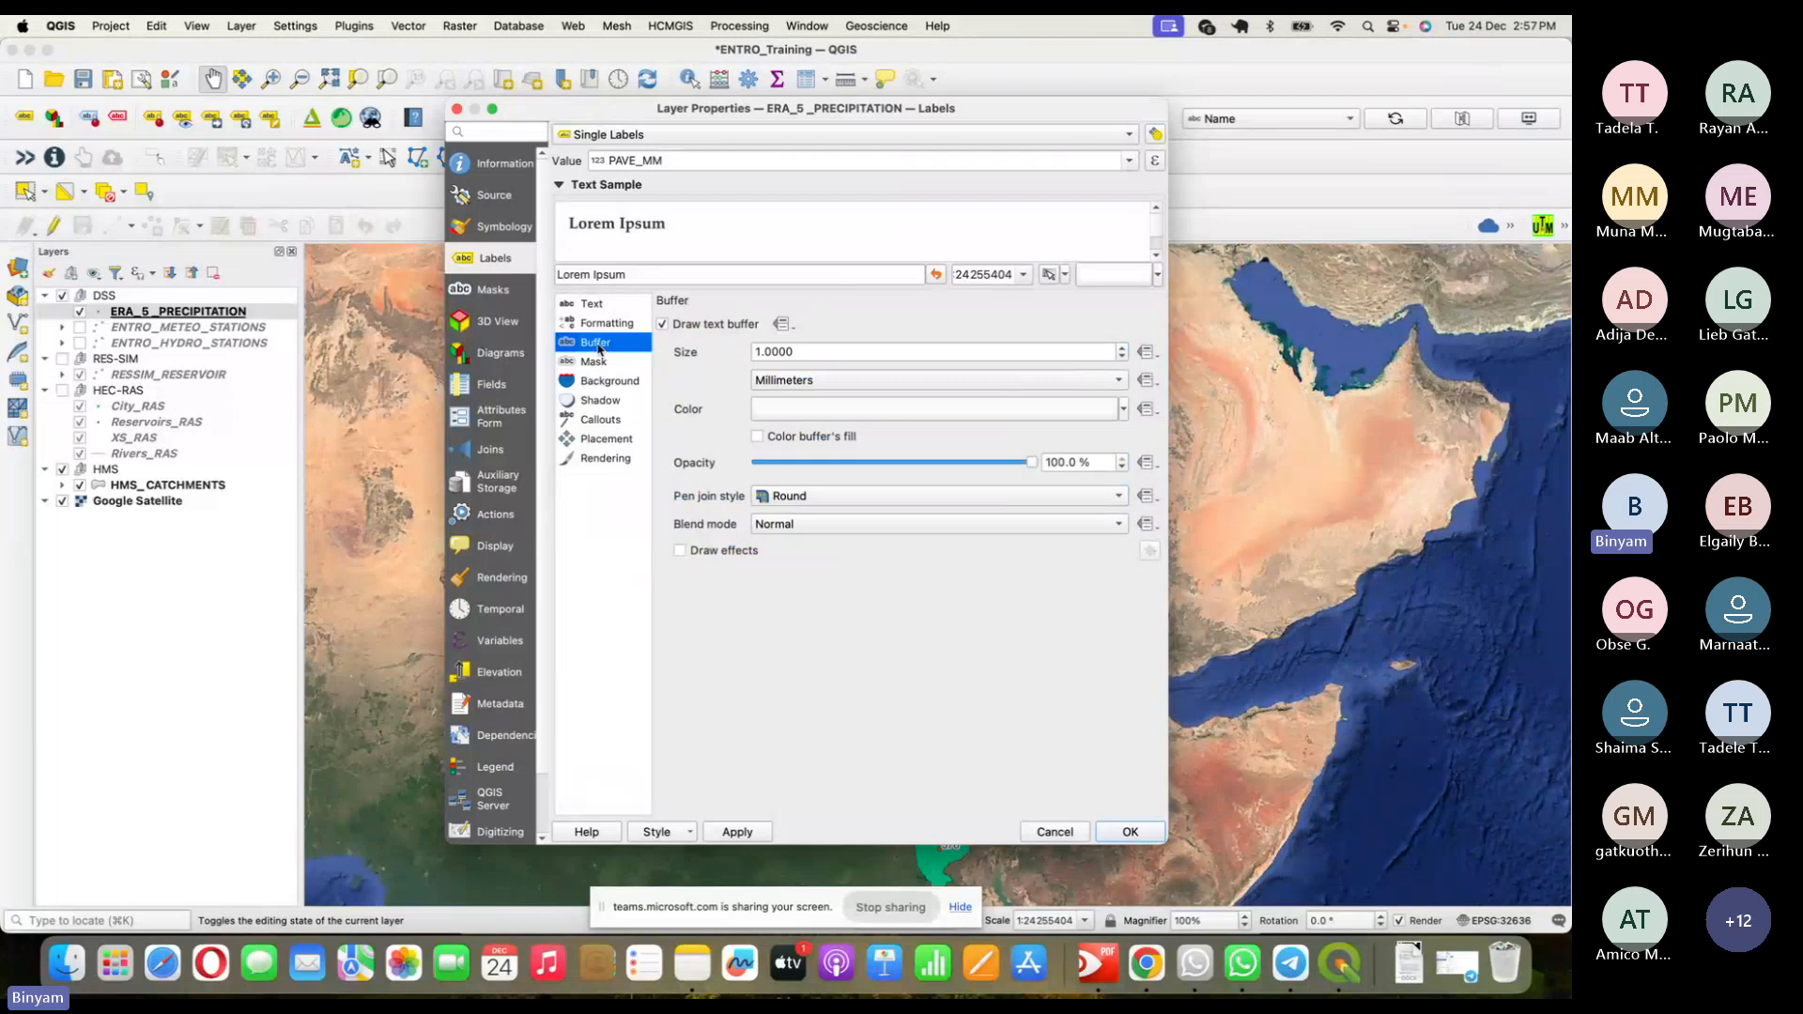
left_click(662, 323)
left_click(662, 323)
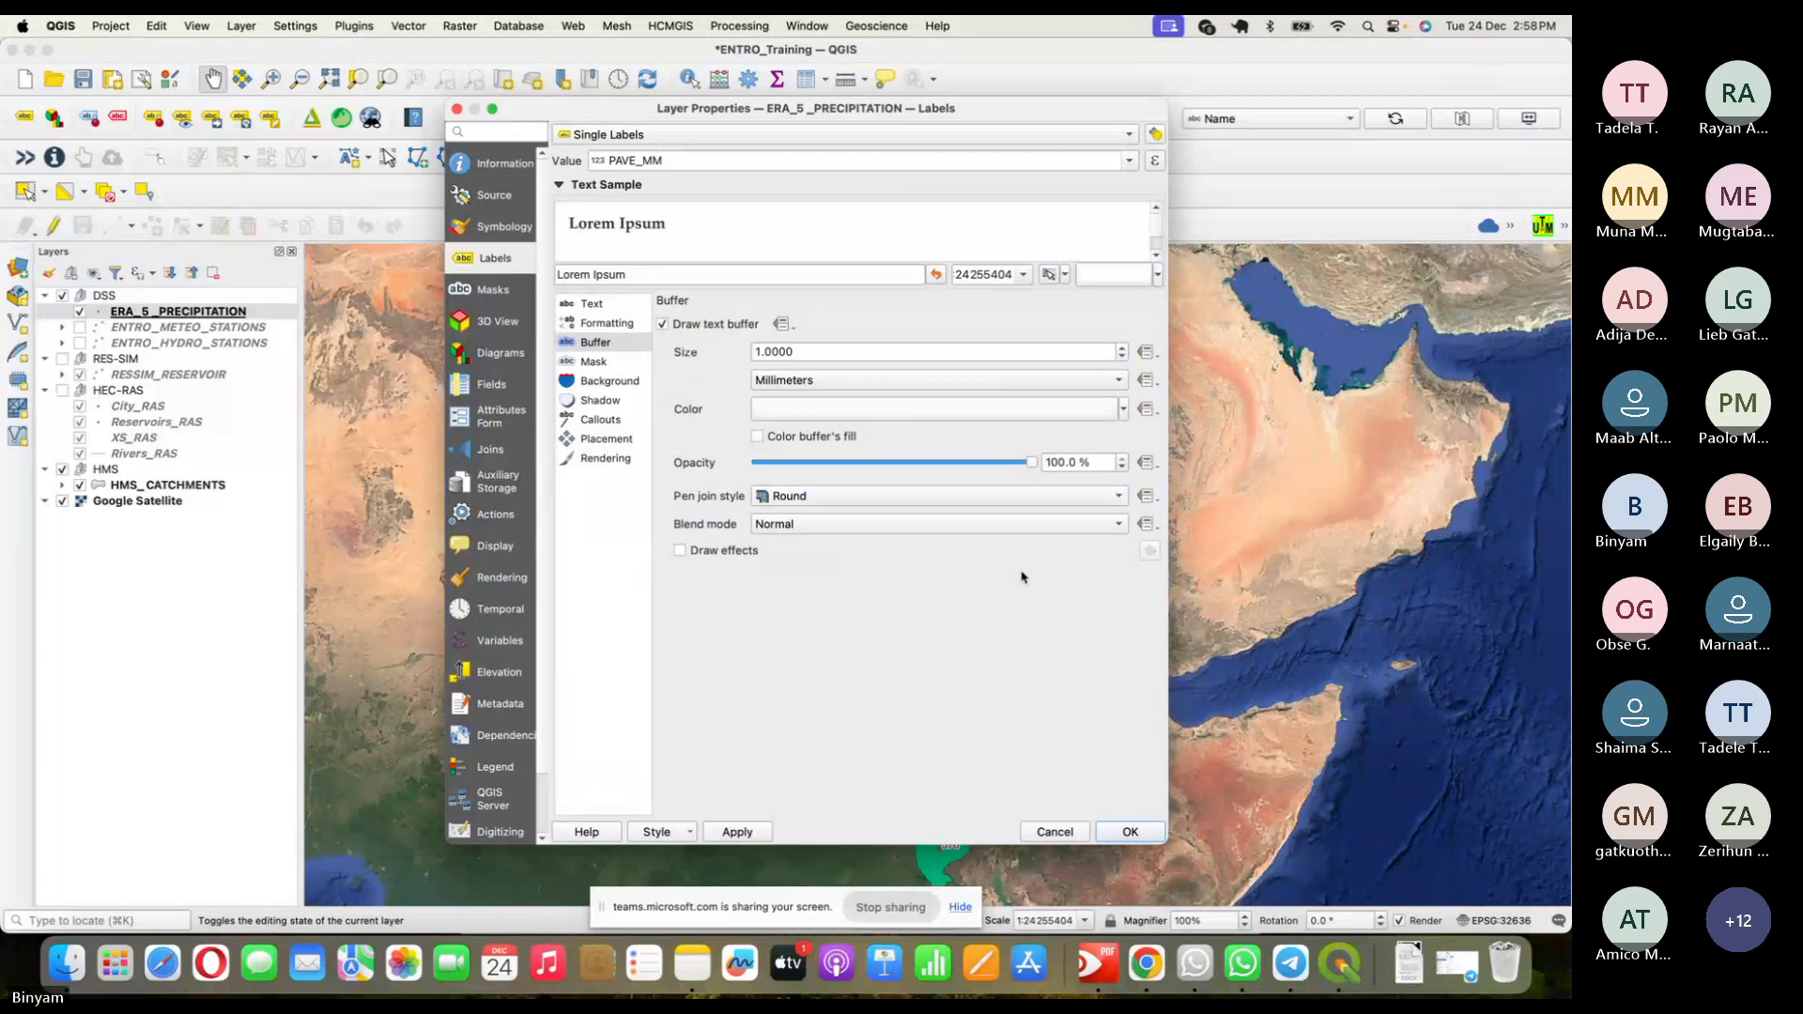
left_click(1130, 832)
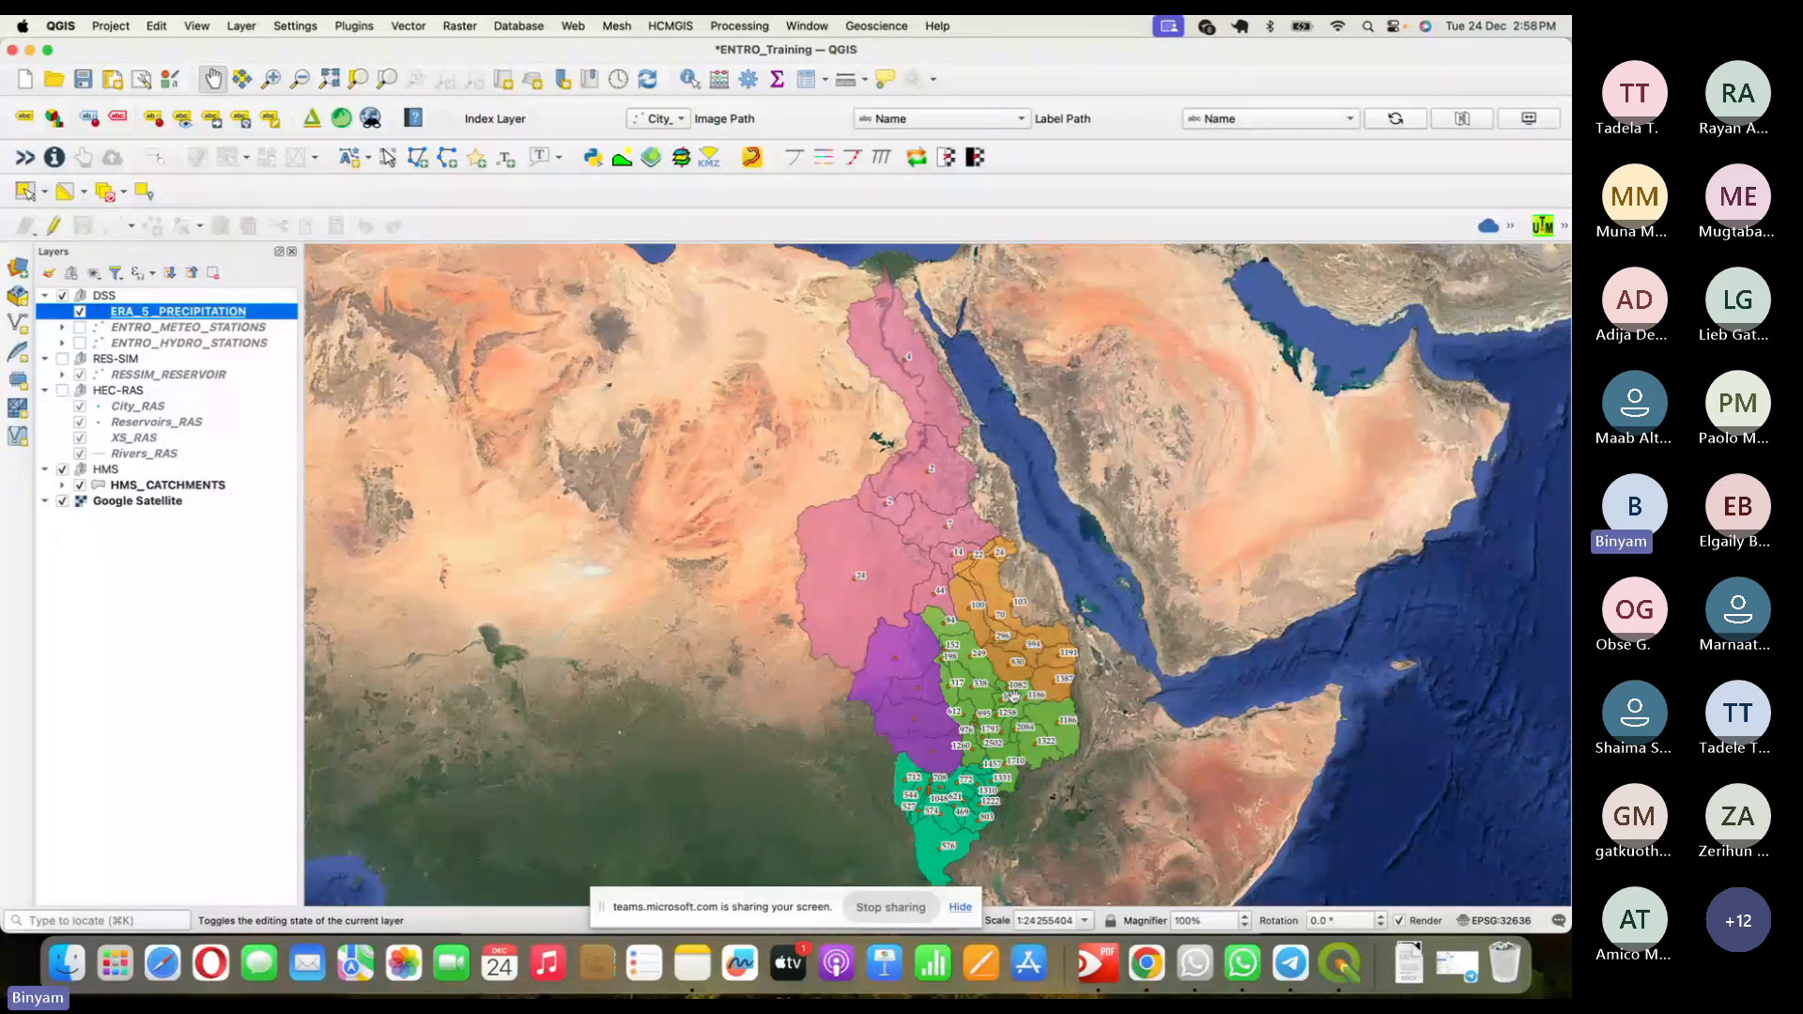
- Hide ERA_5_PRECIPITATION, show the HEC-RAS group, and open City_RAS layer properties
left_click(80, 312)
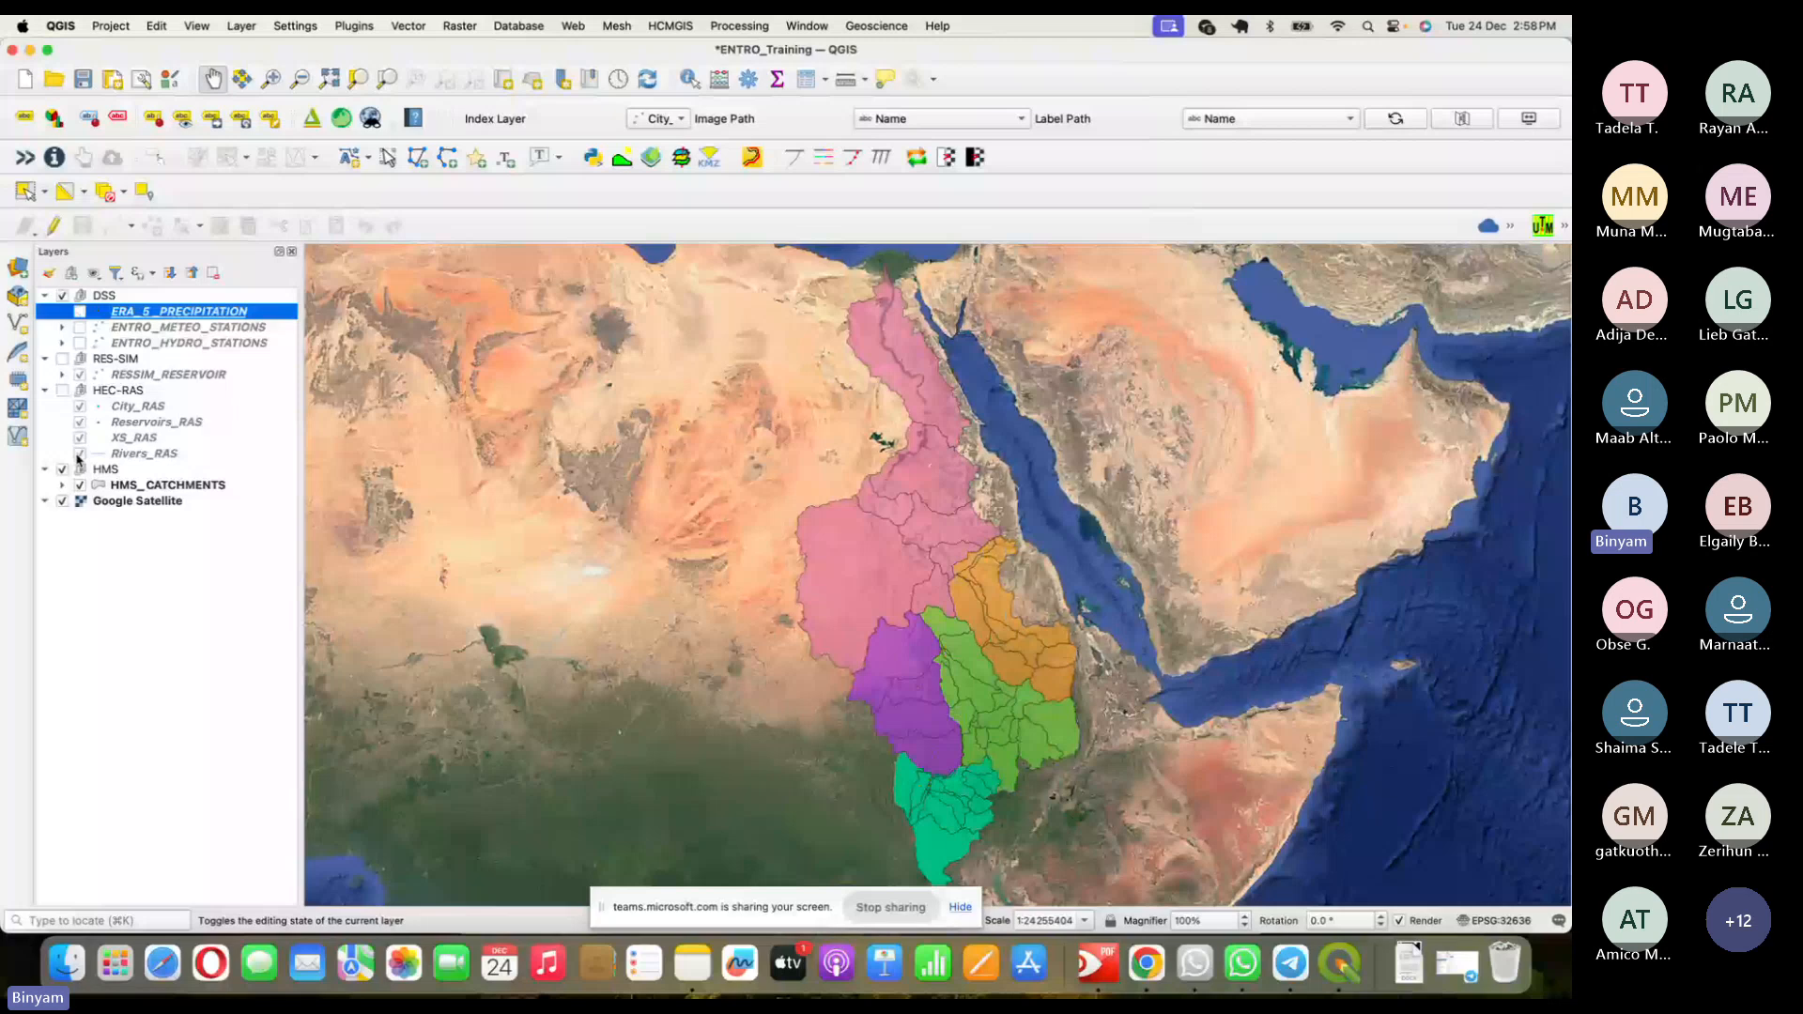
left_click(62, 391)
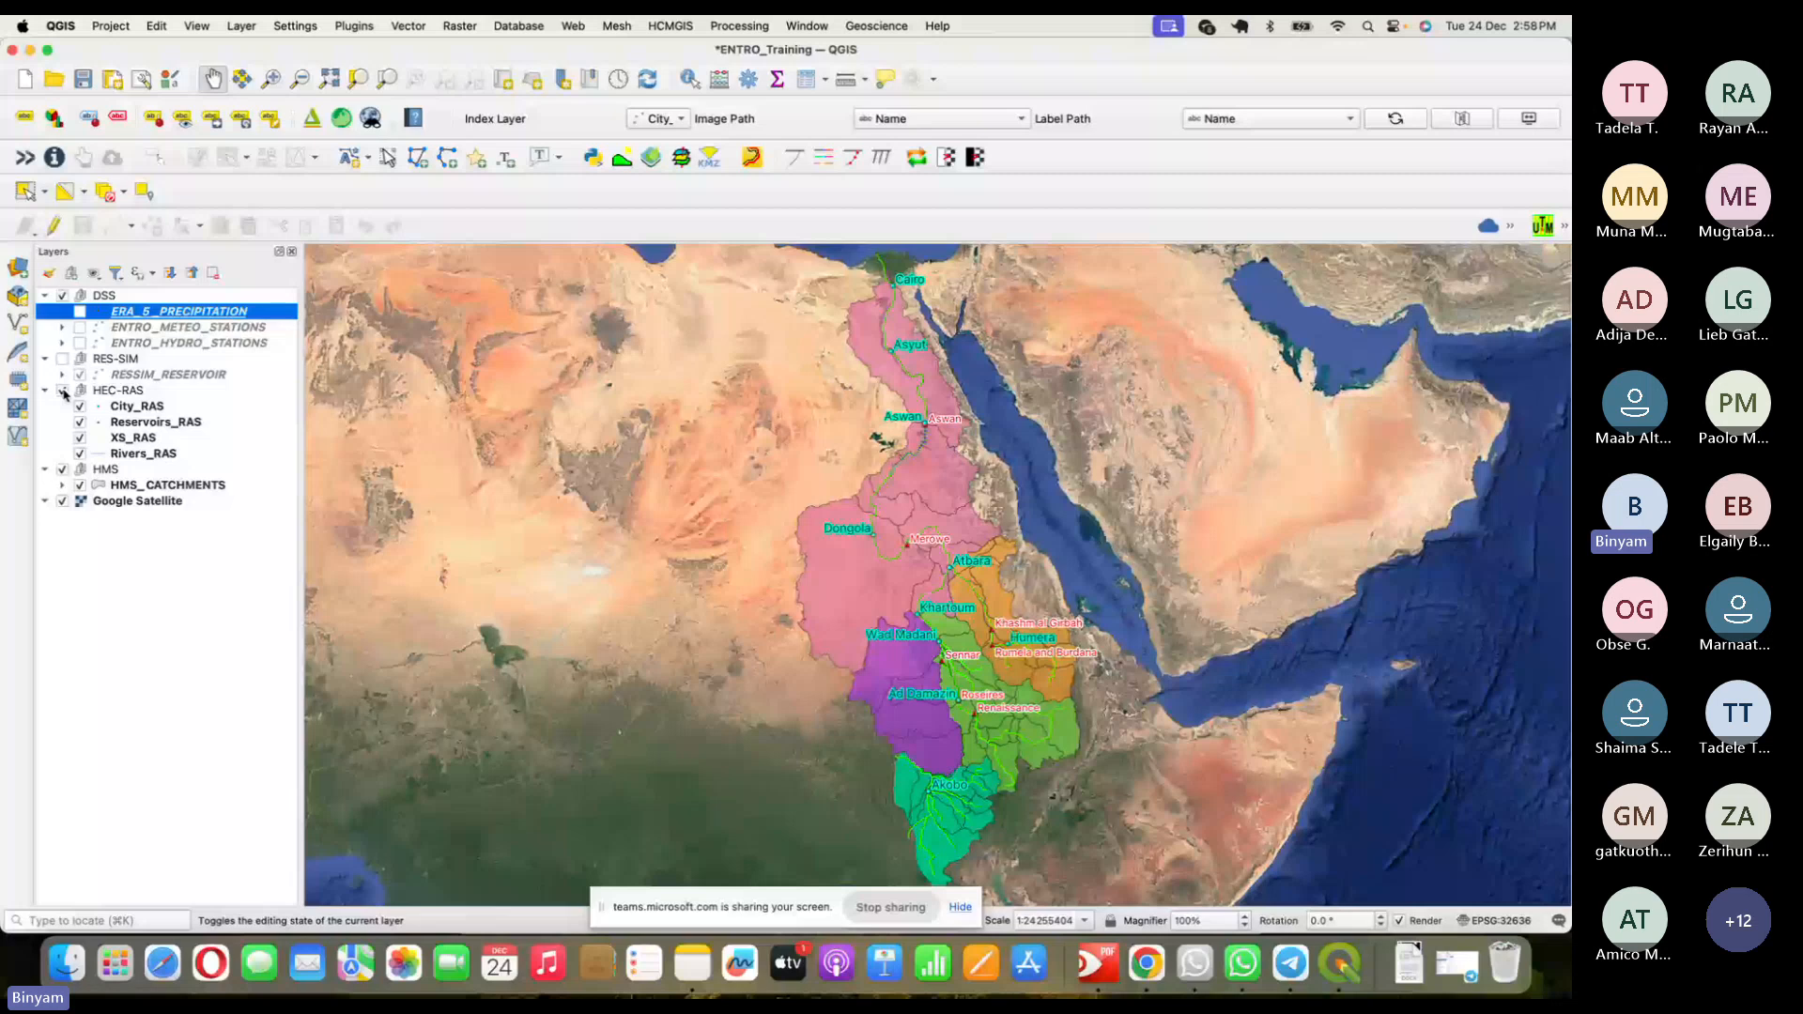
double_click(136, 406)
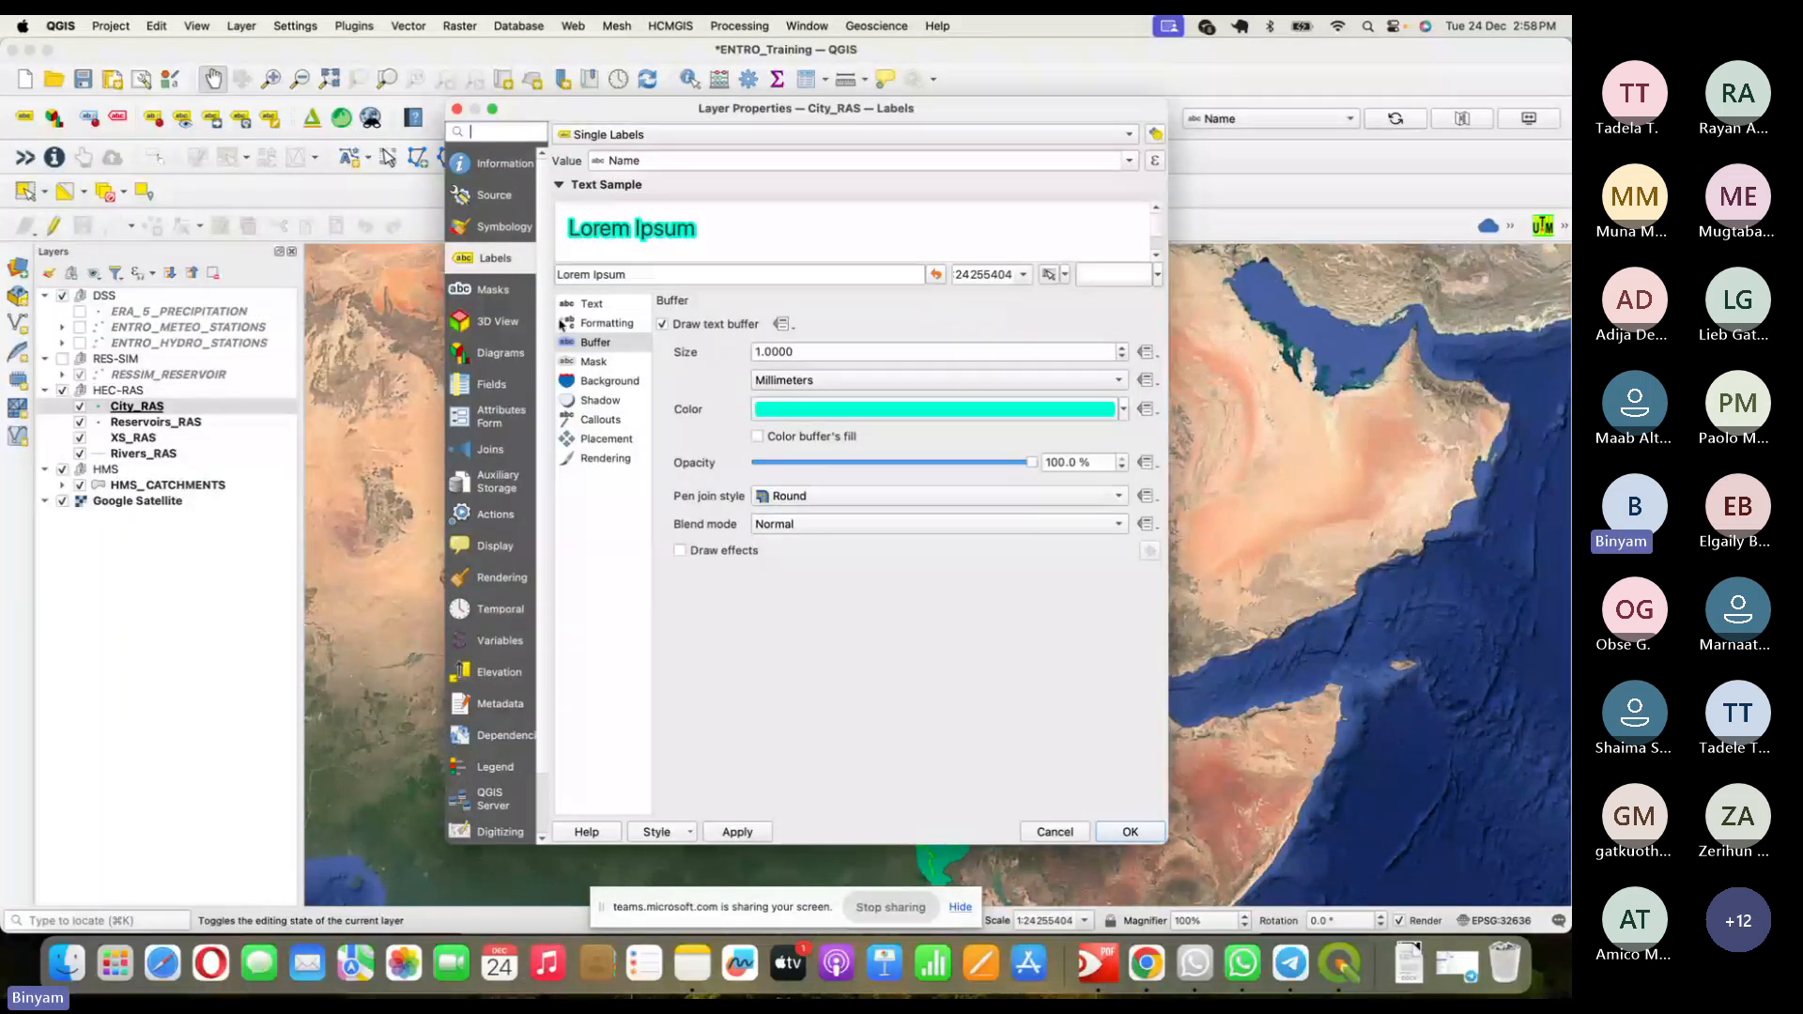
- Review City_RAS label text and buffer settings, then cancel without changes
left_click(586, 303)
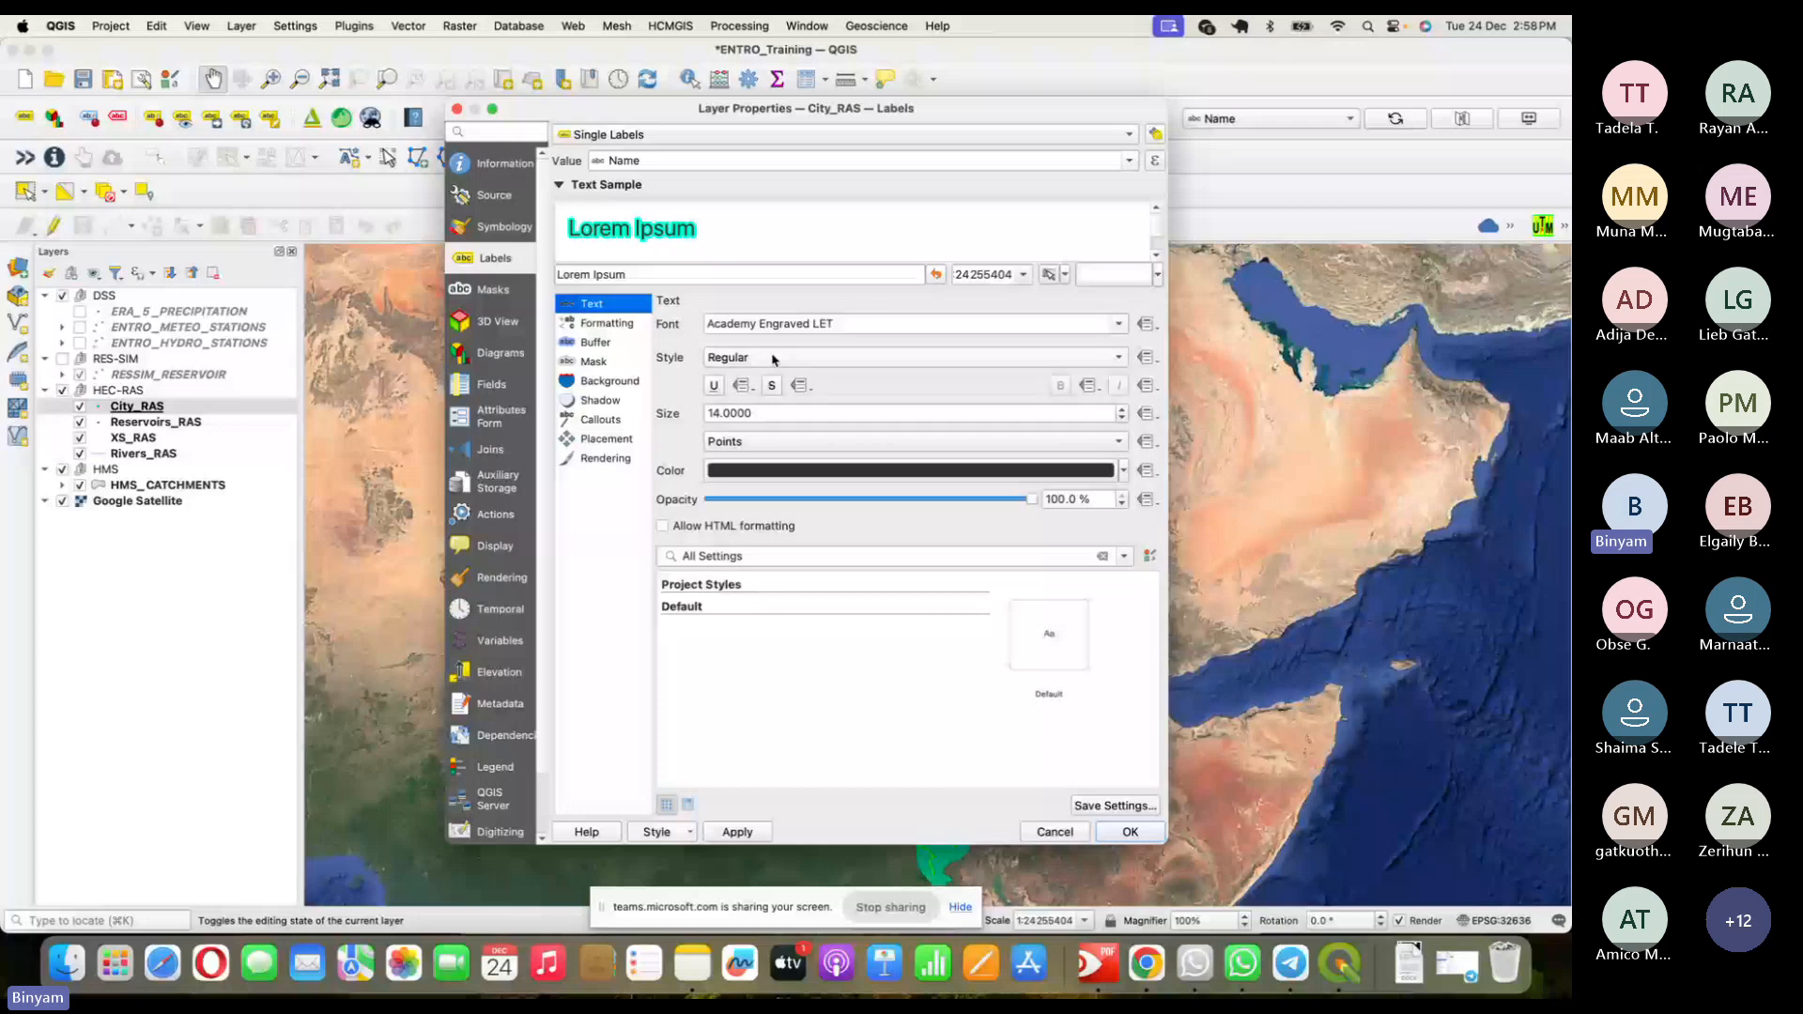
left_click(596, 342)
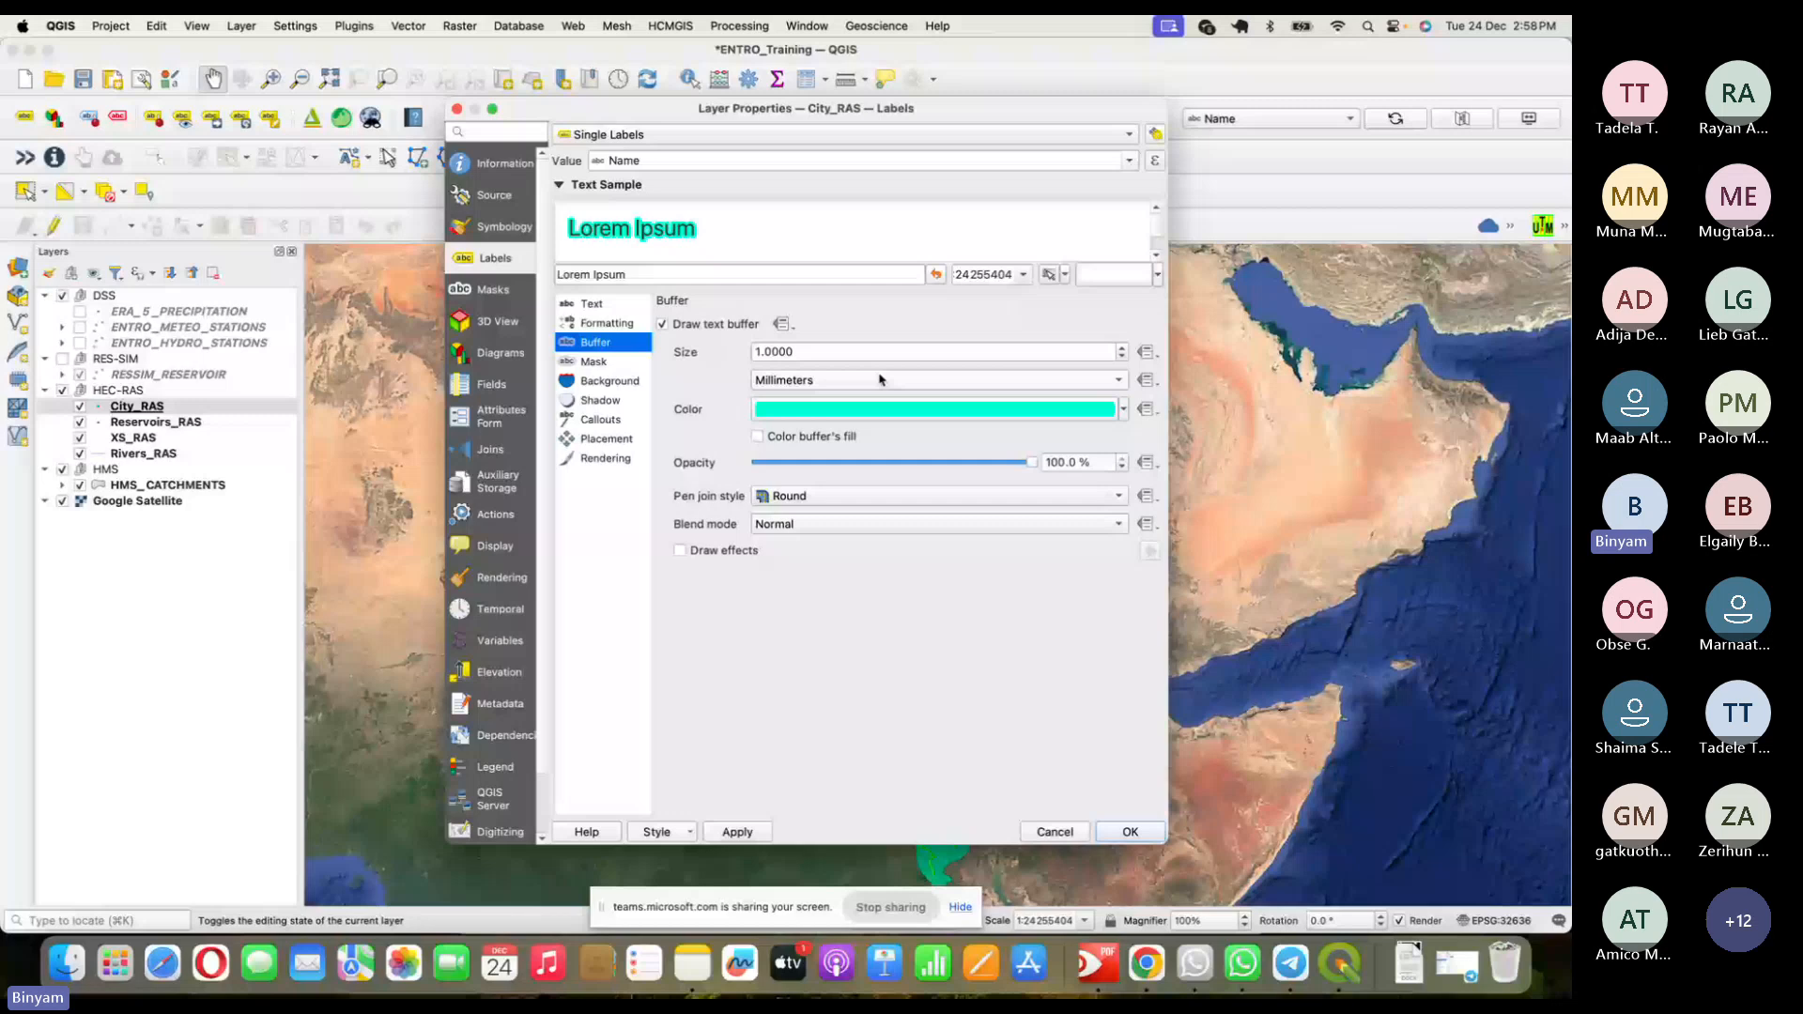
left_click(1047, 836)
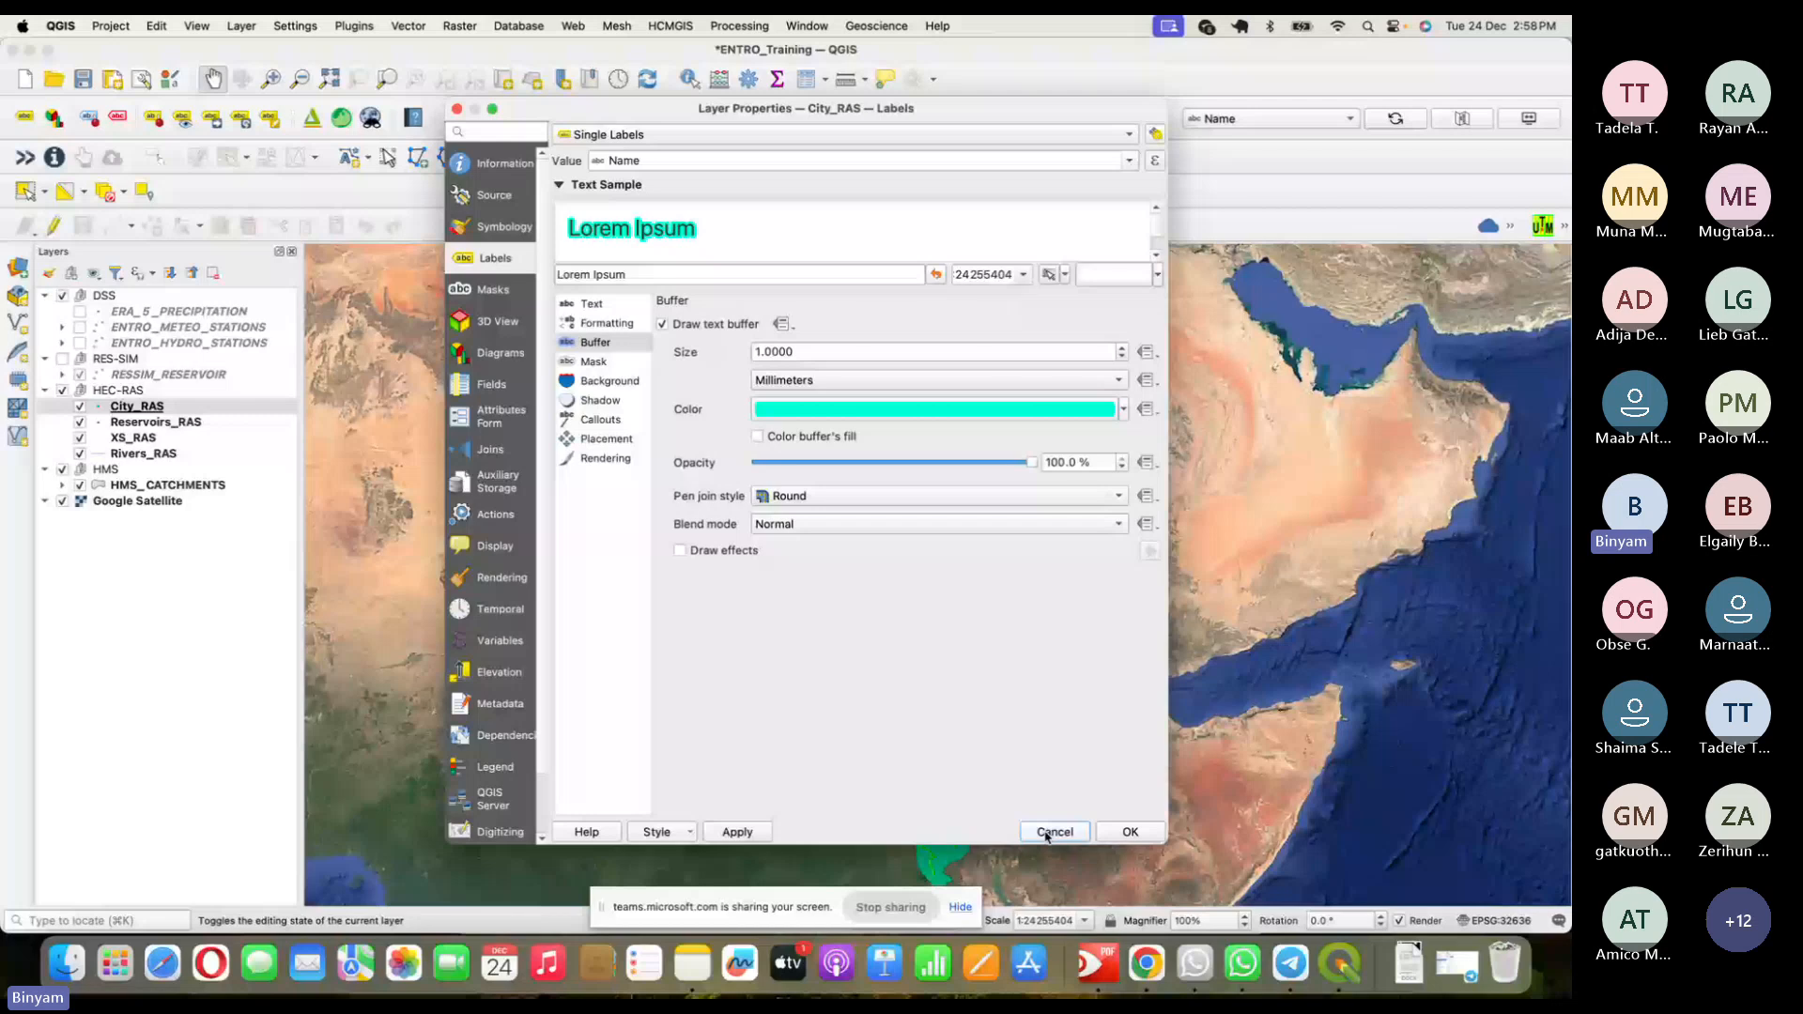
left_click(1047, 833)
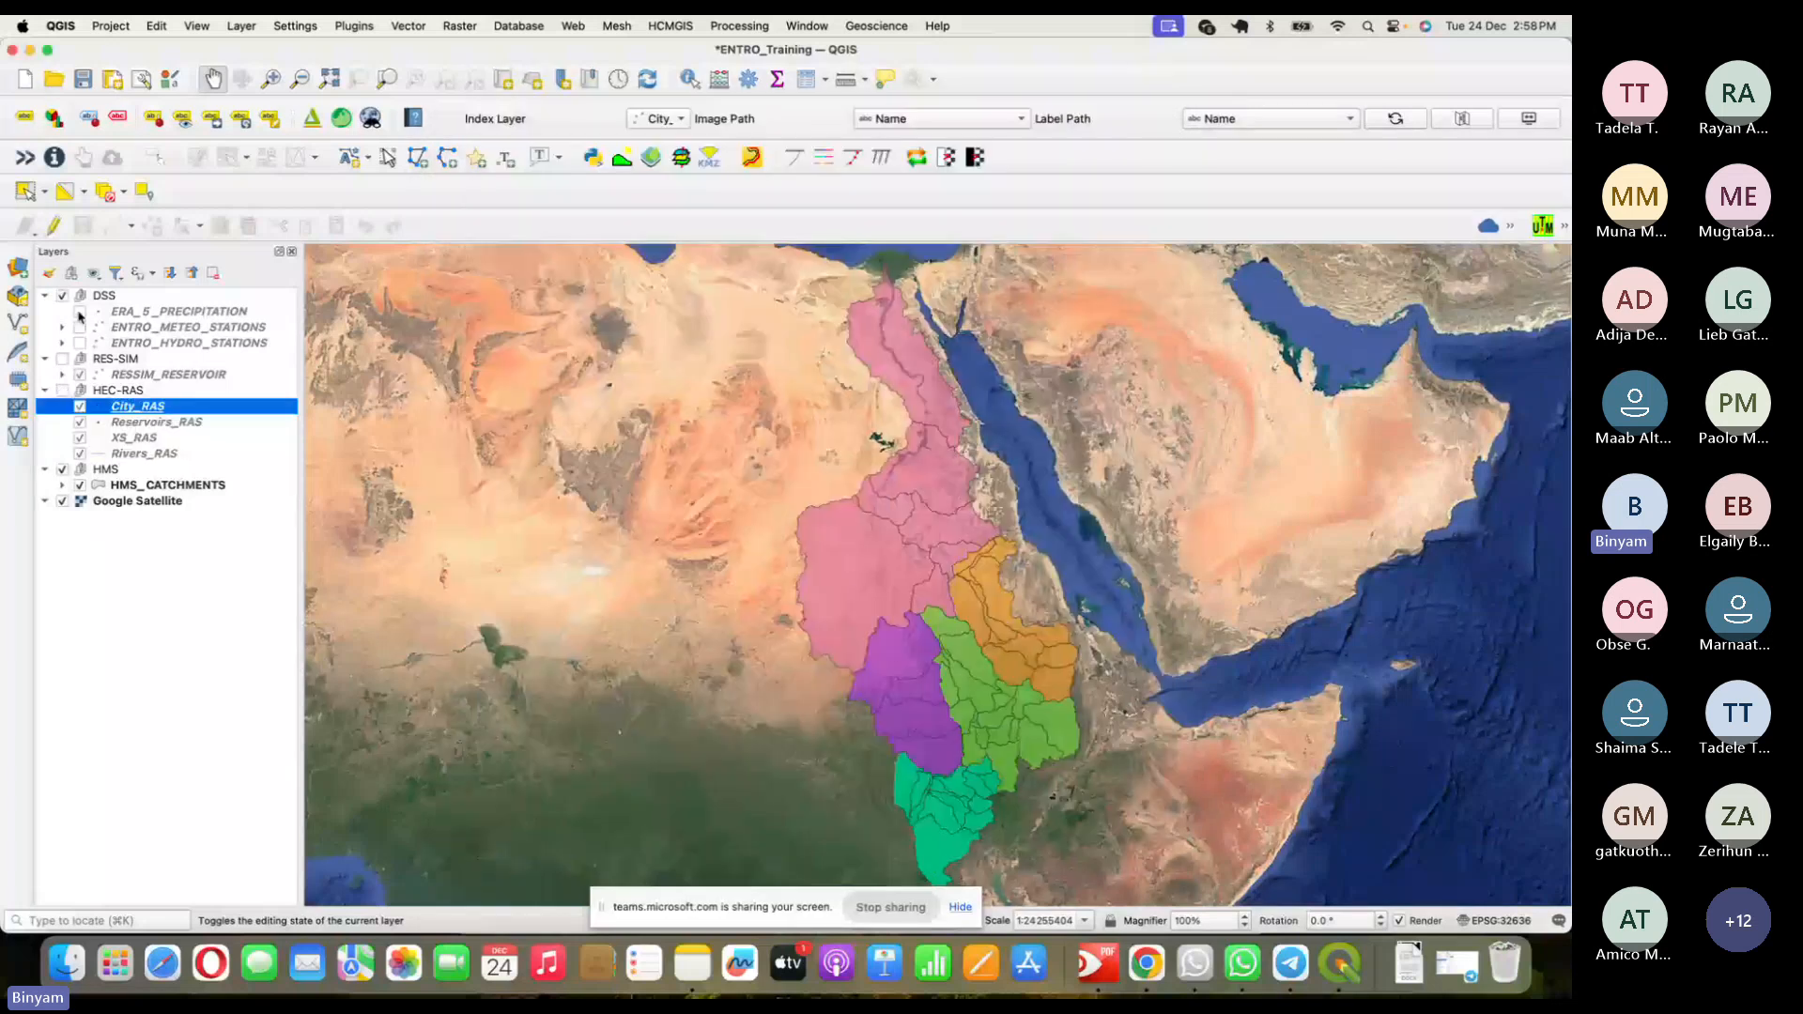
- Set the ERA_5_PRECIPITATION label buffer colour to #fafafa and apply it
double_click(193, 313)
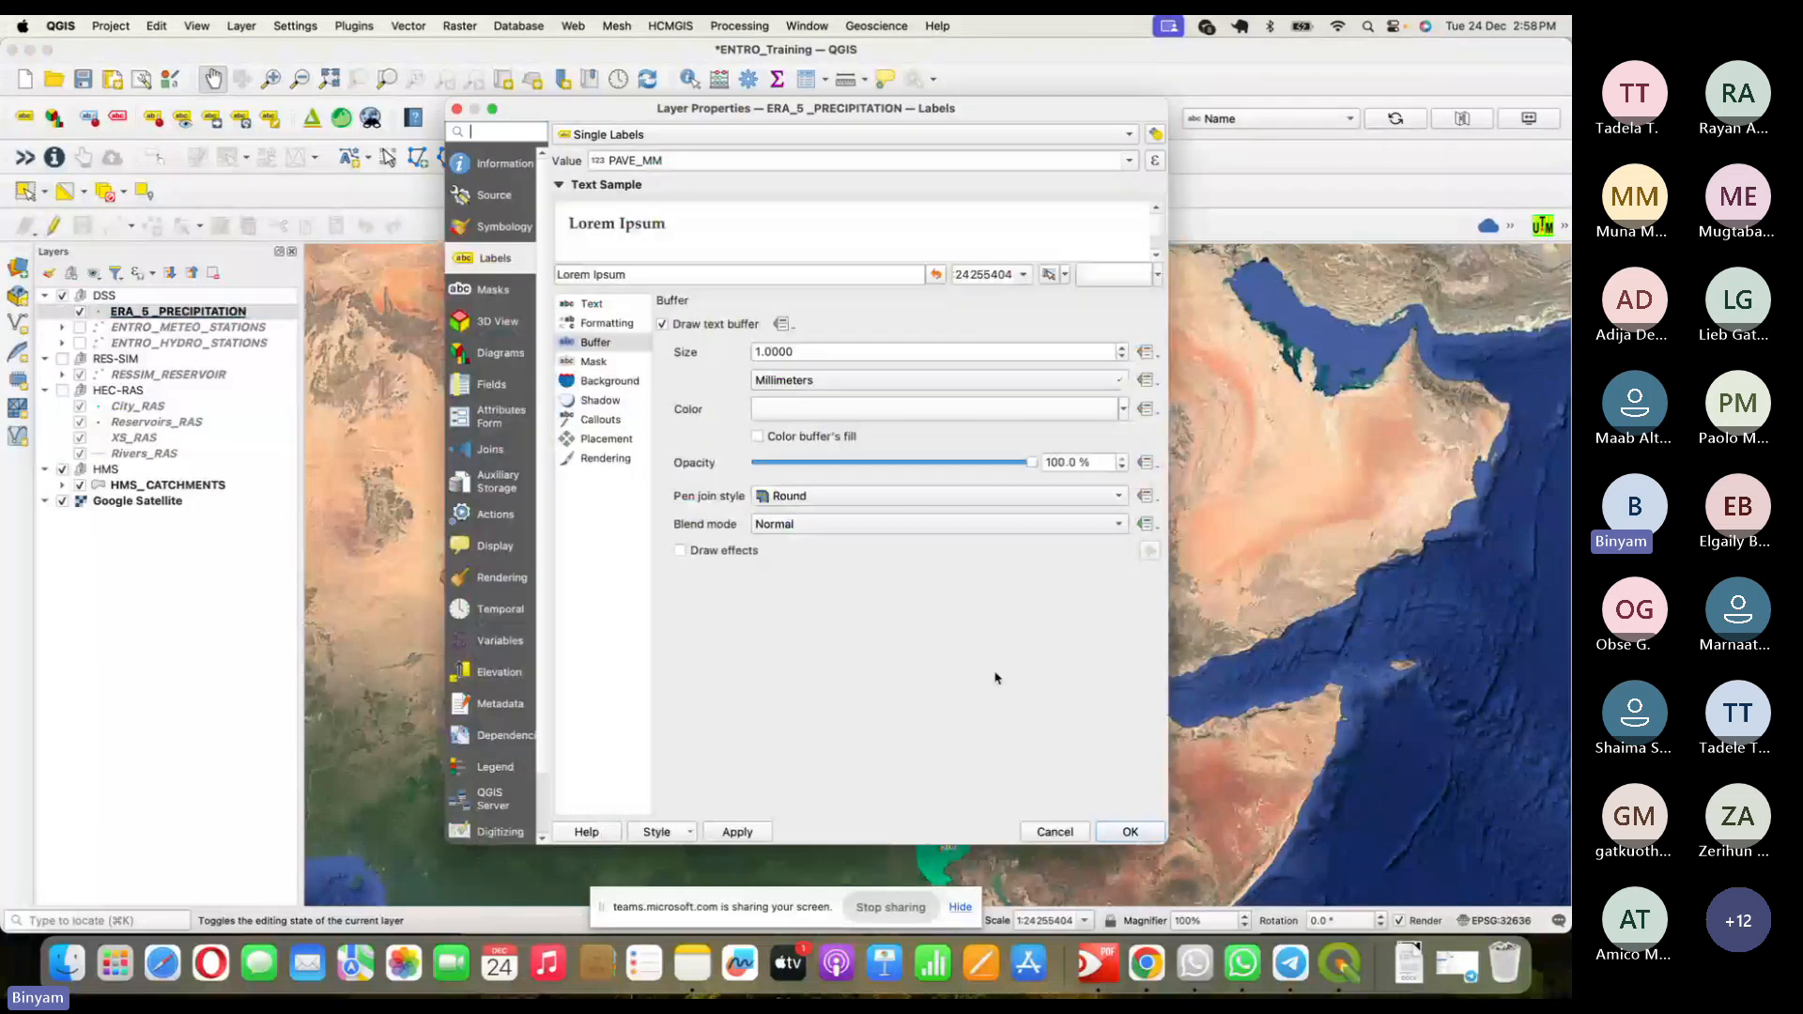
left_click(893, 413)
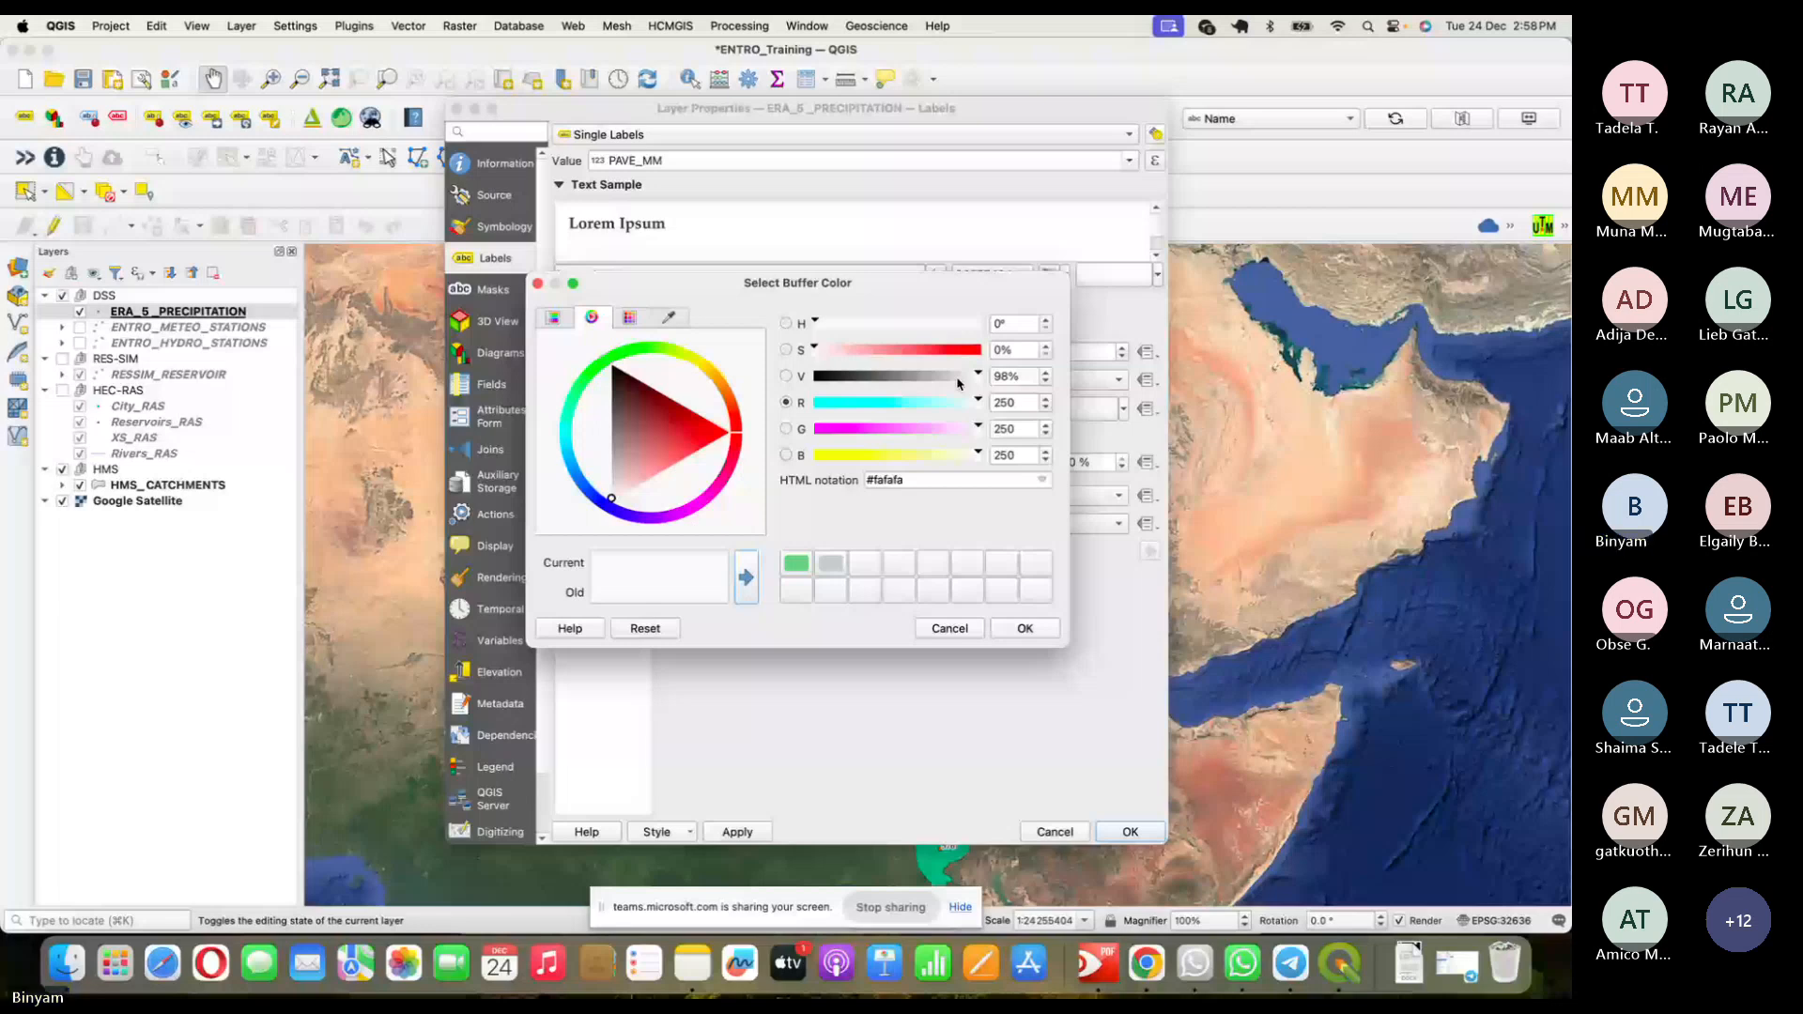
left_click(1024, 628)
left_click(1125, 828)
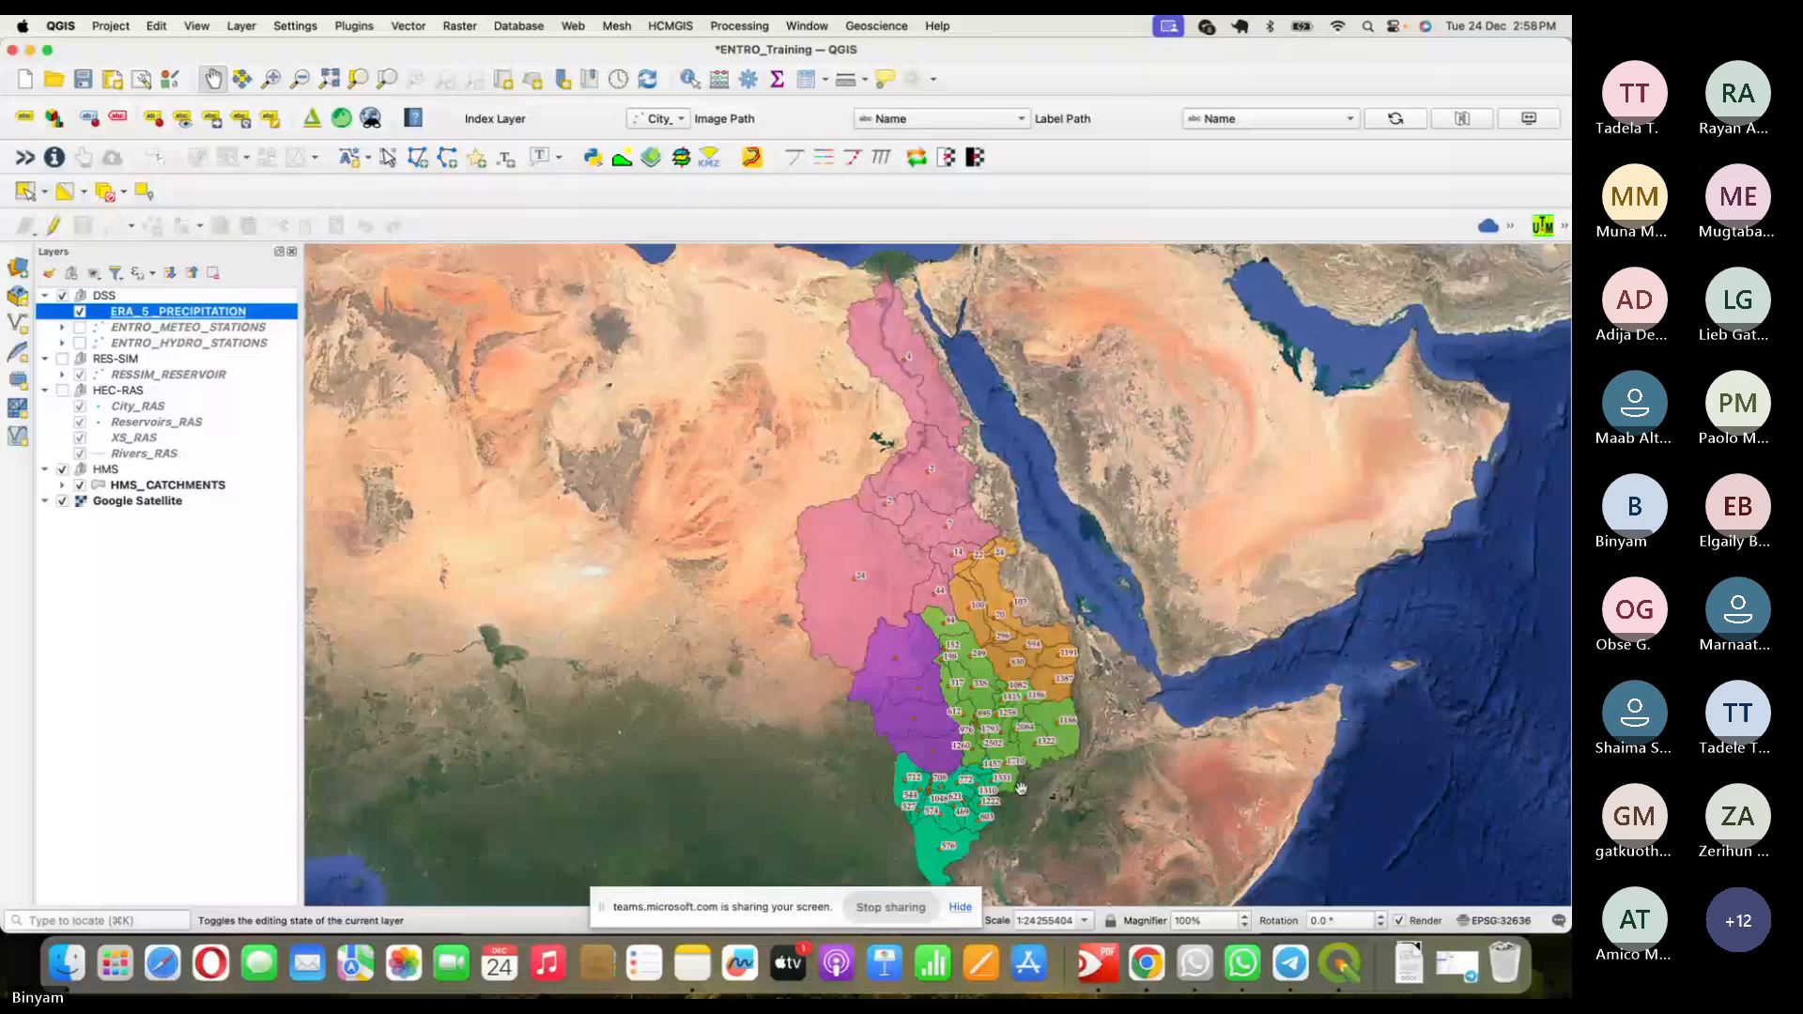
left_click(1147, 963)
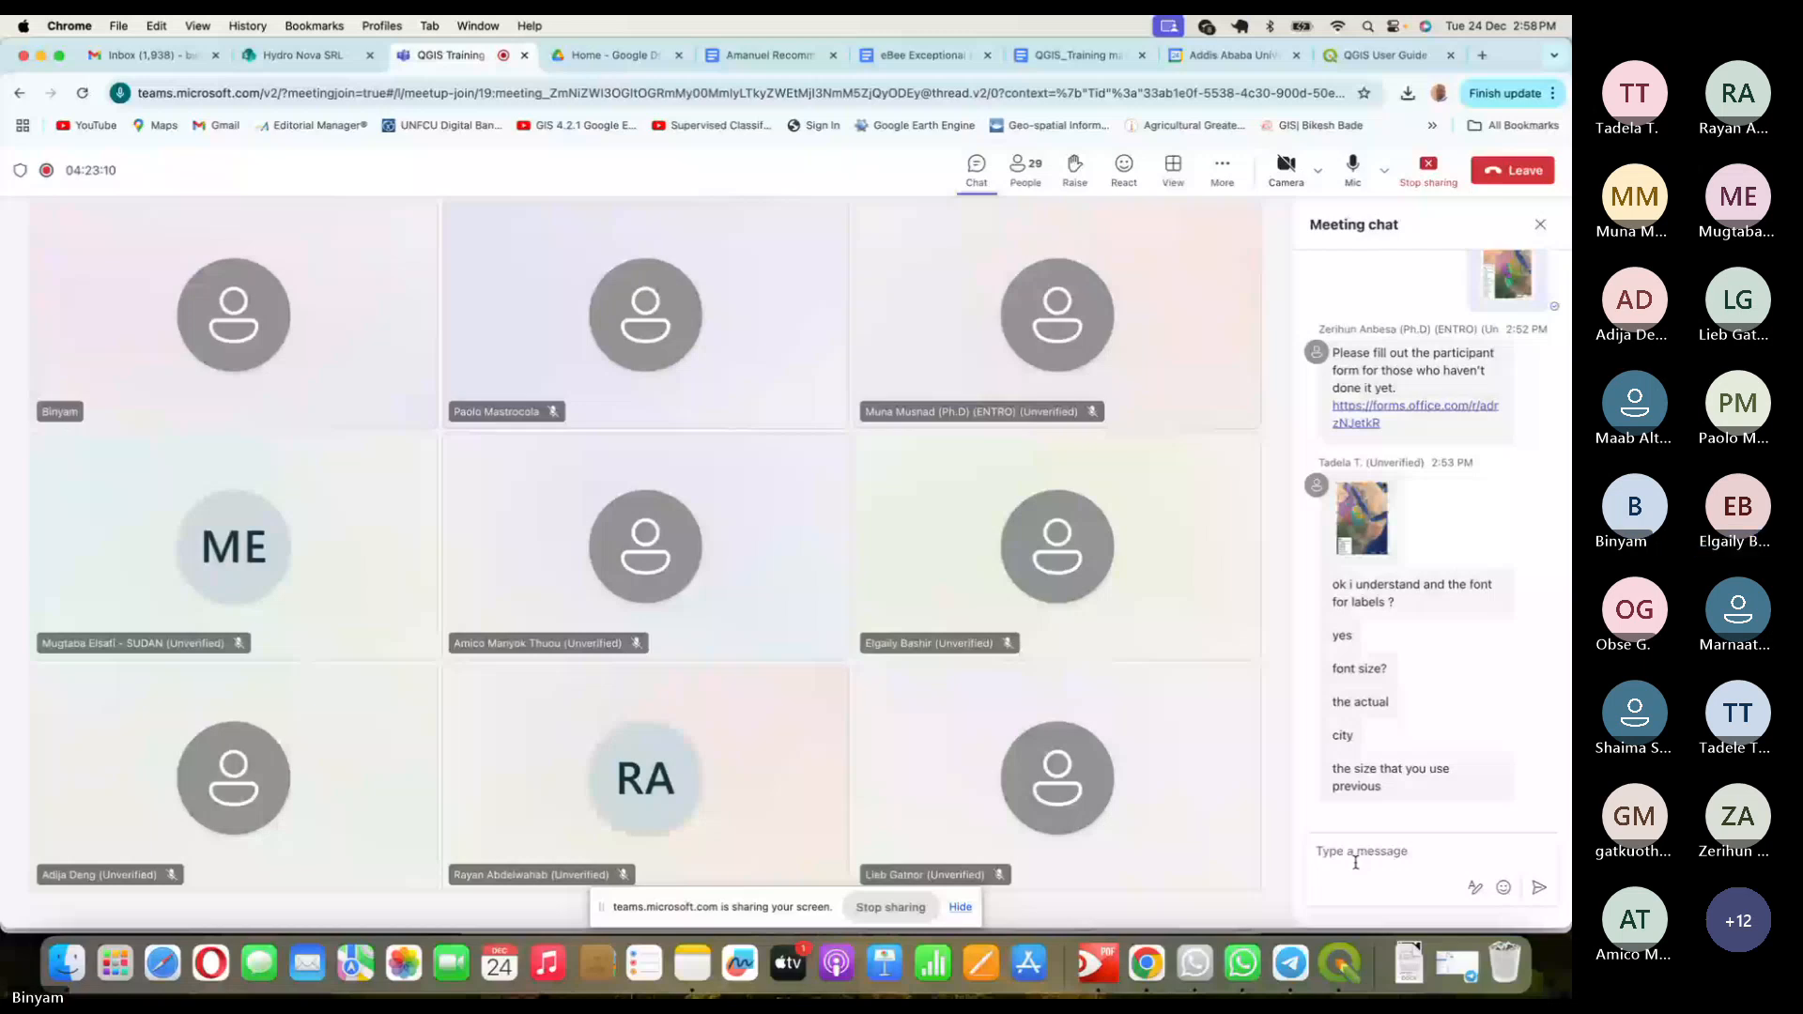
left_click(1356, 860)
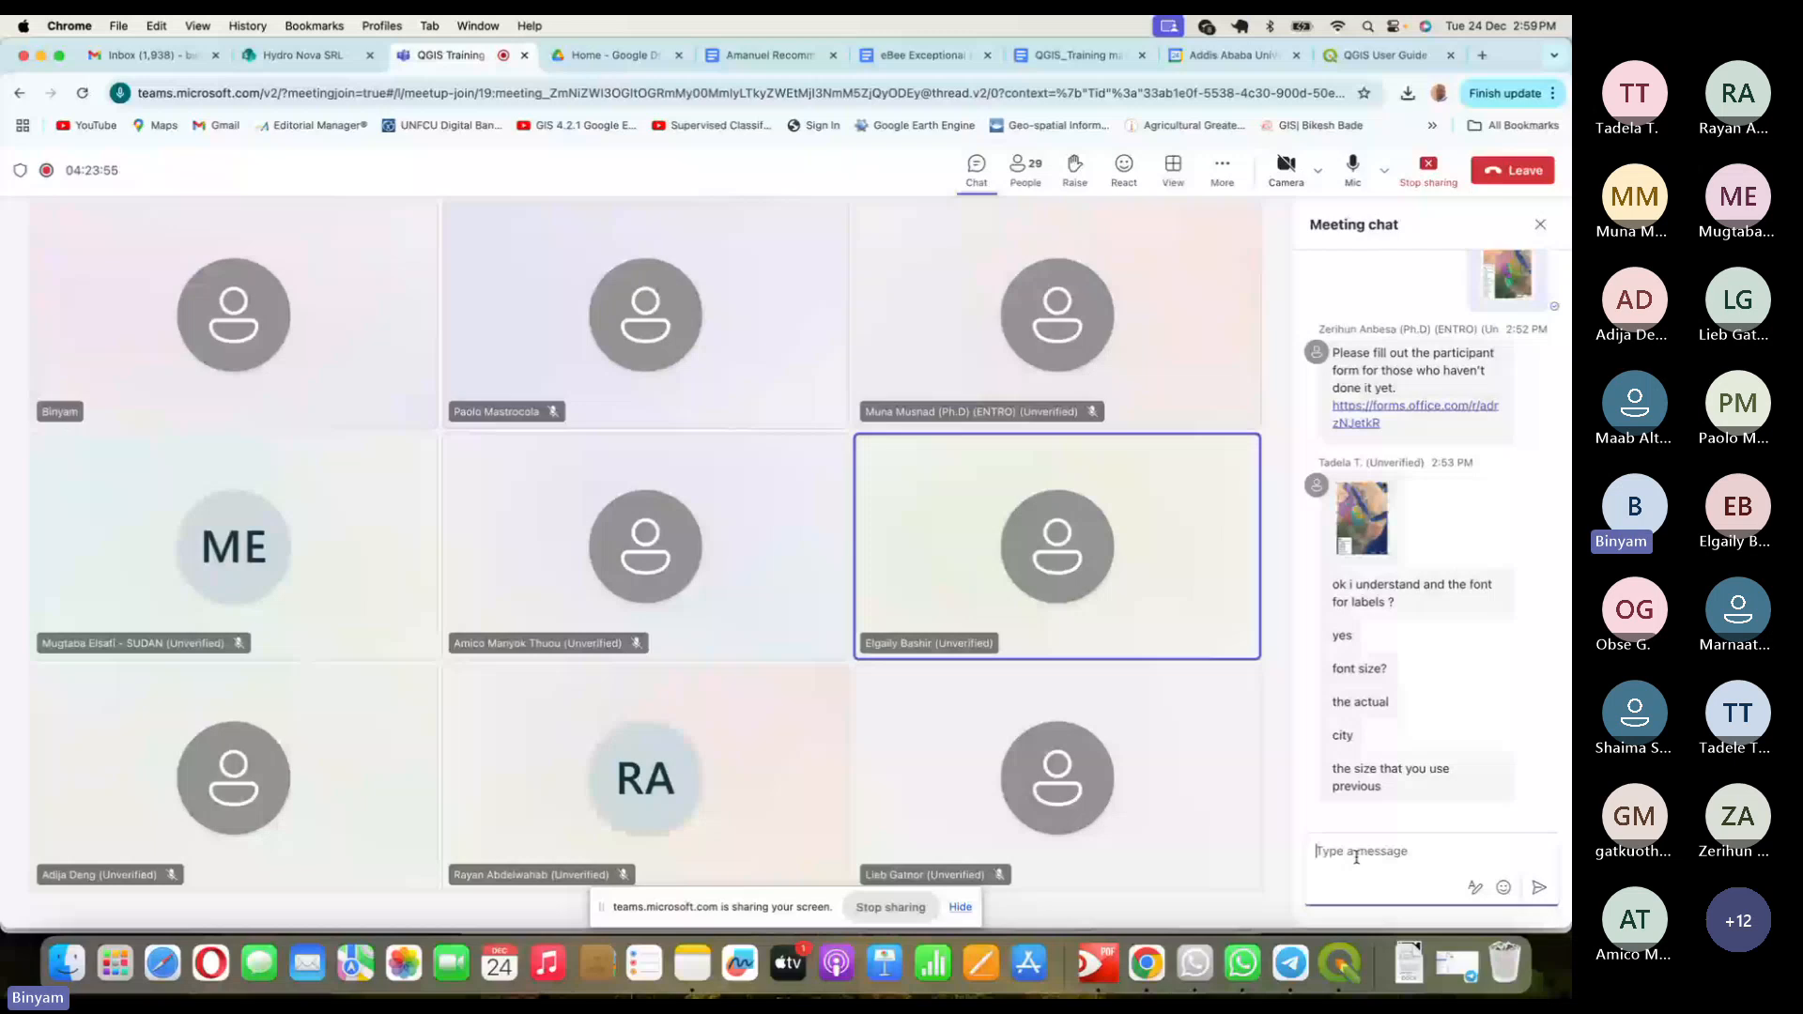
left_click(1343, 966)
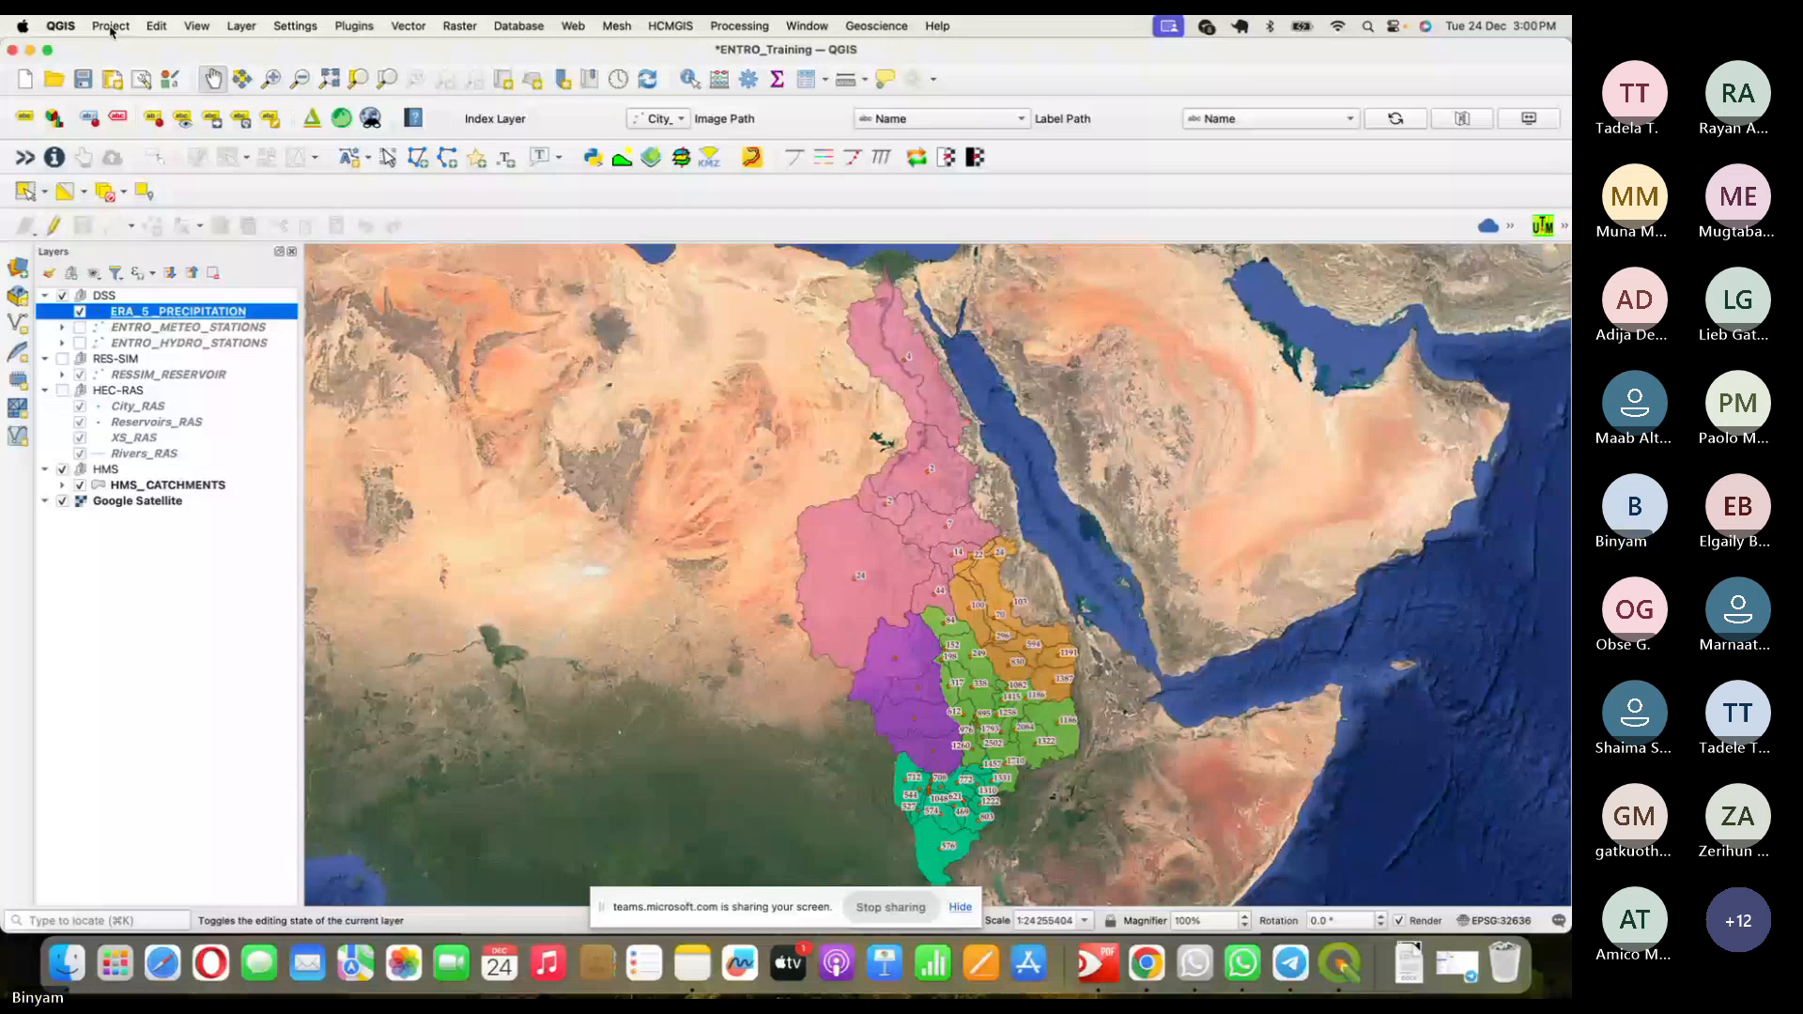
- Switch from QGIS to the Teams meeting window in Chrome
key("super+Tab")
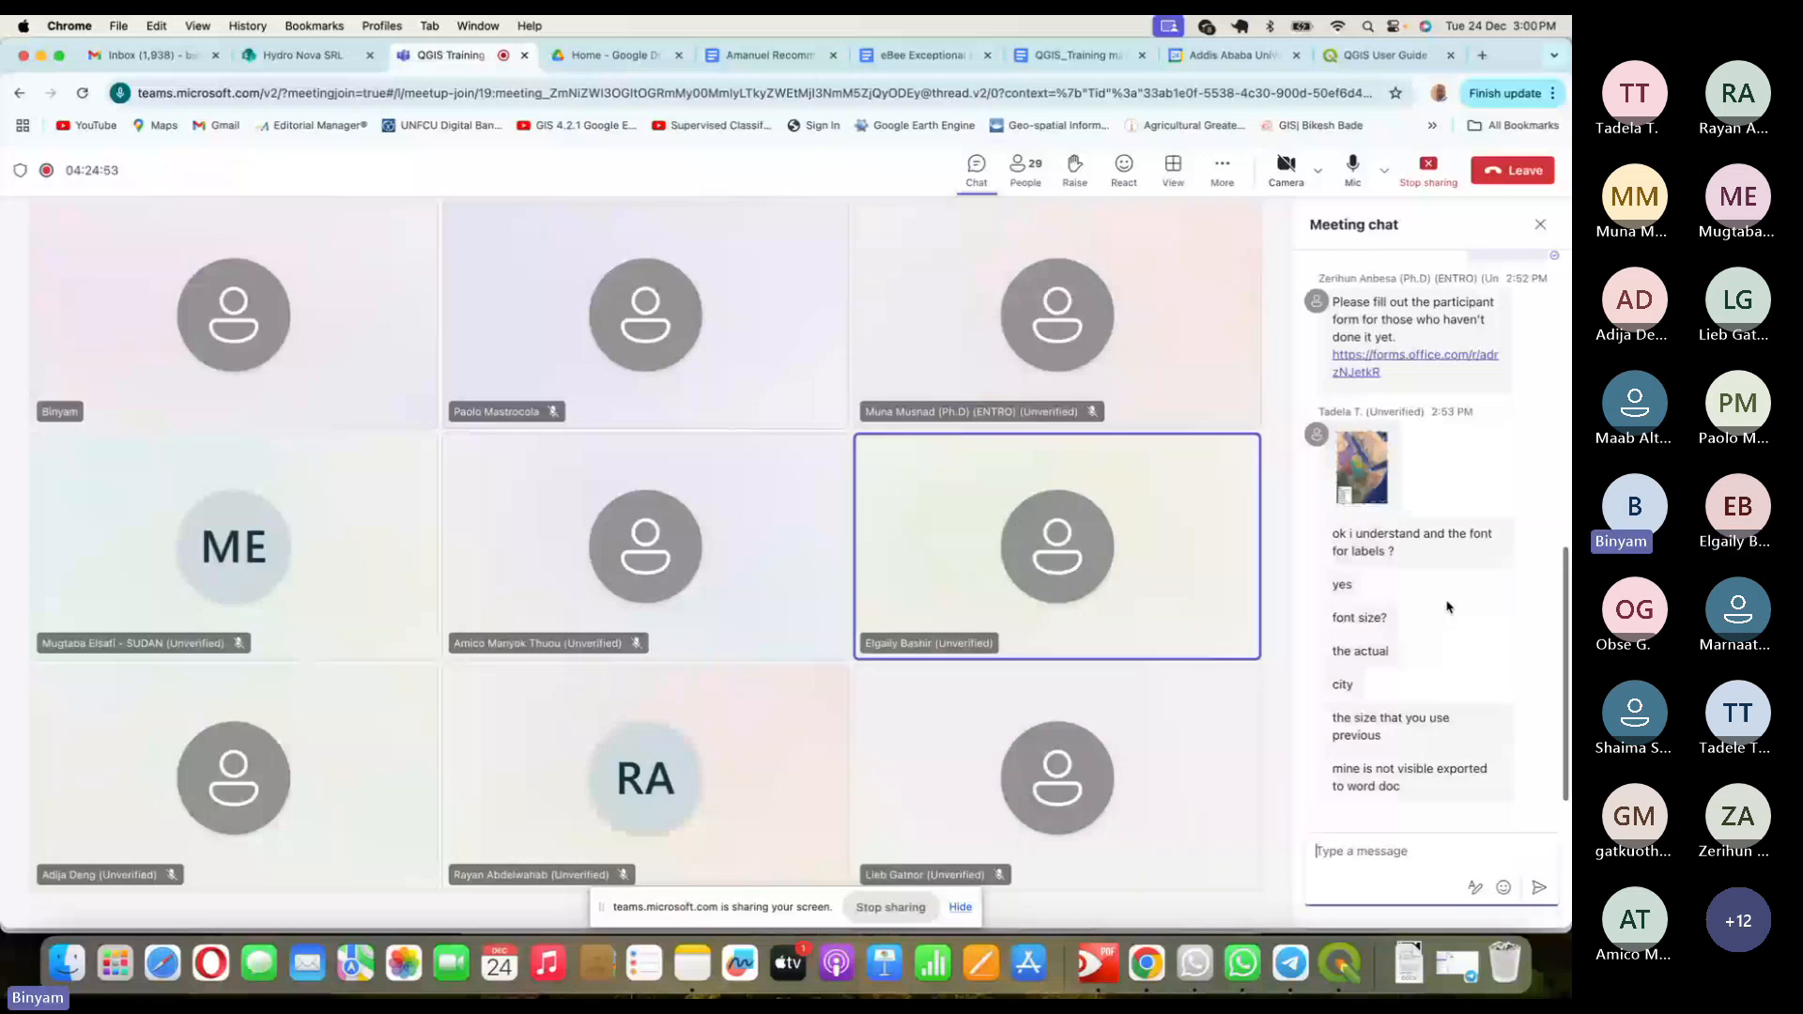
left_click(1361, 467)
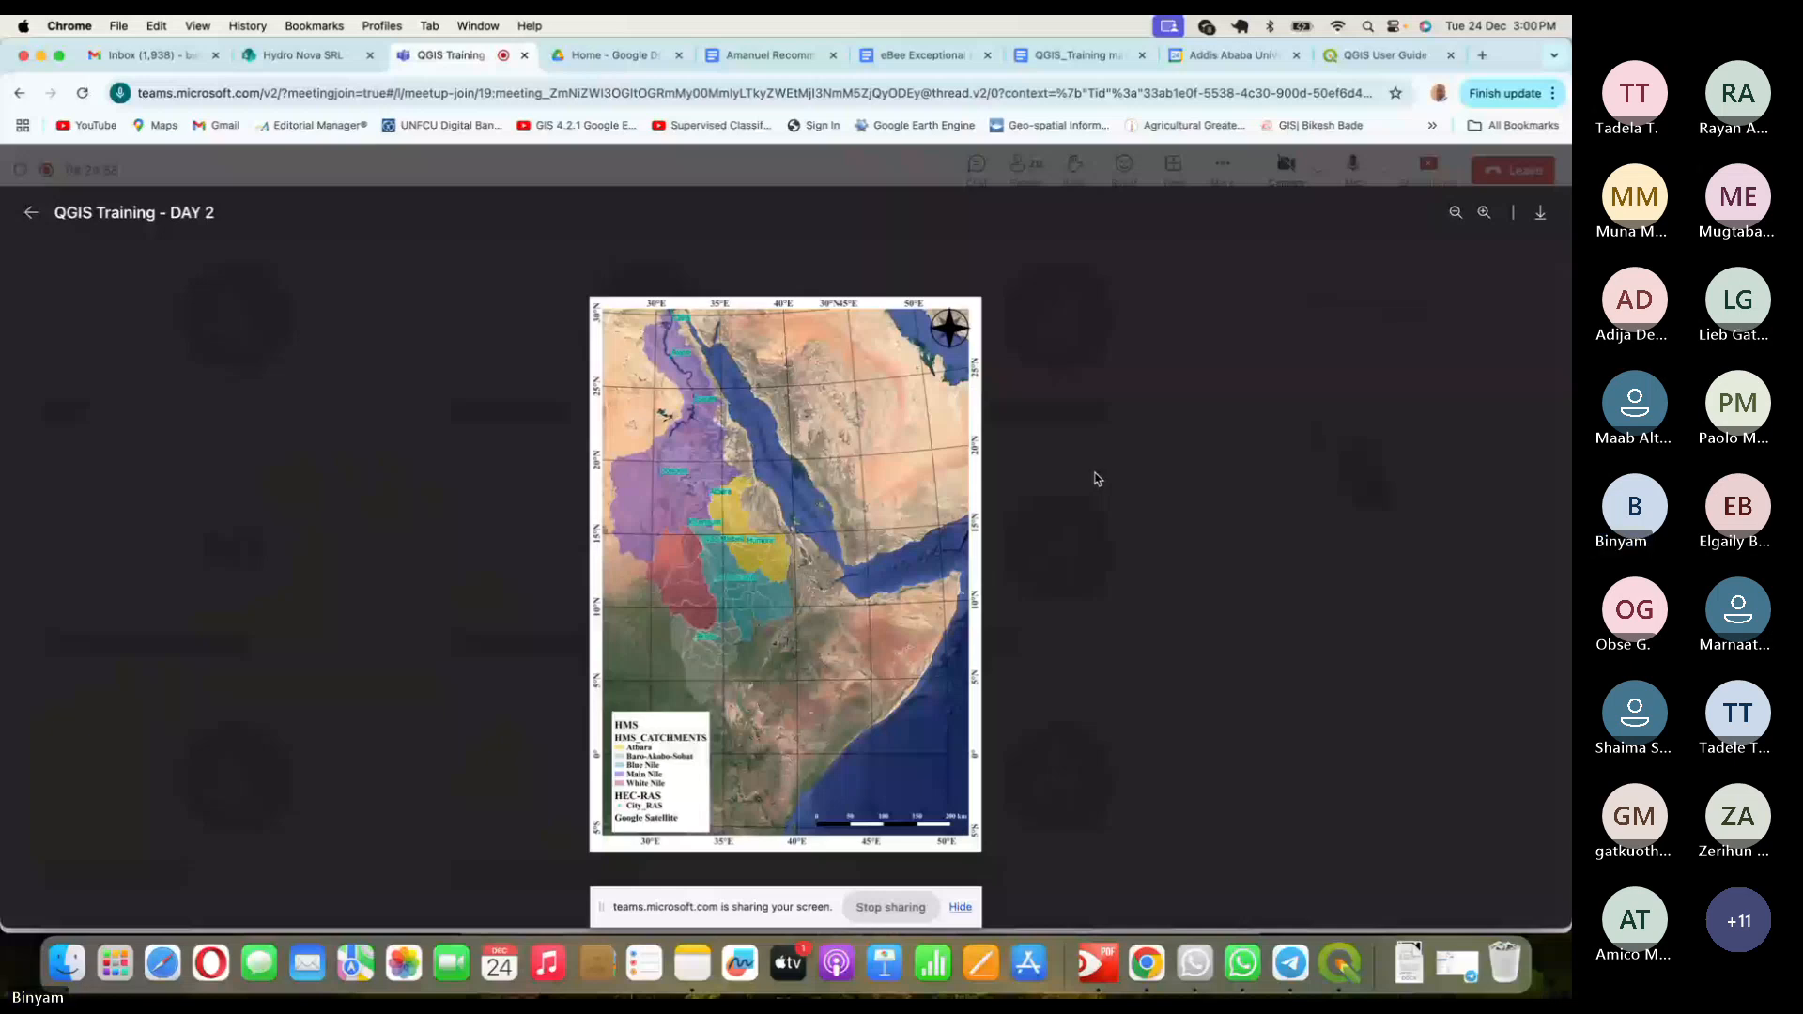
key("Escape")
left_click(1390, 853)
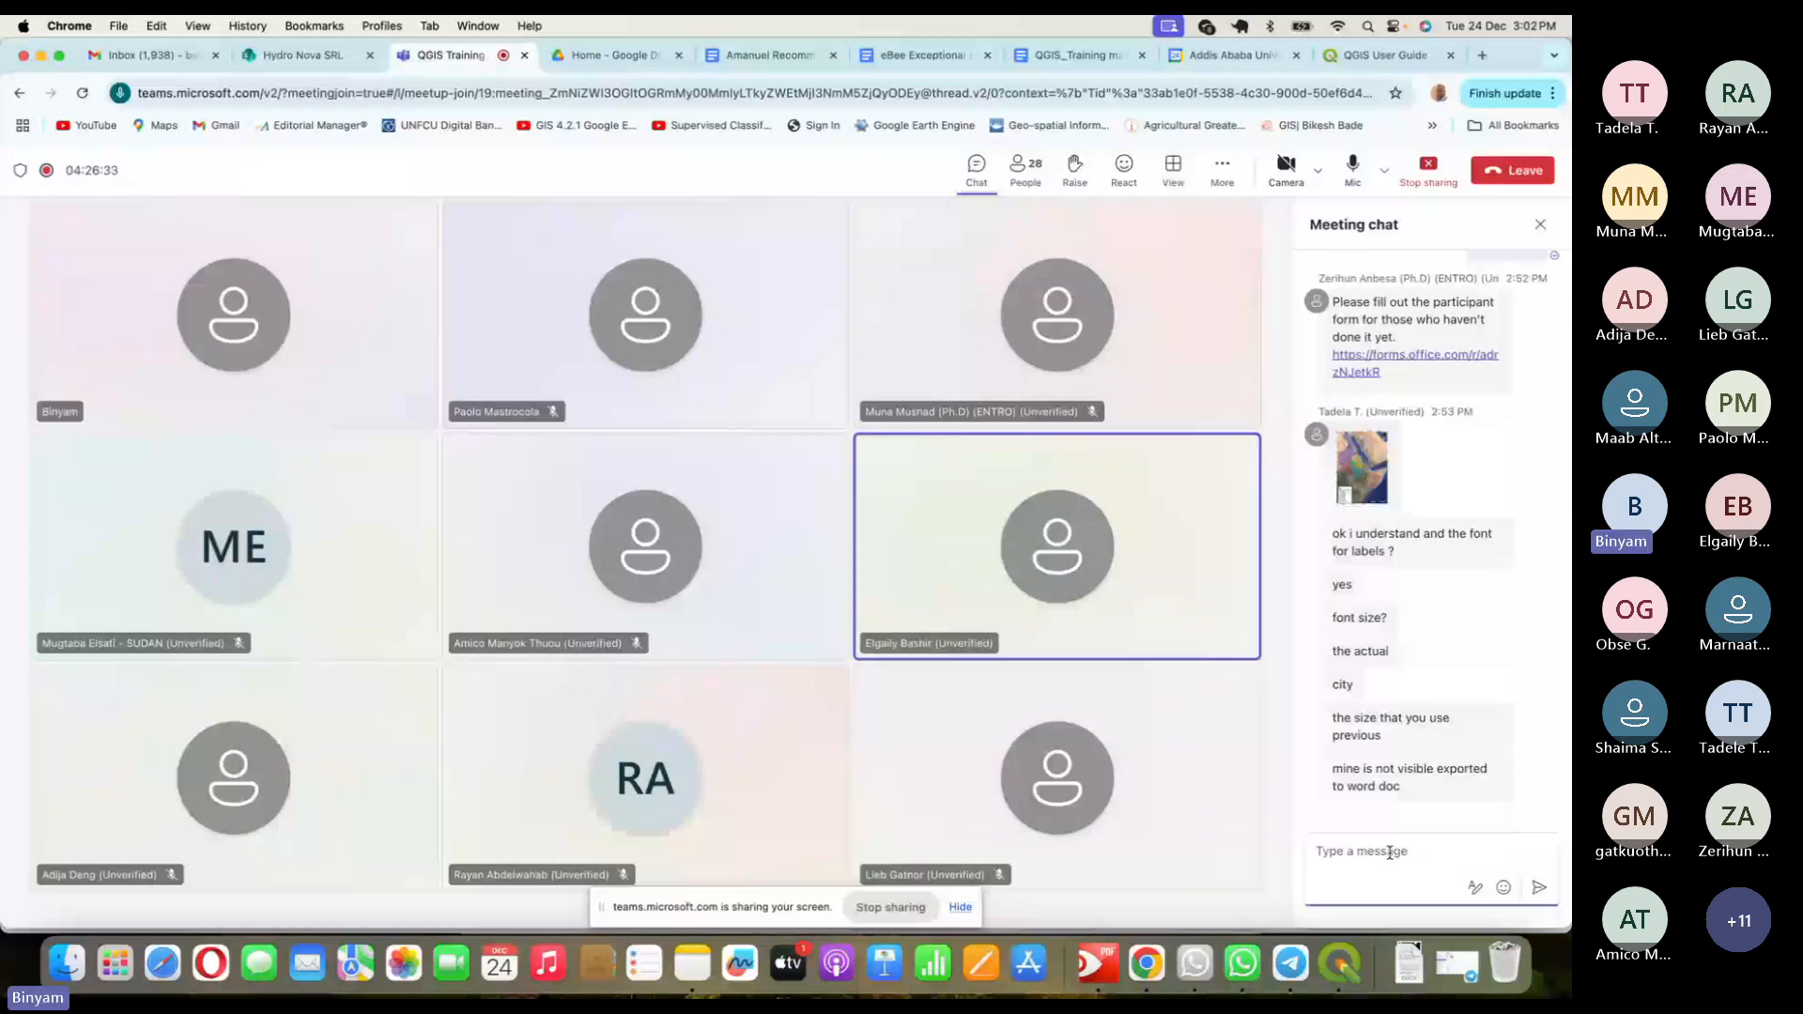
- Briefly focus the Teams chat message box, then switch back to QGIS
left_click(1390, 853)
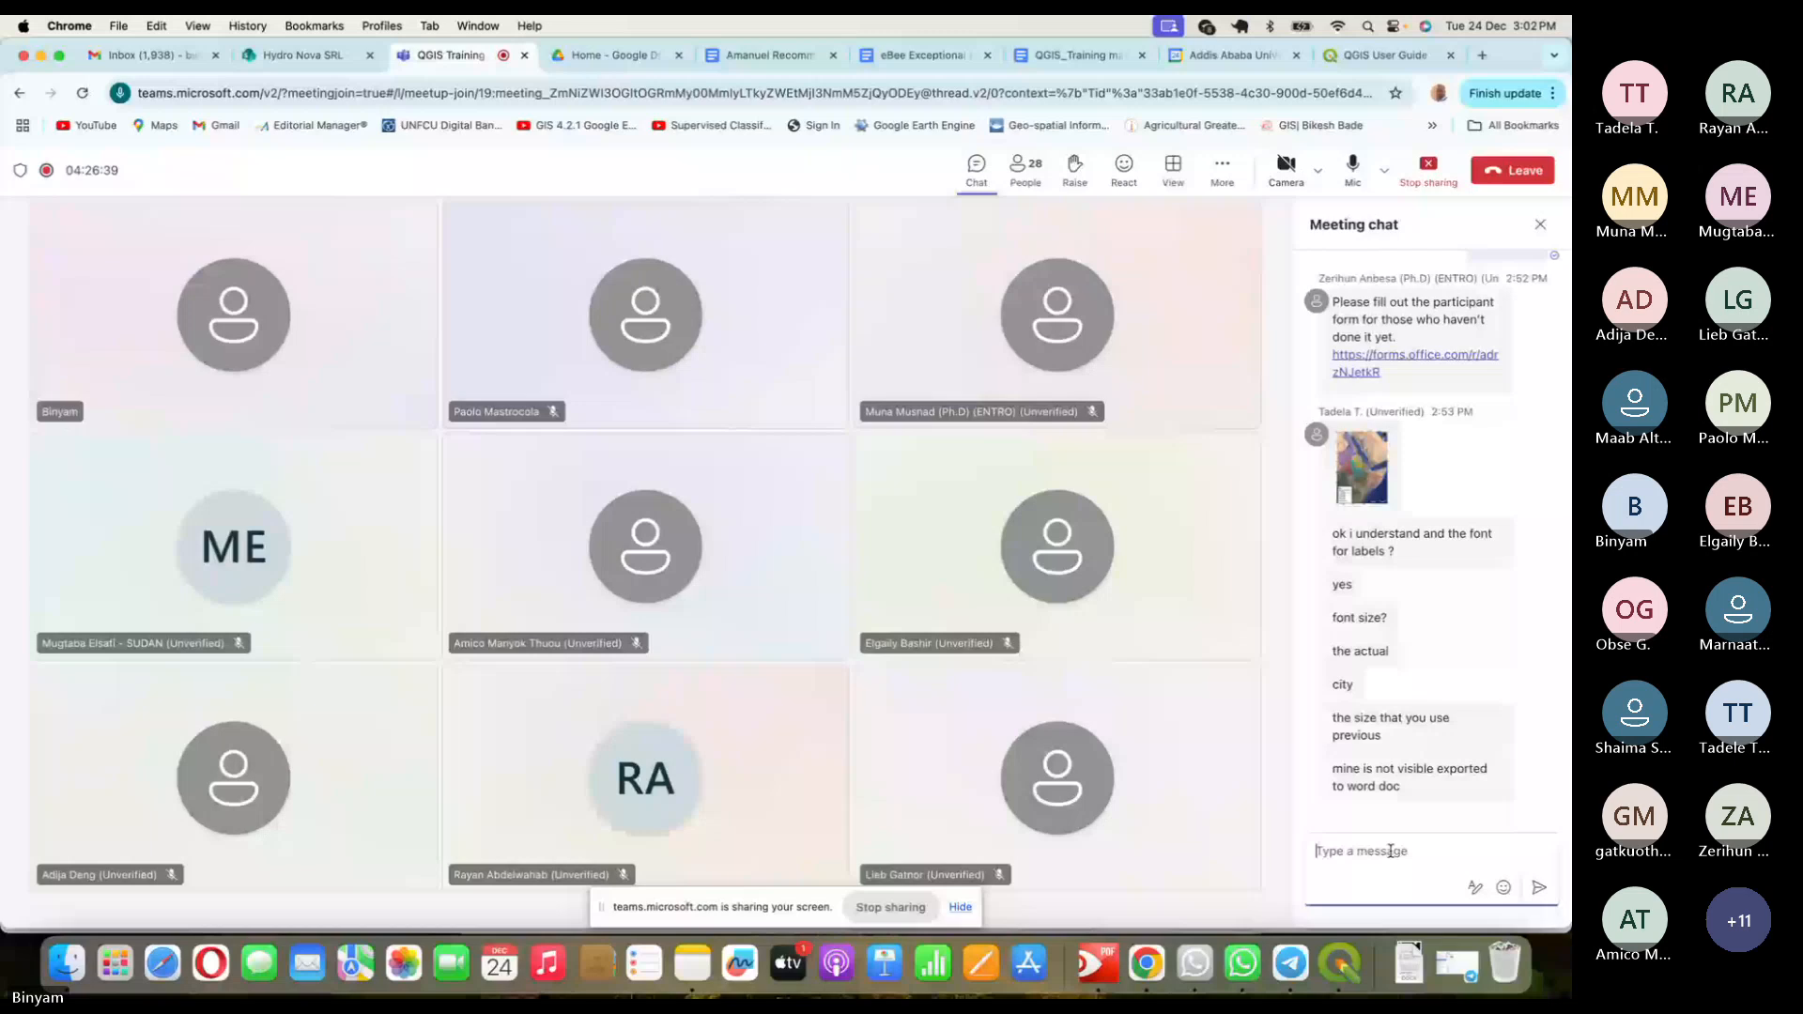
left_click(1273, 598)
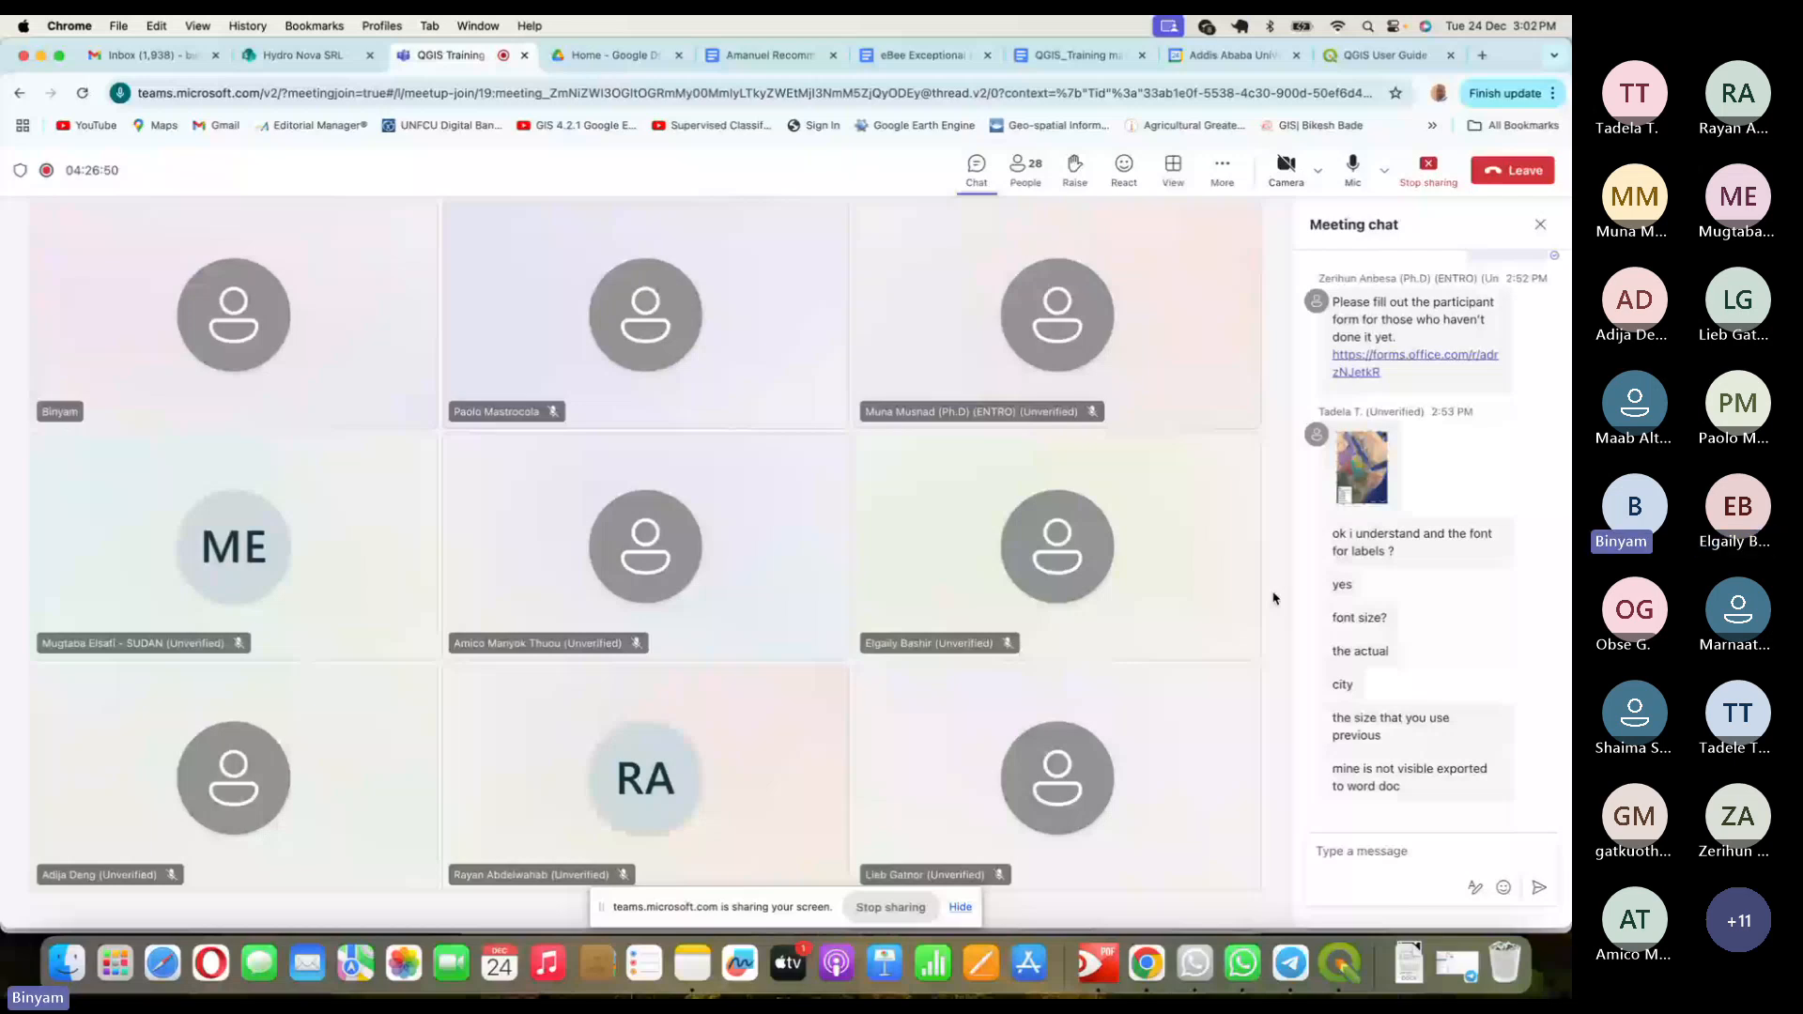
key("super+Tab")
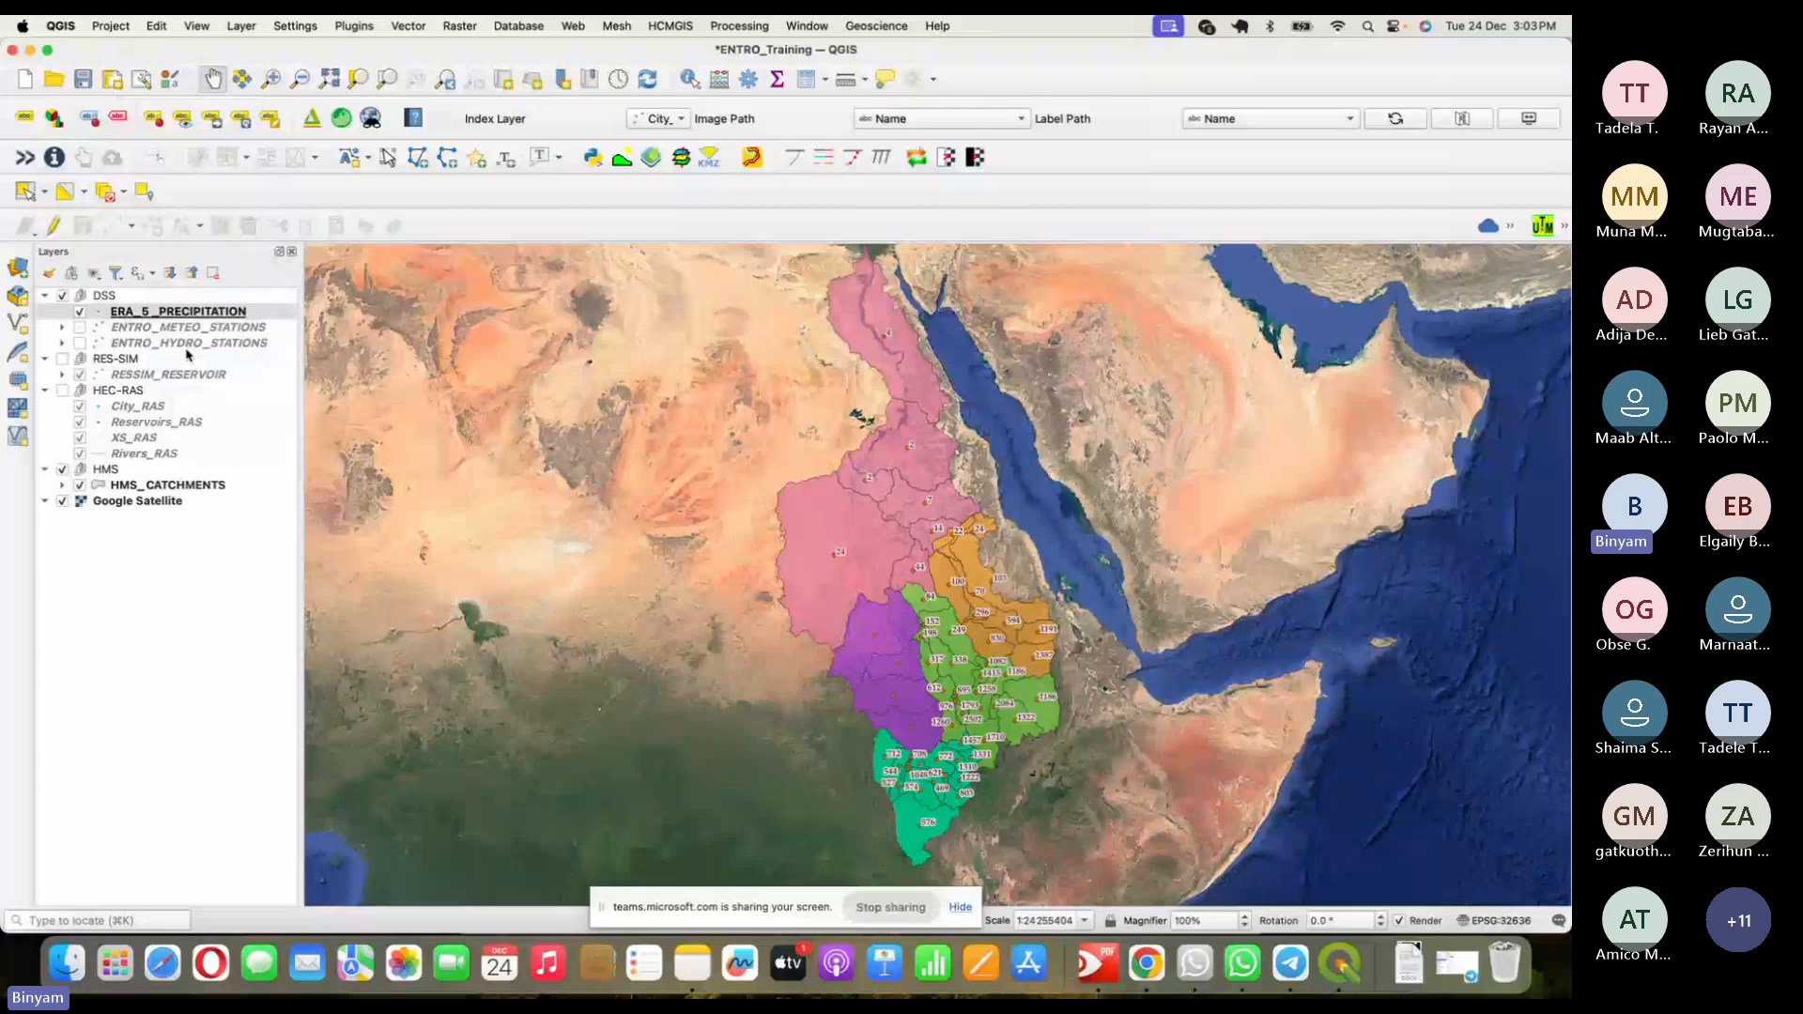
- Open the saved ERA5 PPt Map print layout from Project > Layouts
left_click(111, 26)
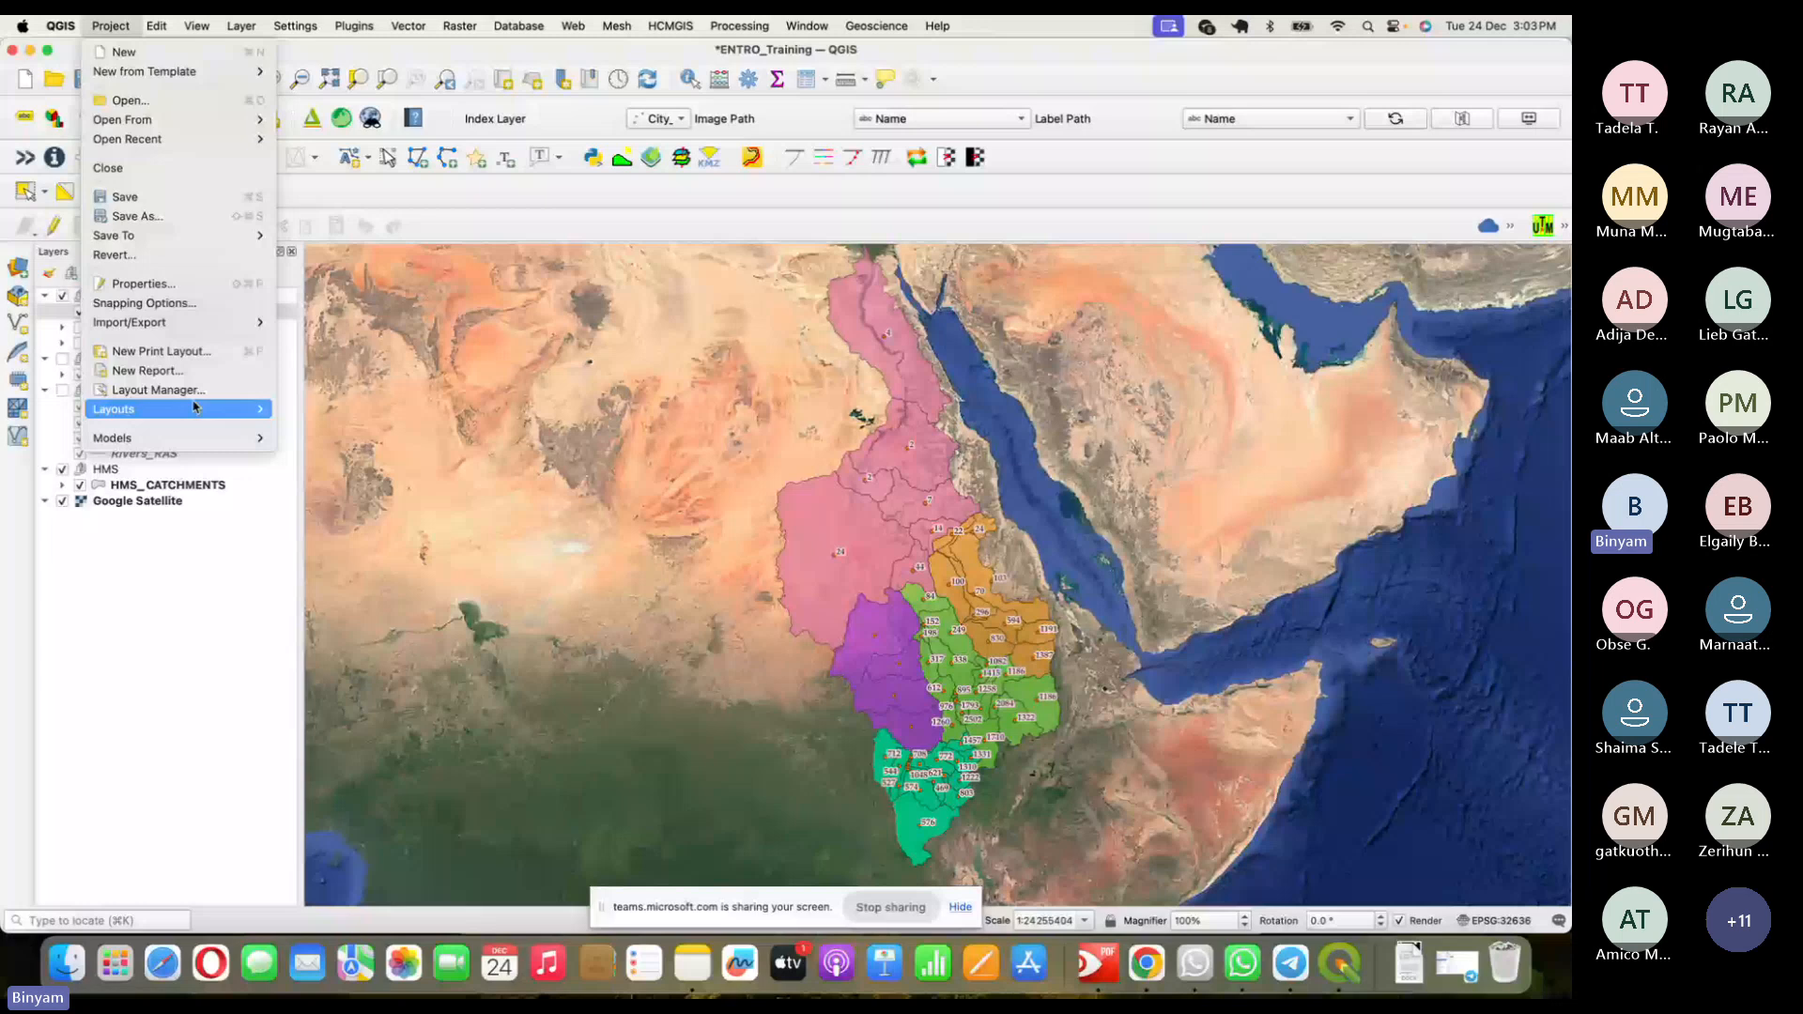
left_click(324, 410)
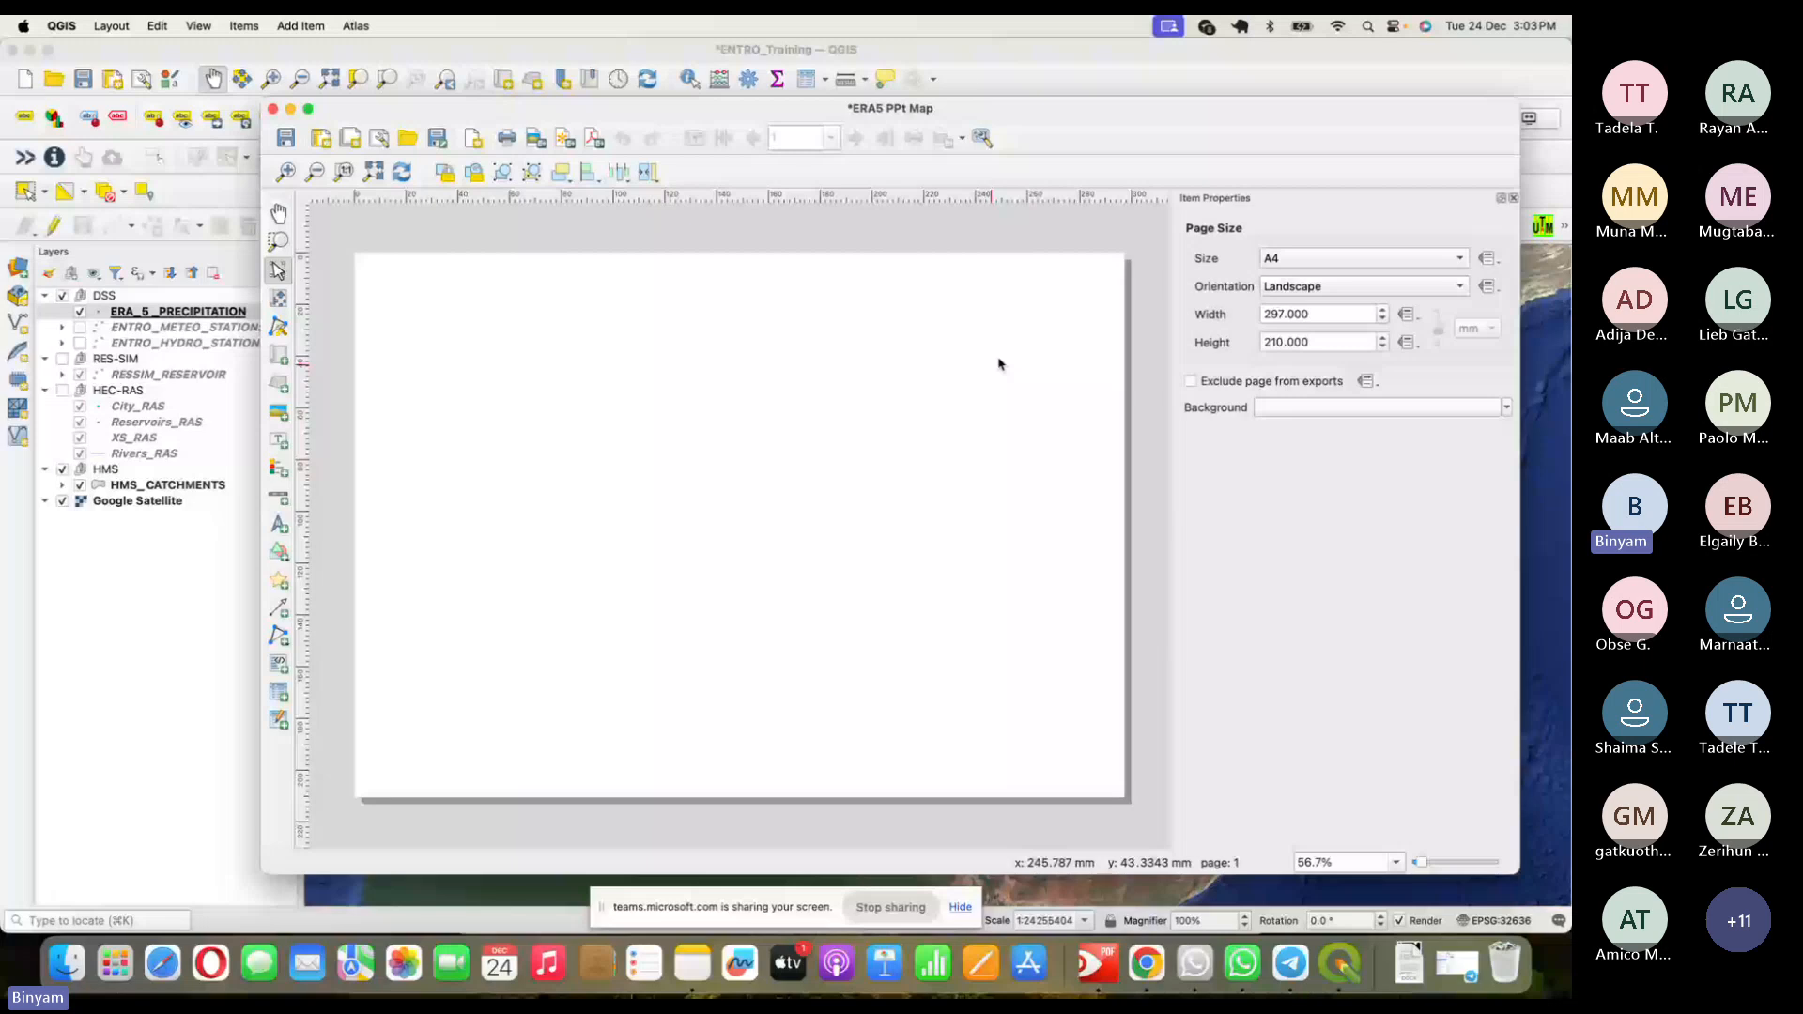
- Switch the A4 page to portrait and place a map item near its top-left
left_click(1295, 288)
left_click(1315, 271)
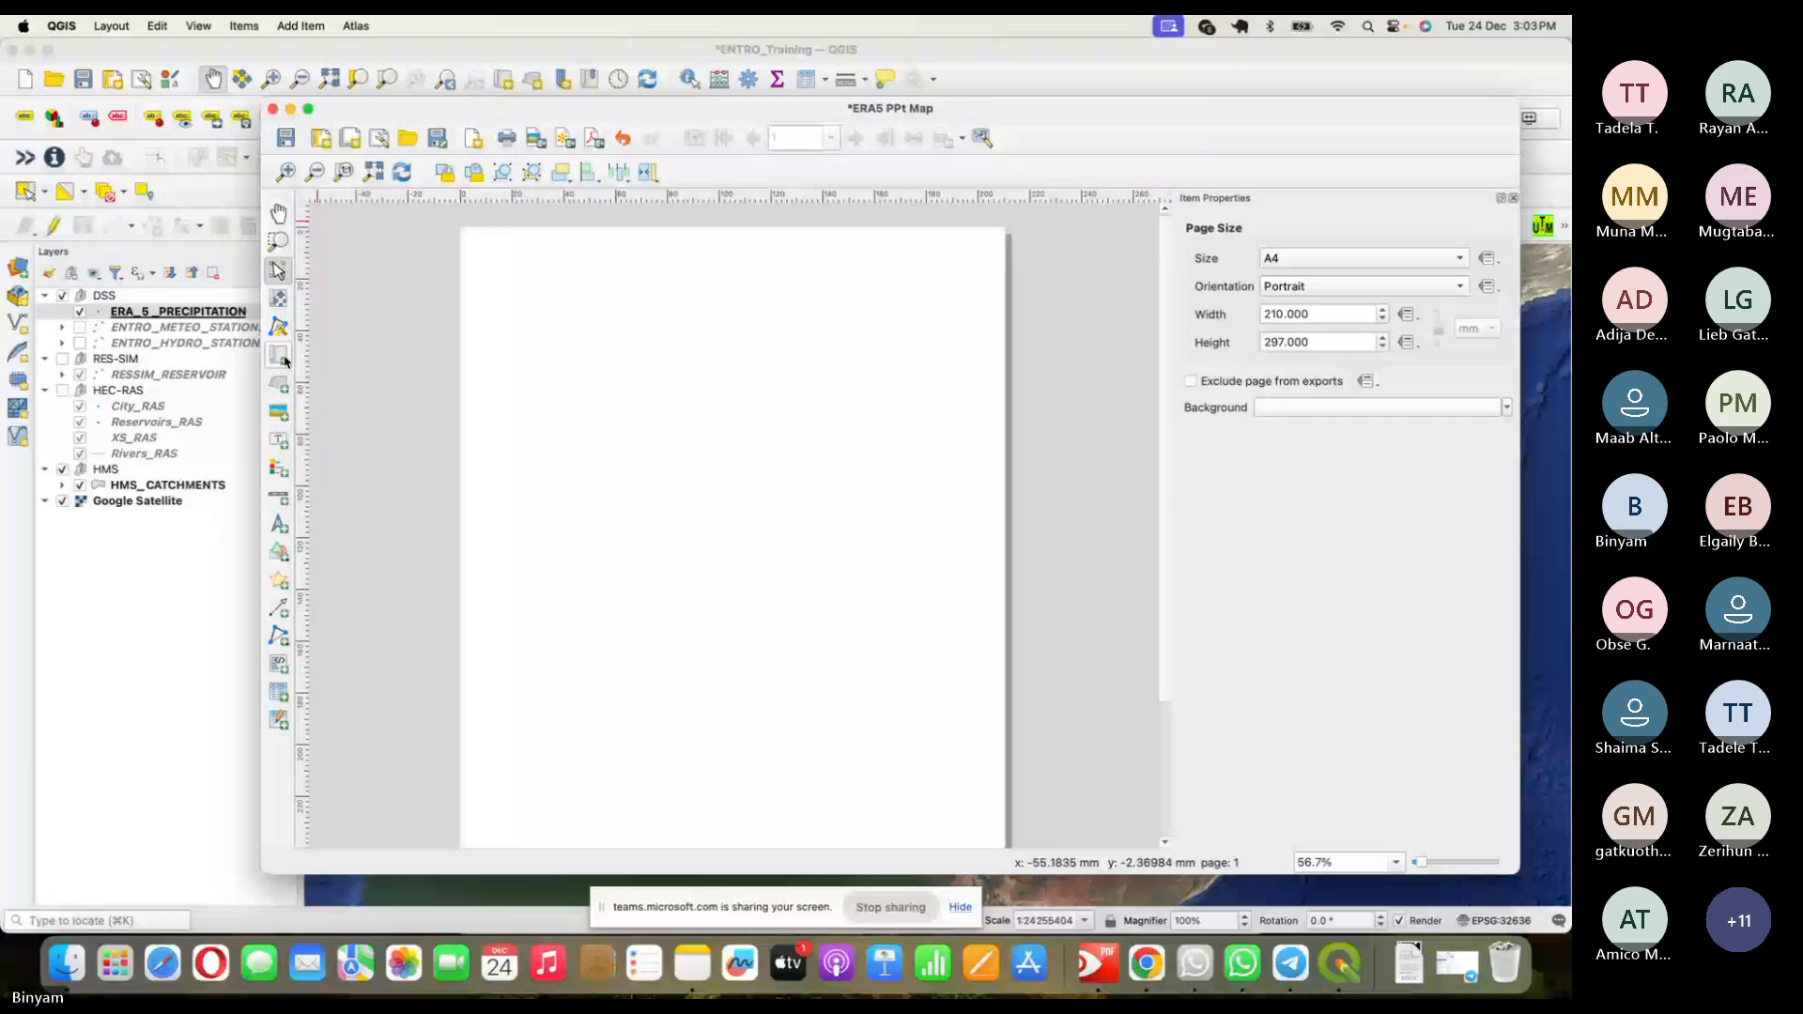
left_click(279, 355)
left_click(492, 243)
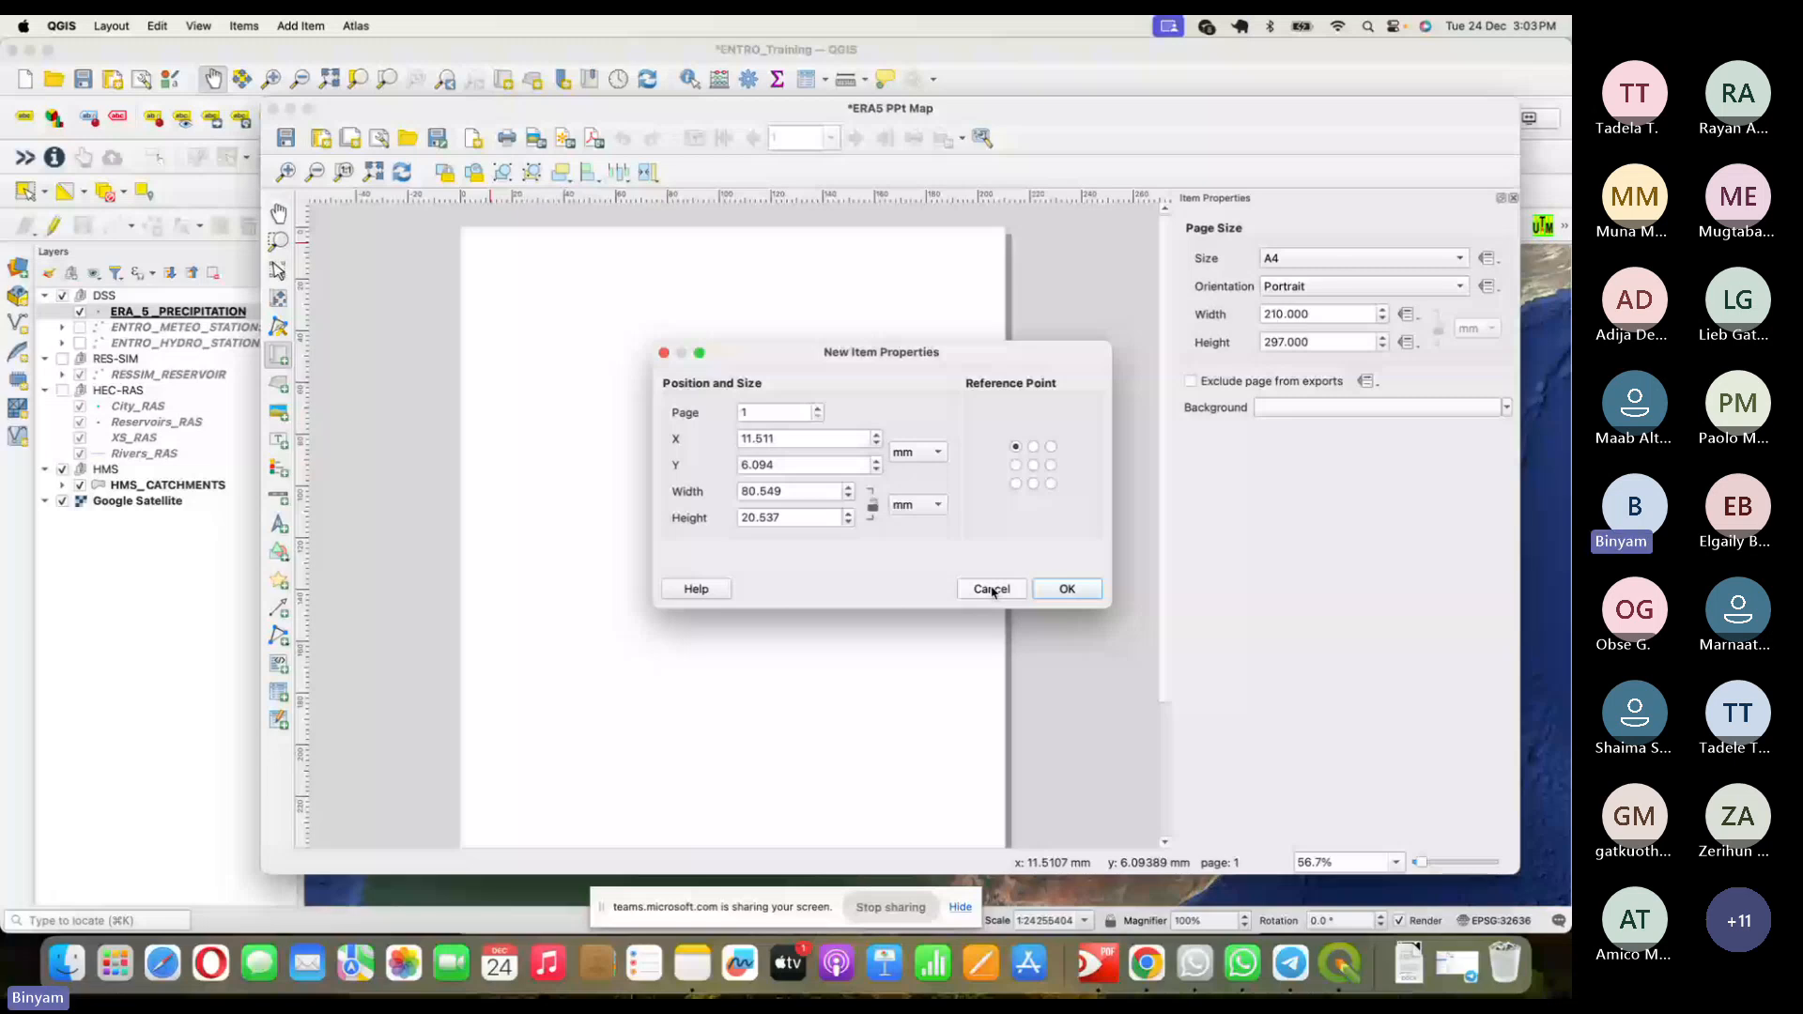
left_click(1066, 588)
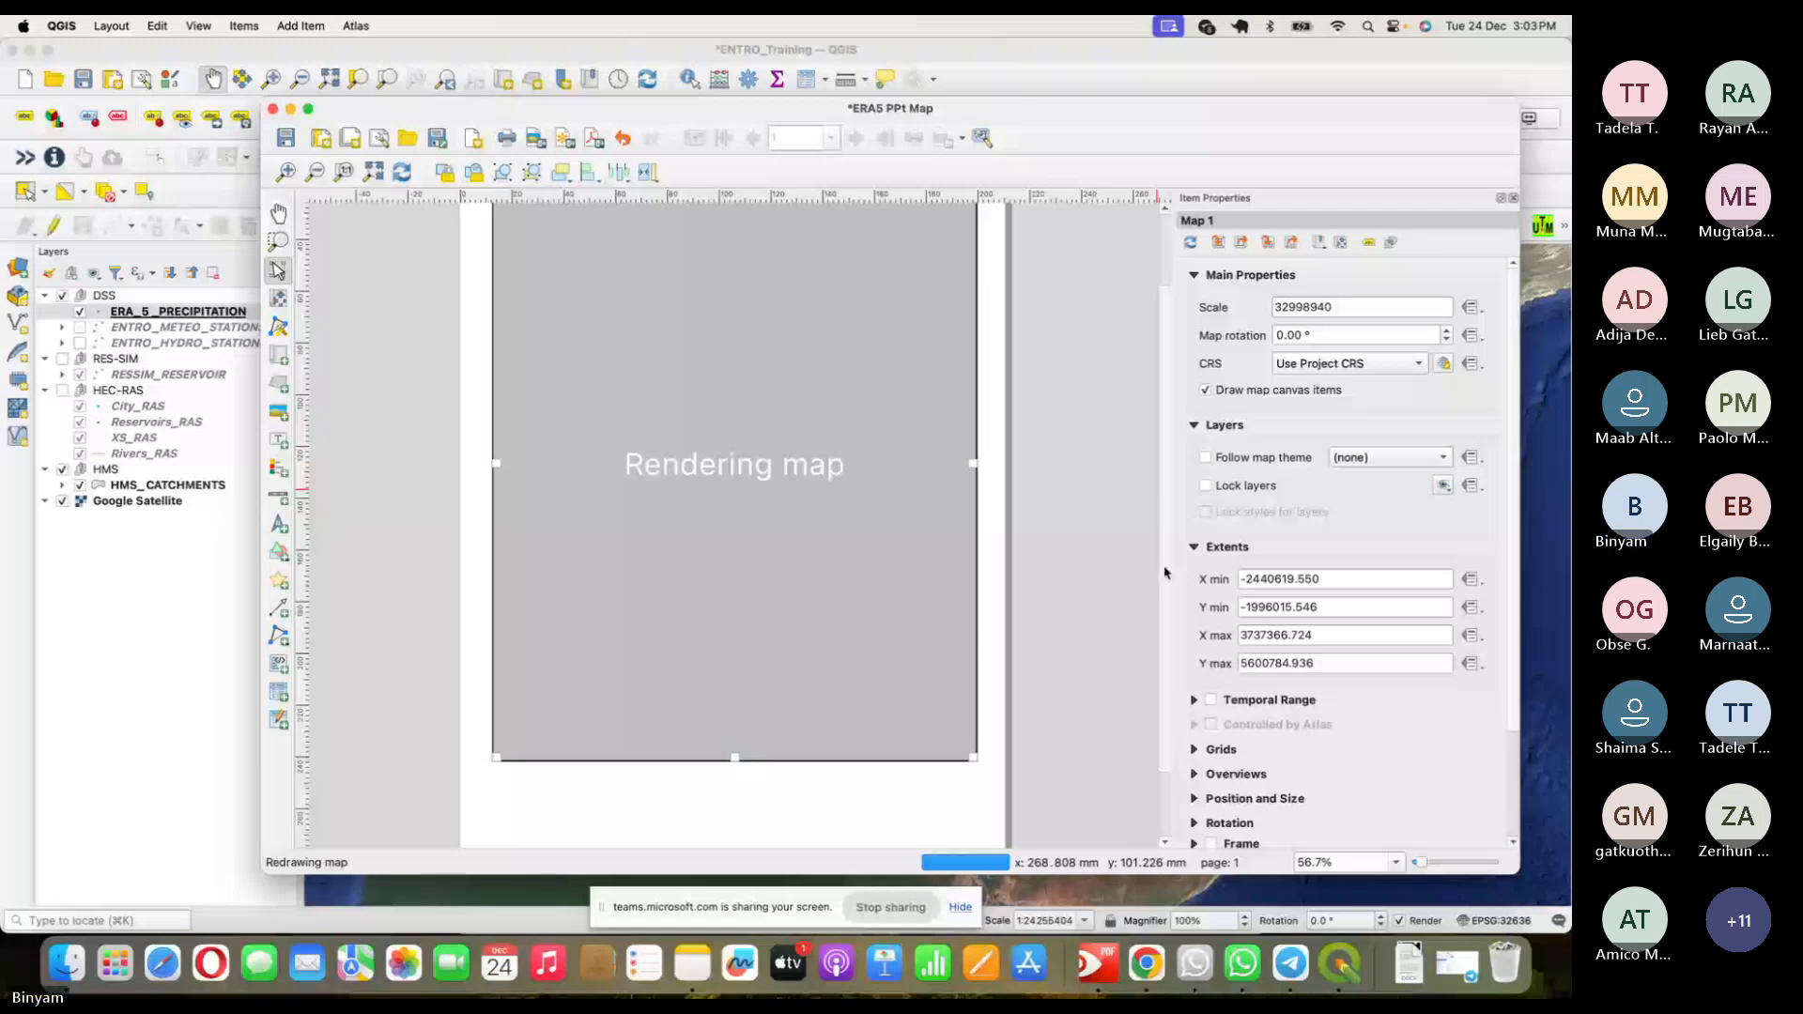
- Drag Map 1's edges to stretch it down the portrait A4 page
left_click_drag(1165, 573, 1165, 637)
left_click_drag(734, 673, 734, 775)
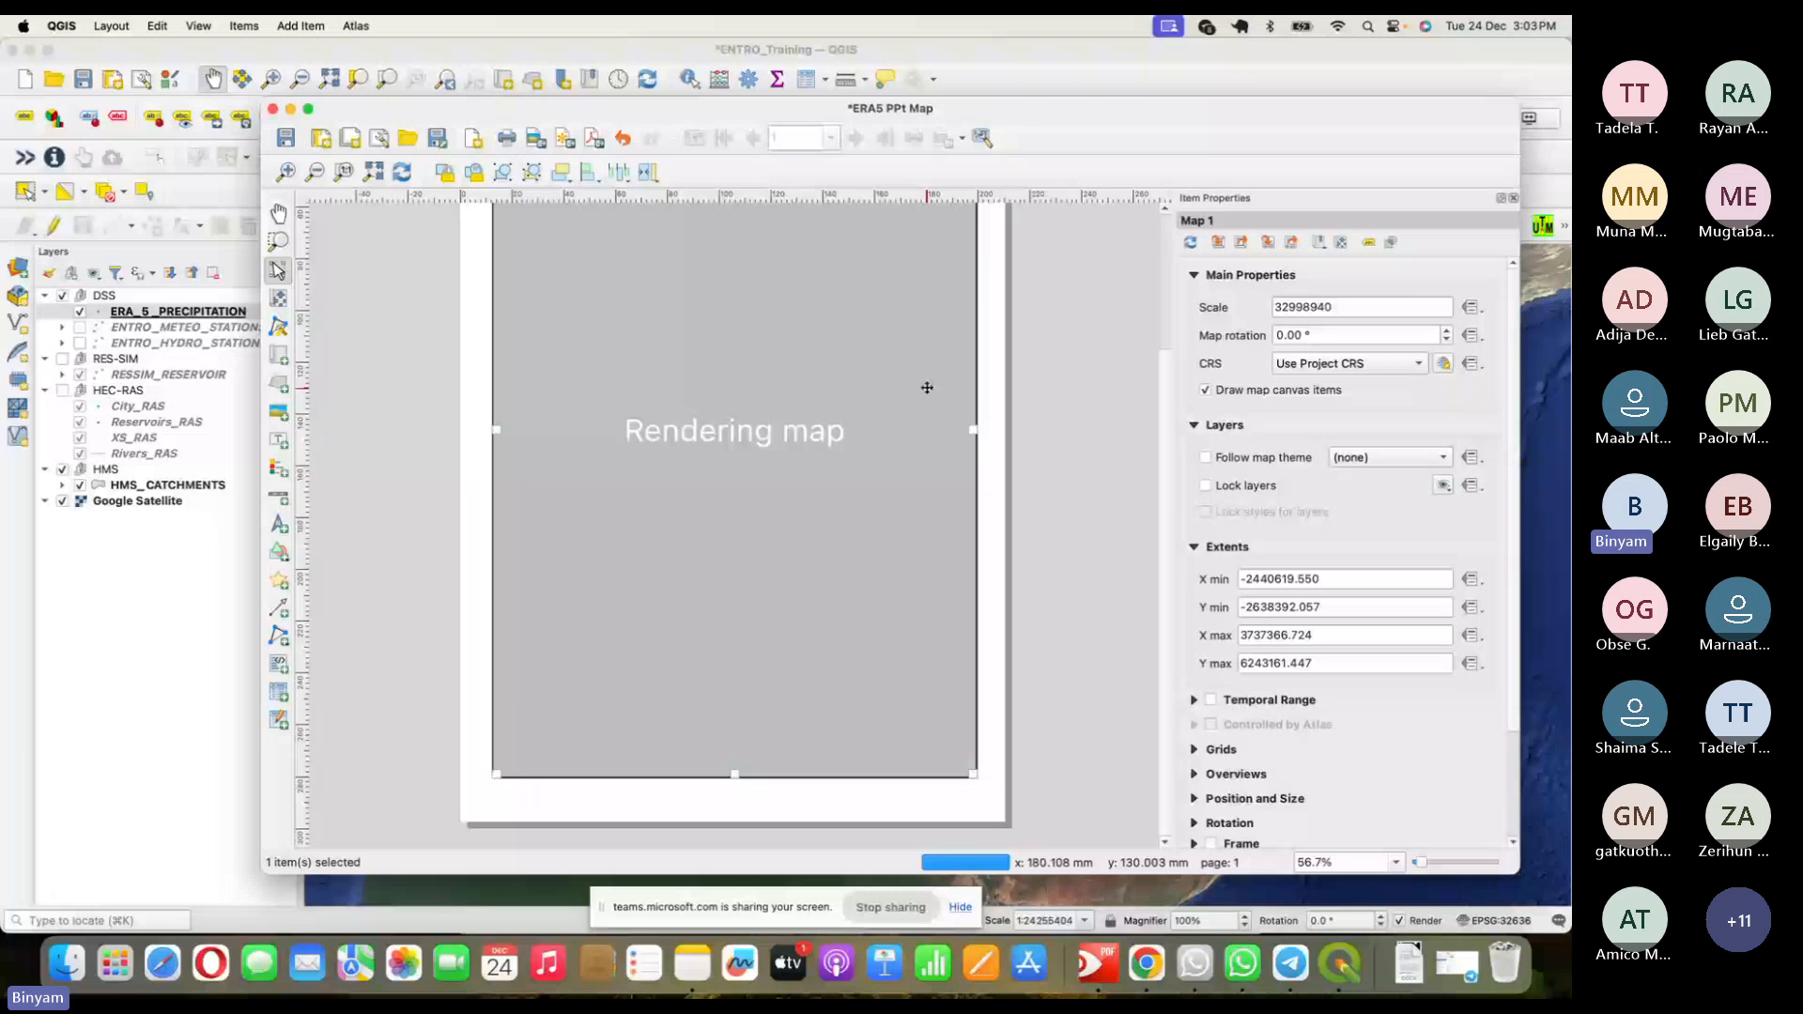
left_click_drag(1166, 361, 1171, 255)
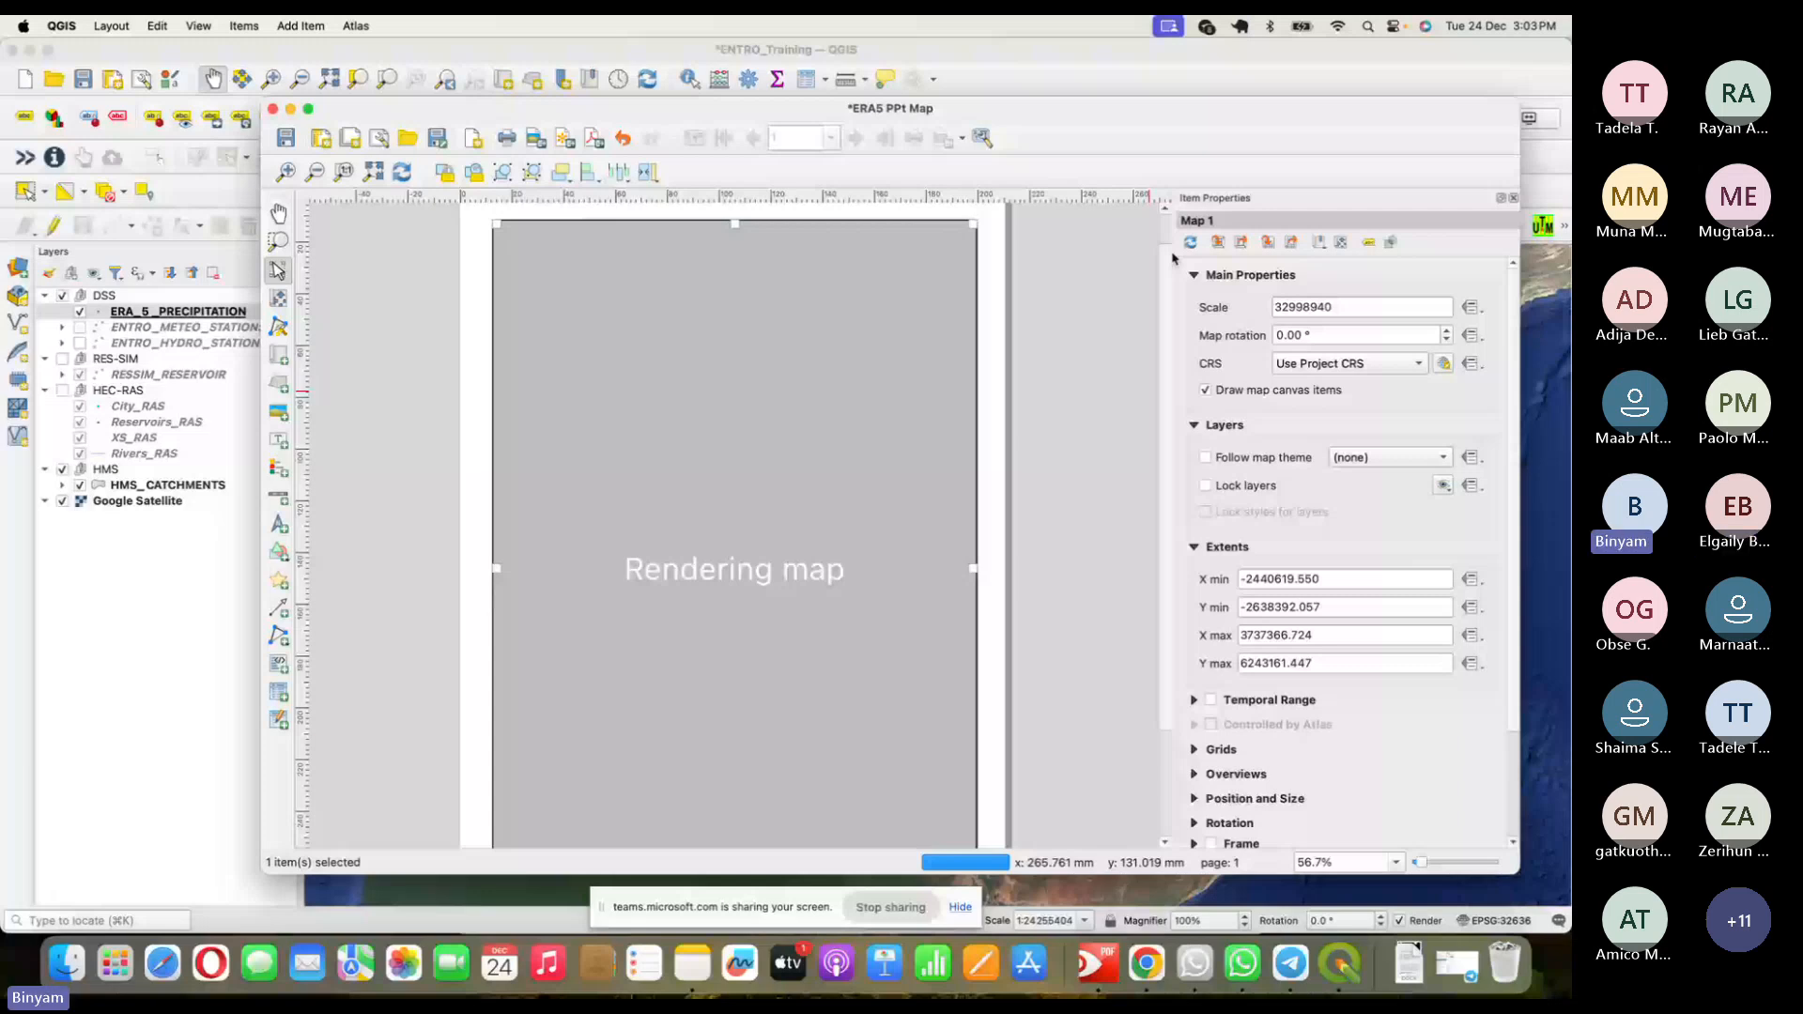
scroll(391, 636, "up", 1)
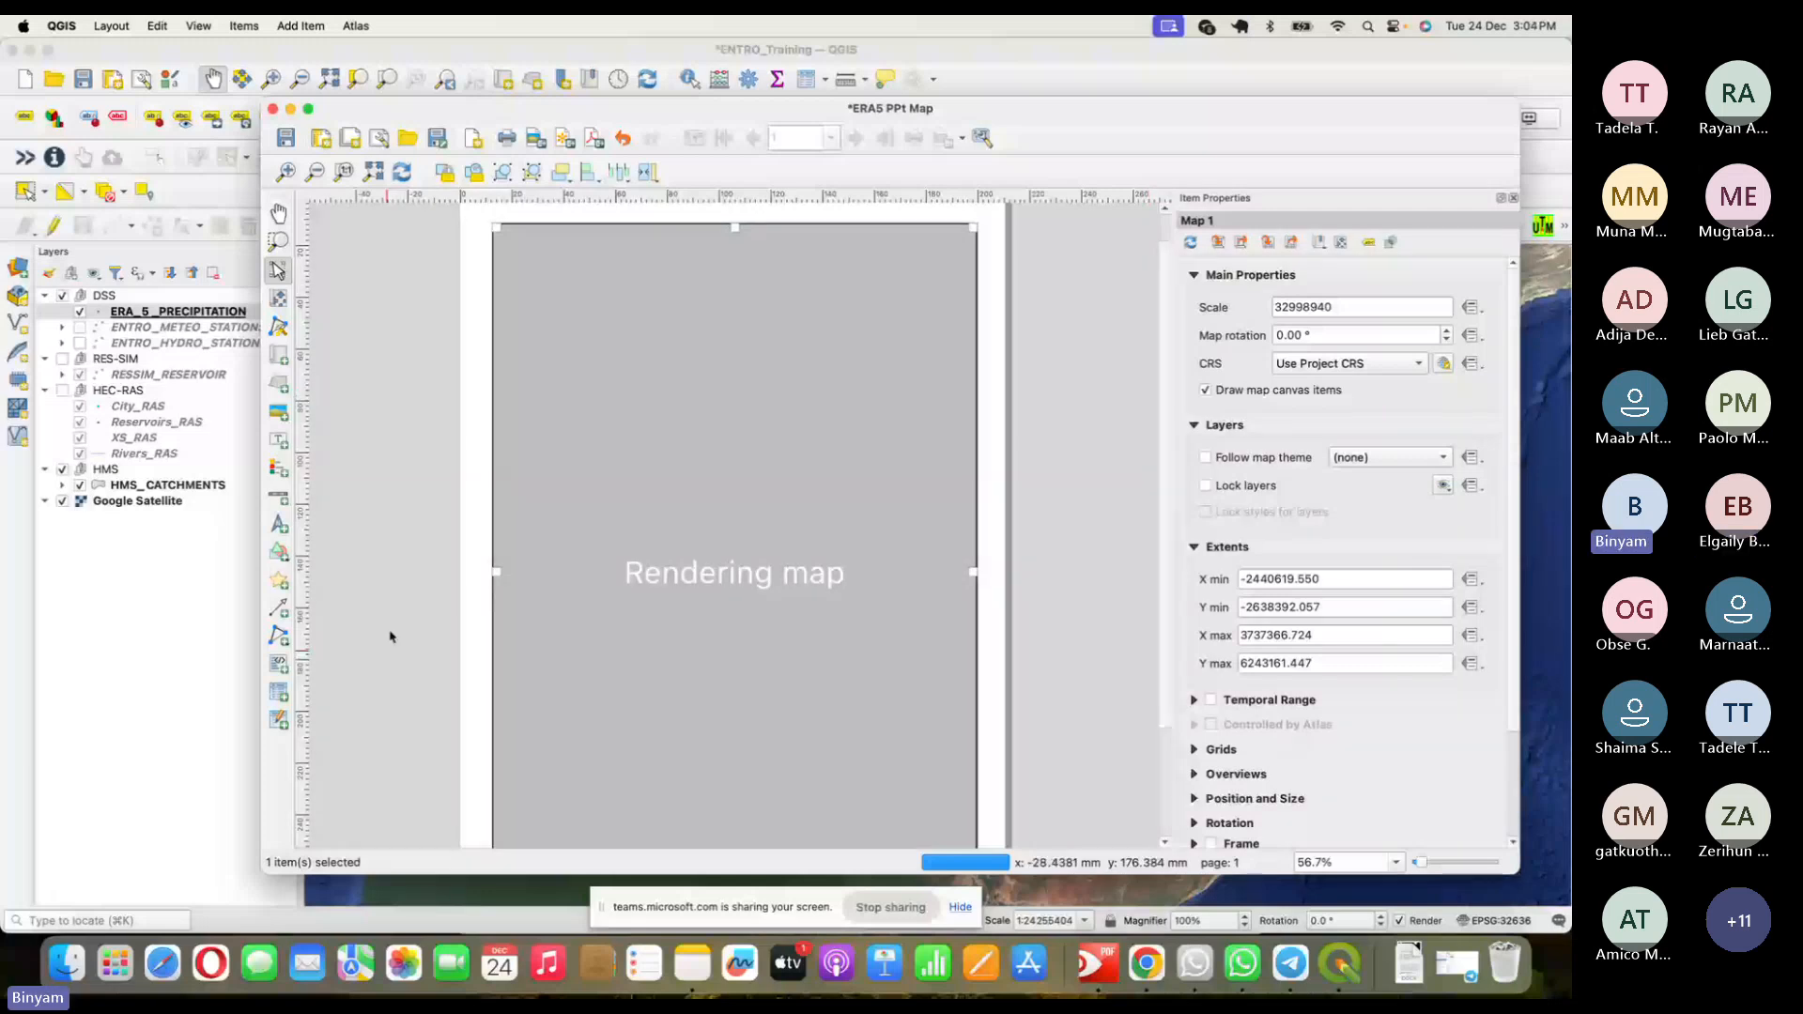
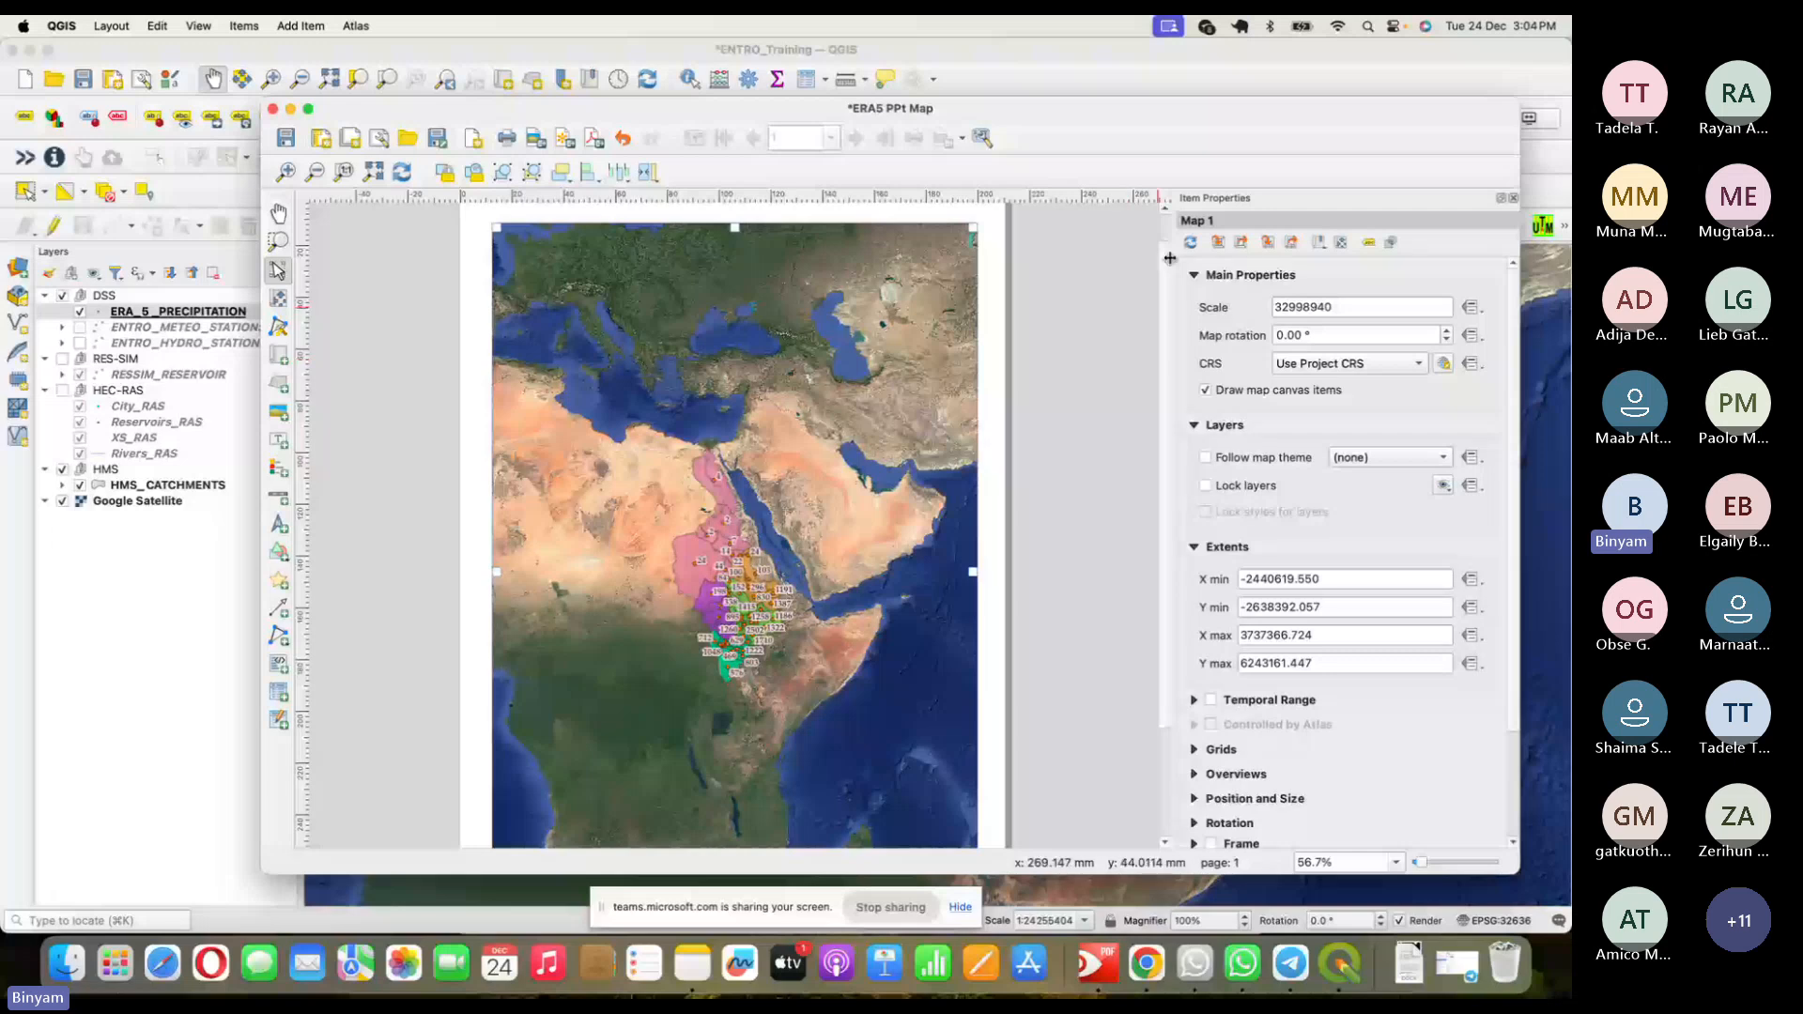
- Enter 12000000 as Map 1's scale in Item Properties so the Nile basin fills the page
double_click(1289, 310)
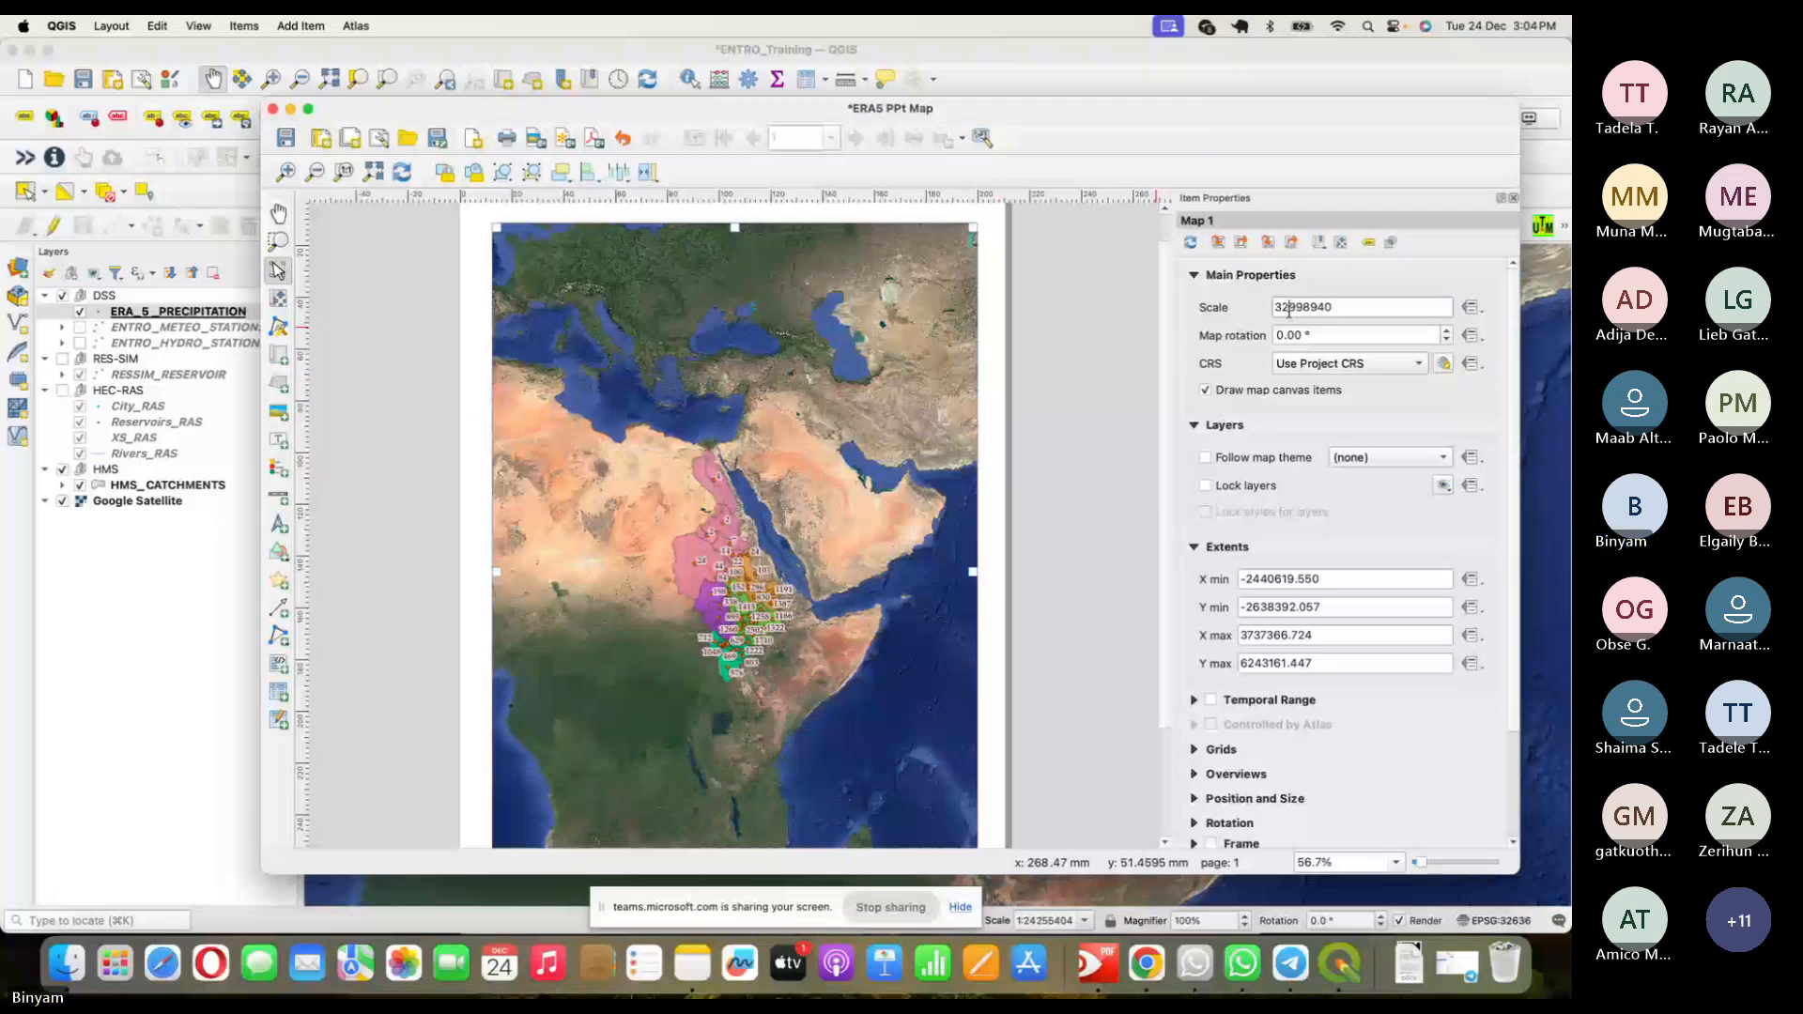
type("15")
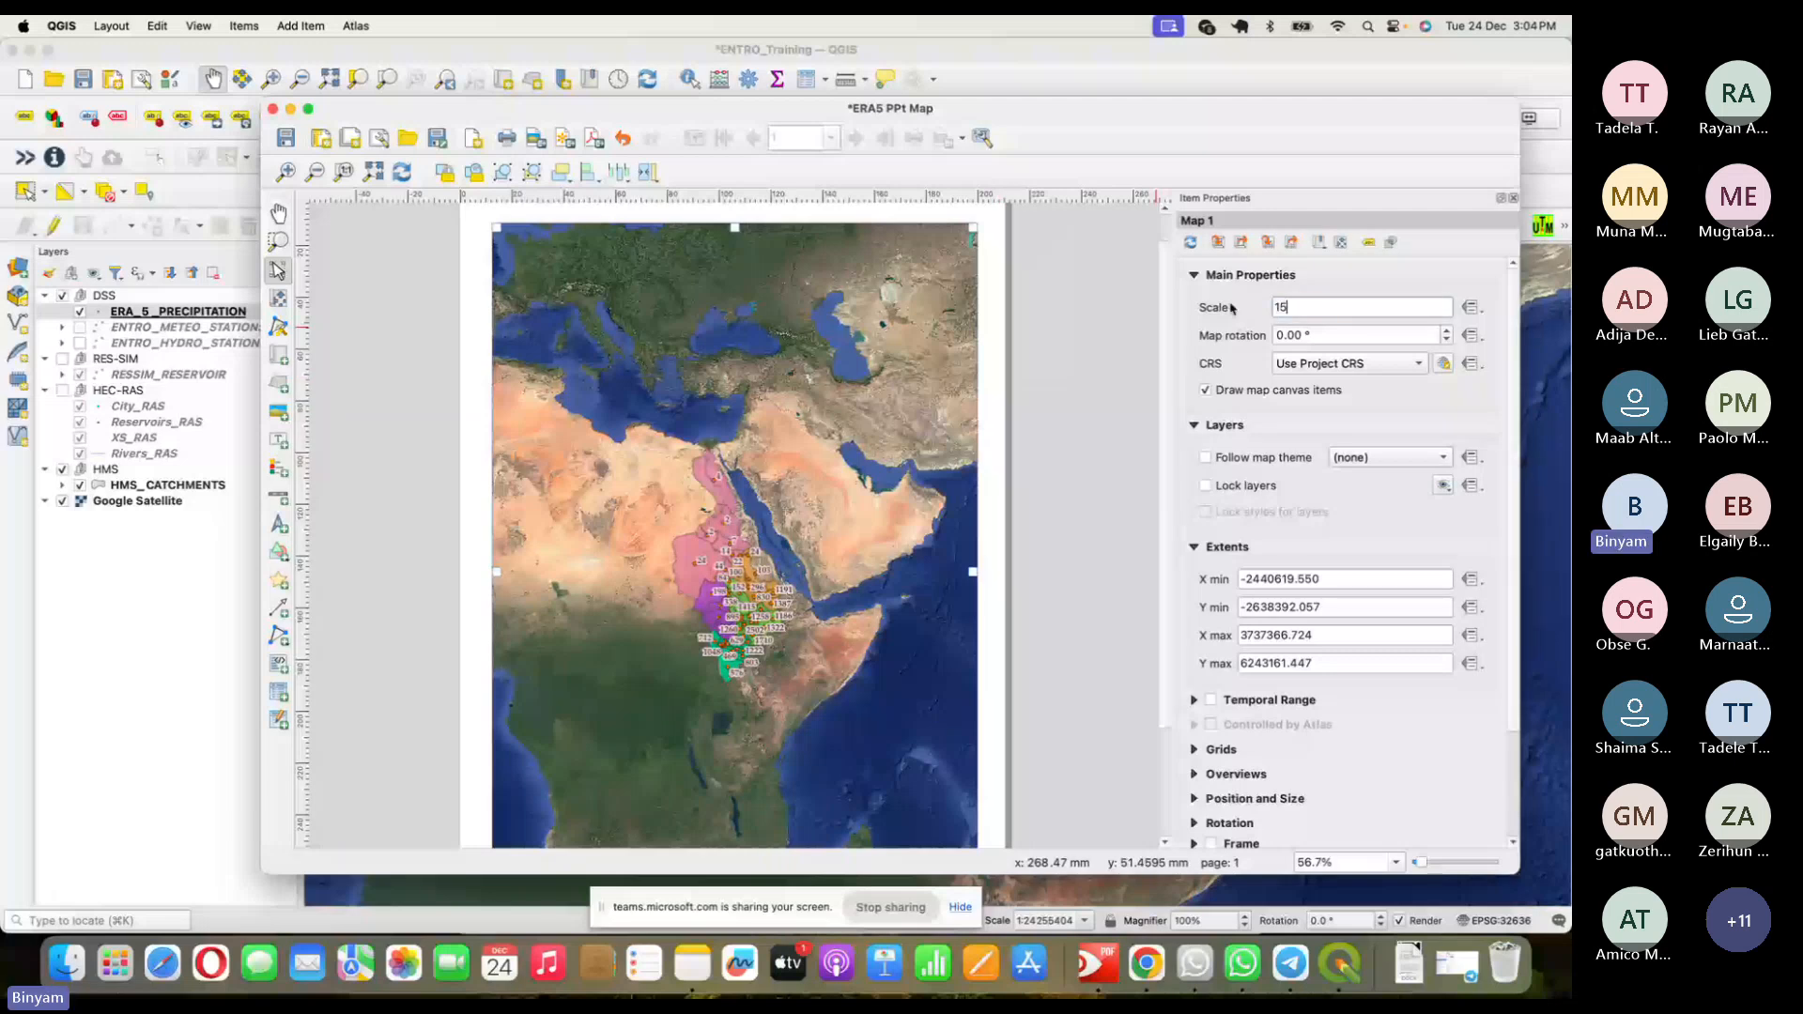
type("000000")
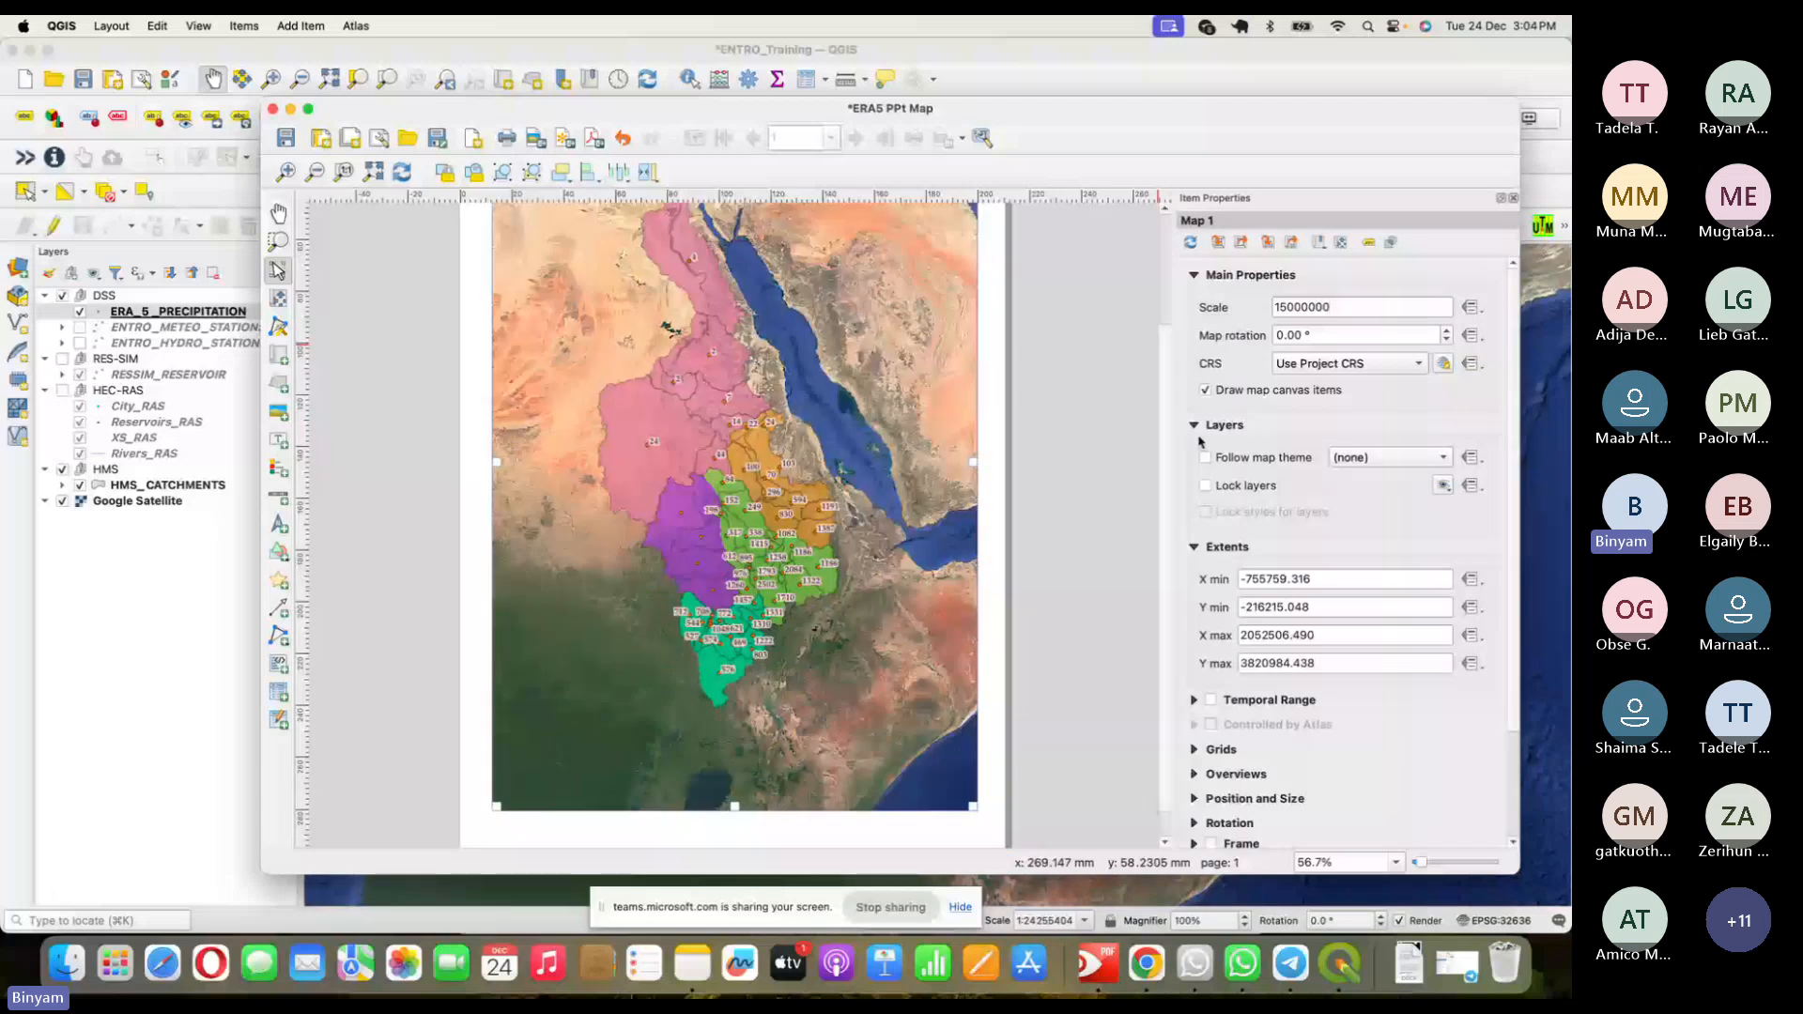
scroll(1165, 428, "up", 2)
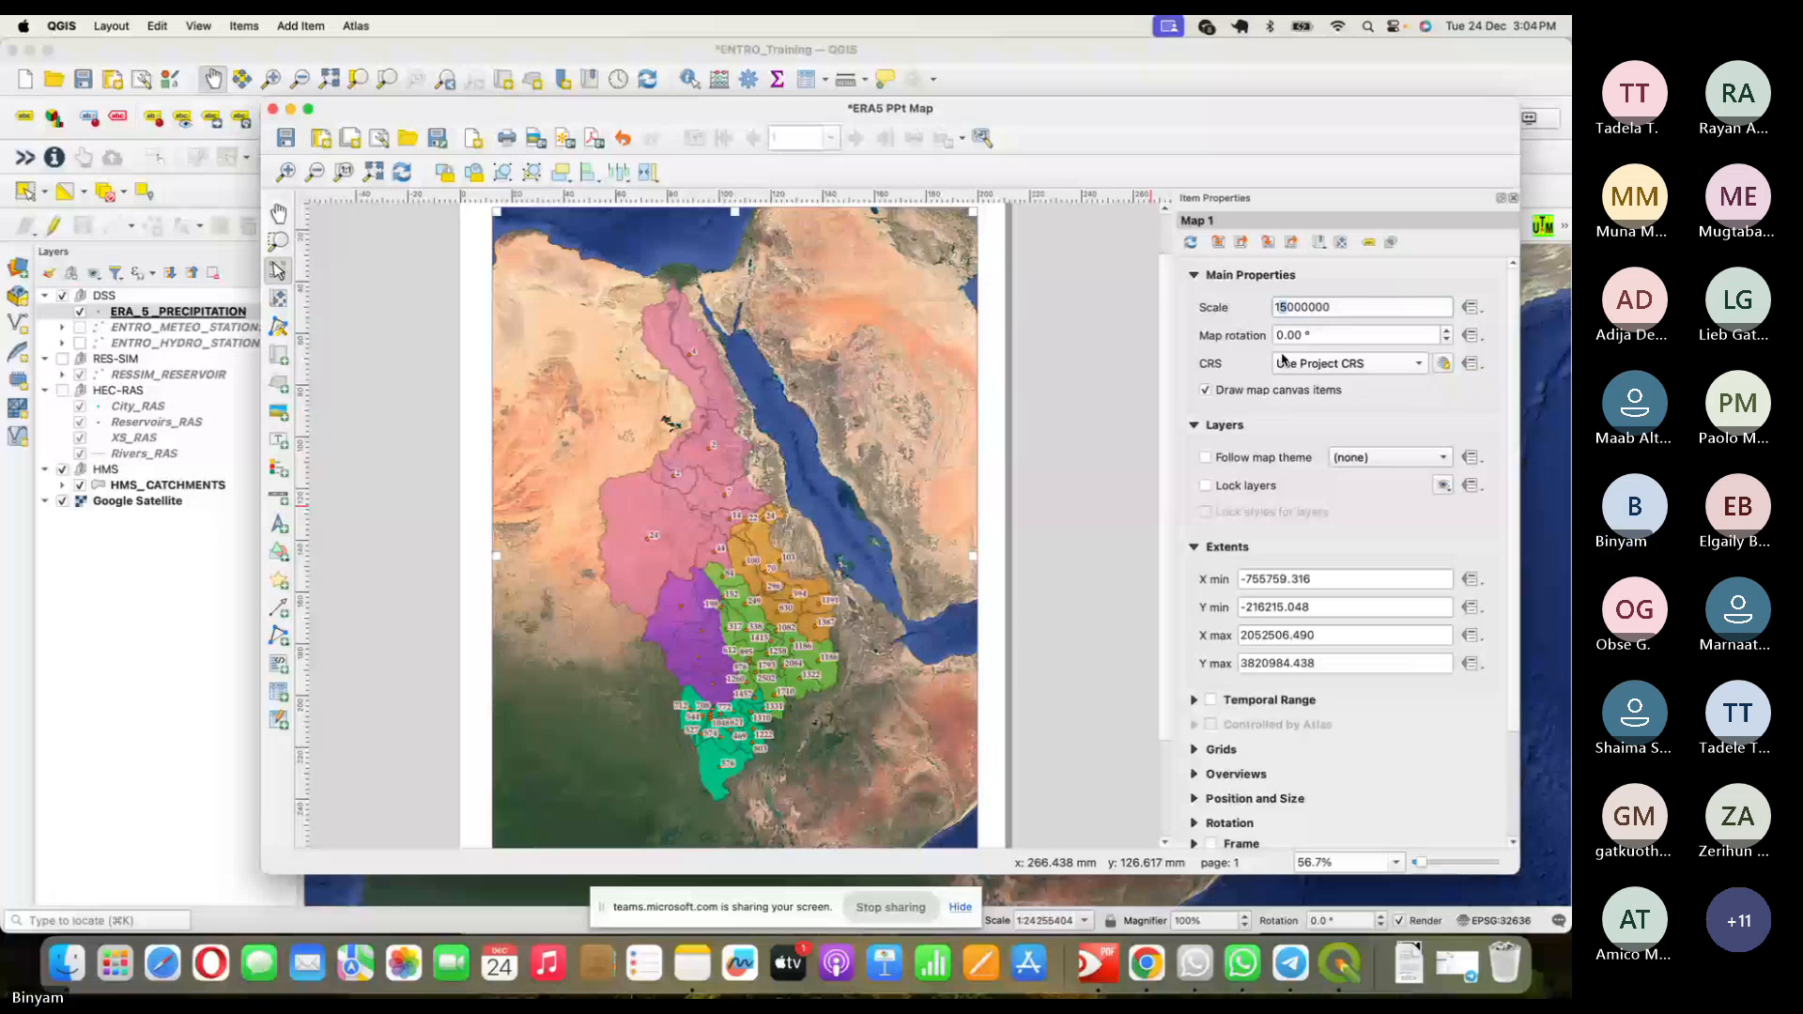
type("2")
key("Return")
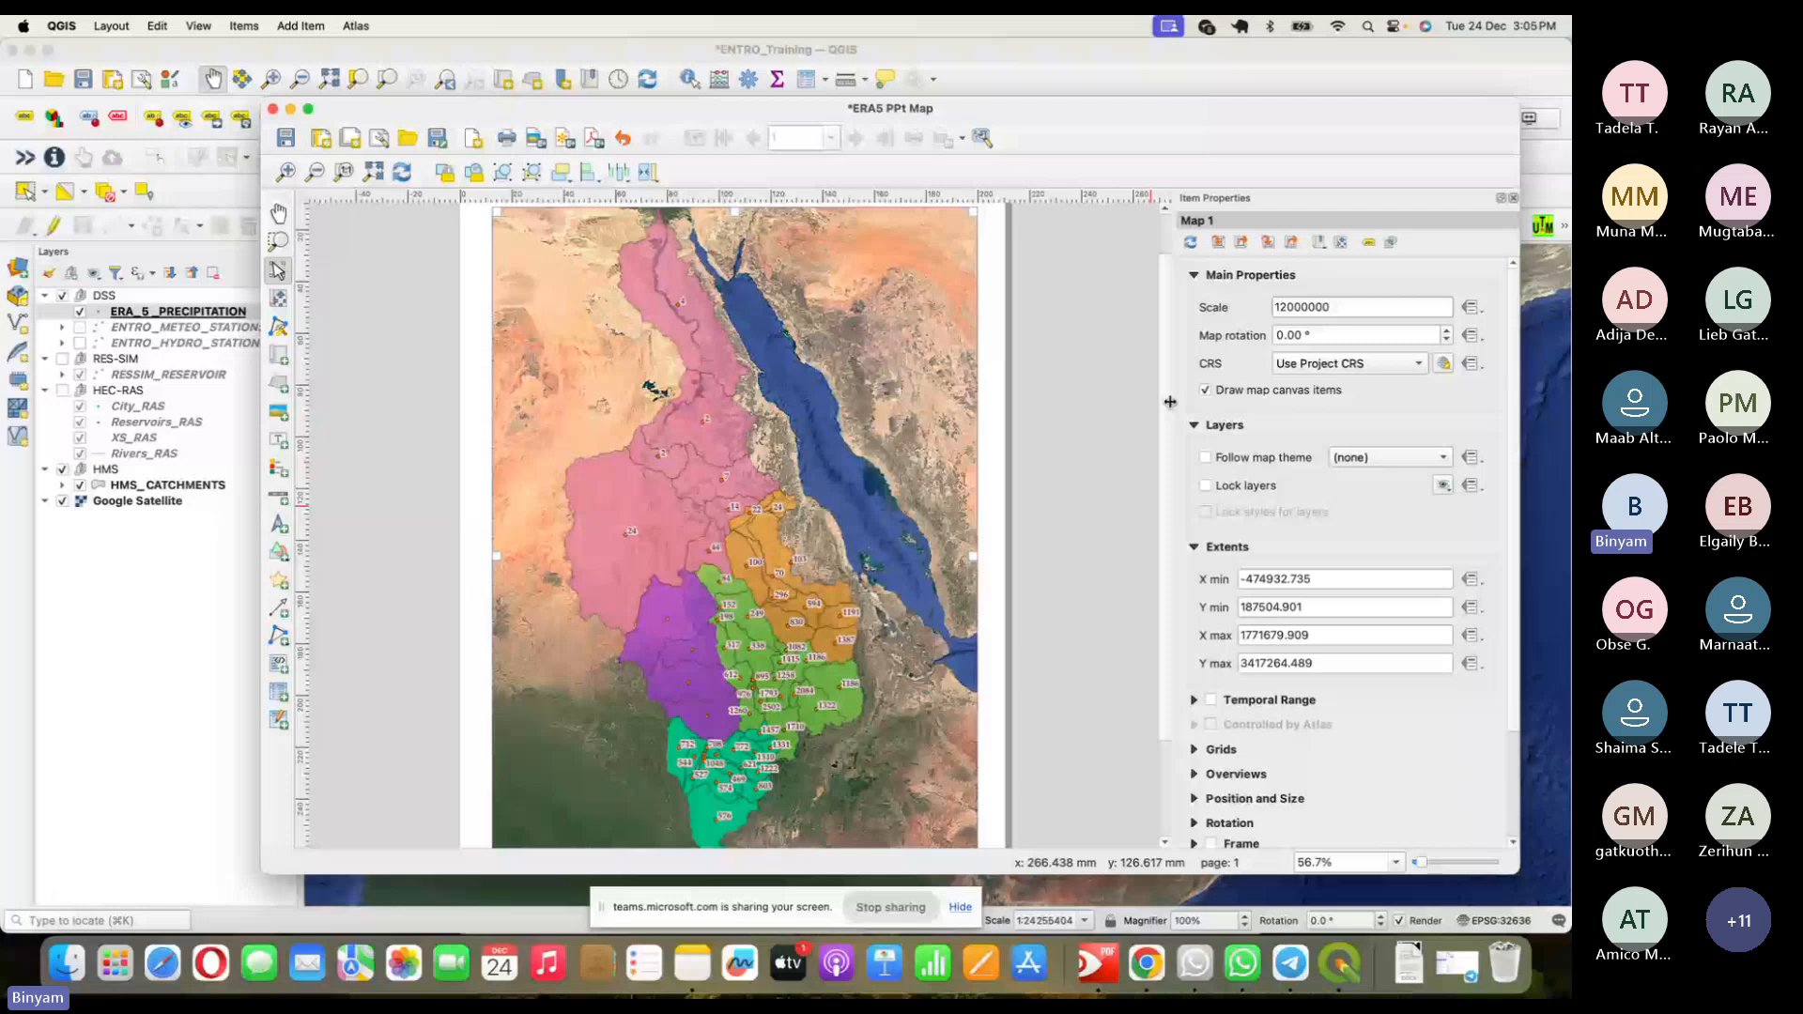
scroll(1052, 461, "down", 3)
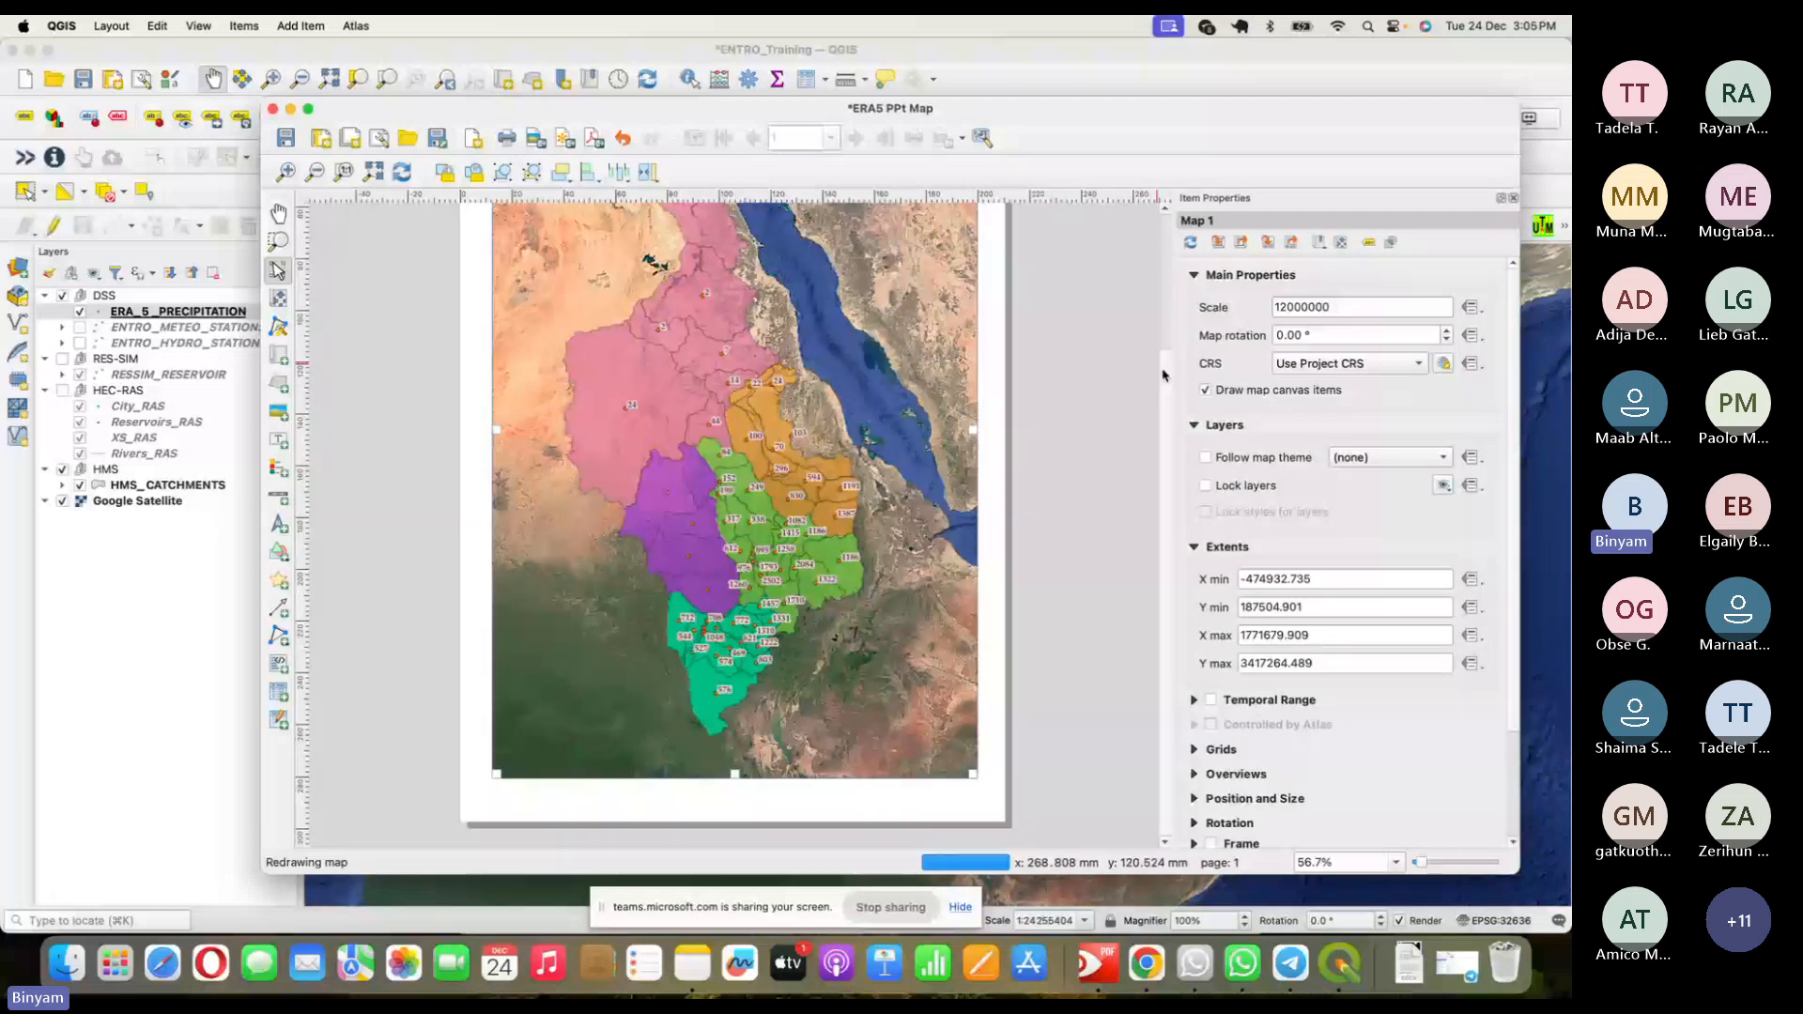
scroll(1164, 375, "up", 2)
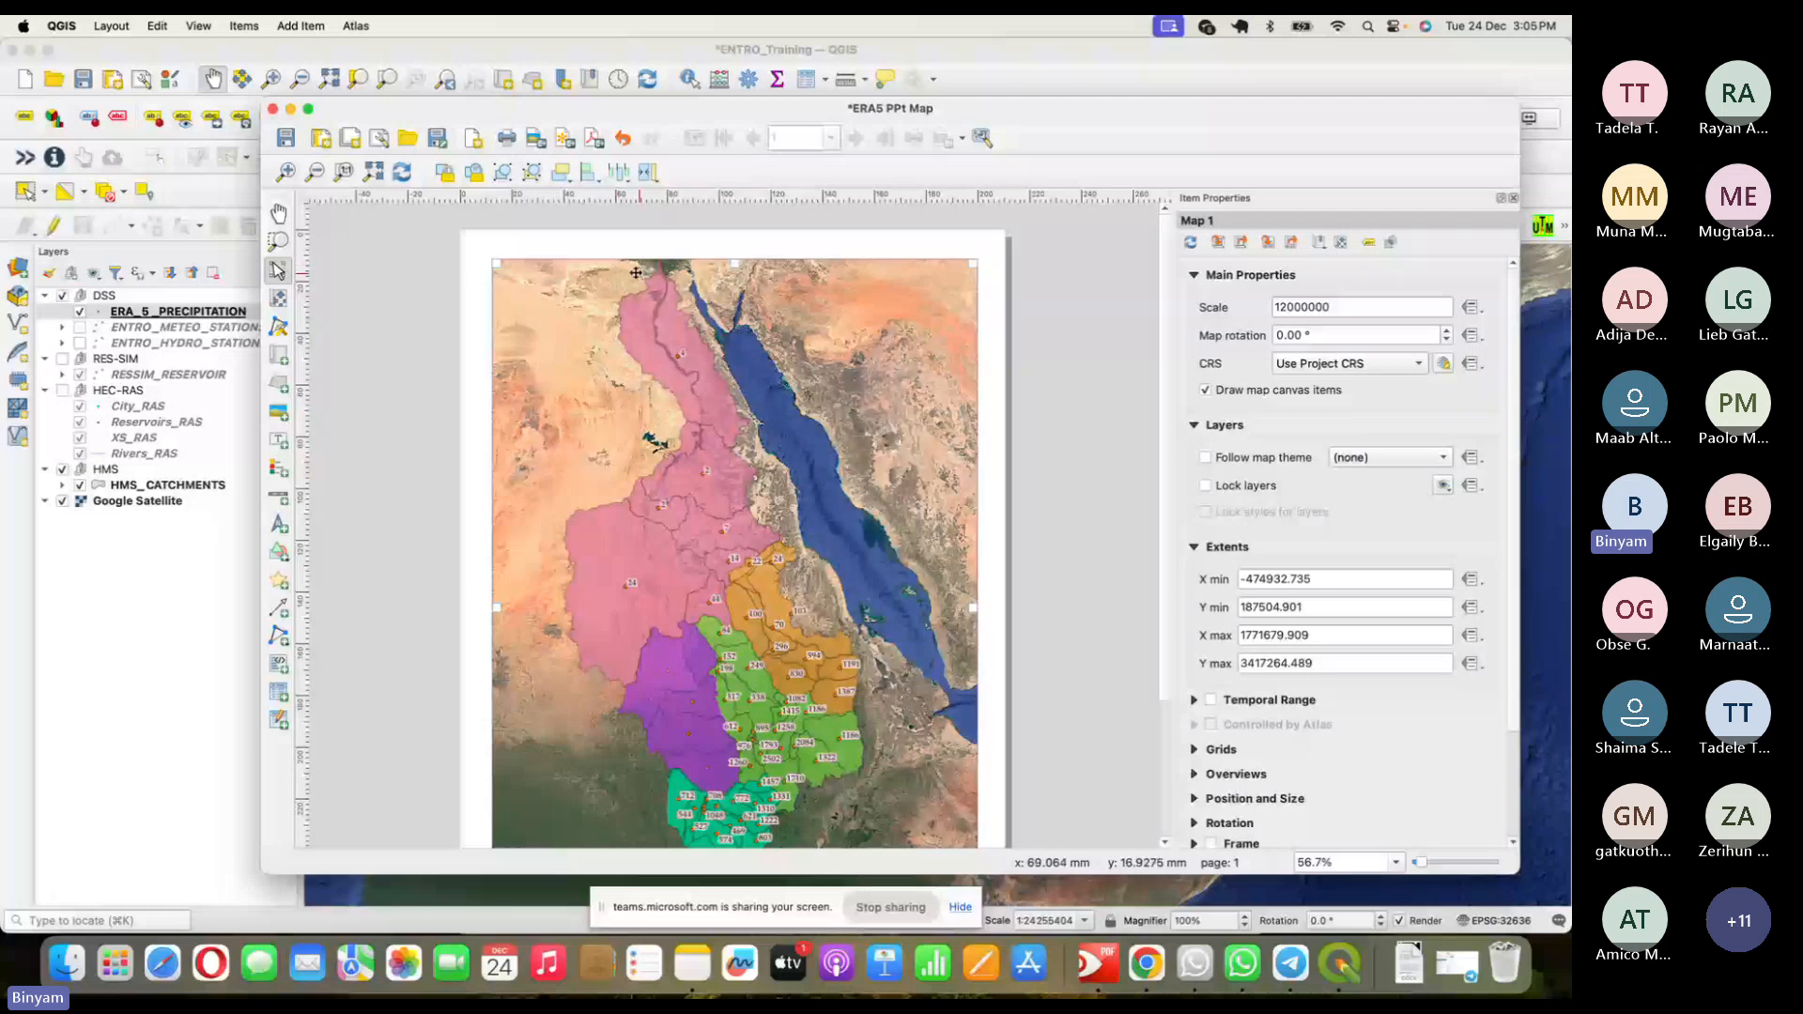
- Drag the map content within the Map 1 frame to shift the Nile basin down and right
left_click(278, 300)
left_click_drag(724, 441, 724, 450)
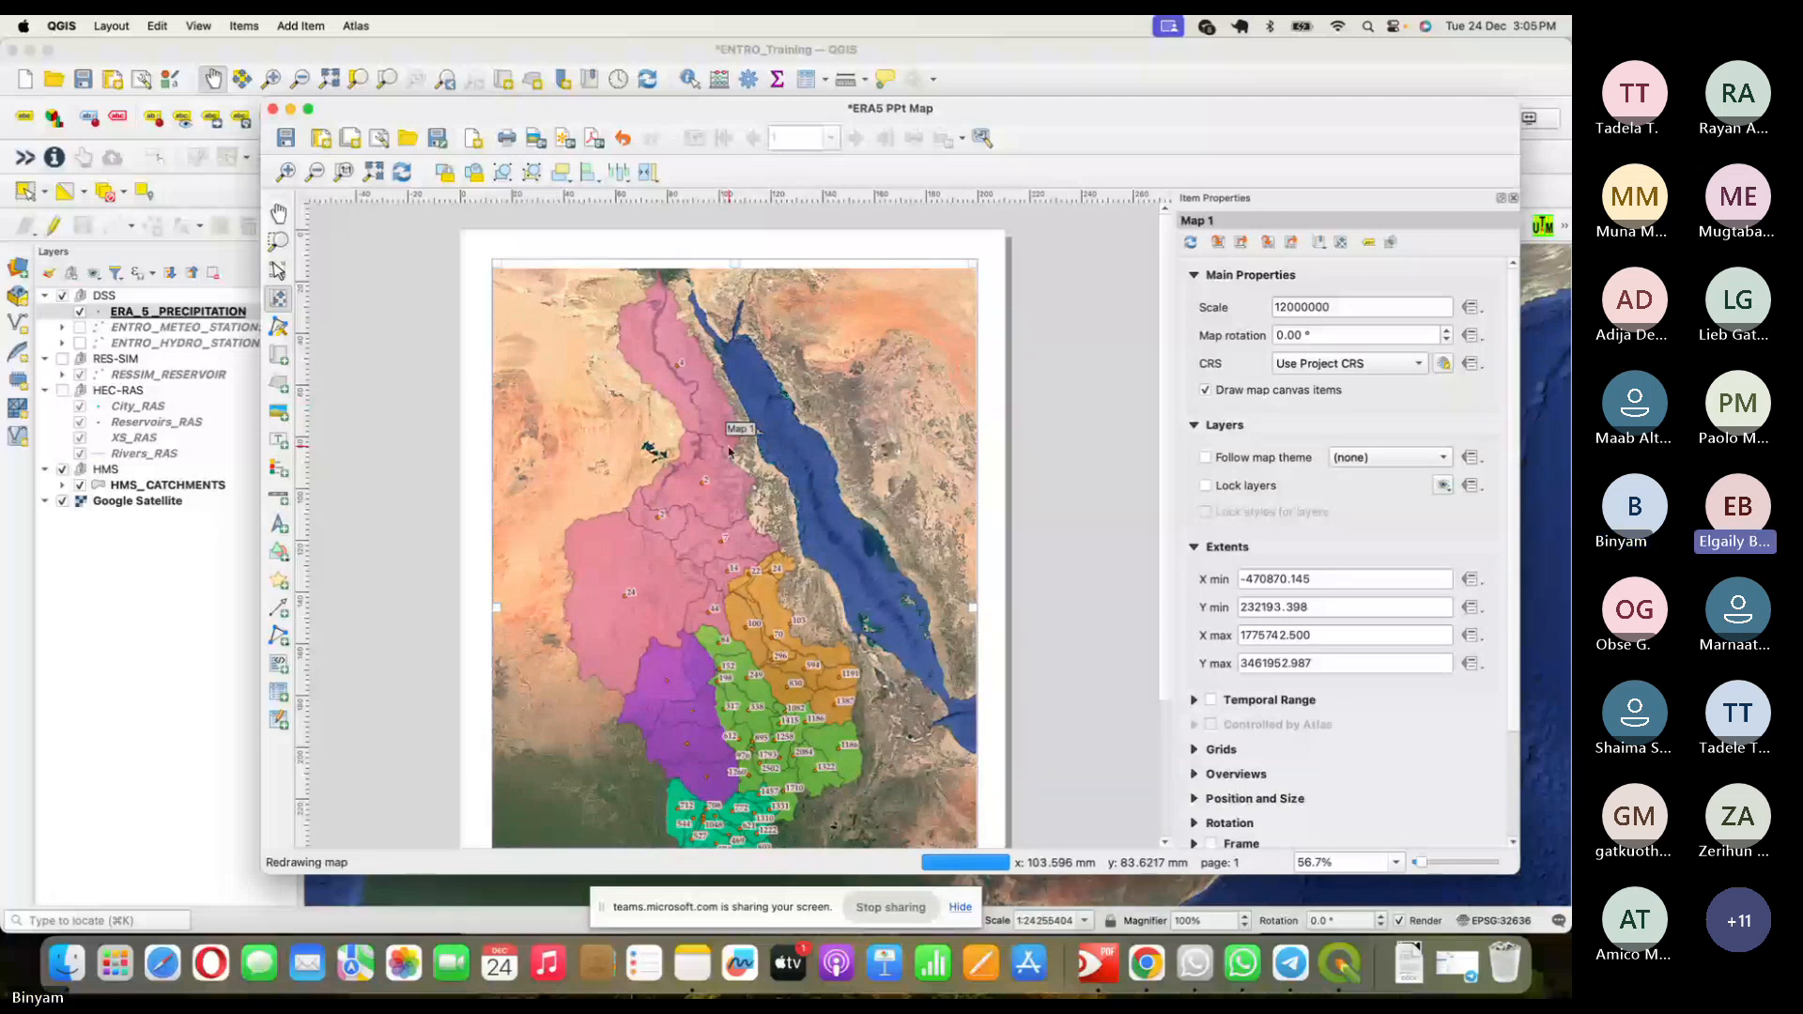
left_click_drag(735, 481, 741, 490)
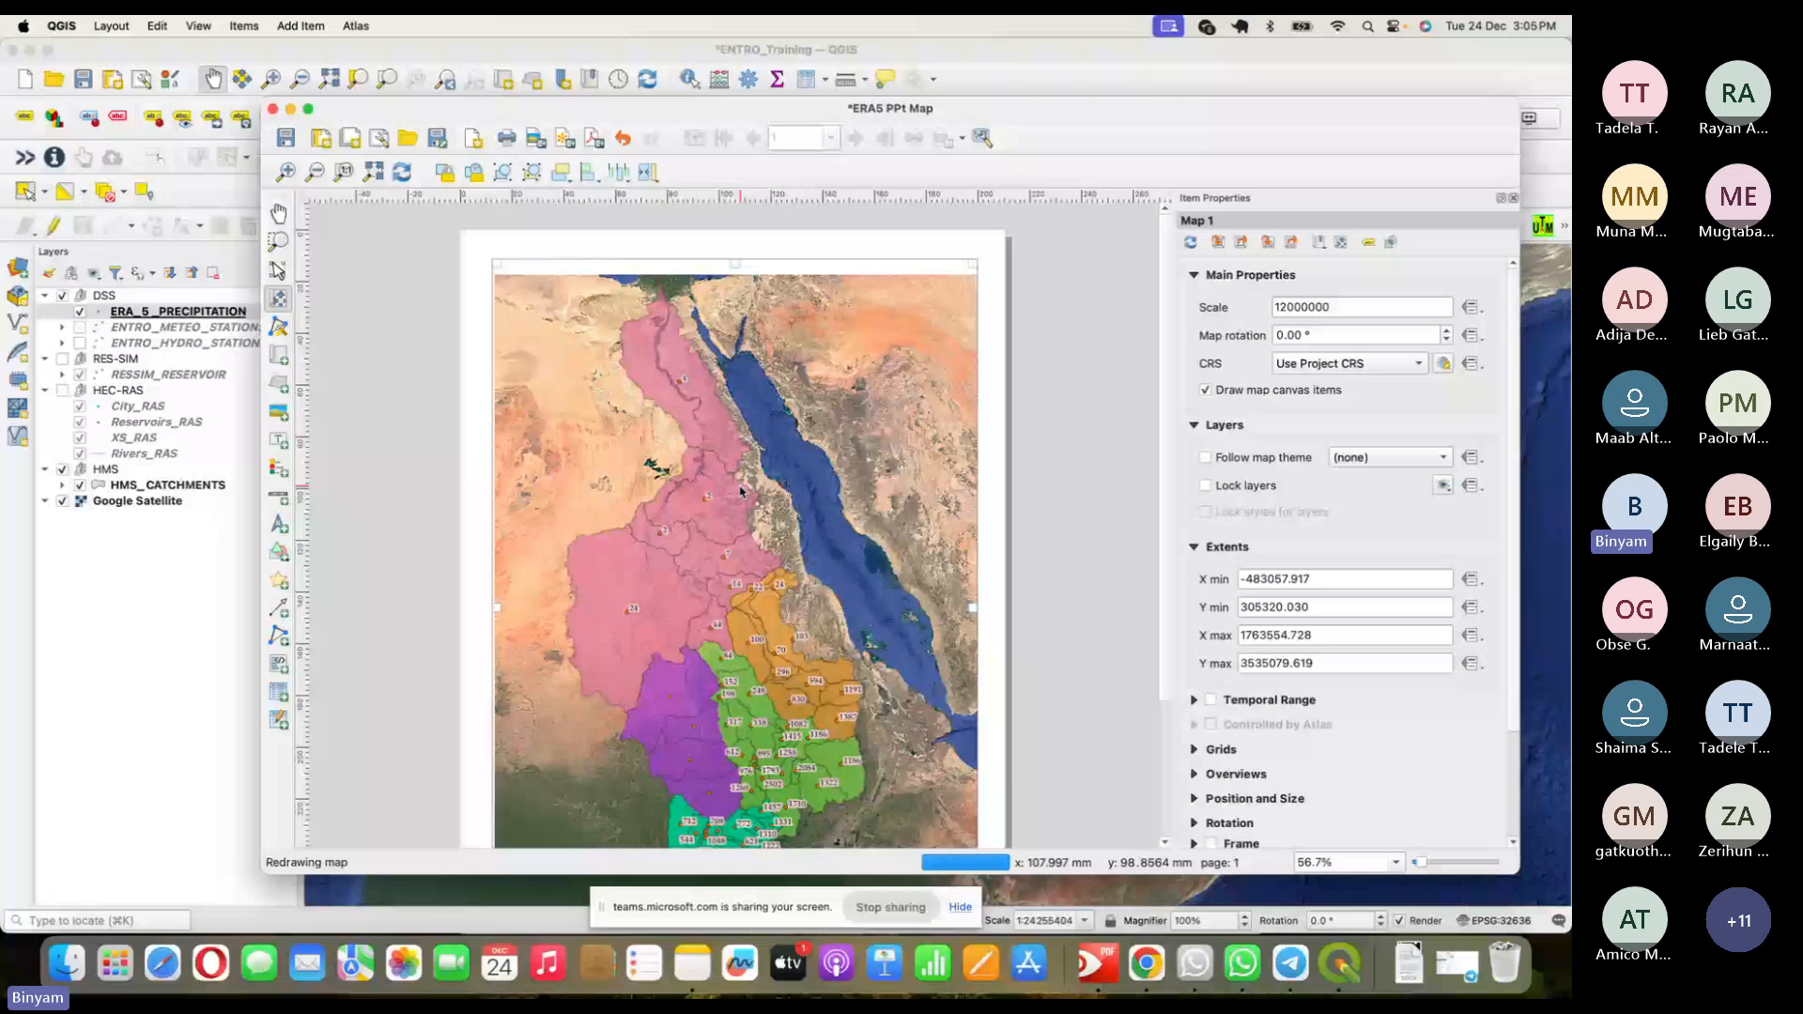
left_click_drag(741, 488, 741, 481)
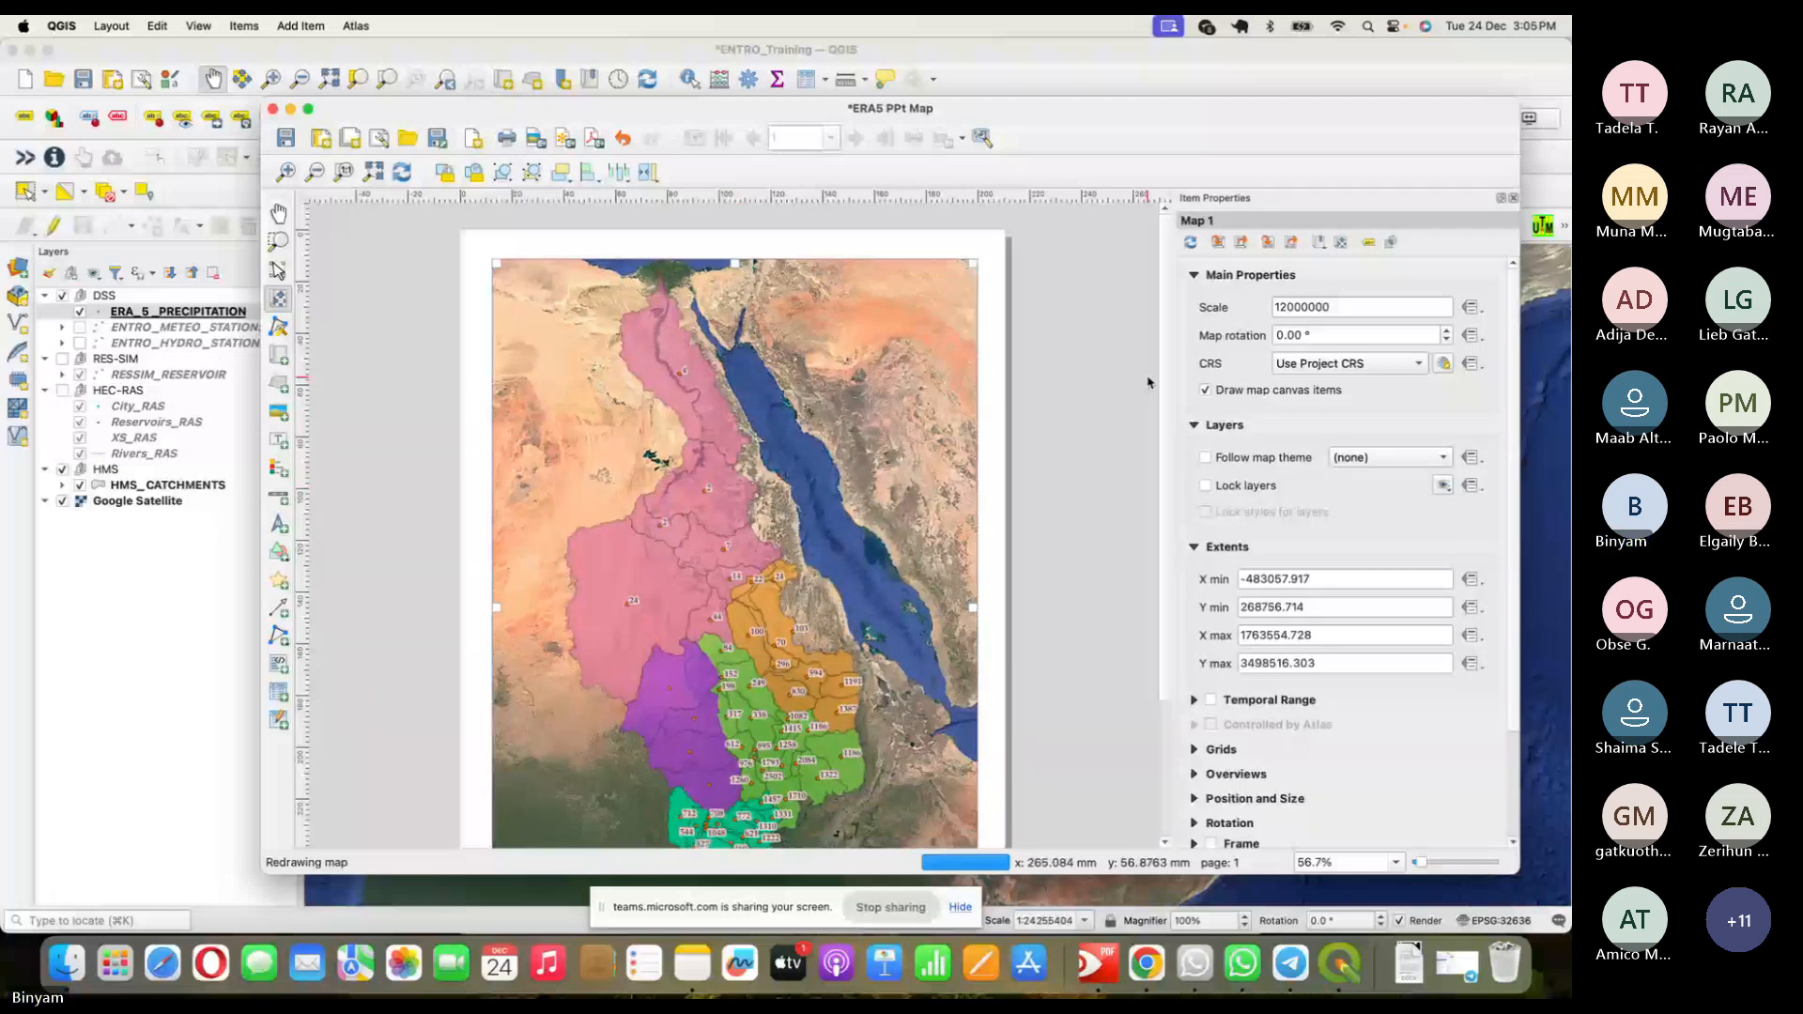
left_click_drag(1165, 387, 1177, 561)
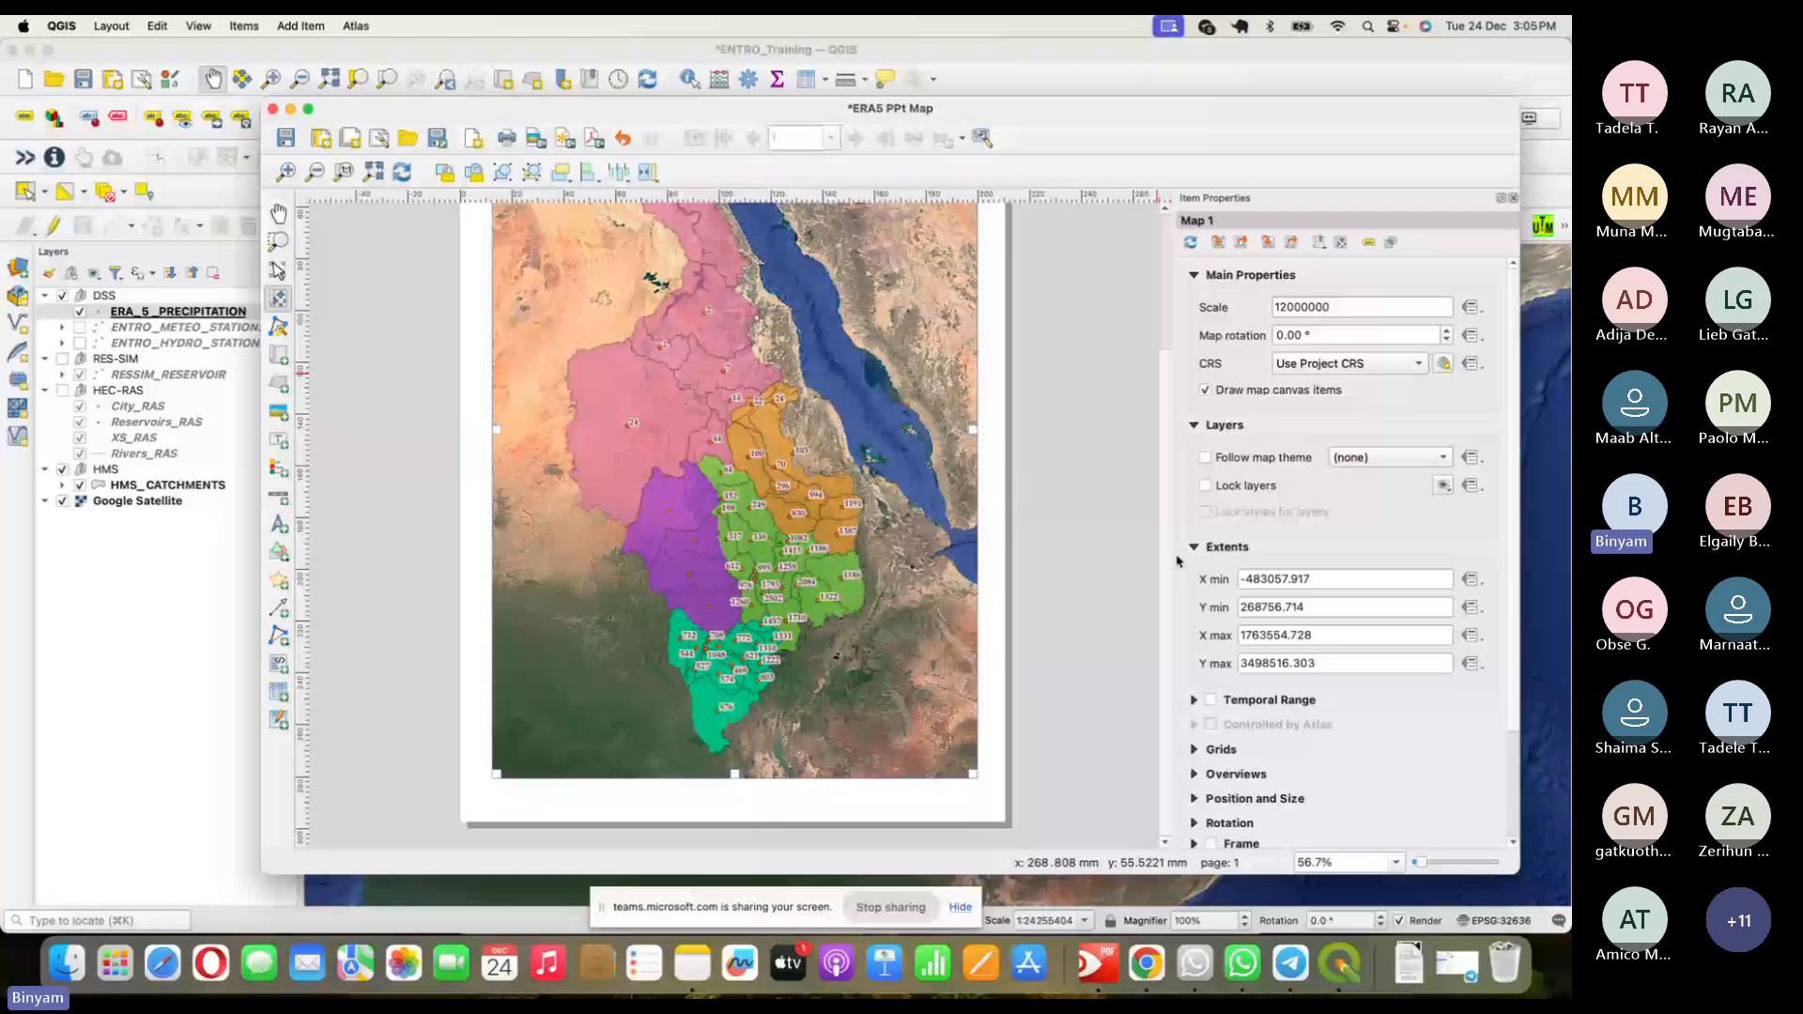
scroll(1177, 560, "up", 3)
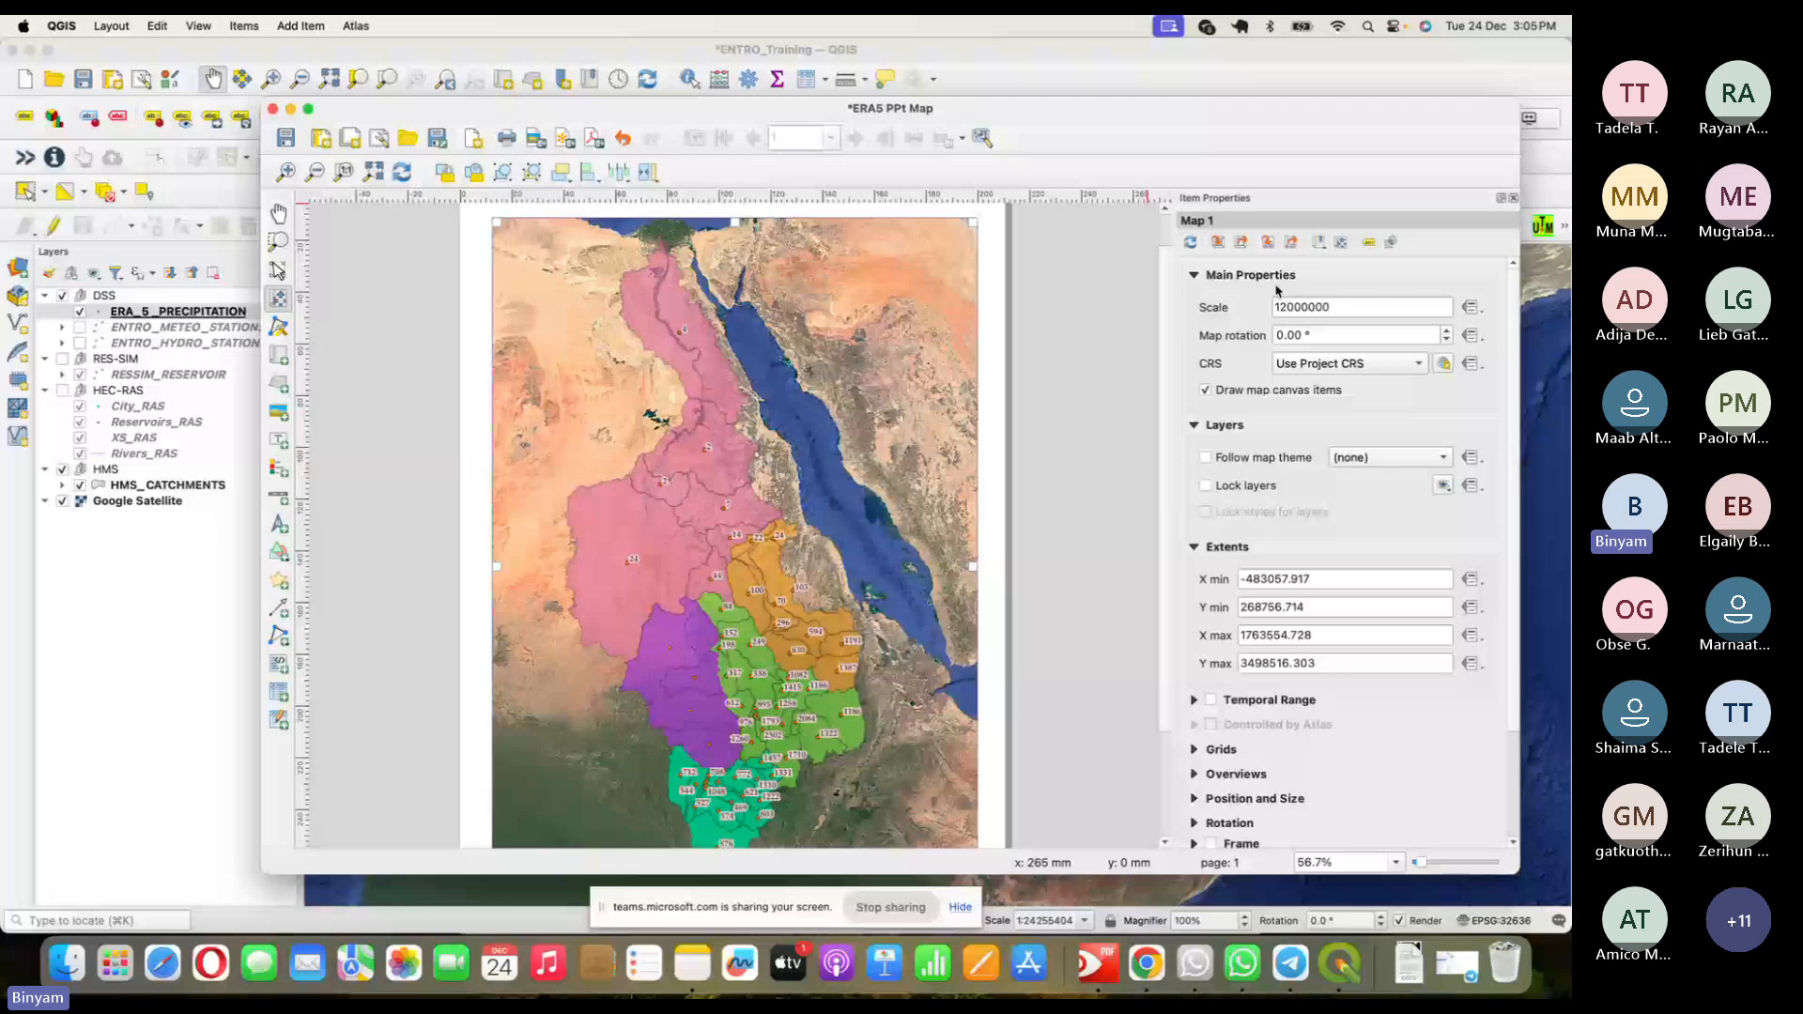
- Draw a legend box over the map's upper right and nudge it slightly up and left
left_click(279, 472)
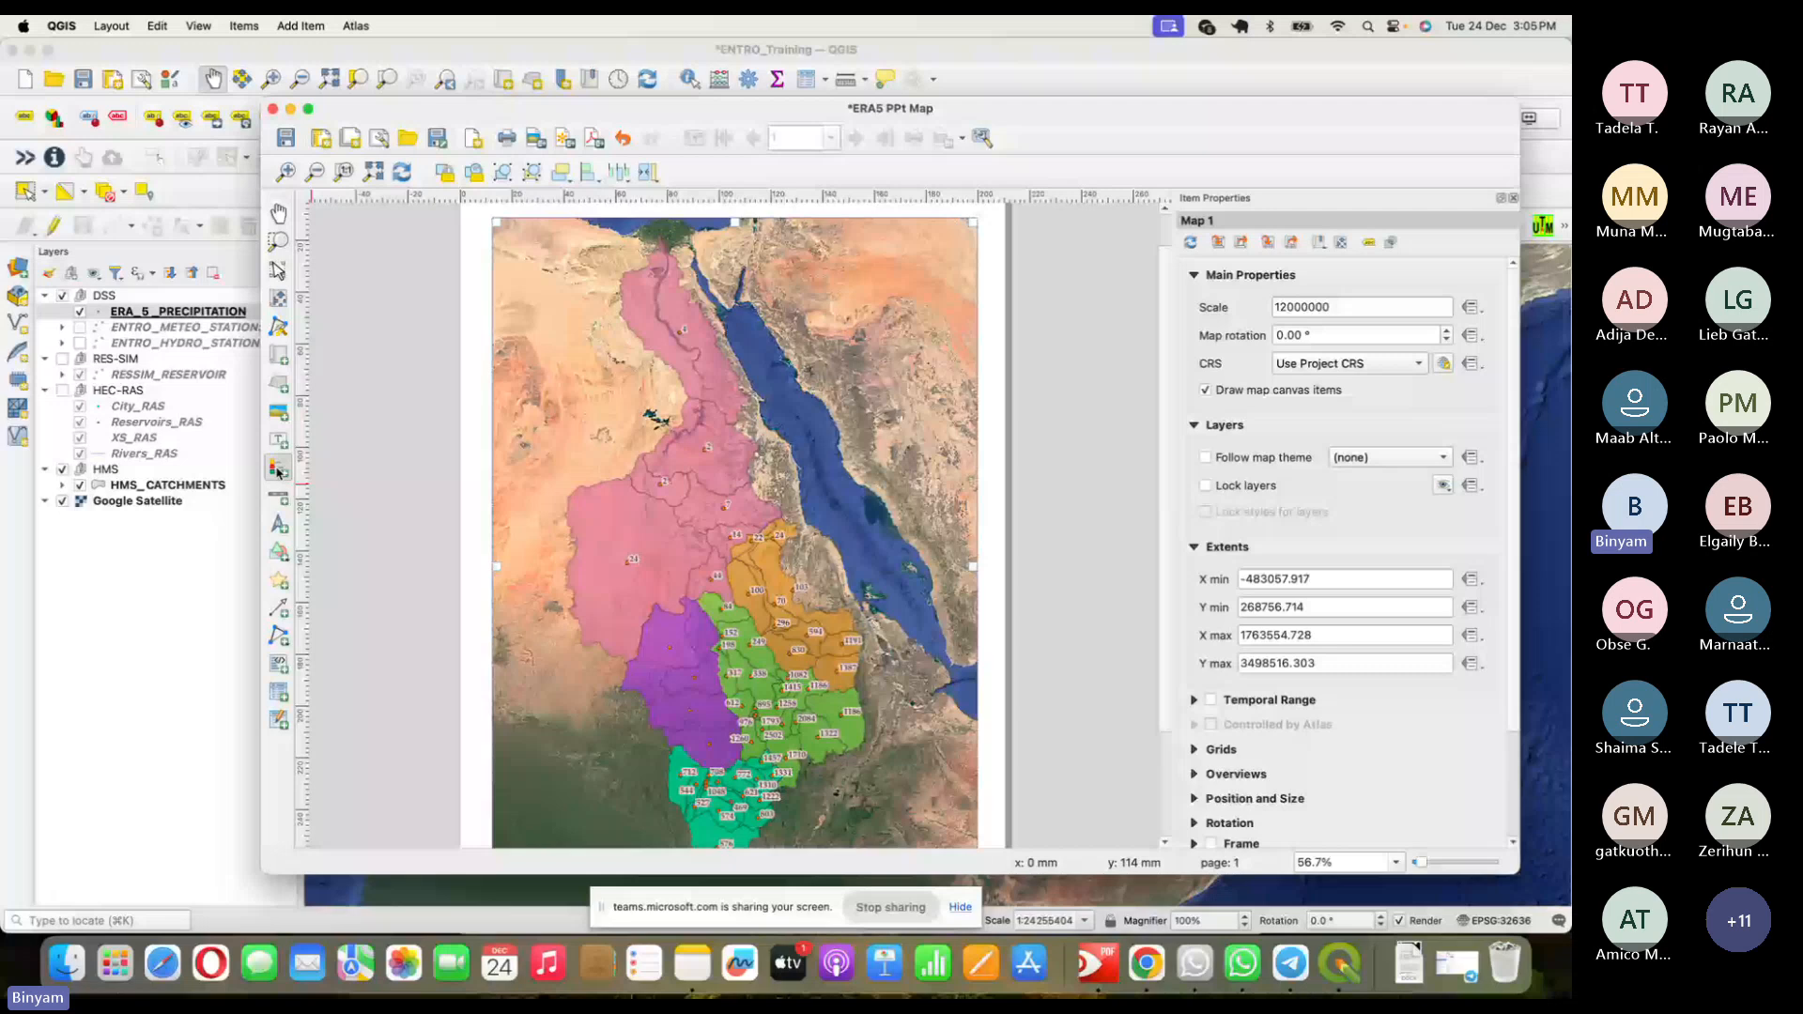
left_click_drag(843, 259, 989, 376)
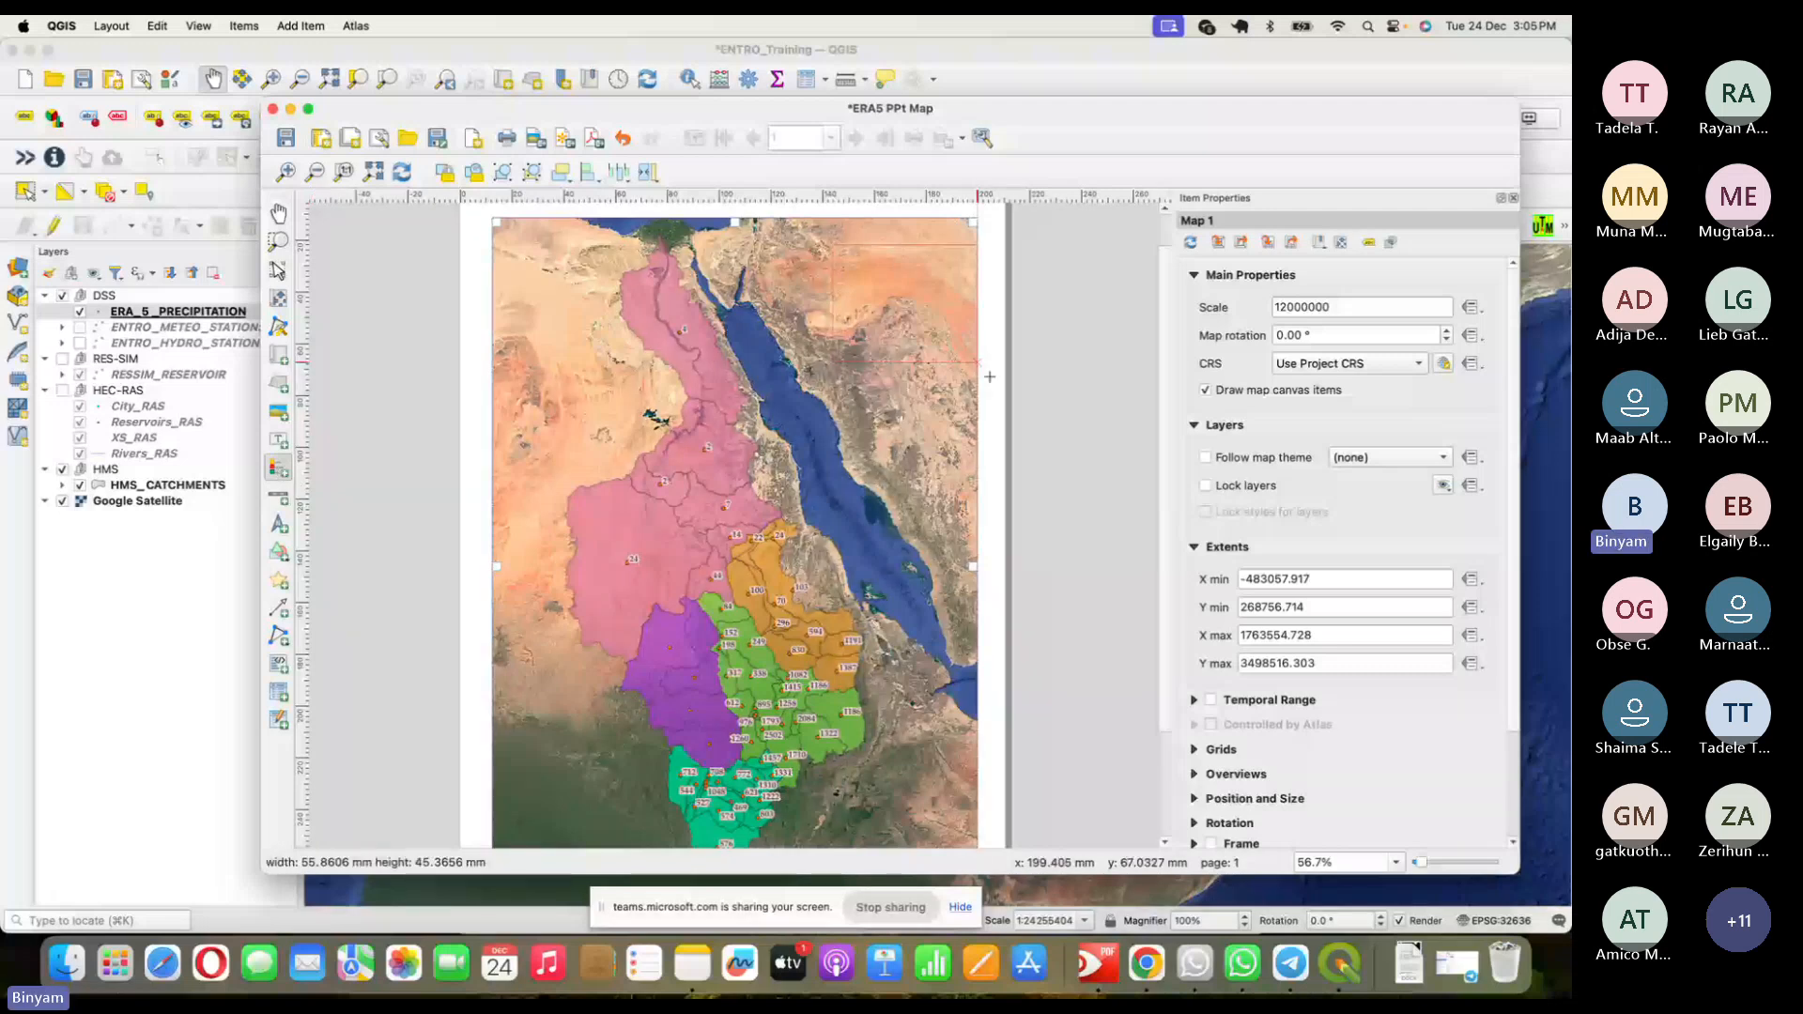
left_click_drag(990, 376, 990, 376)
left_click_drag(909, 477, 889, 449)
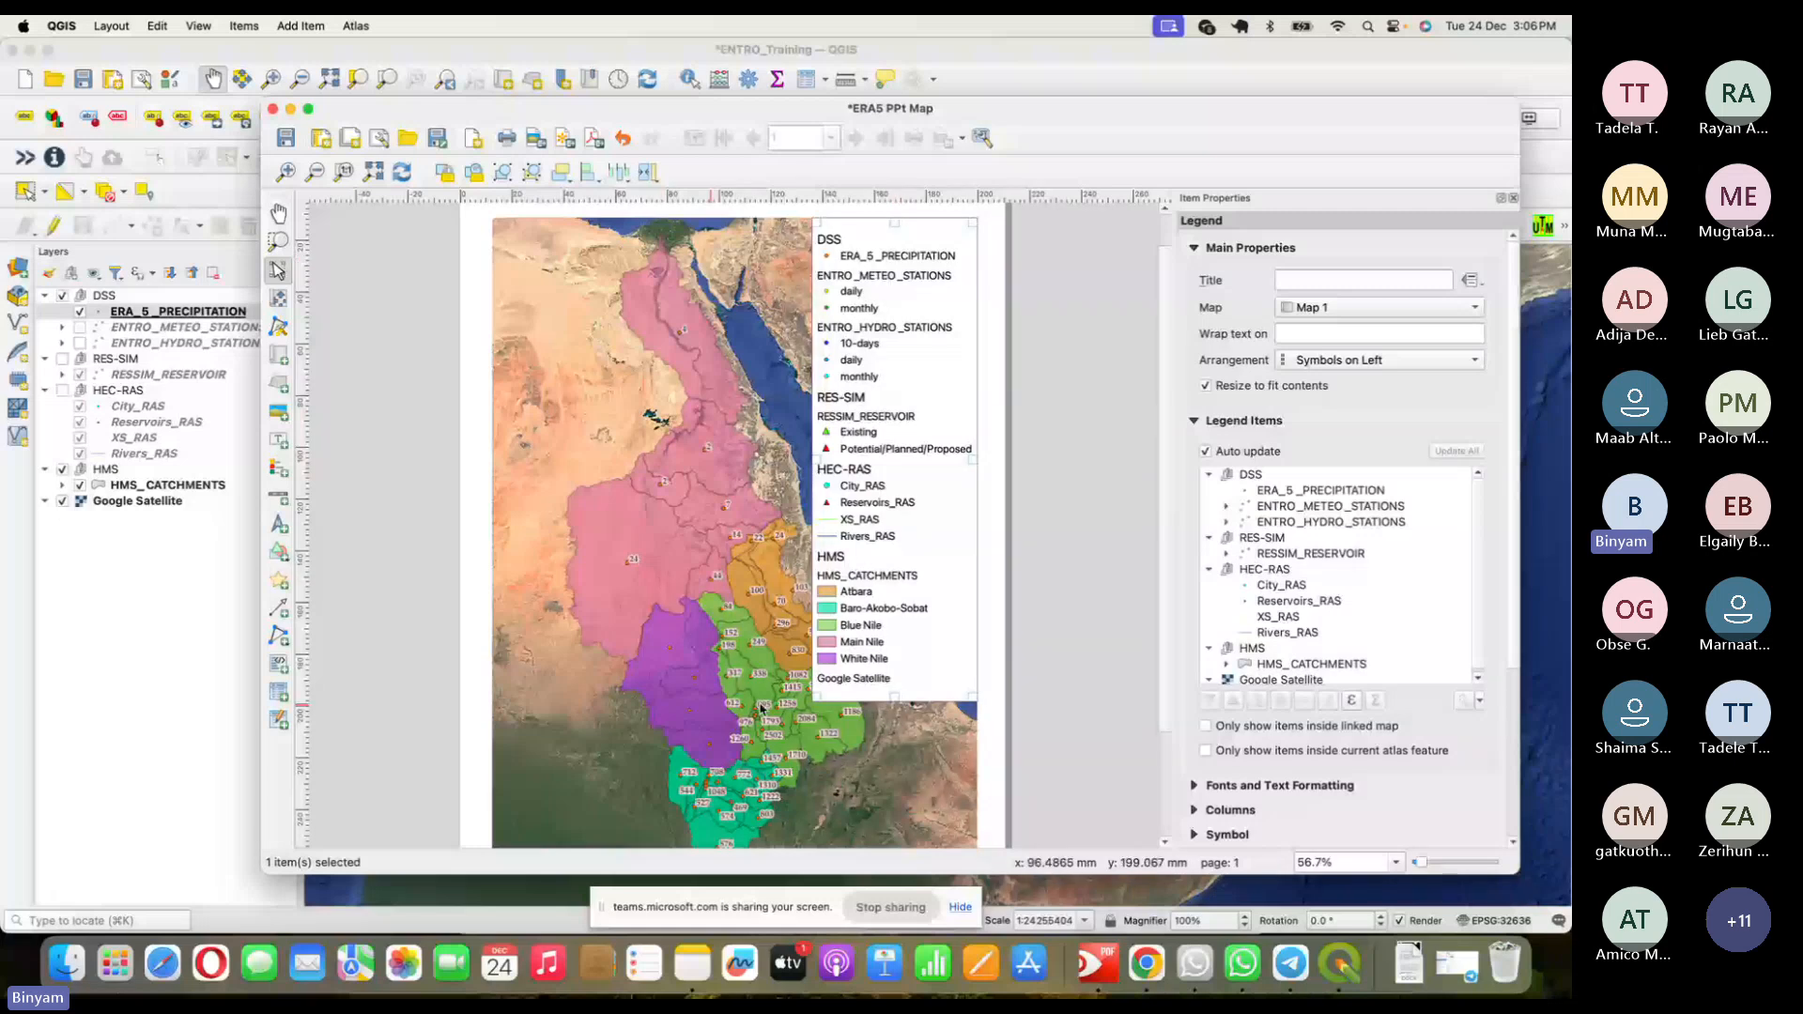
- Turn off legend Auto update and remove ENTRO_METEO_STATIONS from the legend items
left_click(1207, 452)
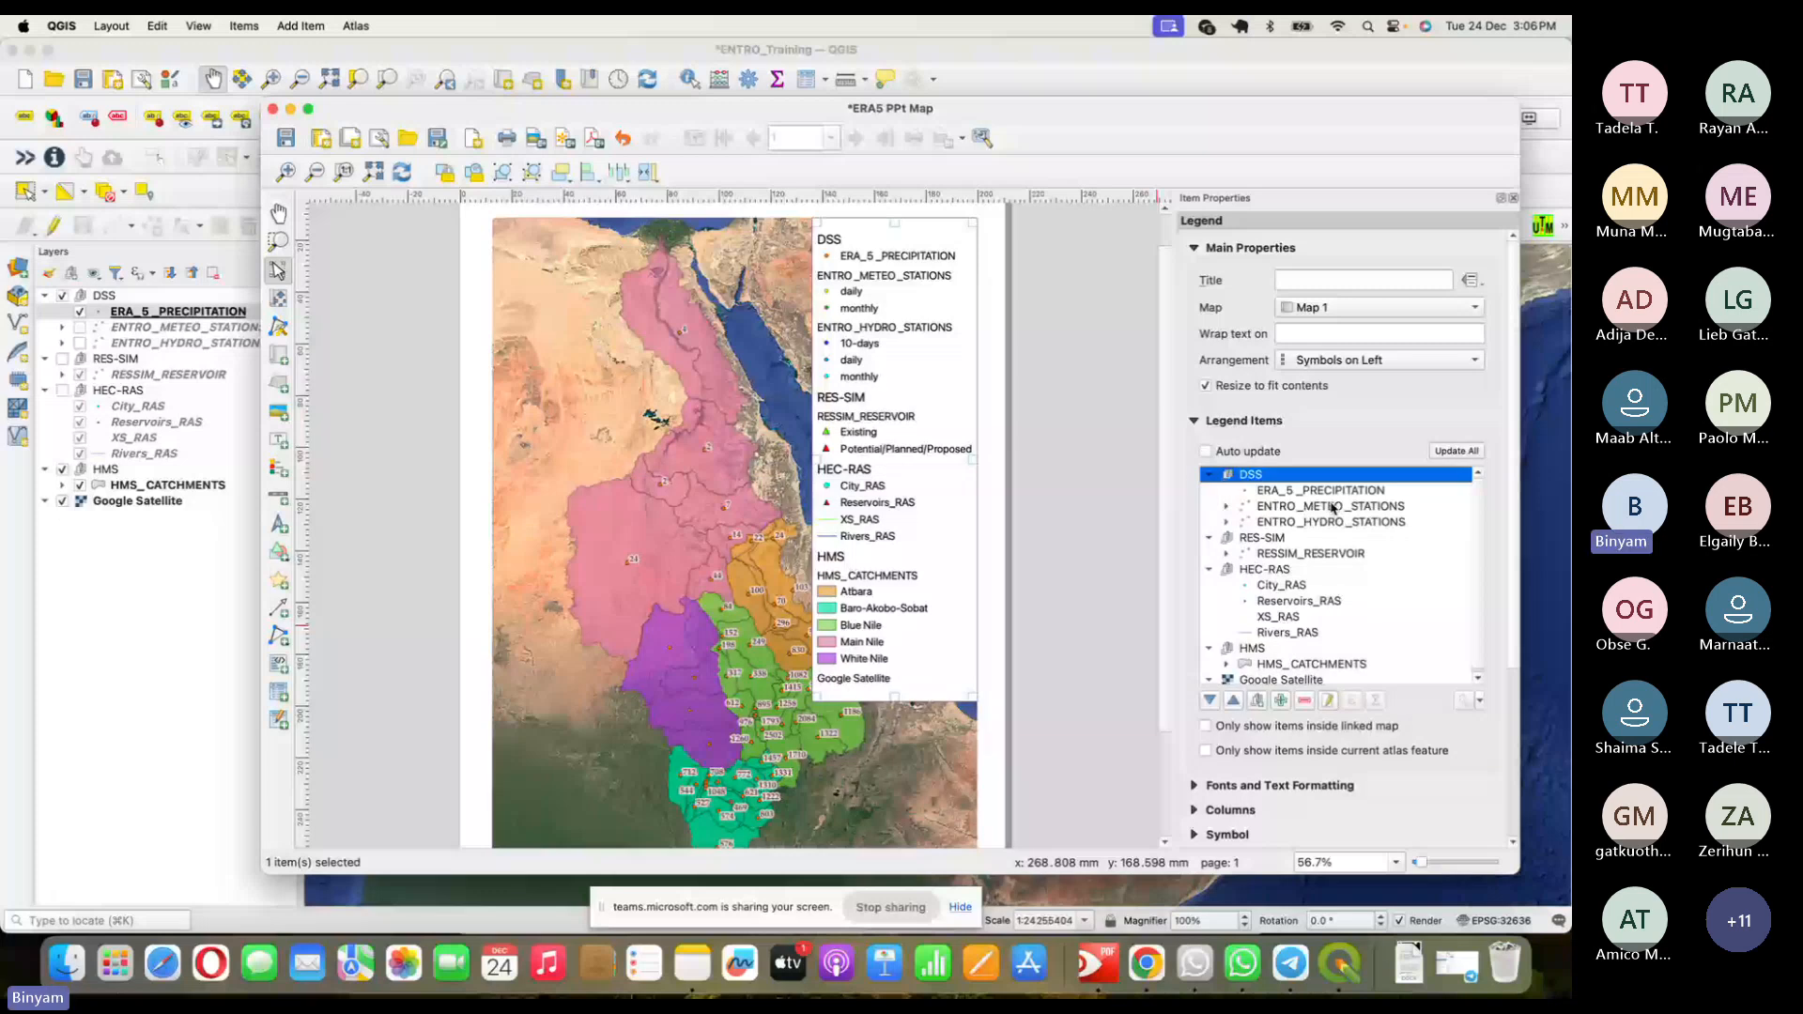
left_click(1331, 508)
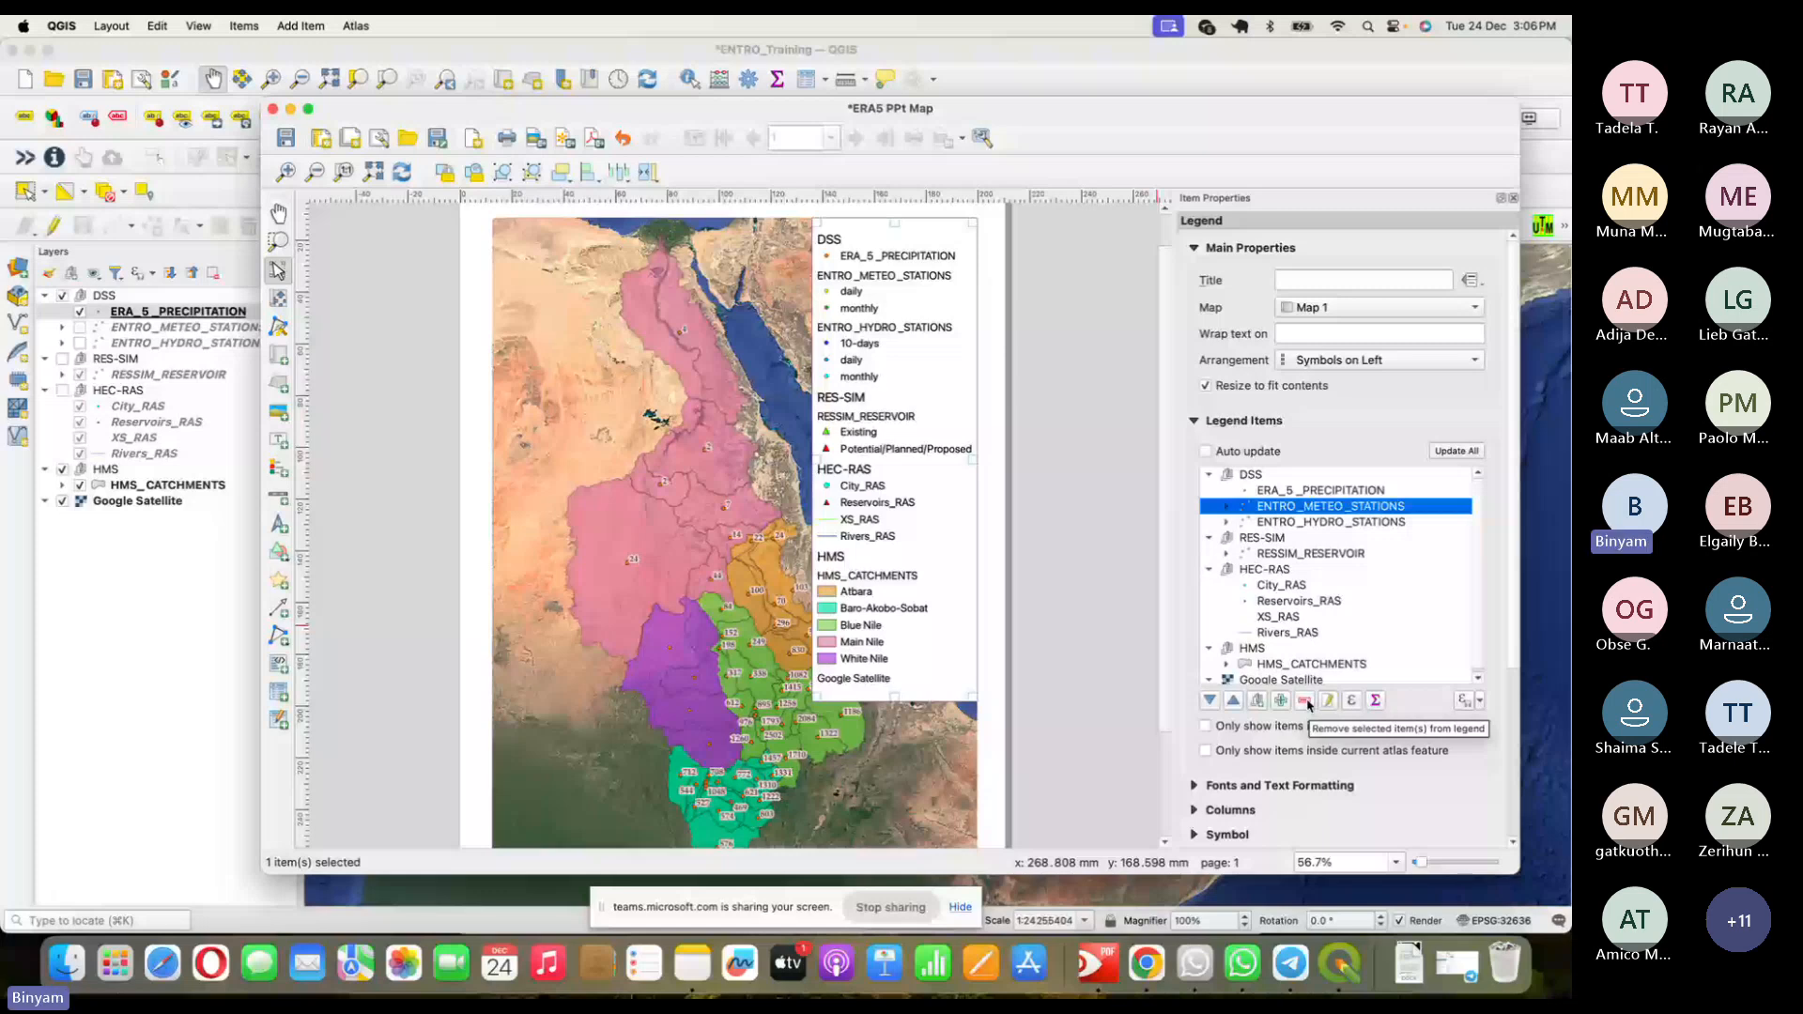
left_click(1306, 701)
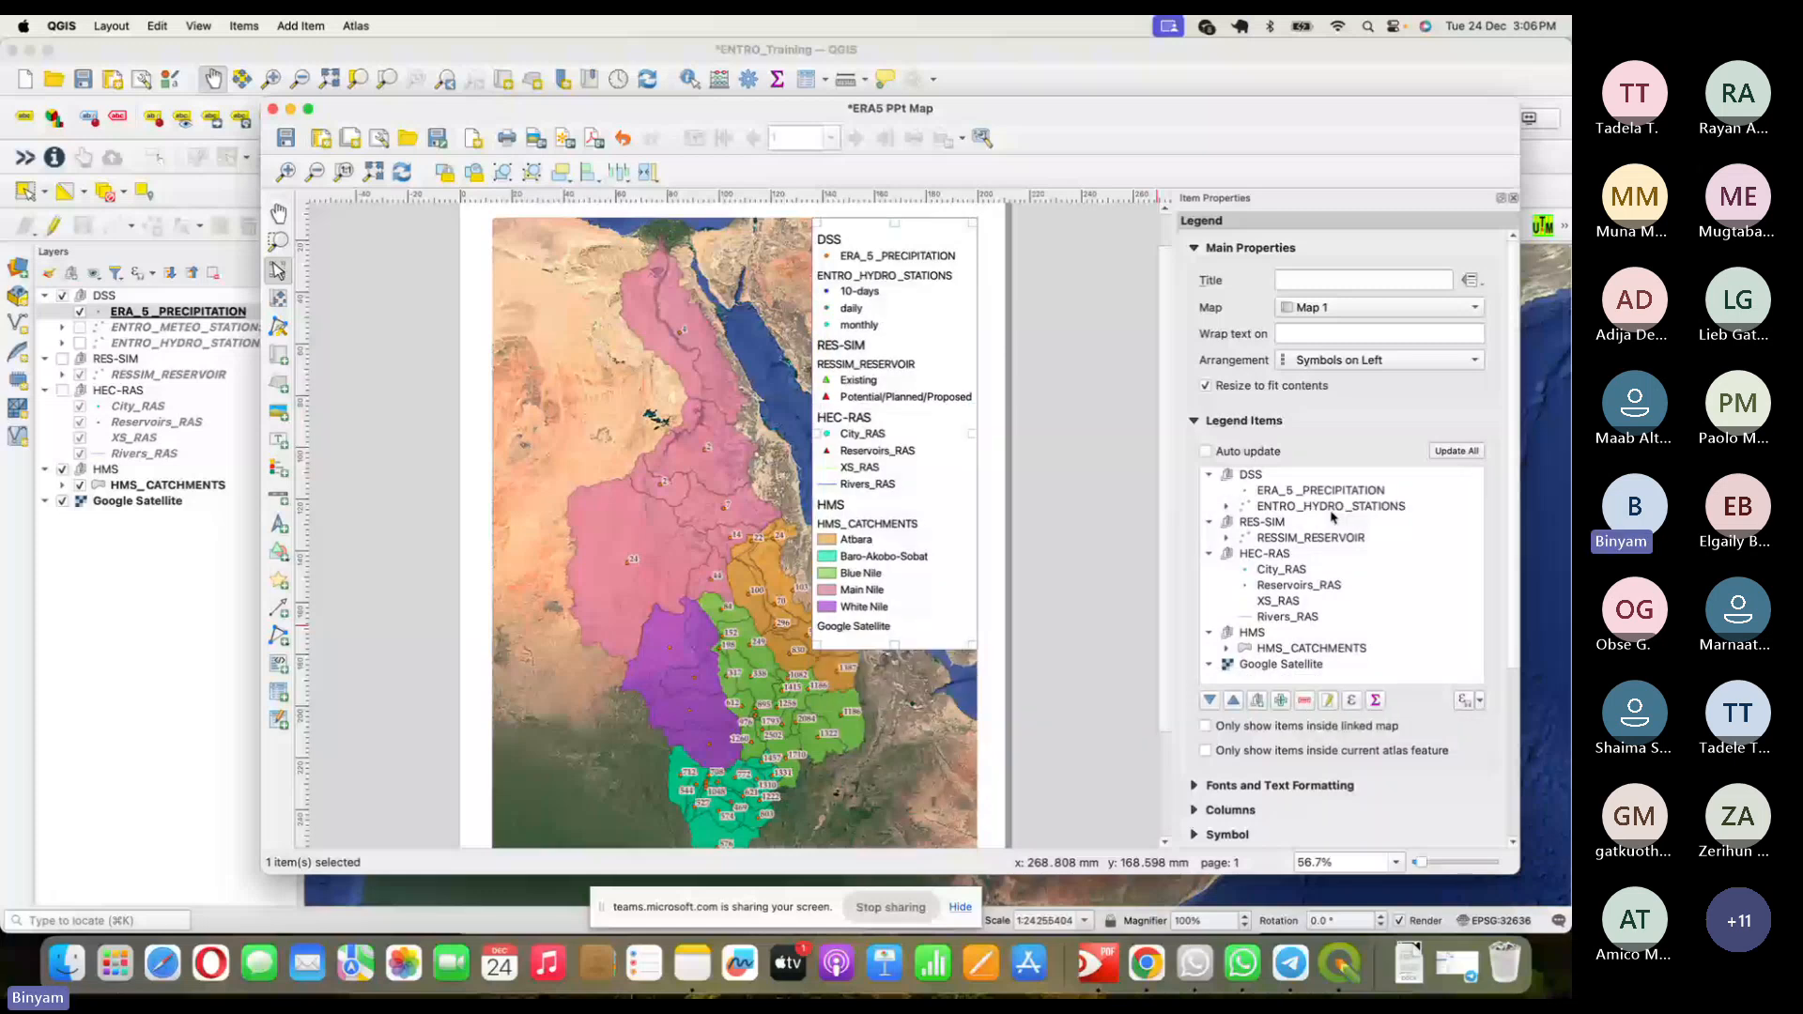
- Delete the hydro stations, RES-SIM and HEC-RAS entries and move the legend about 6 mm right
left_click(1330, 508)
left_click(1330, 526, "shift")
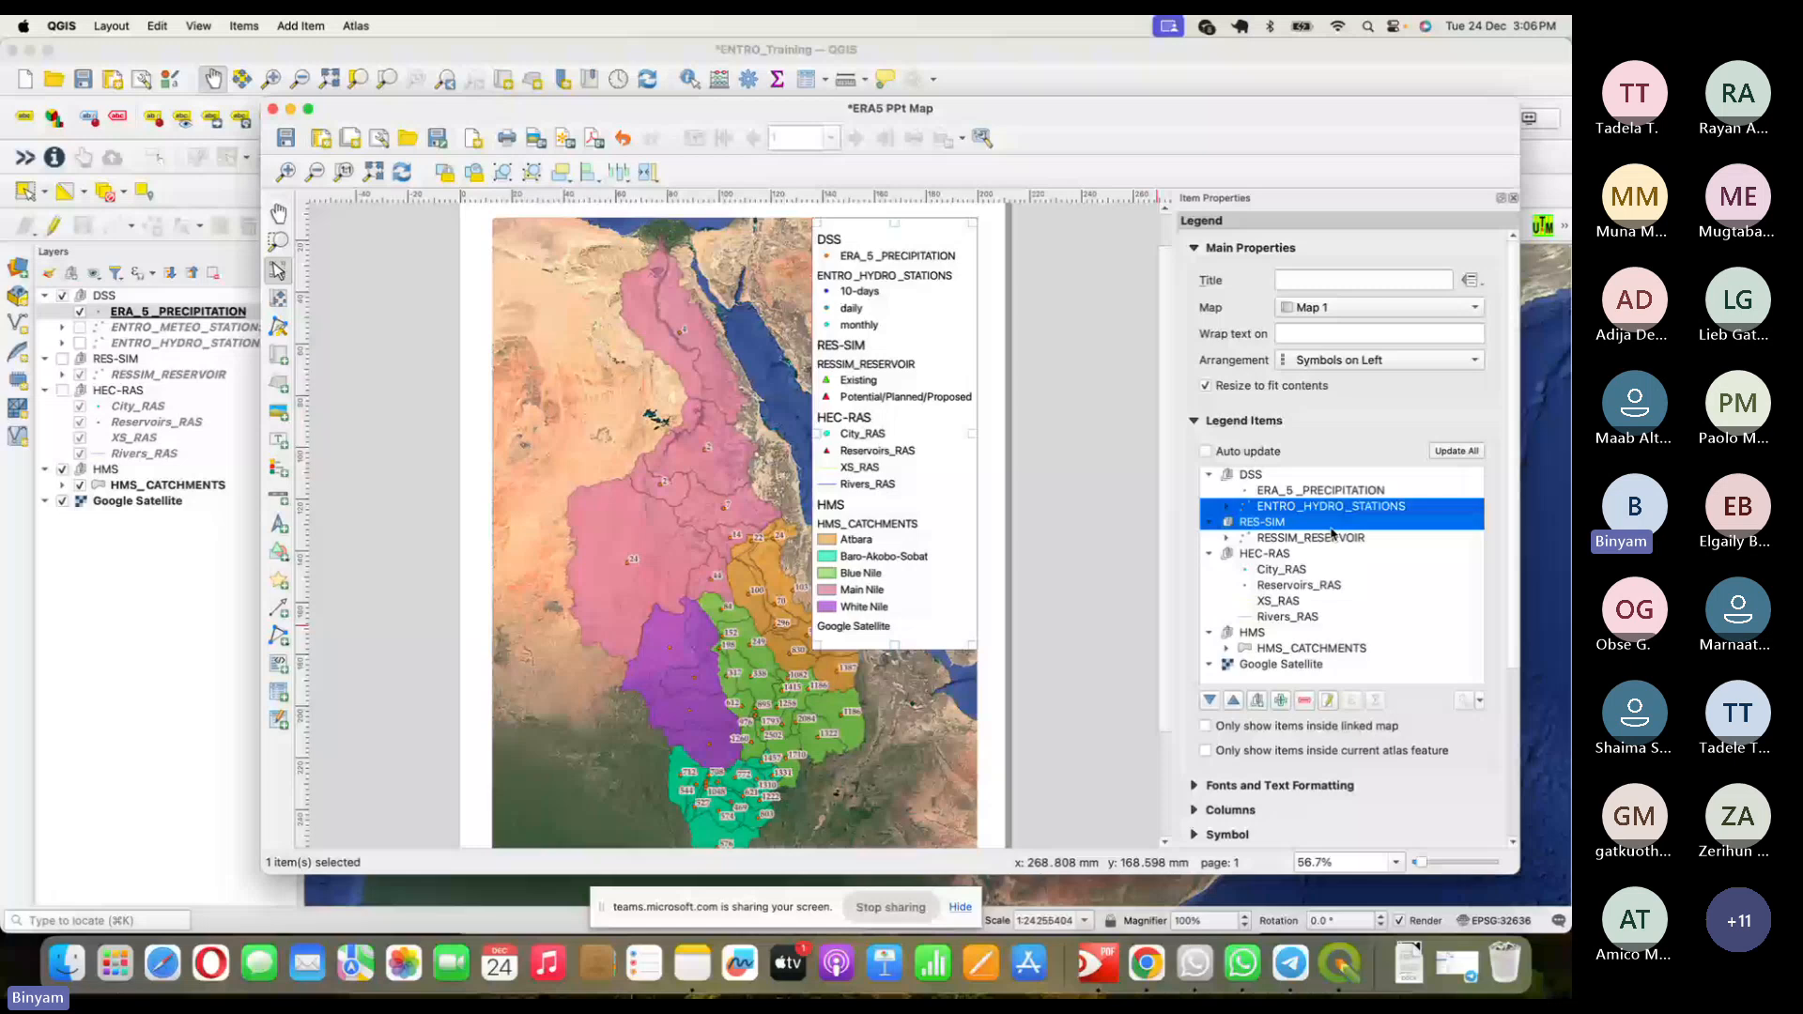
left_click(1334, 538, "shift")
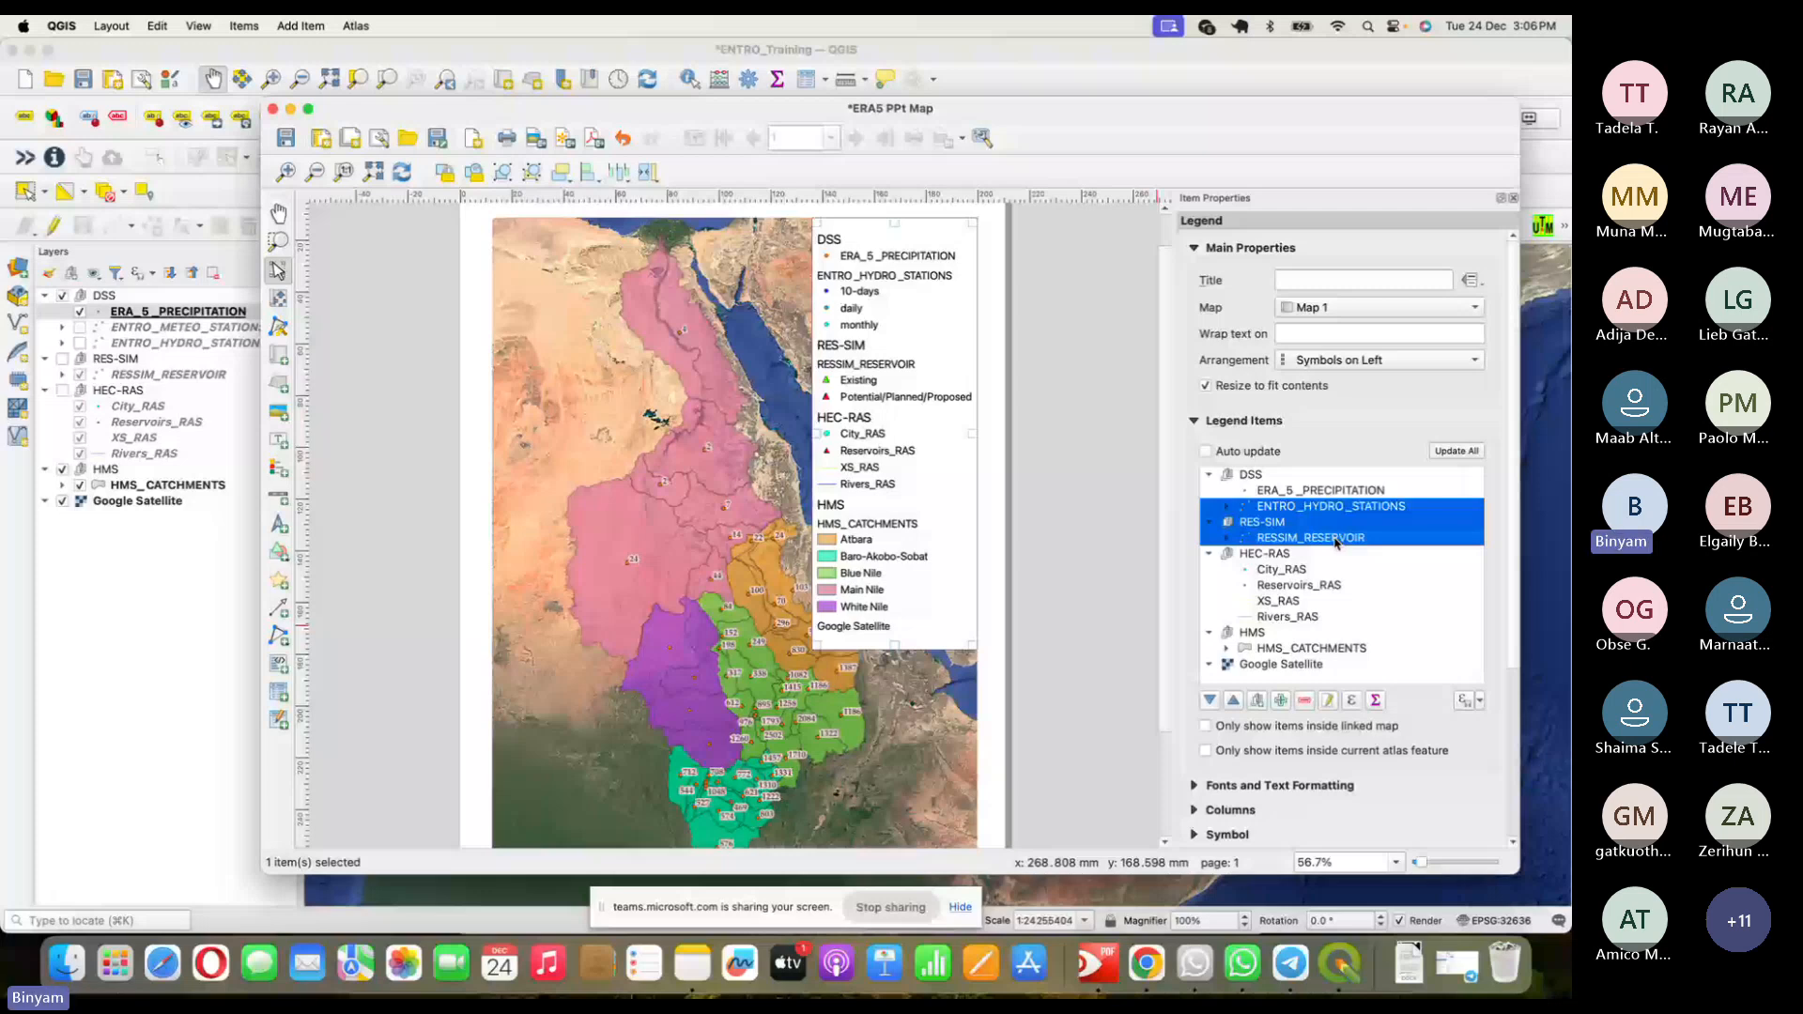
left_click_drag(1335, 542, 1306, 611)
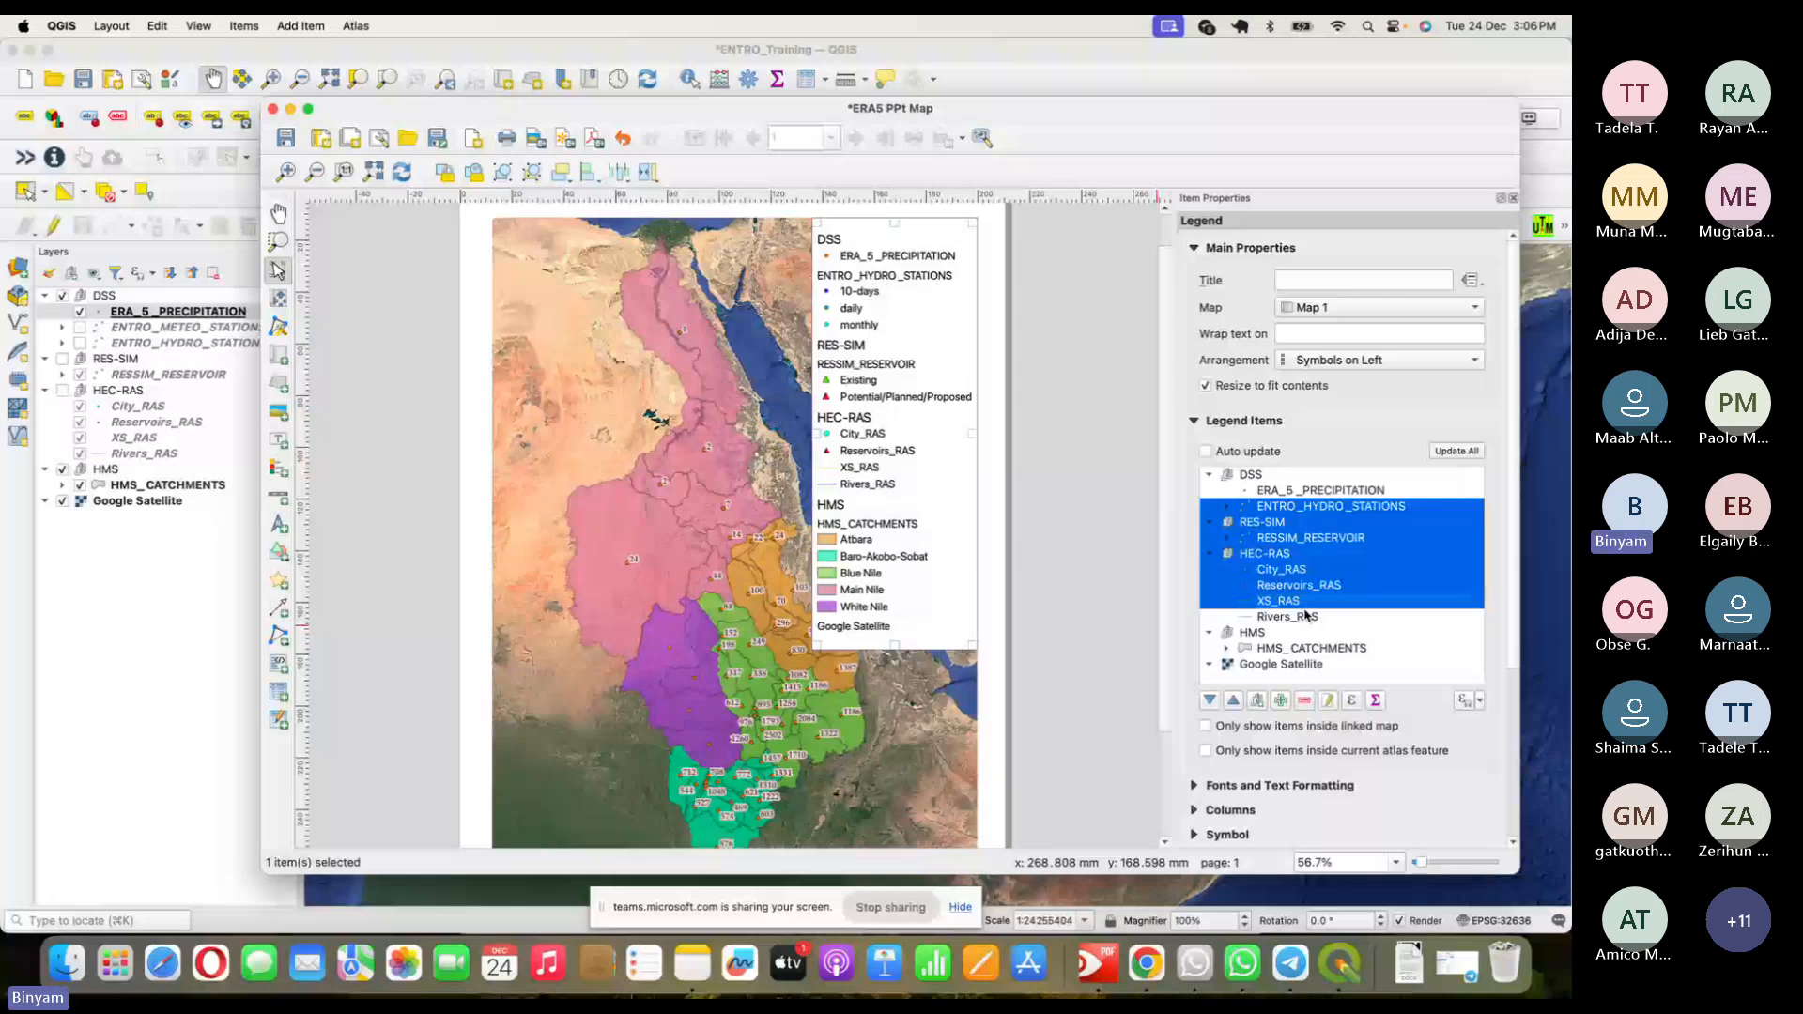
key("Delete")
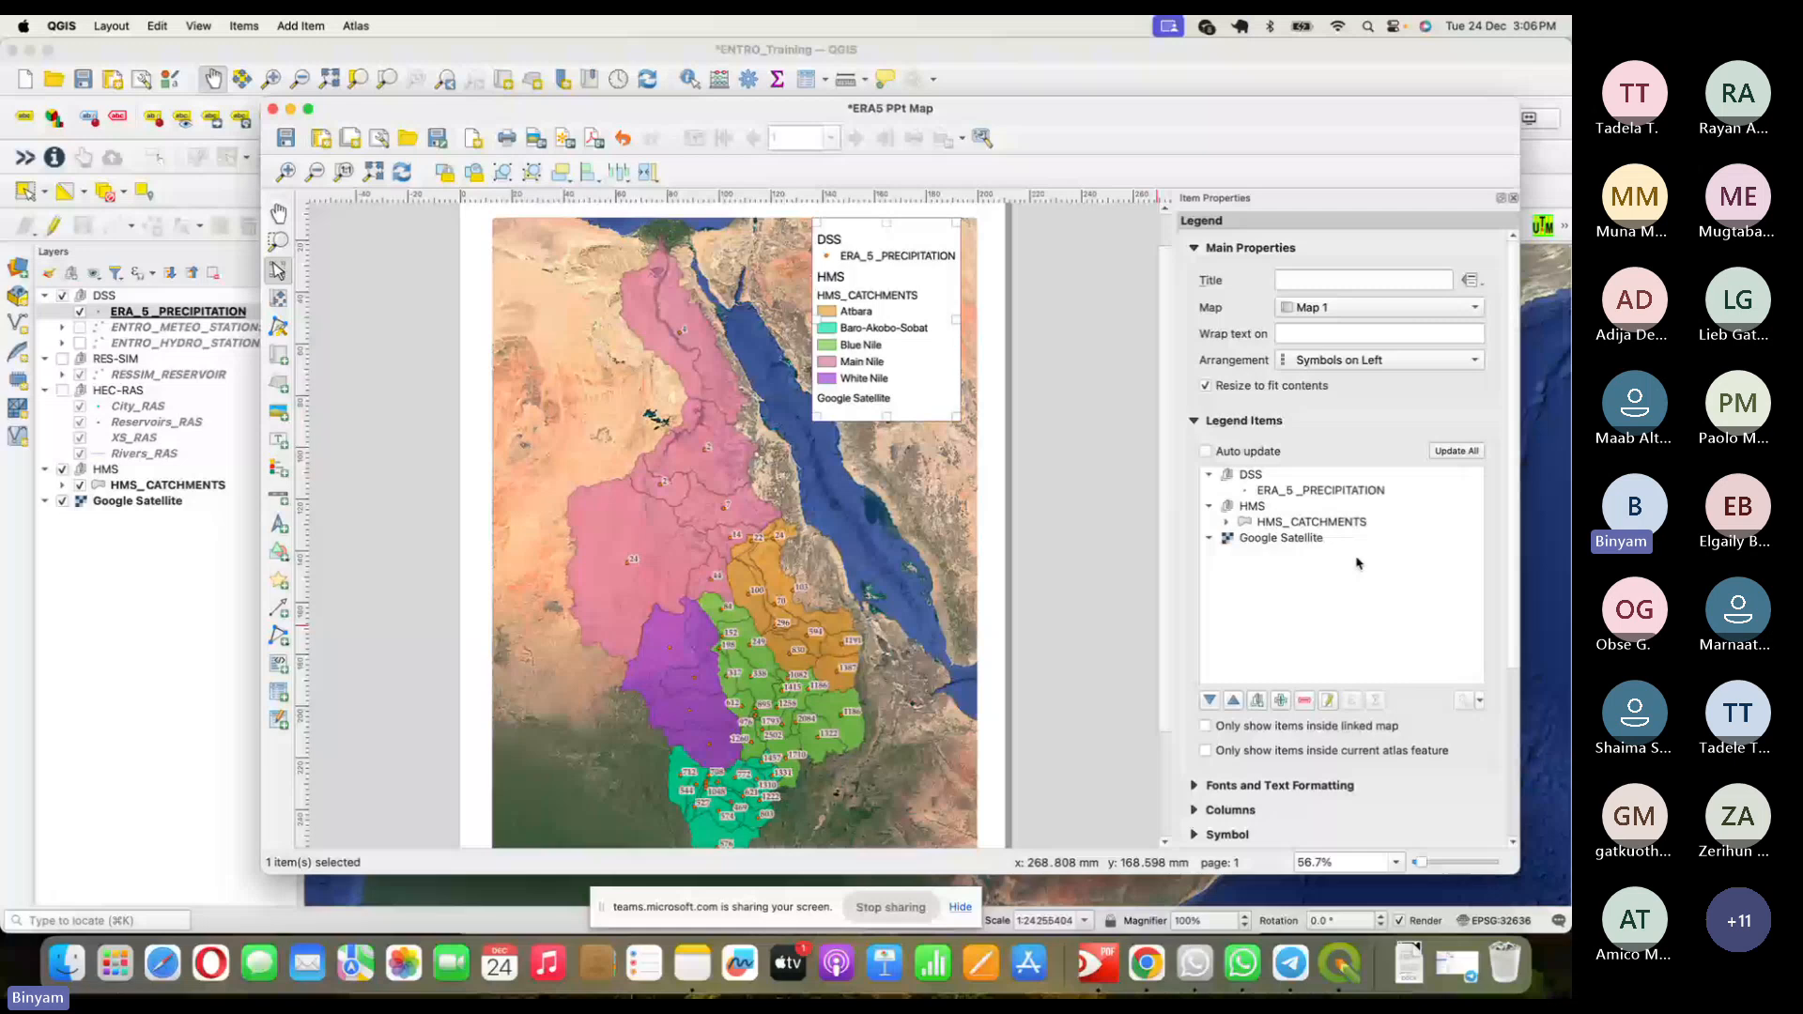
left_click_drag(888, 319, 904, 319)
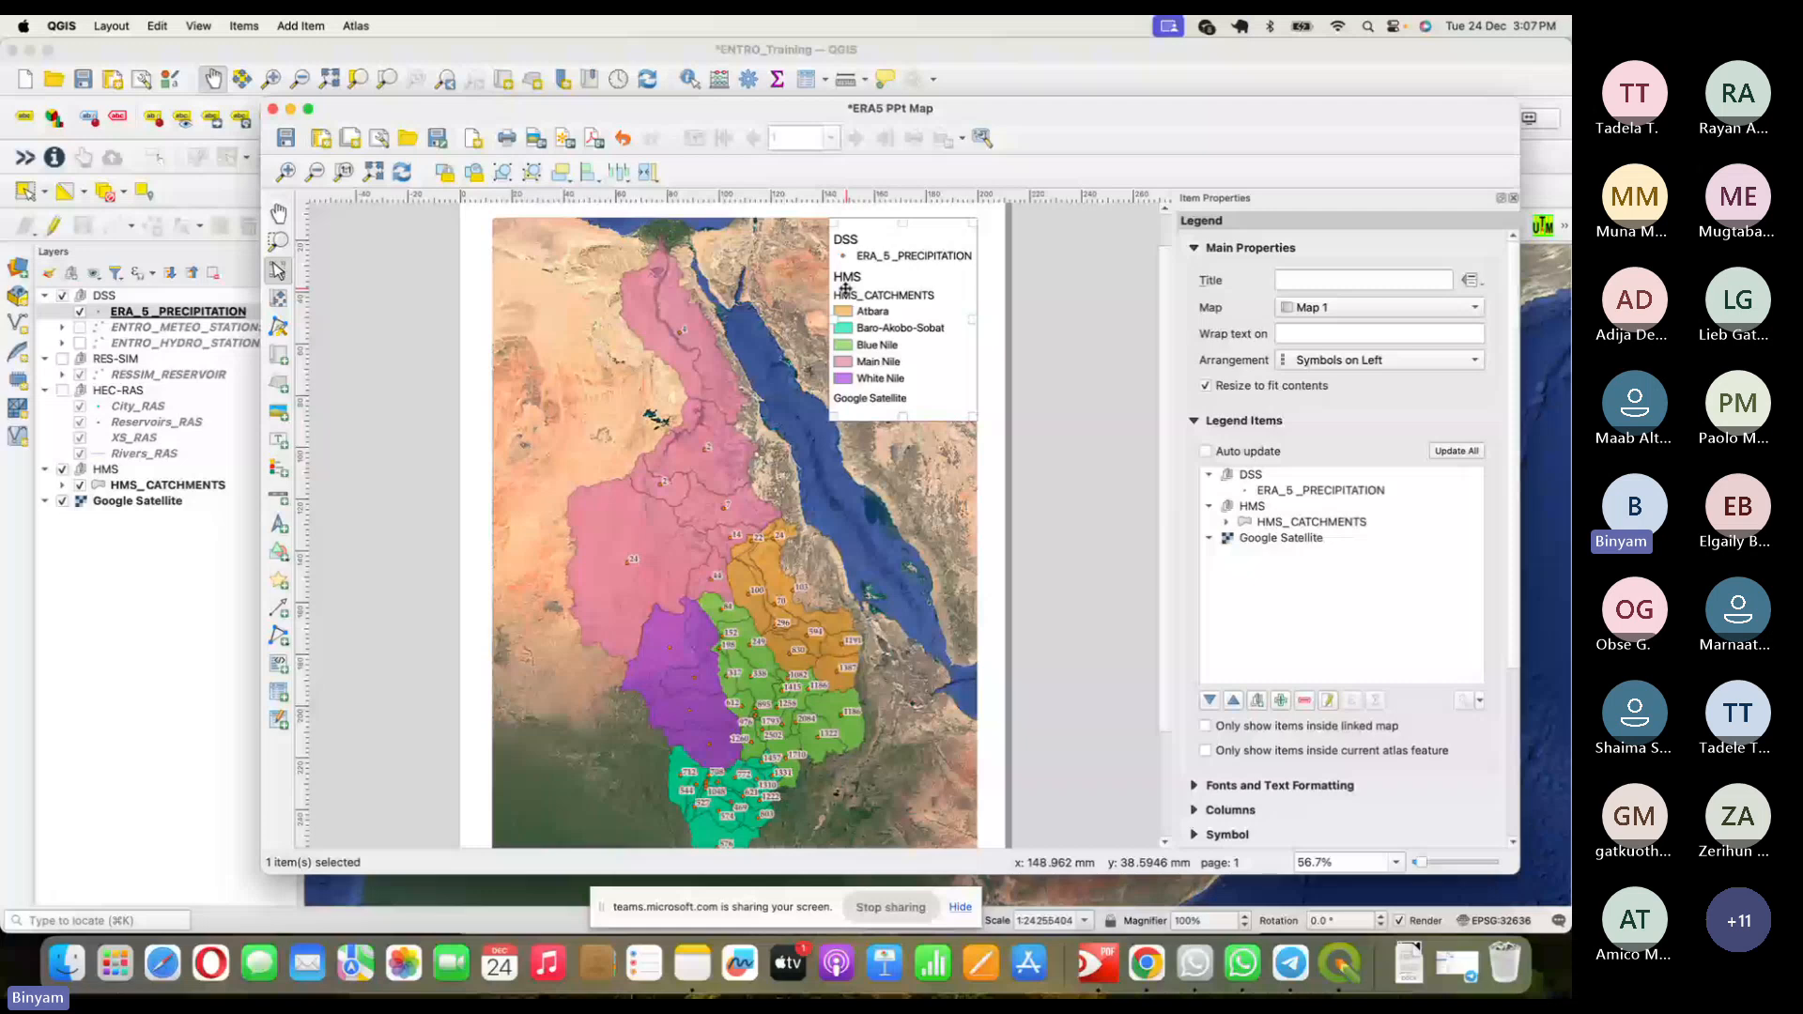
left_click(1253, 506)
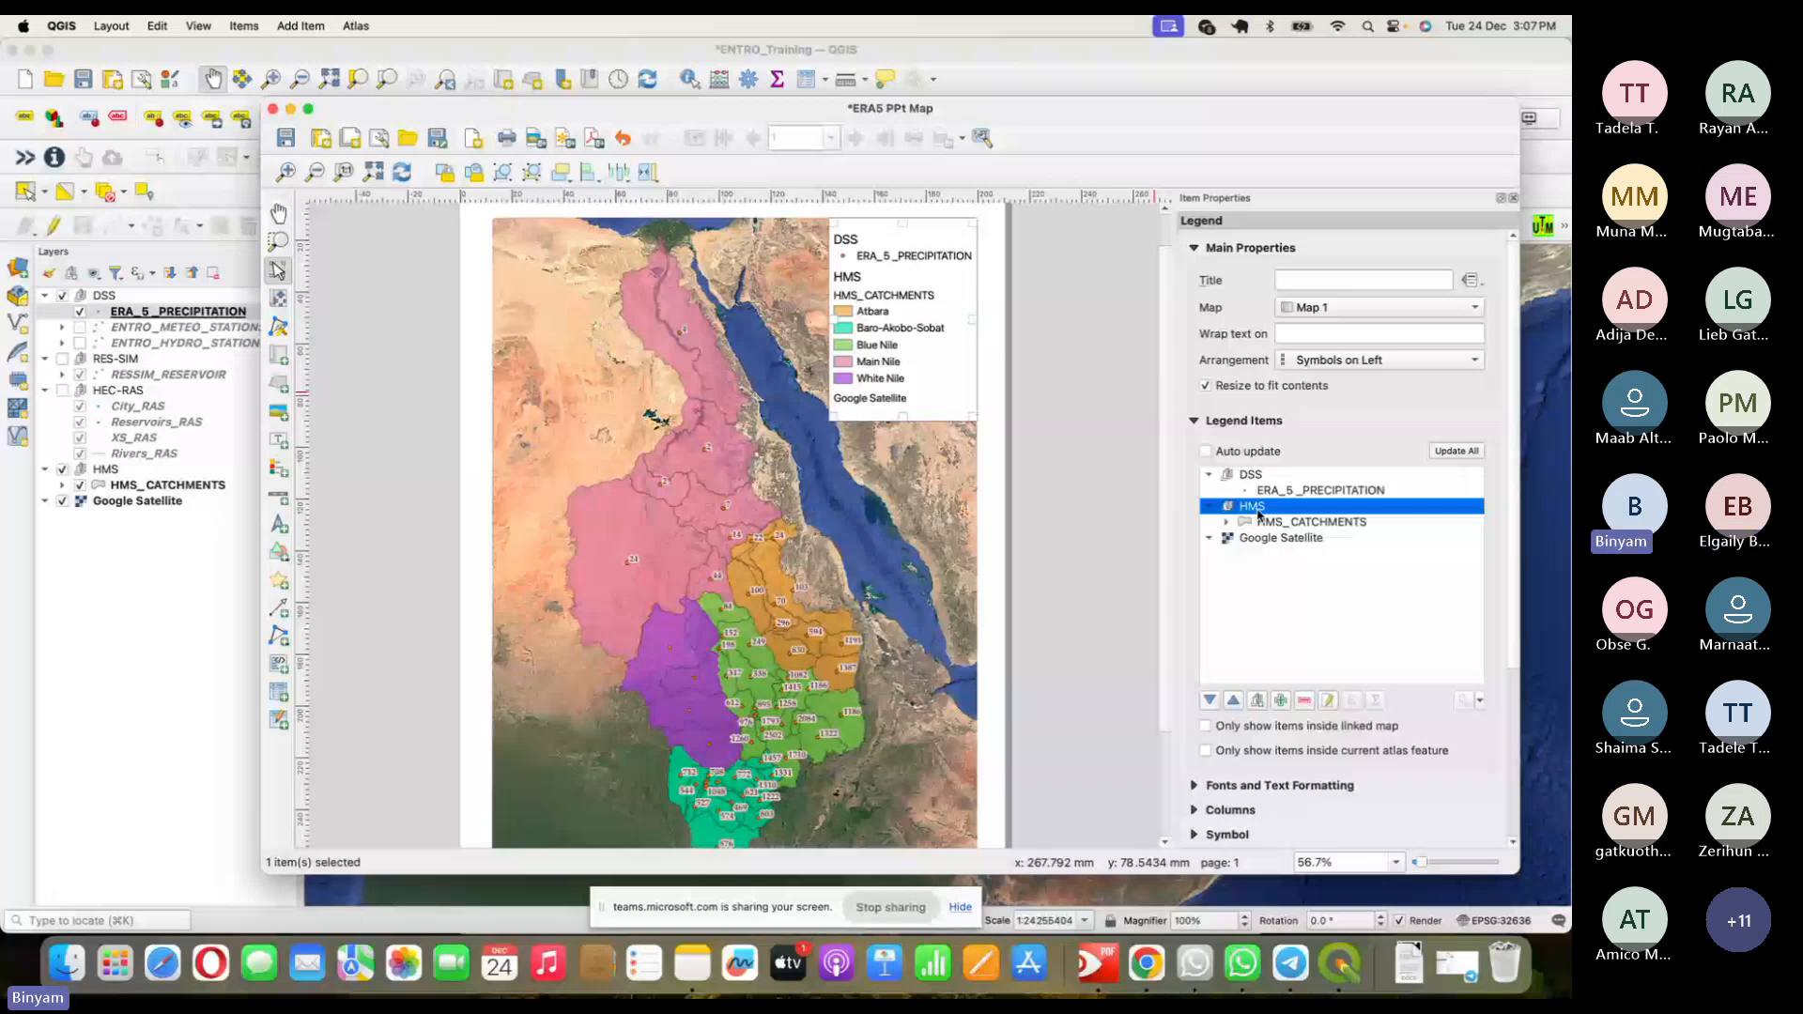
- Remove the HMS group and add HMS_CATCHMENTS with its classes back to the legend
left_click(1305, 701)
left_click(1281, 700)
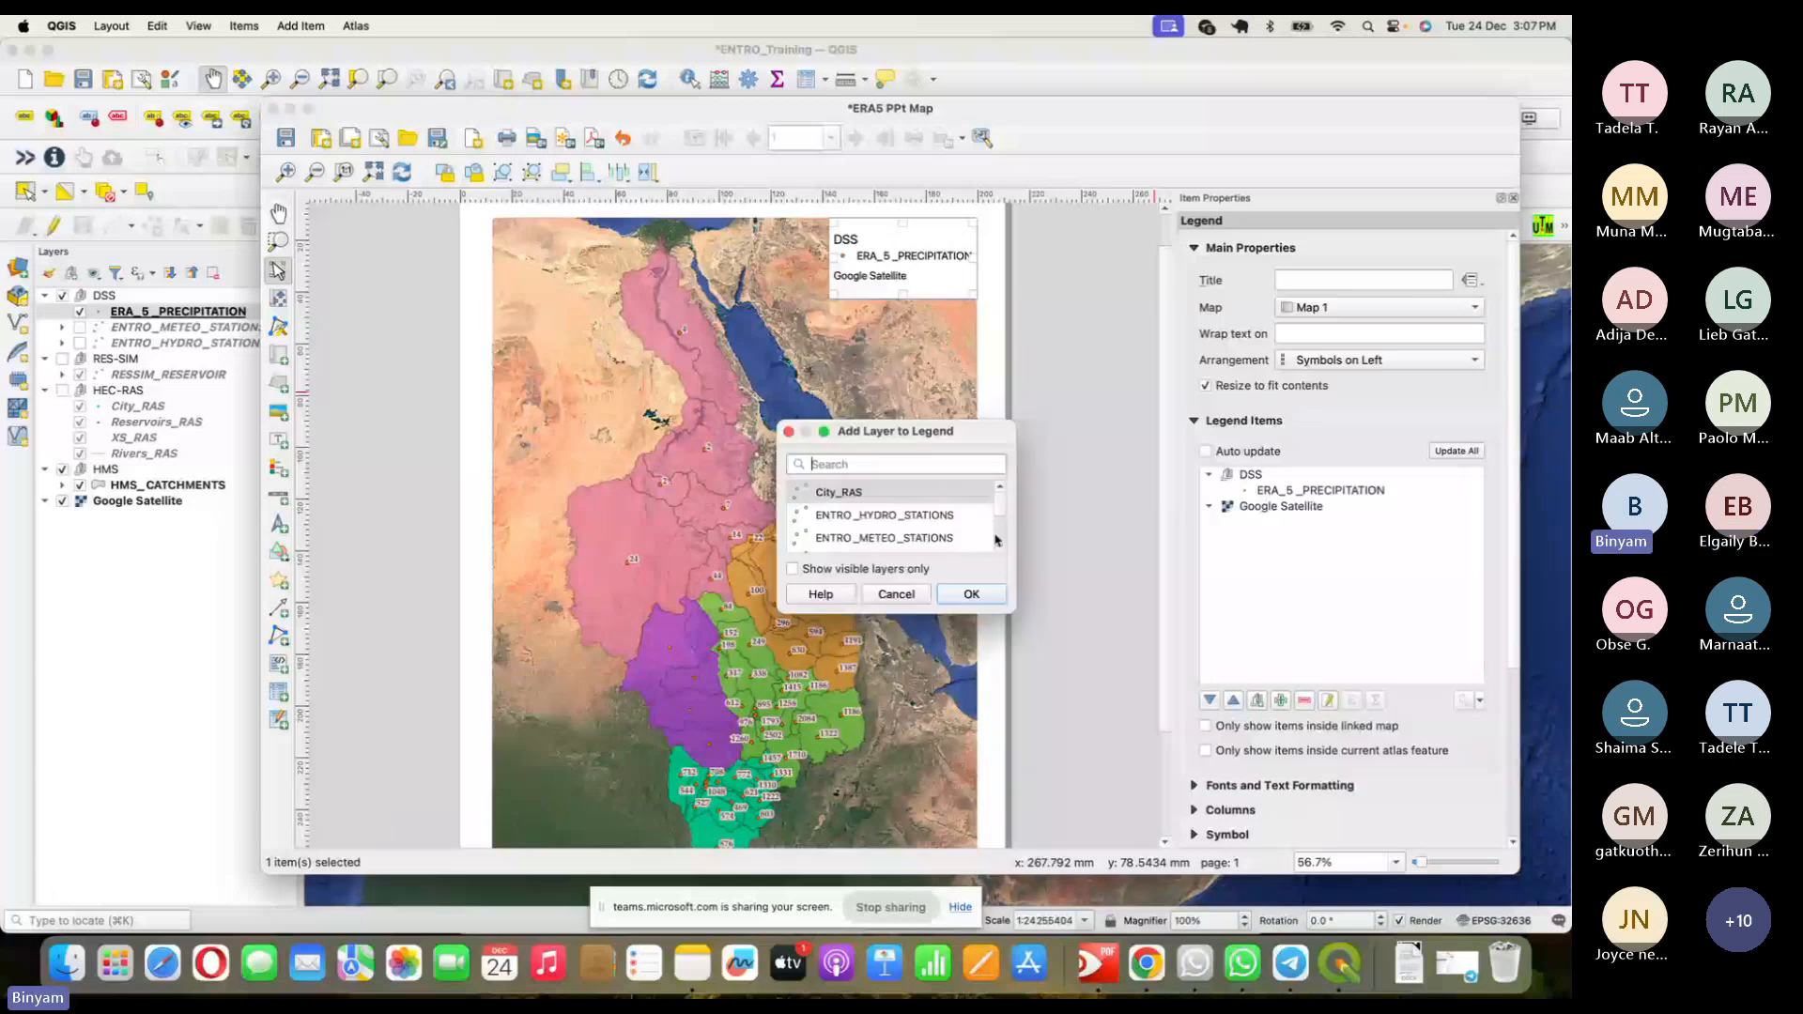
left_click(1001, 547)
left_click(1001, 546)
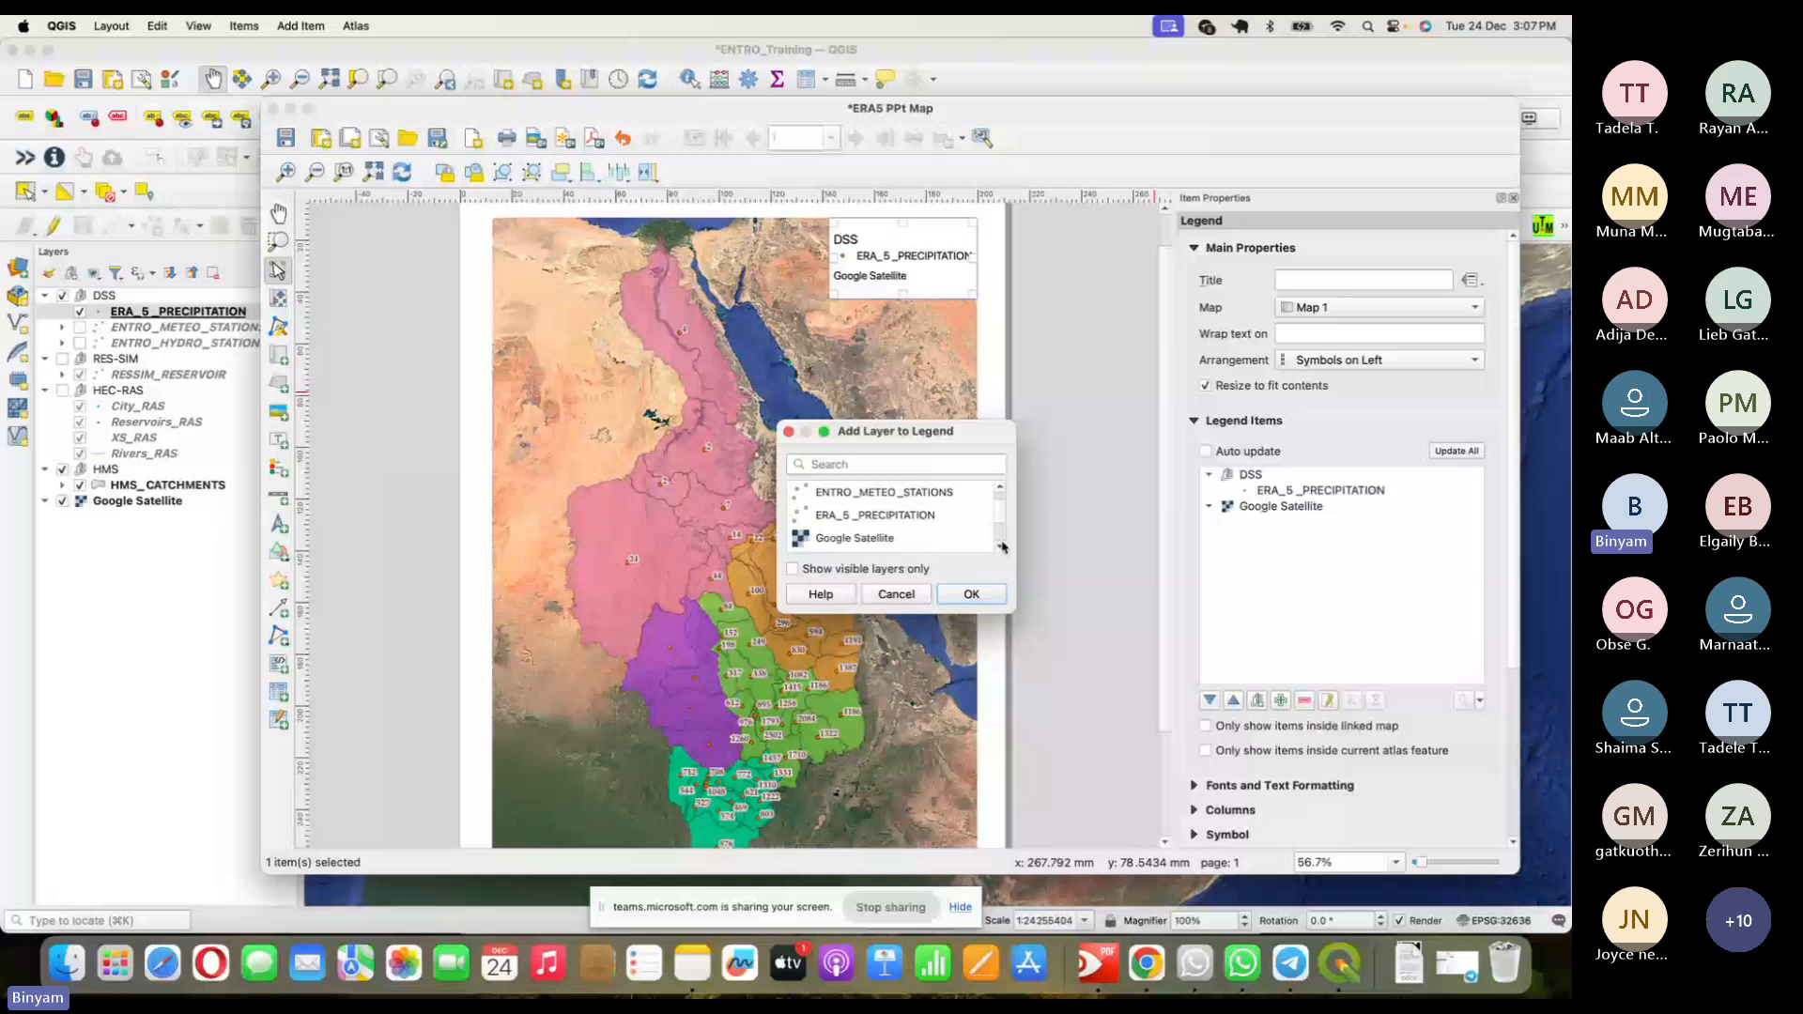
left_click(973, 596)
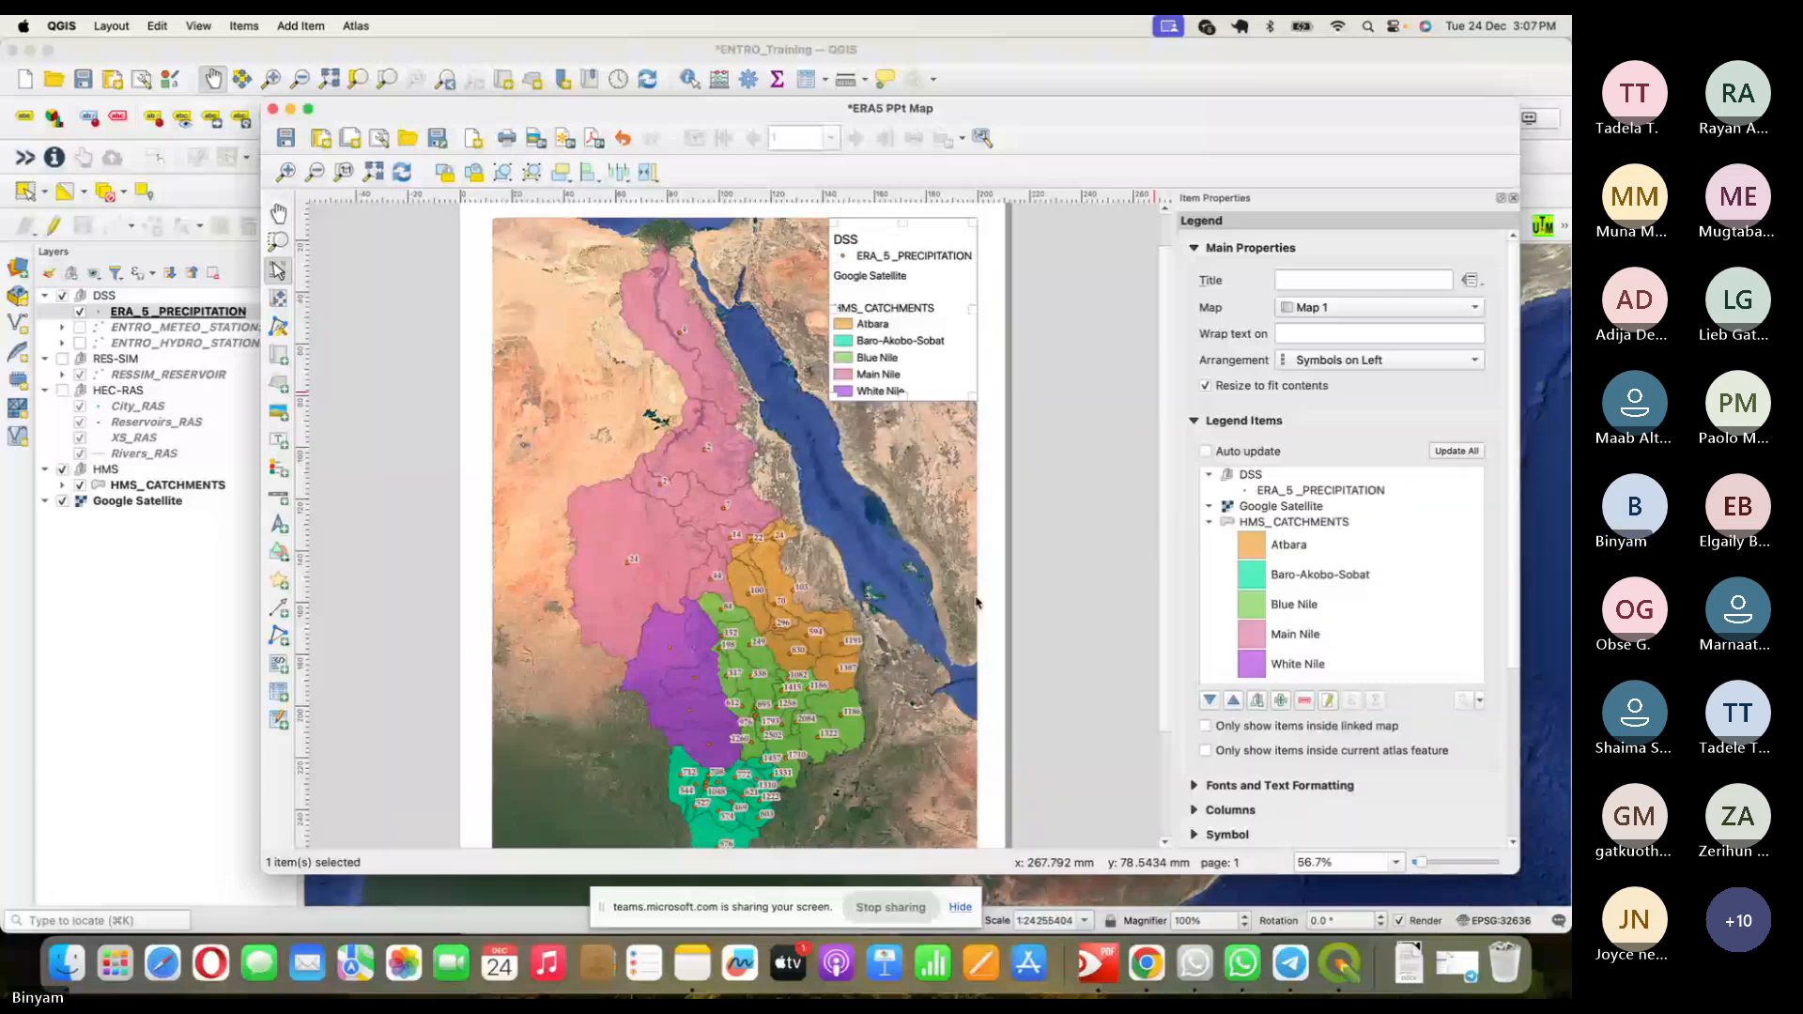
left_click(1079, 325)
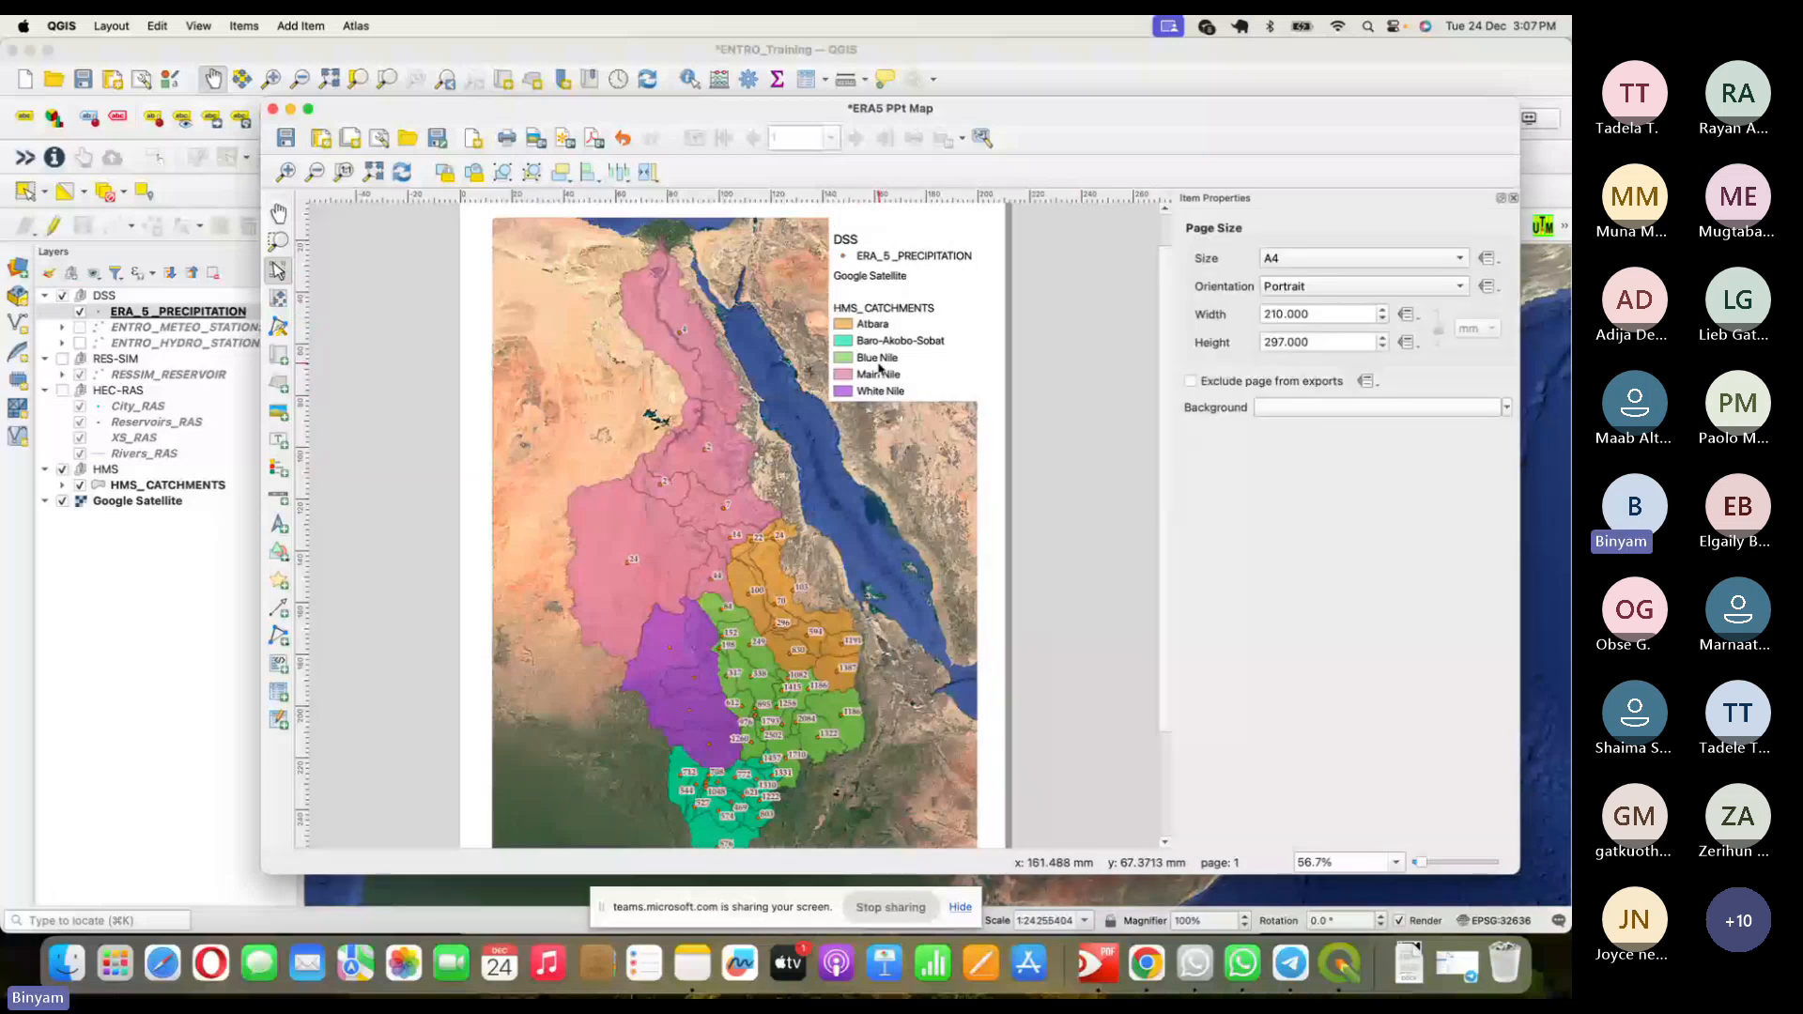
- Drag HMS_CATCHMENTS above Google Satellite in the legend items list
left_click(883, 261)
left_click(1288, 522)
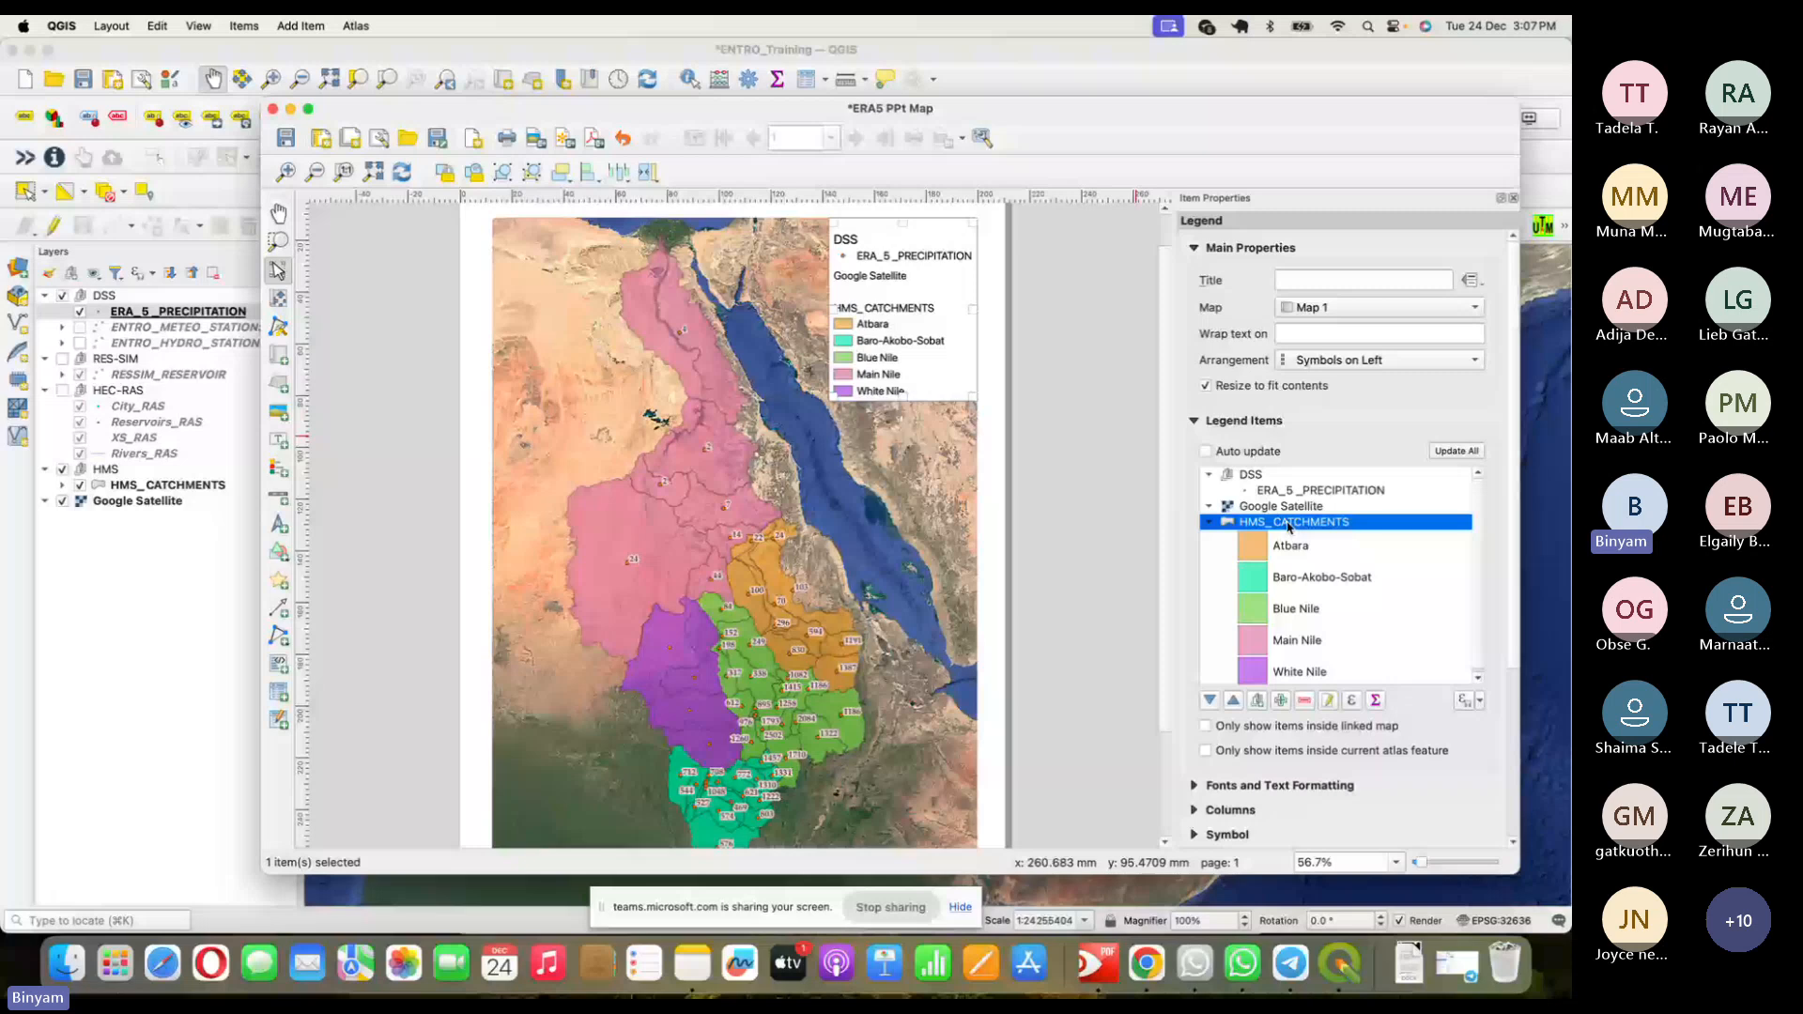
left_click_drag(1287, 522, 1287, 501)
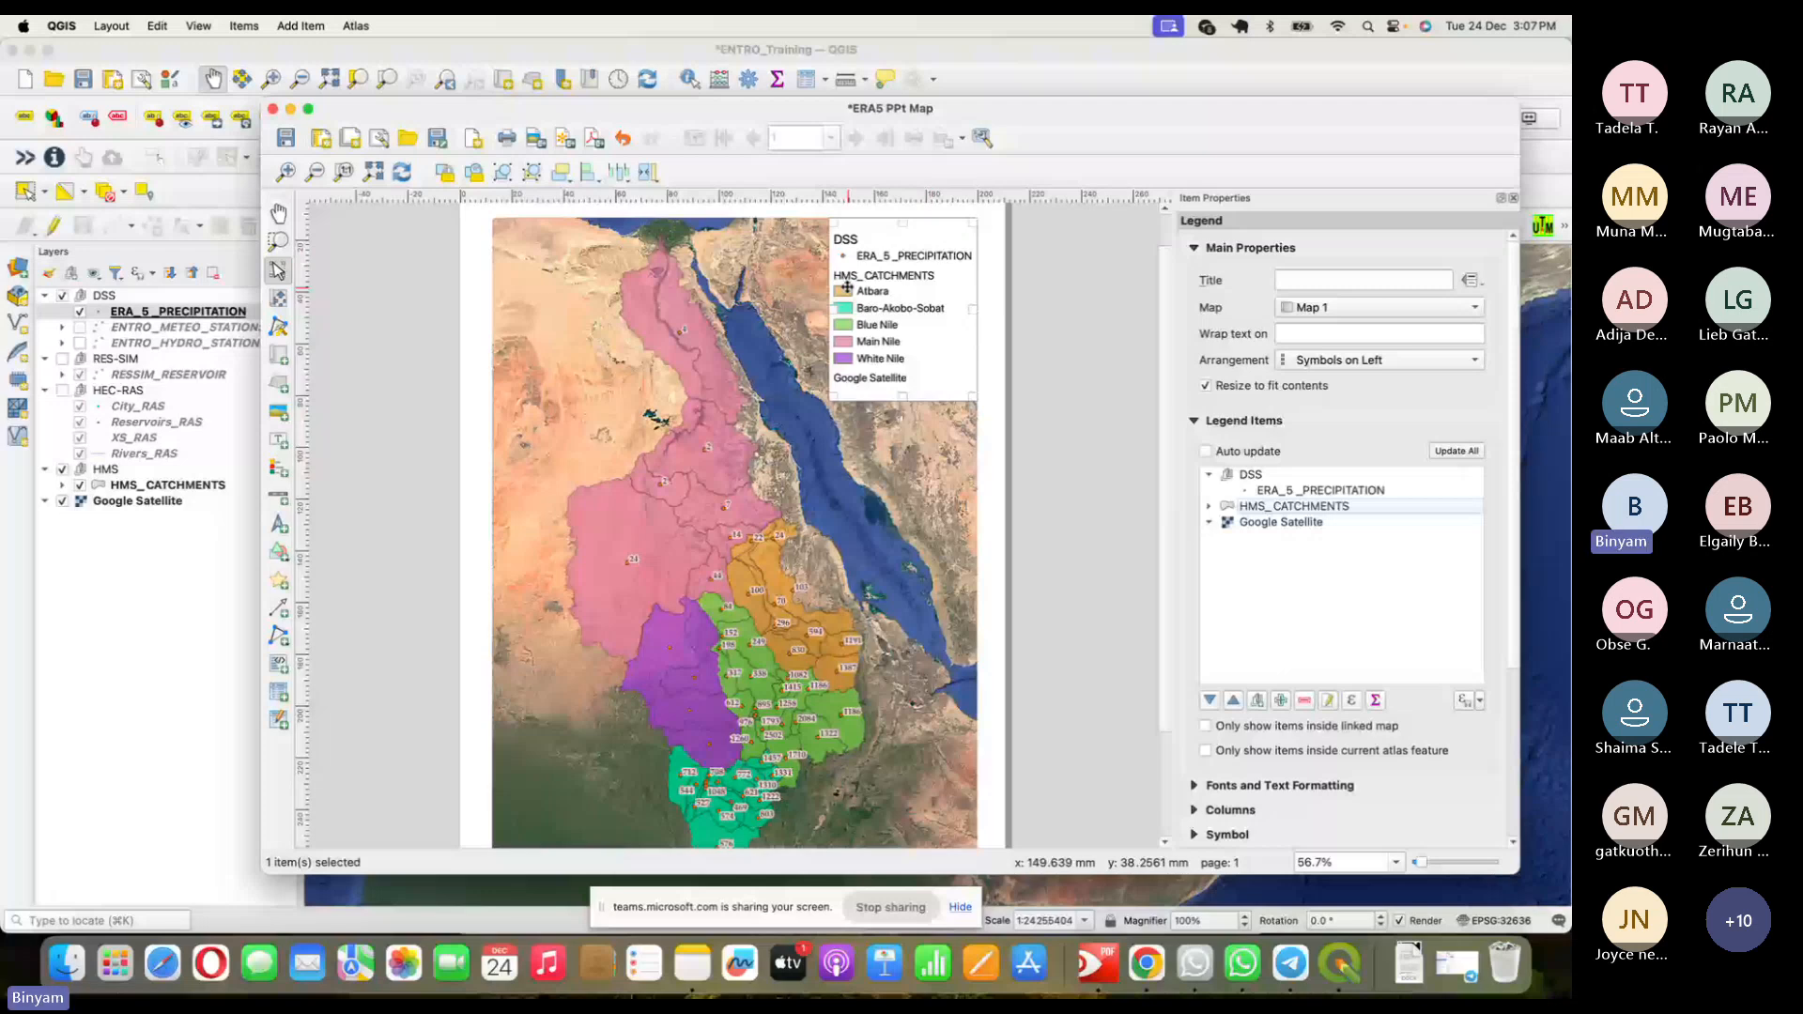
left_click(1021, 432)
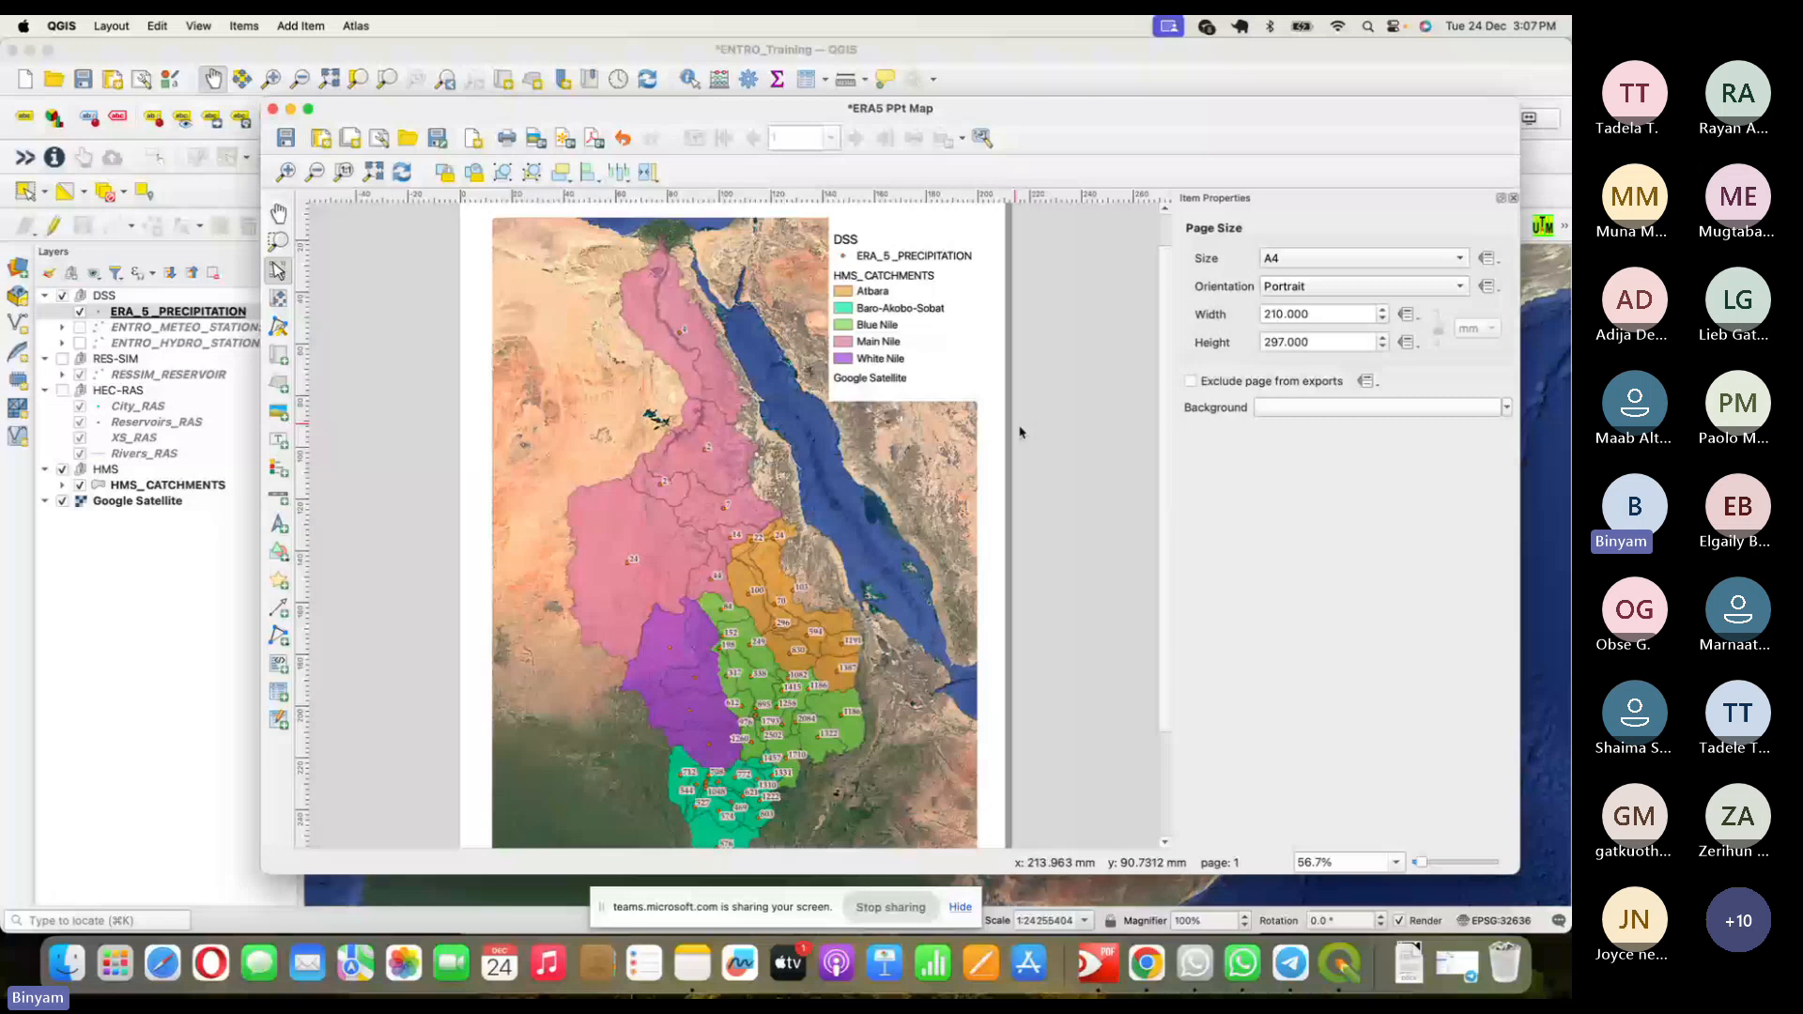
scroll(827, 442, "up", 2)
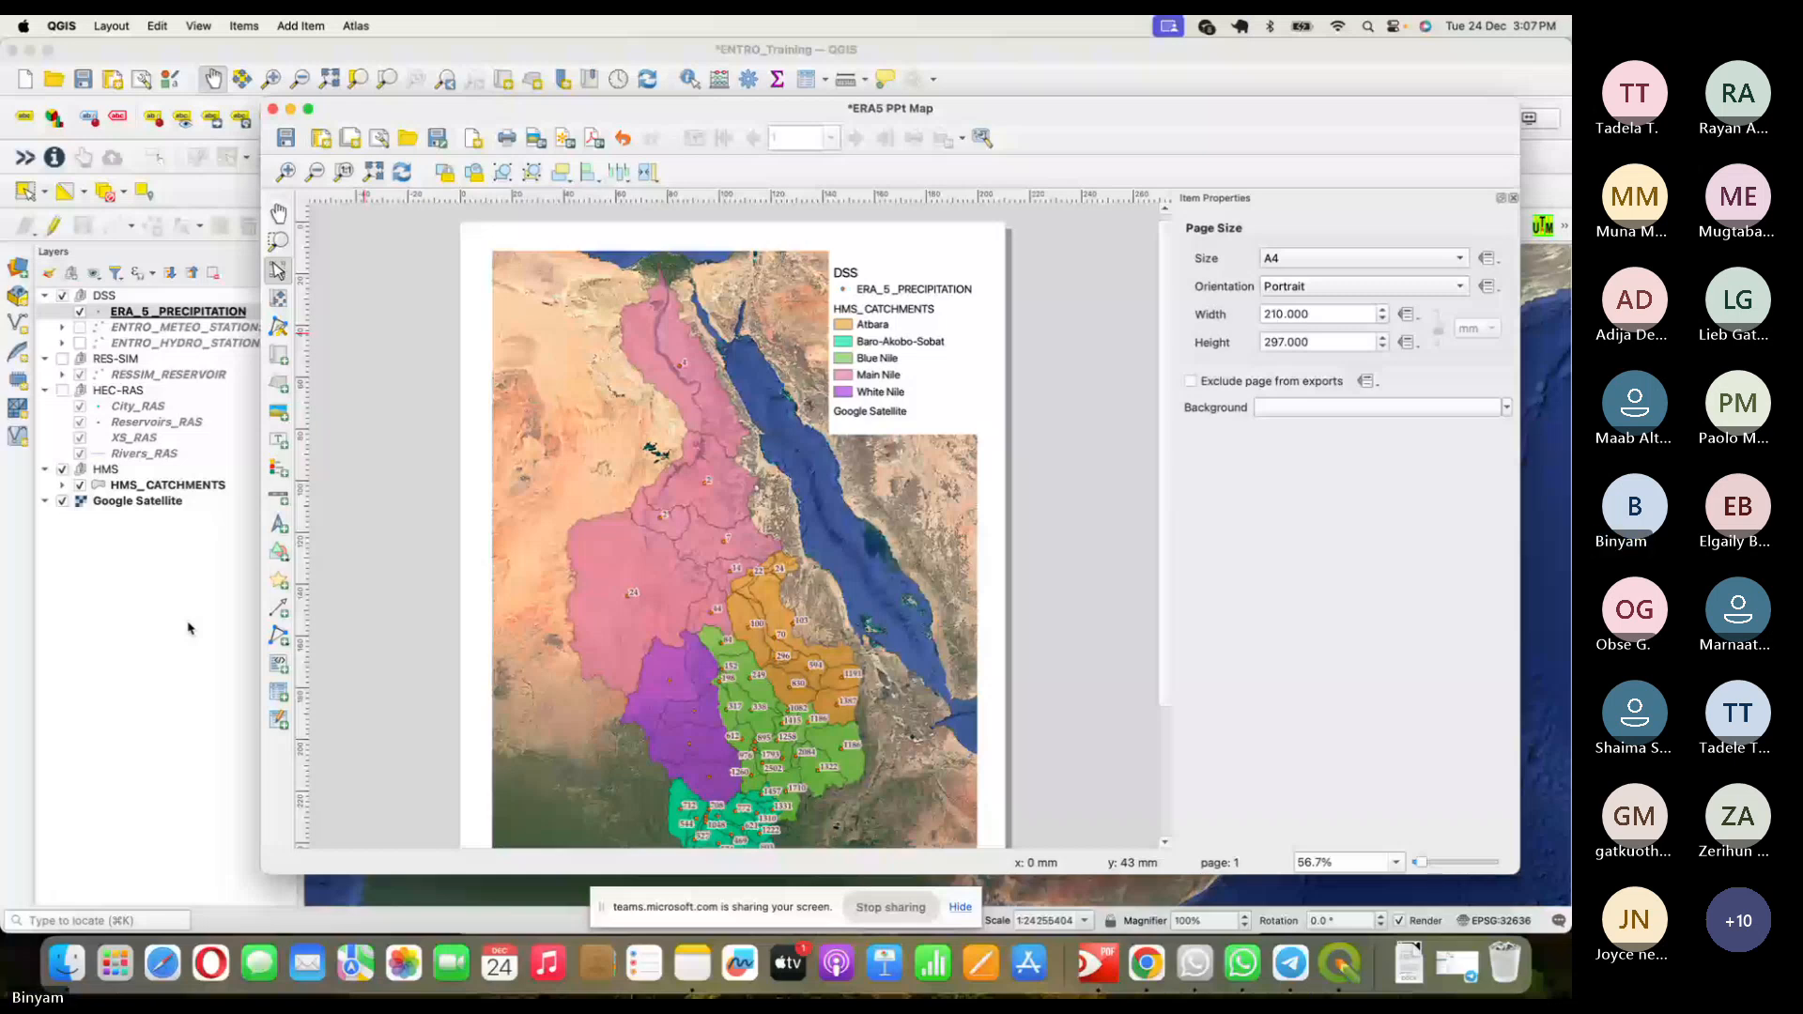
- Place a 200 km fixed-width scale bar with background at lower left, with a north arrow above it
scroll(656, 454, "down", 3)
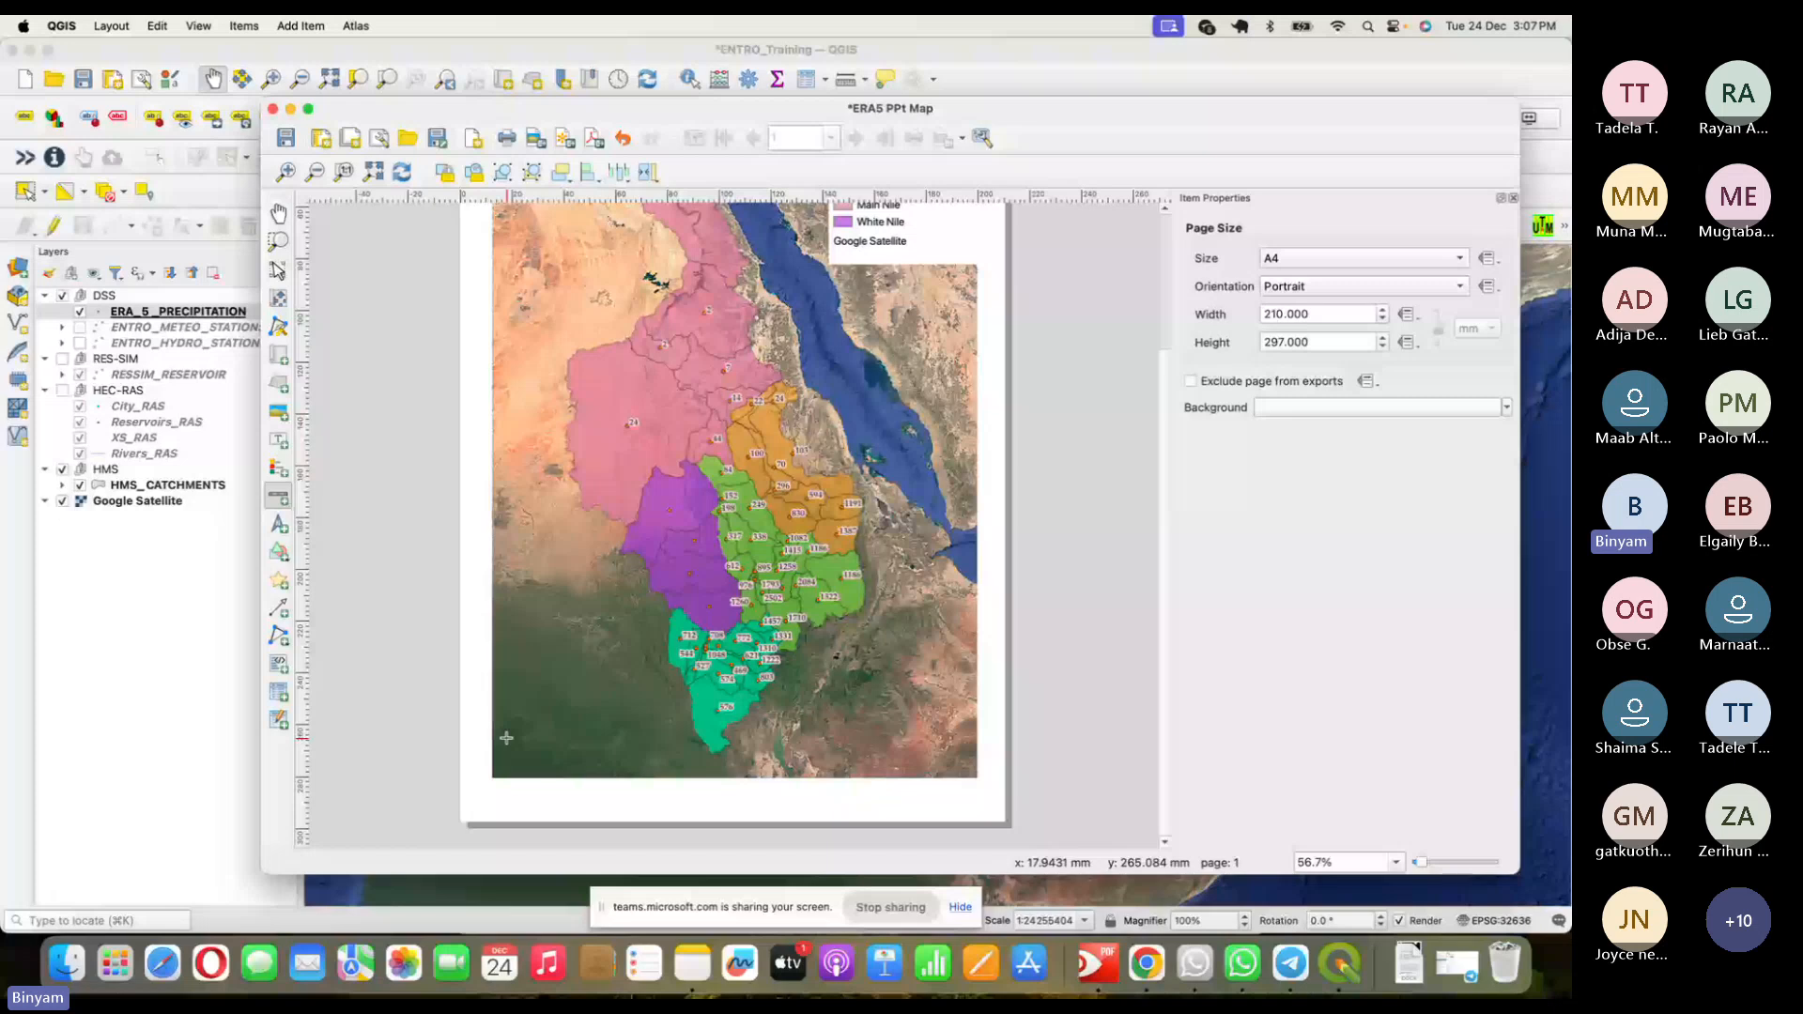
left_click(506, 738)
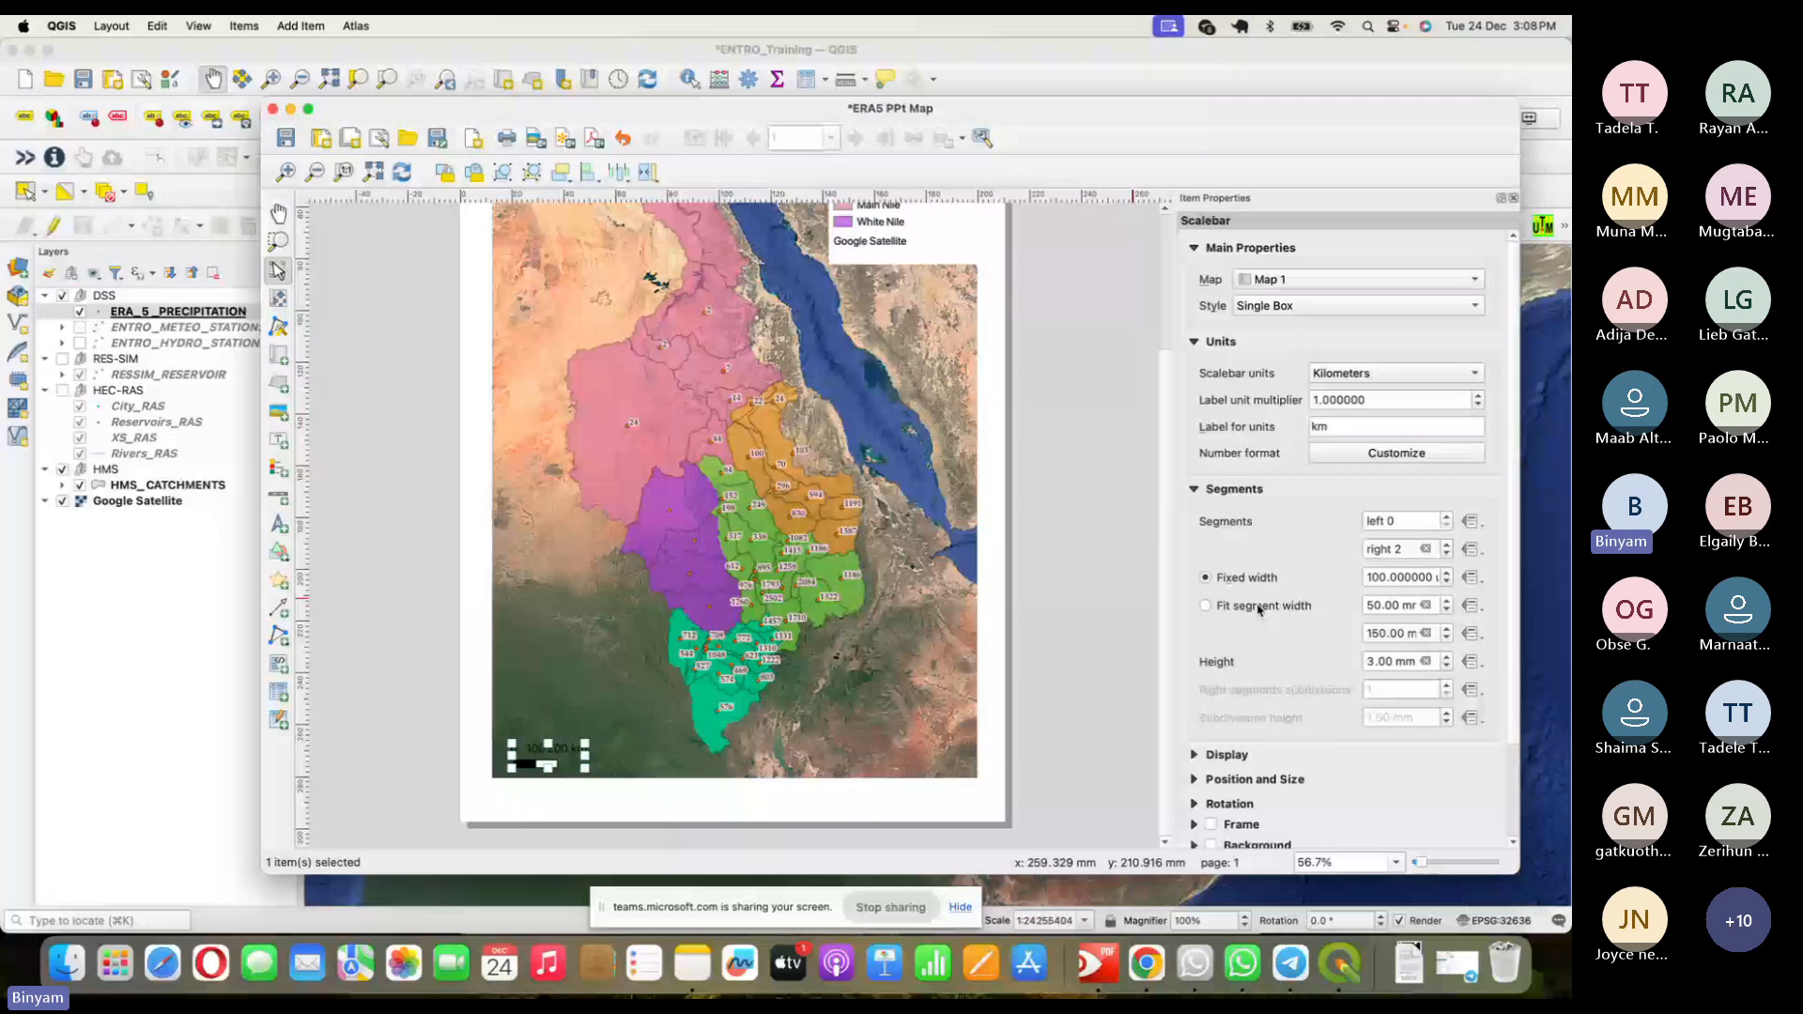
type("2")
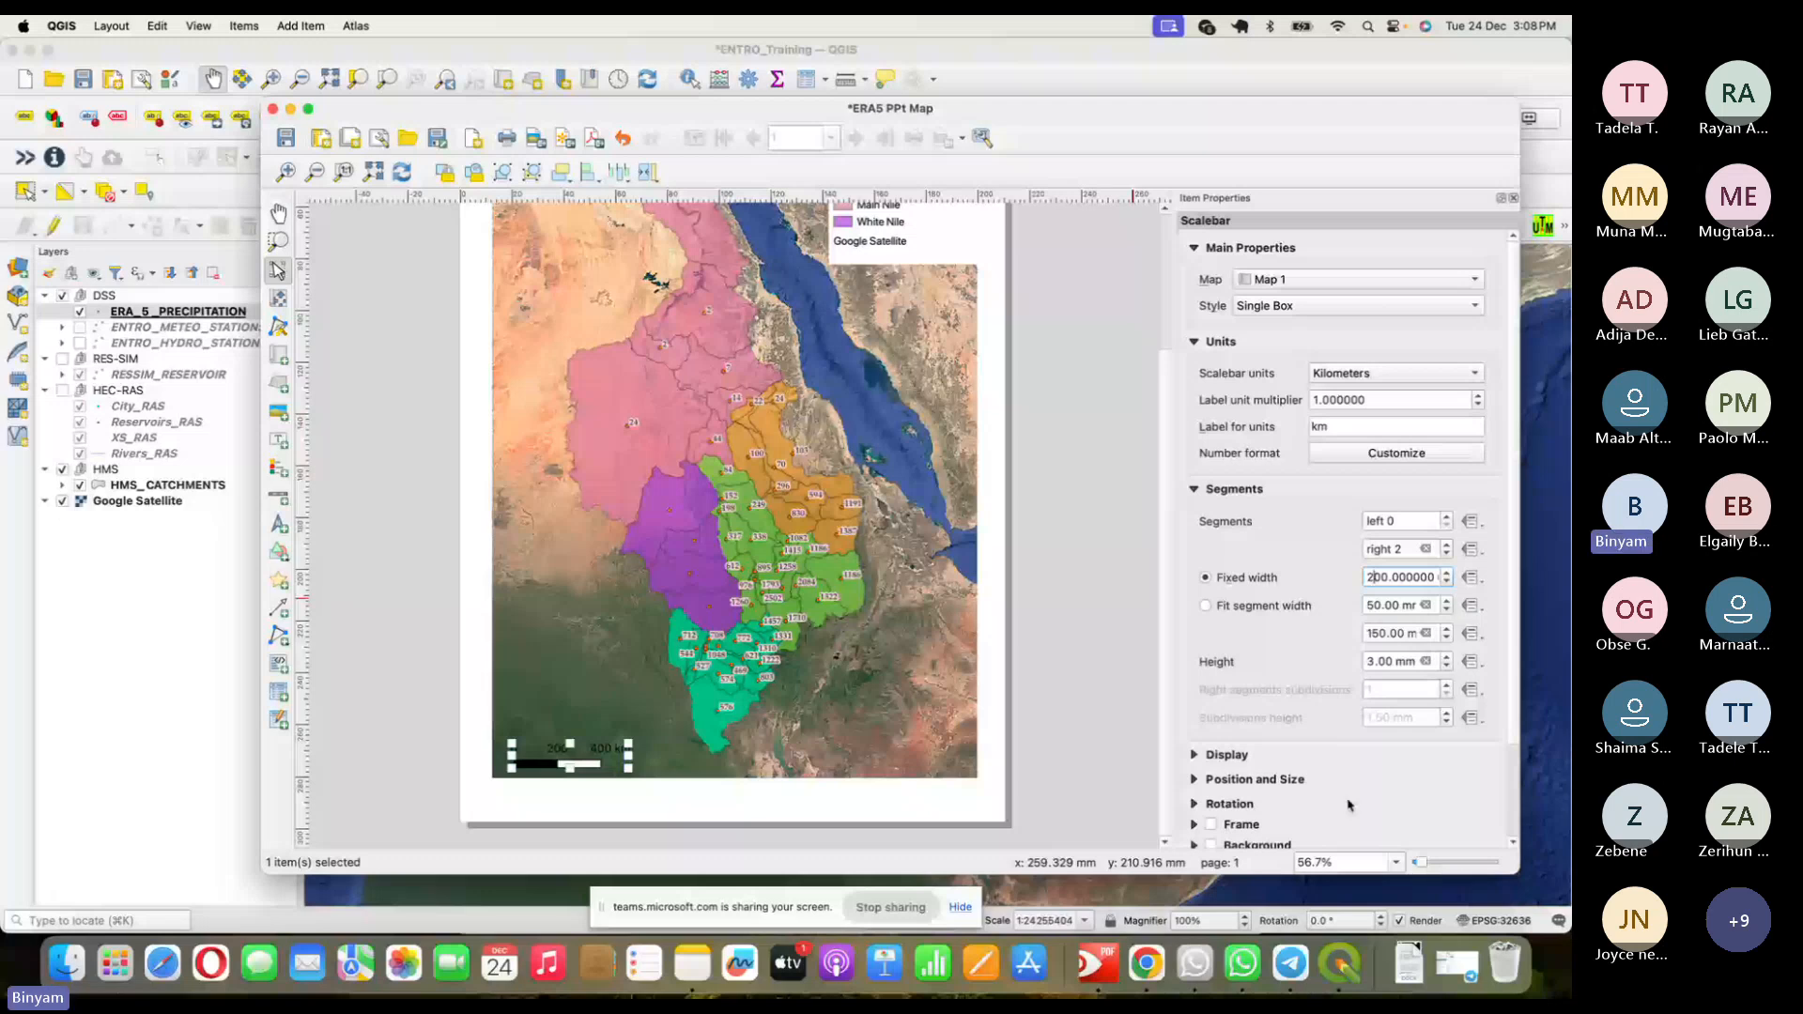
left_click(1211, 844)
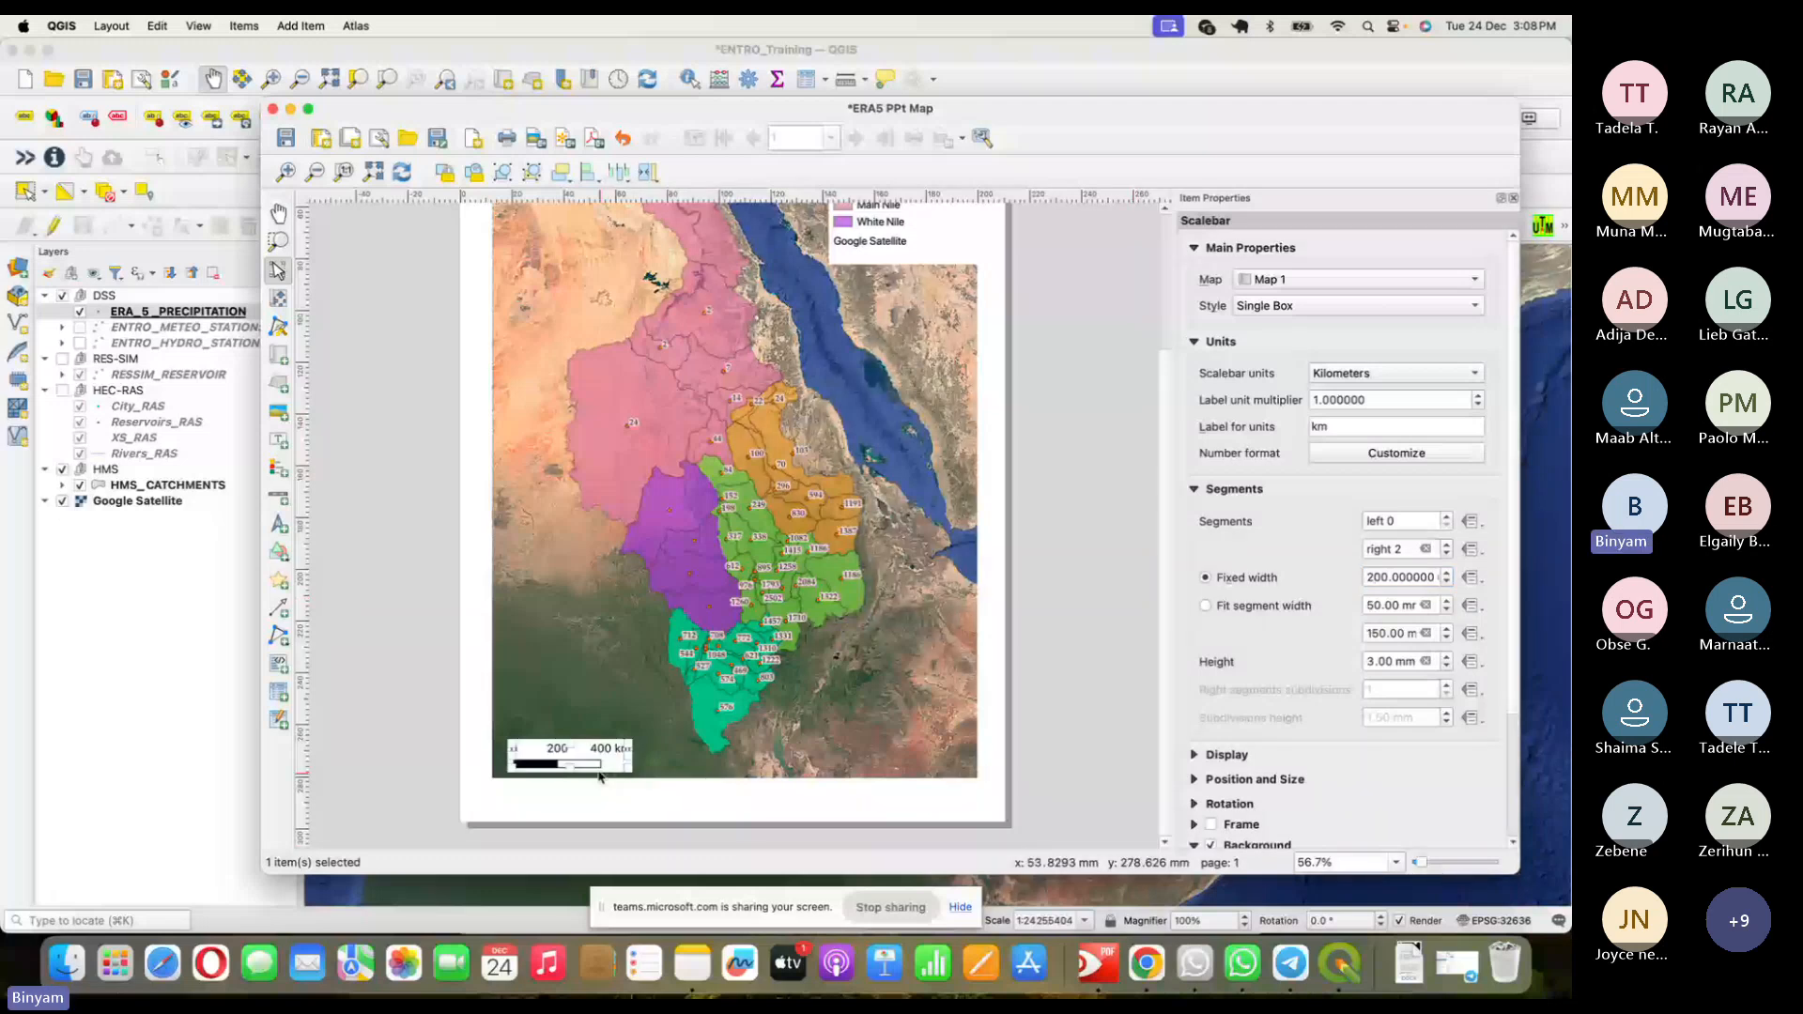
left_click_drag(599, 775, 571, 765)
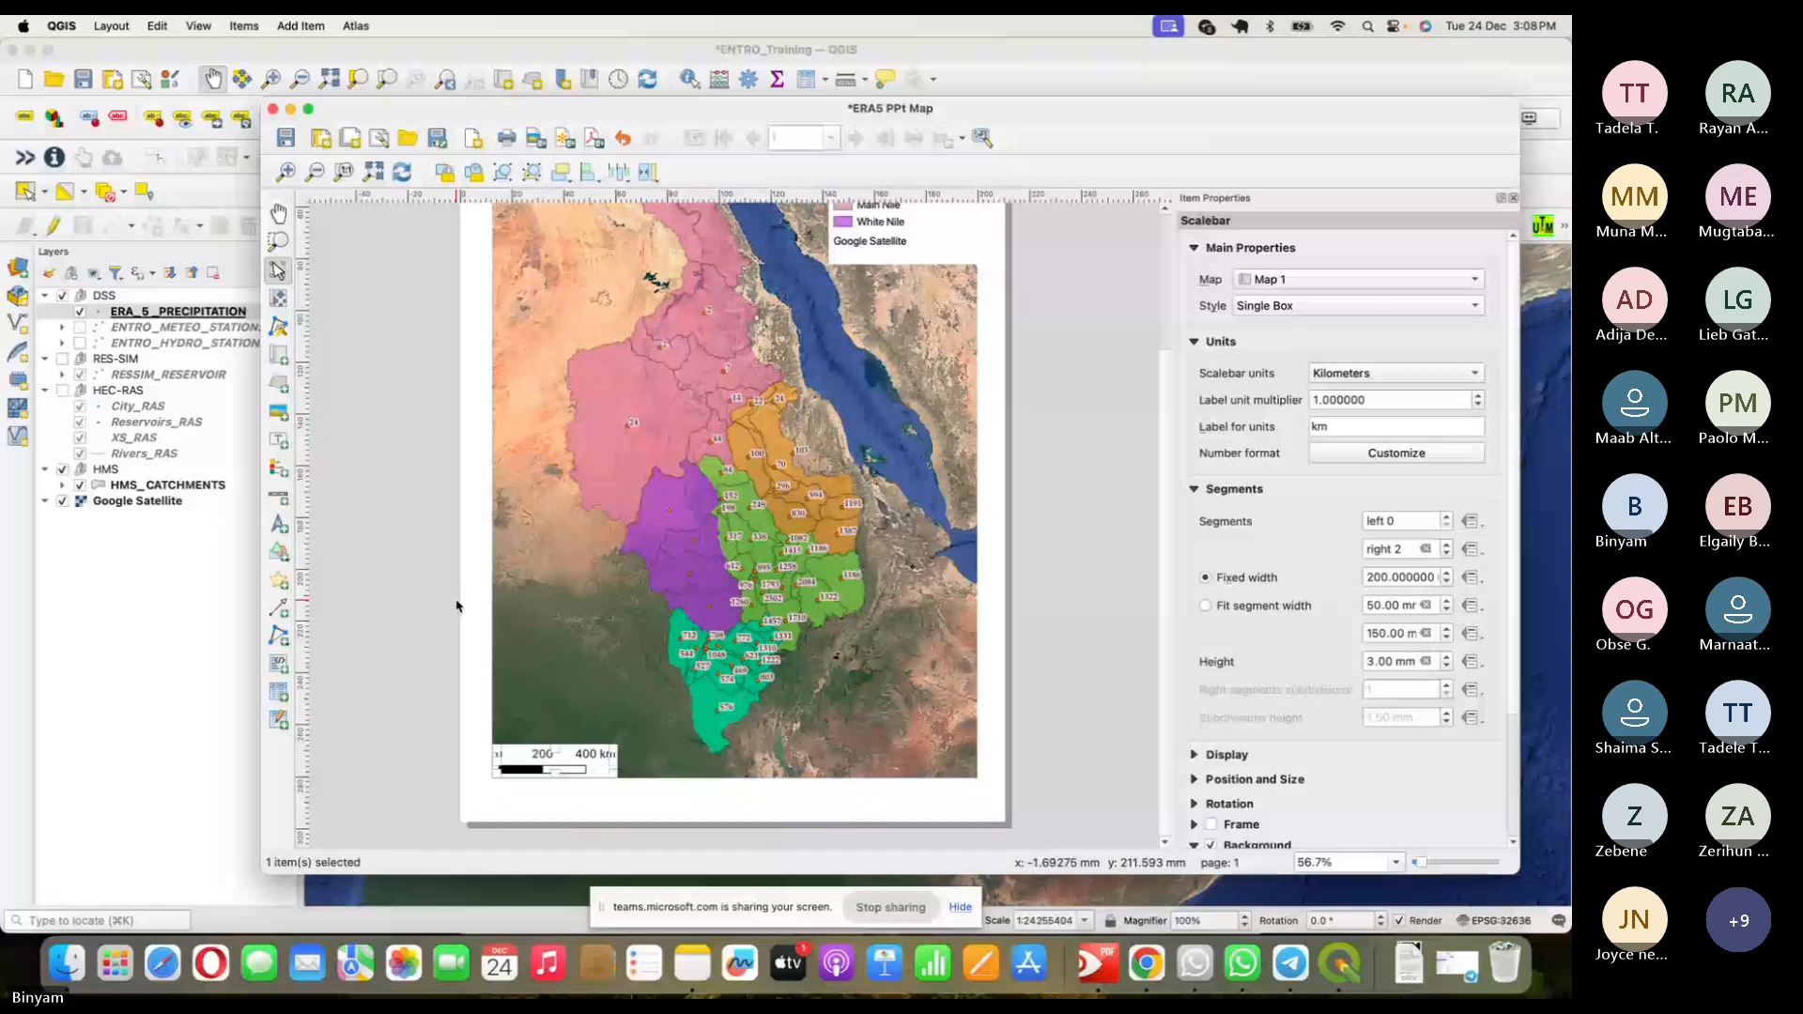
left_click(278, 524)
left_click_drag(523, 702, 562, 742)
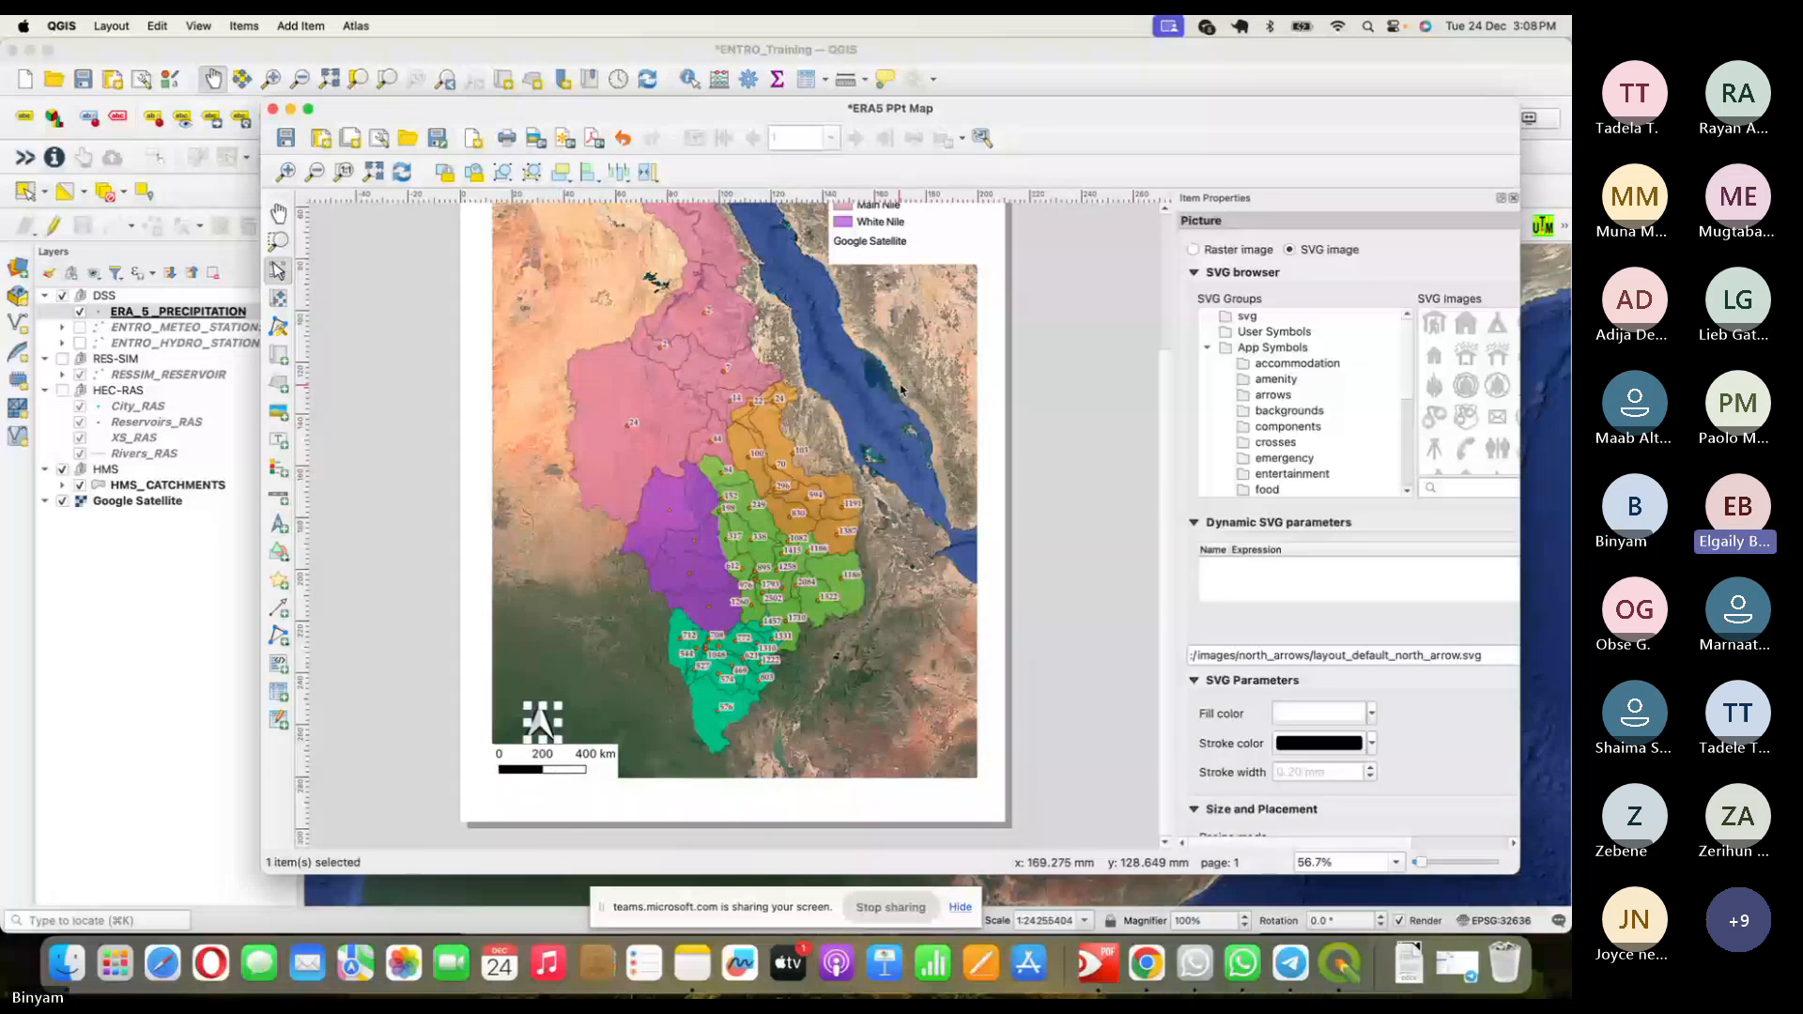
left_click(1082, 388)
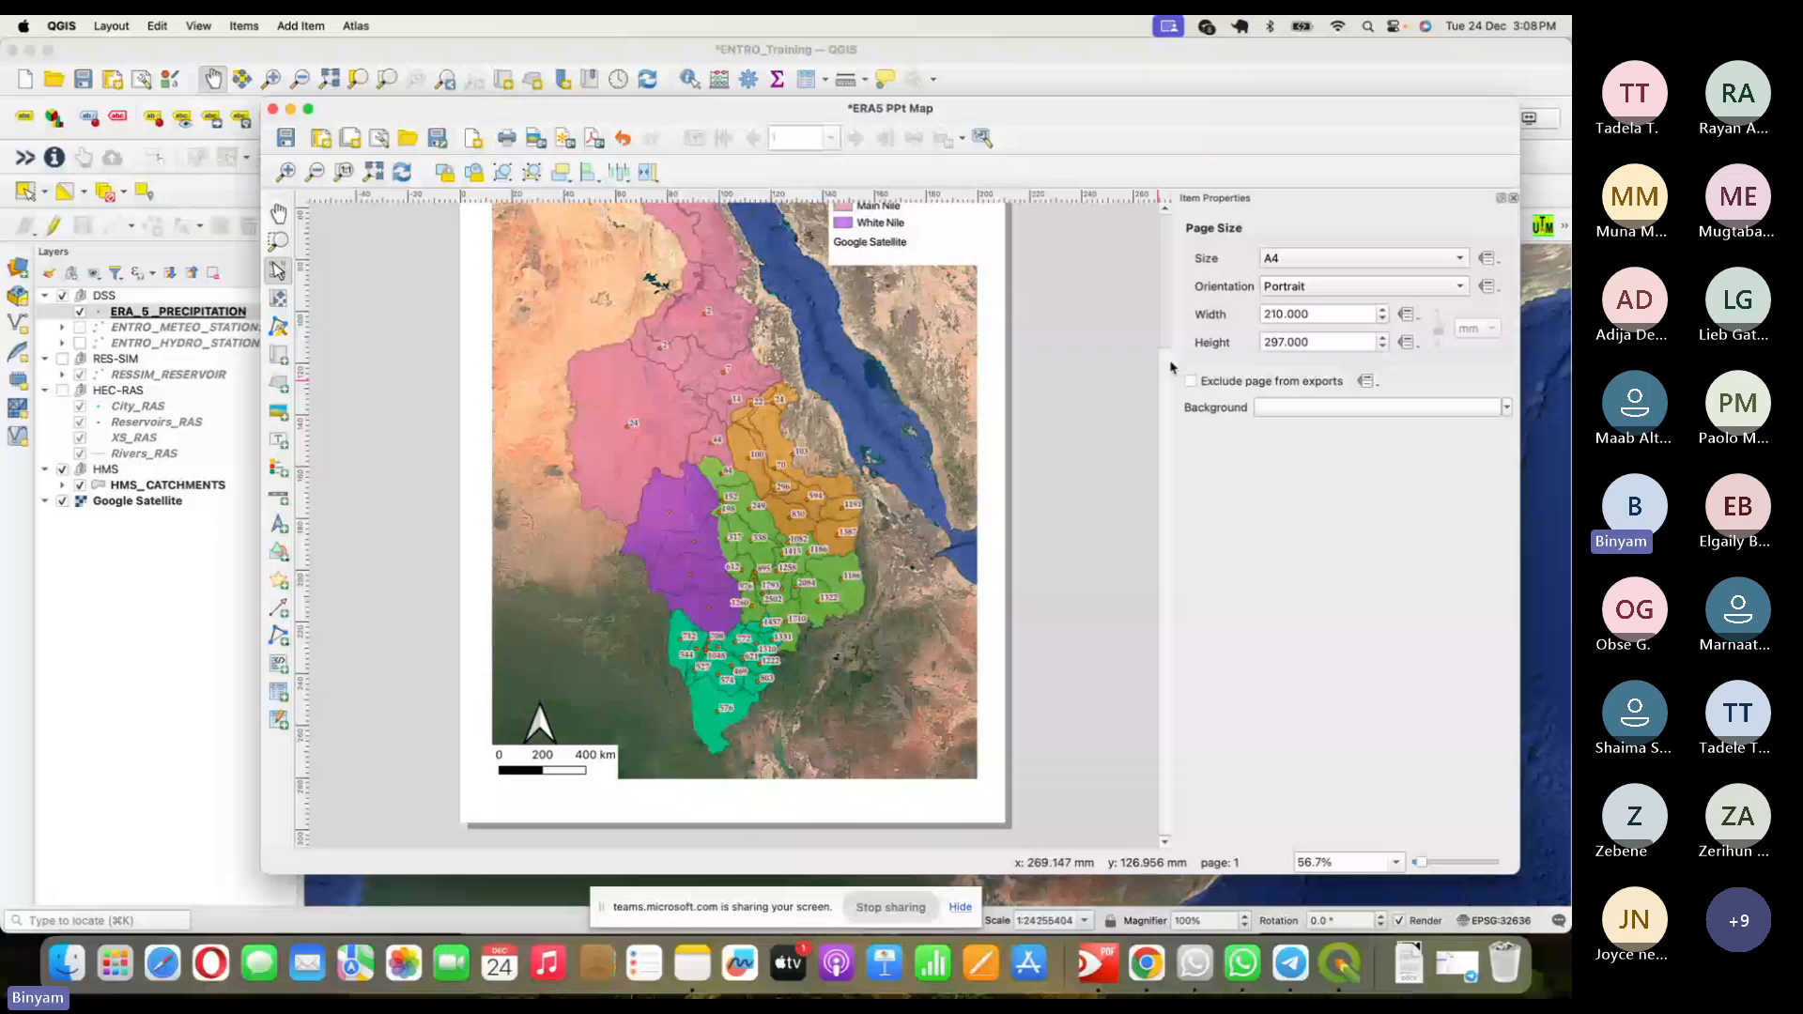
scroll(598, 657, "up", 3)
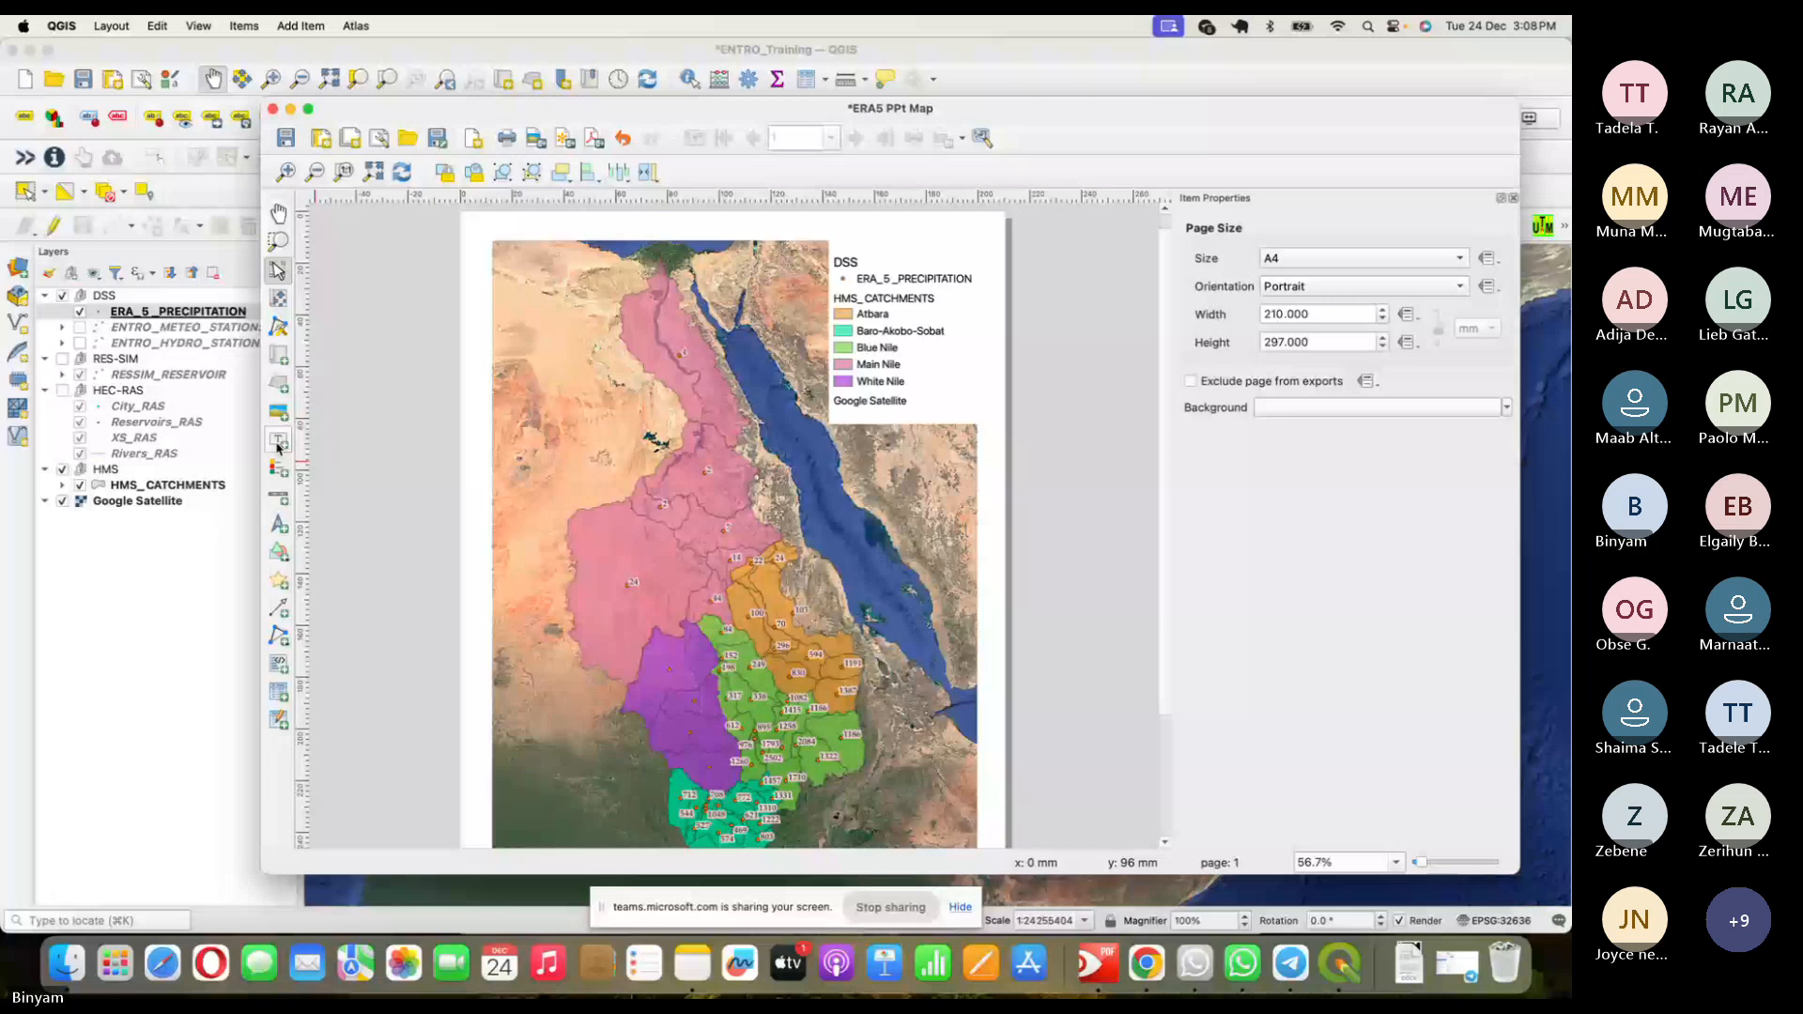
- Add a grid to Map 1 and set its CRS to WGS 84 (EPSG:4326)
left_click(557, 405)
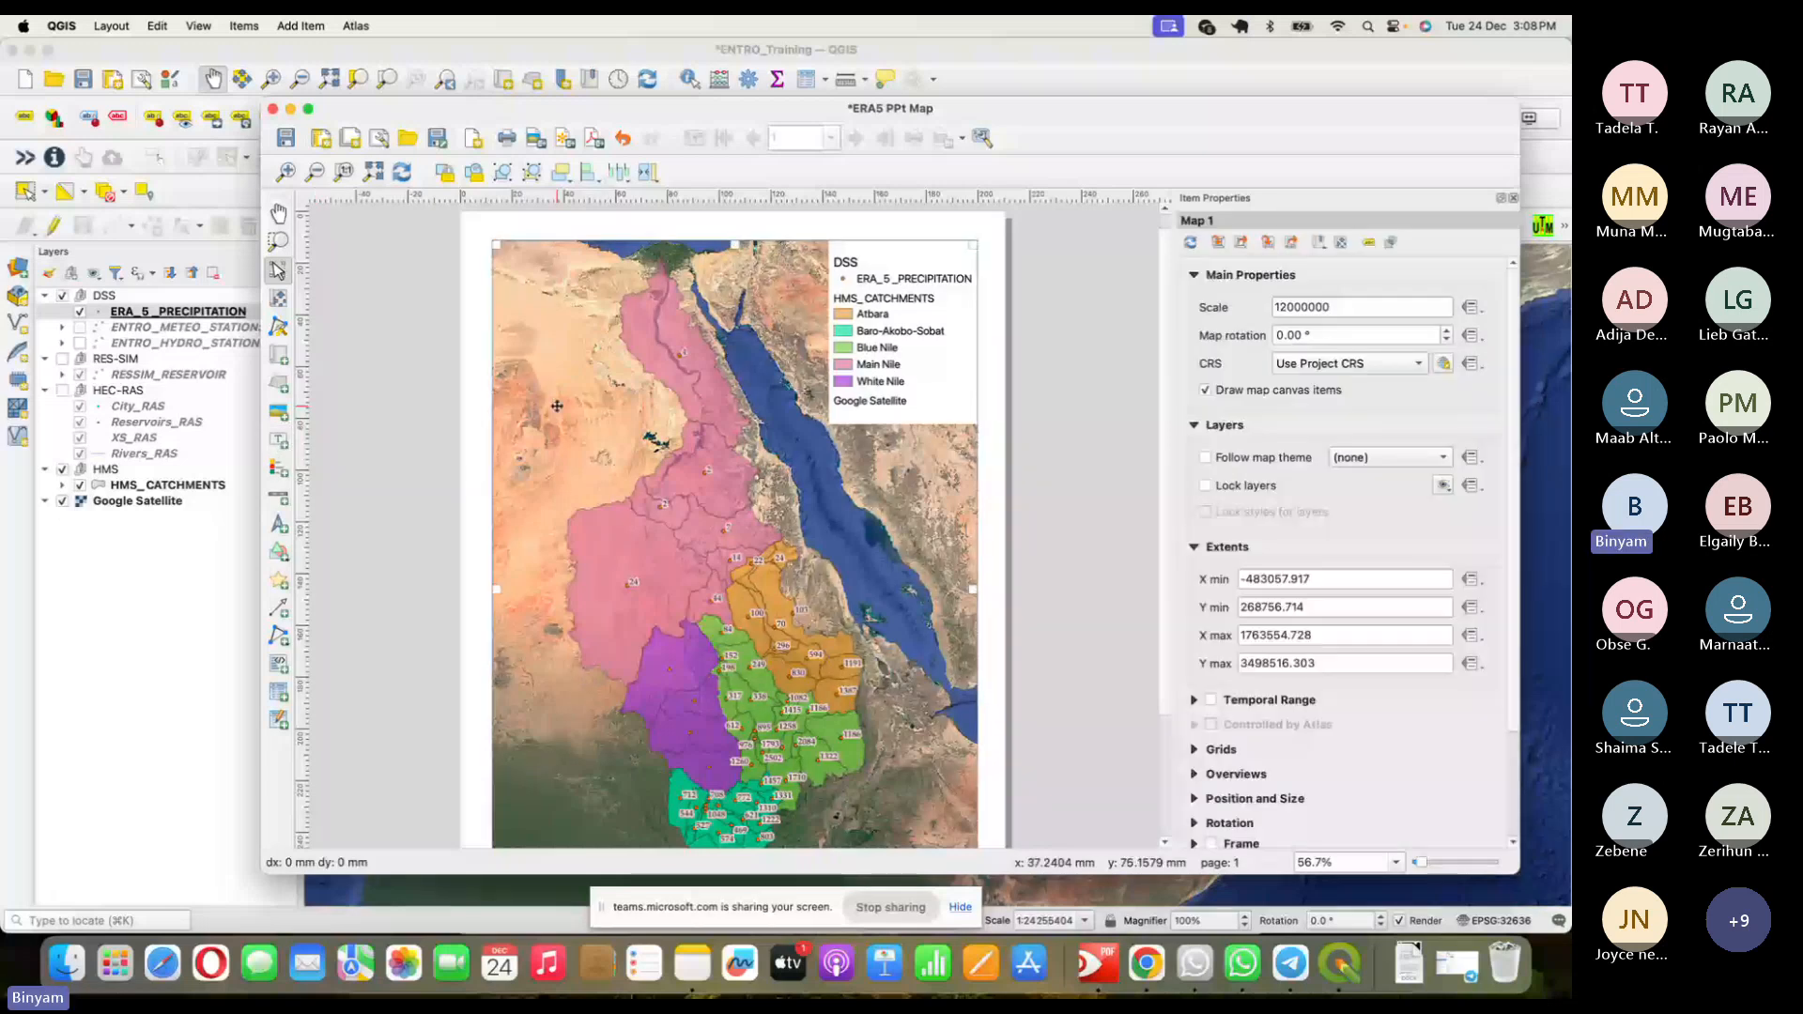
left_click(1195, 749)
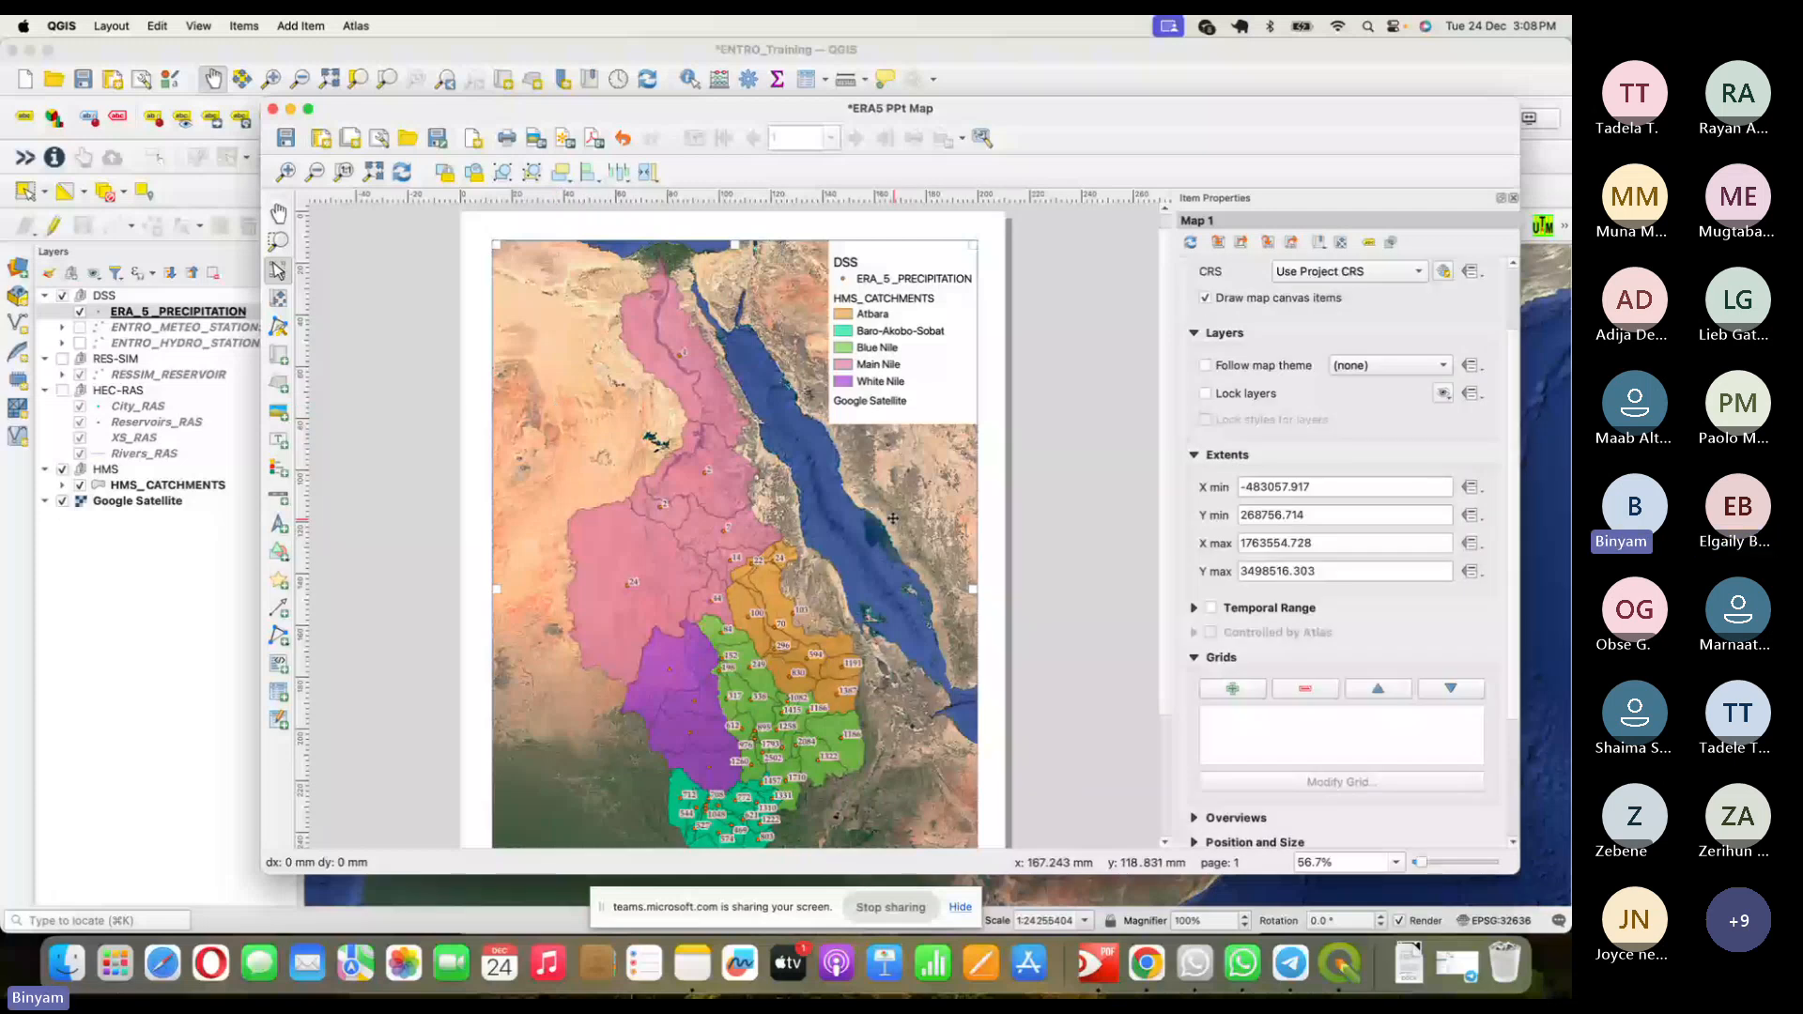
left_click(1253, 688)
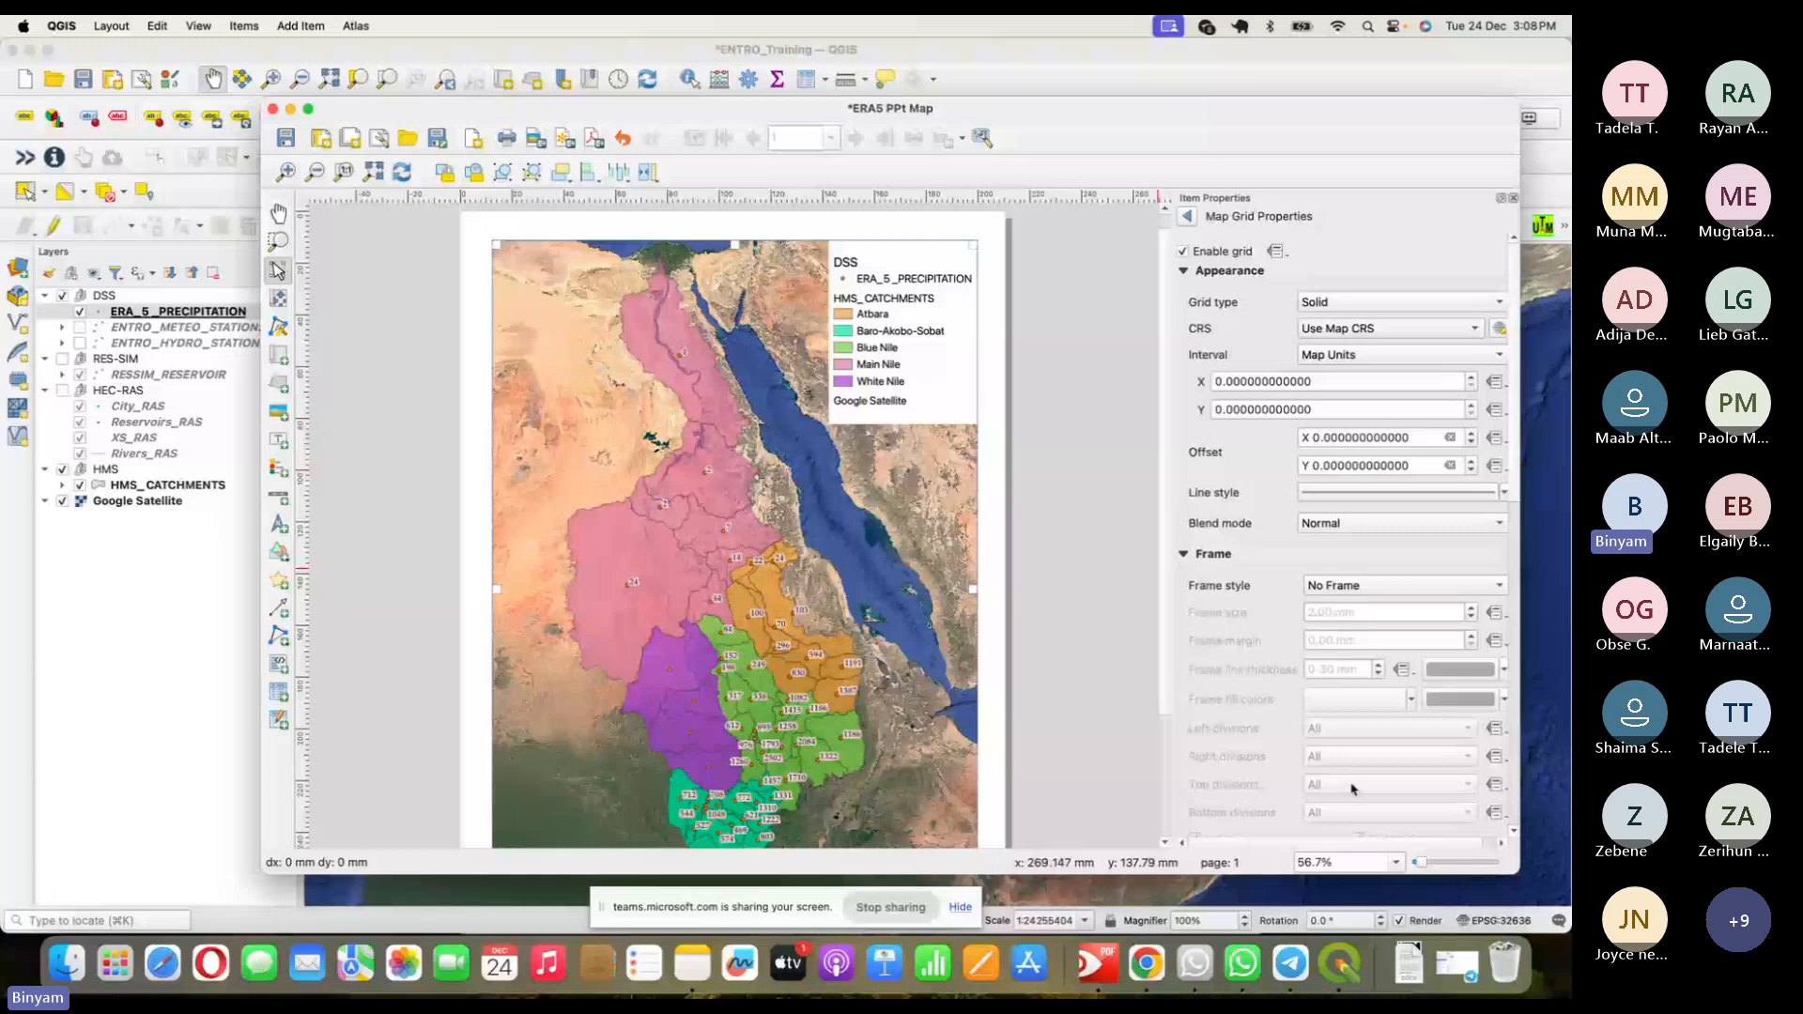
left_click(1408, 328)
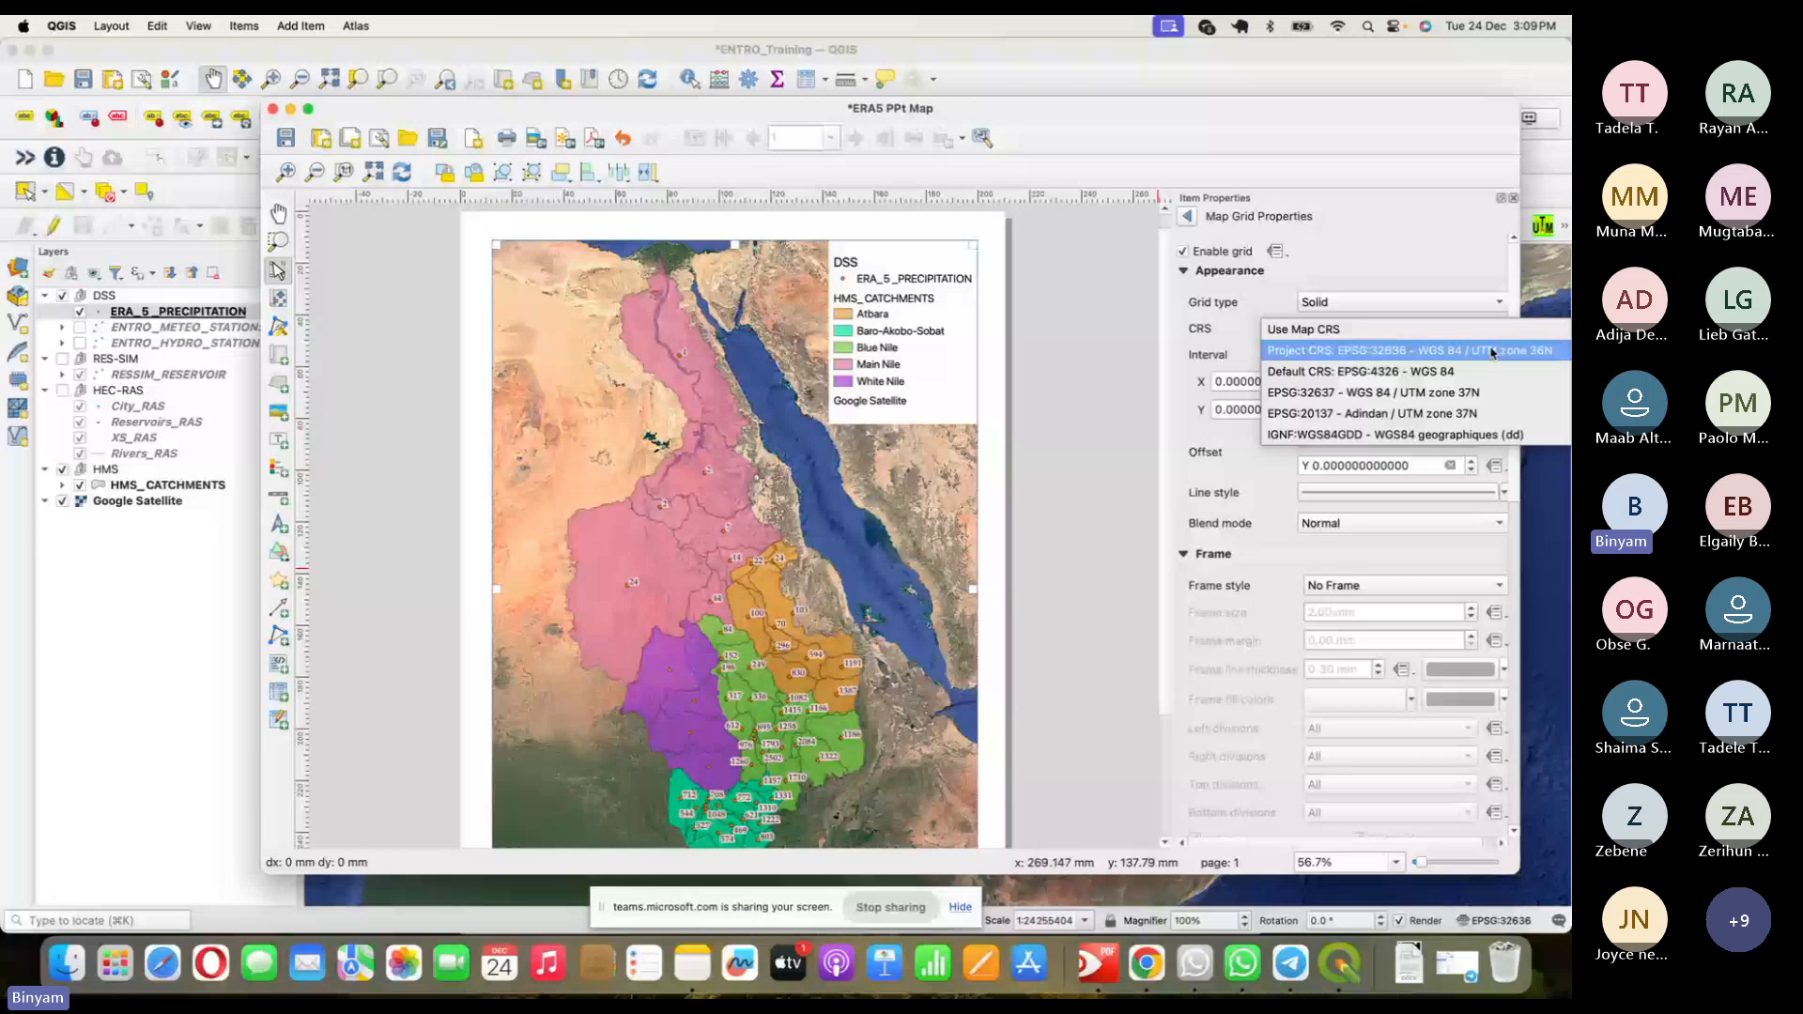
left_click(1491, 352)
left_click(1465, 329)
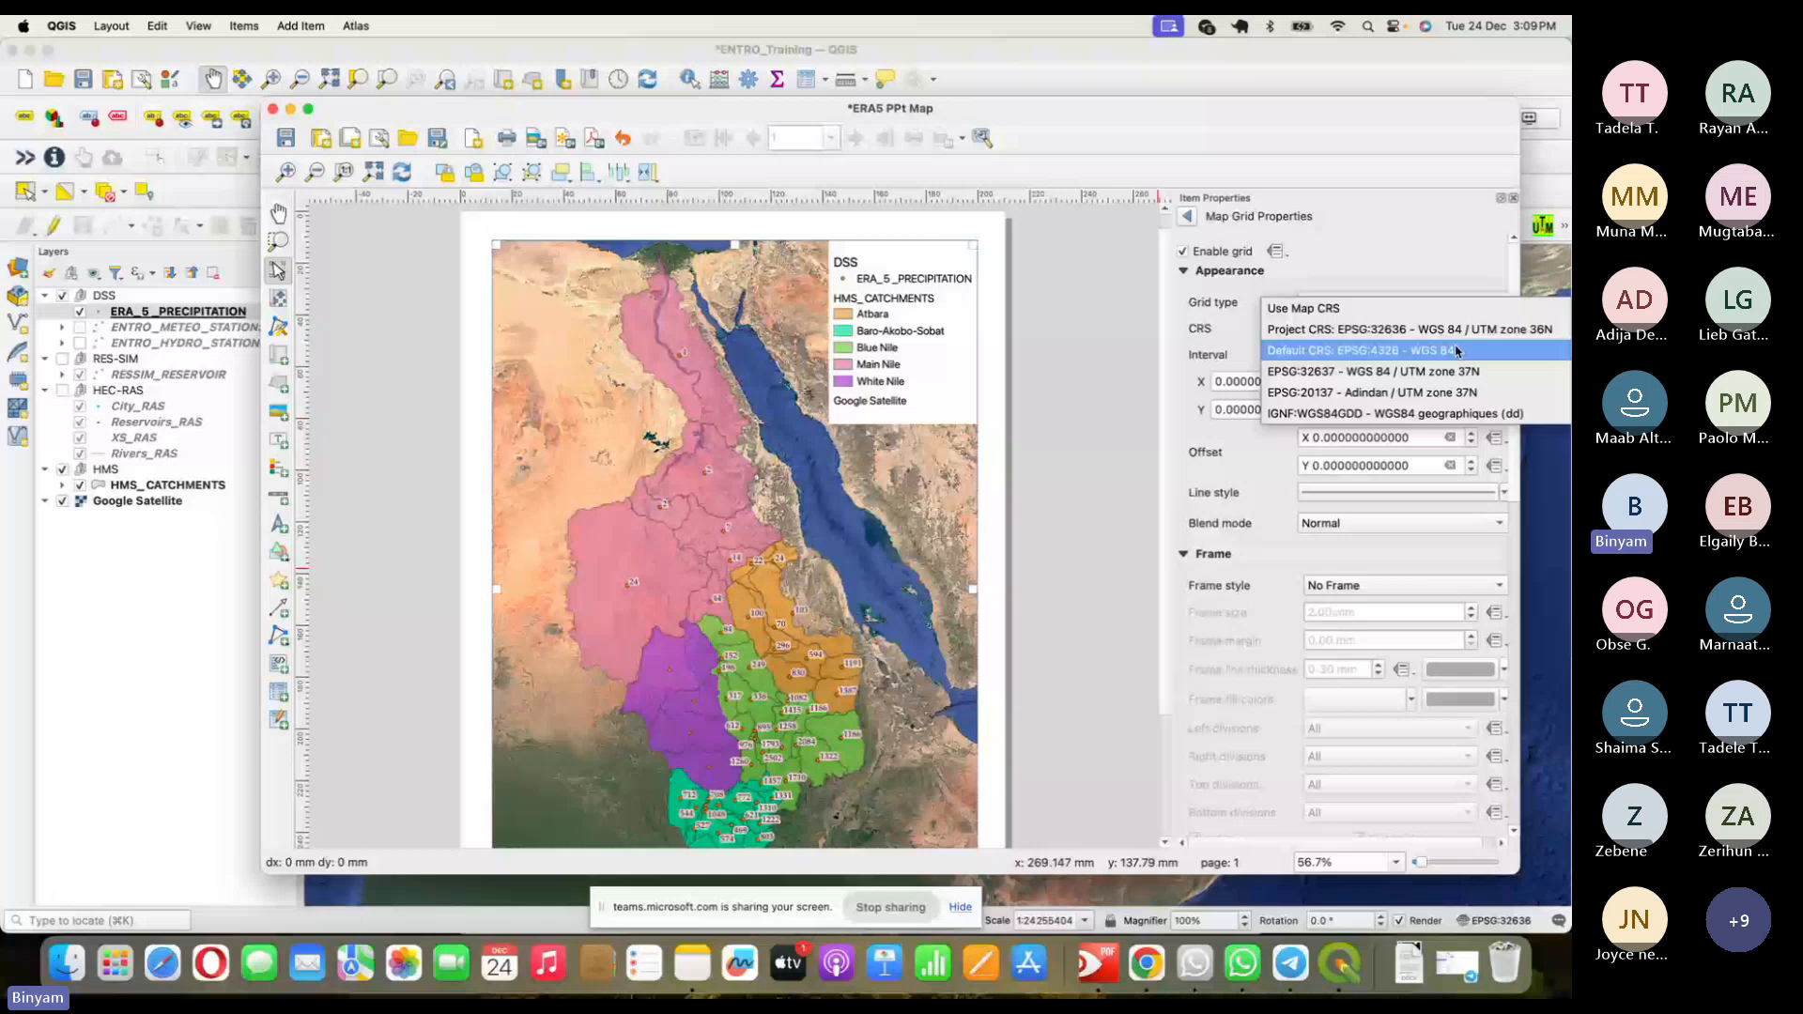
left_click(1457, 350)
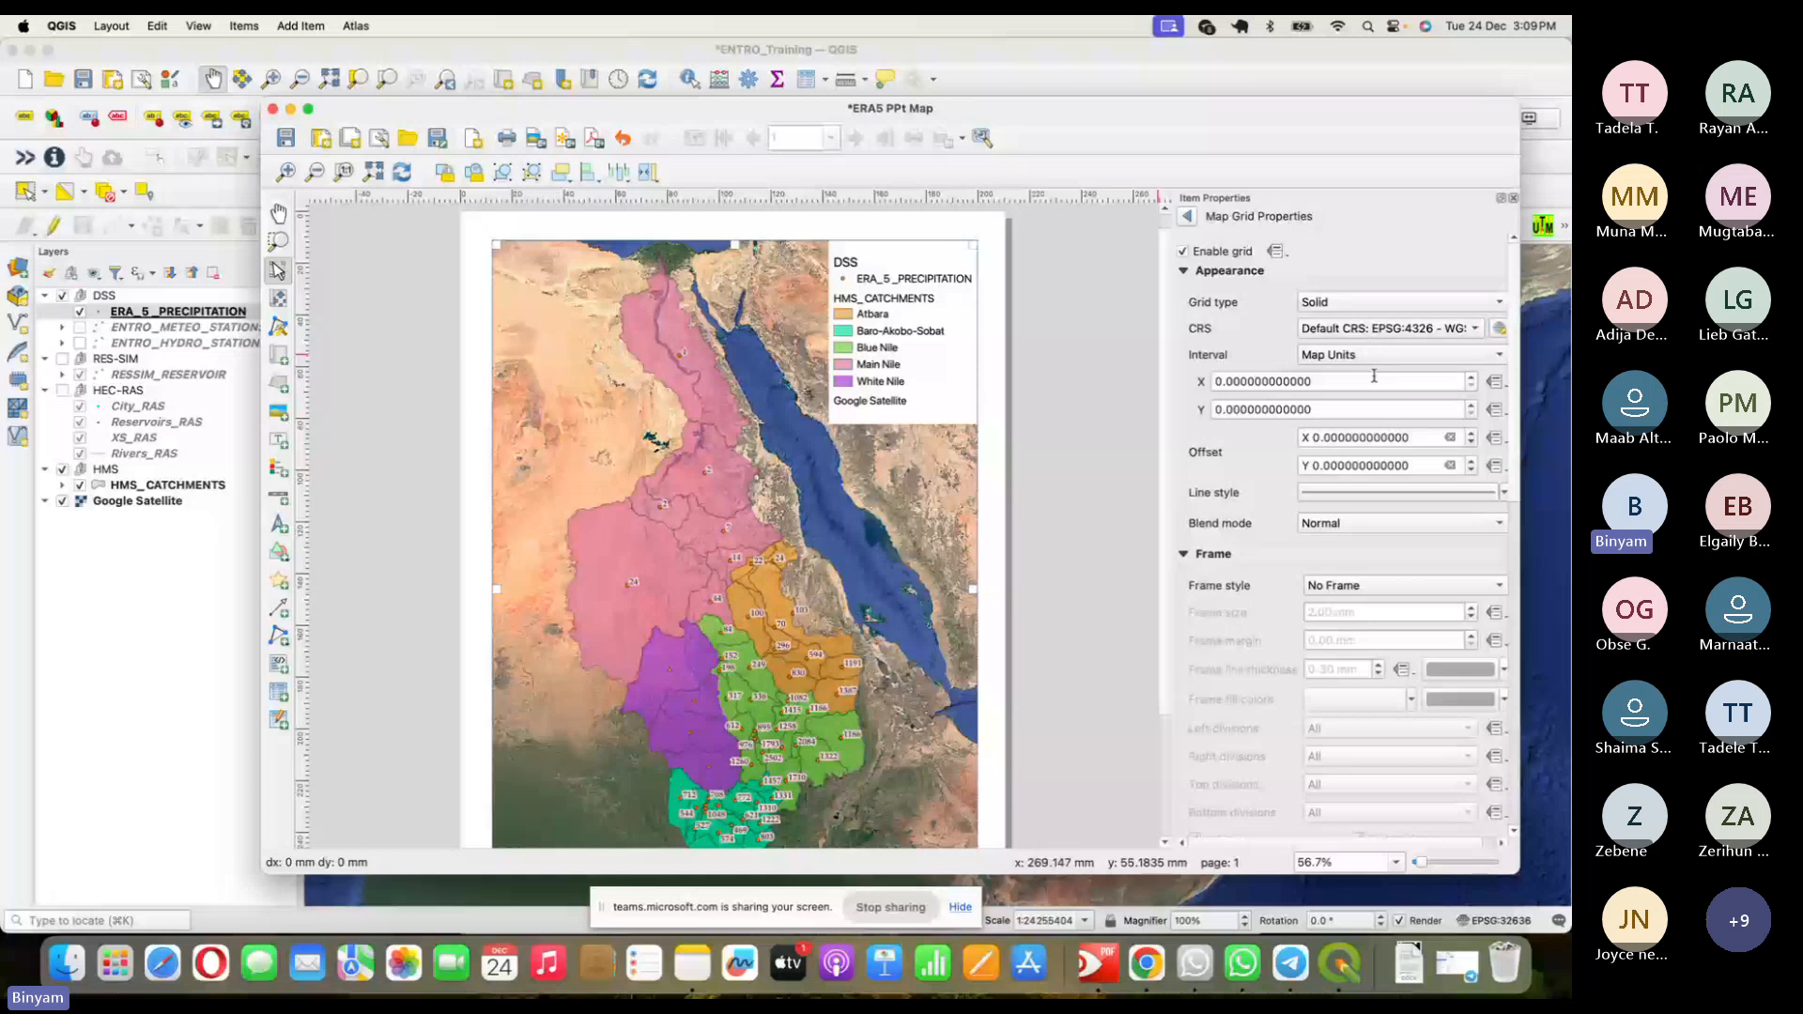
- Set the grid interval to 5, choose a Zebra frame and enable Draw Coordinates
left_click_drag(1373, 376, 1209, 388)
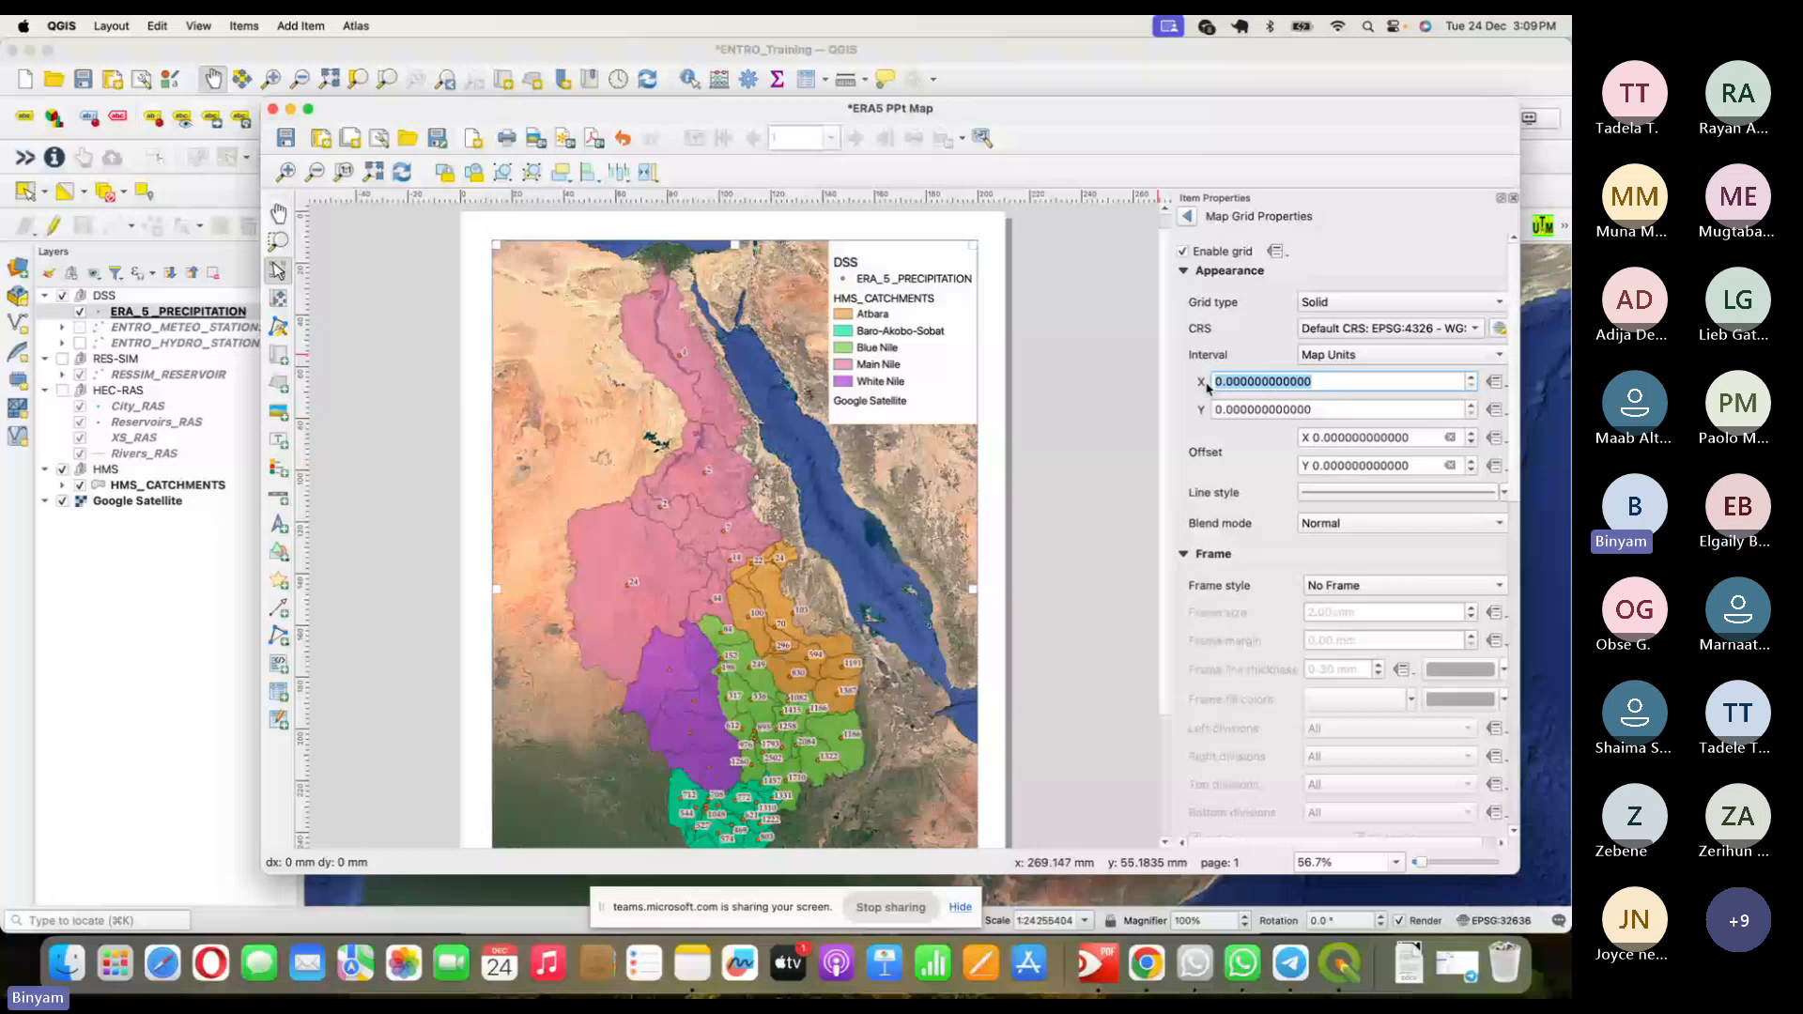
type("5")
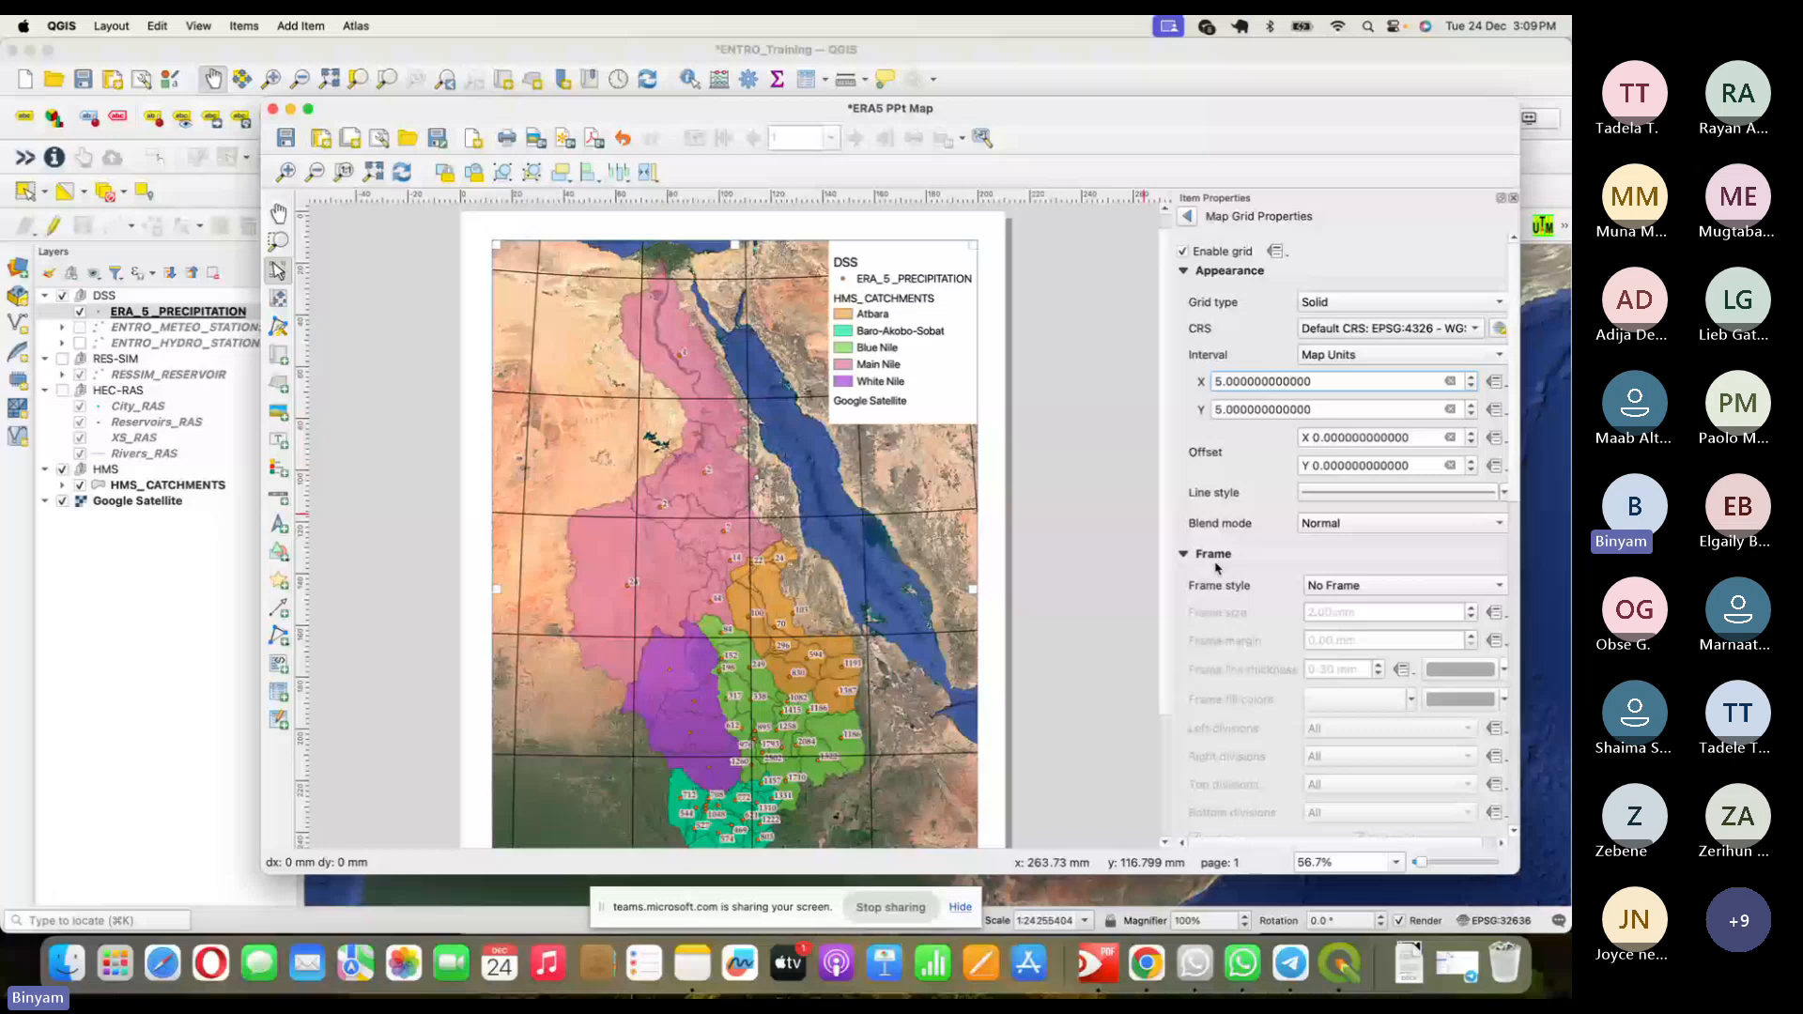
left_click(1404, 585)
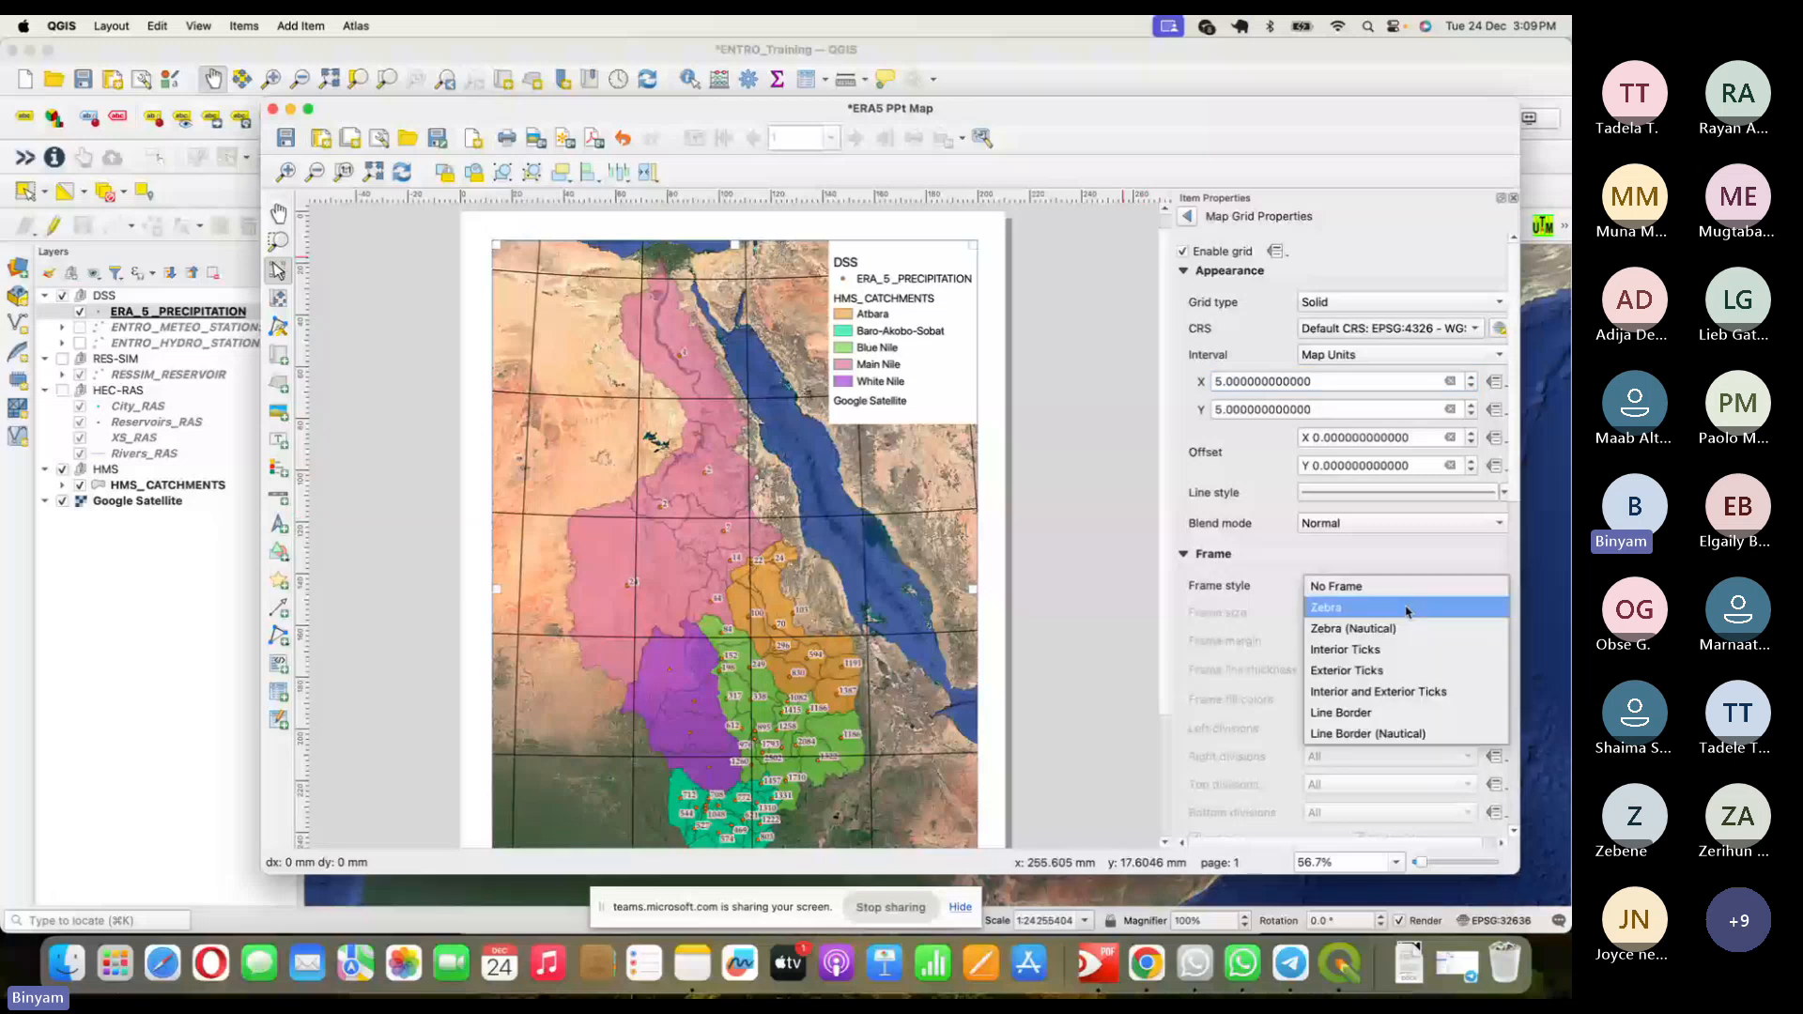
left_click(1406, 609)
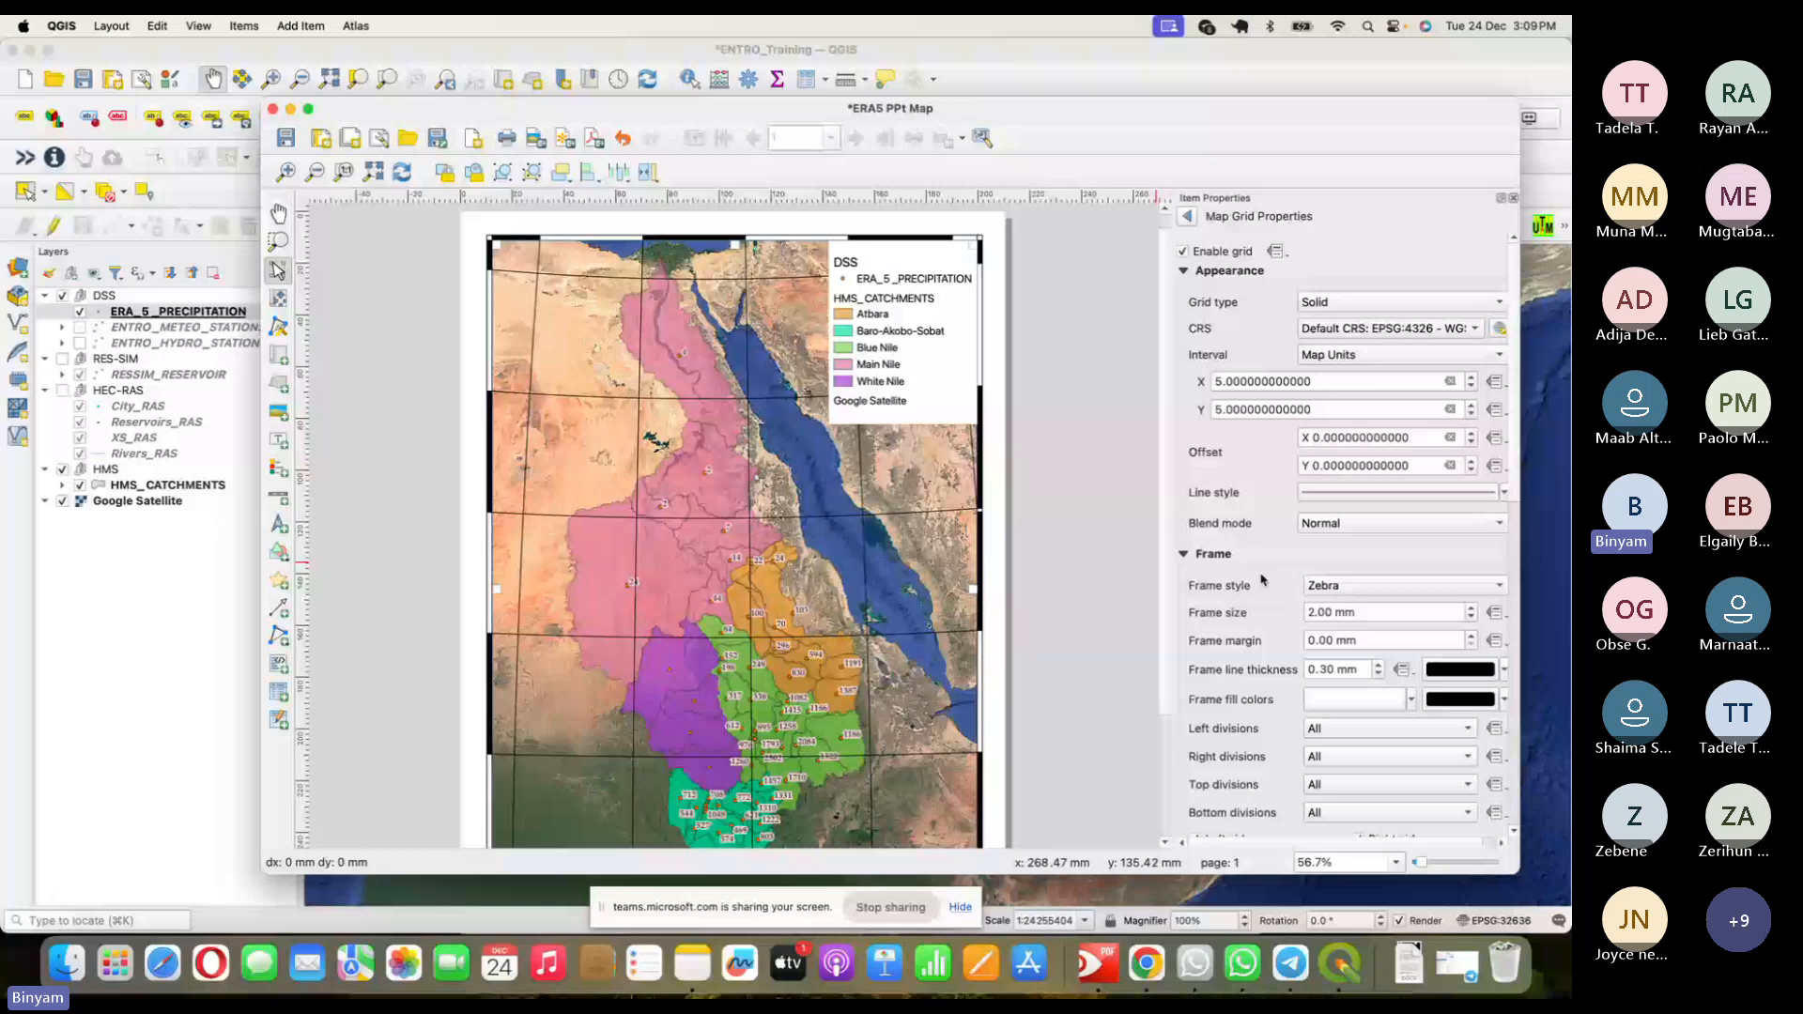
left_click(1184, 555)
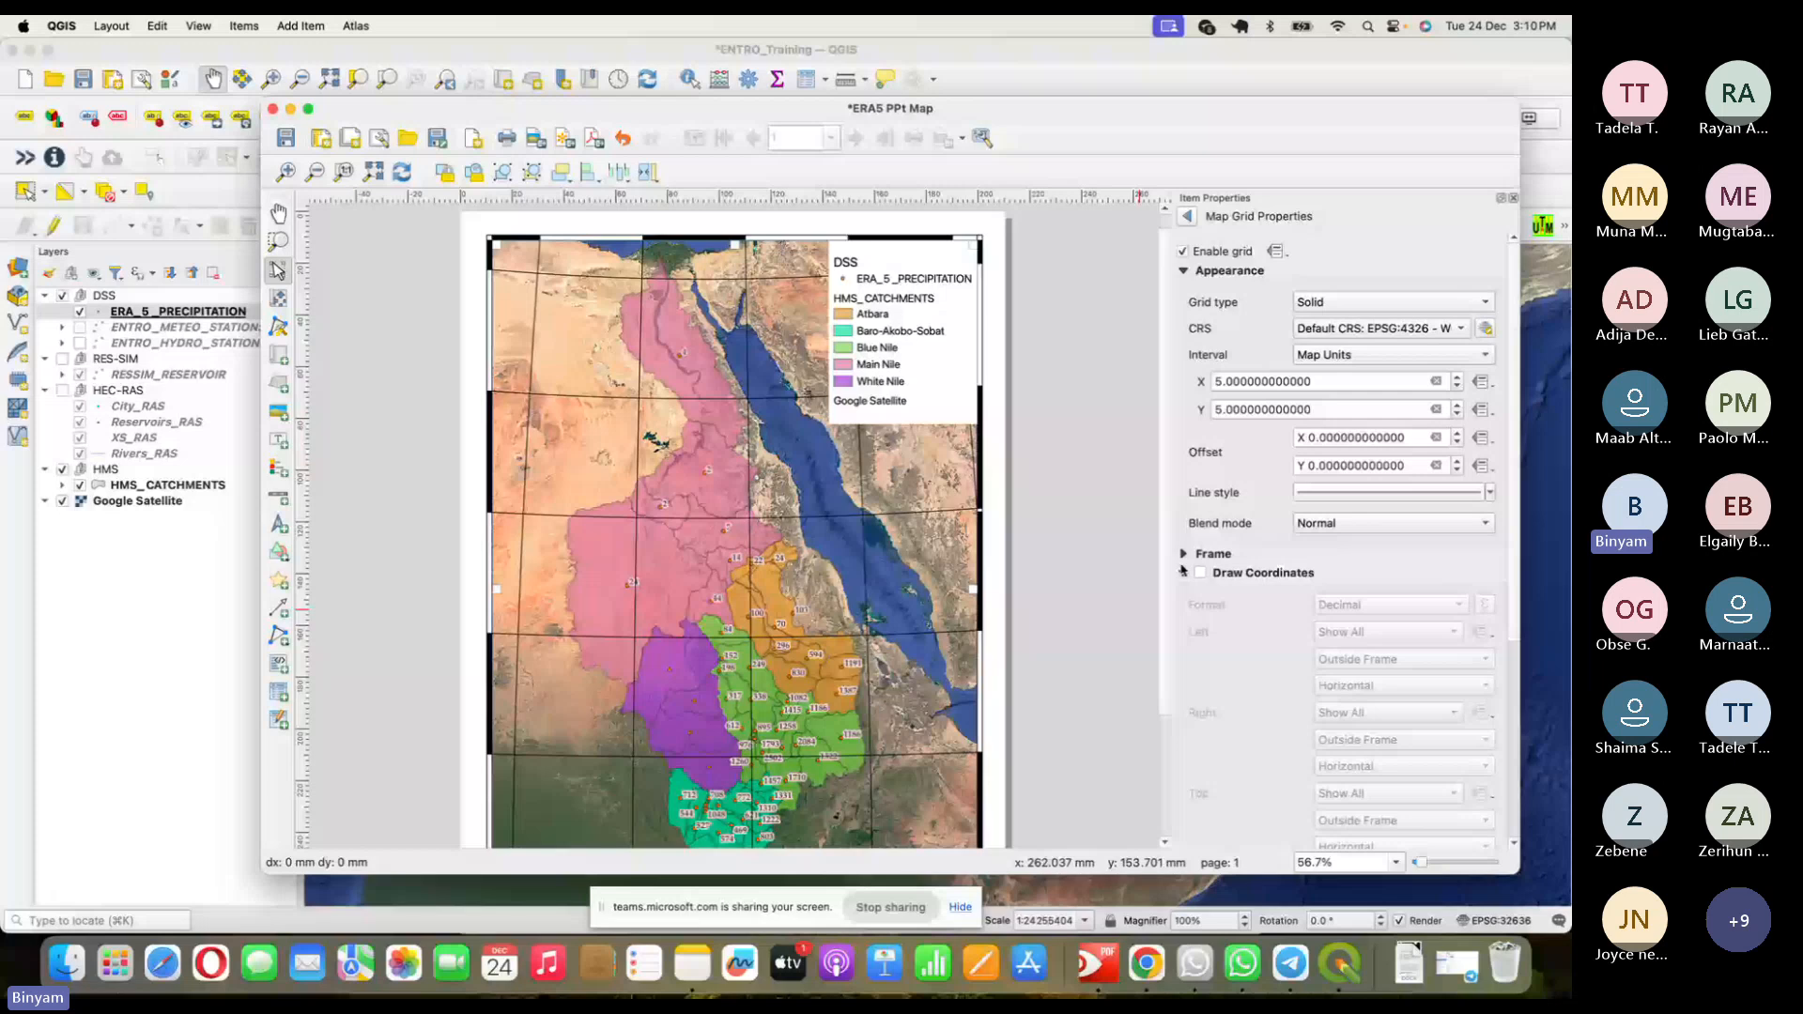
- Change the grid coordinate precision from 0 to 1 decimal place
left_click(1200, 573)
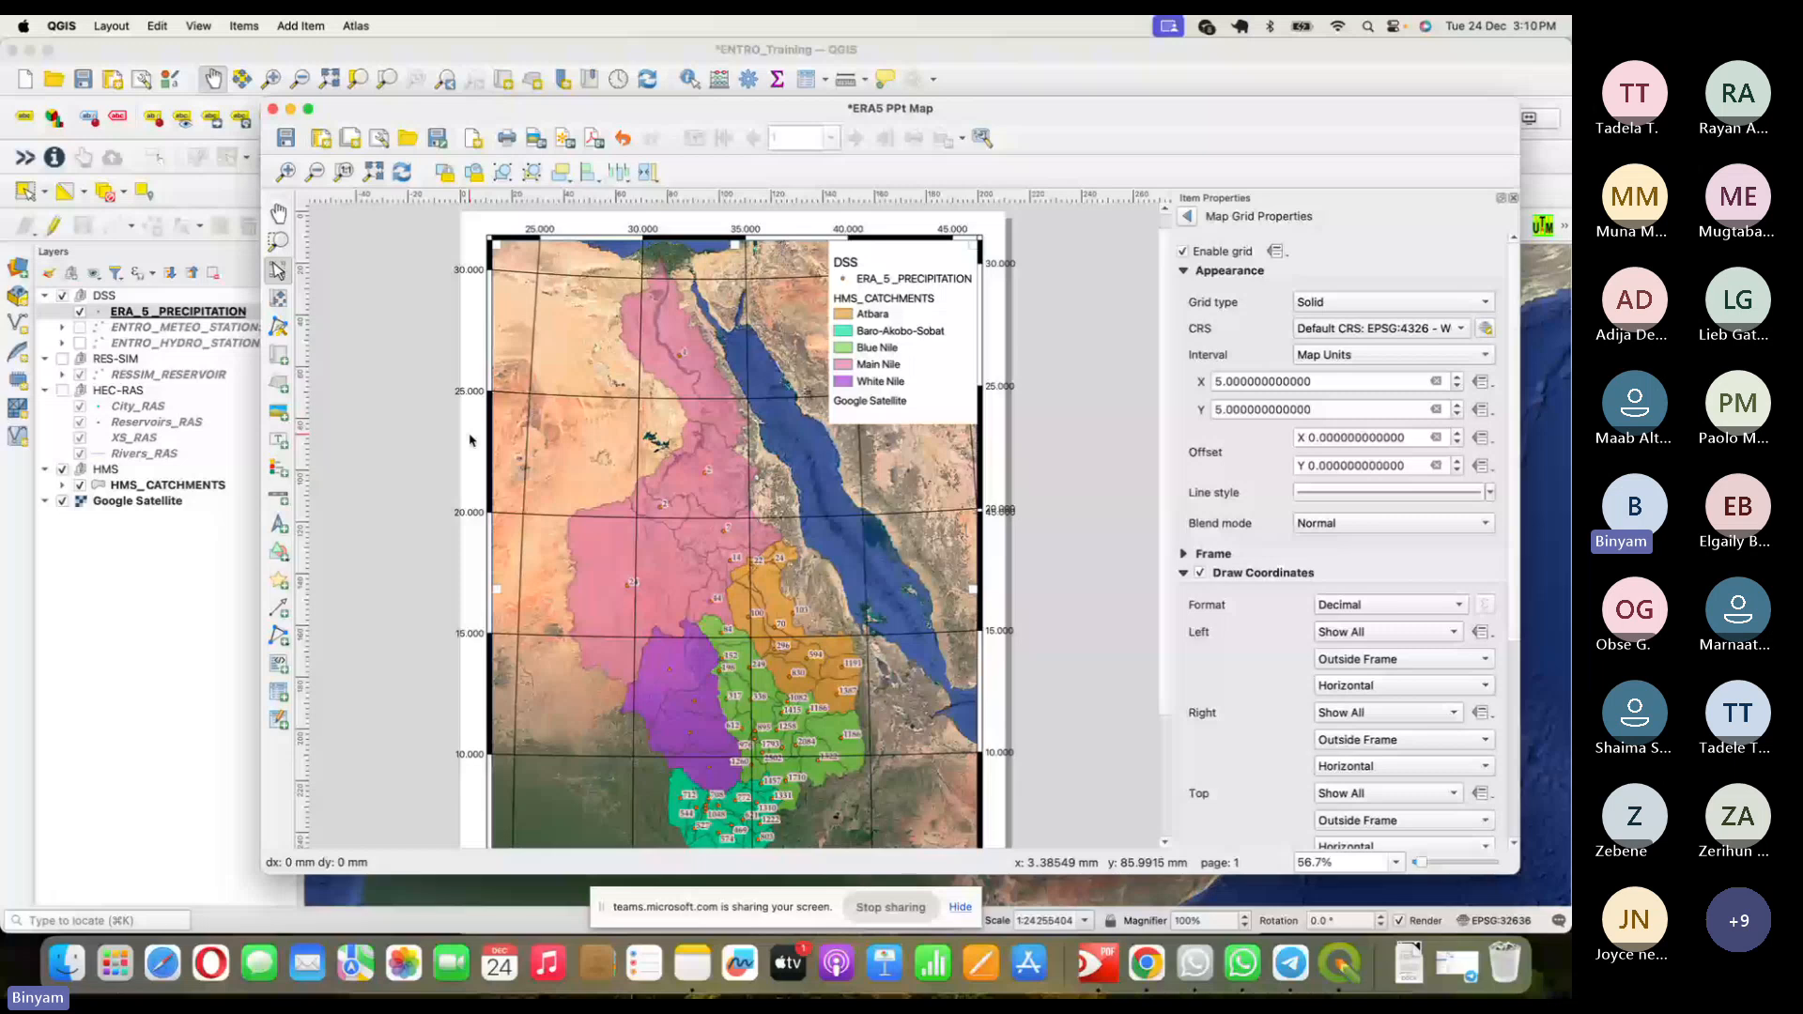
scroll(1303, 715, "down", 5)
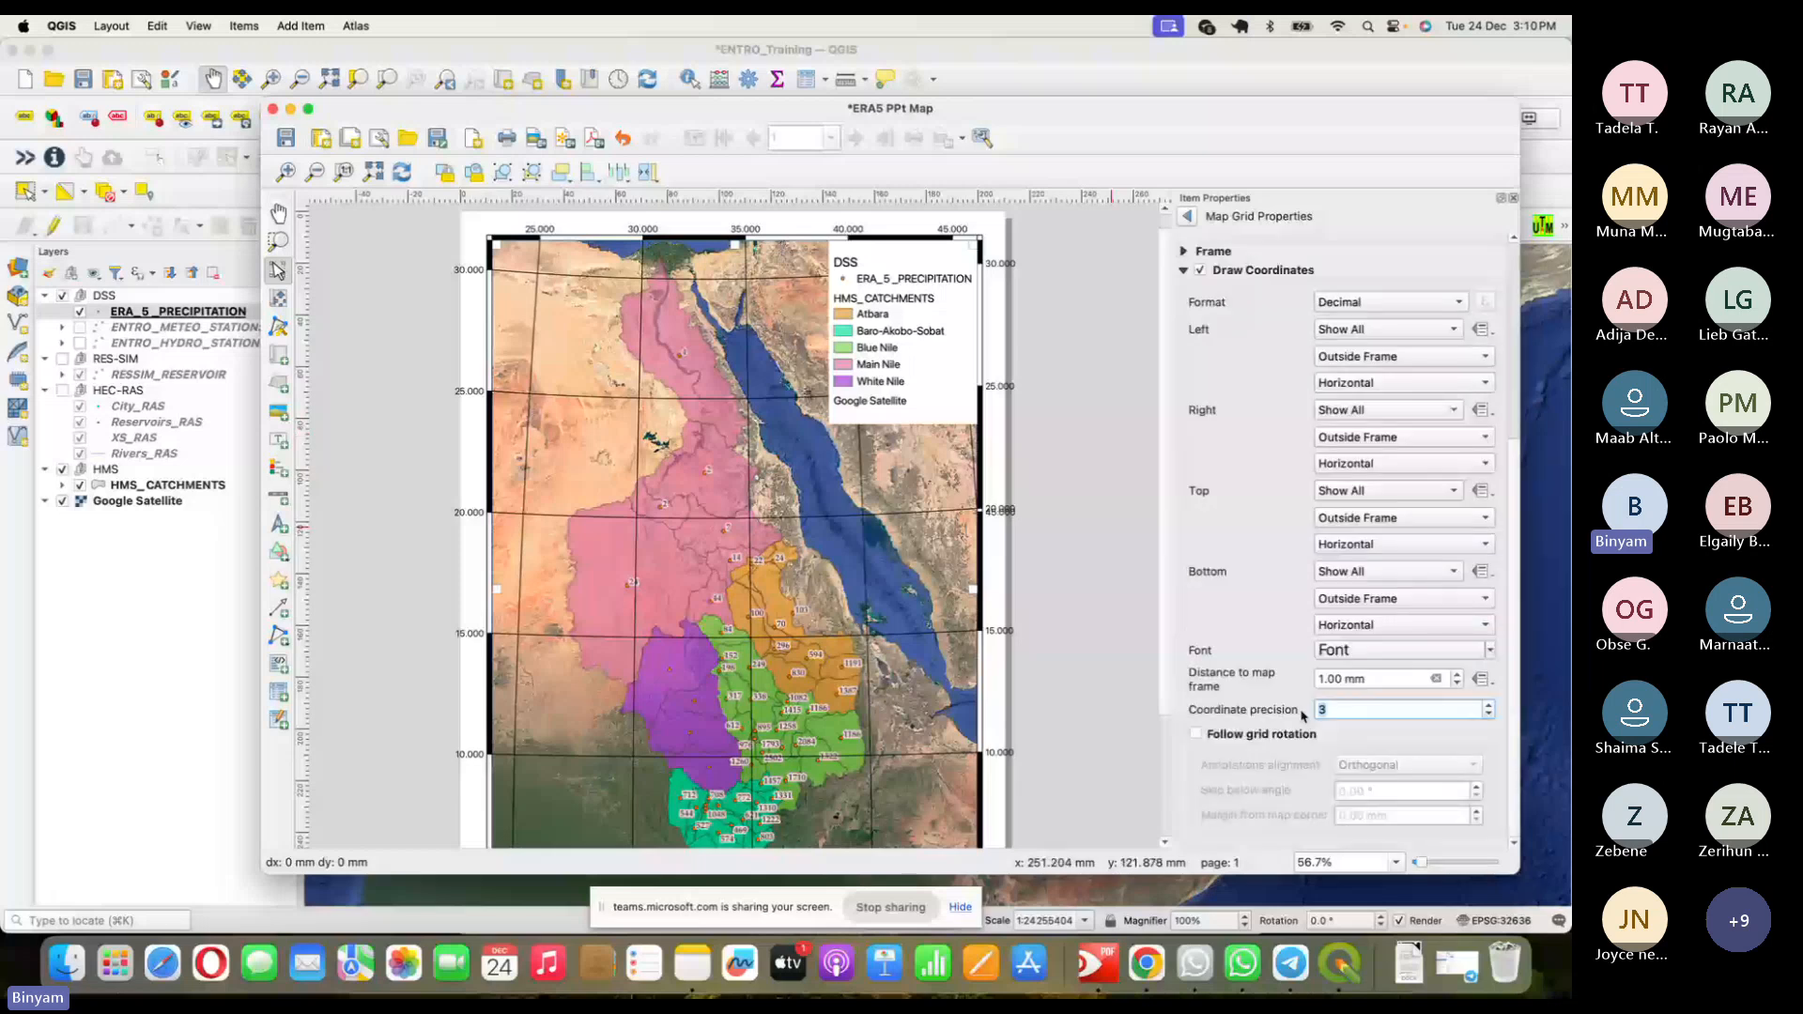
type("0")
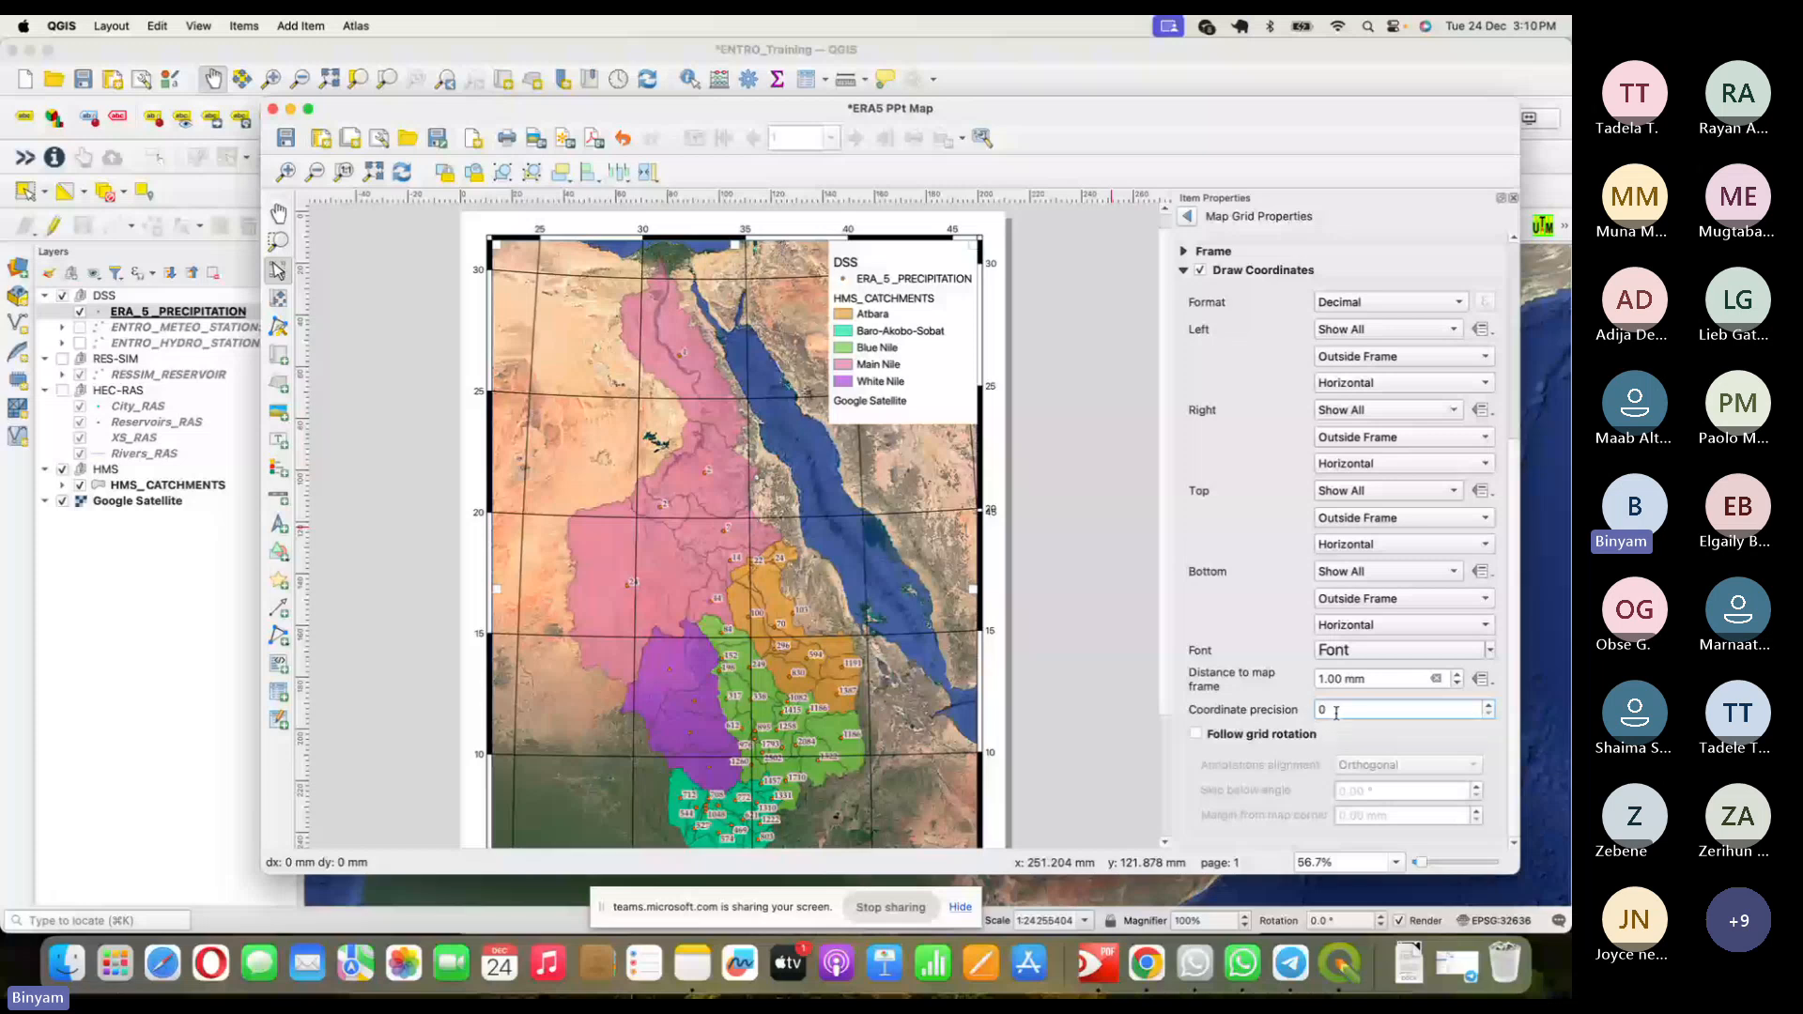
left_click_drag(1336, 712, 1309, 711)
type("1")
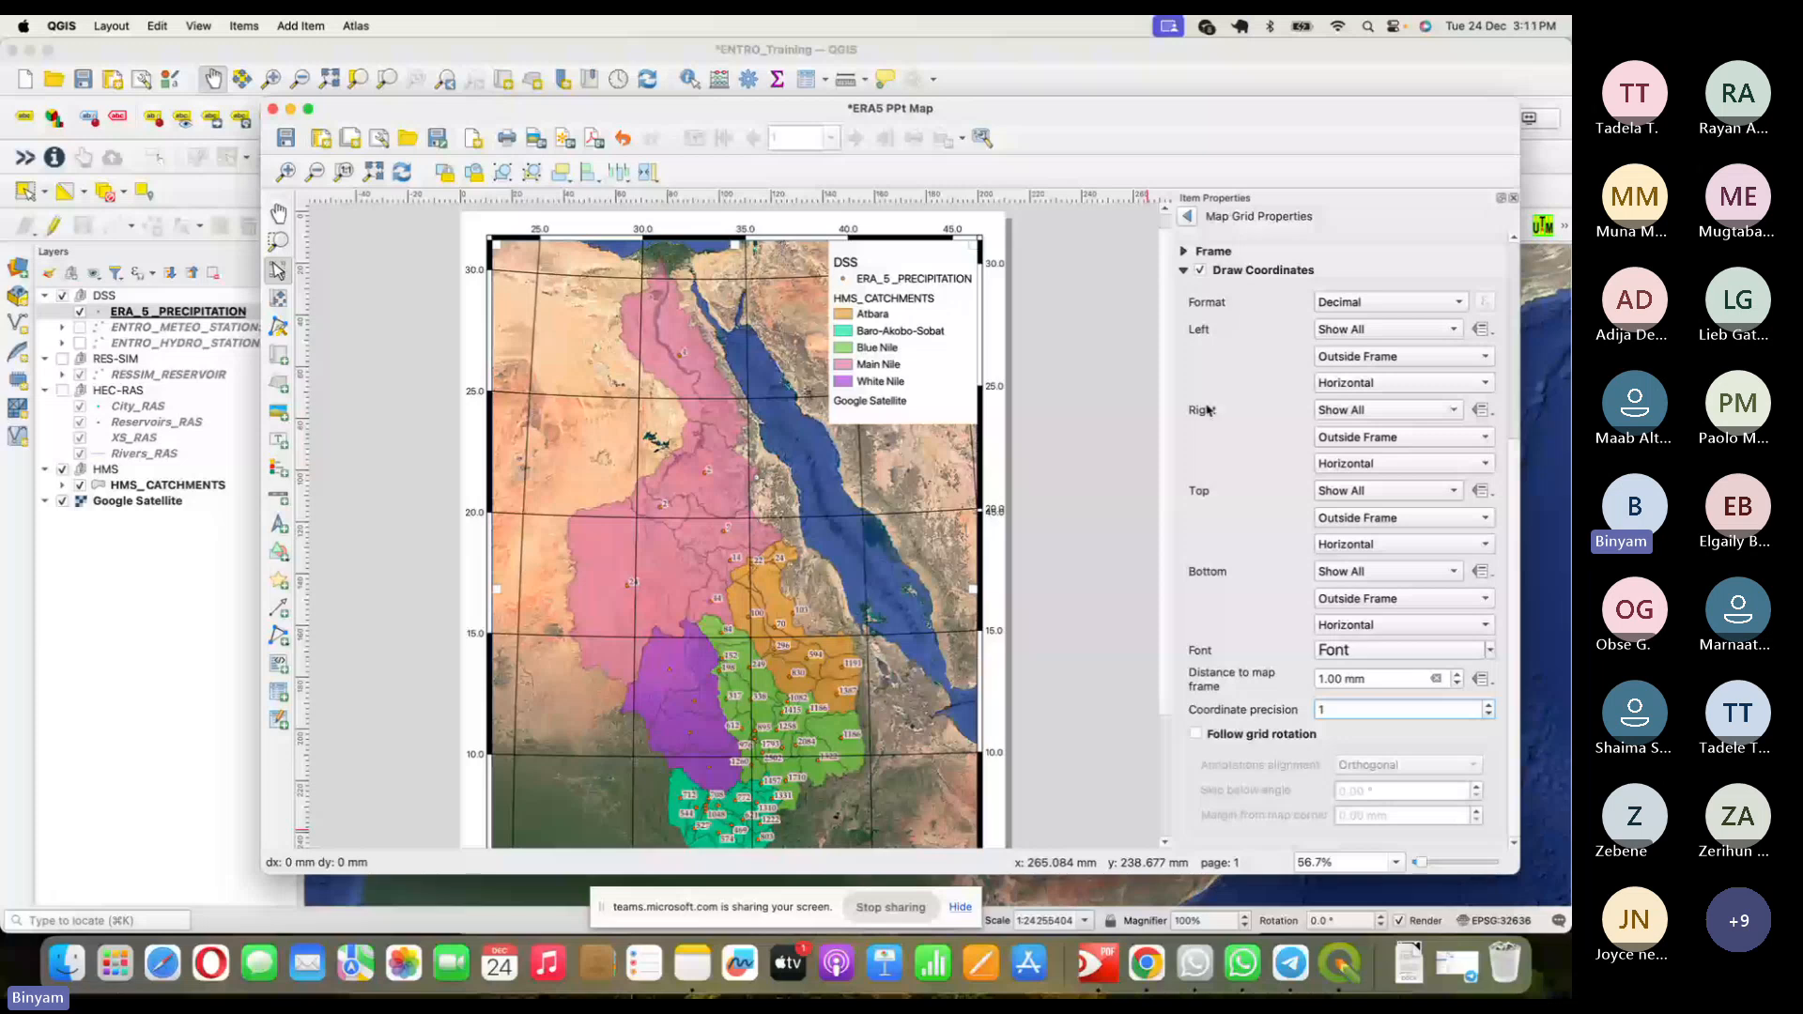
- Set Left and Right grid annotations to Vertical Ascending and open the annotation font settings
left_click(1427, 383)
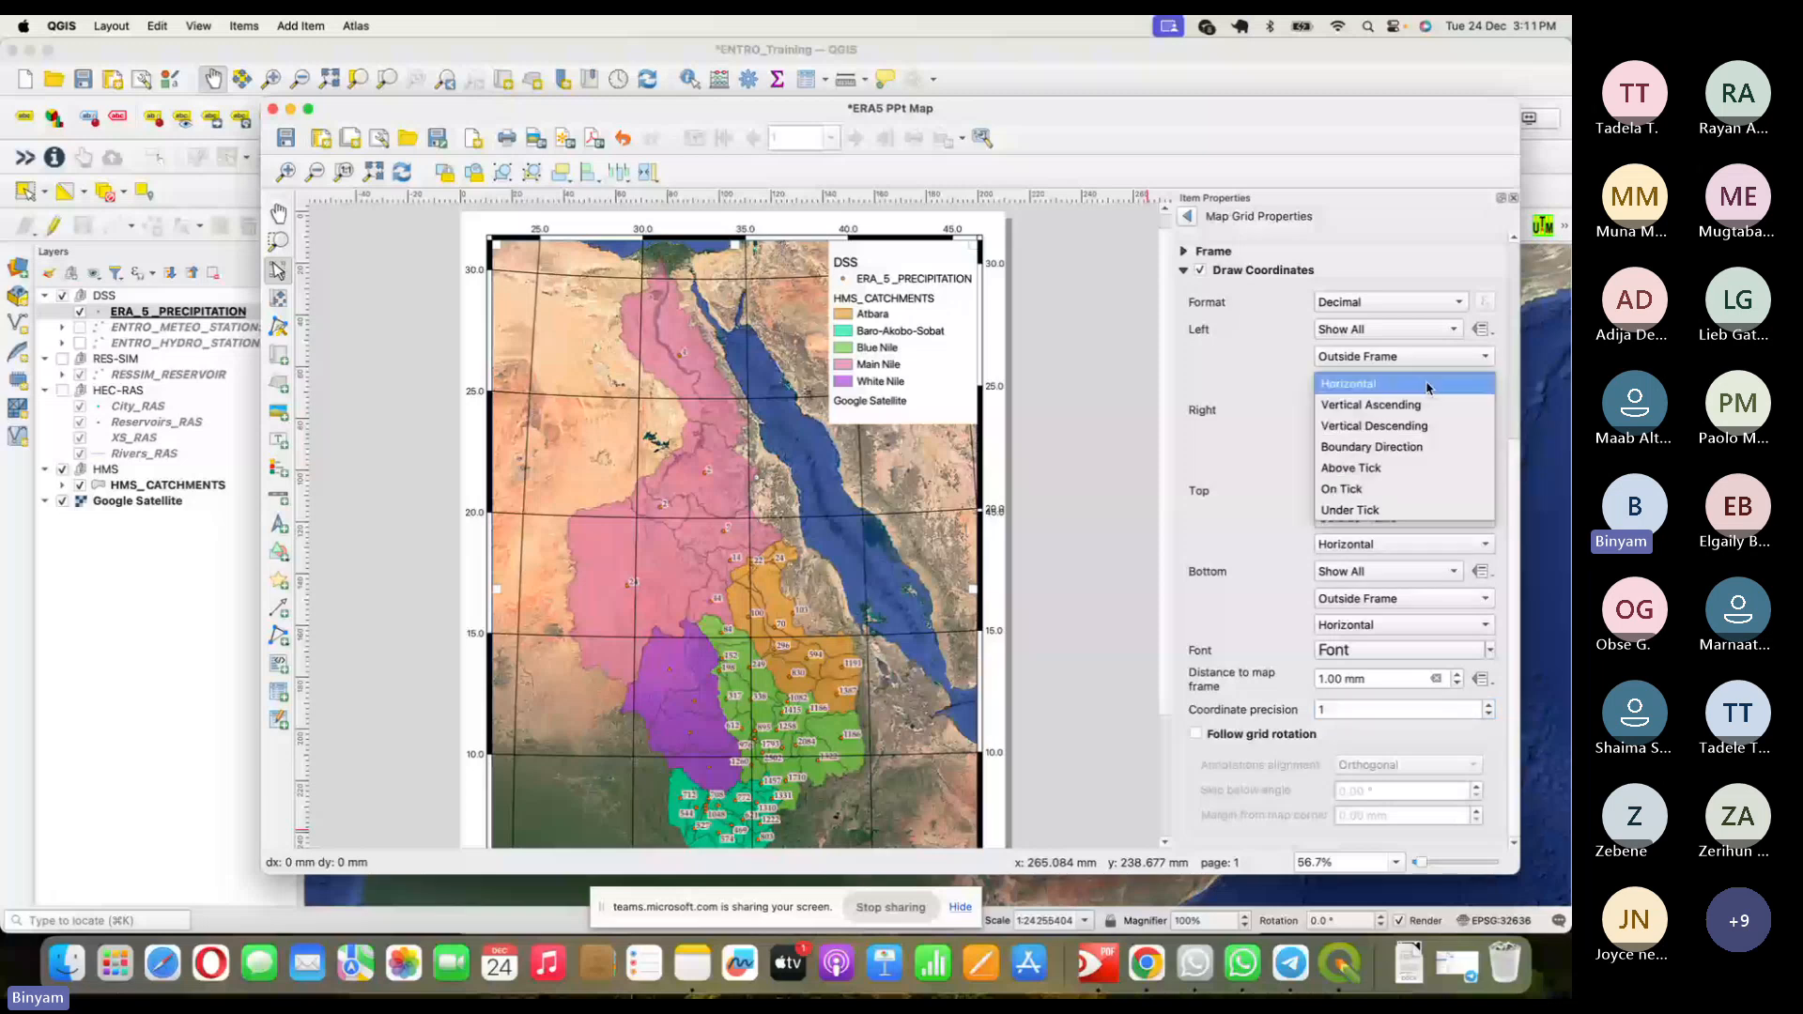
left_click(1413, 407)
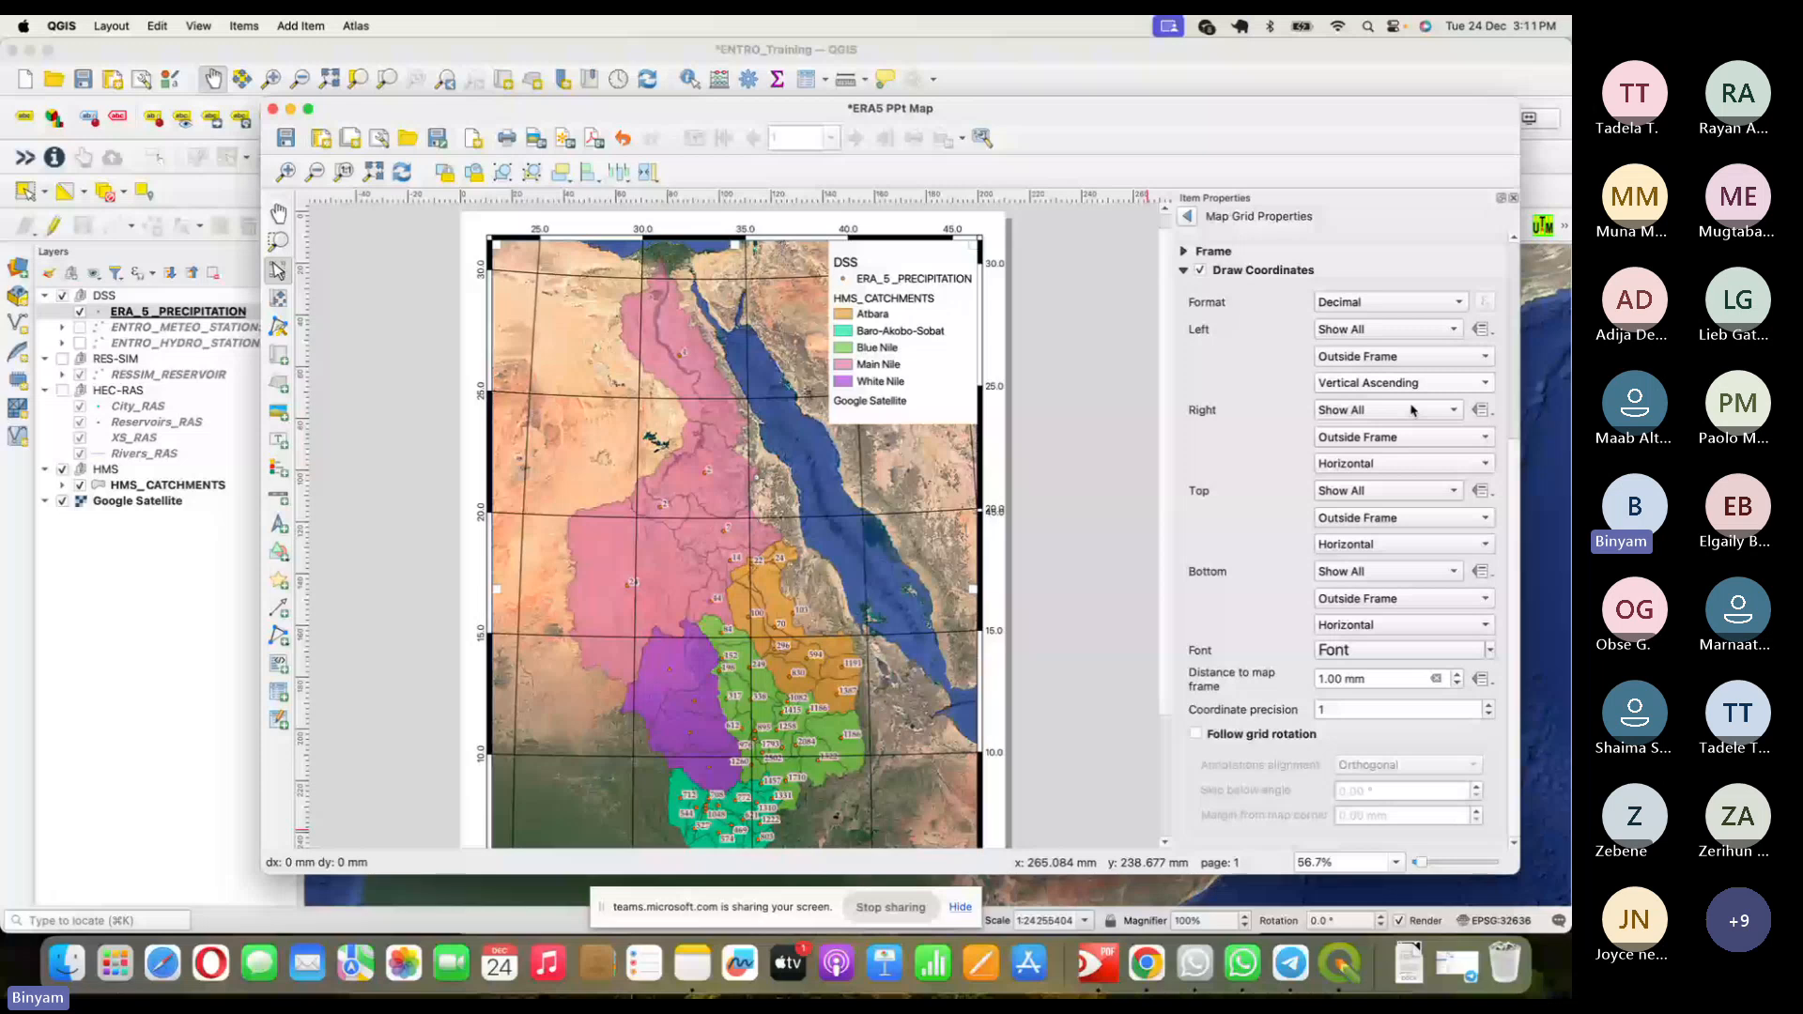
left_click(1403, 464)
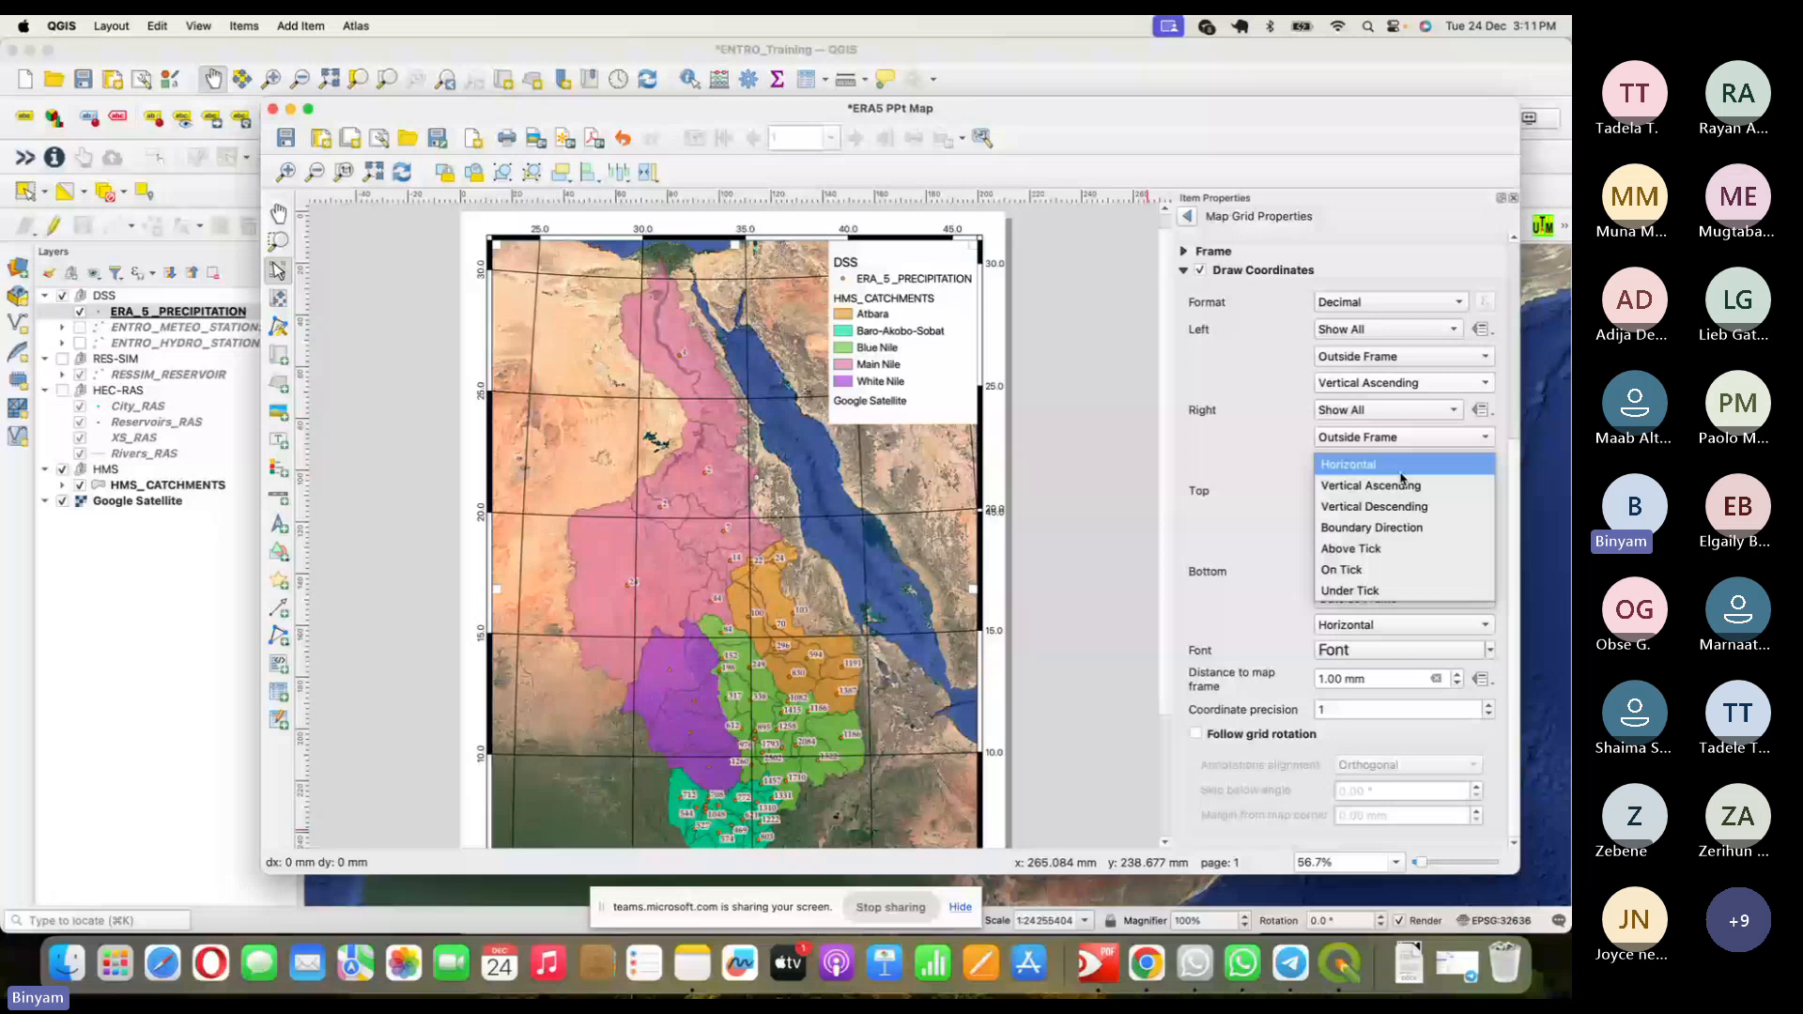
left_click(1401, 484)
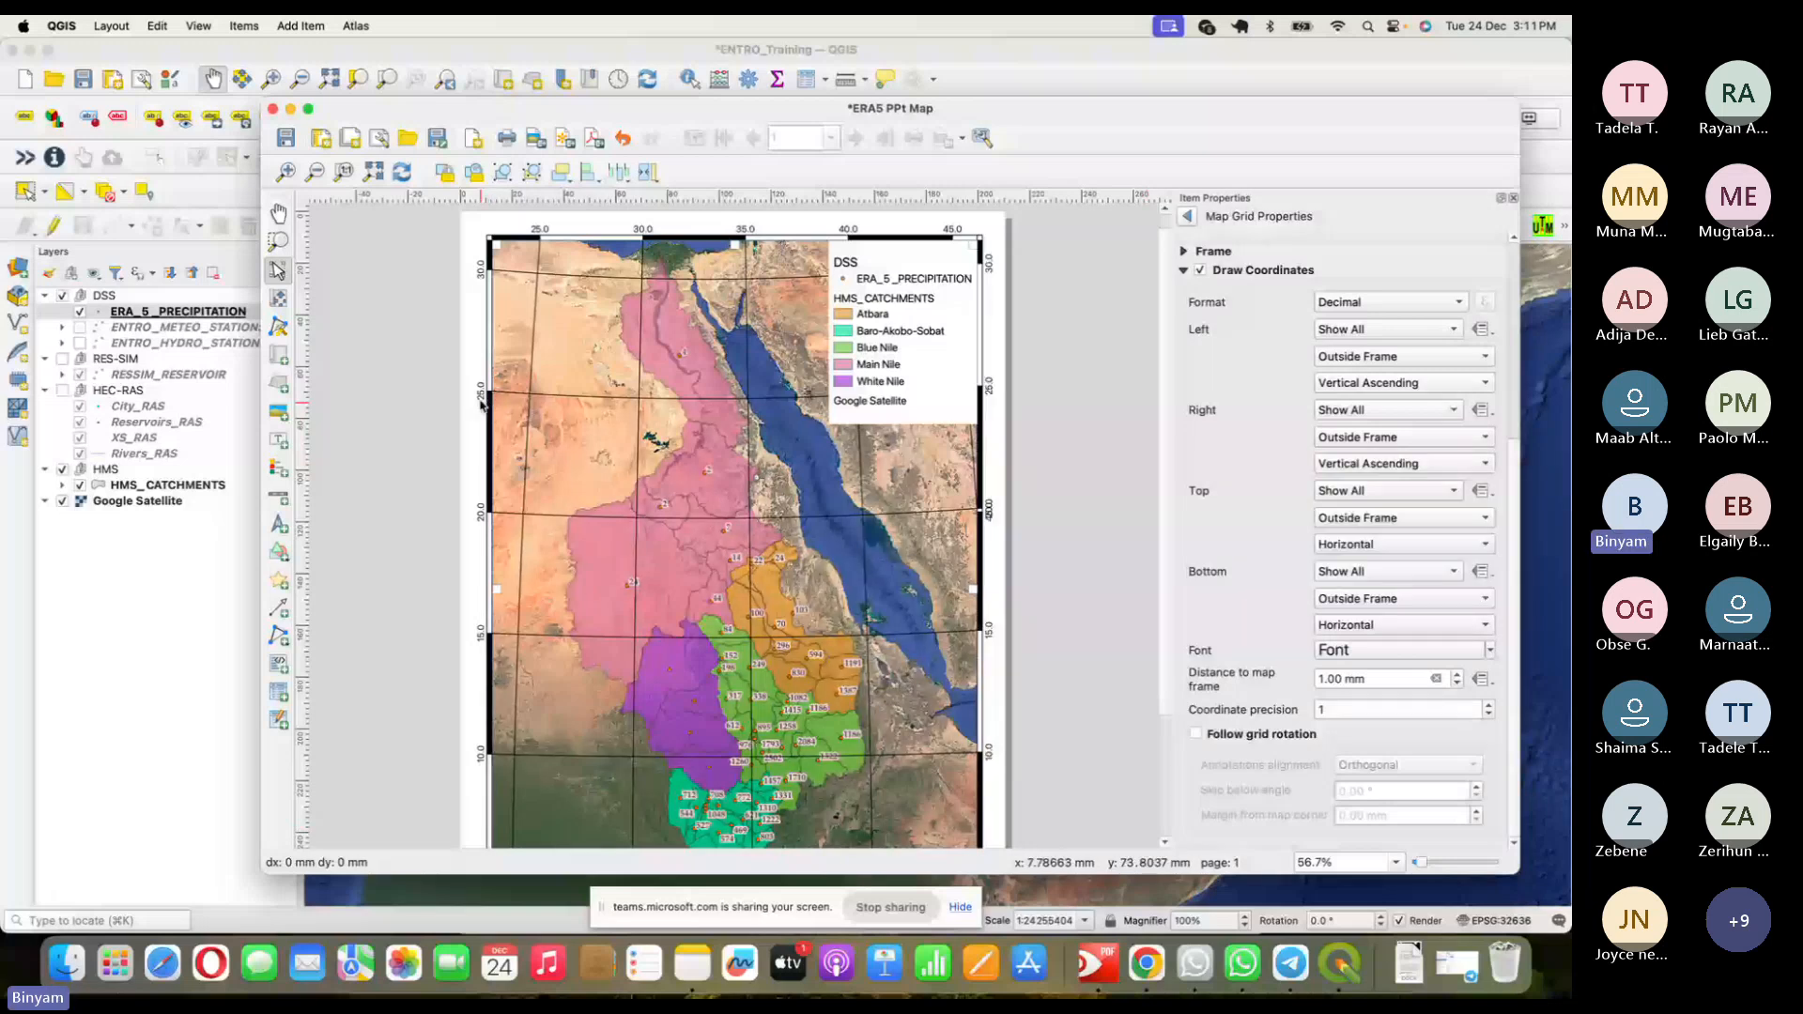
left_click(1434, 660)
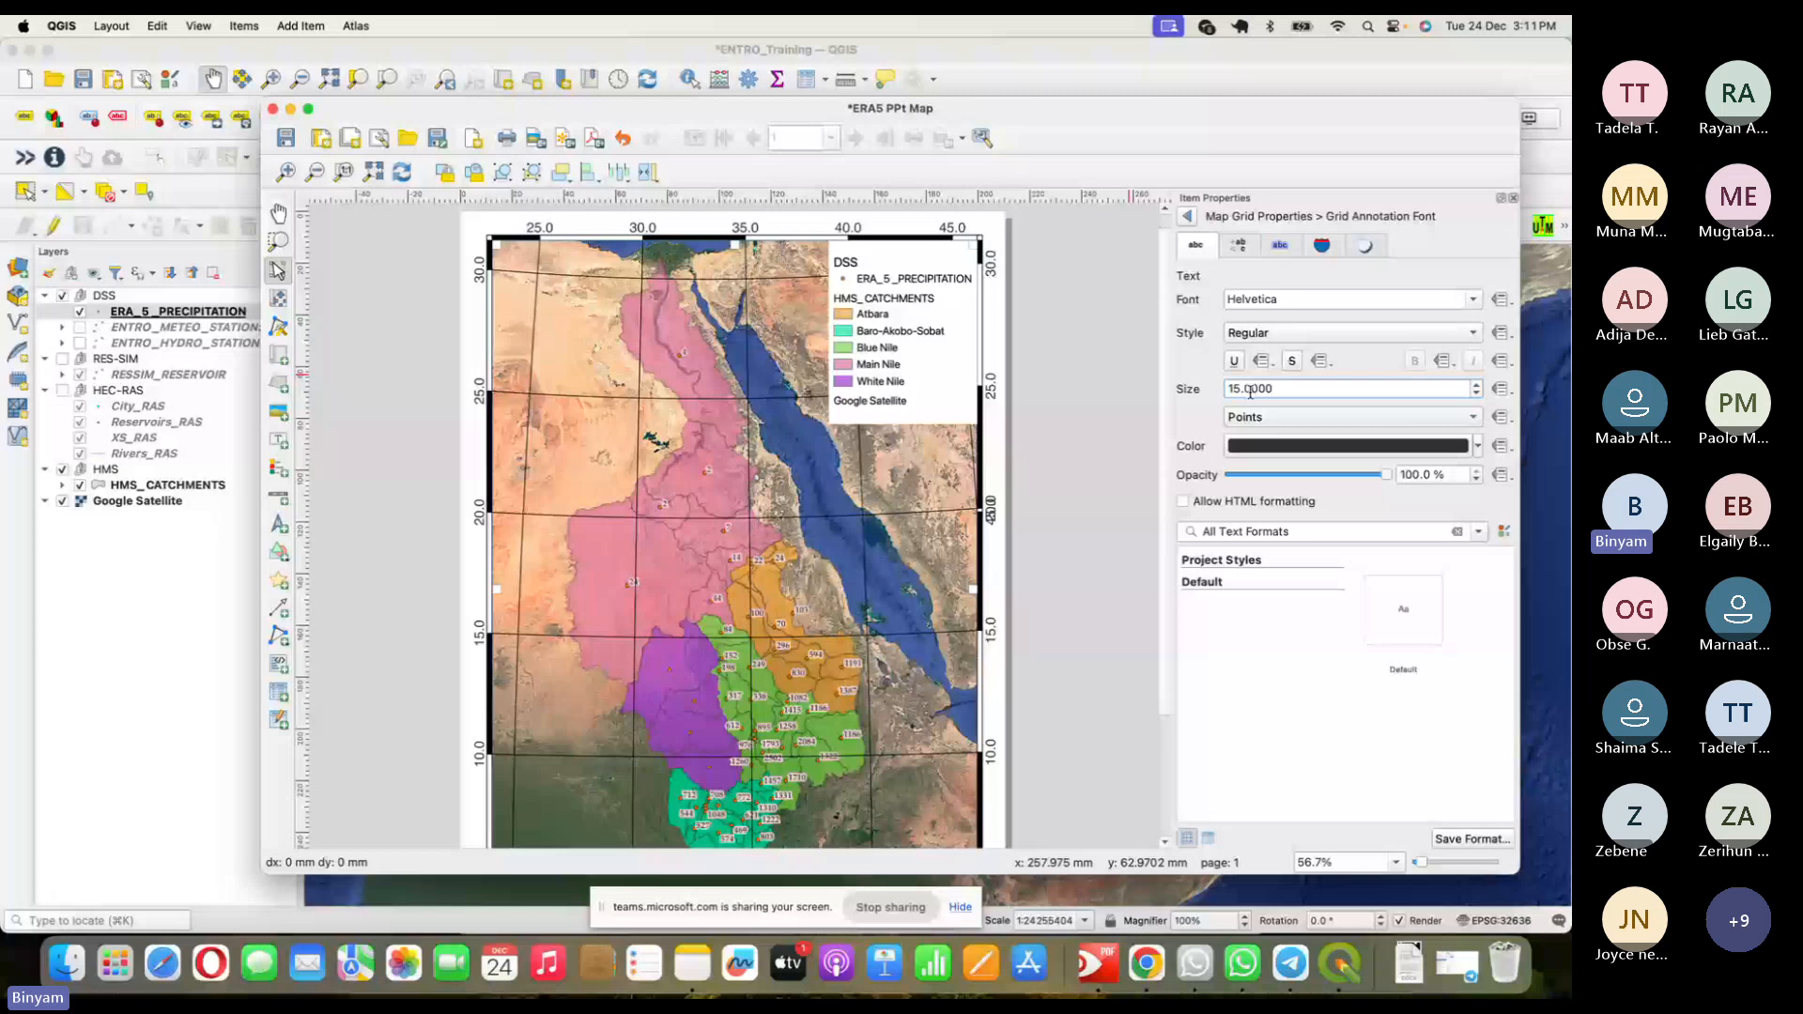
- Export the layout via Layout > Export as Image as JPG 'ERA5 PPt Map'
left_click(1187, 216)
left_click_drag(1164, 462, 1165, 598)
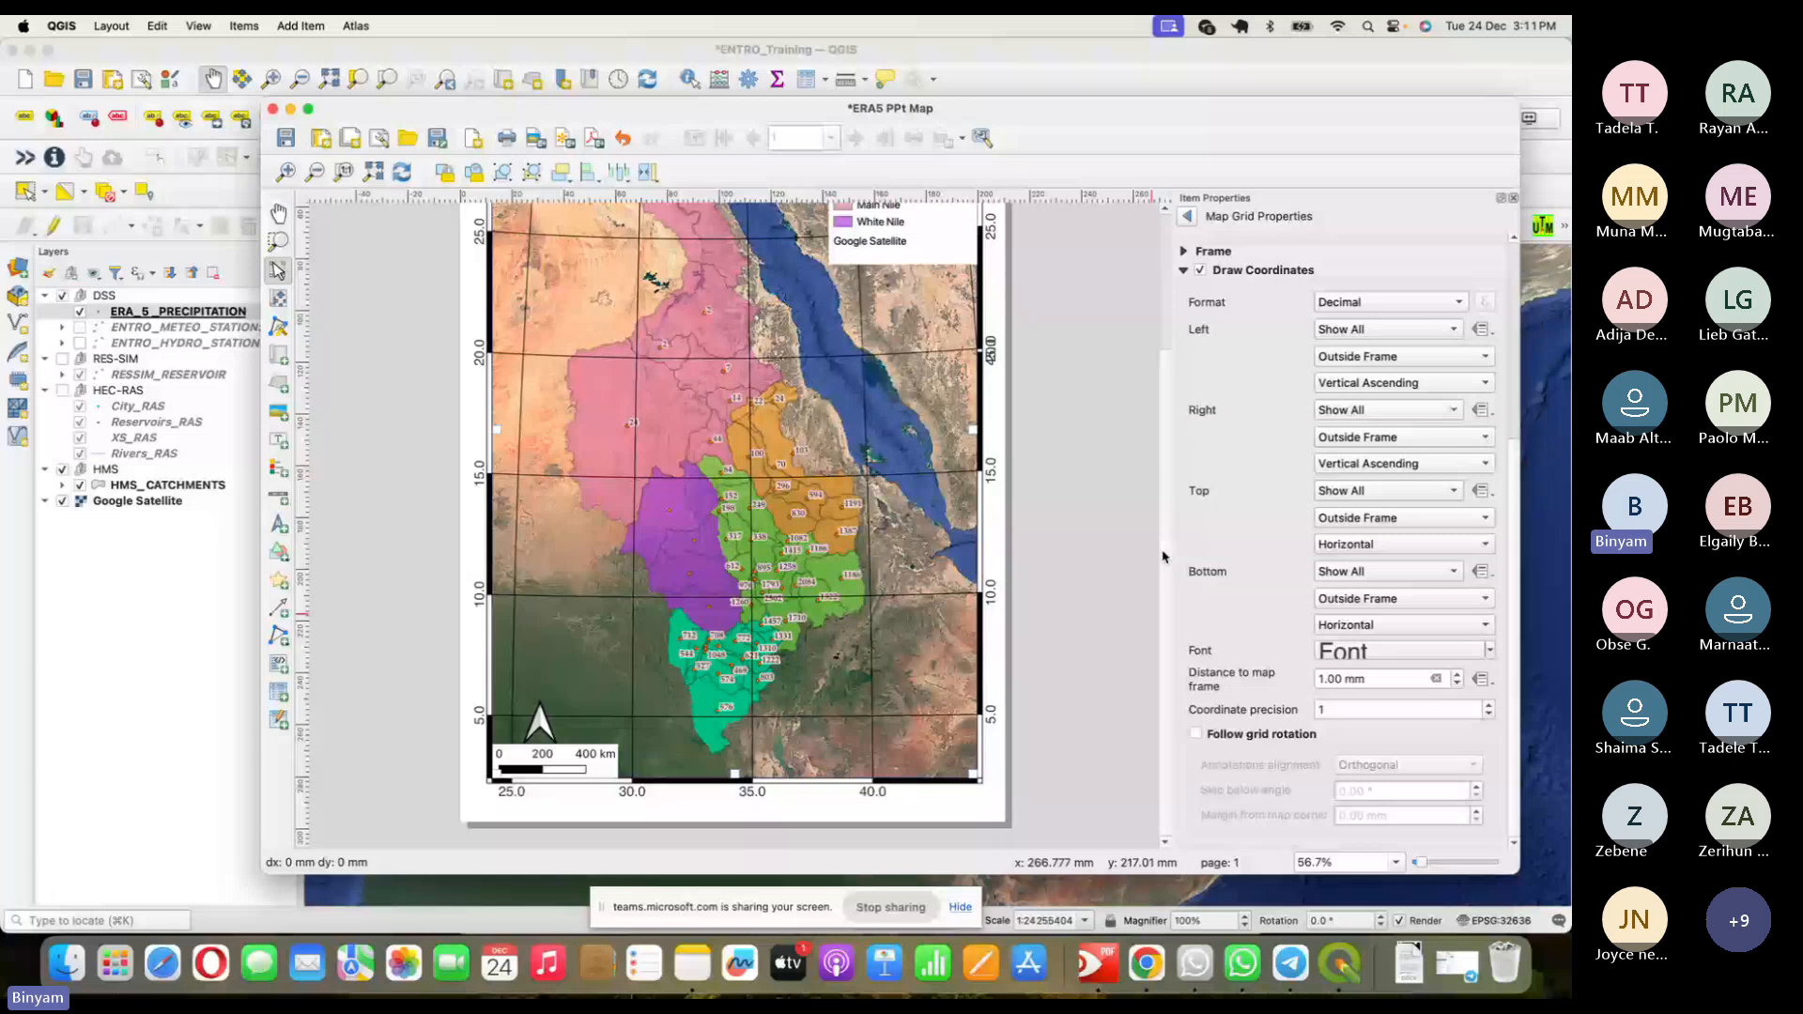
scroll(1162, 556, "up", 3)
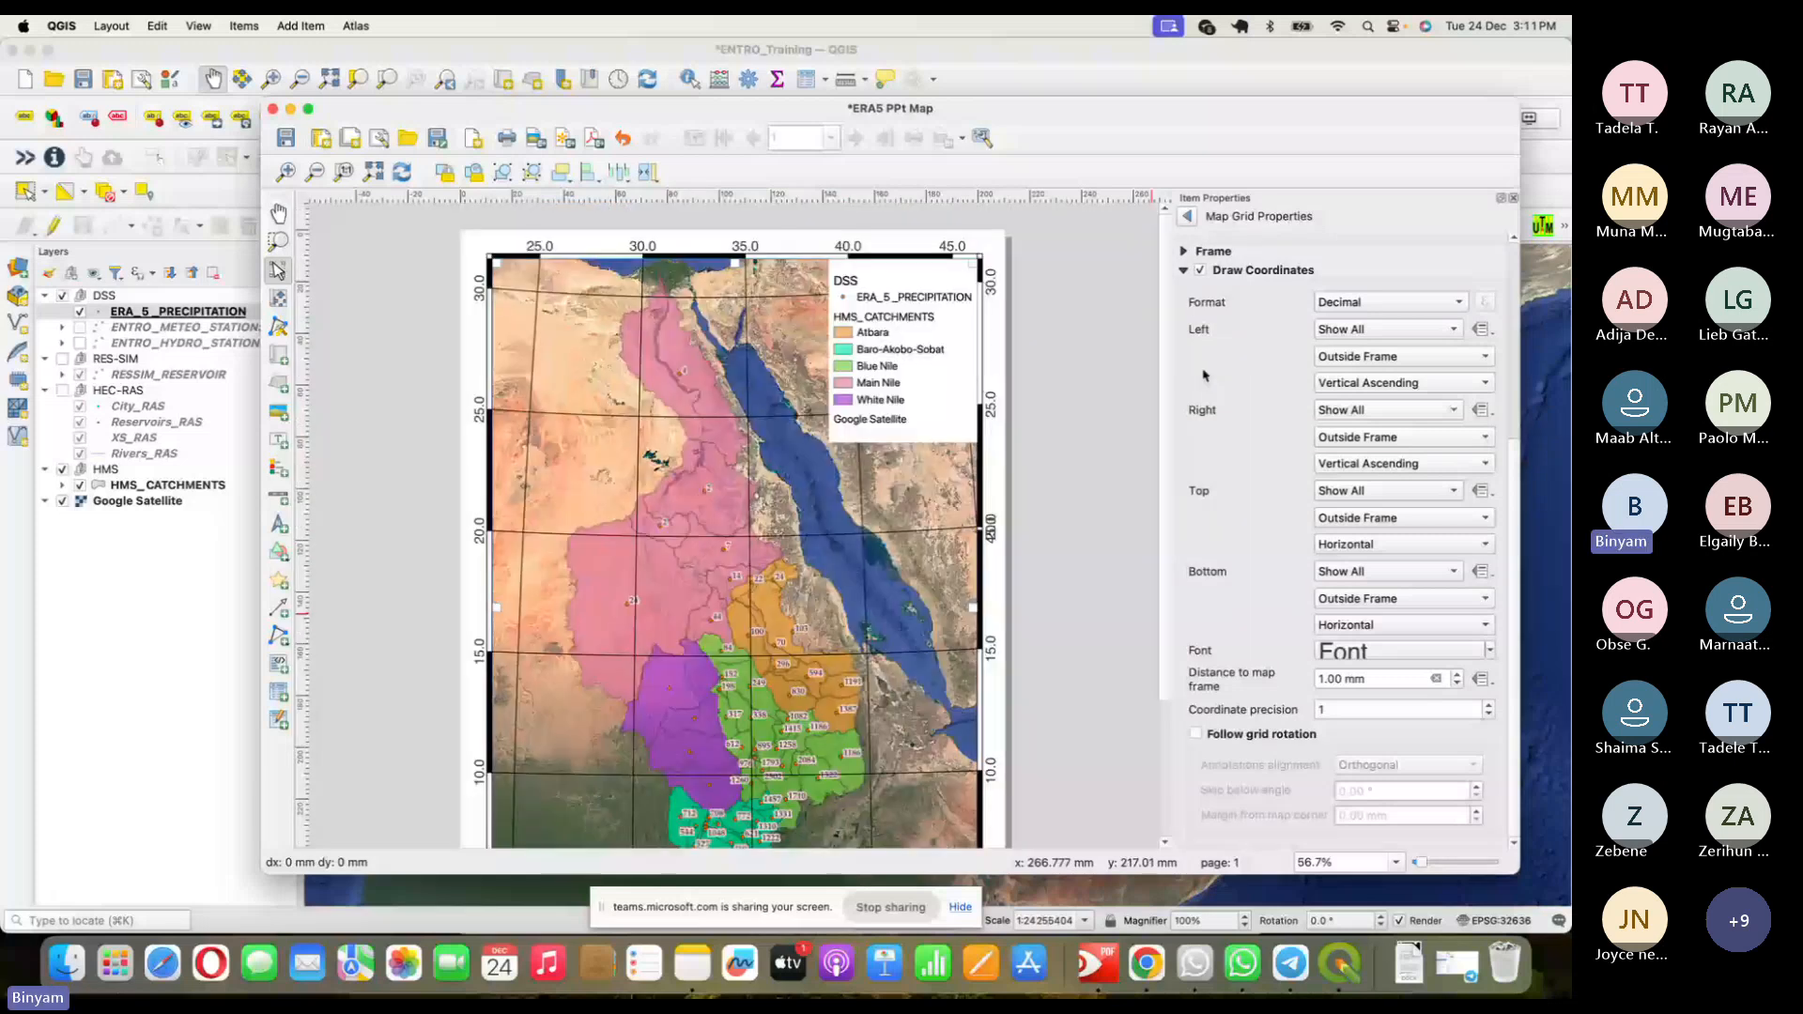
left_click(535, 138)
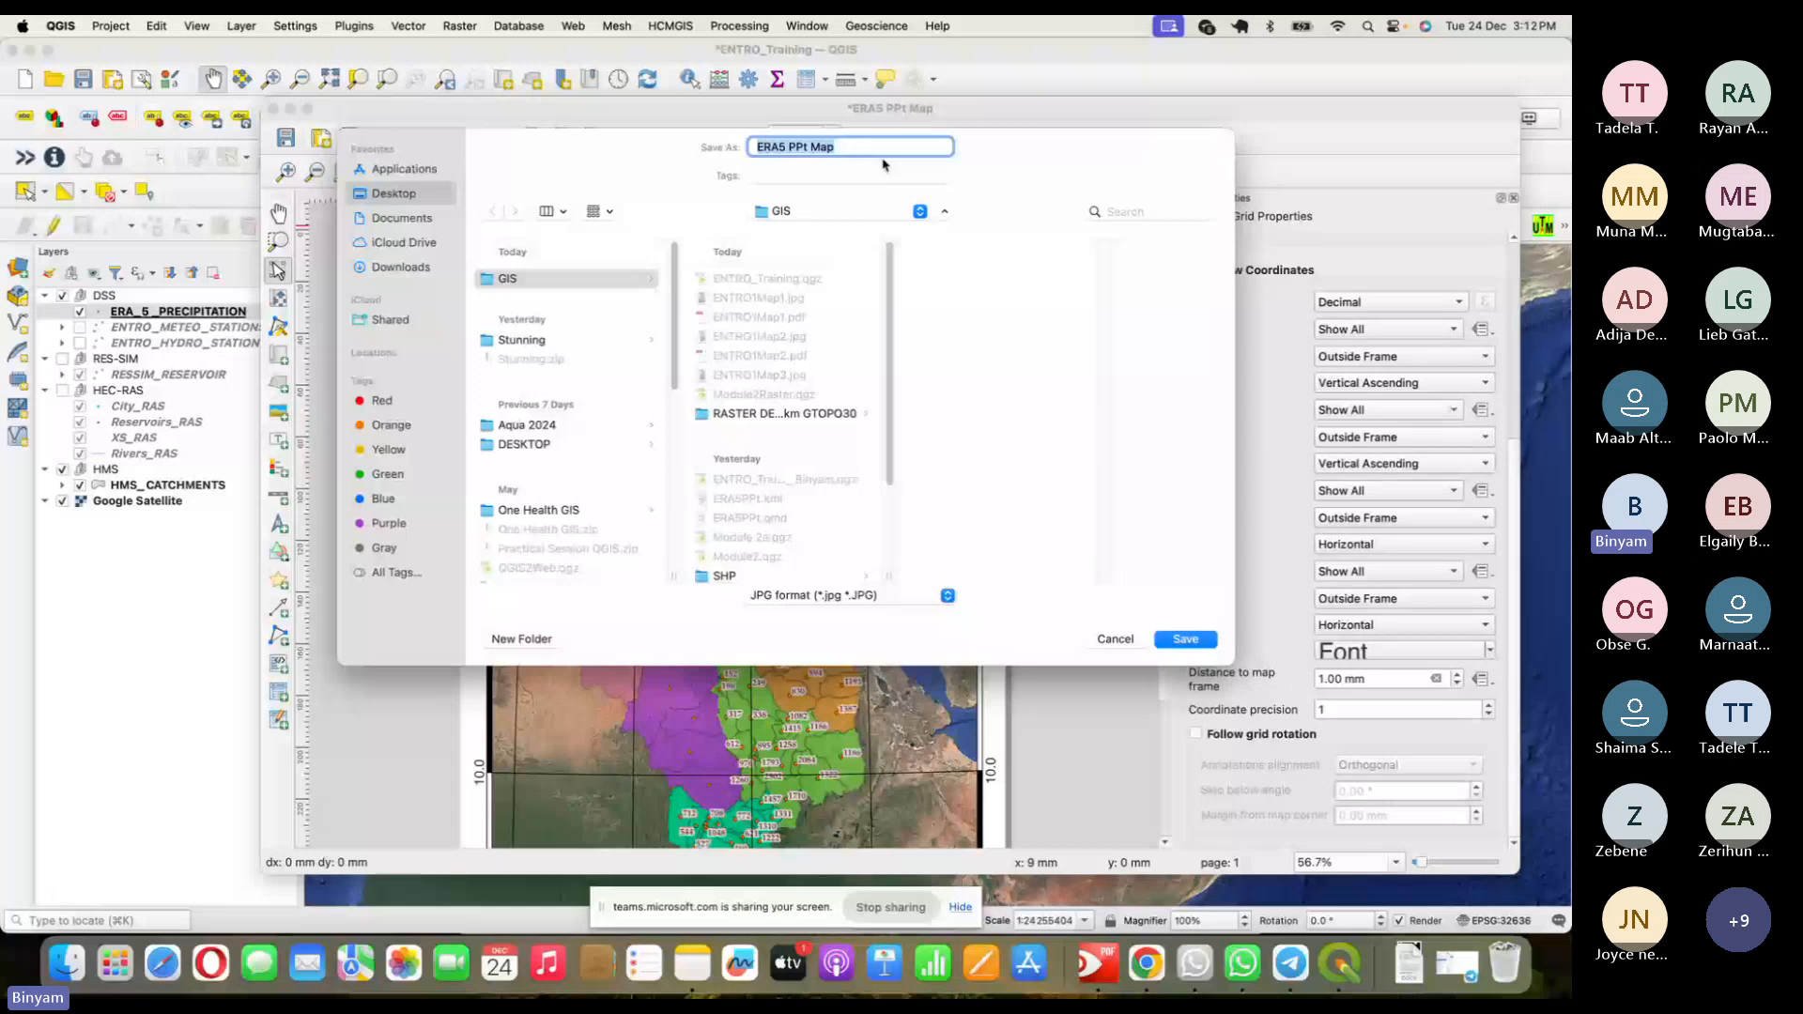
- Save the layout export as 'ERA5 PPt Map1' JPG at 300 dpi
key("Right")
type("1")
key("Return")
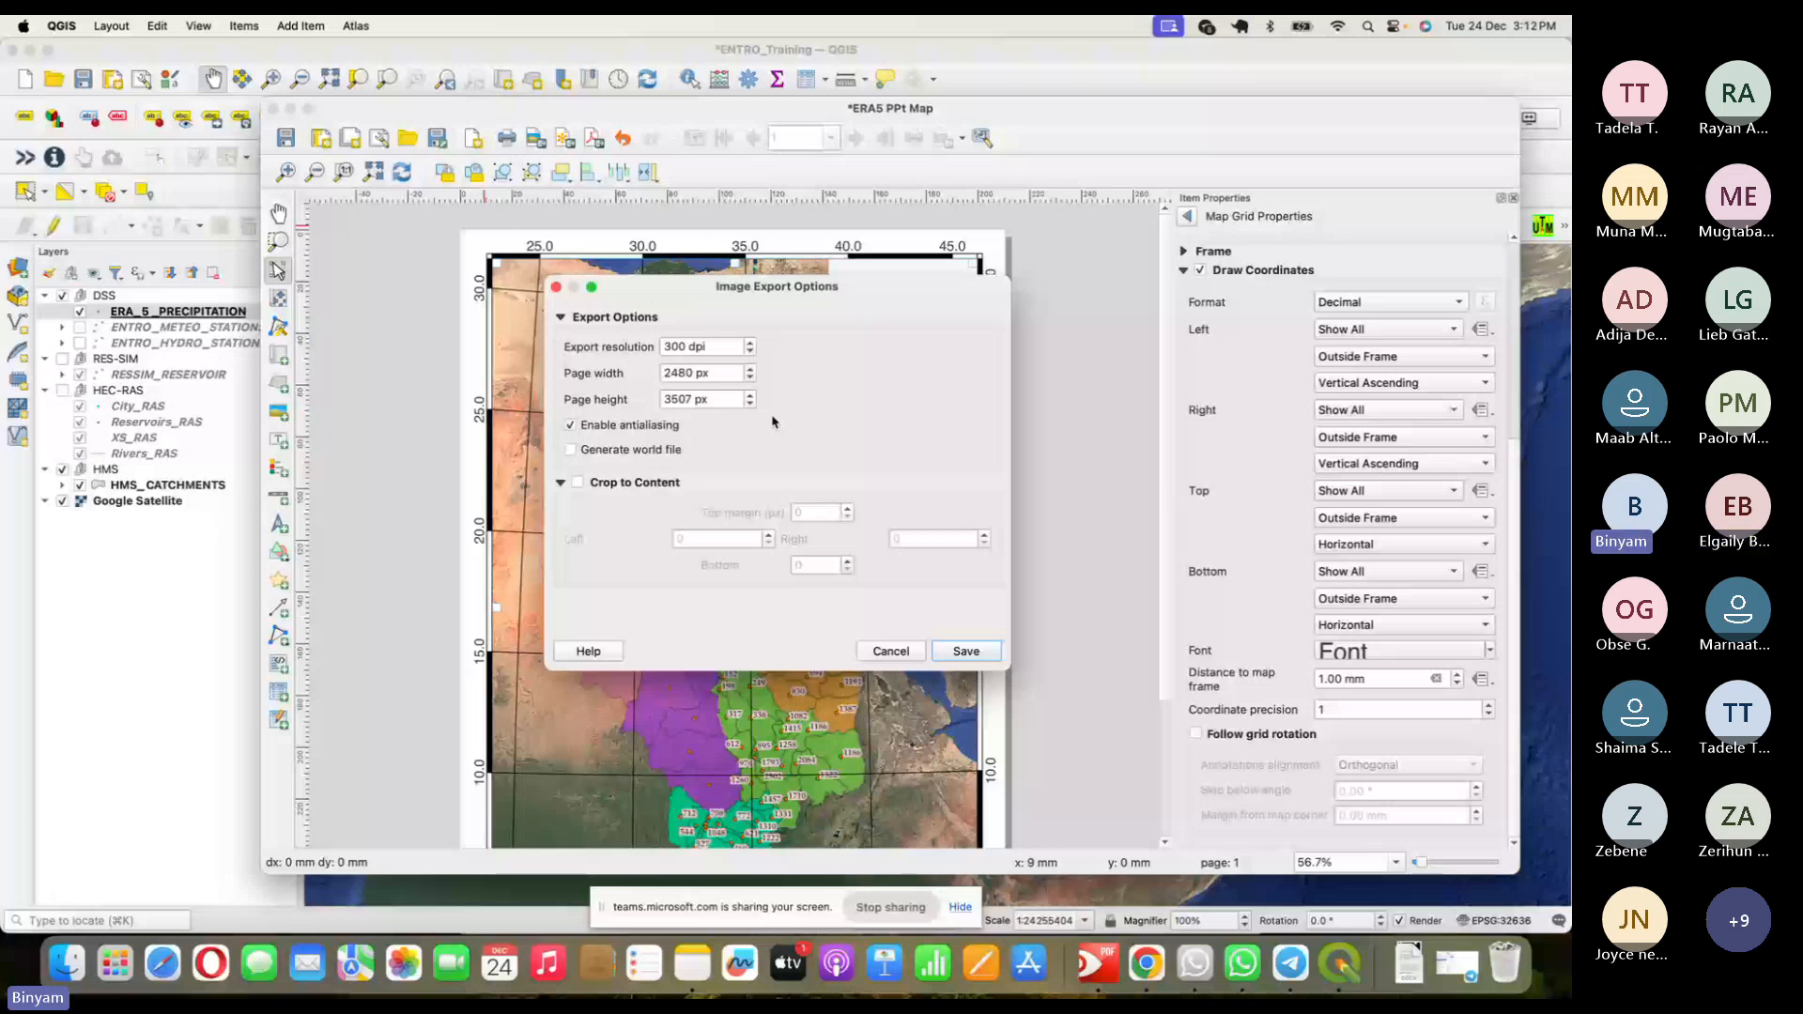
key("Return")
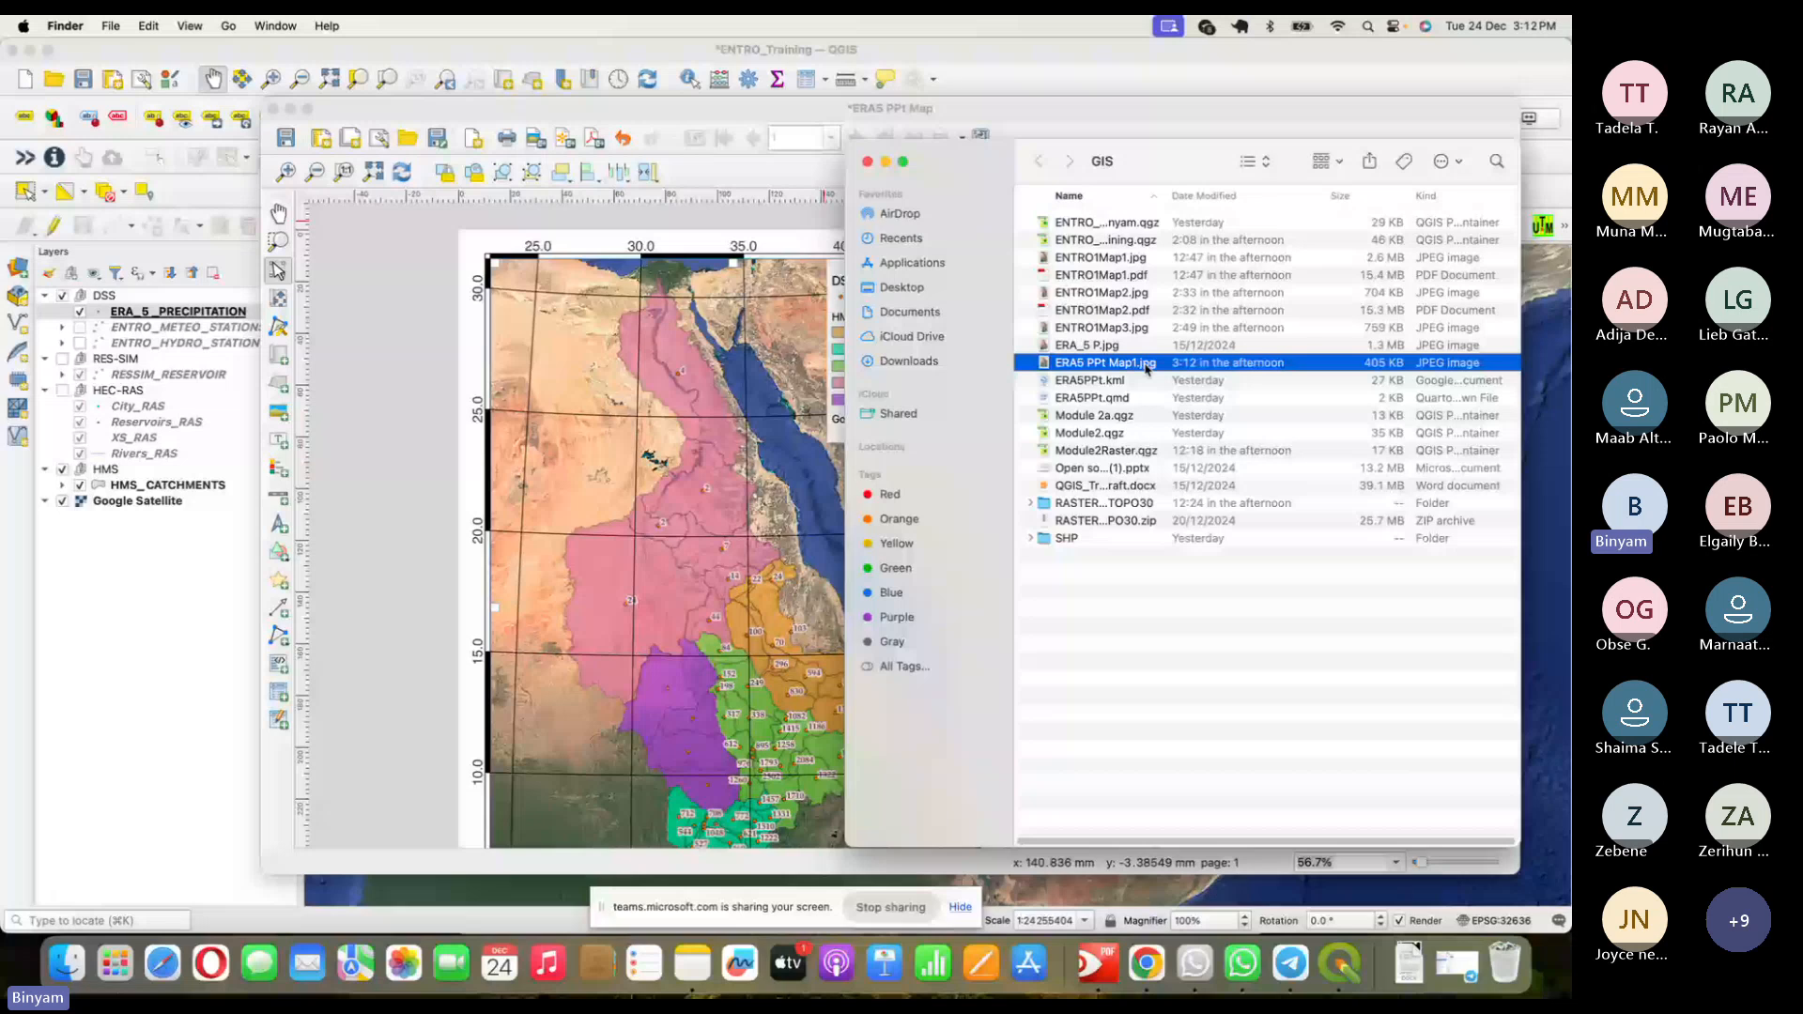
- Launch Pages, start a blank document, and insert an empty image gallery
left_click(985, 972)
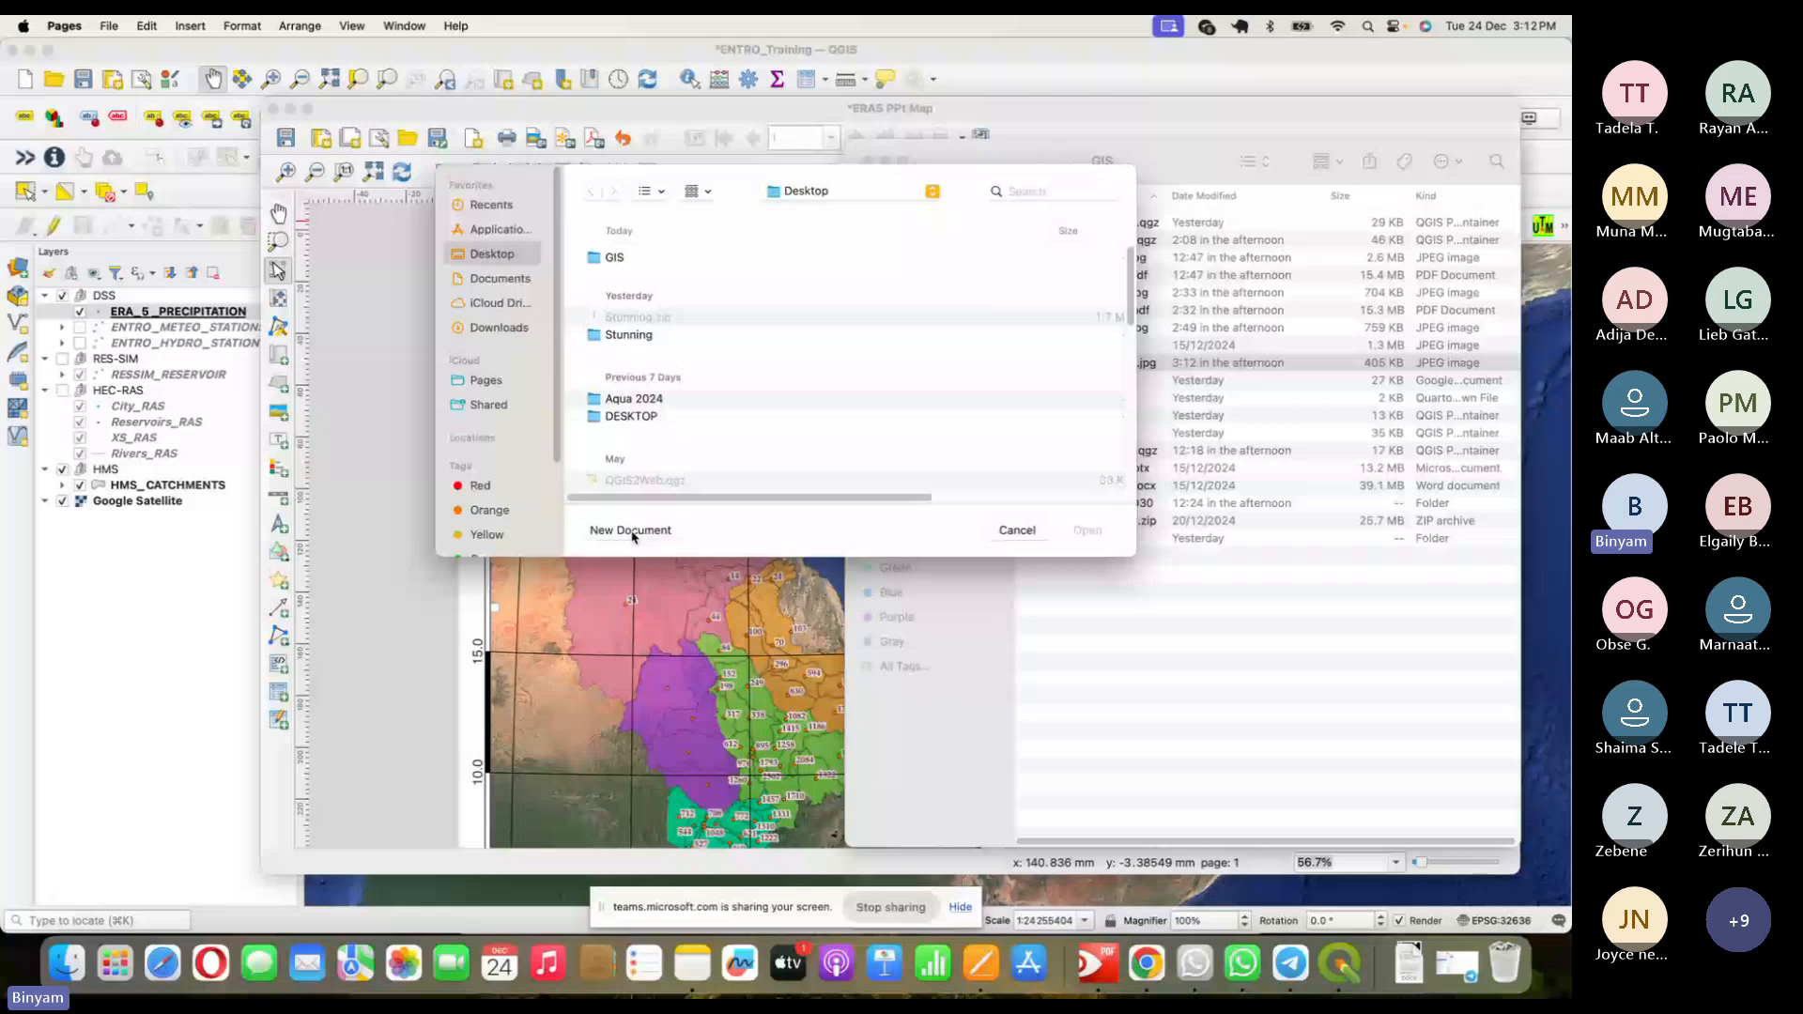
left_click(633, 532)
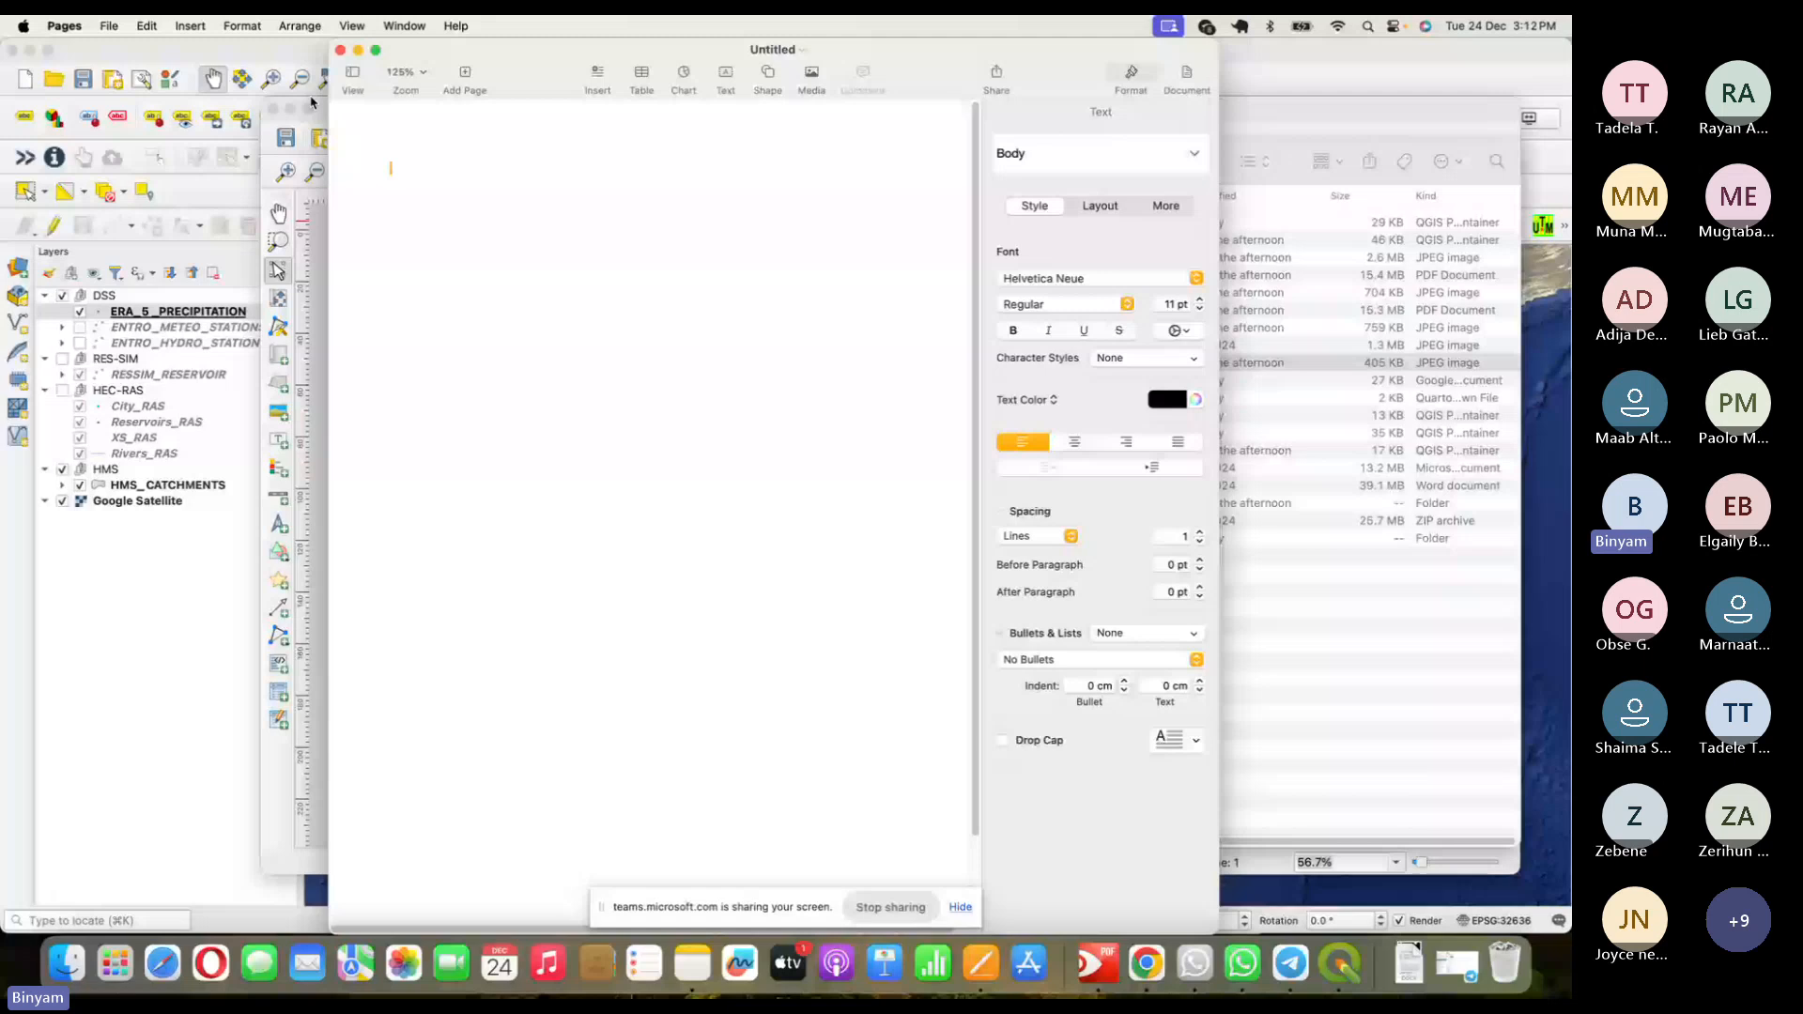
left_click(190, 25)
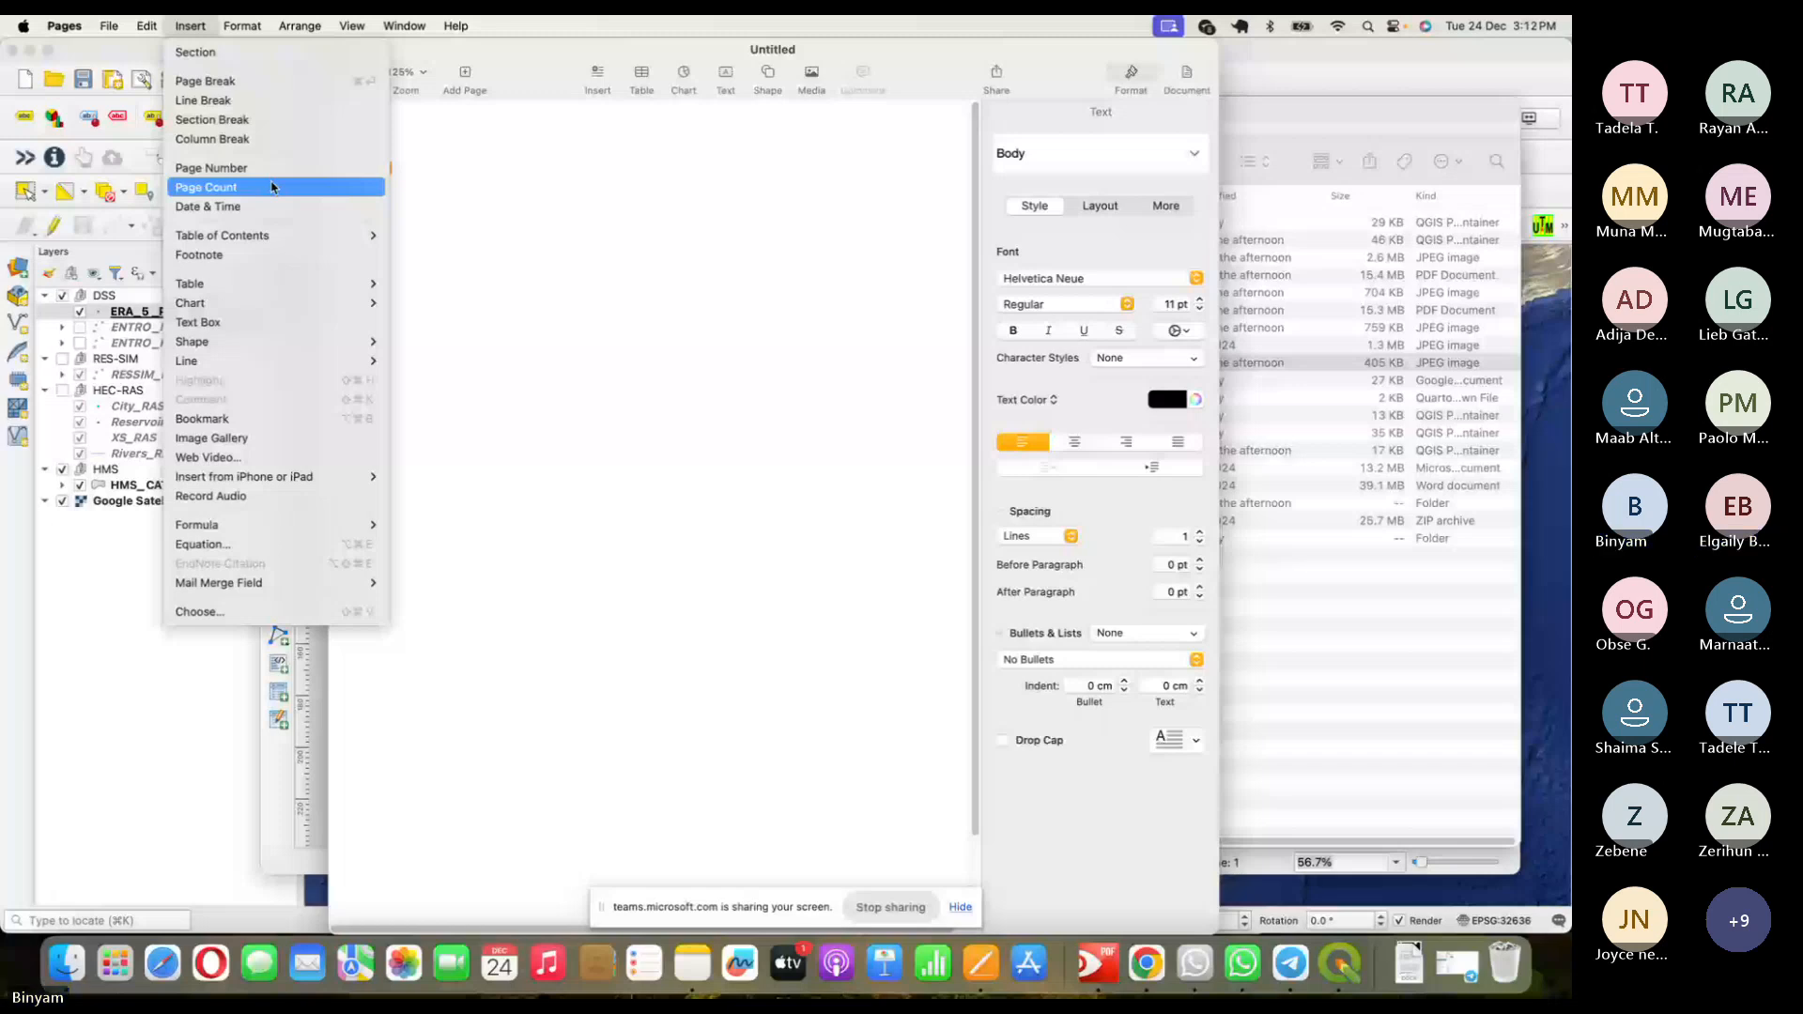
left_click(448, 370)
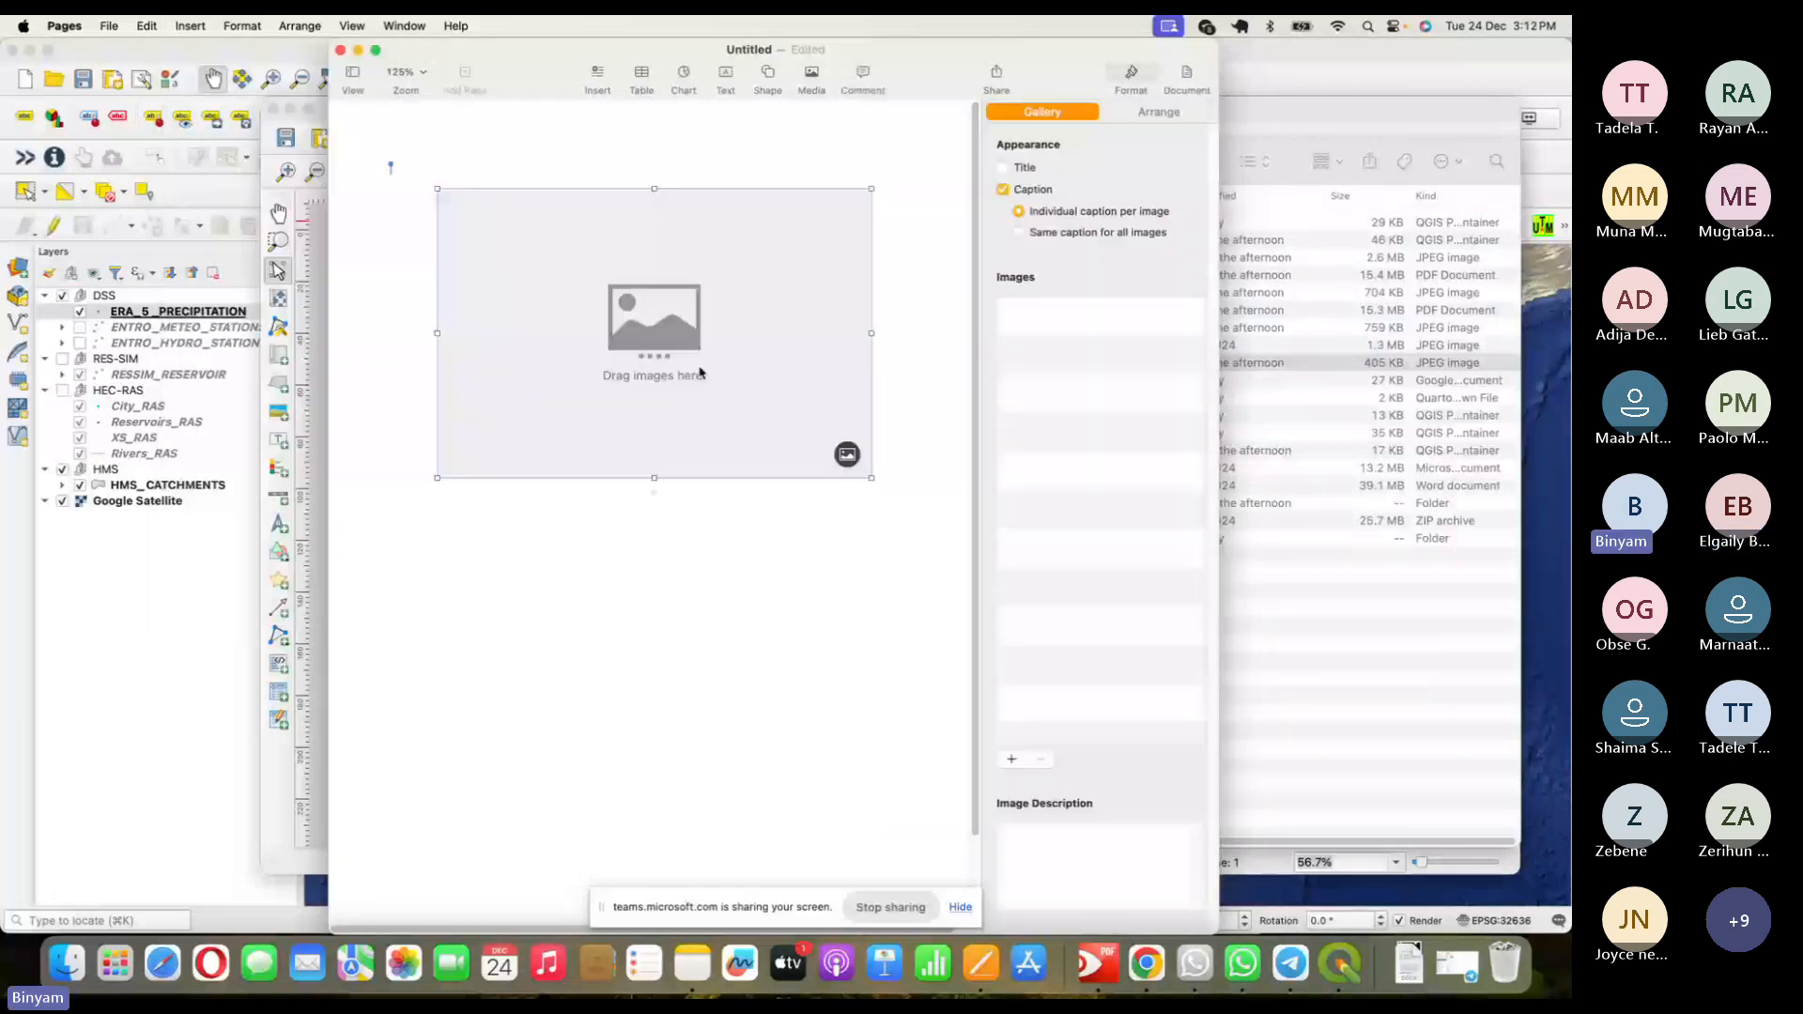
- Fill the gallery with ERA5 PPt Map1.jpg and stretch its bottom, left and right edges
left_click(848, 460)
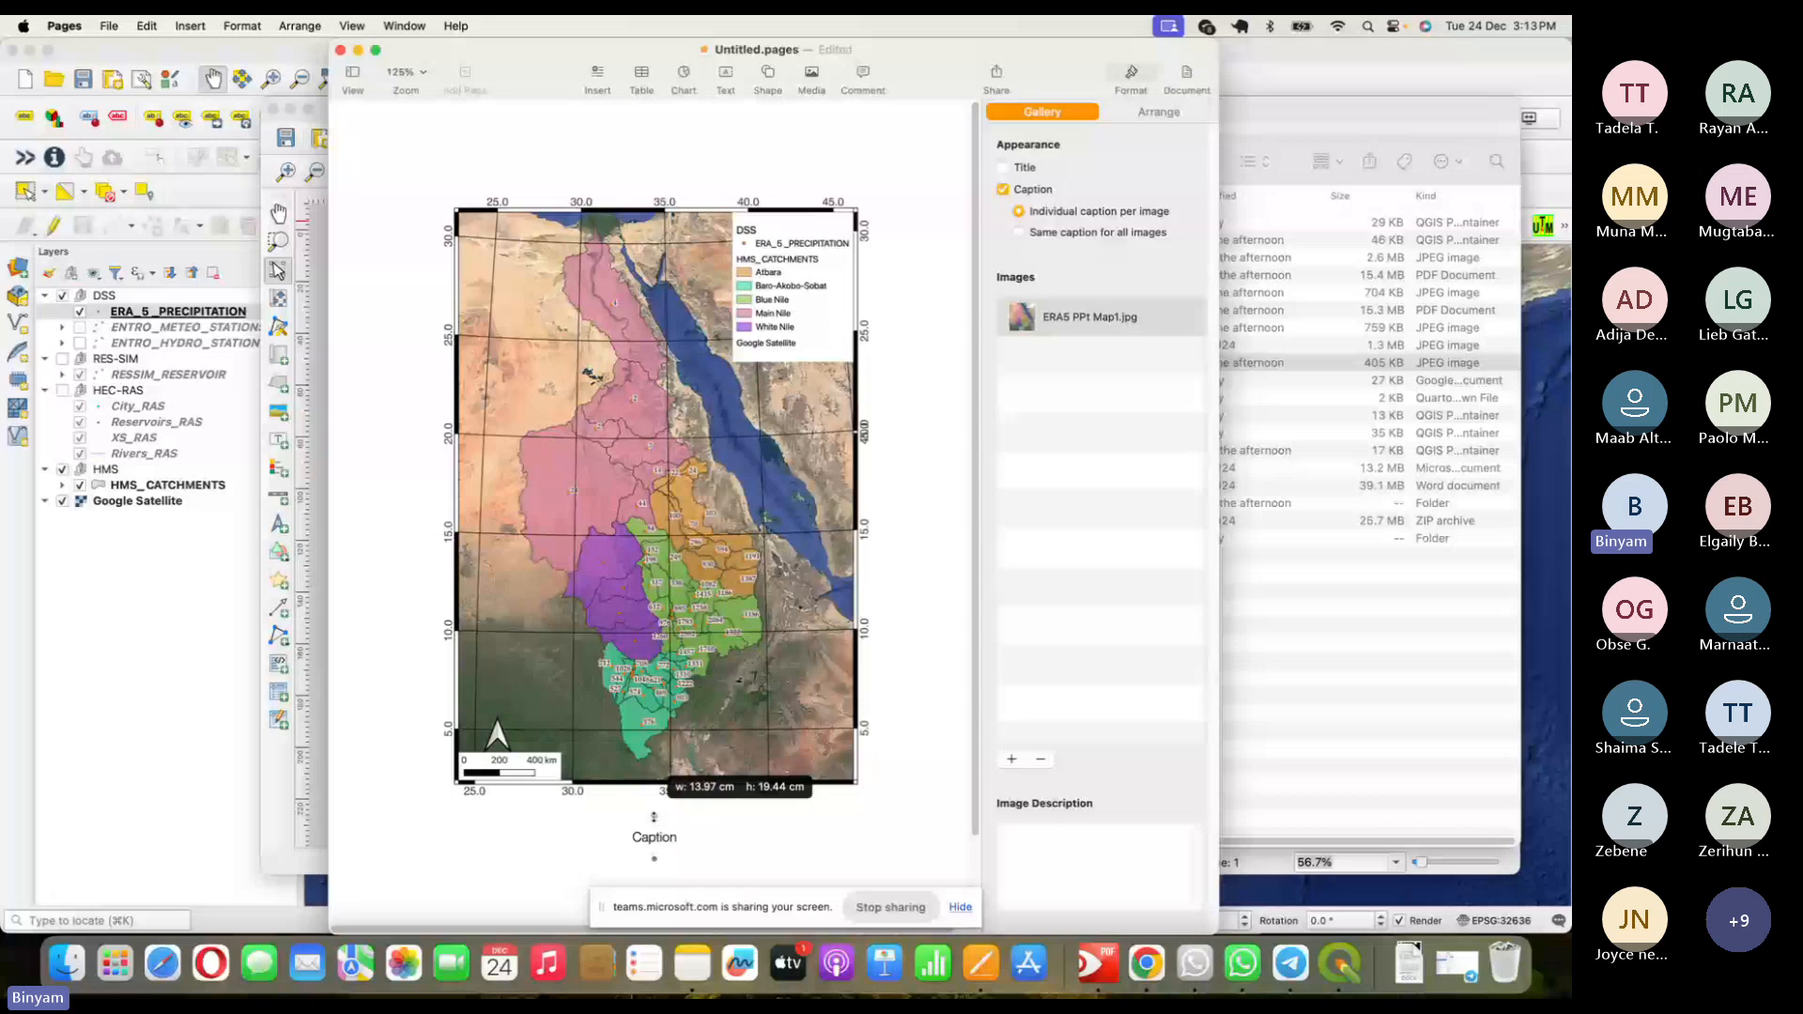
left_click_drag(653, 816, 655, 874)
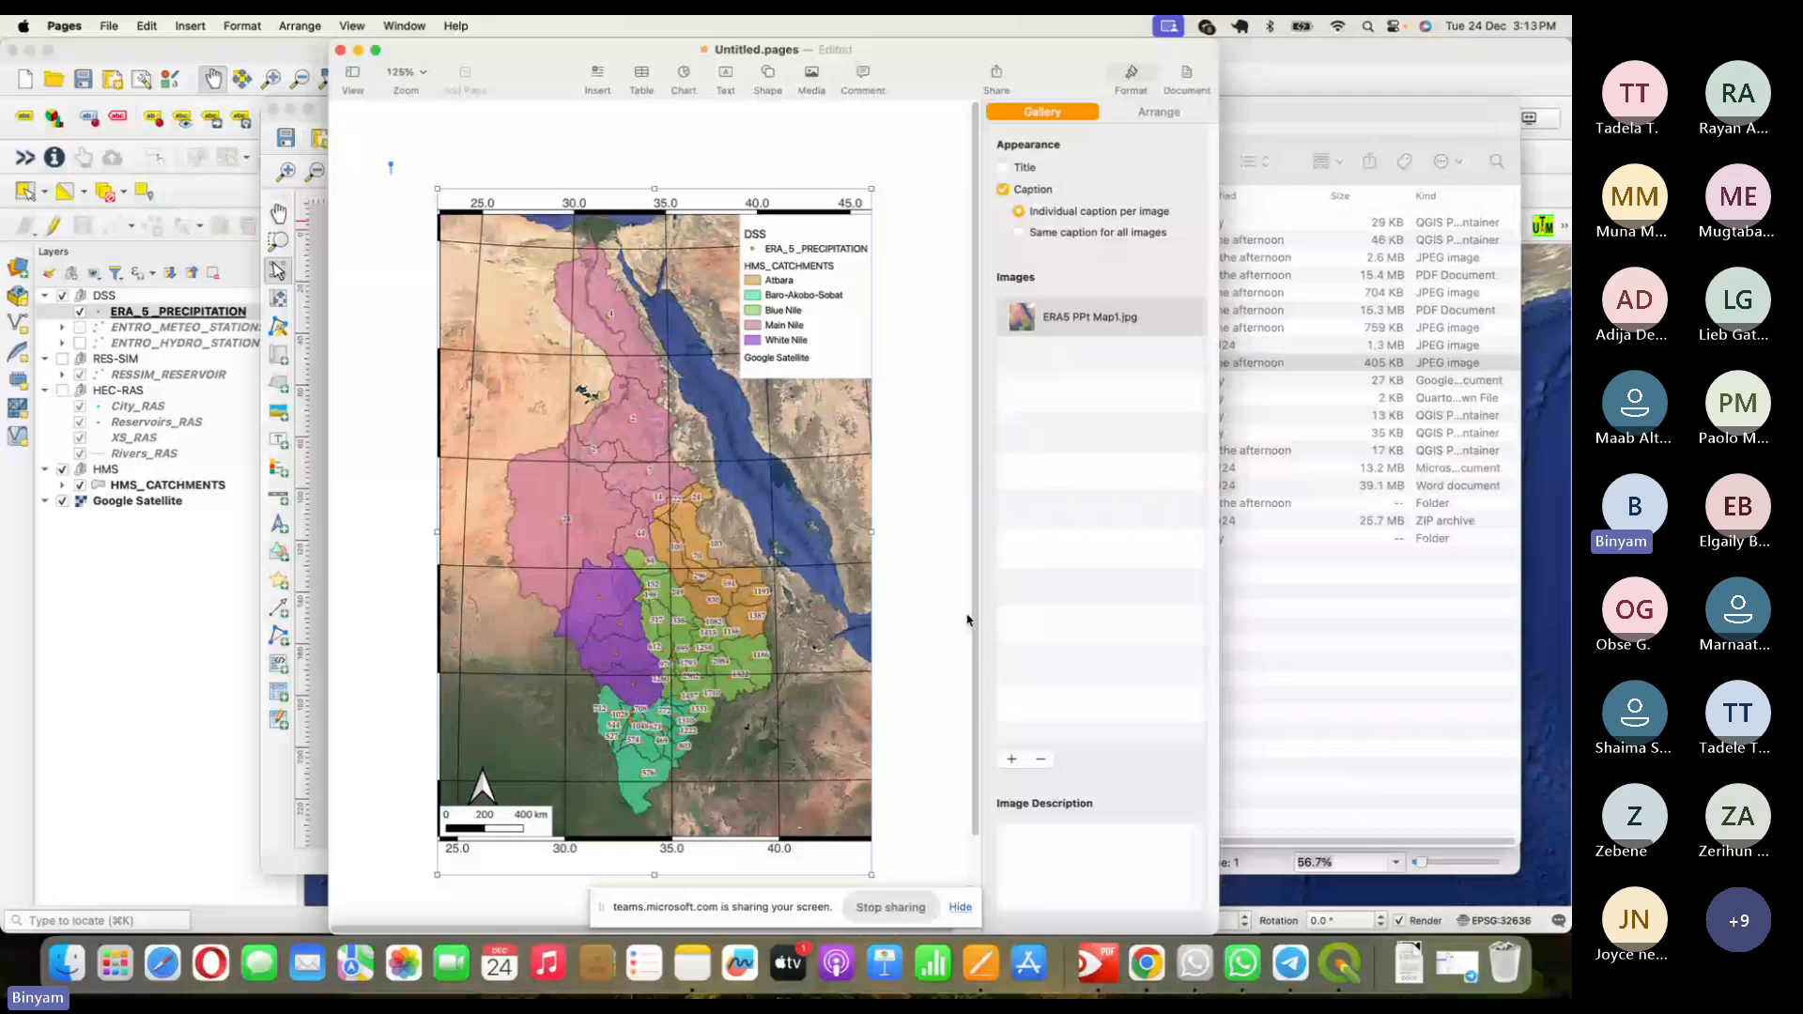
left_click_drag(438, 532, 385, 518)
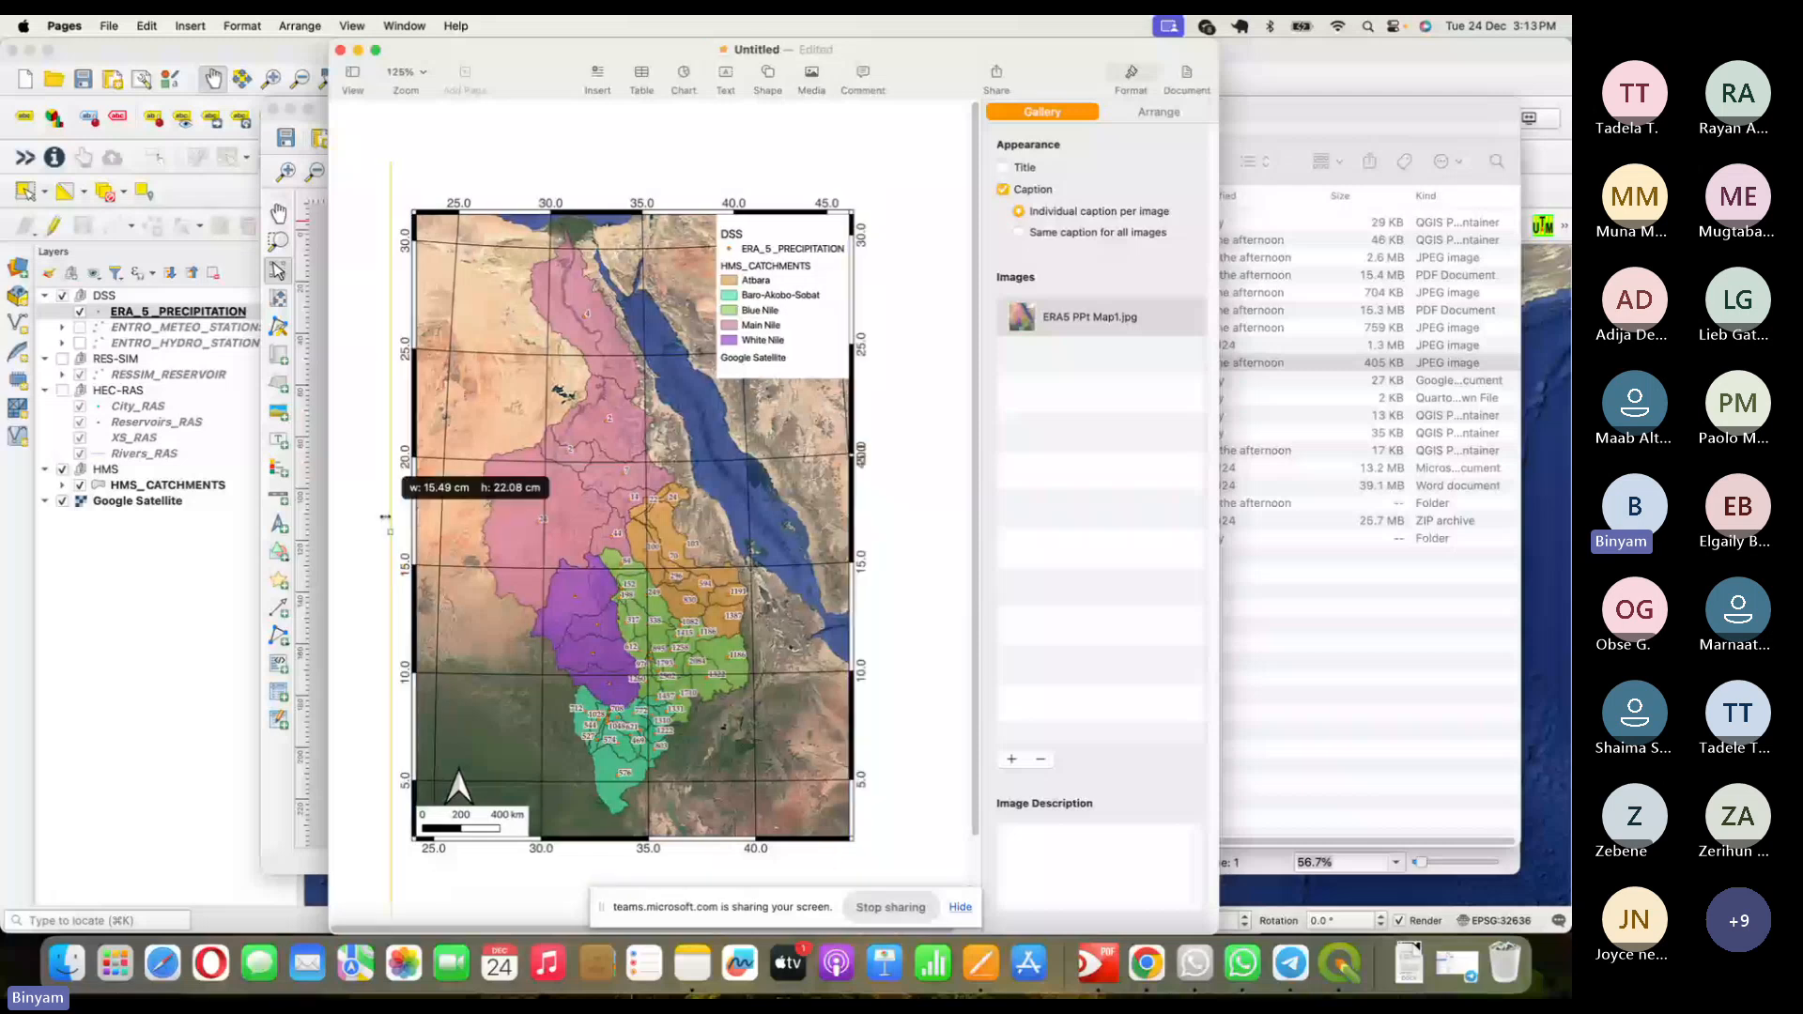
left_click_drag(385, 517, 376, 518)
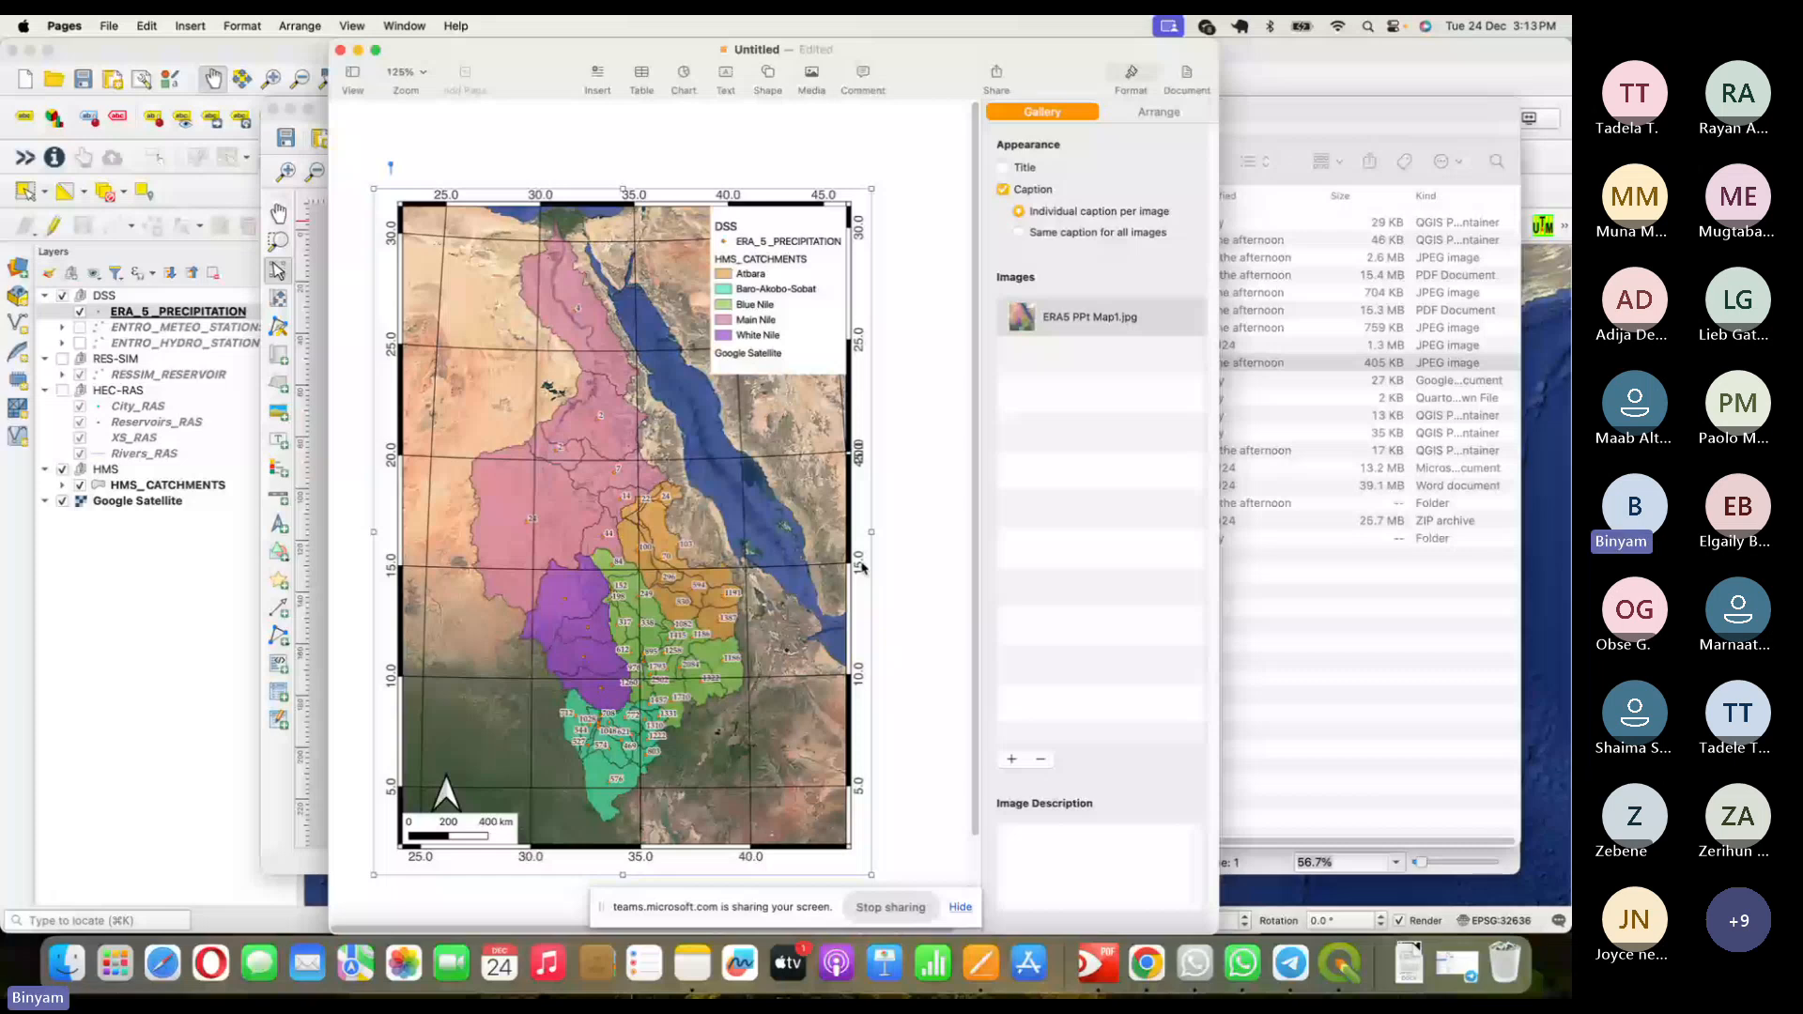
left_click_drag(861, 564, 983, 324)
scroll(943, 544, "down", 3)
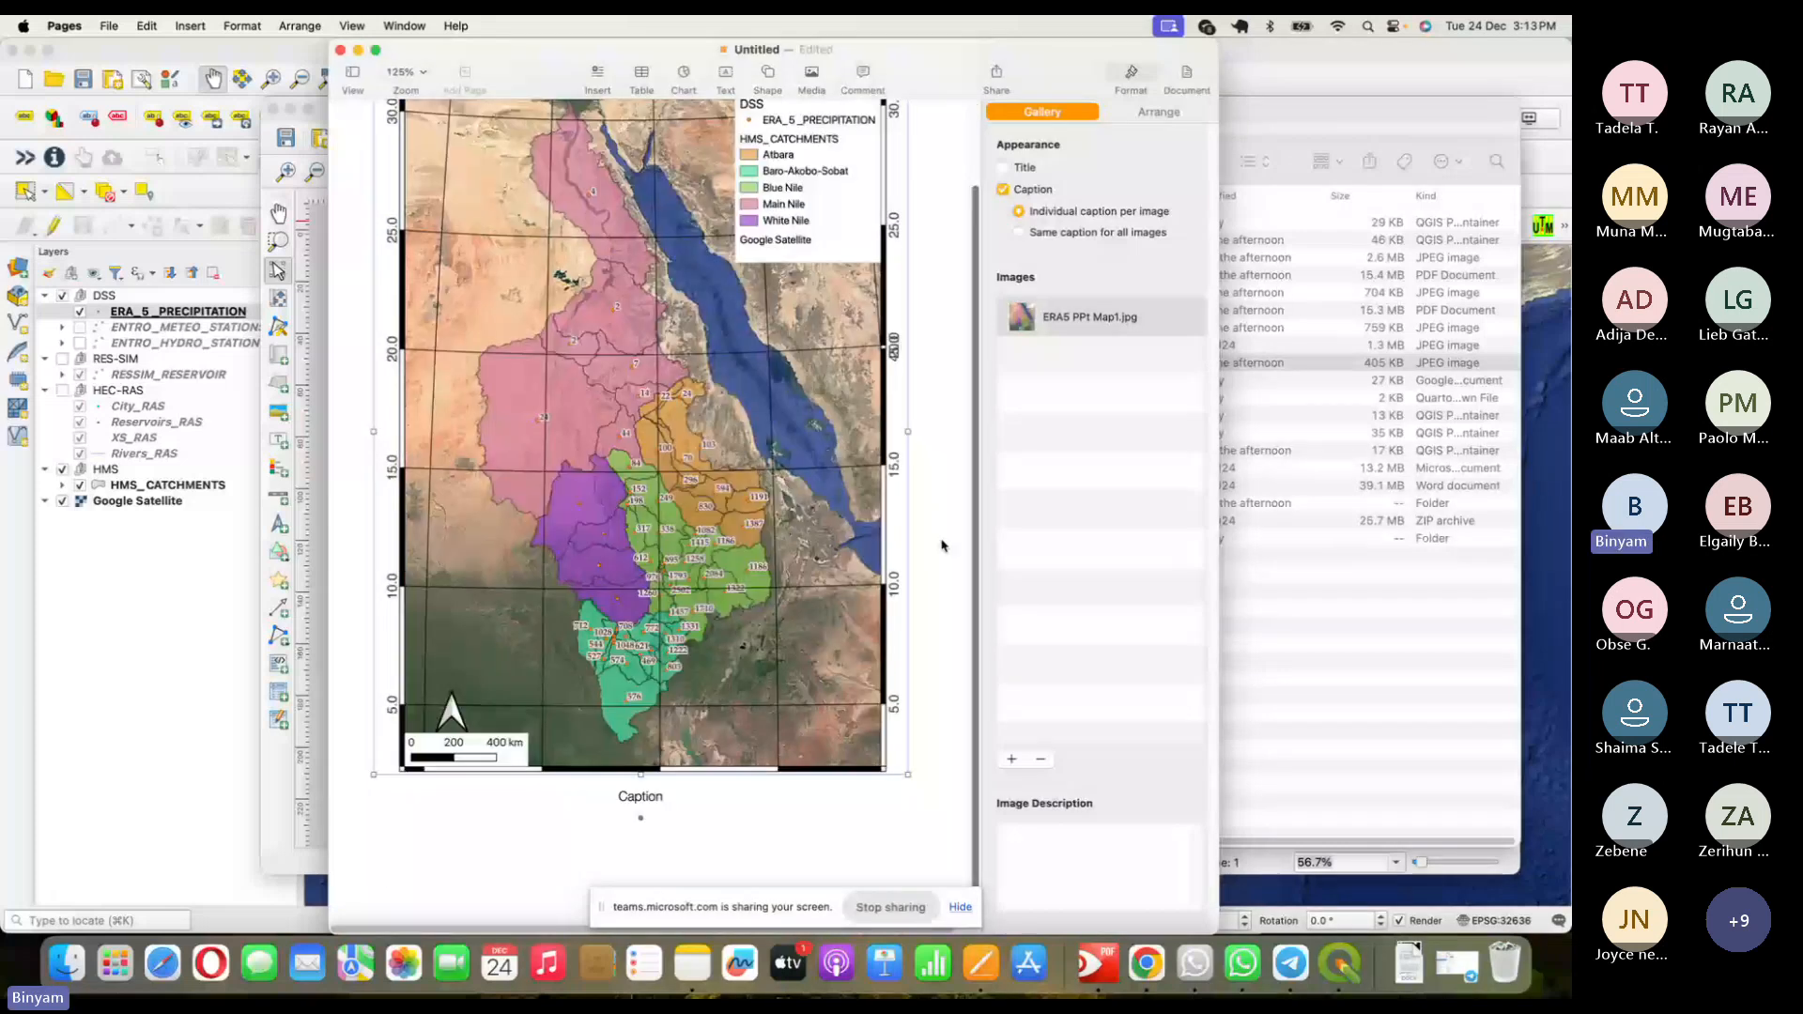
scroll(942, 544, "up", 3)
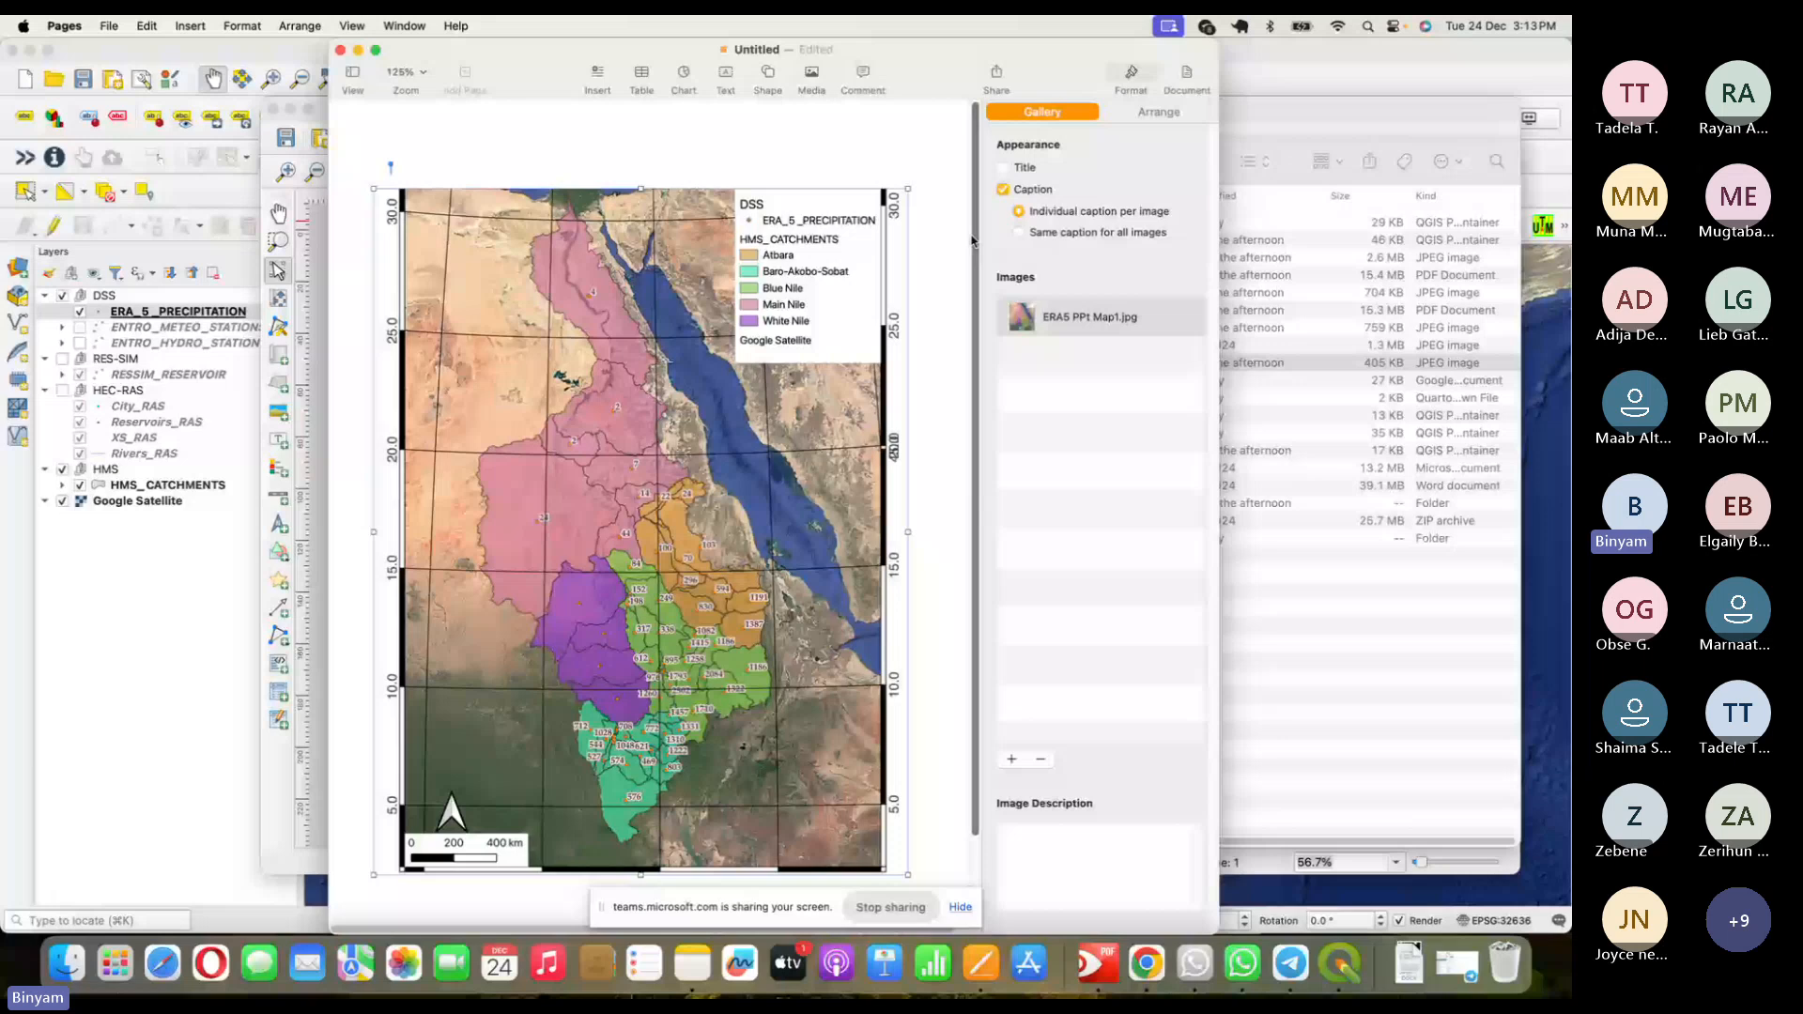
scroll(973, 241, "down", 3)
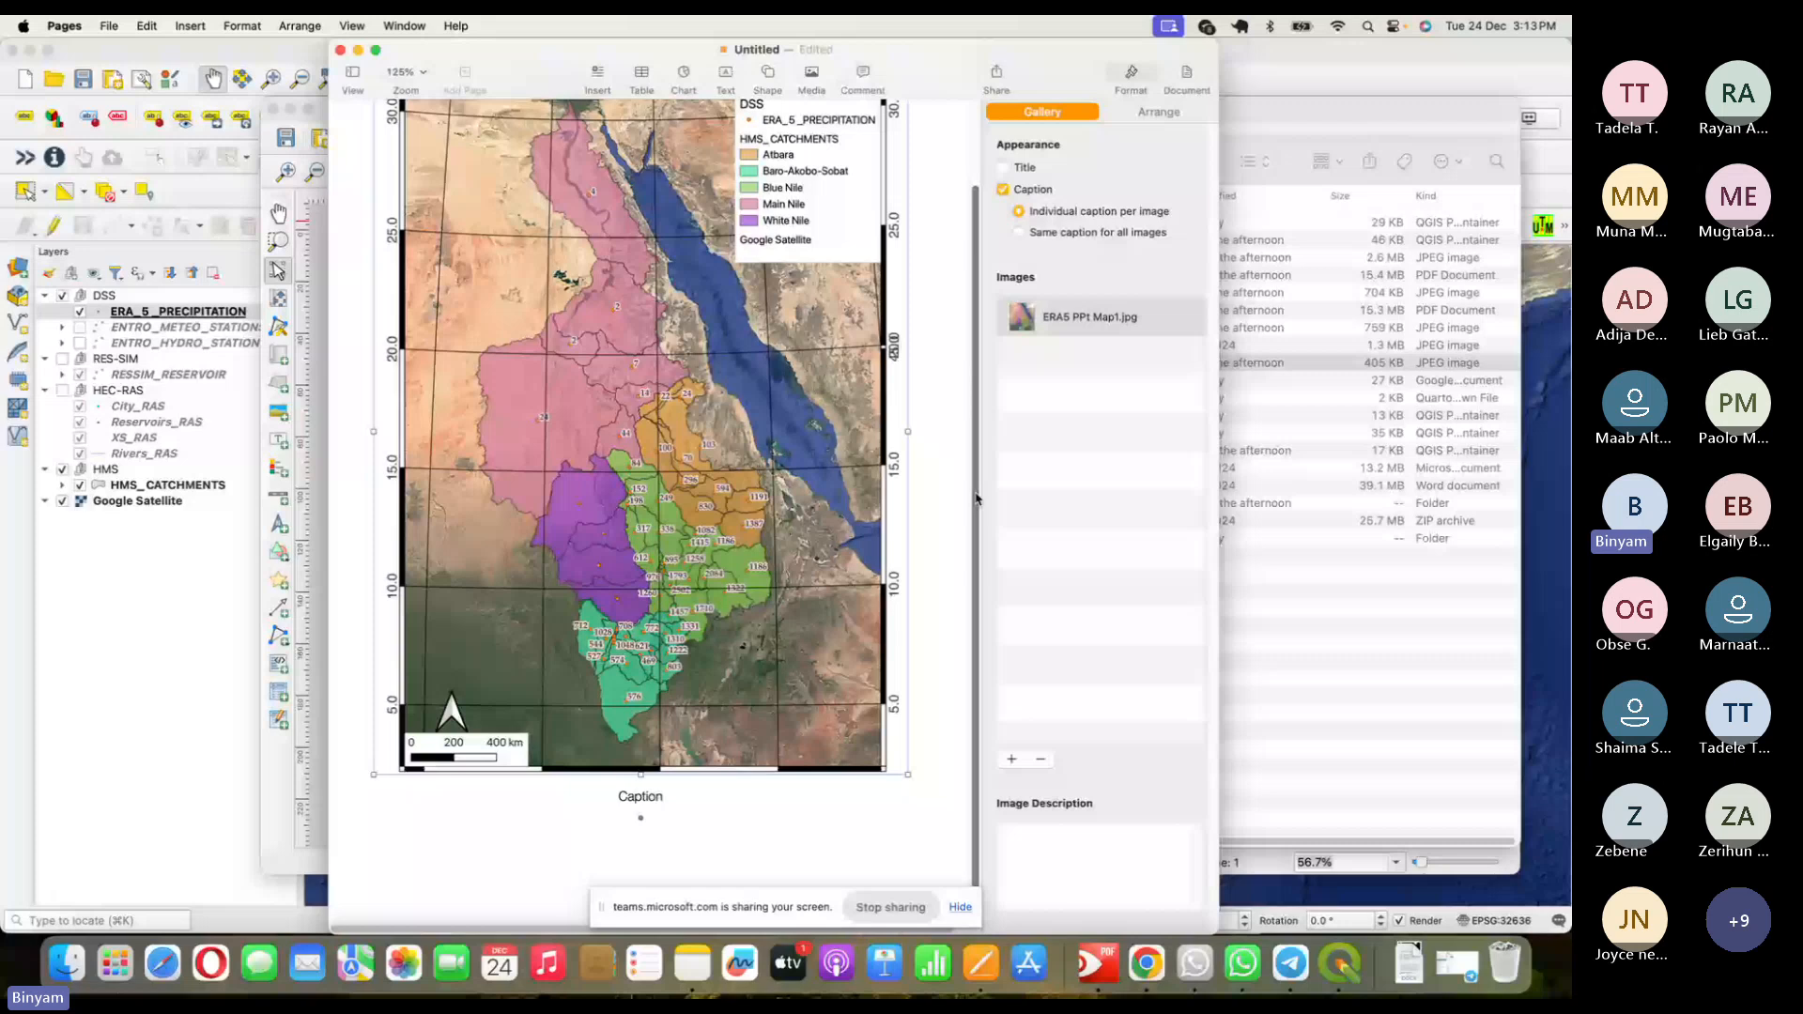
scroll(977, 498, "up", 3)
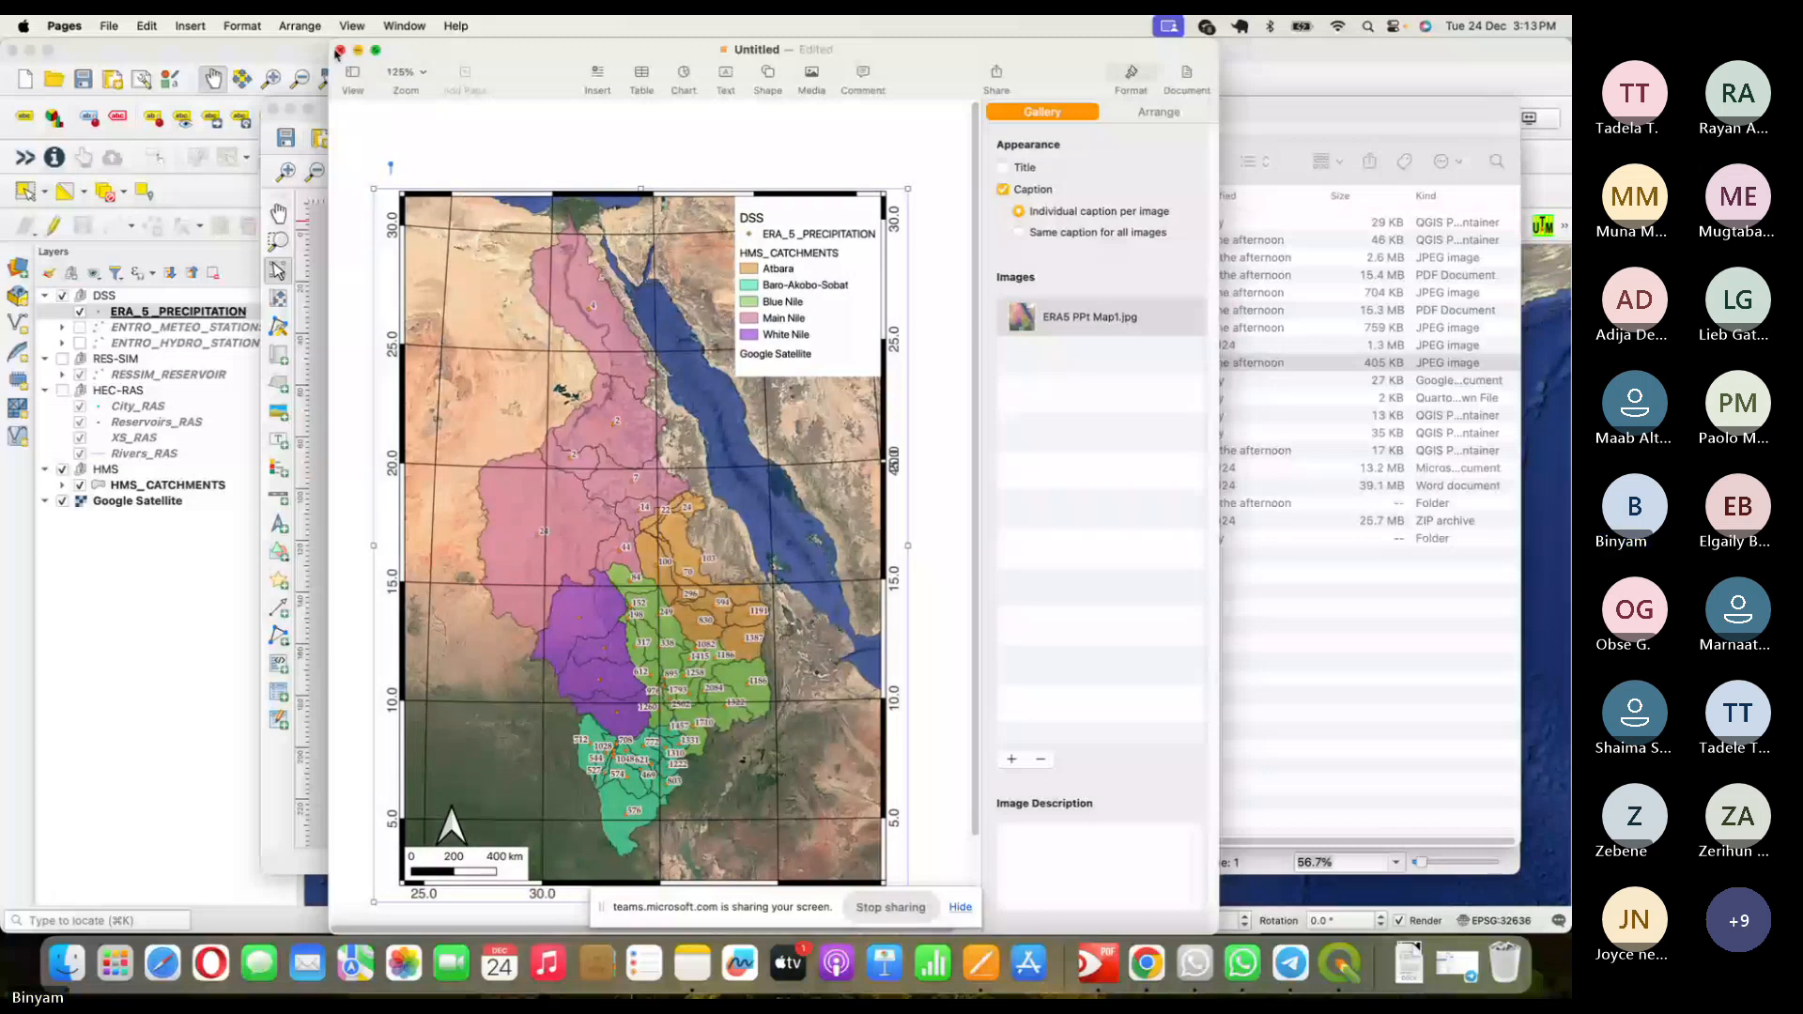
- Close the Pages document and switch to the Teams meeting in Chrome
left_click(339, 50)
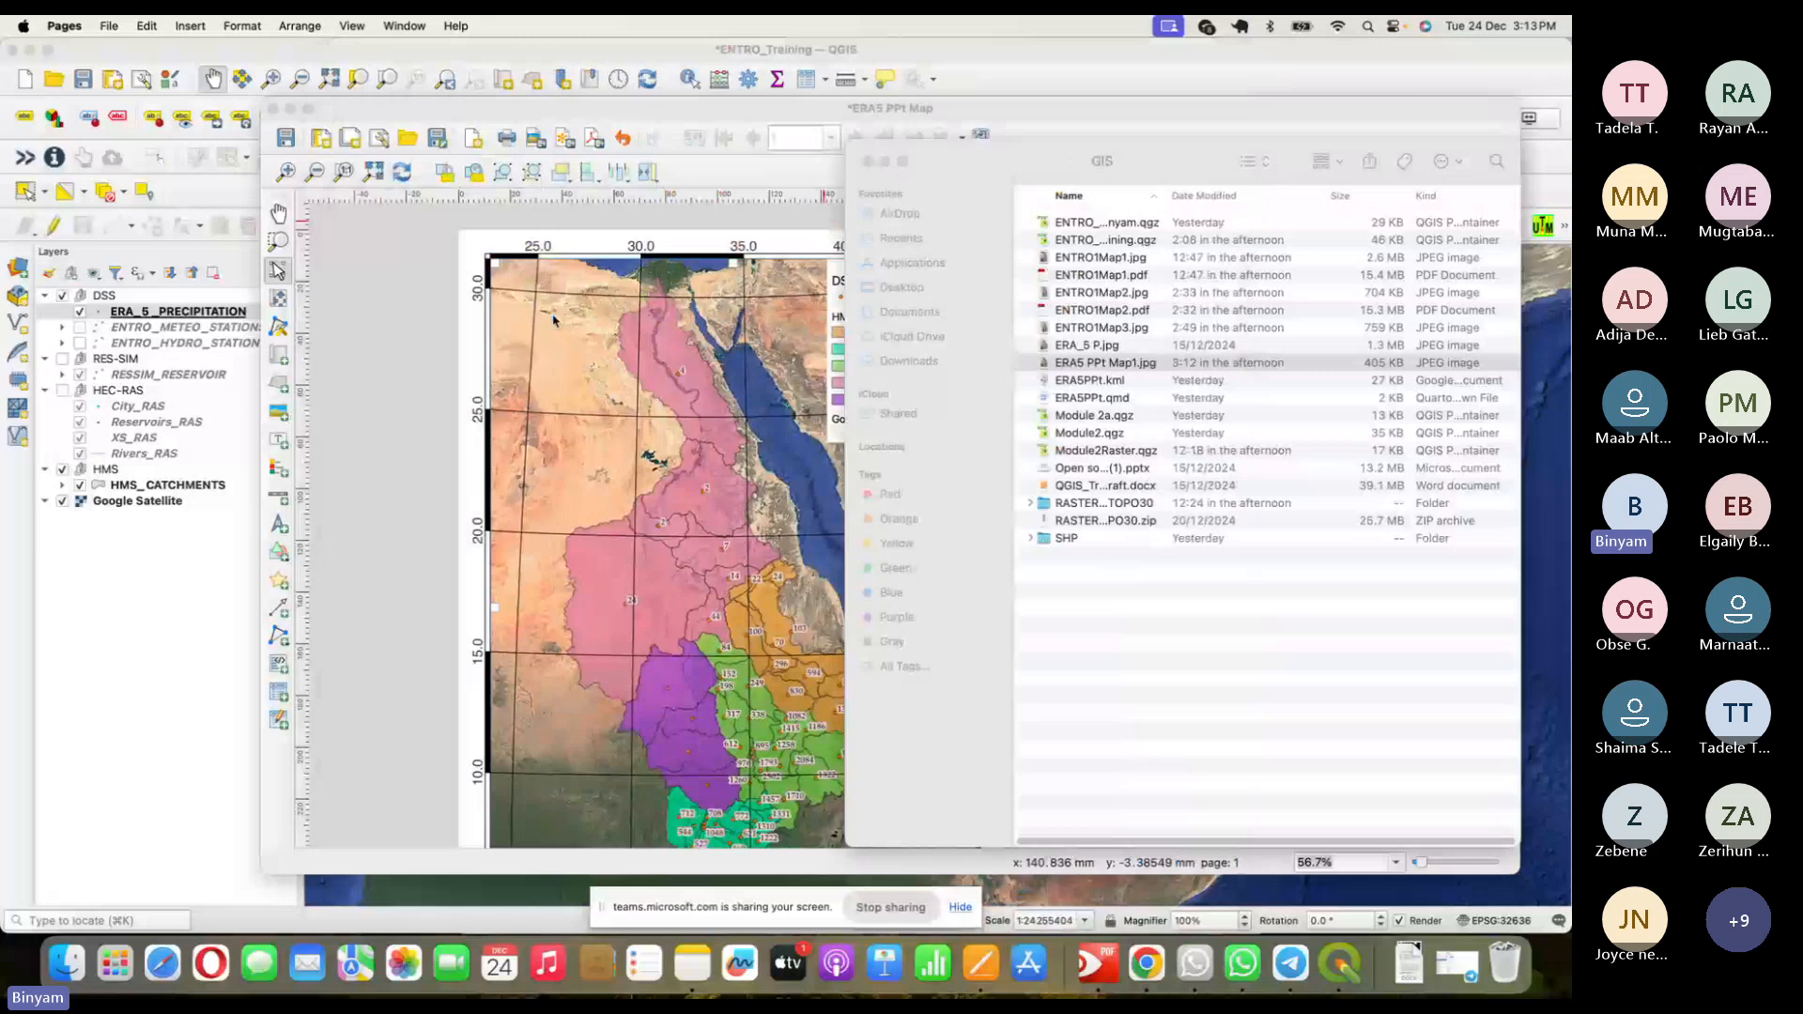
left_click(1167, 694)
key("super+Tab")
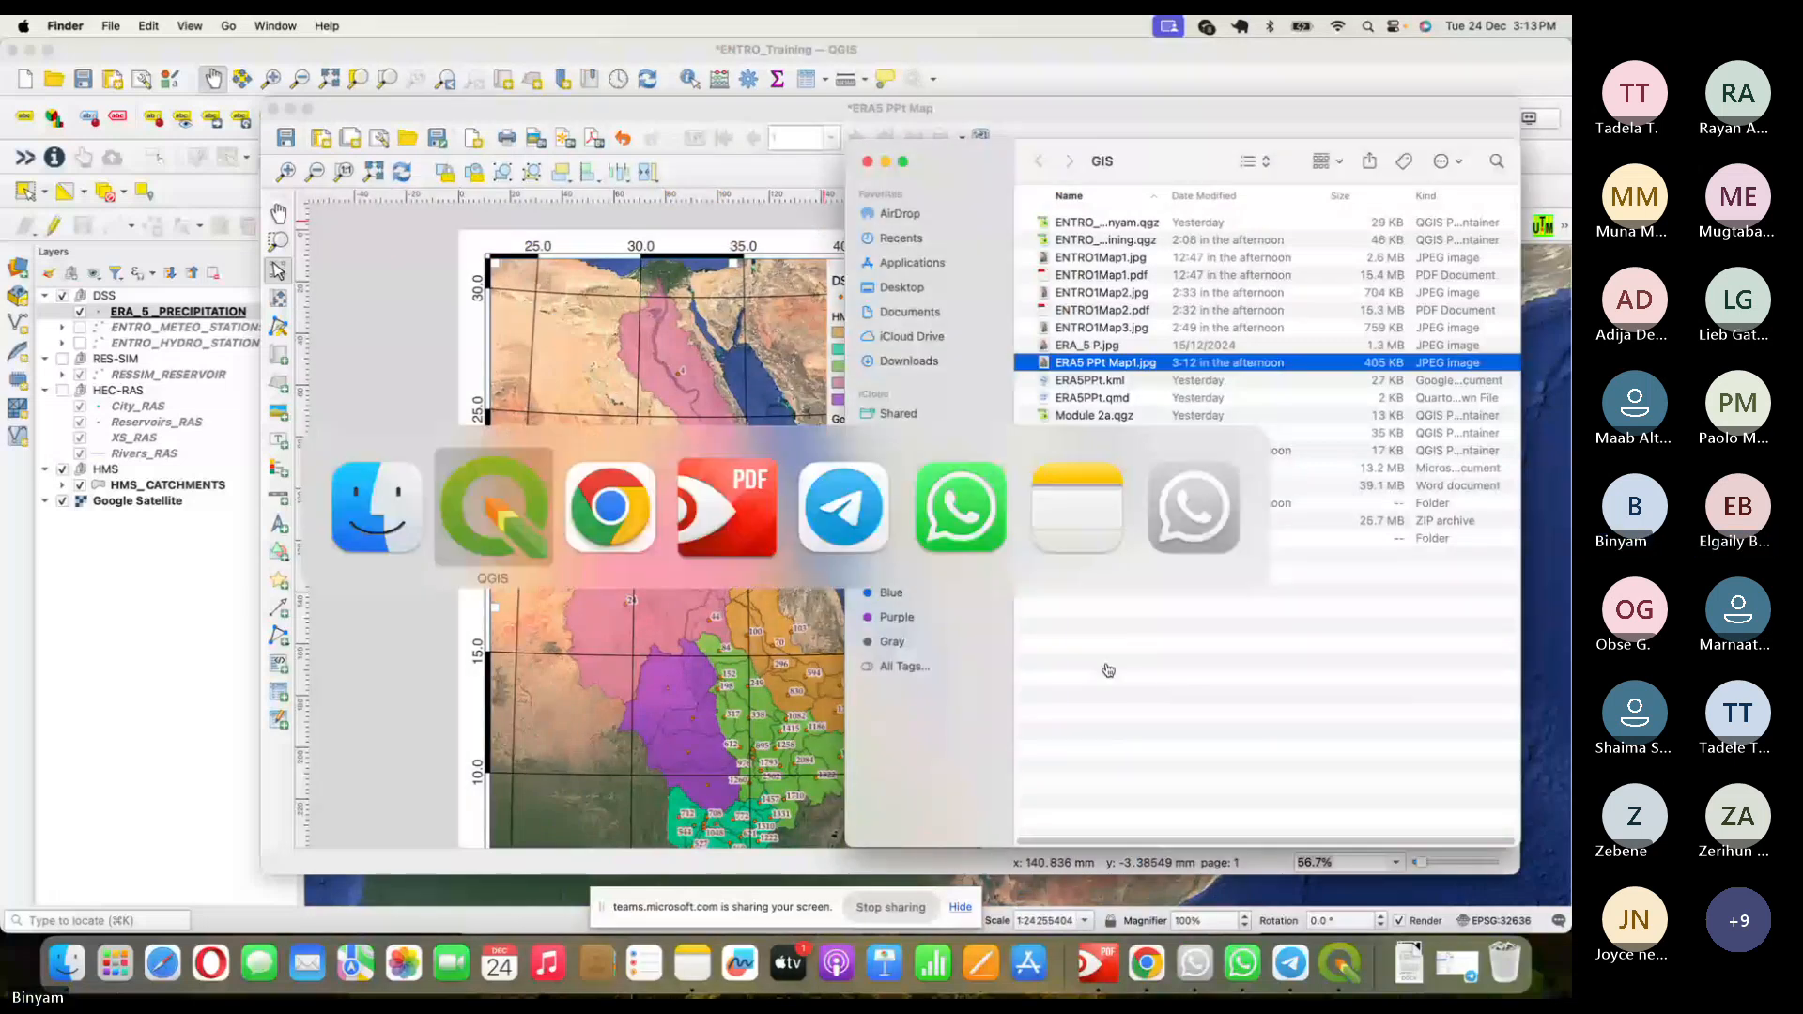
key("super+Tab")
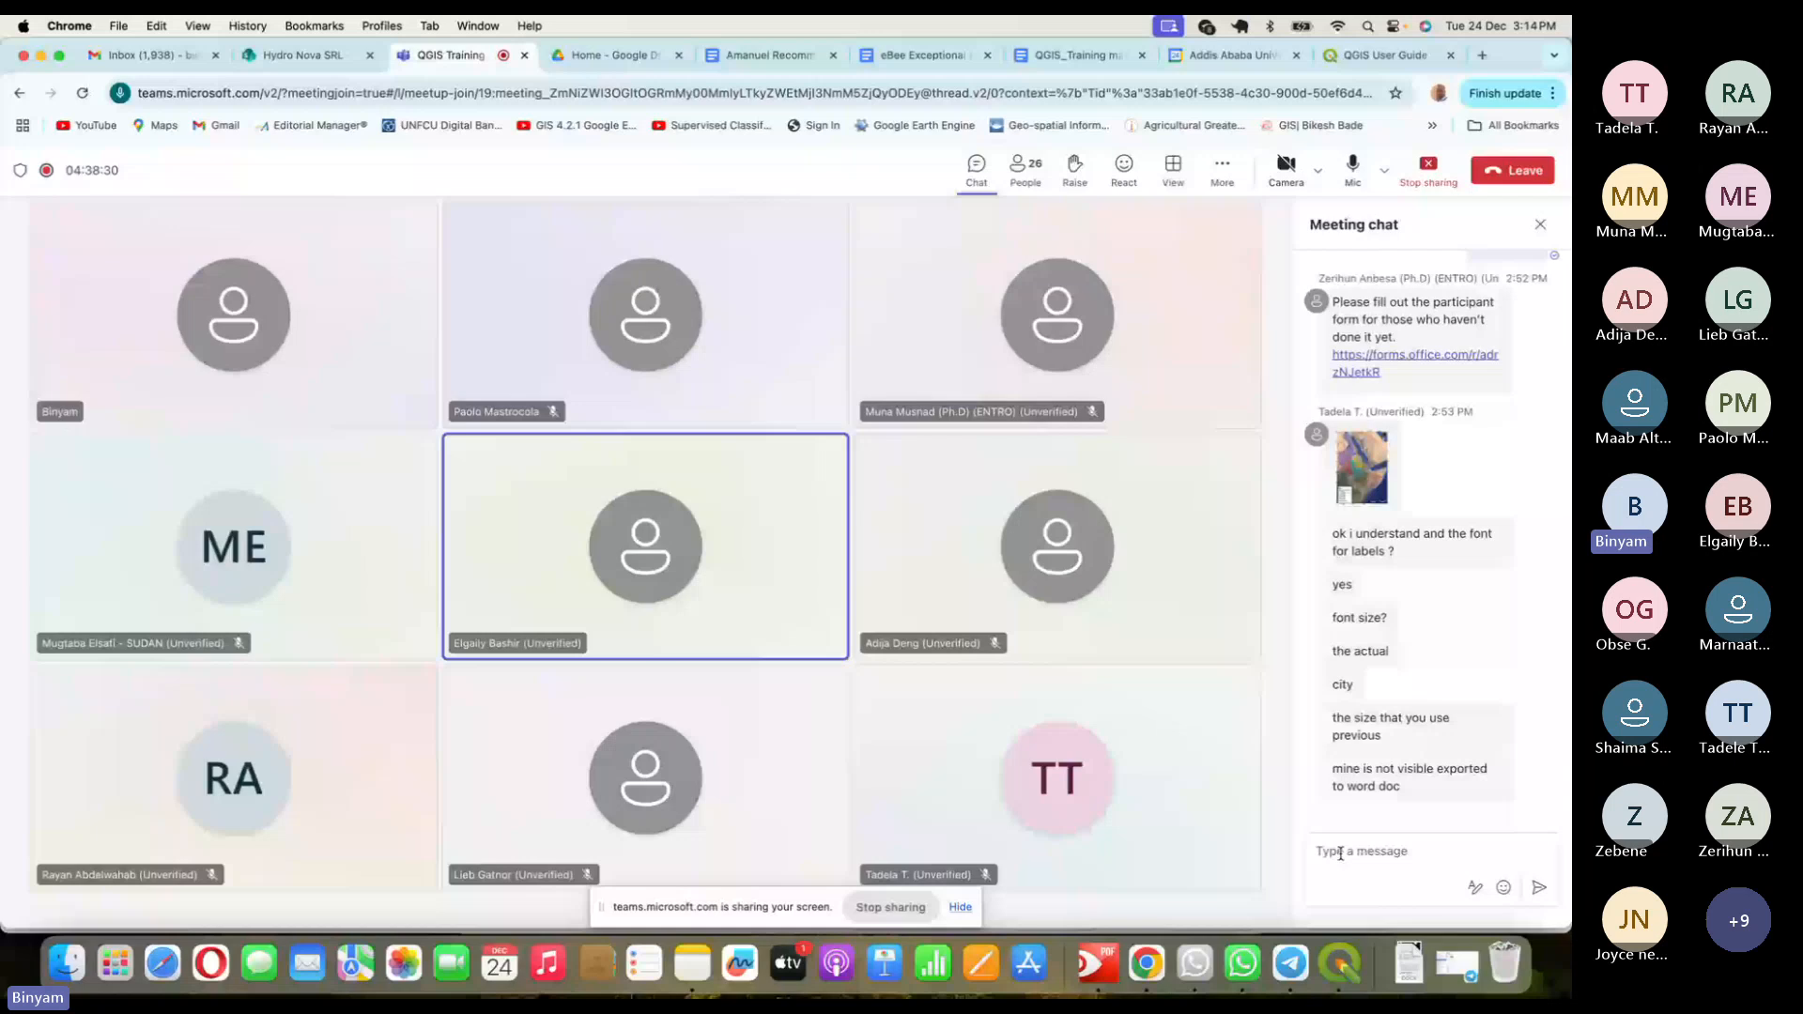
- Return to QGIS and save the project
left_click(1340, 963)
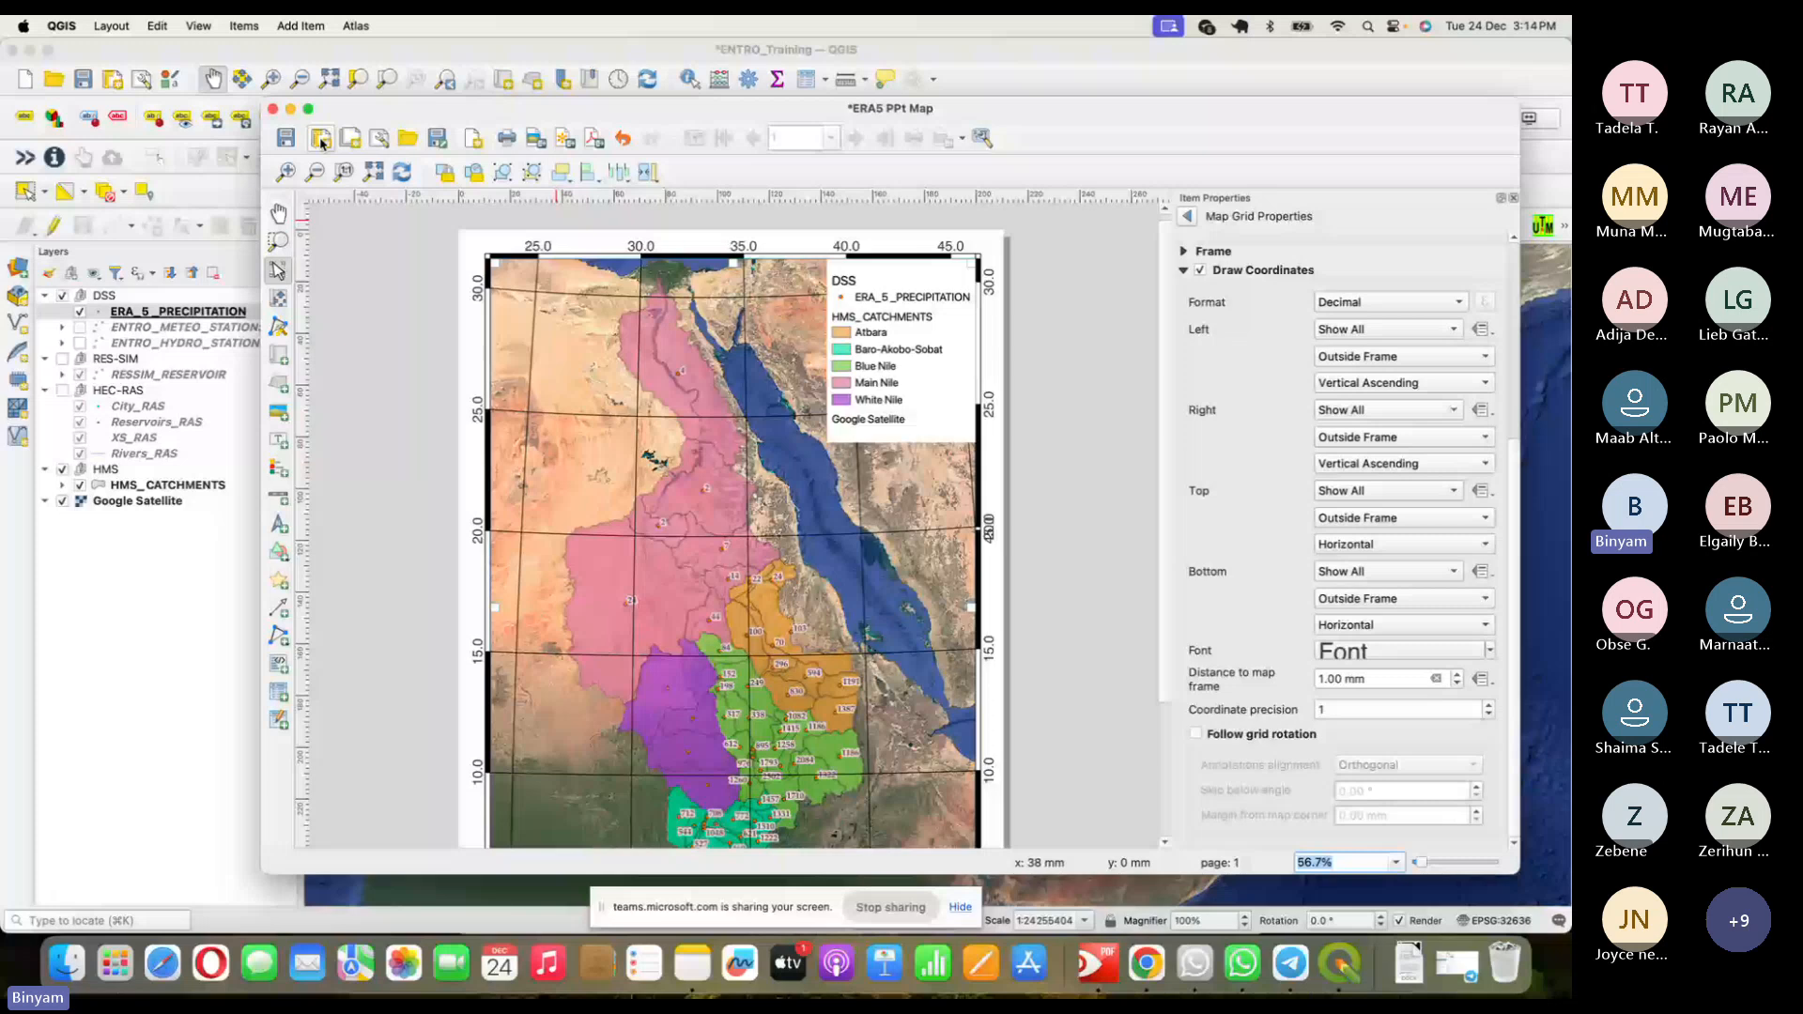
key("ctrl+s")
left_click(101, 52)
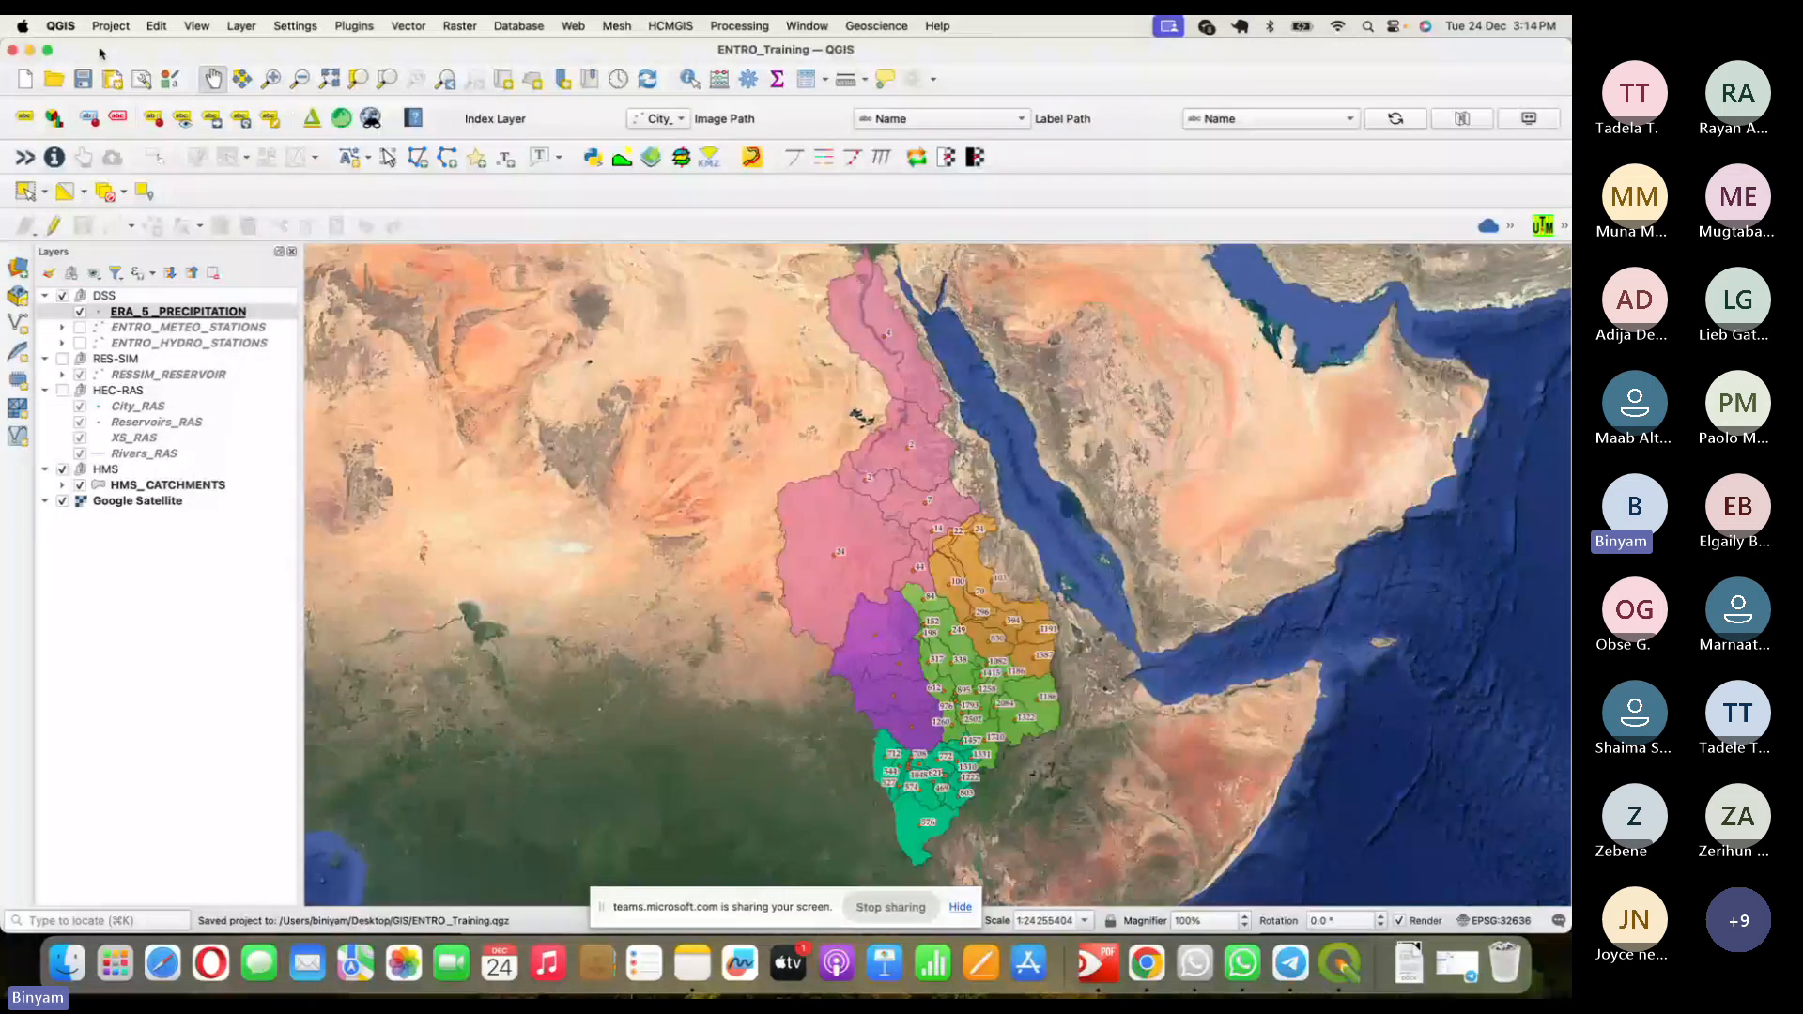
left_click(111, 26)
mouse_move(207, 416)
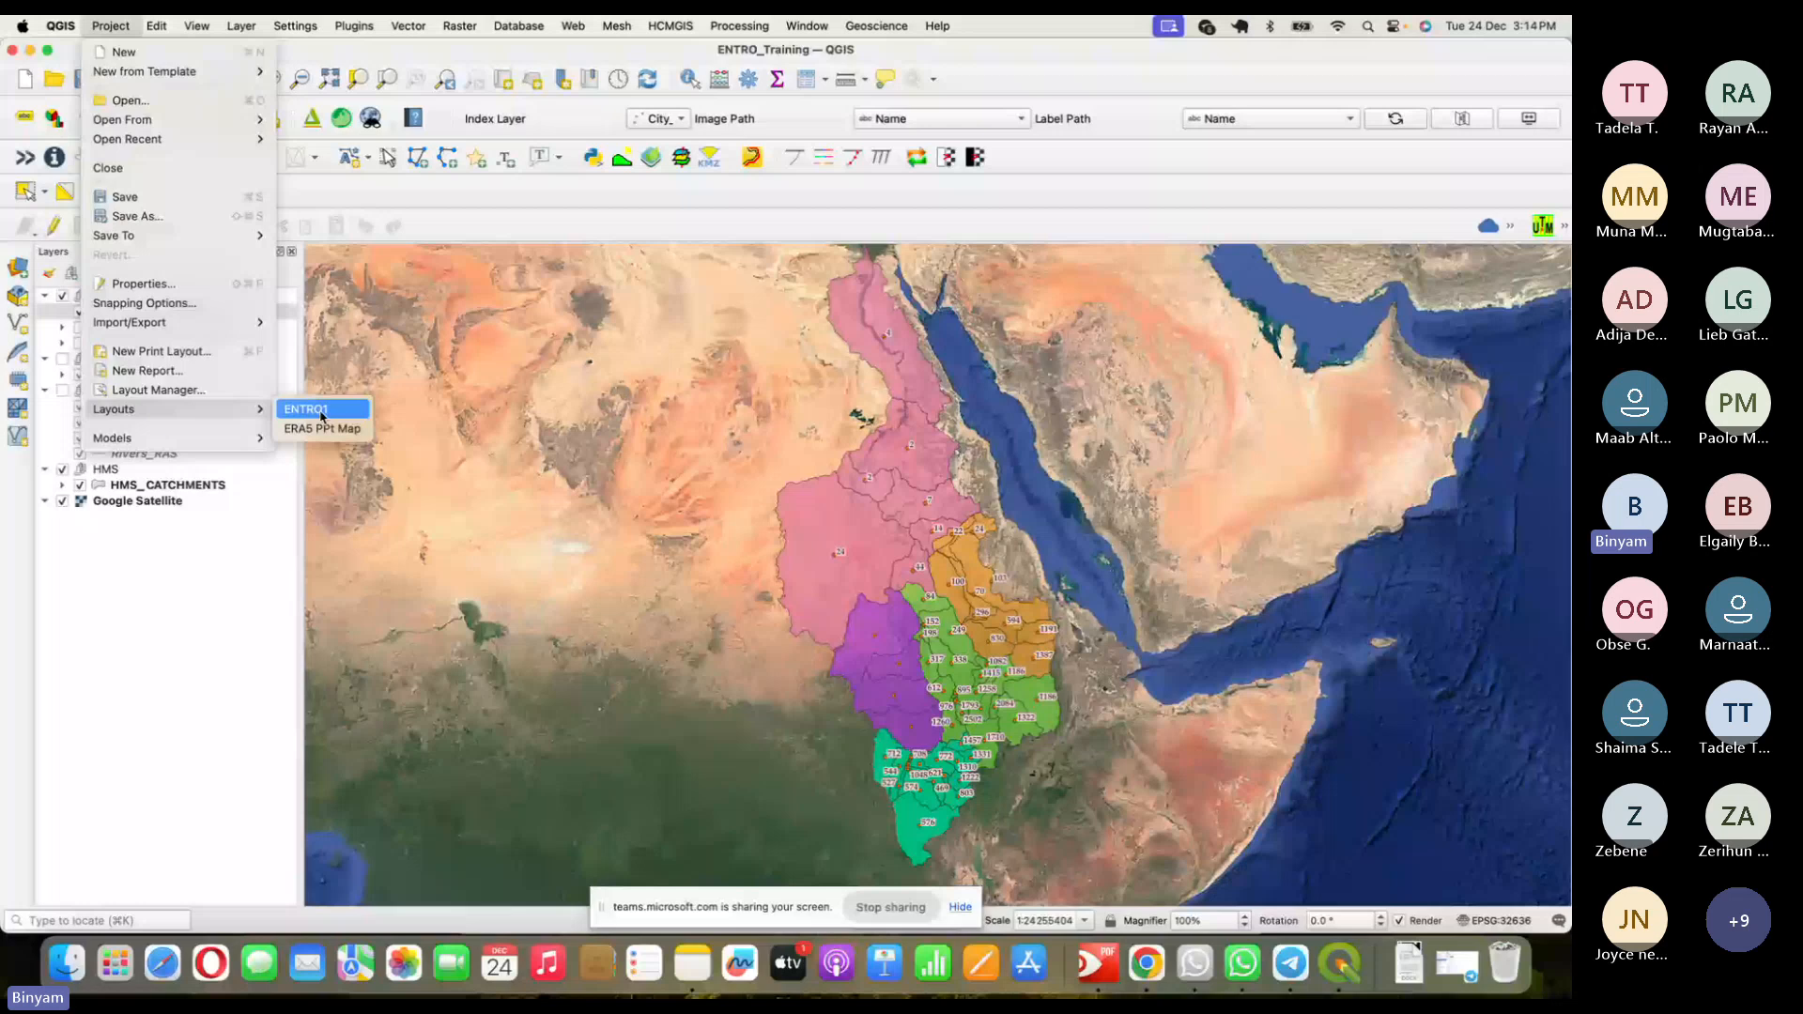
- Turn on ENTRO_METEO_STATIONS, ENTRO_HYDRO_STATIONS, the RES-SIM group and the HEC-RAS group
left_click(80, 328)
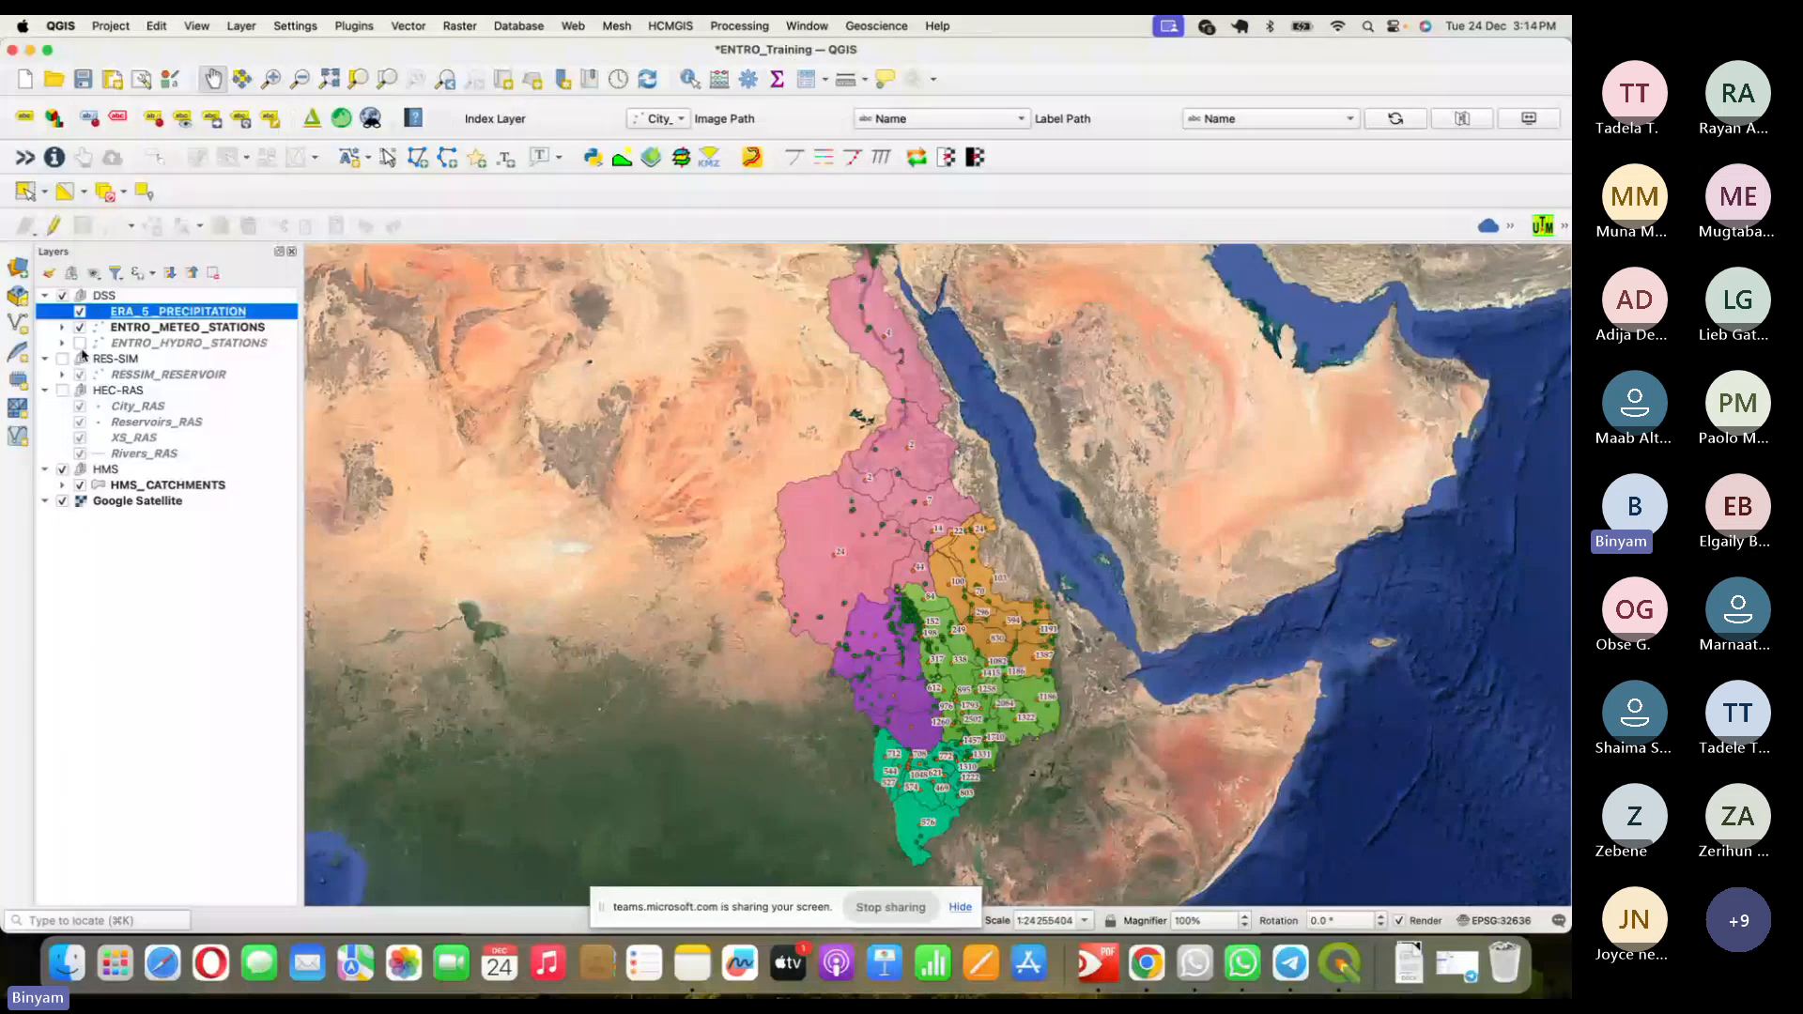
left_click(80, 344)
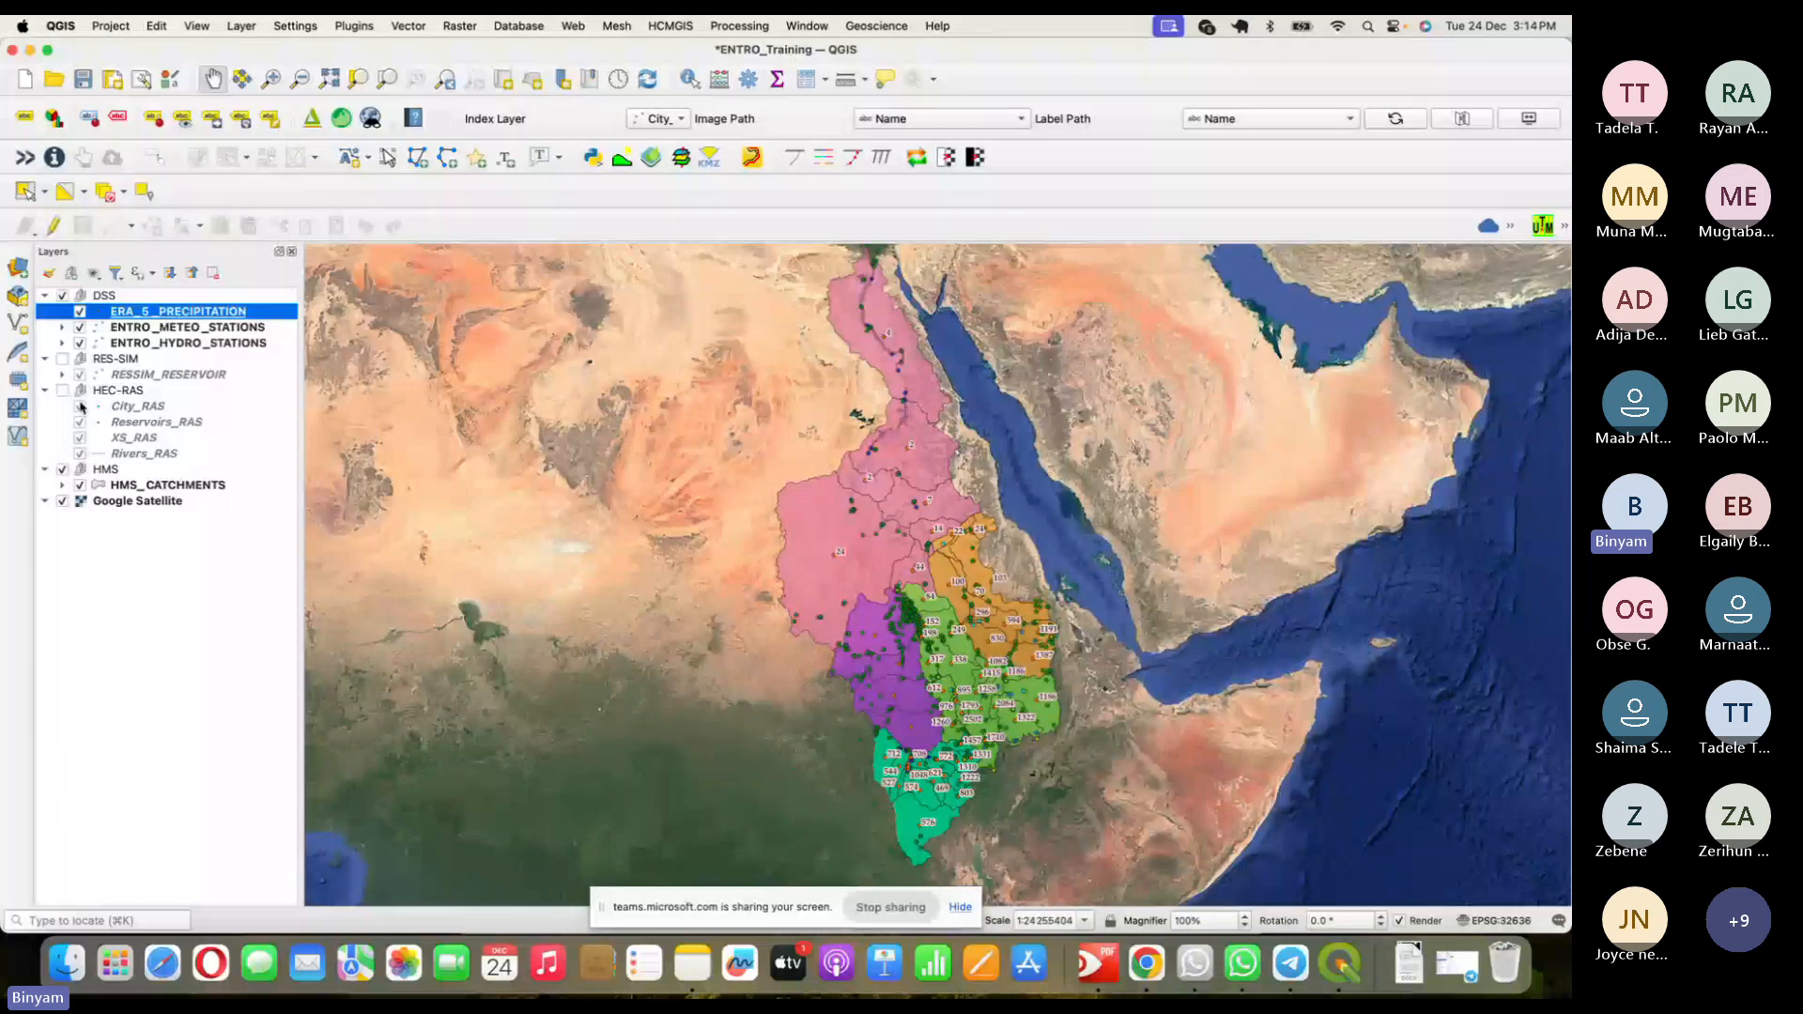
left_click(62, 359)
left_click(62, 391)
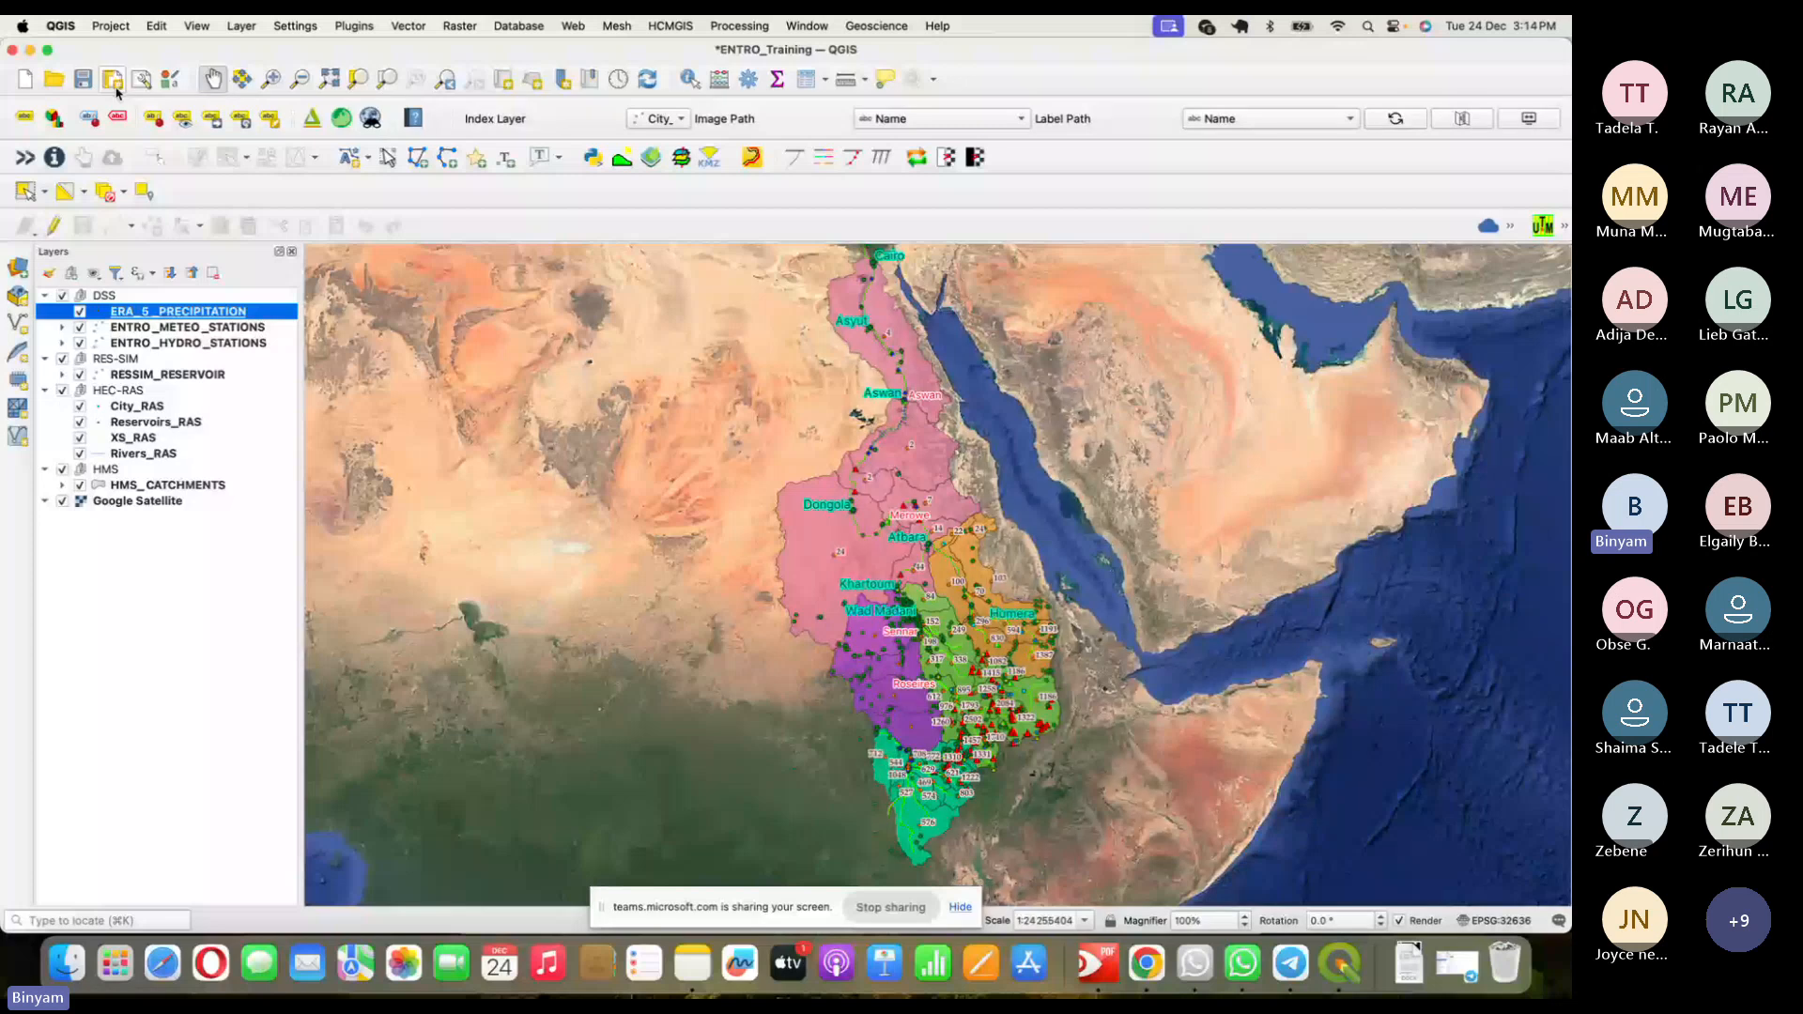
left_click(111, 25)
mouse_move(169, 410)
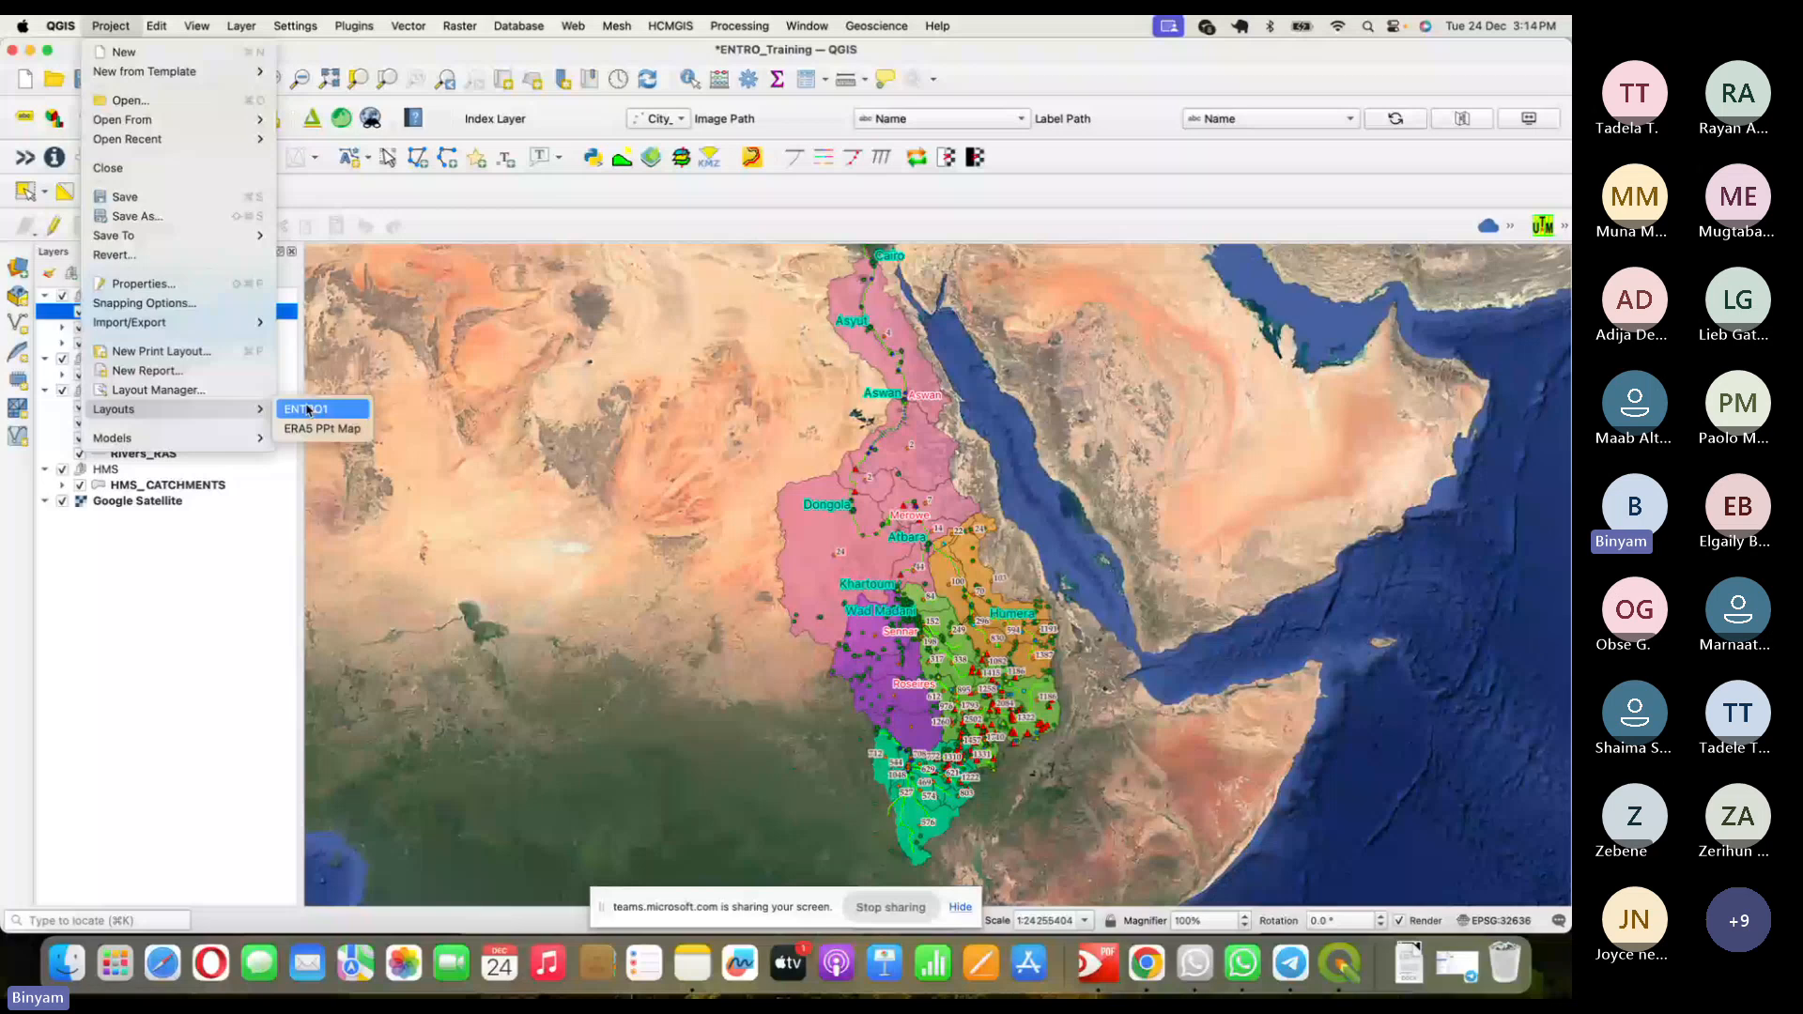
- Open the ENTRO1 layout, nudge its map frame slightly left, and check the legend
left_click(308, 410)
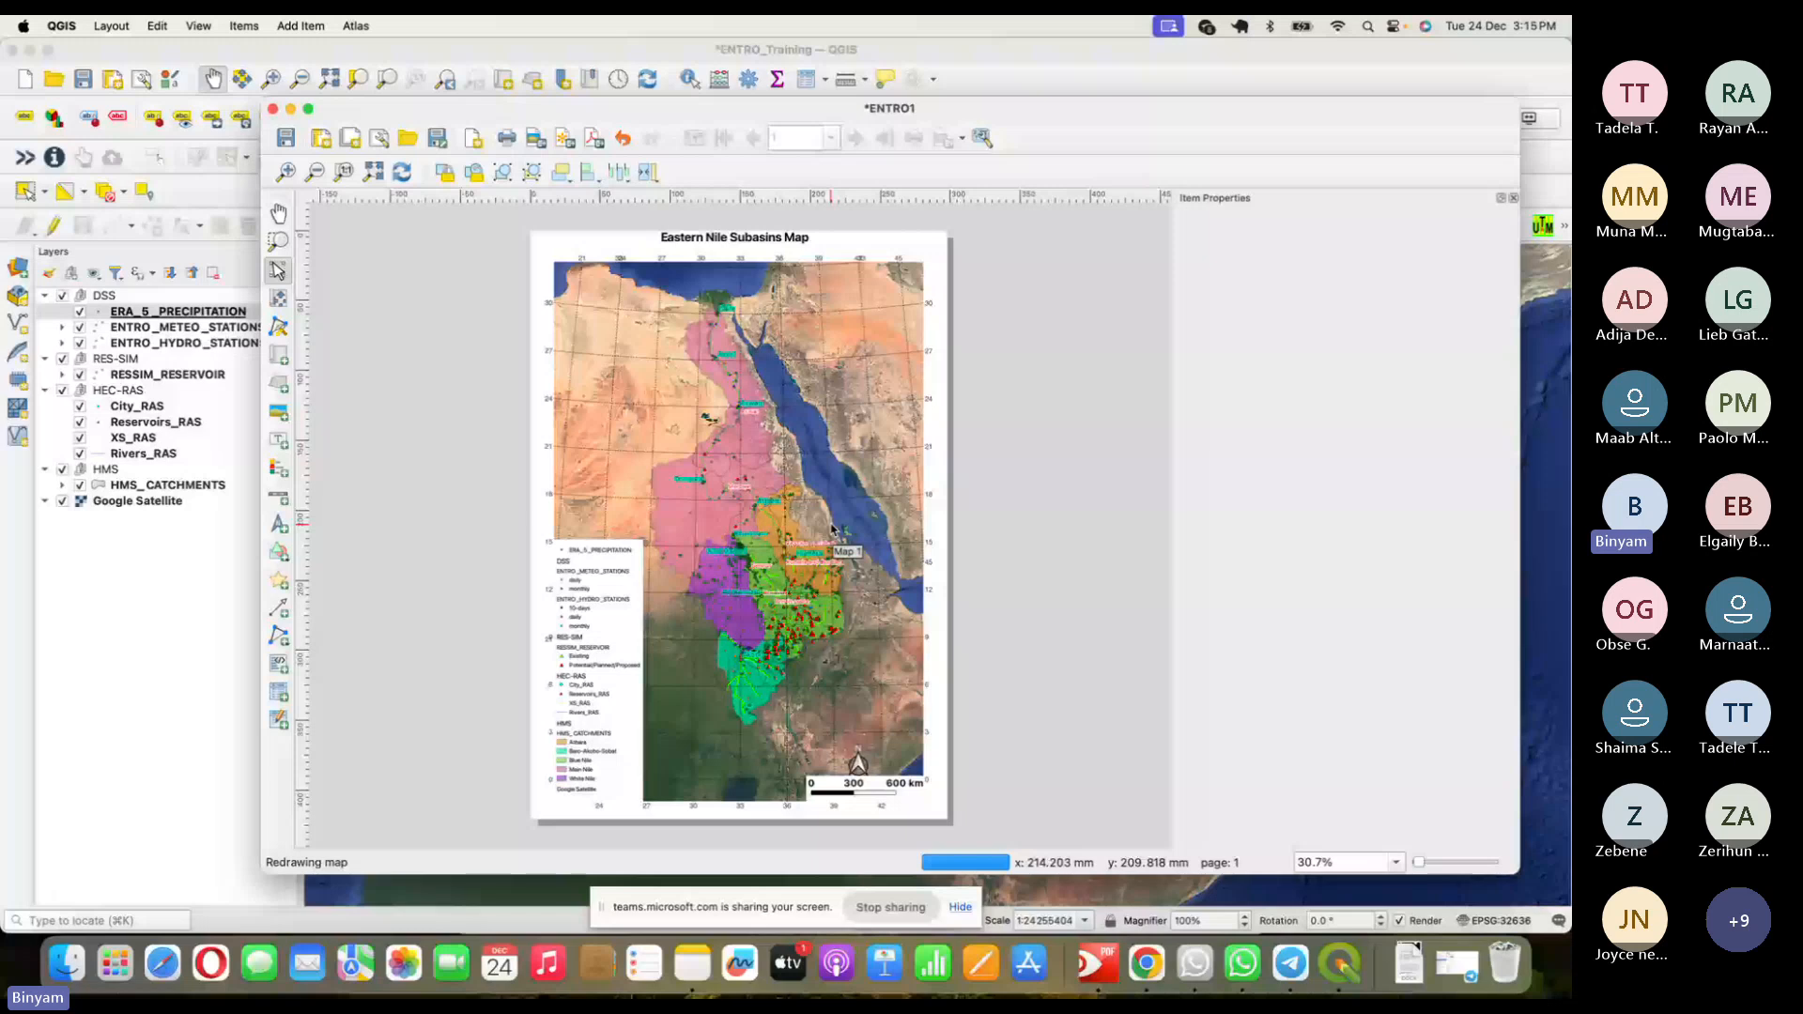
left_click(800, 510)
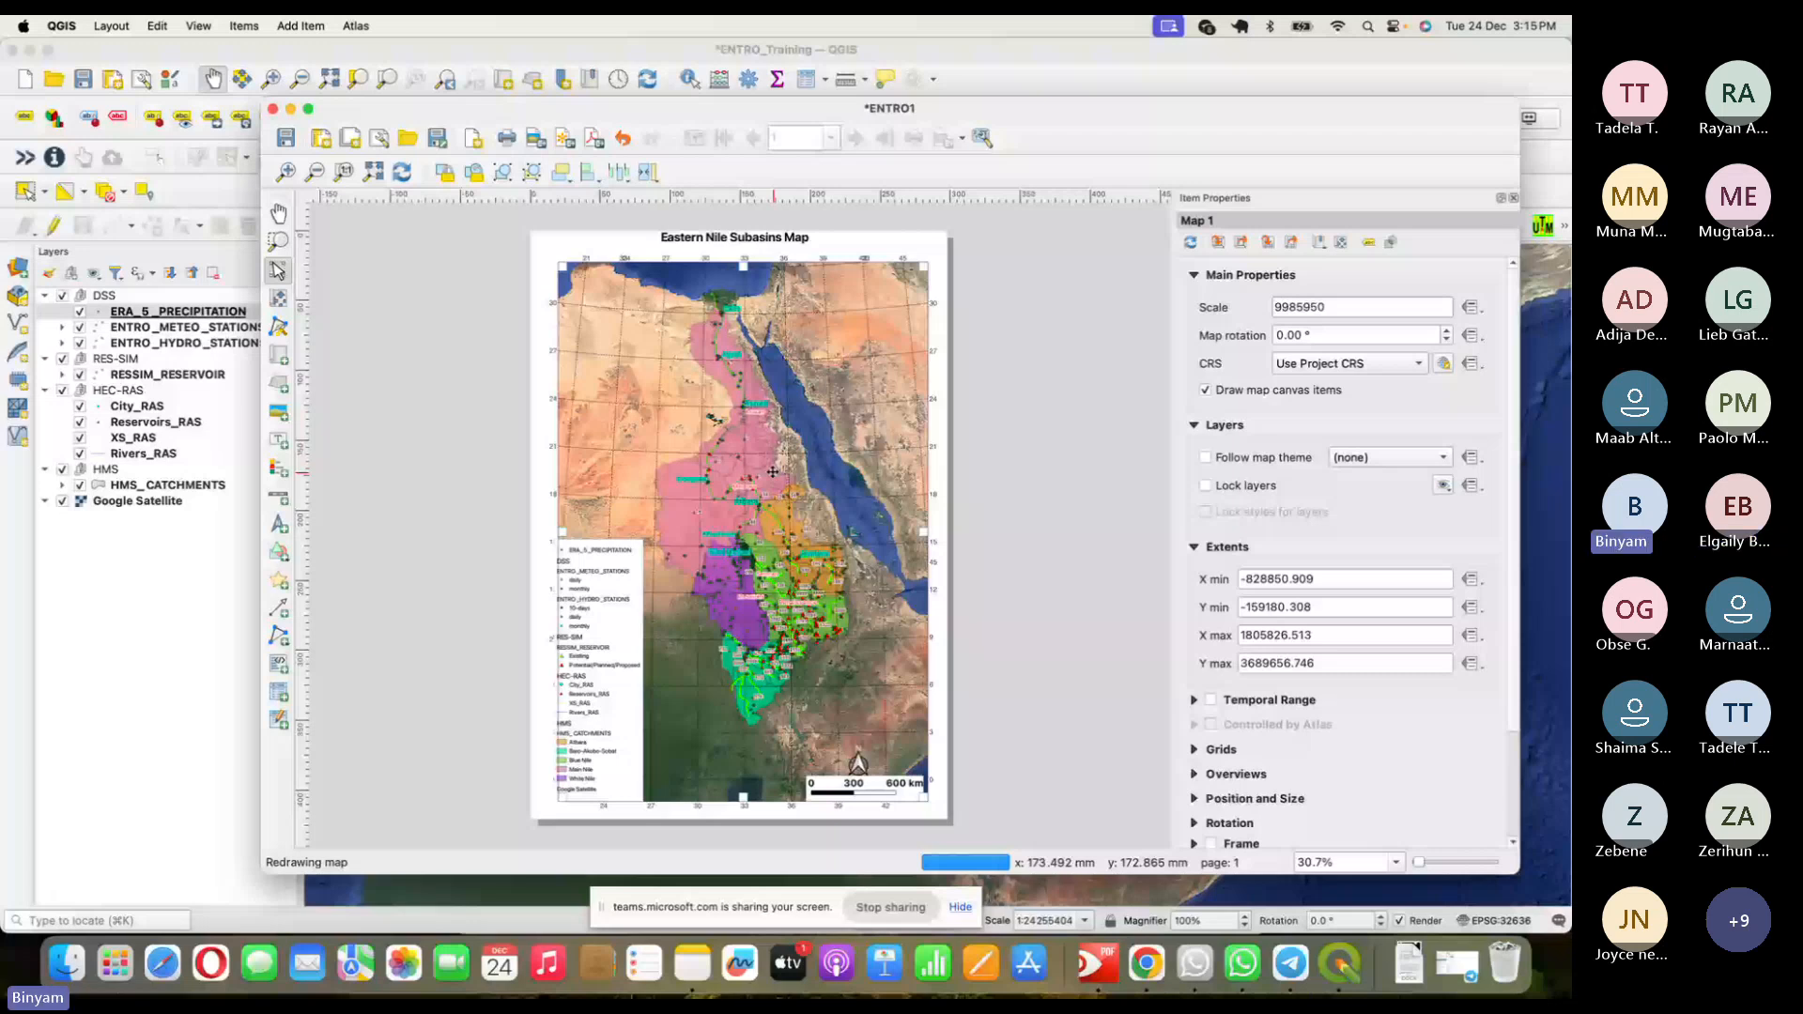
left_click_drag(771, 471, 742, 444)
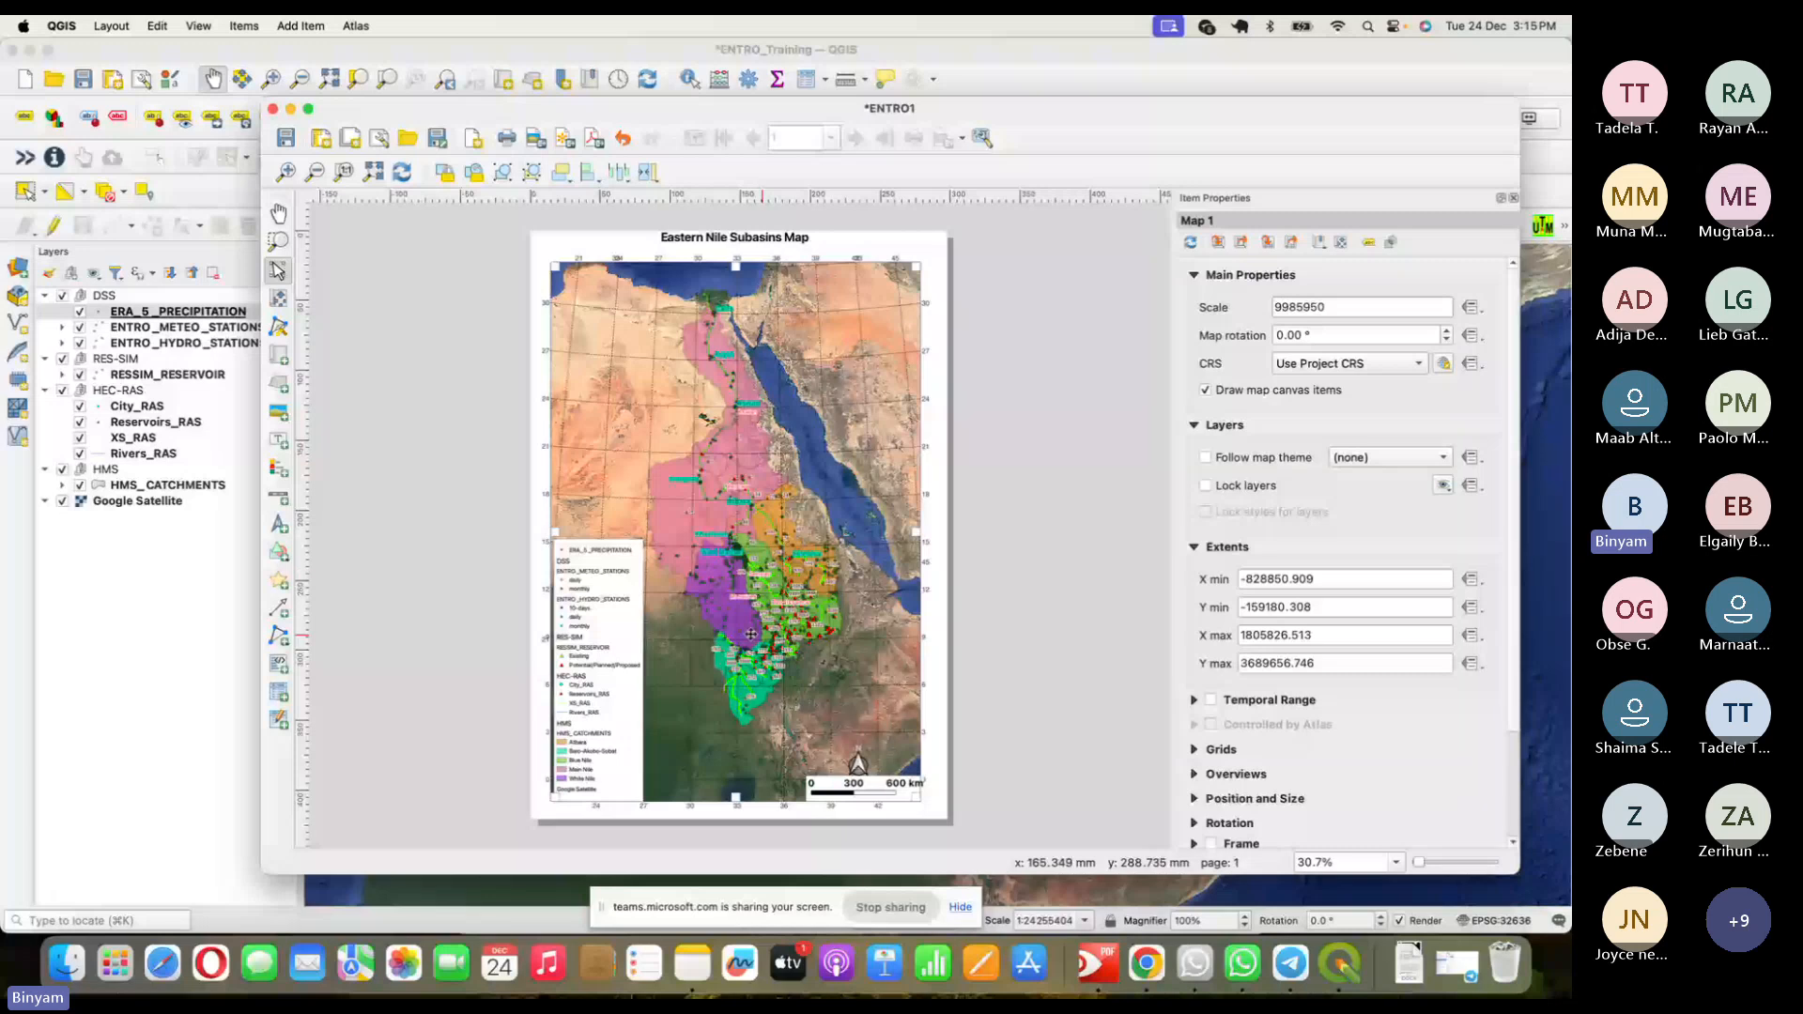
left_click(615, 595)
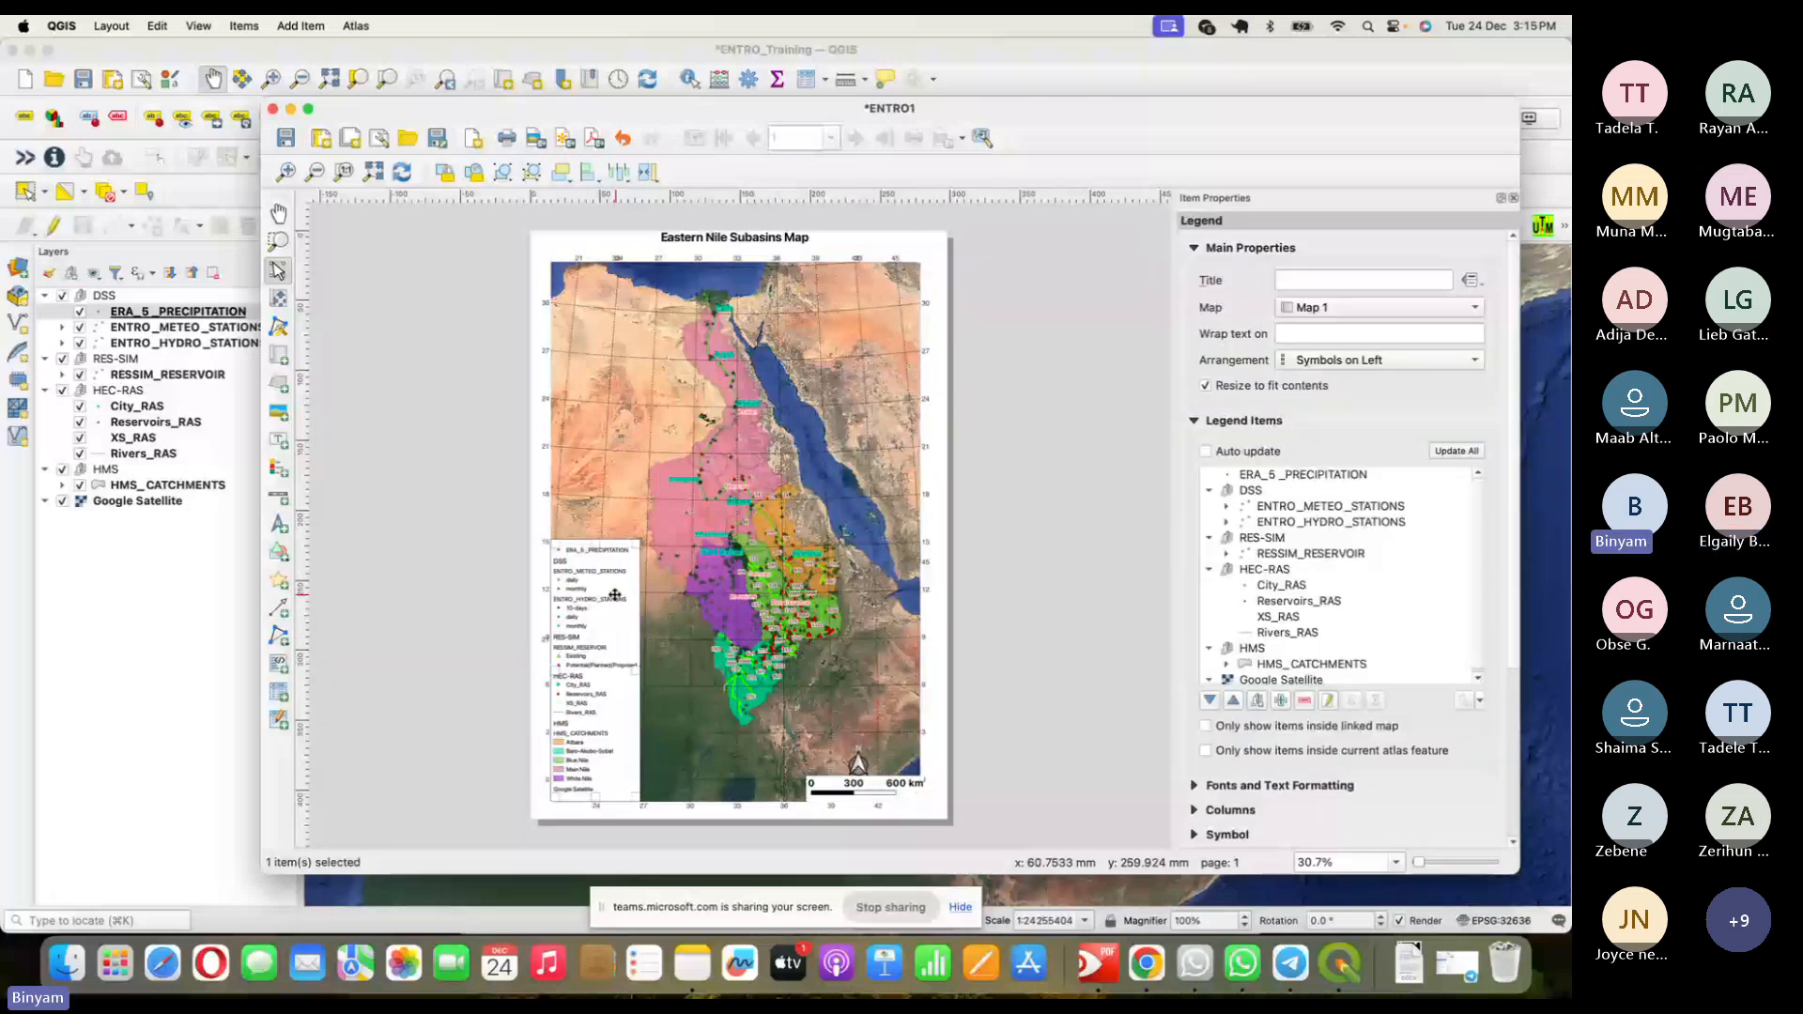
left_click(977, 577)
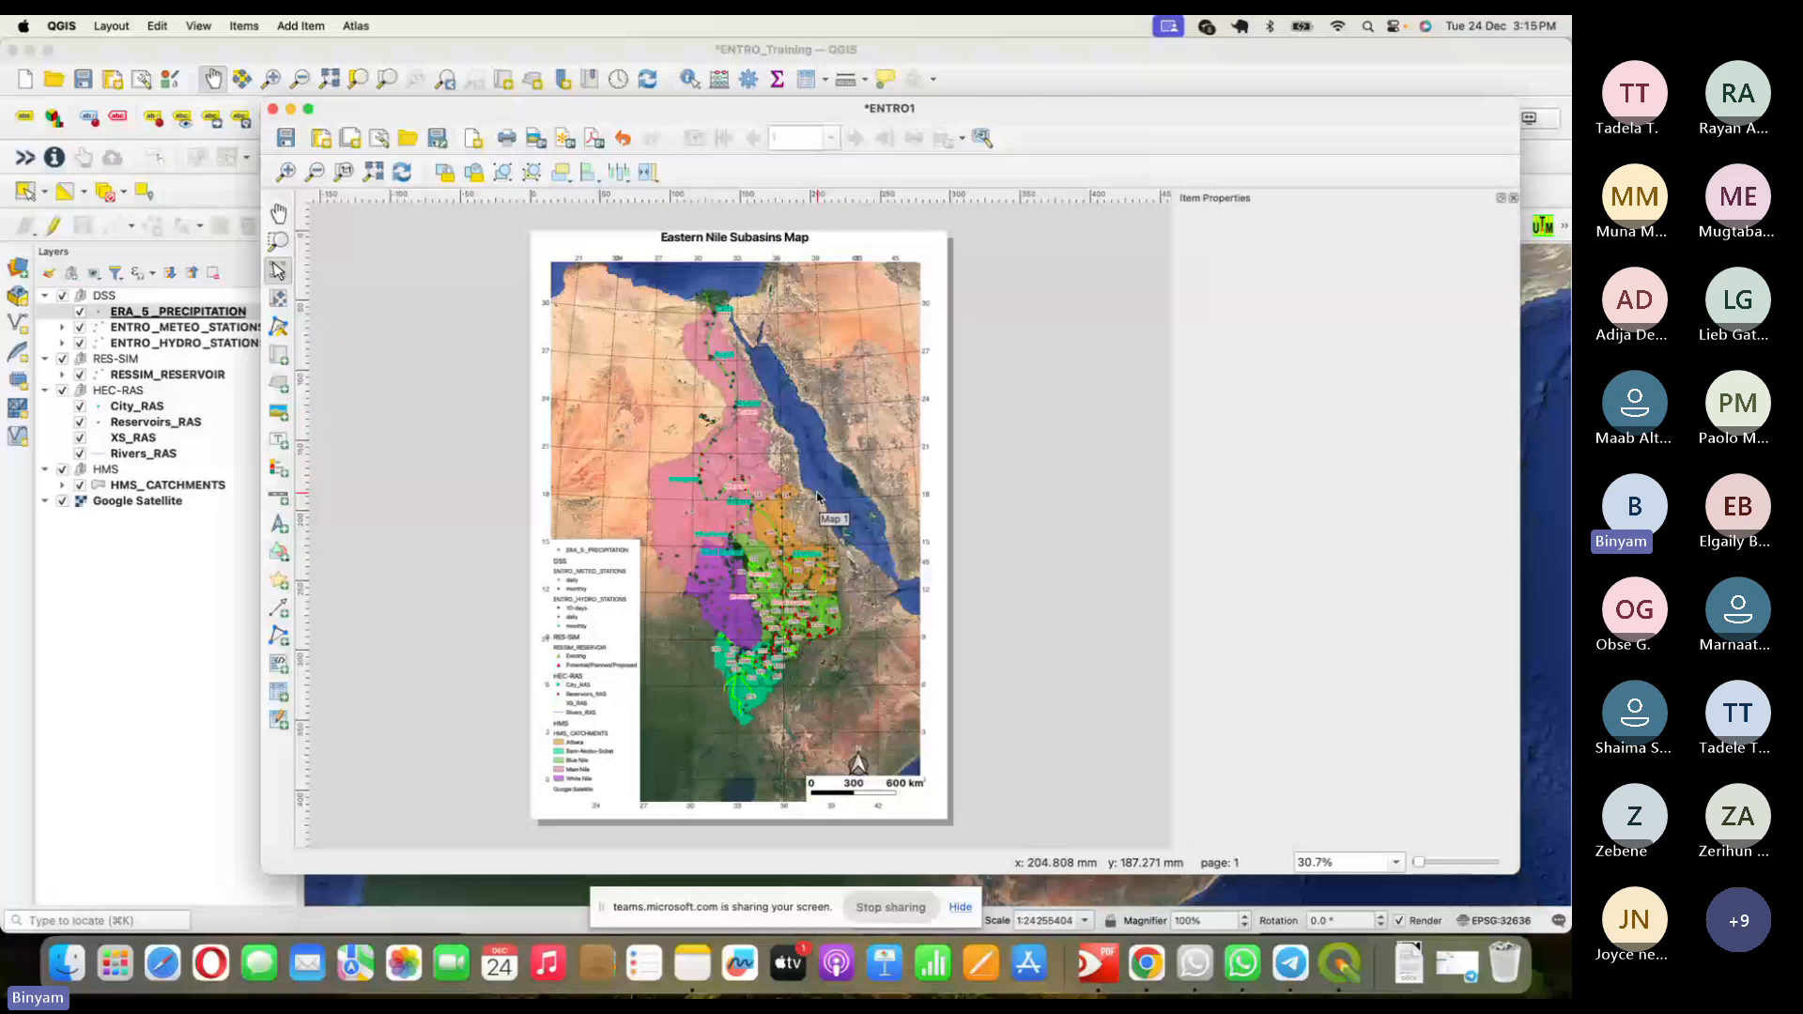
- Save and close ENTRO1, then hide the meteo and hydro stations, RES-SIM reservoir and HEC-RAS layers
key("ctrl+s")
left_click(272, 109)
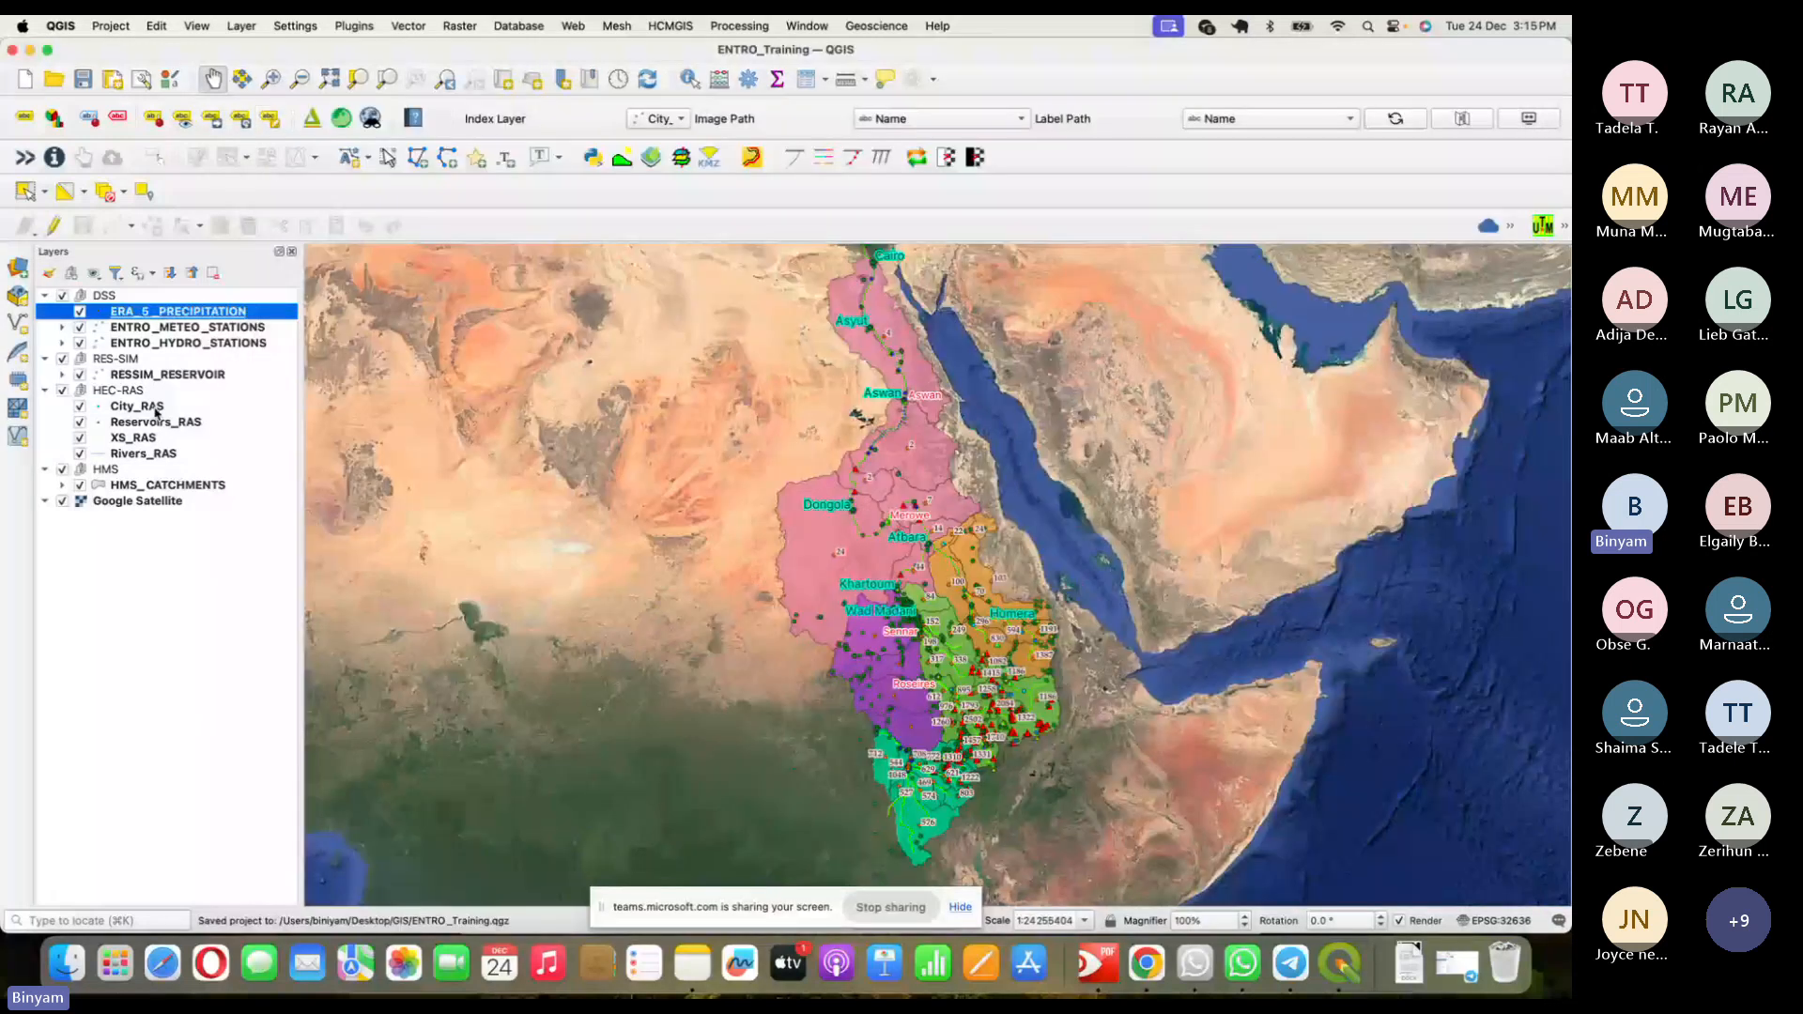
left_click(80, 327)
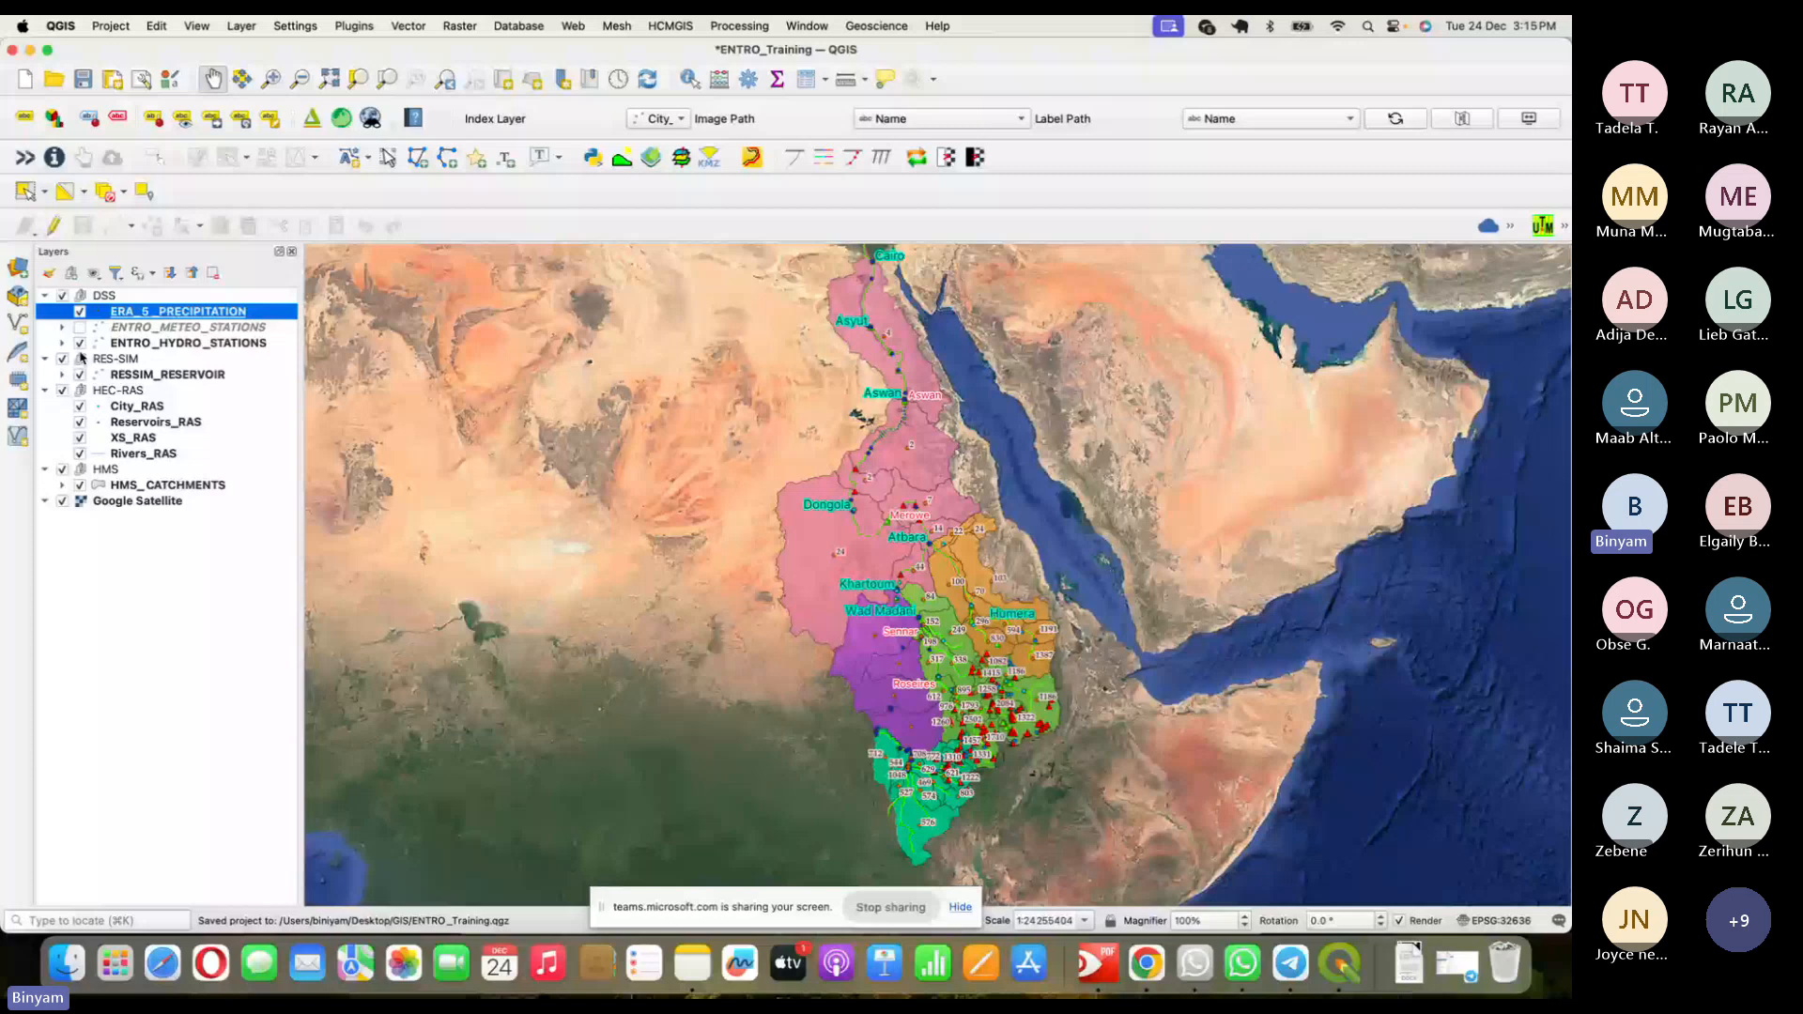
left_click(79, 343)
left_click(80, 374)
left_click(62, 390)
left_click(62, 358)
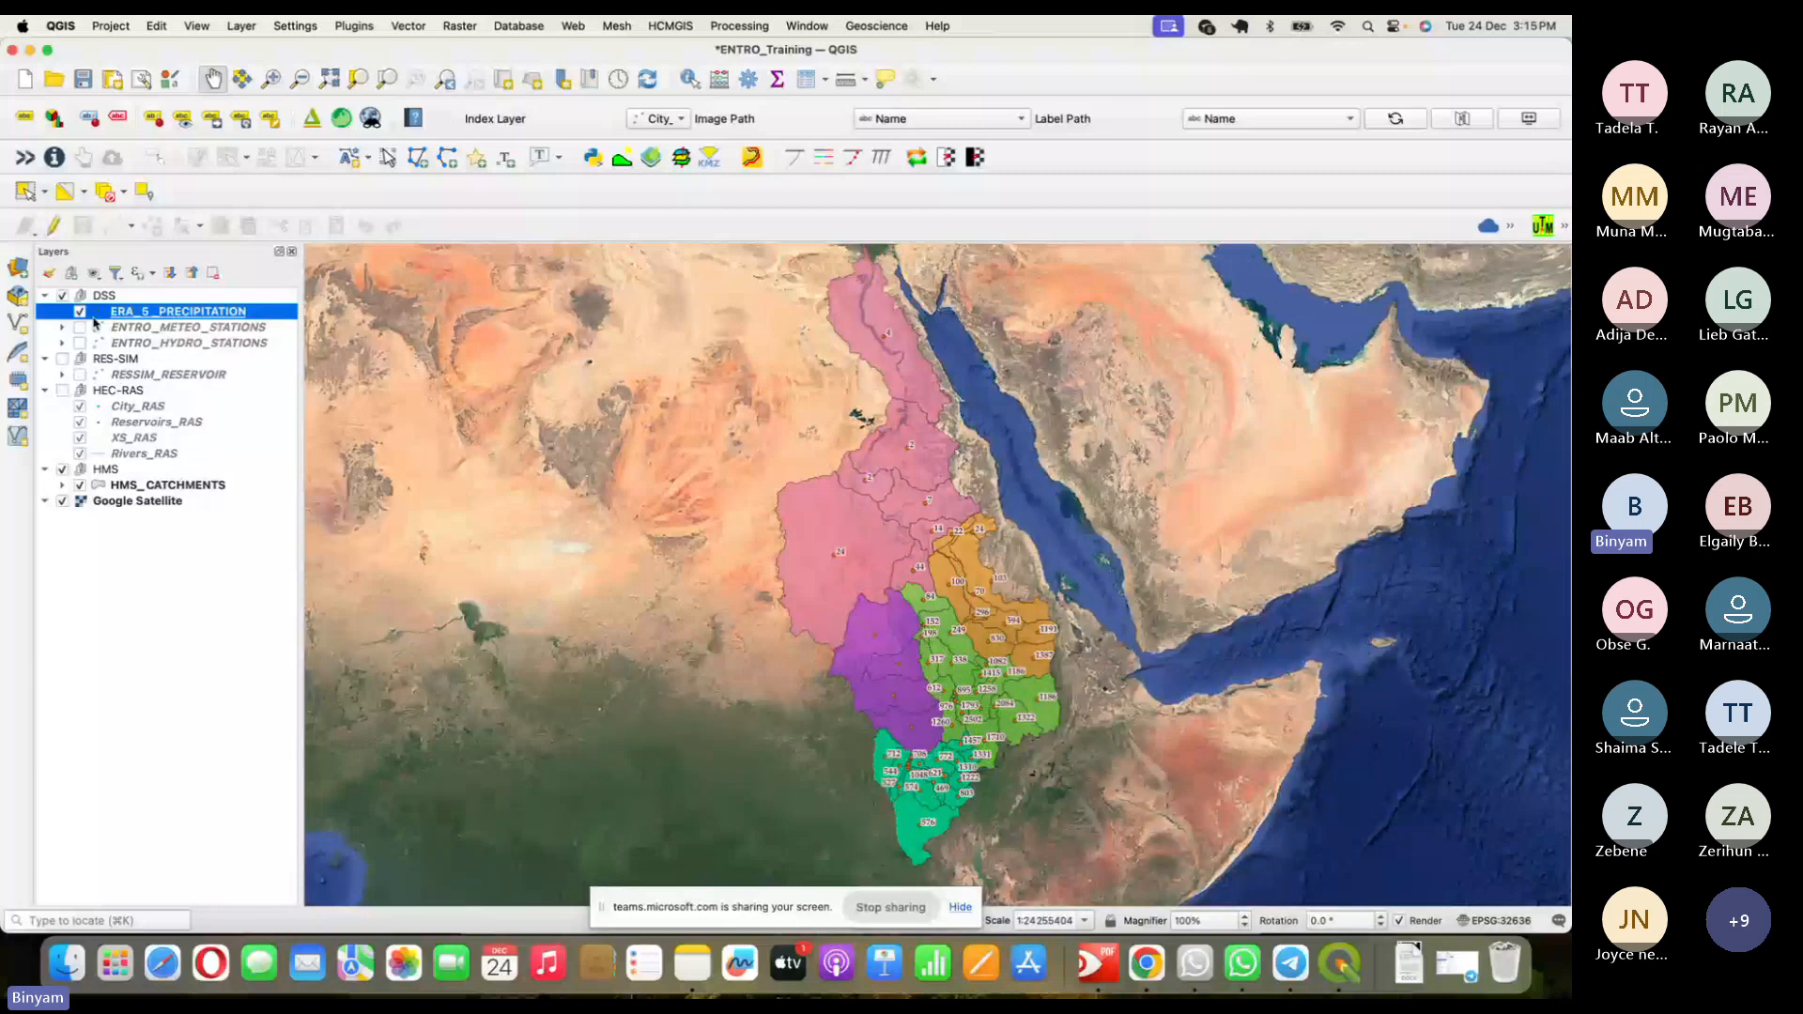
left_click(111, 25)
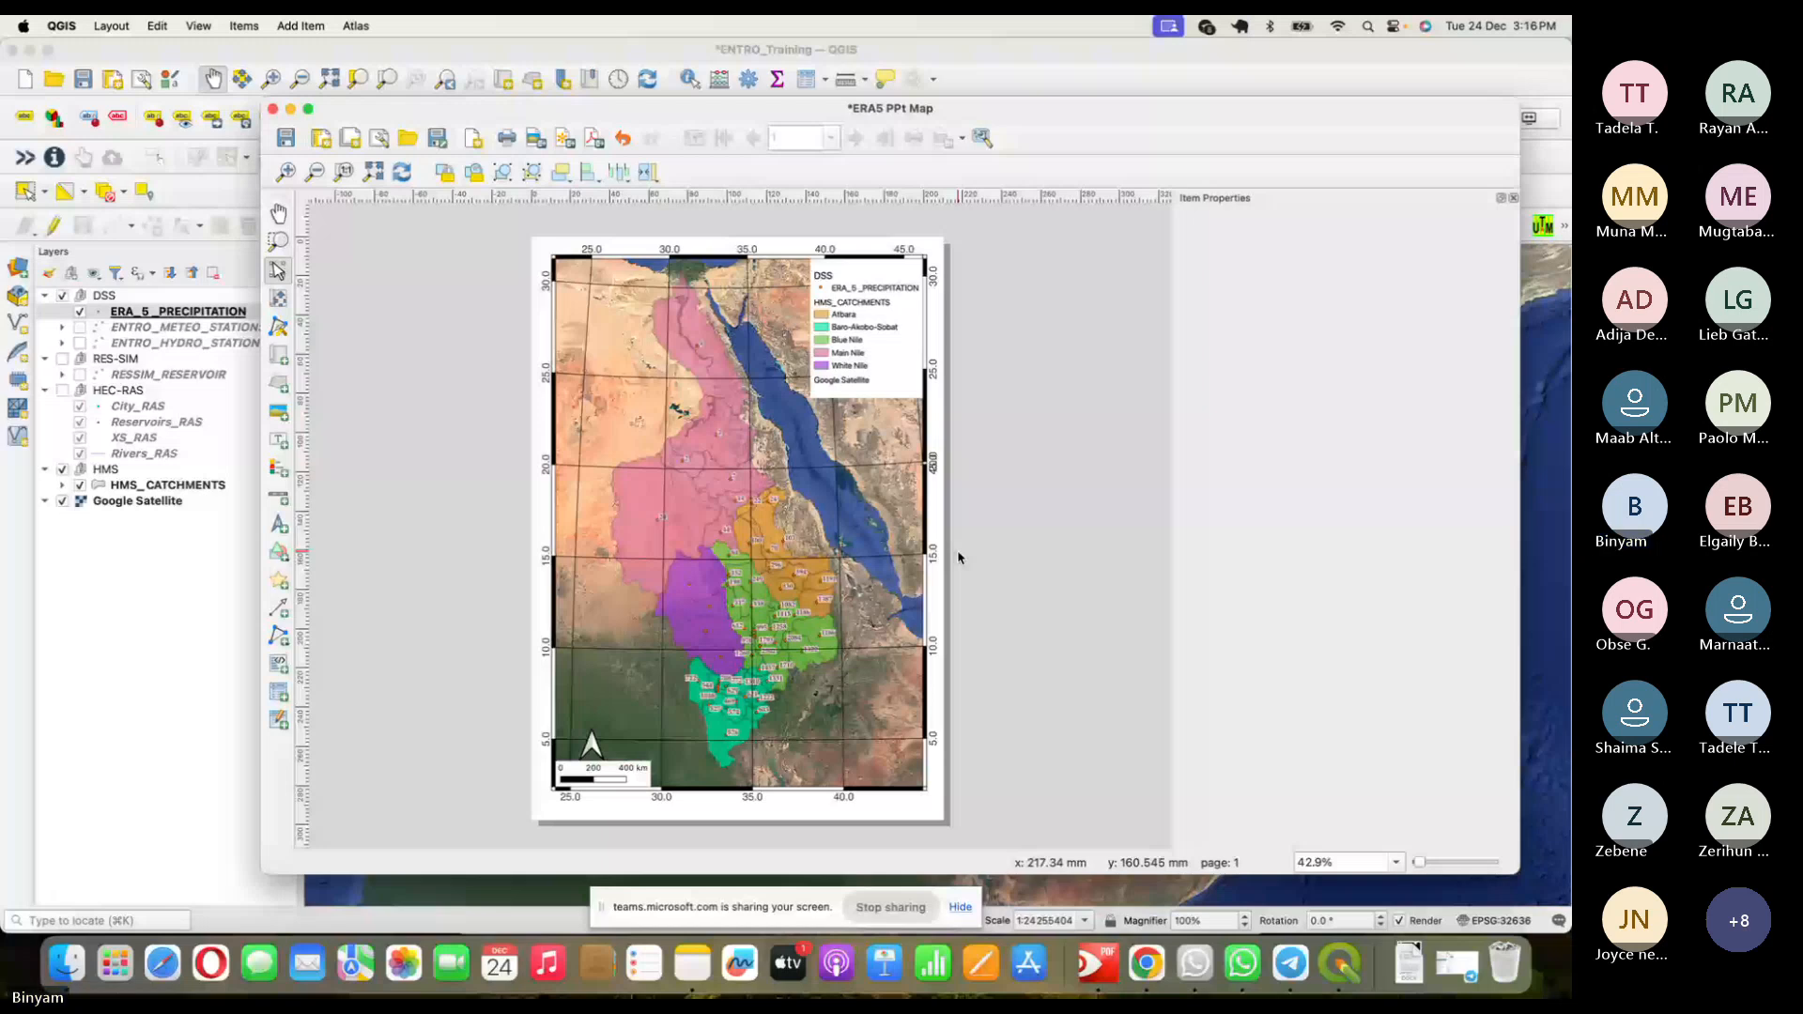
- Minimize the ERA5 PPt Map layout window to get back to the main map canvas
left_click(292, 110)
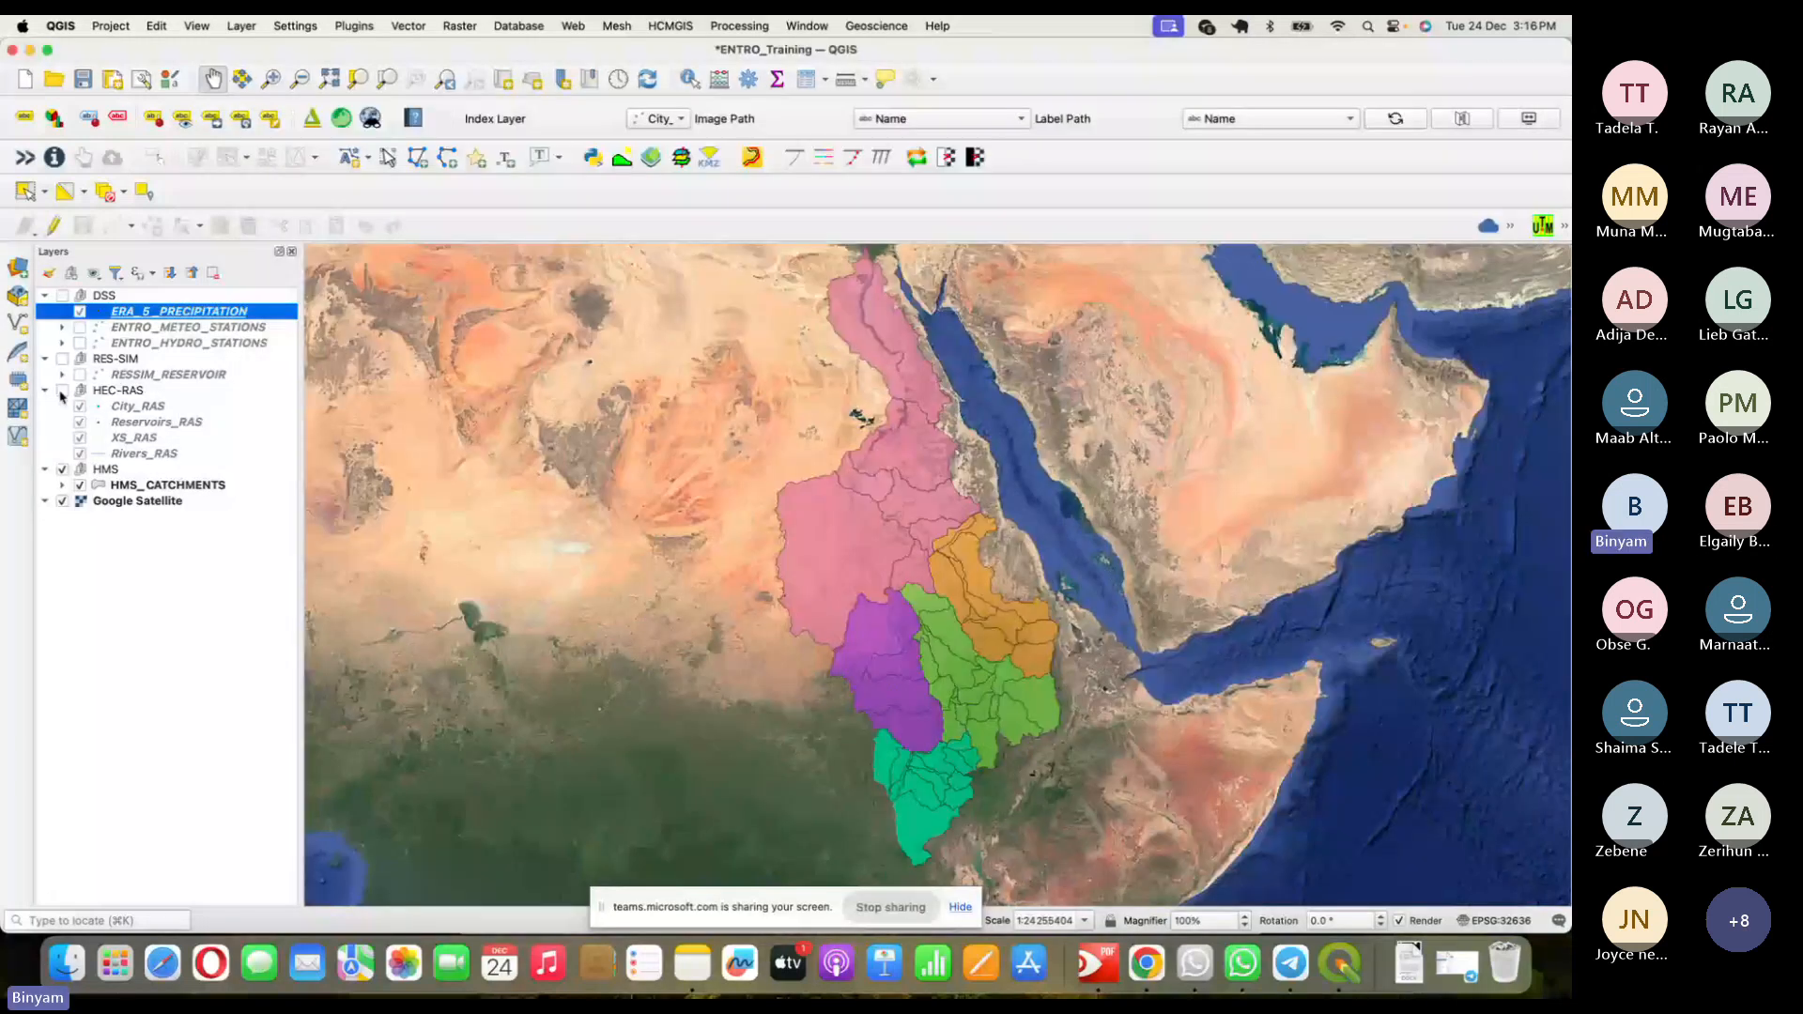
- Re-enable and select the HEC-RAS group, then switch to the Teams meeting
left_click(62, 391)
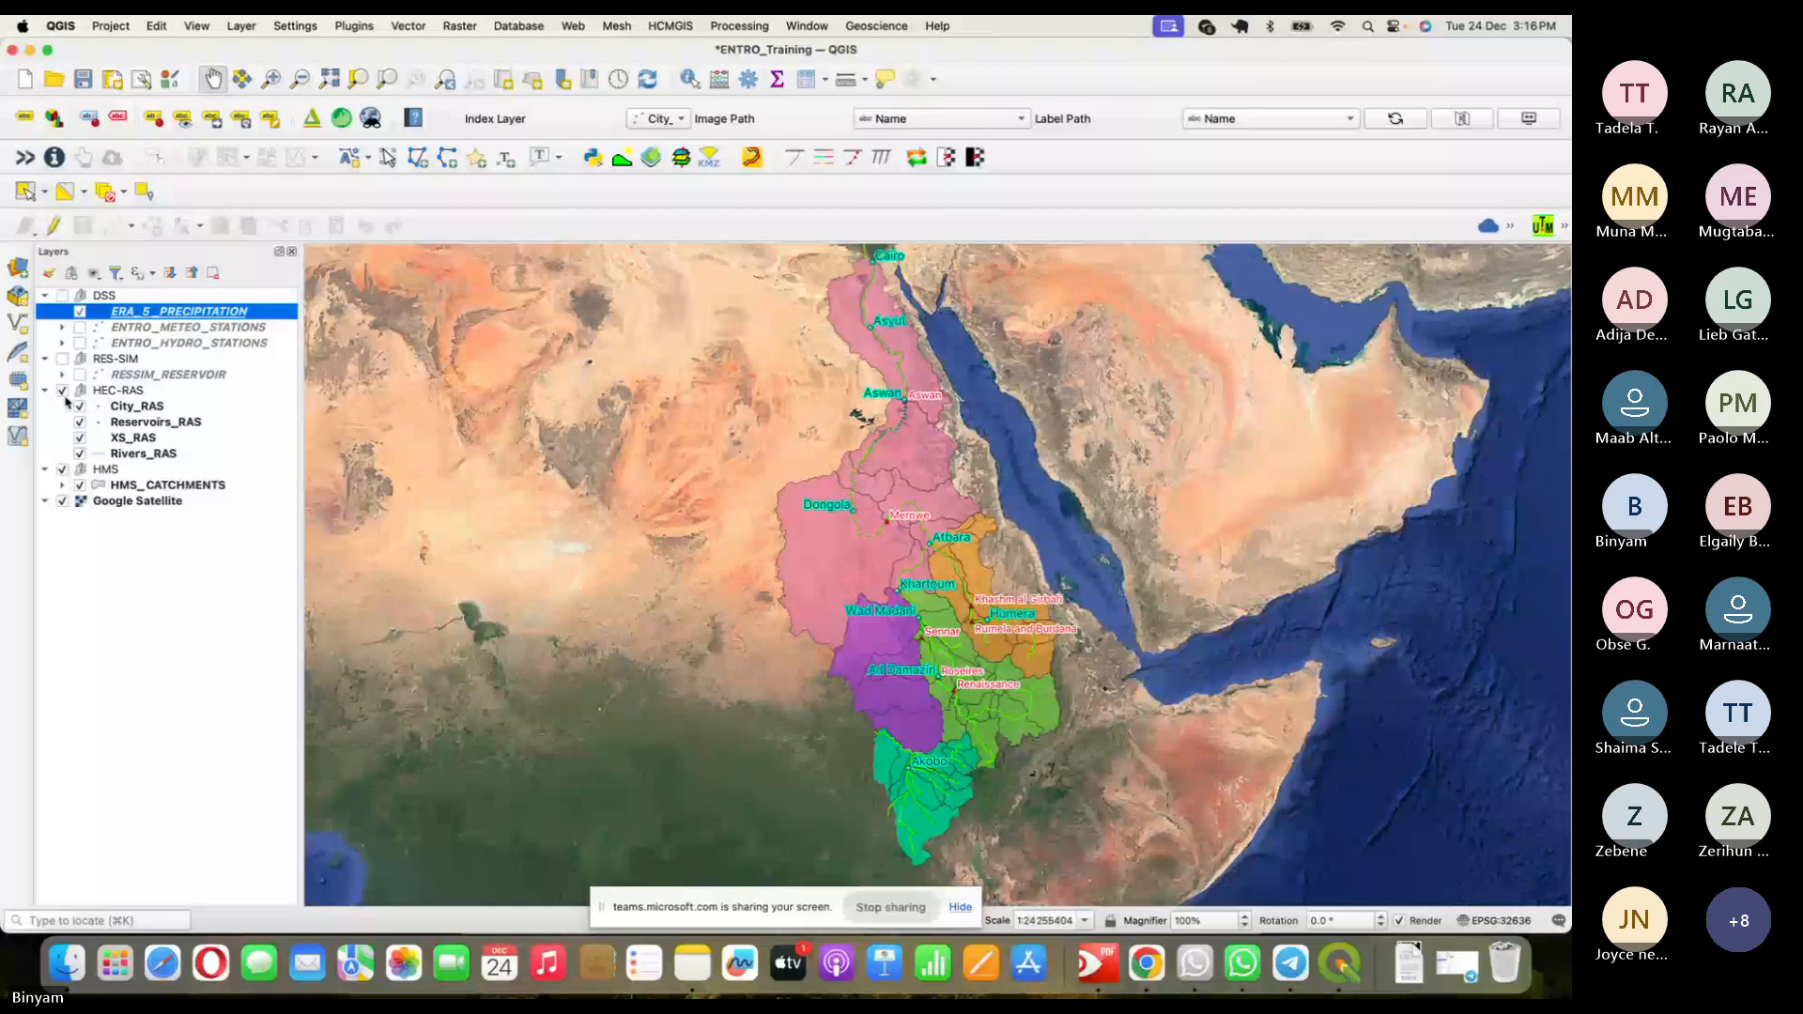
left_click(109, 391)
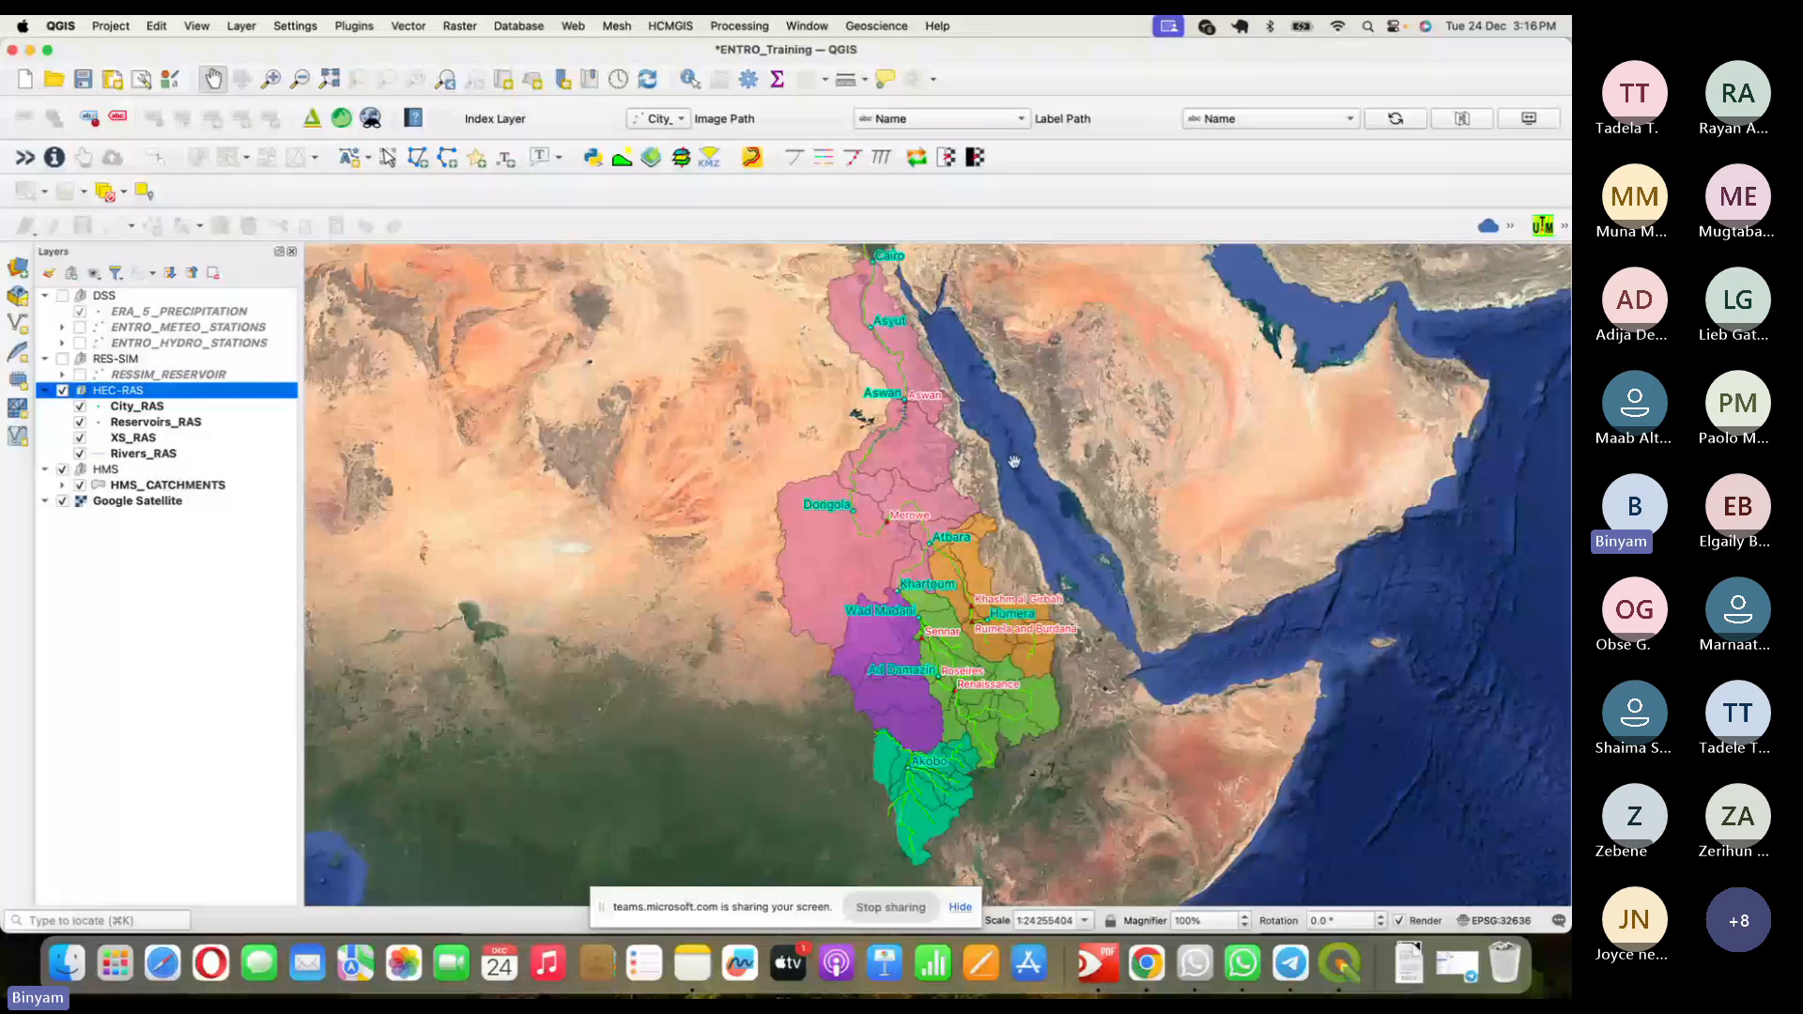
key("super+Tab")
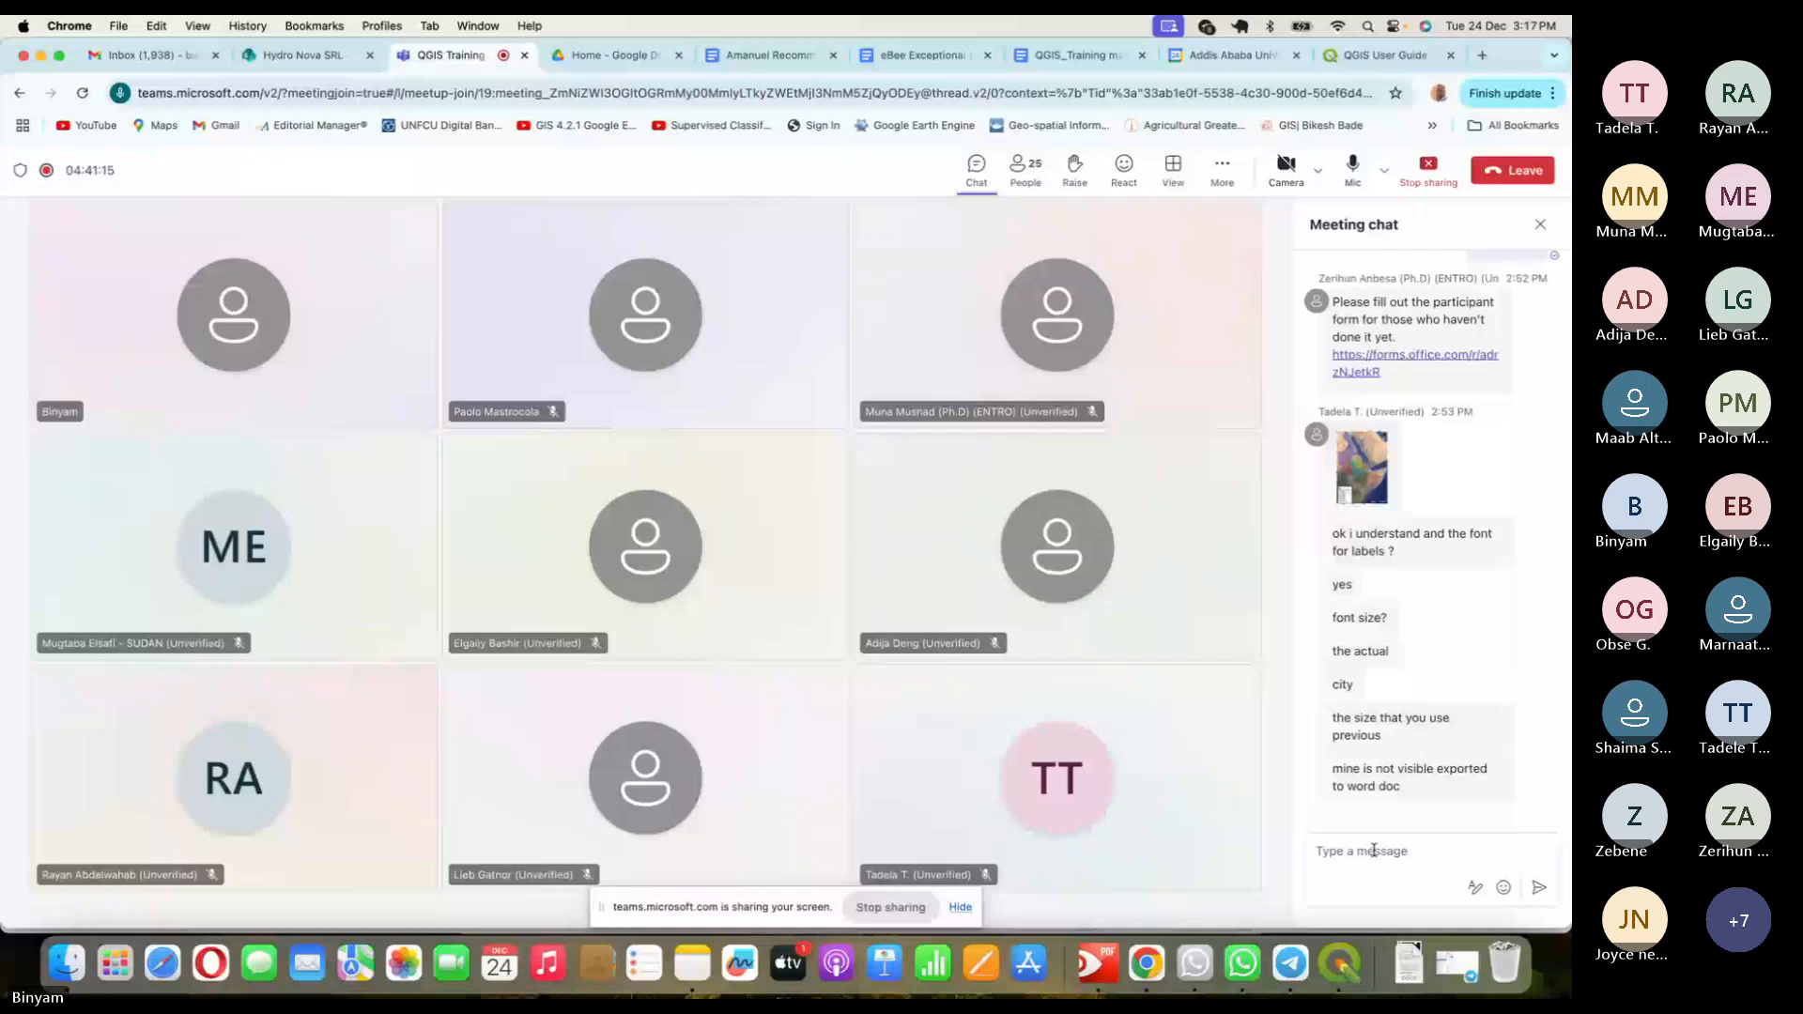
- Mute the microphone using the Mic button in the Teams toolbar
left_click(1353, 167)
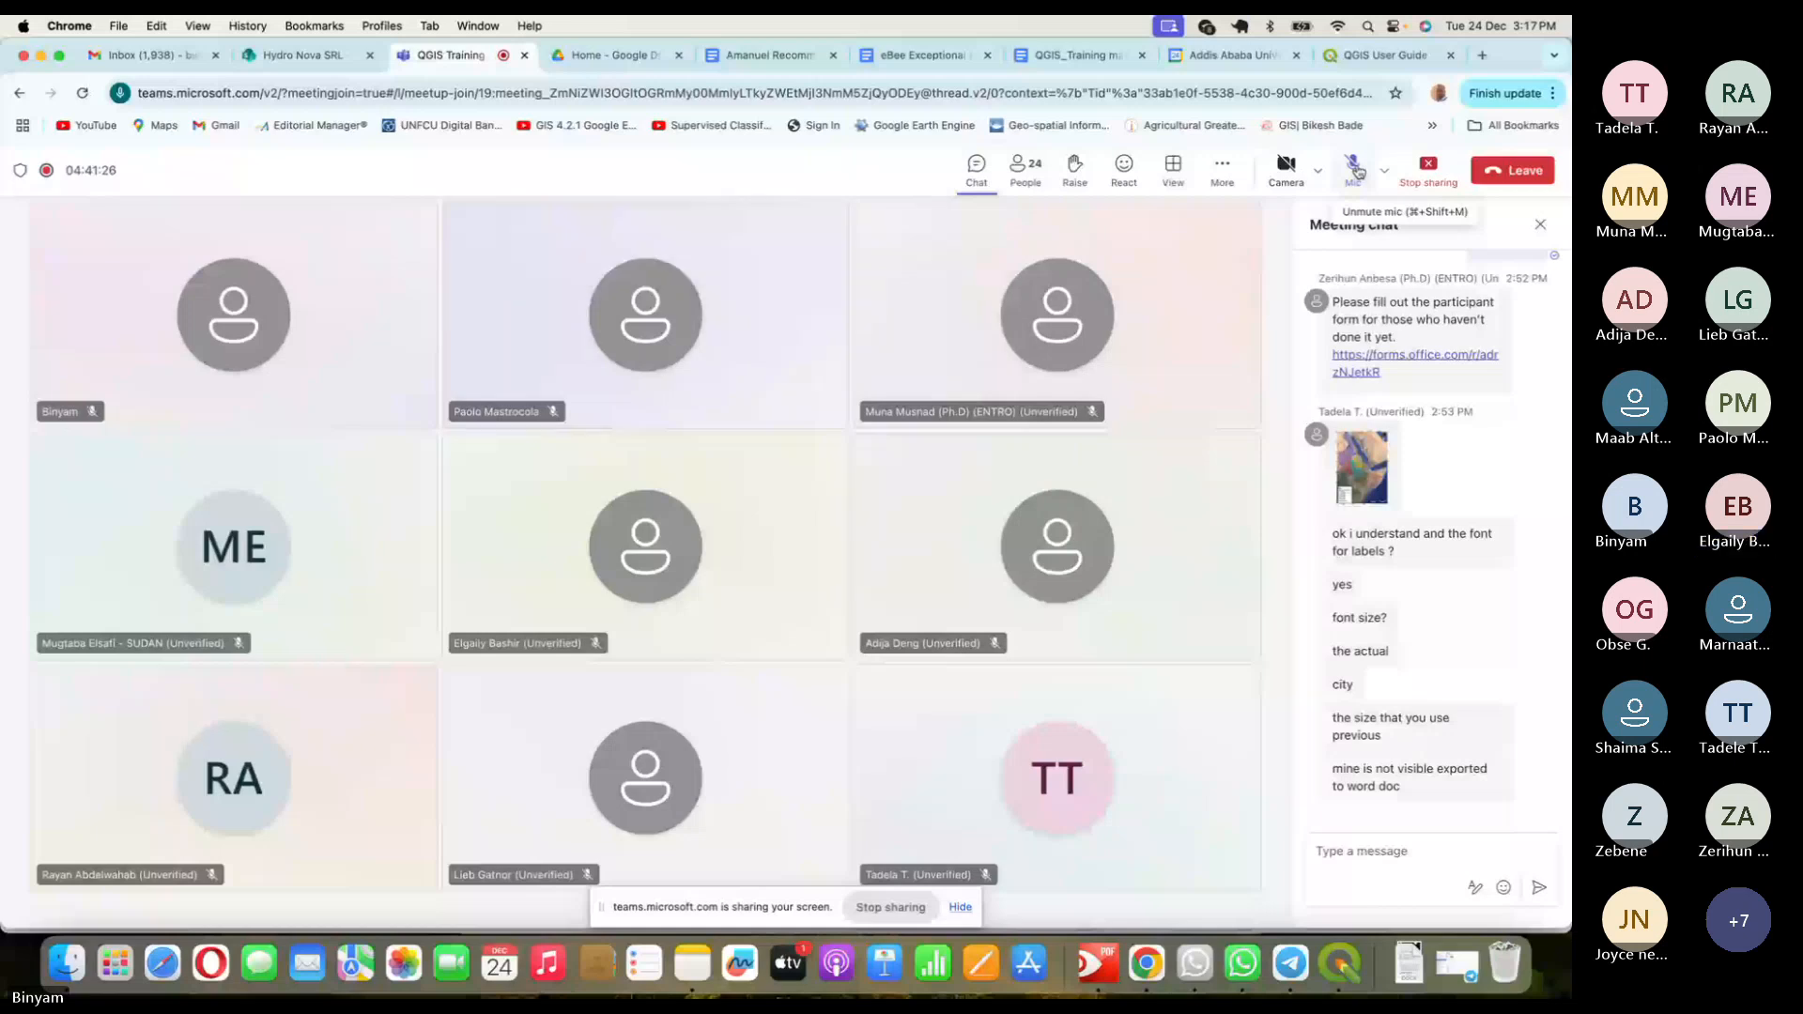
- Nudge the Nile basin map slightly down and left in QGIS, then return to Teams
key("super+Tab")
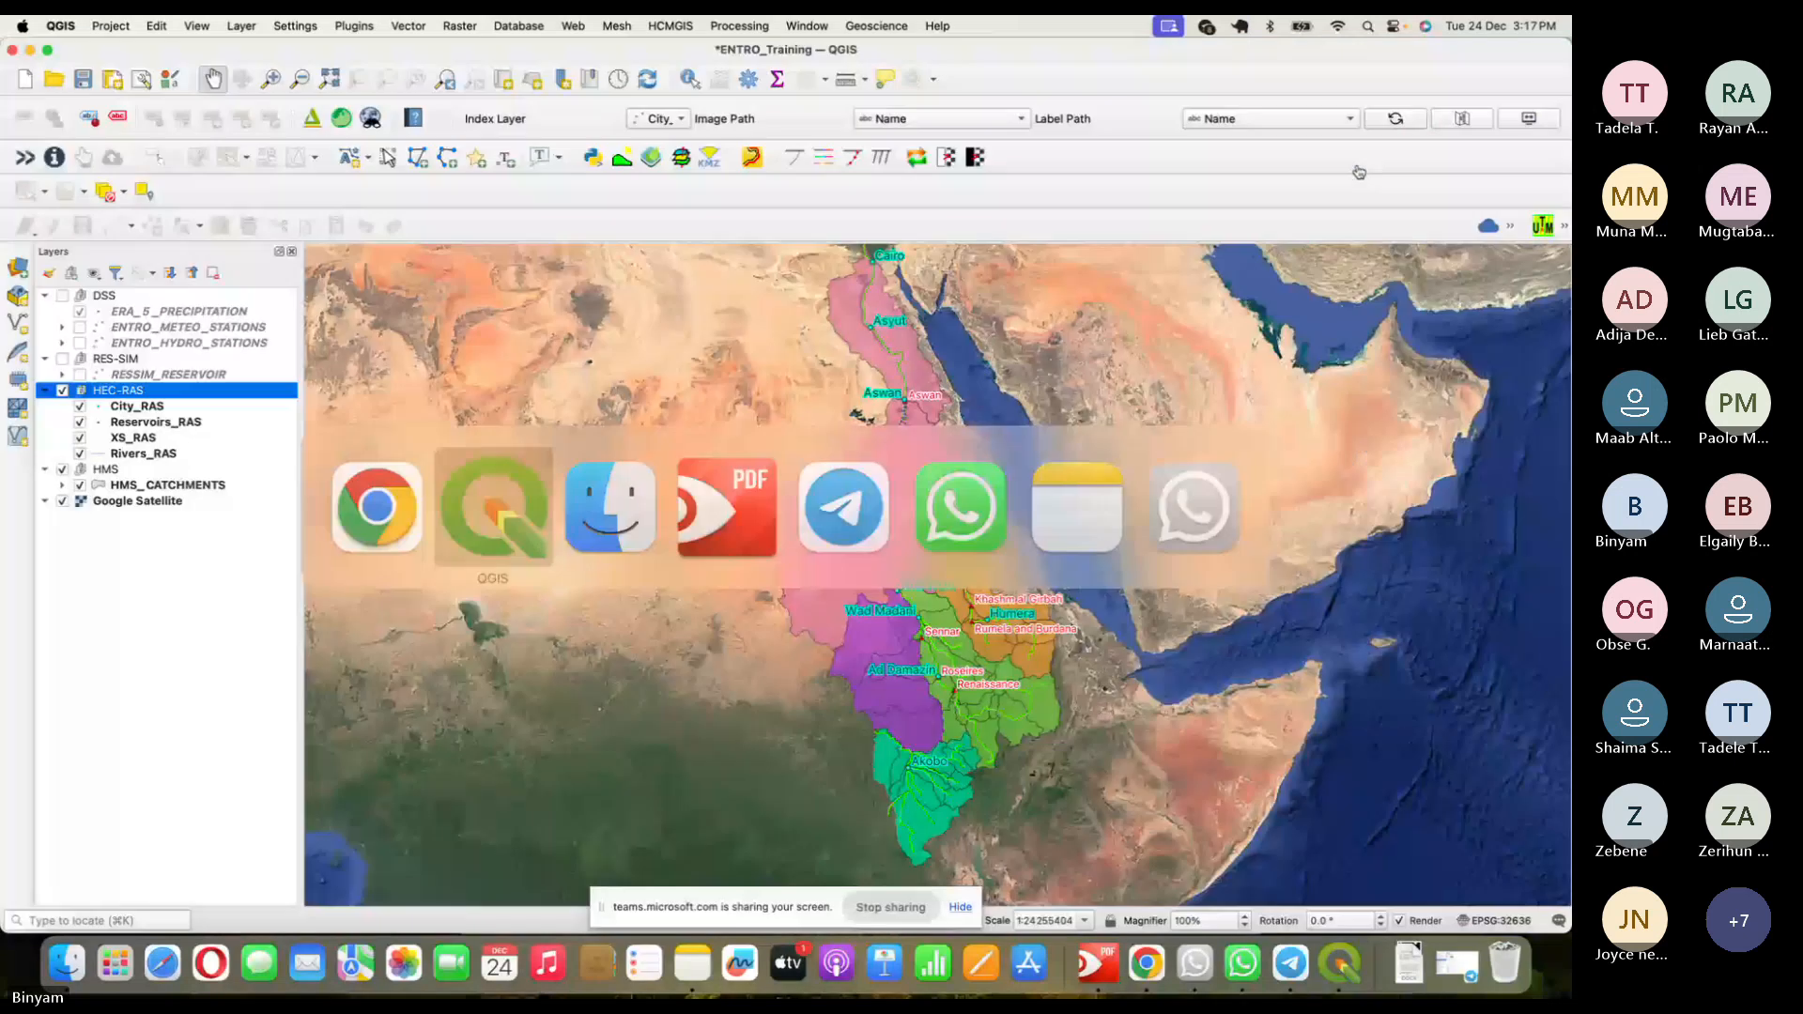
left_click_drag(1033, 352, 1021, 372)
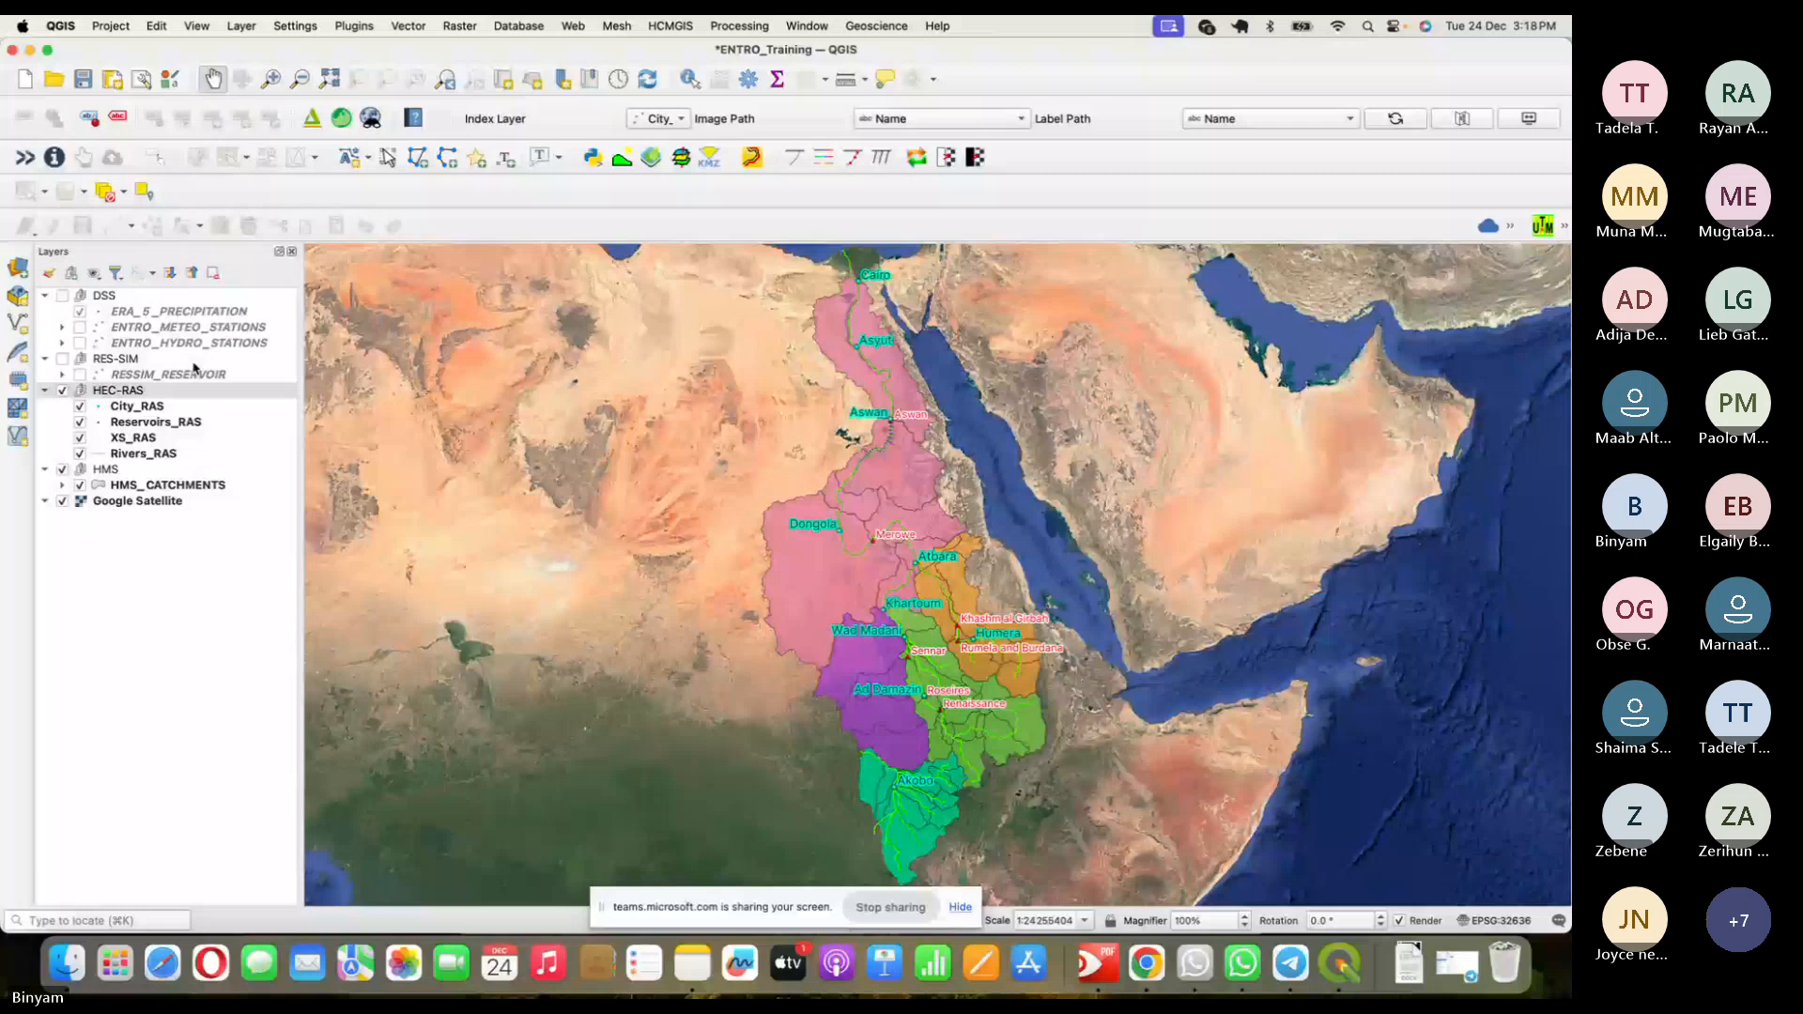
key("super+Tab")
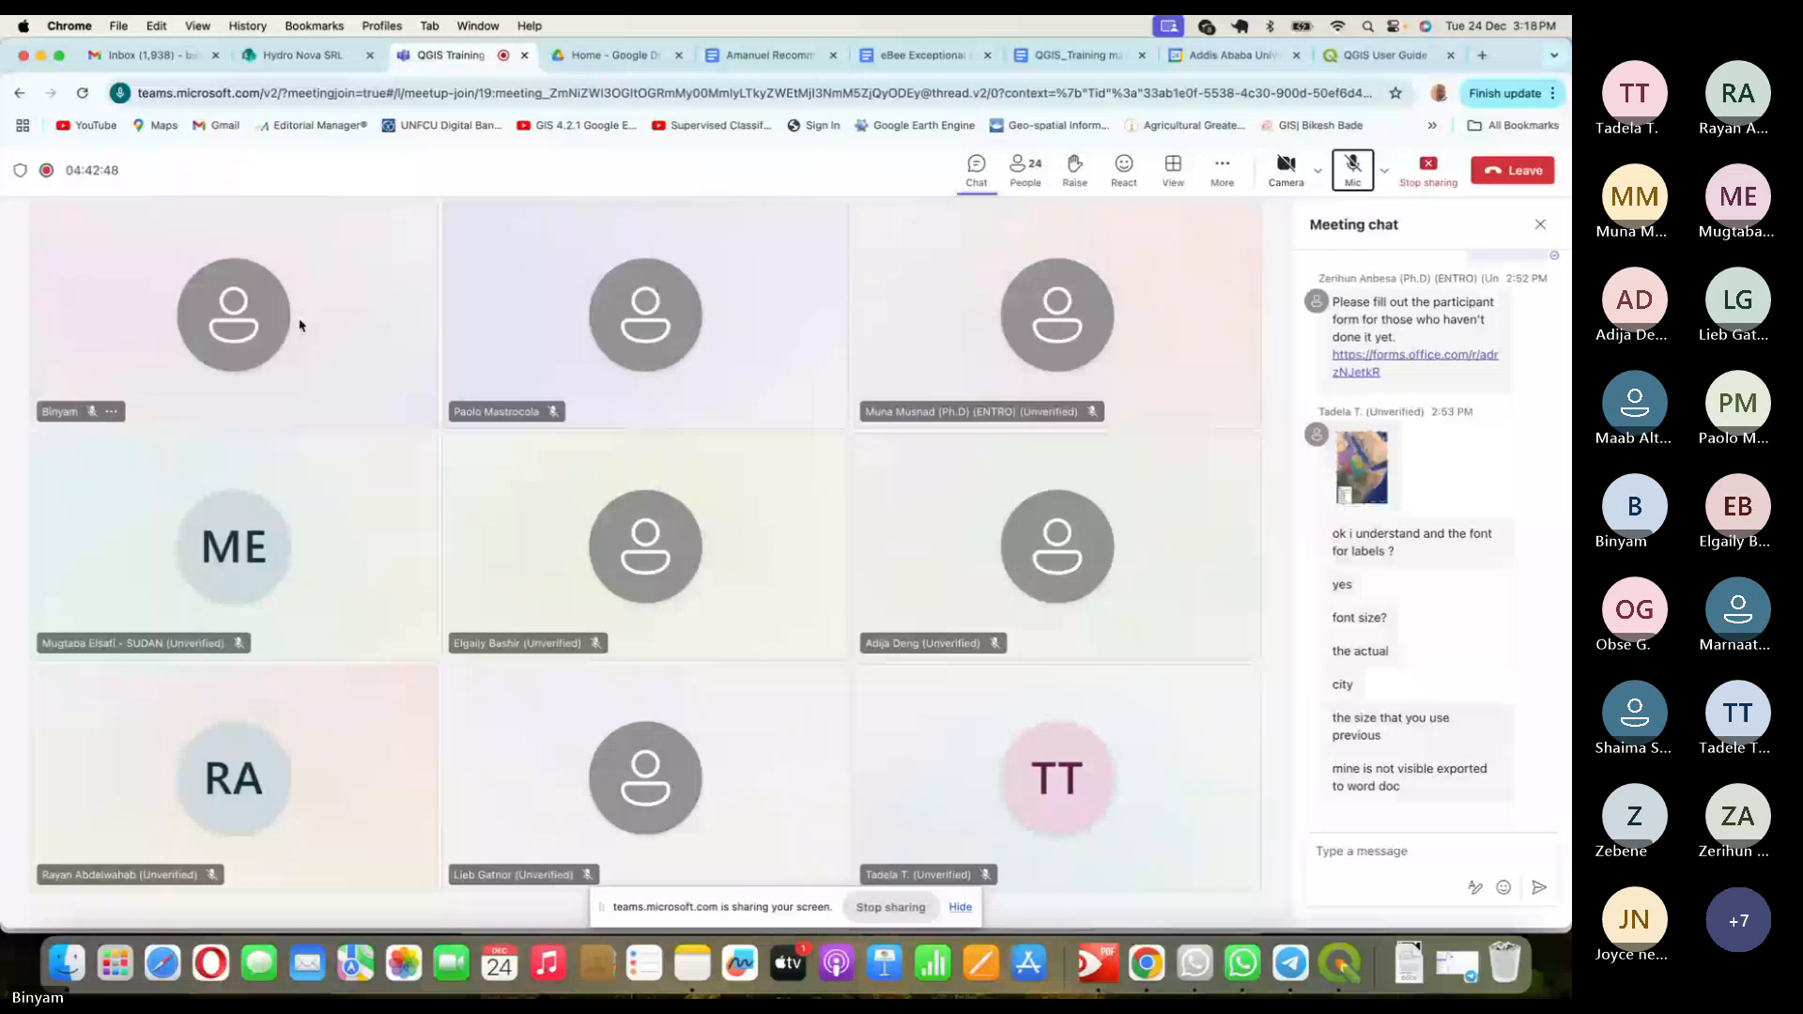
- After glancing between QGIS and Teams, unmute the microphone from the meeting chat
key("super+Tab")
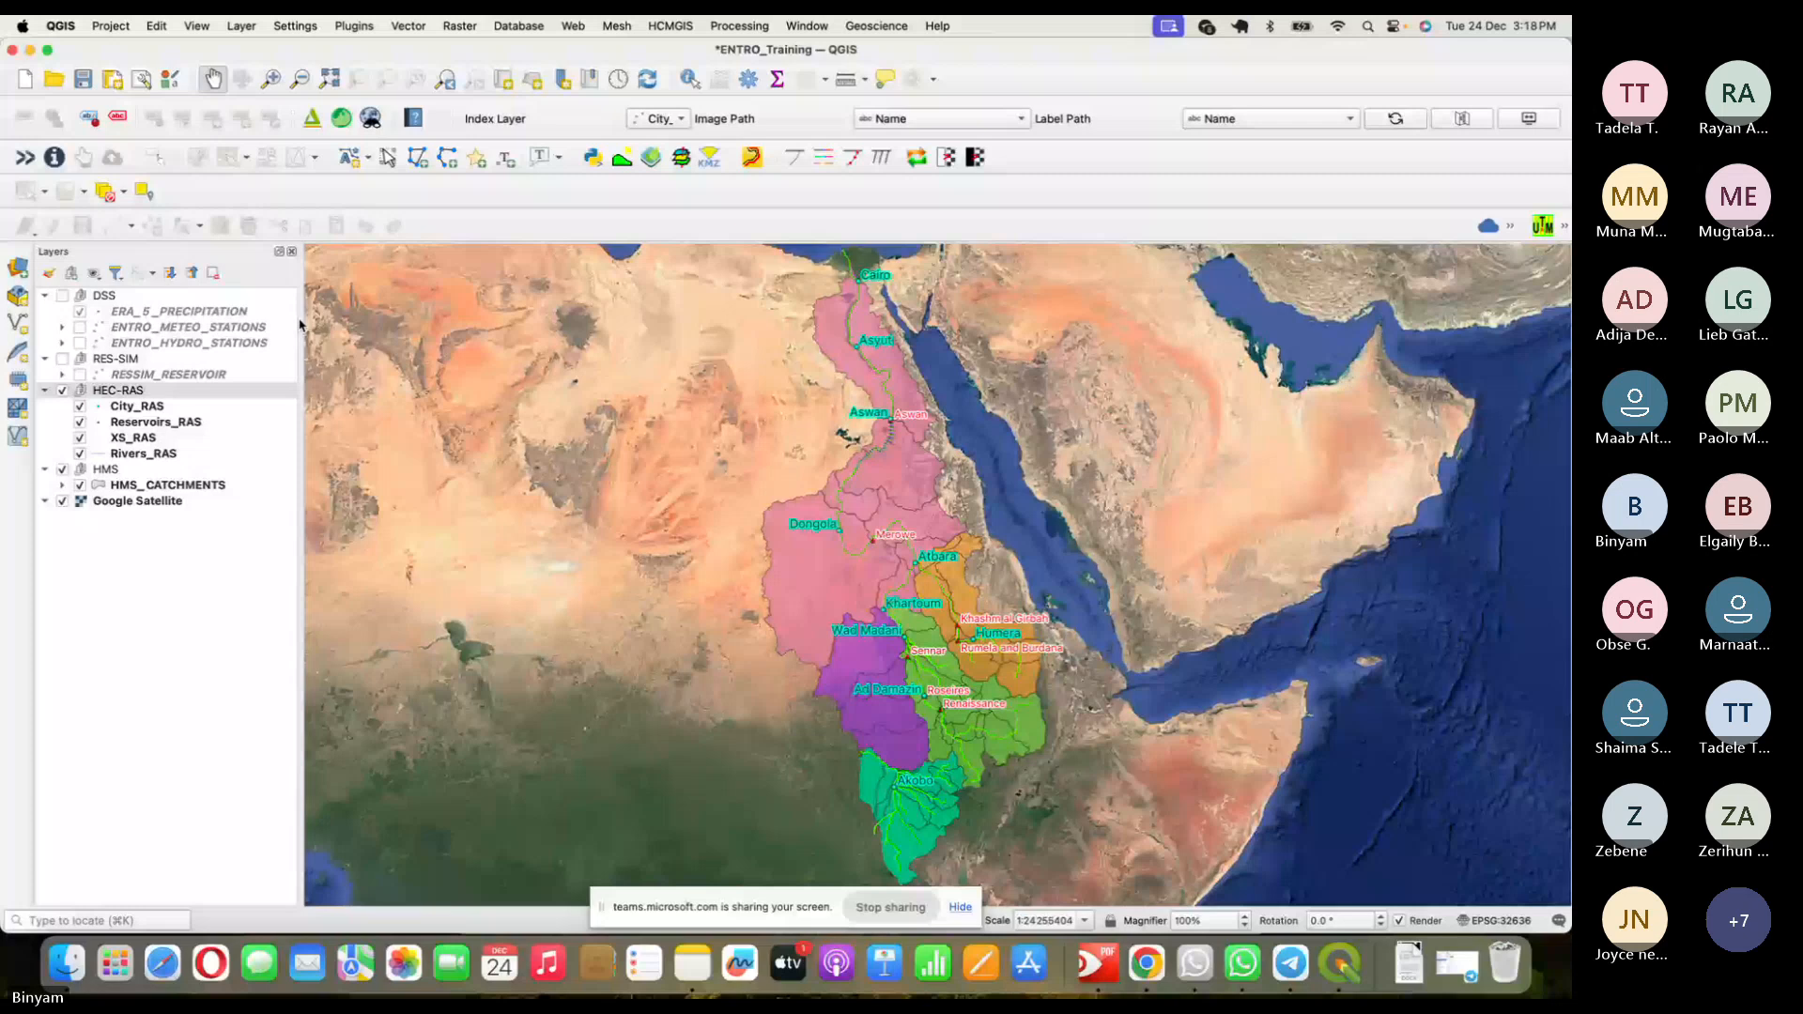
key("super+Tab")
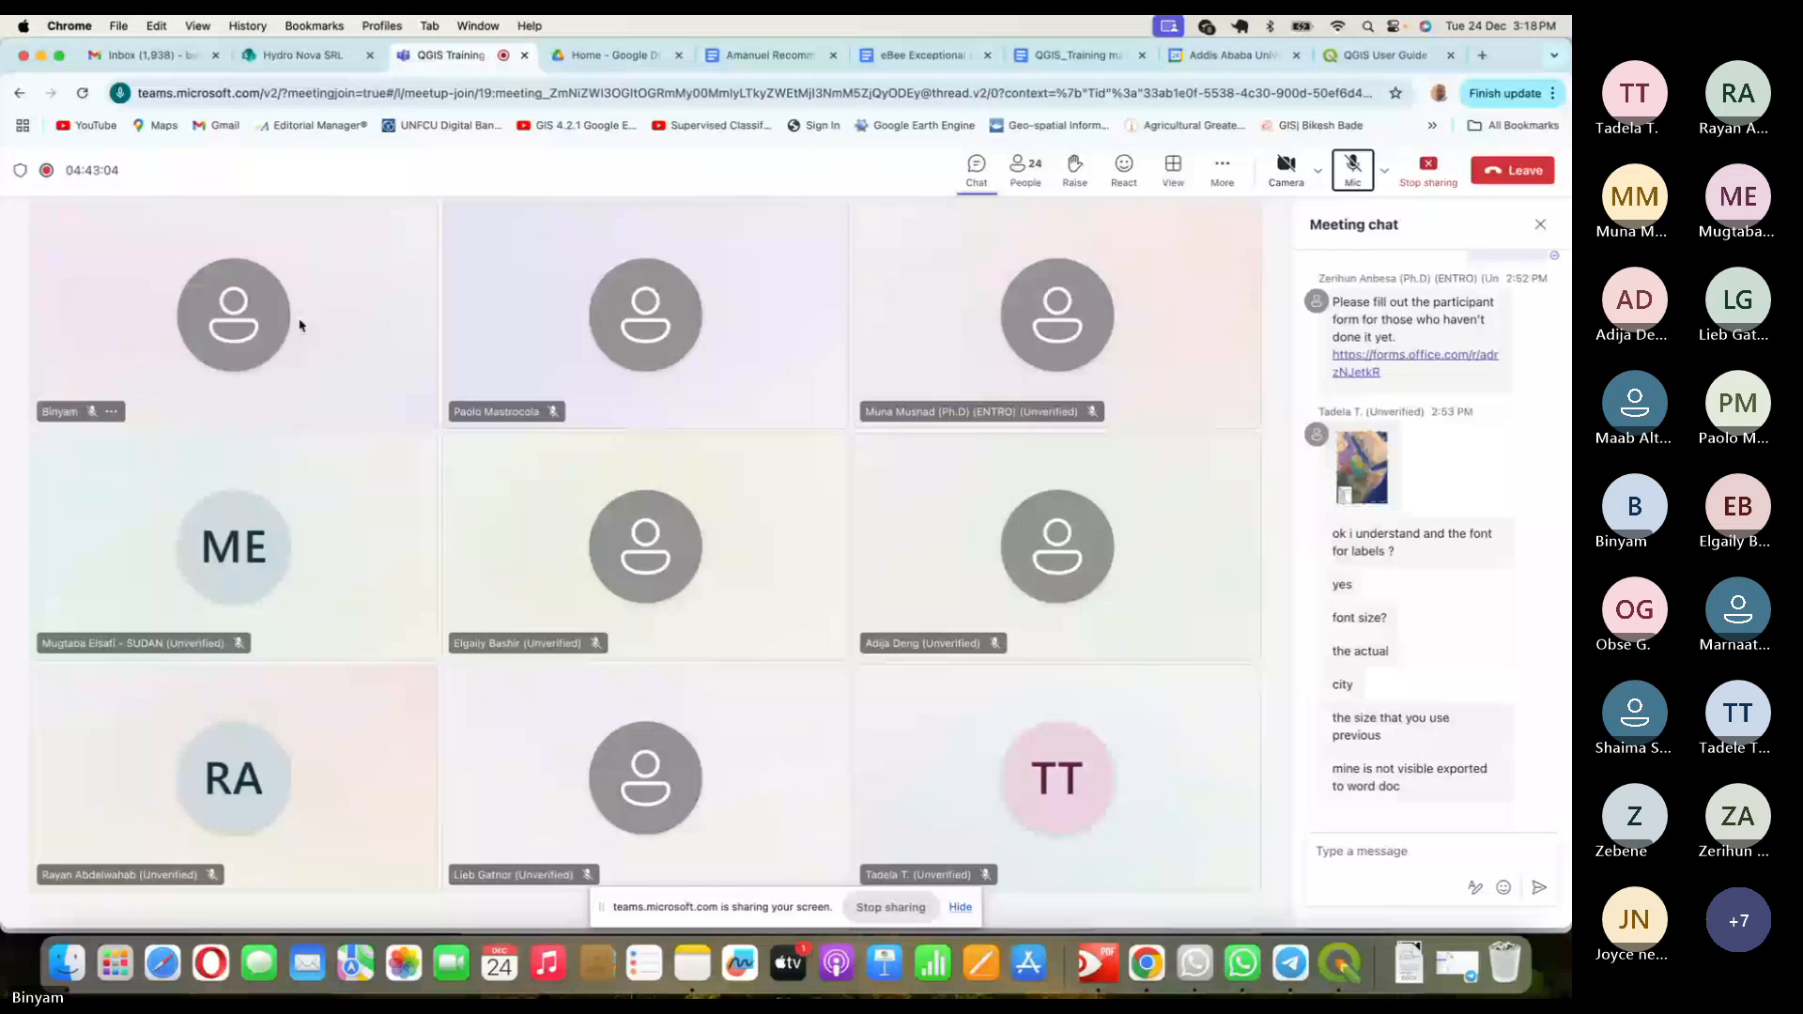
key("super+Tab")
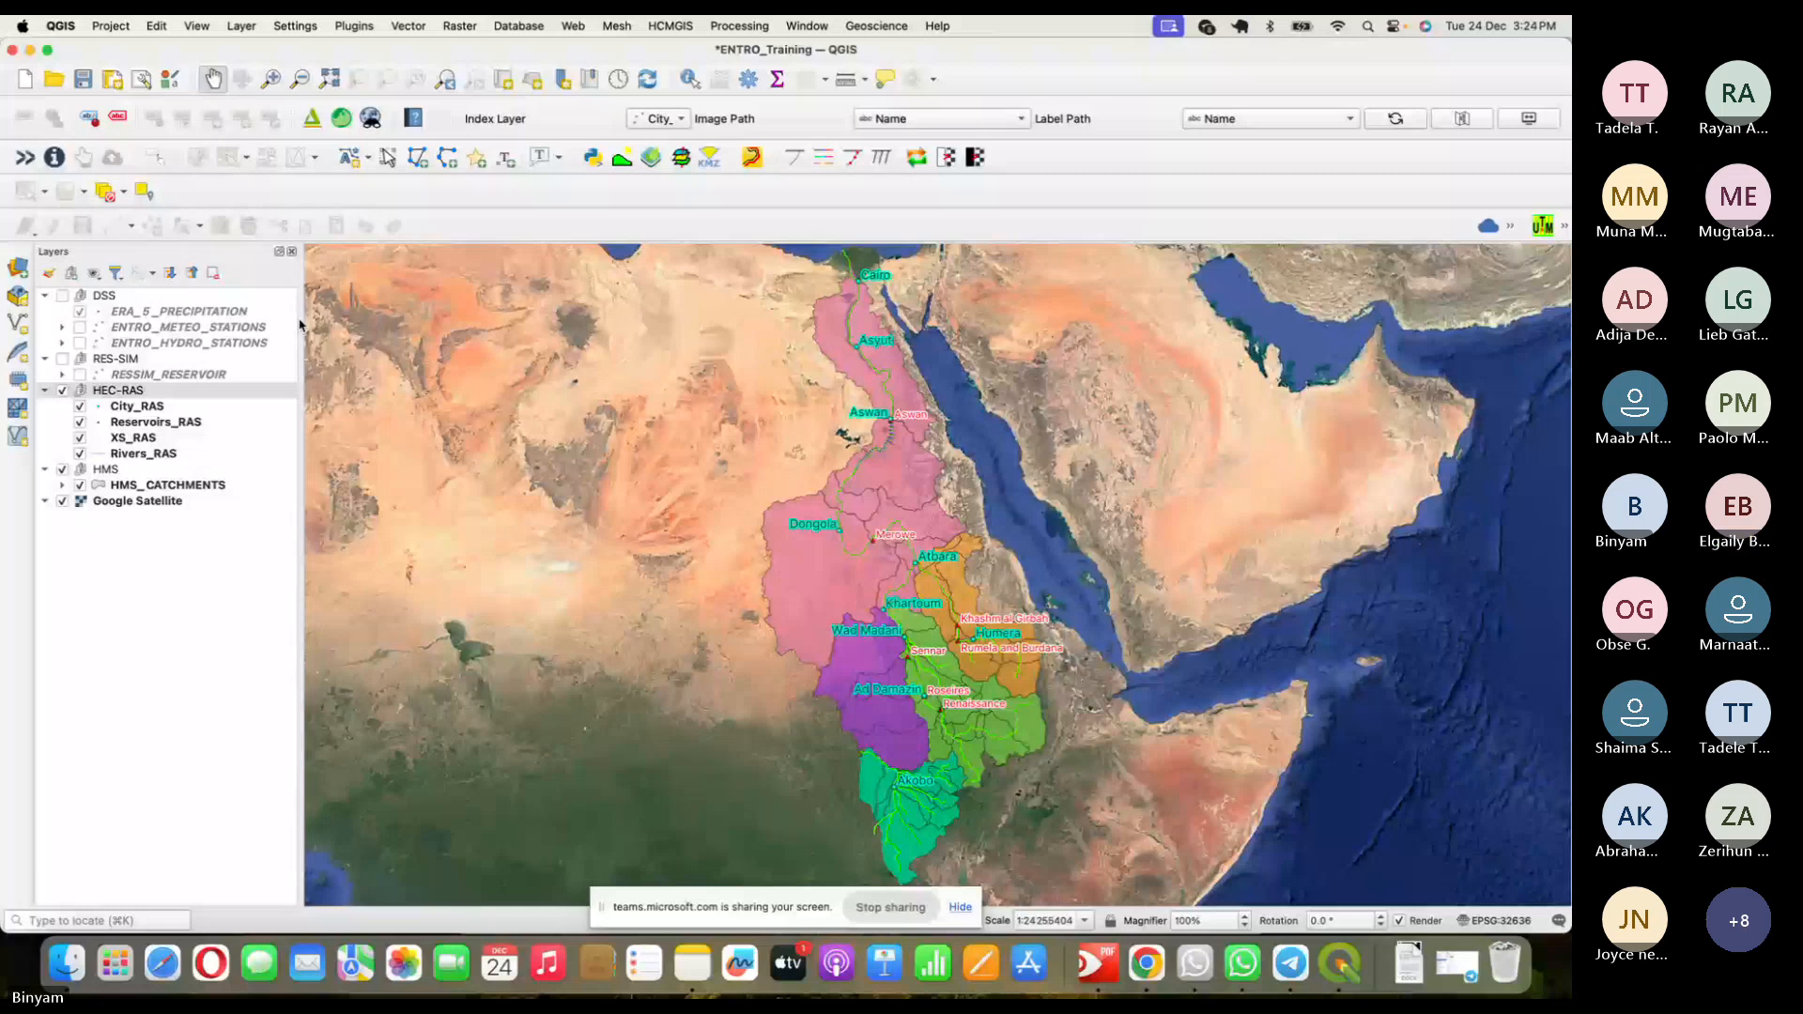
left_click(1147, 964)
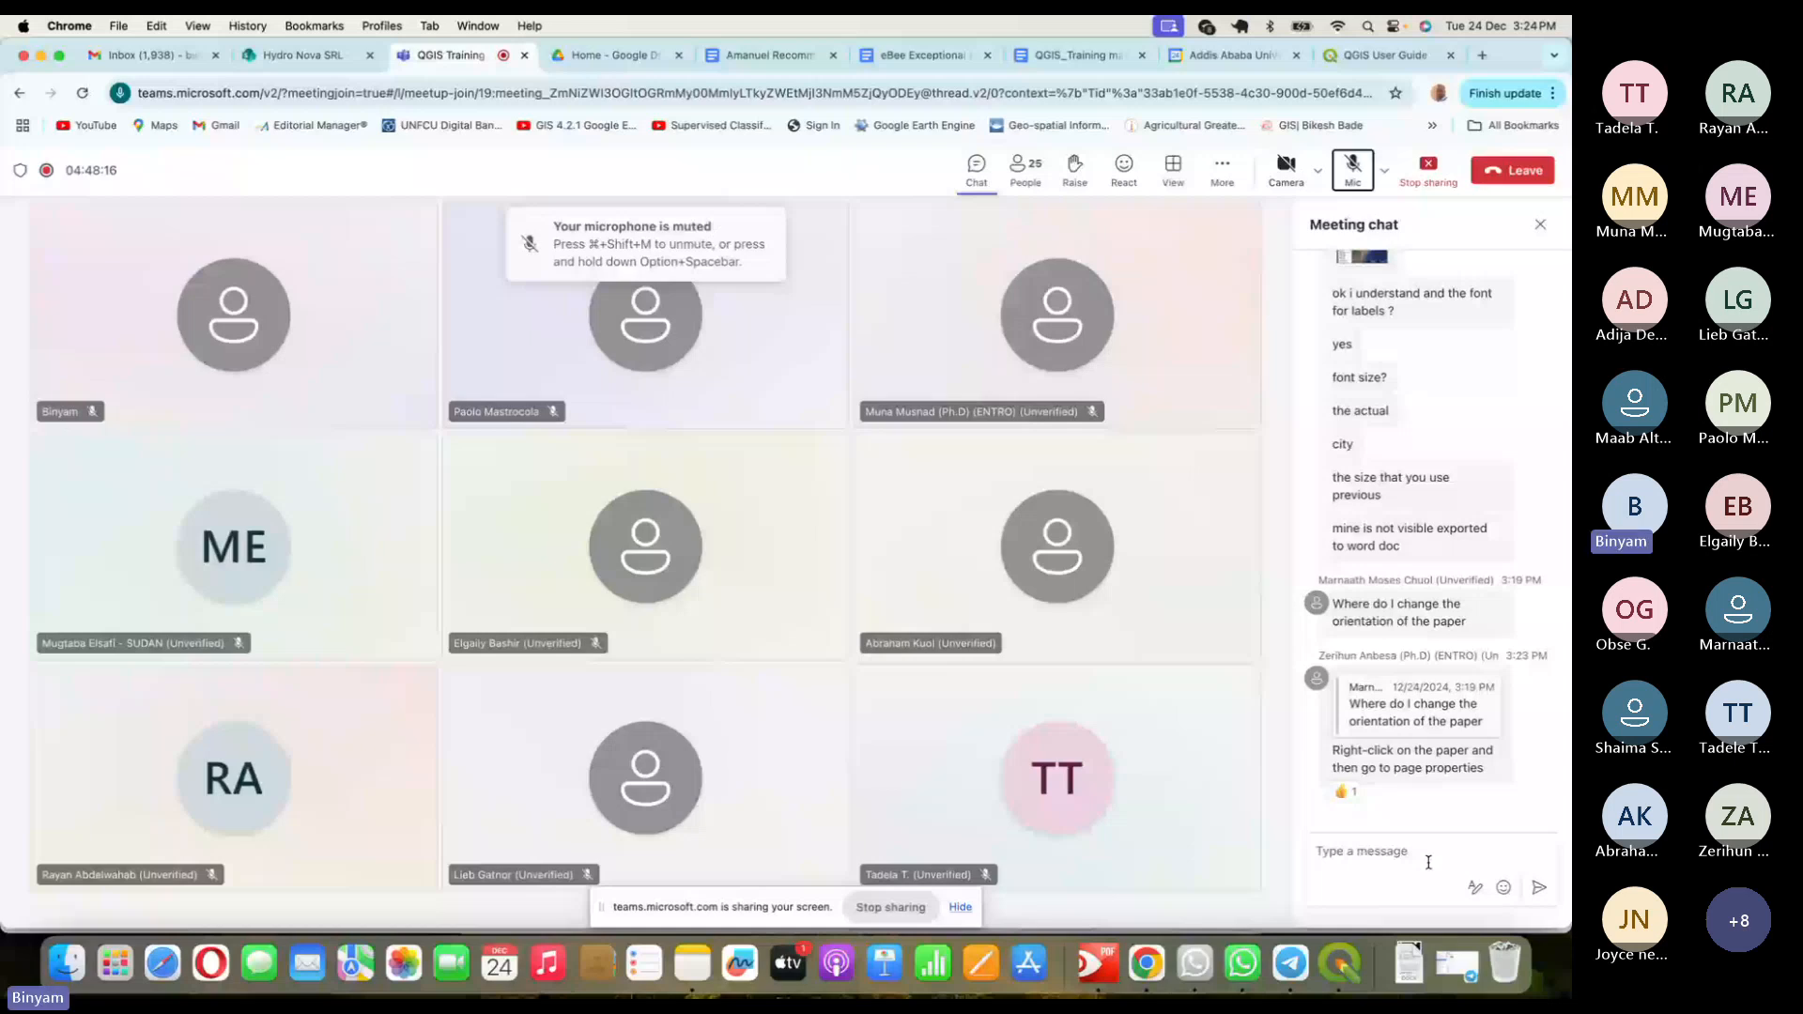
key("super+shift+m")
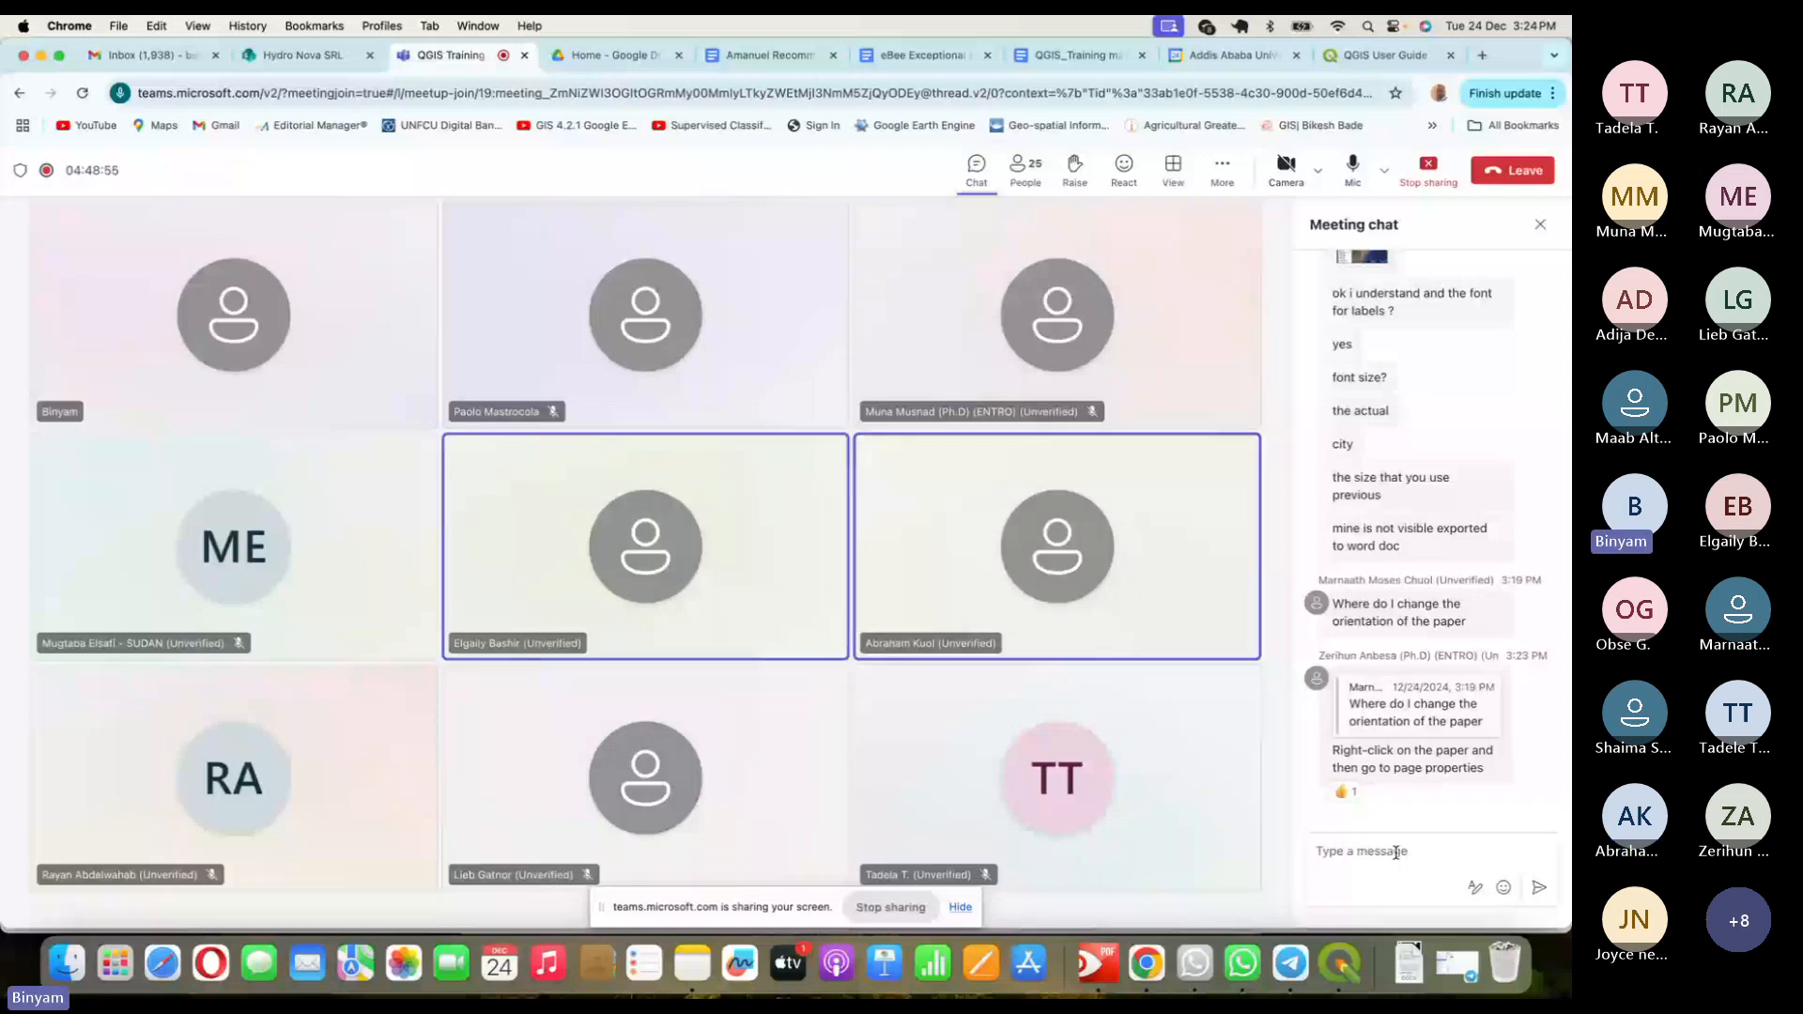
left_click(1337, 973)
left_click(111, 26)
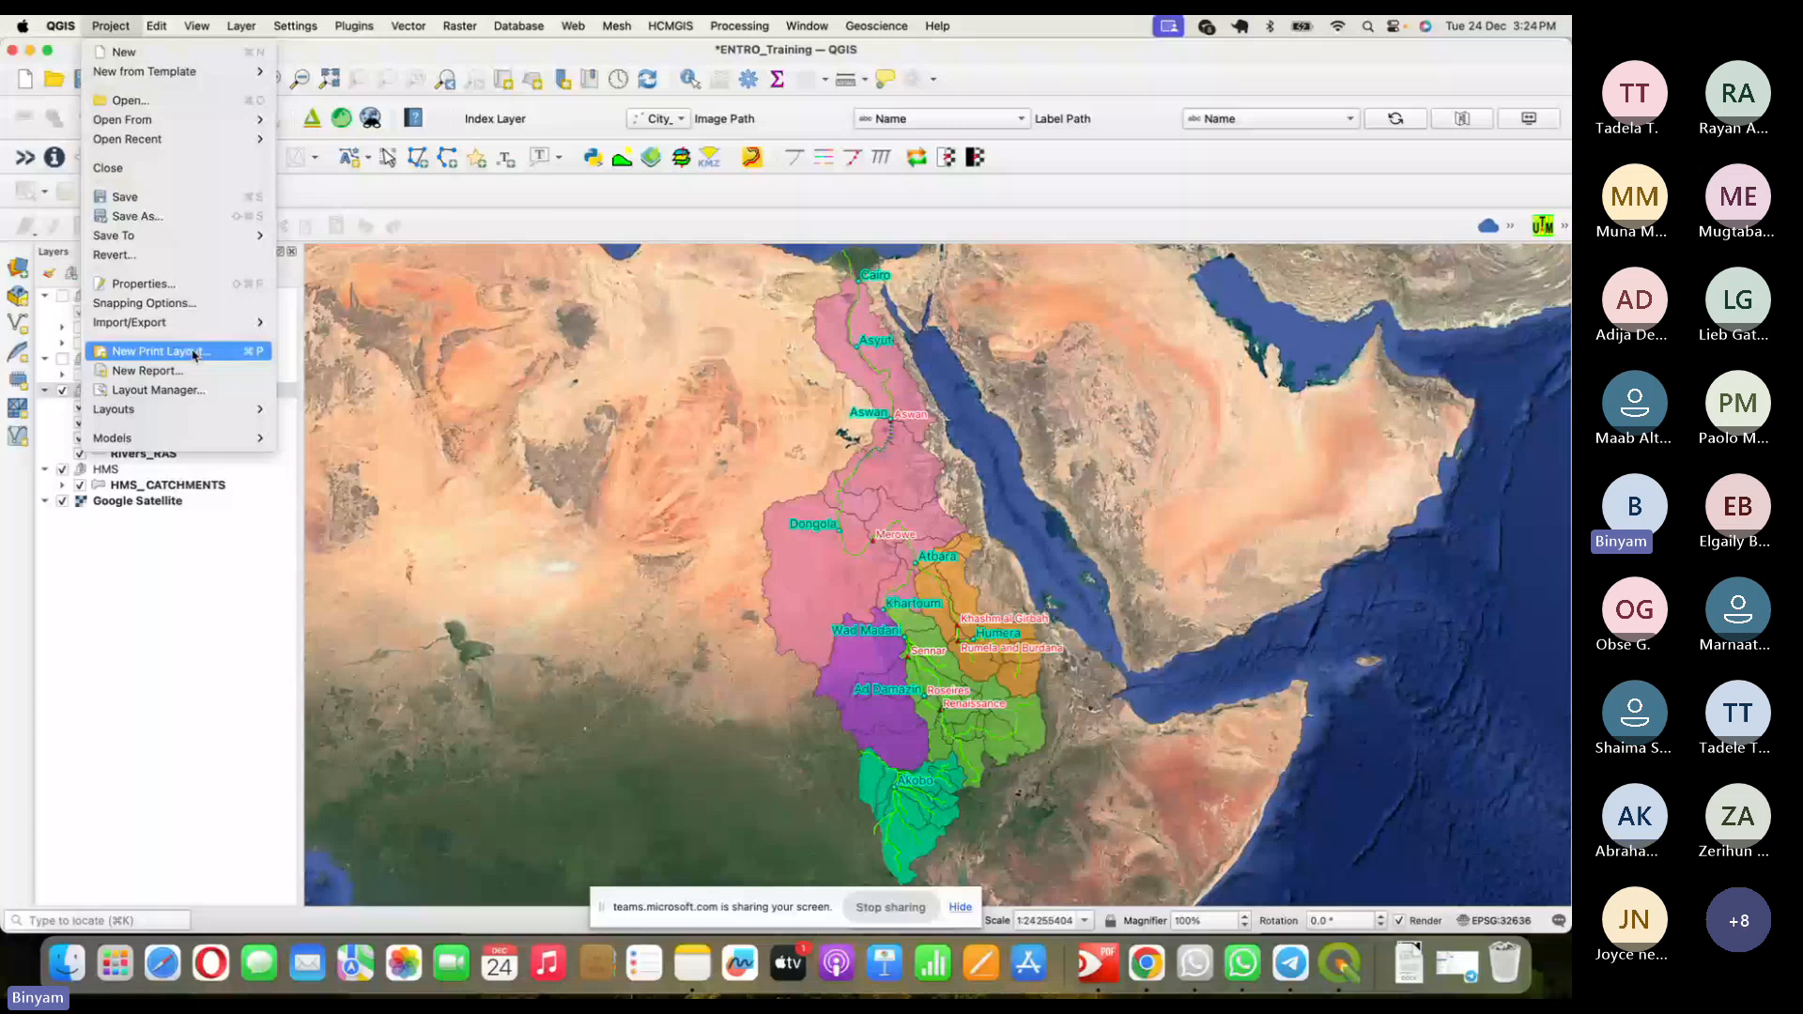
left_click(193, 354)
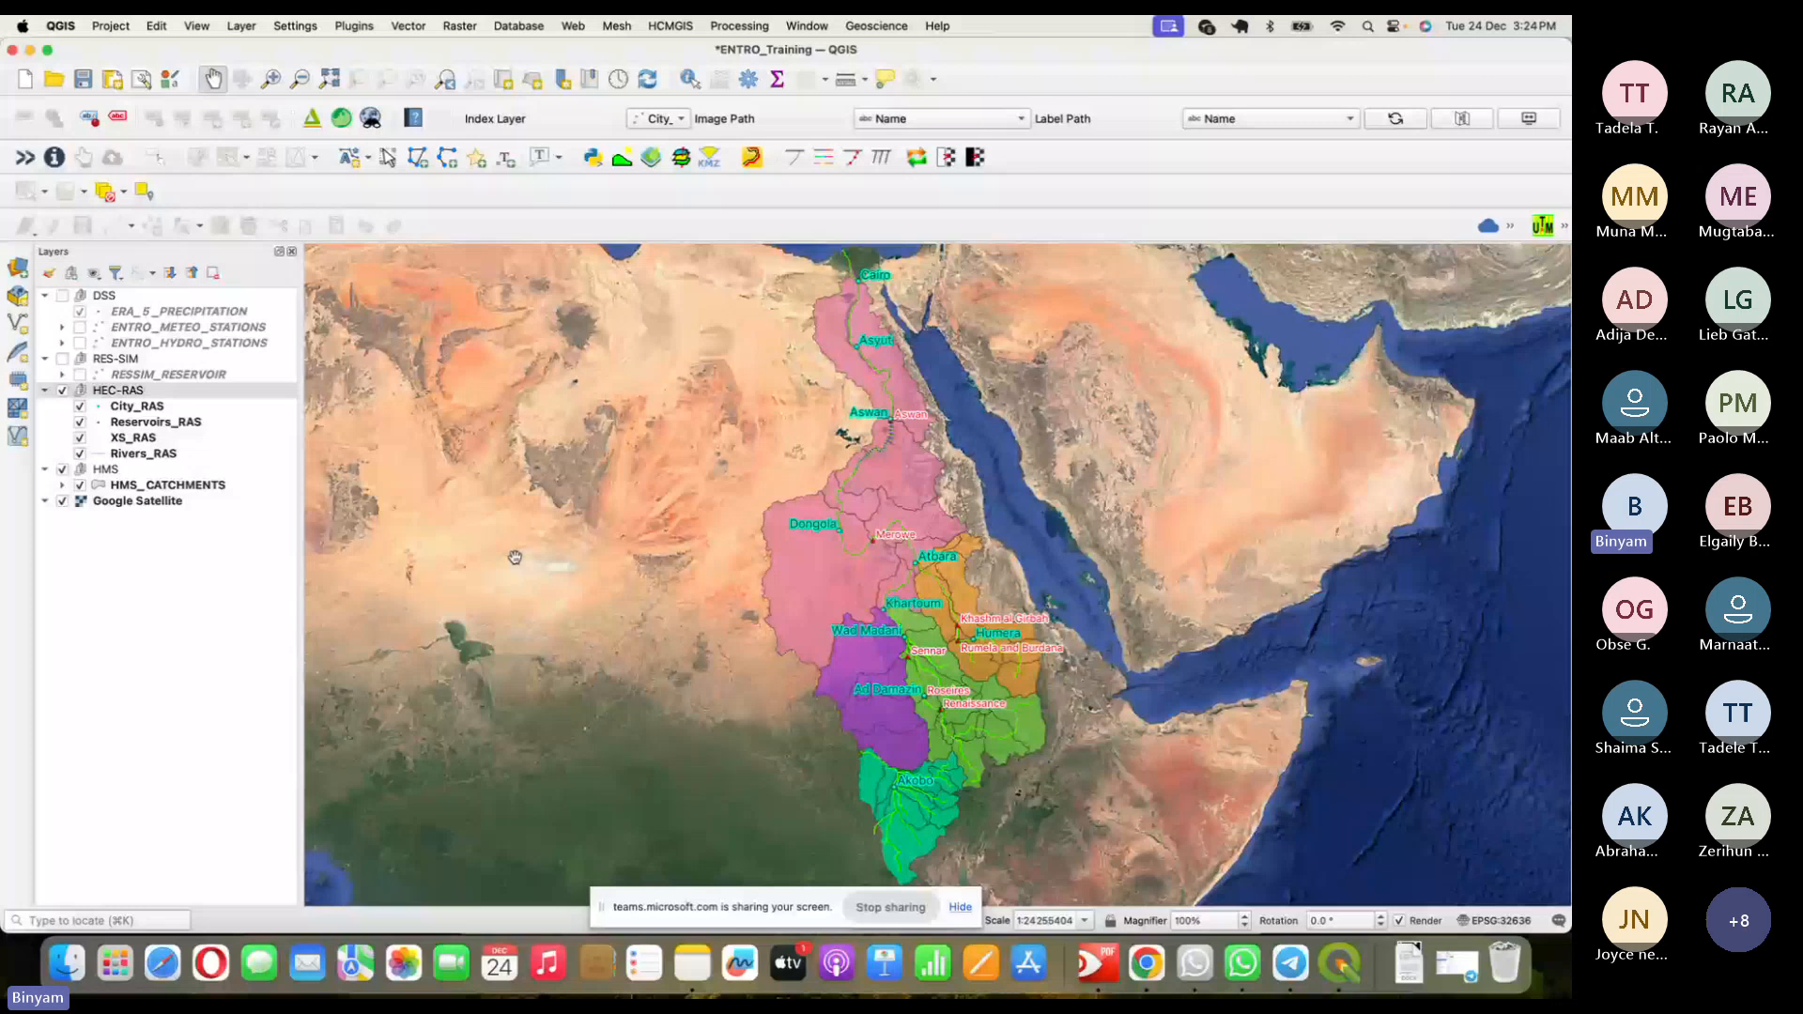
left_click(1147, 965)
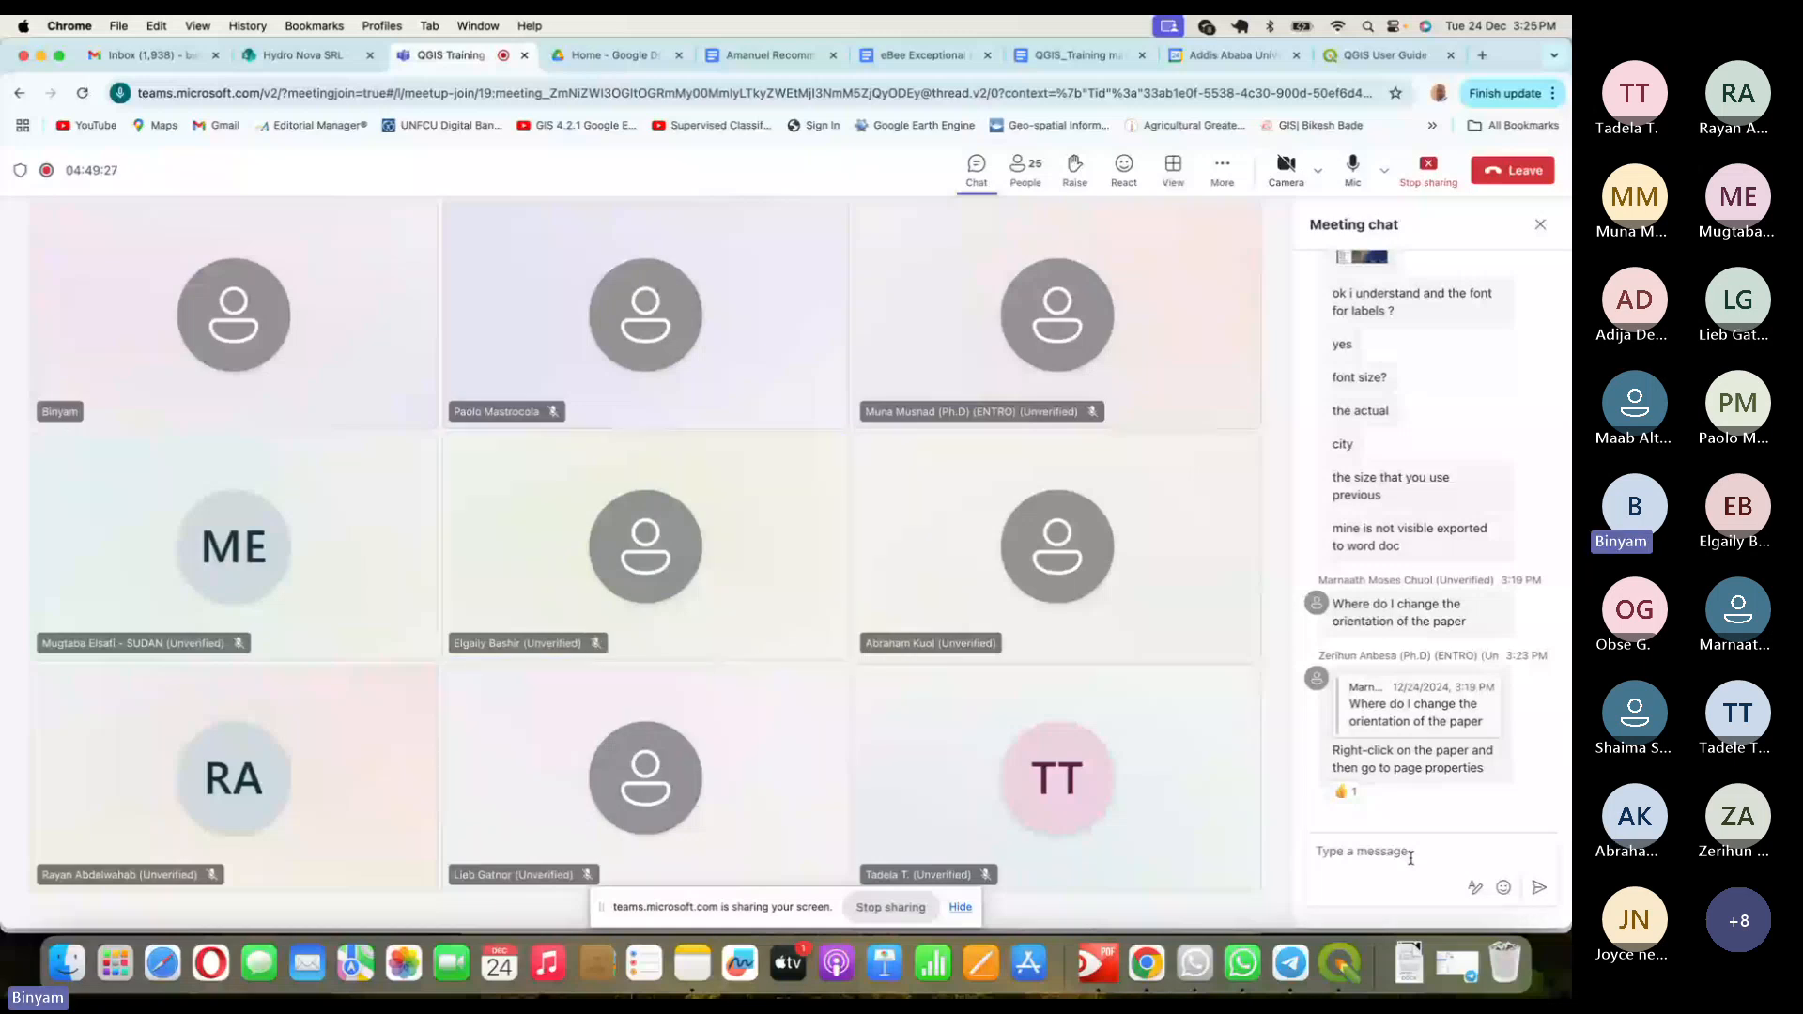
- Glance at the QGIS Nile map, then mute the microphone in the Teams meeting
left_click(1335, 972)
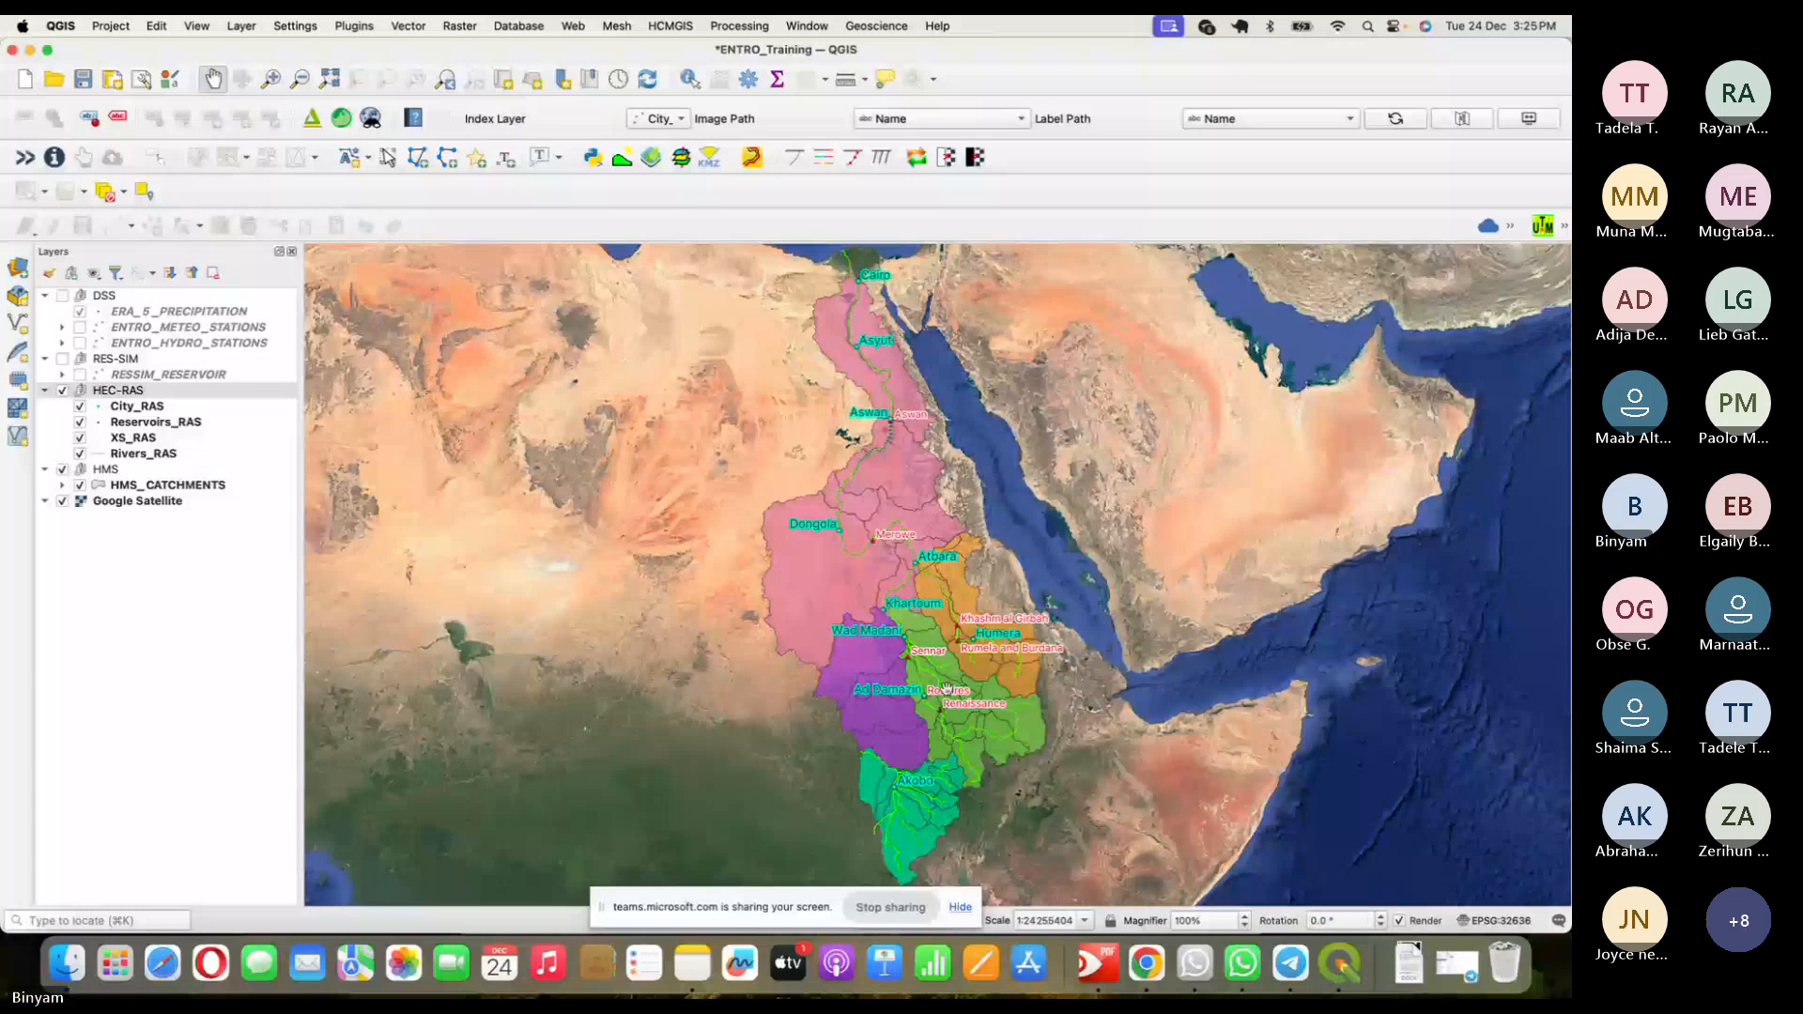
key("super+Tab")
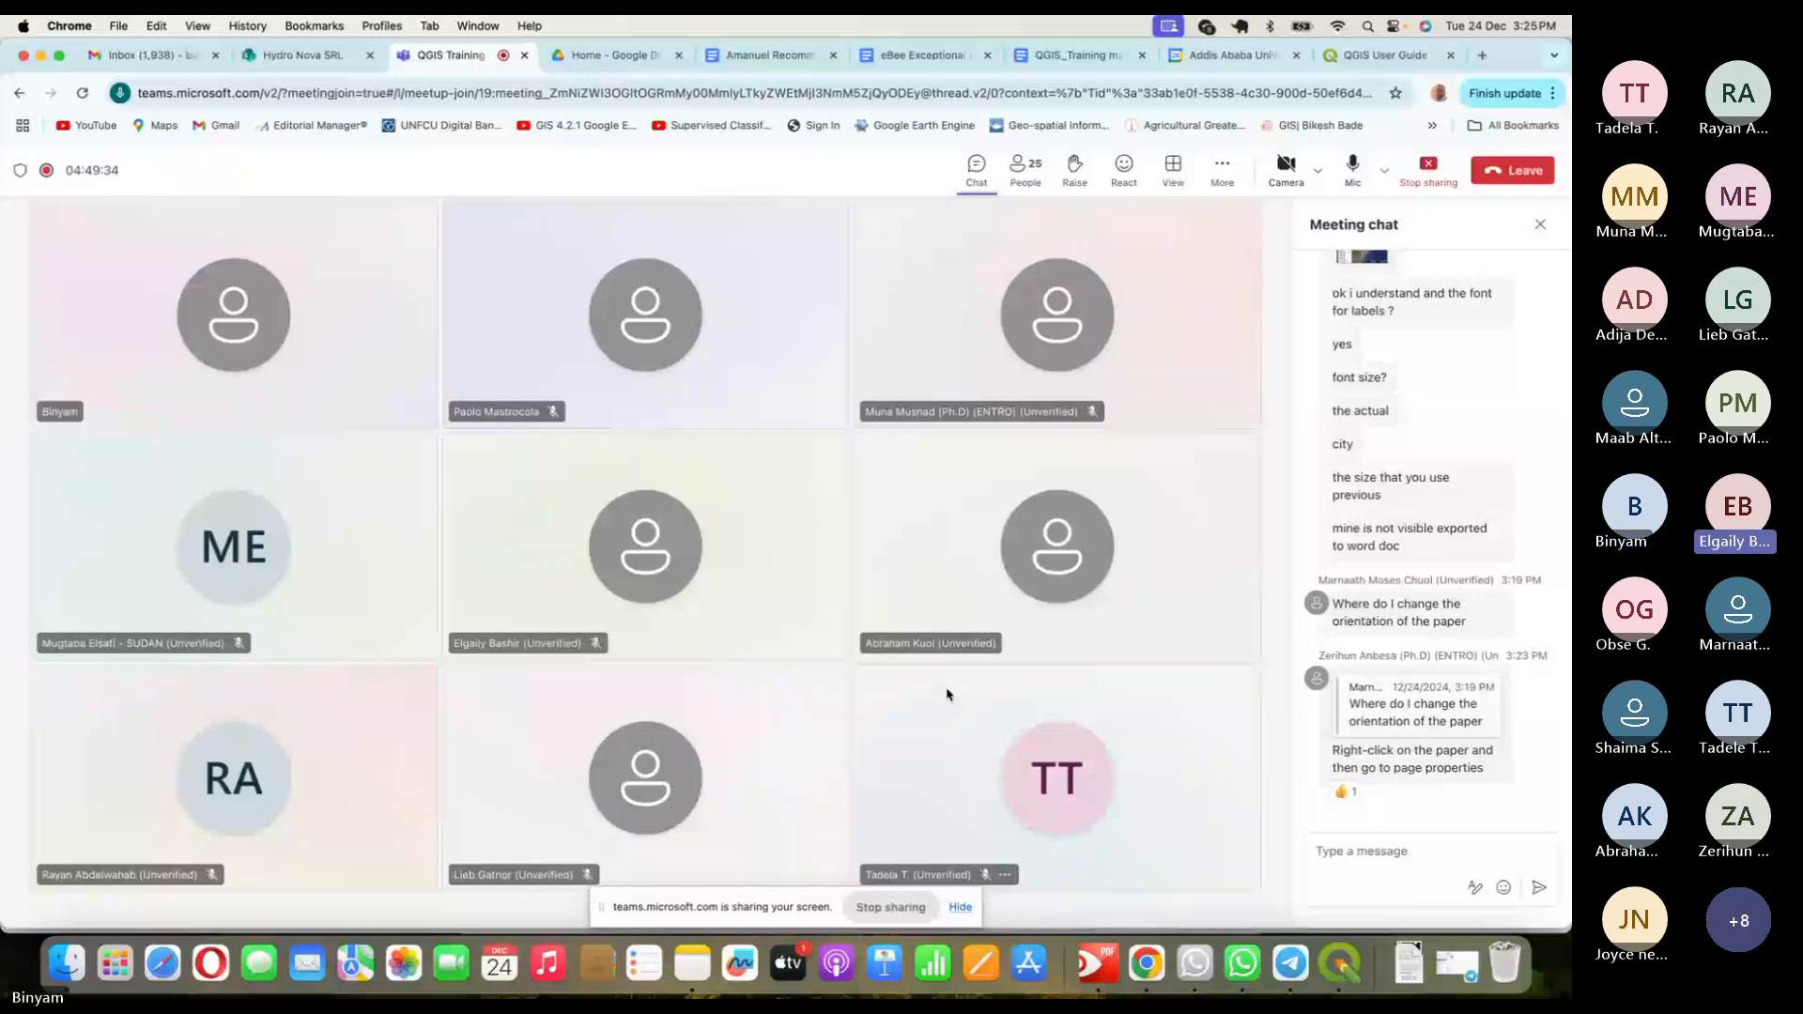
left_click(1365, 184)
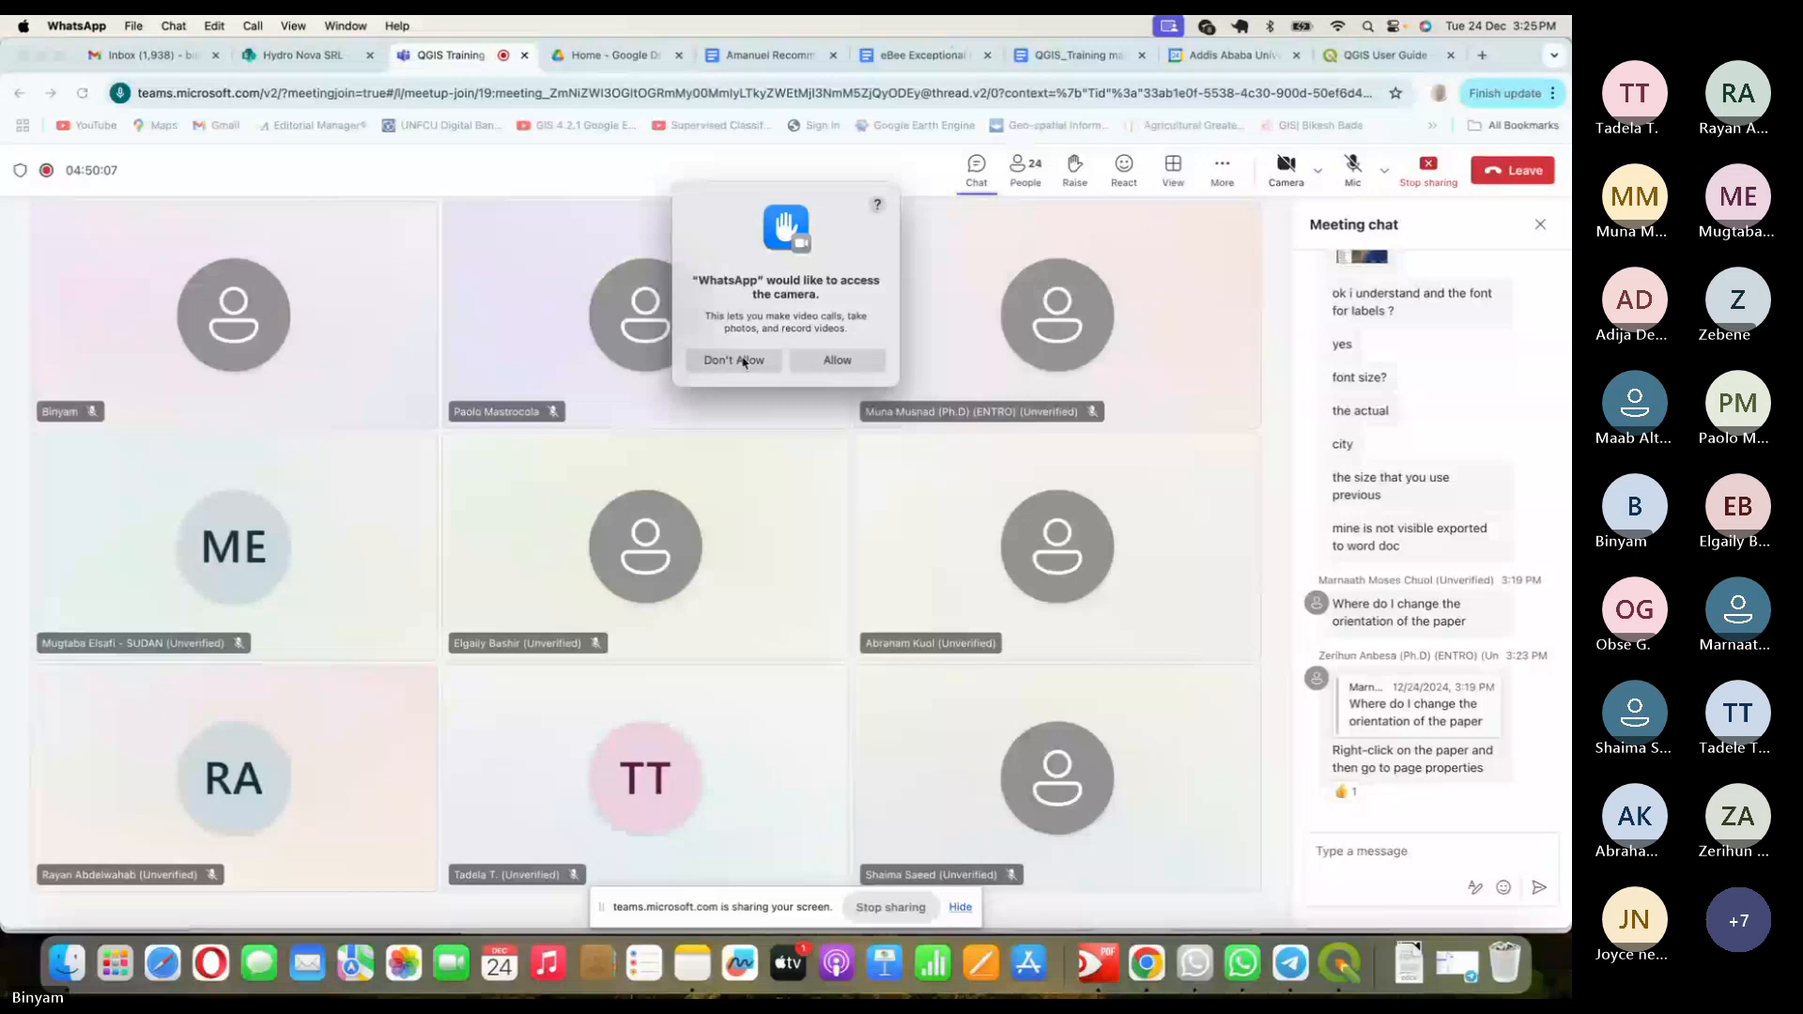
- Deny WhatsApp camera access, unmute, and open the shared Nile map image full size
left_click(626, 165)
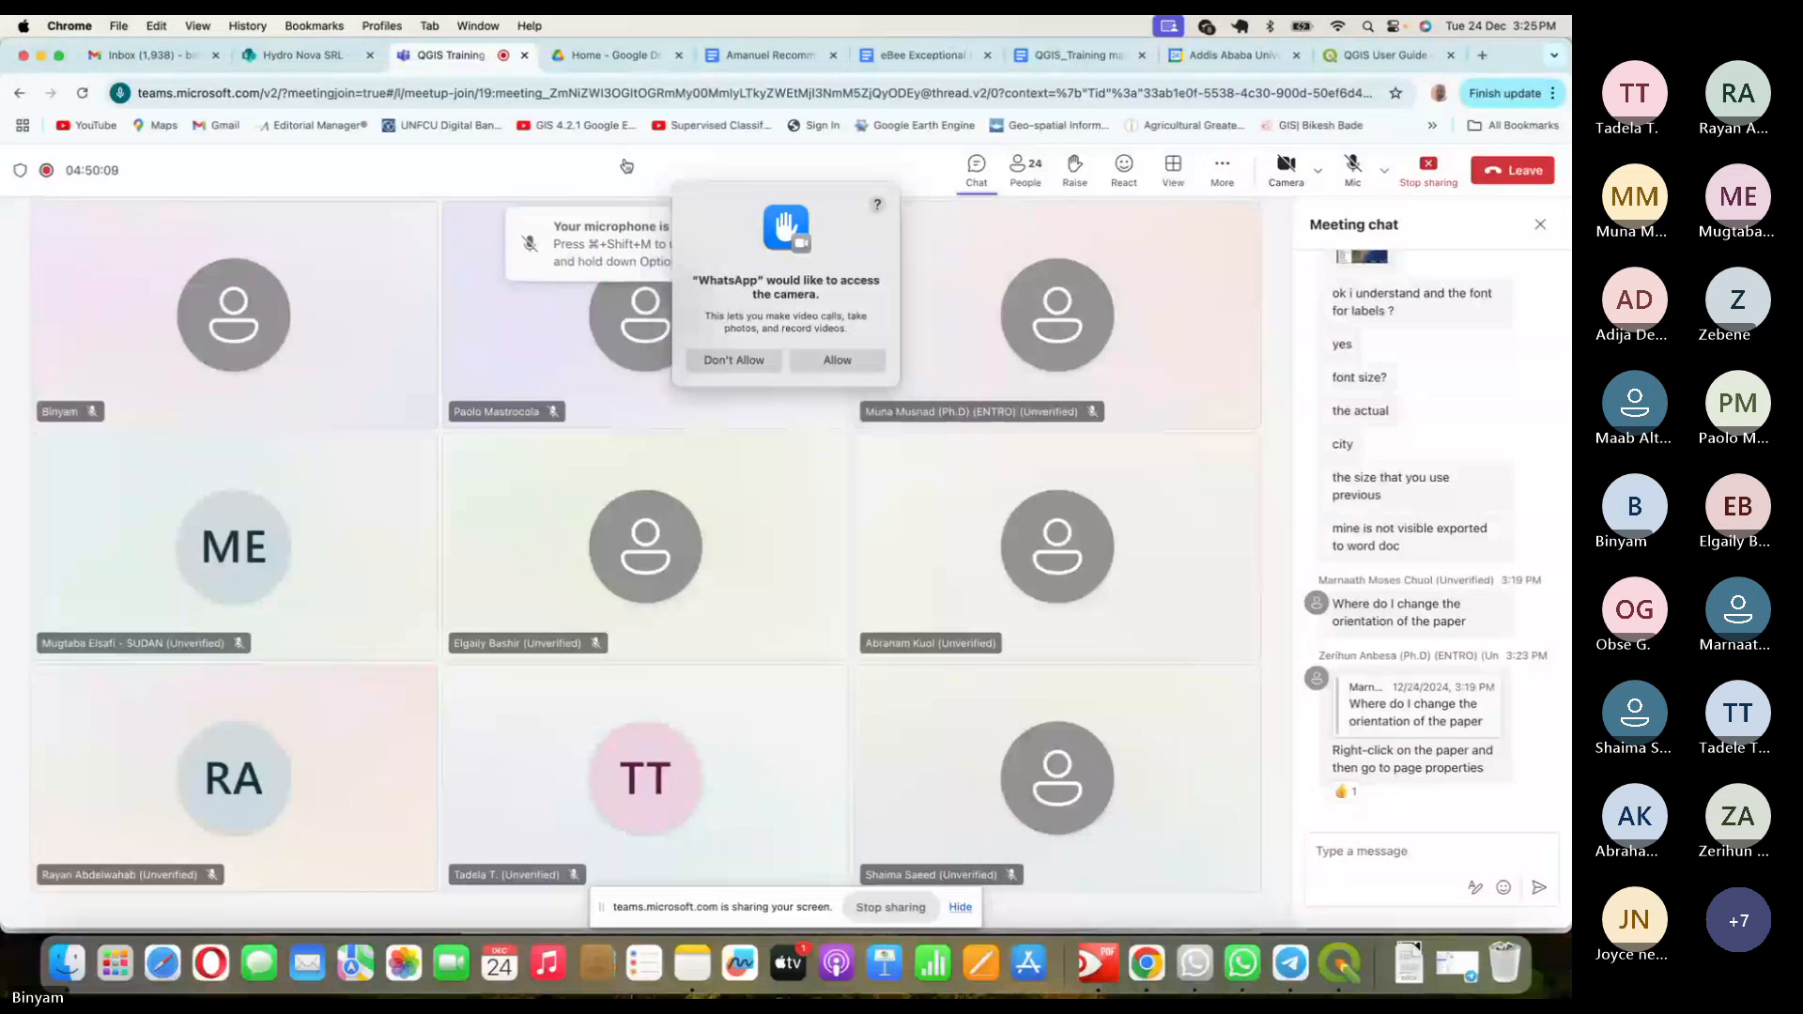
left_click(764, 365)
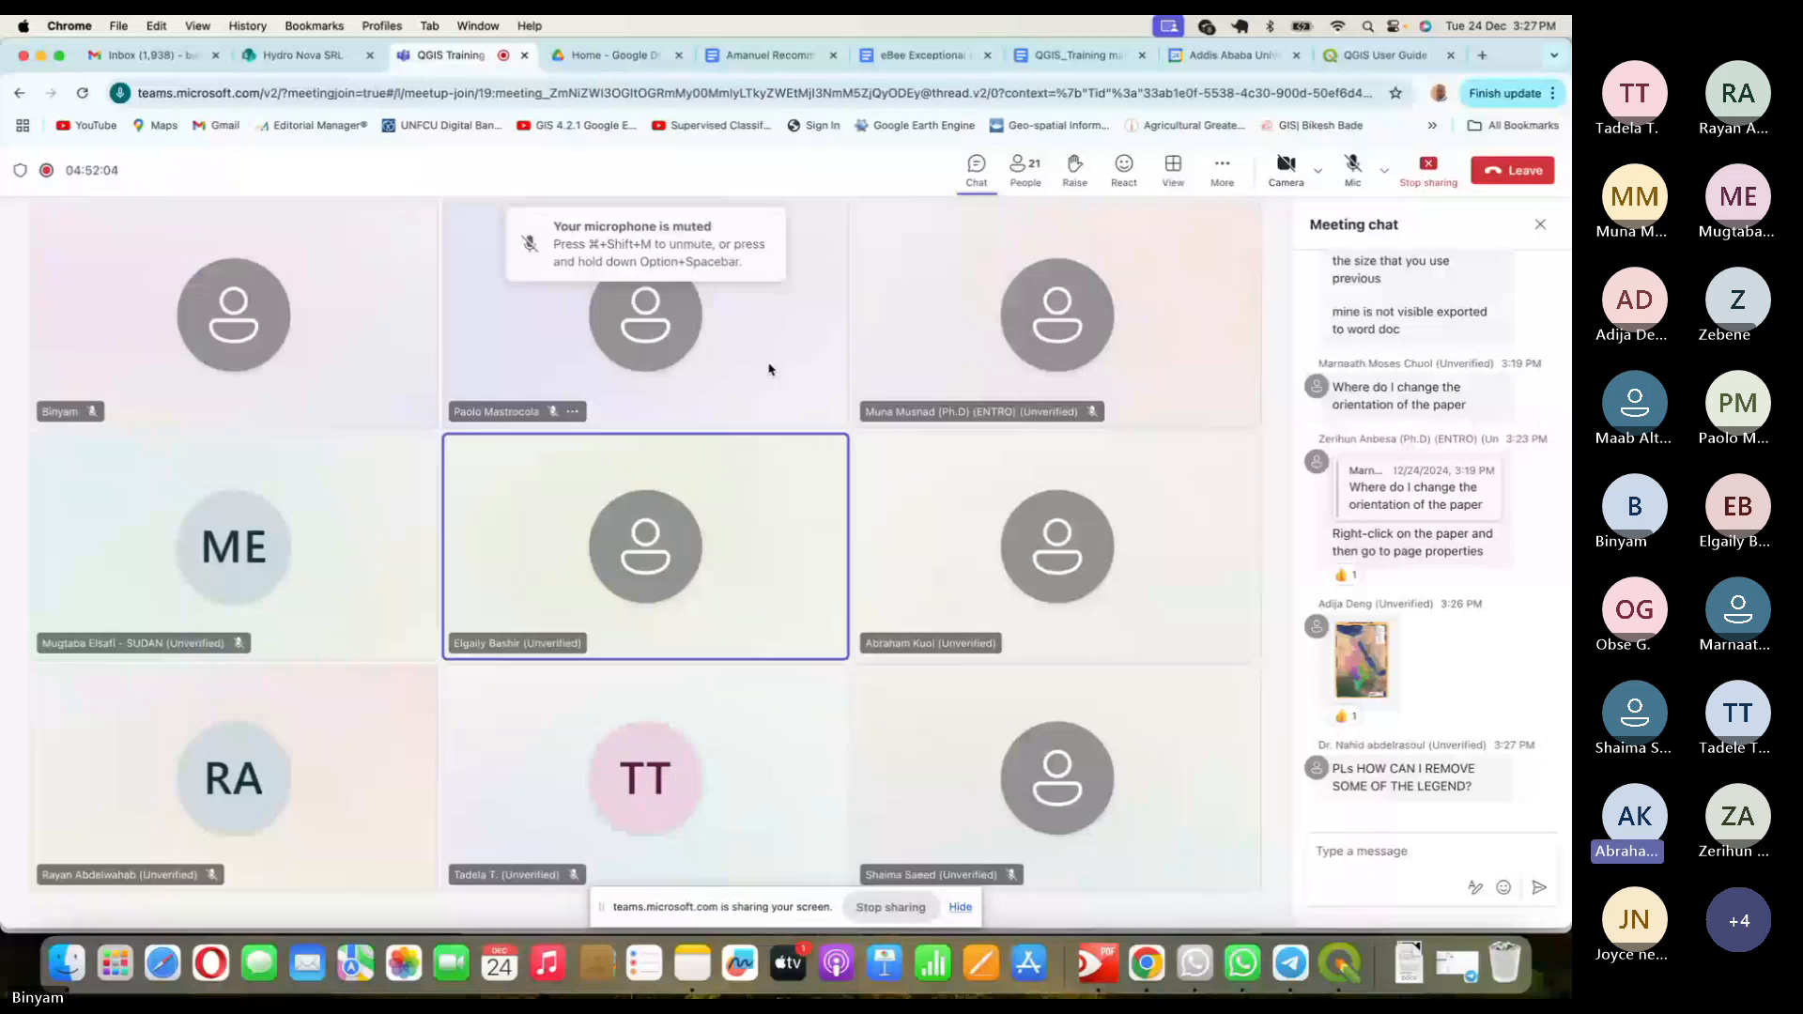
left_click(1352, 166)
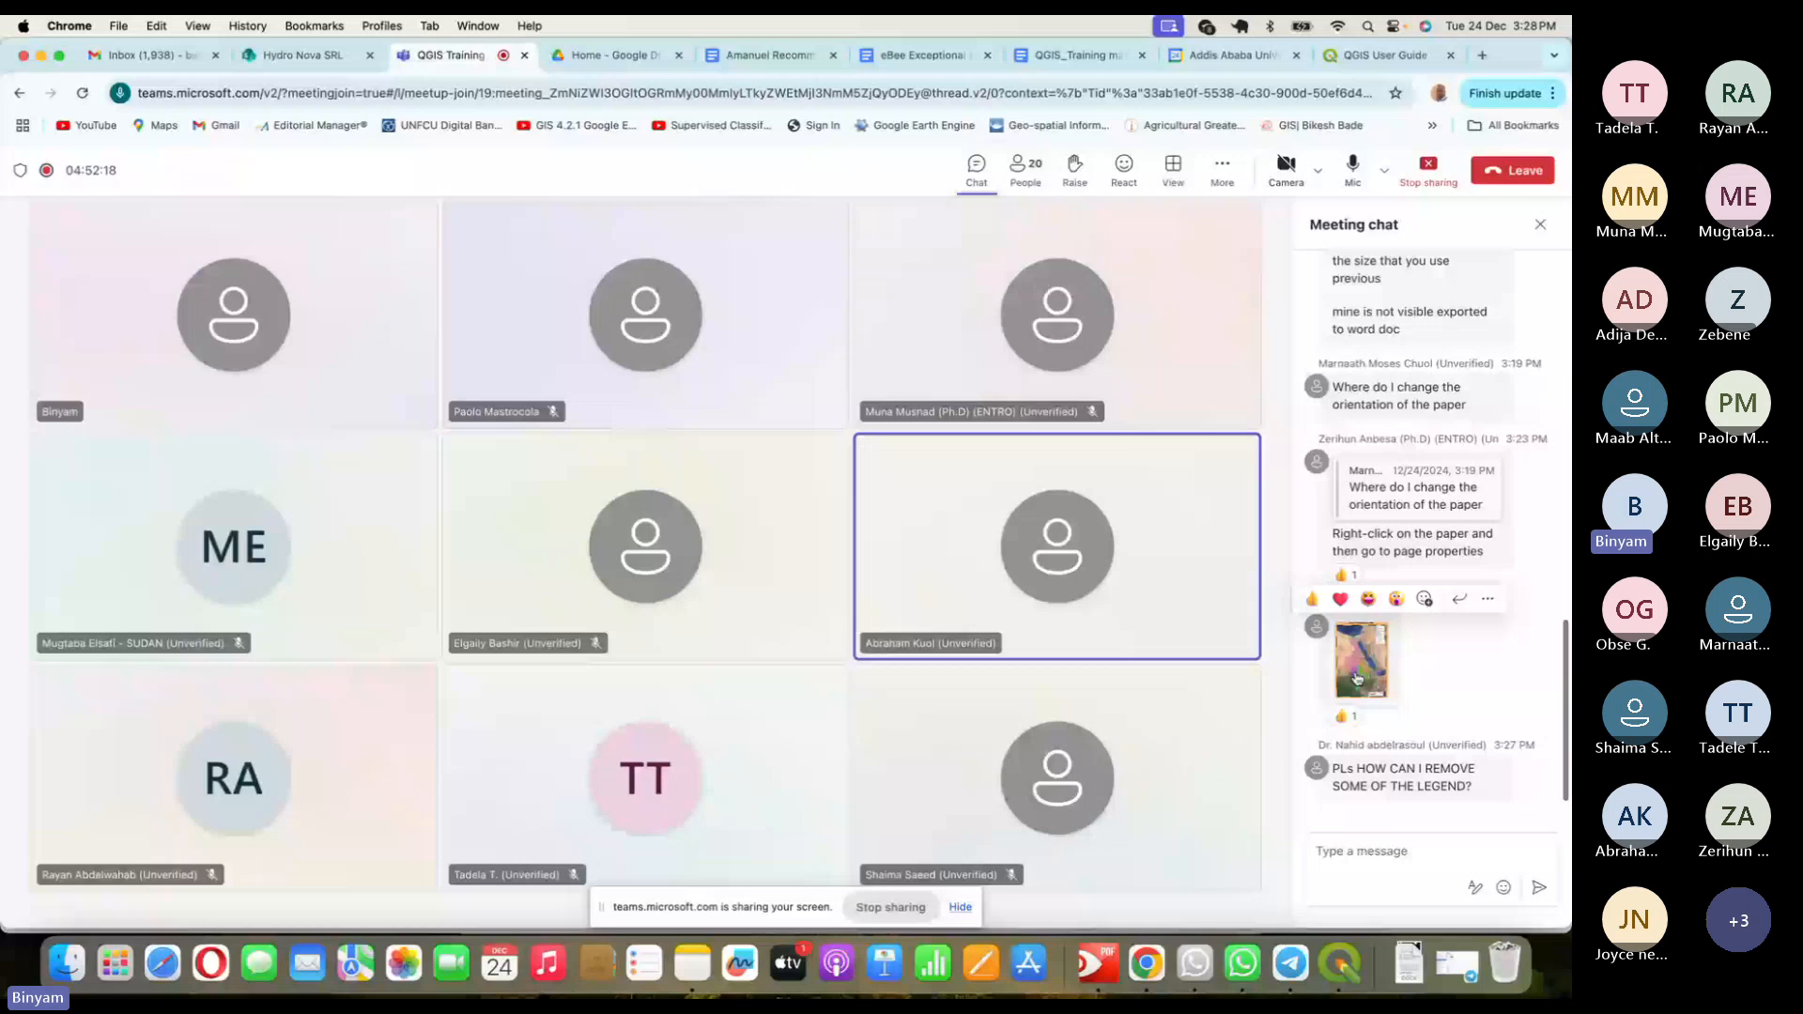
left_click(1356, 678)
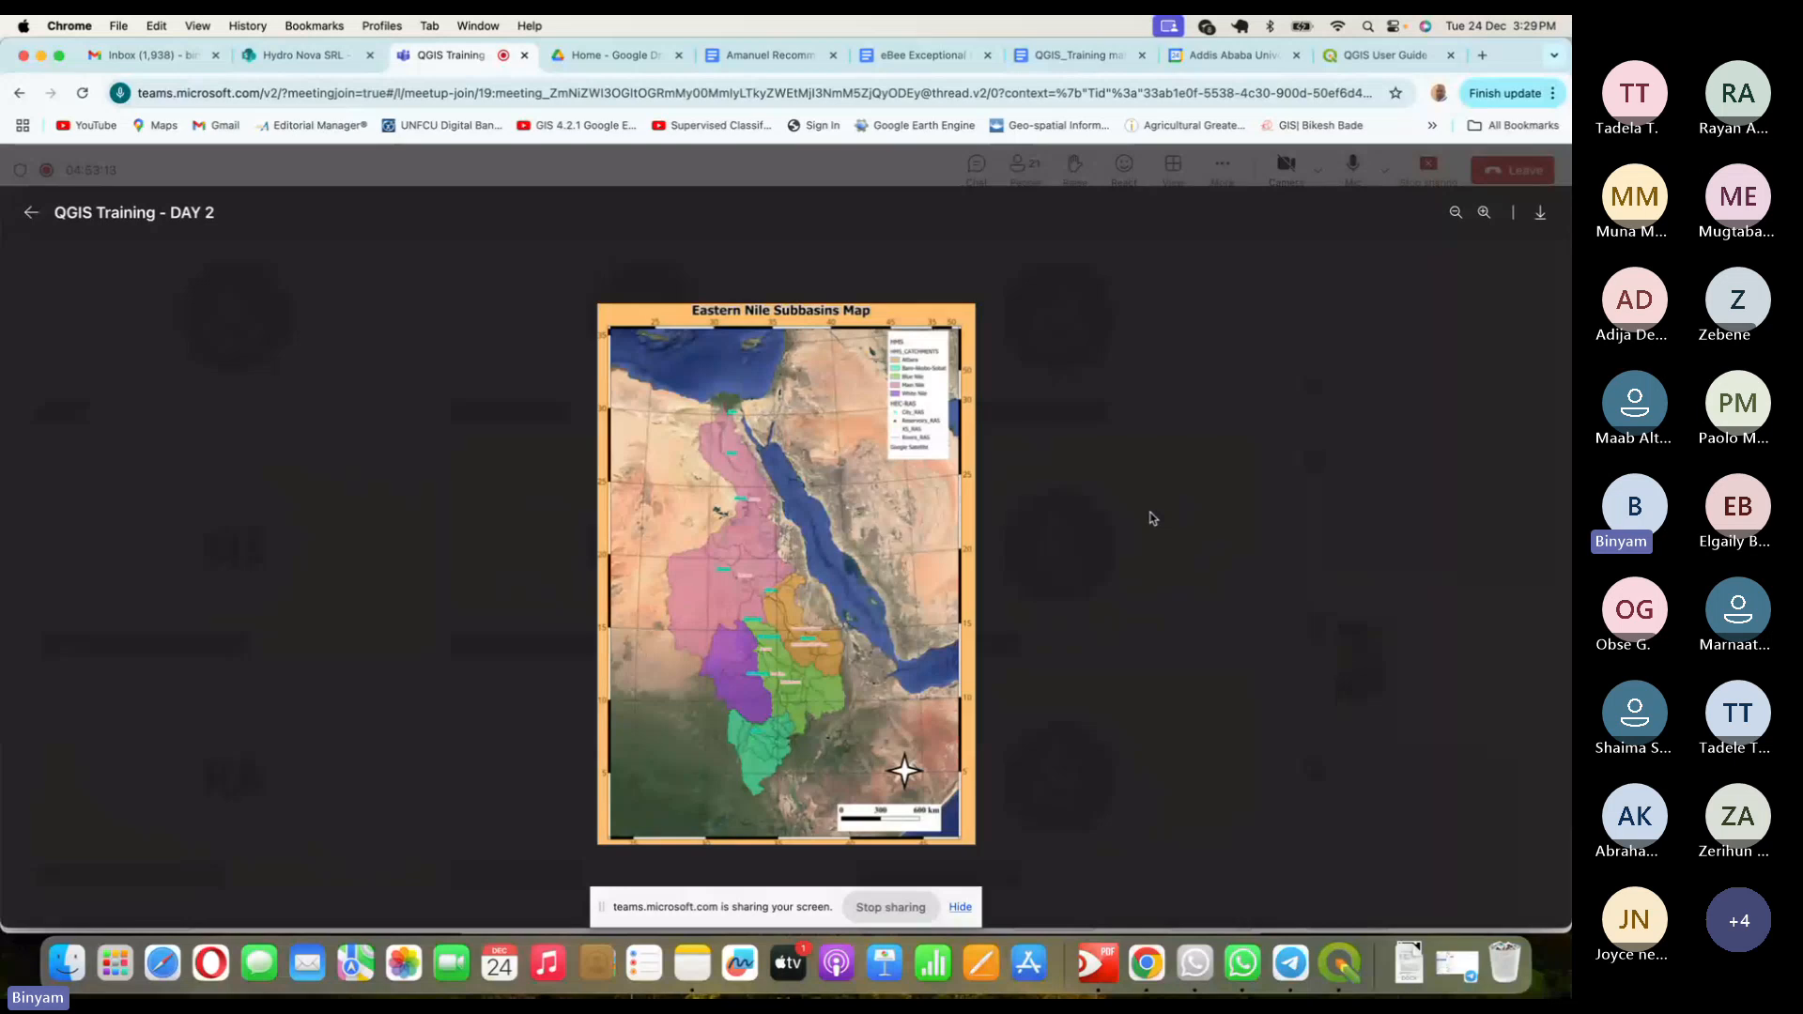
- Close the full-size map image and bring QGIS forward
key("Escape")
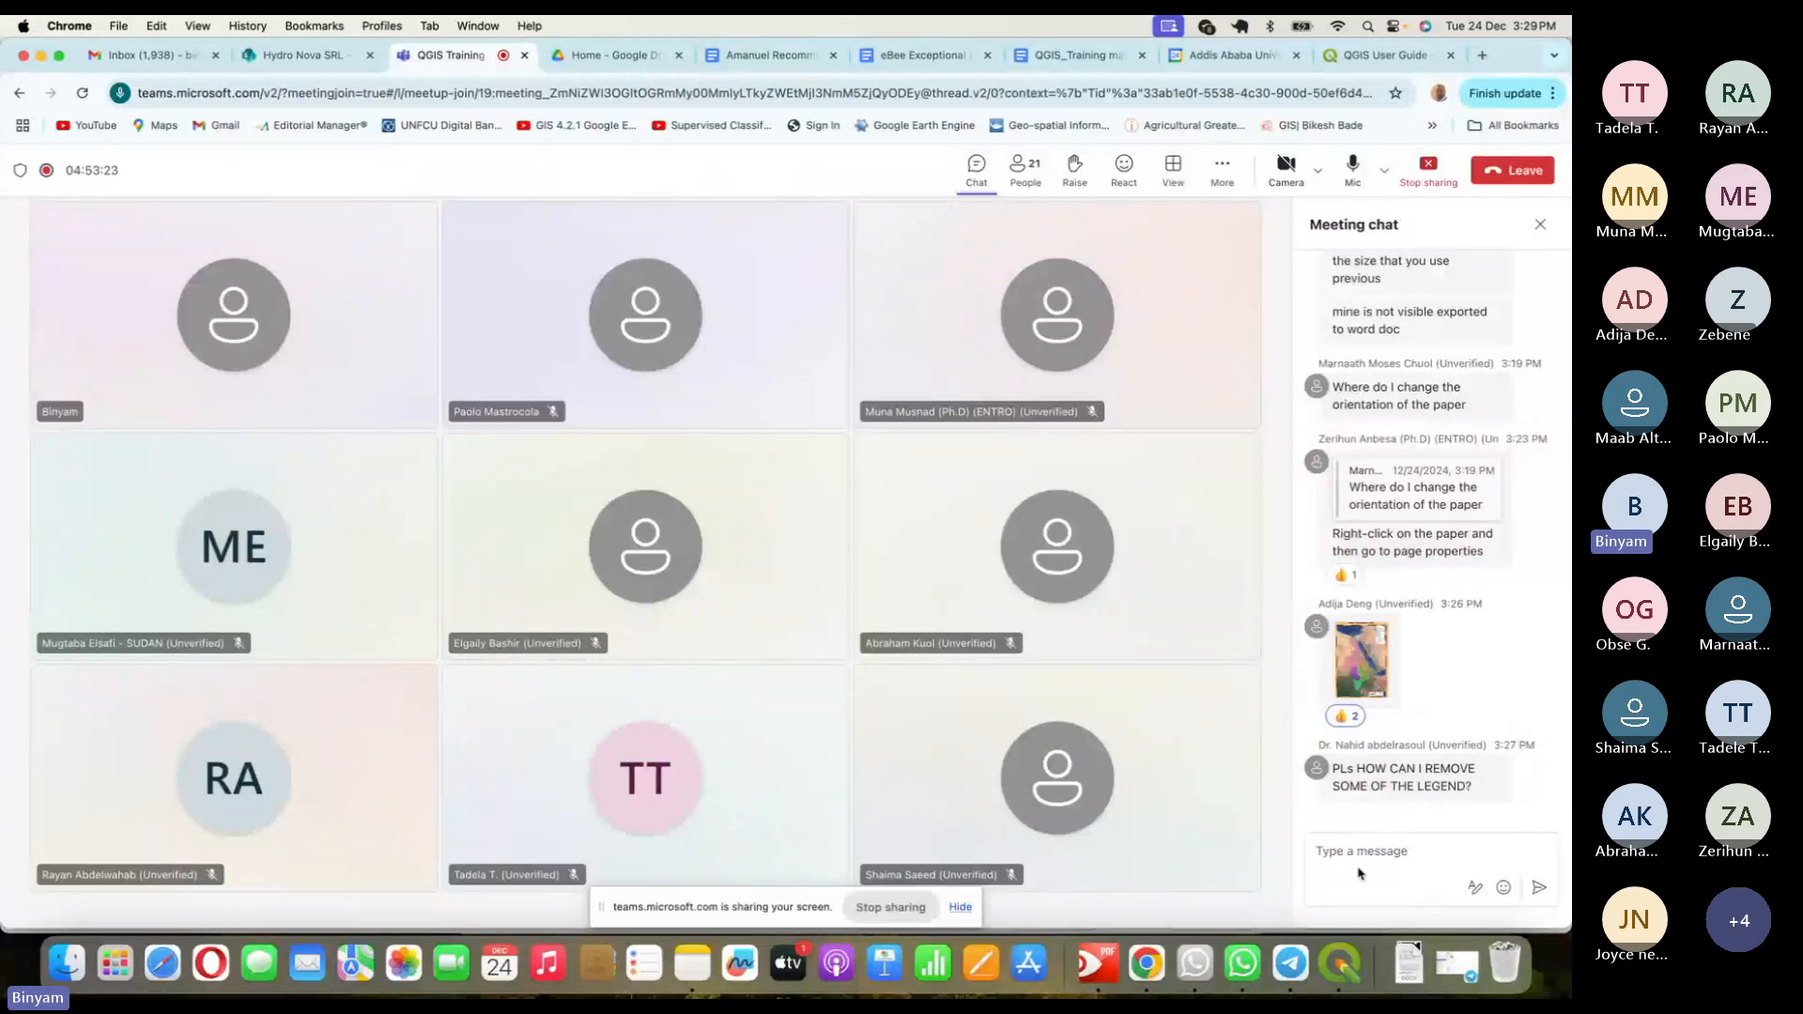
left_click(1340, 962)
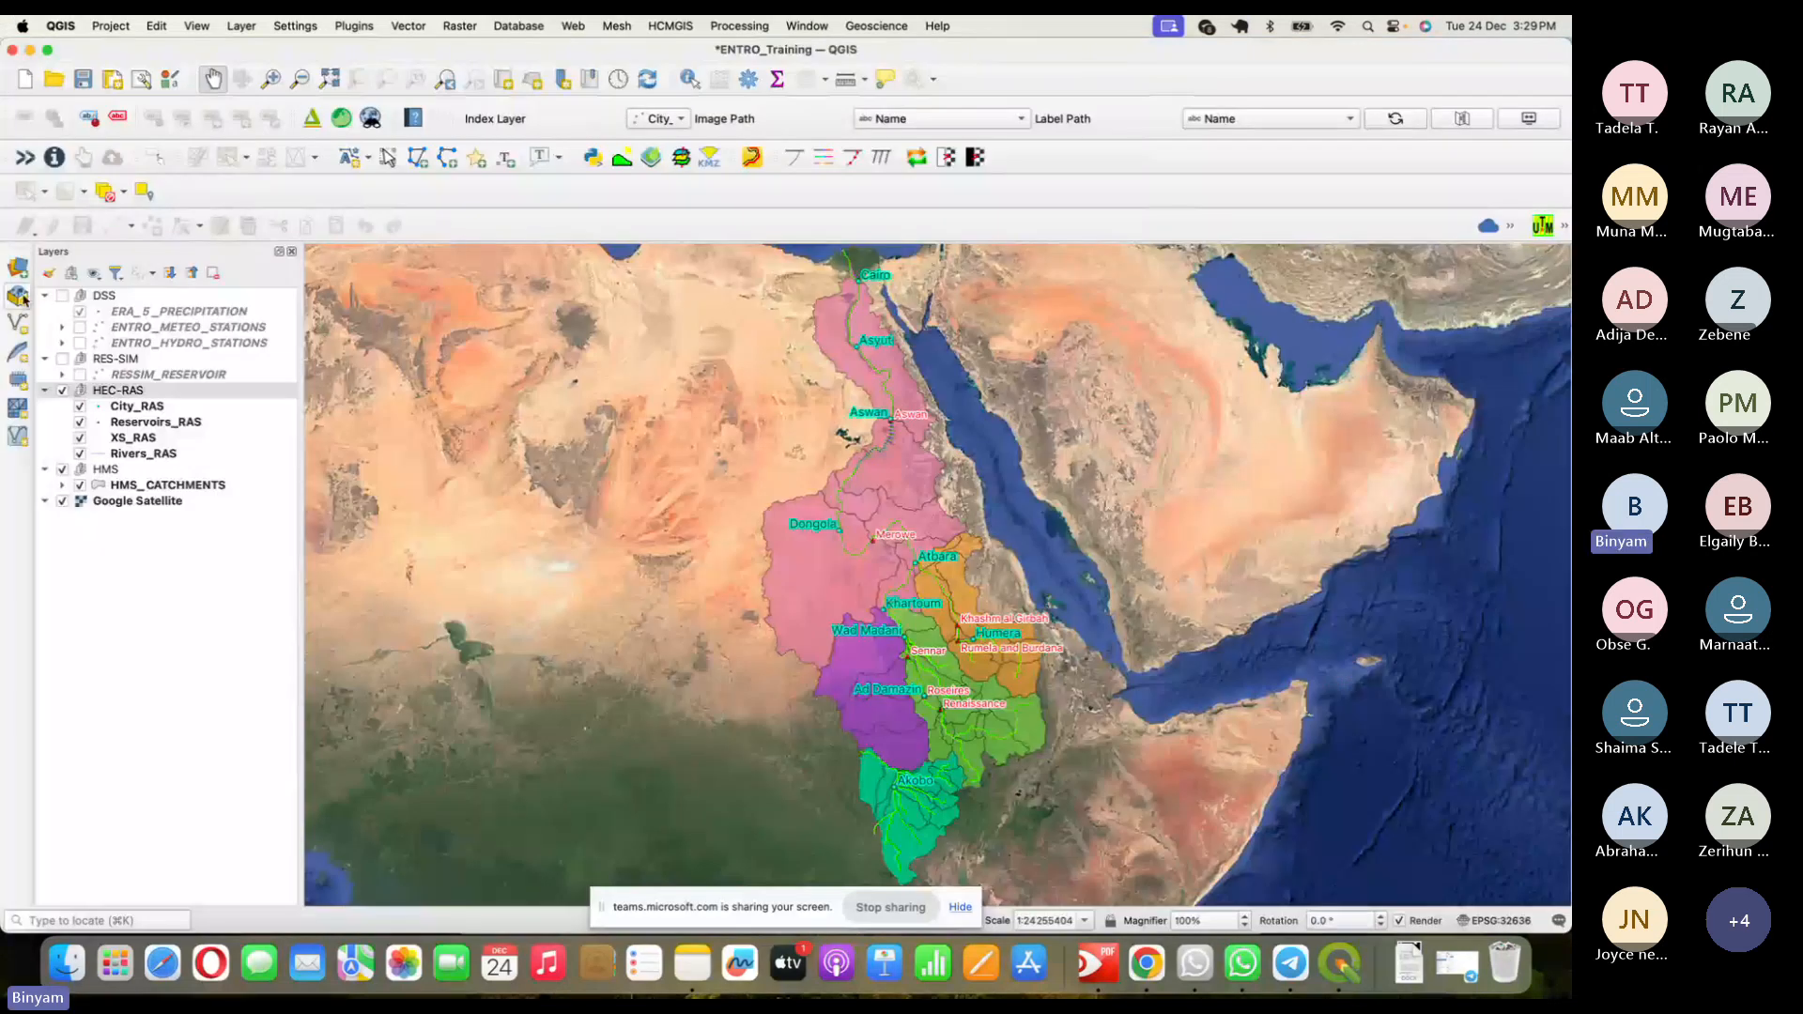
- Create a new print layout titled 'HEC-RAS Map' and select its page properties
left_click(110, 25)
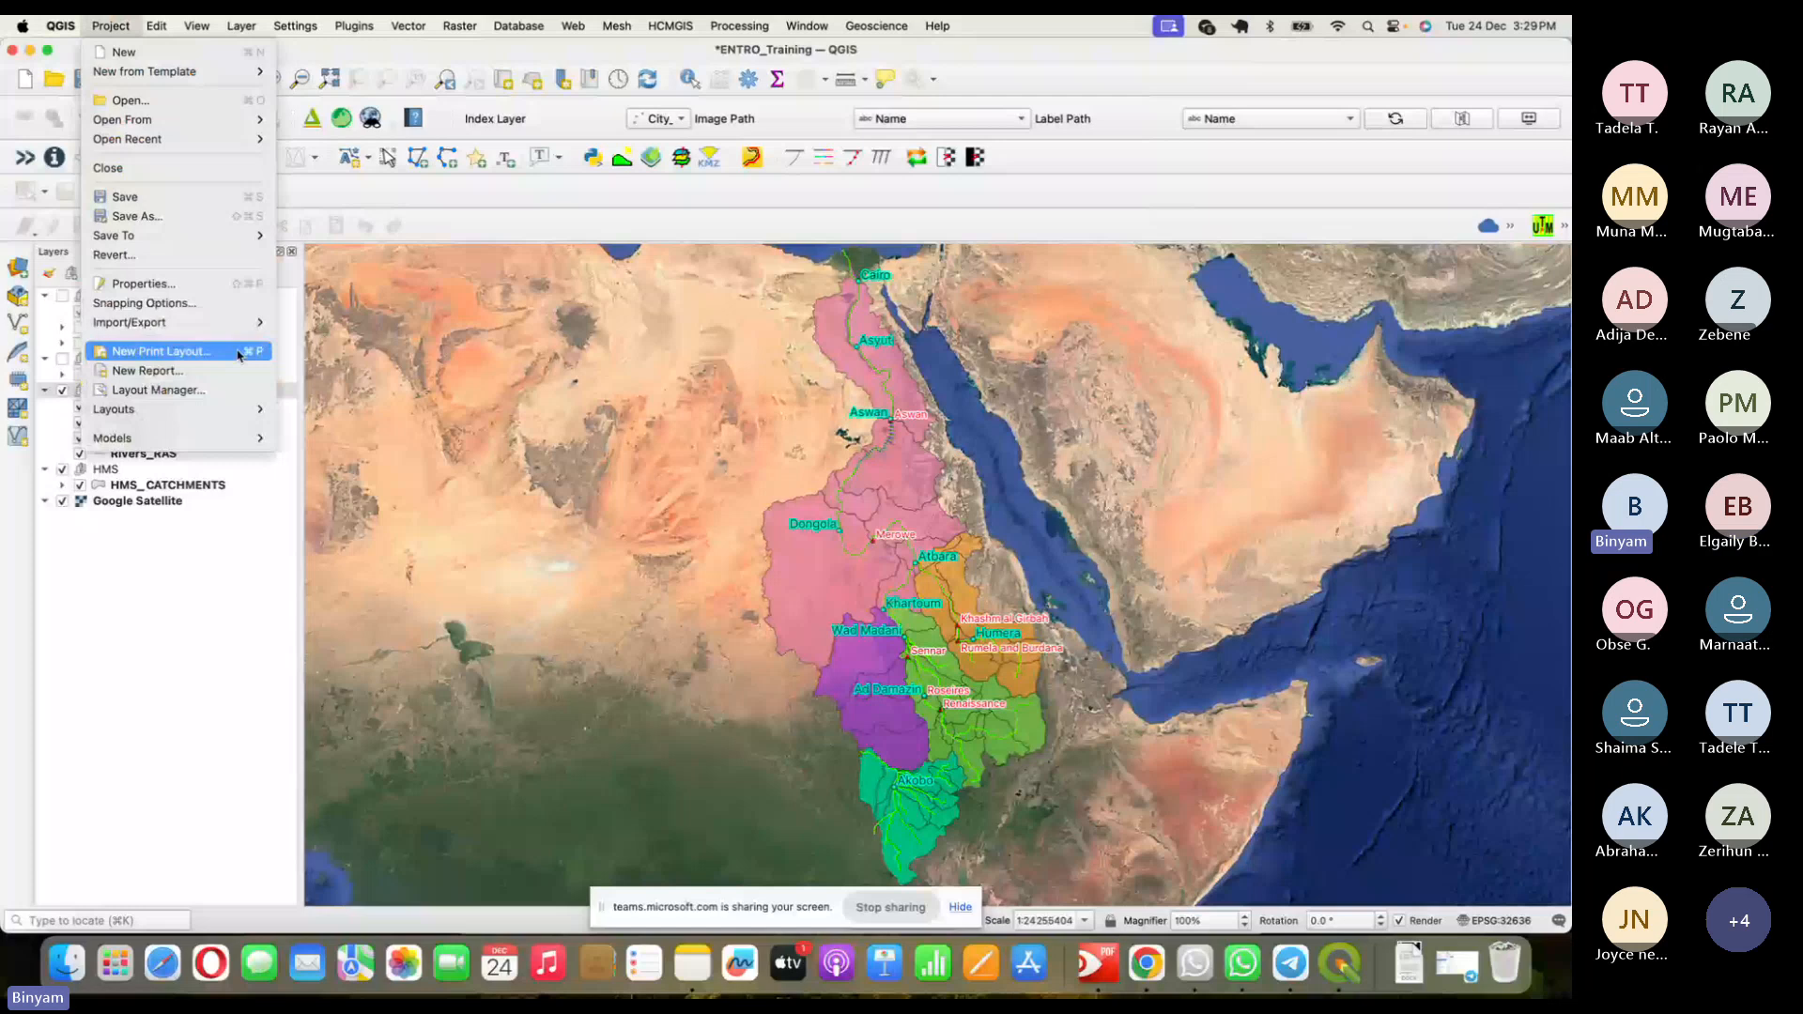
left_click(239, 354)
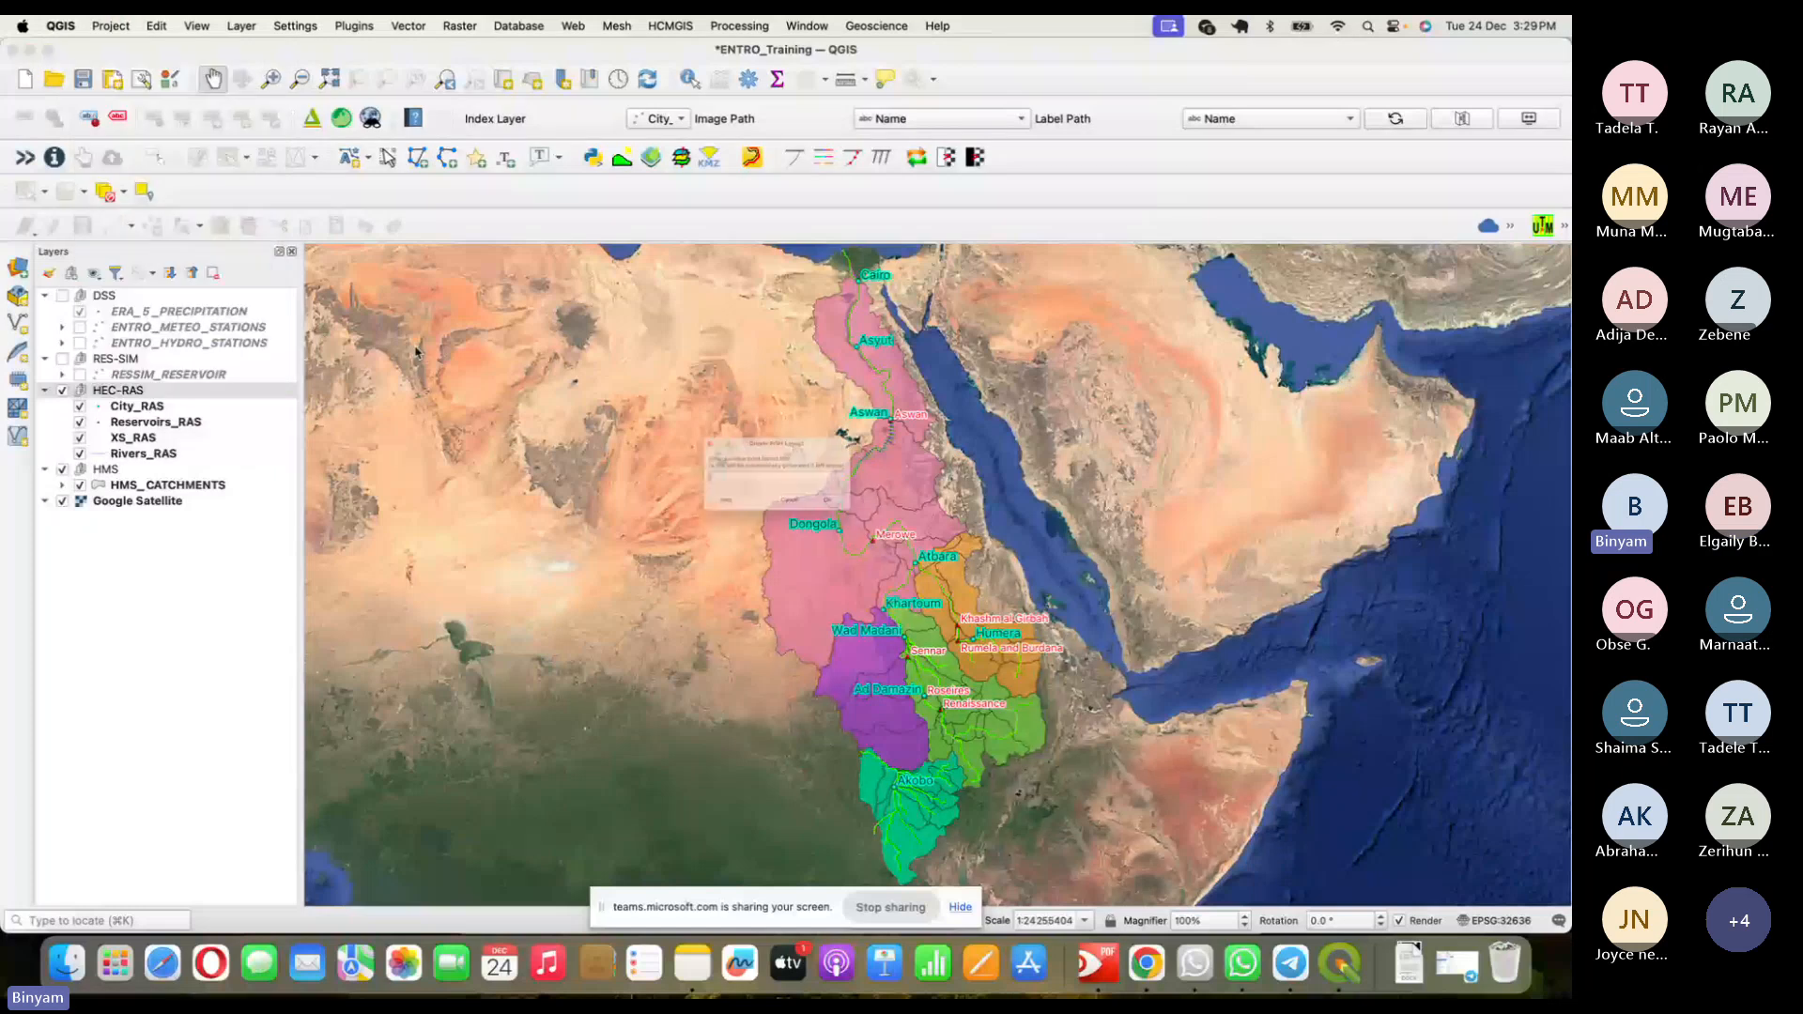
type("HEC")
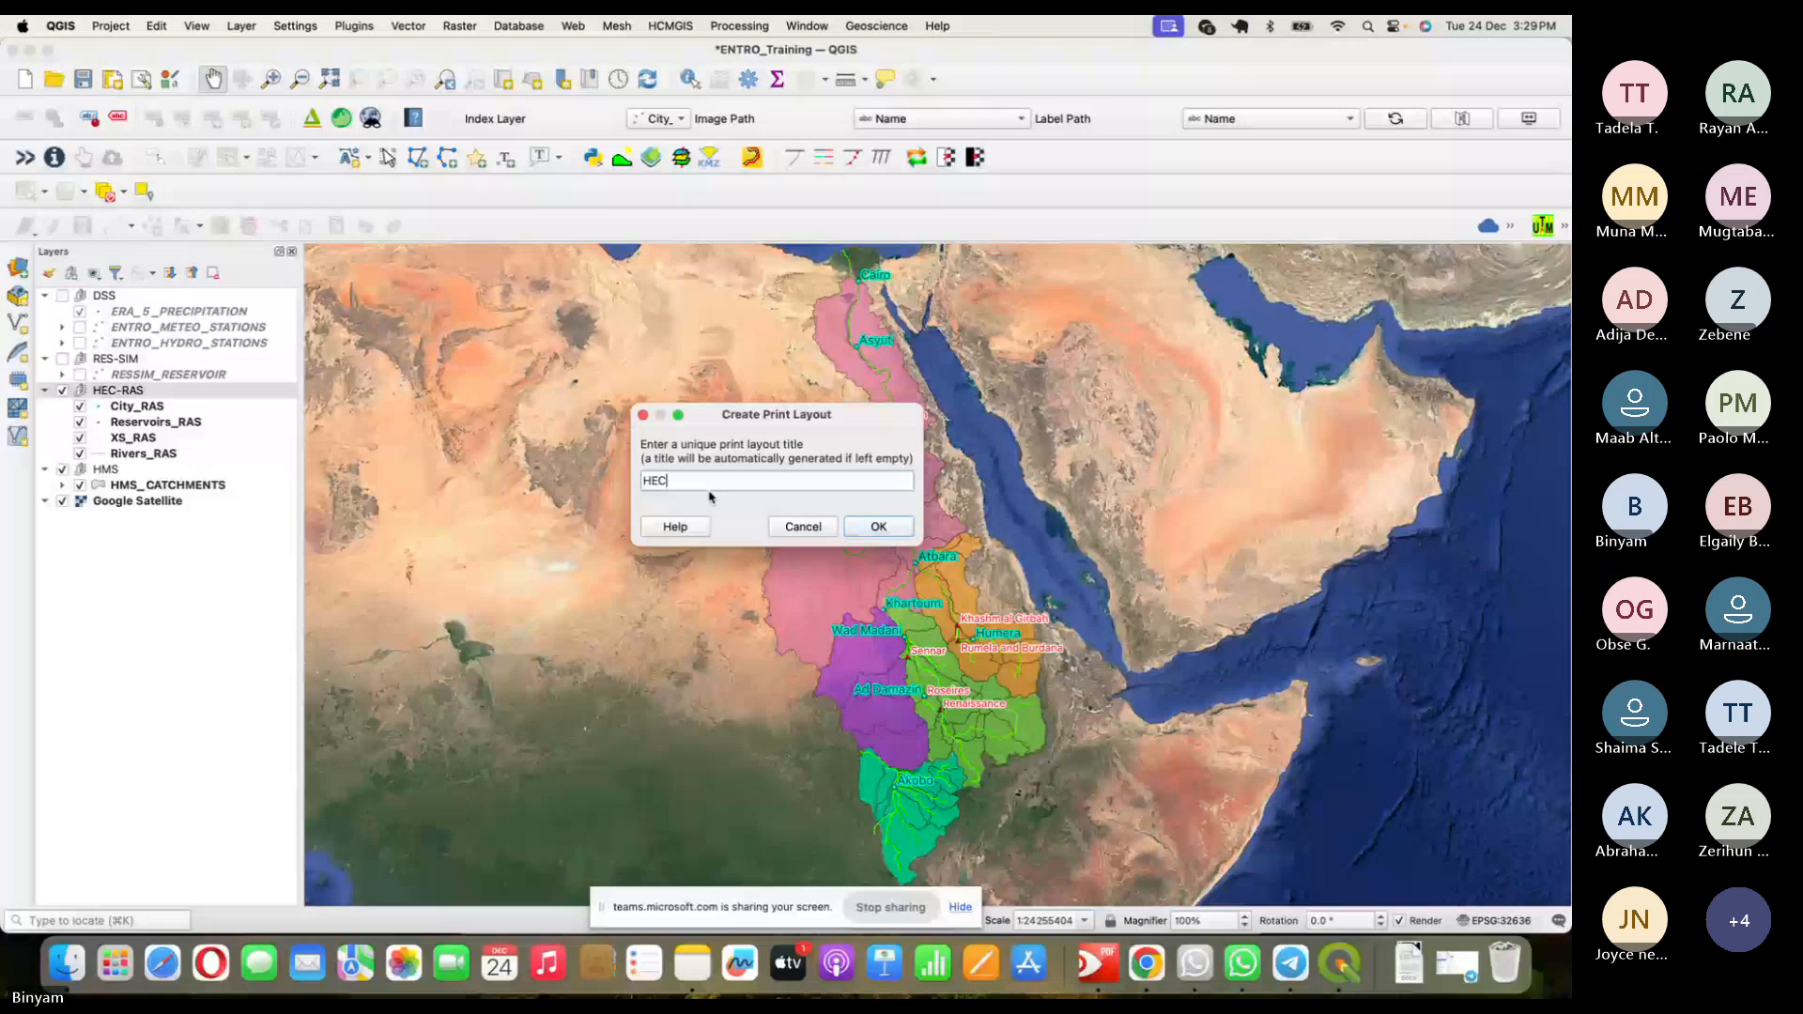
key("super+Tab")
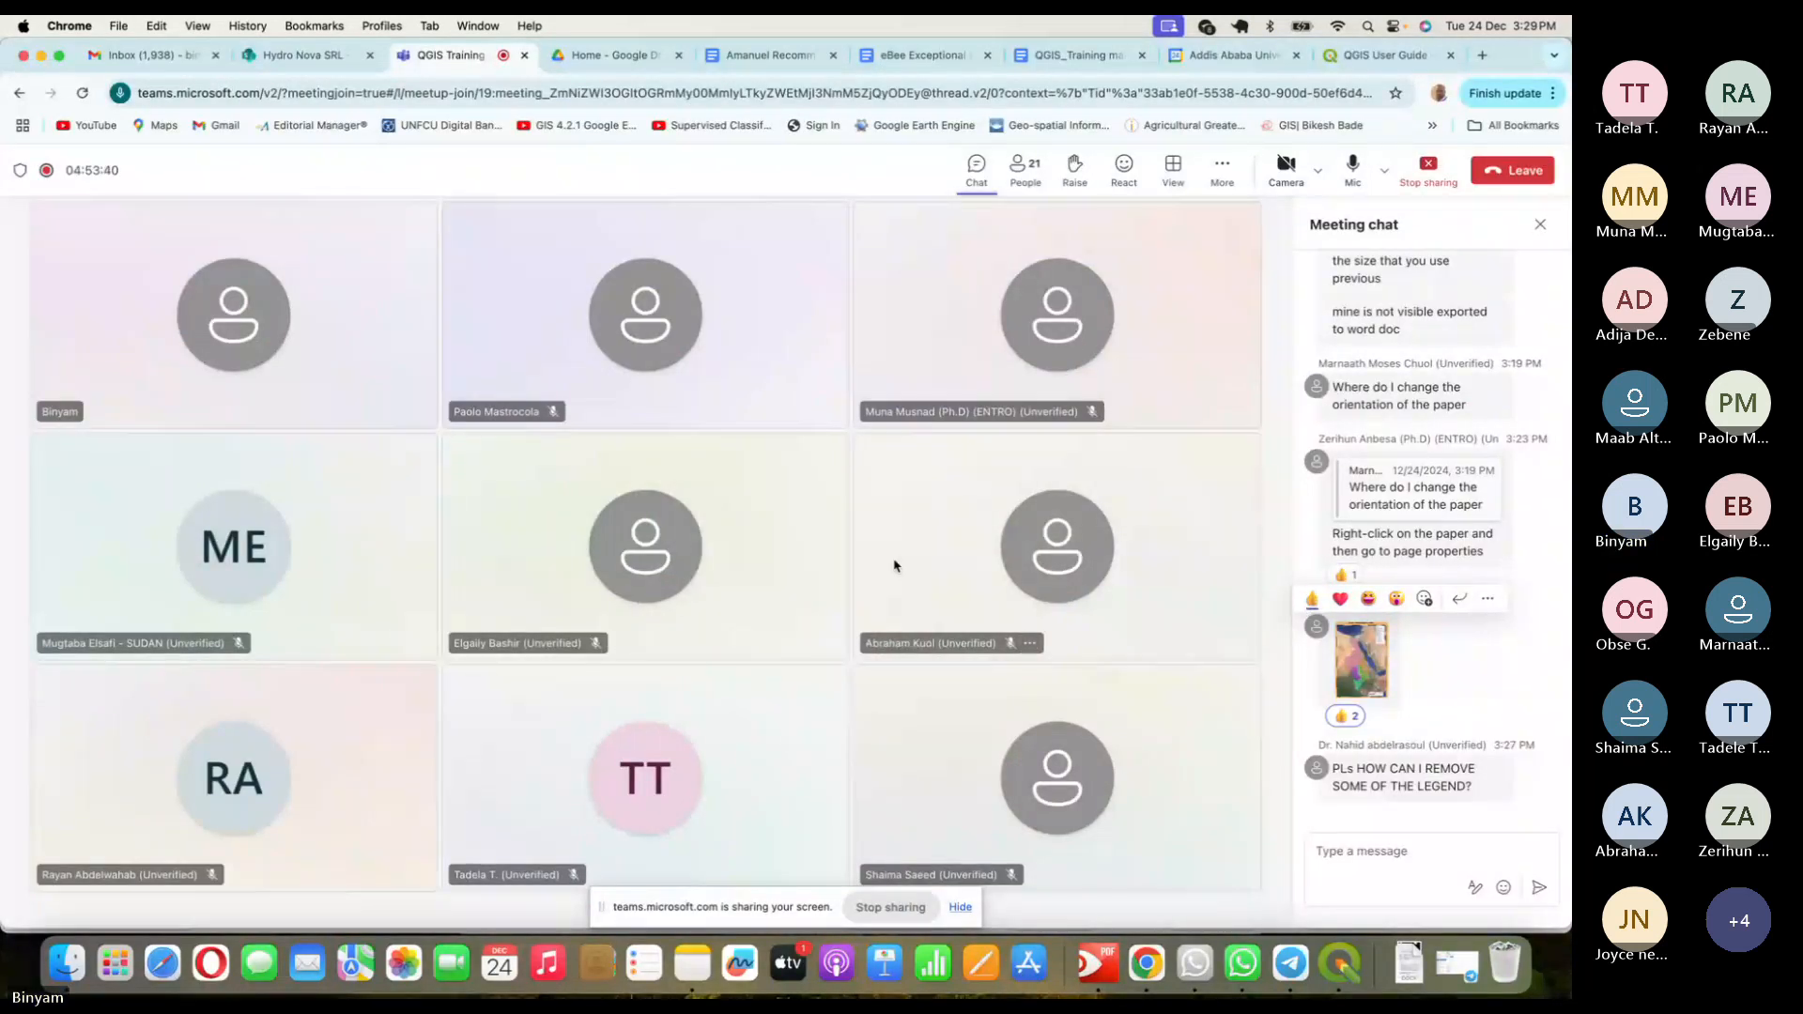
key("super+Tab")
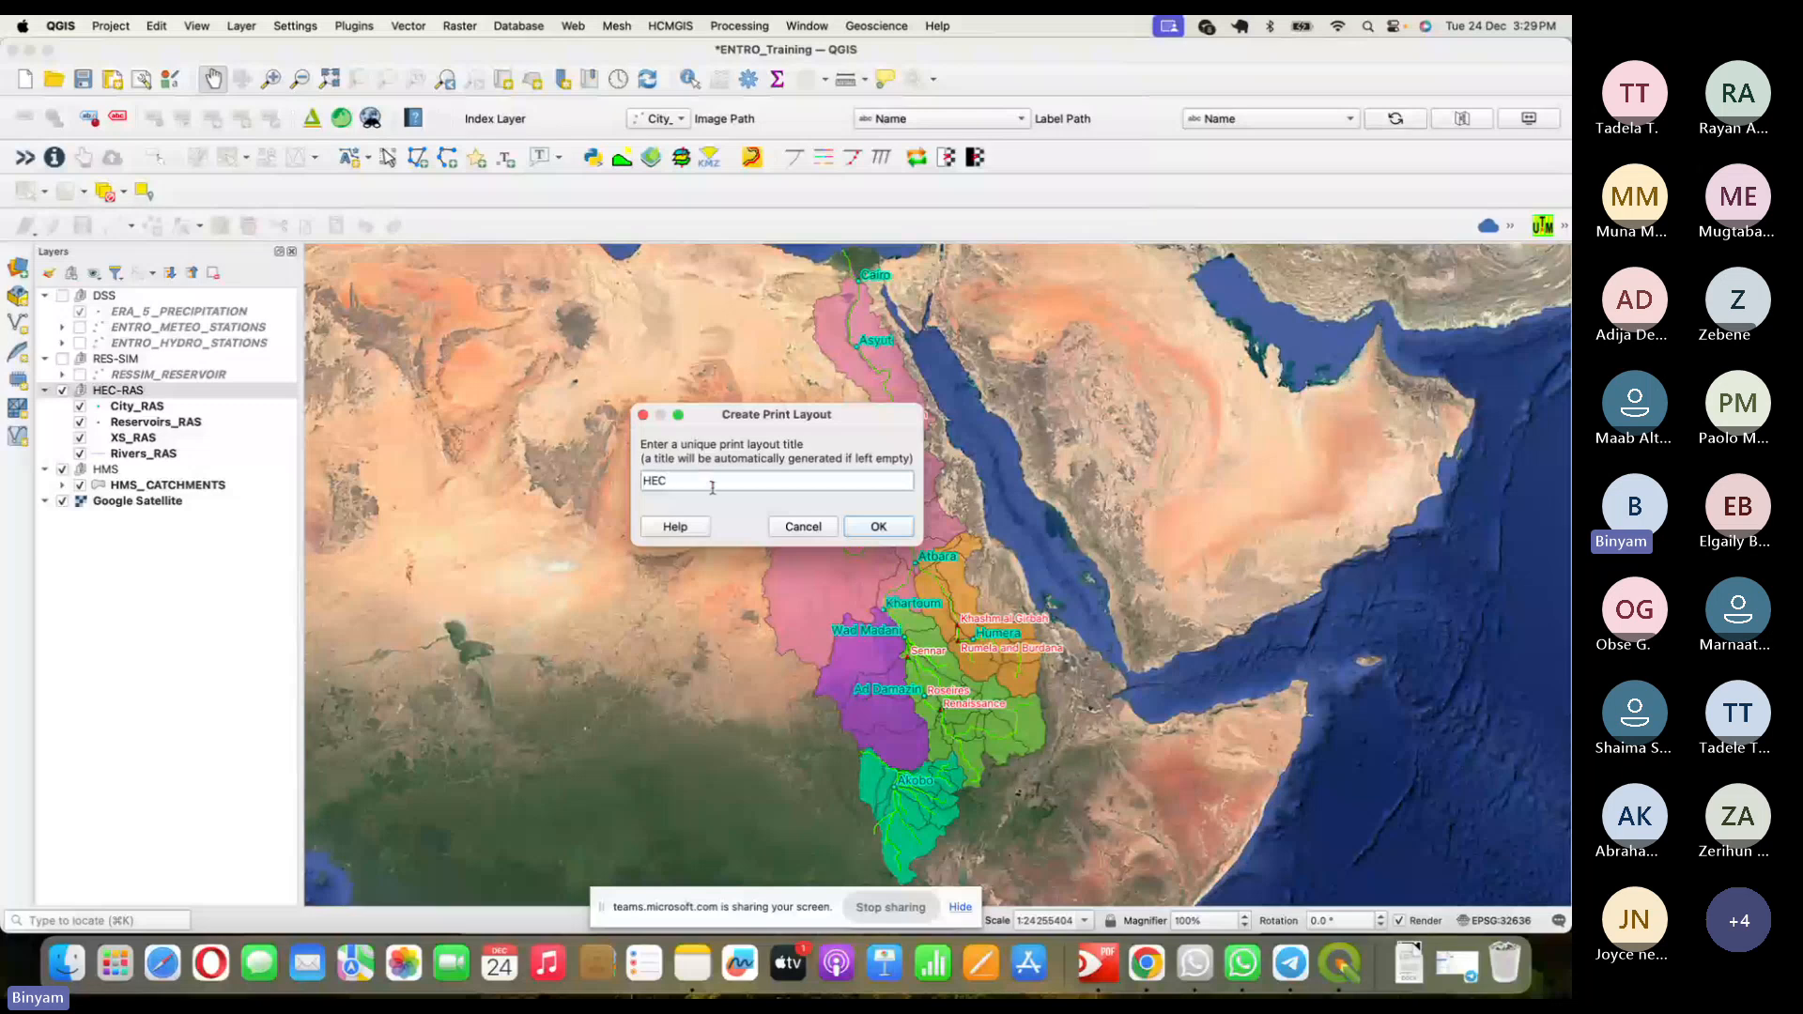
type("-RAS Map")
left_click(885, 530)
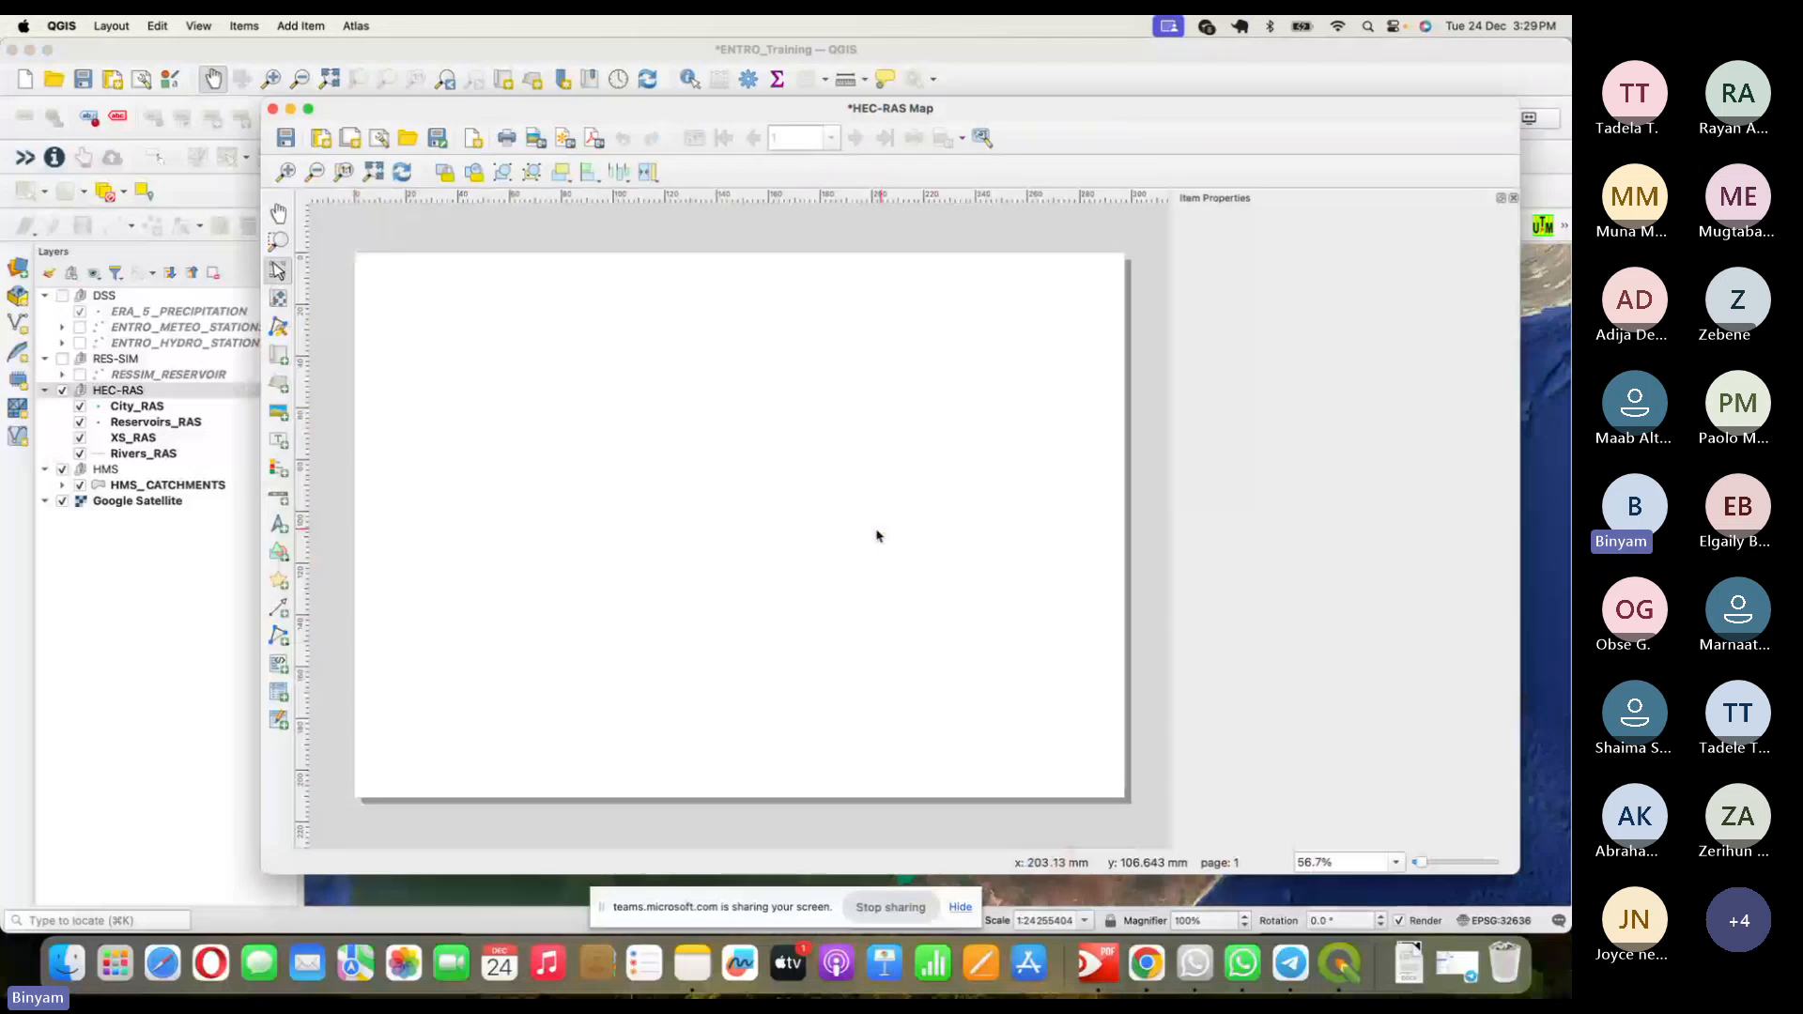
left_click(773, 301)
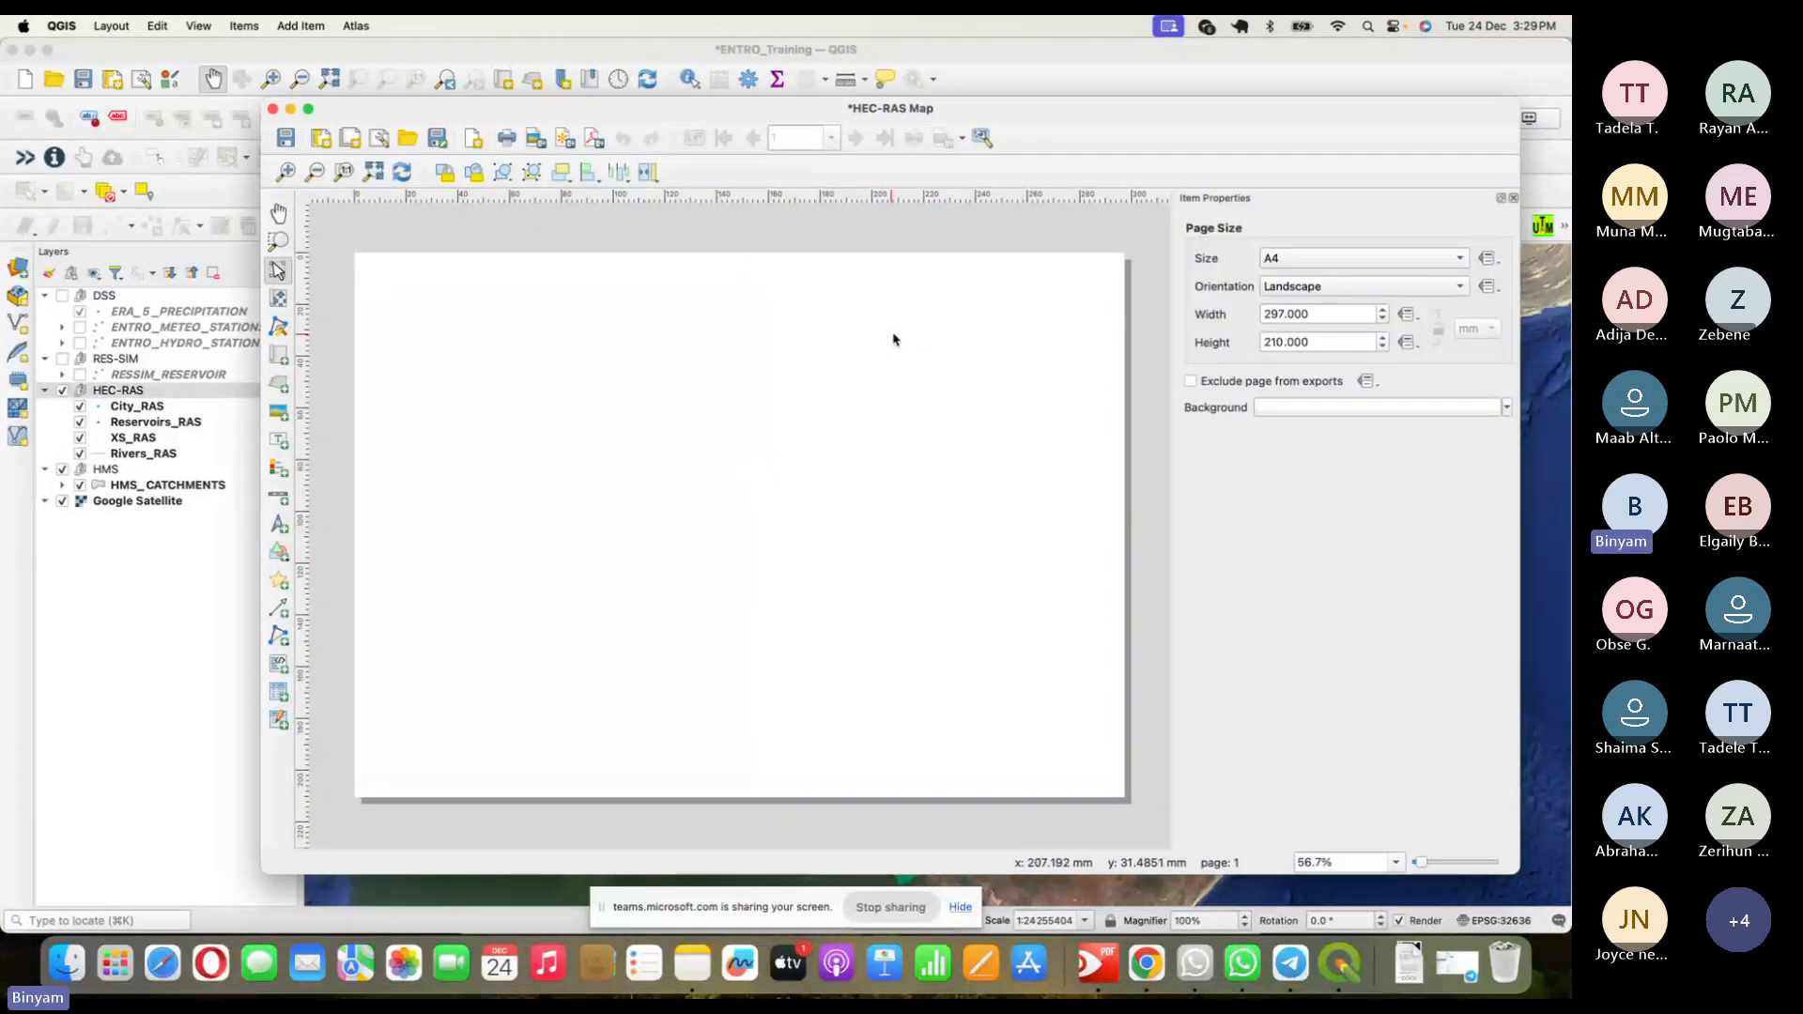
- Keep the layout page size at A4 and change its orientation to Portrait
left_click(1305, 263)
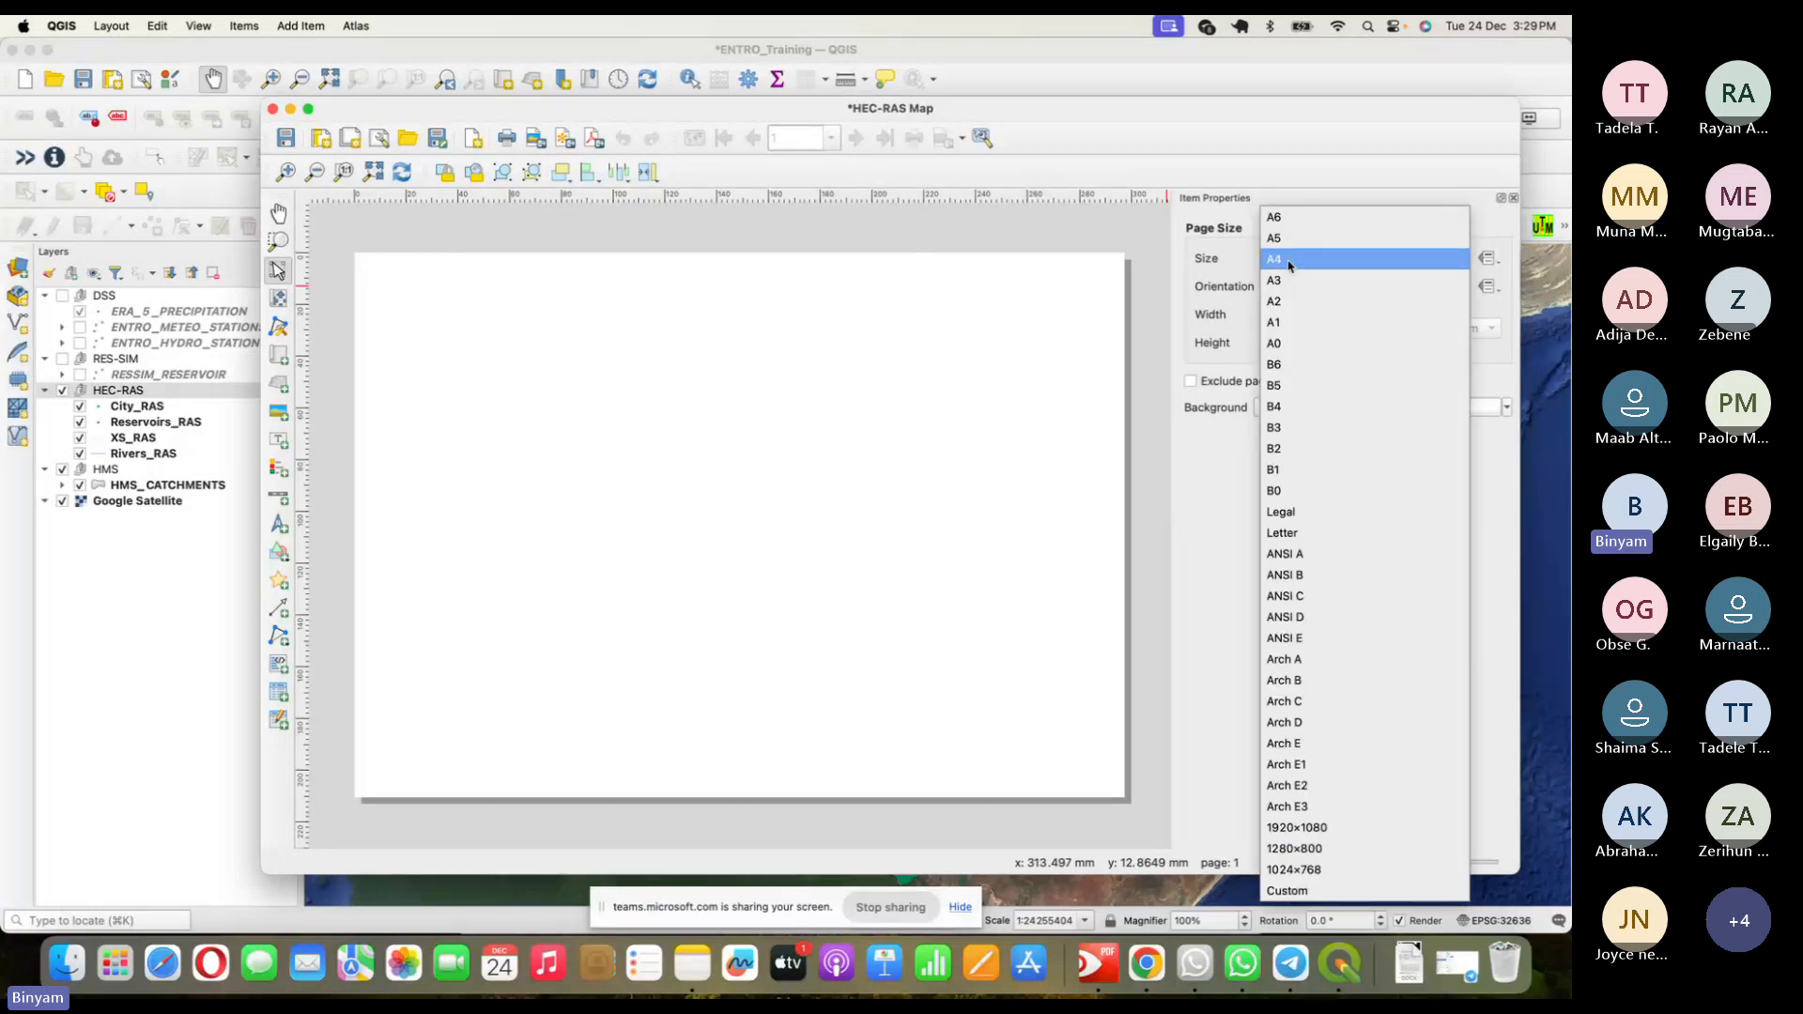
left_click(1290, 262)
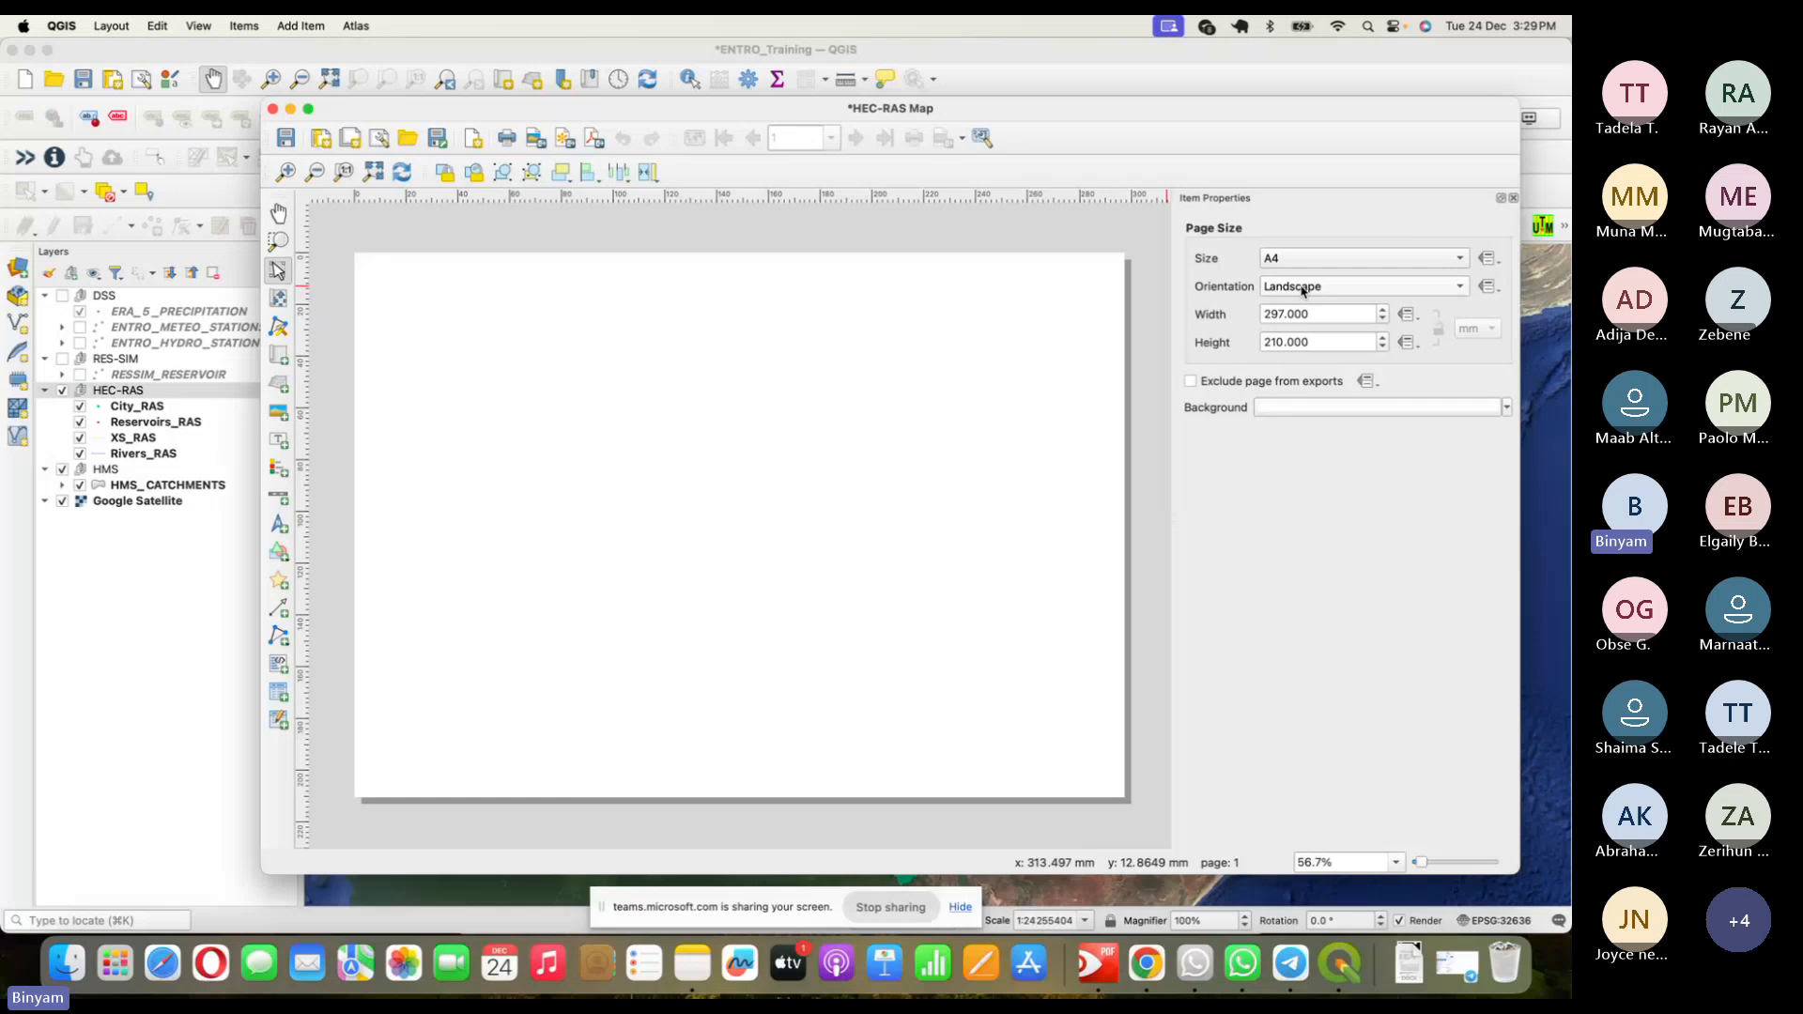
left_click(1303, 289)
left_click(1292, 268)
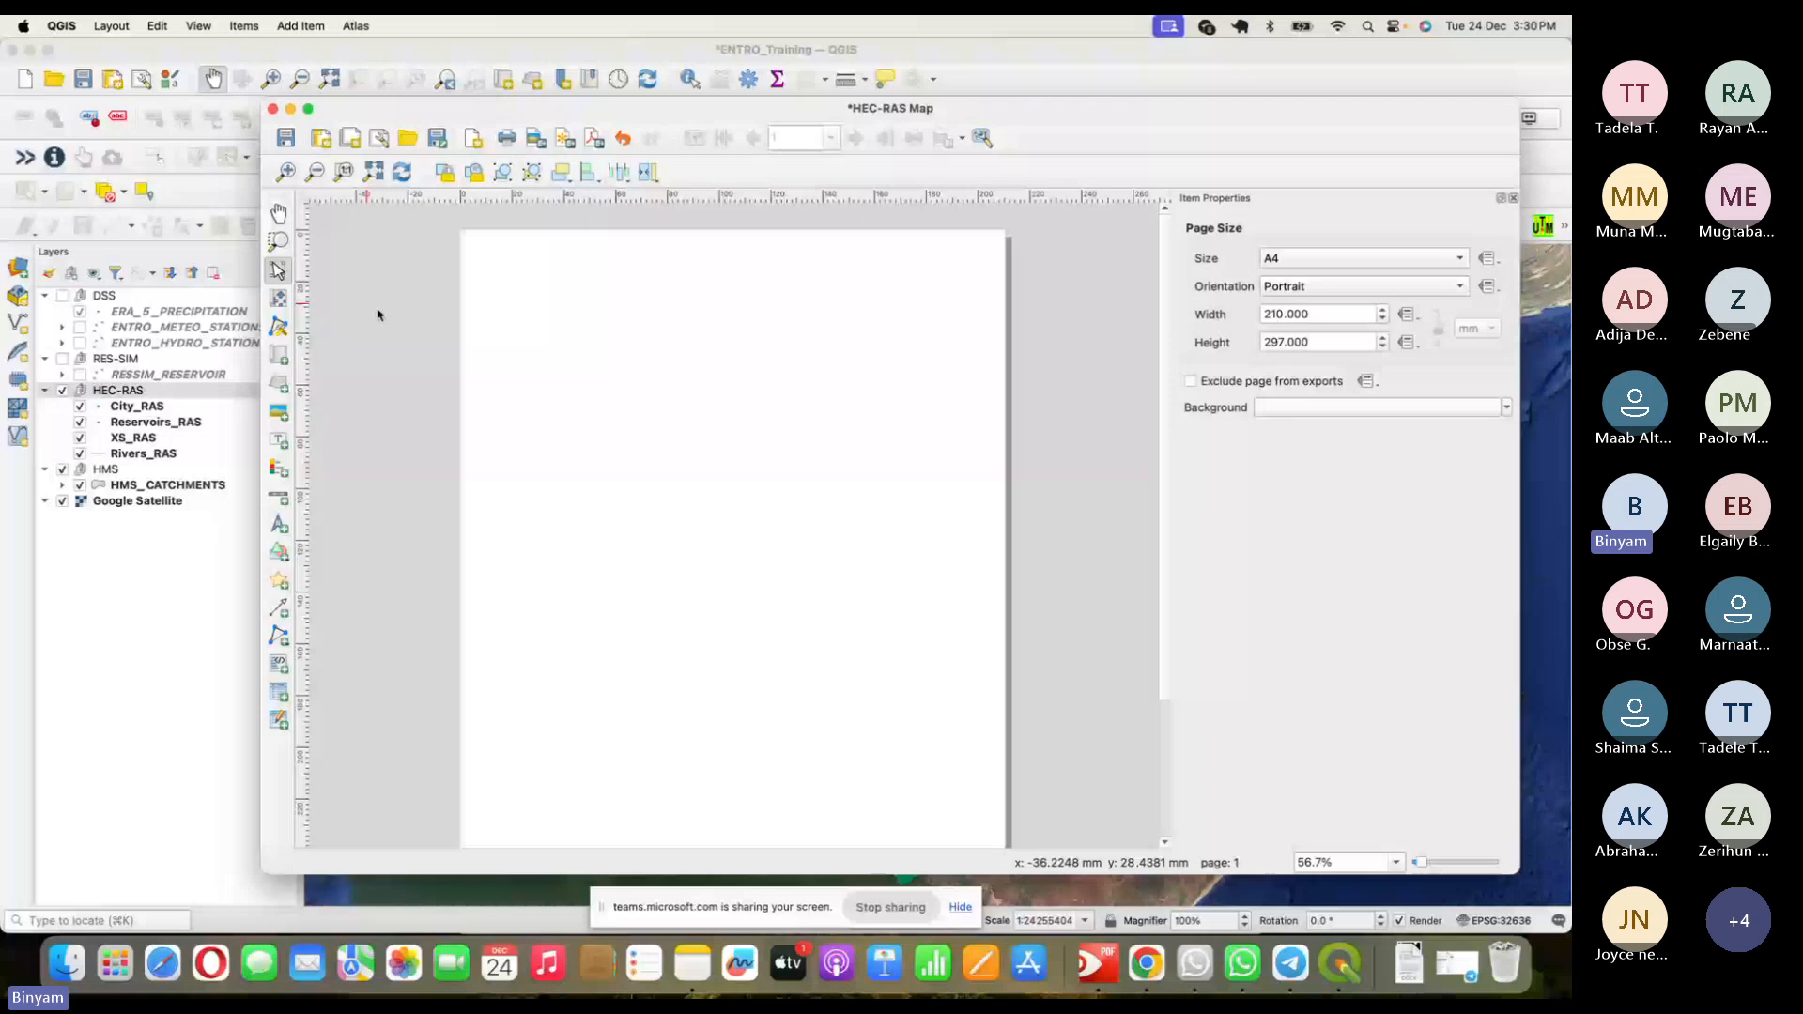
- Draw a map frame across the A4 page and stretch it down toward the page bottom
left_click(280, 357)
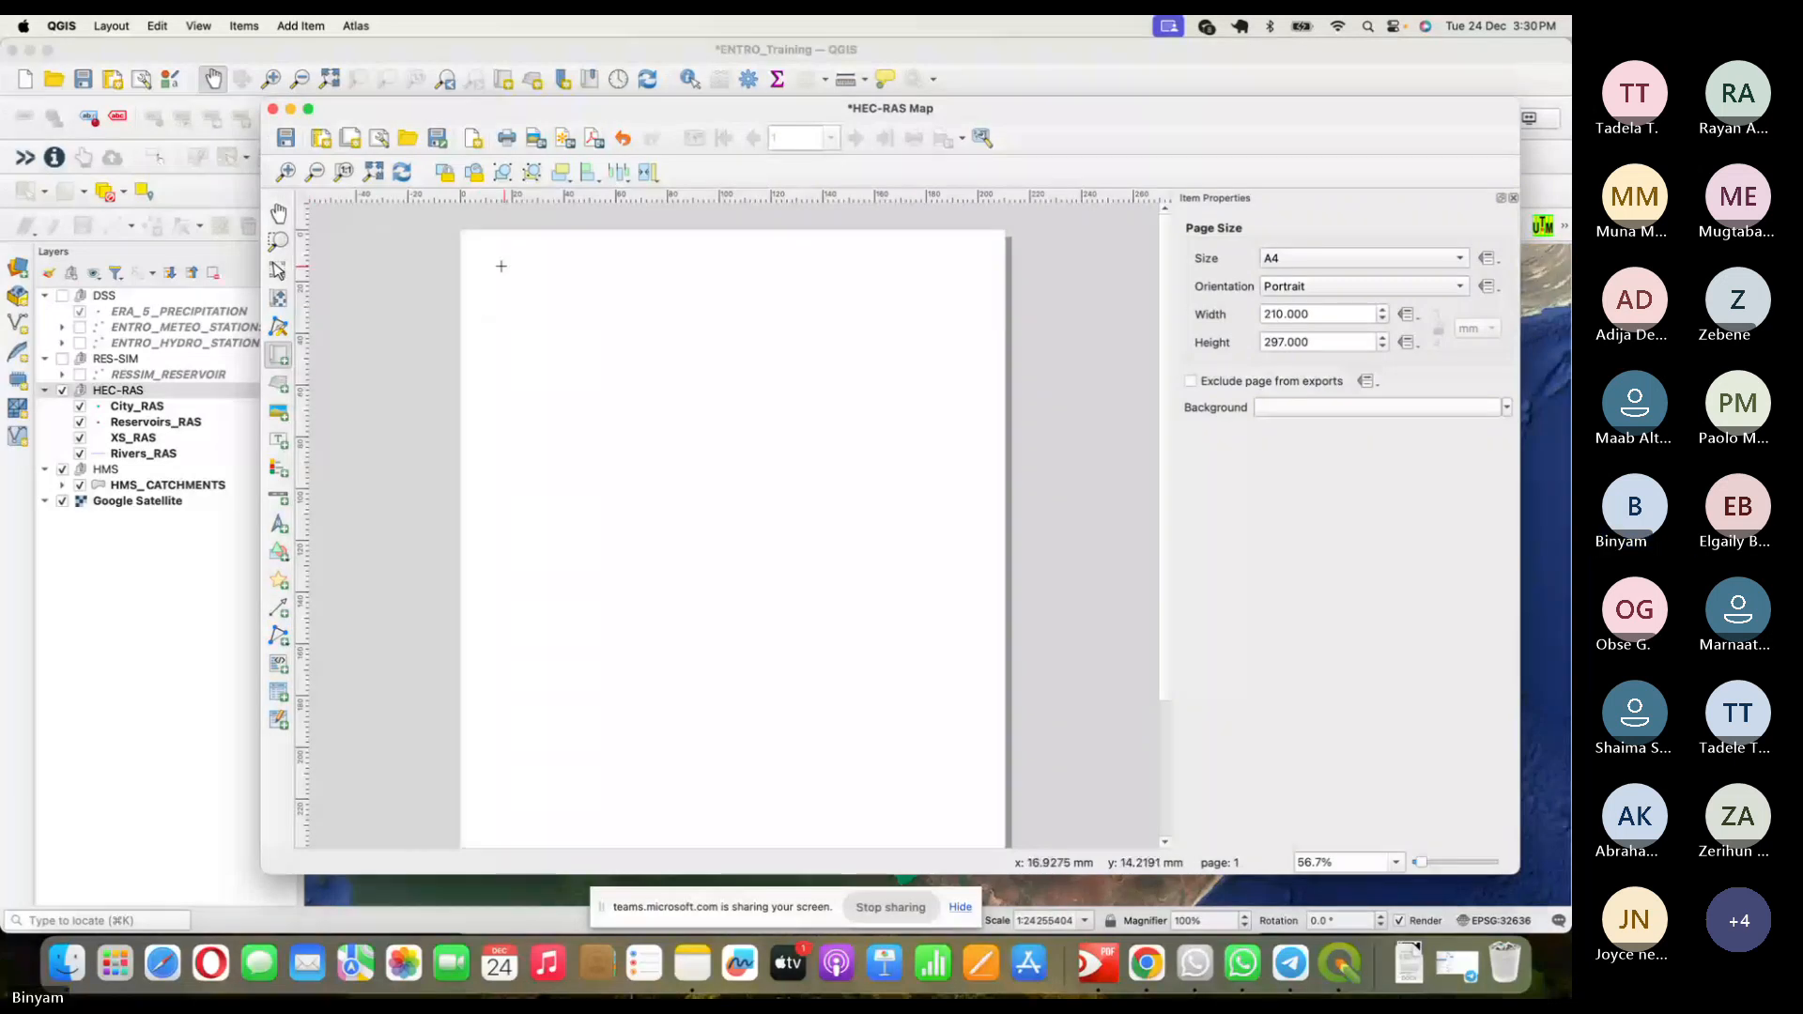
left_click_drag(498, 266, 979, 829)
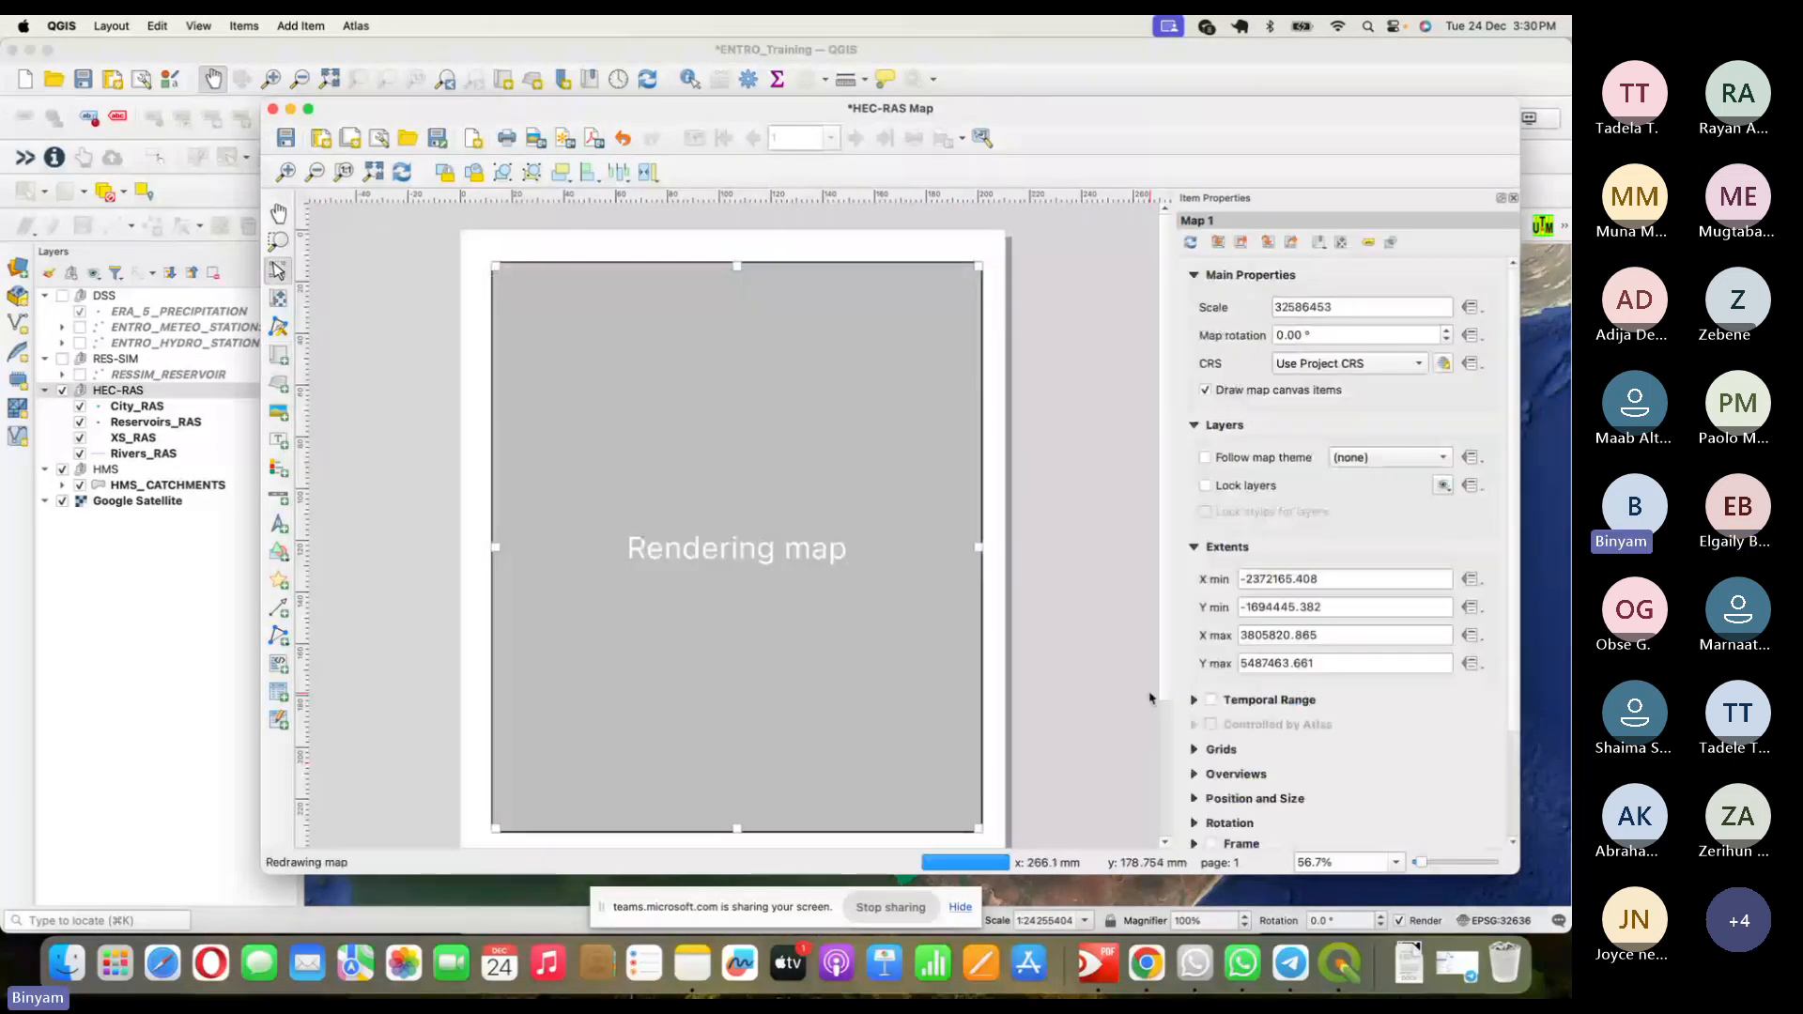
scroll(1150, 698, "down", 3)
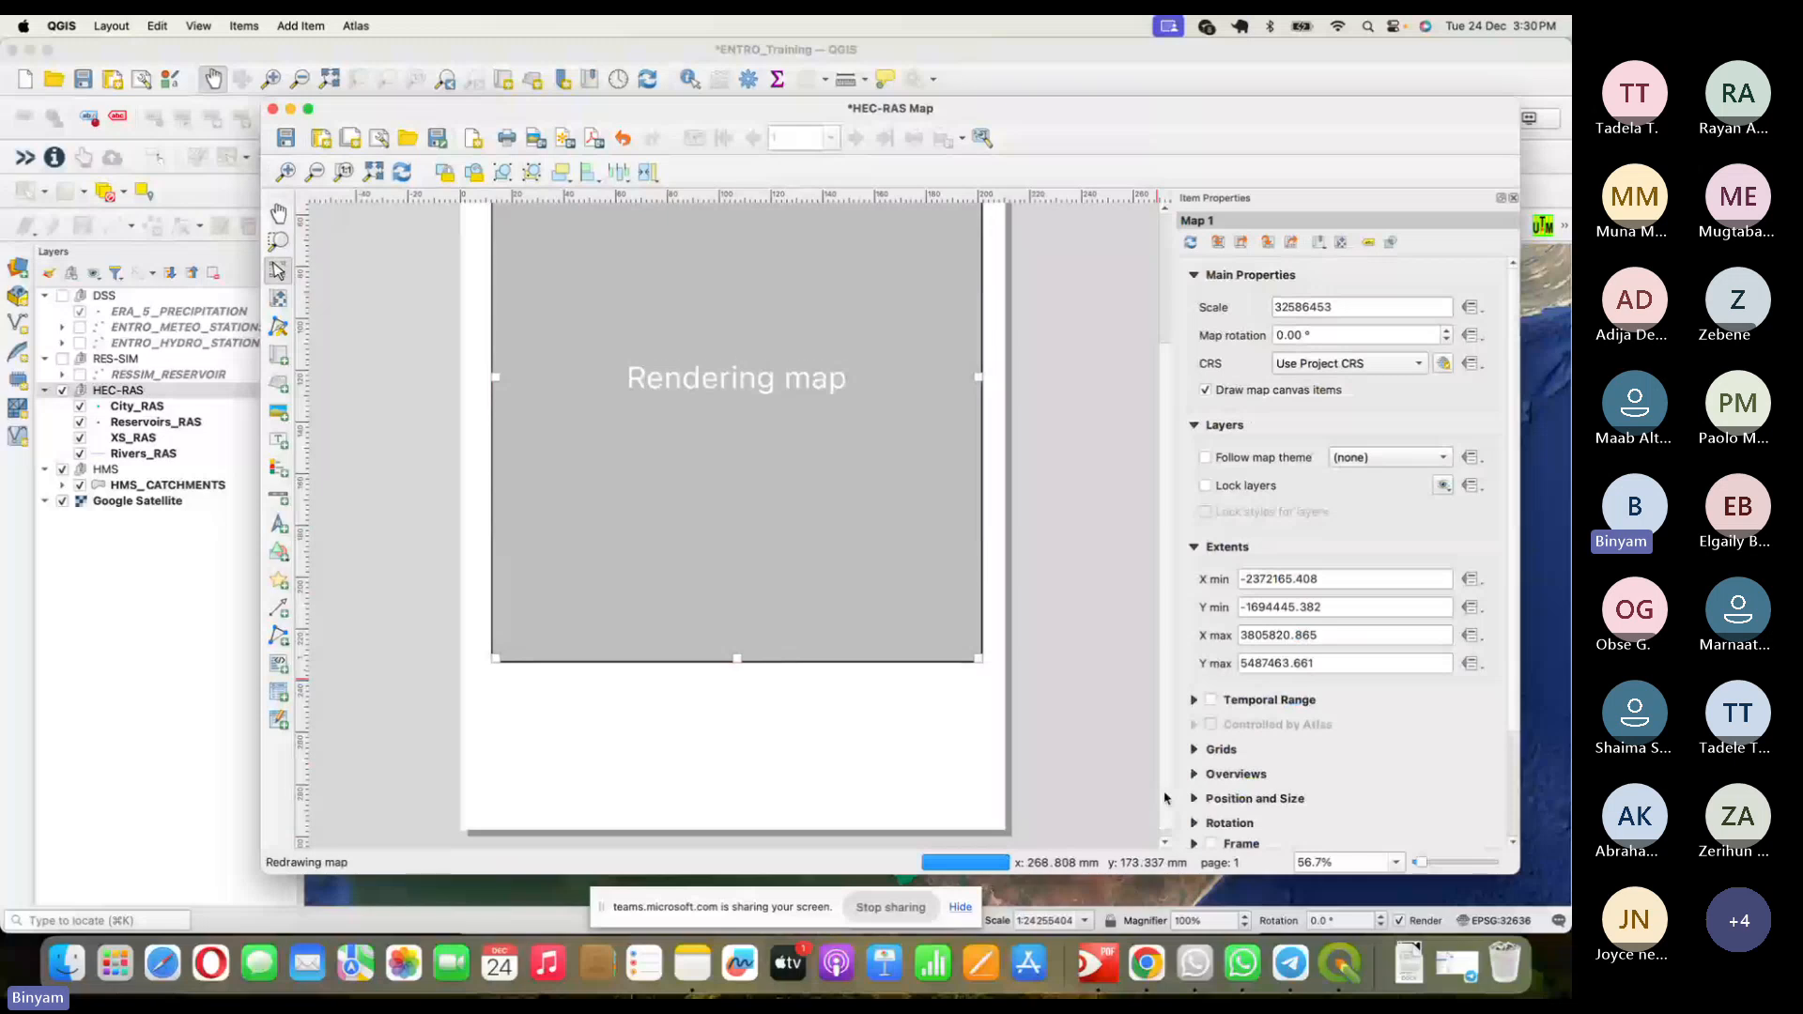
left_click_drag(736, 663, 737, 782)
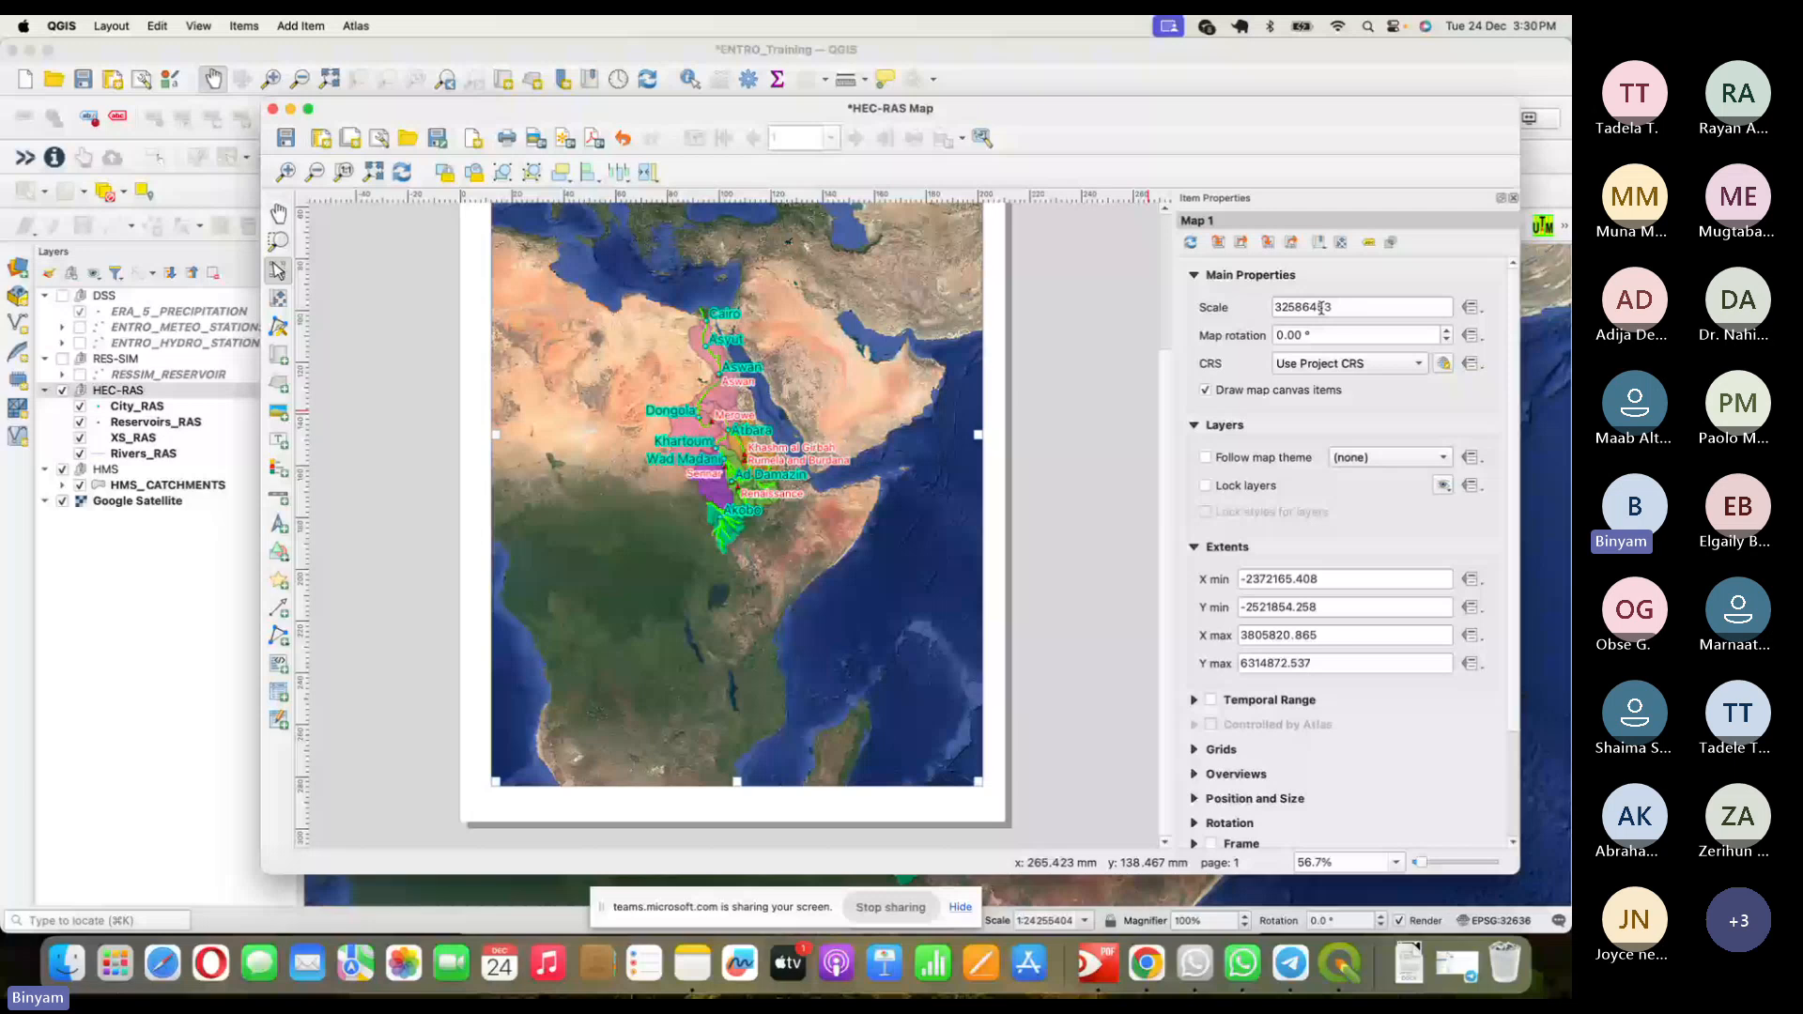
- Set Map 1's scale to 12000000 in Item Properties
double_click(1322, 307)
type("1")
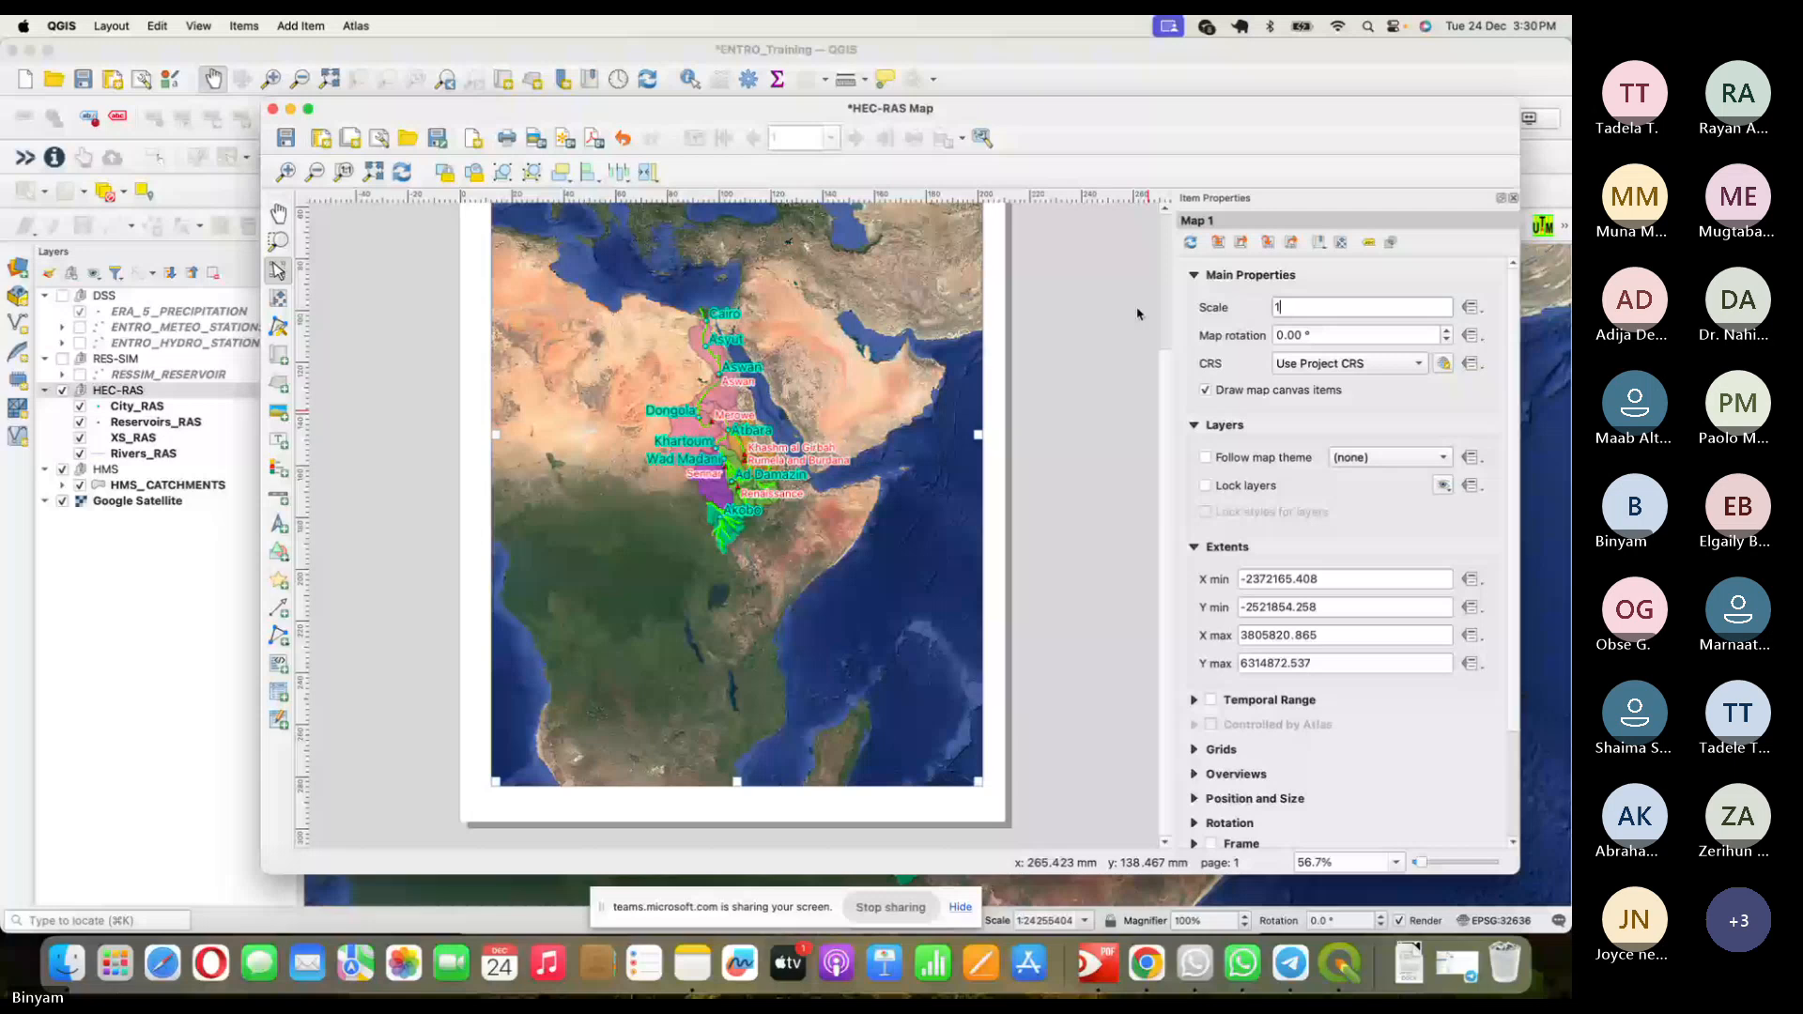
type("2000000")
key("Return")
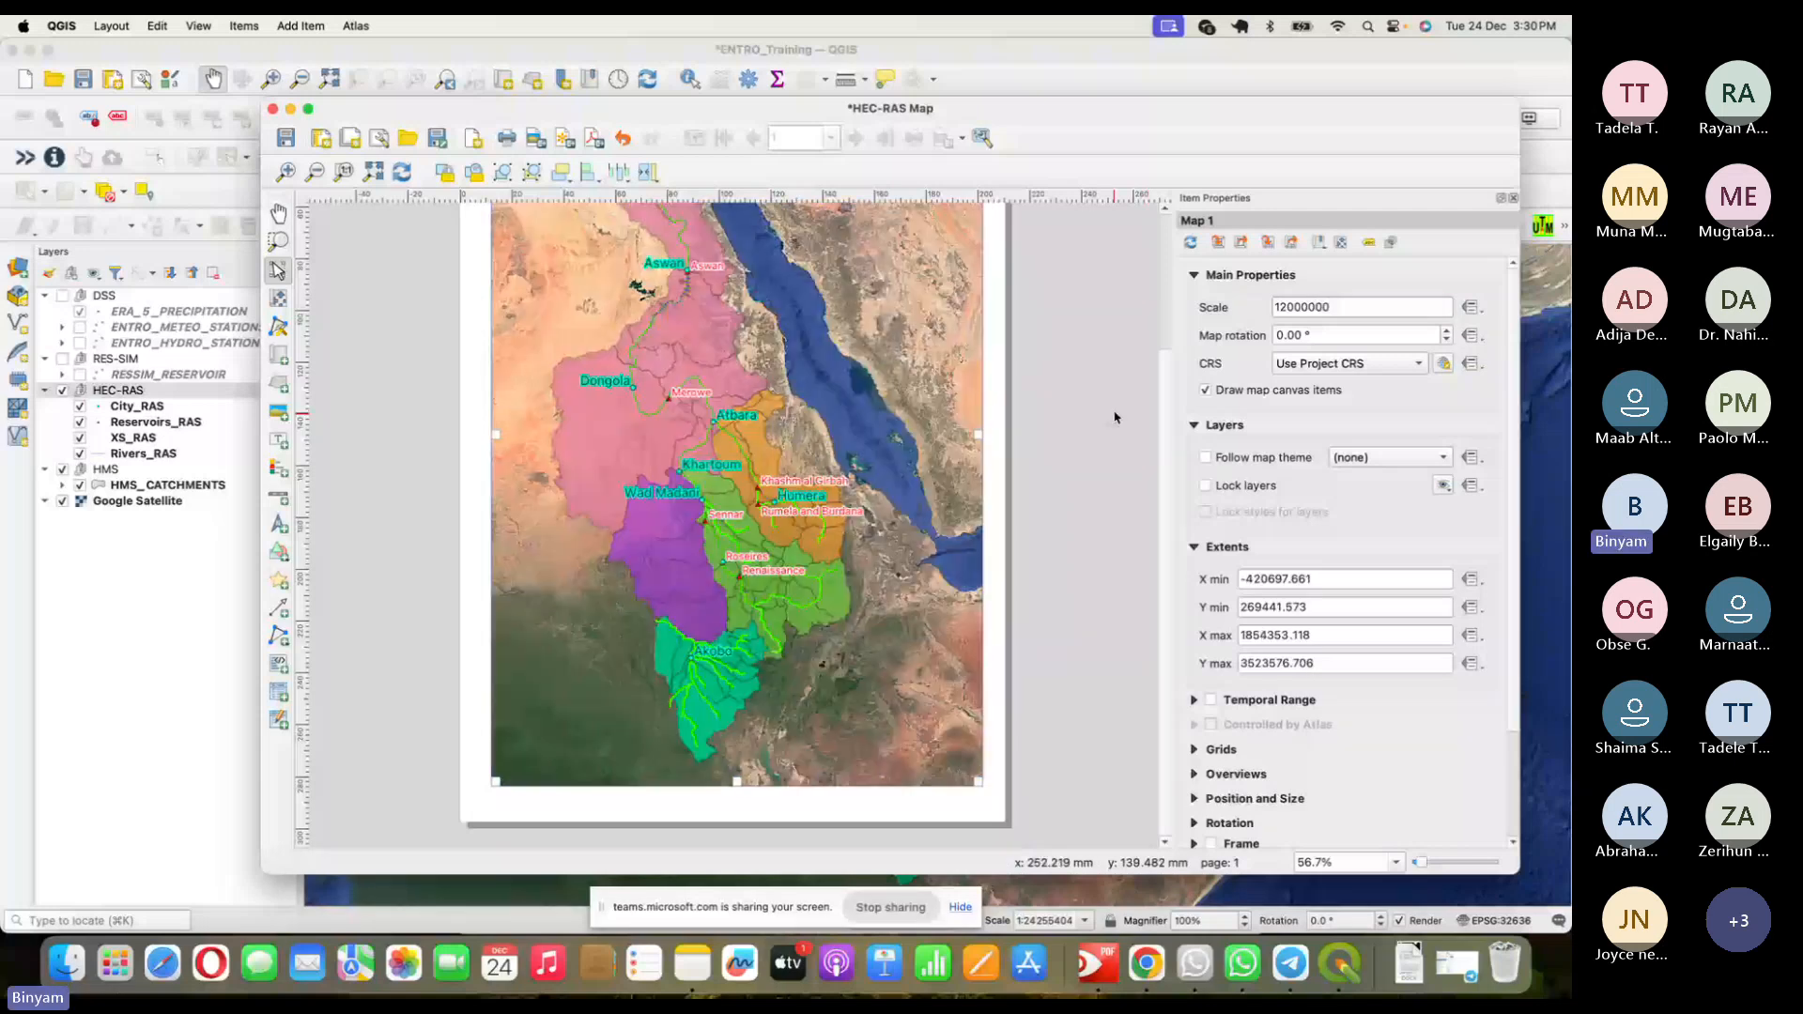
scroll(1116, 417, "up", 2)
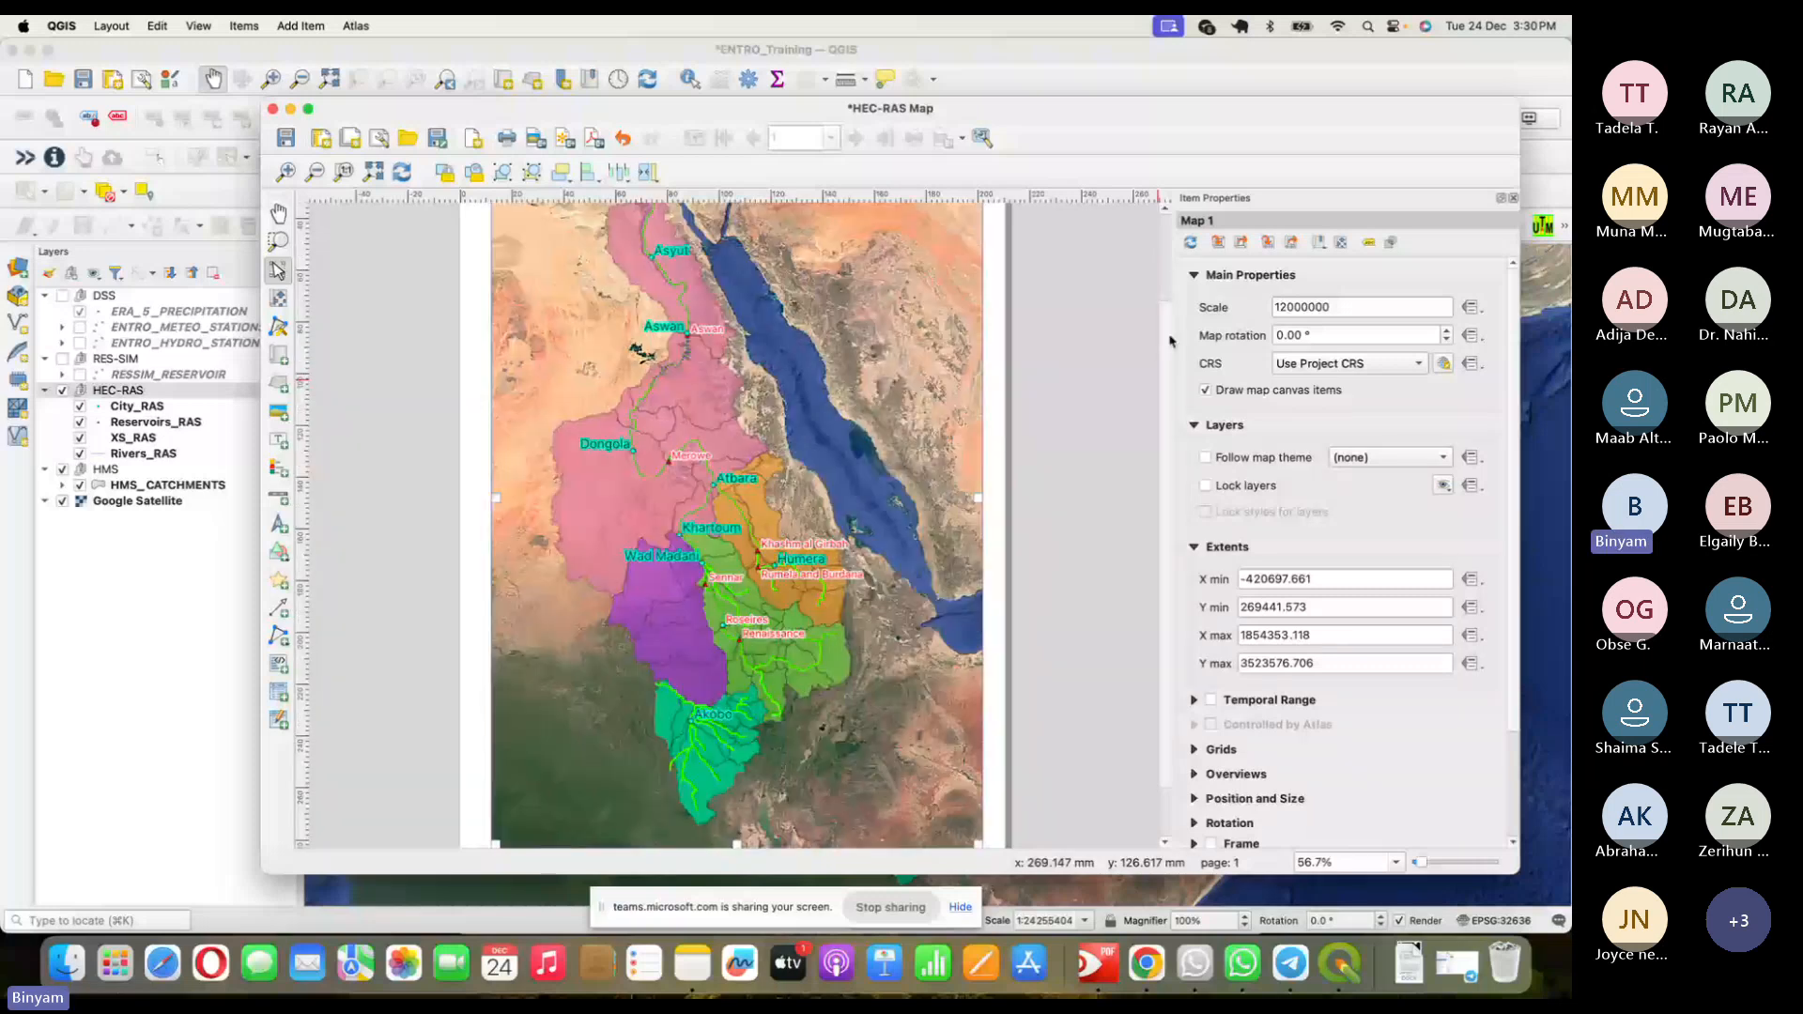
scroll(1171, 341, "down", 2)
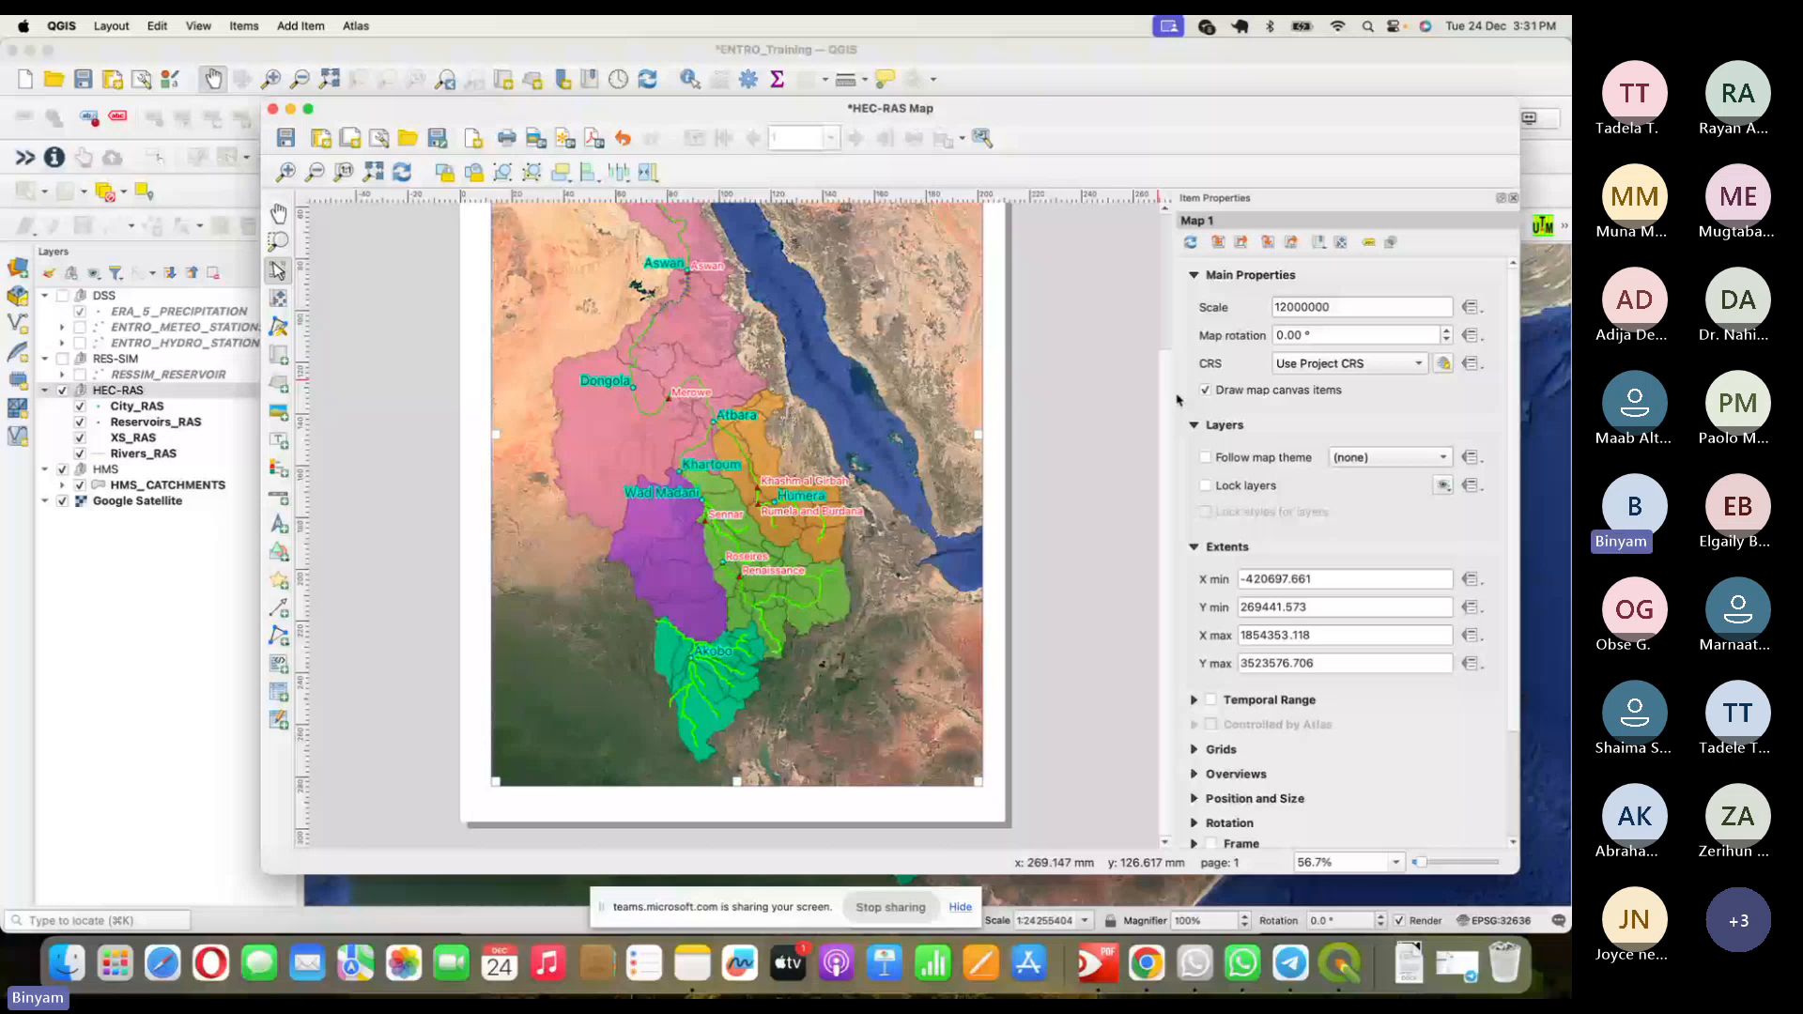
- Draw a legend, place it at the map's upper-left, and turn off Auto update
left_click(278, 467)
left_click_drag(502, 543, 543, 604)
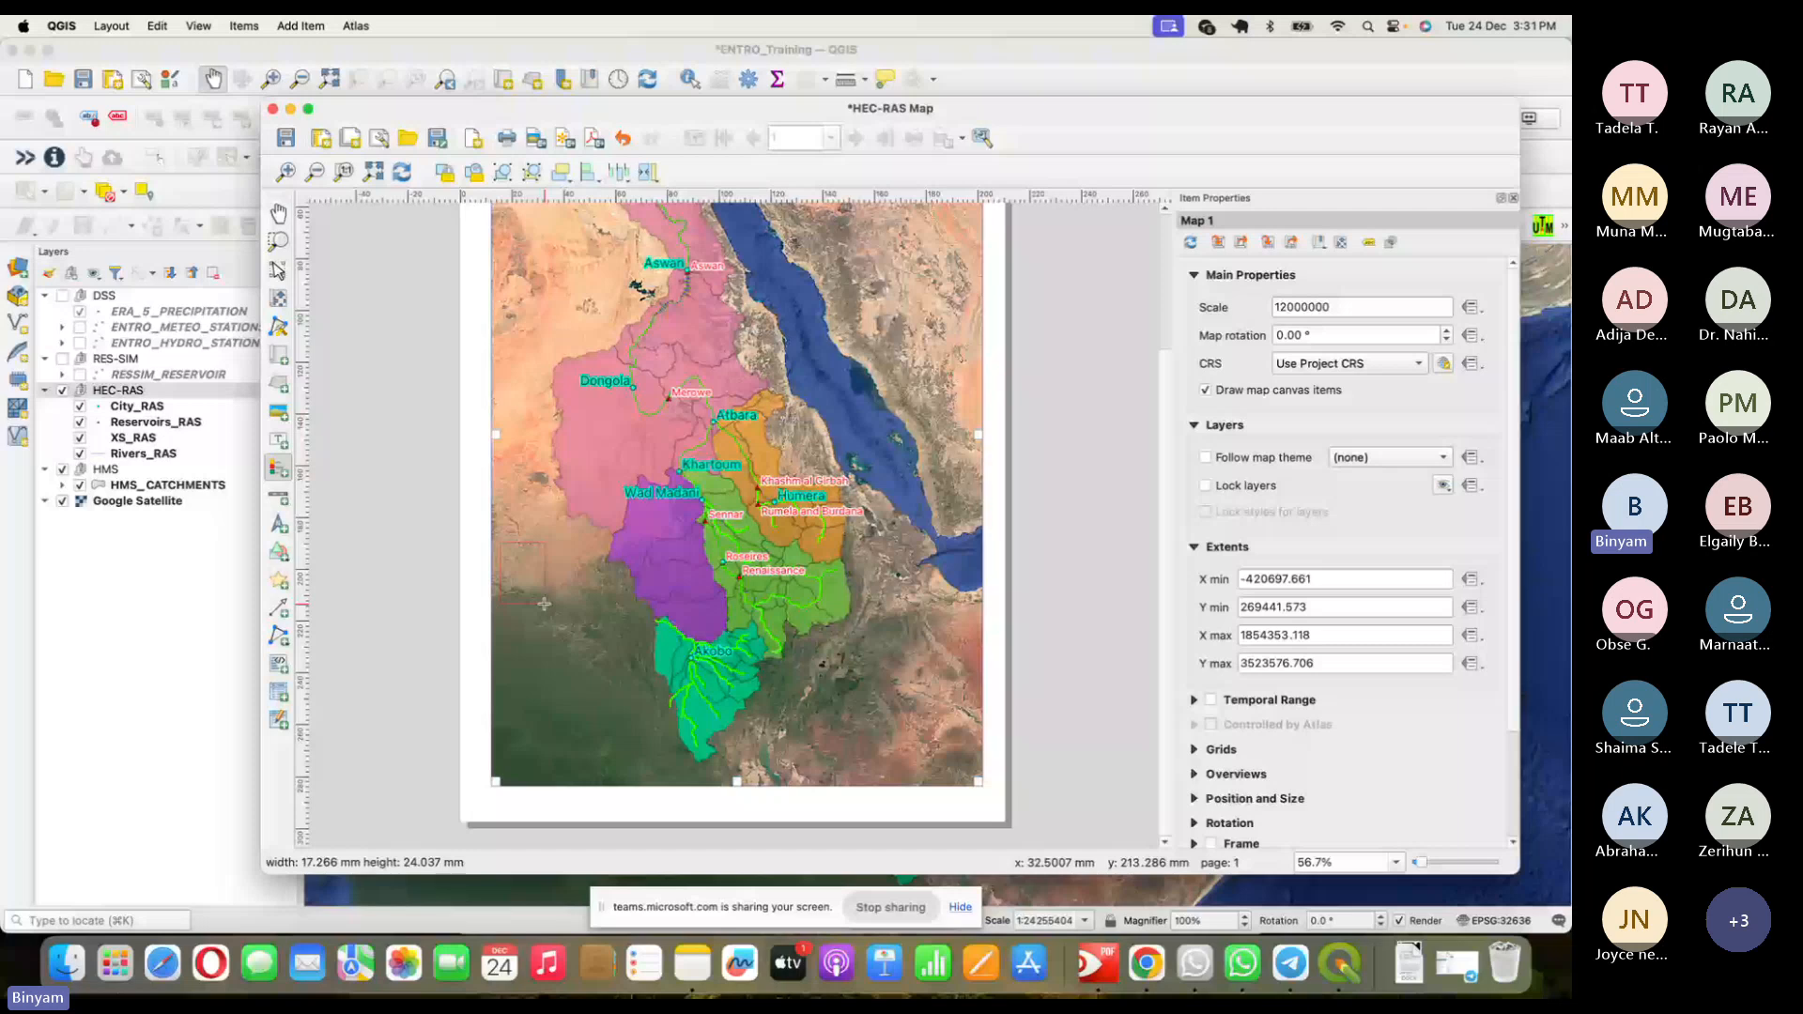
left_click_drag(545, 604, 554, 647)
mouse_move(554, 647)
left_mouse_down()
mouse_move(554, 494)
mouse_move(576, 542)
left_mouse_up()
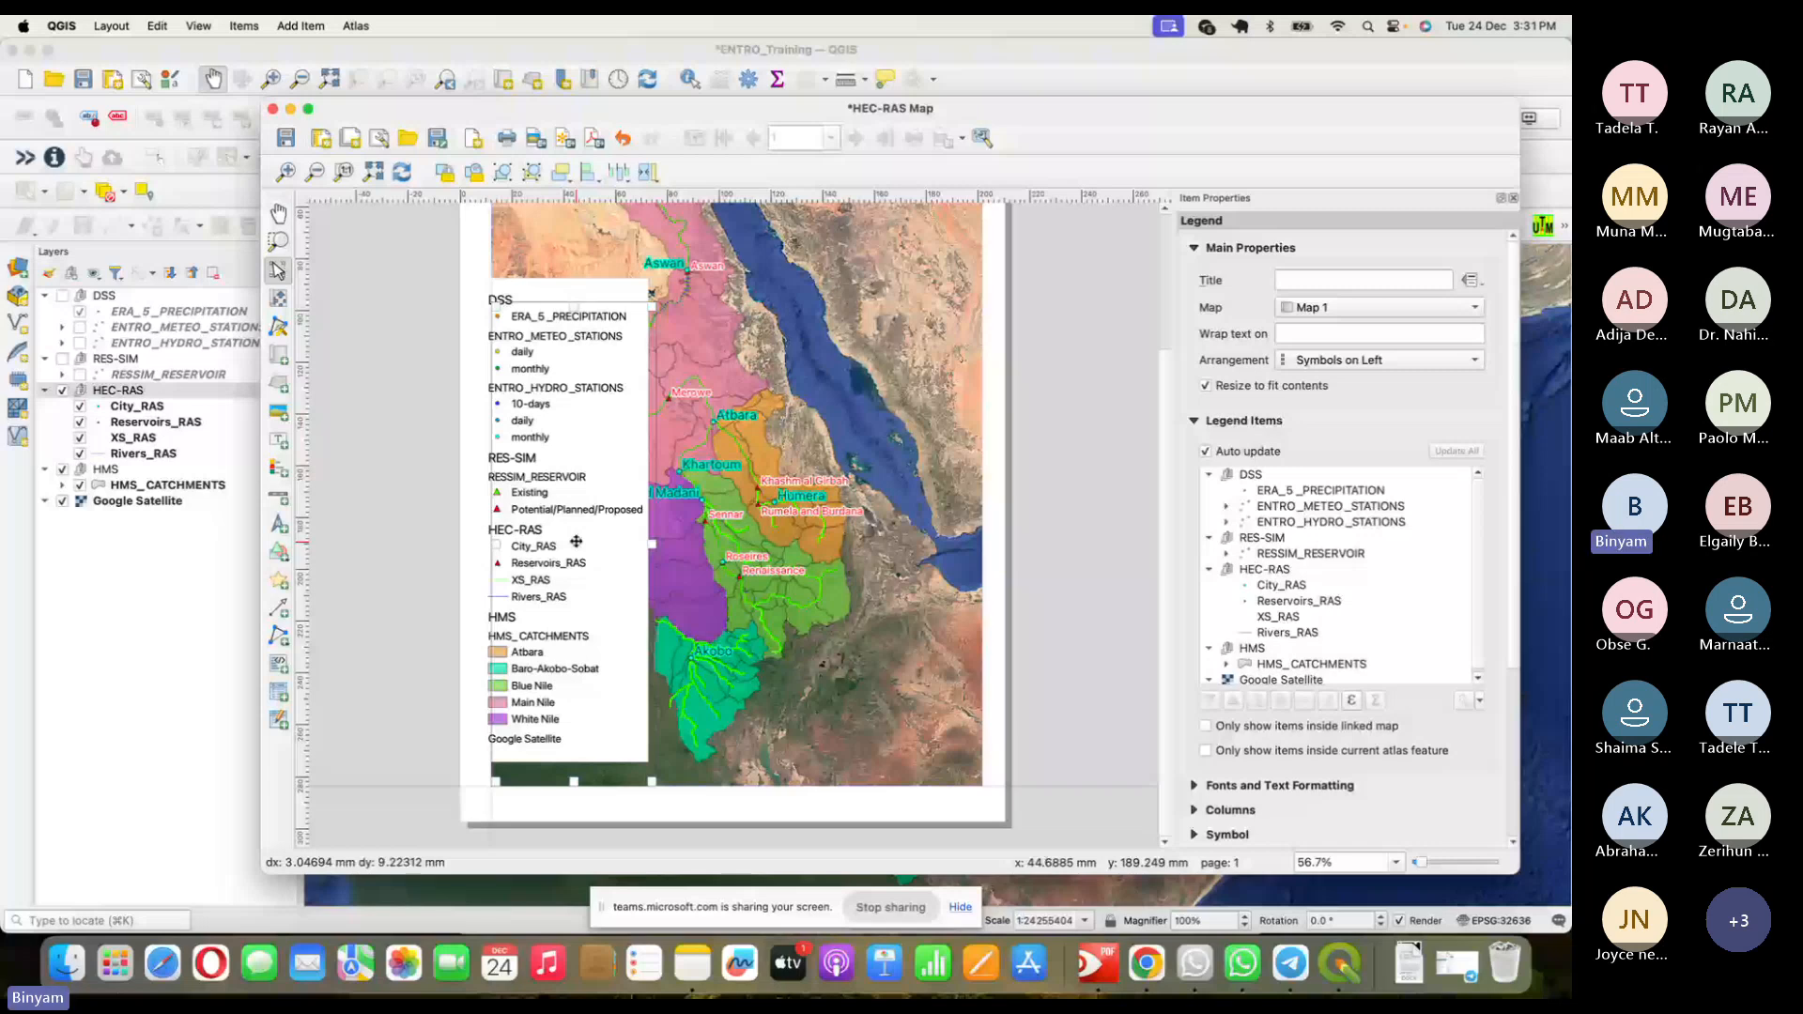
left_click_drag(576, 541, 576, 541)
left_click(1207, 452)
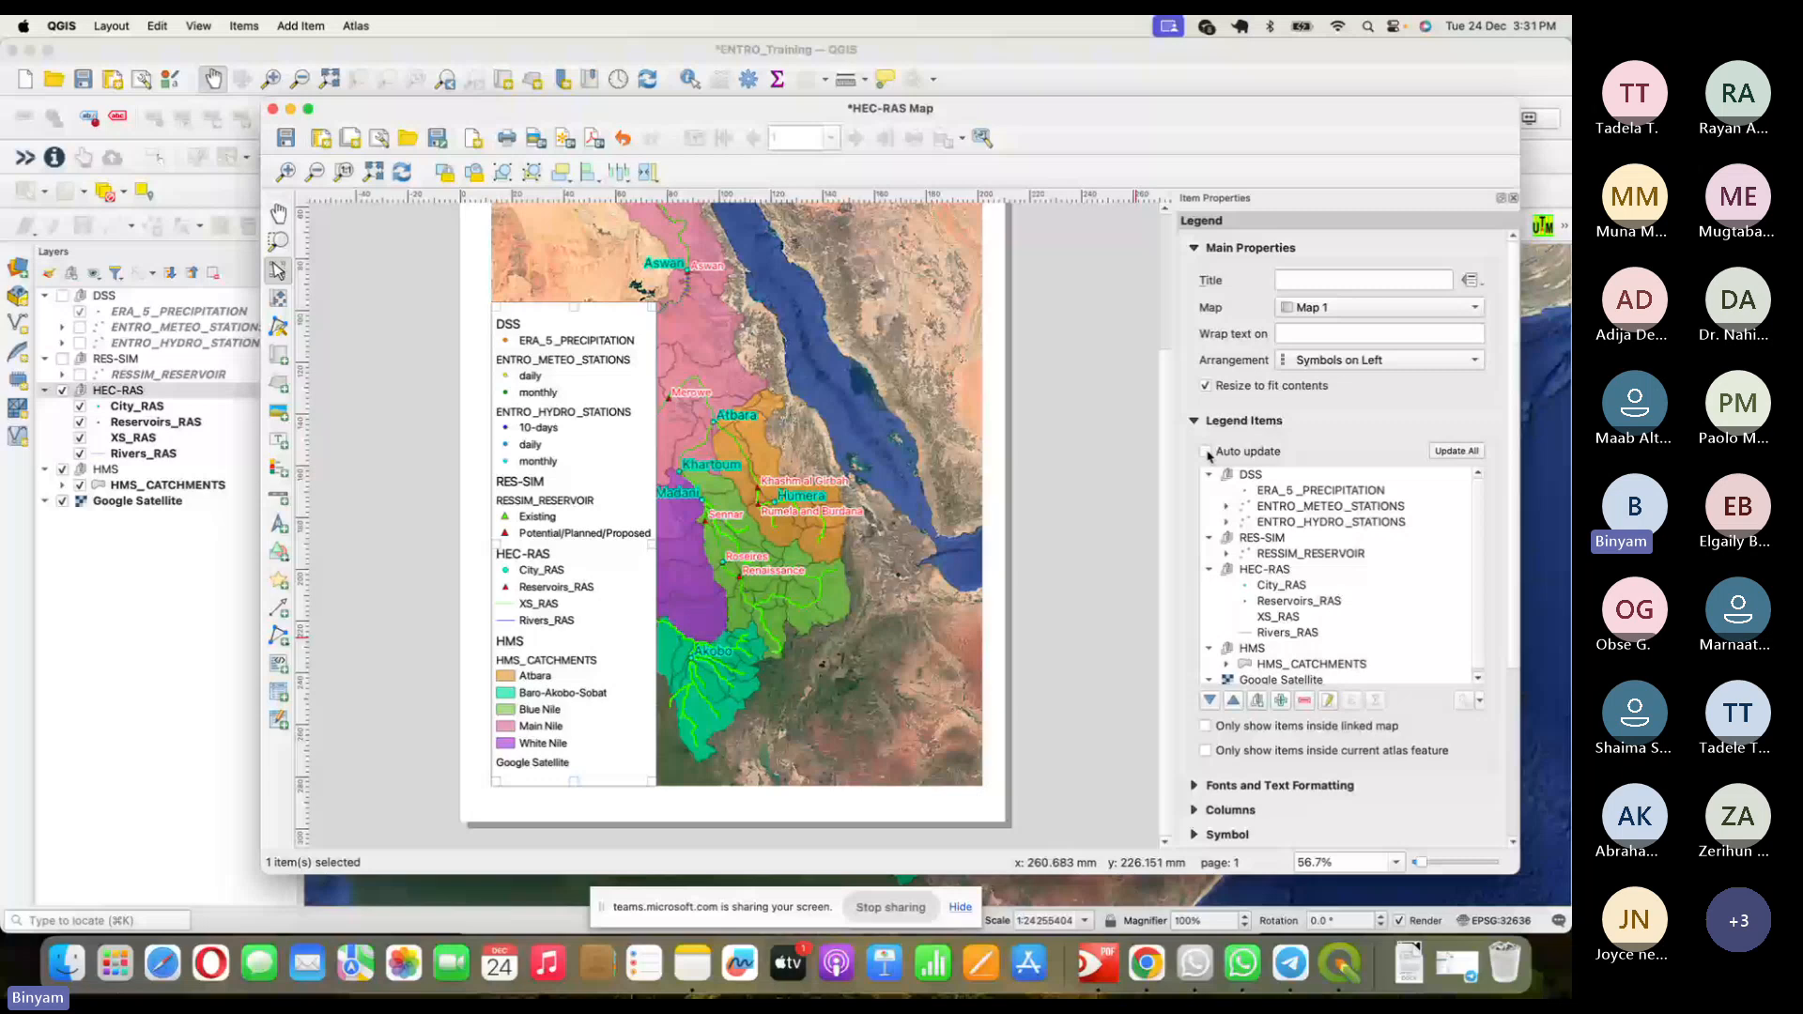
- Remove the DSS, RES-SIM and HMS groups from the legend items
left_click(1310, 701)
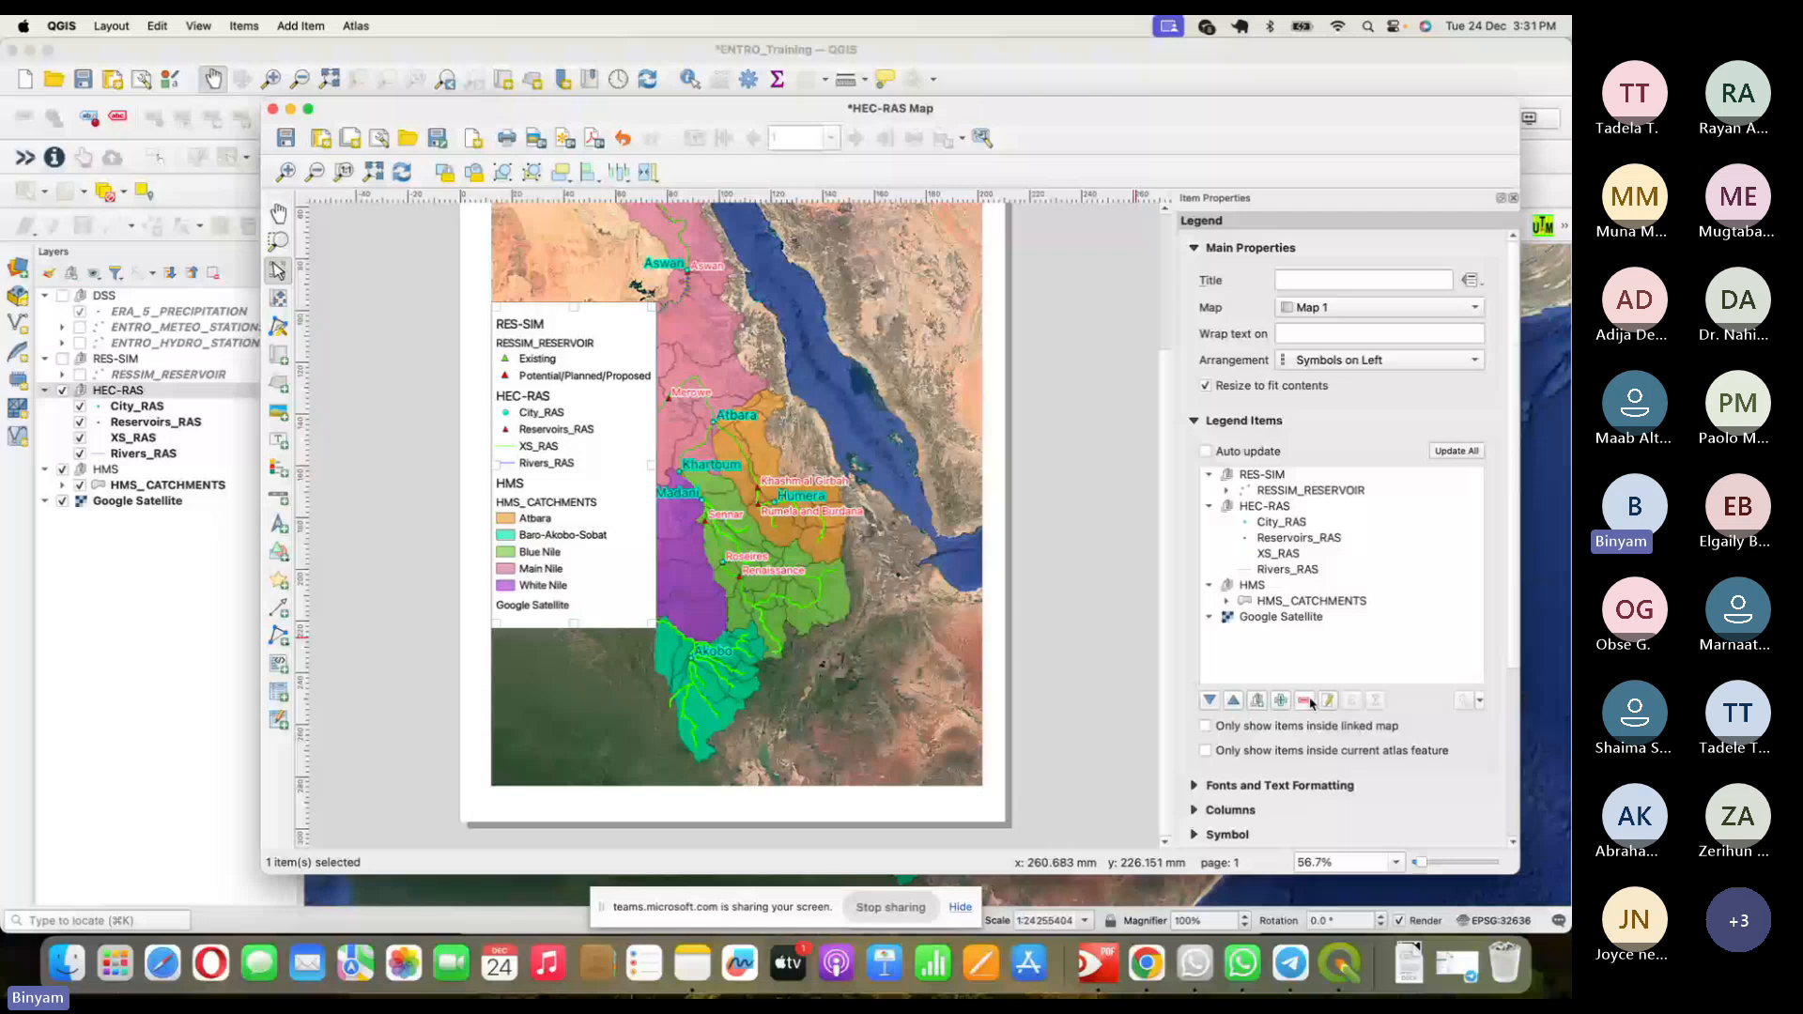
left_click(1263, 476)
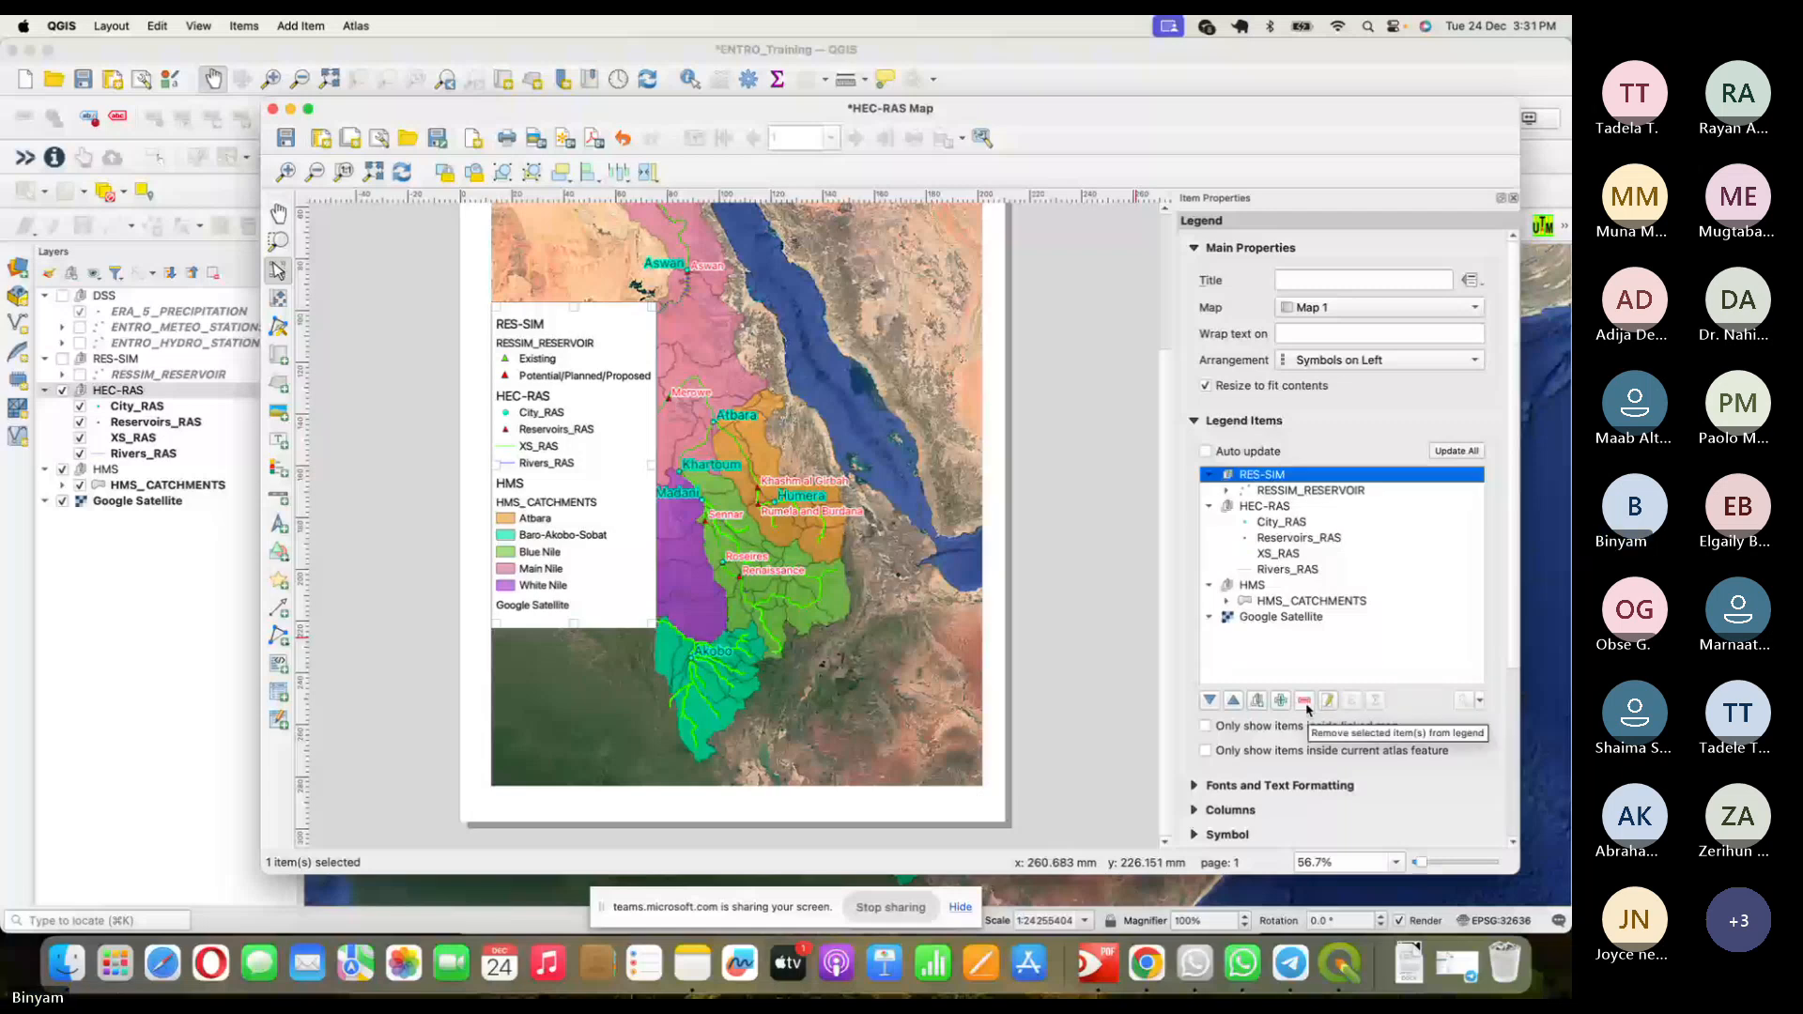
left_click(1306, 707)
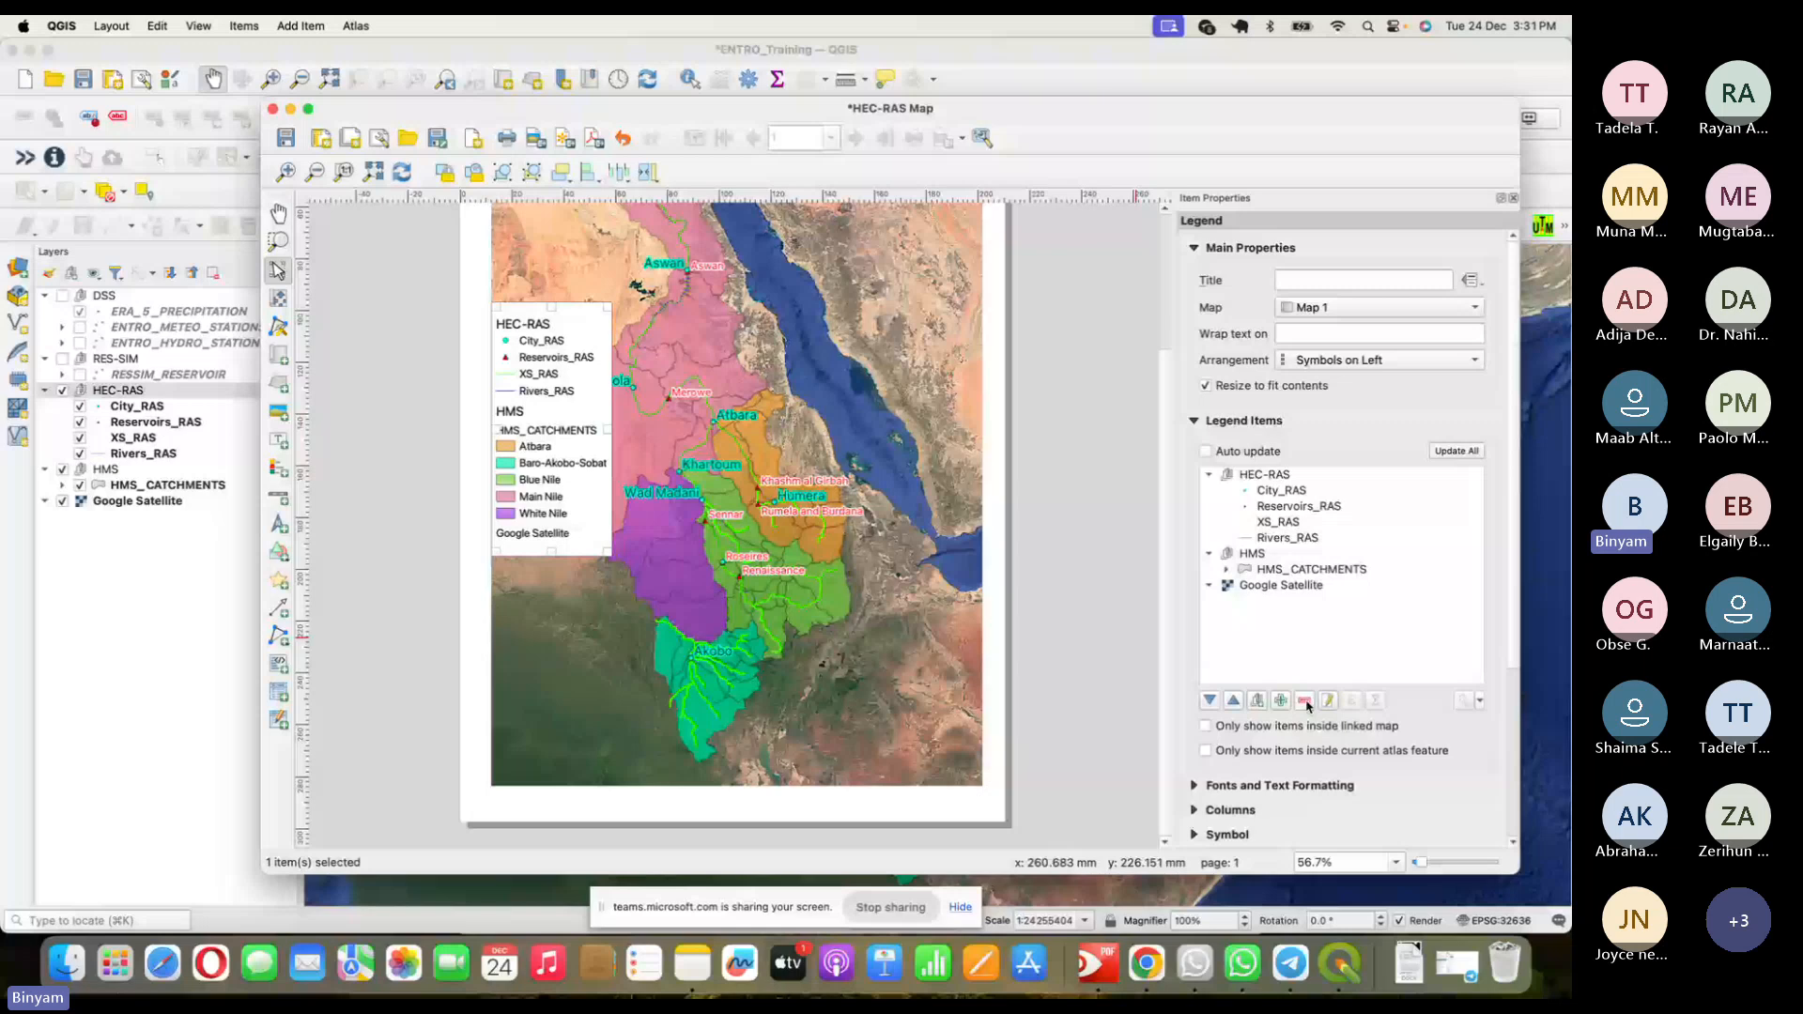
left_click(1252, 555)
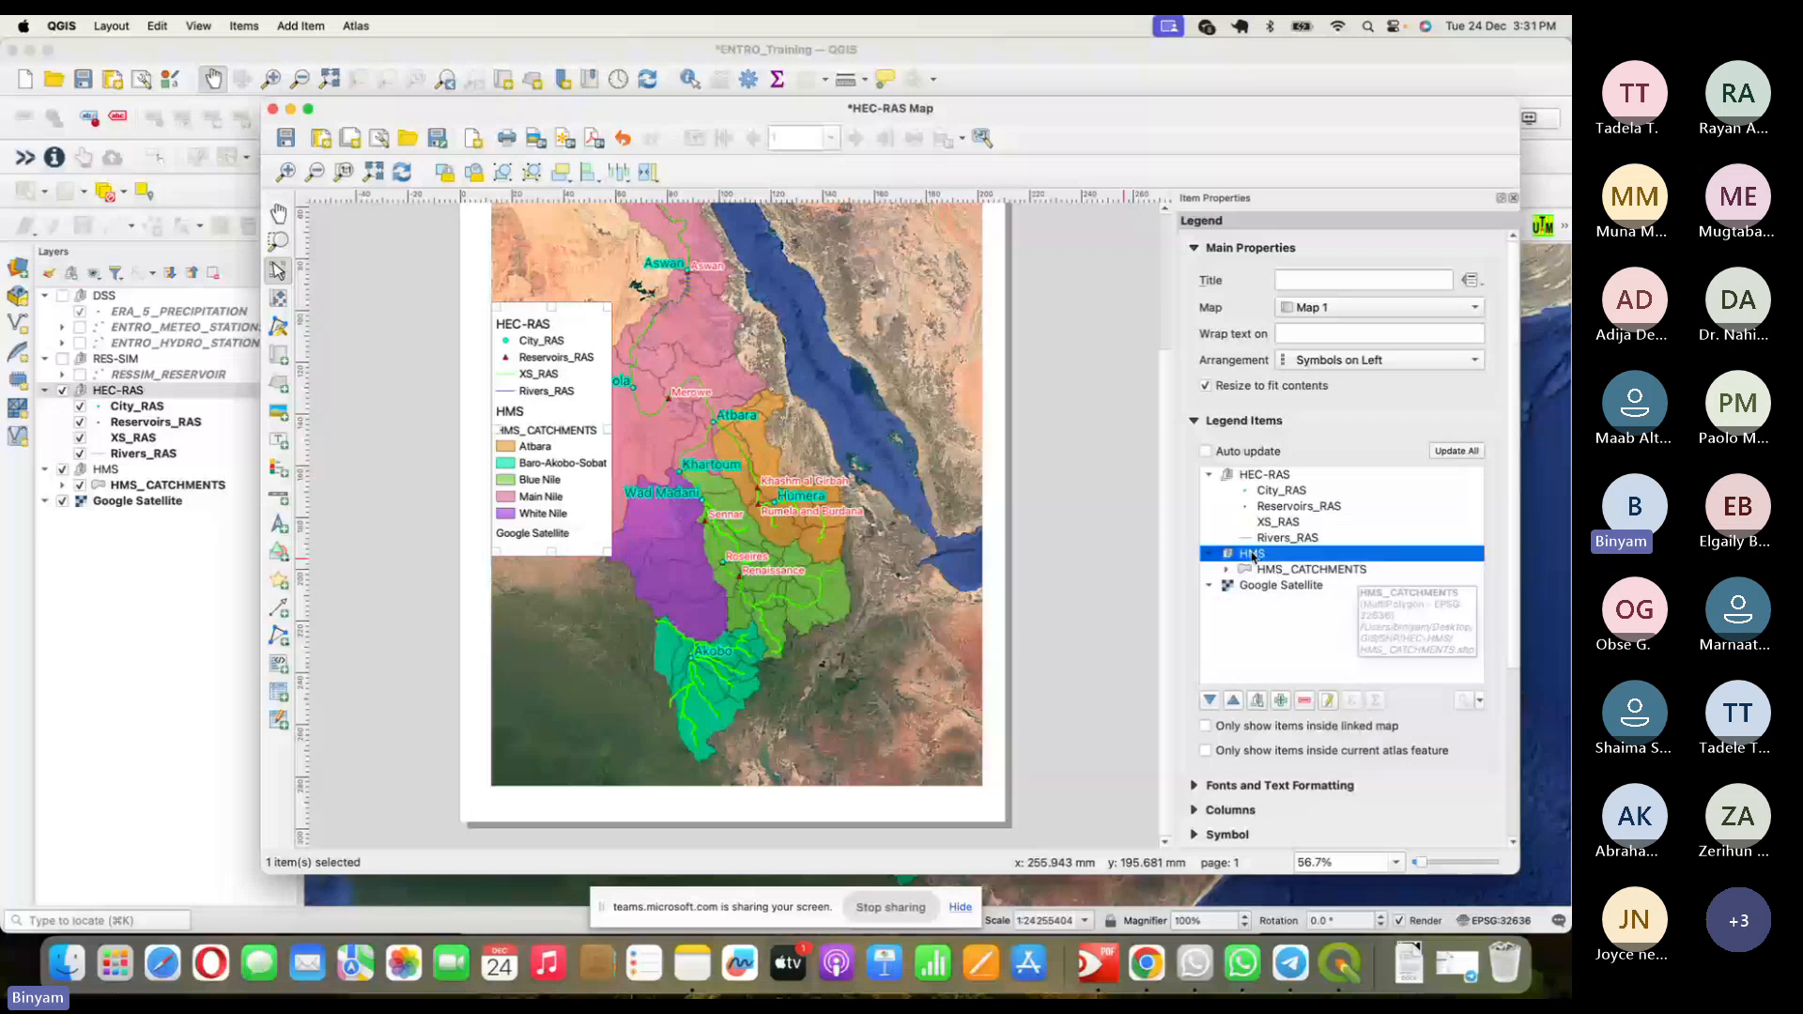
left_click(1304, 698)
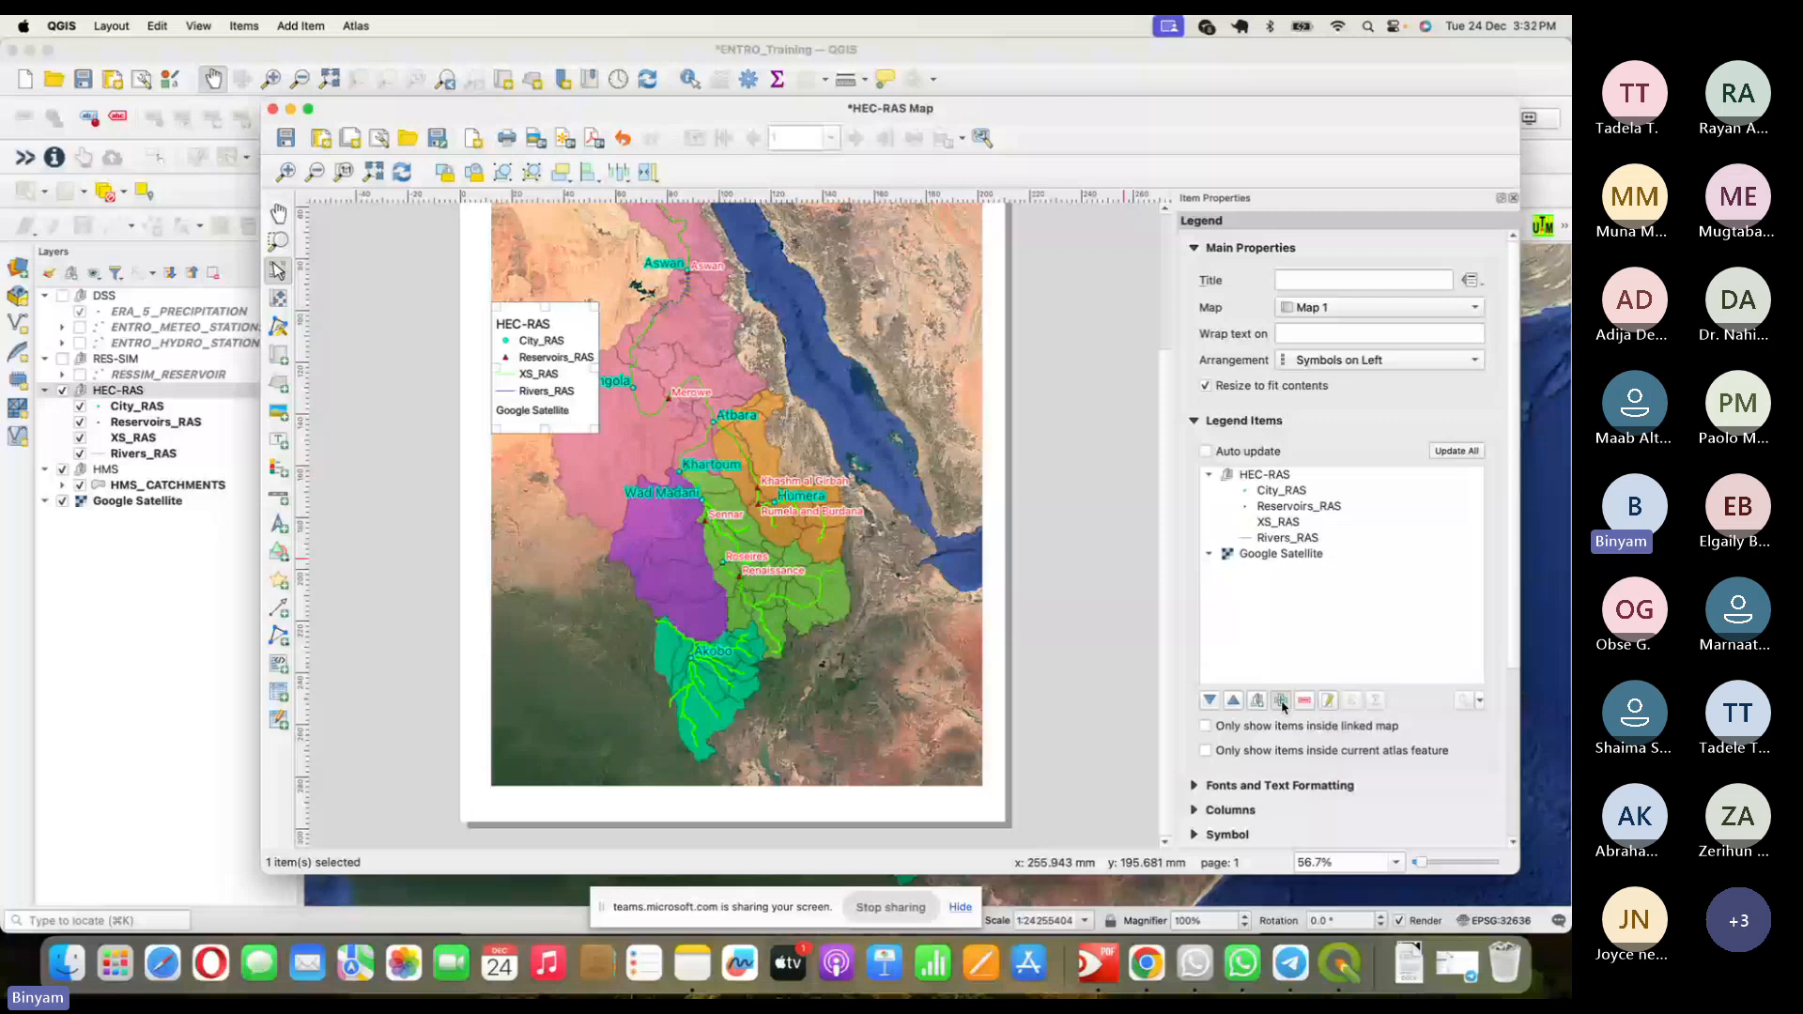
- Add HMS_CATCHMENTS to the legend and move Google Satellite below it
left_click(1282, 702)
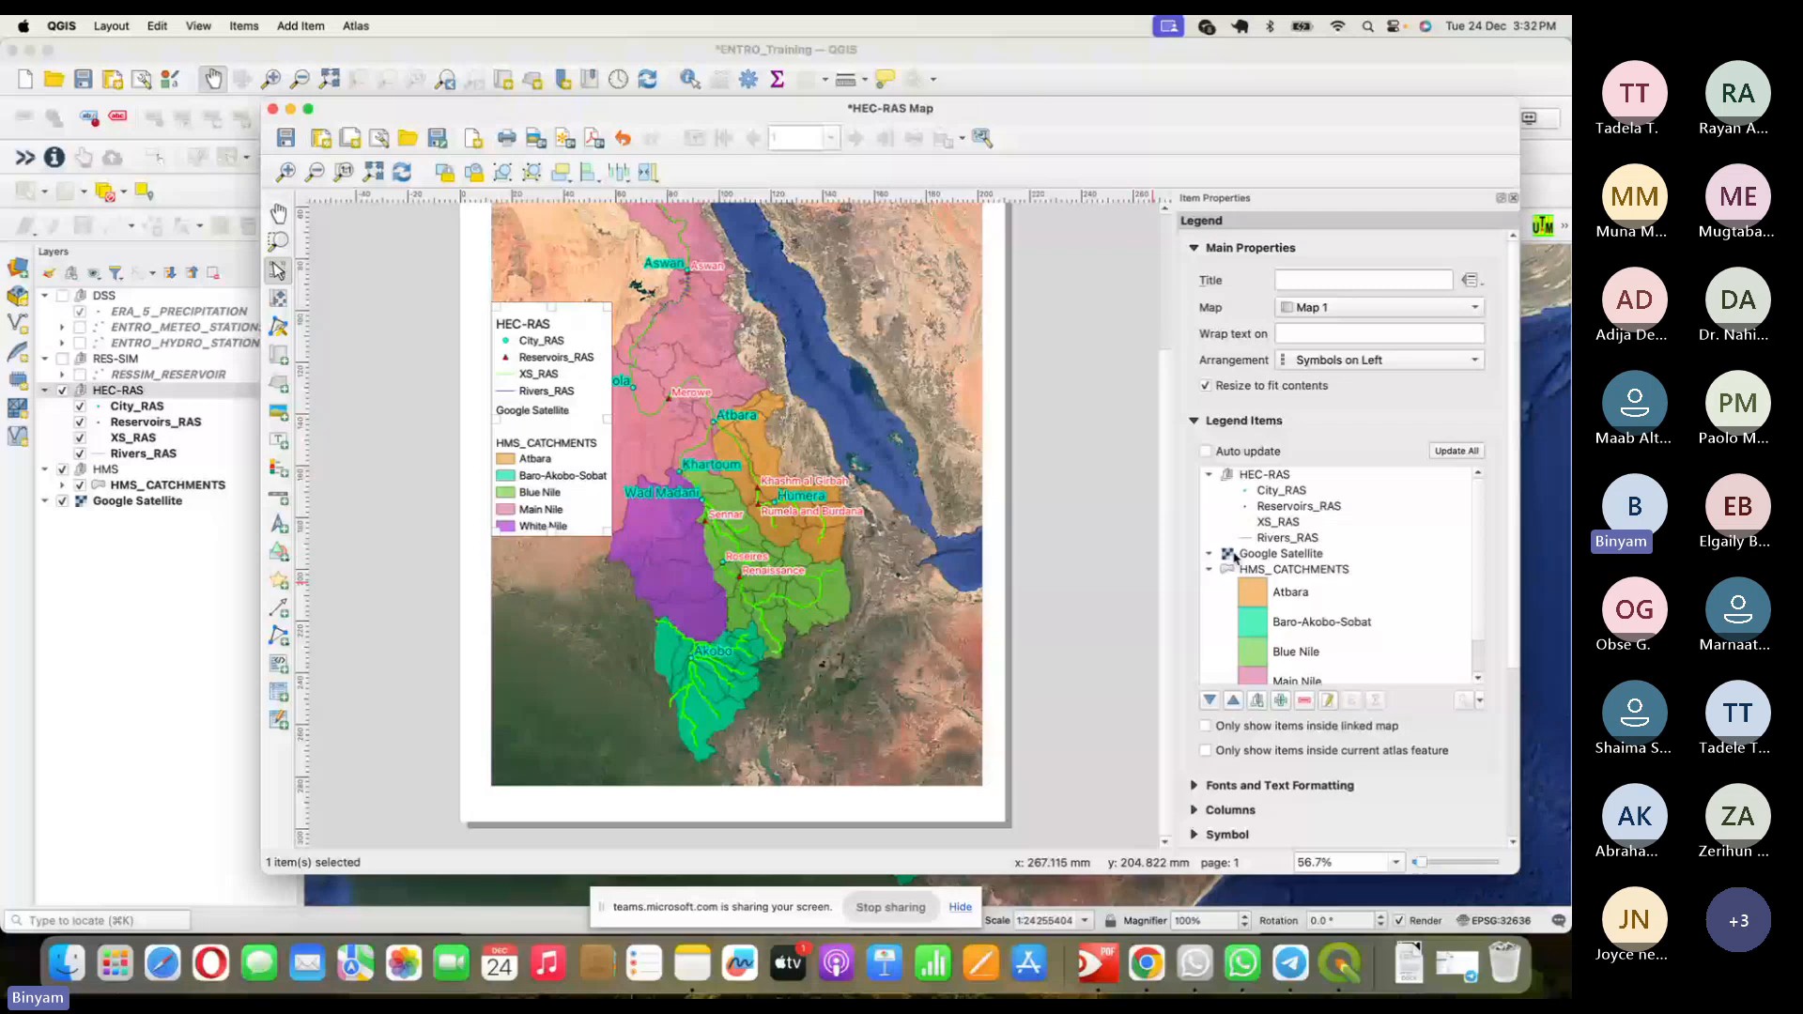
left_click(1277, 556)
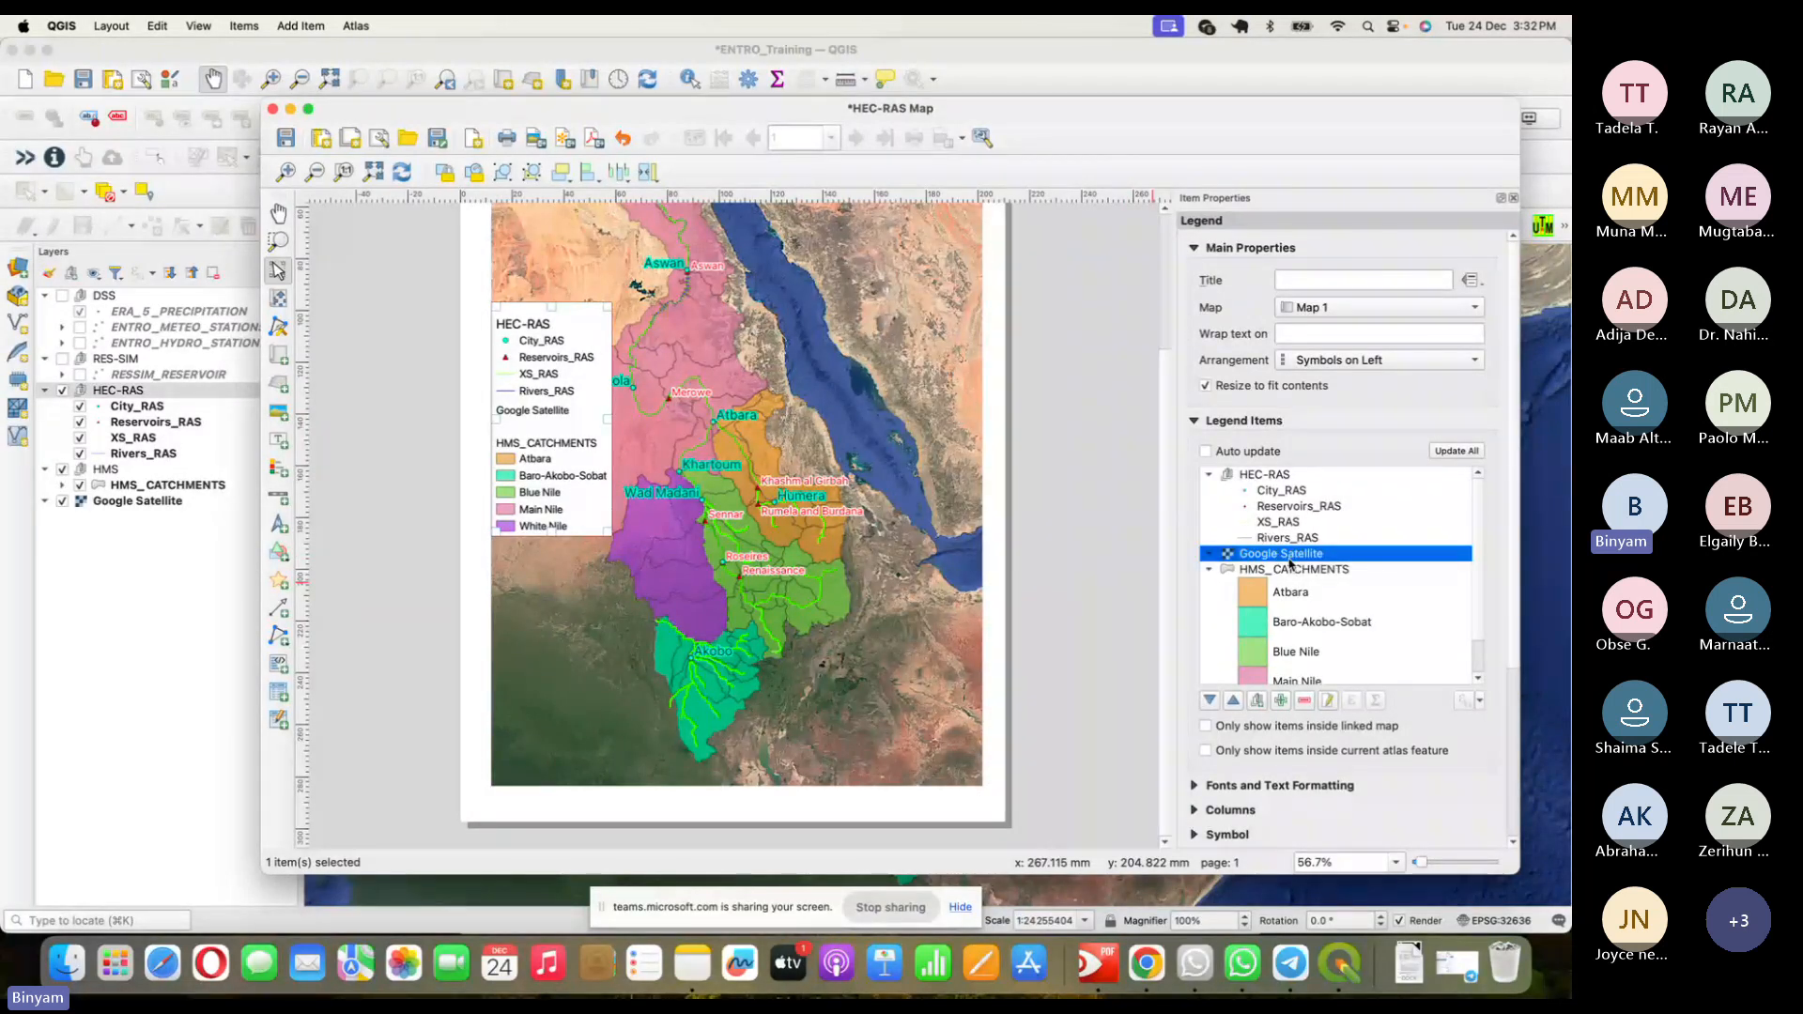
left_click(1211, 701)
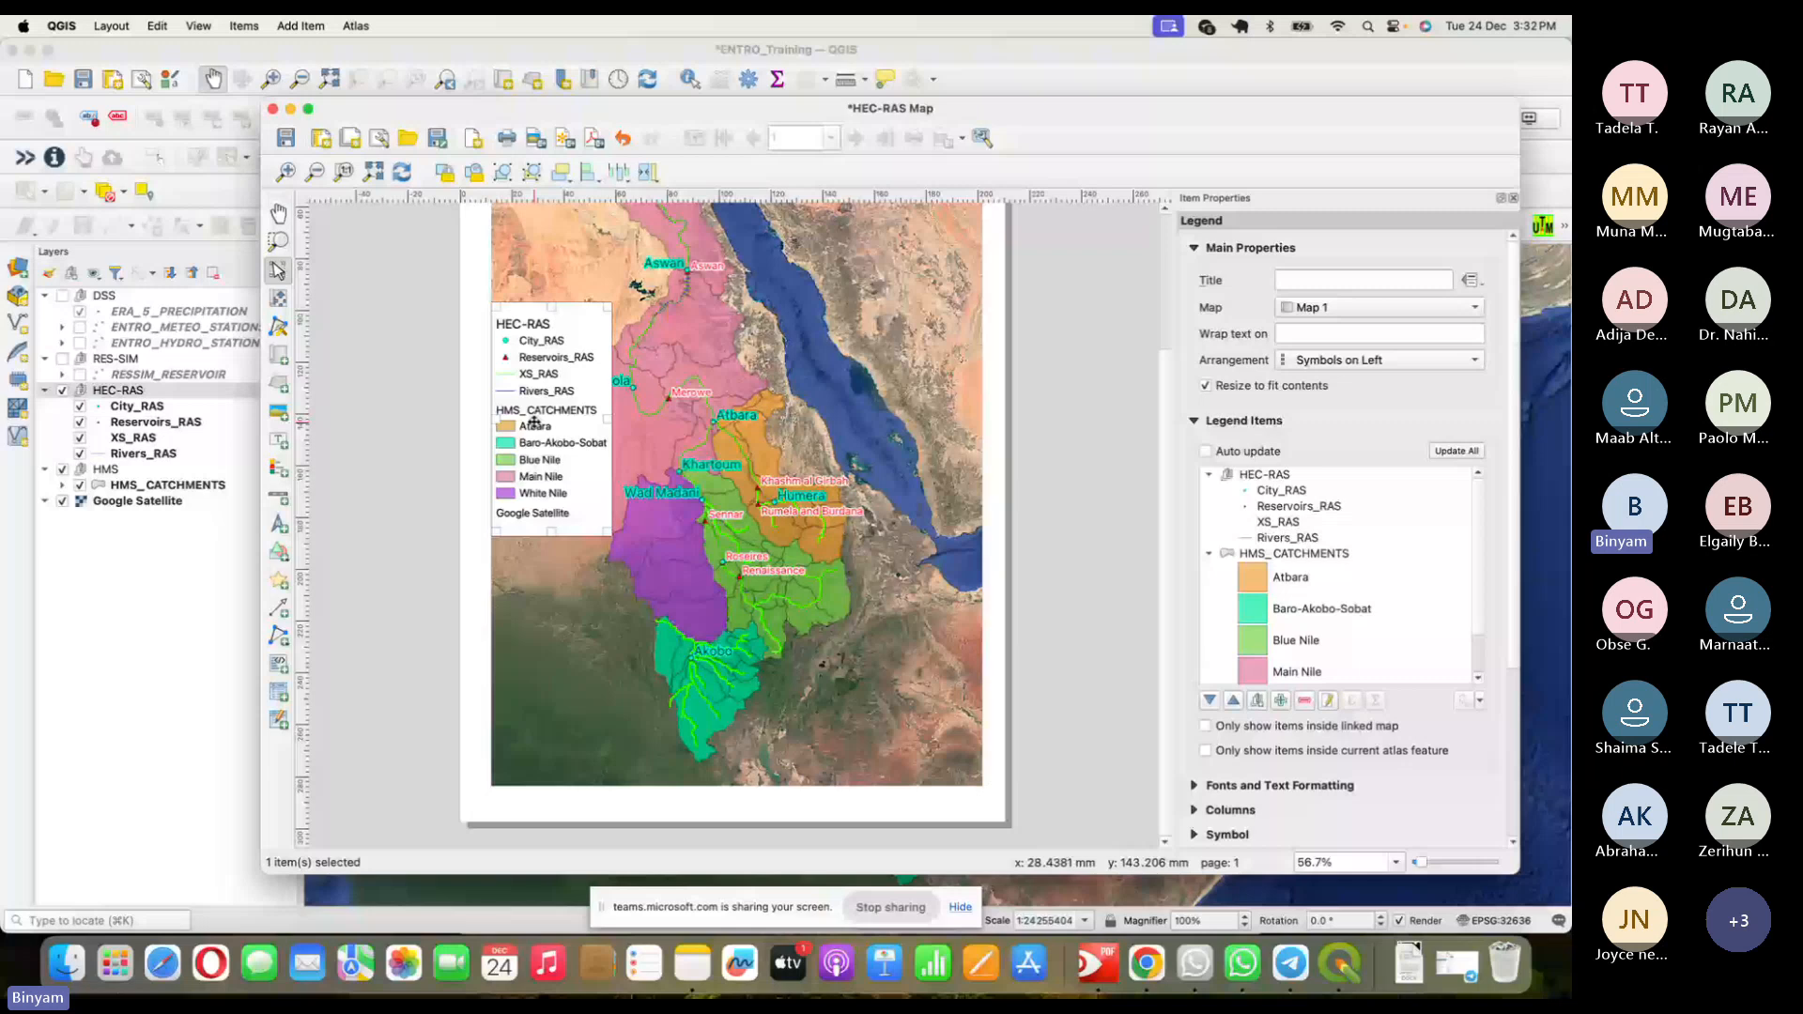
- Move the legend to the map's lower-left corner and shift the basin slightly right within Map 1
left_click_drag(534, 424, 655, 585)
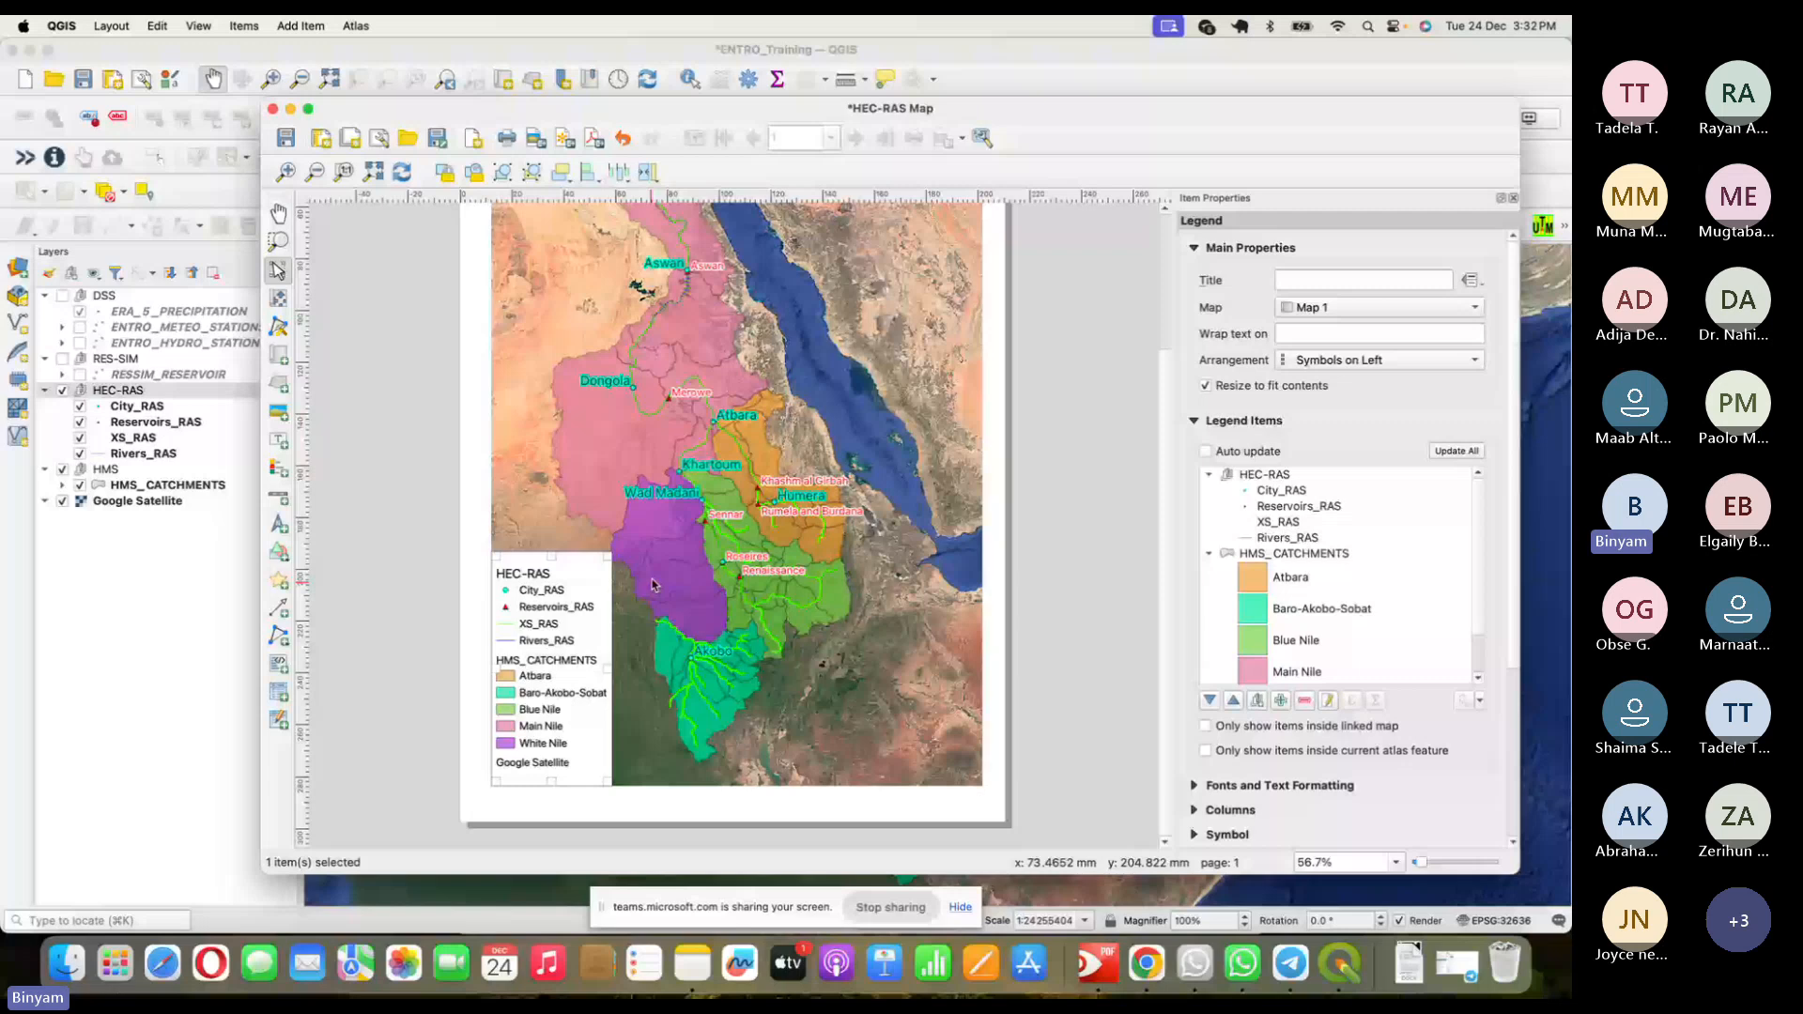
left_click(769, 436)
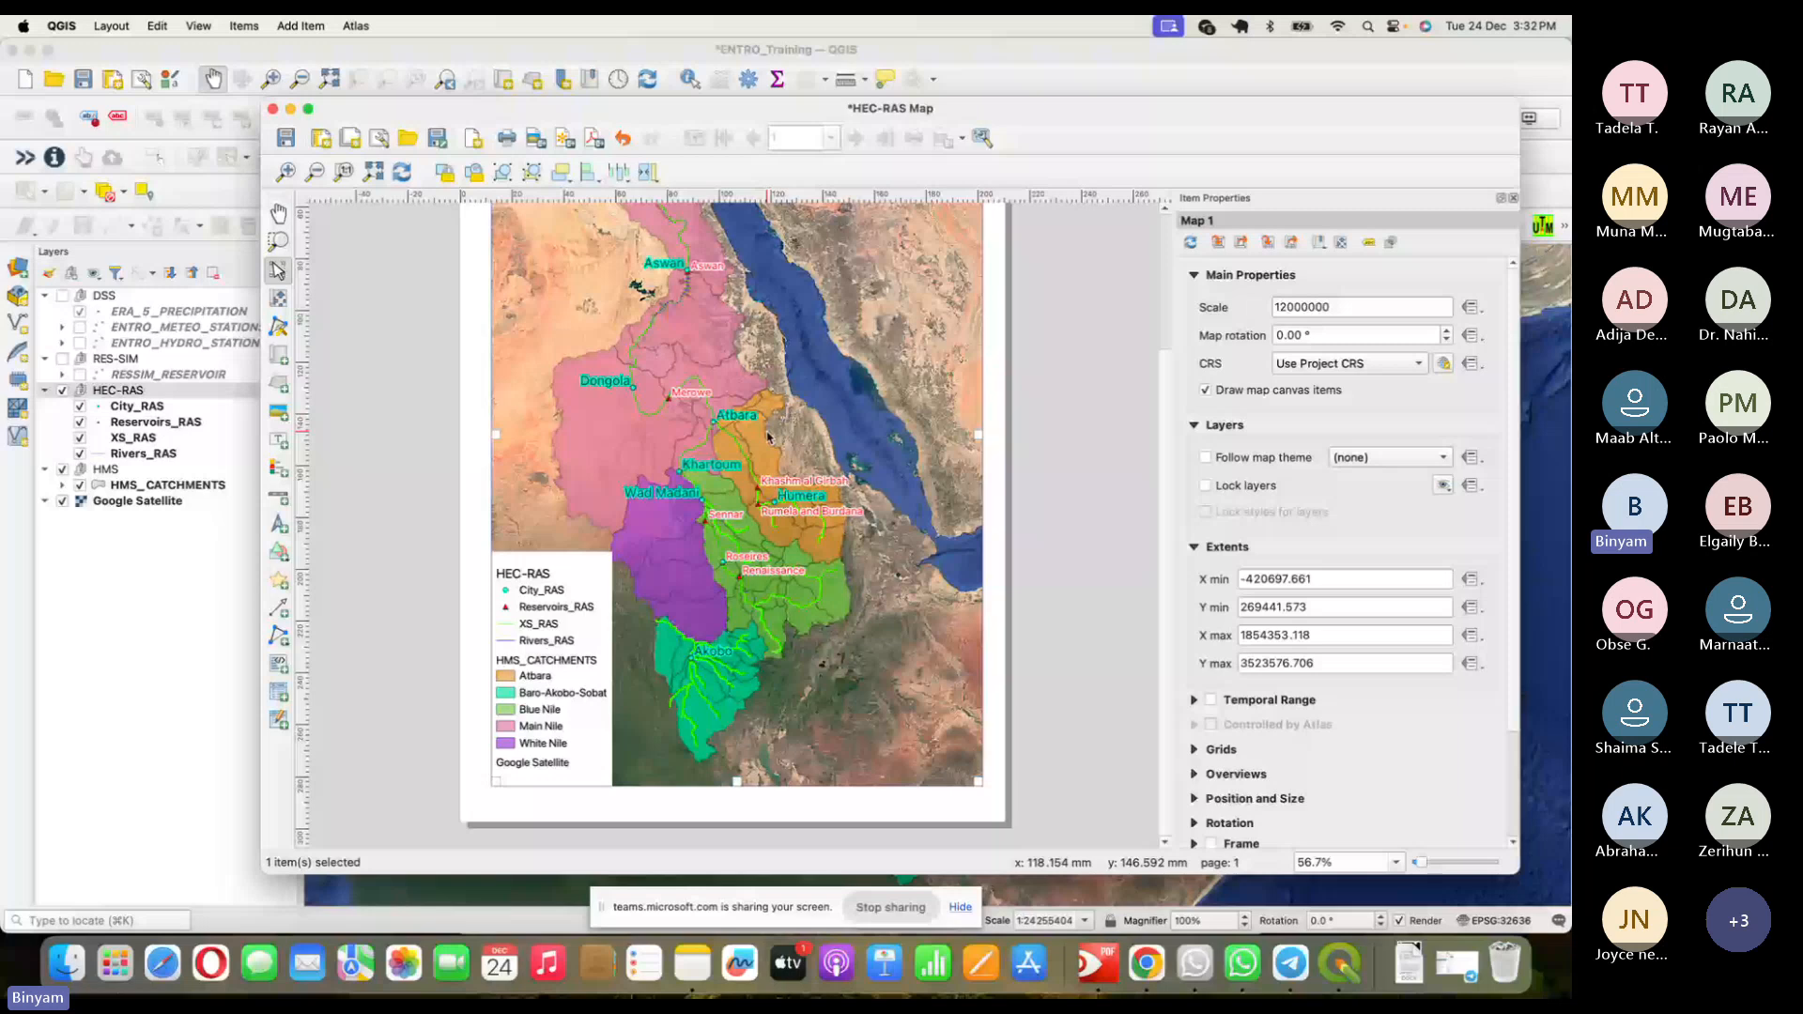
key("c")
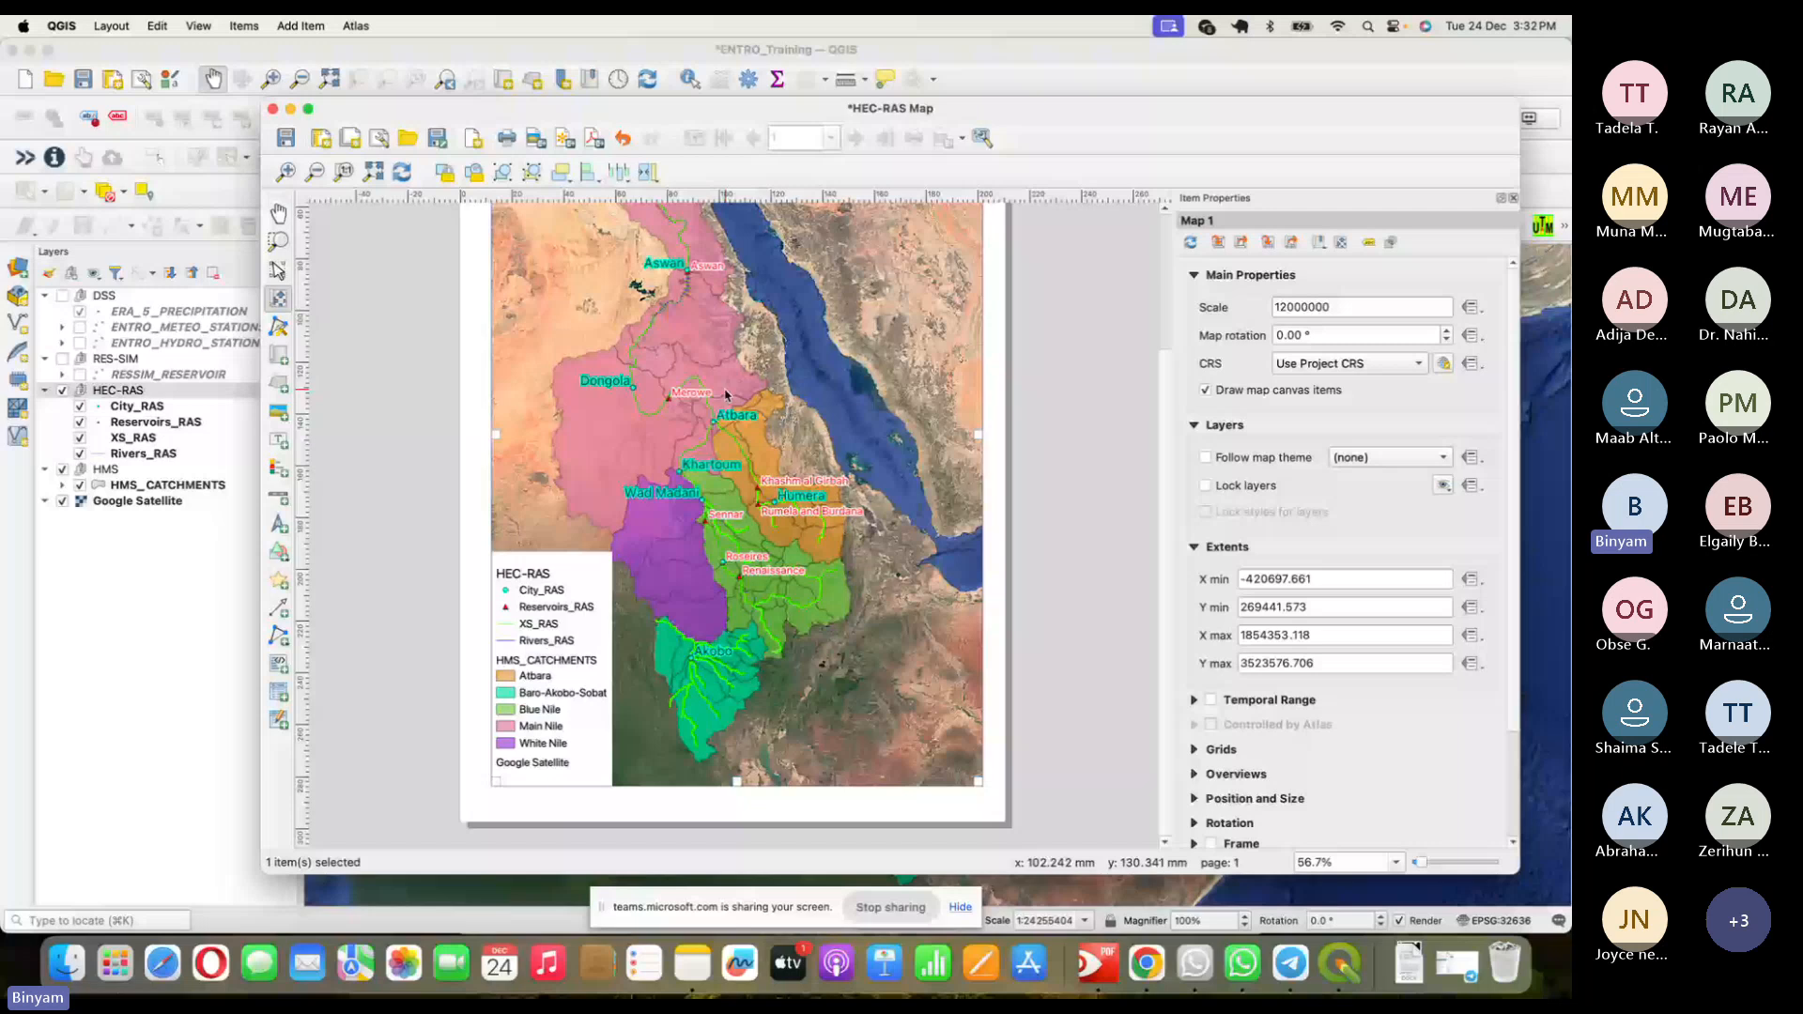
left_click_drag(725, 391, 746, 386)
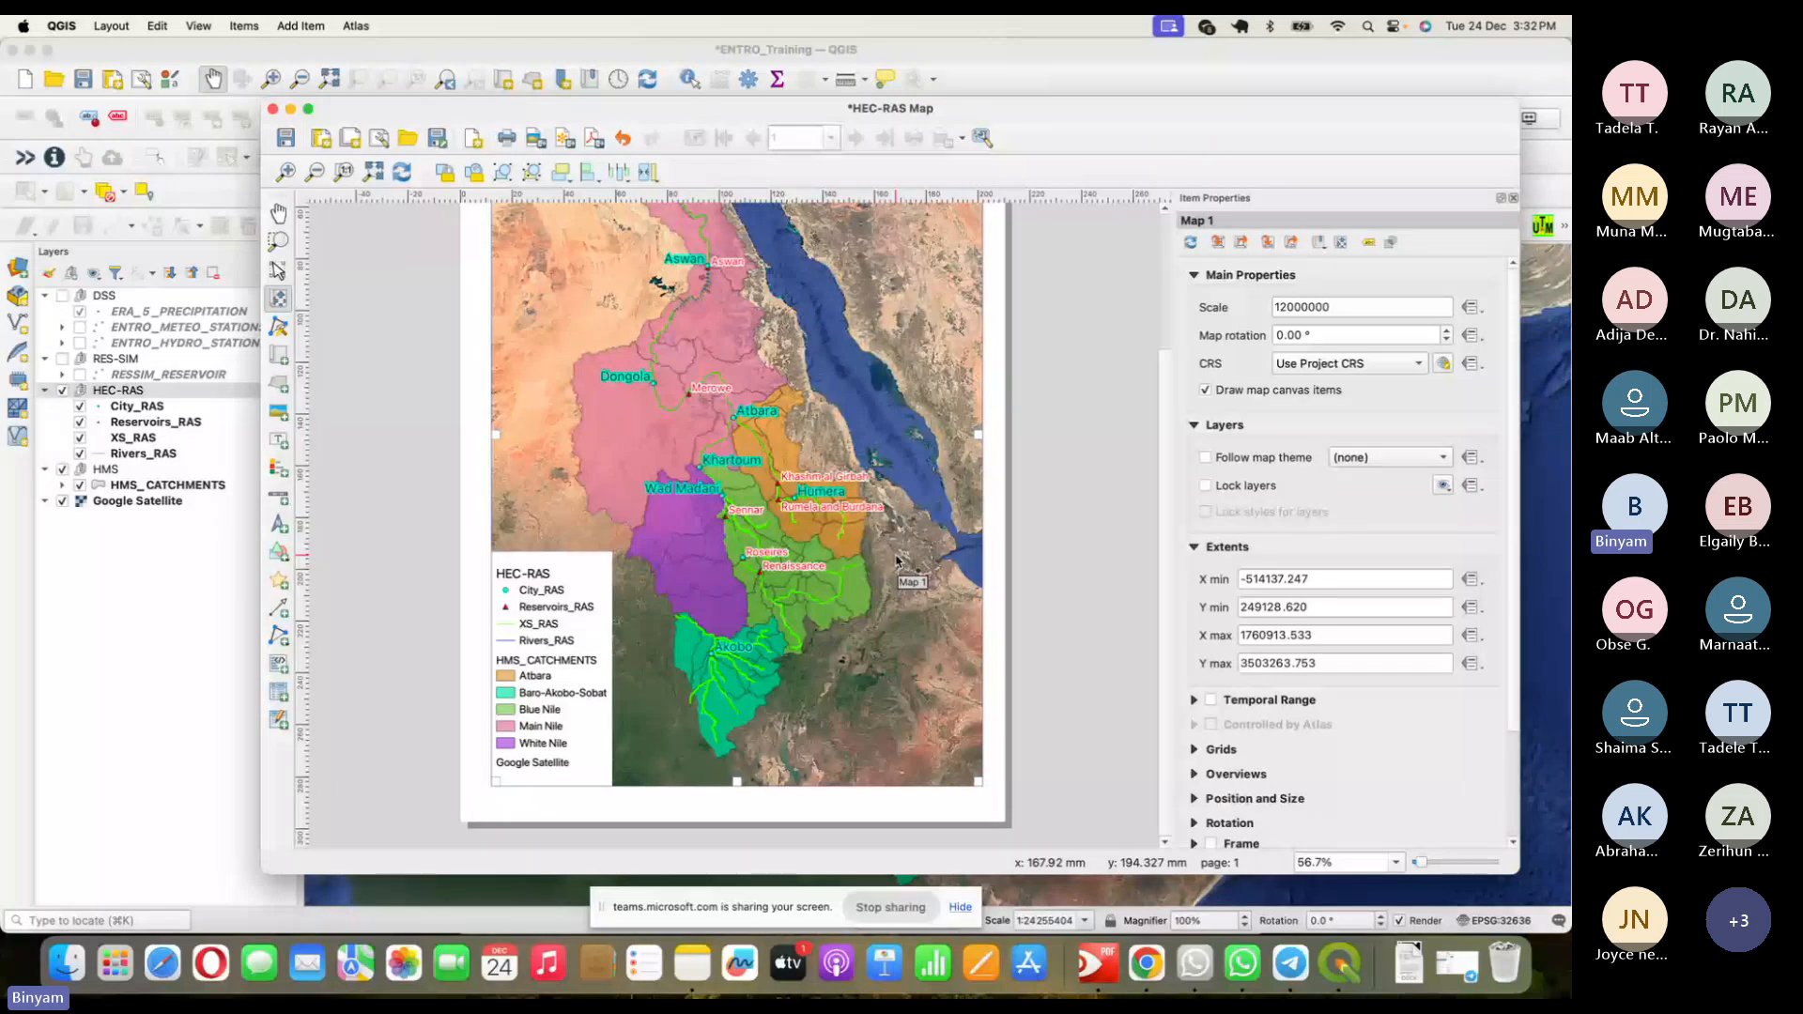
- Mute the microphone in the browser meeting, then return to the QGIS print layout
key("super+Tab")
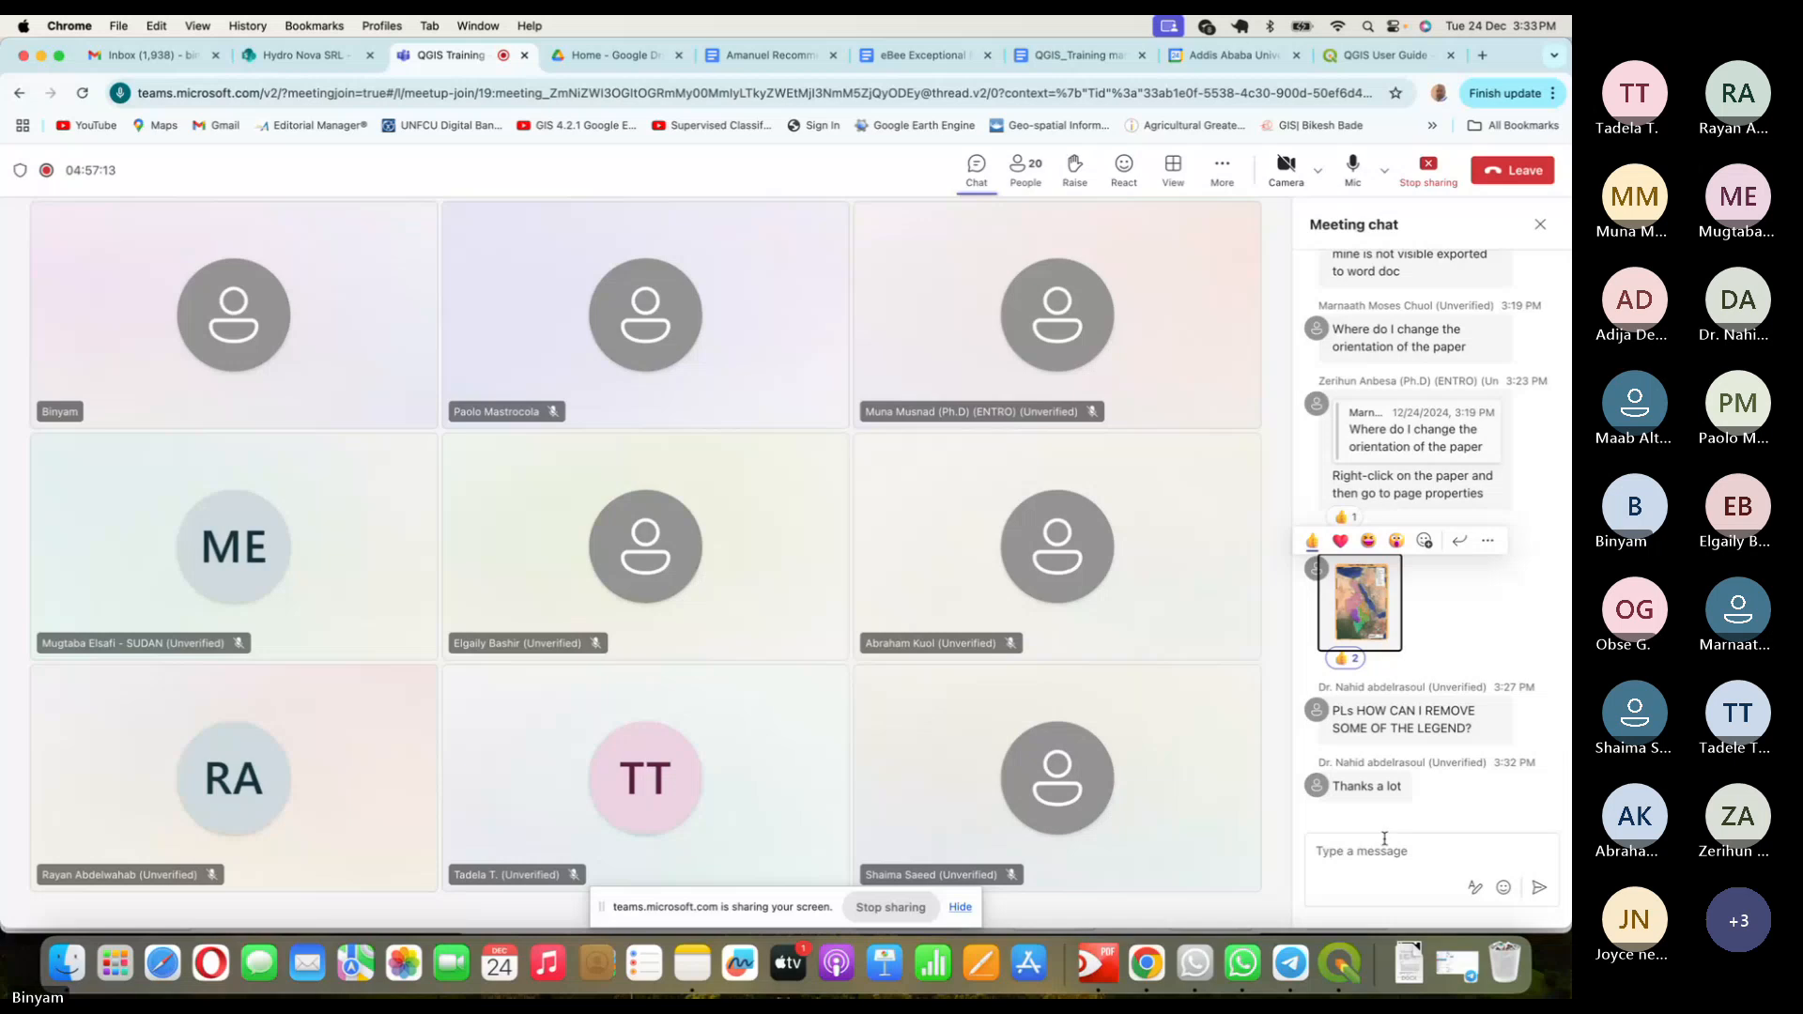
left_click(1352, 169)
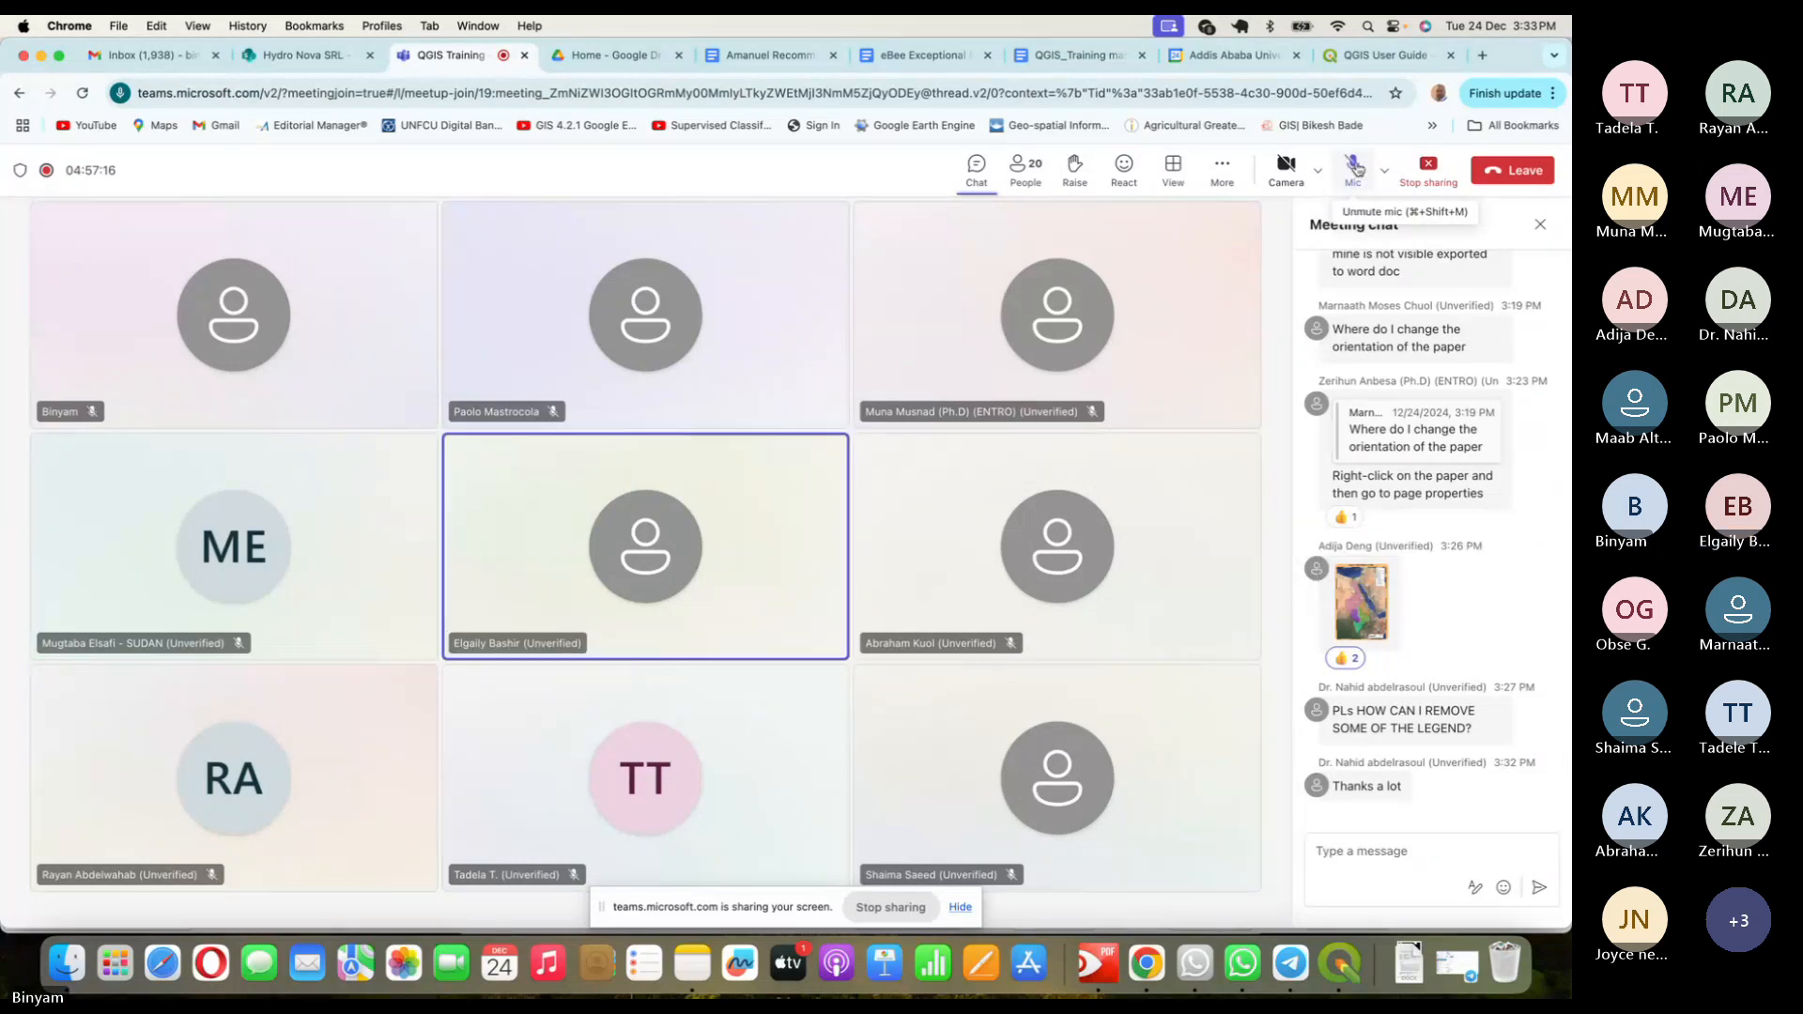
key("super+Tab")
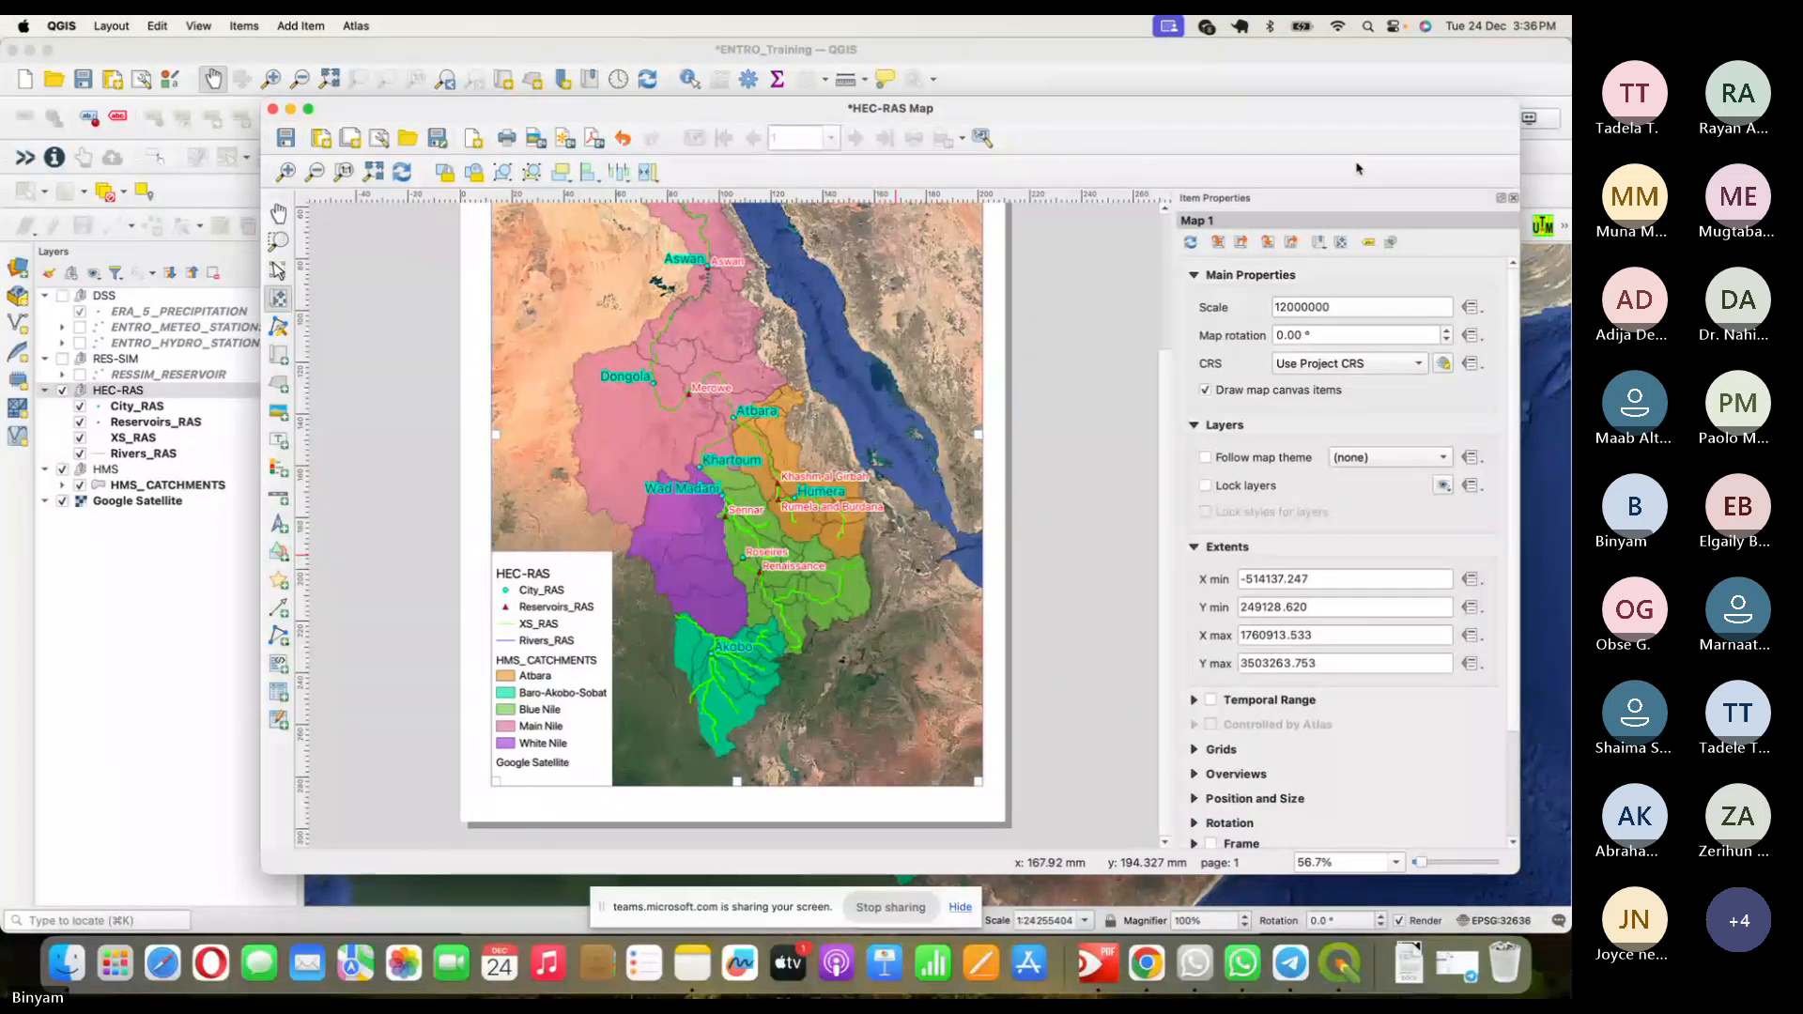
- Switch from the QGIS layout to the Teams meeting in Google Chrome
key("super+Tab")
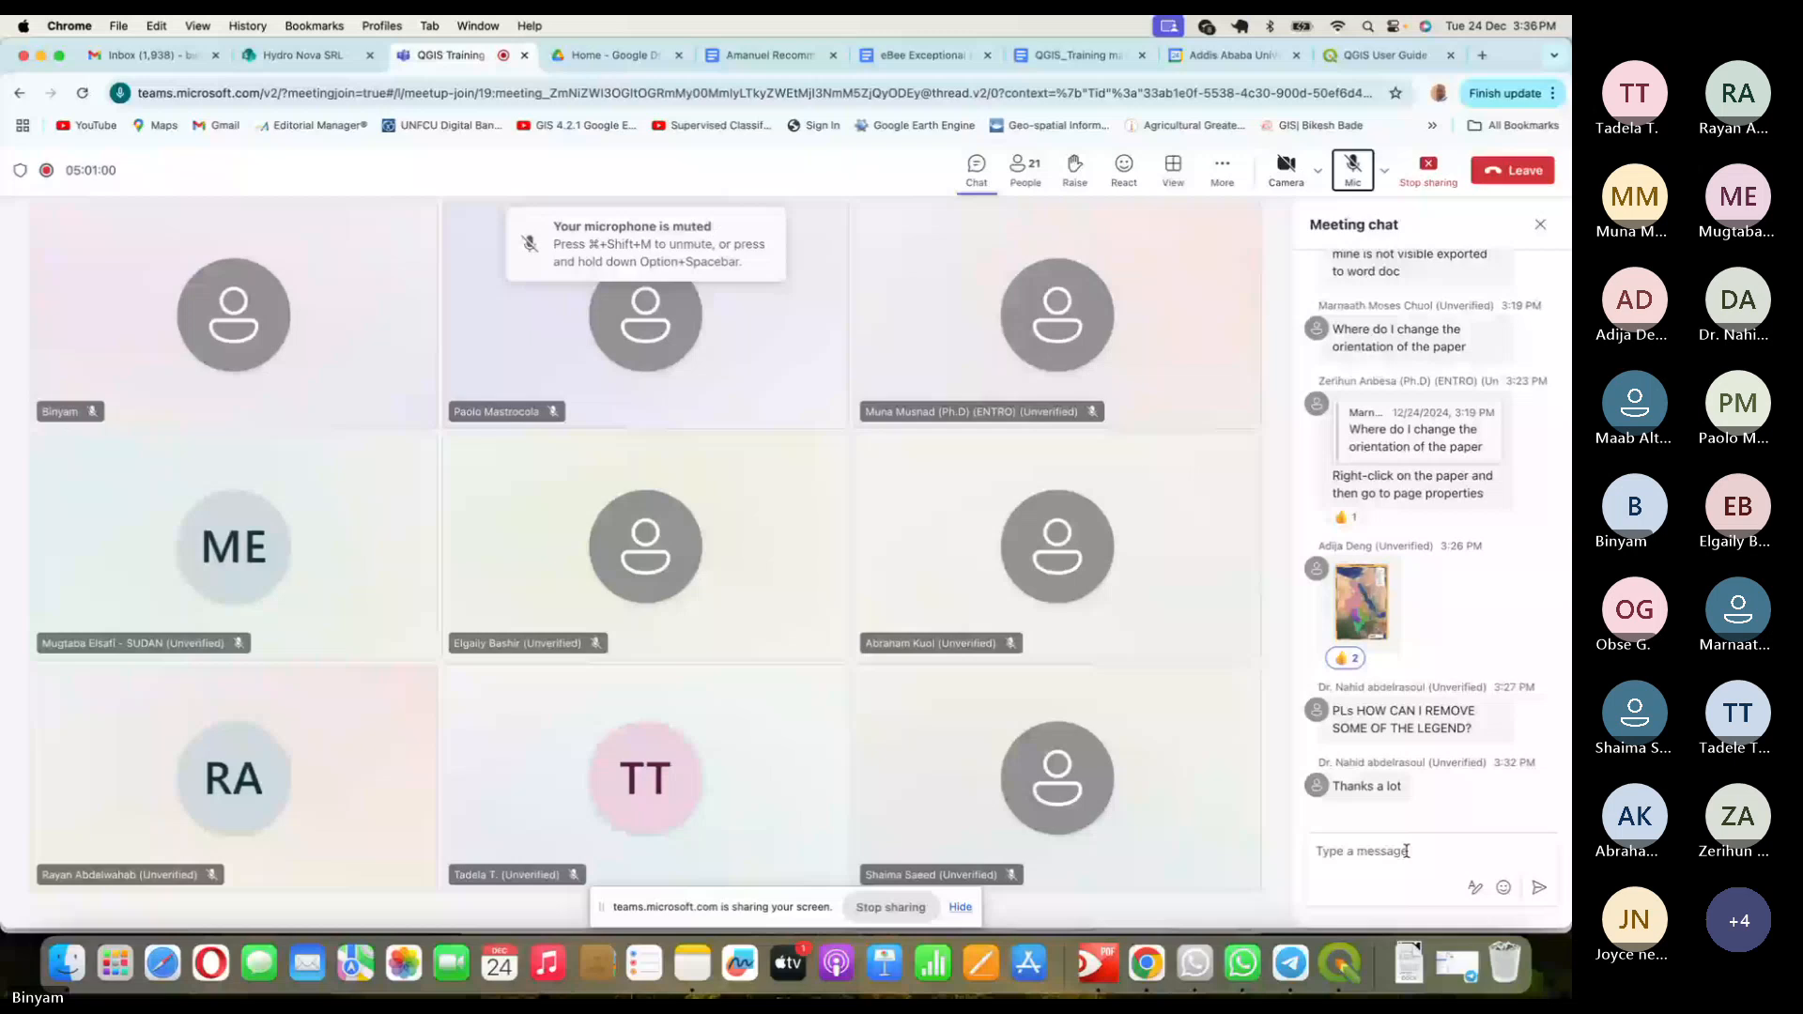
- Unmute the microphone in Teams and head back to the QGIS HEC-RAS Map layout
left_click(1352, 169)
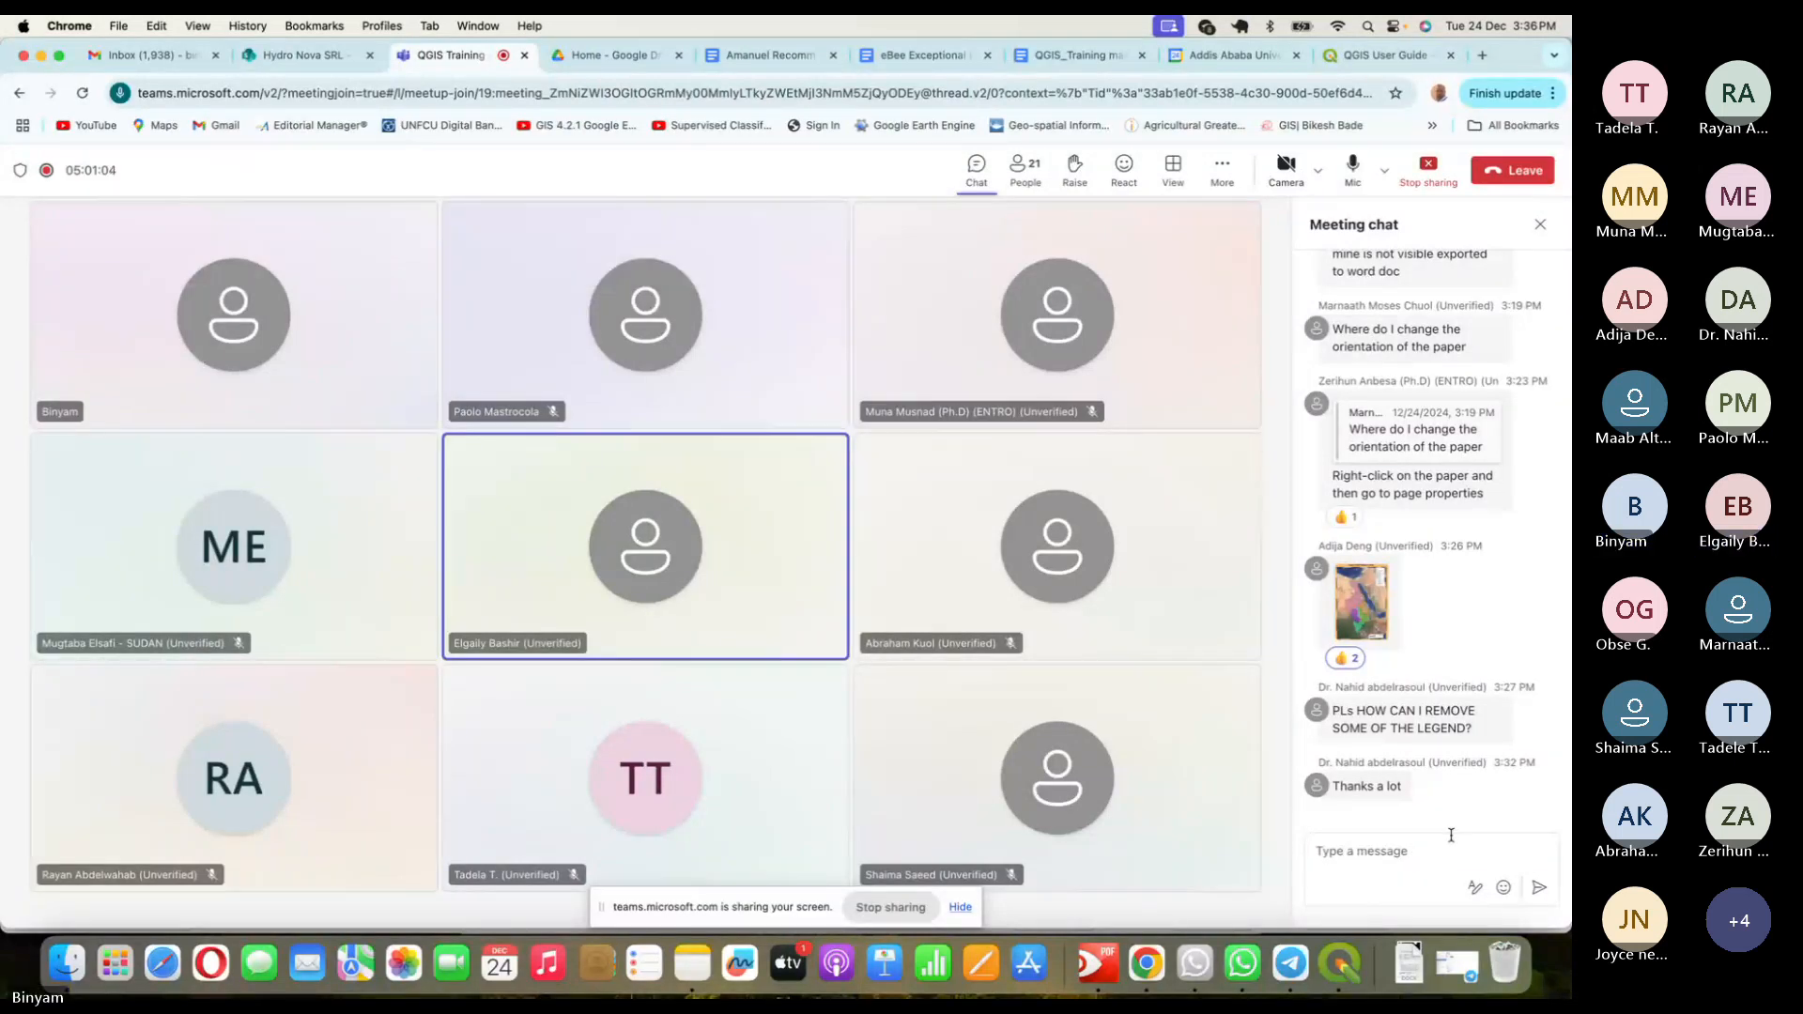
mouse_move(1361, 606)
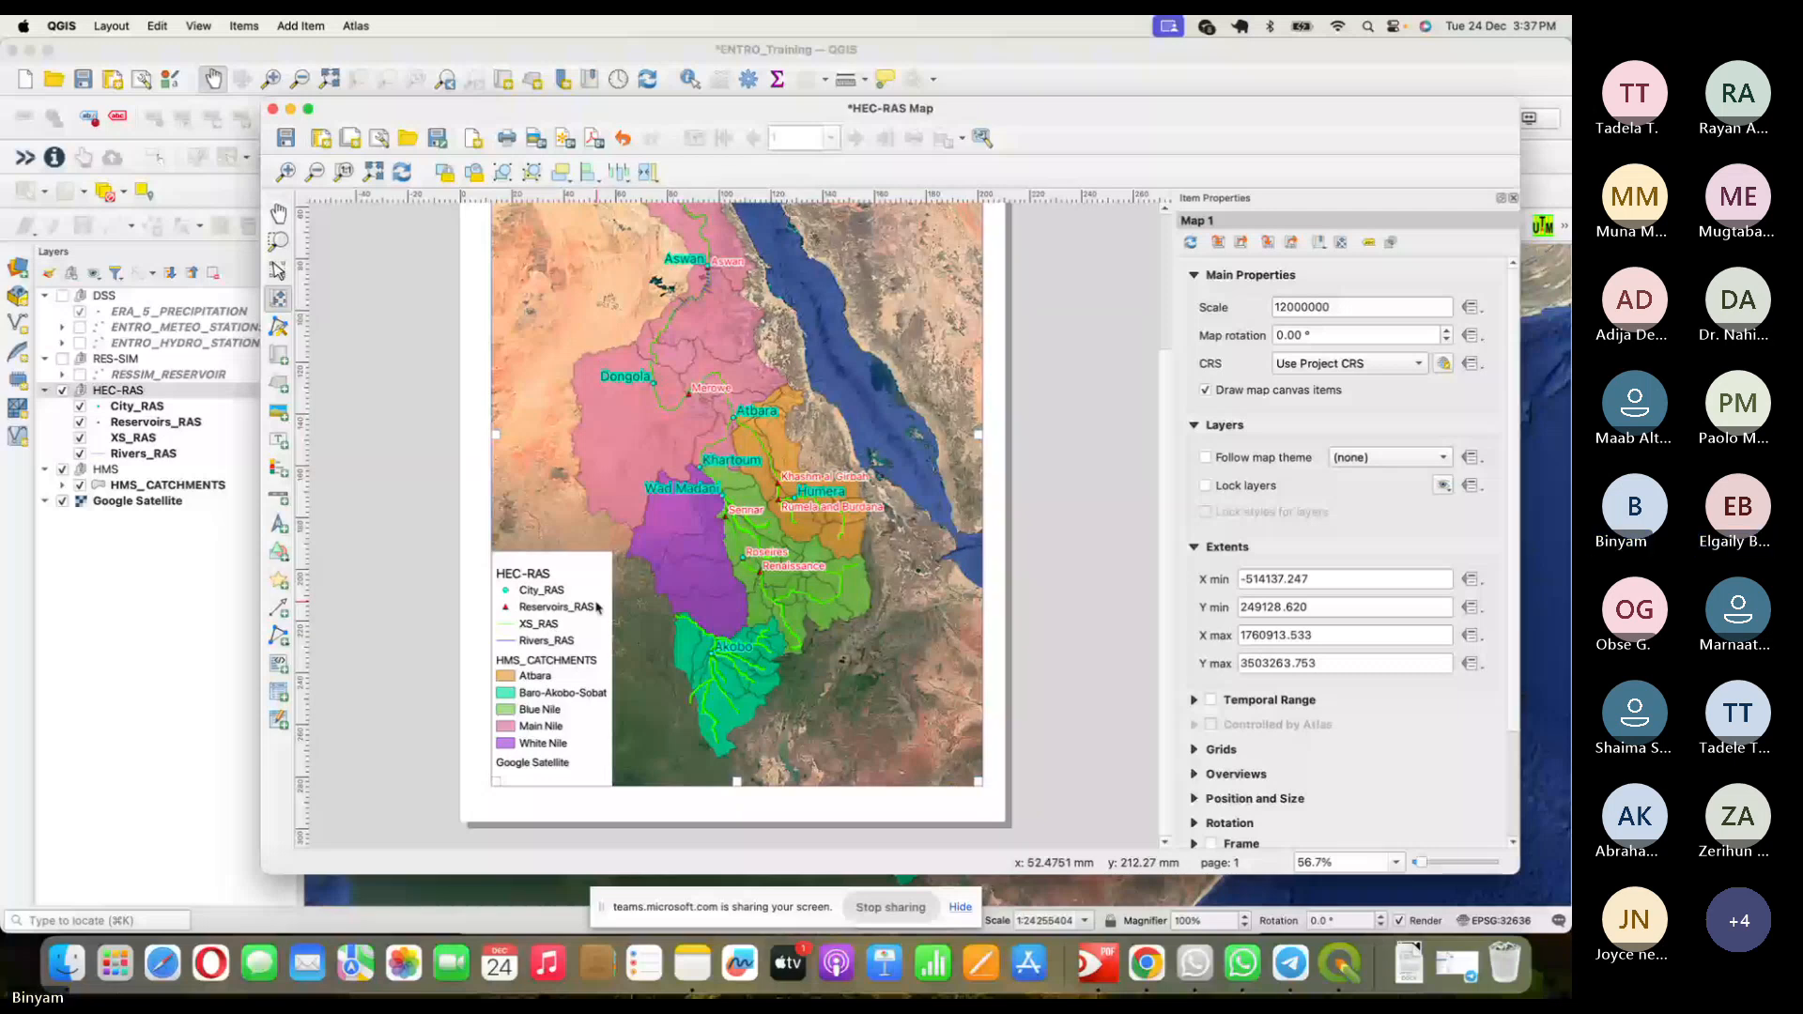
- Zoom the layout map out to scale 48000000 and save ENTRO_Training.qgz
scroll(819, 519, "down", 2)
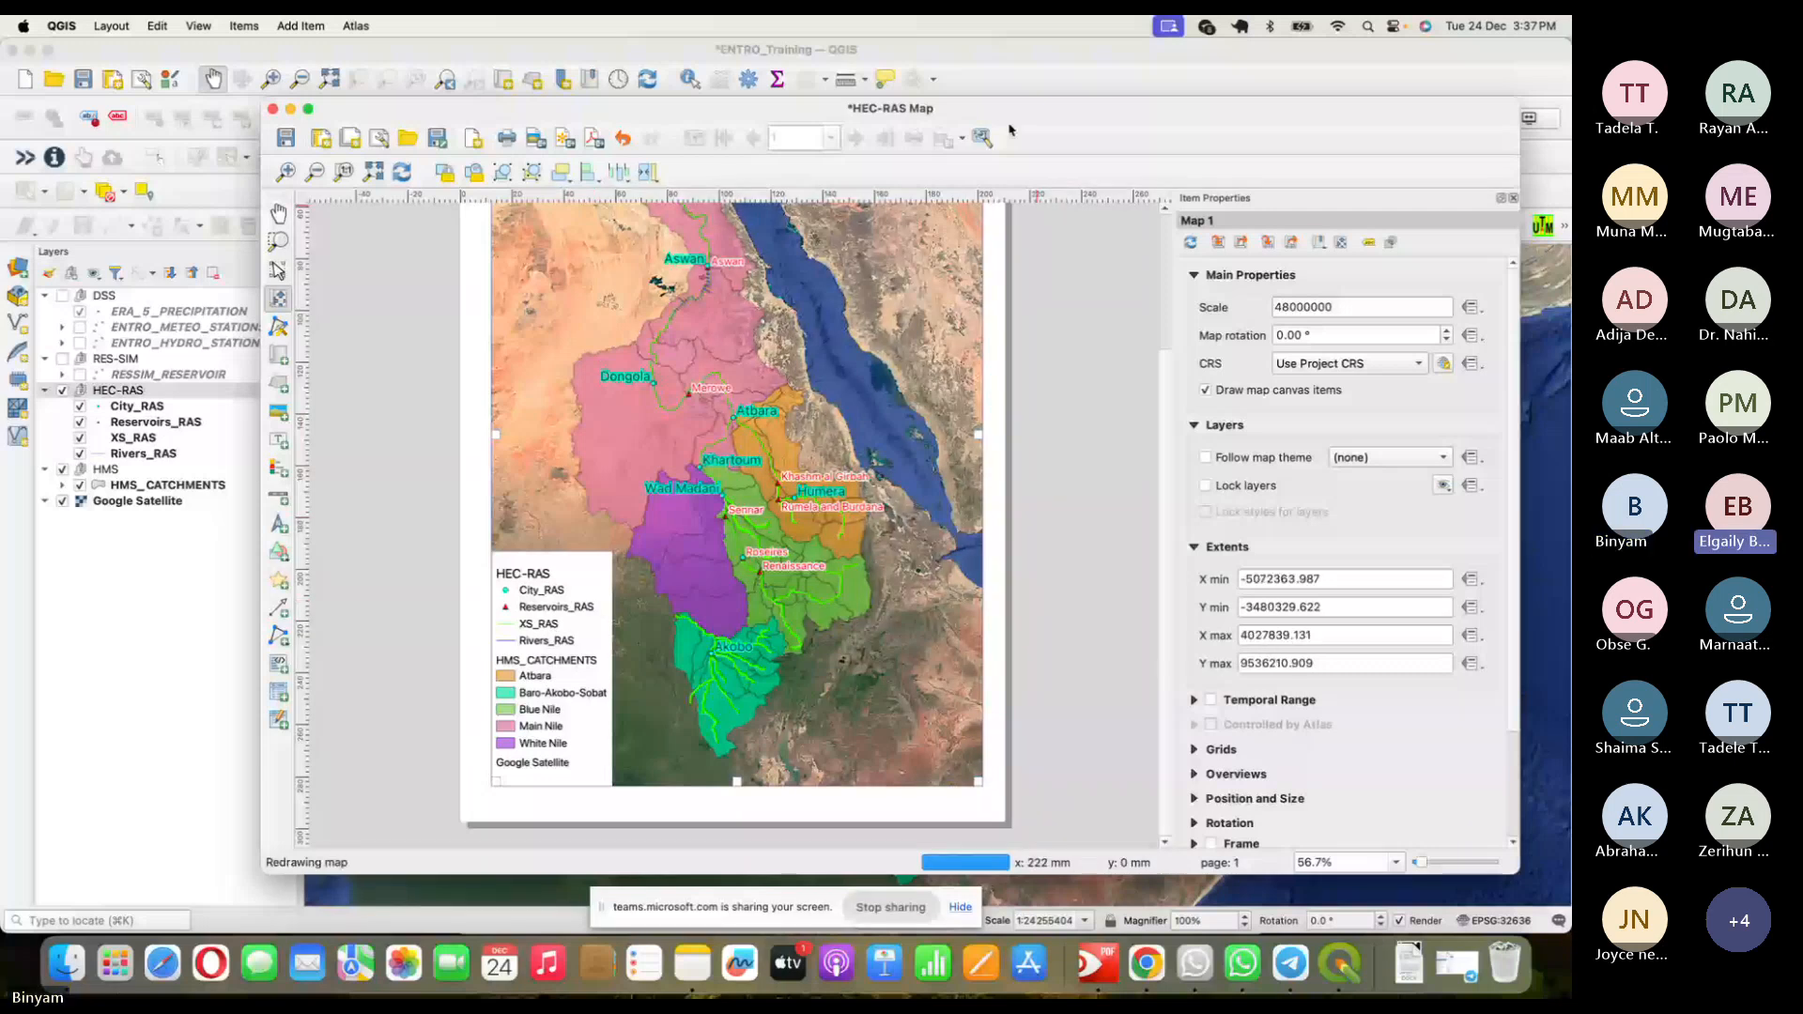
left_click_drag(1009, 129, 958, 124)
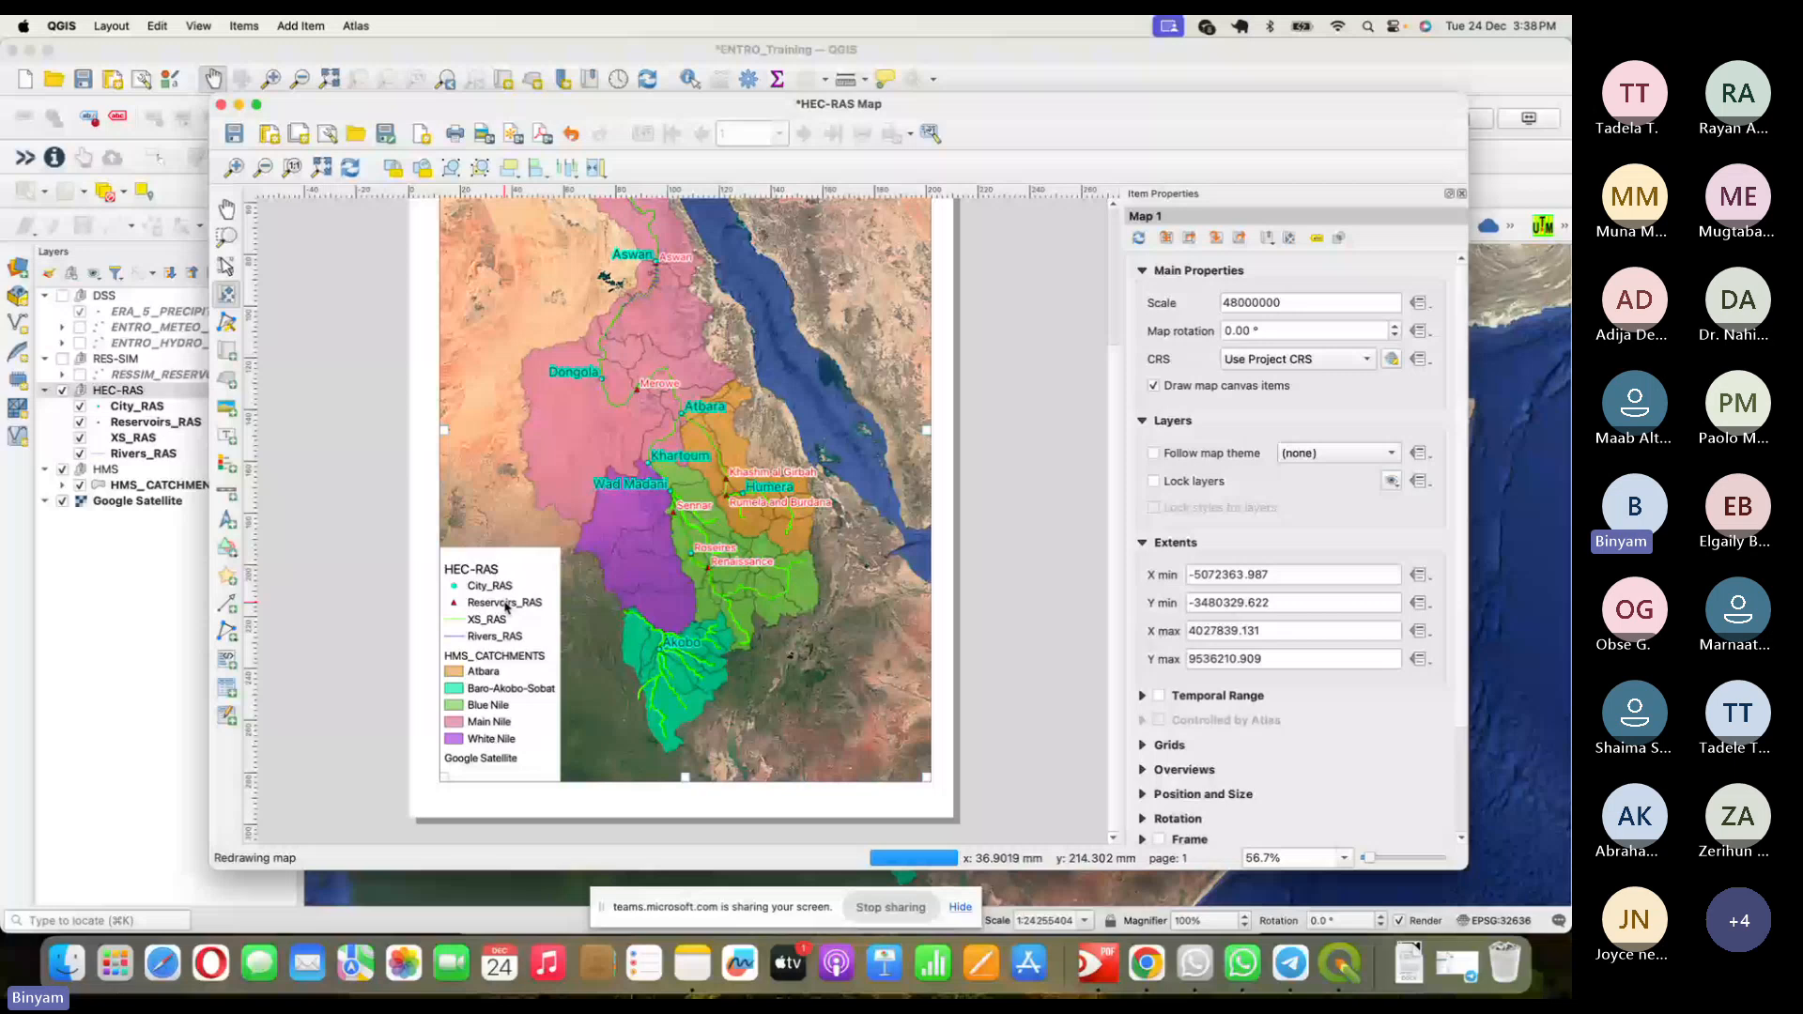
left_click_drag(817, 107, 811, 118)
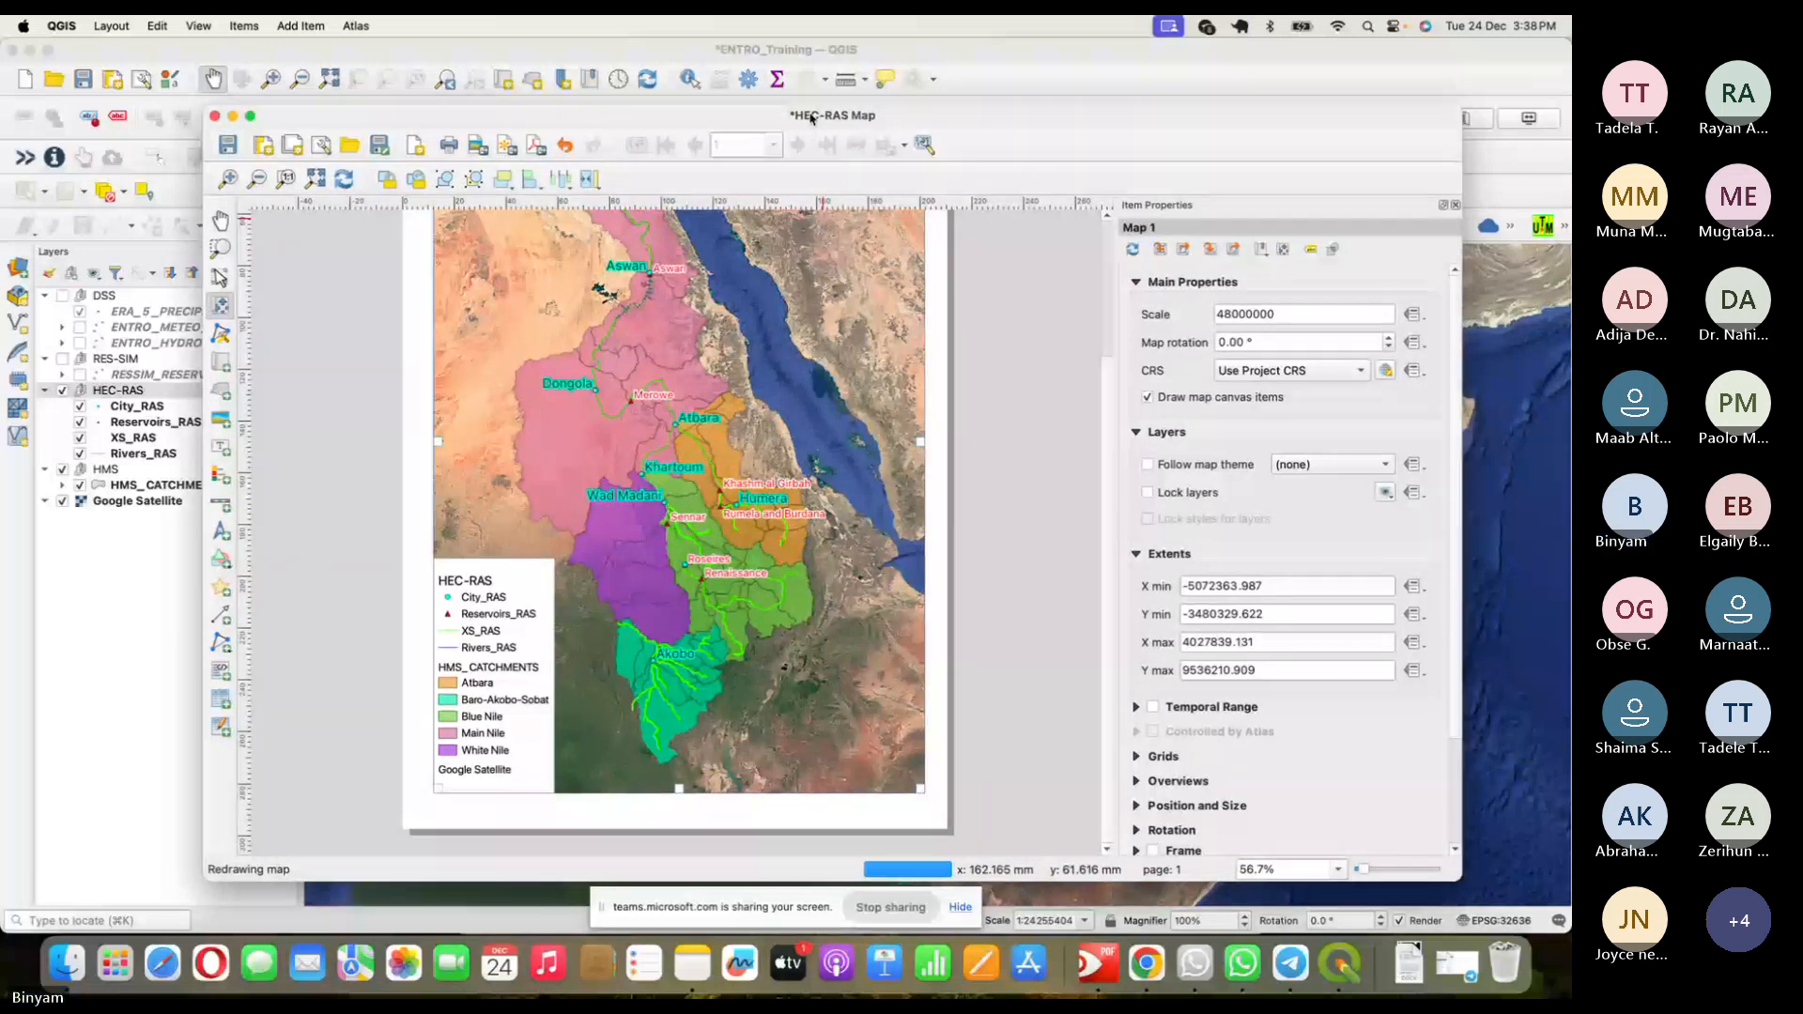
left_click(228, 148)
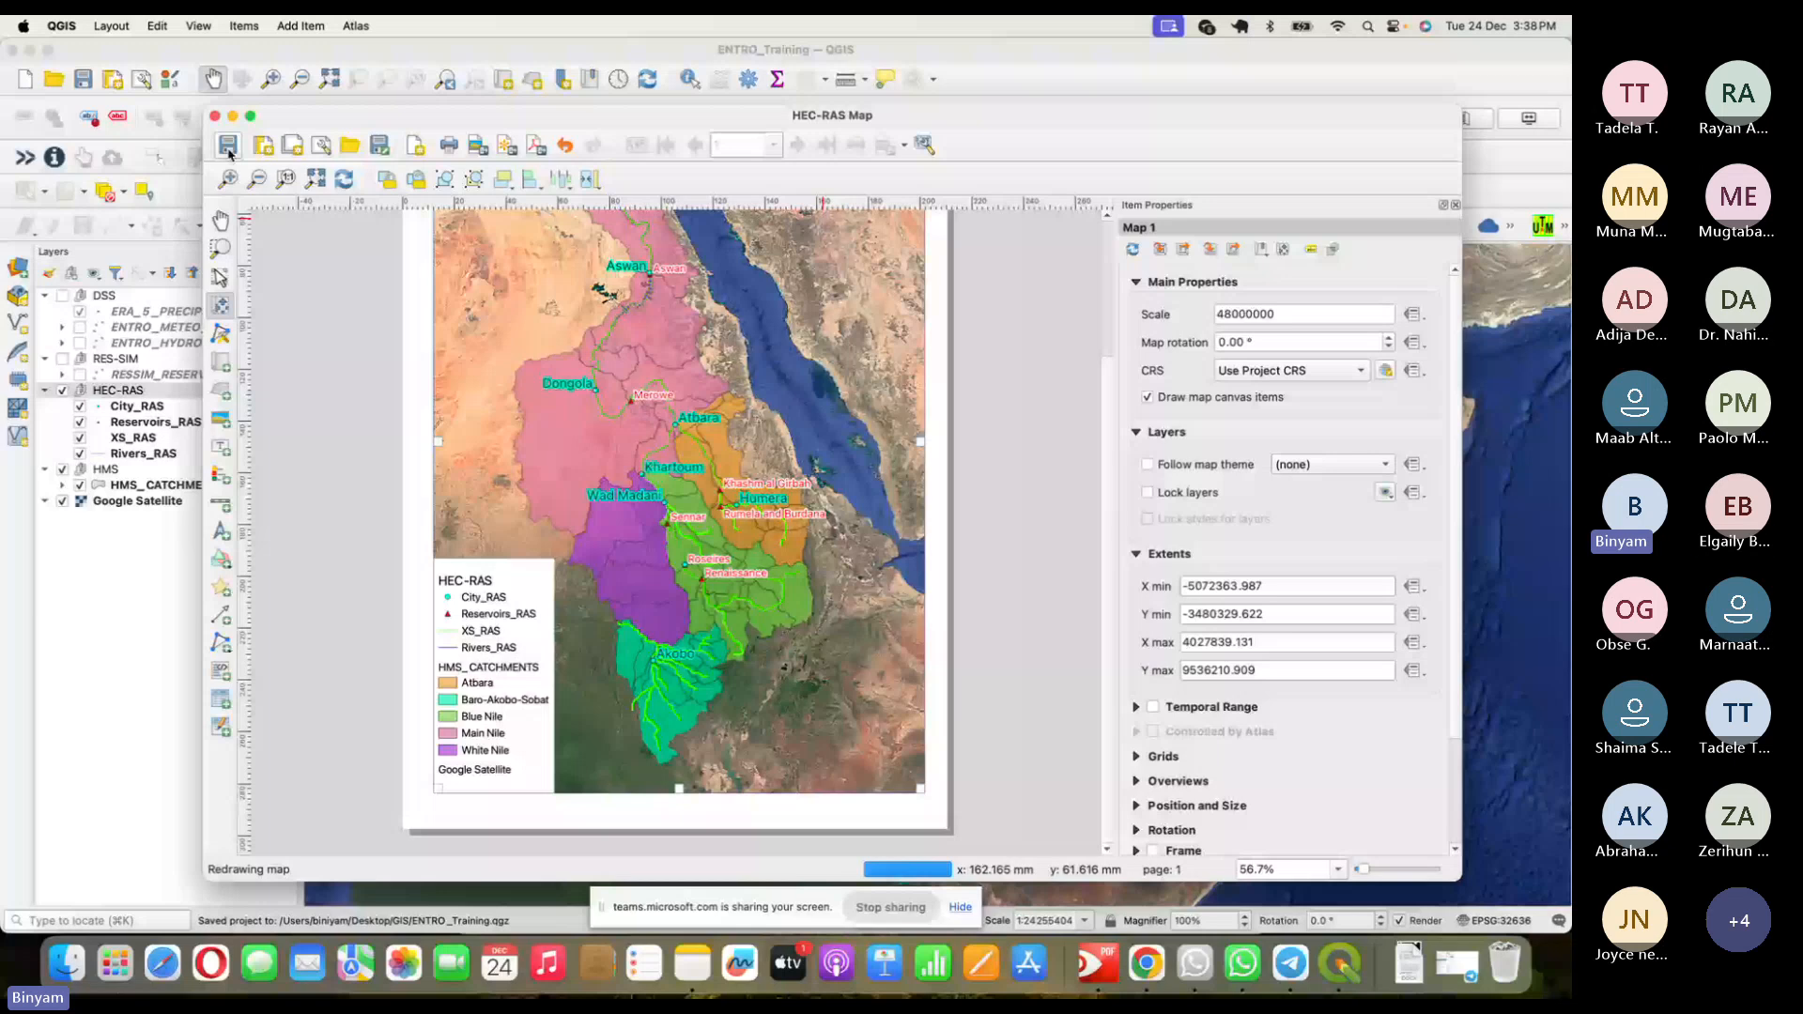
left_click(214, 115)
left_click(111, 25)
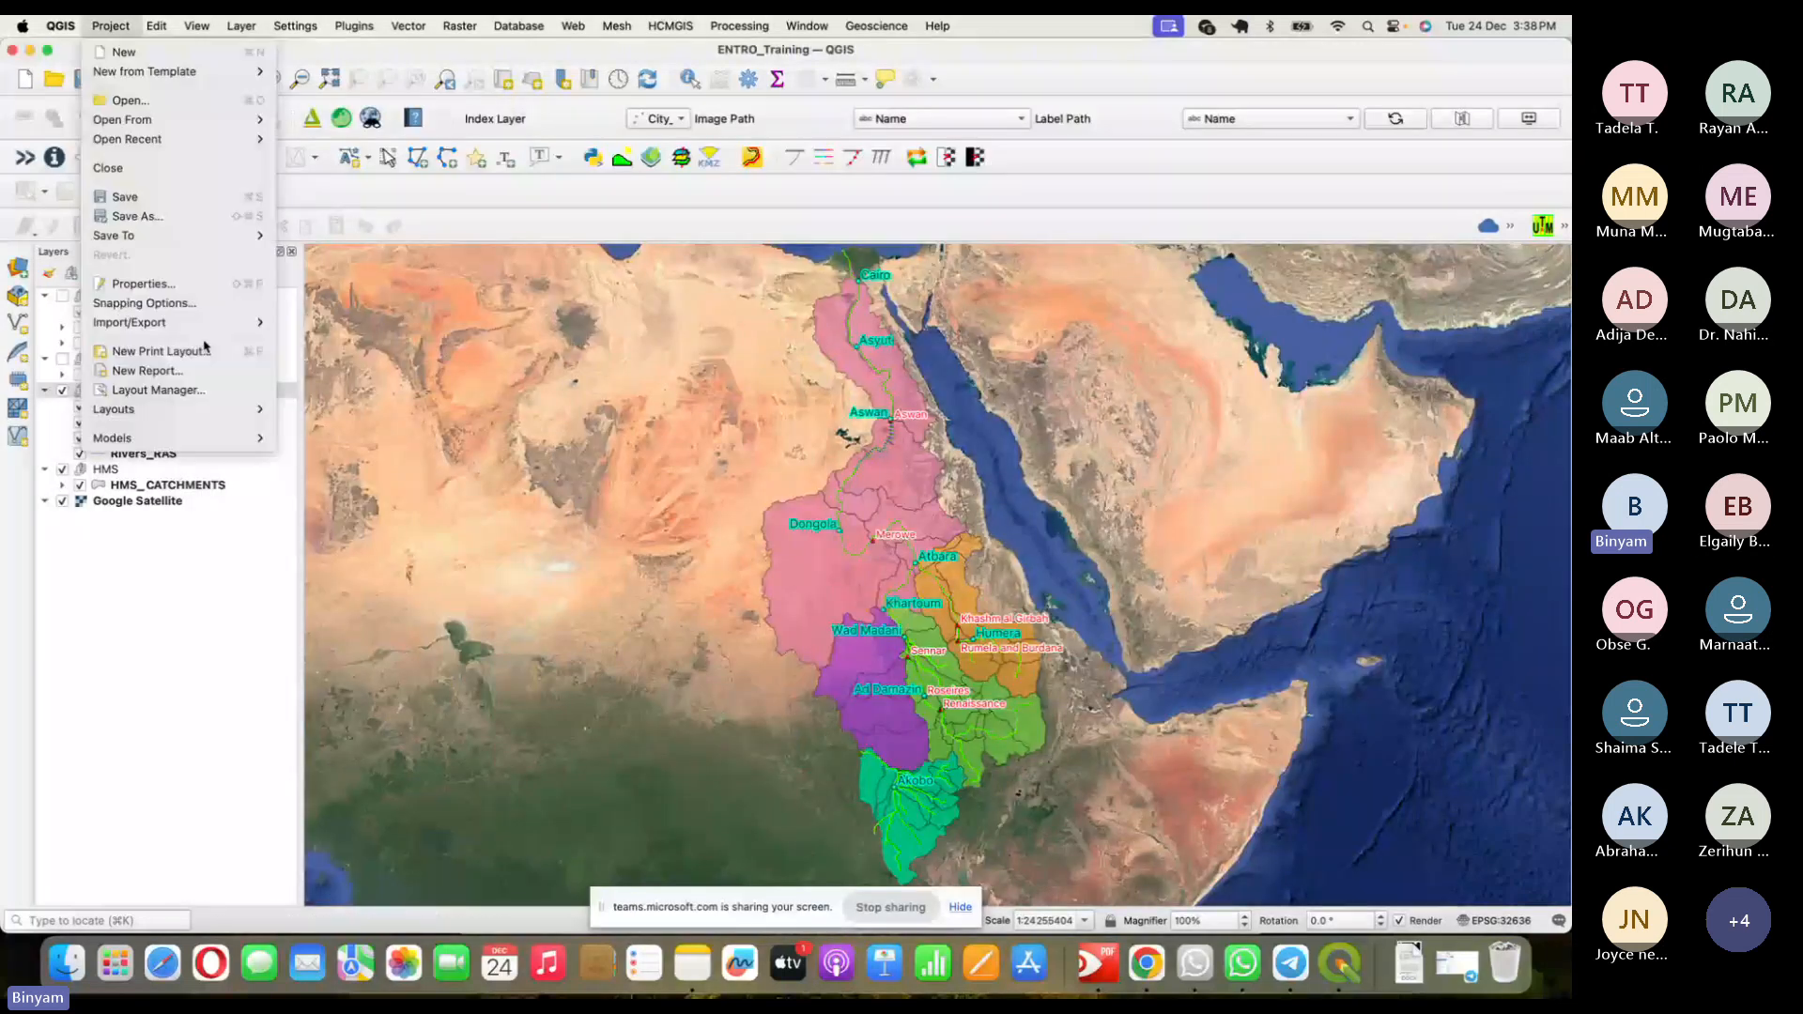
mouse_move(225, 409)
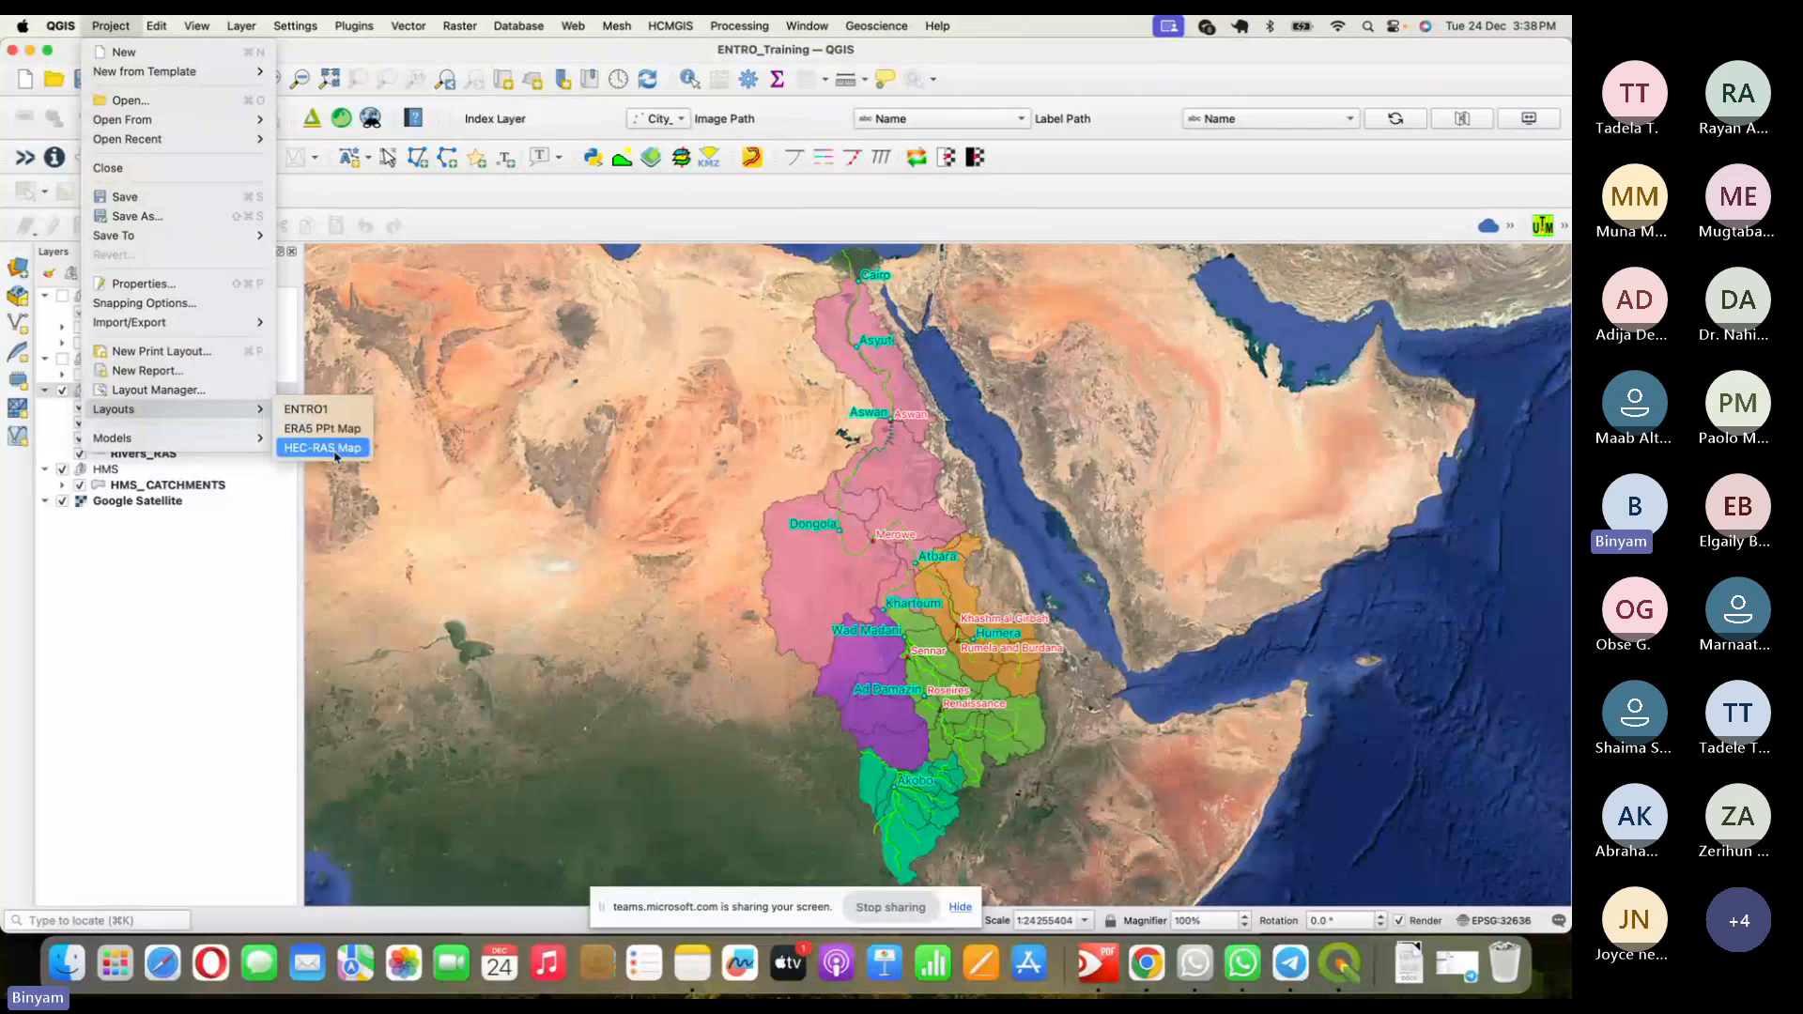
left_click(335, 450)
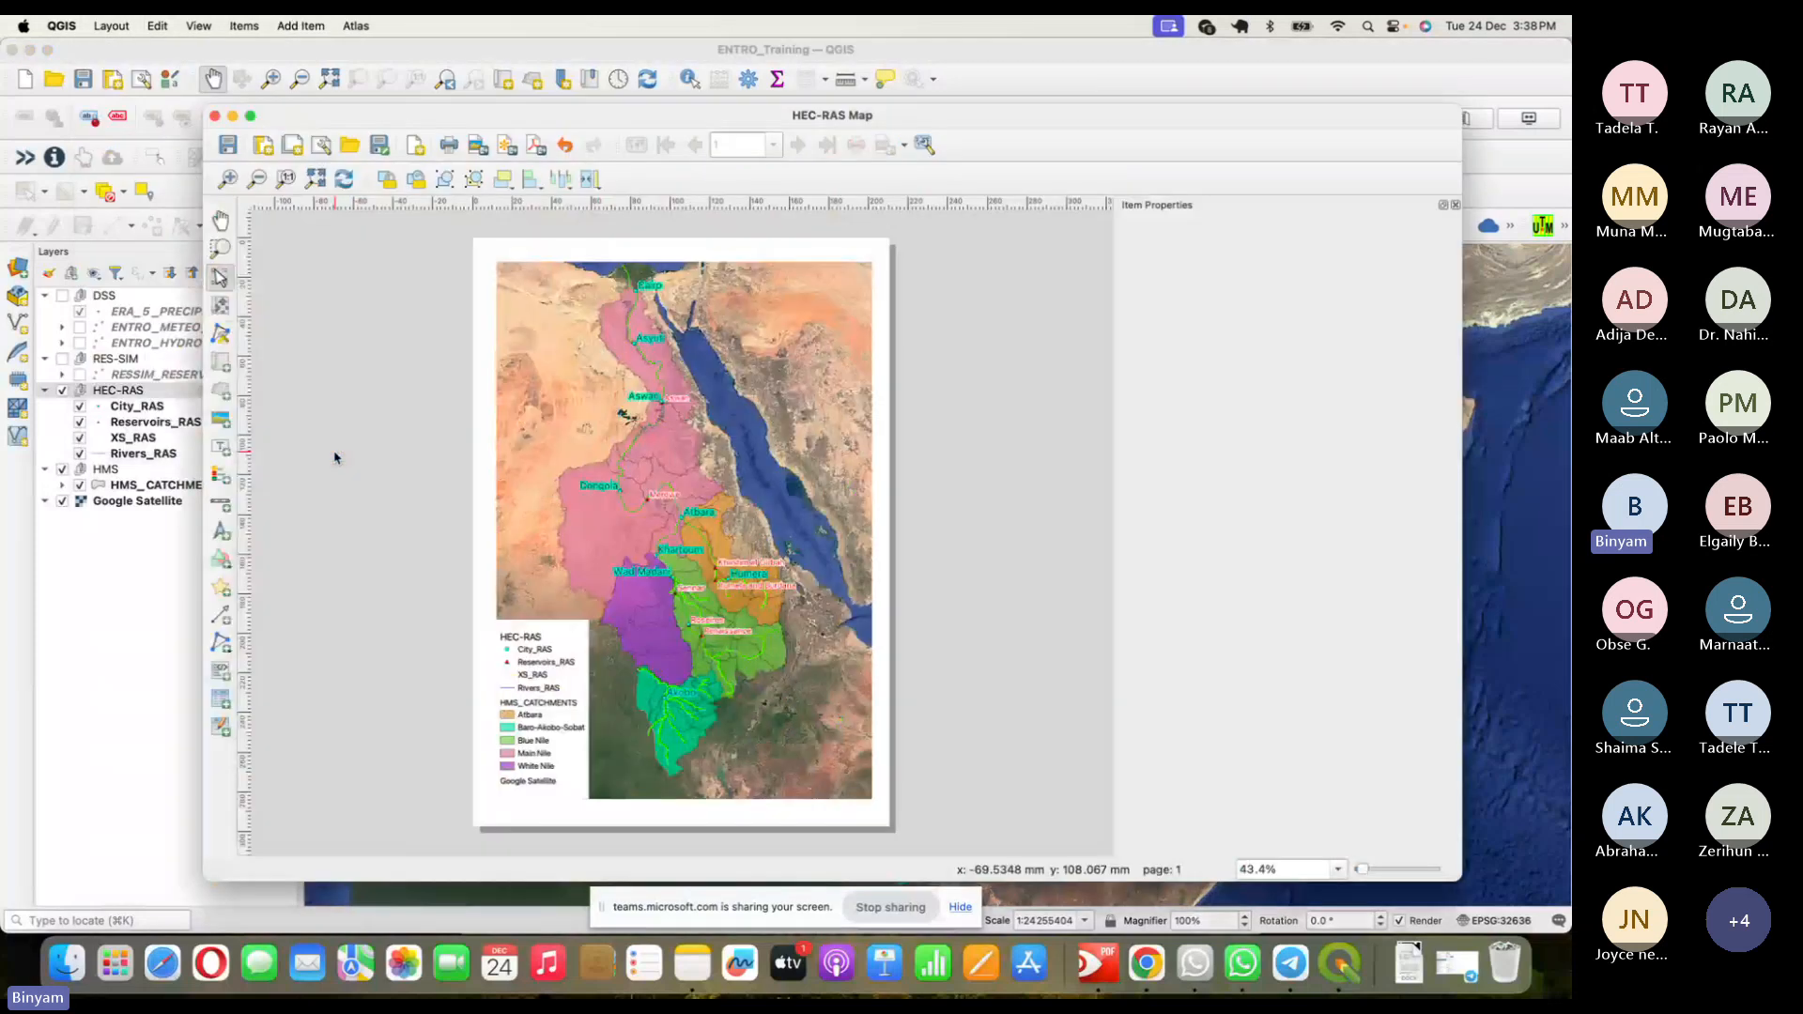
left_click(548, 666)
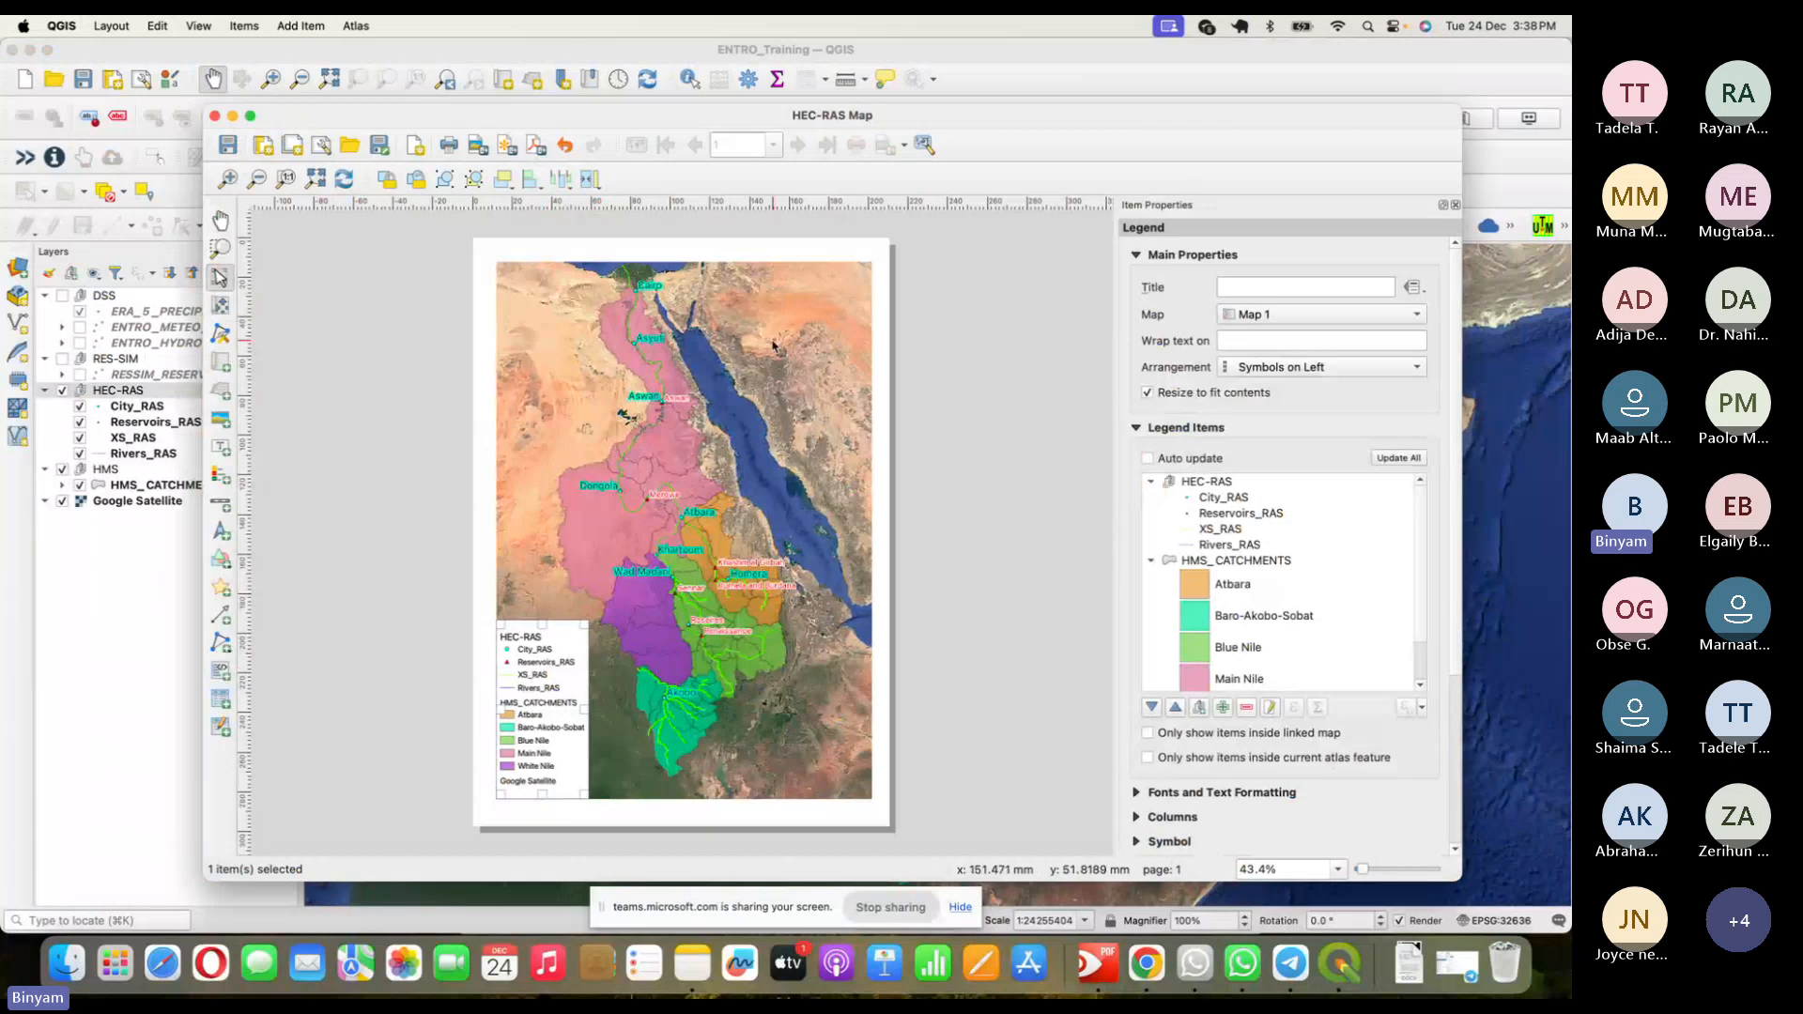
left_click(809, 308)
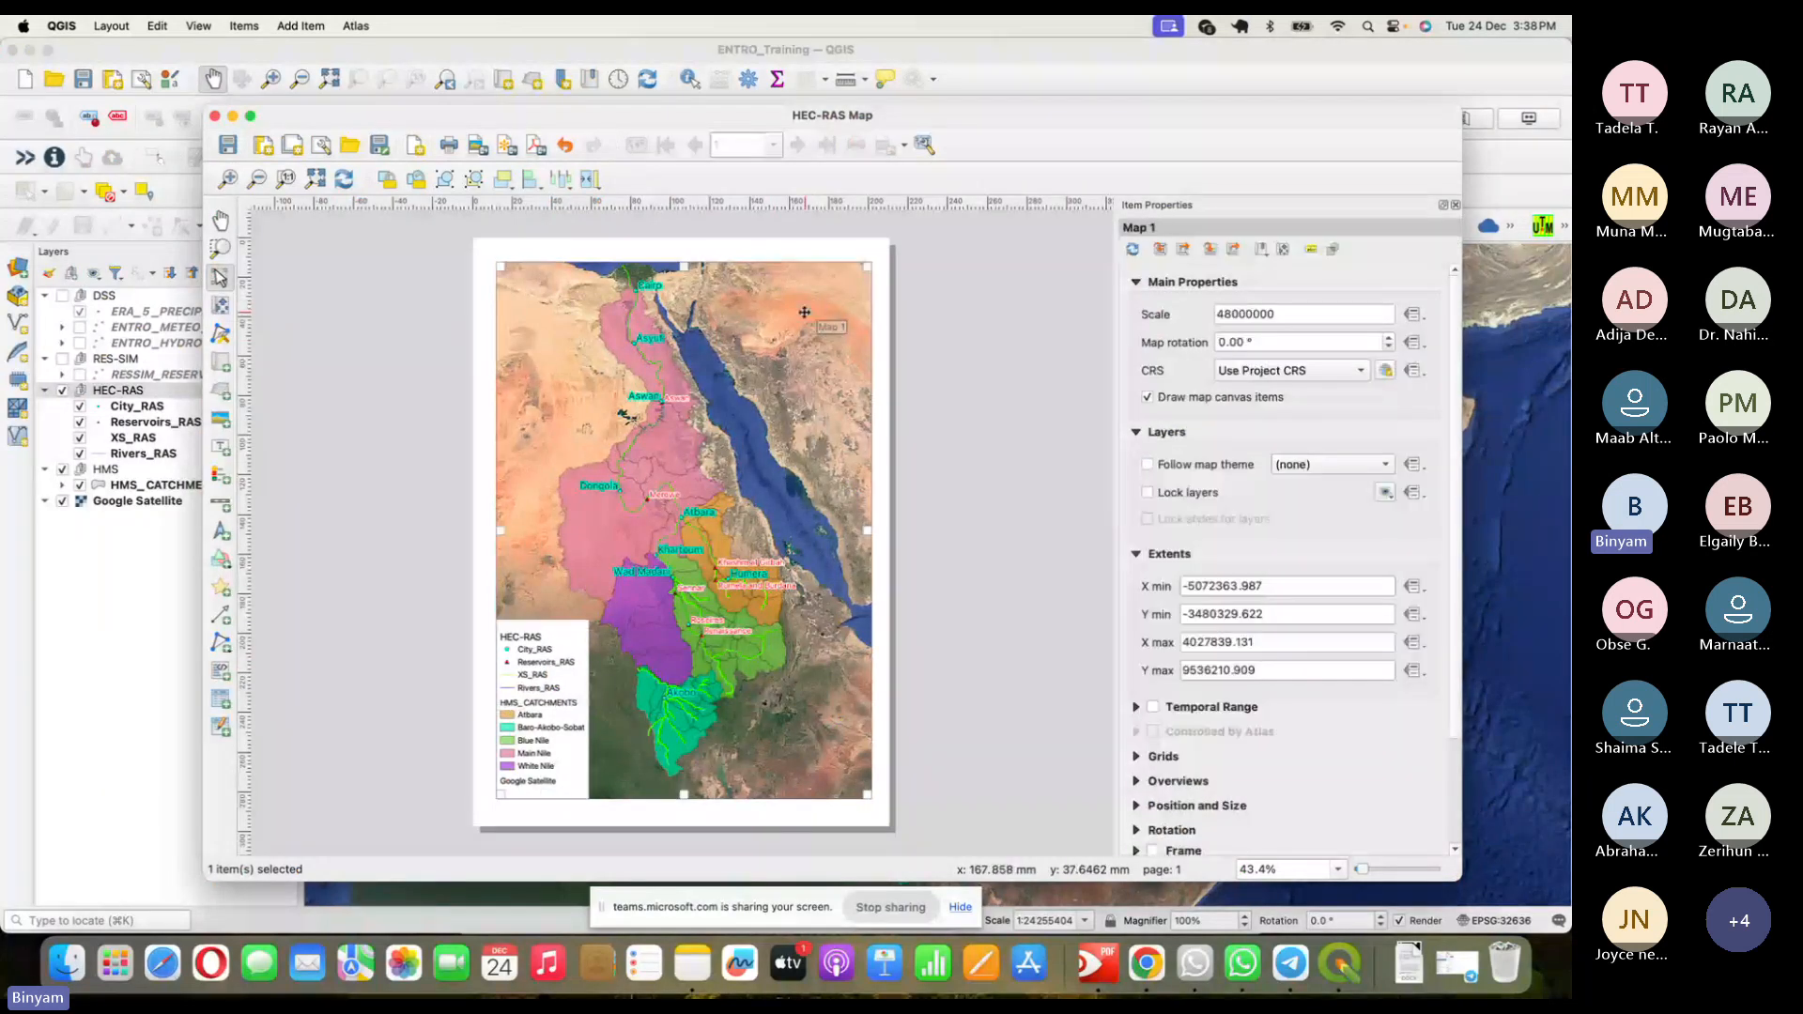
left_click(224, 537)
- Draw a north arrow at Map 1's top-left and a kilometre scale bar at its bottom-right
left_click_drag(510, 270, 533, 298)
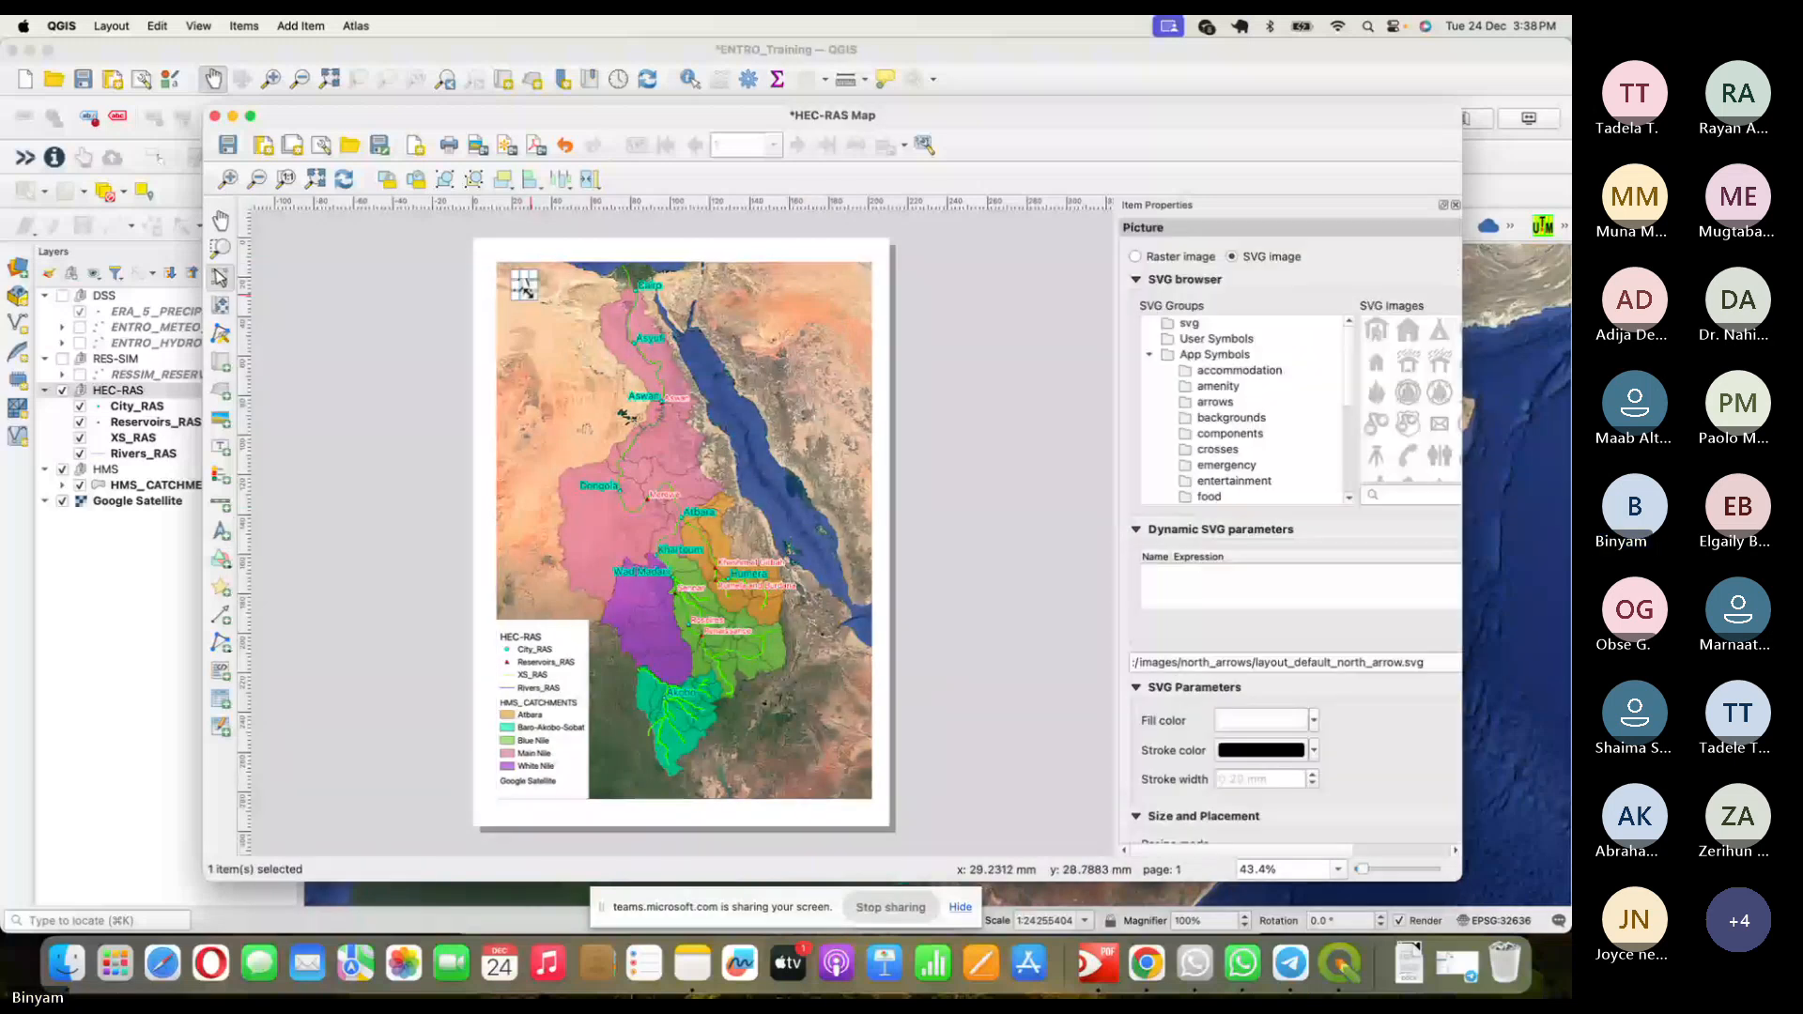
left_click(225, 504)
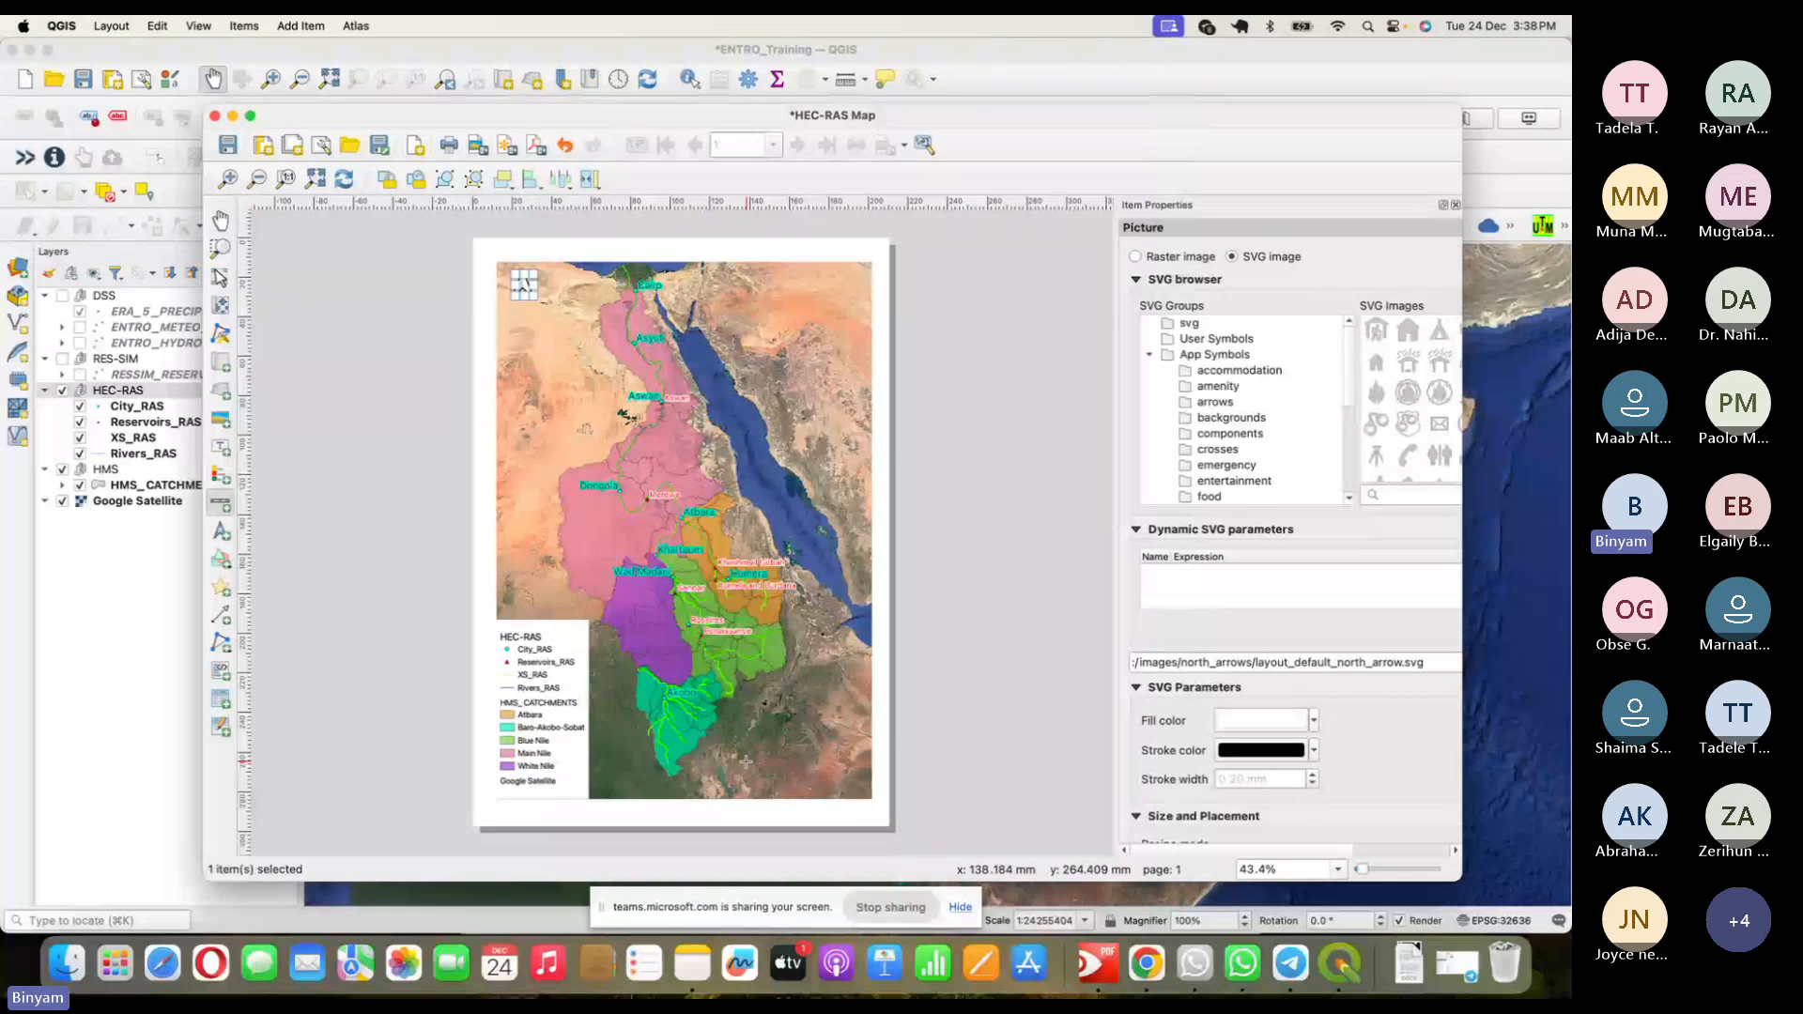
left_click_drag(755, 772, 872, 798)
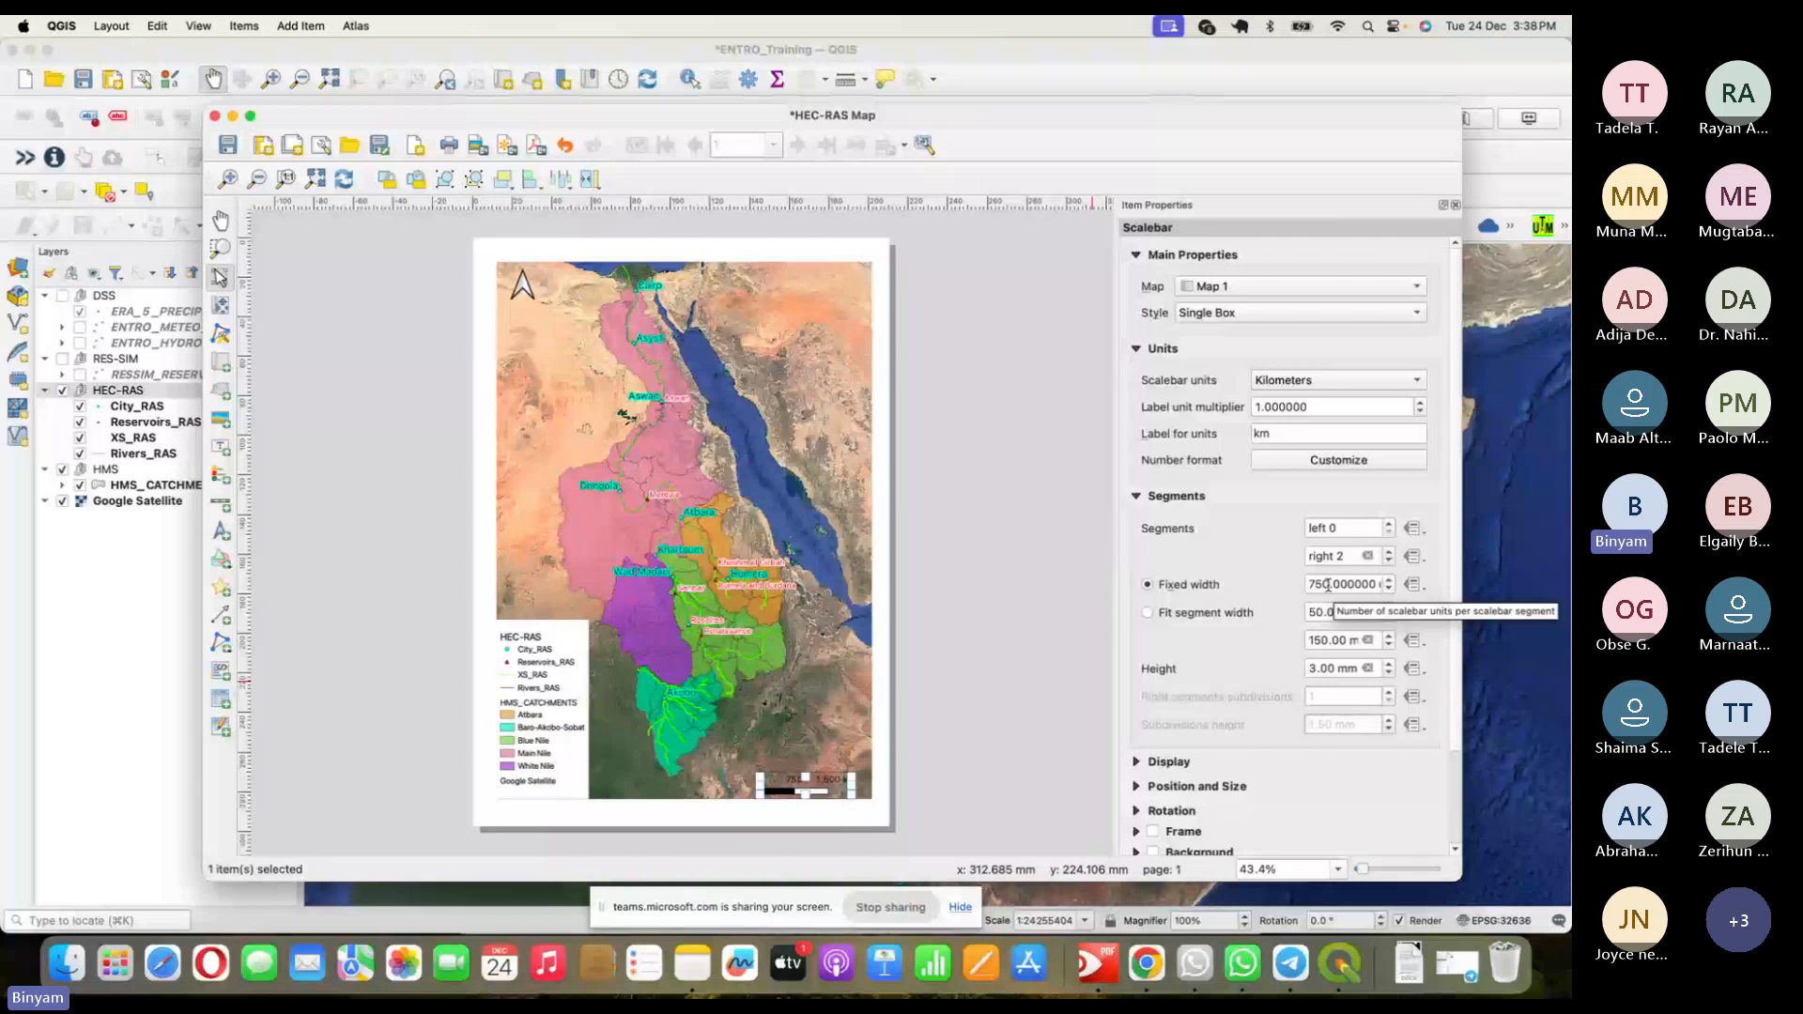
- Change the scale bar's segment width to 500 and stretch it to the map's right edge
left_click_drag(1328, 584, 1308, 585)
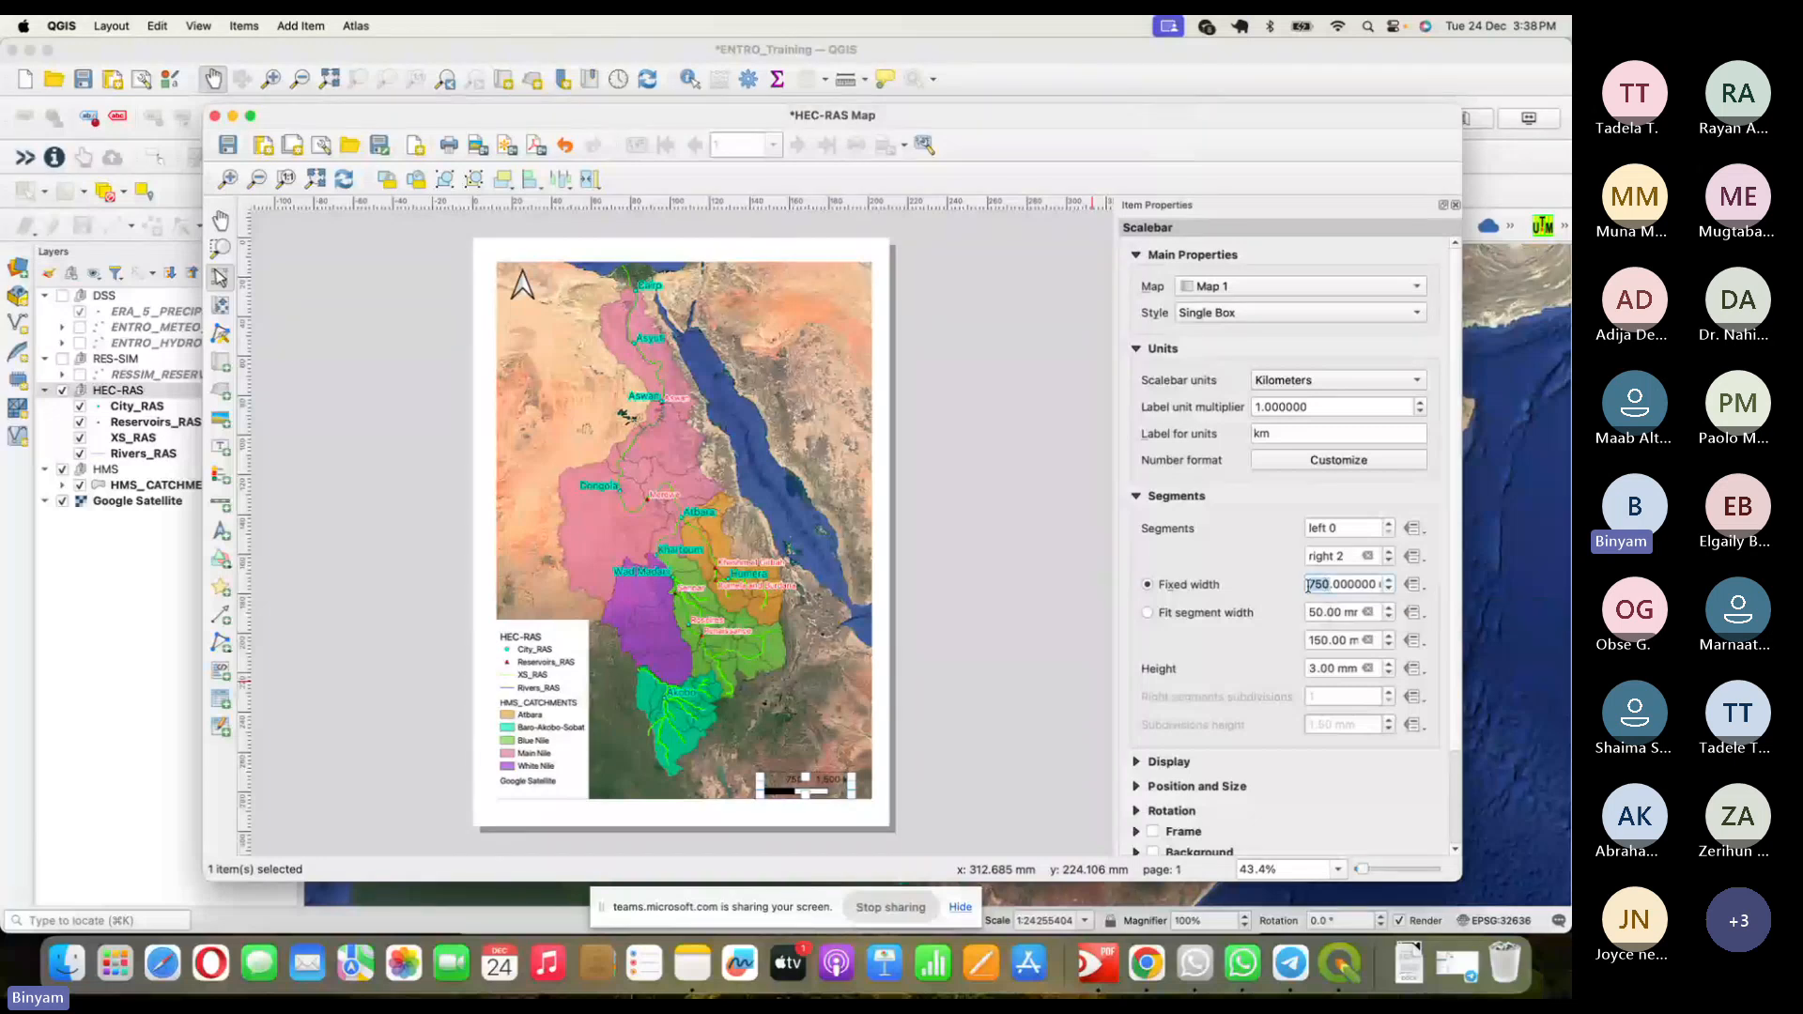
type("500")
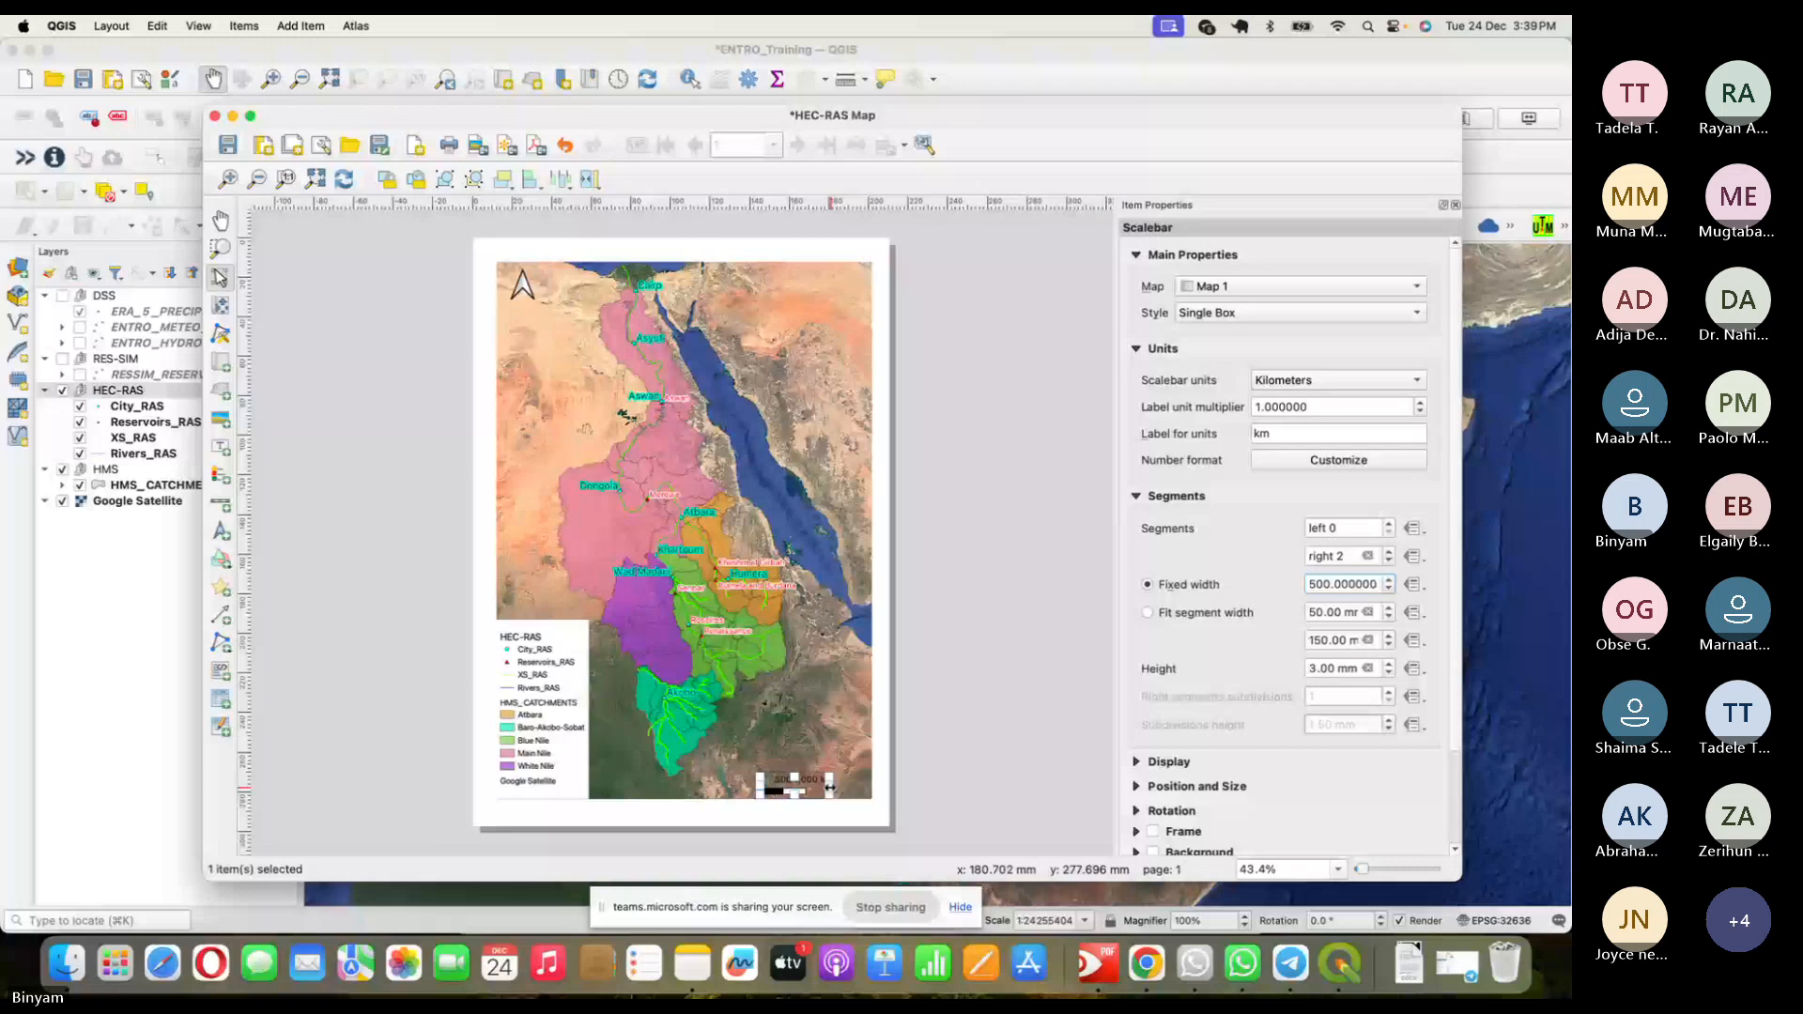
left_click_drag(831, 787, 869, 787)
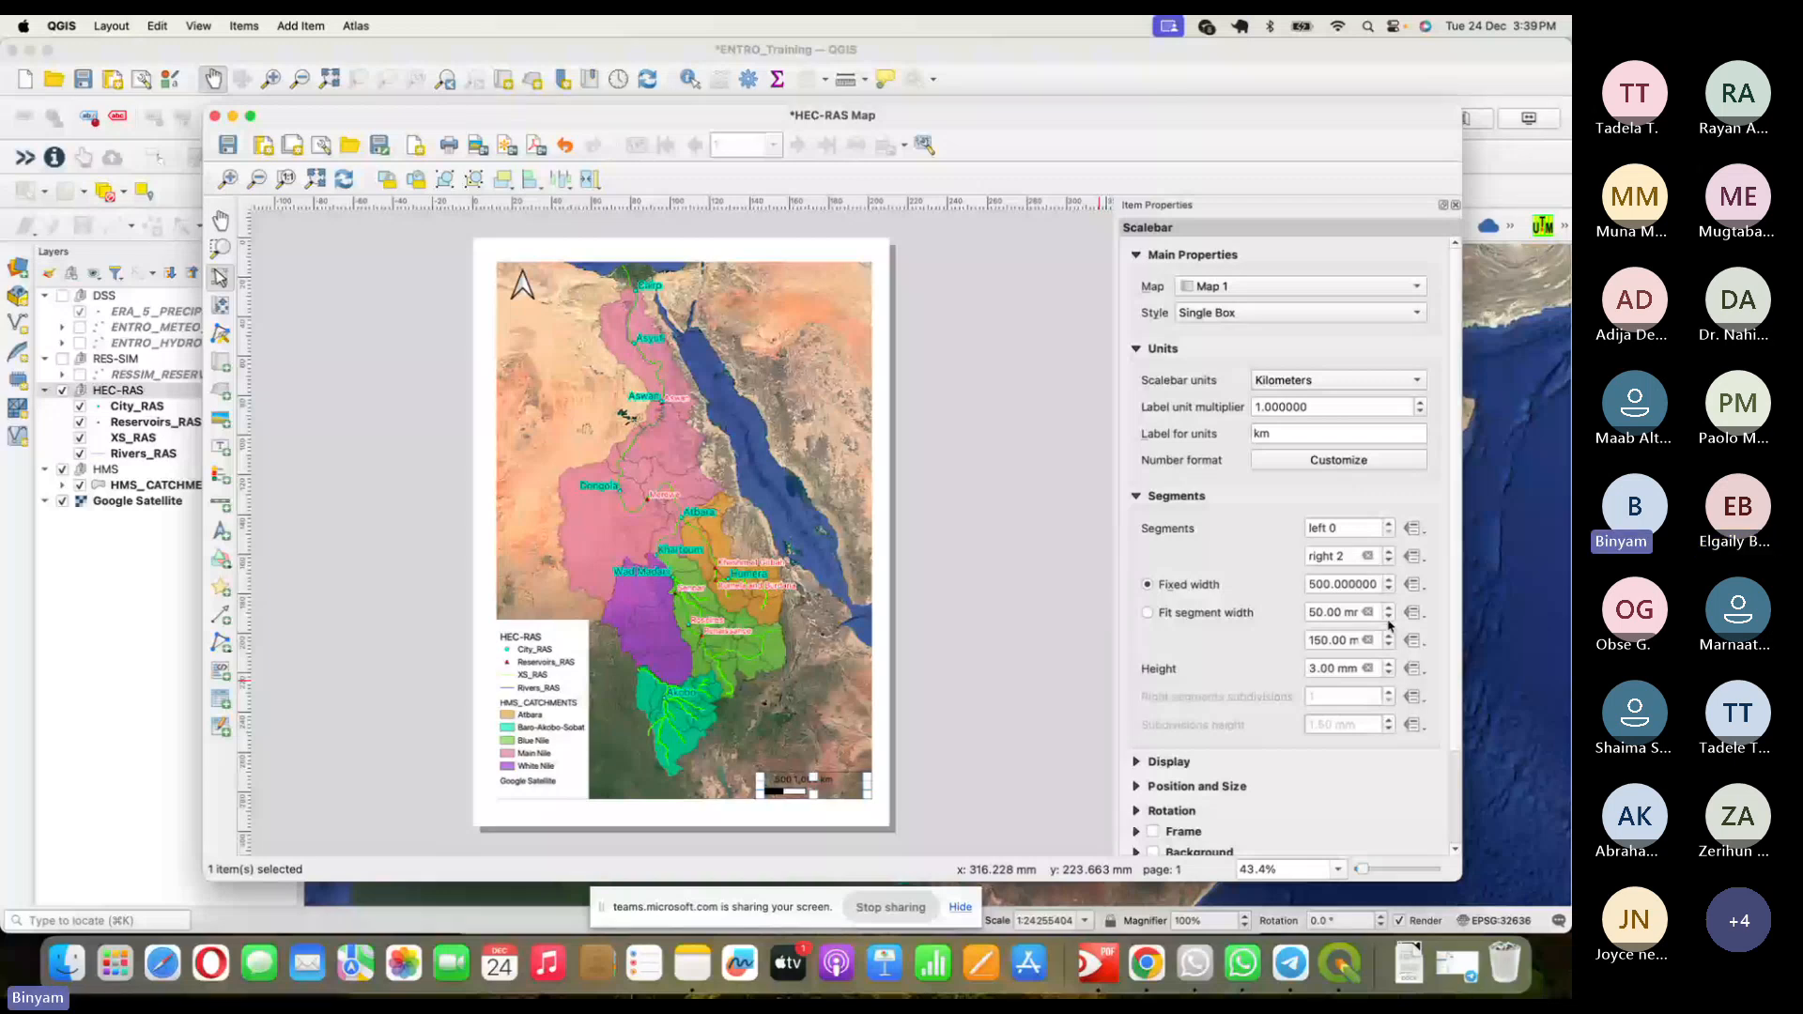
- Try fit-to-width segments, shrinking the scale bar to about 78 mm and editing minimum/maximum widths
left_click(1148, 612)
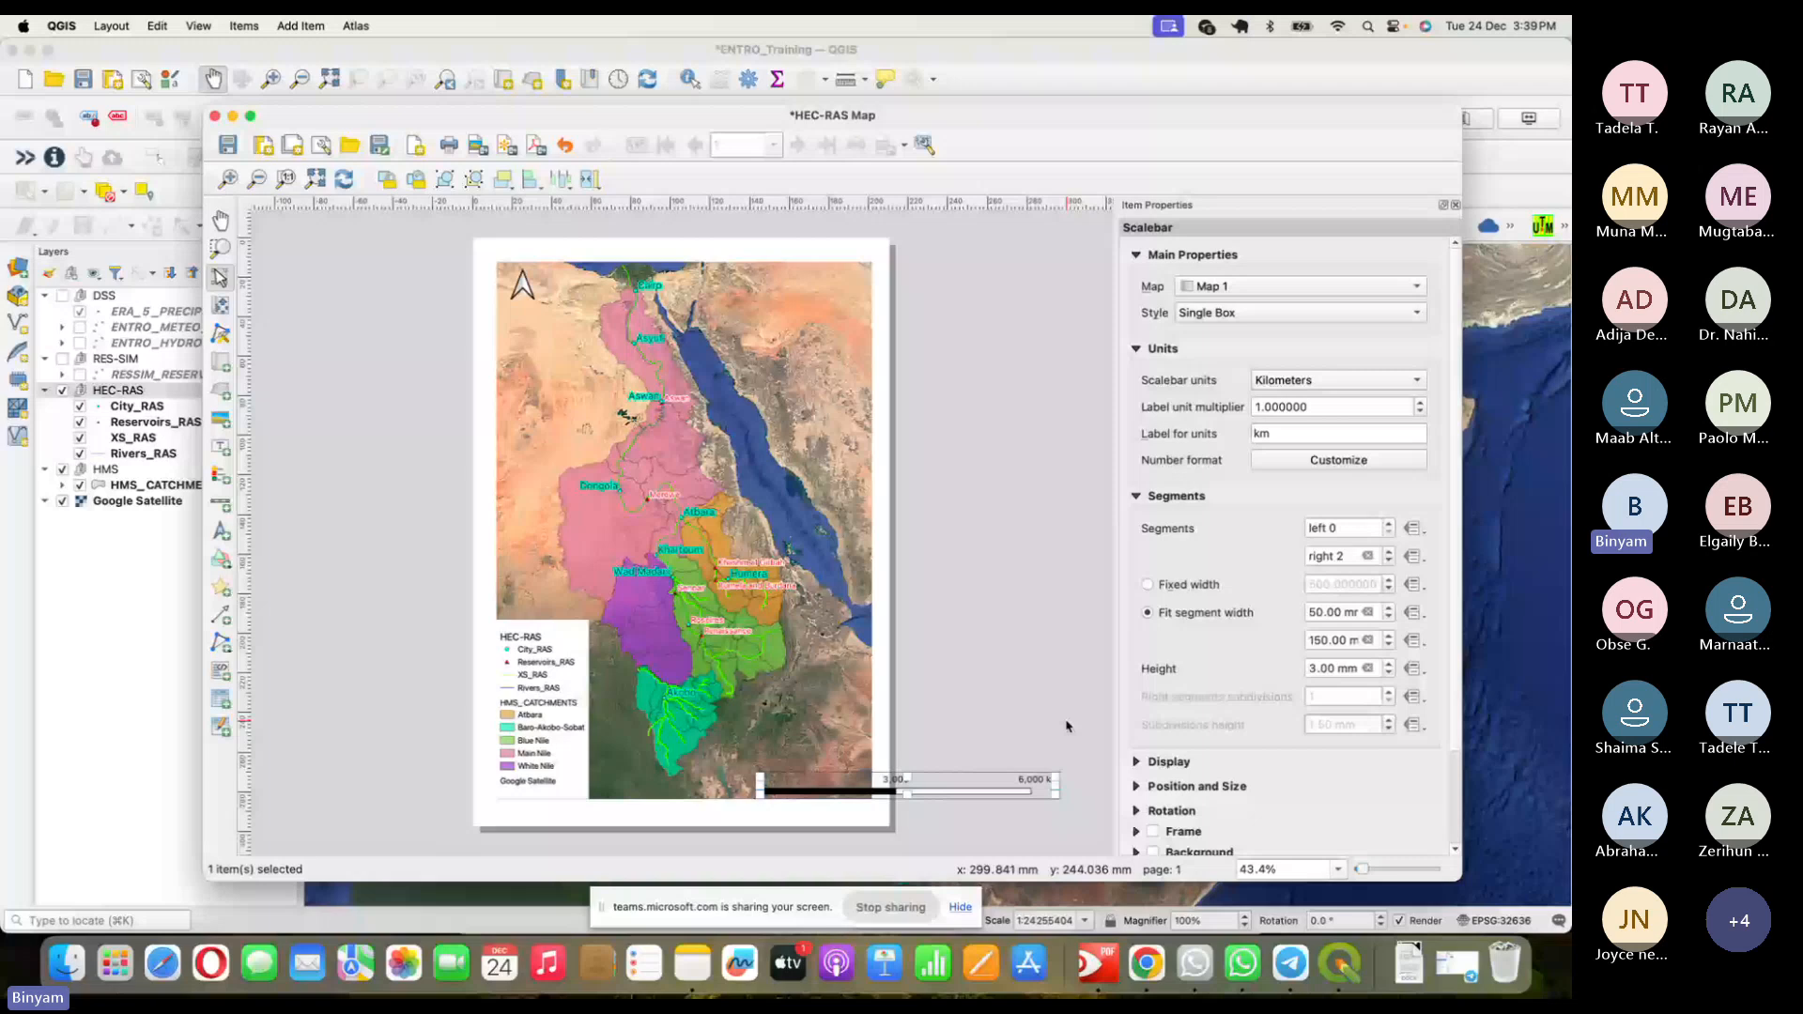
left_click_drag(1056, 785, 906, 785)
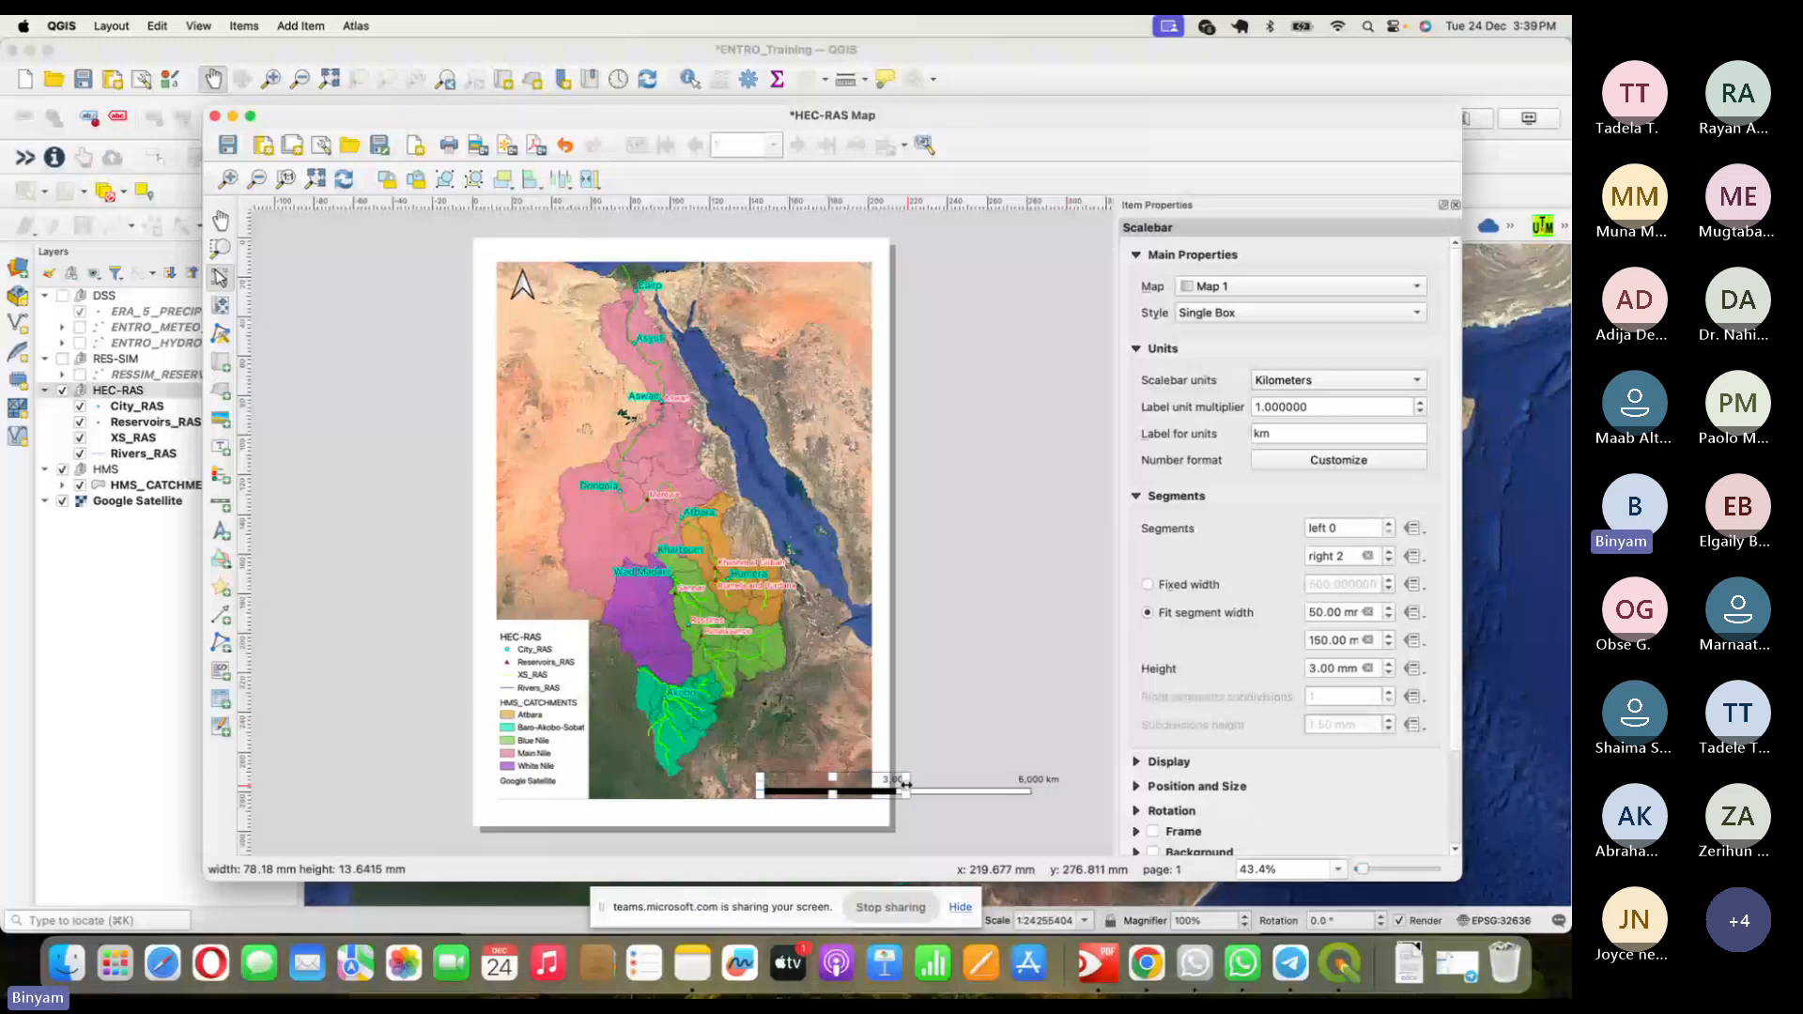
left_click_drag(906, 785, 932, 767)
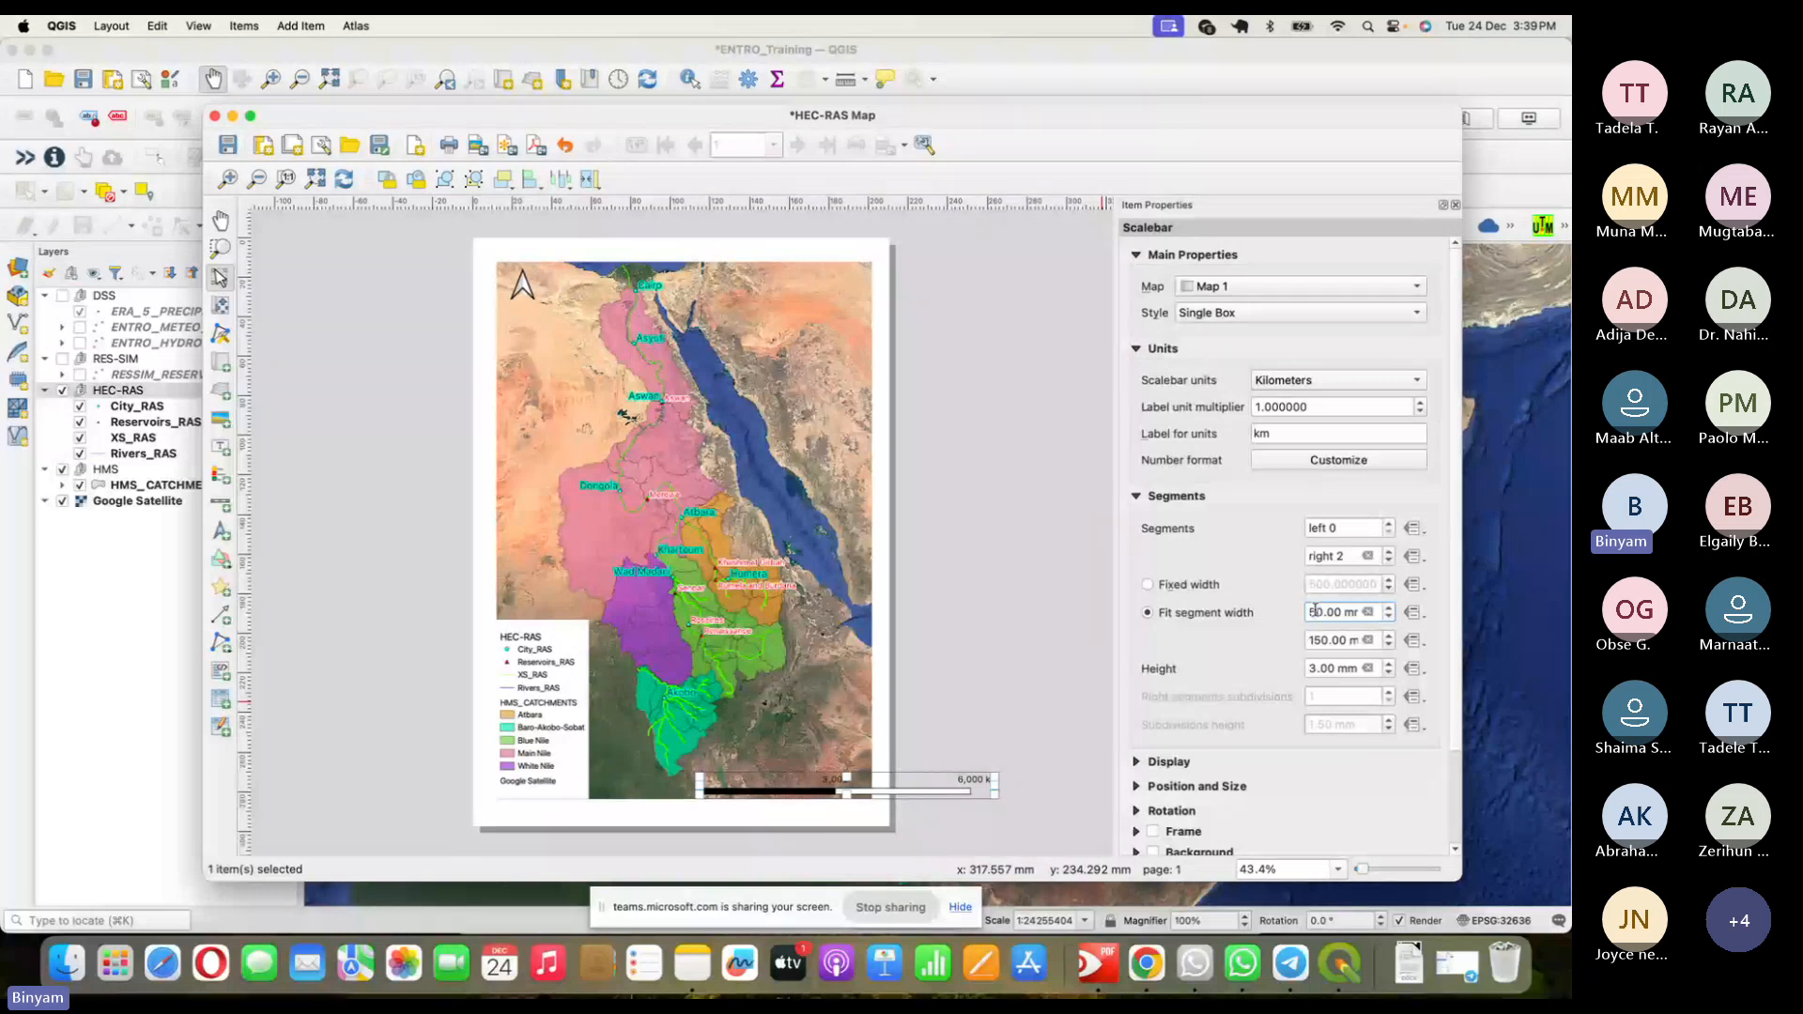
type("2")
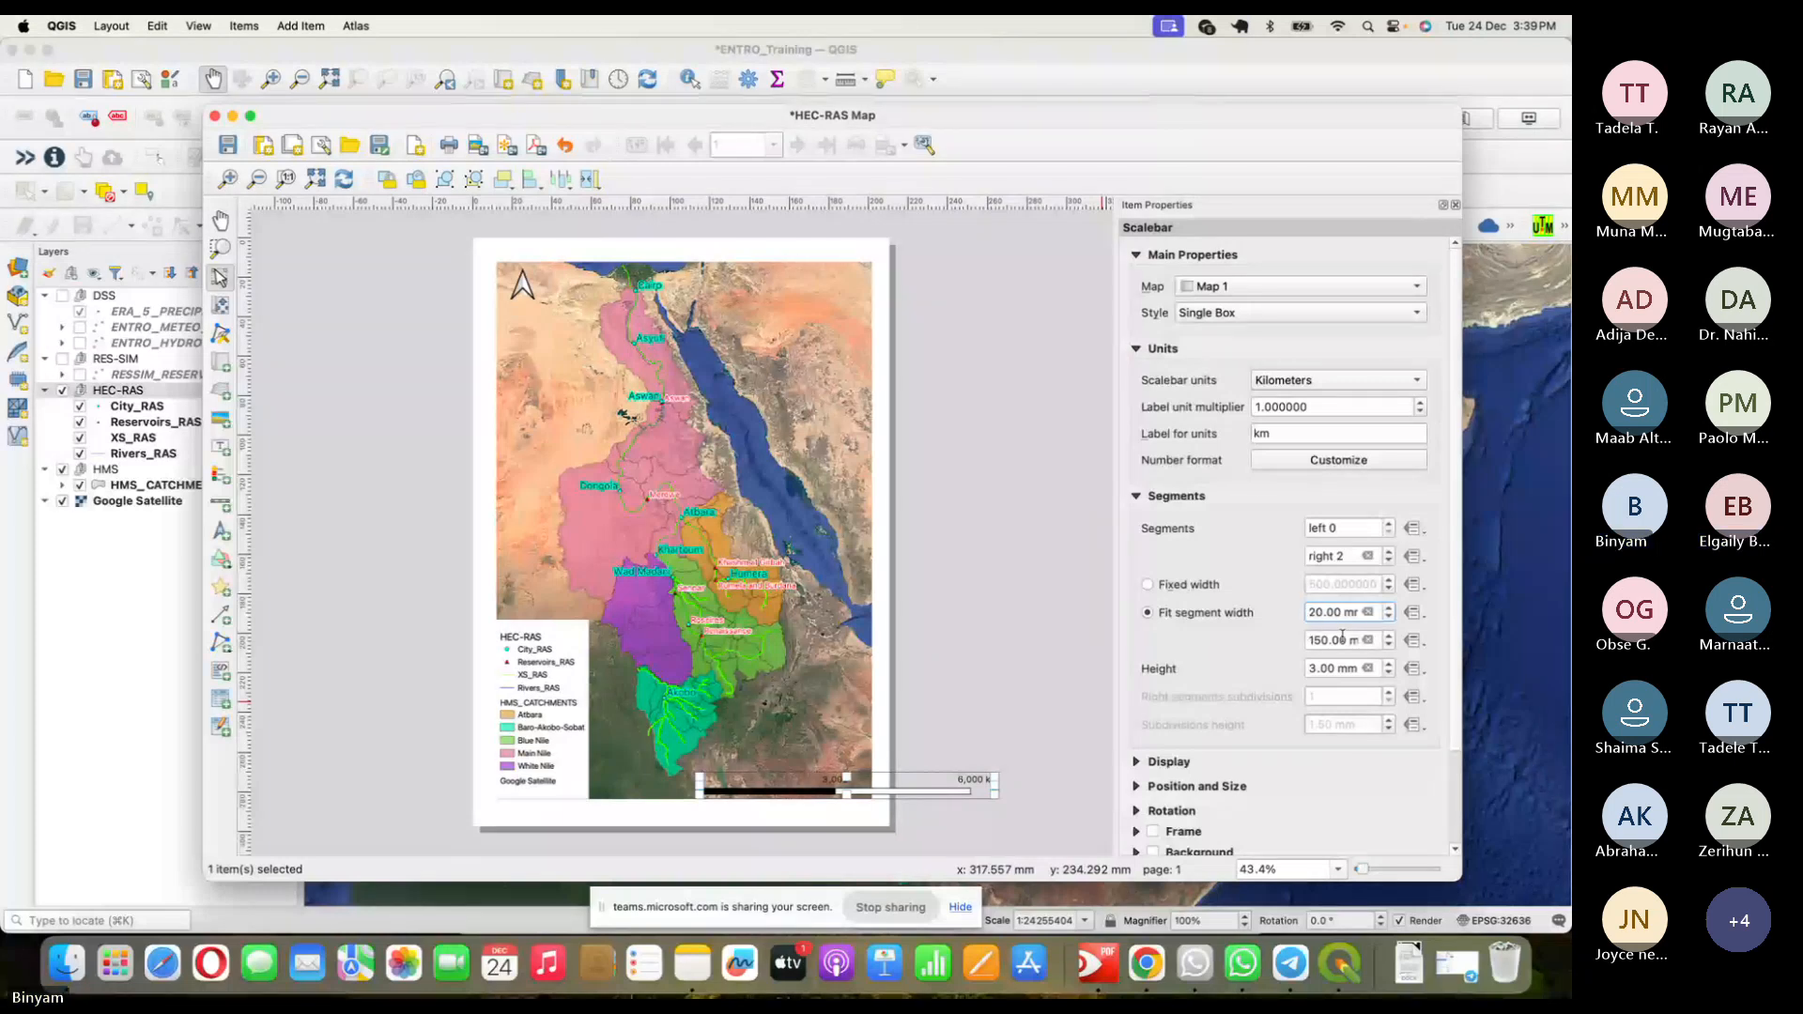
left_click(1324, 639)
left_click_drag(1308, 613, 1318, 607)
type("5")
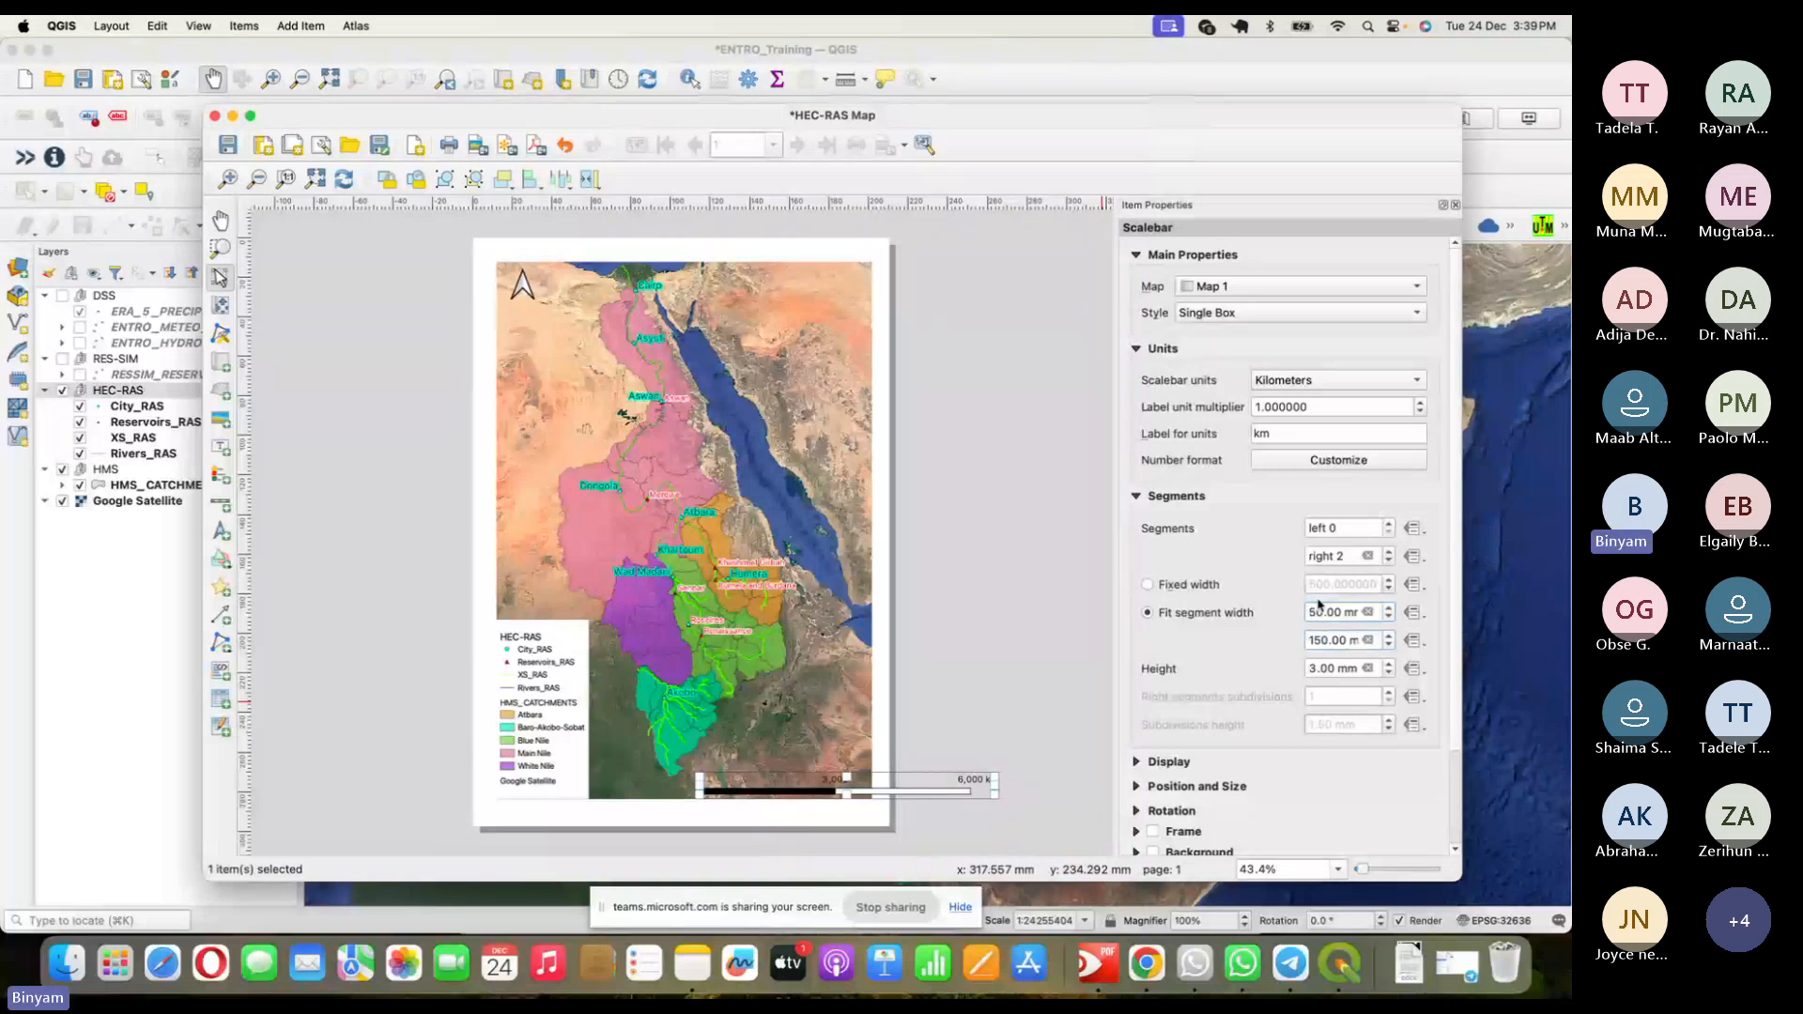
- Return to fixed 1000 km segments and move the scale bar about 19 mm right
left_click(1244, 586)
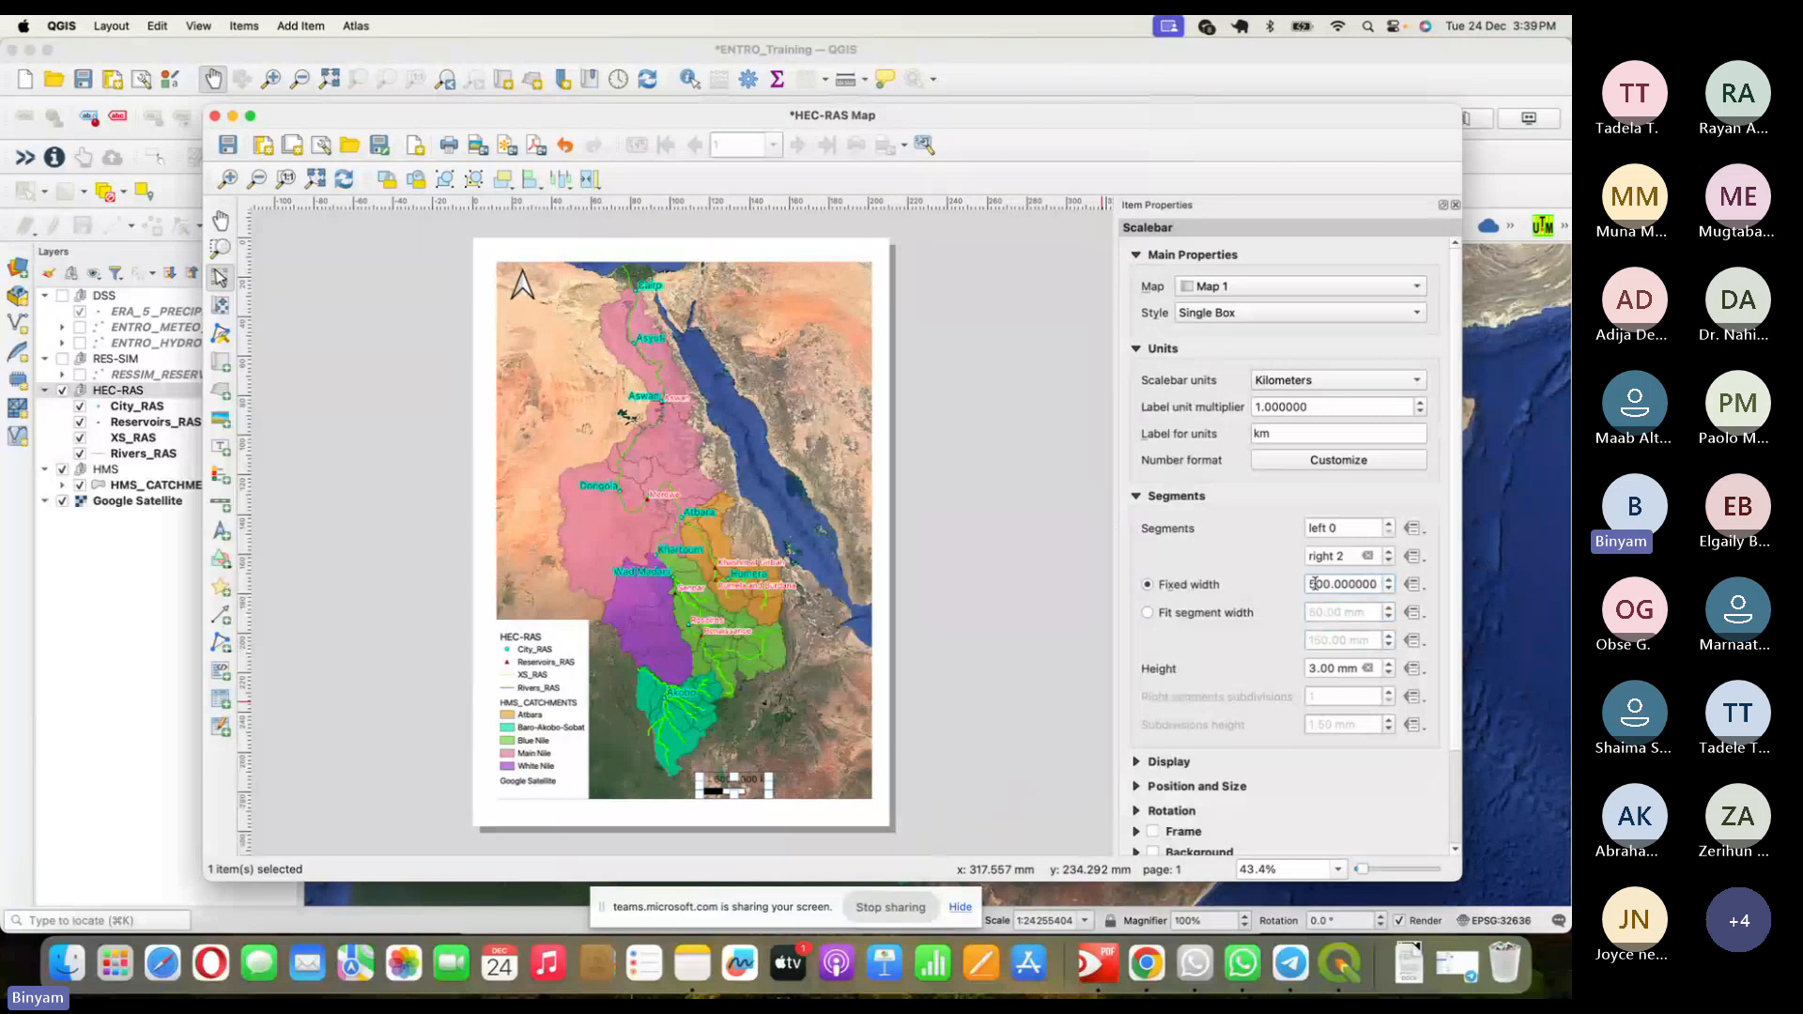
left_click_drag(1315, 584, 1305, 588)
type("1")
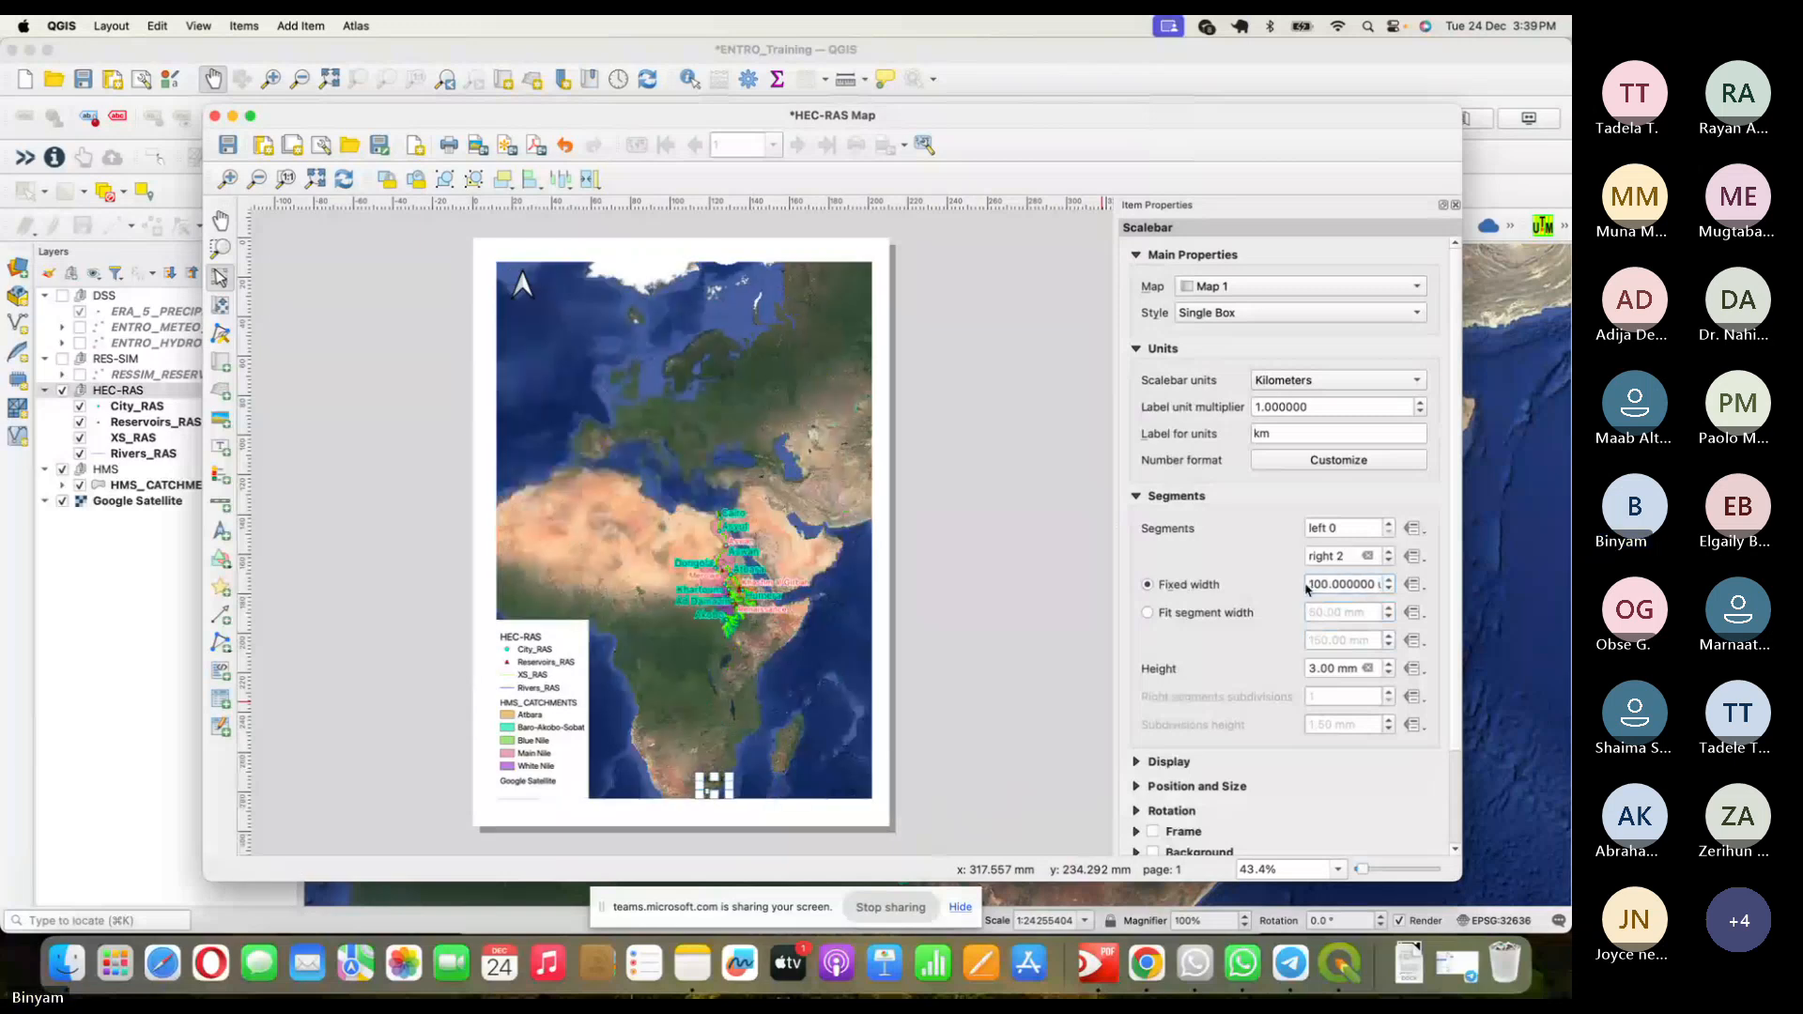
type("0")
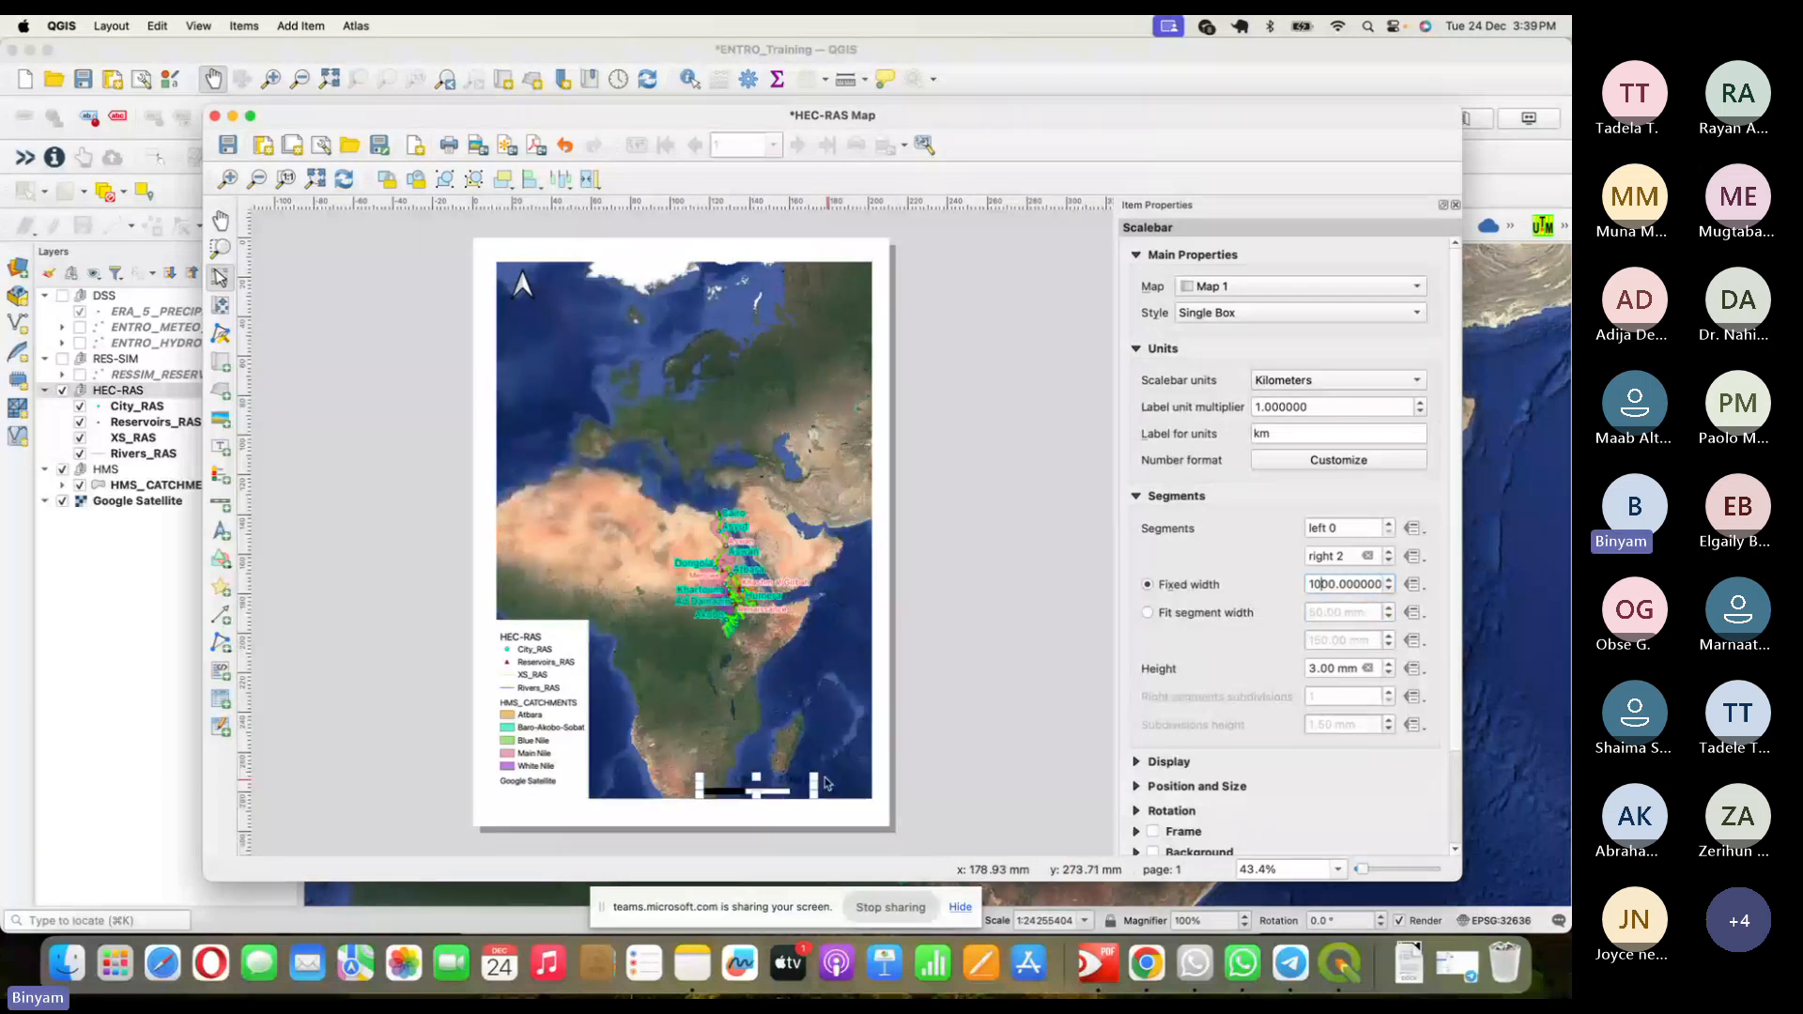
left_click(799, 779)
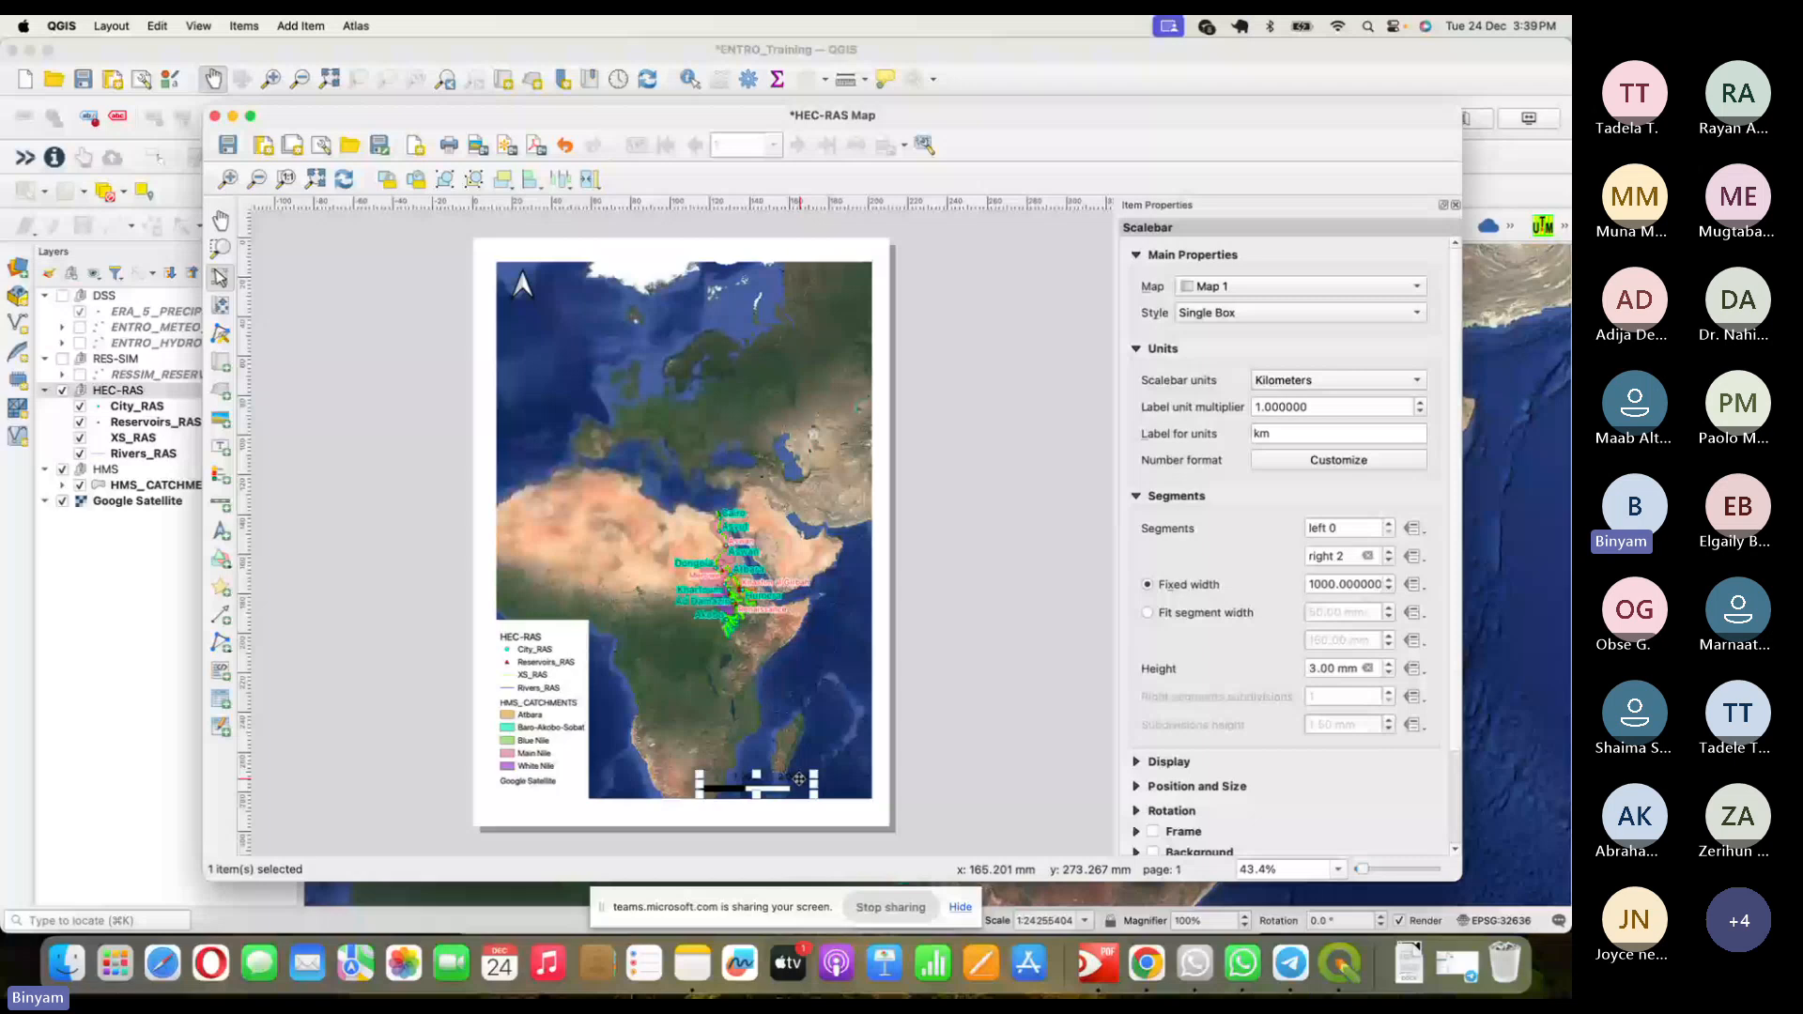
left_click_drag(799, 780, 840, 782)
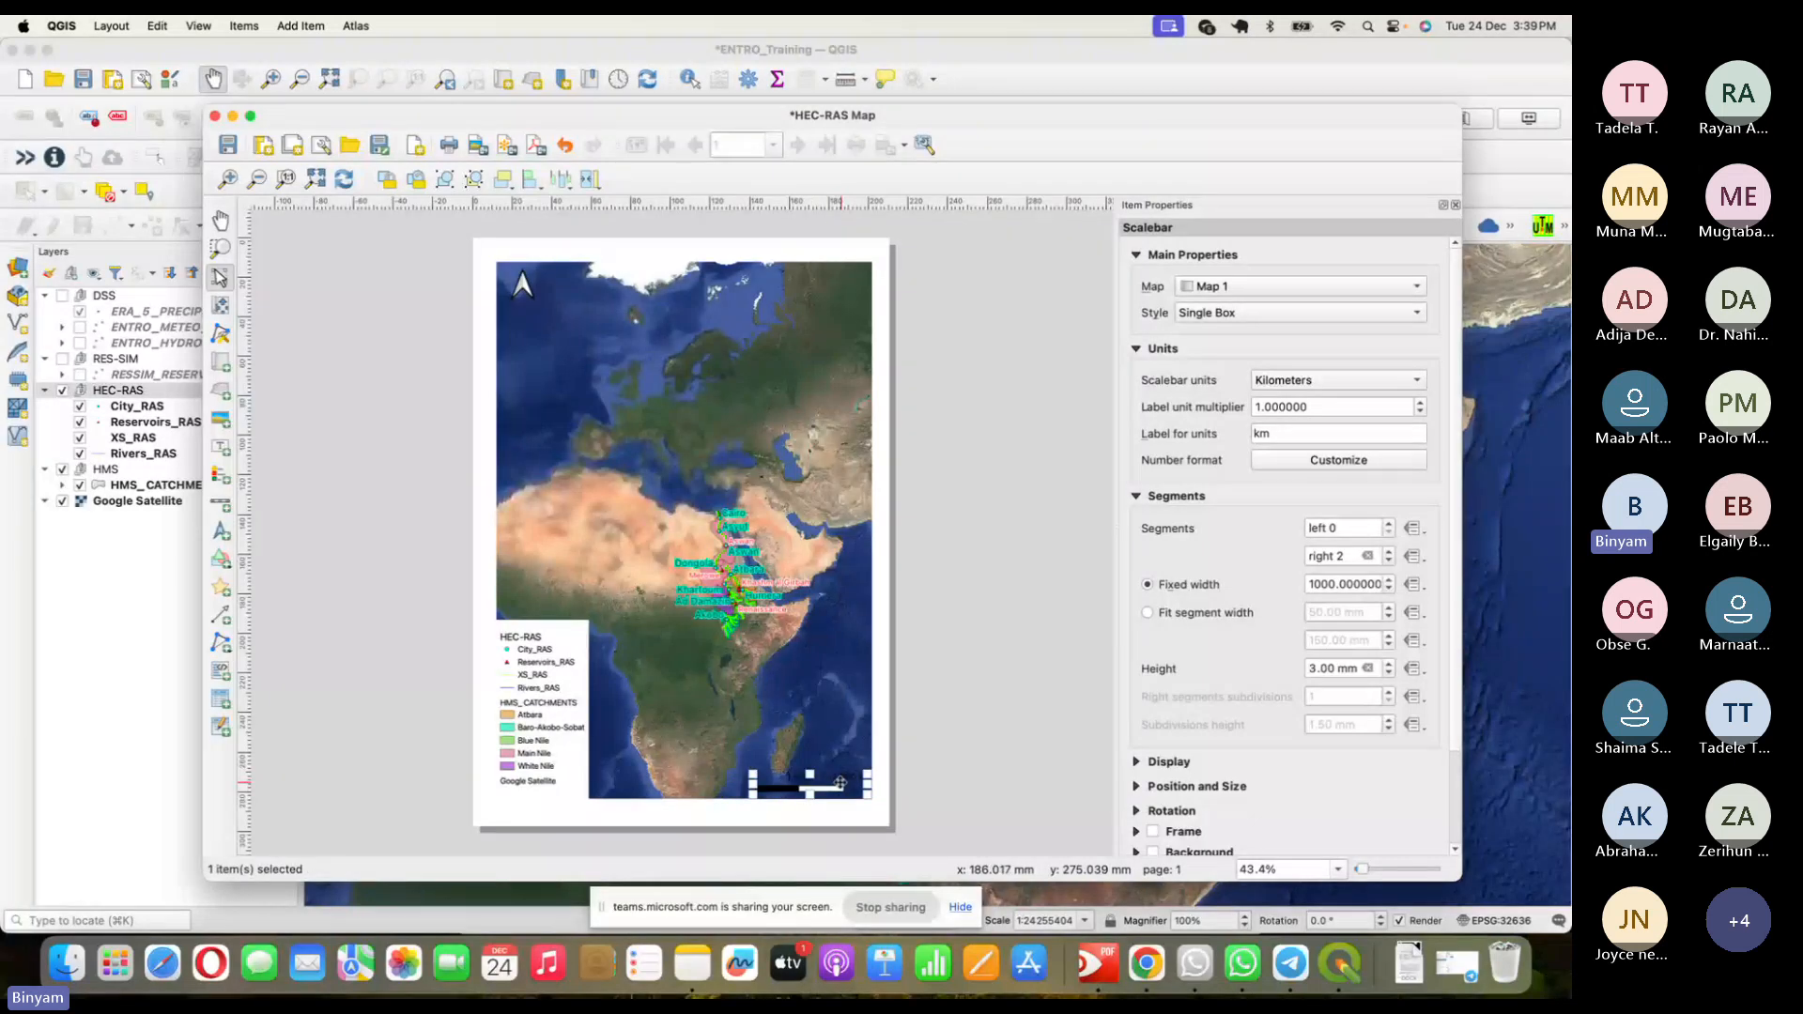
left_click(879, 703)
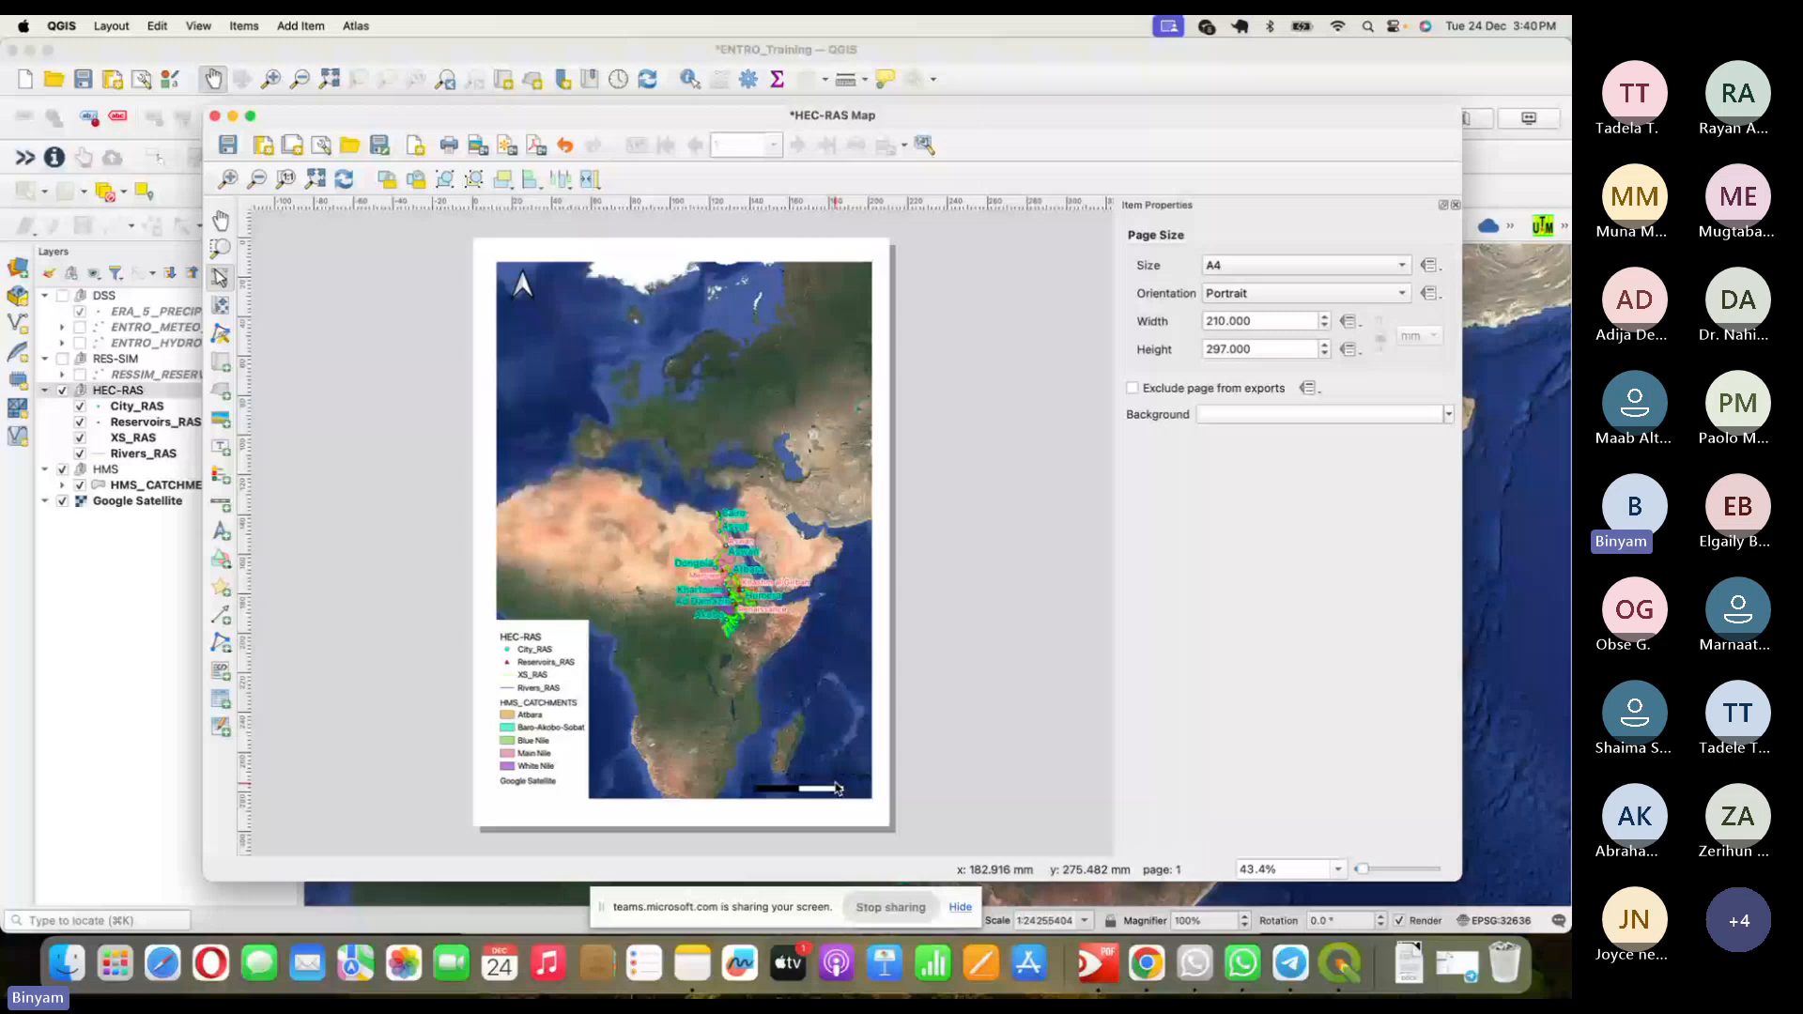
- Change Map 1's scale from 48000000 to 12000000
left_click(771, 593)
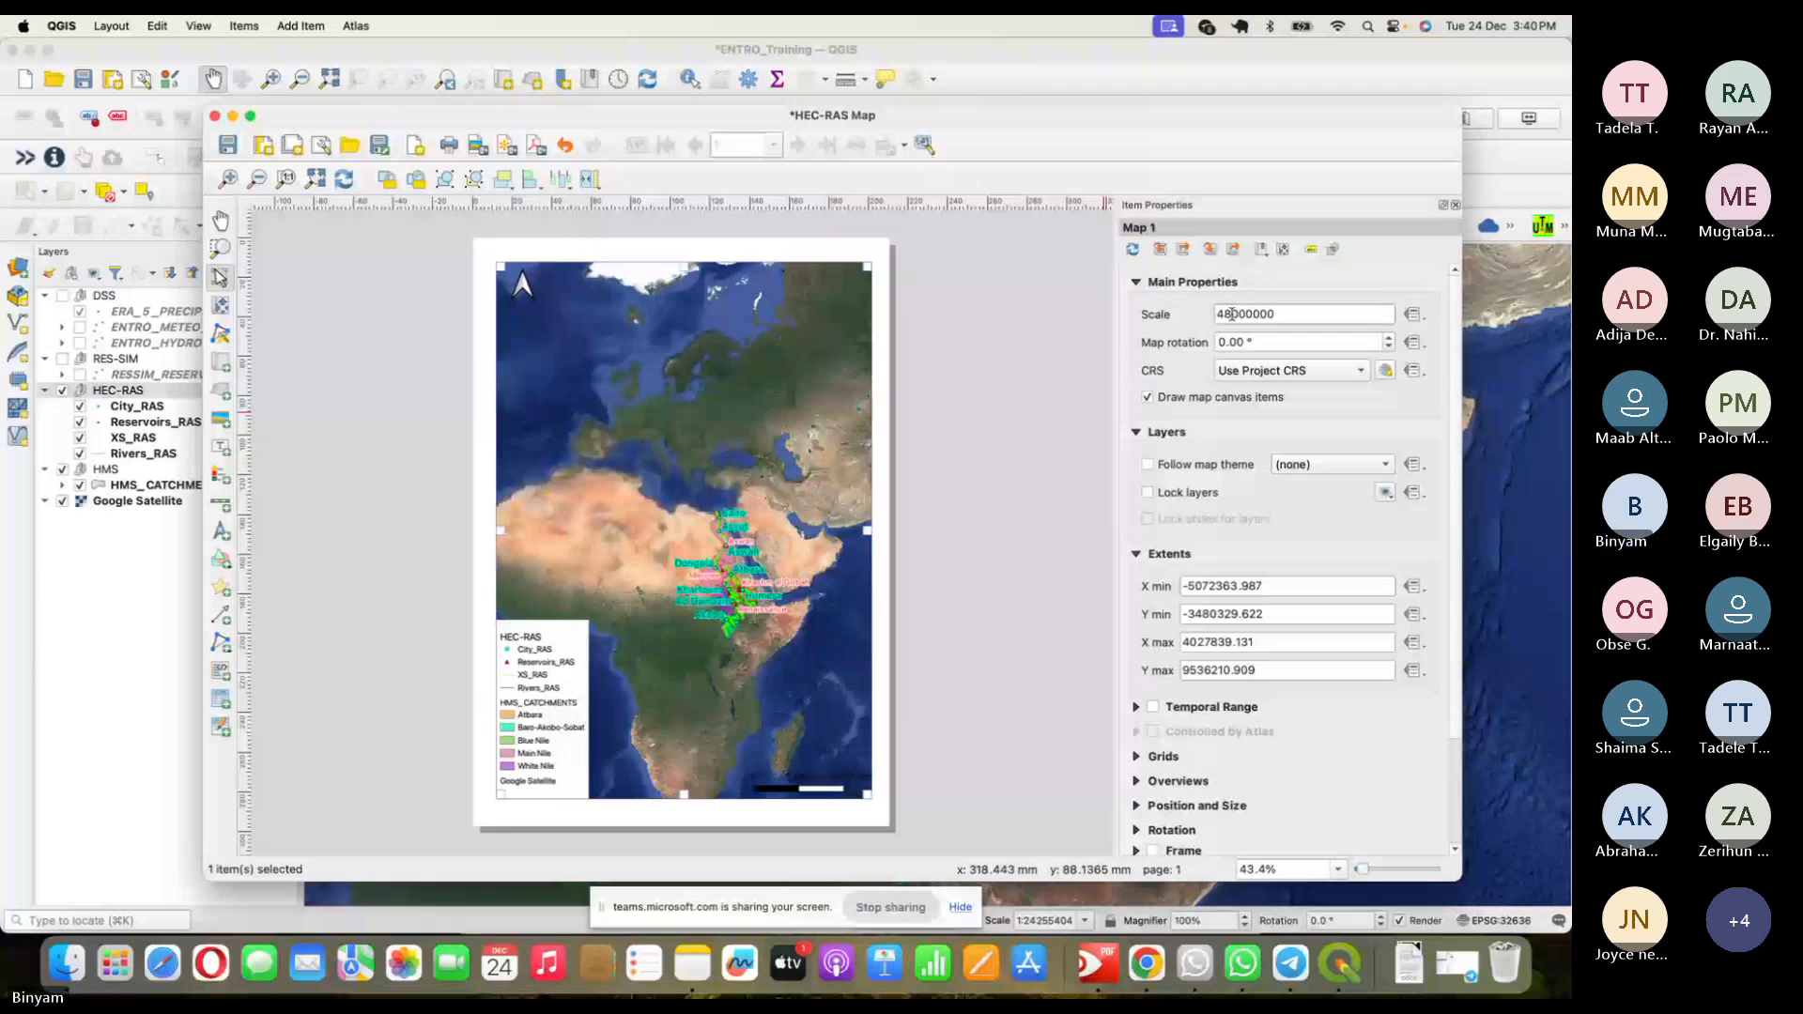
left_click_drag(1231, 313, 1212, 320)
type("1")
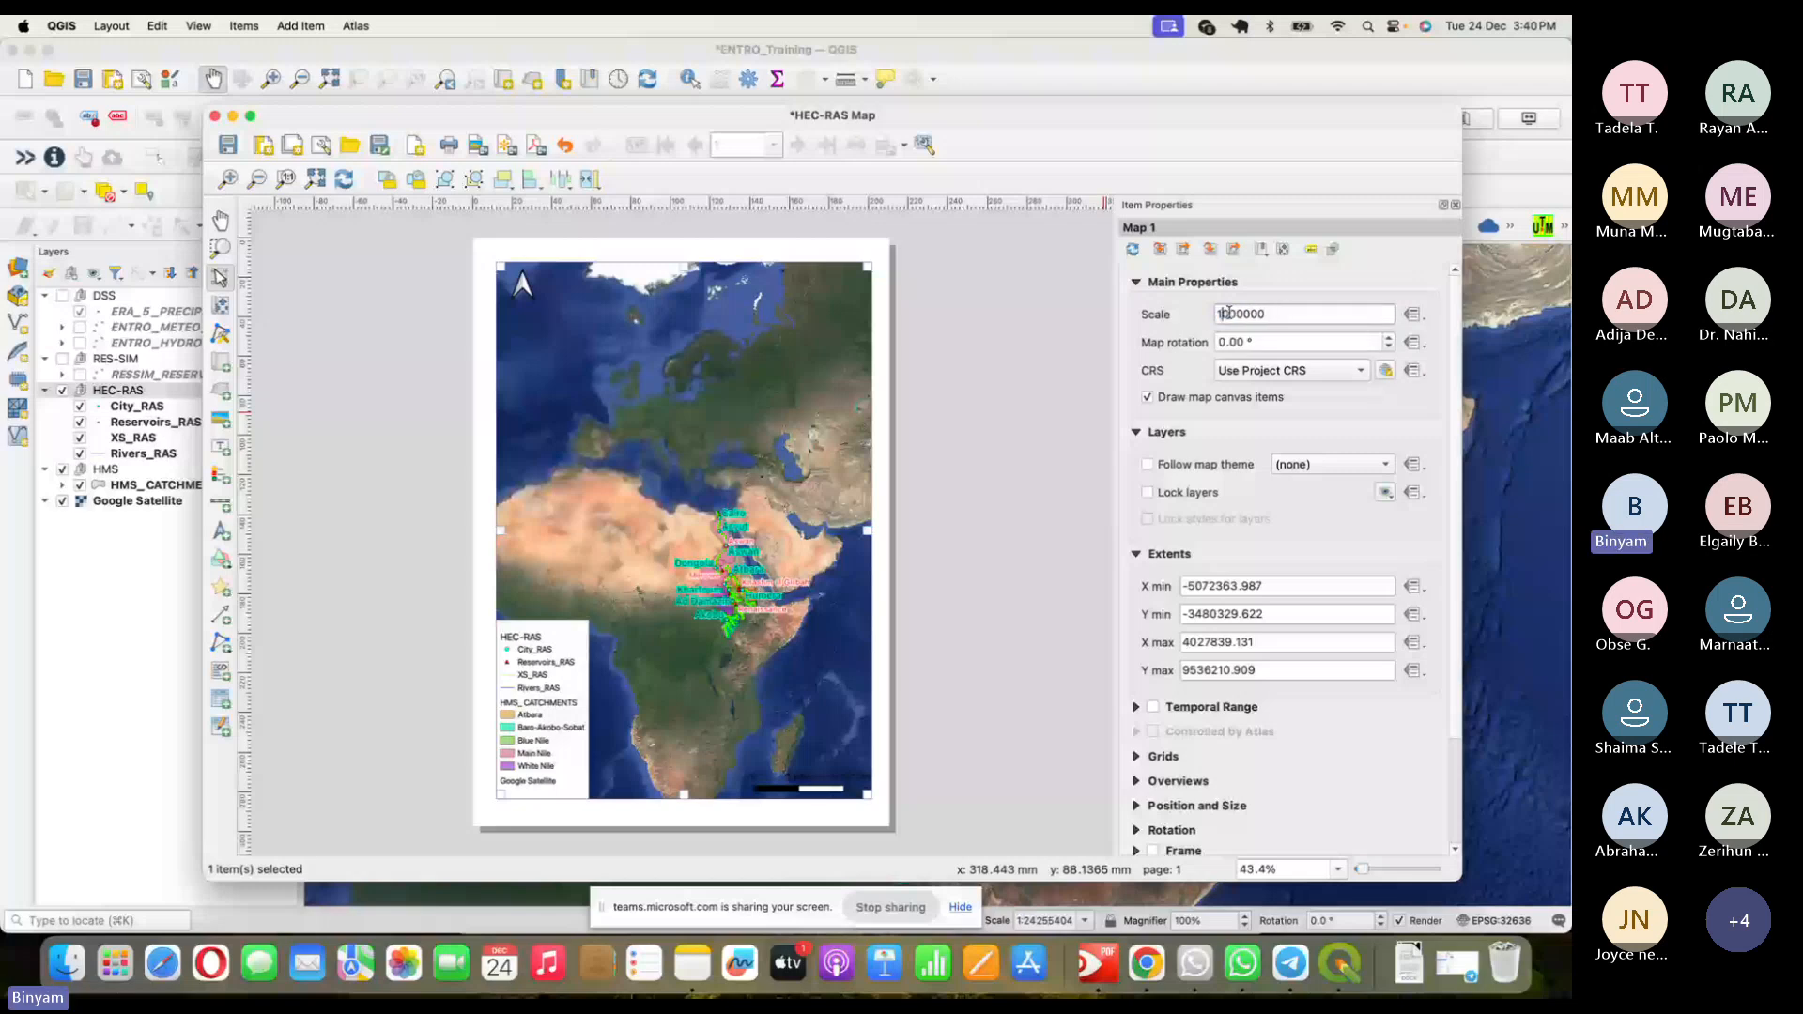
type("2")
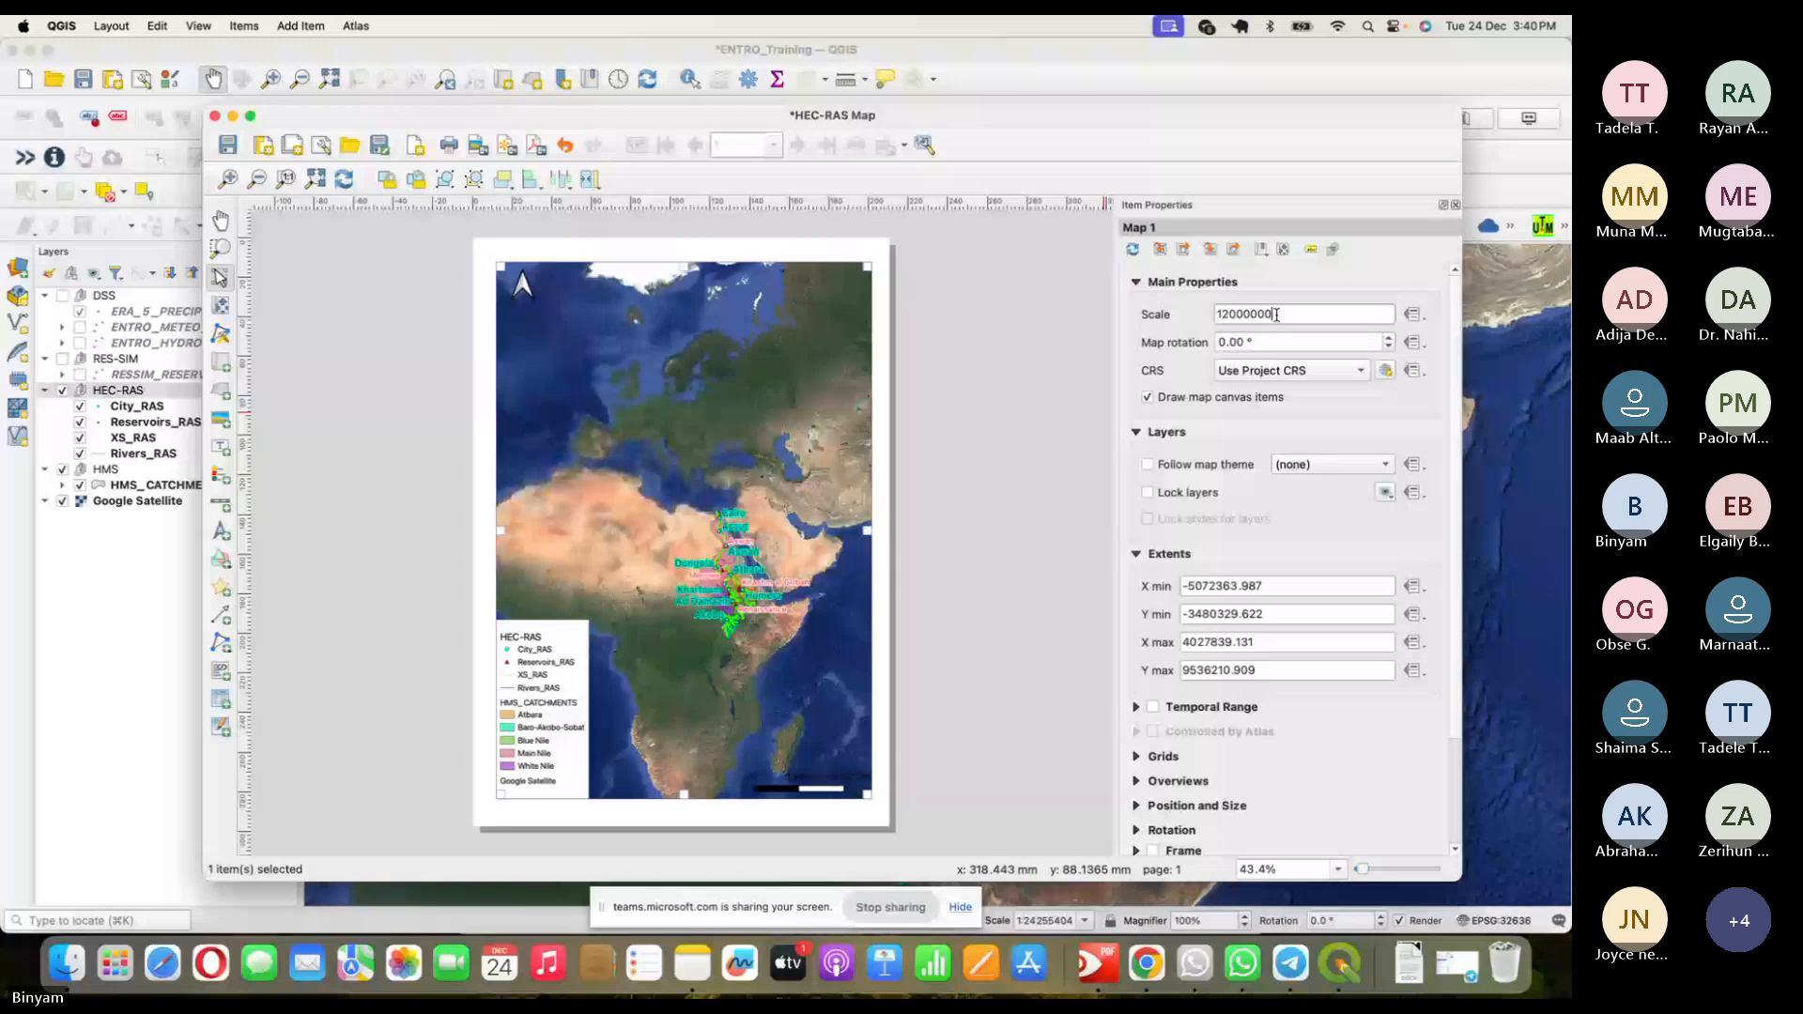
key("Return")
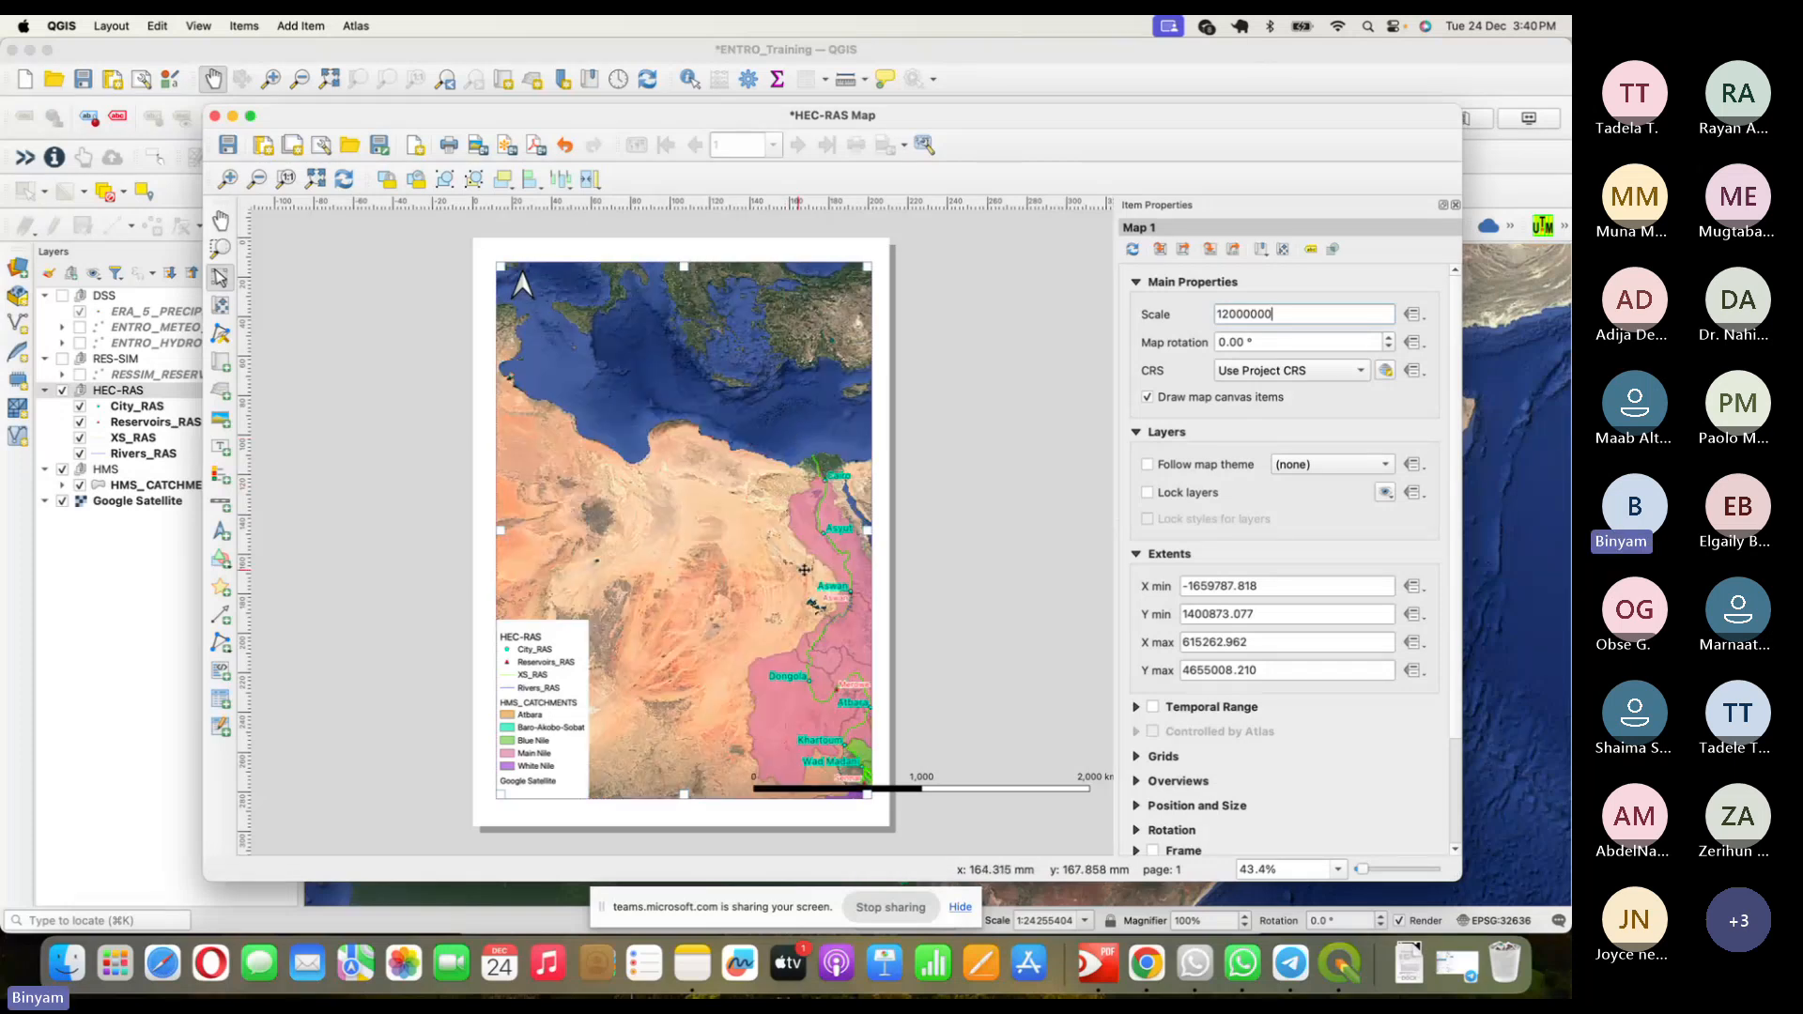
- Change the scale bar's fixed segment width from 1000 to 300 km
left_click(1064, 794)
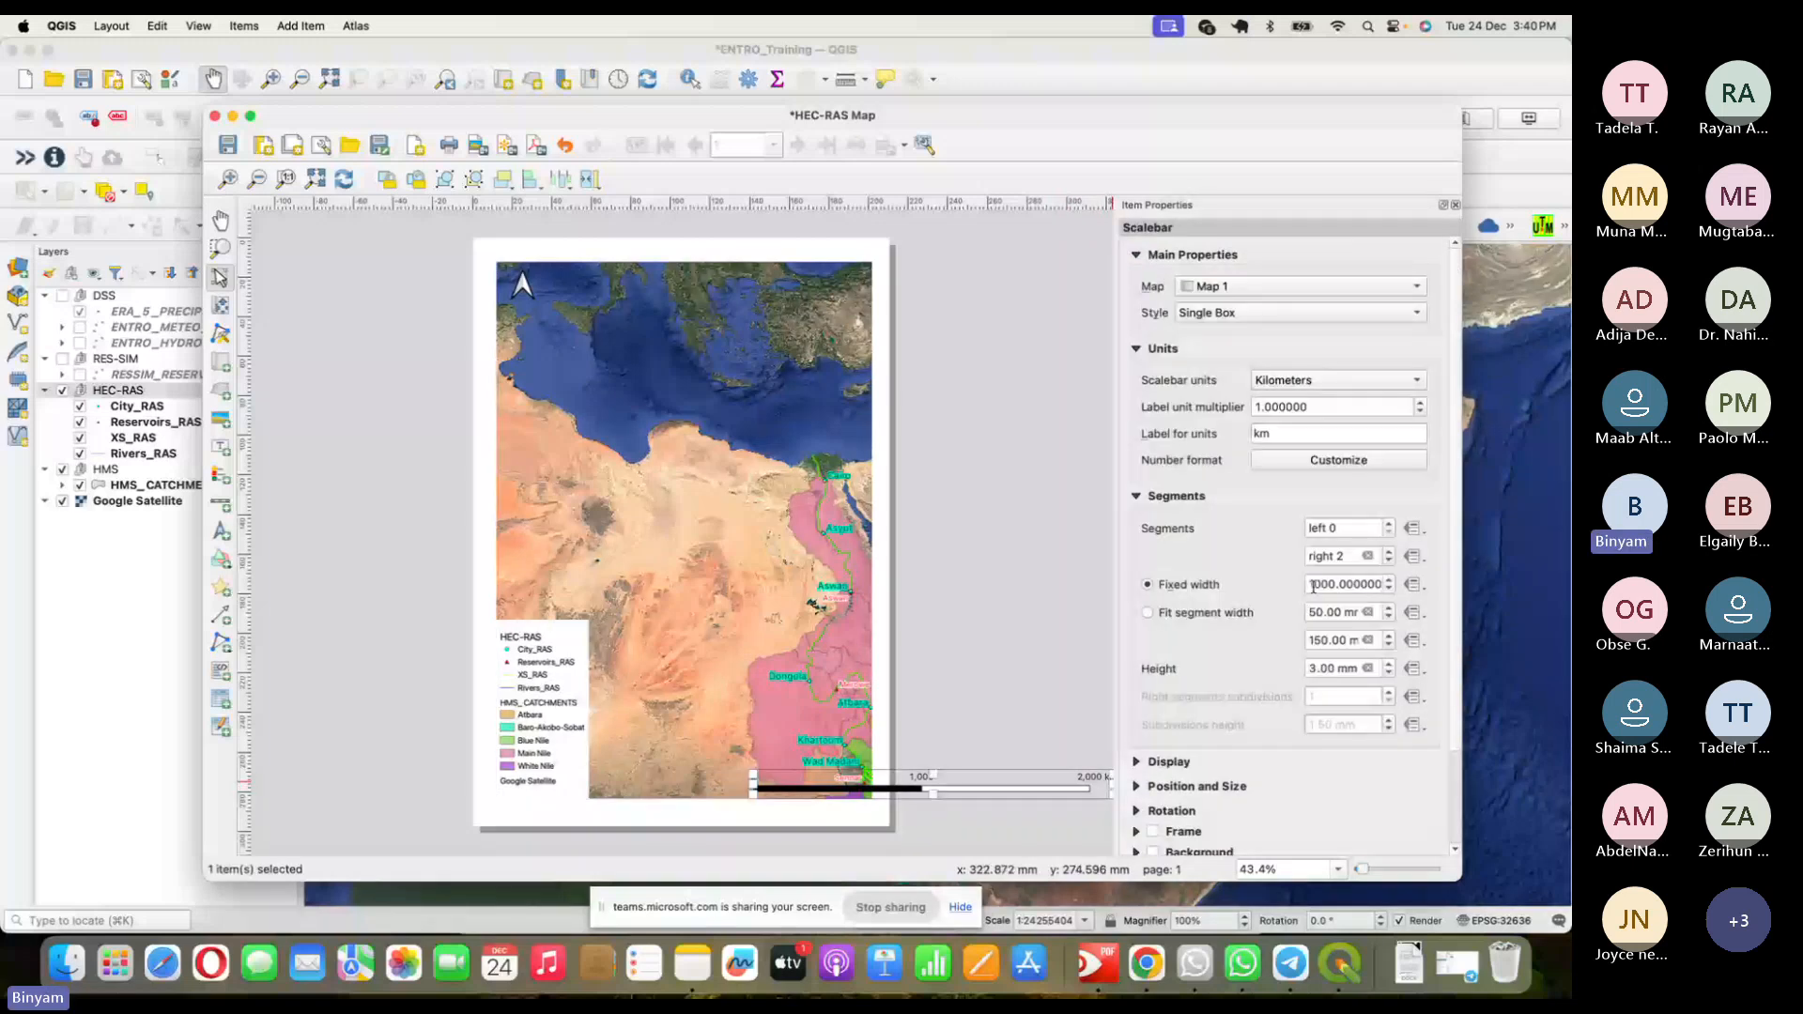
type("2")
left_click_drag(1321, 586, 1297, 585)
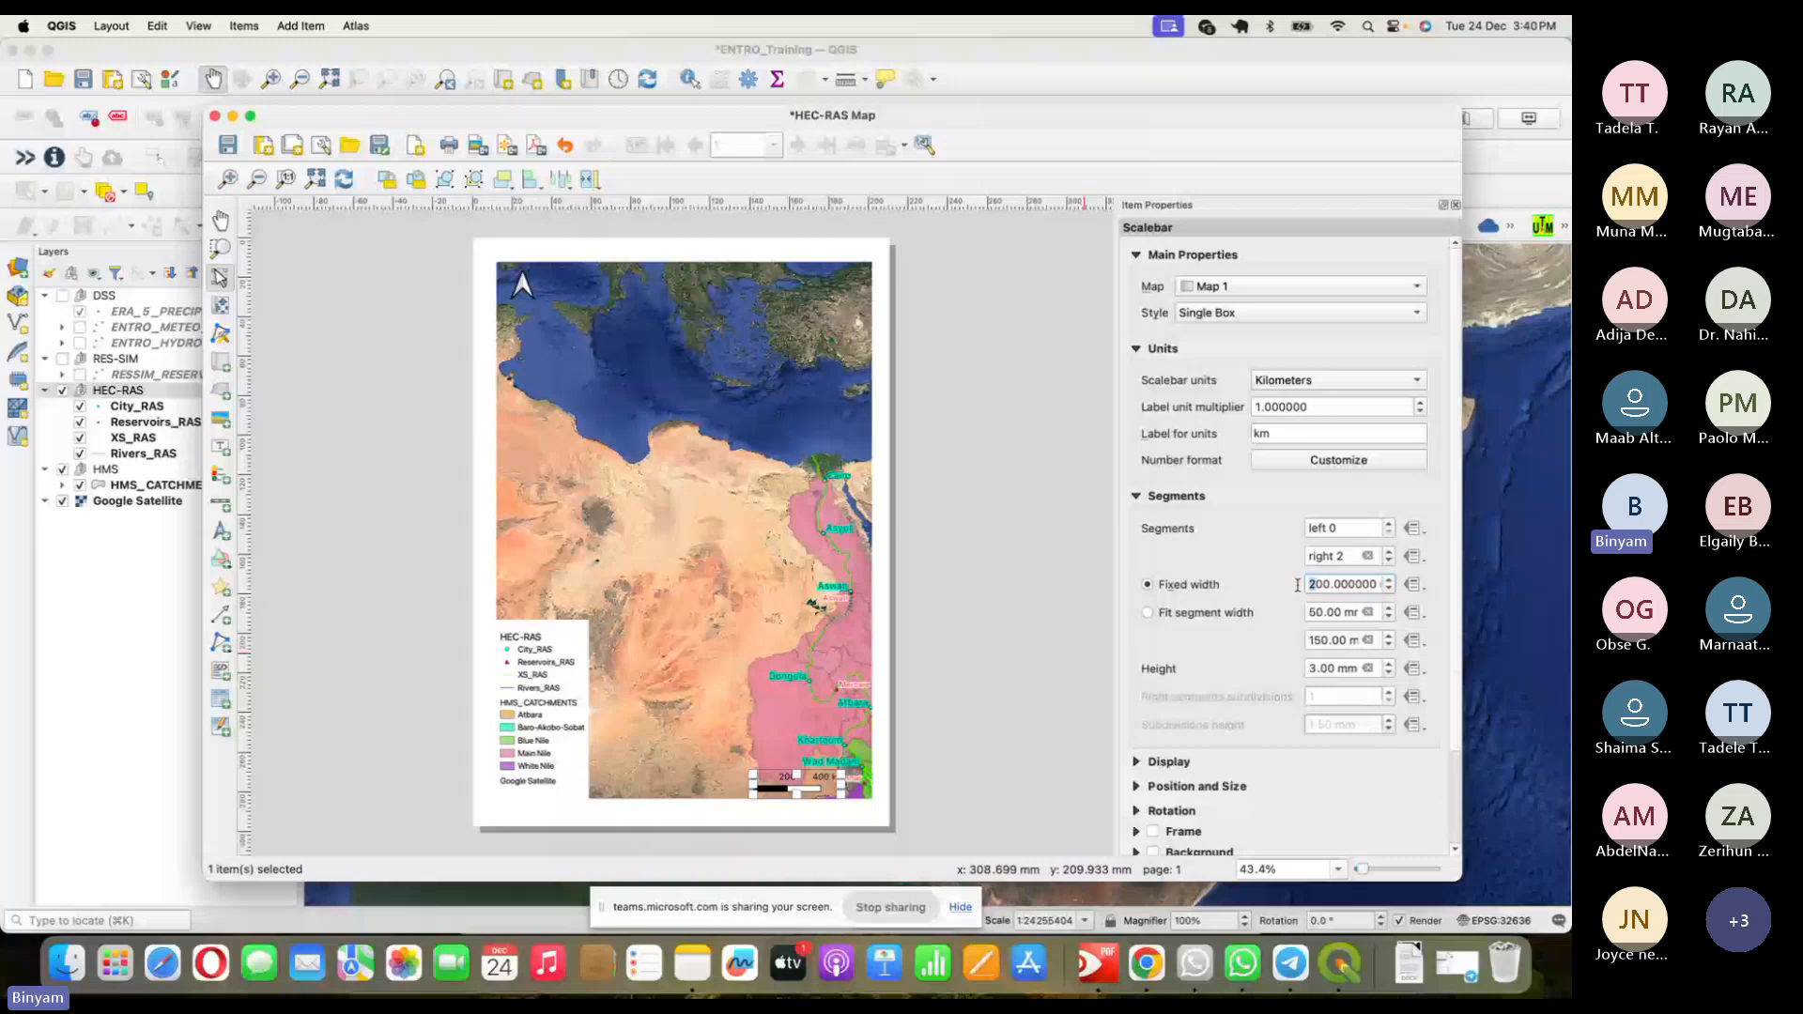
type("3")
left_click(770, 522)
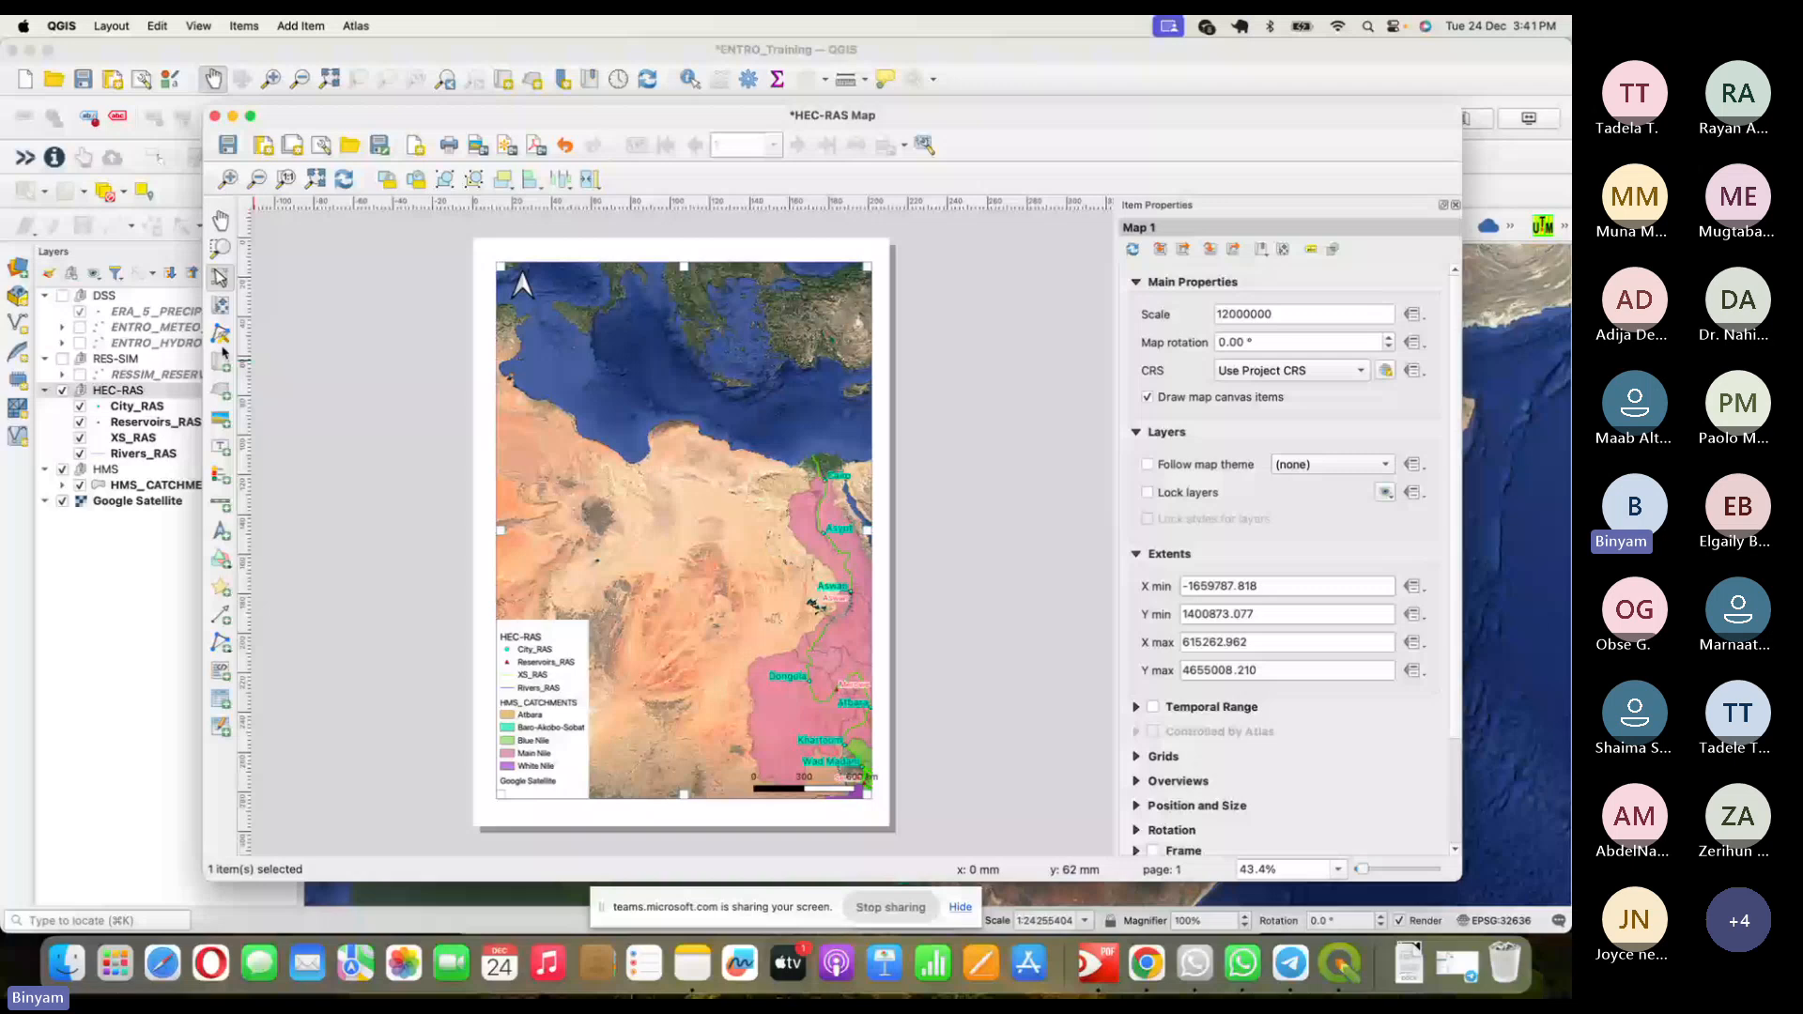
- Pan Map 1's content up and left until the whole Eastern Nile basin fits the frame
left_click(222, 306)
left_click_drag(863, 626, 724, 475)
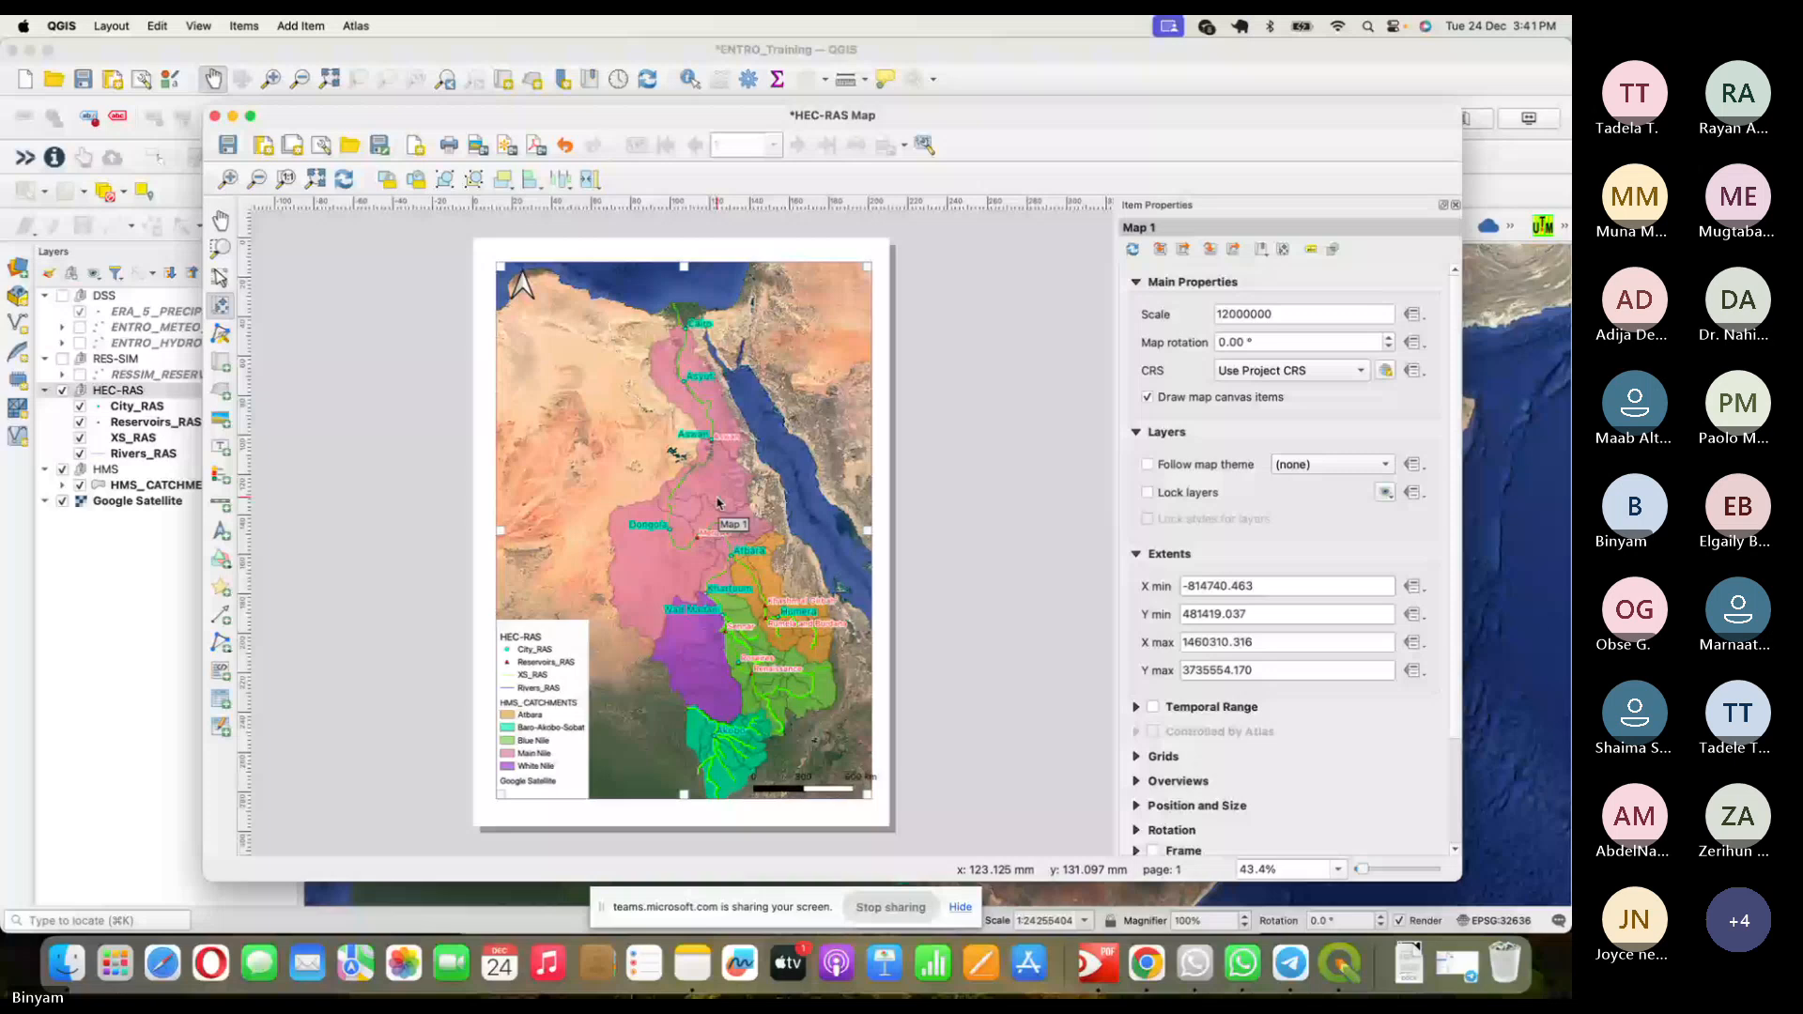
left_click_drag(719, 502, 695, 493)
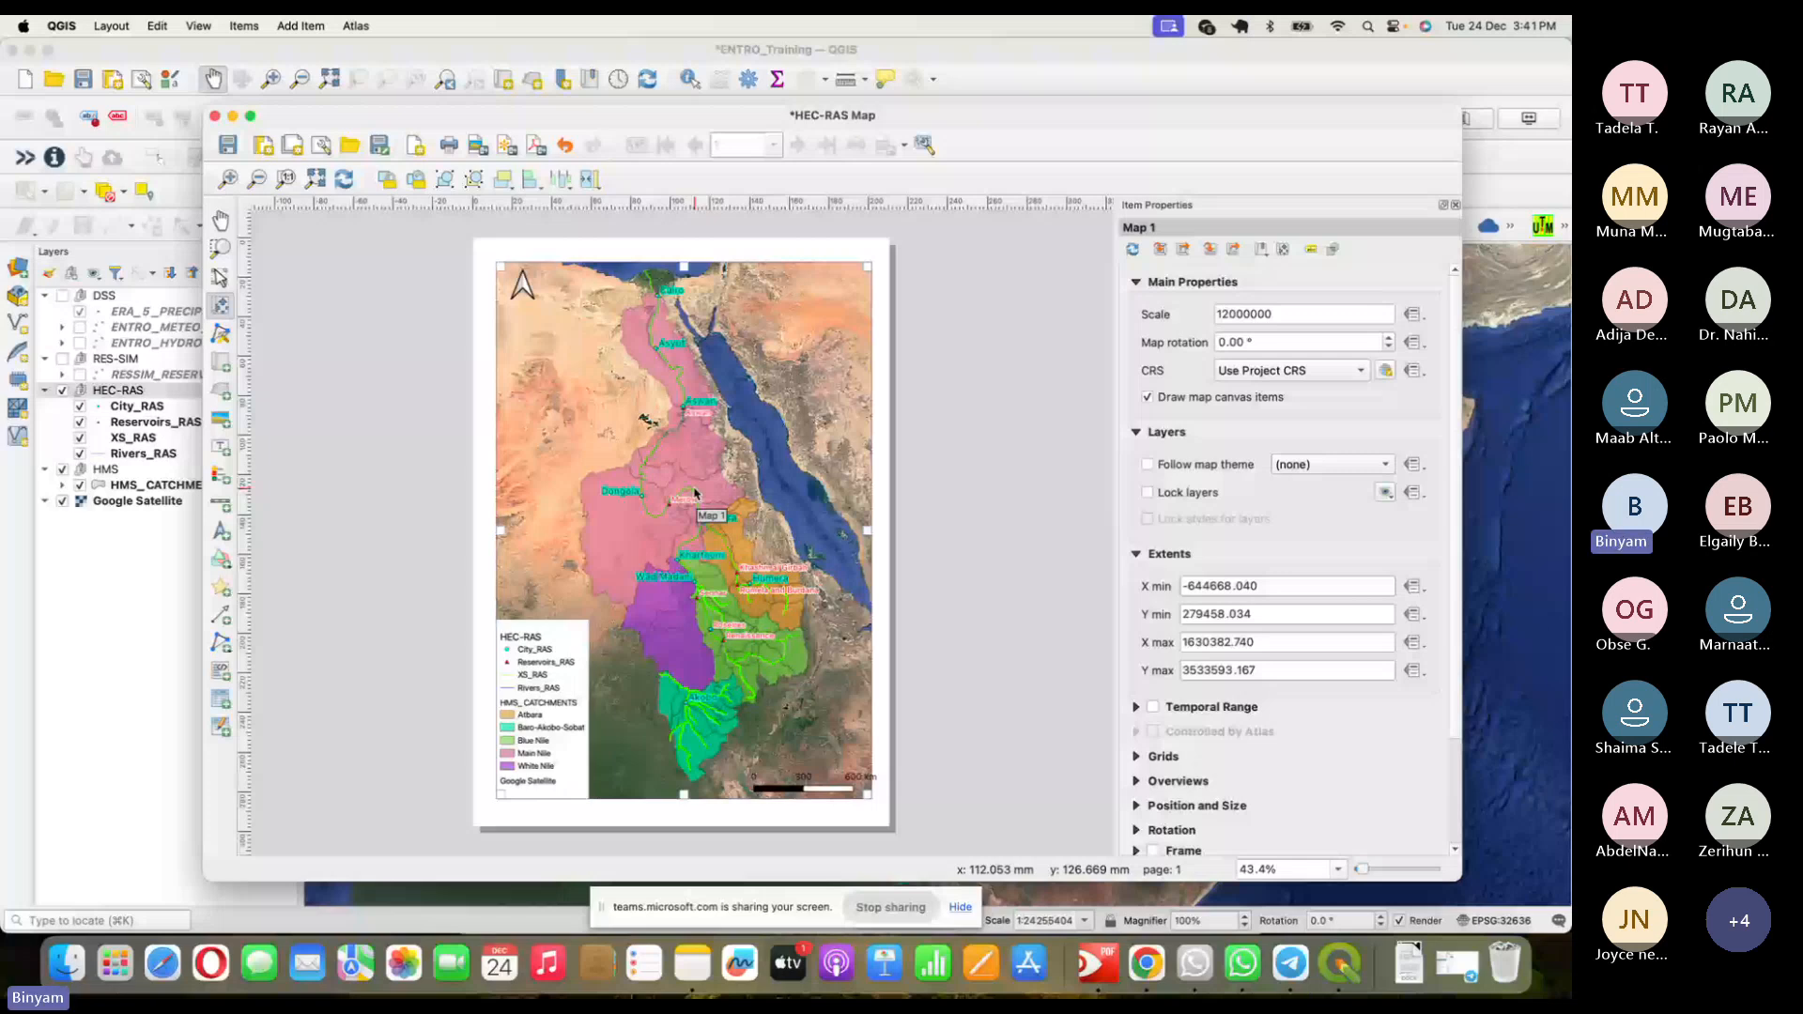
left_click_drag(694, 489, 692, 494)
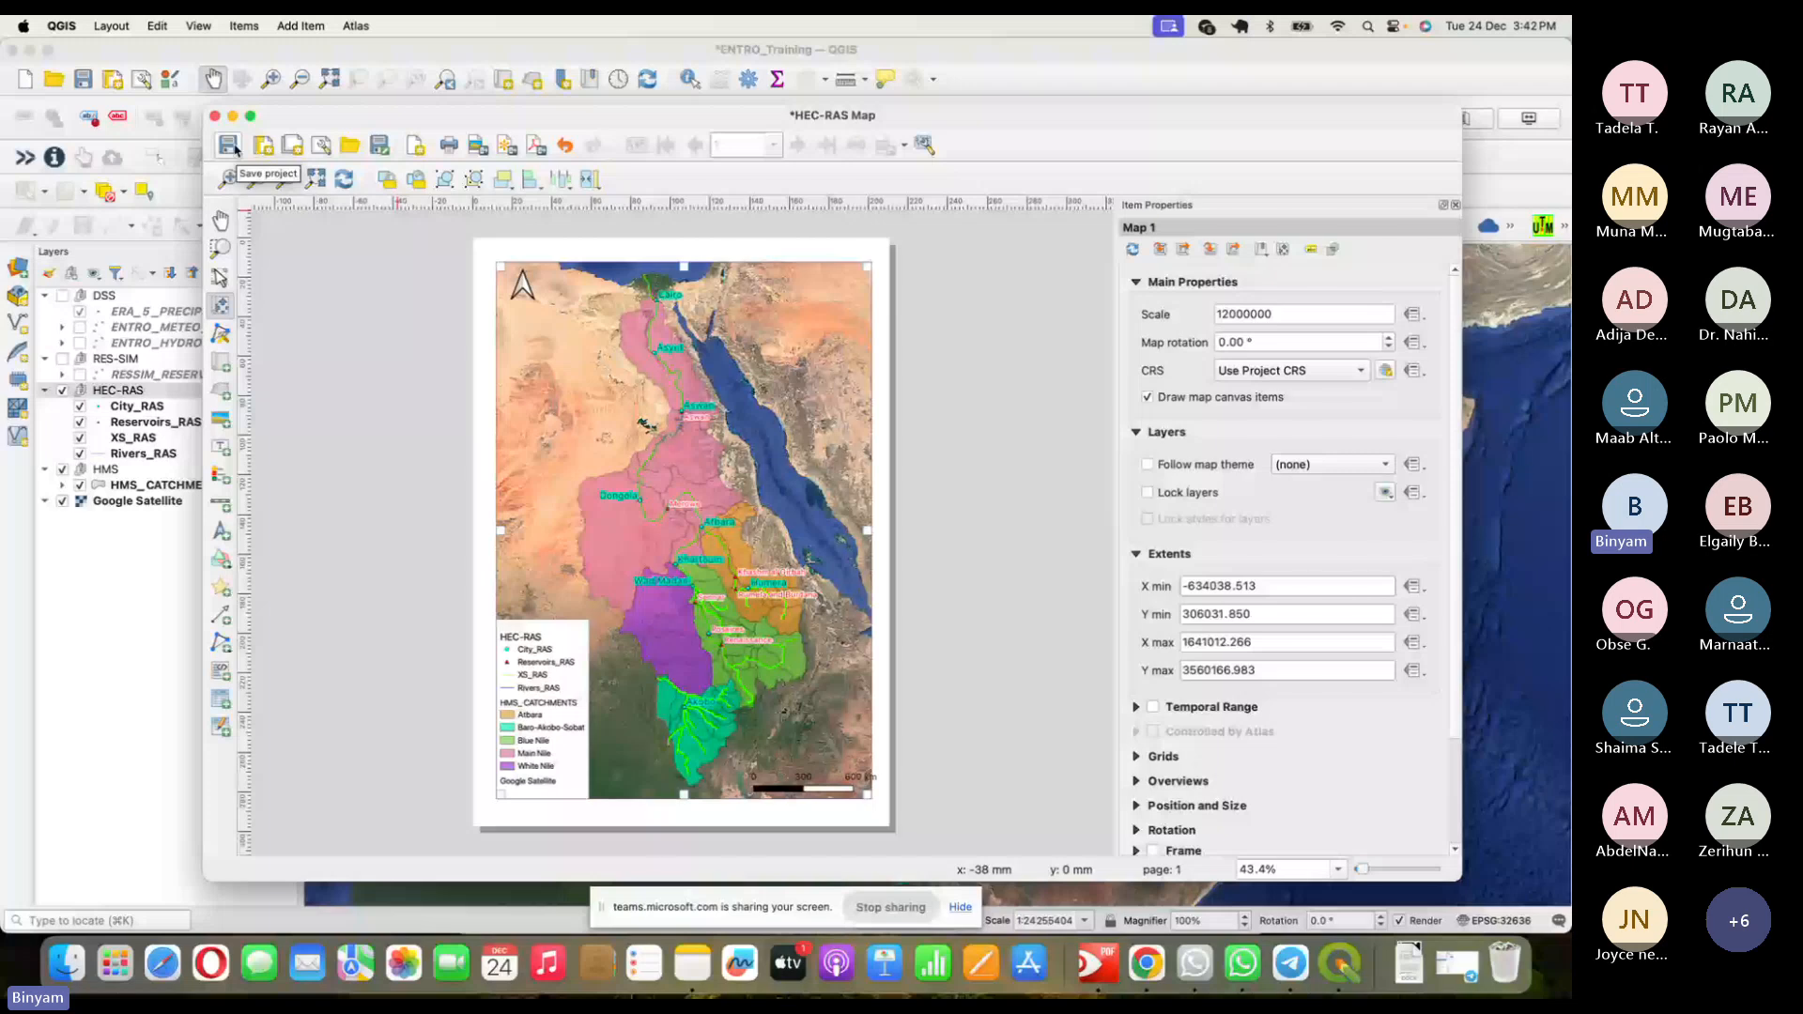
- Save ENTRO_Training, then close and reopen the HEC-RAS Map layout and reselect its items
left_click(229, 145)
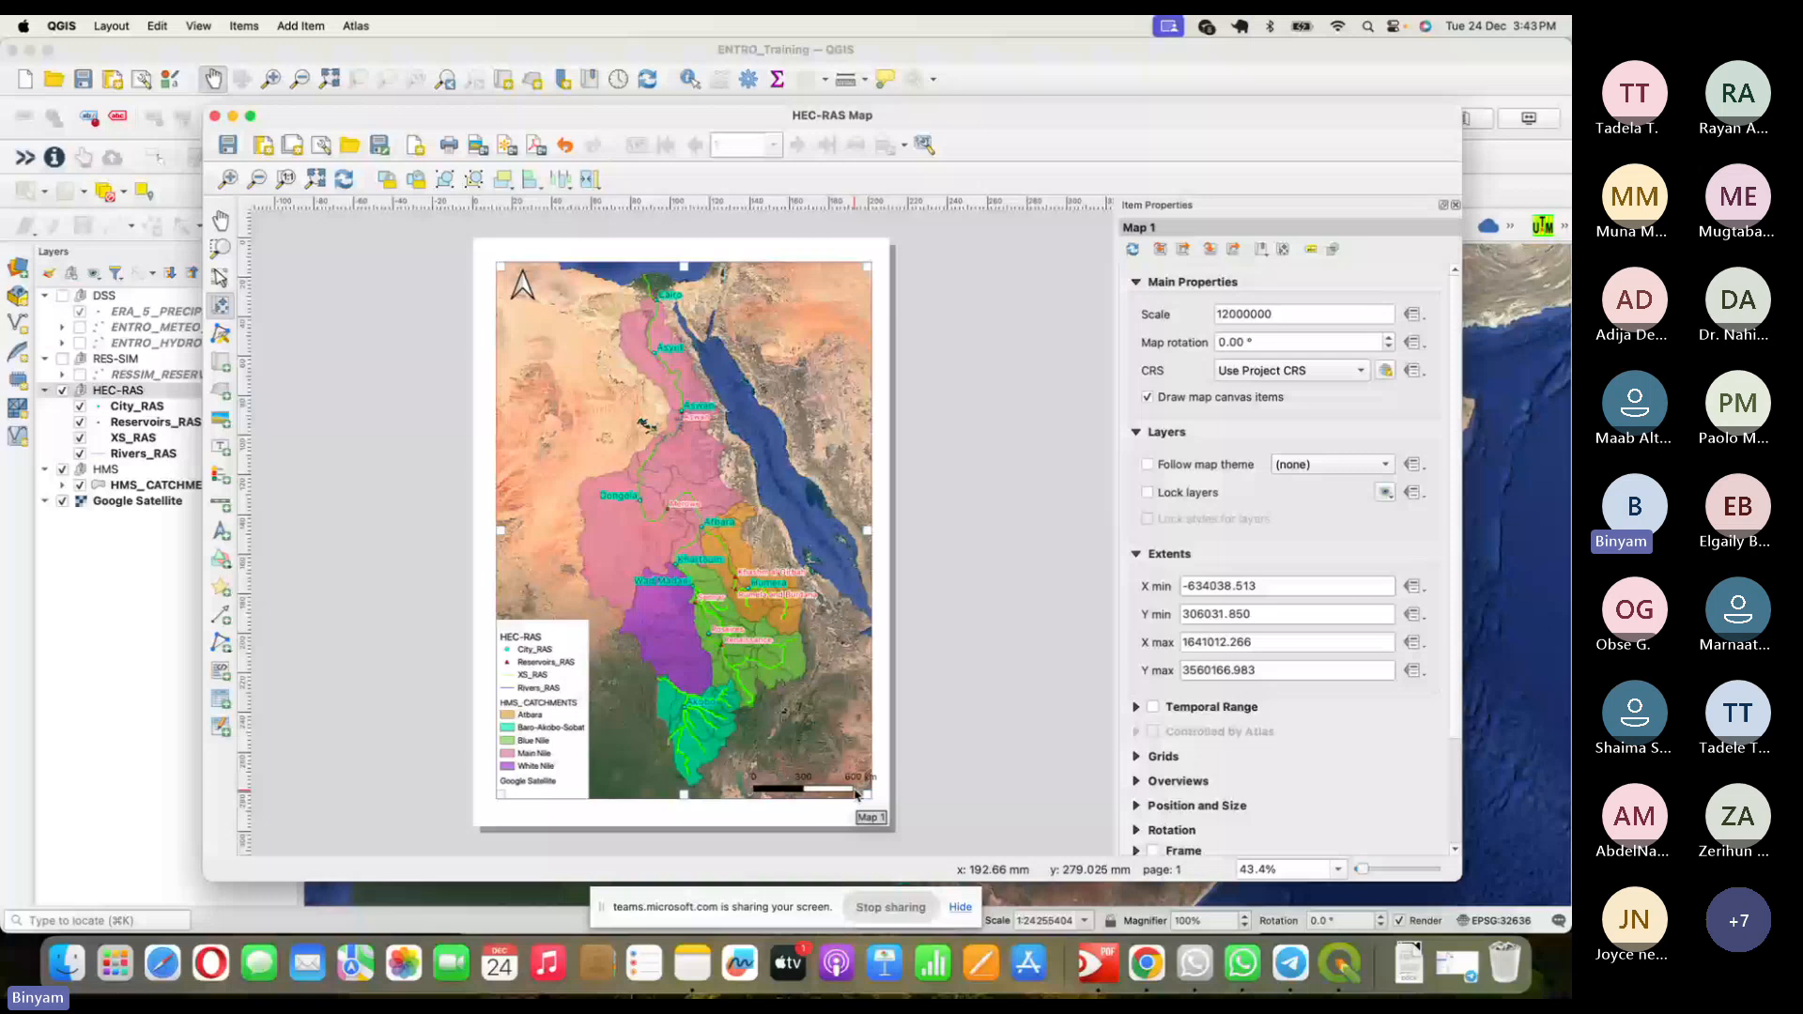
left_click(214, 116)
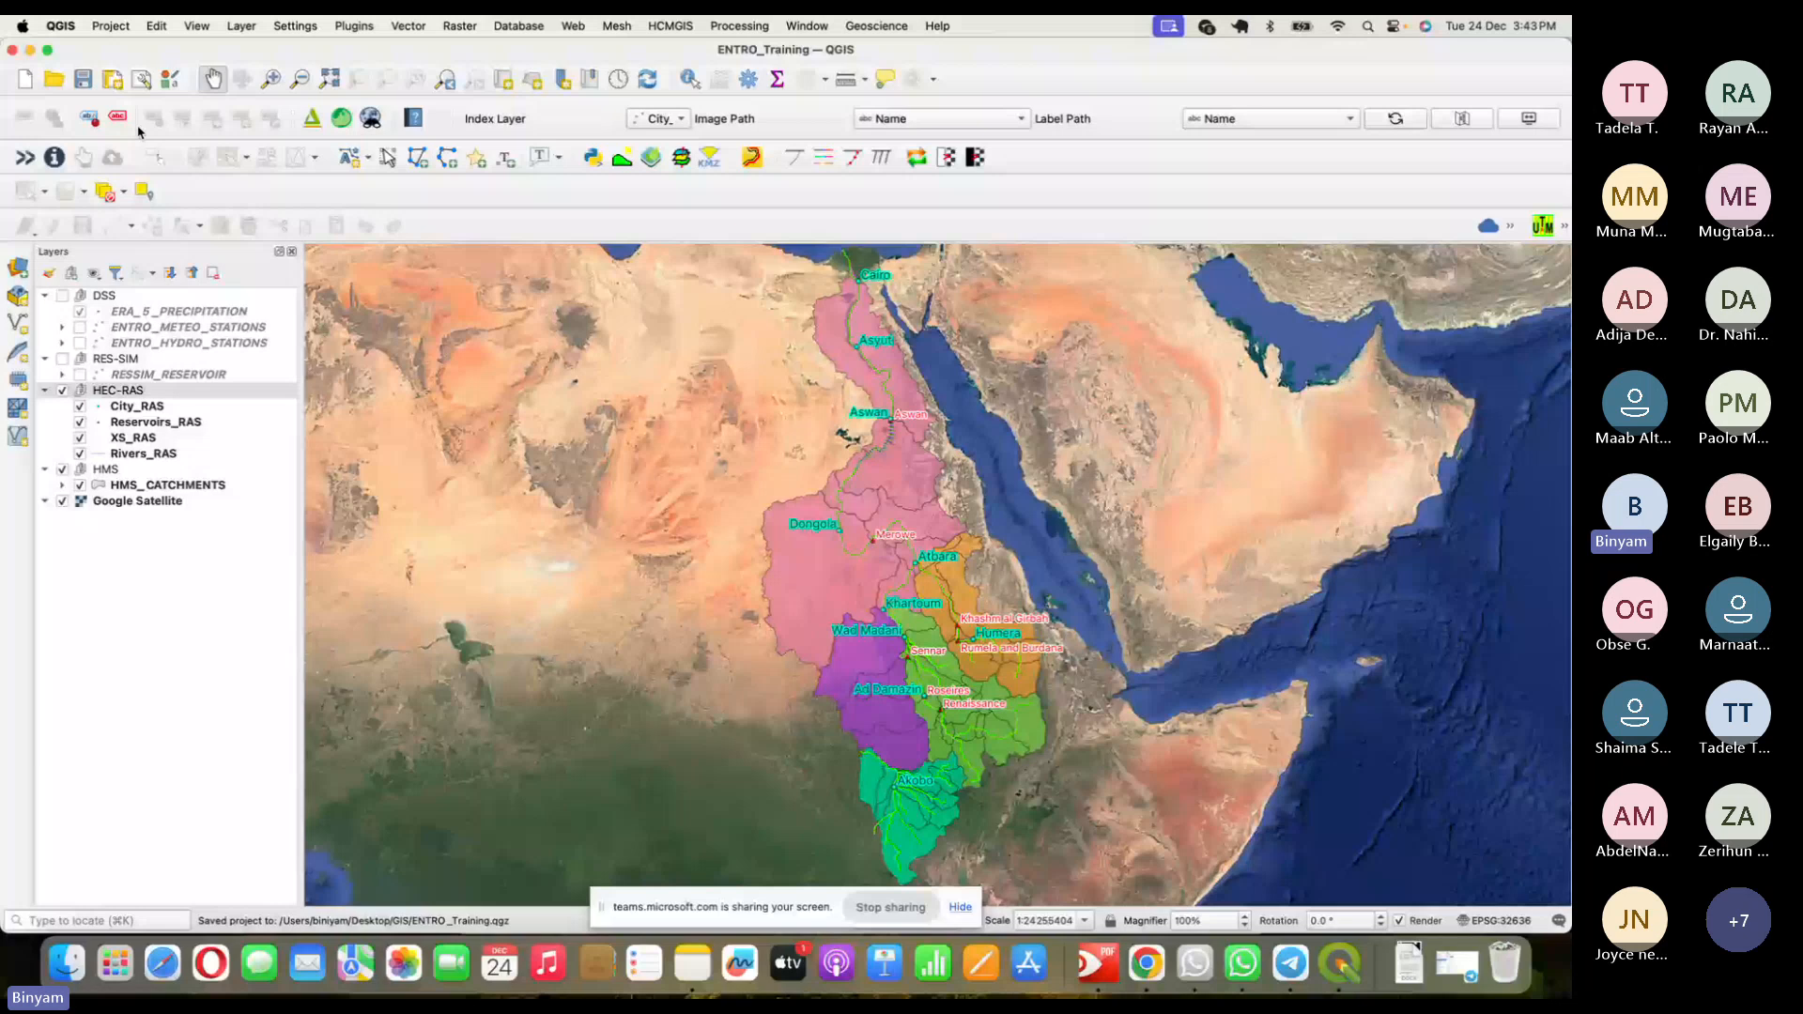
left_click(358, 441)
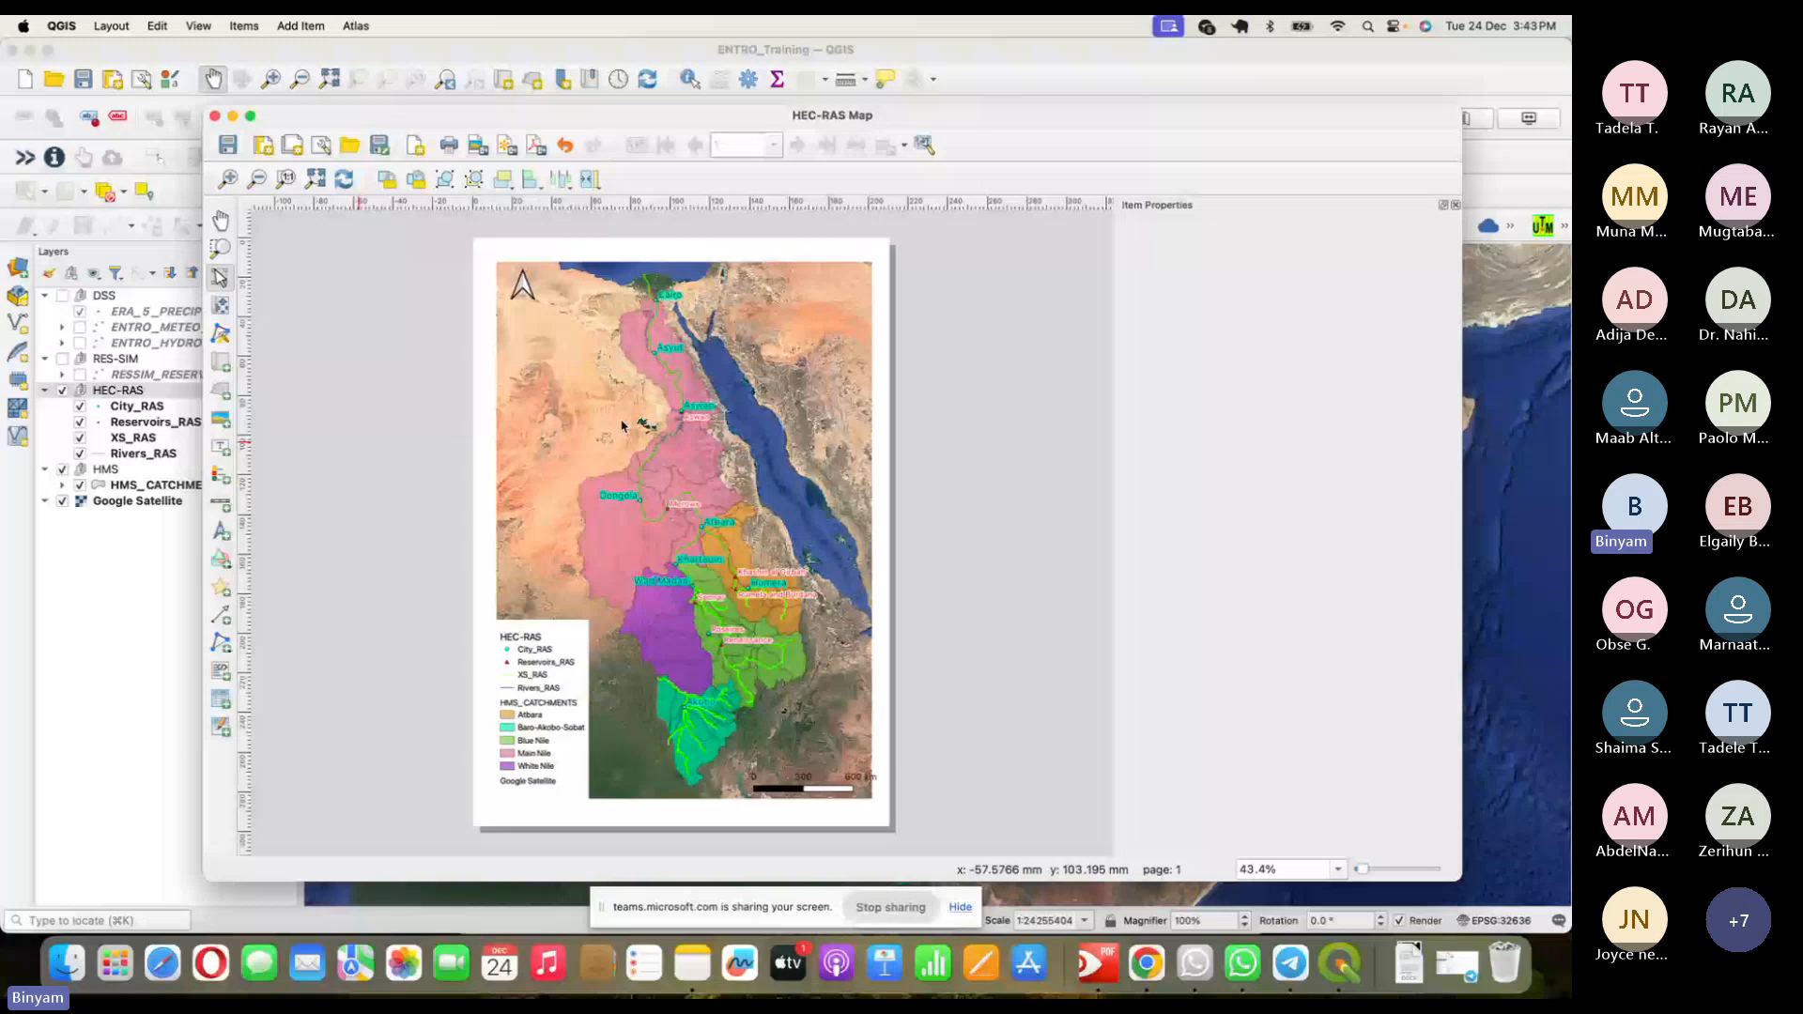
left_click(822, 777)
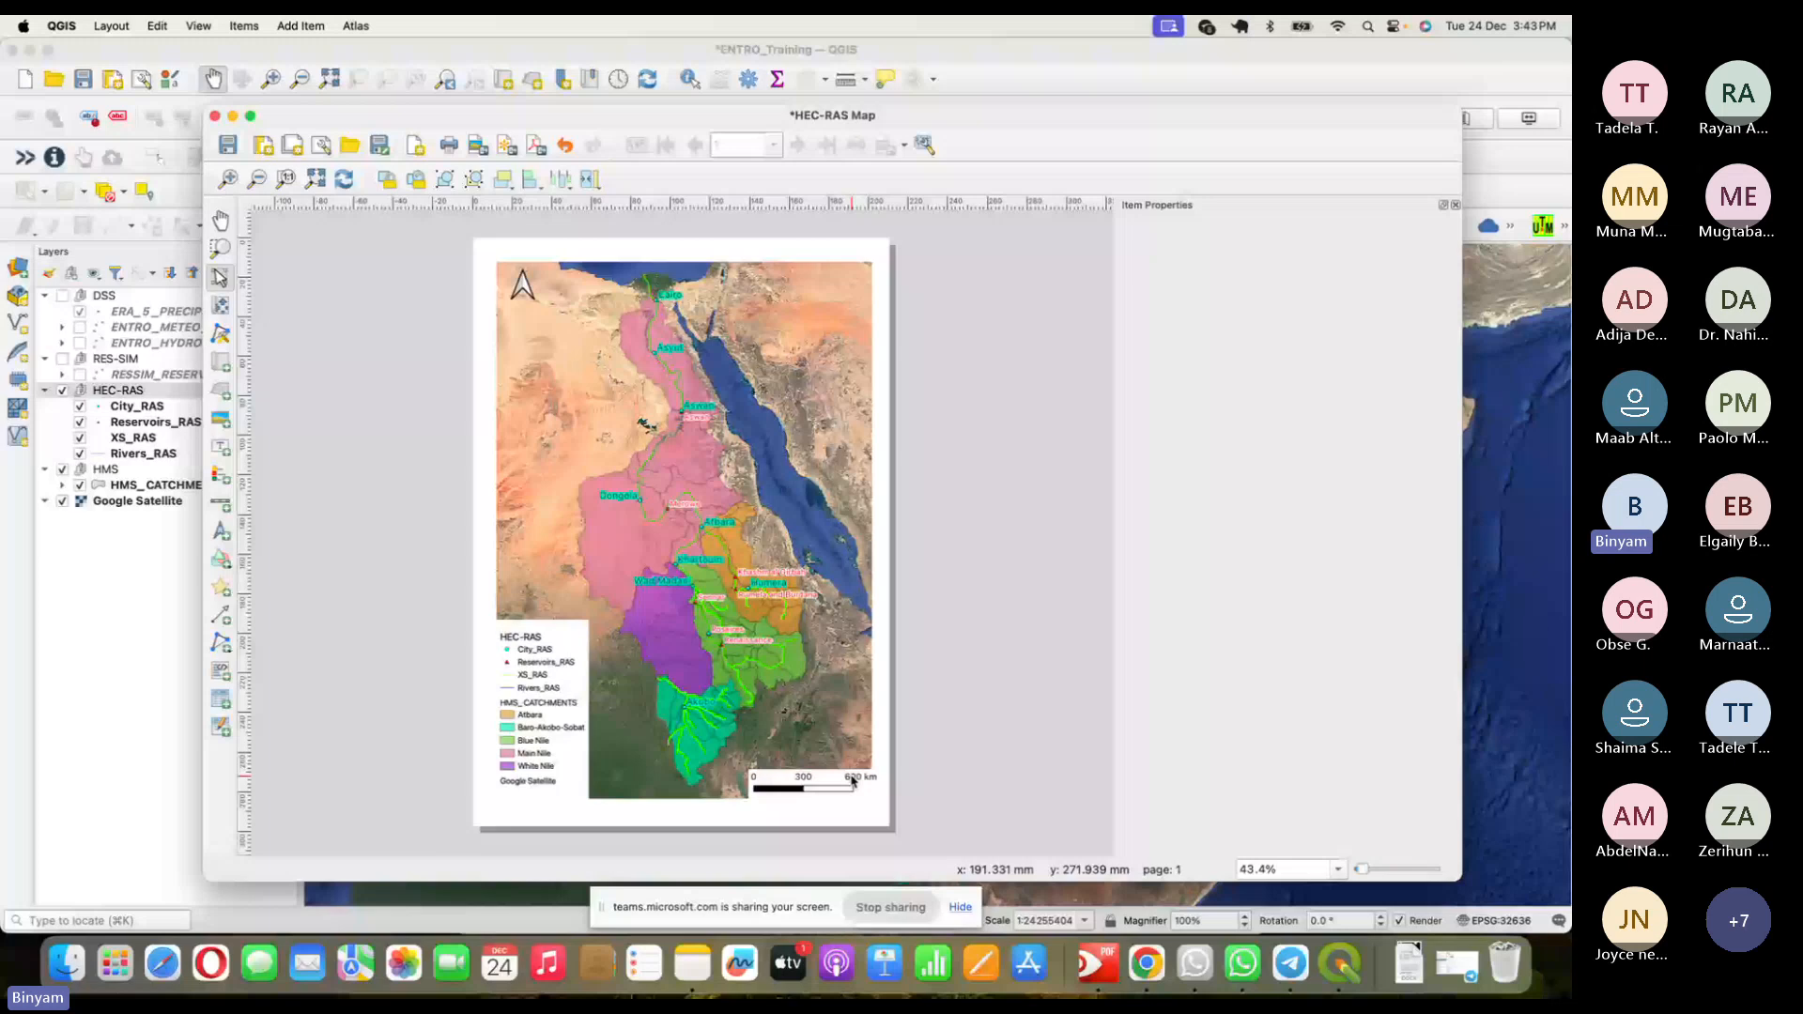
left_click(821, 367)
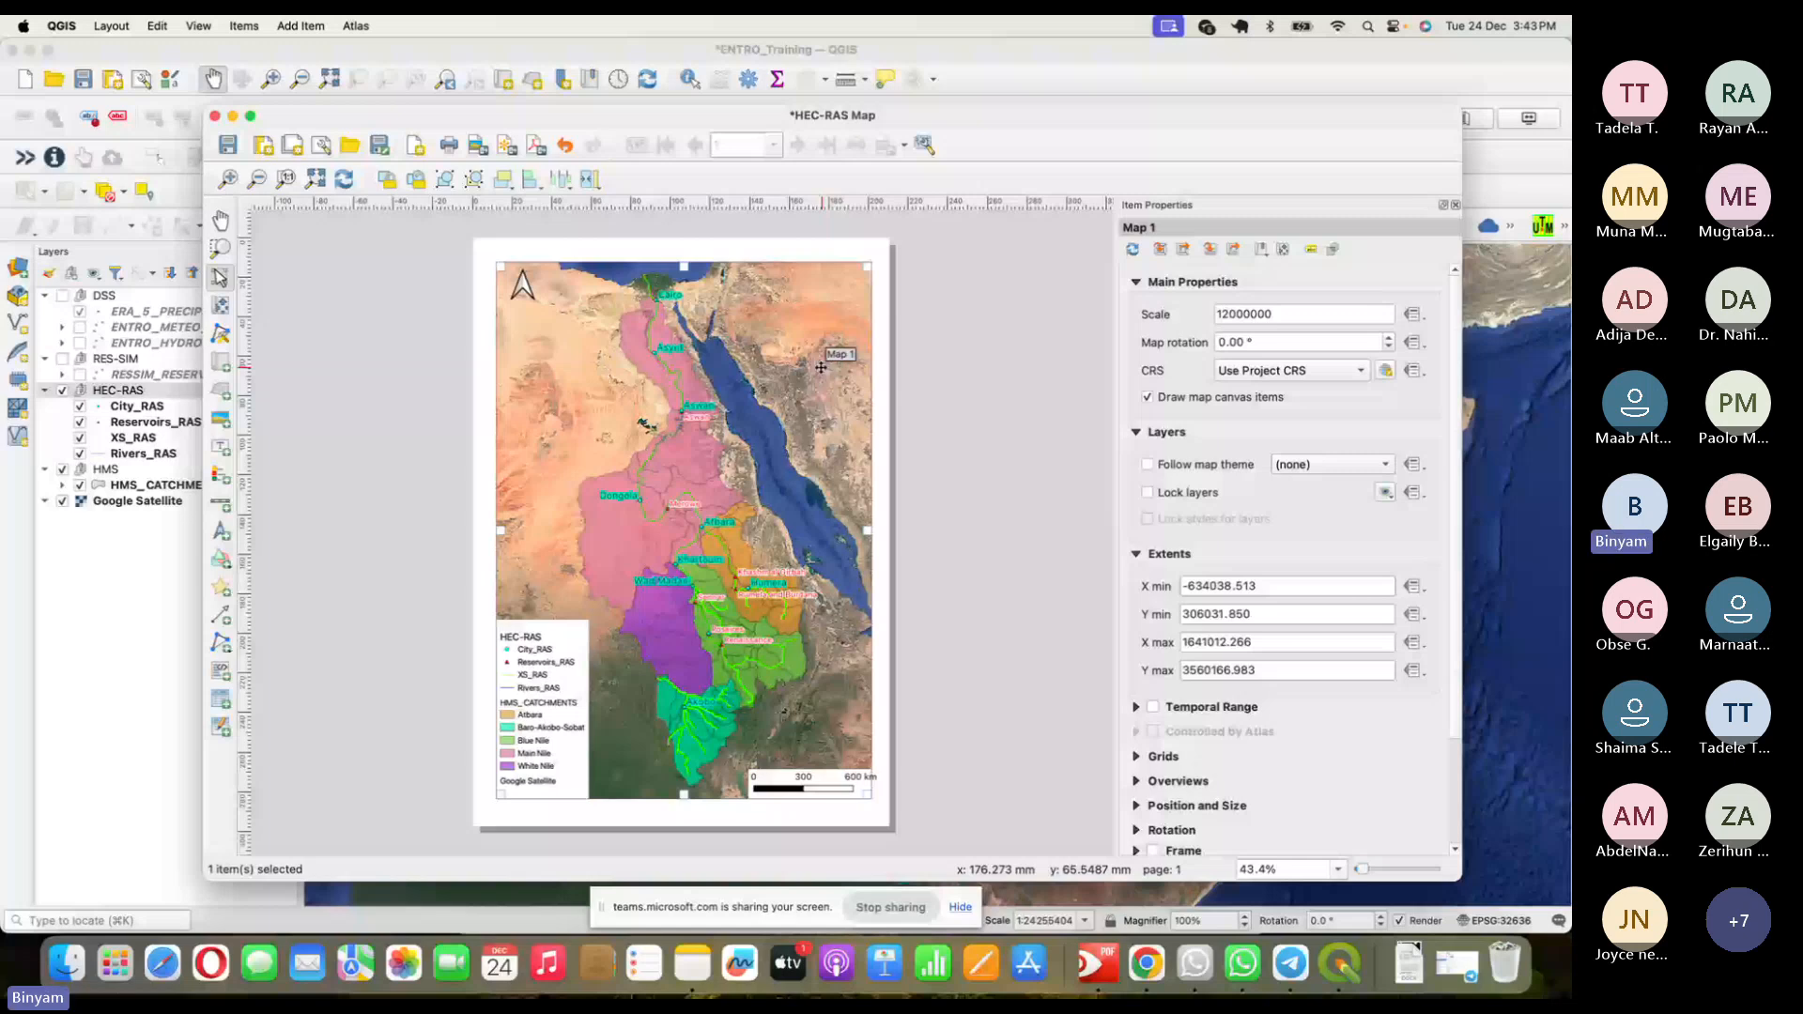
- Add Grid 1 to Map 1 in EPSG:4326 with X and Y intervals of 5
left_click(1163, 756)
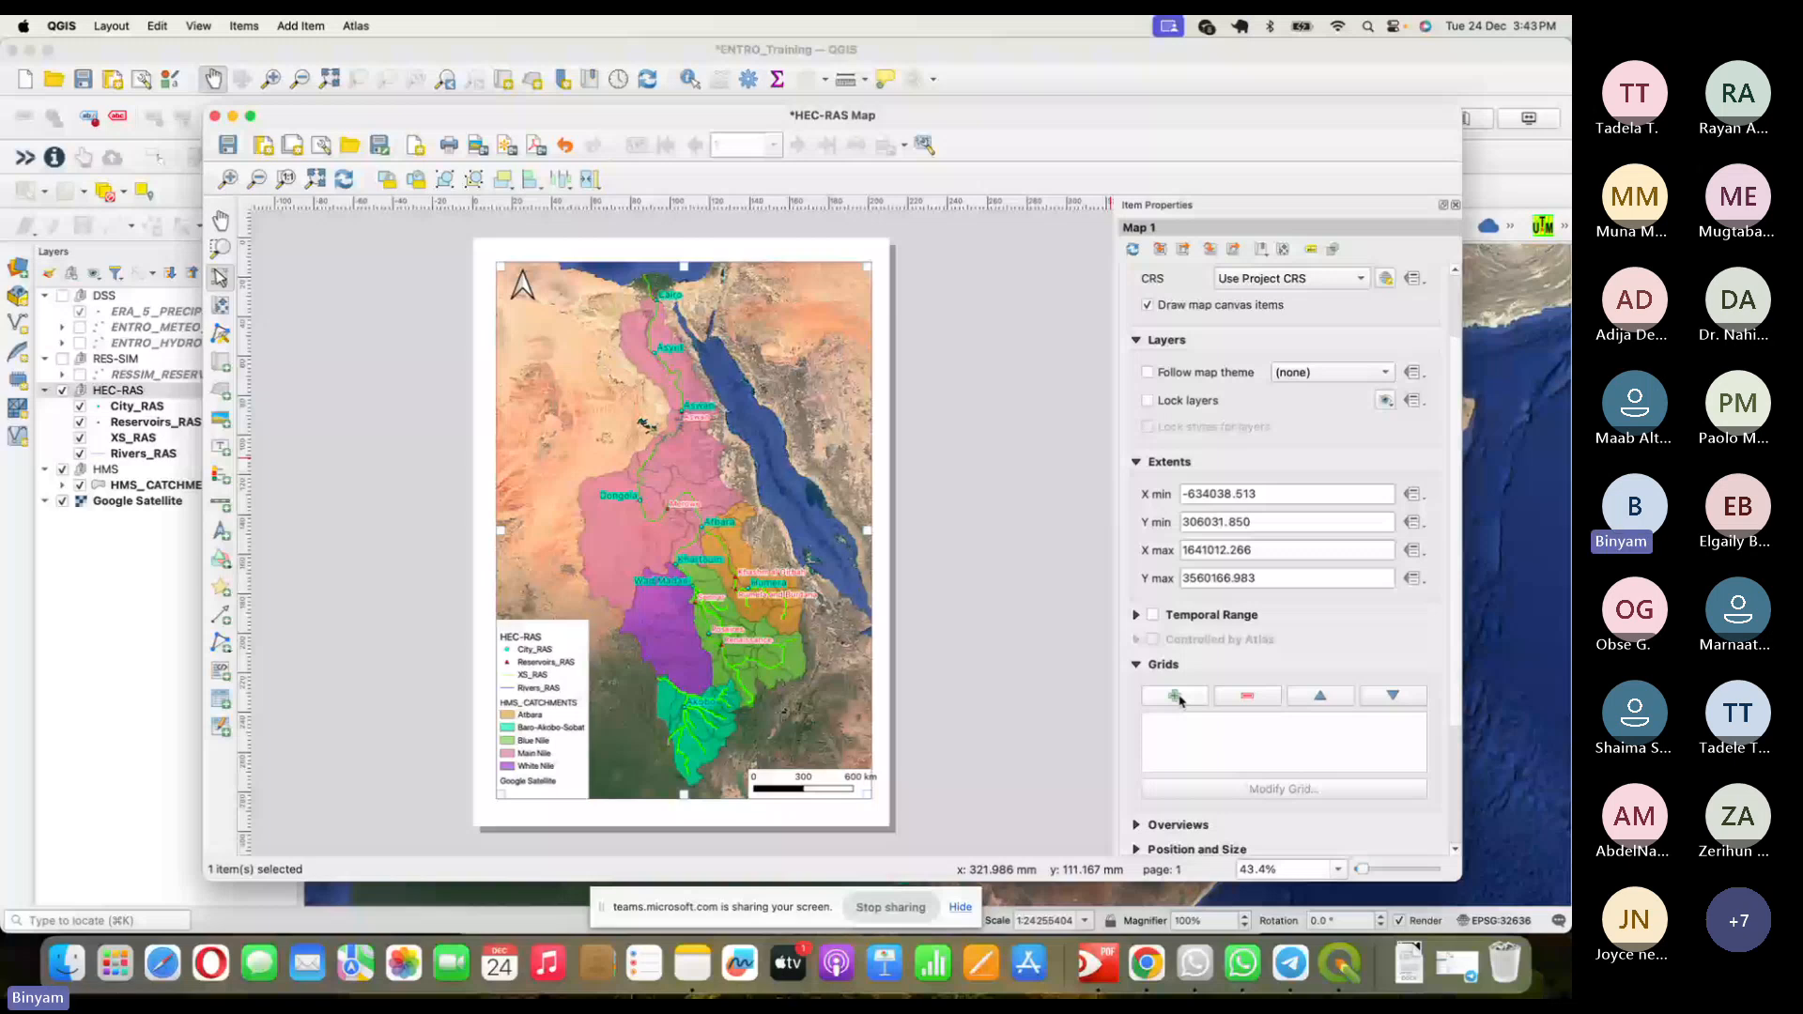
left_click(1176, 698)
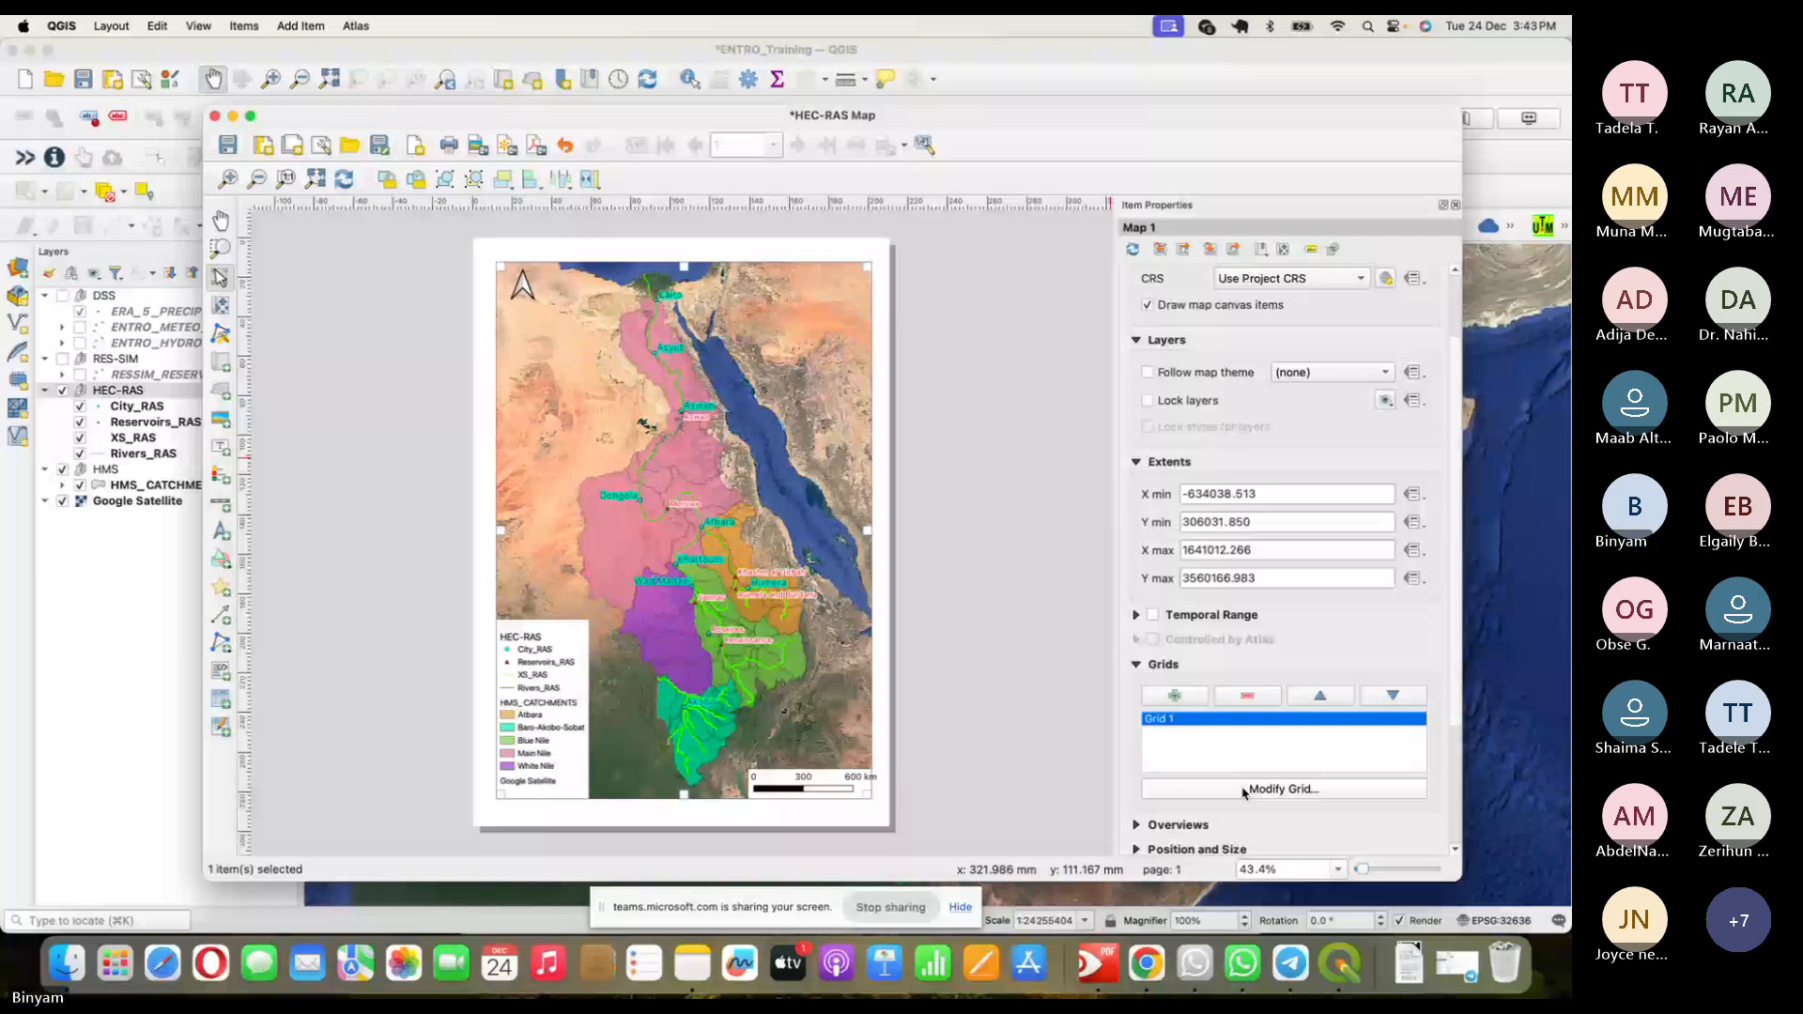
left_click(1245, 791)
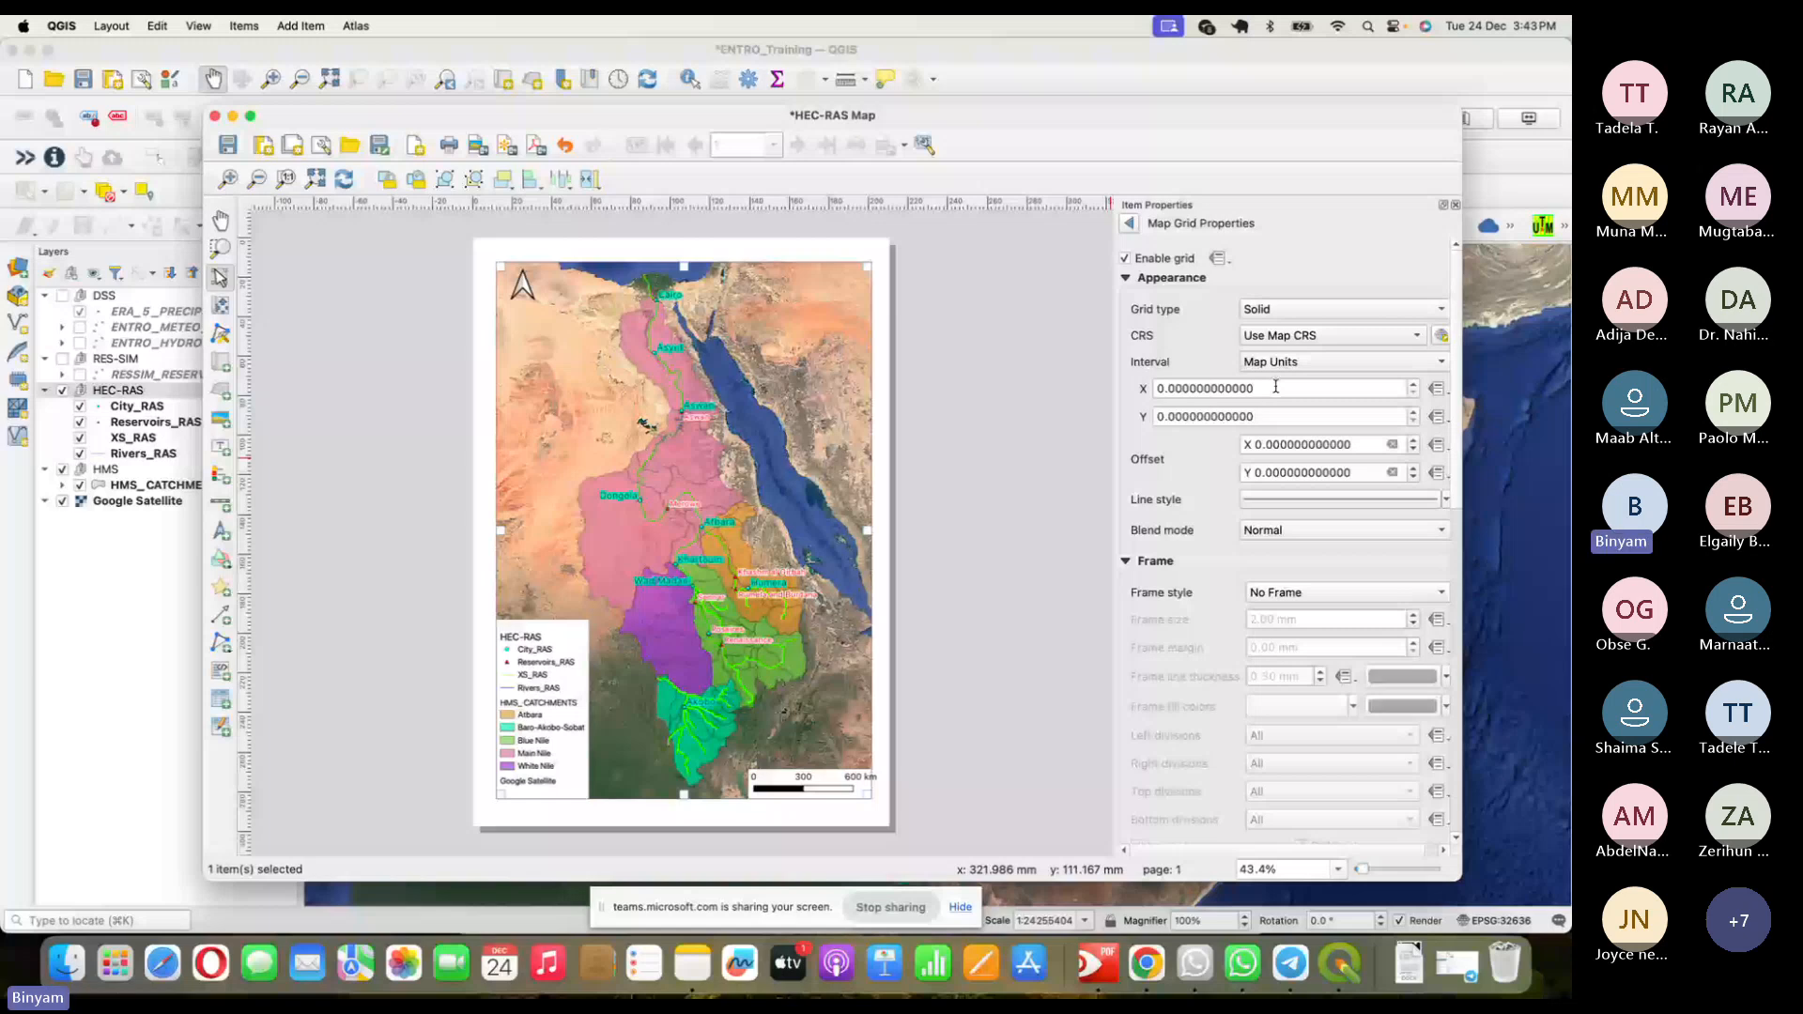
left_click(1275, 387)
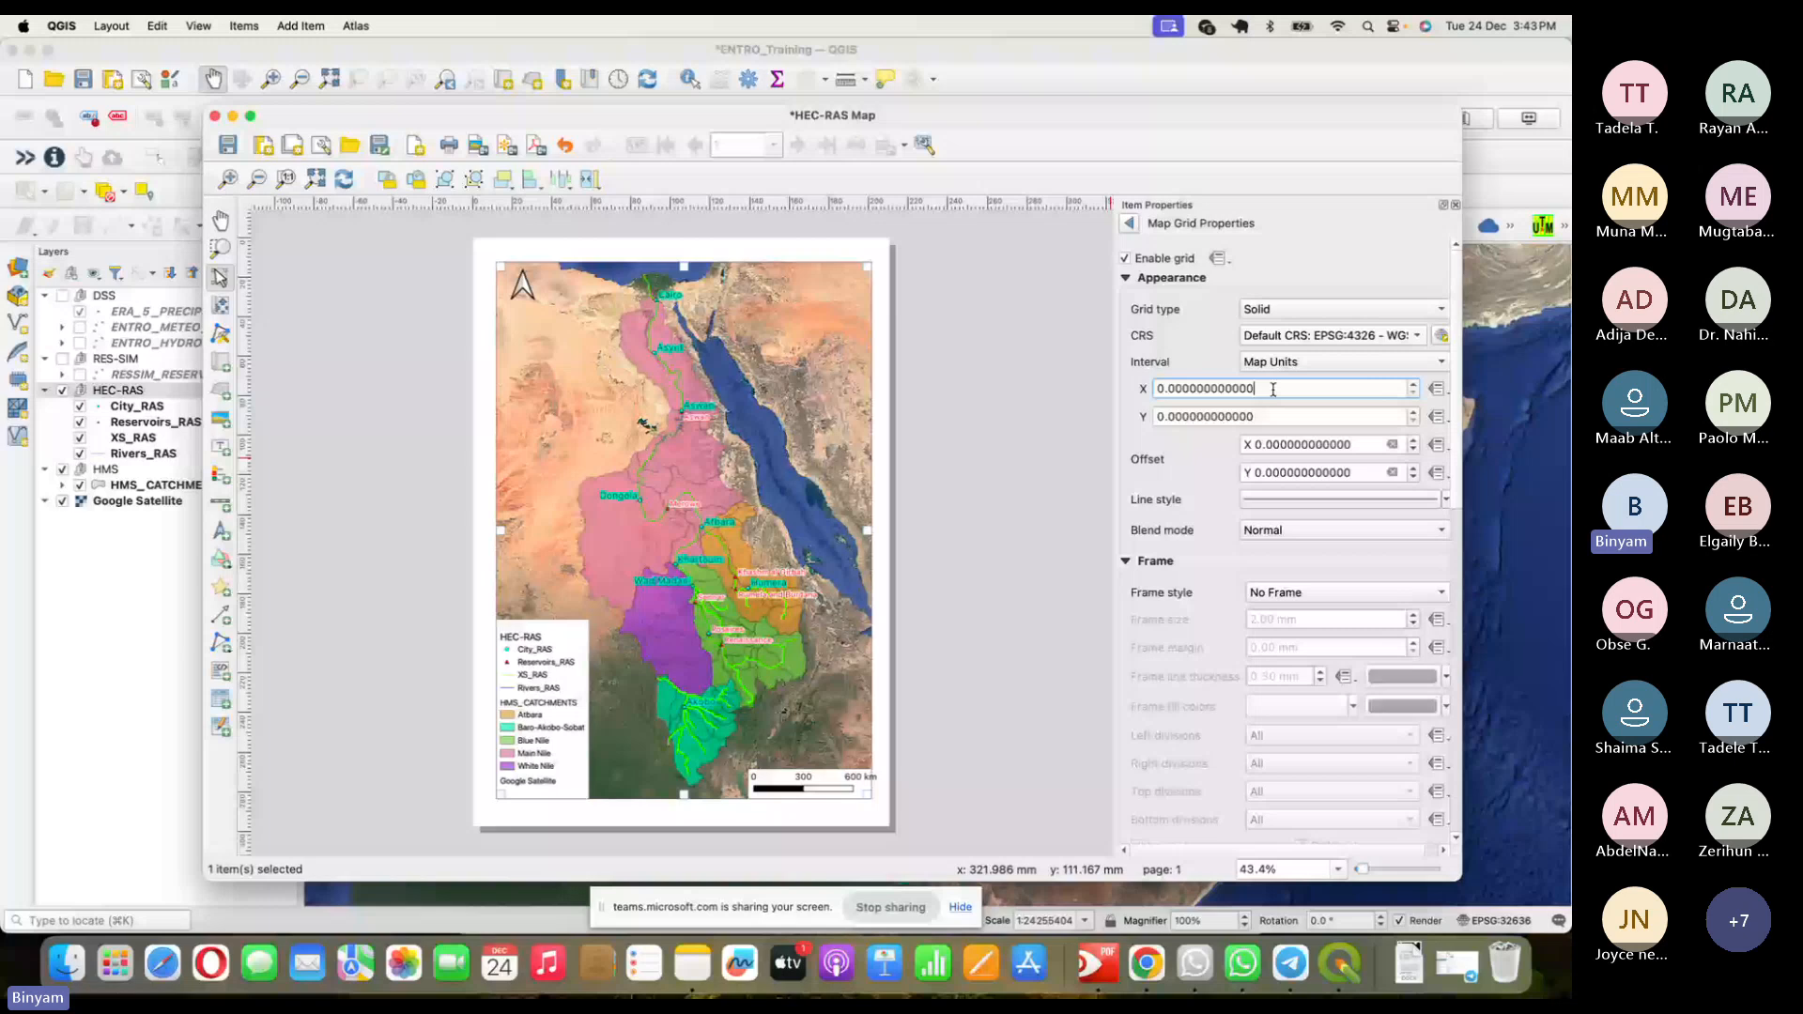
left_click_drag(1273, 390, 1127, 392)
type("5")
left_click_drag(1268, 417, 1124, 426)
type("5")
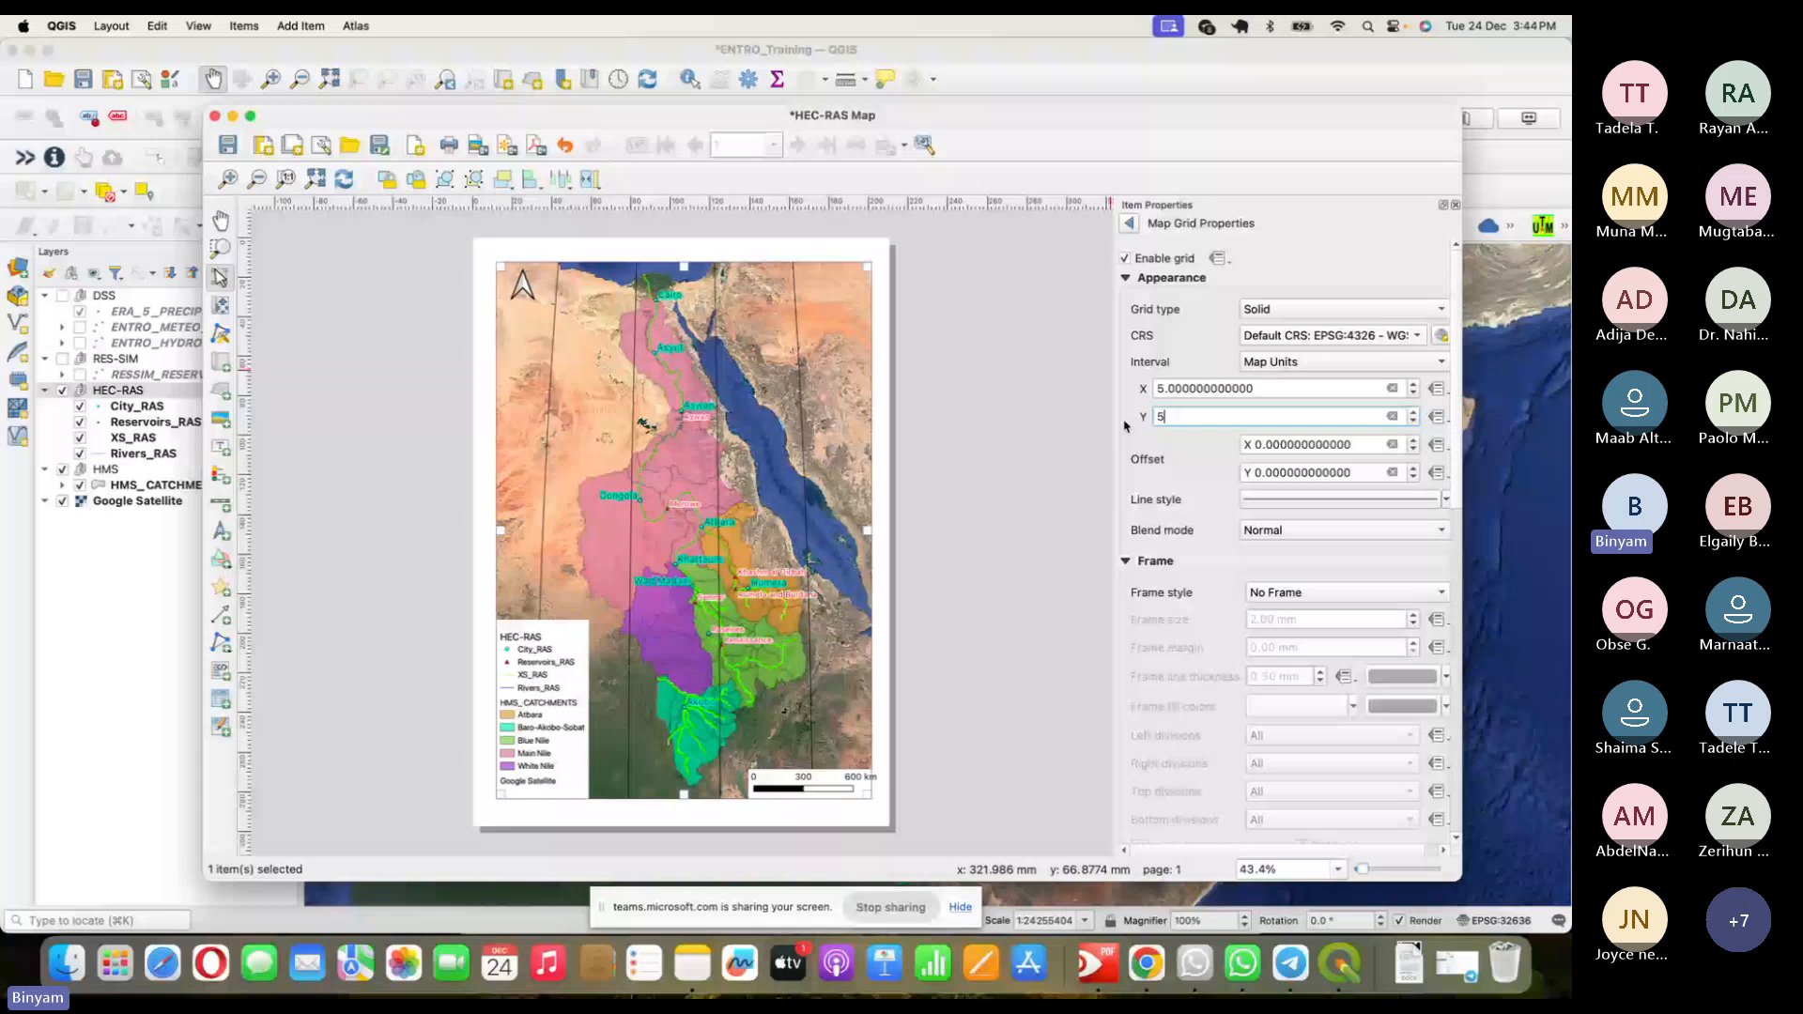
key("Return")
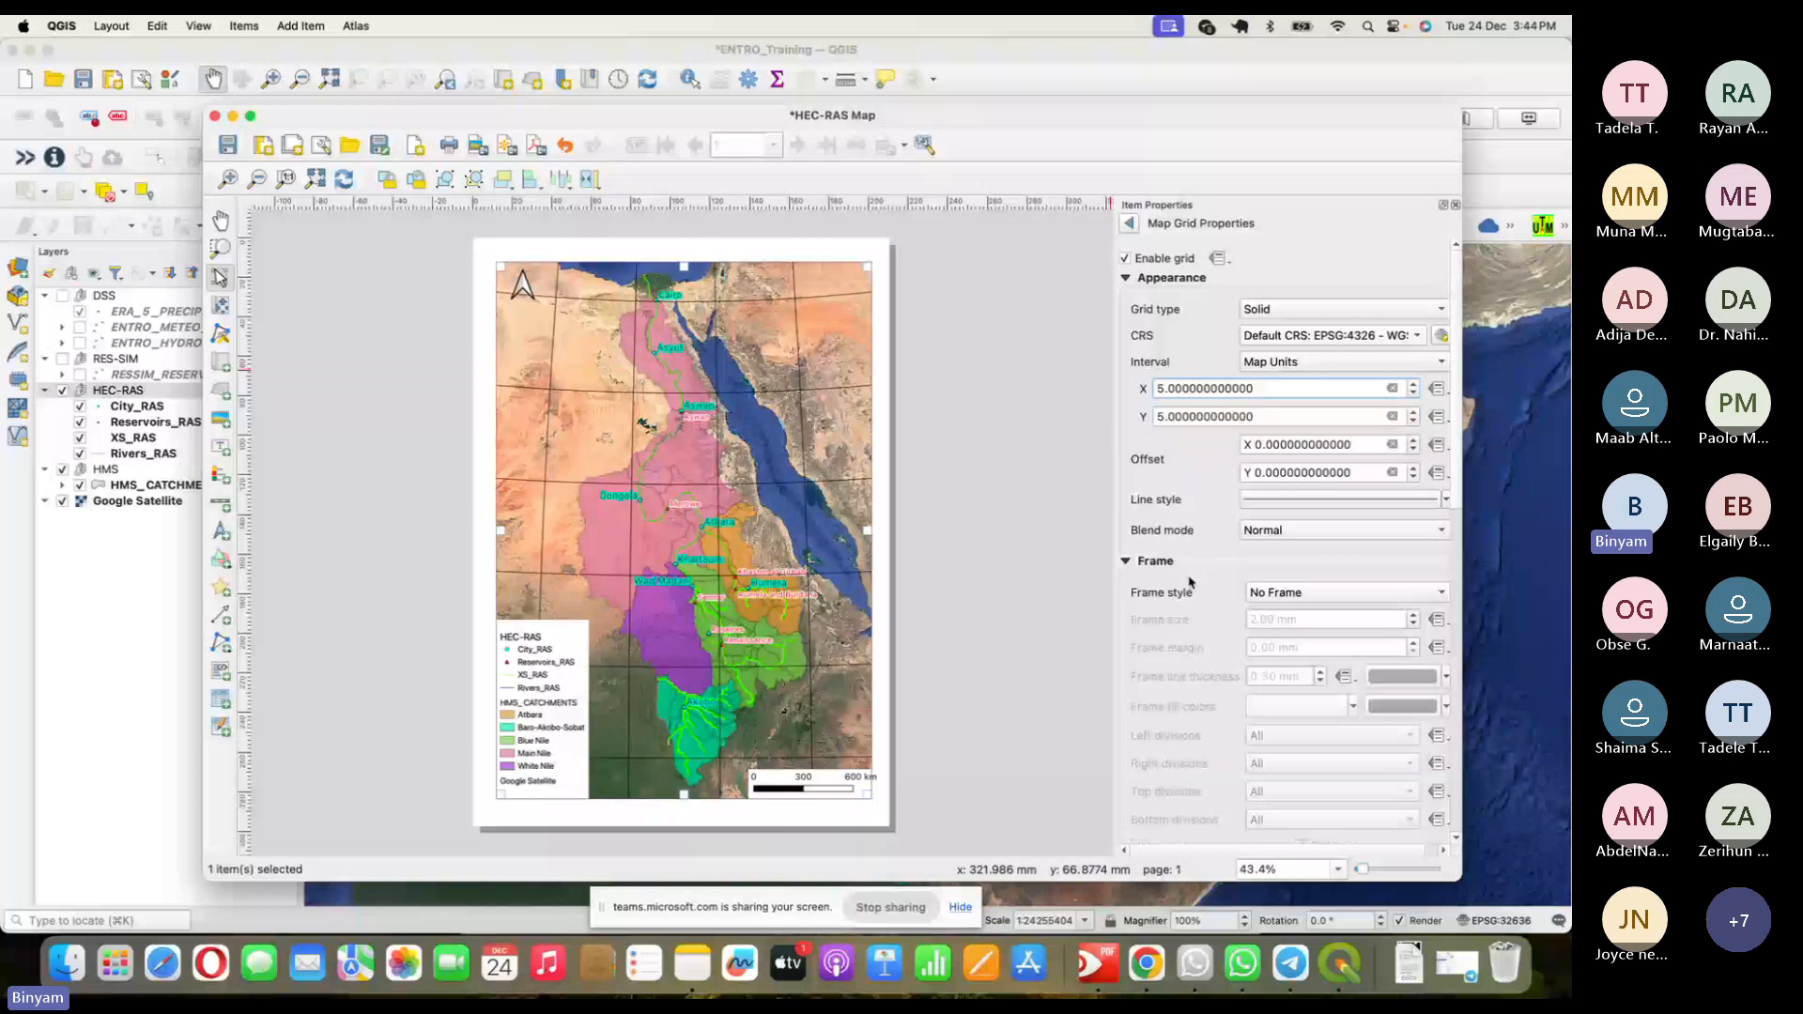
left_click(1282, 593)
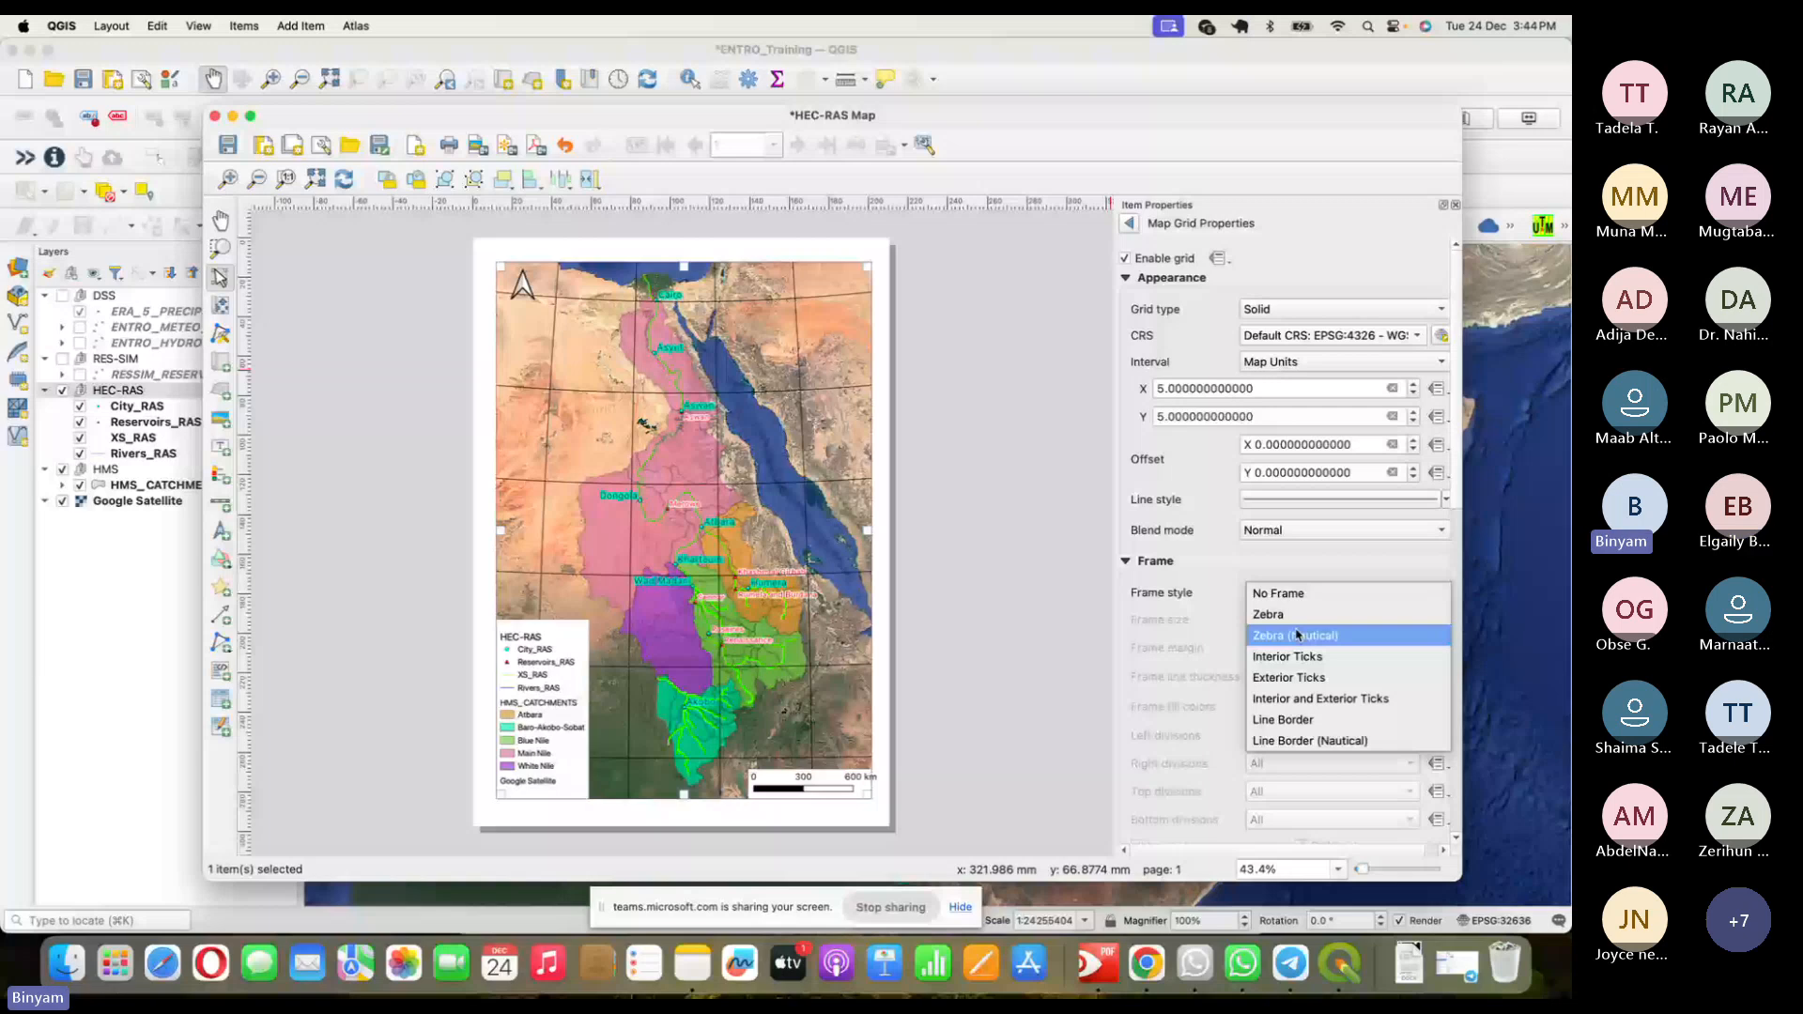
- Set the map grid frame style to Zebra and turn on Draw Coordinates around the border
left_click(1268, 614)
scroll(1413, 467, "down", 3)
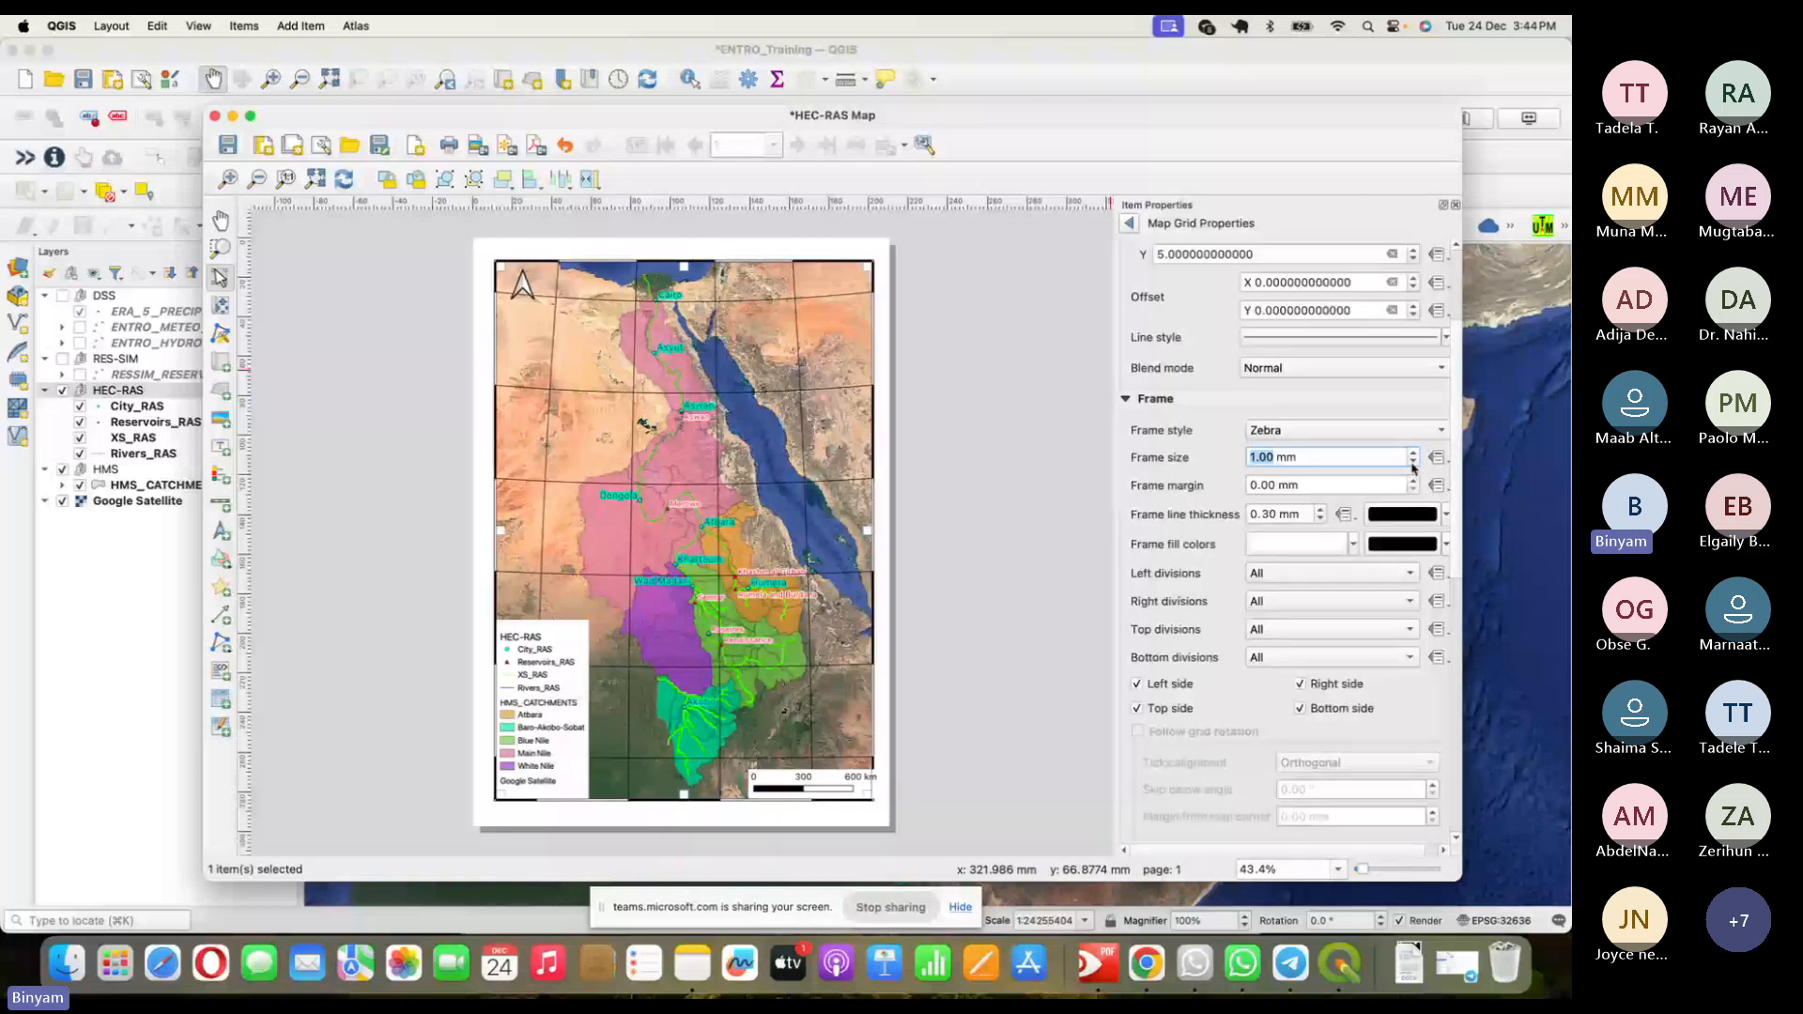
left_click(1126, 400)
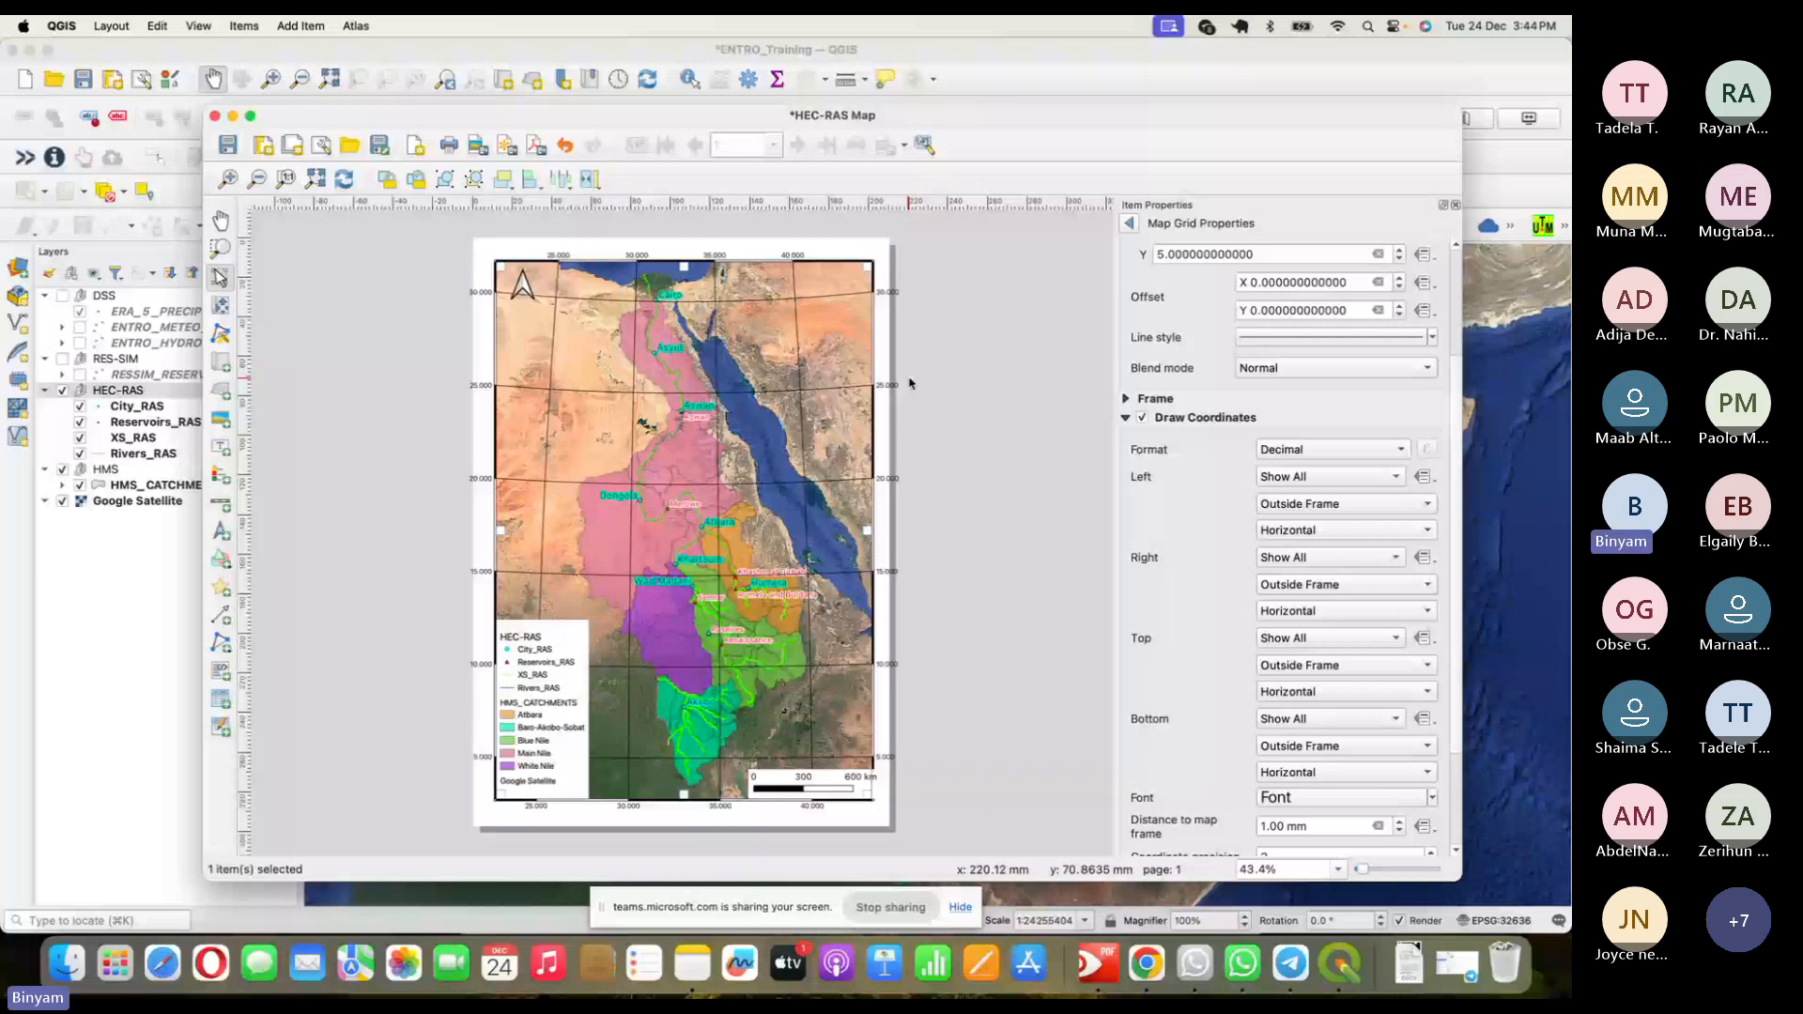
scroll(1335, 435, "down", 3)
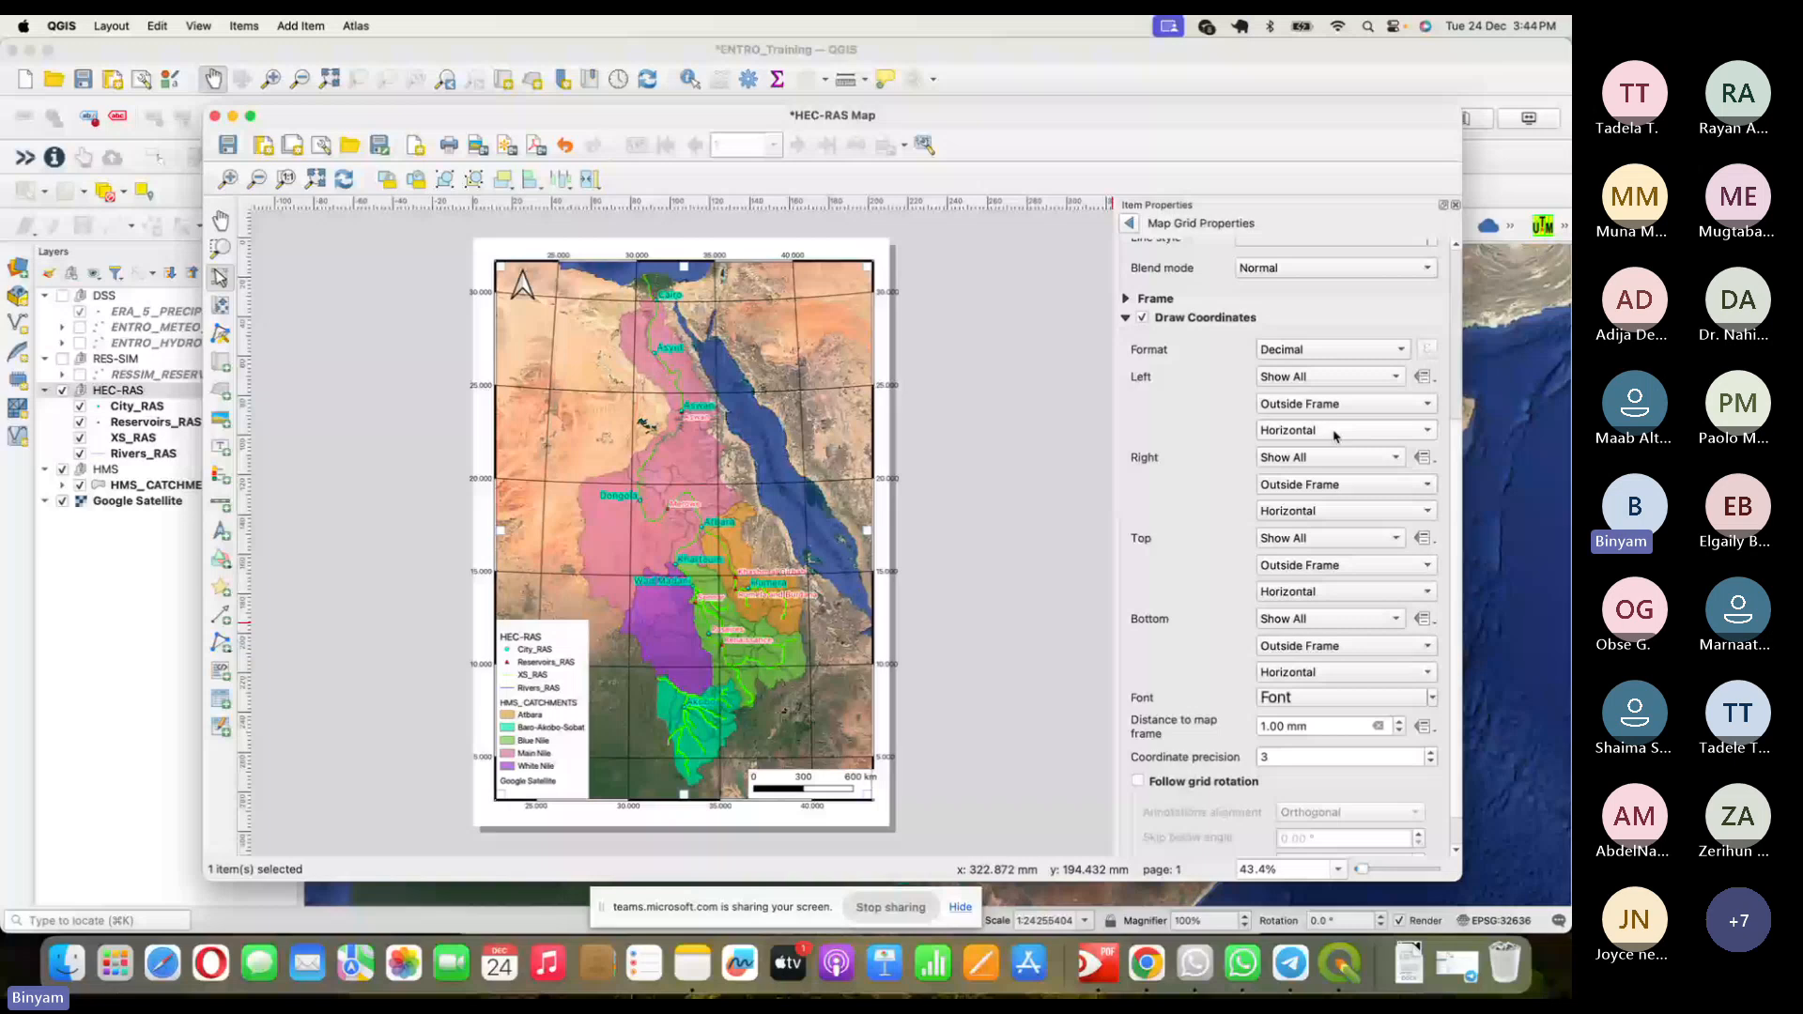
- Set the left and right grid coordinate orientation to Vertical Ascending
left_click(1335, 435)
left_click(1333, 460)
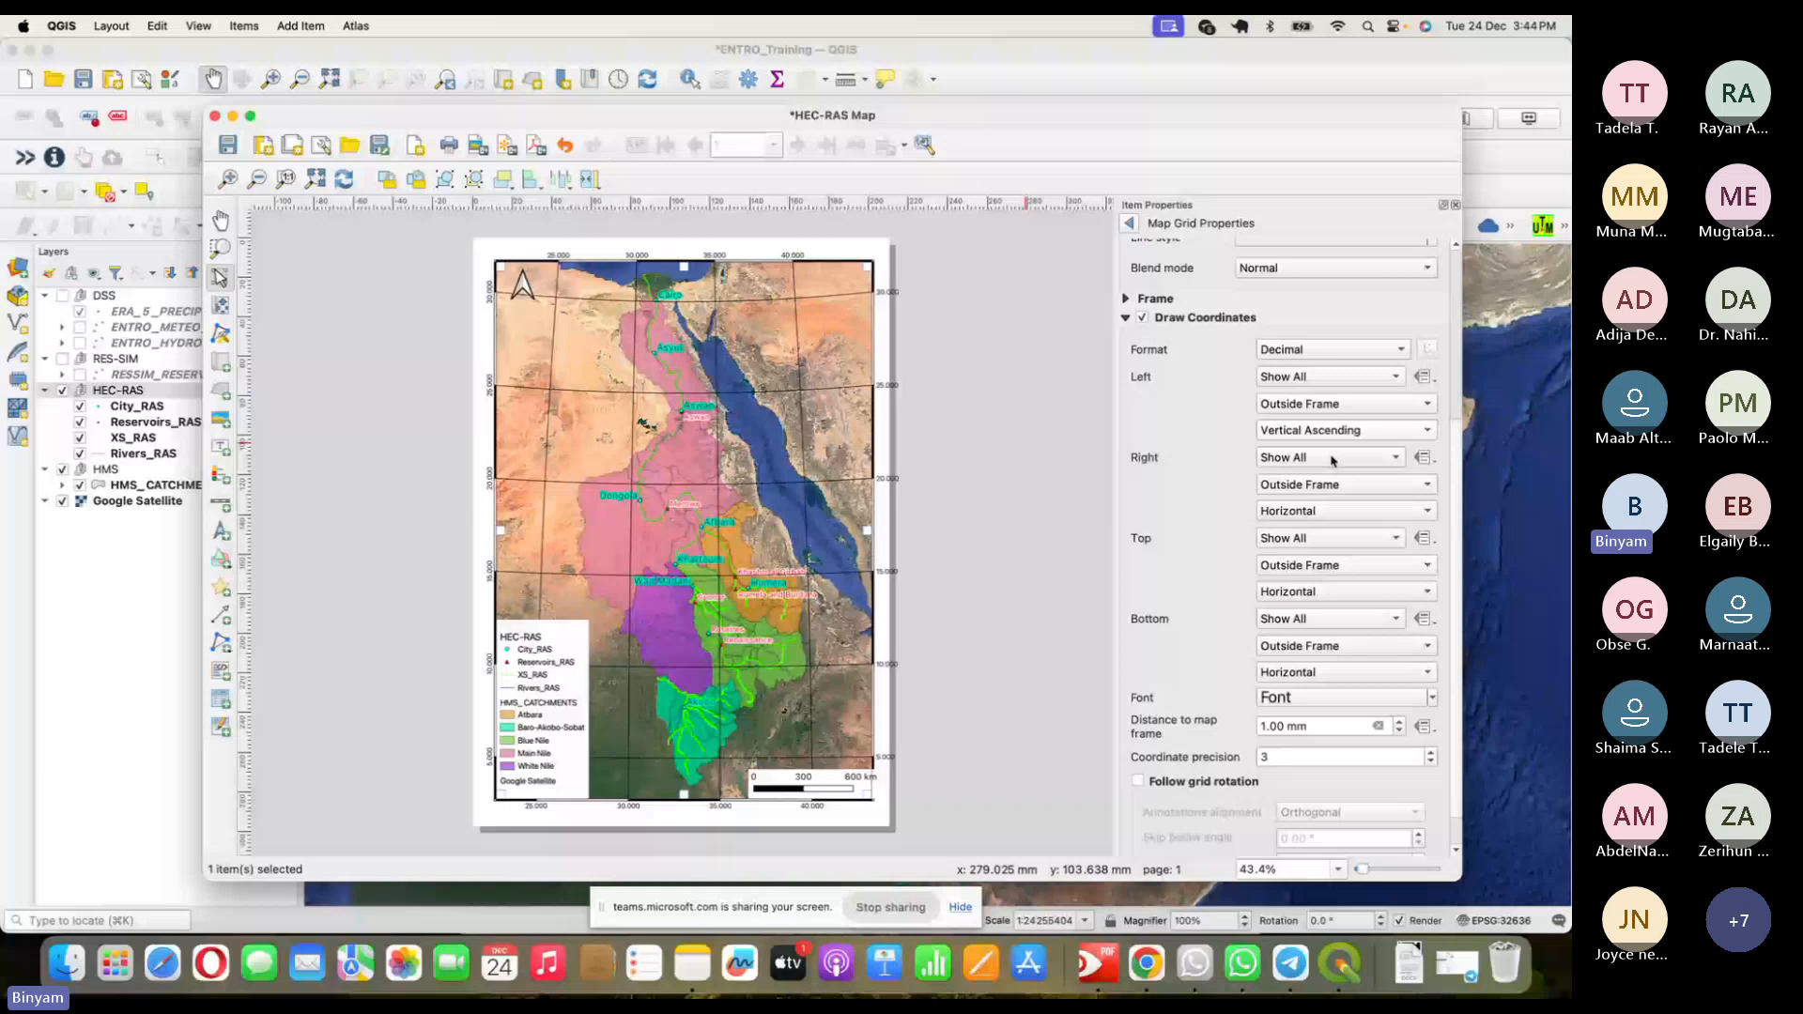
left_click(1333, 512)
left_click(1332, 539)
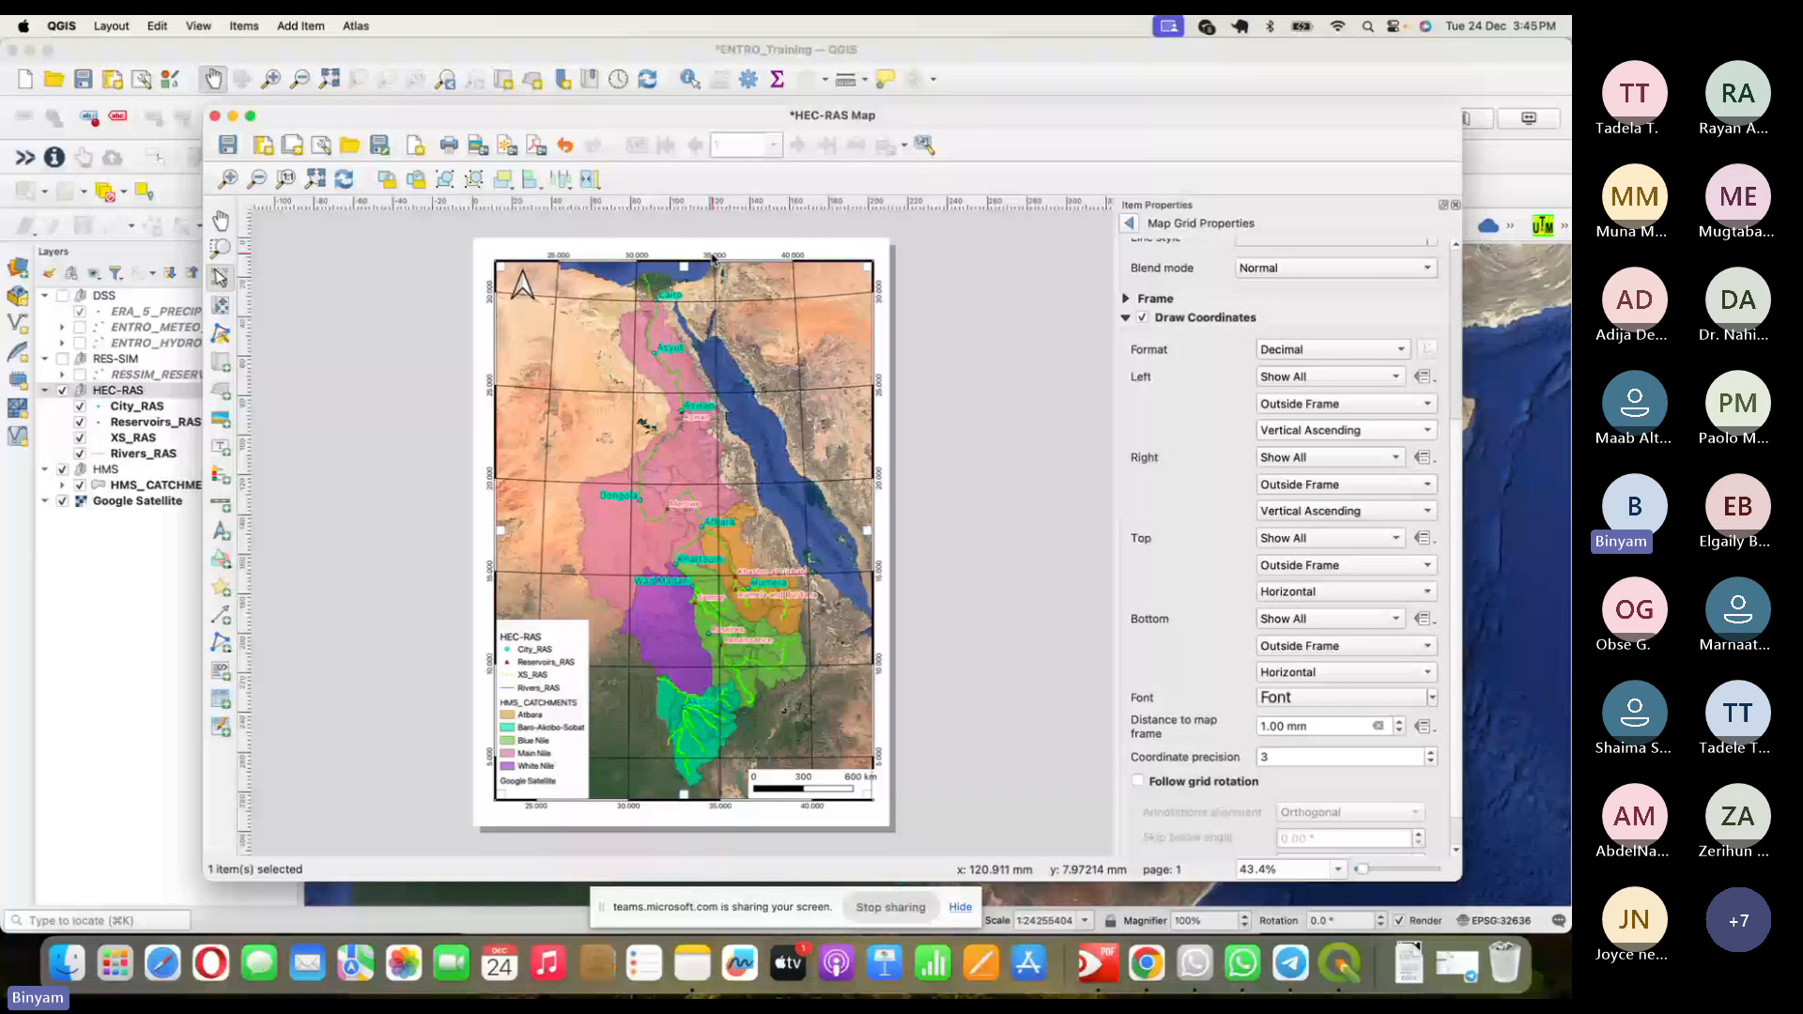
- Disable the left and bottom grid coordinate labels
left_click(1328, 379)
left_click(1319, 432)
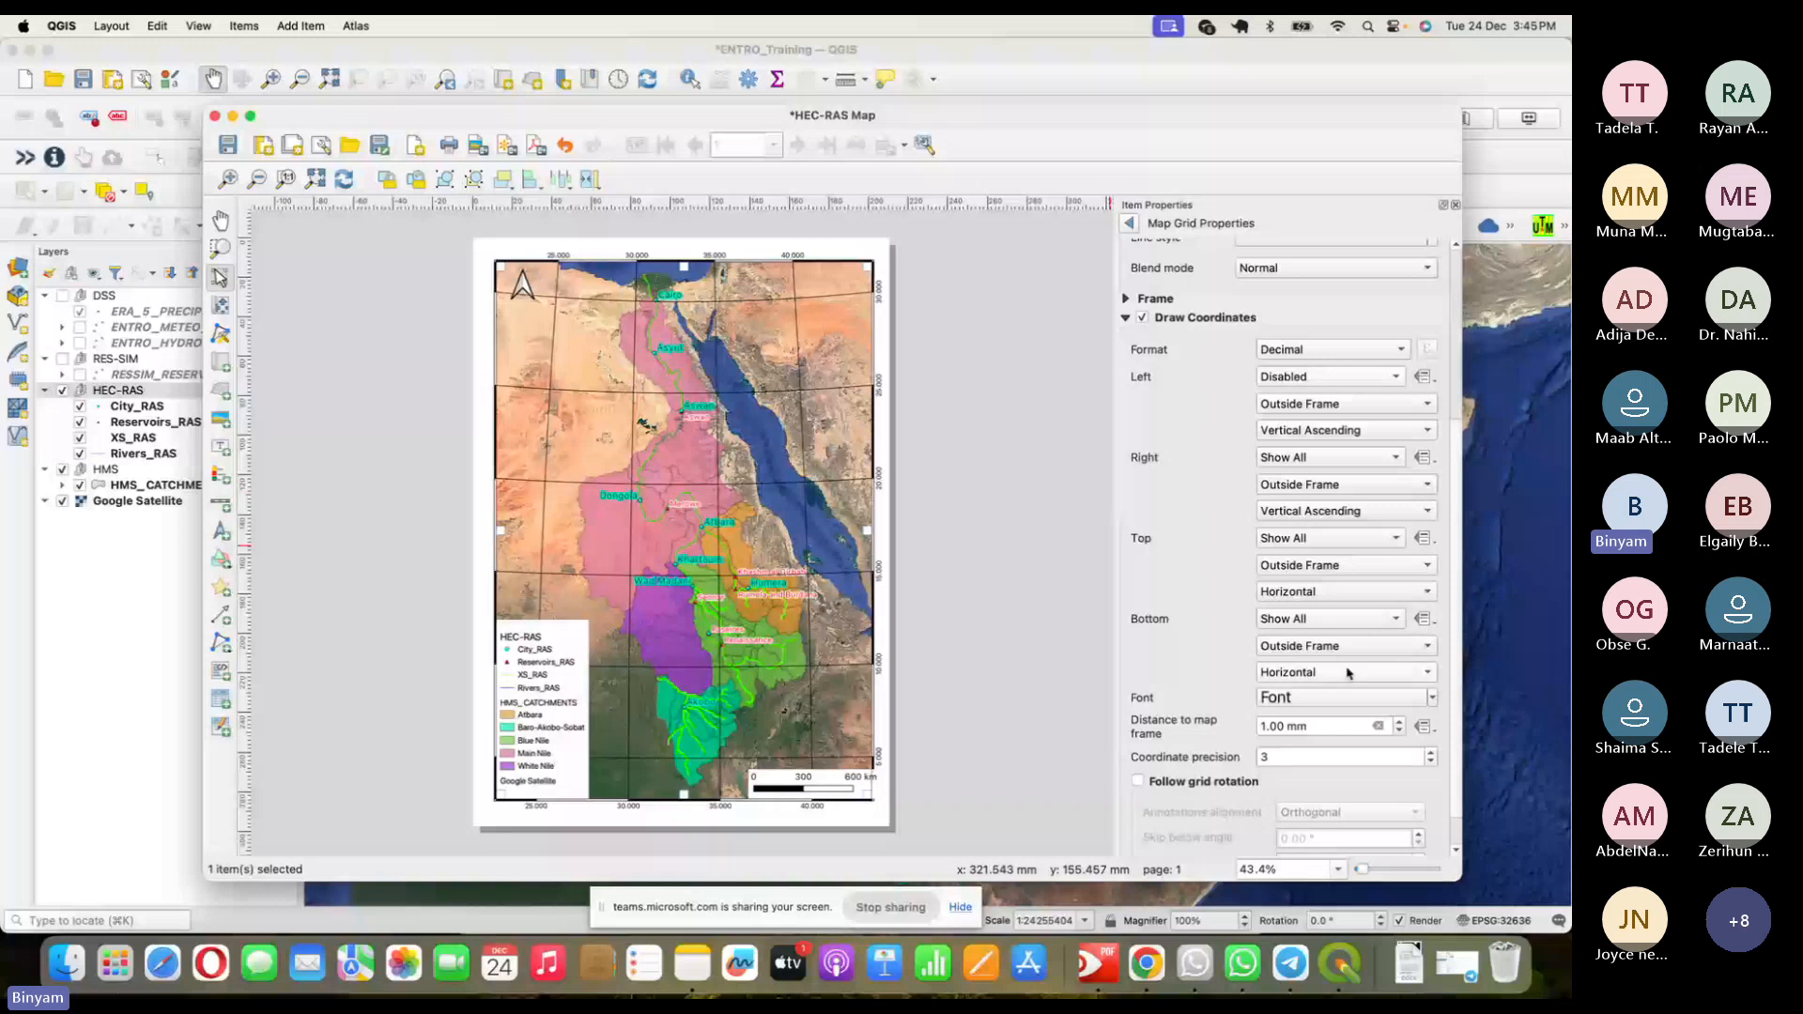
left_click(1348, 673)
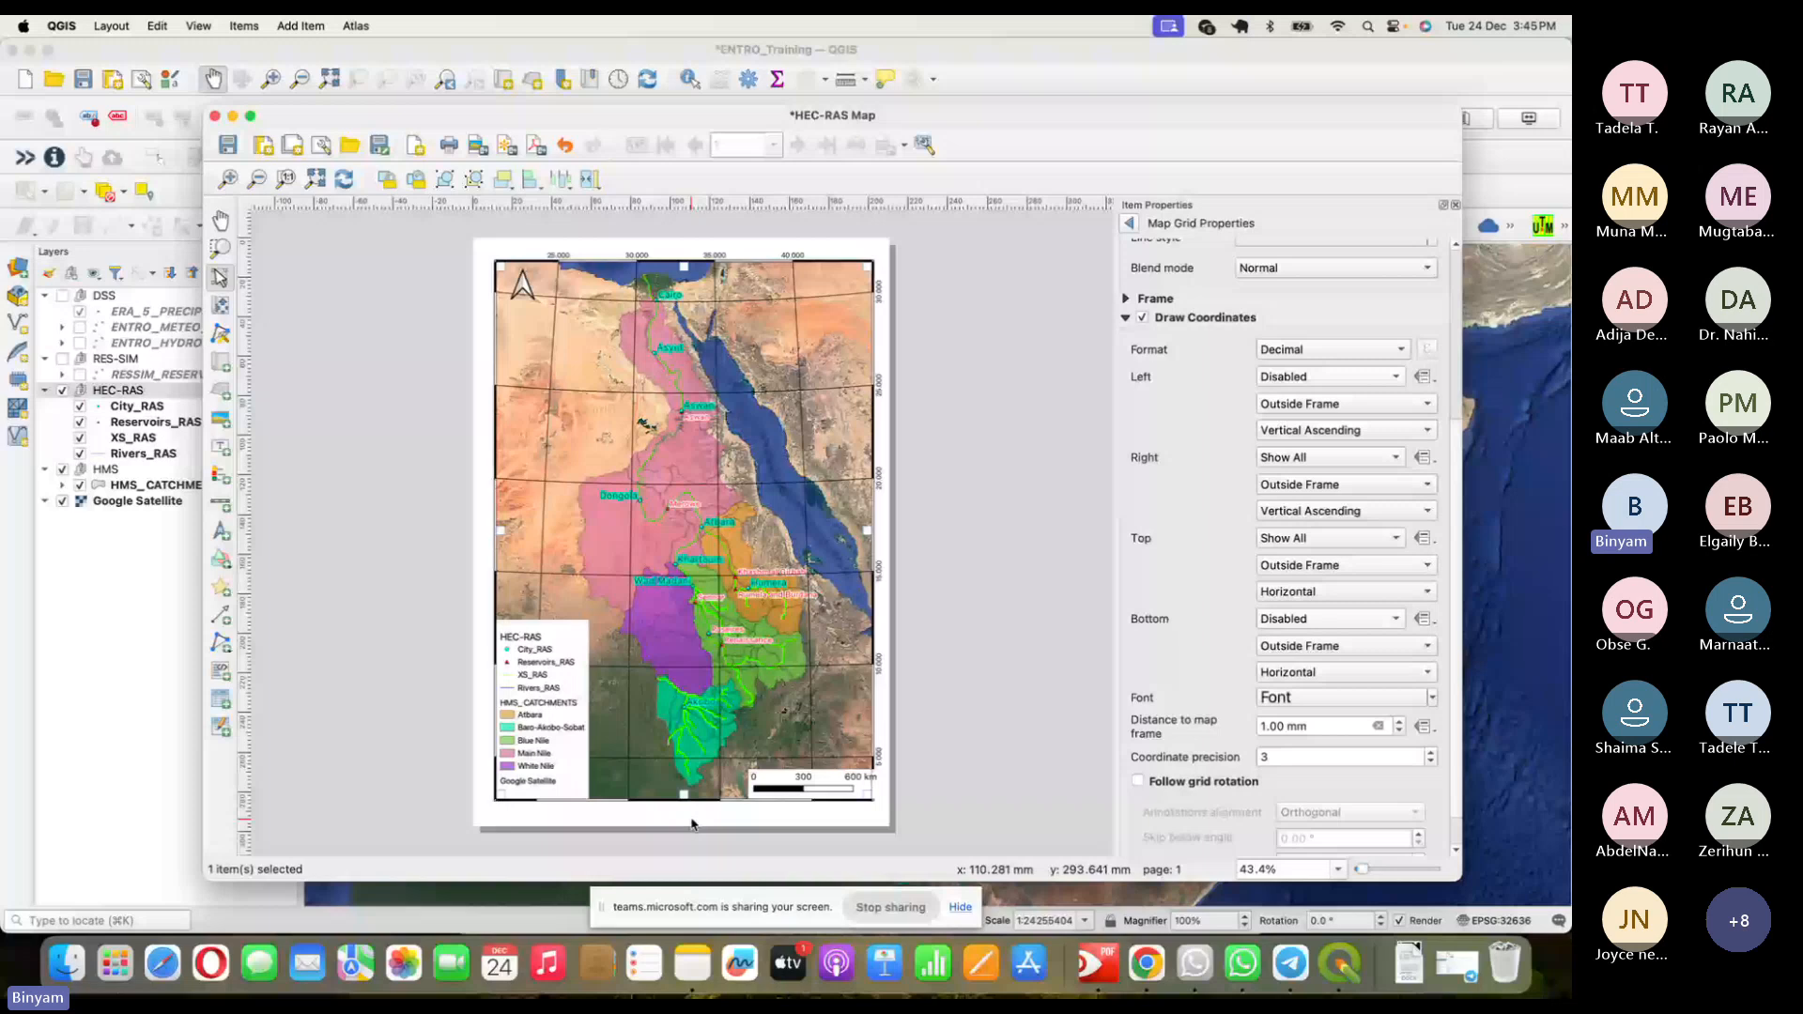
- Set left coordinates to Show All, disable the right ones, and save the ENTRO_Training project
left_click(1299, 376)
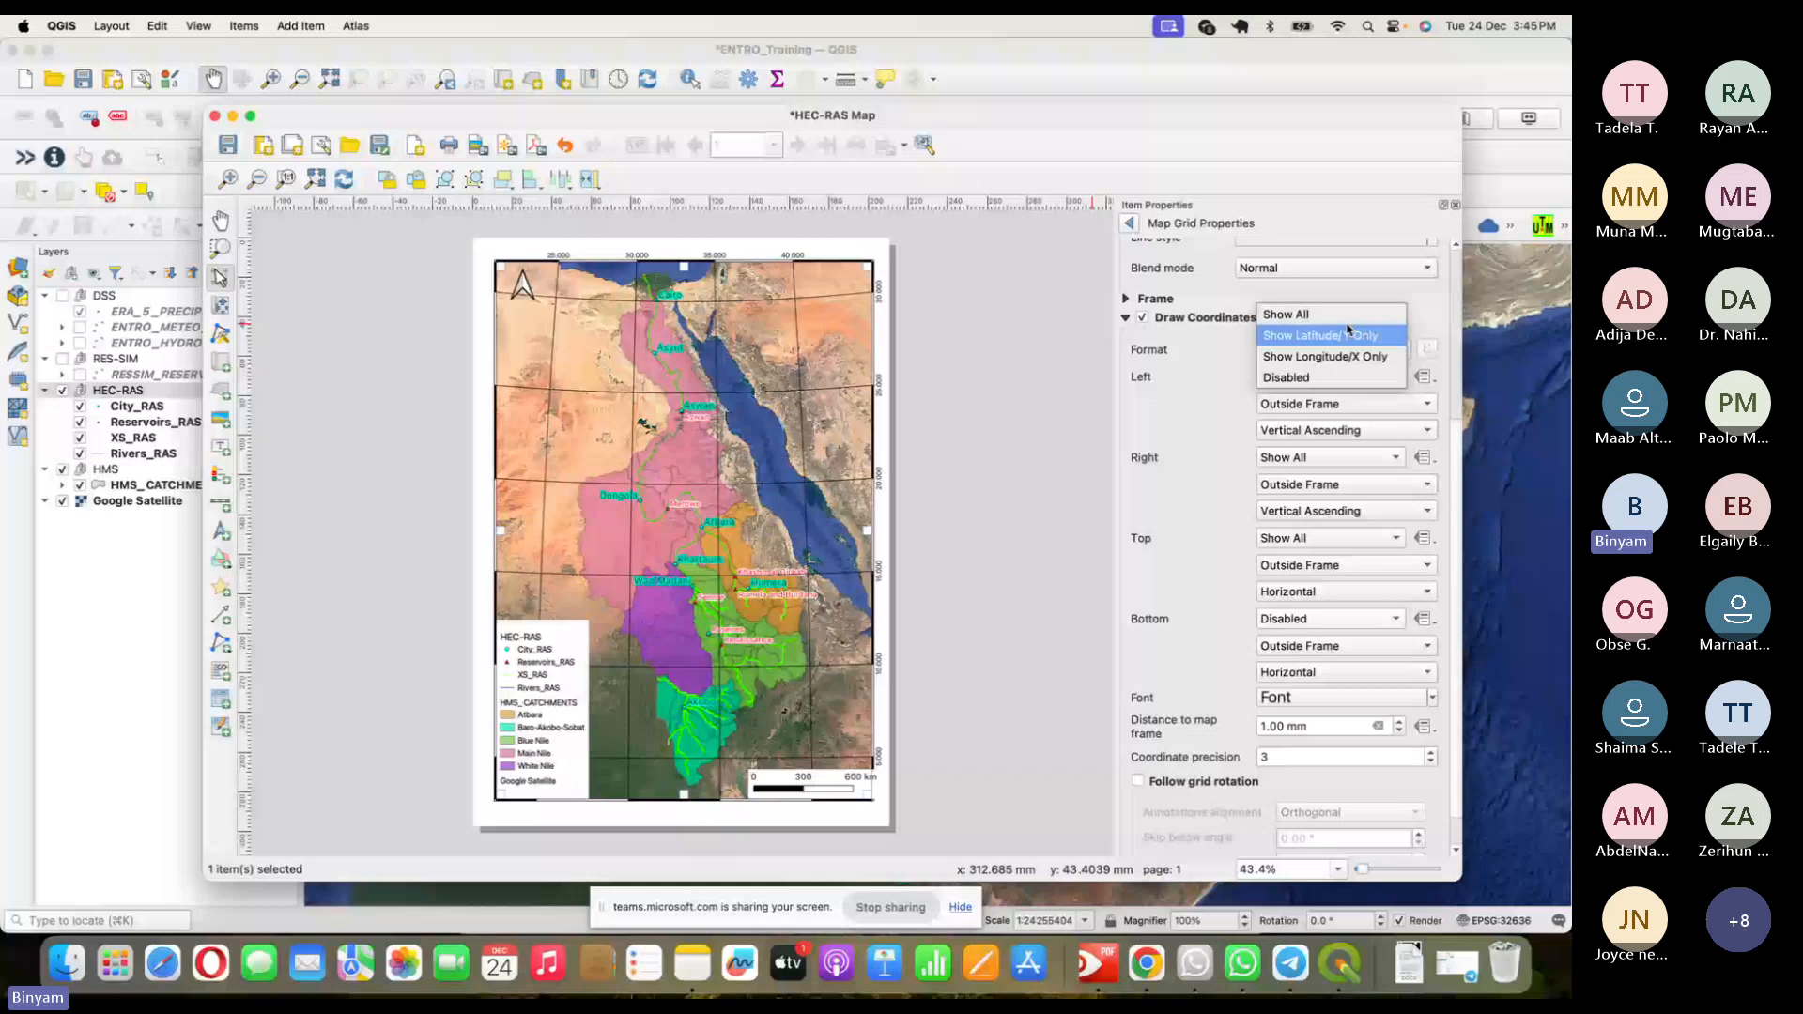
left_click(1315, 313)
left_click(1352, 457)
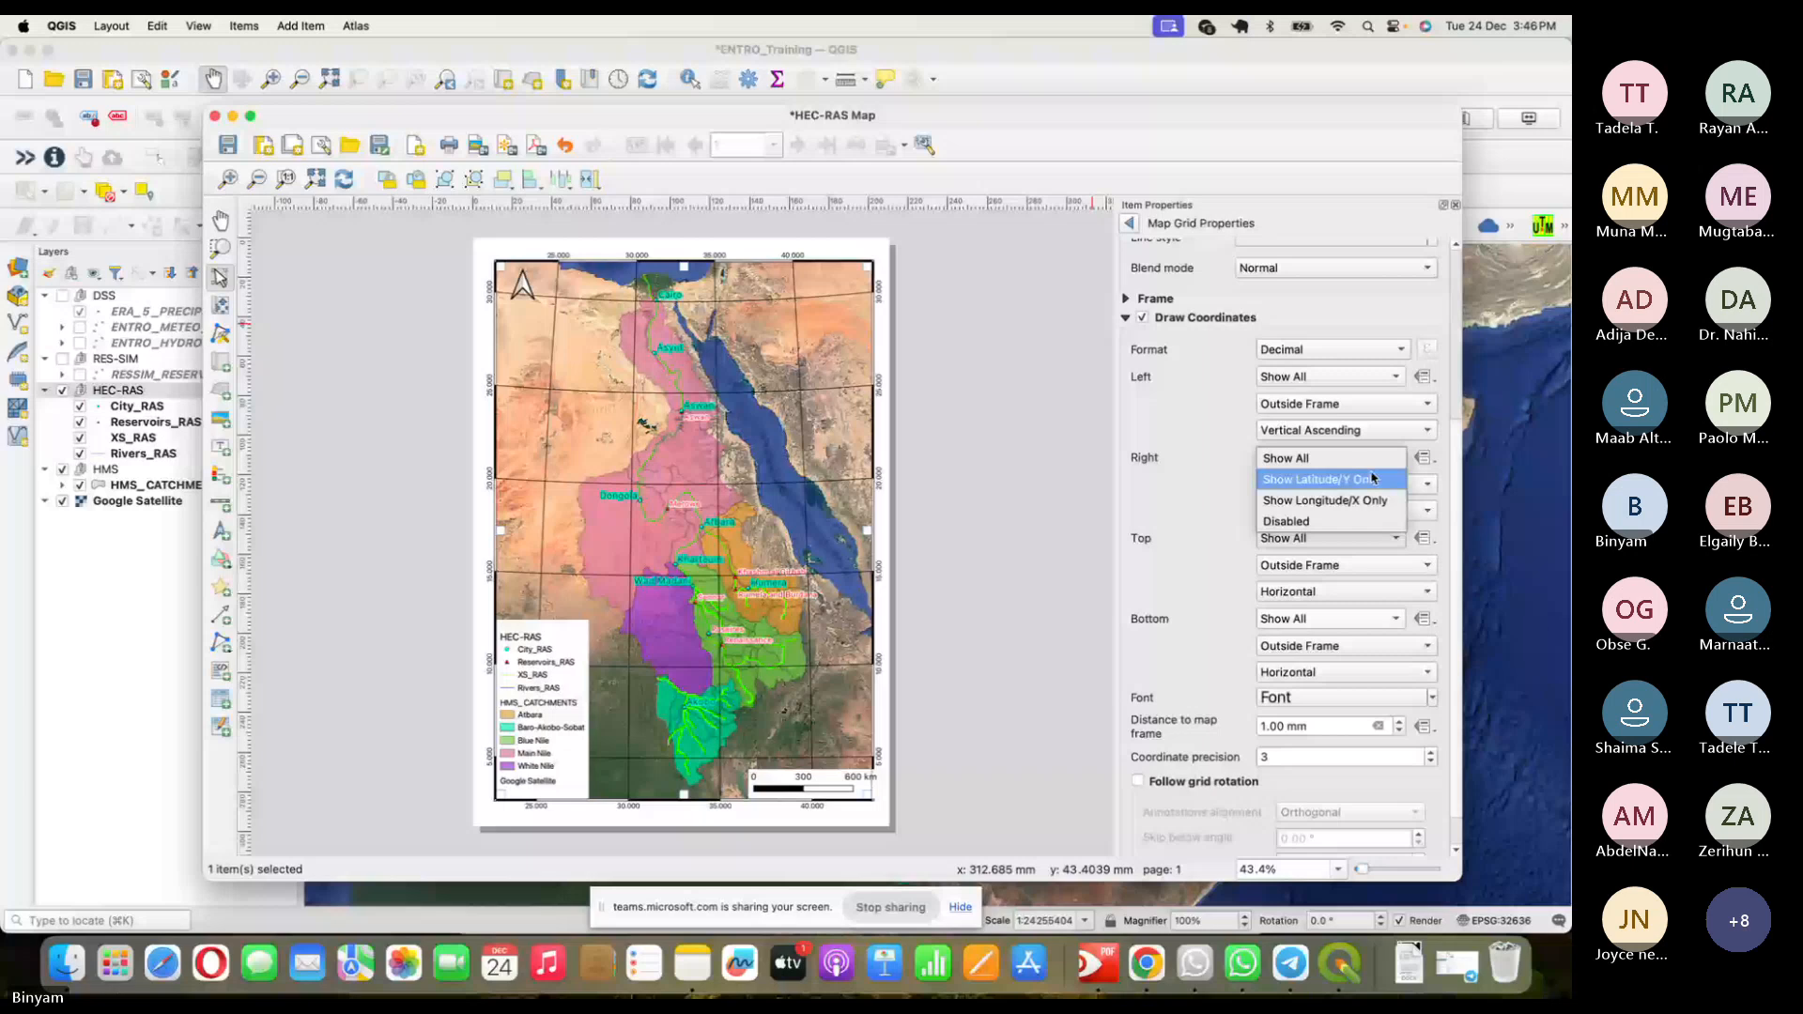
left_click(1286, 521)
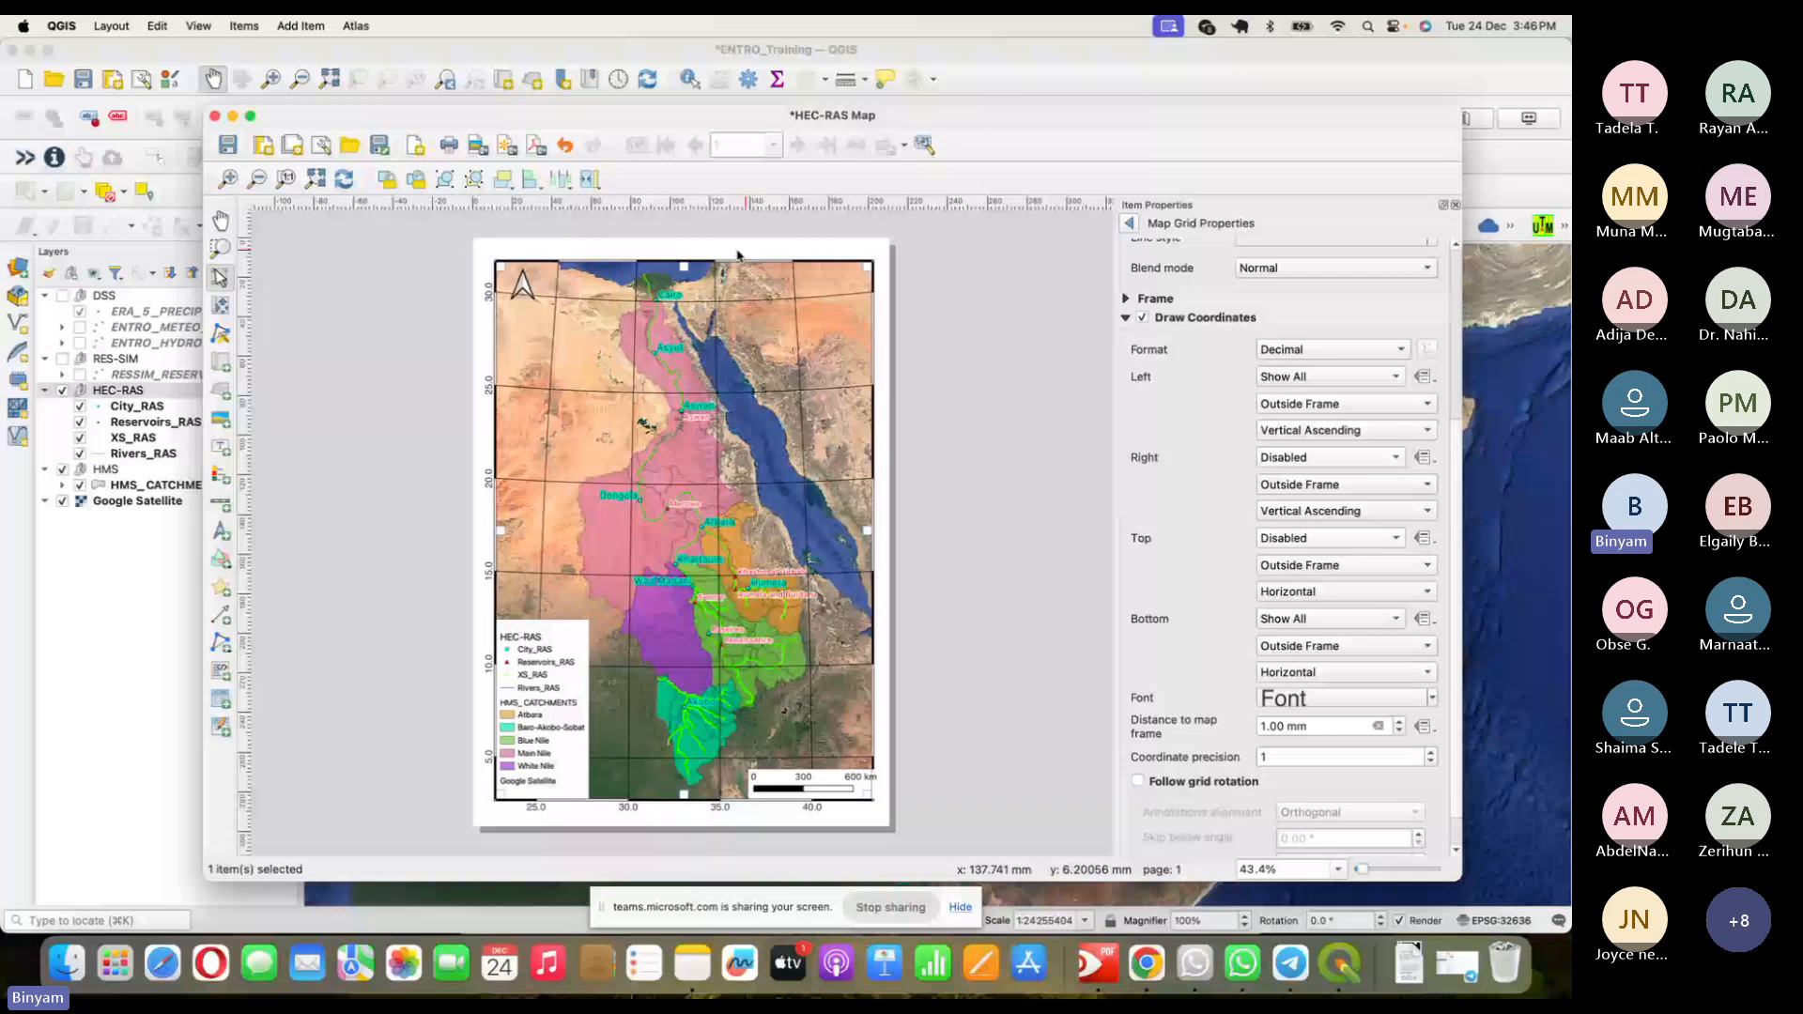
key("super+s")
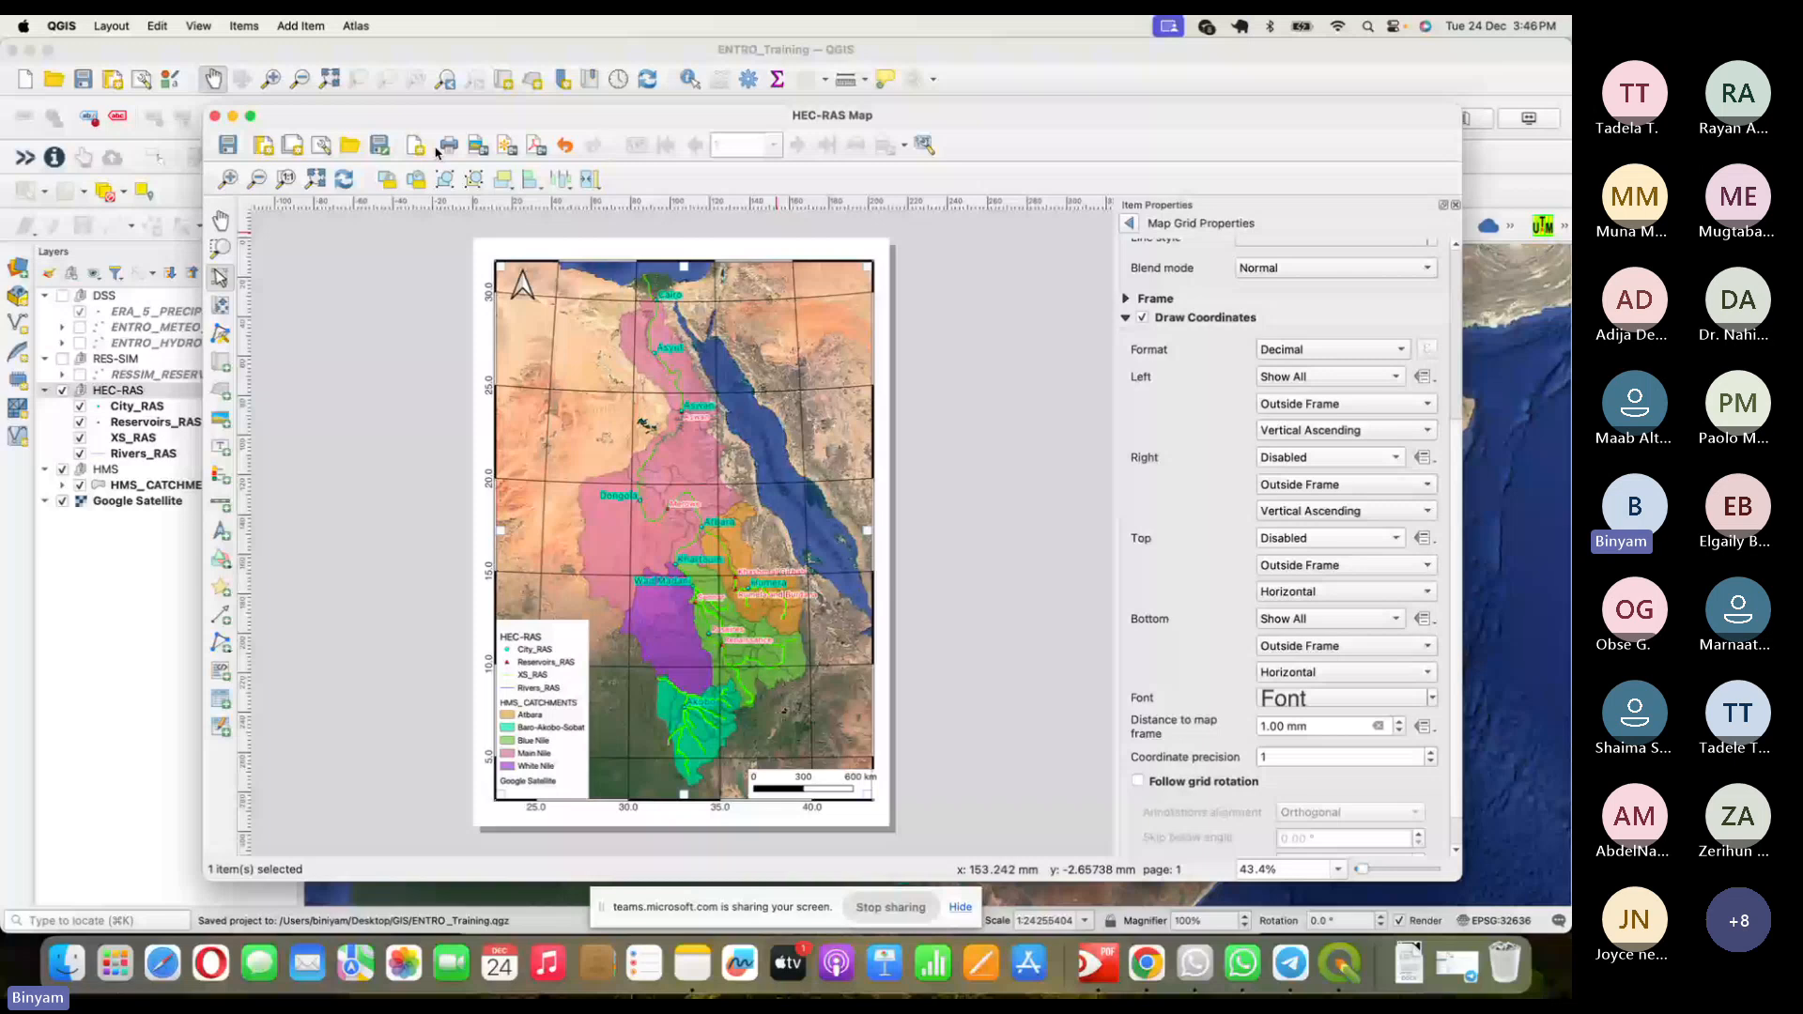
- Export the layout as the JPG image 'HEC-RAS Map1' at 150 dpi
left_click(478, 144)
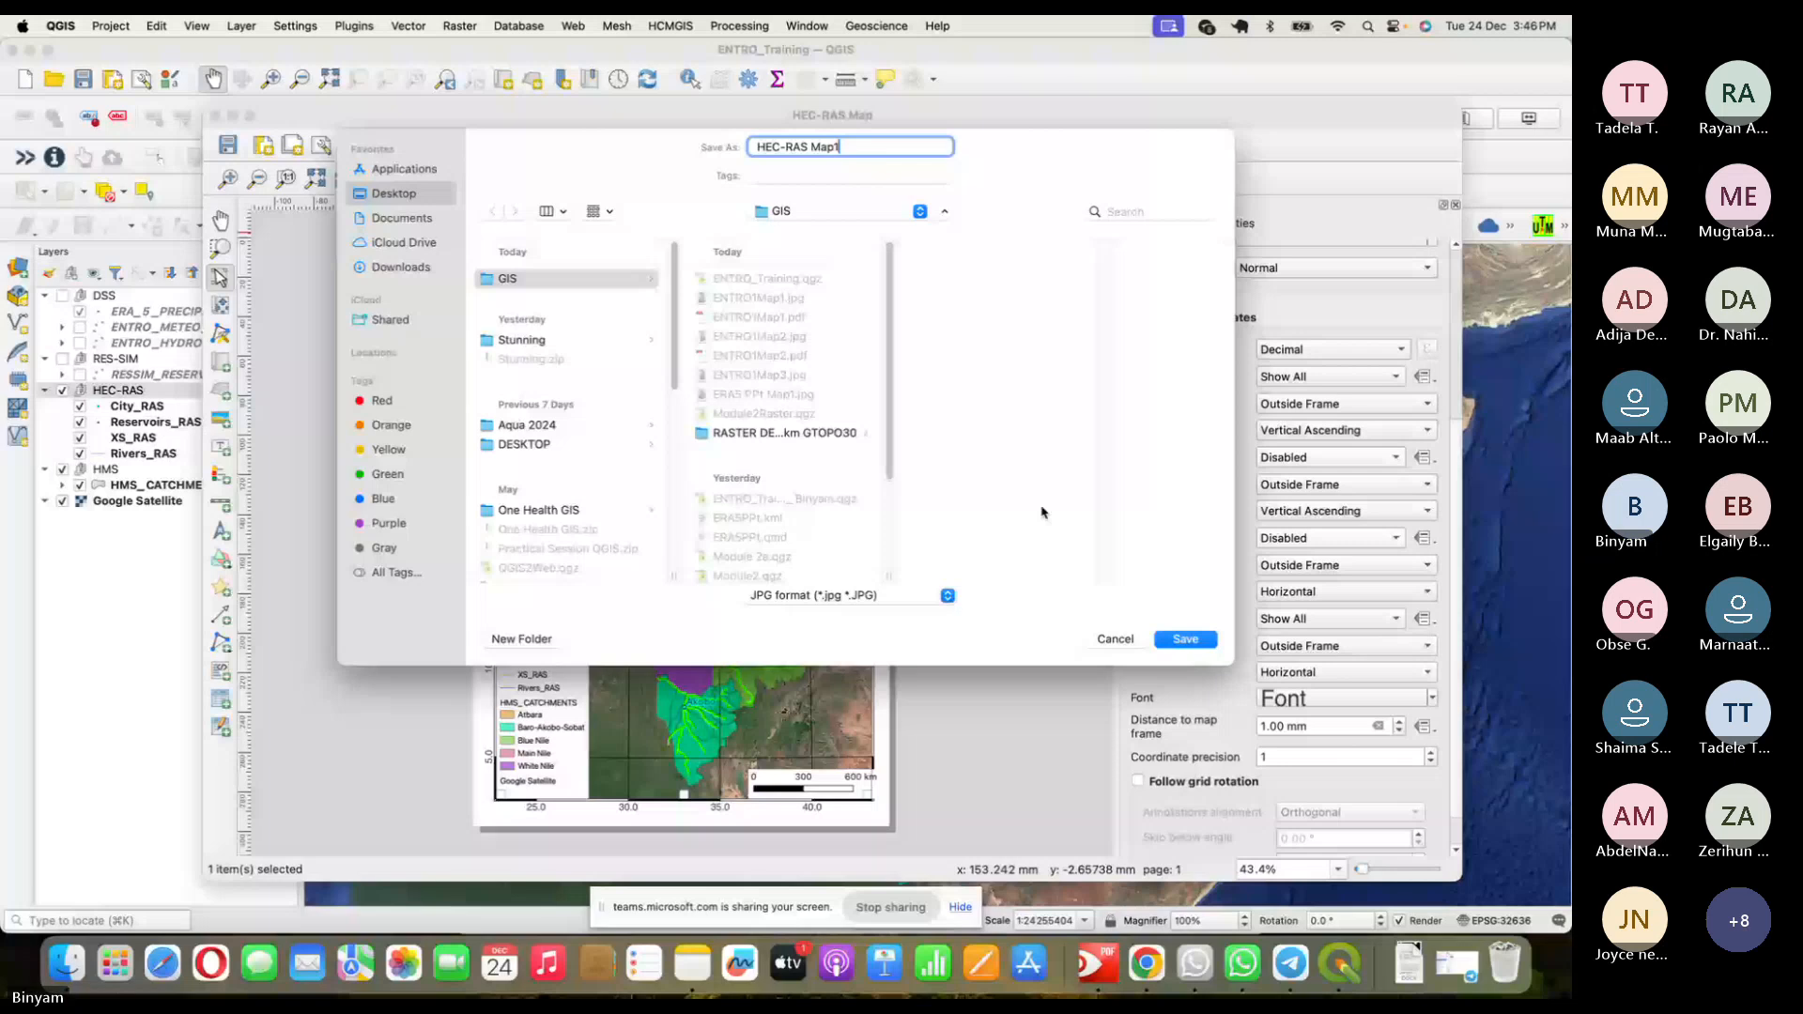
key("Return")
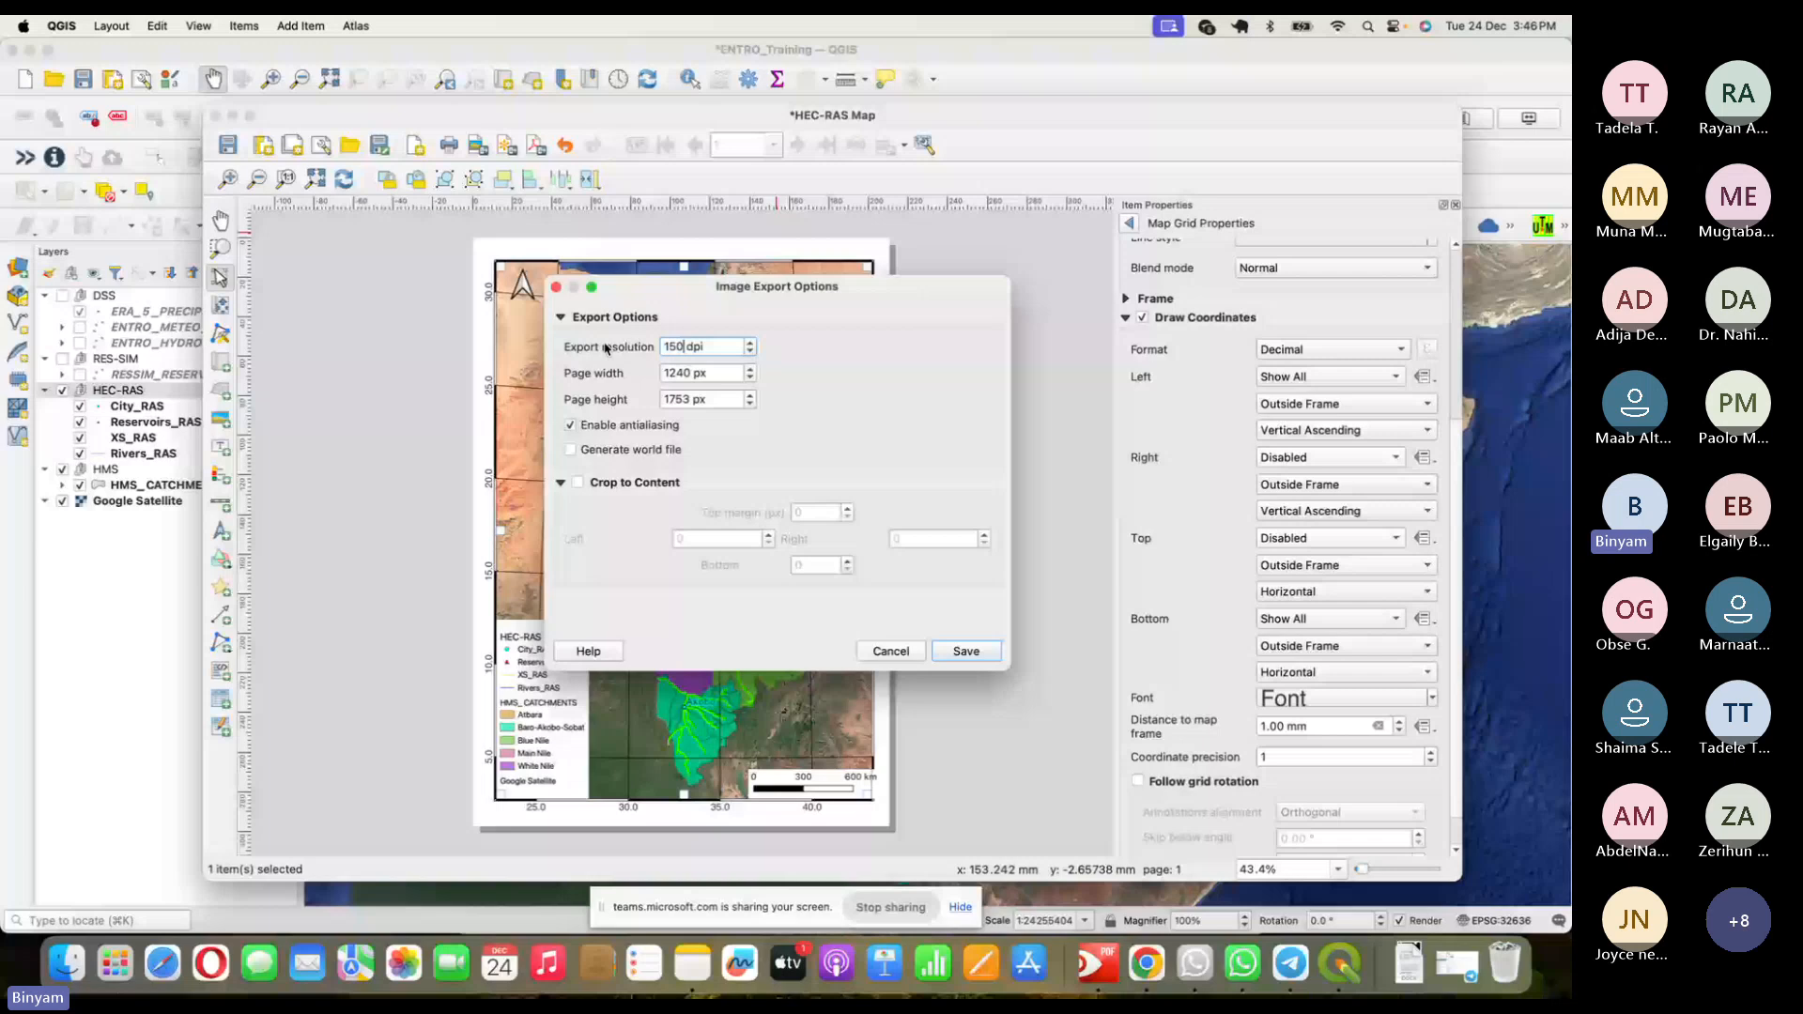
left_click(968, 652)
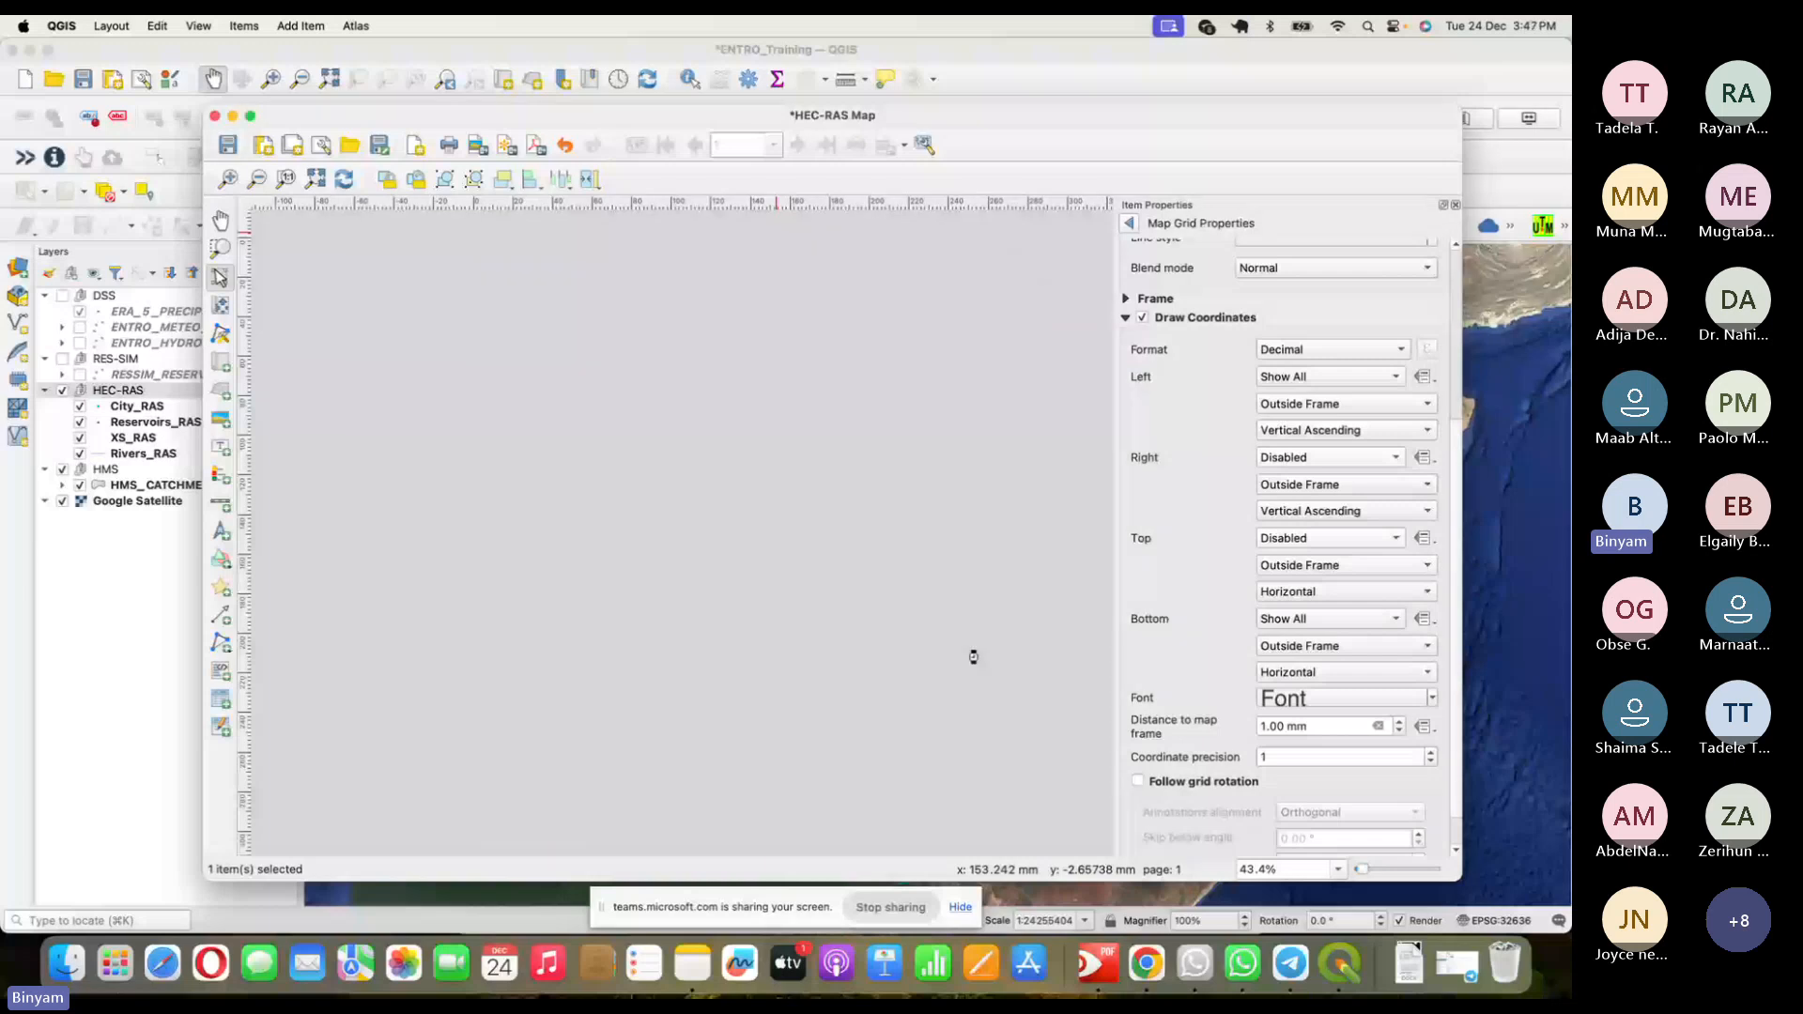
right_click(1110, 416)
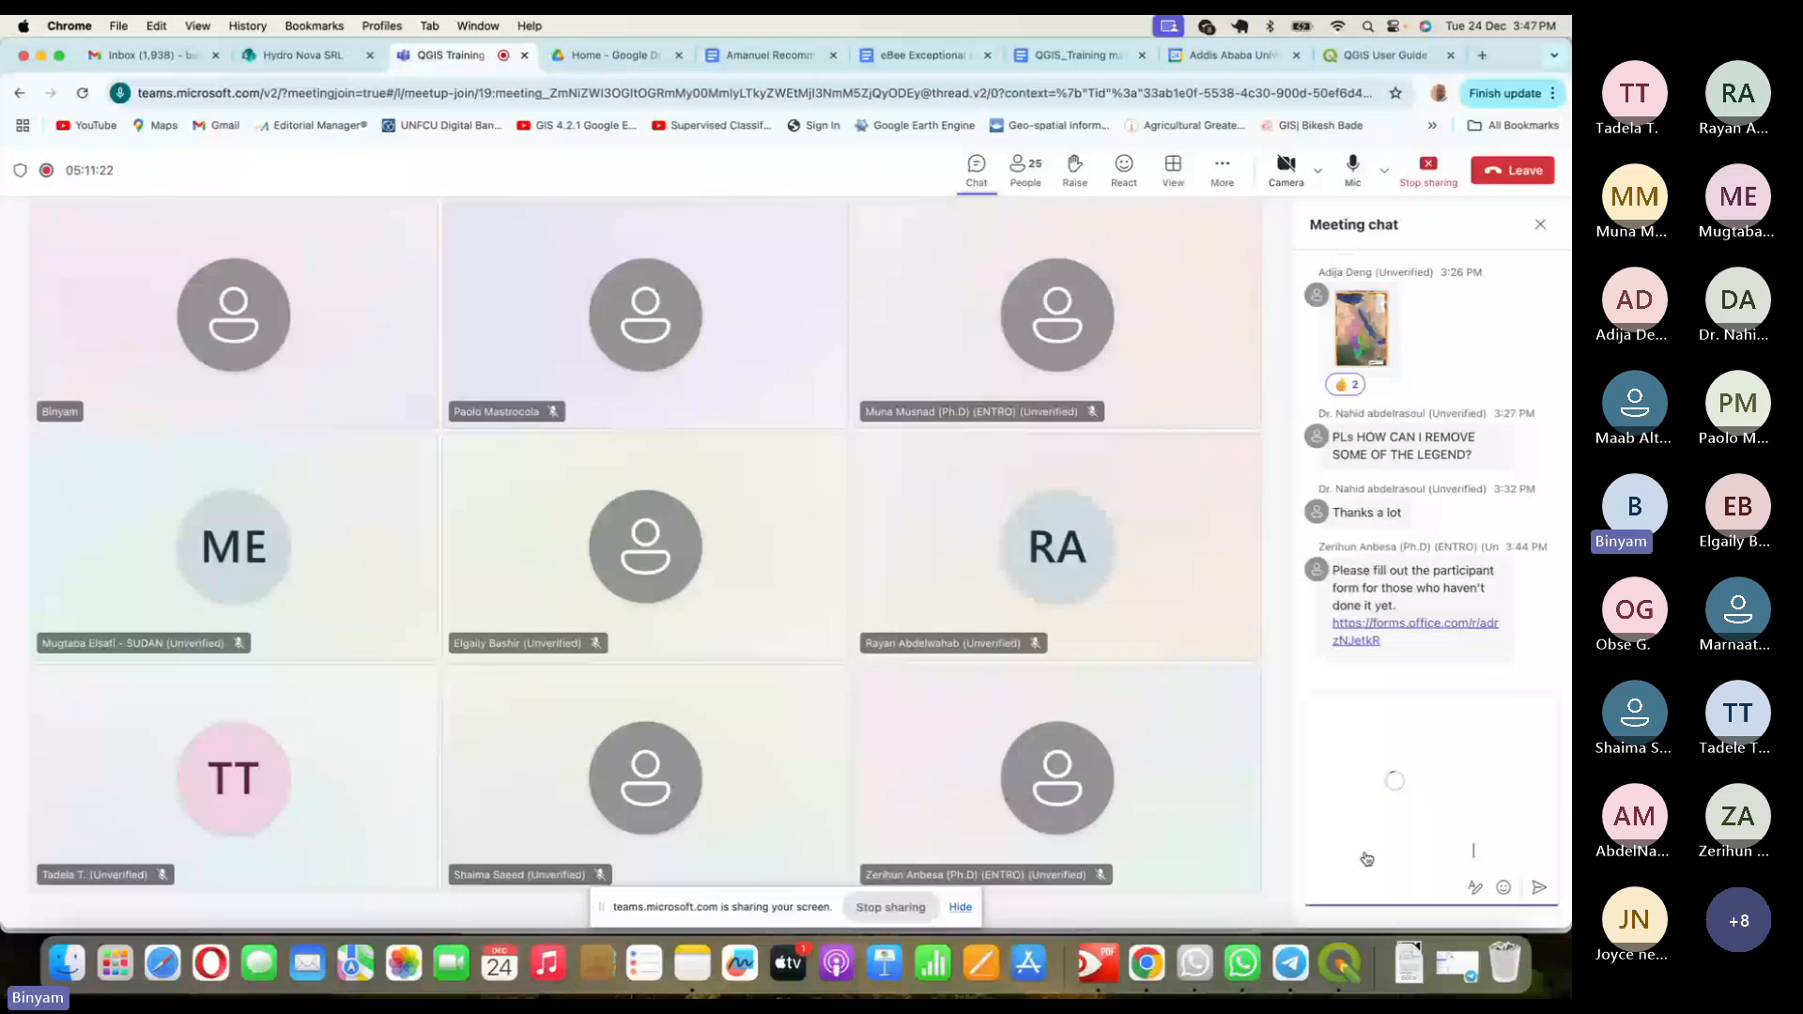
- Send the attached HEC-RAS Map1 image in the Teams meeting chat
key("Return")
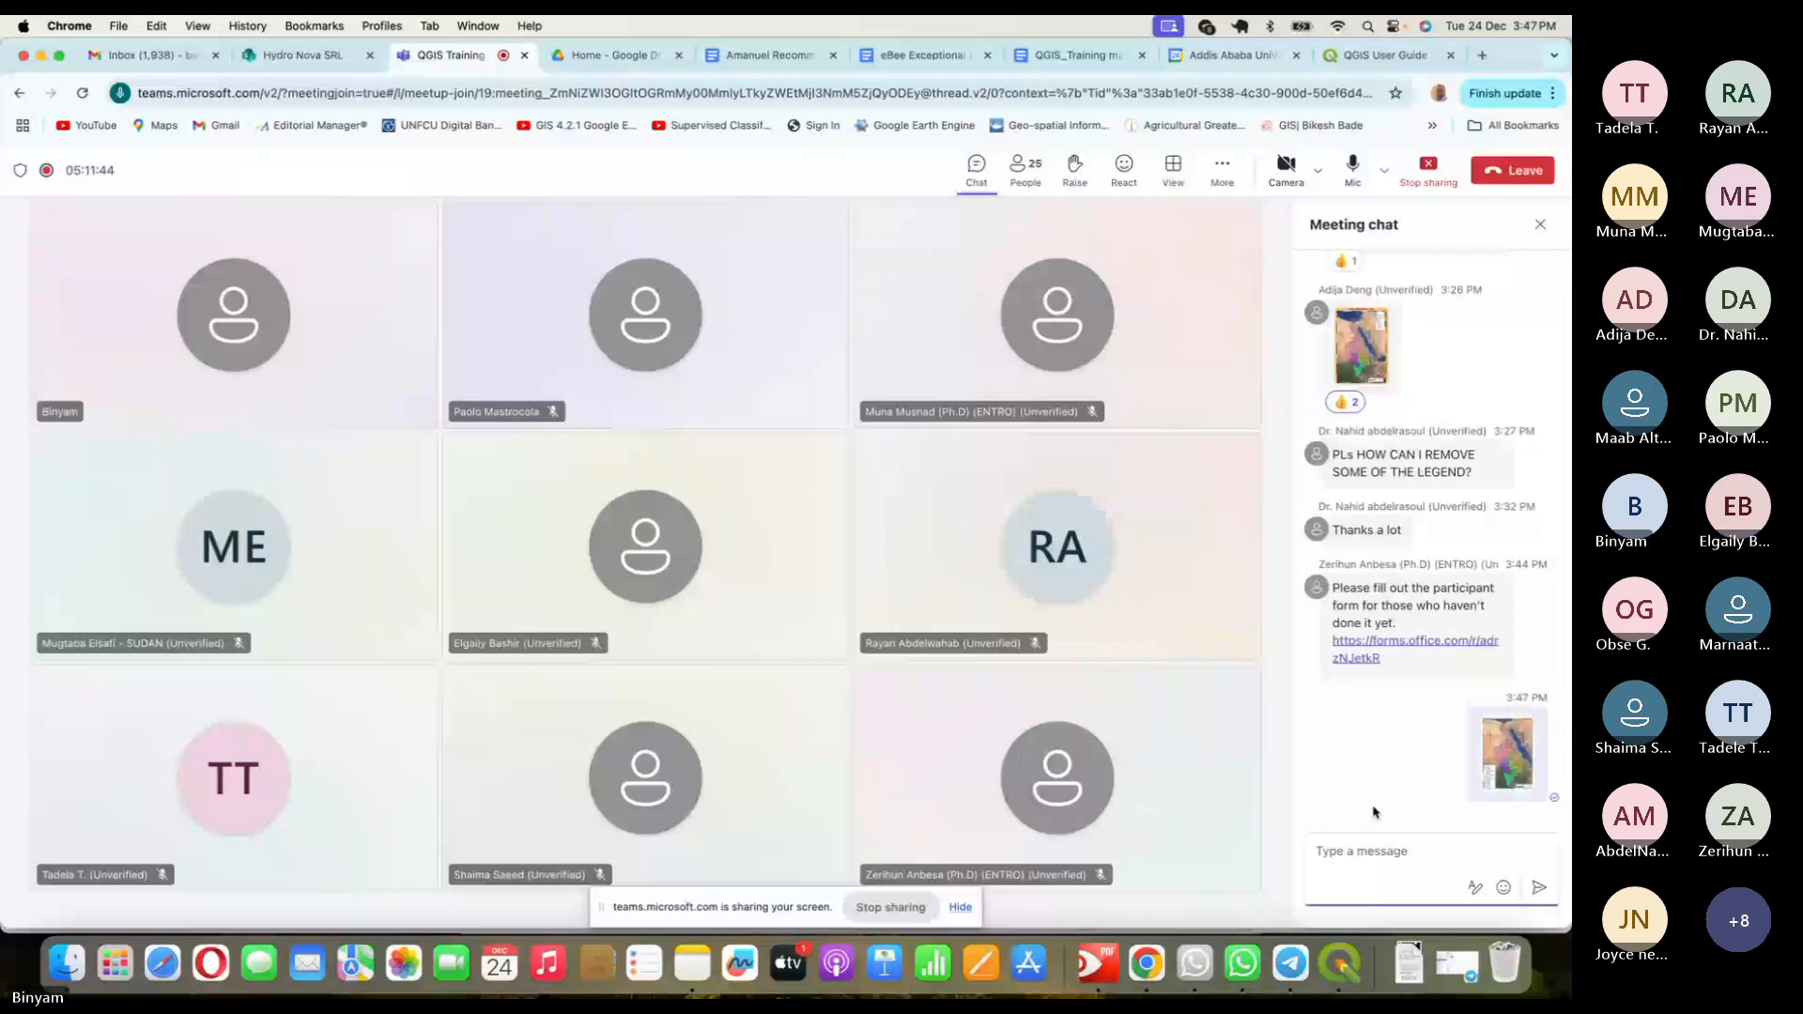
- Open the participant form link from chat and enter the participant's full name and e-mail address
left_click(1414, 648)
left_click(786, 414)
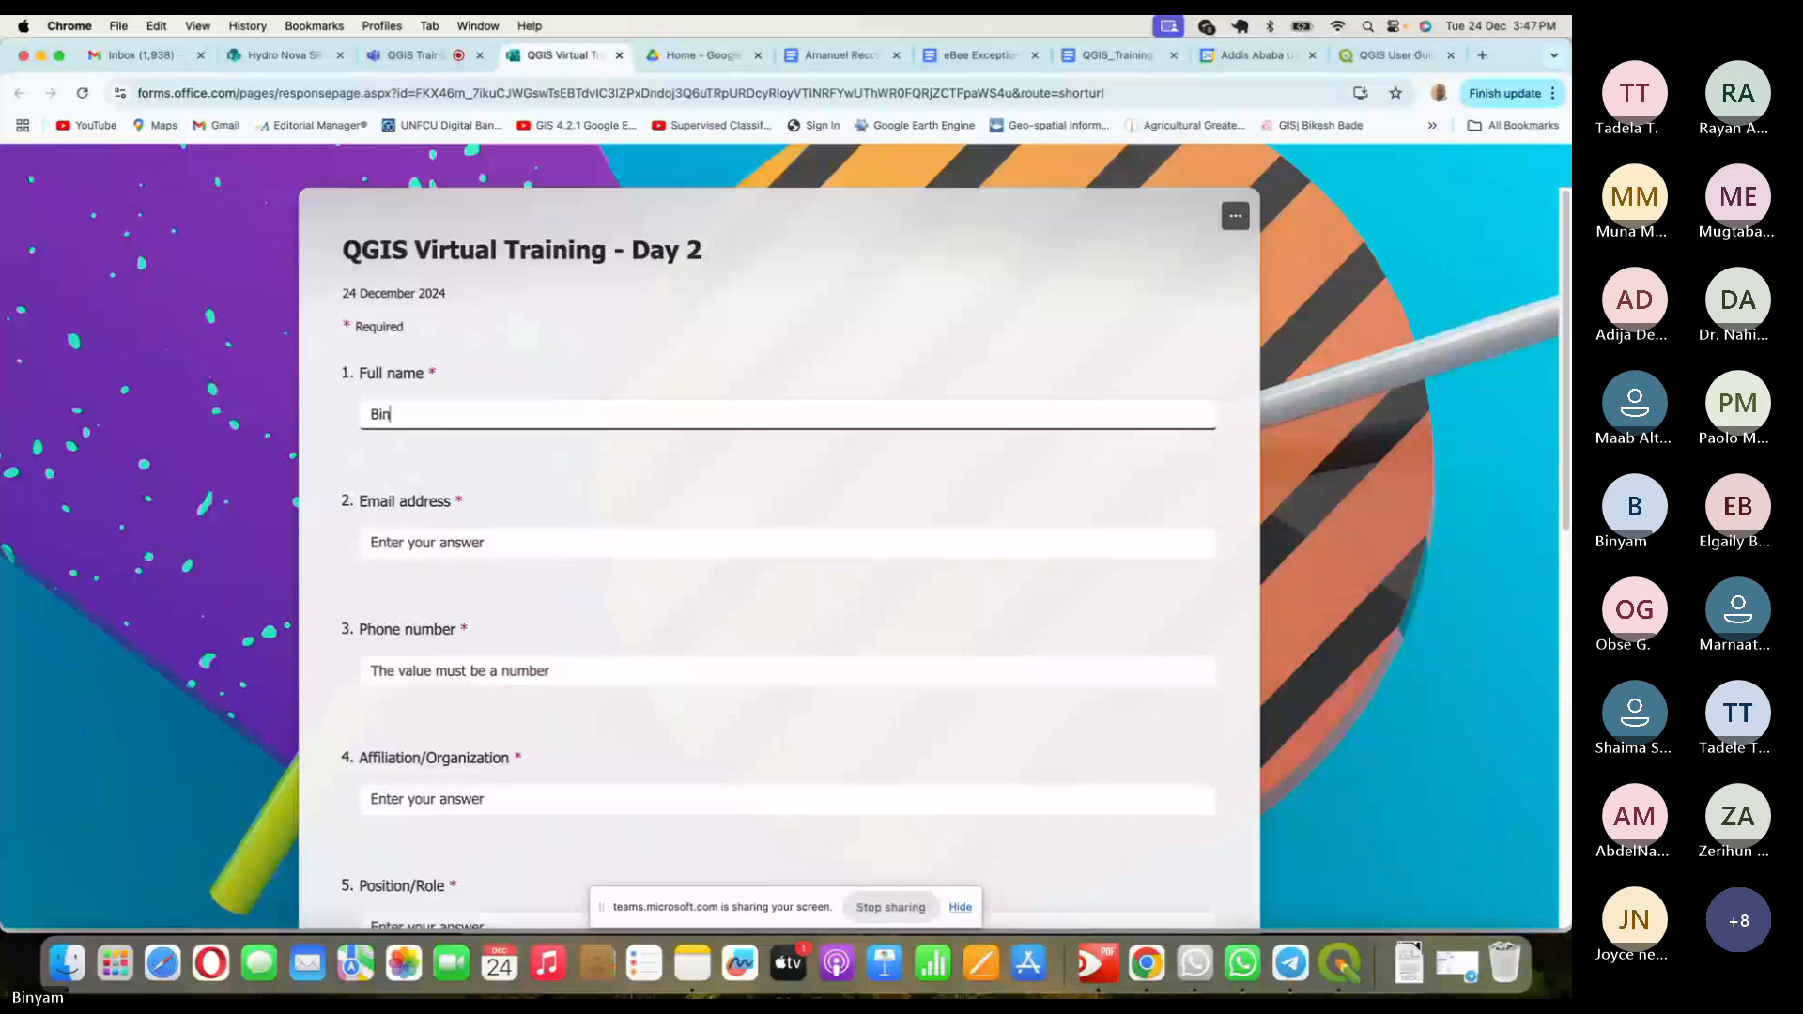
key("Tab")
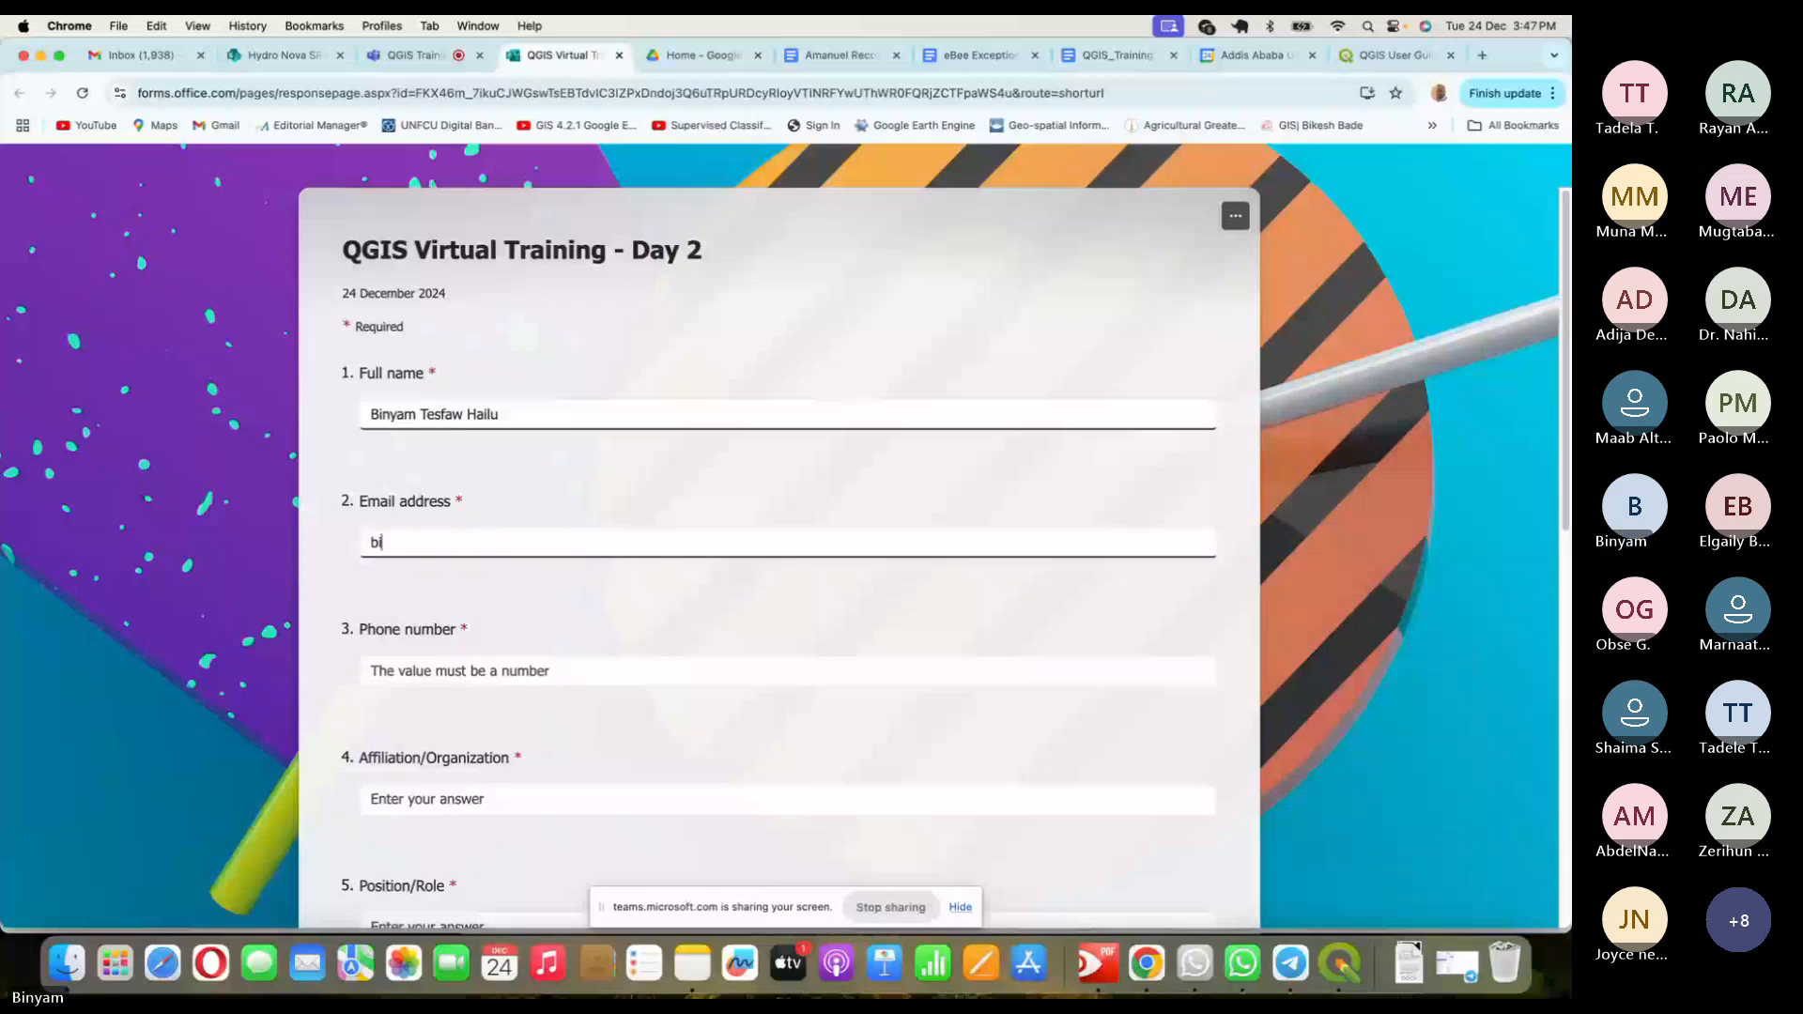
- Fill in the phone number, affiliation 'Hydro Nova' and position 'Consultant or trainer'
key("Tab")
type("+251")
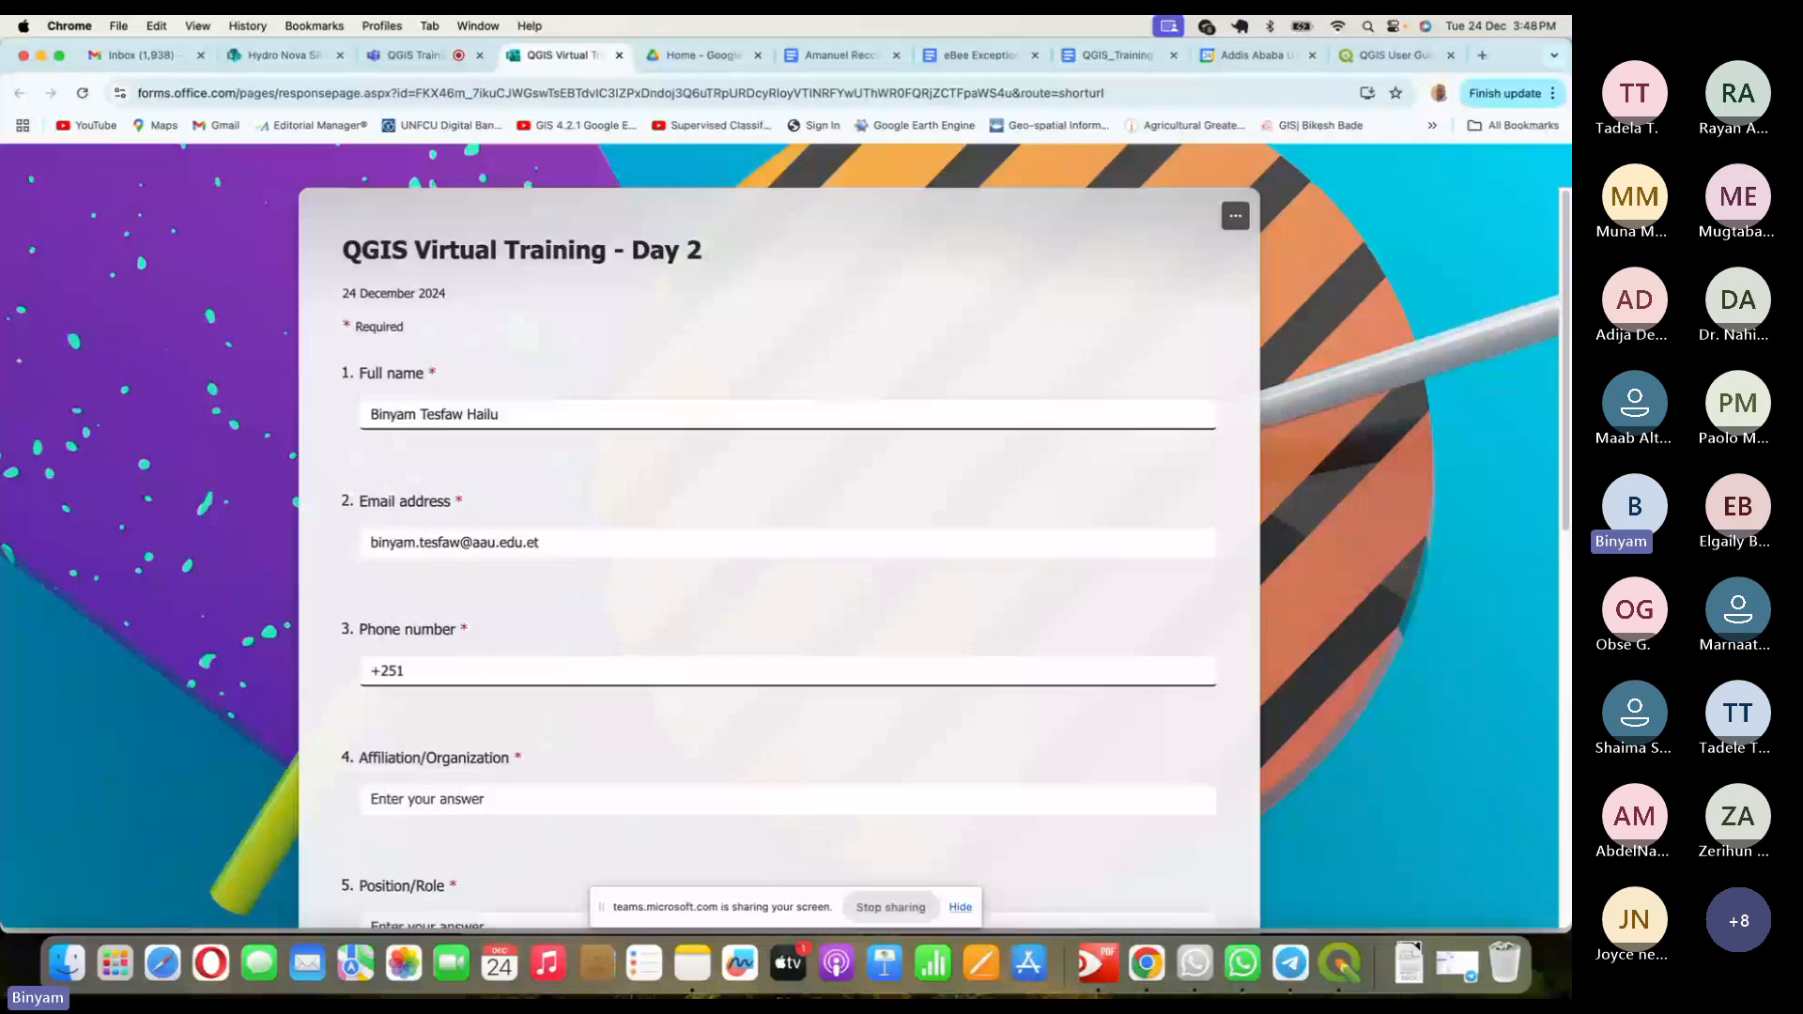
key("BackSpace")
key("BackSpace")
key("BackSpace")
key("BackSpace")
key("Tab")
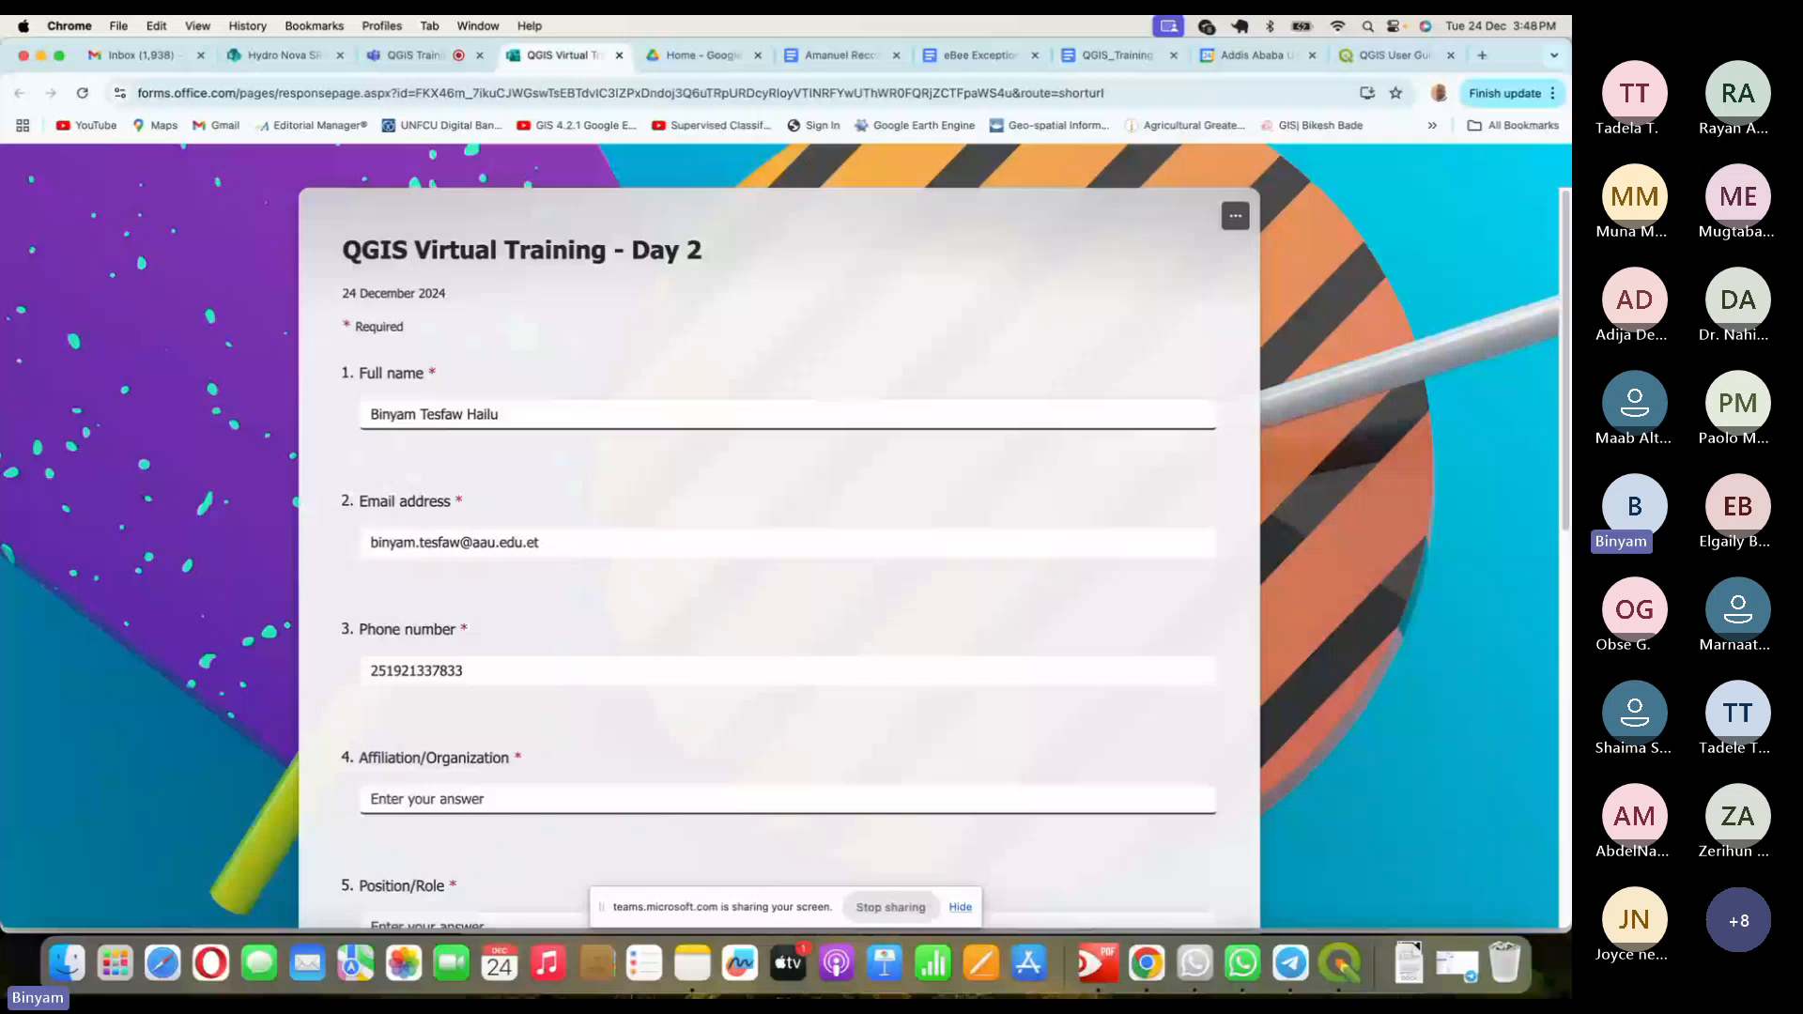
type("Hydro NOVA")
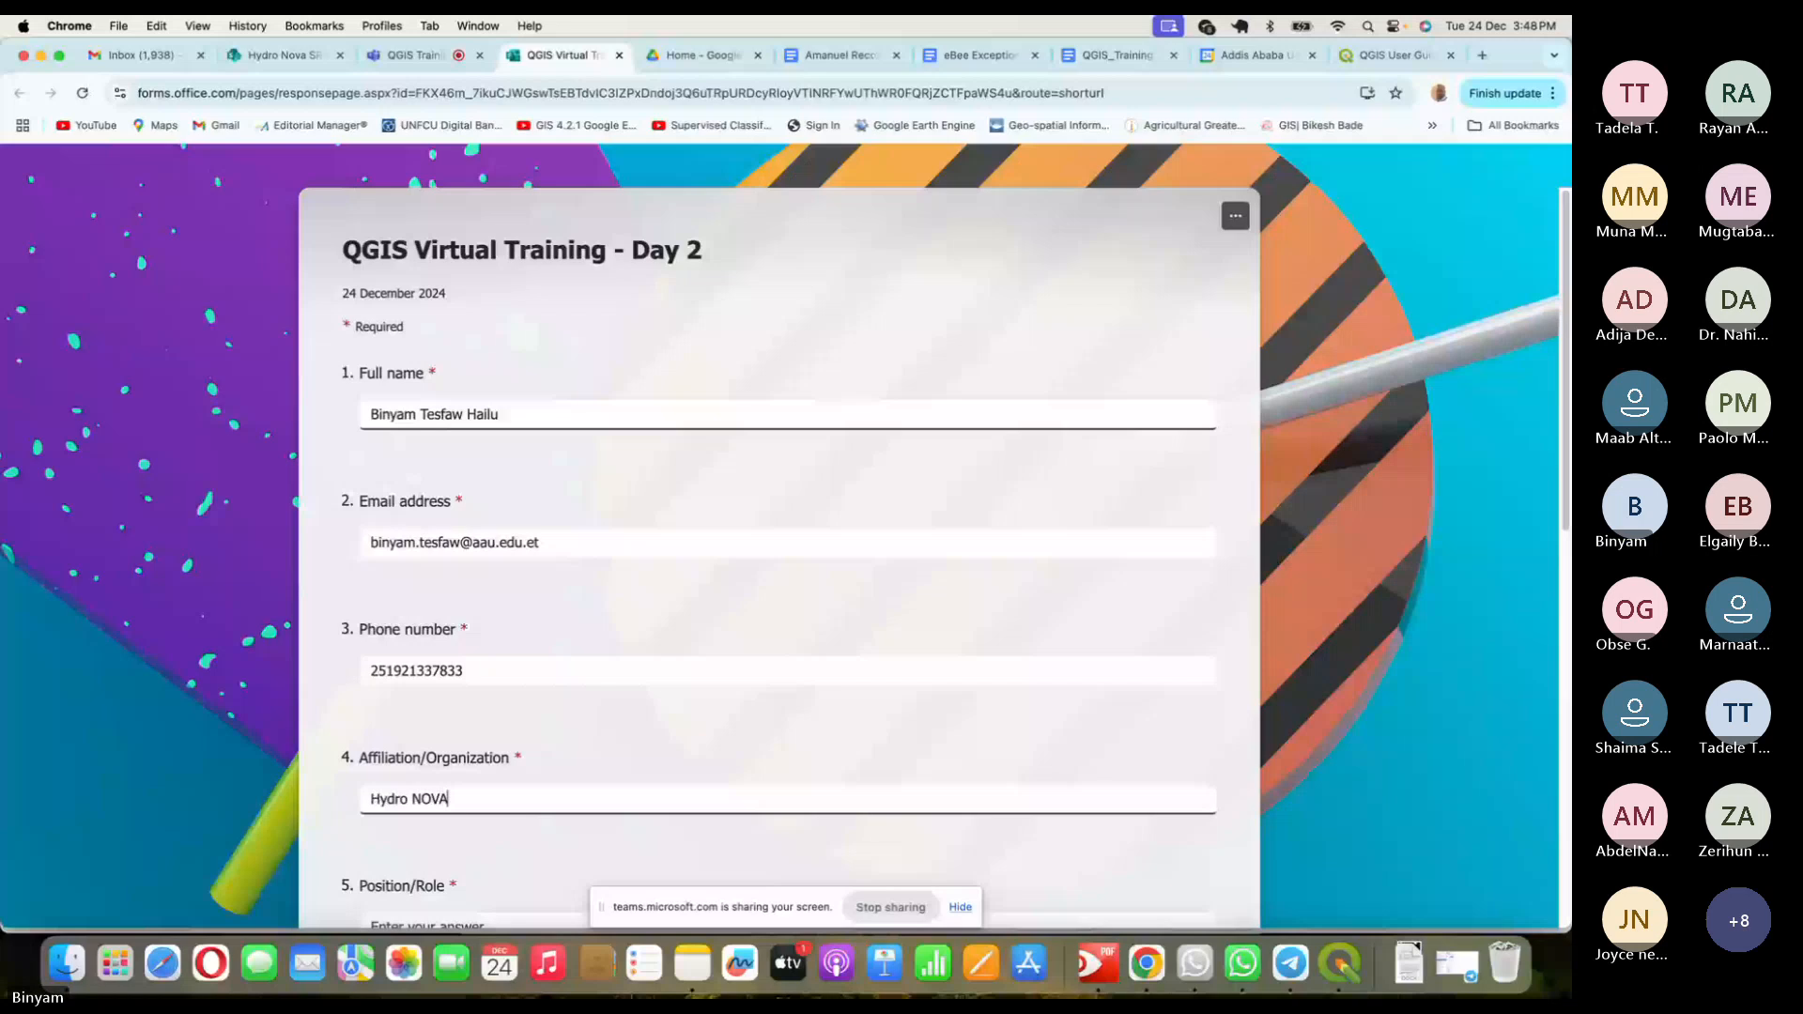
key("BackSpace")
key("BackSpace")
key("BackSpace")
type("ova")
scroll(442, 422, "down", 3)
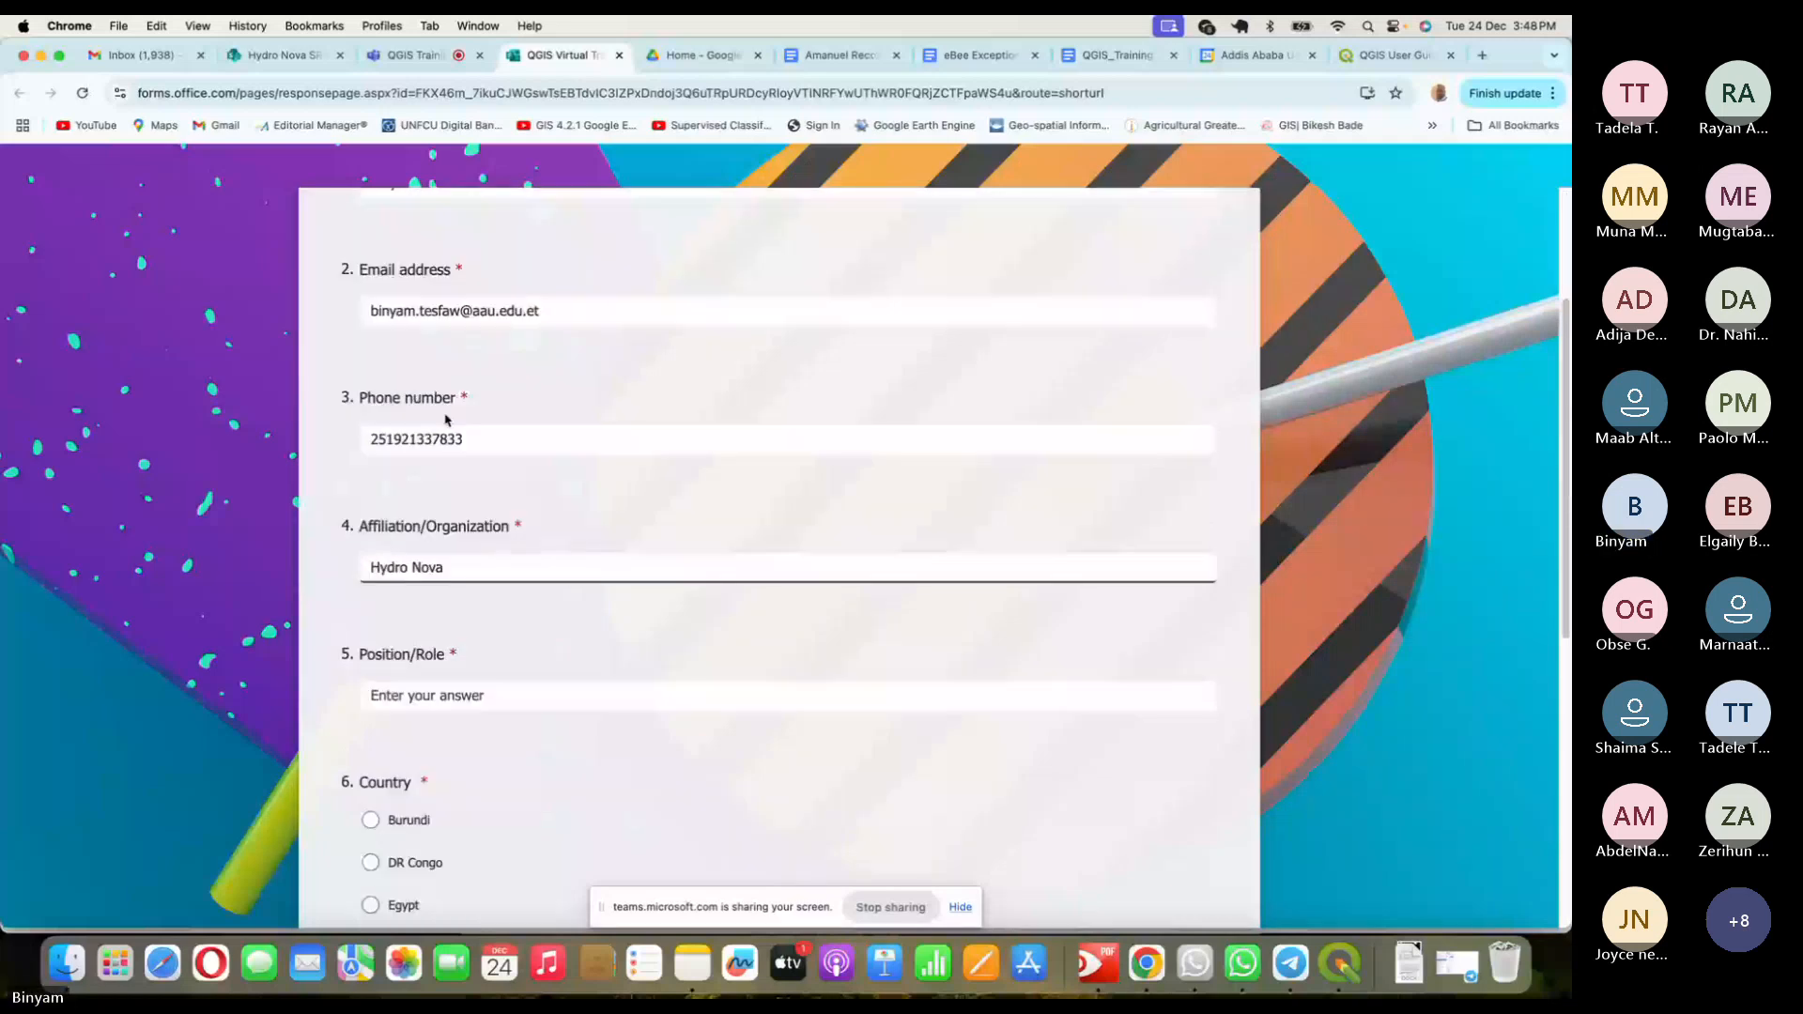
left_click(481, 697)
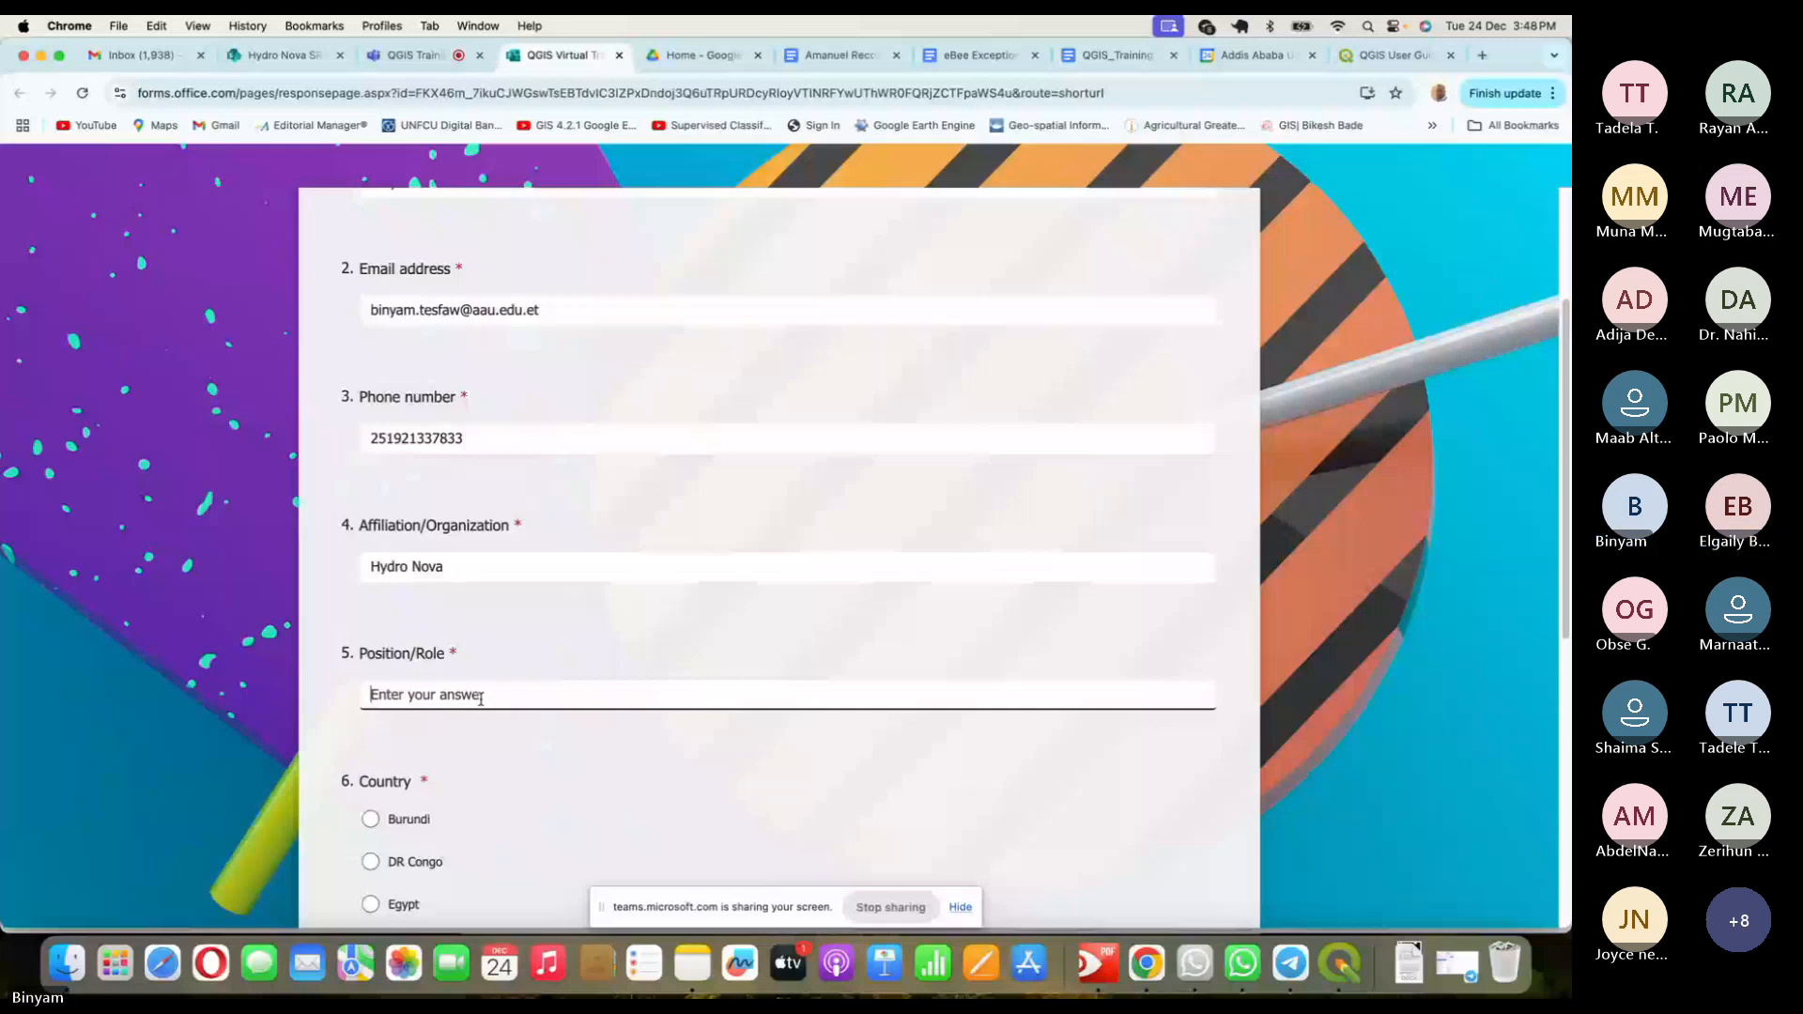
type("Consultant or")
type("train")
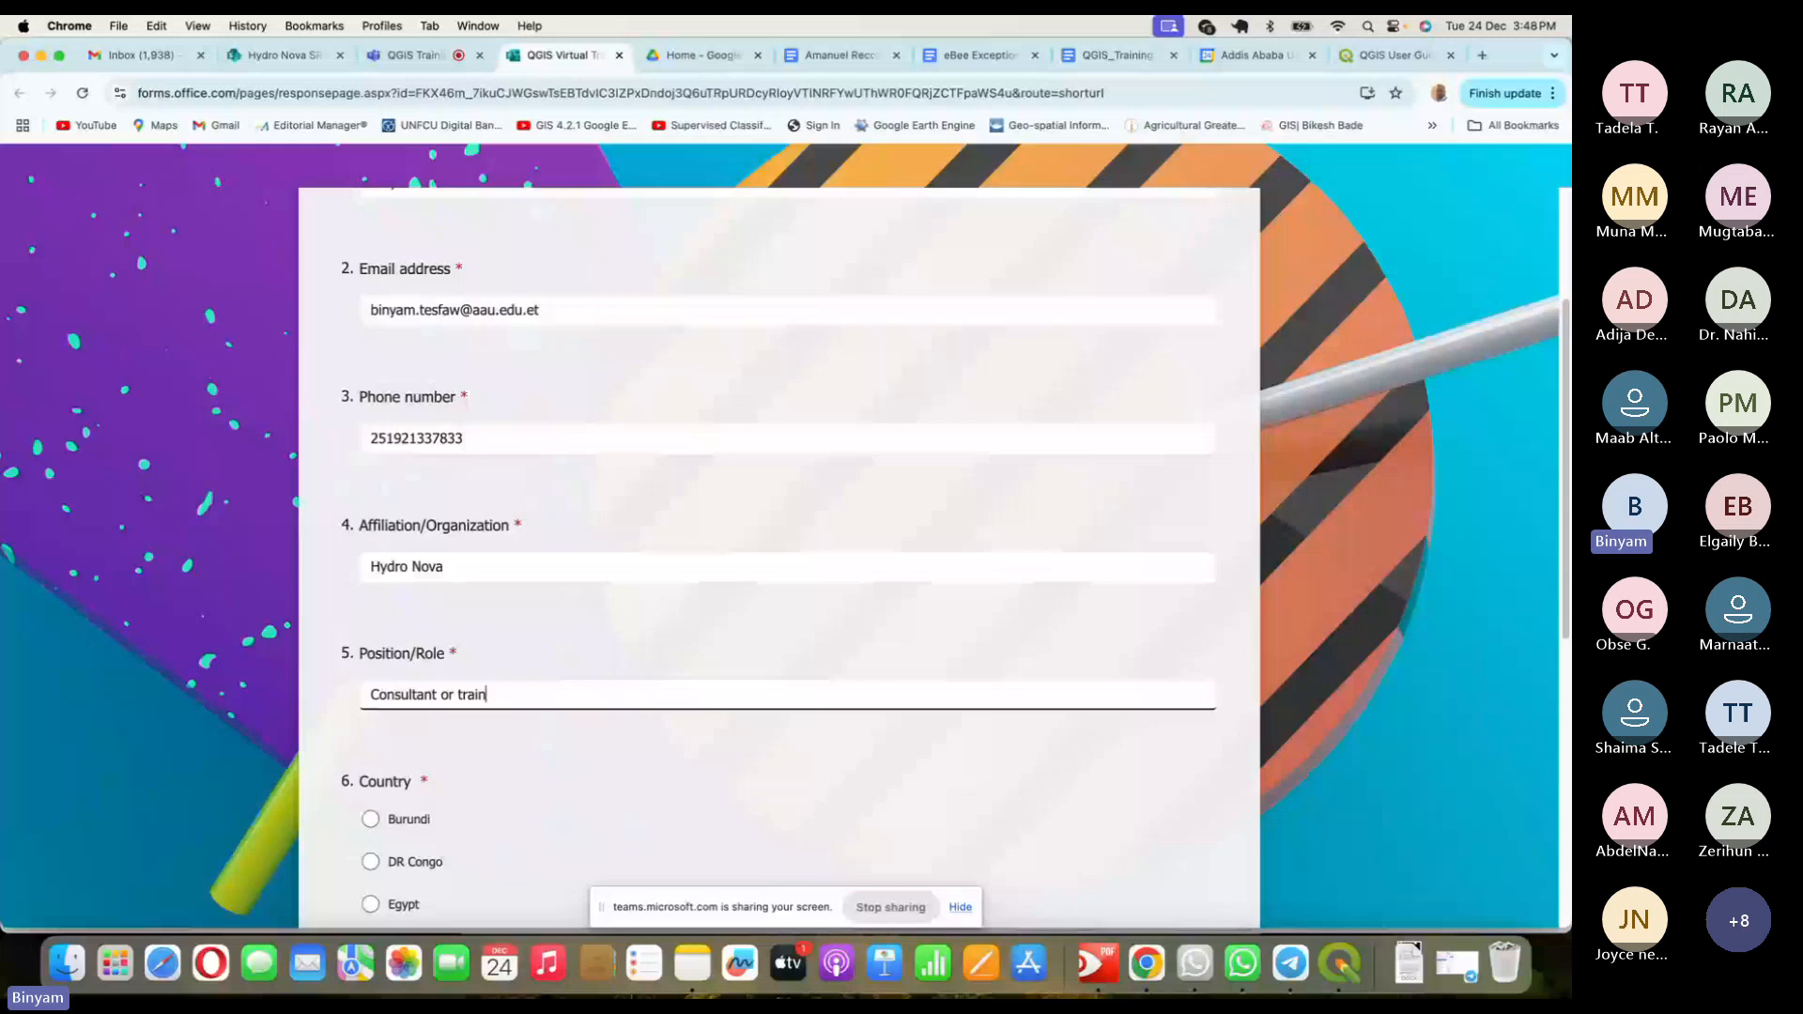
type("er")
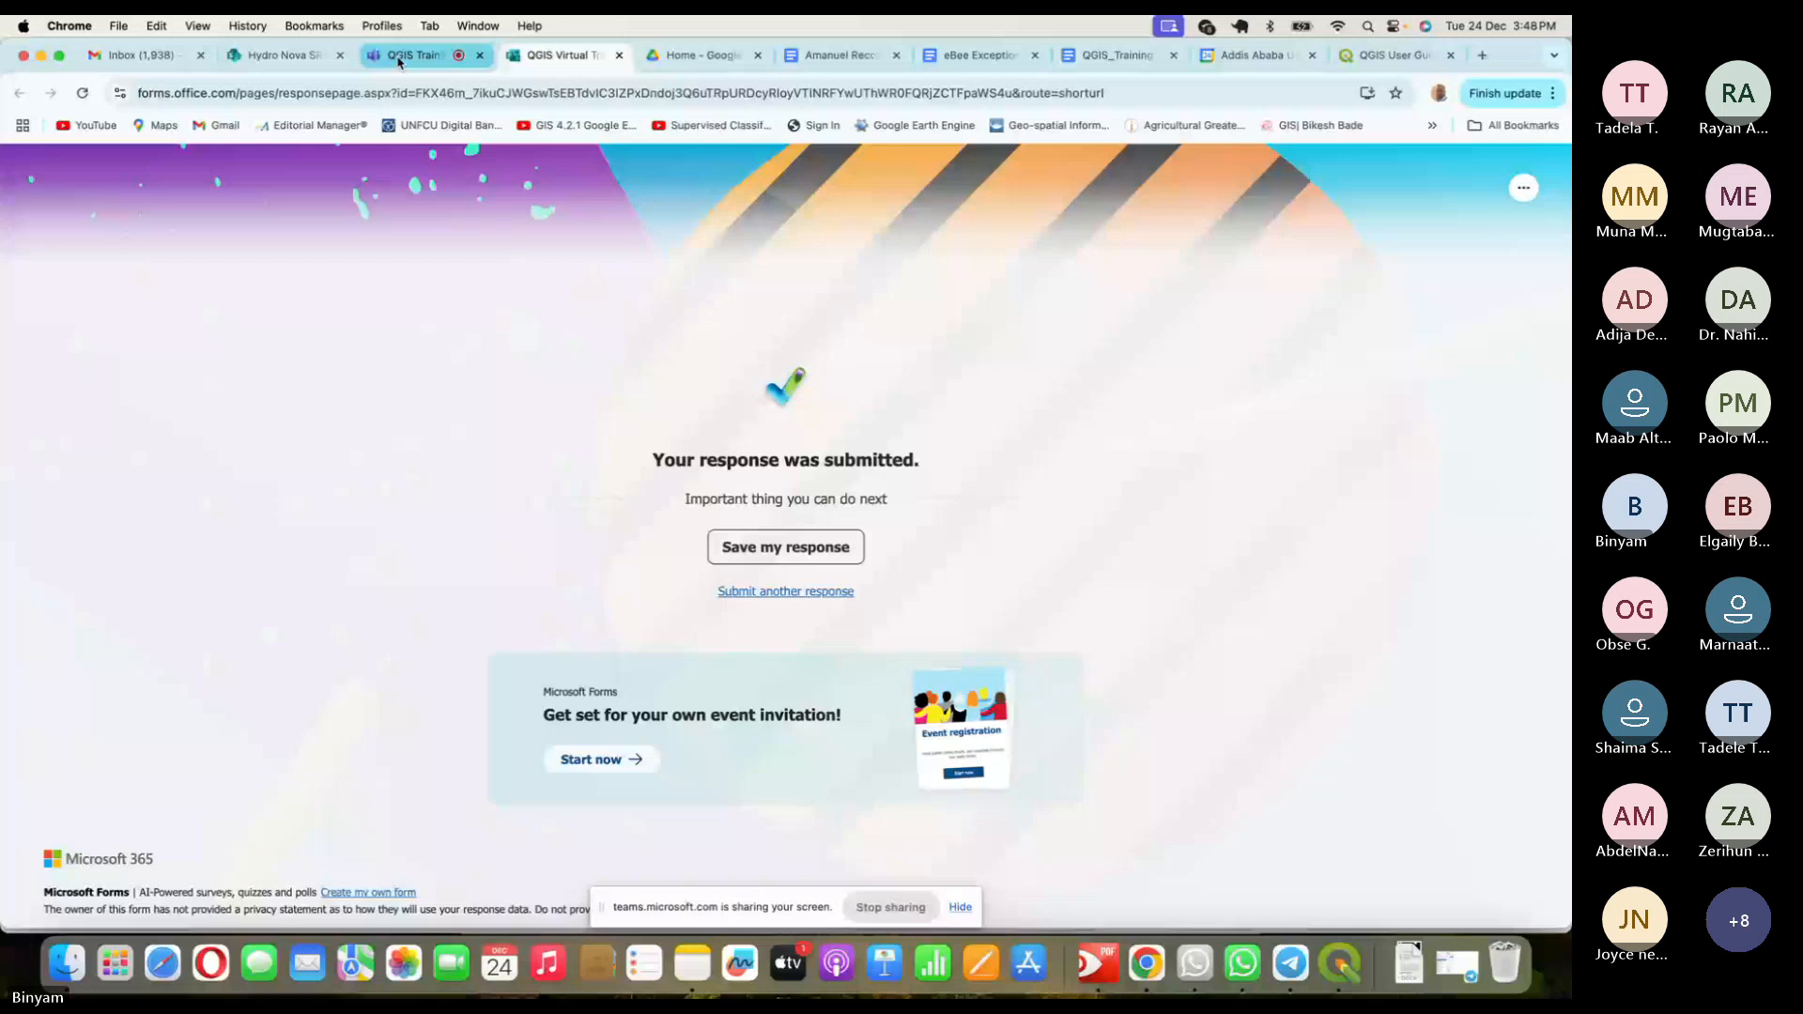
- Switch to the QGIS Training browser tab to return to the Teams meeting
left_click(399, 60)
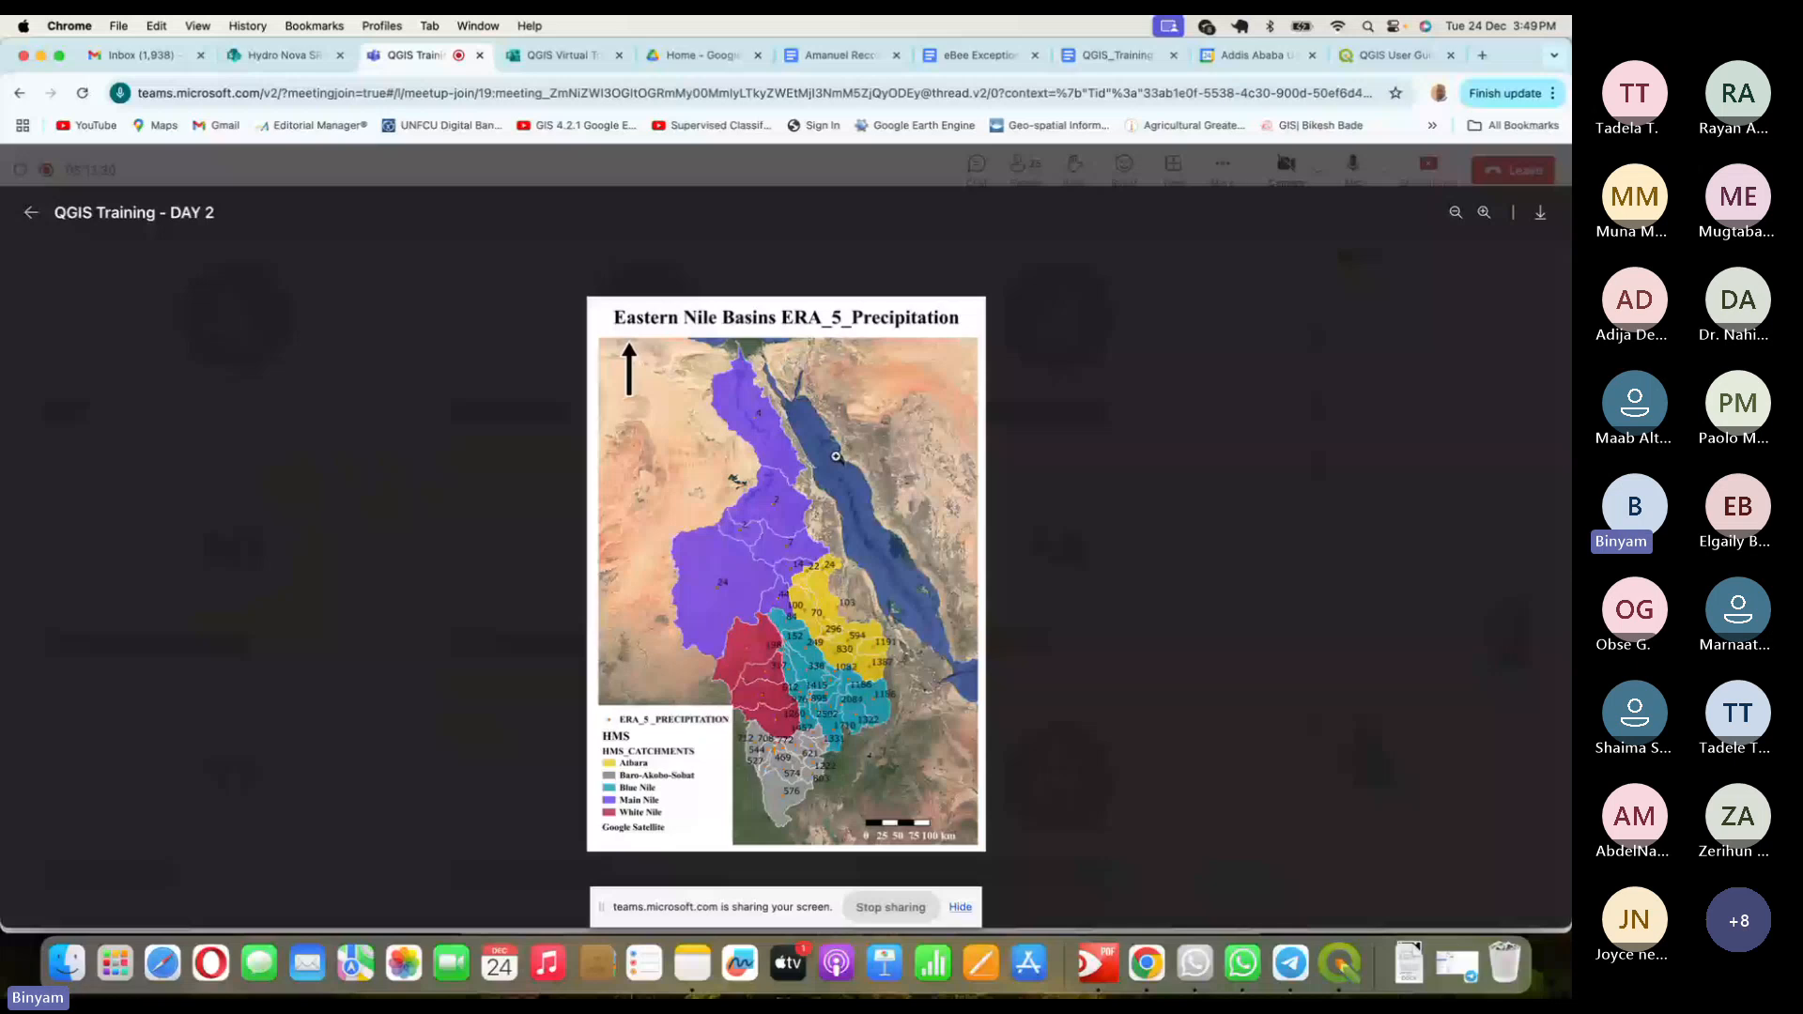
- Close the full-size precipitation map, reopen it from chat, then close it again
left_click(1134, 479)
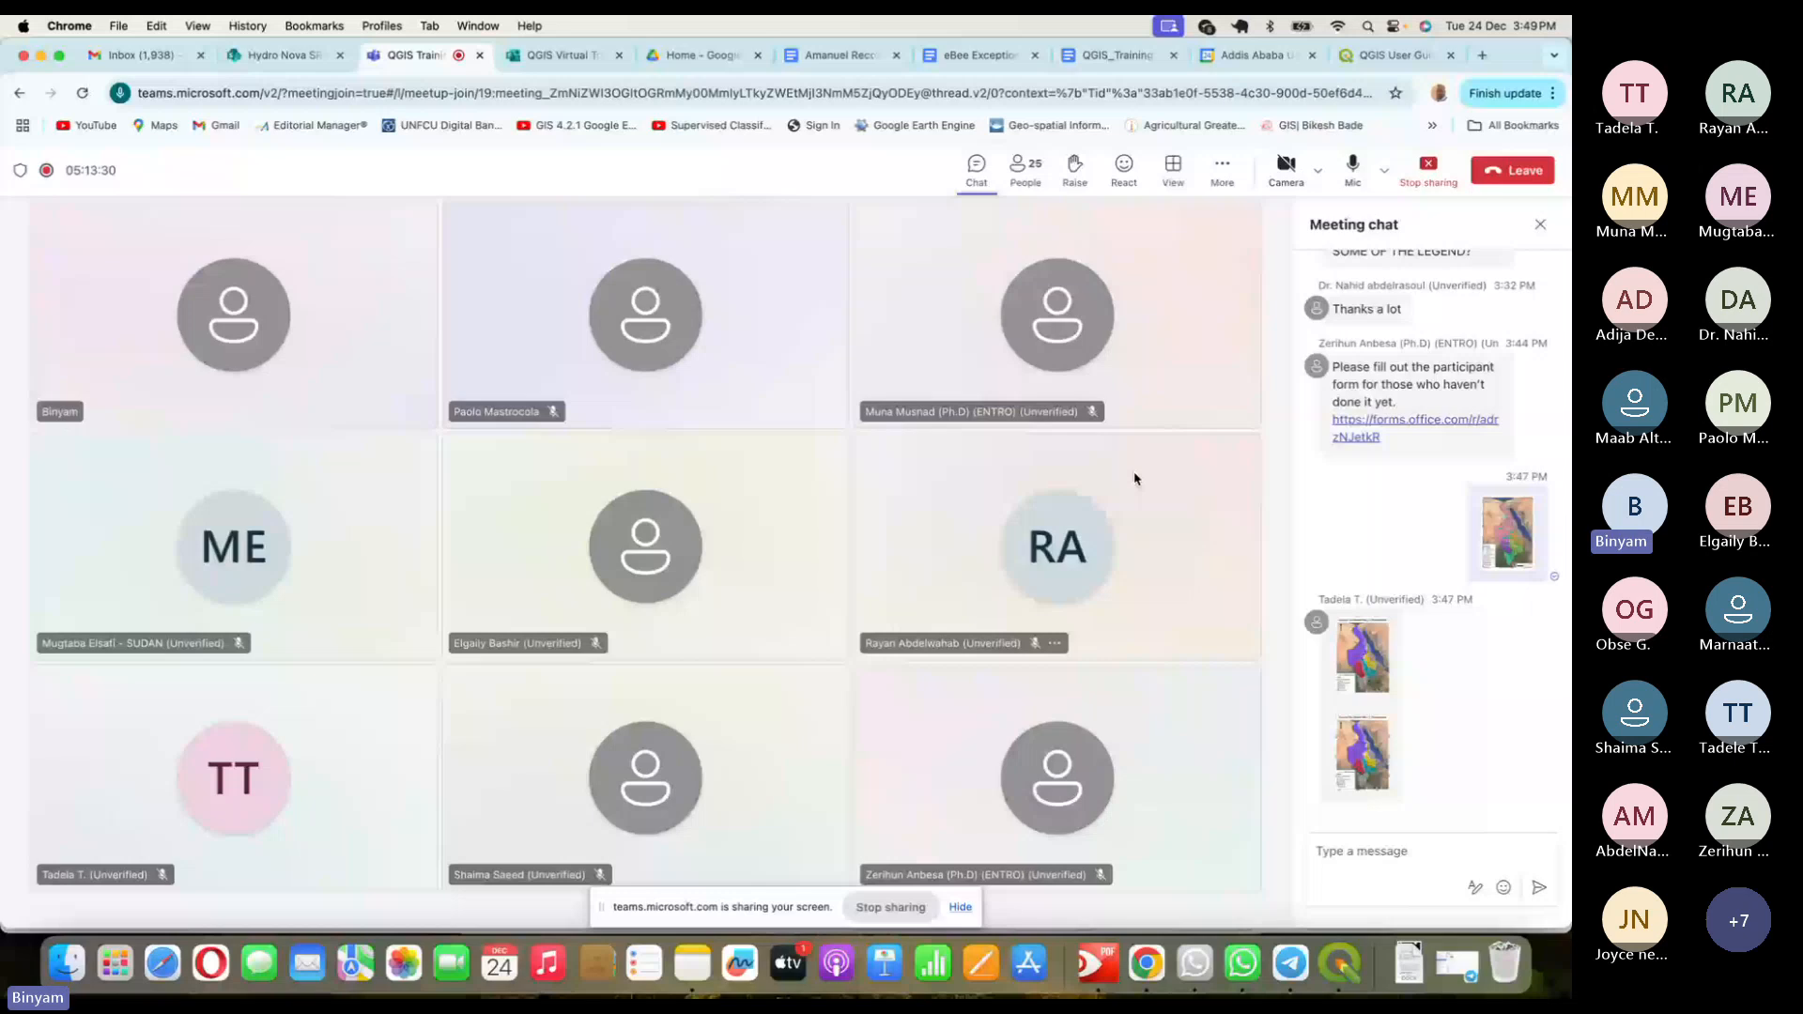
left_click(1361, 754)
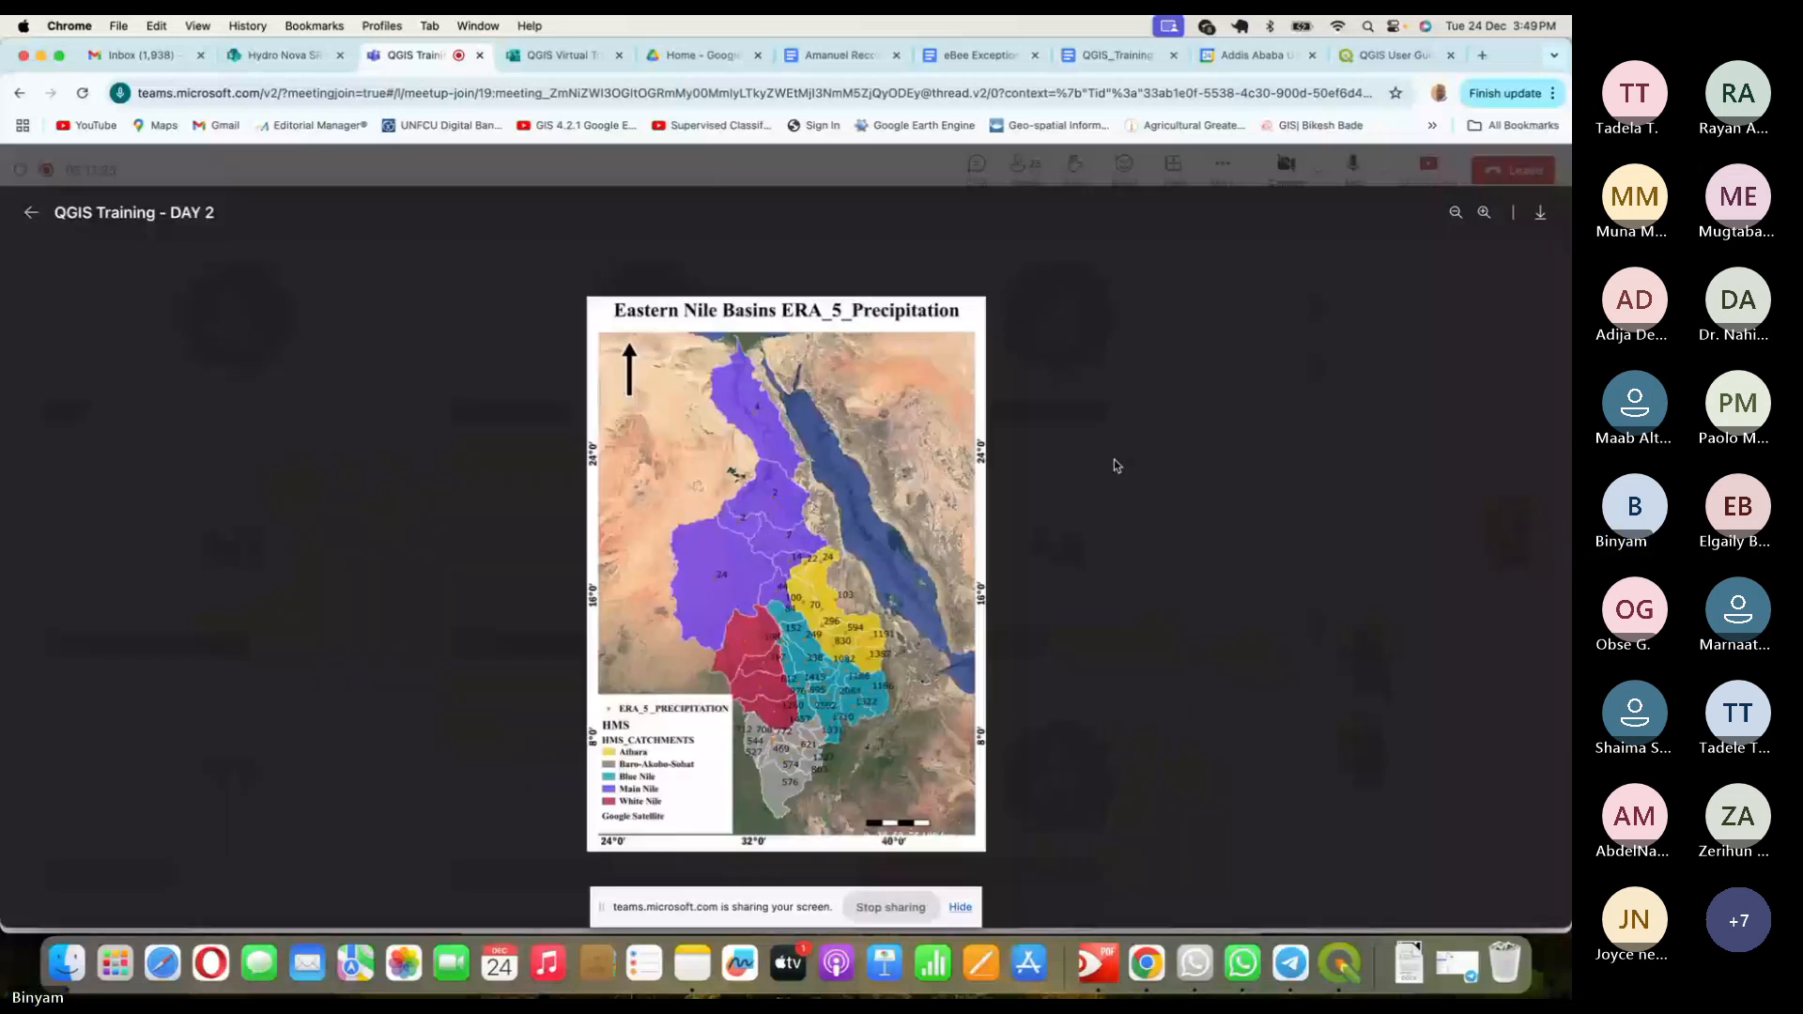
left_click(1114, 466)
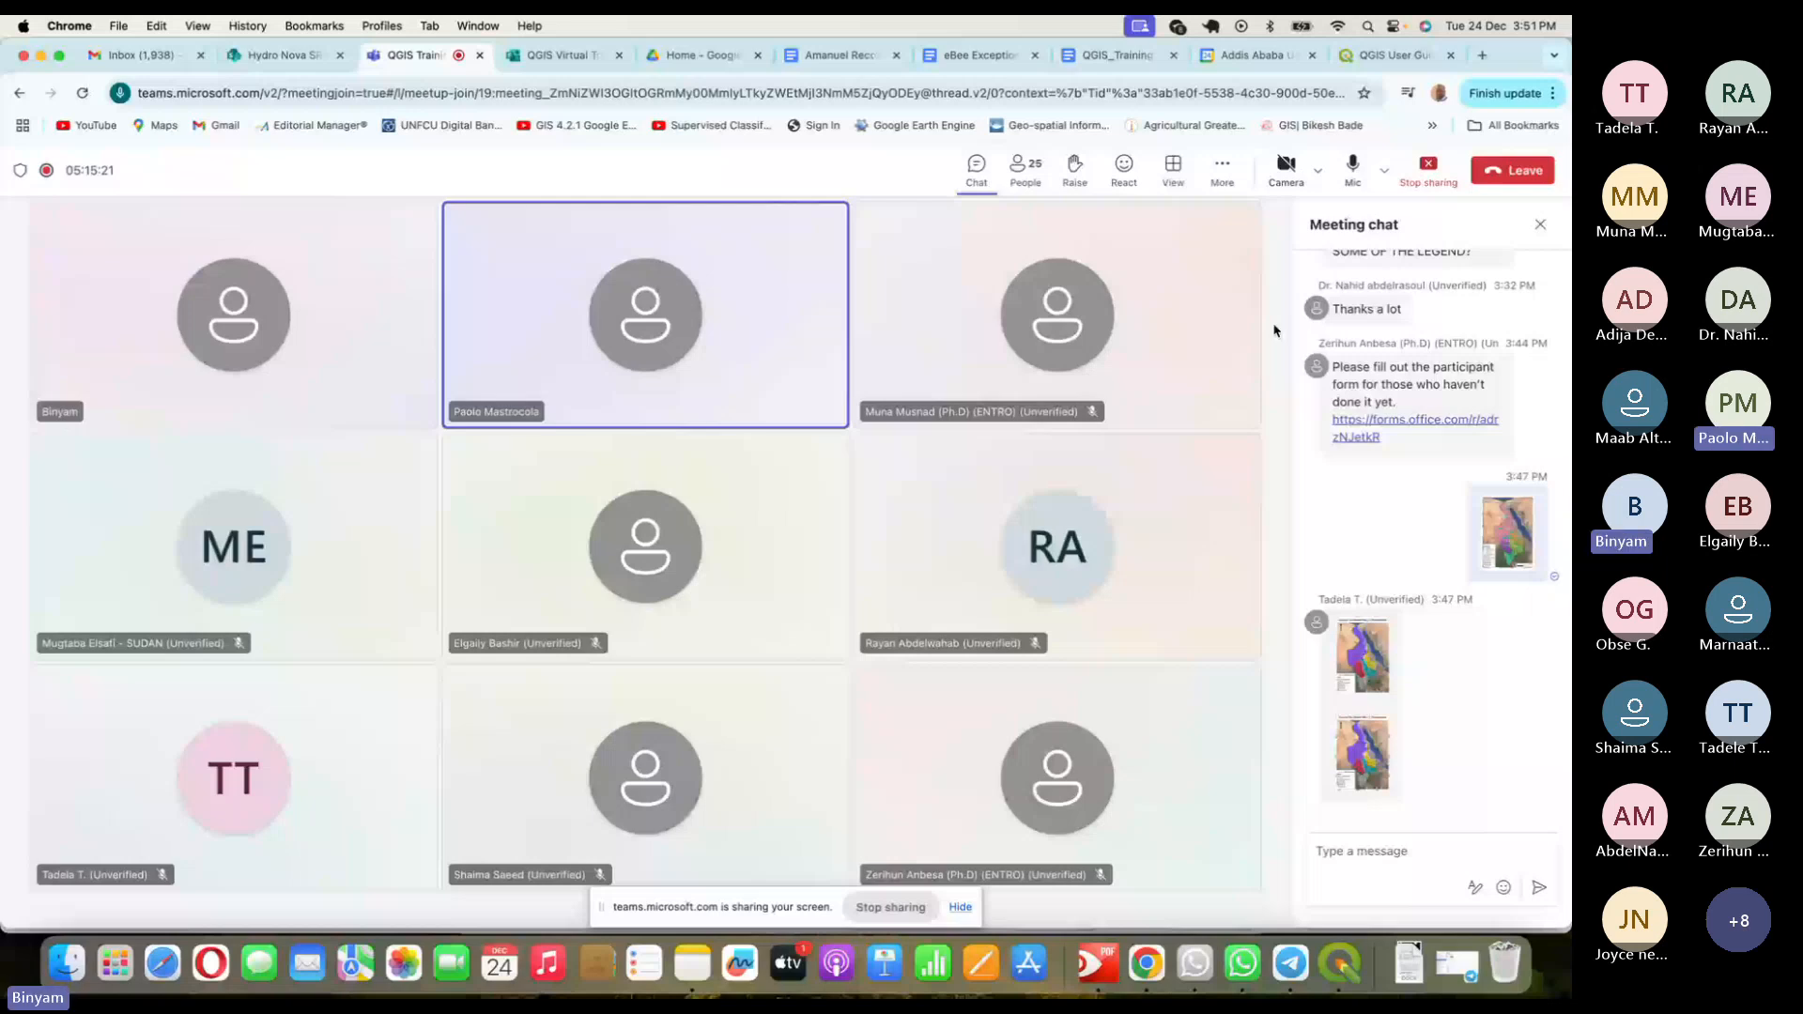
- View a participant's shared precipitation map full-size, then switch back to the QGIS HEC-RAS Map layout
left_click(1362, 657)
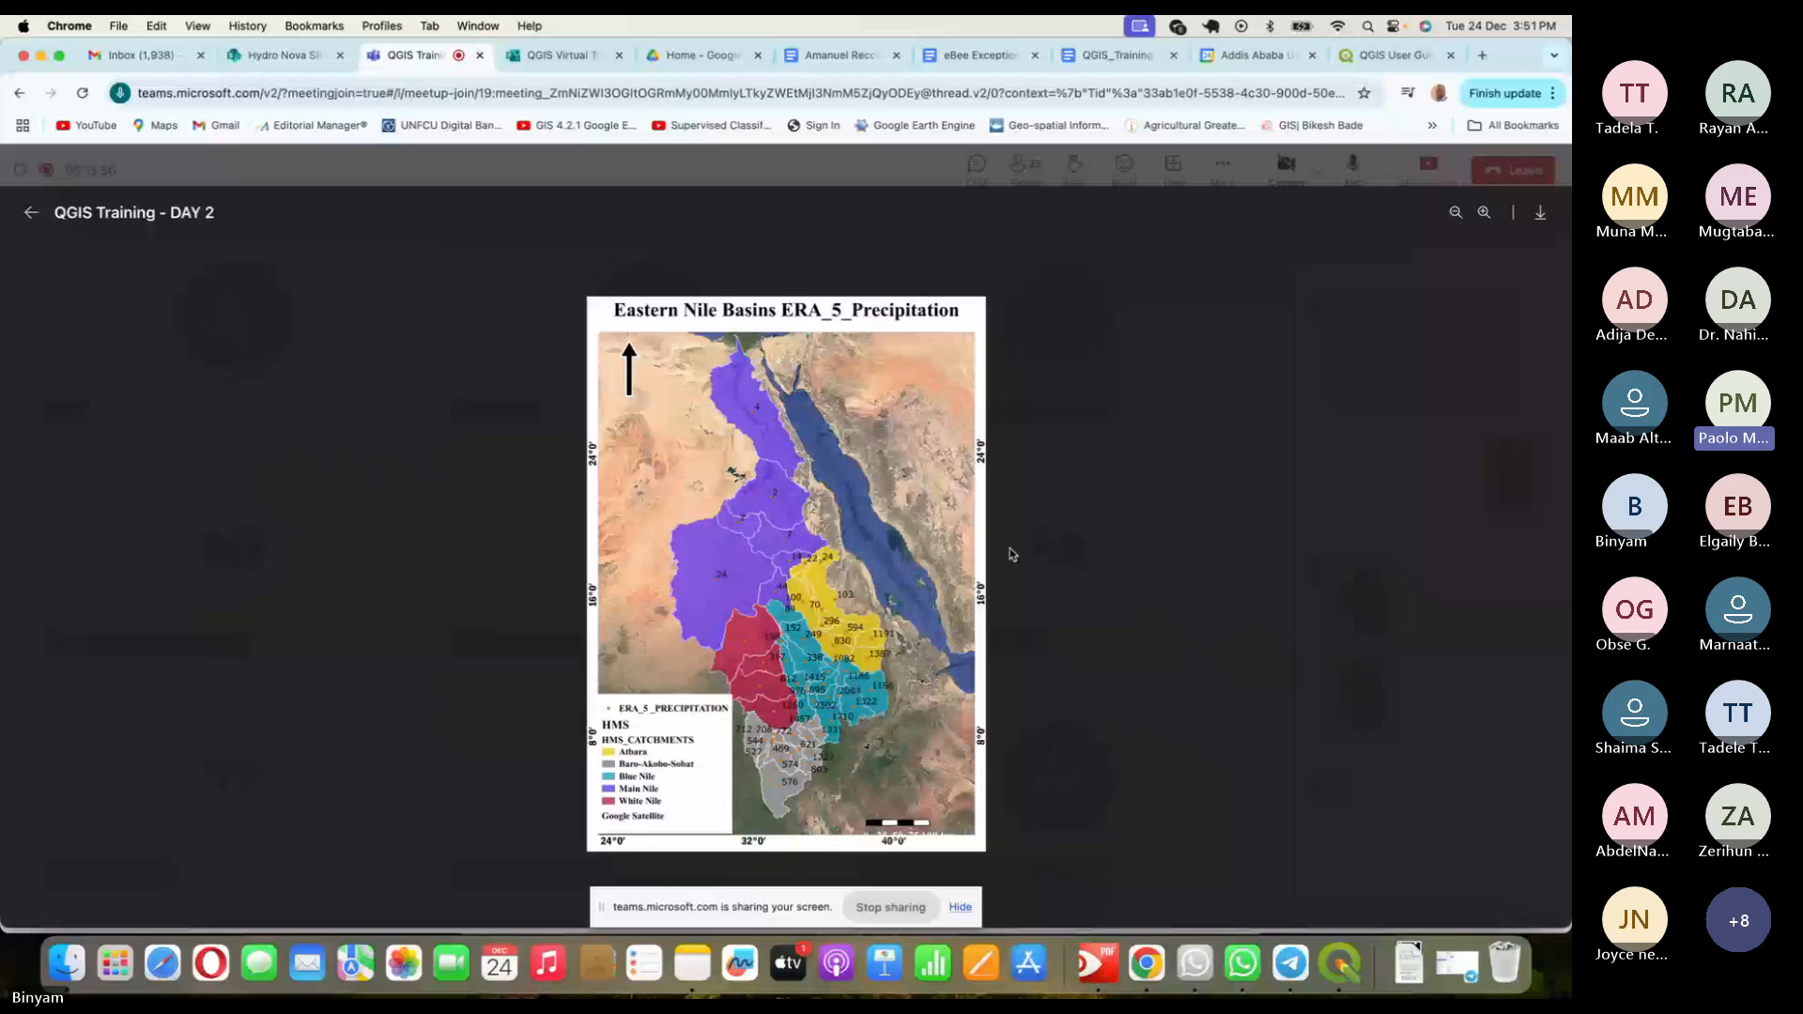
key("super+Tab")
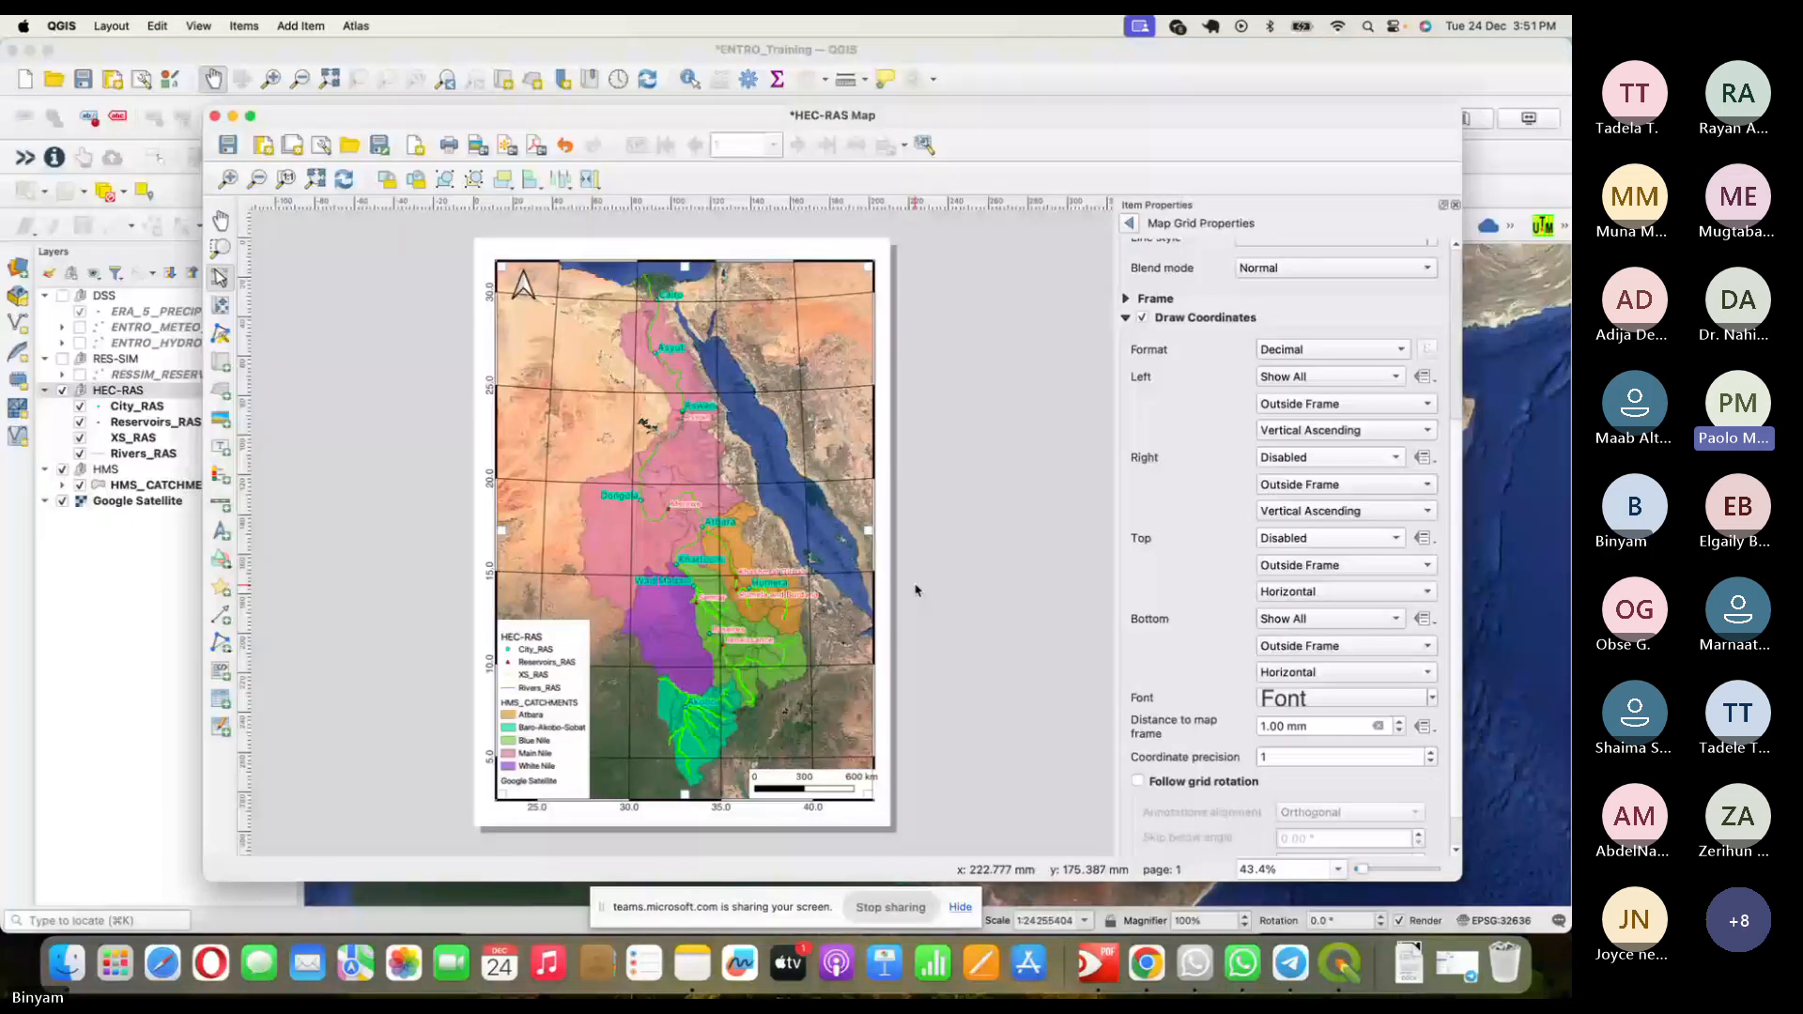
- Save and close the HEC-RAS Map layout, then open the ERA_5 _PRECIPITATION layer's context menu
left_click(233, 148)
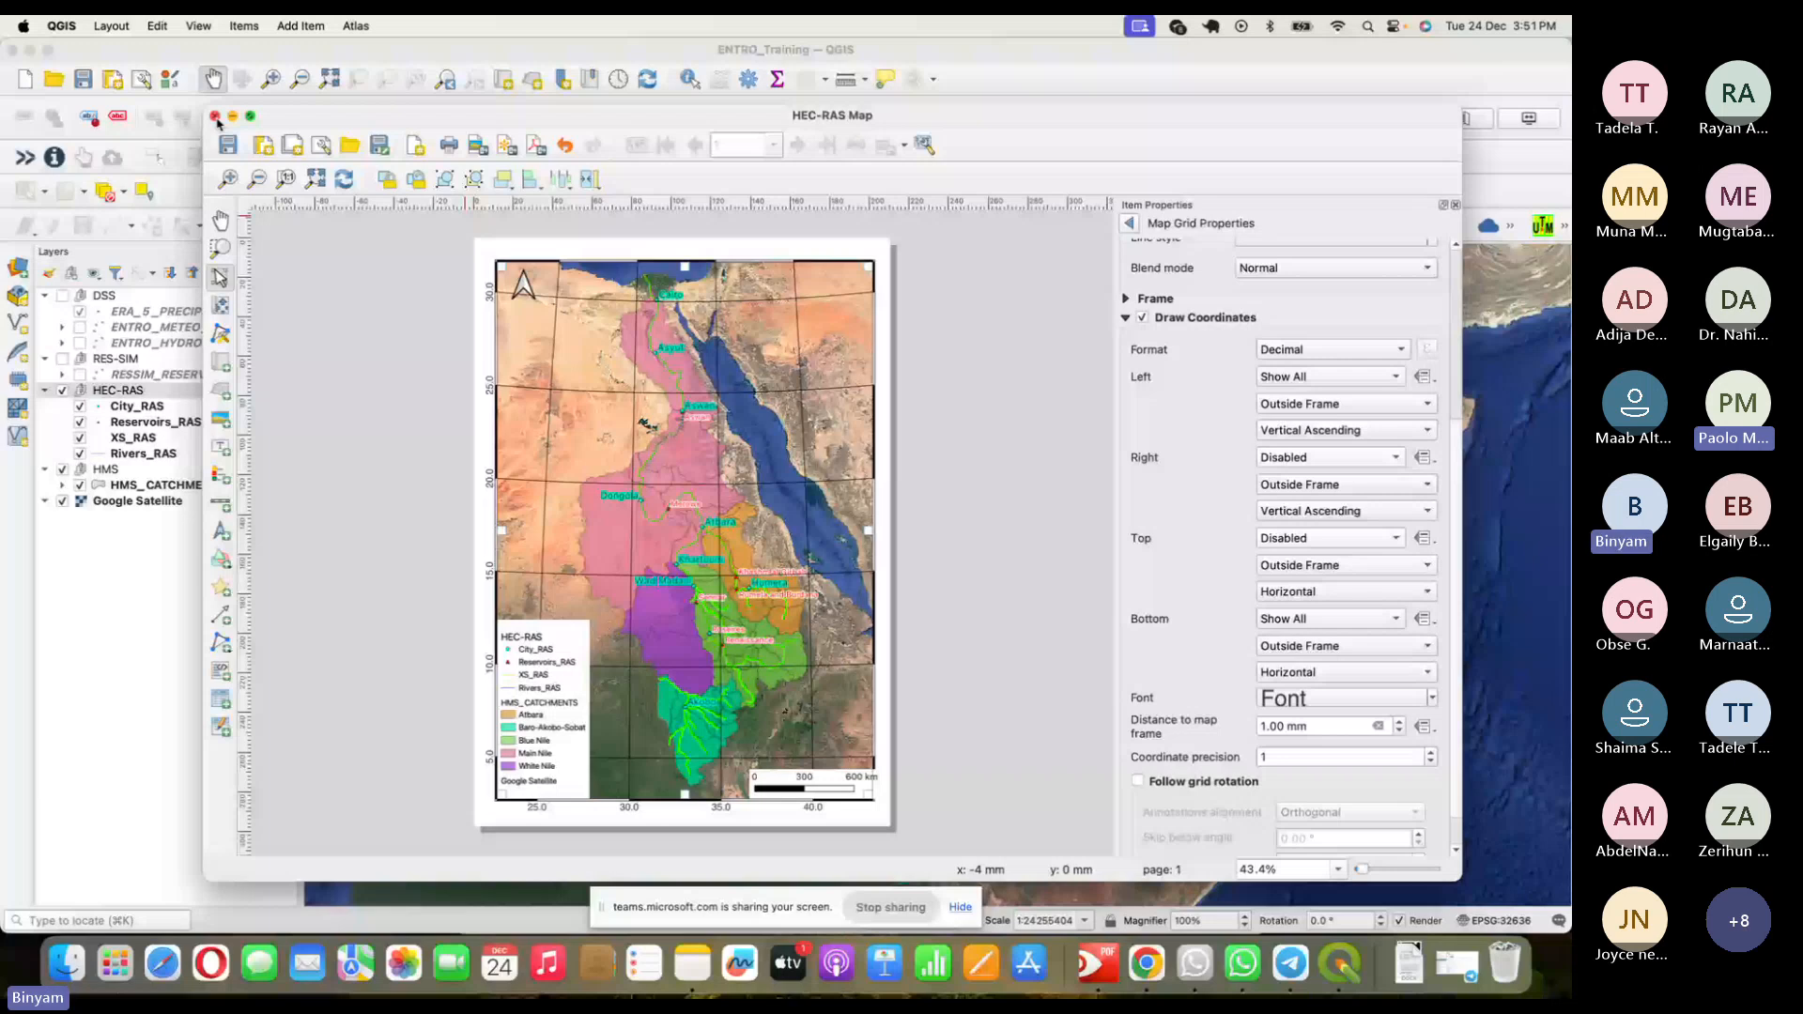
left_click(215, 116)
right_click(225, 316)
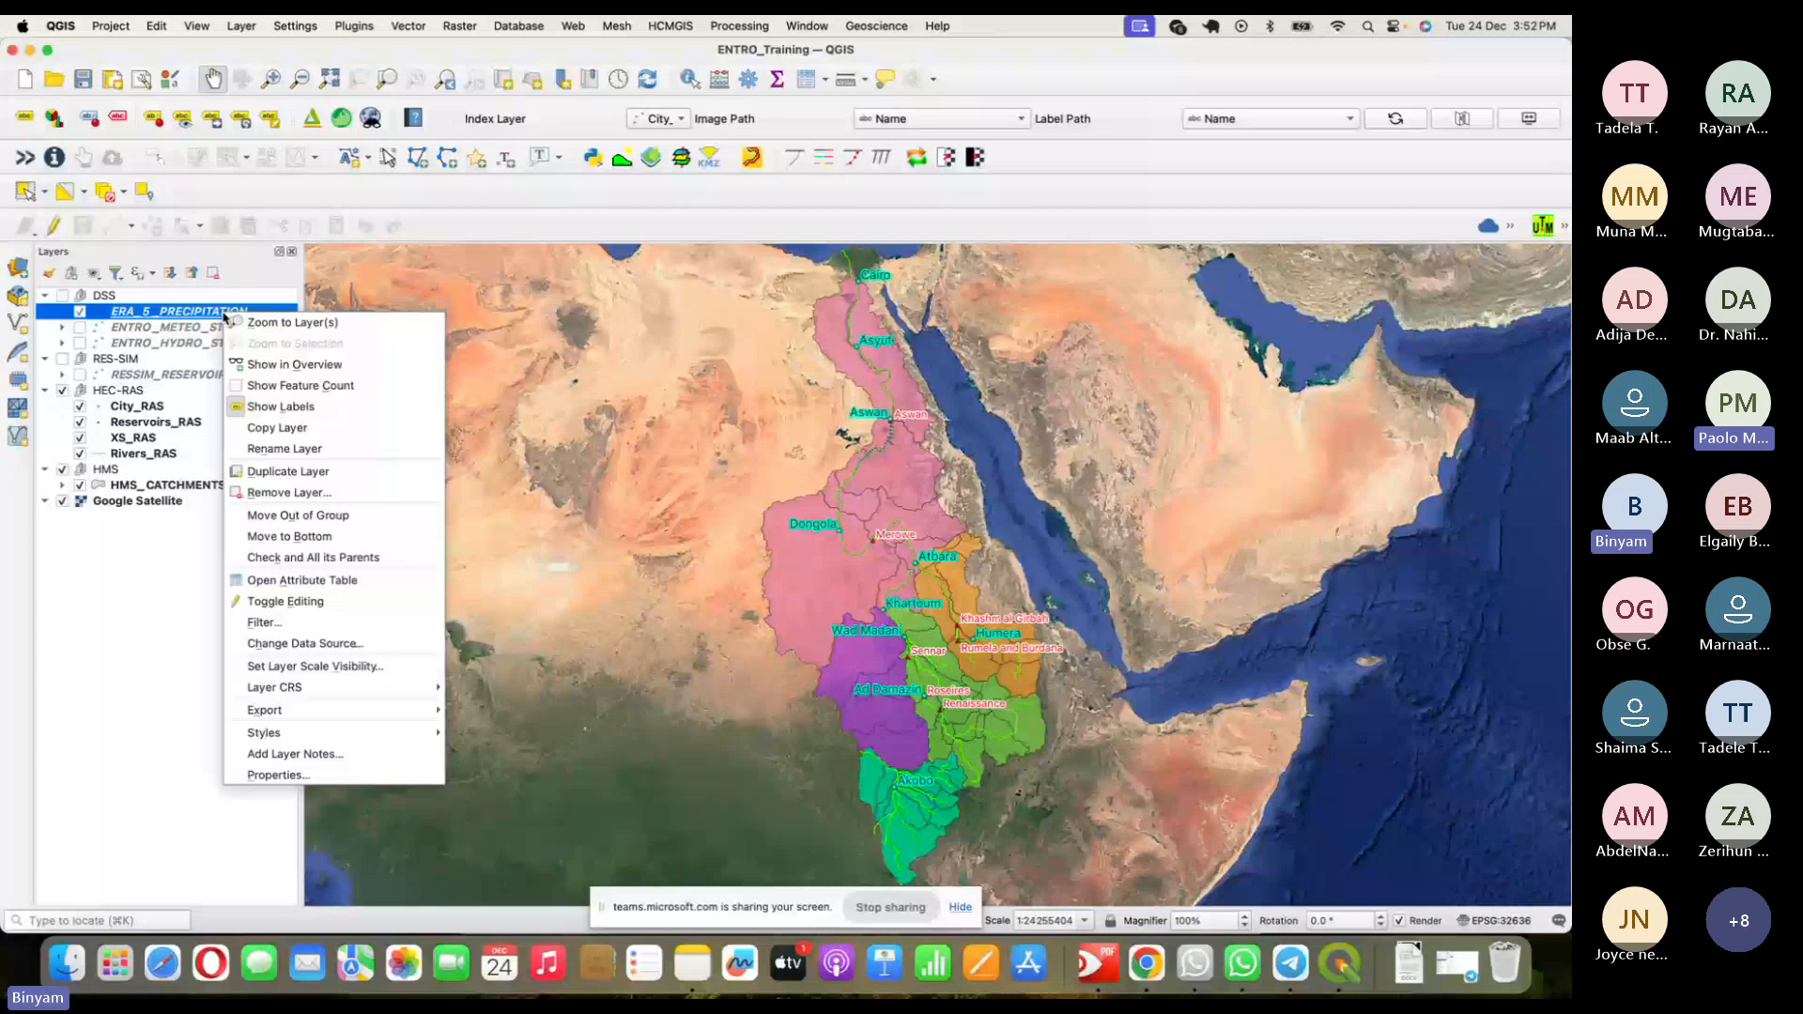
- Dismiss the layer menu and cancel the rename, then open ERA_5 _PRECIPITATION's Layer Properties
left_click(223, 353)
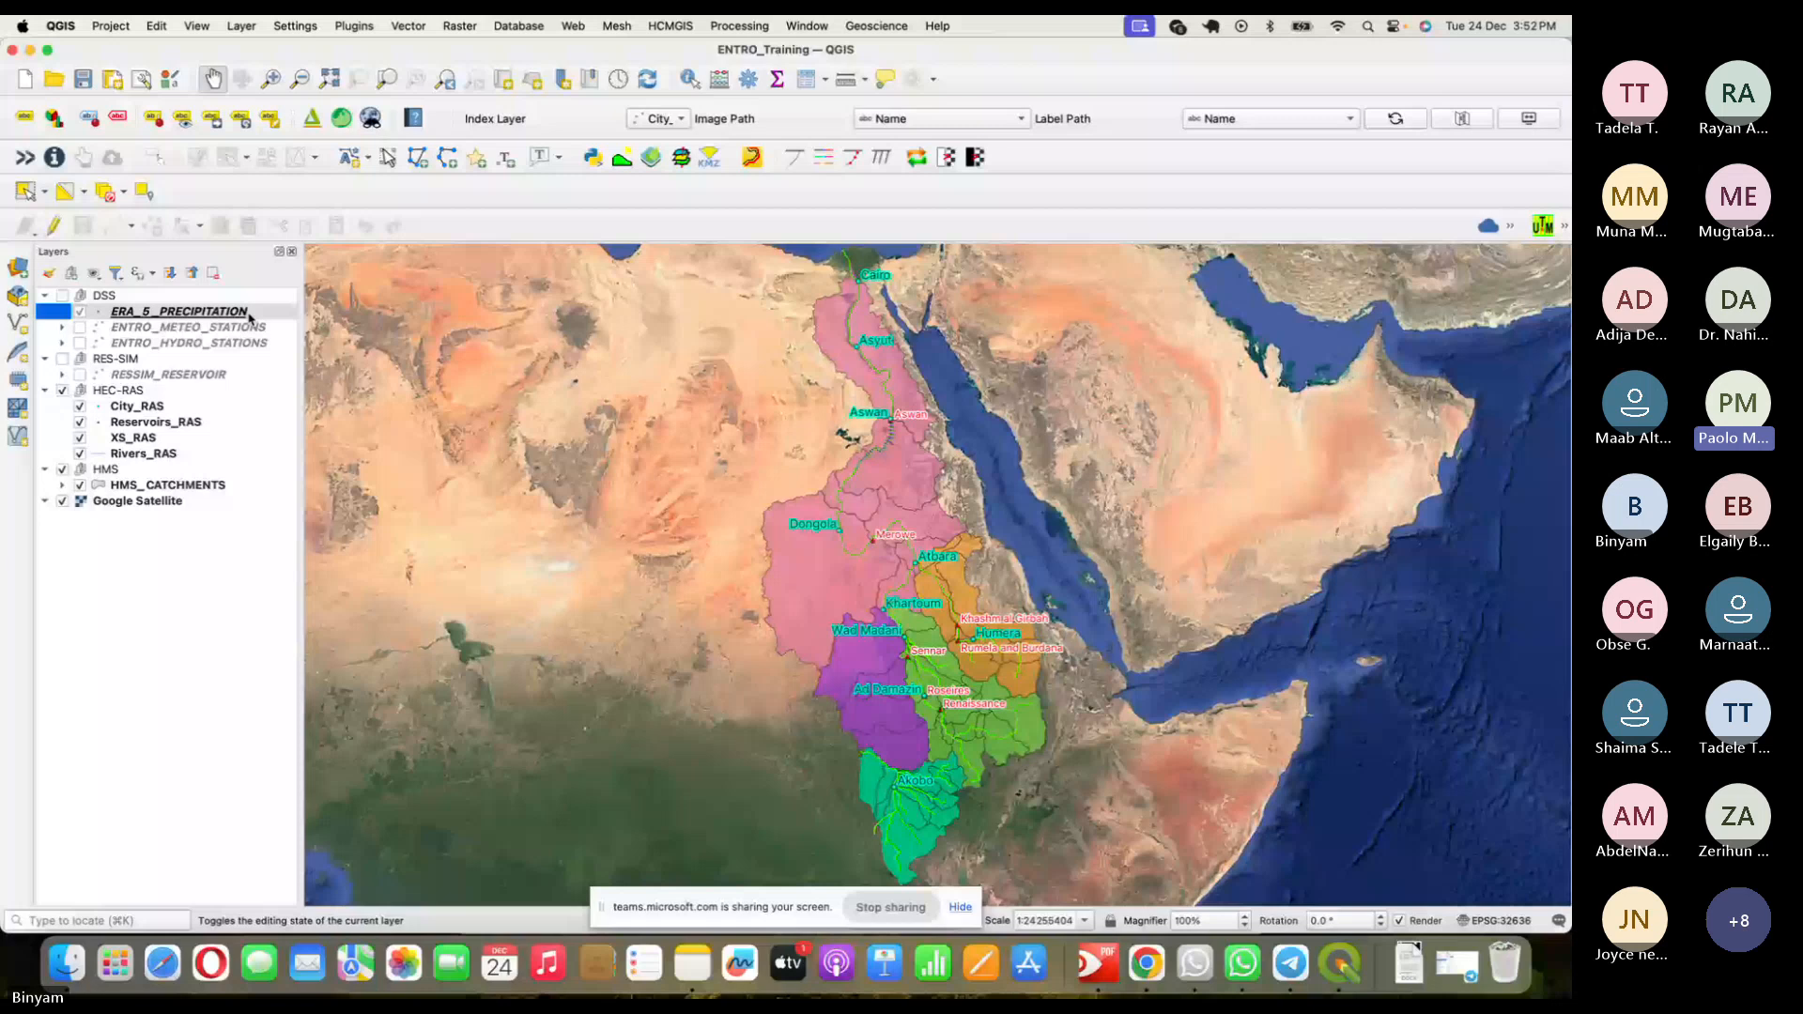
left_click(249, 314)
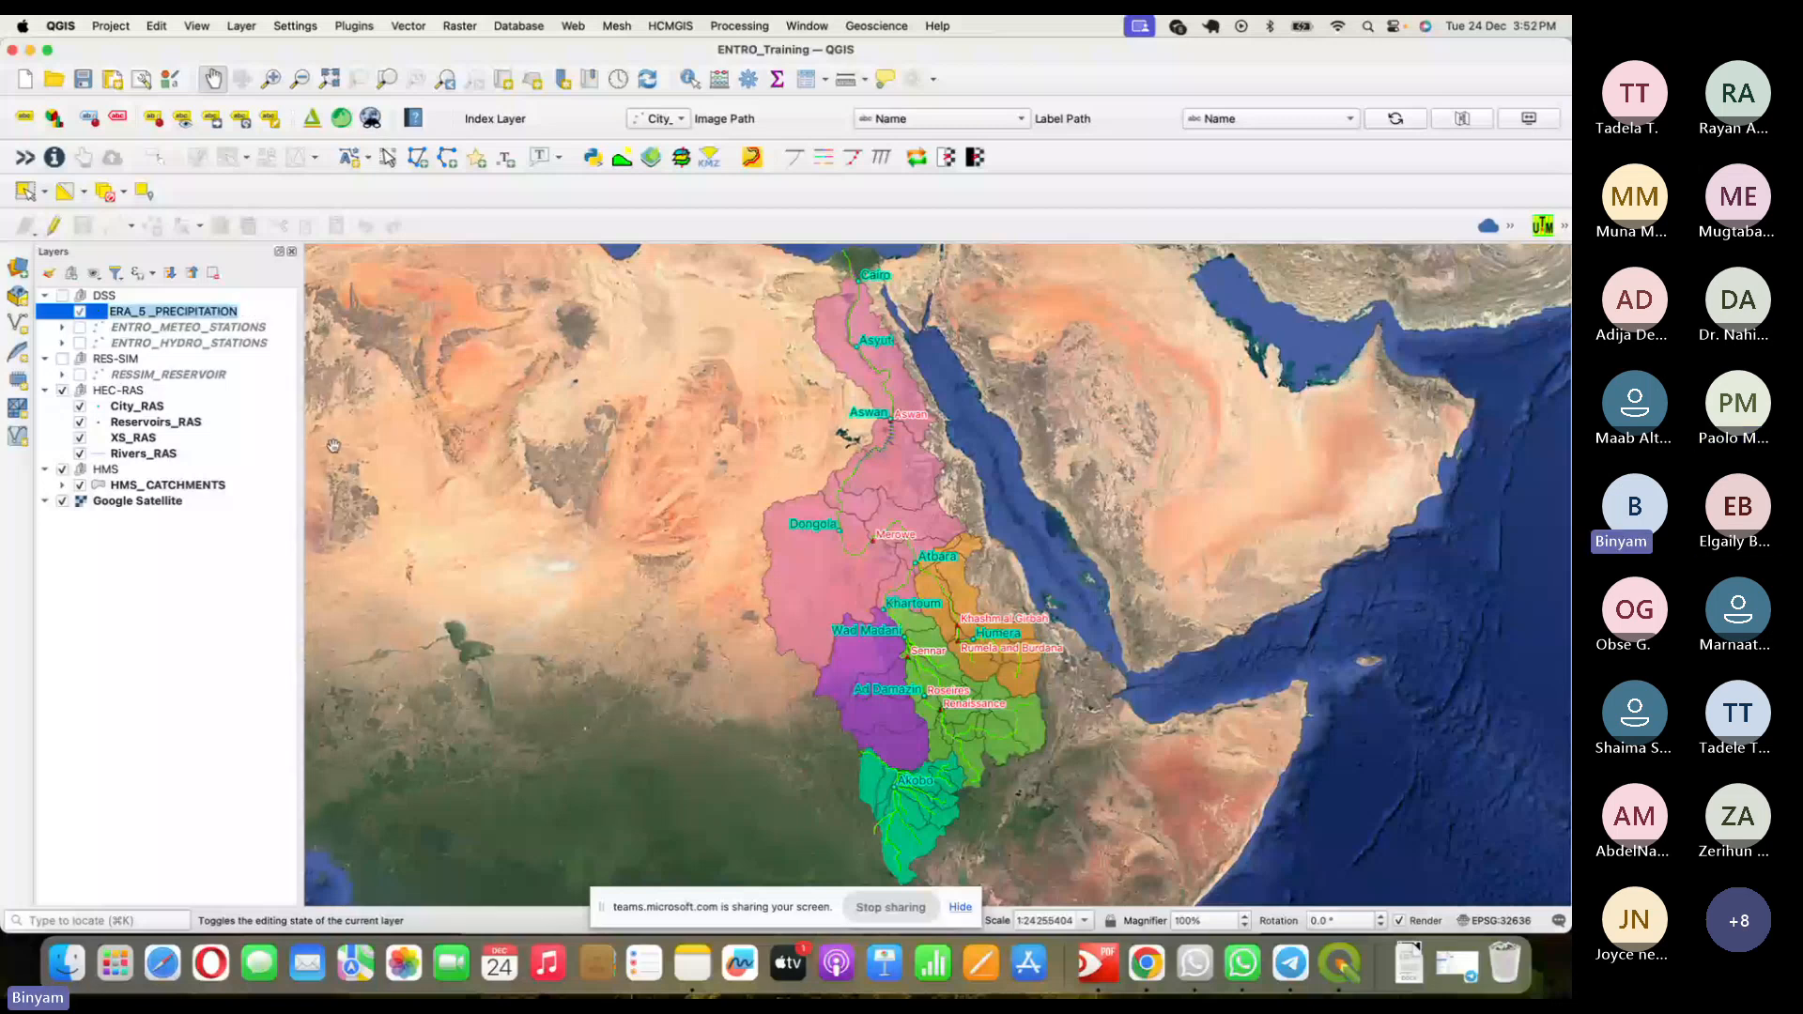
key("Return")
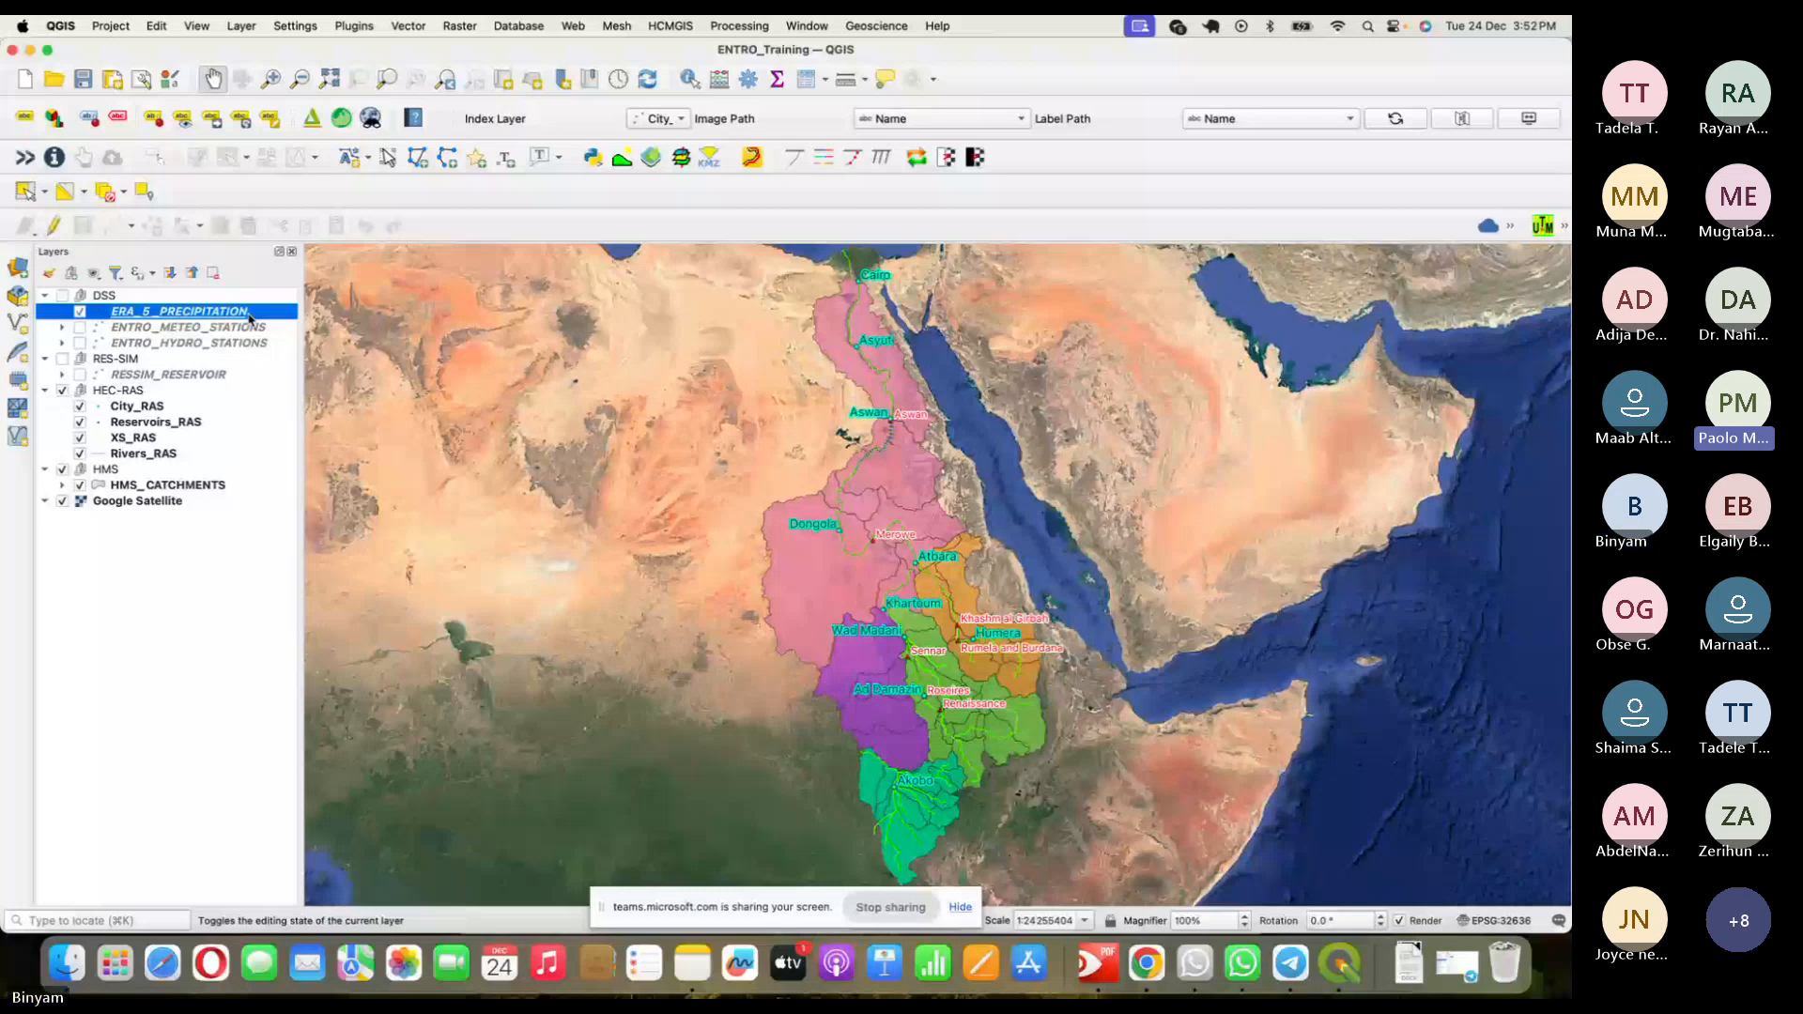
double_click(249, 317)
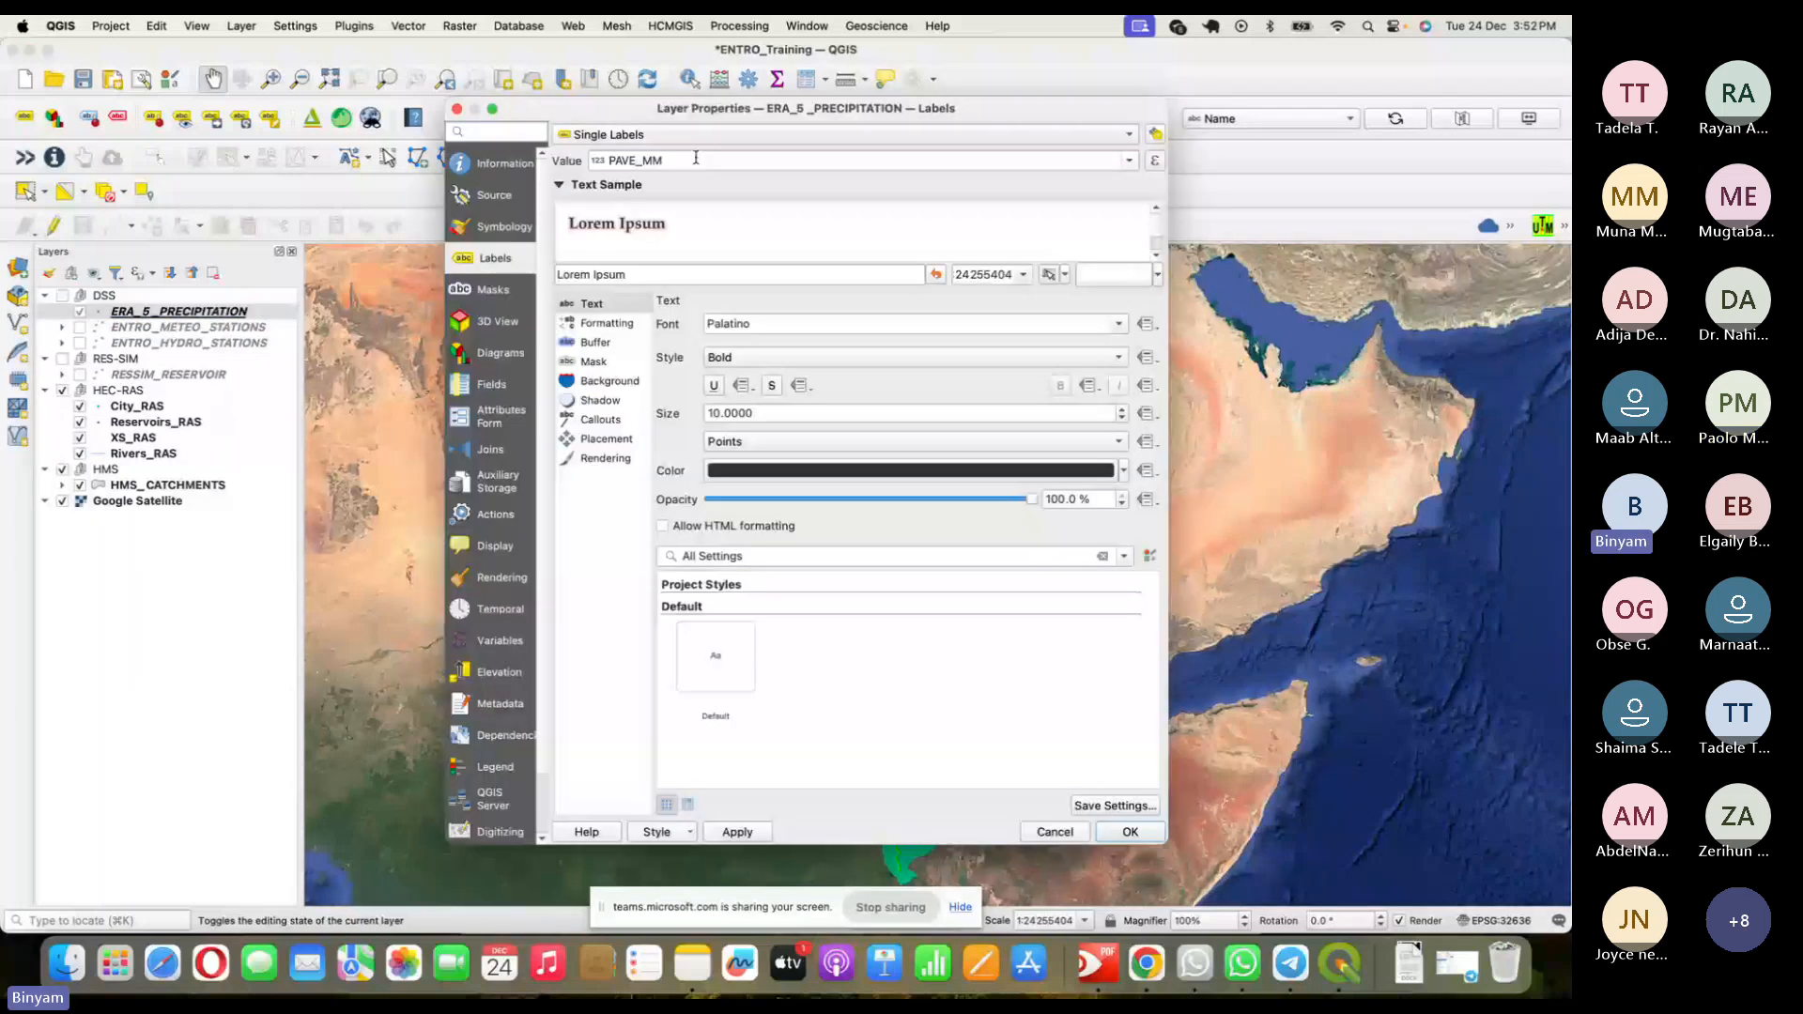
- In the Source tab, append ' (mm/y)' to the precipitation layer's name and apply it
left_click(496, 192)
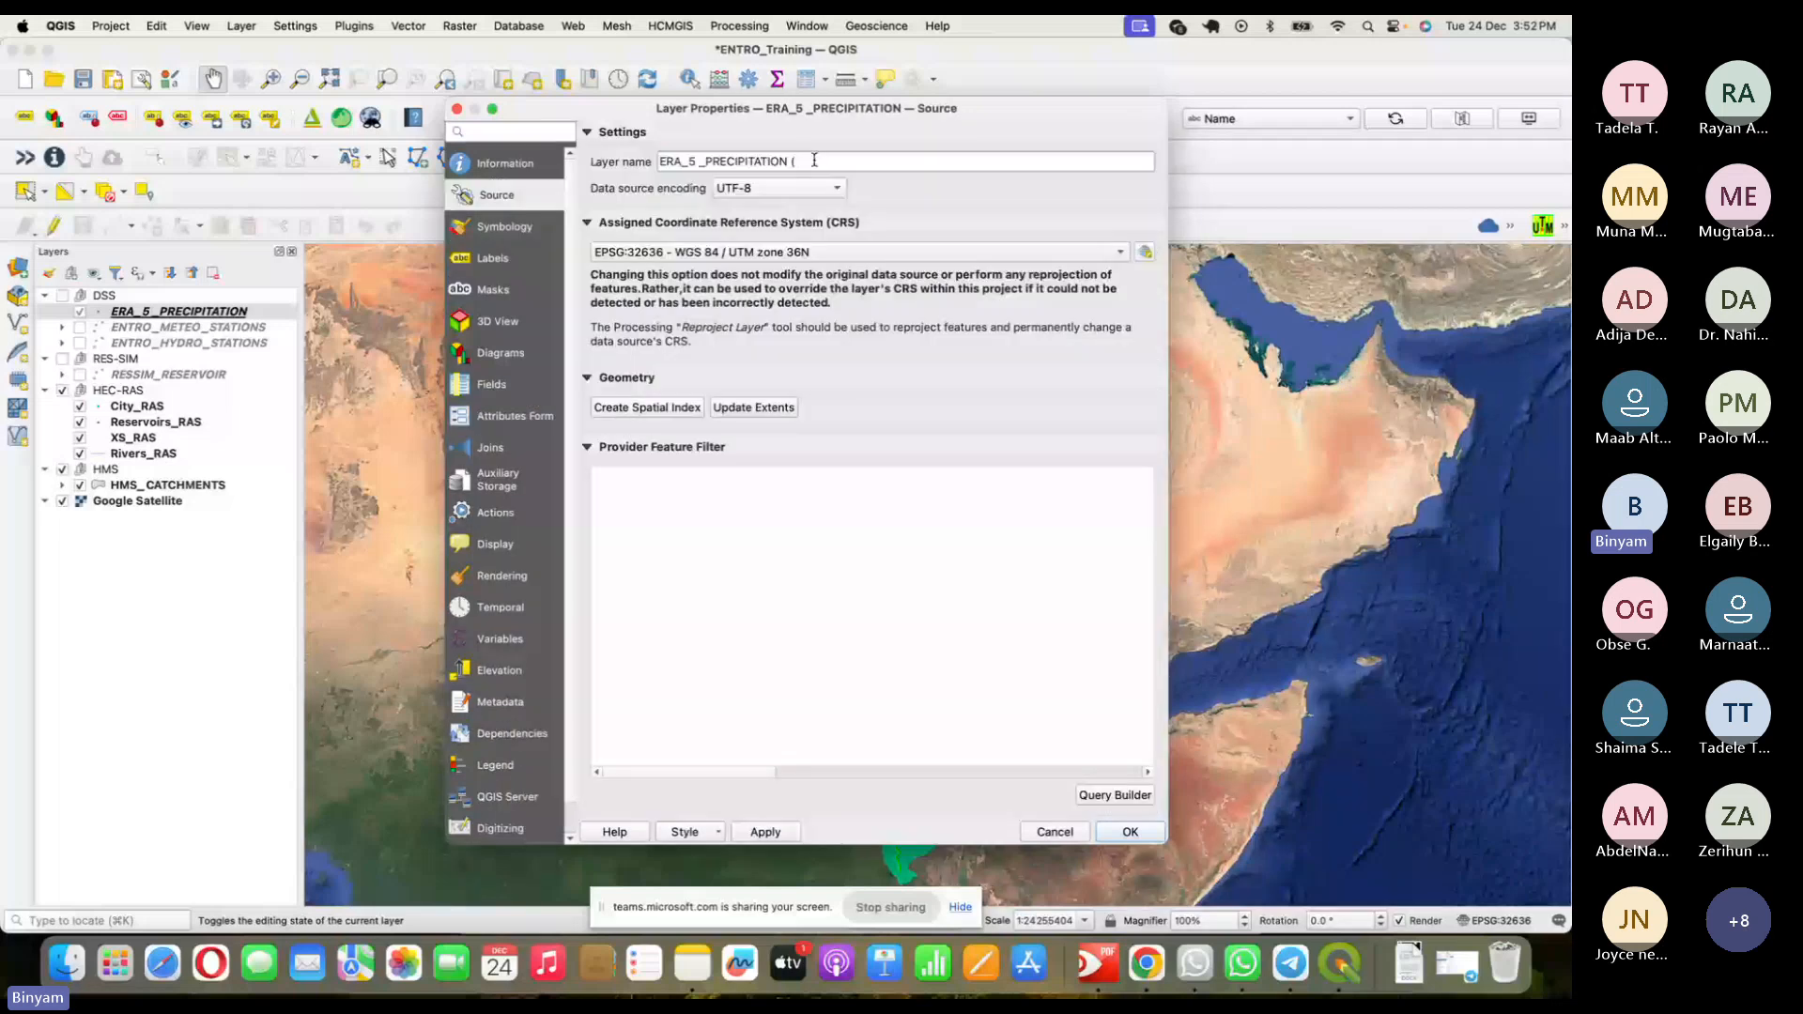
key("Escape")
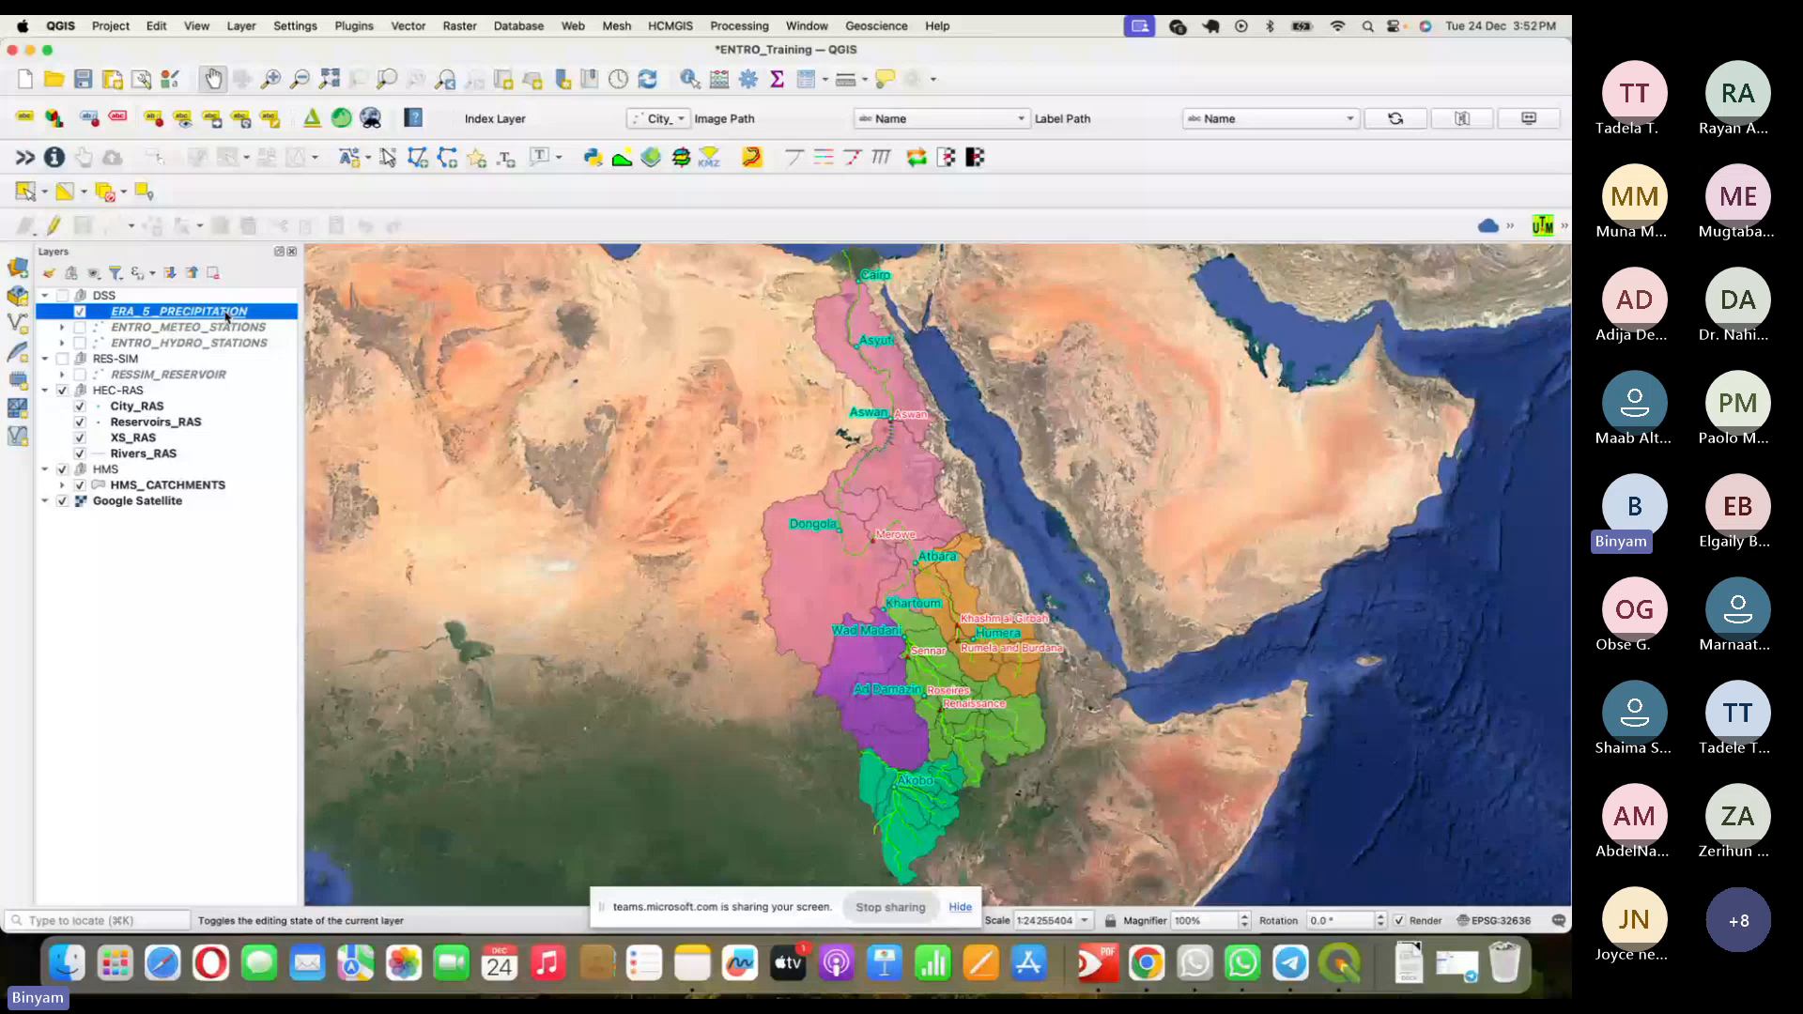
double_click(226, 315)
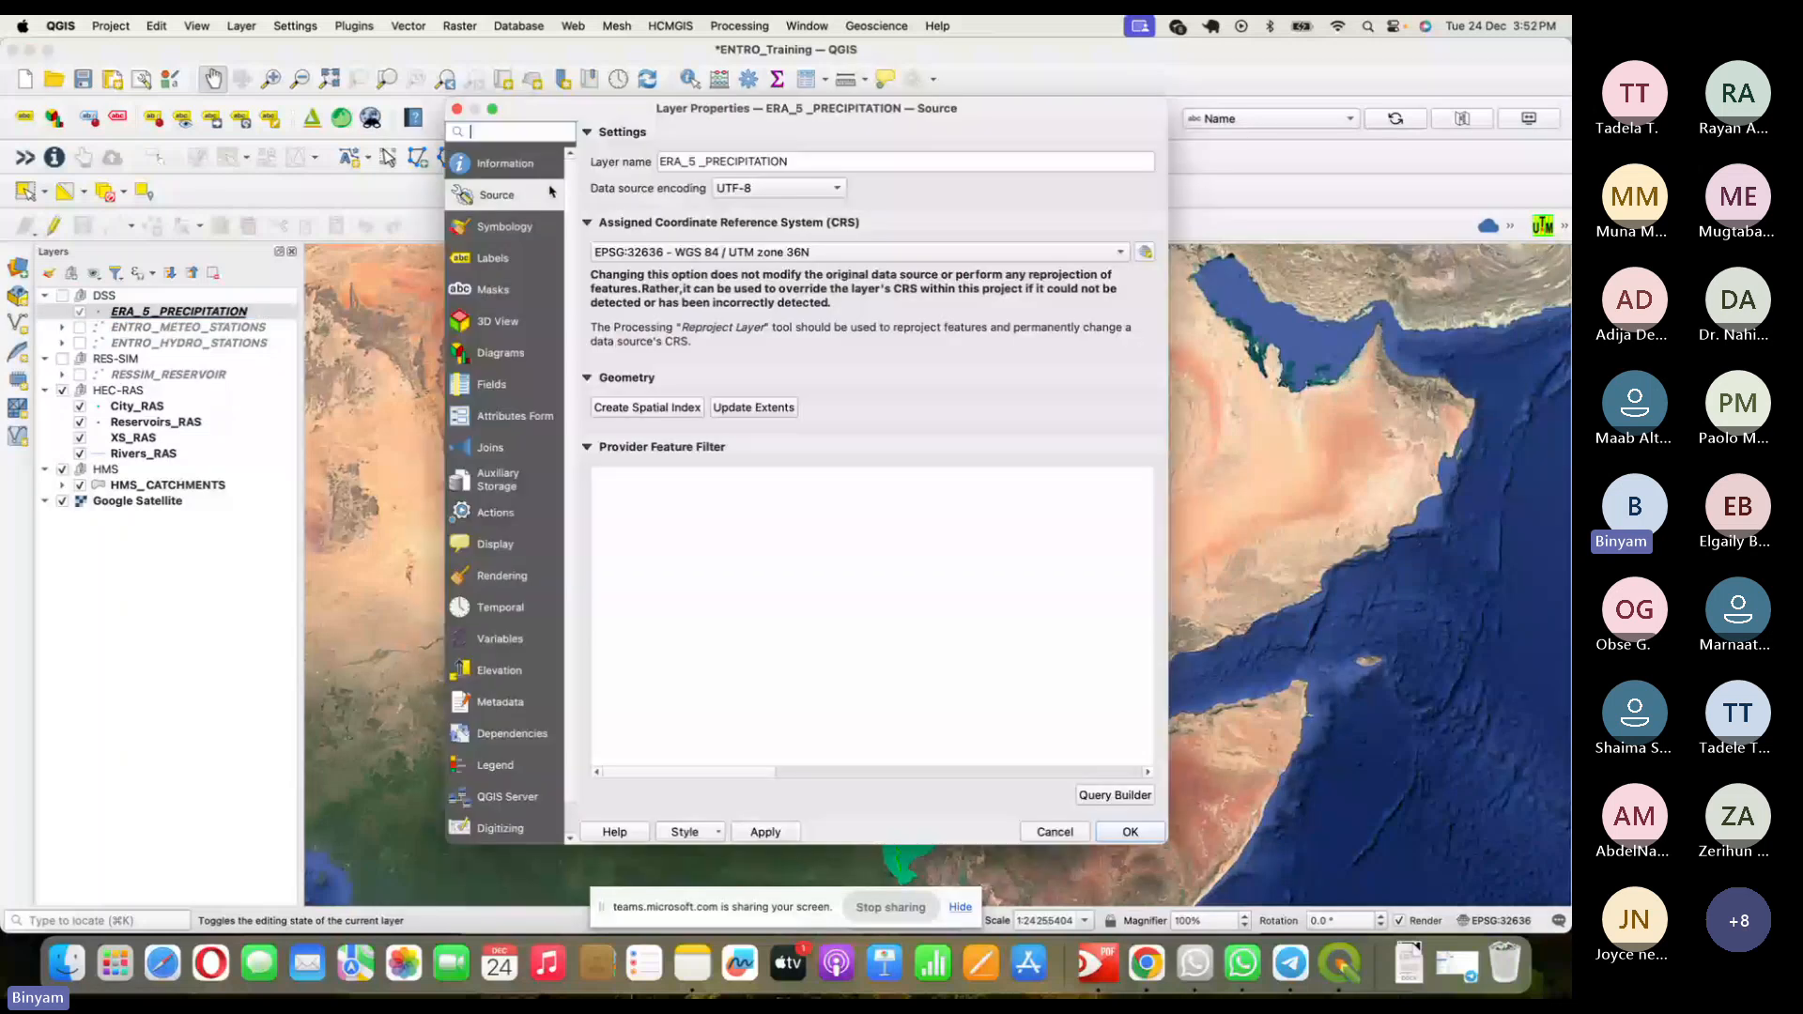
left_click(811, 160)
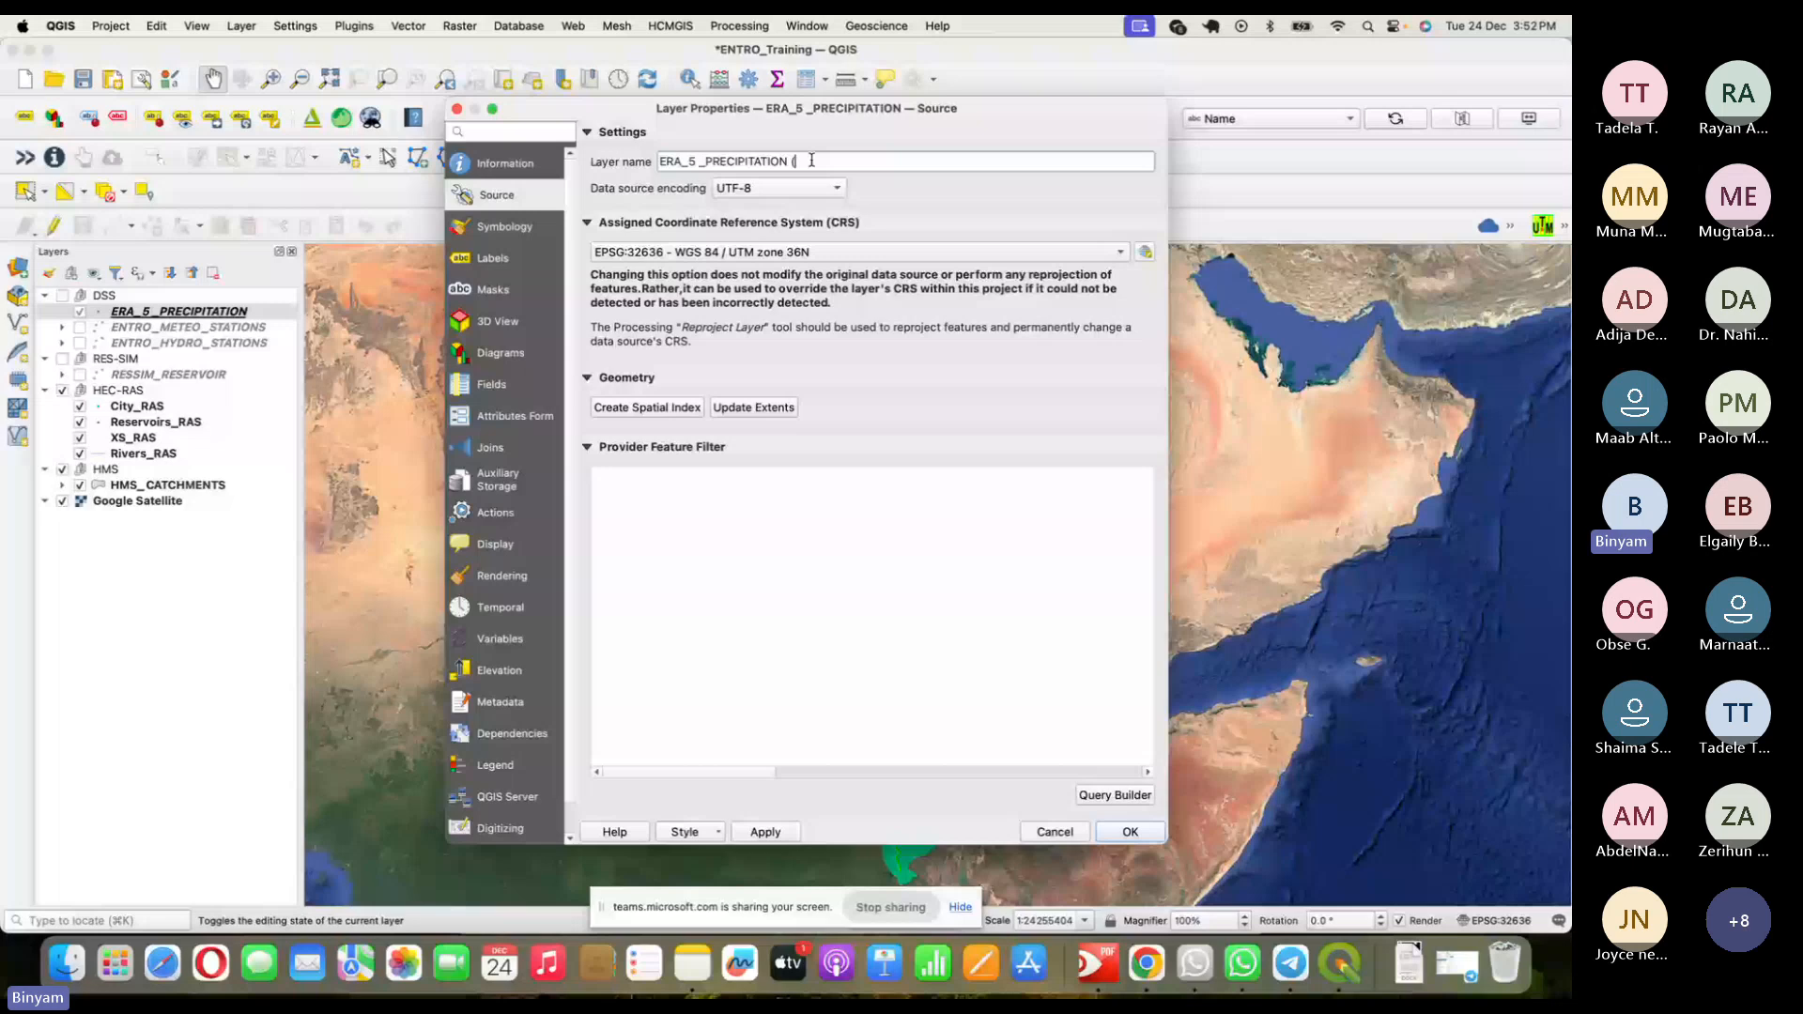
type("(mm/y)")
key("Return")
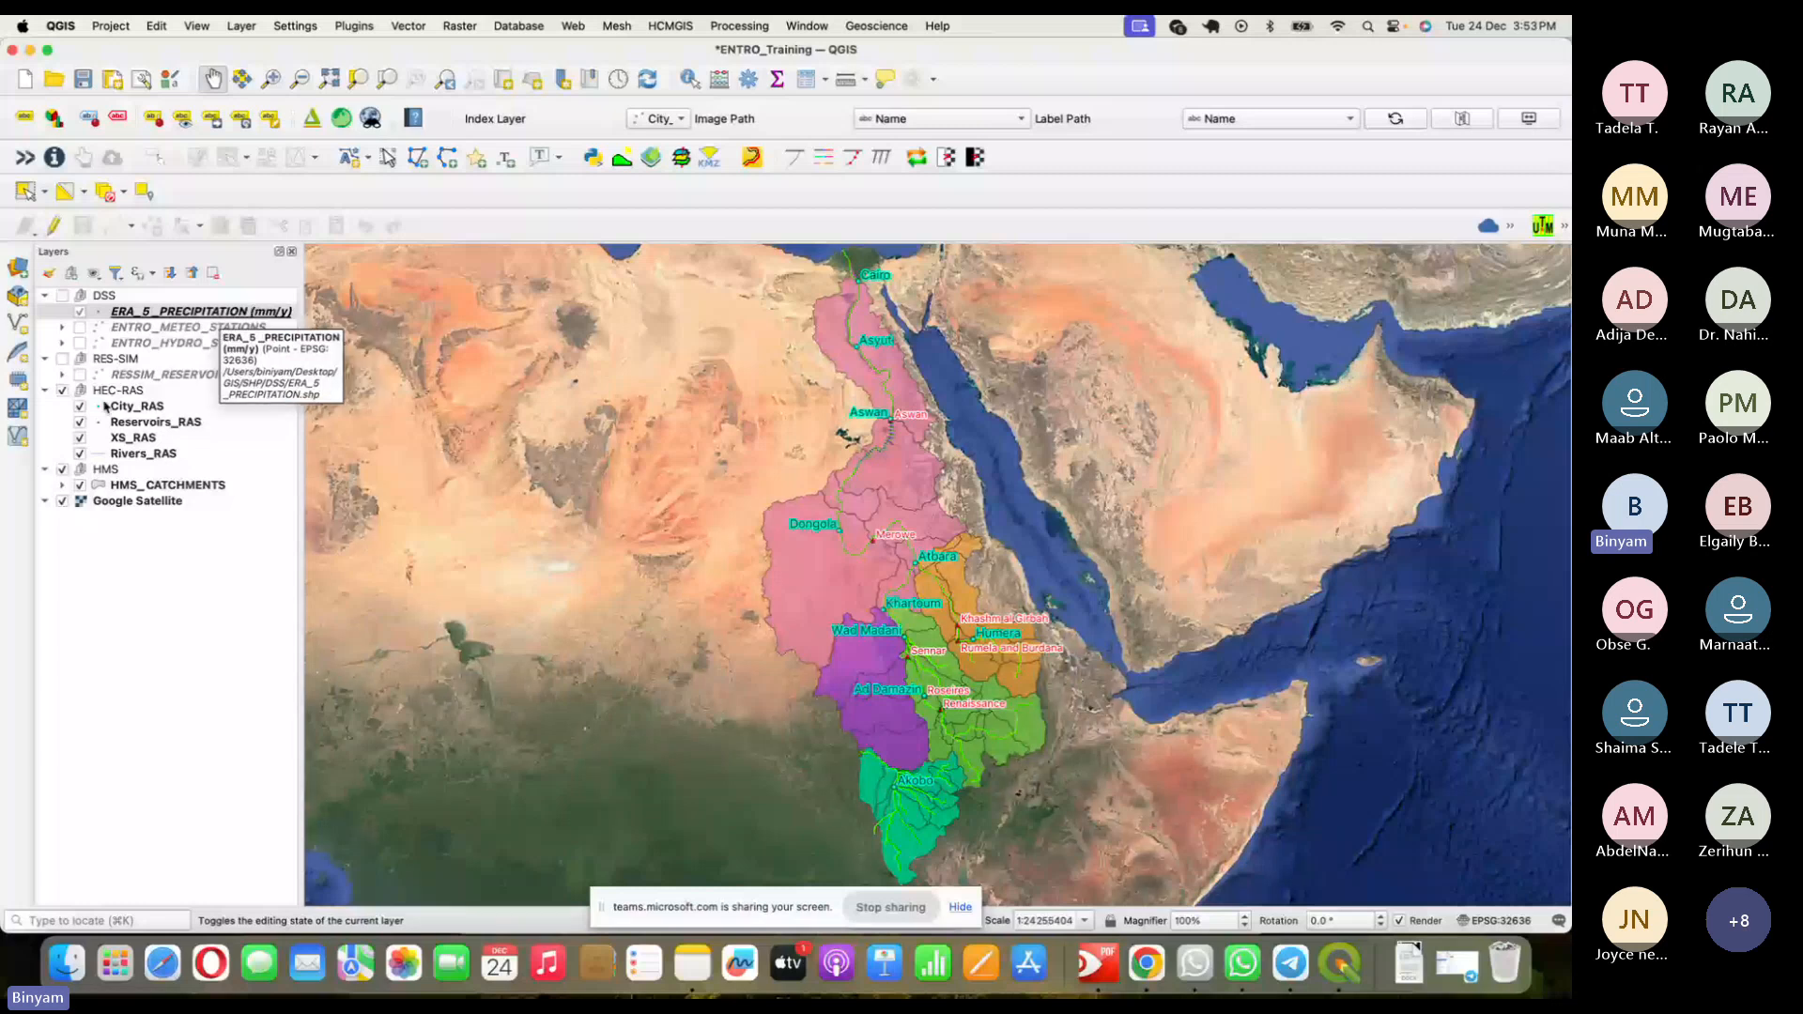
- Uncheck the HEC-RAS group and open the ERA5 PR Map print layout from Project > Layouts
left_click(62, 389)
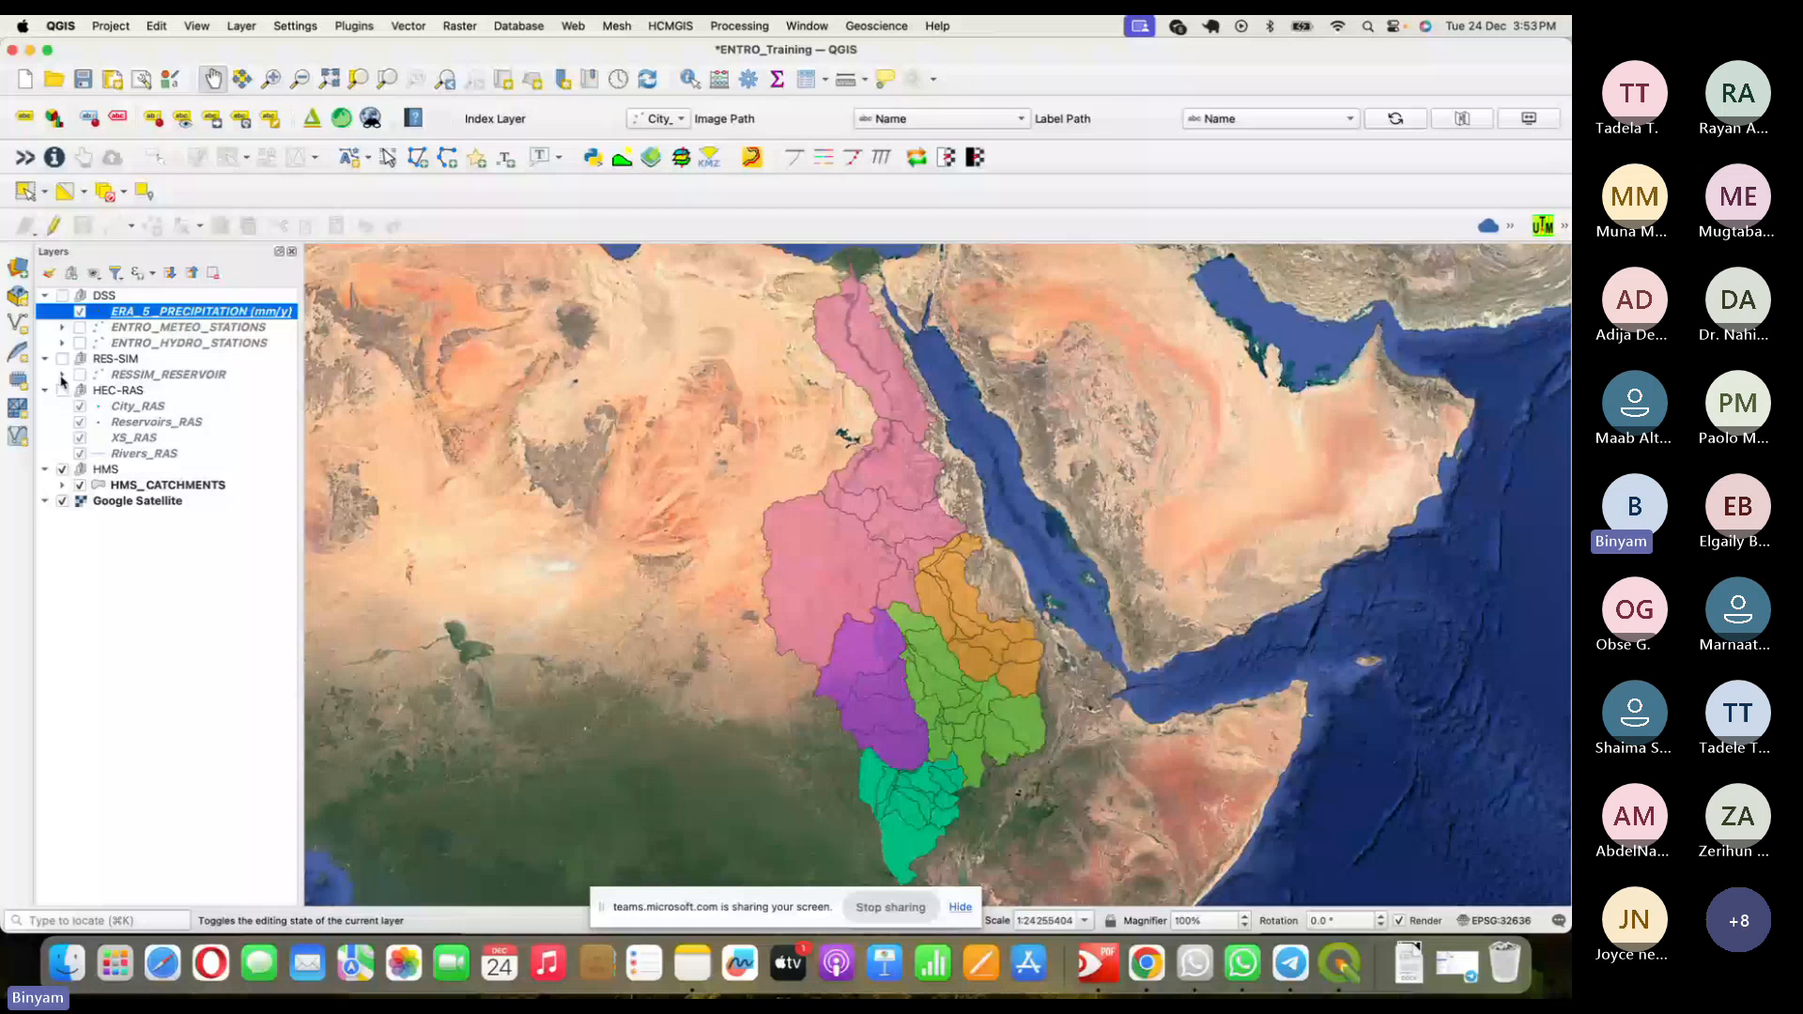
left_click(111, 26)
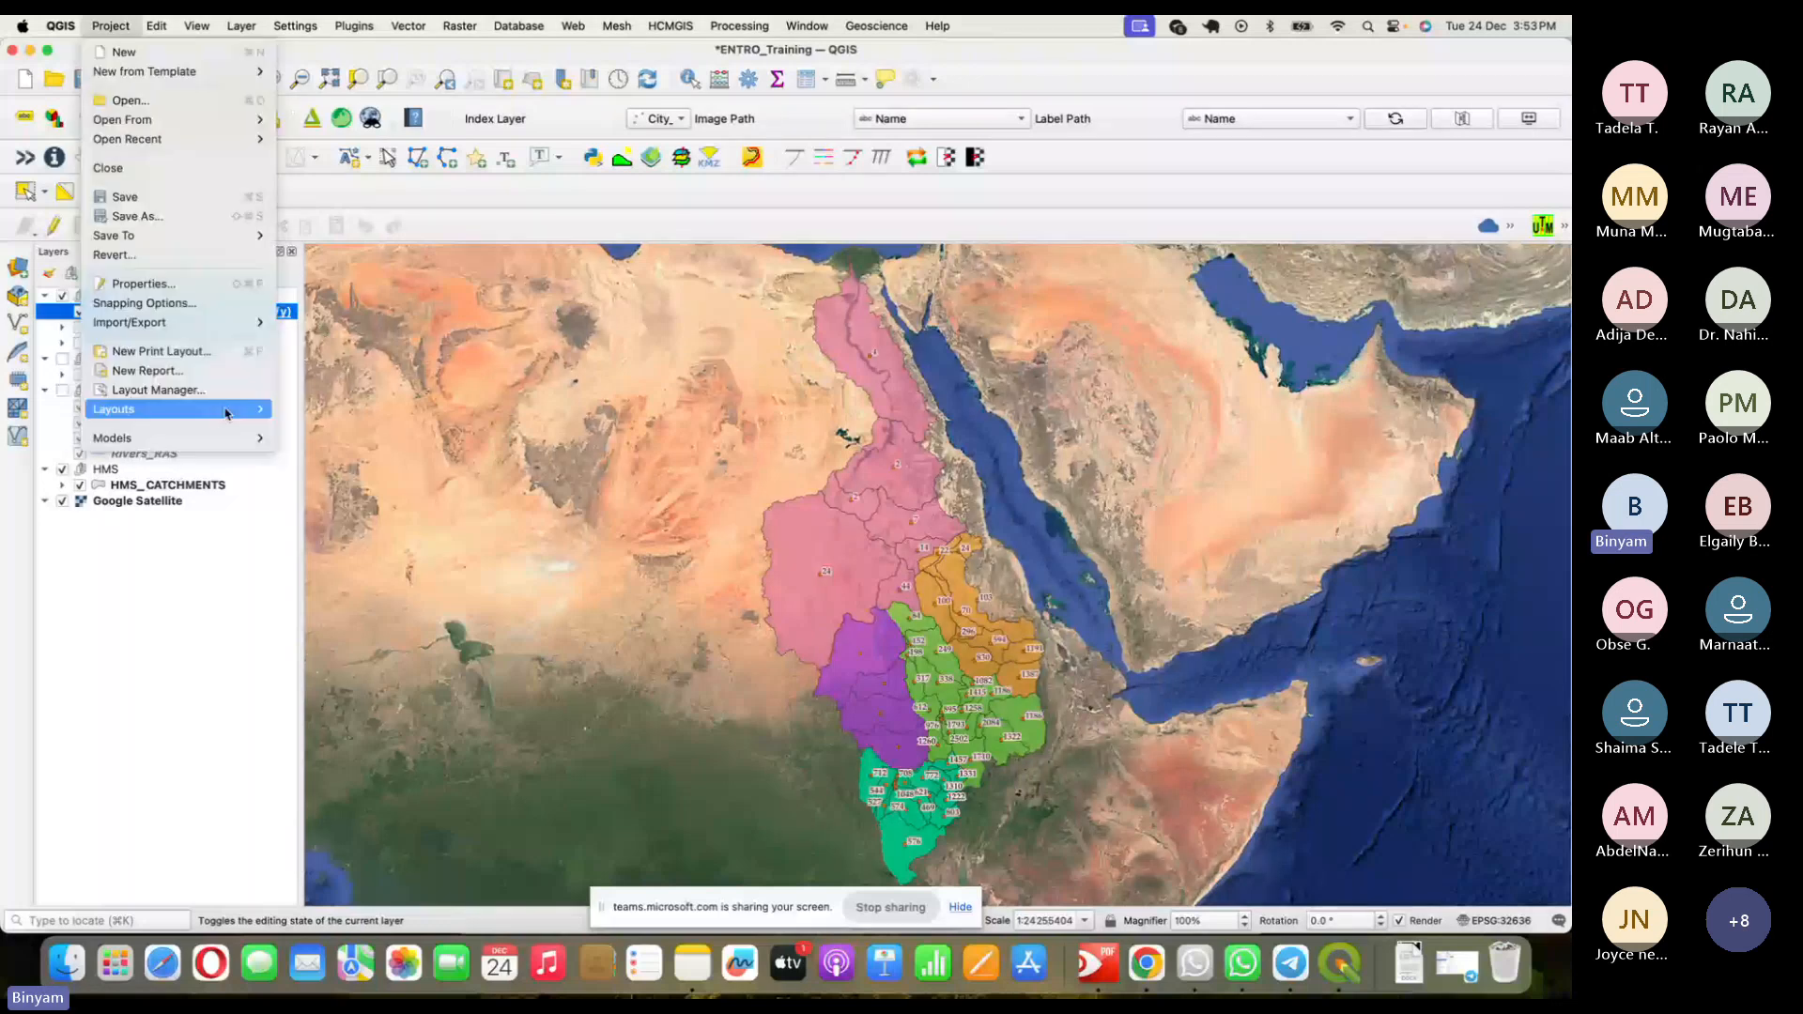
mouse_move(225, 410)
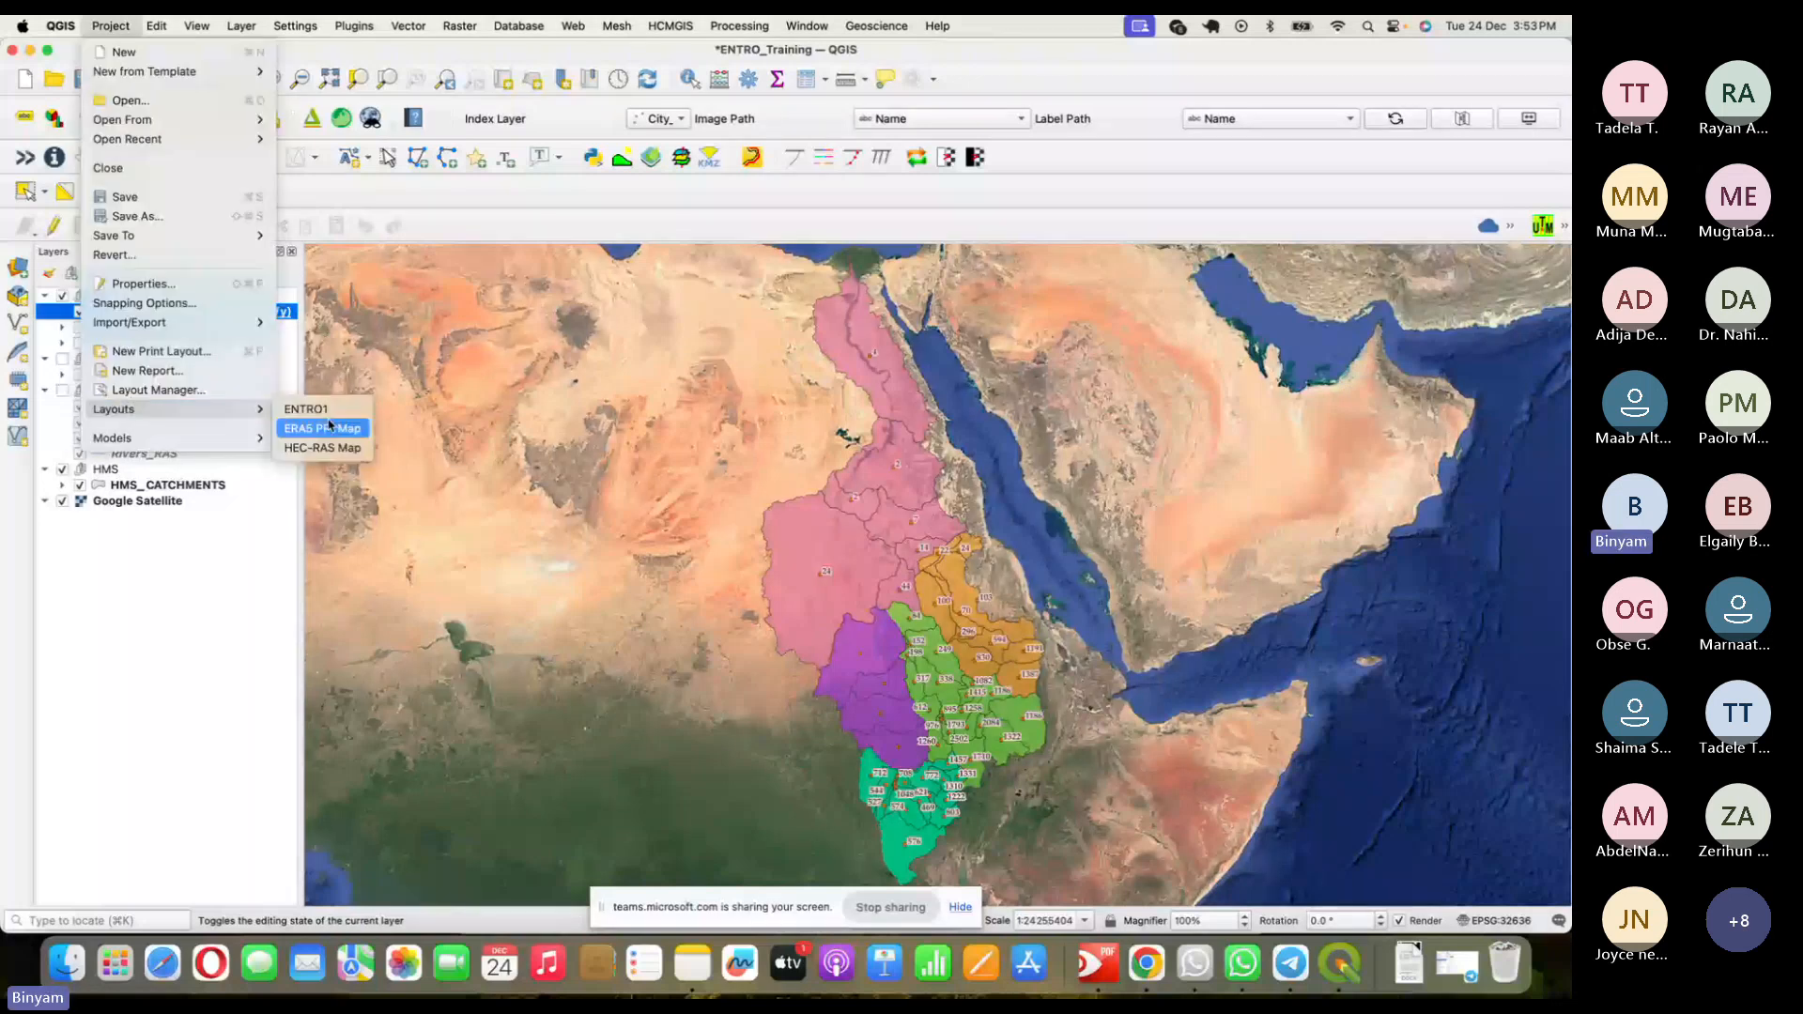
left_click(329, 427)
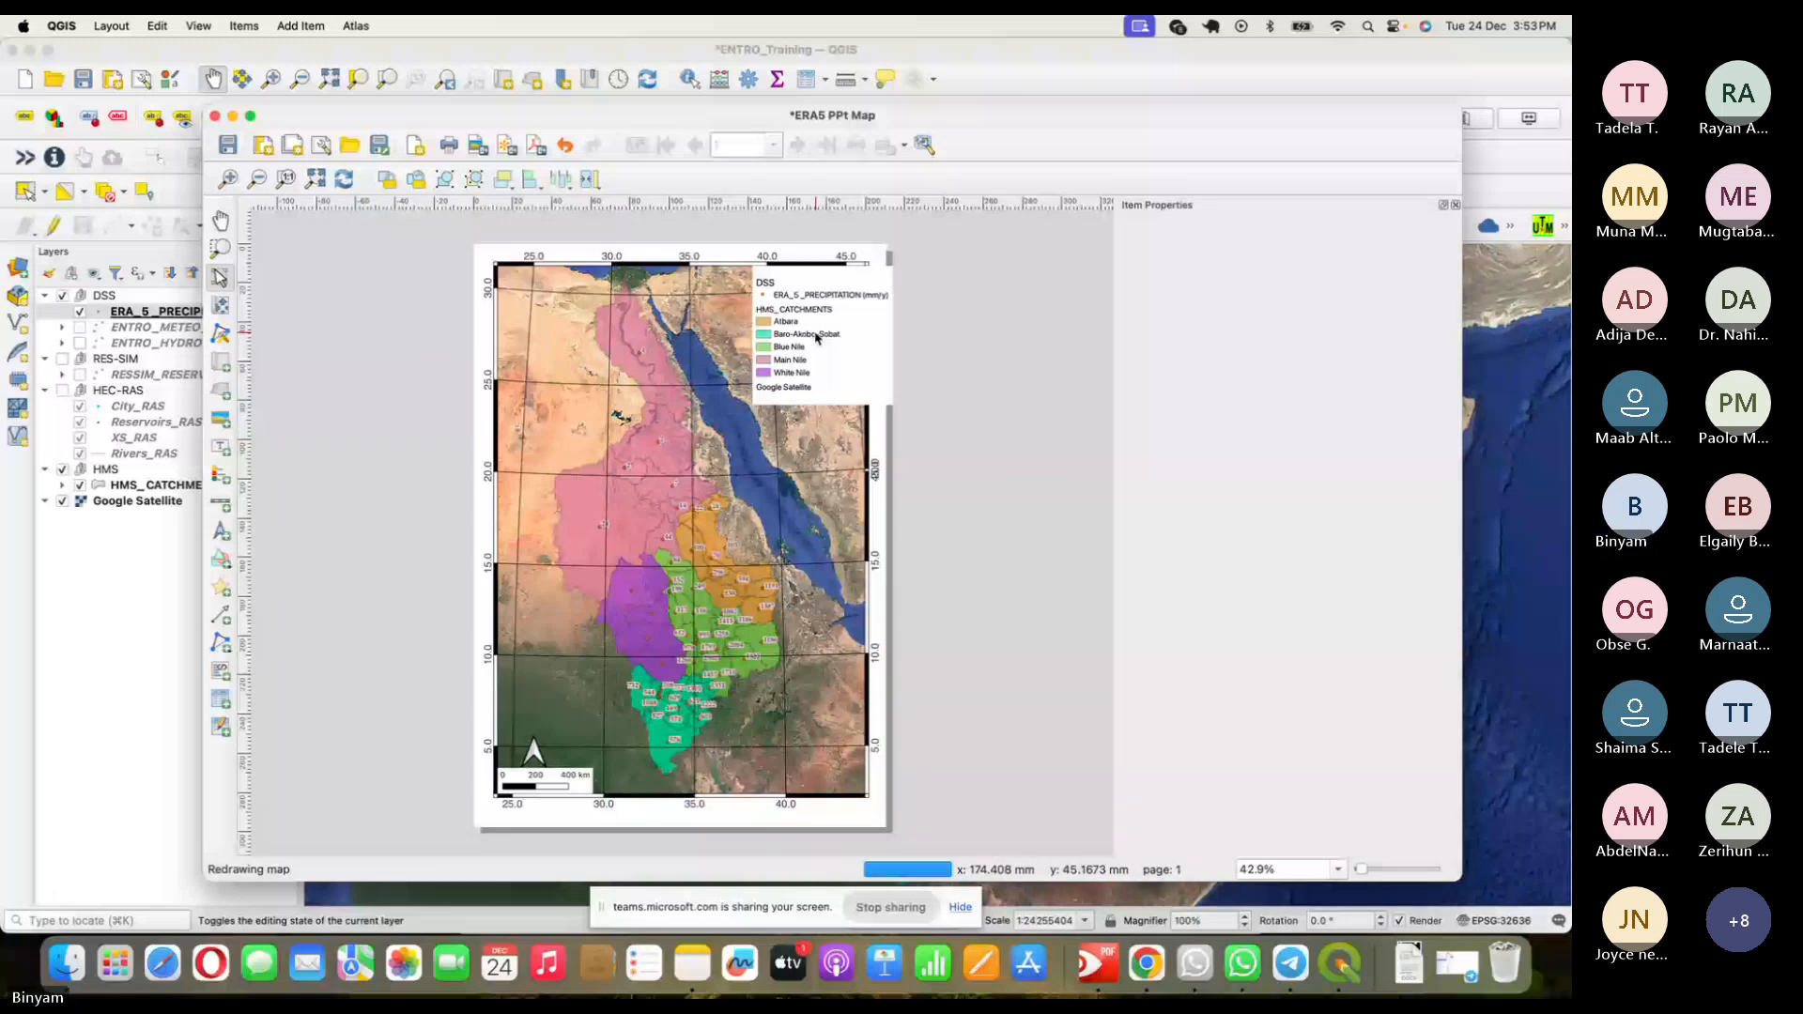
- Shift the legend about 30 px left into the map frame, deselect it, and return to Teams
left_click_drag(890, 348, 862, 348)
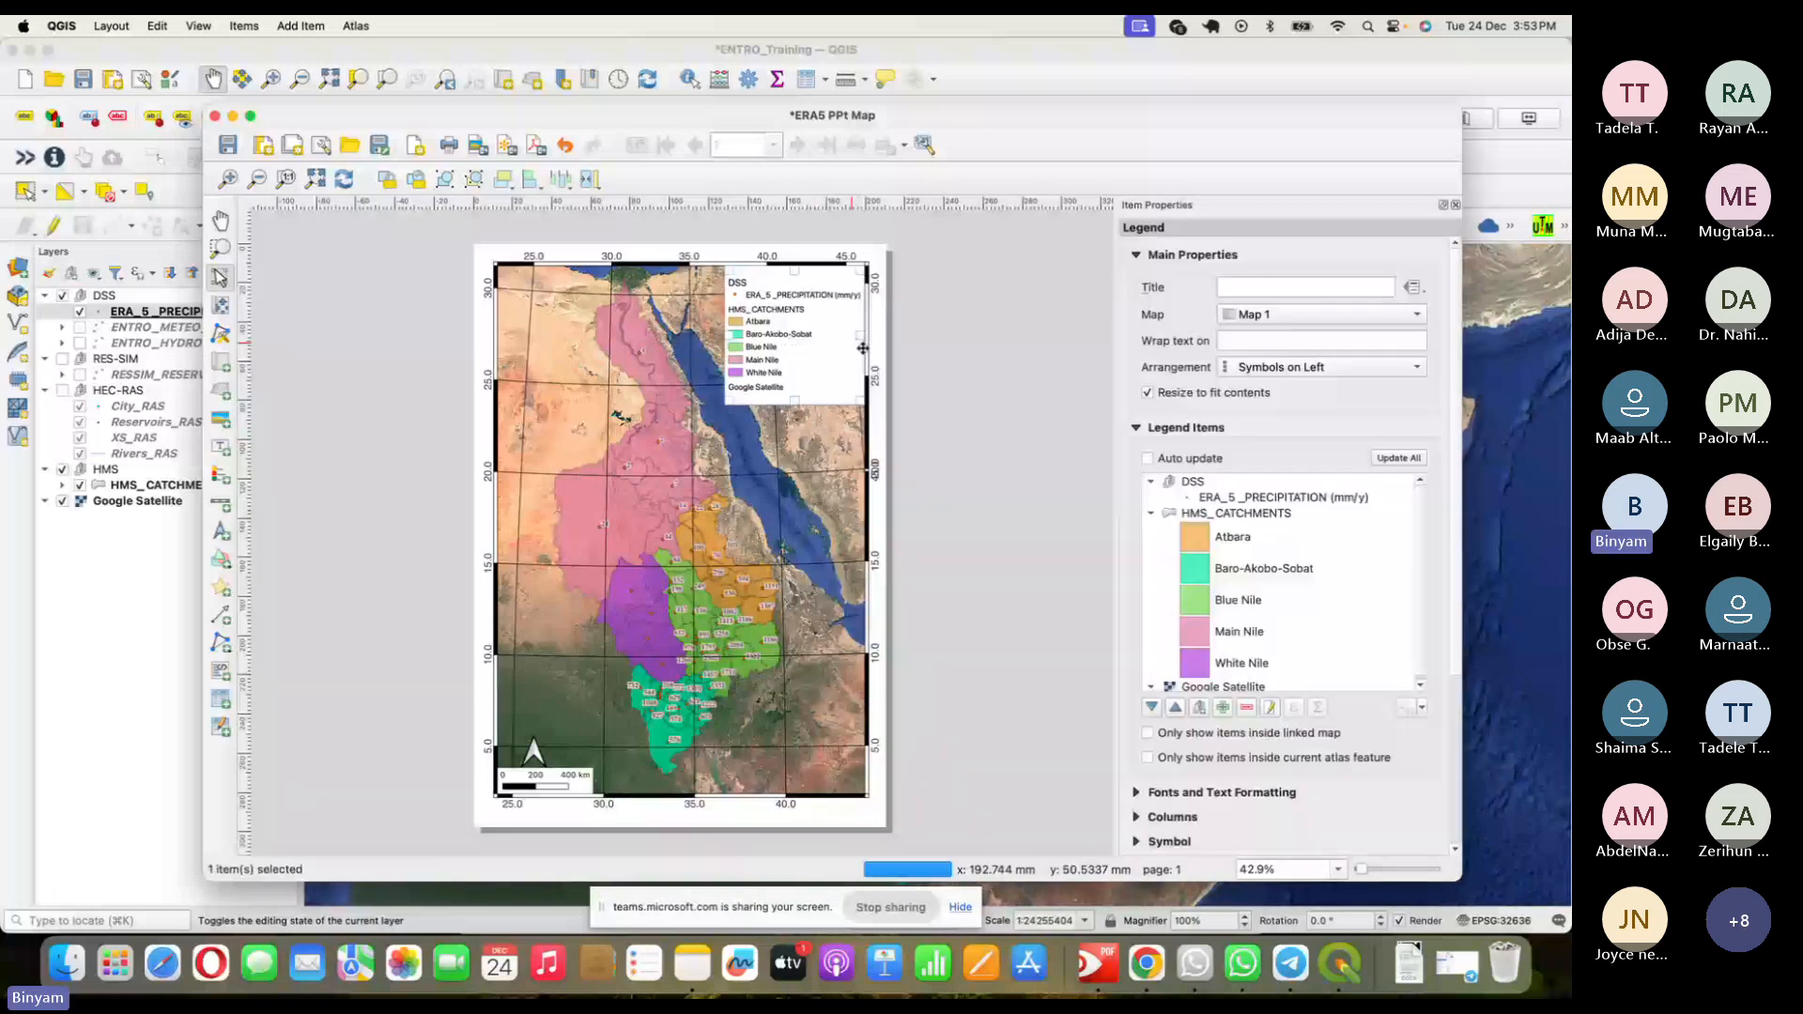
left_click(944, 371)
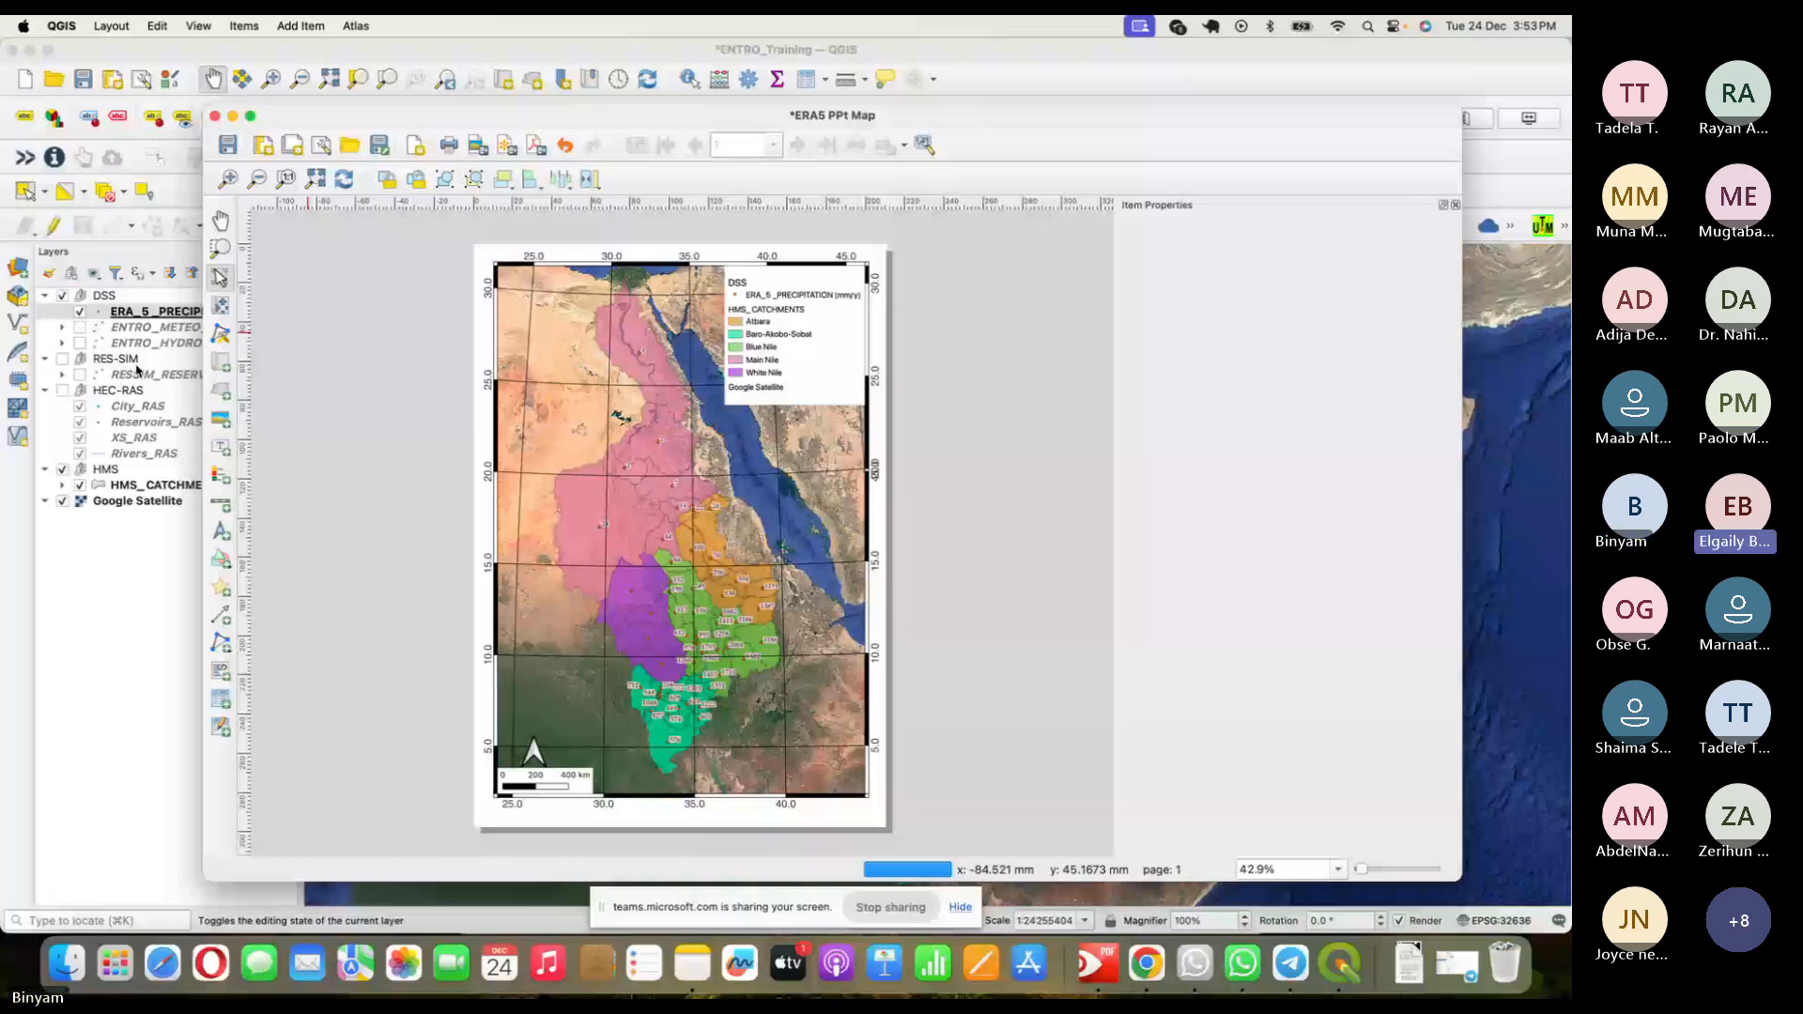
key("super+Tab")
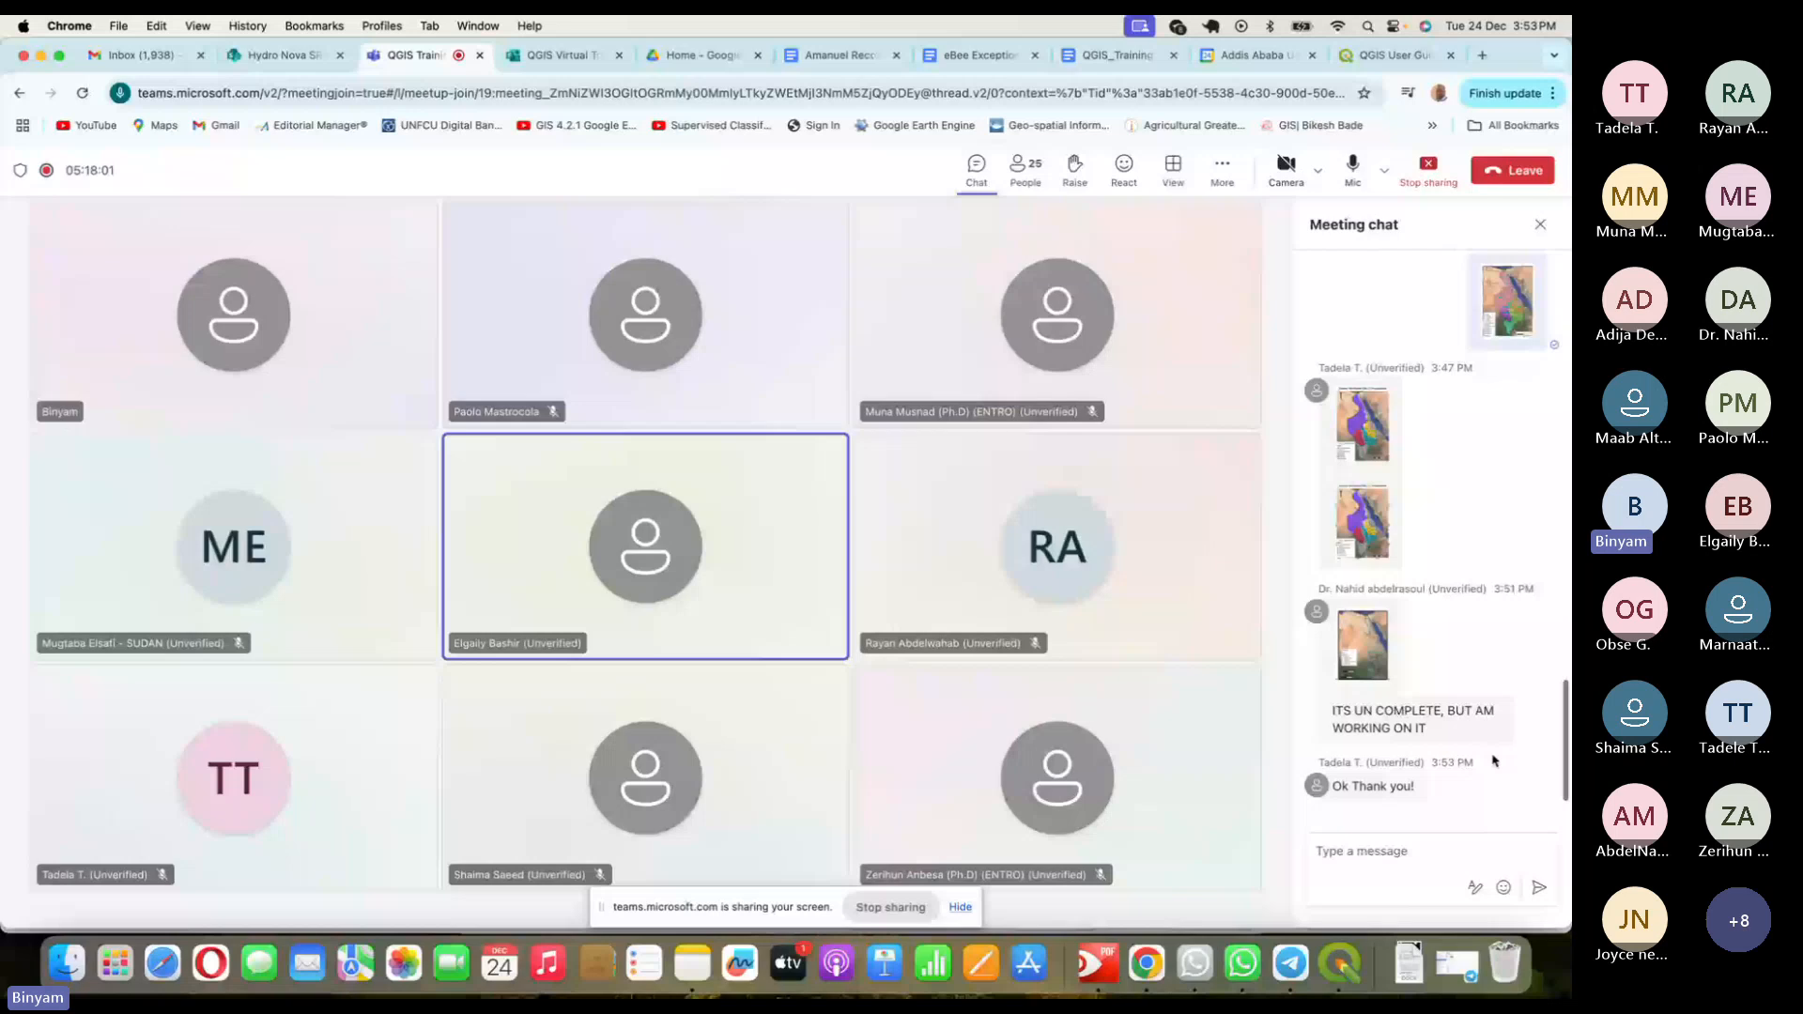
left_click(1363, 645)
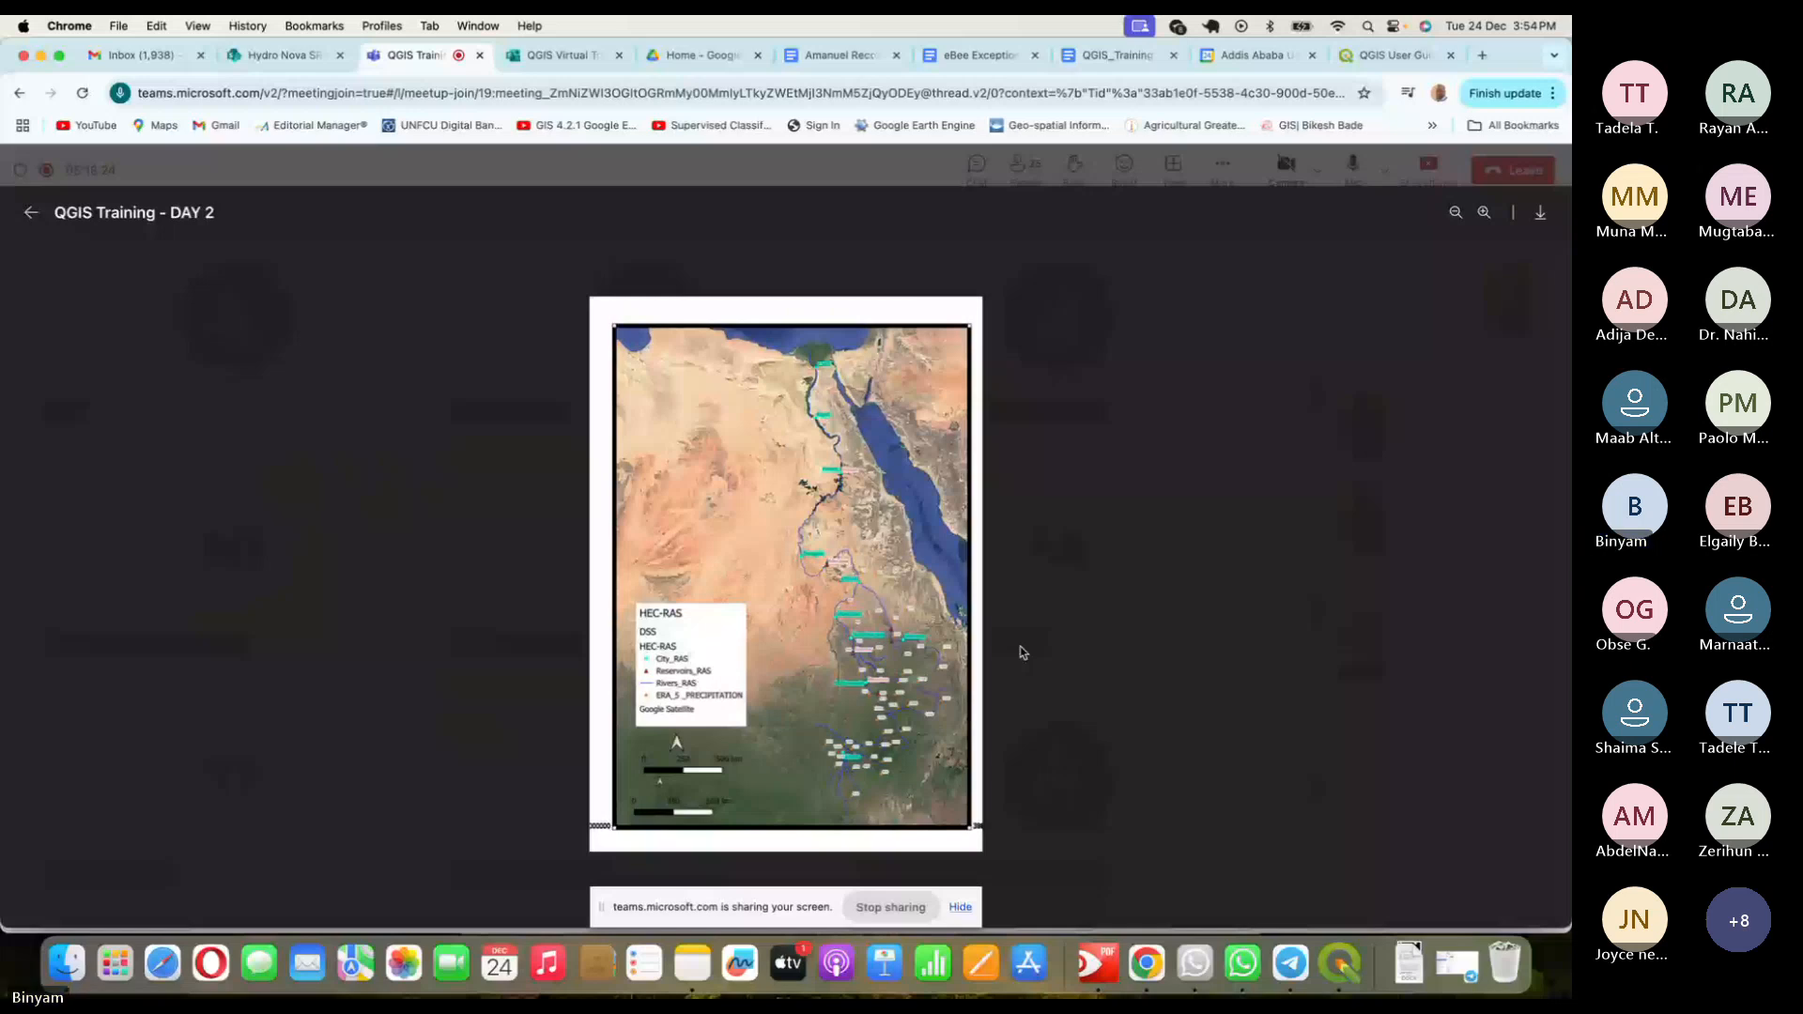
left_click(1122, 620)
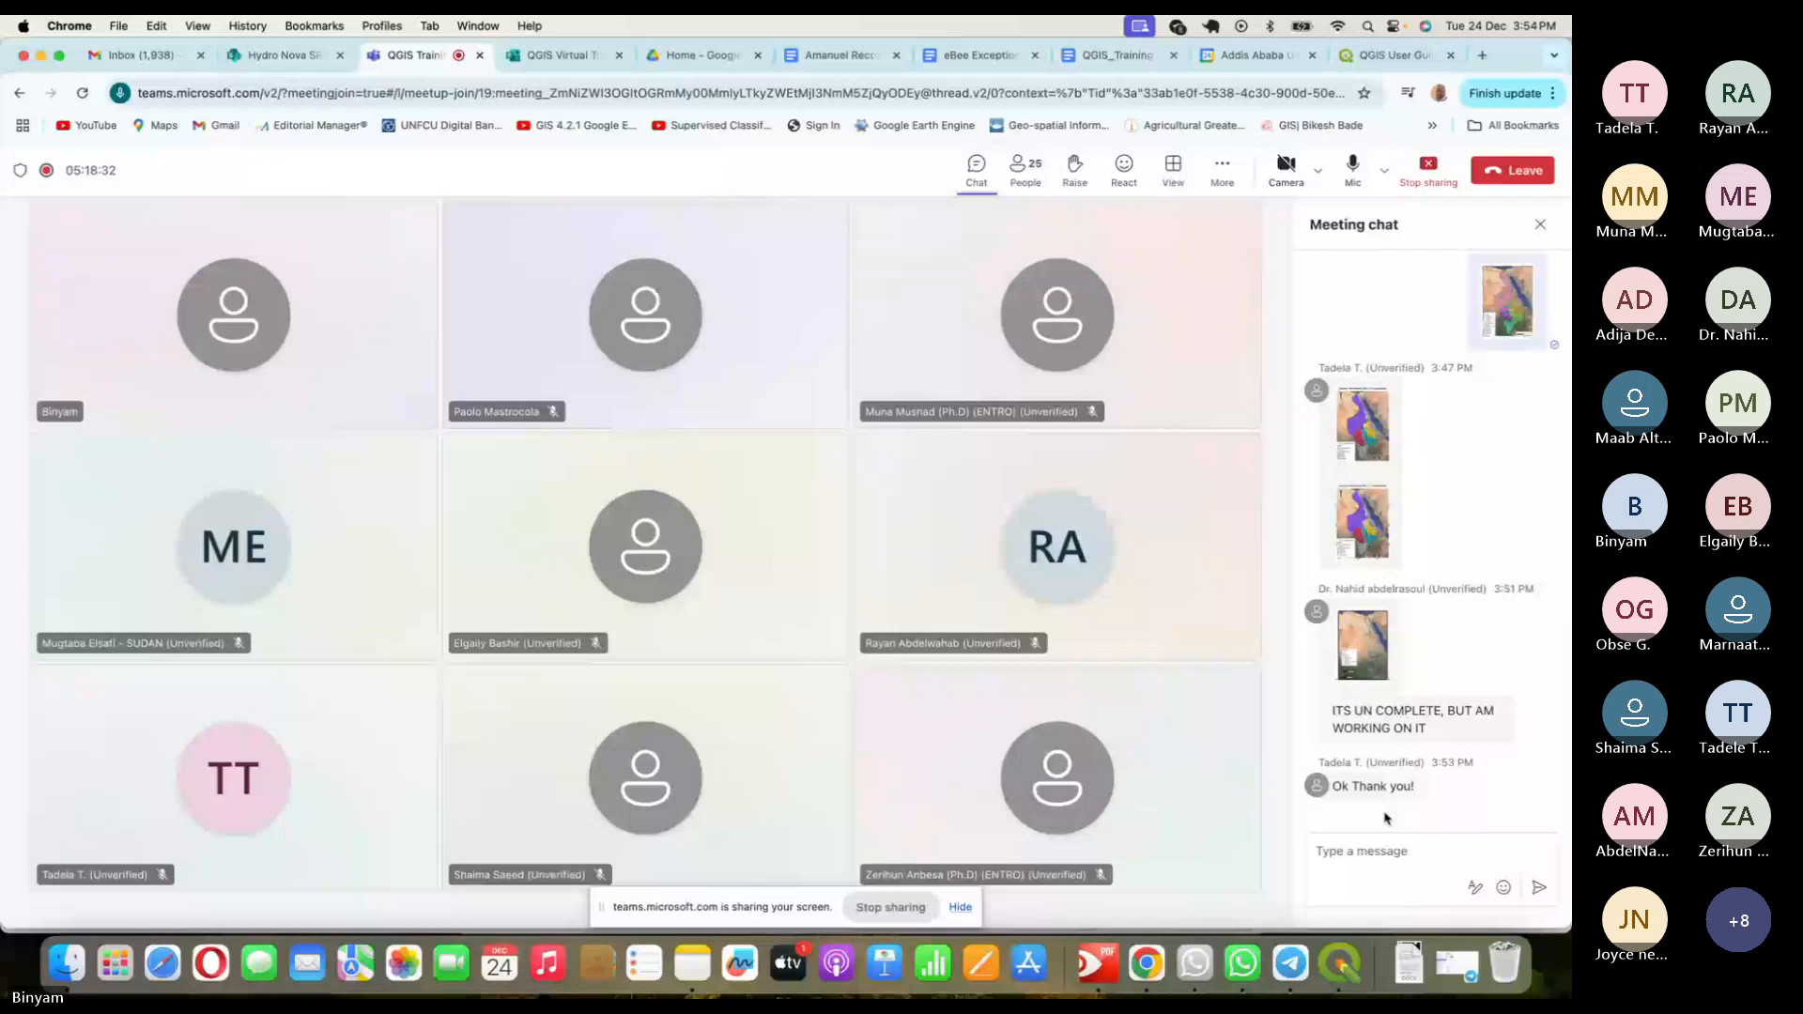
left_click(1377, 858)
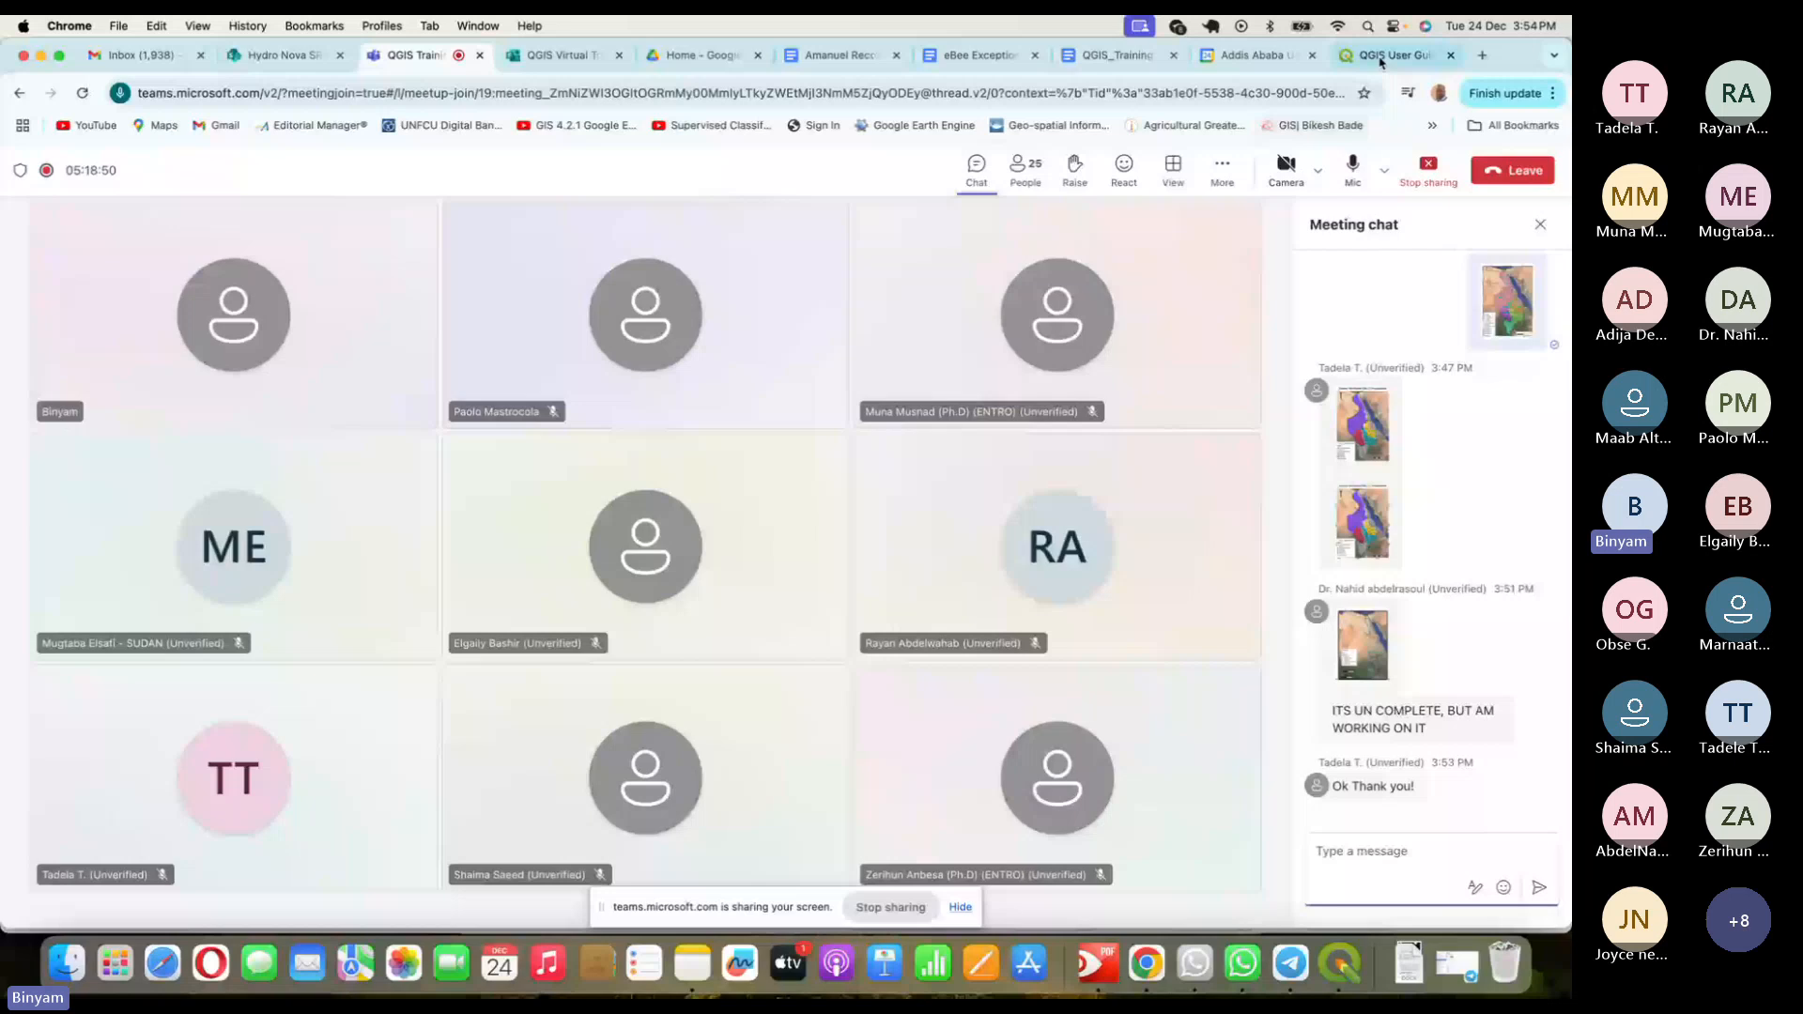
- Scroll through the QGIS User Guide page and open the docs search showing recent searches
left_click(1380, 58)
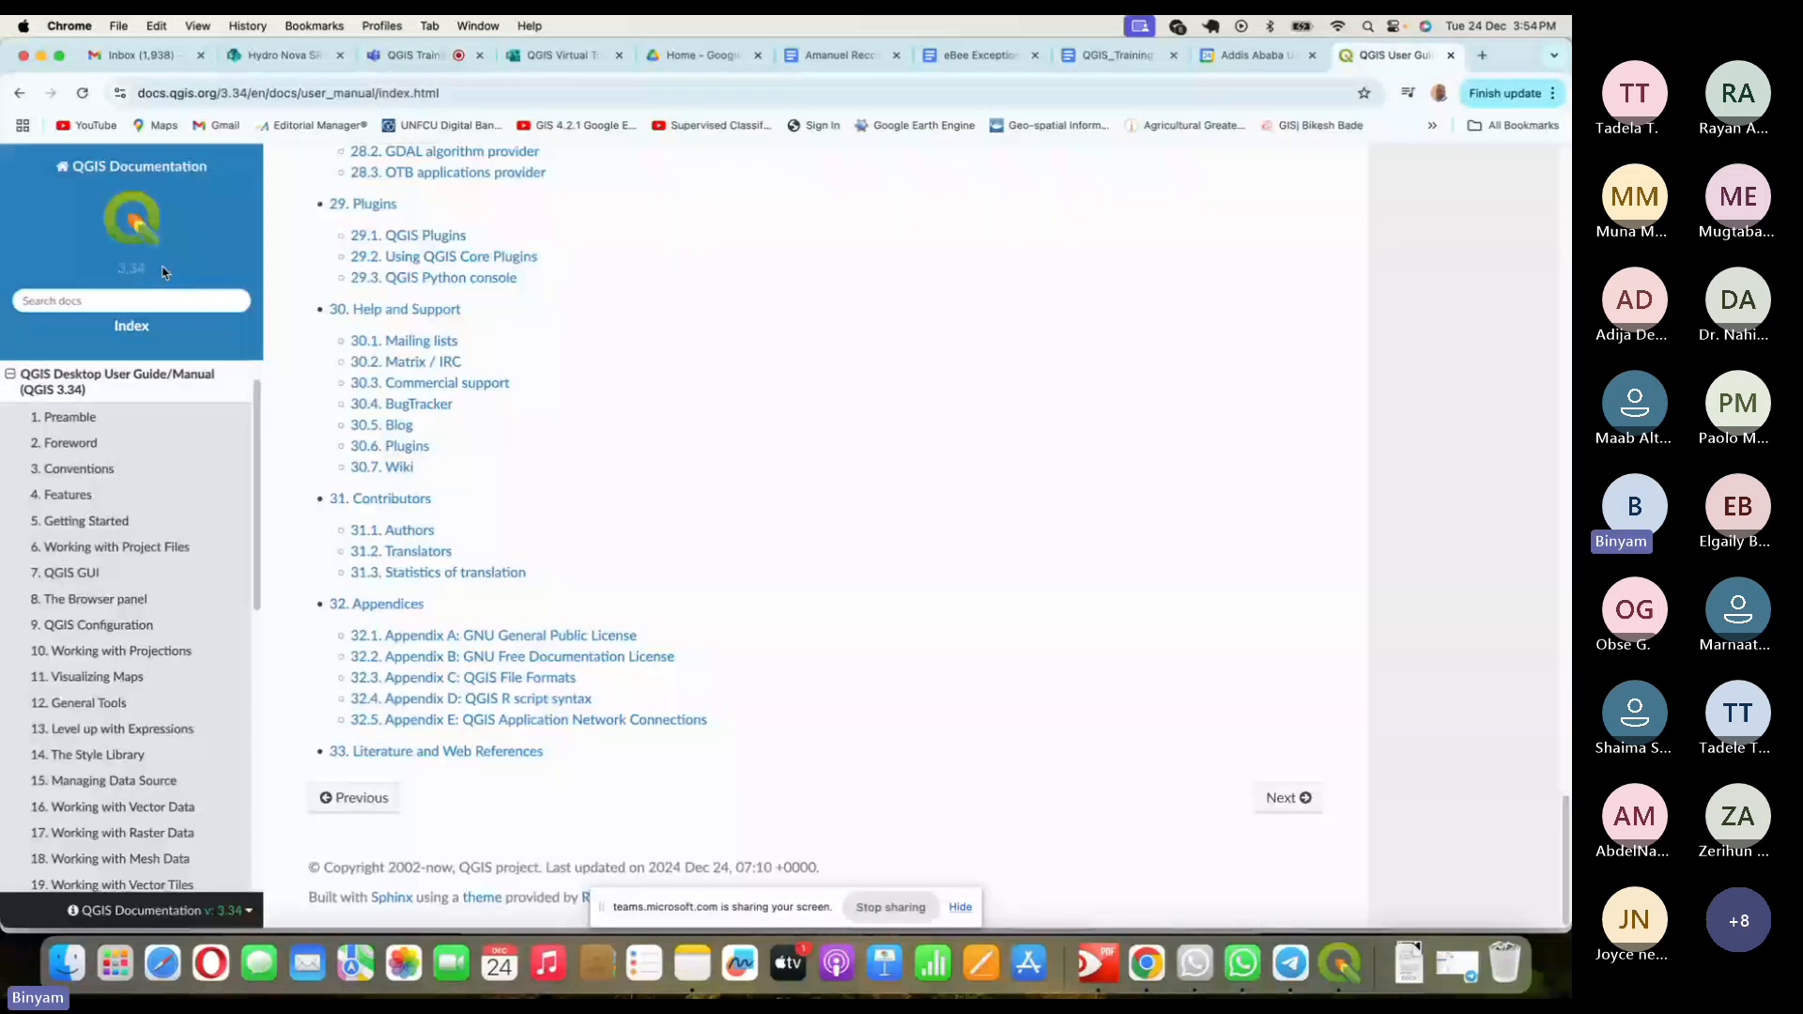
scroll(729, 351, "up", 15)
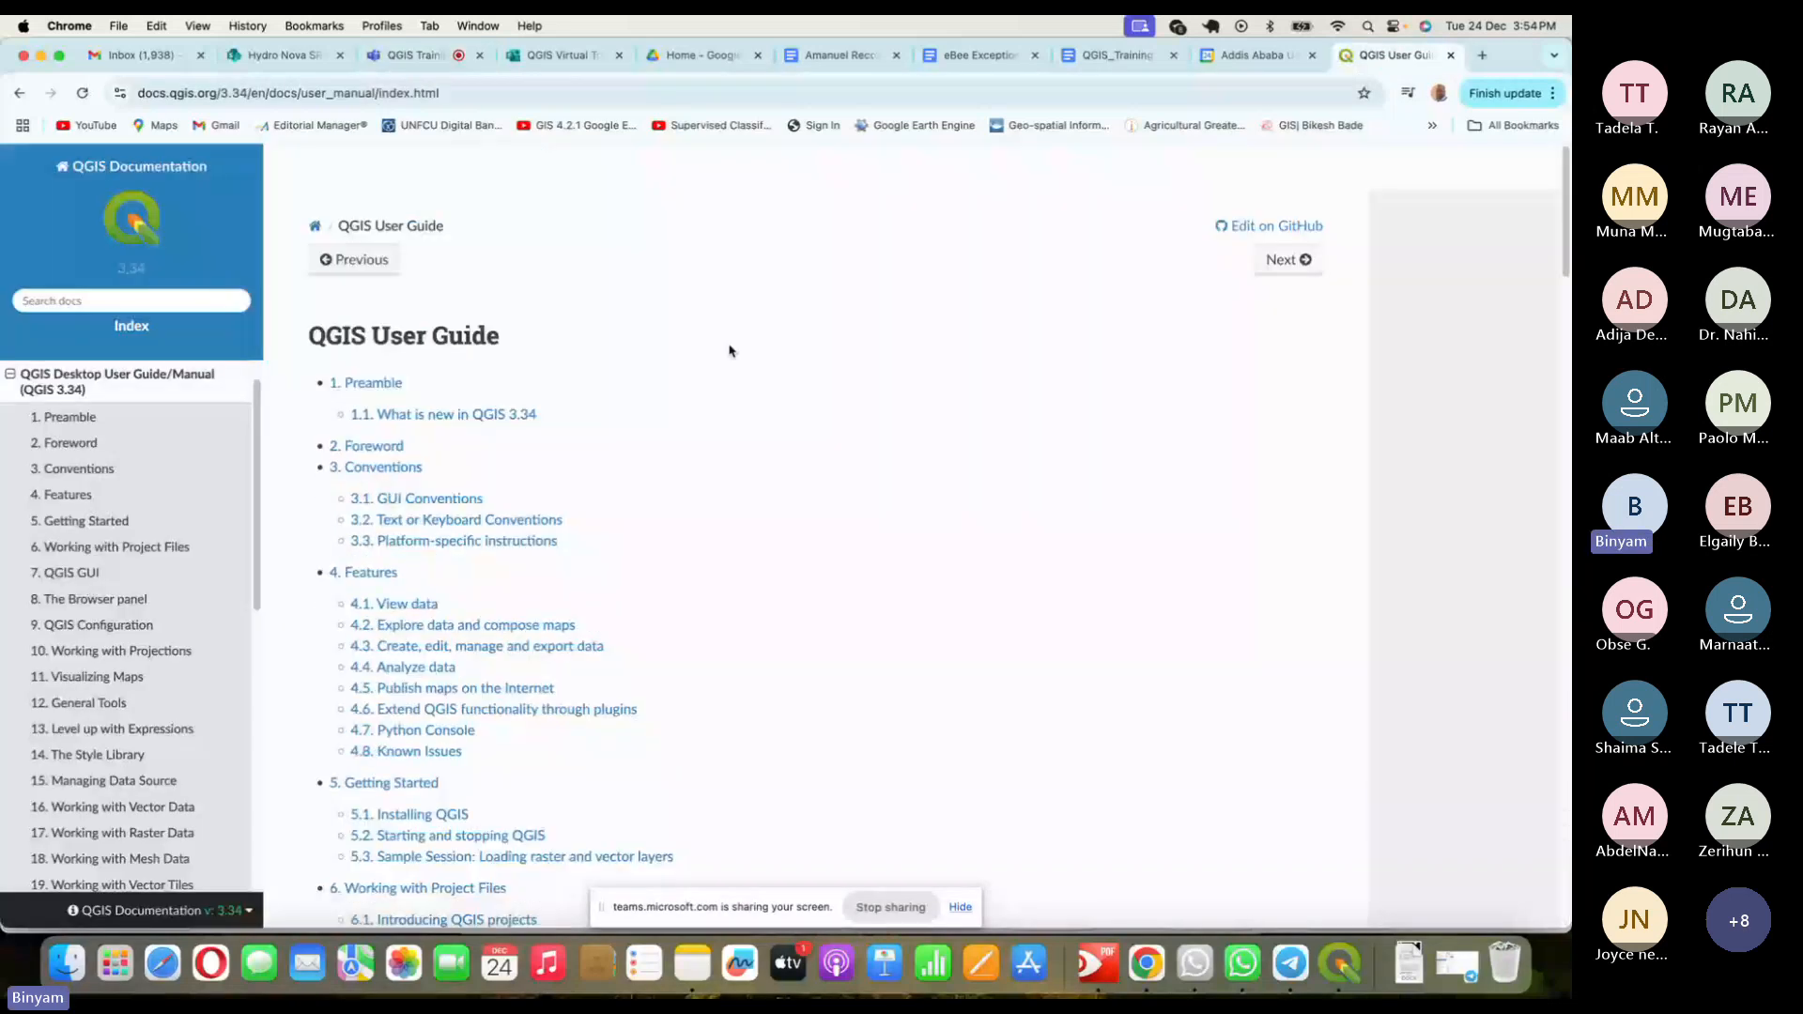
scroll(729, 351, "down", 1)
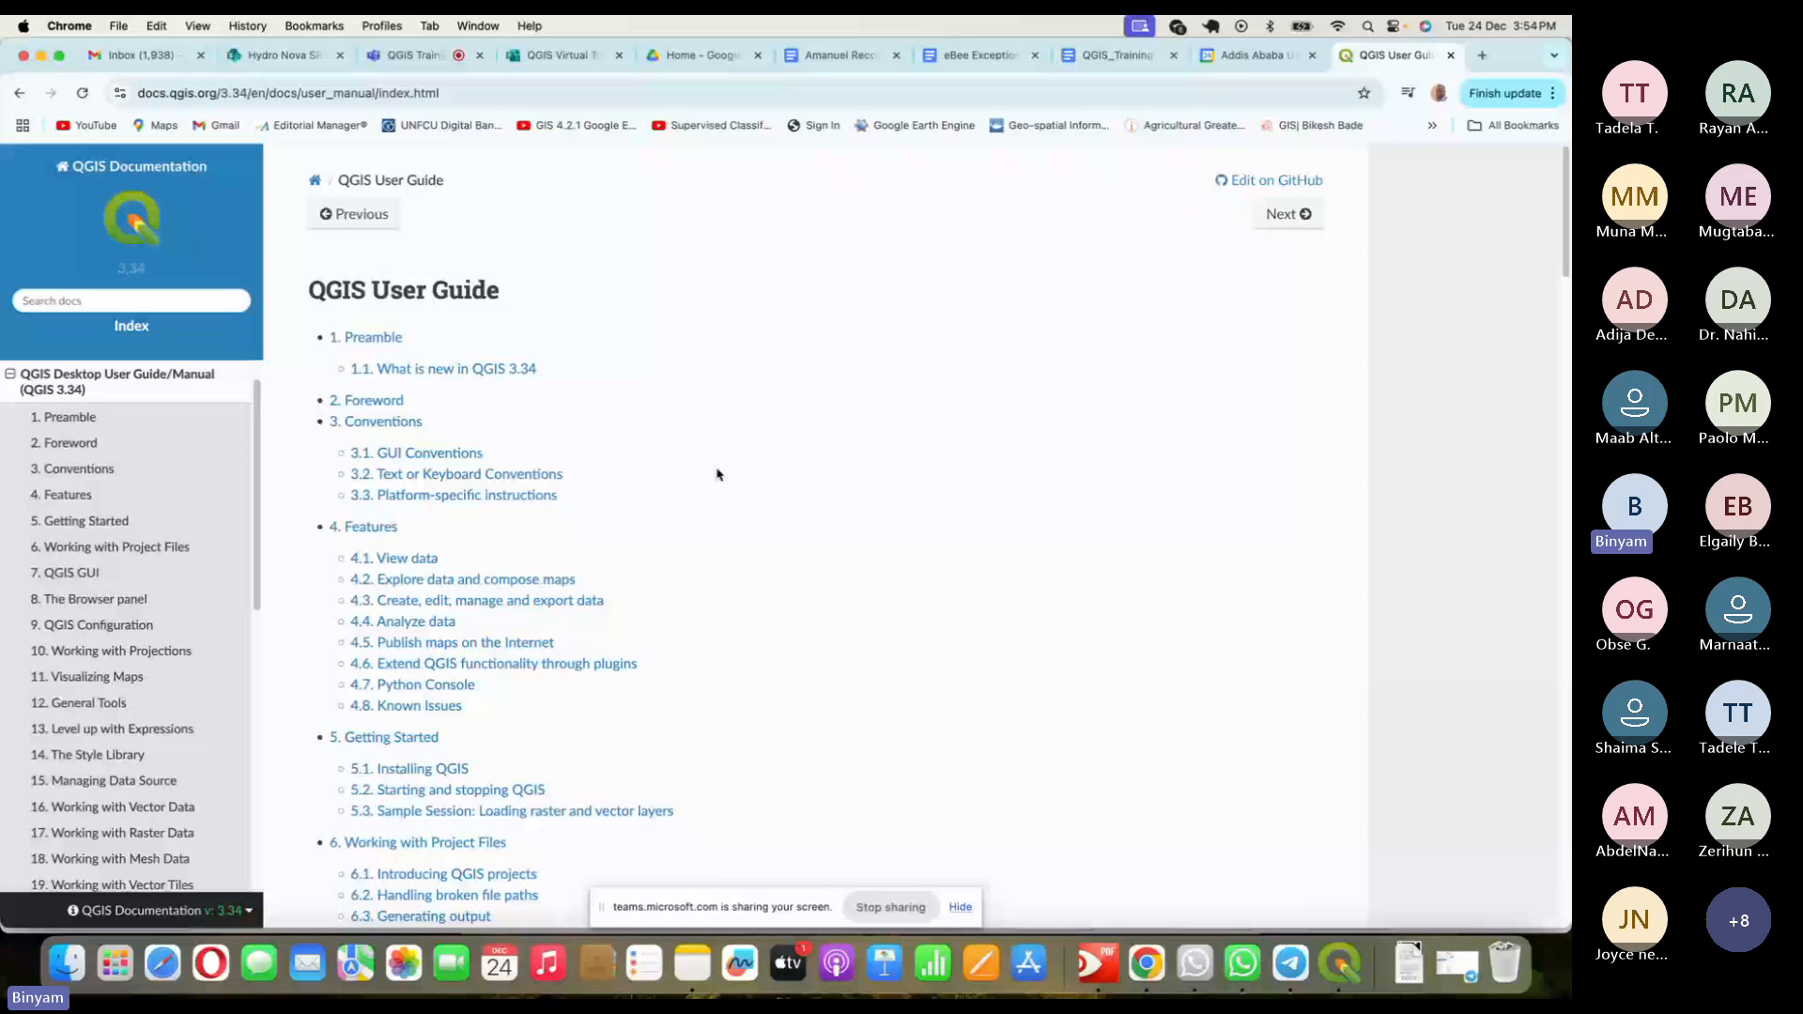
scroll(723, 488, "down", 15)
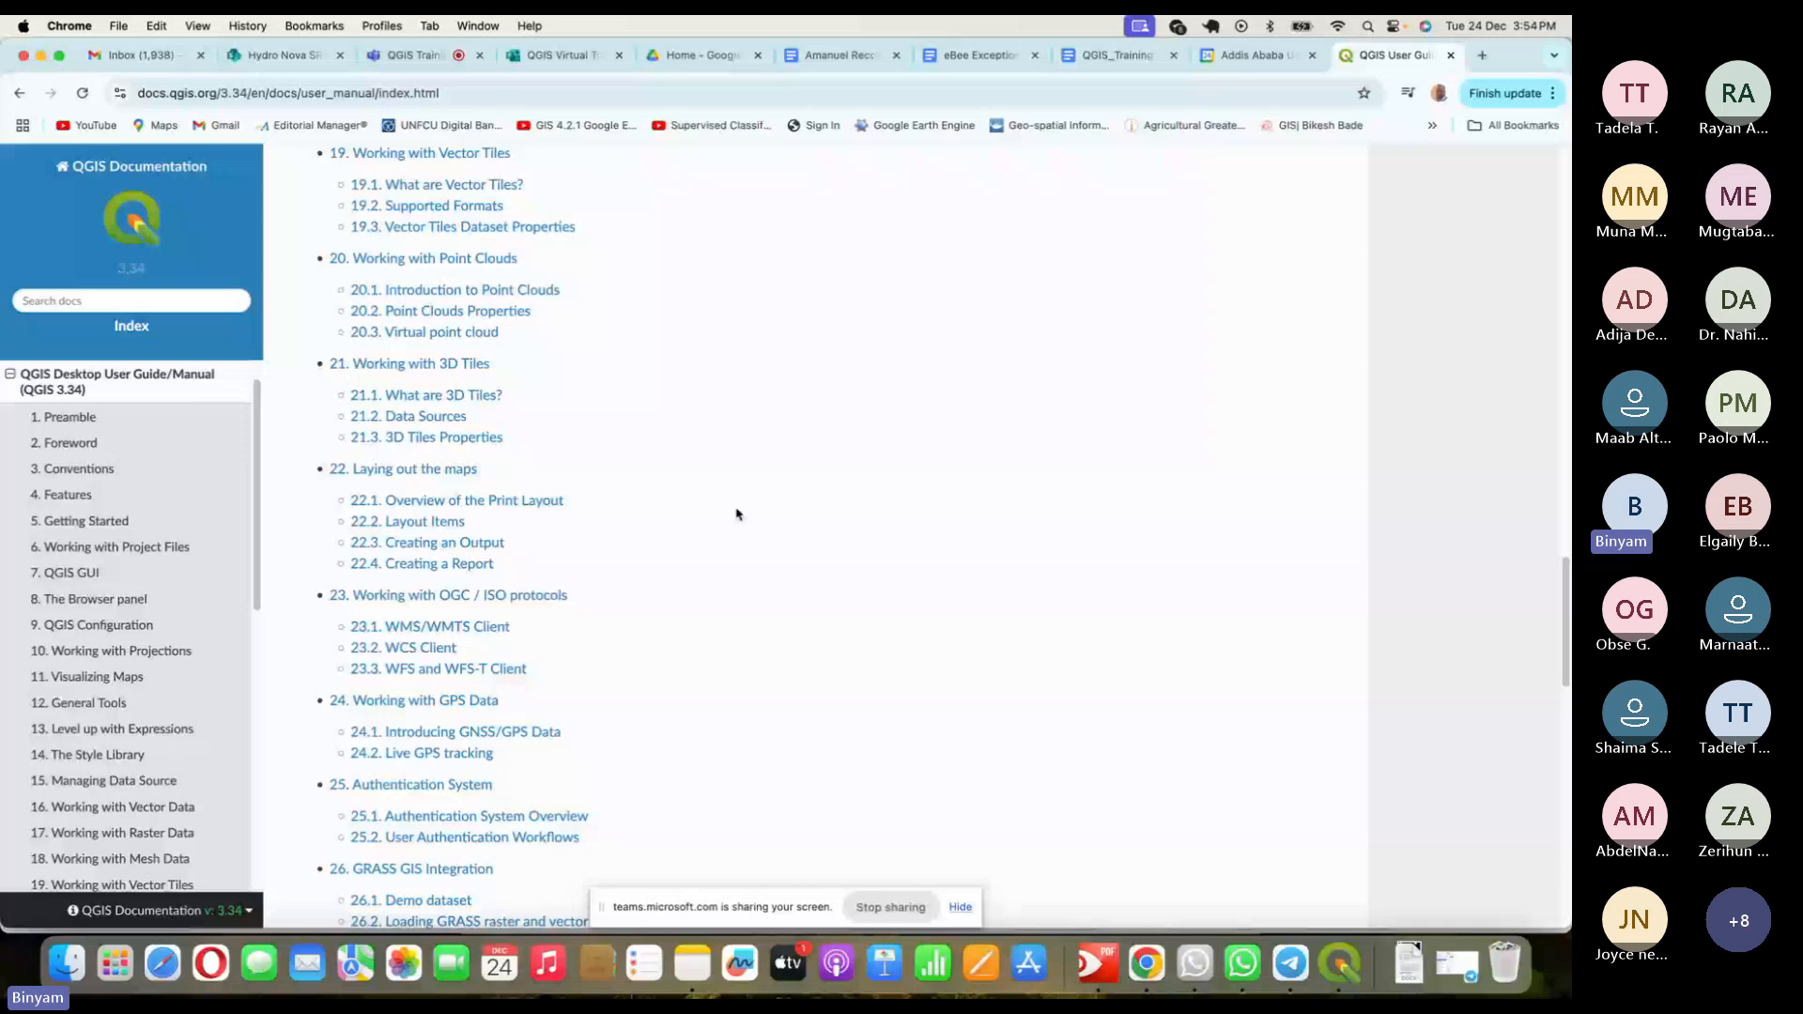
scroll(736, 514, "down", 5)
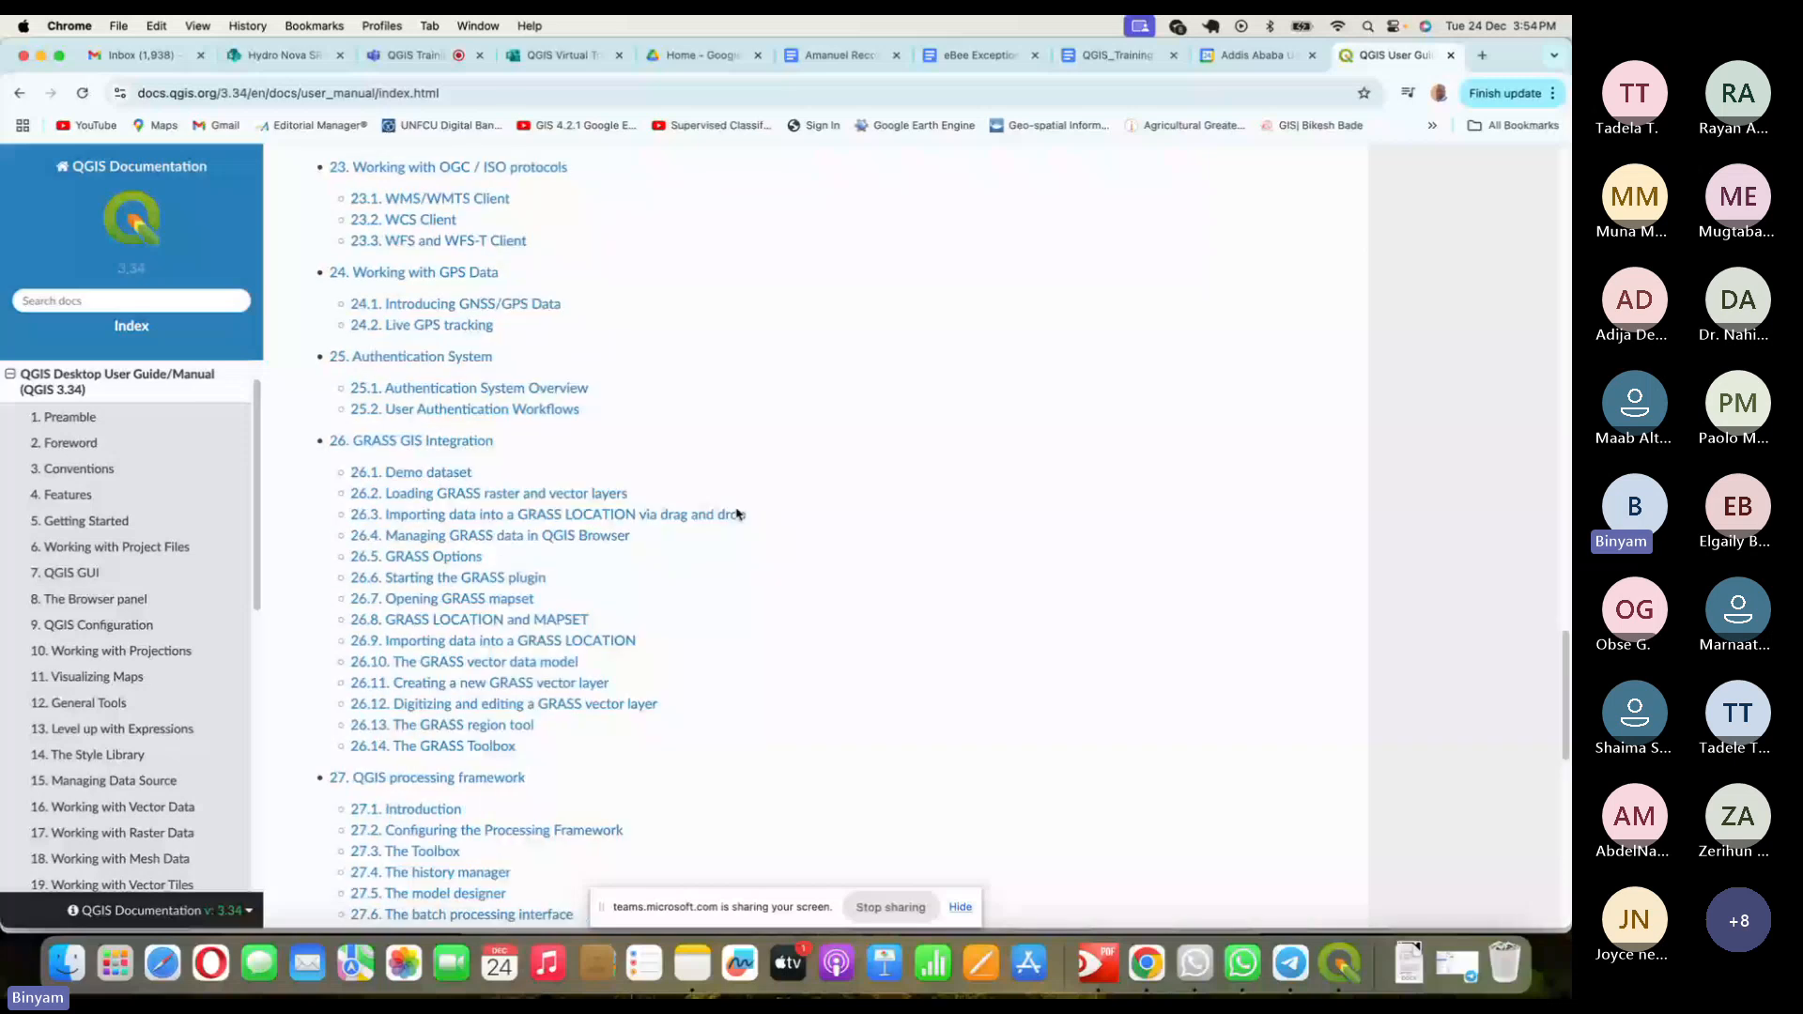
left_click(106, 299)
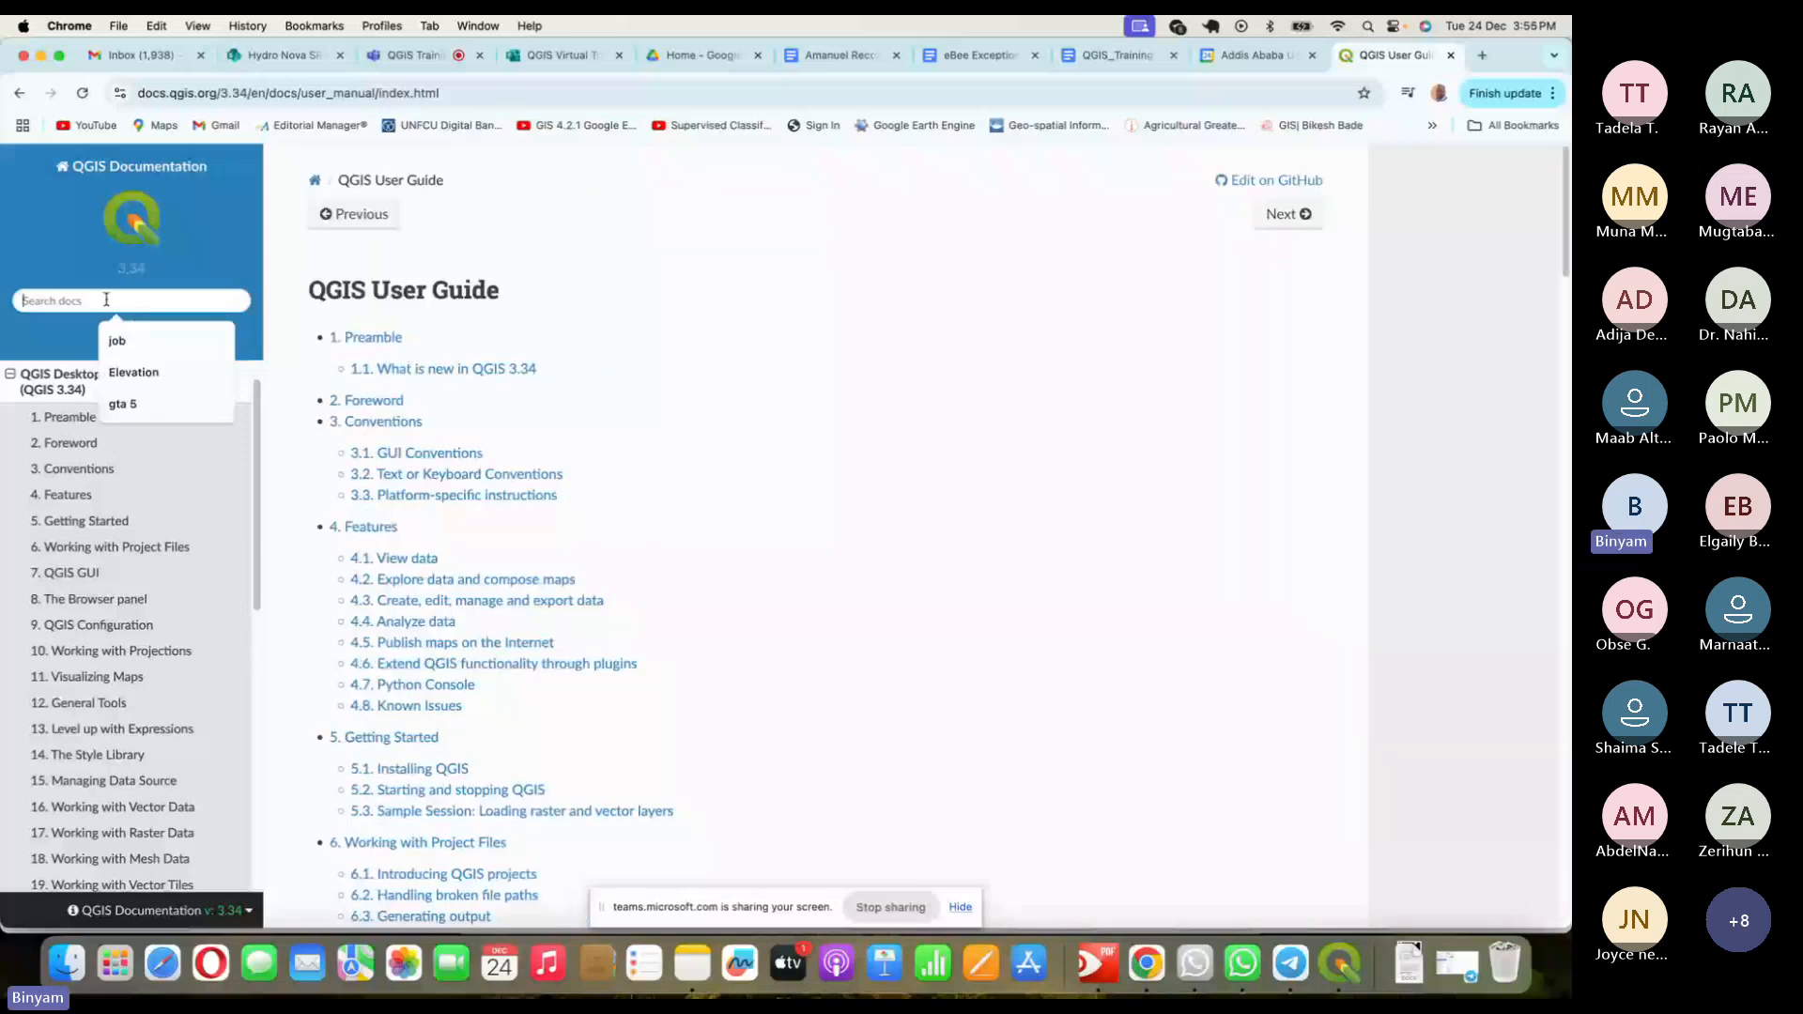
scroll(147, 600, "down", 2)
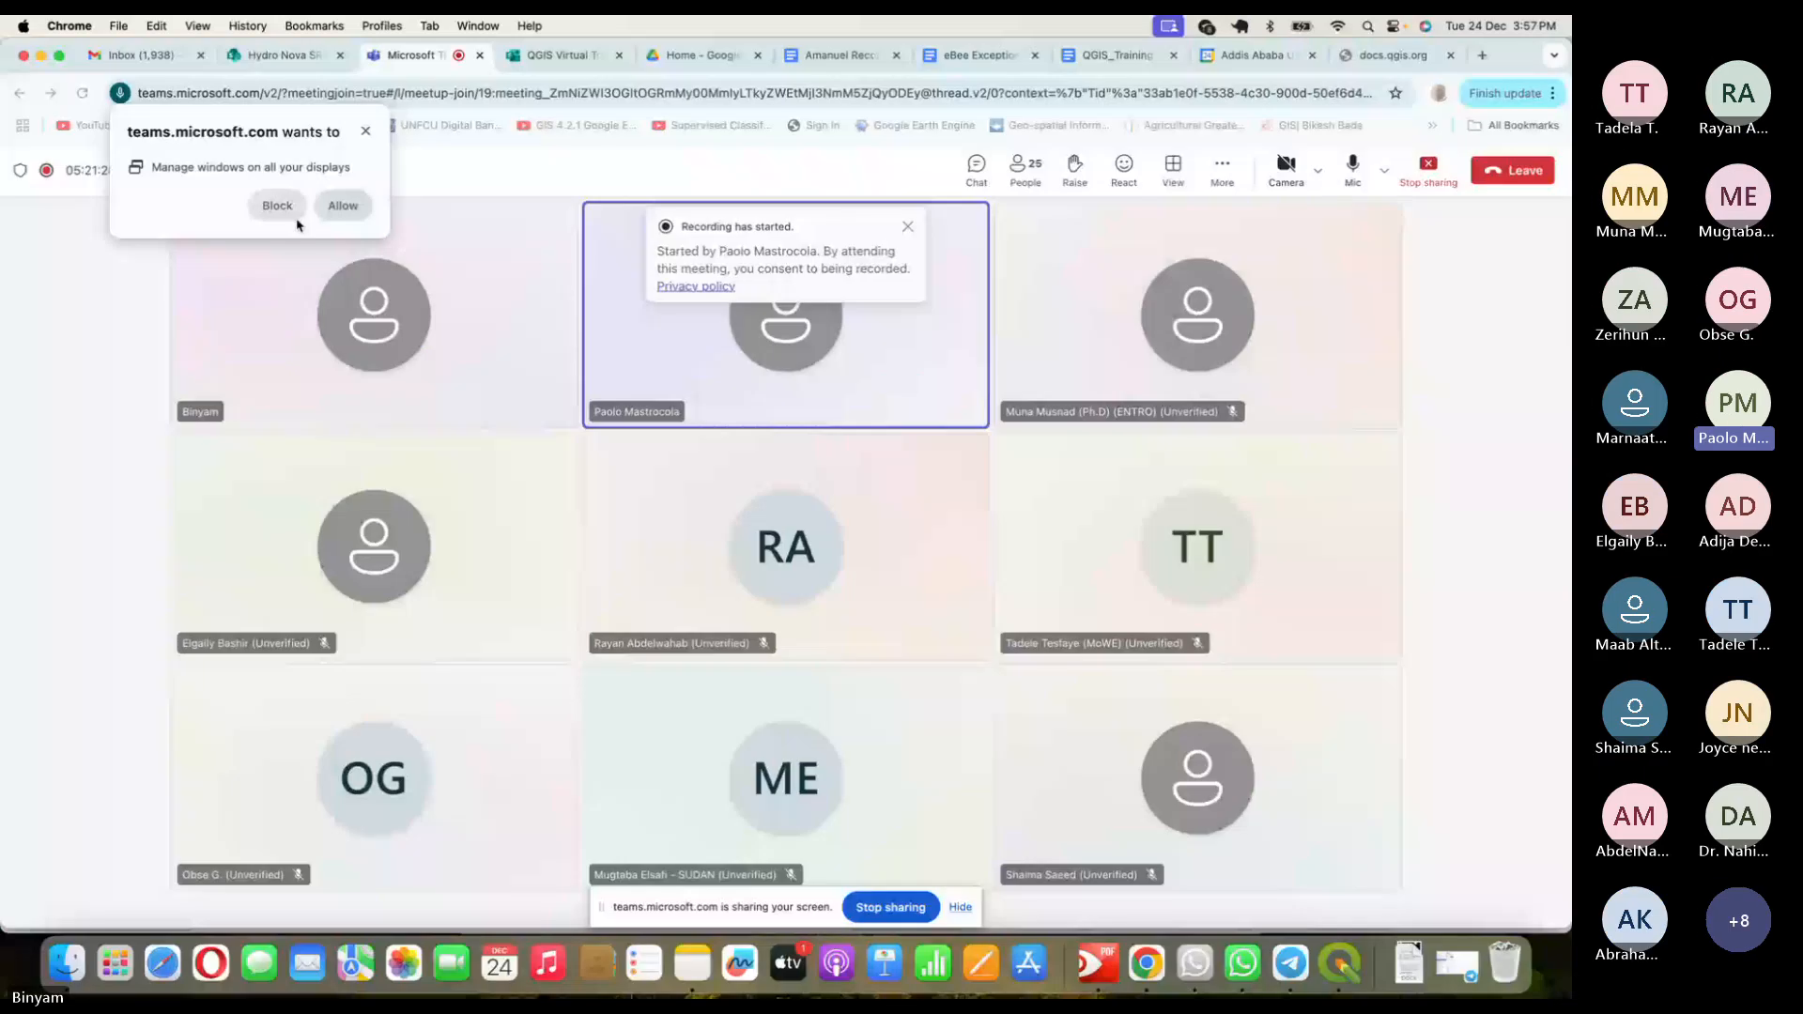
- Block the multi-display window permission, glance at the QGIS layout, and return to the meeting
left_click(291, 209)
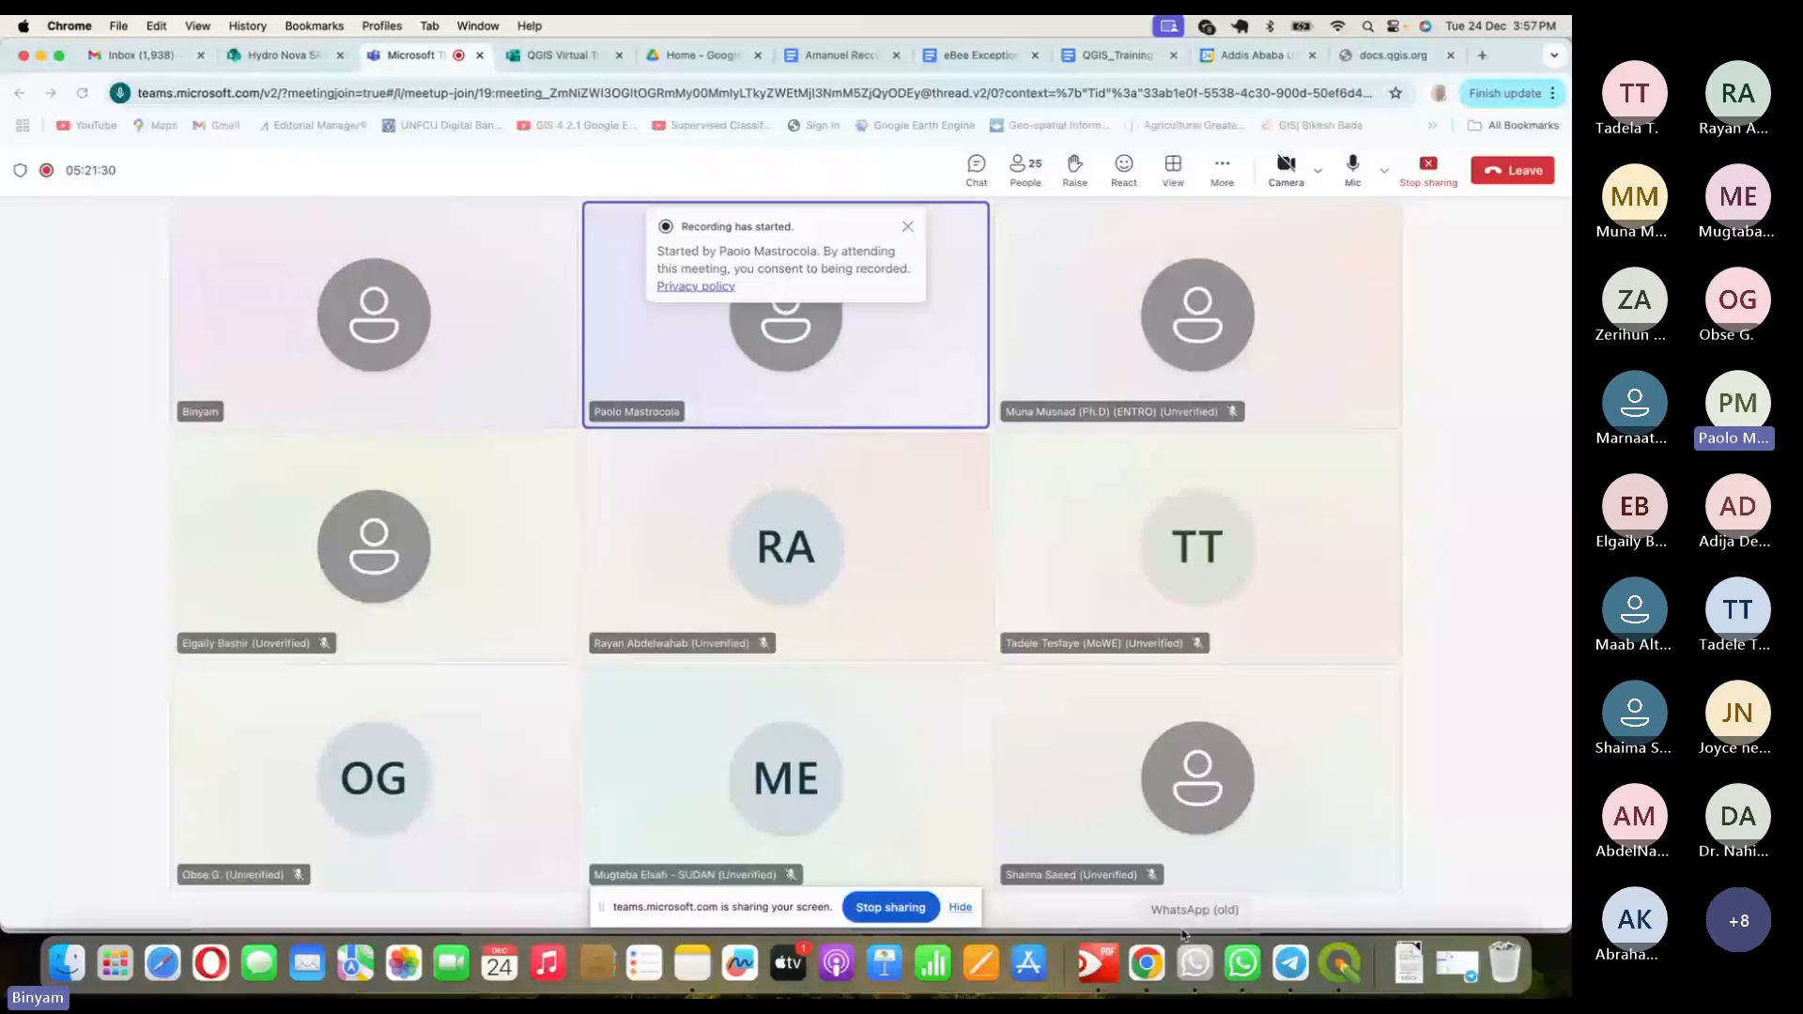
left_click(1324, 971)
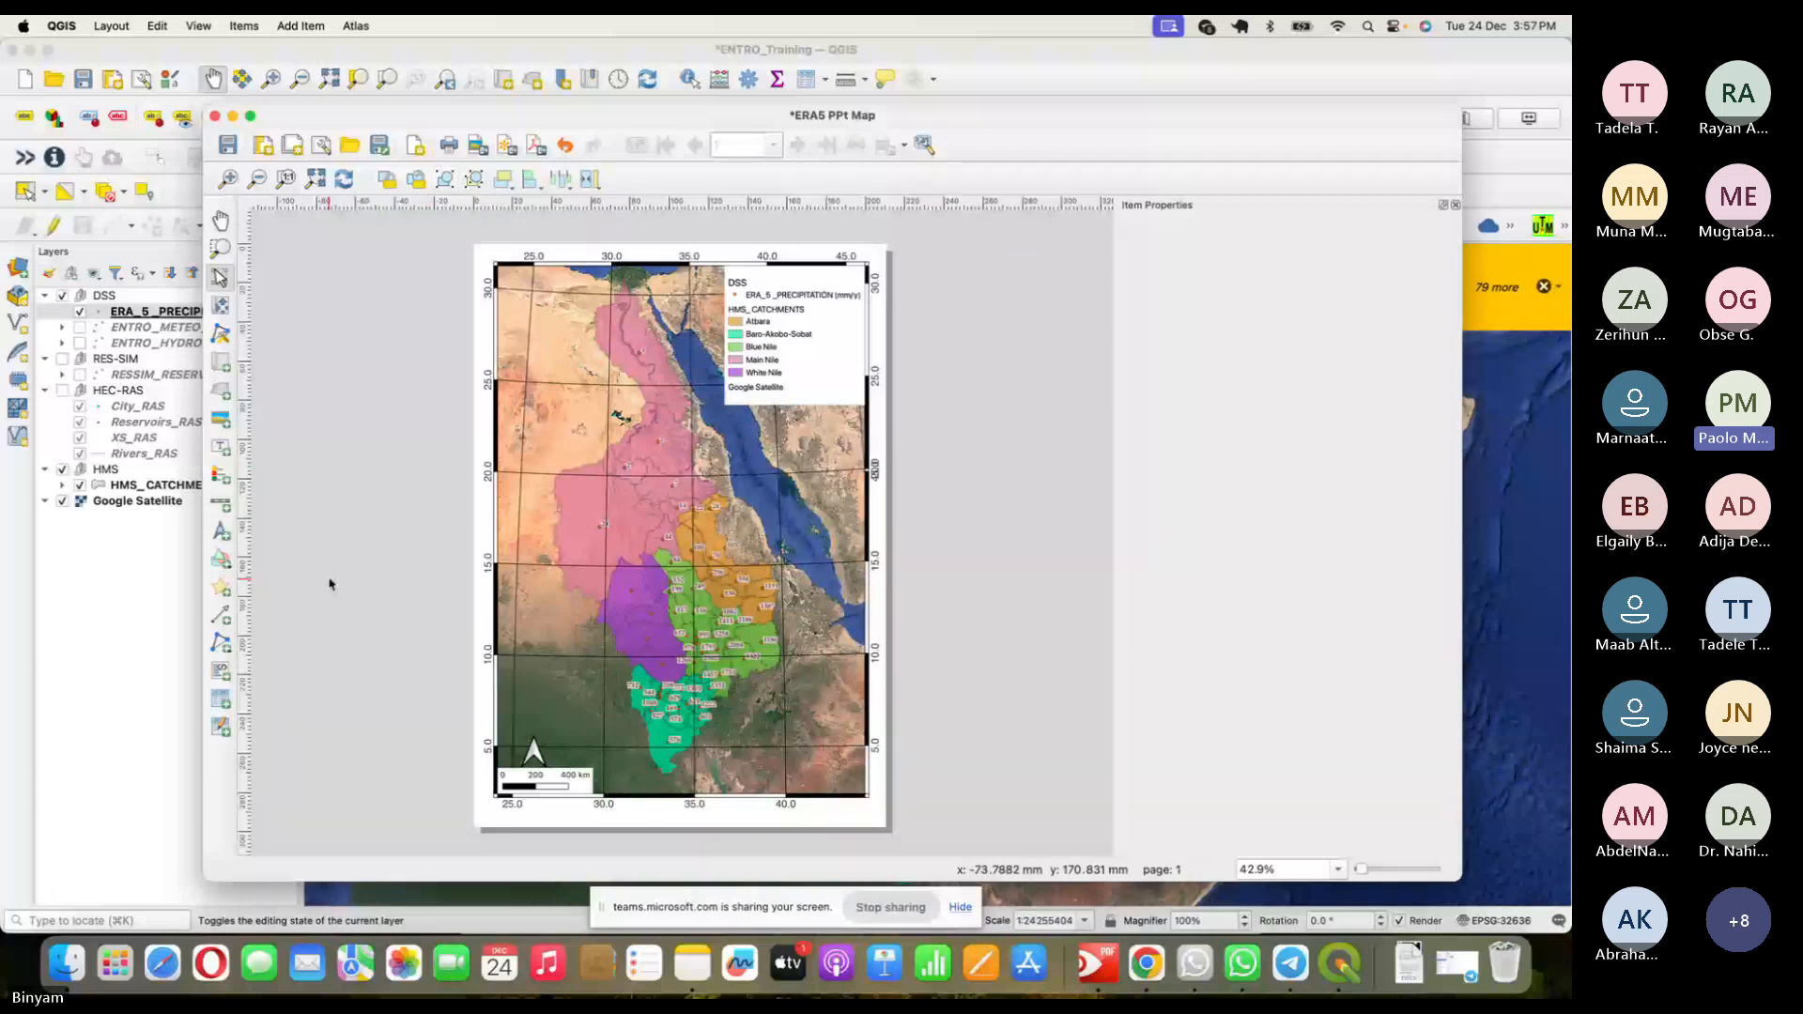
key("super+Tab")
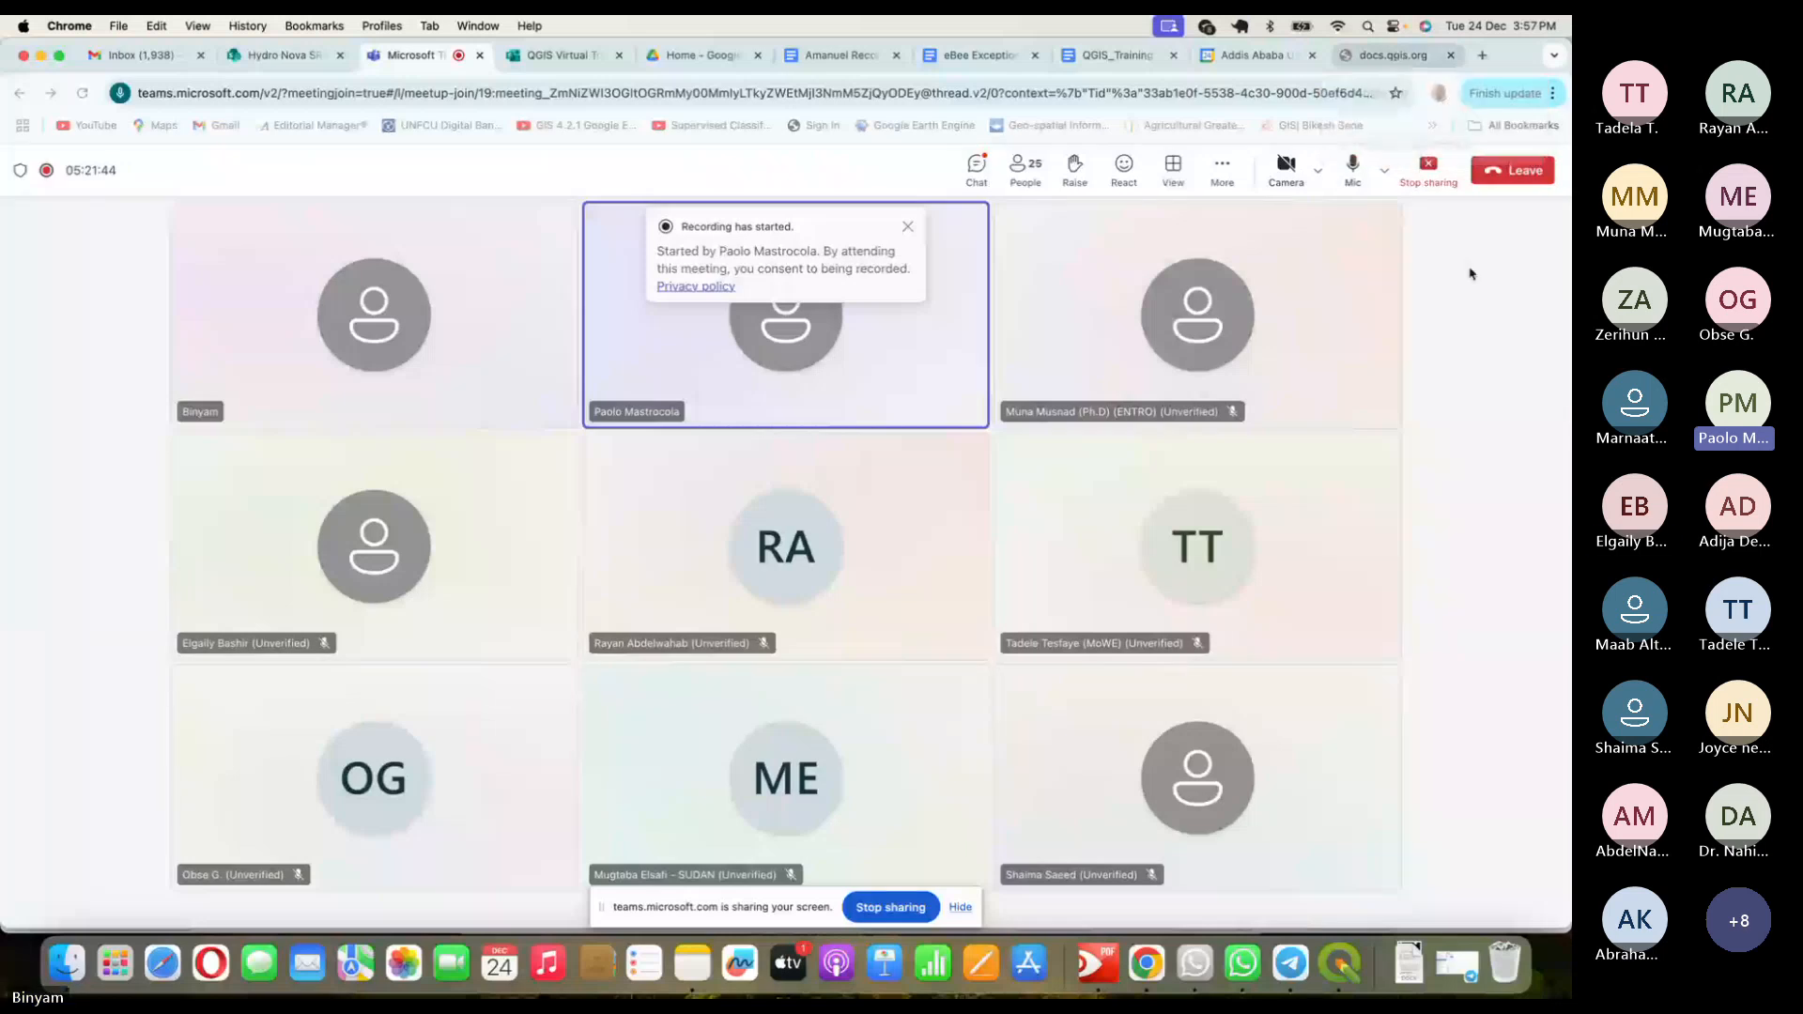
- Reload and scroll the Legend Item docs page, open the Layout Items overview, then go back to Teams
left_click(1389, 56)
left_click(534, 92)
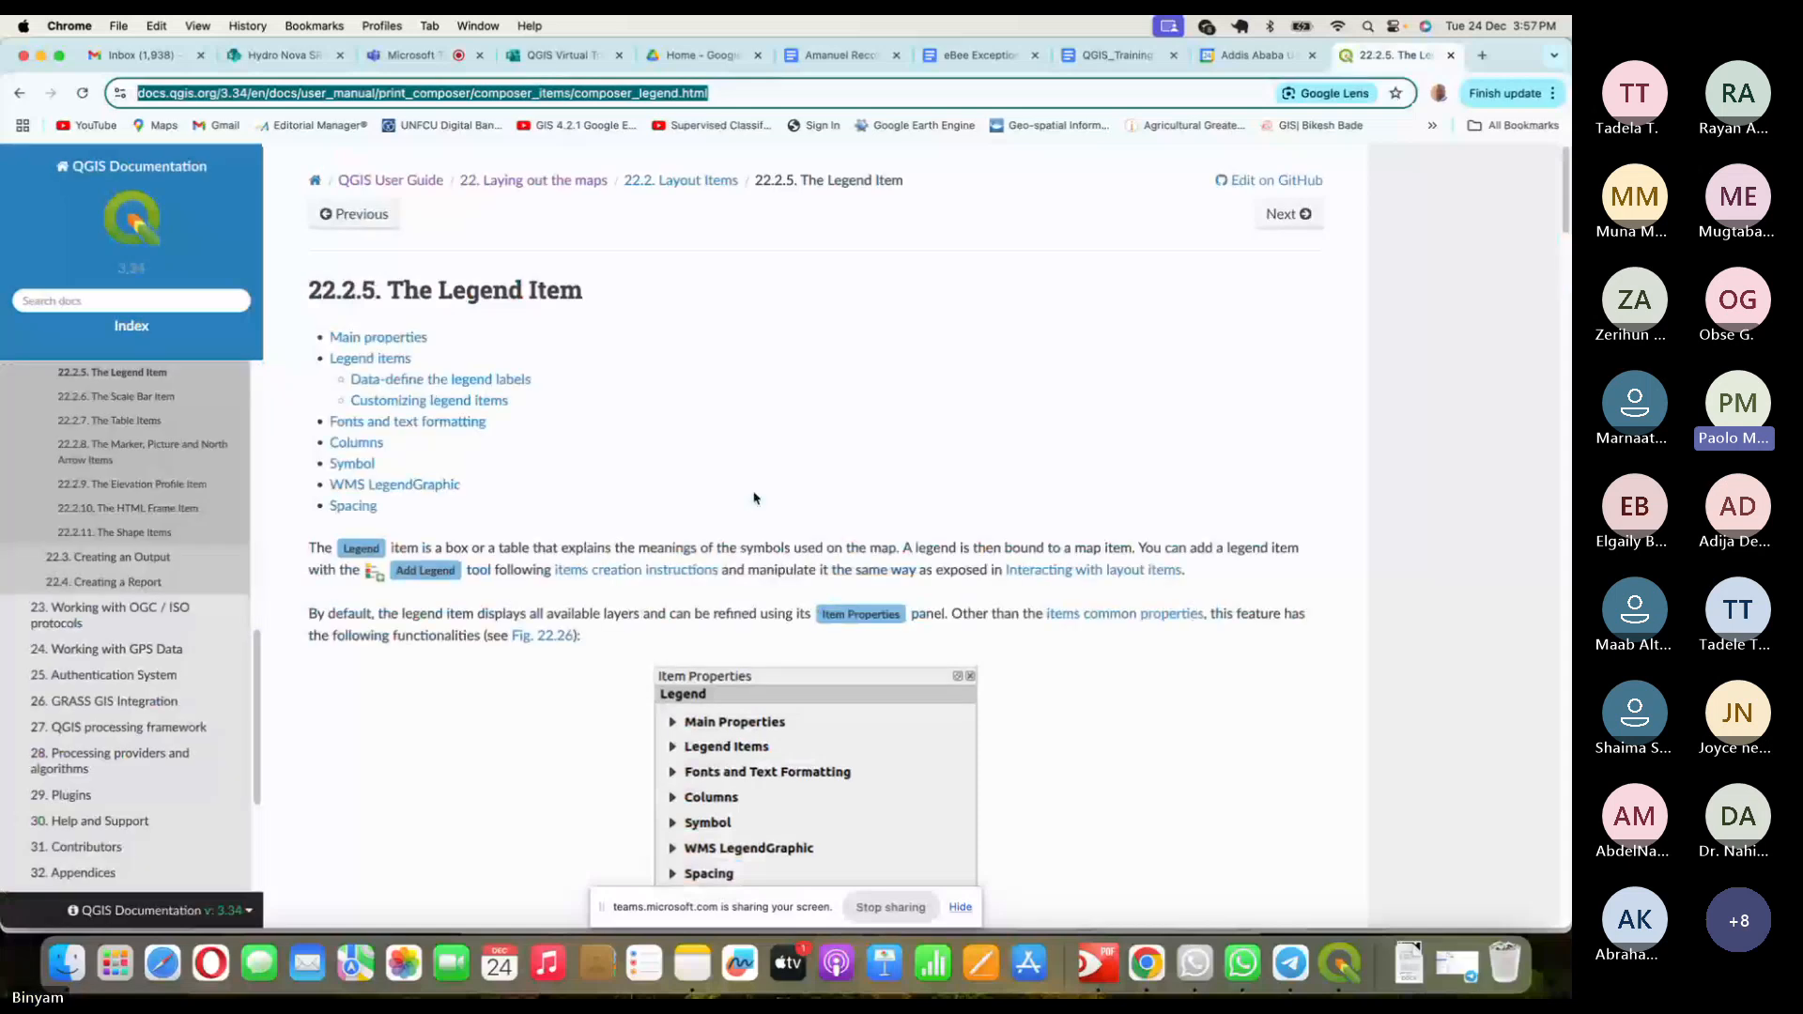
scroll(754, 497, "down", 3)
scroll(706, 521, "down", 15)
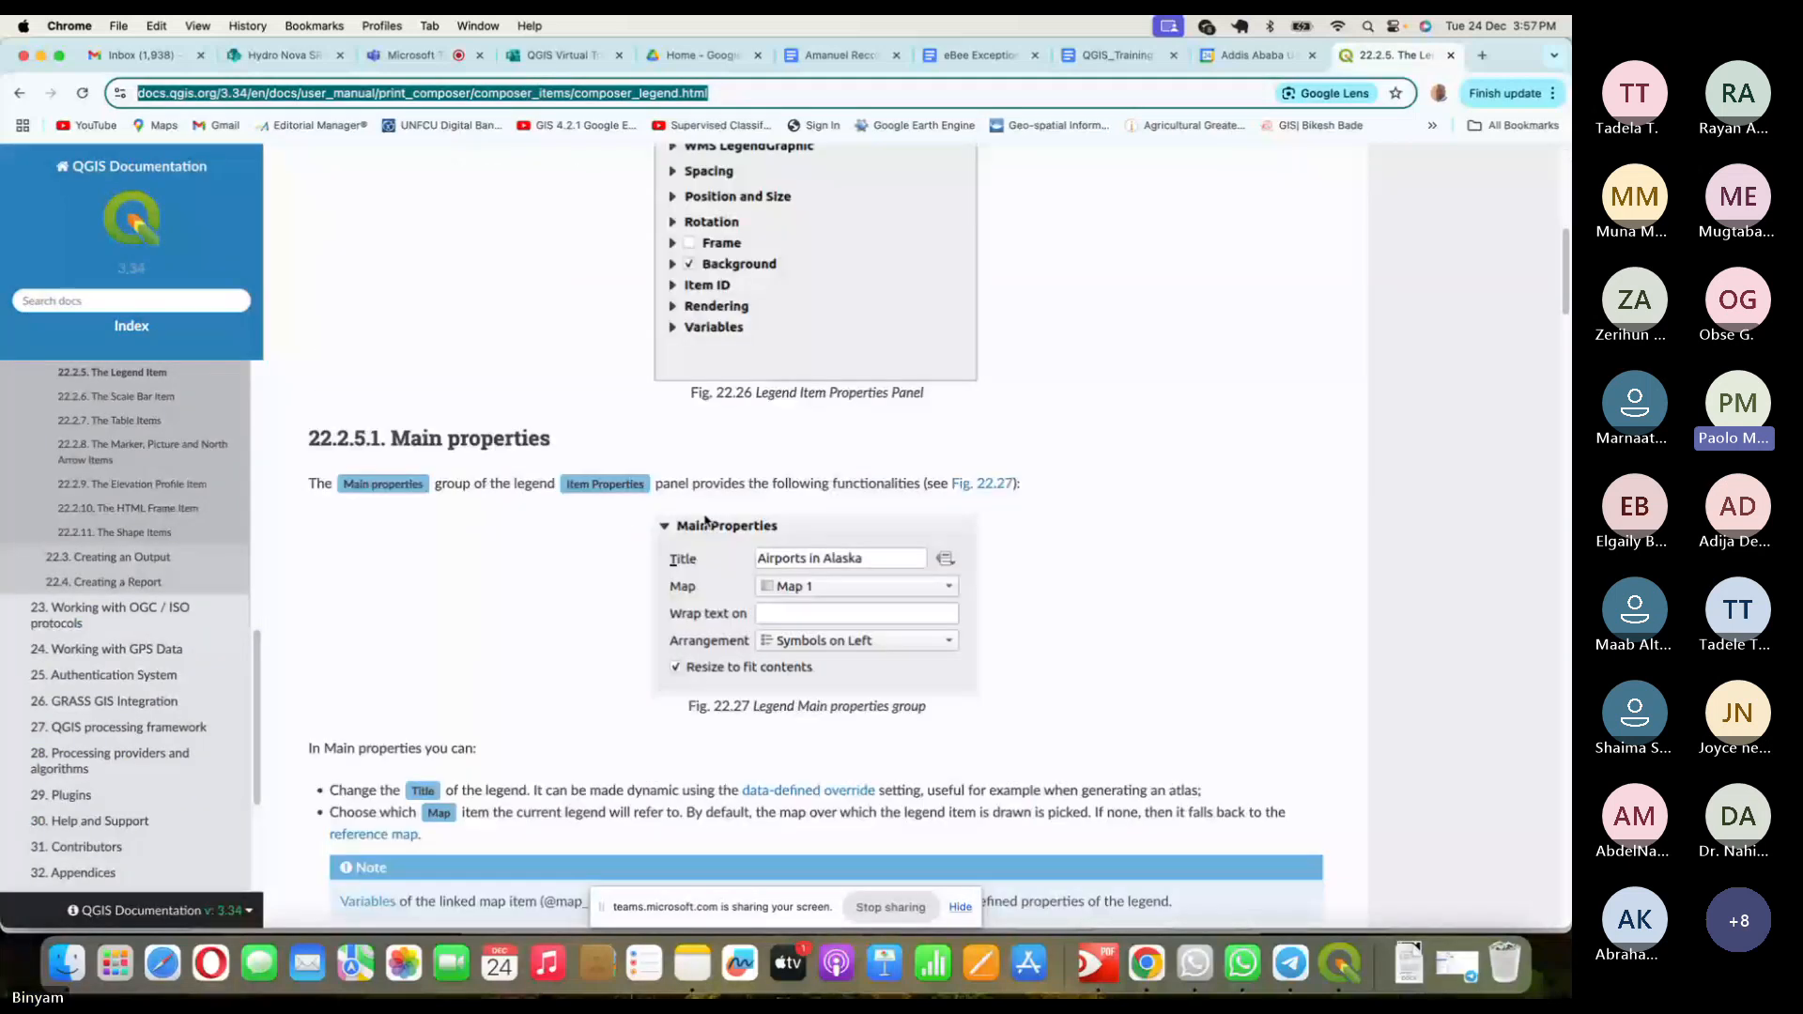
scroll(705, 520, "down", 15)
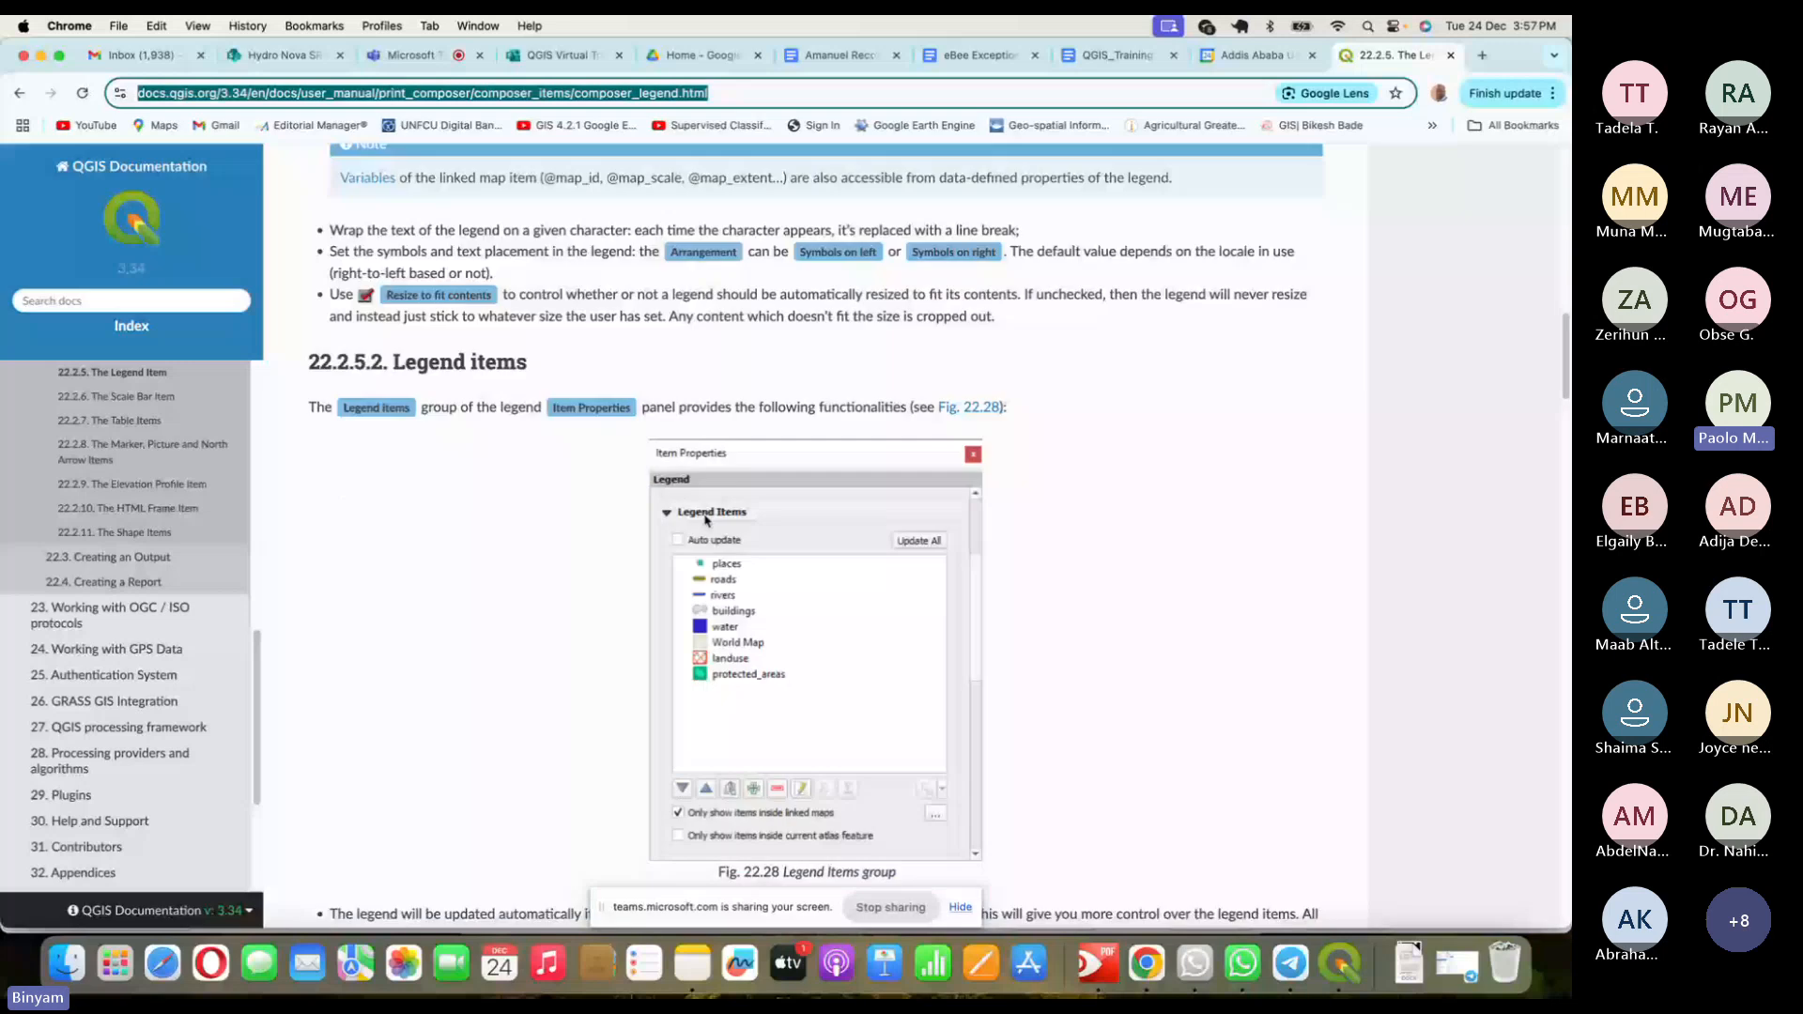
scroll(706, 520, "down", 5)
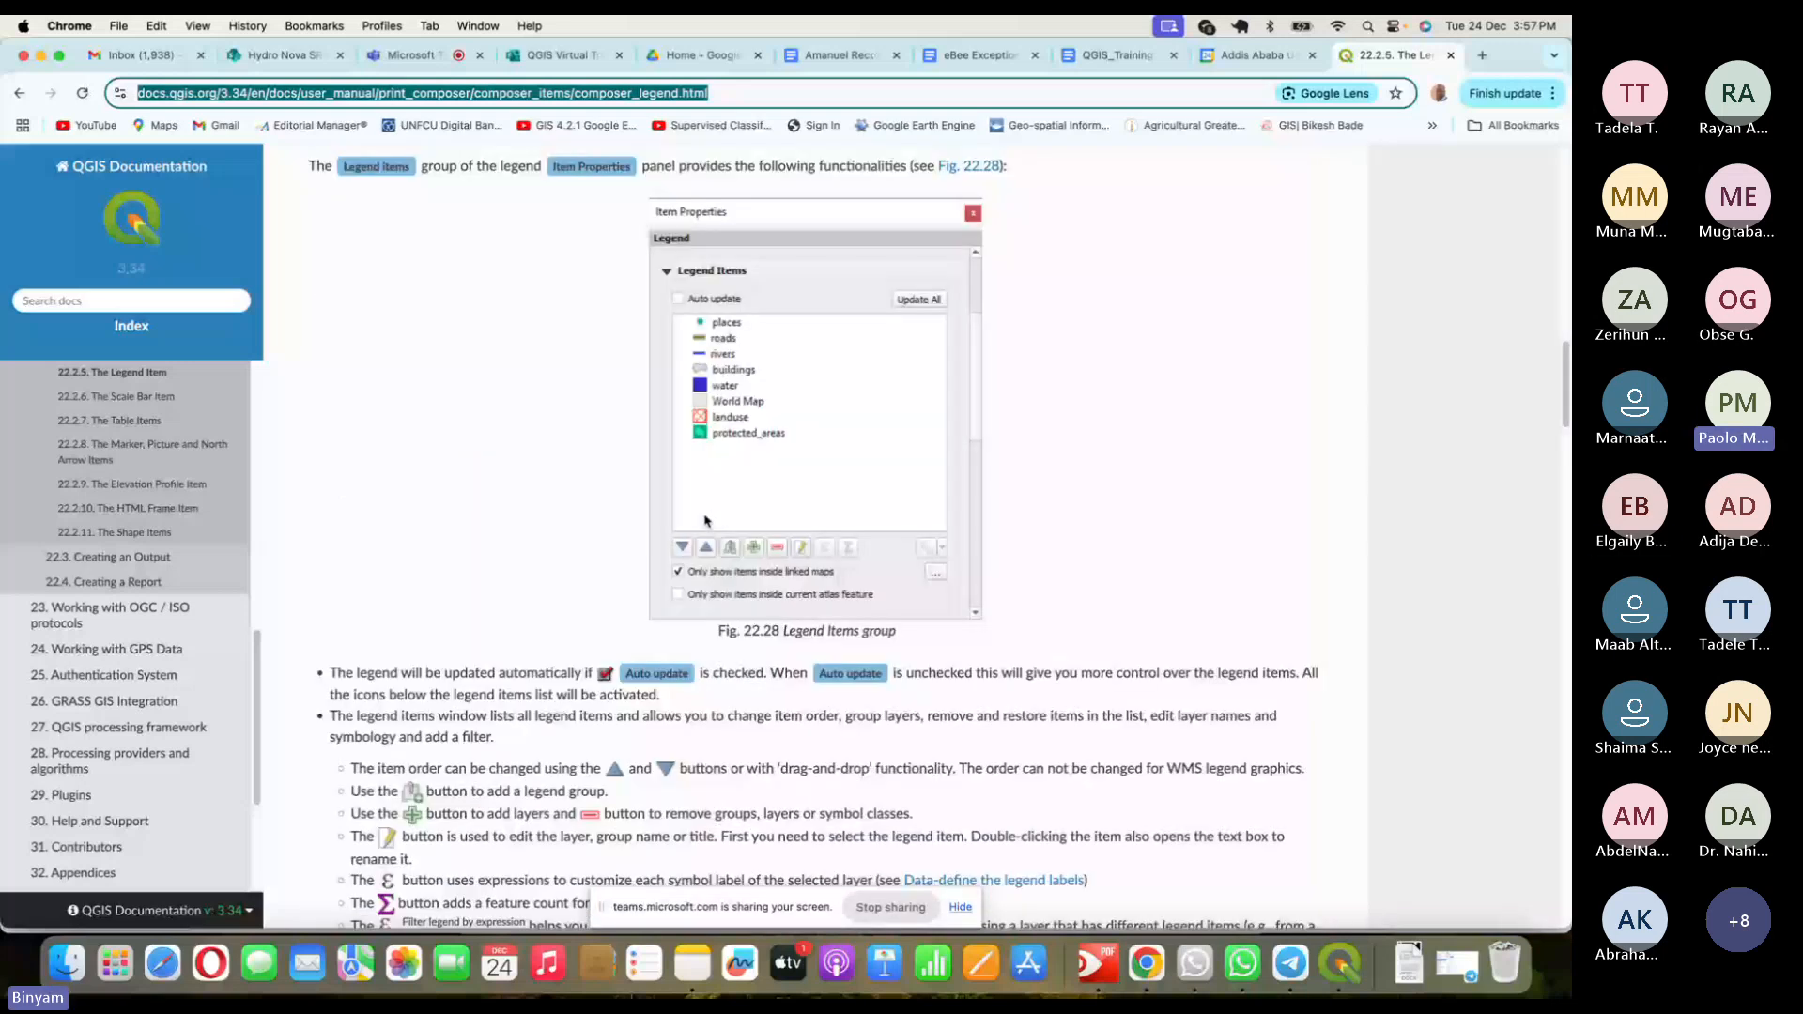
scroll(705, 521, "up", 20)
scroll(705, 520, "up", 10)
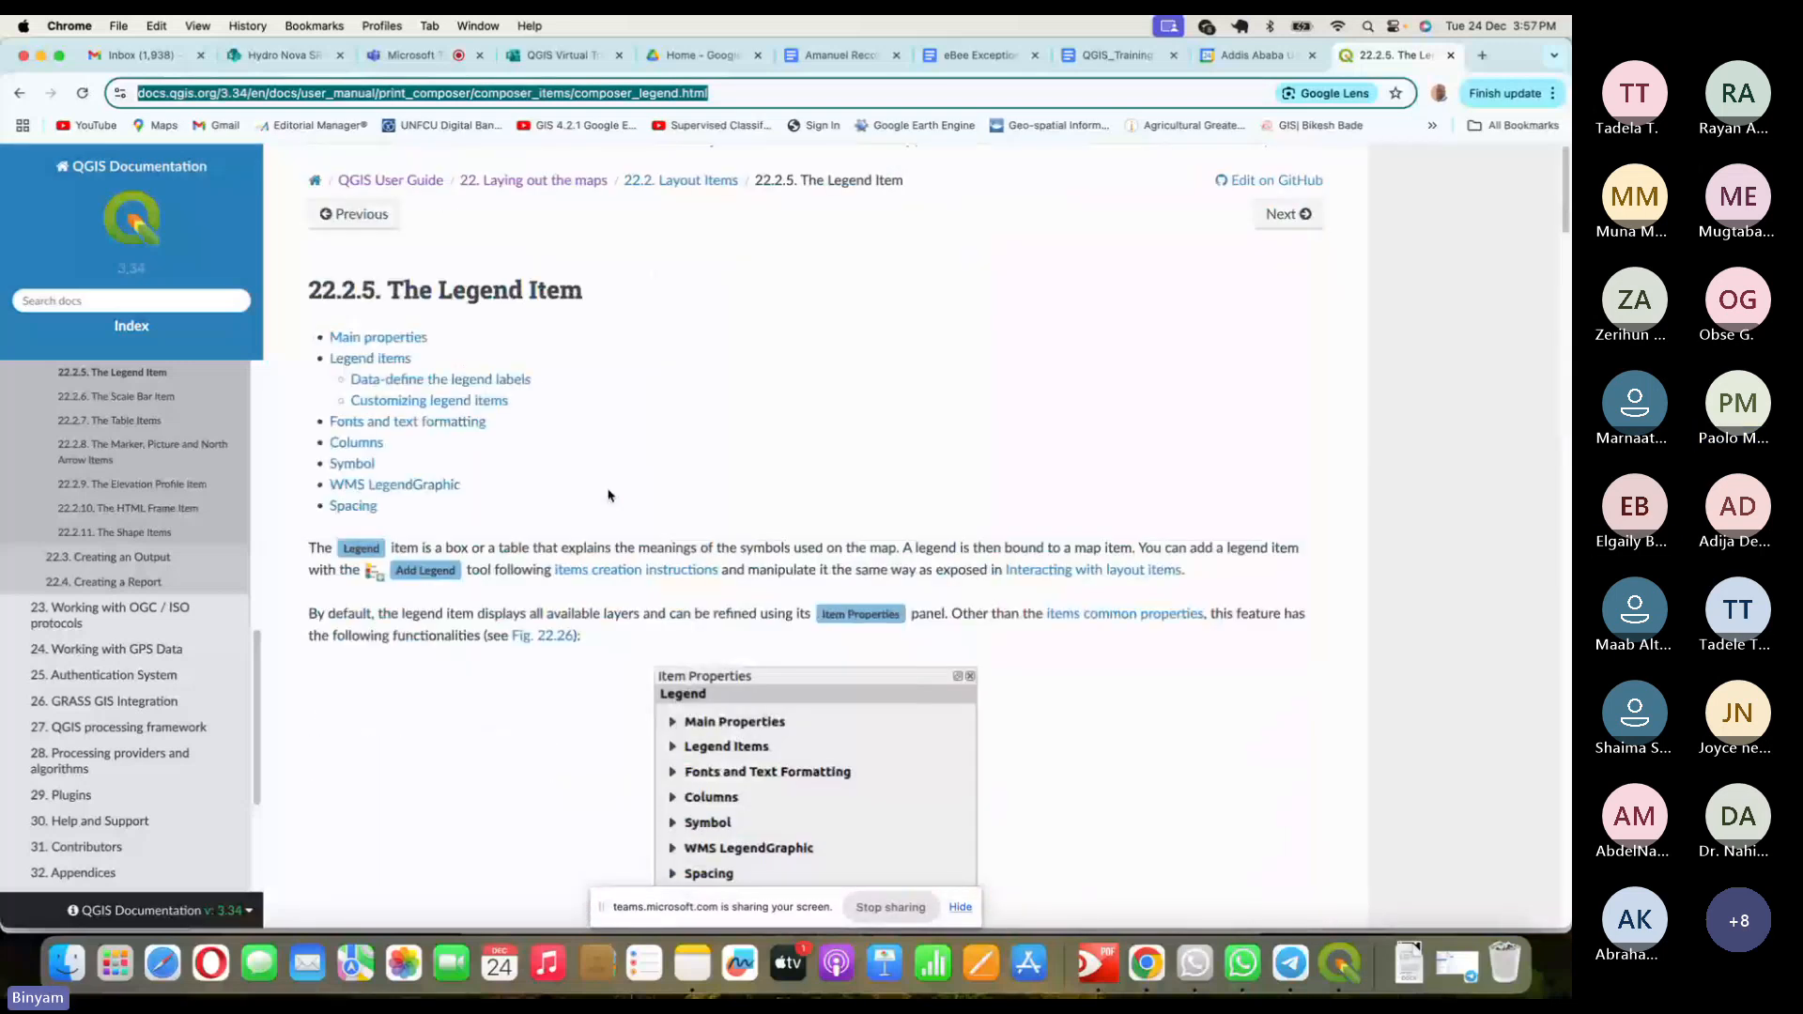
left_click(709, 187)
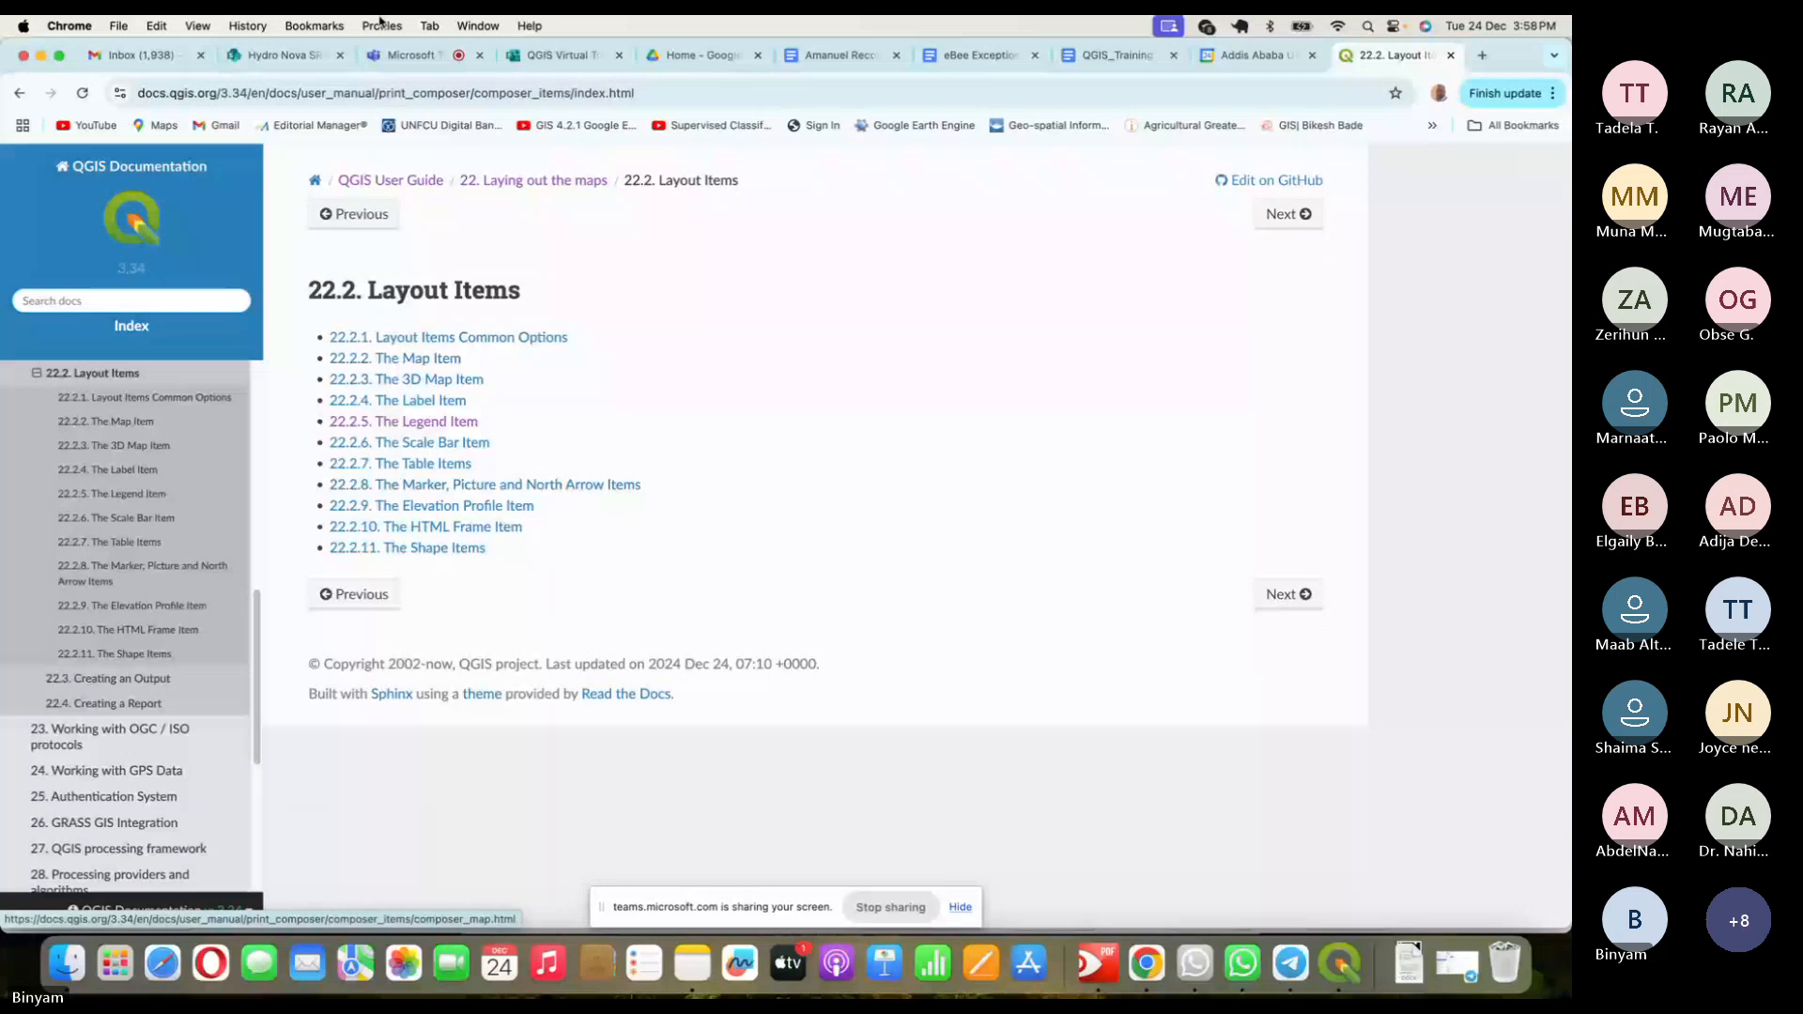
left_click(406, 54)
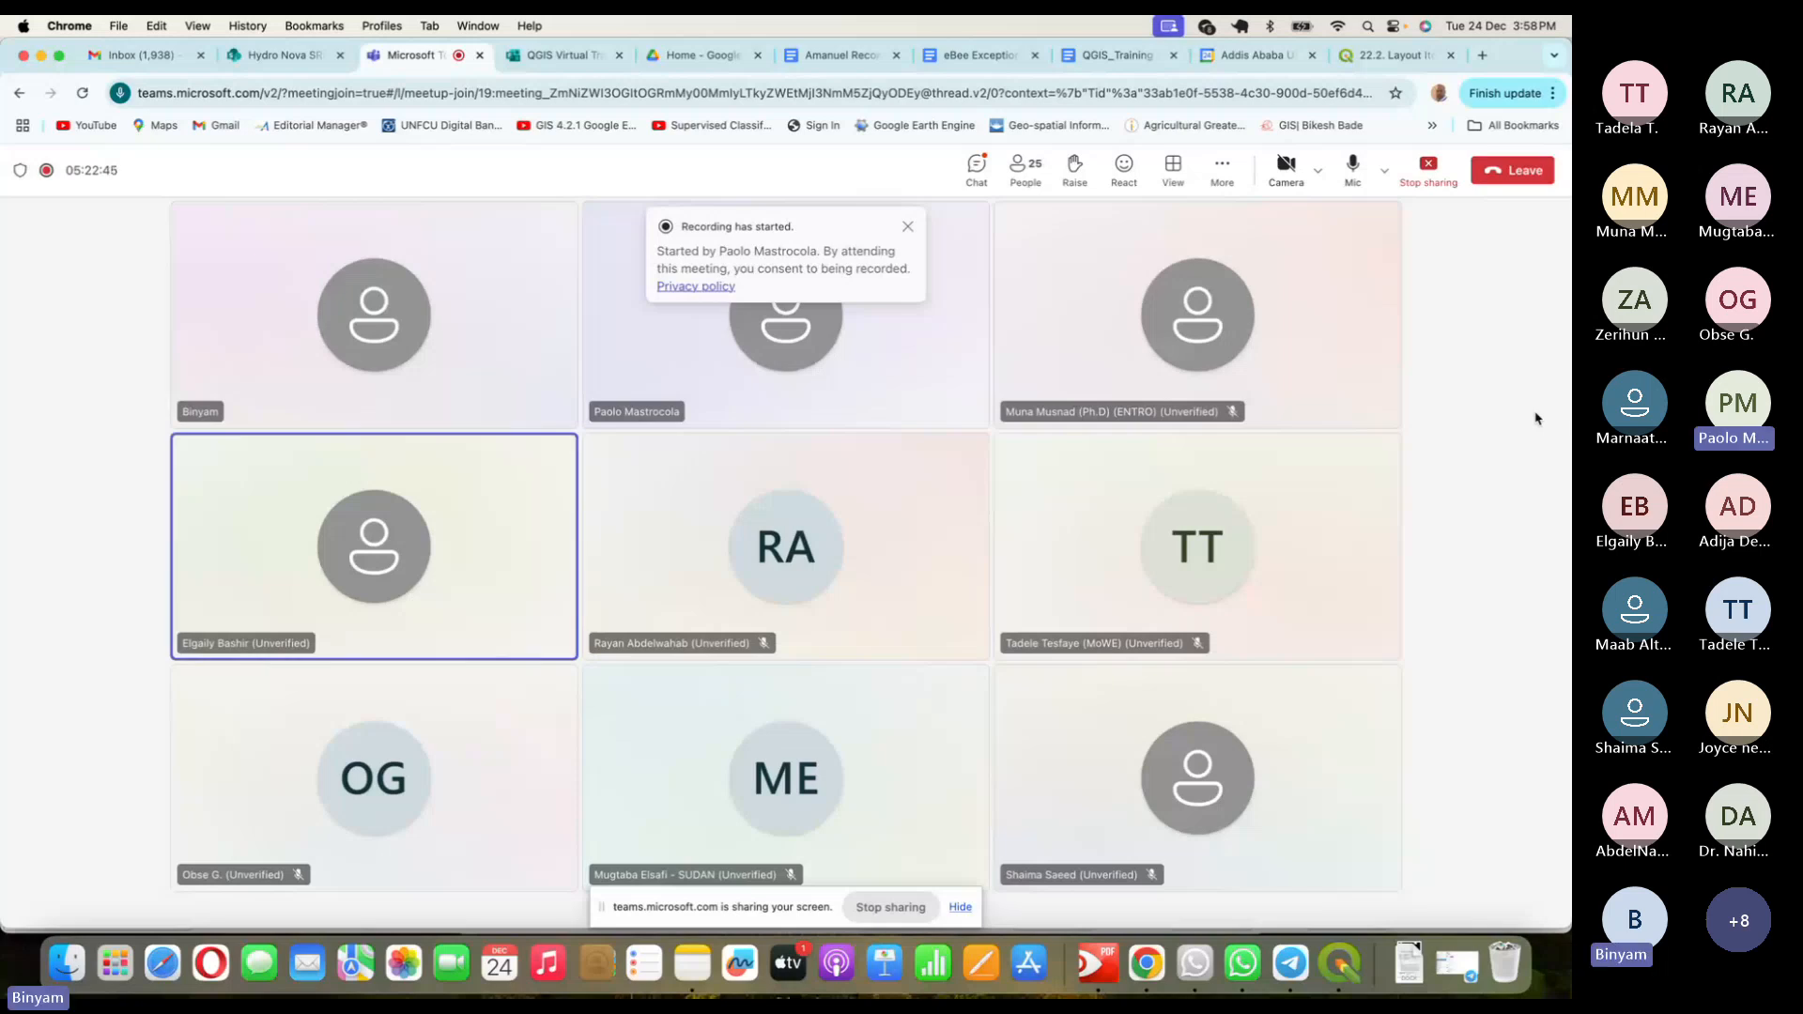
- Mute the Teams microphone, then open and close the macOS Wi-Fi network list
left_click(1349, 171)
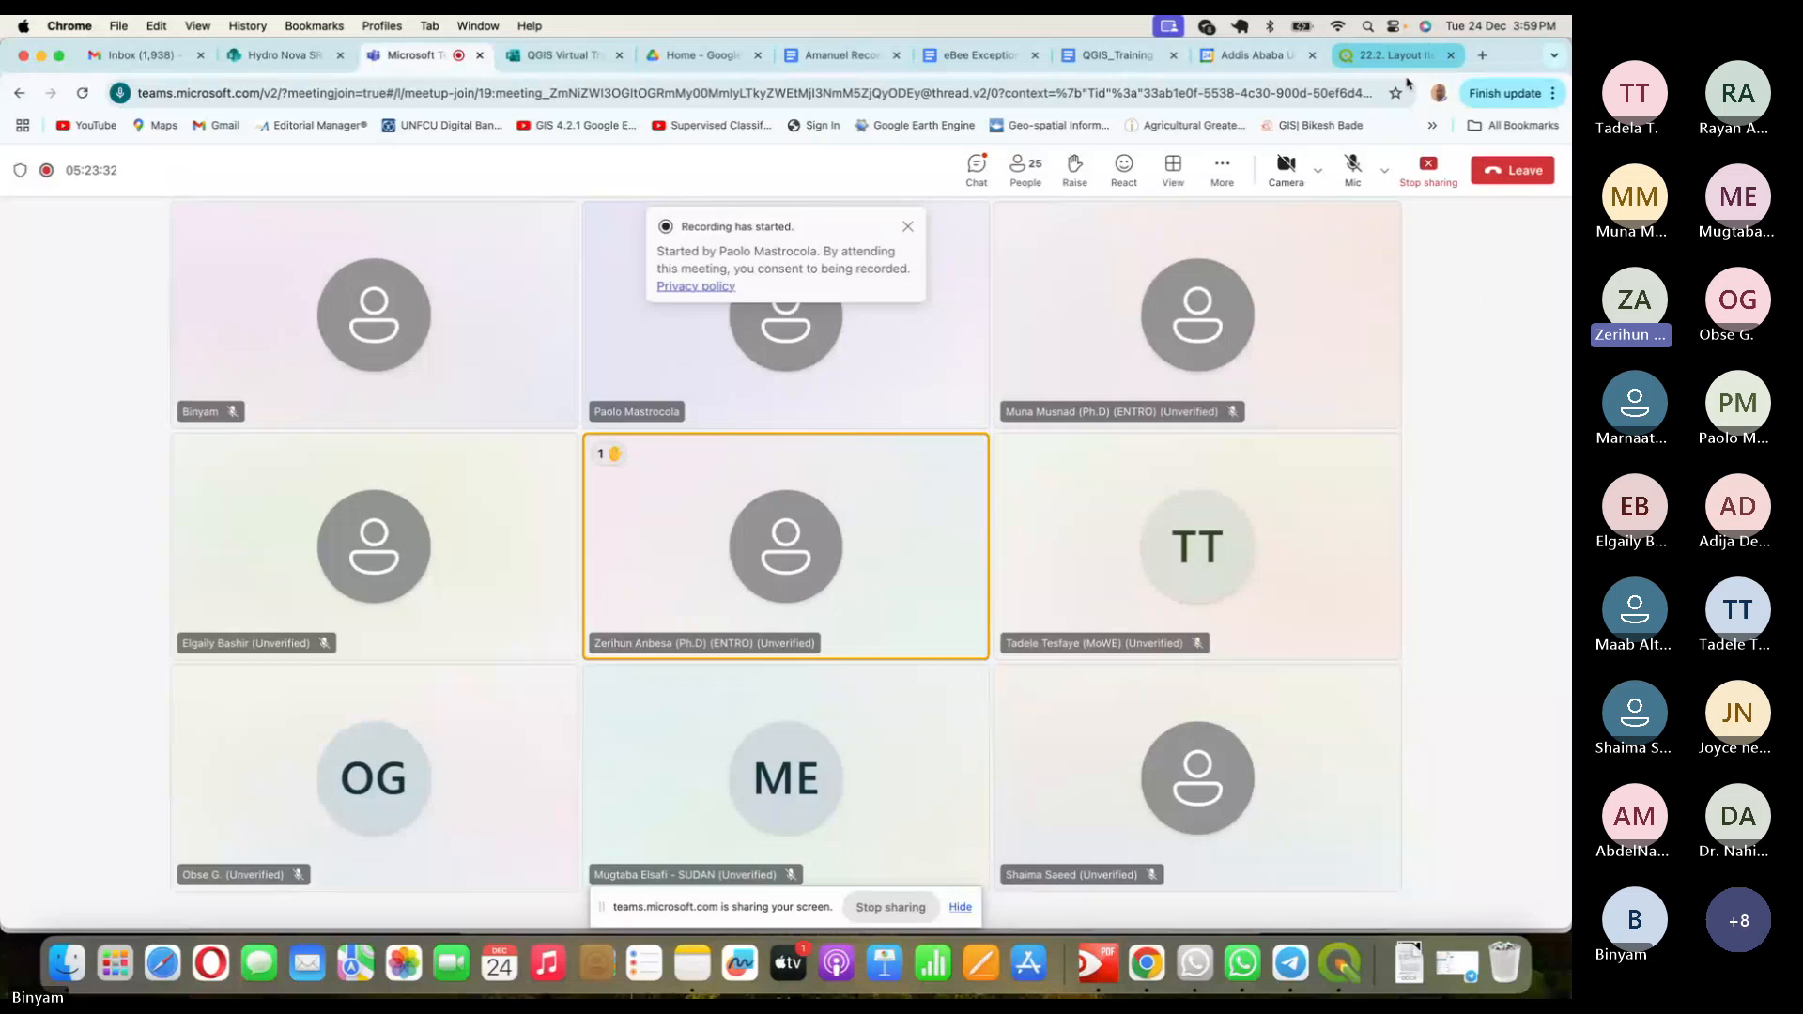
left_click(1338, 27)
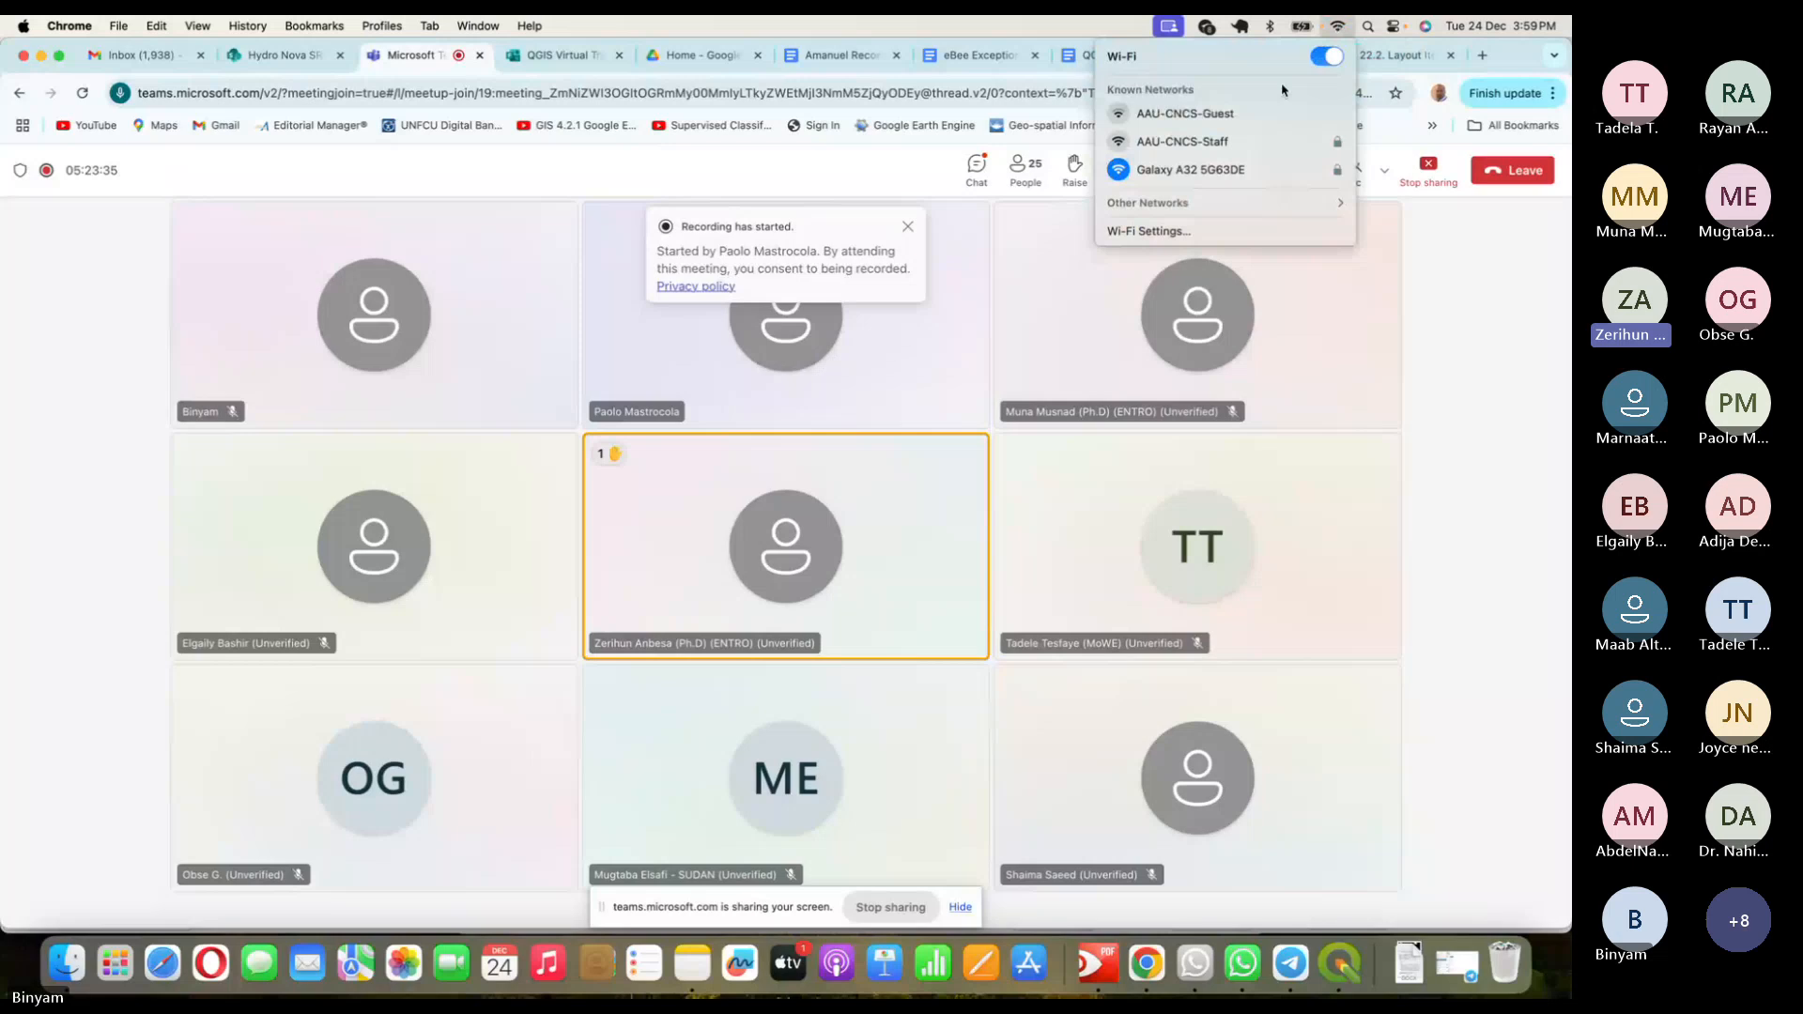
left_click(1488, 368)
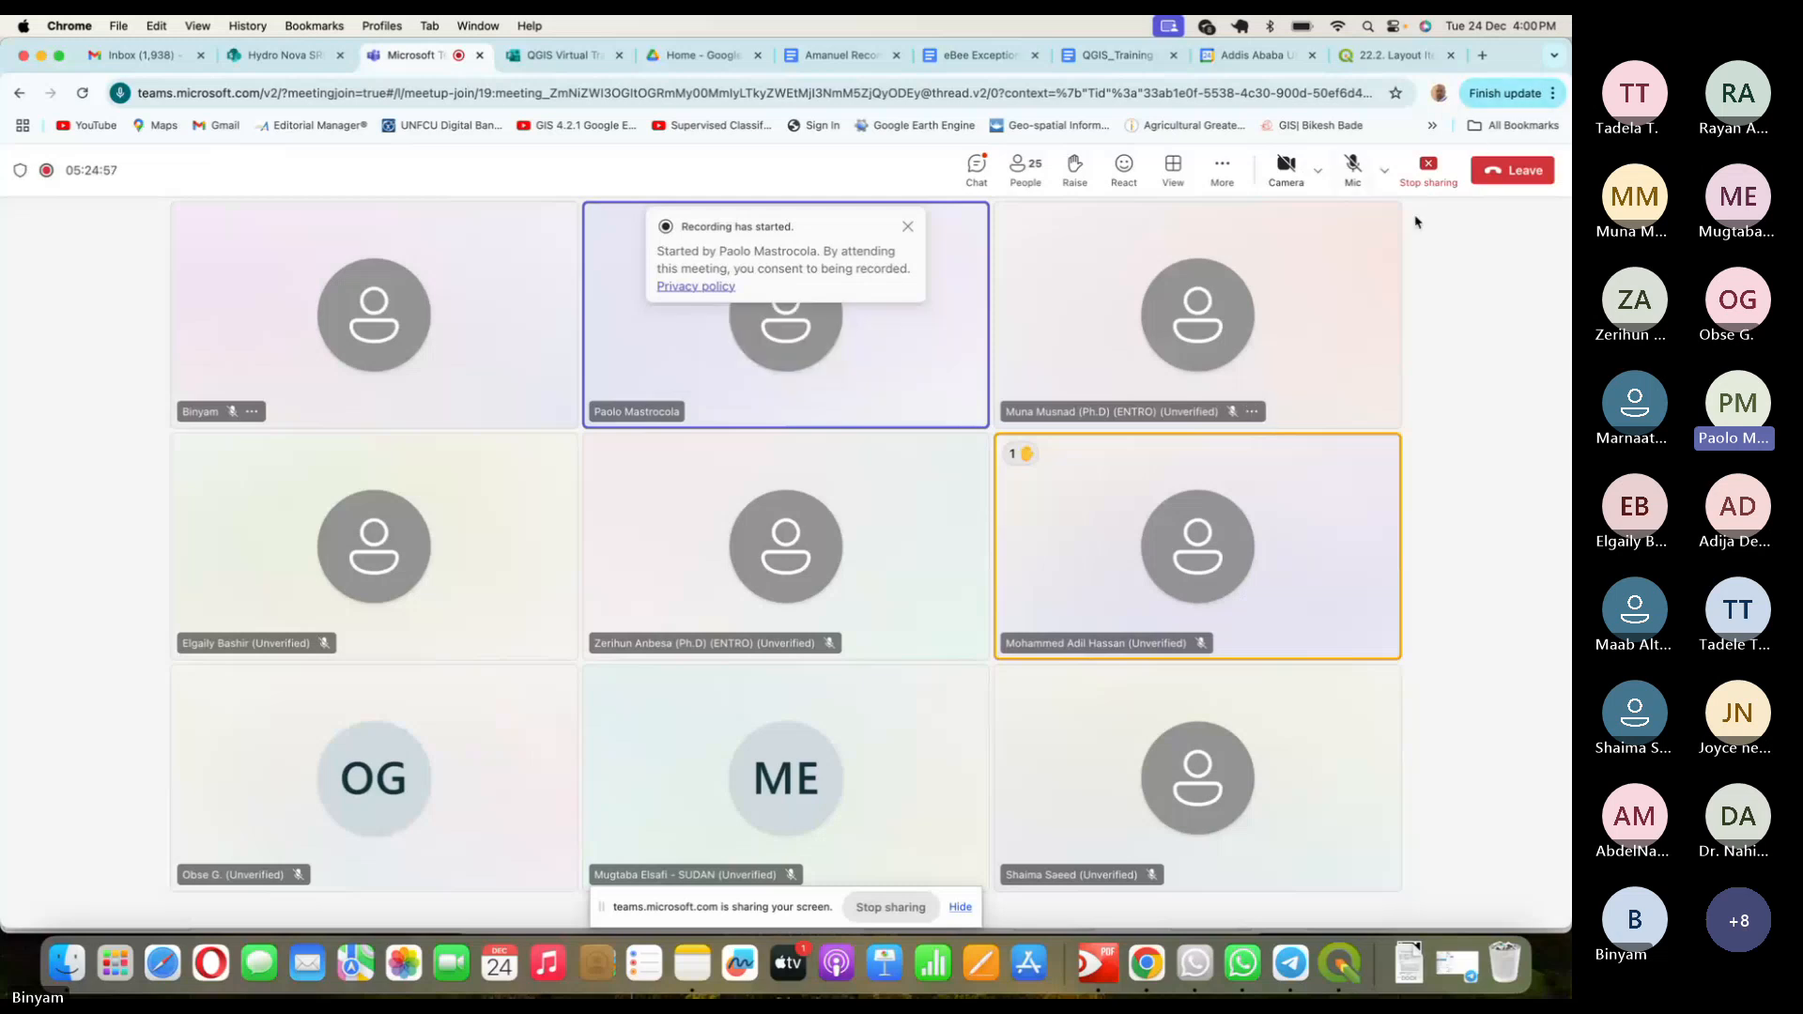
- Briefly unmute and switch the camera on and off, then mute the microphone again
left_click(1353, 170)
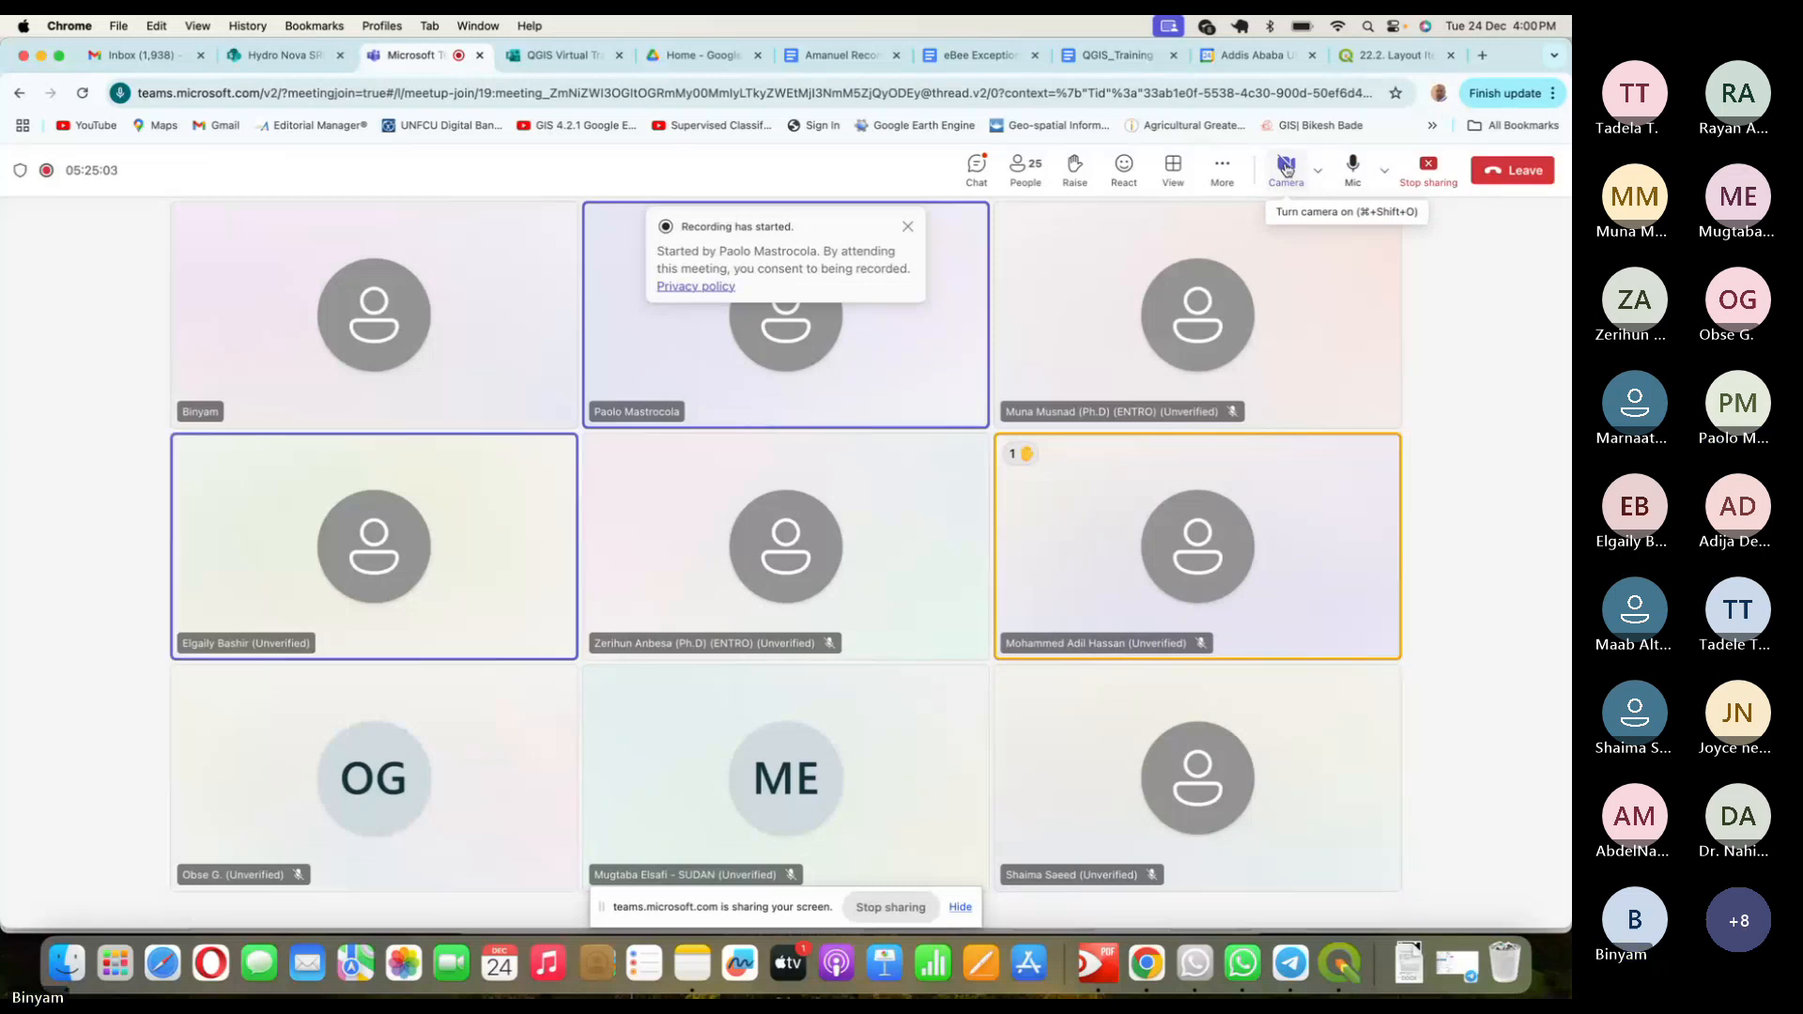
left_click(1285, 167)
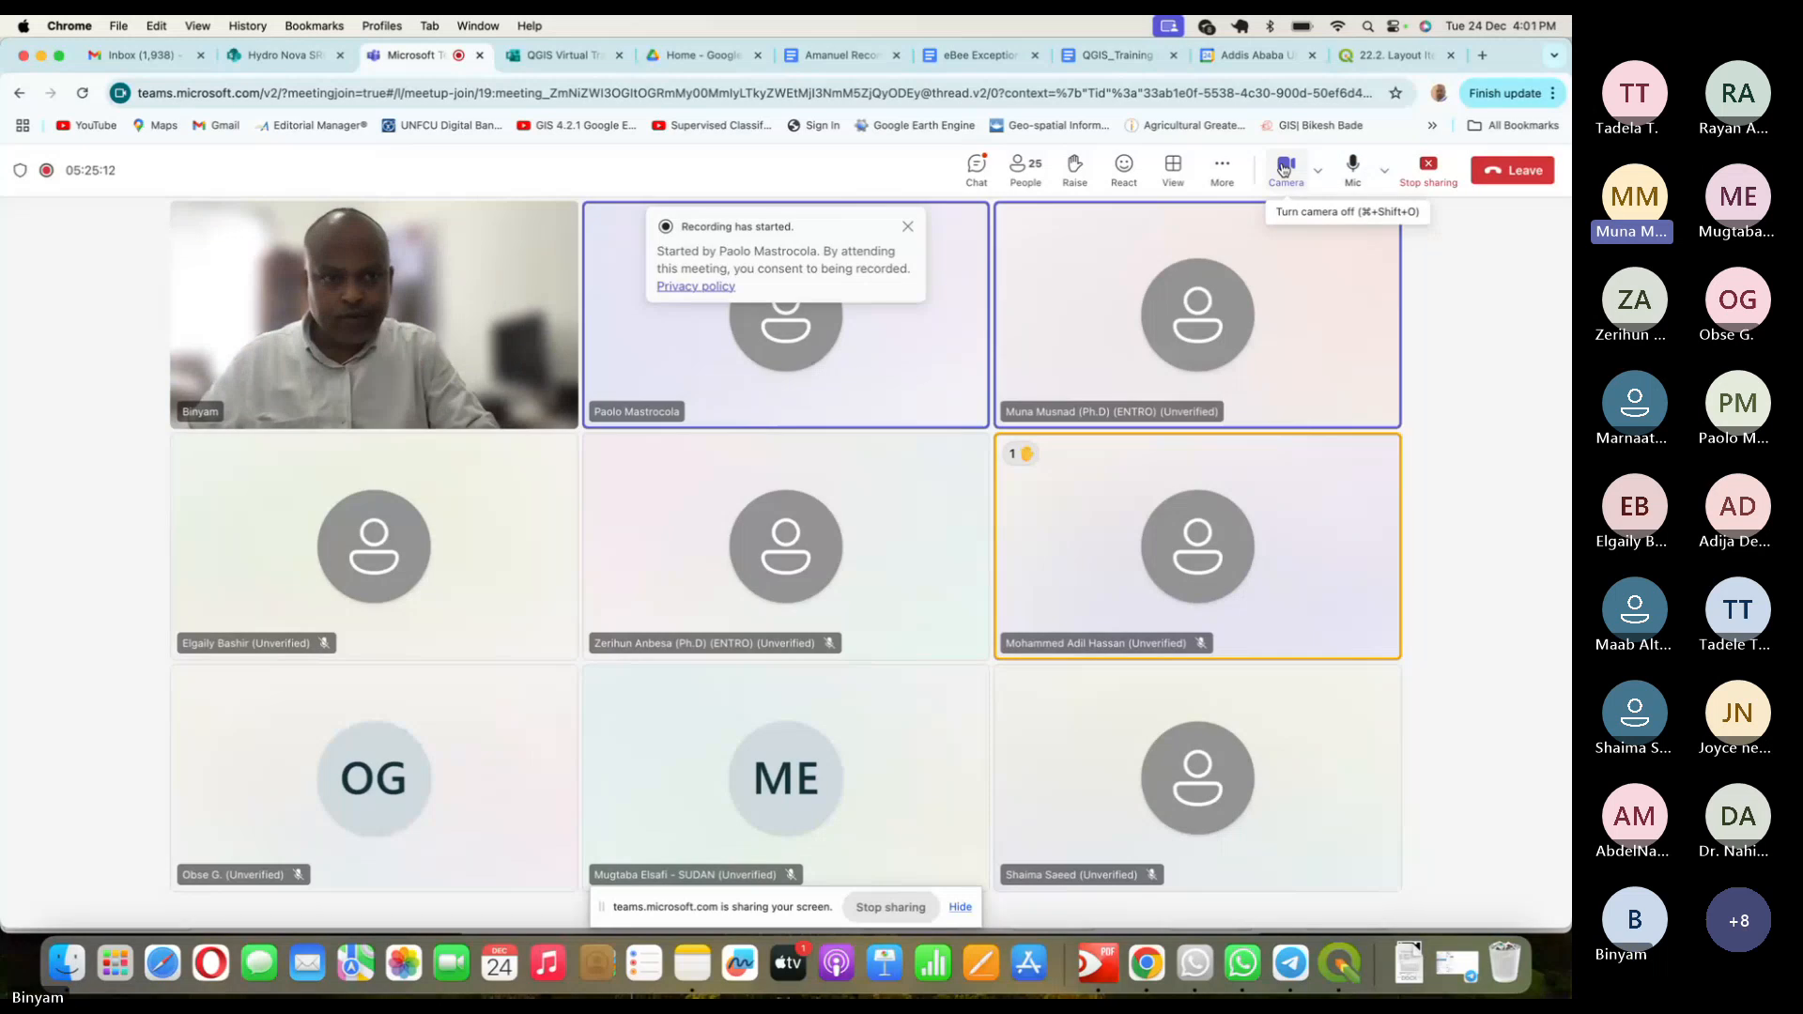
left_click(1283, 168)
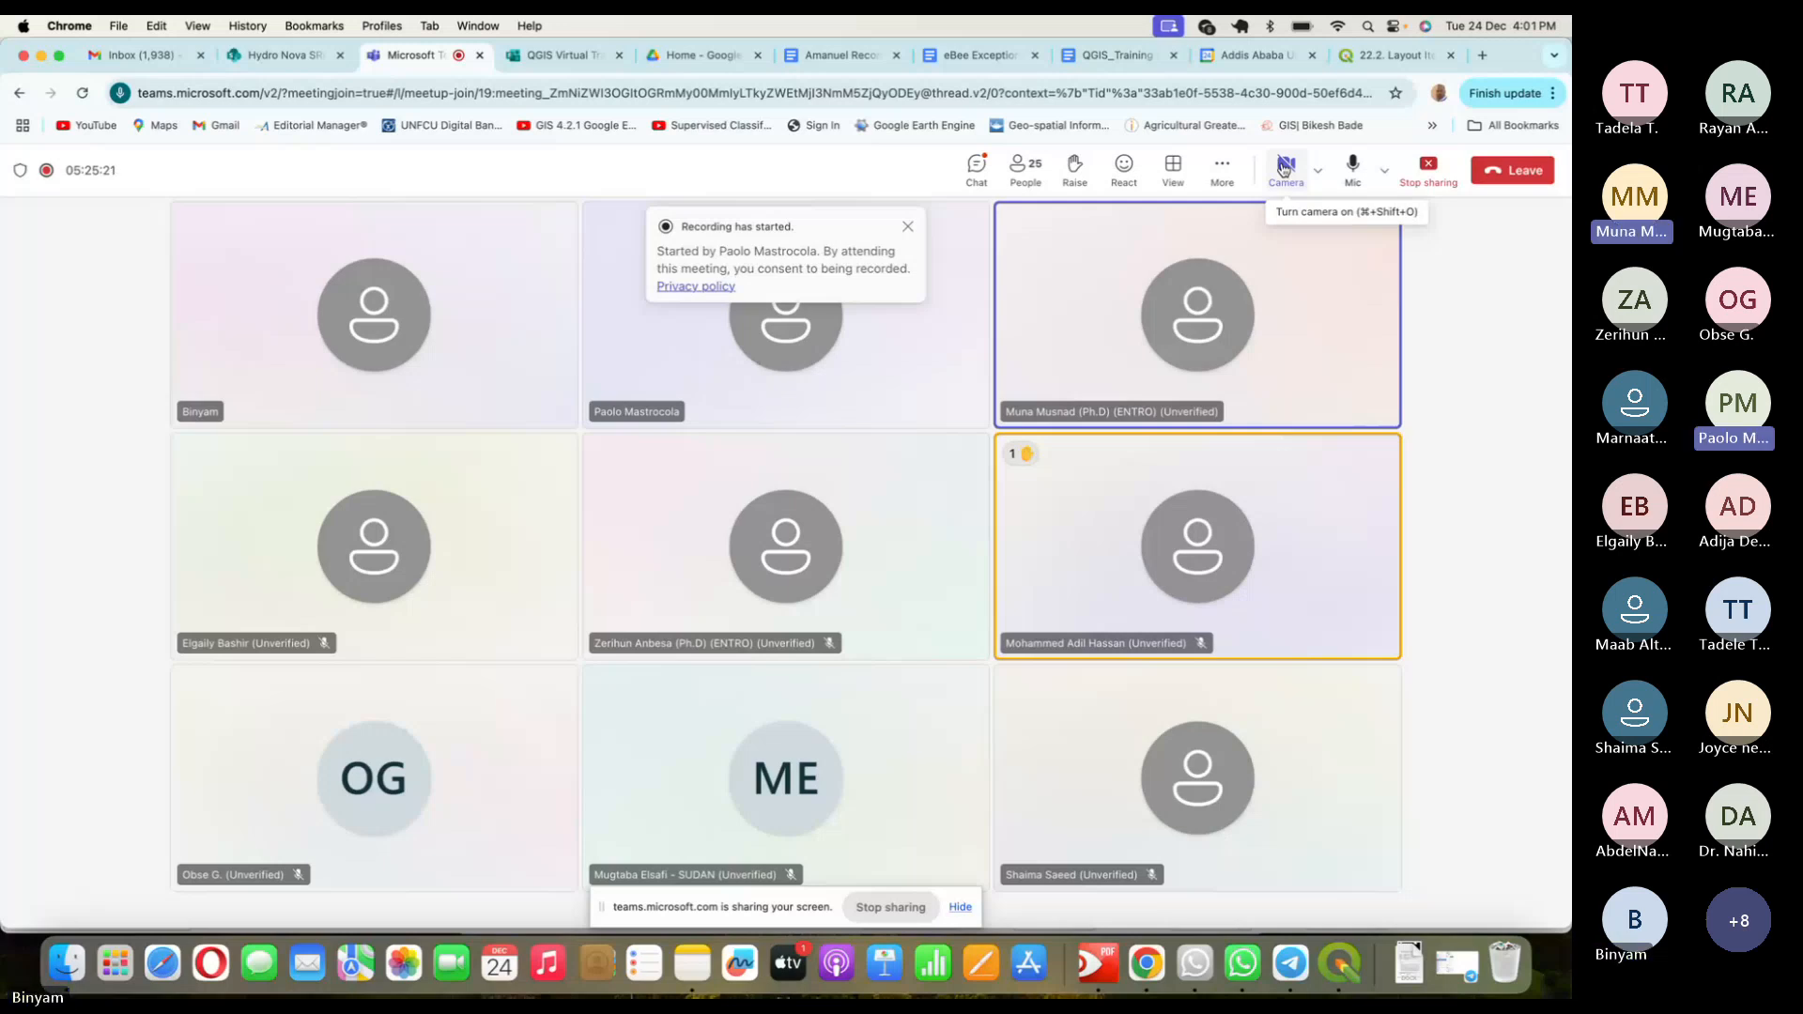
left_click(1357, 167)
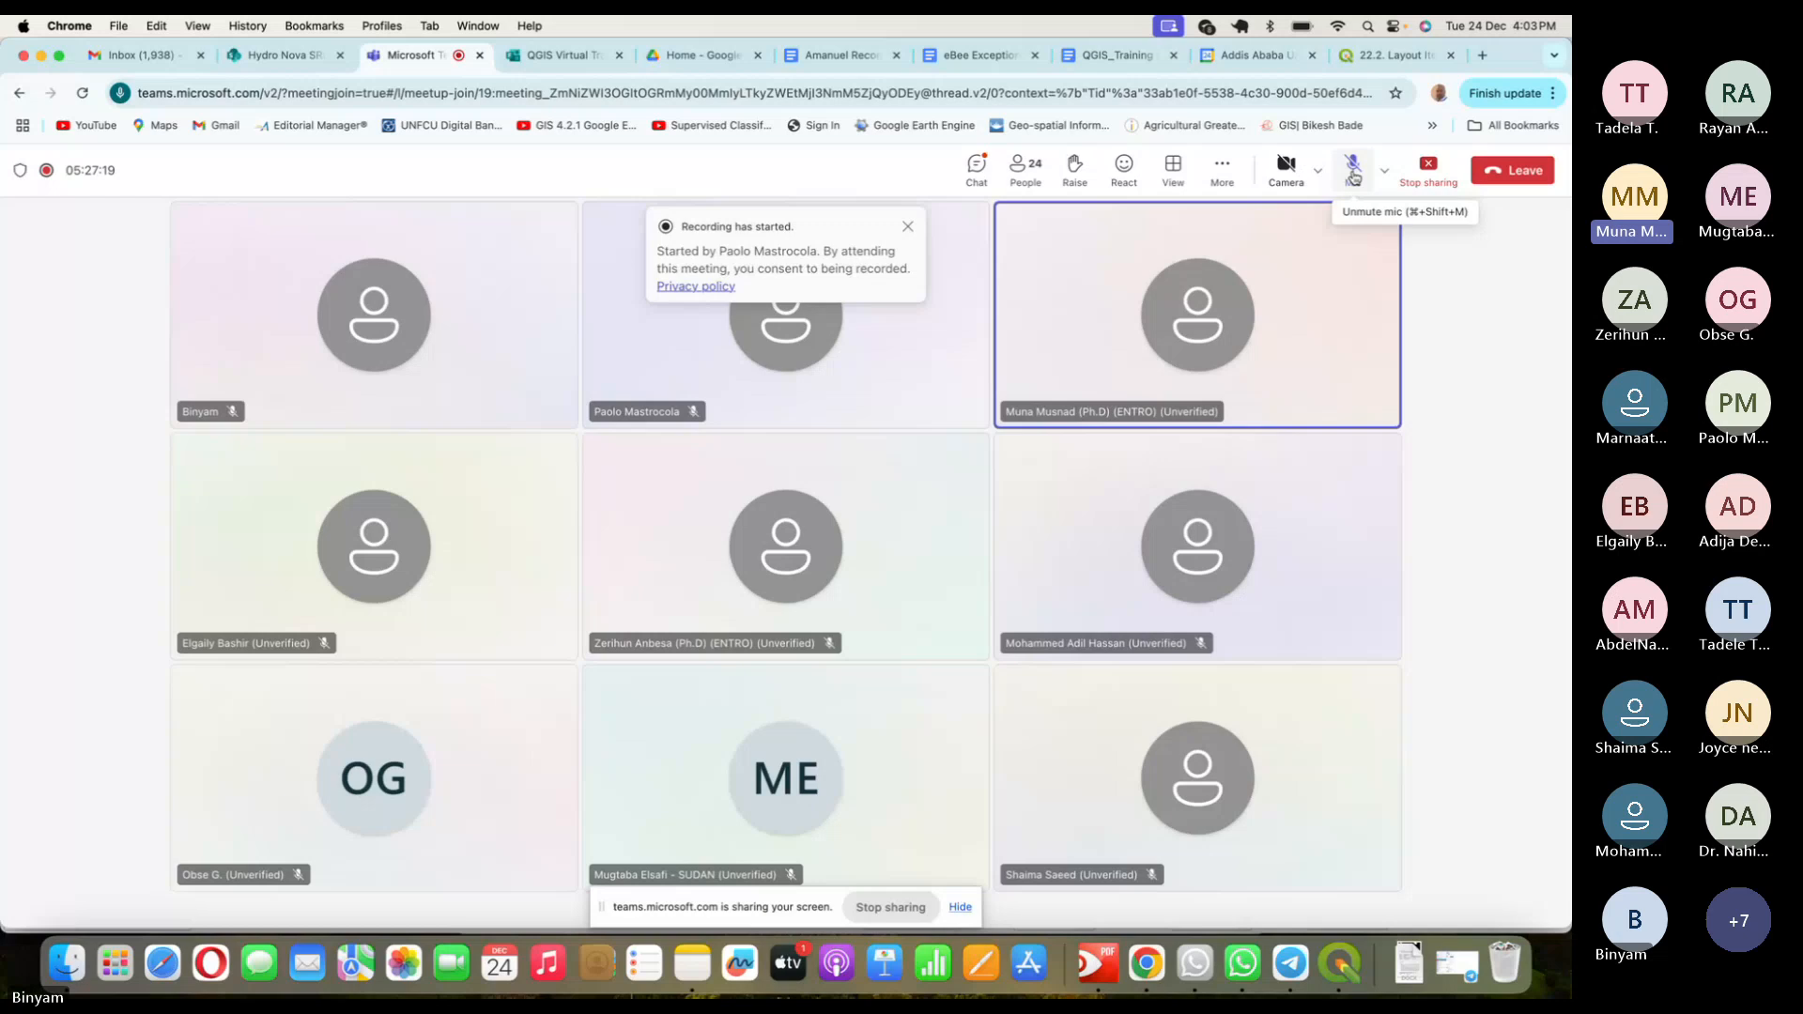
- Open the Chat panel to read the thank-you messages, unmute the mic, then press Leave
left_click(985, 169)
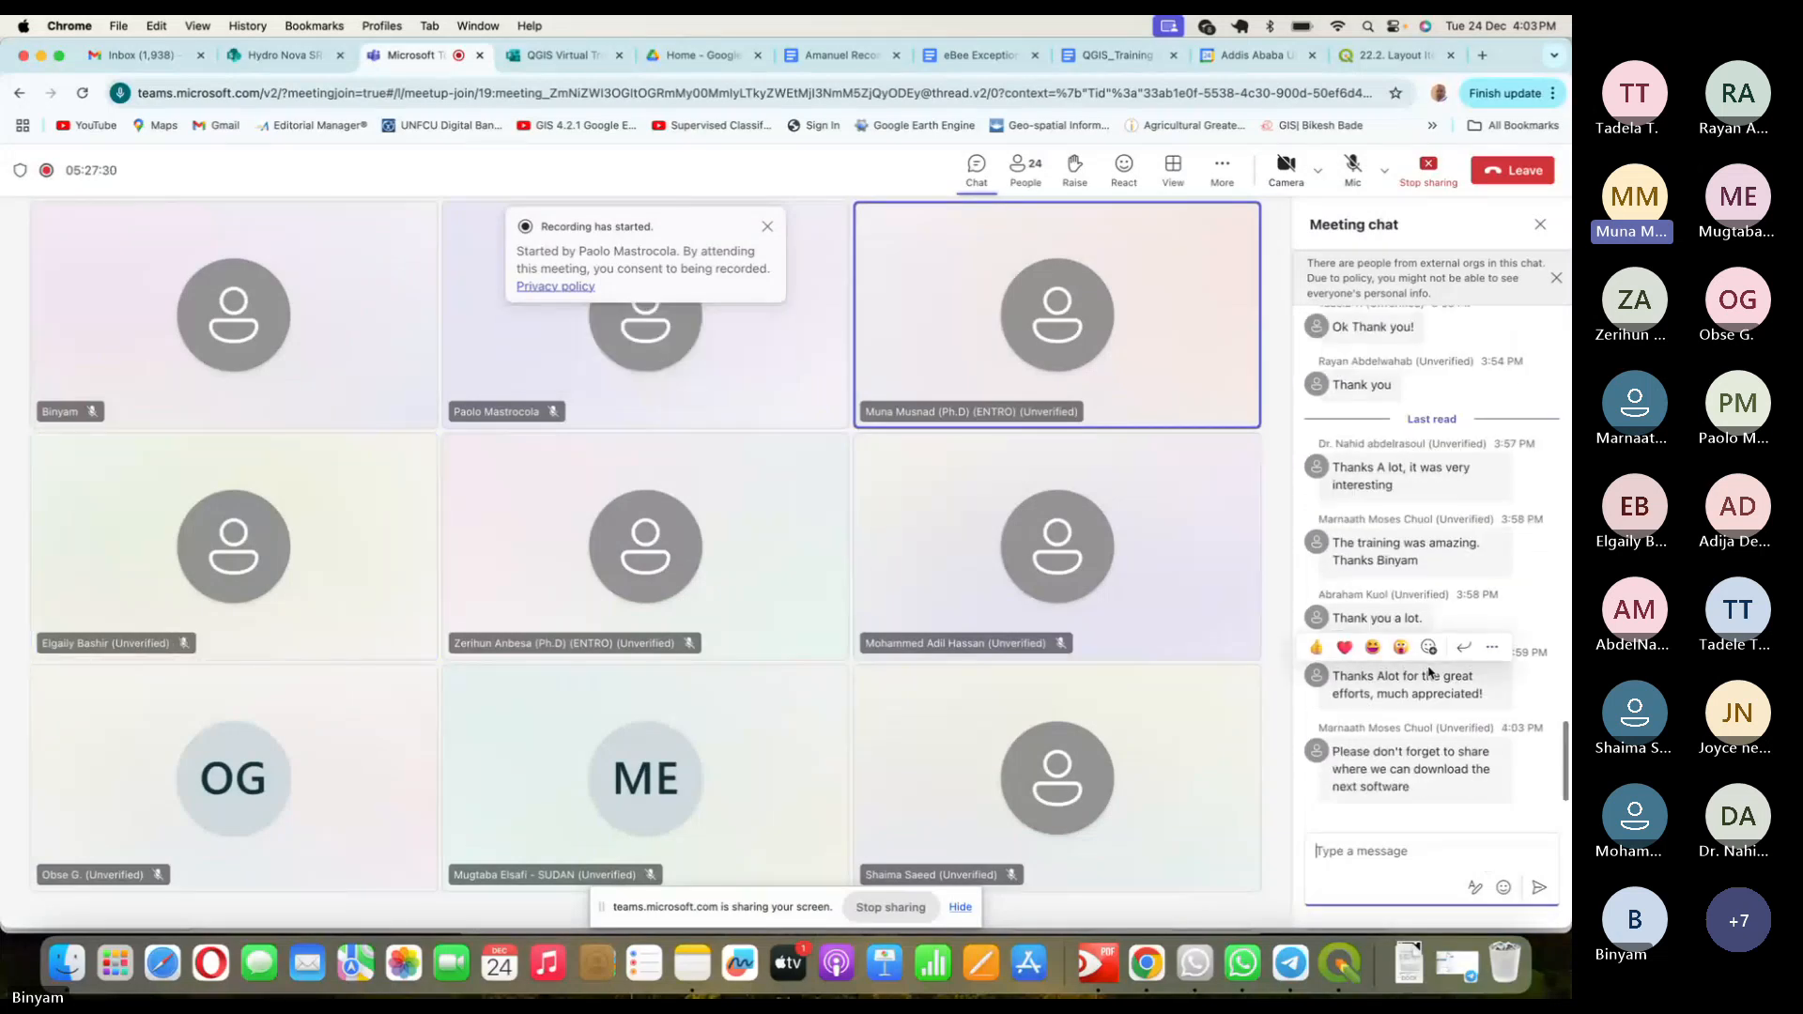
scroll(1429, 672, "up", 3)
scroll(1429, 672, "down", 3)
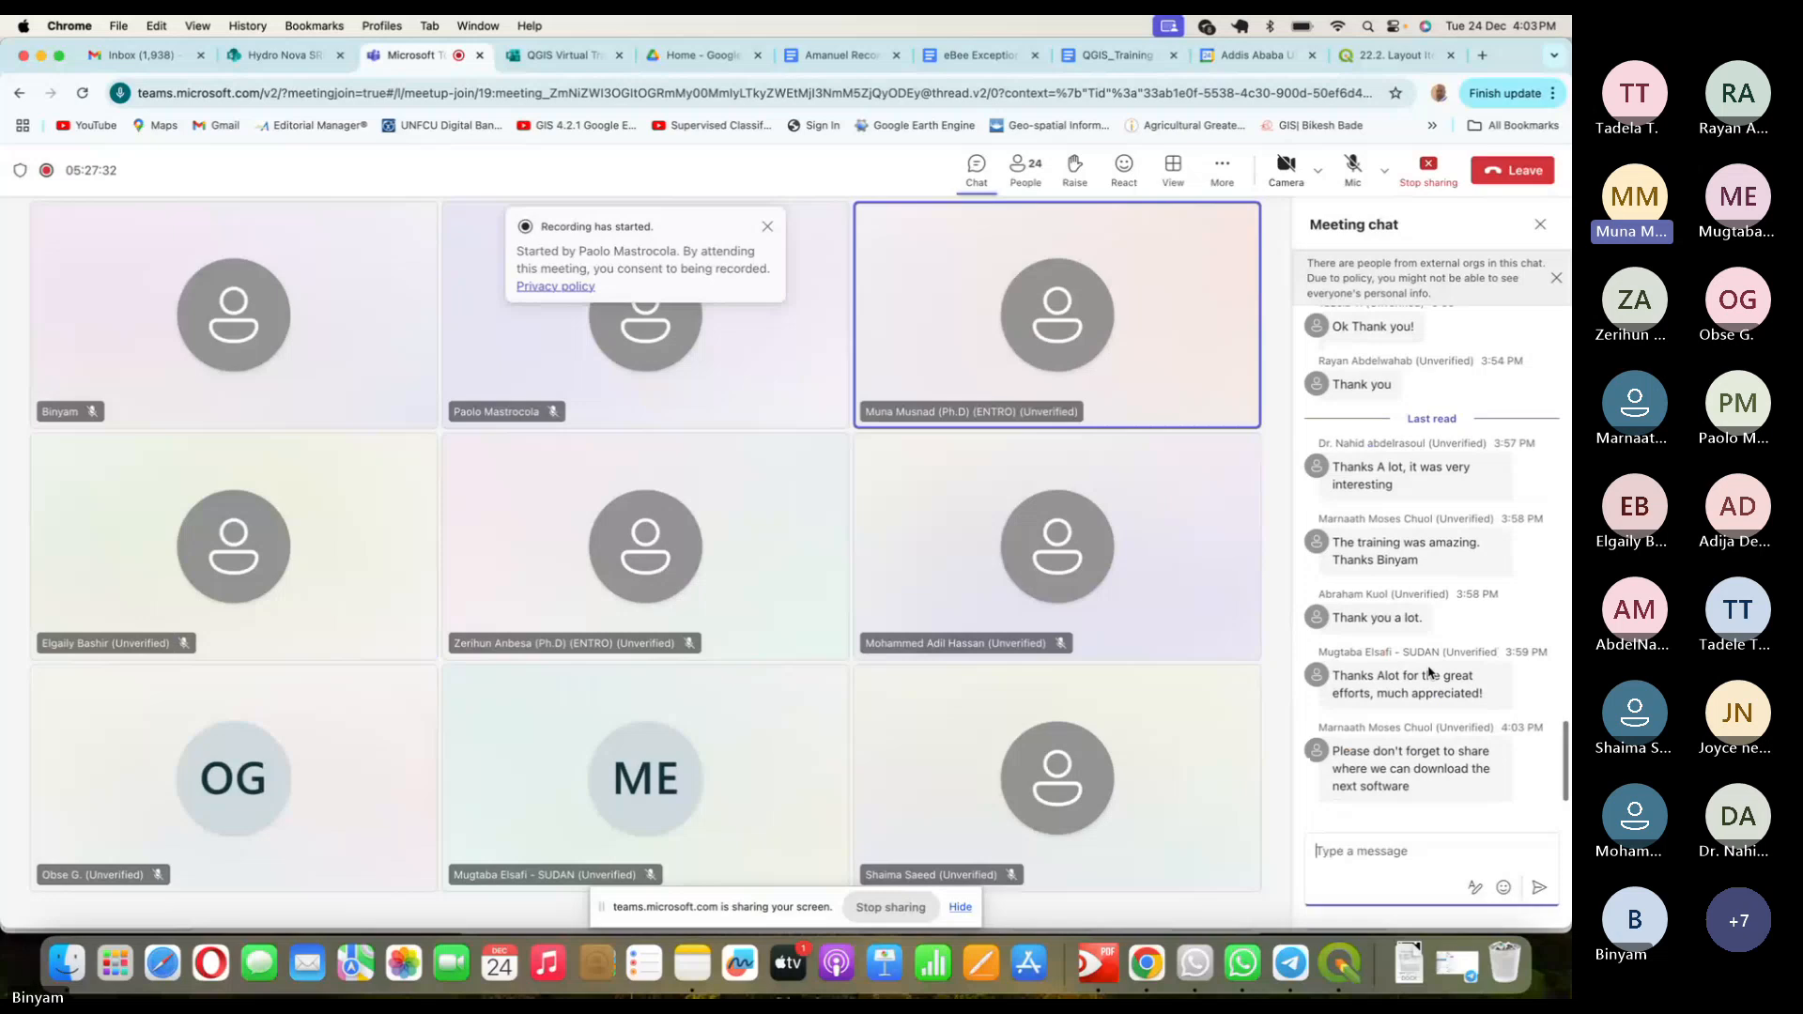
left_click(1357, 166)
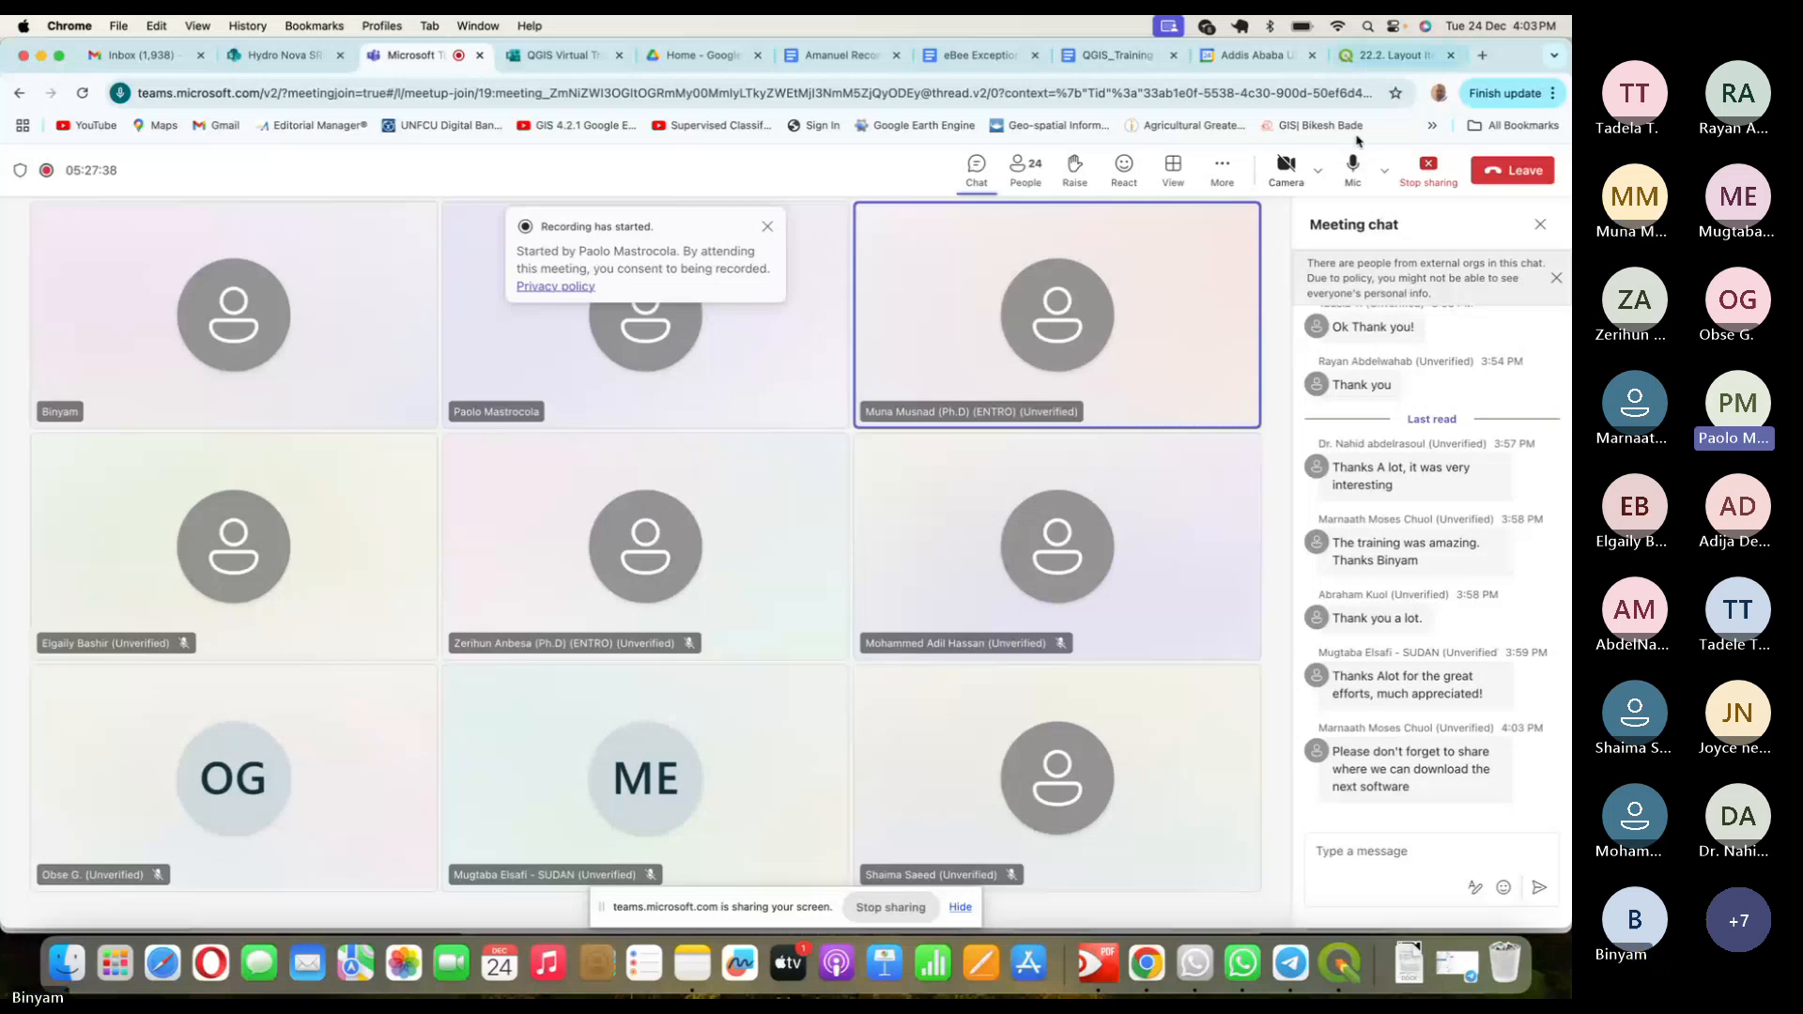
left_click(1519, 170)
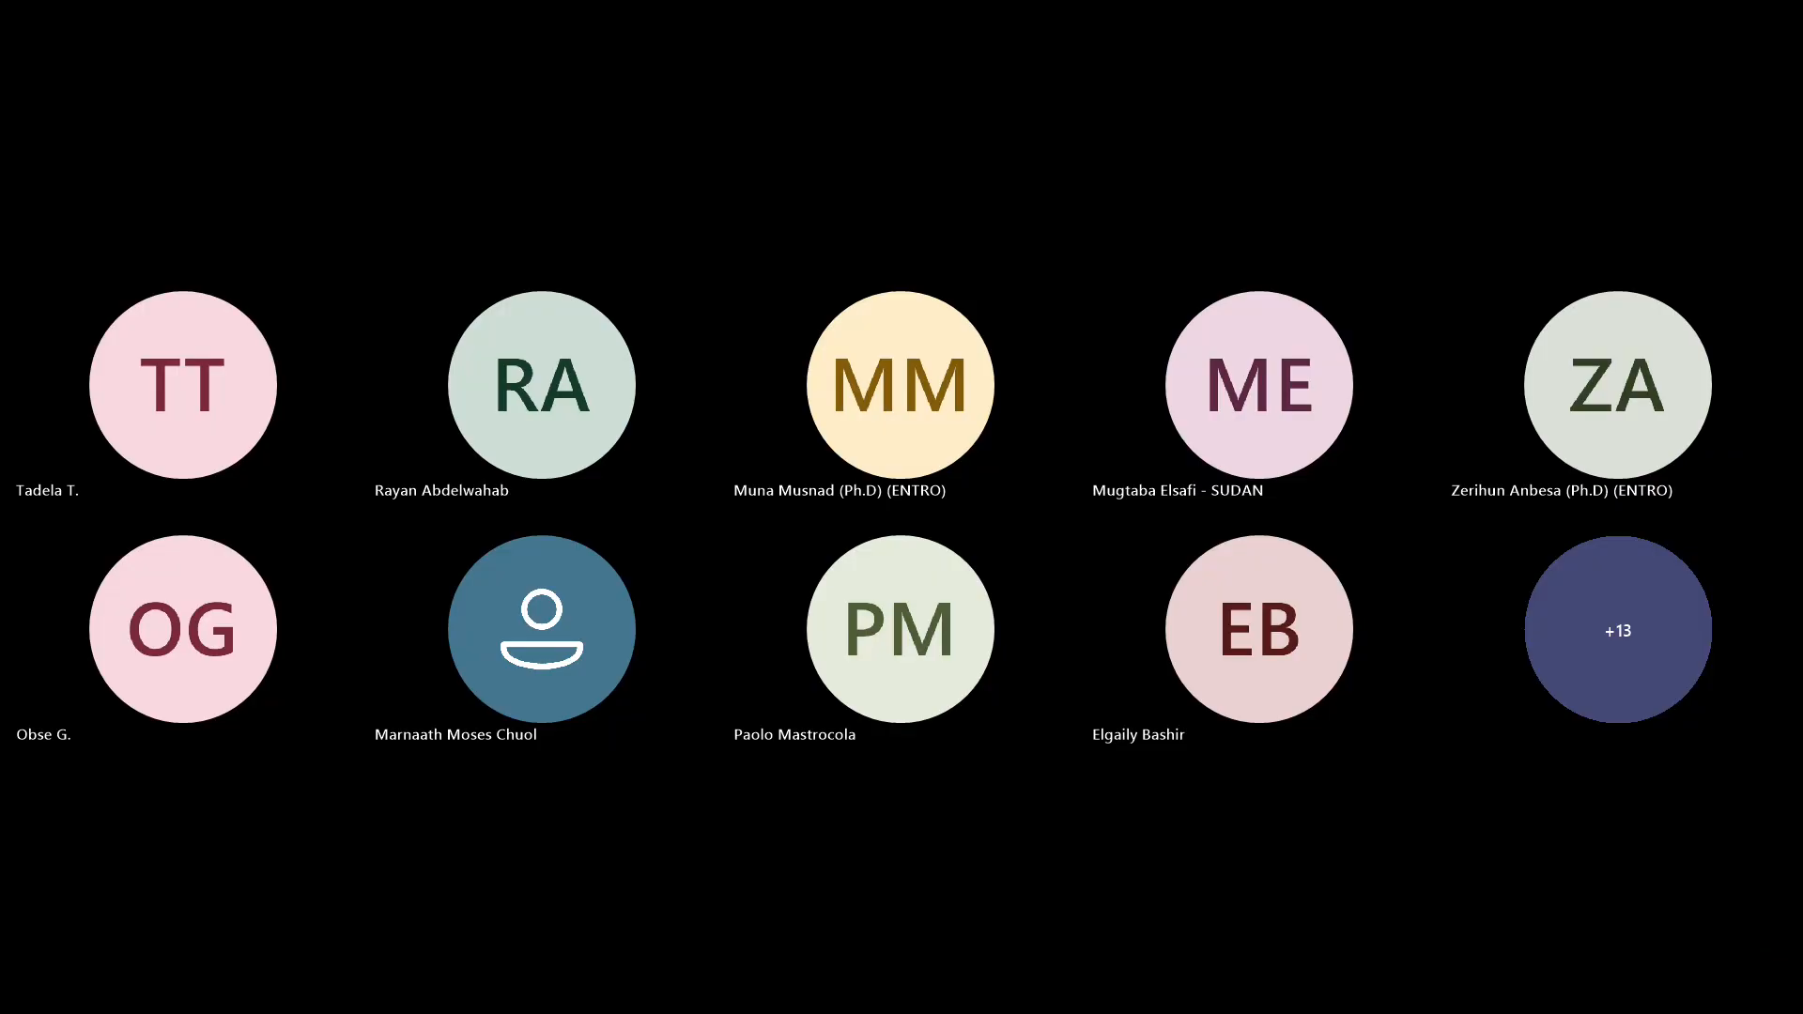